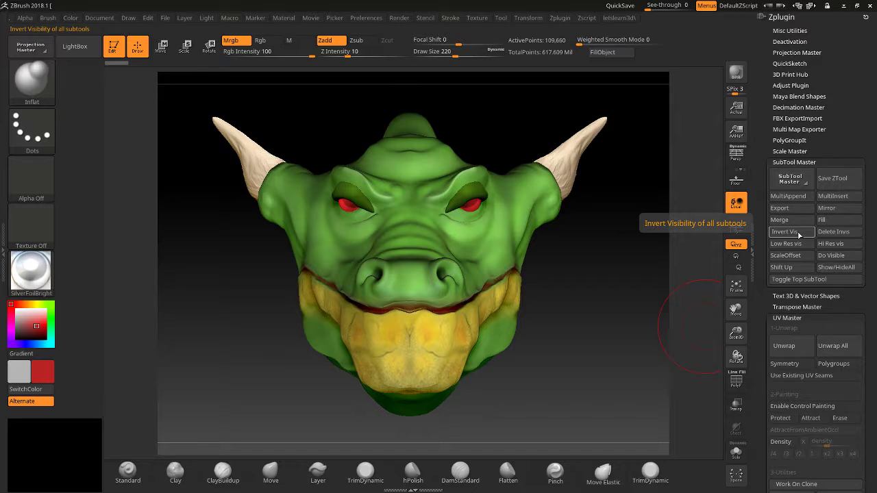
Invert the visibility of all subtools, look over the revealed pieces, and invert it again to restore the dinosaur head.
click(799, 234)
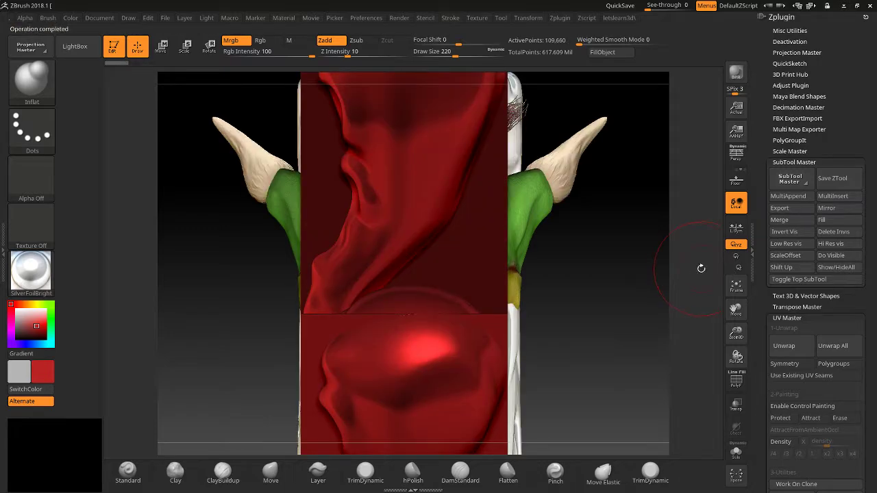
mouse_move(666, 263)
mouse_down()
mouse_move(633, 264)
mouse_move(650, 264)
mouse_up()
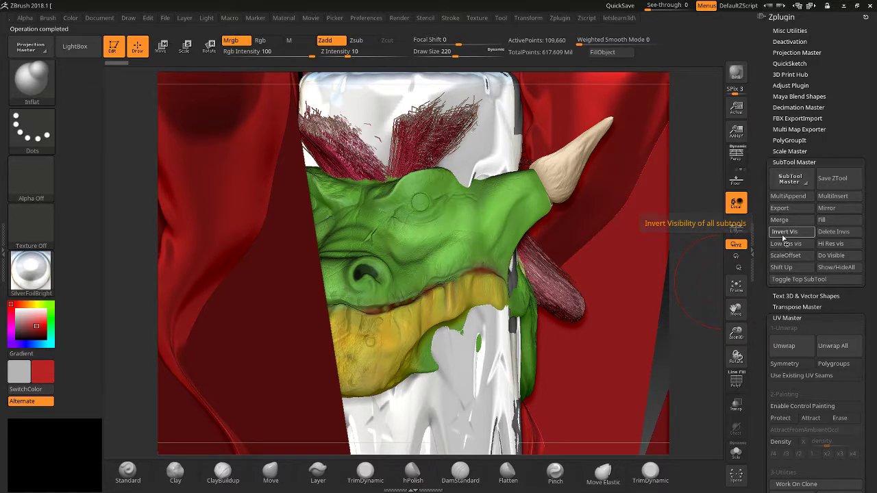
click(790, 234)
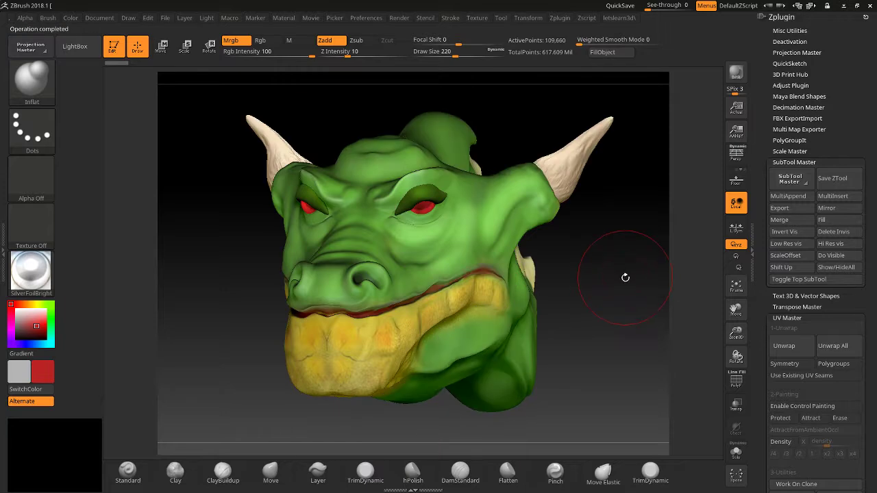
drag(650, 284, 679, 269)
Examine the Subtool list alongside the SubTool Master options.
scroll(768, 141, down, 15)
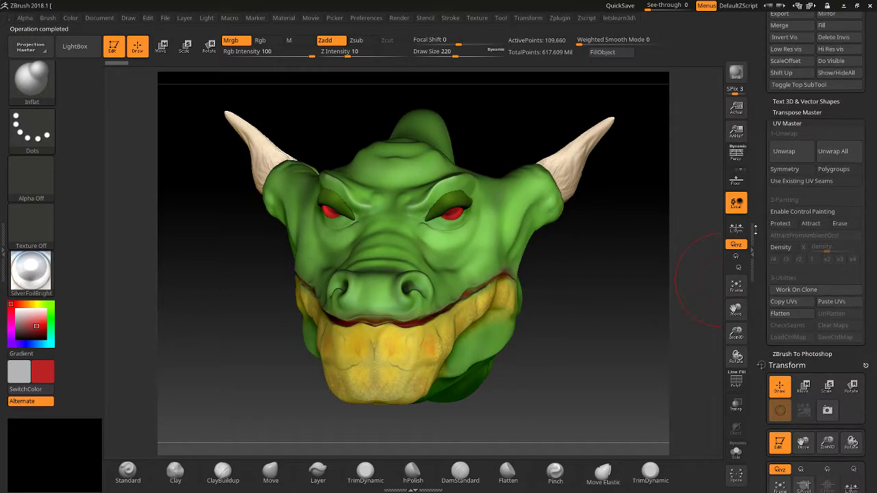
scroll(768, 142, down, 10)
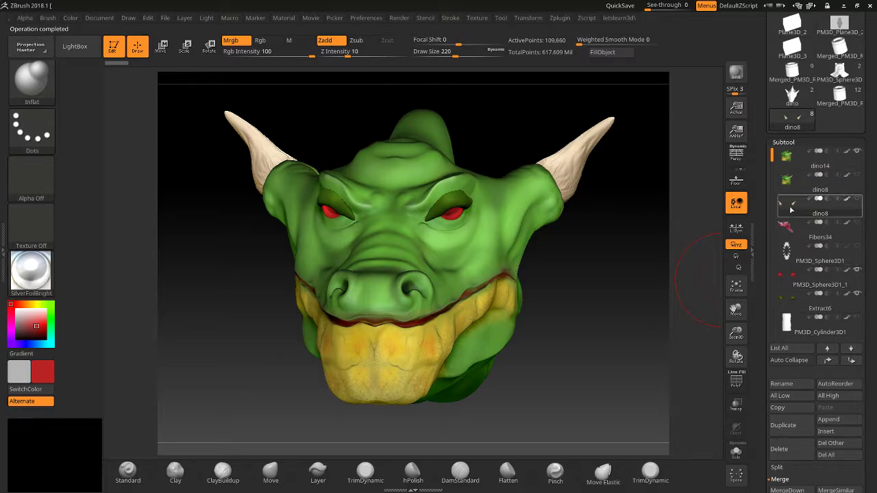
drag(762, 184, 756, 411)
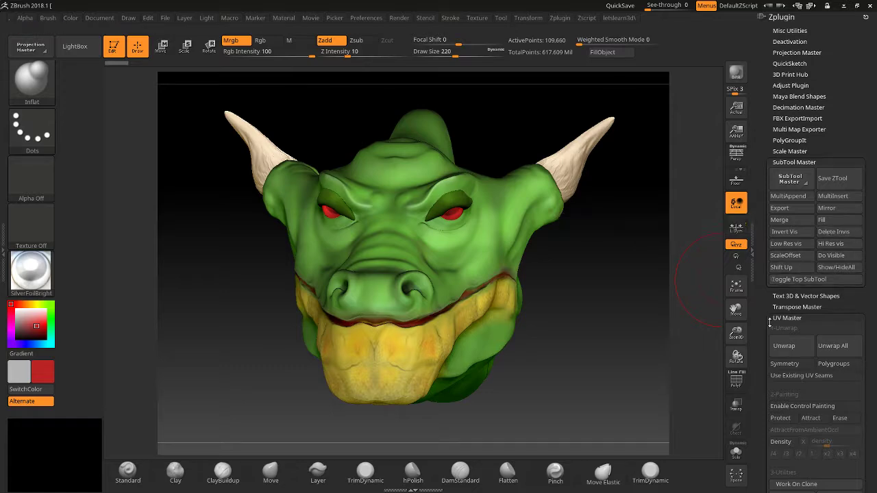
drag(770, 323, 777, 82)
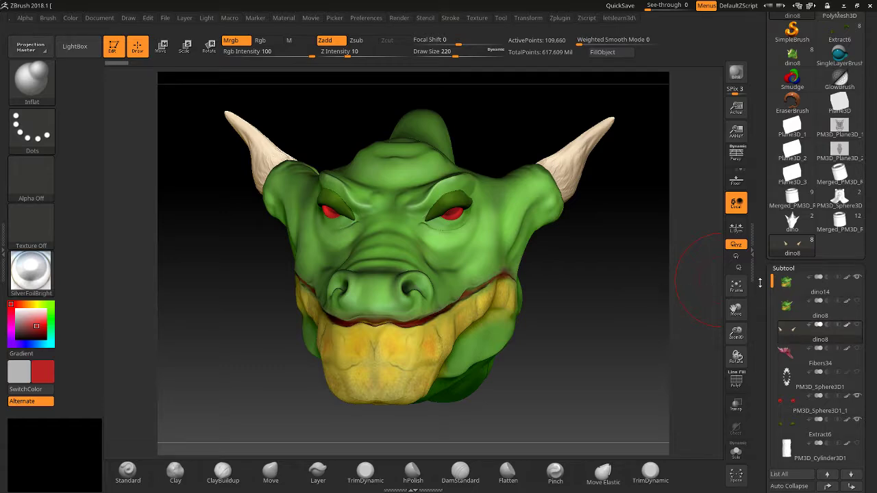
drag(760, 283, 759, 467)
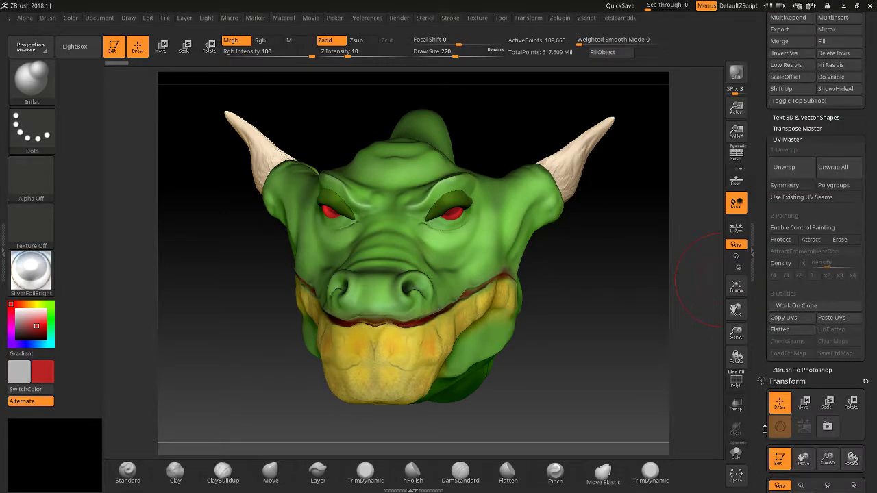
scroll(781, 128, up, 3)
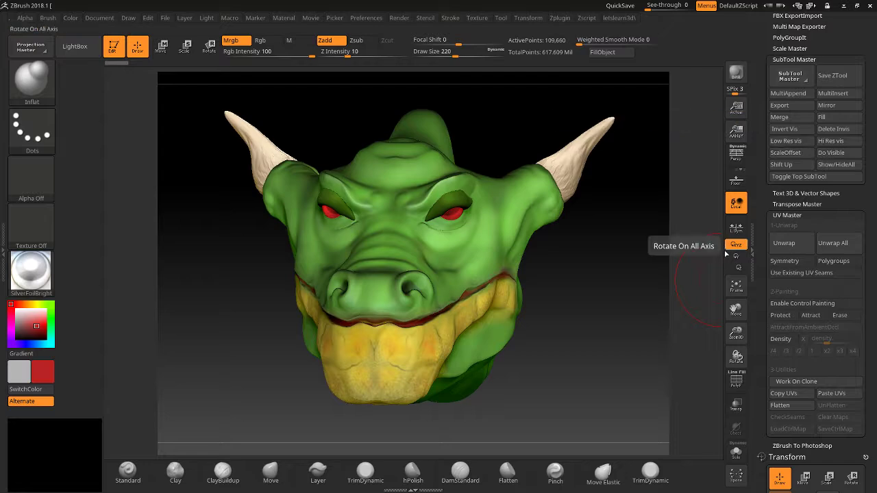
scroll(797, 118, down, 10)
scroll(778, 118, down, 6)
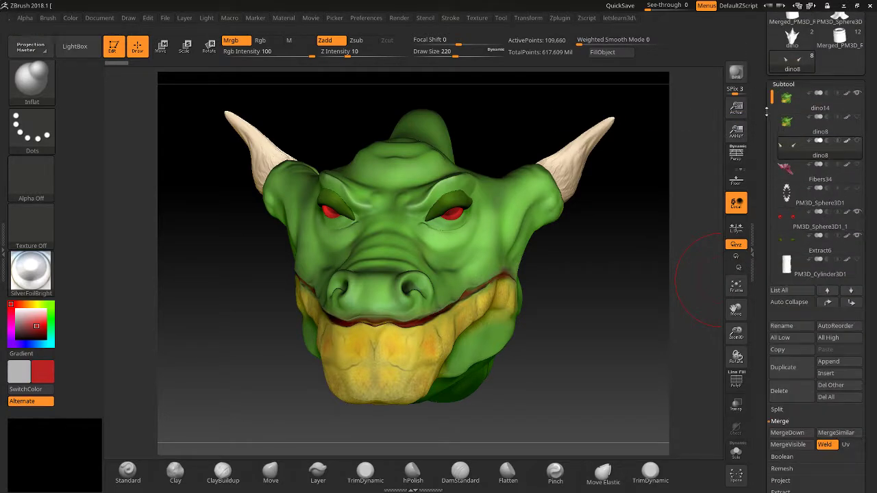
scroll(776, 340, down, 10)
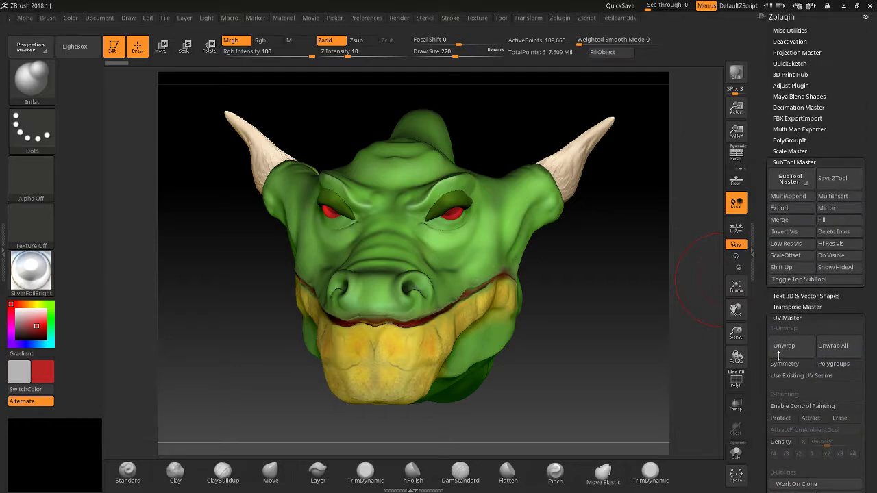
Set all visible subtools to their lowest subdivision level and check the horns' subdivision setting.
scroll(774, 206, down, 4)
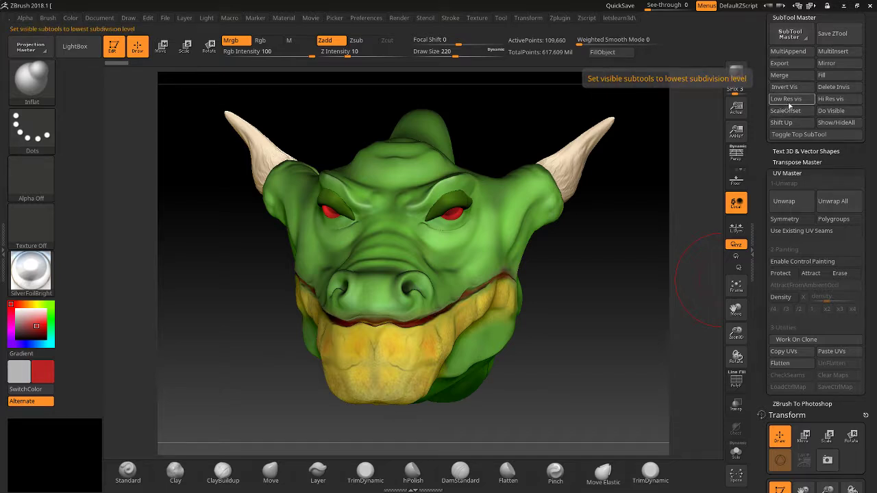
click(788, 100)
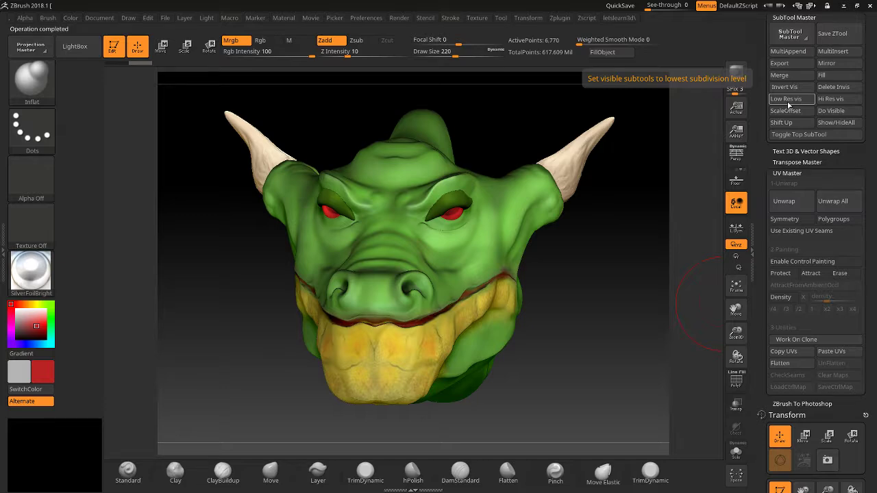
drag(757, 288, 762, 194)
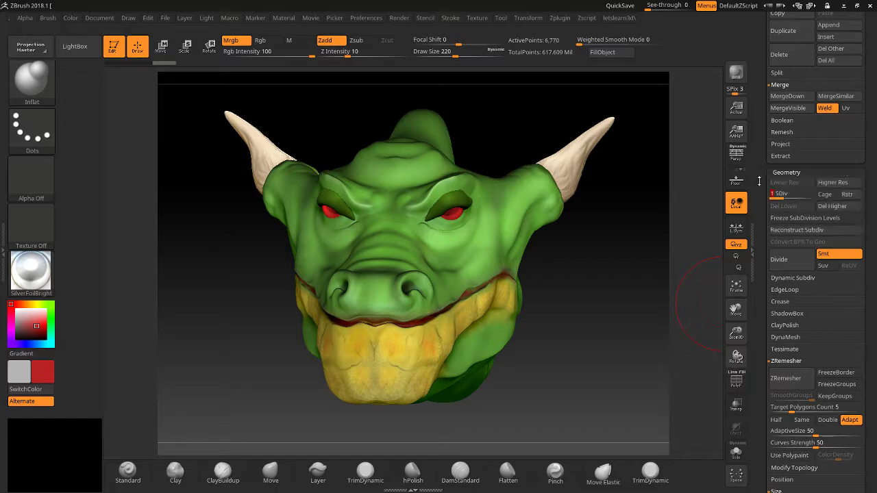
scroll(767, 274, up, 10)
Select the dino14 head subtool and try to reconstruct its lower subdivision levels.
key(Up)
key(Up)
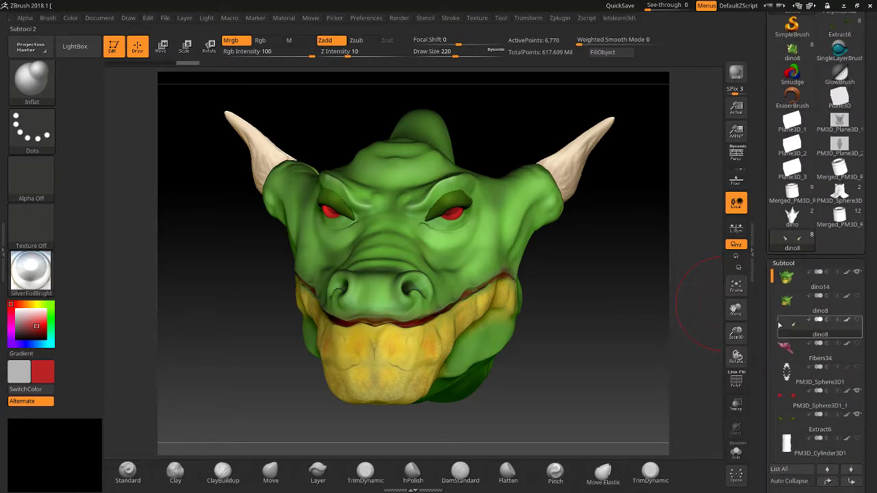
drag(763, 325, 760, 204)
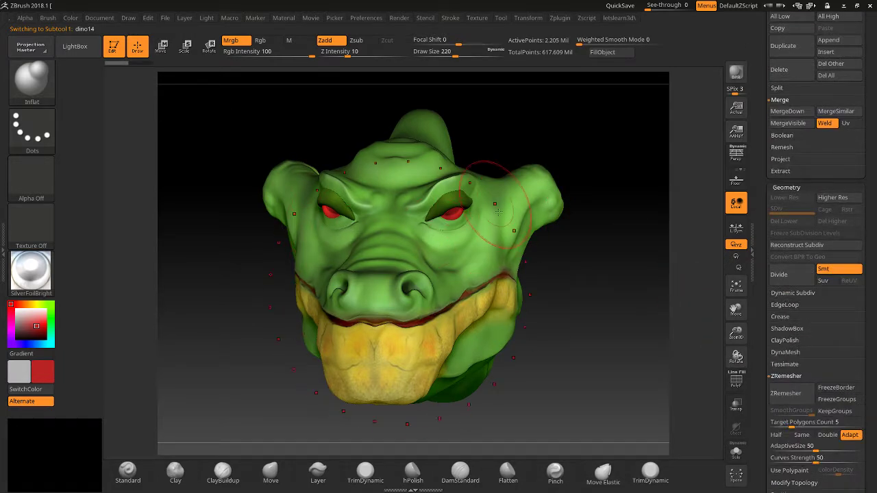
click(826, 244)
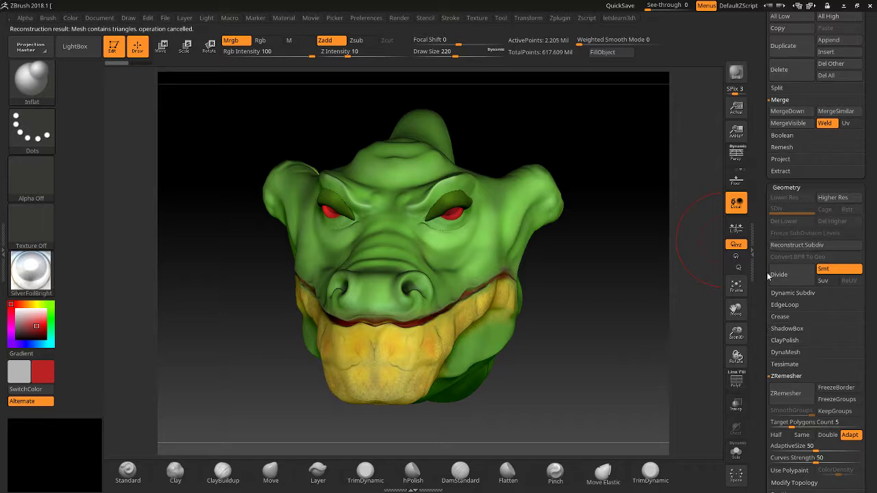
Check the dino14 head's mesh integrity and run Fix Mesh on it.
click(782, 328)
drag(763, 301, 763, 260)
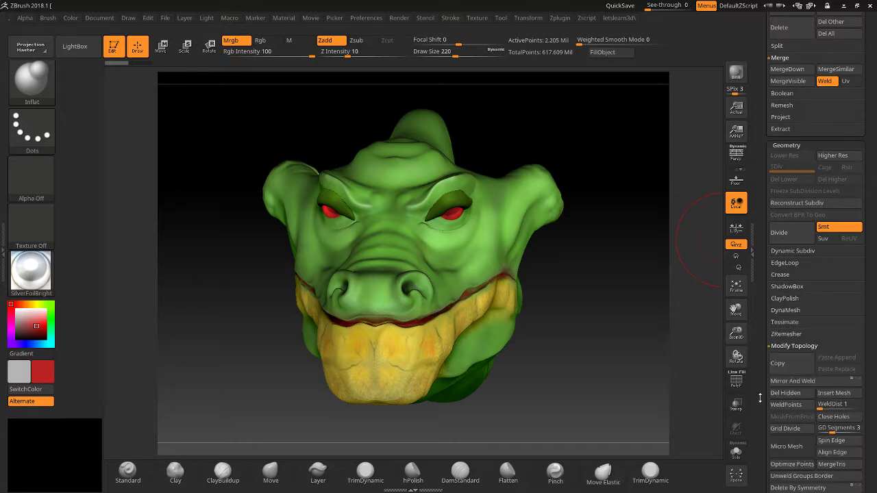
click(792, 370)
drag(761, 296, 761, 325)
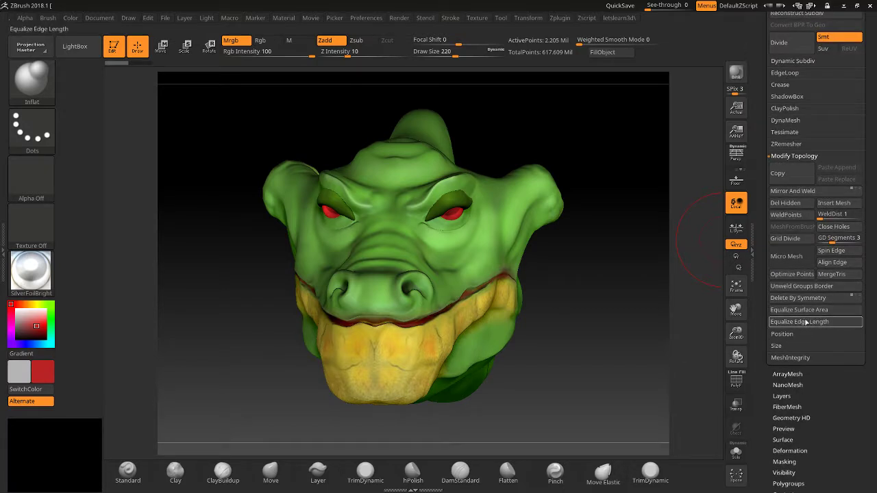
click(798, 357)
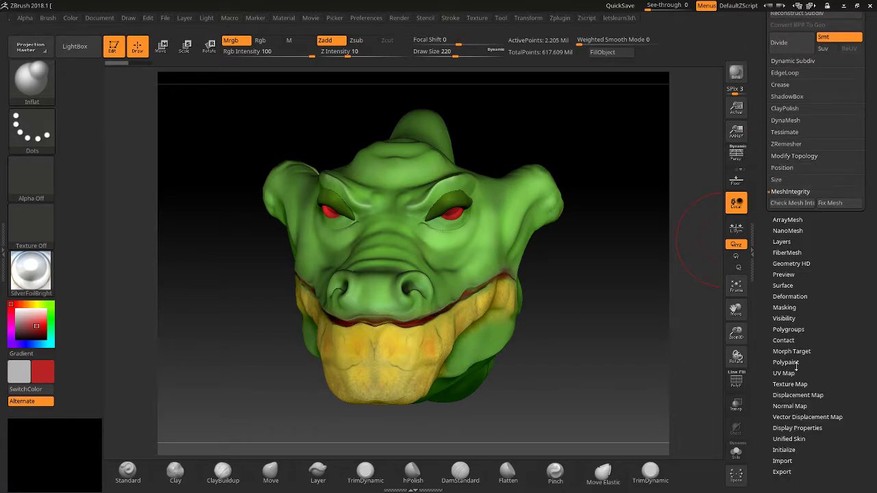
click(793, 203)
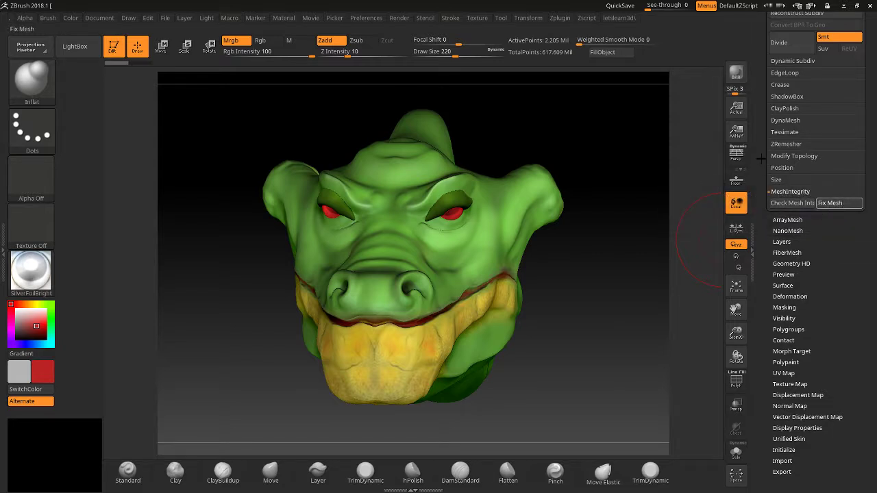
click(830, 203)
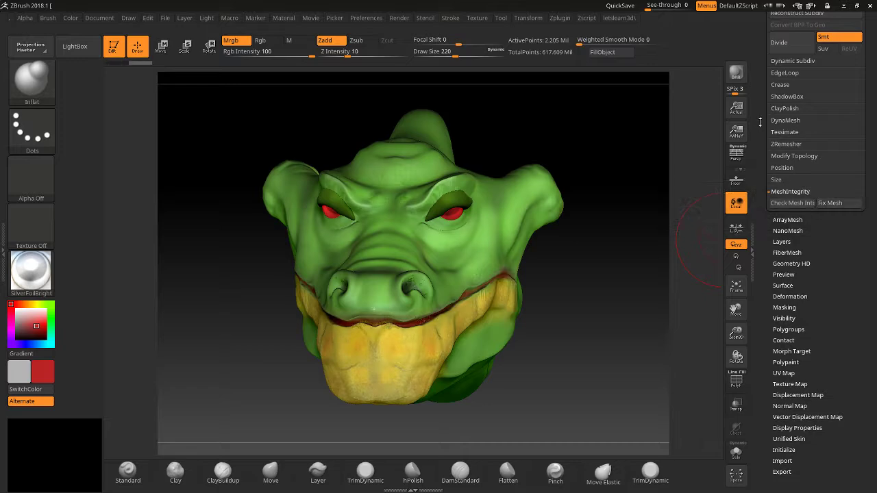
Try again to reconstruct subdivision levels on the dino14 head after the mesh repair.
scroll(765, 222, up, 5)
scroll(765, 226, down, 3)
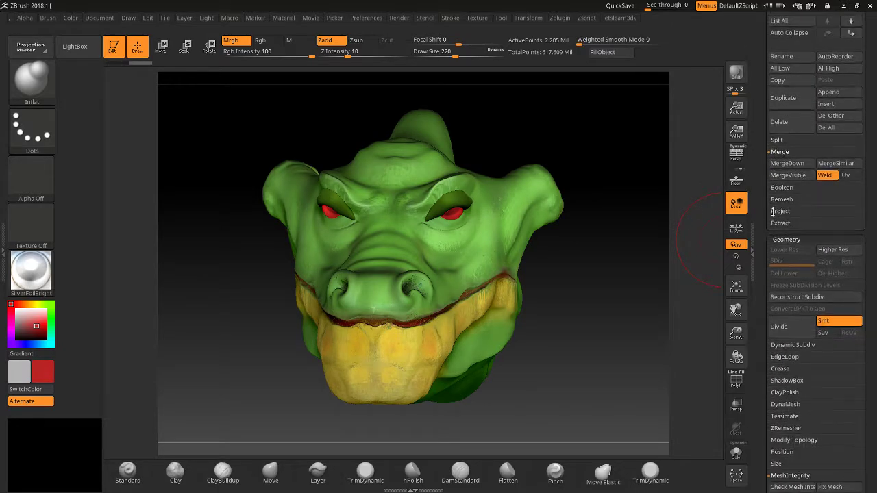
click(790, 302)
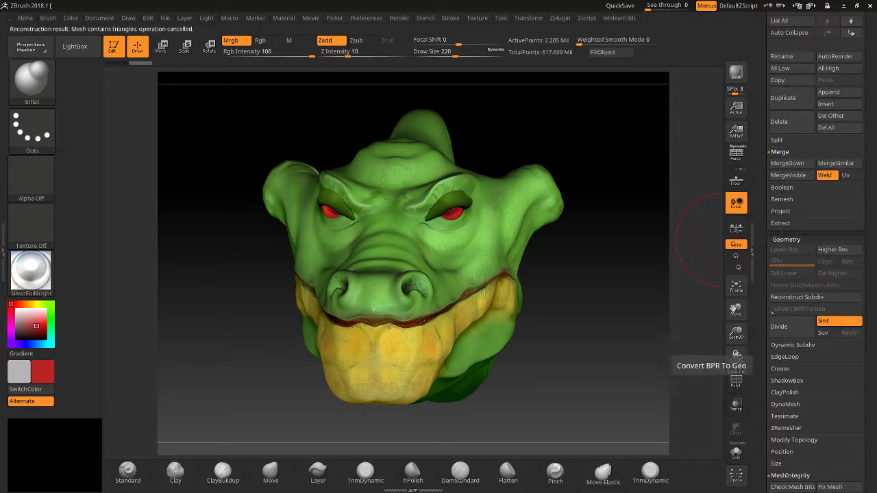
Inspect the dino14 head's surface up close from the front and undo the mesh fix.
scroll(758, 294, down, 3)
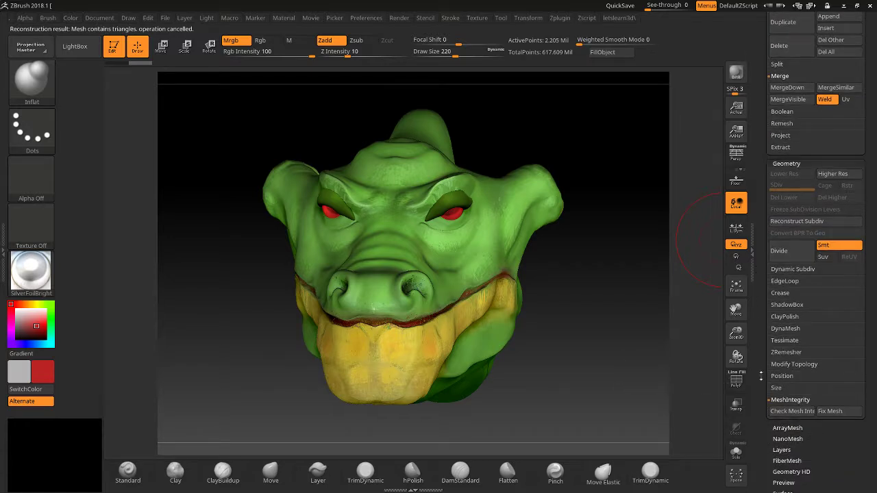
scroll(771, 313, down, 4)
scroll(772, 314, up, 15)
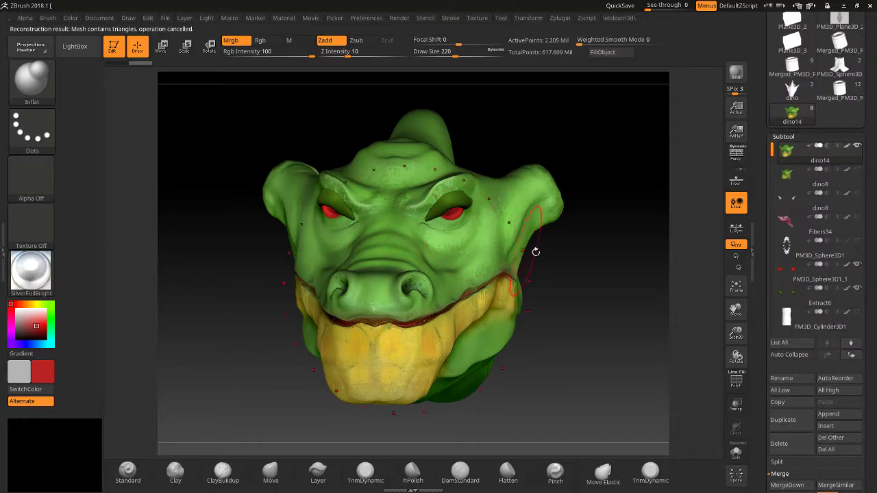
mouse_move(736, 333)
mouse_down()
mouse_move(744, 422)
mouse_move(730, 339)
mouse_up()
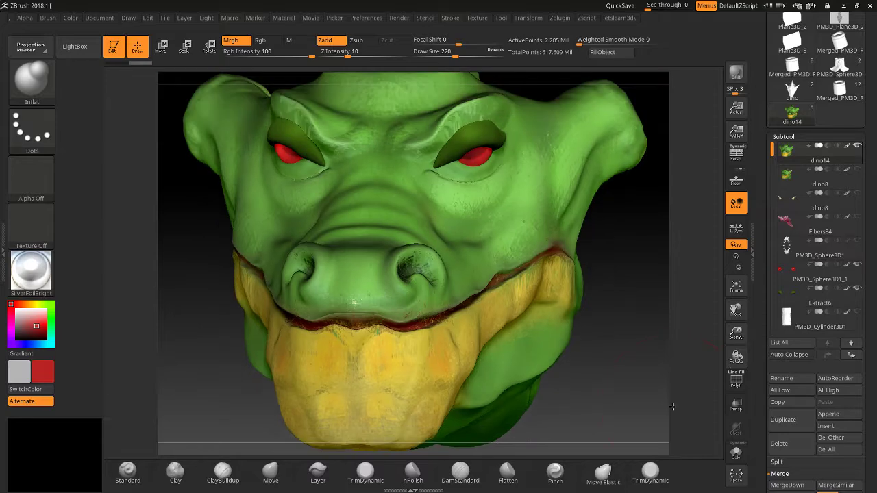
mouse_move(673, 407)
mouse_down()
mouse_move(677, 379)
mouse_move(677, 396)
mouse_up()
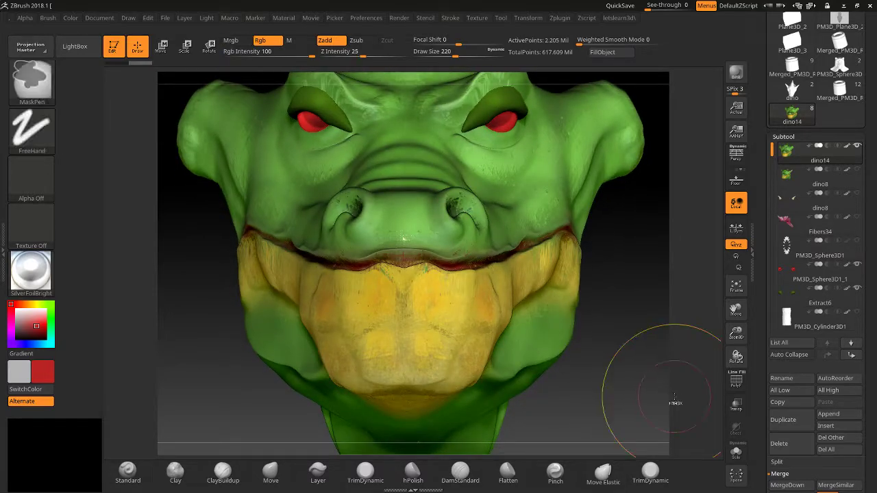
drag(676, 322, 674, 338)
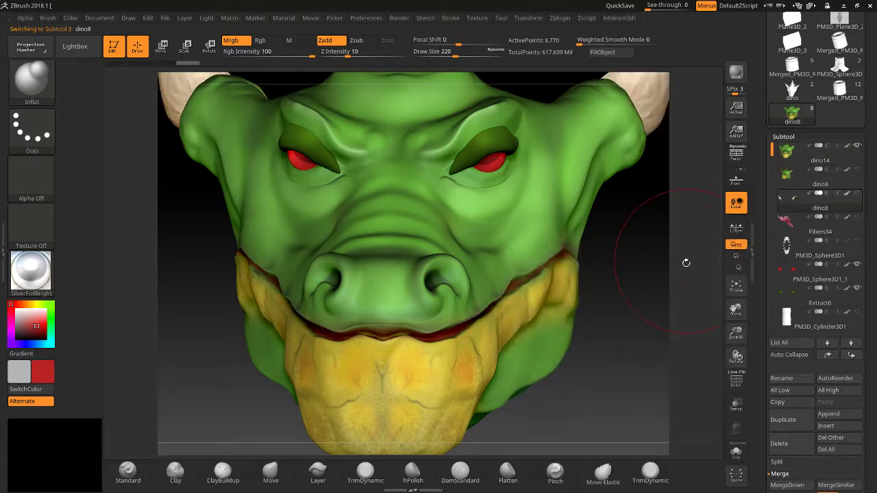
Display the polyframe on the dino8 horns subtool and step it up to a higher subdivision level.
drag(735, 310, 573, 456)
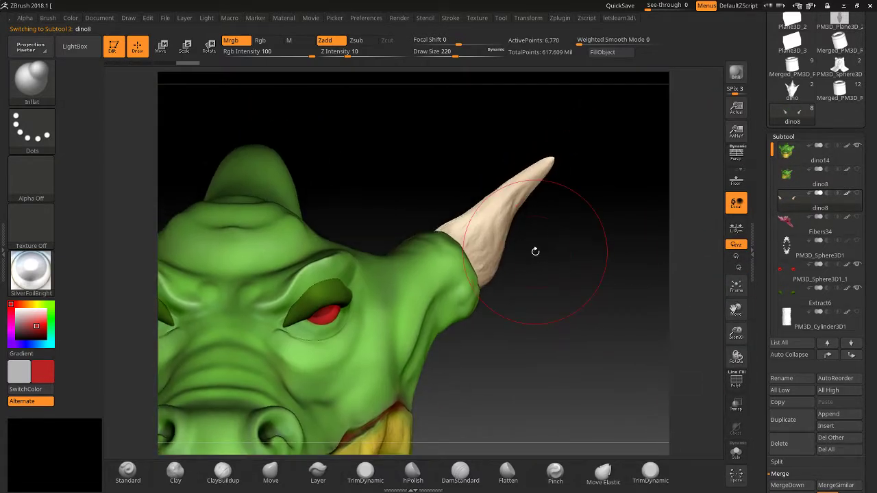
click(737, 382)
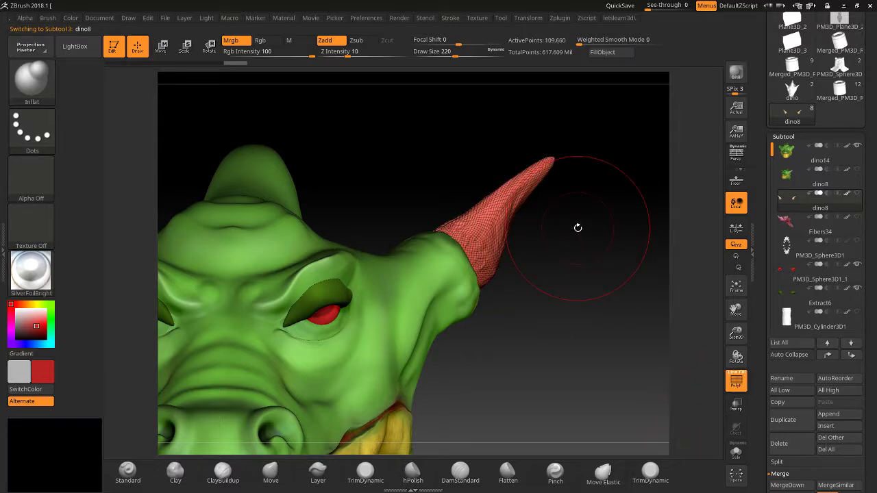
Select the PM3D_Sphere3D1_1 eyes subtool and compare its wireframe at higher and lower subdivision levels.
click(792, 272)
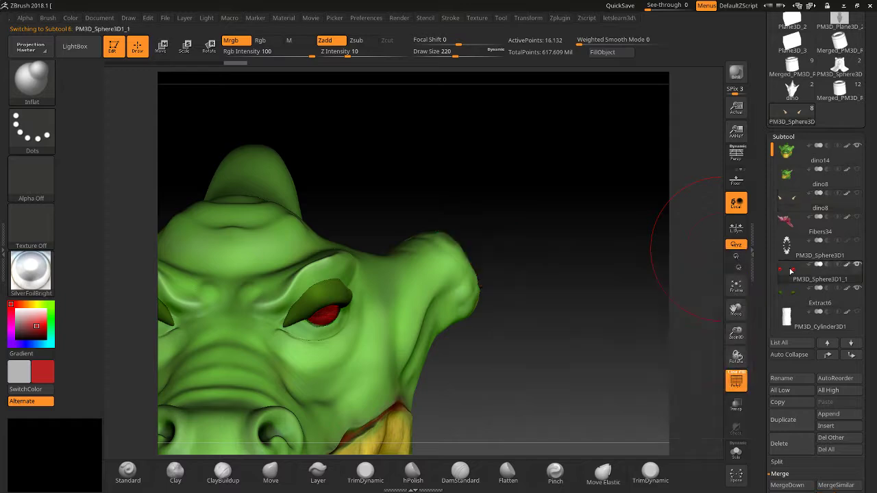
drag(740, 336, 731, 383)
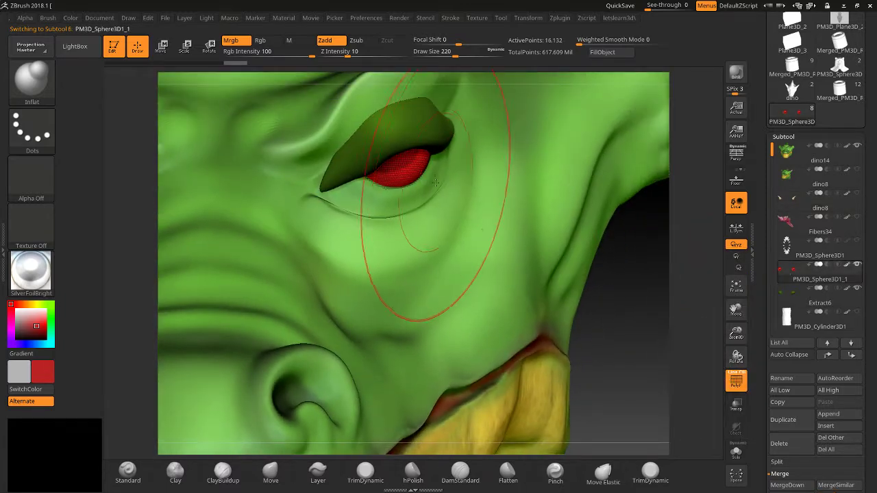
key(d)
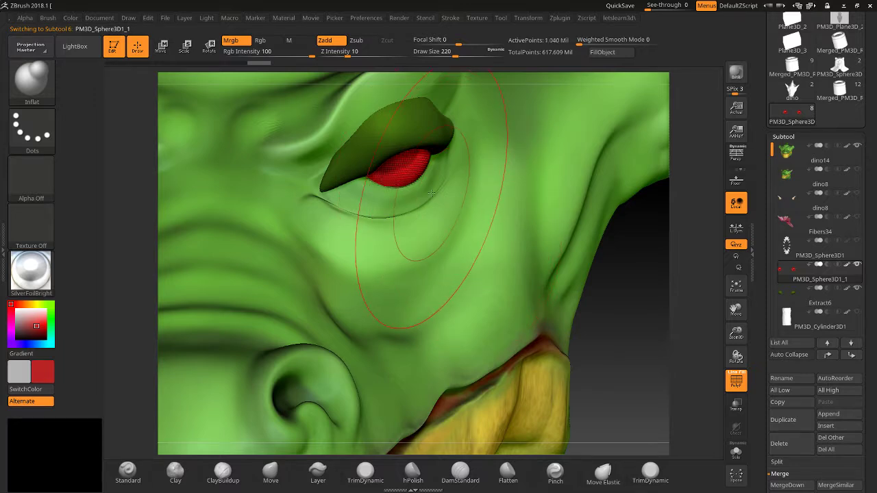
key(shift+d)
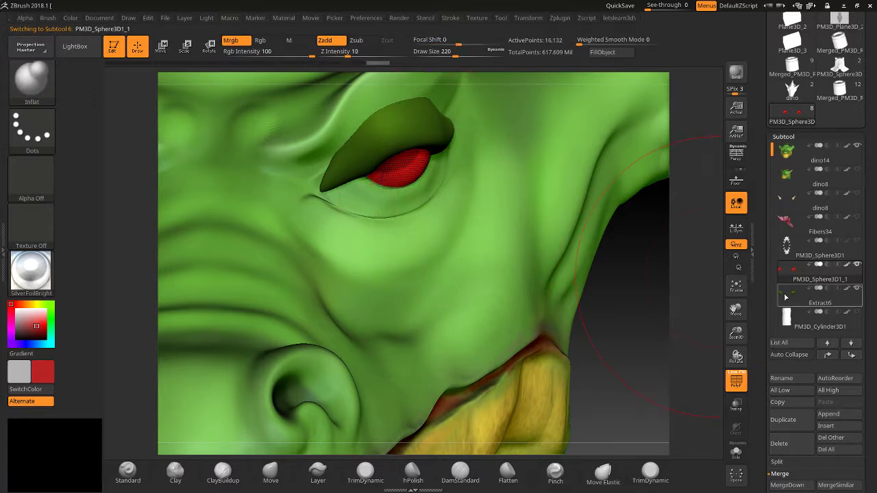
Set all visible subtools to their highest subdivision level with SubTool Master and turn off the polyframe display.
drag(761, 228, 757, 430)
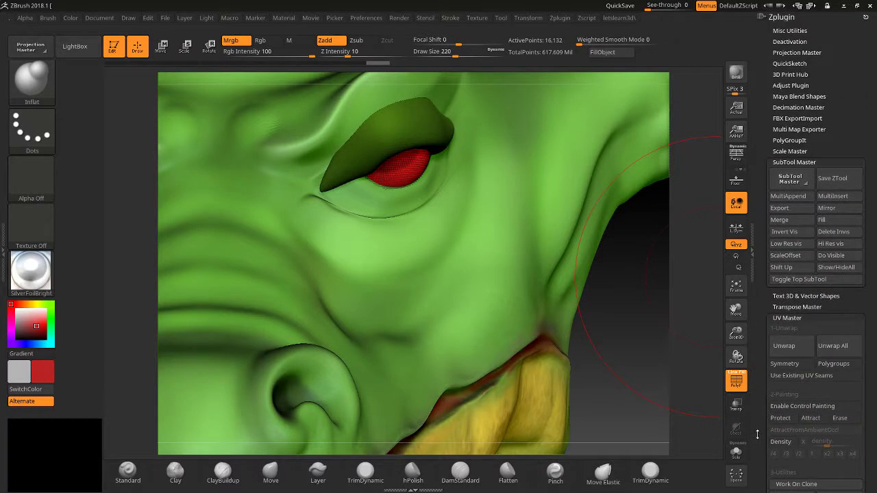
click(835, 246)
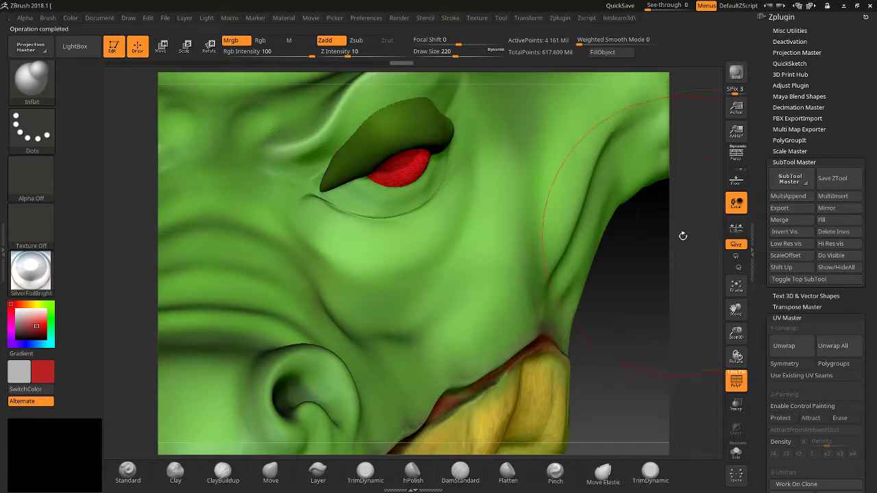
click(736, 381)
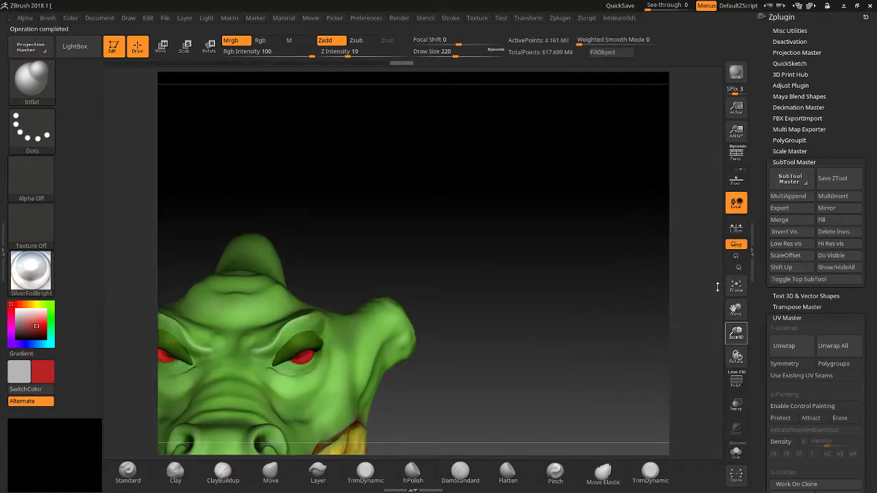
drag(736, 333, 782, 282)
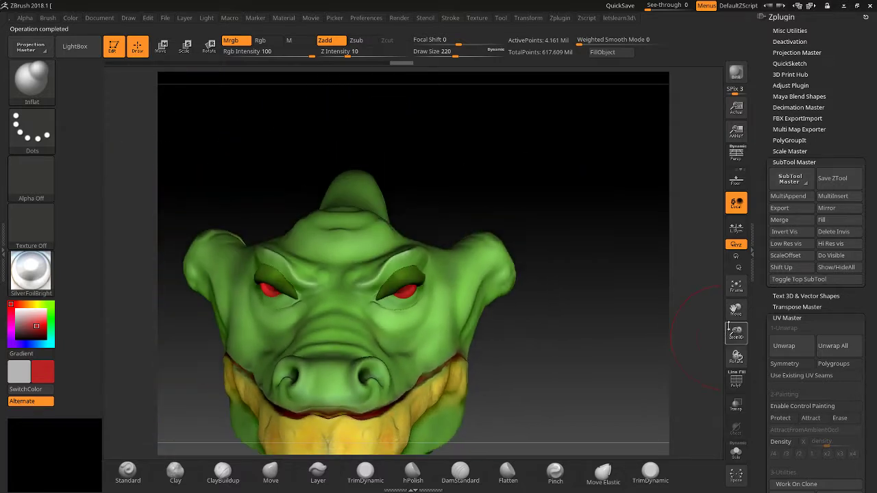
mouse_move(754, 284)
mouse_down()
mouse_move(713, 302)
mouse_move(638, 299)
mouse_move(592, 283)
mouse_move(578, 194)
mouse_up()
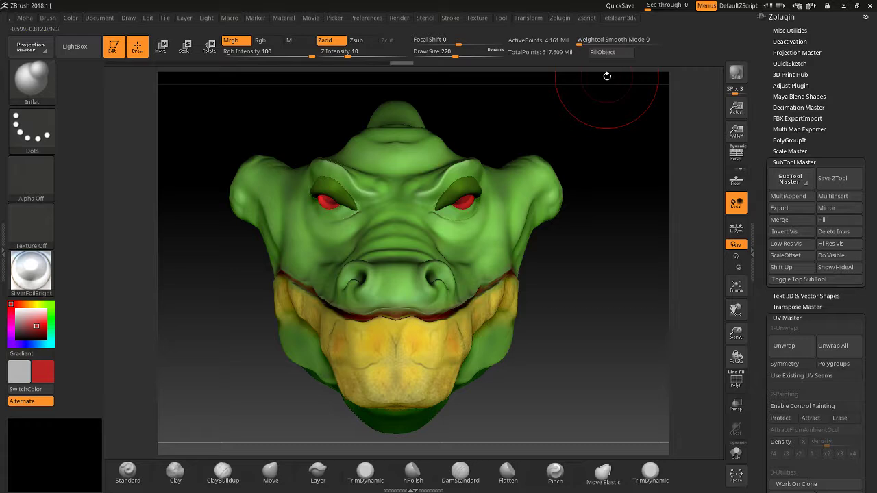
drag(601, 231, 605, 269)
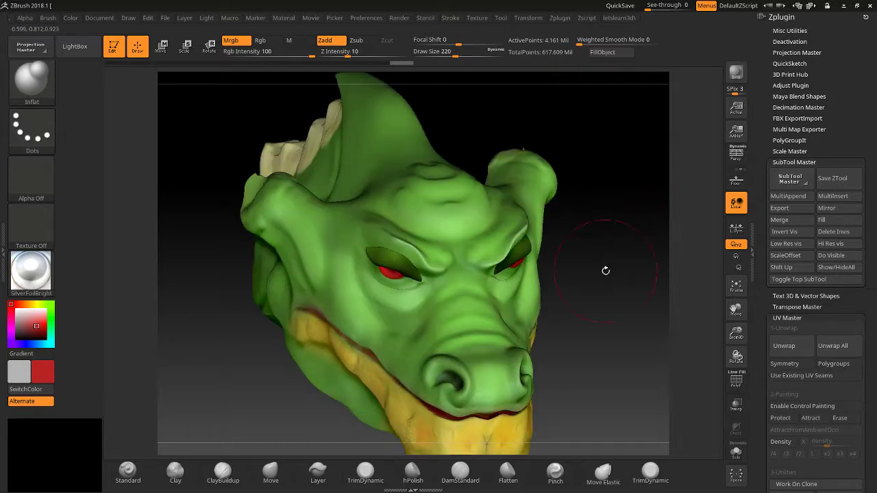
Step the eyes subtool through lower subdivision levels and restore its latest undo history state.
key(ctrl)
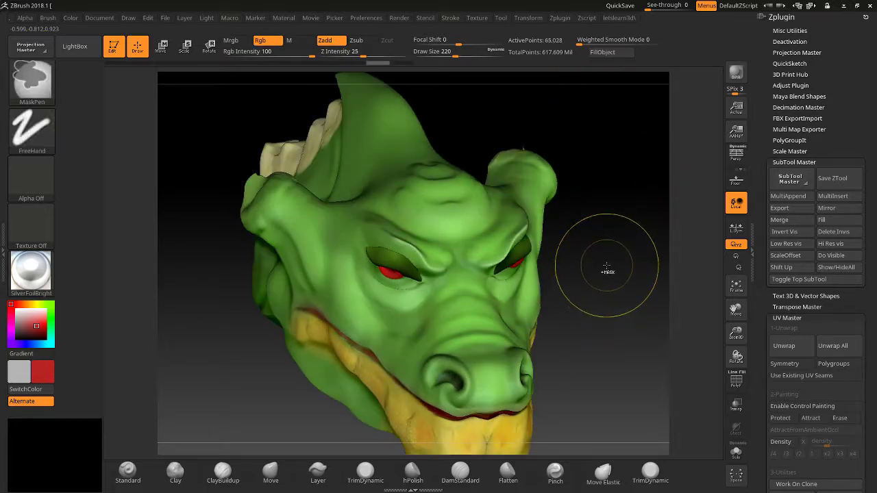
key(ctrl+d)
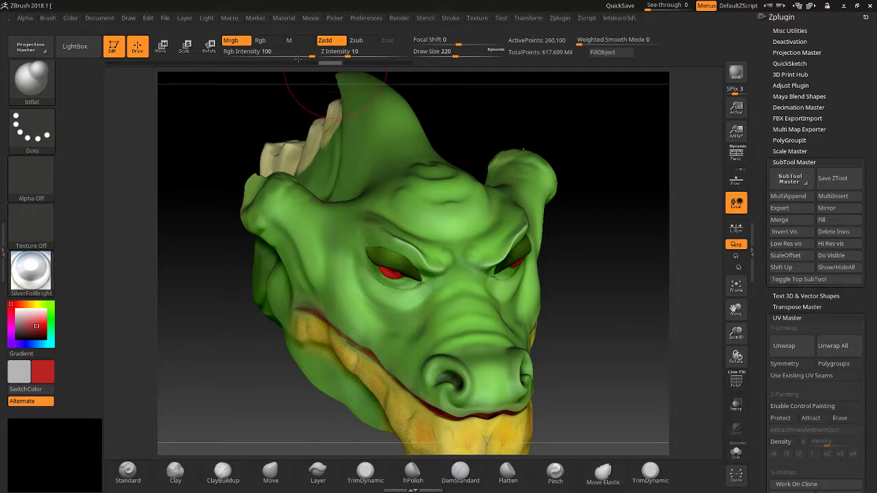
drag(343, 61, 480, 68)
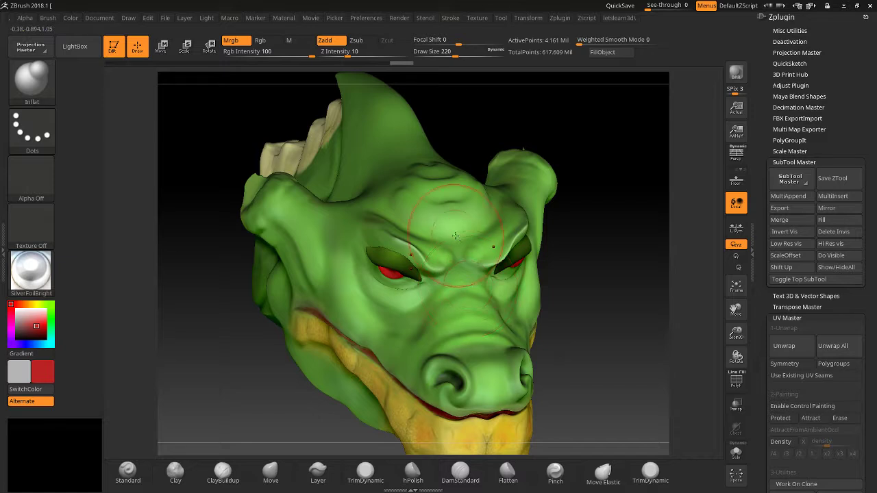
drag(401, 63, 501, 93)
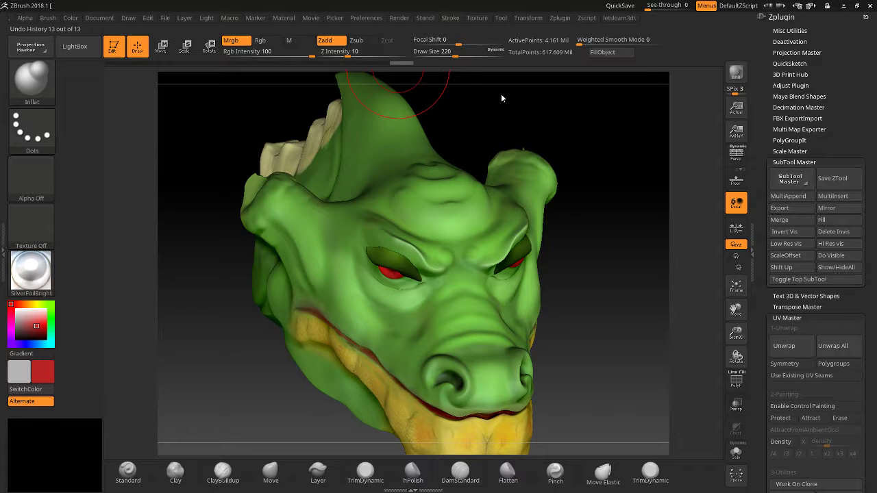
Select the dino14 head and set Scale/Offsets to 1/0 for all subtools with SubTool Master.
alt+click(465, 214)
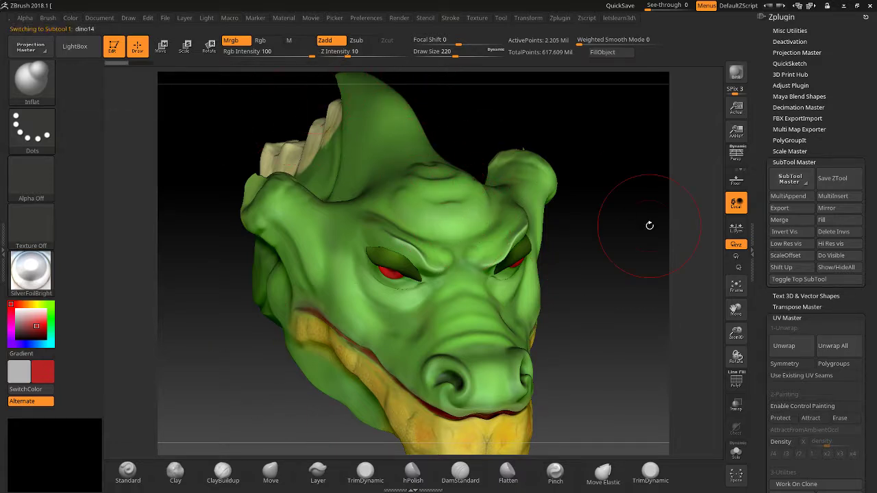
drag(649, 225, 648, 202)
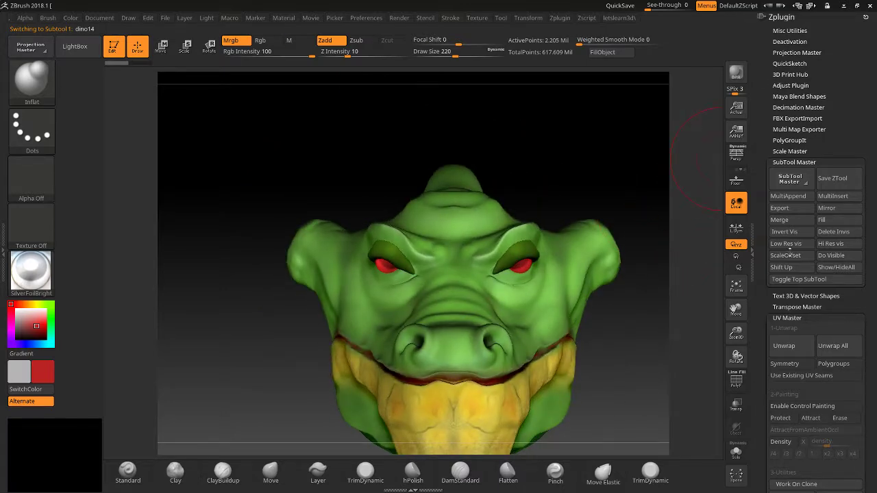
click(769, 120)
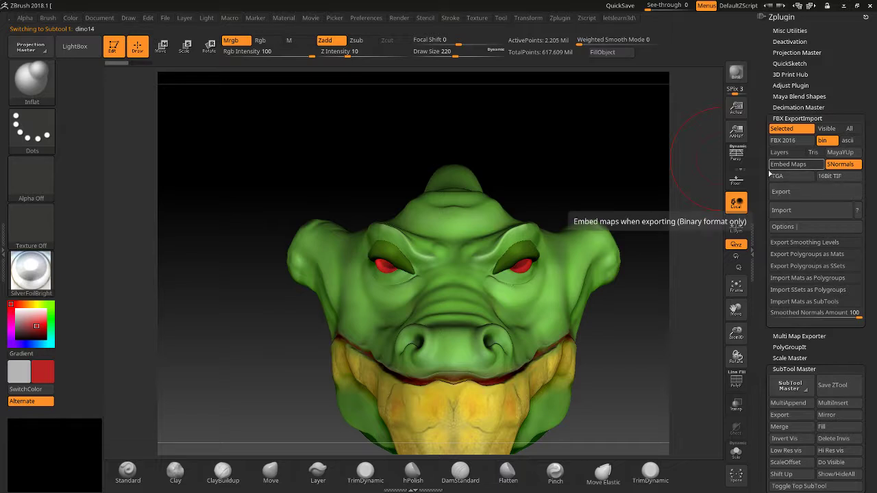
click(797, 118)
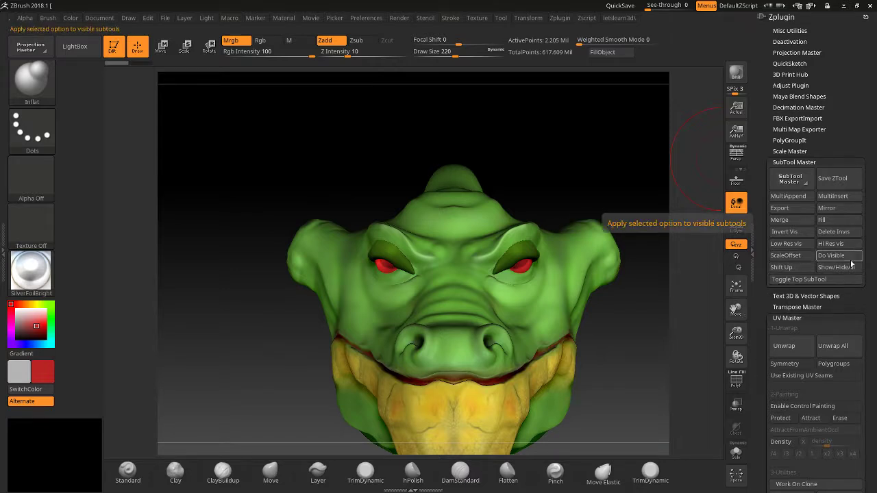
click(797, 255)
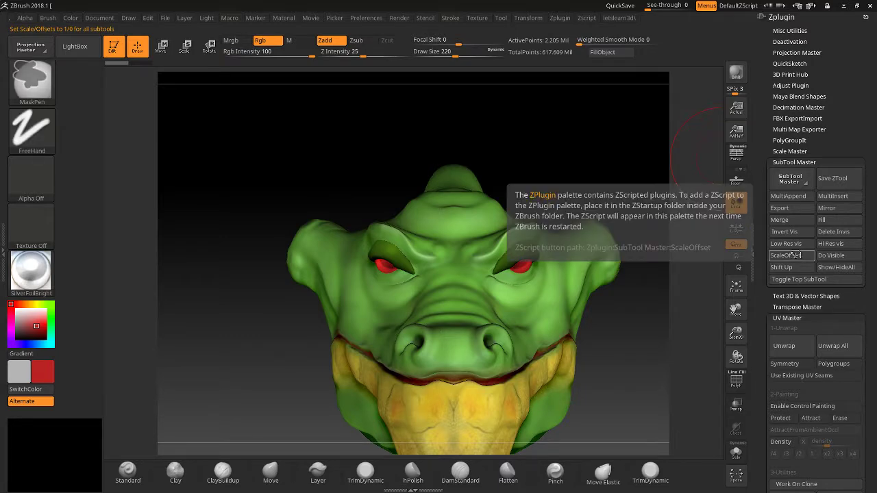
click(794, 255)
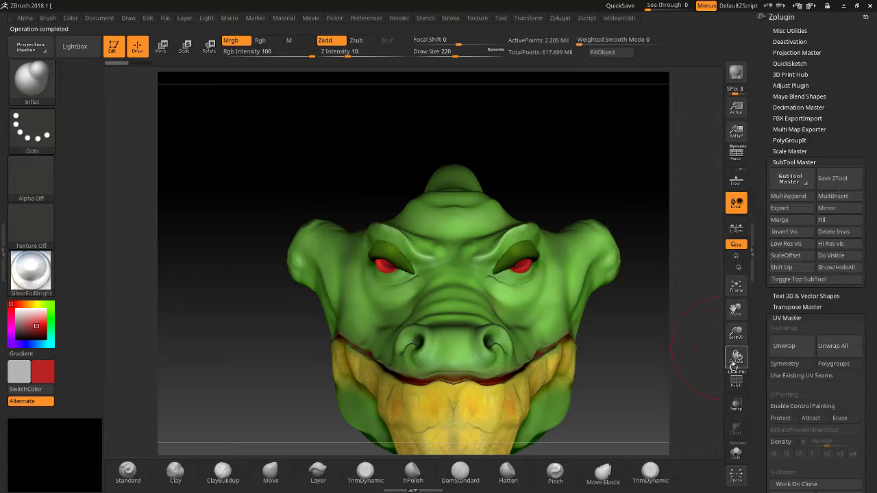
Turn on the floor grid and frame the dino head from the front.
drag(736, 339, 733, 310)
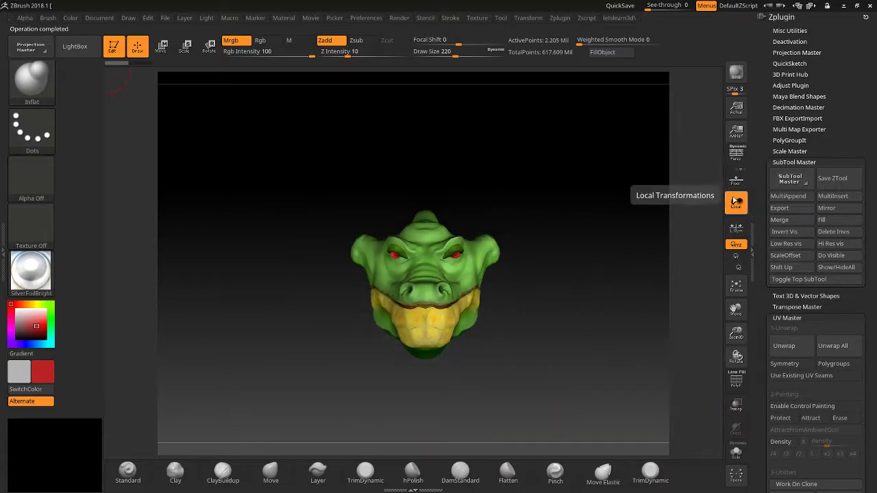
click(735, 182)
drag(706, 205, 642, 281)
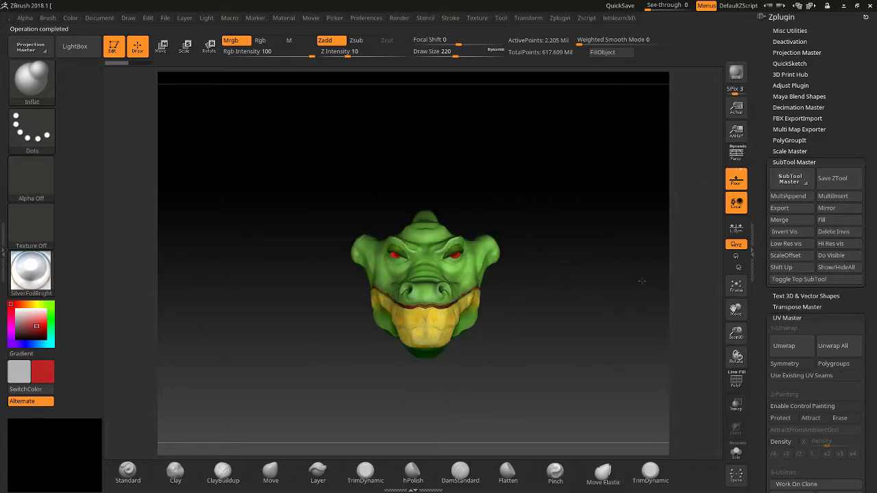
key(f)
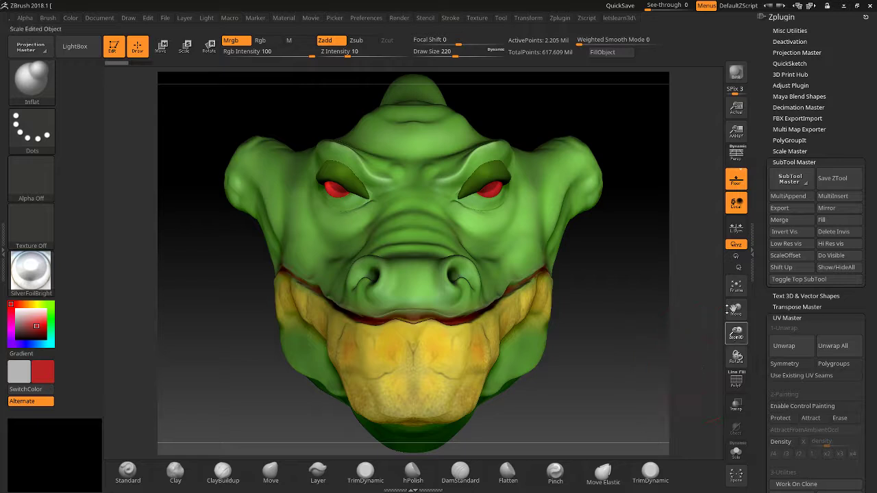
drag(736, 334, 736, 363)
mouse_move(658, 275)
mouse_down()
mouse_move(573, 354)
mouse_move(579, 359)
mouse_move(592, 347)
mouse_move(566, 298)
mouse_move(566, 274)
mouse_move(714, 322)
mouse_move(736, 309)
mouse_move(736, 295)
mouse_up()
key(ctrl)
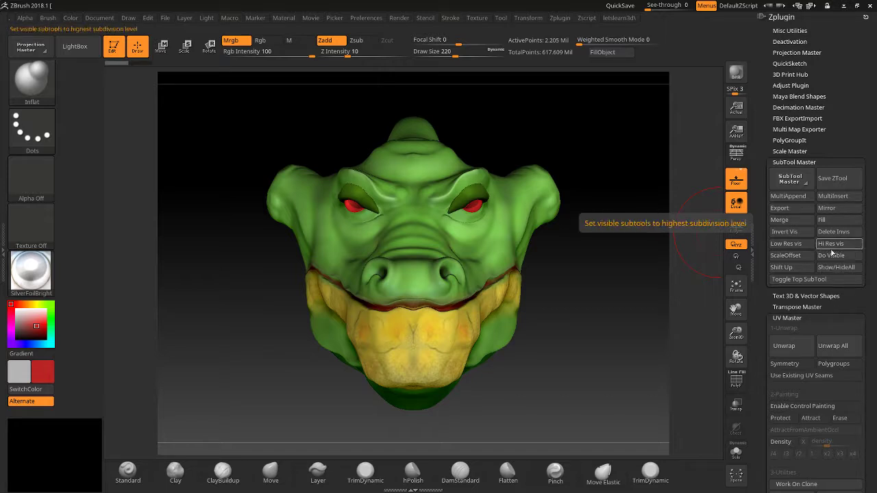
Apply the Create new Layer (at top subdivision level) action to all visible subtools.
click(830, 259)
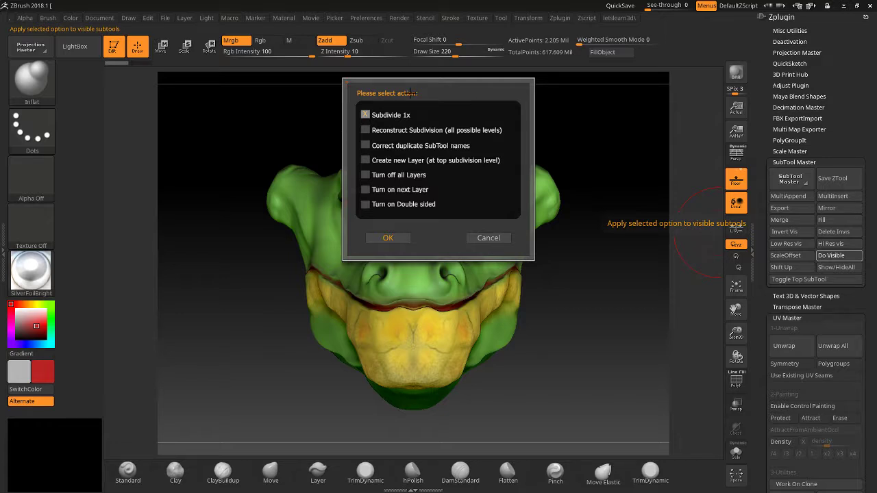
click(482, 237)
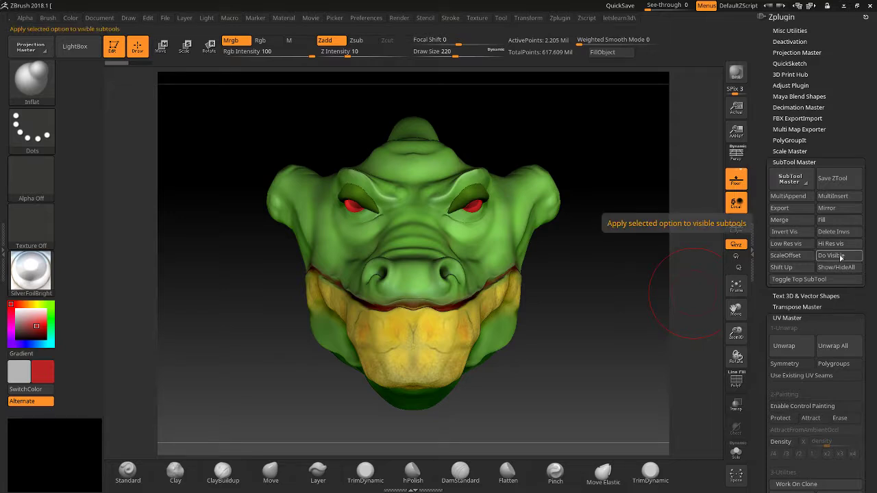
click(840, 256)
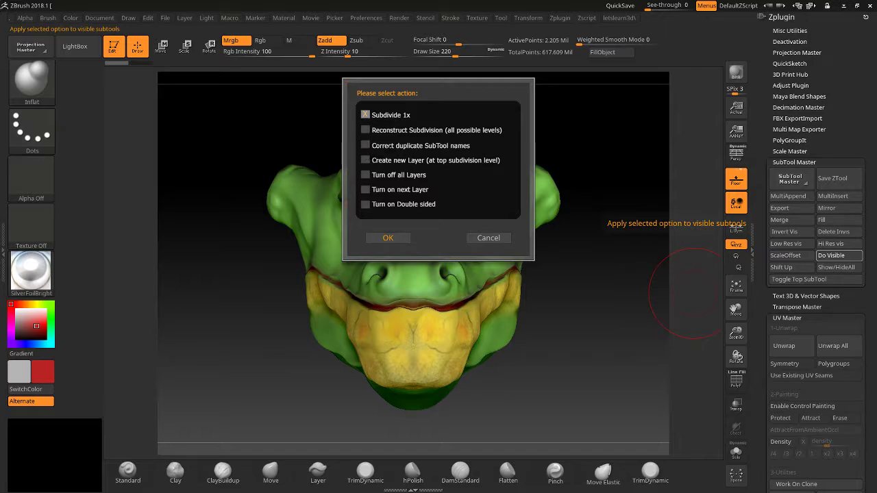
click(366, 159)
click(383, 238)
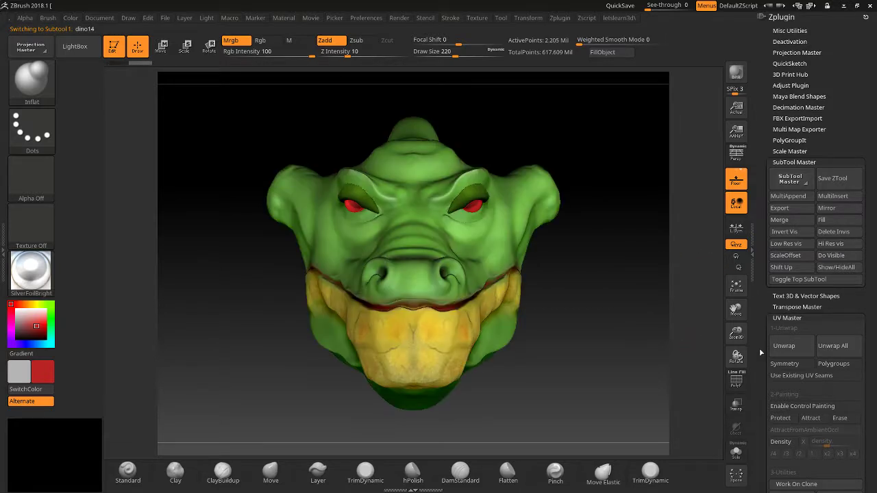
Check the dino14 head in solo mode, then open its layer list and delete the untitled layer.
click(741, 449)
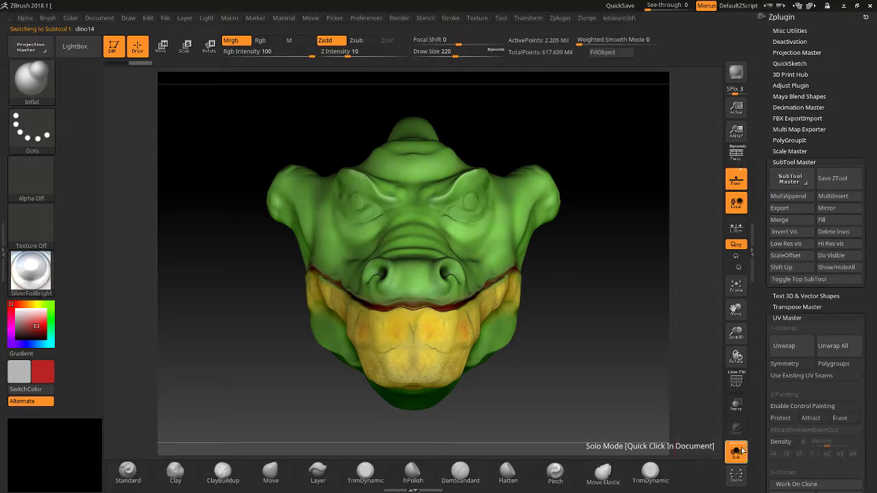
click(737, 451)
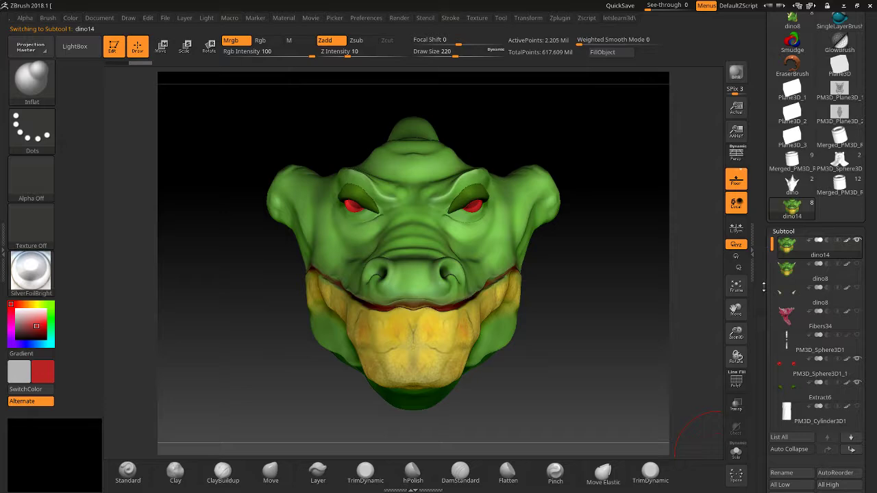
drag(767, 287, 773, 144)
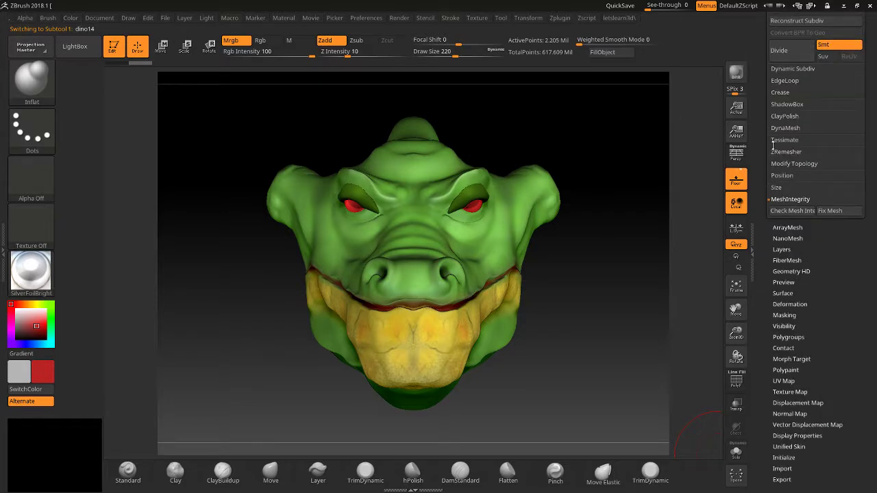
click(781, 249)
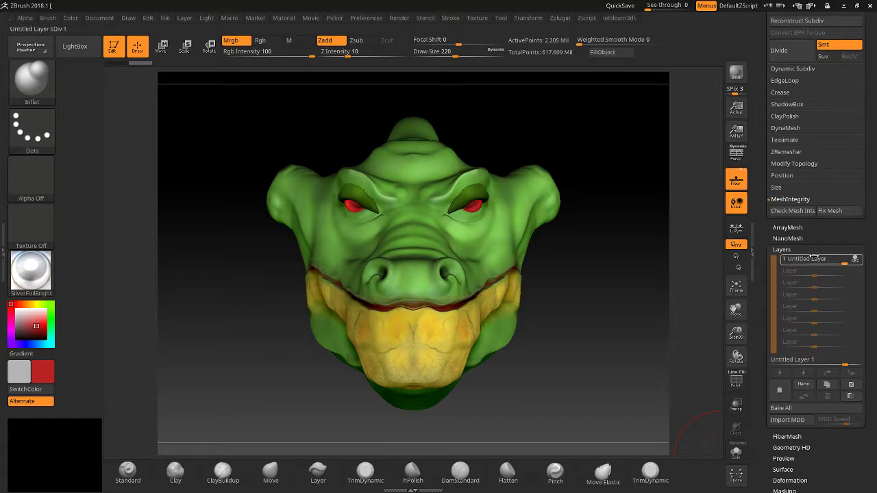
mouse_move(801, 259)
mouse_move(792, 259)
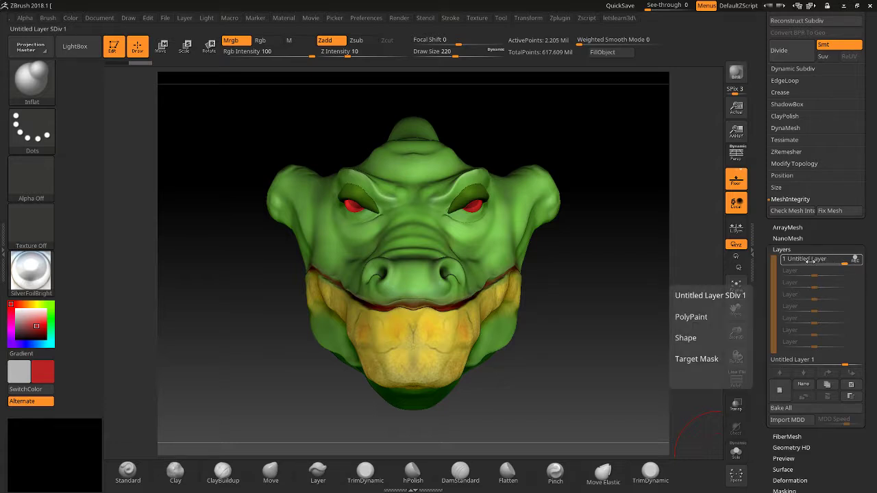
click(854, 385)
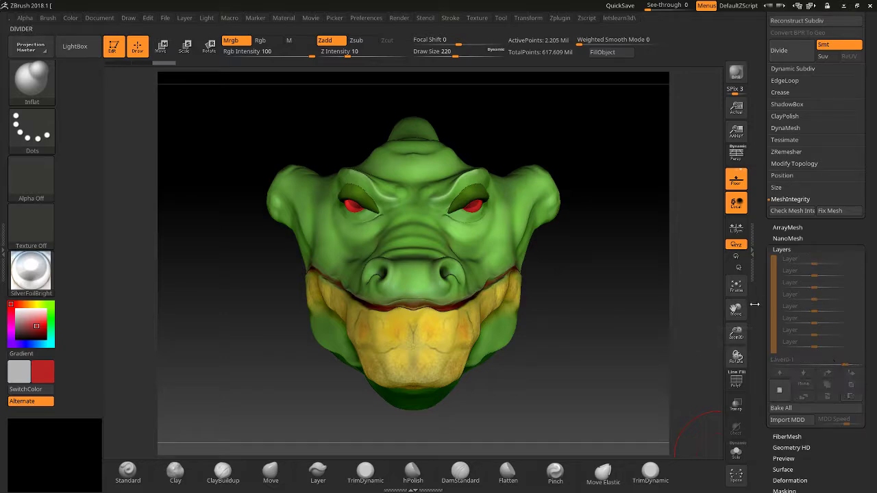
Review the Do Visible actions, including Turn on Double sided, without applying any, and look at the head from several sides.
drag(758, 240, 755, 475)
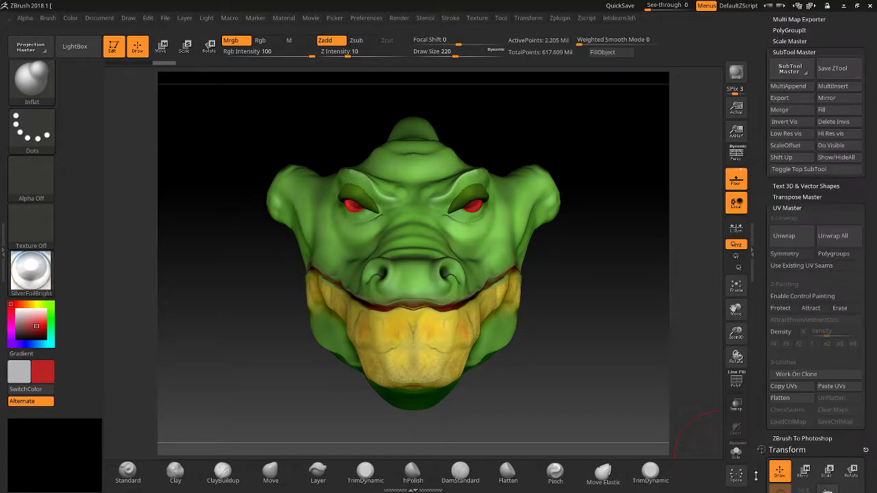
click(839, 145)
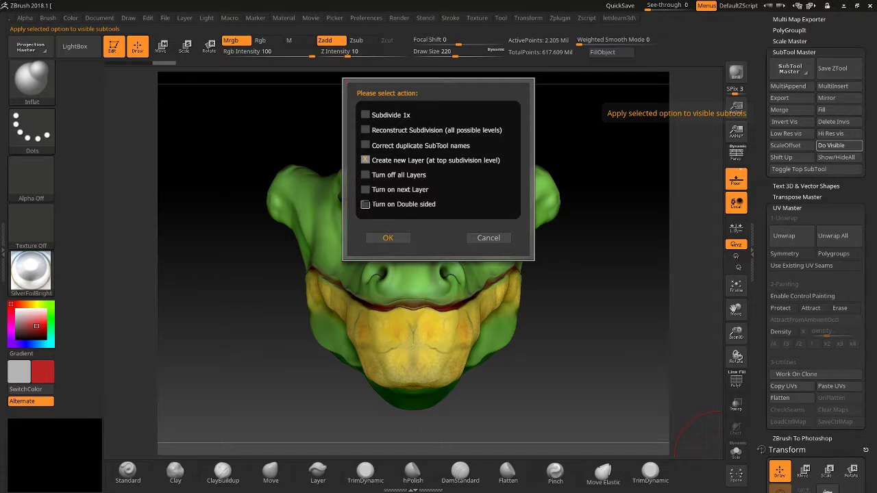
click(365, 204)
click(498, 238)
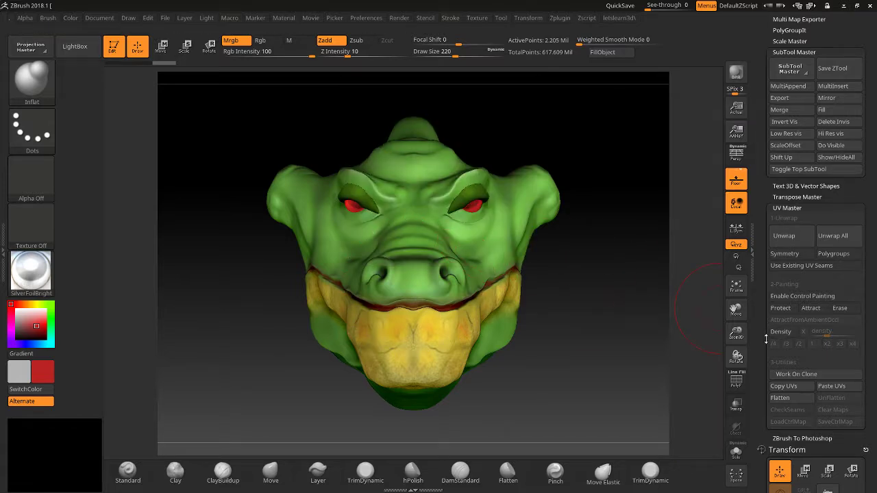
drag(691, 335, 507, 313)
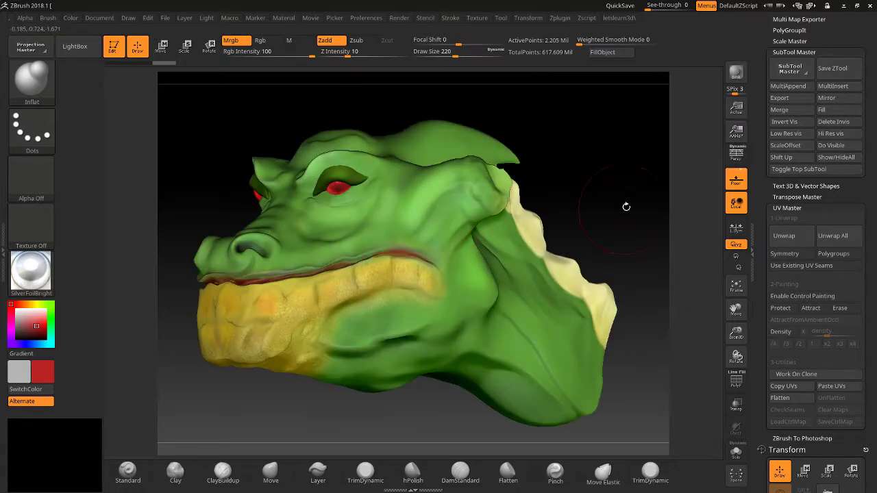
drag(626, 206, 713, 295)
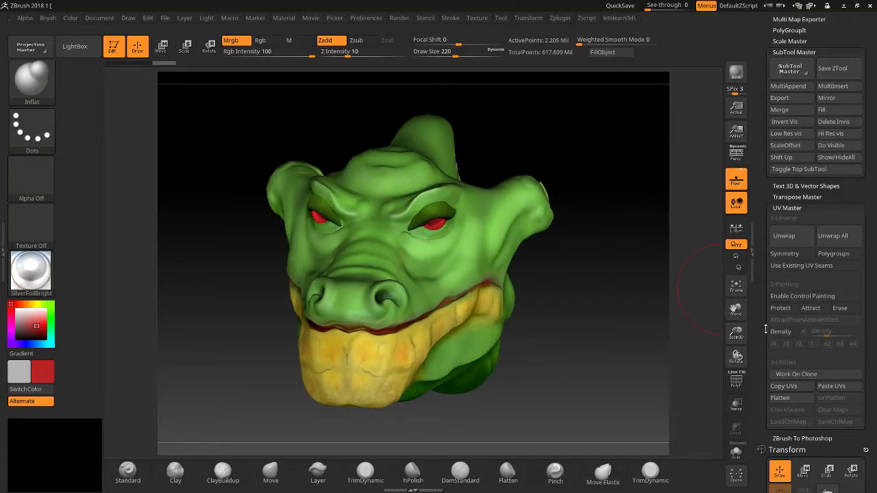
Open the Display Properties of the dino14 subtool and examine the Double sided and Flip options.
scroll(766, 329, down, 10)
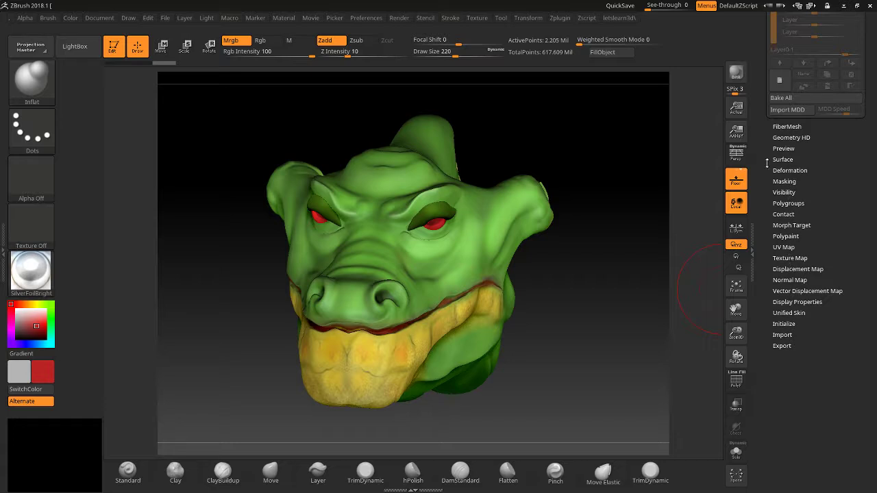
click(775, 301)
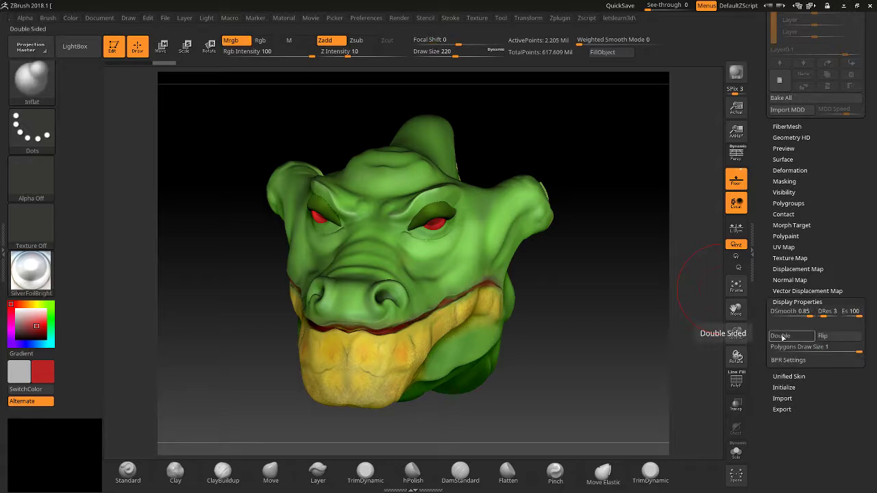
key(ctrl)
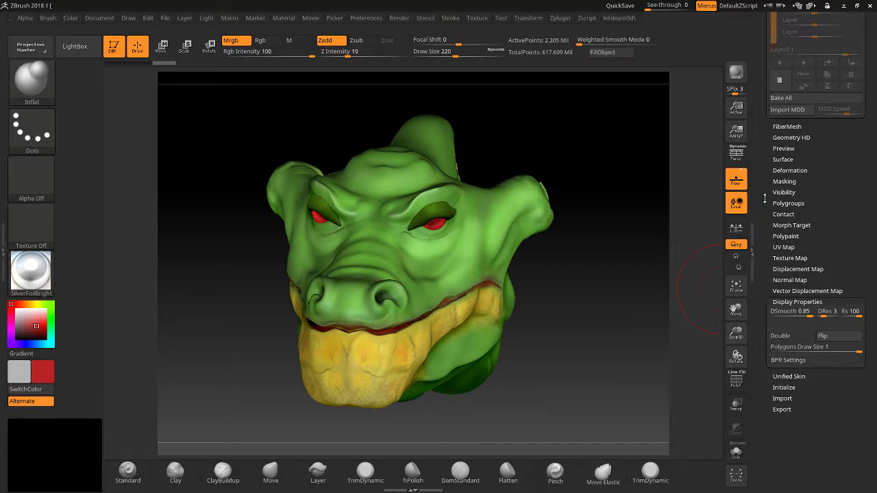
scroll(782, 337, up, 15)
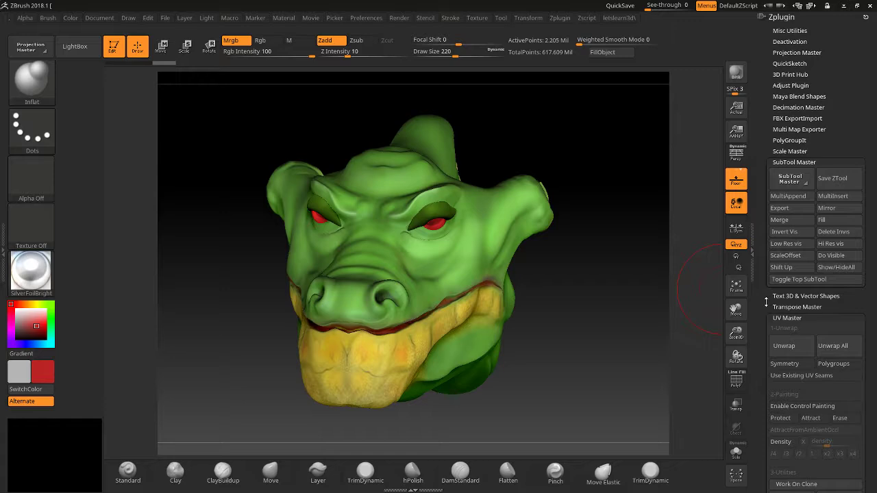
Review the subtool order, shift the visible subtools to the top of the list with Shift Up, and check the new order.
scroll(766, 300, down, 10)
scroll(768, 153, down, 15)
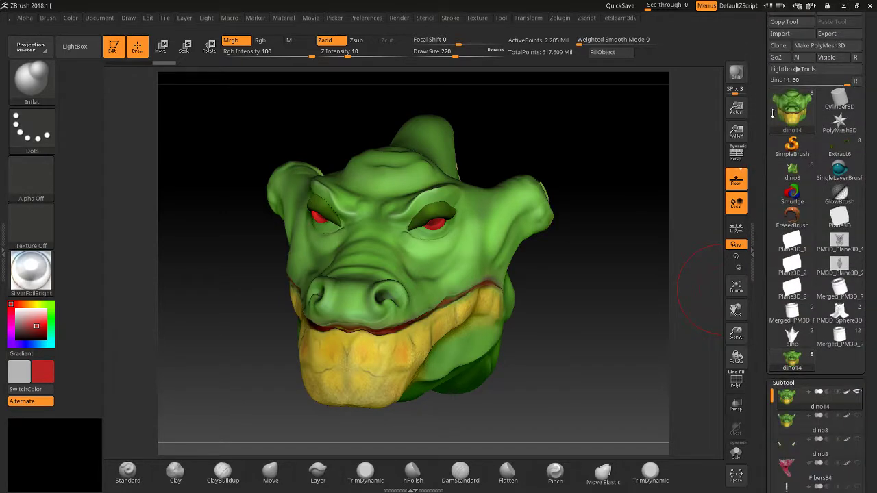
mouse_move(845, 366)
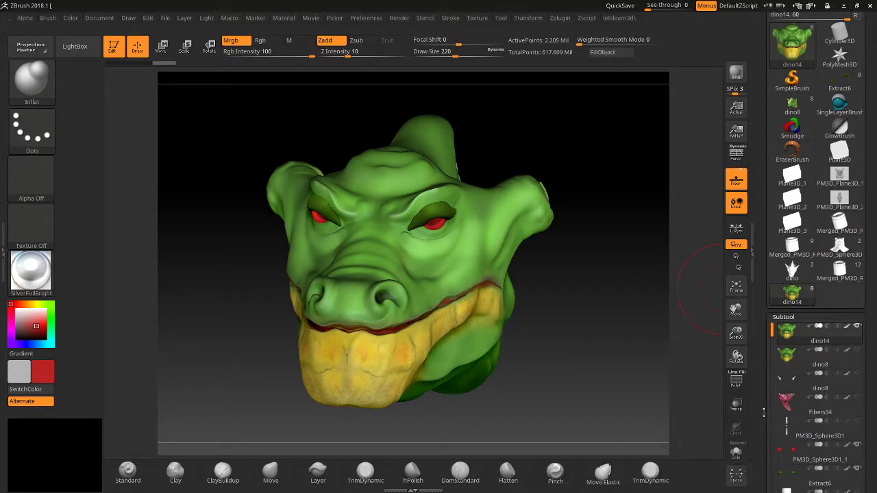
scroll(763, 355, down, 3)
scroll(763, 355, down, 1)
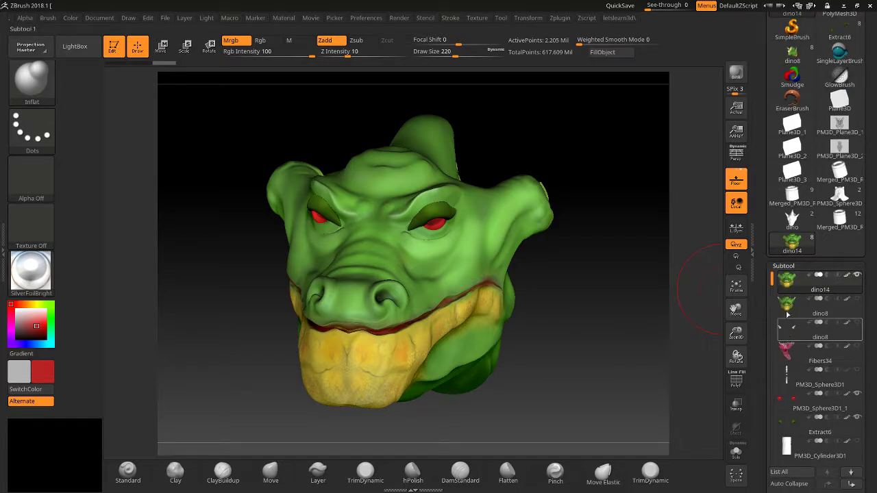
mouse_move(787, 306)
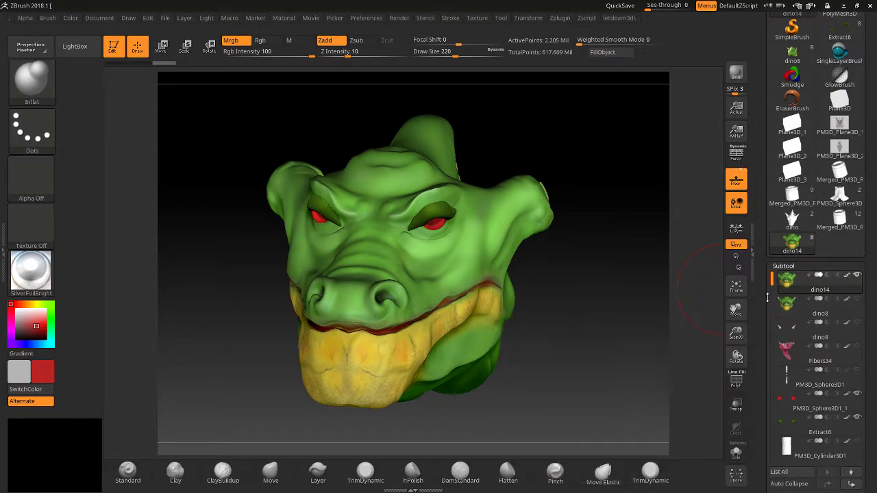
drag(762, 300, 761, 466)
scroll(761, 467, up, 8)
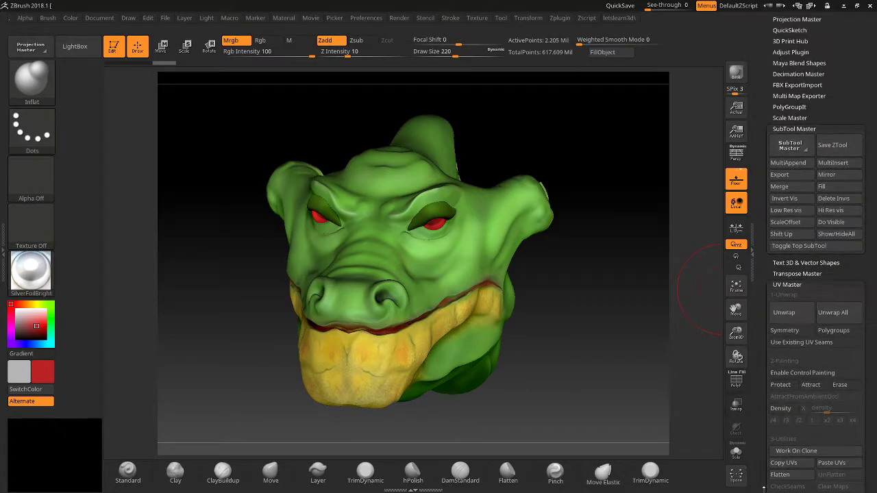
click(781, 234)
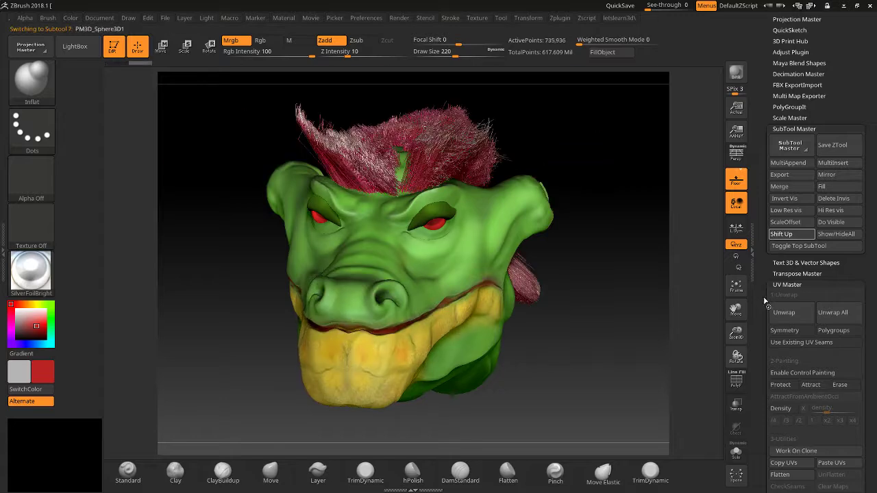
scroll(764, 303, down, 10)
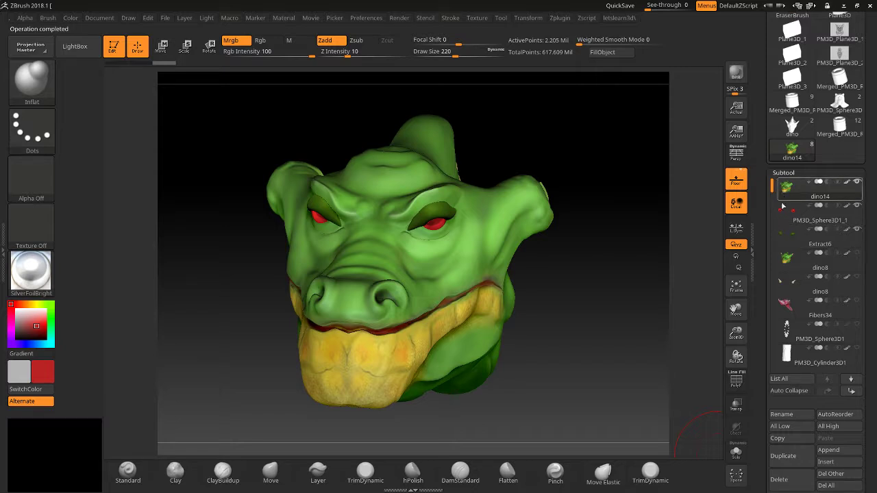
mouse_move(788, 224)
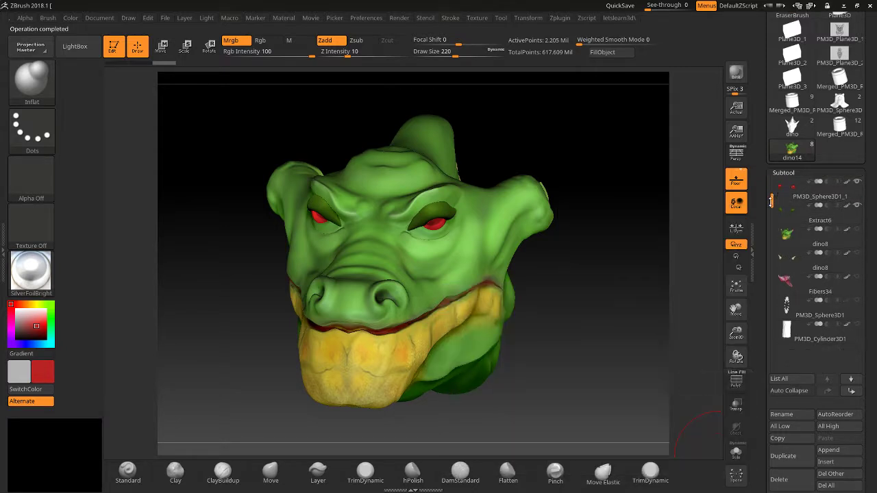
drag(763, 163, 749, 375)
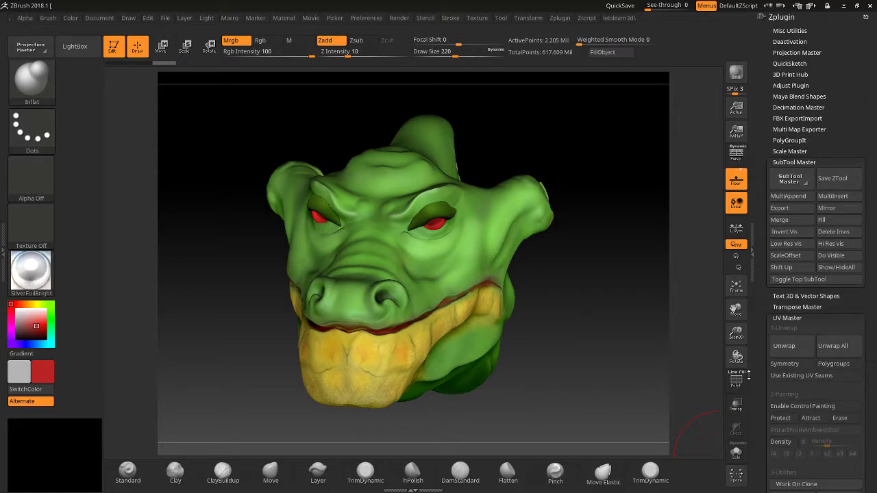
Show all subtools and restore the previous visibility twice with Show/HideAll, checking the subtool list in between.
click(827, 267)
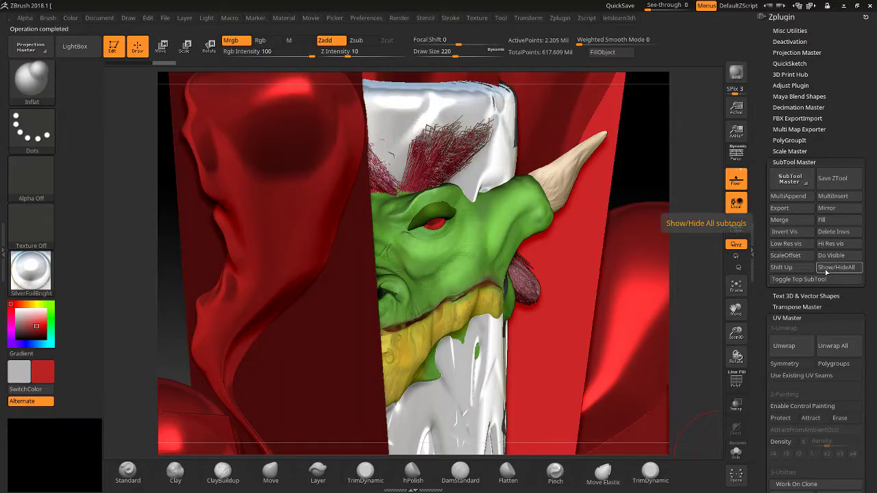
click(827, 271)
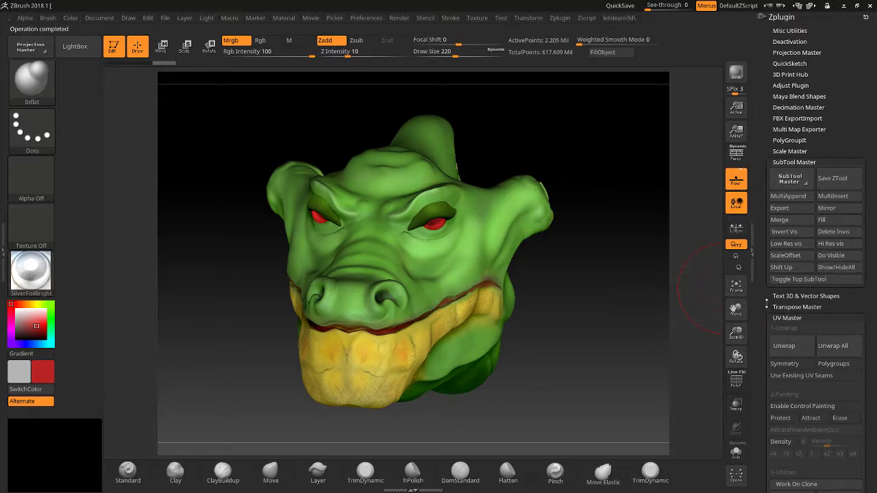
drag(768, 306, 786, 90)
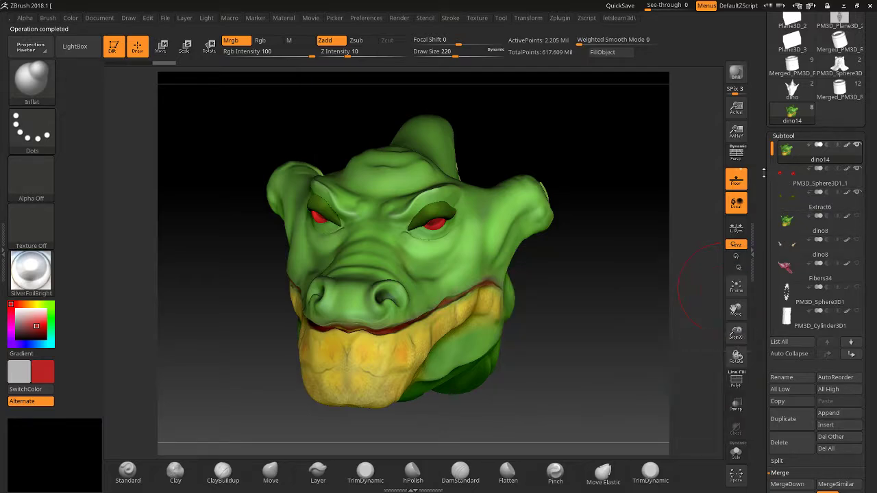
mouse_move(767, 175)
mouse_down()
mouse_move(763, 343)
mouse_move(776, 382)
mouse_up()
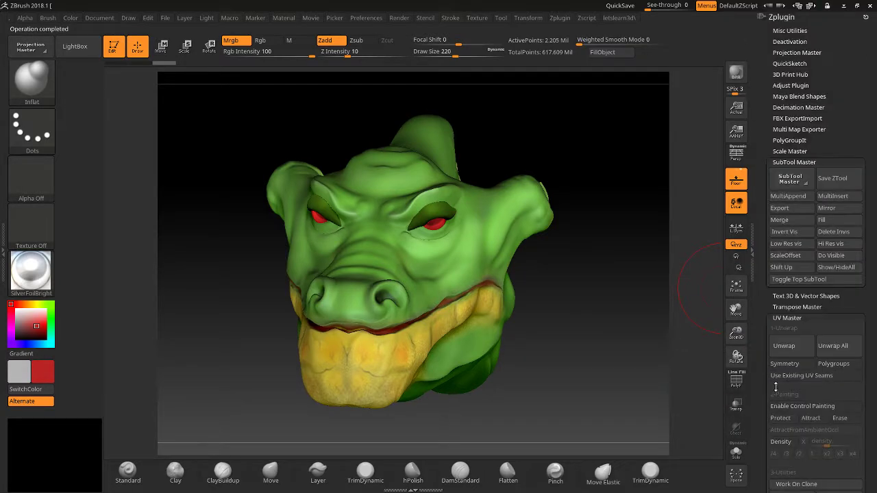
key(ctrl)
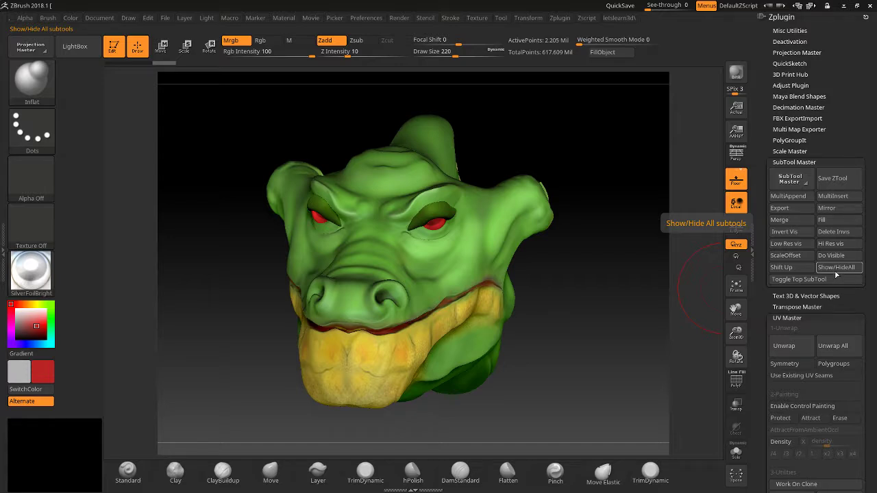
click(836, 267)
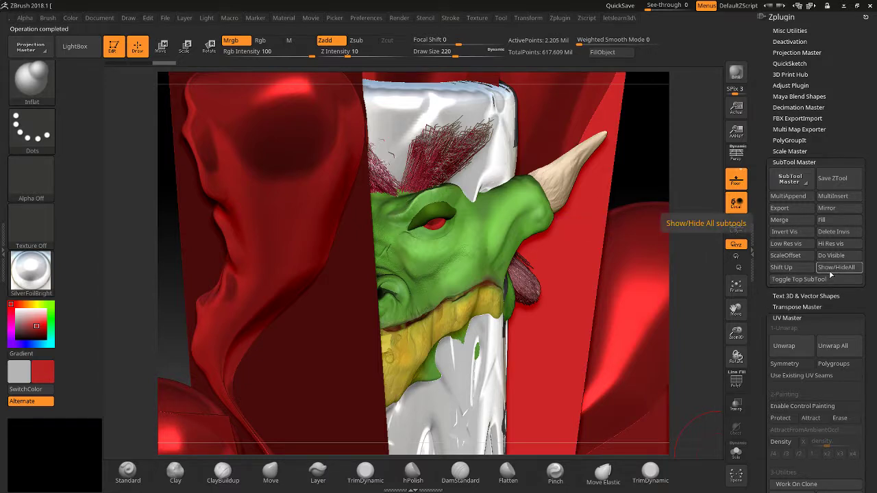
click(831, 272)
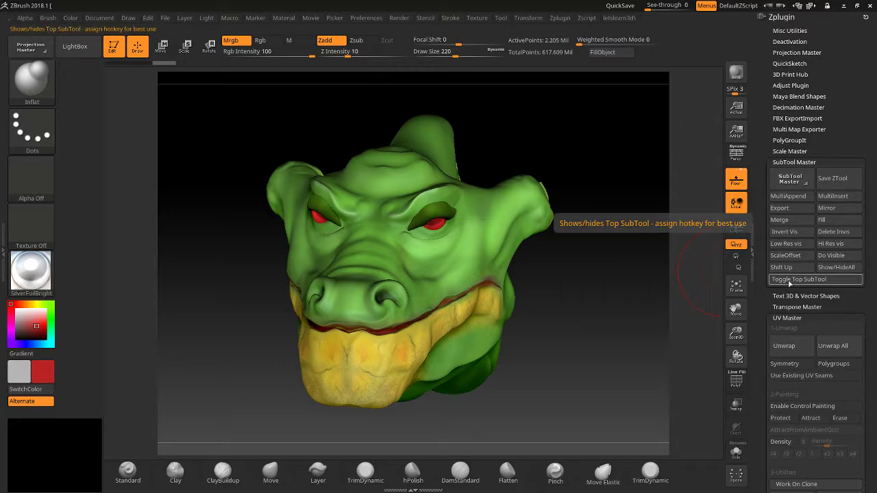
Try Toggle Top SubTool to hide and show dino14 again, checking its visibility in the subtool list.
drag(764, 339, 768, 130)
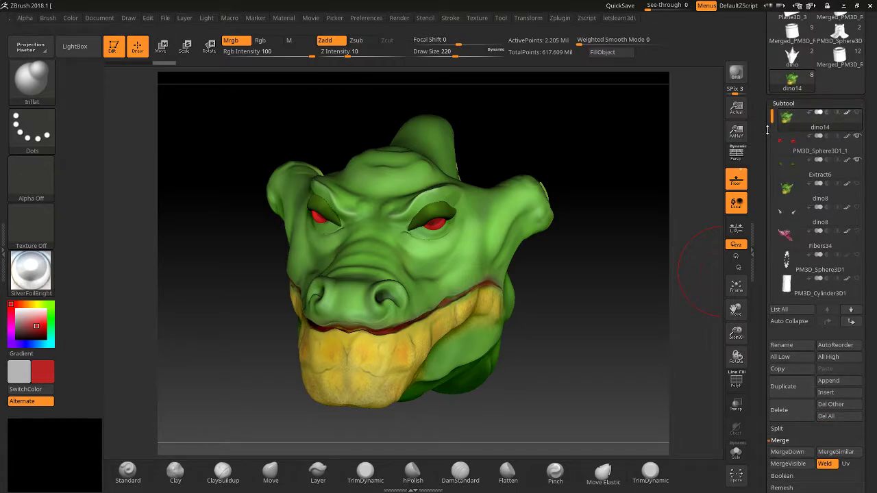
scroll(767, 130, up, 10)
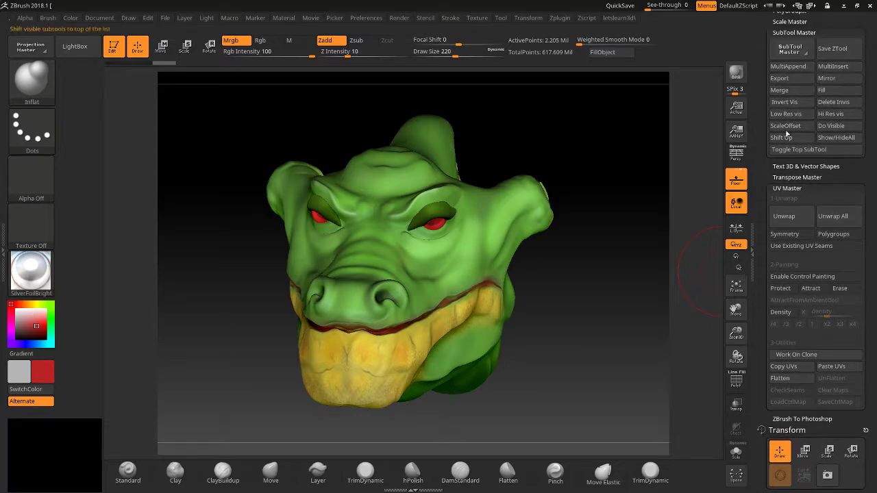
drag(761, 278, 759, 158)
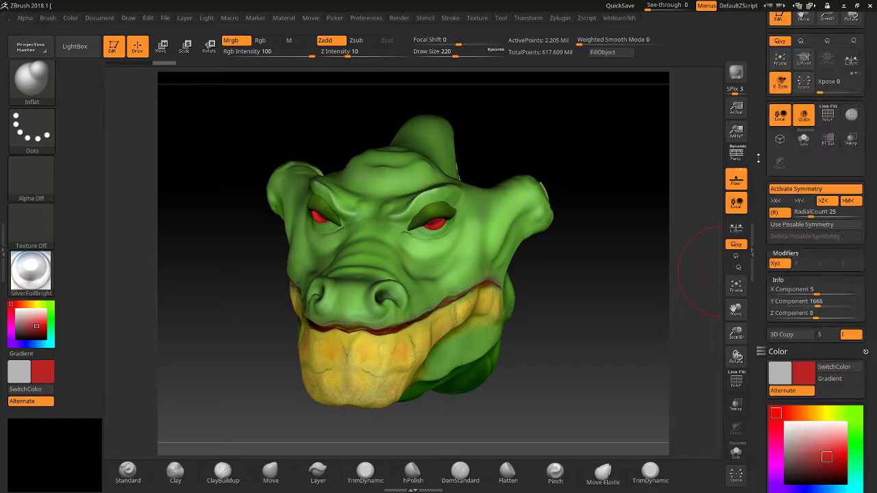
scroll(784, 251, down, 10)
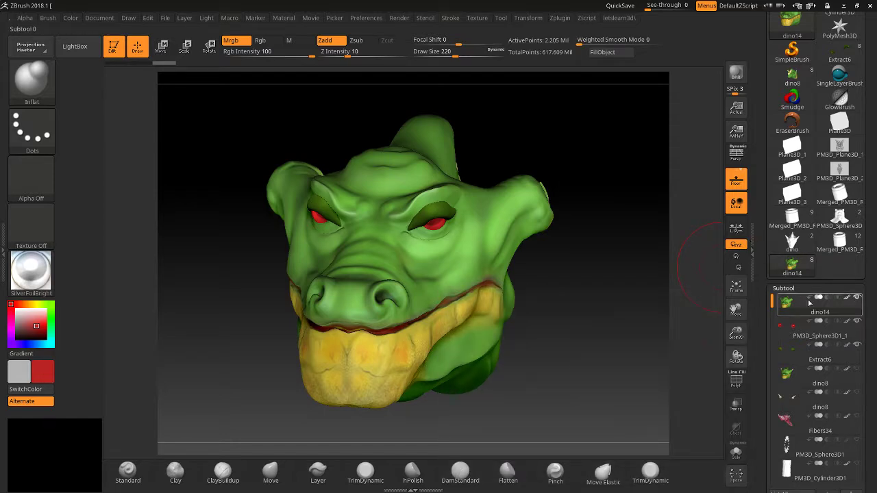
mouse_move(855, 298)
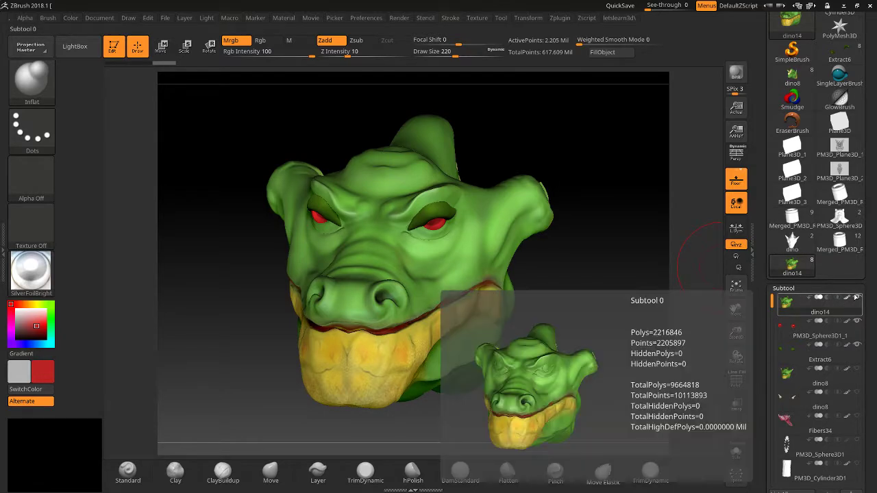
scroll(751, 440, up, 10)
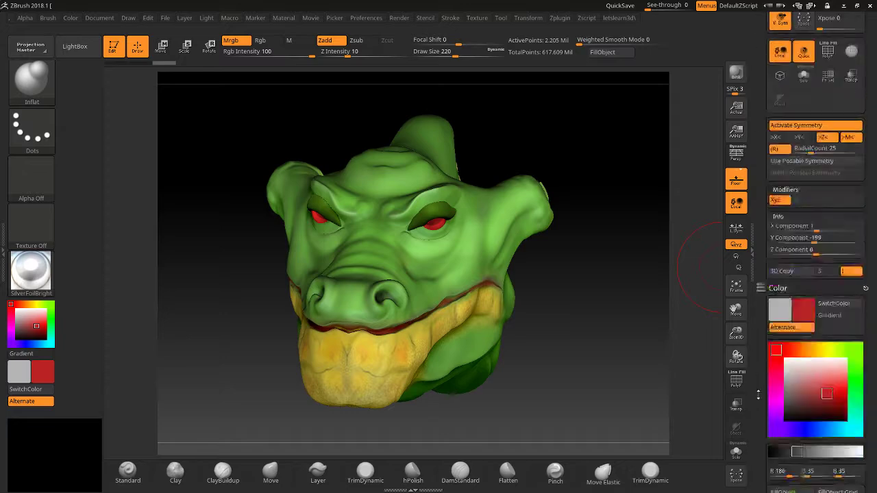
scroll(752, 440, up, 3)
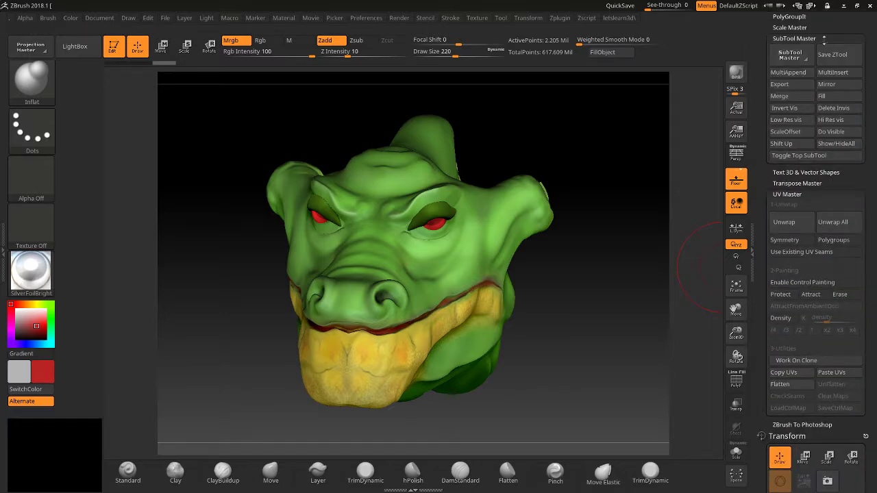
Review the Fill options and the Mirror options for visible subtools, cancelling both without applying anything.
click(830, 97)
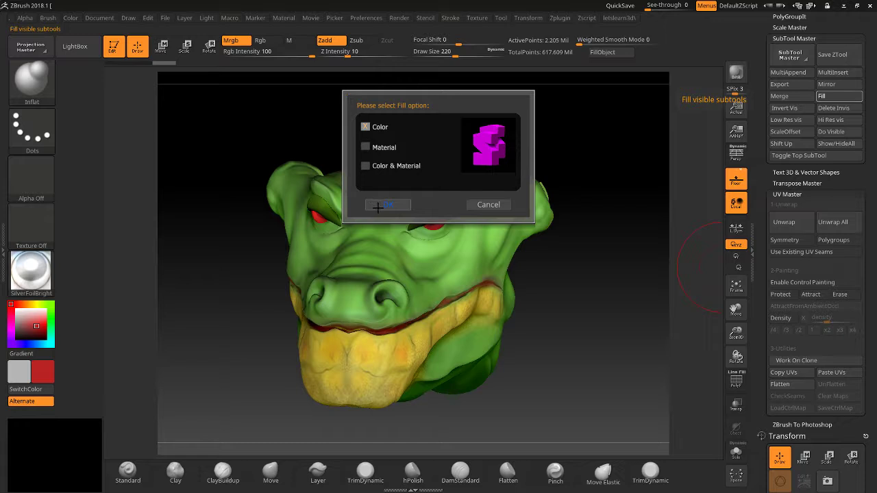
click(488, 205)
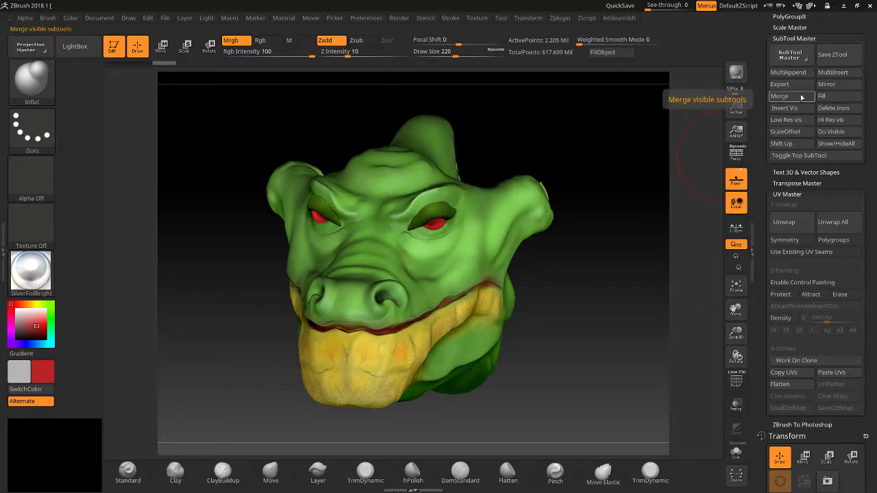
click(825, 85)
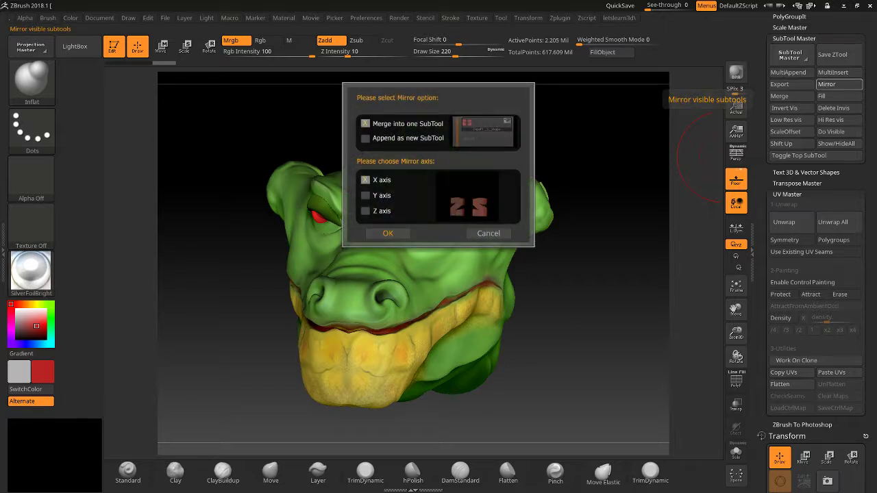
click(501, 236)
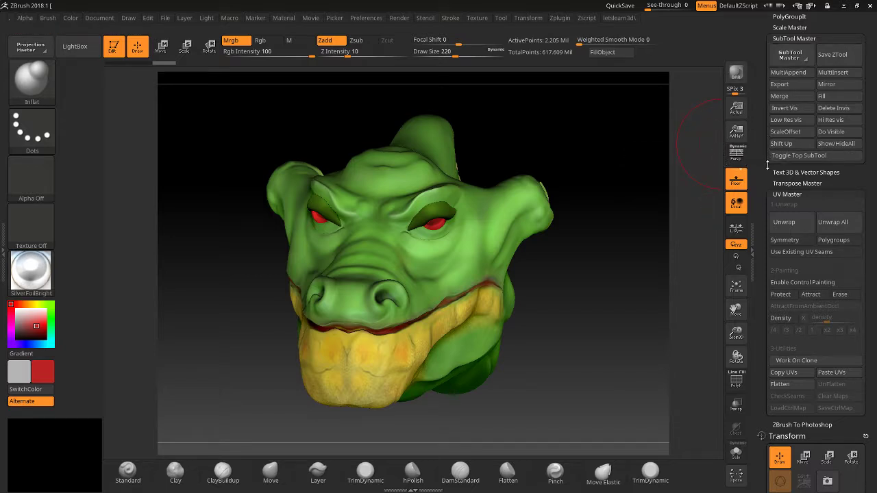
Open the Modify Topology section of the Geometry settings and examine its commands, such as Mirror And Weld.
click(782, 120)
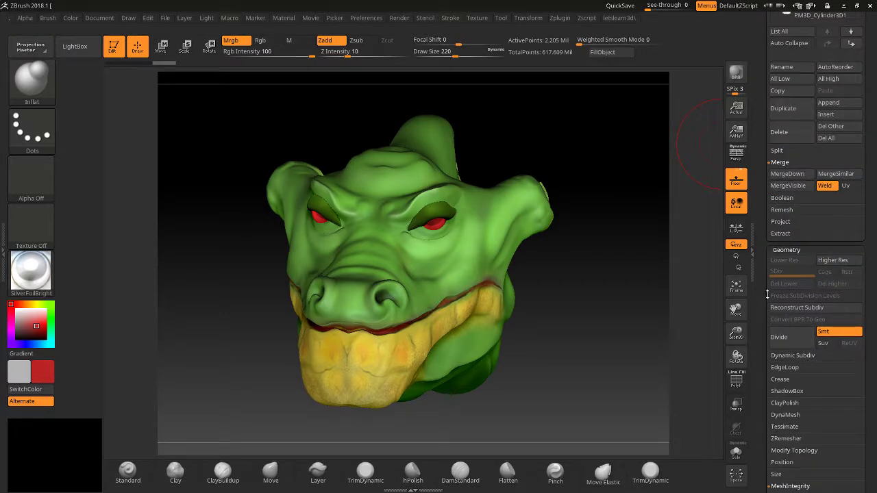
drag(768, 295, 754, 215)
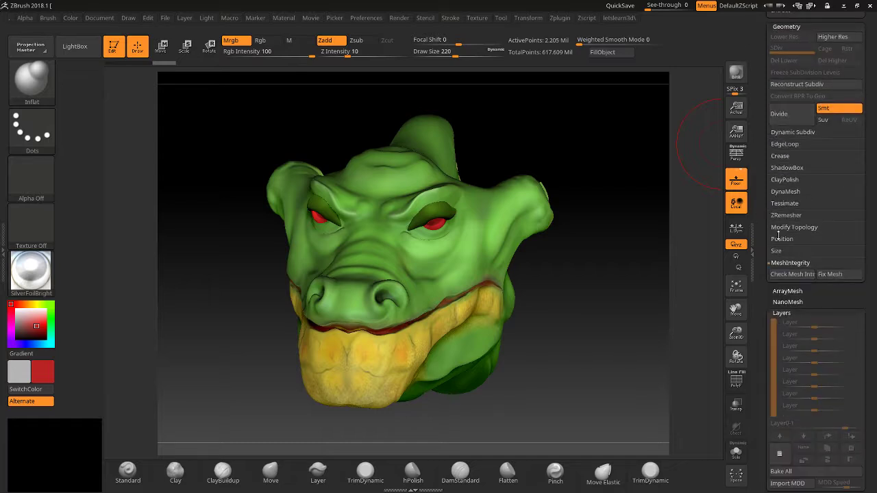
click(790, 226)
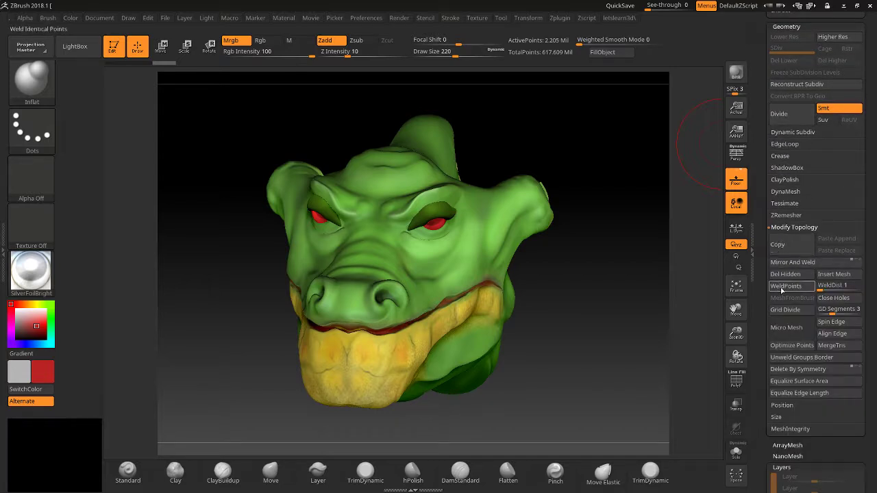
drag(766, 336, 734, 372)
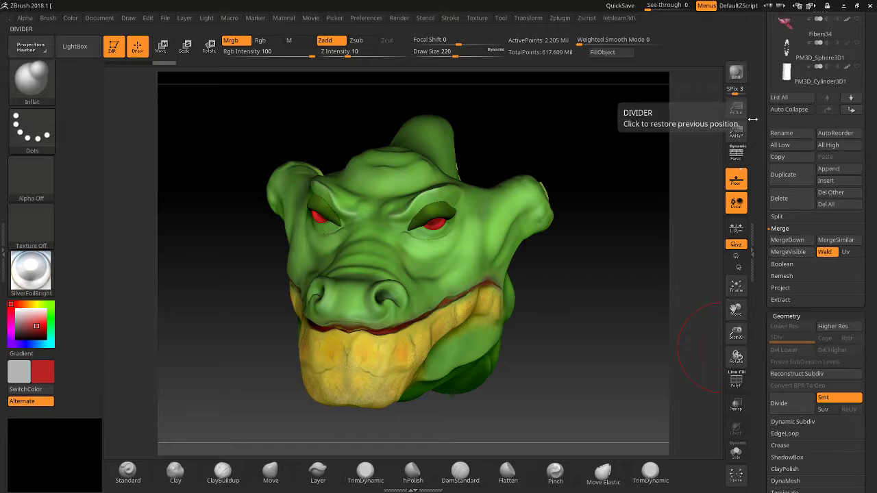
Open the Text 3D & Vector Shapes settings and set the text font to MV Boli.
drag(754, 104, 757, 329)
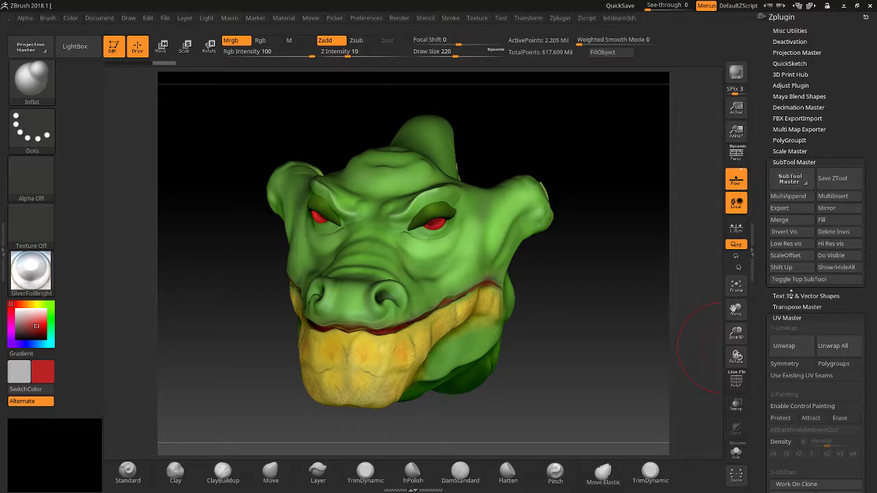
click(790, 295)
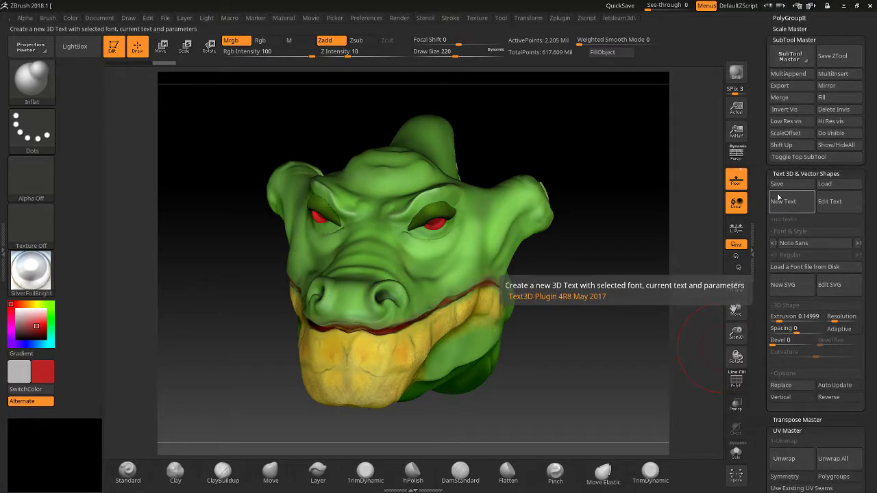
click(803, 244)
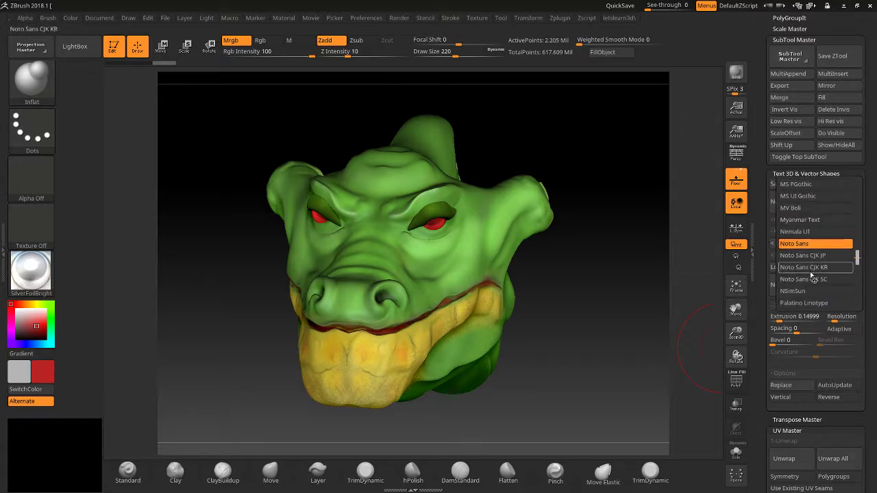
click(790, 208)
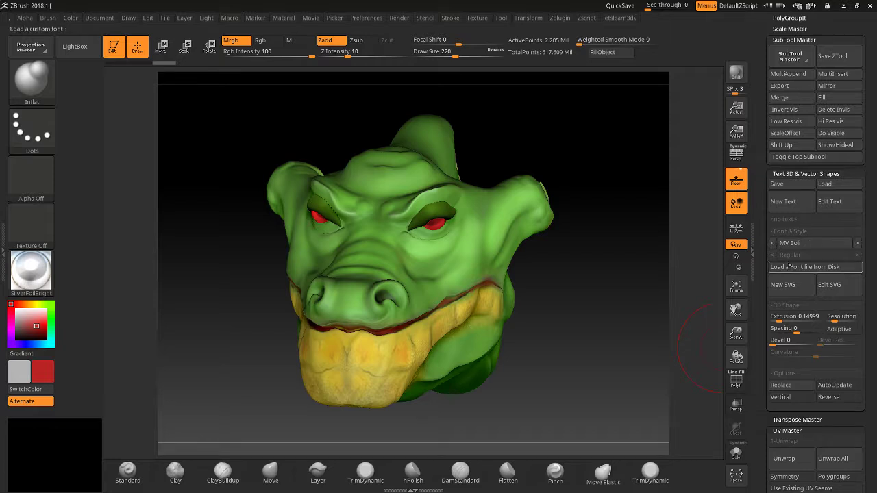
click(783, 201)
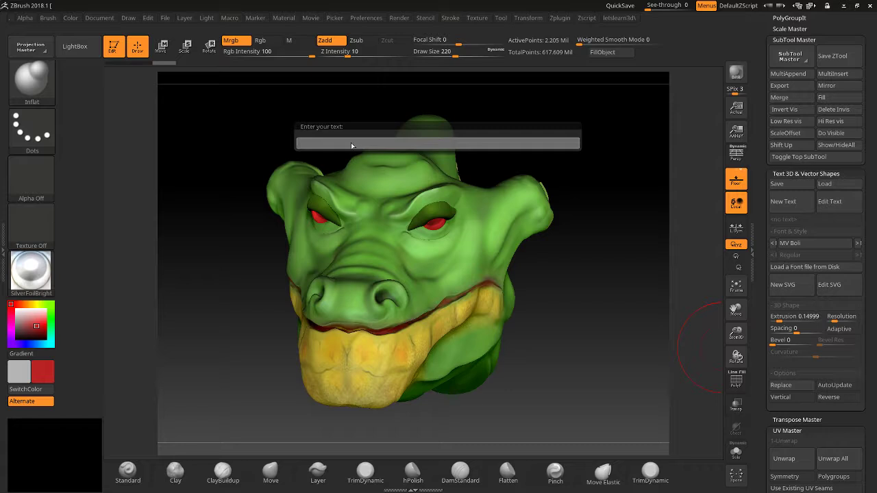
text(@)
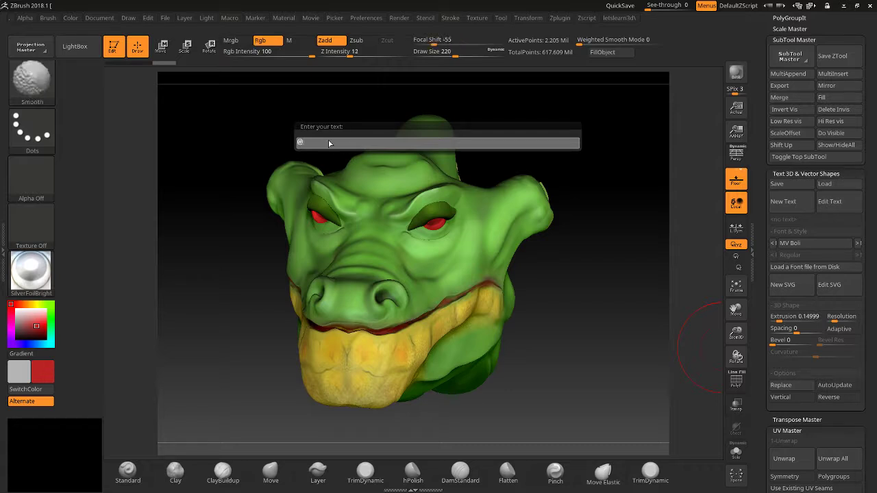
text(NUFF)
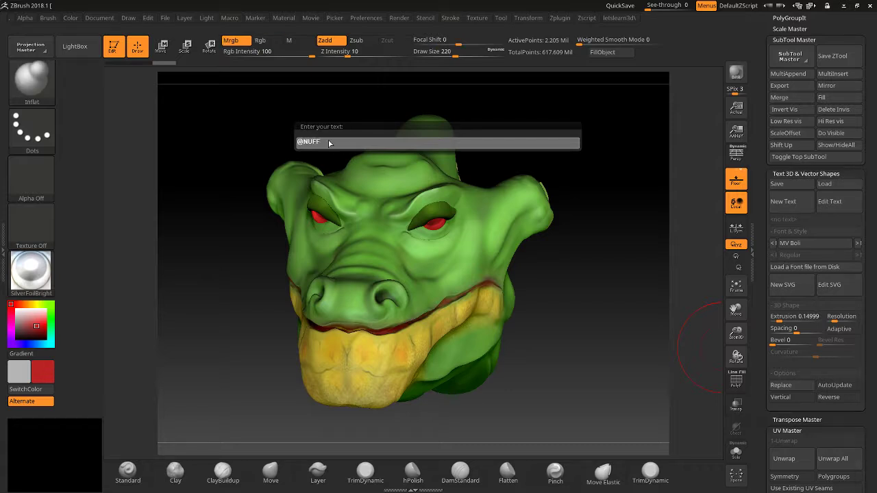
text(TALON3D)
key(Return)
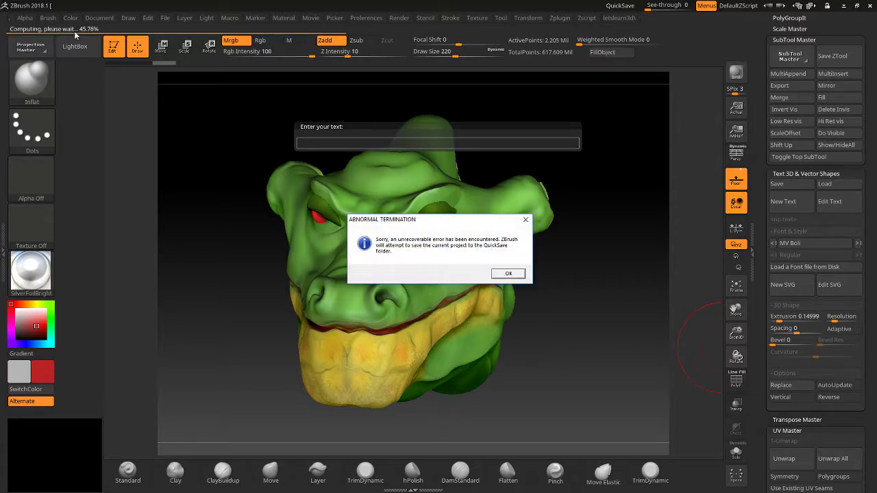
Close the abnormal termination messages and relaunch ZBrush, dismissing its start-up windows.
click(508, 274)
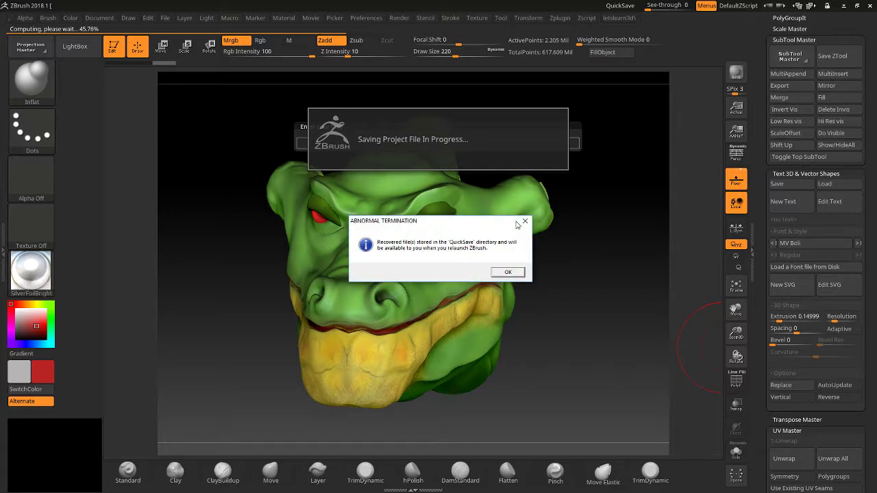
click(506, 272)
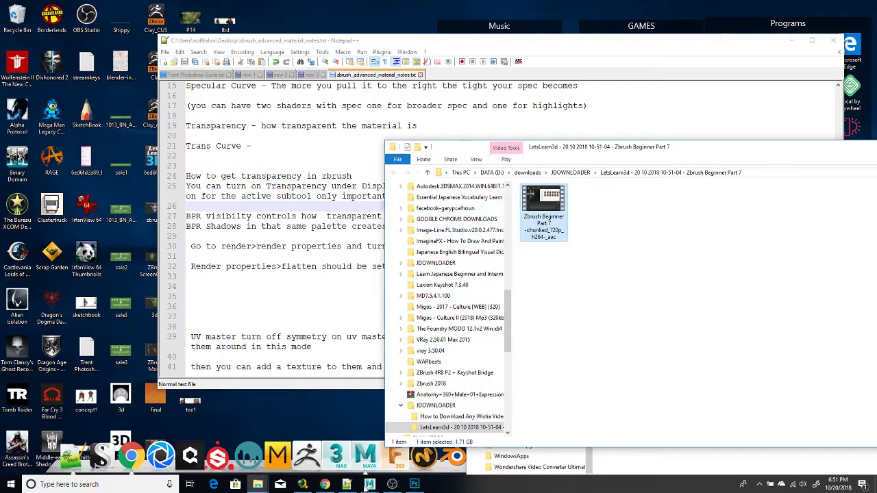
click(310, 456)
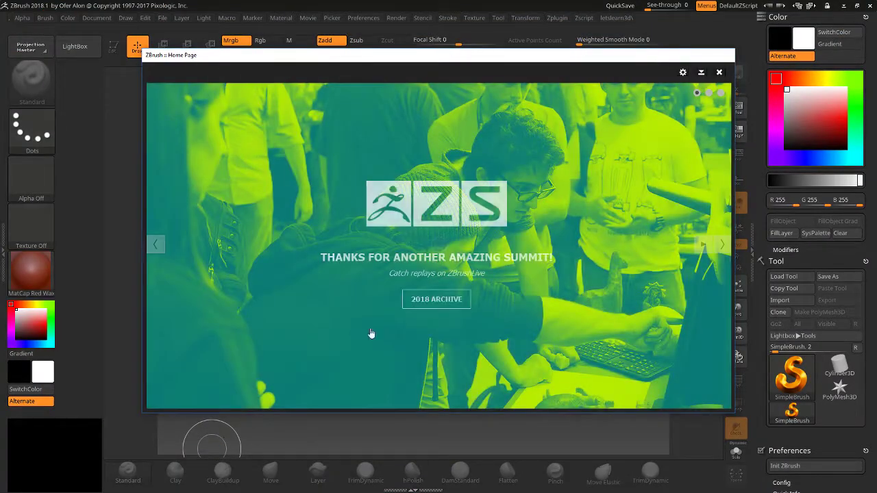
click(719, 72)
click(507, 274)
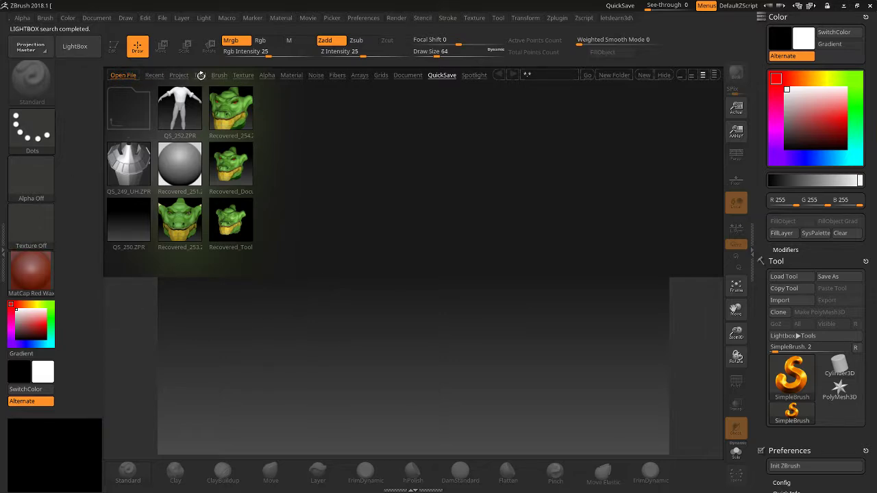
Browse the LightBox categories and load the DynaMesh_Sphere_32 project.
click(200, 75)
click(219, 75)
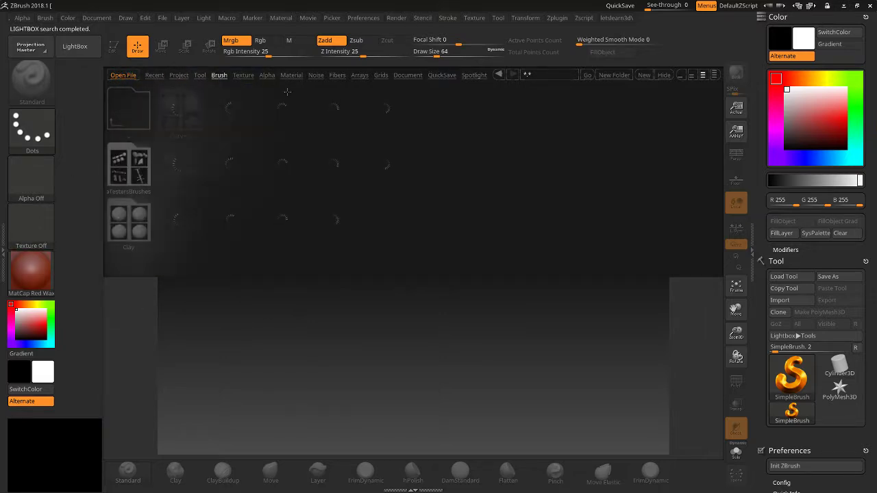
click(179, 75)
click(200, 75)
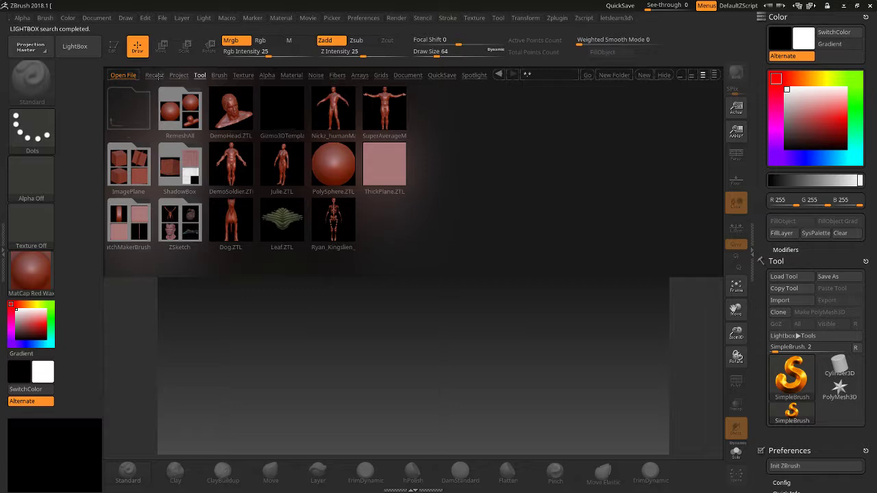
click(179, 74)
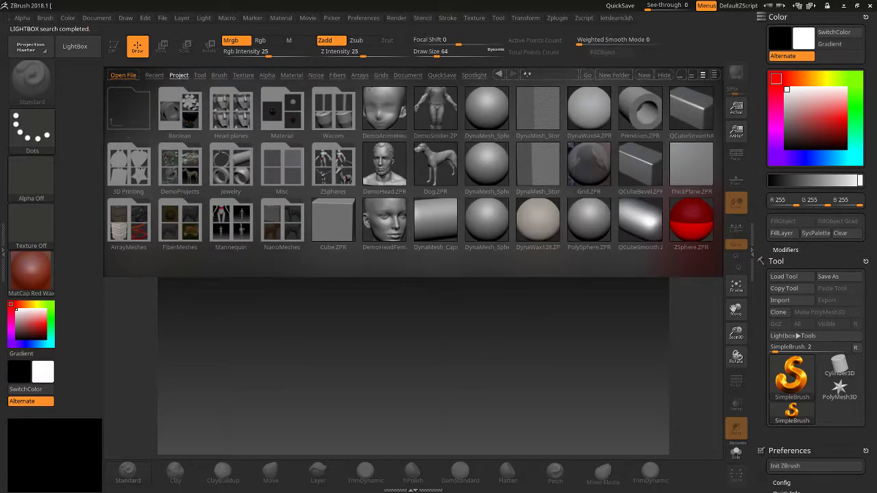
click(407, 75)
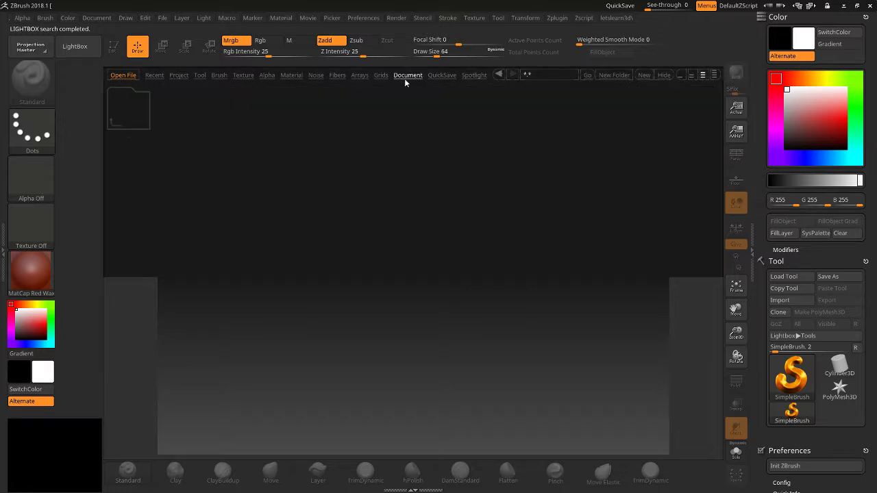
click(179, 75)
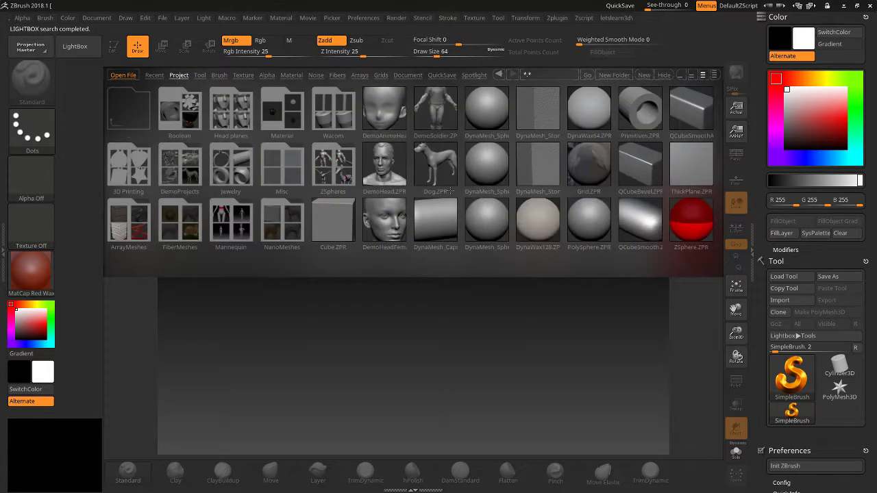
double_click(494, 162)
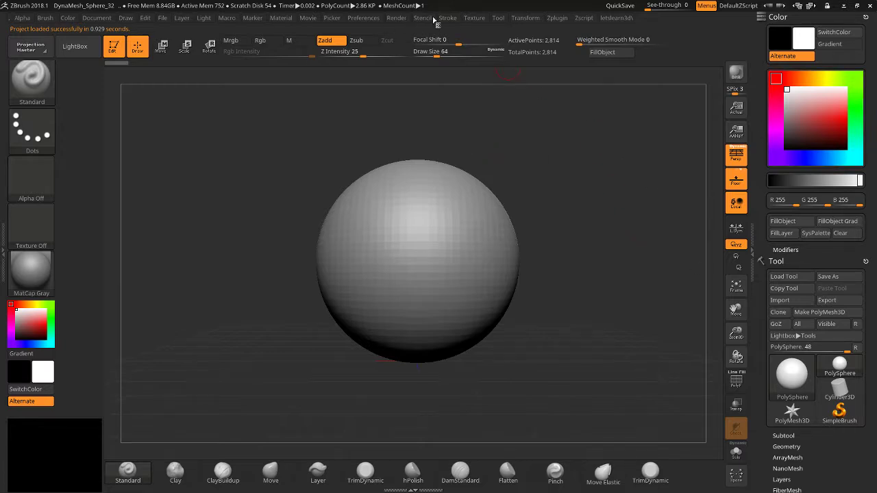
click(556, 18)
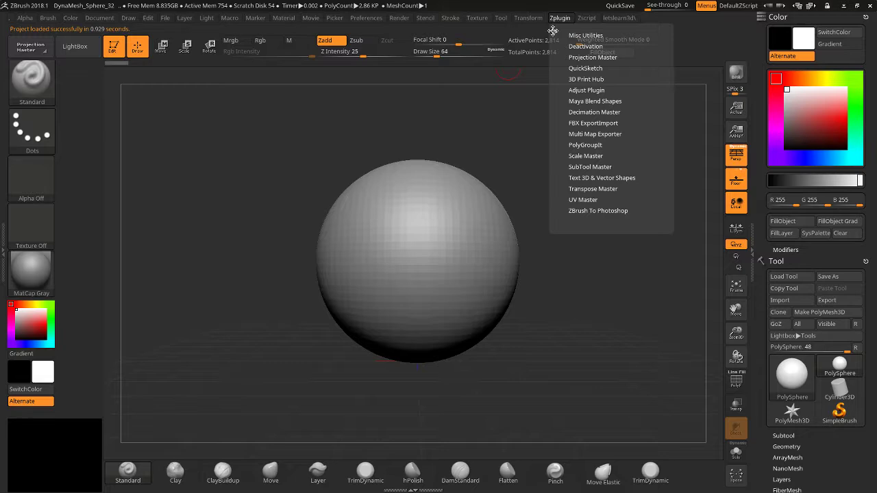
drag(552, 31, 108, 132)
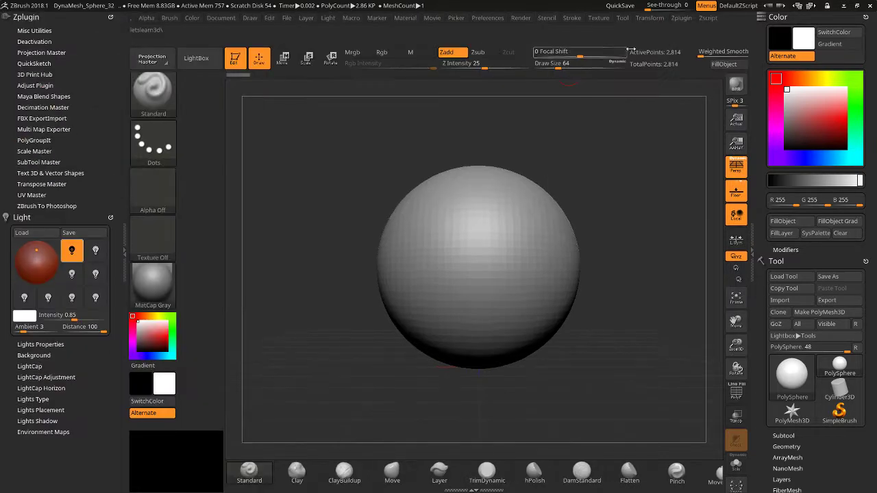
click(110, 16)
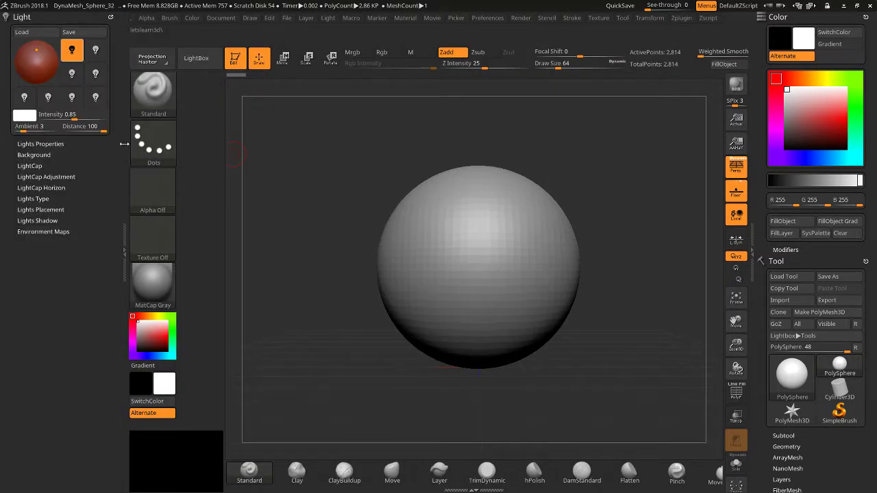
click(124, 253)
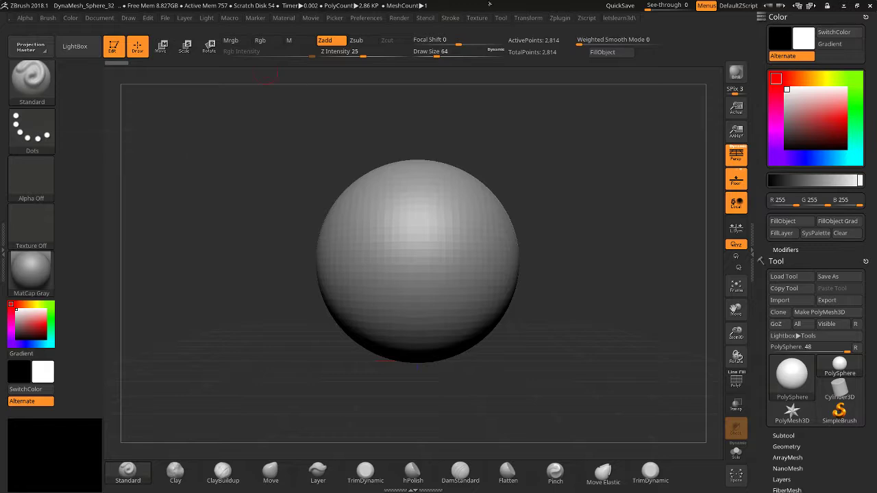
Dock the Zplugin palette above the Color palette and expand its Text 3D & Vector Shapes settings.
click(529, 18)
click(560, 18)
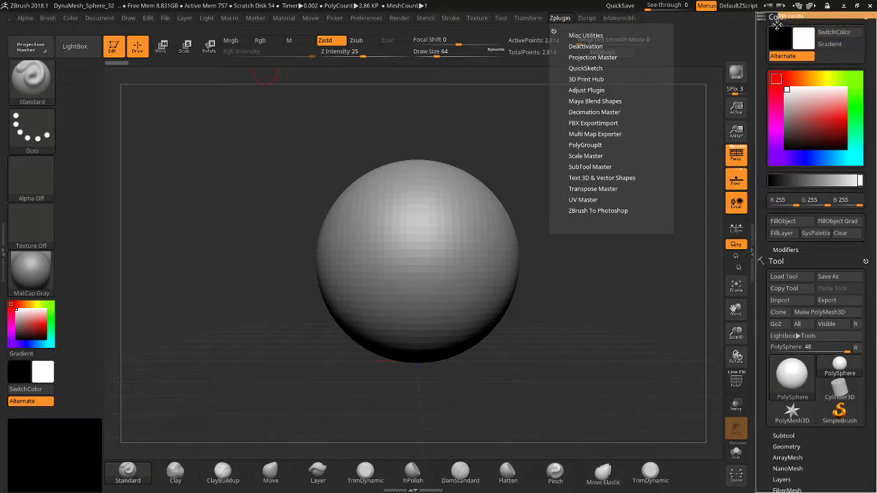
drag(776, 24, 773, 27)
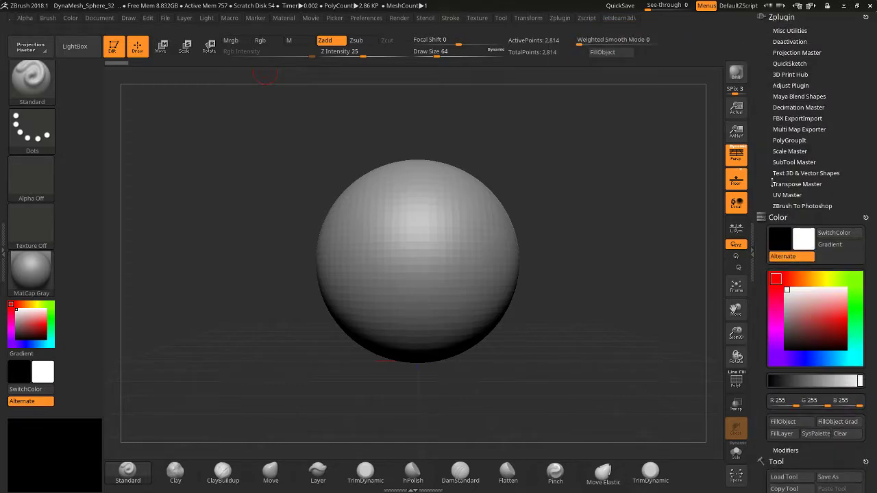
click(795, 162)
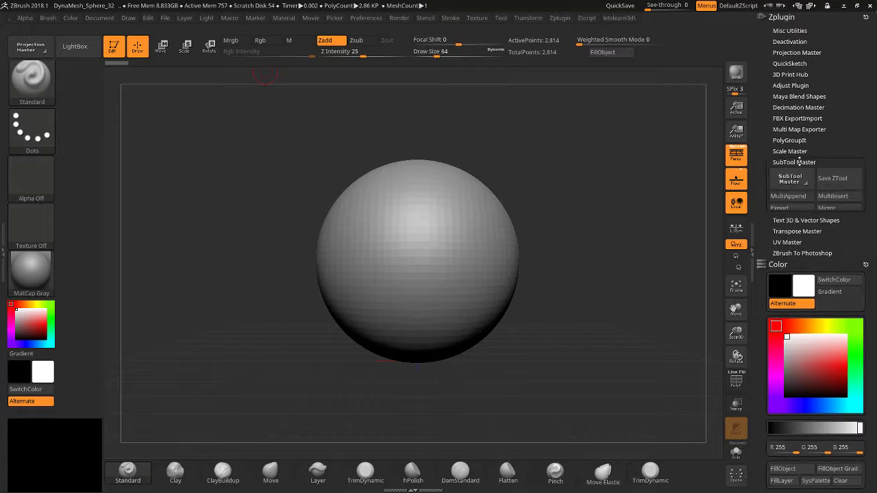
click(795, 163)
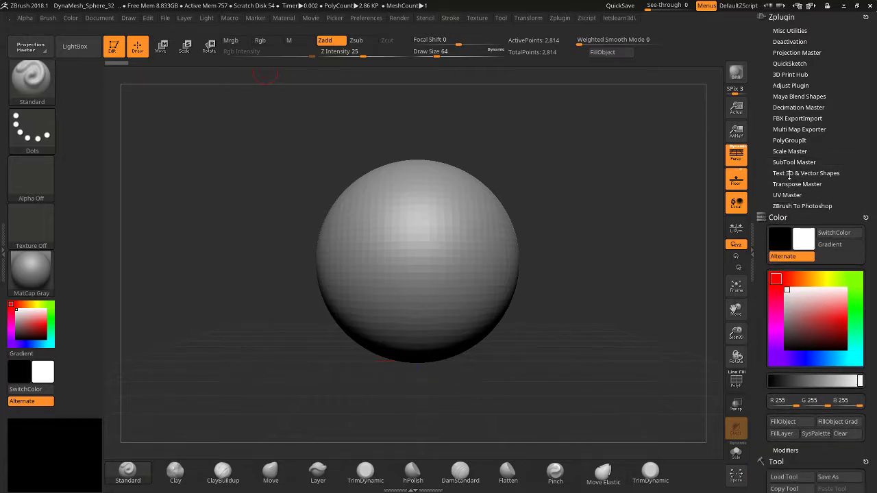
click(790, 174)
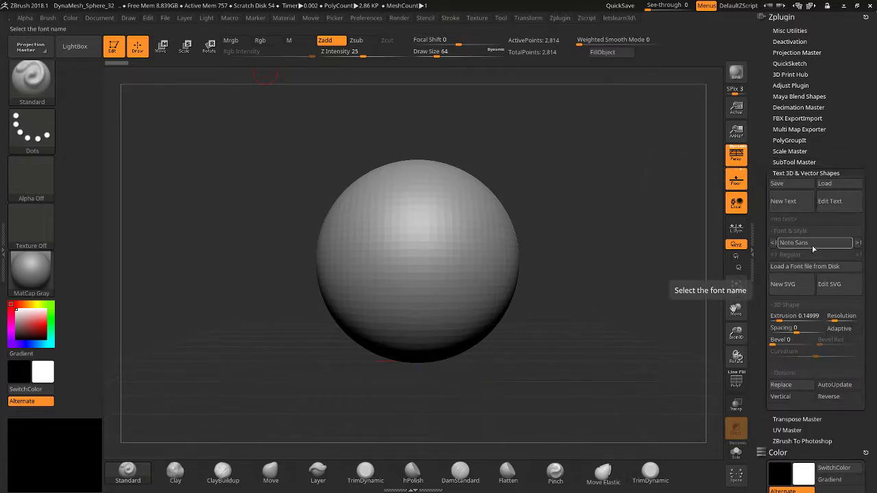
click(795, 206)
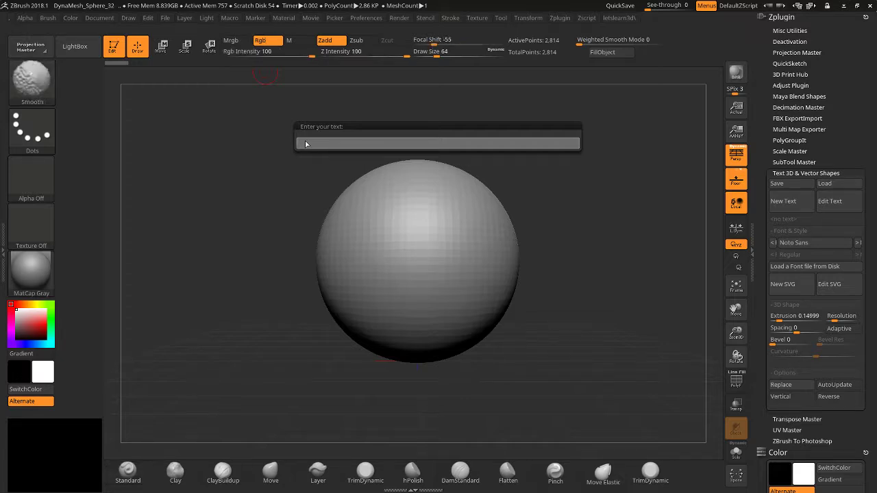
text(@nufftalon3d)
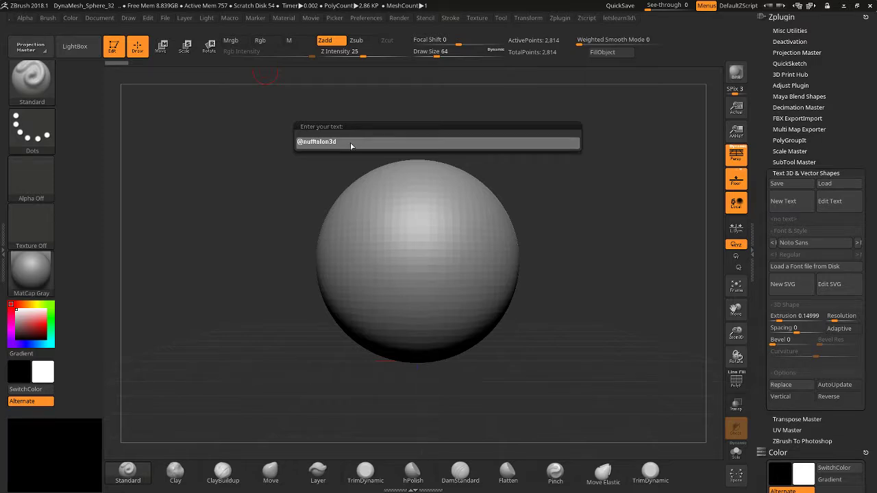
key(Return)
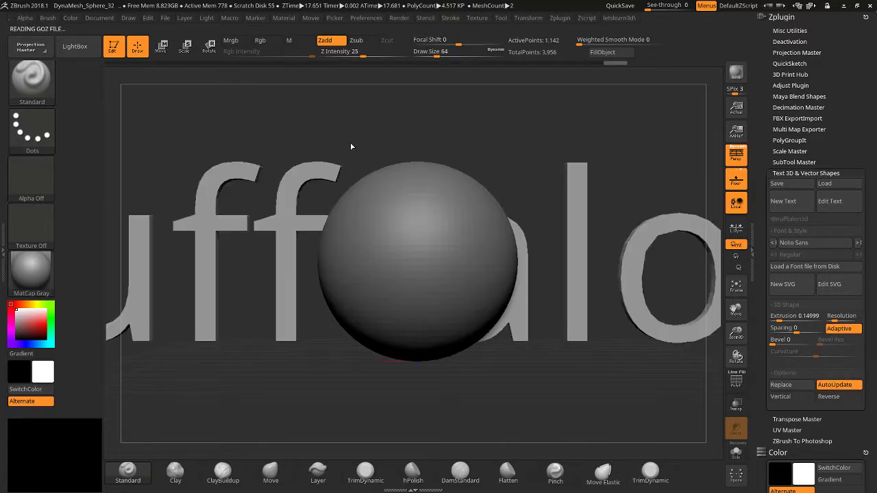
click(736, 453)
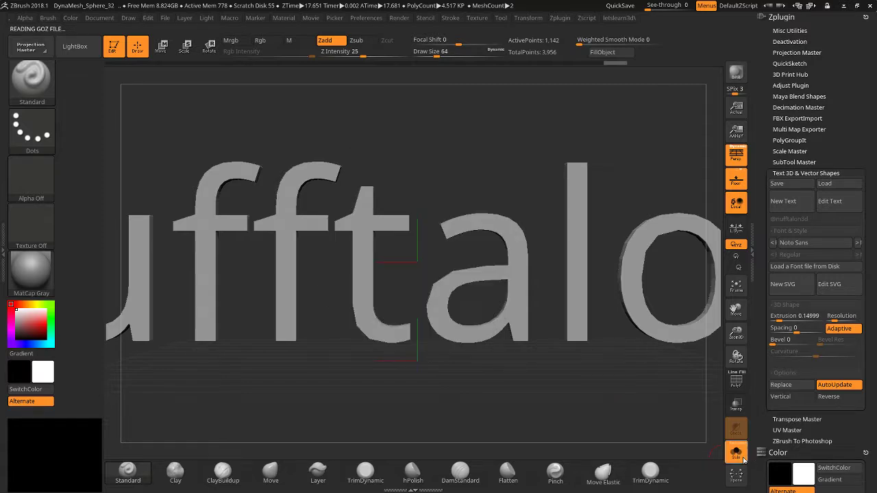
key(f)
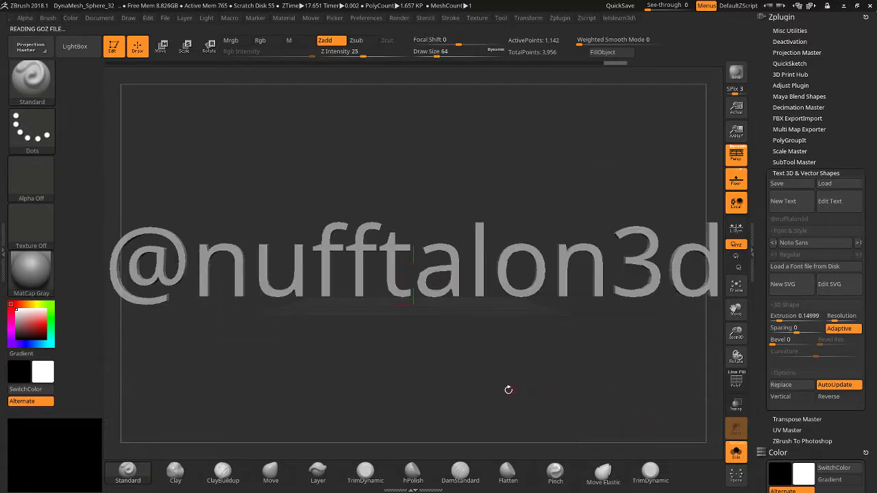
Check the text's polyframe from an angled view and subdivide the text mesh.
mouse_move(508, 389)
mouse_down()
mouse_move(438, 392)
mouse_move(503, 391)
mouse_move(476, 391)
mouse_move(502, 381)
mouse_up()
drag(579, 378, 603, 377)
drag(736, 310, 680, 312)
drag(735, 335, 730, 381)
click(736, 381)
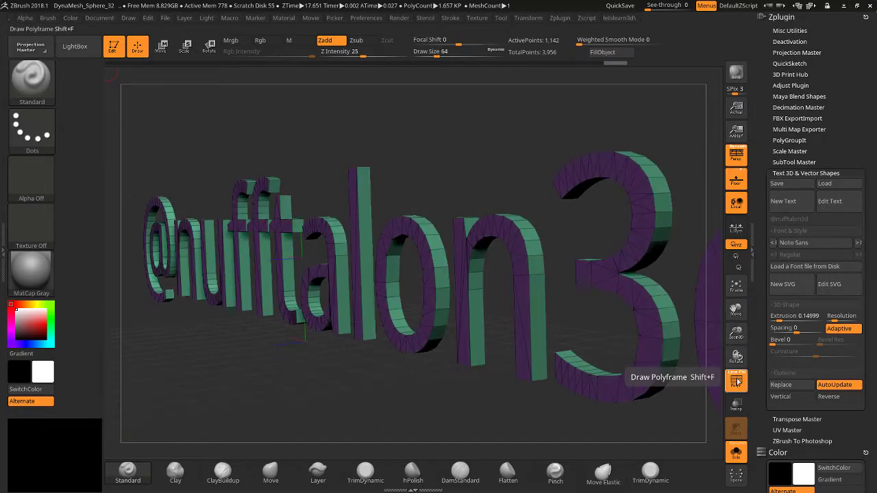
click(736, 381)
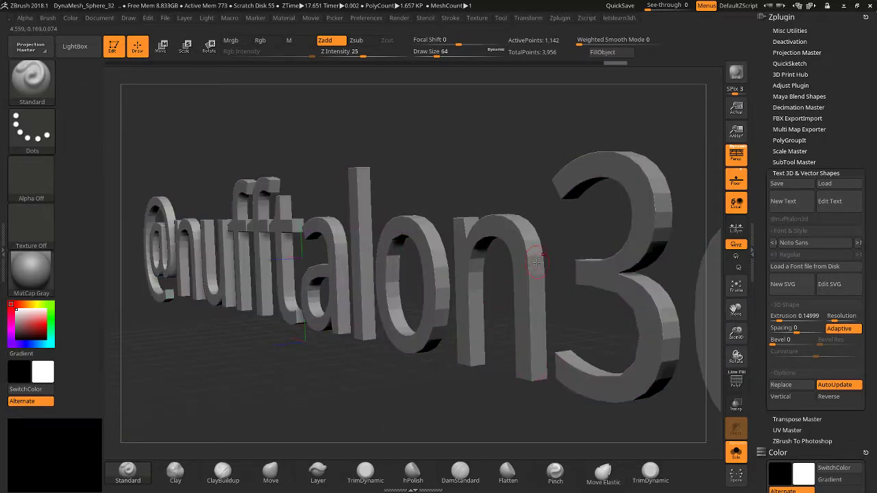
ctrl+click(575, 309)
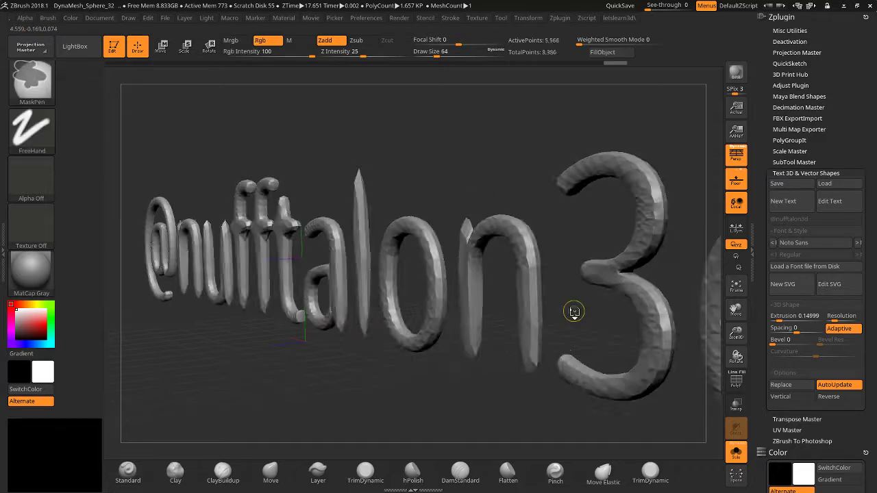
Undo the text's subdivision and deepen its extrusion to 0.80188.
key(ctrl+z)
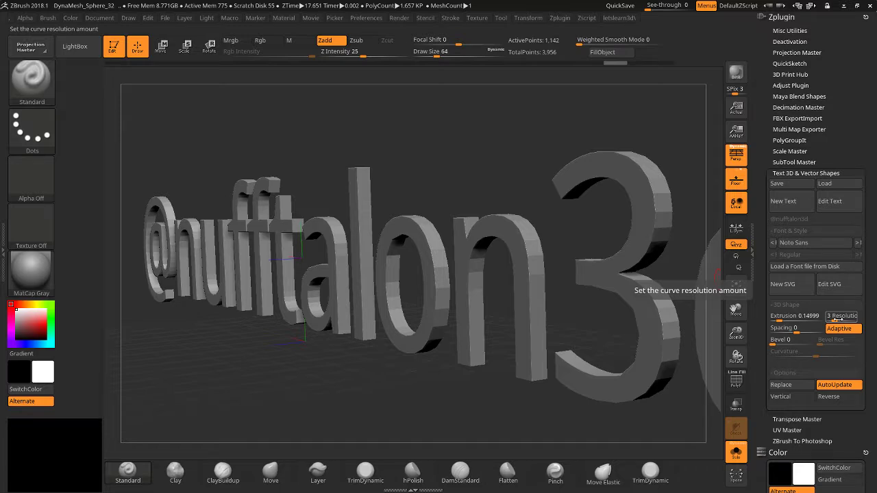
drag(781, 316, 808, 316)
drag(402, 397, 419, 392)
drag(736, 335, 758, 323)
drag(557, 368, 542, 368)
drag(735, 334, 696, 312)
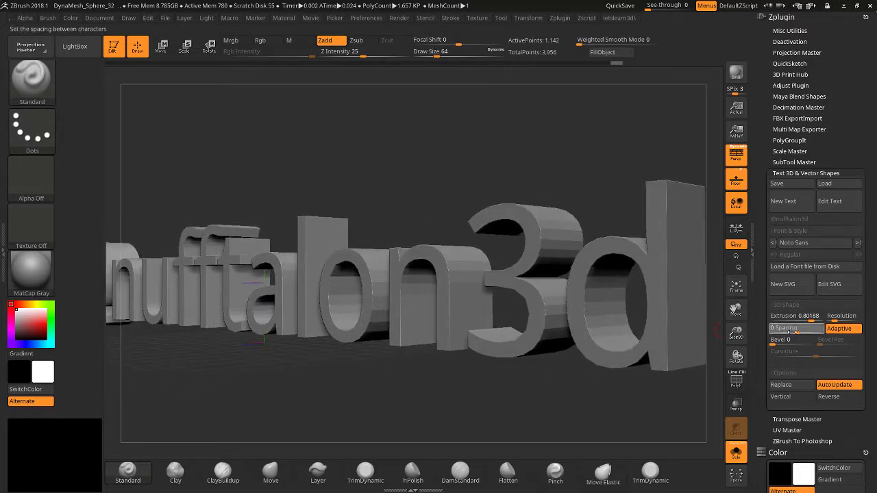
Try a character spacing of 0.22772 on the text and tighten it to -0.24752.
drag(795, 328, 805, 334)
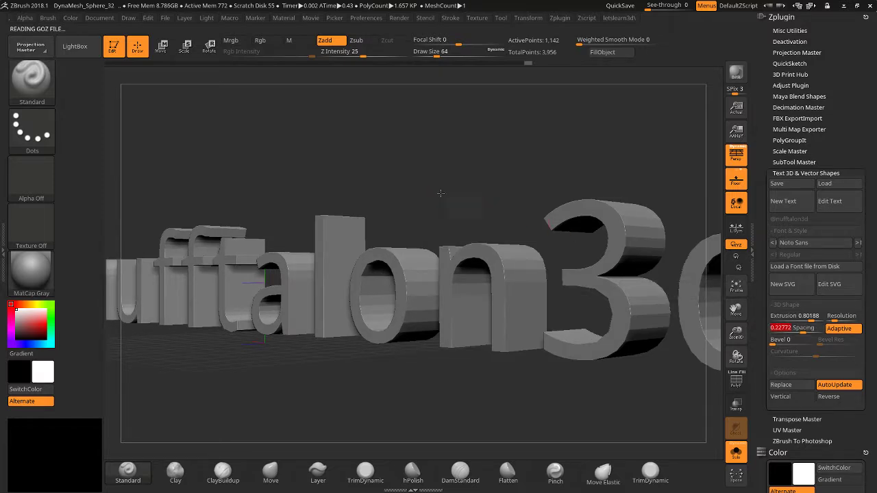
mouse_move(795, 328)
mouse_down()
mouse_move(811, 328)
mouse_move(789, 328)
mouse_up()
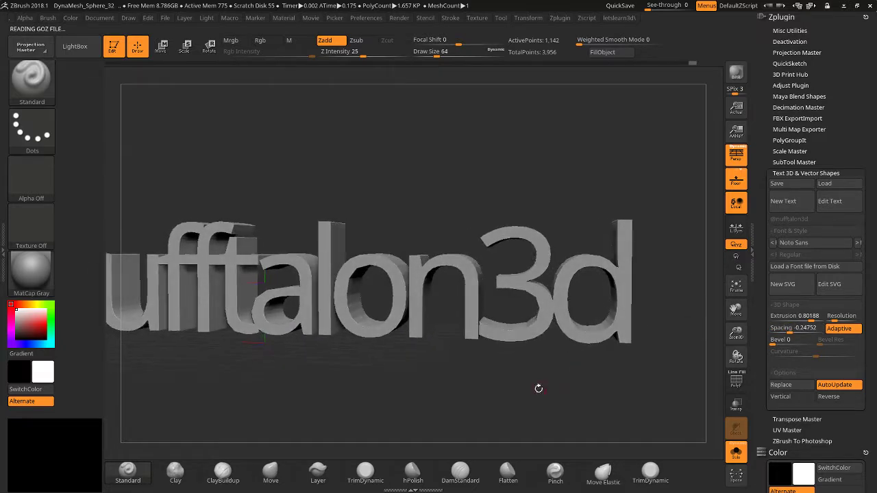
Try the Noto Sans CJK KR font on the 3D text and replace it with Verdana.
click(823, 242)
click(823, 255)
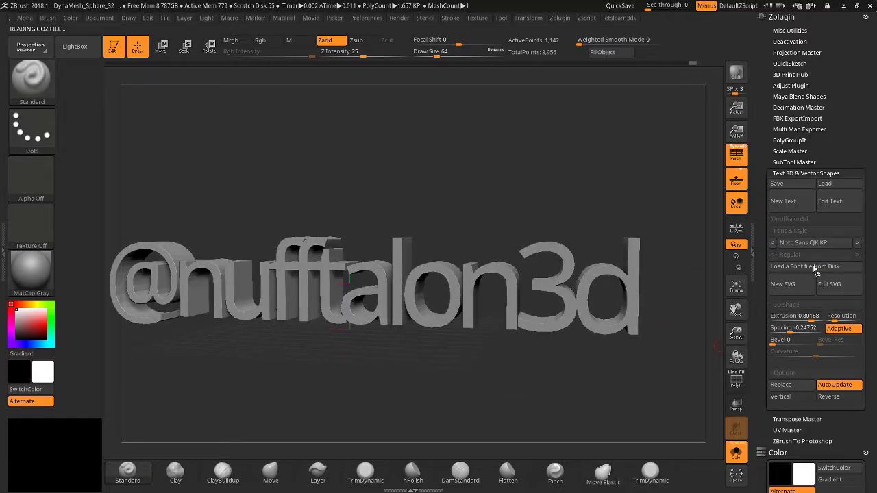
click(826, 245)
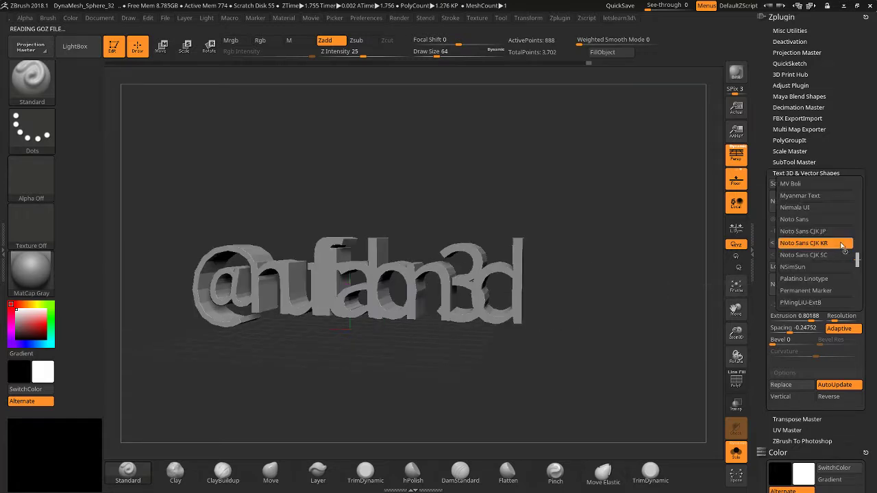
drag(858, 268, 858, 288)
scroll(822, 288, down, 3)
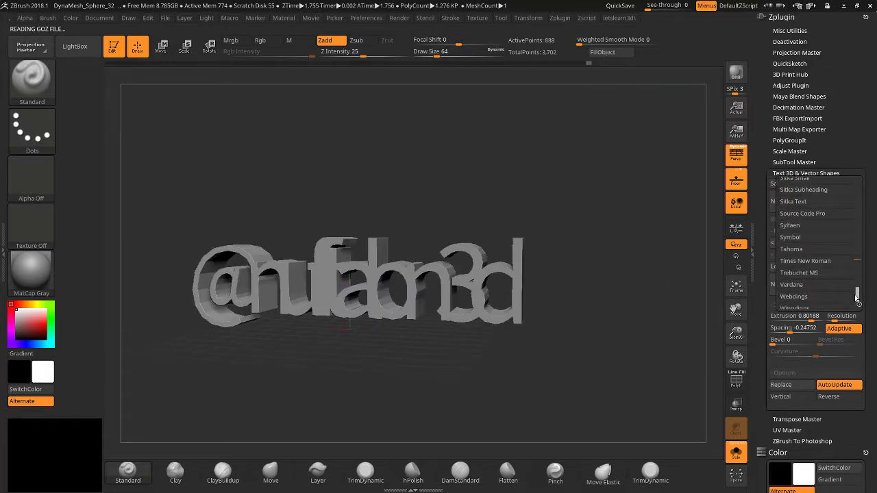
click(807, 289)
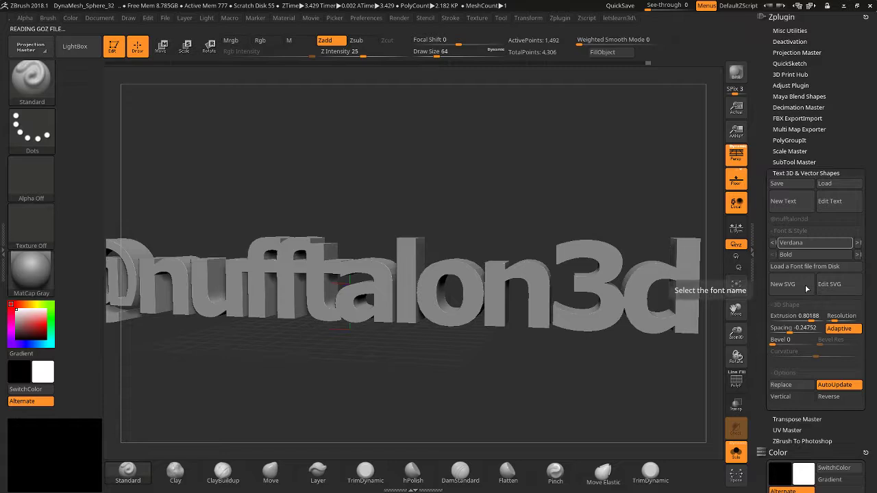
drag(607, 375, 579, 372)
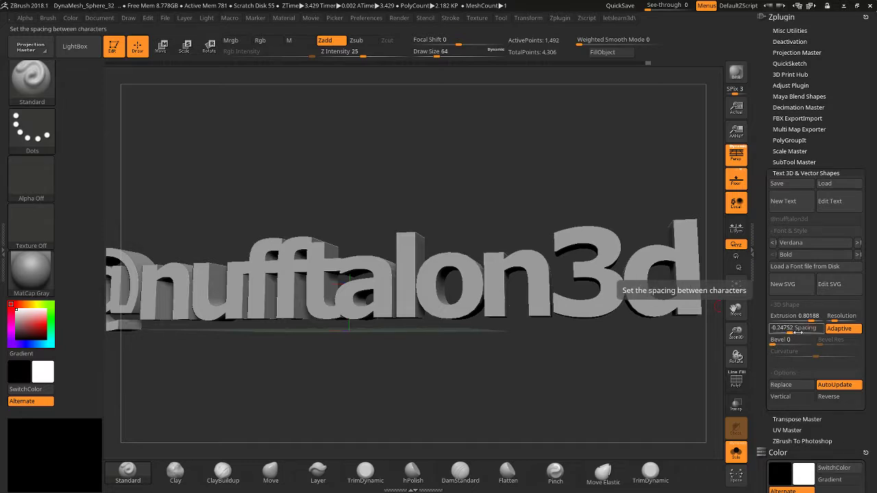
Set the text's bevel to 49 and inspect the beveled edges with the polyframe.
drag(782, 343, 799, 343)
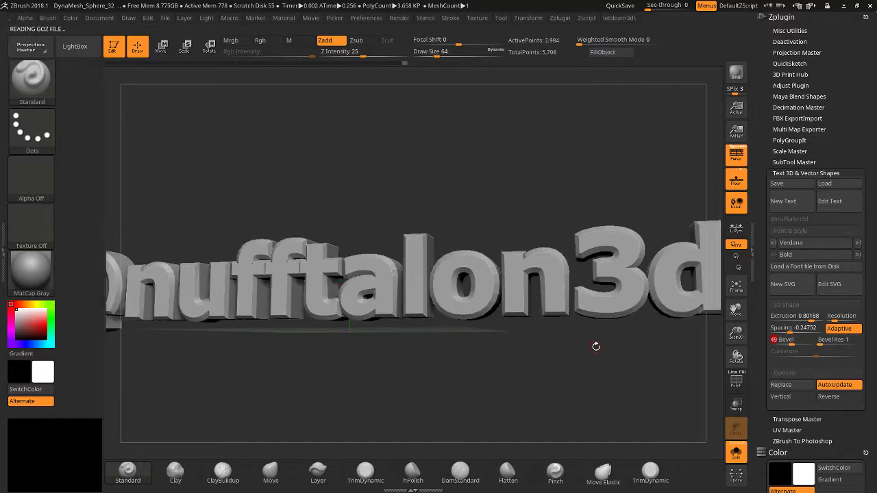
drag(596, 347, 580, 351)
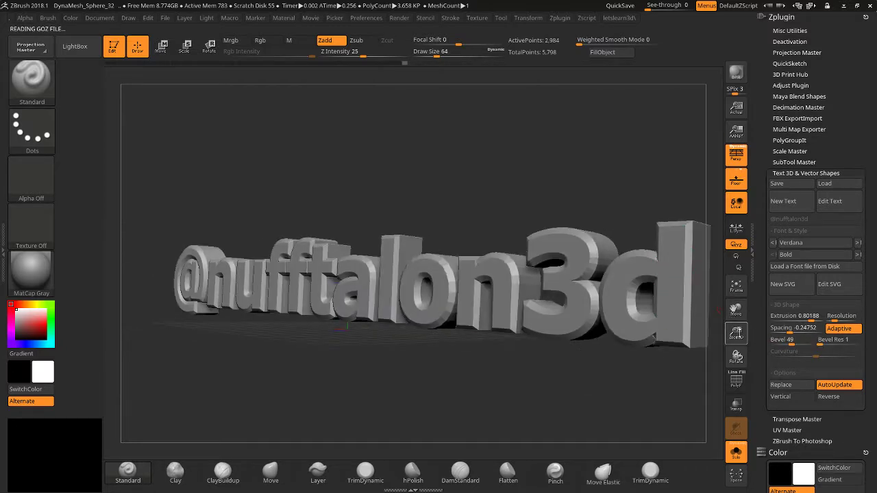
drag(739, 333, 739, 348)
drag(734, 312, 719, 373)
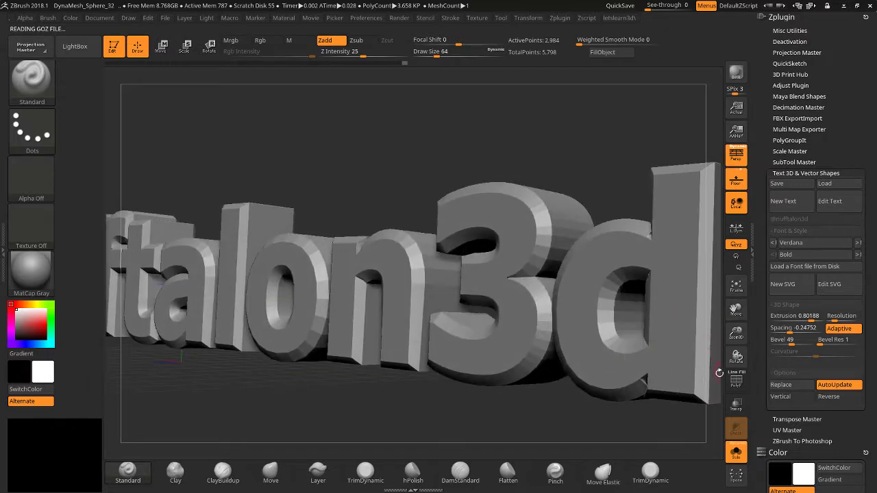
click(734, 383)
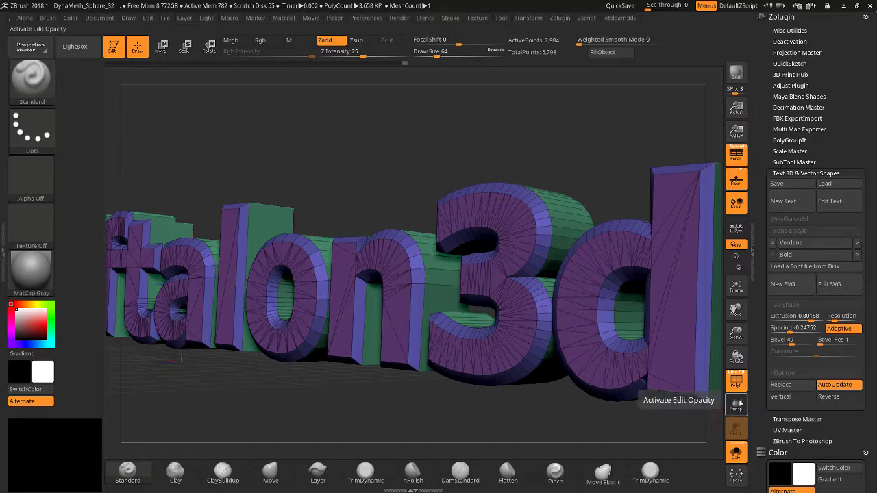
click(740, 391)
drag(604, 408, 589, 407)
key(ctrl+z)
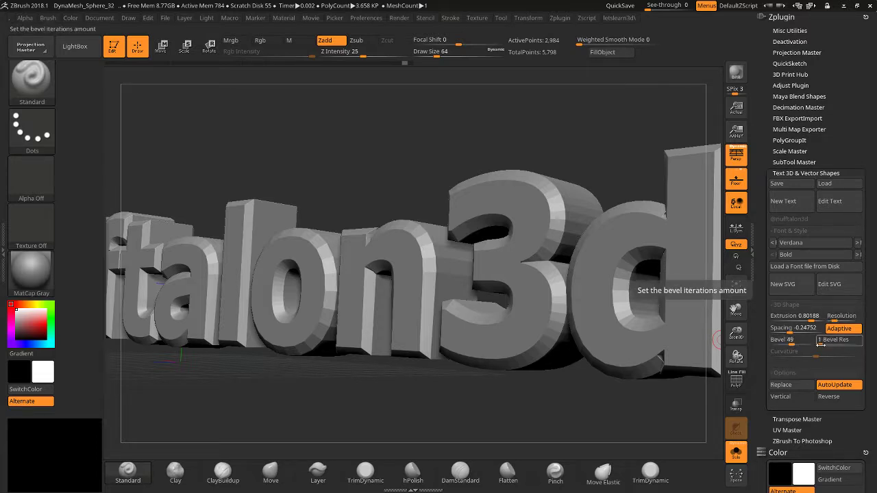
Raise the text's bevel resolution to 7 and its curve resolution to 5, using the polyframe to check the topology.
drag(820, 345, 827, 345)
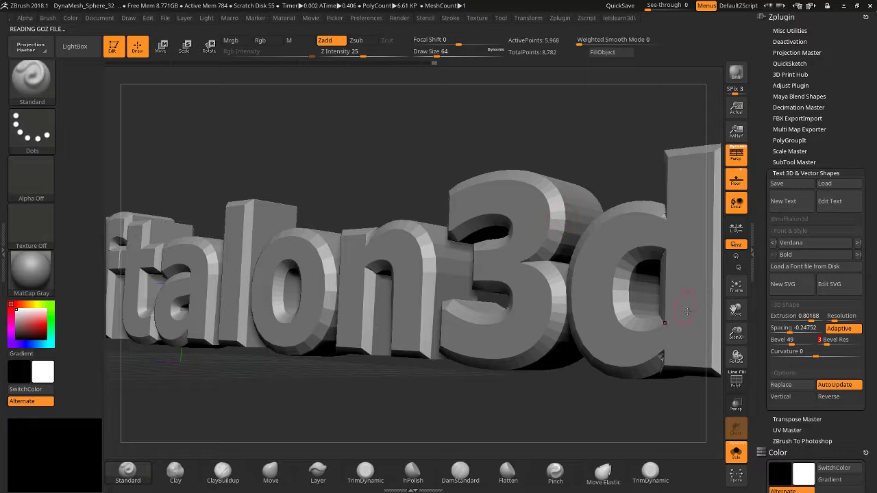
click(734, 382)
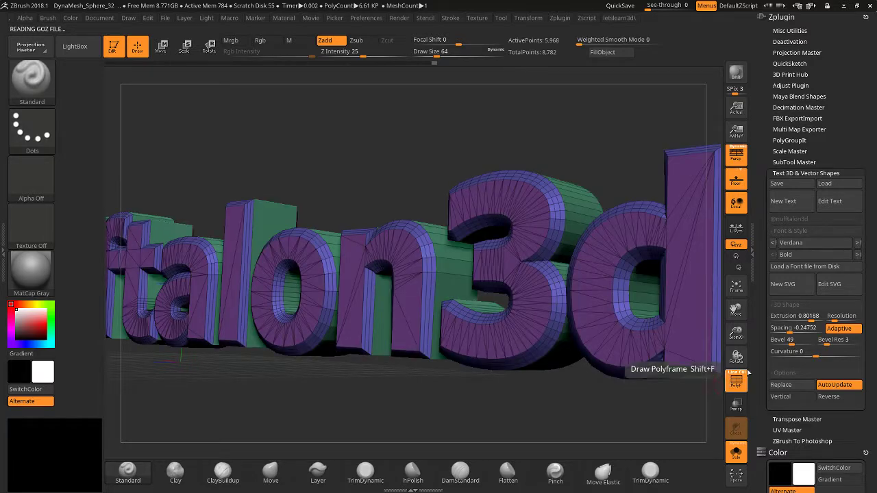
click(840, 345)
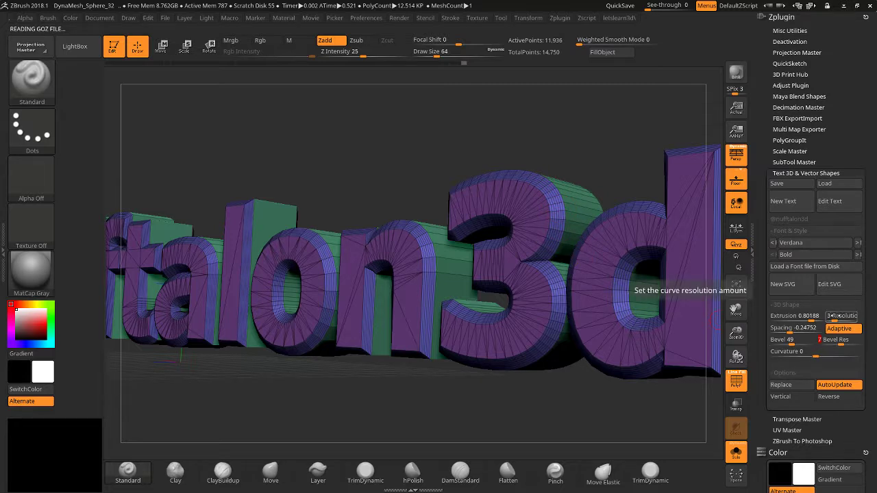
drag(836, 316, 838, 316)
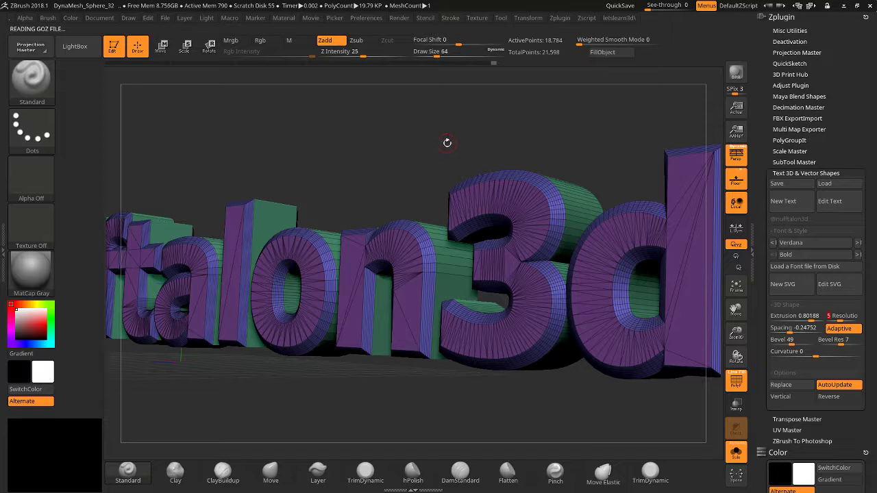
mouse_move(447, 143)
mouse_down()
mouse_move(425, 145)
mouse_move(448, 149)
mouse_up()
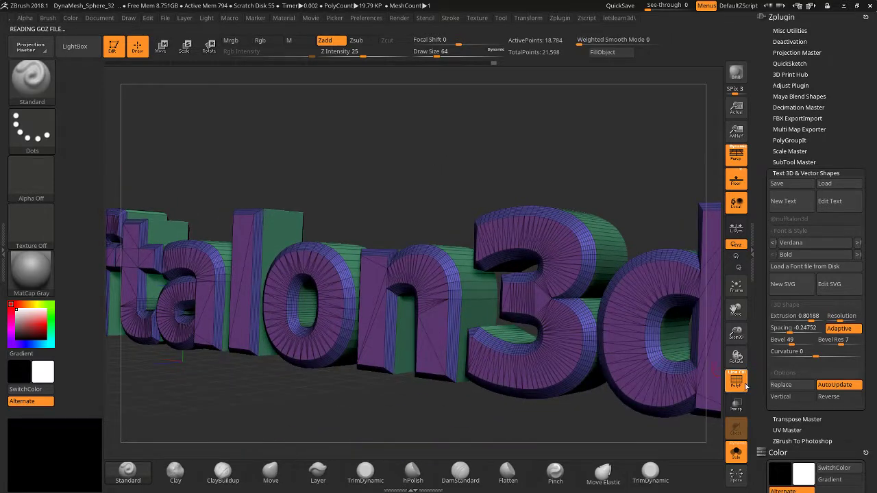
click(736, 381)
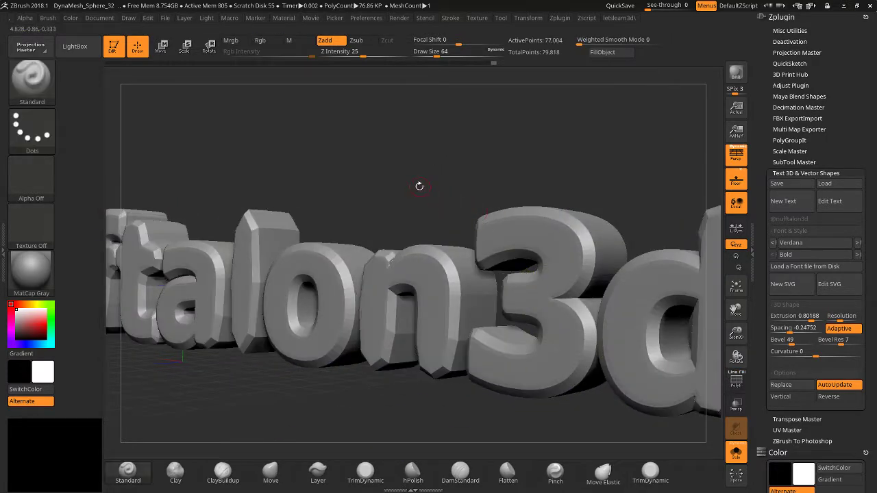
Try subdividing the beveled text, compare its edges in polyframe from several angles, and undo the subdivision.
ctrl+drag(420, 184, 433, 185)
key(ctrl+z)
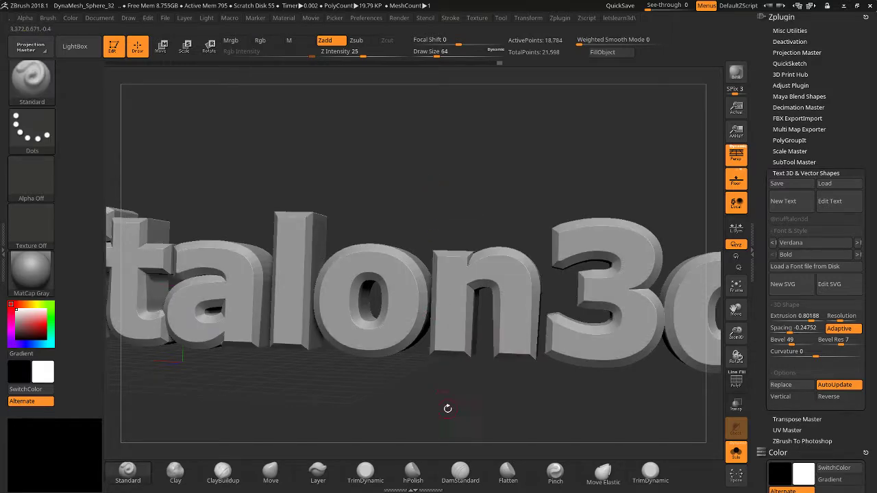
drag(446, 407, 455, 340)
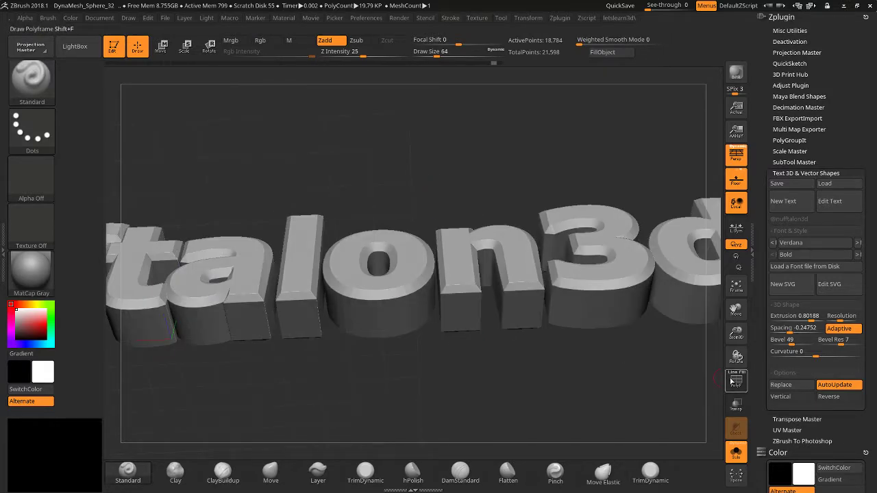
click(734, 379)
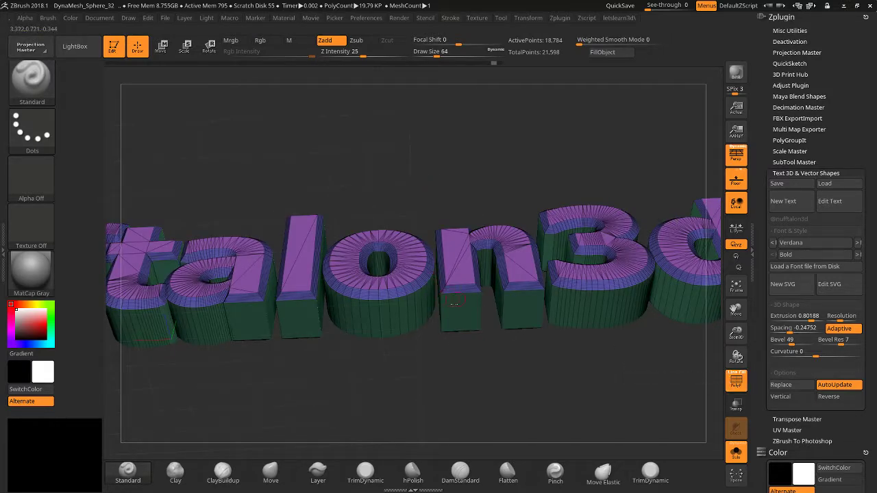
mouse_move(430, 351)
mouse_down()
mouse_move(473, 375)
mouse_move(466, 386)
mouse_move(480, 346)
mouse_up()
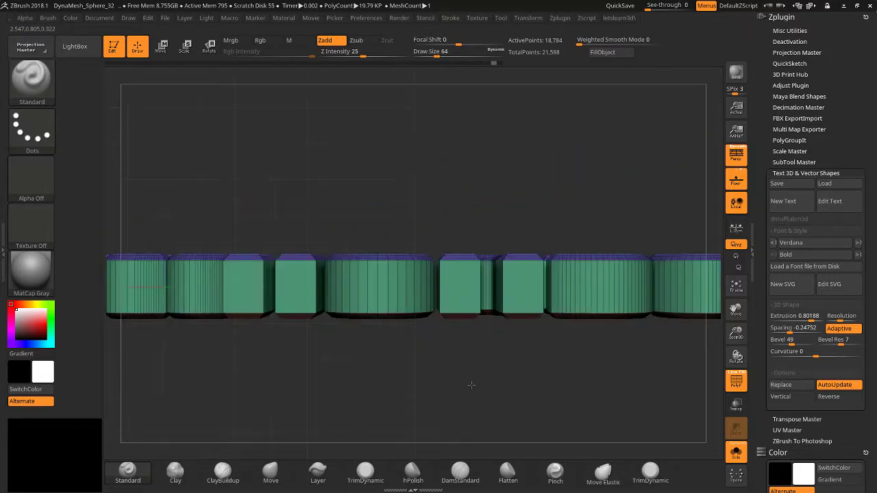
ctrl+click(478, 350)
drag(470, 204, 565, 327)
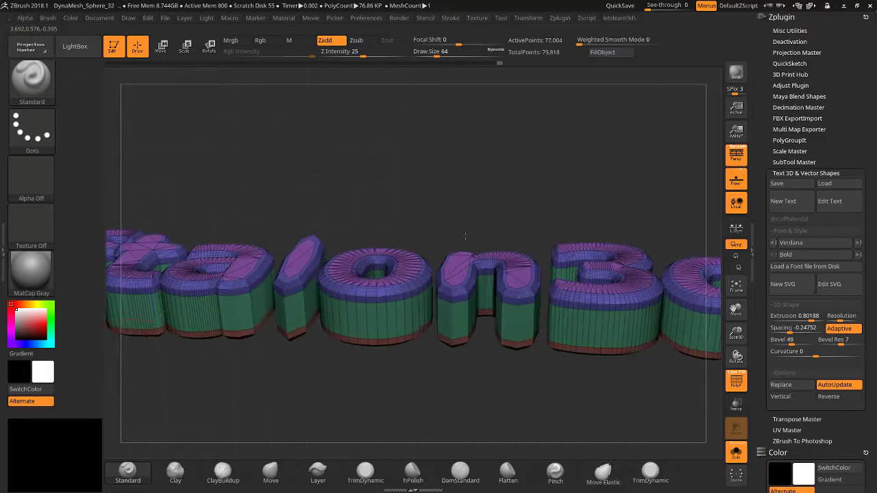
key(ctrl+z)
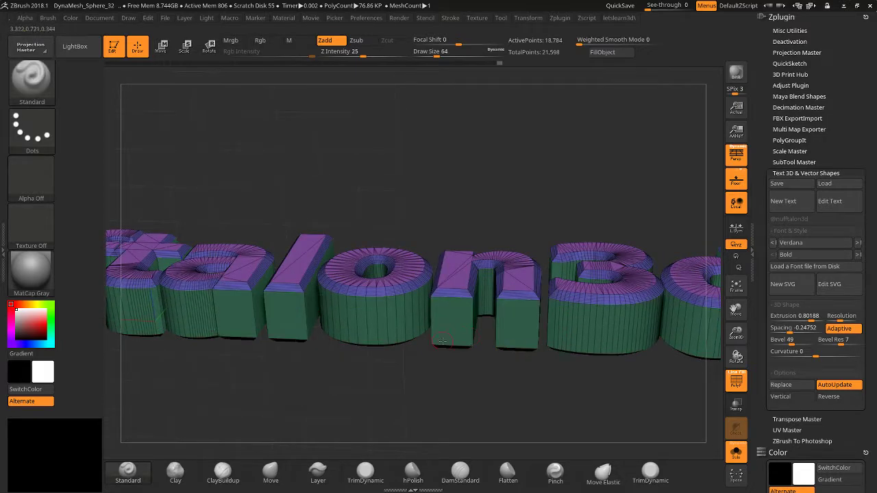
mouse_move(494, 198)
mouse_down()
mouse_move(513, 206)
mouse_move(514, 248)
mouse_up()
drag(736, 332, 737, 342)
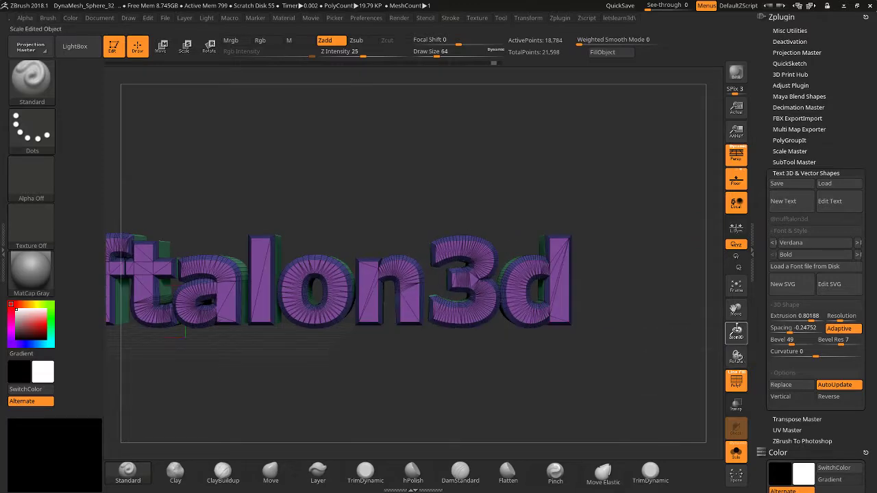
drag(736, 305, 678, 344)
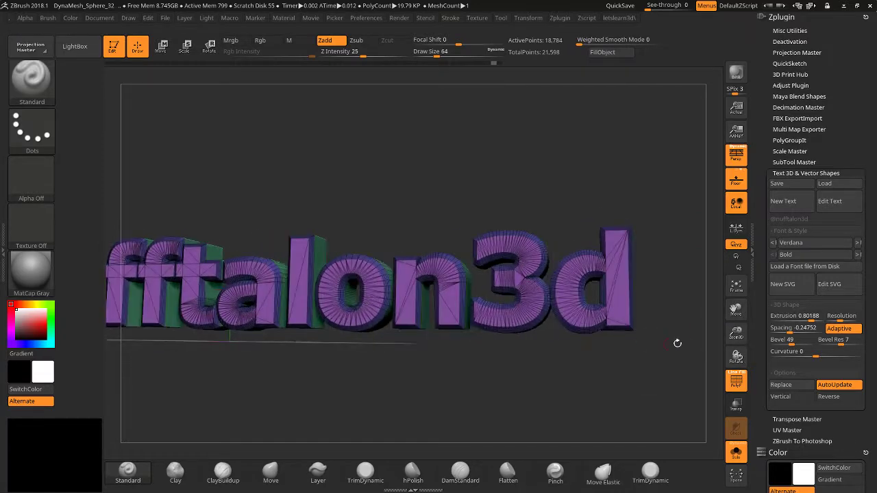
click(733, 385)
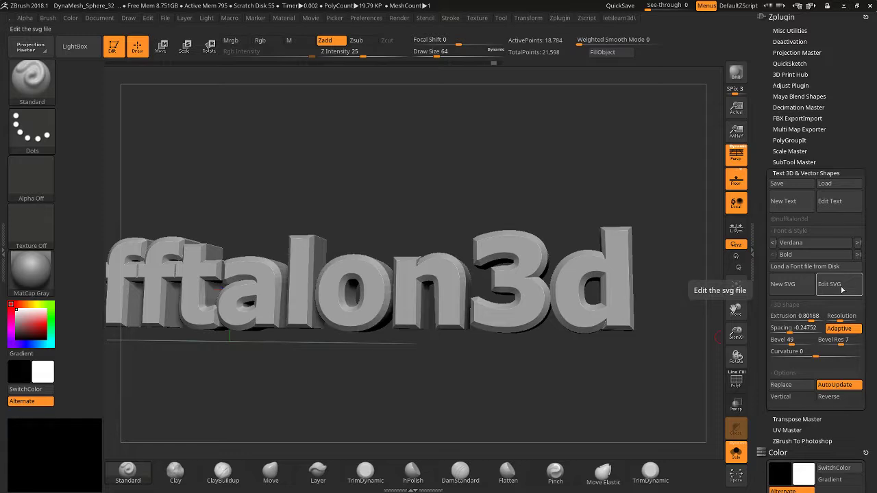
Lay the 3D text out vertically and fit the whole column of letters in view.
click(786, 288)
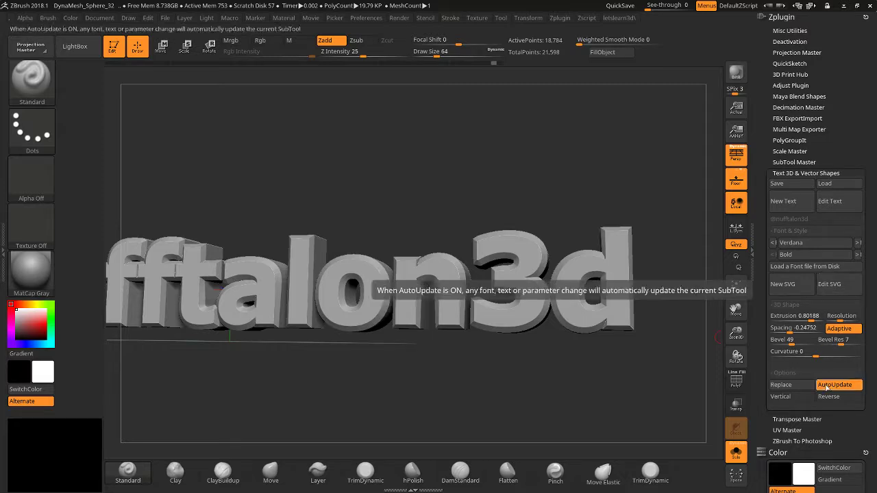
click(788, 397)
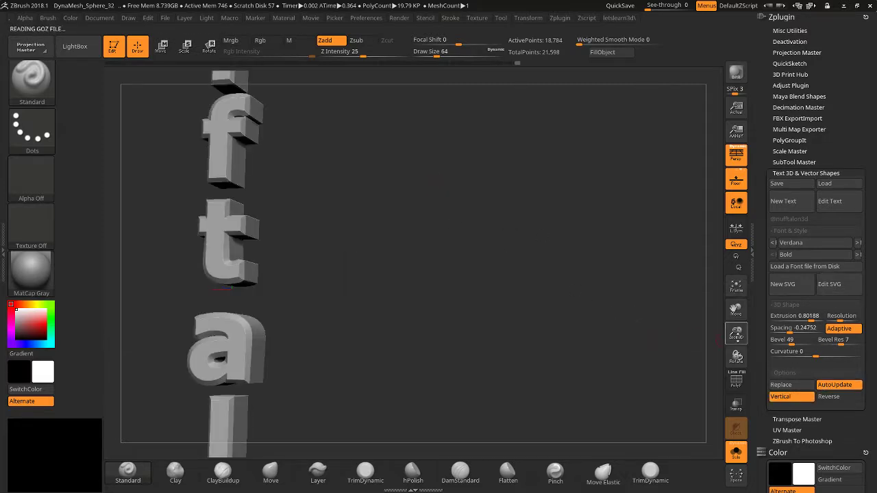
alt+drag(337, 284, 327, 243)
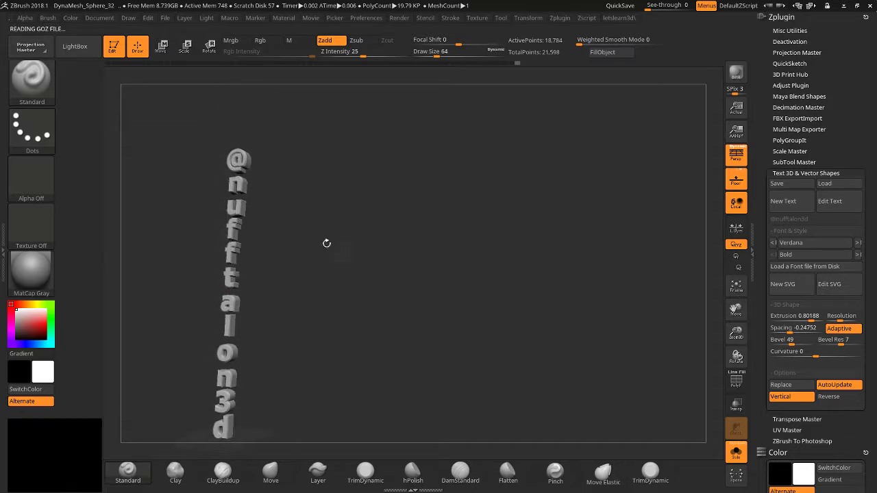
drag(736, 310, 829, 274)
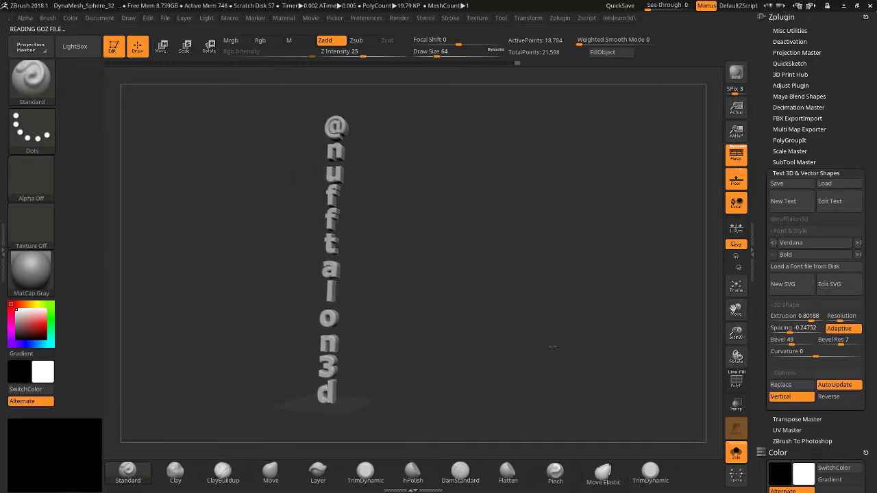
Reverse the text's letter order and turn off the vertical layout.
click(826, 398)
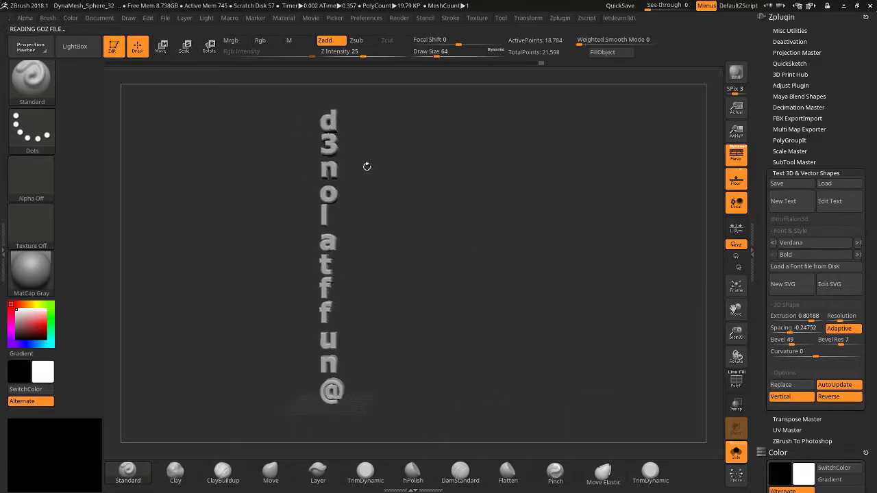
click(803, 399)
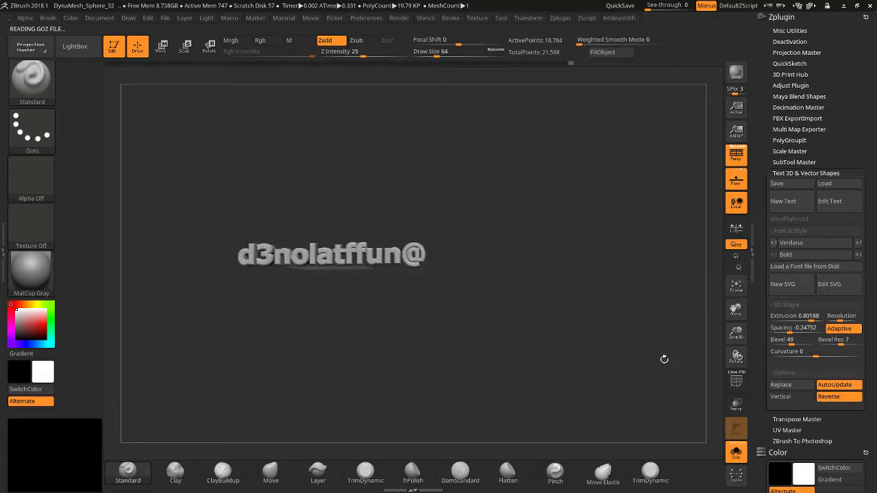
Turn off the reversed letter order of the 3D text and enlarge and centre the text in view.
click(831, 399)
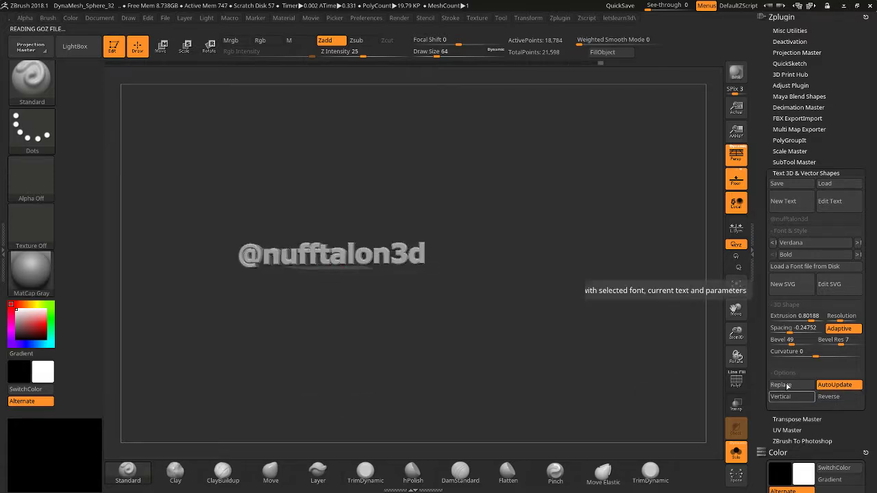
drag(736, 333, 748, 379)
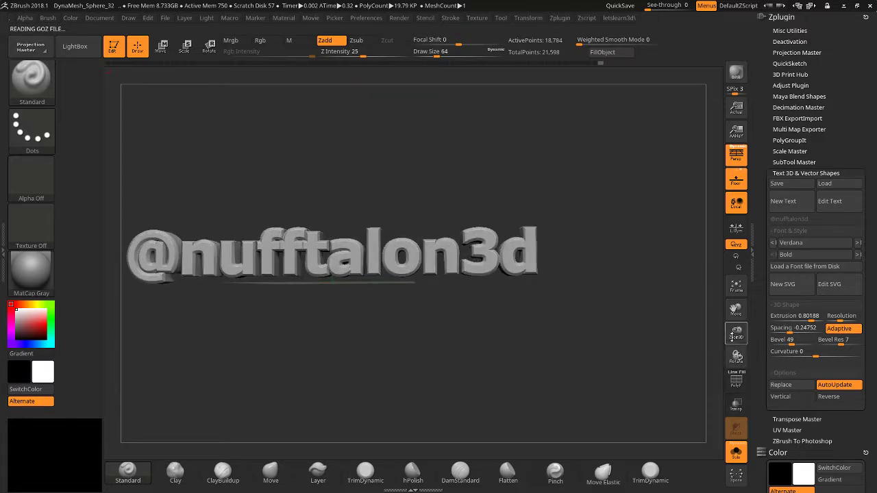
drag(736, 333, 740, 356)
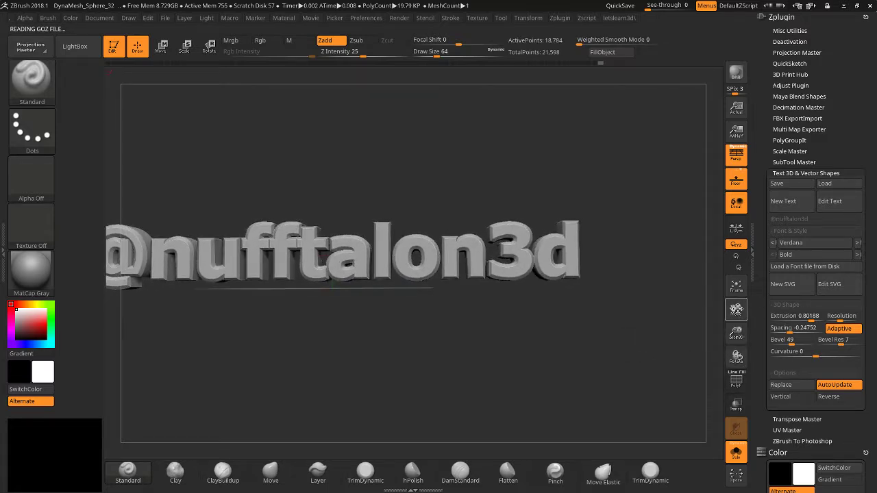
drag(736, 309, 754, 312)
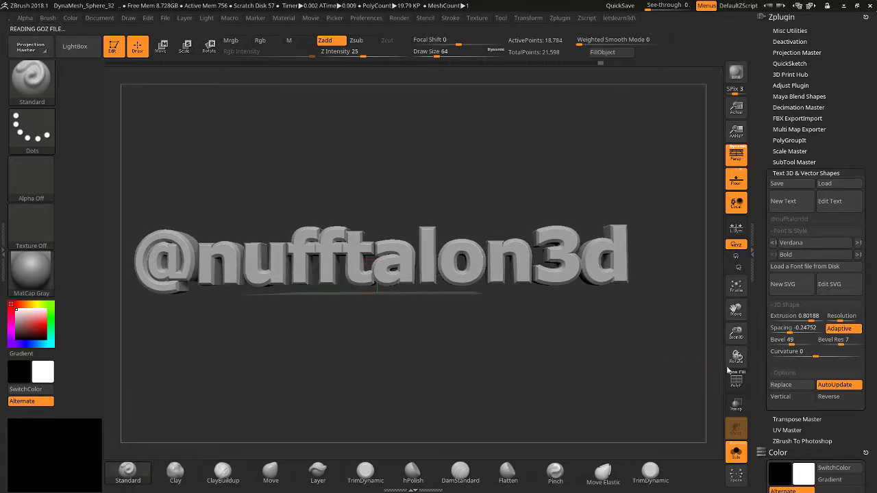
Try text curvature values of 0.1027 and 0.39459, using the polyframe to examine the bevel from close up.
drag(815, 357, 822, 357)
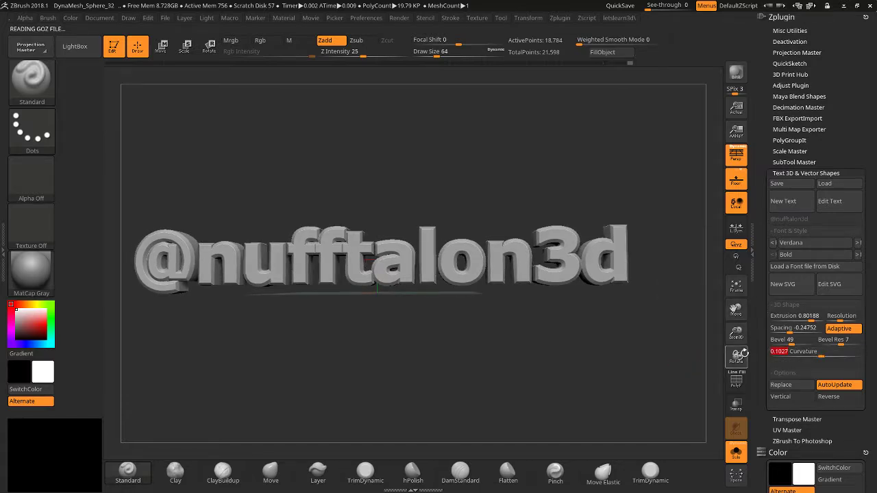
drag(736, 334, 719, 464)
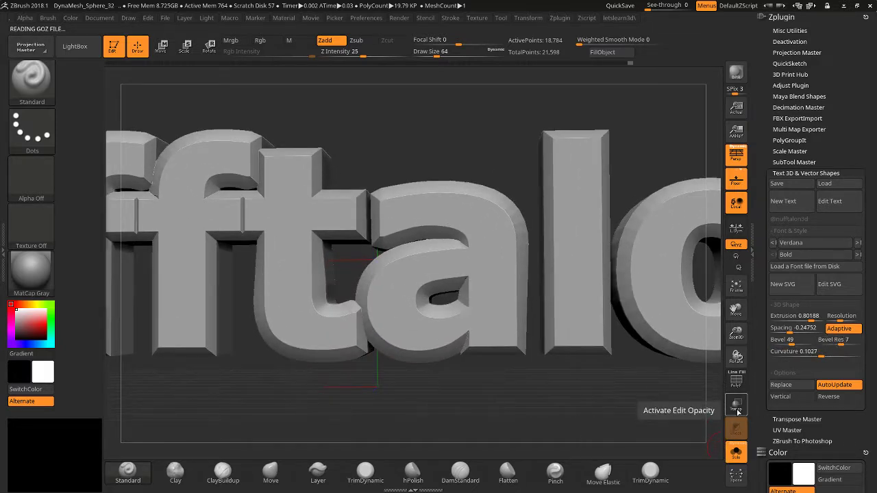
click(736, 380)
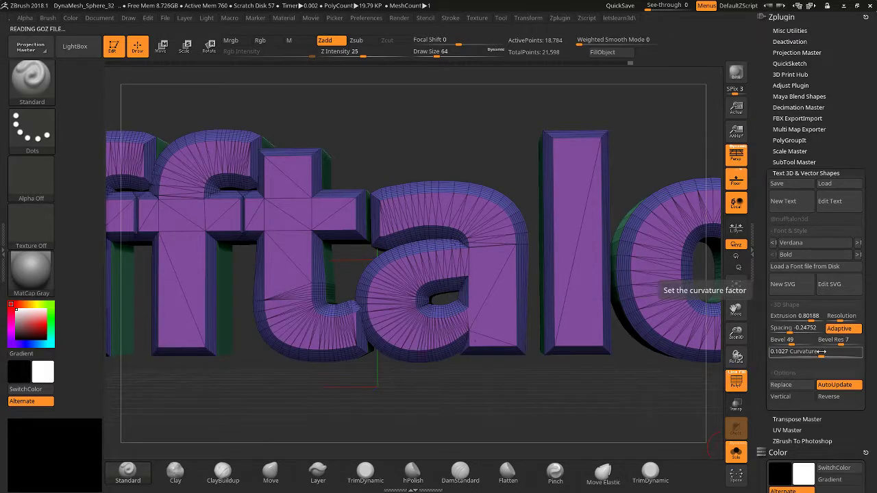
drag(822, 352, 833, 352)
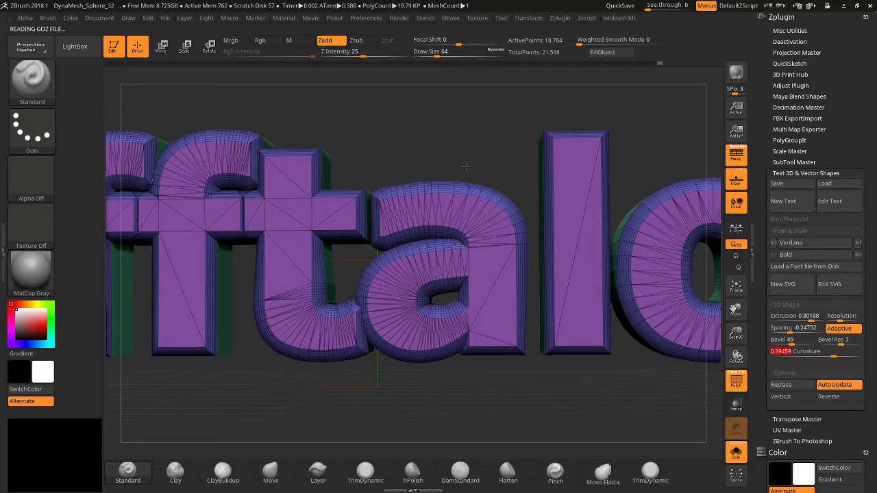
drag(466, 167, 471, 241)
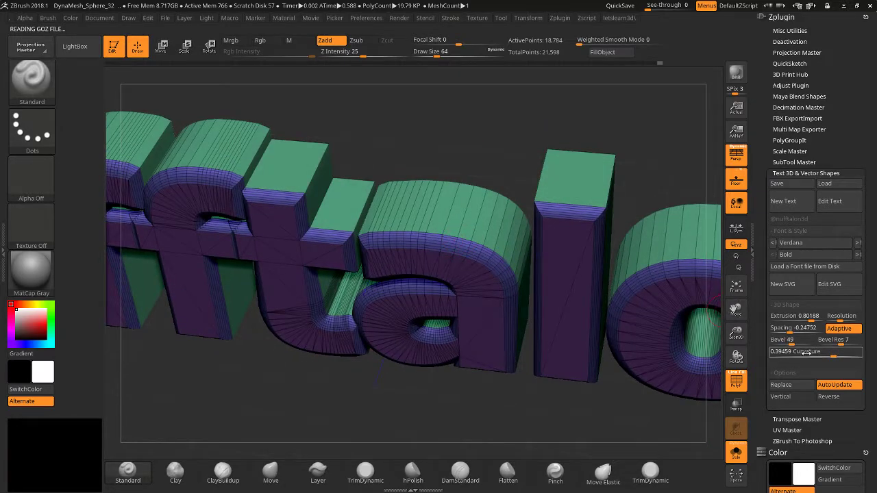
Set the text's curvature to 1 and inspect the rounded bevel with and without the polyframe.
drag(820, 355, 874, 362)
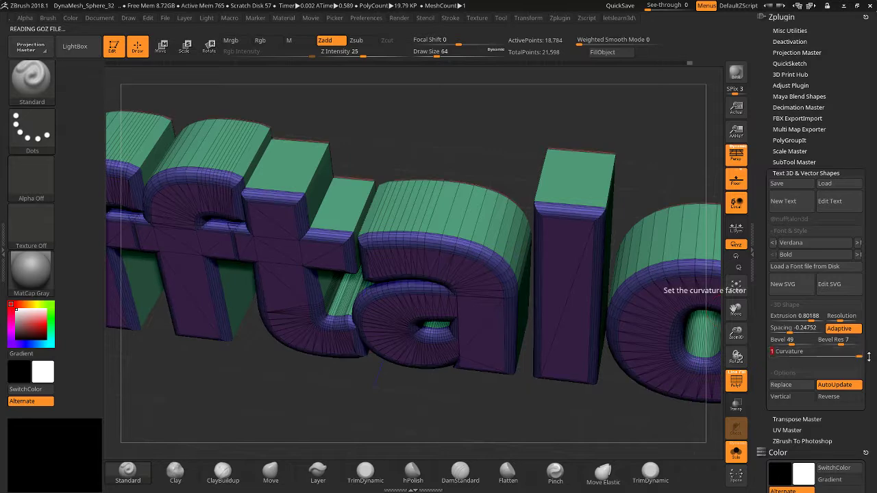
drag(446, 434, 452, 351)
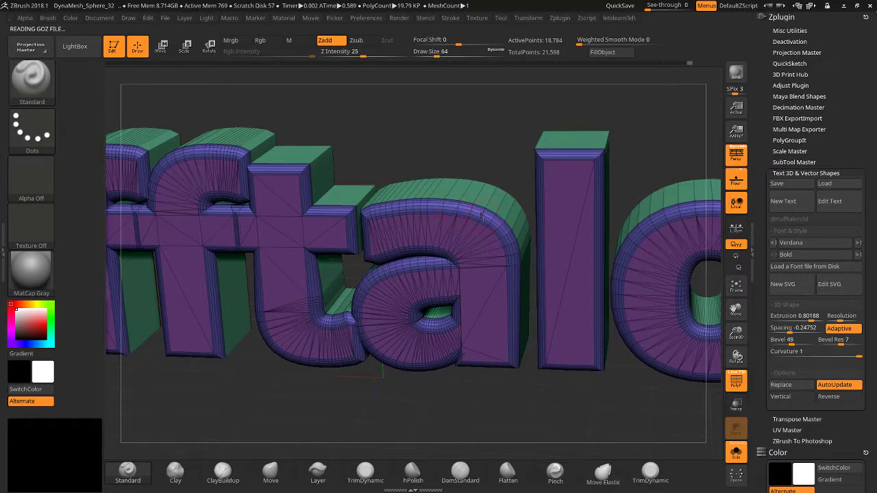
drag(456, 402, 461, 348)
click(735, 387)
mouse_move(641, 396)
mouse_down()
mouse_move(617, 399)
mouse_move(637, 402)
mouse_up()
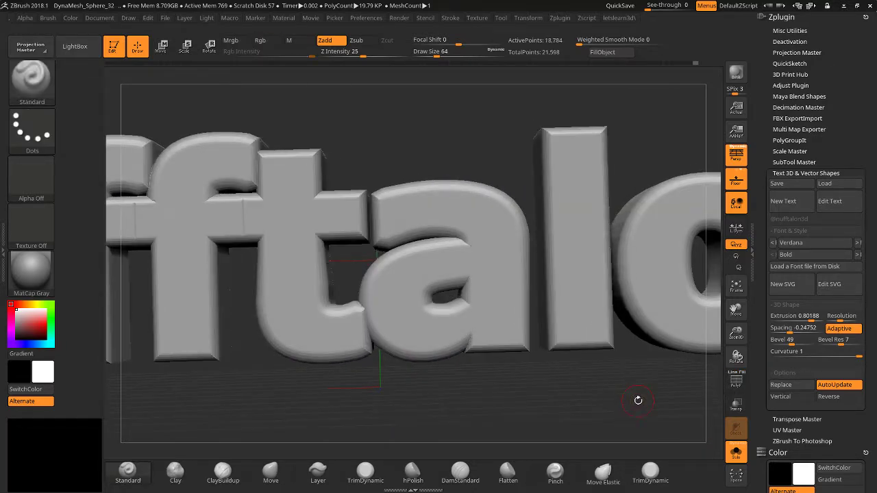
drag(638, 400, 612, 400)
drag(735, 333, 689, 275)
drag(521, 346, 507, 374)
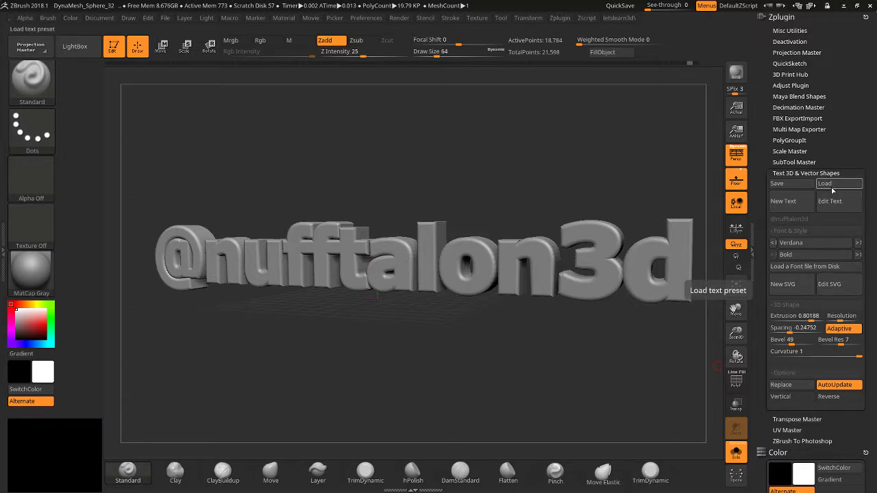
key(ctrl)
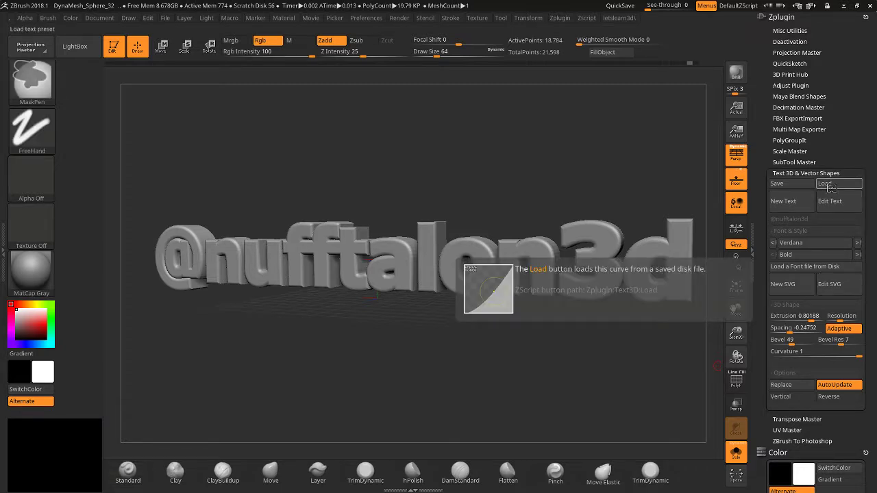
click(778, 287)
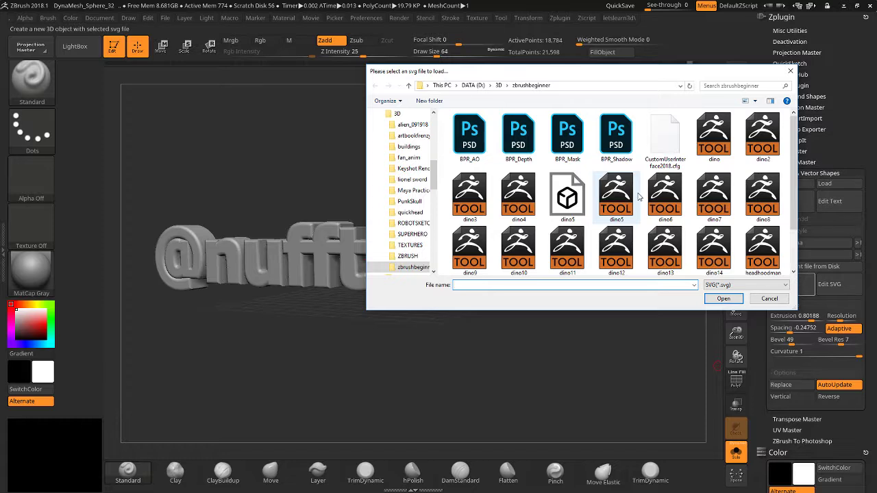
click(729, 285)
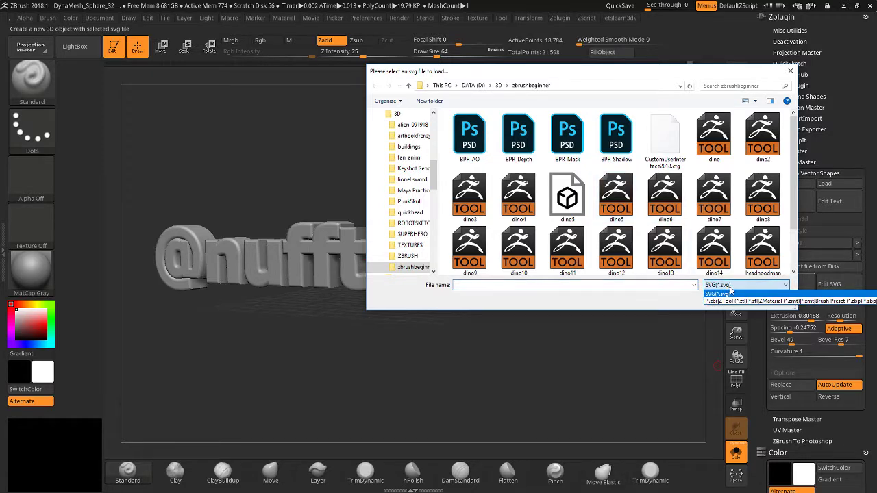
click(730, 292)
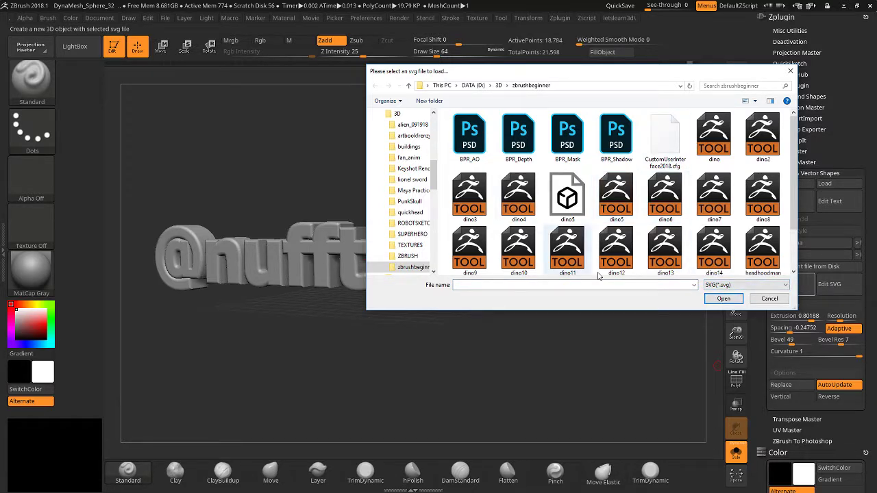
click(769, 299)
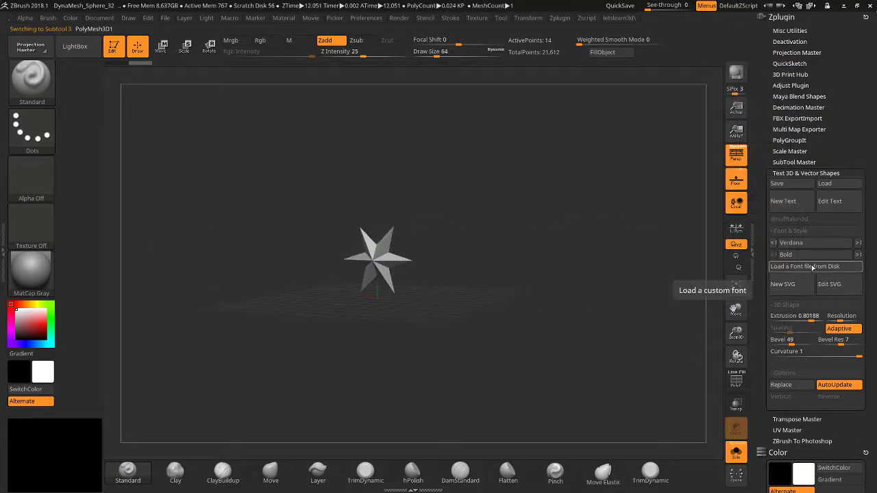
click(785, 202)
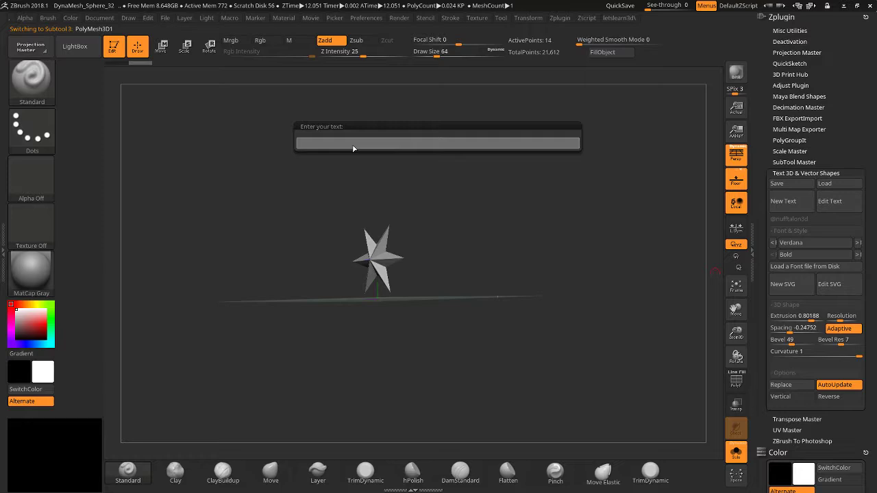
text(@nuff)
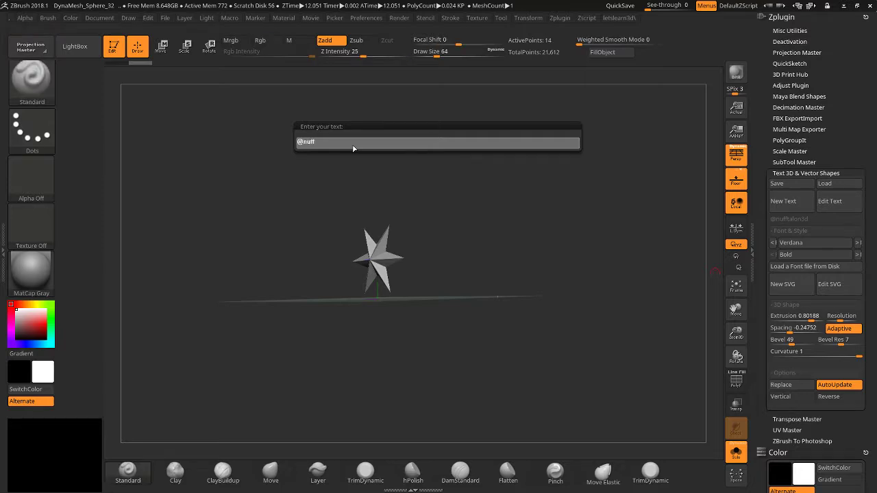
text(talon3d)
key(Return)
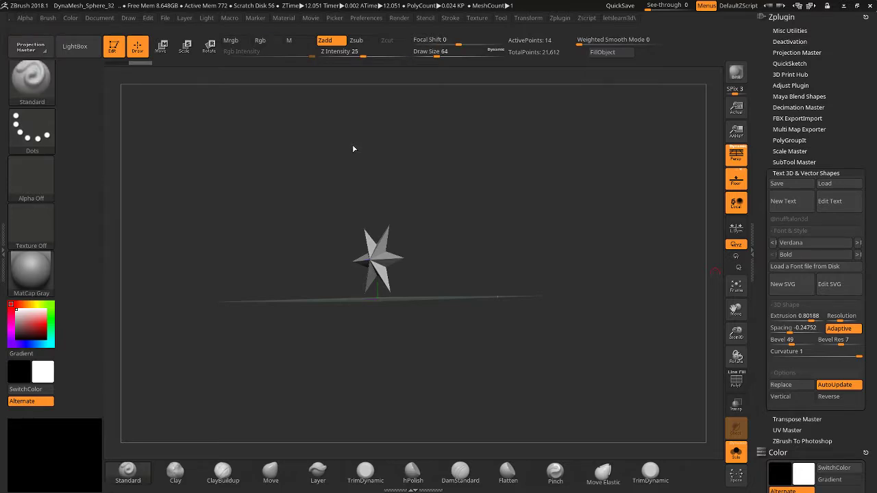
drag(353, 149, 490, 188)
drag(615, 300, 644, 312)
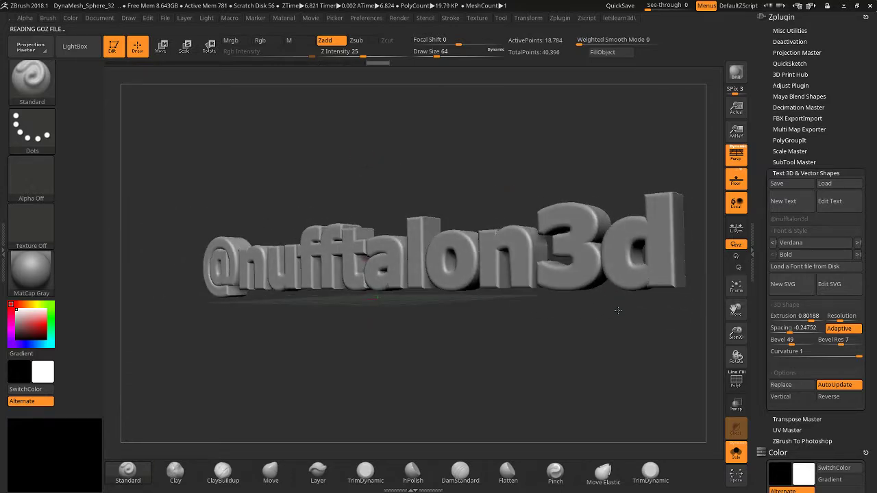
drag(733, 332, 588, 318)
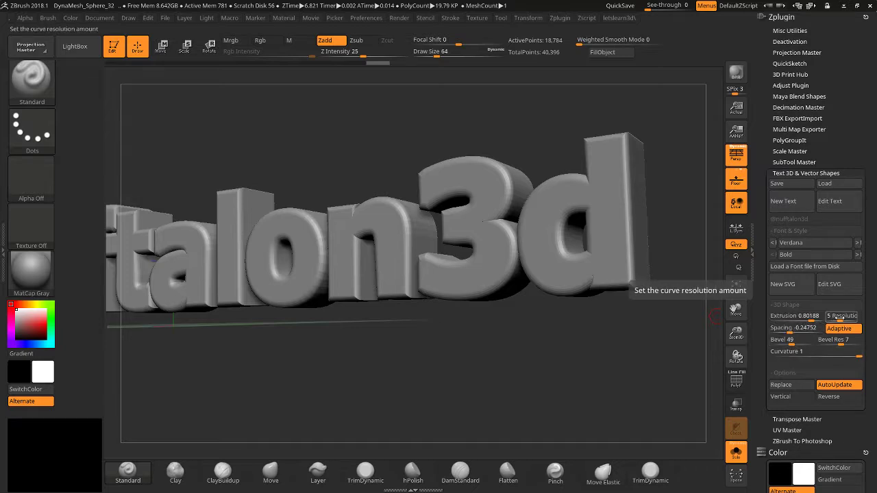
Set the new text's curve resolution to 6 and its curvature to 0.
drag(840, 318, 844, 319)
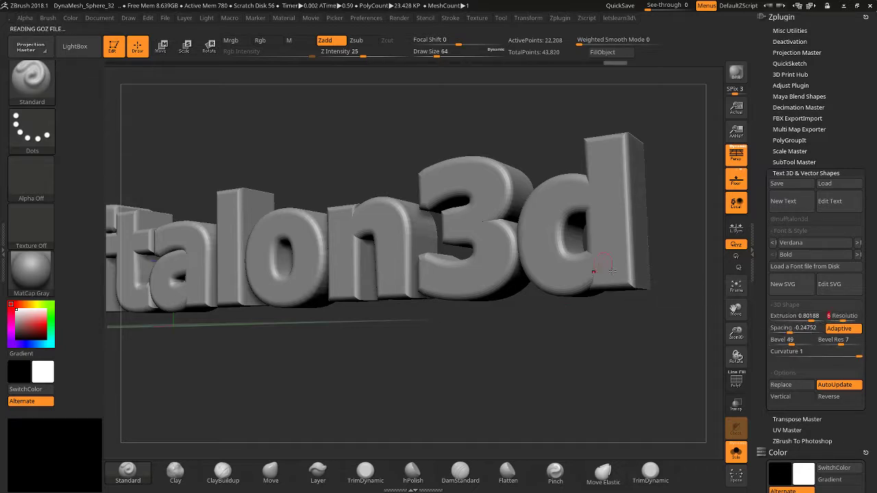
click(816, 354)
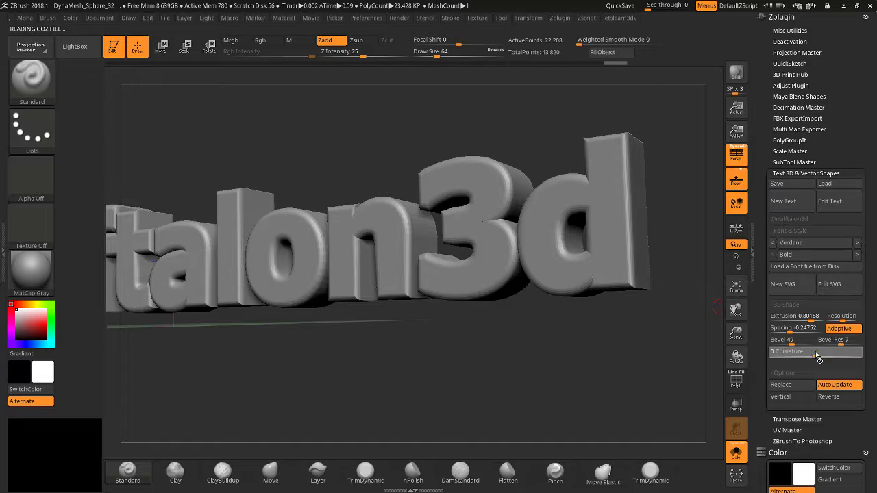
drag(700, 355, 690, 363)
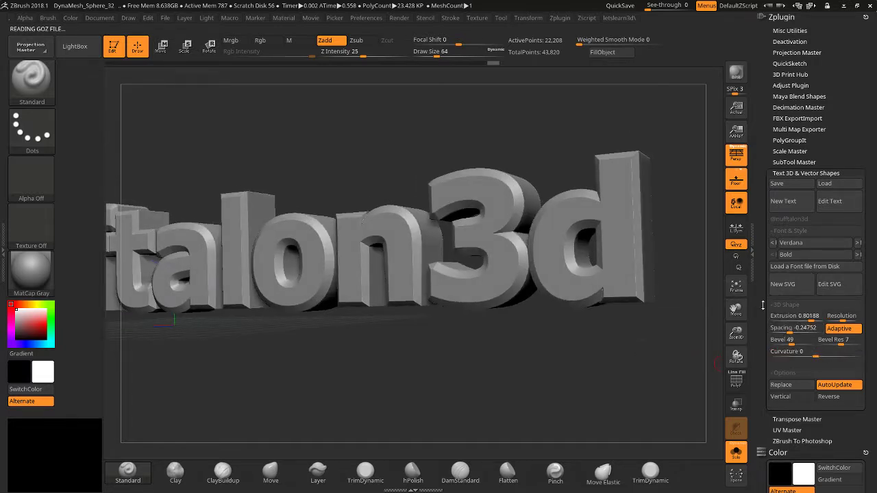
Subdivide the text mesh to level 4 with subdivision smoothing off, and to level 5 with smoothing on.
drag(762, 305, 740, 162)
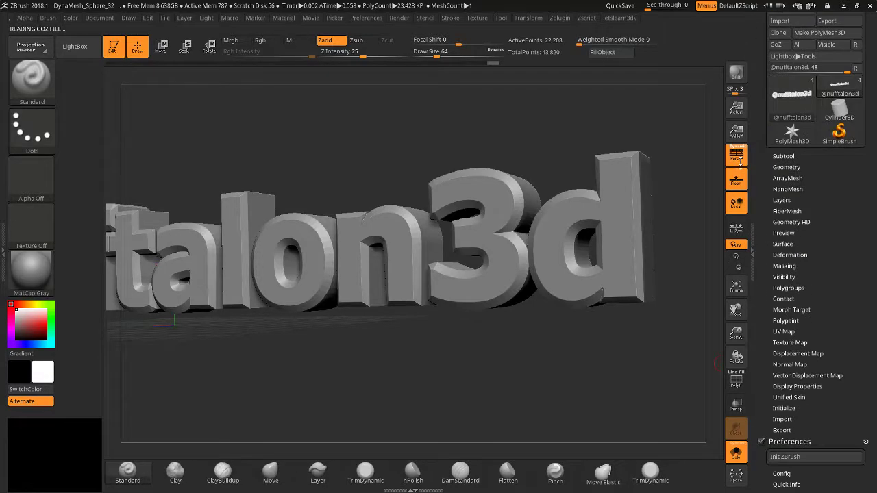
click(784, 156)
drag(765, 278, 759, 202)
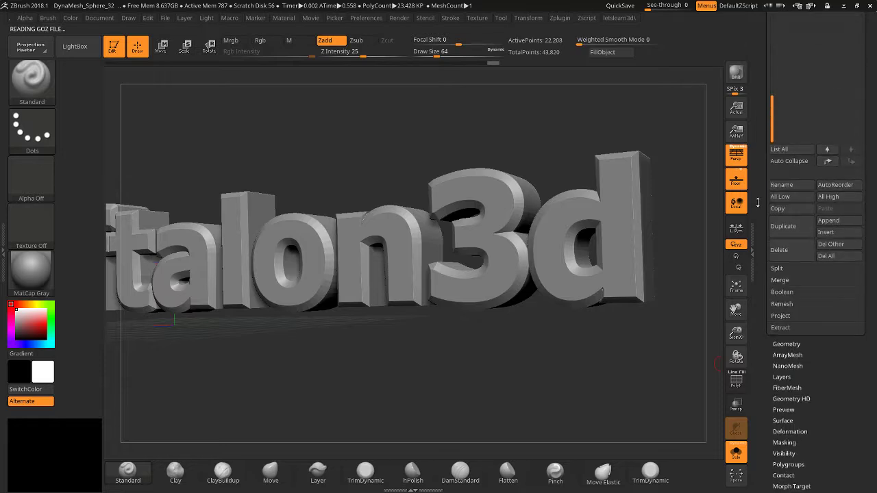
click(784, 354)
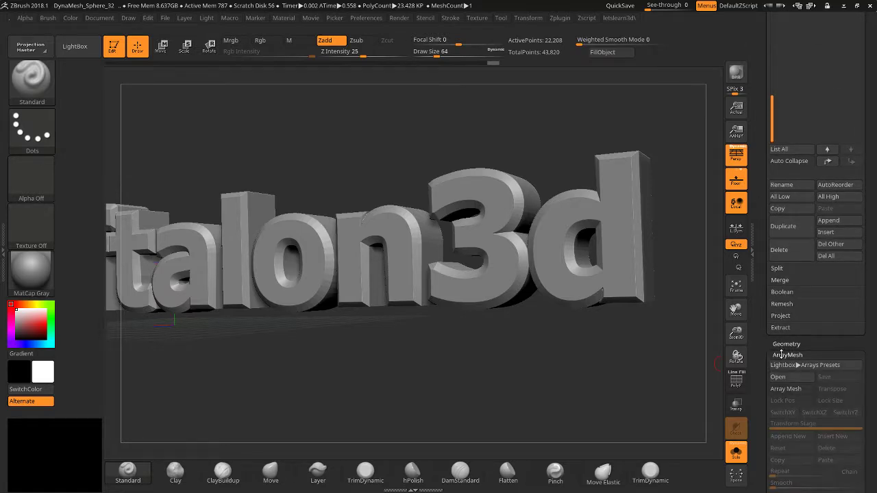
drag(760, 378, 762, 304)
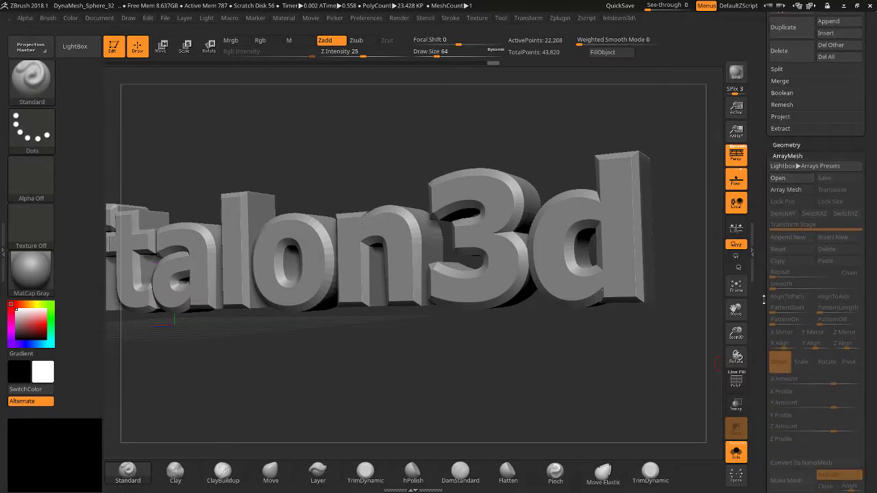
click(788, 144)
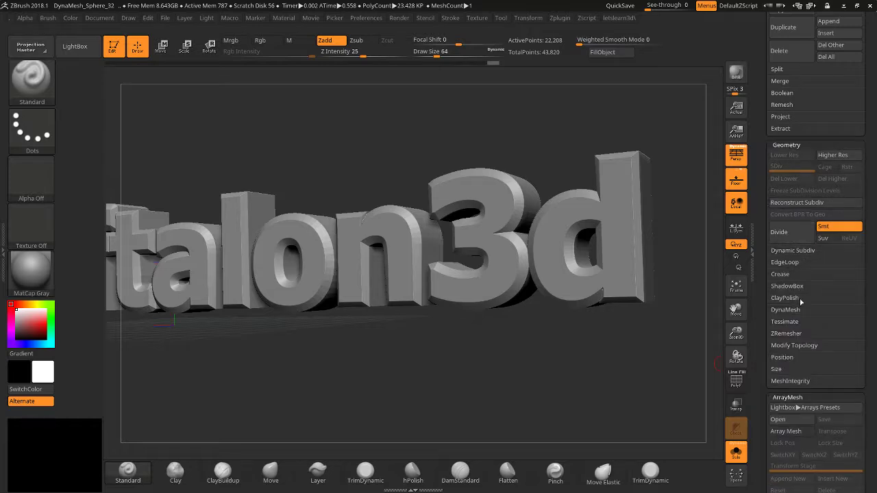
click(839, 226)
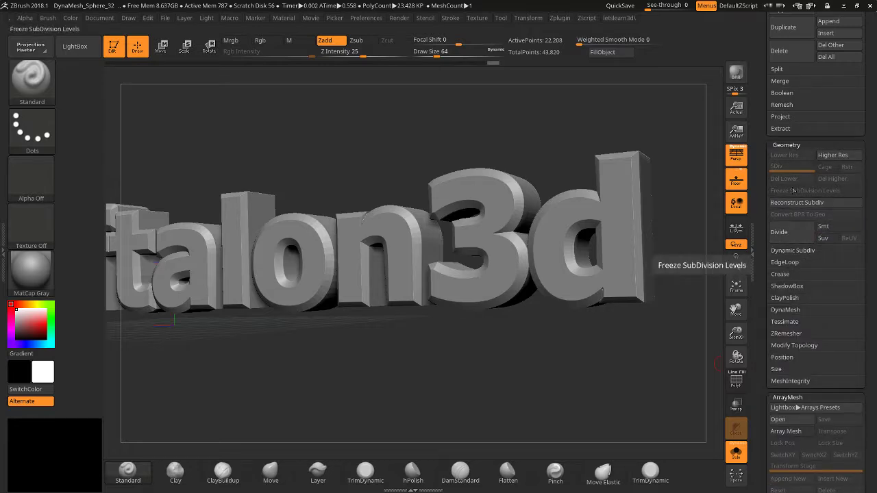
click(780, 233)
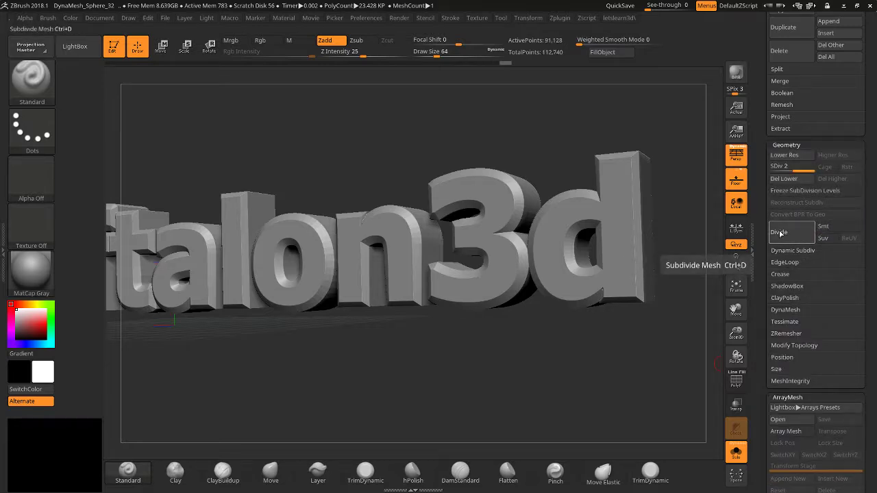
click(780, 233)
click(780, 233)
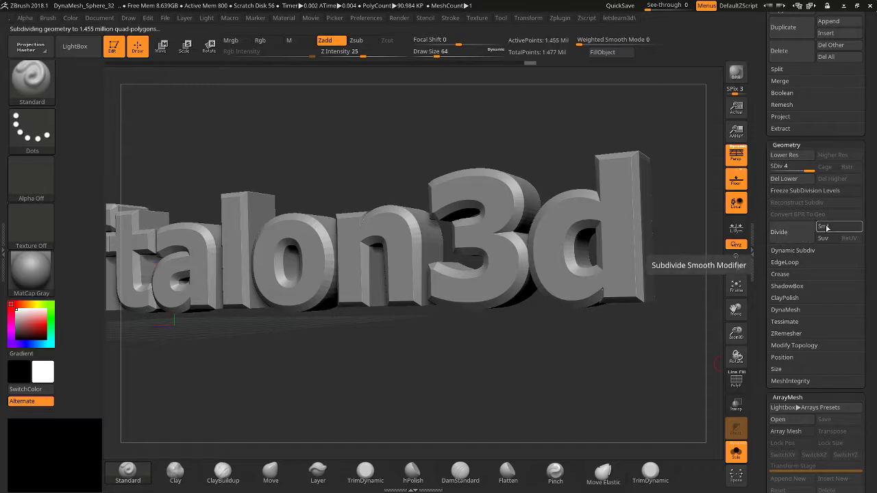
click(780, 237)
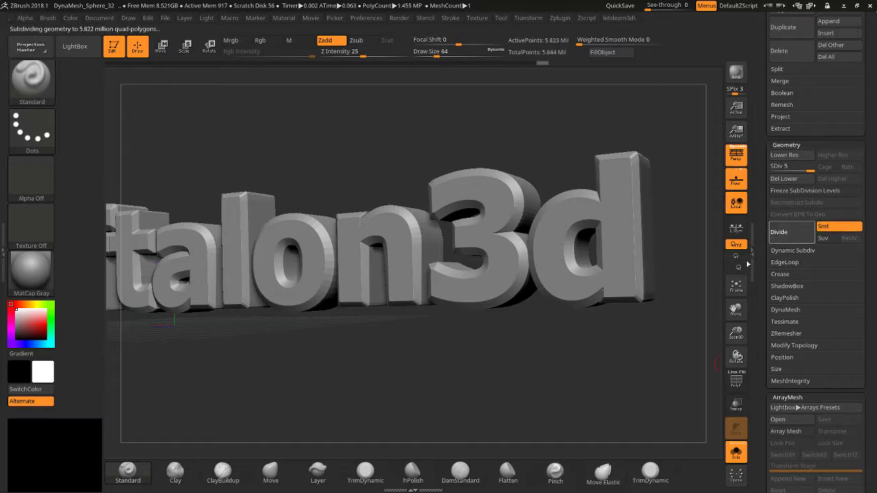
Subdivide the text mesh to level 6 with smoothing on and examine the letters' beveled edges up close.
key(ctrl+d)
drag(519, 363, 509, 368)
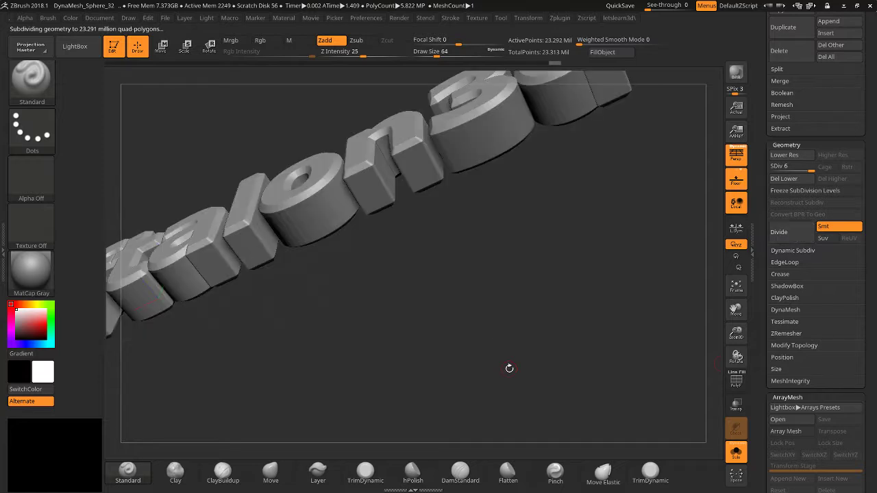
drag(511, 255, 604, 311)
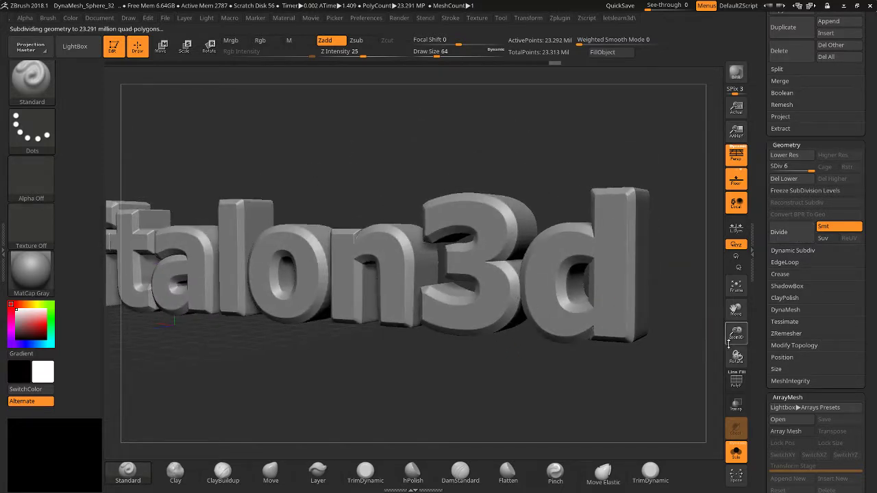
drag(737, 334, 745, 404)
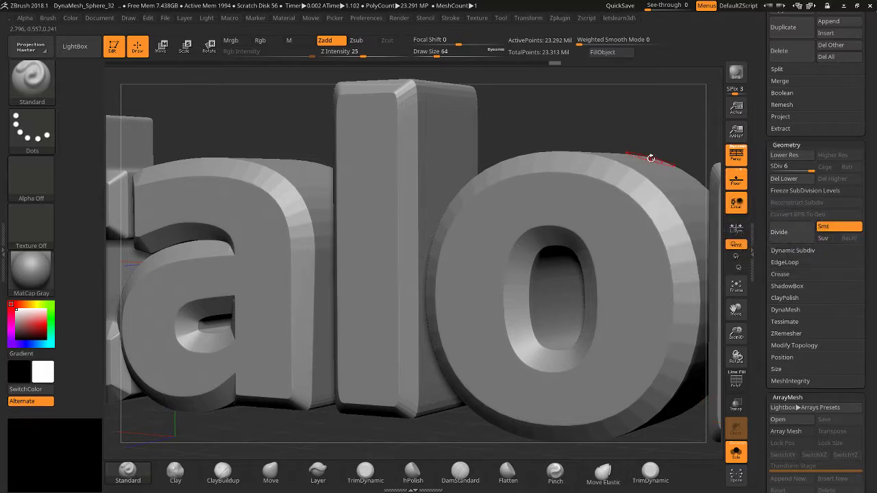
key(shift)
Rebuild the text's subdivision from level 2, with smoothing off for level 3 and on for levels 4 to 6.
click(781, 166)
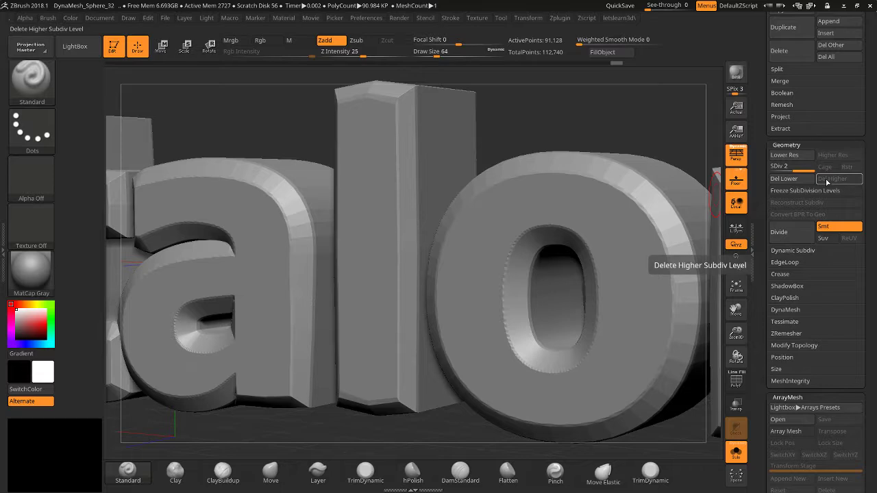
click(825, 229)
key(ctrl+d)
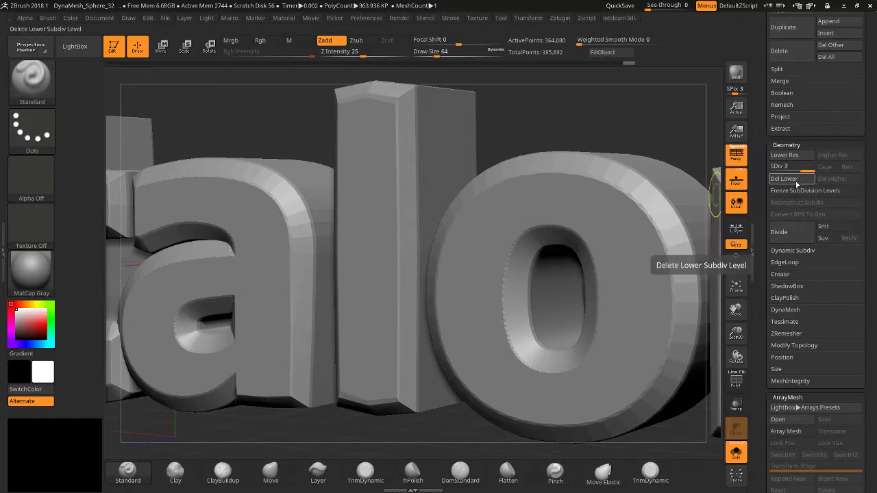
click(788, 232)
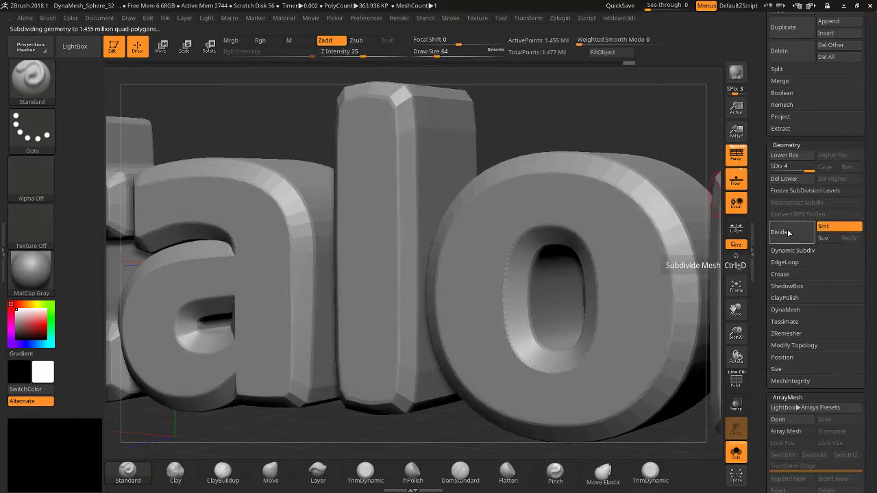
click(788, 233)
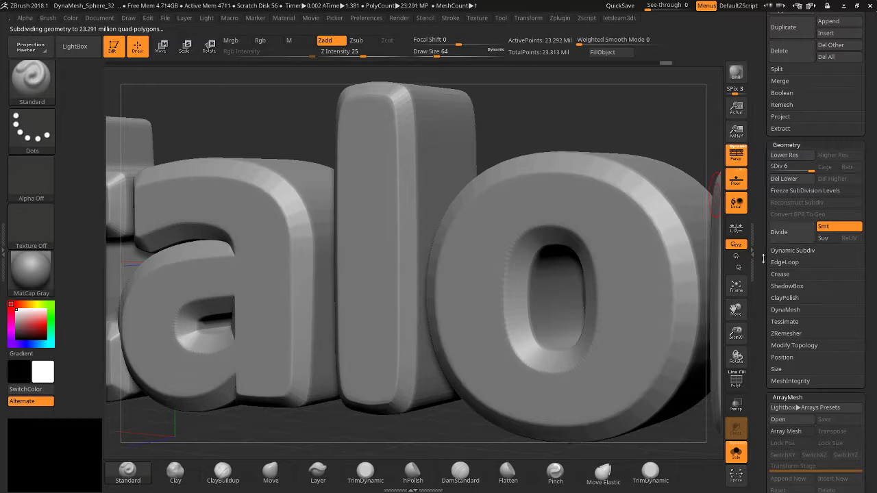
drag(741, 319, 730, 273)
drag(675, 376, 724, 329)
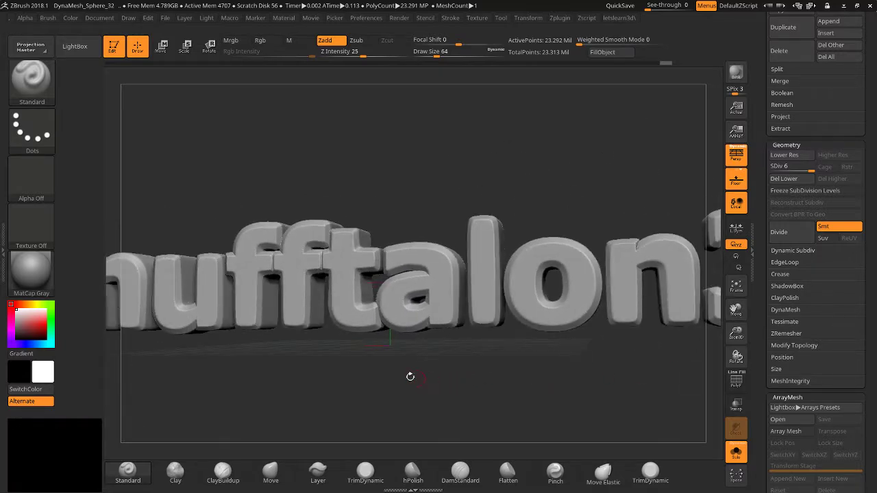
drag(384, 395, 367, 301)
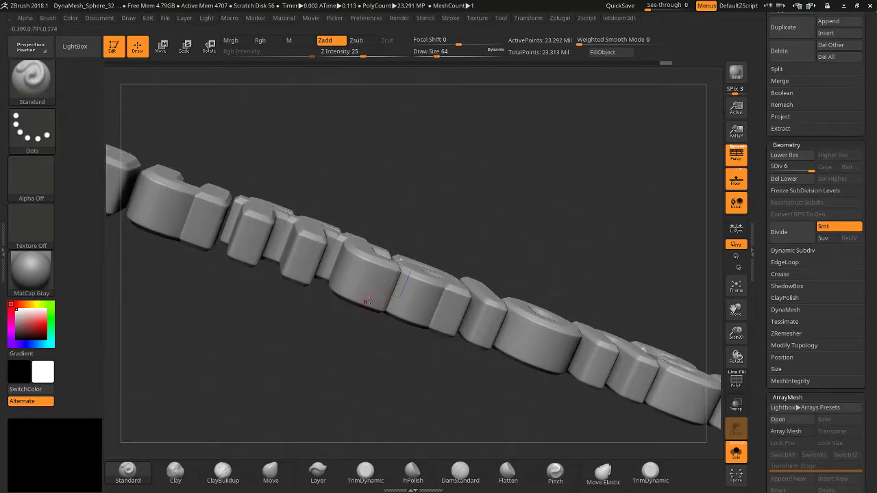
drag(277, 234, 519, 310)
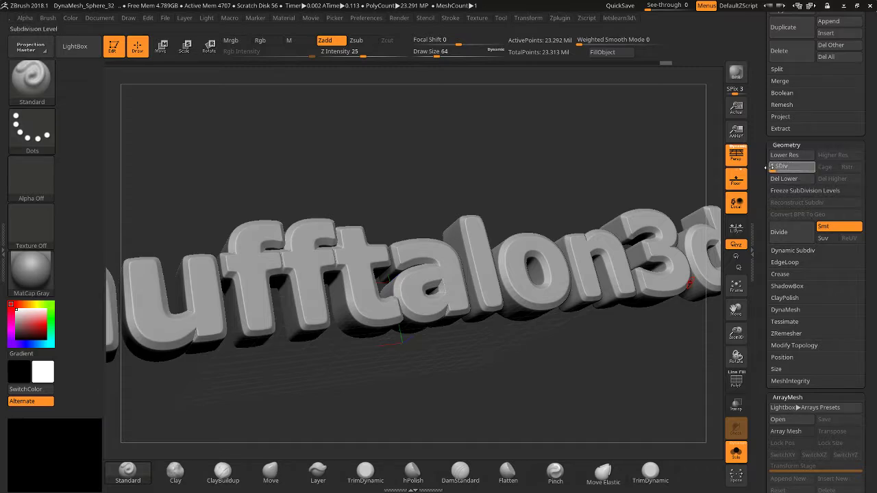
Delete all the text's subdivision levels above the lowest and turn on the polyframe.
key(shift+d)
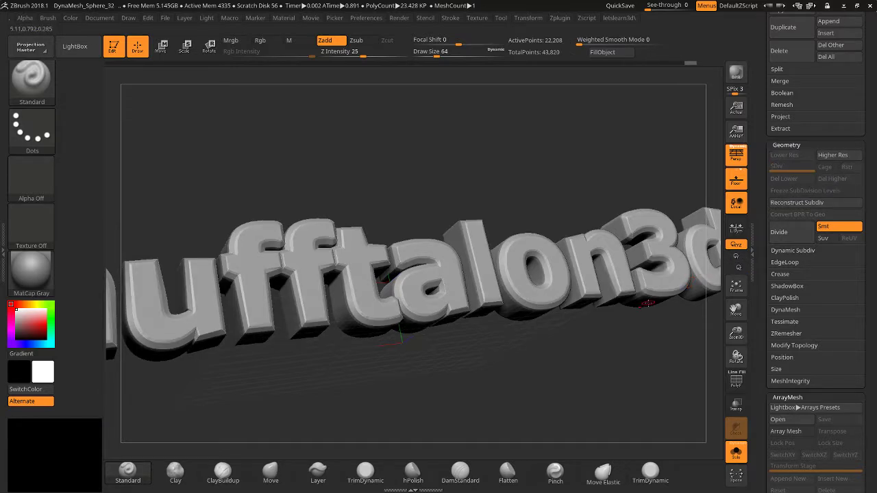
drag(605, 357, 685, 370)
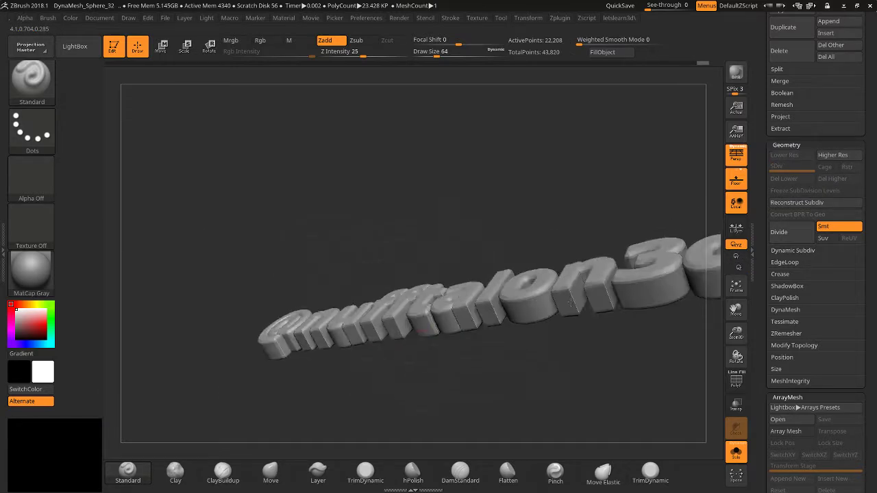
click(737, 381)
drag(742, 322, 686, 219)
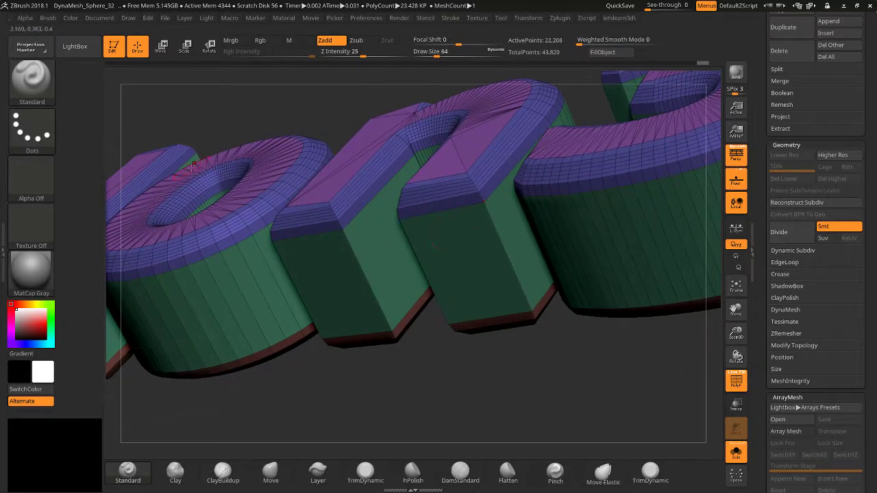
With the ZModeler brush's Insert edge action set to Single EdgeLoop, insert a loop down the left leg of the letter n.
click(40, 87)
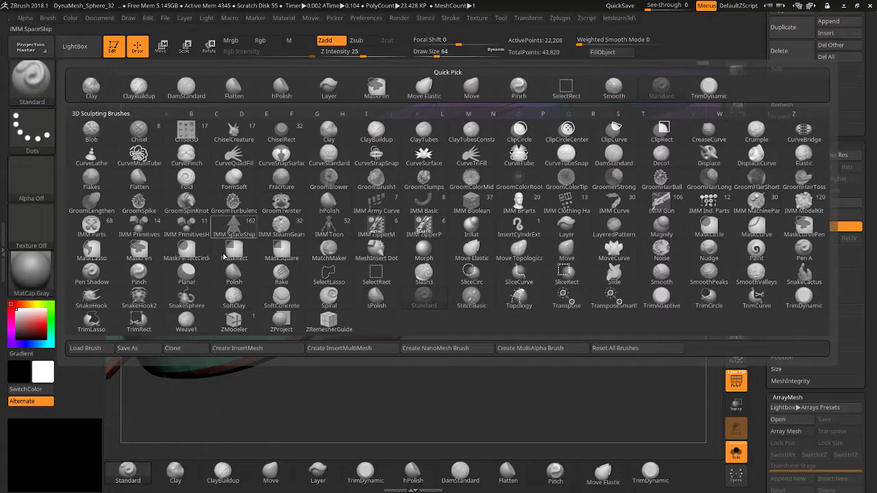
click(233, 322)
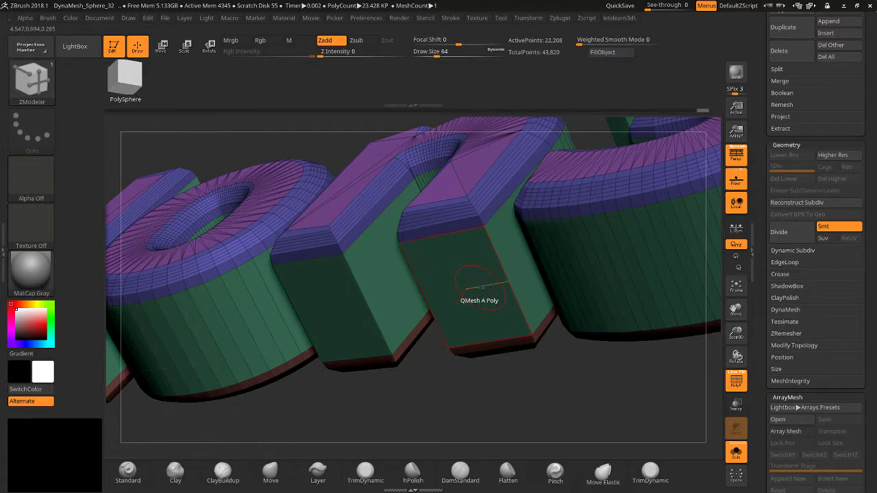
key(space)
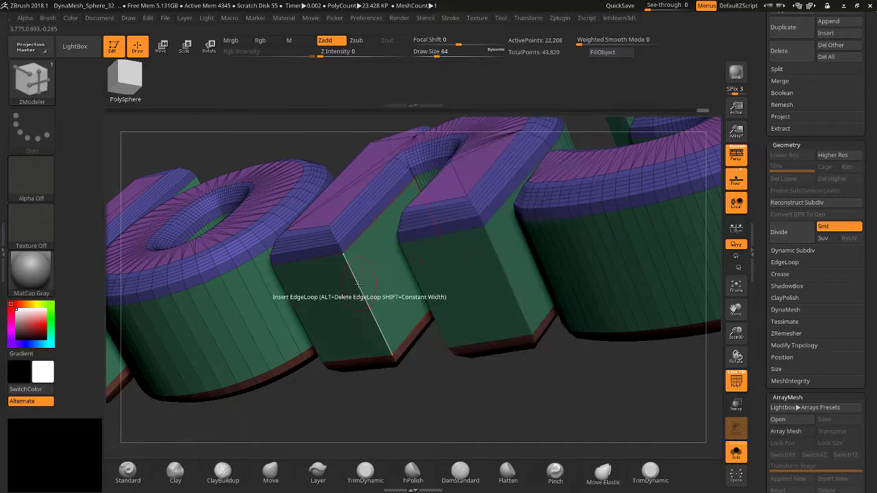
key(space)
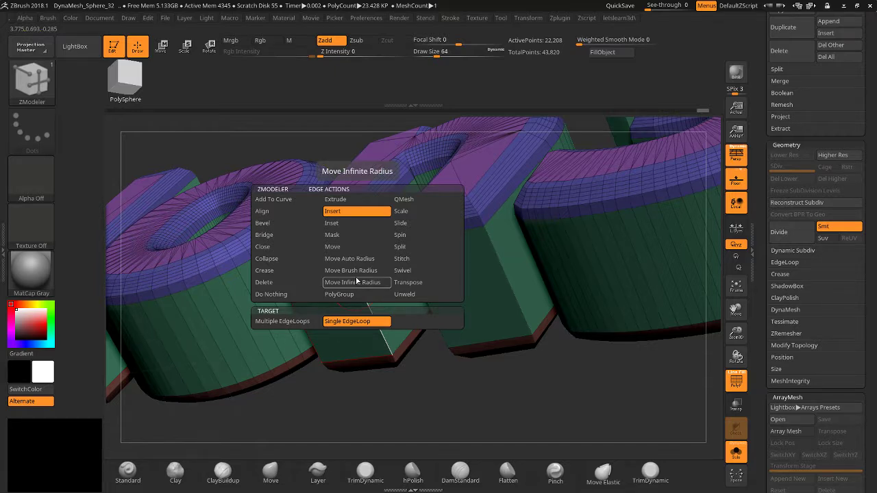
click(356, 212)
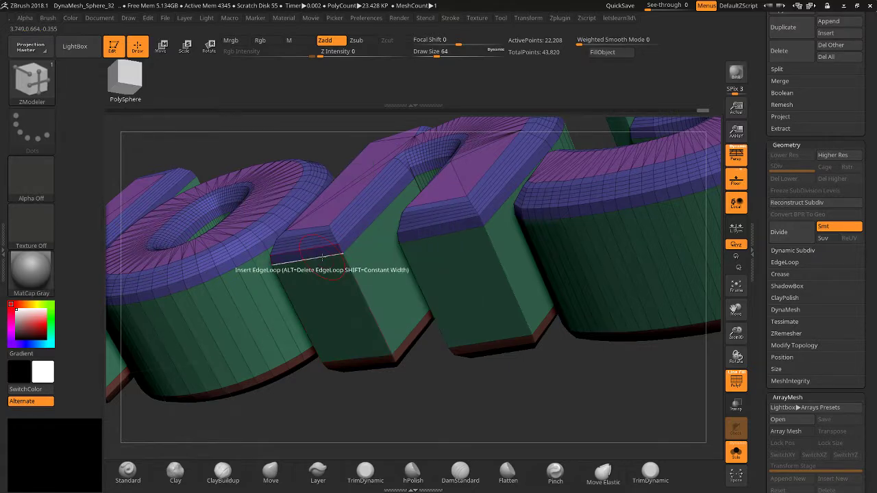
click(322, 258)
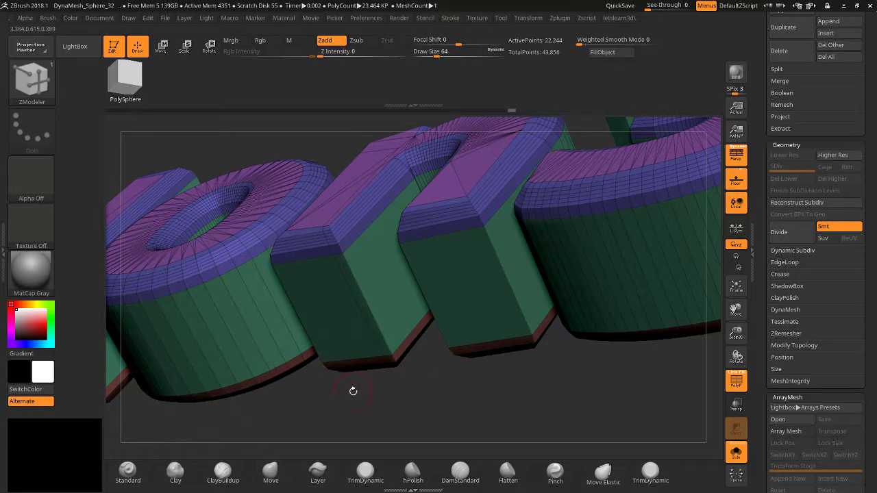
Subdivide the text mesh to level 3 and examine the corners of the letter n's legs.
drag(353, 390, 237, 383)
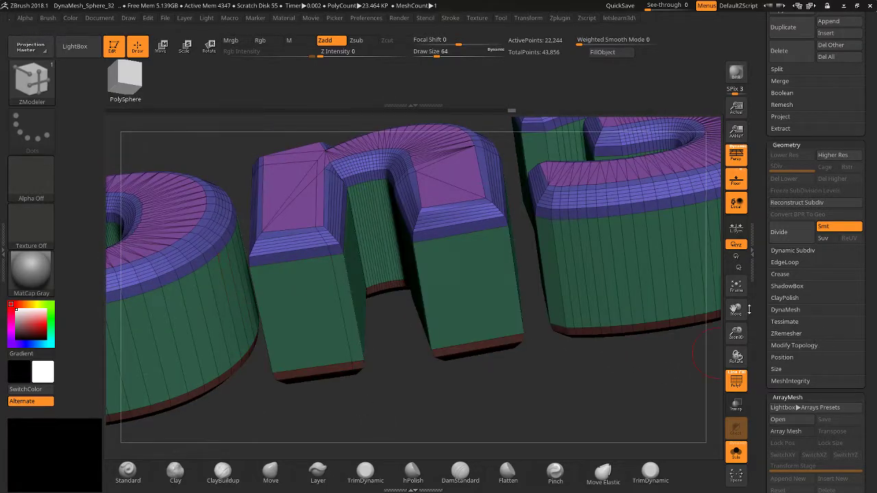
drag(735, 334, 736, 356)
drag(737, 310, 757, 289)
drag(736, 334, 734, 321)
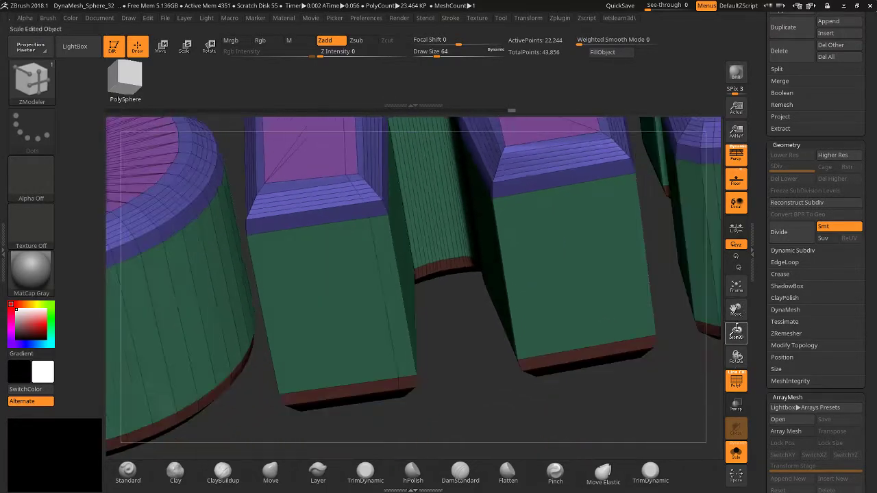
key(ctrl+d)
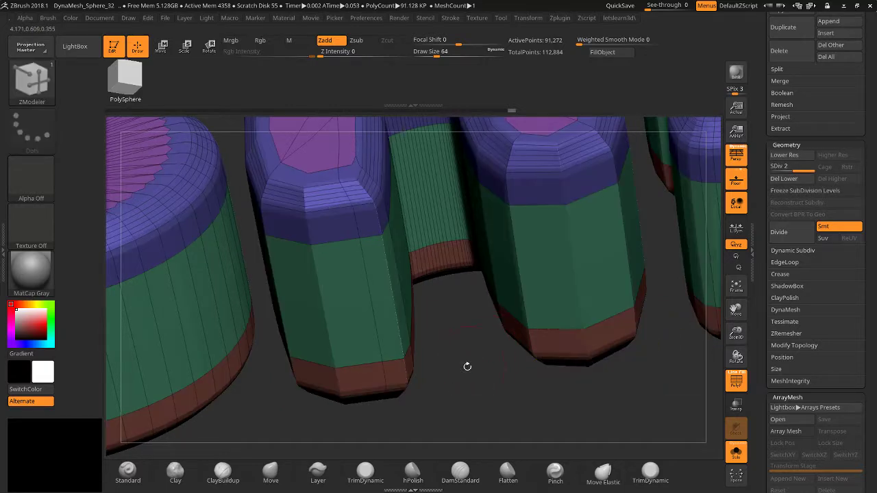
drag(466, 363, 463, 444)
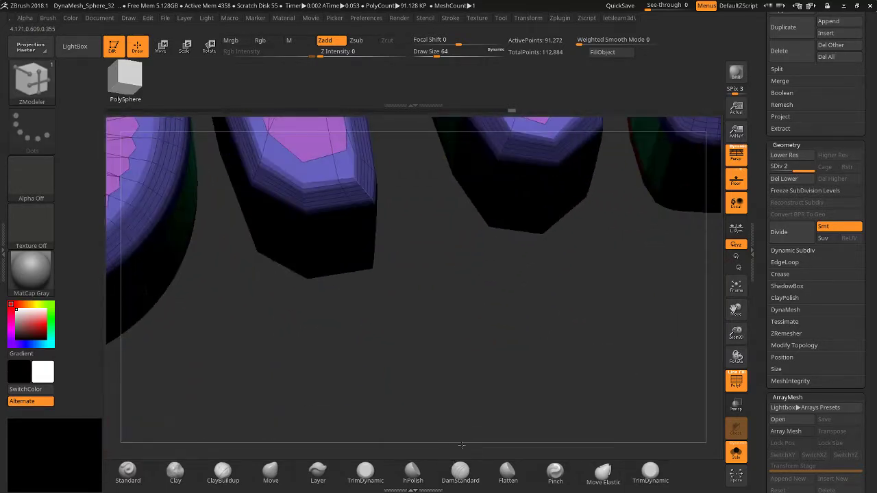
key(ctrl+d)
mouse_move(470, 373)
mouse_down()
mouse_move(468, 411)
mouse_move(470, 368)
mouse_move(477, 415)
mouse_move(539, 203)
mouse_up()
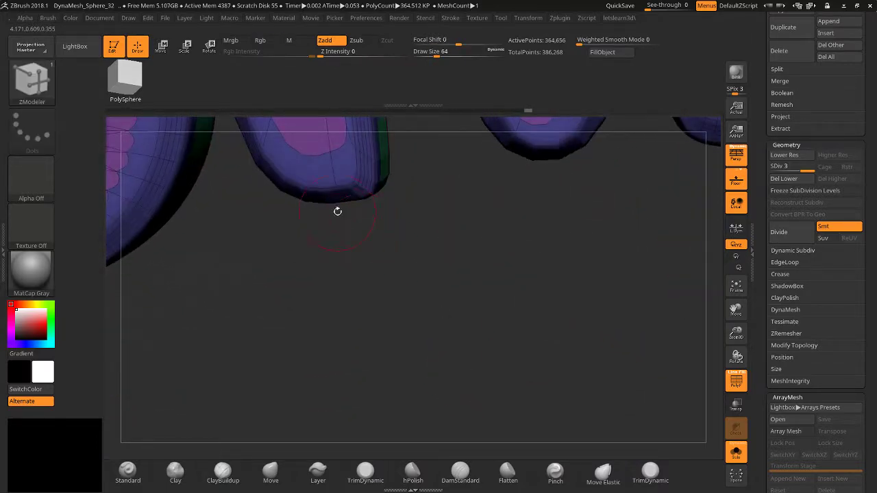
Return to the lowest subdivision level to inspect the letter n and undo the test subdivisions.
key(shift+d)
key(shift+d)
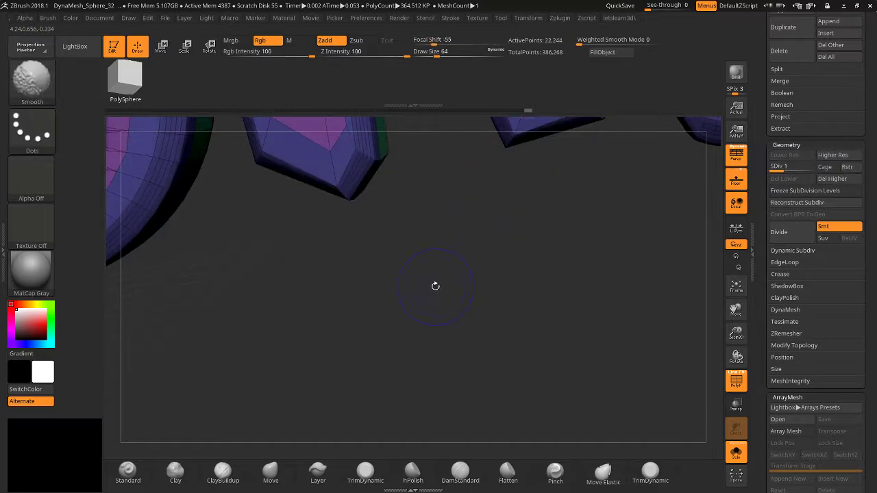
drag(434, 286, 422, 173)
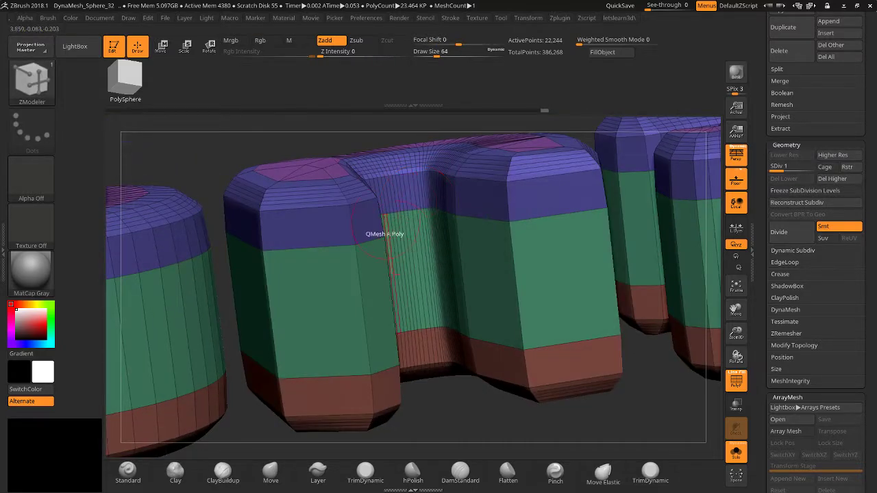
drag(304, 219, 245, 200)
key(ctrl+z)
key(ctrl+z)
key(ctrl+z)
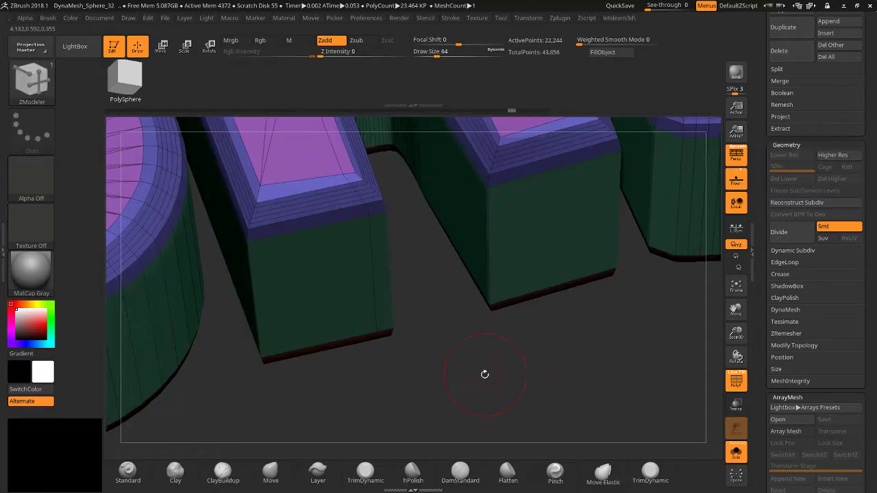
Insert more single edge loops down the left leg of the letter n, close to its outer corner.
drag(484, 372, 468, 334)
click(262, 235)
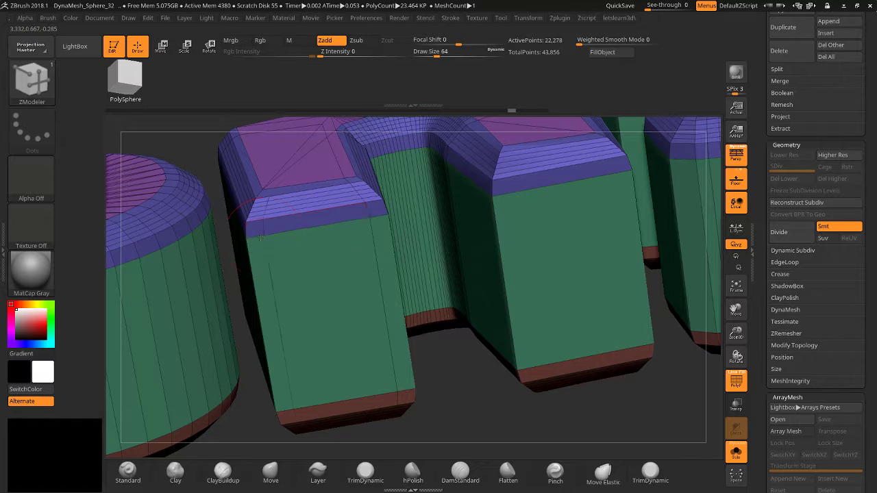
click(320, 230)
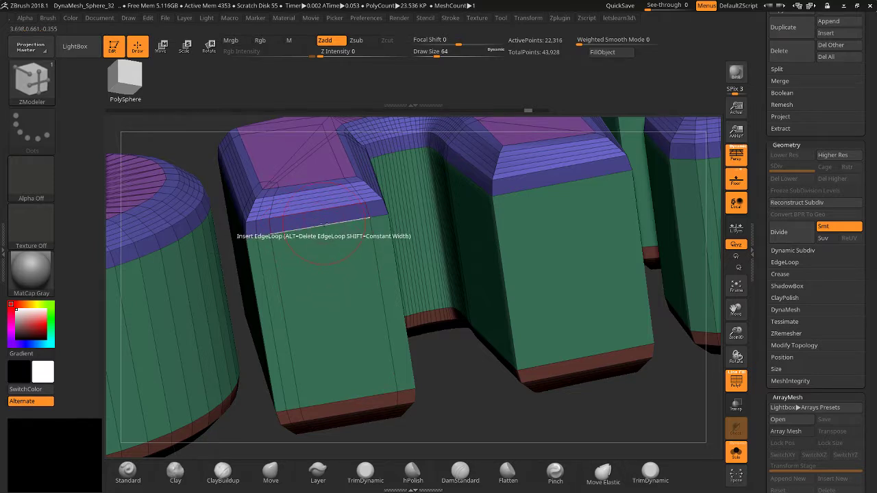
Switch the edge insertion target to Multiple EdgeLoops and insert evenly spaced loops down both legs of the letter n.
key(space)
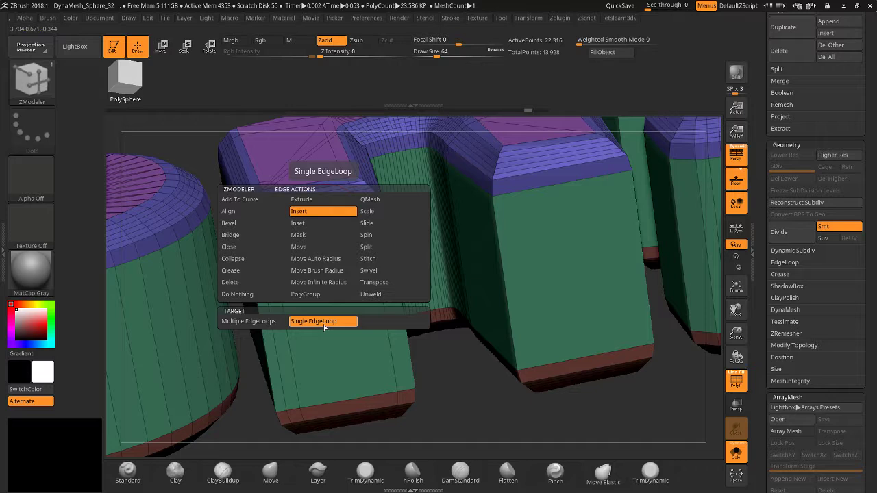
click(263, 322)
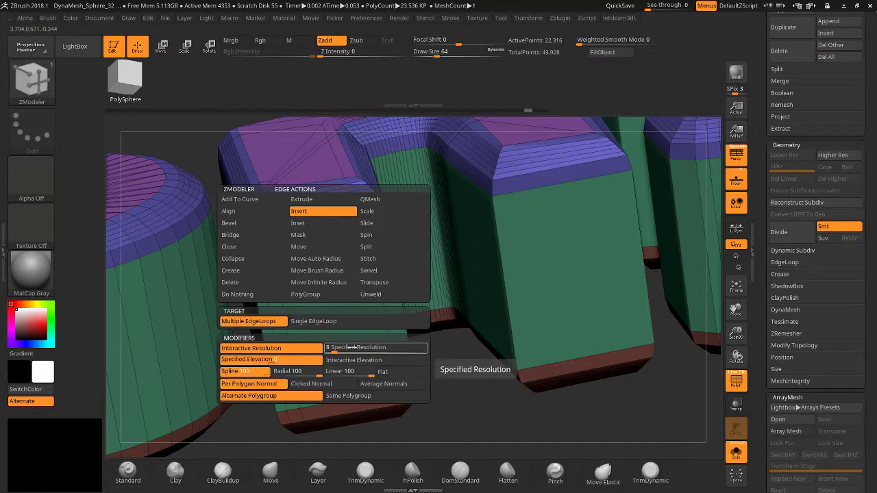
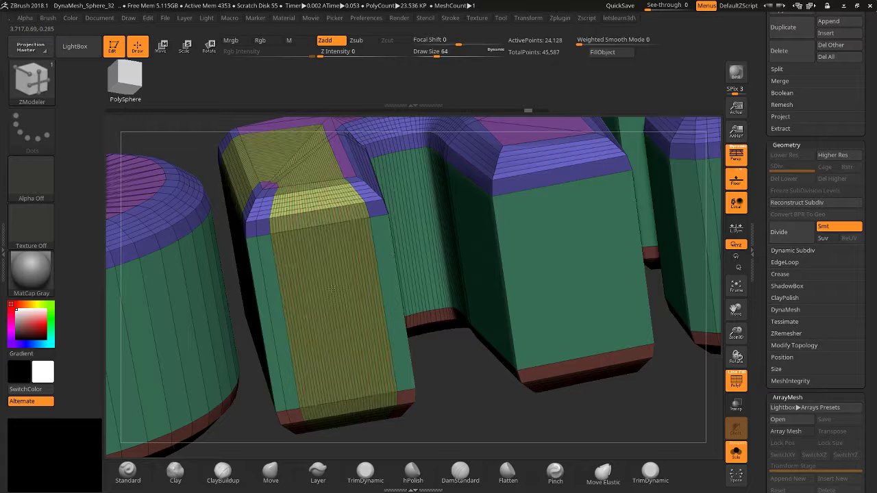
click(325, 245)
click(320, 220)
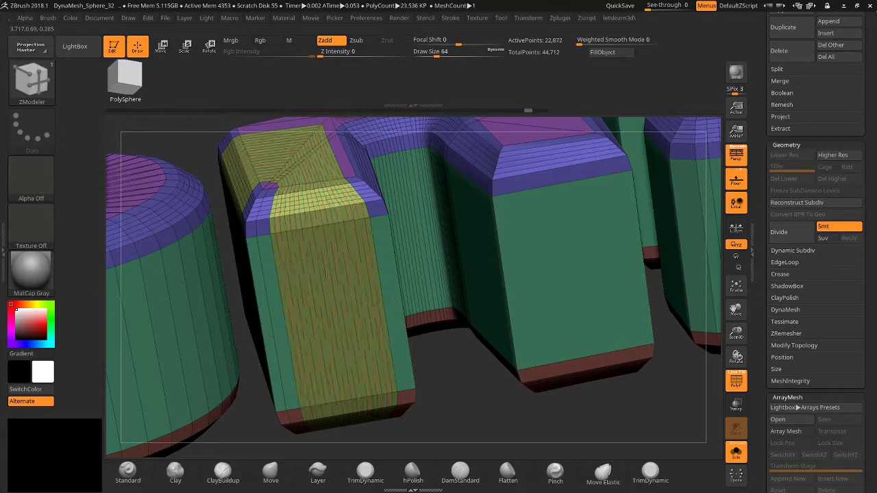
mouse_move(320, 220)
mouse_down()
mouse_move(322, 195)
mouse_move(334, 210)
mouse_up()
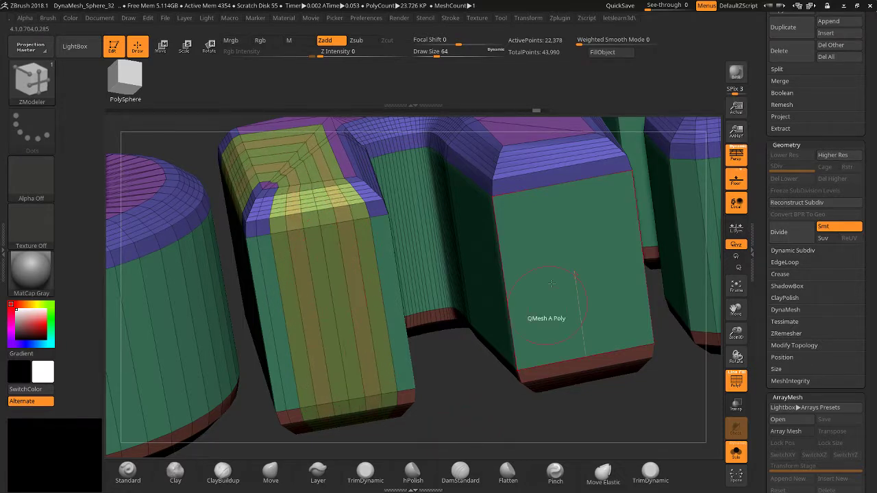
click(565, 175)
drag(566, 174, 566, 149)
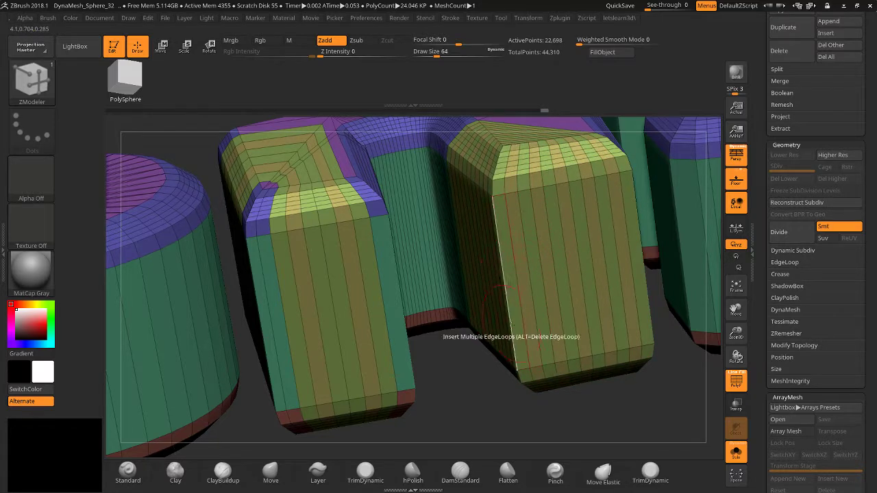
Insert multiple evenly spaced edge loops down the stem of the last letter.
drag(736, 310, 229, 381)
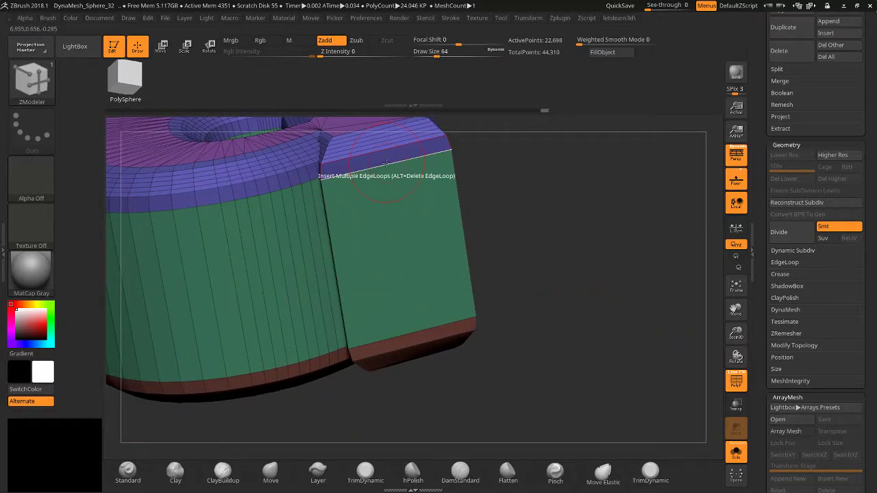
click(366, 132)
click(366, 131)
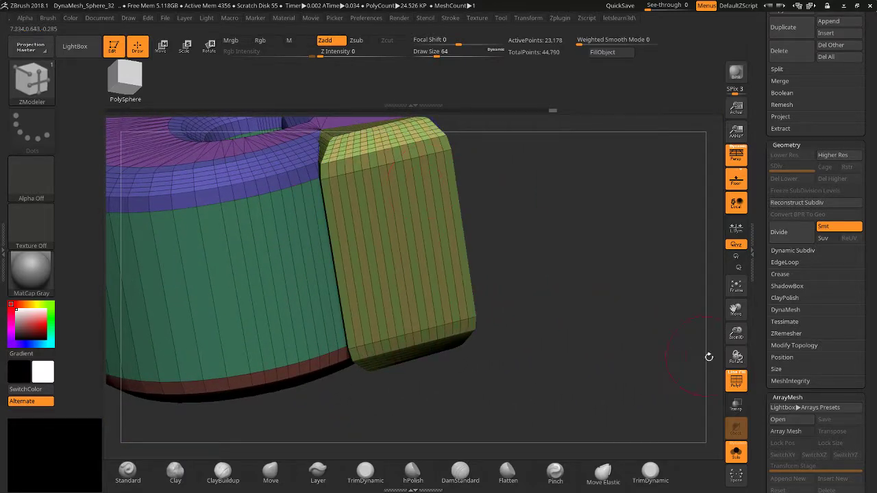
Insert multiple edge loops down the lower ends of the letter l and the letter a's stem.
drag(735, 334, 836, 332)
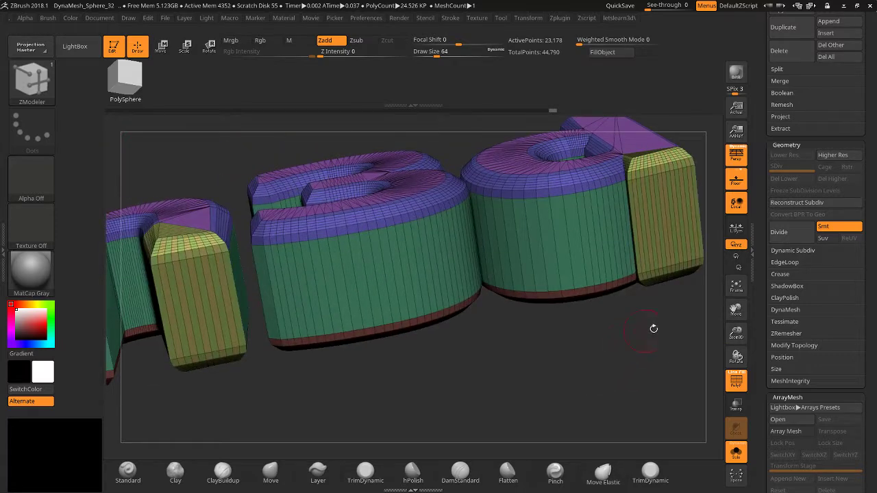
drag(735, 334, 681, 348)
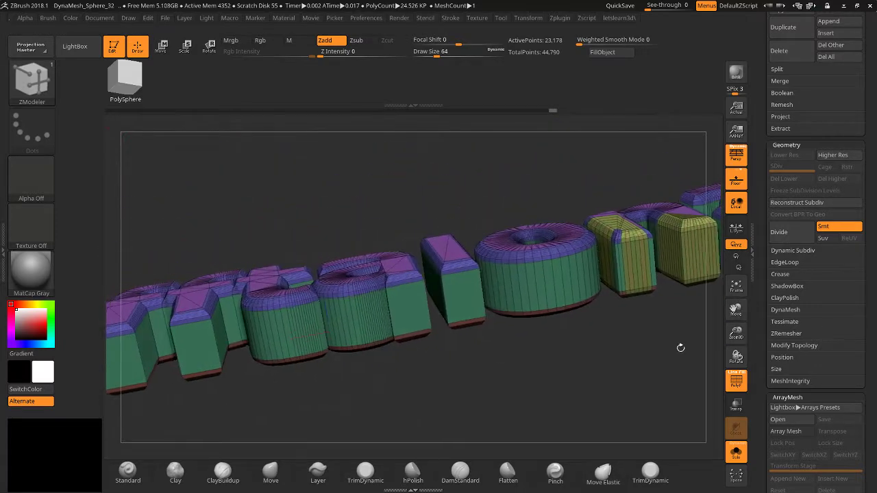
drag(735, 334, 759, 316)
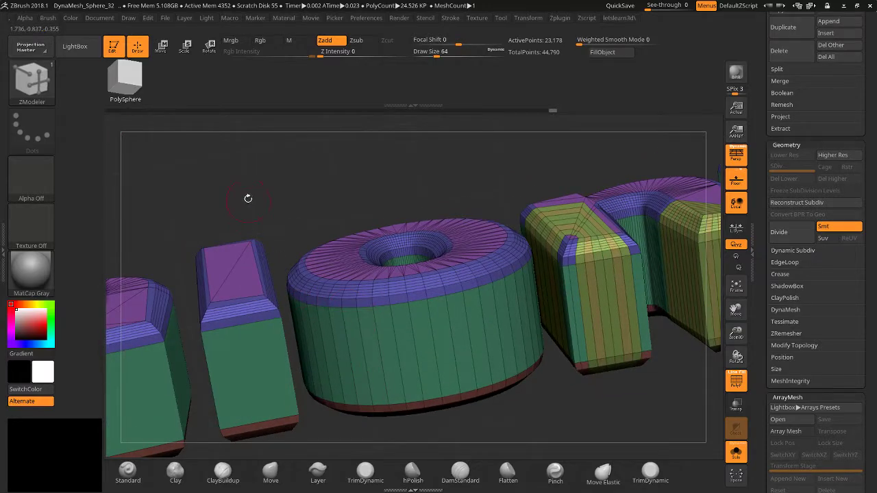
drag(247, 198, 363, 211)
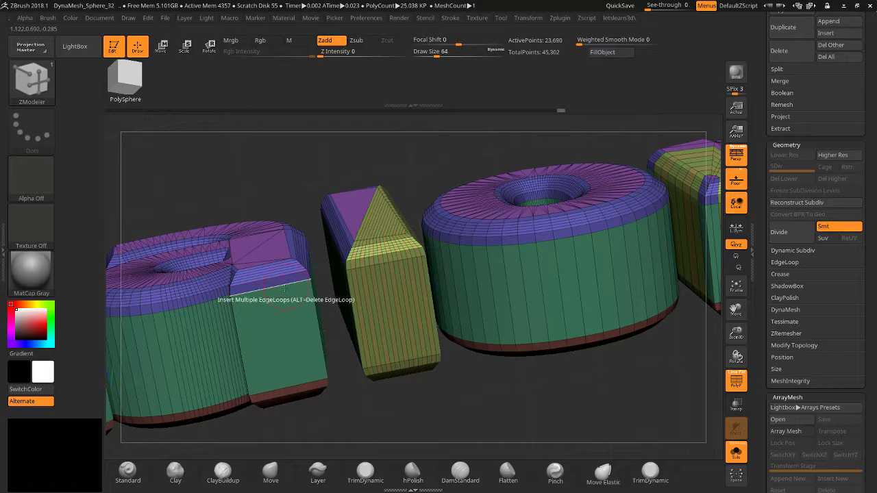
drag(268, 288, 261, 243)
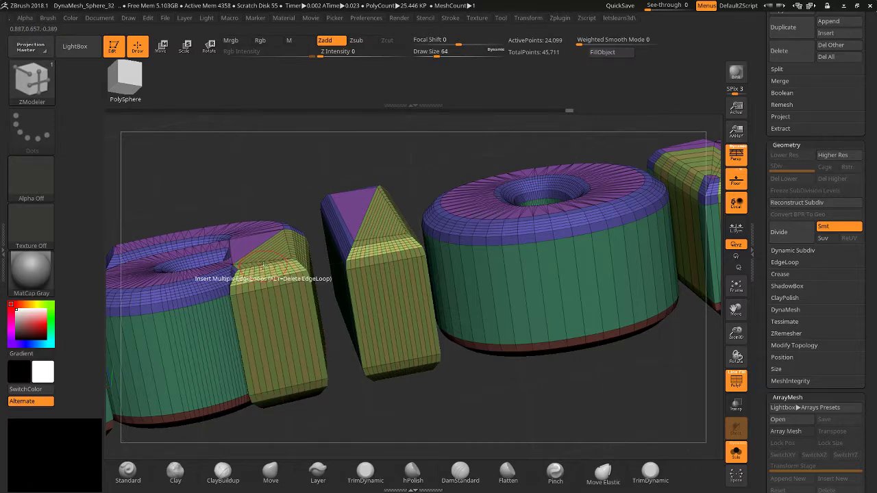
Insert multiple edge loops down the second f's foot and crossbar end, and around the side walls of the t.
alt+drag(197, 196, 301, 264)
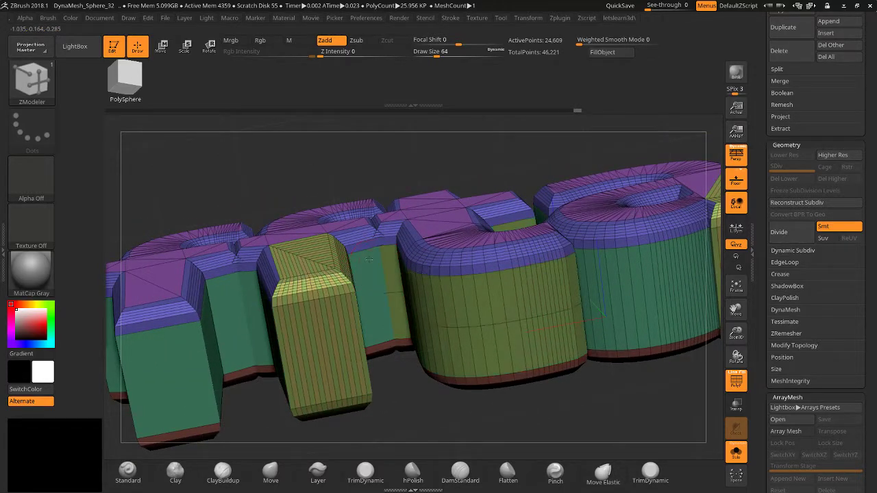
drag(365, 238, 357, 219)
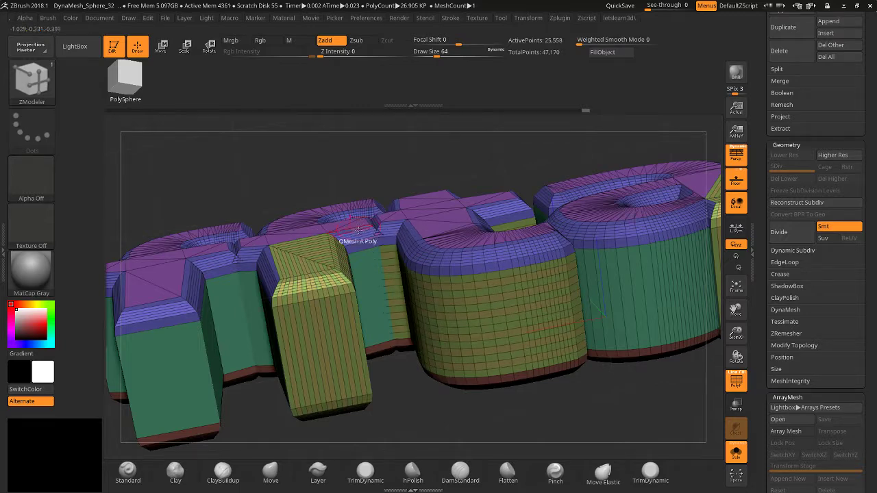
click(359, 248)
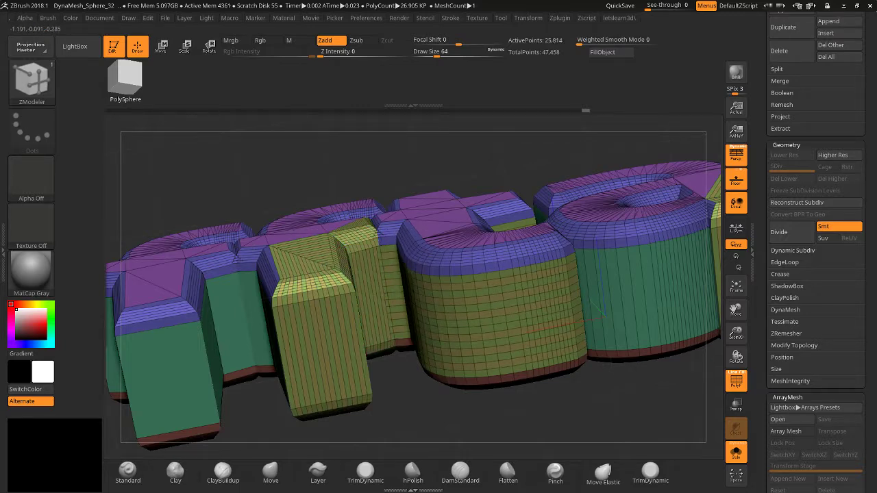
Insert multiple edge loops along the first f's crossbar, the inner side of its stem and its foot.
drag(394, 164, 393, 210)
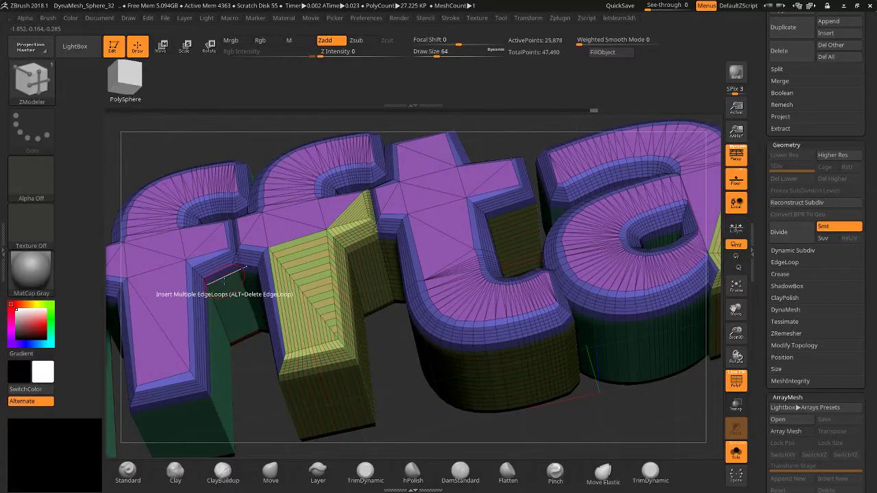
click(222, 275)
drag(217, 259, 223, 252)
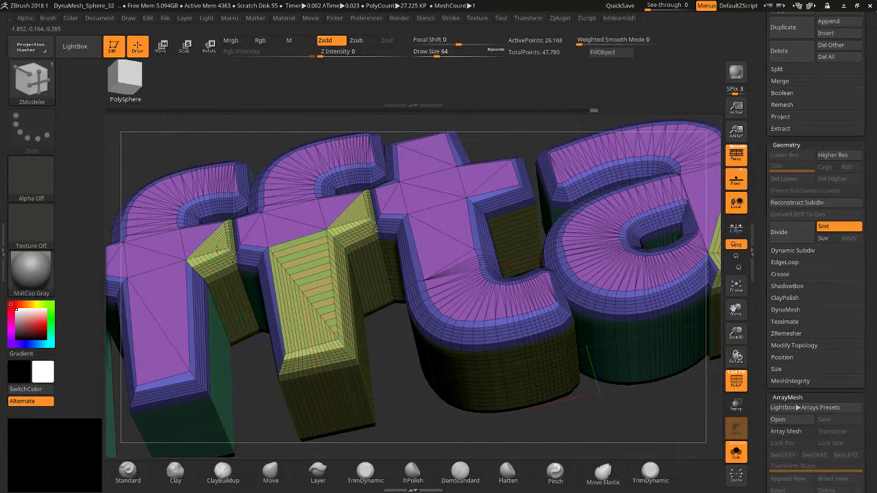
click(211, 358)
click(214, 319)
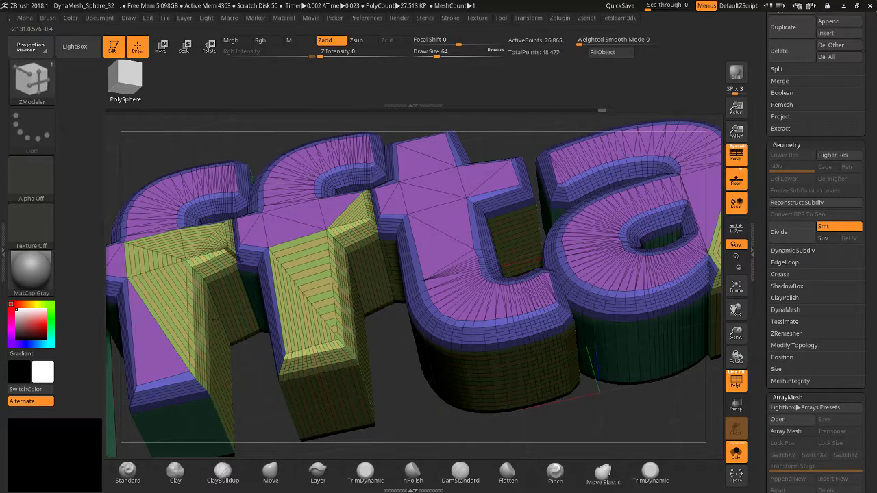
drag(243, 359, 245, 342)
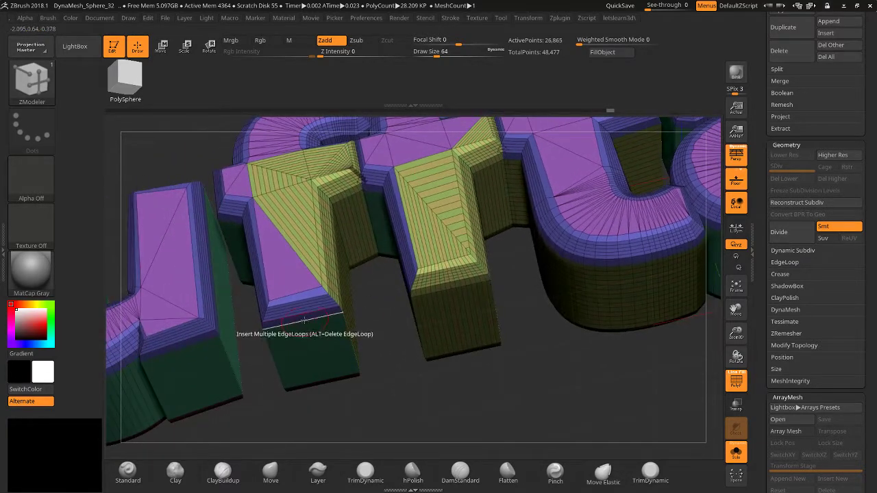
click(308, 280)
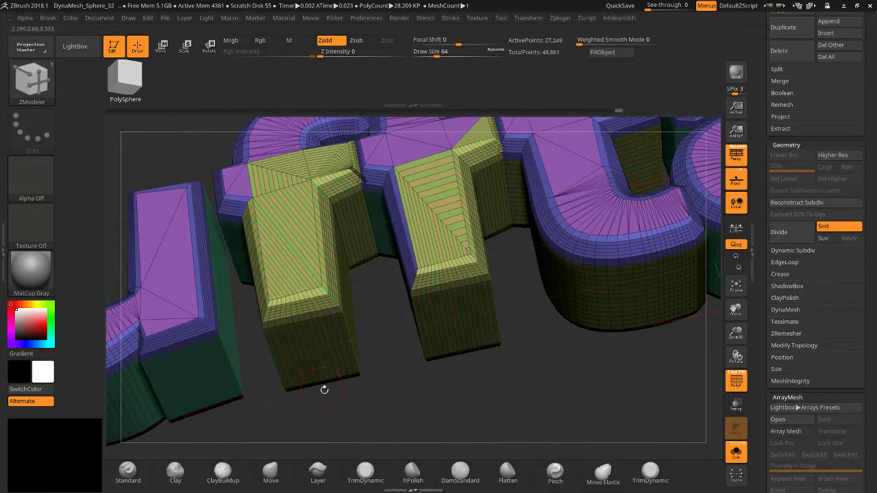
Insert multiple edge loops along the left side wall of the second f's stem and the adjoining crossbar.
drag(324, 389, 342, 371)
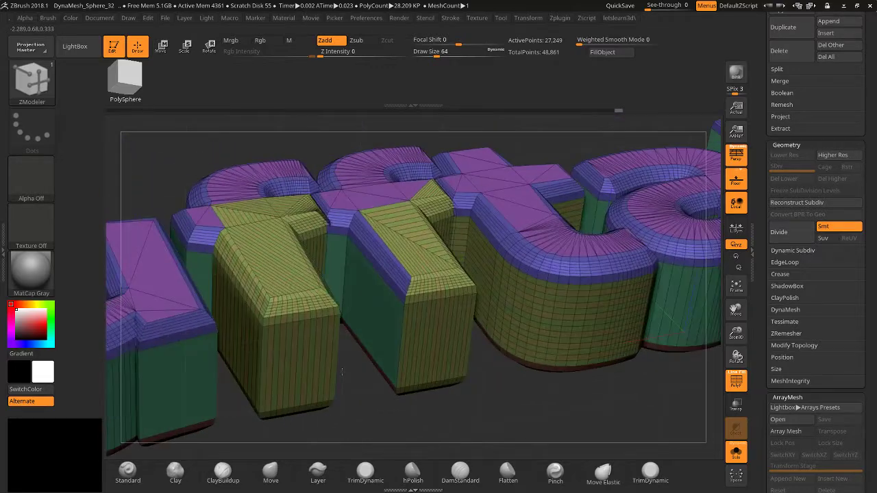
click(389, 298)
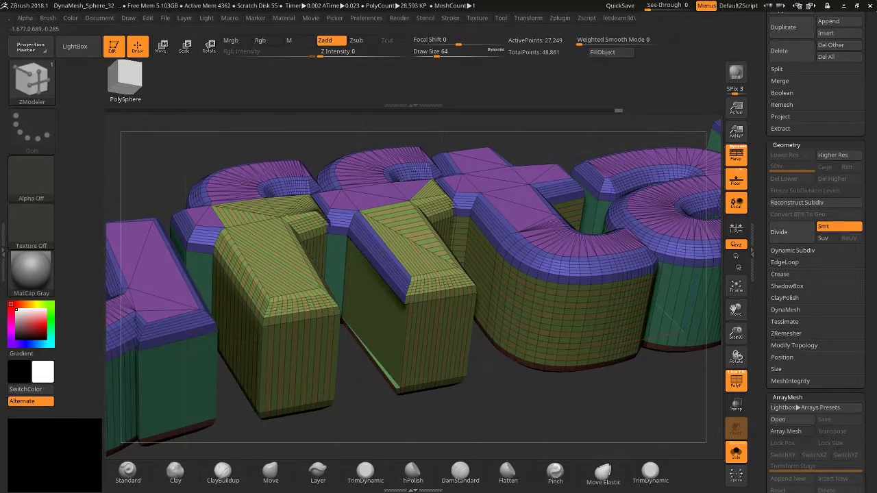
drag(401, 260, 400, 284)
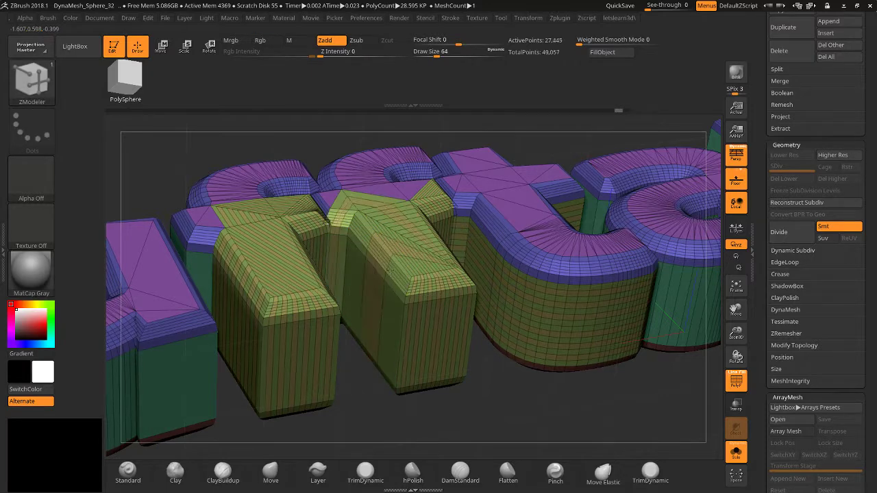
click(389, 271)
Insert multiple edge loops down the u's foot, both legs of the n before it, and the front of the preceding letter.
drag(521, 408, 521, 427)
drag(524, 346, 705, 324)
drag(735, 310, 412, 200)
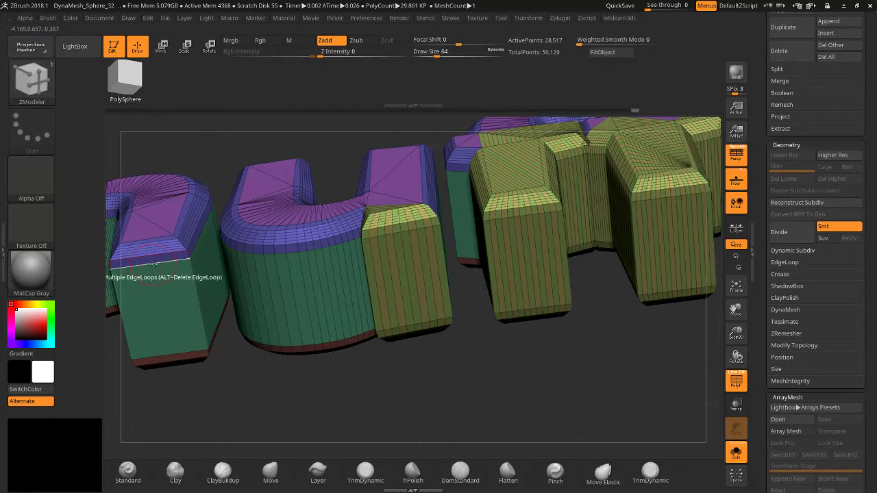
drag(127, 302, 131, 277)
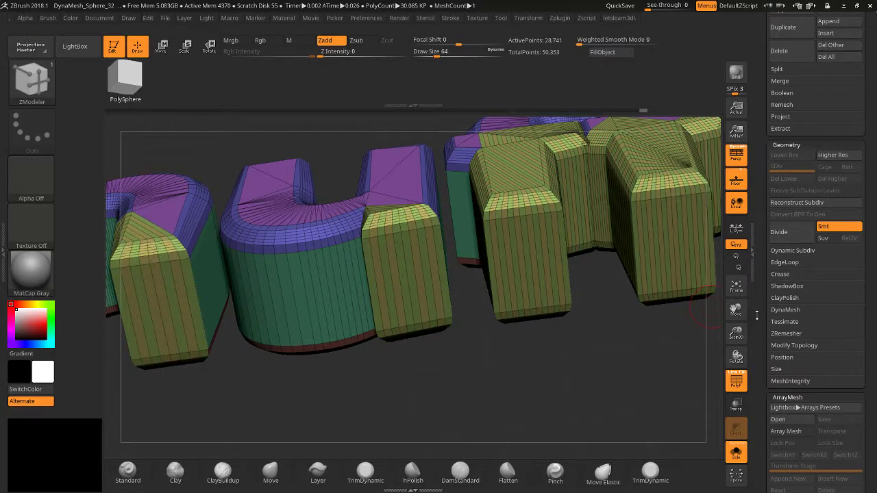
drag(736, 311, 259, 292)
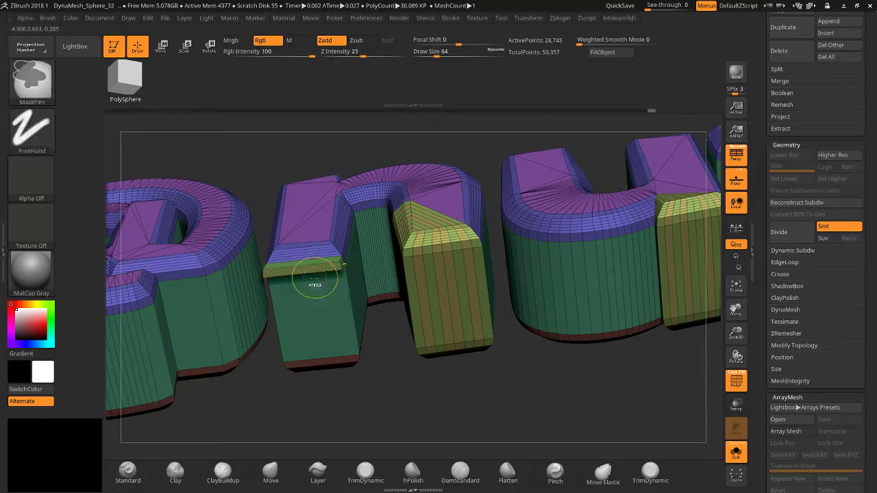
drag(308, 273, 305, 265)
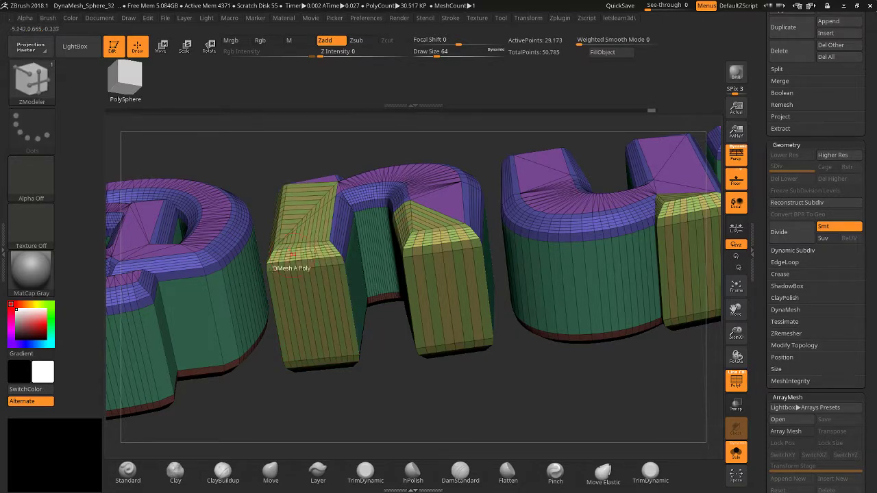
drag(197, 280, 194, 275)
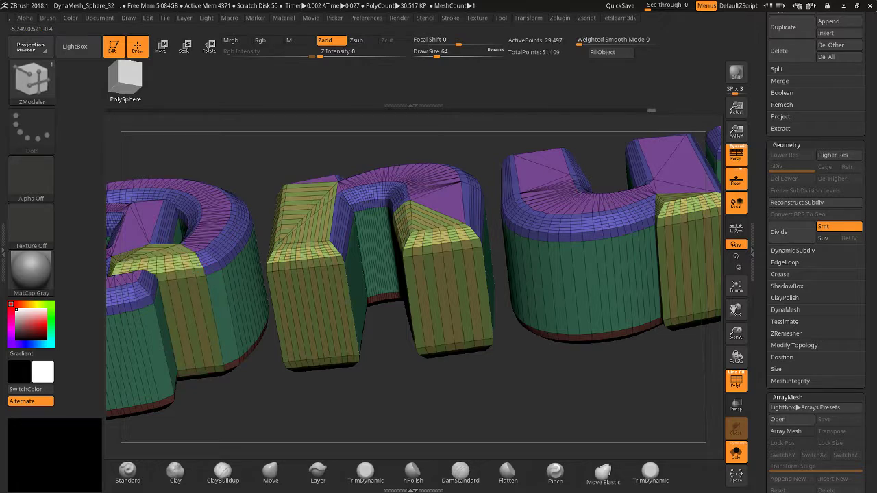
Hide the polyframe and subdivide the text mesh to level 3.
drag(695, 346, 759, 492)
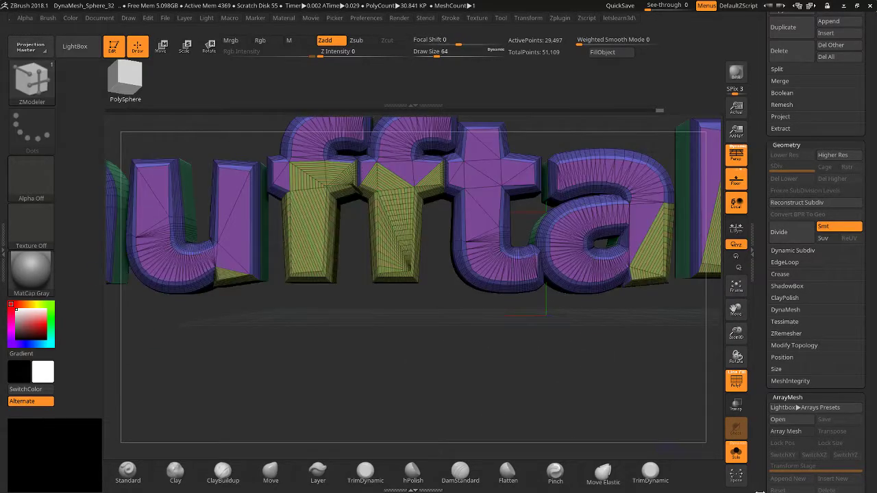
click(742, 381)
key(ctrl+d)
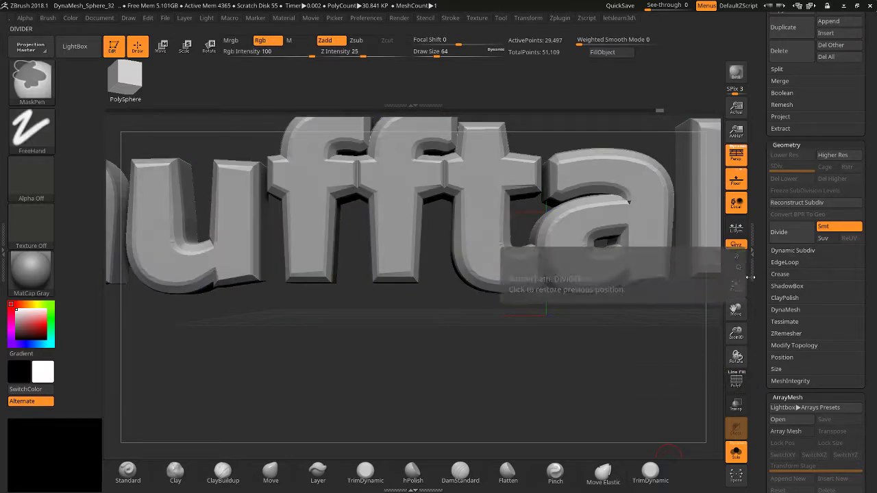
key(ctrl+d)
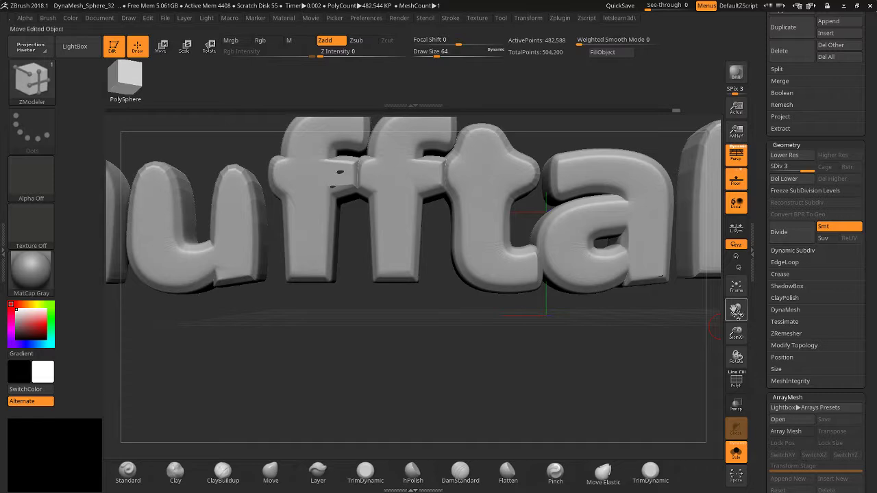
Examine the subdivided letters, undo the test subdivisions and show the polyframe again.
drag(735, 310, 631, 344)
key(ctrl+z)
key(ctrl+z)
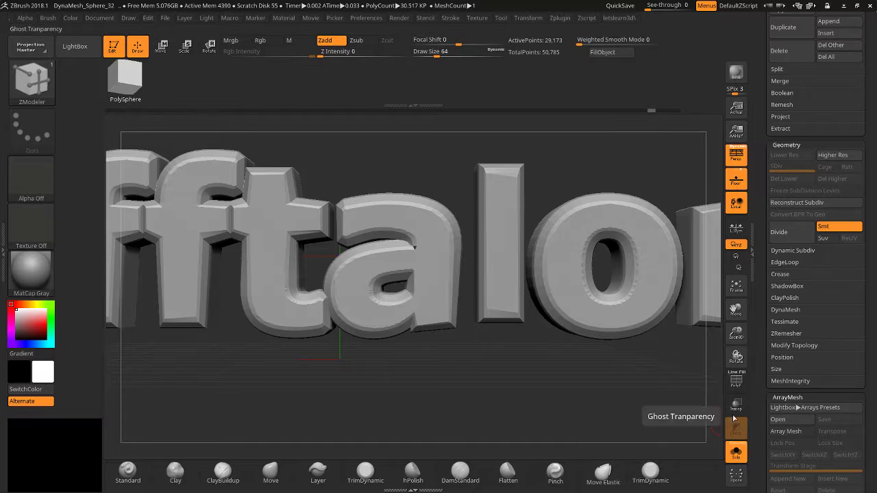
click(736, 379)
Switch the edge insertion target to Single EdgeLoop and insert loops near the upper and lower edges of the u's side walls.
drag(520, 382, 503, 168)
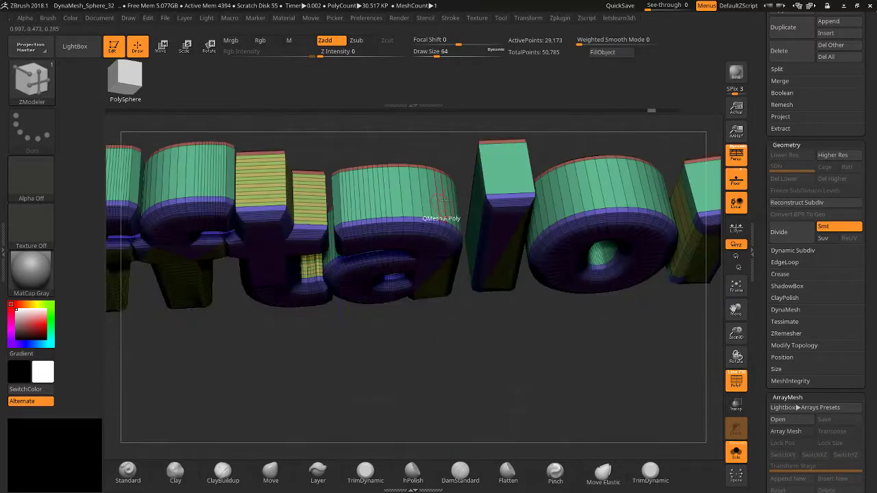
drag(478, 350, 596, 341)
drag(726, 336, 510, 305)
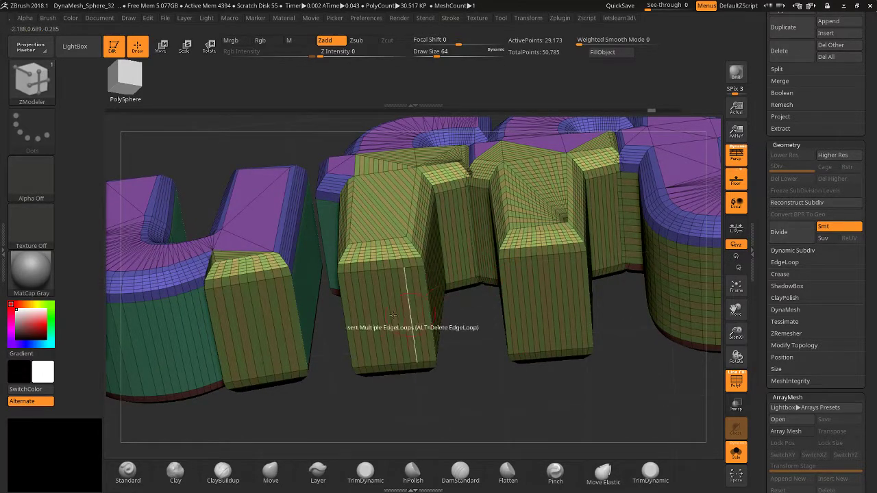
drag(731, 336, 587, 334)
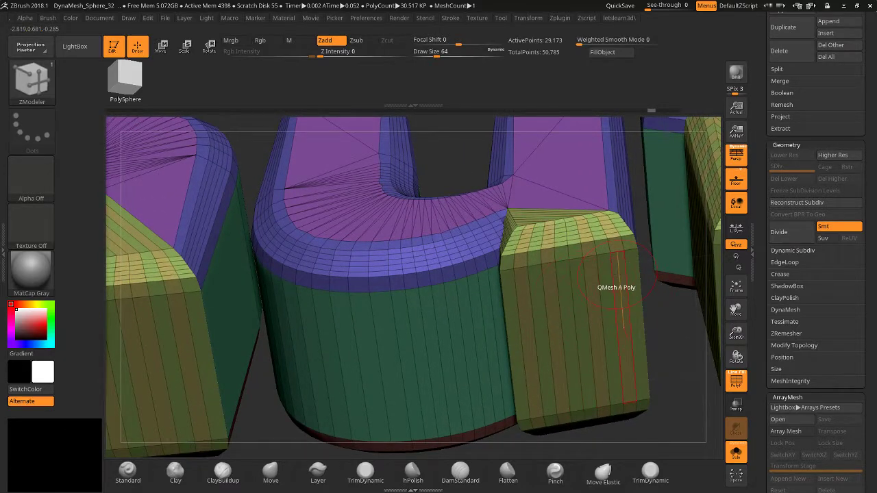
key(space)
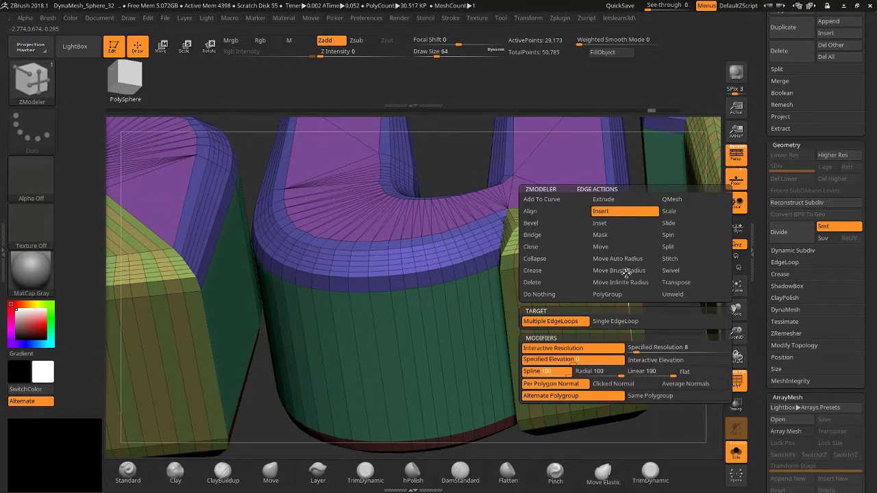
click(615, 323)
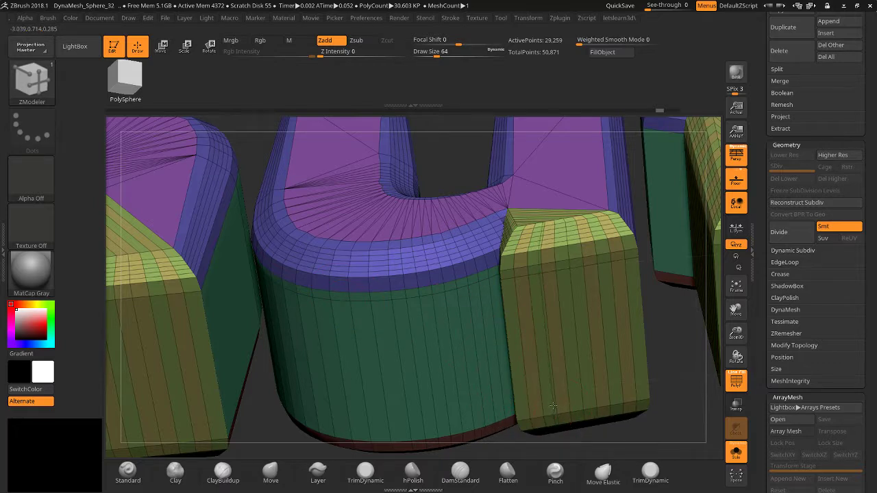
click(477, 397)
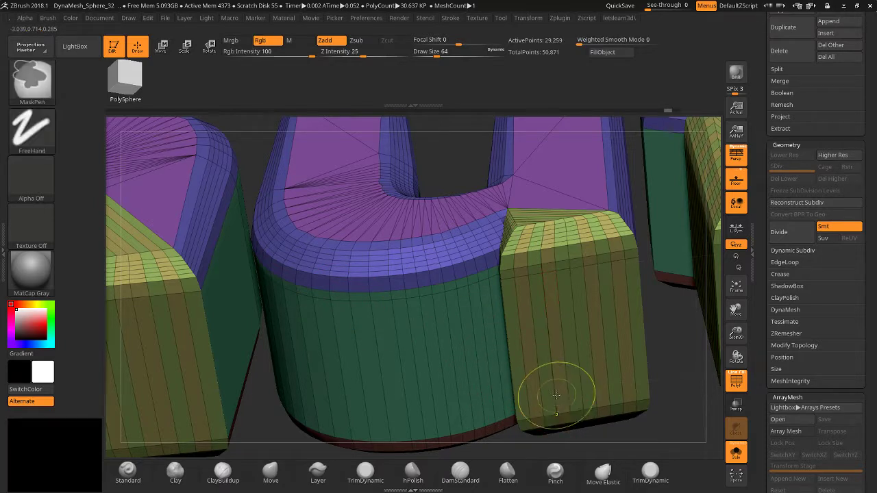
click(559, 383)
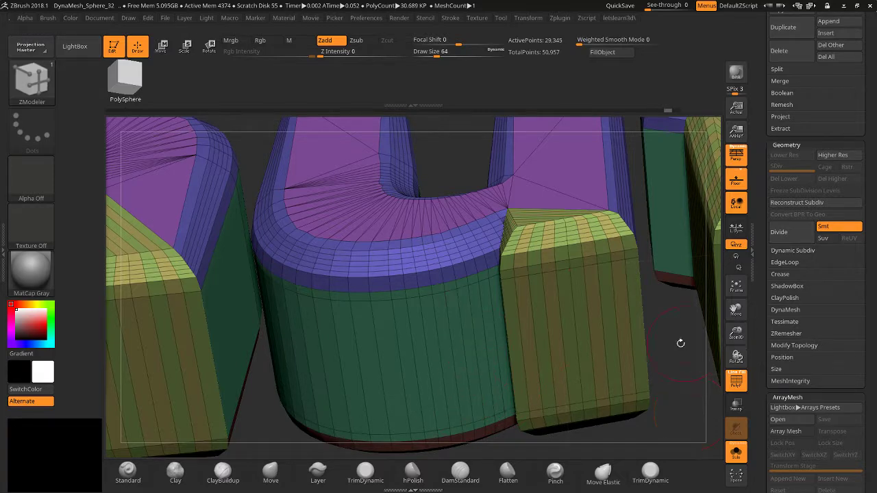
drag(661, 326, 620, 353)
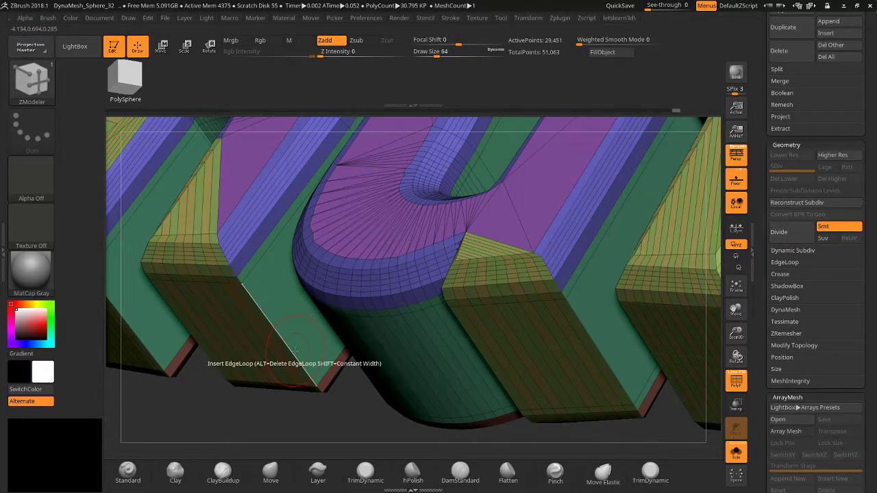
Insert a single edge loop near the back edge of the n's leg and several loops across the u's stem top.
click(305, 371)
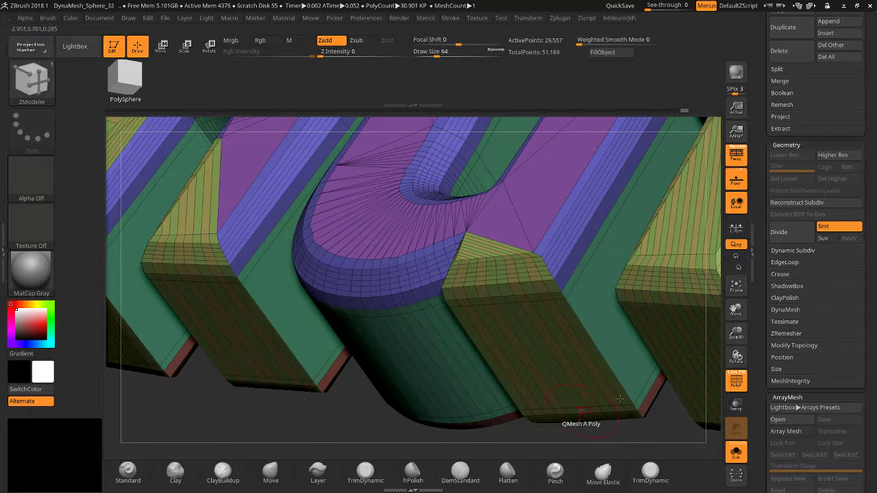
drag(738, 354, 462, 270)
drag(425, 211, 293, 426)
click(292, 425)
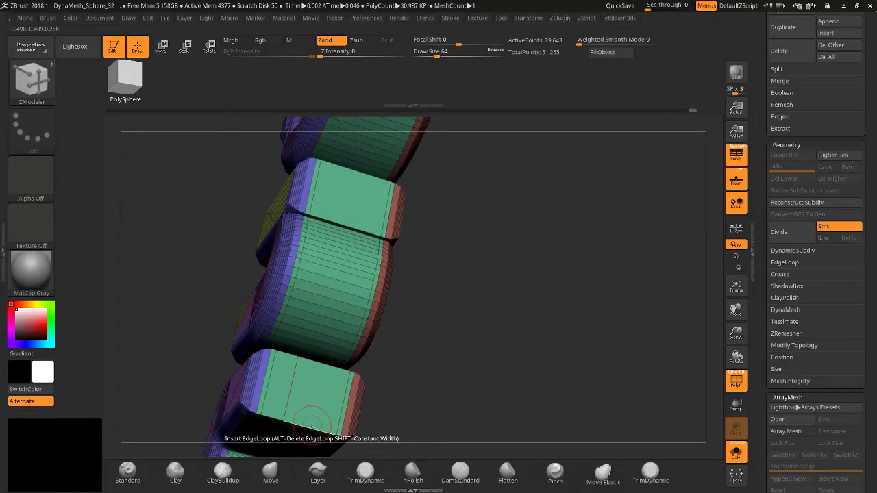
click(337, 426)
click(324, 432)
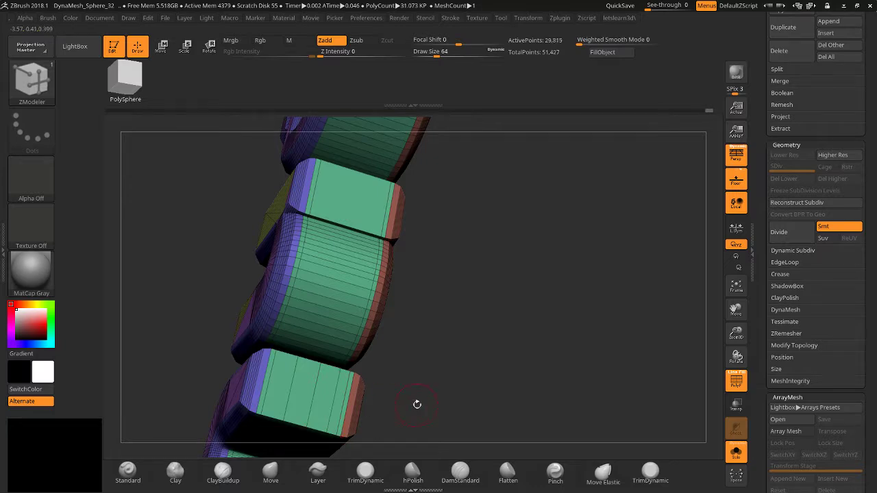
Undo the extra loop on the u's stem top and insert crosswise edge loops close to its two opposite sides.
drag(416, 404, 479, 367)
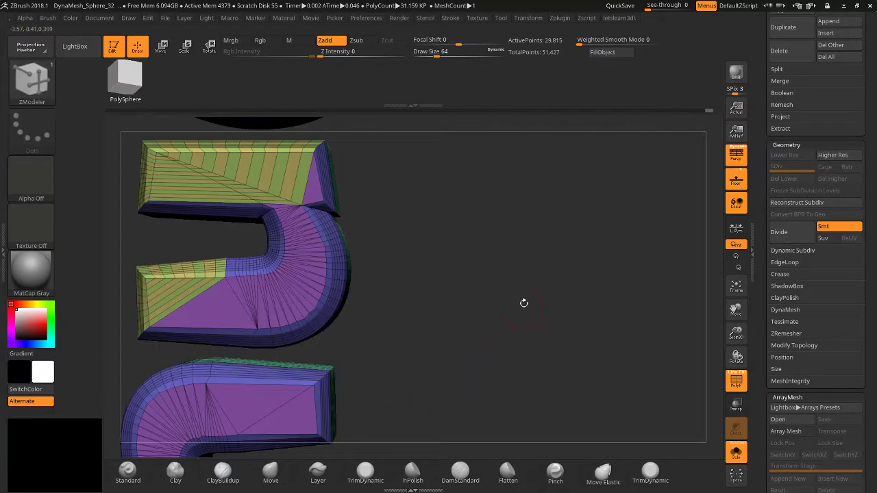
drag(524, 303, 677, 340)
drag(753, 333, 358, 387)
drag(338, 282, 339, 268)
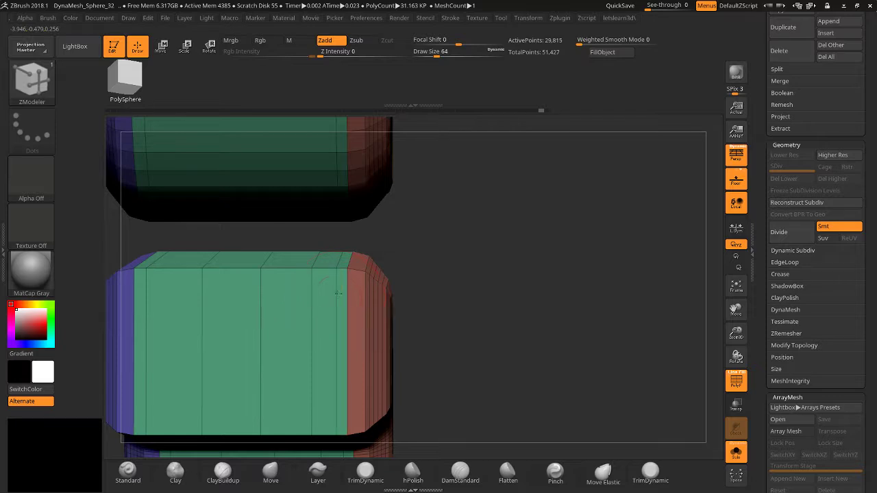
key(ctrl+z)
click(265, 274)
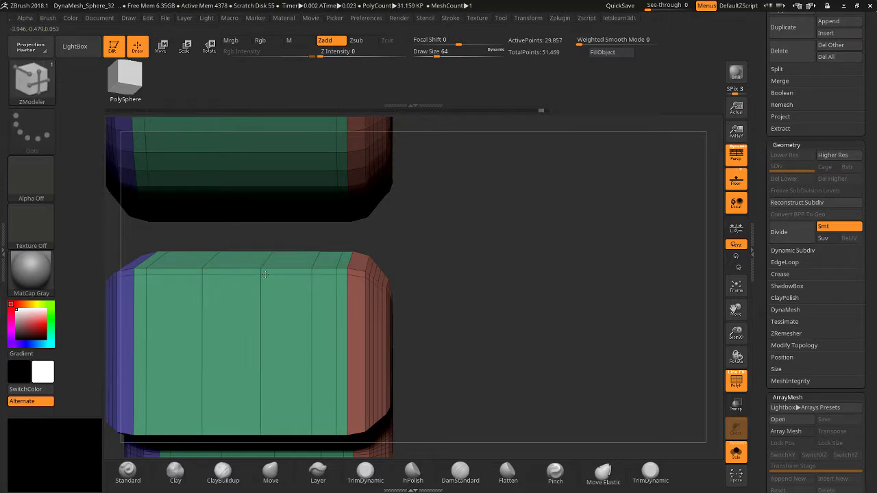
click(260, 400)
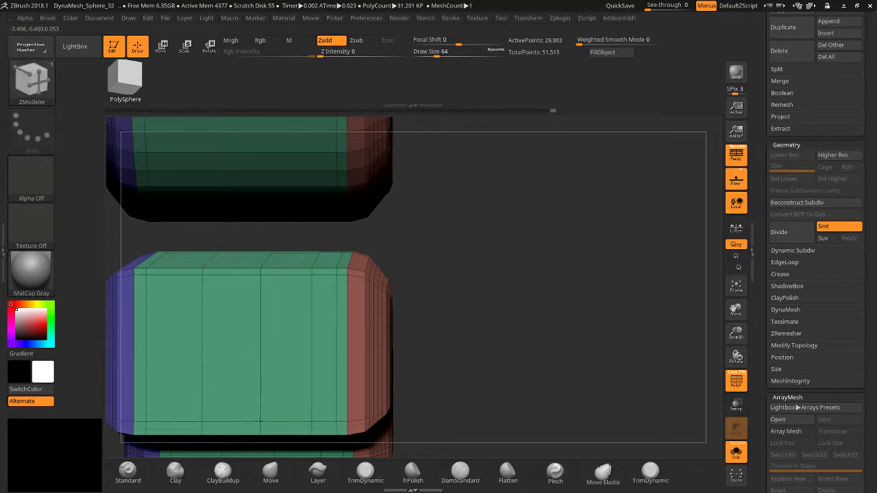
Insert edge loops near the front and back edges of the a's side wall and near the front edge of the l's foot.
drag(502, 362, 723, 292)
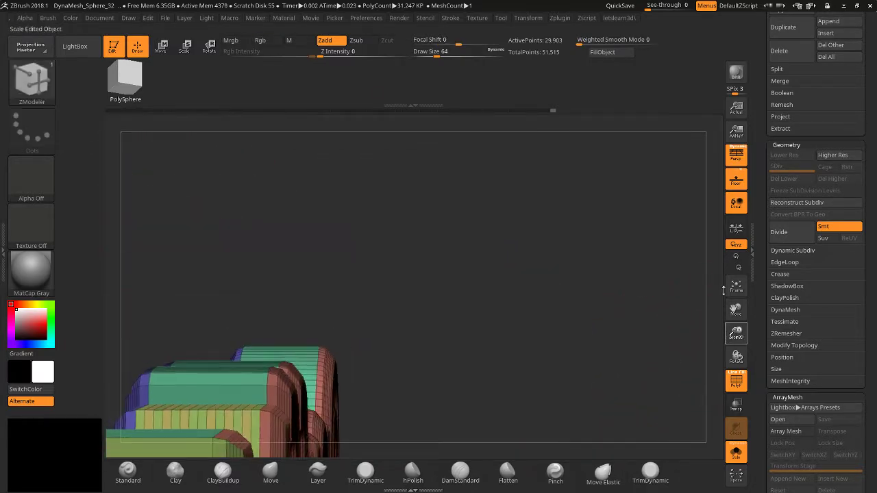
drag(685, 321, 617, 357)
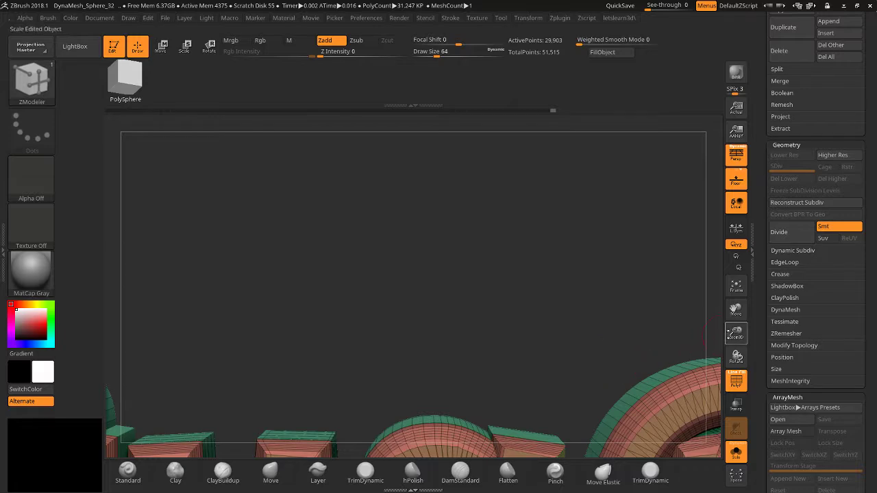
drag(731, 333, 718, 158)
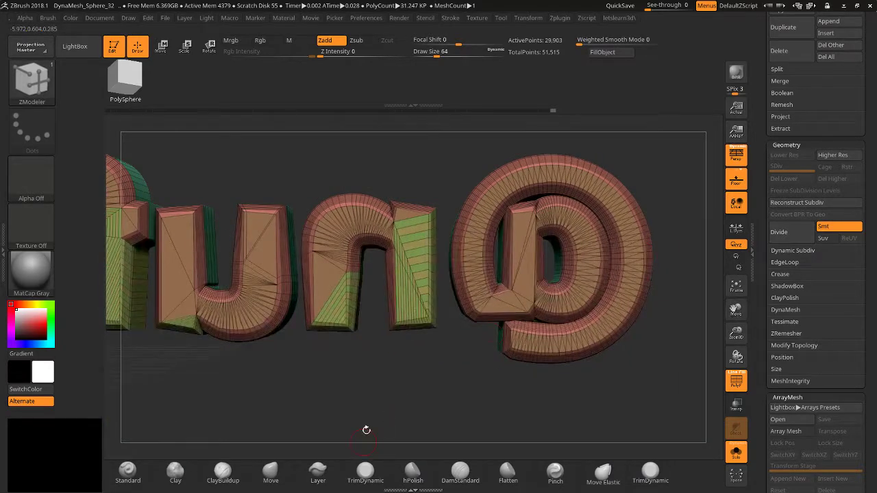
drag(367, 430, 495, 322)
drag(738, 308, 625, 313)
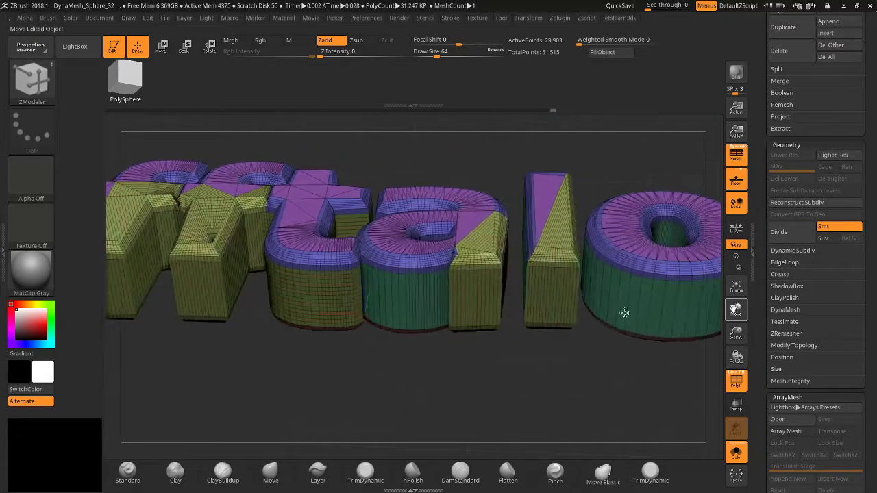
drag(737, 334, 513, 305)
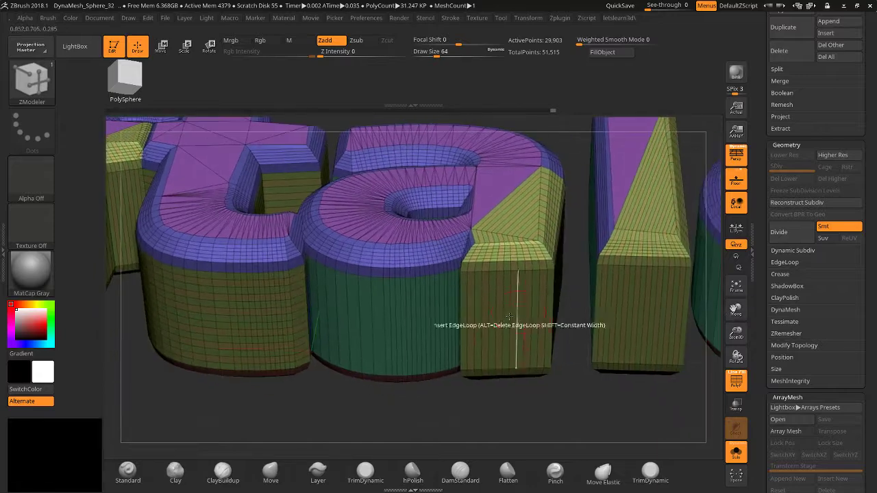
click(553, 293)
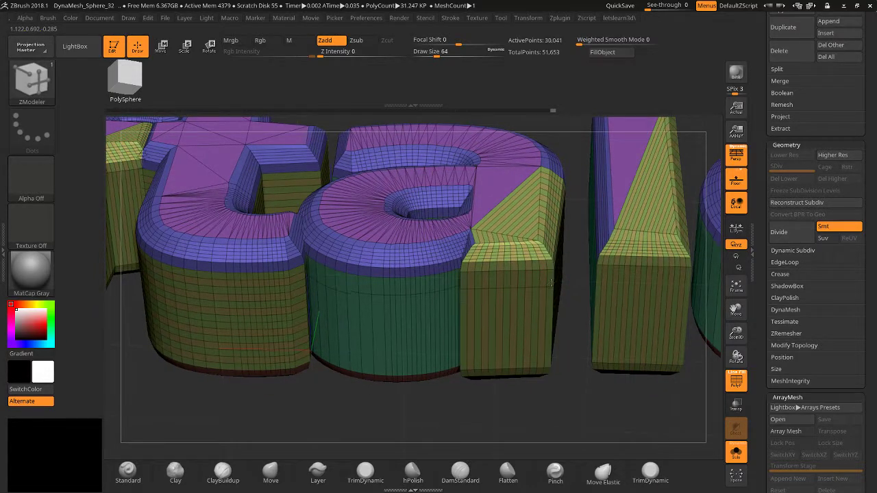
click(550, 335)
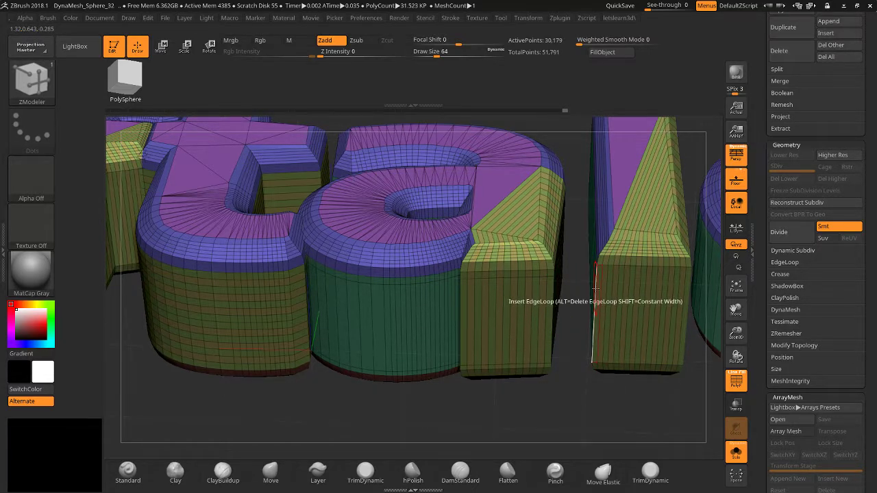
drag(736, 334, 733, 394)
click(595, 323)
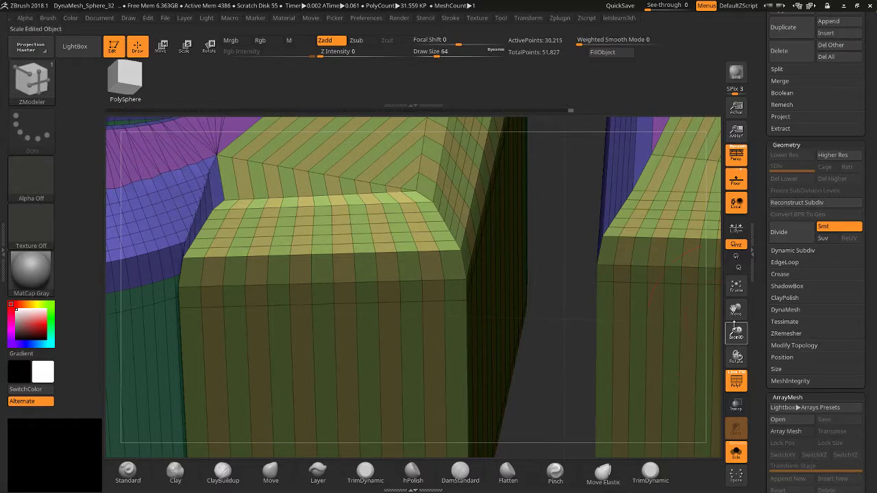
Insert edge loops in both directions across the l's top end, undoing the accidental polygon edits made between them.
drag(736, 334, 623, 378)
drag(736, 314, 521, 452)
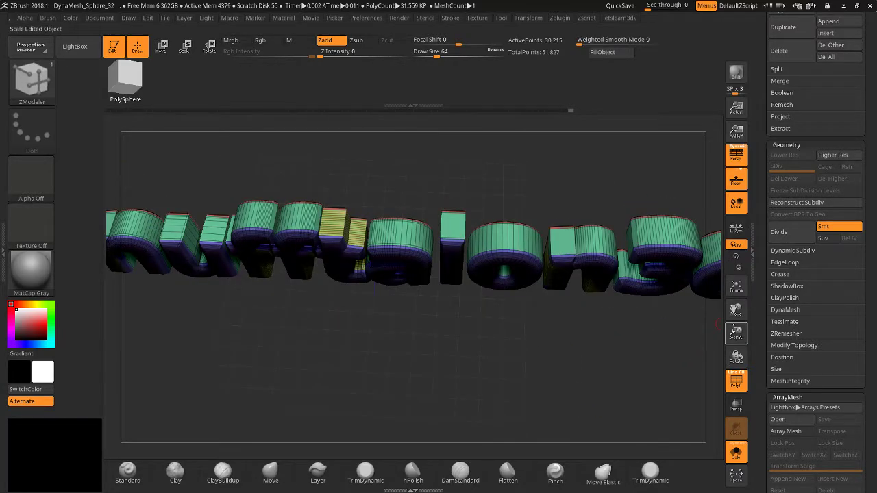
drag(736, 334, 649, 373)
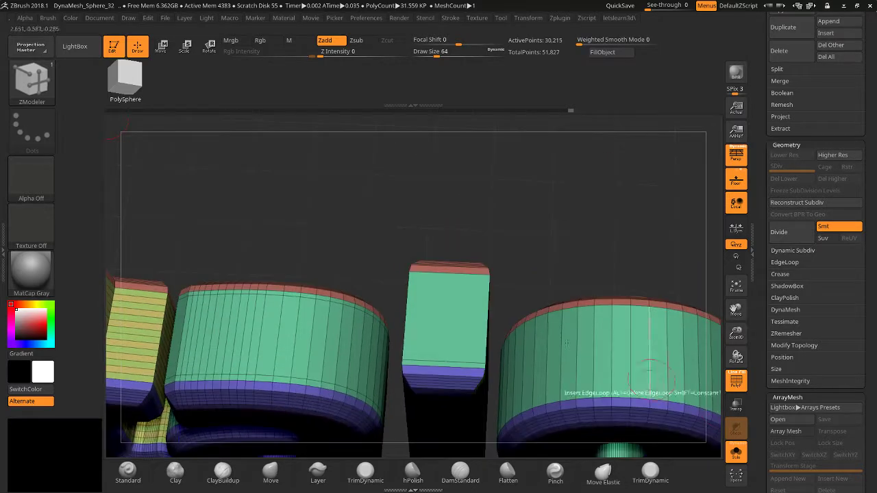
click(443, 363)
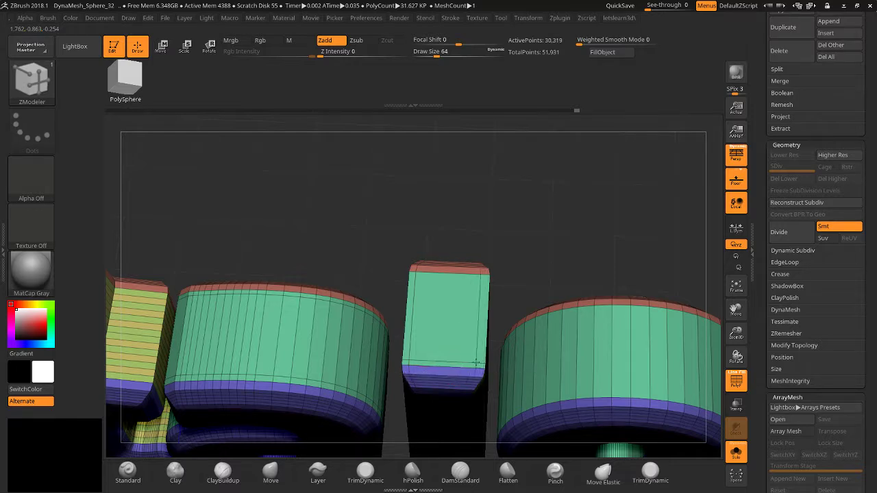
click(429, 351)
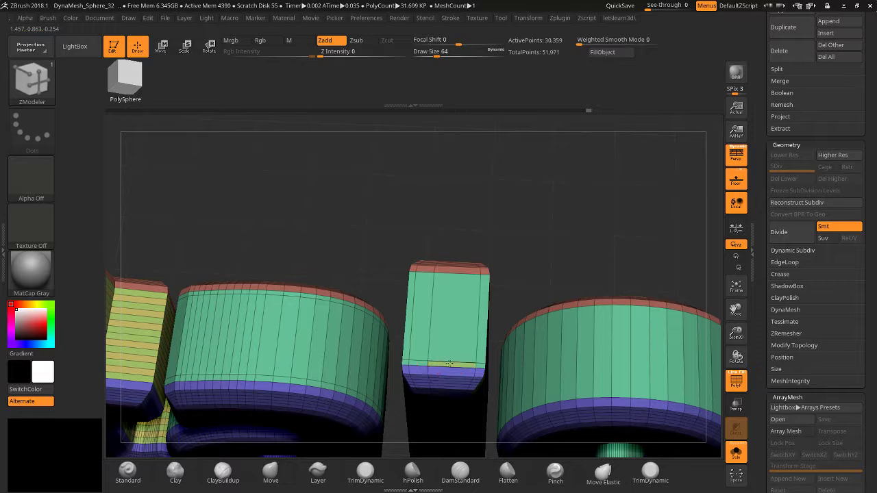
key(ctrl+z)
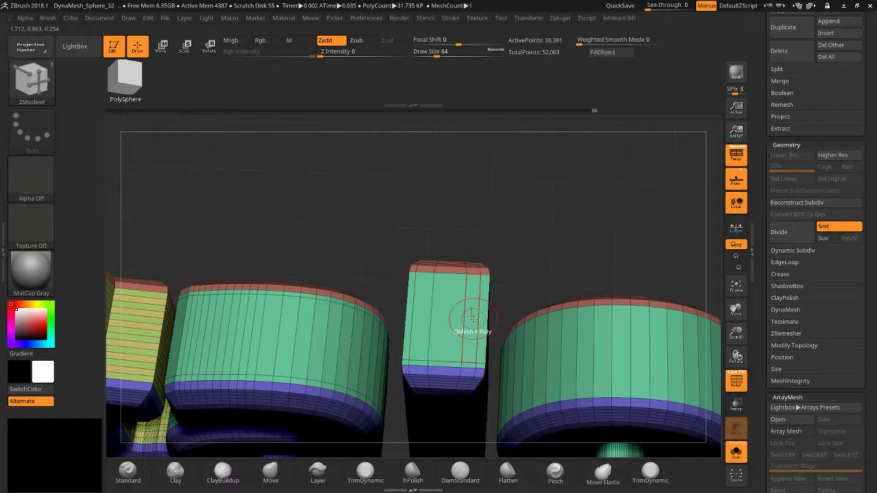
click(485, 278)
click(472, 327)
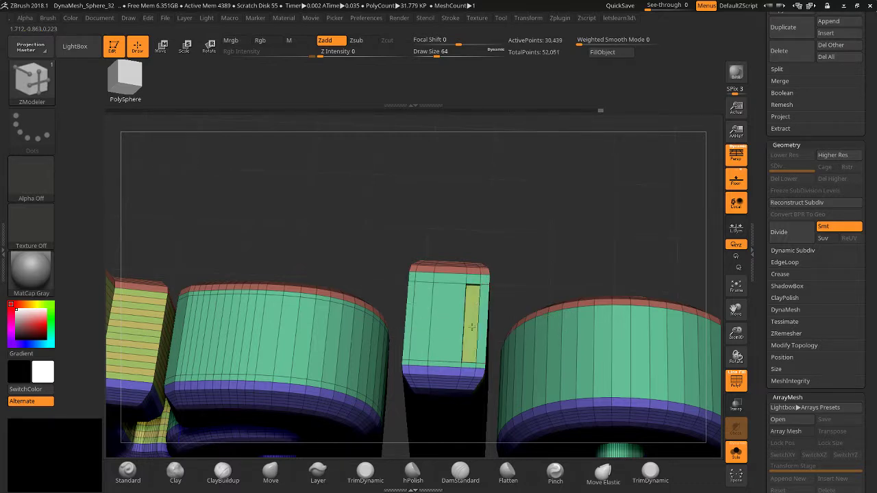
key(ctrl+z)
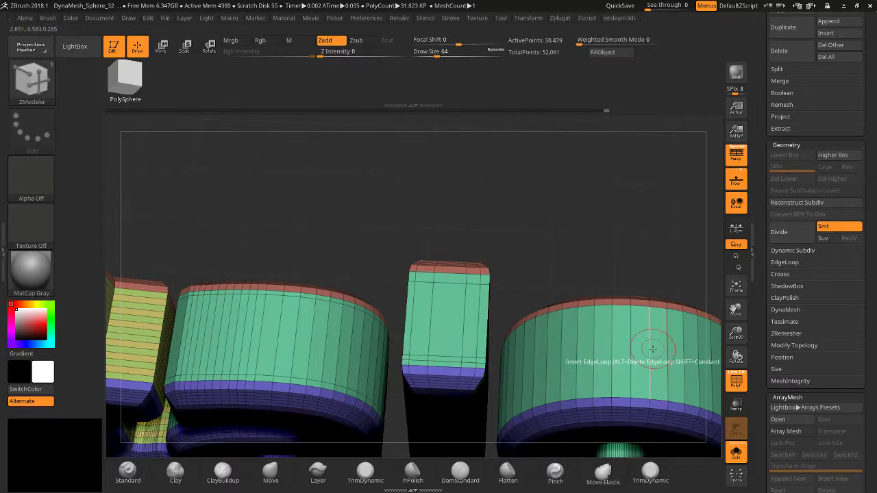
Insert edge loops near the front and back edges of the o's outer wall and along the outer wall of the following n.
click(625, 311)
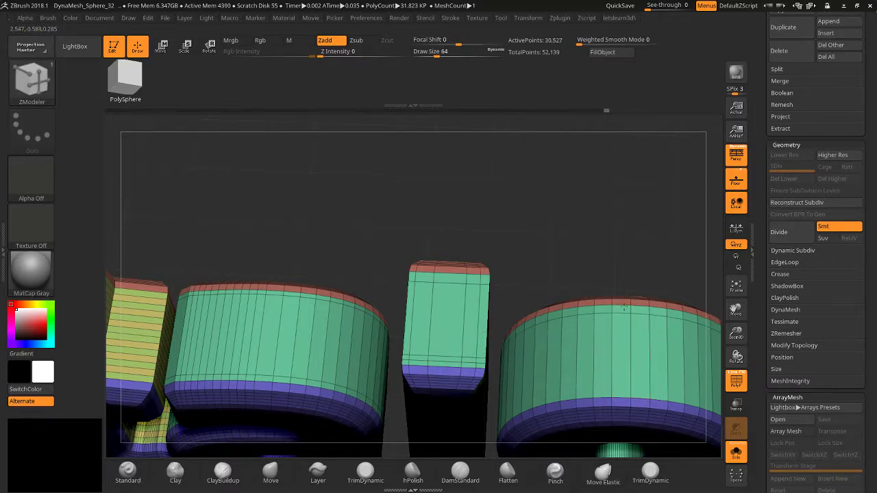
click(619, 383)
drag(736, 334, 615, 311)
drag(732, 332, 734, 359)
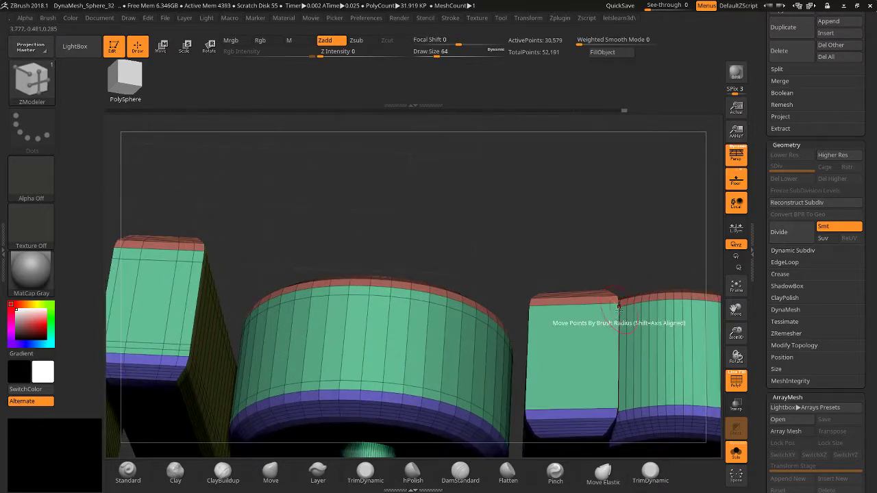
key(ctrl+z)
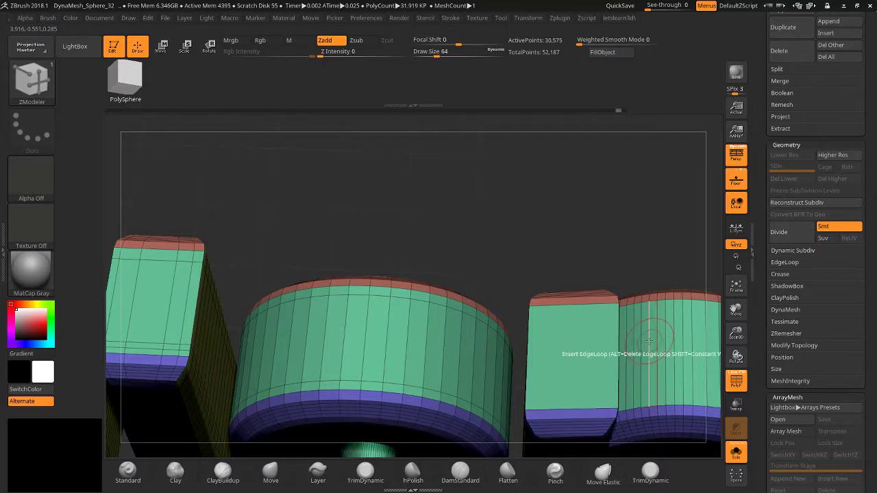
drag(649, 341, 651, 298)
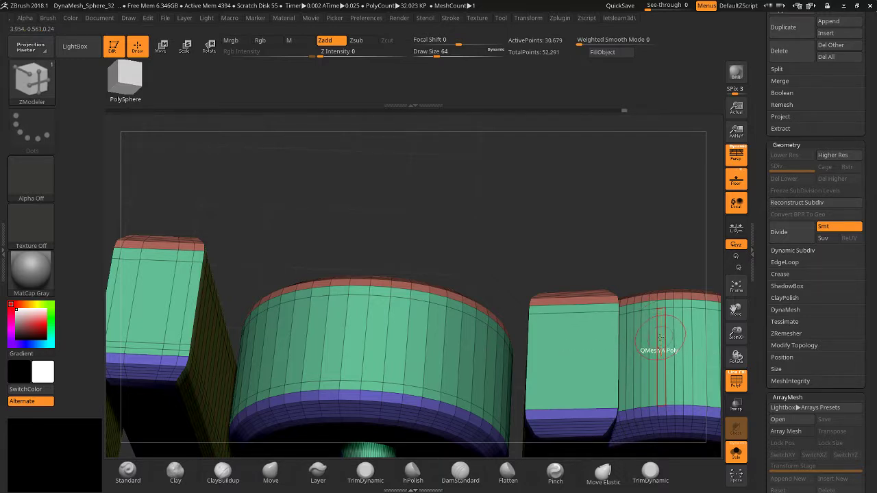
drag(658, 337, 655, 405)
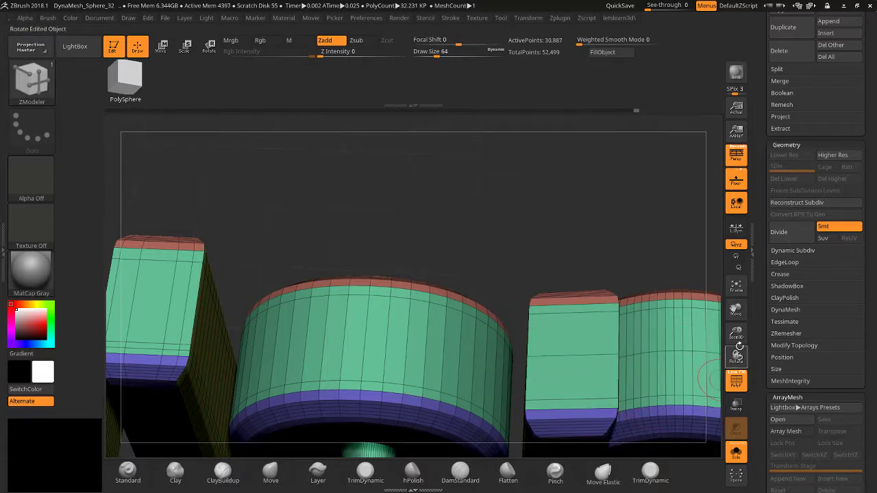
Hide the polyframe and compare the whole text at subdivision level 2 with the undivided mesh, undoing each test subdivision.
drag(736, 334, 638, 261)
mouse_move(617, 300)
shift+mouse_down()
mouse_move(612, 255)
mouse_move(686, 318)
shift+mouse_up()
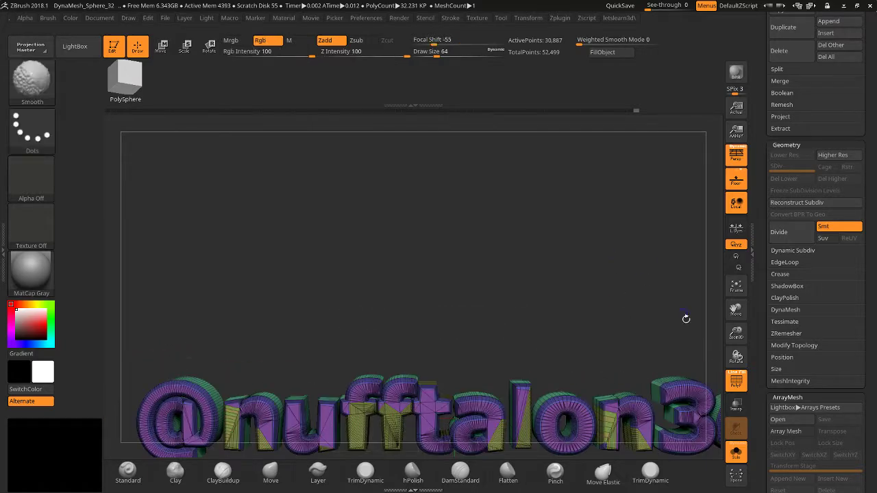
click(736, 380)
click(780, 233)
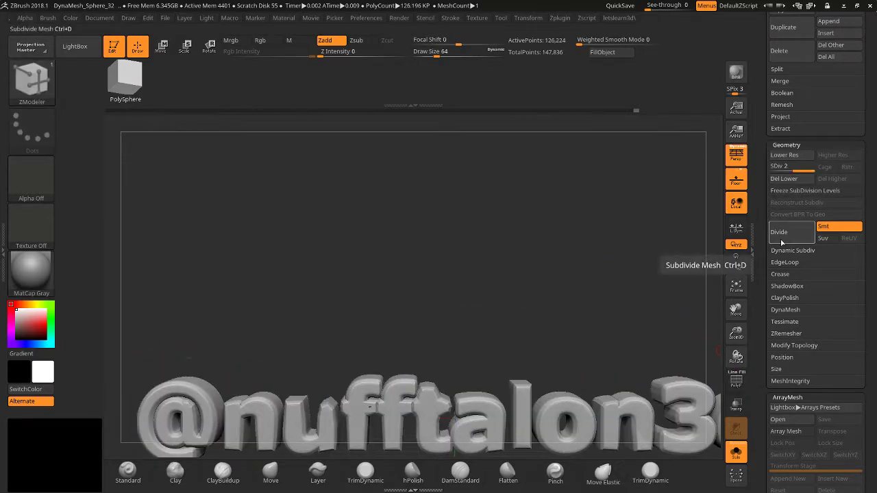
drag(736, 308, 696, 261)
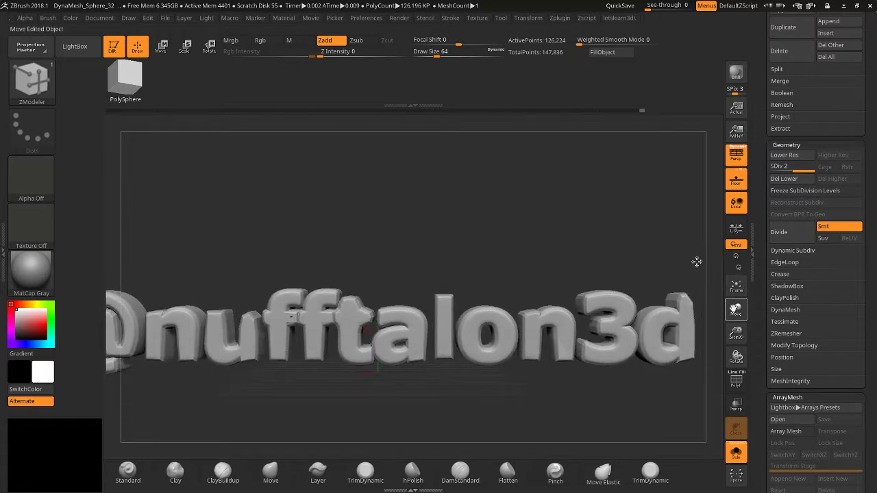
key(shift+d)
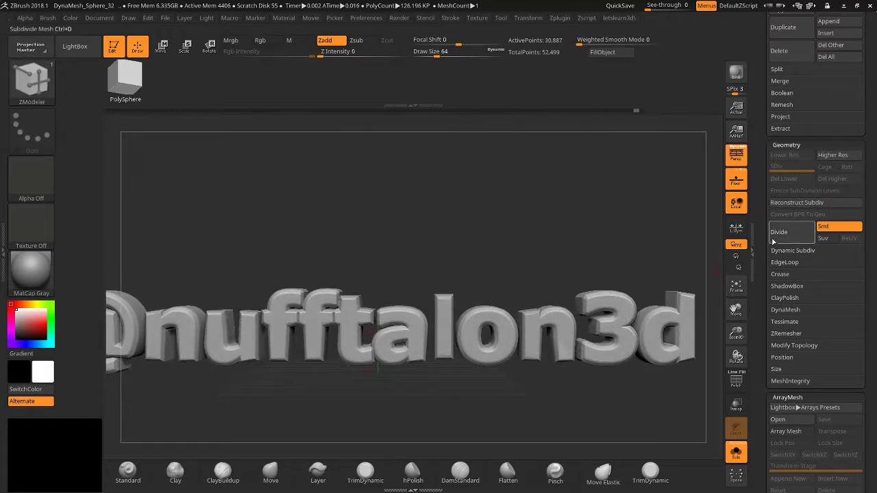
key(d)
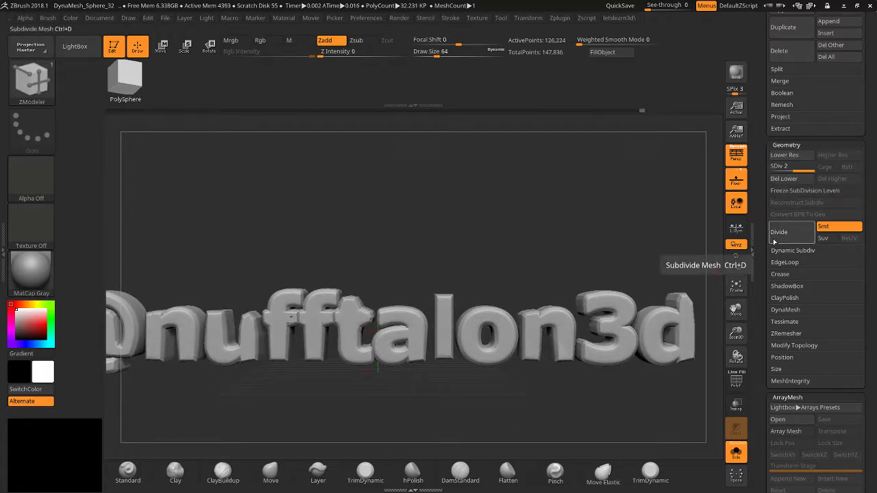
key(shift+d)
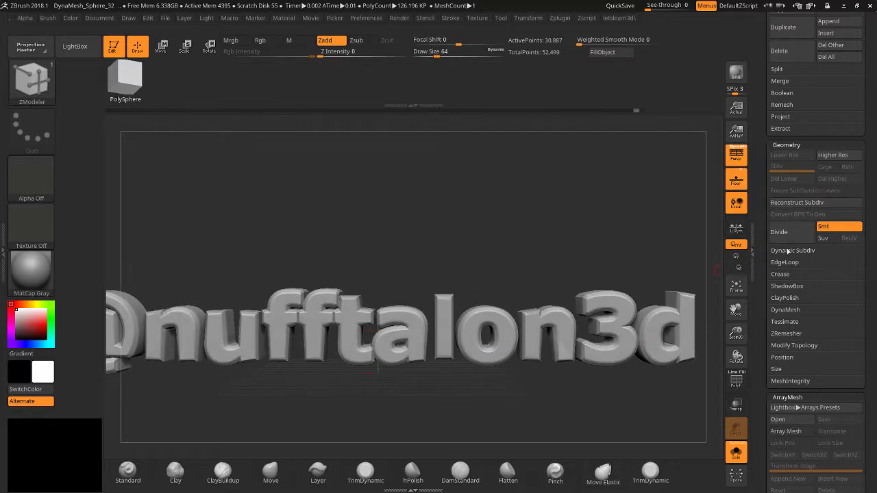
Turn on Dynamic Subdiv to preview the text mesh smoothed without adding real subdivision levels.
click(788, 251)
click(783, 262)
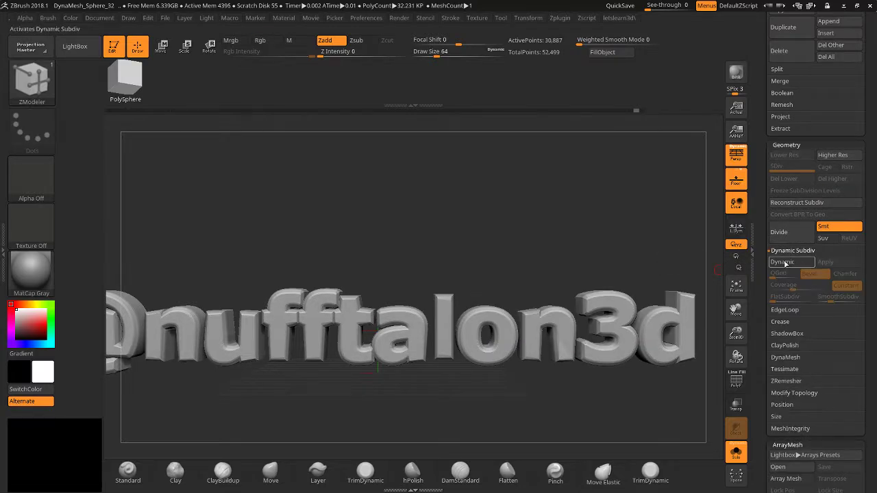
click(784, 262)
click(784, 262)
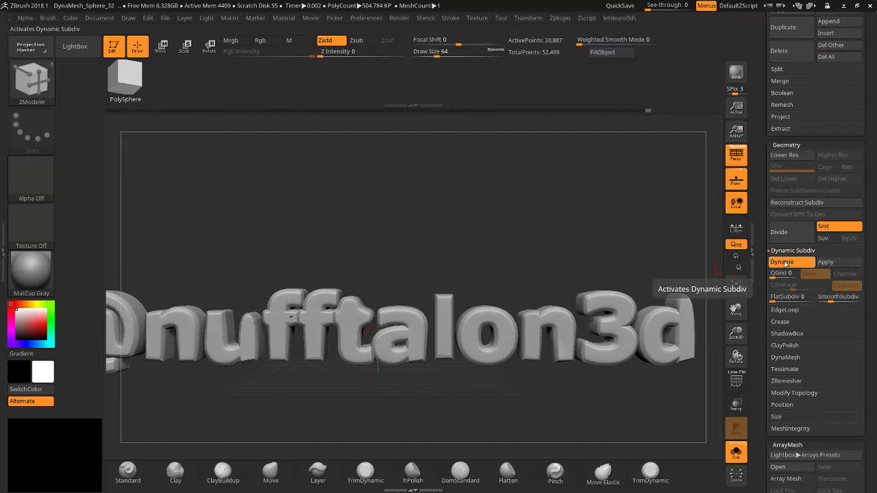
Compare the whole text mesh with Dynamic Subdiv on and off.
click(784, 262)
click(784, 262)
click(785, 263)
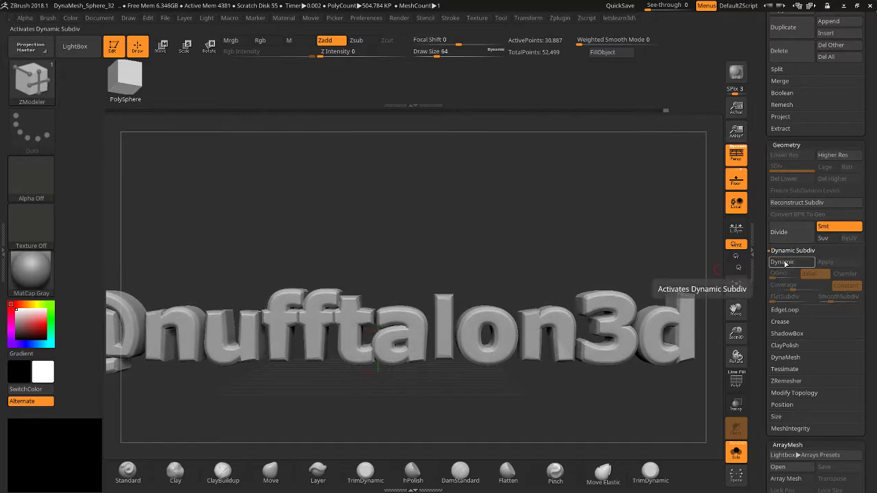
click(785, 262)
click(784, 263)
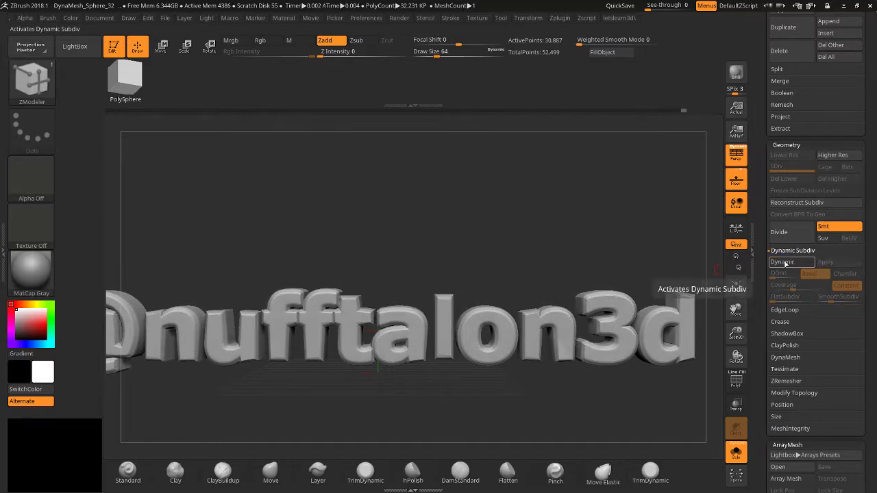
click(785, 263)
click(785, 262)
click(785, 263)
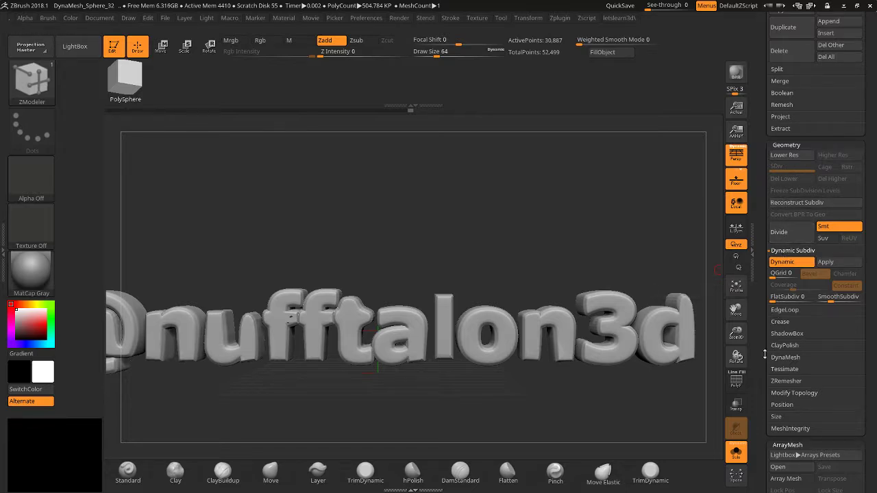
Compare the middle letters of the text up close with and without Dynamic Subdiv smoothing.
drag(736, 333, 725, 365)
click(788, 263)
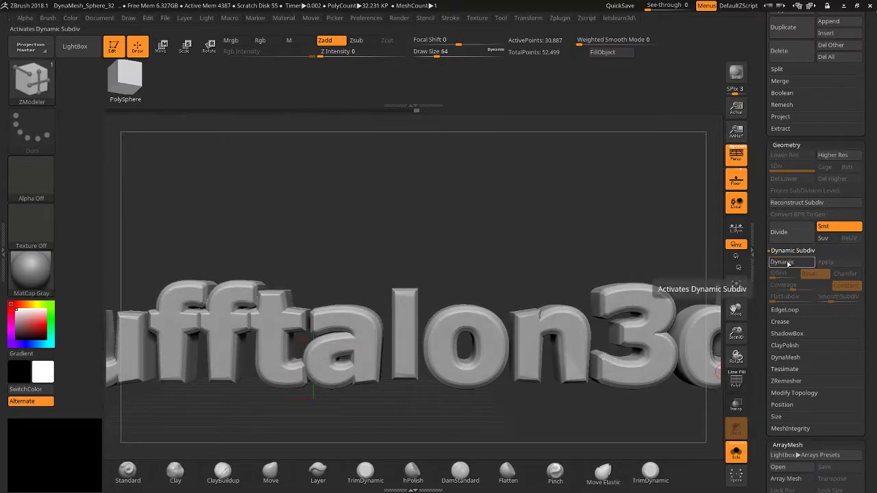
click(788, 262)
click(788, 263)
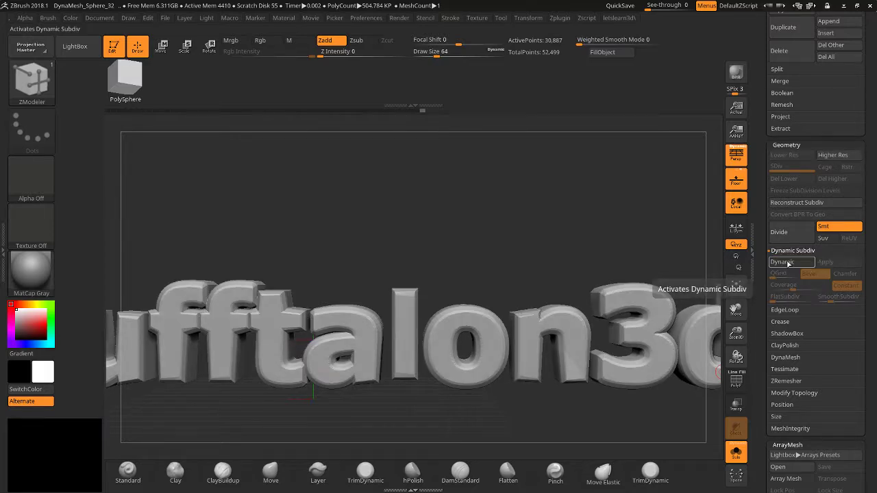
click(789, 262)
click(789, 262)
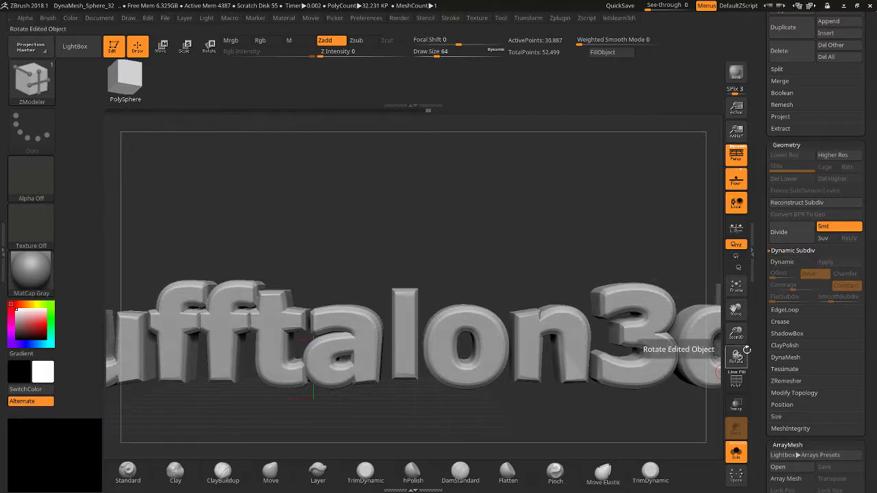
Examine how the corners of the n, 3 and d react to switching Dynamic Subdiv on and off.
drag(735, 334, 601, 288)
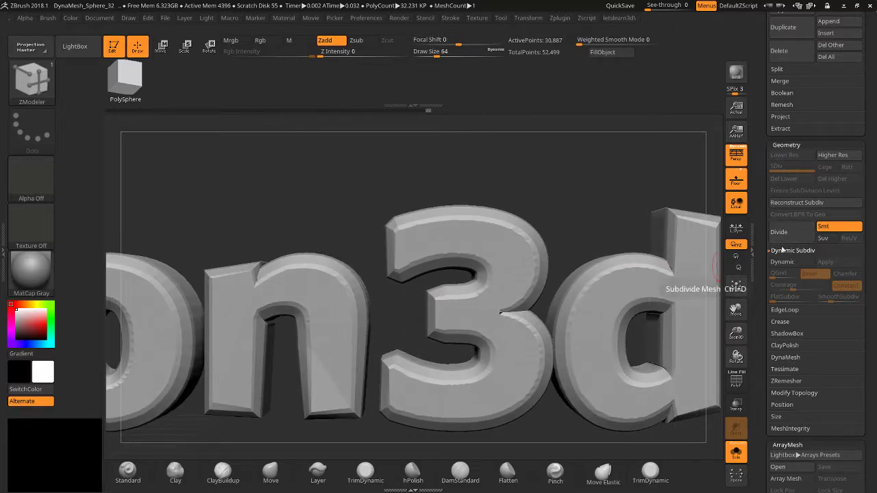
click(782, 262)
click(782, 264)
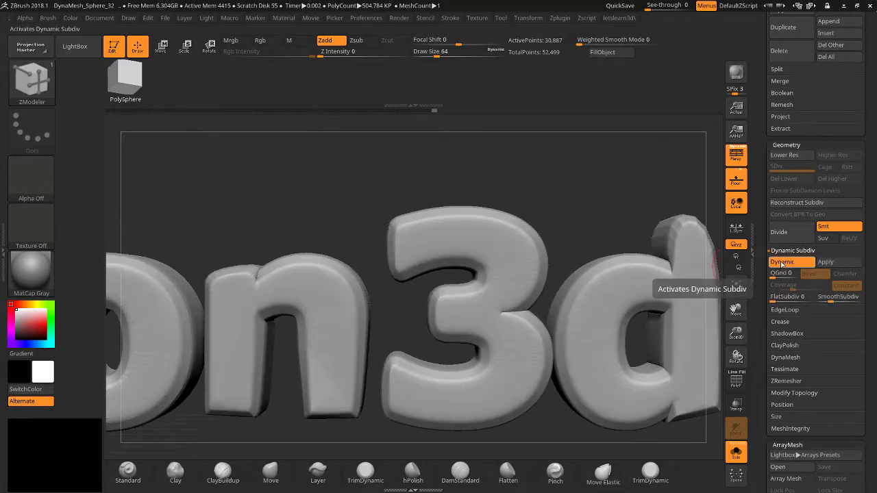
click(782, 264)
click(781, 264)
click(782, 265)
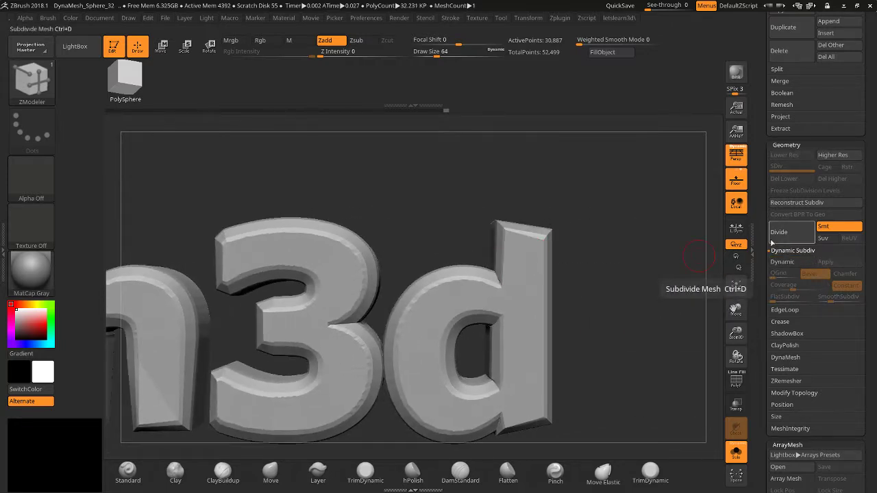
click(782, 262)
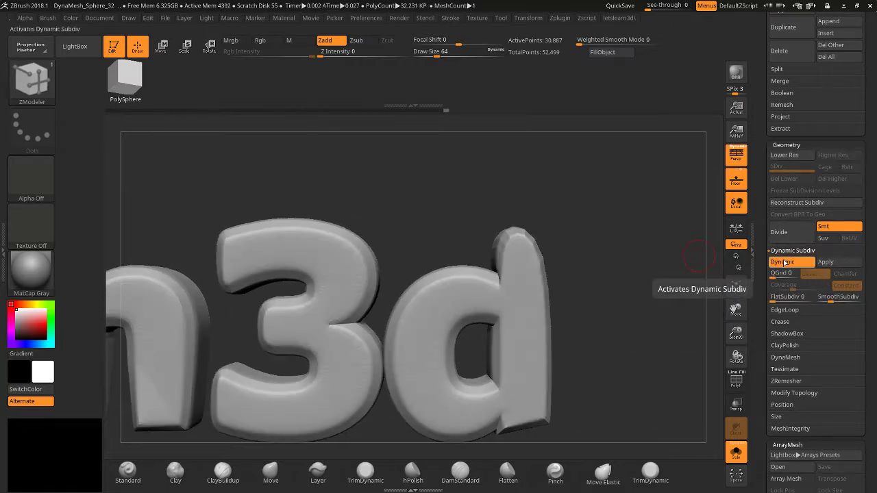
click(782, 263)
click(782, 262)
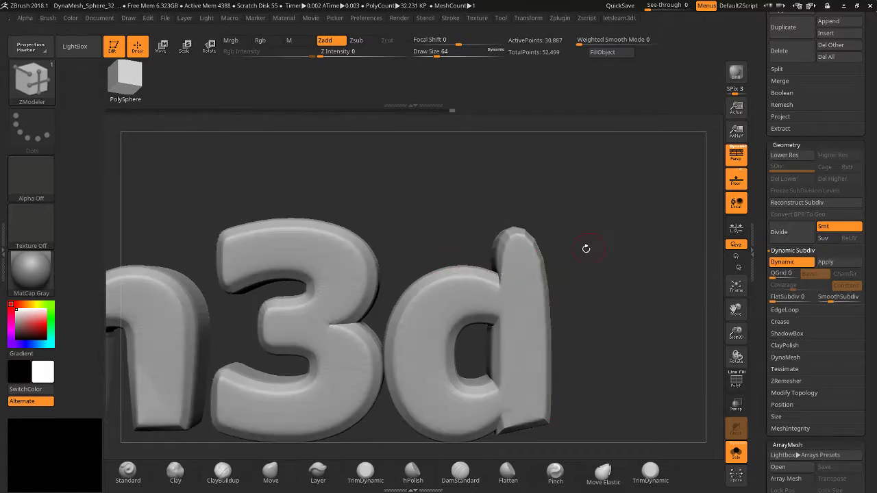
click(783, 264)
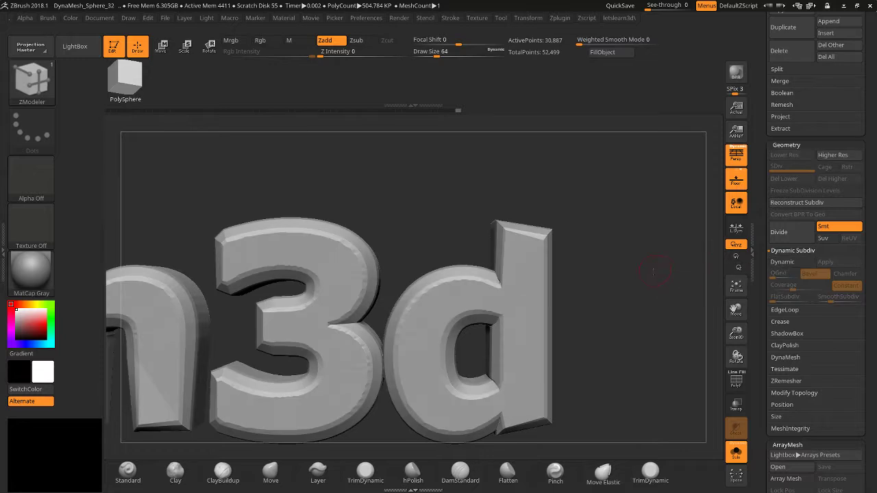
Show the polyframe and insert edge loops in both directions across the top end of the d.
drag(643, 310, 658, 329)
click(744, 386)
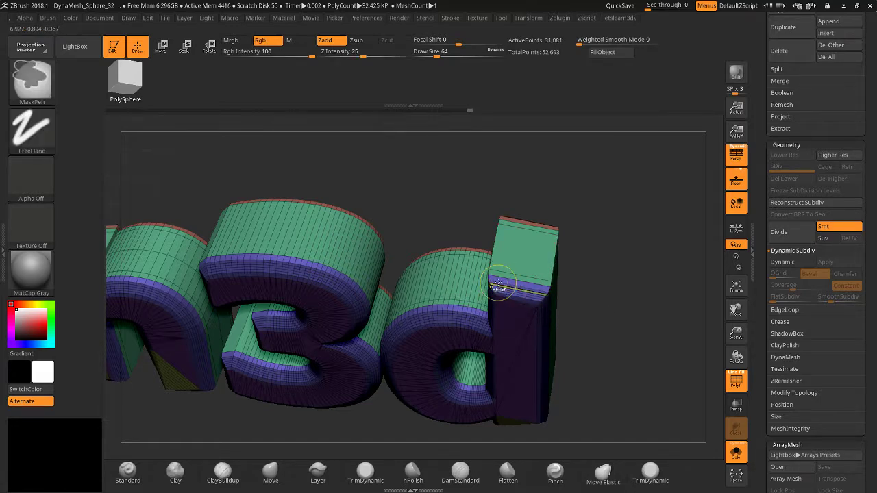
click(528, 272)
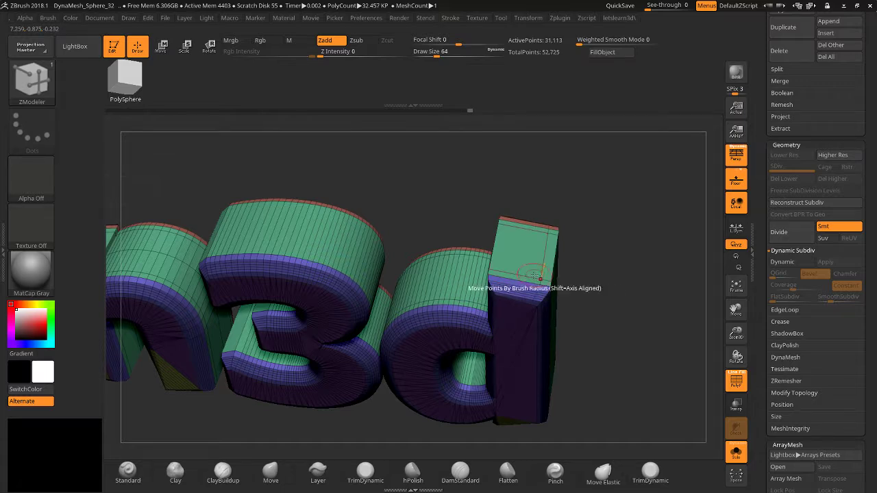
click(512, 266)
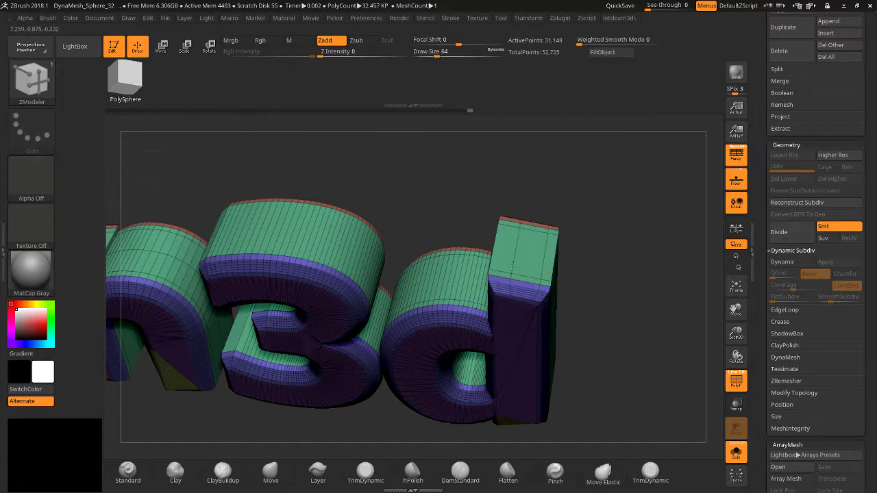
click(555, 248)
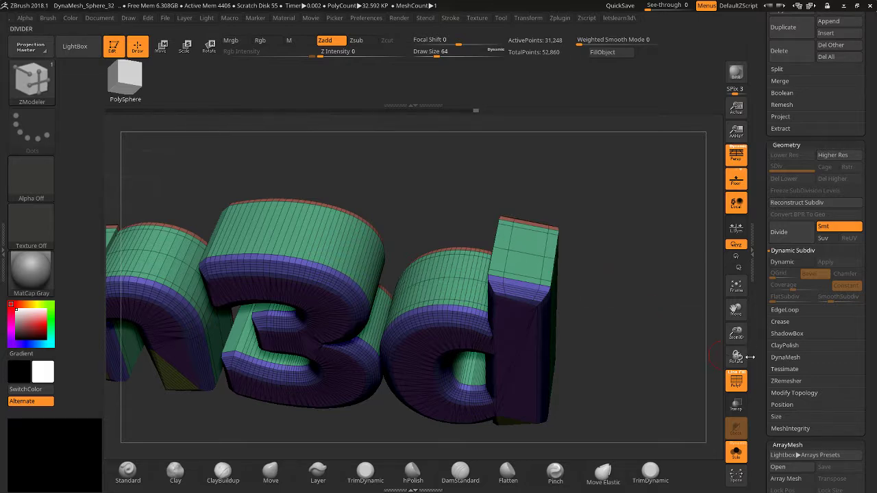
Hide the polyframe and preview the d's reinforced top end with Dynamic Subdiv, then switch the preview off.
click(736, 381)
click(782, 262)
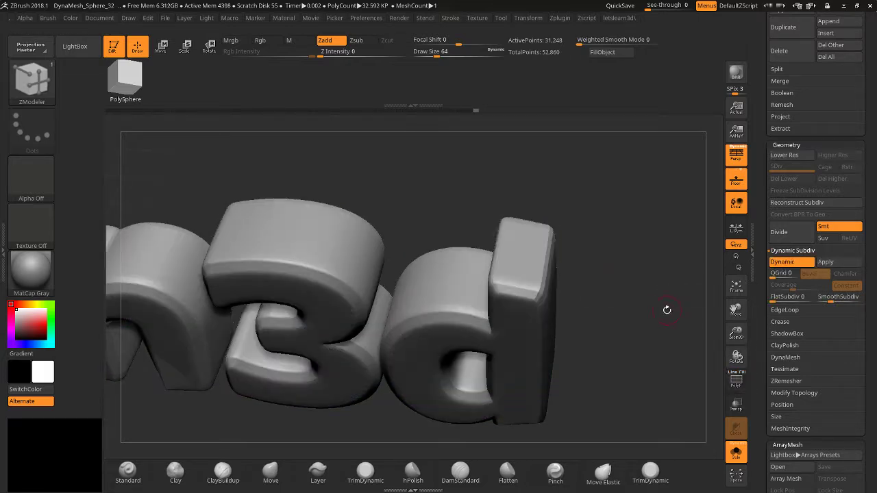
shift+drag(667, 310, 670, 281)
key(shift+d)
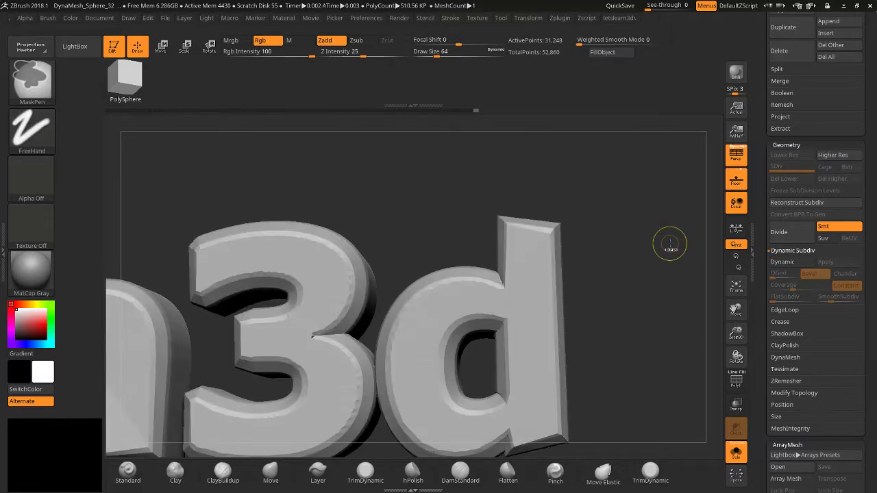
drag(670, 244, 669, 249)
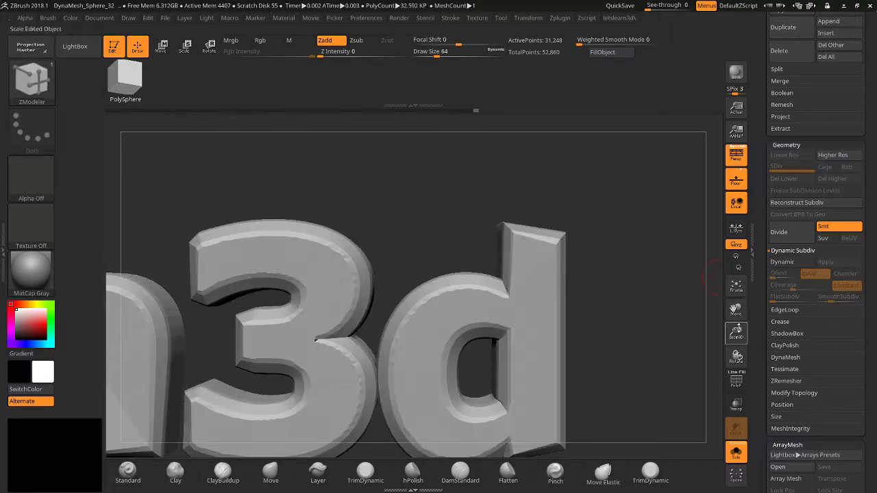
Collapse the Text 3D & Vector Shapes settings and open the Transpose Master plugin settings.
drag(737, 331, 768, 346)
drag(736, 309, 576, 293)
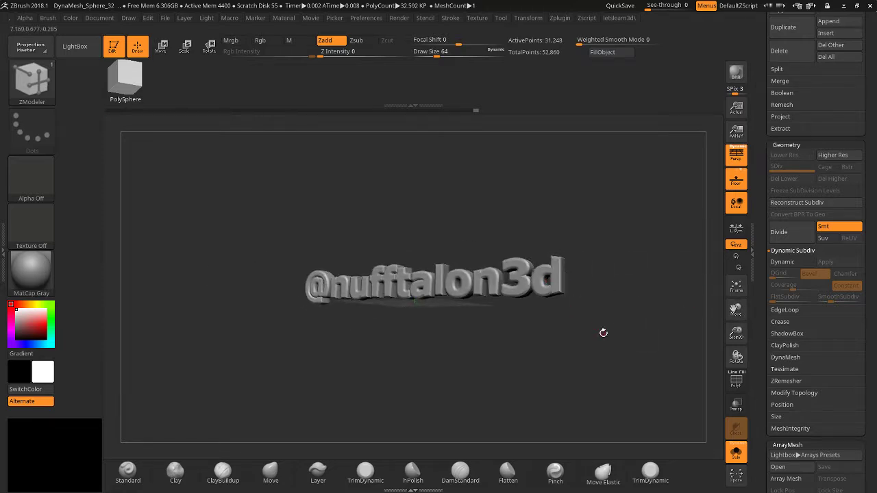
drag(602, 333, 620, 322)
scroll(782, 259, down, 10)
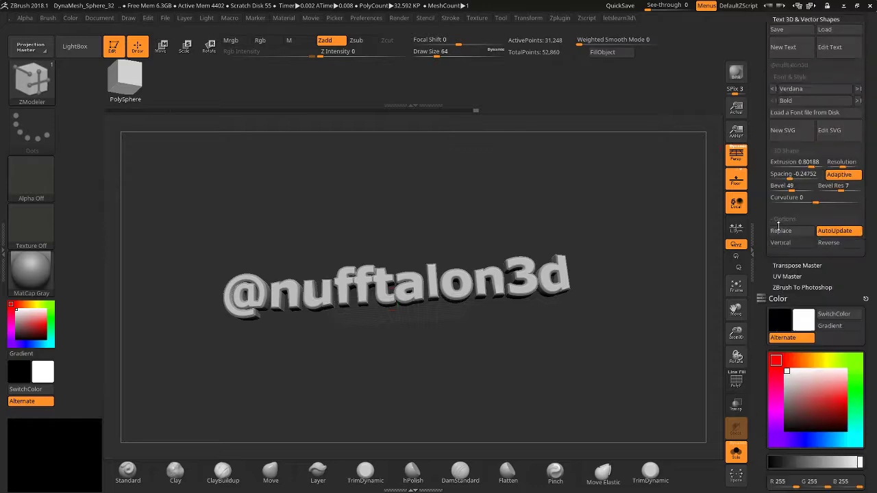
scroll(782, 259, up, 1)
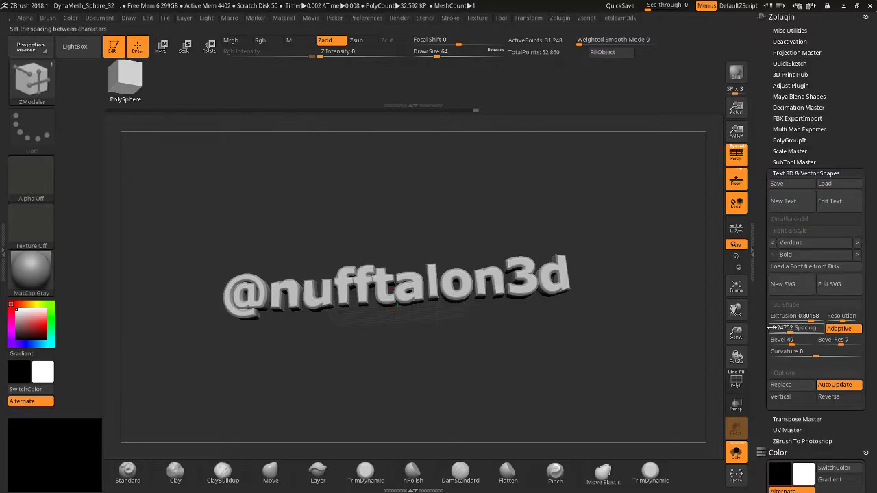
scroll(760, 329, down, 3)
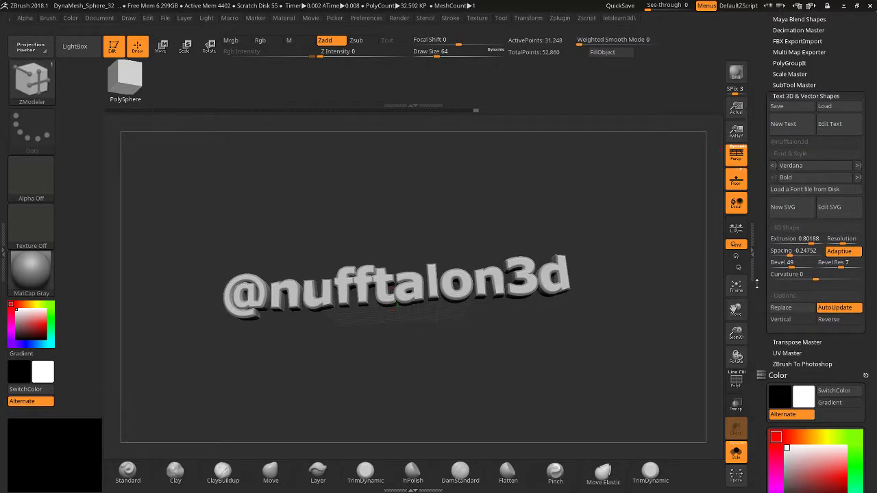
click(776, 96)
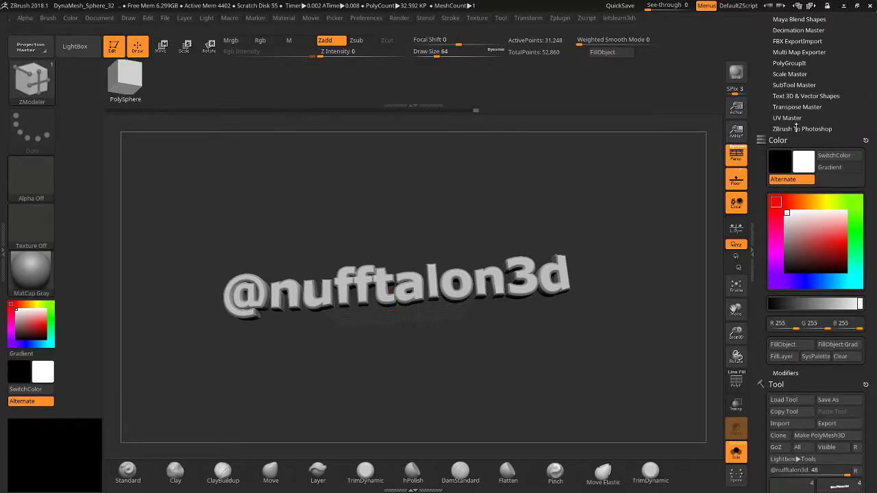
click(785, 107)
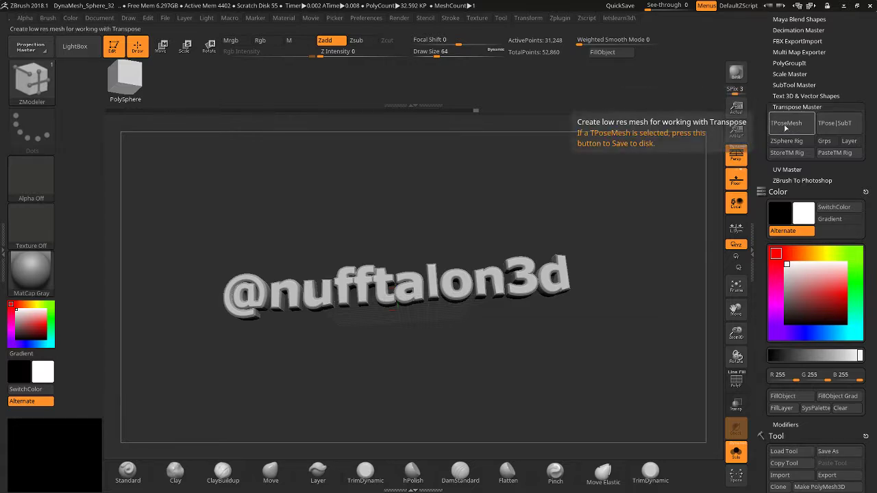
Load the Nickz_humanMaleAverage tool from LightBox, close LightBox and show the figure from the front.
click(91, 51)
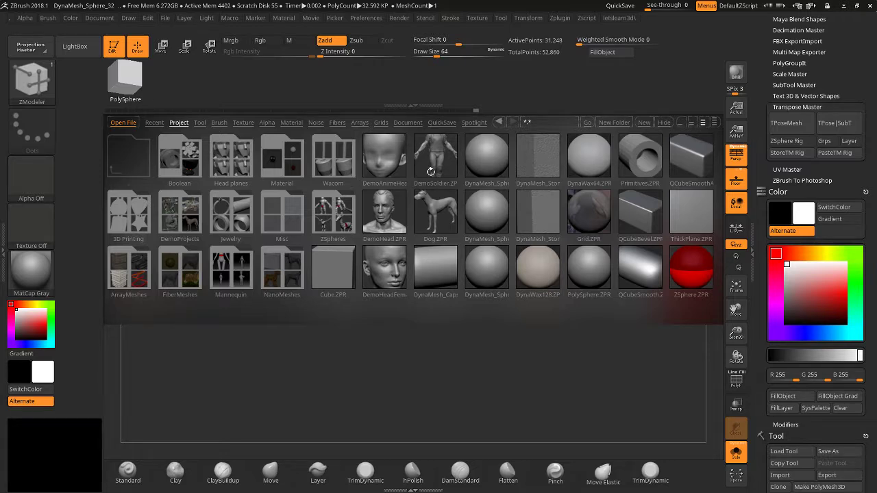
click(200, 123)
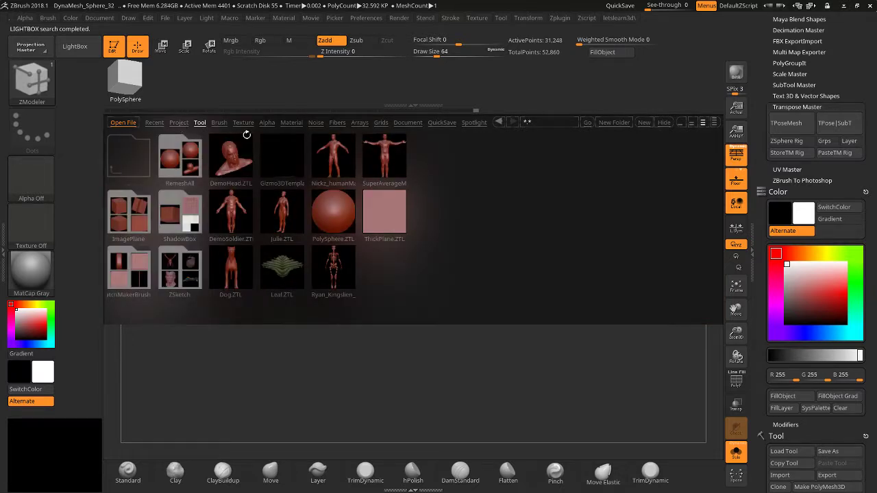
click(331, 157)
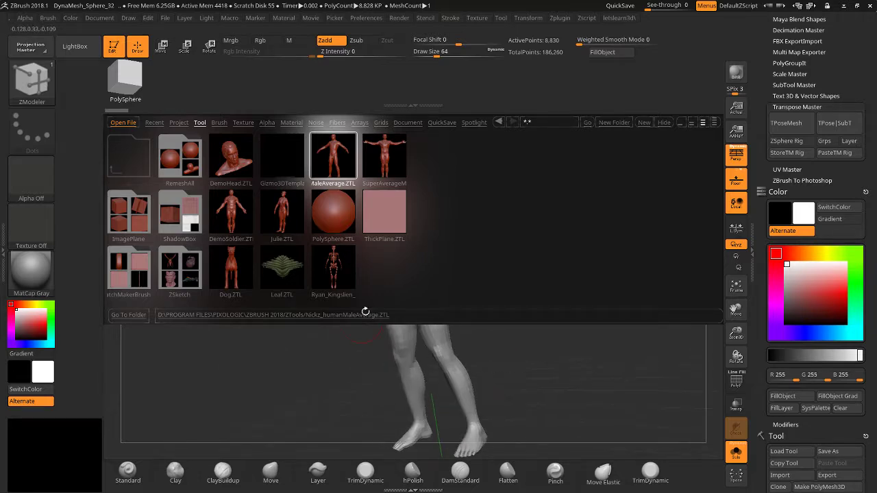
drag(494, 356, 523, 333)
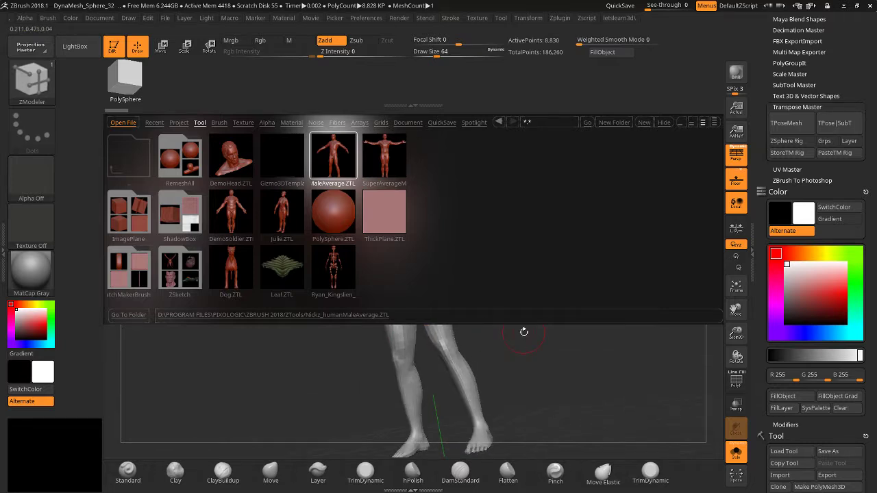
key(comma)
mouse_move(528, 303)
mouse_down()
mouse_move(532, 284)
mouse_move(530, 299)
mouse_move(497, 296)
mouse_up()
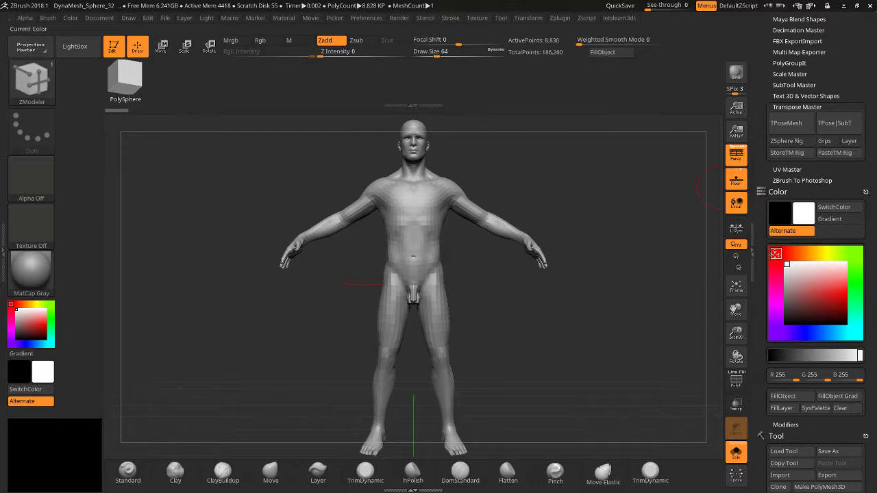
Inspect the loaded figure's skull, EyesOutter, EyesInner_Color and floor subtools by selecting each one in solo view.
drag(758, 319, 747, 274)
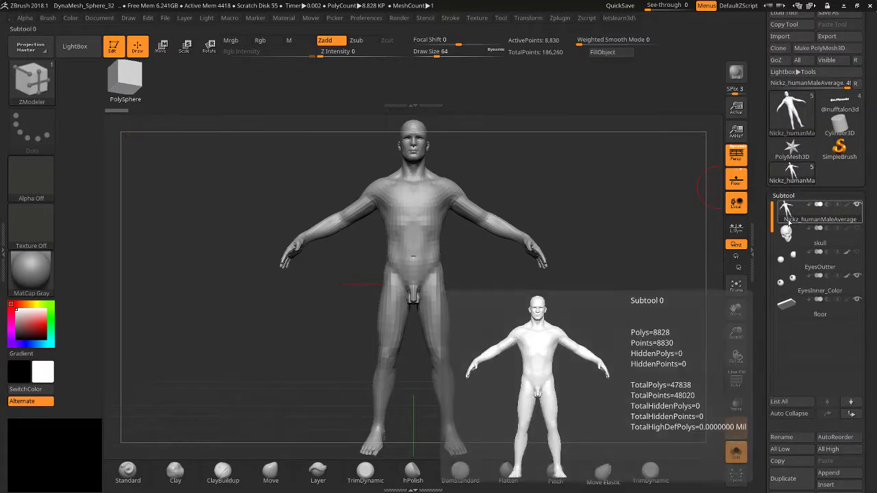
click(789, 240)
mouse_move(789, 242)
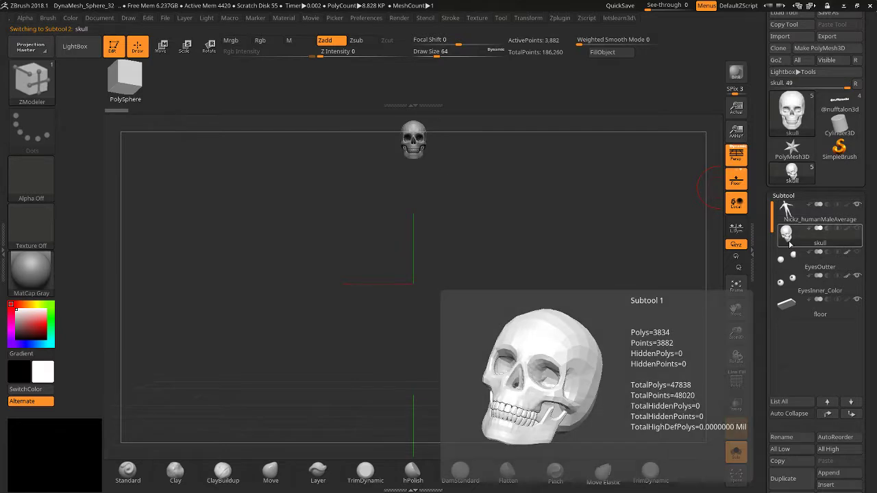
click(788, 259)
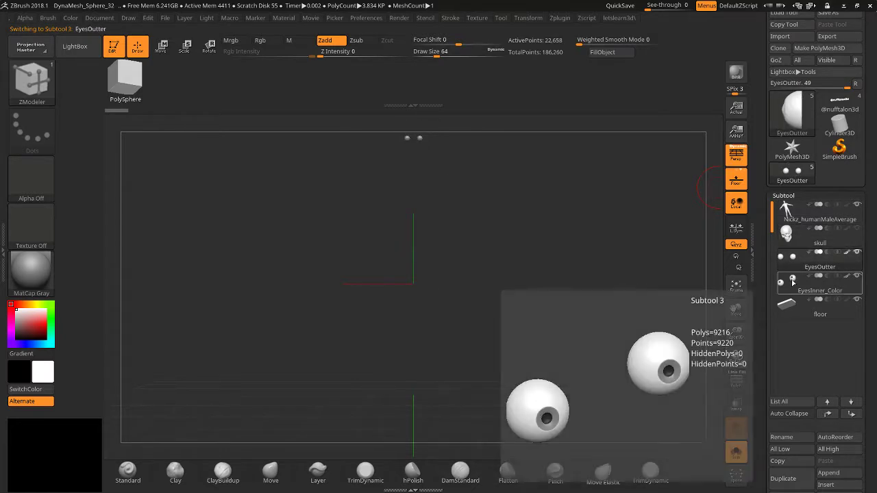
click(792, 288)
click(789, 257)
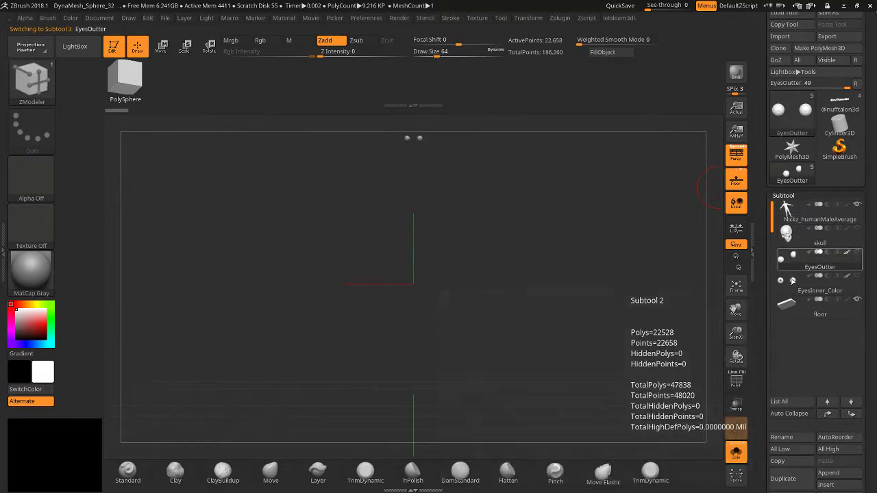
click(786, 308)
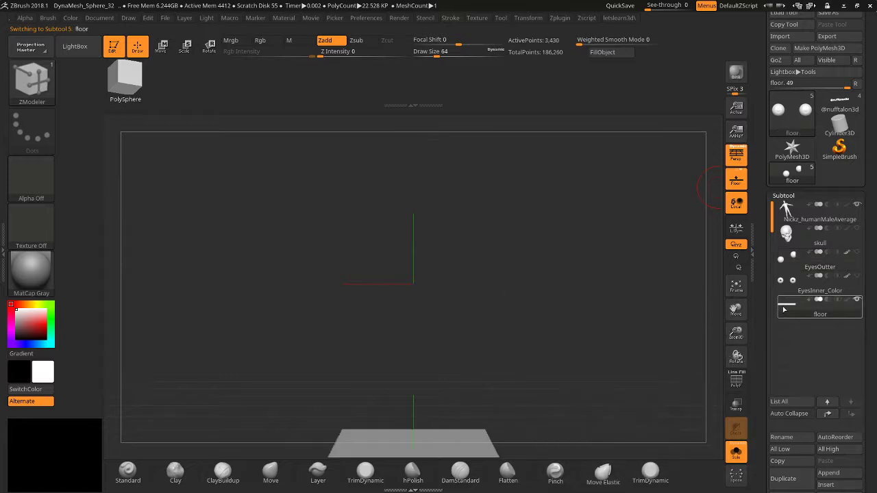
Permanently delete the skull, EyesOutter, EyesInner_Color and floor subtools, keeping only the Nickz_humanMaleAverage body.
click(787, 233)
scroll(769, 383, down, 3)
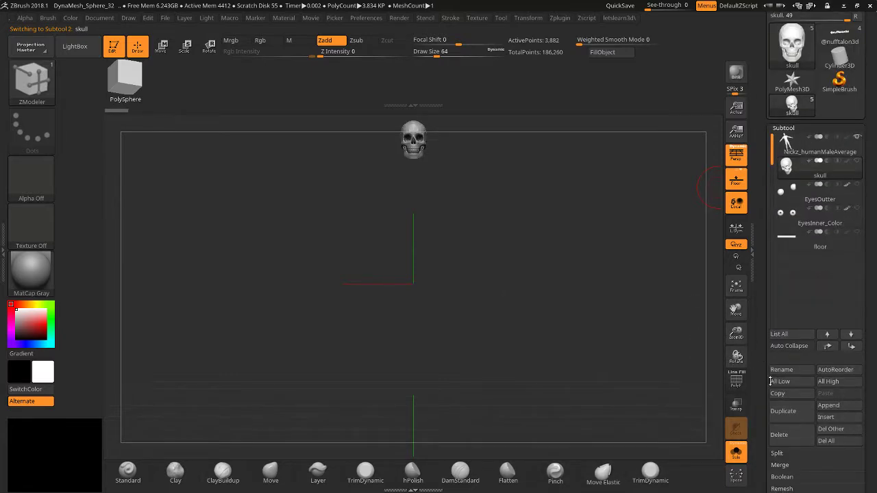
click(781, 436)
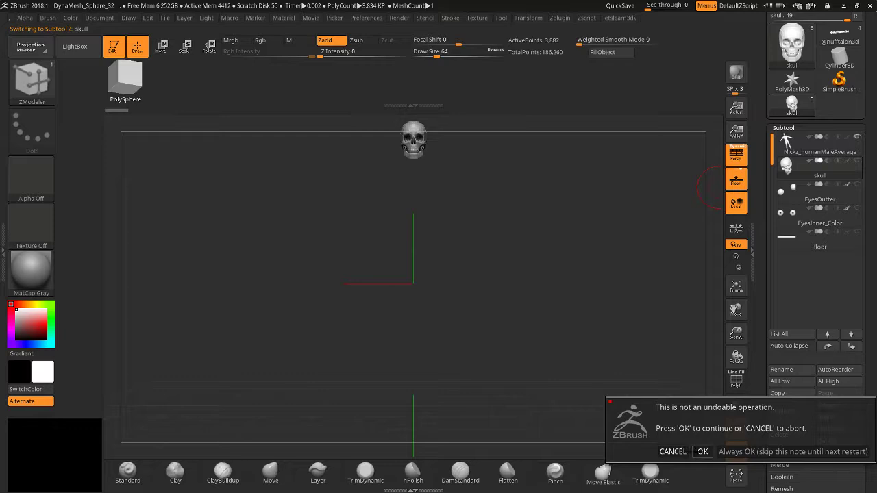
click(703, 451)
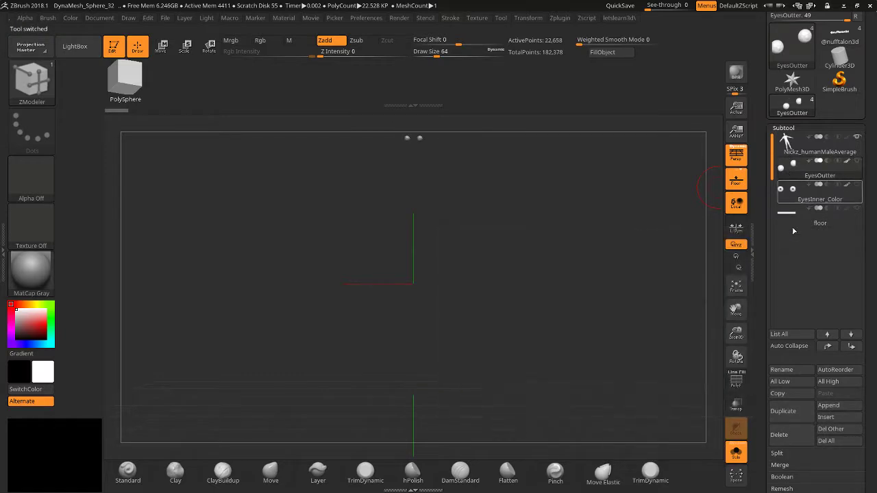
click(785, 434)
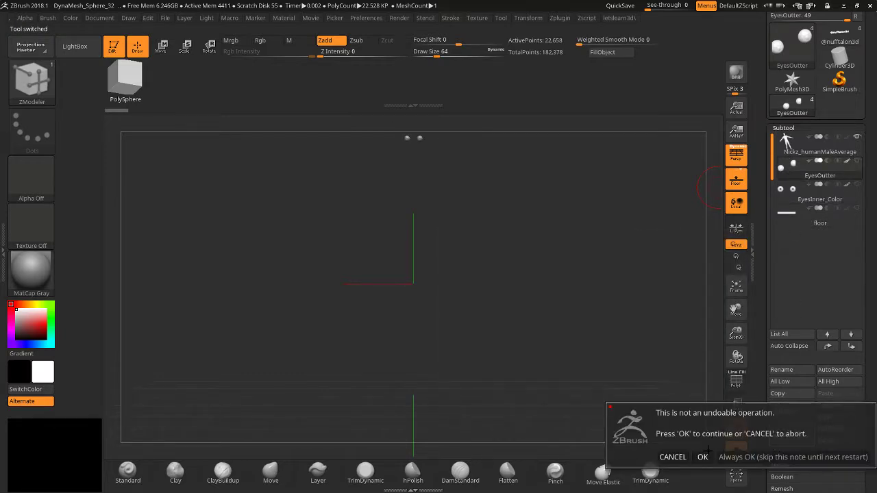
click(706, 453)
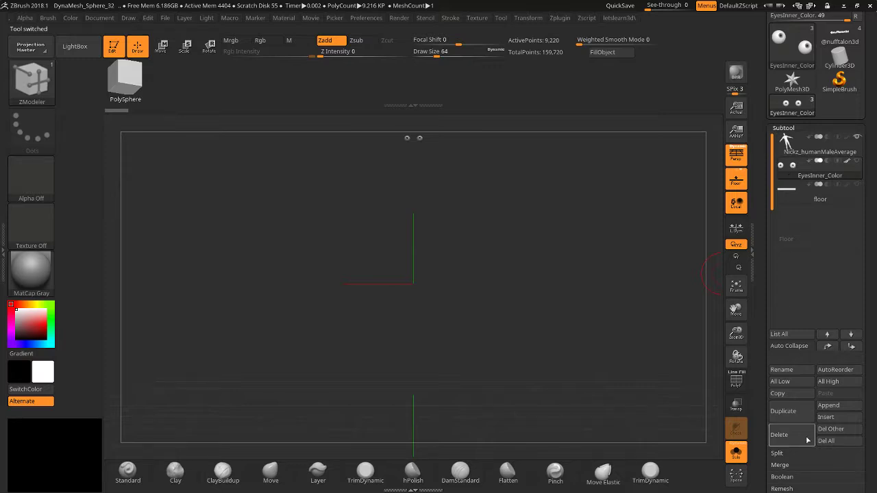
click(809, 441)
click(706, 453)
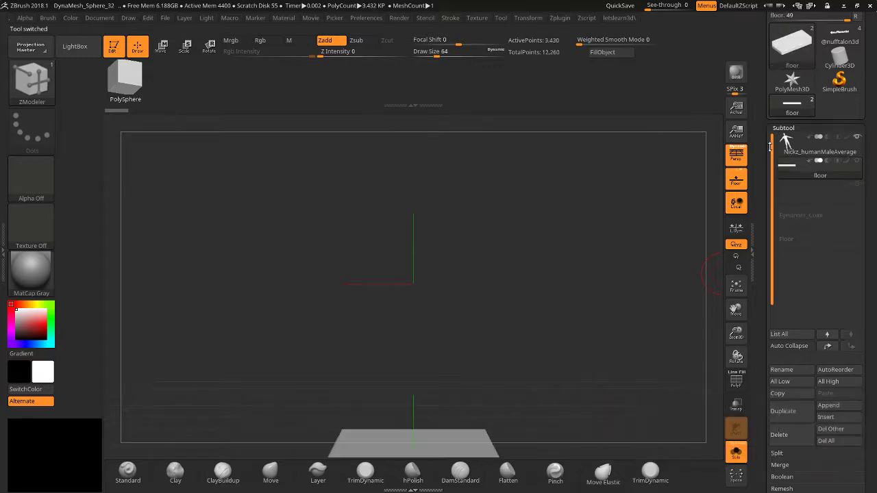
click(787, 440)
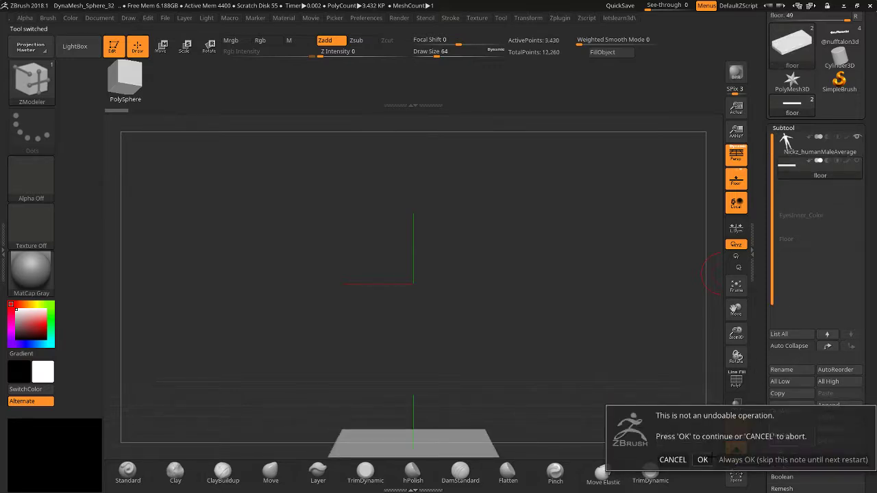
click(706, 459)
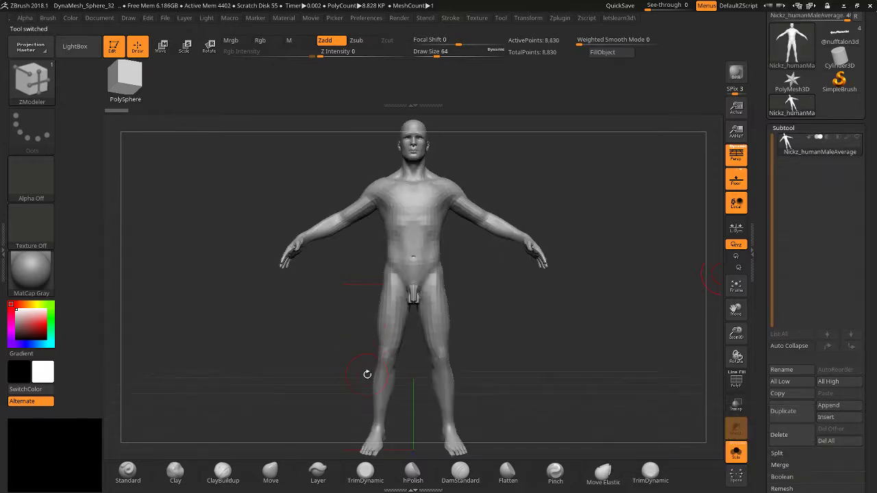
Smooth away the groin detail on the body so the pelvis surface is plain.
click(271, 471)
shift+drag(410, 313, 414, 266)
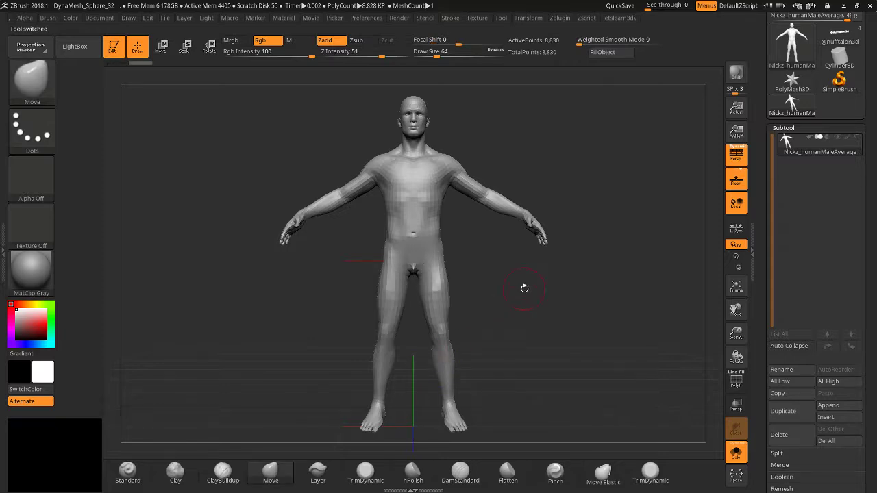
mouse_move(524, 288)
mouse_down()
mouse_move(501, 283)
mouse_move(518, 289)
mouse_up()
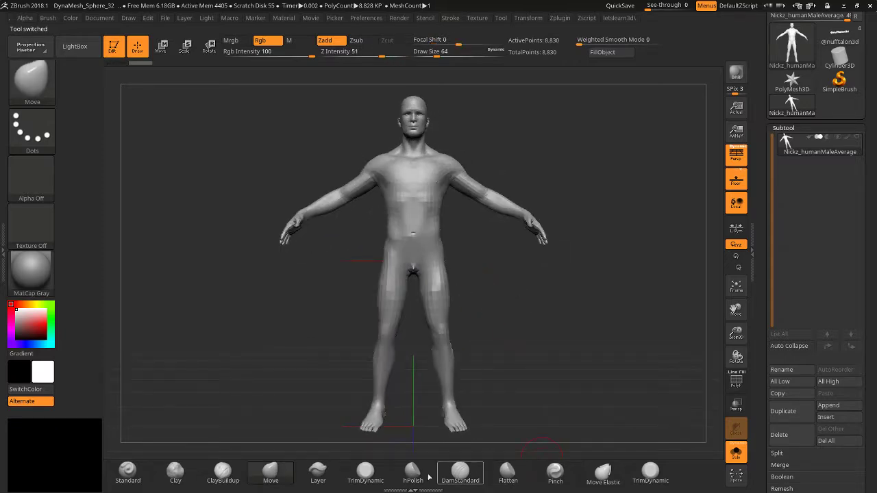
click(175, 471)
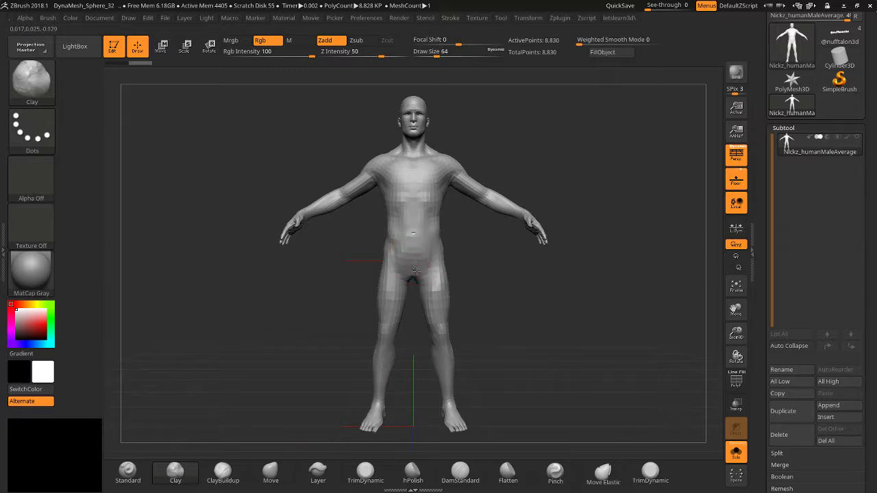
Mask the body's hips and thighs from below the navel to just above the knees.
key(ctrl)
mouse_move(415, 280)
ctrl+mouse_down()
mouse_move(414, 259)
mouse_move(447, 277)
ctrl+mouse_up()
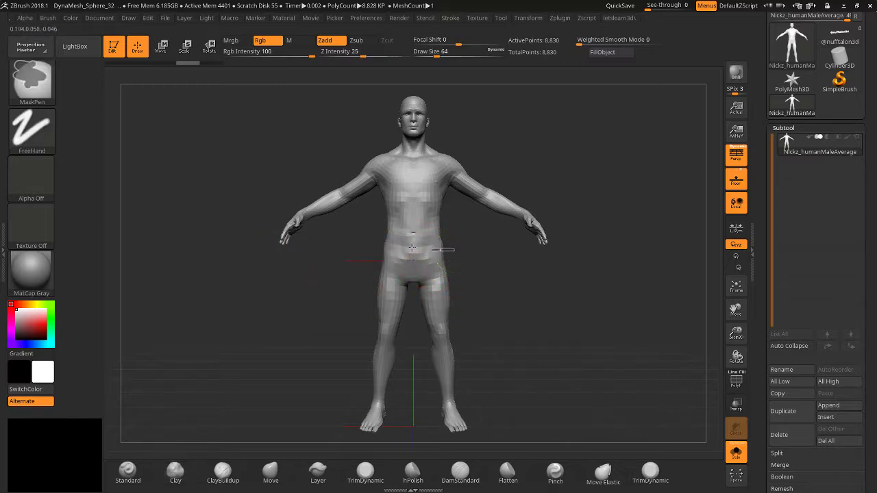
mouse_move(455, 247)
ctrl+mouse_down()
mouse_move(358, 275)
mouse_move(356, 323)
ctrl+mouse_up()
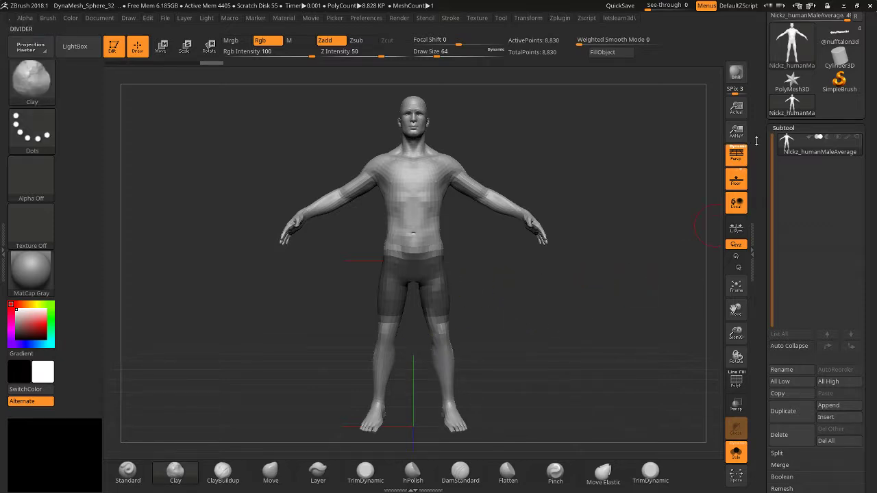
Extract the masked hip and thigh area with a thickness of 0.02 and accept it as a new subtool.
drag(757, 140, 739, 56)
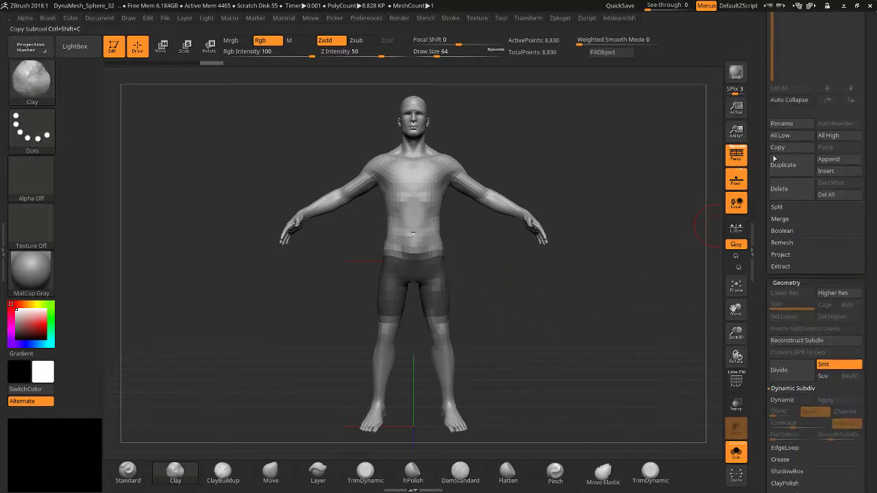
click(779, 267)
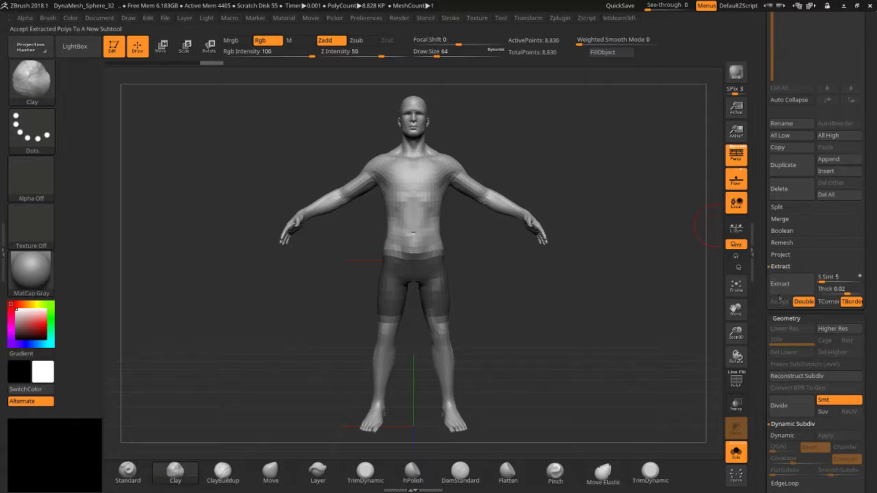
click(780, 293)
click(781, 302)
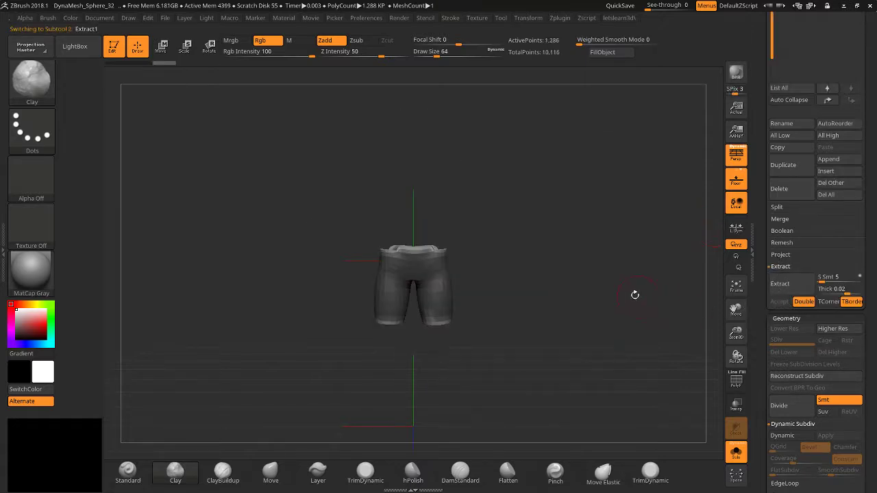
Turn off solo view, show the body together with the extracted shorts, and make the Extract1 subtool active.
click(732, 454)
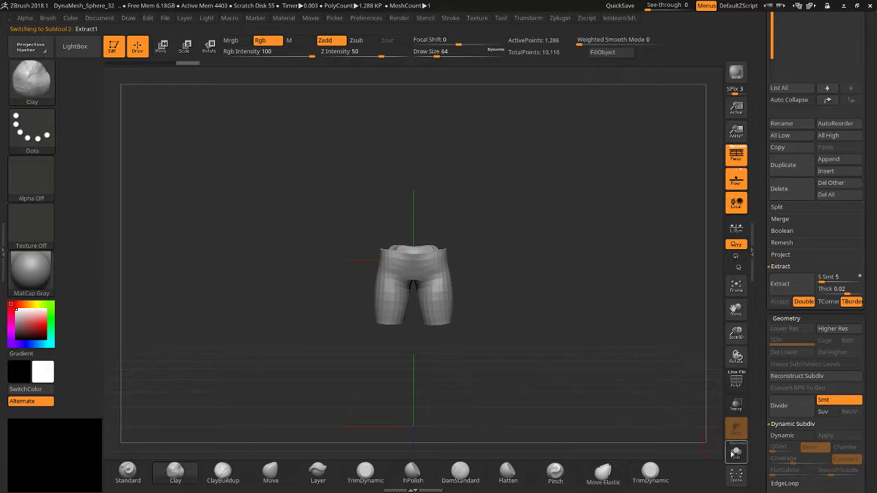
scroll(777, 218, up, 5)
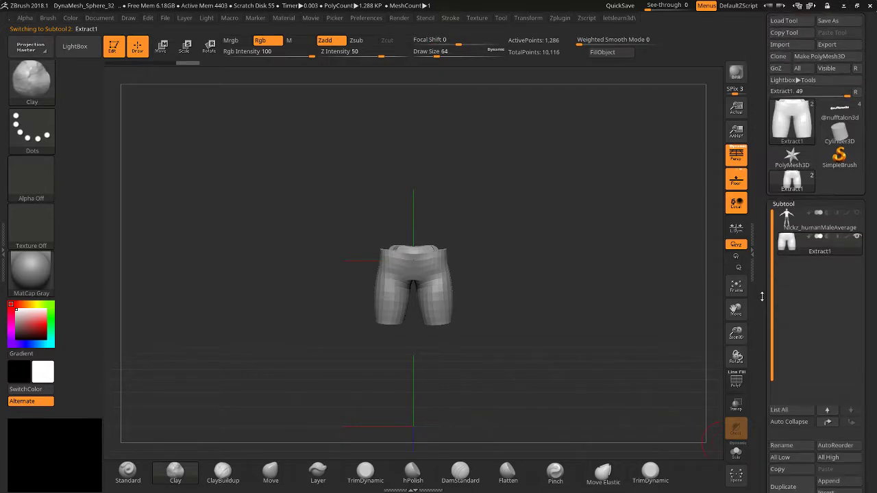
click(781, 218)
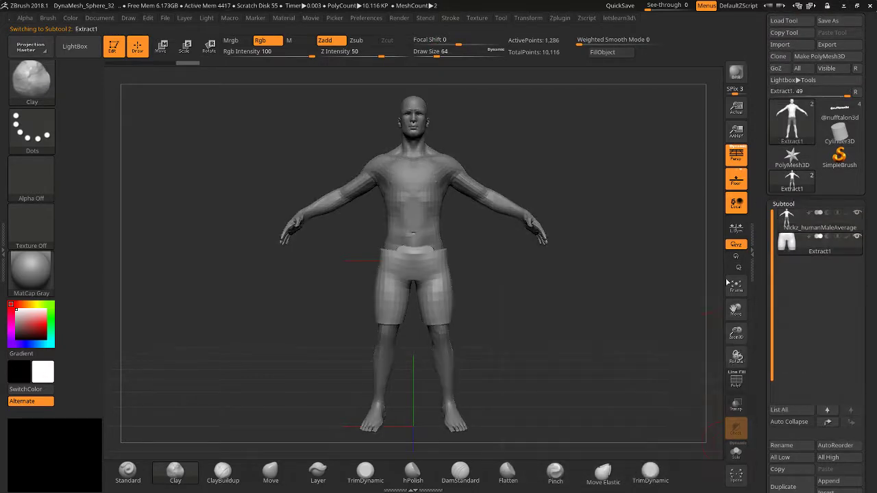
click(781, 221)
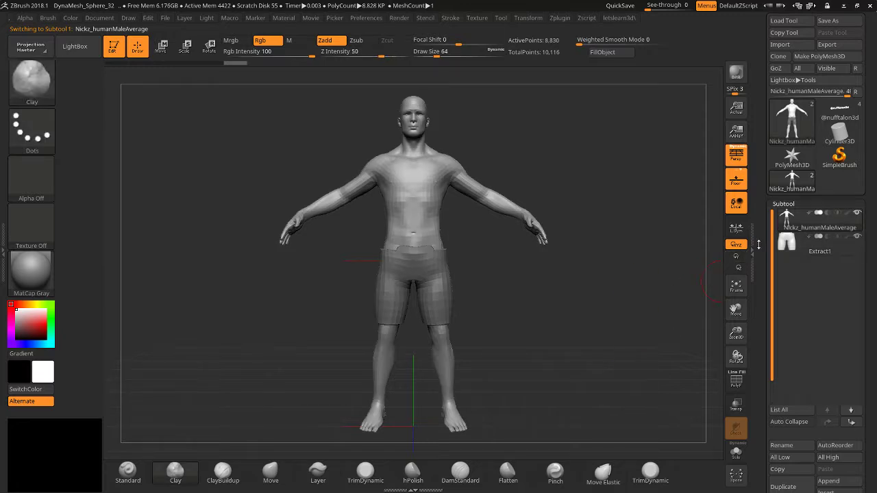
click(786, 240)
Try smoothing the front waist edge of the extracted shorts, undoing each stroke.
drag(583, 333, 735, 302)
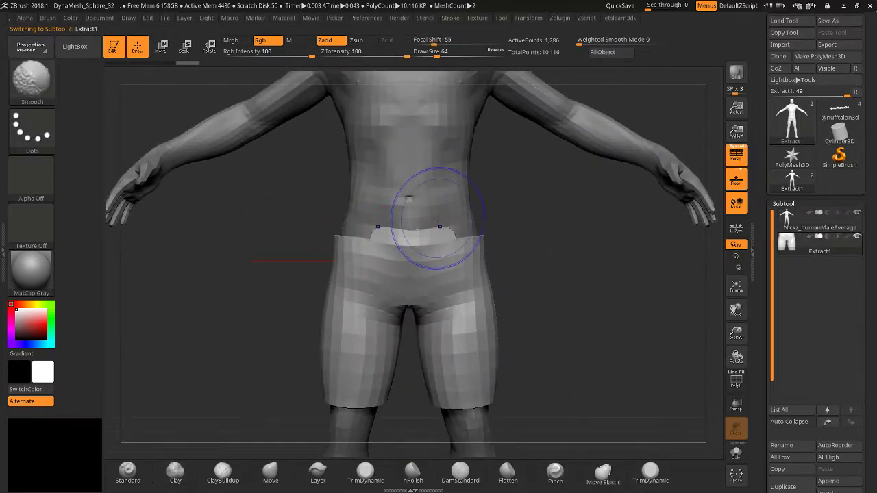
shift+drag(420, 244, 401, 224)
key(ctrl+z)
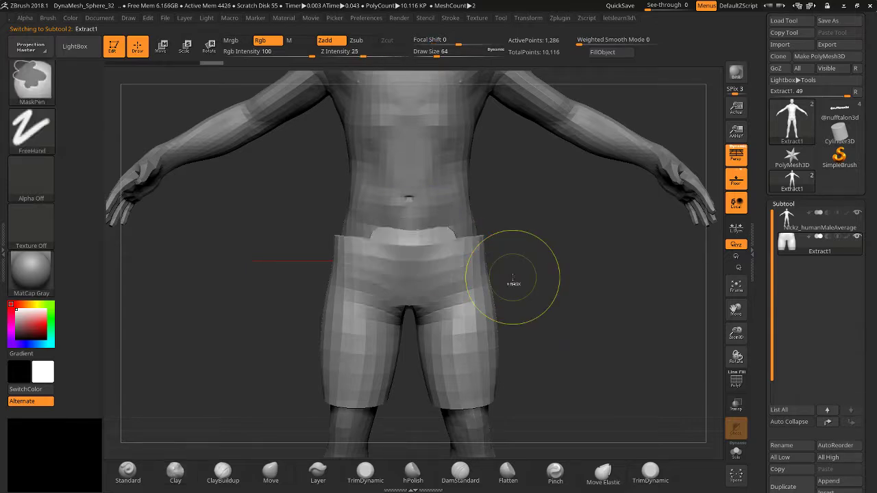
shift+drag(423, 208, 411, 229)
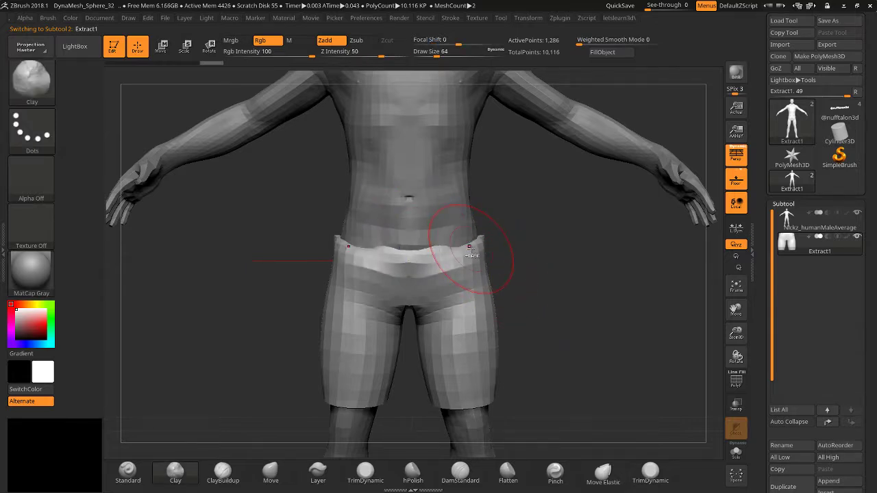
key(ctrl+z)
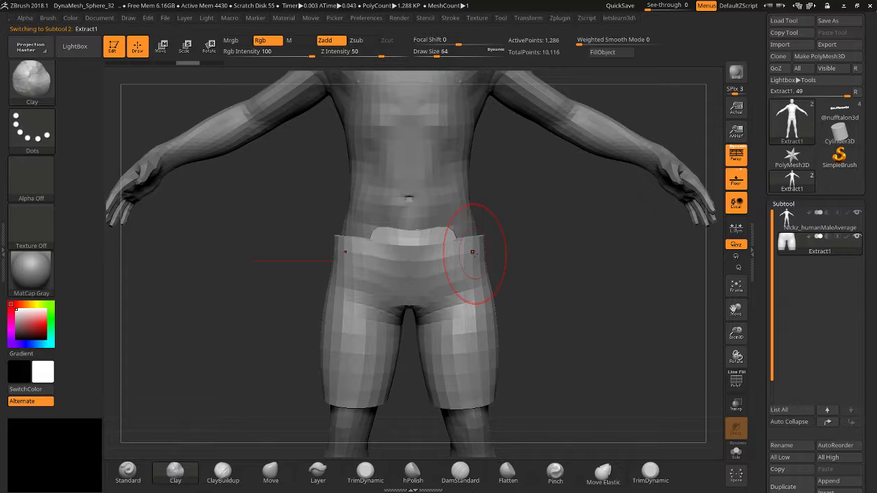
Subdivide the extracted shorts twice.
drag(736, 335, 716, 310)
key(ctrl)
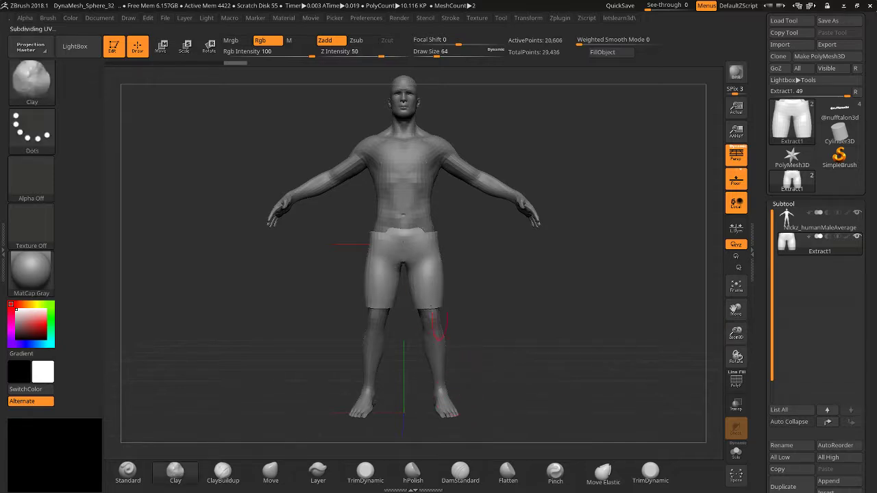
Mask both feet up to the lower shins on the Nickz_humanMaleAverage body for extraction as another subtool.
mouse_move(476, 370)
ctrl+mouse_down()
mouse_move(411, 411)
mouse_move(414, 434)
ctrl+mouse_up()
ctrl+drag(445, 403, 445, 407)
click(788, 219)
ctrl+drag(470, 370, 415, 432)
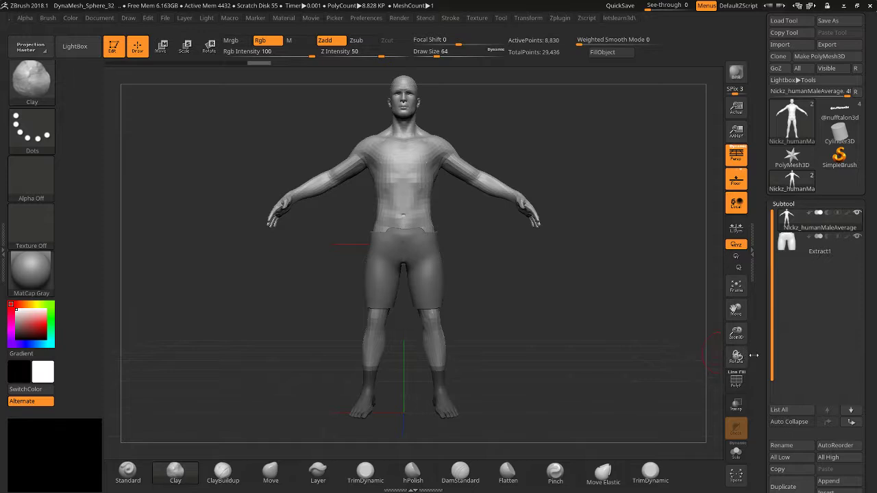
scroll(761, 259, down, 5)
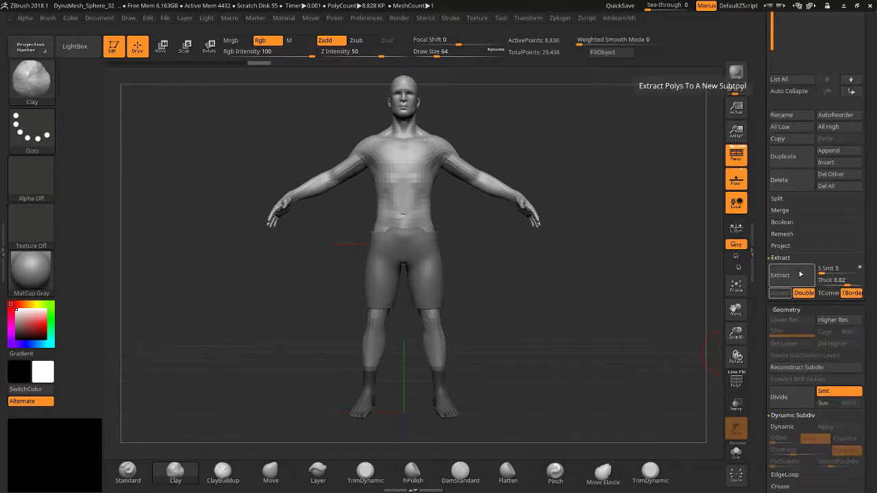
Extract the masked feet with a thickness of 0.09526 and accept the extraction as a new subtool.
click(827, 279)
drag(853, 282, 851, 281)
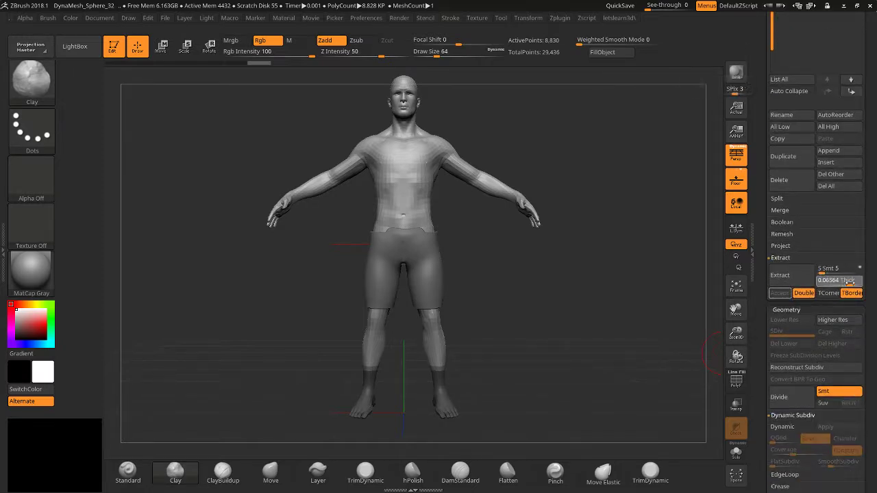
click(780, 275)
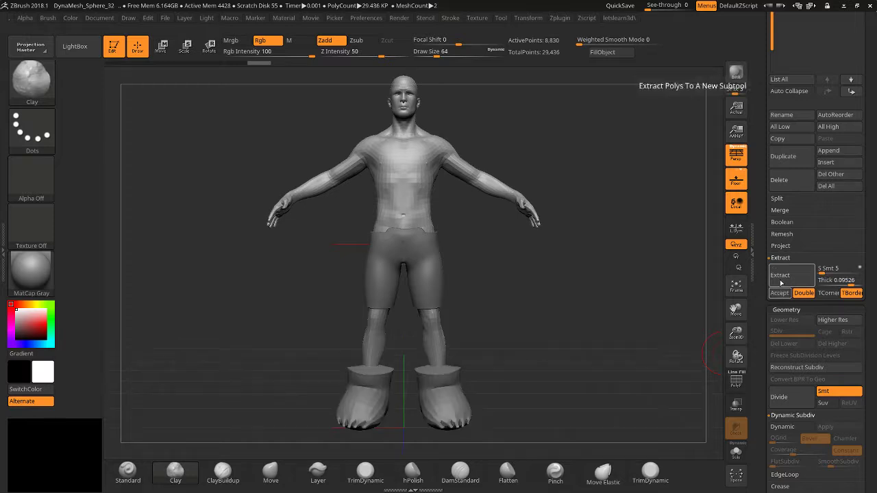
drag(630, 357, 699, 348)
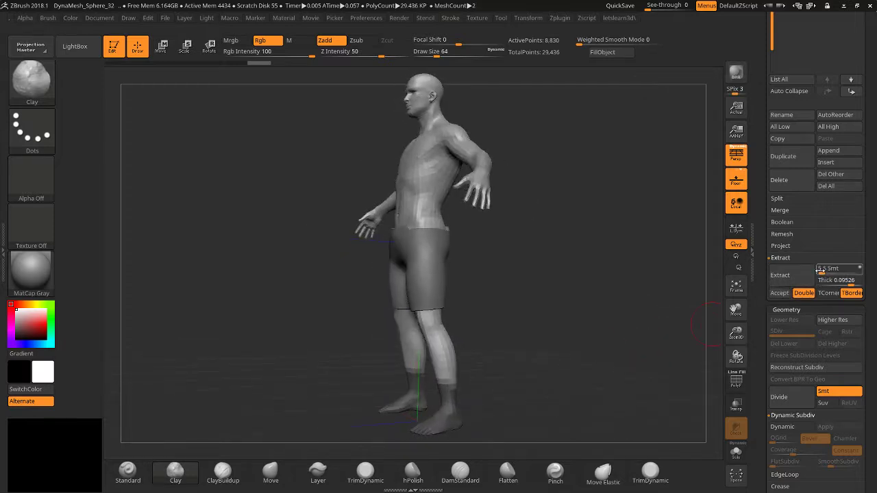
click(806, 281)
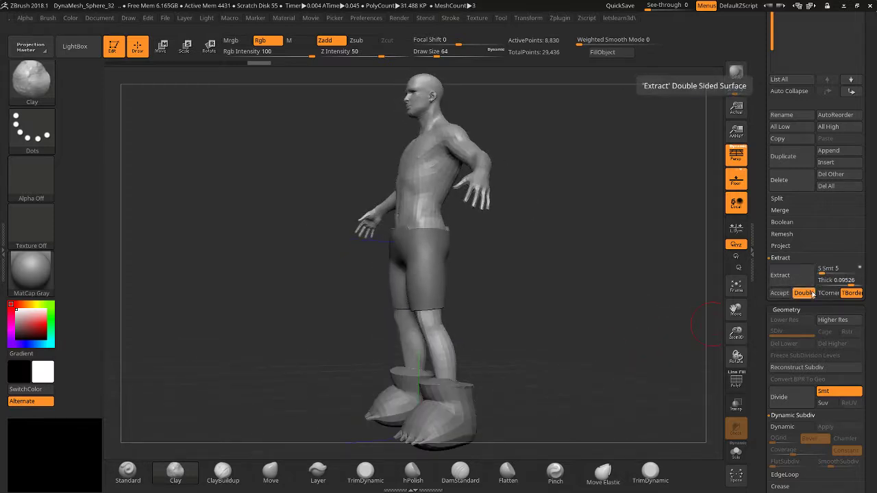
click(779, 293)
ctrl+click(631, 339)
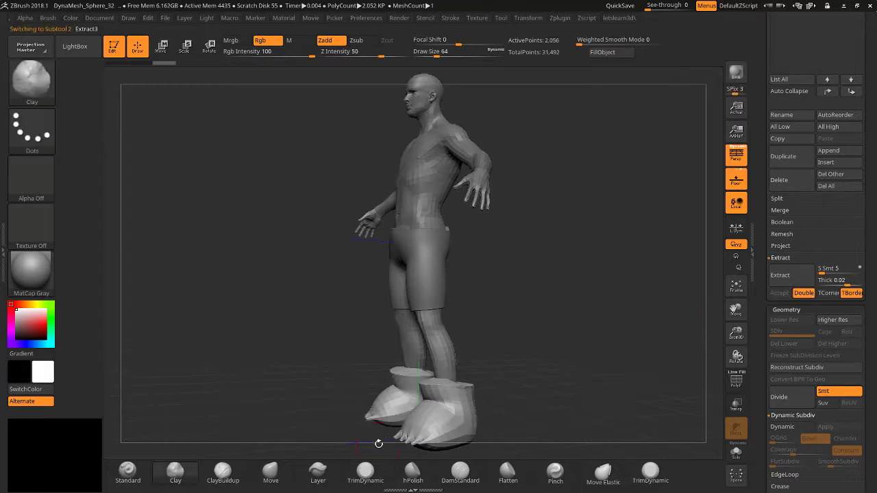
Try to smooth the toes of the thick extracted shoes and undo the strokes.
drag(590, 343, 691, 364)
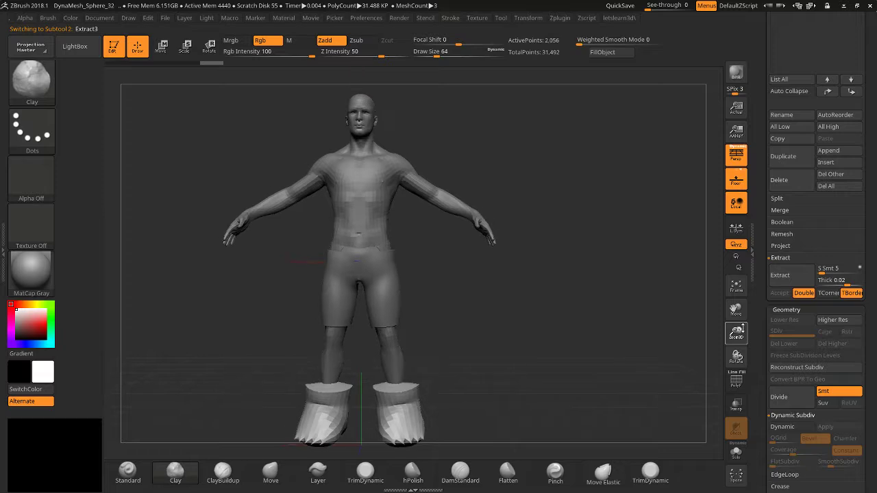
drag(736, 333, 737, 370)
mouse_move(735, 322)
mouse_down()
mouse_move(758, 280)
mouse_move(751, 305)
mouse_up()
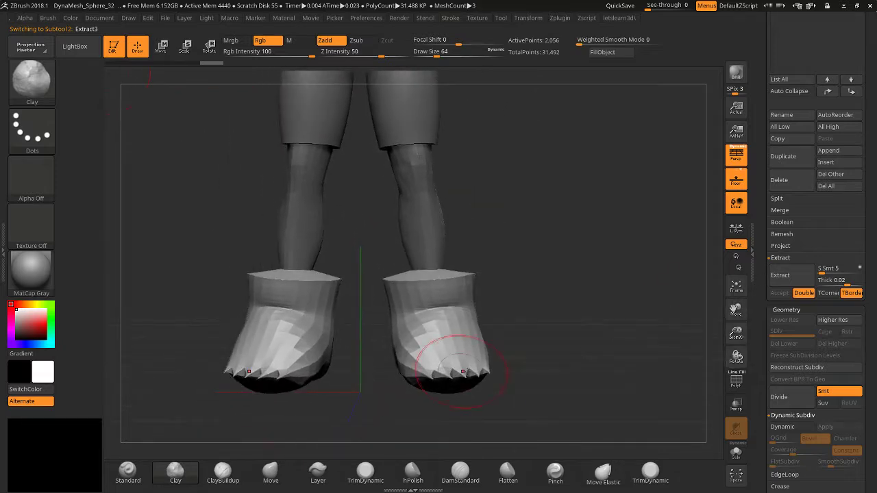
mouse_move(455, 360)
shift+mouse_down()
mouse_move(445, 370)
mouse_move(425, 295)
mouse_move(412, 356)
mouse_move(400, 333)
shift+mouse_up()
key(ctrl+z)
key(ctrl+z)
key(ctrl+z)
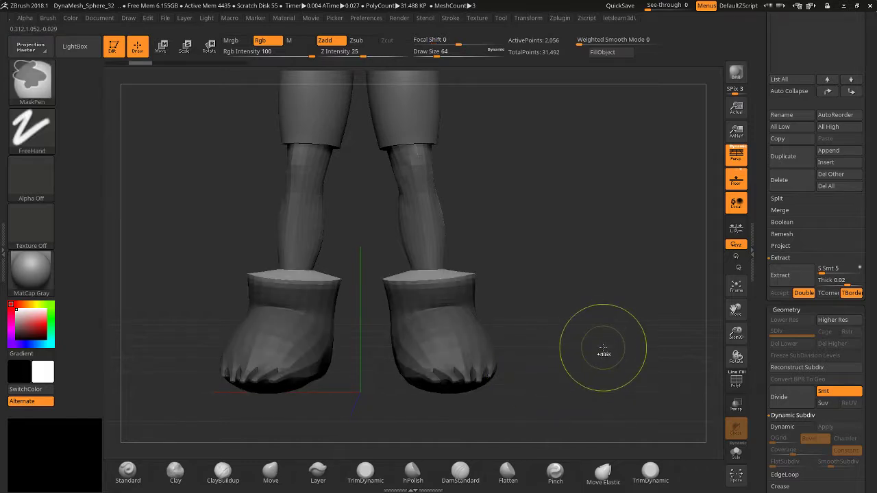
Delete the thick extracted shoes subtool.
ctrl+drag(587, 291, 586, 389)
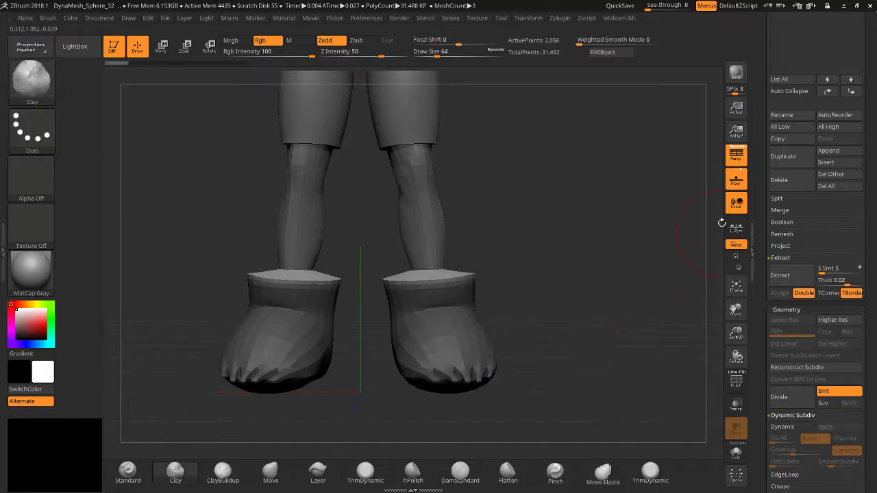
scroll(788, 171, up, 10)
scroll(788, 172, down, 5)
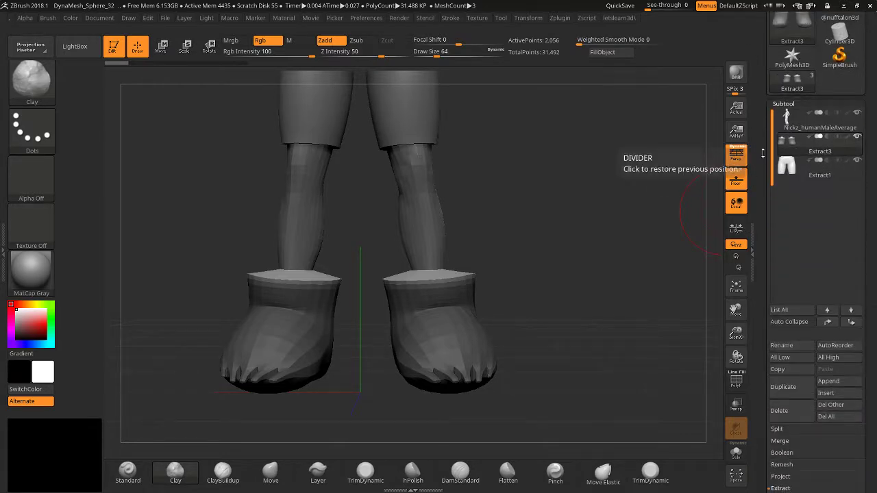
click(779, 410)
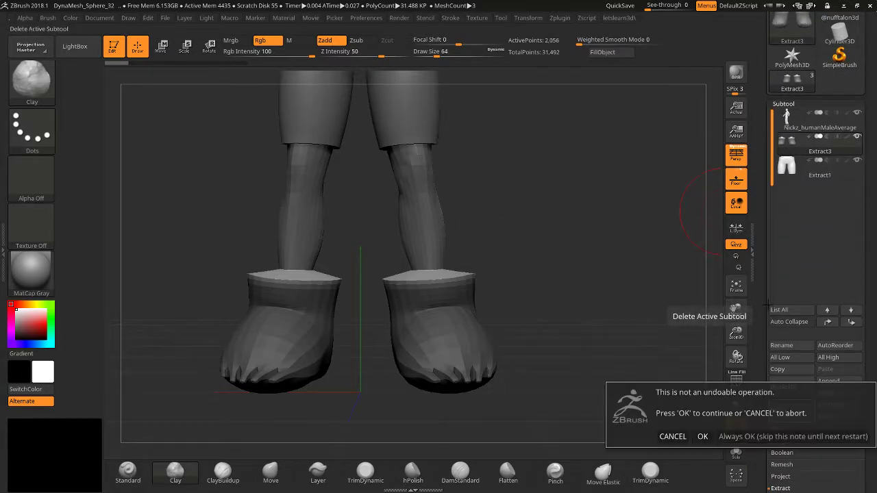
click(702, 437)
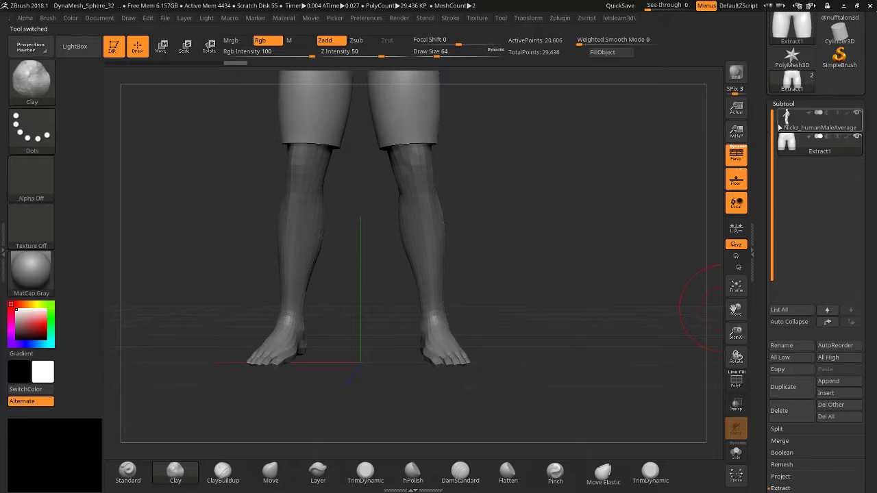
Select the human body subtool and try extracting the masked feet with surface smoothness 43 and thickness 0.
click(779, 127)
scroll(788, 383, down, 5)
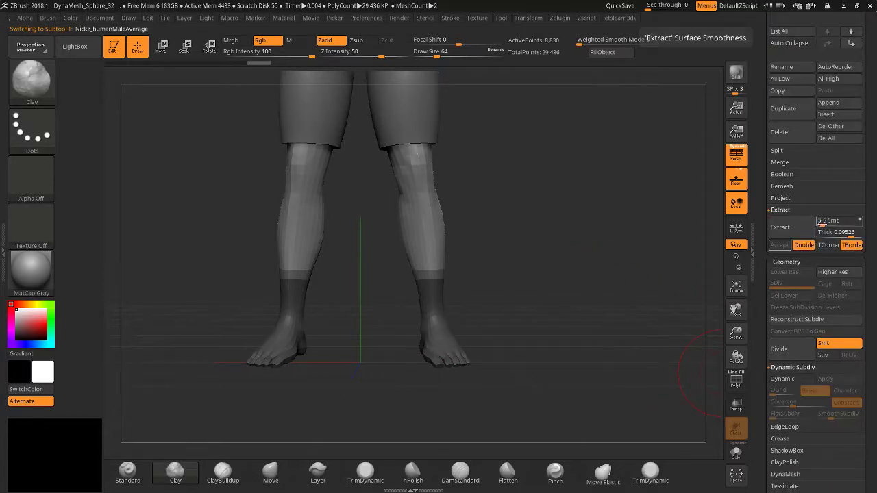
click(836, 222)
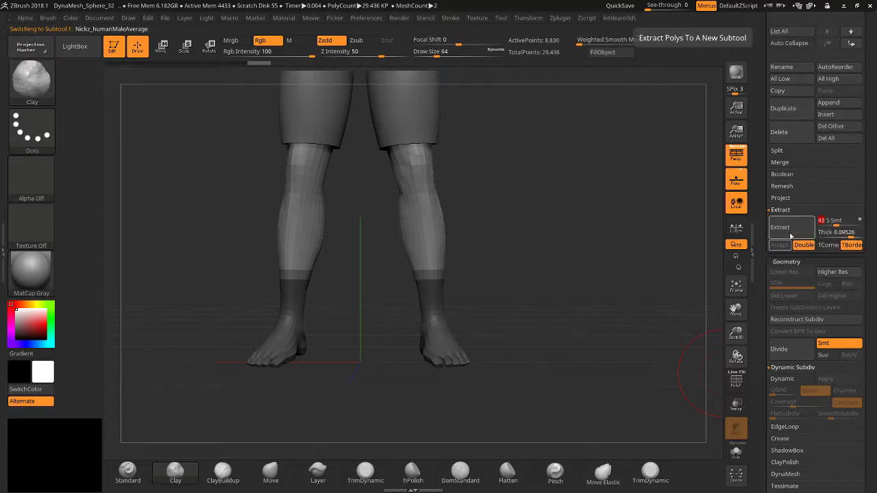
click(841, 235)
click(783, 227)
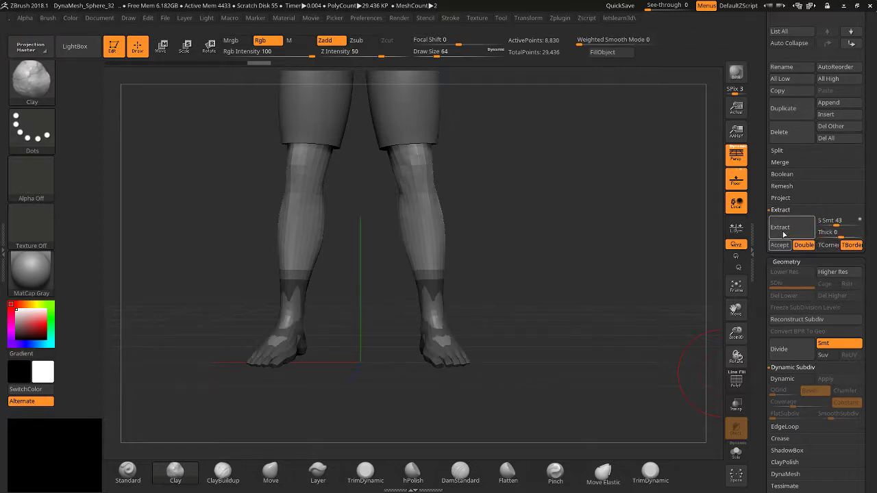
click(840, 234)
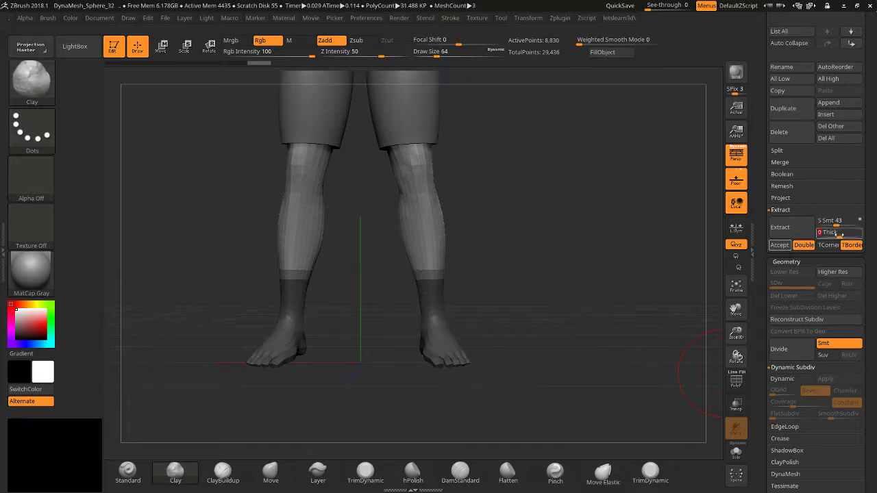
click(780, 229)
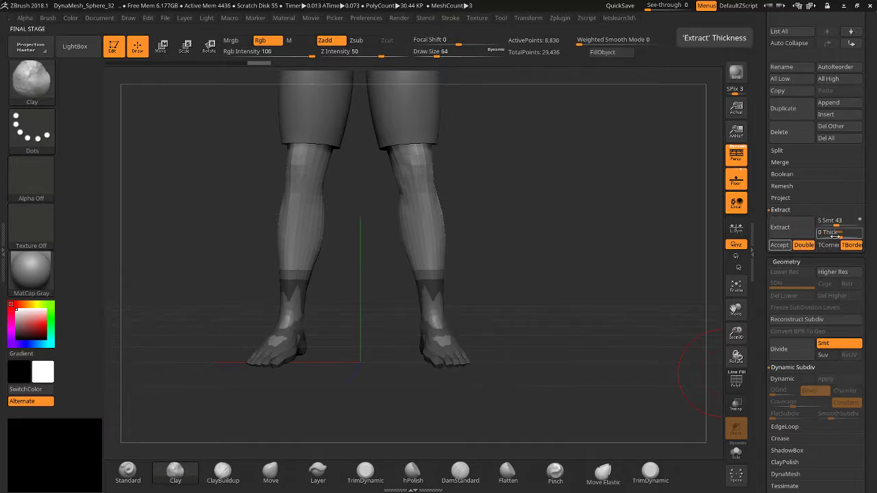
Set the extraction thickness to 0.03486 and preview the extracted feet mesh.
drag(842, 235, 845, 234)
click(781, 227)
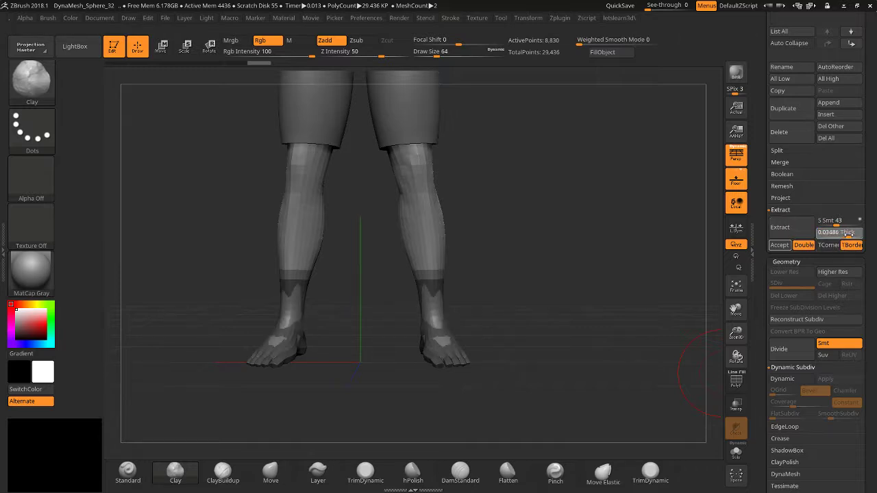
click(782, 229)
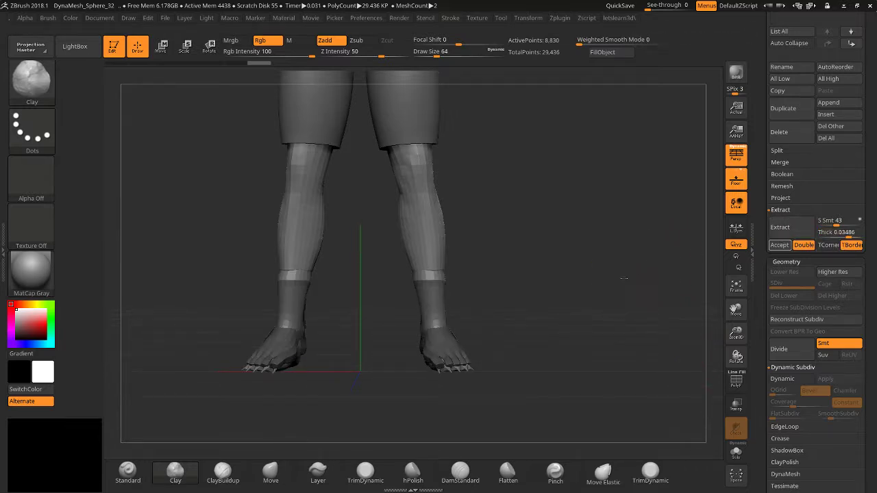
Try the feet extraction with a surface smoothness of 22.
drag(624, 278, 727, 275)
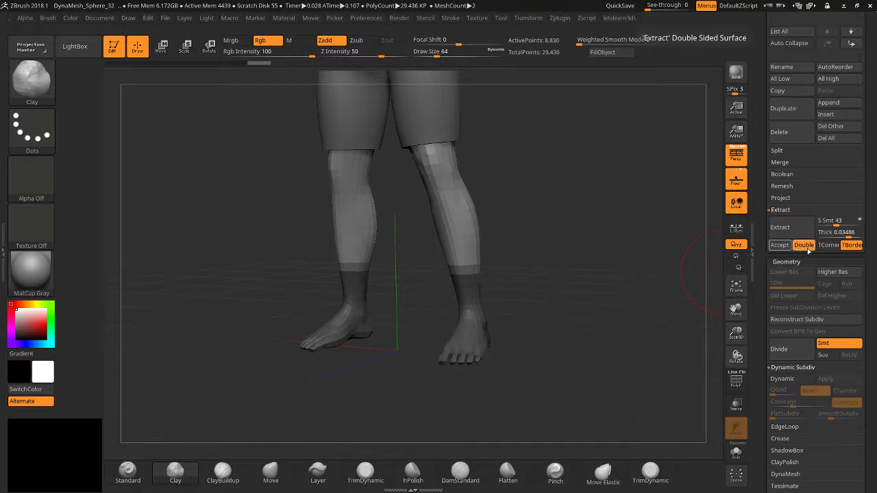
click(832, 222)
drag(832, 222, 827, 222)
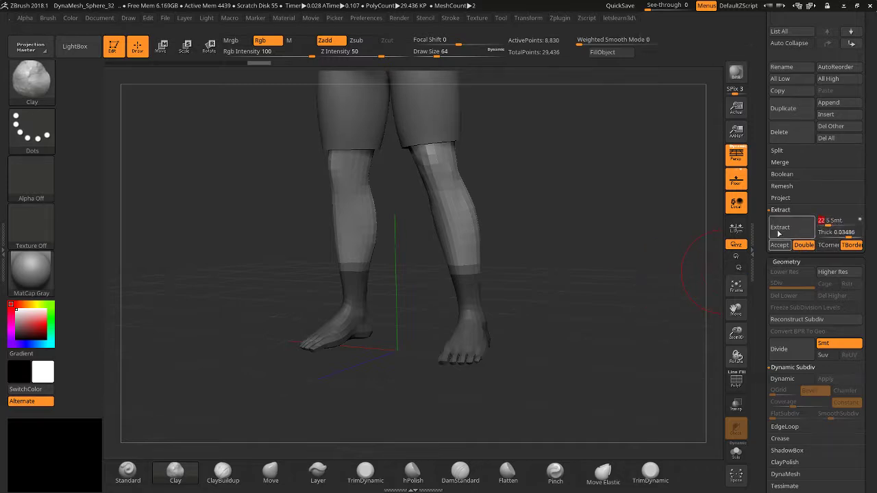
click(779, 229)
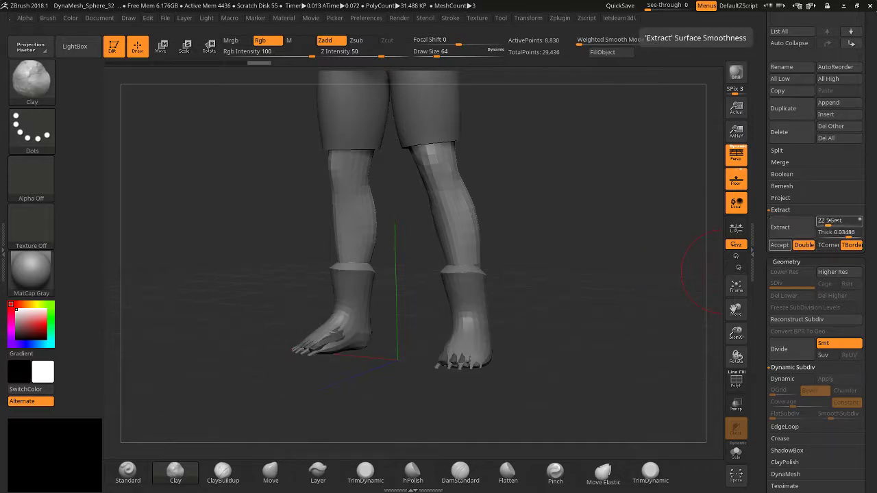
Set the surface smoothness to 9, extract the masked feet again and accept the result as a new subtool.
click(831, 221)
drag(823, 220, 820, 220)
click(775, 232)
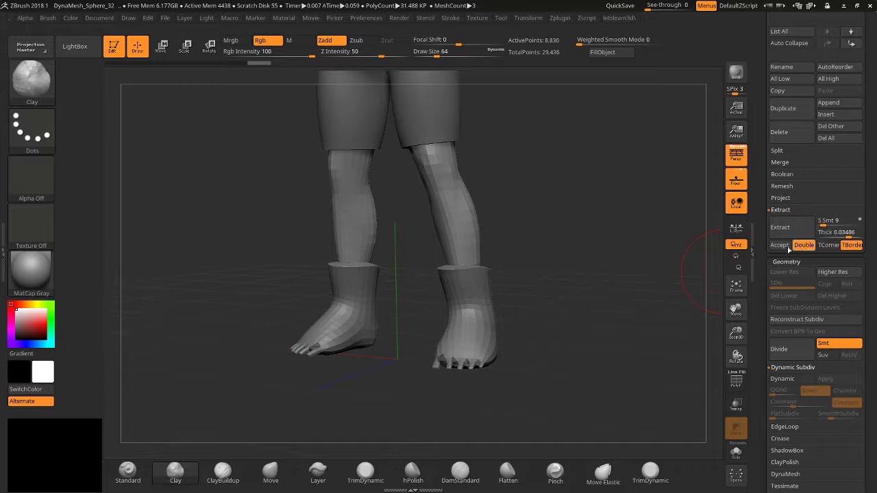
click(780, 246)
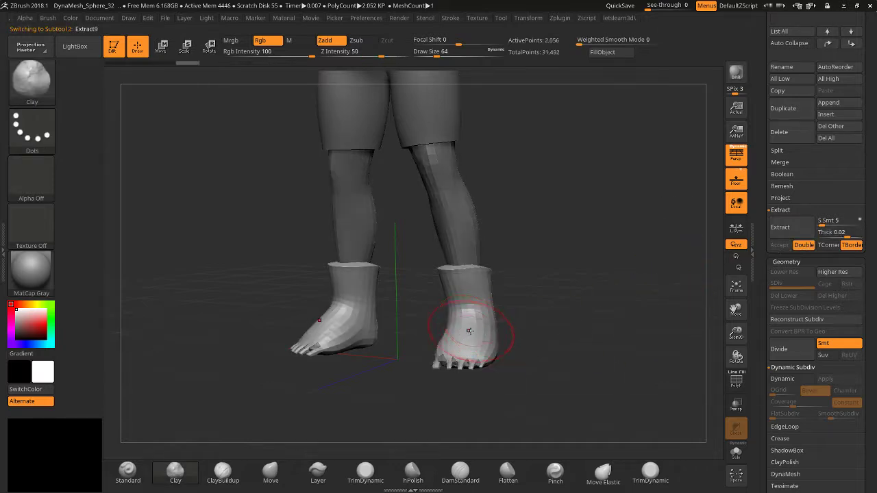
Inflate the toes of the extracted shoes with the Inflat brush to thicken them and close the gaps.
drag(566, 305, 609, 337)
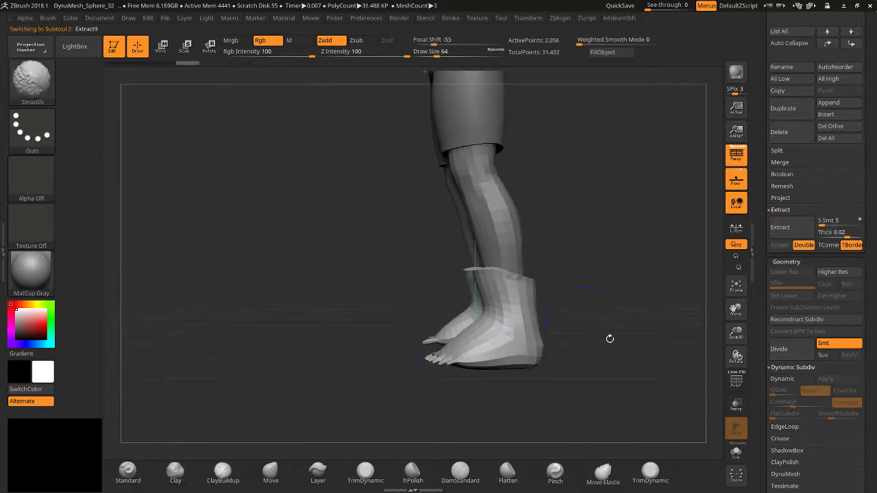
click(736, 453)
click(737, 454)
mouse_move(508, 384)
mouse_down()
mouse_move(401, 377)
mouse_move(376, 427)
mouse_up()
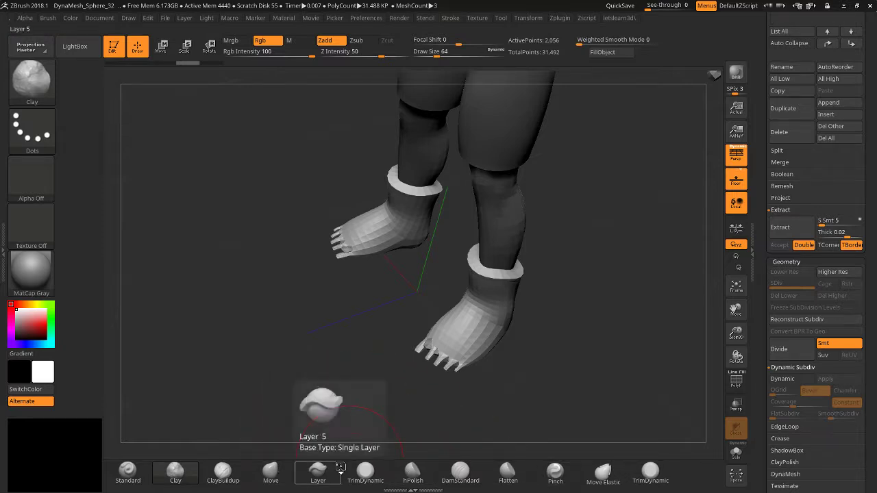
click(30, 79)
click(91, 128)
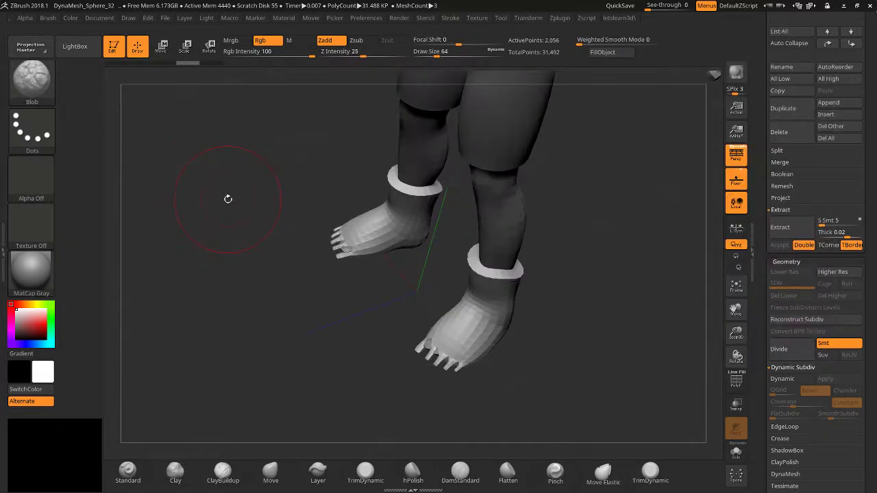
key(b)
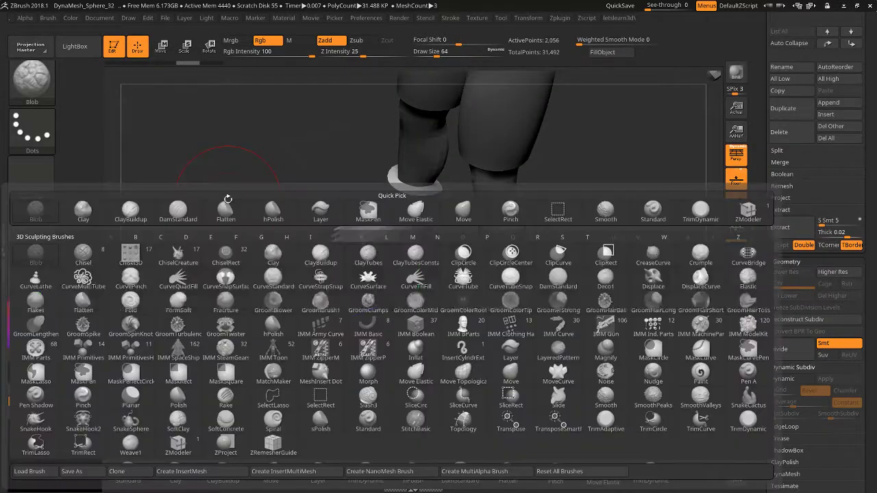
key(i)
key(n)
mouse_move(425, 385)
mouse_down()
mouse_move(439, 377)
mouse_move(510, 394)
mouse_move(558, 333)
mouse_move(549, 303)
mouse_move(558, 353)
mouse_move(609, 336)
mouse_up()
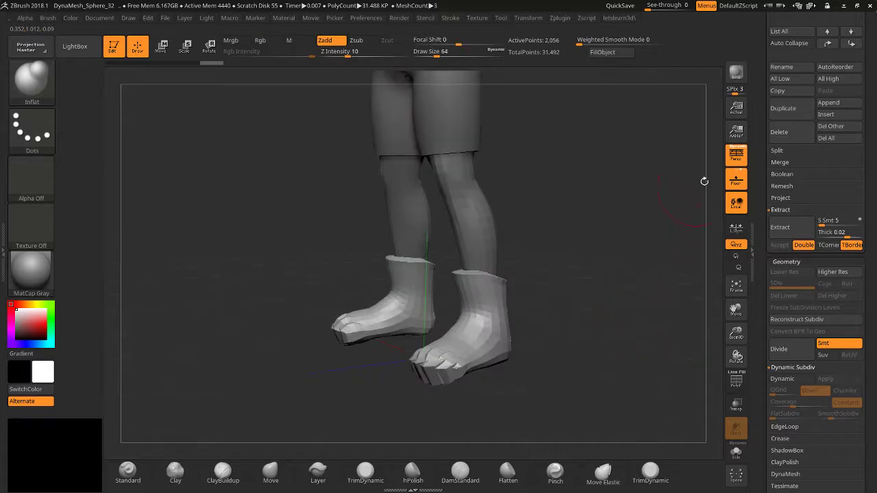
Convert the shoes subtool to a DynaMesh at resolution 128.
drag(763, 149, 736, 46)
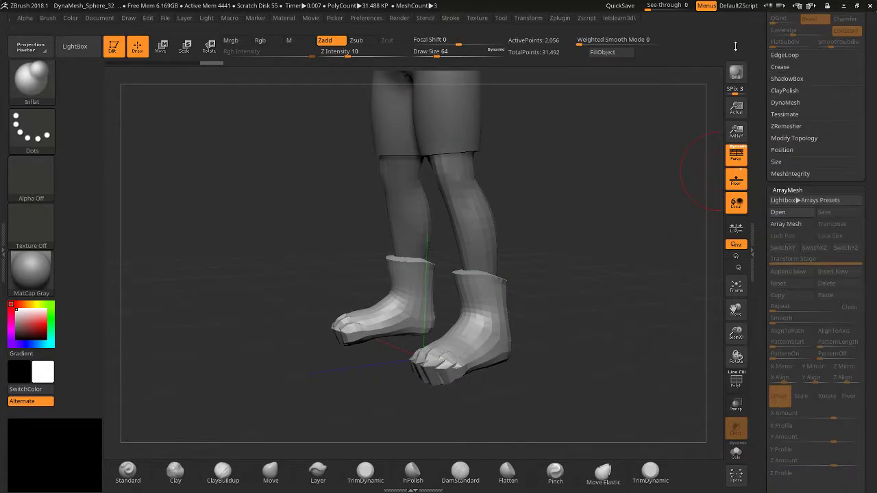
click(786, 102)
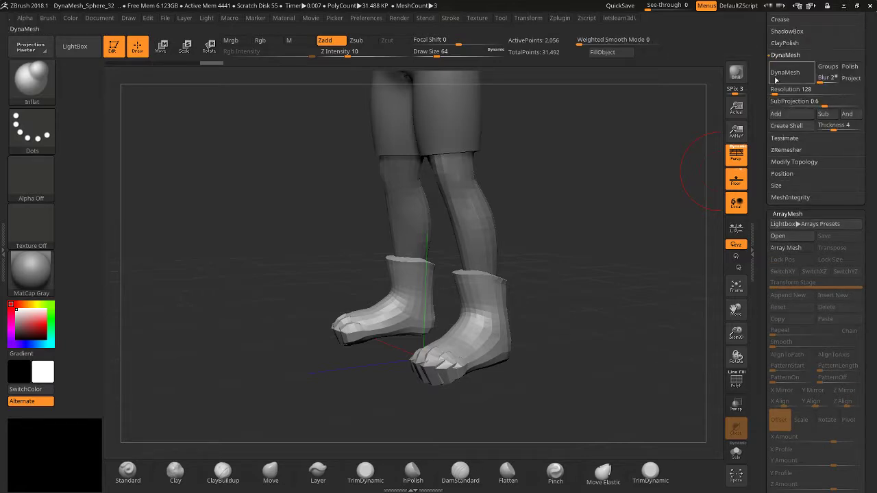
mouse_move(609, 276)
mouse_down()
mouse_move(583, 274)
mouse_move(599, 259)
mouse_move(638, 318)
mouse_move(613, 288)
mouse_up()
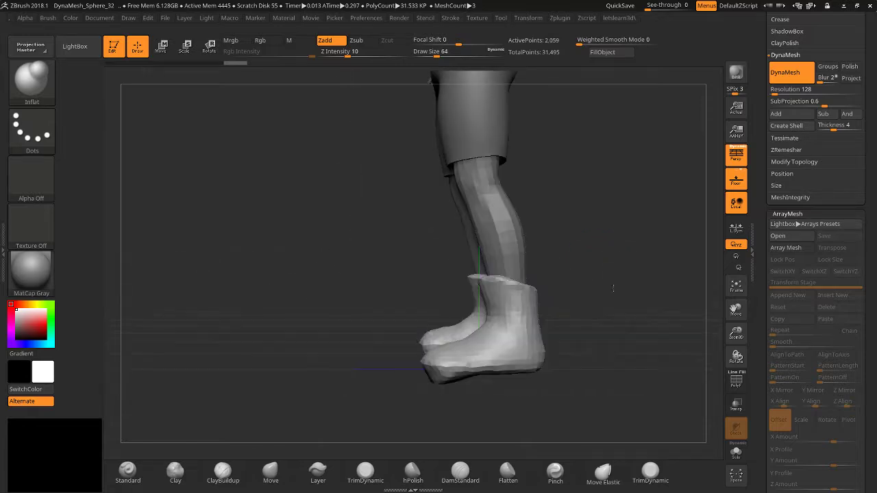
ctrl+drag(387, 420, 595, 368)
Flatten the soles of both shoes from below with the Flatten brush.
drag(316, 399, 321, 303)
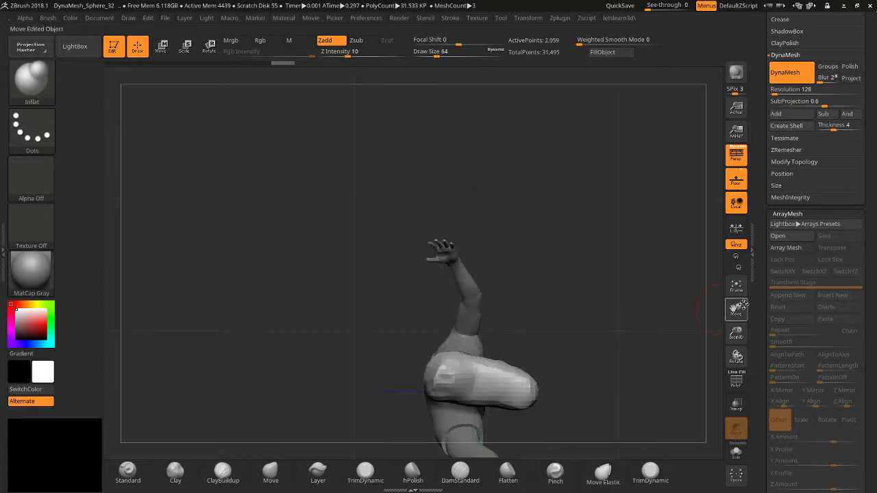
drag(742, 309, 722, 219)
click(528, 481)
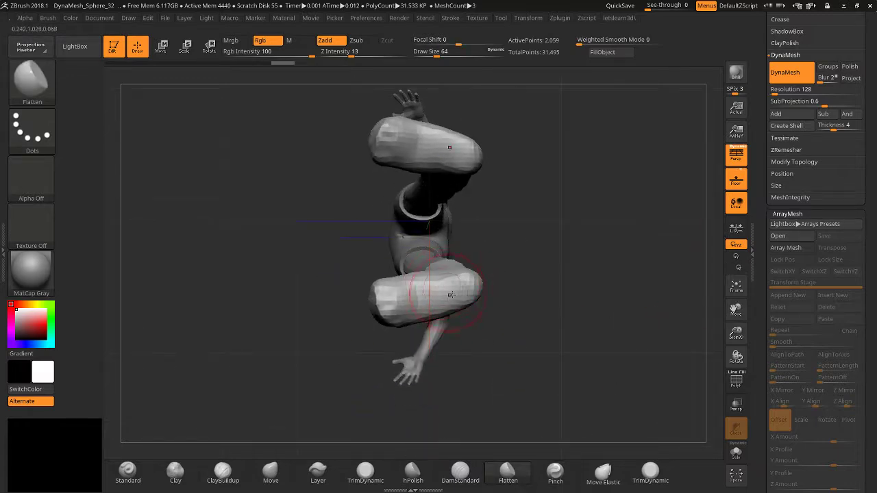
drag(450, 294, 386, 305)
drag(630, 214, 626, 339)
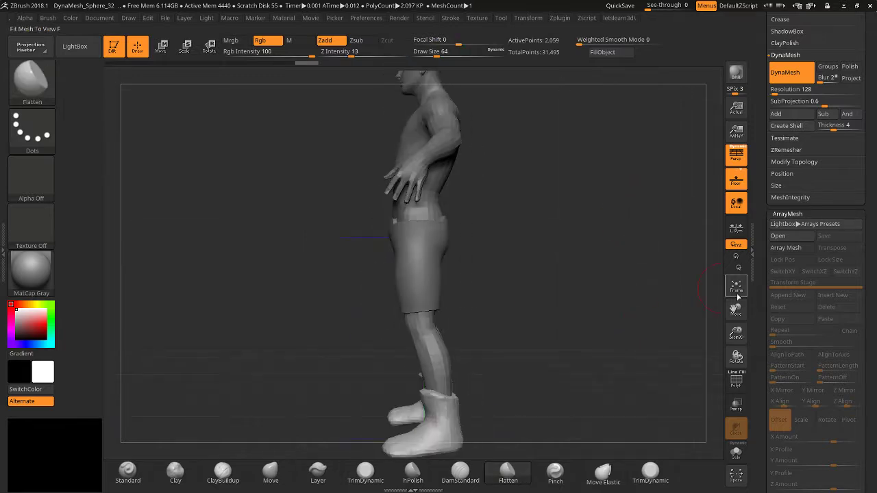
Turn off perspective and frame the lower legs and shoes in a straight side view against the floor line.
drag(739, 332, 739, 350)
drag(739, 312, 740, 164)
click(738, 163)
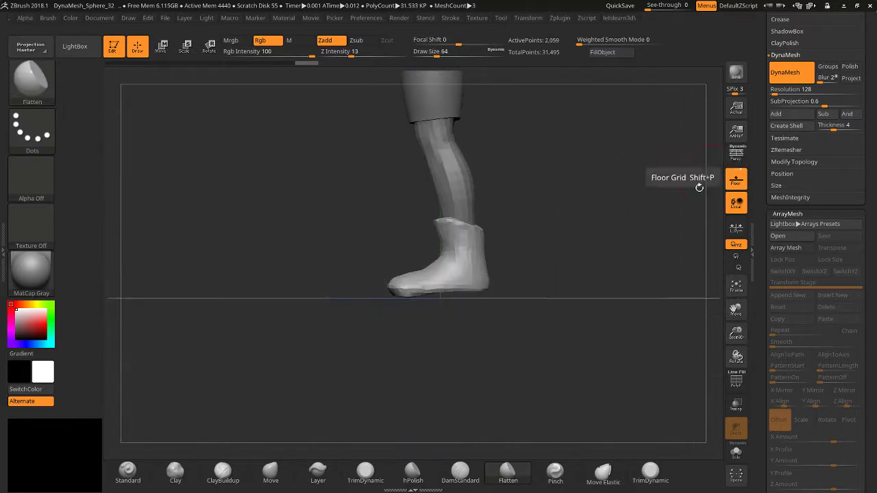
drag(610, 247, 577, 262)
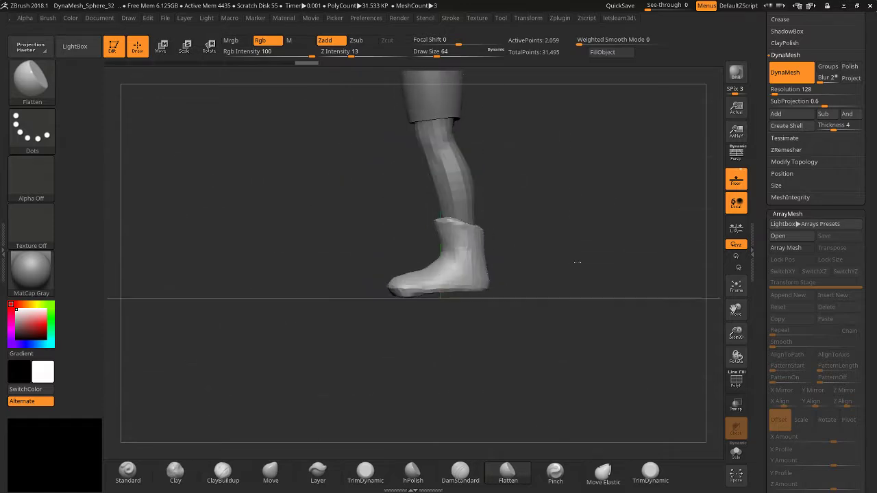
drag(737, 333, 734, 351)
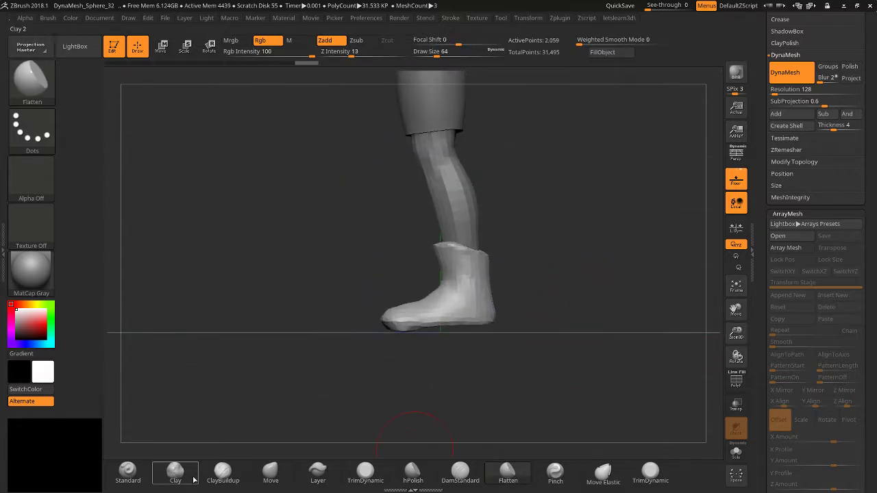
Pull the soles of the shoes down to the floor line and raise the back of their upper rims with the Move brush.
click(270, 473)
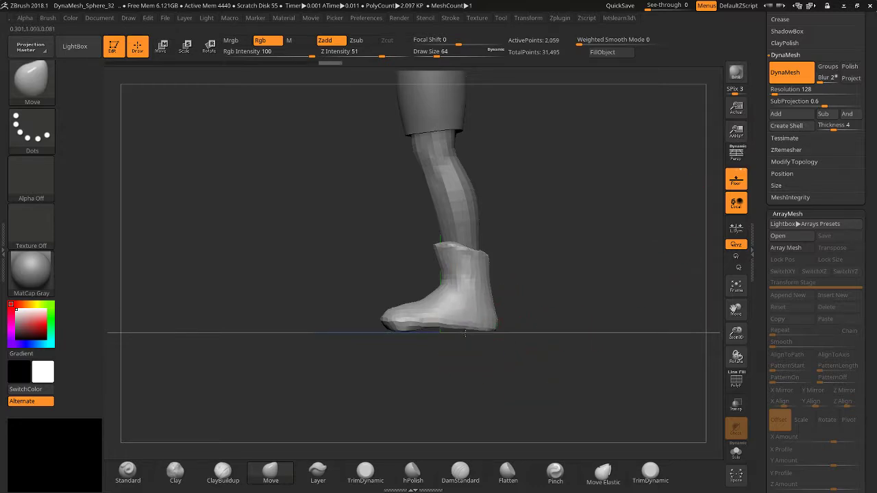
drag(428, 328, 426, 334)
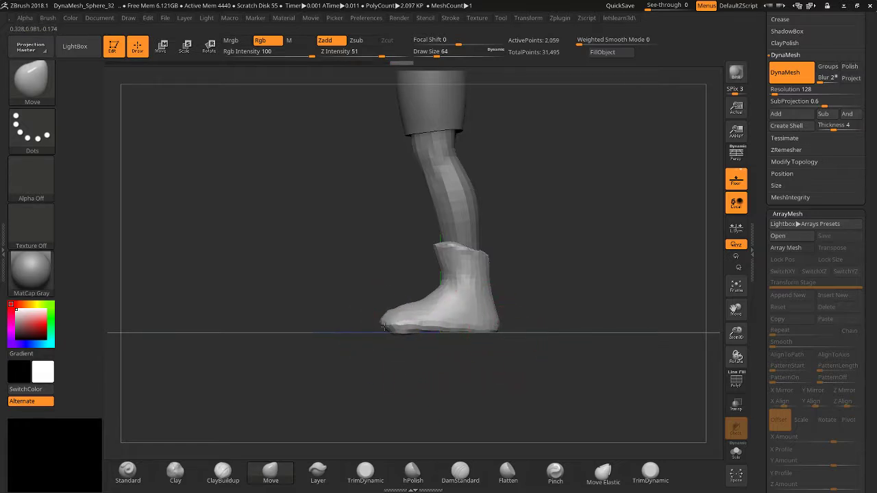
mouse_move(481, 253)
mouse_down()
mouse_move(481, 241)
mouse_move(487, 245)
mouse_up()
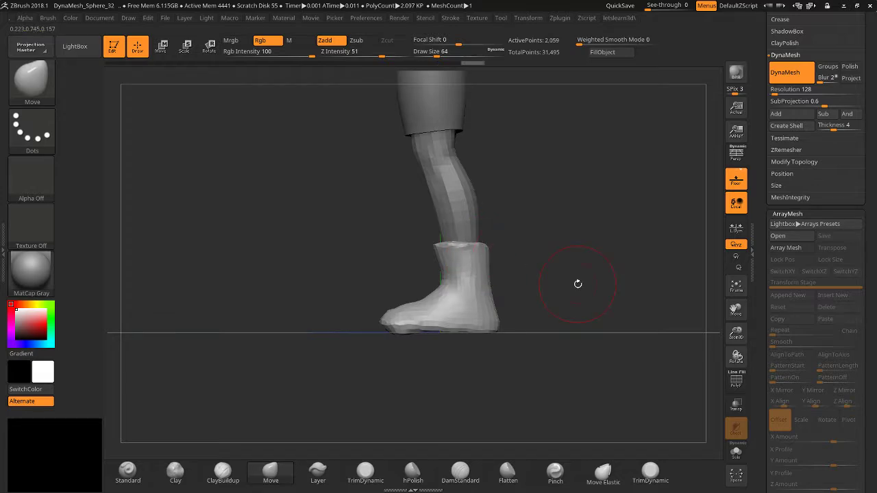
Reshape the inner sides of both shoes toward the toes with the Move brush and smooth them.
mouse_move(577, 283)
mouse_down()
mouse_move(603, 288)
mouse_move(572, 294)
mouse_up()
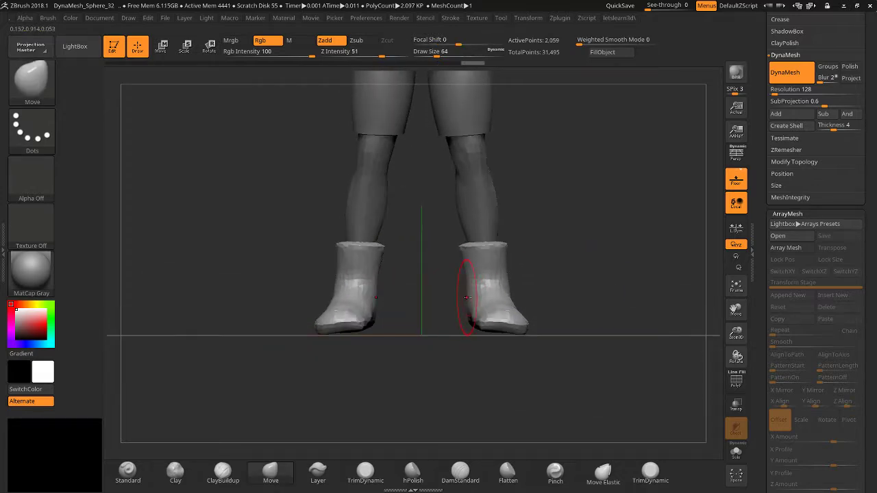
mouse_move(472, 318)
mouse_down()
mouse_move(471, 359)
mouse_move(482, 340)
mouse_up()
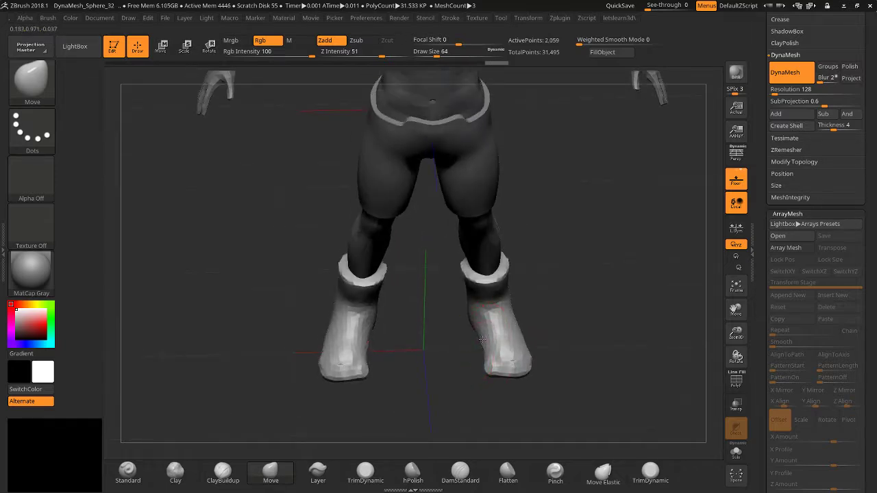
drag(558, 297, 535, 352)
mouse_move(472, 361)
right_down()
mouse_move(488, 405)
mouse_move(478, 332)
right_up()
key(shift)
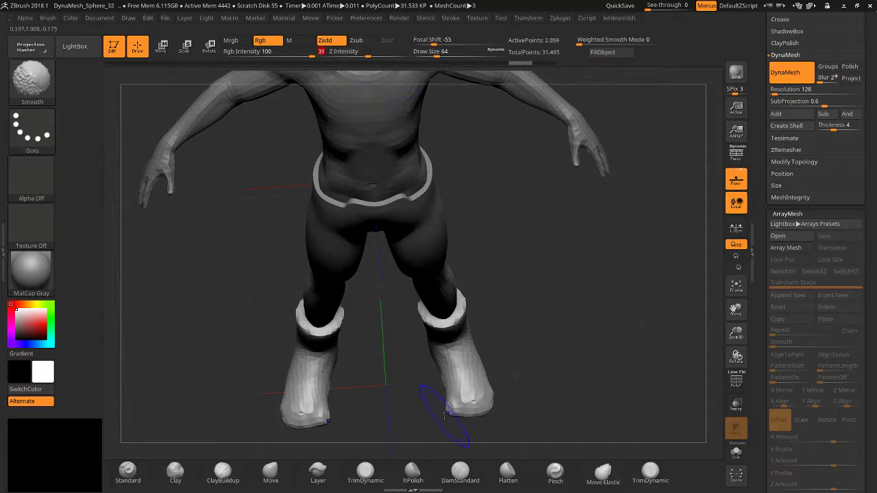
mouse_move(507, 407)
right_down()
mouse_move(533, 291)
mouse_move(516, 312)
right_up()
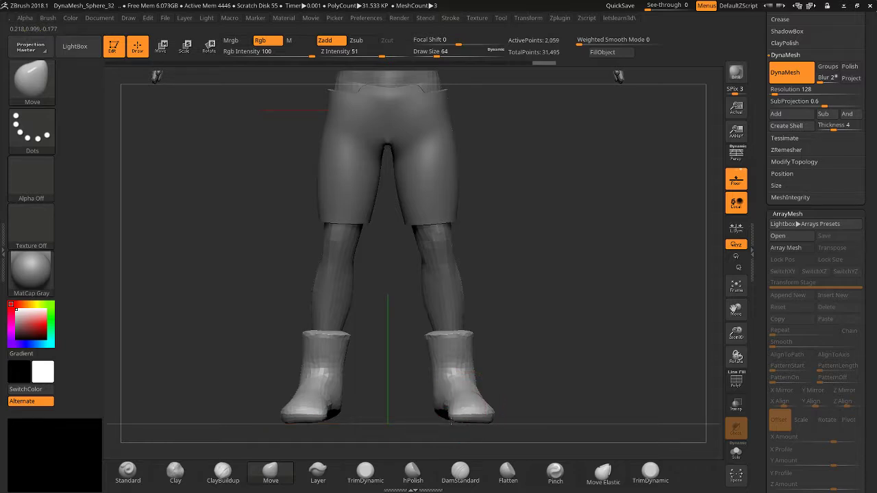
Pull the lower inner corners of both heels inward and down to the floor line with the Move brush.
right_drag(541, 388, 383, 388)
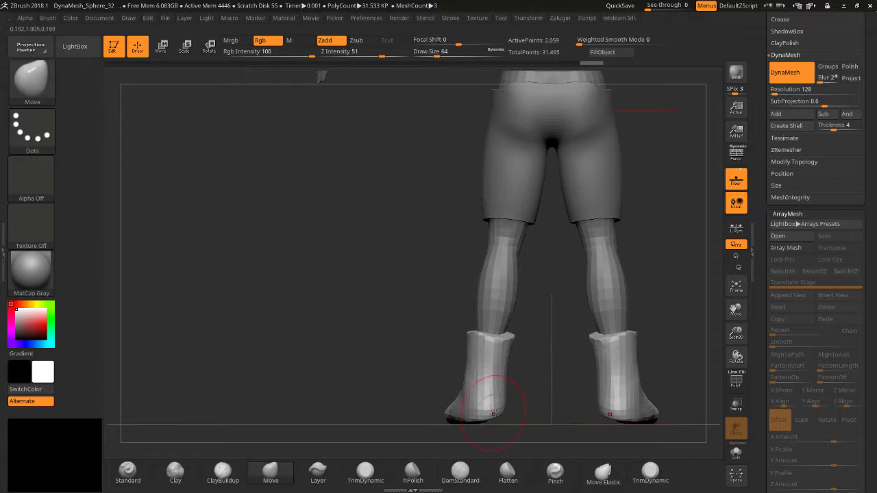
drag(490, 414, 497, 418)
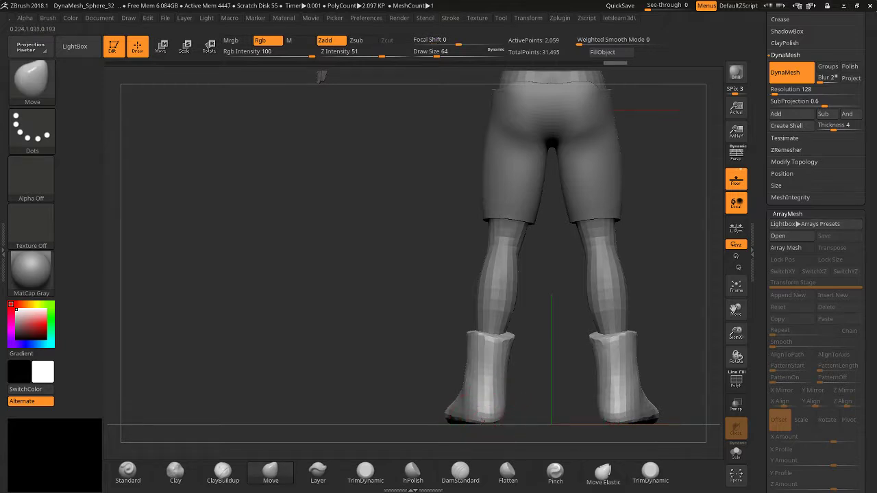
shift+right_drag(437, 404, 555, 393)
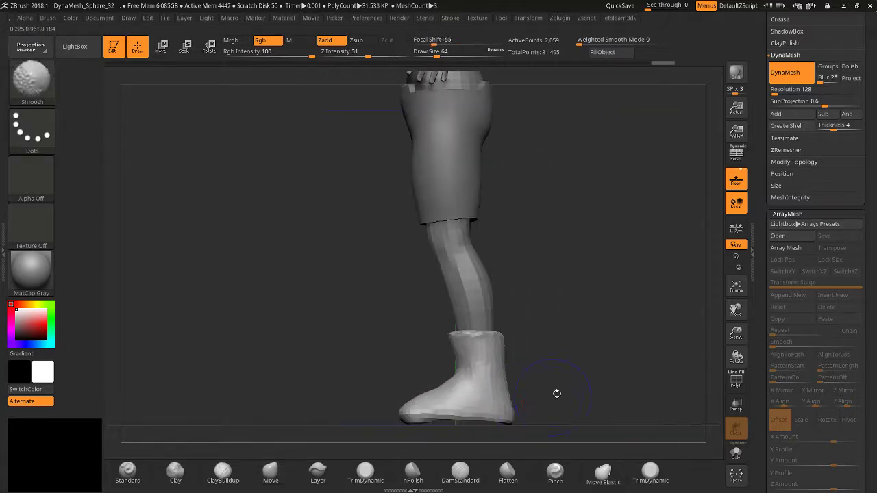
shift+right_drag(623, 357, 667, 346)
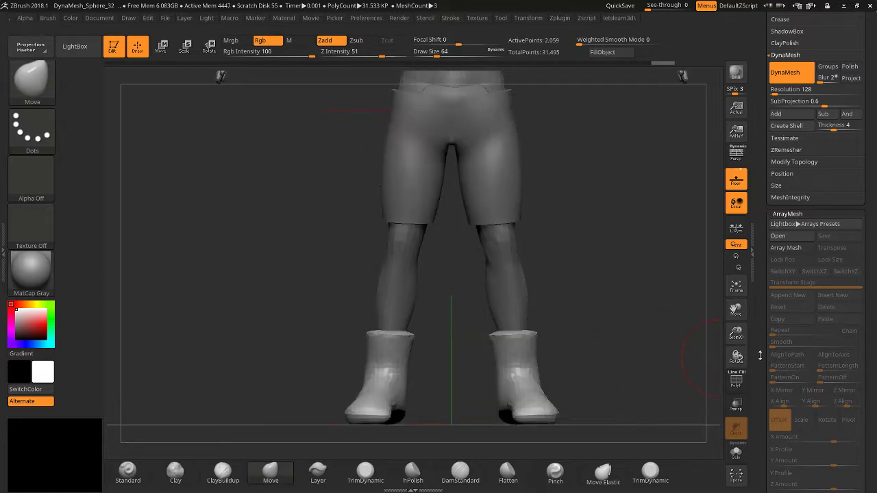
Bring the upper body into view and make the body the active subtool.
drag(735, 334, 623, 220)
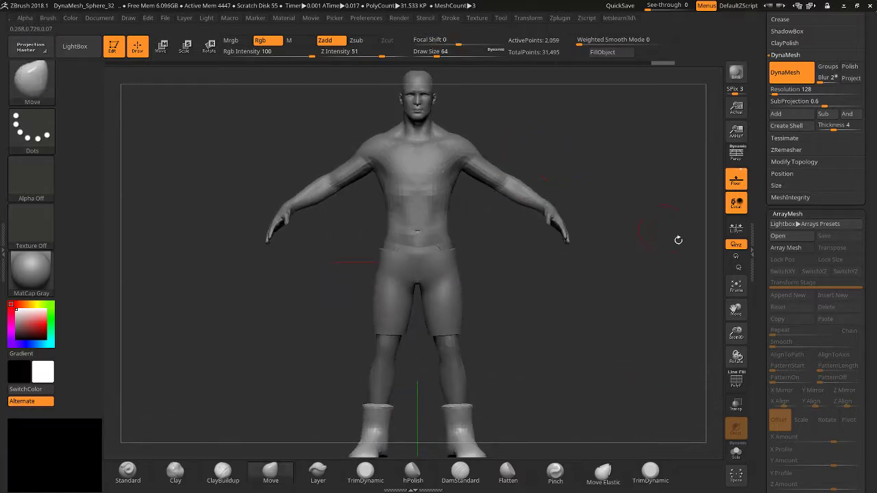
drag(736, 332, 726, 350)
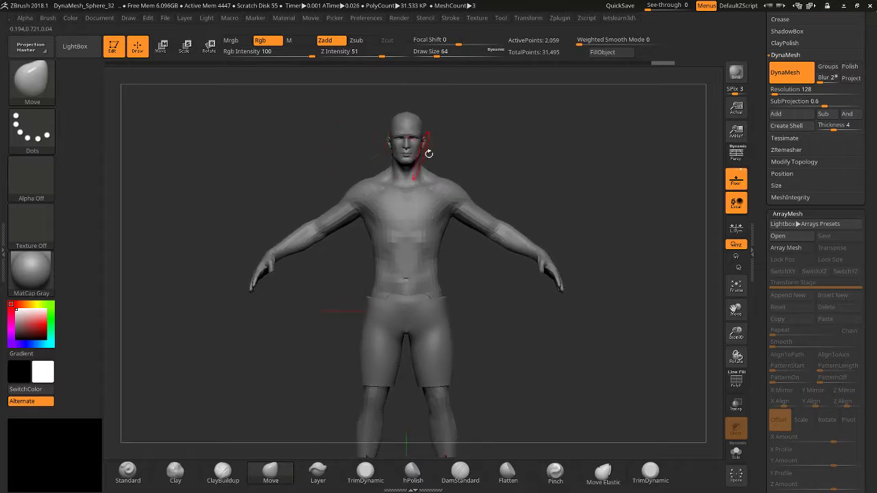
alt+click(398, 231)
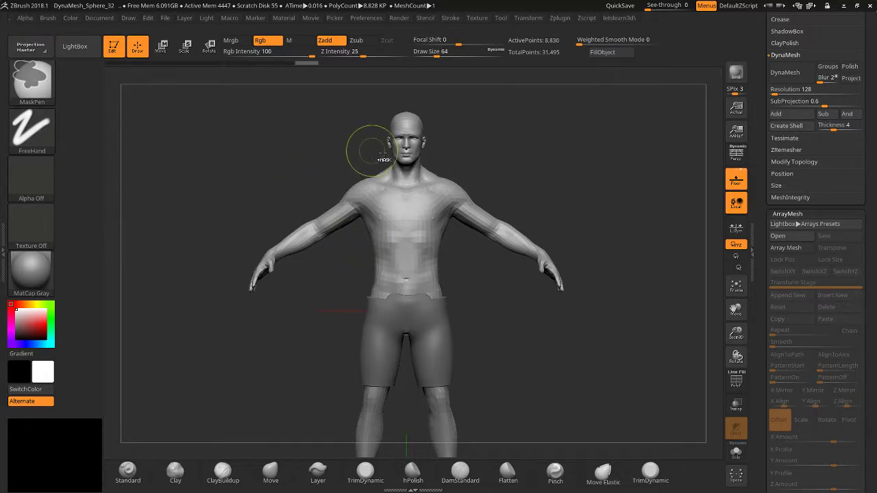
Clear the freehand trial mask from the torso and set the MaskPen stroke to Lasso.
mouse_move(373, 146)
ctrl+mouse_down()
mouse_move(438, 226)
mouse_move(411, 206)
mouse_move(371, 222)
ctrl+mouse_up()
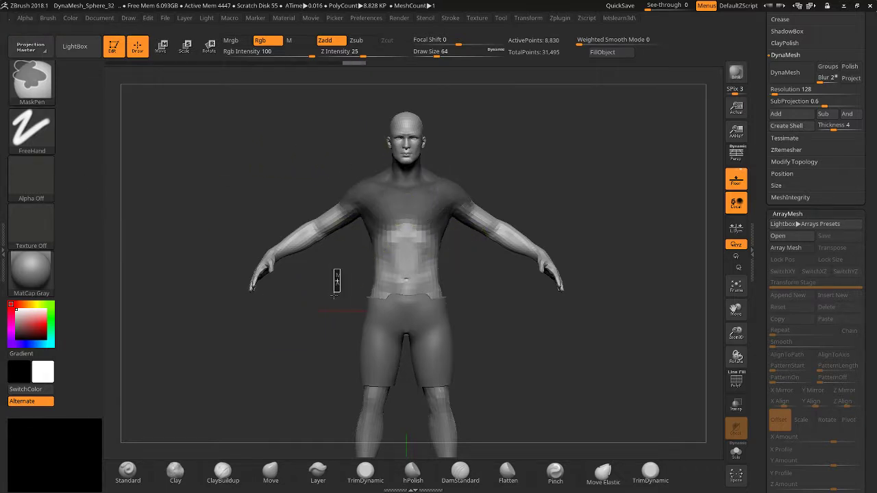
ctrl+drag(336, 274, 123, 214)
click(15, 134)
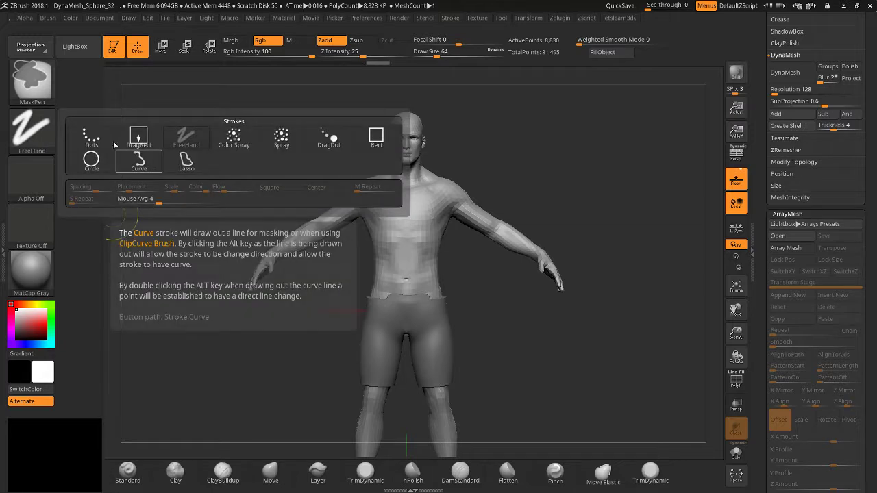
ctrl+click(185, 163)
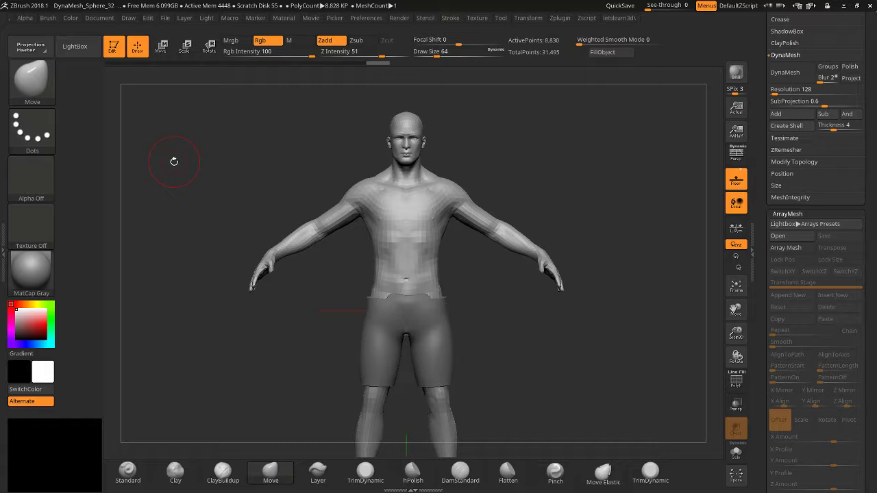
Lasso a T-shirt-shaped mask over the torso, shoulders and upper arms, from the neckline down to just above the shorts.
key(ctrl)
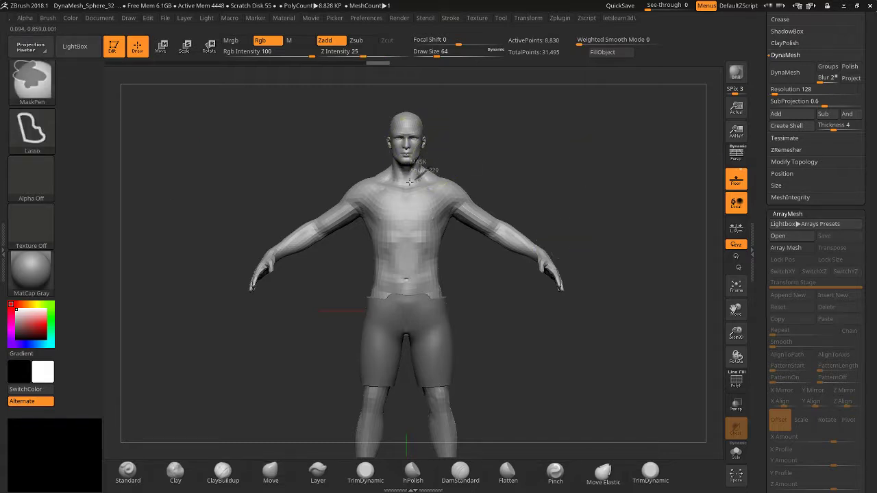
ctrl+drag(410, 181, 379, 166)
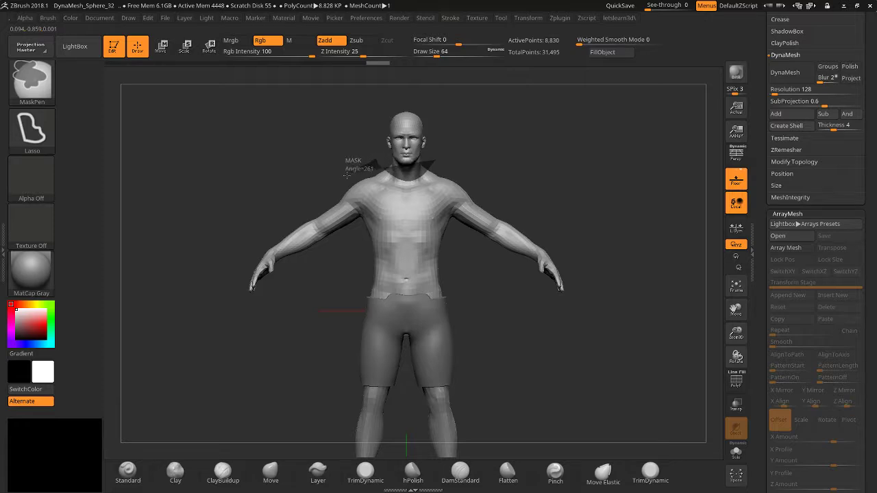
mouse_move(335, 193)
ctrl+mouse_down()
mouse_move(351, 275)
mouse_move(397, 290)
mouse_move(452, 290)
ctrl+mouse_up()
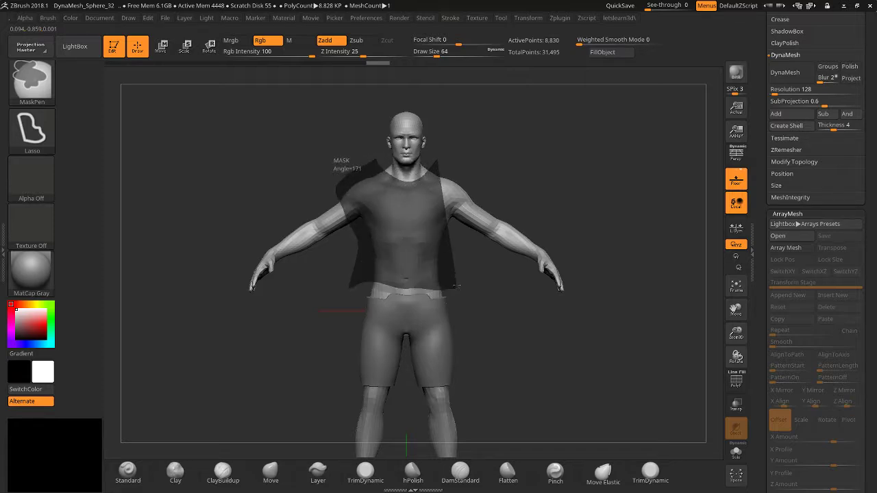
ctrl+drag(438, 163, 477, 201)
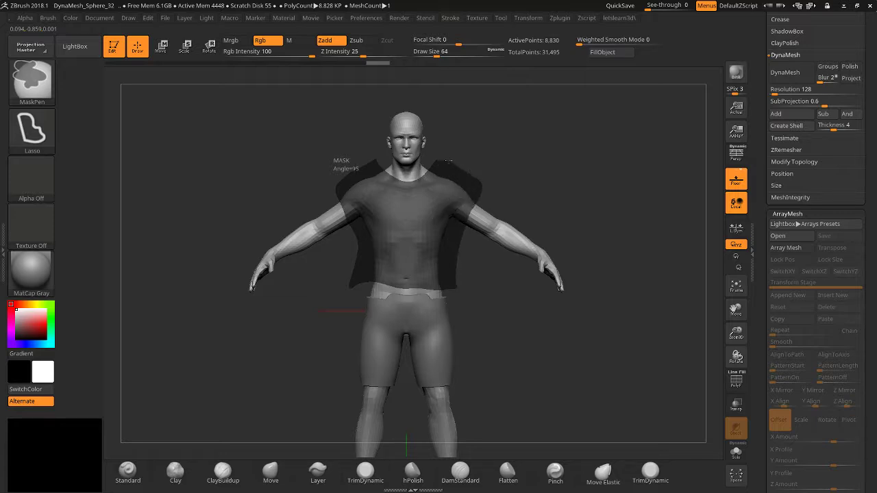
ctrl+drag(448, 162, 449, 162)
mouse_move(294, 338)
mouse_down()
mouse_move(383, 337)
mouse_move(302, 340)
mouse_up()
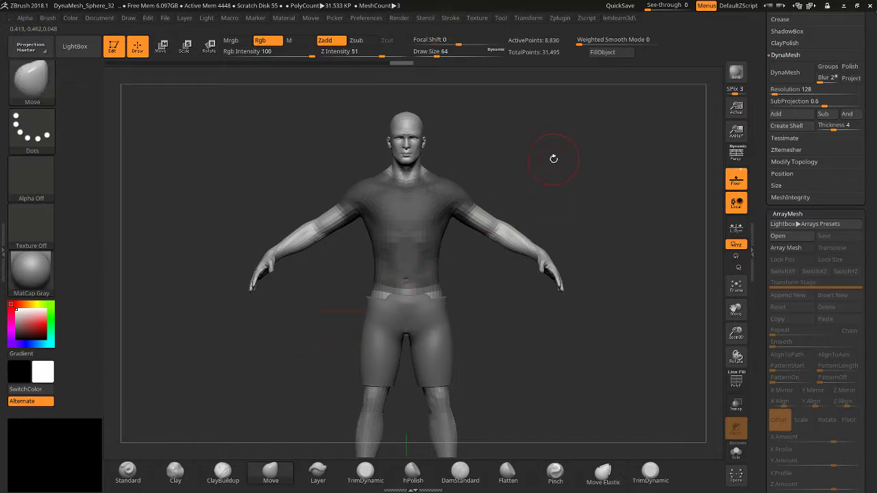
Refine the lower edge of the T-shirt mask along the waist above the shorts.
mouse_move(541, 171)
ctrl+mouse_down()
mouse_move(425, 174)
mouse_move(348, 199)
mouse_move(363, 295)
mouse_move(455, 296)
mouse_move(462, 206)
mouse_move(484, 144)
ctrl+mouse_up()
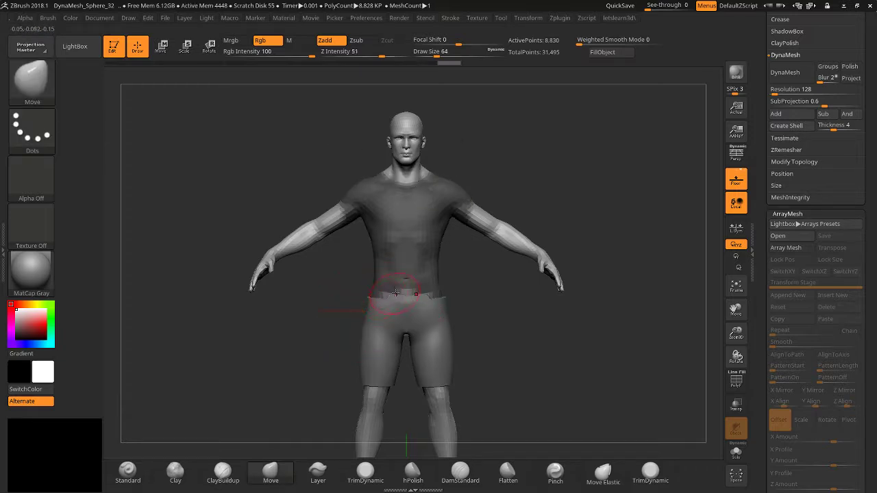
ctrl+click(42, 123)
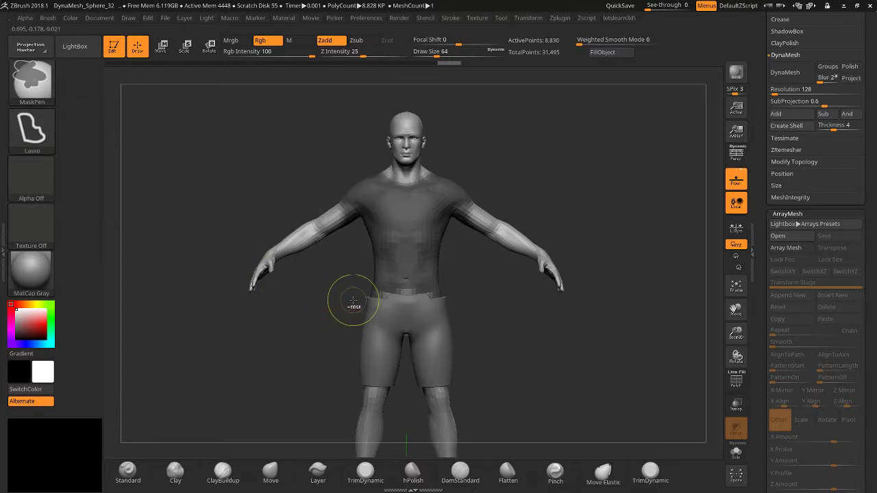
ctrl+click(31, 129)
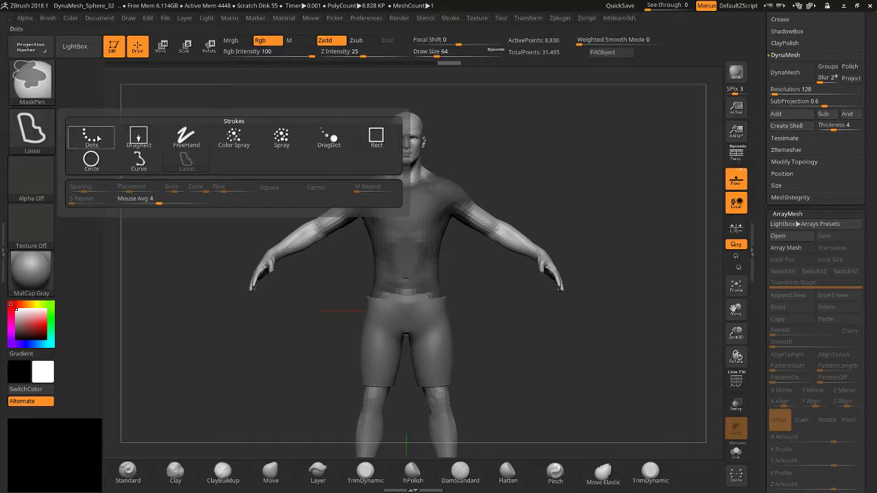
mouse_move(430, 332)
ctrl+mouse_down()
mouse_move(457, 310)
mouse_move(442, 293)
mouse_move(384, 294)
ctrl+mouse_up()
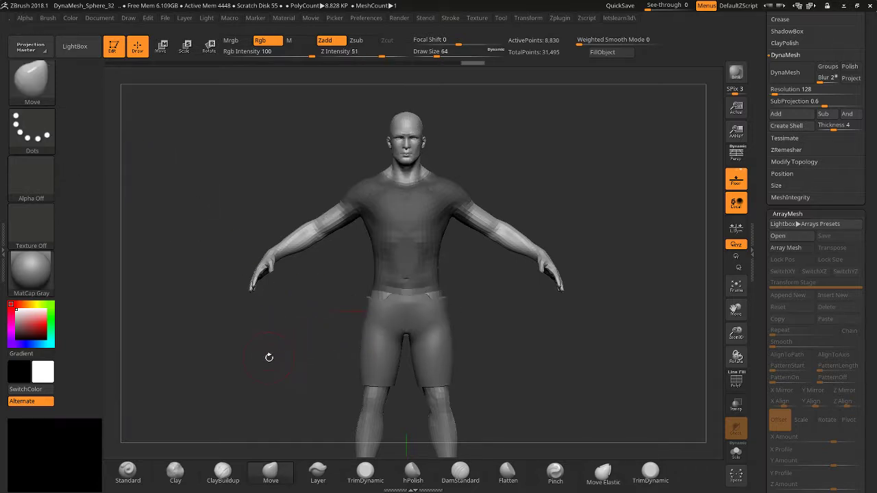
mouse_move(268, 356)
mouse_down()
mouse_move(347, 368)
mouse_move(307, 370)
mouse_up()
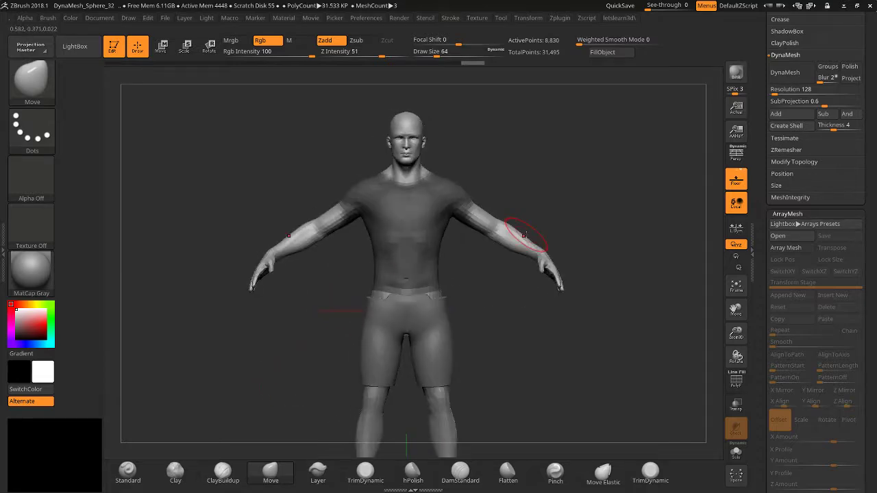
Extend the T-shirt mask slightly further down both upper arms, return to the Move brush and check the mask from behind.
mouse_move(736, 334)
mouse_down()
mouse_move(545, 177)
mouse_move(598, 175)
mouse_move(568, 179)
mouse_up()
key(ctrl)
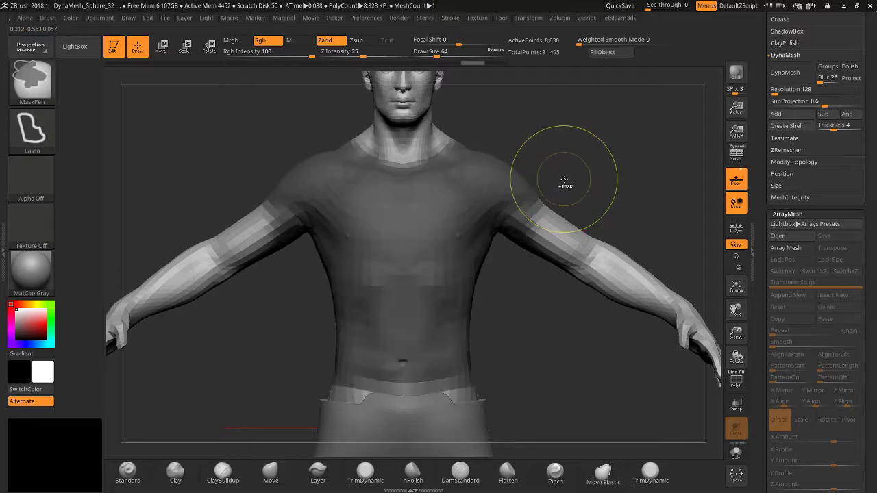
drag(523, 245, 504, 250)
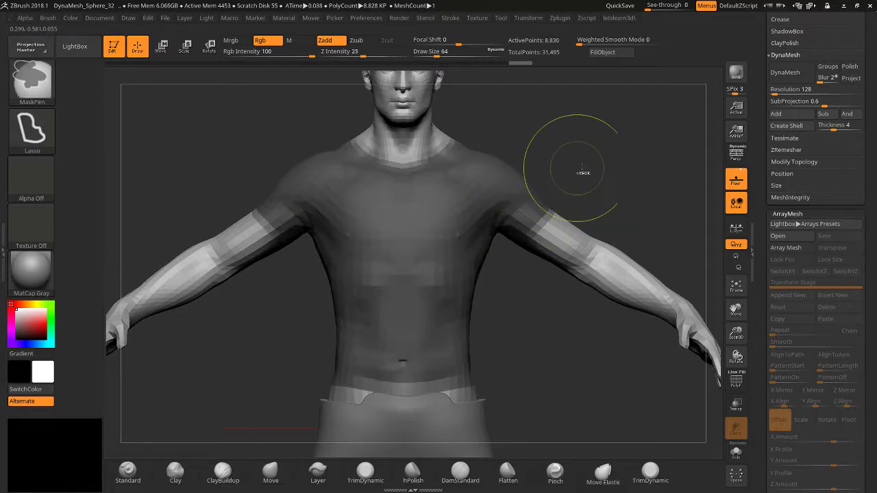
key(b)
key(m)
key(v)
mouse_move(617, 146)
mouse_down()
mouse_move(519, 173)
mouse_move(534, 171)
mouse_up()
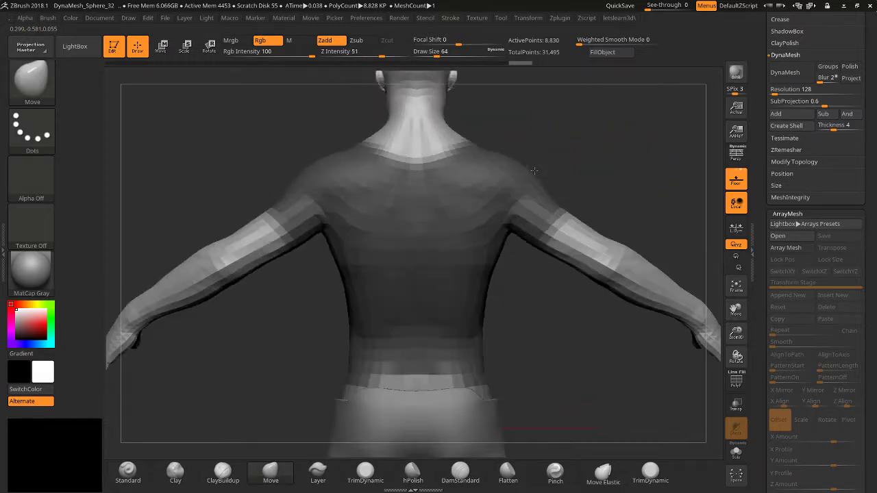
shift+drag(280, 183, 388, 195)
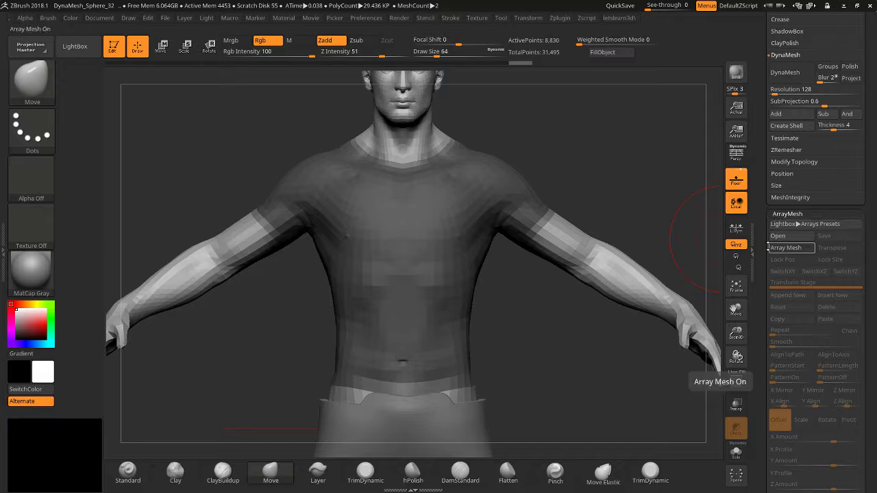
scroll(767, 226, down, 2)
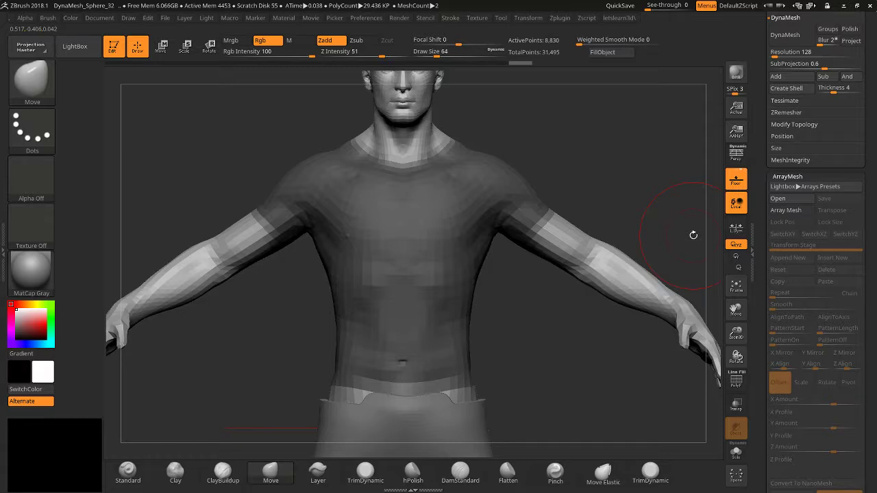
Restore the T-shirt mask after a stray clearing stroke and preview its extraction with a thickness of 0.03486.
mouse_move(694, 235)
ctrl+mouse_down()
mouse_move(705, 225)
mouse_move(662, 214)
mouse_move(672, 219)
mouse_move(676, 192)
ctrl+mouse_up()
key(ctrl+z)
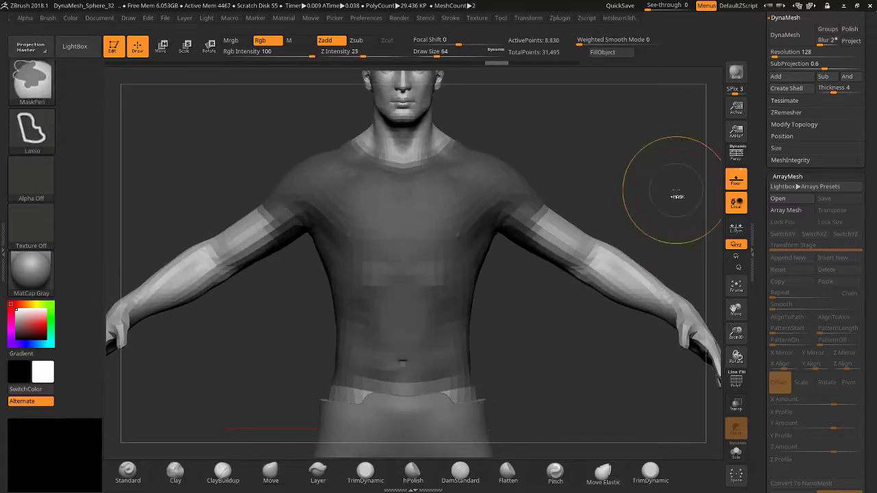
scroll(754, 218, up, 10)
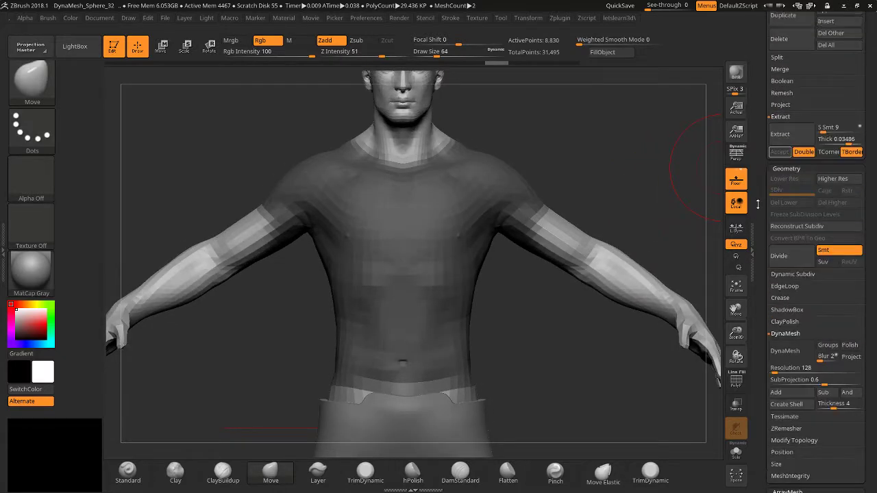
scroll(754, 218, up, 10)
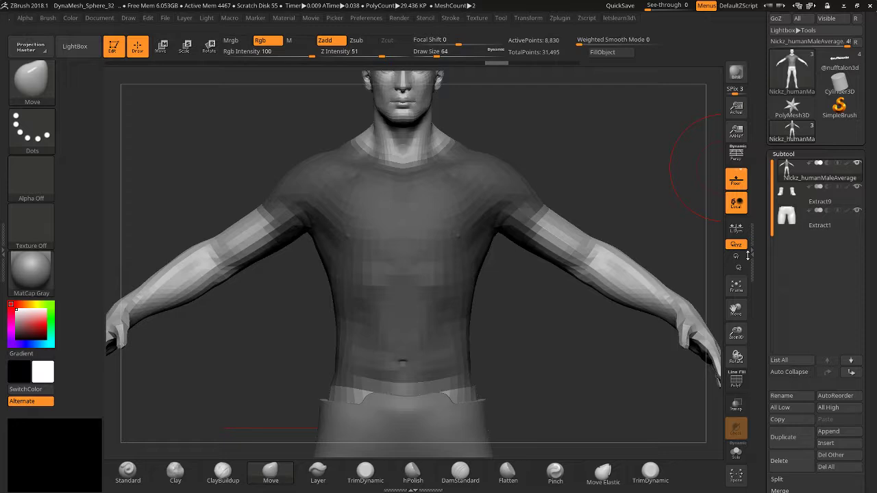
scroll(748, 255, down, 10)
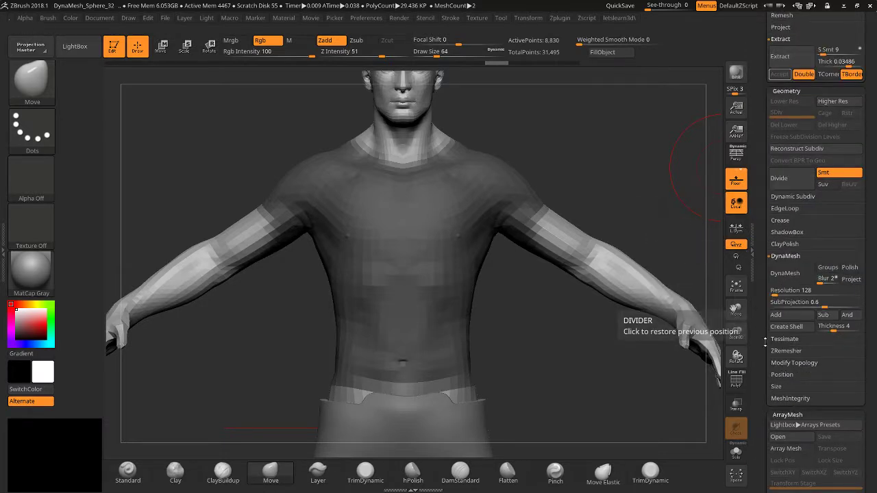
click(780, 55)
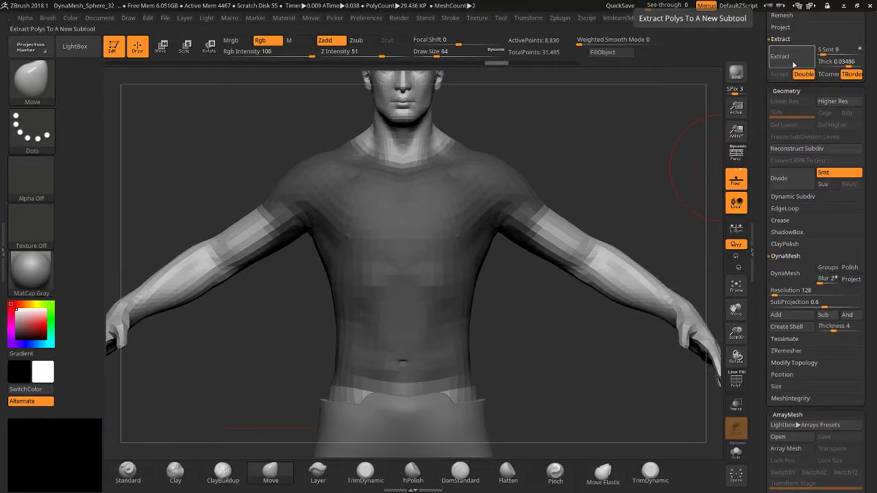
Preview the T-shirt extraction at a thickness of 0 and at 0.00302.
click(839, 61)
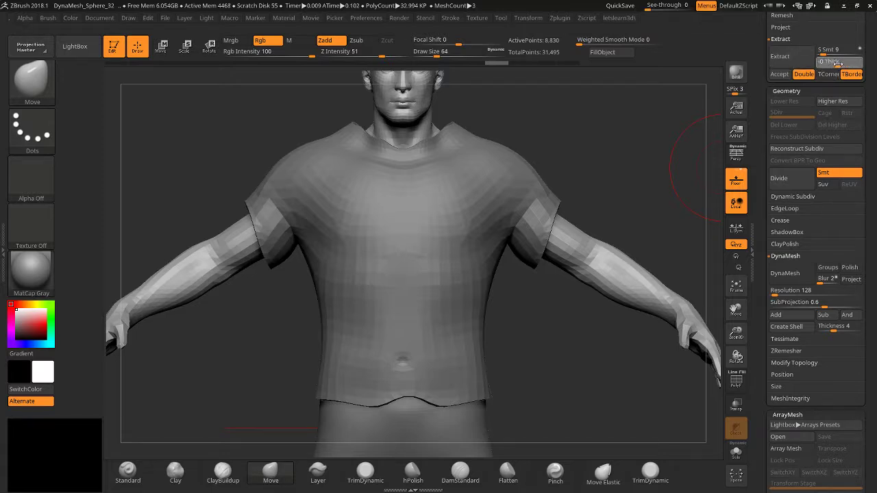
text(0)
key(Return)
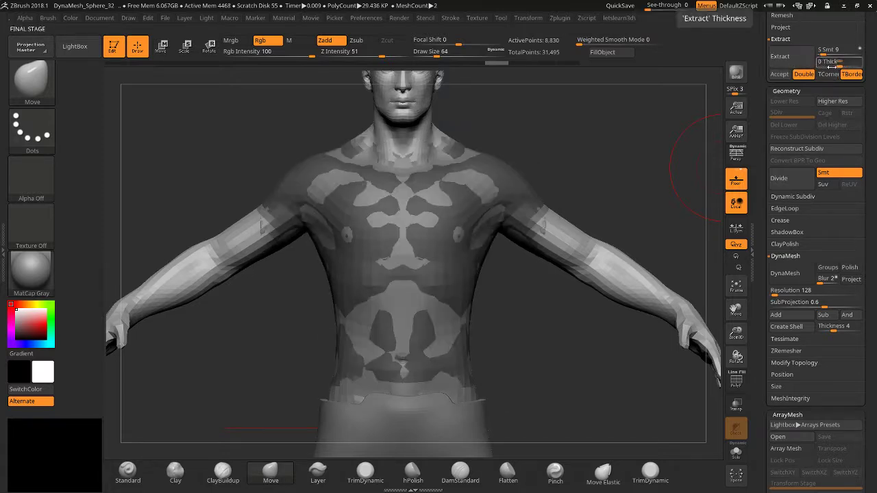
click(836, 63)
click(793, 64)
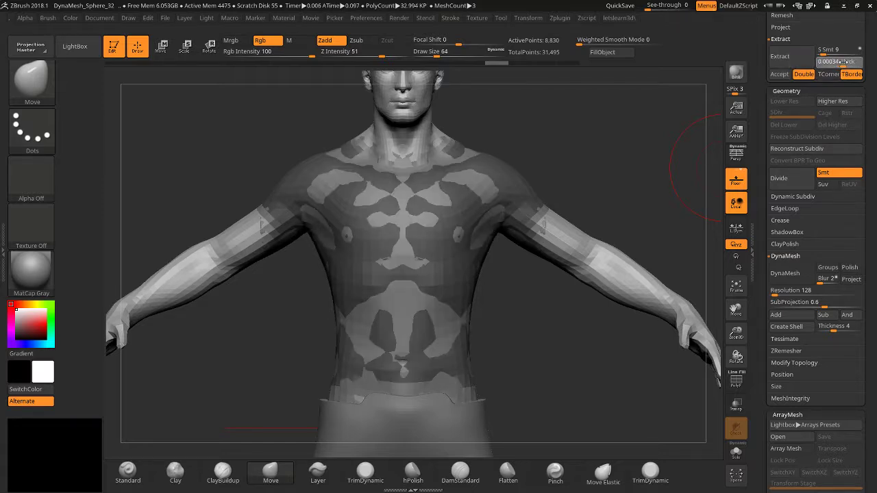
drag(836, 62, 843, 62)
click(785, 56)
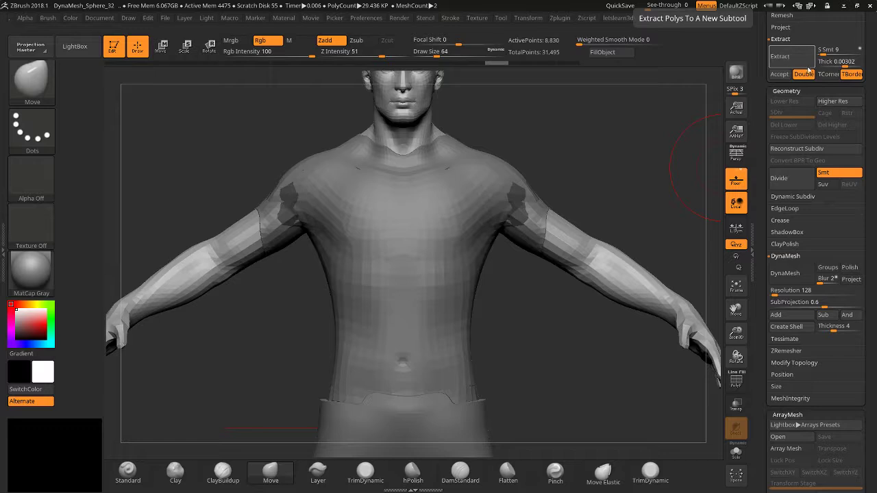
Preview the T-shirt extraction at thicknesses of 0.00907 and 0.01643.
click(837, 63)
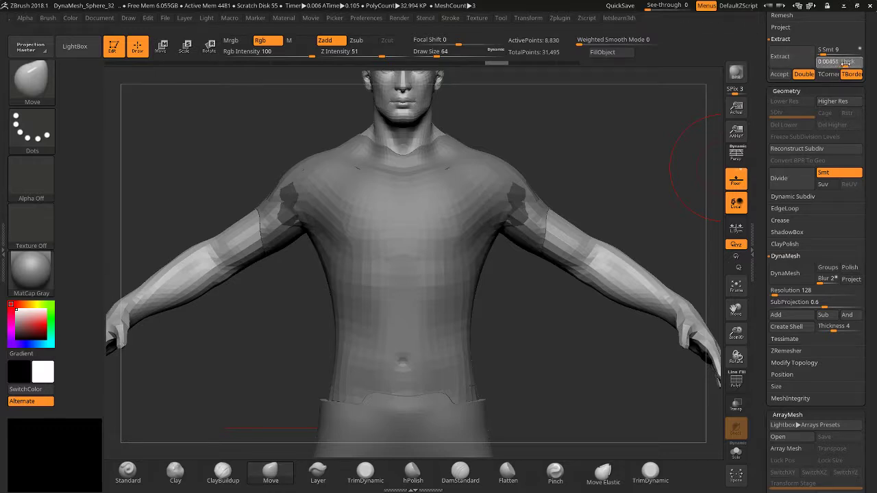
click(781, 56)
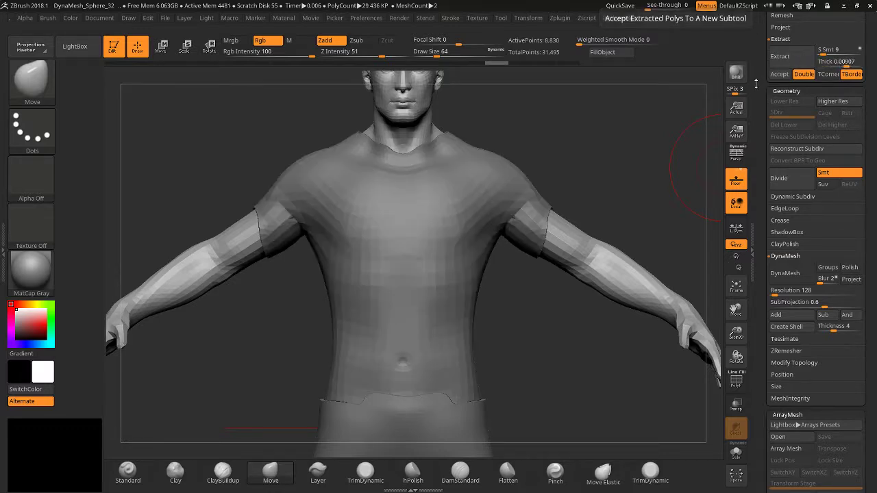
drag(839, 62, 848, 61)
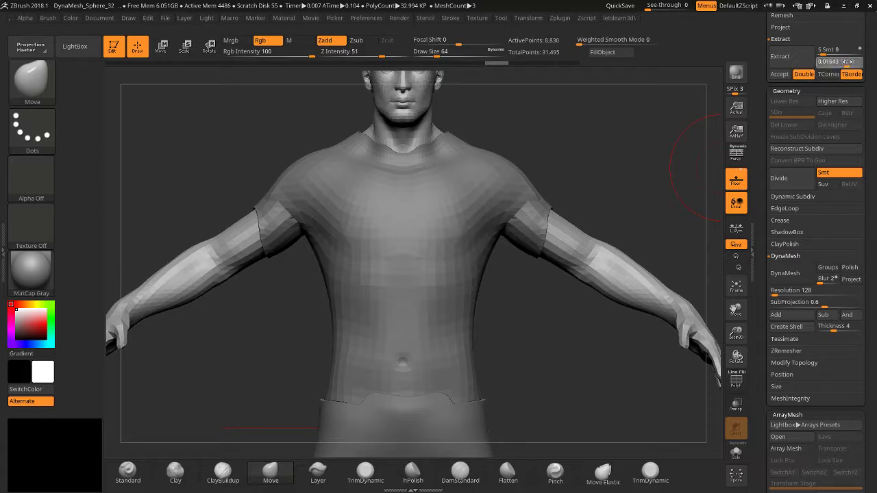
click(795, 61)
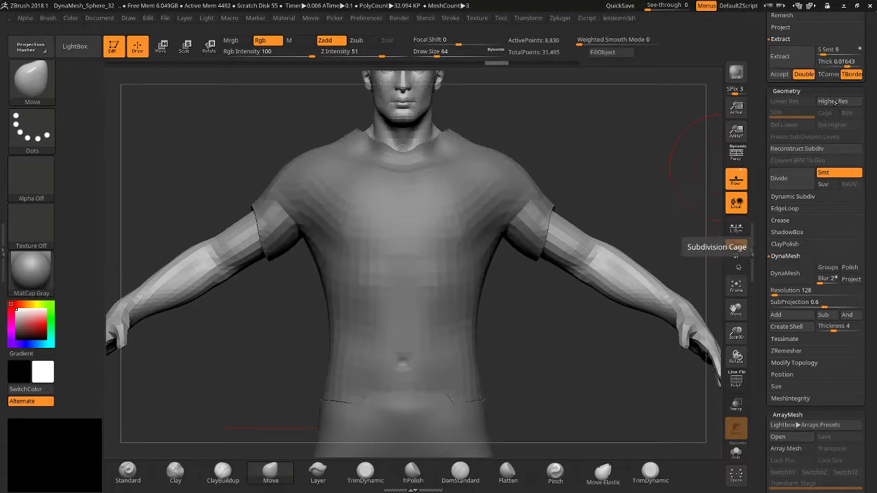
Compare T-shirt extraction previews at thicknesses of 0.00034 and 0.11335.
click(847, 61)
text(0.00034)
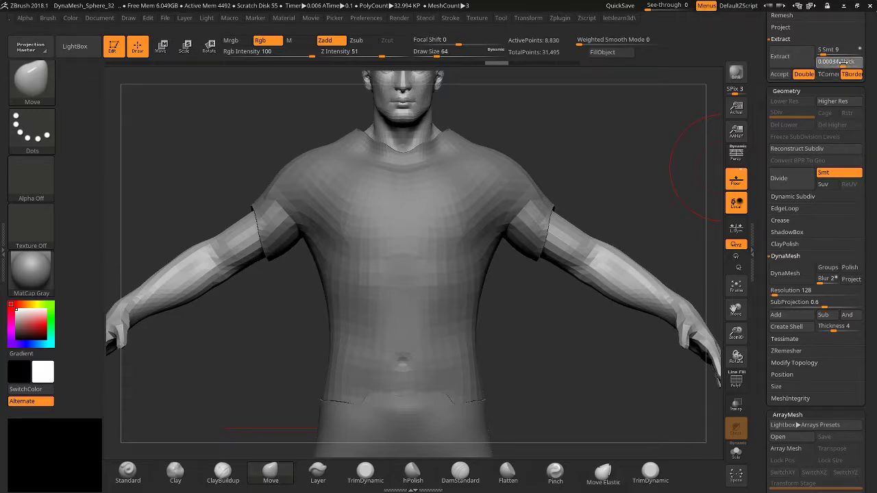
click(802, 61)
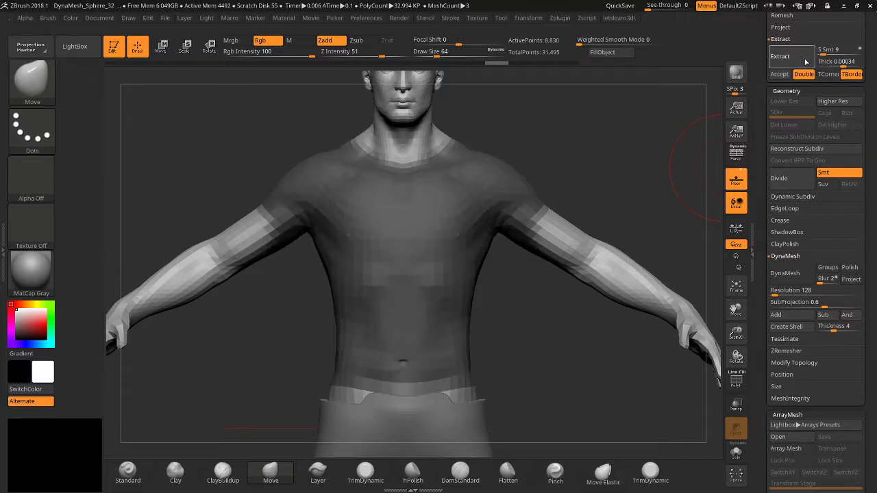
click(851, 62)
click(798, 66)
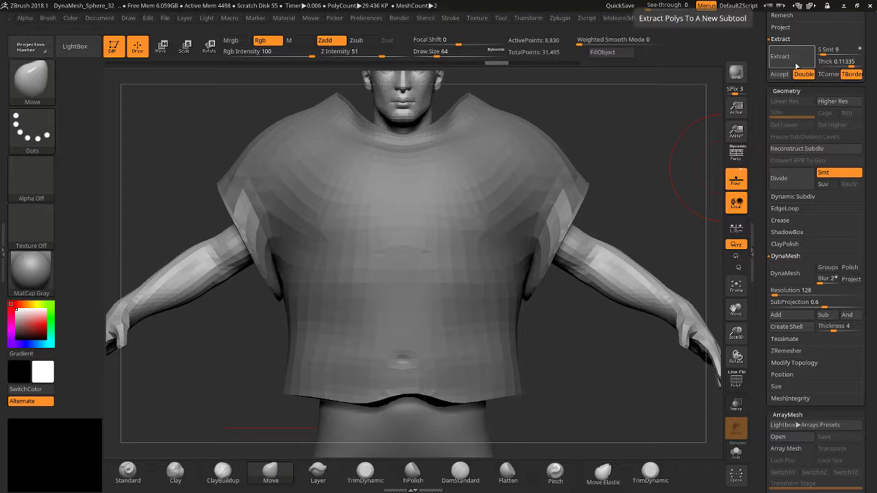
Try the T-shirt extraction at thinner settings of 0.0065 and 0.00066.
click(850, 63)
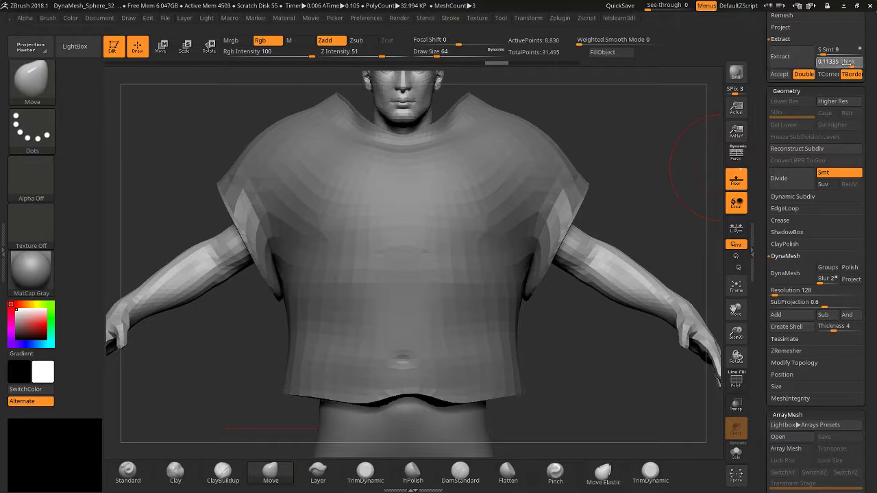
text(0.0065)
click(793, 59)
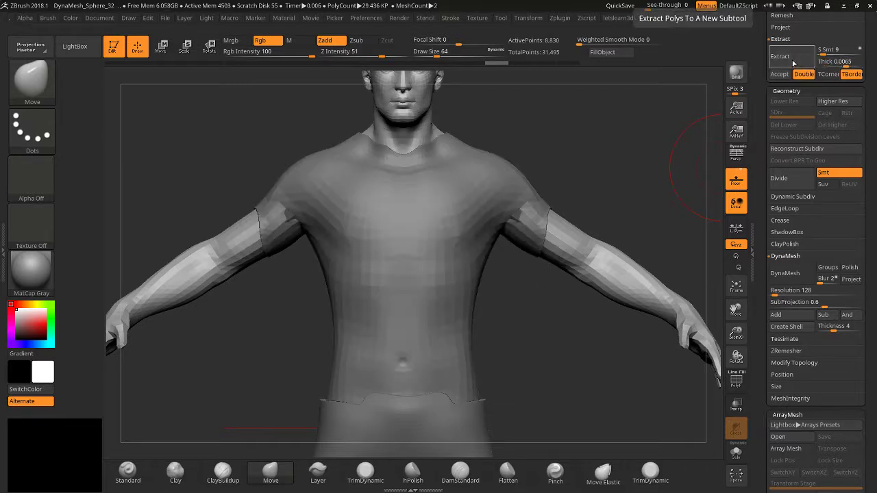
click(838, 63)
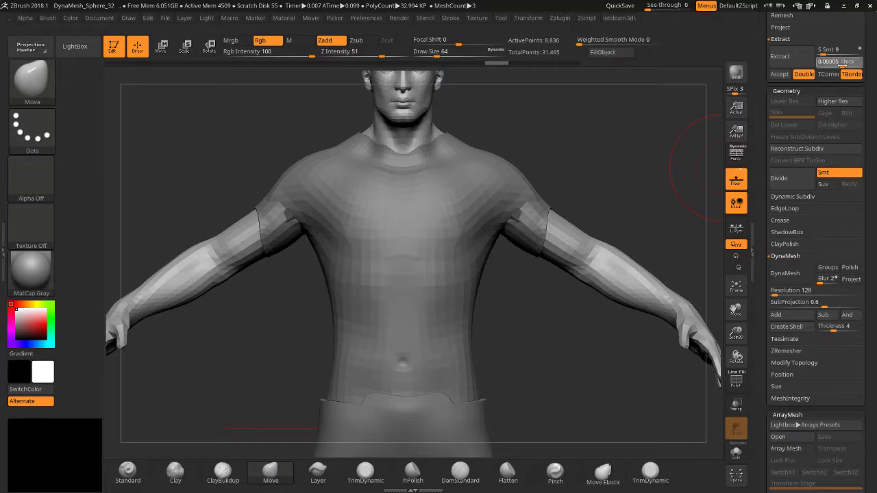
key(Return)
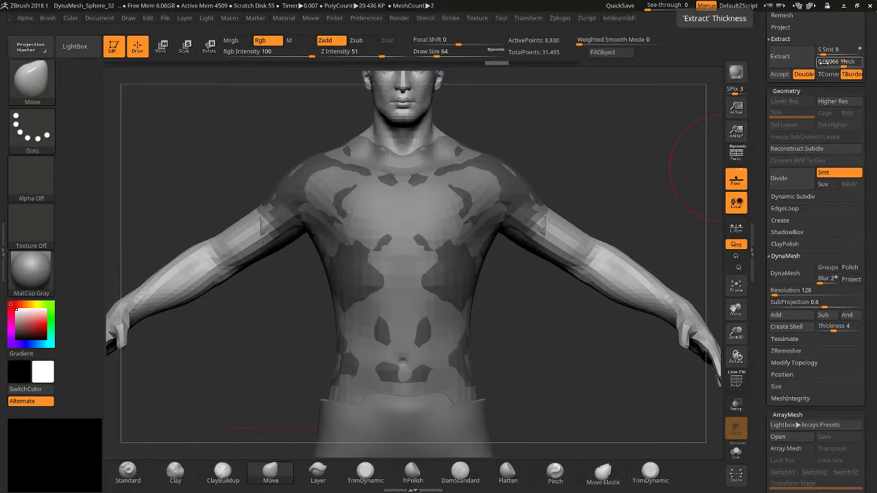
Extract the T-shirt with a thickness of 0.04353 and accept it as a new subtool.
drag(845, 62, 850, 62)
click(802, 60)
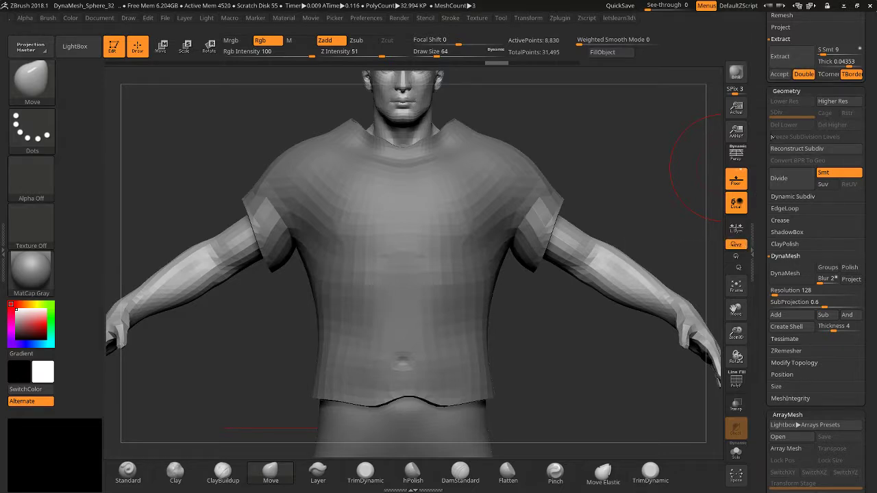
click(778, 74)
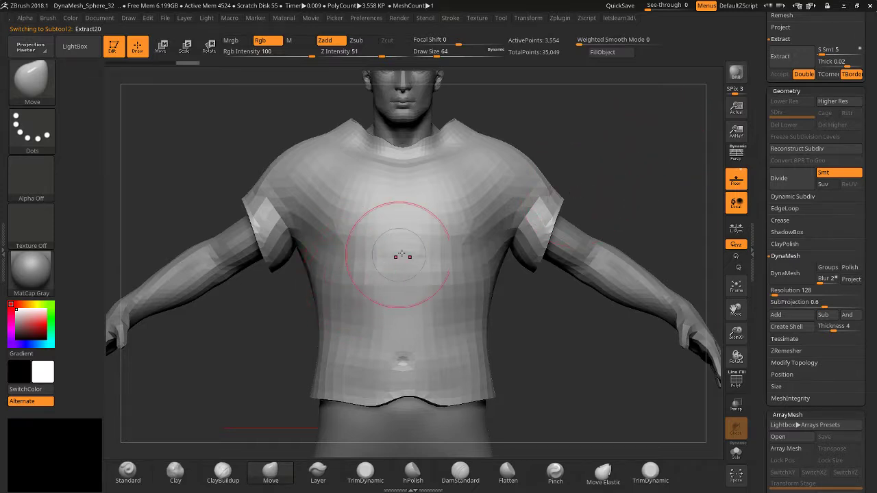
Enlarge the Move brush to a draw size of 148 for working on the T-shirt.
key(bracketright)
key(bracketright)
key(bracketright)
key(bracketright)
key(bracketright)
key(bracketright)
key(bracketright)
key(bracketright)
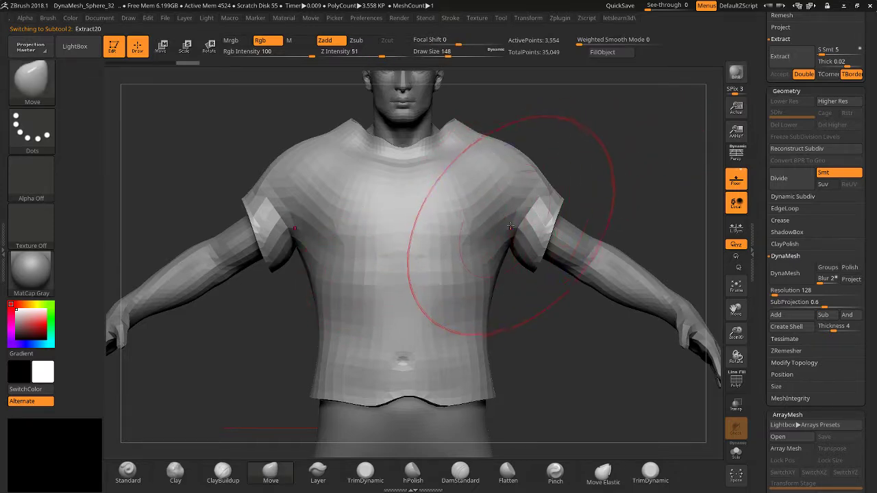
Try smoothing the T-shirt over the shoulders, chest and waist, and undo the strokes.
mouse_move(491, 196)
shift+mouse_down()
mouse_move(487, 173)
mouse_move(504, 189)
mouse_move(470, 167)
shift+mouse_up()
mouse_move(404, 329)
shift+mouse_down()
mouse_move(397, 235)
mouse_move(332, 289)
mouse_move(328, 322)
shift+mouse_up()
key(ctrl+z)
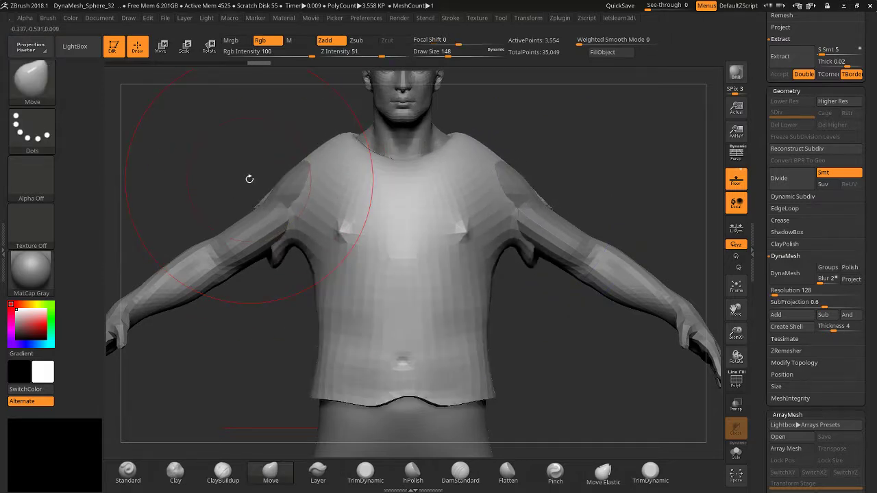
key(ctrl+z)
Smooth the T-shirt's front, the lower back near the hem and the upper back across the shoulders.
mouse_move(504, 204)
shift+mouse_down()
mouse_move(513, 171)
mouse_move(429, 190)
mouse_move(405, 229)
mouse_move(404, 294)
mouse_move(359, 346)
mouse_move(391, 389)
mouse_move(335, 397)
shift+mouse_up()
mouse_move(231, 398)
mouse_down()
mouse_move(276, 400)
mouse_move(302, 389)
mouse_up()
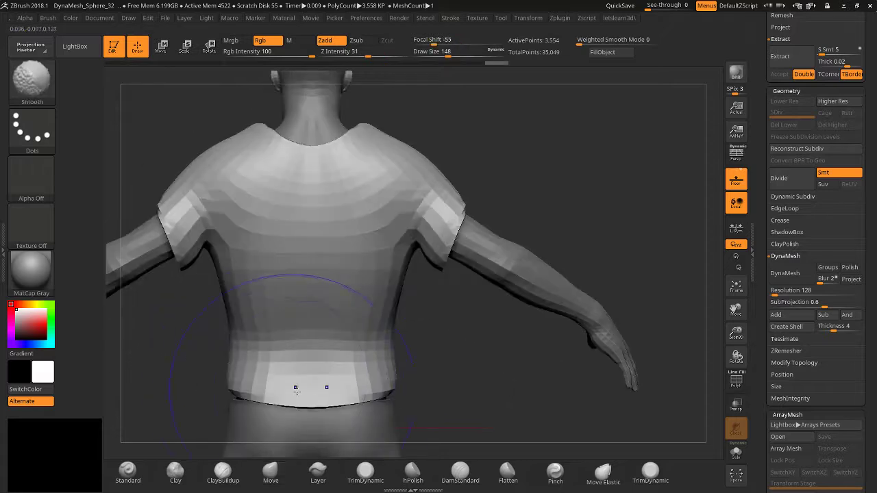
mouse_move(344, 167)
shift+mouse_down()
mouse_move(295, 149)
mouse_move(293, 175)
mouse_move(226, 165)
mouse_move(198, 170)
mouse_move(205, 180)
shift+mouse_up()
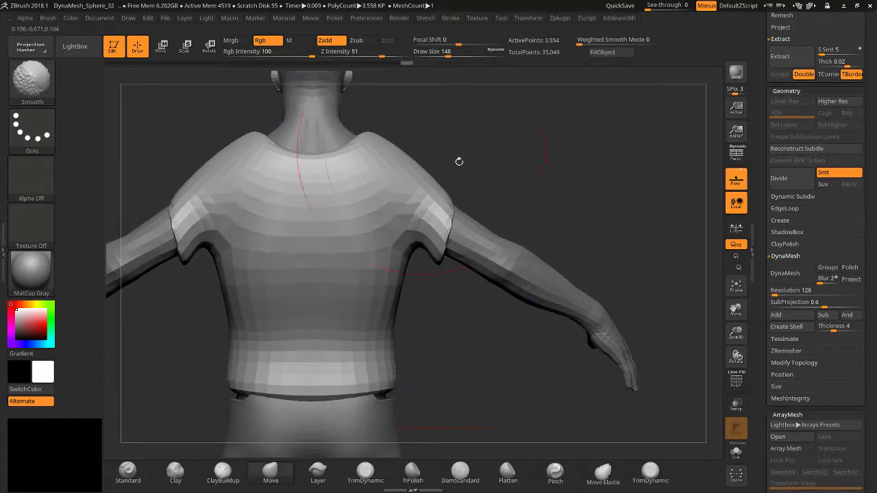
mouse_move(458, 160)
mouse_down()
mouse_move(411, 152)
mouse_move(581, 234)
mouse_up()
drag(692, 329, 638, 324)
Reduce the Move brush to draw size 78 and pull the upper sleeves outward to cover the arms poking through.
key(bracketleft)
key(bracketleft)
key(bracketleft)
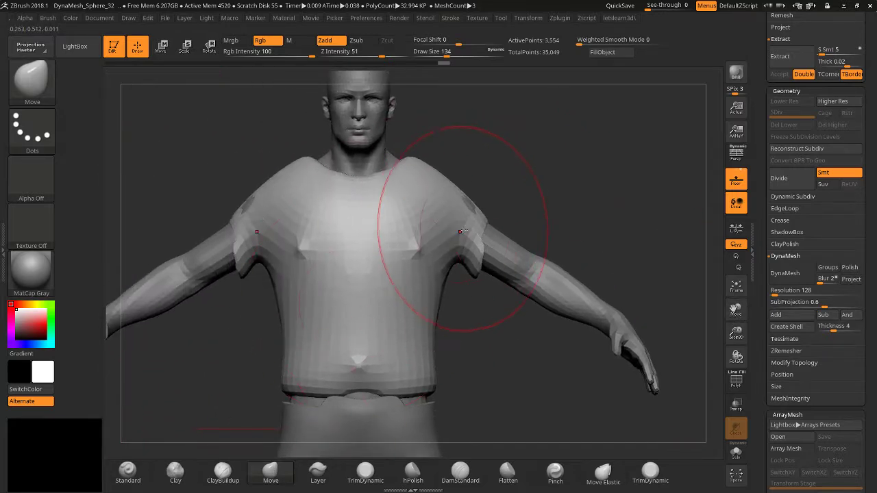
key(bracketleft)
key(bracketleft)
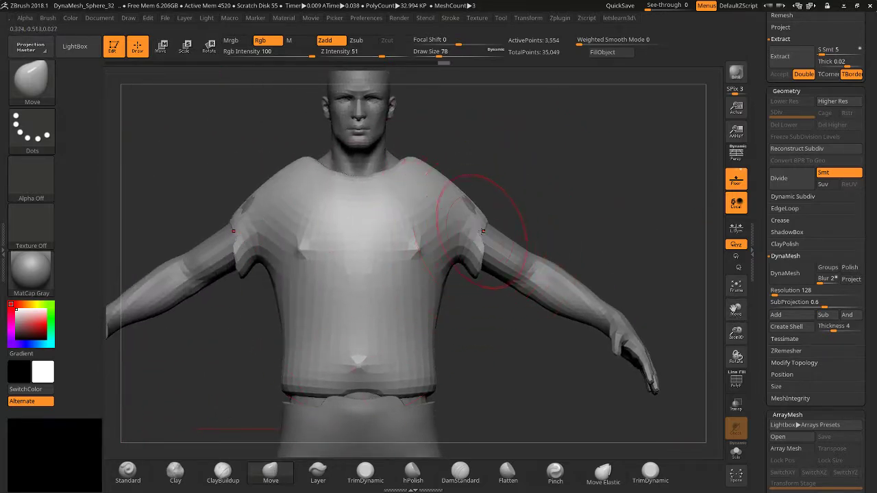
mouse_move(473, 205)
mouse_down()
mouse_move(491, 220)
mouse_move(479, 185)
mouse_up()
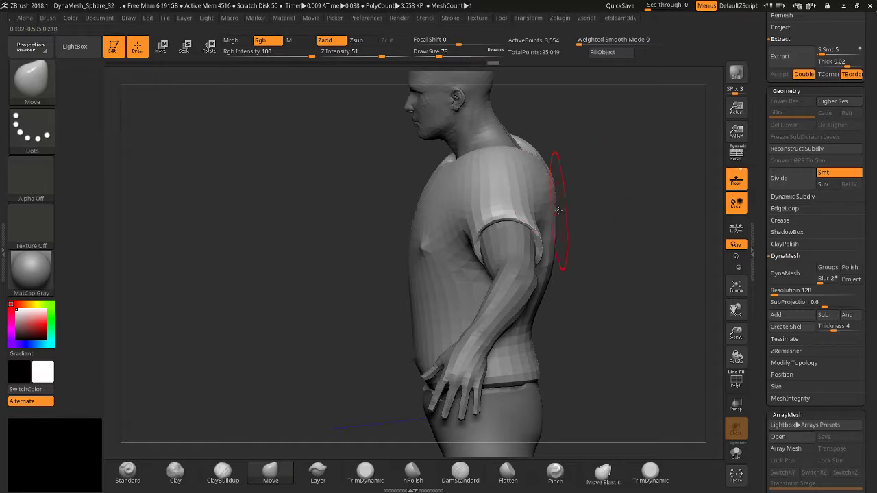
Reshape the T-shirt's back profile from the side at draw size 134 and smooth the upper back behind the shoulder.
mouse_move(568, 196)
mouse_down()
mouse_move(622, 195)
mouse_move(619, 180)
mouse_up()
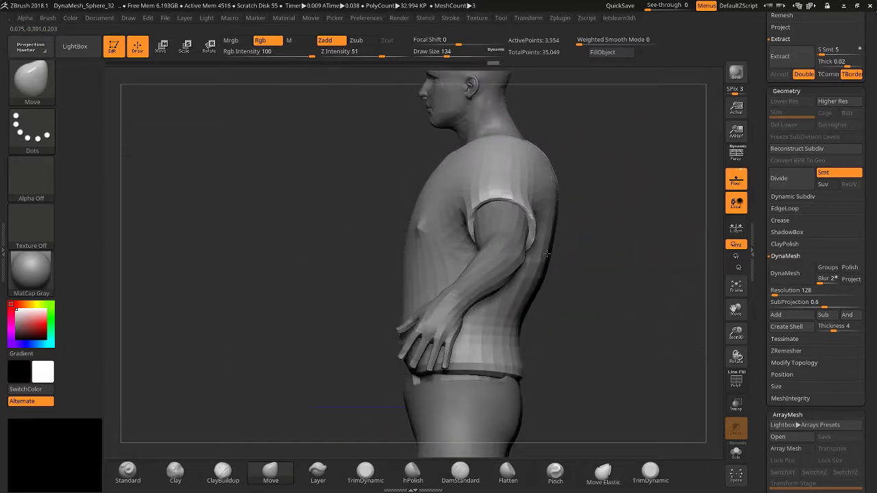
drag(542, 254, 533, 260)
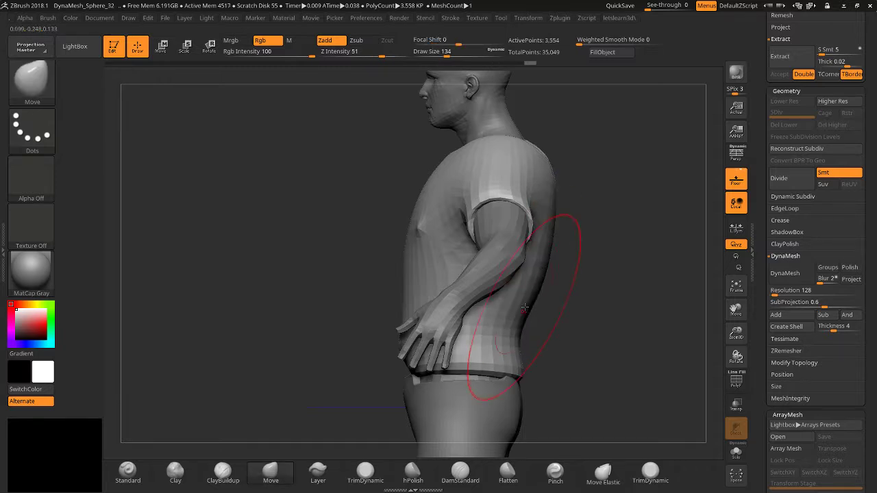
drag(558, 272, 586, 288)
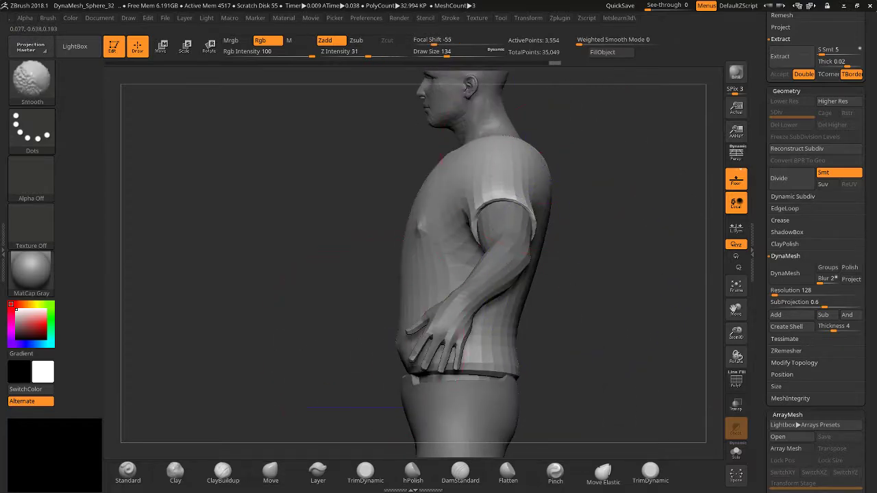
mouse_move(511, 162)
shift+mouse_down()
mouse_move(543, 167)
mouse_move(520, 168)
shift+mouse_up()
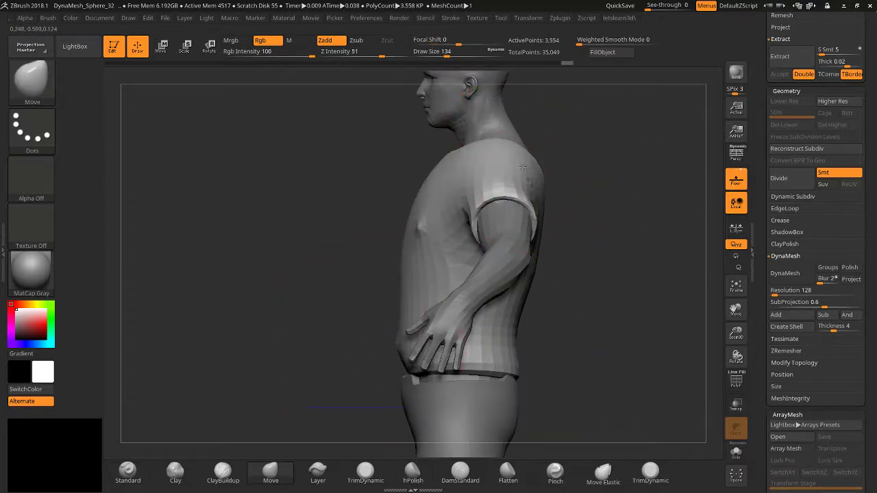
From the front, pull the outer sleeve edges slightly outward with a smaller Move brush, reducing the draw size to 50.
shift+drag(320, 276, 384, 275)
key(bracketleft)
key(bracketleft)
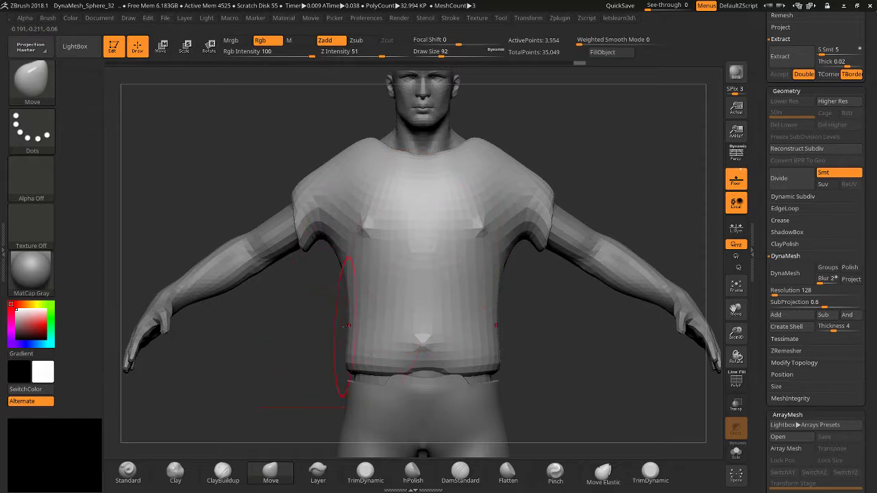
drag(301, 192, 290, 199)
key(bracketleft)
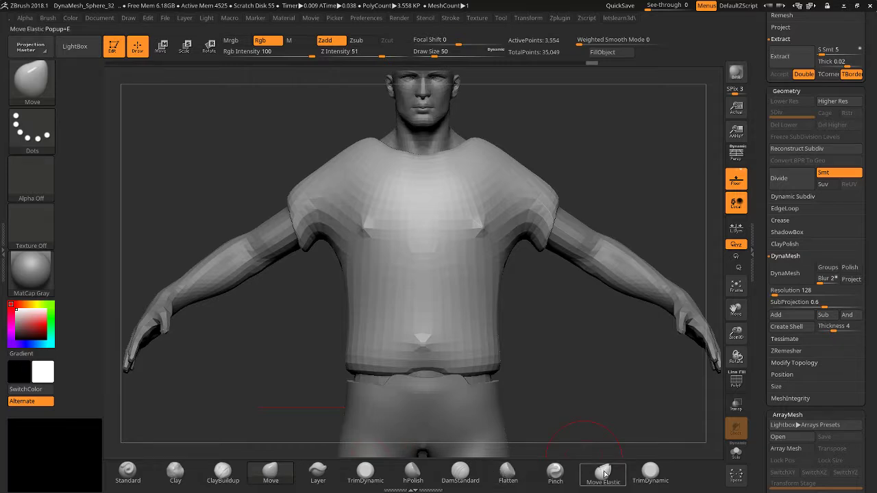
Polish the T-shirt's chest and belly flat with the hPolish brush, enlarging the draw size up to 92.
click(413, 471)
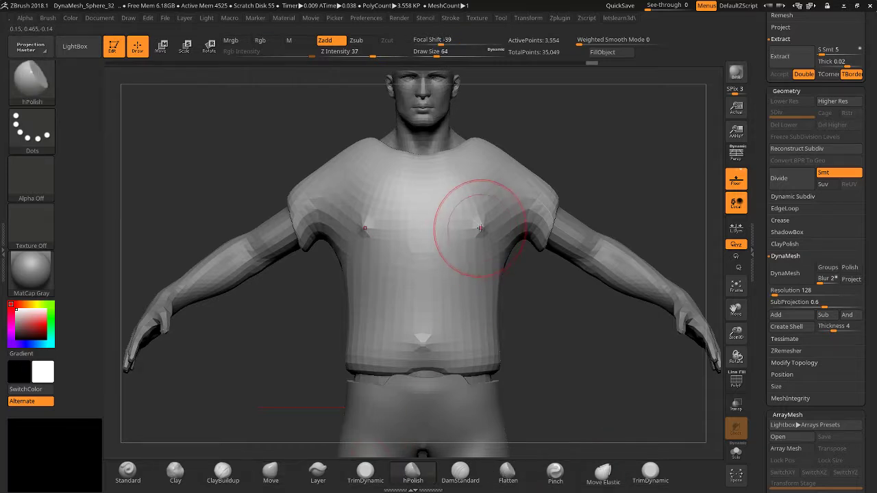
drag(480, 228, 479, 235)
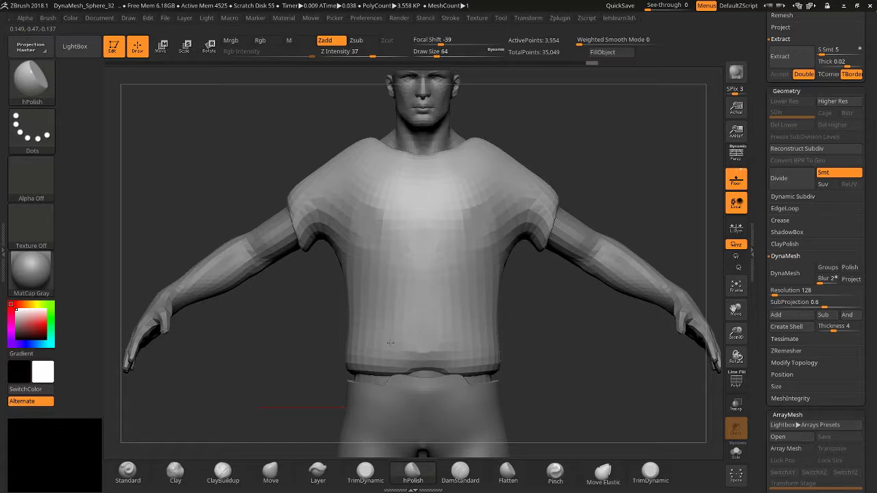
key(bracketright)
key(bracketright)
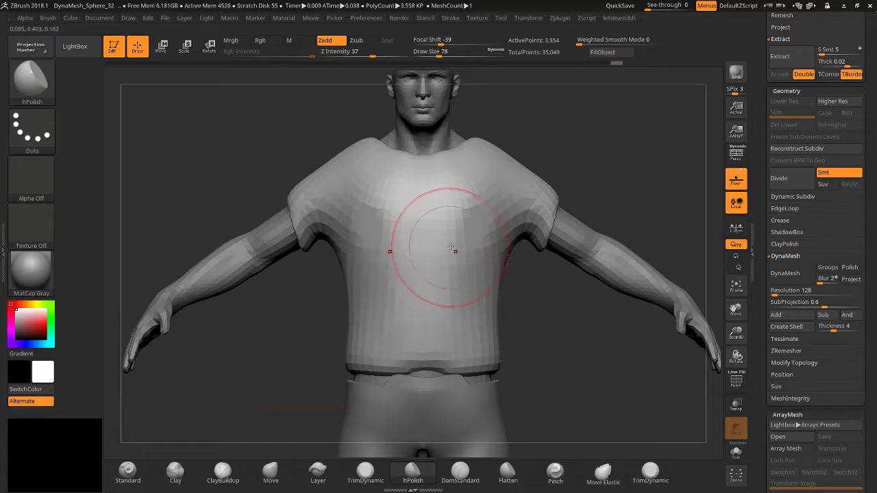
mouse_move(456, 250)
mouse_down()
mouse_move(404, 219)
mouse_move(395, 244)
mouse_move(369, 209)
mouse_up()
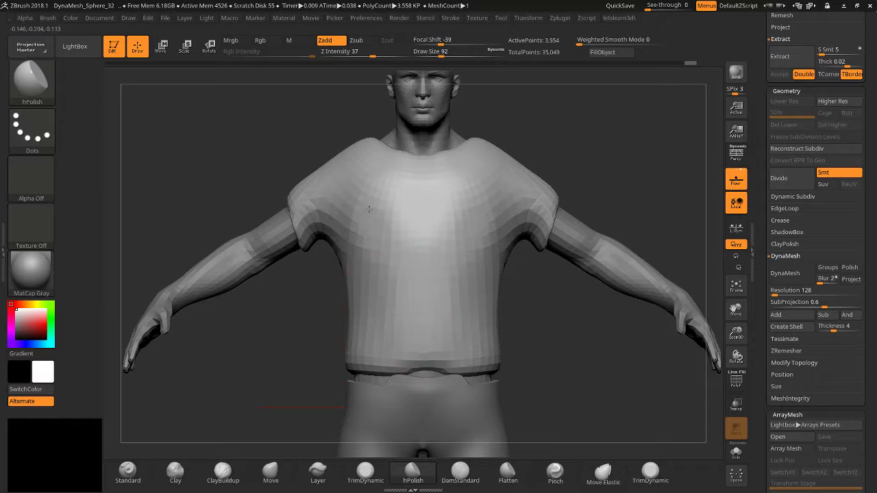
drag(428, 169, 460, 183)
Smooth the two dark dented patches on the T-shirt's upper back, behind the armpits, at draw size 78.
mouse_move(572, 126)
mouse_down()
mouse_move(541, 157)
mouse_move(548, 175)
mouse_up()
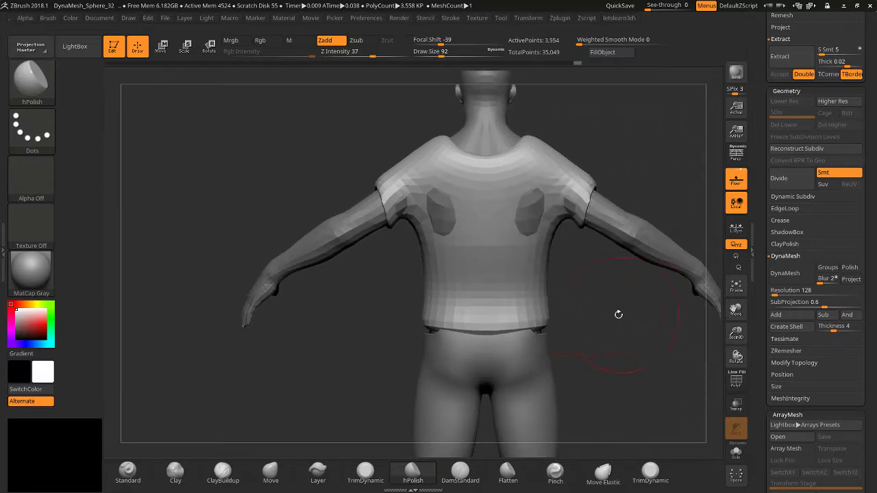
click(272, 472)
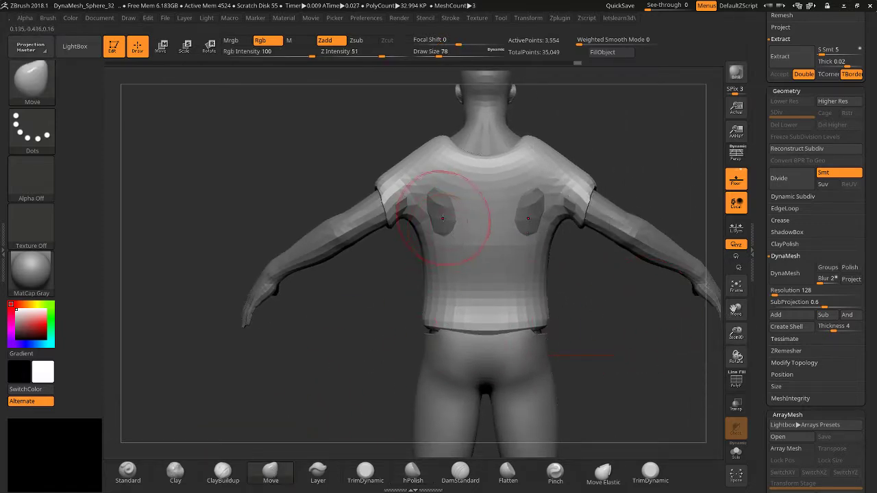
shift+drag(443, 218, 432, 208)
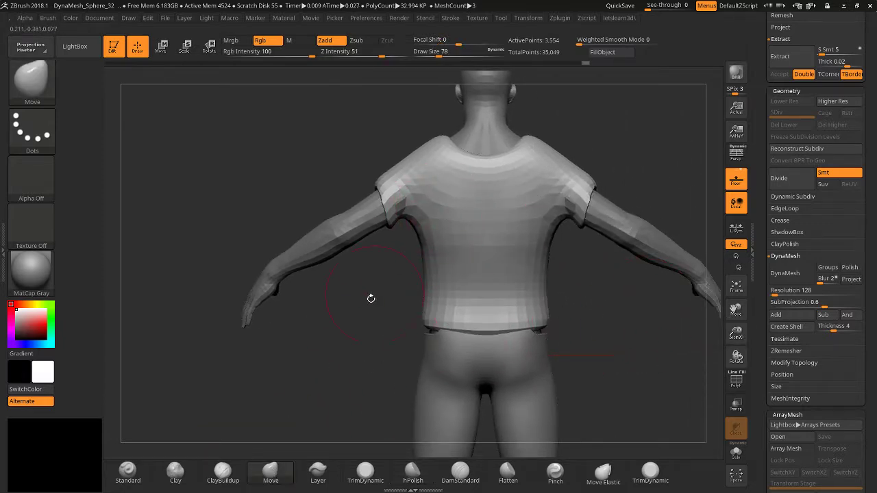
drag(371, 299, 411, 309)
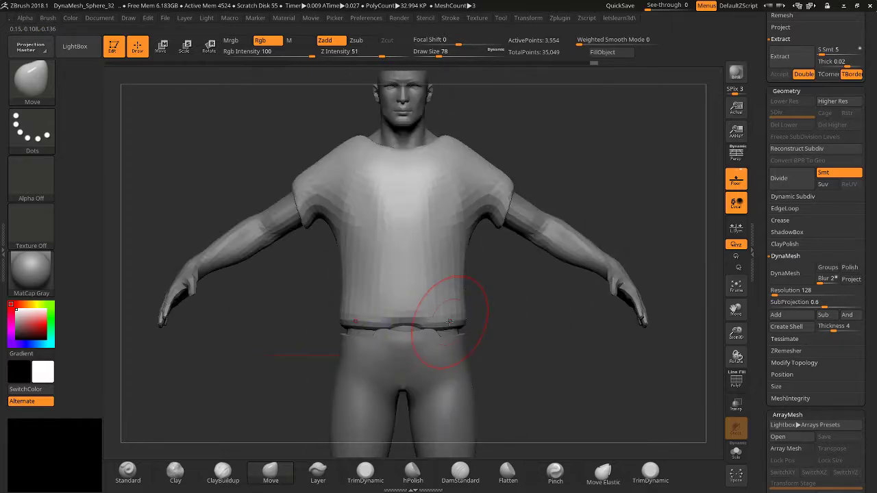
Keep the T-shirt as the active subtool, remesh it with DynaMesh at resolution 128 and check its wireframe.
mouse_move(612, 178)
mouse_down()
mouse_move(600, 179)
mouse_move(615, 181)
mouse_up()
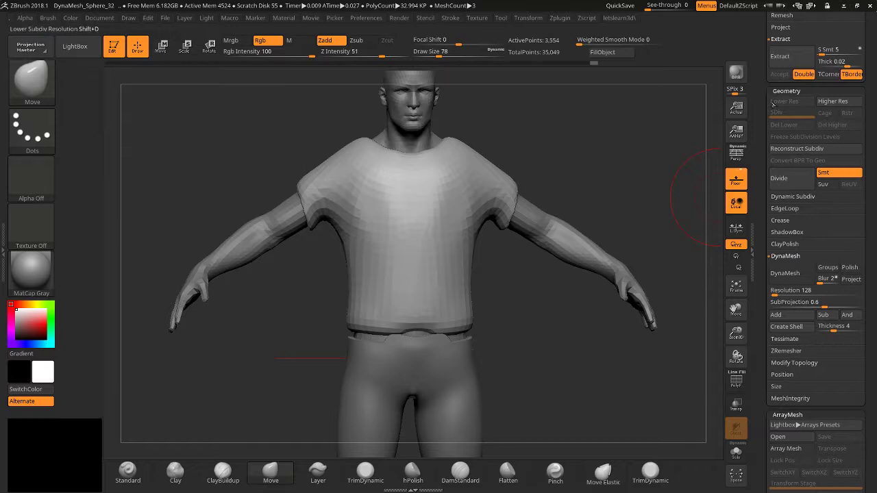
scroll(789, 89, up, 10)
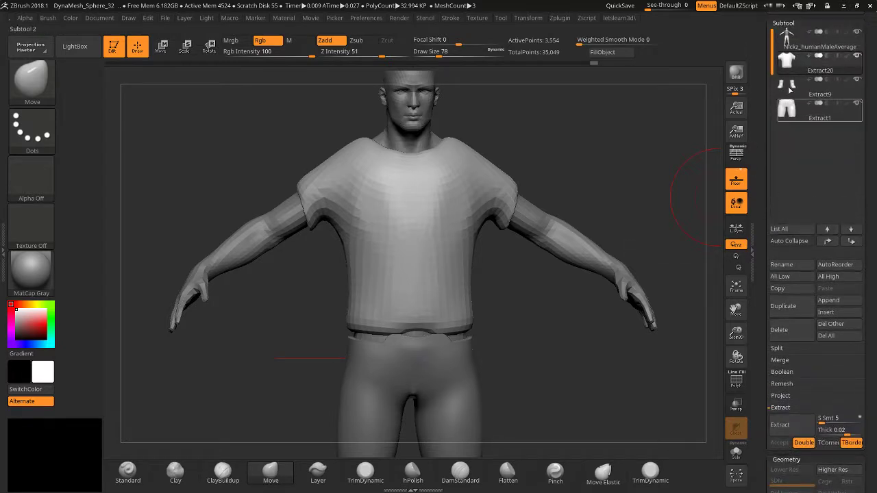
click(781, 40)
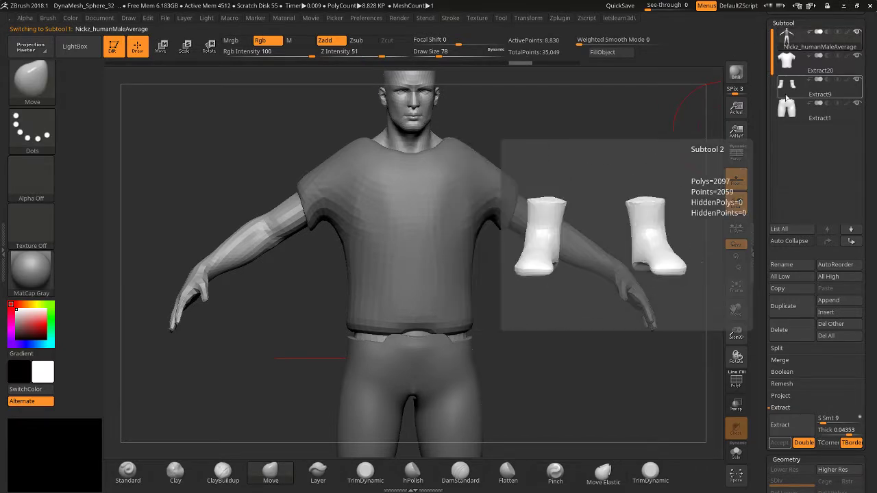
click(786, 64)
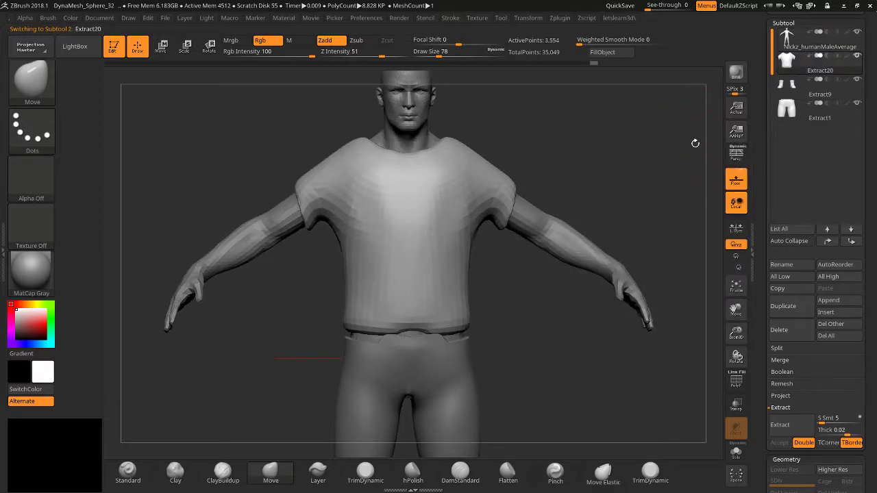
drag(762, 336, 757, 259)
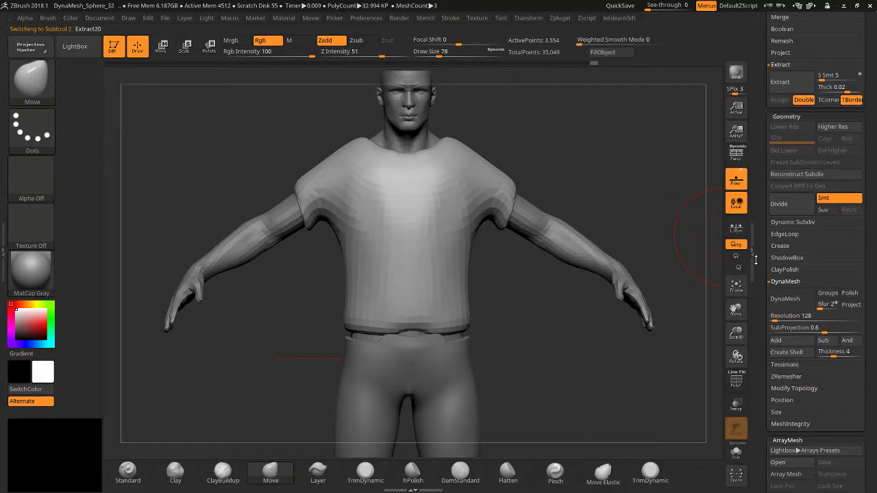
click(779, 300)
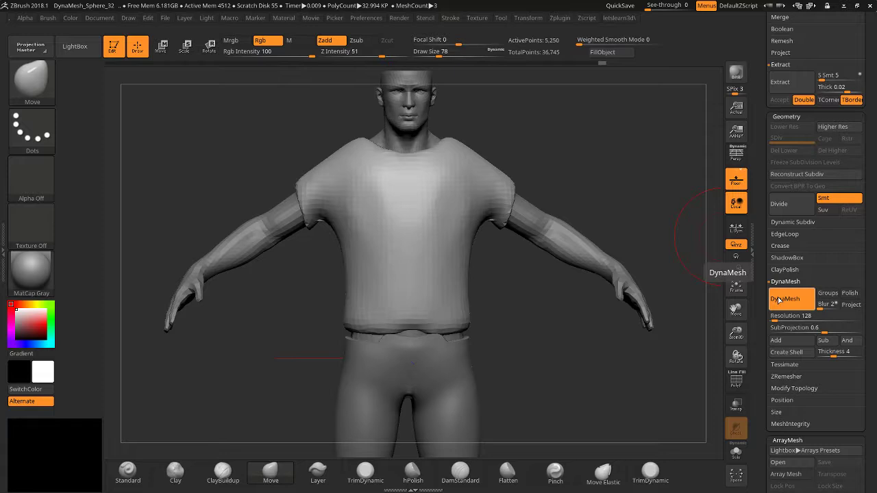
click(736, 378)
click(736, 378)
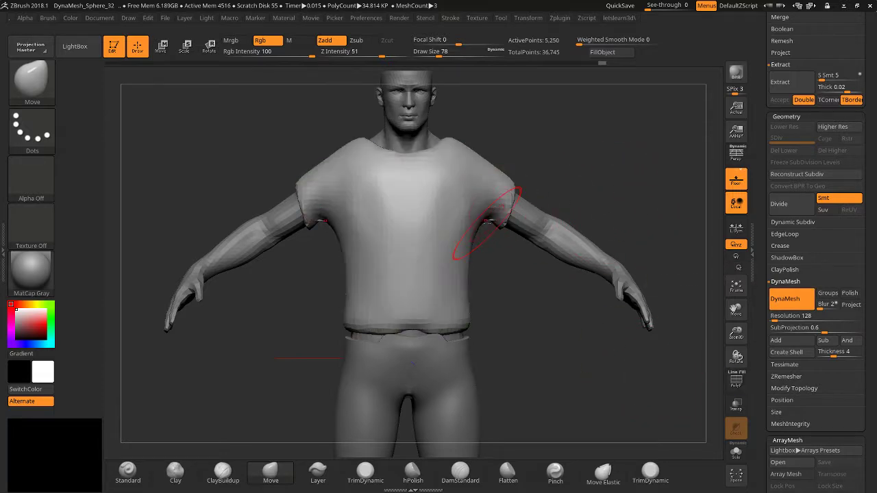
Subdivide the T-shirt once, to subdivision level 2, and check it from the back and front.
key(ctrl+d)
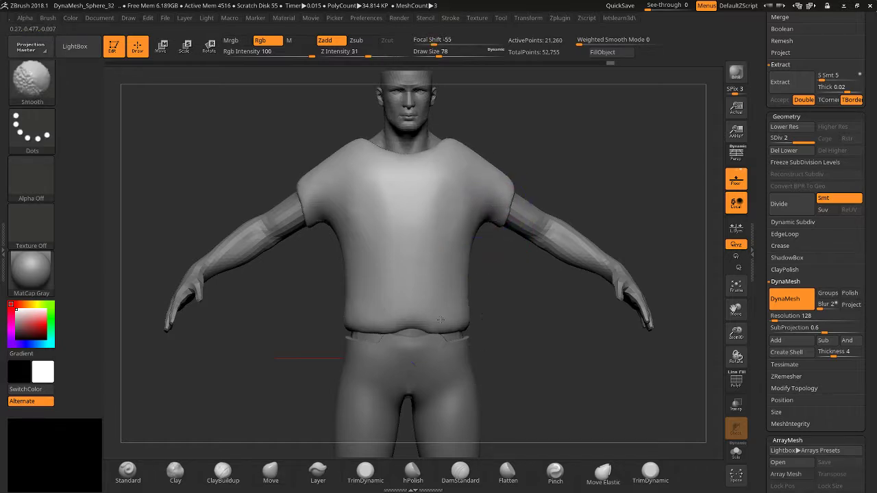
drag(525, 324, 436, 320)
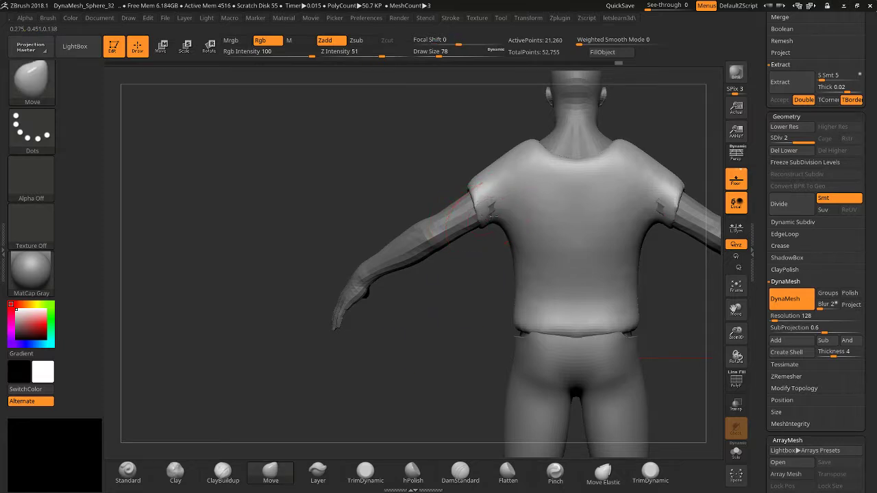
drag(671, 288, 579, 315)
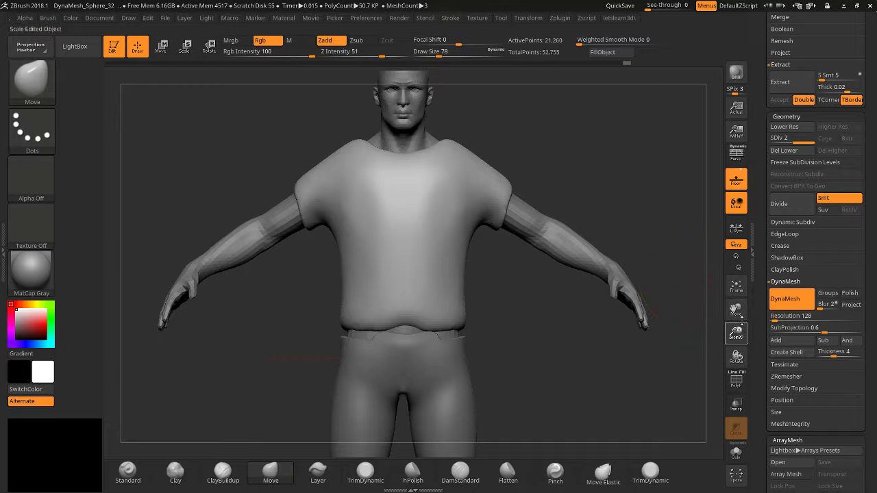
Make the human male body the active subtool and subdivide it twice, to subdivision level 3.
drag(738, 331, 742, 310)
drag(653, 311, 553, 267)
alt+click(541, 236)
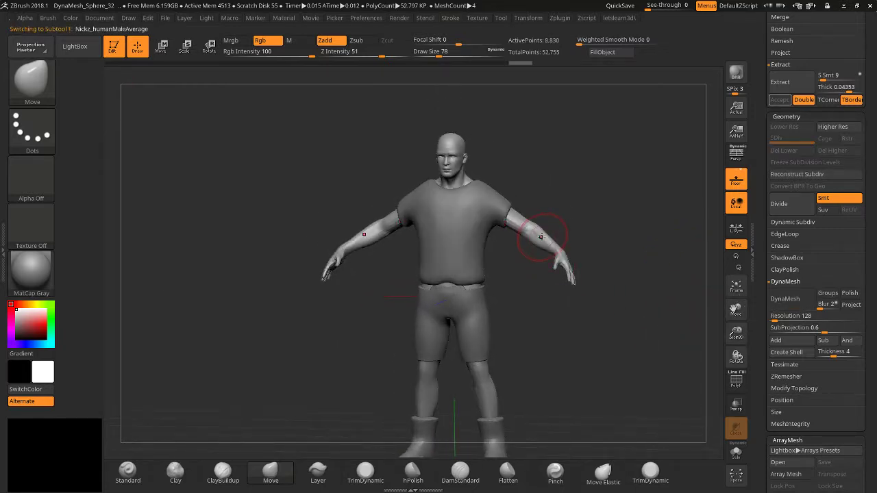
key(ctrl+d)
key(ctrl+d)
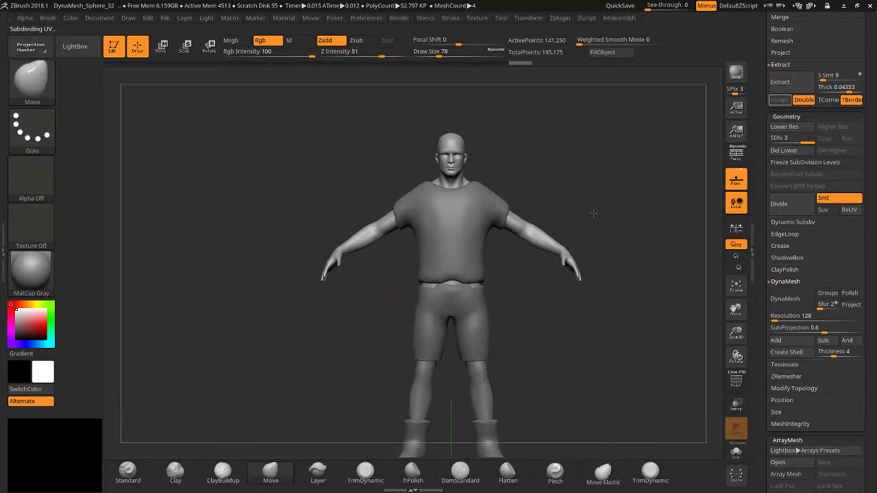
drag(736, 334, 724, 389)
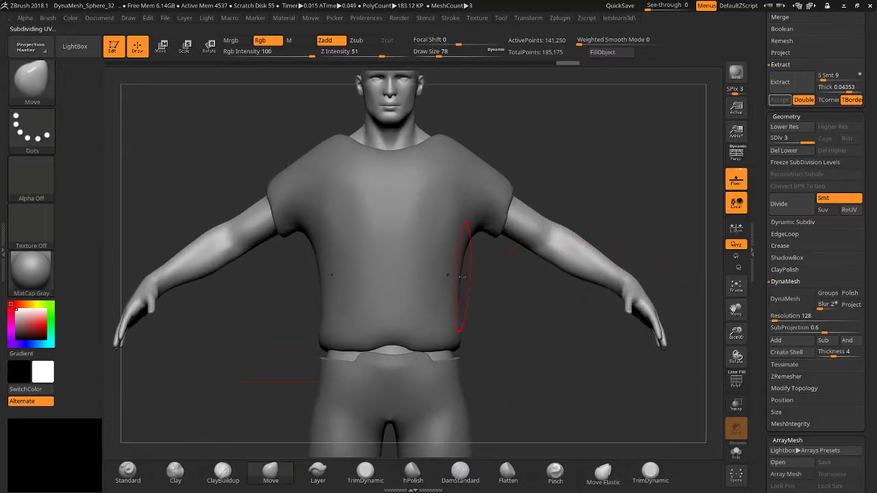
Make the T-shirt the active subtool again and check its fit by turning transparency on and off.
click(738, 405)
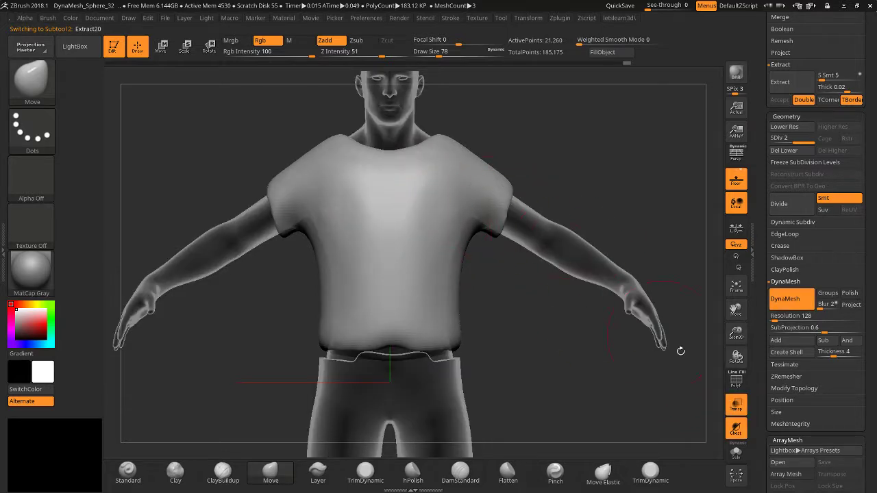
click(736, 405)
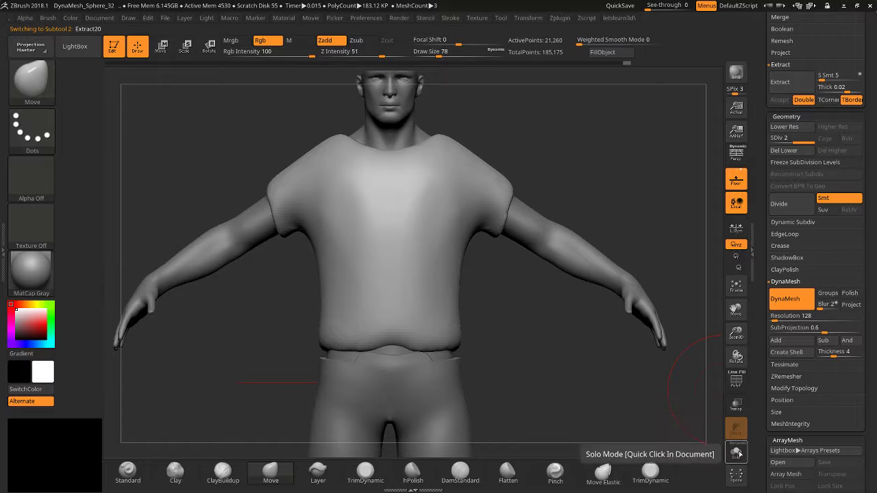
drag(574, 135, 561, 149)
shift+drag(554, 212, 627, 178)
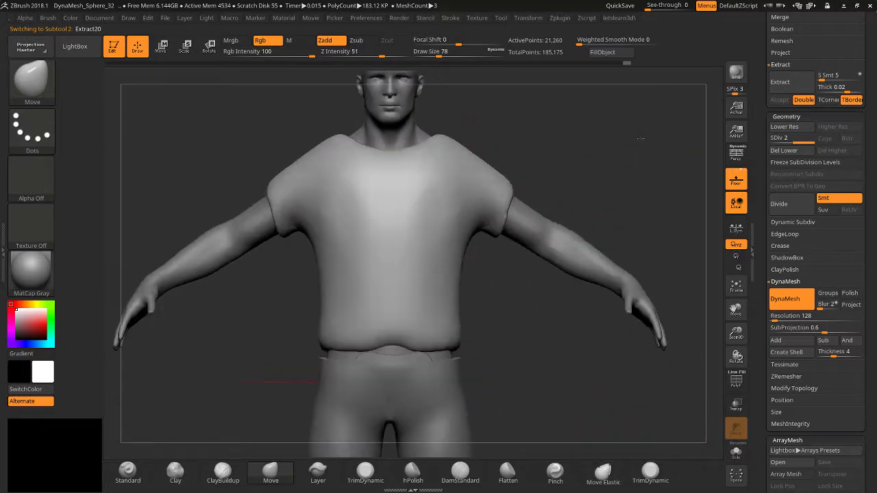
drag(736, 336, 739, 299)
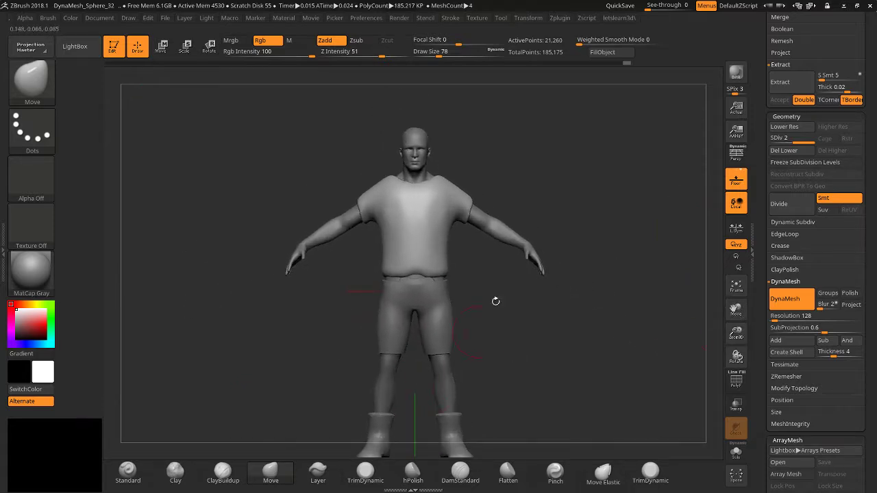
drag(536, 363, 665, 290)
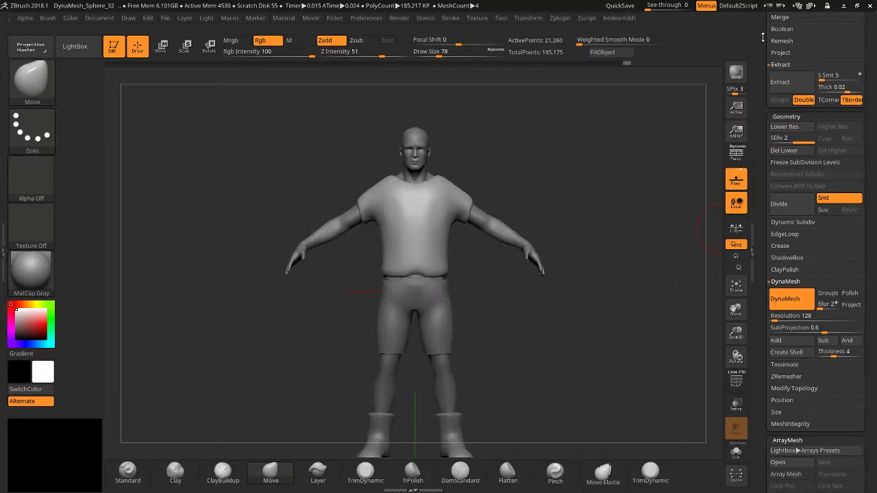
Combine the body and clothing into a single posing mesh with Transpose Master's TPoseMesh and inspect the new subtool.
drag(760, 26, 770, 203)
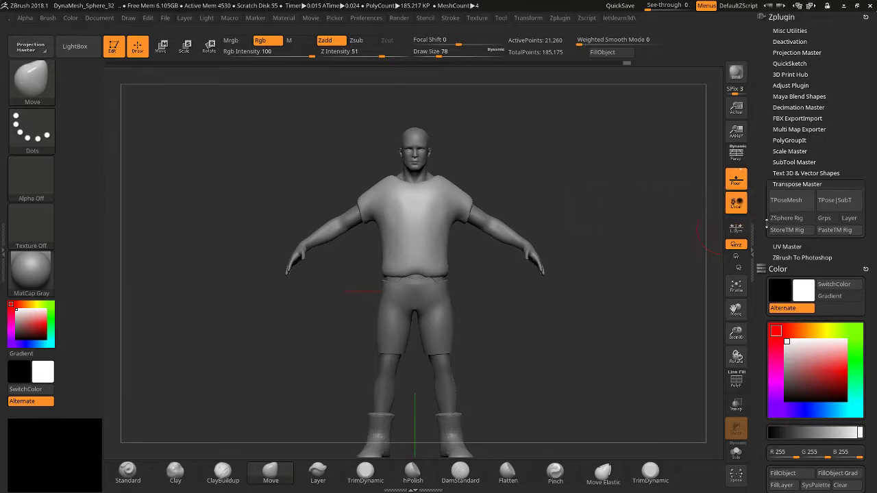
click(793, 209)
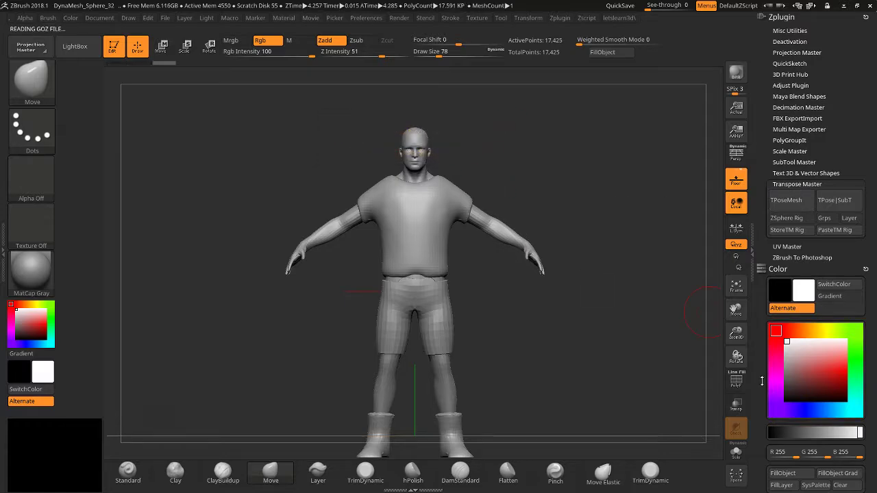
drag(762, 381, 756, 260)
mouse_move(783, 245)
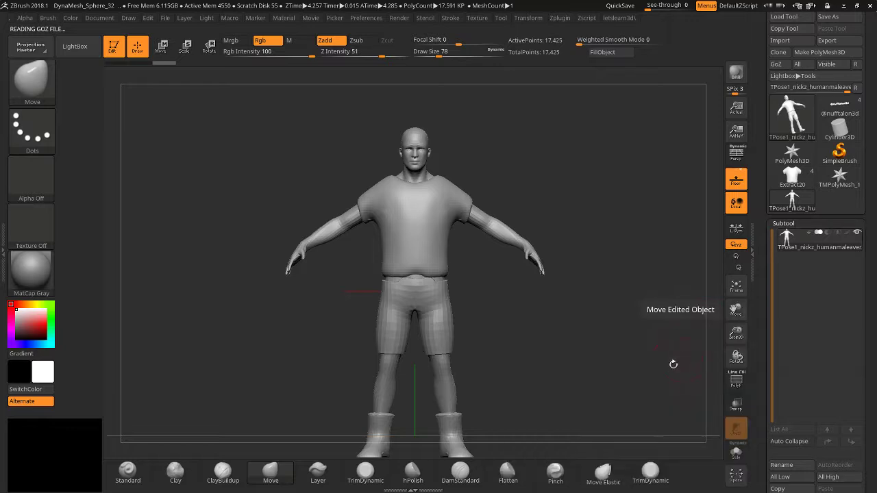
click(736, 383)
click(736, 382)
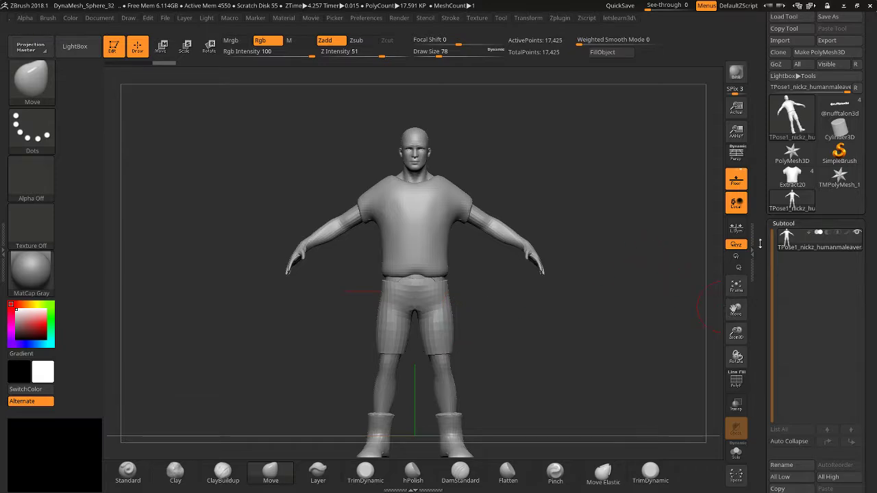
scroll(770, 389, up, 5)
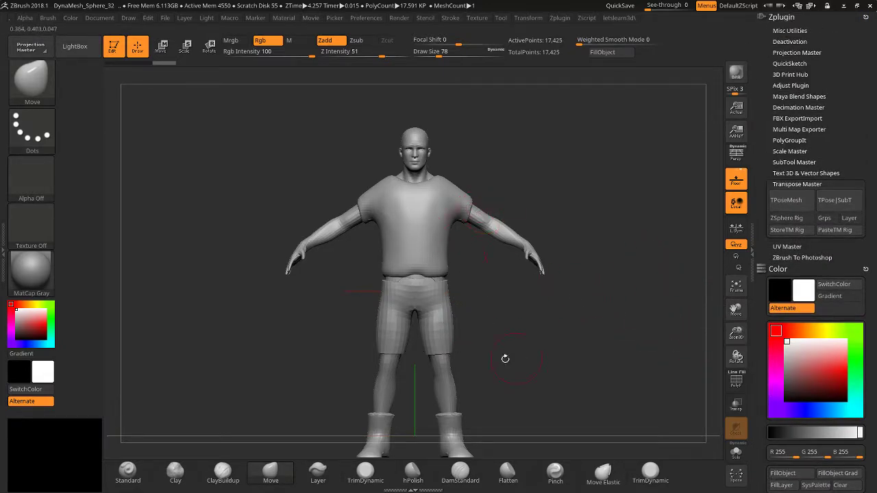
Lasso-mask the figure's left forearm and hand, and invert the mask so only they remain editable.
drag(735, 333, 727, 379)
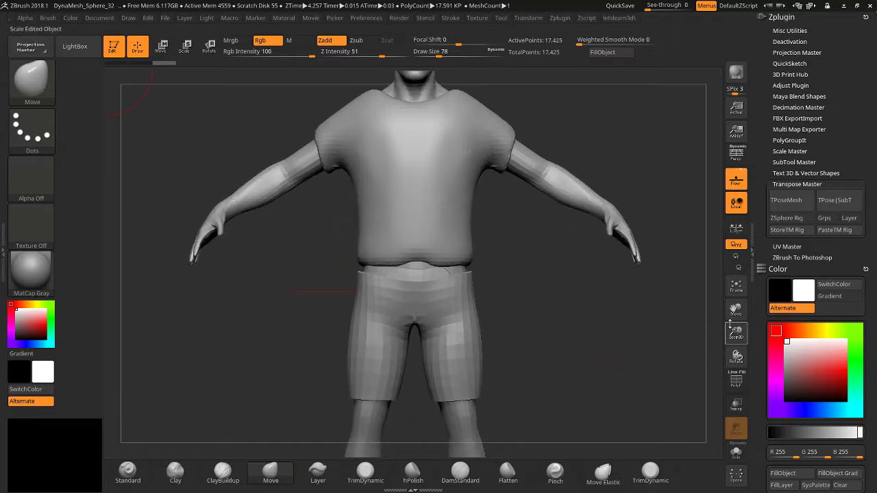
drag(734, 309, 715, 372)
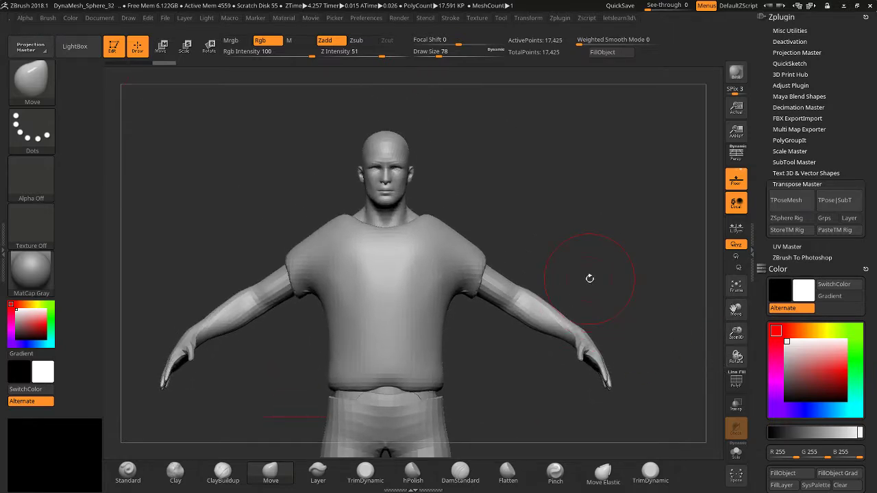
mouse_move(511, 274)
ctrl+mouse_down()
mouse_move(503, 343)
mouse_move(682, 342)
mouse_move(677, 302)
mouse_move(665, 302)
ctrl+mouse_up()
ctrl+drag(614, 262, 619, 304)
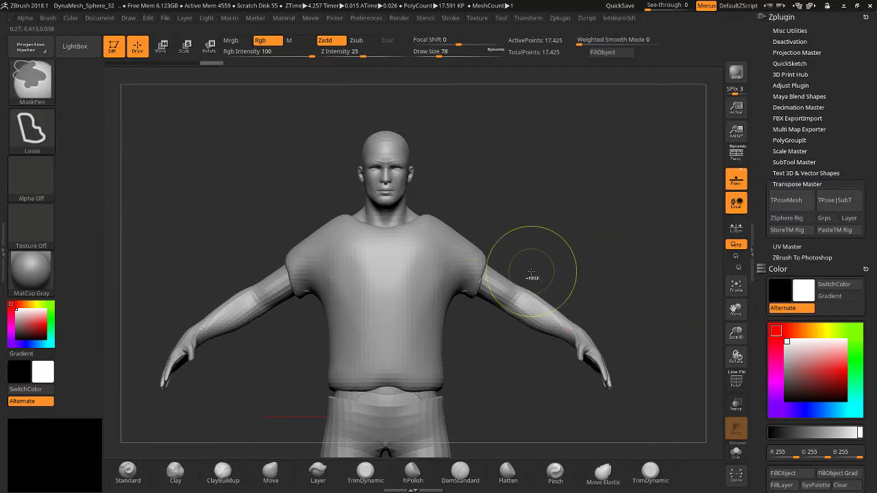
ctrl+drag(531, 272, 525, 284)
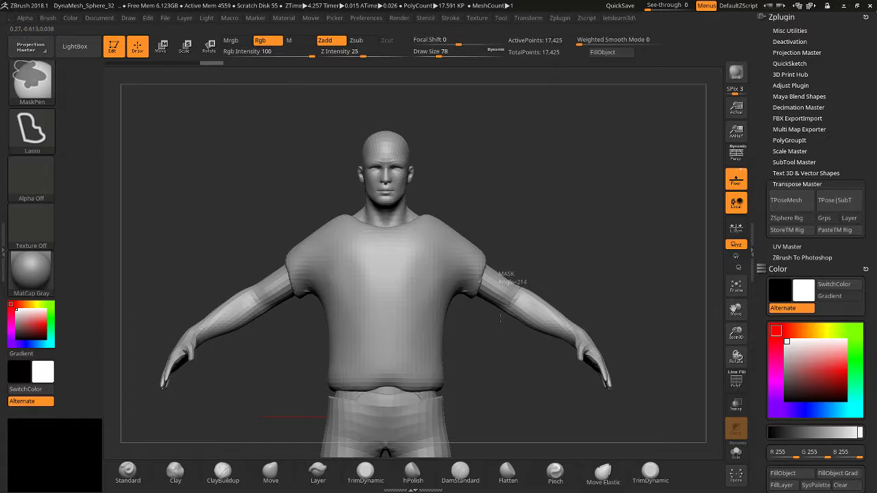
mouse_move(500, 317)
ctrl+mouse_down()
mouse_move(531, 361)
mouse_move(659, 410)
mouse_move(666, 267)
mouse_move(552, 264)
mouse_move(628, 267)
ctrl+mouse_up()
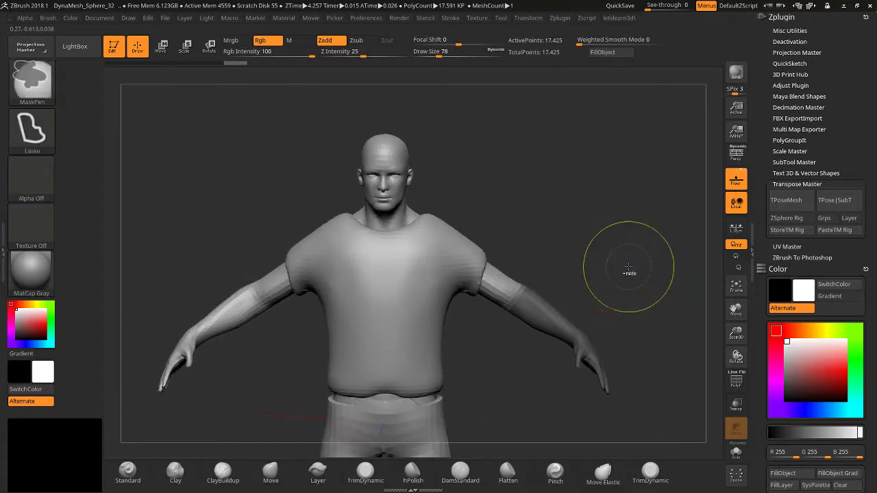
ctrl+click(628, 267)
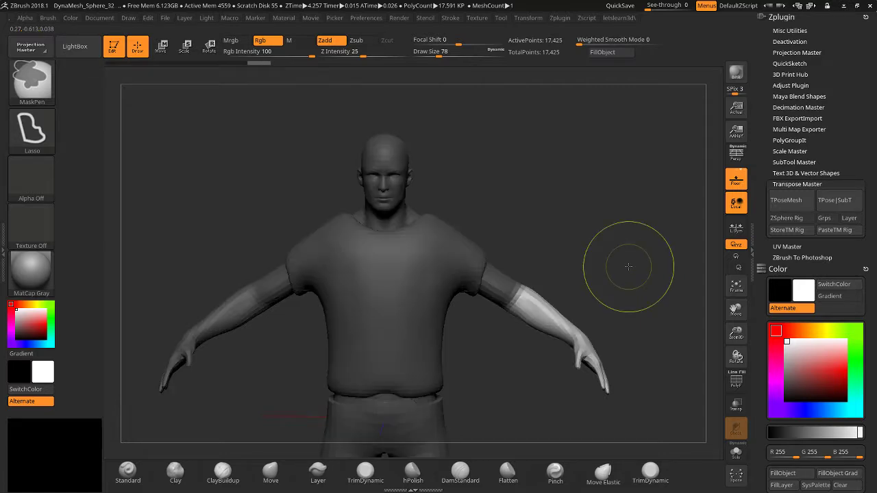
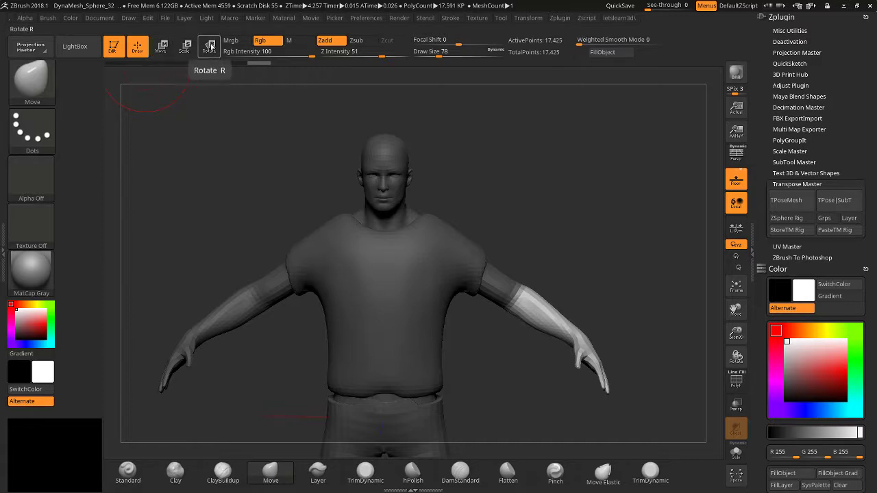
Place the rotation gizmo at the left elbow and align its axes with the arm.
click(209, 47)
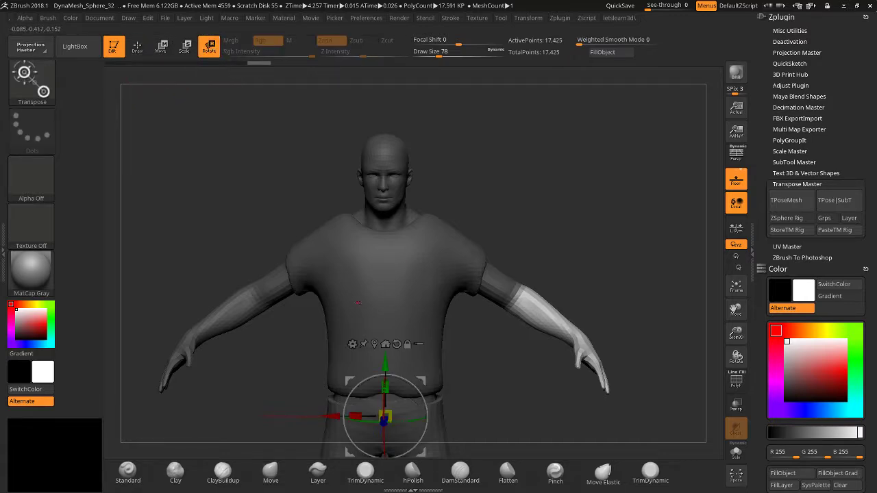
drag(421, 378, 495, 322)
key(ctrl+z)
drag(433, 369, 552, 261)
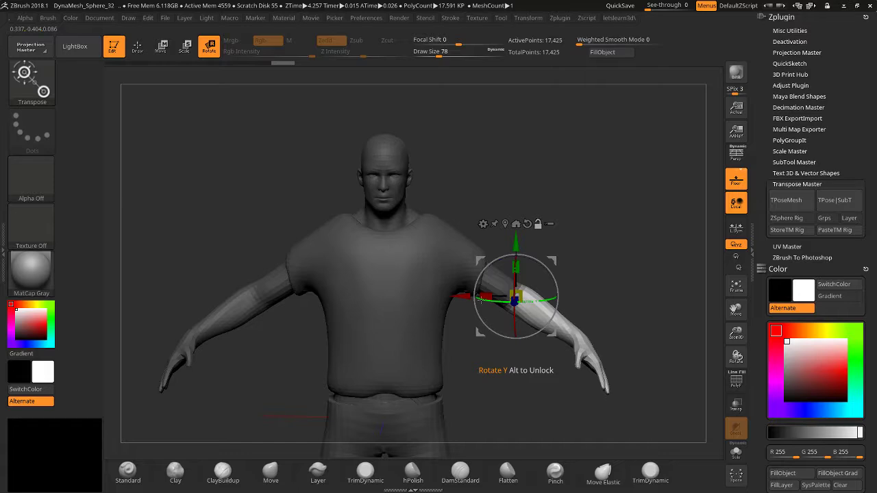
drag(482, 299, 501, 333)
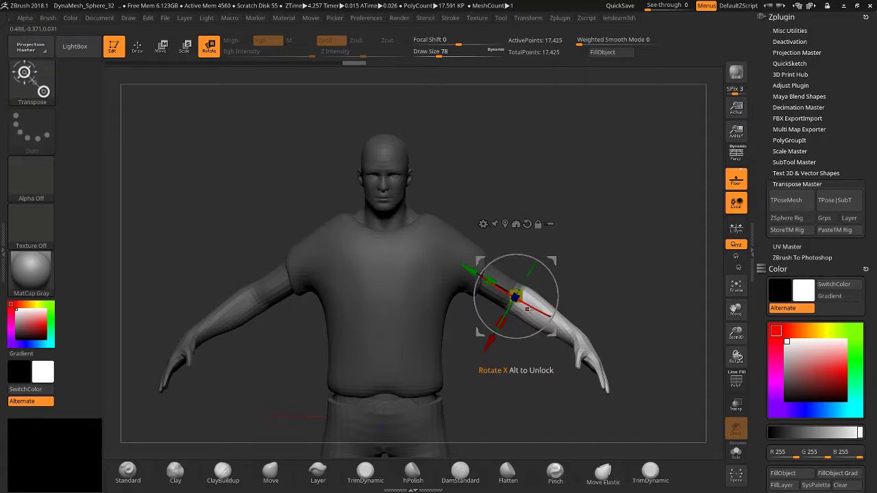
Try to bend the left forearm upward at the elbow with the gizmo, and undo the rotations.
mouse_move(533, 308)
mouse_down()
mouse_move(525, 322)
mouse_move(522, 297)
mouse_up()
drag(592, 274, 599, 248)
key(ctrl+z)
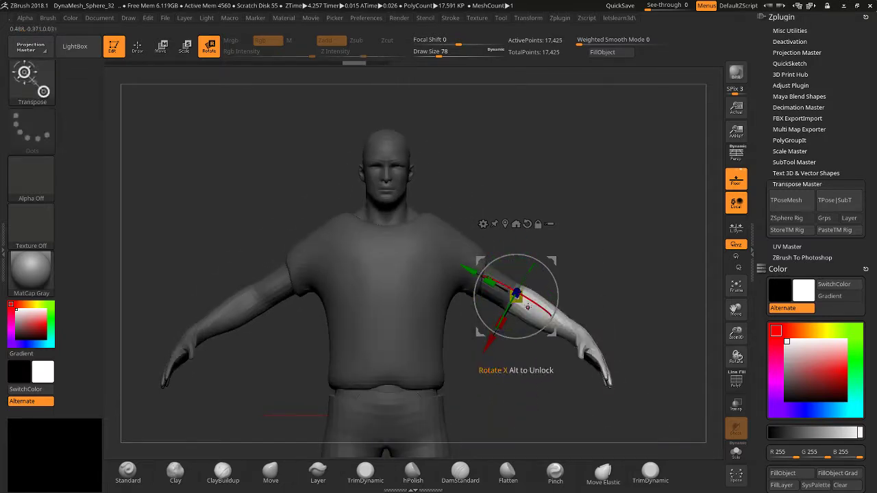
drag(543, 306, 504, 287)
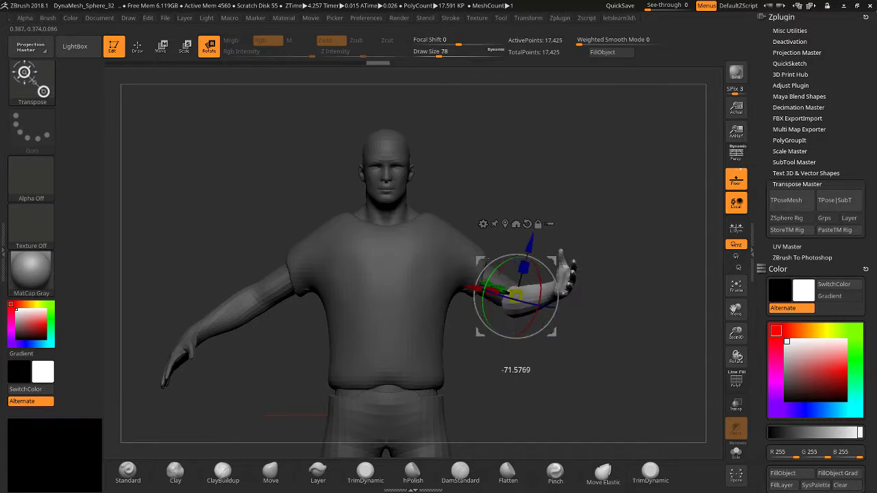
drag(540, 400, 457, 273)
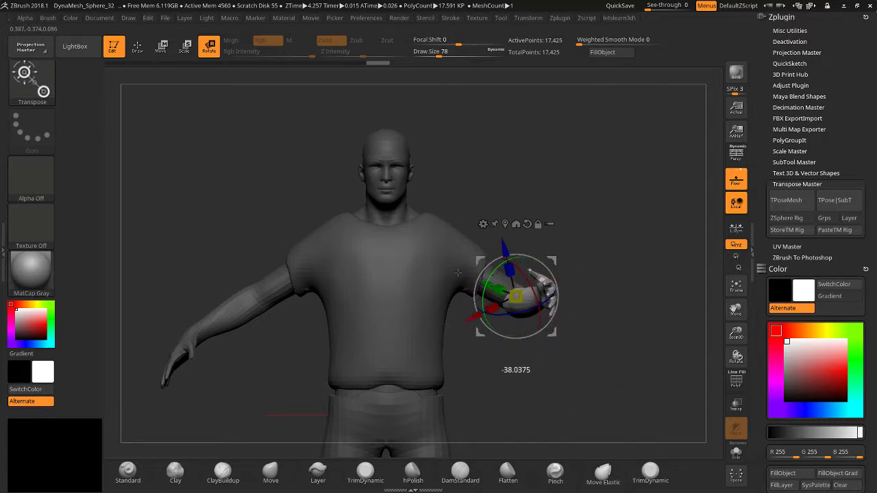
drag(621, 209, 606, 226)
key(ctrl+z)
key(ctrl+z)
key(ctrl+z)
key(ctrl+z)
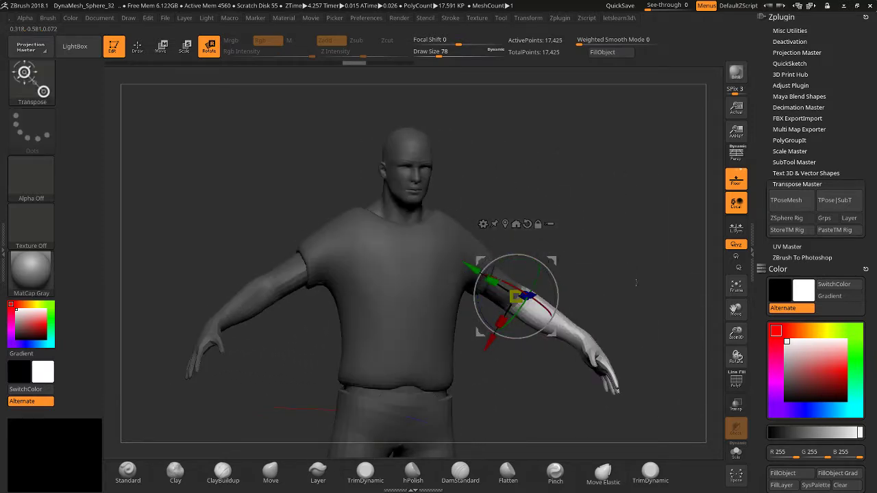
Try to swing the left forearm forward about the elbow in several rotations, and undo them.
drag(736, 334, 737, 384)
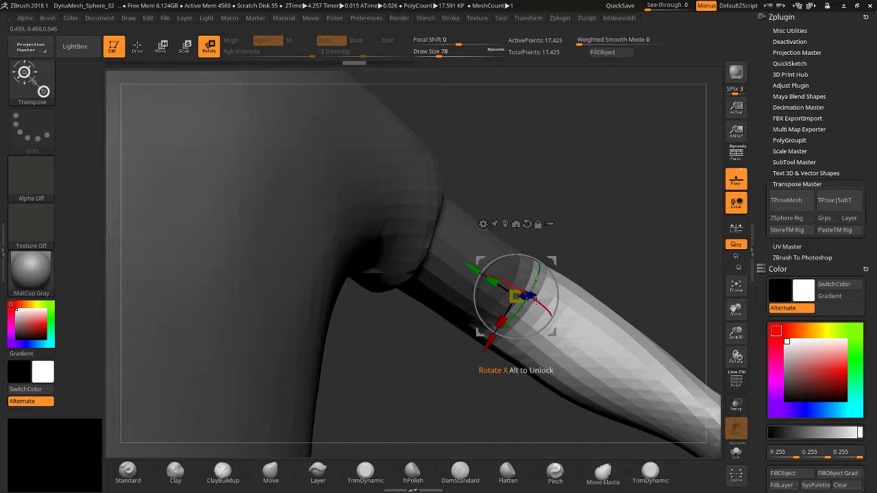
drag(547, 307, 592, 223)
drag(737, 333, 722, 285)
drag(685, 325, 658, 315)
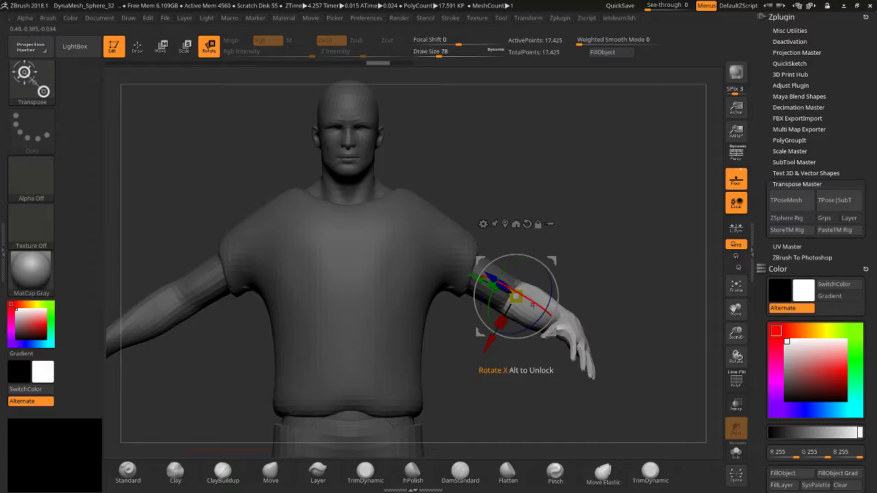
drag(516, 296, 492, 343)
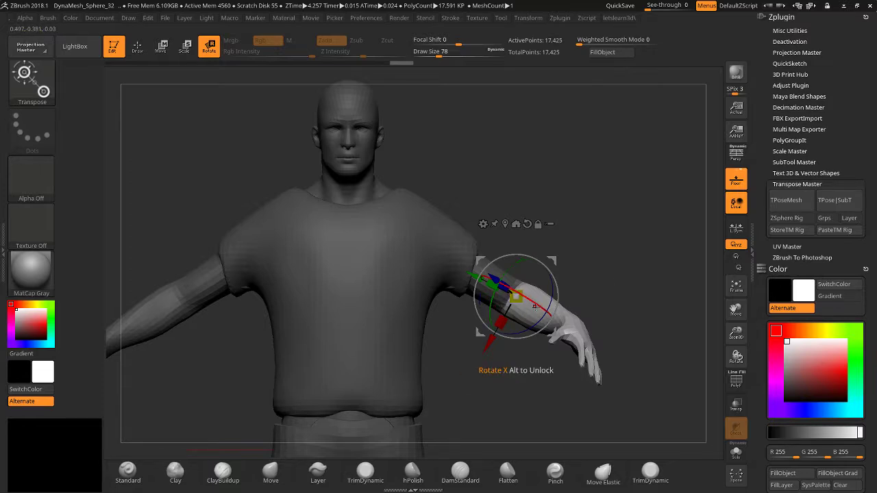
drag(500, 302, 504, 330)
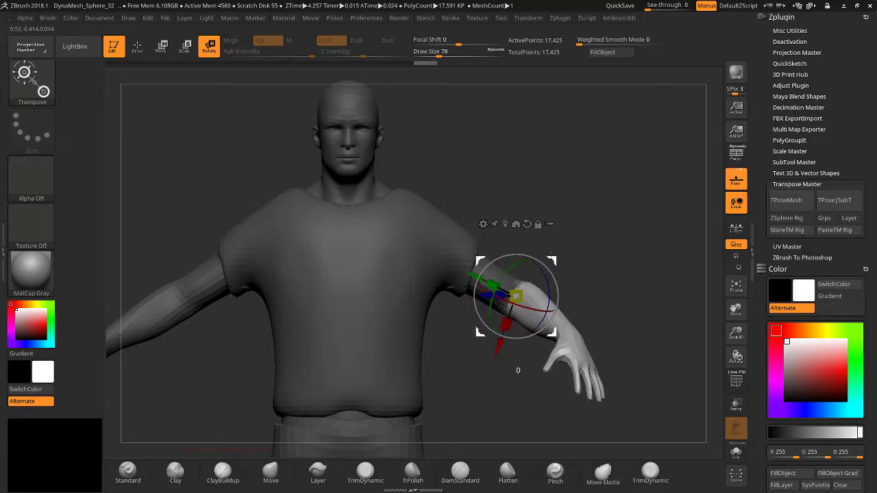
mouse_move(550, 255)
mouse_down()
mouse_move(567, 273)
mouse_move(632, 300)
mouse_move(638, 319)
mouse_move(635, 284)
mouse_up()
key(ctrl+z)
key(ctrl+z)
key(ctrl+z)
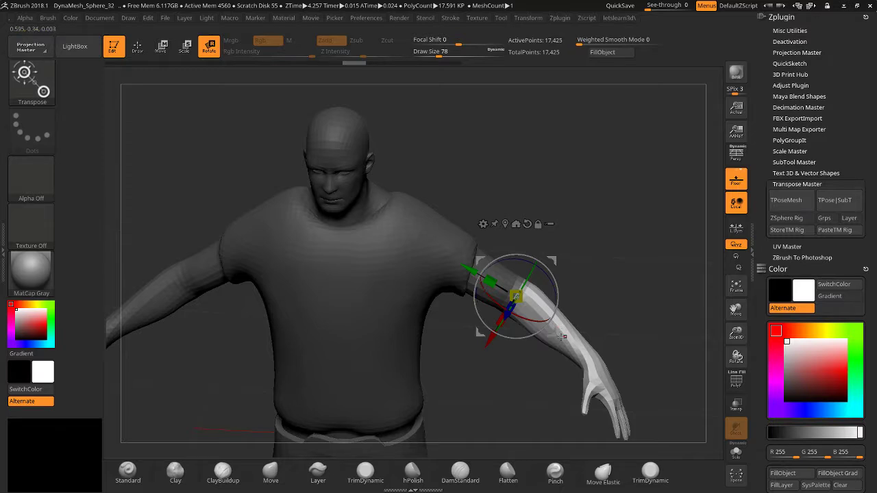
Rotate the left forearm at the elbow until it is bent forward with the hand in front of the body.
drag(522, 317, 470, 299)
drag(629, 342, 594, 353)
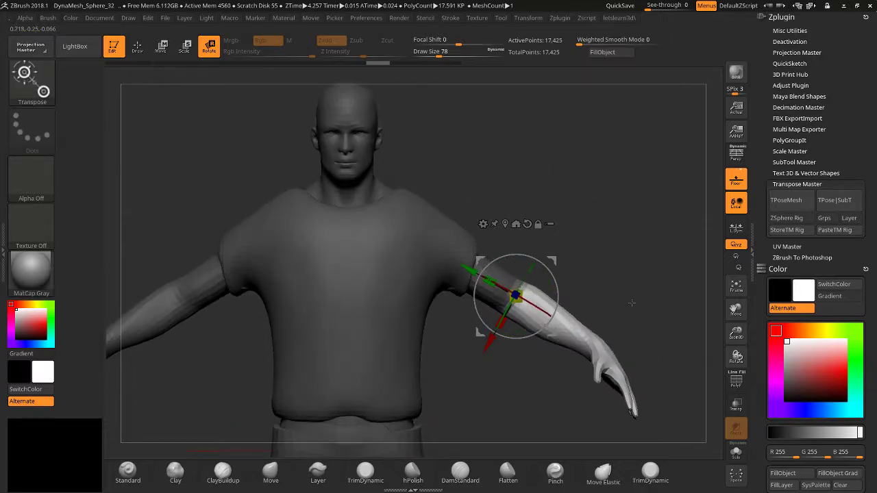
click(587, 338)
key(y)
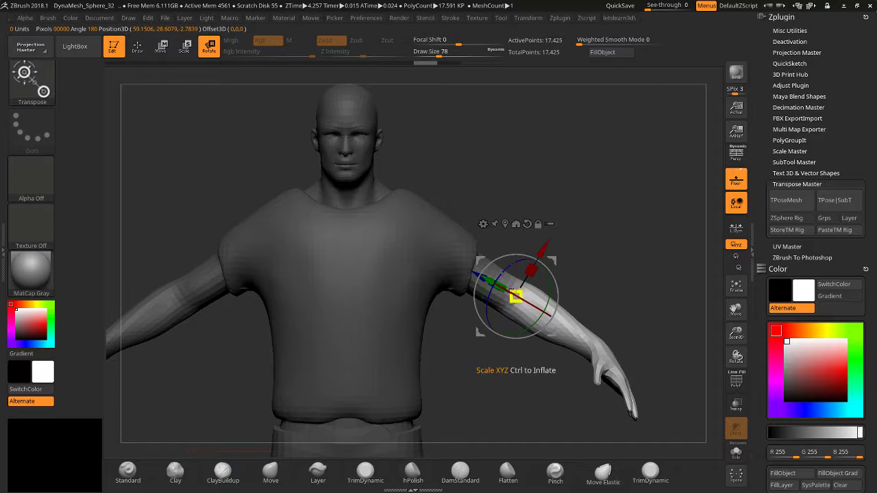
drag(538, 309, 500, 294)
drag(608, 280, 581, 335)
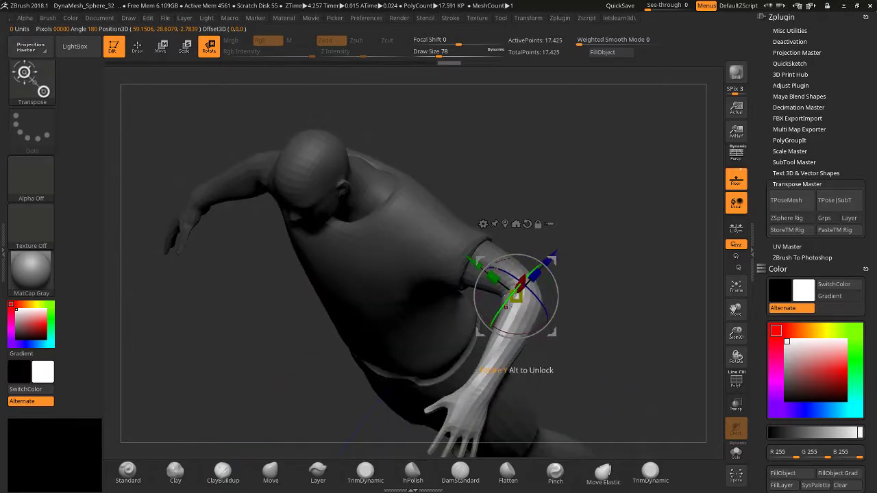
drag(511, 336, 405, 397)
drag(617, 374, 668, 332)
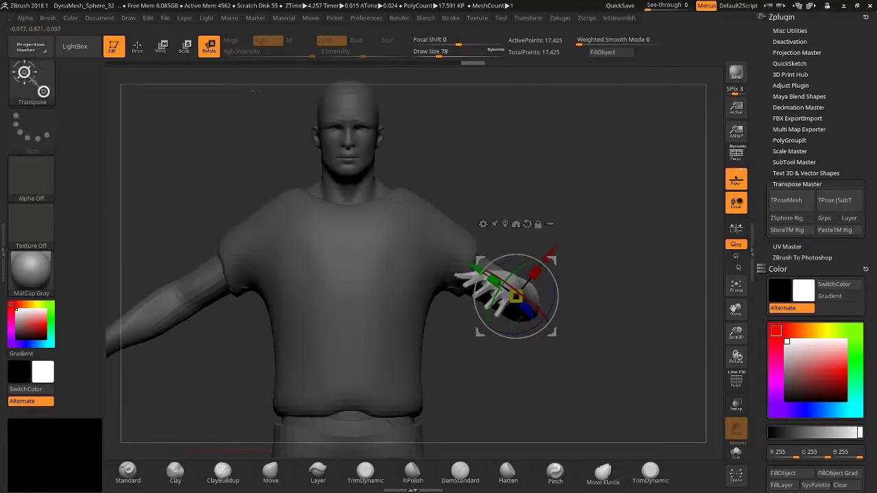
Return to Draw mode and turn on the polyframe display for a close view of the bent left arm.
click(136, 47)
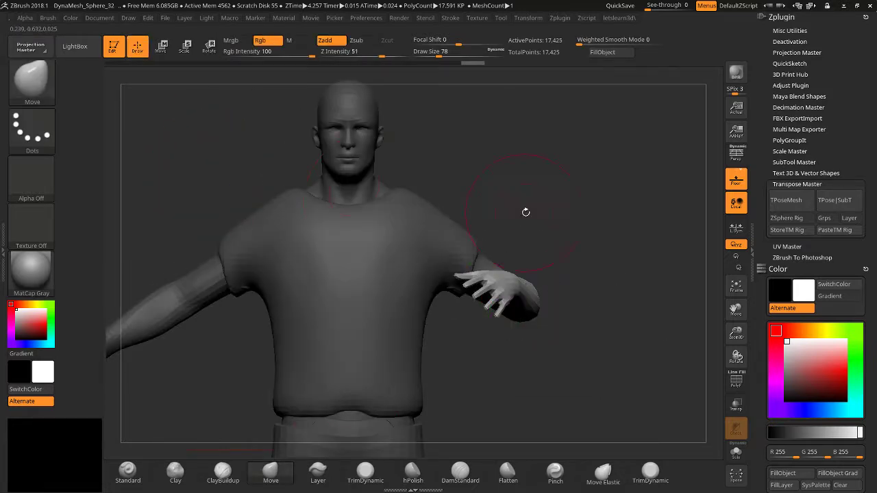
mouse_move(526, 212)
mouse_down()
mouse_move(541, 236)
mouse_move(530, 224)
mouse_up()
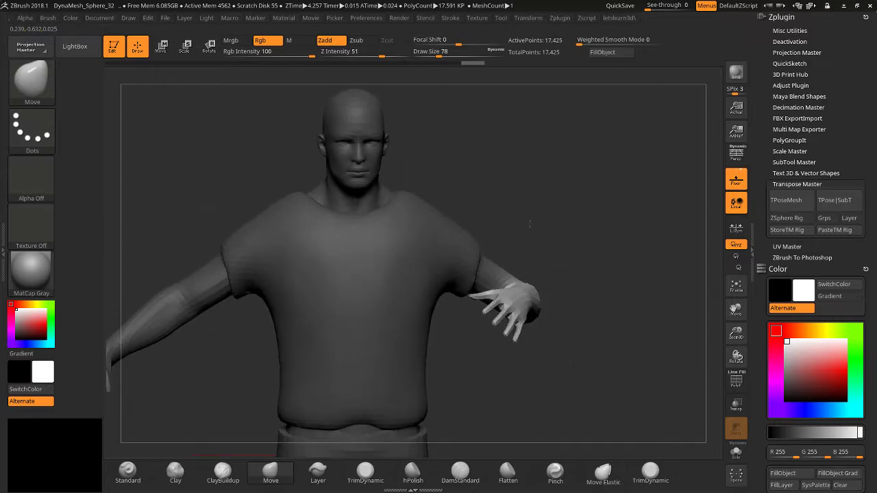
drag(732, 333, 428, 360)
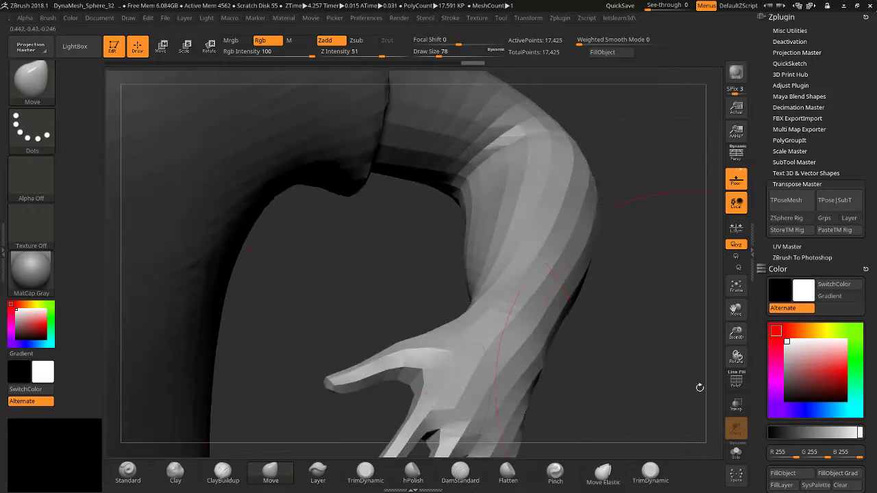
click(736, 381)
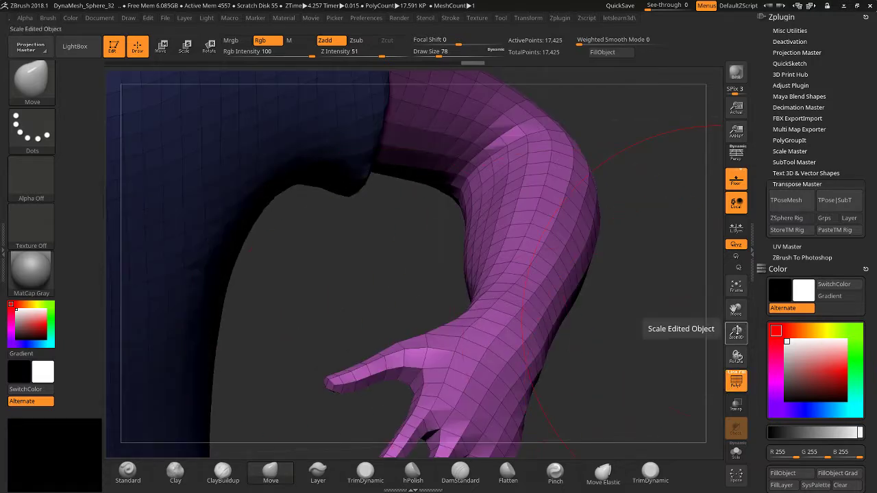
drag(736, 334, 735, 331)
Set the Draw Size to 8, mask the left thumb and invert the mask so only the thumb is editable.
drag(355, 192, 318, 290)
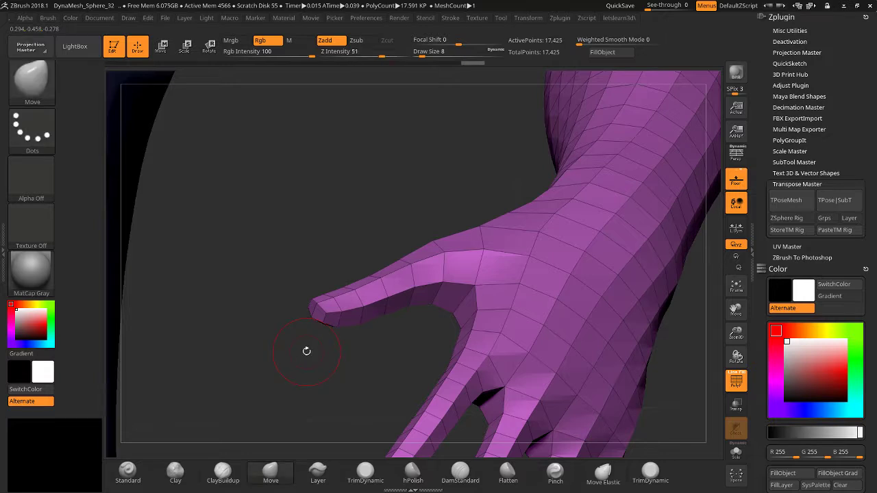
mouse_move(316, 348)
ctrl+mouse_down()
mouse_move(401, 344)
mouse_move(444, 291)
mouse_move(451, 202)
mouse_move(306, 322)
mouse_move(316, 346)
ctrl+mouse_up()
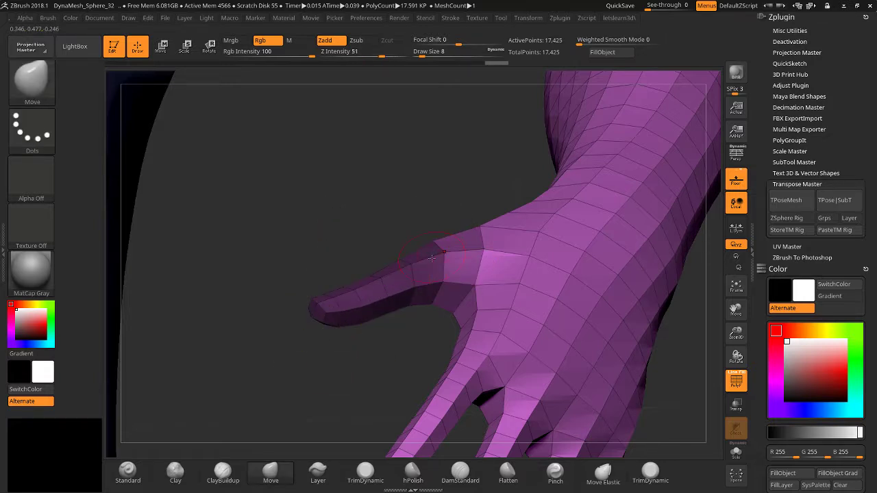
ctrl+click(284, 236)
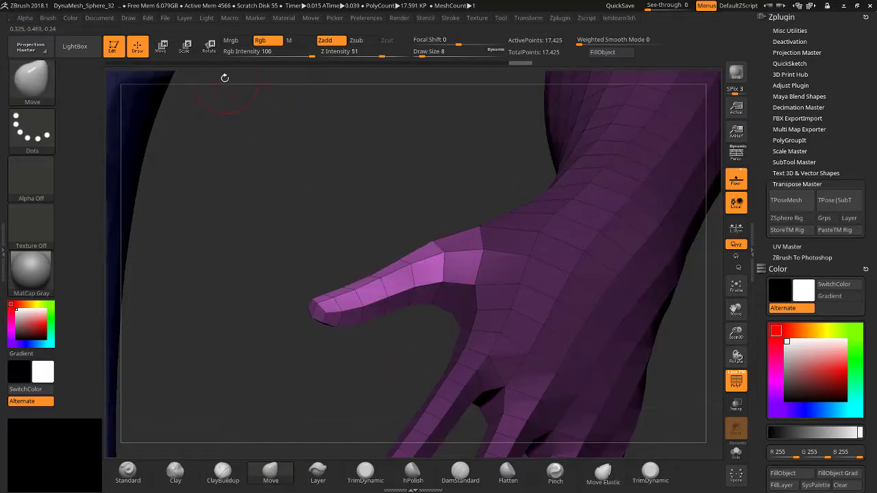
Switch to rotation mode and move the gizmo from the elbow to the base of the left thumb.
click(209, 47)
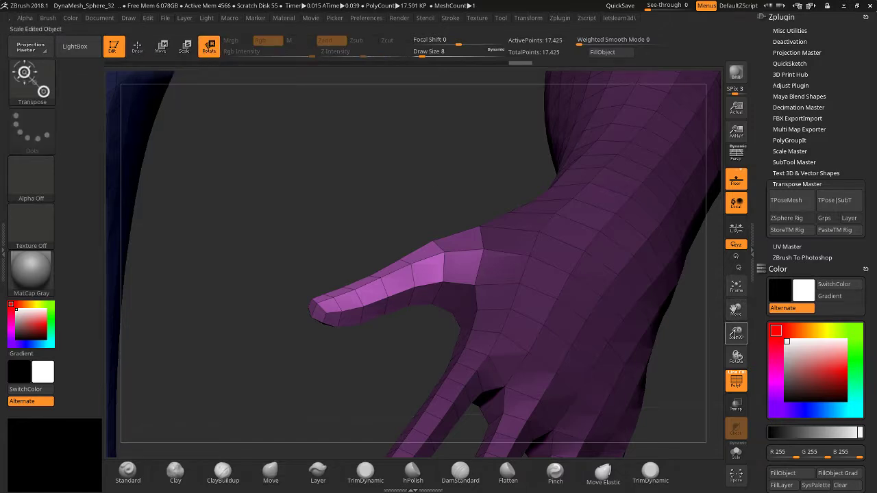
drag(736, 334, 736, 363)
drag(736, 310, 708, 427)
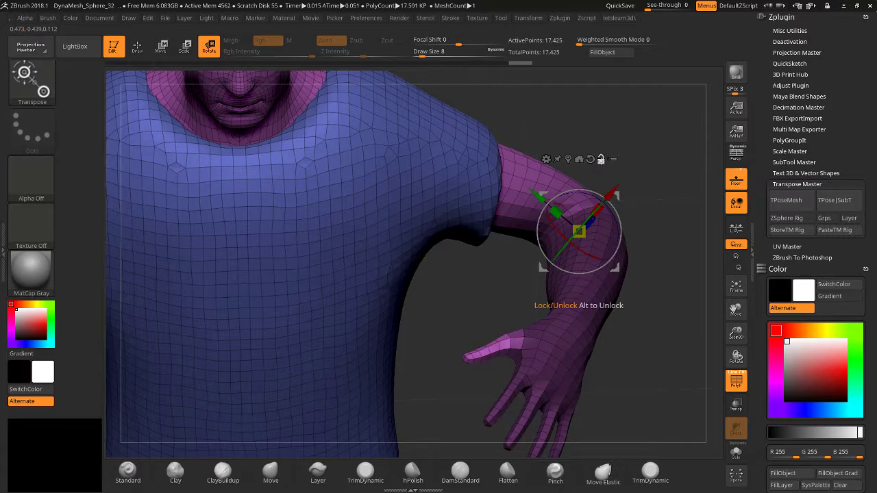
drag(579, 232, 513, 345)
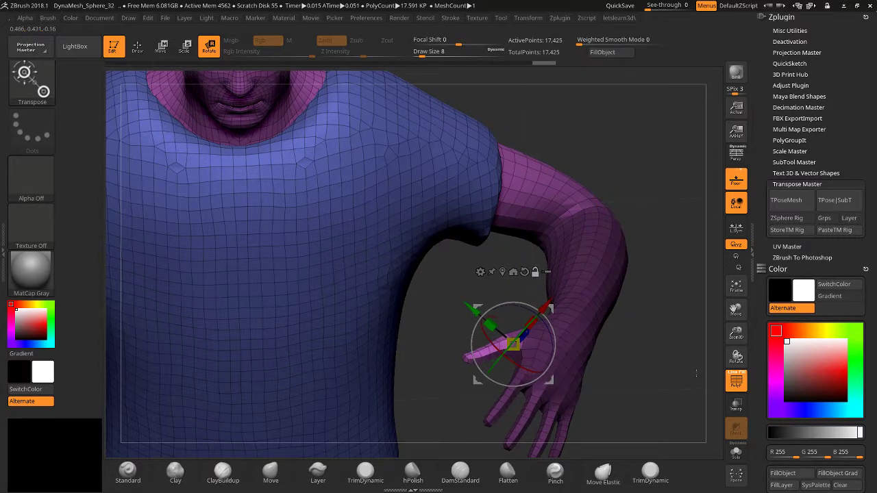
drag(736, 334, 736, 307)
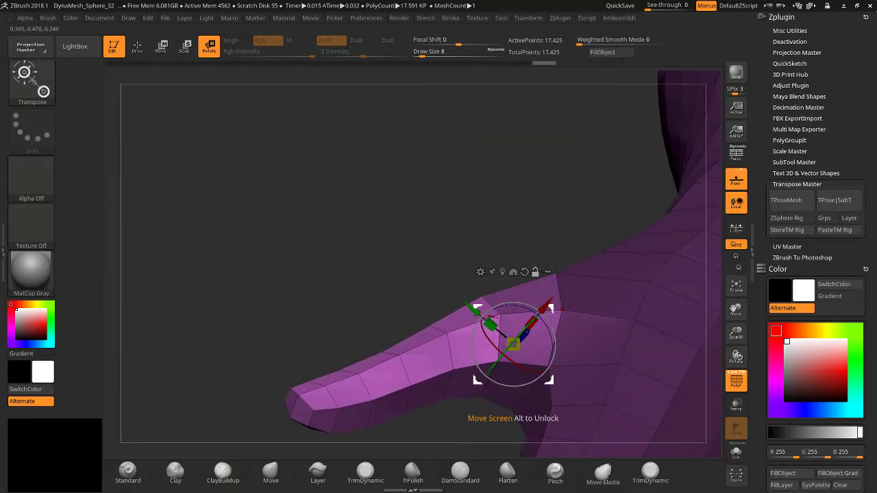
mouse_move(555, 311)
mouse_down()
mouse_move(567, 293)
mouse_move(563, 303)
mouse_up()
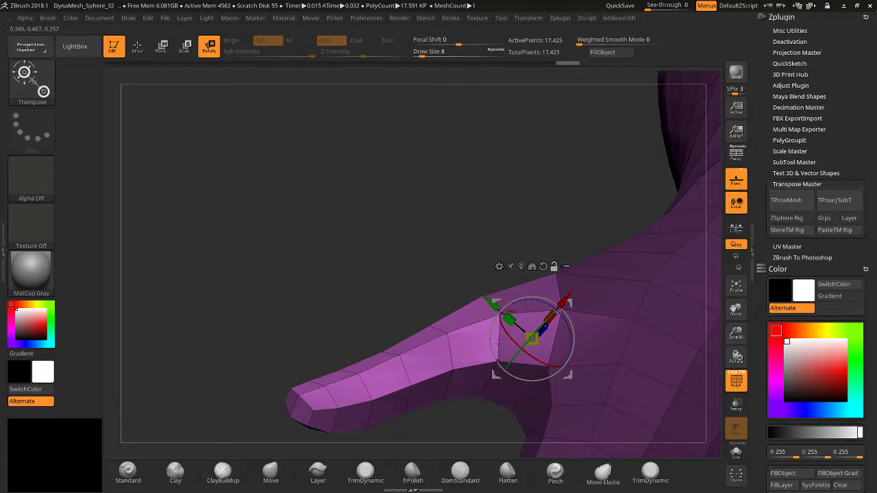
Reorient the rotation gizmo at the base of the left thumb so its axes suit a side-on bend.
drag(498, 341, 499, 309)
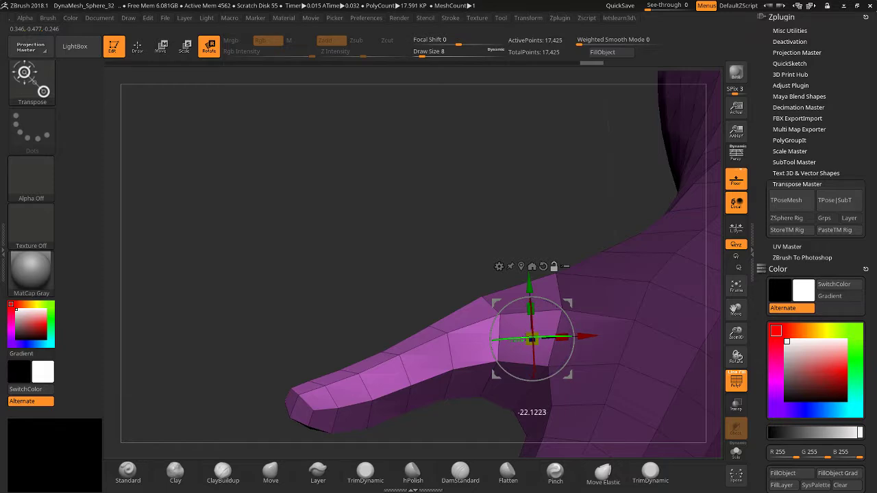
drag(563, 308, 568, 316)
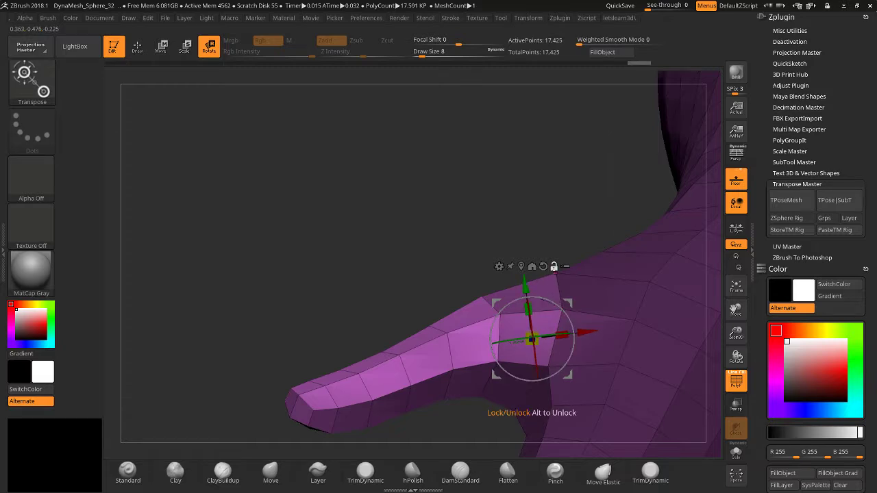
Try rotating the left thumb downward from its base and undo the rotation.
mouse_move(490, 336)
mouse_down()
mouse_move(494, 377)
mouse_move(491, 335)
mouse_move(491, 345)
mouse_up()
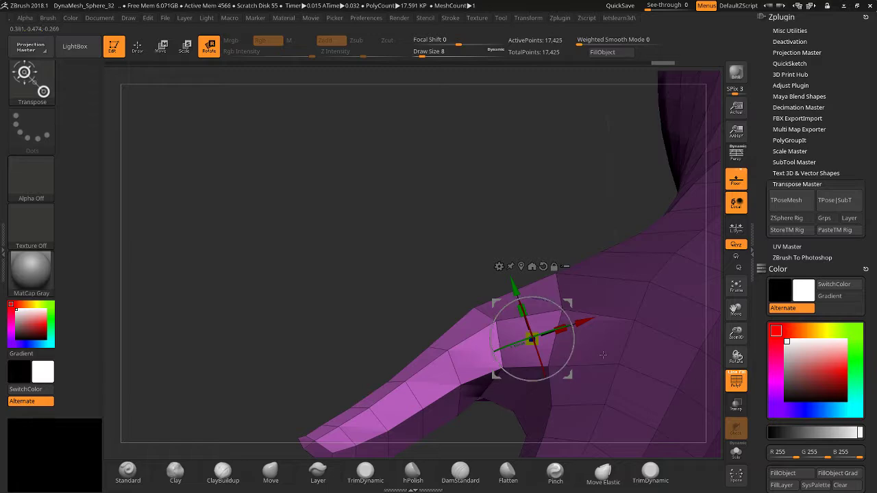
alt+drag(717, 343, 668, 219)
mouse_move(491, 336)
mouse_down()
mouse_move(489, 351)
mouse_move(483, 320)
mouse_move(500, 372)
mouse_move(491, 352)
mouse_up()
key(ctrl+z)
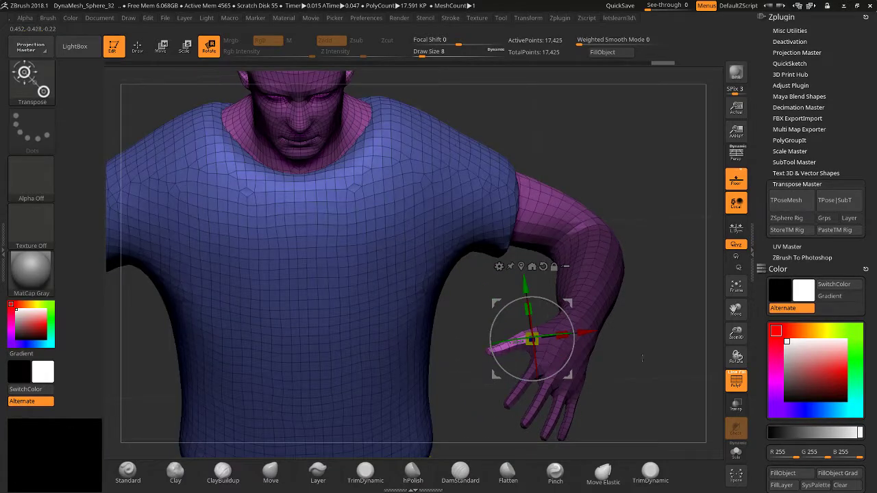
Lasso-mask the unmasked head, shoulders and arms so they stay fixed while the thumb is posed.
drag(736, 336, 732, 253)
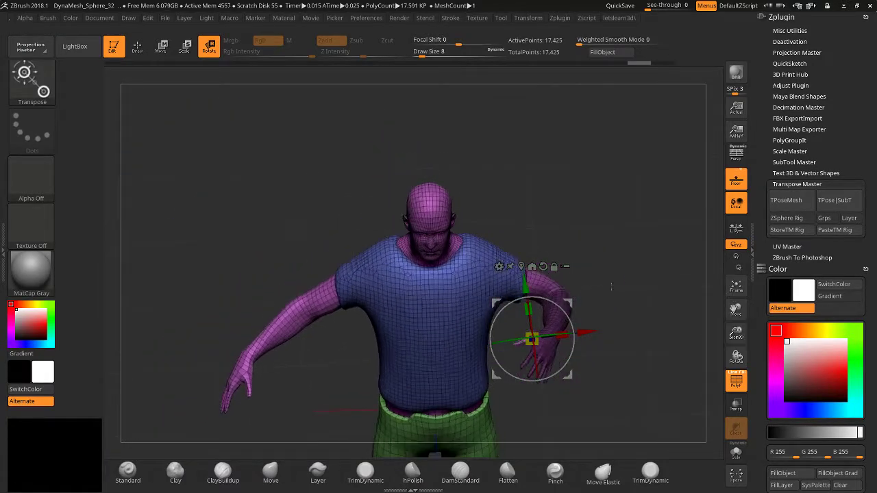
drag(610, 288, 608, 337)
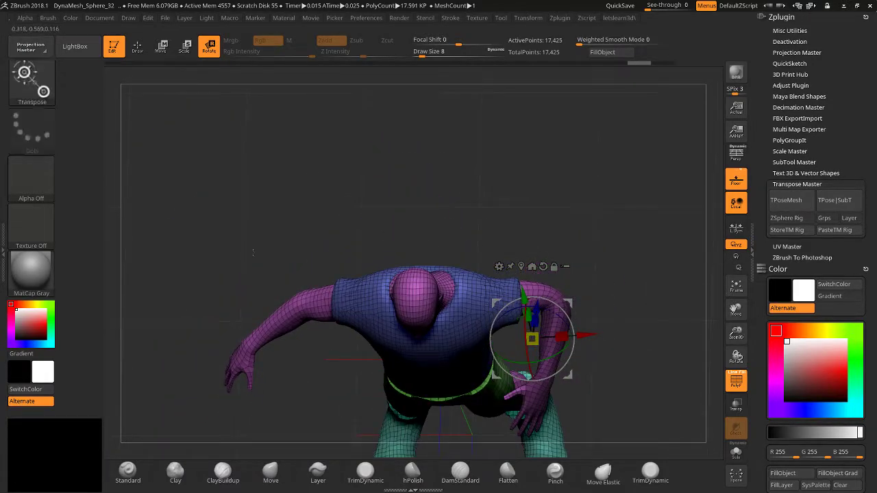
mouse_move(276, 225)
ctrl+mouse_down()
mouse_move(185, 330)
mouse_move(360, 394)
mouse_move(475, 244)
mouse_move(226, 164)
ctrl+mouse_up()
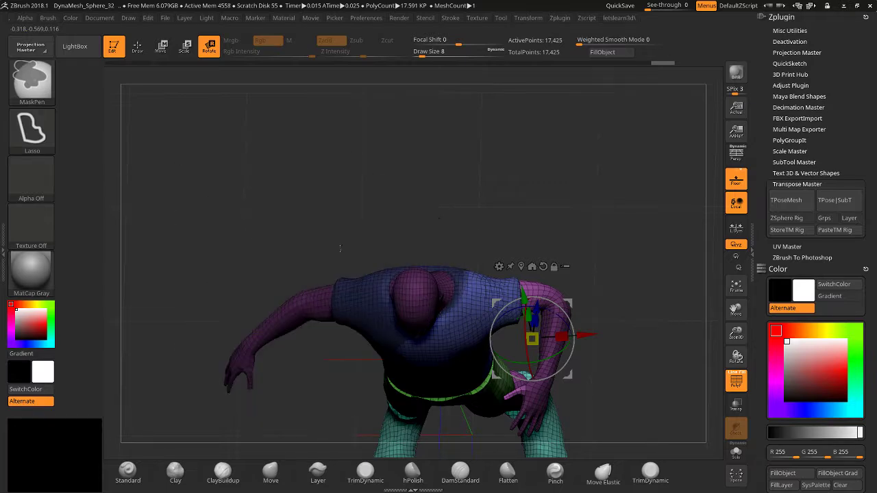
shift+drag(567, 239, 555, 191)
drag(433, 288, 502, 309)
ctrl+click(473, 323)
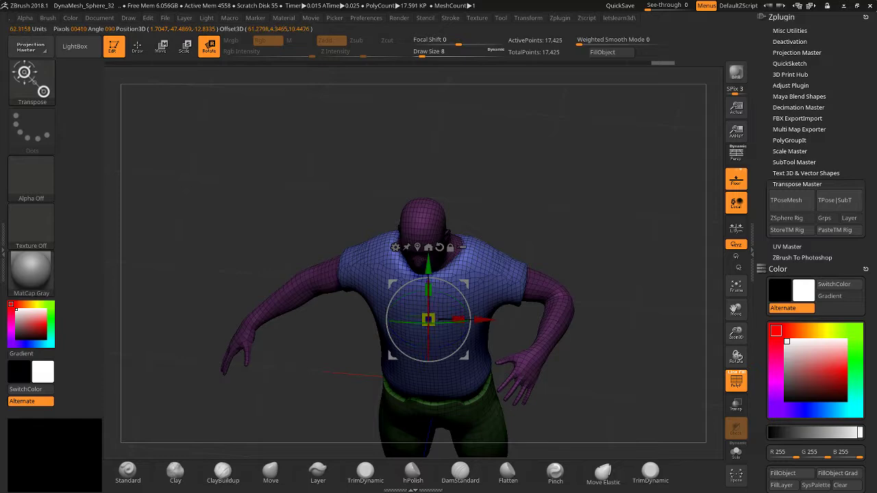
key(ctrl+z)
mouse_move(550, 323)
ctrl+mouse_down()
mouse_move(185, 297)
mouse_move(635, 327)
ctrl+mouse_up()
From the front, extend the mask over the boots, lower legs, shorts, waist and shirt.
drag(740, 312, 785, 107)
shift+drag(641, 246, 646, 229)
drag(735, 334, 686, 339)
key(ctrl)
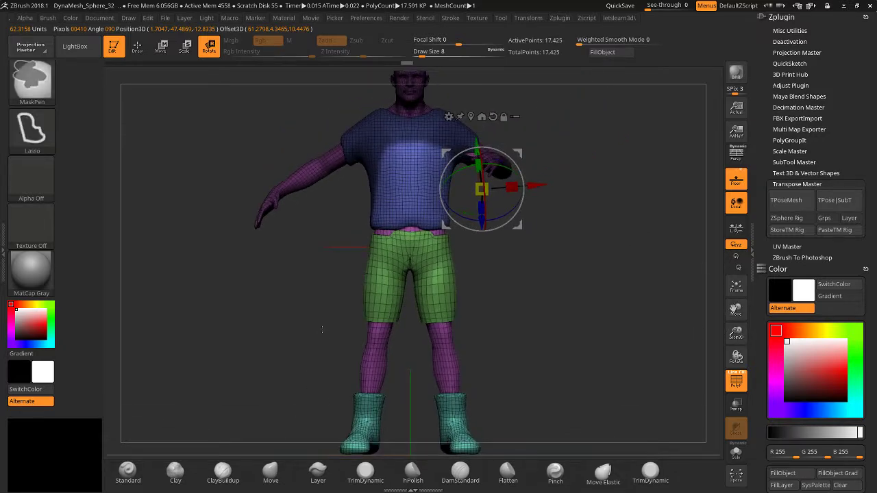
mouse_move(321, 329)
ctrl+mouse_down()
mouse_move(542, 452)
mouse_move(157, 334)
mouse_move(181, 337)
ctrl+mouse_up()
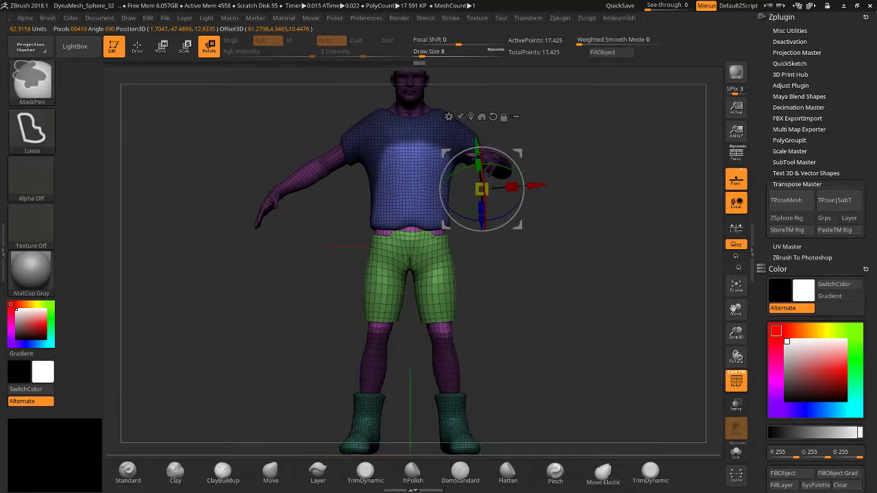
mouse_move(322, 312)
ctrl+mouse_down()
mouse_move(541, 342)
mouse_move(329, 254)
mouse_move(321, 302)
ctrl+mouse_up()
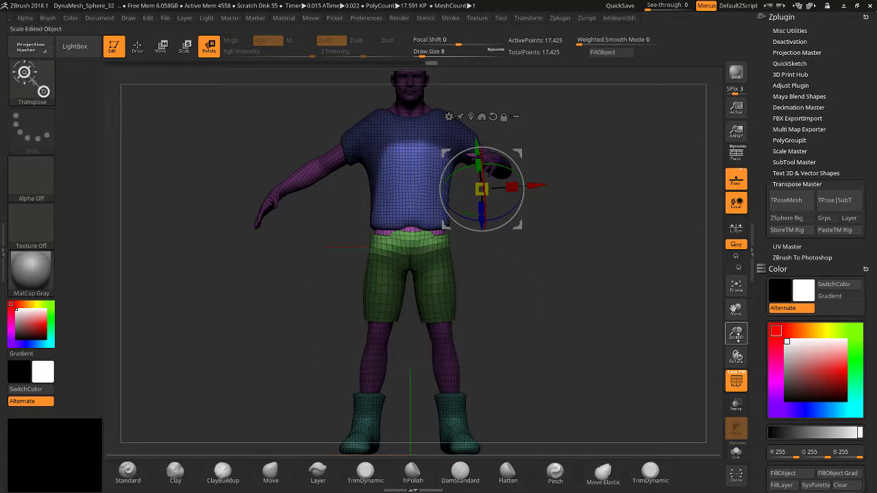
drag(736, 333, 762, 341)
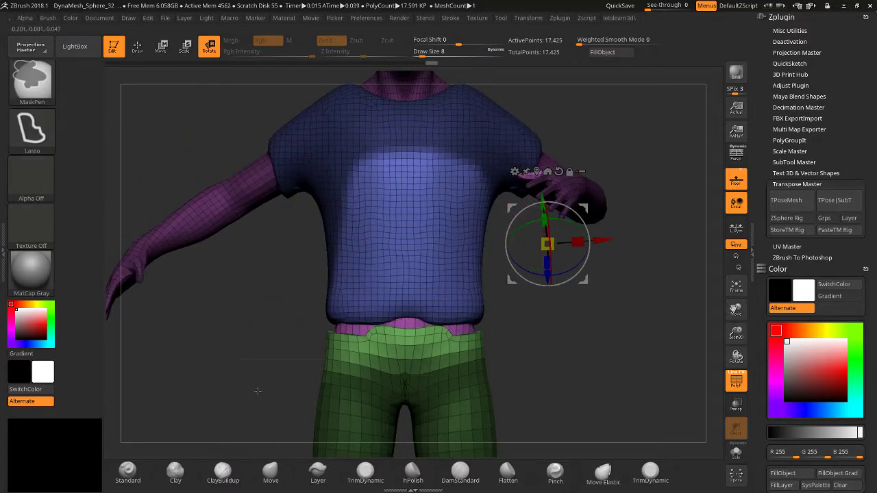
mouse_move(257, 389)
ctrl+mouse_down()
mouse_move(261, 335)
mouse_move(226, 274)
mouse_move(228, 320)
mouse_move(323, 314)
mouse_move(346, 286)
mouse_move(375, 118)
mouse_move(384, 115)
ctrl+mouse_up()
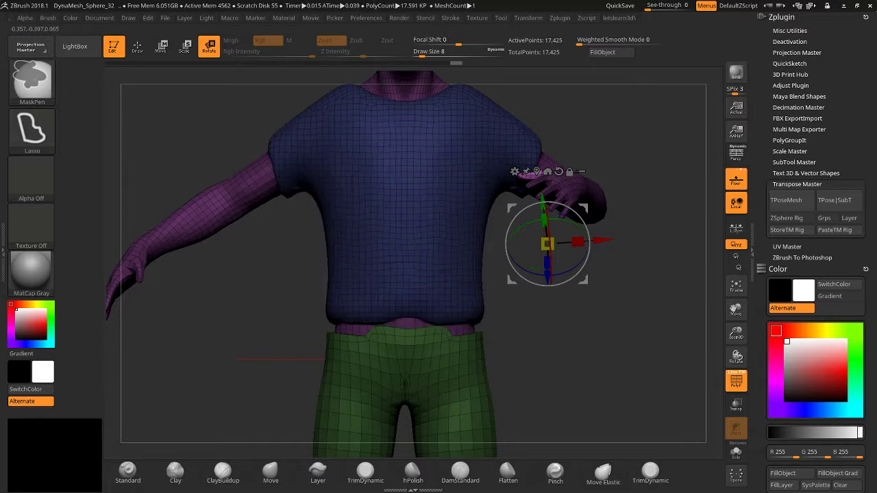
Try repositioning the gizmo at the left thumb and rotating the thumb from there.
drag(564, 93, 566, 146)
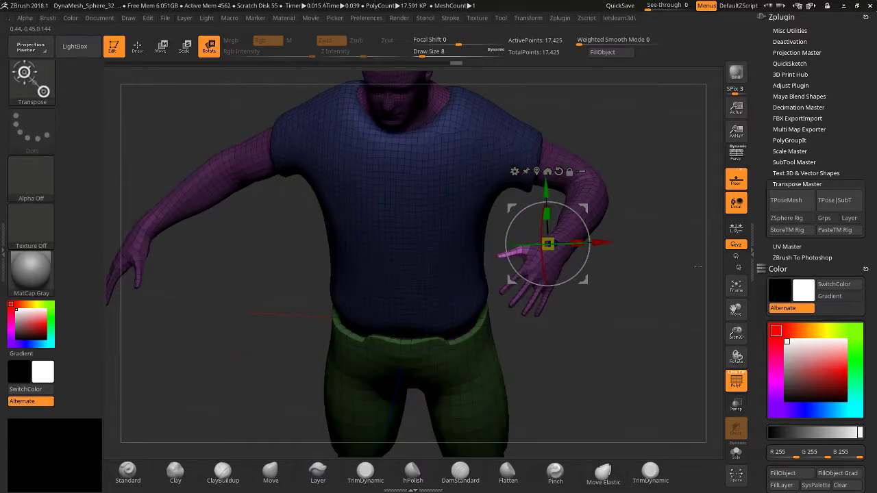
drag(728, 328, 710, 400)
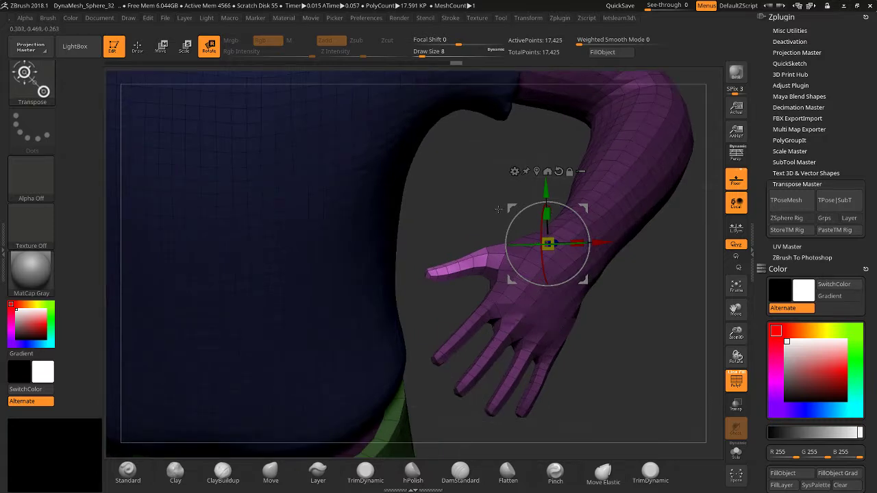
drag(541, 237, 540, 262)
drag(541, 267, 511, 241)
drag(735, 310, 727, 392)
drag(736, 356, 709, 376)
drag(736, 333, 698, 390)
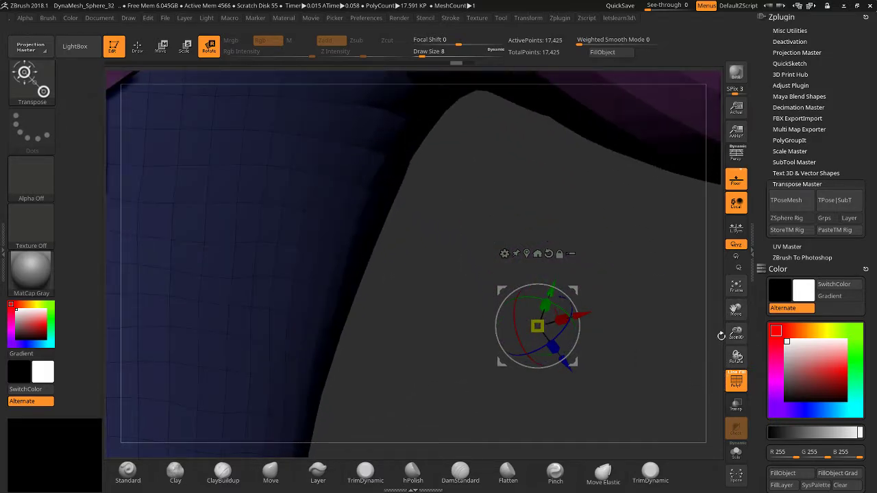
drag(736, 333, 723, 267)
drag(621, 356, 663, 372)
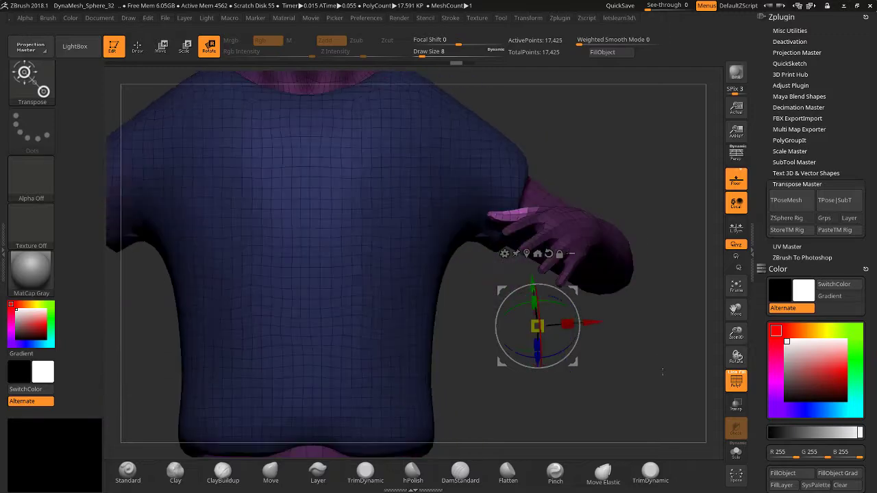
drag(602, 335, 646, 351)
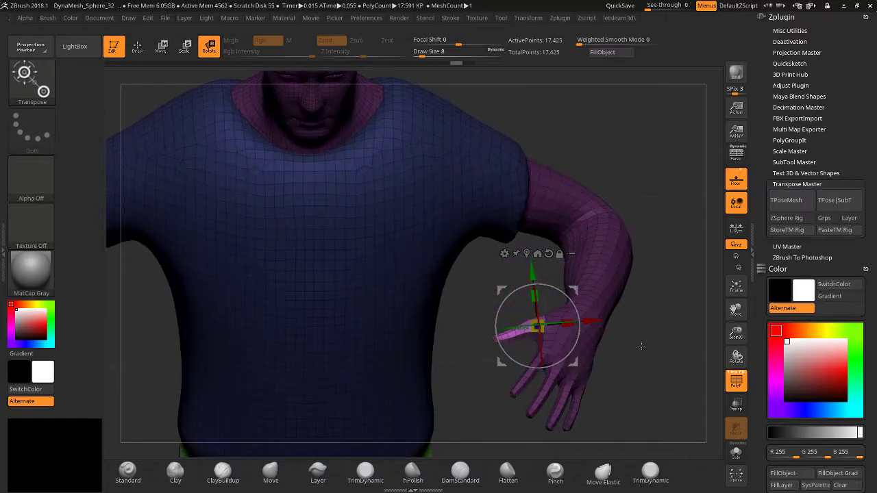
drag(525, 338, 614, 319)
key(ctrl+z)
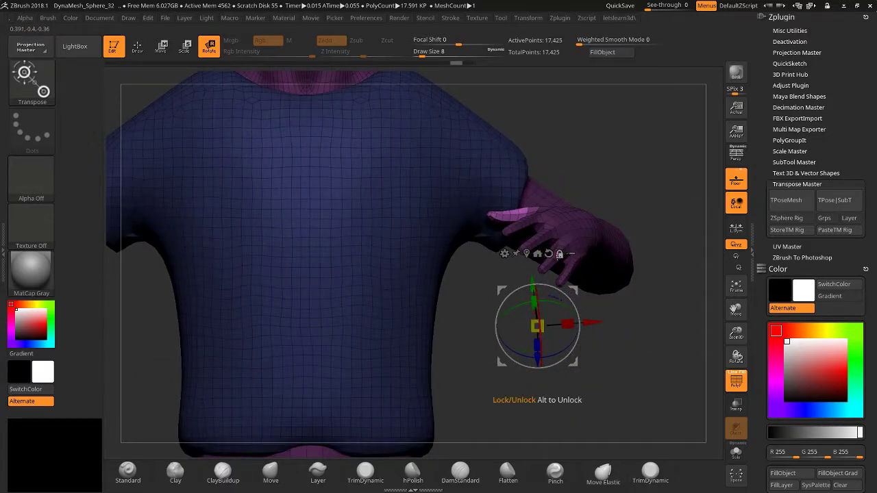
Place the unlocked gizmo exactly on the left thumb's base, aligning it in both the front and top views.
drag(538, 288, 532, 265)
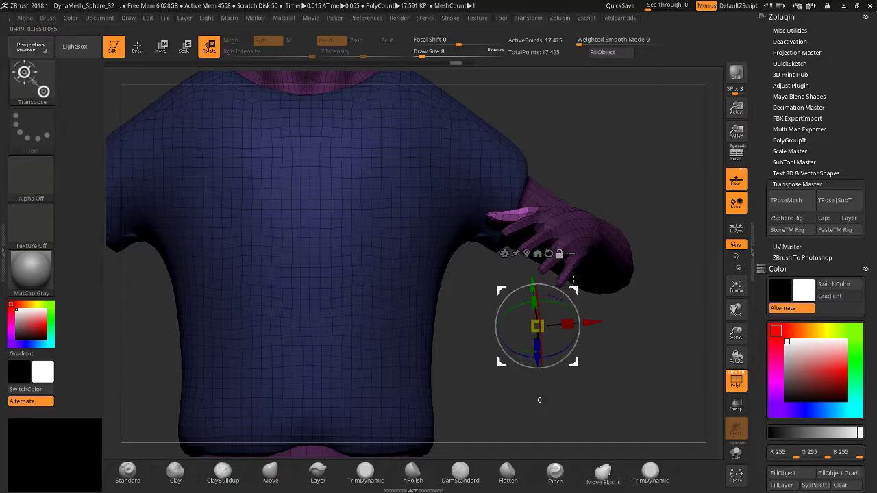
alt+drag(560, 294, 564, 175)
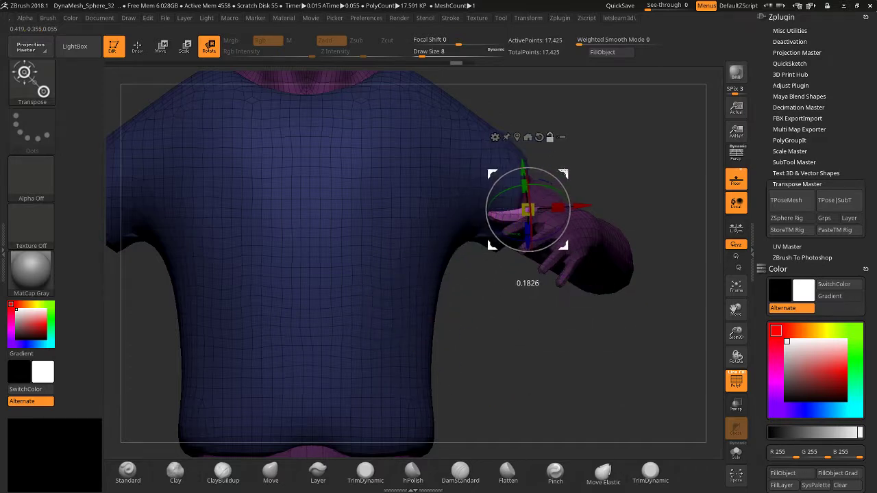
drag(636, 178, 638, 246)
alt+drag(527, 209, 530, 355)
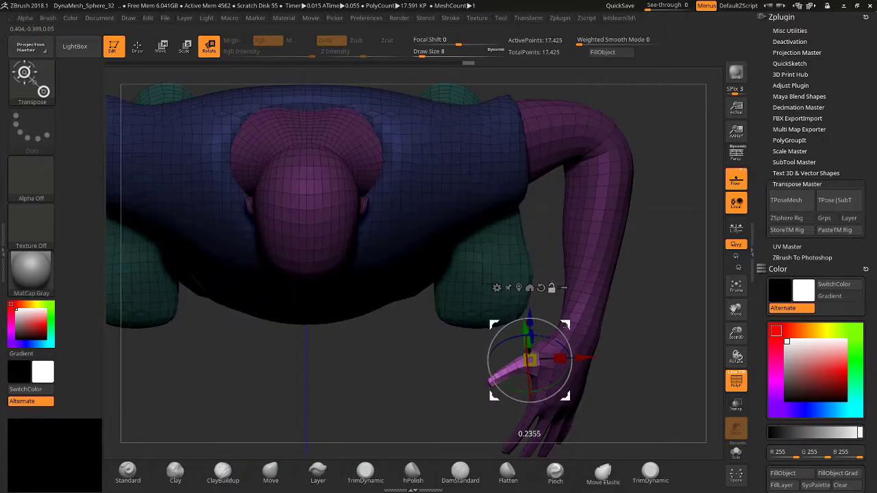
Rotate the left thumb down toward the fingers from its base, and then ease it partly back outward.
shift+drag(648, 371, 665, 306)
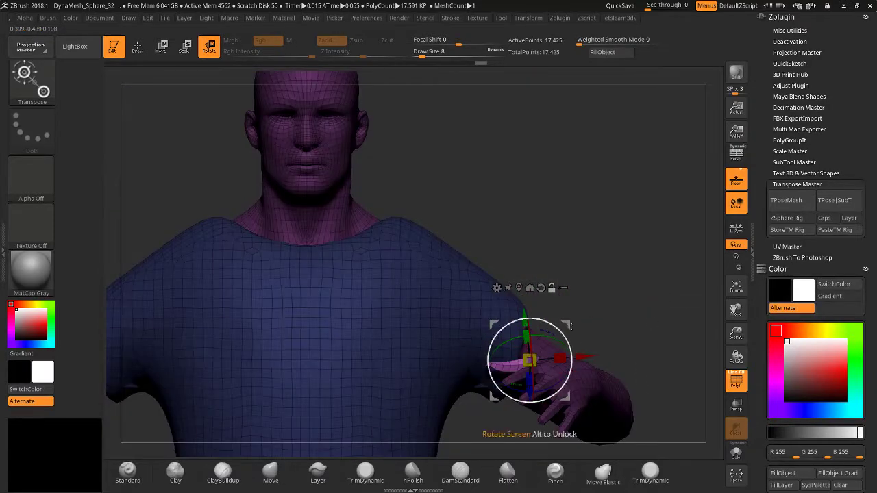
drag(634, 206, 639, 264)
drag(531, 359, 497, 381)
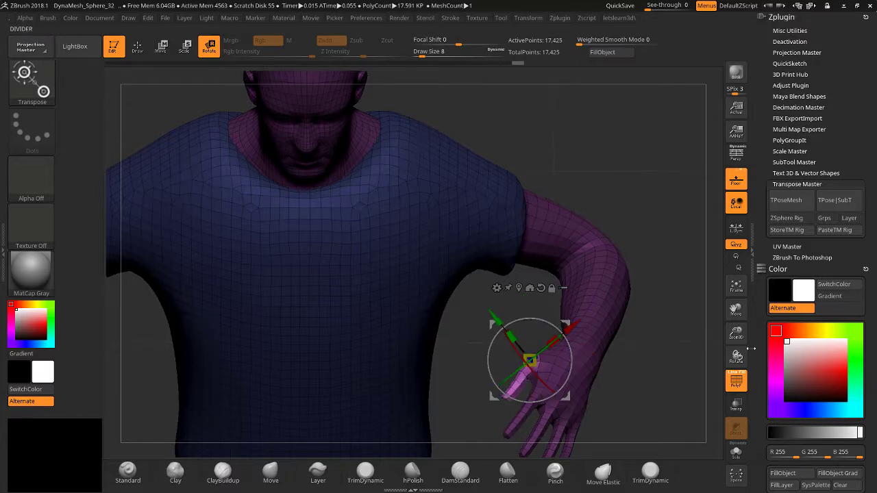
drag(736, 334, 735, 349)
drag(736, 309, 726, 325)
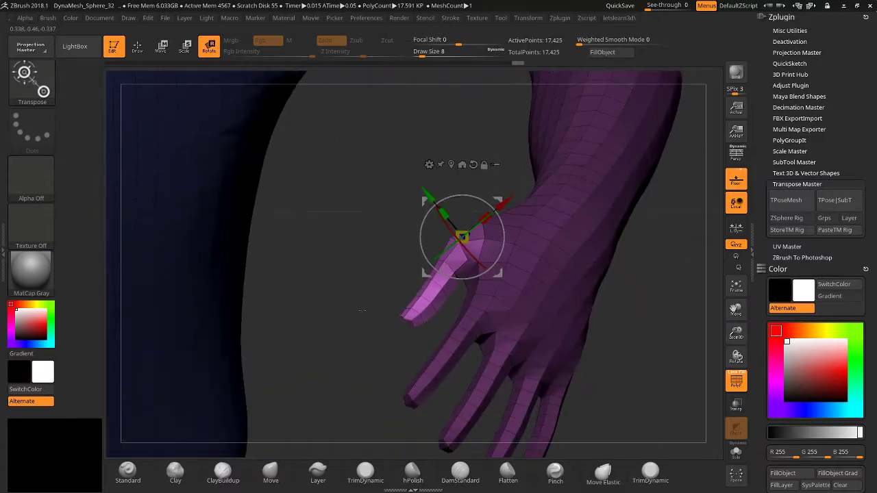
drag(362, 311, 366, 323)
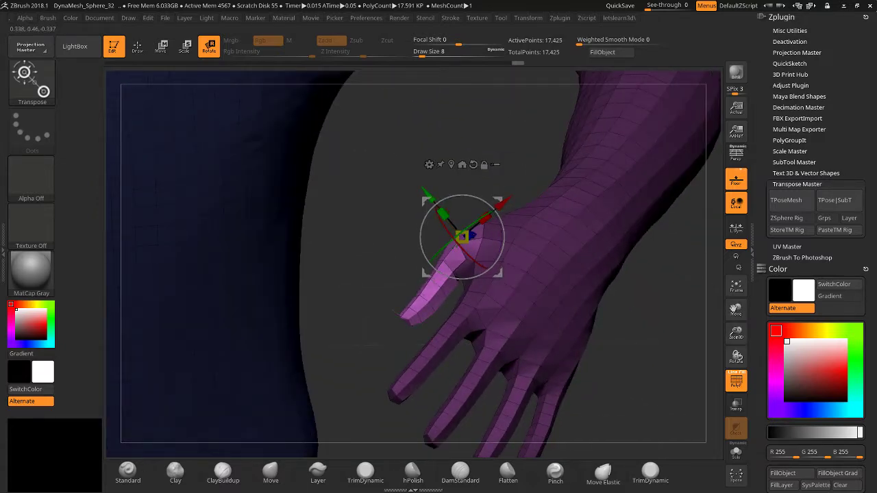
drag(433, 277, 396, 253)
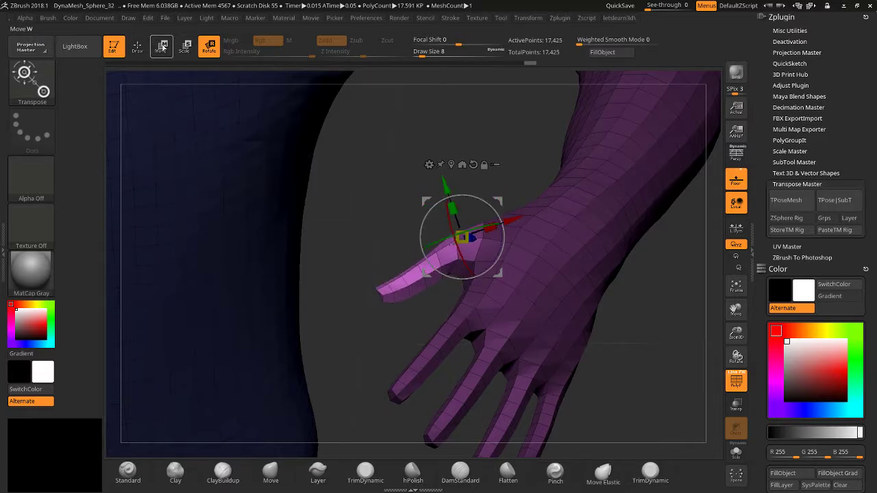
Return to Draw mode, clear the mask, mask the outer part of the left thumb and invert the mask.
key(q)
ctrl+drag(358, 249, 362, 309)
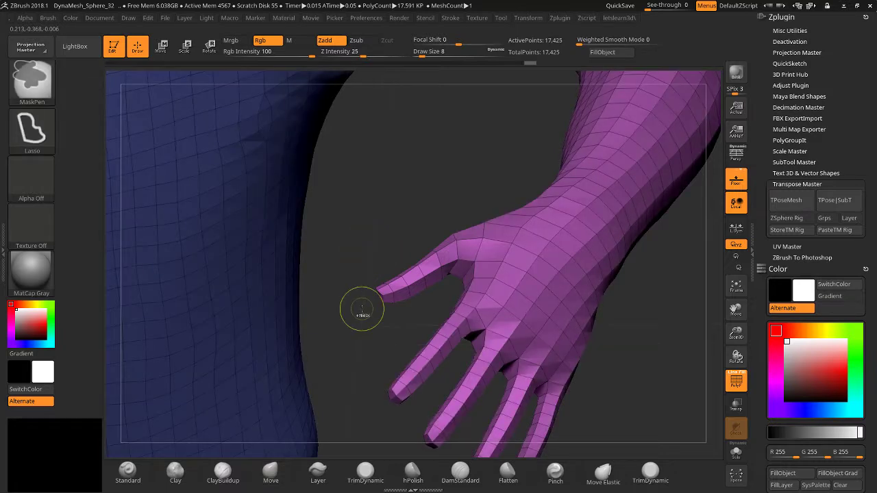
mouse_move(421, 295)
ctrl+mouse_down()
mouse_move(407, 259)
mouse_move(364, 309)
ctrl+mouse_up()
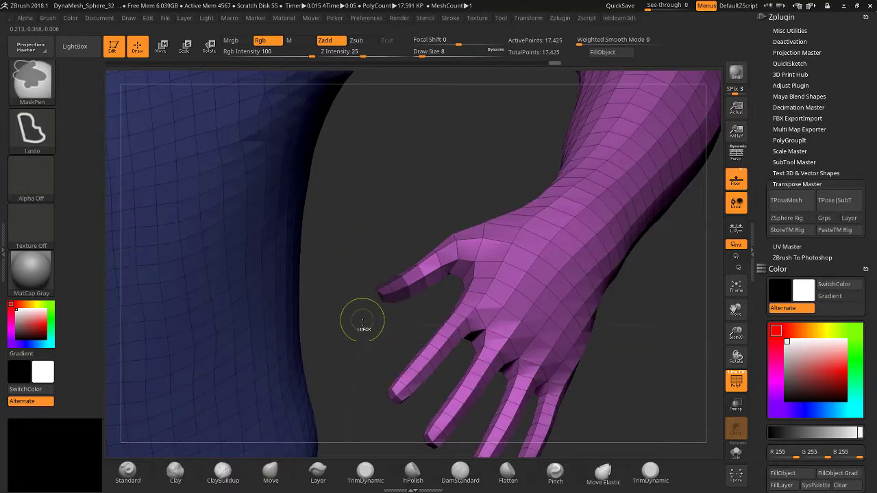
ctrl+click(364, 331)
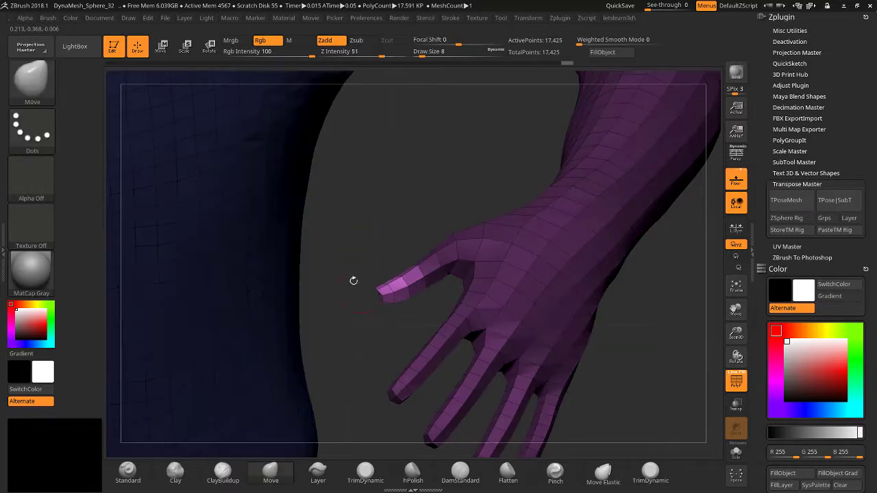
Switch to rotation mode, move the gizmo to the thumb's middle joint and bend the thumb tip downward.
click(205, 46)
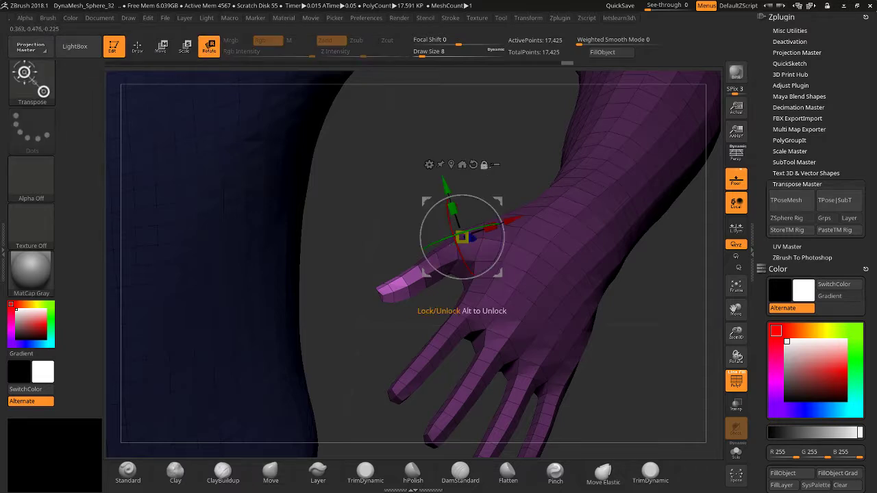
drag(477, 214, 461, 239)
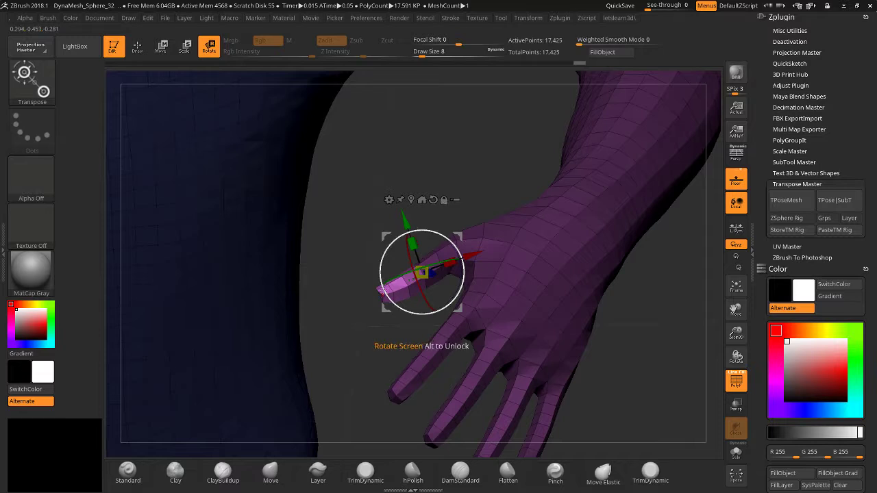
drag(387, 290, 375, 336)
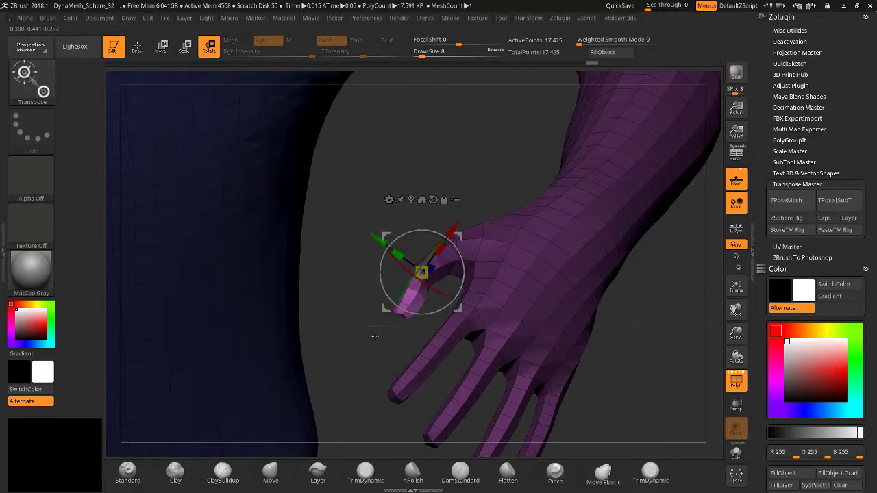
Return to Draw mode, clear the mask and bring the whole left forearm and hand into view.
click(137, 45)
mouse_move(392, 245)
mouse_down()
mouse_move(407, 257)
mouse_move(372, 280)
mouse_move(505, 309)
mouse_up()
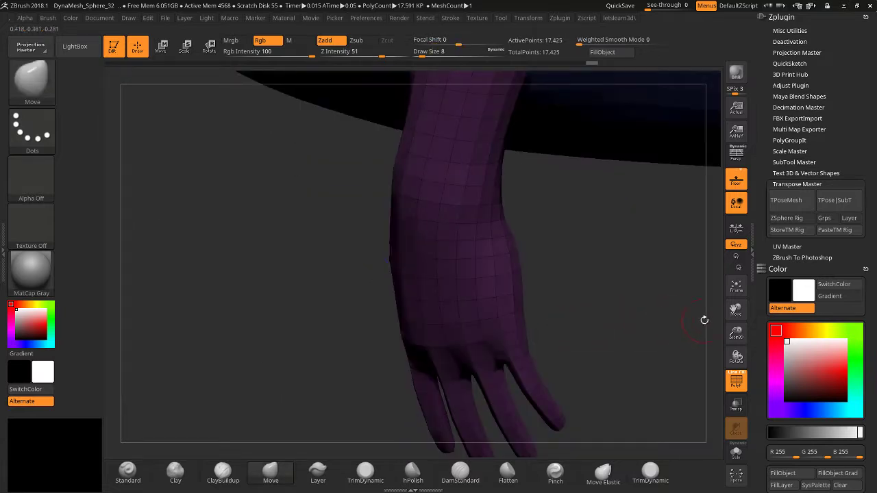
mouse_move(728, 331)
mouse_down()
mouse_move(585, 309)
mouse_move(634, 346)
mouse_move(642, 271)
mouse_move(637, 278)
mouse_up()
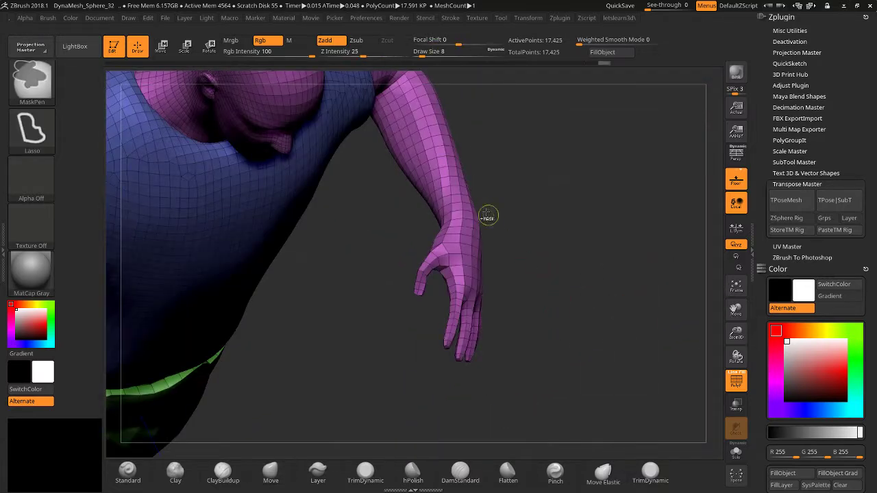
Mask the left hand from the wrist down and invert the mask so that only the hand is editable.
mouse_move(490, 211)
ctrl+mouse_down()
mouse_move(394, 218)
mouse_move(534, 357)
mouse_move(558, 249)
mouse_move(539, 251)
mouse_move(553, 251)
ctrl+mouse_up()
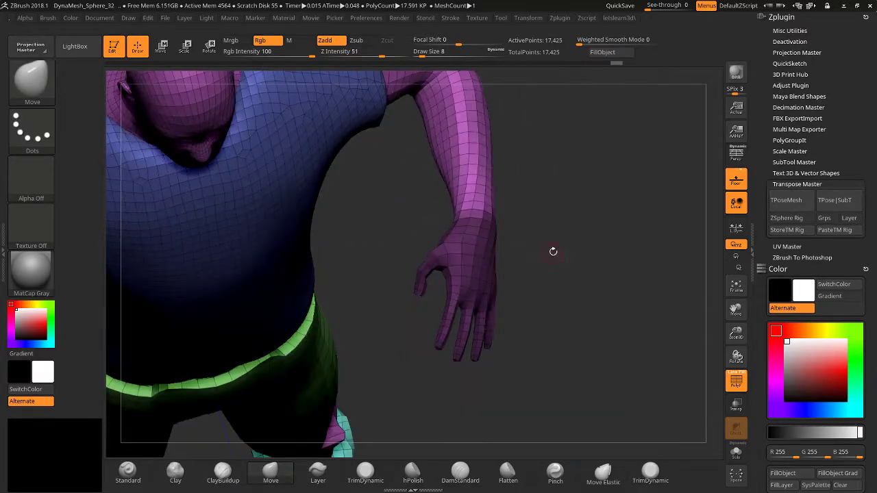
ctrl+click(558, 249)
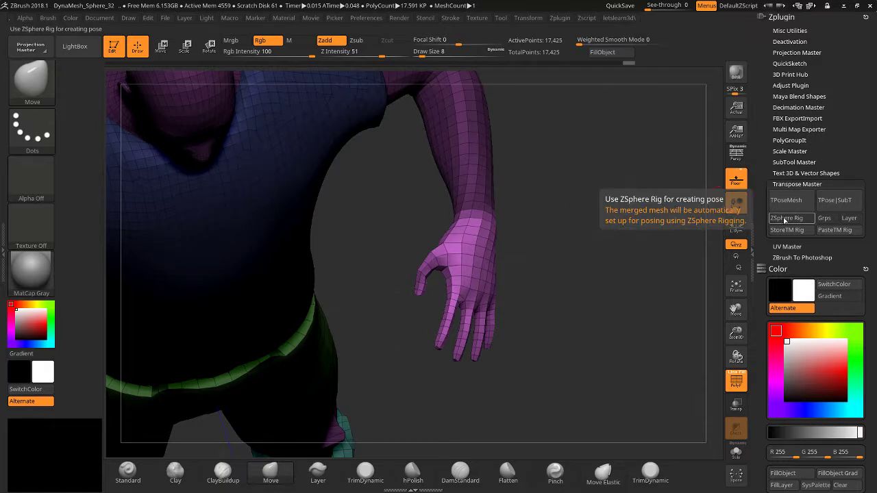
mouse_move(640, 249)
mouse_down()
mouse_move(642, 294)
mouse_move(639, 218)
mouse_move(636, 243)
mouse_up()
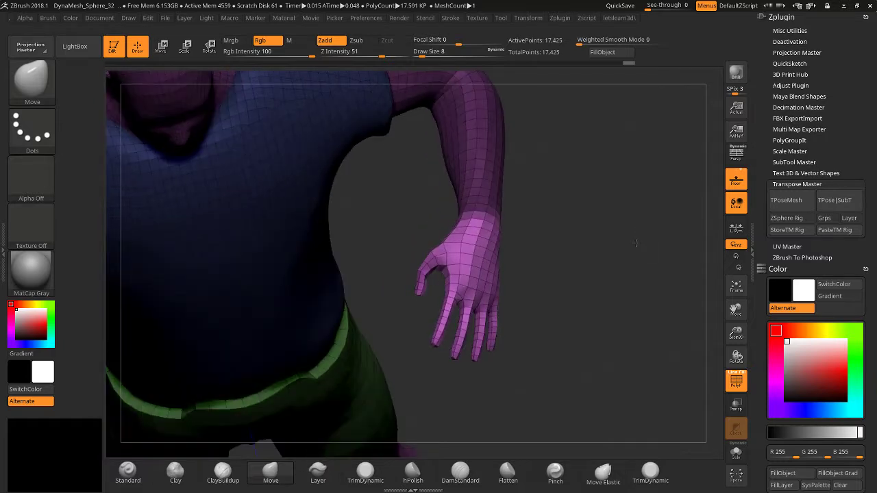
drag(735, 333, 633, 321)
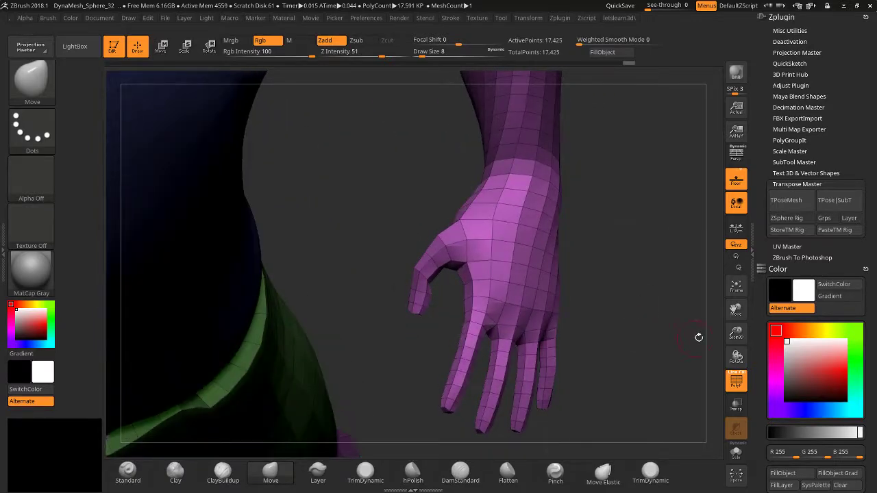
drag(735, 333, 725, 322)
mouse_move(646, 258)
mouse_down()
mouse_move(640, 274)
mouse_move(645, 248)
mouse_up()
key(ctrl)
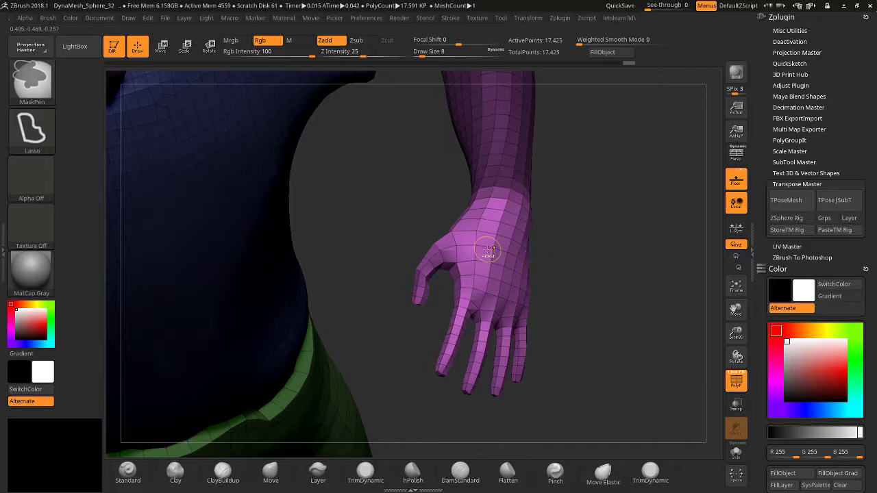
mouse_move(433, 213)
mouse_down()
mouse_move(411, 233)
mouse_move(433, 206)
mouse_up()
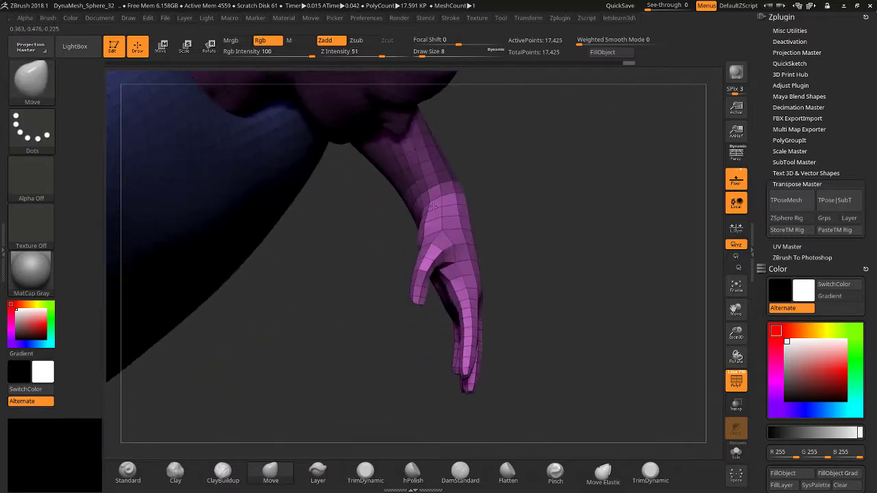
Switch to move mode and place the transform gizmo at the left wrist.
click(164, 48)
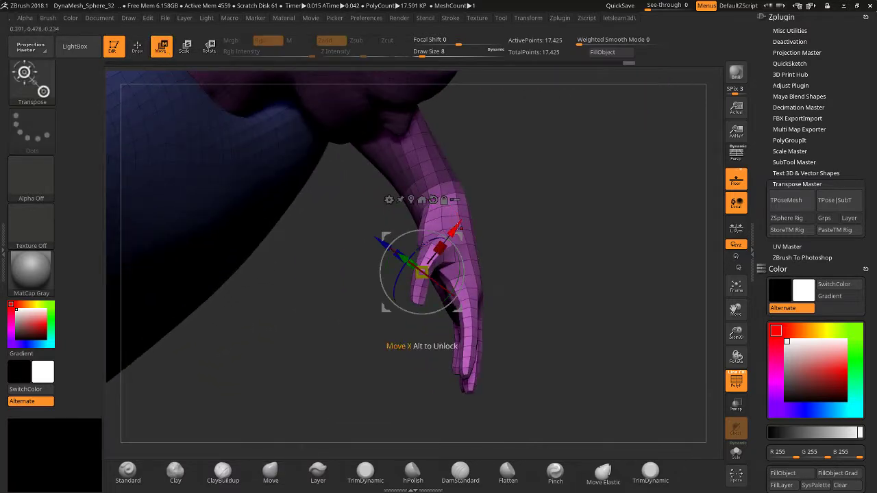
drag(596, 205, 550, 191)
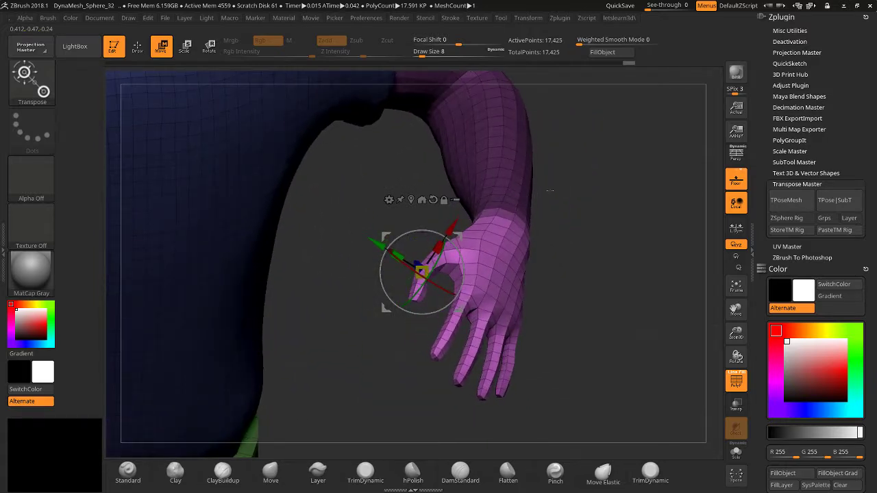
drag(420, 272, 289, 252)
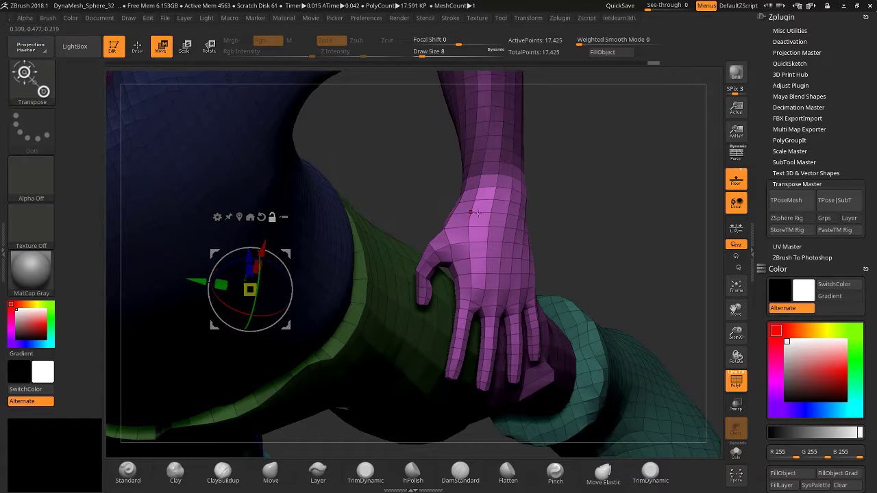
click(496, 187)
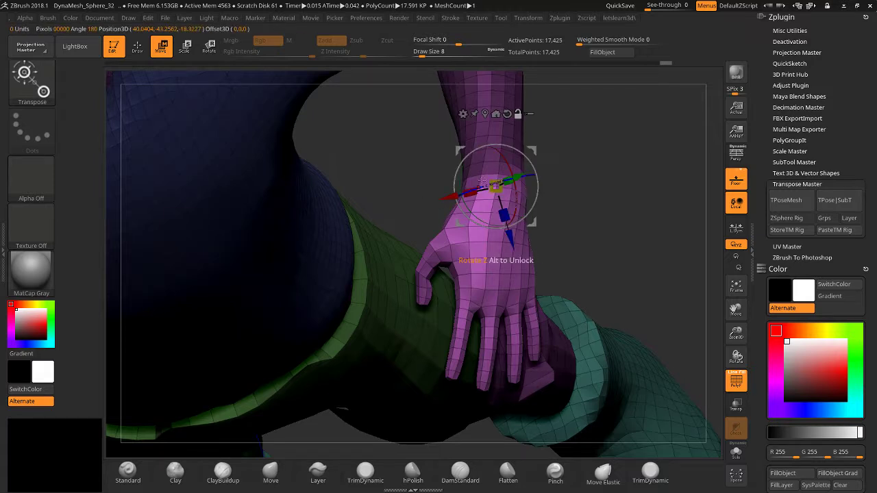
Align the gizmo with the left forearm and rotate the unmasked hand about the wrist, checking the pose from several sides.
drag(500, 135, 533, 186)
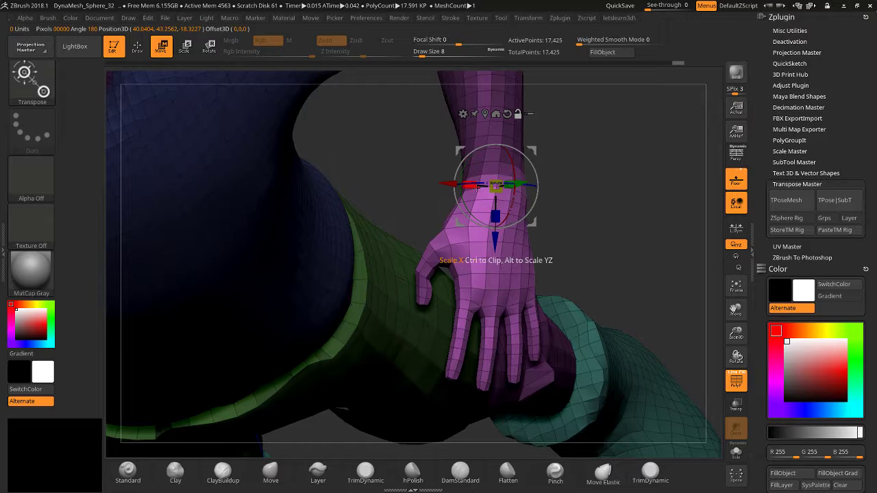
drag(590, 203, 598, 255)
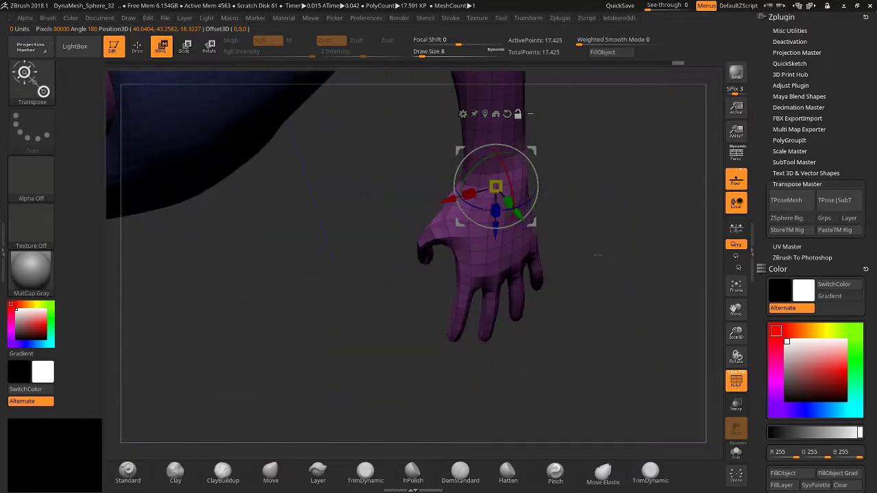
drag(488, 210, 477, 209)
drag(629, 276, 496, 176)
drag(636, 219, 565, 234)
ctrl+click(466, 259)
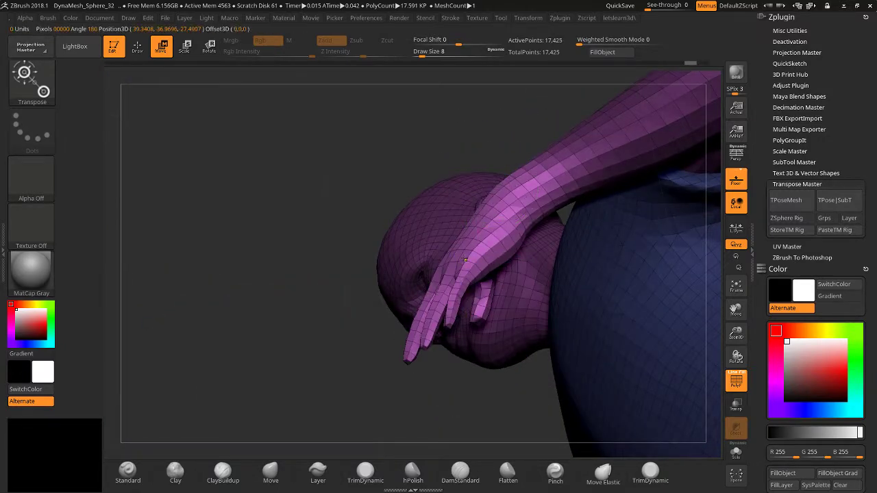
drag(481, 175, 453, 167)
drag(255, 255, 394, 217)
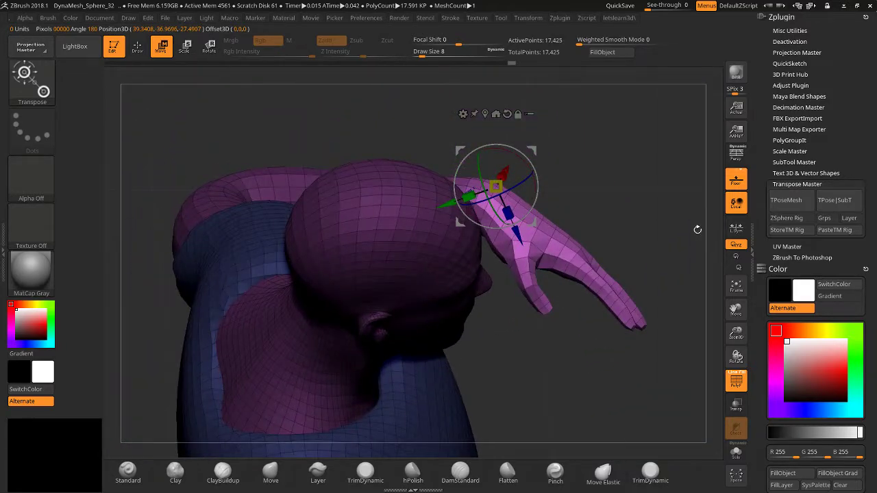
drag(698, 229, 694, 216)
Return to Draw mode, clear the mask and bring the figure's torso into front view.
click(140, 48)
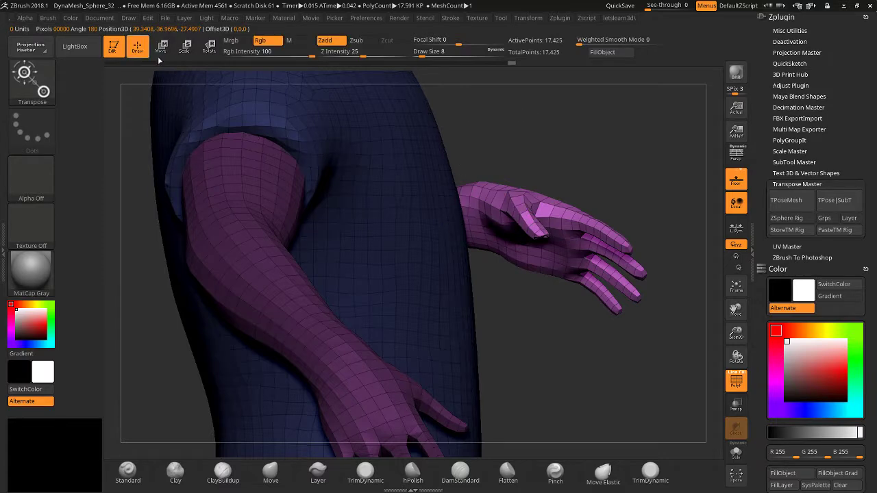
ctrl+drag(677, 144, 680, 155)
mouse_move(672, 161)
mouse_down()
mouse_move(521, 171)
mouse_move(487, 205)
mouse_up()
drag(738, 333, 757, 337)
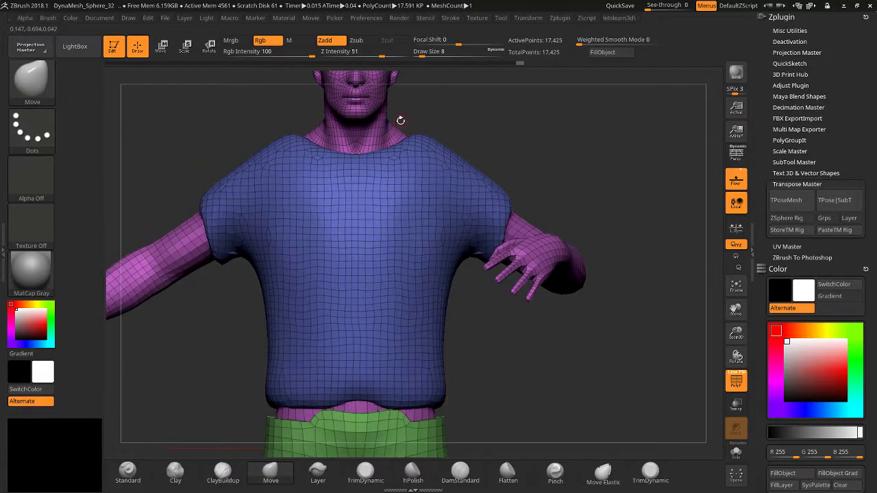
mouse_move(542, 159)
mouse_down()
mouse_move(466, 171)
mouse_move(511, 164)
mouse_up()
Mask the left shoulder with the whole left arm, invert the mask and soften its edge across the shirt.
mouse_move(404, 108)
ctrl+mouse_down()
mouse_move(414, 192)
mouse_move(467, 276)
mouse_move(685, 350)
mouse_move(598, 145)
ctrl+mouse_up()
ctrl+click(589, 155)
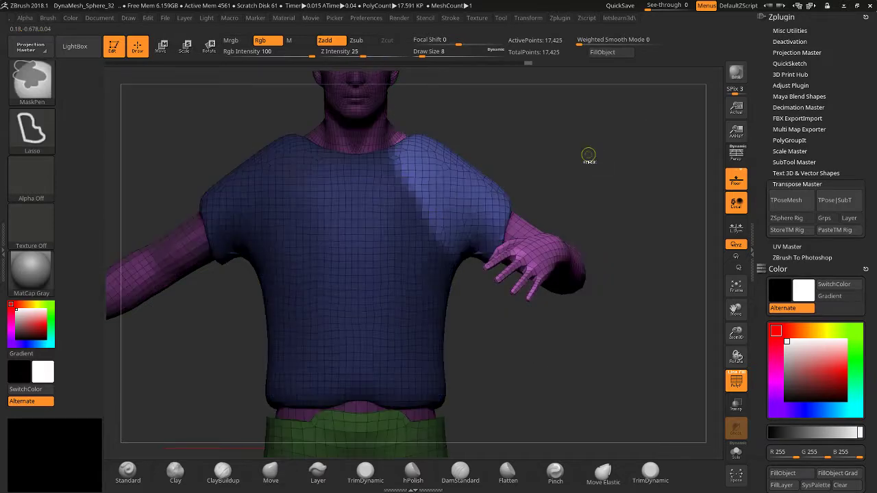
ctrl+click(464, 187)
ctrl+click(464, 187)
mouse_move(550, 166)
mouse_down()
mouse_move(497, 176)
mouse_move(518, 181)
mouse_up()
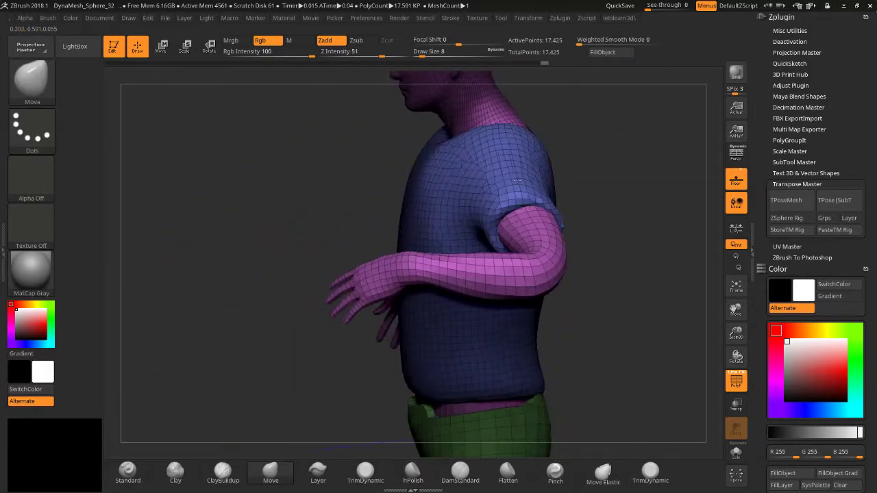
Move the gizmo to the left shoulder and rotate the arm forward by about 25.6 degrees.
click(163, 52)
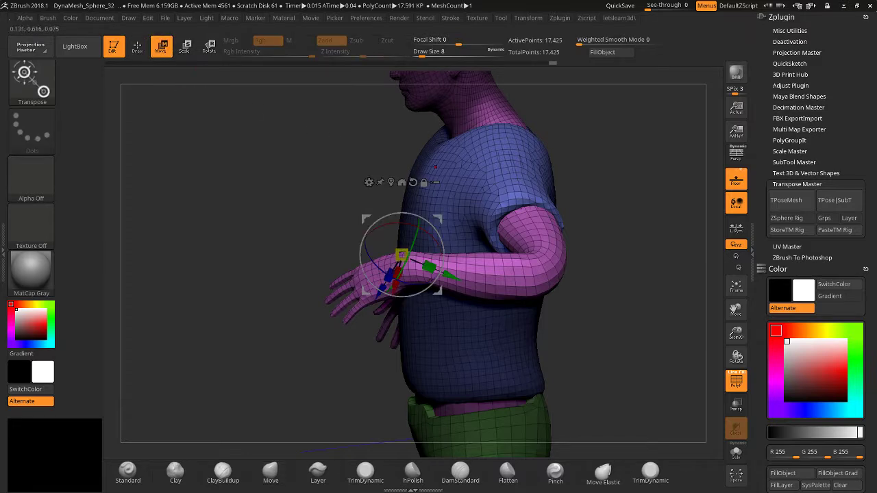
click(506, 151)
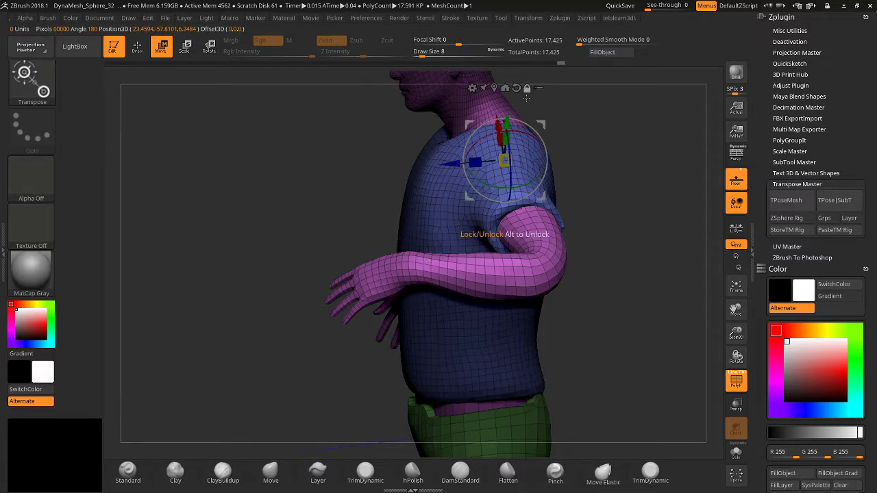
drag(506, 189, 479, 179)
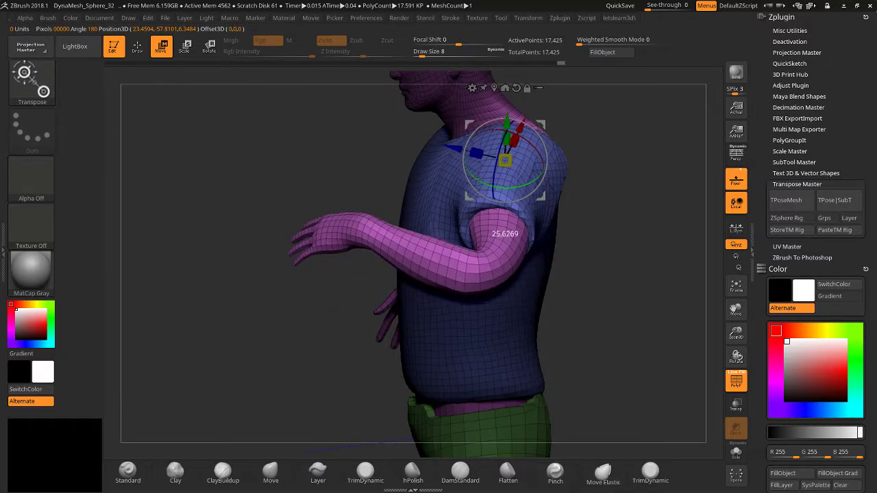
Try to rotate the left arm at the shoulder by about -17 degrees to lift the hand, and undo that rotation.
drag(289, 308, 325, 310)
drag(484, 318, 566, 248)
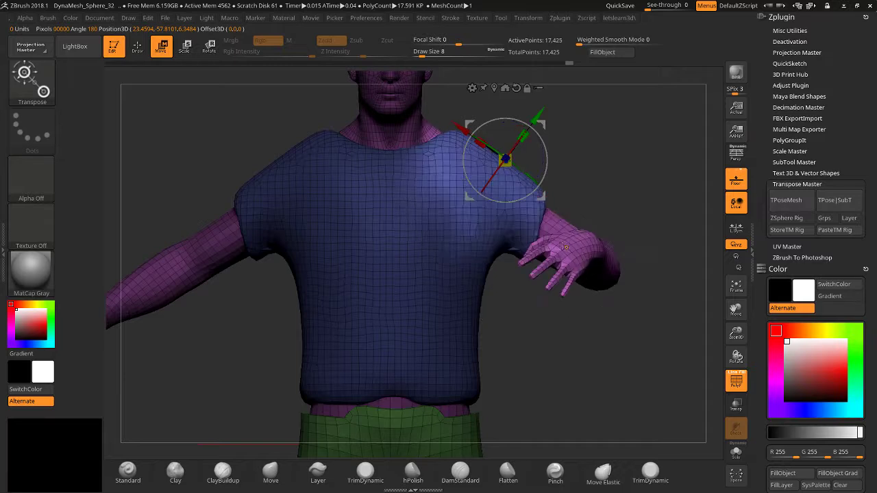
drag(525, 177, 515, 143)
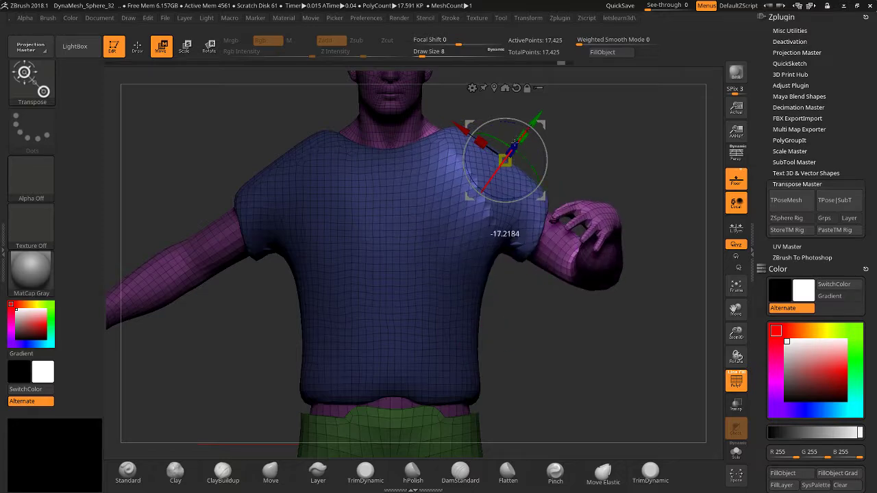
key(ctrl+z)
Swing the left arm inward across the chest about the shoulder, clear the mask and return to Draw mode.
drag(583, 162, 509, 182)
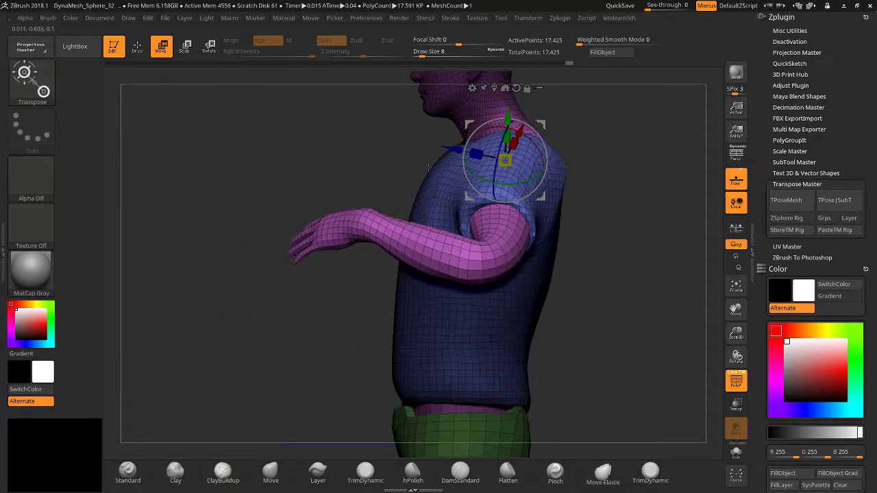
drag(659, 115, 685, 121)
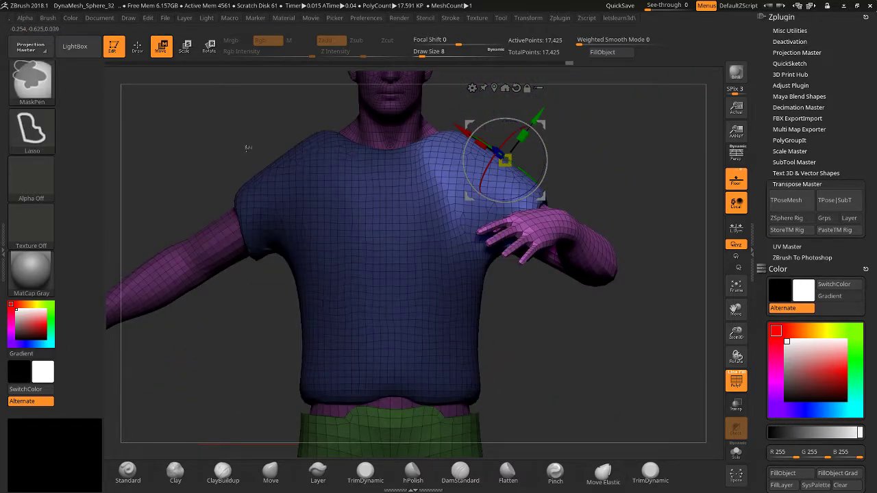
ctrl+drag(247, 145, 260, 154)
drag(736, 334, 636, 272)
key(q)
mouse_move(237, 176)
mouse_down()
mouse_move(251, 214)
mouse_move(241, 190)
mouse_up()
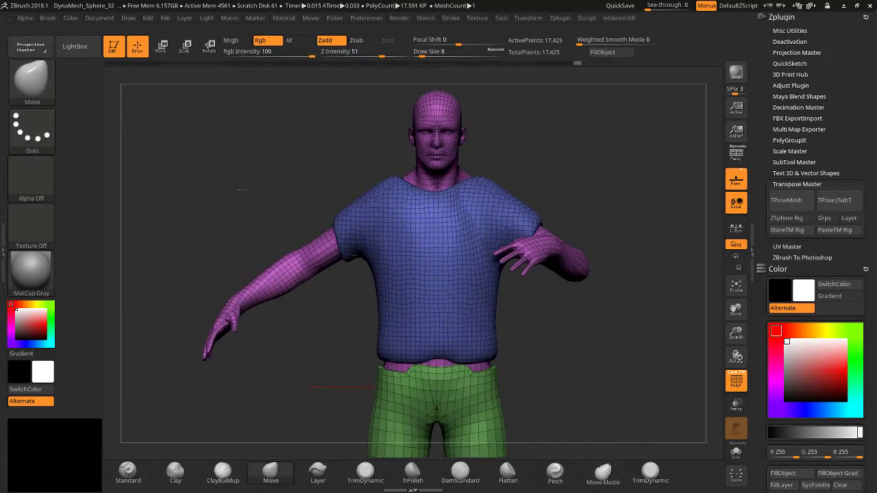
Mask the upper body above the shirt's lower part, including both arms, and invert the mask to protect the legs.
mouse_move(659, 271)
mouse_down()
mouse_move(676, 309)
mouse_move(669, 276)
mouse_up()
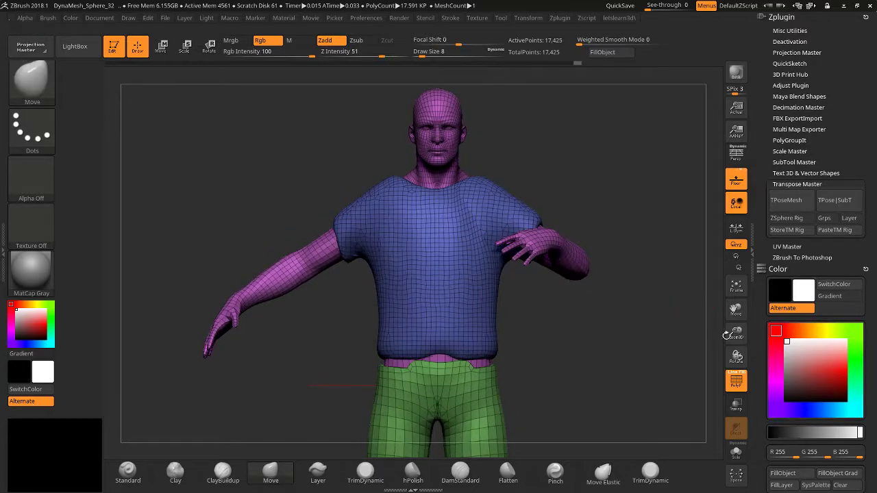
mouse_move(725, 331)
mouse_down()
mouse_move(734, 357)
mouse_move(731, 318)
mouse_up()
mouse_move(449, 105)
ctrl+mouse_down()
mouse_move(248, 302)
mouse_move(302, 342)
mouse_move(413, 304)
mouse_move(453, 280)
mouse_move(591, 301)
mouse_move(640, 286)
ctrl+mouse_up()
ctrl+click(586, 310)
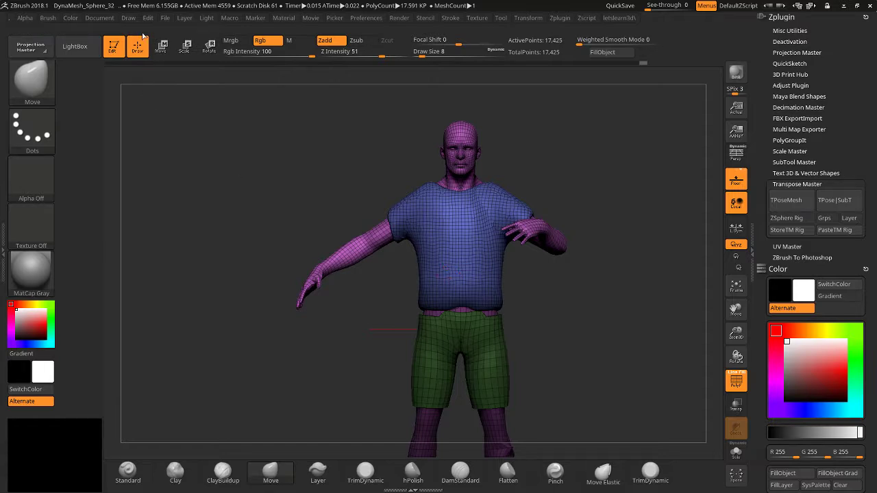
Switch to rotation mode, place the gizmo at the waist and twist the upper body about its vertical axis.
click(164, 45)
click(209, 46)
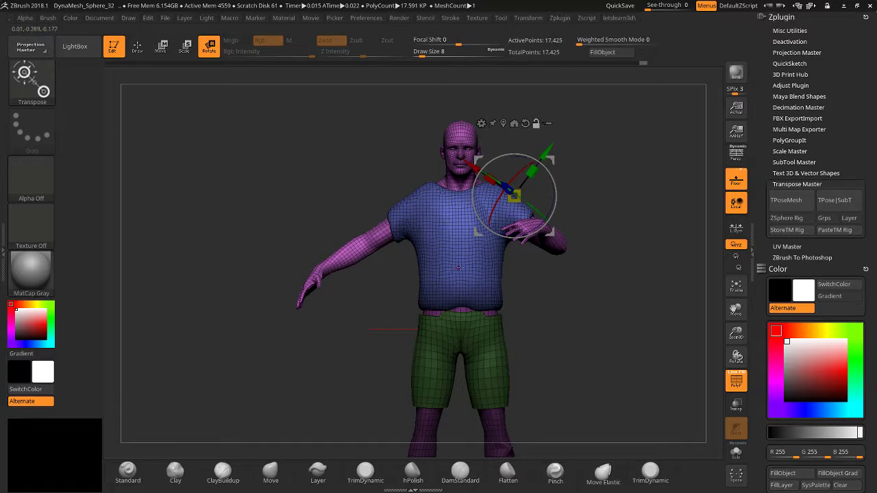
click(463, 277)
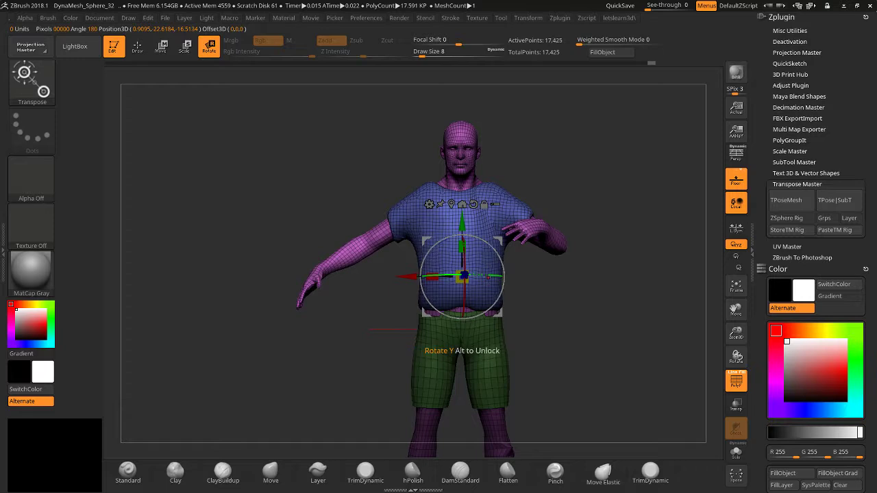
drag(463, 277, 495, 275)
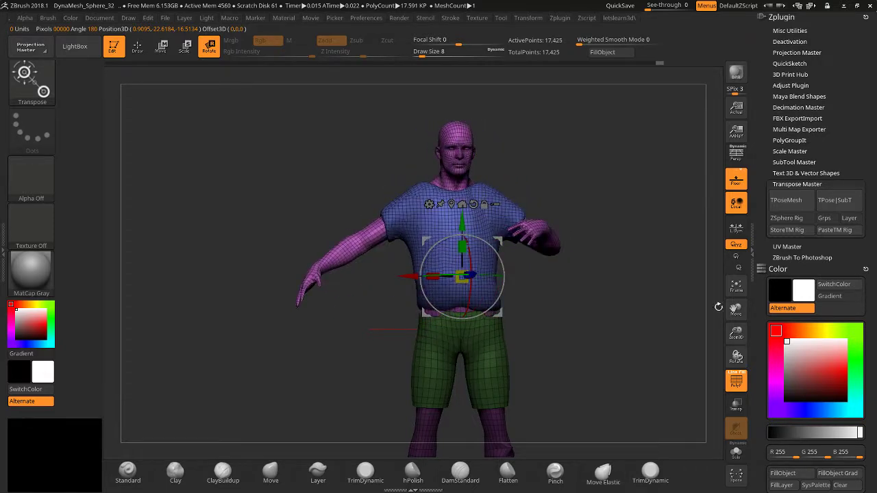
Refine the upper body's rotation at the waist with a slight sideways tilt.
drag(738, 328, 737, 364)
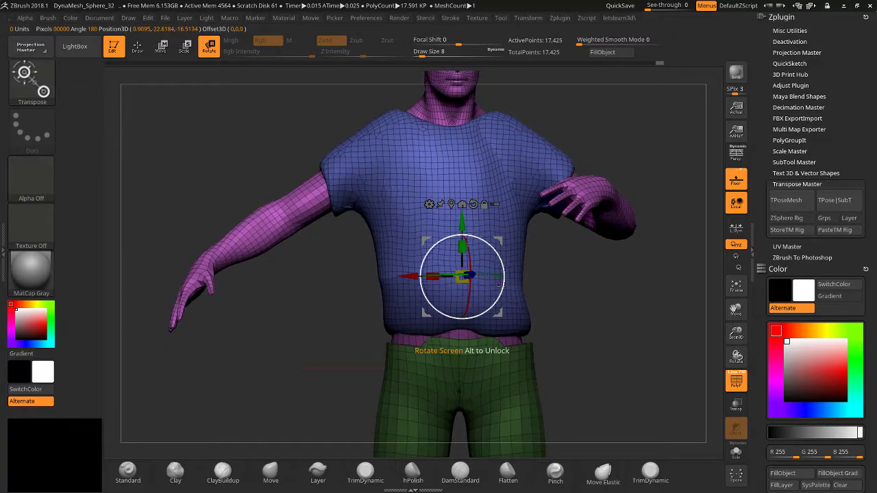
mouse_move(464, 237)
mouse_down()
mouse_move(502, 261)
mouse_move(491, 241)
mouse_move(456, 236)
mouse_move(481, 236)
mouse_move(473, 236)
mouse_up()
drag(536, 285, 646, 315)
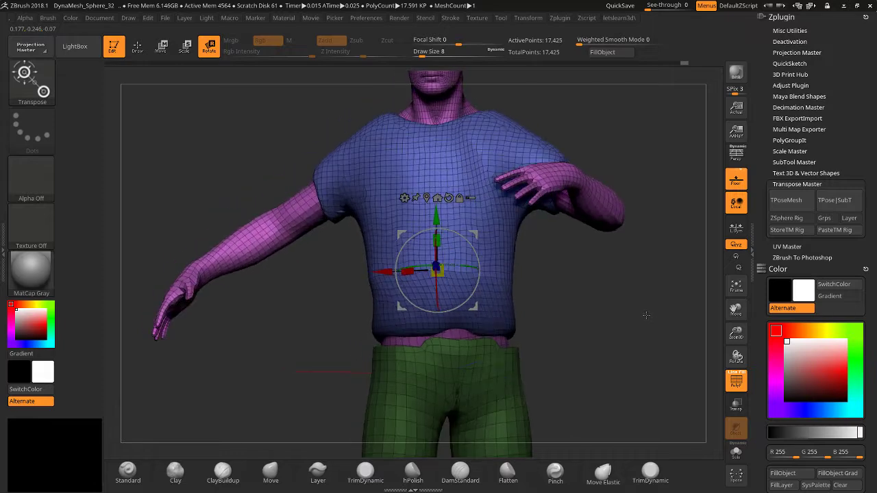
drag(736, 333, 736, 349)
drag(521, 274, 558, 276)
Return to Draw mode and turn off the polyframe display on the posed figure.
click(137, 46)
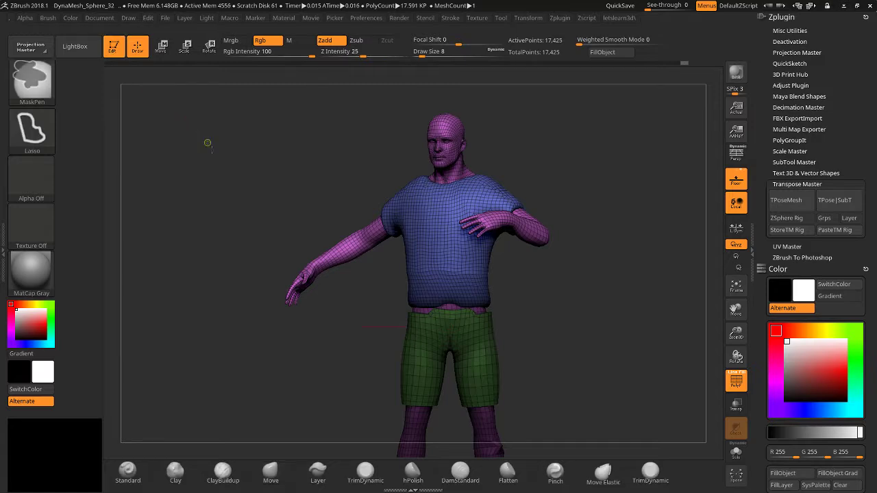
drag(208, 143, 562, 226)
click(736, 382)
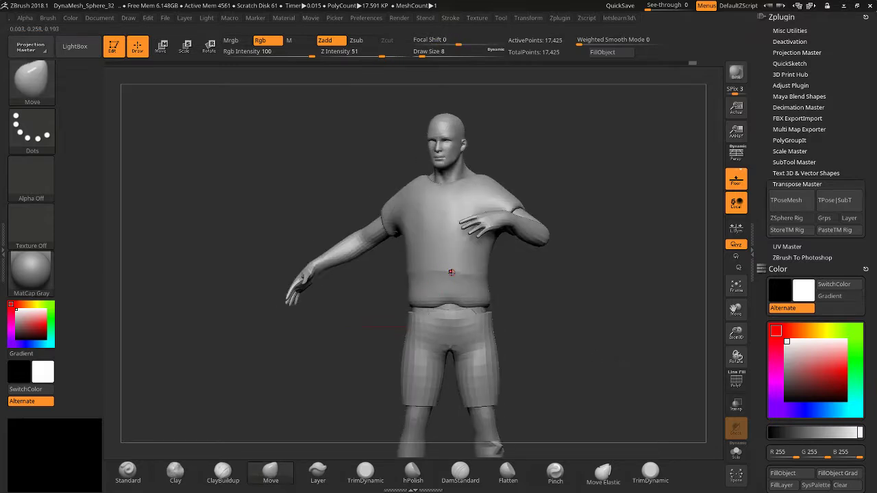
Add ClayBuildup strokes to the lower back of the shirt and smooth the area.
key(shift)
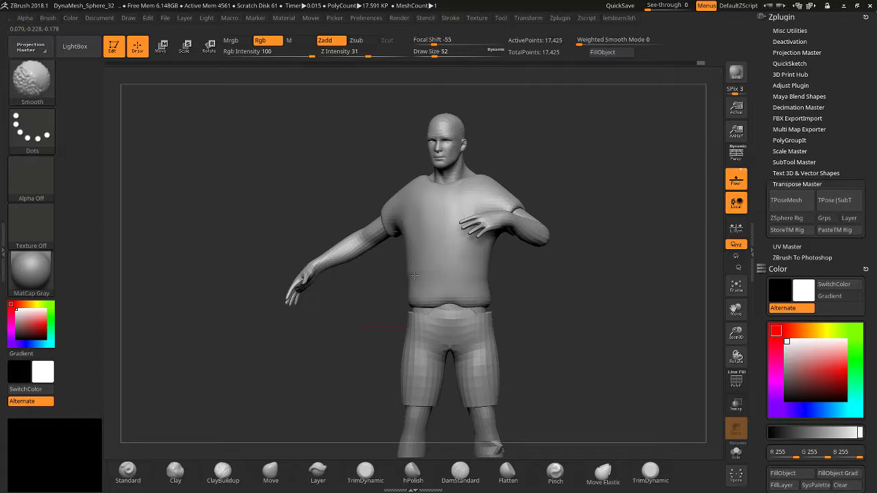
drag(347, 309, 532, 278)
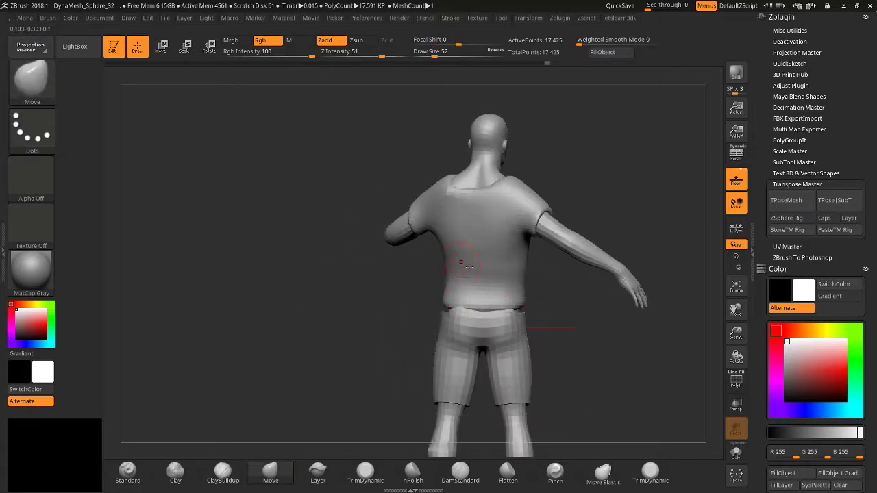
drag(381, 312, 390, 423)
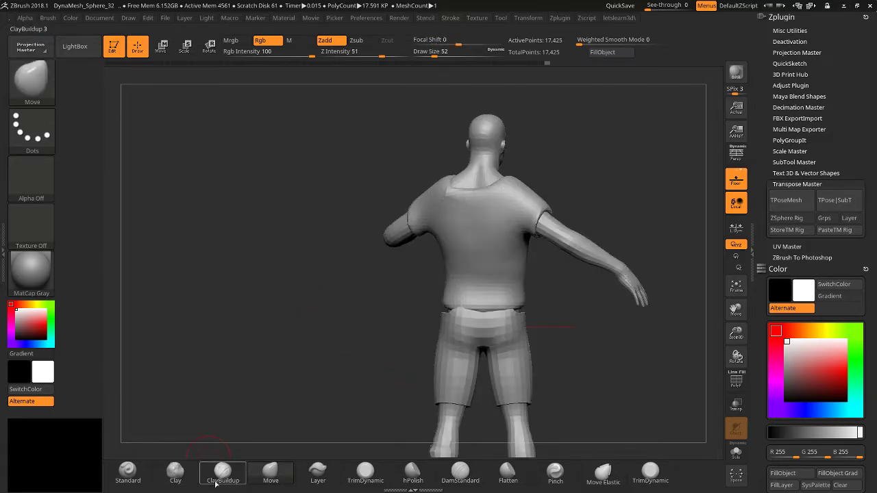
click(216, 478)
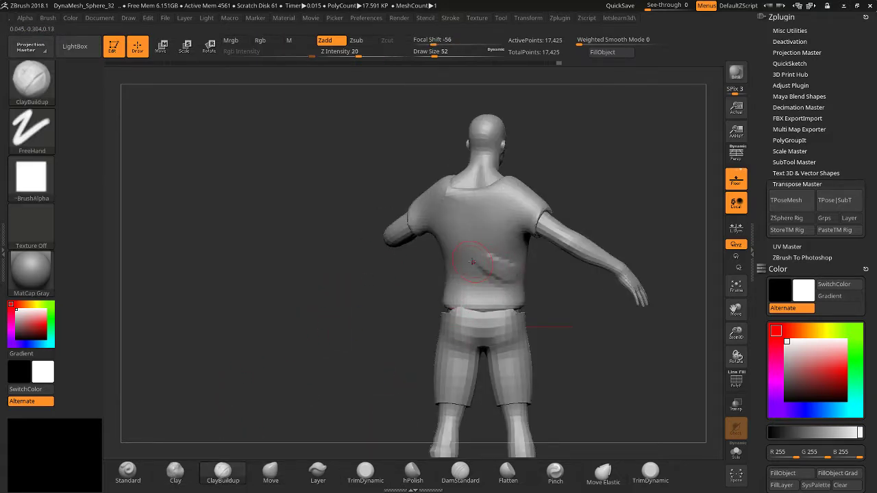
mouse_move(472, 261)
mouse_down()
mouse_move(494, 294)
mouse_move(482, 253)
mouse_up()
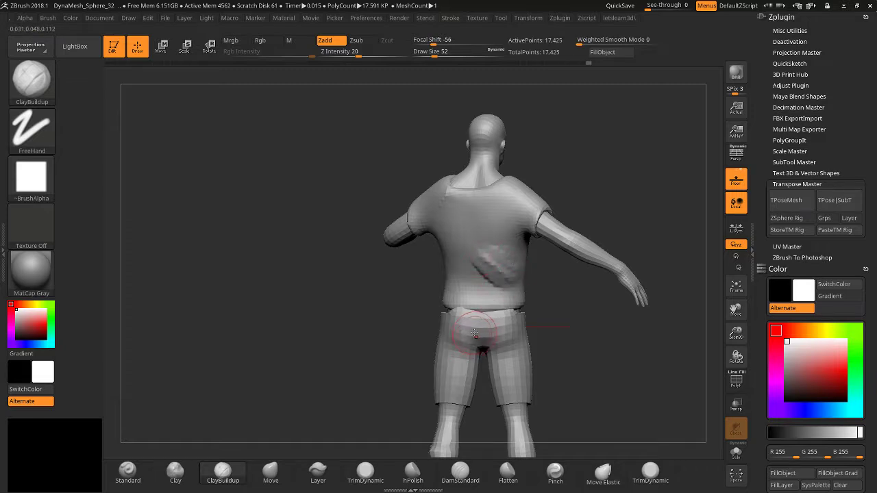
key(shift)
mouse_move(370, 302)
mouse_down()
mouse_move(397, 301)
mouse_move(345, 303)
mouse_move(402, 274)
mouse_up()
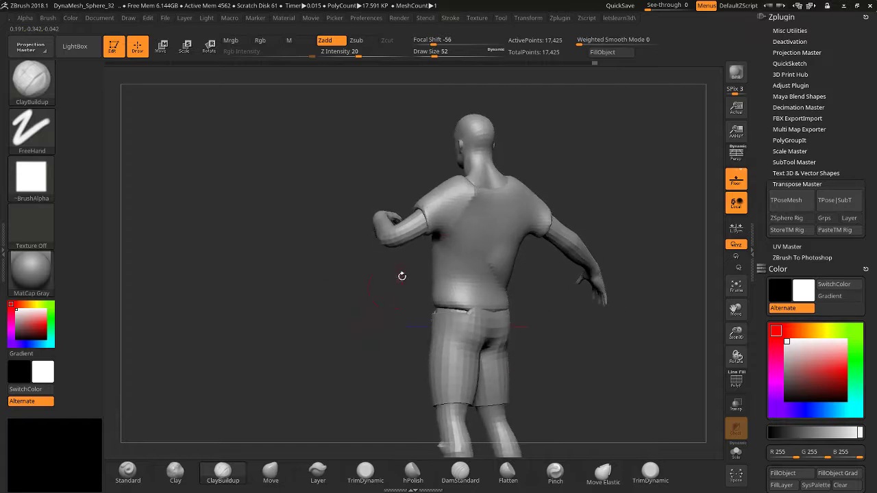
Build up a diagonal fold on the shirt's chest near the raised hand and smooth the shirt front.
key(shift)
shift+drag(370, 302, 360, 317)
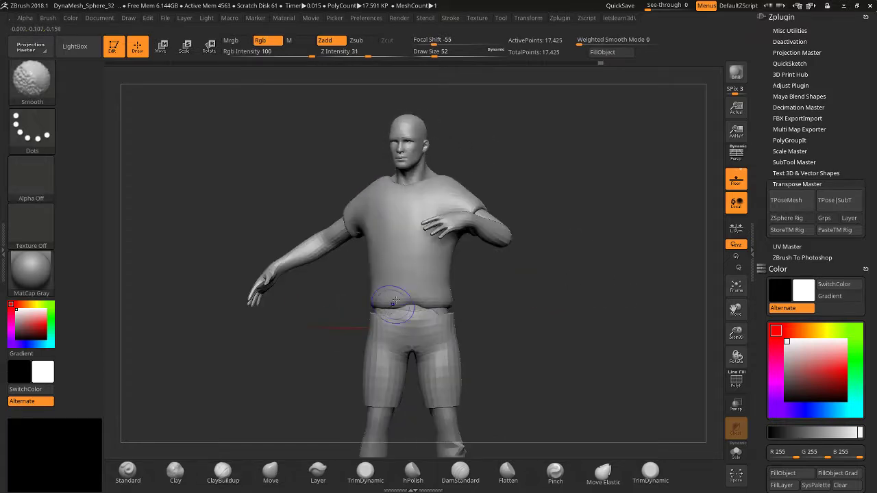
drag(376, 259, 389, 258)
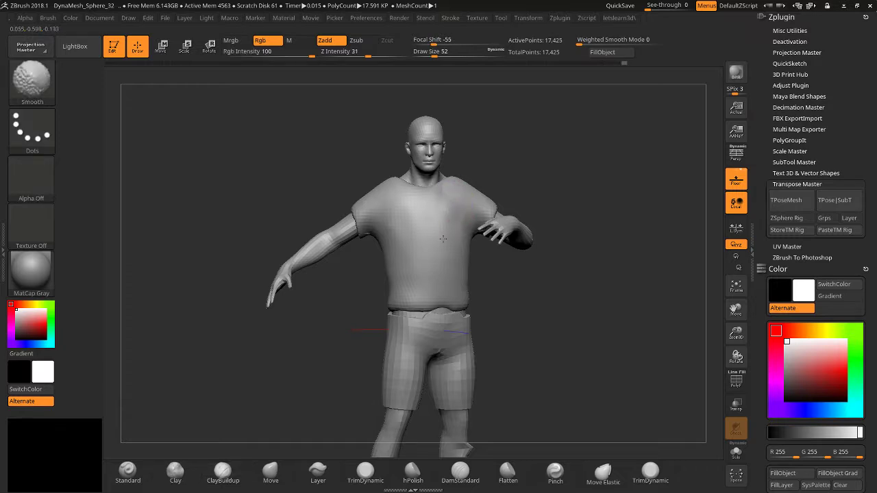
shift+drag(452, 198, 452, 251)
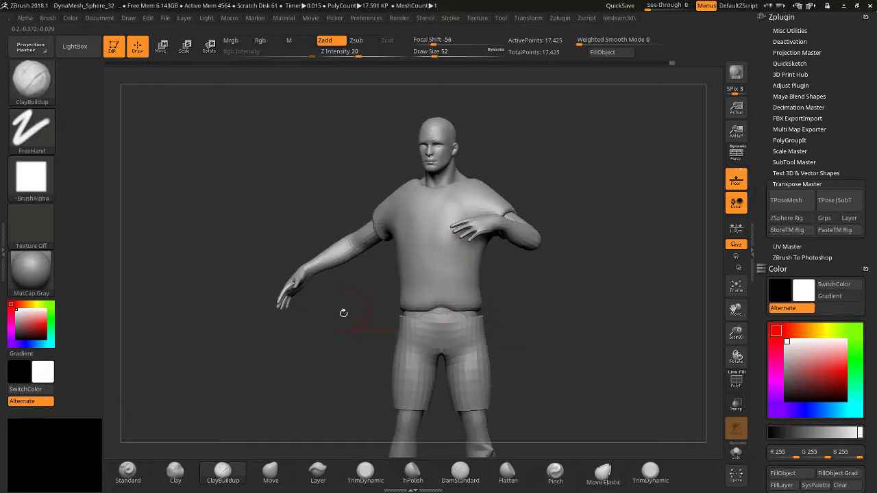
key(shift)
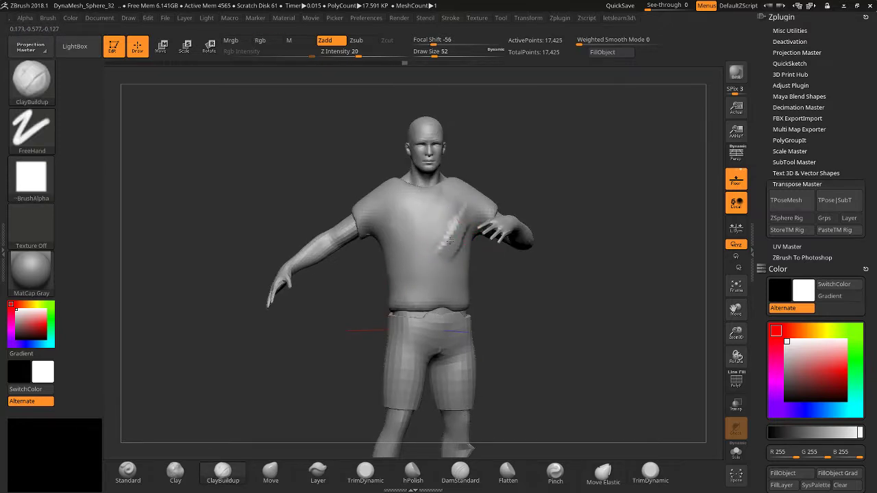
shift+drag(449, 240, 461, 232)
mouse_move(500, 305)
mouse_down()
mouse_move(515, 298)
mouse_move(516, 265)
mouse_up()
key(ctrl)
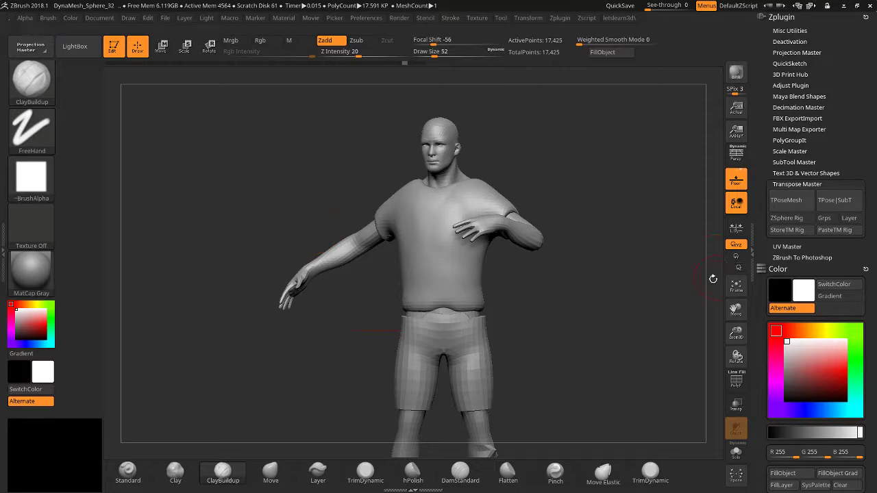
Close in on the head, switch to rotation mode and try a topological mask over the face from the chin.
drag(736, 333, 736, 356)
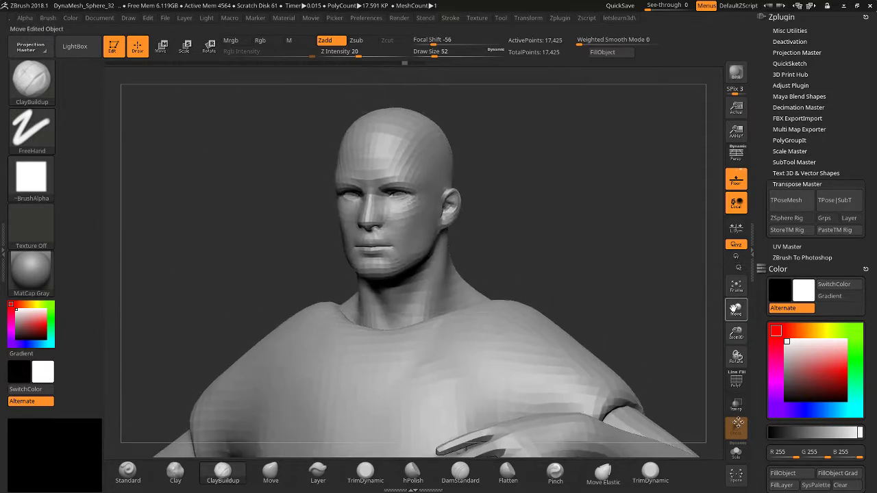
mouse_move(542, 225)
mouse_down()
mouse_move(559, 216)
mouse_move(527, 218)
mouse_up()
drag(736, 333, 653, 344)
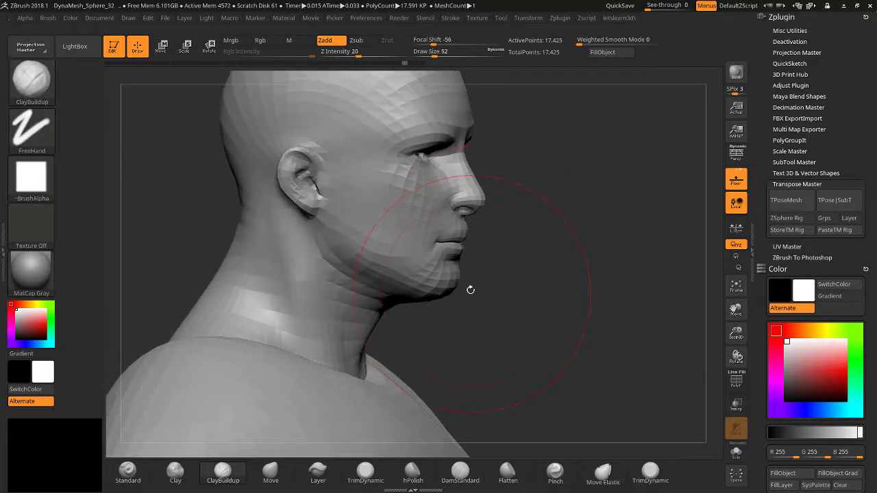
mouse_move(470, 290)
ctrl+mouse_down()
mouse_move(439, 349)
mouse_move(480, 178)
mouse_move(473, 288)
ctrl+mouse_up()
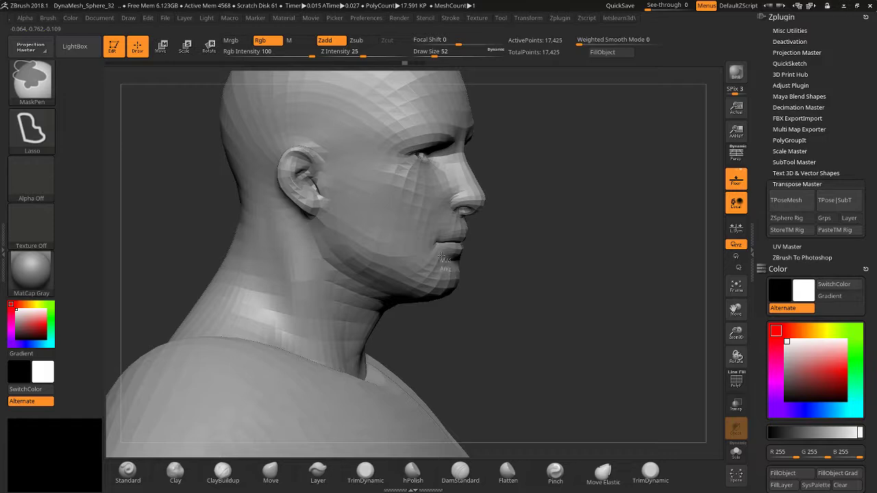
mouse_move(425, 216)
ctrl+mouse_down()
mouse_move(480, 175)
mouse_move(452, 171)
ctrl+mouse_up()
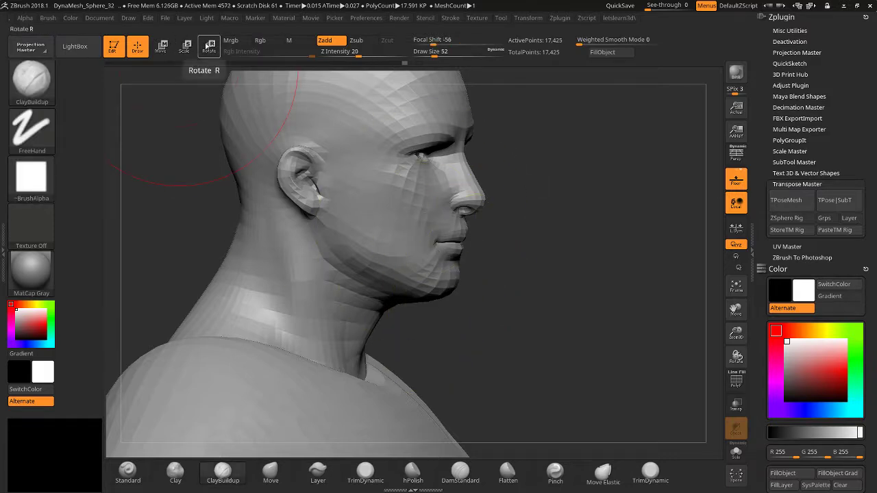
click(210, 46)
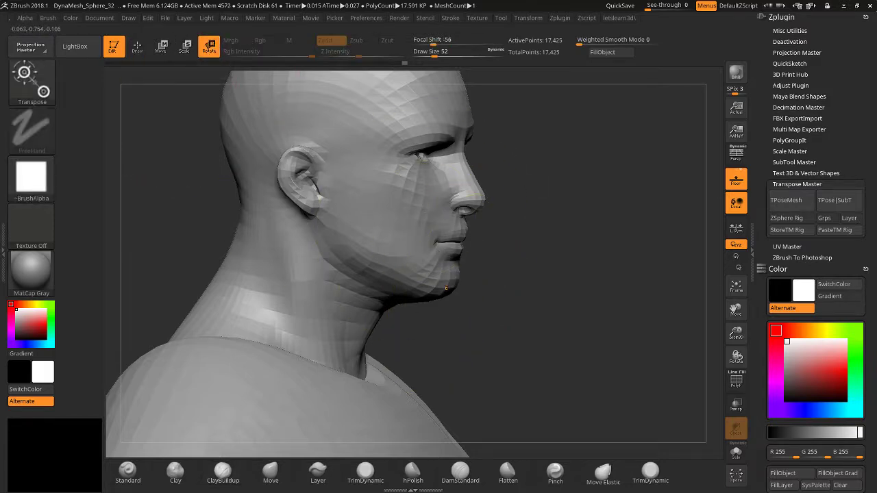
mouse_move(445, 289)
mouse_down()
mouse_move(376, 201)
mouse_move(350, 255)
mouse_move(355, 292)
mouse_move(370, 323)
mouse_move(412, 261)
mouse_move(411, 157)
mouse_move(472, 213)
mouse_move(592, 289)
mouse_up()
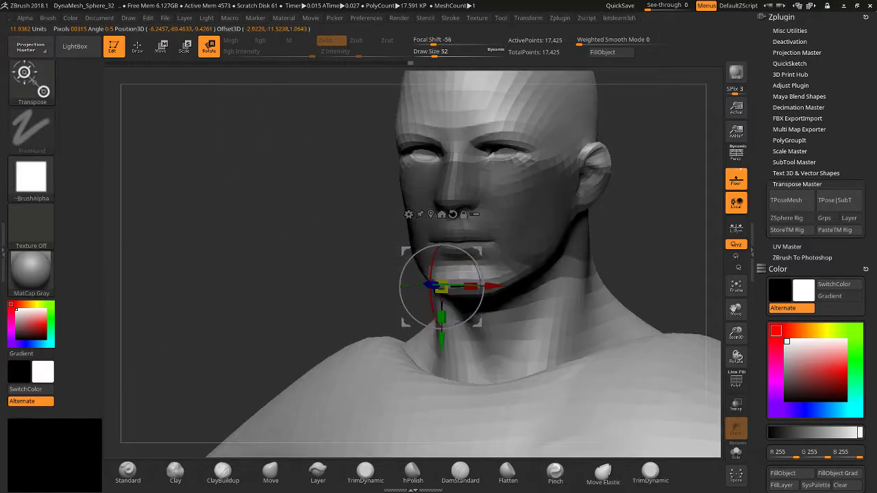
Try topological masks spreading from the mouth to the forehead and across the cheek, undoing the attempts.
ctrl+drag(478, 236, 455, 96)
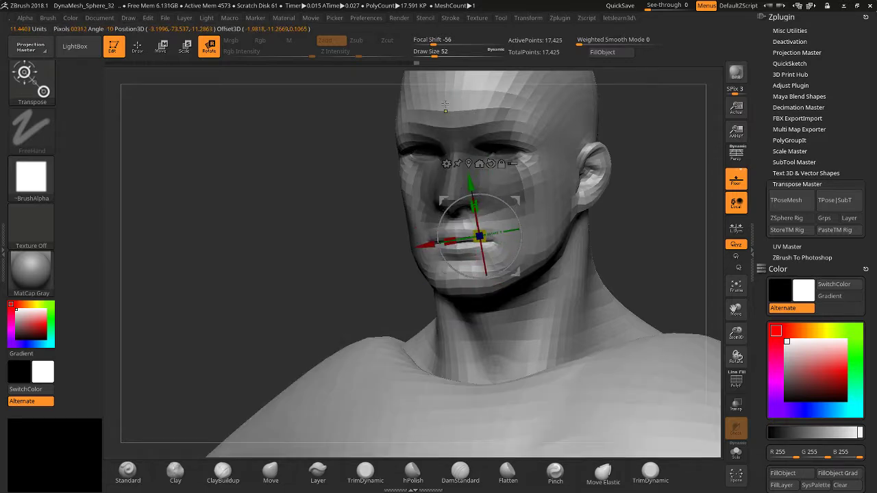
key(ctrl+z)
ctrl+drag(490, 238, 493, 165)
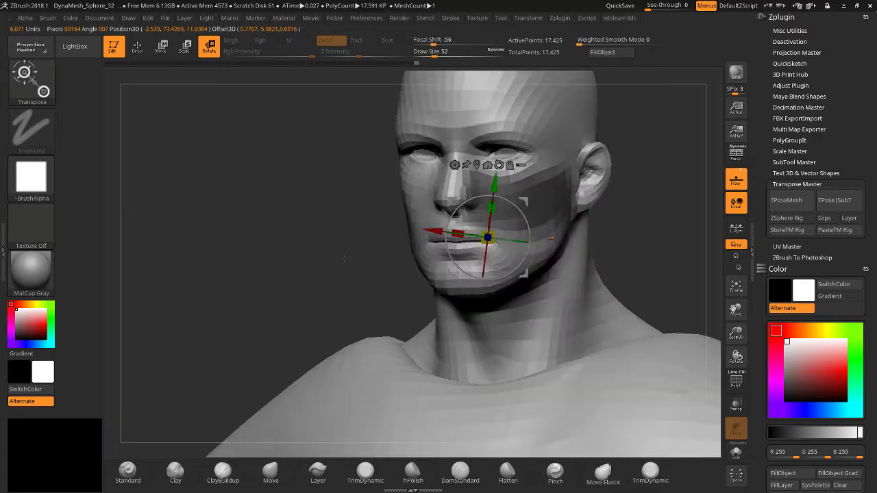
drag(340, 243, 252, 257)
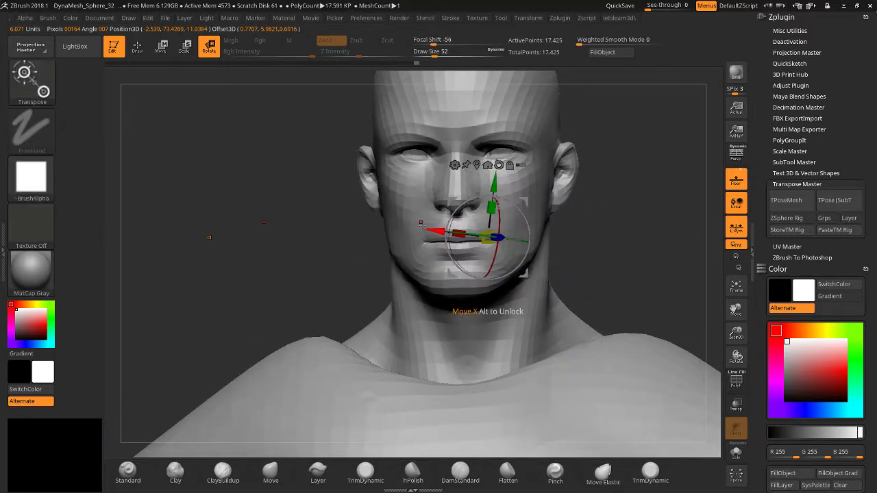
drag(437, 236, 419, 234)
key(ctrl+z)
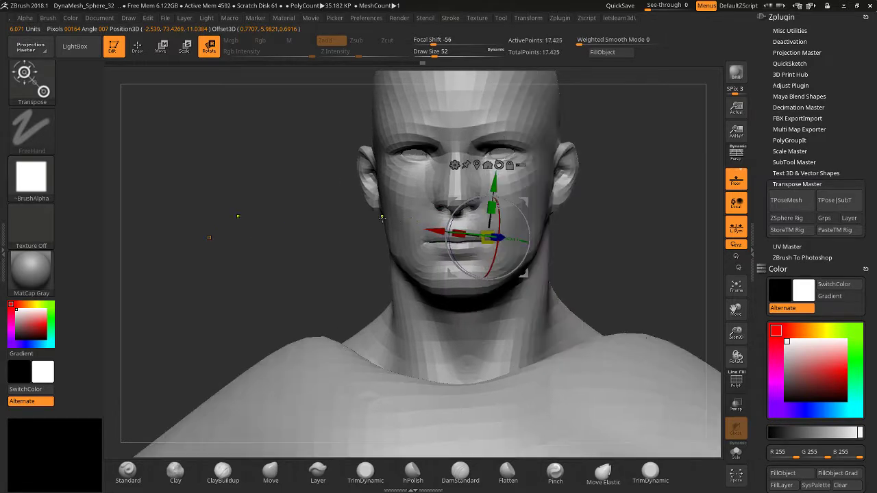
Try a topological mask extending from the cheek across one side of the face, and undo it.
ctrl+click(403, 203)
ctrl+drag(402, 203, 560, 220)
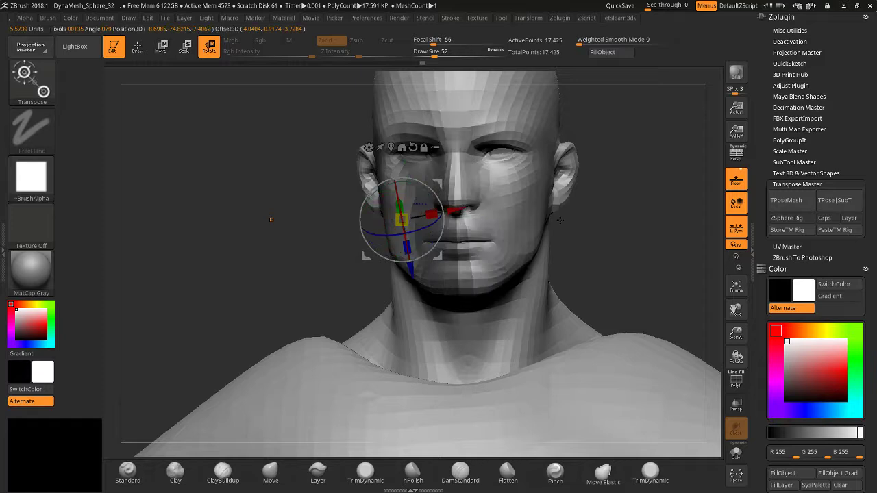
drag(619, 230, 516, 238)
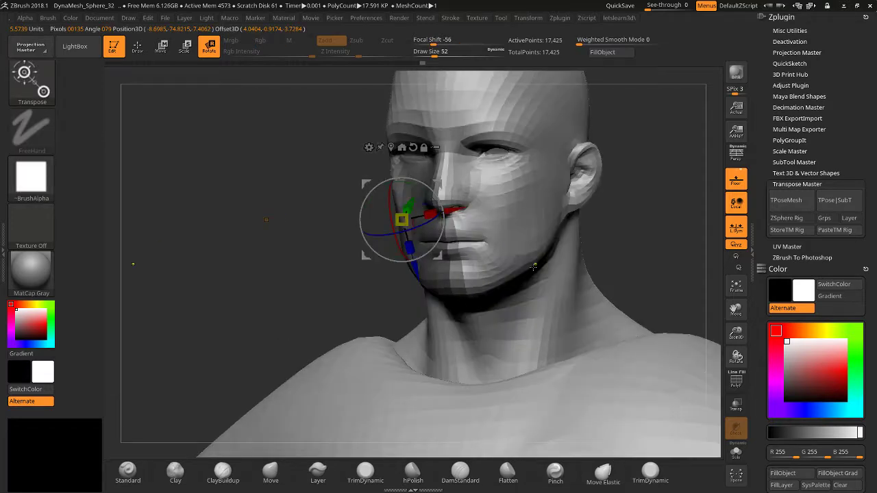
key(ctrl+z)
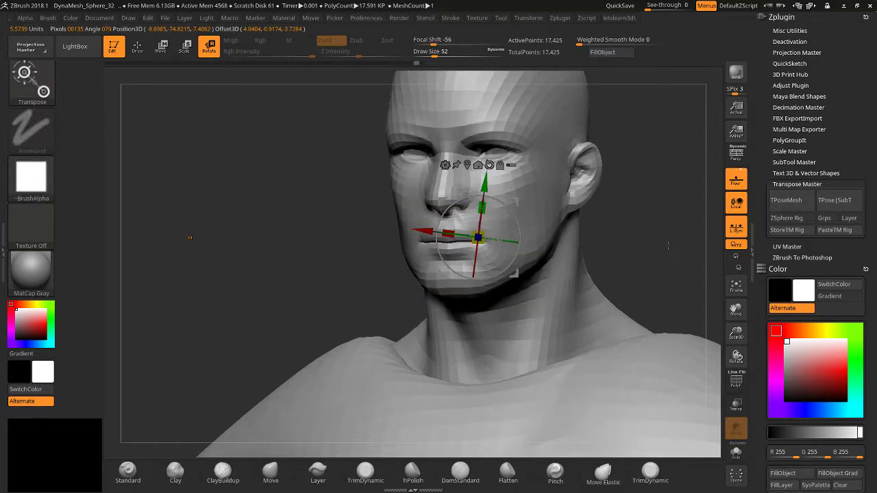
Inspect the polygon wireframe of the head and shirt, hide it again and return to Draw mode.
click(736, 383)
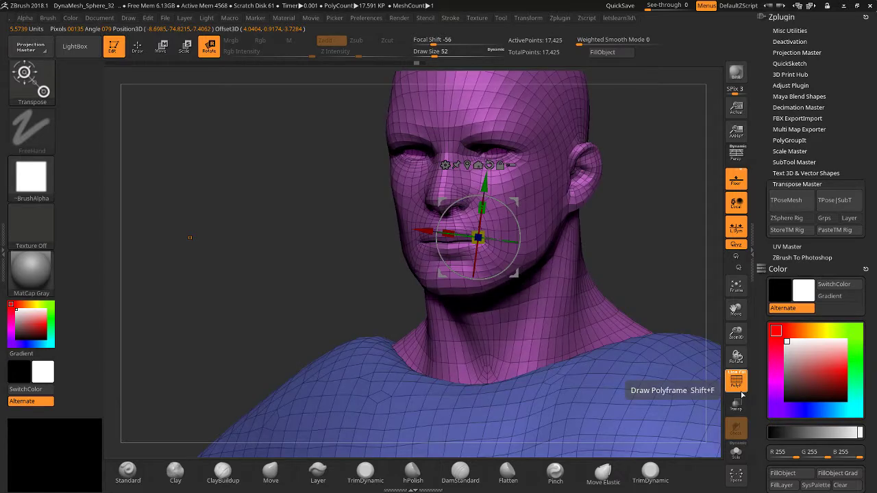
click(736, 382)
shift+drag(617, 210, 631, 213)
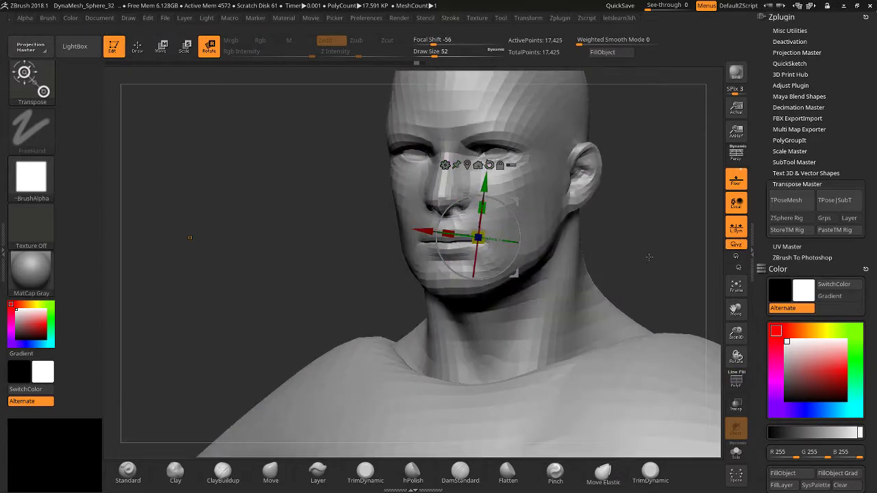
drag(650, 256, 689, 257)
click(137, 46)
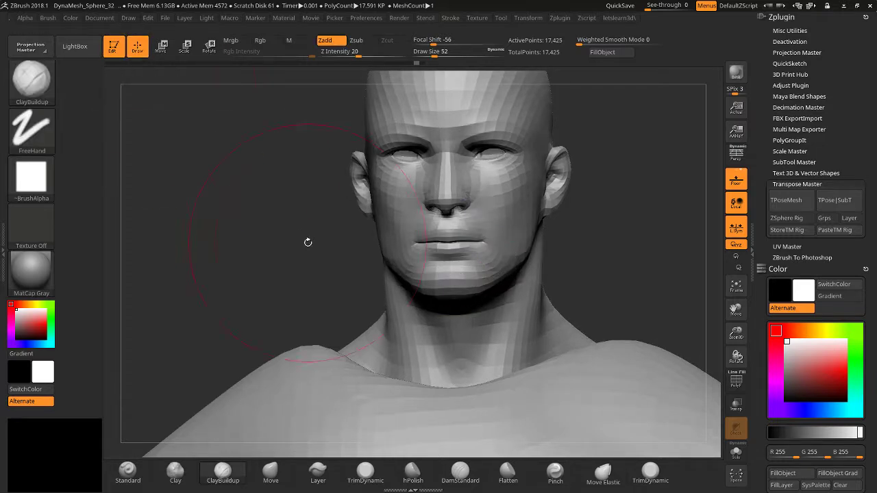
Clear the mask from the face and reduce the brush's draw size to 8.
mouse_move(467, 192)
ctrl+mouse_down()
mouse_move(416, 279)
mouse_move(468, 267)
ctrl+mouse_up()
ctrl+drag(309, 219, 336, 237)
drag(593, 223, 592, 222)
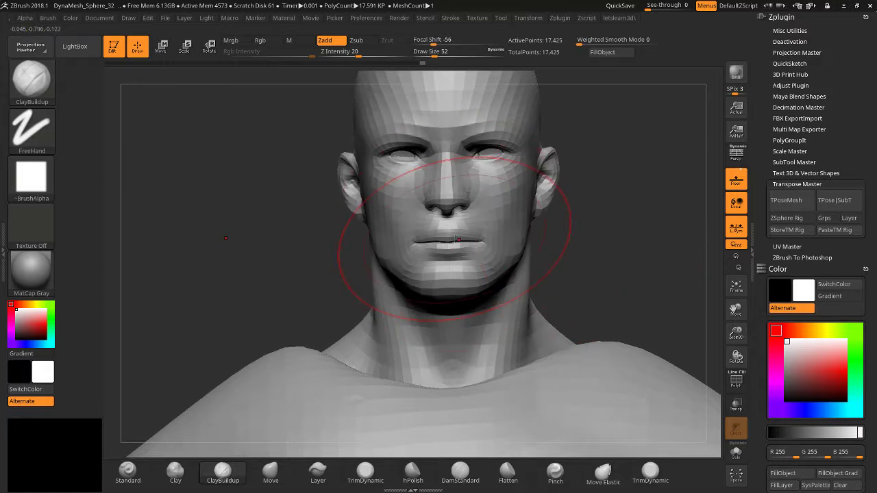
key(bracketleft)
key(bracketleft)
key(bracketleft)
key(bracketleft)
key(bracketleft)
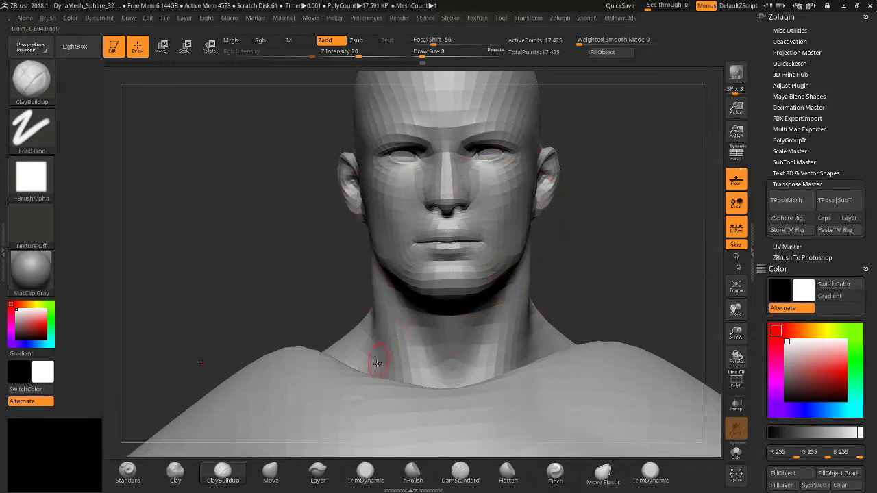
drag(737, 336, 760, 236)
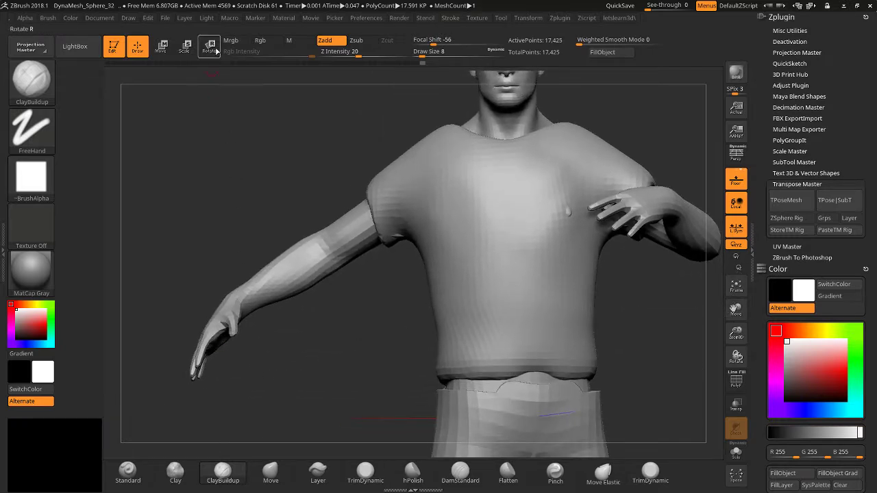
Switch to rotation mode and try topological masks from the outstretched hand and wrist up the arm into the torso.
click(214, 50)
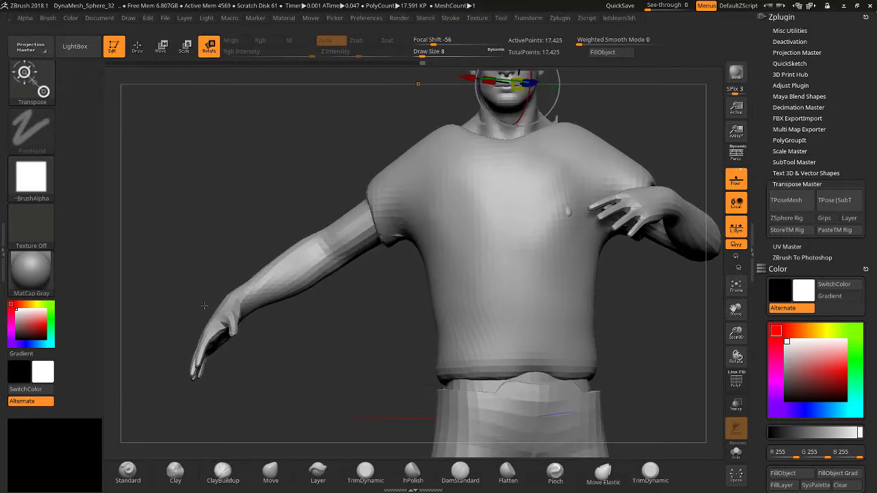
click(199, 353)
ctrl+drag(199, 353, 346, 225)
ctrl+click(248, 163)
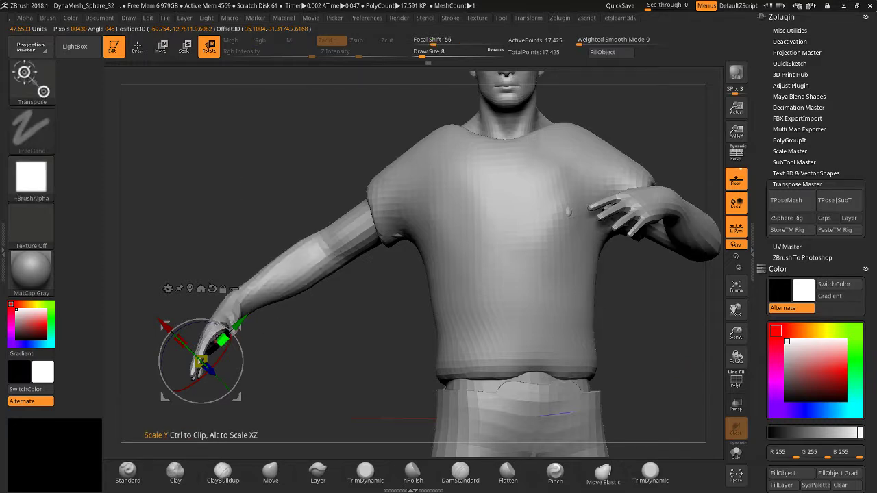
ctrl+drag(252, 289, 481, 147)
ctrl+drag(655, 333, 465, 235)
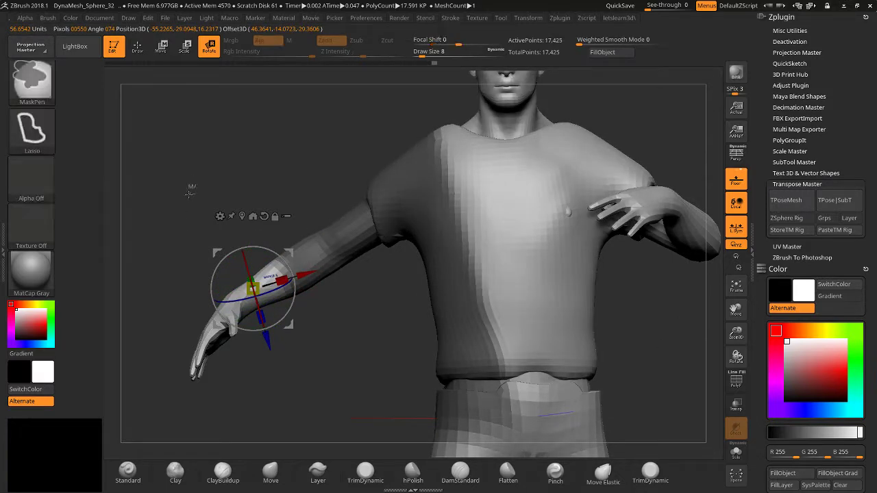
Clear the arm mask and create a topological mask from the outstretched hand's fingertips up the forearm.
ctrl+click(195, 384)
click(197, 370)
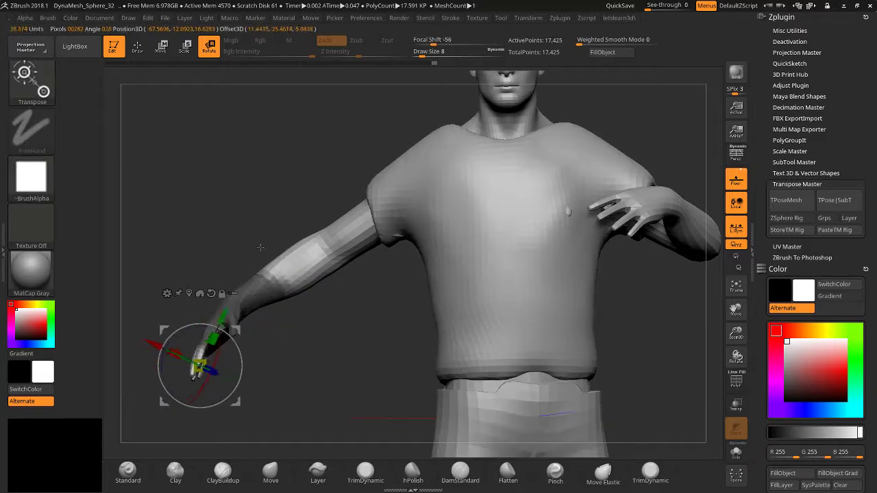
mouse_move(201, 202)
mouse_down()
mouse_move(186, 255)
mouse_move(211, 238)
mouse_move(206, 210)
mouse_up()
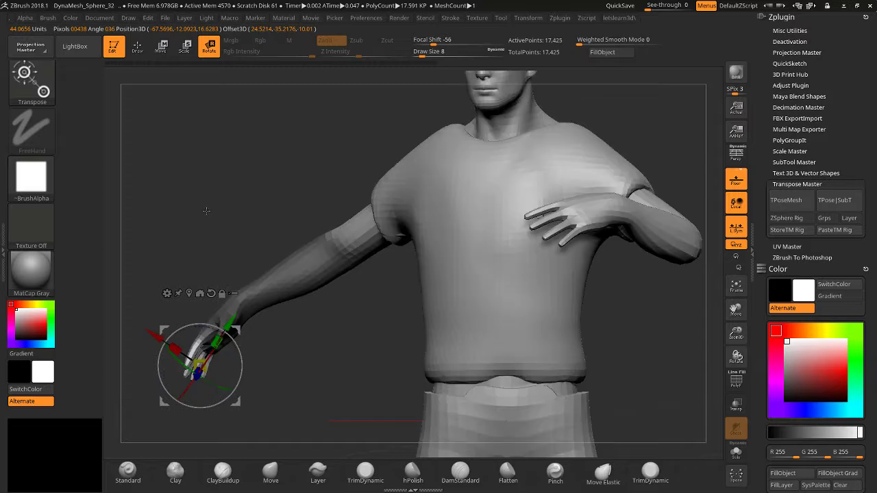
Switch to Draw mode and smooth away the spiky bump on the bare shin between shorts and boot.
drag(736, 332, 736, 370)
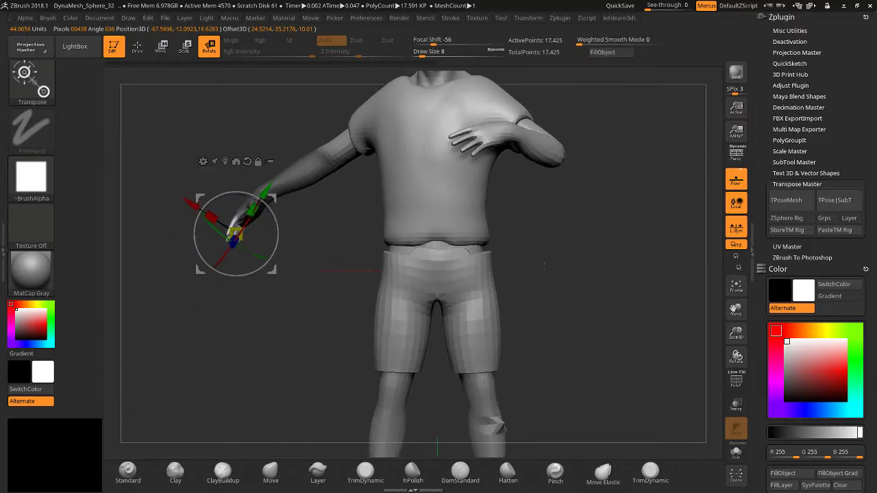
alt+drag(583, 288, 636, 314)
drag(734, 309, 749, 230)
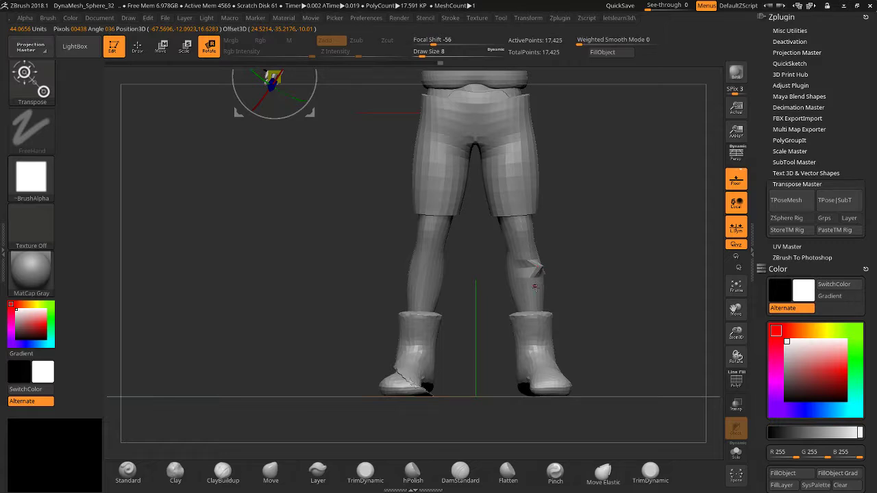
key(])
drag(563, 277, 566, 261)
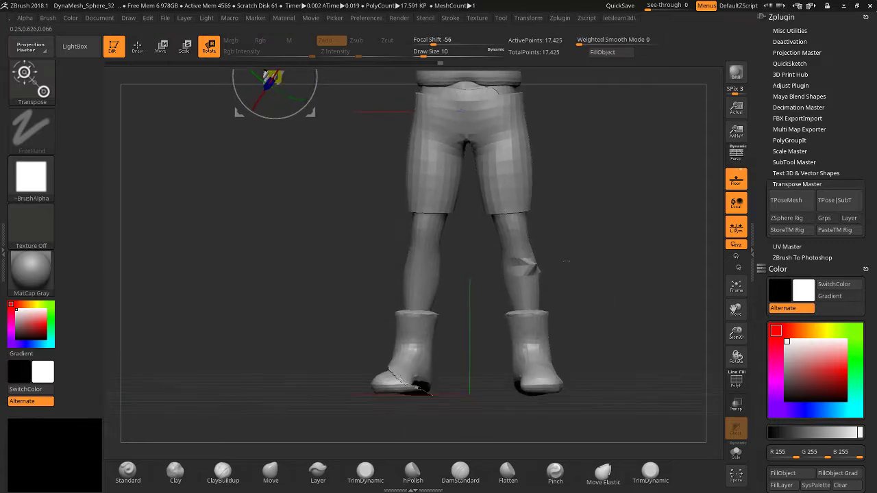
key(q)
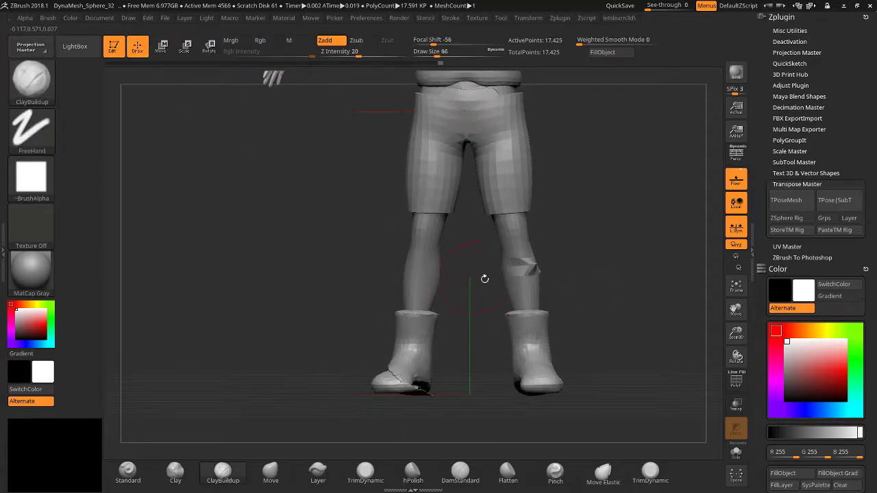
key(shift)
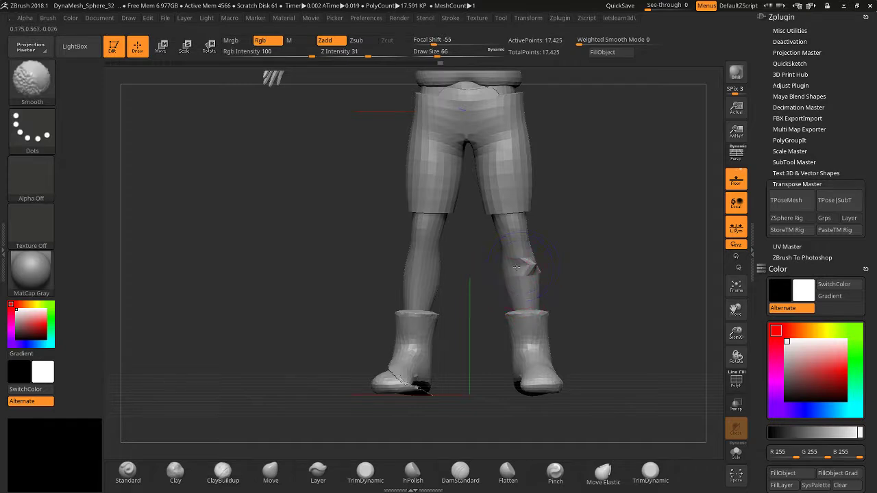
mouse_move(551, 264)
mouse_down()
mouse_move(664, 262)
mouse_move(534, 294)
mouse_move(348, 319)
mouse_move(446, 314)
mouse_up()
Smooth the jagged crease on the toe of the boot below the outstretched arm.
mouse_move(655, 363)
mouse_down()
mouse_move(610, 415)
mouse_move(497, 421)
mouse_up()
key(shift)
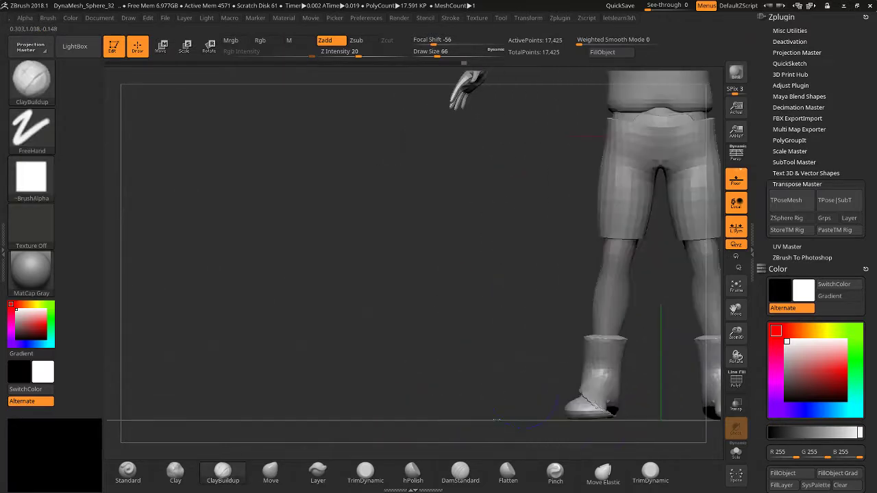
drag(736, 309, 647, 271)
key(shift)
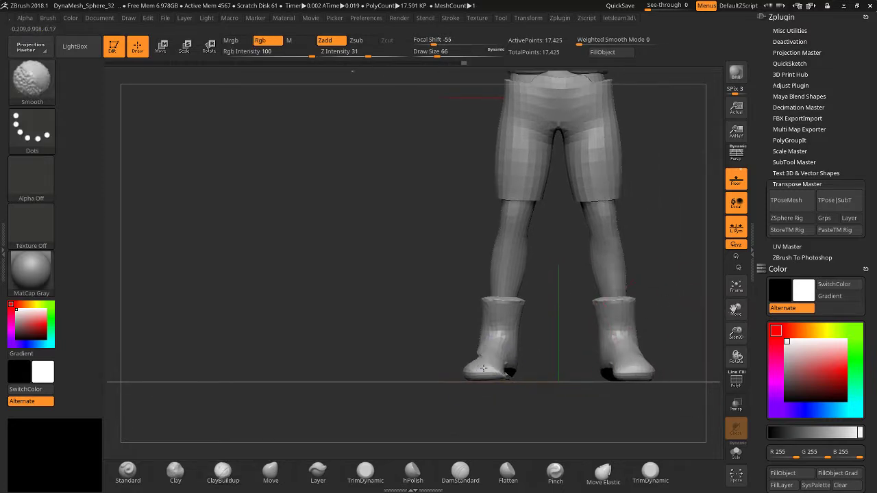
mouse_move(483, 369)
mouse_down()
mouse_move(485, 350)
mouse_move(375, 303)
mouse_up()
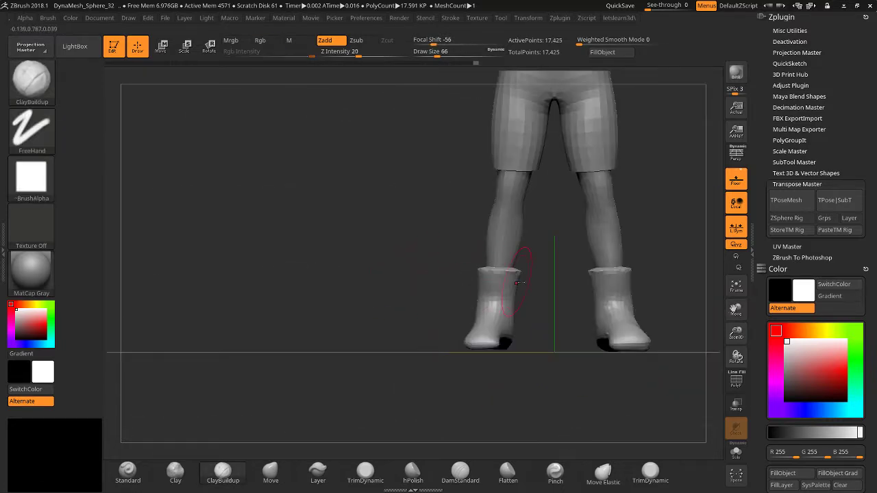
Switch to rotation mode, create a topological mask from the boot up the leg into the shorts, and clear it.
drag(738, 335, 737, 318)
drag(736, 309, 724, 340)
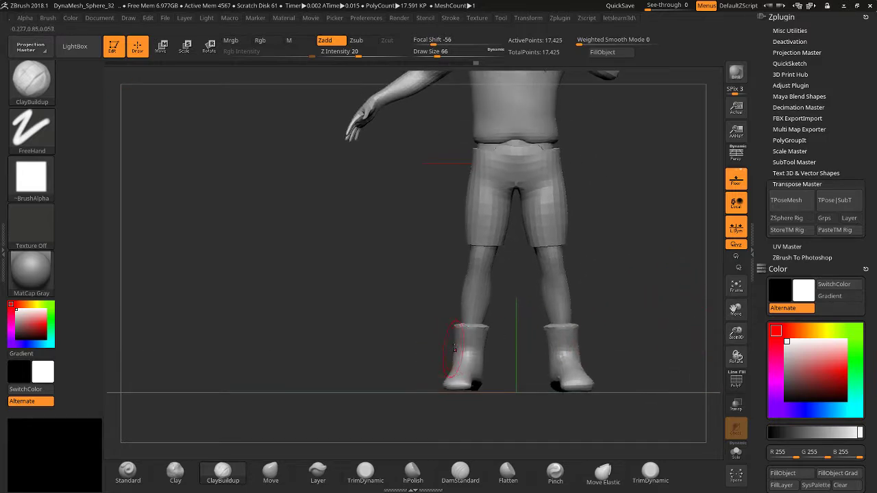
key(ctrl)
click(208, 53)
ctrl+drag(457, 379, 485, 205)
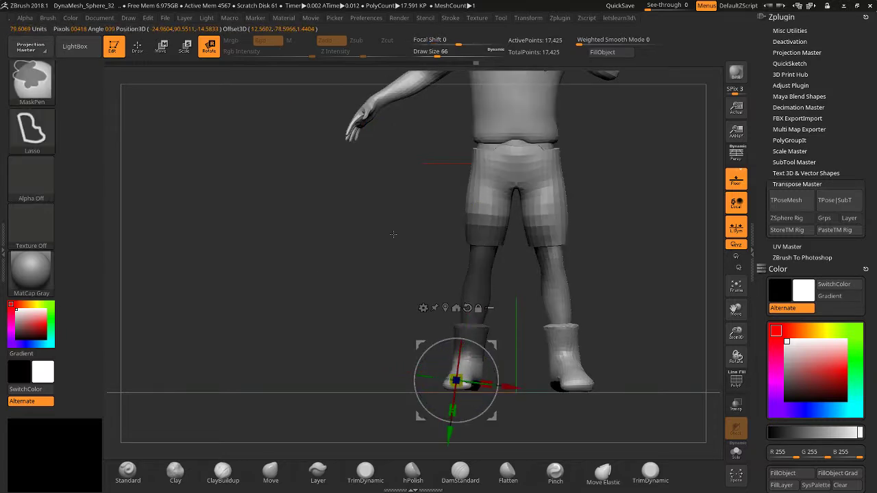
ctrl+drag(255, 307, 250, 310)
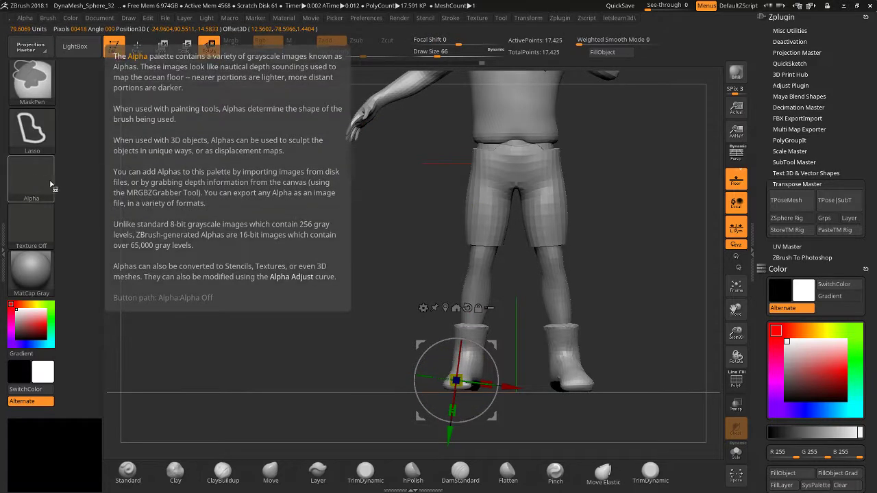
Try topological masks from the opposite boot up its shin and from the boot below the outstretched arm.
click(576, 386)
ctrl+drag(575, 385, 556, 287)
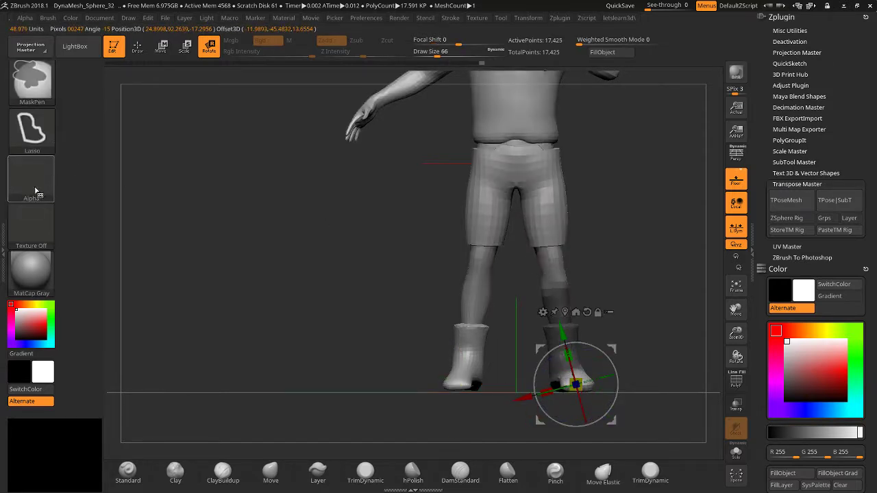
click(462, 376)
mouse_move(462, 376)
ctrl+mouse_down()
mouse_move(463, 102)
mouse_move(460, 329)
mouse_move(308, 425)
mouse_move(177, 209)
mouse_move(82, 185)
ctrl+mouse_up()
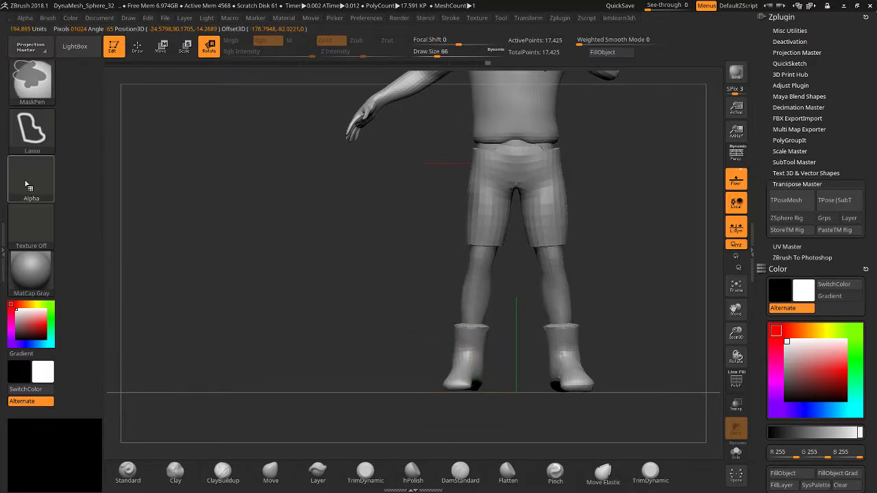
Set the Transpose brush's alpha to Alpha Off.
ctrl+click(30, 178)
key(ctrl)
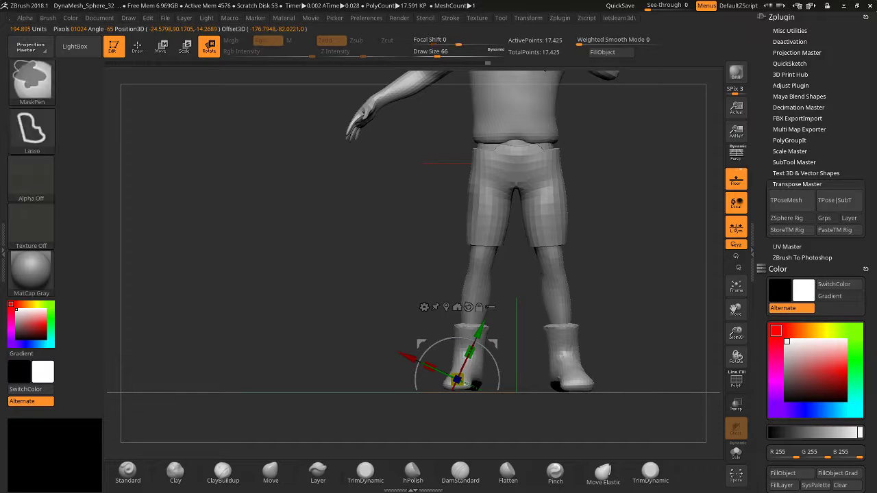
click(35, 178)
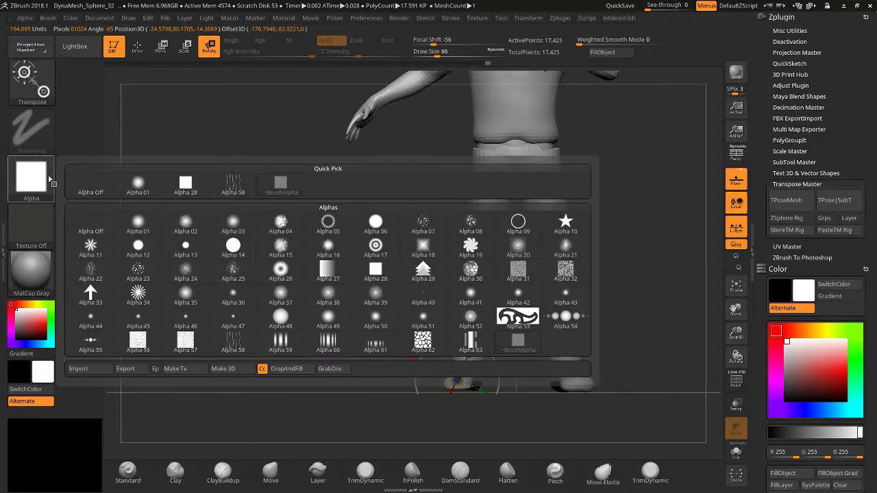
click(91, 187)
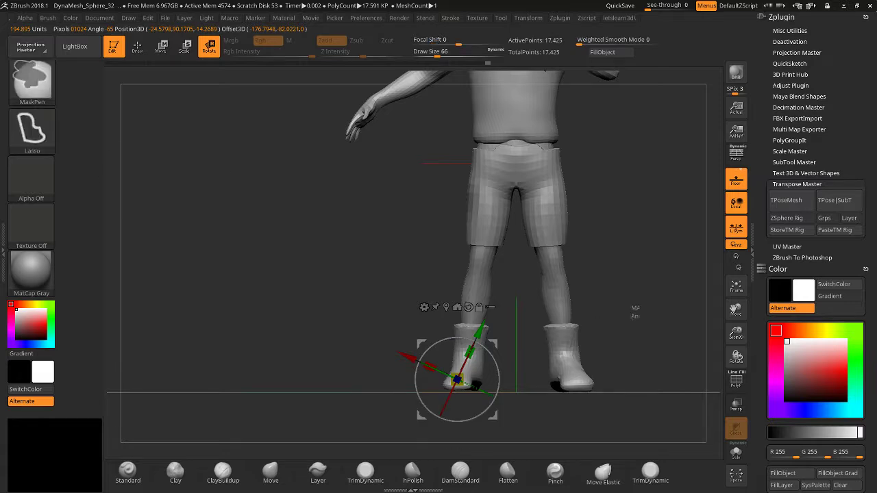
Isolate the boots in turn, ending with everything masked except the boot below the outstretched arm.
ctrl+click(562, 342)
drag(562, 338, 521, 370)
ctrl+click(454, 377)
mouse_move(456, 377)
mouse_down()
mouse_move(468, 380)
mouse_move(452, 384)
mouse_up()
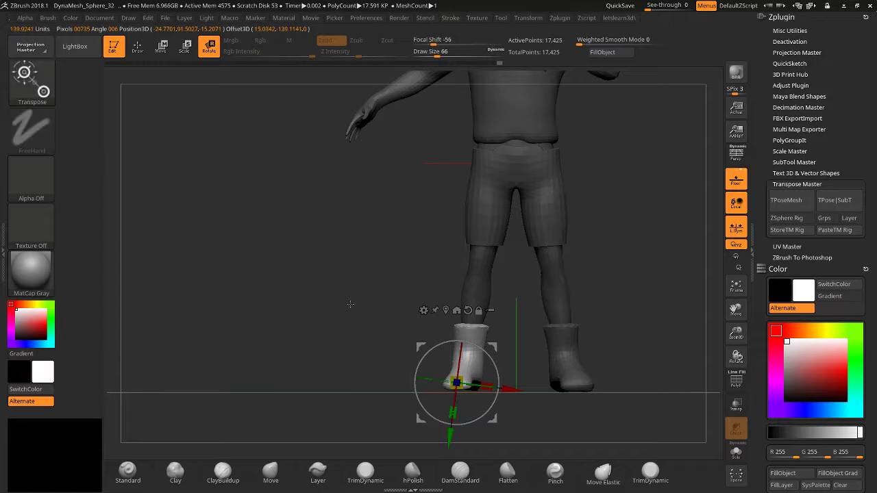
Show and hide the polygon wireframe, and isolate the body mesh so that only the clothing is masked.
drag(424, 312, 349, 309)
click(737, 382)
key(shift+f)
drag(445, 298, 568, 333)
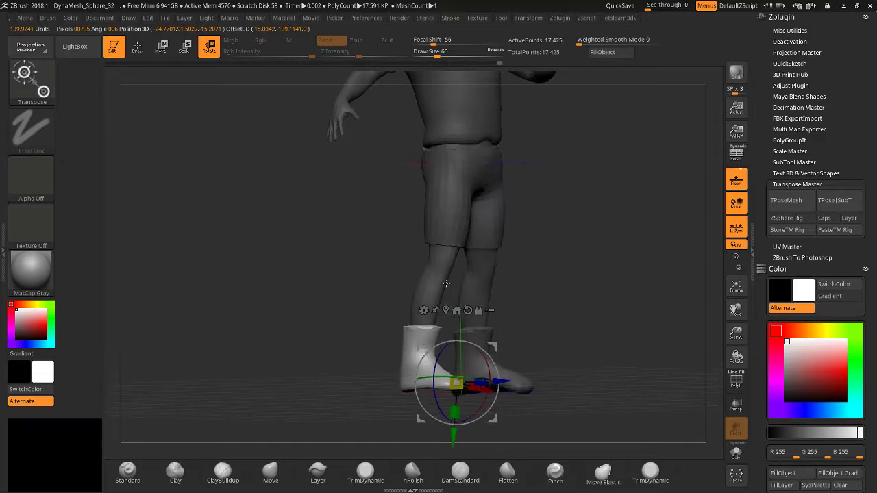
ctrl+click(425, 289)
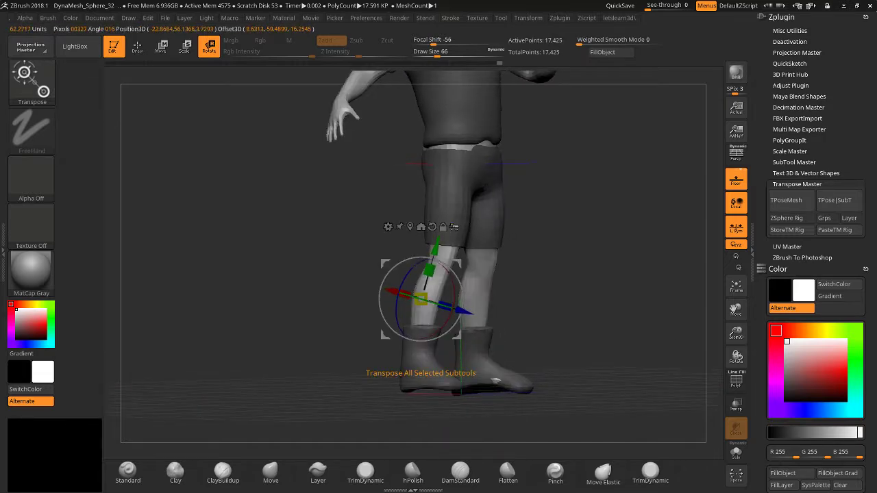
shift+drag(307, 377, 304, 359)
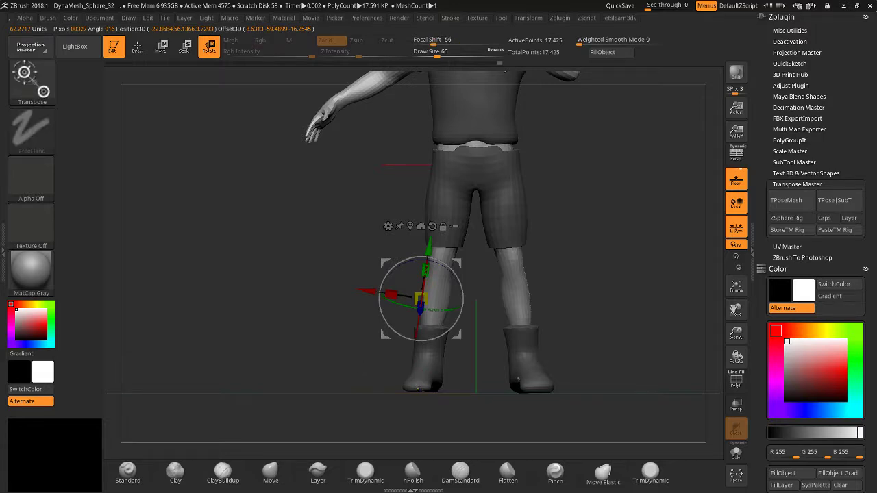
Isolate the boot below the outstretched arm with a mask, and unmask the body, the shorts and the shirt.
ctrl+drag(411, 381, 445, 255)
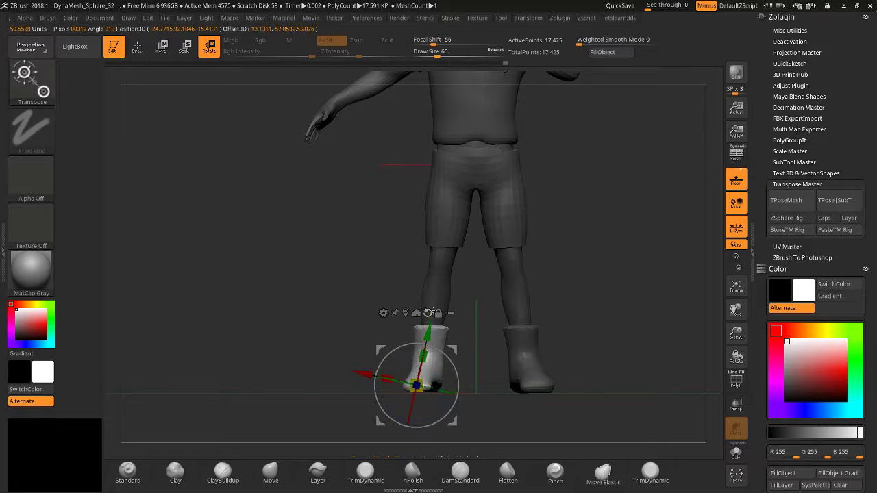
ctrl+drag(432, 297, 439, 112)
drag(521, 226, 669, 329)
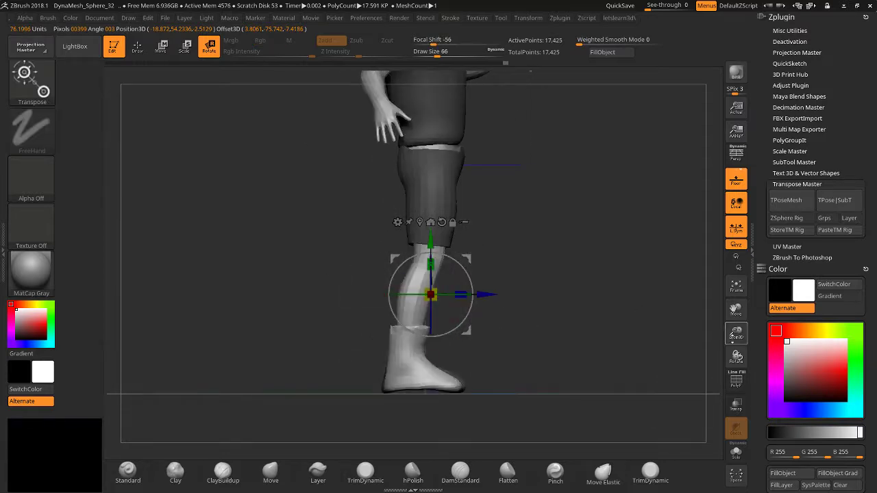
drag(590, 295, 483, 256)
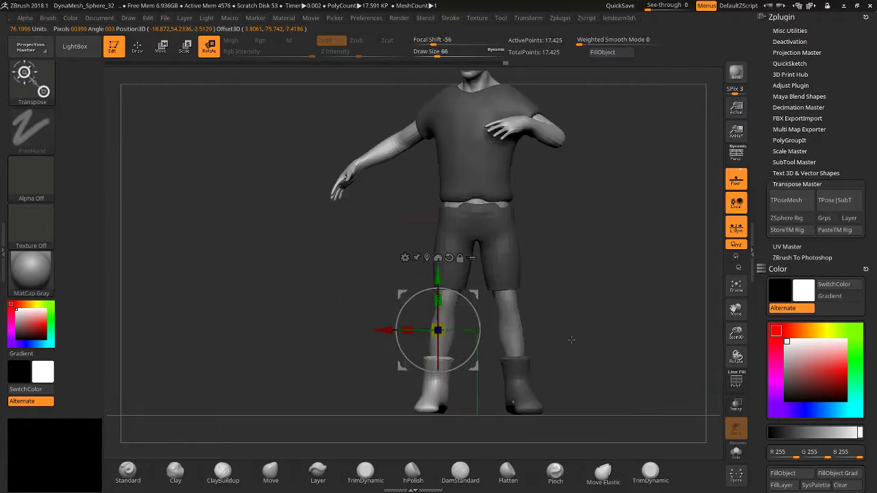
ctrl+click(504, 274)
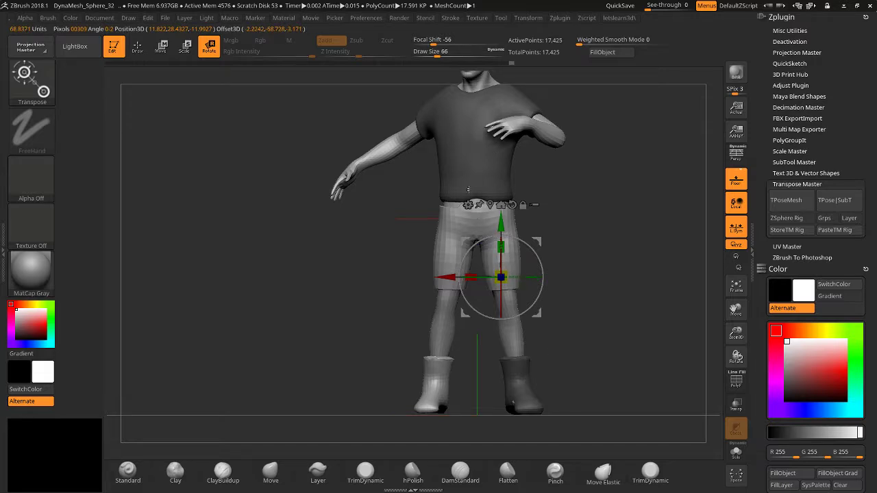
ctrl+click(468, 190)
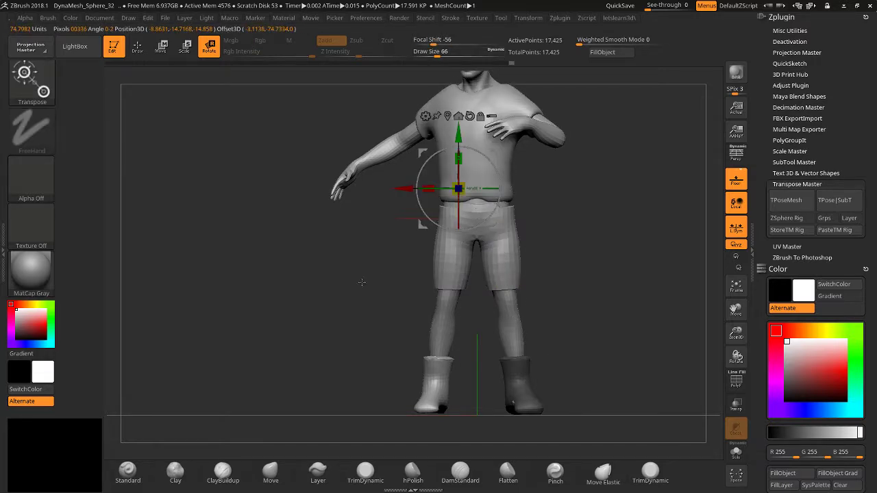
Create a topological mask from the outstretched hand's fingertips up the arm to the sleeve.
mouse_move(362, 282)
mouse_down()
mouse_move(359, 333)
mouse_move(365, 294)
mouse_up()
drag(736, 333, 734, 314)
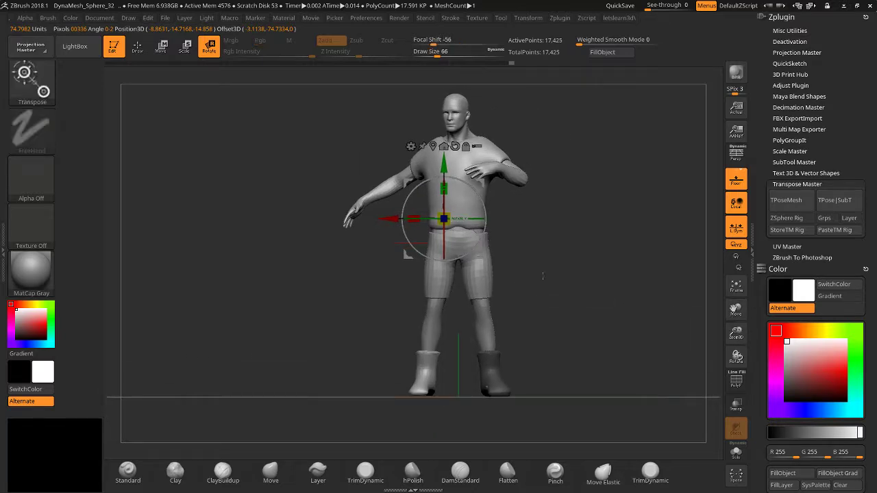
drag(736, 329, 725, 344)
drag(734, 310, 788, 316)
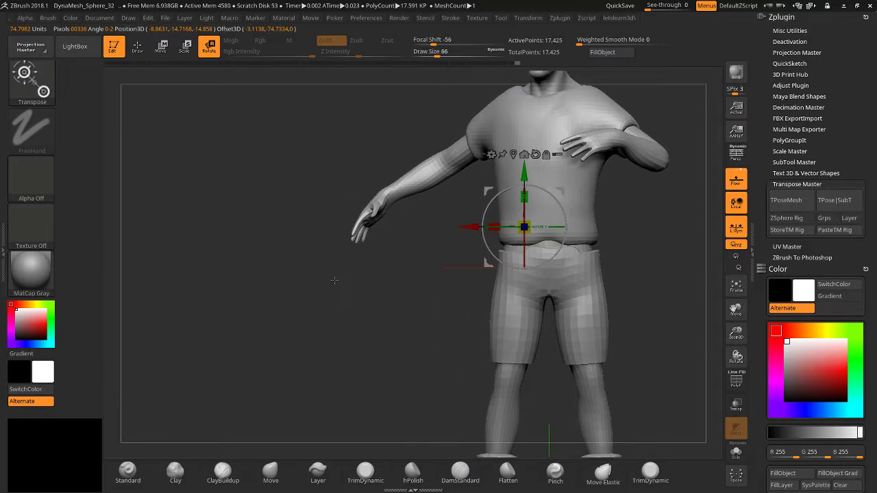
drag(334, 281, 452, 305)
drag(736, 333, 730, 351)
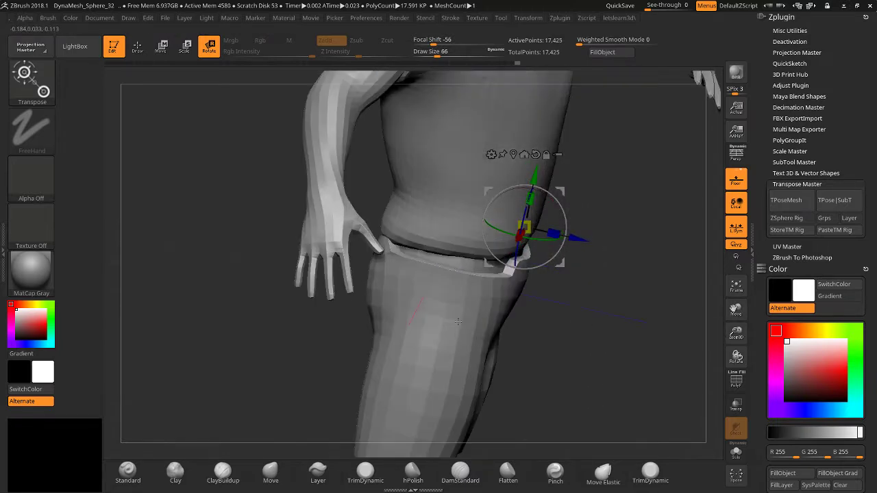
ctrl+drag(349, 291, 315, 76)
drag(271, 230, 239, 148)
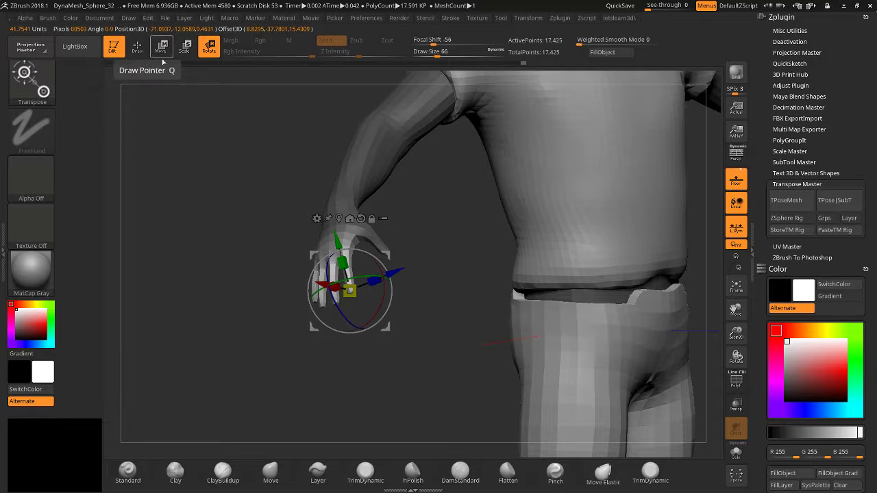
drag(333, 298, 343, 315)
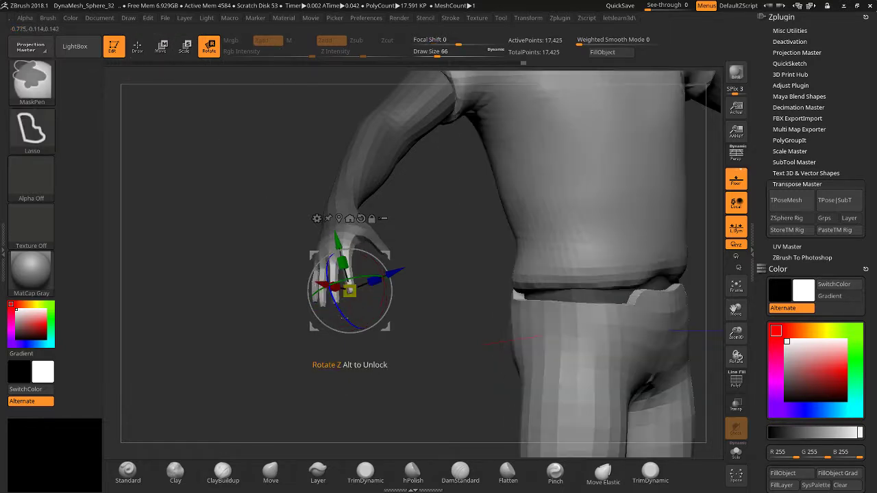
Mask the shirt sleeve, the boots and the rest of the figure, leaving only the outstretched hand's fingers unmasked.
drag(736, 335, 569, 196)
mouse_move(507, 120)
ctrl+mouse_down()
mouse_move(439, 175)
mouse_move(424, 378)
mouse_move(610, 137)
mouse_move(511, 122)
ctrl+mouse_up()
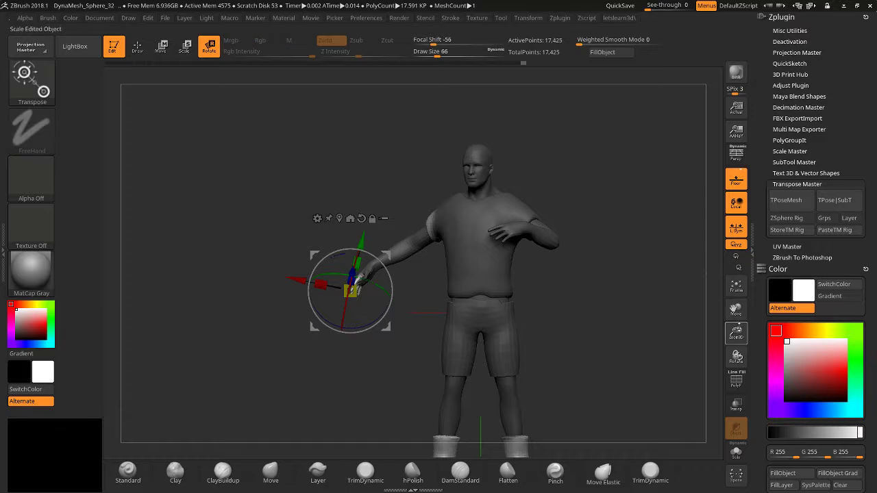
drag(736, 309, 727, 195)
ctrl+drag(419, 372, 436, 420)
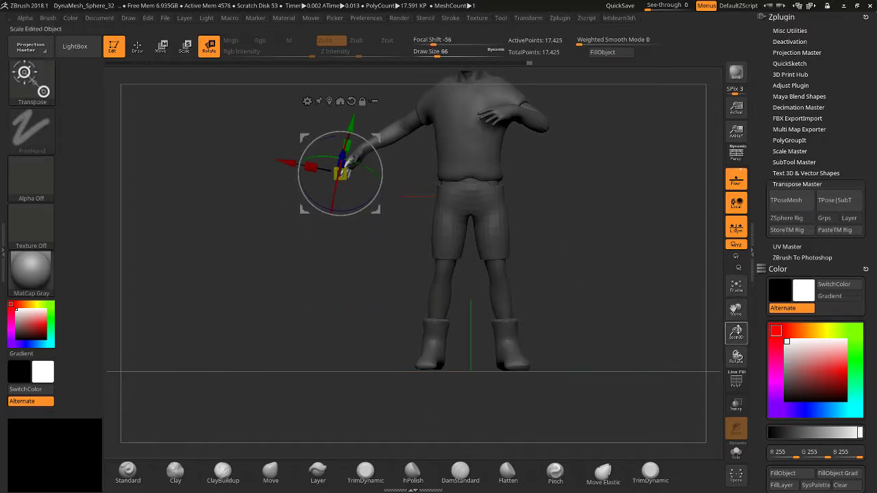
Try to rotate the unmasked fingers of the outstretched hand and undo the rotation.
drag(736, 334, 739, 364)
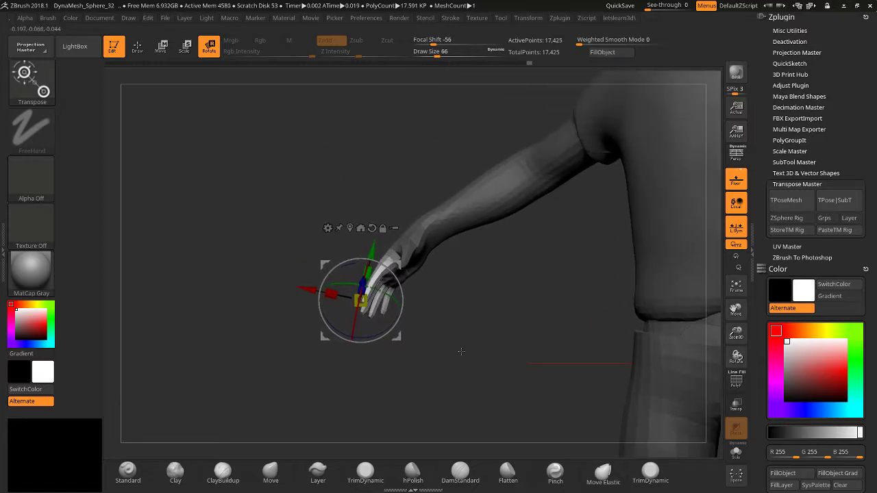
drag(461, 352, 386, 319)
drag(328, 308, 358, 341)
key(ctrl+z)
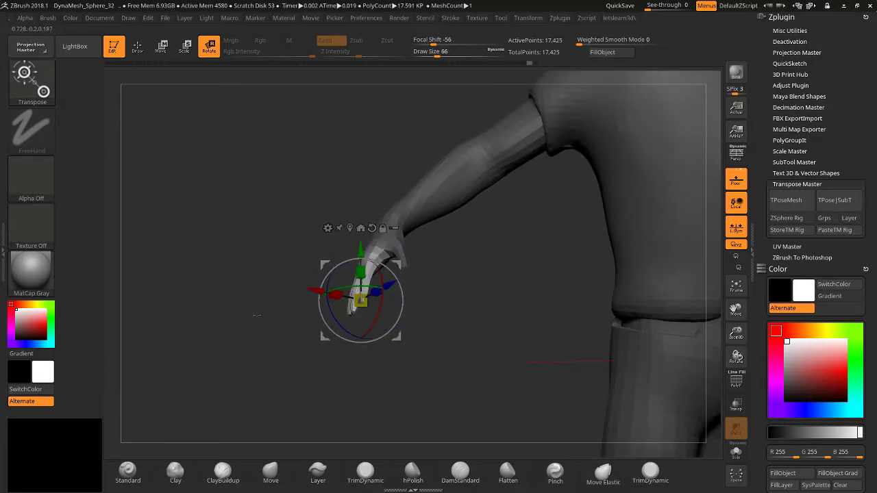
drag(257, 315, 279, 333)
drag(736, 333, 712, 390)
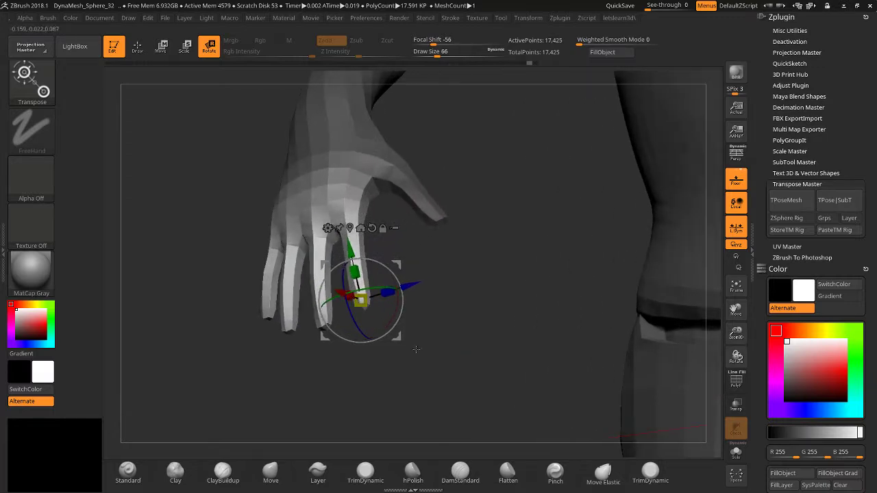
Try to rotate the unmasked fingers of the outstretched hand with the gizmo moved from the fingertip to the knuckles, and undo the changes.
mouse_move(357, 317)
mouse_down()
mouse_move(335, 321)
mouse_move(343, 319)
mouse_up()
key(ctrl+z)
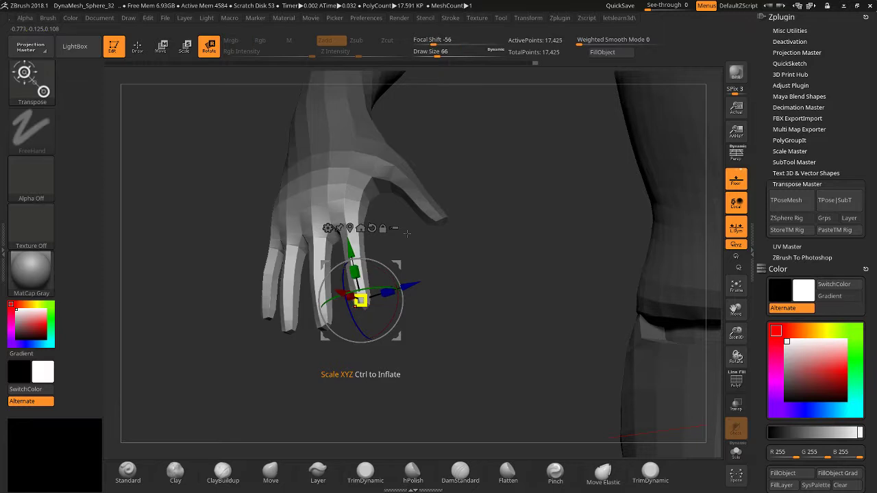
drag(434, 255, 405, 267)
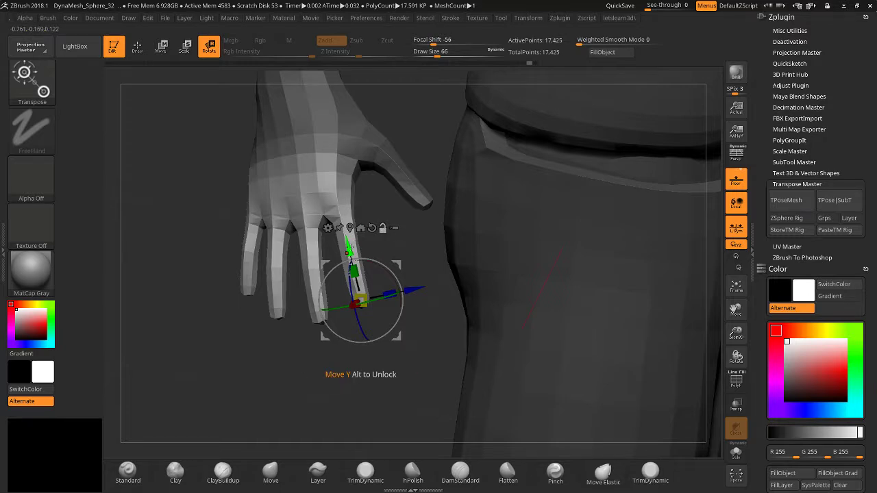
alt+drag(397, 263, 341, 181)
drag(415, 250, 391, 256)
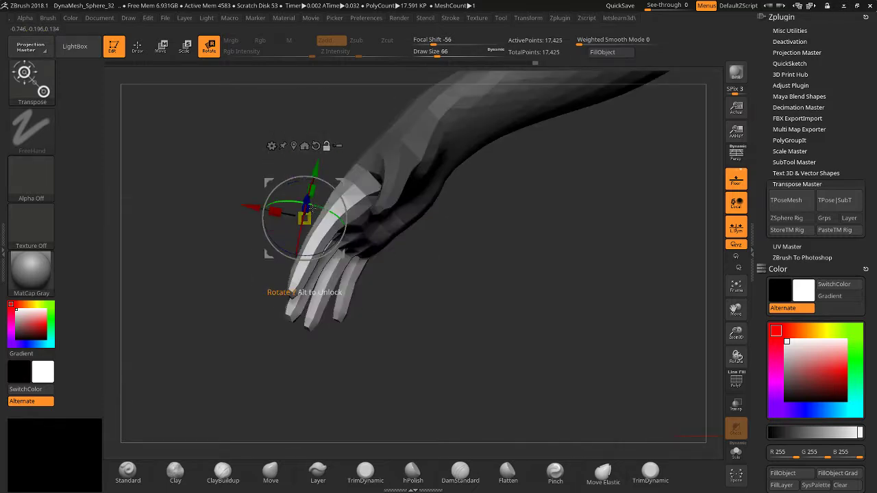
alt+drag(264, 224, 273, 245)
drag(196, 310, 265, 319)
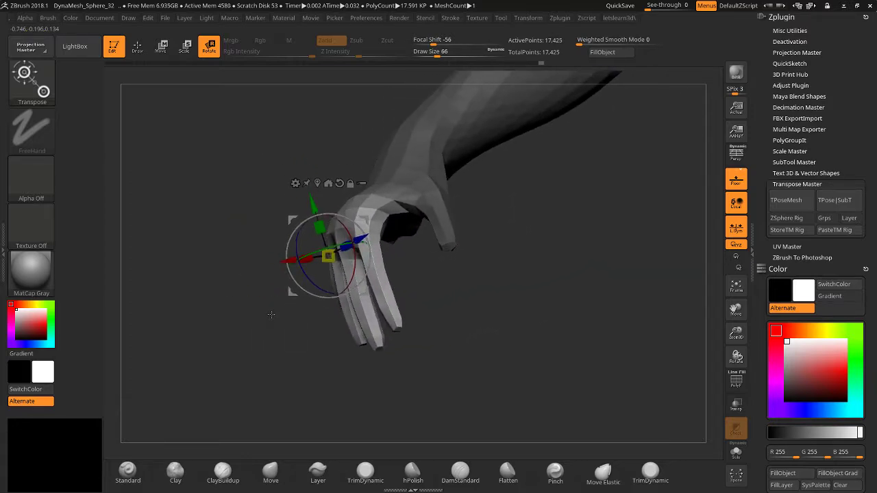
key(ctrl+z)
drag(519, 283, 522, 322)
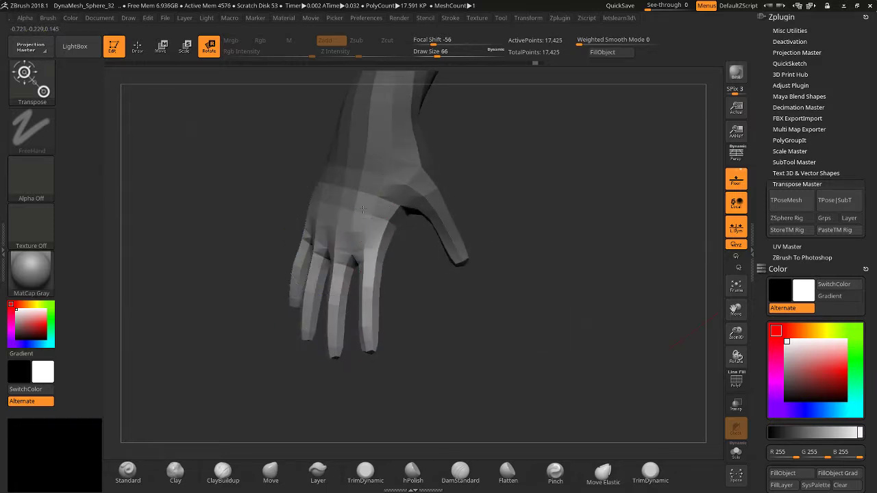
Replace the mask with a lasso-drawn one that leaves only the four fingers of the outstretched hand unmasked, and soften its edge.
click(142, 52)
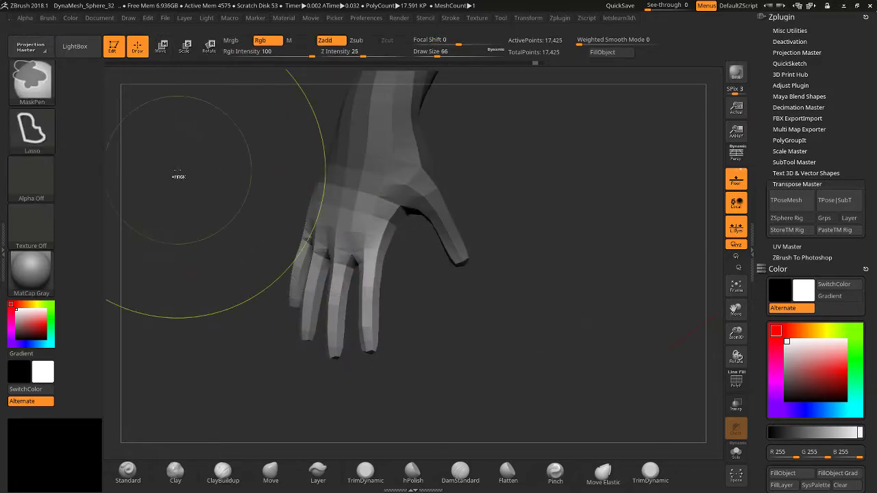
mouse_move(178, 176)
ctrl+mouse_down()
mouse_move(176, 203)
mouse_move(199, 196)
ctrl+mouse_up()
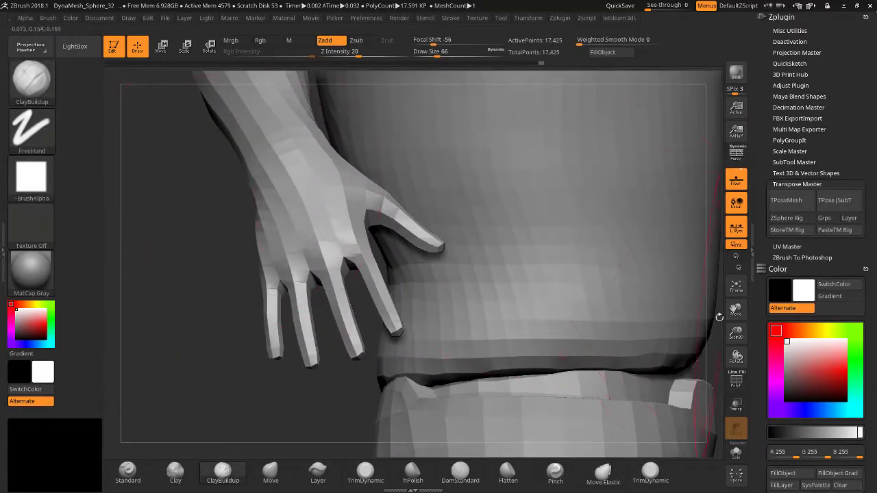
drag(735, 333, 734, 312)
drag(266, 361, 261, 385)
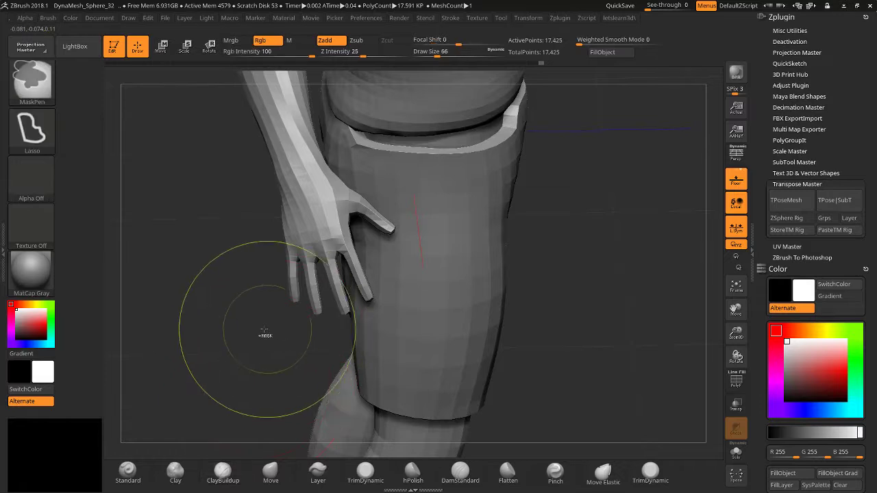
mouse_move(265, 334)
mouse_down()
mouse_move(214, 300)
mouse_move(300, 343)
mouse_up()
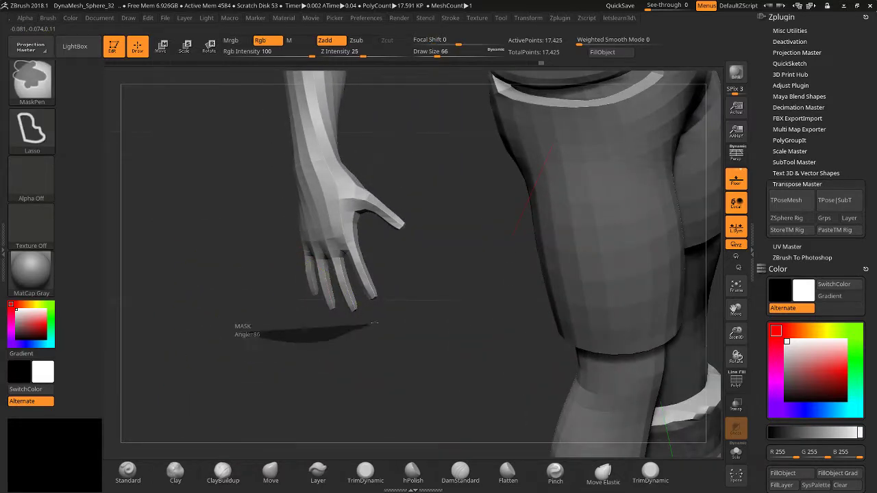
ctrl+drag(374, 322, 388, 275)
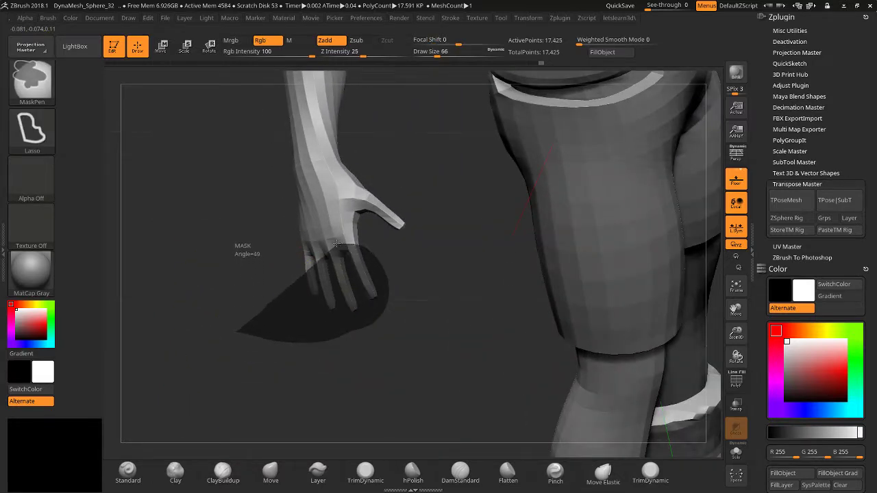
ctrl+drag(267, 311, 261, 322)
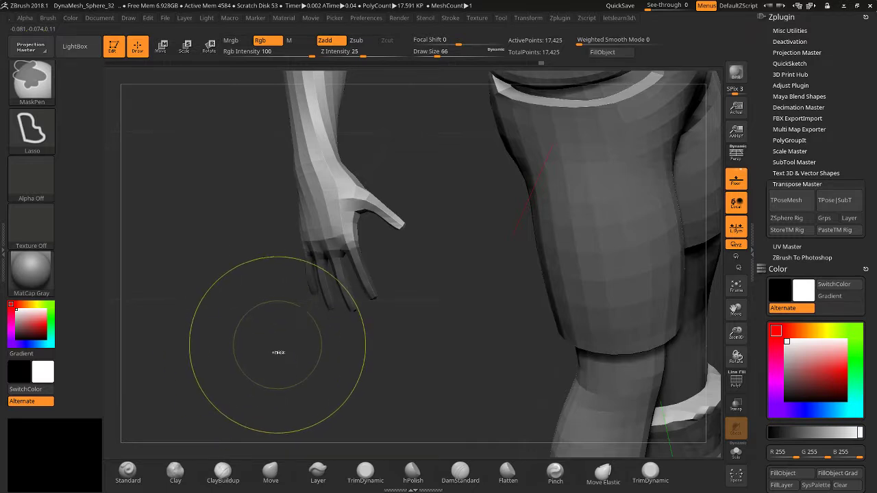
ctrl+click(276, 360)
mouse_move(268, 366)
mouse_down()
mouse_move(322, 355)
mouse_move(256, 349)
mouse_move(259, 339)
mouse_up()
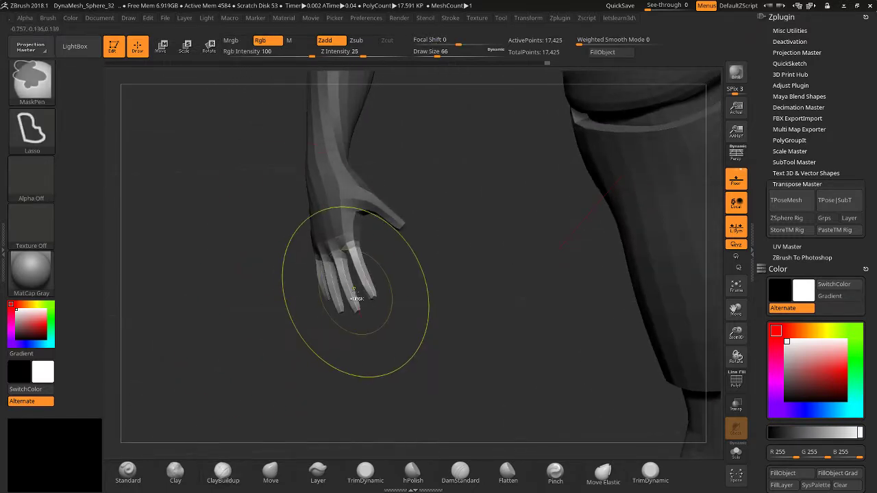
ctrl+click(352, 273)
drag(263, 209, 258, 231)
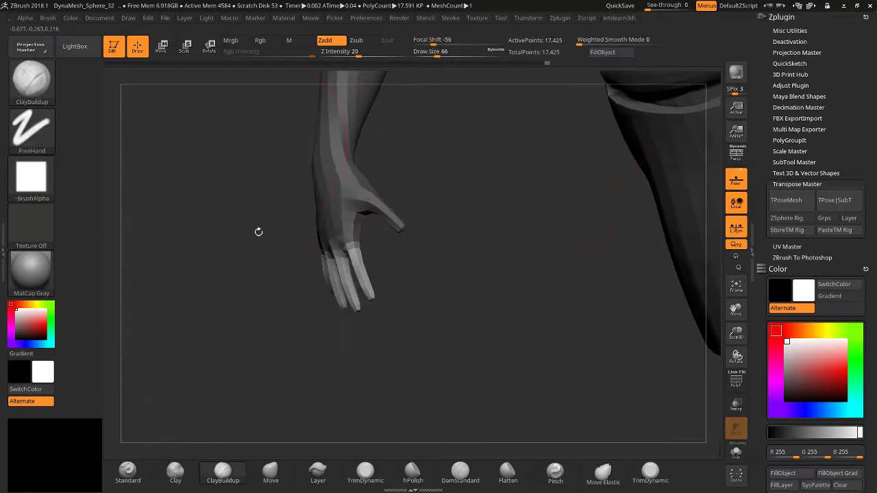
Try to rotate the four unmasked fingers about the gizmo at the knuckles, and undo the rotation.
click(209, 46)
drag(288, 260, 270, 253)
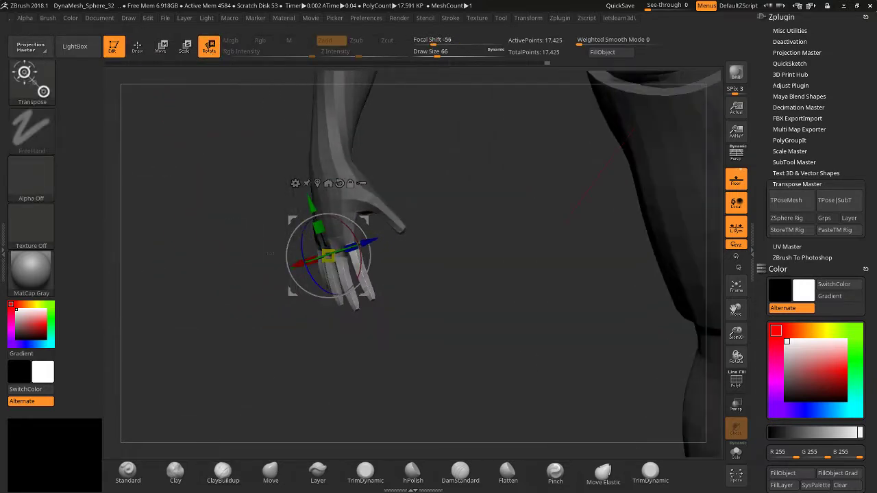
drag(309, 264, 311, 270)
drag(240, 322, 471, 266)
drag(733, 309, 511, 449)
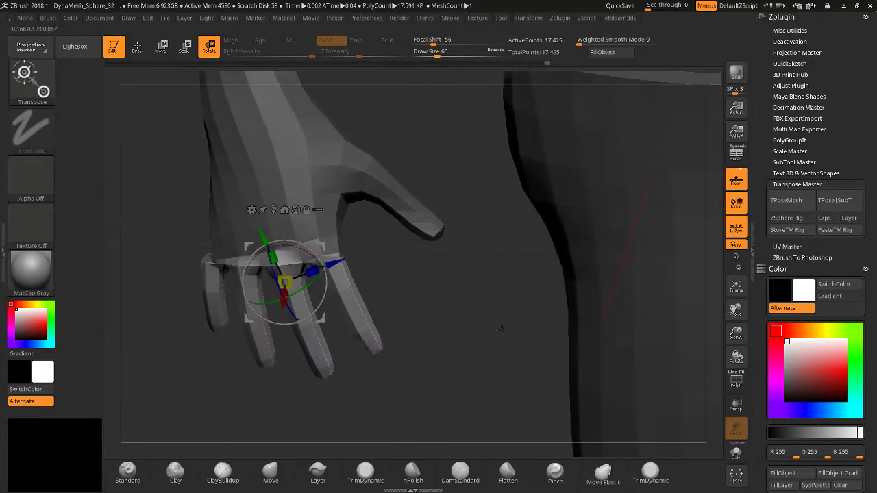
drag(285, 283, 206, 374)
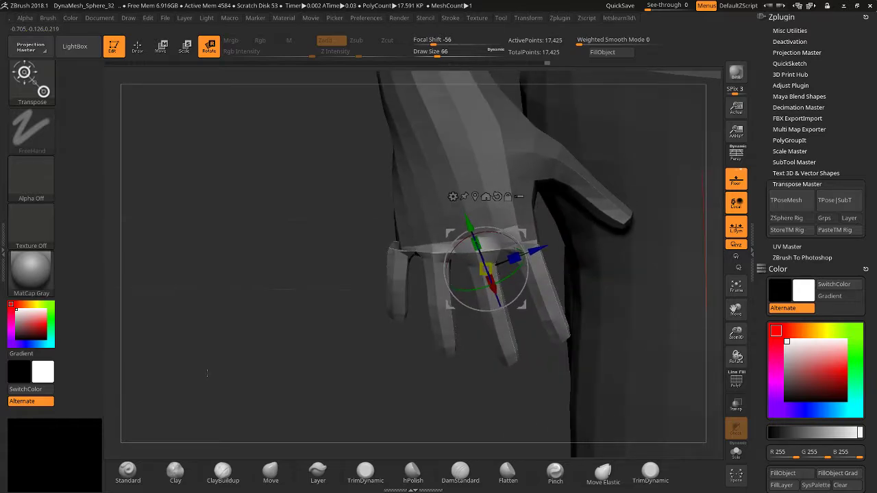
key(ctrl+z)
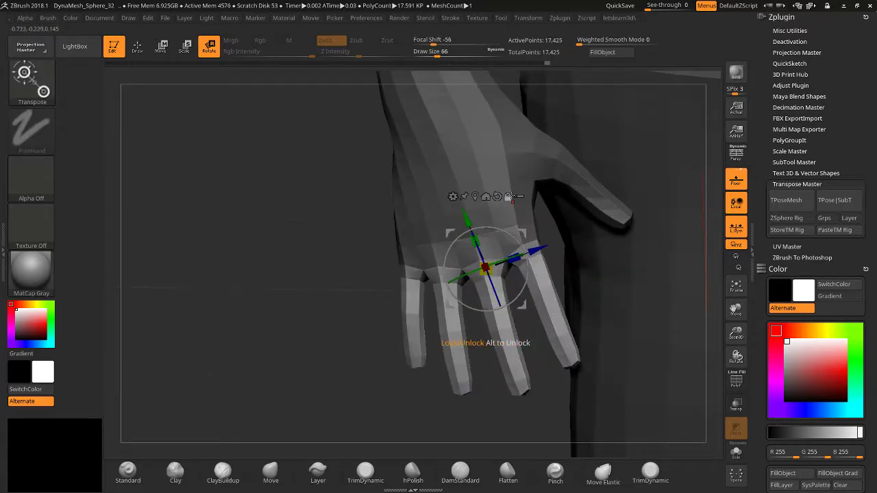
Realign the gizmo's axes at the knuckles, try another rotation of the four fingers, and undo it.
drag(444, 266, 441, 255)
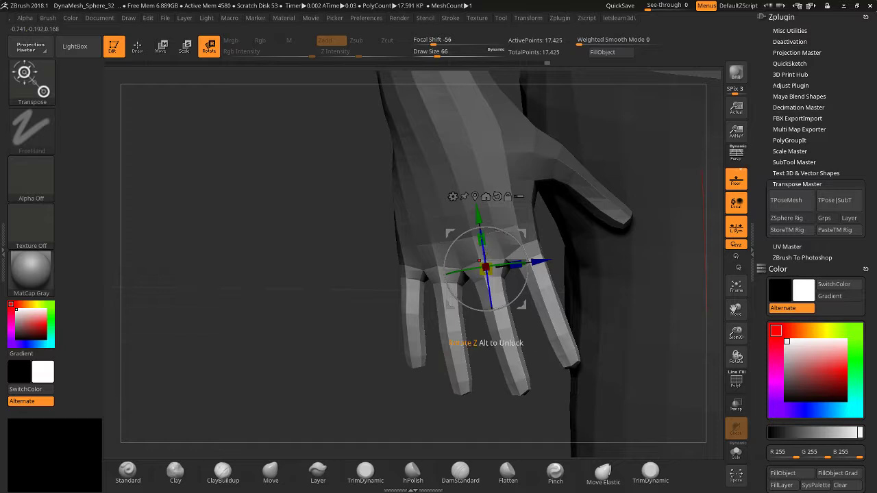
mouse_move(445, 269)
mouse_down()
mouse_move(449, 256)
mouse_move(447, 275)
mouse_move(447, 263)
mouse_up()
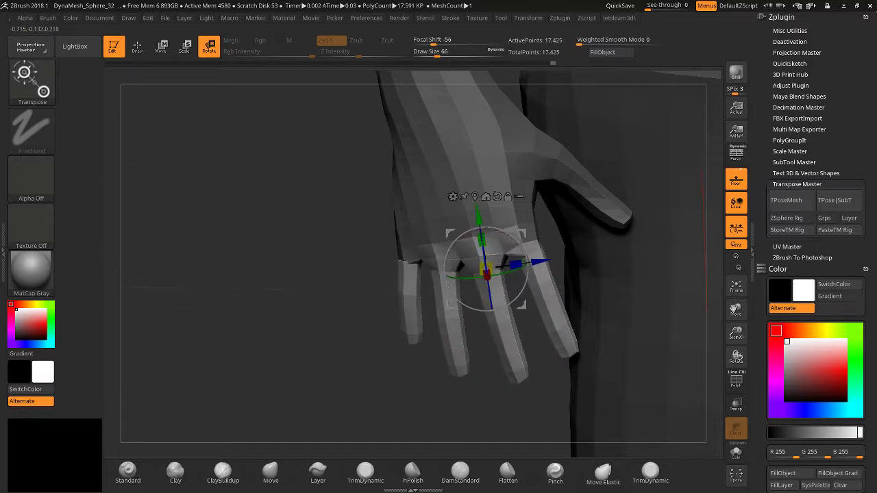
drag(275, 289, 313, 334)
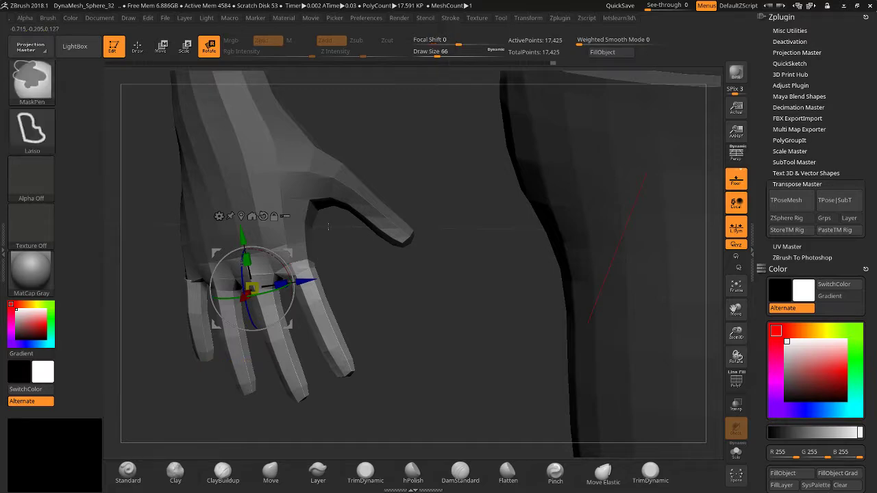
key(ctrl+z)
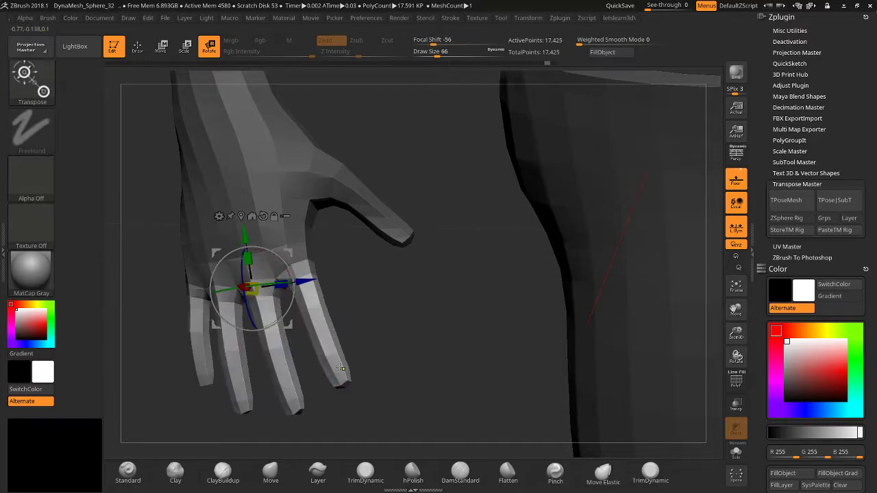
key(ctrl+z)
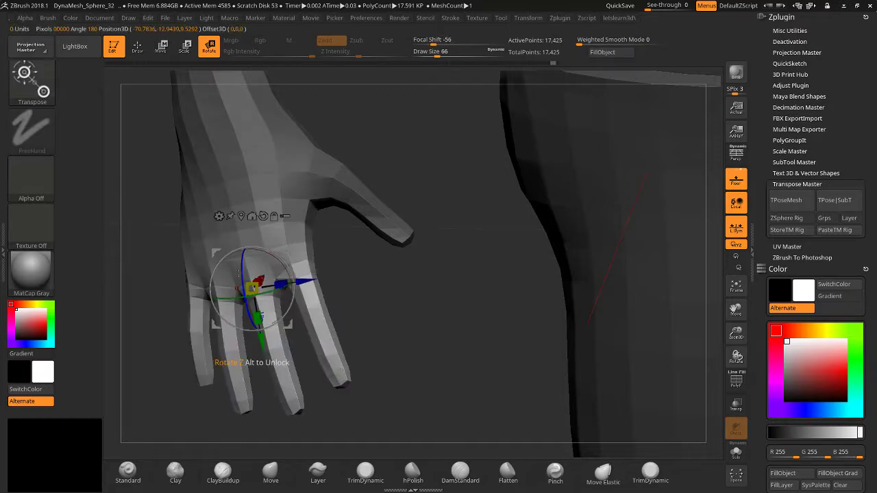
Rotate the four unmasked fingers at the knuckles so that they bend slightly.
drag(242, 275, 248, 289)
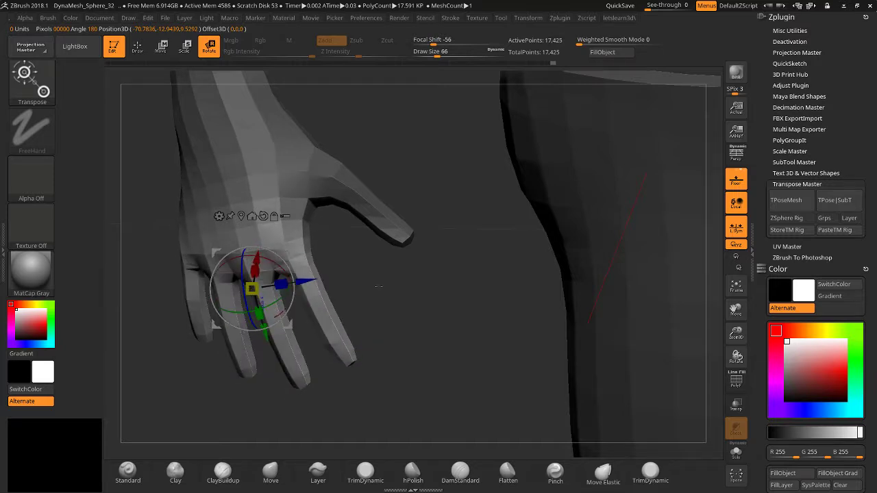
alt+drag(378, 286, 656, 274)
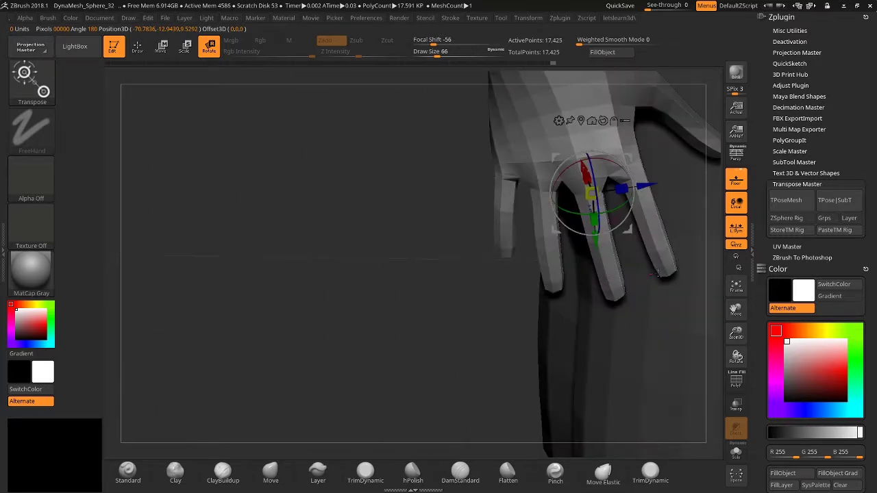
drag(736, 309, 636, 346)
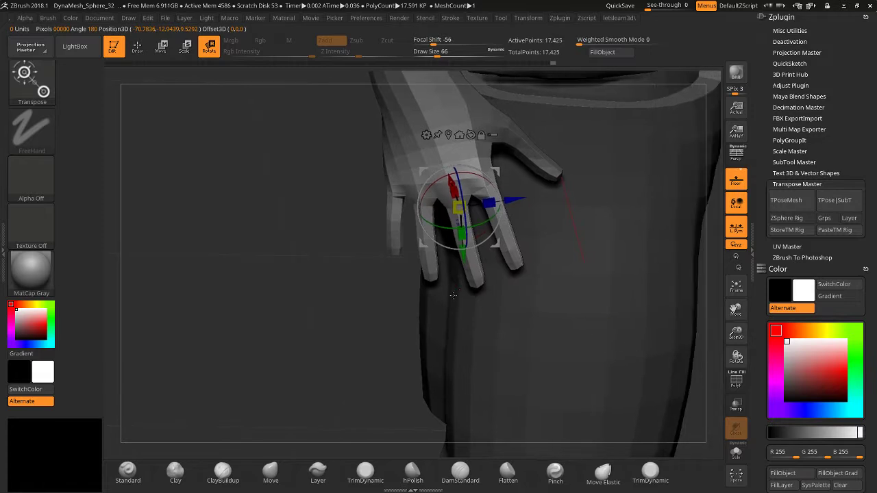
Soften the mask on the outstretched hand repeatedly from the little finger.
key(ctrl+shift+a)
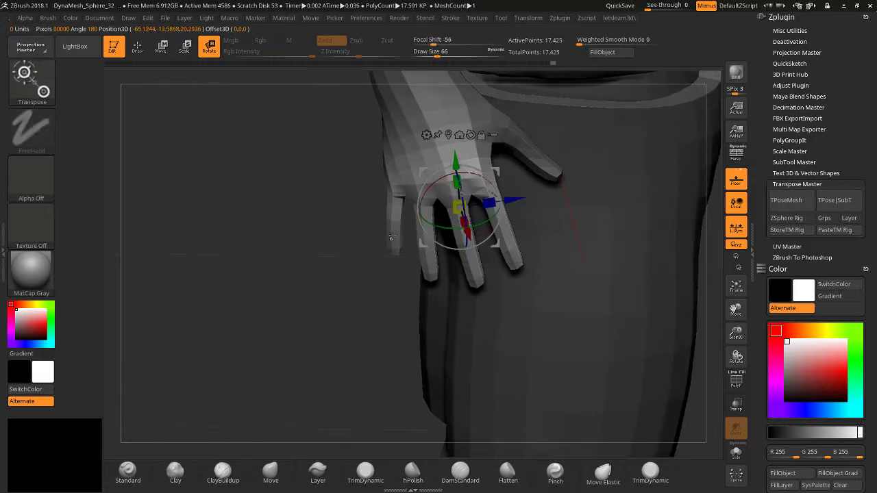
key(y)
ctrl+click(392, 240)
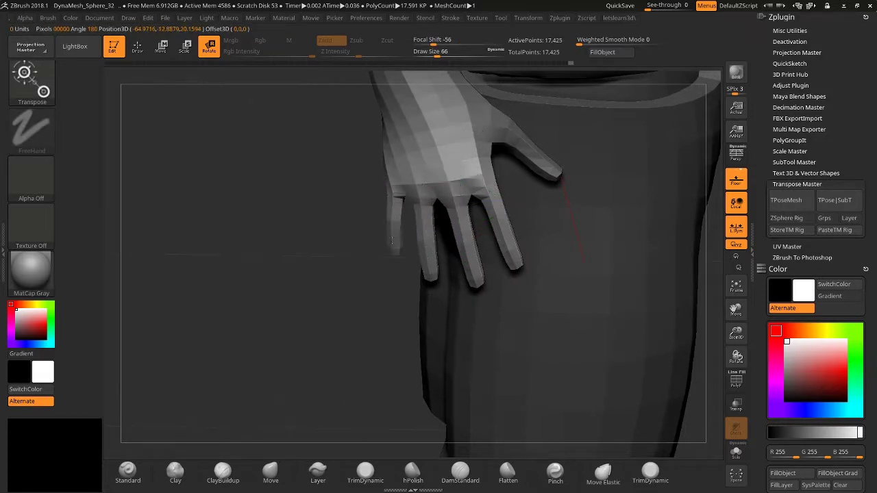
ctrl+click(392, 240)
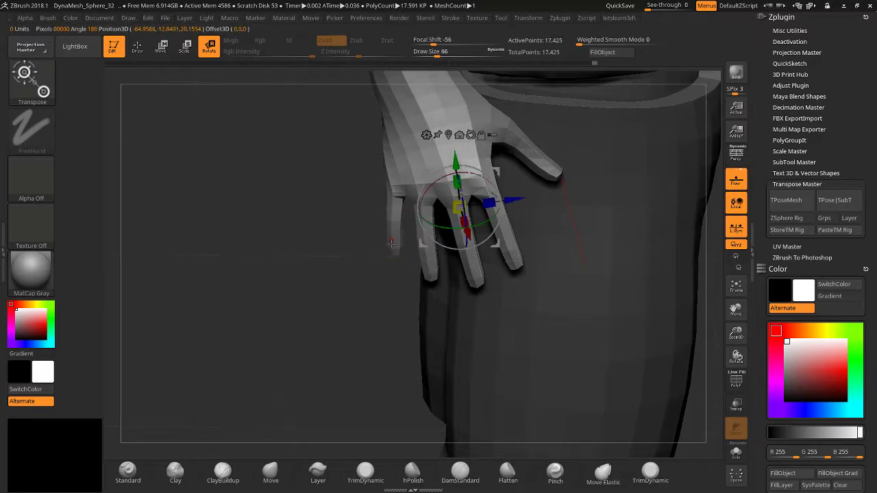
ctrl+click(393, 238)
ctrl+click(393, 238)
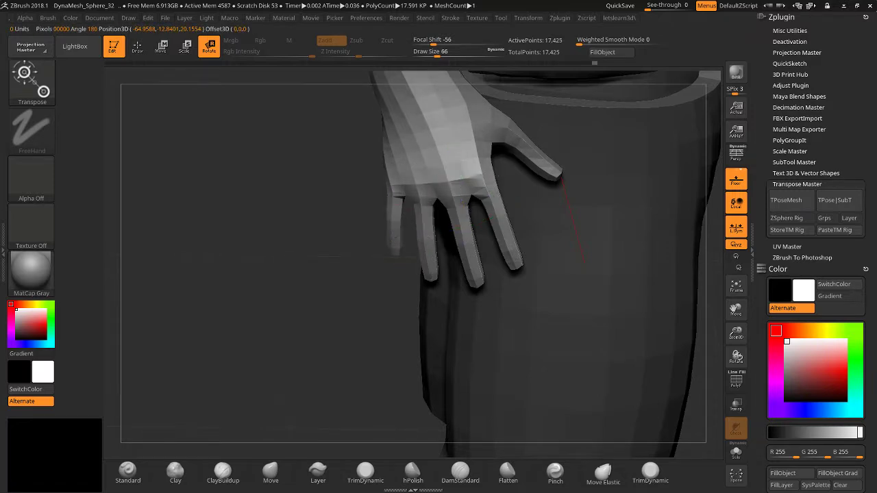
ctrl+click(393, 238)
ctrl+click(392, 229)
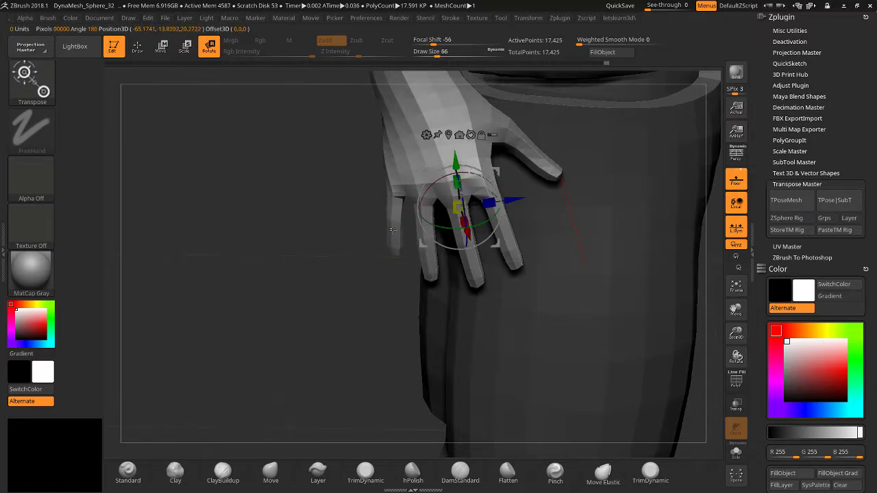
ctrl+click(392, 229)
ctrl+click(392, 230)
Clear the mask from the whole figure and return to Draw mode.
drag(335, 206, 353, 329)
drag(617, 308, 589, 260)
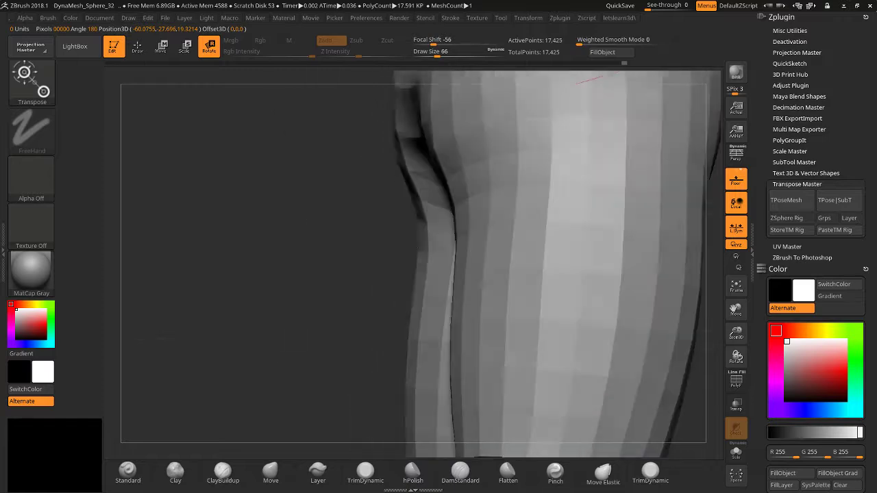
drag(260, 288, 313, 315)
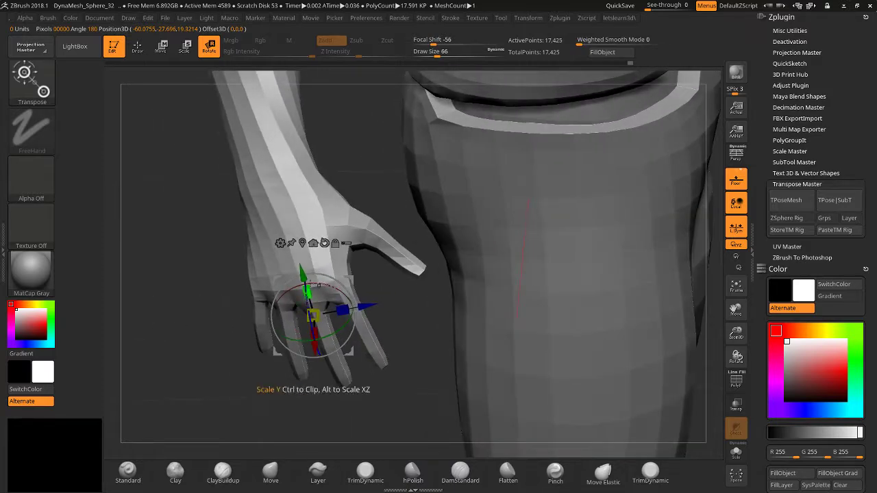
click(137, 46)
mouse_move(158, 137)
mouse_down()
mouse_move(191, 221)
mouse_move(260, 294)
mouse_up()
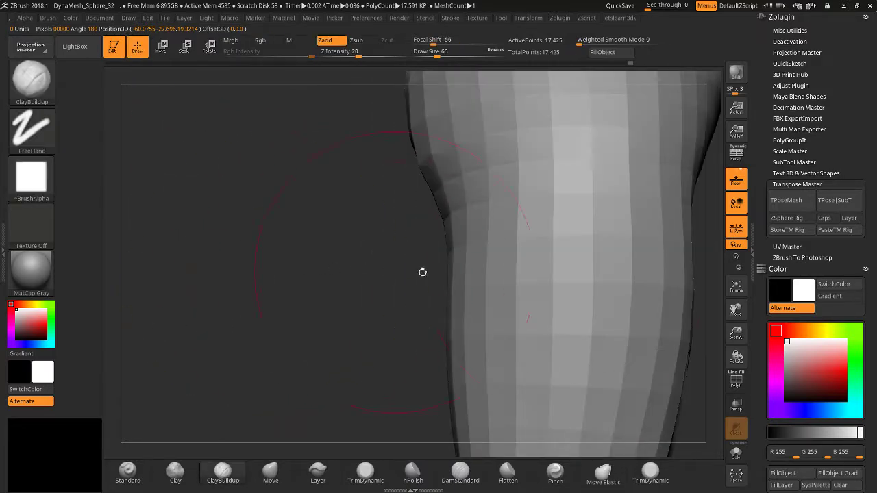
drag(736, 332, 700, 278)
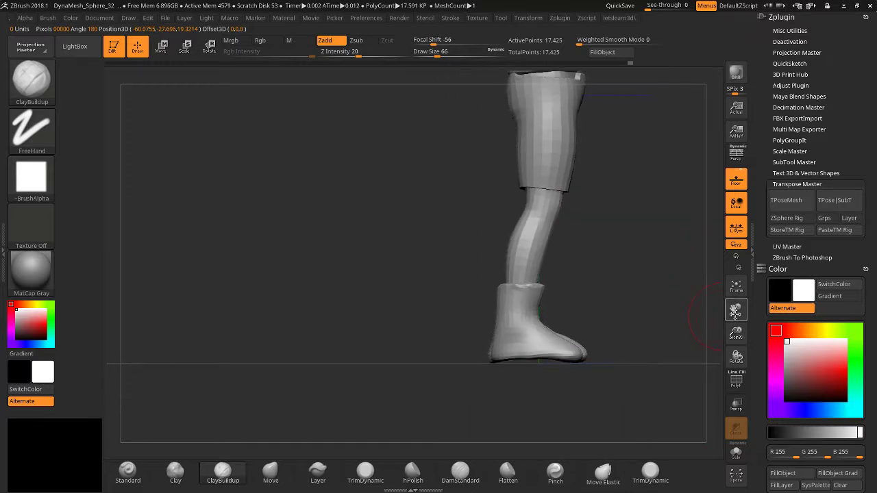
drag(735, 311, 560, 342)
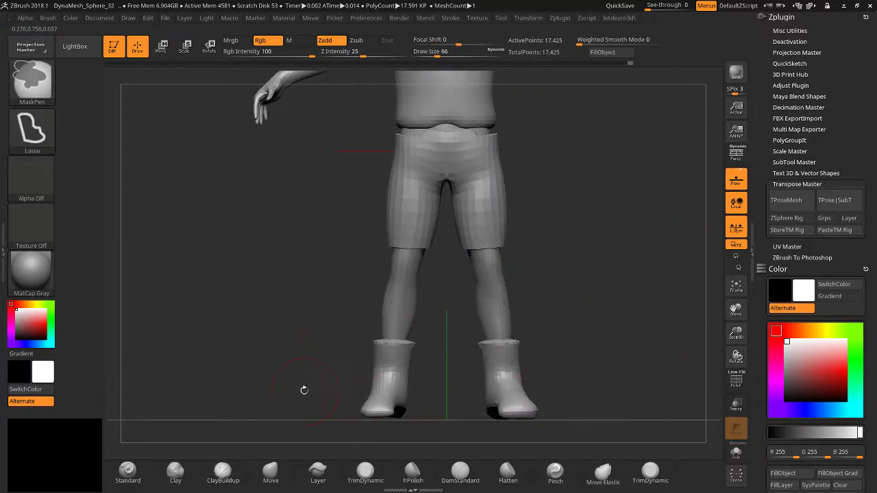
Isolate the figure's right leg with an inverted mask and soften the mask's edge.
mouse_move(303, 391)
shift+mouse_down()
mouse_move(313, 381)
mouse_move(286, 376)
mouse_move(329, 415)
mouse_move(419, 417)
mouse_move(415, 313)
mouse_move(444, 207)
mouse_move(444, 185)
mouse_move(342, 134)
mouse_move(301, 127)
shift+mouse_up()
drag(274, 328, 372, 284)
ctrl+click(551, 272)
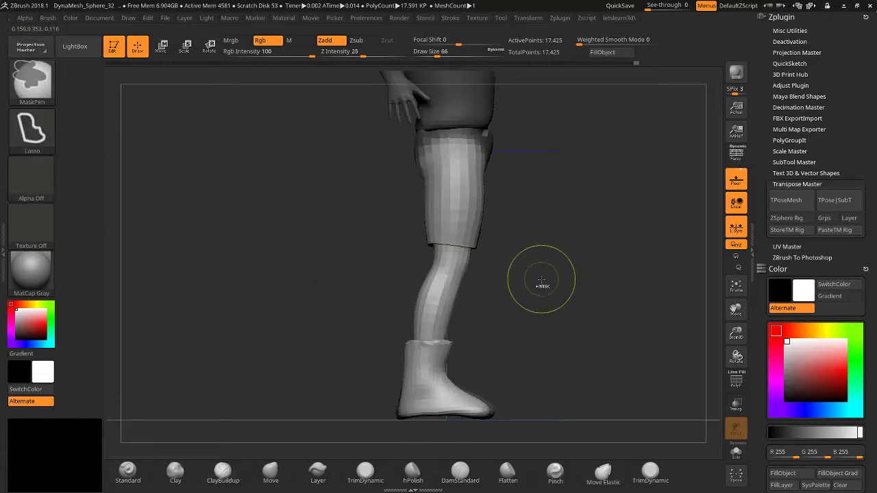
ctrl+click(452, 261)
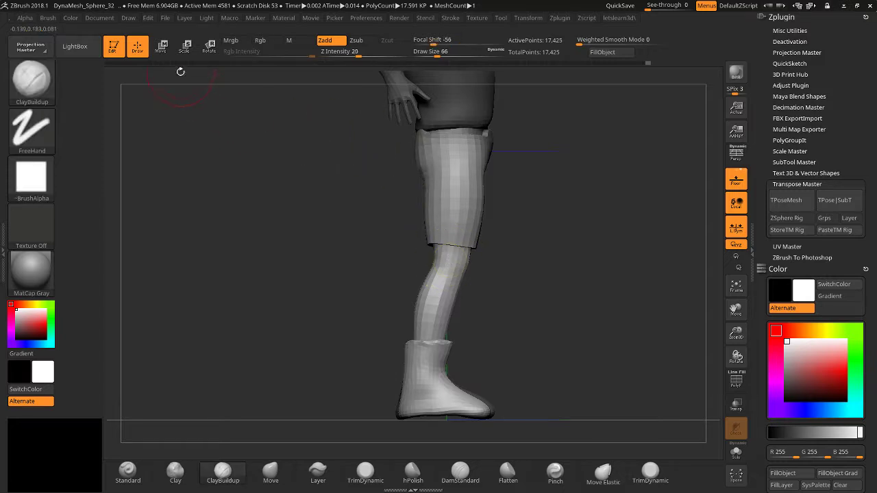
Place the rotation gizmo on the right hip and swing the unmasked leg forward.
click(209, 46)
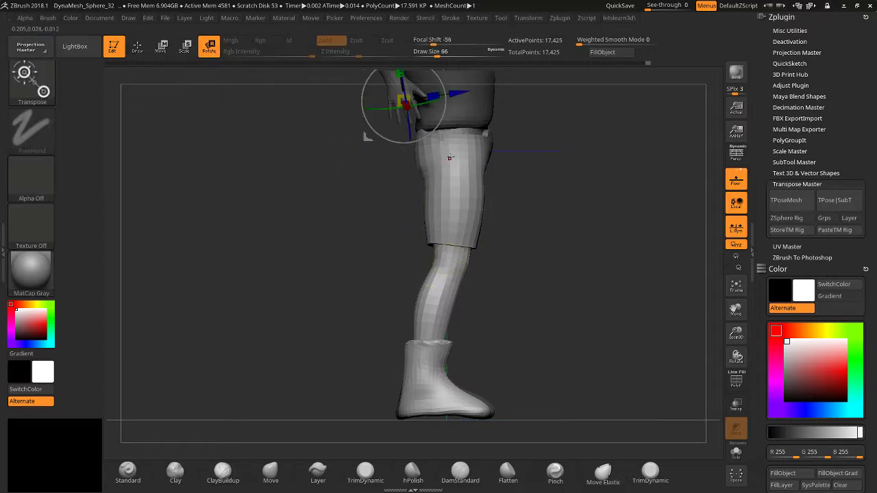
drag(737, 317, 737, 357)
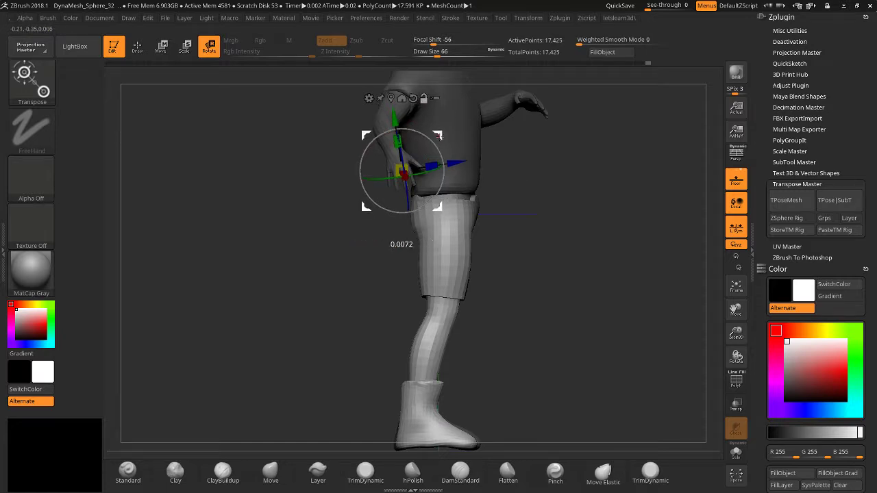
alt+drag(396, 140, 435, 177)
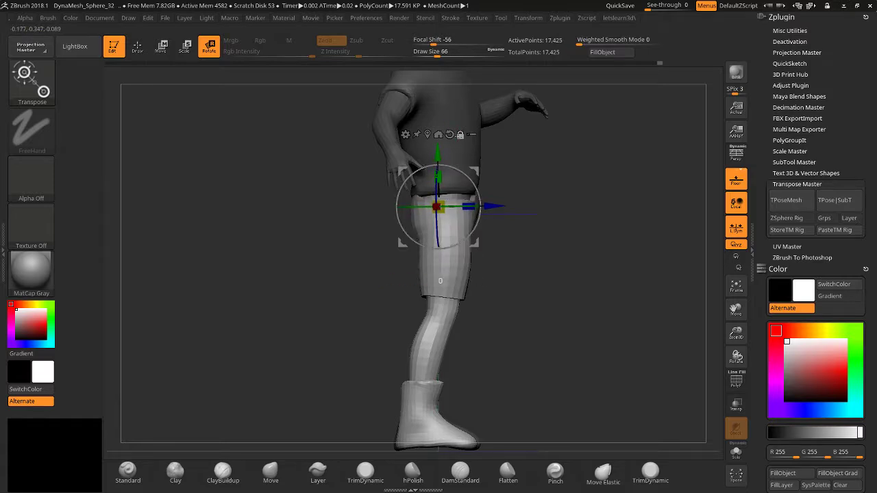
drag(402, 227, 430, 288)
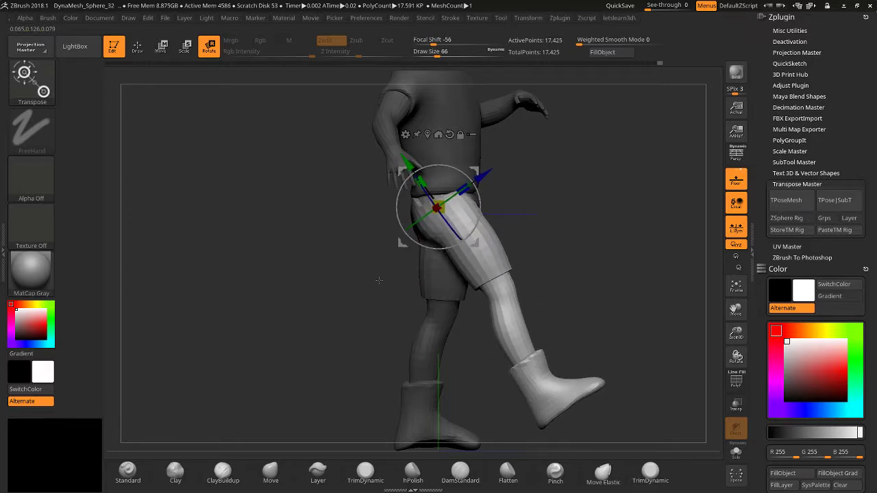
drag(382, 261, 305, 295)
mouse_move(734, 335)
mouse_down()
mouse_move(724, 324)
mouse_move(736, 341)
mouse_move(731, 336)
mouse_up()
drag(583, 310, 651, 295)
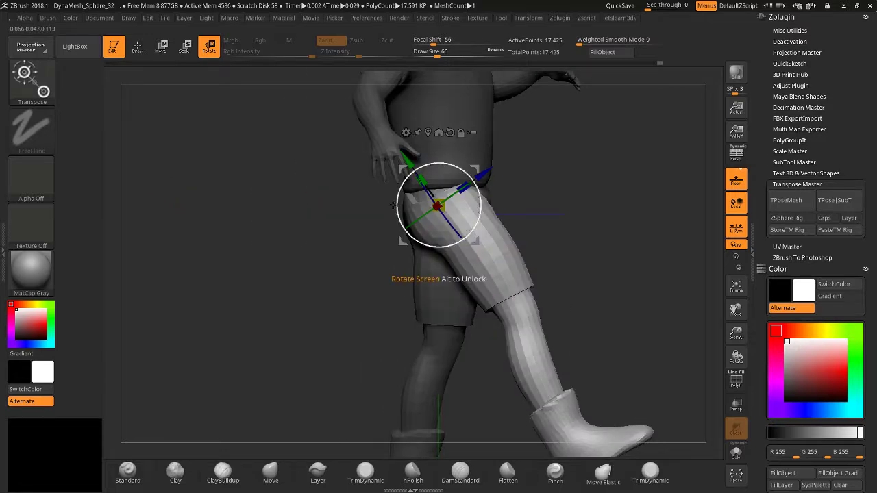
Replace the leg mask with an inverted one that leaves only the right shin and boot free.
click(130, 49)
drag(735, 333, 733, 346)
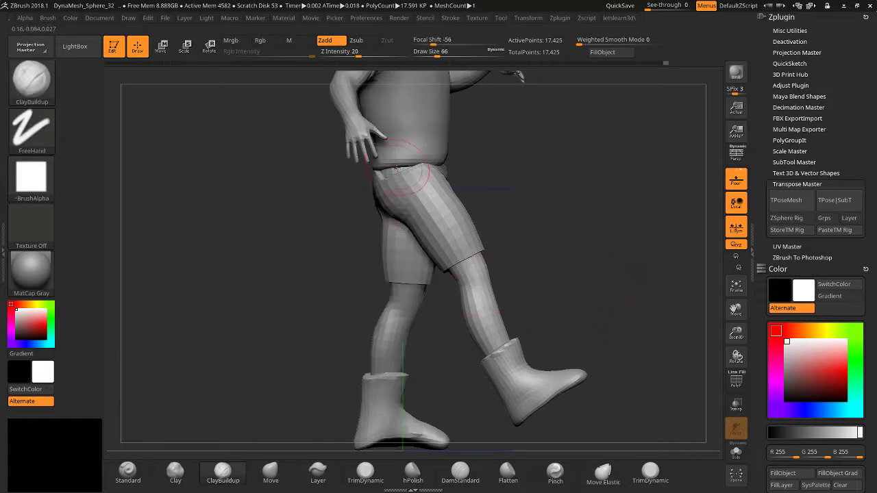
key(ctrl)
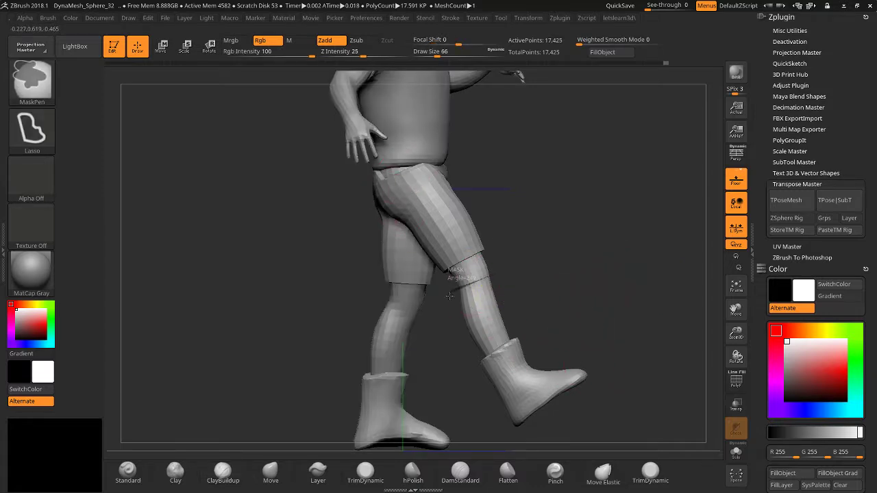
mouse_move(449, 296)
ctrl+mouse_down()
mouse_move(508, 415)
mouse_move(630, 366)
mouse_move(610, 274)
ctrl+mouse_up()
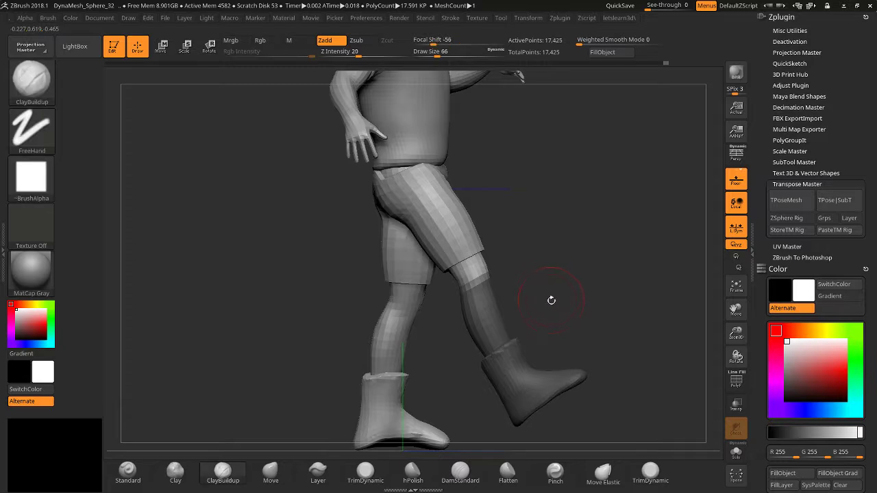
ctrl+click(551, 300)
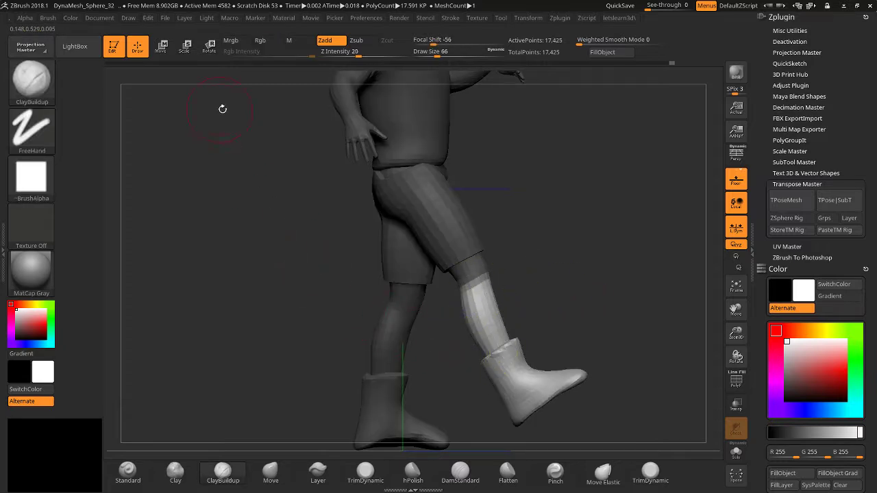
Position the rotation gizmo at the right knee joint, checking its placement from the front and the side.
click(211, 48)
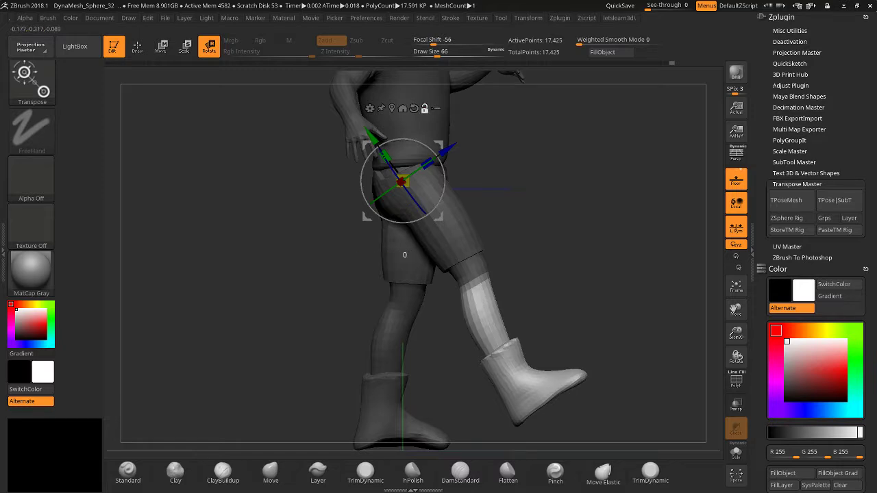
drag(402, 182, 473, 288)
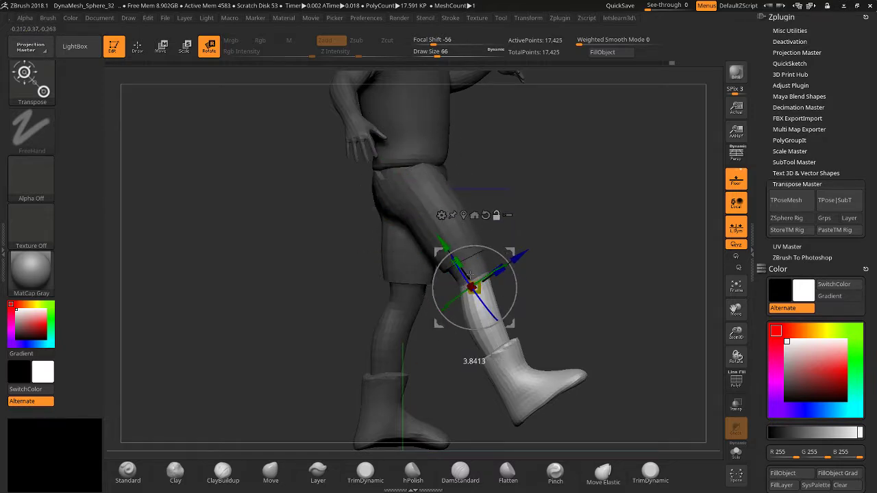
drag(558, 261, 412, 268)
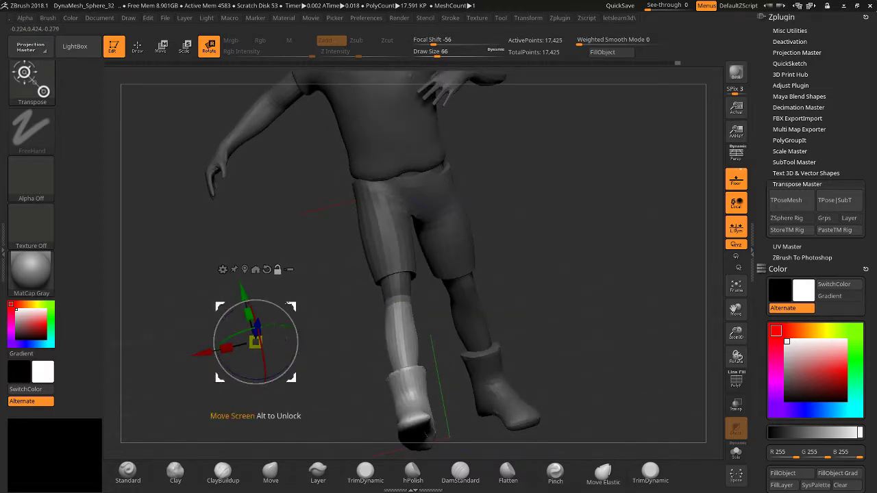
drag(291, 301, 351, 329)
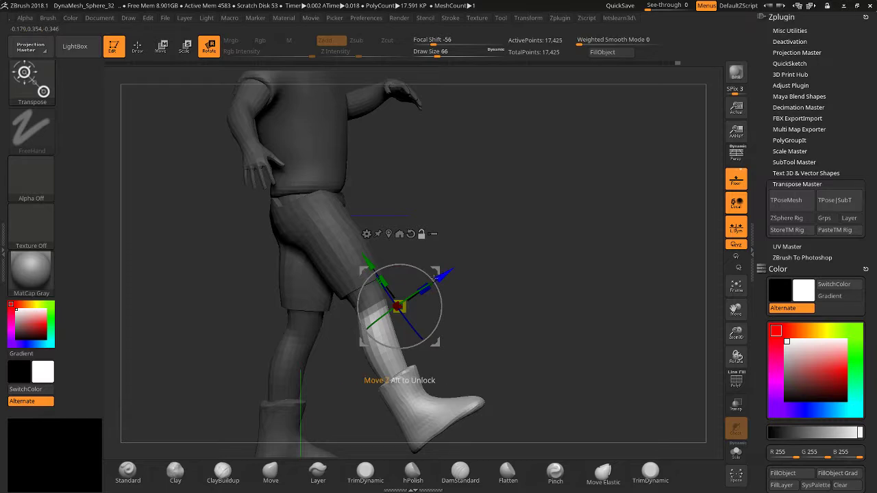
alt+drag(397, 307, 375, 314)
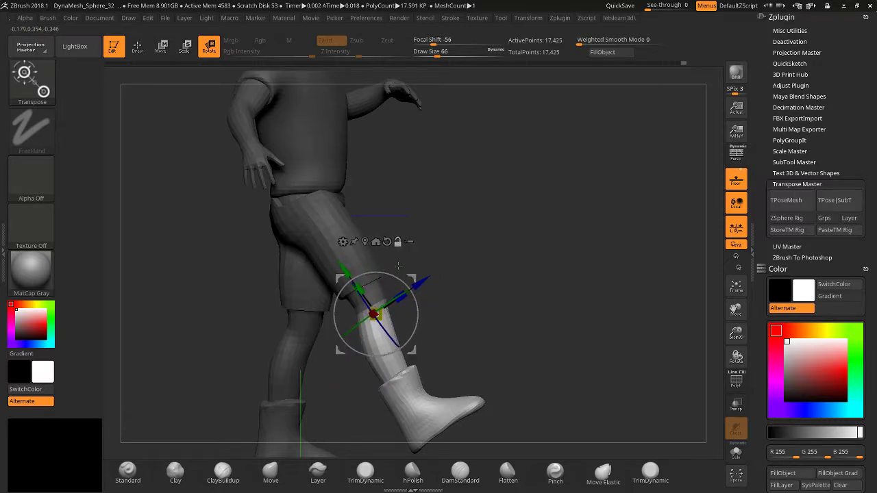
Bend the right lower leg backward at the knee and clear the mask from the figure.
mouse_move(401, 280)
mouse_down()
mouse_move(410, 265)
mouse_move(383, 305)
mouse_move(411, 316)
mouse_move(403, 313)
mouse_up()
drag(472, 295, 456, 279)
drag(463, 239, 294, 182)
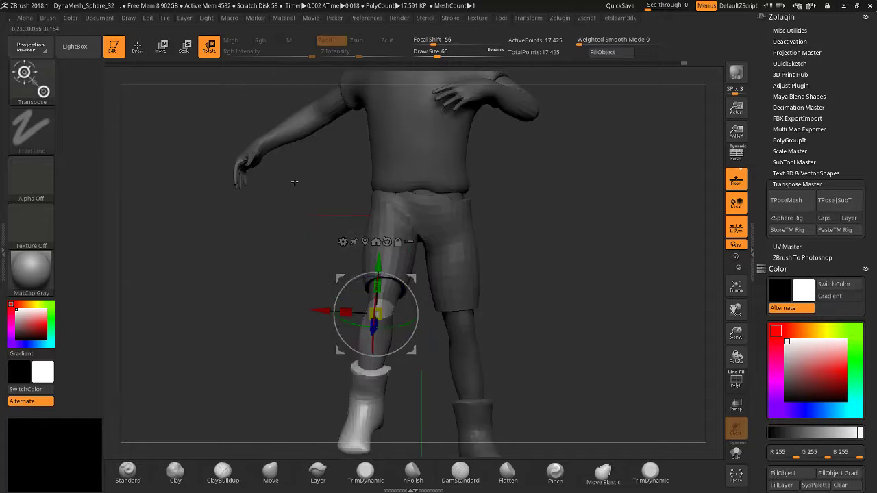
click(140, 52)
mouse_move(173, 219)
ctrl+mouse_down()
mouse_move(204, 283)
mouse_move(194, 292)
mouse_move(274, 293)
ctrl+mouse_up()
drag(607, 294, 612, 311)
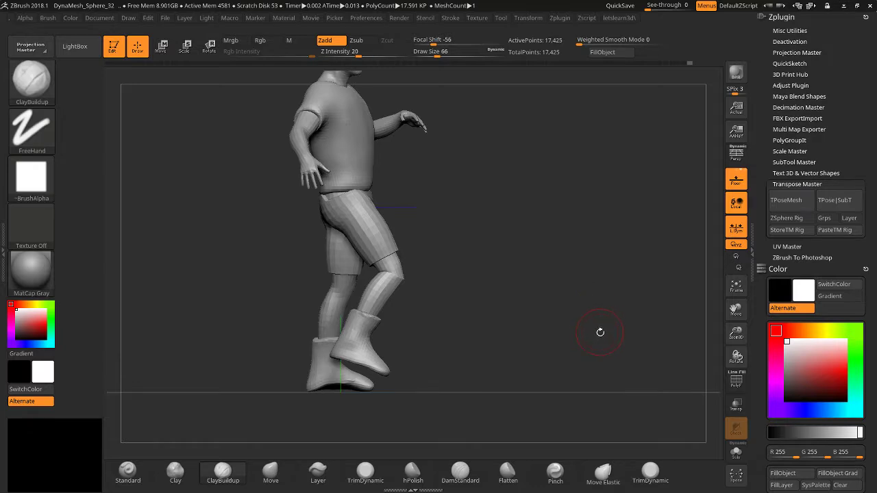
Examine the bent right leg and the overall stance from both sides and from the front.
drag(736, 333, 736, 320)
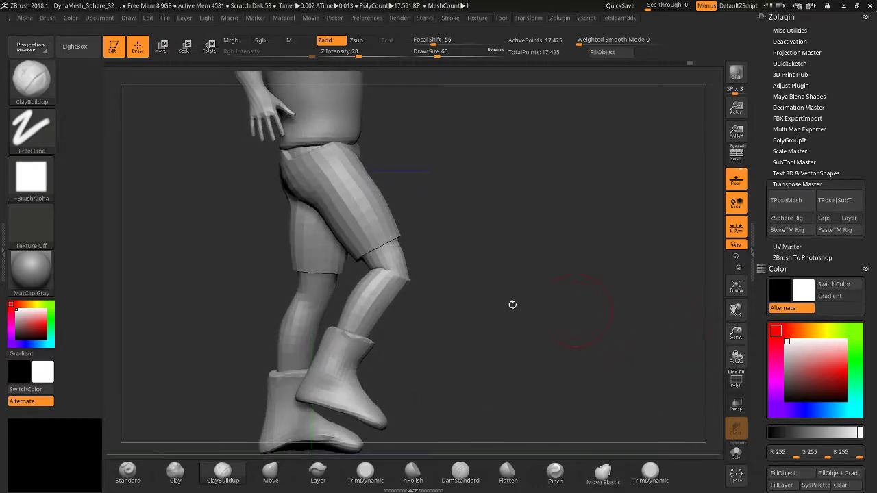
drag(464, 318, 296, 383)
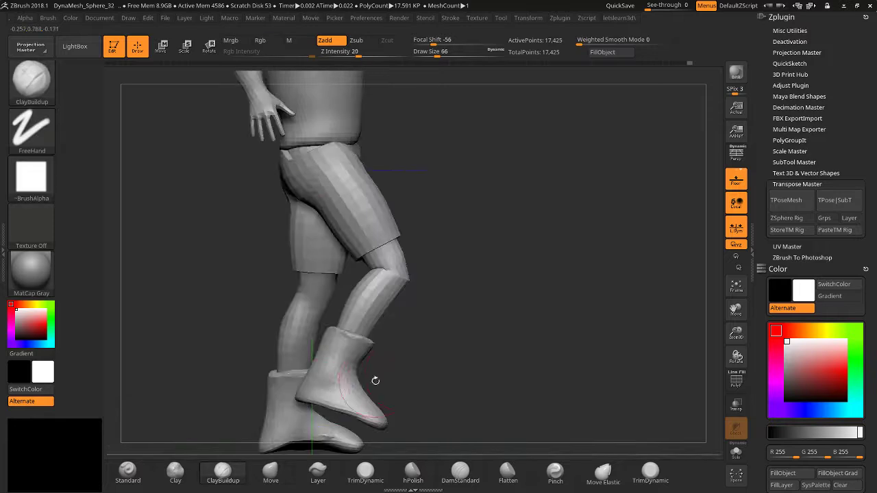
drag(375, 381, 642, 303)
drag(740, 337, 736, 314)
drag(736, 311, 728, 293)
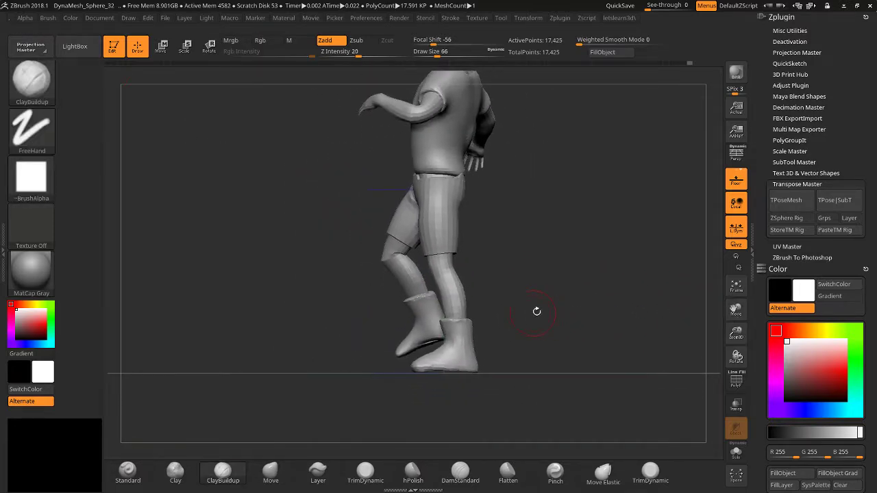
drag(536, 311, 592, 308)
drag(736, 335, 735, 330)
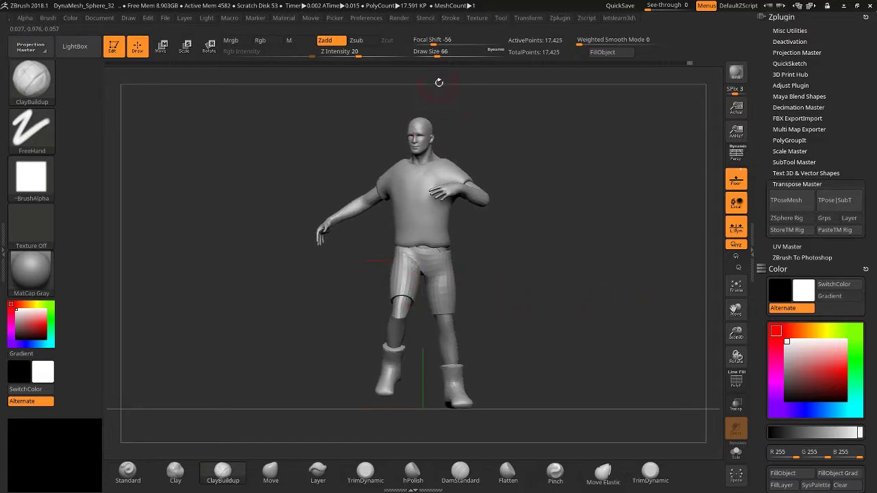
Mask the planted left foot, soften the mask's edge, and place the rotation gizmo at the left ankle.
mouse_move(430, 97)
ctrl+mouse_down()
mouse_move(310, 140)
mouse_move(305, 387)
mouse_move(400, 412)
mouse_move(424, 384)
mouse_move(520, 368)
mouse_move(571, 208)
ctrl+mouse_up()
ctrl+click(513, 340)
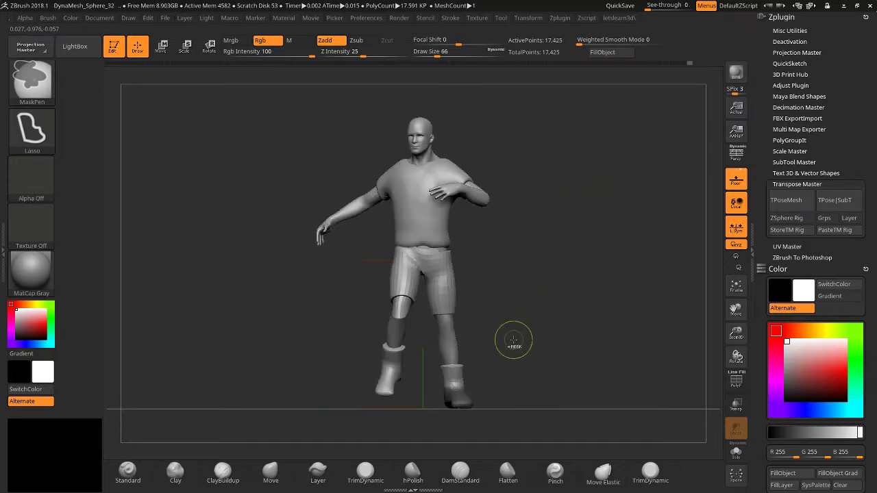
ctrl+click(438, 289)
key(r)
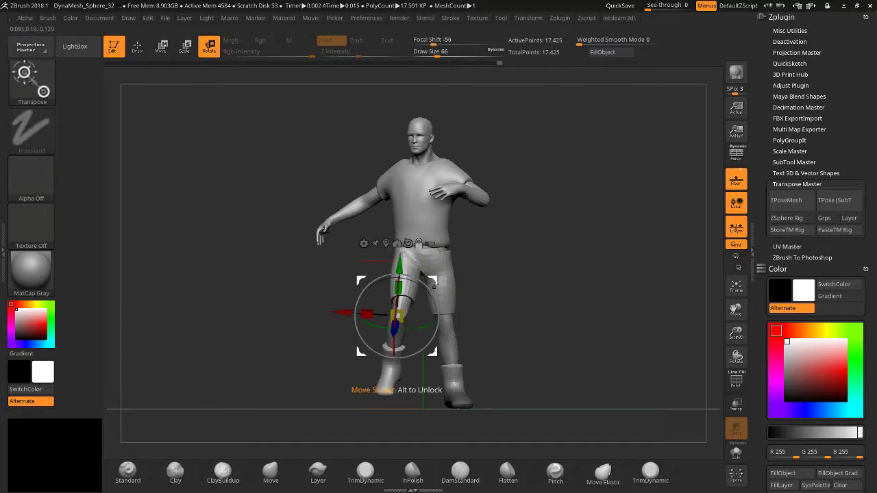
drag(435, 286, 409, 351)
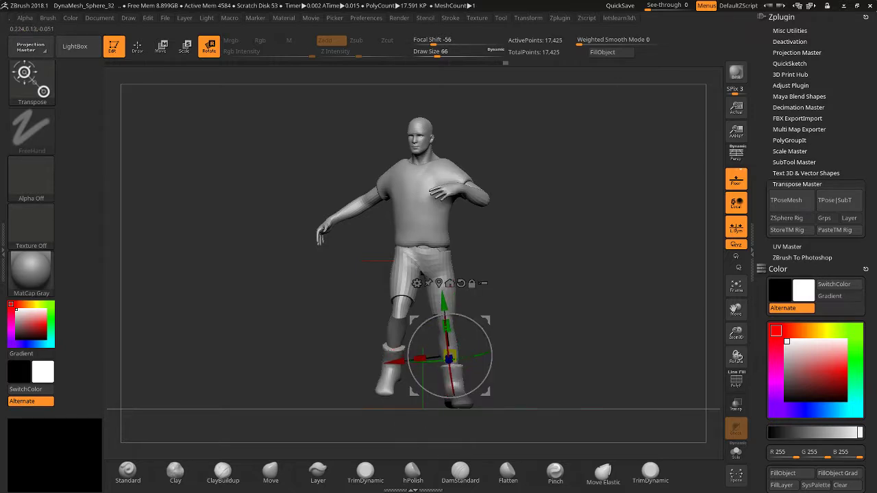
Try rotating the unmasked body about the left ankle and undo the attempts.
drag(476, 355, 493, 336)
key(ctrl+z)
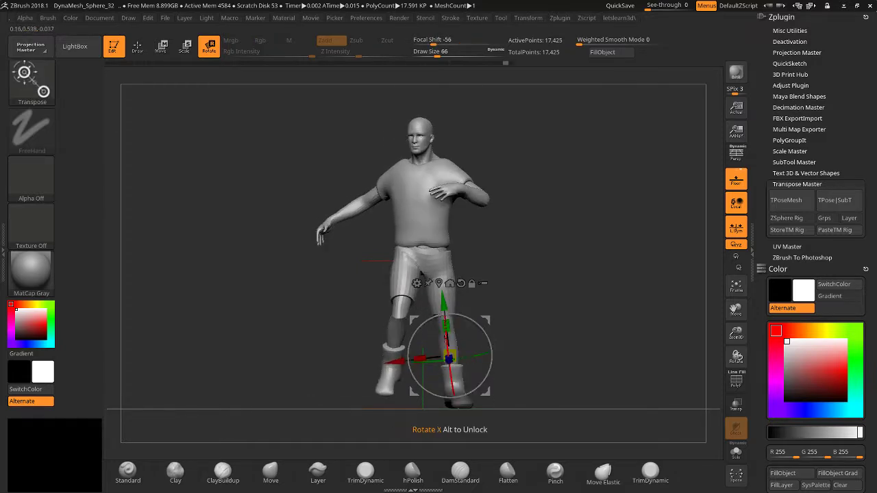
mouse_move(449, 374)
mouse_down()
mouse_move(445, 384)
mouse_move(432, 346)
mouse_move(425, 371)
mouse_move(513, 332)
mouse_up()
key(ctrl+z)
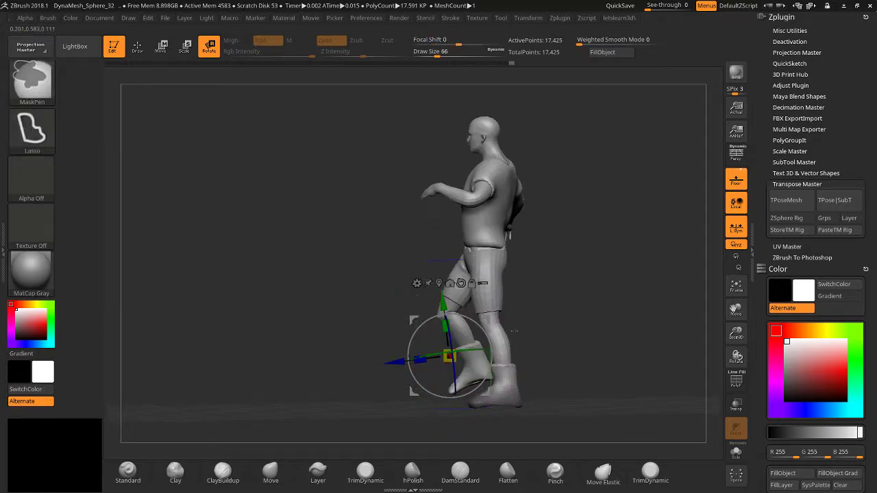
Lean the whole figure sideways about the planted left ankle and return to Draw mode.
drag(326, 366, 481, 317)
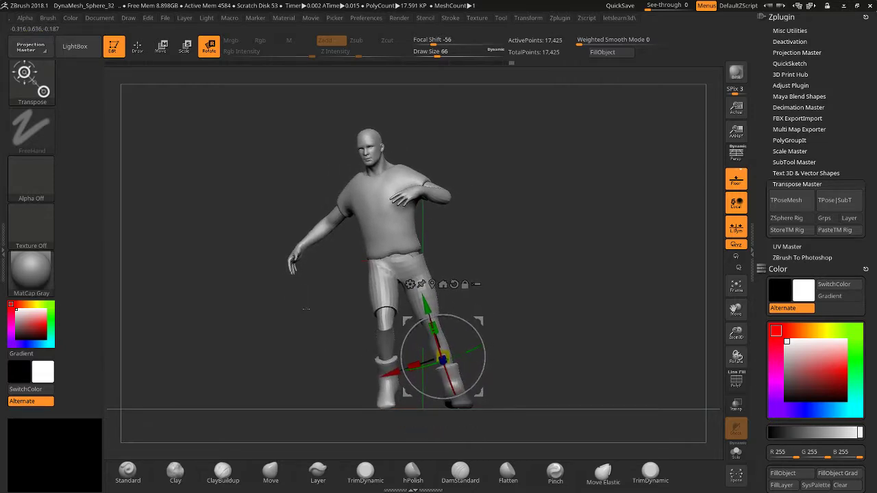
key(q)
drag(201, 286, 197, 334)
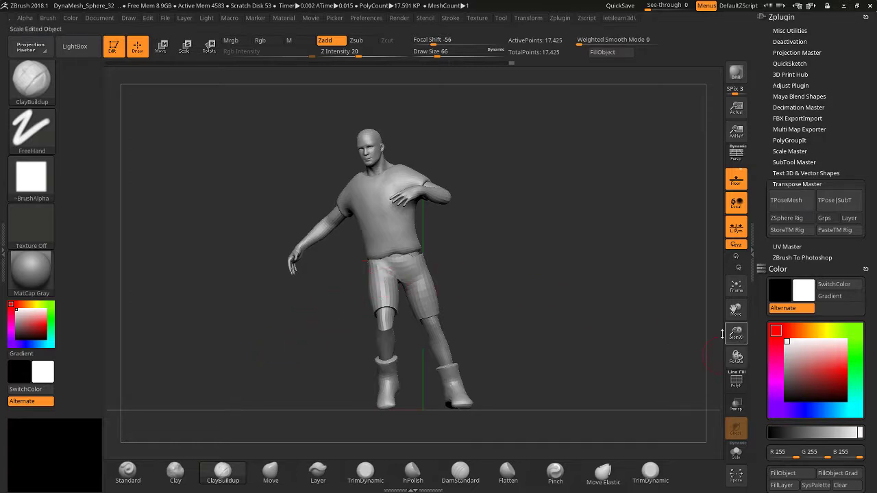
mouse_move(596, 363)
shift+mouse_down()
mouse_move(619, 357)
mouse_move(577, 354)
mouse_move(624, 358)
shift+mouse_up()
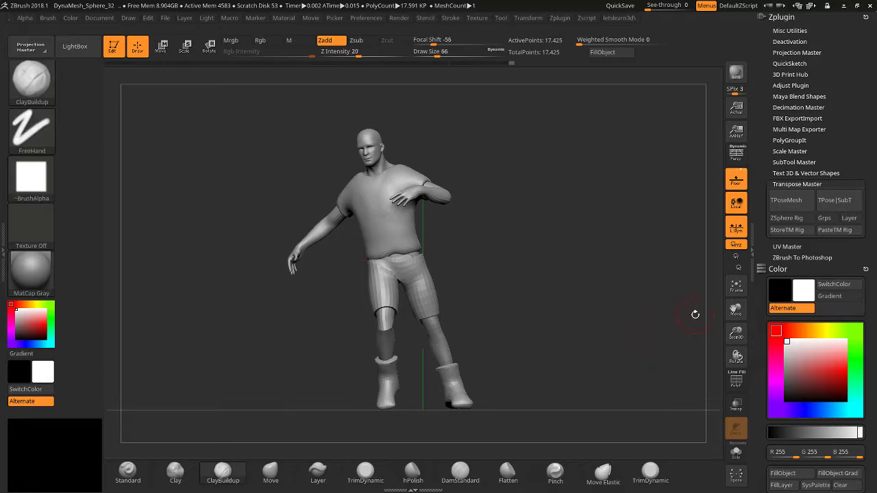
drag(736, 333, 735, 319)
drag(737, 356, 738, 356)
mouse_move(637, 324)
mouse_down()
mouse_move(620, 361)
mouse_move(610, 353)
mouse_move(639, 337)
mouse_up()
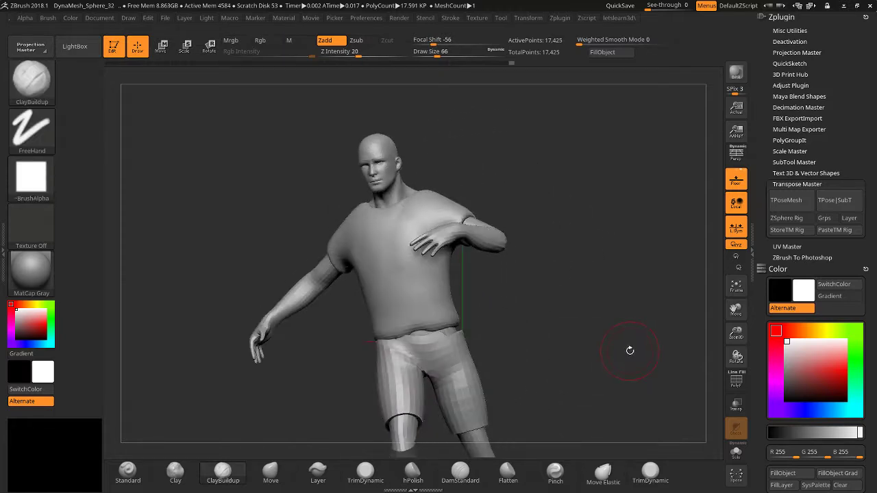
drag(730, 333, 713, 255)
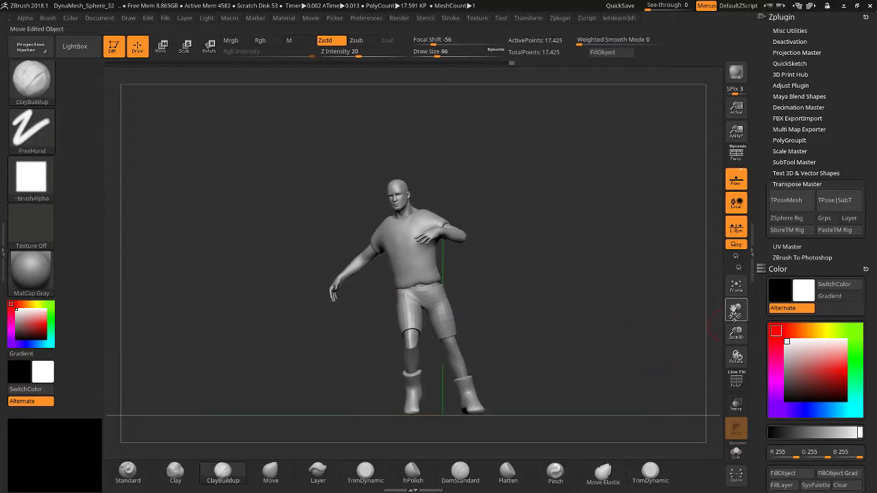
drag(735, 336, 711, 333)
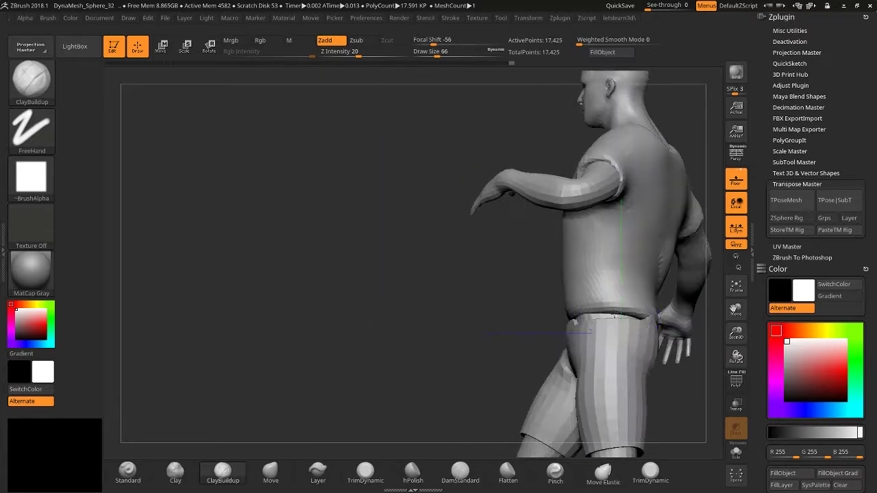
drag(495, 292, 514, 304)
drag(736, 339, 749, 331)
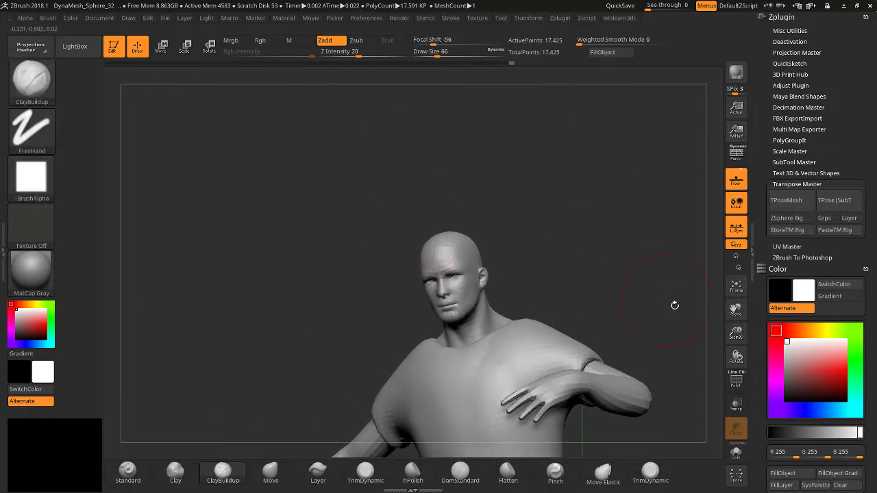
drag(626, 312, 601, 299)
key(ctrl)
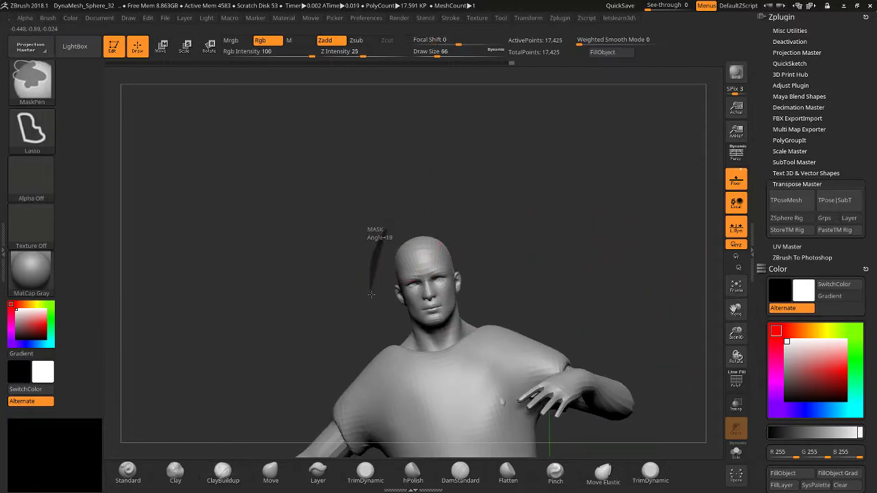
mouse_move(425, 338)
ctrl+mouse_down()
mouse_move(479, 226)
mouse_move(415, 209)
ctrl+mouse_up()
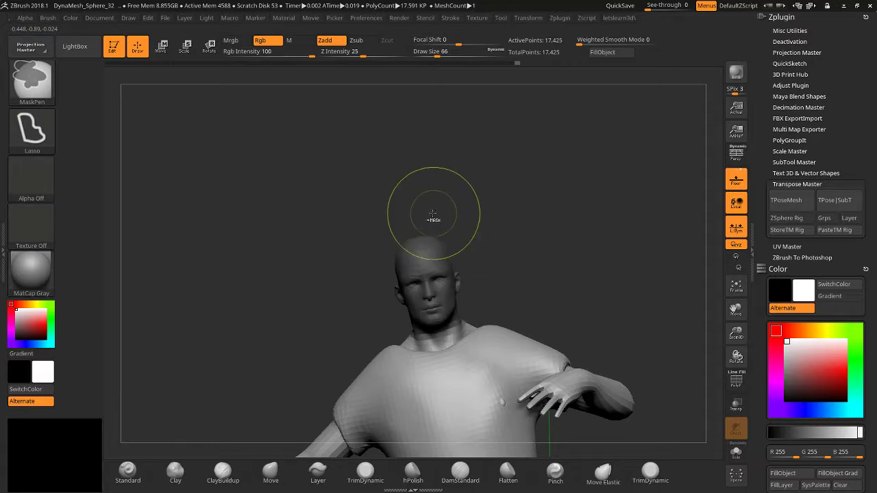
ctrl+click(537, 226)
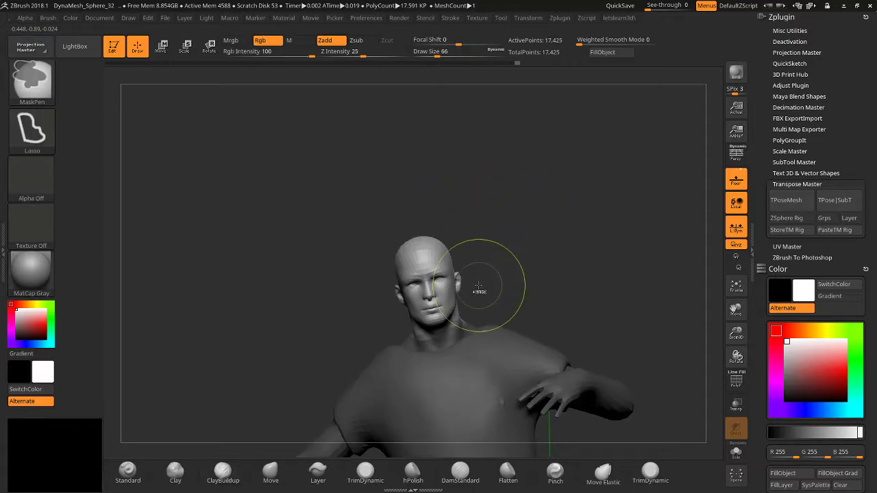
ctrl+drag(335, 300, 334, 313)
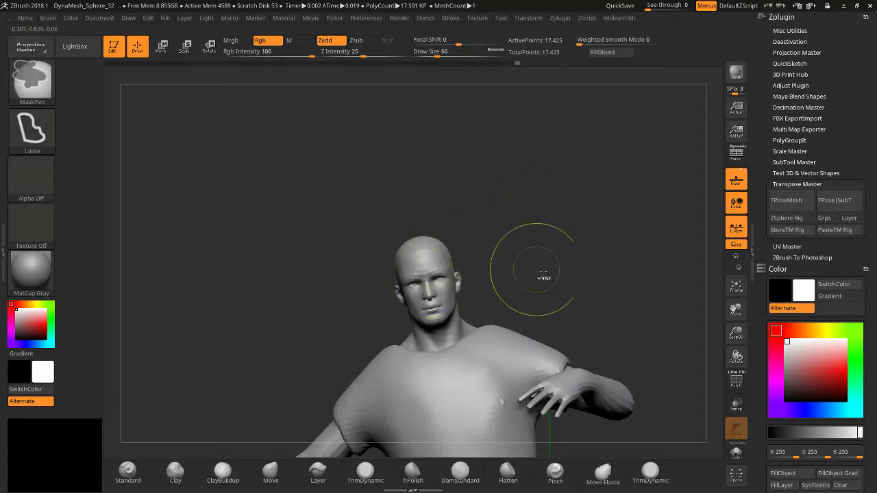
Mask the whole body except the head and neck, and soften the mask edge around the neck.
drag(737, 333, 738, 355)
drag(737, 310, 811, 491)
drag(731, 342, 732, 360)
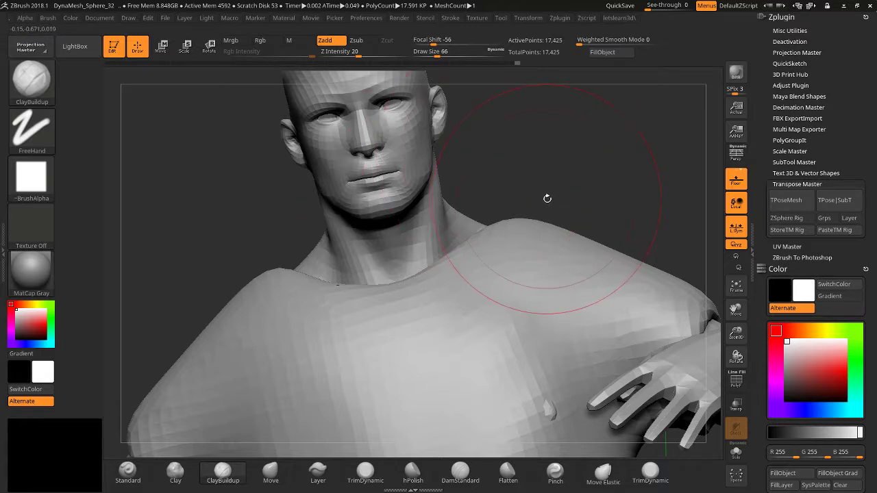
drag(550, 160, 526, 192)
mouse_move(322, 141)
alt+mouse_down()
mouse_move(317, 153)
mouse_move(293, 147)
mouse_move(296, 212)
mouse_move(319, 284)
mouse_move(360, 303)
mouse_move(387, 304)
mouse_move(426, 288)
mouse_move(477, 244)
mouse_move(489, 157)
alt+mouse_up()
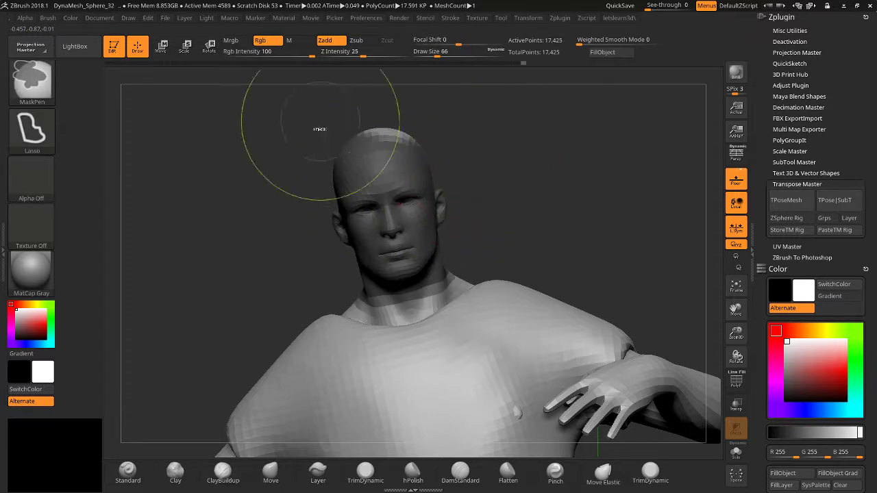
mouse_move(324, 89)
ctrl+mouse_down()
mouse_move(389, 100)
mouse_move(509, 182)
mouse_move(503, 188)
mouse_move(548, 185)
mouse_move(524, 172)
ctrl+mouse_up()
ctrl+click(513, 198)
key(ctrl)
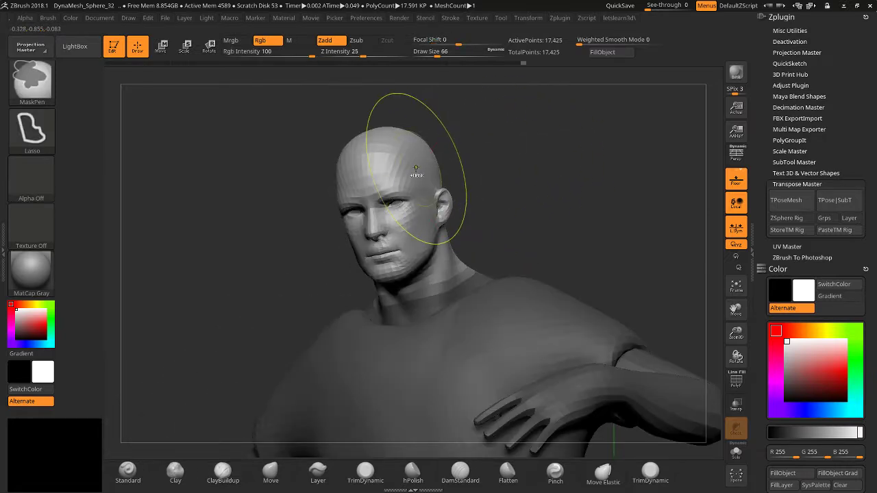
drag(199, 156, 206, 59)
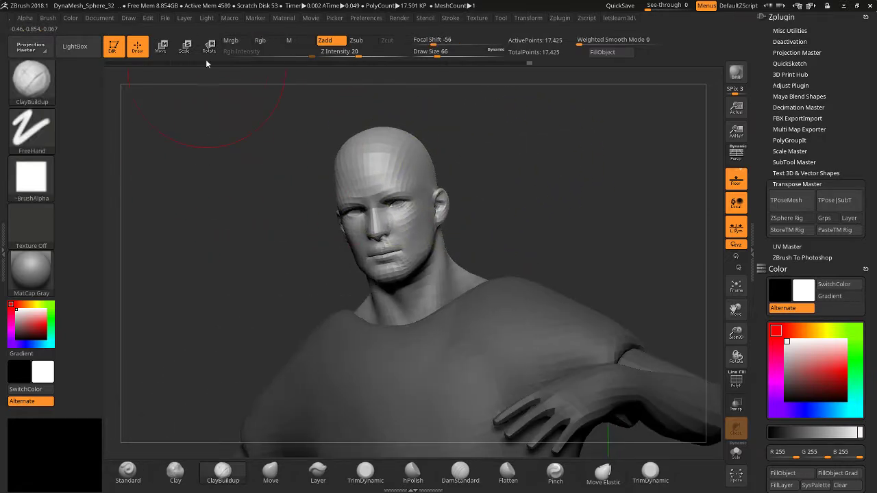
Activate the Rotate gizmo and place its pivot at the base of the neck.
click(210, 46)
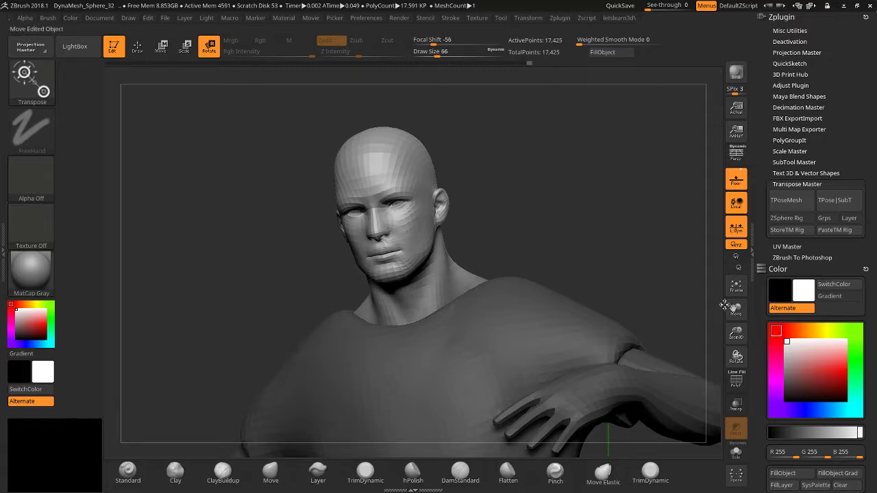
drag(735, 332, 701, 293)
key(f)
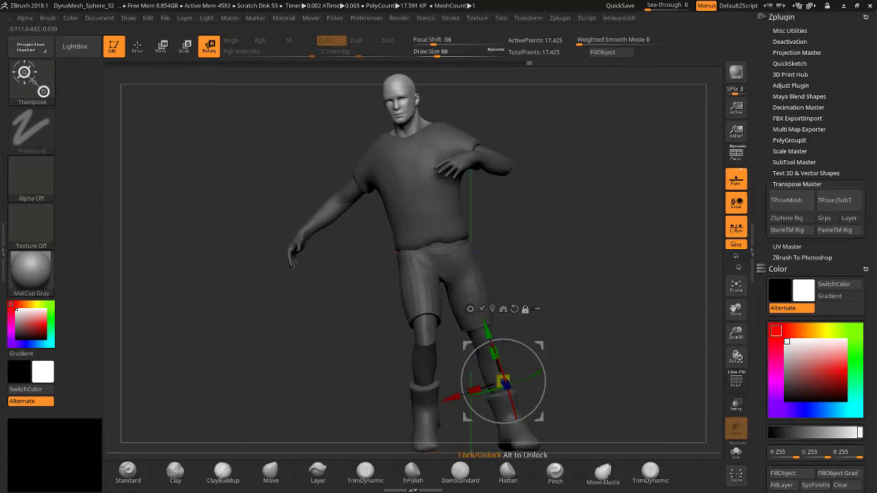
alt+drag(540, 346, 488, 268)
click(405, 127)
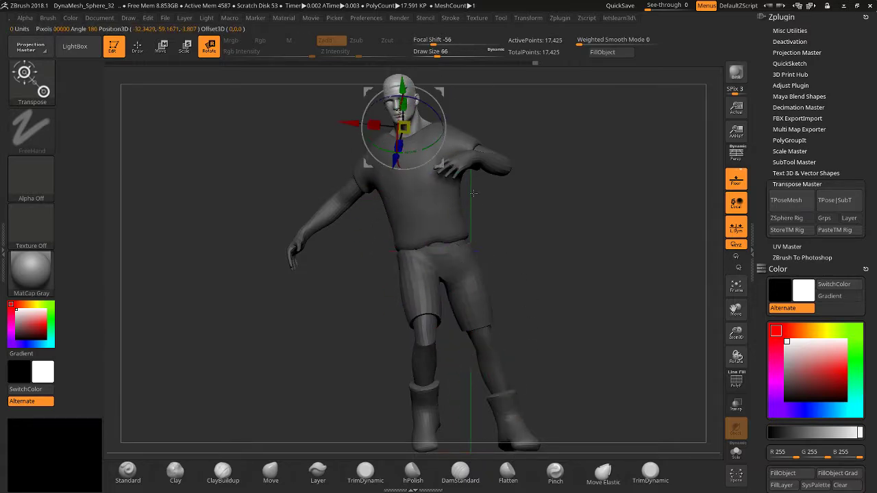
drag(732, 340, 723, 406)
right_drag(639, 209, 646, 122)
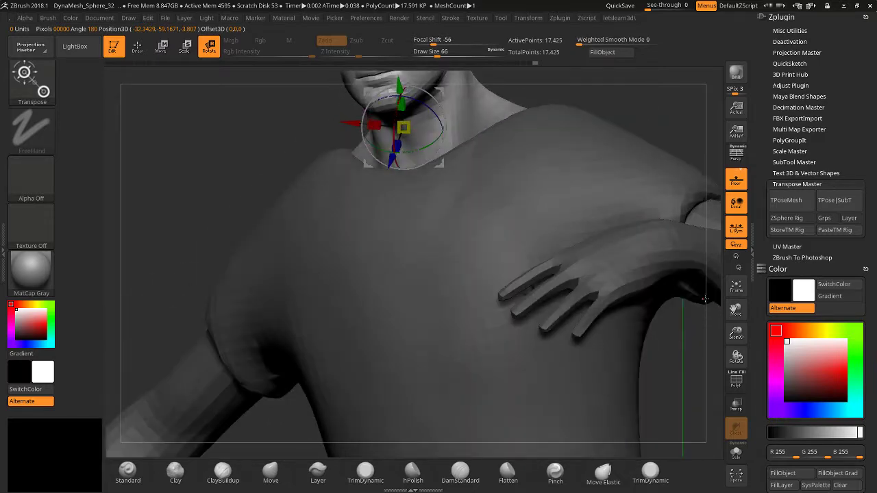
drag(736, 309, 736, 404)
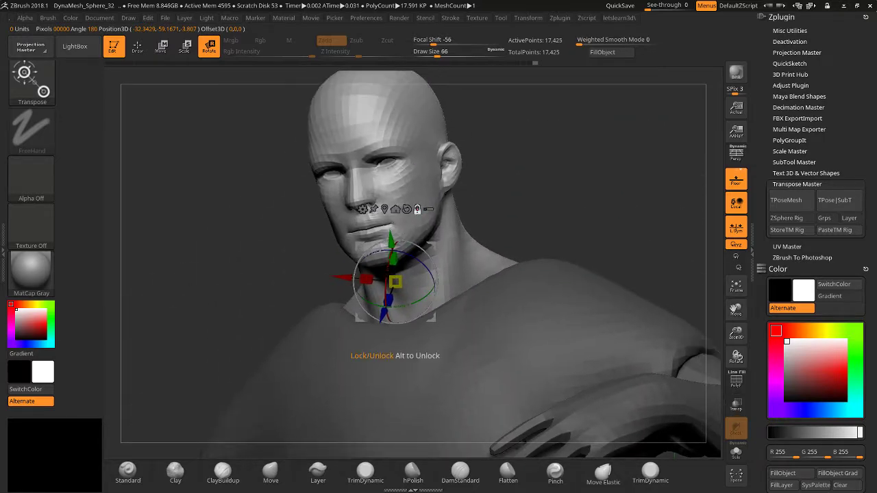
right_drag(269, 295, 282, 293)
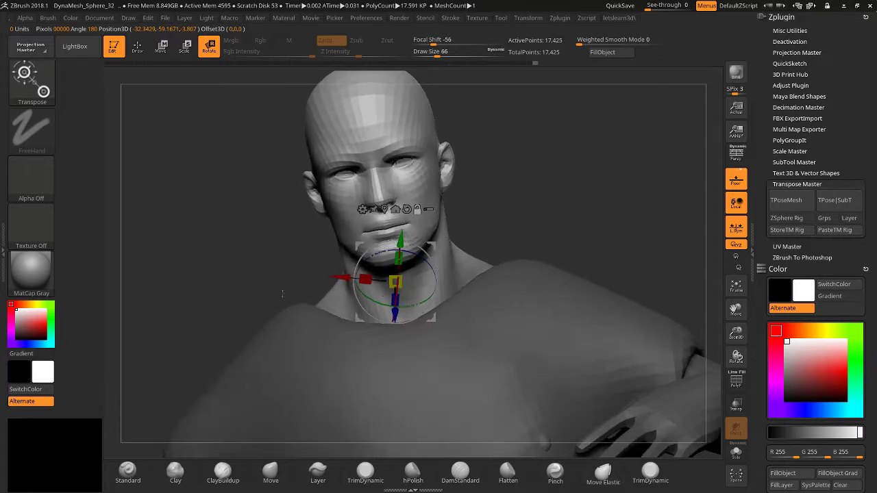
Rotate the unmasked head about the neck pivot, tilting it forward and adjusting its sideways lean.
drag(396, 281, 396, 296)
drag(357, 272, 357, 280)
drag(421, 285, 355, 277)
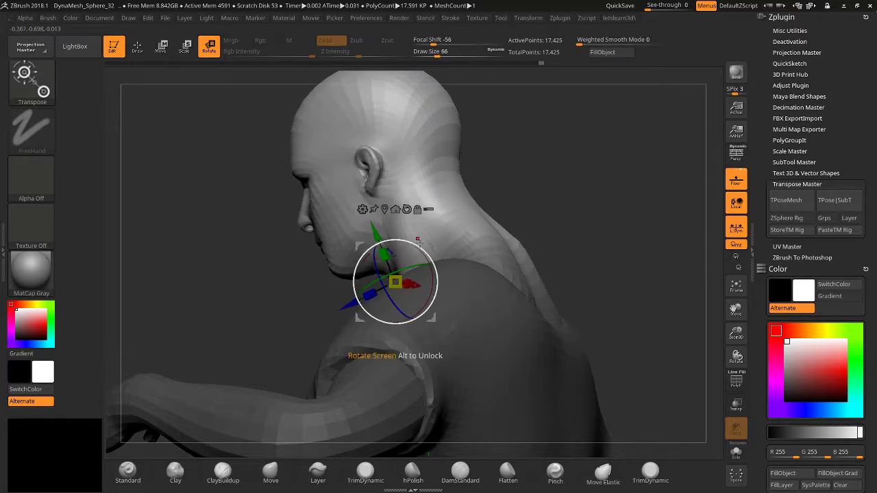
drag(283, 316, 518, 249)
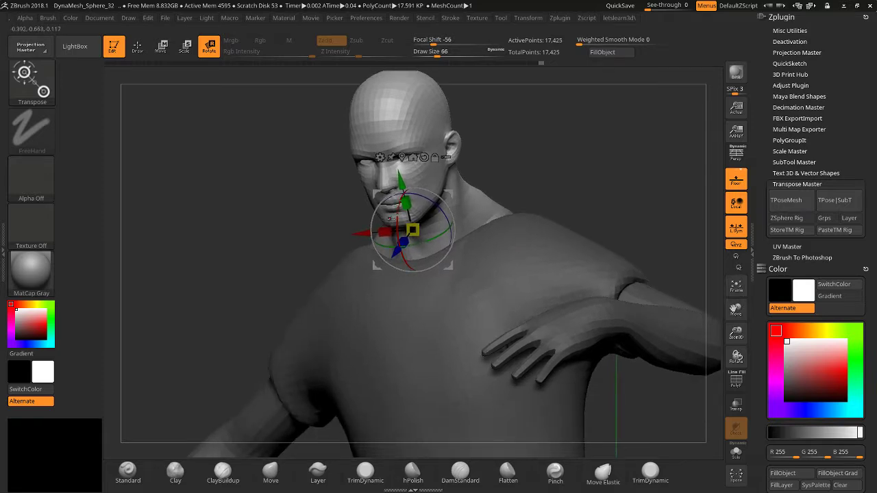
drag(438, 208, 444, 224)
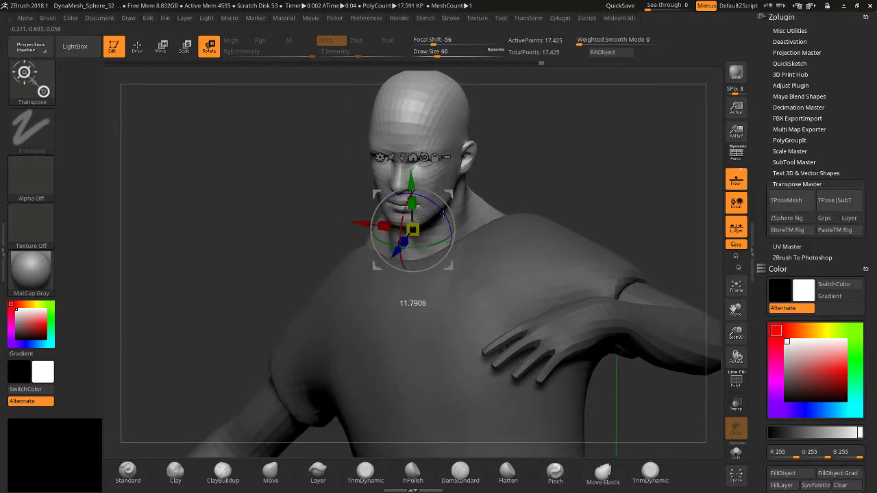
drag(322, 268, 360, 259)
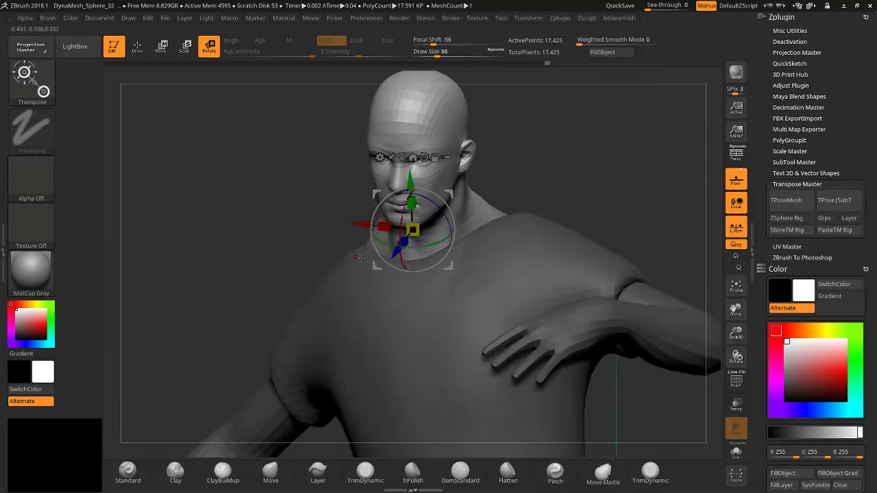
mouse_move(381, 211)
mouse_down()
mouse_move(366, 228)
mouse_move(375, 218)
mouse_move(399, 221)
mouse_move(398, 208)
mouse_up()
drag(542, 144, 478, 141)
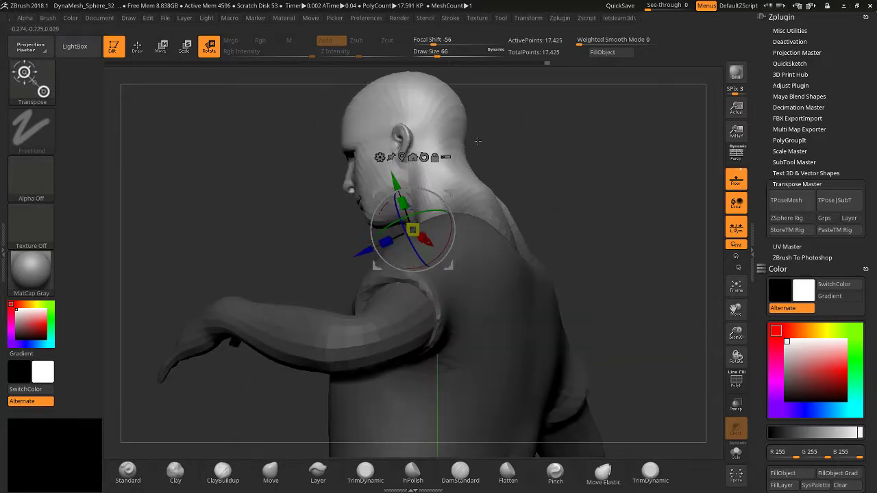
Clear the mask, and reshape and smooth the back of the neck with the Move brush at draw sizes 80 and 108.
key(q)
mouse_move(252, 189)
mouse_down()
mouse_move(259, 199)
mouse_move(249, 215)
mouse_up()
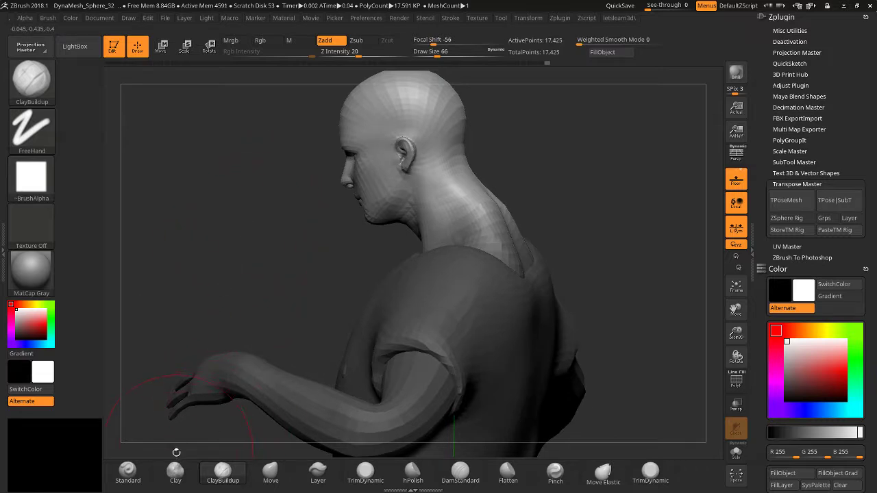
click(271, 471)
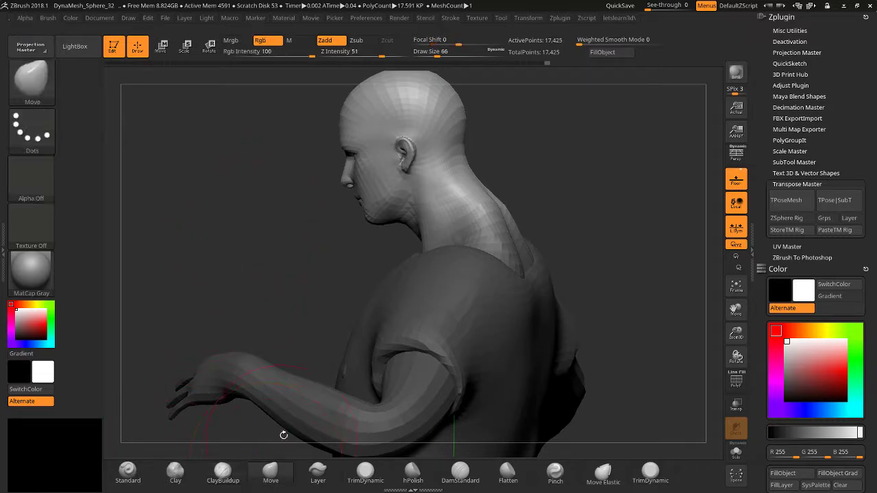
mouse_move(213, 204)
mouse_down()
mouse_move(227, 239)
mouse_move(267, 233)
mouse_up()
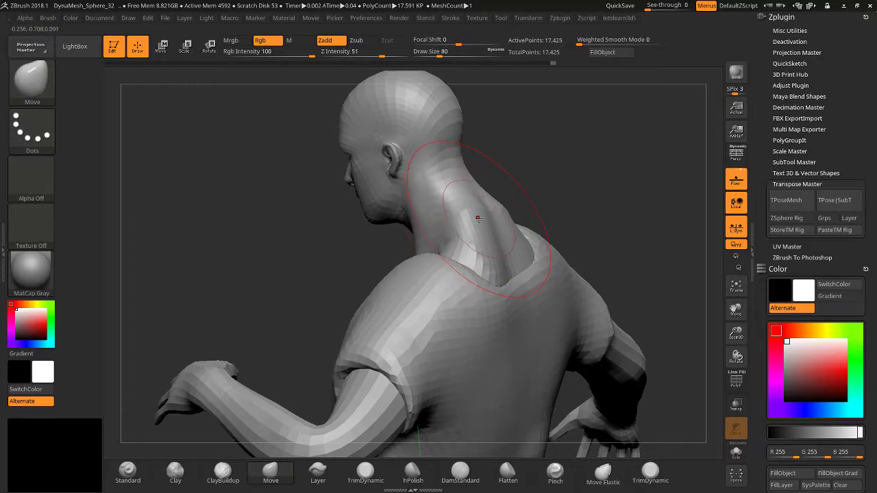
key(bracketleft)
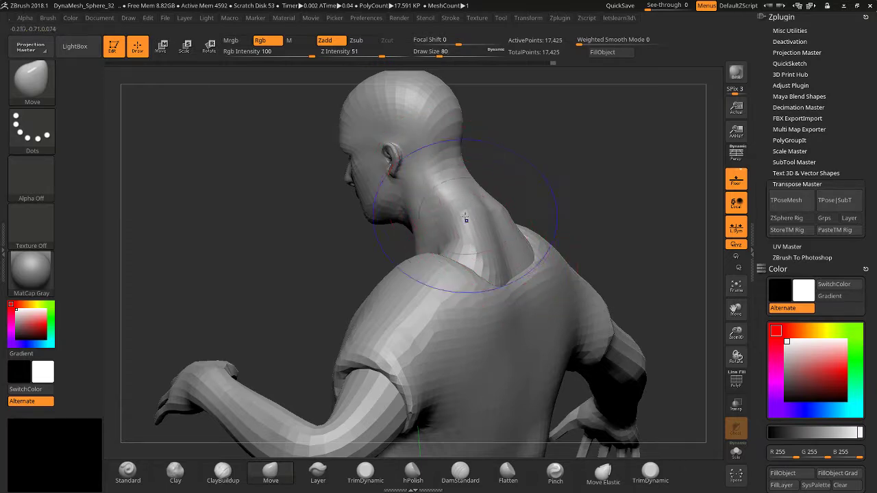
key(shift)
mouse_move(500, 213)
shift+mouse_down()
mouse_move(485, 202)
mouse_move(484, 217)
shift+mouse_up()
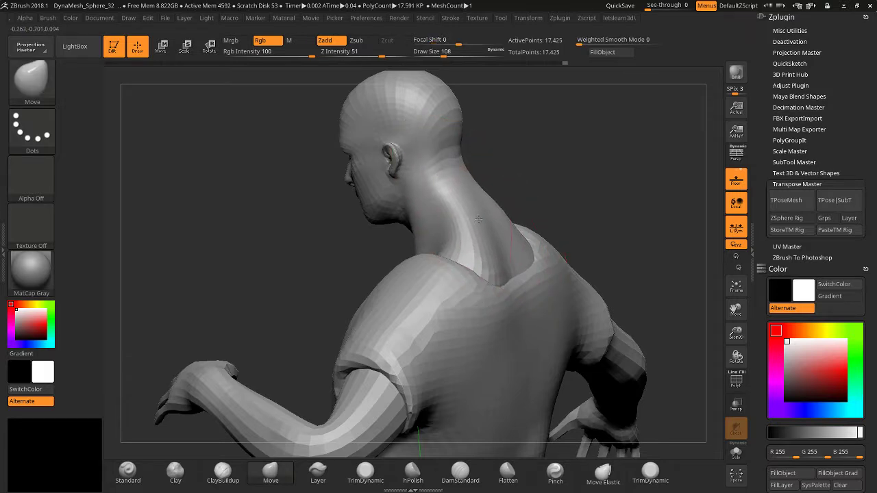
mouse_move(322, 281)
mouse_down()
mouse_move(188, 285)
mouse_move(279, 221)
mouse_move(302, 262)
mouse_up()
key(shift)
drag(736, 333, 690, 289)
mouse_move(736, 333)
mouse_down()
mouse_move(730, 321)
mouse_move(728, 328)
mouse_up()
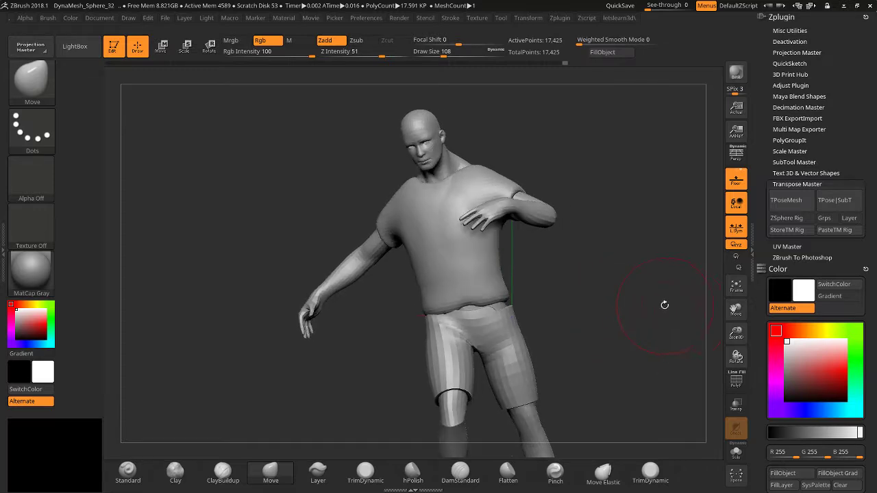
drag(735, 333, 736, 321)
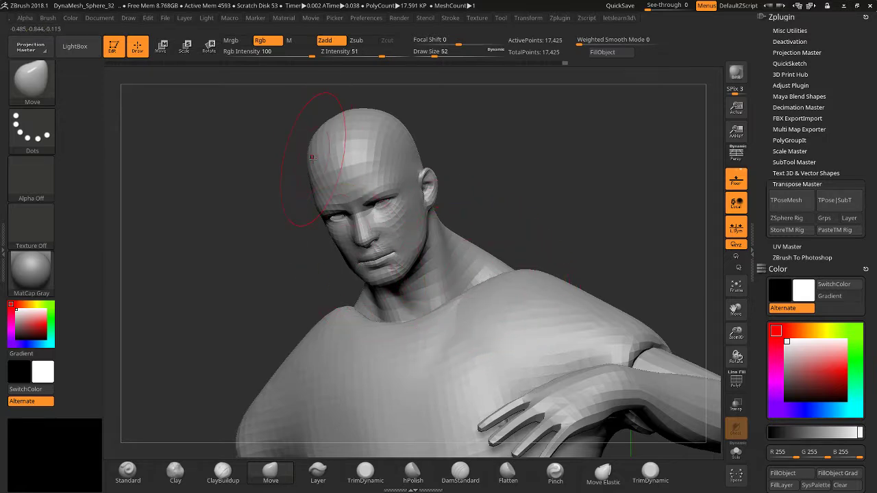
key(ctrl)
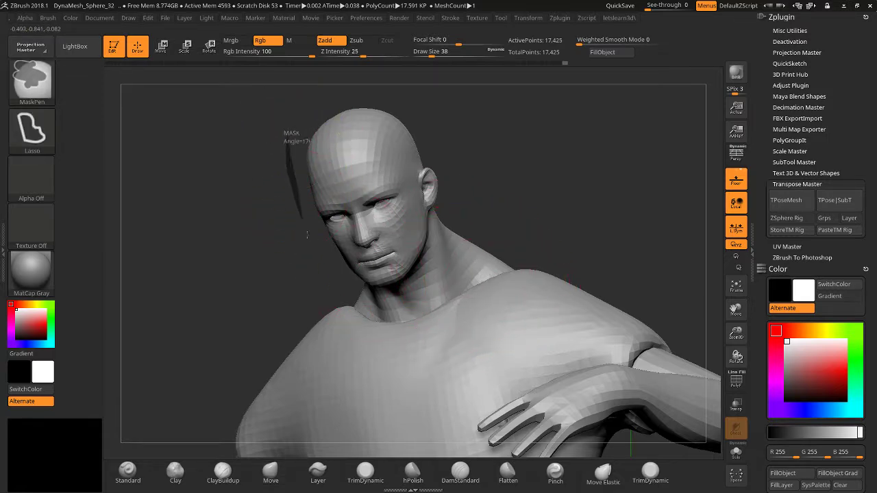
mouse_move(307, 235)
mouse_down()
mouse_move(342, 281)
mouse_move(404, 295)
mouse_move(500, 189)
mouse_up()
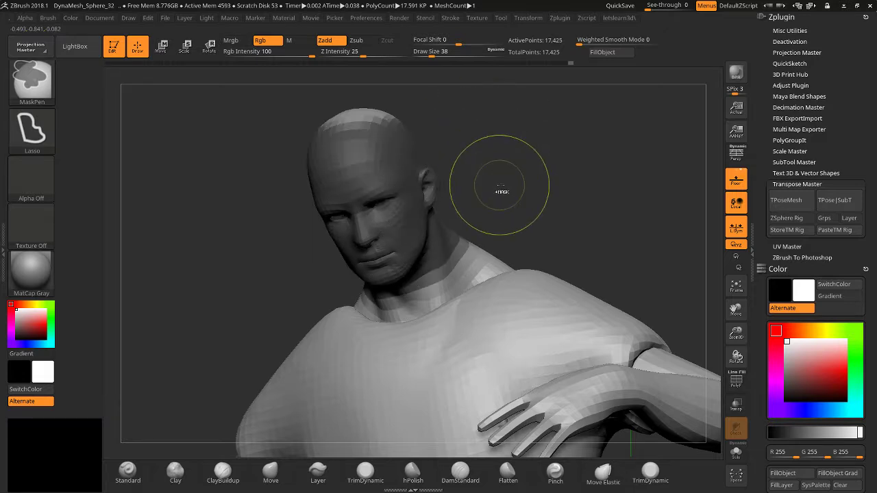
ctrl+drag(308, 87, 449, 101)
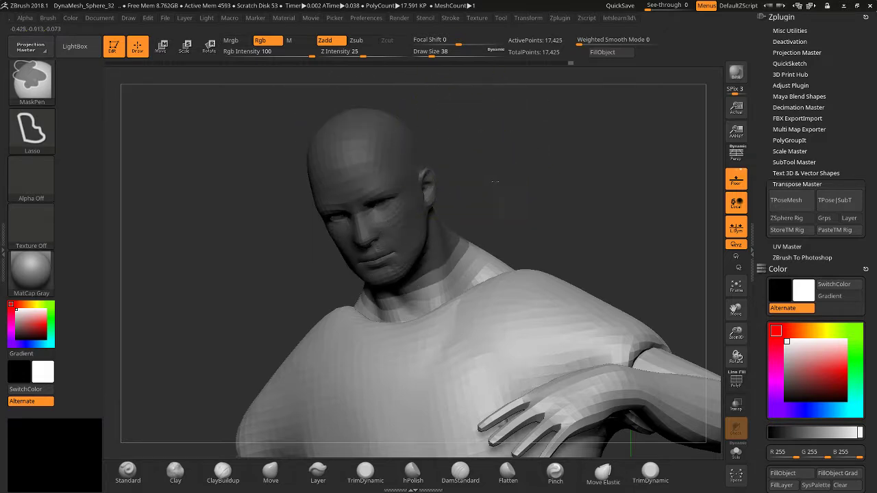
ctrl+click(495, 182)
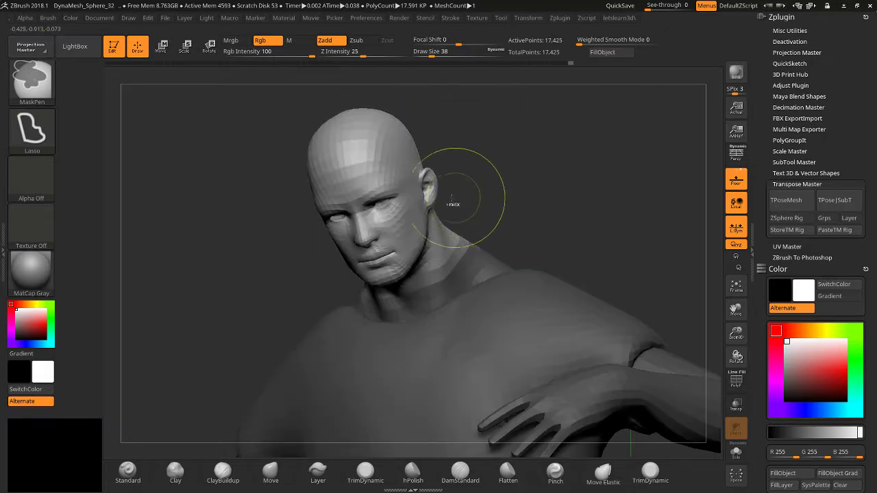
mouse_move(454, 196)
ctrl+alt+mouse_down()
mouse_move(455, 274)
mouse_move(427, 196)
ctrl+alt+mouse_up()
ctrl+drag(478, 186, 470, 196)
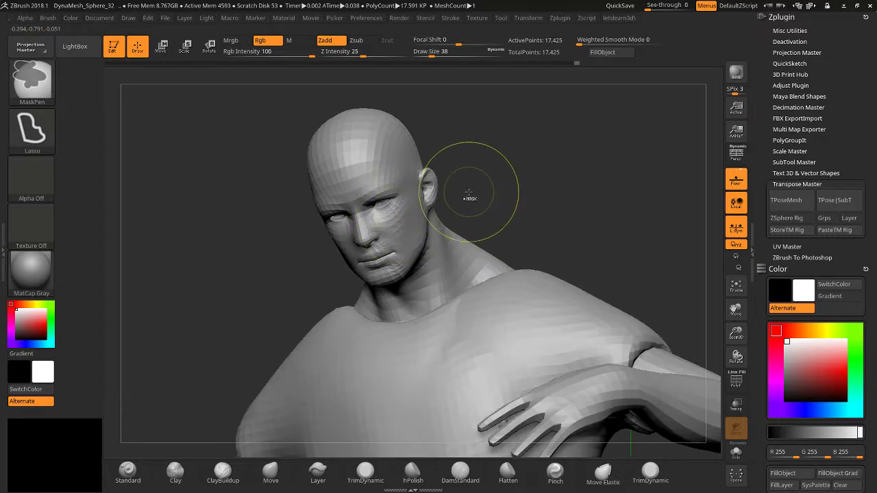
Mask the head and neck, clean the mask edge at the back of the neck, and invert it onto the body.
mouse_move(284, 251)
mouse_down()
mouse_move(287, 268)
mouse_move(291, 261)
mouse_up()
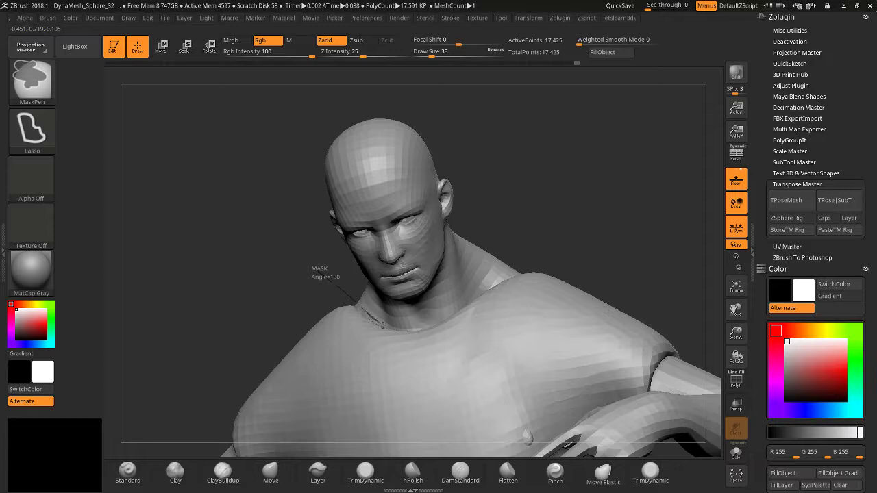
mouse_move(458, 308)
ctrl+mouse_down()
mouse_move(332, 271)
mouse_move(314, 209)
mouse_move(452, 96)
mouse_move(487, 162)
mouse_move(410, 171)
mouse_move(413, 242)
mouse_move(485, 312)
mouse_move(496, 269)
ctrl+mouse_up()
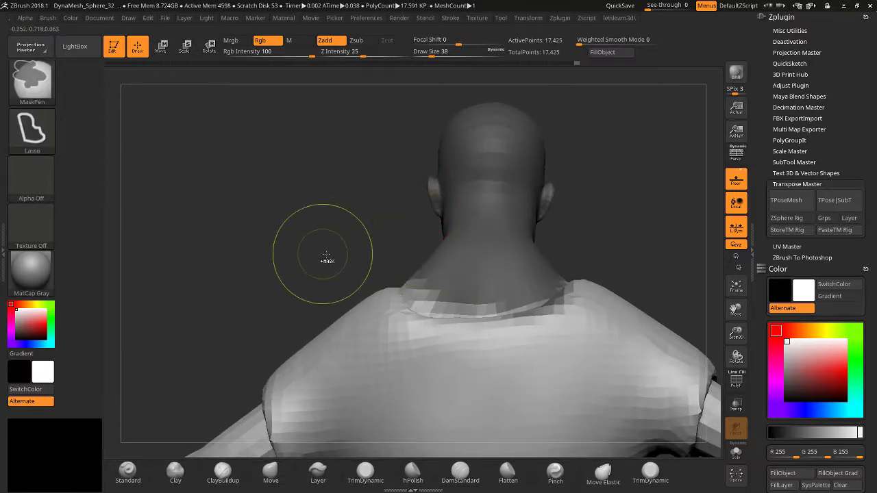
key(ctrl)
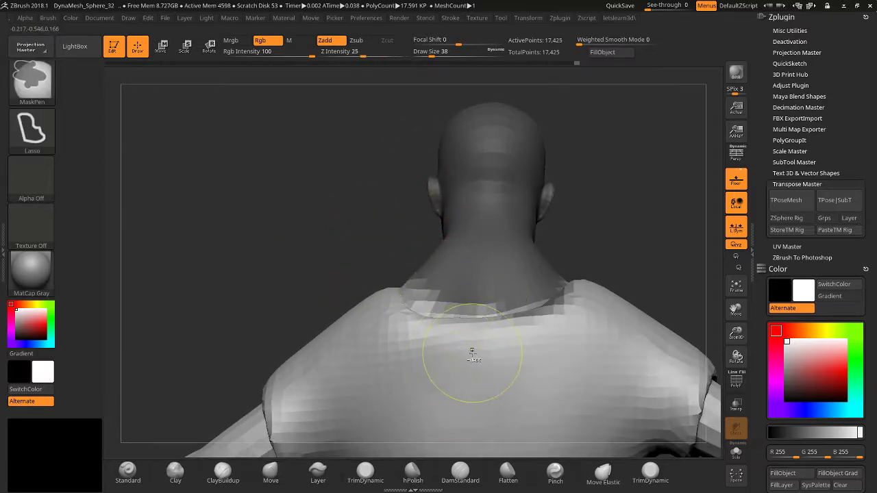
ctrl+alt+drag(578, 287, 488, 348)
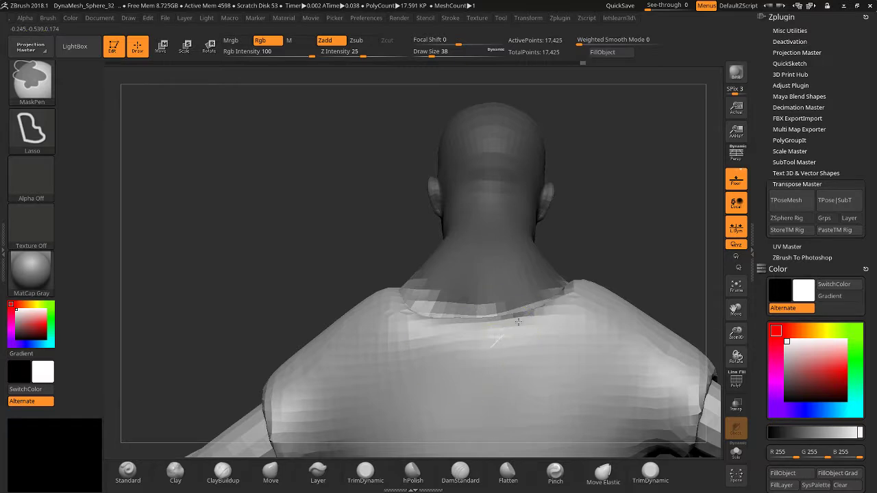
mouse_move(551, 301)
ctrl+alt+mouse_down()
mouse_move(541, 342)
mouse_move(500, 346)
ctrl+alt+mouse_up()
shift+drag(268, 276, 353, 267)
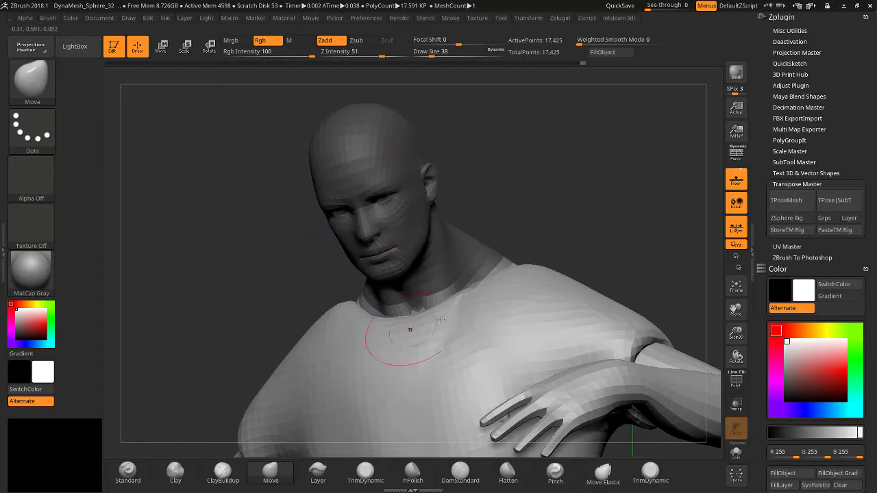
drag(411, 76, 520, 179)
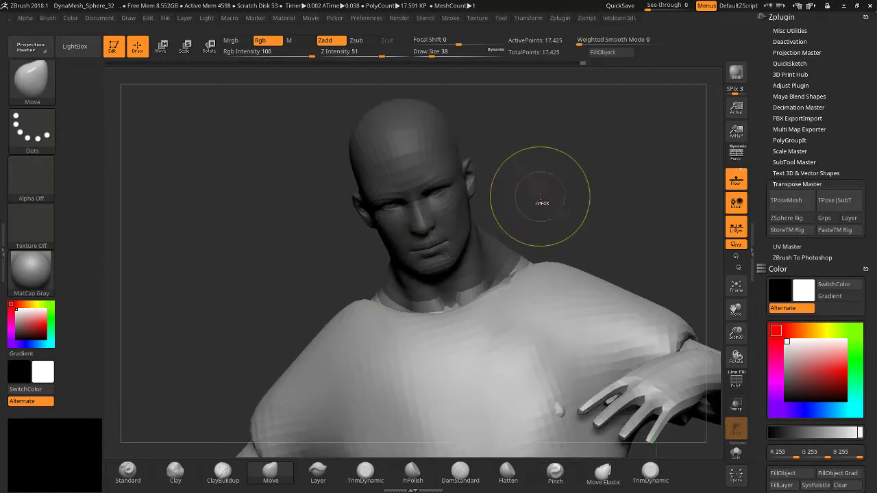
ctrl+click(541, 203)
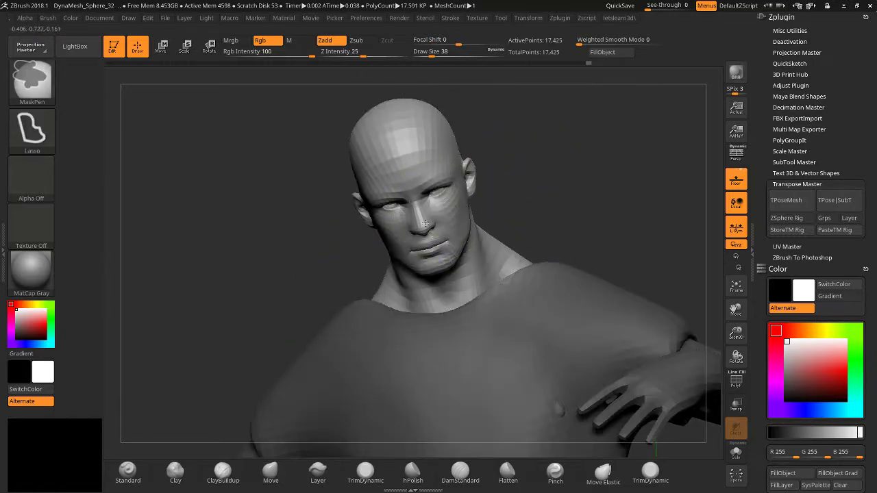
Rotate the unmasked head about the neck's vertical axis so that the face turns more toward the front.
drag(313, 245, 323, 202)
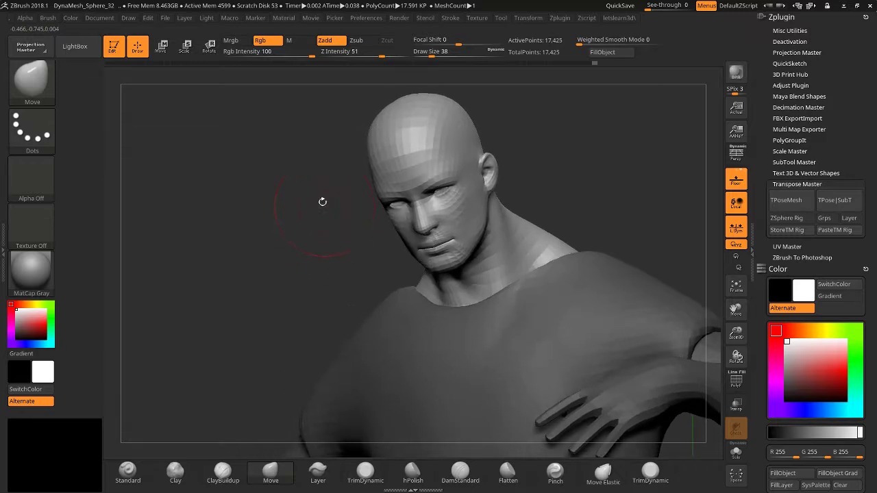
click(209, 46)
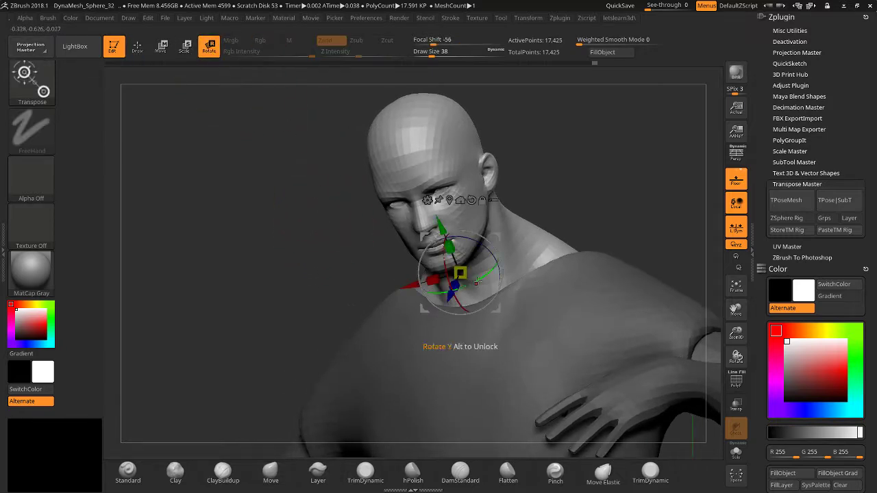
drag(482, 276, 449, 296)
drag(300, 289, 354, 270)
drag(496, 237, 485, 237)
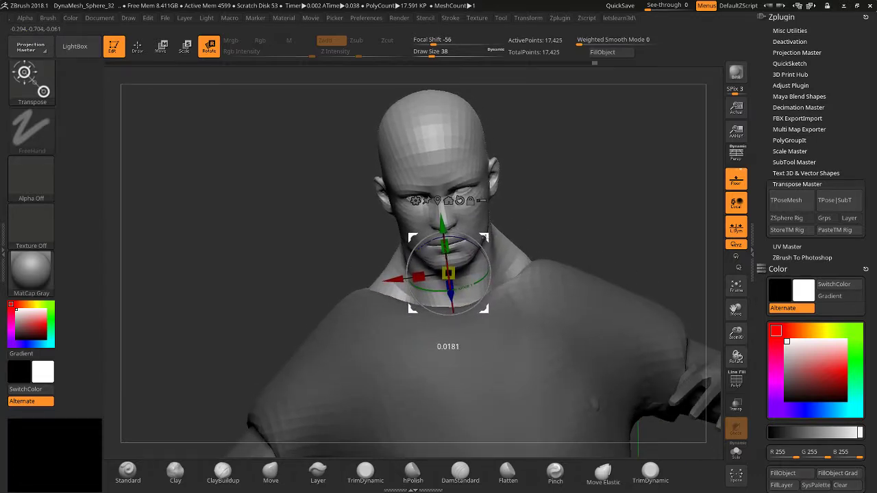
click(137, 46)
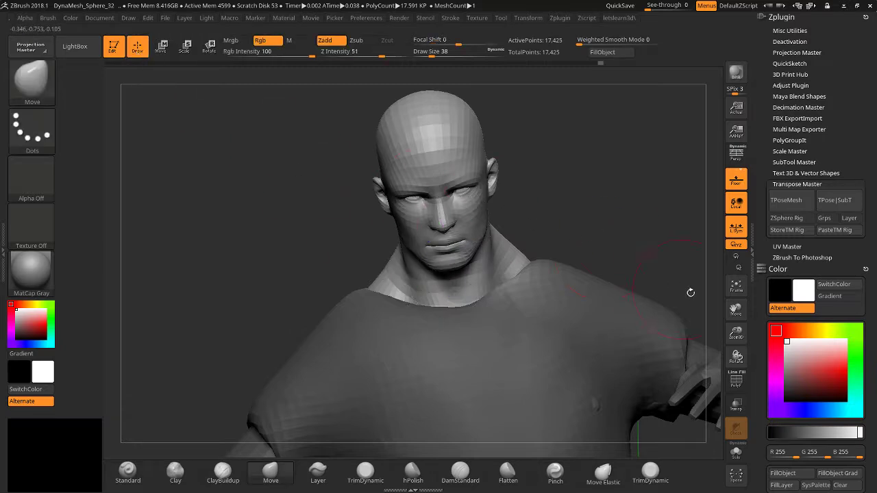
Clear the mask and transfer the pose to the original subtools with Transpose Master's TPose|SubT.
drag(736, 333, 693, 271)
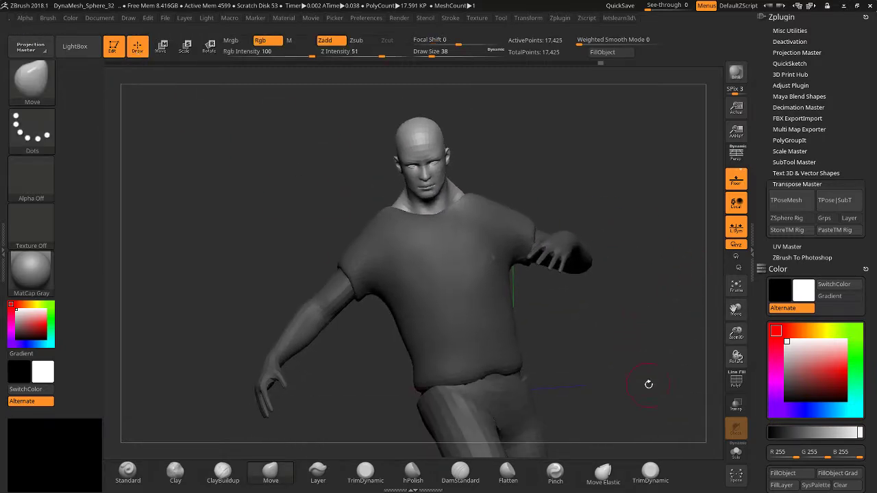
drag(736, 357, 736, 285)
drag(734, 333, 732, 308)
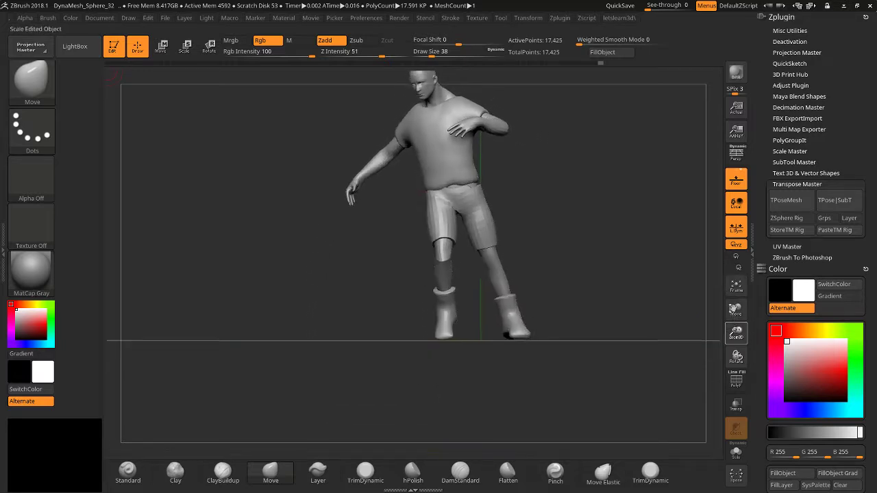
drag(605, 308, 615, 292)
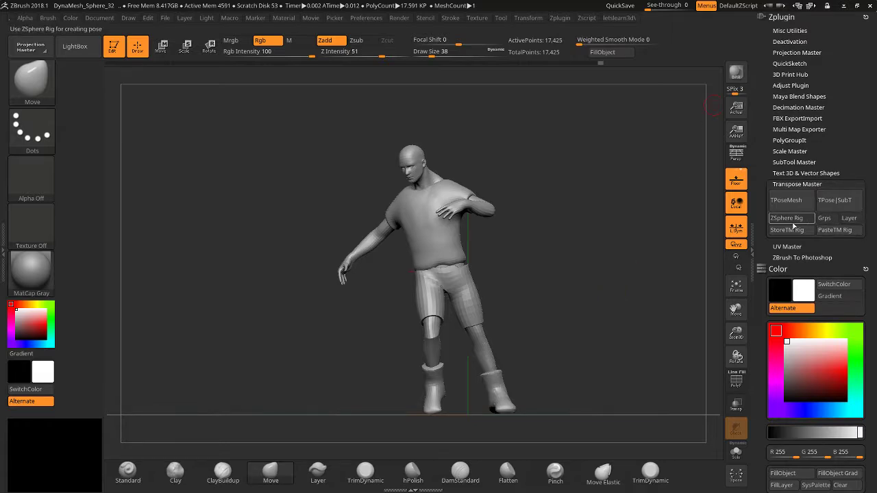
mouse_move(674, 224)
mouse_down()
mouse_move(603, 226)
mouse_move(684, 221)
mouse_move(675, 228)
mouse_up()
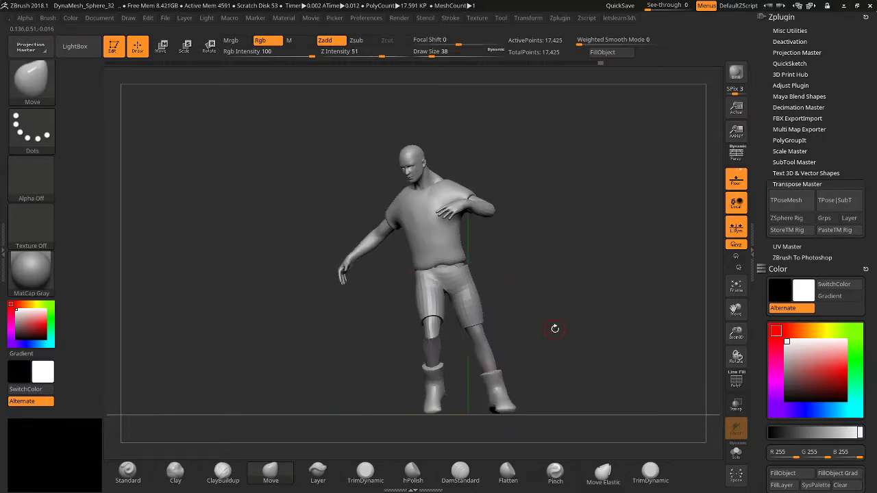
click(843, 200)
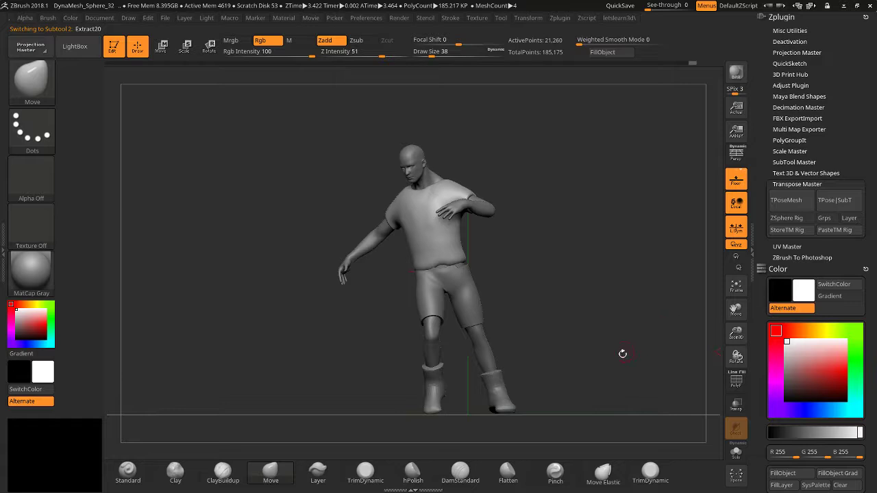
Select the boots subtool and subdivide it by two levels.
drag(737, 335, 749, 349)
drag(738, 310, 746, 237)
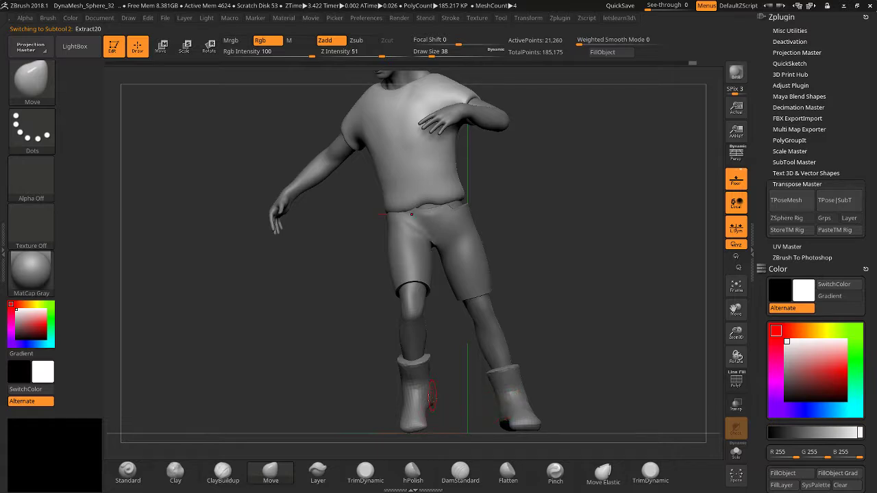
alt+click(418, 407)
key(ctrl+d)
key(ctrl+d)
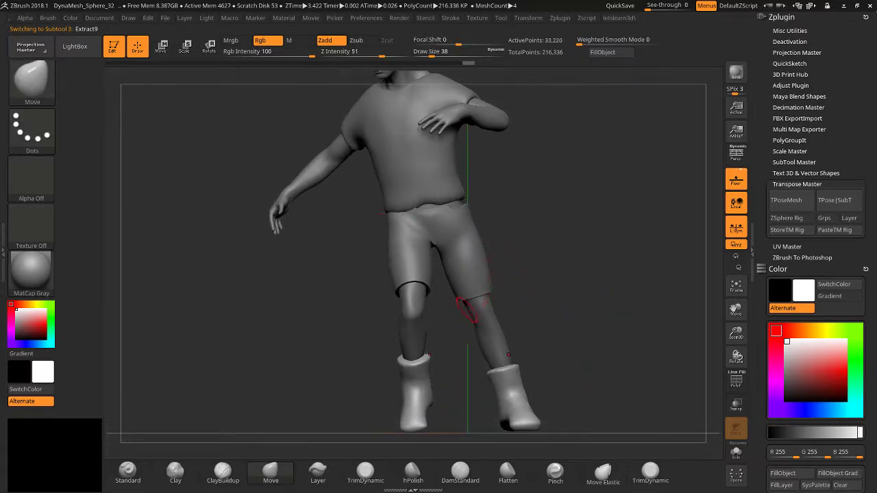
Inspect the posed figure from several angles and review its body, shirt, boots and shorts in the subtool list.
drag(637, 244, 640, 248)
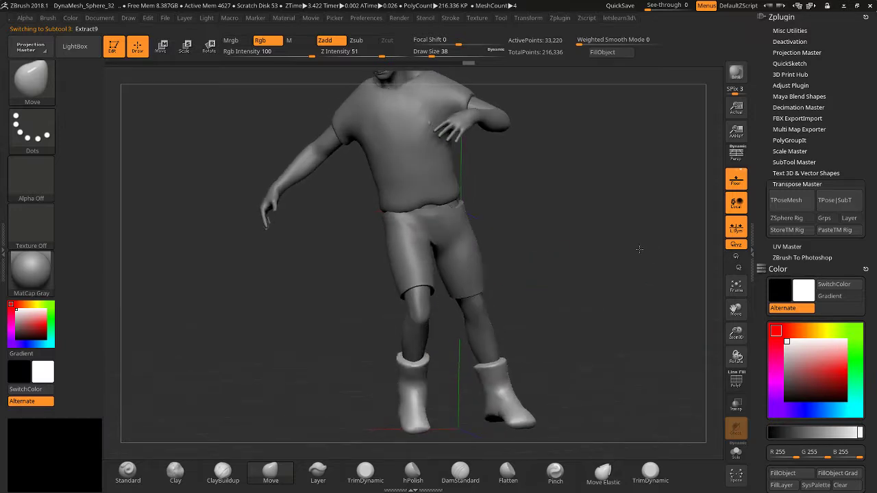
drag(736, 310, 734, 369)
drag(678, 304, 660, 306)
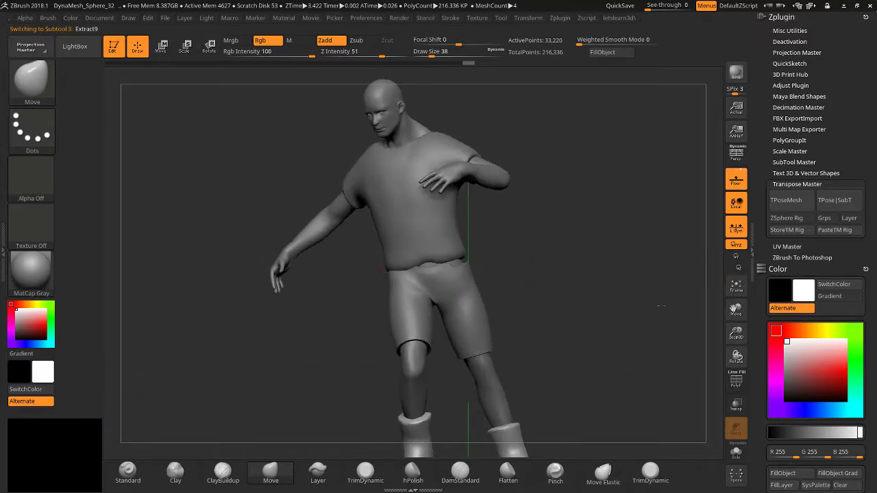
scroll(768, 254, down, 5)
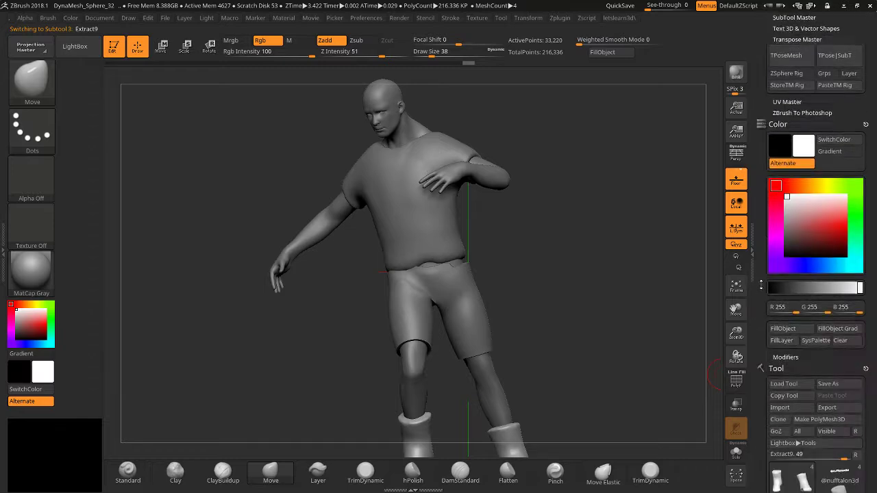
scroll(766, 253, down, 3)
mouse_move(790, 203)
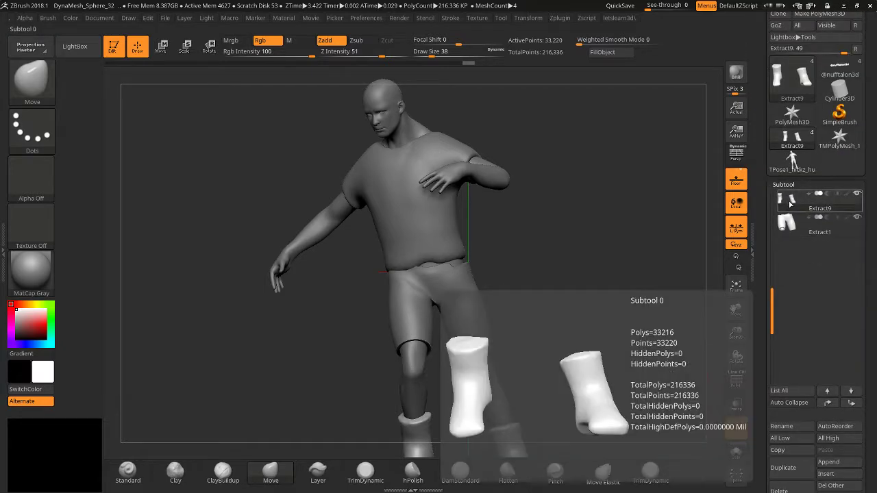
drag(772, 309, 774, 214)
mouse_move(786, 203)
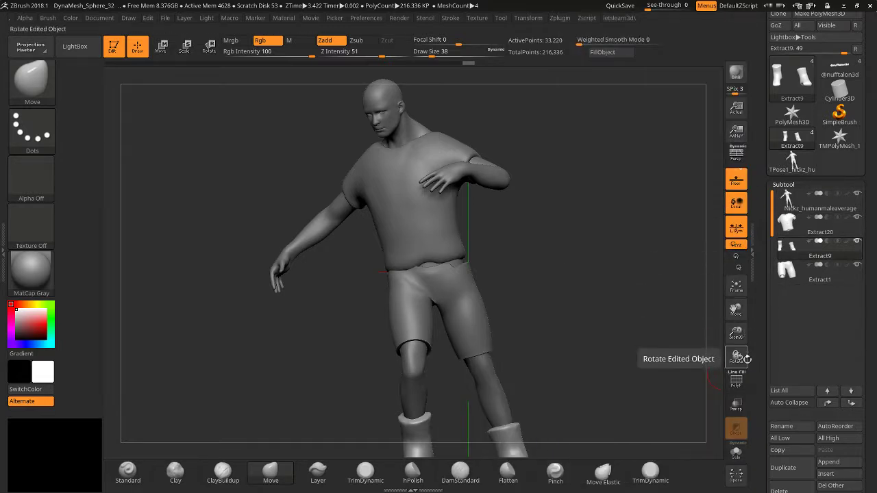
drag(736, 334, 665, 316)
drag(707, 240, 689, 233)
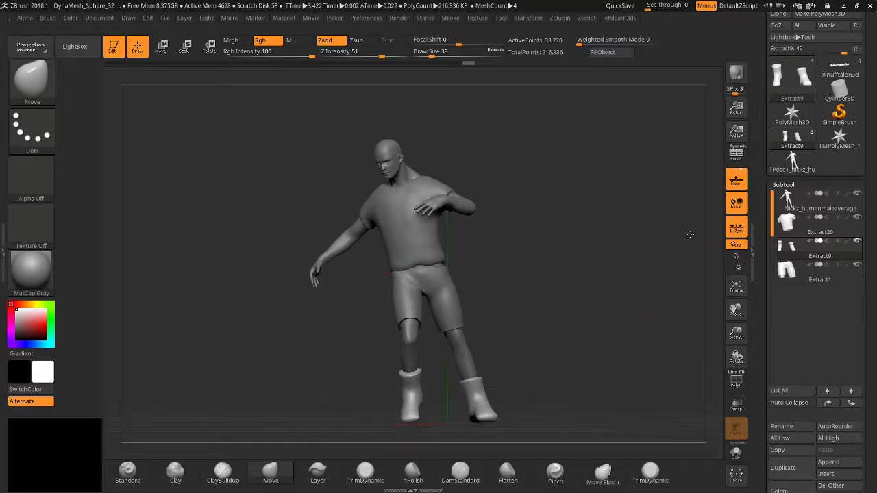
Enable the ZSphere Rig option in Transpose Master and generate the TPoseMesh from the figure.
drag(758, 116, 762, 250)
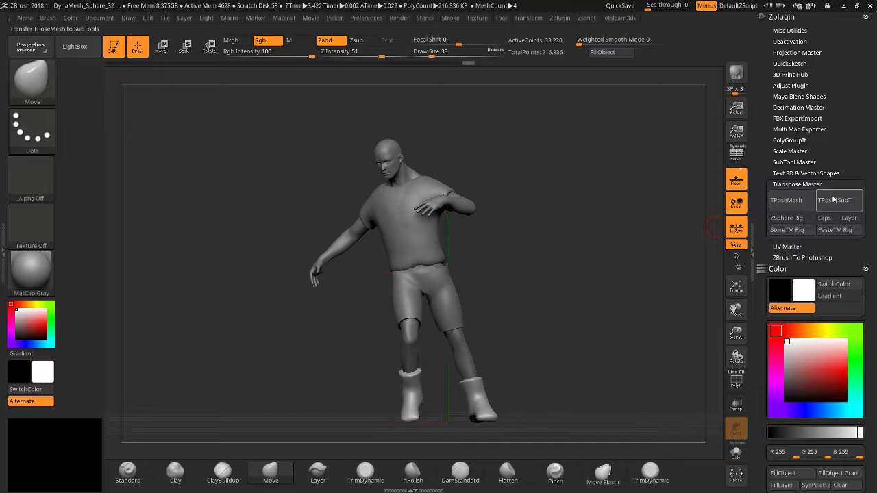
click(792, 206)
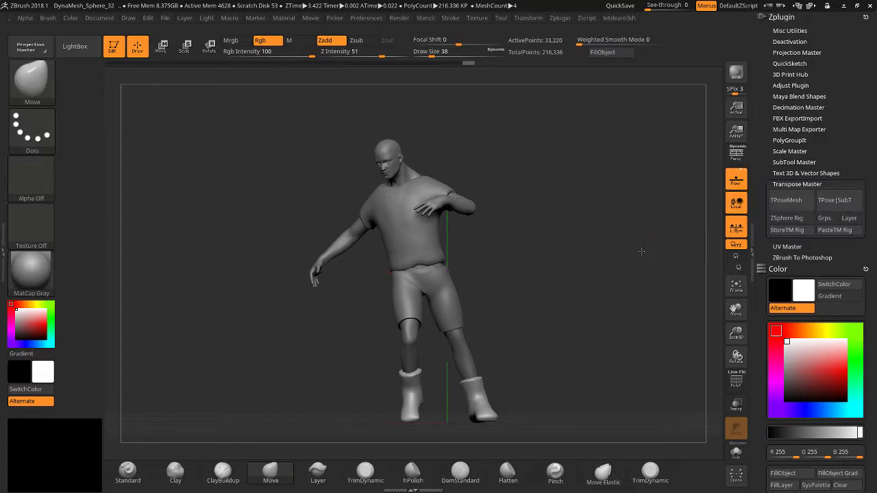
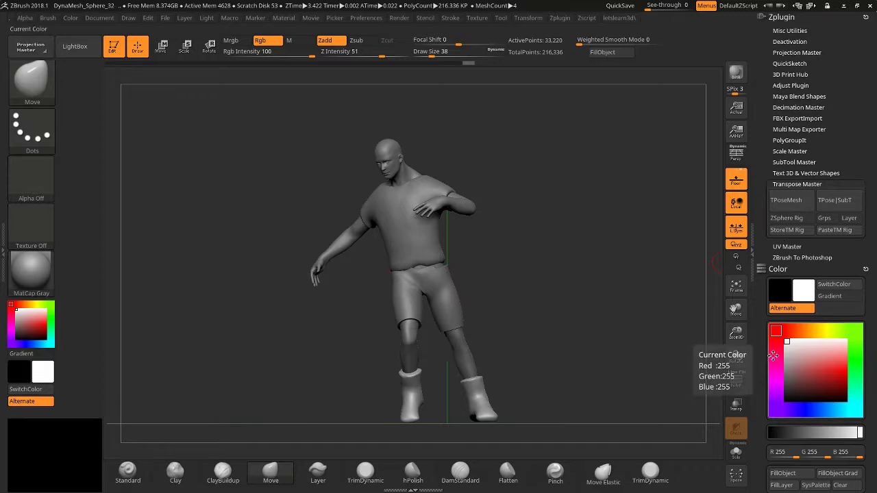
mouse_move(616, 287)
mouse_down()
mouse_move(562, 278)
mouse_move(611, 273)
mouse_move(603, 279)
mouse_up()
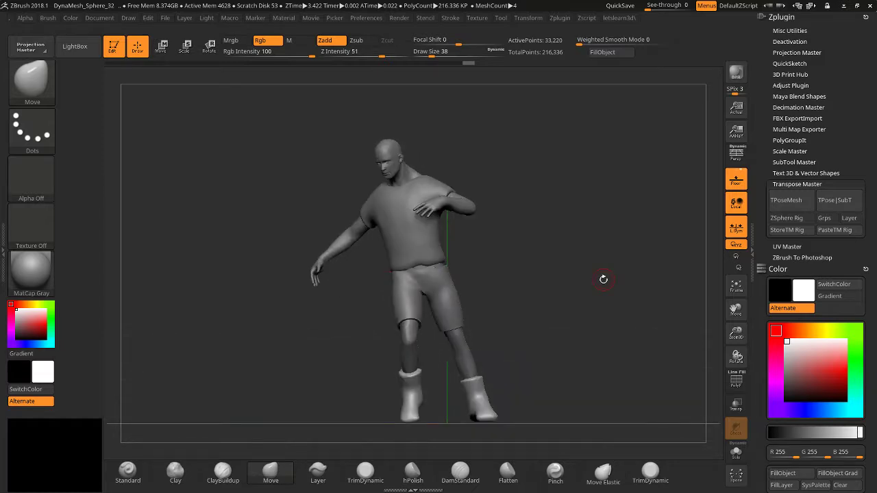
click(788, 218)
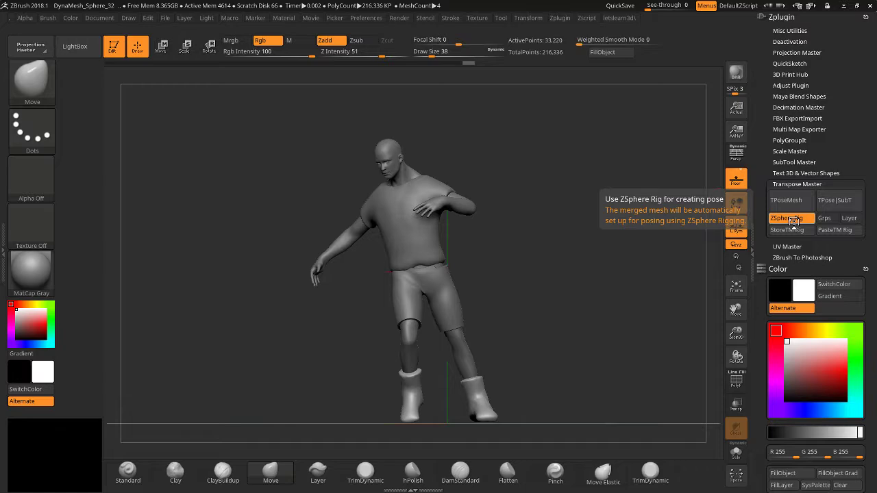
drag(760, 296, 759, 237)
mouse_move(468, 62)
mouse_down()
mouse_move(249, 72)
mouse_move(110, 63)
mouse_up()
drag(31, 73, 520, 102)
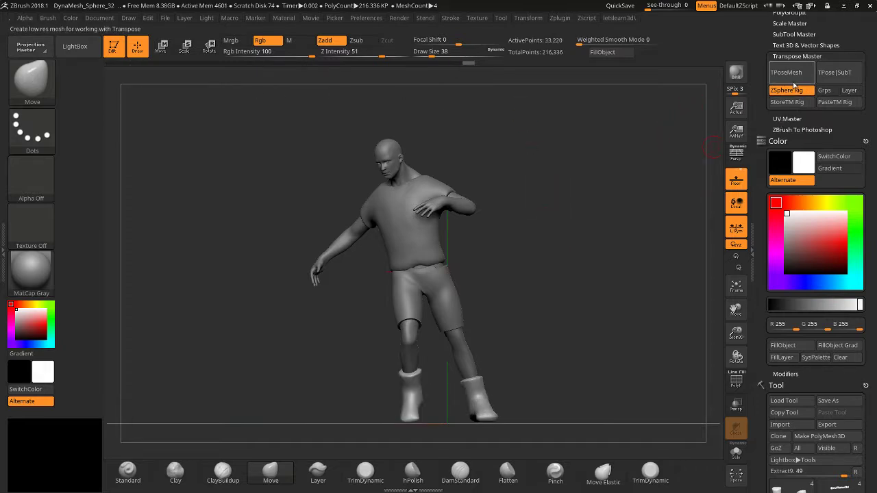
click(787, 73)
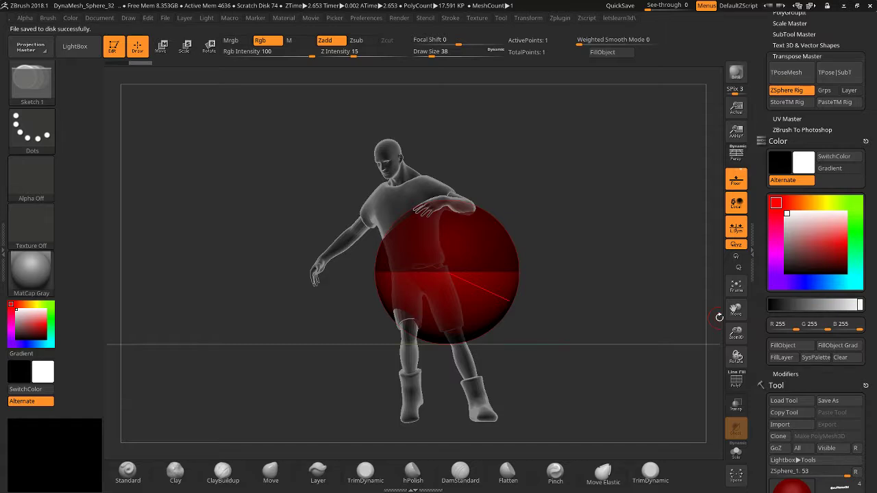
Inspect the root ZSphere around the figure's hips and draw a child ZSphere on its front.
drag(736, 334, 727, 378)
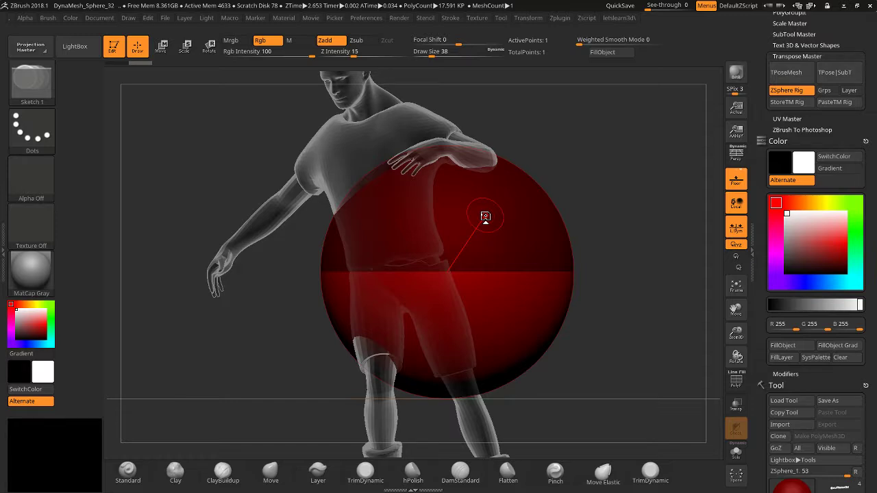
drag(735, 328, 647, 287)
drag(718, 322, 631, 348)
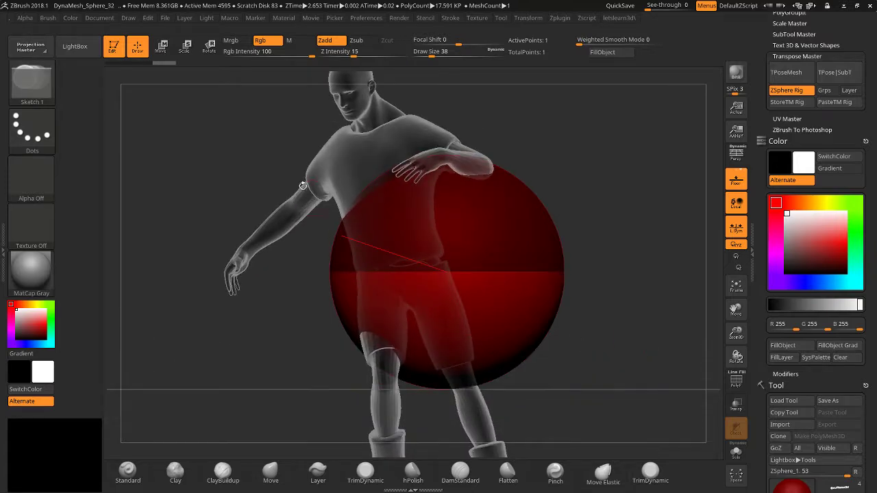
drag(200, 96, 261, 160)
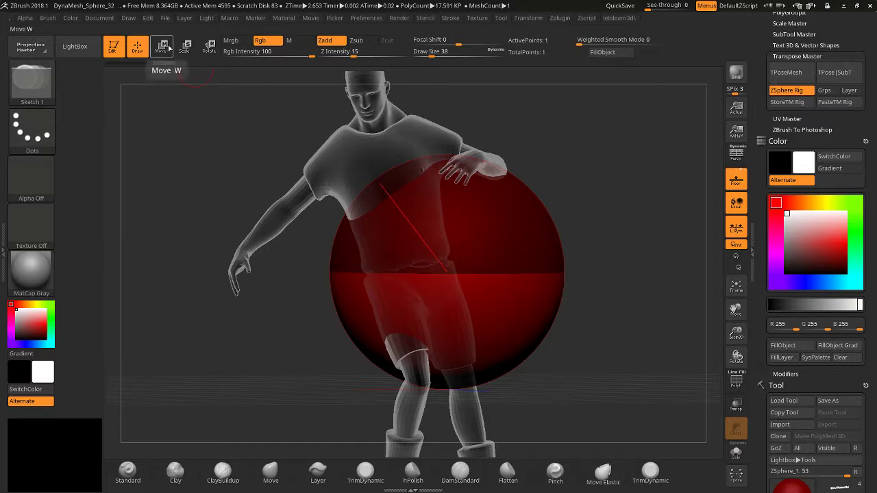
drag(468, 271, 507, 307)
mouse_move(573, 253)
mouse_down()
mouse_move(606, 220)
mouse_move(589, 210)
mouse_up()
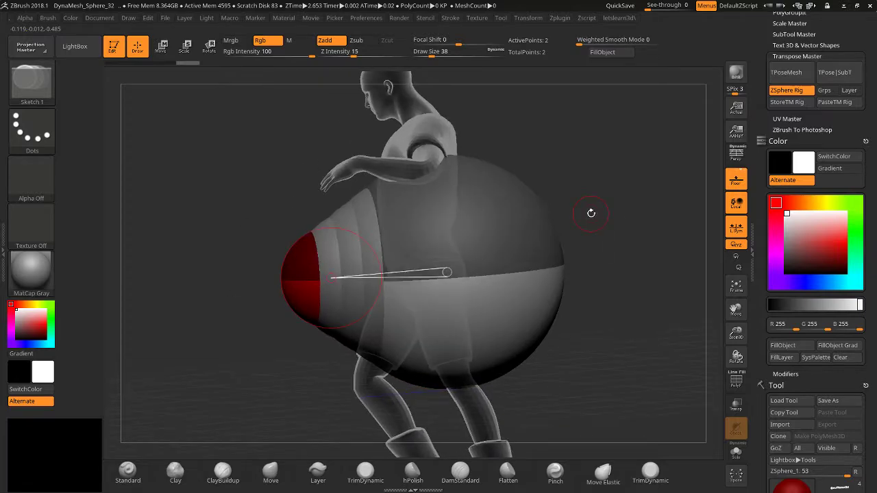
Preview the rig's adaptive skin and return to the ZSphere display.
key(a)
key(a)
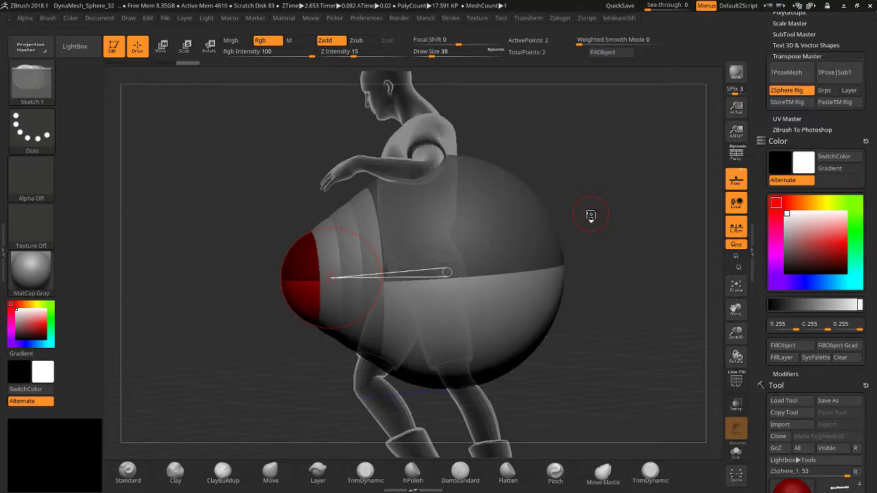
key(a)
key(a)
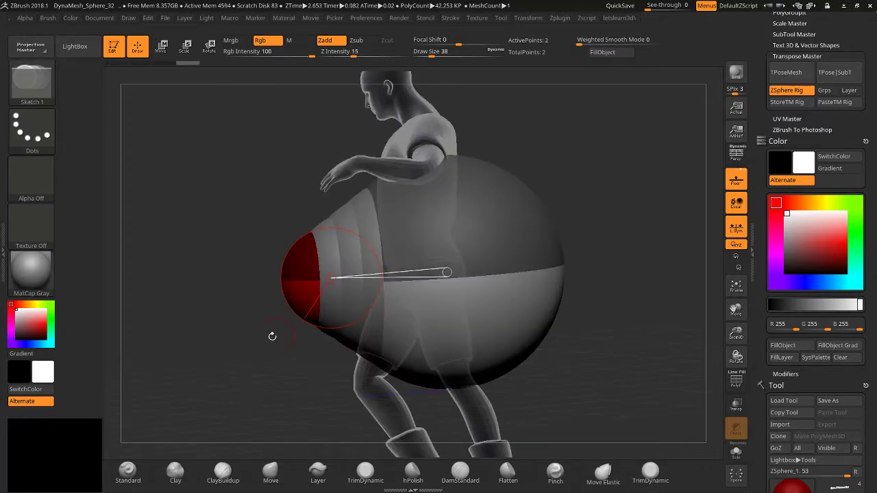
Extend the ZSphere chain on the root's front and draw a new chain of ZSpheres on the root's side.
drag(272, 337, 548, 158)
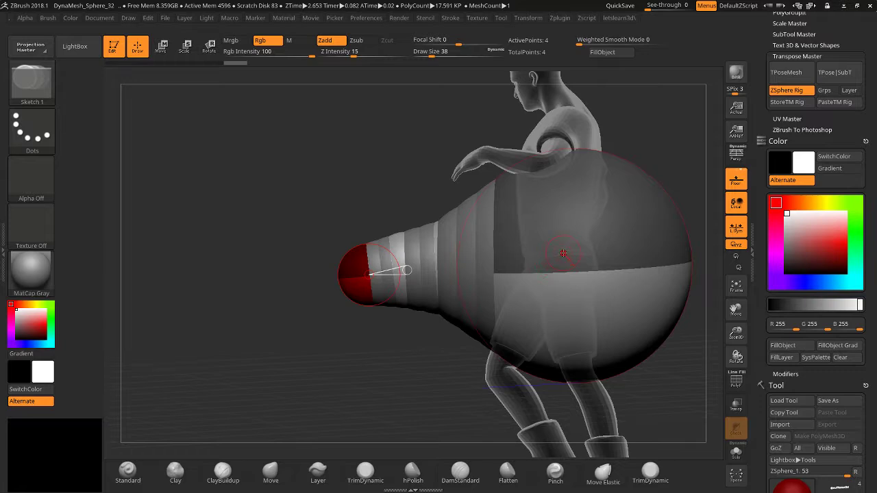
drag(566, 252, 569, 296)
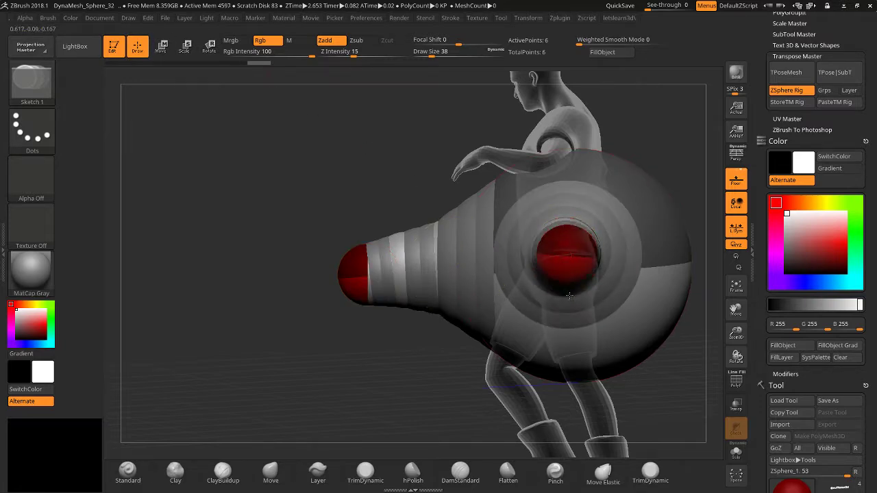
click(570, 296)
drag(438, 137, 274, 126)
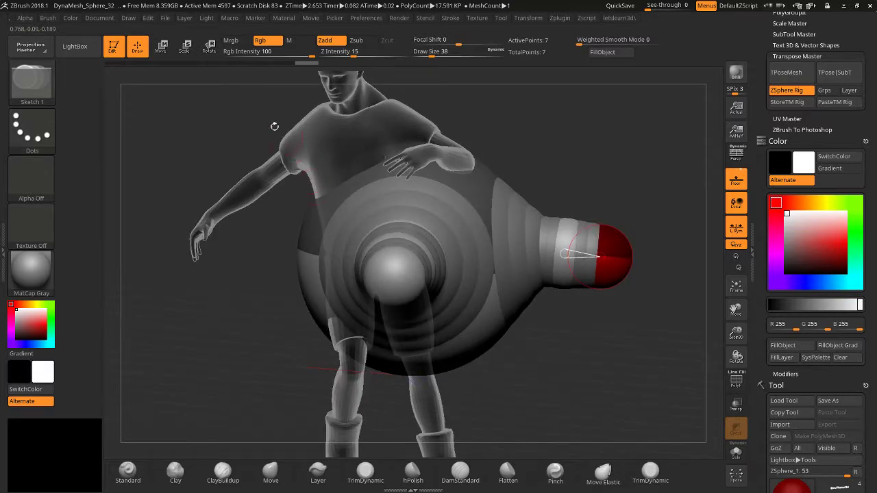
Move the end ZSphere and its parent joints to stretch one chain outward from the root and bend it downward like a limb.
click(162, 46)
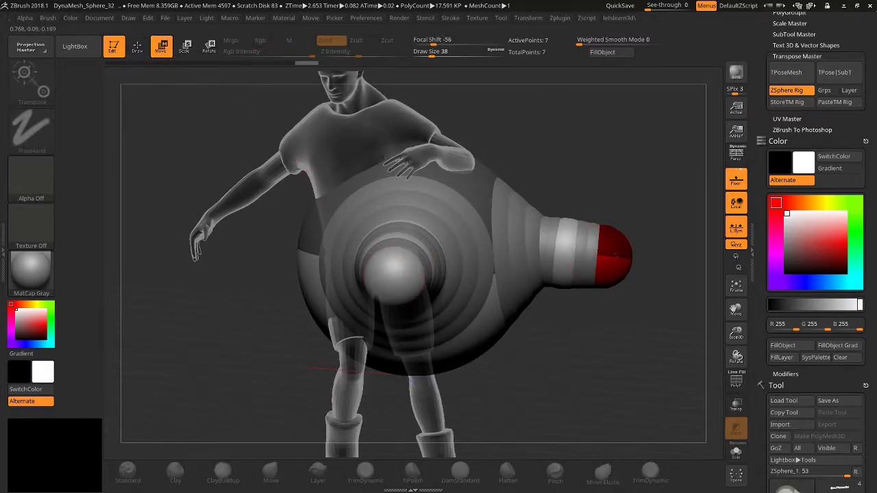
drag(614, 255, 628, 403)
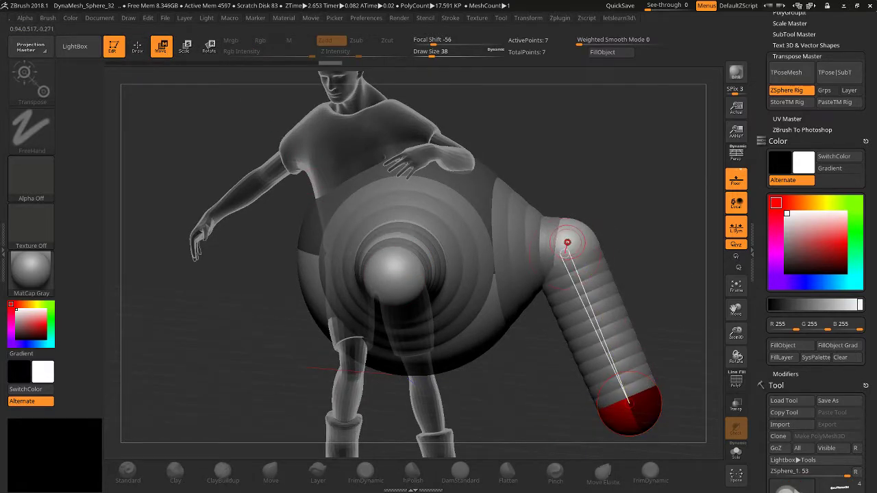
drag(567, 243, 615, 172)
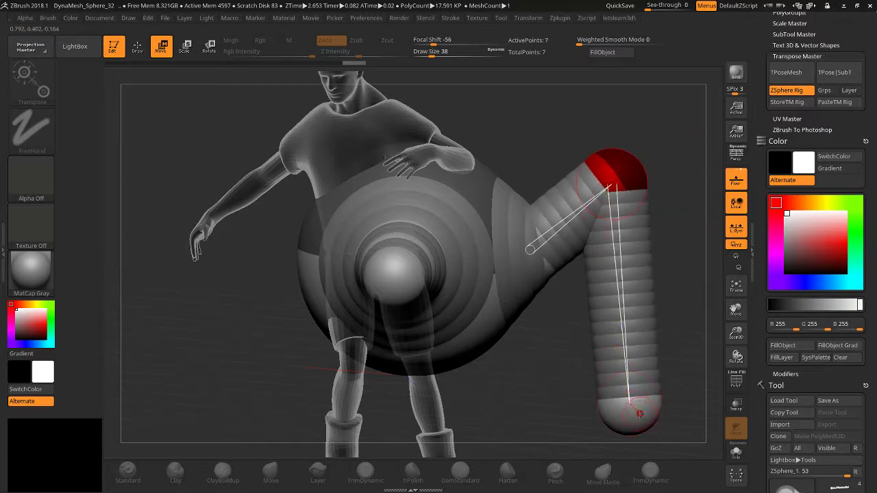
drag(627, 415, 654, 376)
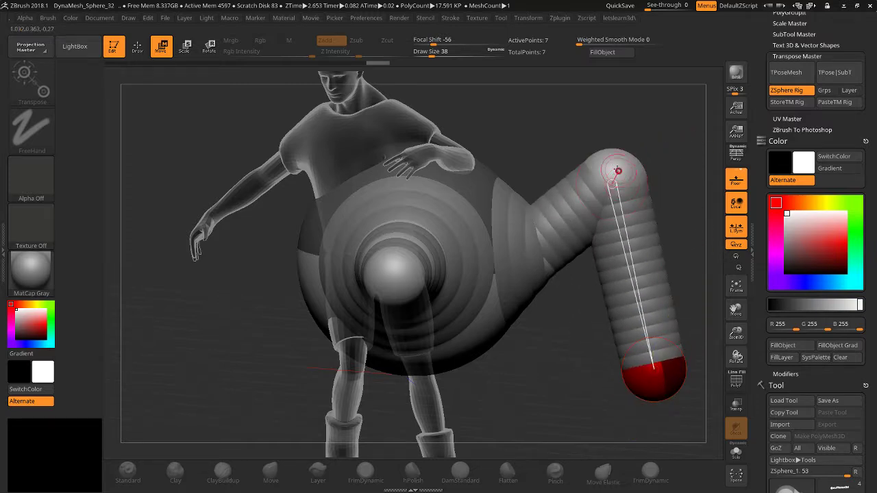
drag(610, 183, 582, 176)
mouse_move(513, 220)
mouse_down()
mouse_move(511, 199)
mouse_move(438, 110)
mouse_move(503, 179)
mouse_move(465, 359)
mouse_move(470, 156)
mouse_move(452, 130)
mouse_move(499, 215)
mouse_move(508, 198)
mouse_move(525, 225)
mouse_up()
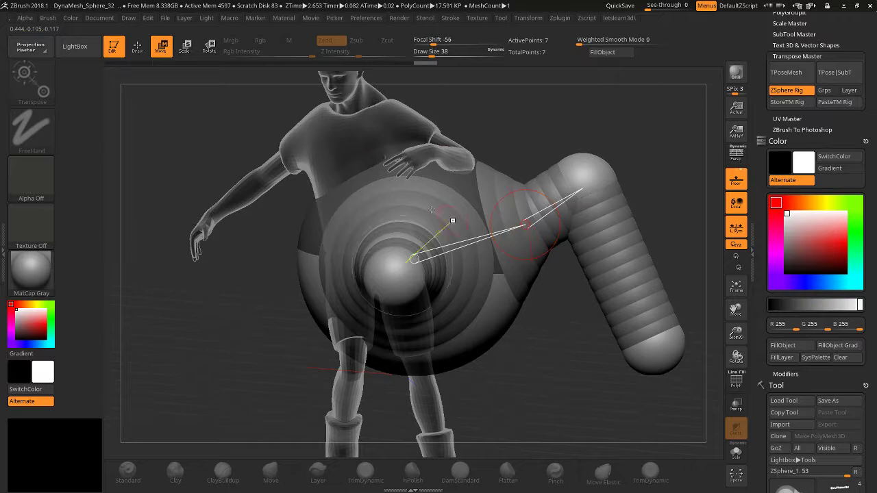
Rotate the bent chain at its upper joint, end ZSphere and base link to adjust the limb's angle.
click(209, 46)
click(582, 179)
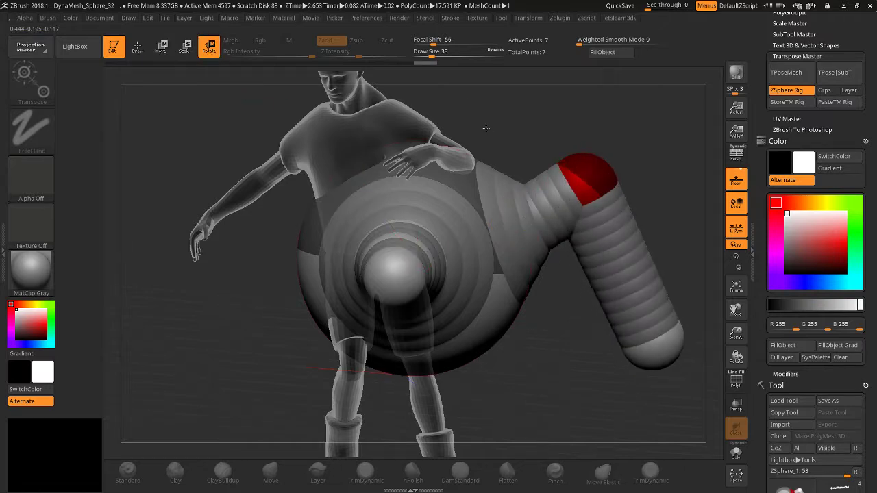
drag(486, 128, 585, 197)
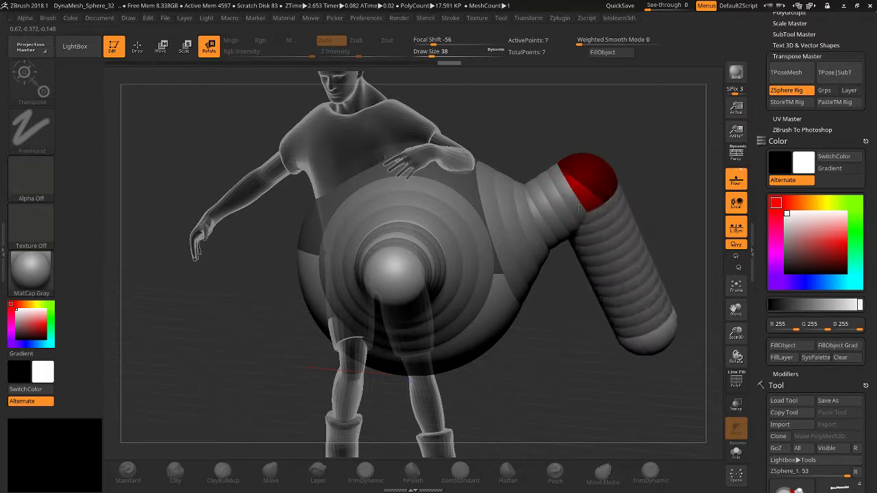
drag(650, 379, 647, 368)
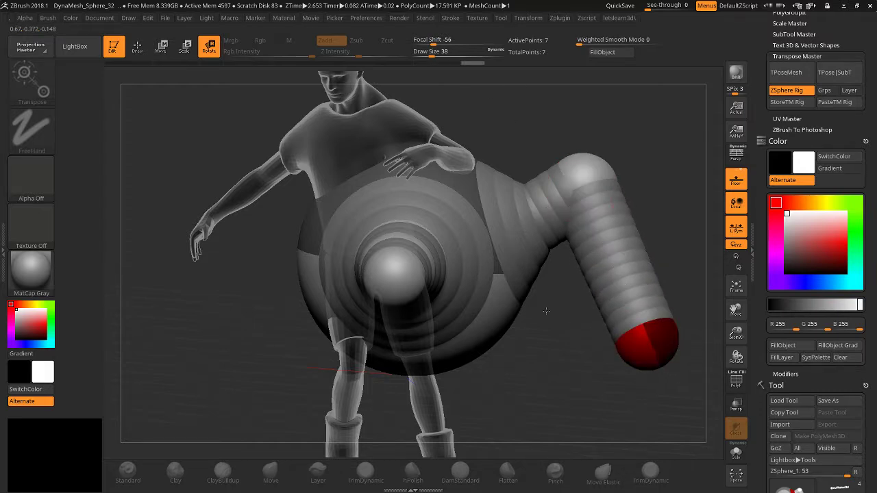
drag(423, 363, 432, 355)
mouse_move(515, 226)
mouse_down()
mouse_move(482, 174)
mouse_move(523, 251)
mouse_move(533, 240)
mouse_move(528, 214)
mouse_move(509, 264)
mouse_move(494, 233)
mouse_up()
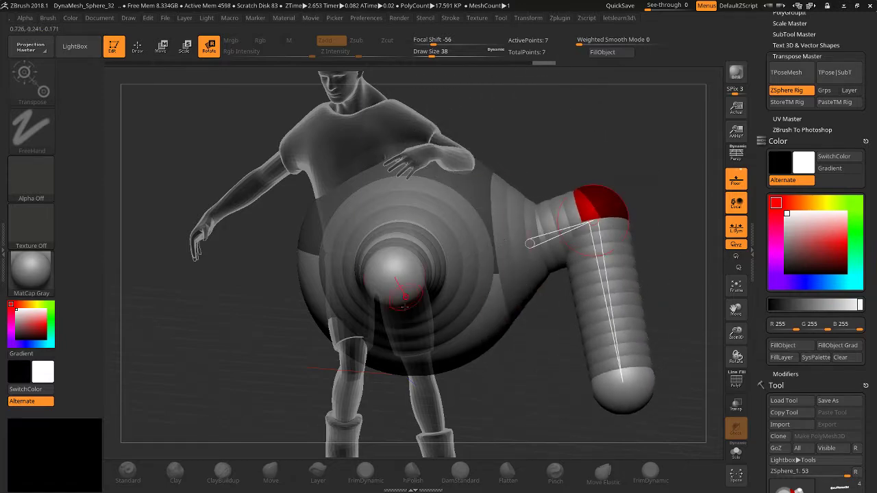
Draw additional ZSpheres on the lower end of the bent limb chain.
right_drag(404, 297, 371, 120)
drag(371, 120, 327, 139)
right_drag(327, 140, 370, 288)
drag(738, 321, 738, 349)
drag(658, 342, 644, 310)
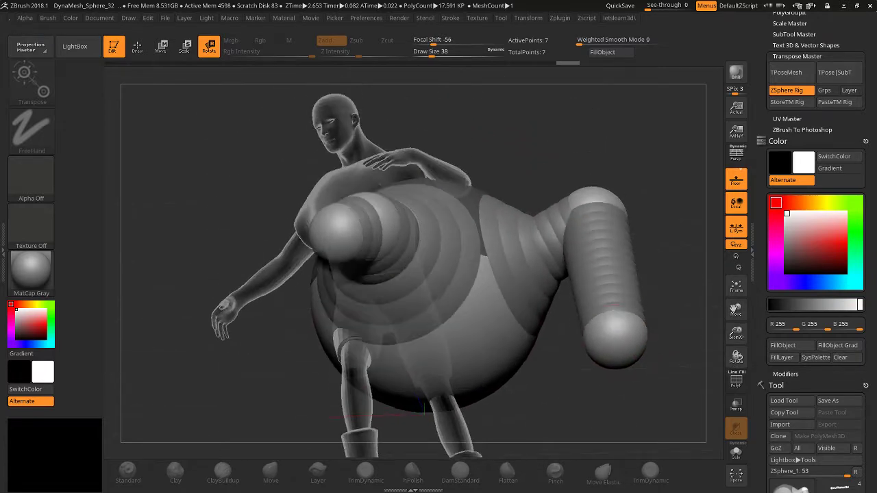
click(617, 353)
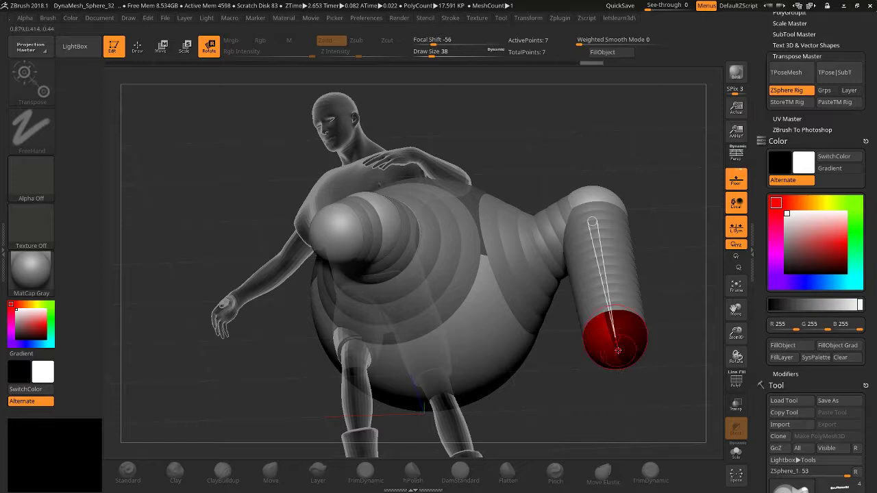
key(q)
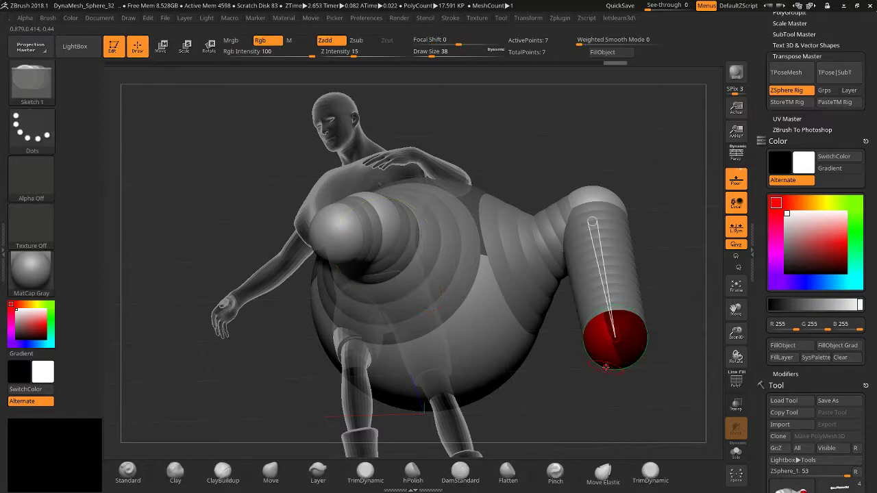
click(614, 353)
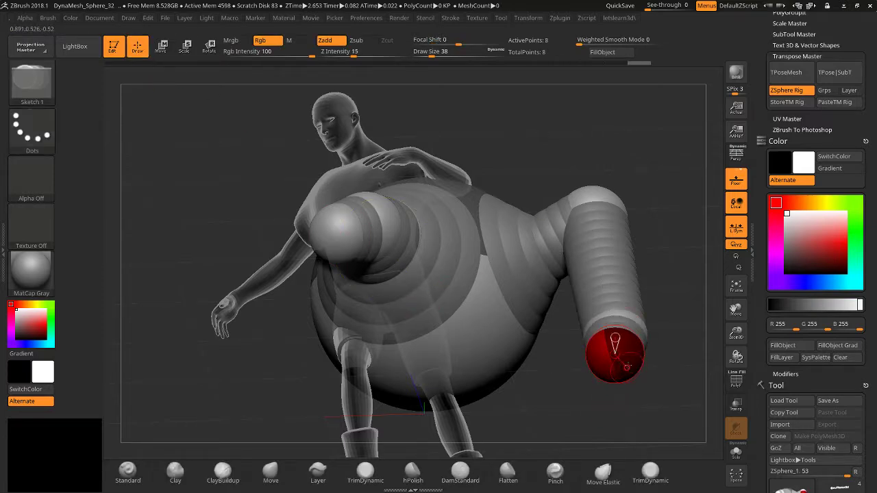
drag(619, 354, 662, 401)
Continue the limb's lower end with a larger ZSphere followed by a run of gradually smaller ones.
mouse_move(609, 386)
mouse_down()
mouse_move(607, 400)
mouse_move(550, 375)
mouse_move(575, 409)
mouse_move(532, 426)
mouse_up()
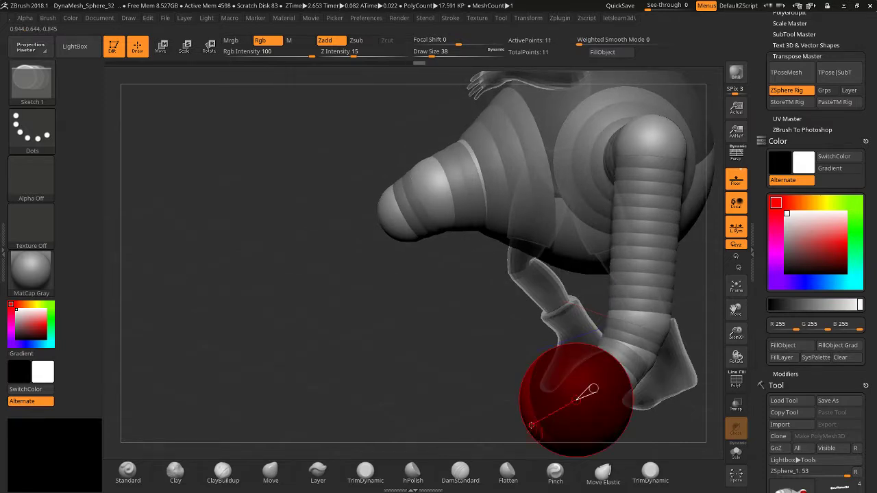
mouse_move(531, 357)
mouse_down()
mouse_move(479, 408)
mouse_move(576, 400)
mouse_up()
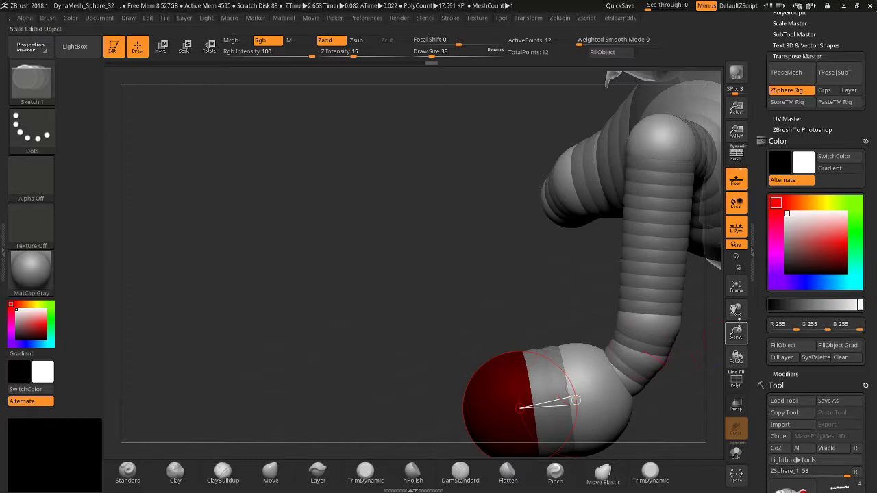
drag(736, 309, 695, 204)
drag(422, 311, 410, 329)
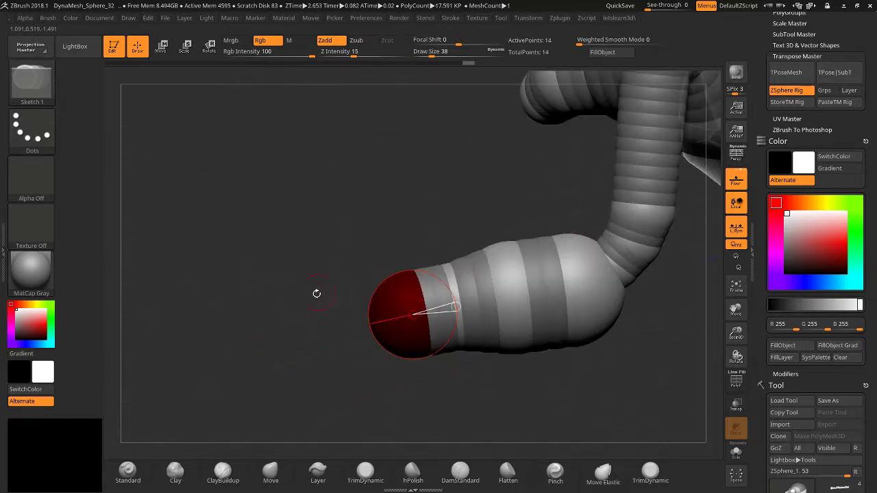
mouse_move(317, 294)
mouse_down()
mouse_move(325, 313)
mouse_move(335, 310)
mouse_up()
drag(405, 320, 304, 359)
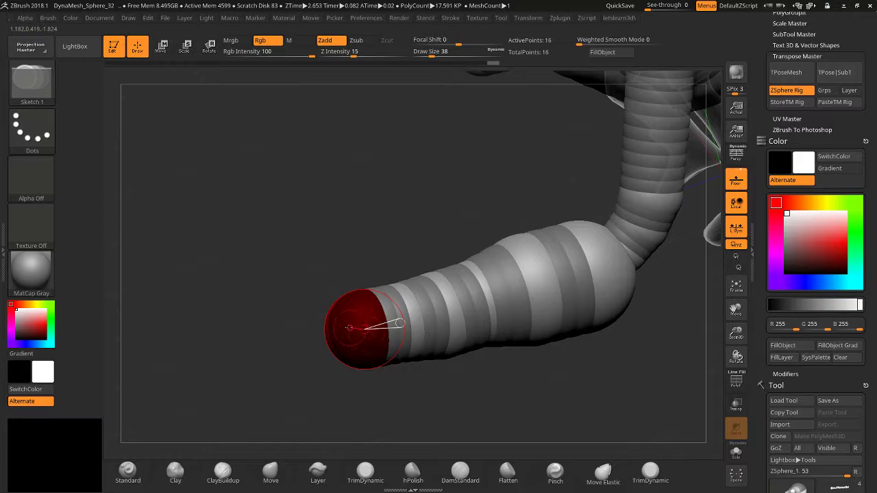
drag(349, 328, 382, 335)
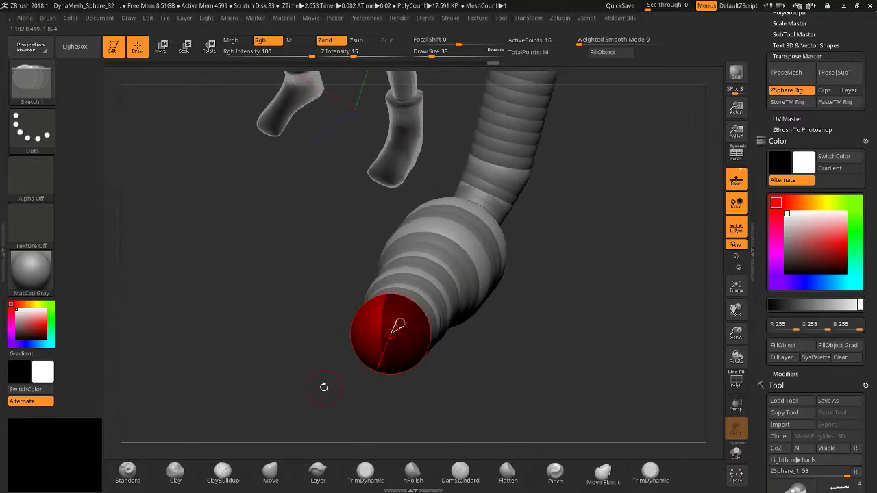
Set the draw size to 1 and draw two small ZSphere branches at the tip of the limb chain.
key(bracketright)
key(bracketright)
key(bracketright)
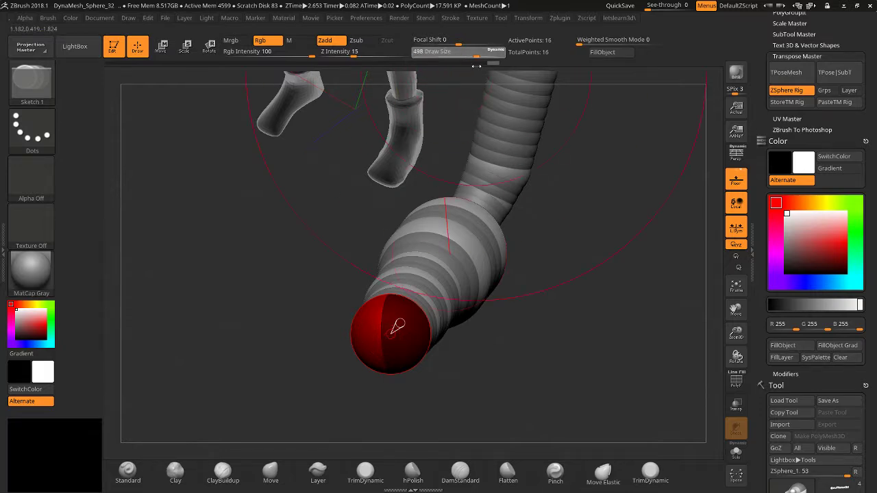
drag(476, 66, 422, 67)
drag(397, 327, 366, 333)
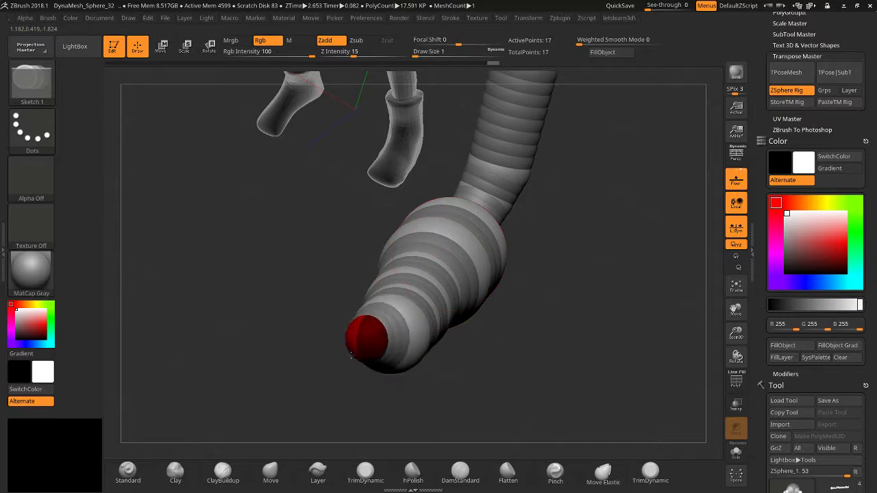
mouse_move(441, 325)
mouse_down()
mouse_move(420, 313)
mouse_move(484, 311)
mouse_move(530, 347)
mouse_move(494, 294)
mouse_up()
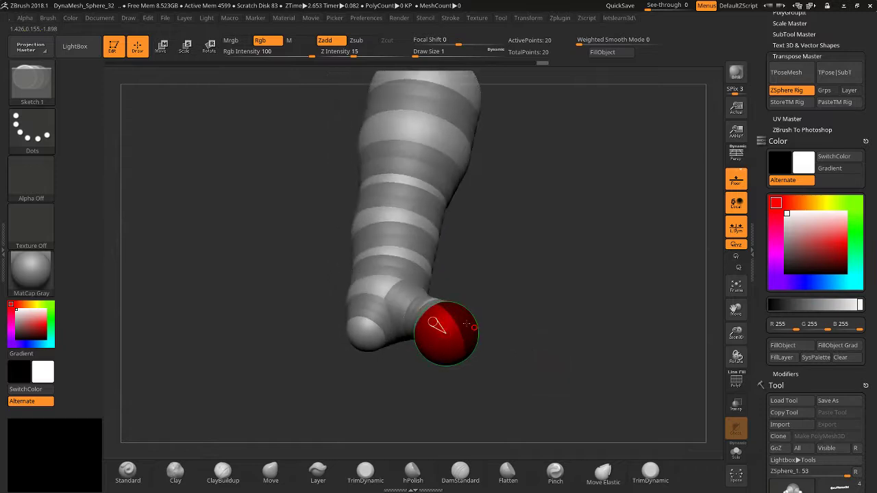
Add further ZSpheres to the two tip branches using draw size 386, and extend the larger branch with draw size 1.
drag(425, 54, 471, 62)
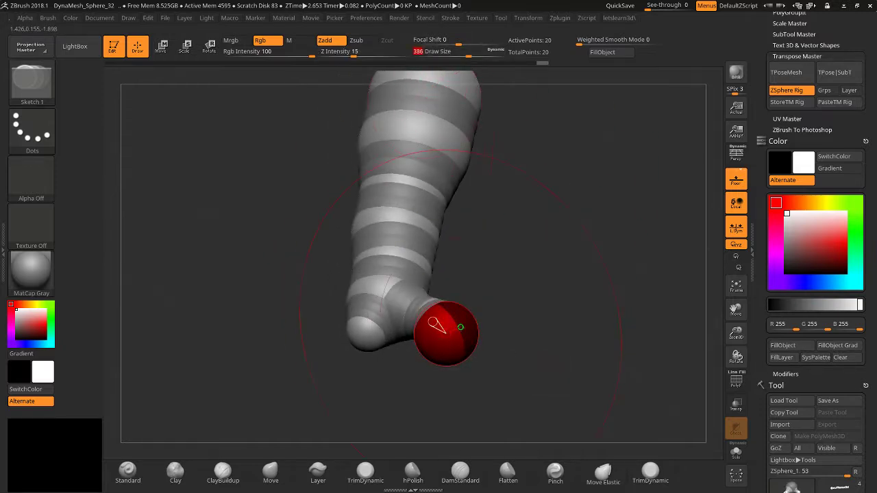
drag(444, 323, 456, 336)
click(370, 329)
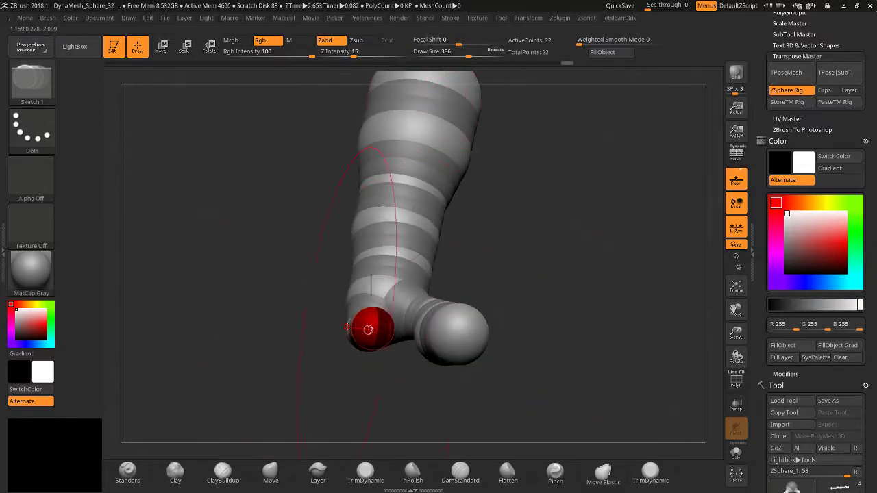
drag(458, 54, 415, 54)
drag(467, 327, 492, 341)
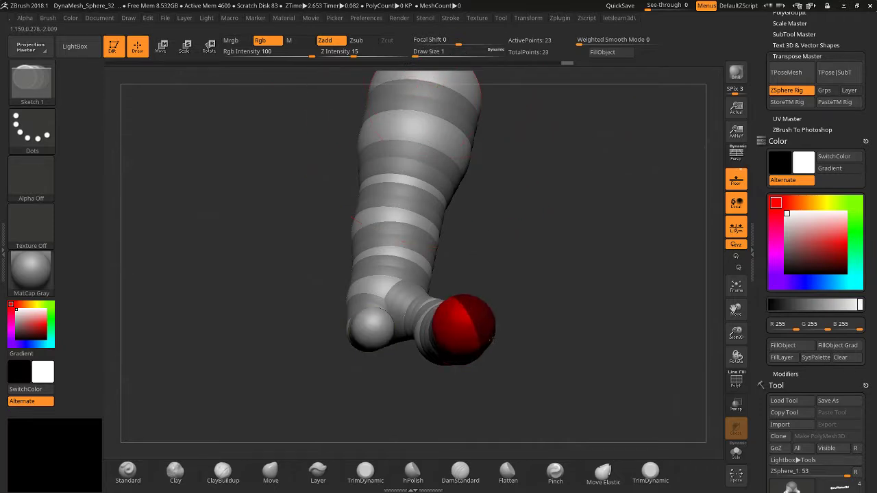
right_drag(459, 333, 483, 354)
drag(483, 353, 538, 307)
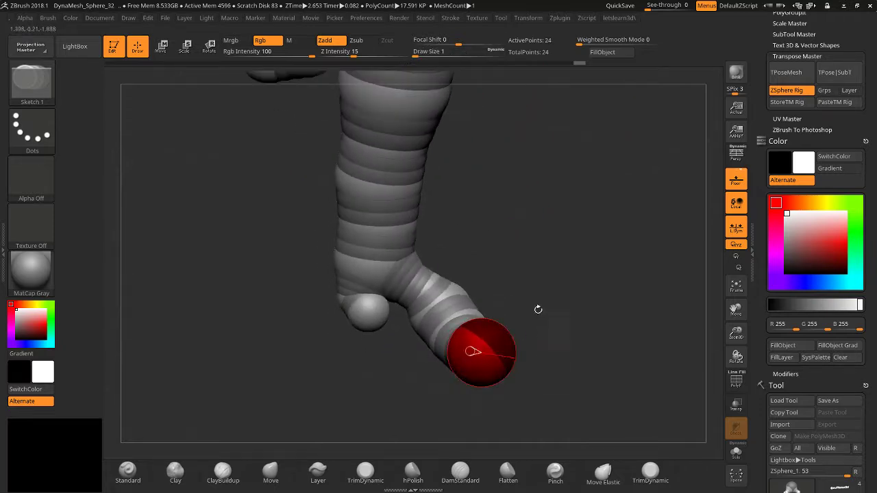
right_drag(538, 307, 457, 352)
Move the ZSpheres of the larger tip branch away from the limb to stretch it into a long jointed arm.
click(162, 45)
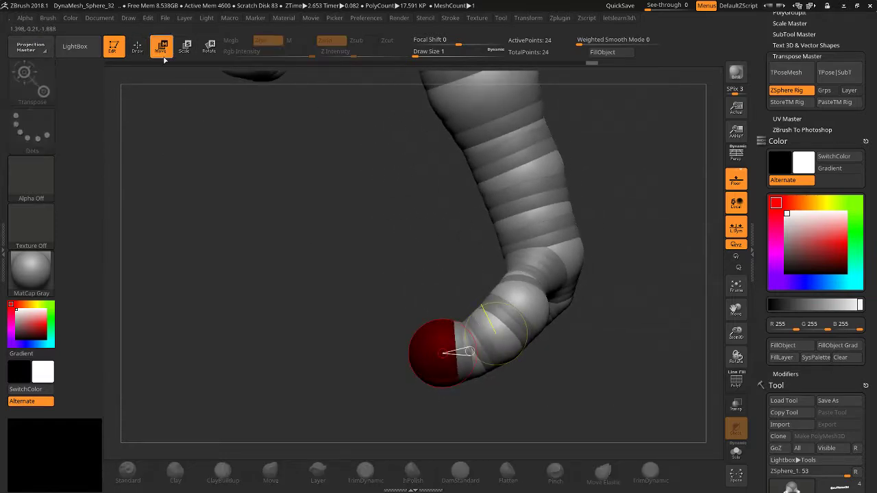
mouse_move(452, 355)
mouse_down()
mouse_move(223, 341)
mouse_move(416, 342)
mouse_move(378, 336)
mouse_up()
drag(480, 343, 450, 337)
drag(518, 303, 382, 183)
right_drag(384, 189, 597, 337)
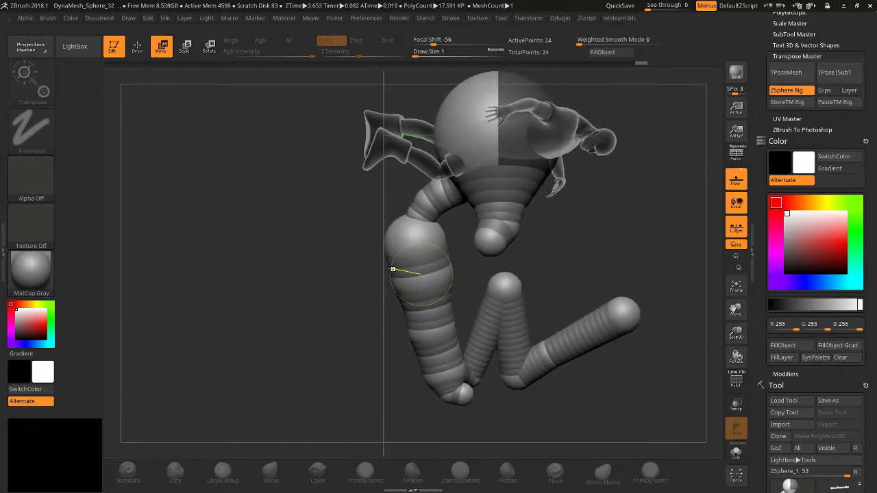
Undo the branches drawn and moved at the tip of the limb chain.
right_drag(330, 302, 299, 317)
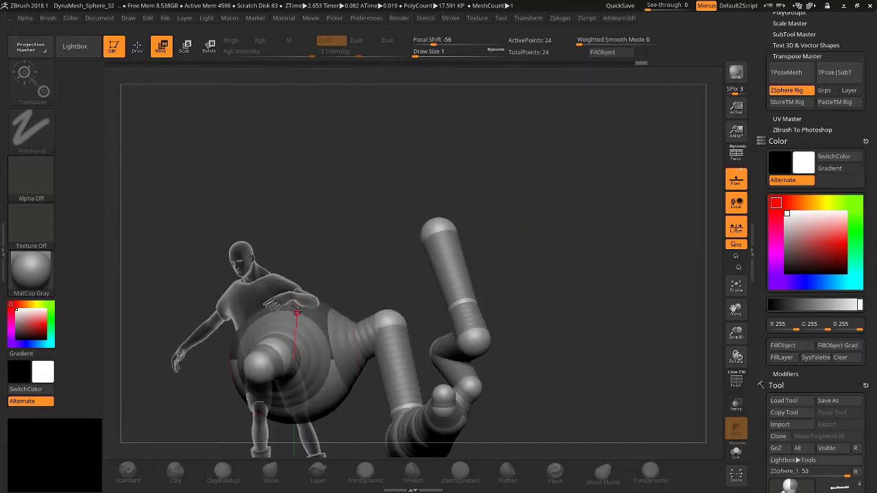
drag(734, 305, 440, 190)
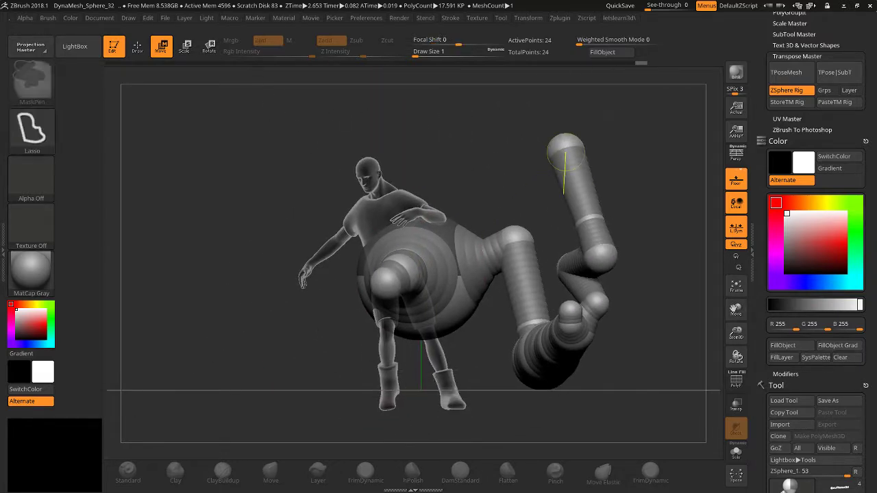
mouse_move(566, 145)
ctrl+mouse_down()
mouse_move(601, 303)
mouse_move(569, 325)
mouse_move(563, 341)
ctrl+mouse_up()
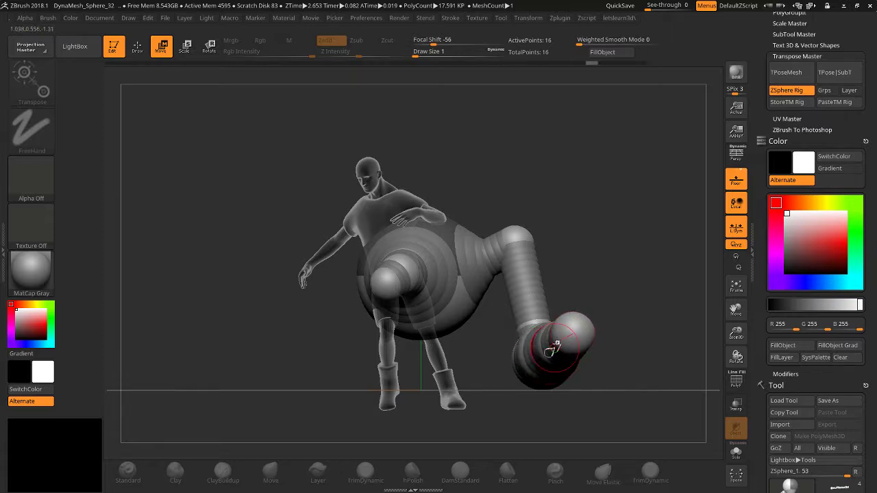
Delete every ZSphere of the long bent limb chain, from its tip back to the root sphere.
drag(515, 252, 479, 262)
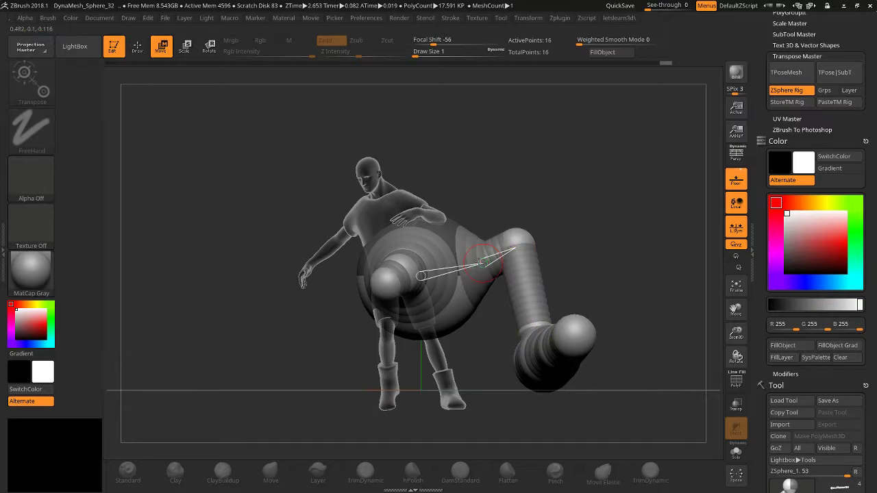
click(137, 46)
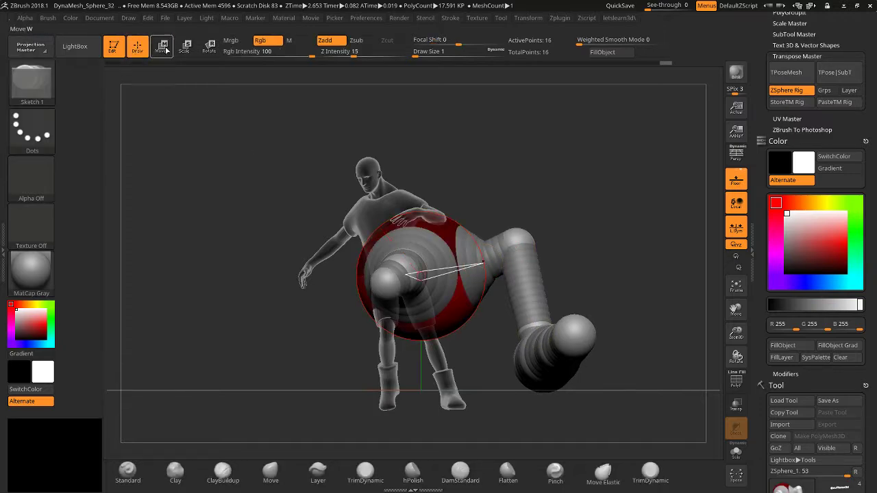
alt+click(563, 347)
alt+click(544, 359)
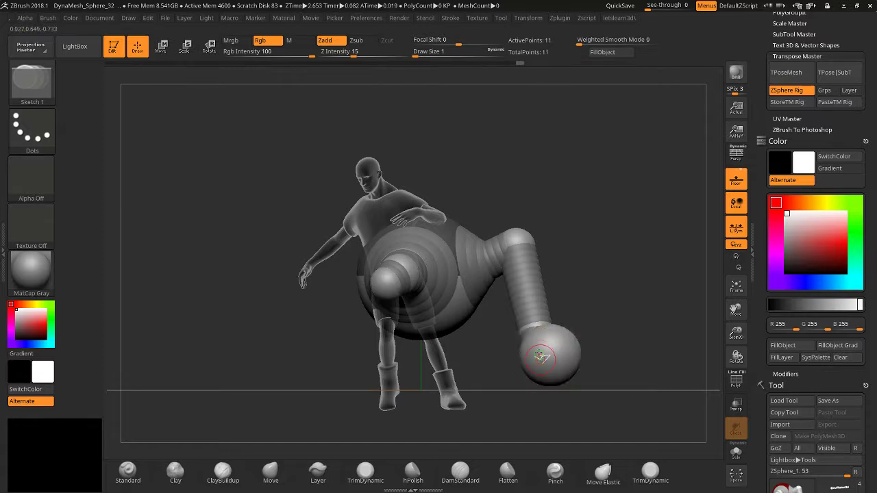
alt+click(540, 353)
alt+click(537, 351)
alt+click(536, 348)
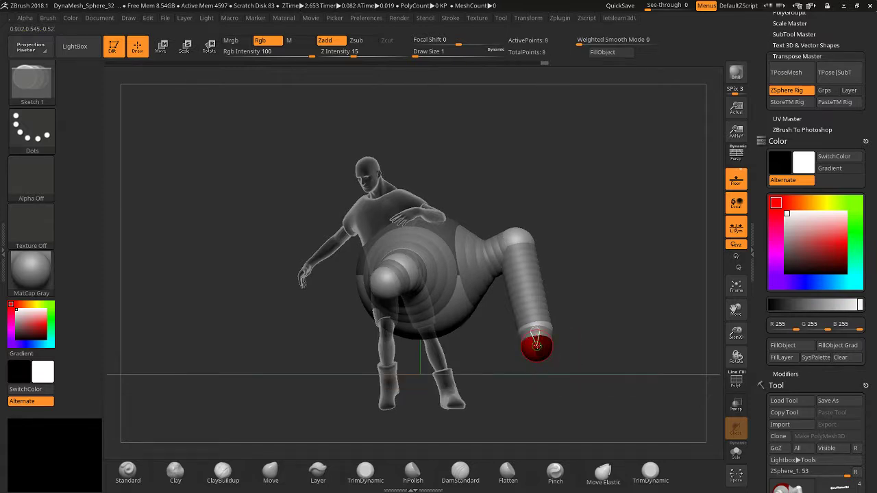
alt+click(534, 343)
alt+click(529, 333)
alt+click(519, 245)
alt+click(490, 256)
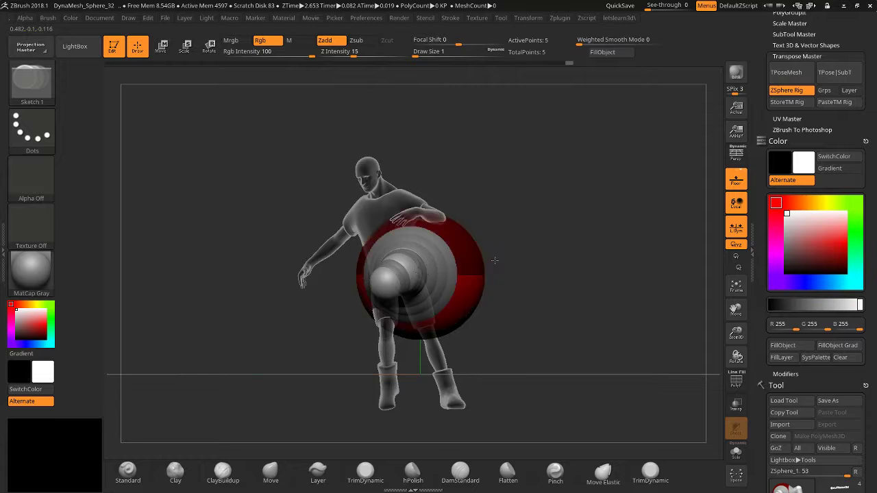
Delete the remaining short ZSphere branch on the front so only the root sphere is left.
alt+click(403, 275)
alt+click(403, 275)
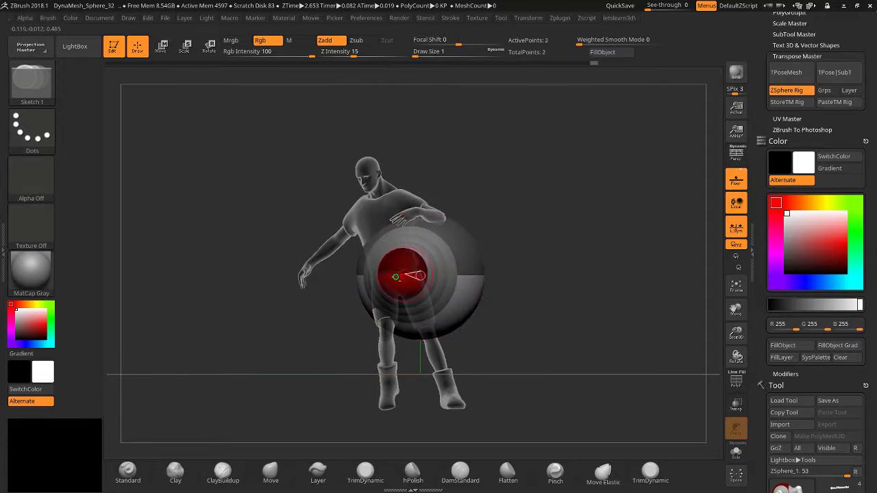
alt+click(395, 277)
Try drawing small ZSphere branches on the root sphere, undo them, and draw a large ZSphere overlapping the root.
mouse_move(551, 225)
mouse_down()
mouse_move(511, 232)
mouse_move(554, 249)
mouse_move(557, 231)
mouse_up()
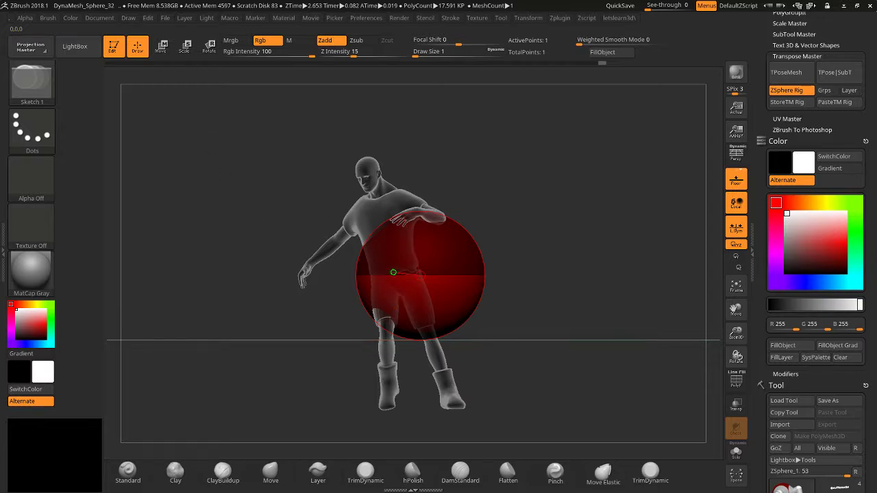
drag(301, 213, 272, 257)
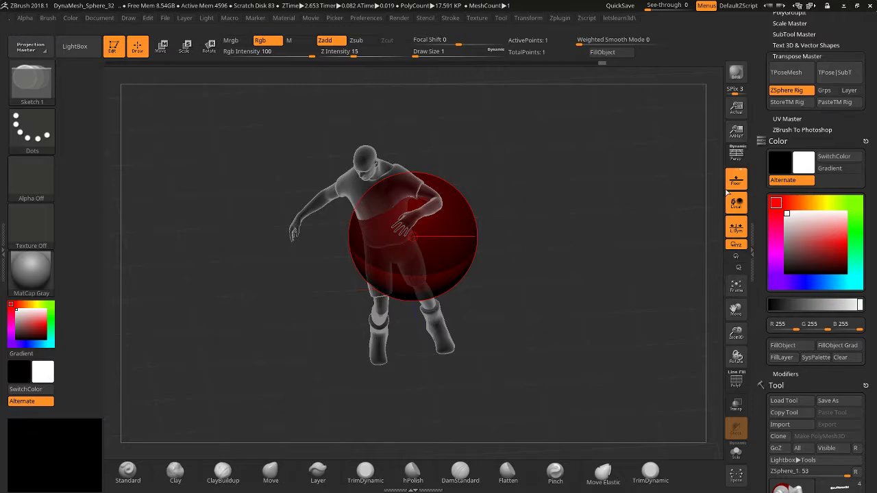
drag(666, 318, 653, 293)
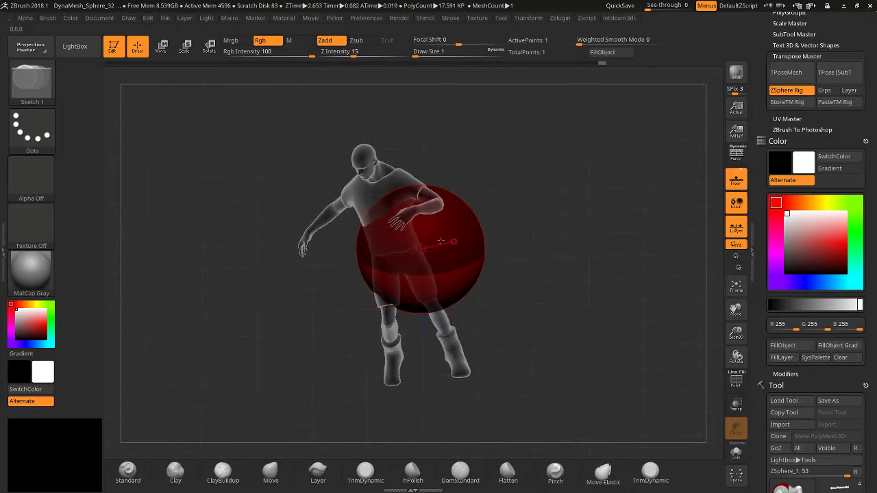
drag(370, 268, 353, 282)
drag(381, 309, 485, 205)
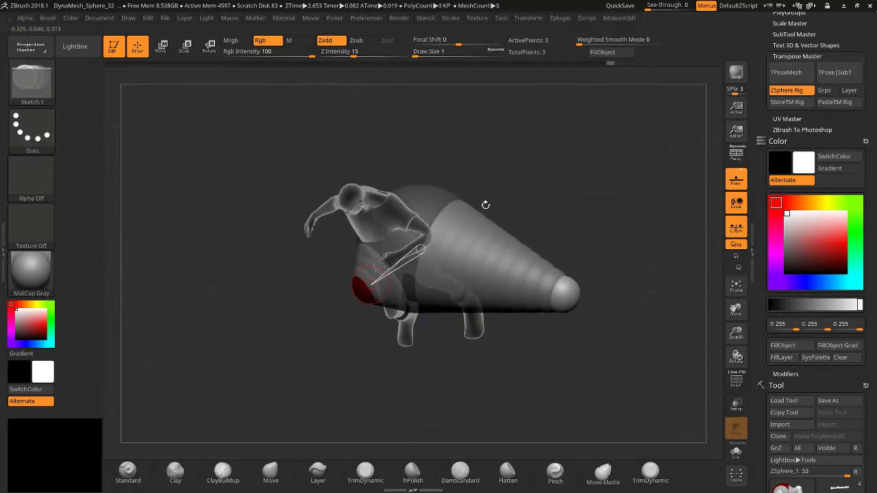
key(ctrl+z)
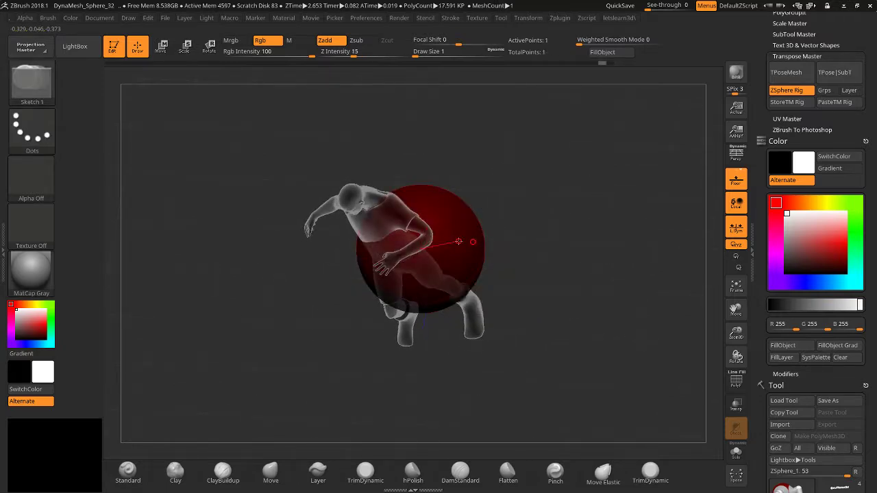
mouse_move(458, 241)
mouse_down()
mouse_move(509, 289)
mouse_move(545, 257)
mouse_move(534, 246)
mouse_up()
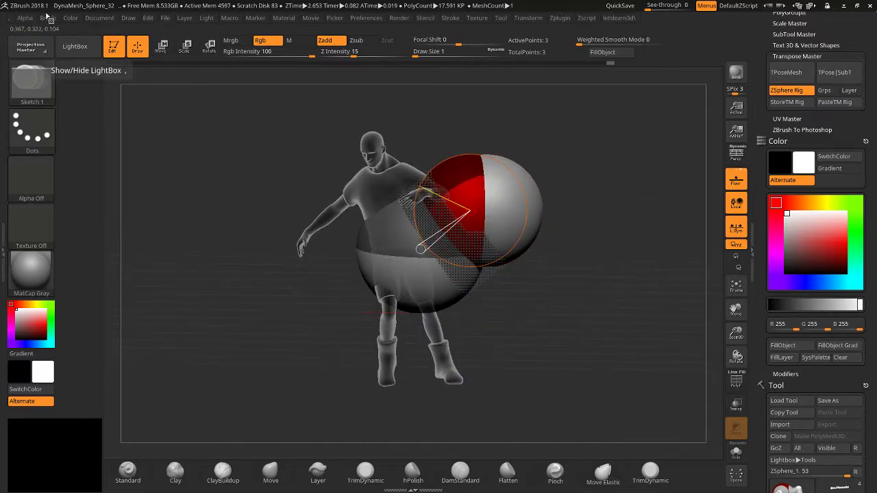
Load the Nickz_humanMaleAverage tool from the LightBox library and show the figure from the front.
click(75, 46)
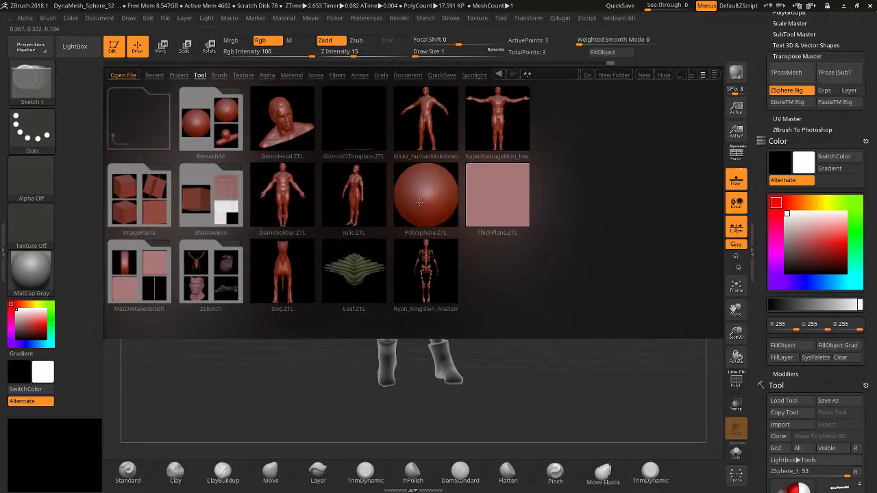
double_click(433, 122)
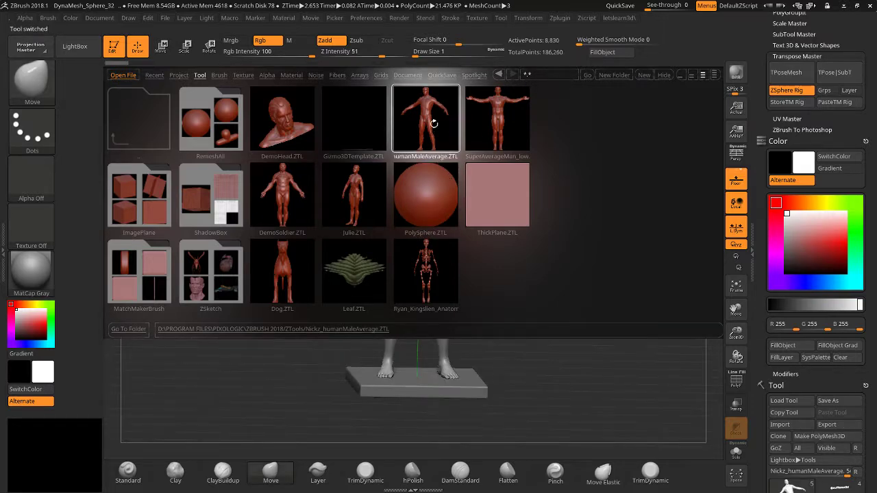
key(comma)
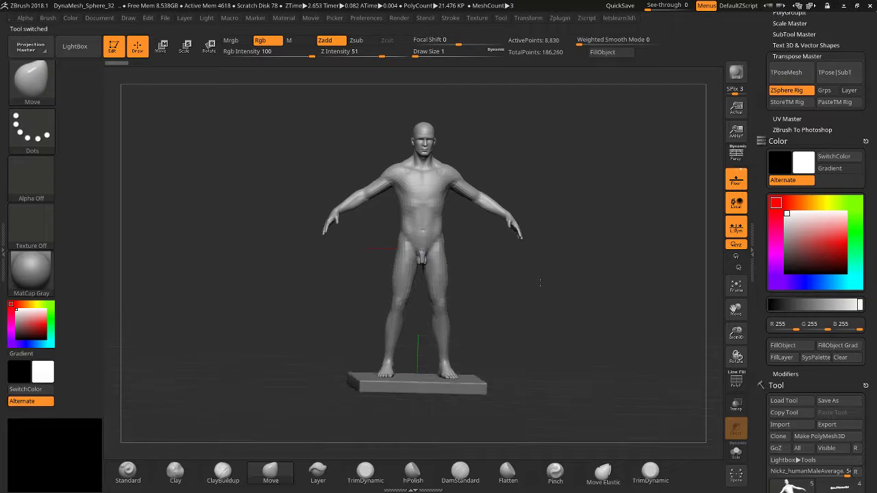
key(shift)
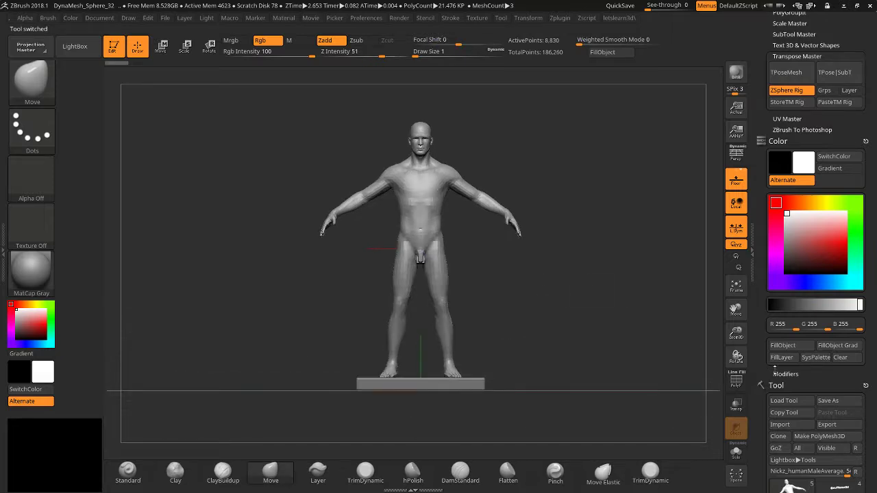
Delete the skull, EyesOutter, EyesInner_Color and floor subtools, keeping only the Nickz_humanMaleAverage body.
scroll(775, 370, down, 10)
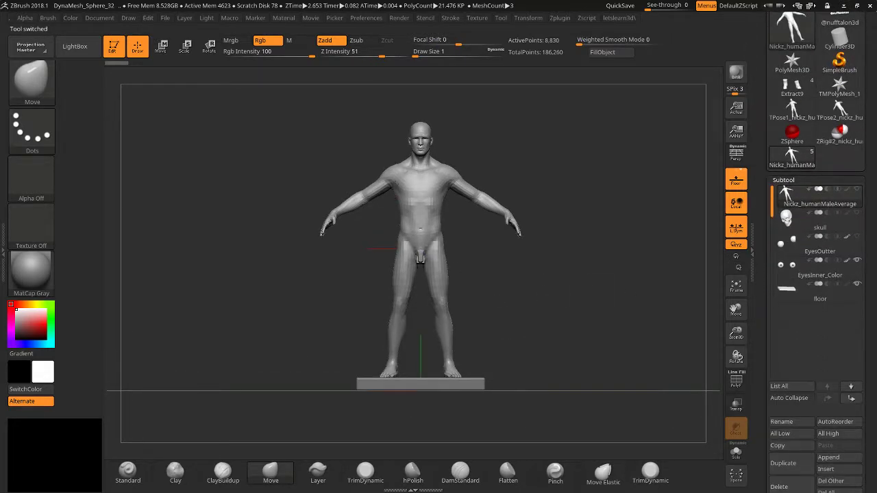
click(788, 223)
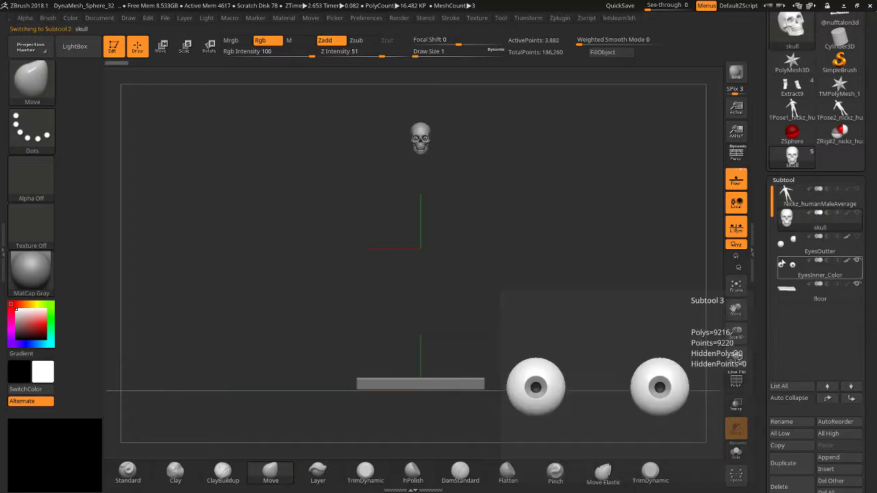
click(779, 486)
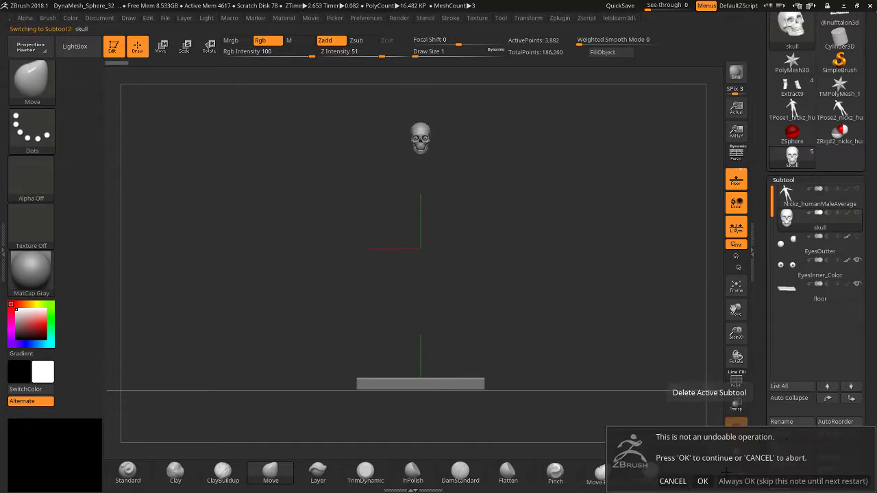
click(702, 481)
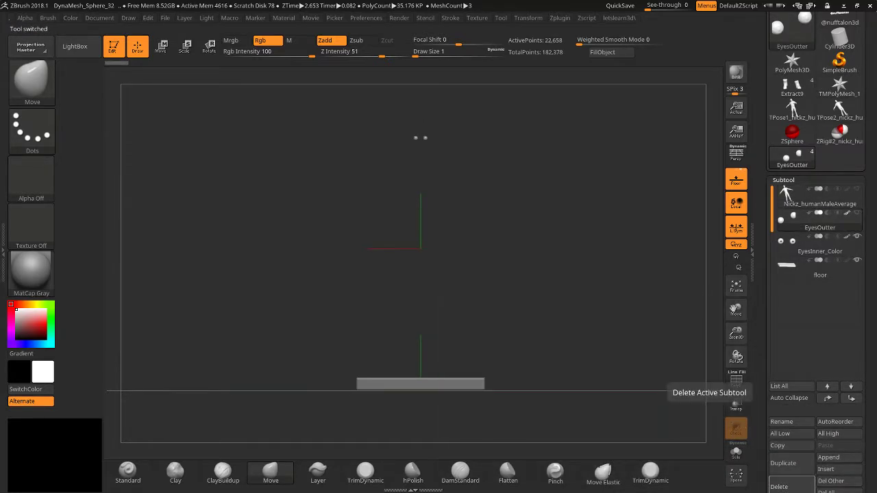
click(781, 487)
click(703, 481)
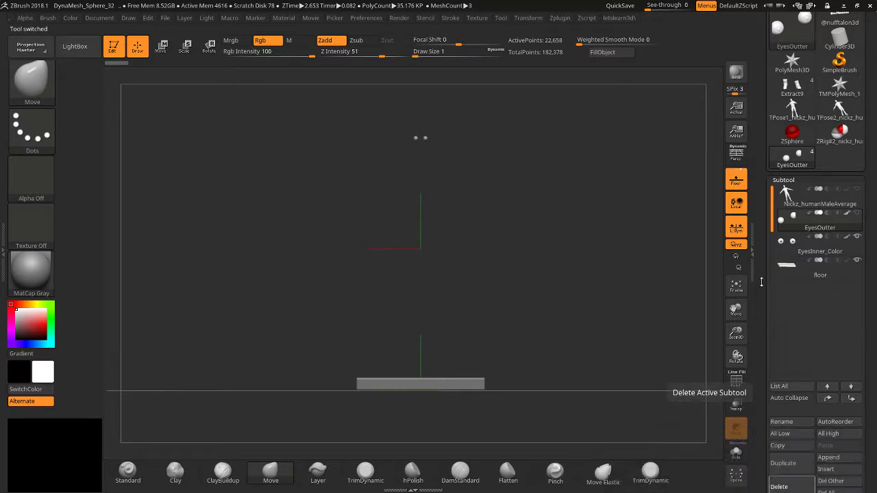
click(786, 487)
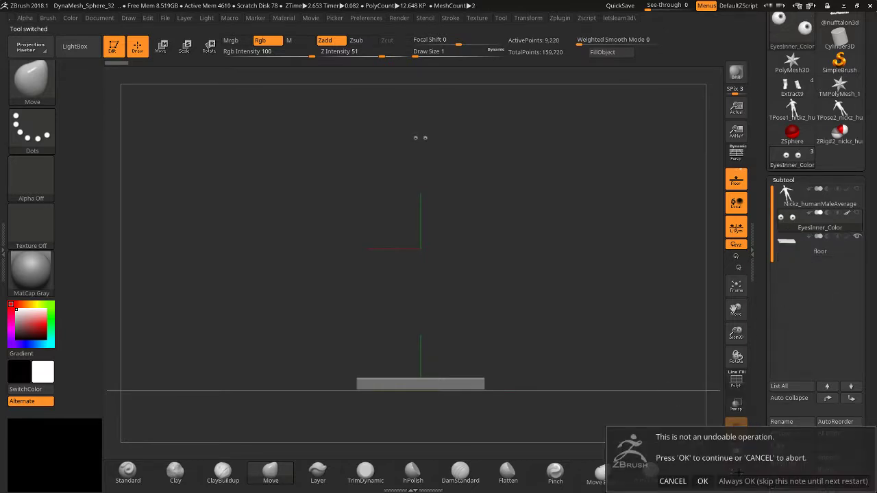
click(706, 481)
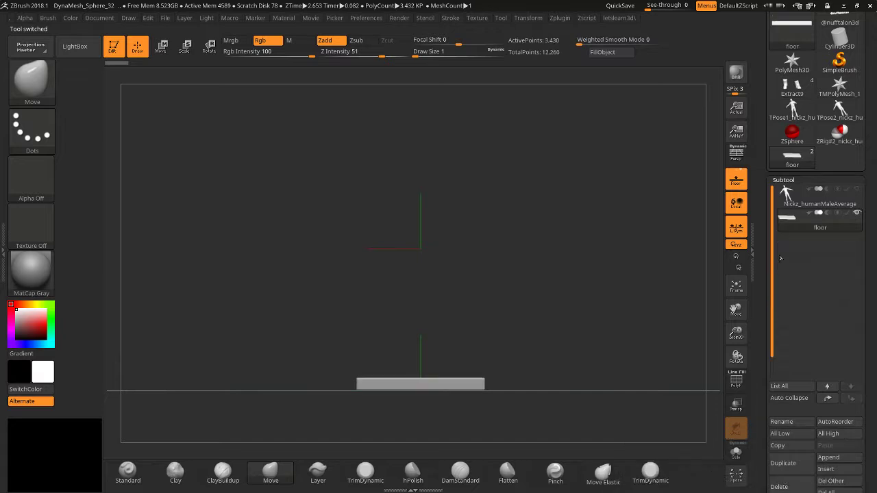
click(788, 488)
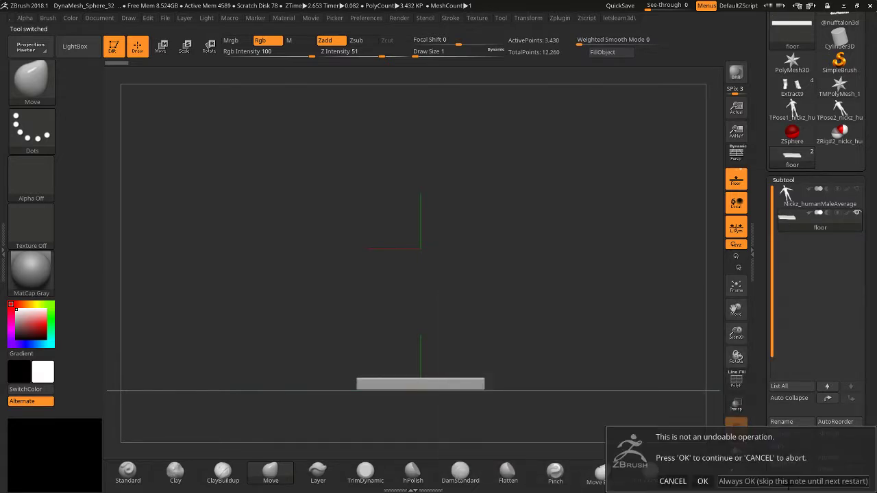
click(704, 481)
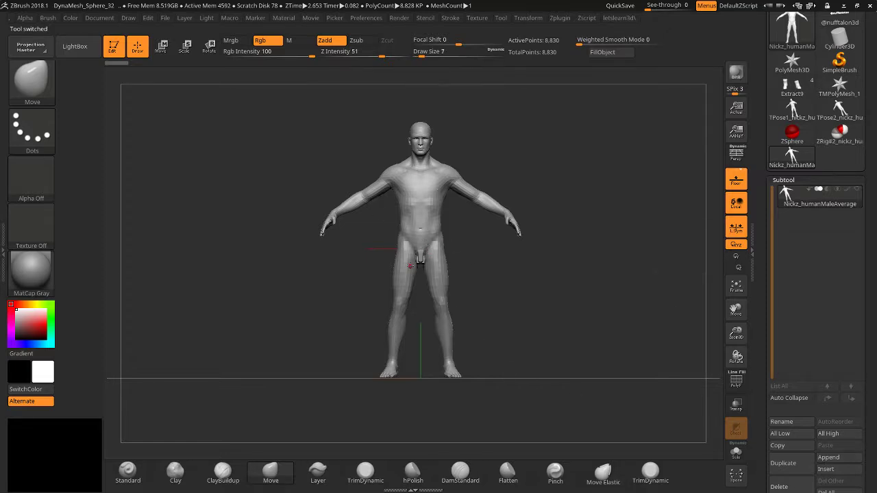
Increase the draw size to 80 and smooth away the figure's groin detail.
key(bracketright)
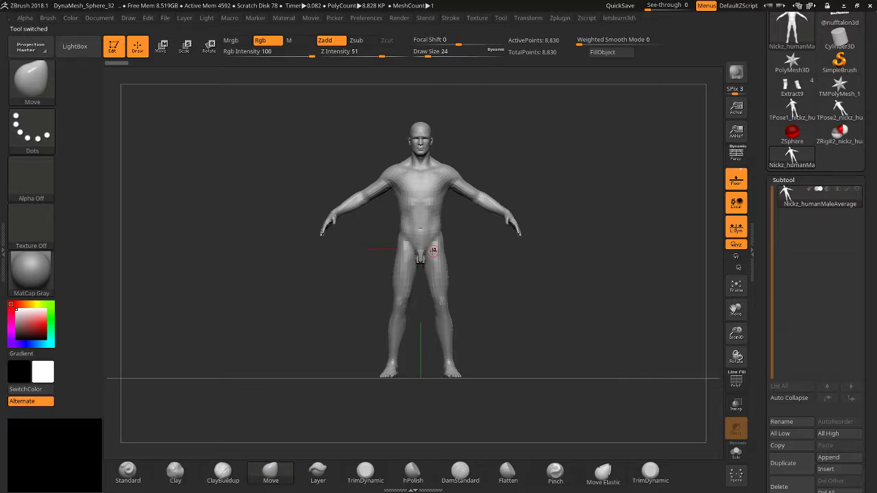
key(bracketright)
key(bracketright)
key(bracketright)
key(bracketright)
key(shift)
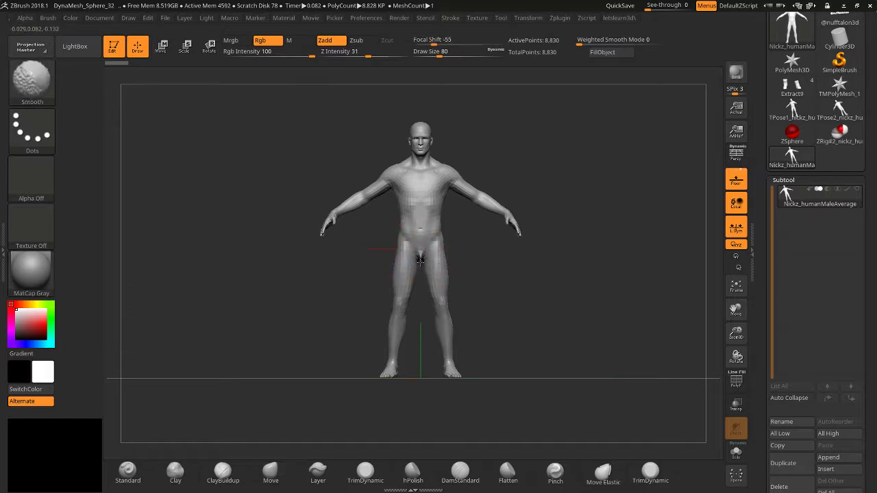
Flatten the smoothed groin area with the TrimDynamic brush.
click(364, 472)
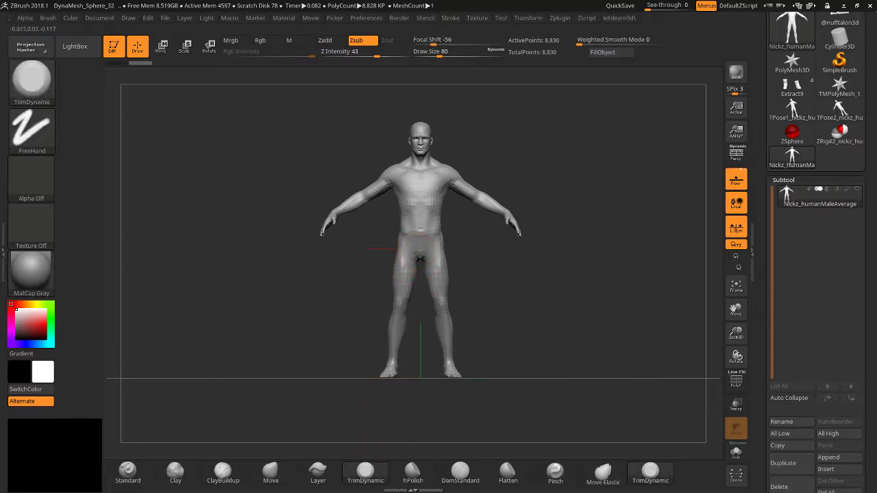
drag(418, 253, 427, 261)
mouse_move(414, 255)
mouse_down()
mouse_move(425, 259)
mouse_move(411, 259)
mouse_up()
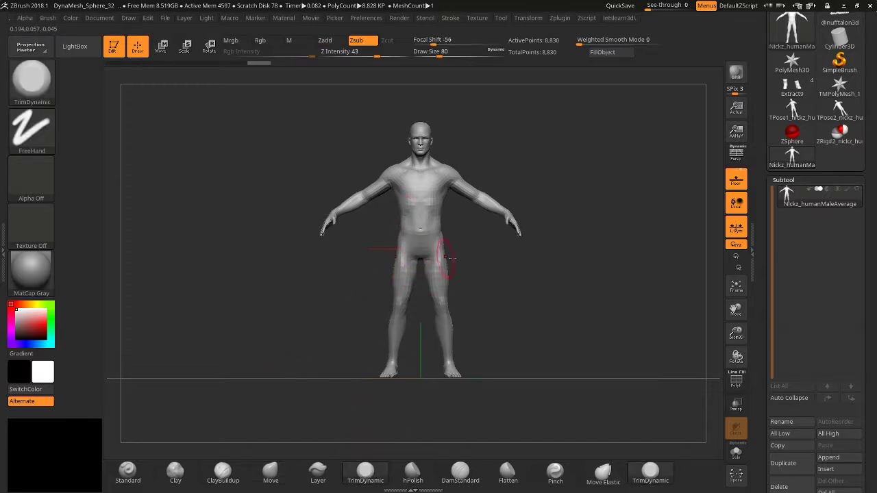
Subdivide the male body mesh three times and frame the figure closer.
drag(572, 270, 520, 326)
key(ctrl+d)
key(ctrl+d)
key(ctrl+d)
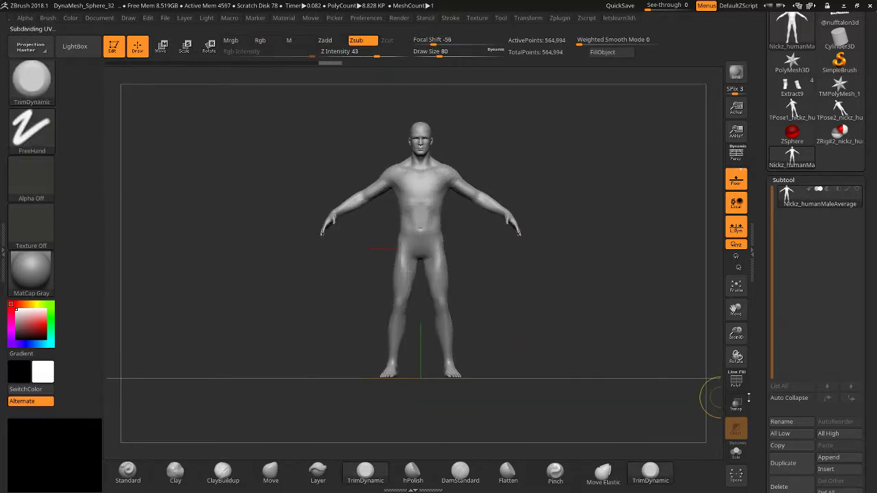
mouse_move(736, 334)
mouse_down()
mouse_move(736, 352)
mouse_move(733, 345)
mouse_up()
drag(736, 313, 731, 358)
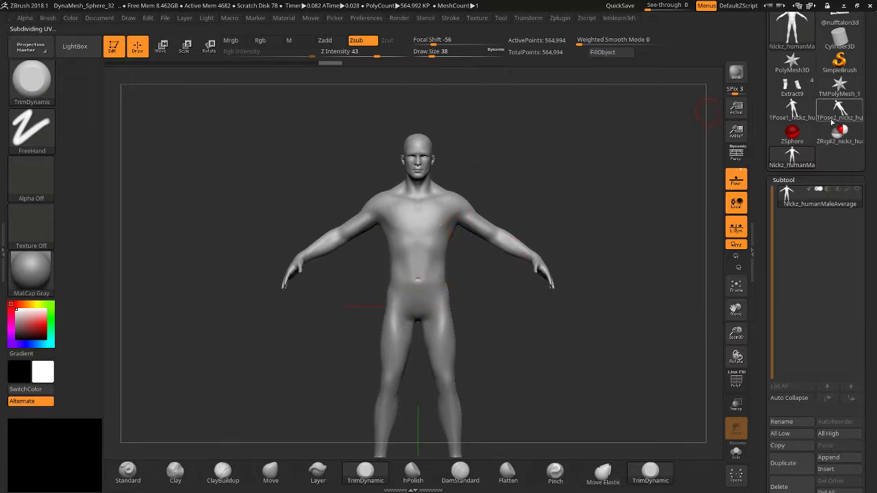
mouse_move(841, 112)
click(840, 110)
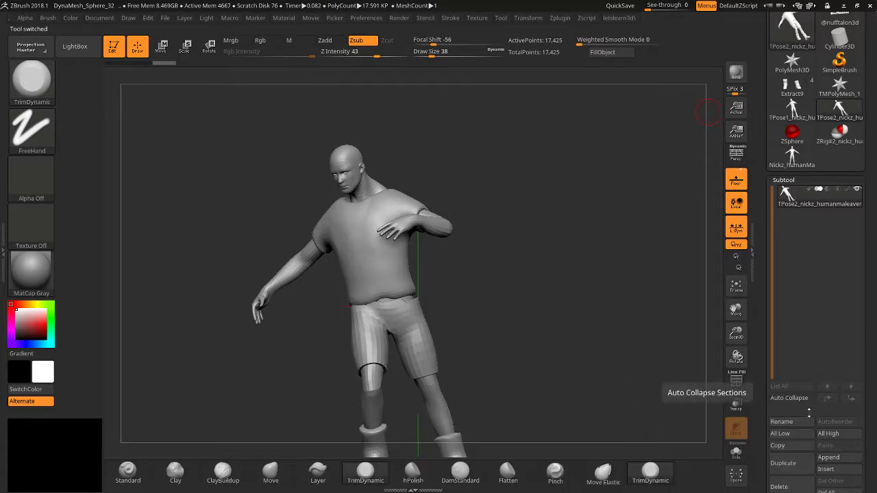
click(828, 458)
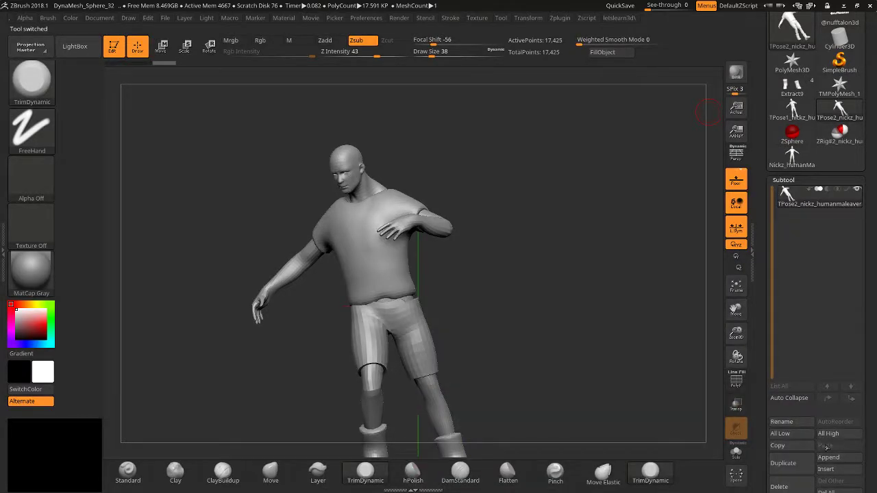
click(829, 458)
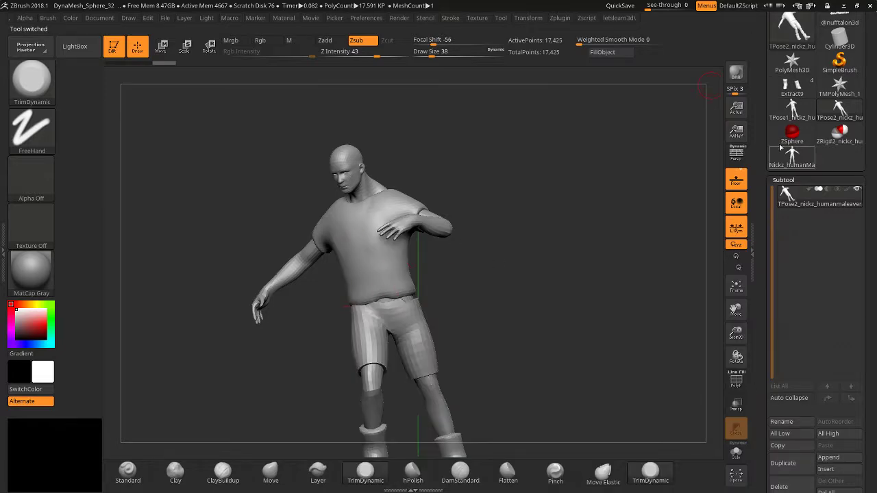
click(792, 157)
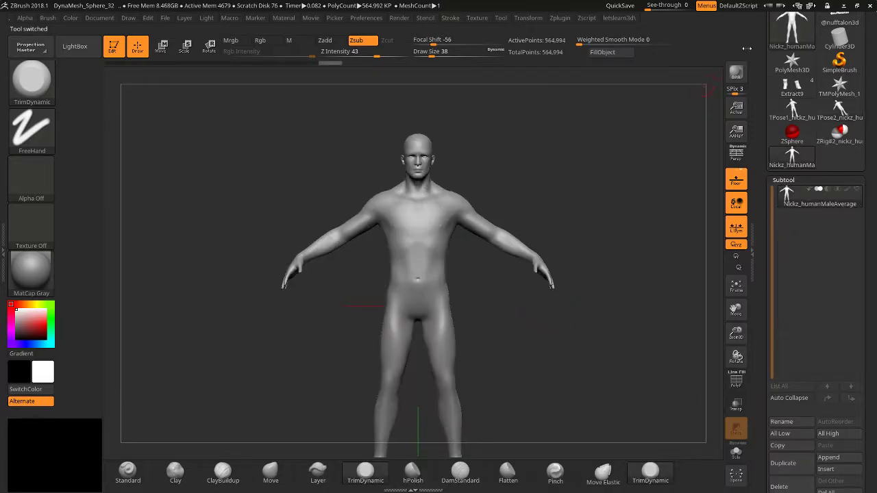
Try to create a Transpose Master TPoseMesh from the single body subtool with ZSphere Rig enabled.
drag(760, 43, 786, 207)
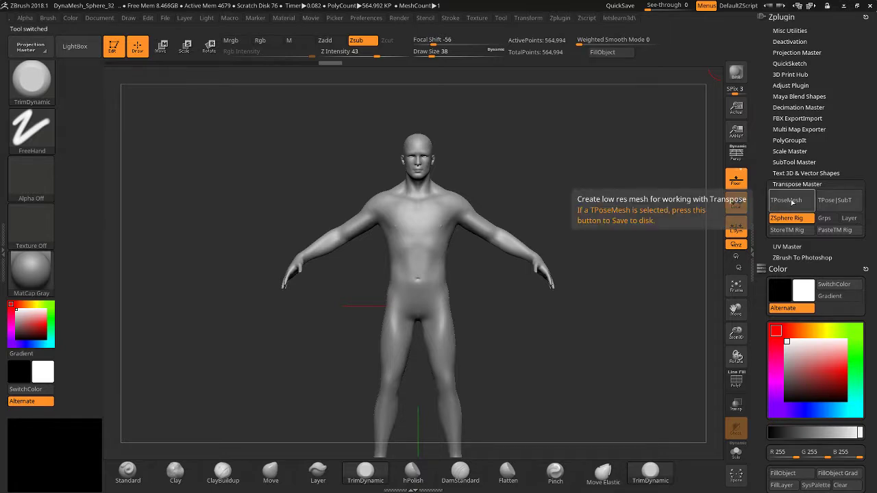
click(785, 206)
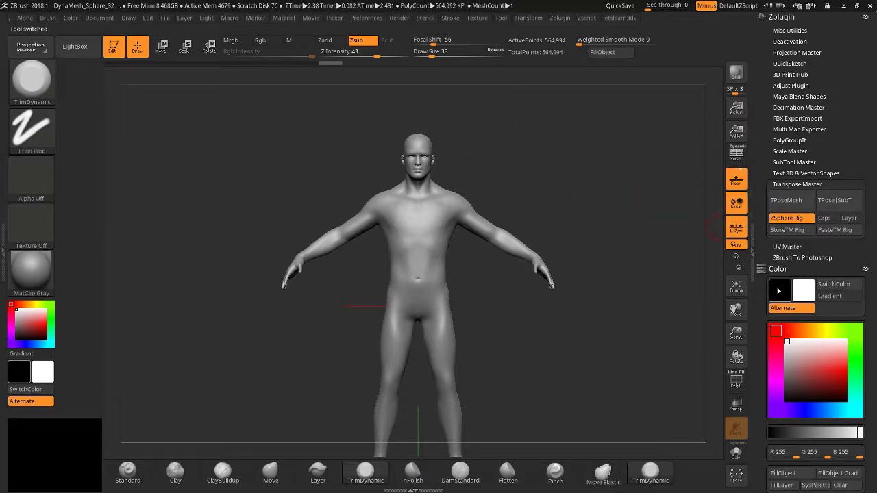
Drop the body to subdivision level 1, delete the higher levels, and divide it again up to level 3.
drag(766, 288, 766, 176)
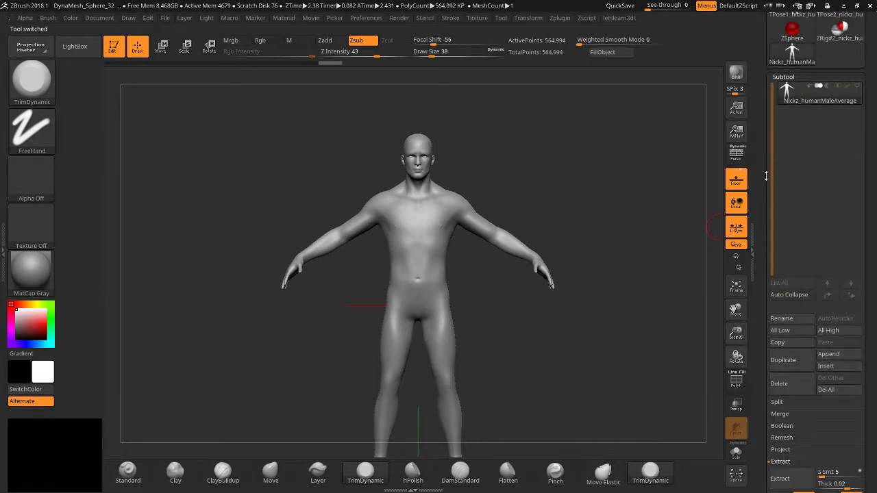
drag(765, 366, 763, 278)
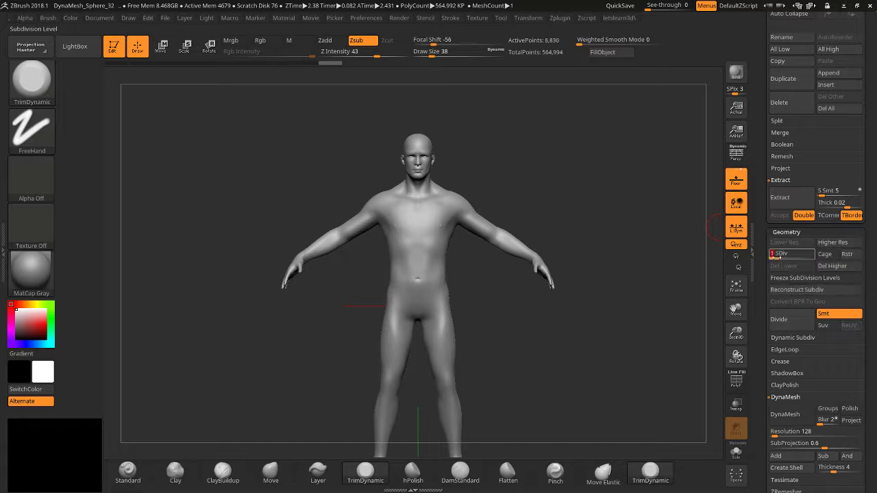
click(805, 278)
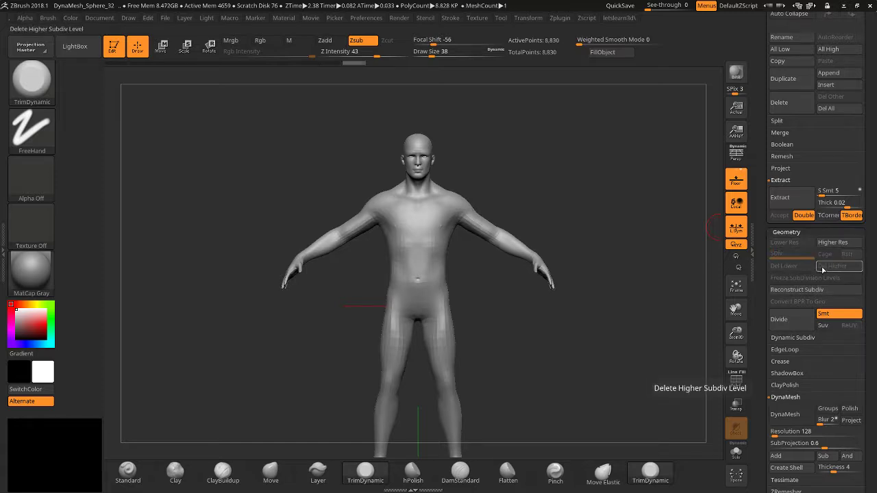
click(785, 322)
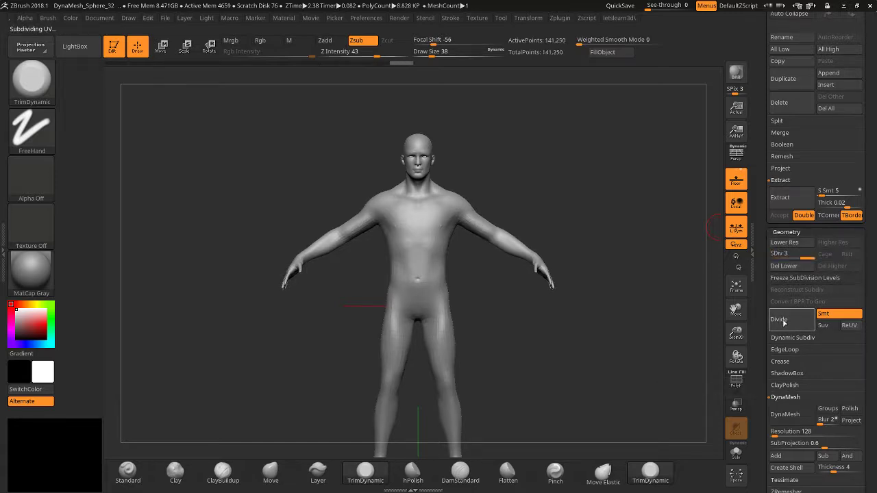
Try again to create the TPoseMesh from the re-subdivided body.
drag(758, 205, 759, 346)
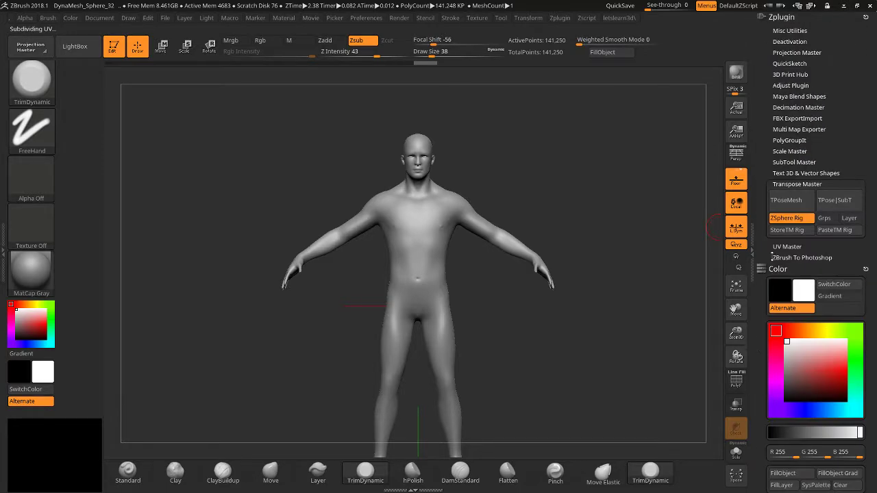
click(786, 200)
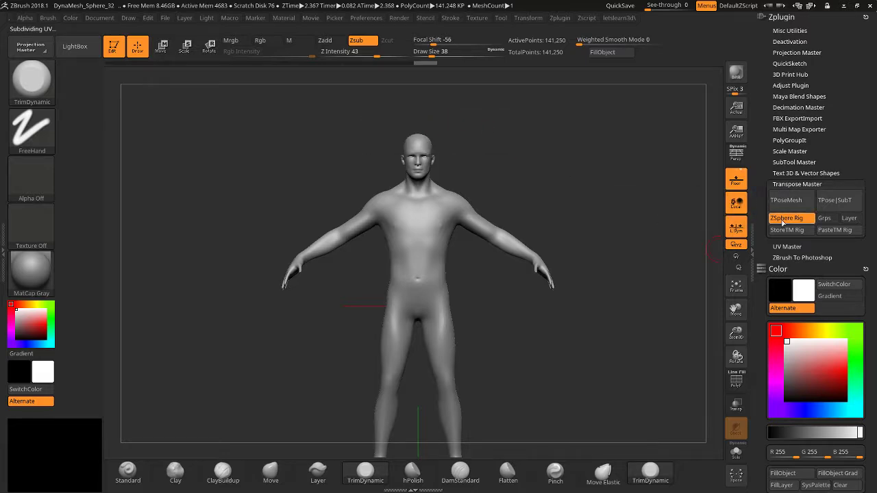
drag(762, 228, 756, 84)
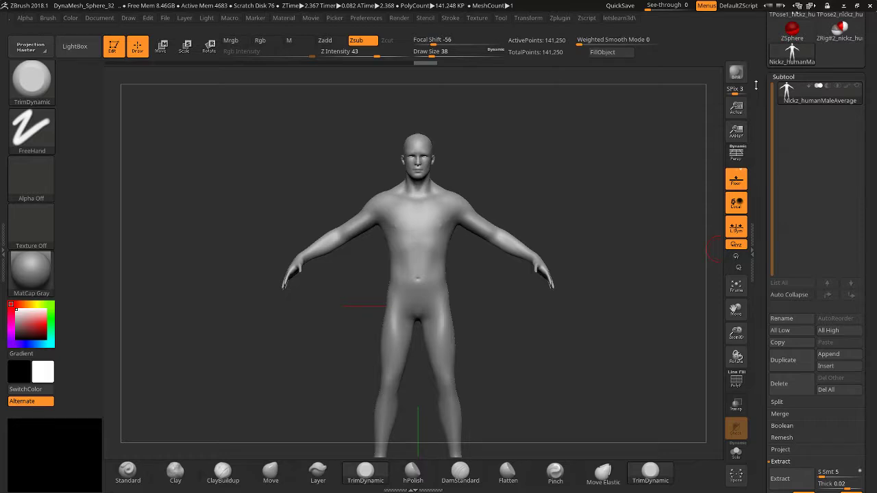
click(828, 354)
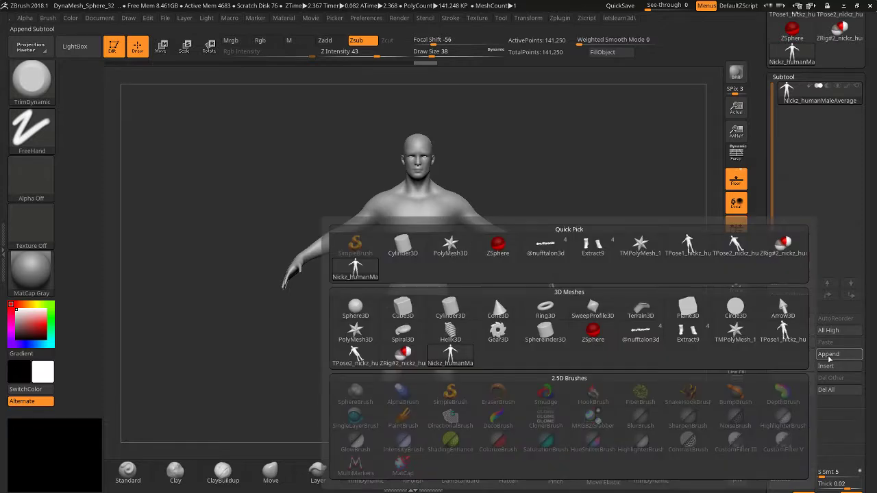
mouse_move(696, 302)
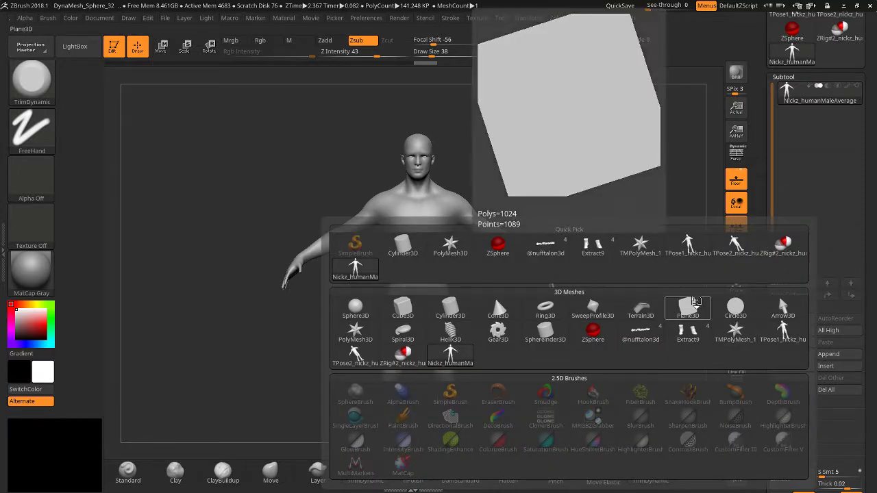
click(695, 301)
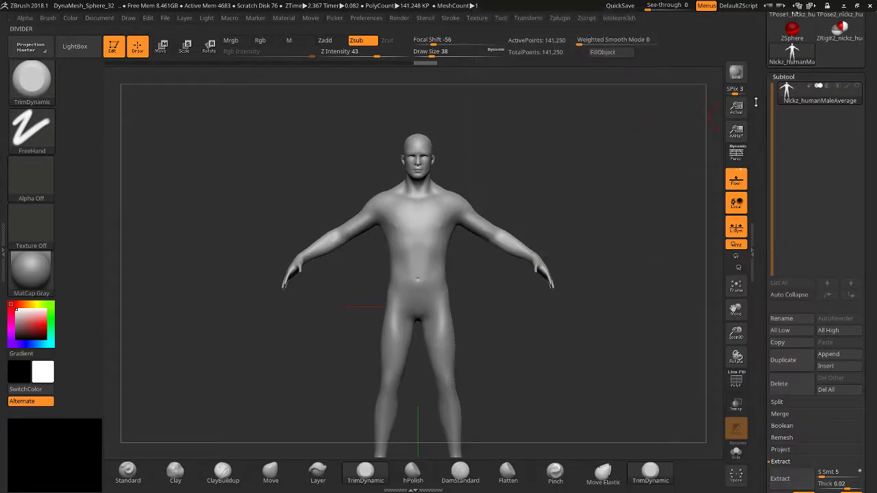
Mask both forearms symmetrically and extract them as a separate sleeve subtool with 0.02 thickness and smoothness 5.
drag(760, 386, 761, 326)
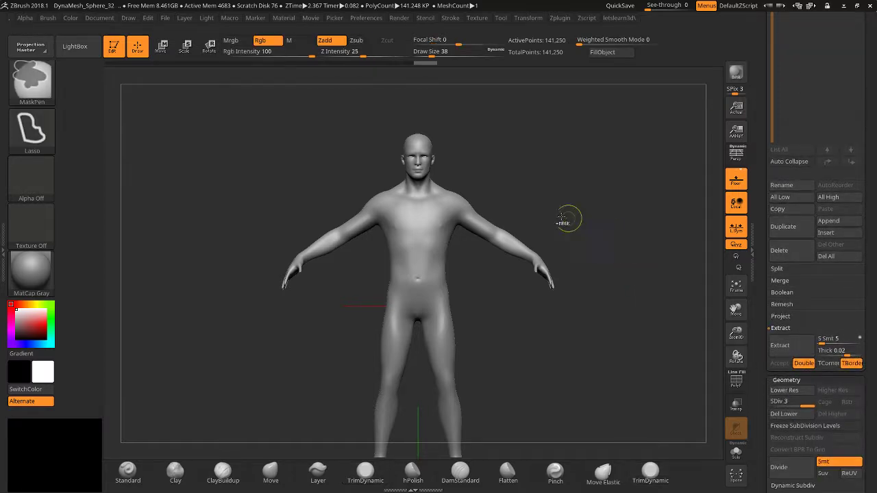
mouse_move(533, 220)
ctrl+mouse_down()
mouse_move(491, 243)
mouse_move(524, 228)
ctrl+mouse_up()
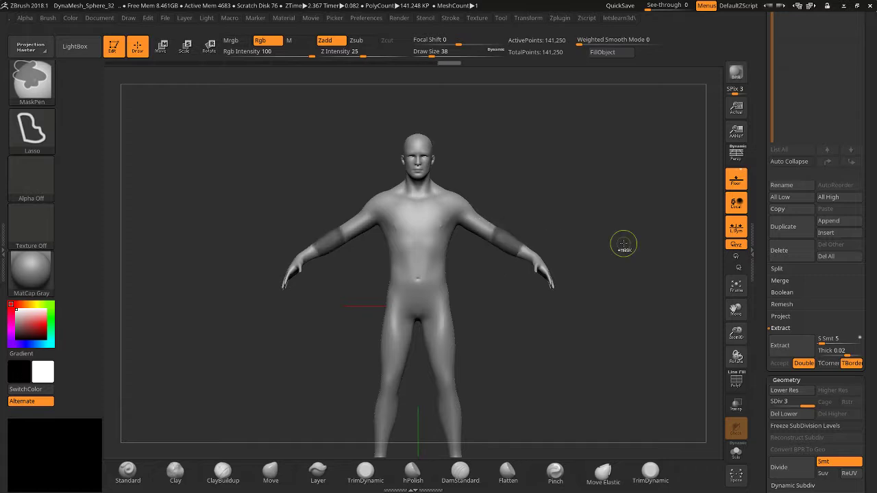
click(782, 346)
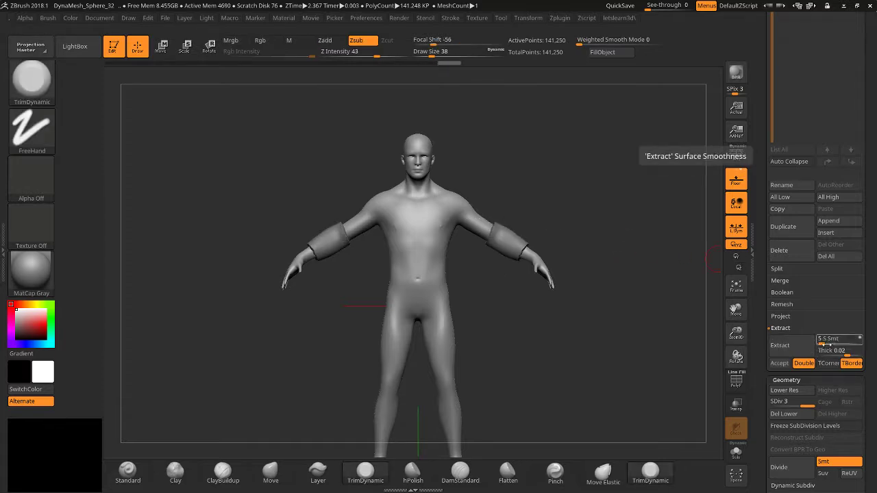
click(779, 363)
key(ctrl)
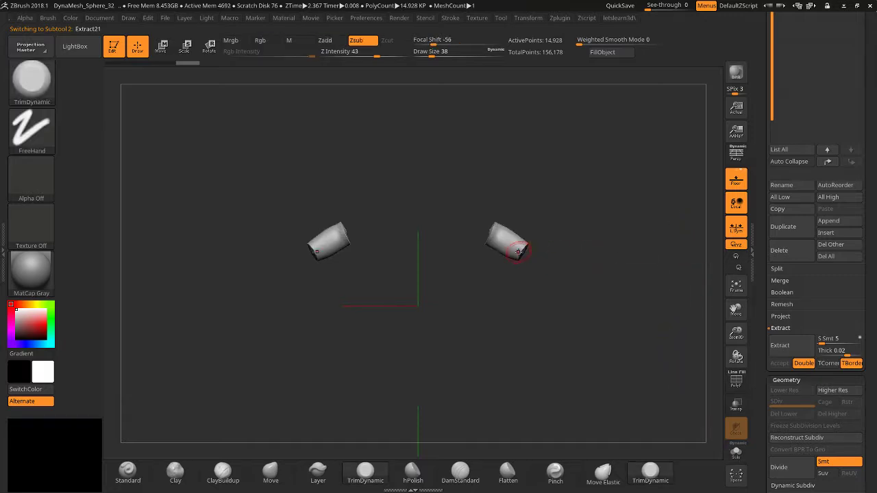
Inspect the extracted forearm sleeves up close and make the Nickz_humanMaleAverage body the active subtool.
drag(734, 334, 747, 387)
drag(736, 309, 700, 376)
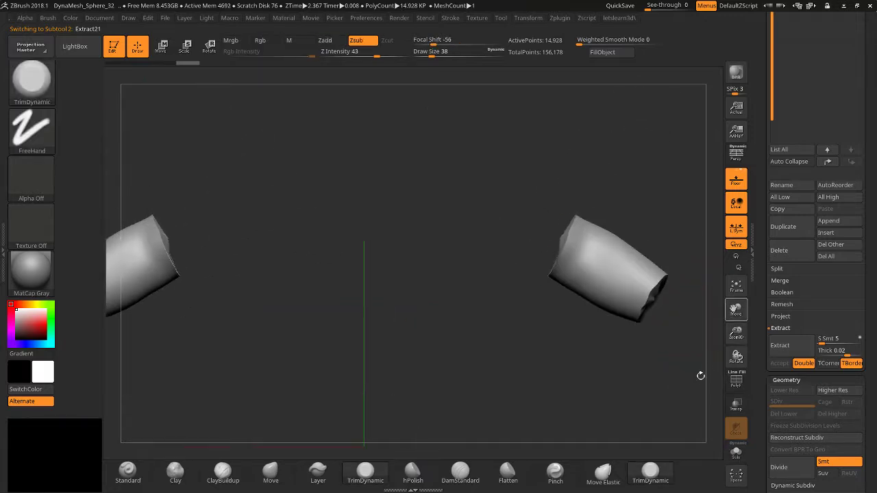
drag(561, 336, 605, 362)
scroll(795, 137, up, 6)
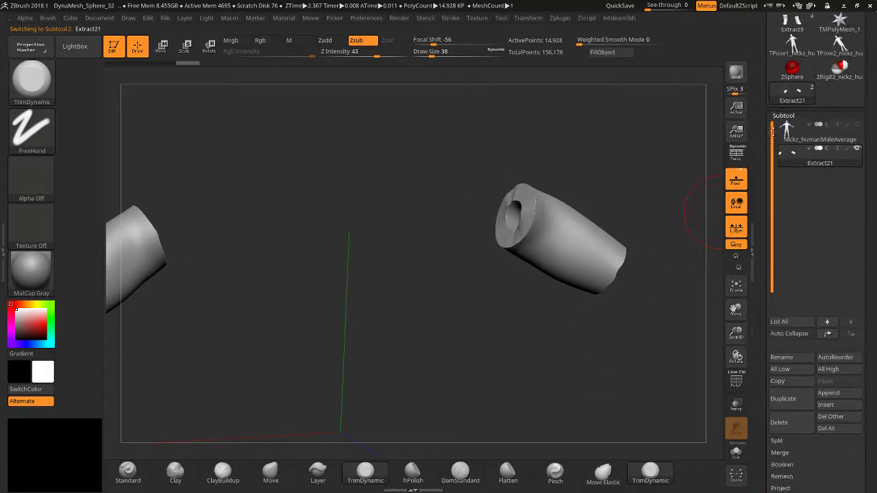
click(798, 198)
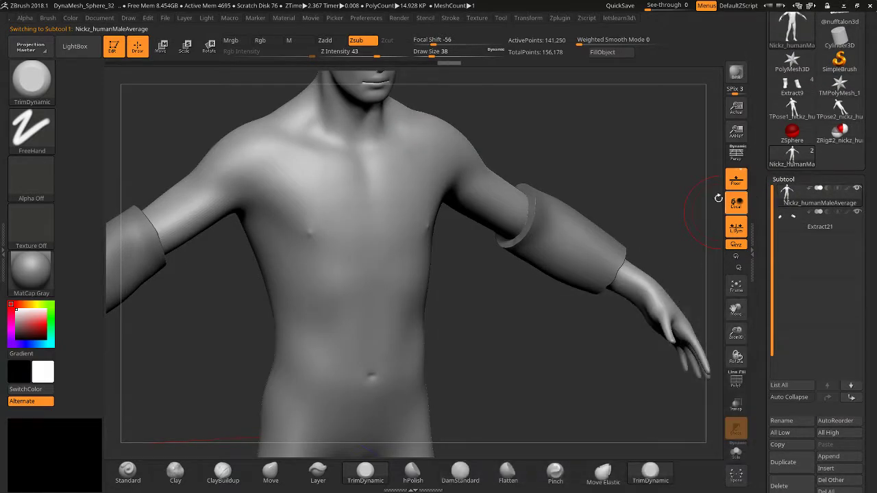
Create the Transpose Master TPoseMesh of the body and sleeves with ZSphere Rig enabled, and frame the upper body.
drag(735, 334, 738, 299)
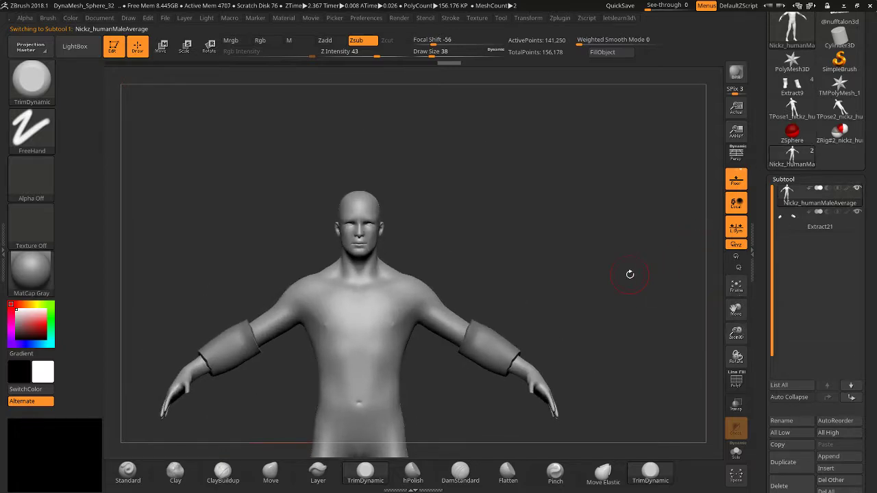
drag(759, 97, 772, 230)
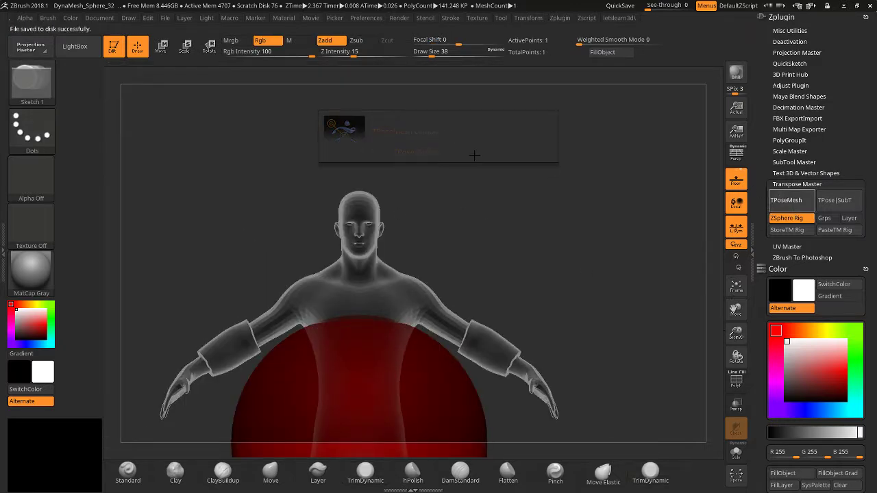
drag(745, 339, 740, 342)
drag(736, 309, 768, 285)
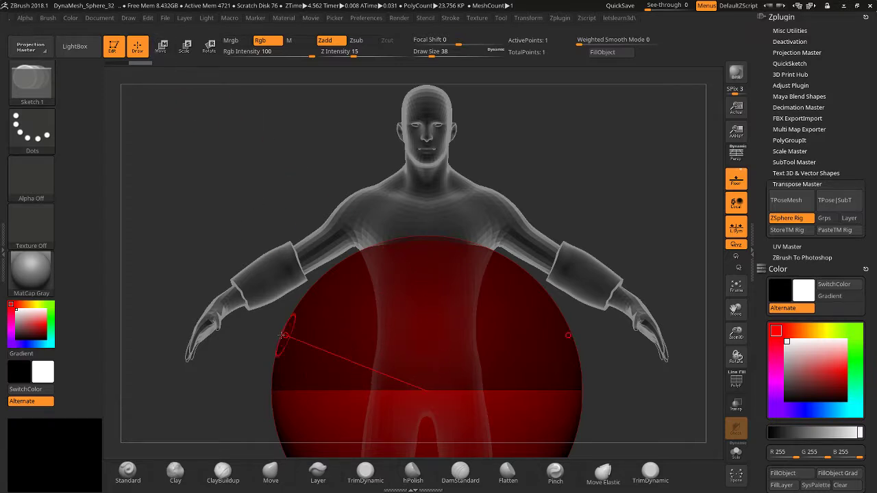
Set the draw size to 1 and try adding a mirrored pair of ZSpheres on the sides of the root ZSphere.
drag(431, 55, 414, 55)
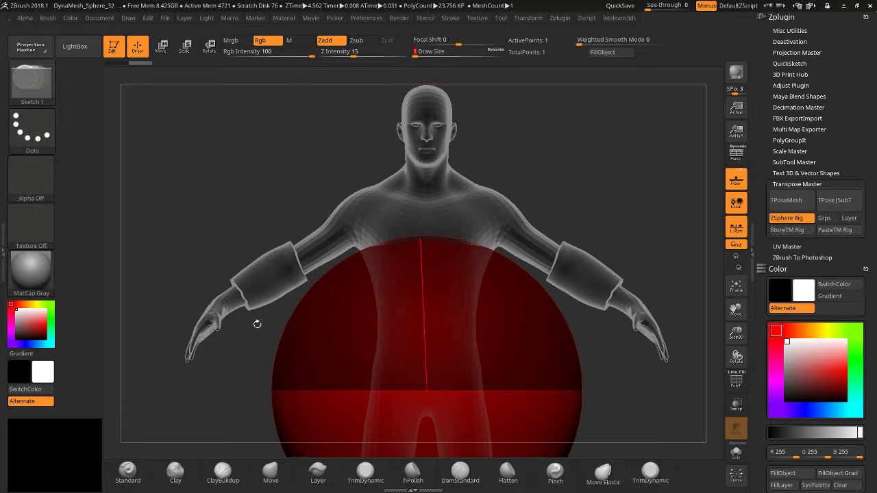
mouse_move(285, 359)
mouse_down()
mouse_move(181, 361)
mouse_move(233, 353)
mouse_up()
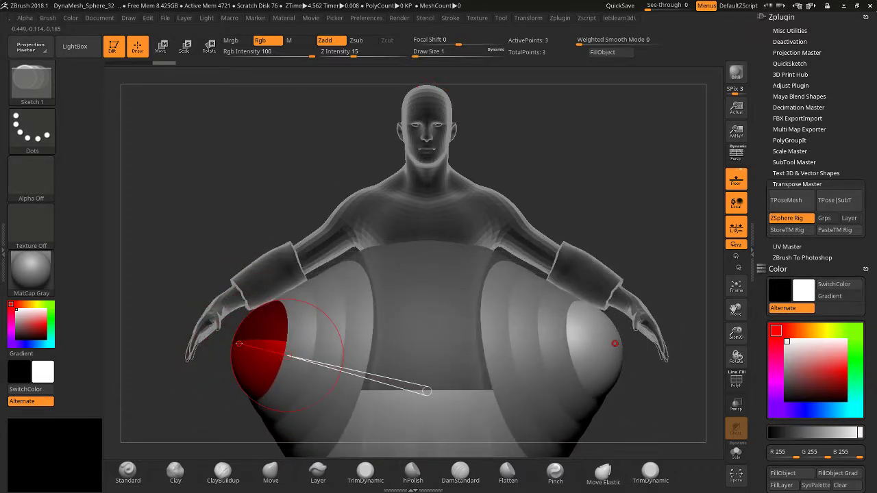
key(ctrl+z)
Scale the oversized root ZSphere down until it fits within the figure's pelvis.
drag(713, 312, 346, 215)
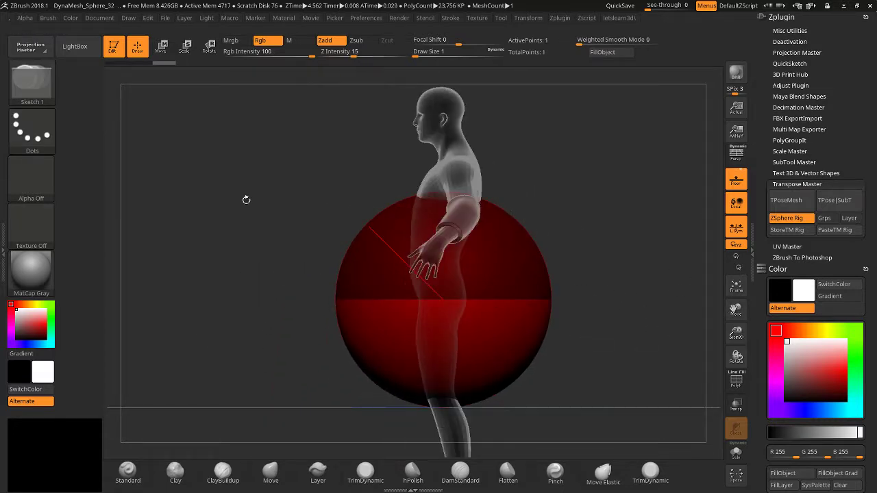
click(209, 46)
drag(206, 161, 240, 170)
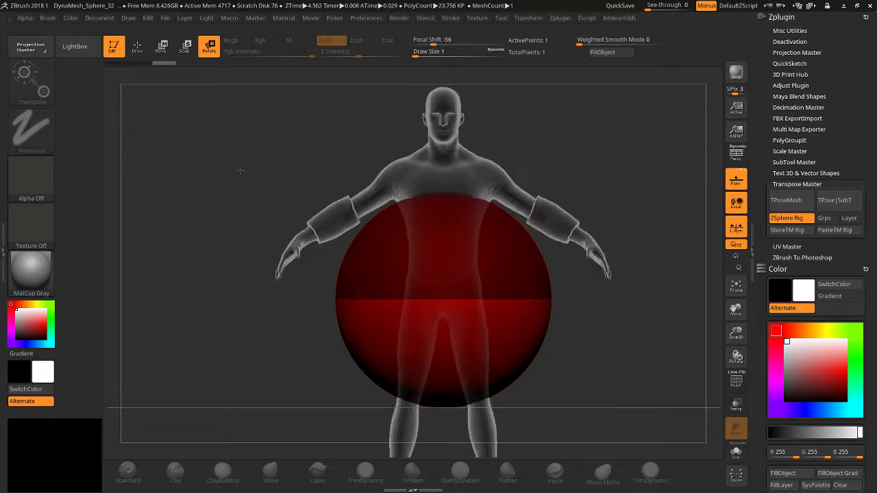
click(137, 46)
click(184, 45)
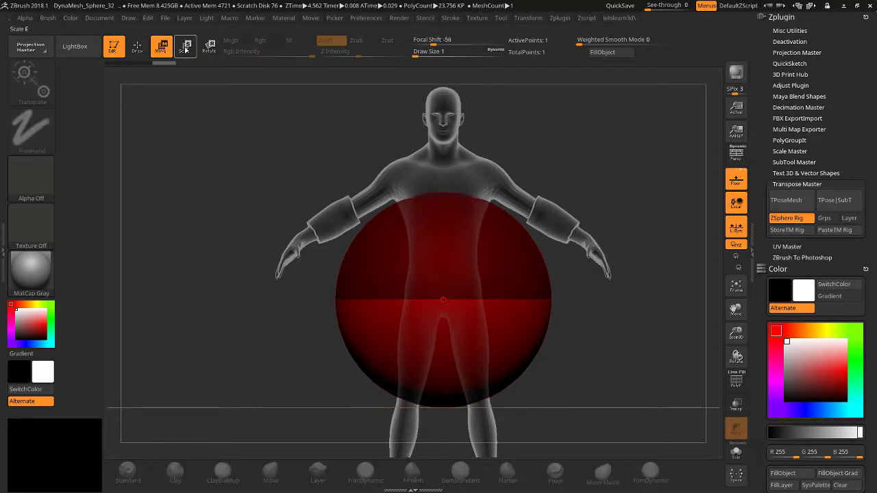
drag(437, 301, 426, 196)
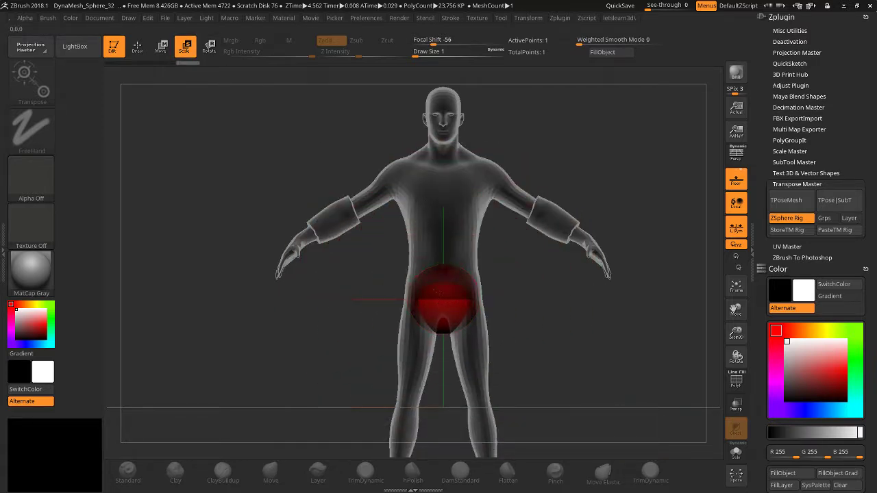
Move the root ZSphere straight up from the pelvis into the head and check its placement from the side and front.
shift+drag(384, 302, 489, 300)
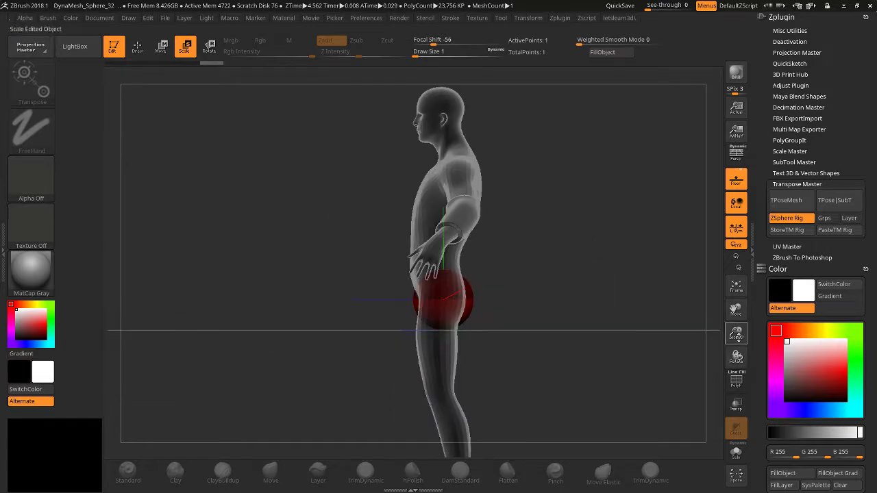
drag(736, 334, 709, 368)
drag(434, 288, 320, 301)
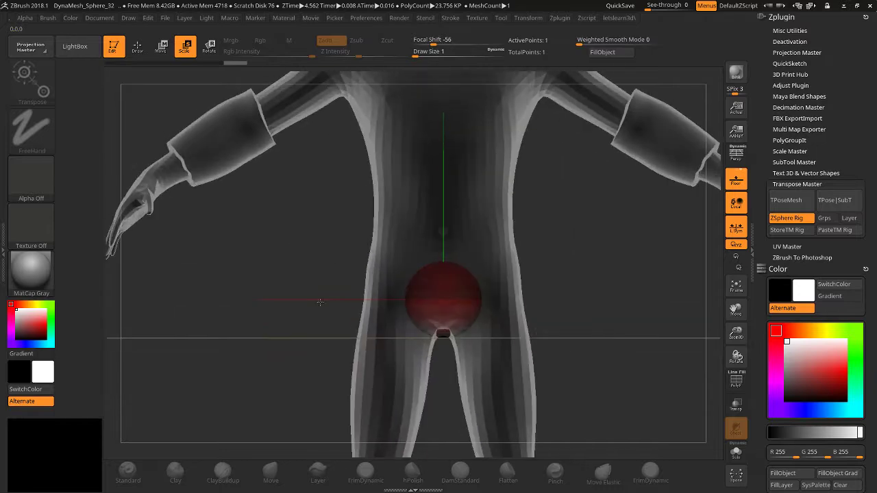
key(w)
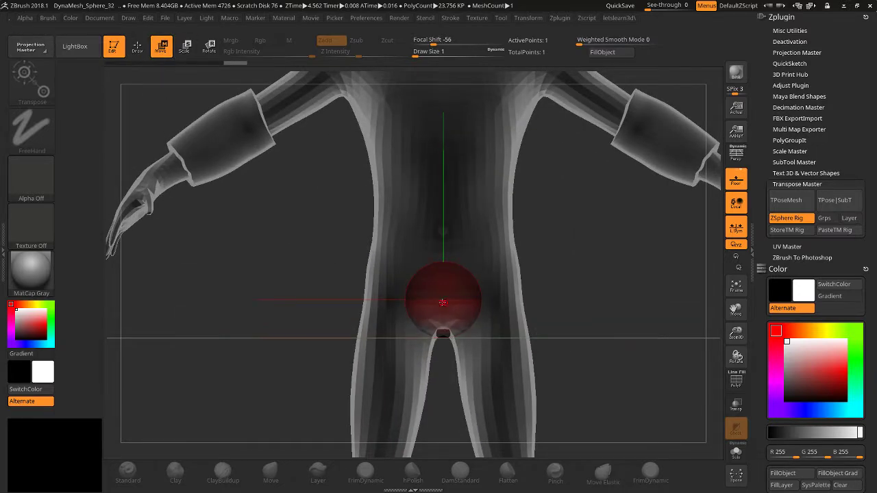
drag(443, 302, 444, 78)
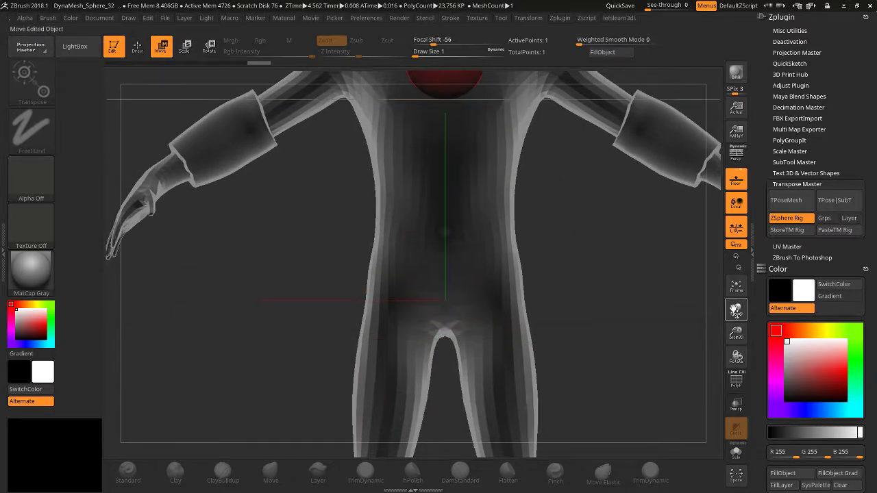
drag(735, 310, 727, 453)
drag(429, 270, 430, 128)
drag(569, 190, 383, 195)
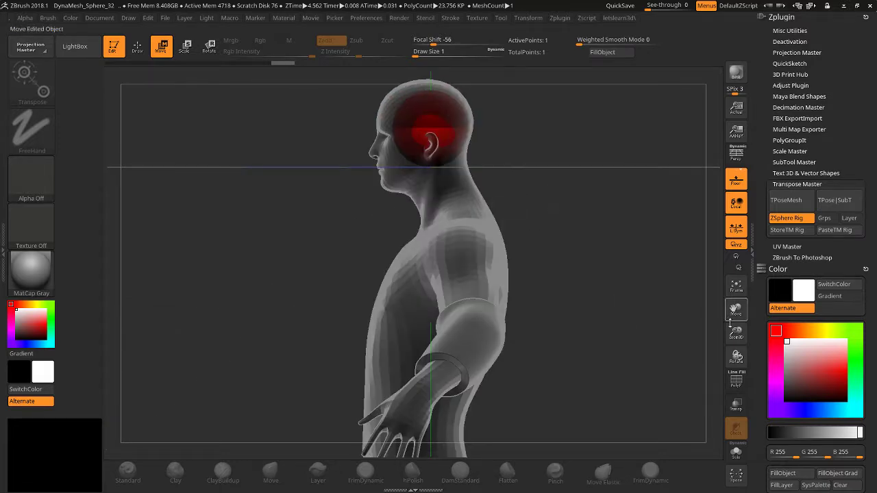
drag(735, 333, 735, 380)
drag(735, 310, 732, 401)
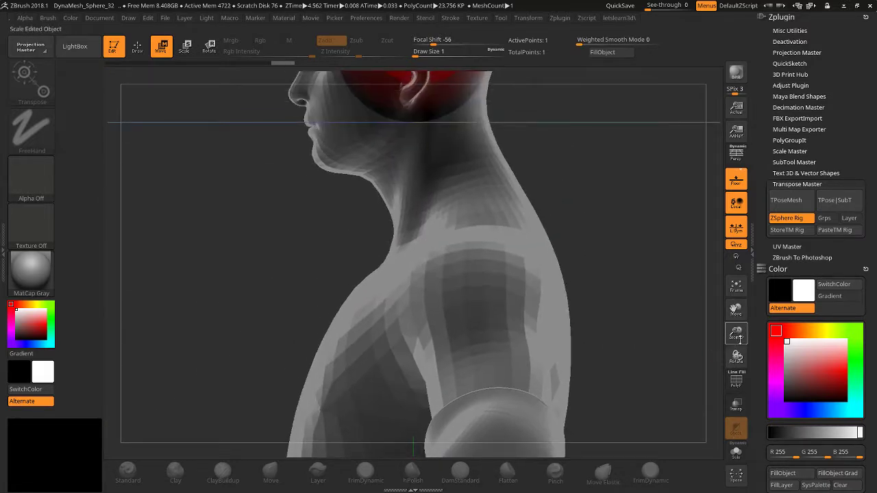
drag(736, 339, 736, 320)
shift+drag(301, 267, 364, 268)
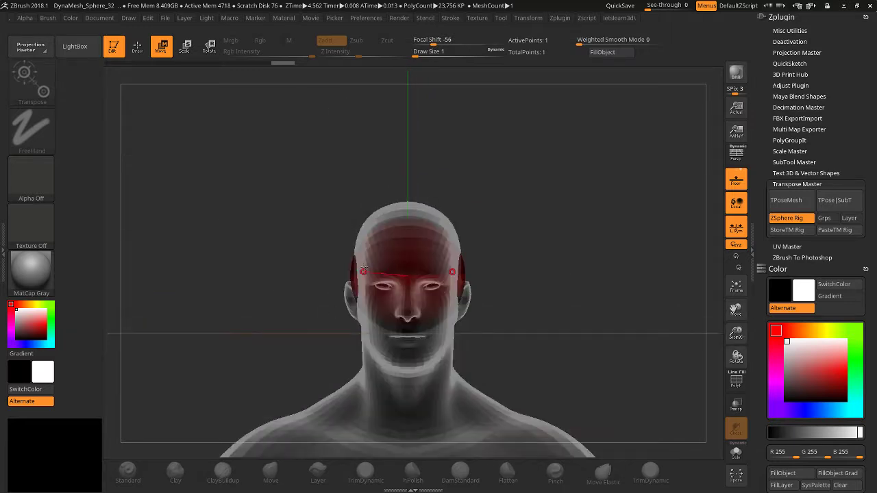
Move the root ZSphere from the head down into the base of the neck and scale it down to fit inside.
shift+drag(431, 230, 494, 229)
ctrl+drag(411, 322, 425, 363)
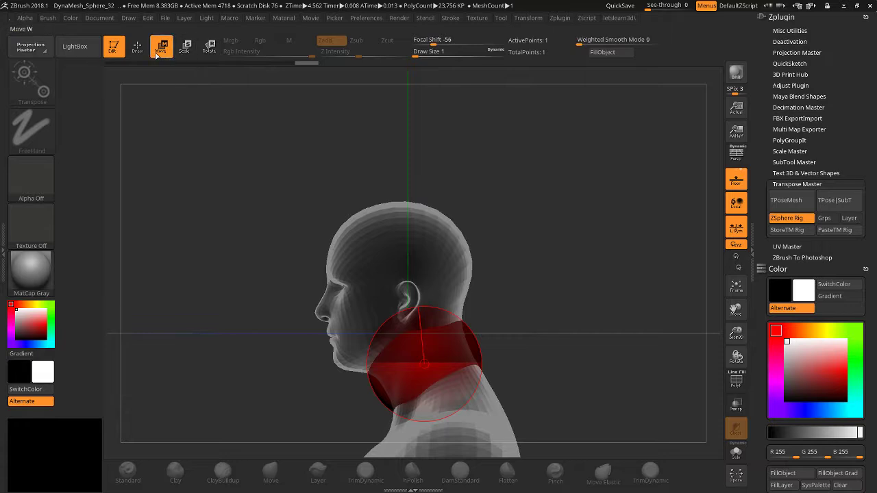
click(184, 48)
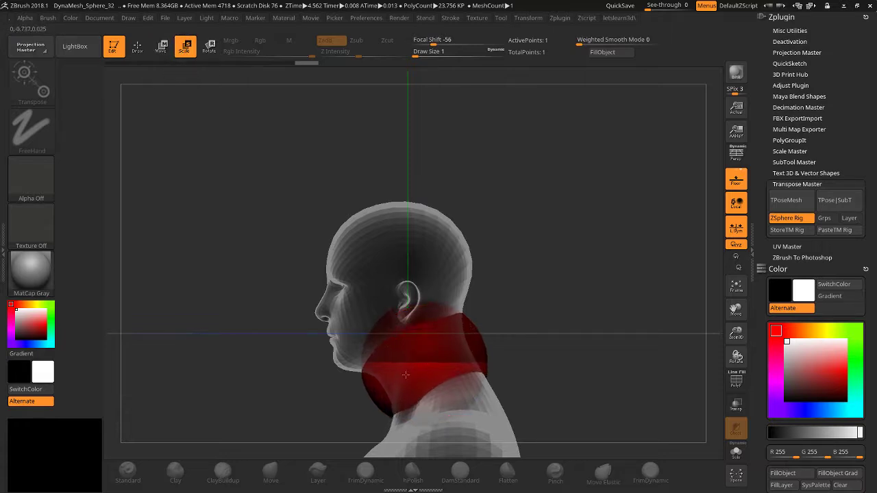
ctrl+click(422, 359)
ctrl+click(425, 350)
ctrl+click(424, 322)
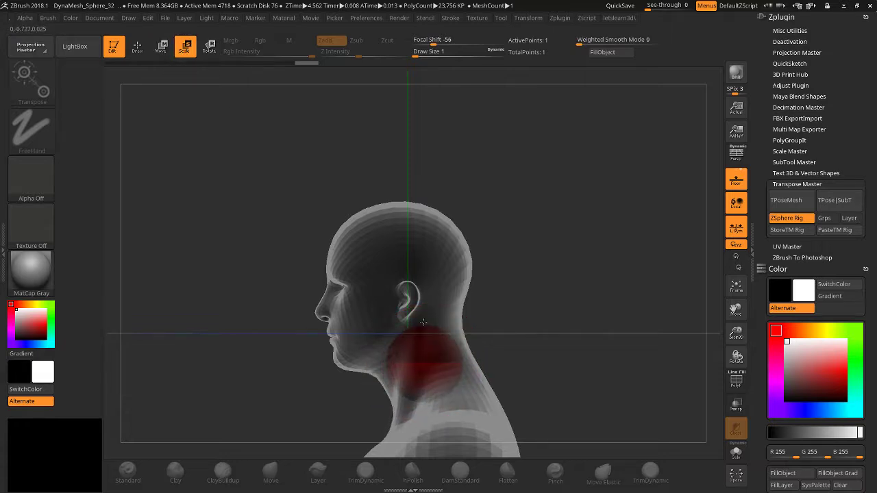
mouse_move(228, 370)
mouse_down()
mouse_move(302, 363)
mouse_move(235, 355)
mouse_up()
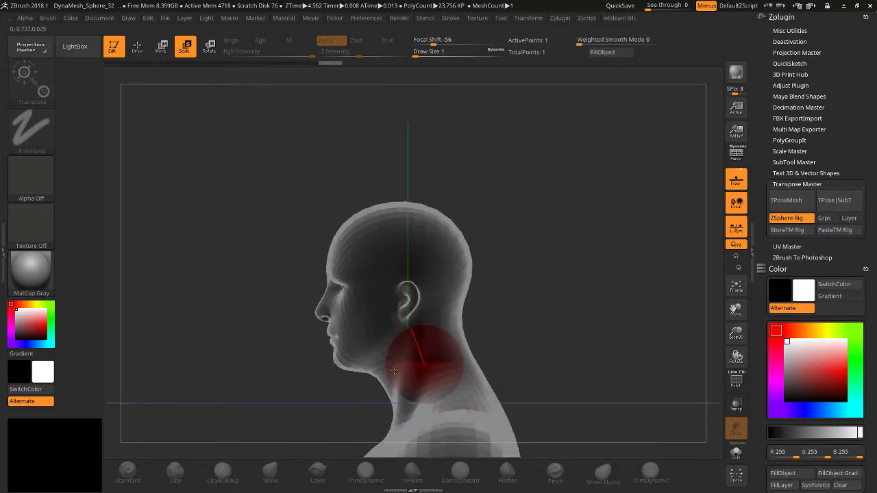
mouse_move(333, 405)
mouse_down()
mouse_move(383, 401)
mouse_move(336, 405)
mouse_up()
click(162, 47)
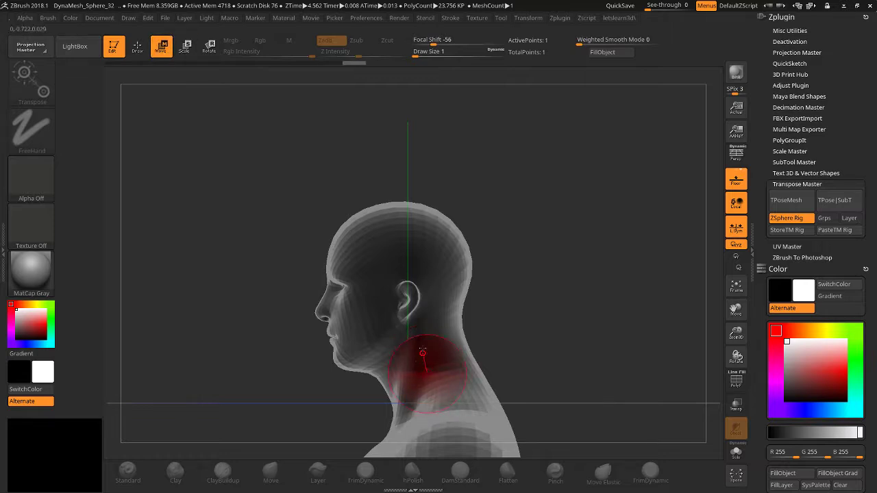
Try adding a ZSphere on top of the neck root and moving it up into the head, and undo both changes.
click(137, 47)
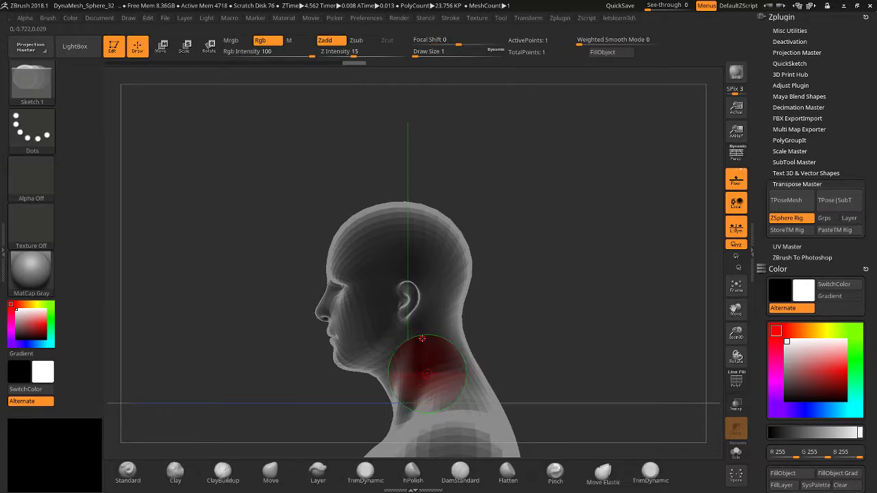
drag(422, 339, 388, 301)
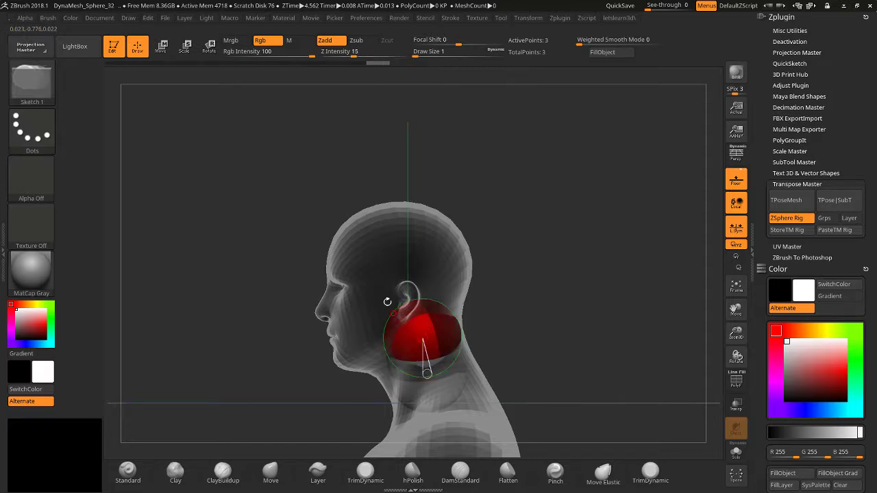
click(162, 47)
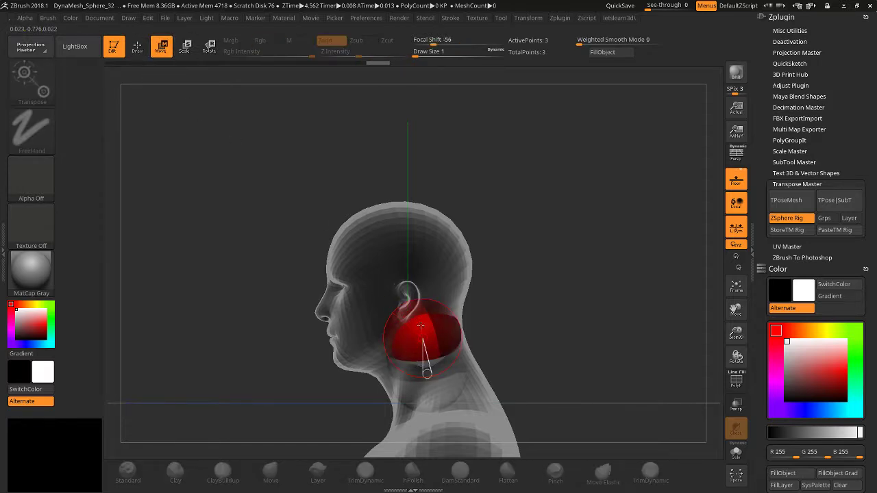
drag(421, 326, 388, 251)
drag(244, 328, 298, 336)
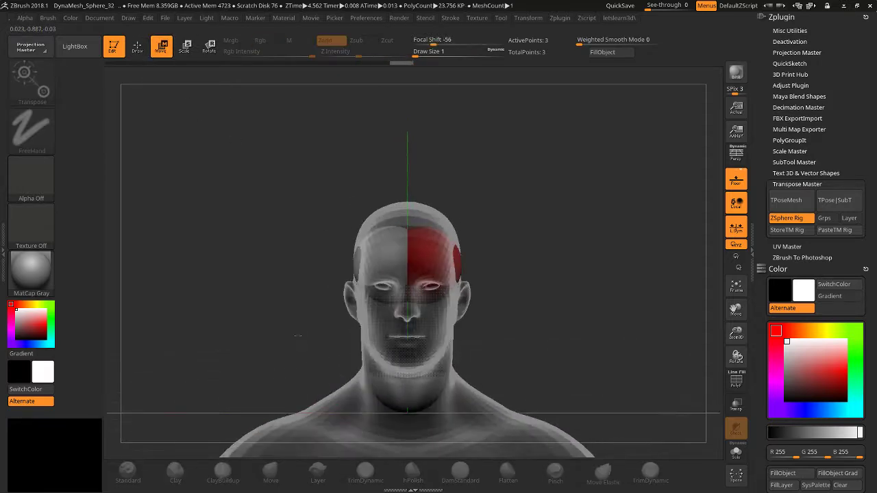
mouse_move(343, 251)
mouse_down()
mouse_move(344, 295)
mouse_move(348, 251)
mouse_up()
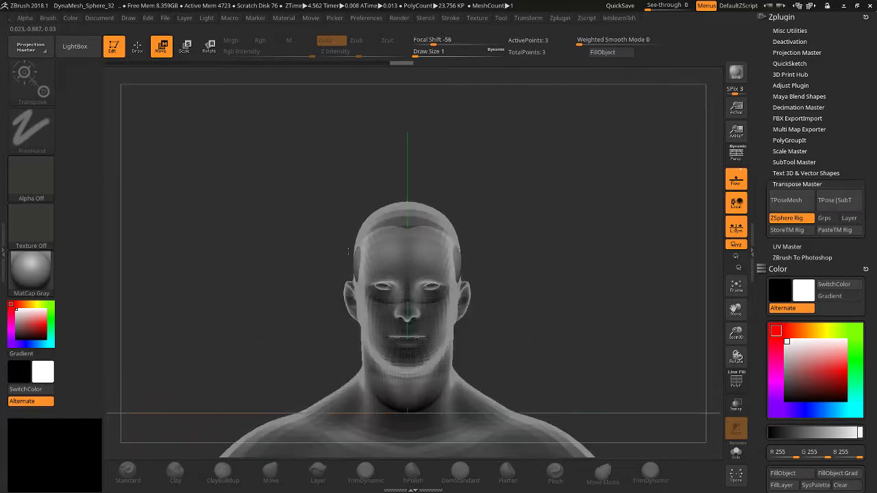
key(ctrl+z)
key(ctrl+z)
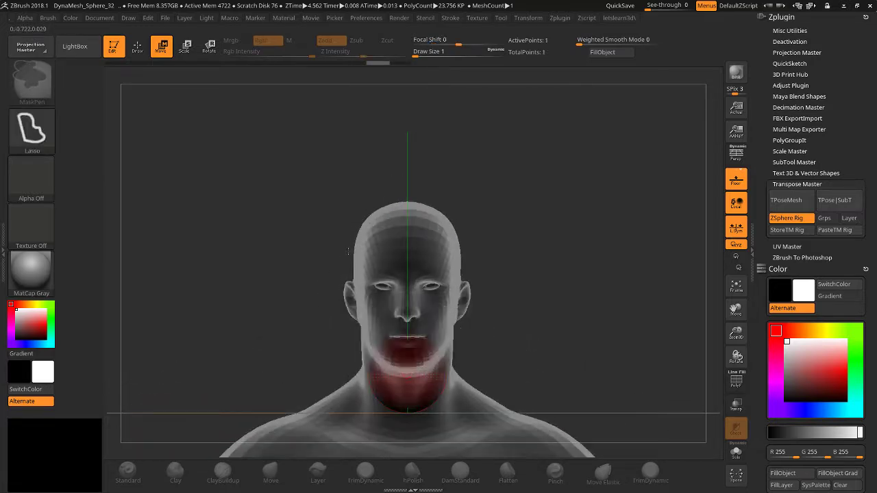
Add a single centred ZSphere on top of the neck root and move it up into the middle of the head.
key(q)
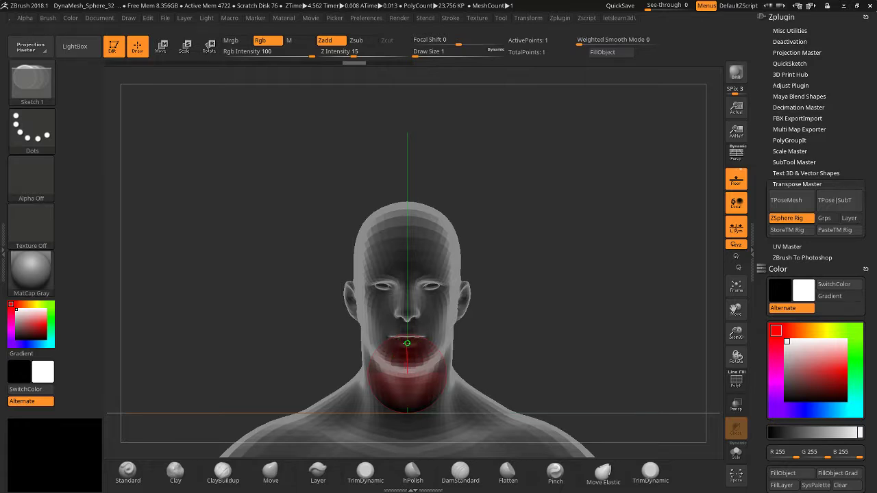
drag(407, 343, 439, 320)
mouse_move(539, 287)
shift+mouse_down()
mouse_move(404, 327)
mouse_move(370, 205)
mouse_move(370, 259)
mouse_move(376, 245)
shift+mouse_up()
key(w)
shift+drag(233, 322, 349, 327)
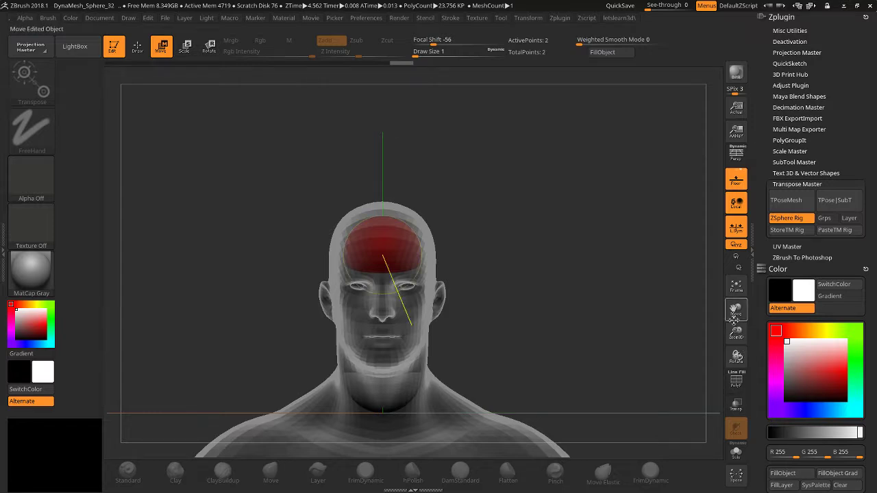
Add a centred ZSphere on the underside of the neck root and move it down to collarbone level in the chest.
drag(735, 311, 742, 244)
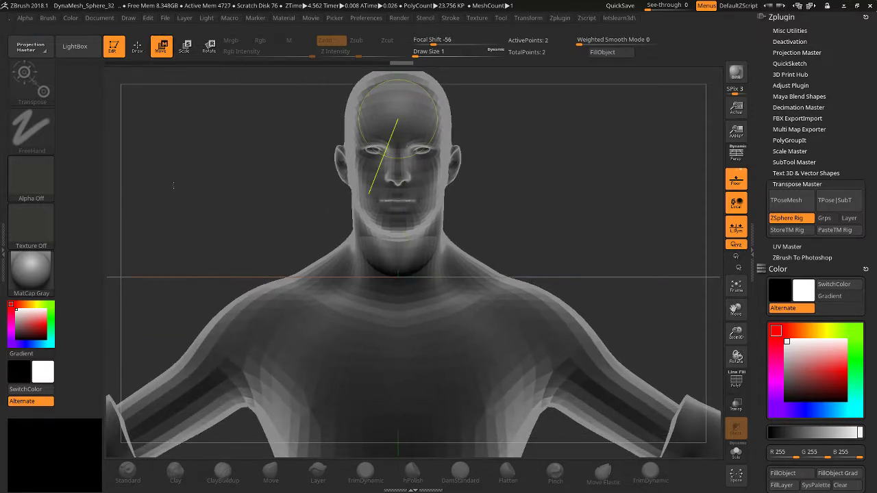
drag(174, 185, 179, 130)
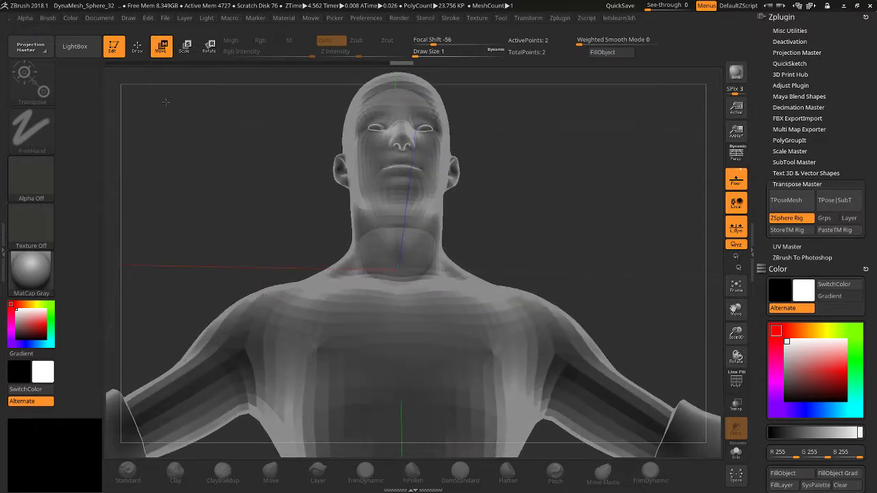
click(138, 46)
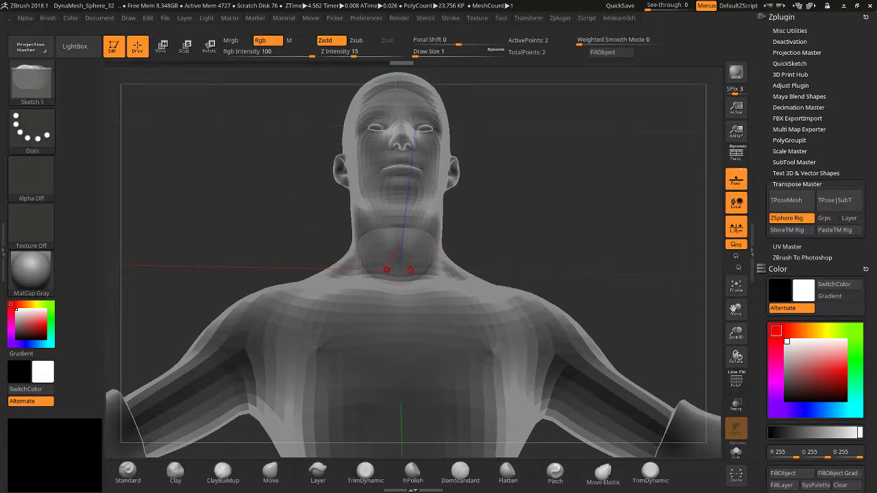
drag(398, 279, 398, 313)
shift+drag(255, 218, 217, 157)
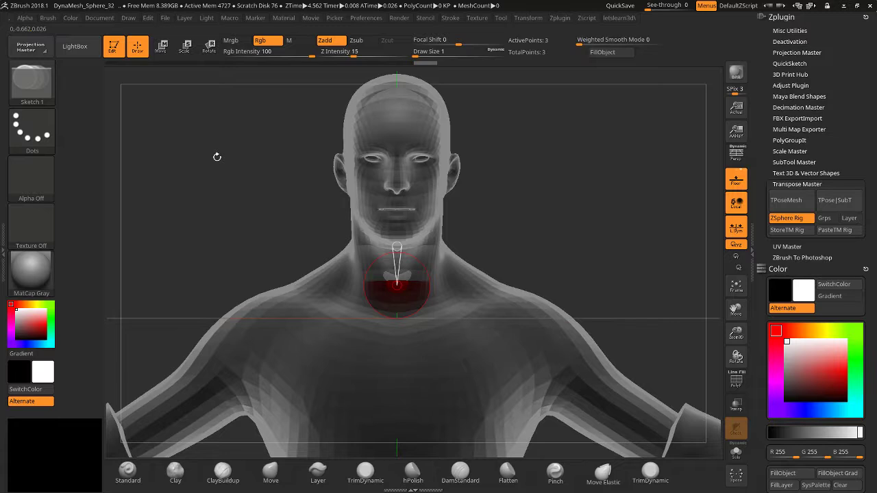
click(162, 48)
drag(397, 298, 395, 319)
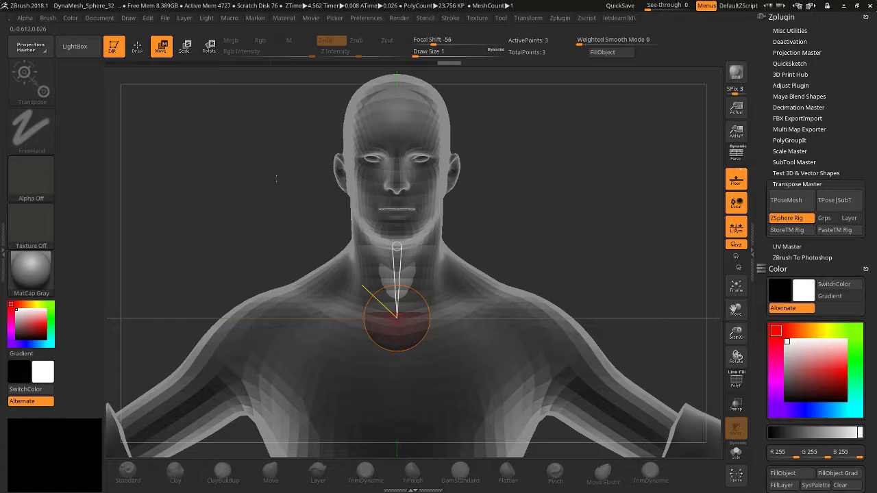
Add a mirrored pair of ZSpheres on the sides of the upper chest ZSphere and move them out to the shoulders.
click(137, 46)
drag(169, 149, 297, 218)
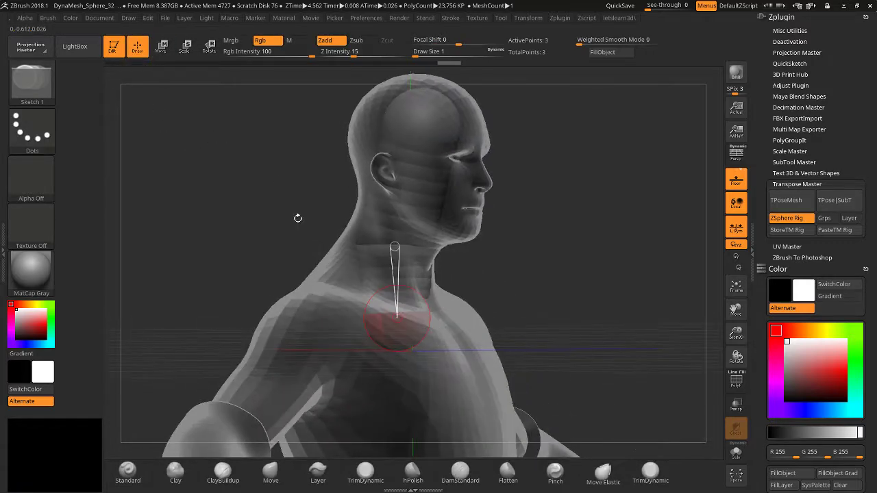
drag(419, 322, 344, 329)
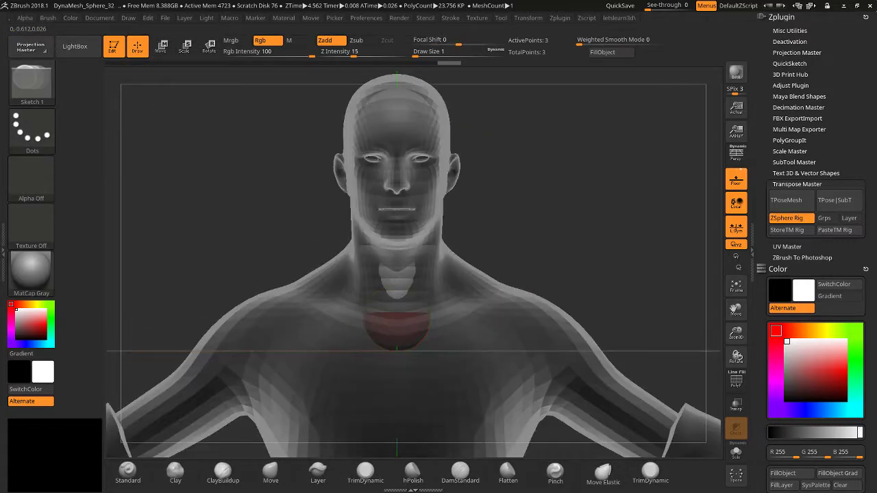
mouse_move(329, 290)
mouse_down()
mouse_move(371, 340)
mouse_move(357, 340)
mouse_up()
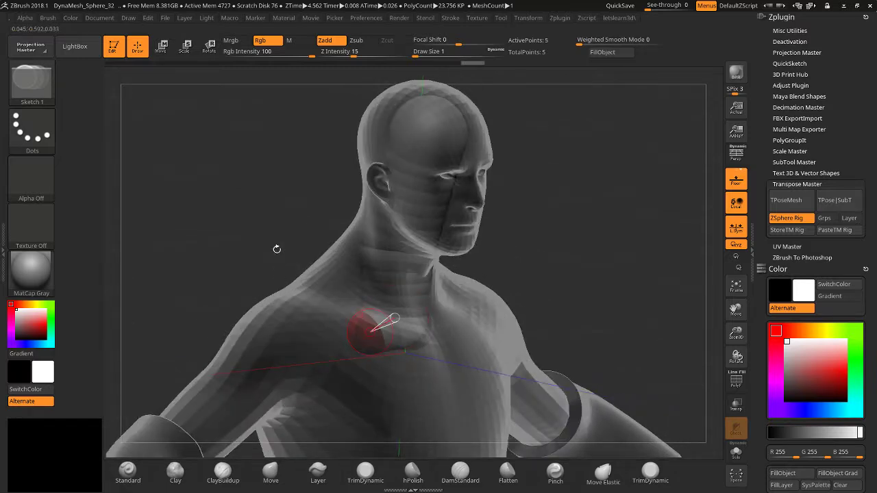
shift+drag(276, 249, 238, 172)
key(w)
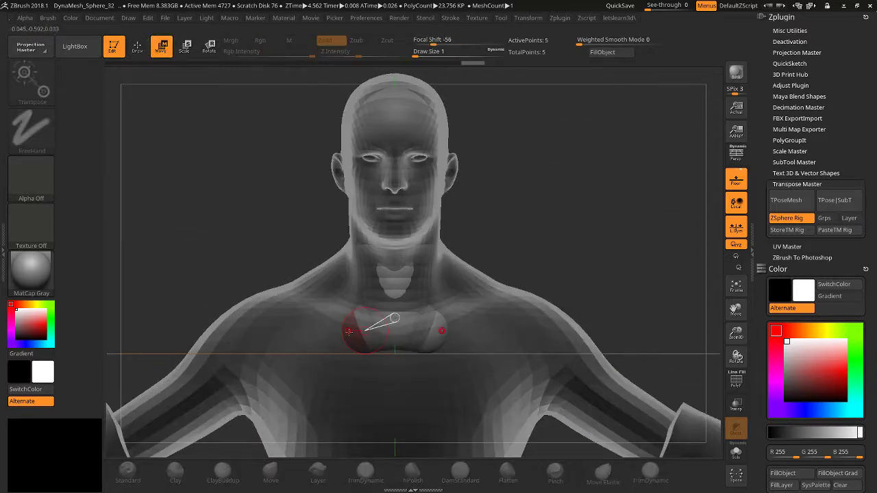
drag(349, 332, 256, 324)
Adjust the shoulder ZSpheres' depth and height so they sit inside the shoulder joints from every angle.
drag(202, 274, 264, 346)
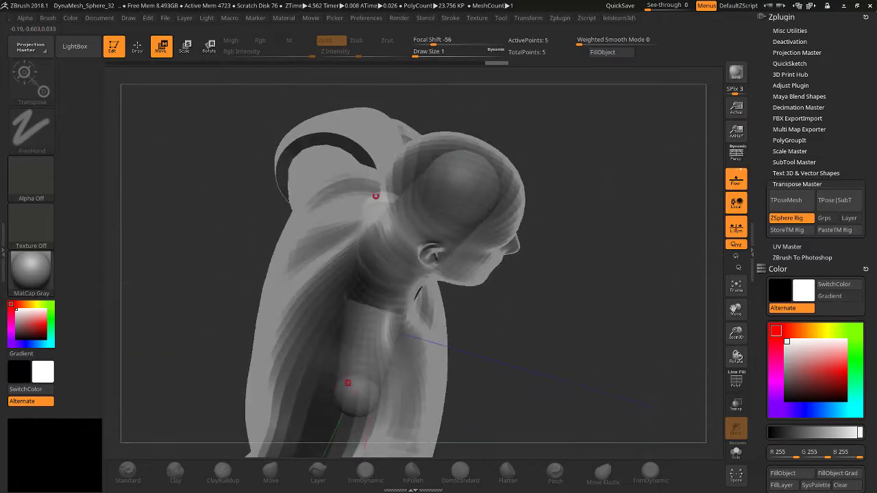
drag(353, 391, 329, 401)
drag(538, 363, 490, 308)
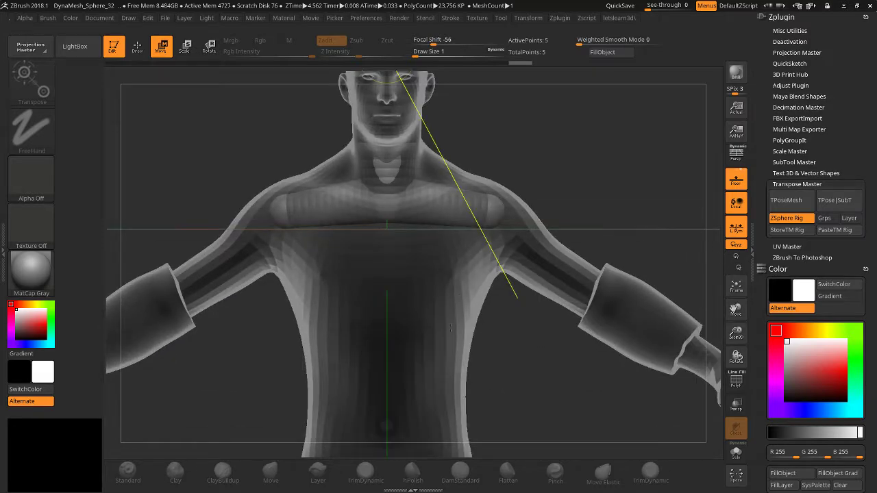
drag(568, 165, 544, 165)
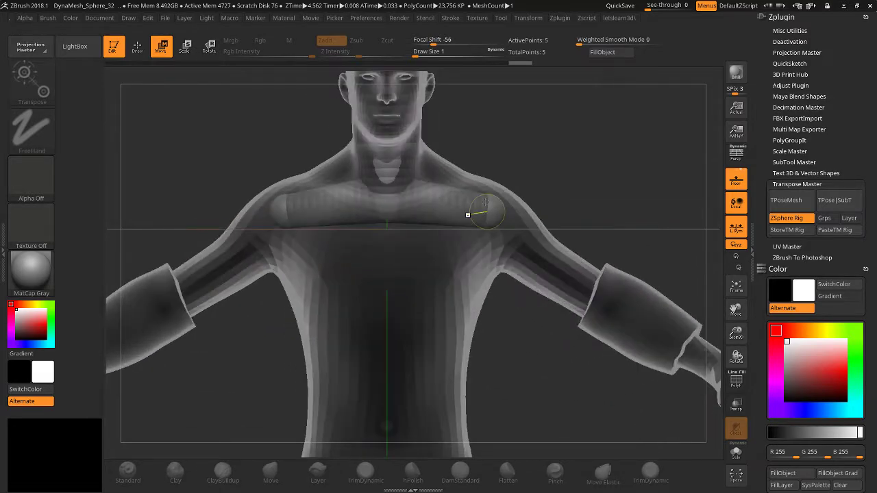
drag(485, 202, 495, 178)
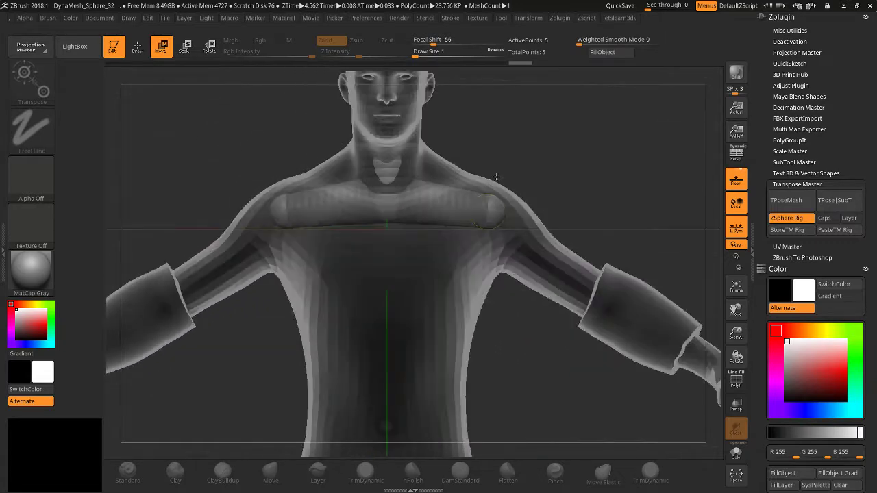
drag(718, 343, 532, 255)
mouse_move(387, 208)
mouse_down()
mouse_move(399, 213)
mouse_move(383, 223)
mouse_up()
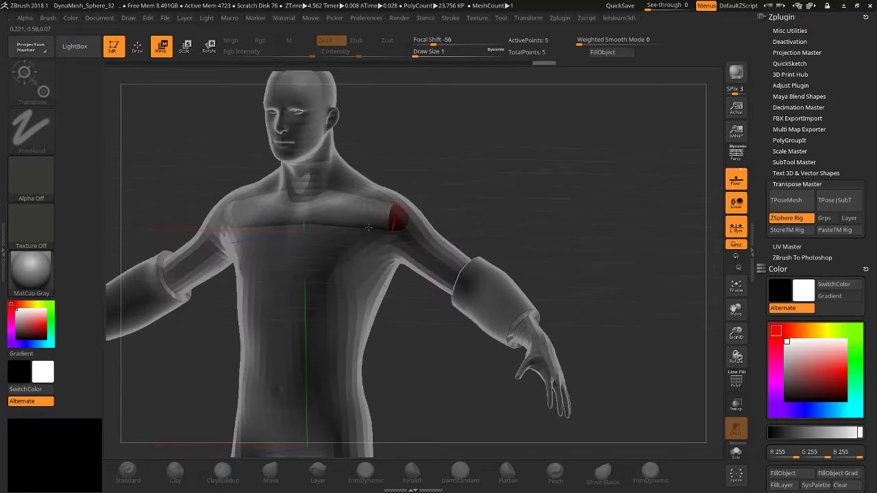
Add a mirrored pair of ZSpheres on the shoulder ZSpheres and position them at the elbows, just inside the sleeves' upper ends.
key(q)
mouse_move(429, 178)
mouse_down()
mouse_move(400, 226)
mouse_move(407, 234)
mouse_up()
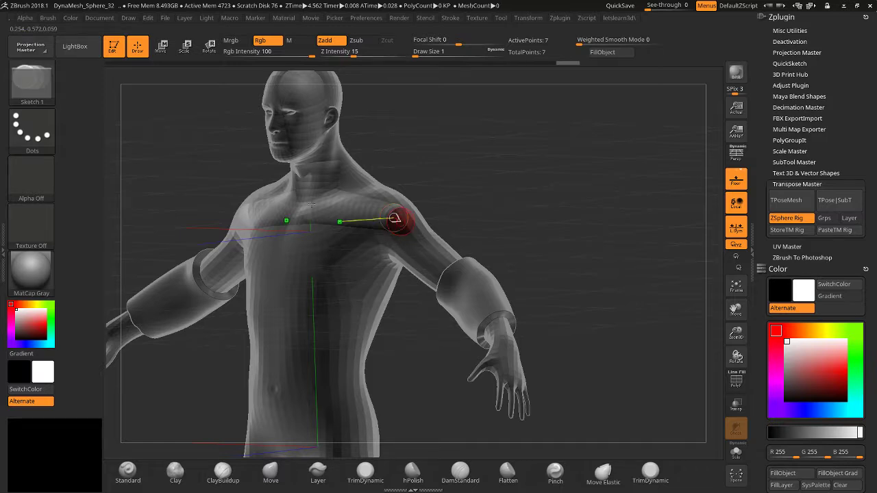
key(w)
right_drag(397, 220, 406, 231)
drag(405, 231, 485, 295)
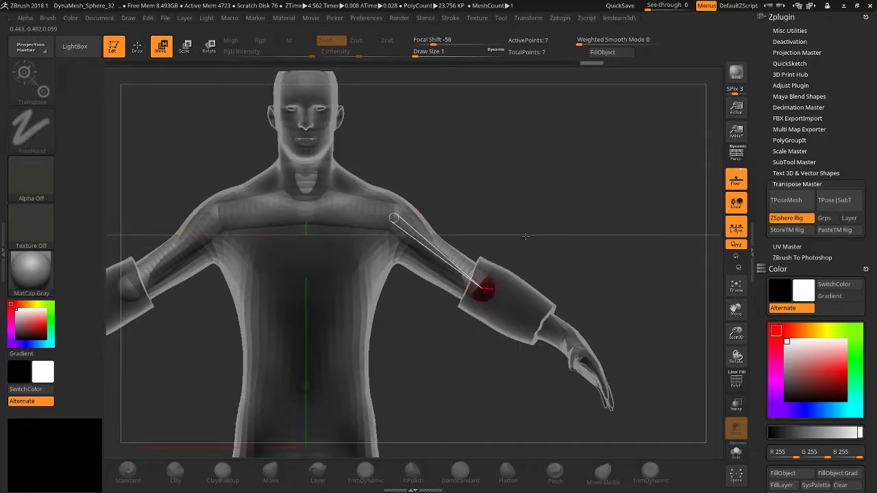
mouse_move(485, 296)
right_down()
mouse_move(473, 294)
mouse_move(482, 281)
mouse_move(451, 315)
mouse_move(473, 296)
right_up()
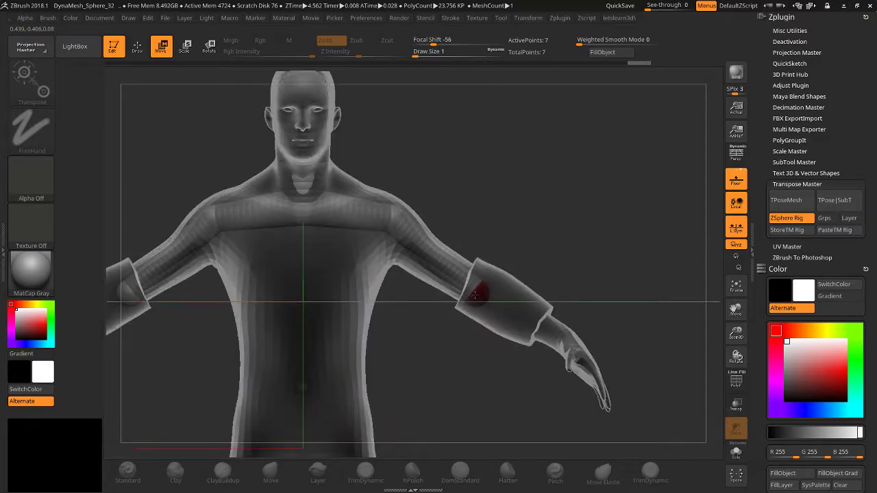
click(185, 49)
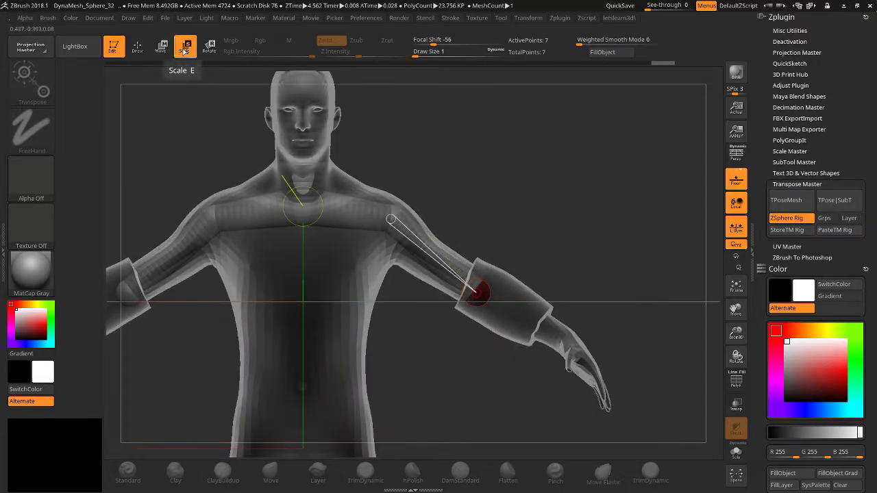
click(474, 291)
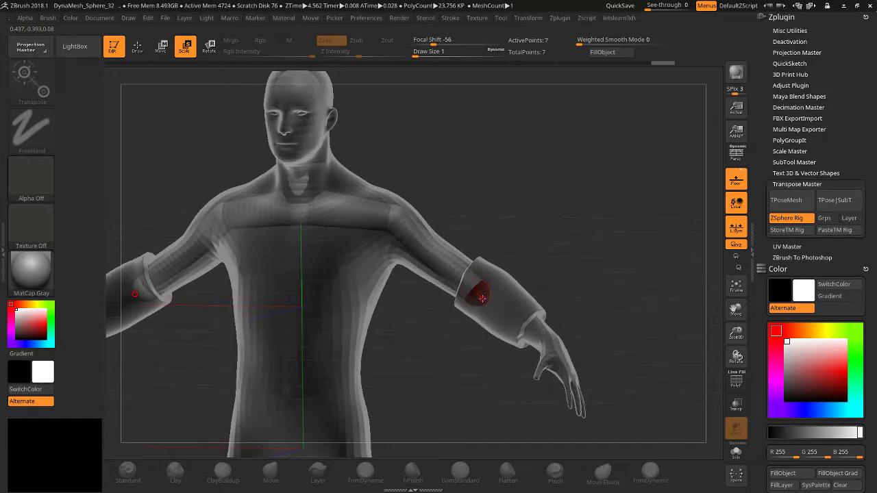
Add a mirrored pair of ZSpheres on the elbow ZSpheres and move them down the forearms to the wrists.
key(q)
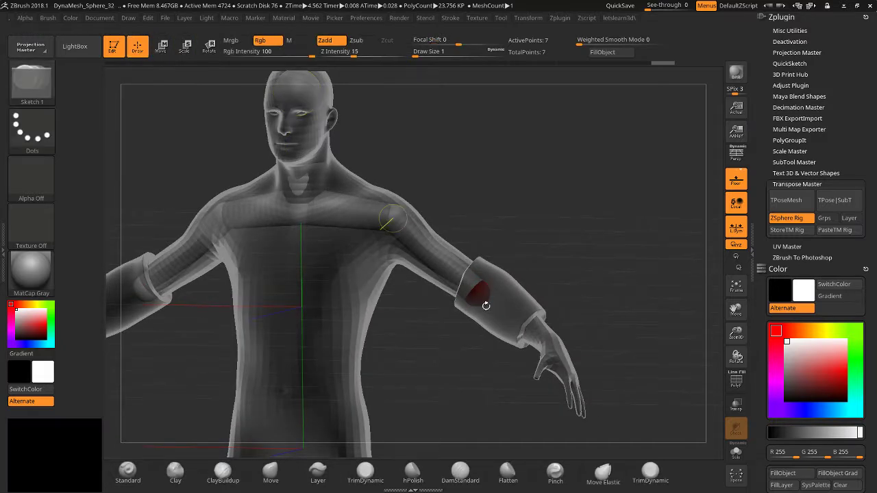
key(w)
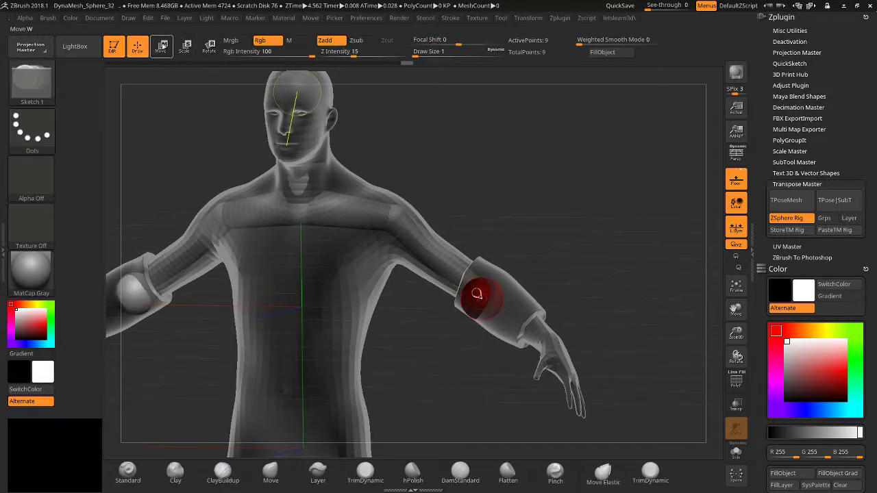
drag(478, 295, 524, 320)
drag(657, 274, 493, 383)
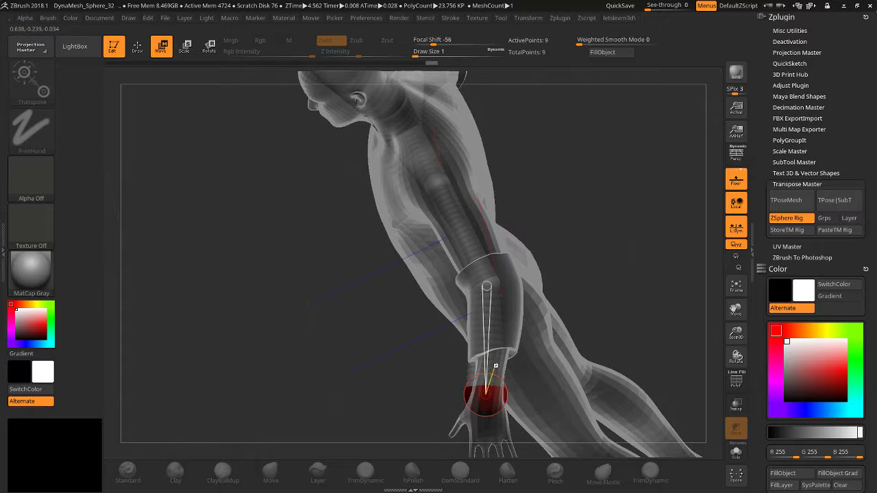
Undo the placement and creation of the wrist ZSpheres, returning to the elbow ZSpheres.
key(ctrl+z)
key(ctrl+z)
key(ctrl+z)
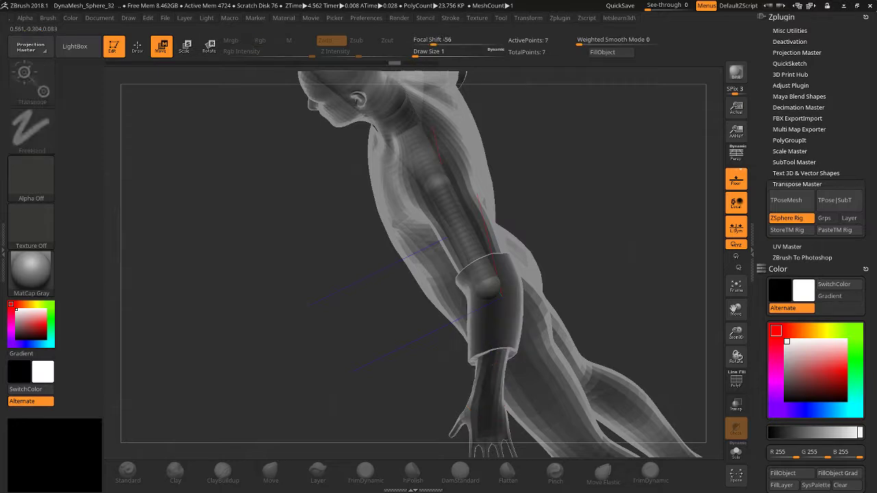
Add a new mirrored pair of ZSpheres on the elbow ZSpheres and move them down through the sleeves to the wrists.
click(137, 46)
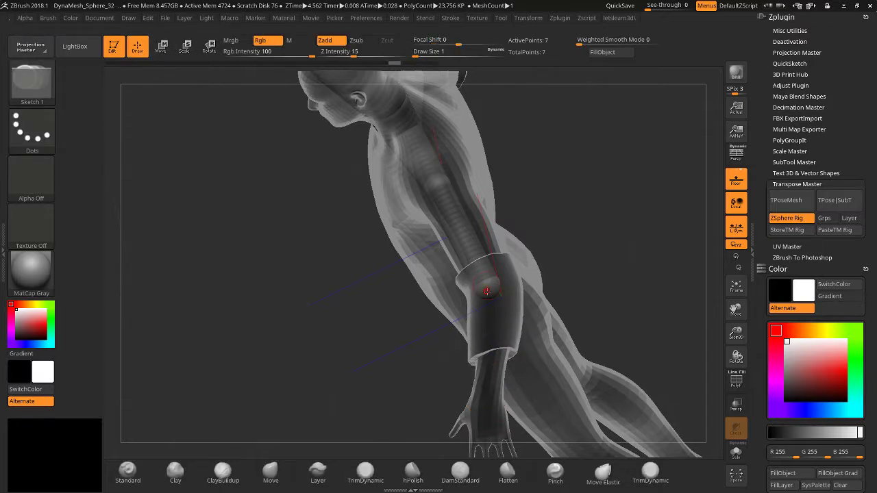
drag(489, 293, 490, 308)
key(w)
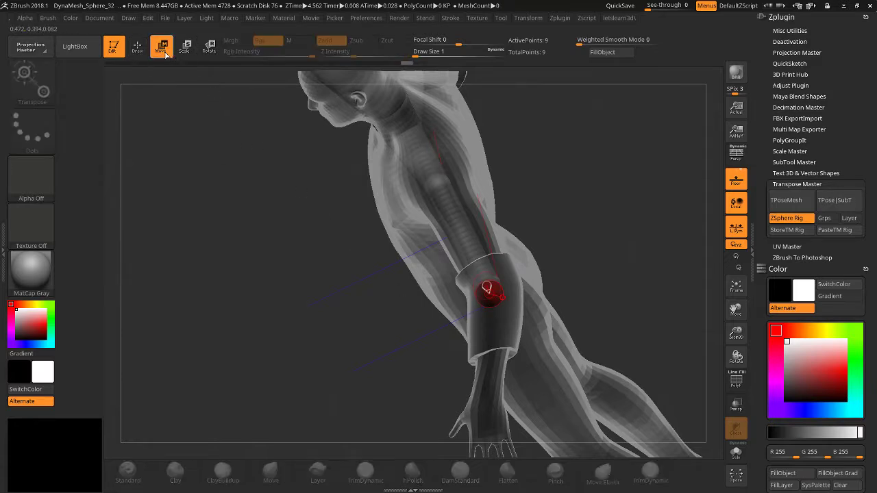
mouse_move(196, 65)
mouse_down()
mouse_move(471, 280)
mouse_move(520, 370)
mouse_up()
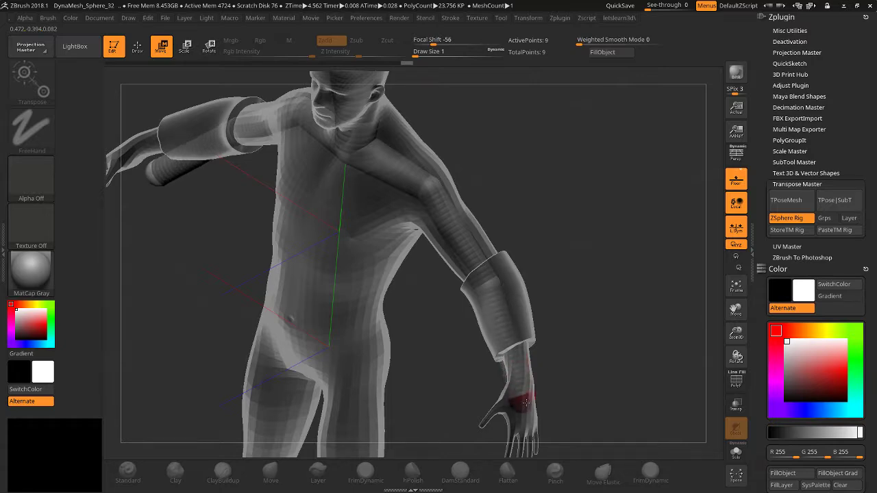
right_drag(520, 370, 508, 369)
drag(508, 369, 481, 375)
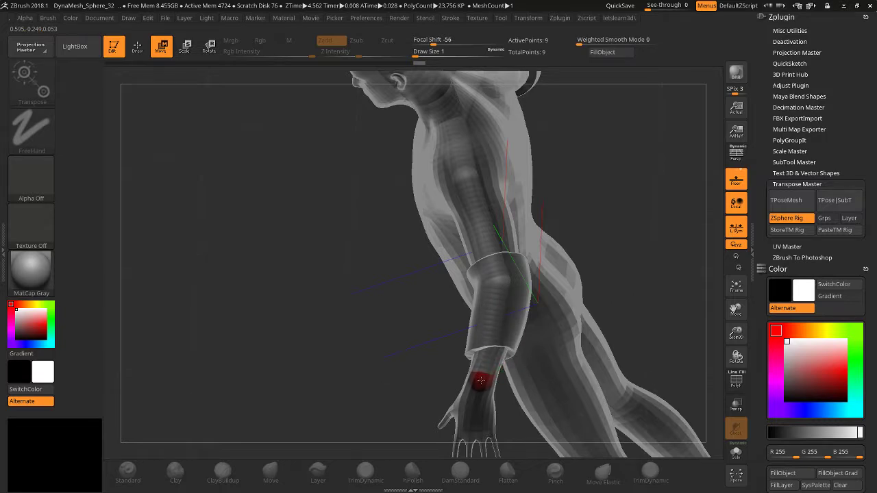
Center the wrist ZSpheres inside the wrists, correcting their position from several angles.
right_drag(482, 381, 502, 386)
drag(502, 382, 521, 379)
key(e)
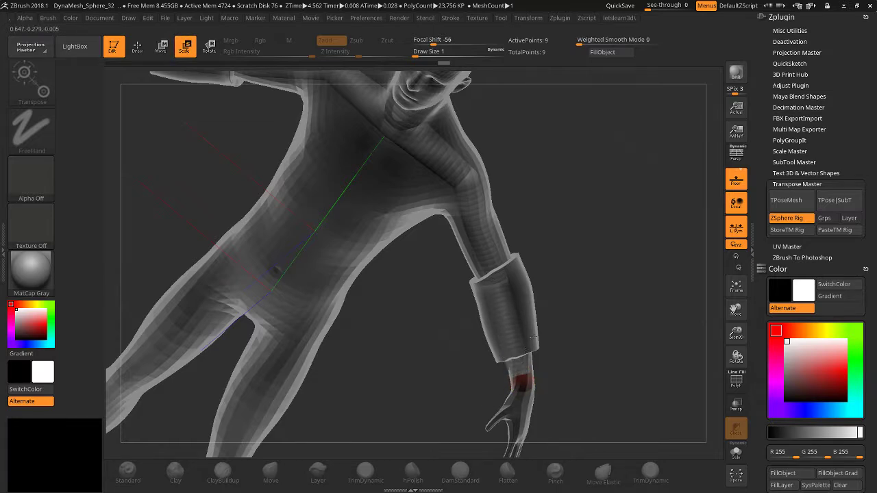
click(144, 49)
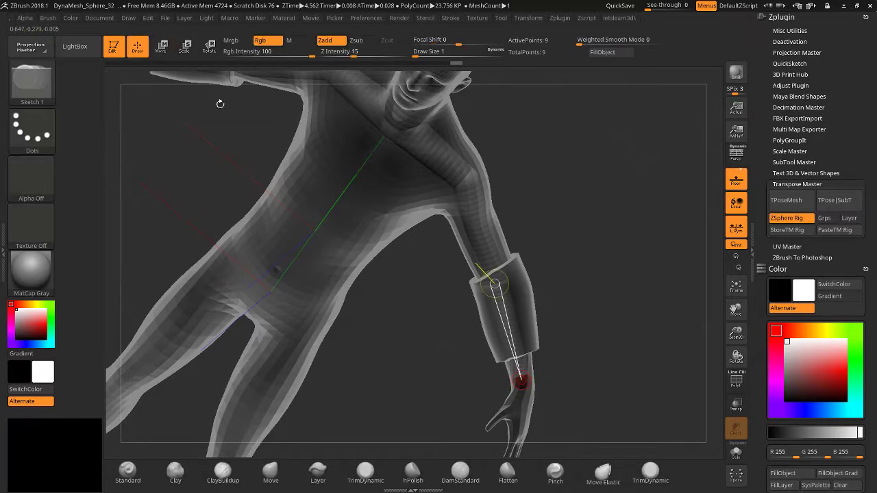
drag(736, 334, 335, 226)
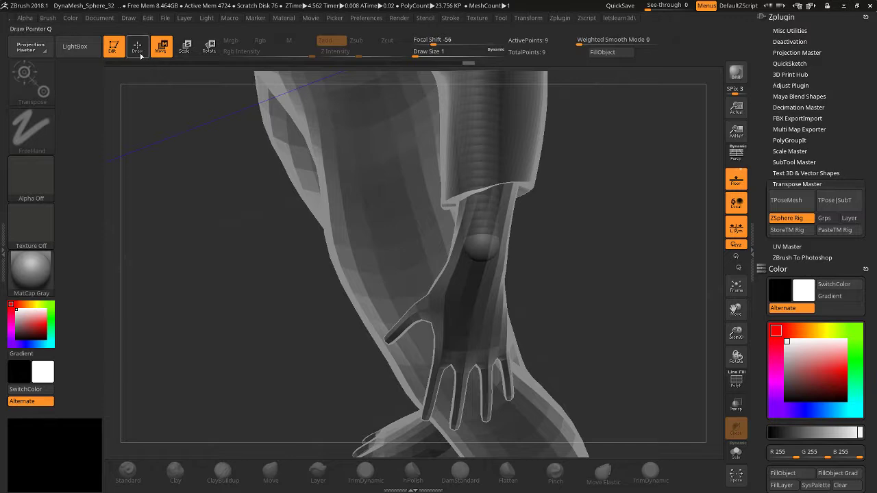
Add a mirrored pair of ZSpheres on the wrist ZSpheres and move them into the palms.
mouse_move(156, 91)
shift+mouse_down()
mouse_move(201, 253)
mouse_move(481, 273)
shift+mouse_up()
mouse_move(532, 241)
mouse_down()
mouse_move(468, 252)
mouse_move(489, 277)
mouse_move(510, 264)
mouse_up()
drag(228, 130, 225, 196)
key(w)
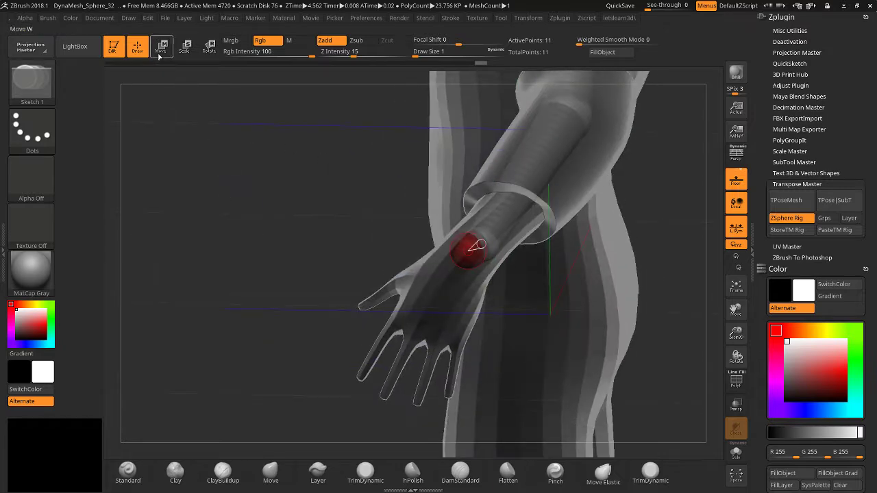
drag(463, 255, 436, 296)
drag(370, 380, 302, 384)
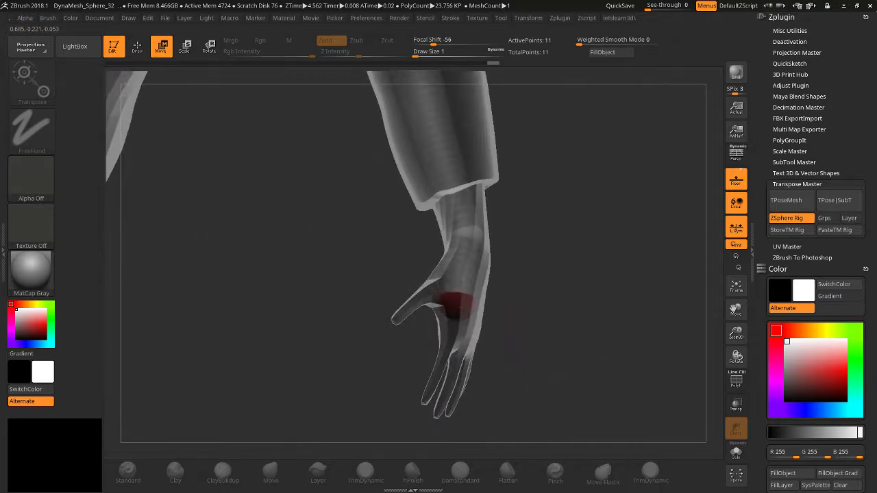
Adjust the palm ZSpheres so they sit within the thickness of the hands from front and side.
mouse_move(466, 317)
mouse_down()
mouse_move(462, 346)
mouse_move(463, 309)
mouse_up()
drag(467, 305, 493, 293)
drag(437, 307, 390, 310)
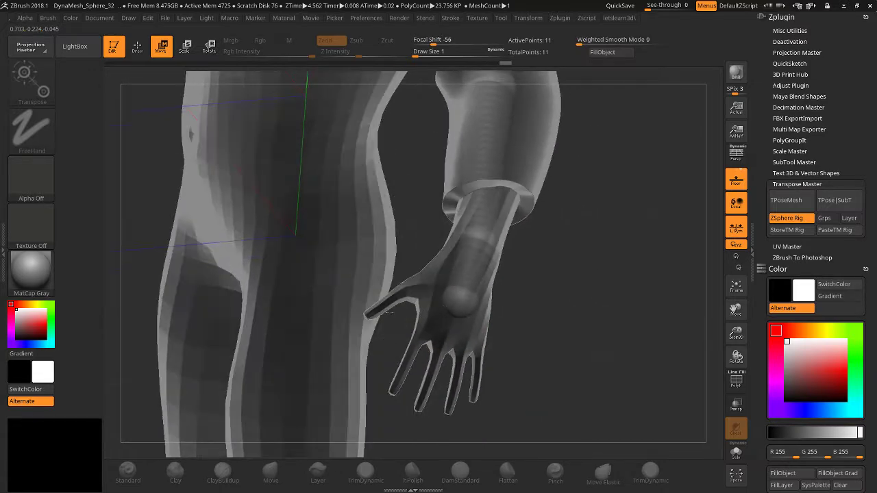
mouse_move(450, 296)
mouse_down()
mouse_move(442, 307)
mouse_move(453, 306)
mouse_up()
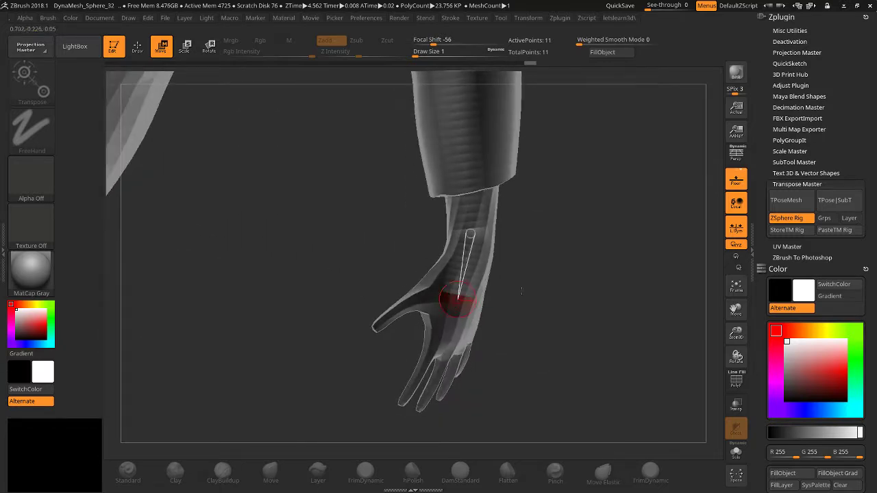
Add a mirrored pair of ZSpheres on the palm ZSpheres' thumb side and move them to the thumb bases.
key(q)
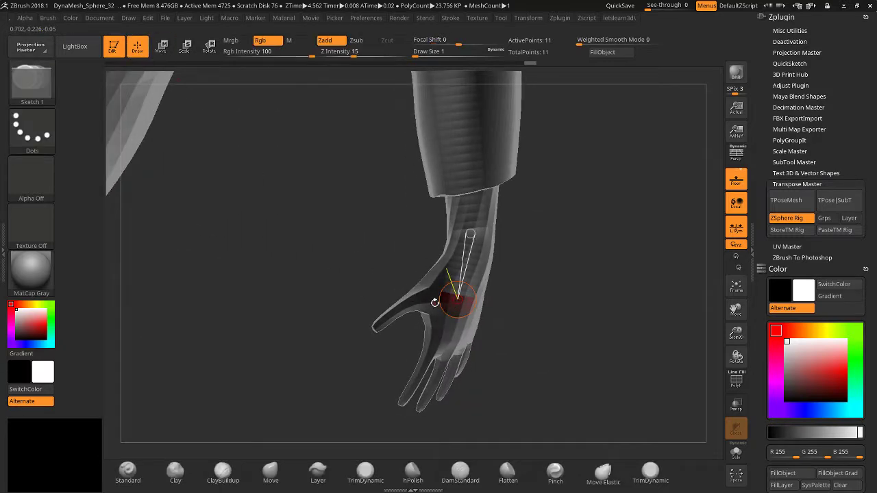
mouse_move(326, 275)
mouse_down()
mouse_move(294, 294)
mouse_move(301, 281)
mouse_move(285, 261)
mouse_up()
key(w)
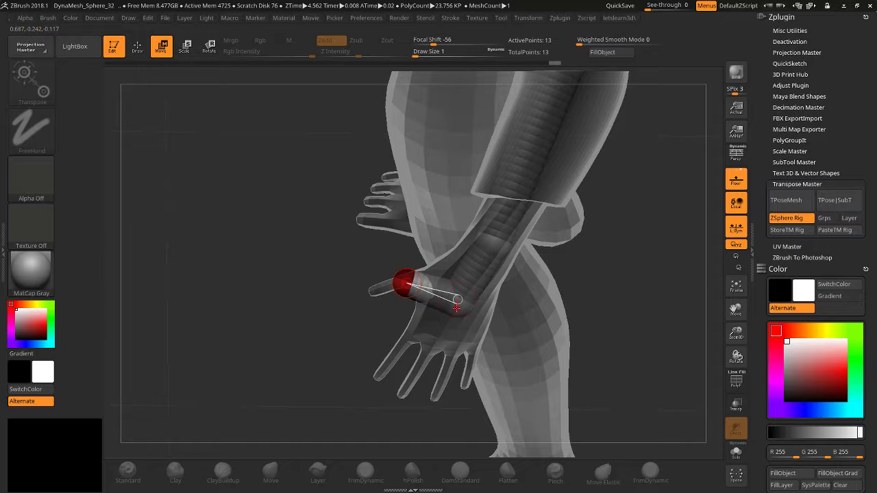
drag(735, 333, 735, 370)
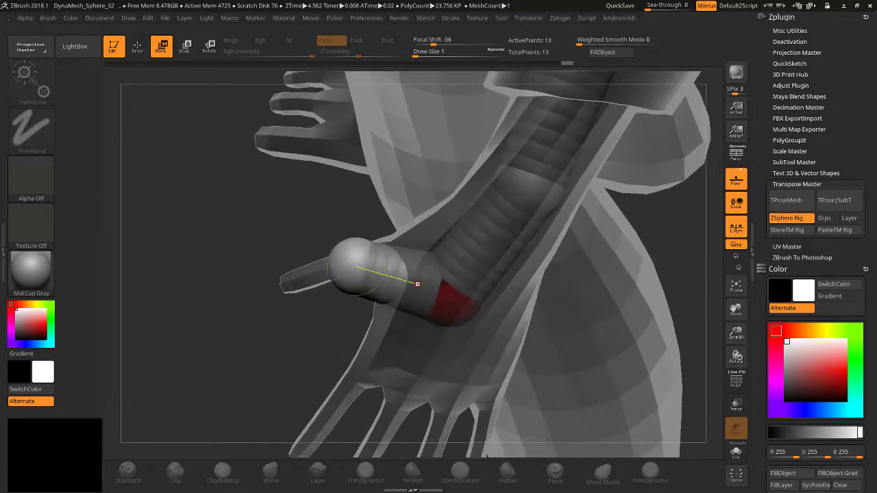
drag(345, 259, 398, 269)
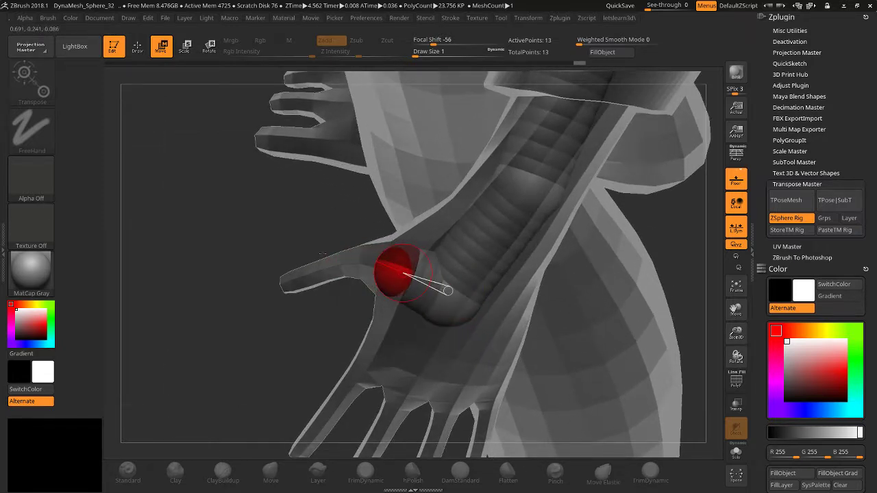
mouse_move(288, 271)
mouse_down()
mouse_move(258, 278)
mouse_move(299, 267)
mouse_up()
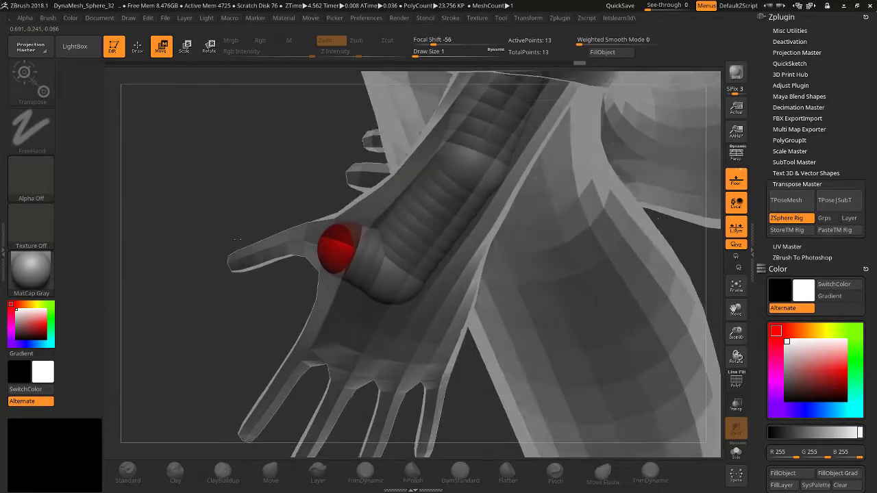
Shift the thumb-base ZSpheres inside the hand mesh and scale them down to fit its thickness.
mouse_move(338, 226)
mouse_down()
mouse_move(335, 243)
mouse_move(347, 240)
mouse_up()
drag(224, 249, 206, 164)
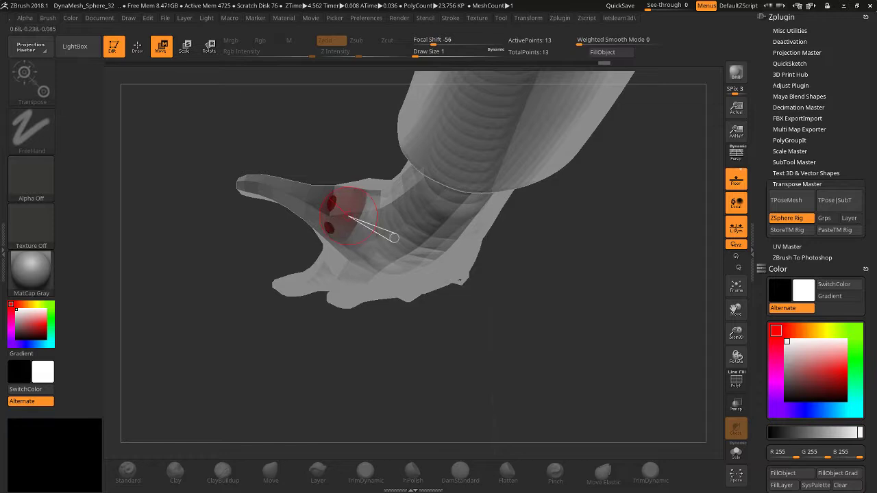
key(e)
drag(349, 231, 342, 183)
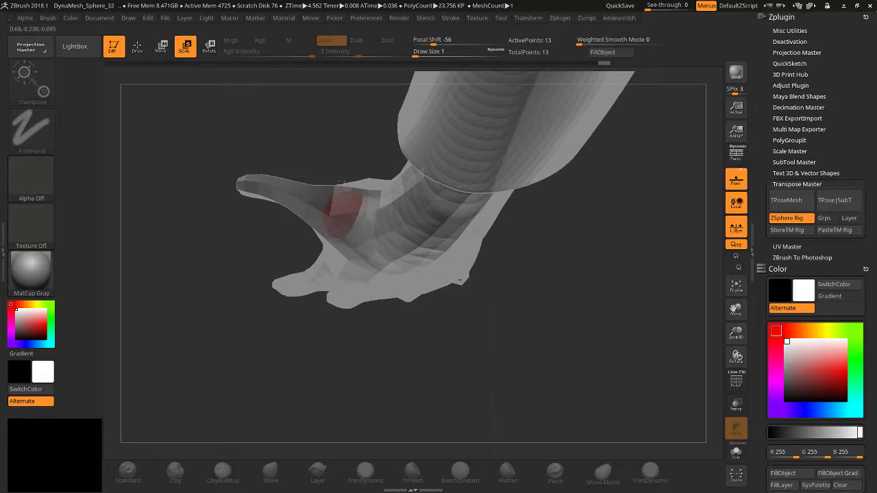
mouse_move(182, 129)
mouse_down()
mouse_move(205, 157)
mouse_move(226, 164)
mouse_up()
Add a mirrored pair of ZSpheres on the thumb-base ZSpheres, placing and shrinking them to fit the thumb tips.
click(137, 47)
drag(323, 195, 336, 213)
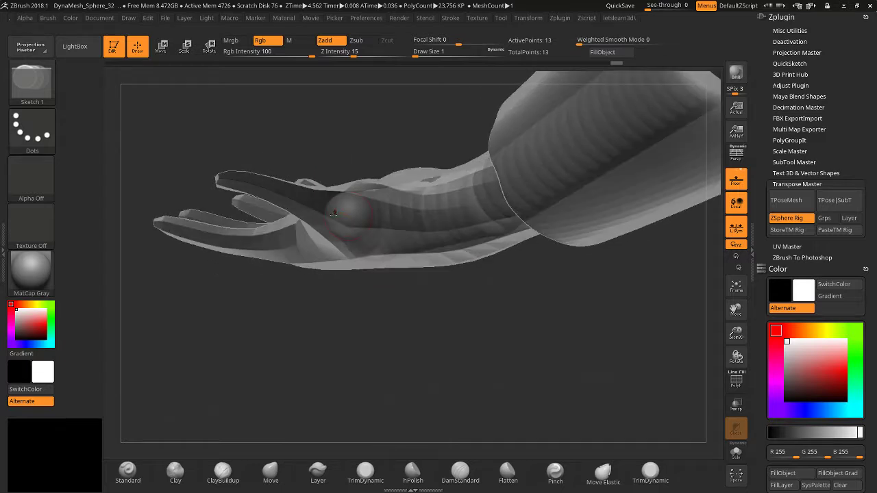
click(334, 214)
mouse_move(370, 309)
mouse_down()
mouse_move(313, 231)
mouse_move(235, 281)
mouse_up()
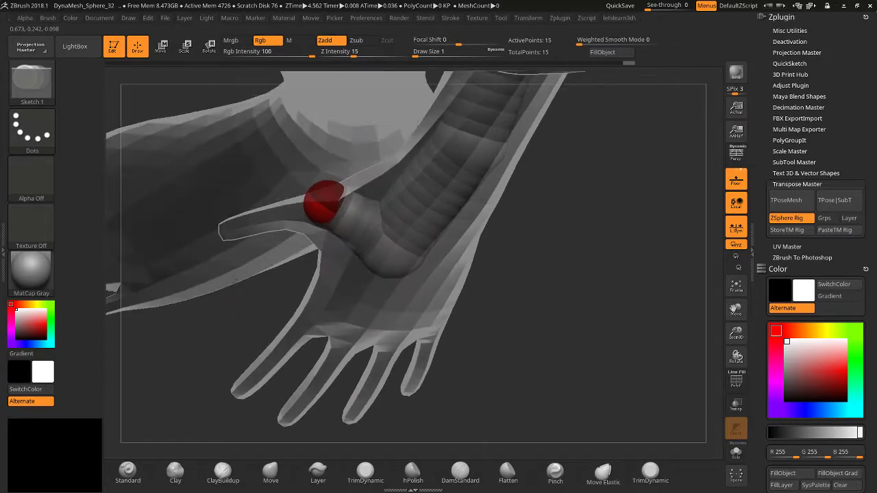
key(w)
mouse_move(320, 202)
mouse_down()
mouse_move(305, 213)
mouse_move(236, 225)
mouse_move(226, 261)
mouse_move(234, 236)
mouse_move(225, 235)
mouse_move(228, 263)
mouse_up()
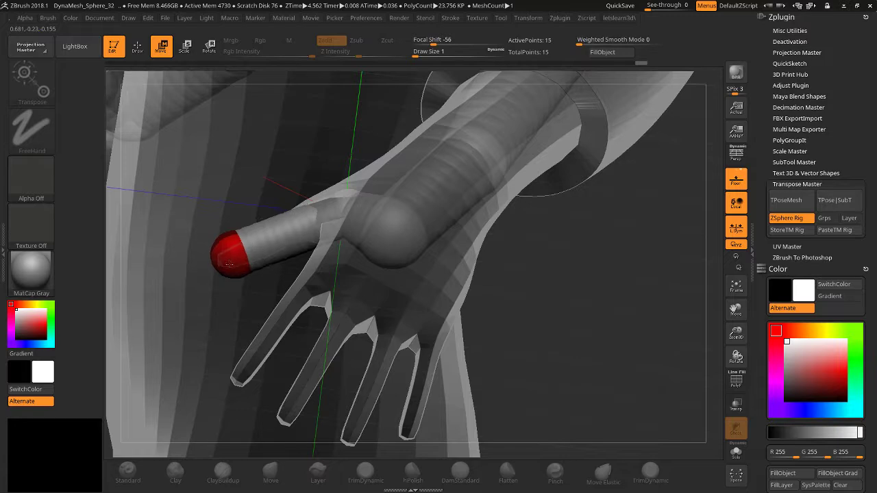
click(185, 46)
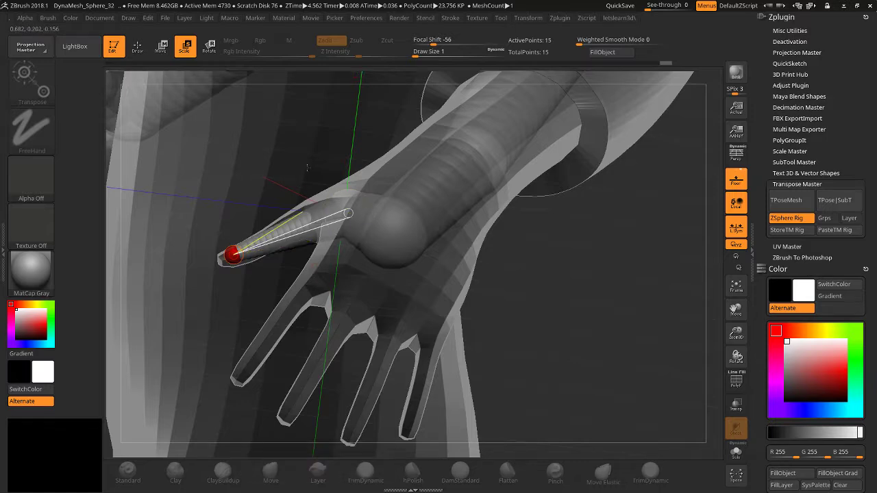
drag(549, 313, 559, 337)
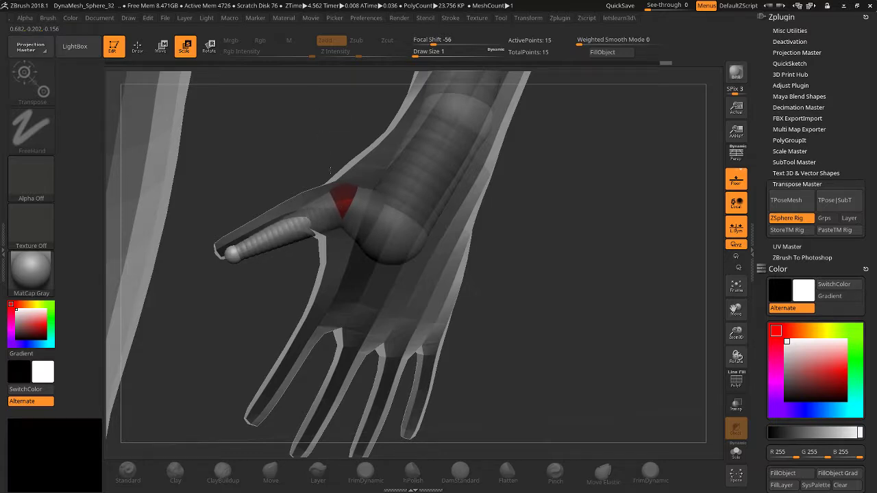
Reposition the thumb-tip and thumb-base ZSpheres so the thumb chain runs inside the mesh, undoing the last adjustment.
key(w)
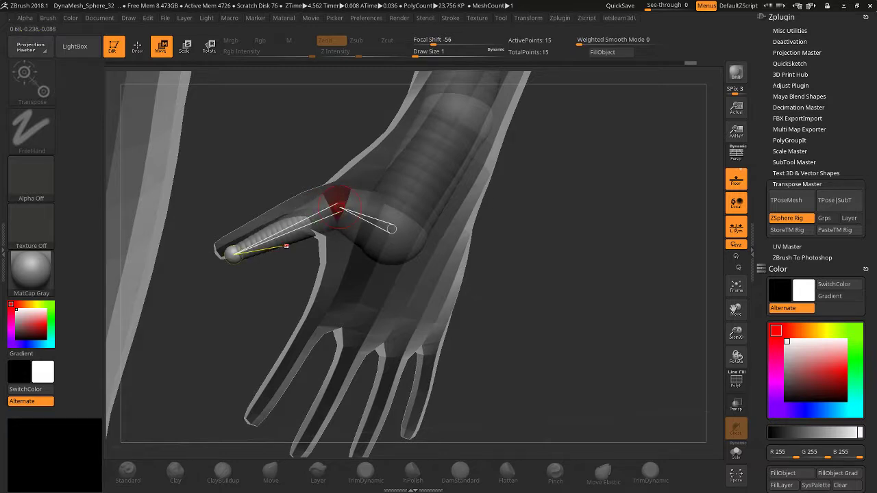
click(226, 248)
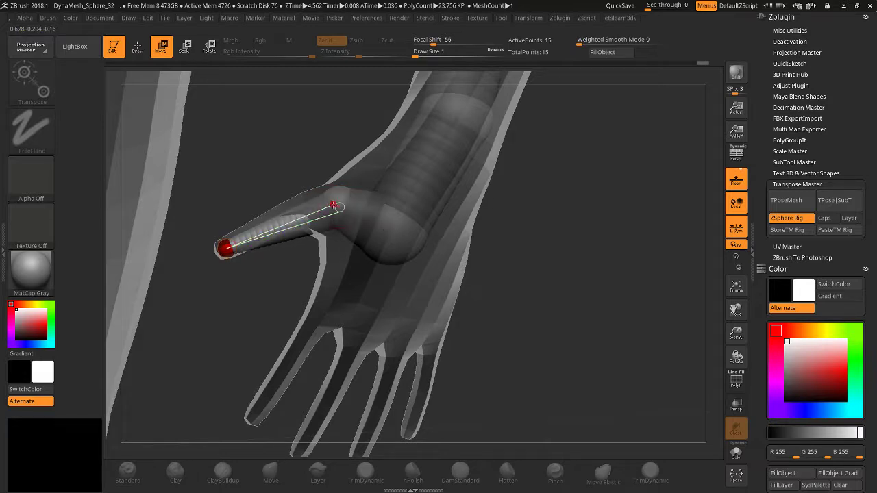
click(333, 204)
drag(263, 300, 310, 316)
drag(328, 274, 315, 274)
drag(422, 228, 351, 180)
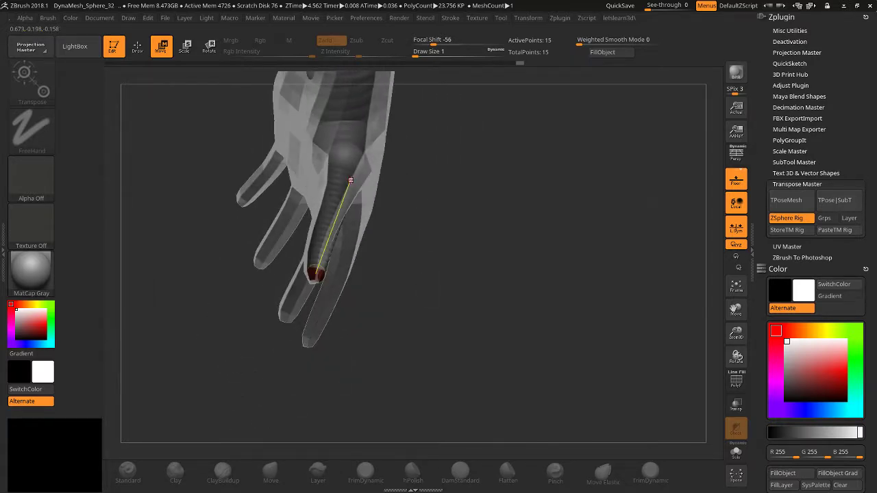
click(355, 162)
drag(409, 262, 388, 241)
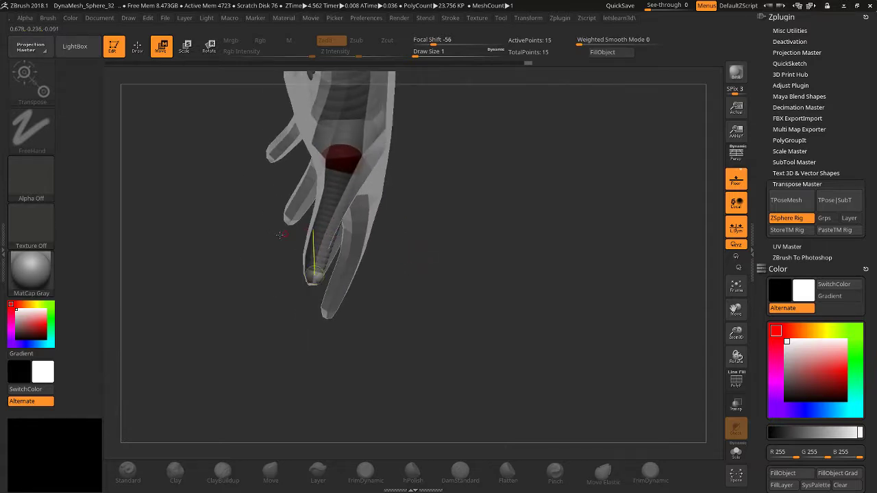
drag(279, 235, 195, 236)
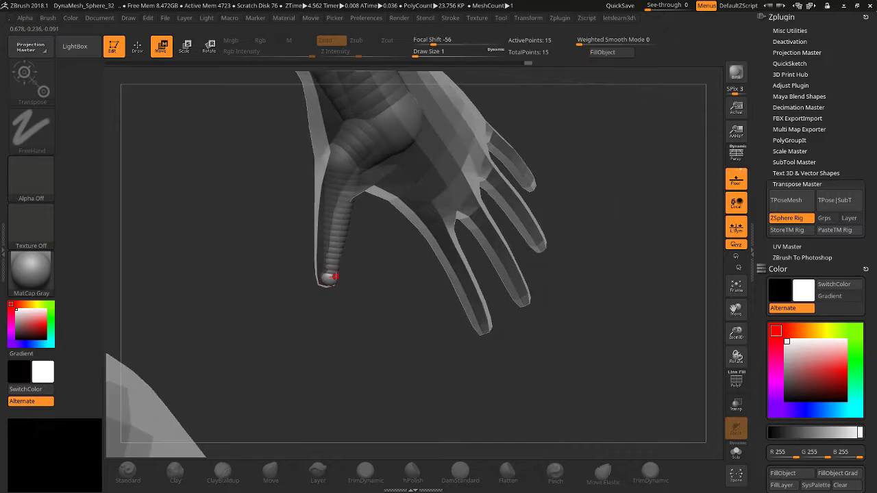
key(ctrl+z)
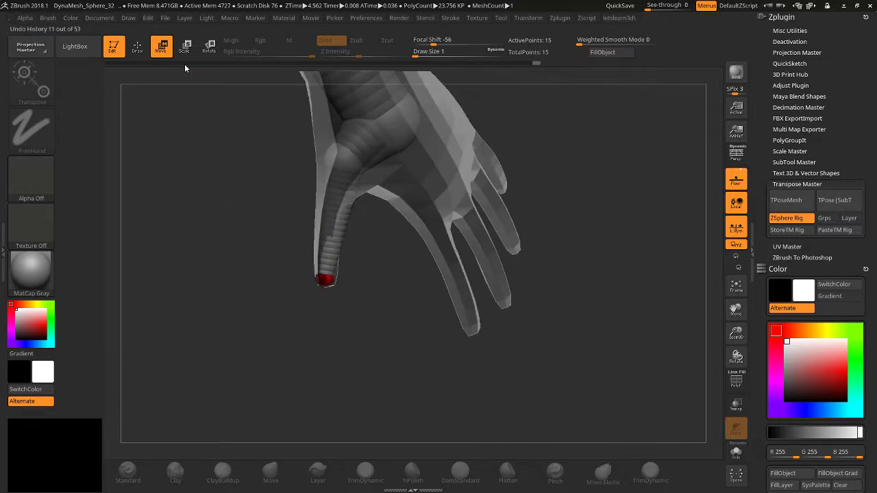
Insert a mirrored pair of joint ZSpheres midway along the thumb links.
click(137, 46)
drag(157, 102, 211, 177)
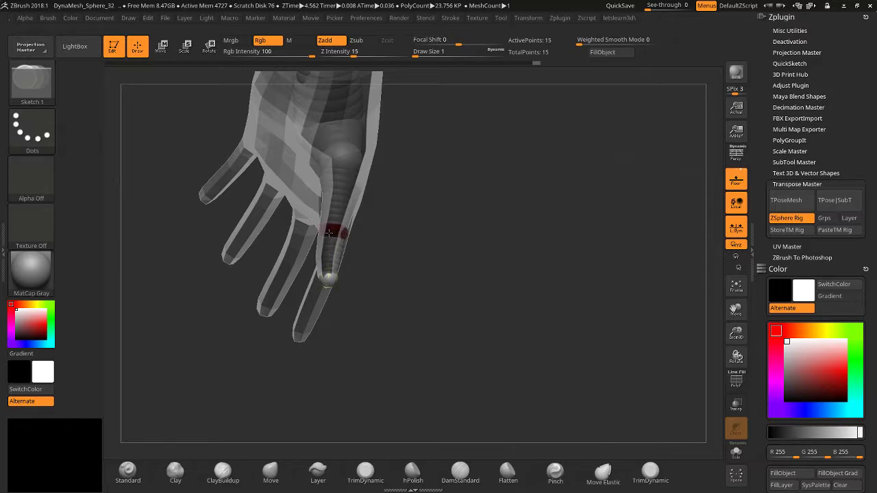
click(329, 233)
drag(407, 231, 352, 216)
drag(354, 325, 345, 347)
Add another mirrored pair of ZSpheres on the palm ZSpheres and move them down the palms toward the finger bases.
drag(439, 169, 442, 200)
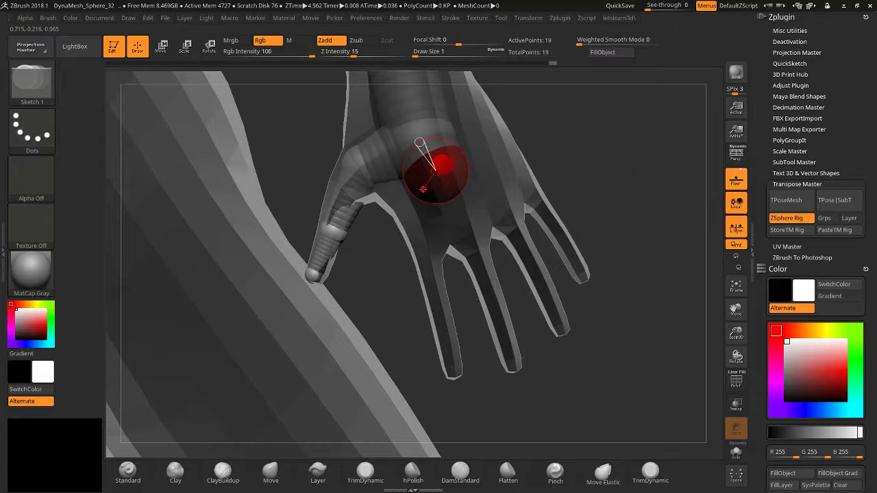
key(w)
drag(446, 194, 467, 201)
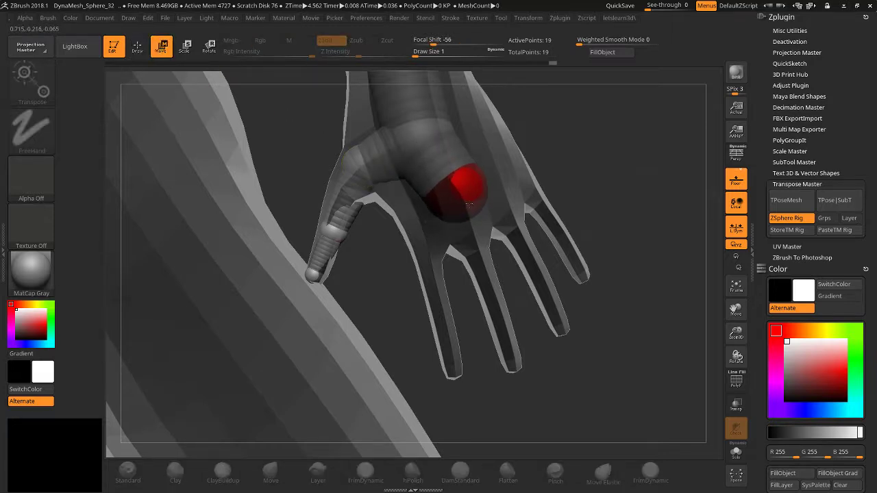
right_drag(466, 205, 458, 192)
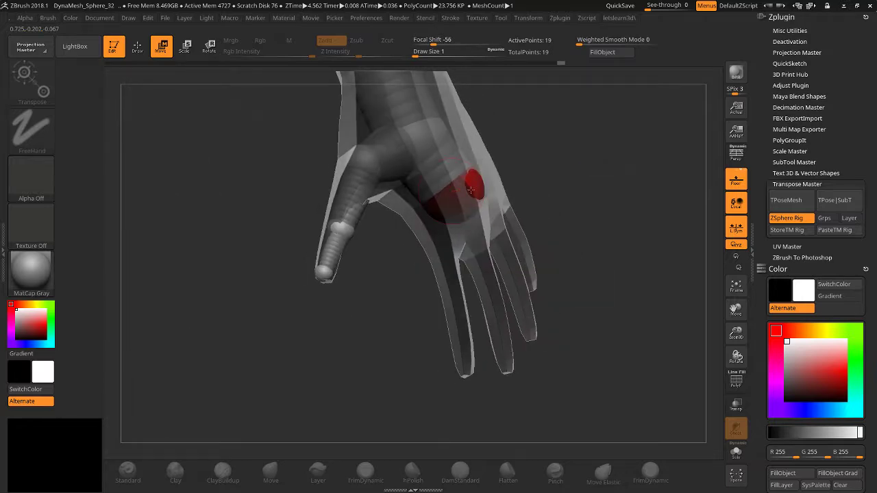
right_drag(535, 154, 424, 248)
right_drag(598, 159, 524, 198)
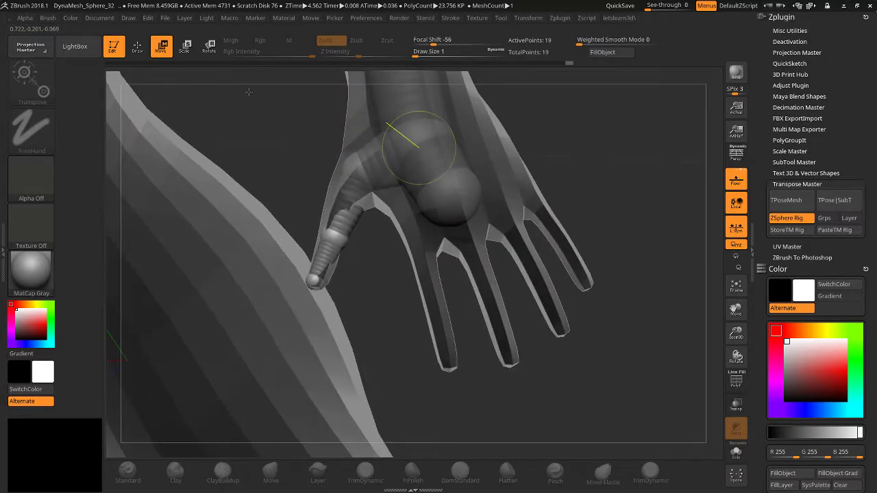
click(140, 49)
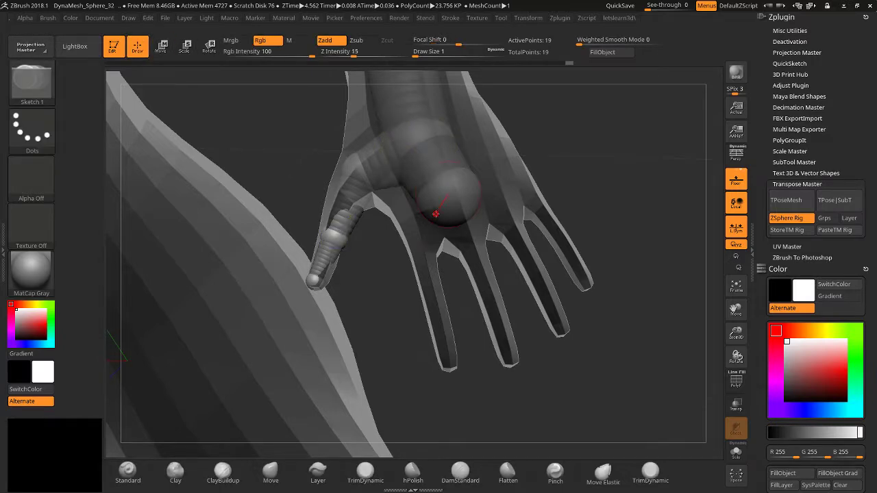
drag(438, 212, 438, 210)
right_drag(596, 156, 566, 151)
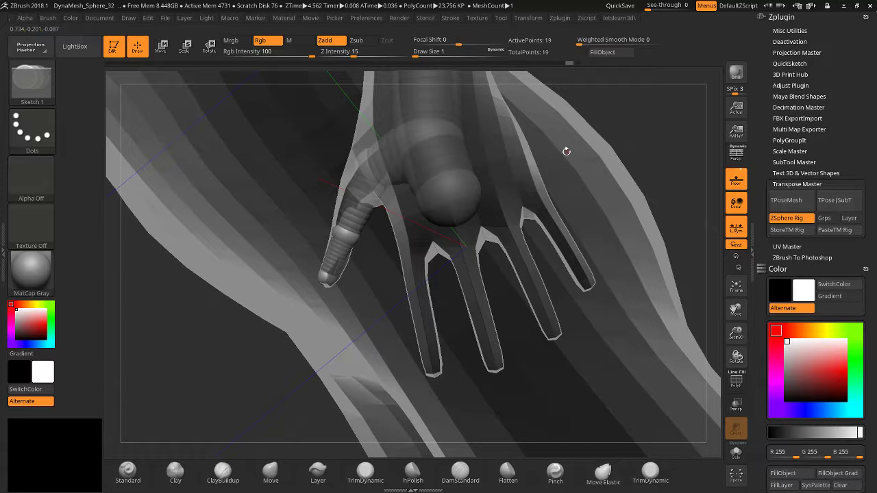
mouse_move(425, 204)
mouse_down()
mouse_move(442, 209)
mouse_move(431, 216)
mouse_up()
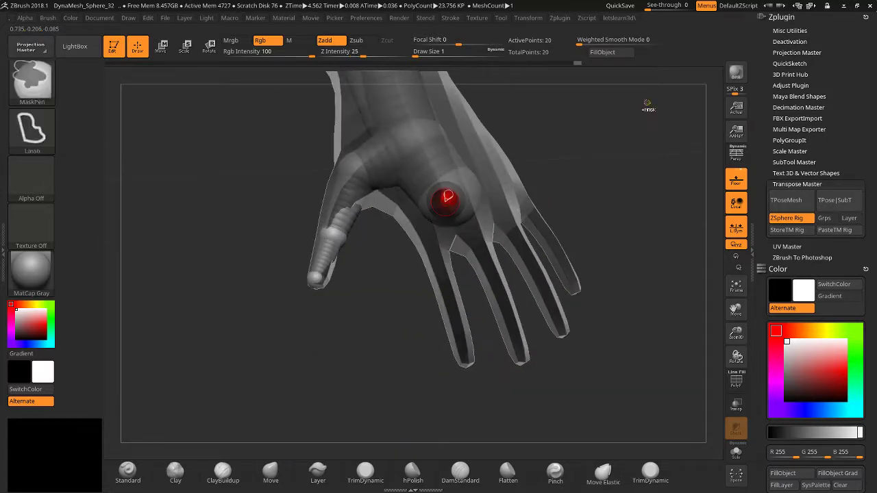
key(ctrl+z)
Turn off local symmetry and add mirrored pairs of ZSpheres on the palm ZSpheres for the index and little fingers.
click(736, 228)
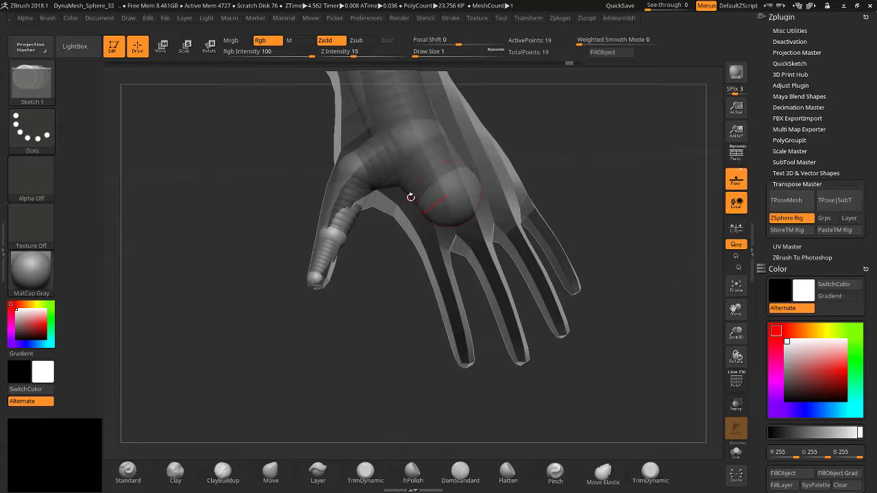
mouse_move(439, 209)
mouse_down()
mouse_move(452, 199)
mouse_move(435, 214)
mouse_up()
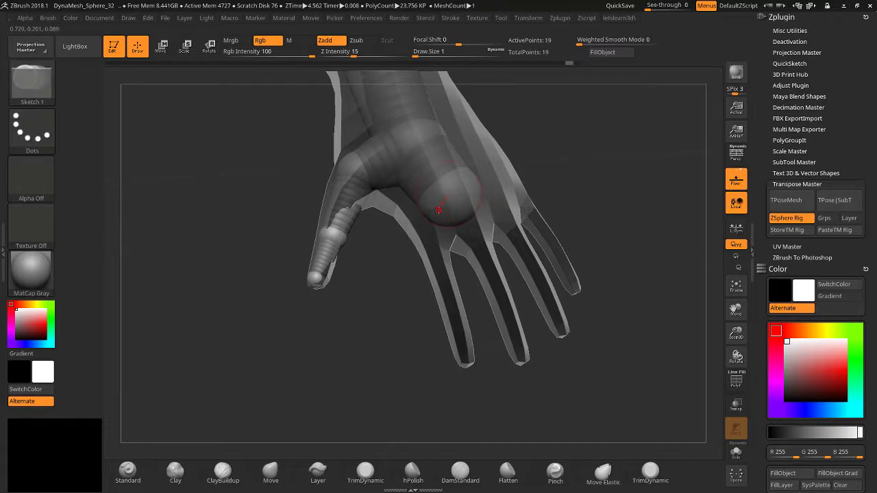
mouse_move(431, 57)
mouse_down()
mouse_move(446, 57)
mouse_move(414, 54)
mouse_up()
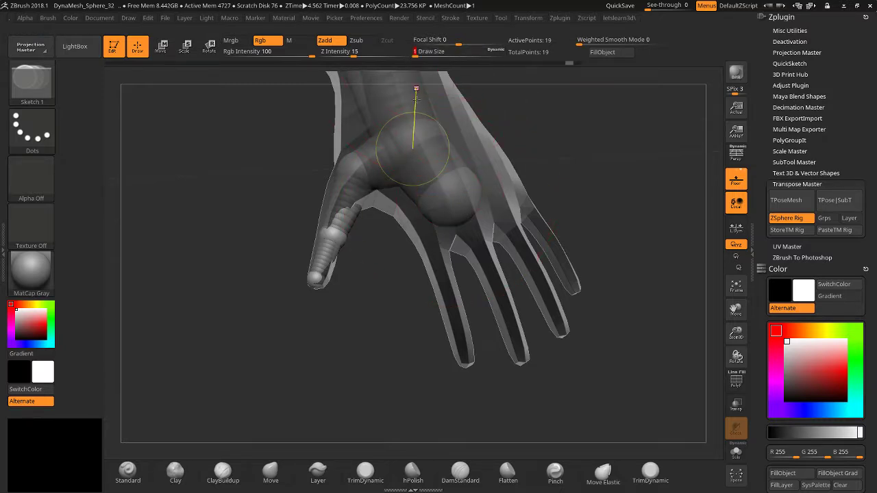
drag(384, 313, 437, 218)
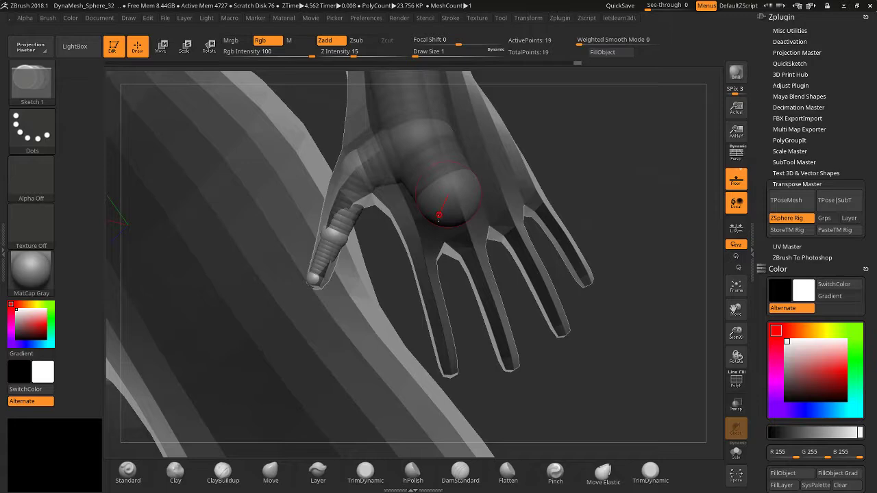
click(439, 215)
drag(562, 164, 523, 171)
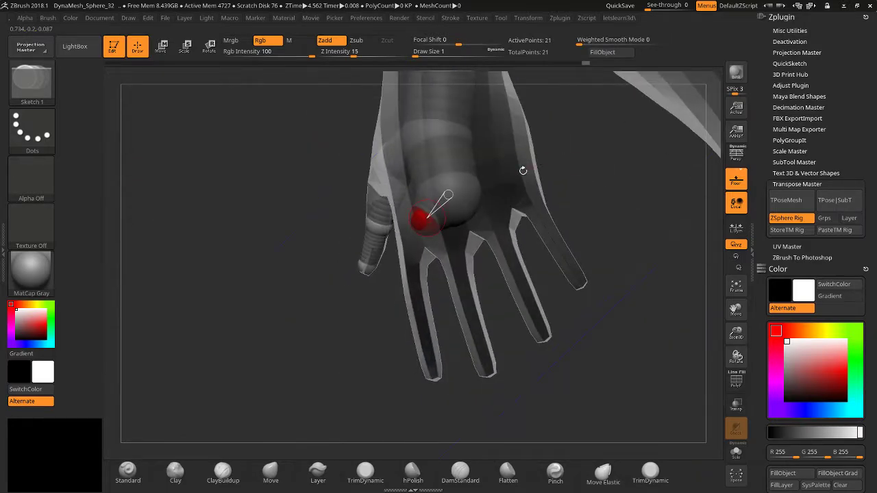
click(474, 198)
Move the new ZSpheres to the bases of the index and little fingers and shrink them to fit the mesh.
drag(324, 323, 416, 252)
click(154, 49)
drag(501, 200, 471, 199)
mouse_move(525, 201)
mouse_down()
mouse_move(503, 180)
mouse_move(511, 178)
mouse_move(360, 115)
mouse_up()
click(185, 46)
drag(510, 179, 504, 192)
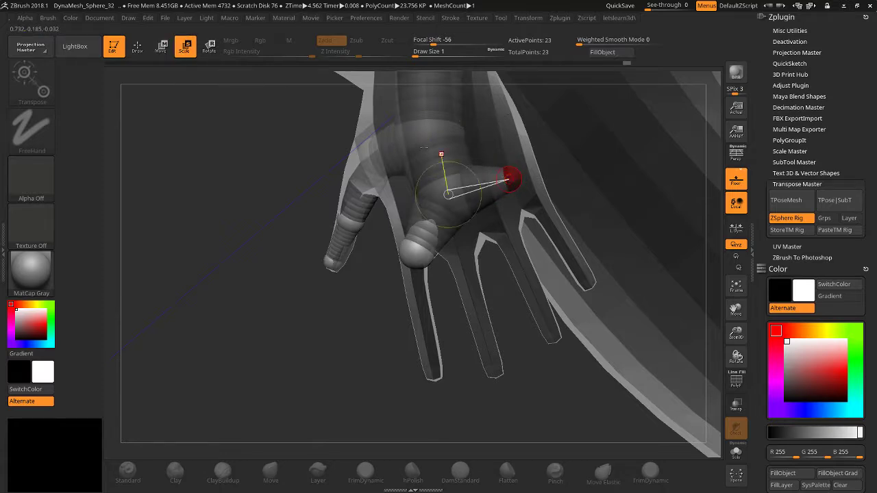
click(161, 46)
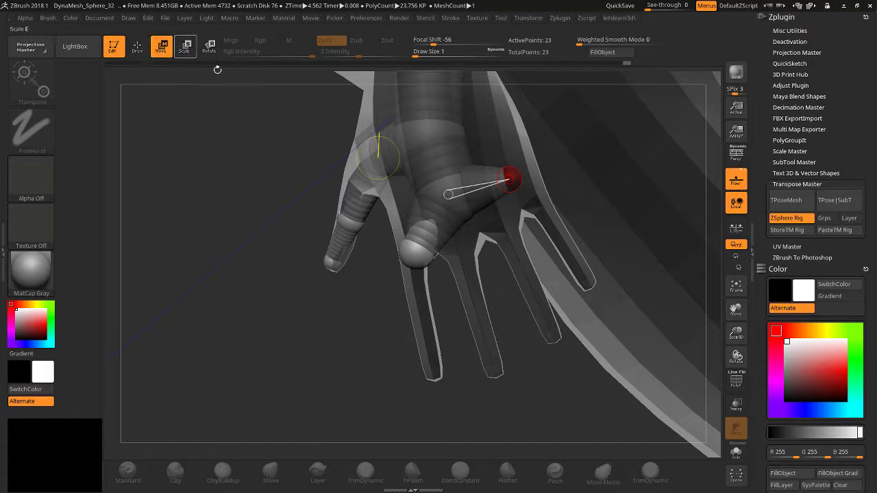
drag(511, 184, 529, 196)
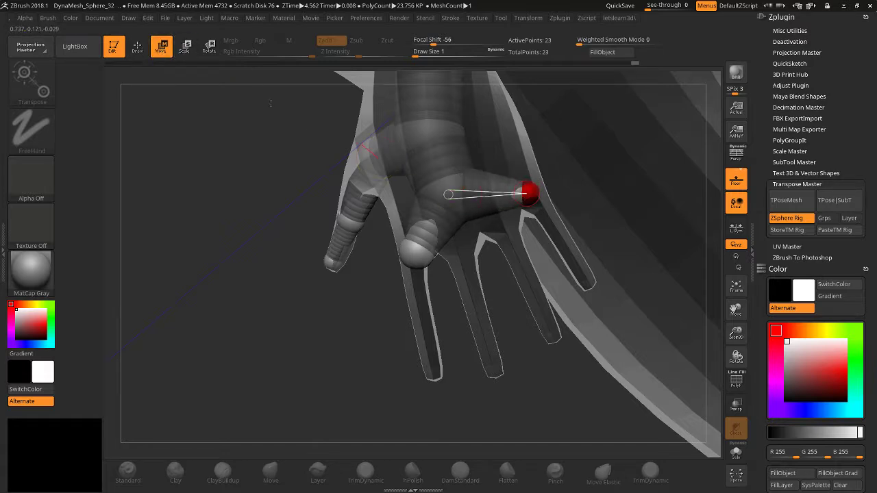
click(183, 48)
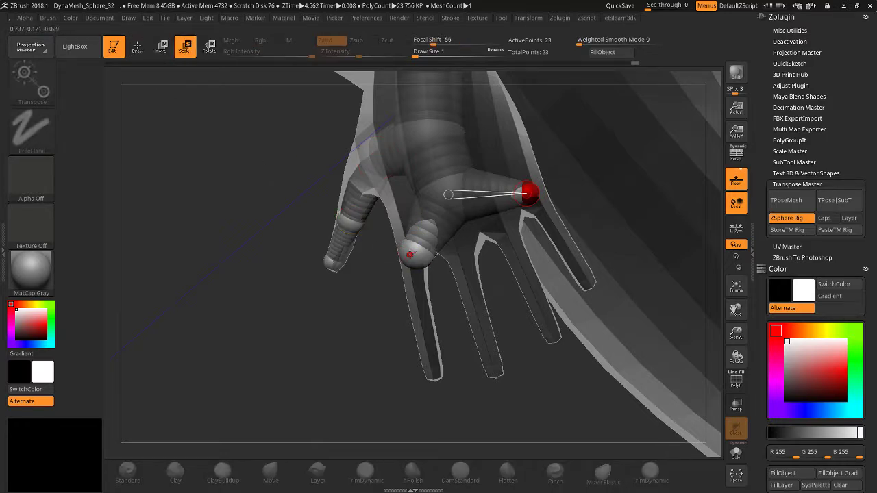
click(410, 255)
drag(404, 250, 401, 178)
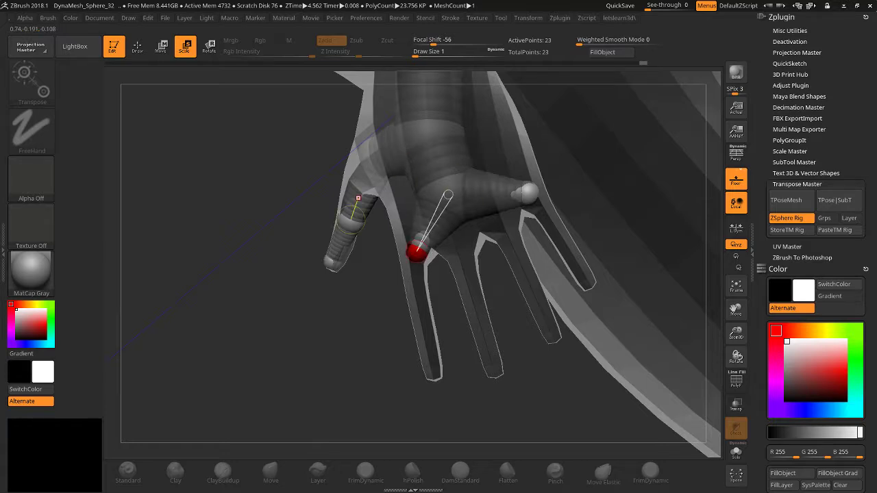
Add a mirrored pair of ZSpheres on the palm ZSpheres for the middle fingers, undoing the extra pair placed after it.
click(138, 46)
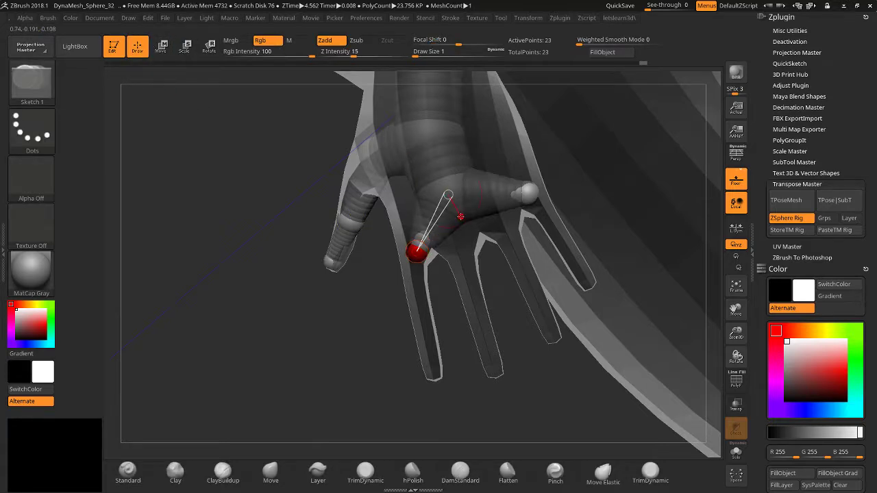
drag(460, 214, 478, 205)
drag(339, 309, 480, 227)
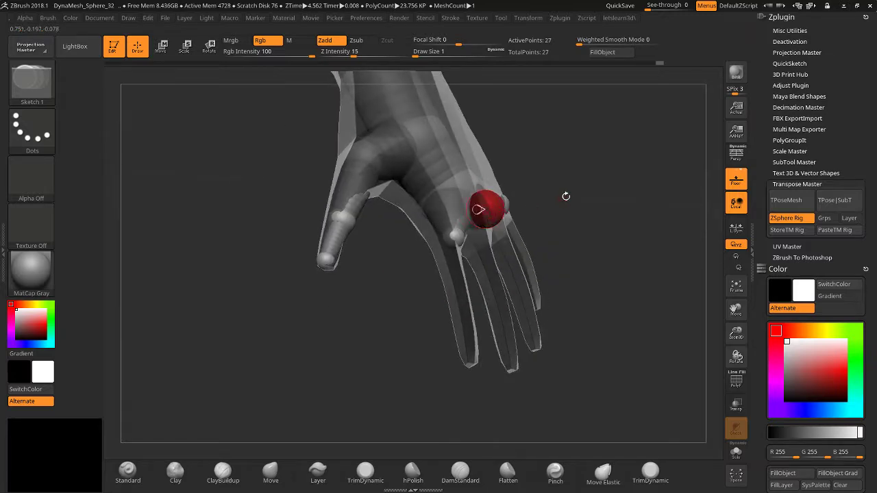
drag(566, 197, 555, 198)
key(ctrl+z)
Position the middle- and index-finger base ZSpheres inside the mesh and shrink the middle-finger pair.
drag(342, 278, 251, 141)
key(w)
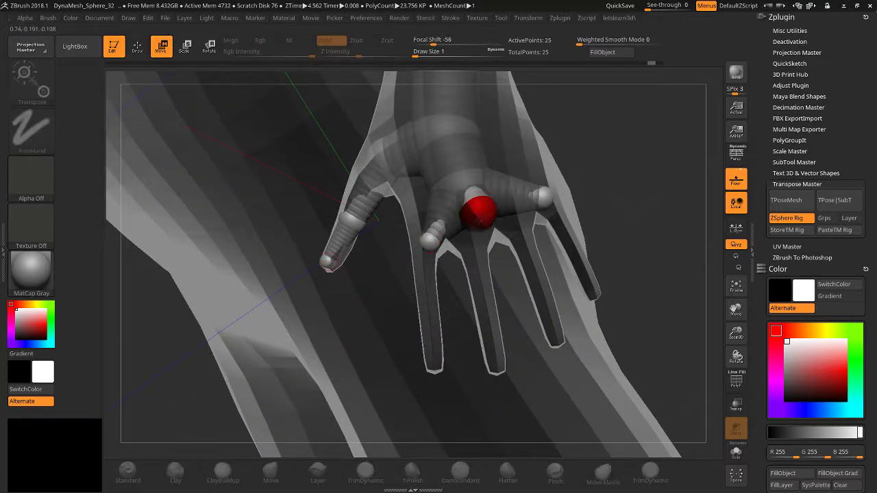
drag(464, 192, 432, 239)
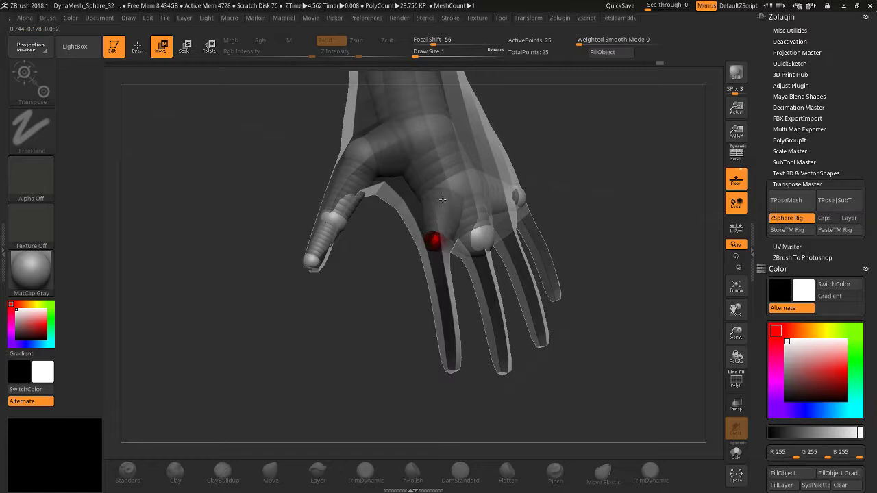
drag(453, 200, 589, 220)
key(e)
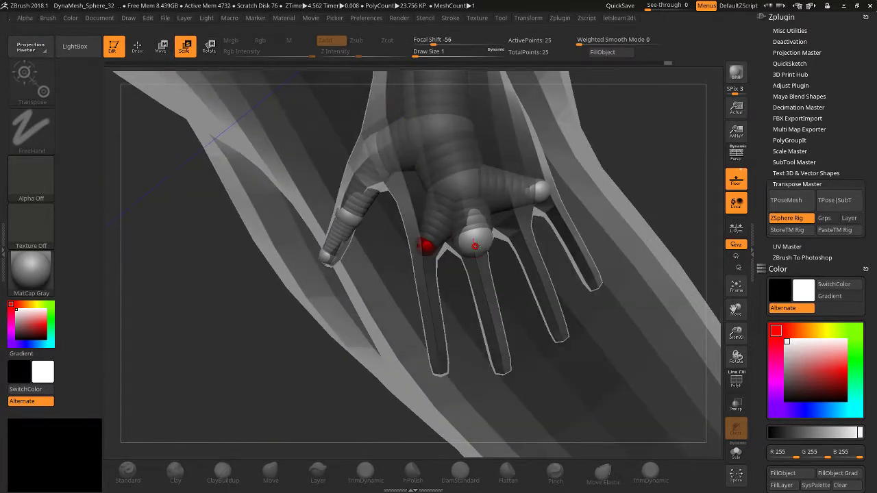
drag(474, 246, 466, 205)
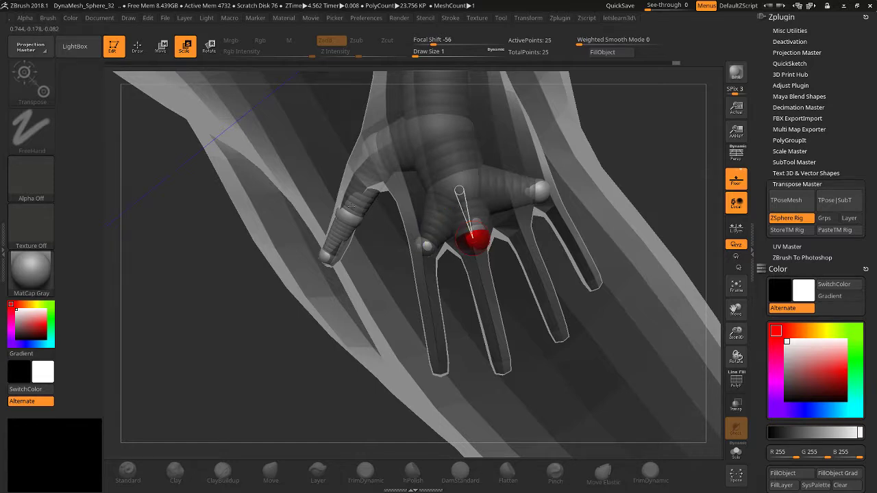
Add a mirrored pair of ZSpheres on the palm ZSpheres for the ring fingers and move them to the finger bases.
key(q)
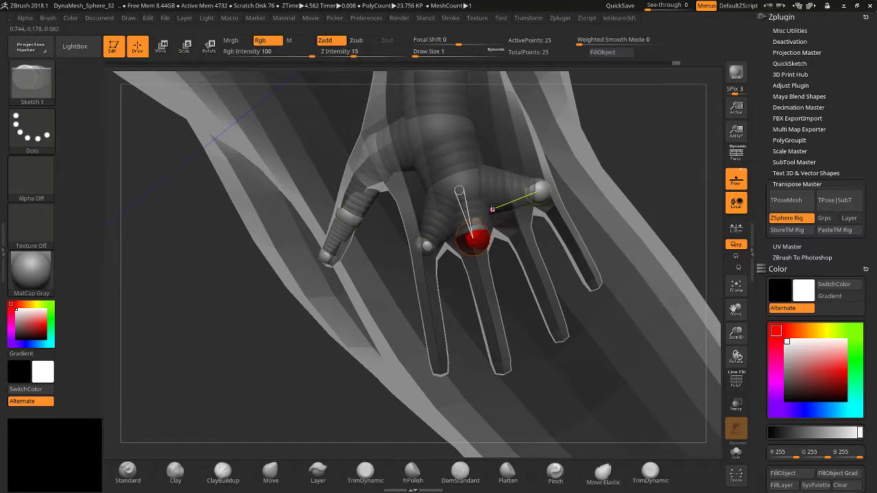
drag(491, 208, 509, 216)
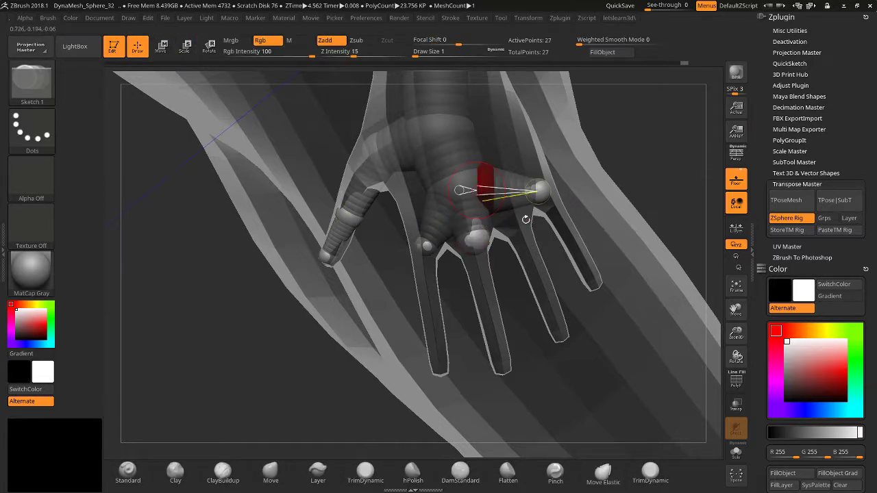
key(ctrl+z)
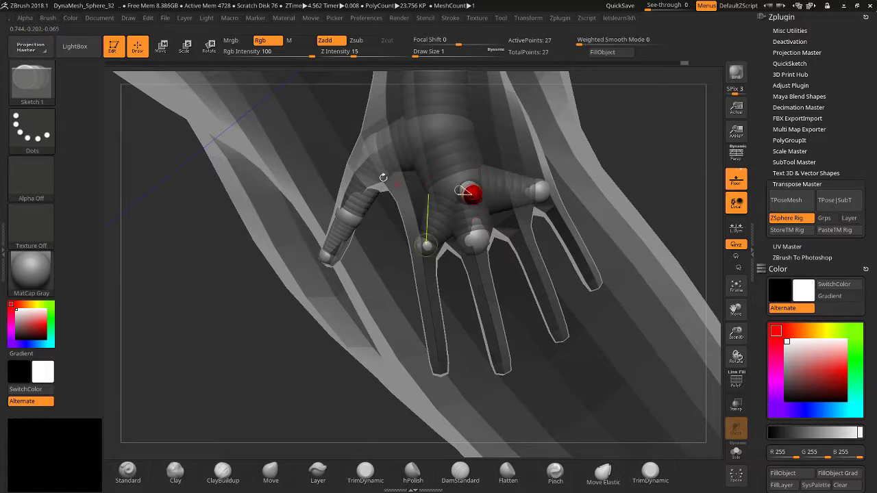
key(w)
drag(471, 195, 525, 231)
drag(589, 172, 523, 226)
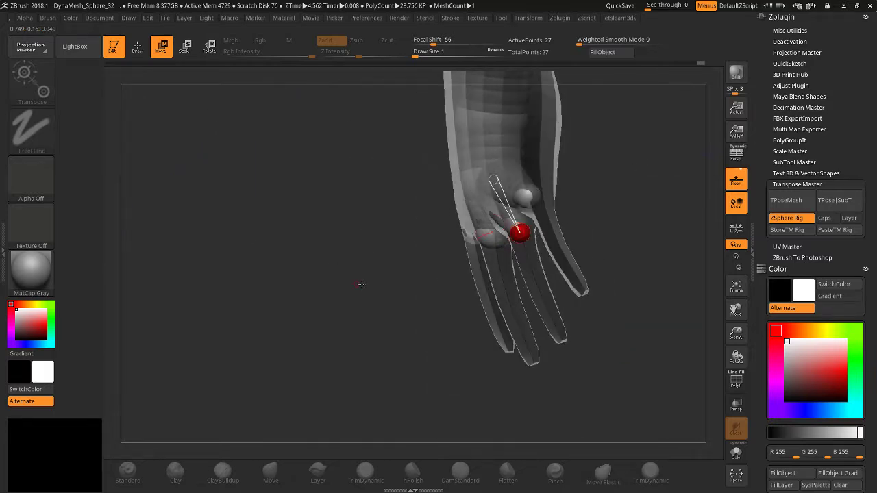
Refine the placement of the ring- and little-finger base ZSpheres so they sit inside the hand mesh.
drag(362, 285, 392, 265)
right_drag(505, 226, 456, 237)
drag(690, 118, 659, 122)
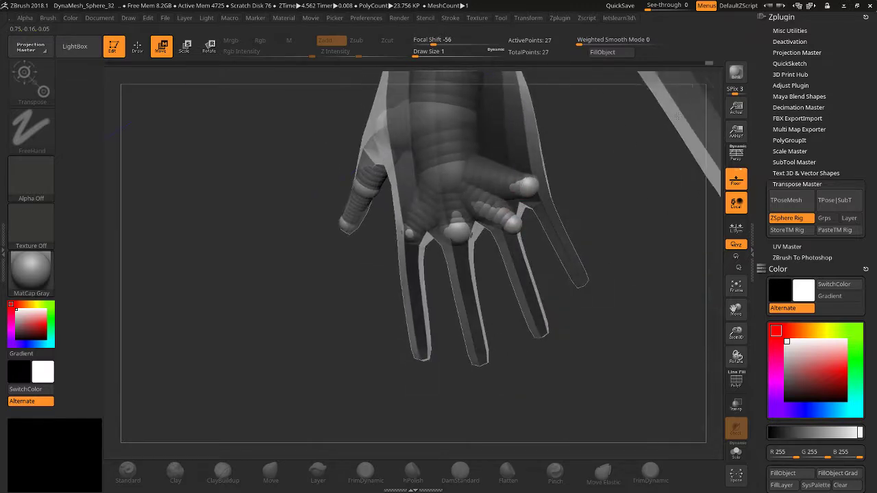
drag(513, 225, 446, 179)
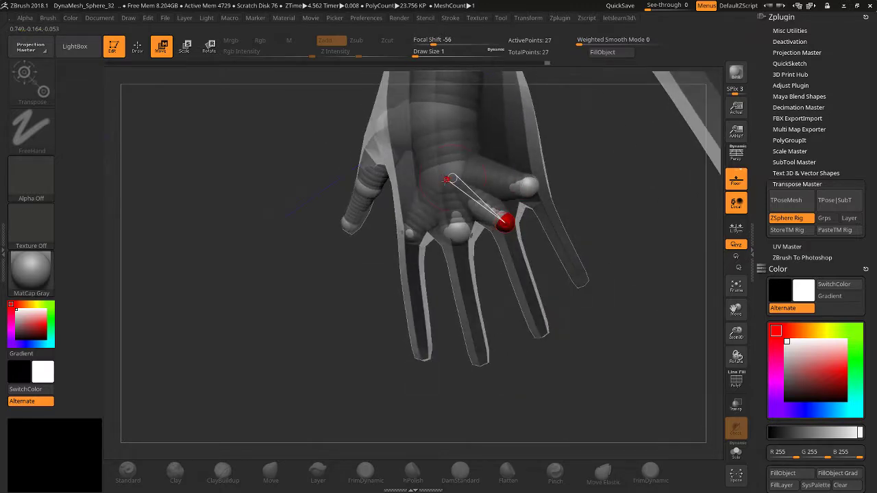
right_drag(436, 197, 302, 271)
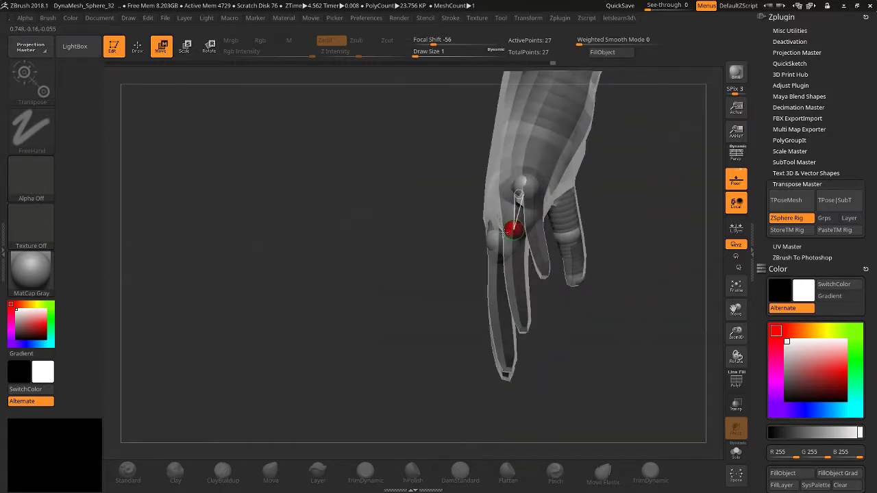
right_drag(394, 271, 408, 261)
drag(543, 195, 492, 193)
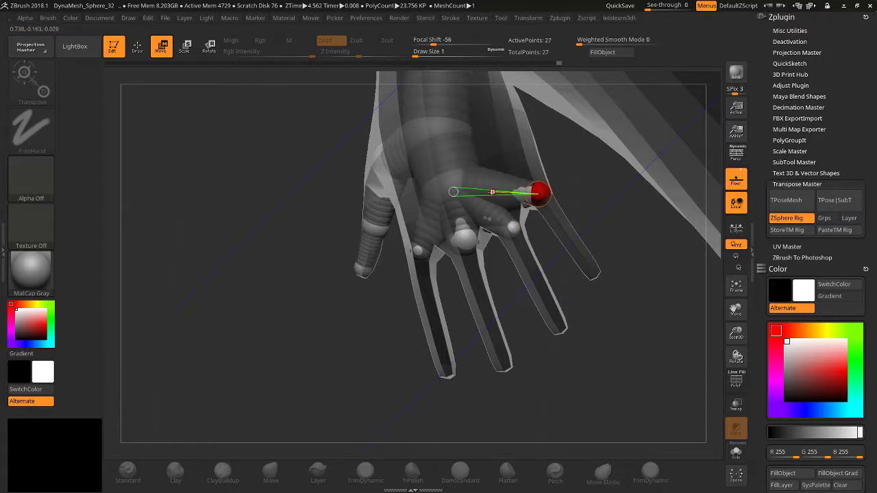
Insert a mirrored pair of joint ZSpheres along the little-finger palm links, move them toward the back of the hand and shrink them.
click(137, 46)
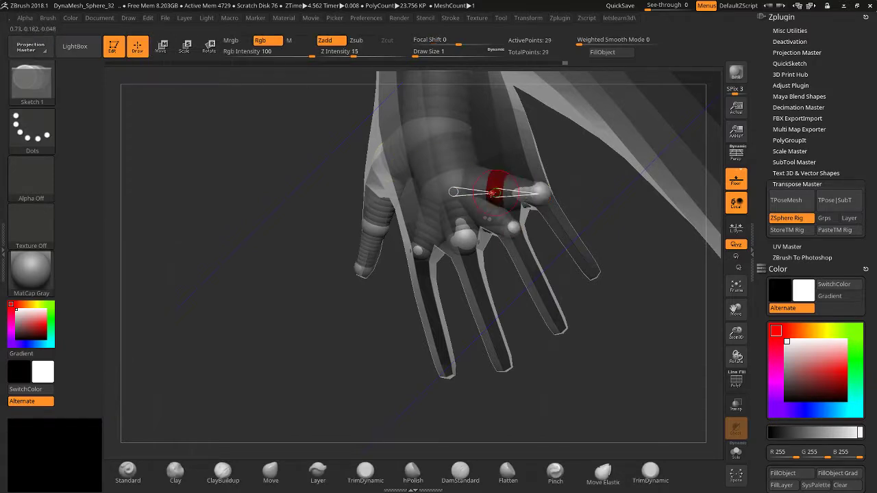
click(161, 46)
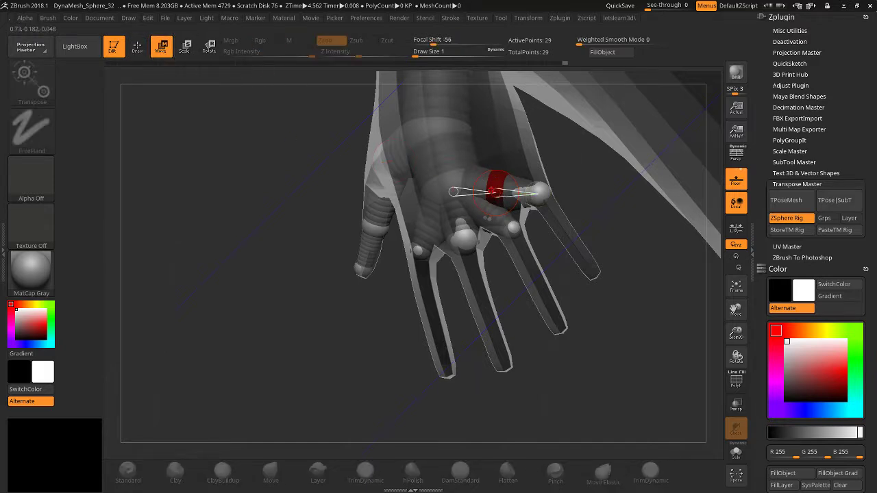
drag(494, 191, 537, 192)
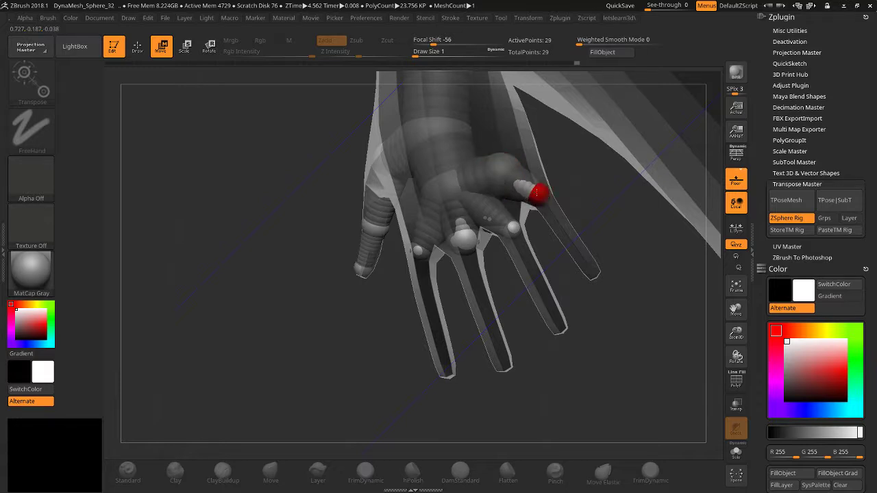
click(185, 46)
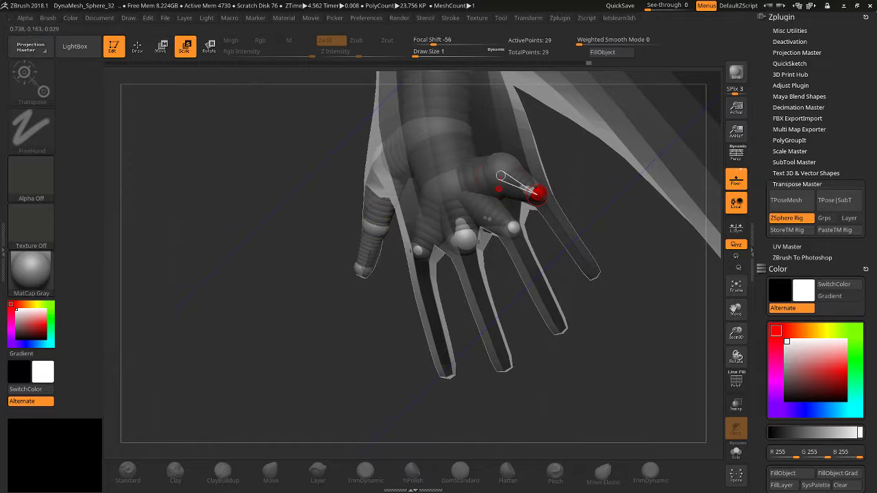
drag(501, 171, 499, 137)
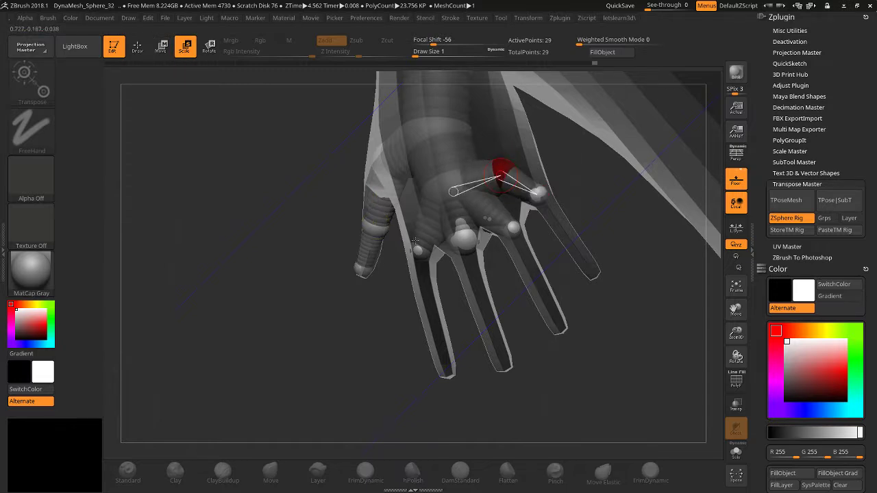
drag(332, 308, 265, 147)
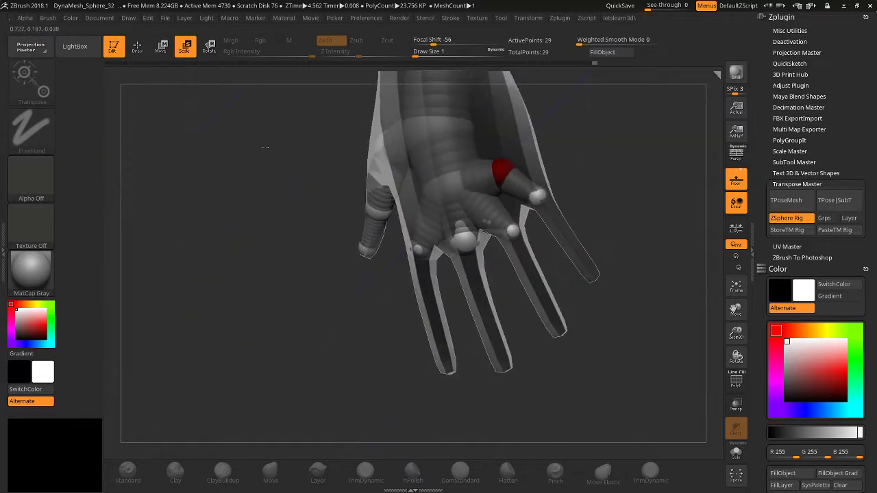
Insert a mirrored pair of joint ZSpheres along the ring-finger palm links and adjust their position and size.
key(q)
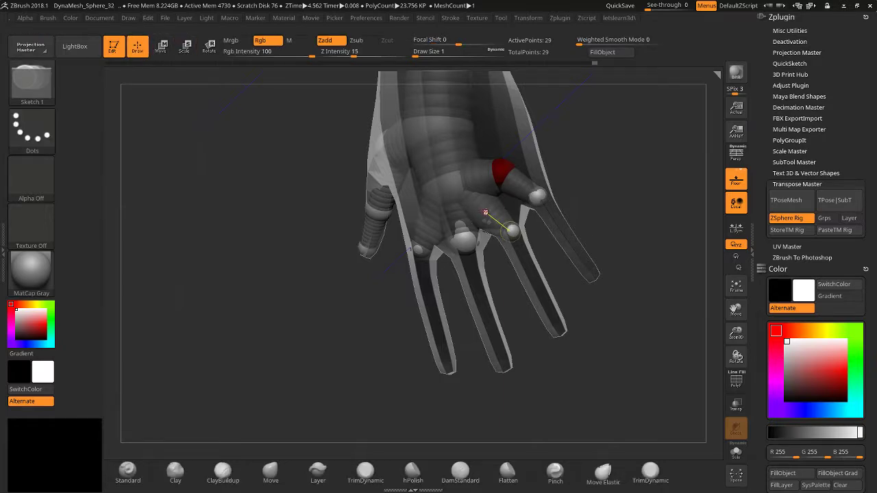
mouse_move(485, 212)
mouse_down()
mouse_move(503, 207)
mouse_move(471, 215)
mouse_up()
key(w)
click(192, 48)
drag(287, 309, 492, 288)
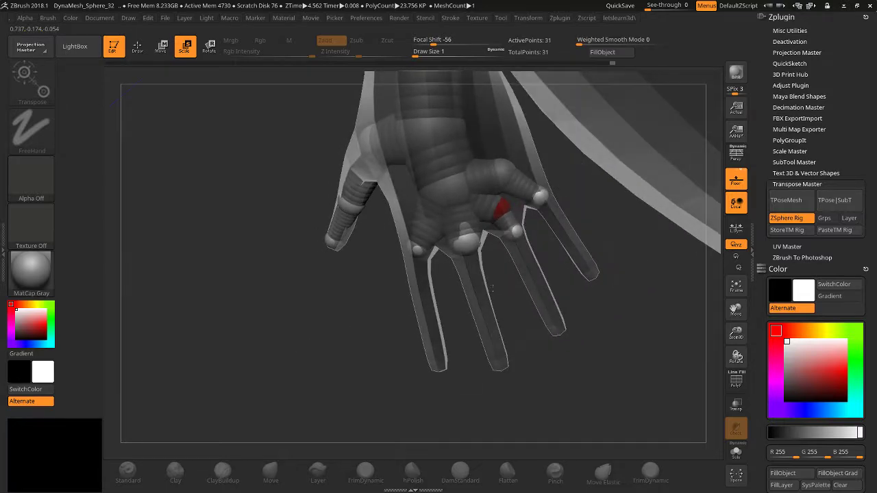
Resize the middle-, index- and ring-finger base ZSpheres to fit inside the hand mesh.
drag(724, 321, 172, 90)
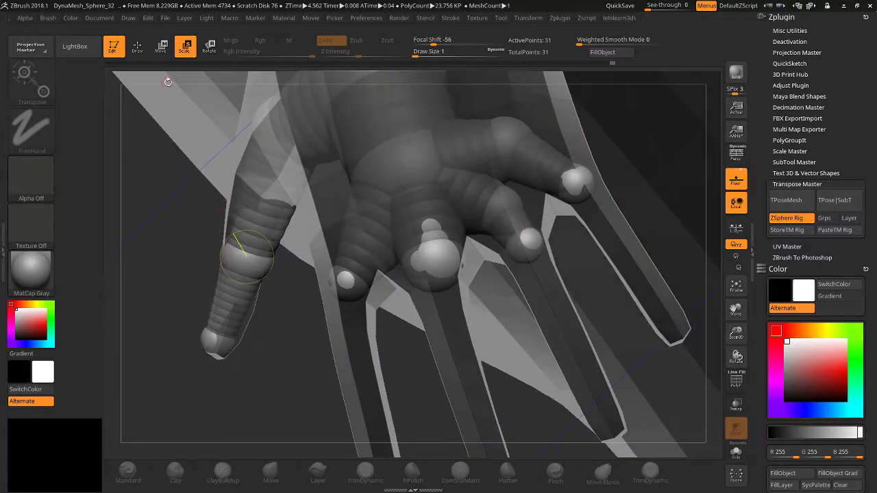
drag(422, 257, 422, 214)
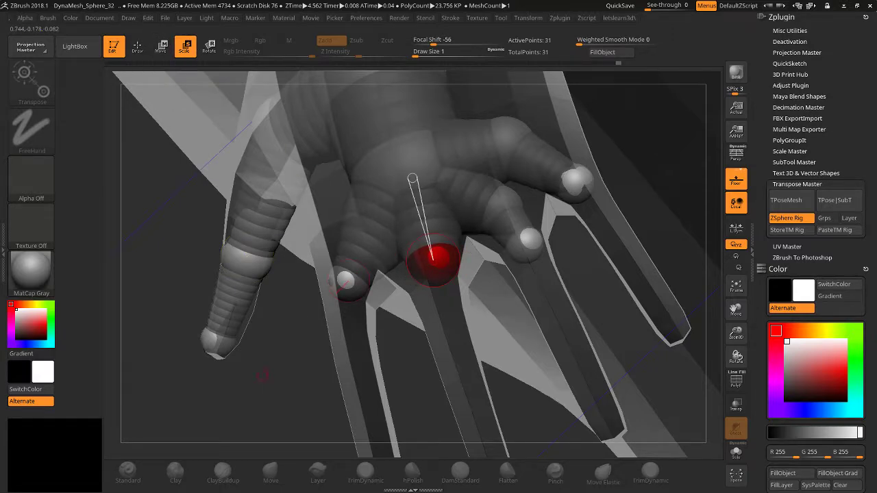
drag(219, 391, 286, 380)
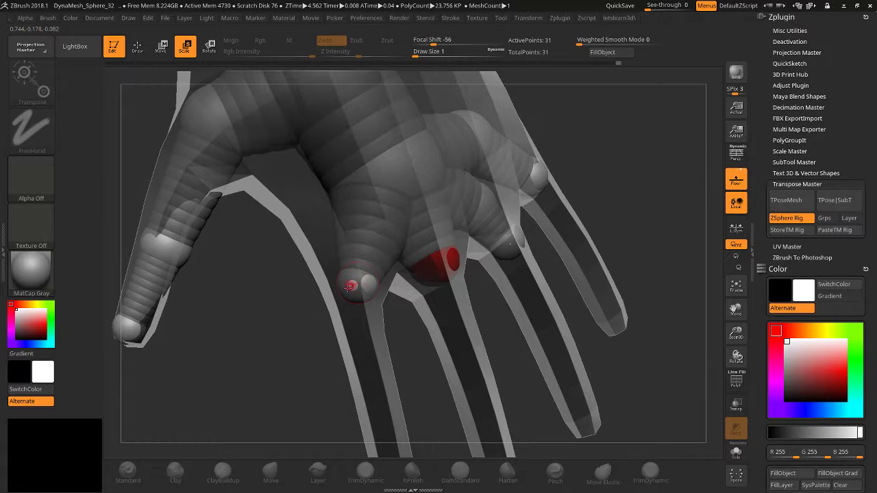
click(353, 283)
mouse_move(375, 274)
mouse_down()
mouse_move(386, 175)
mouse_move(363, 274)
mouse_up()
drag(415, 260, 390, 173)
click(519, 235)
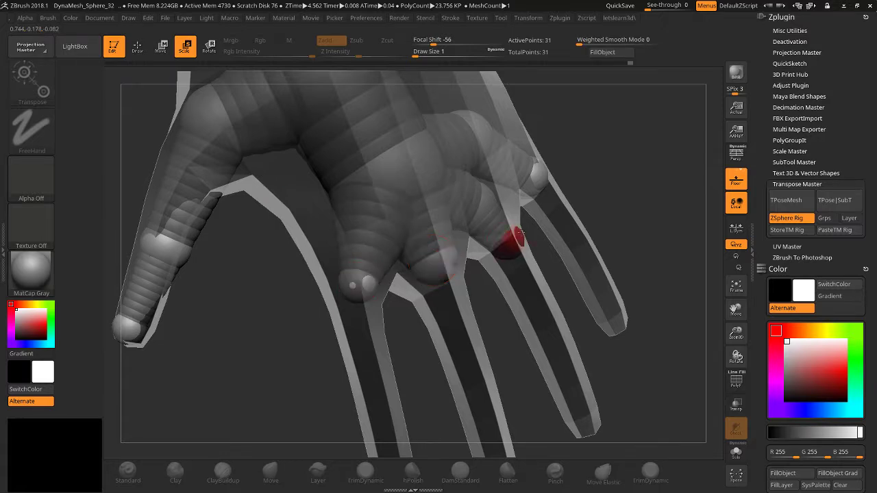
Adjust the positions of the index-, middle-, ring- and little-finger base ZSpheres so they sit centred inside the hand mesh.
drag(296, 353, 319, 352)
click(161, 47)
click(426, 287)
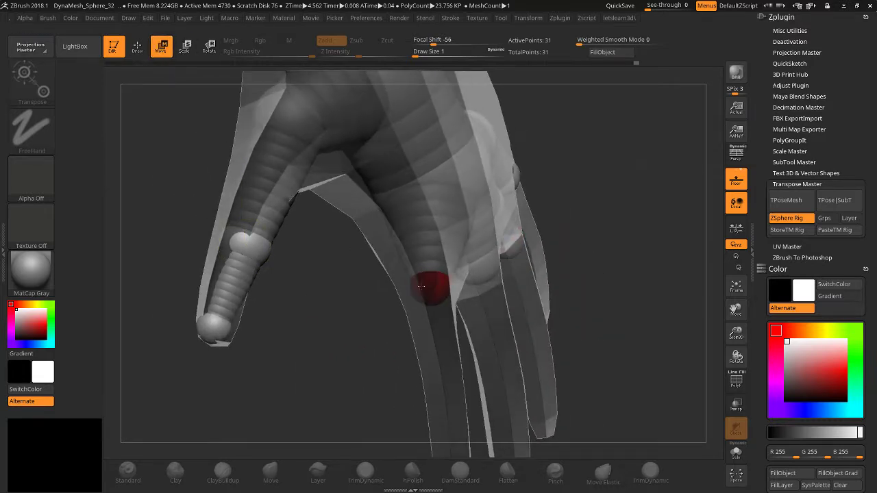
drag(428, 284, 428, 175)
click(482, 264)
drag(473, 264, 426, 171)
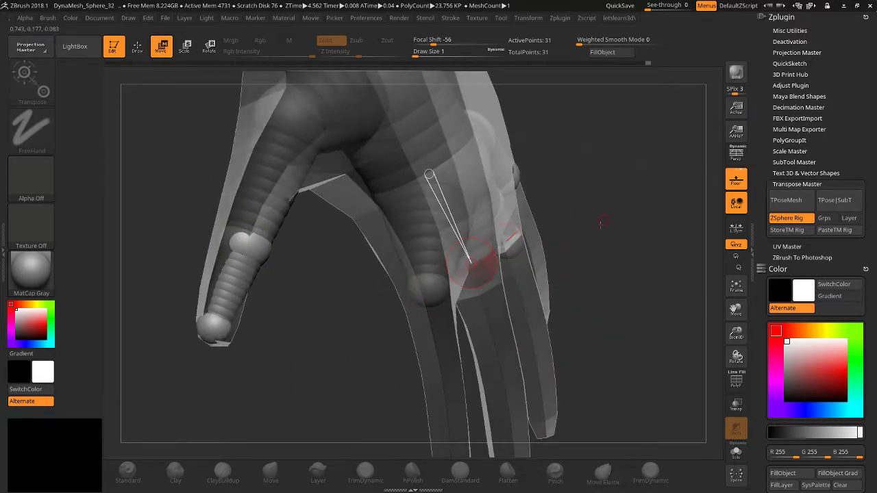
drag(599, 221, 529, 245)
click(519, 237)
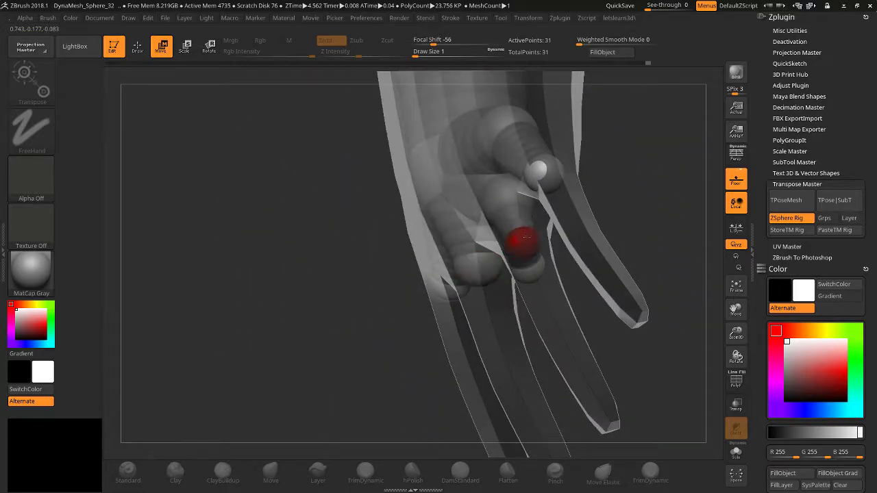
click(547, 170)
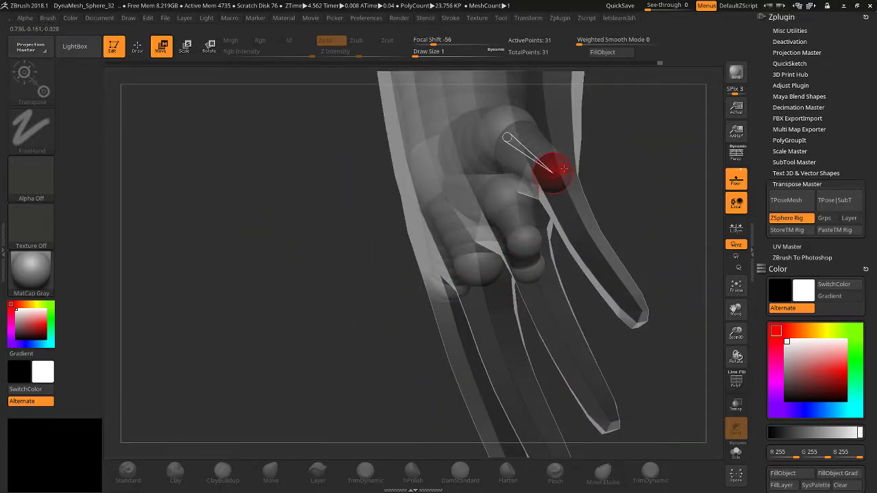
drag(565, 173, 568, 176)
drag(274, 312, 442, 310)
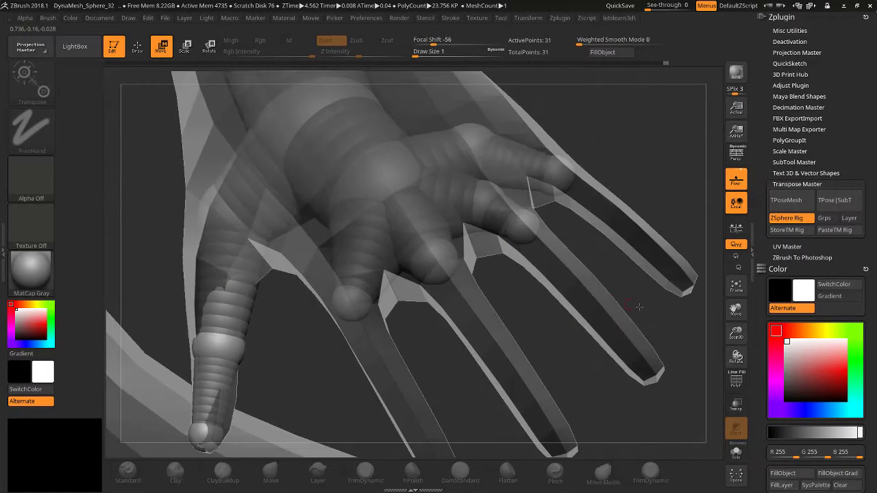
Shrink the thumb's middle joint ZSphere so it fits the width of the thumb mesh.
drag(734, 312, 730, 281)
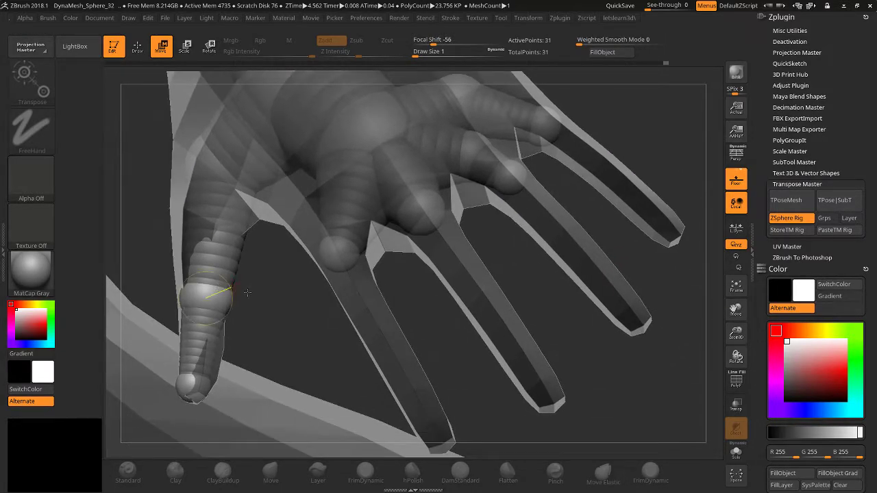
mouse_move(246, 293)
mouse_down()
mouse_move(204, 308)
mouse_move(200, 297)
mouse_up()
key(ctrl+z)
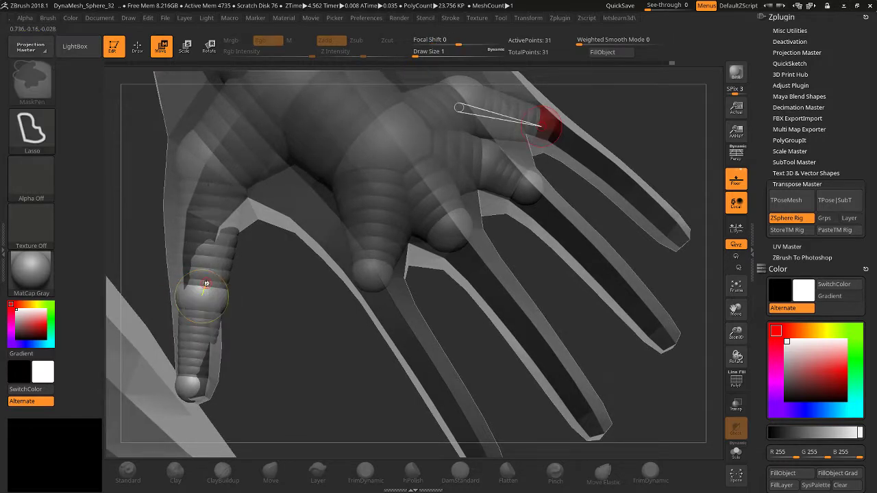
click(184, 46)
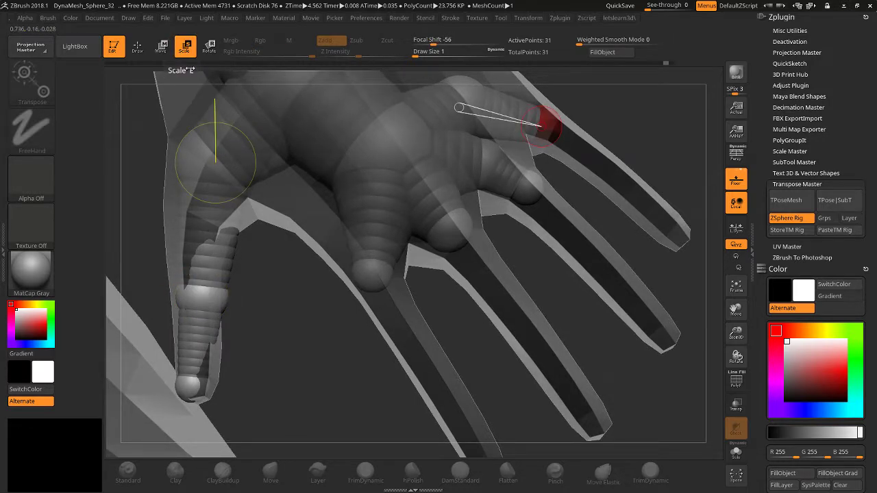
drag(203, 298, 223, 246)
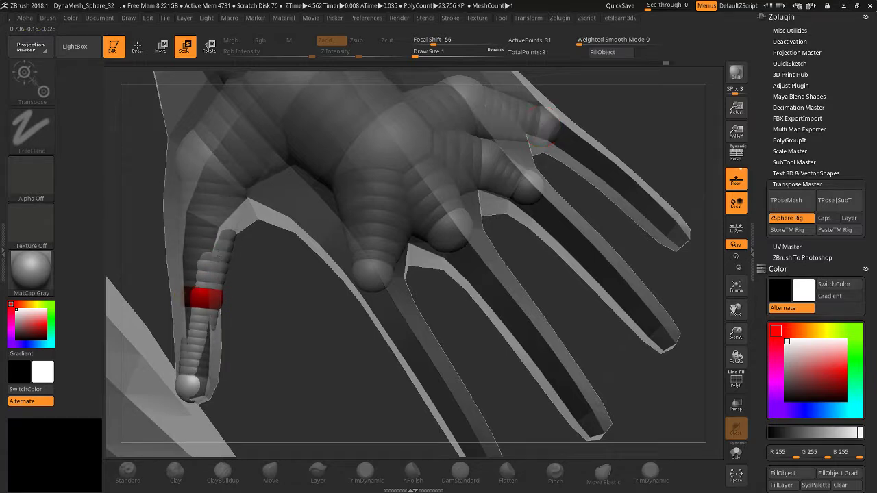
Move the thumb's middle joint, base and tip ZSpheres so the chain runs centred through the thumb mesh.
click(160, 50)
drag(201, 278, 185, 278)
drag(194, 164, 183, 170)
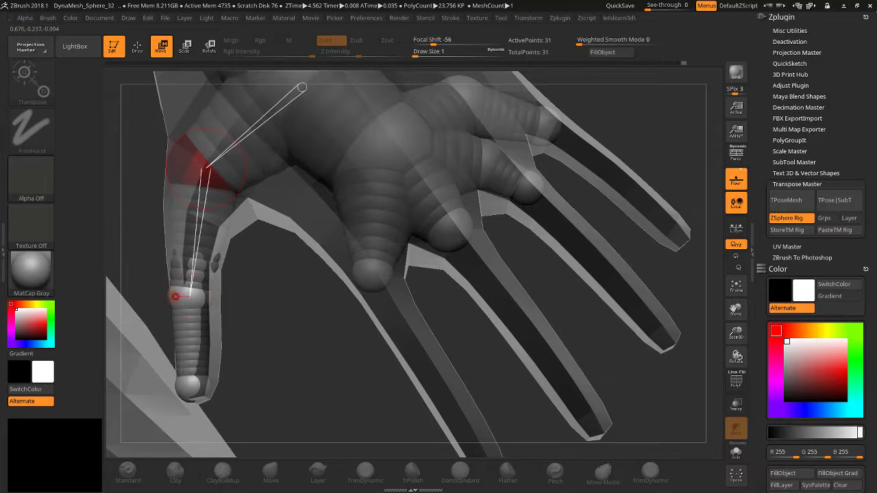
drag(174, 296, 181, 298)
drag(188, 383, 196, 384)
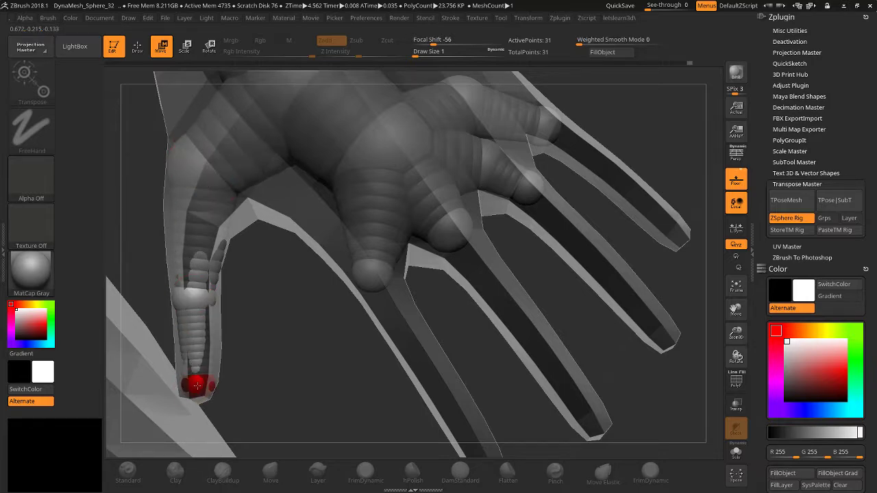
drag(286, 358, 376, 293)
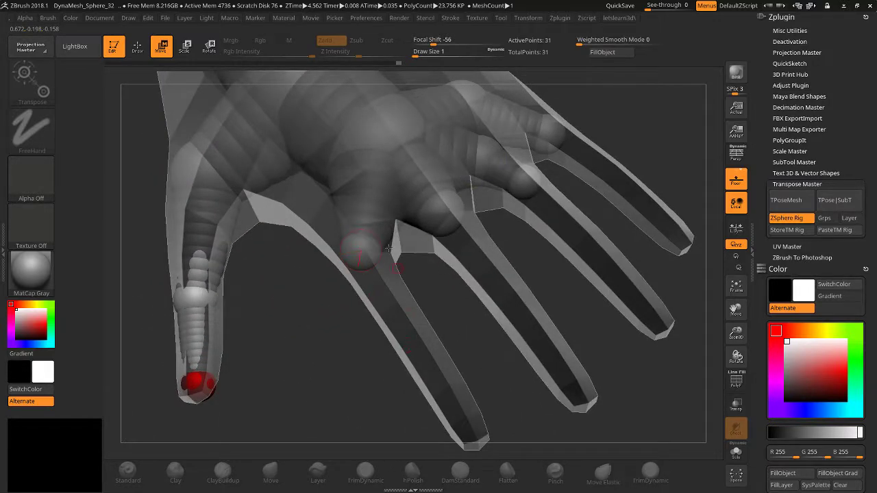
Add a mirrored pair of ZSpheres on the index-finger base ZSpheres.
key(q)
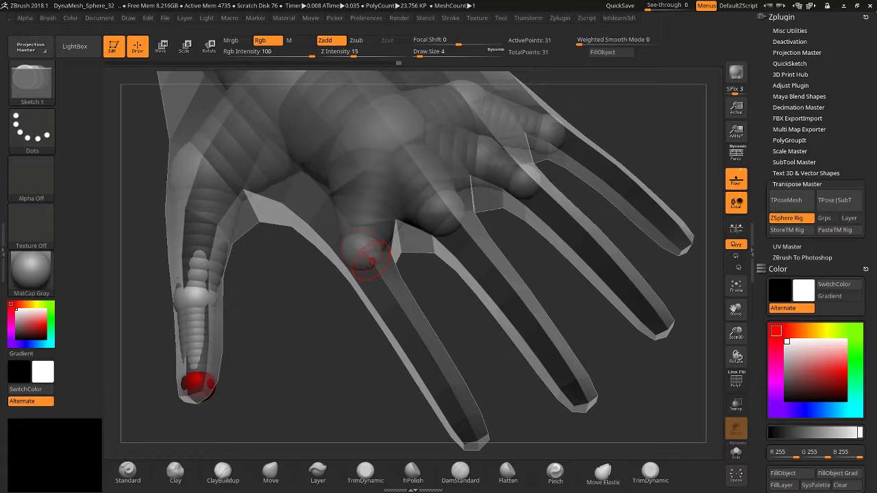
drag(325, 340, 443, 266)
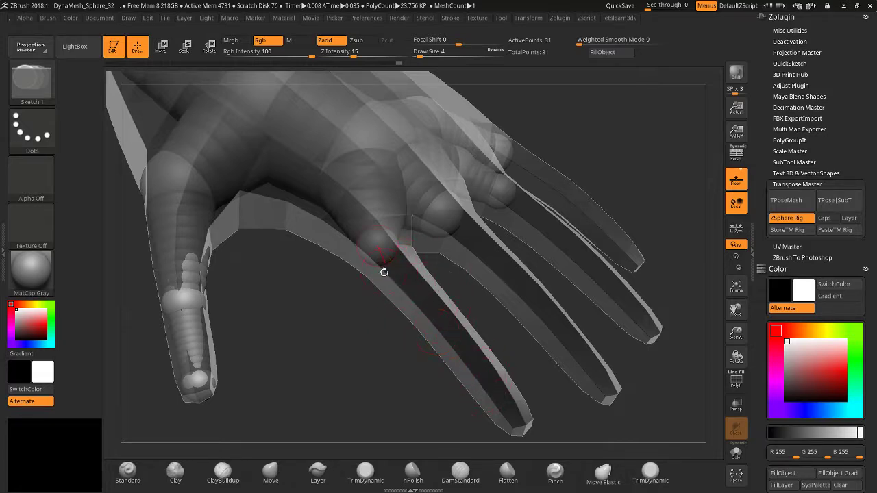
drag(385, 272, 385, 286)
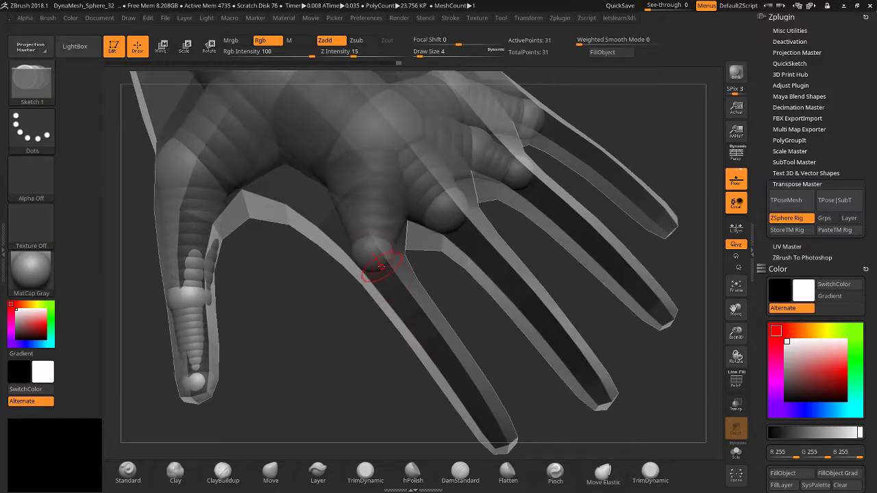
key(w)
mouse_move(194, 173)
mouse_down()
mouse_move(196, 103)
mouse_move(246, 127)
mouse_up()
drag(381, 272, 459, 365)
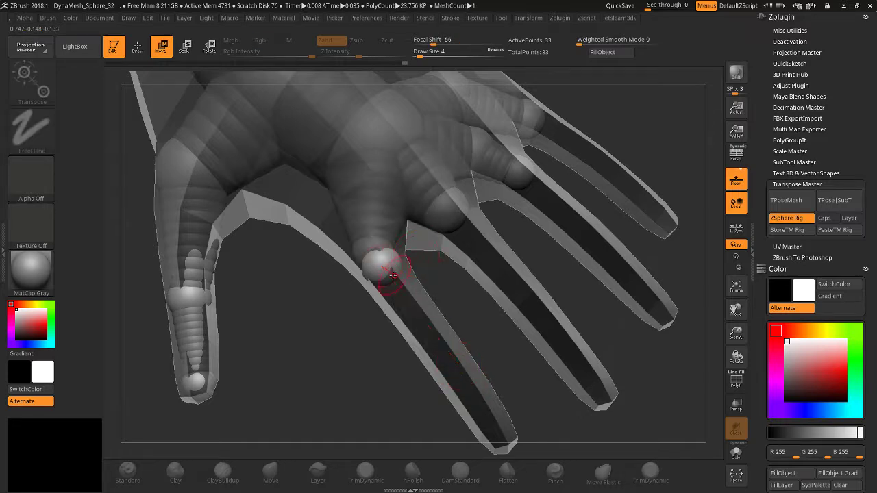
drag(385, 274, 354, 275)
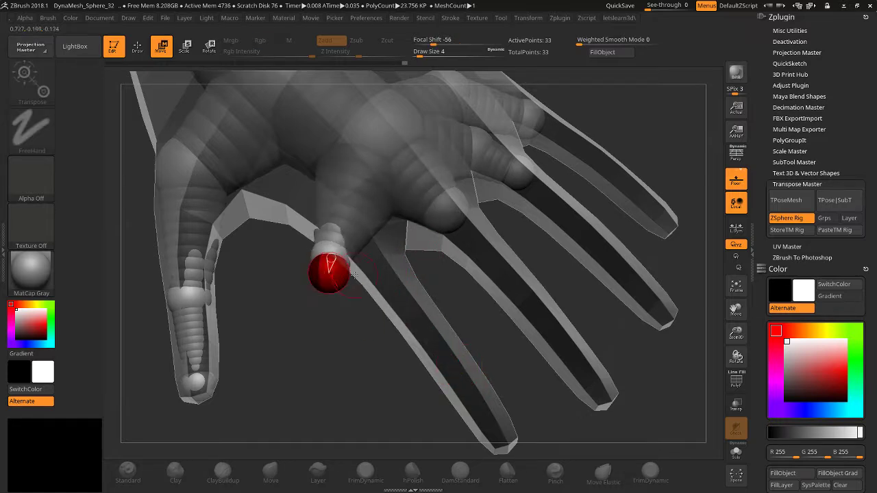
key(ctrl+z)
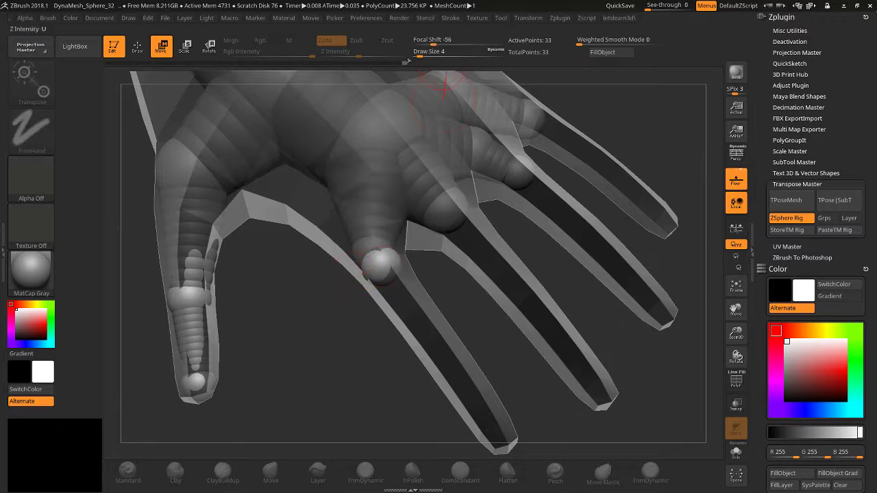
Move the new ZSphere pair to the index fingertips with a draw size of 1 and shrink it to fit the mesh.
drag(418, 55, 398, 60)
mouse_move(335, 275)
mouse_down()
mouse_move(409, 317)
mouse_move(442, 377)
mouse_move(490, 432)
mouse_up()
drag(740, 312, 716, 220)
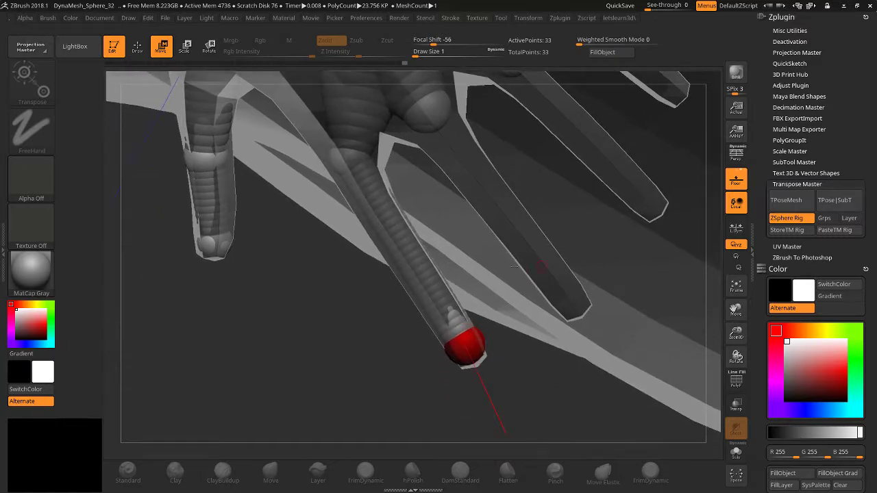
click(184, 46)
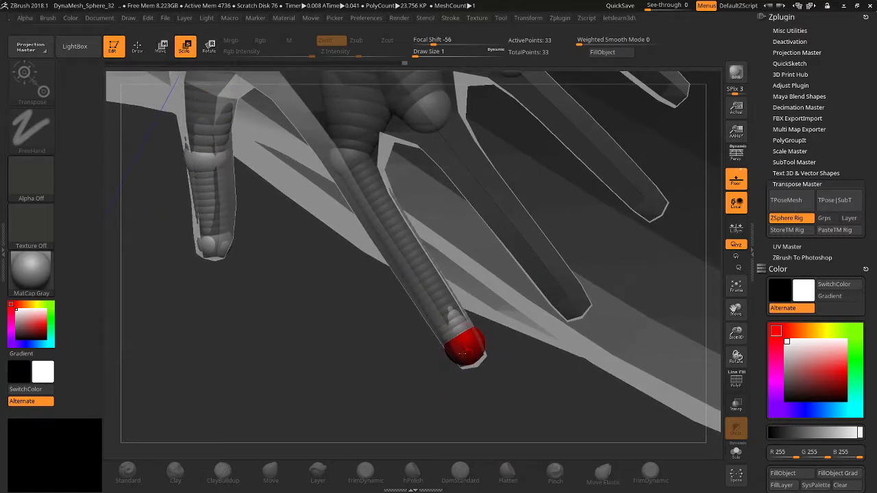
drag(463, 351, 454, 261)
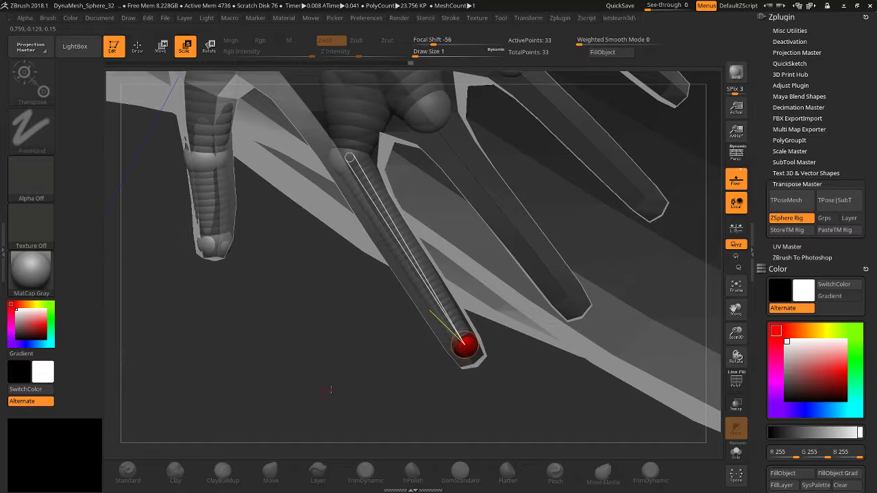
Insert two mirrored pairs of joint ZSpheres along the index-finger links at the middle and outer knuckles.
drag(331, 390, 371, 208)
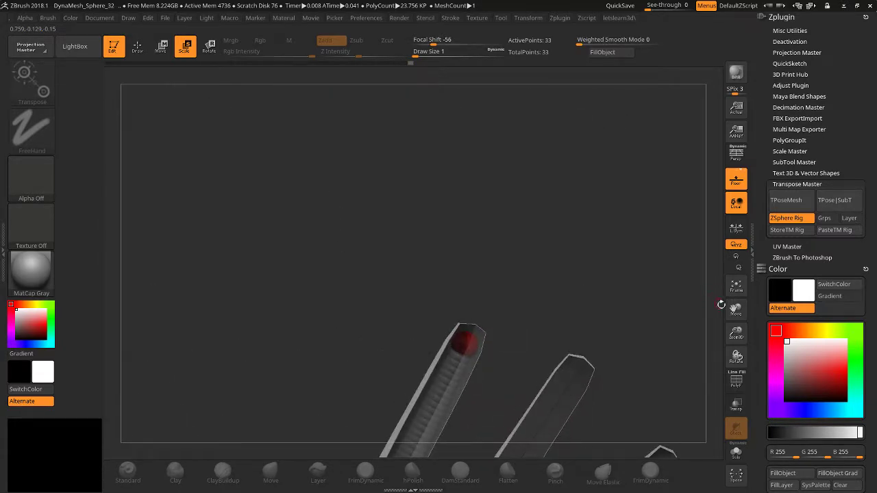
drag(735, 308, 719, 203)
drag(300, 185, 328, 174)
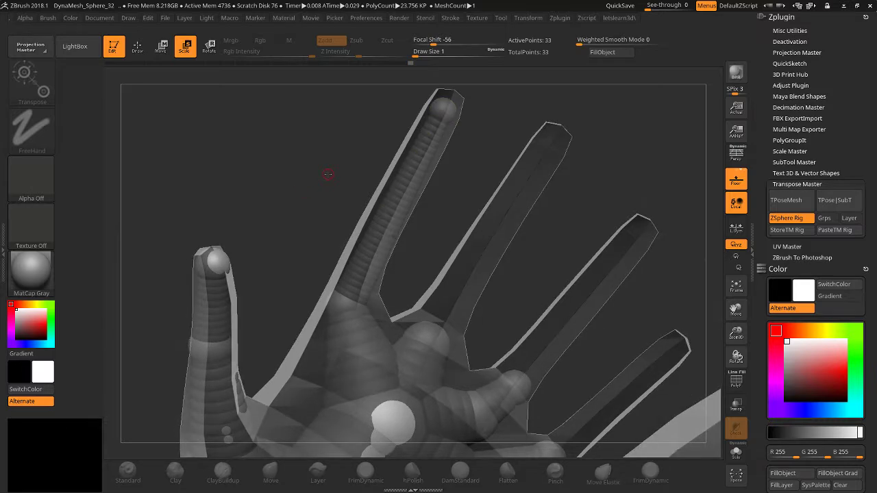
click(137, 46)
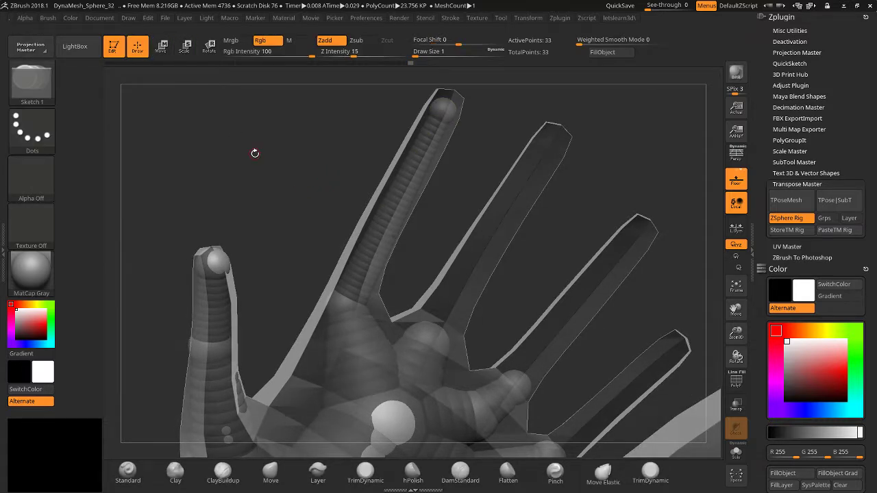
mouse_move(349, 300)
mouse_down()
mouse_move(380, 272)
mouse_move(387, 227)
mouse_move(381, 245)
mouse_up()
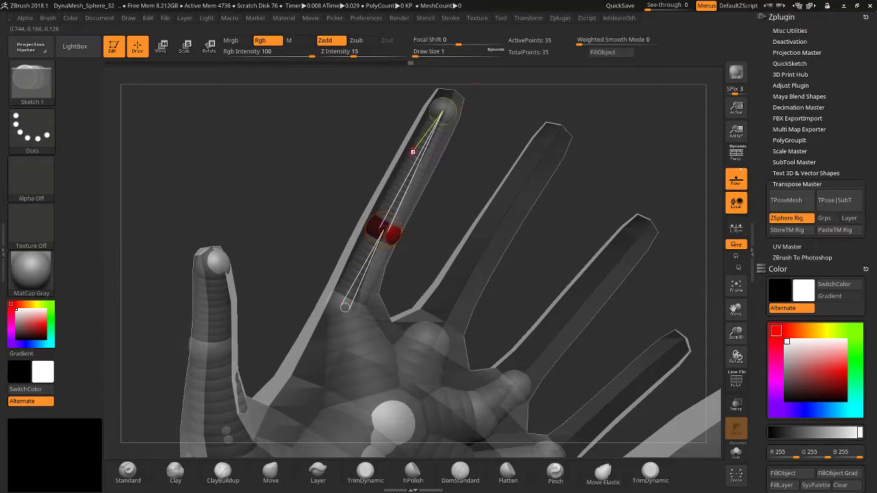
click(415, 162)
Refine the position of the index-finger base ZSpheres inside the hand mesh.
drag(370, 165, 303, 265)
key(w)
drag(353, 305, 361, 336)
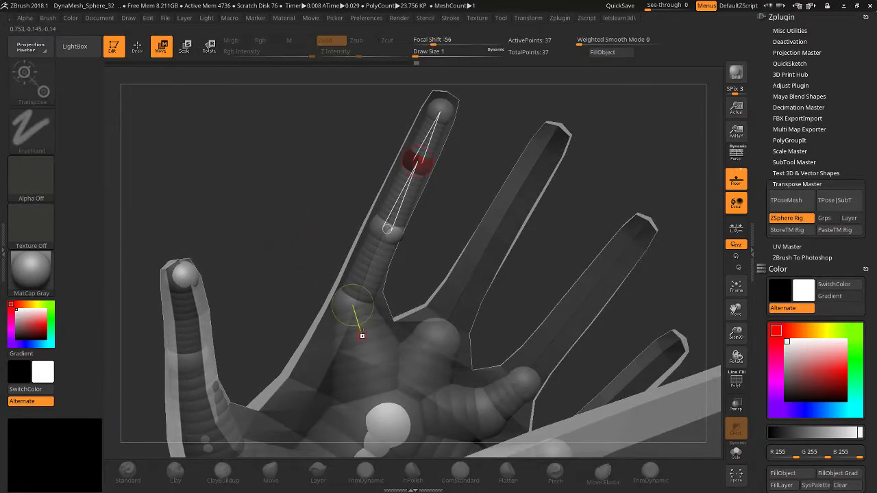
click(350, 306)
mouse_move(349, 308)
right_down()
mouse_move(319, 306)
mouse_move(281, 265)
mouse_move(253, 206)
mouse_move(224, 97)
right_up()
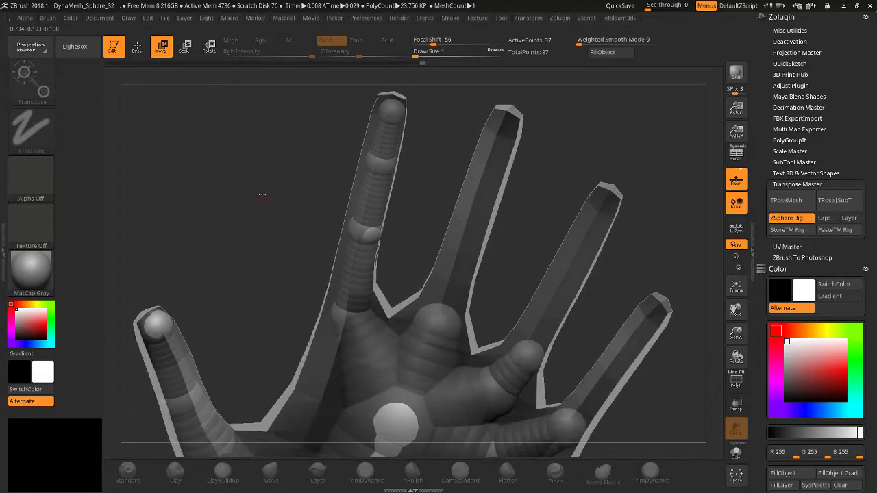
Add a mirrored pair of ZSpheres on the middle-finger base ZSpheres.
click(137, 46)
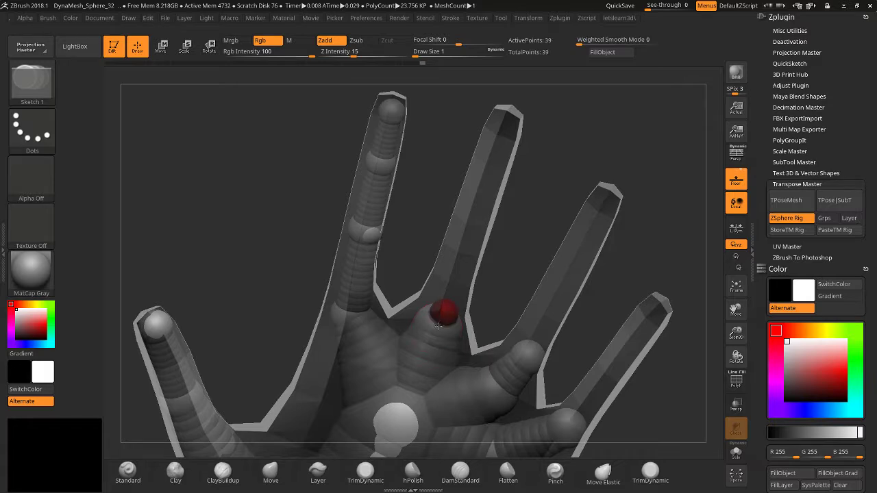
drag(735, 334, 617, 157)
right_drag(617, 157, 690, 350)
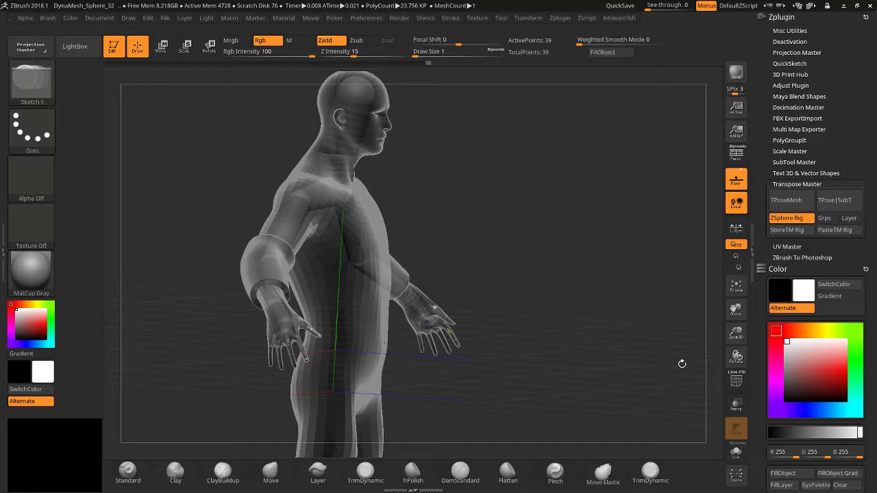
drag(736, 333, 736, 358)
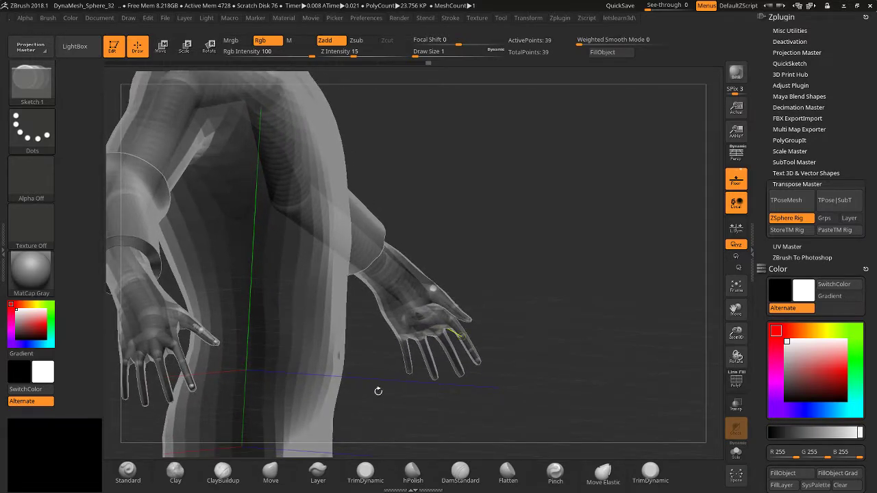
right_drag(378, 391, 435, 316)
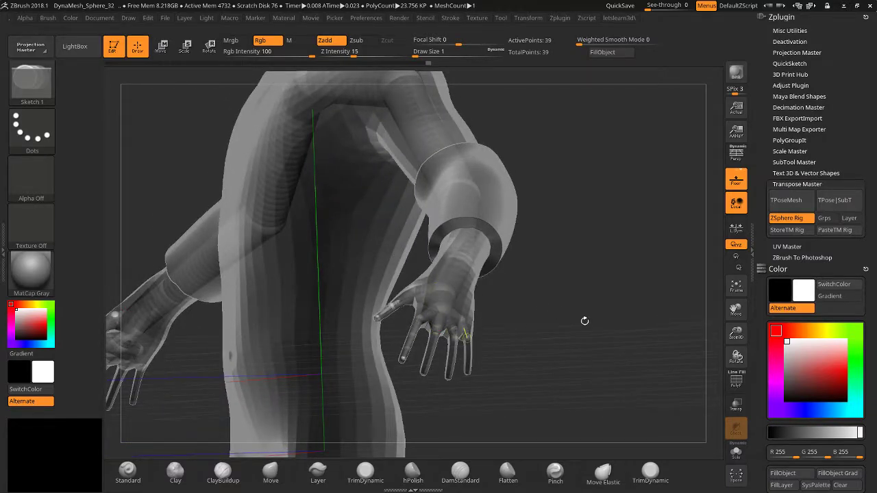
Try to extend the middle finger from its small end ZSpheres with another mirrored pair at draw size 3, moved toward the fingertip.
drag(736, 329, 740, 339)
drag(734, 310, 690, 249)
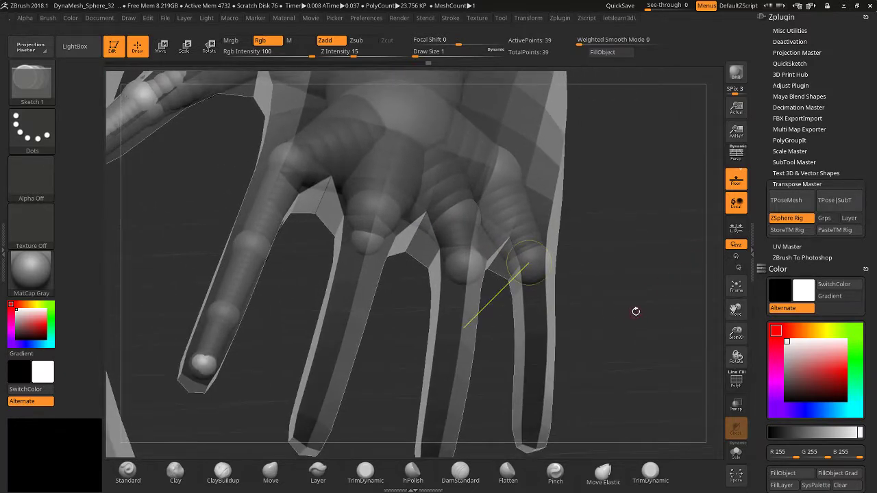
drag(311, 297, 351, 245)
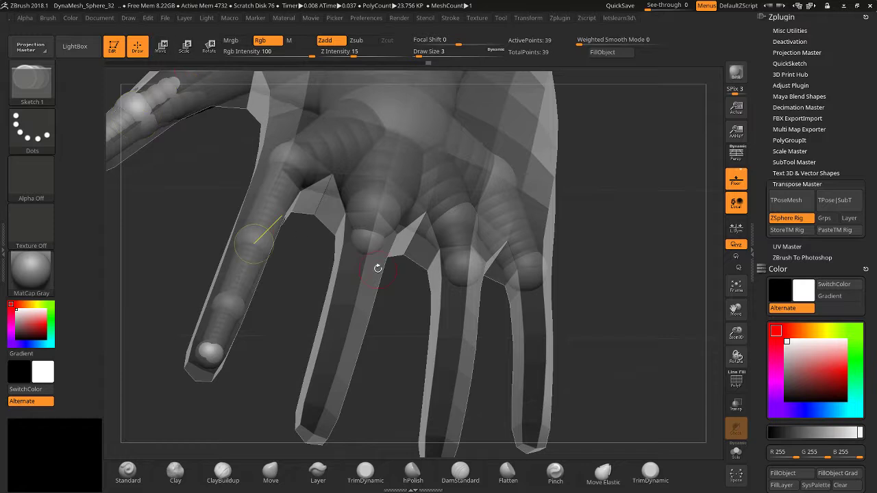
key(w)
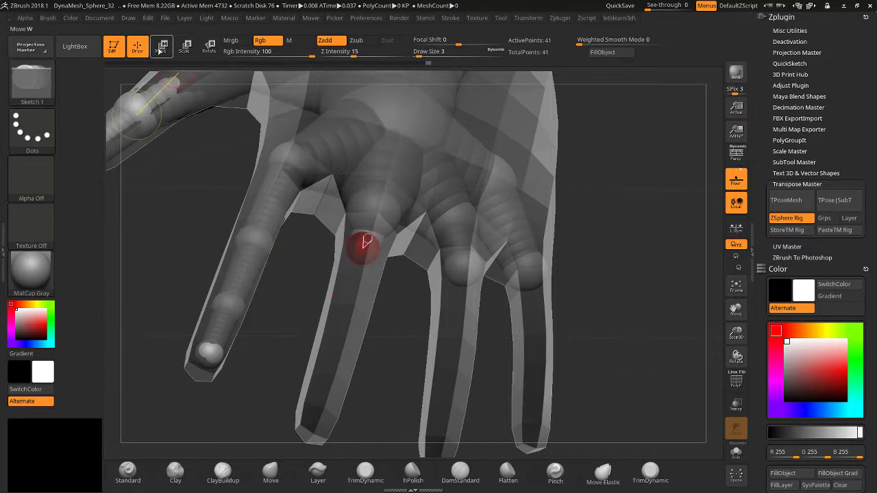
drag(366, 241, 390, 446)
drag(731, 308, 712, 261)
drag(504, 205, 329, 286)
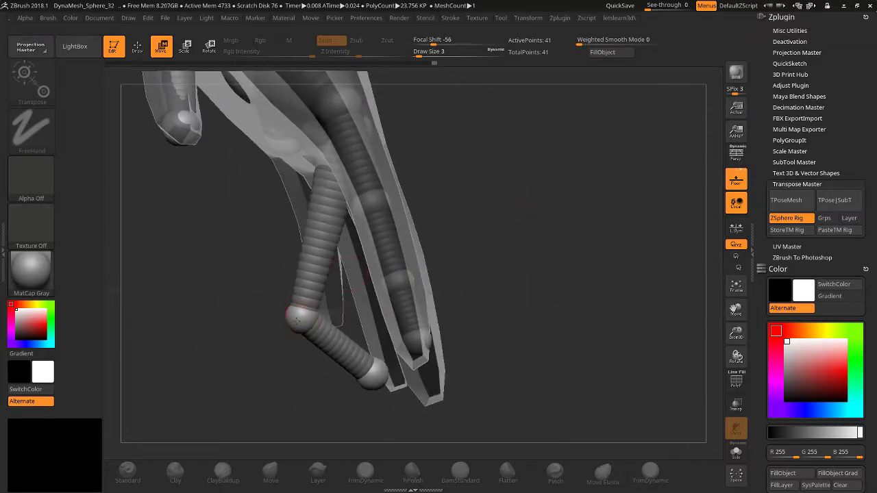
drag(297, 317, 374, 381)
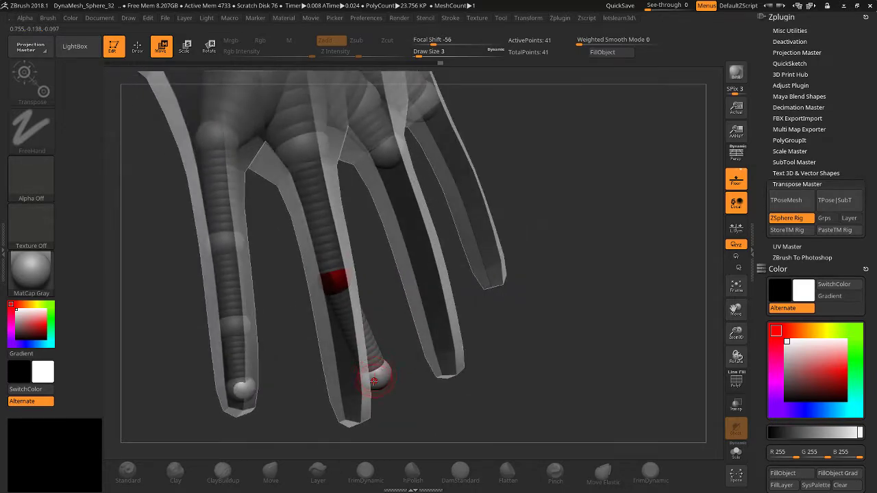
Delete the misplaced middle-finger ZSpheres, add a new mirrored pair on the finger base, and move it to the fingertip with draw size 1.
key(shift+a)
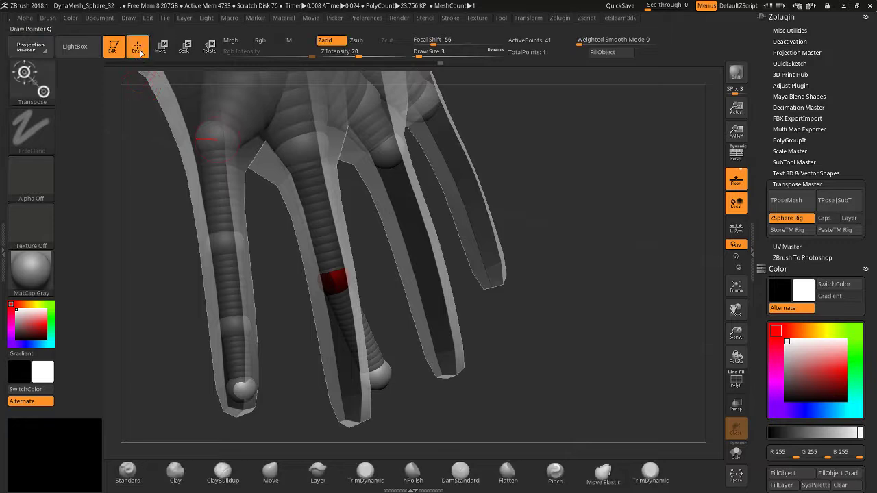
alt+click(333, 279)
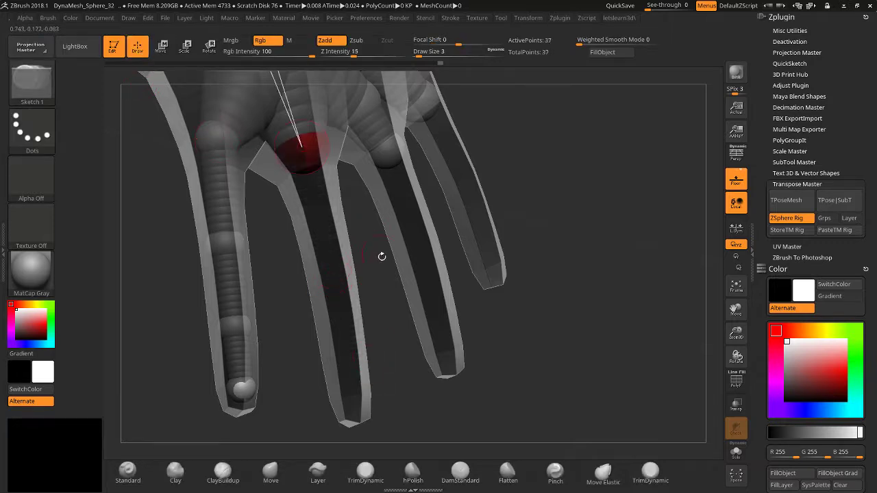
mouse_move(146, 258)
mouse_down()
mouse_move(260, 220)
mouse_move(337, 172)
mouse_move(314, 173)
mouse_move(335, 373)
mouse_up()
key(w)
click(413, 53)
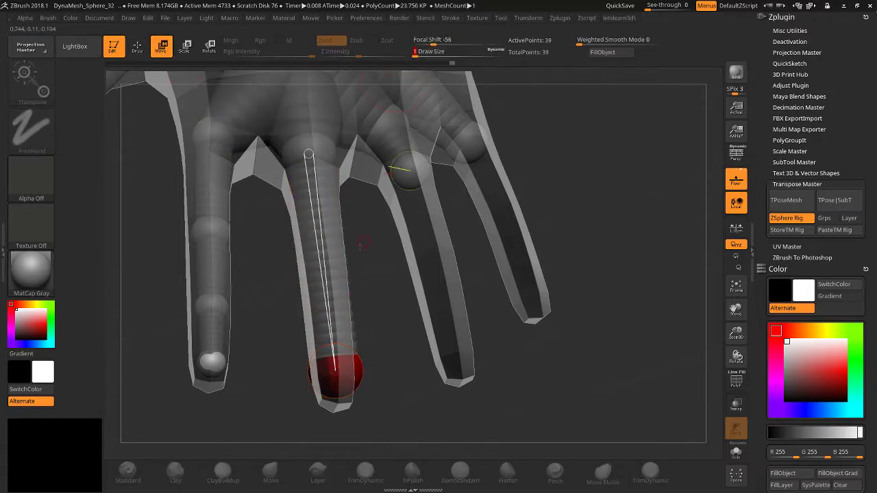
mouse_move(233, 411)
mouse_down()
mouse_move(277, 416)
mouse_move(302, 407)
mouse_up()
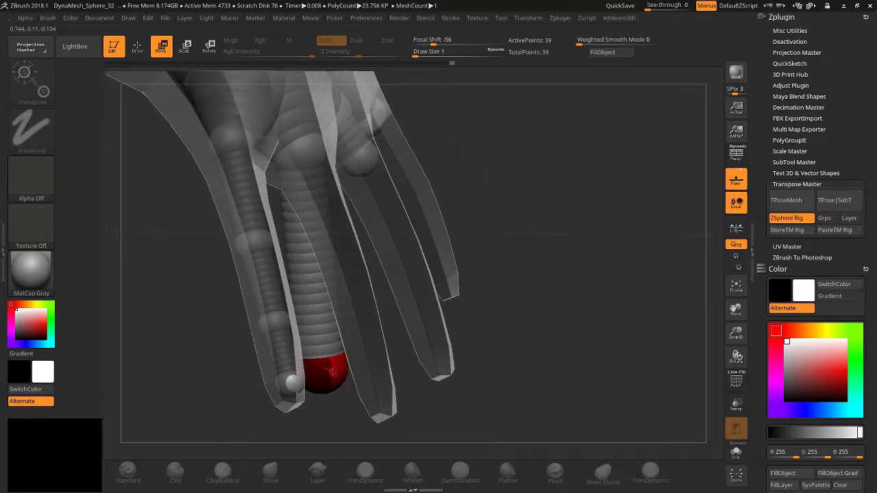
drag(331, 370, 382, 395)
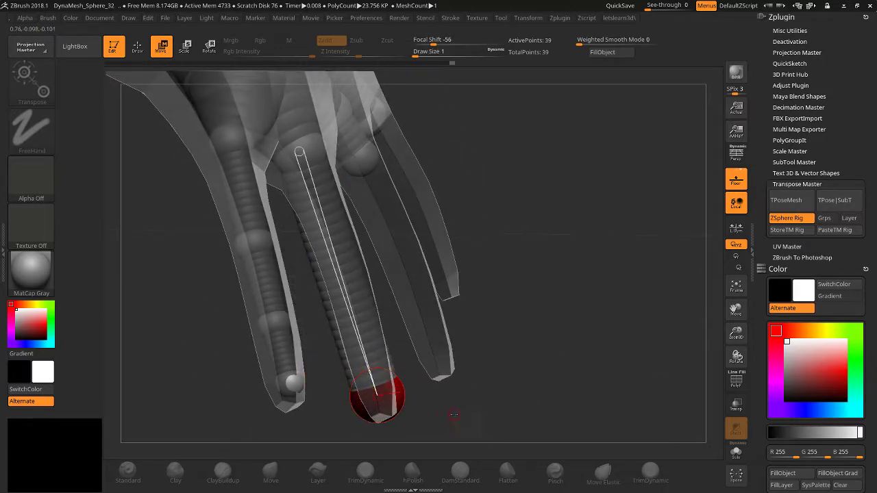
Scale down the middle-fingertip ZSpheres to fit inside the finger mesh.
drag(453, 413, 209, 156)
click(184, 46)
drag(305, 409, 263, 159)
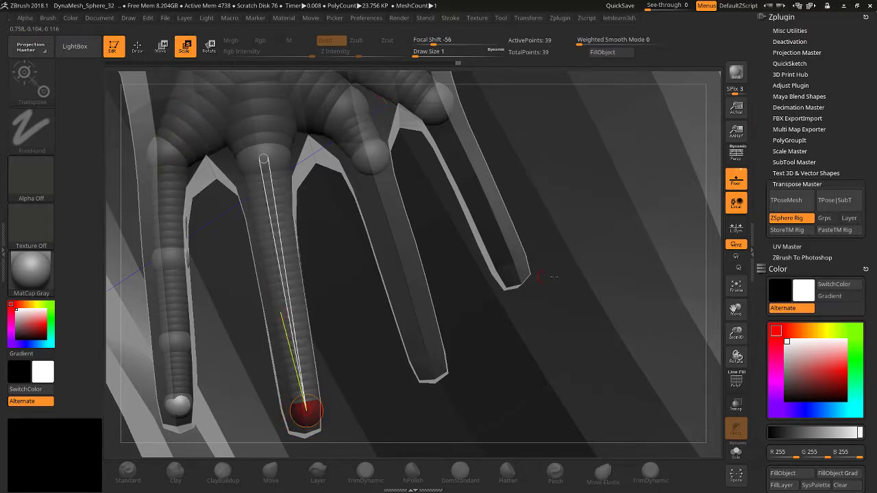
Centre the middle-fingertip ZSpheres inside the end of the finger mesh from several angles.
mouse_move(697, 273)
mouse_down()
mouse_move(520, 281)
mouse_move(274, 192)
mouse_up()
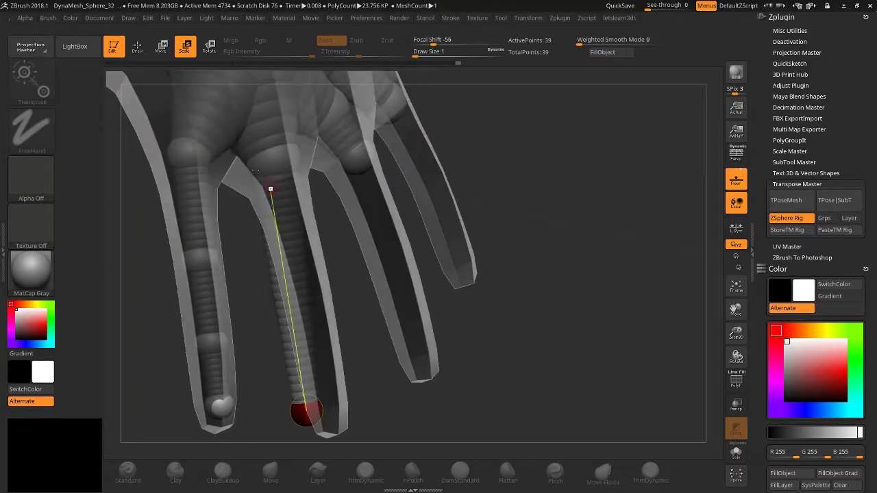
key(w)
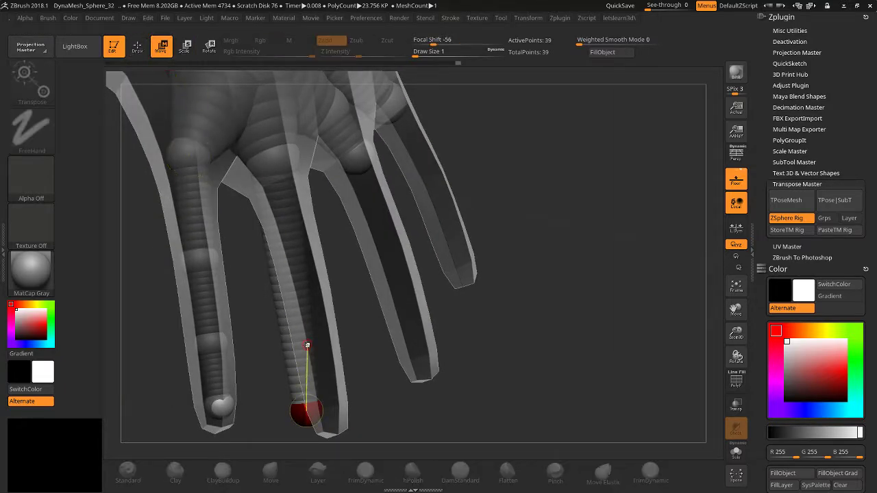
drag(302, 414, 331, 422)
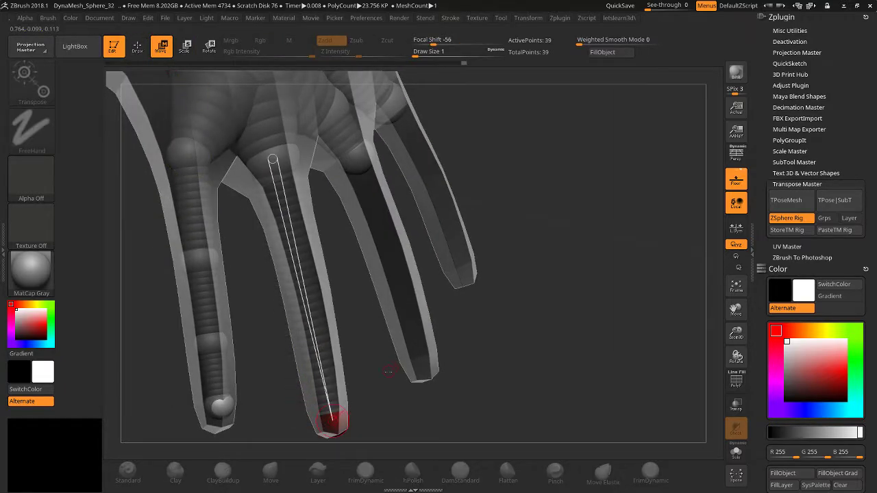
drag(473, 325, 270, 427)
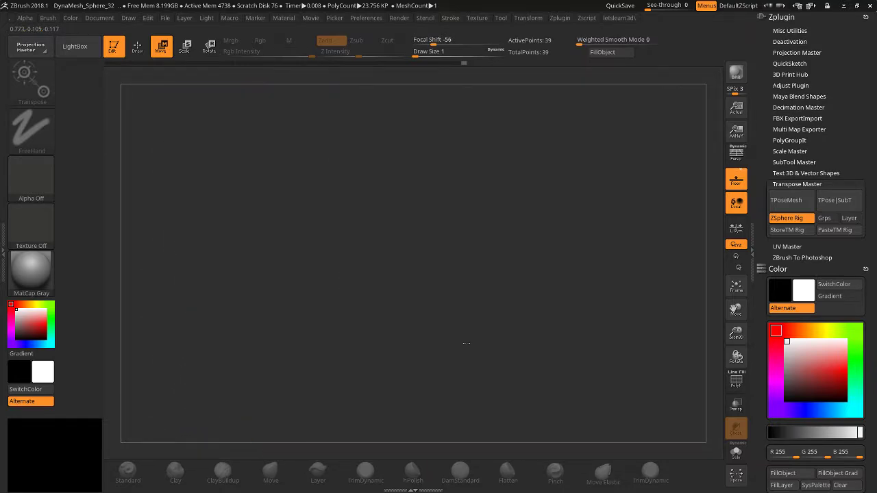
drag(467, 343, 444, 369)
drag(381, 423, 381, 431)
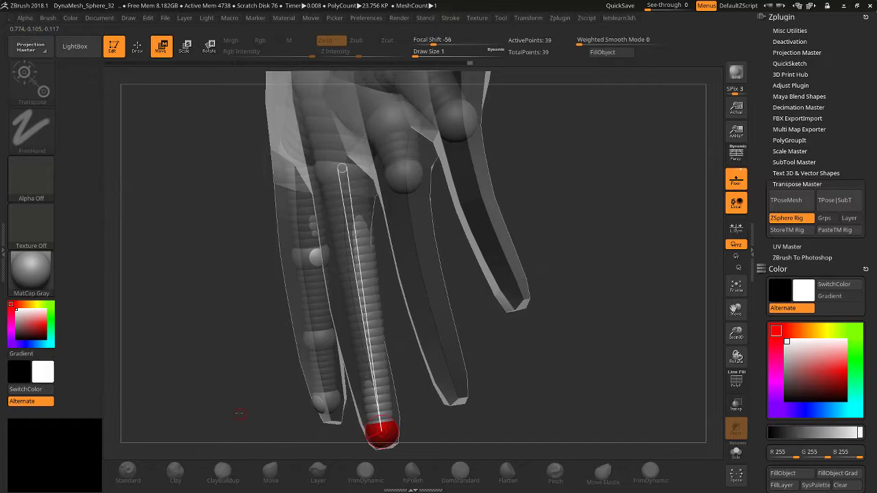
drag(240, 413, 297, 417)
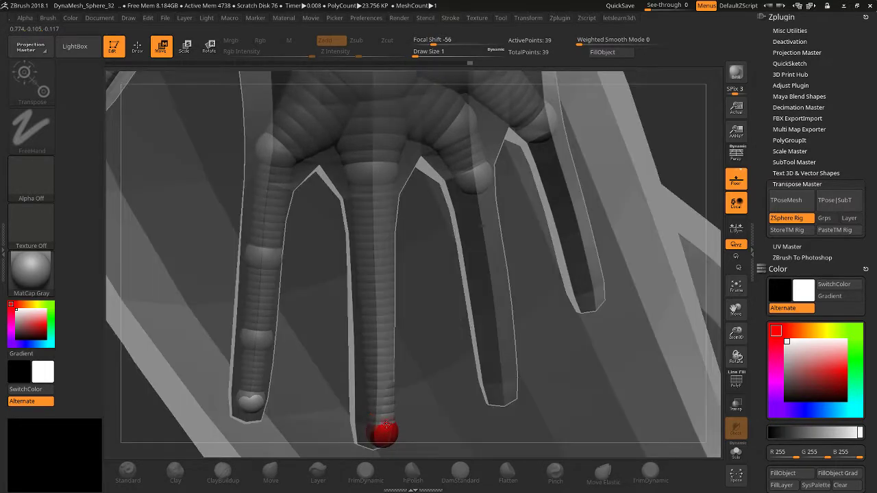
drag(385, 426, 370, 430)
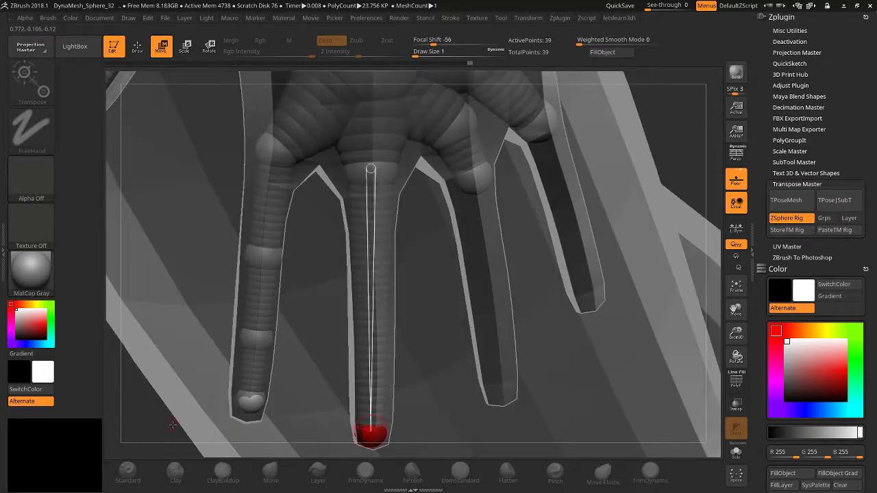
Insert two mirrored pairs of joint ZSpheres along the middle-finger link at the middle and outer knuckles.
drag(149, 424, 194, 234)
drag(737, 306, 651, 275)
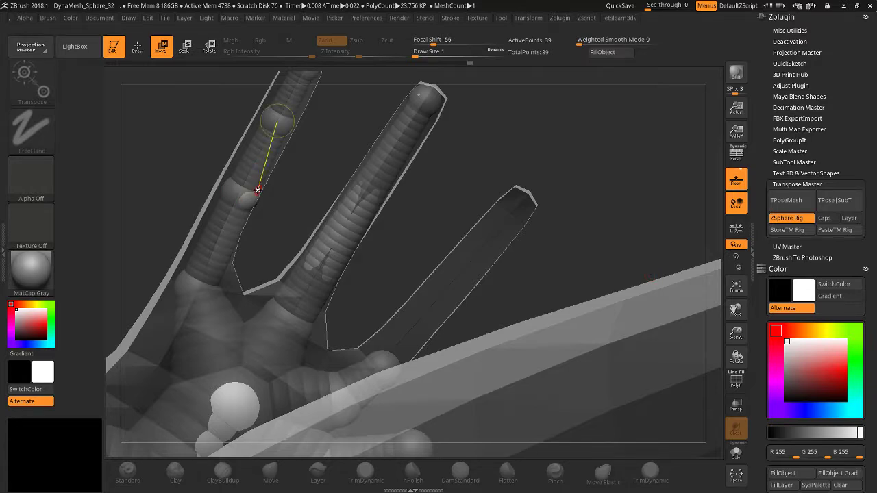
key(q)
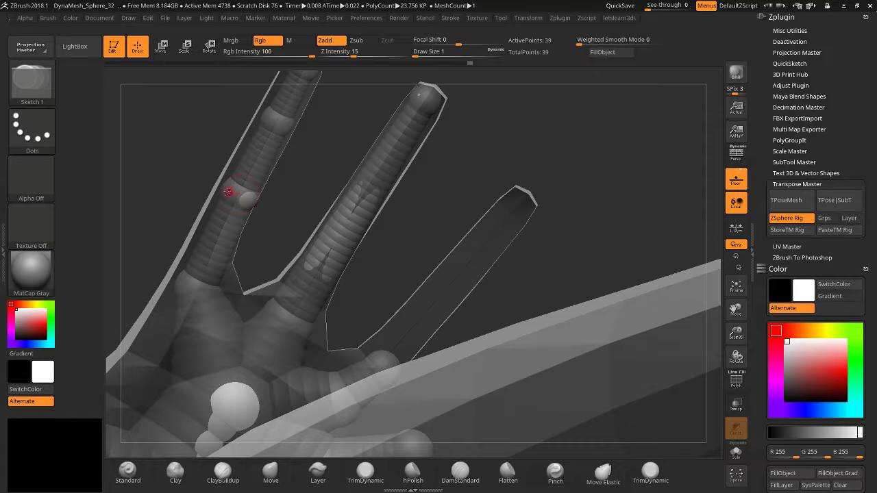
drag(426, 101, 313, 257)
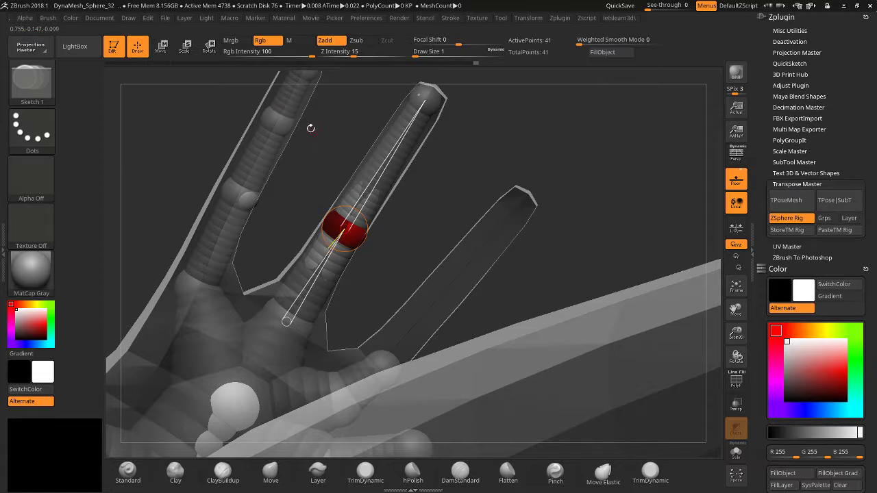
drag(389, 150, 387, 154)
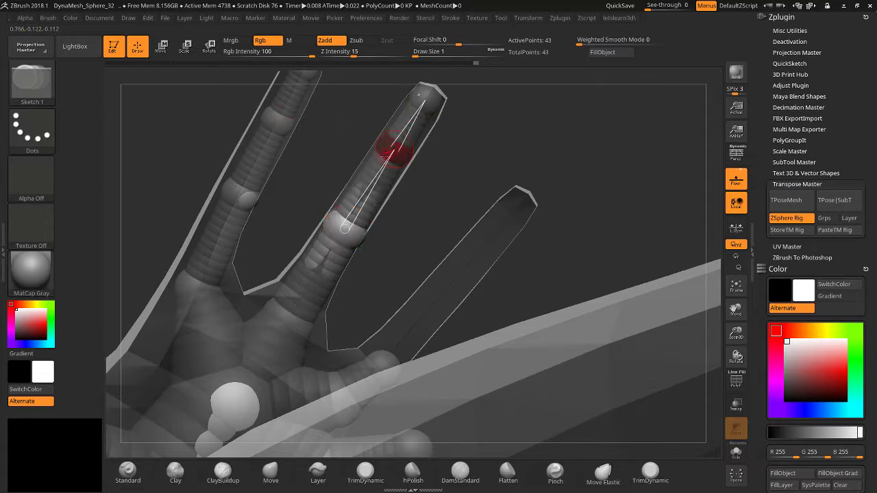
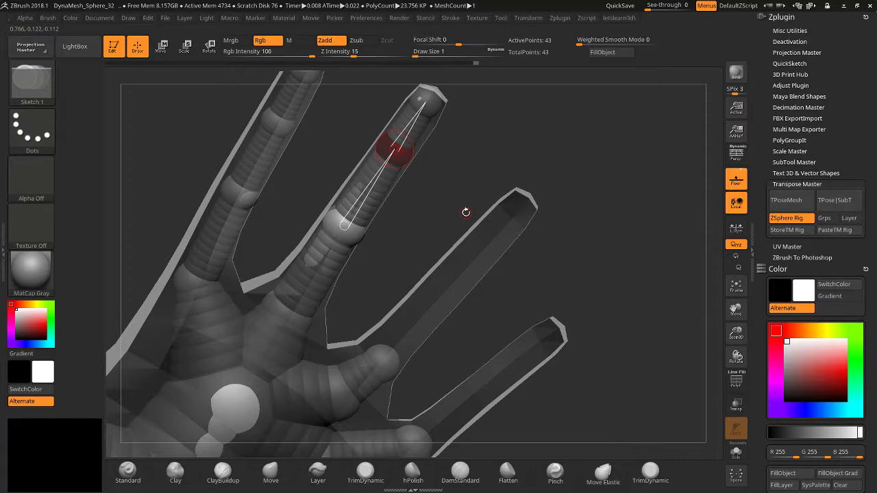
Scale the middle and outer knuckle ZSpheres of the middle finger to fit the mesh thickness.
drag(438, 212, 454, 188)
click(183, 46)
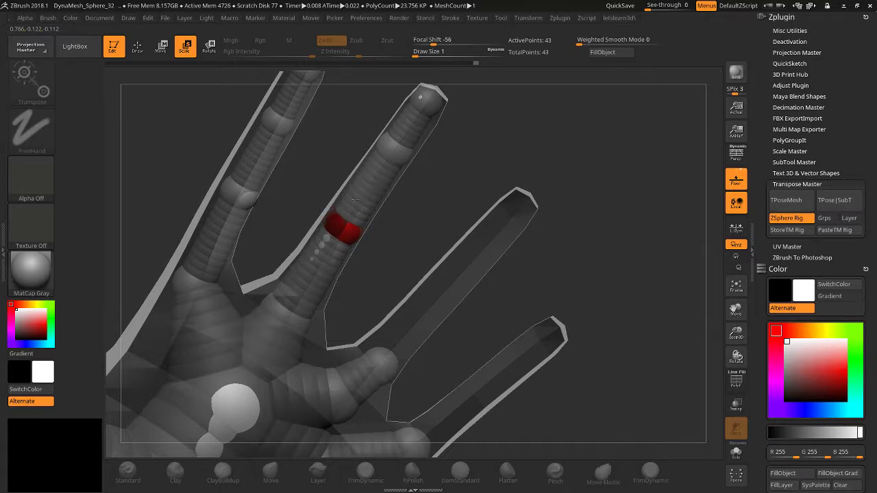
drag(355, 199, 389, 152)
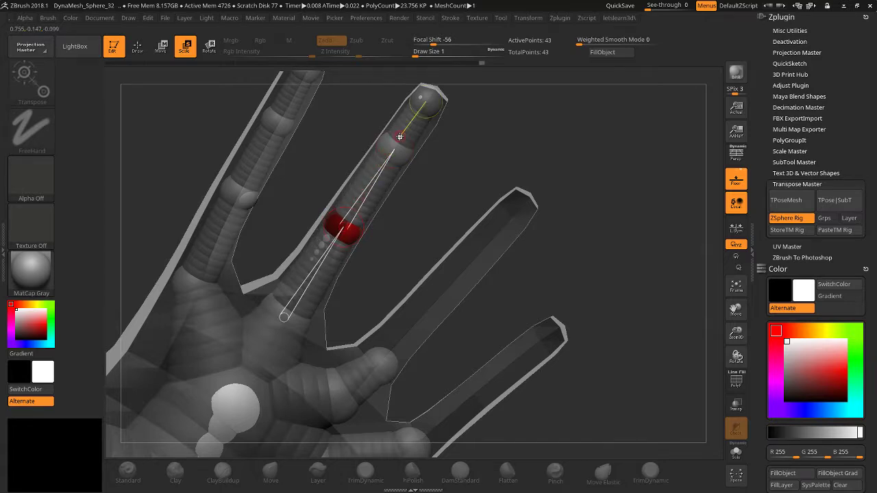
drag(368, 143, 382, 144)
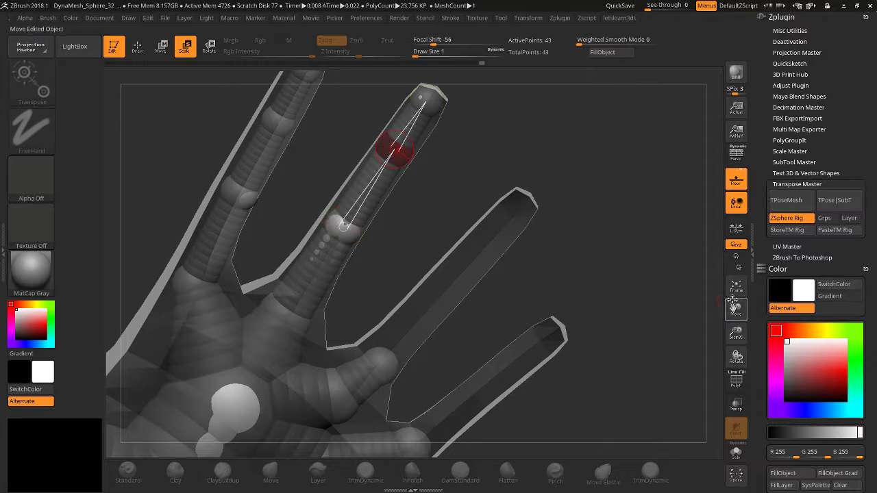
Reposition the knuckle and fingertip ZSpheres of the index and middle fingers so they sit centred inside the mesh.
drag(641, 271, 541, 196)
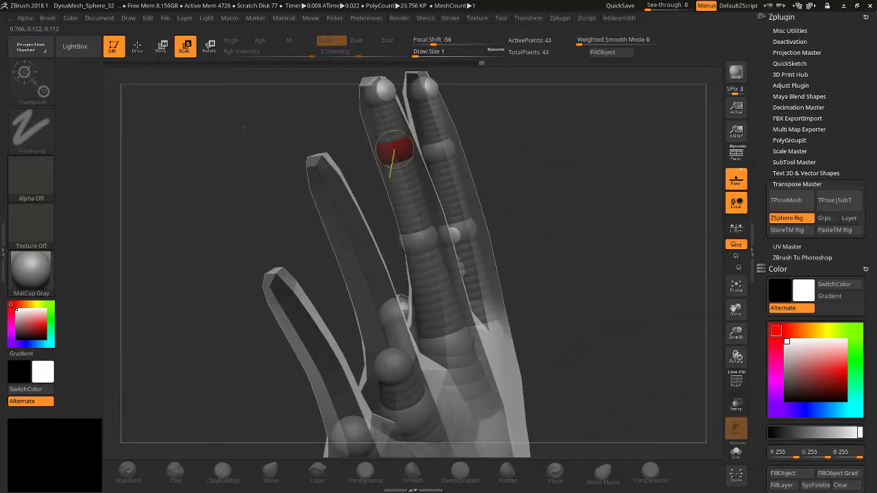
click(161, 47)
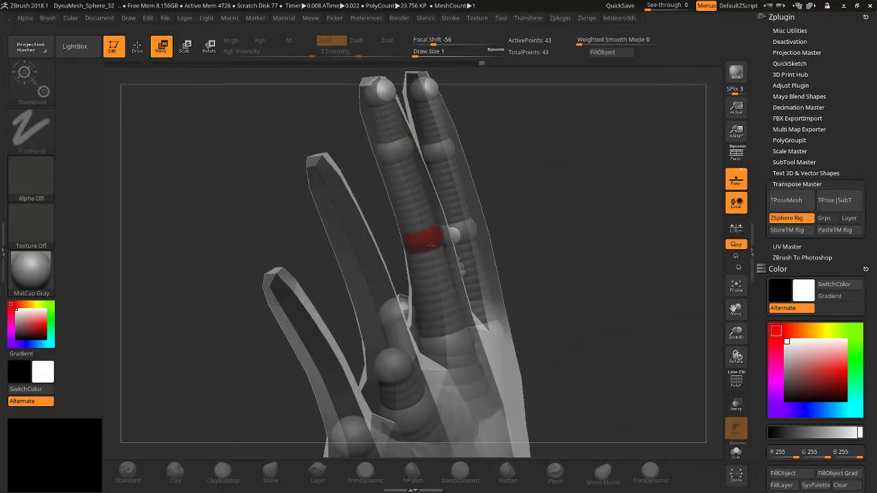
drag(469, 232, 421, 85)
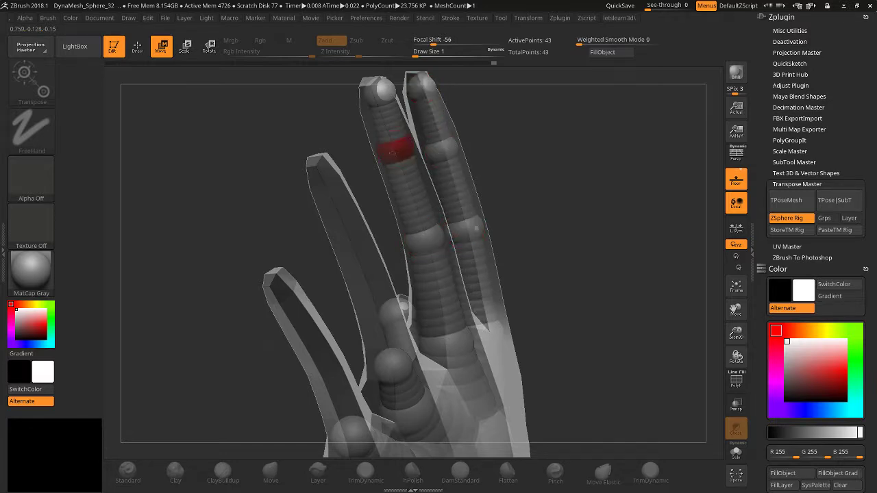
drag(391, 152, 370, 96)
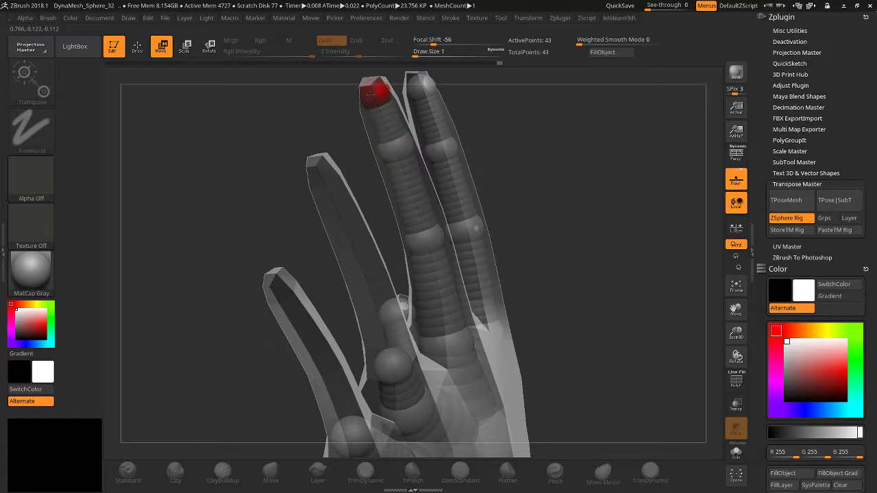
Fine-tune the scale of the fingertip and knuckle ZSpheres on the index and middle fingers to match the mesh.
drag(275, 103, 257, 74)
click(377, 93)
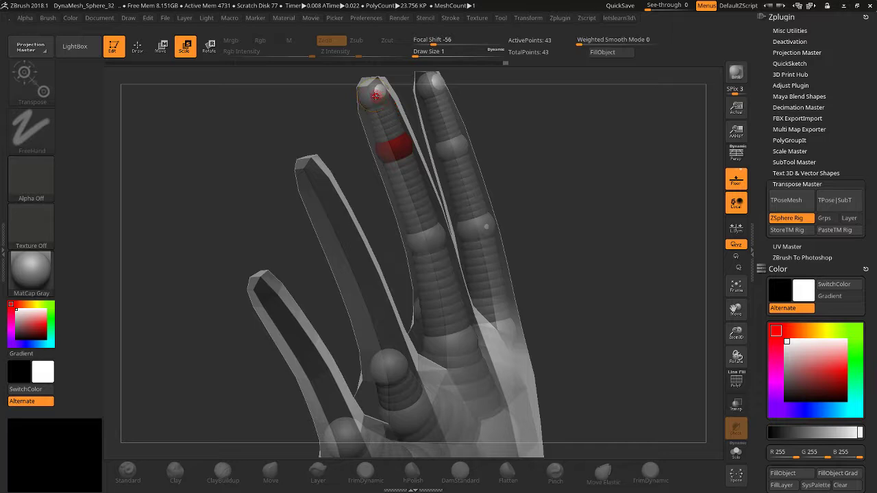
click(433, 84)
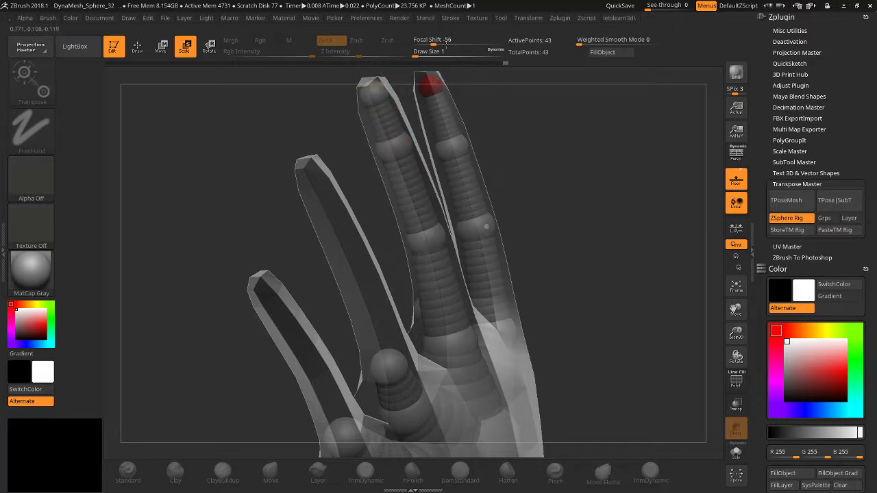
click(370, 98)
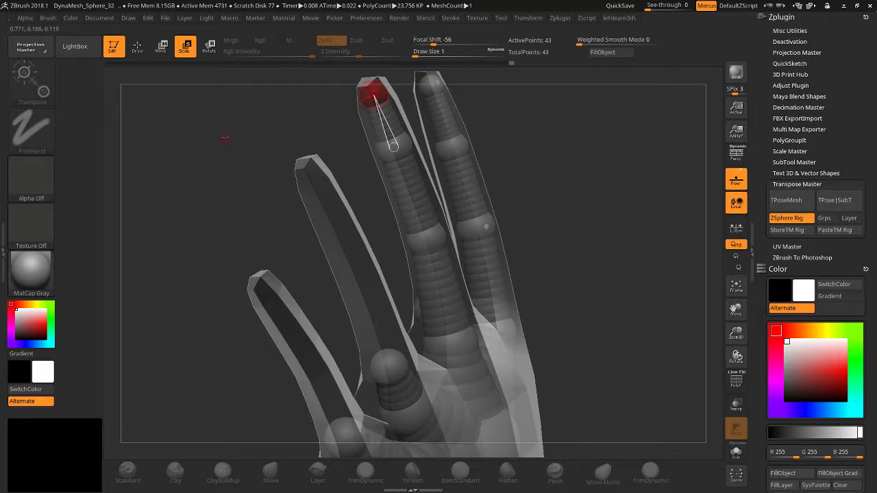
drag(225, 137, 463, 192)
click(465, 233)
drag(500, 214, 538, 145)
click(545, 132)
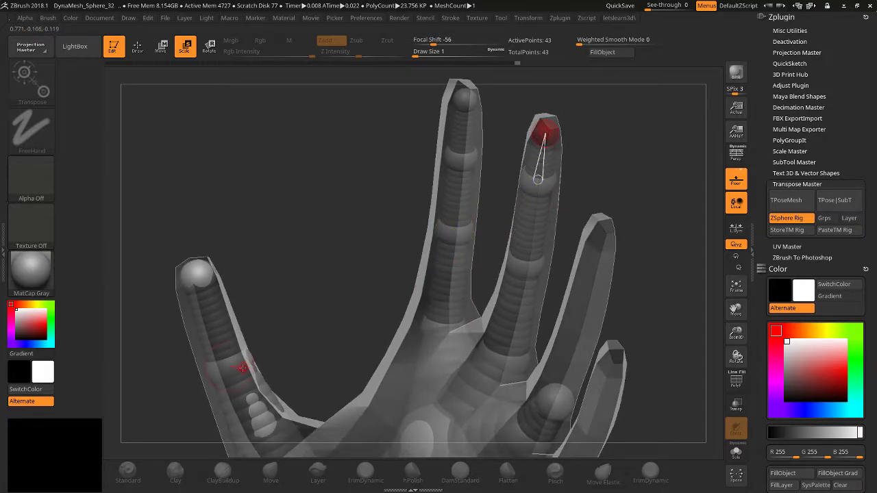
drag(734, 308, 734, 163)
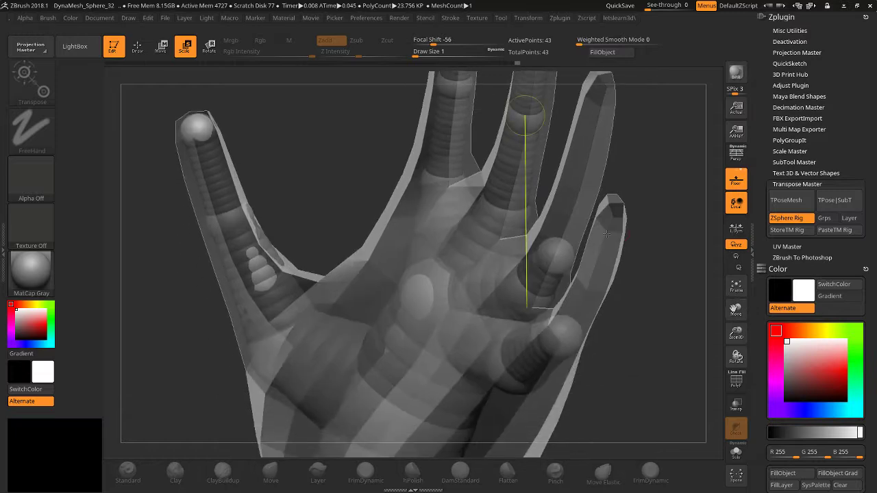
Scale the thumb's outer joint and tip ZSpheres to fit the mesh and reposition the thumb joints inside it.
drag(238, 217, 284, 172)
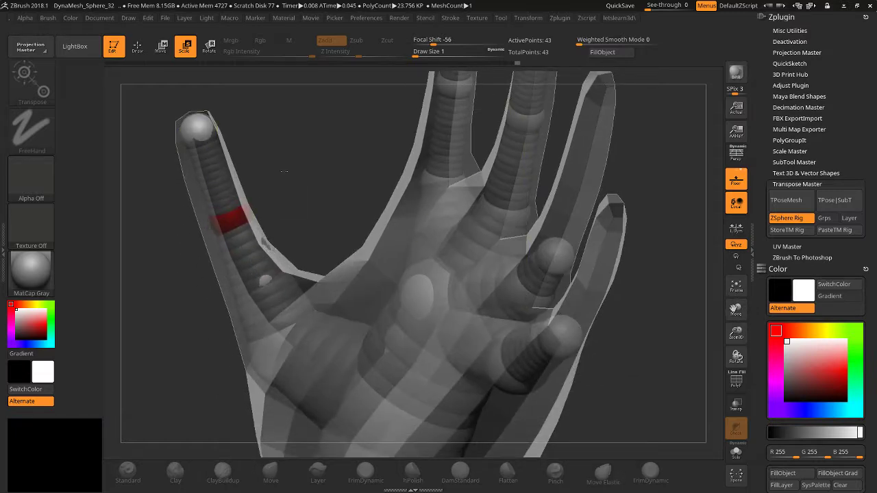
click(197, 128)
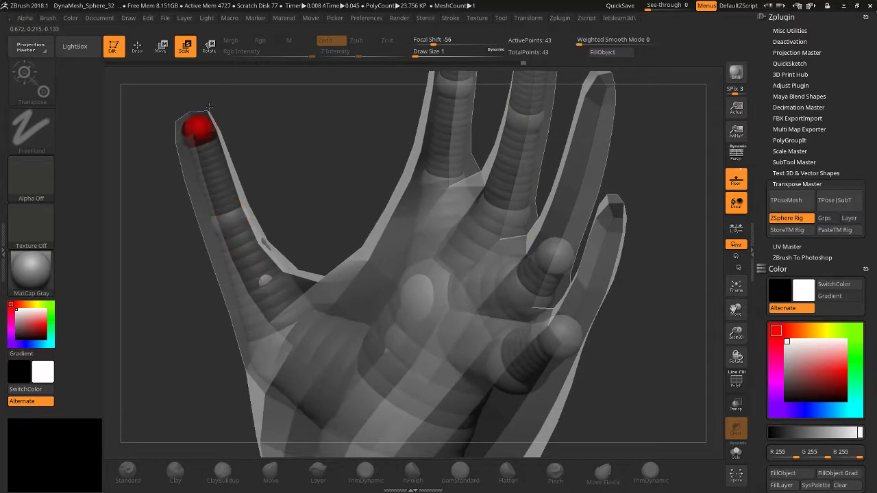
drag(137, 144, 206, 223)
click(164, 54)
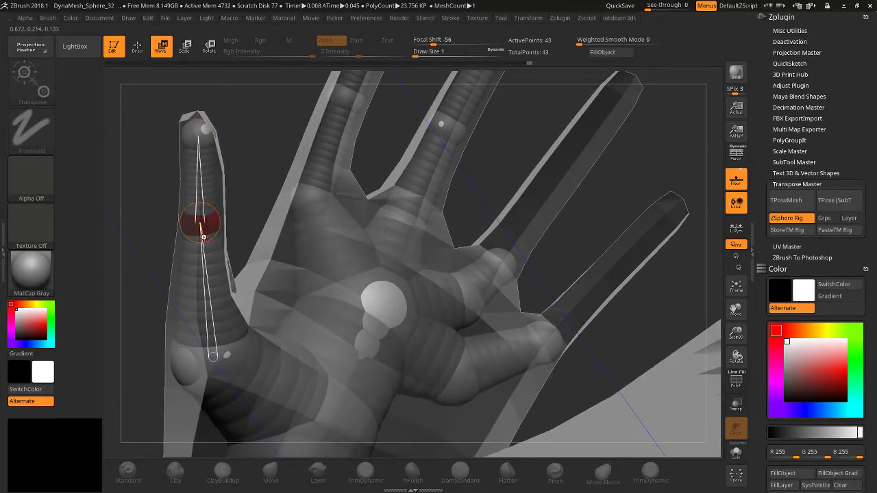
mouse_move(258, 188)
mouse_down()
mouse_move(288, 203)
mouse_move(209, 353)
mouse_move(163, 331)
mouse_move(223, 286)
mouse_up()
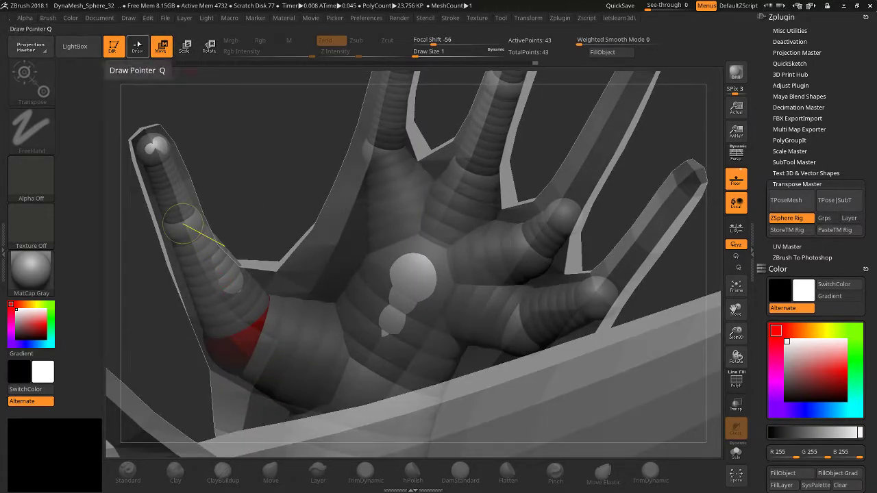
Insert a mirrored pair of ZSpheres between the thumb's base and outer joint, and scale and position them to fit the mesh.
click(137, 46)
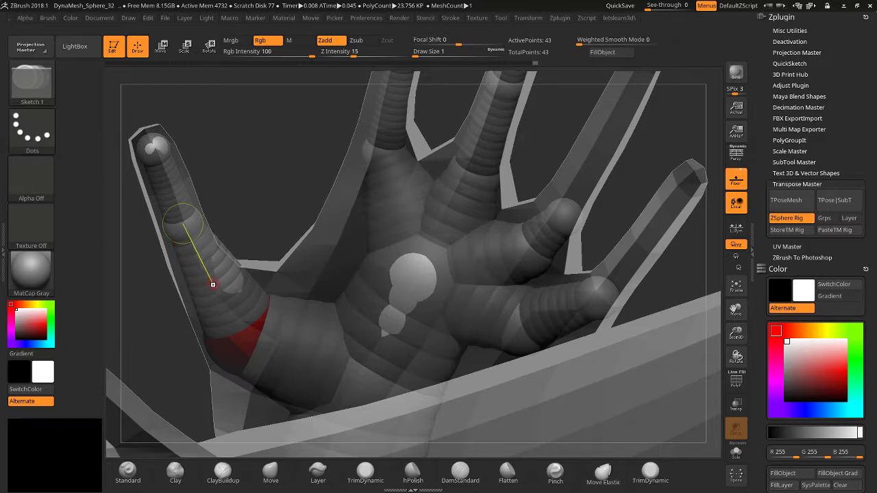
key(e)
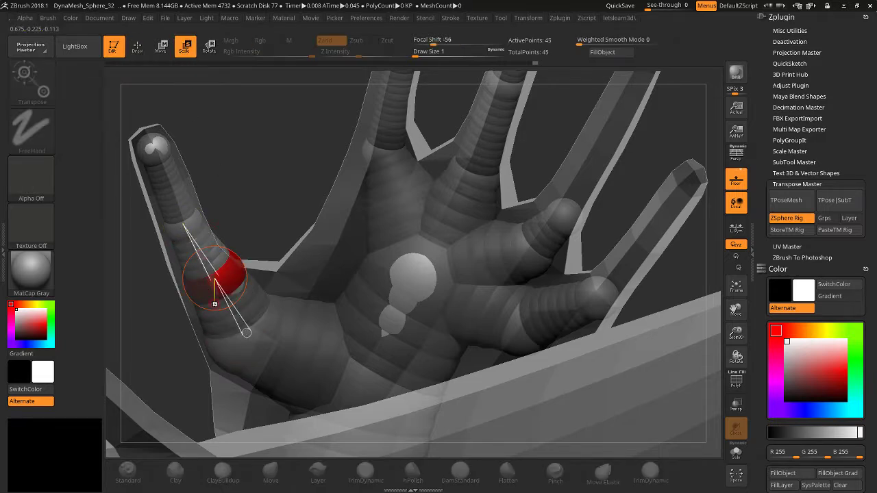
drag(214, 280, 256, 202)
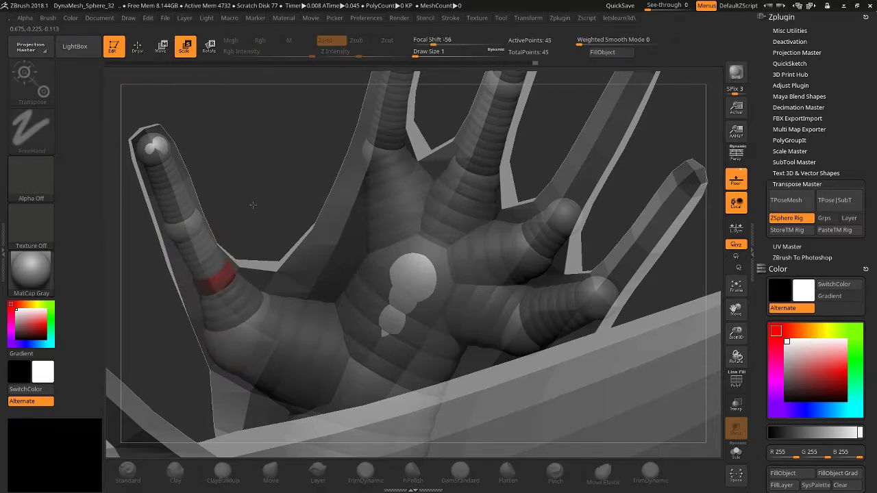
key(q)
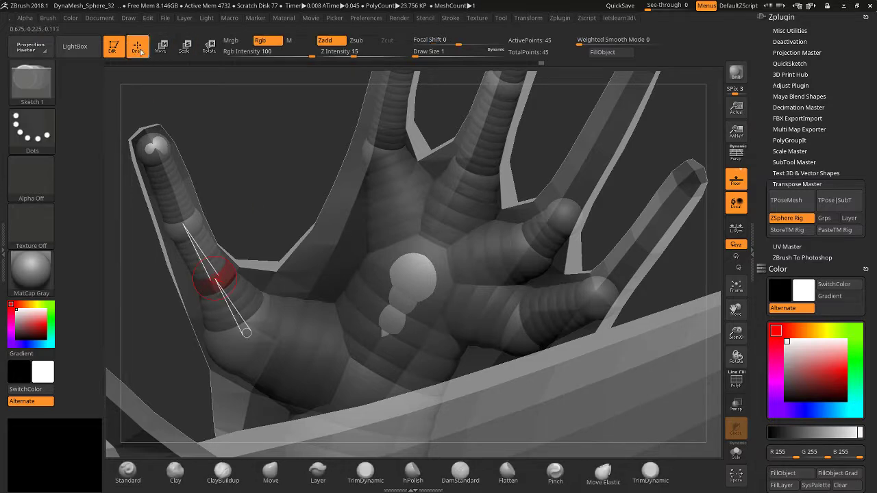
key(w)
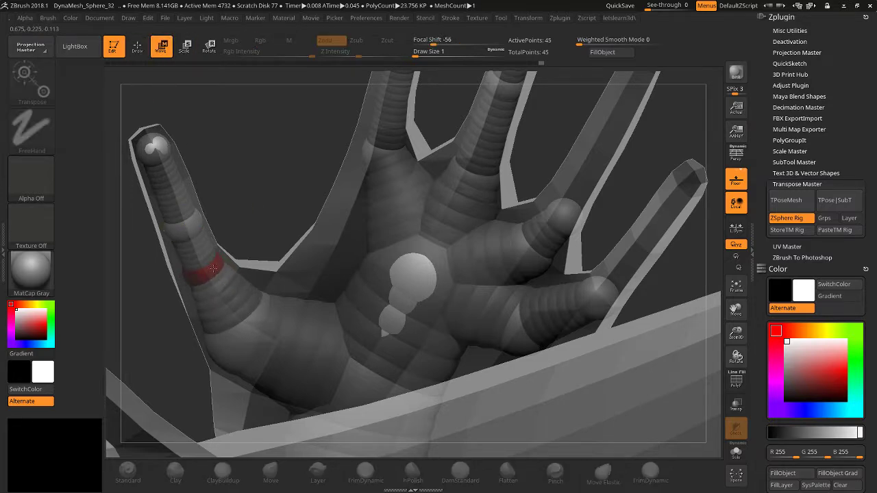
mouse_move(215, 269)
mouse_down()
mouse_move(252, 207)
mouse_move(329, 220)
mouse_move(357, 212)
mouse_move(300, 202)
mouse_move(237, 331)
mouse_up()
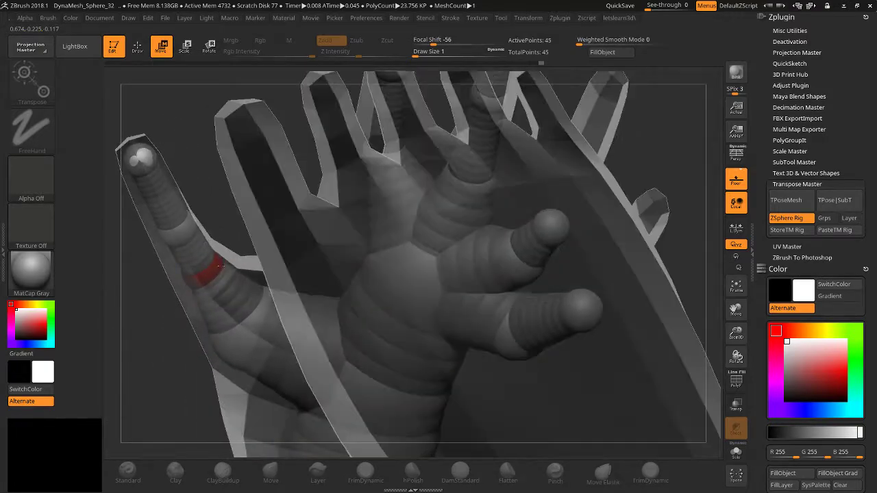
Scale the thumb tip ZSphere to fit within the end of the thumb mesh.
drag(157, 346, 174, 239)
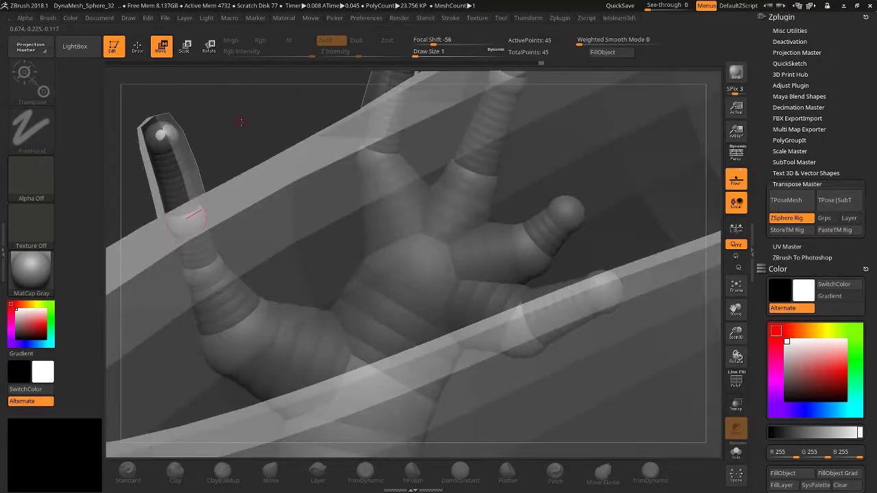
drag(241, 122, 229, 185)
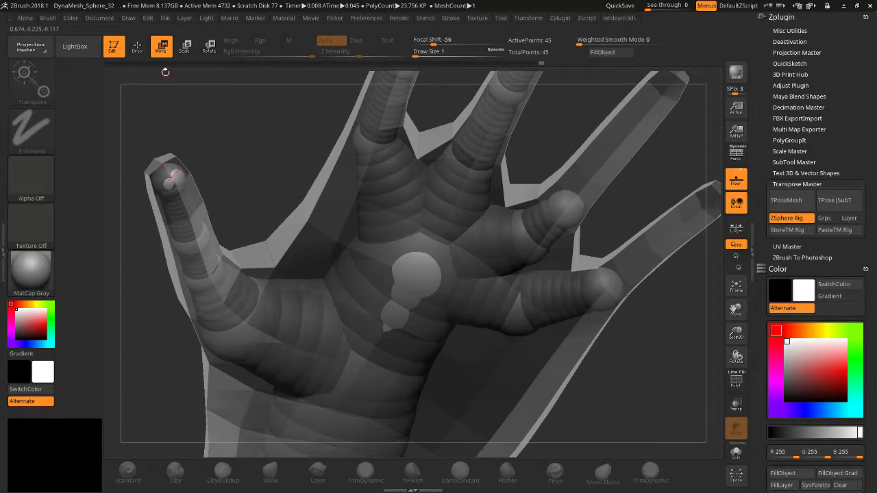
key(e)
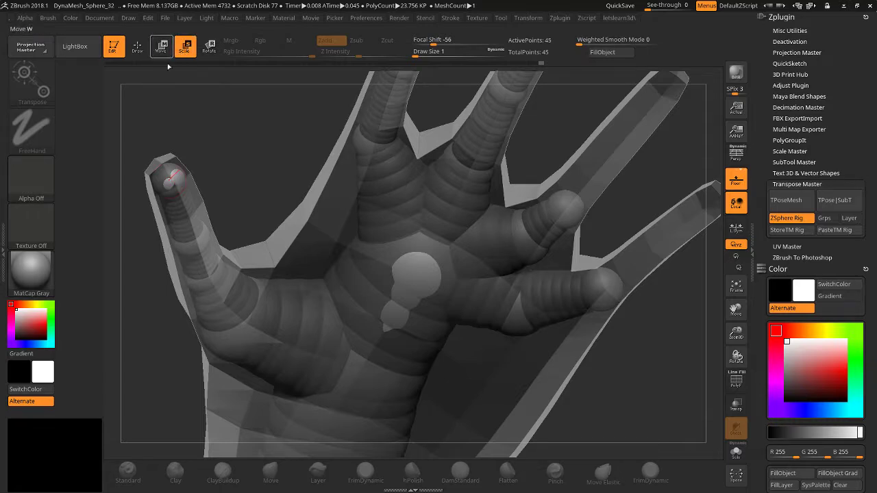
drag(171, 170, 189, 236)
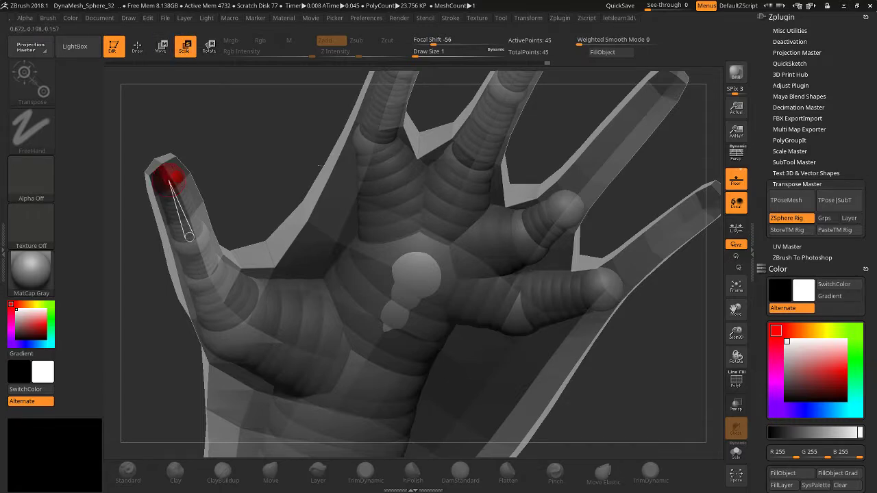
Adjust the scale of the palm ZSphere and the base knuckle ZSpheres of the ring and little fingers to match the mesh.
drag(672, 302, 681, 348)
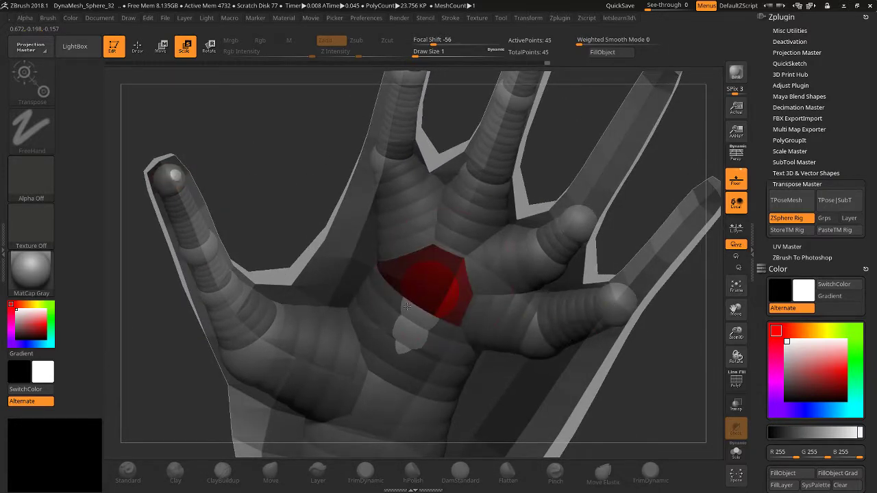
drag(428, 265, 538, 339)
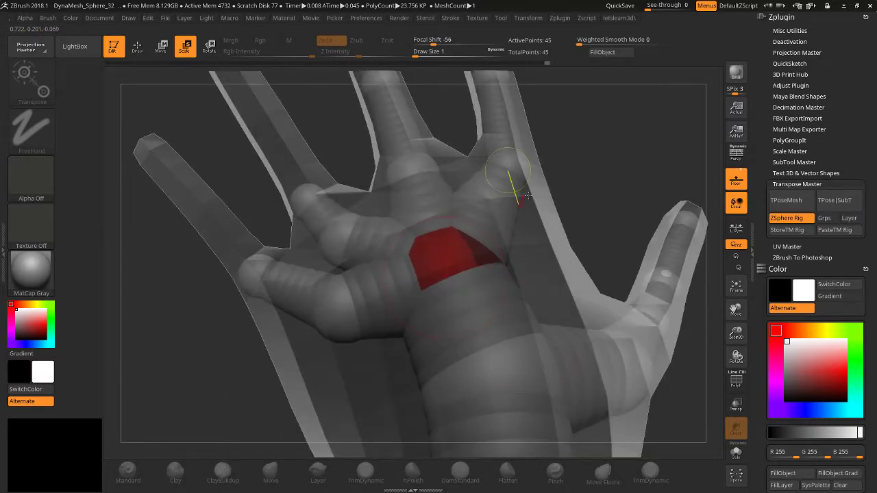
drag(683, 257, 549, 204)
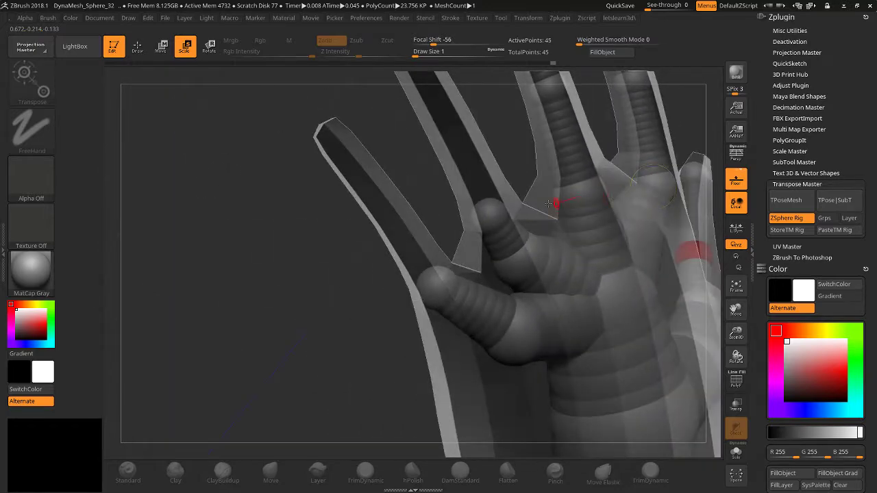
click(487, 205)
drag(376, 282, 509, 316)
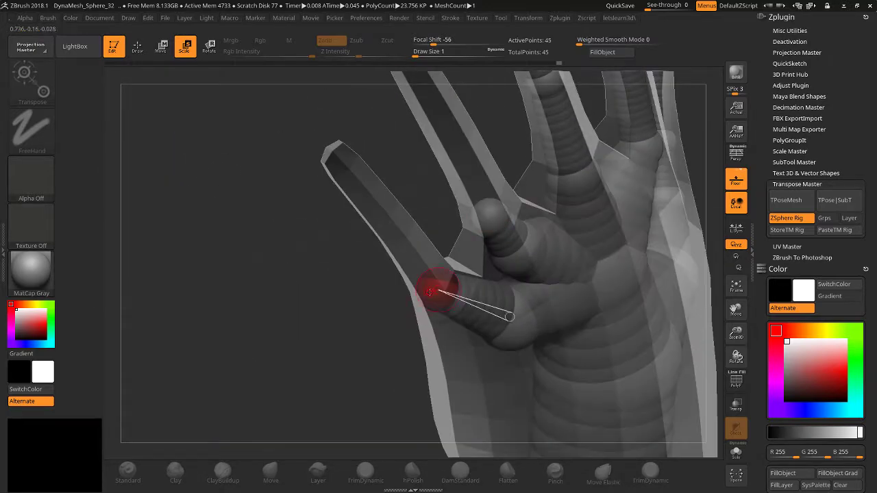
drag(482, 217, 516, 247)
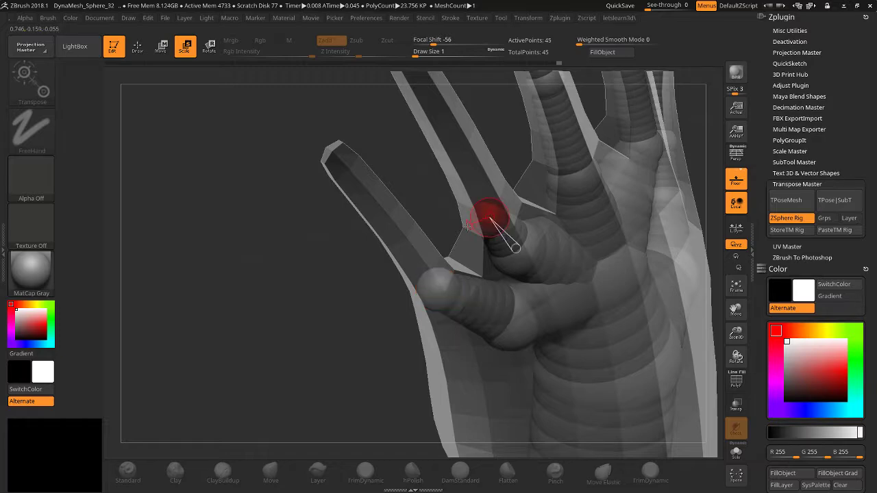
mouse_move(387, 278)
mouse_down()
mouse_move(363, 288)
mouse_move(377, 273)
mouse_up()
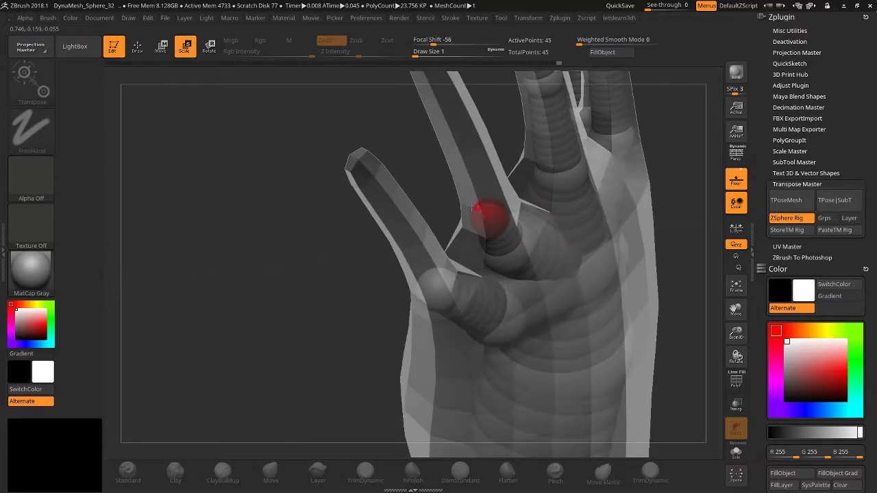
Add a mirrored pair of ZSpheres to the ring-finger base knuckle and extend them to the tip of the ring finger.
click(138, 48)
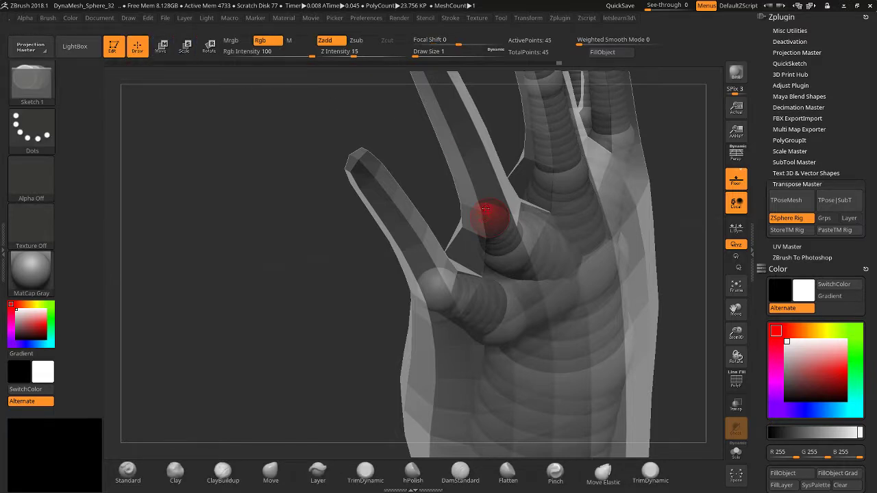
drag(483, 209, 488, 216)
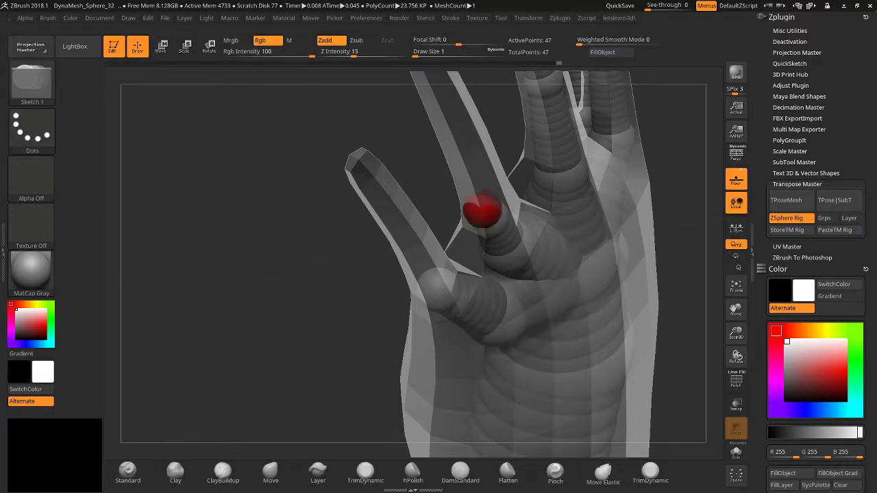
drag(367, 286, 304, 316)
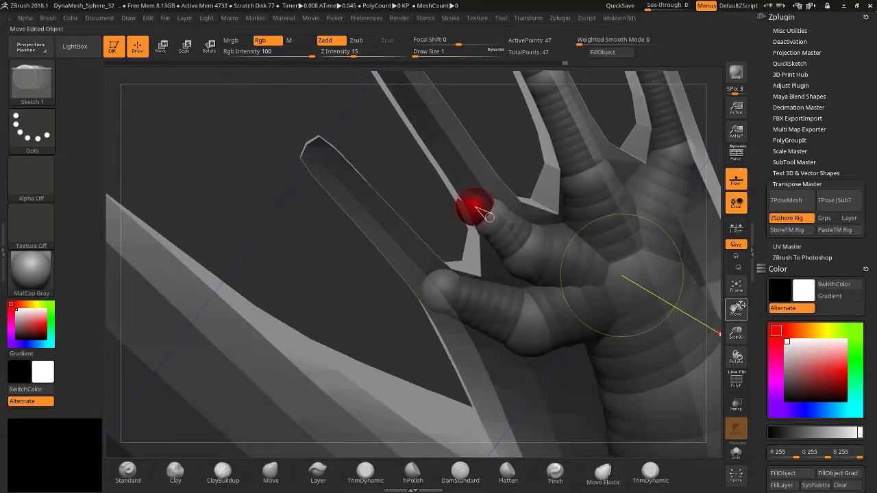
drag(737, 308, 736, 373)
click(161, 46)
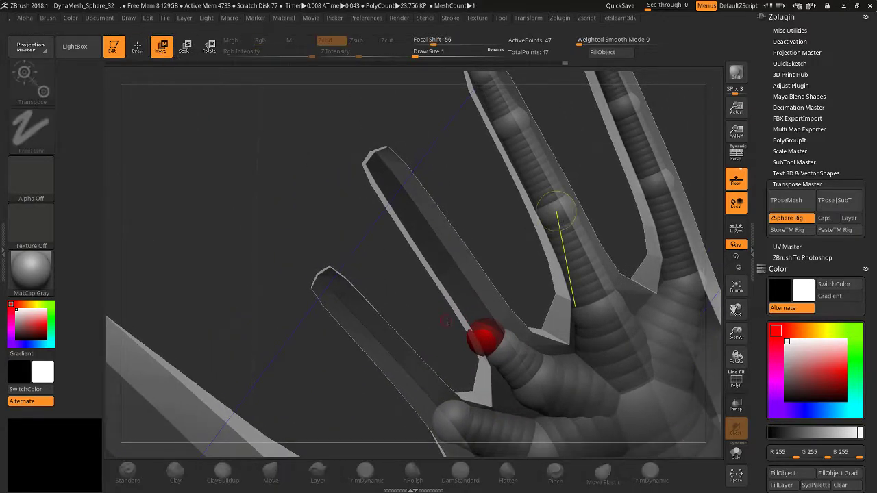
drag(479, 329, 379, 165)
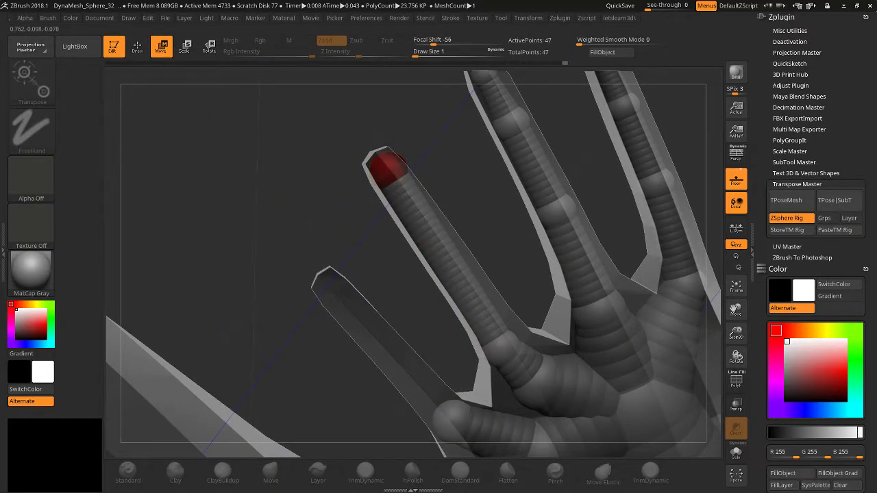
Centre the ring fingertip ZSphere in the finger's depth and scale it down to the mesh thickness.
drag(267, 214, 356, 212)
drag(414, 162, 337, 192)
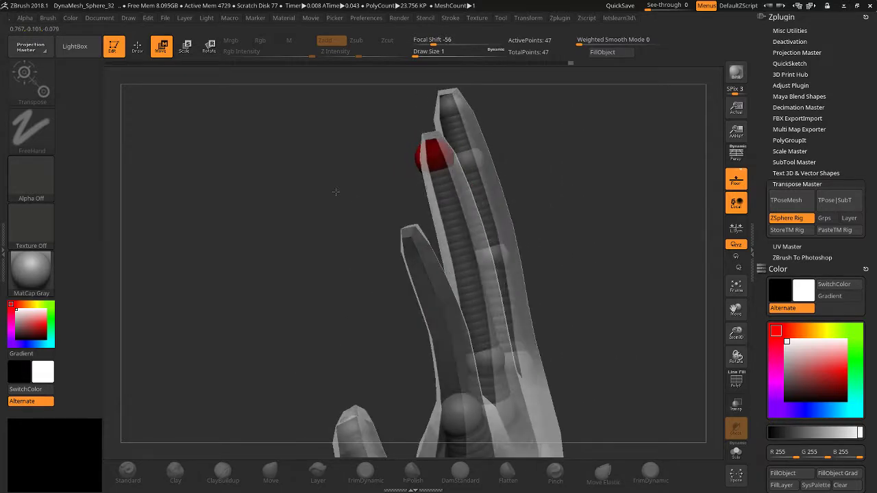
click(184, 48)
drag(432, 156, 411, 164)
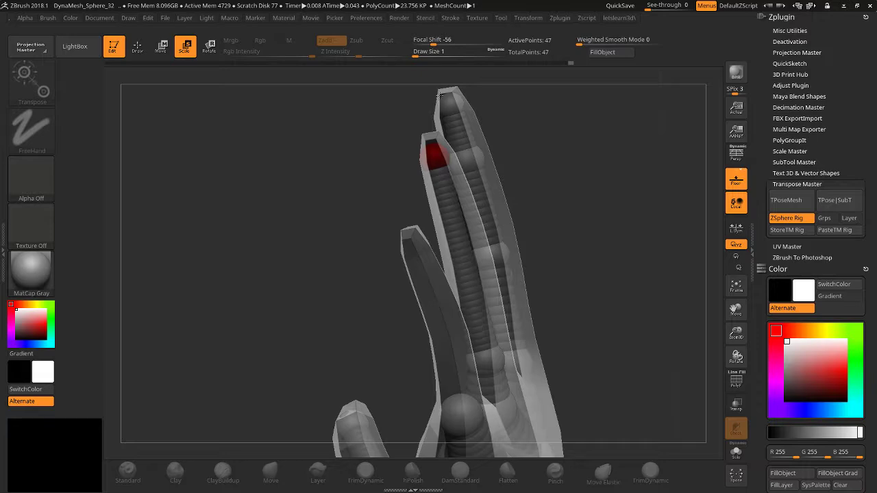
Move the ring finger's end ZSphere so it sits centred inside the mesh's fingertip.
mouse_move(344, 208)
mouse_down()
mouse_move(395, 201)
mouse_move(387, 196)
mouse_up()
click(161, 46)
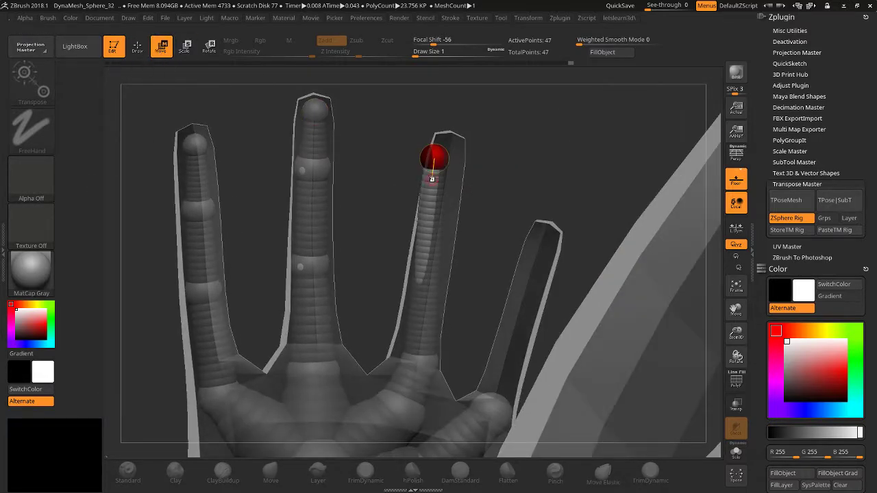
drag(434, 157, 422, 122)
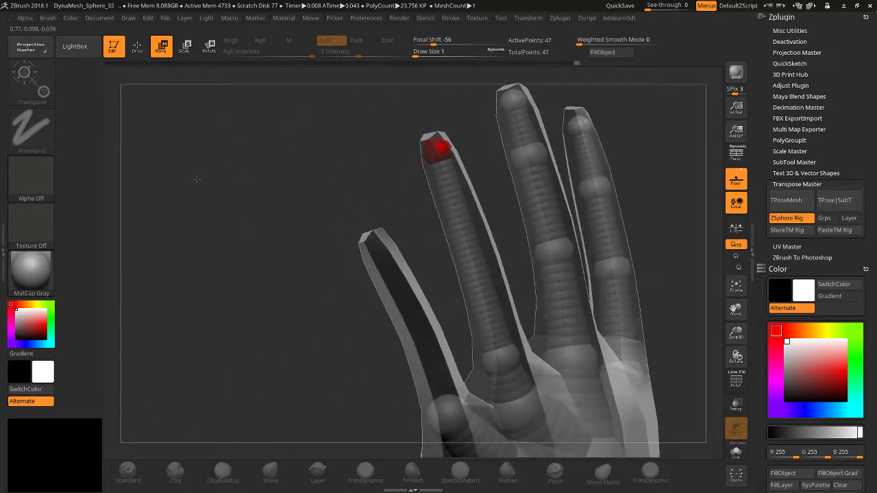
drag(197, 180, 250, 200)
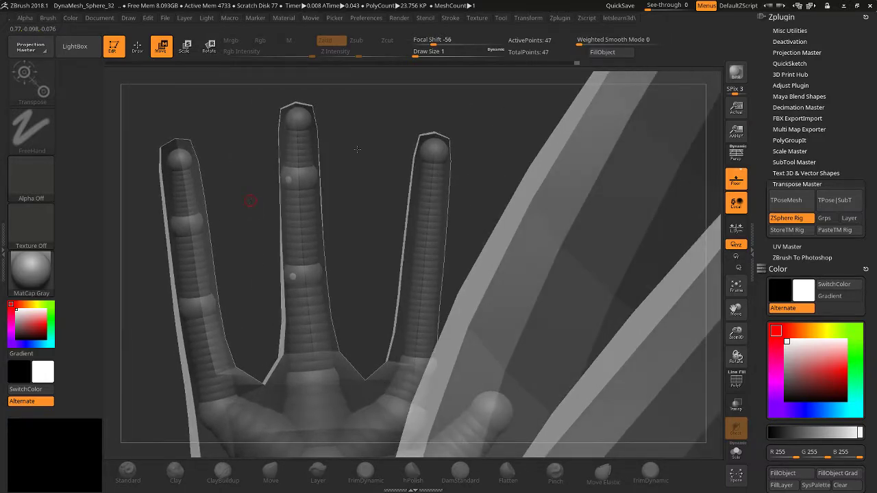
Insert two joint ZSpheres along the ring finger chain and resize the finger joints to fit inside the mesh.
key(shift+a)
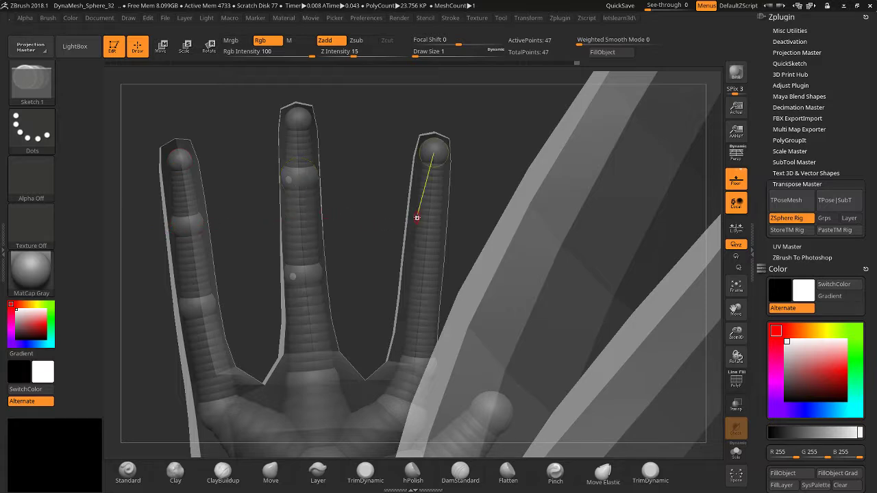
drag(419, 214, 417, 367)
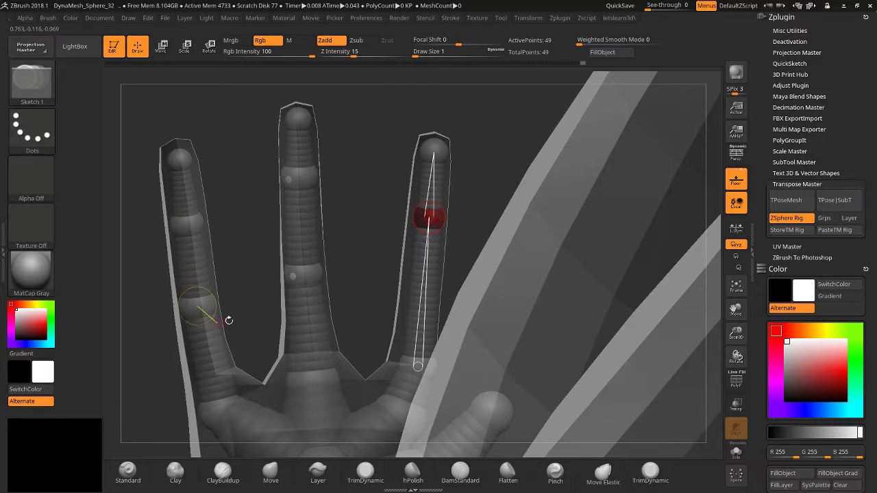
click(417, 300)
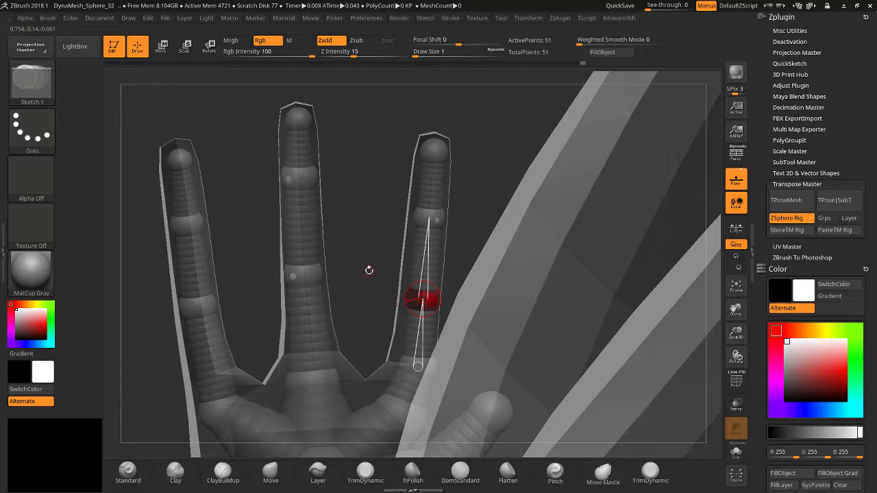
drag(369, 270, 227, 125)
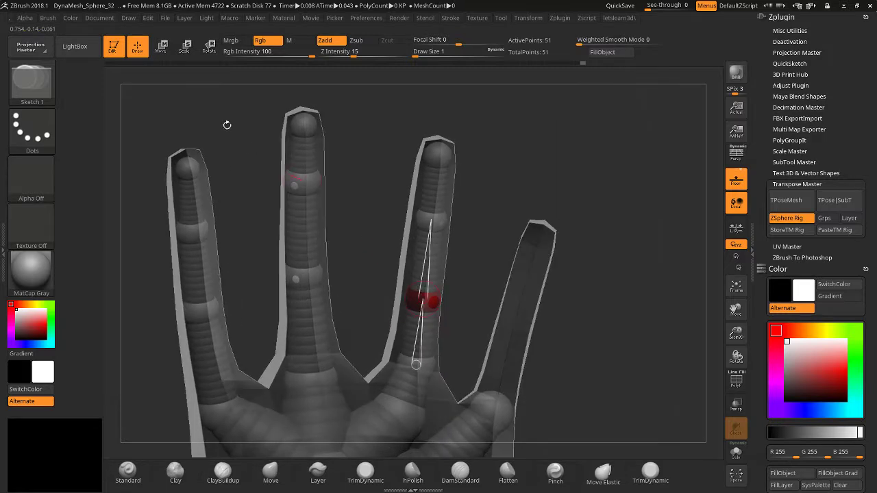
key(e)
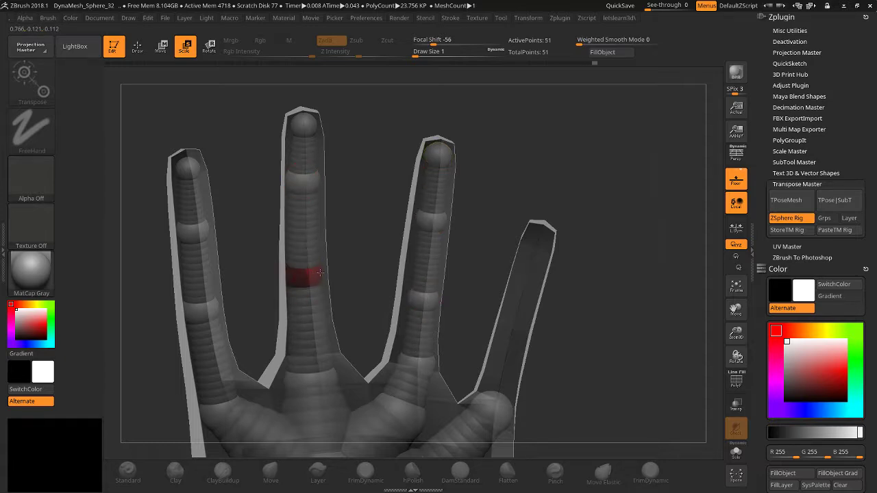
right_drag(320, 273, 370, 213)
Draw a new ZSphere from the little finger's knuckle and move it into the tip of the little finger.
click(137, 46)
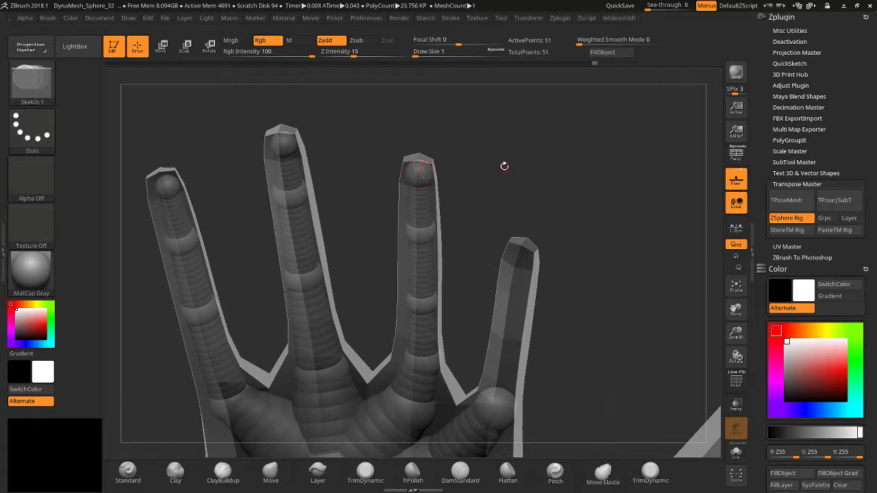
drag(503, 164, 441, 207)
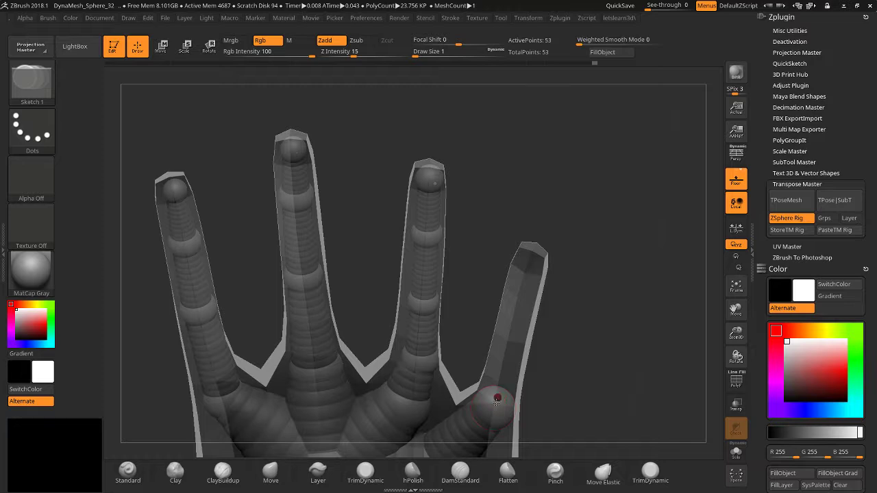
mouse_move(496, 399)
mouse_down()
mouse_move(493, 405)
mouse_move(490, 381)
mouse_move(529, 261)
mouse_up()
key(w)
right_drag(530, 261, 503, 261)
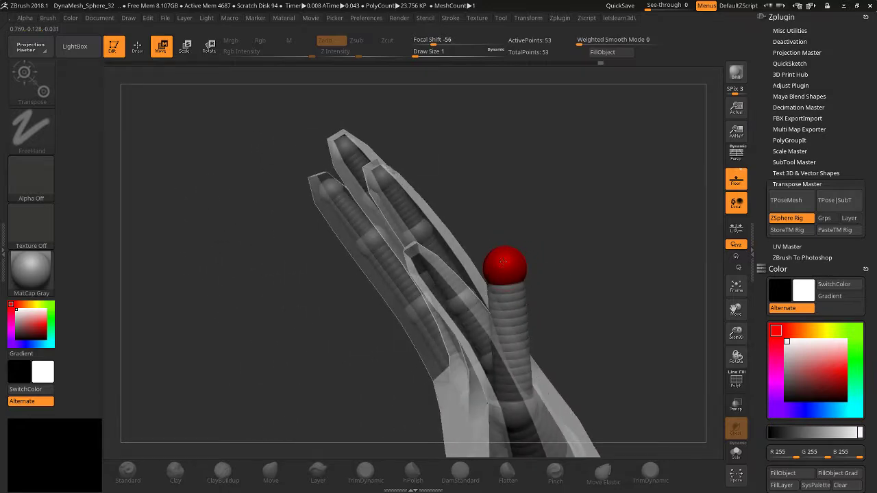
drag(503, 262, 428, 267)
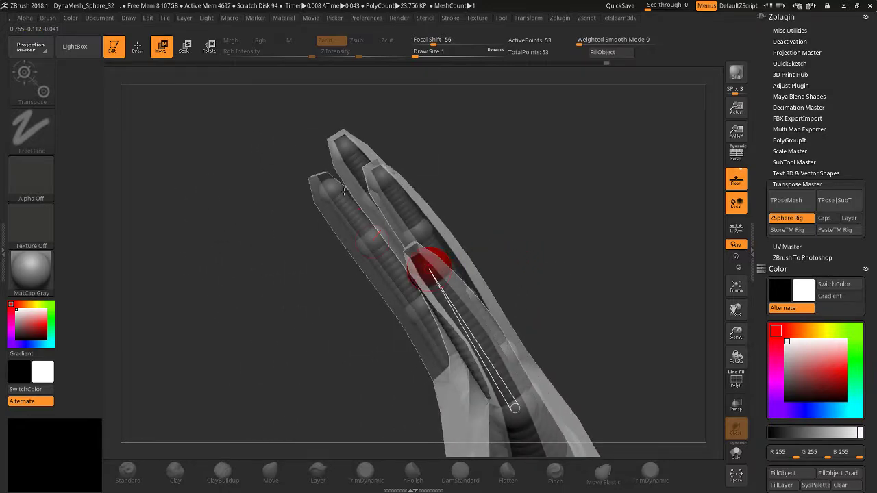
Scale down the little fingertip ZSphere and reposition it to sit centred within the finger mesh.
click(138, 47)
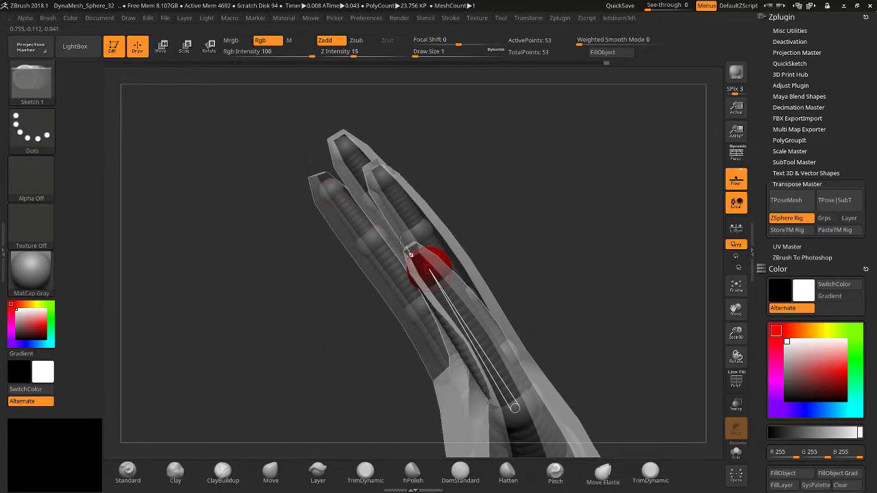
key(e)
drag(430, 267, 435, 228)
drag(206, 301, 274, 289)
drag(429, 269, 432, 429)
click(162, 46)
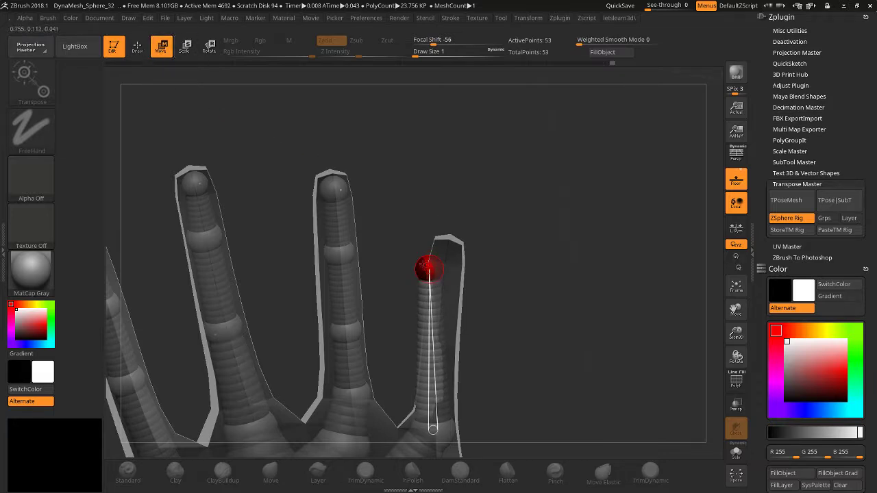
drag(509, 229, 539, 234)
key(ctrl+z)
key(ctrl+z)
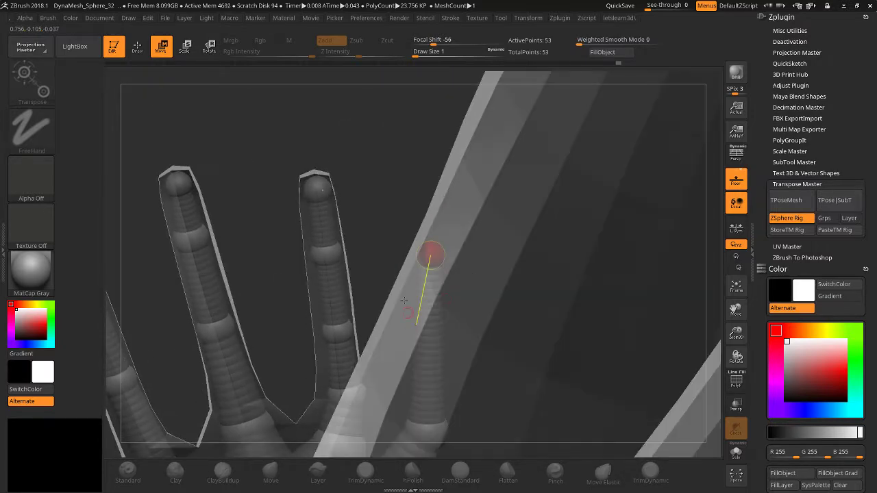
Insert two knuckle ZSpheres along the little finger chain between its base and tip.
click(140, 55)
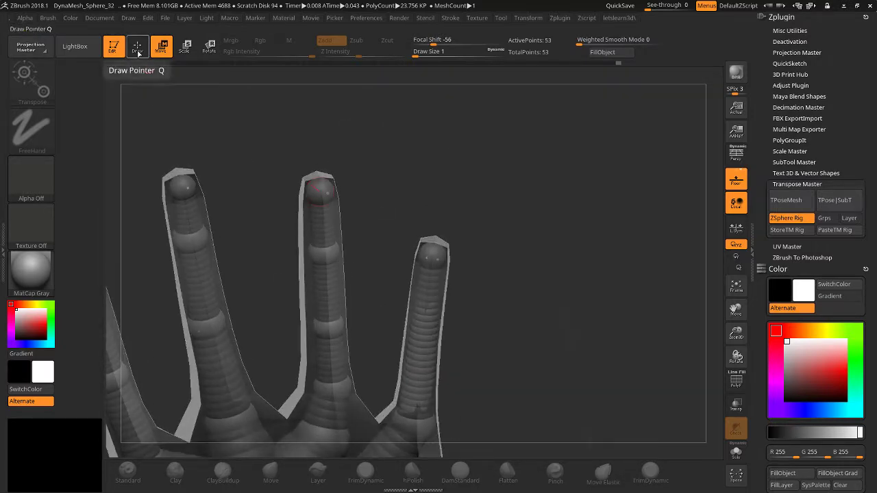
drag(374, 299, 383, 284)
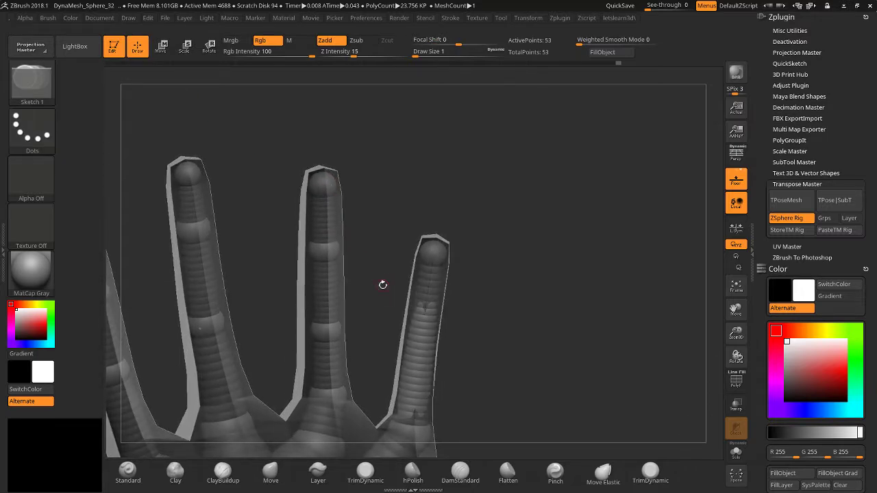
drag(411, 372, 415, 359)
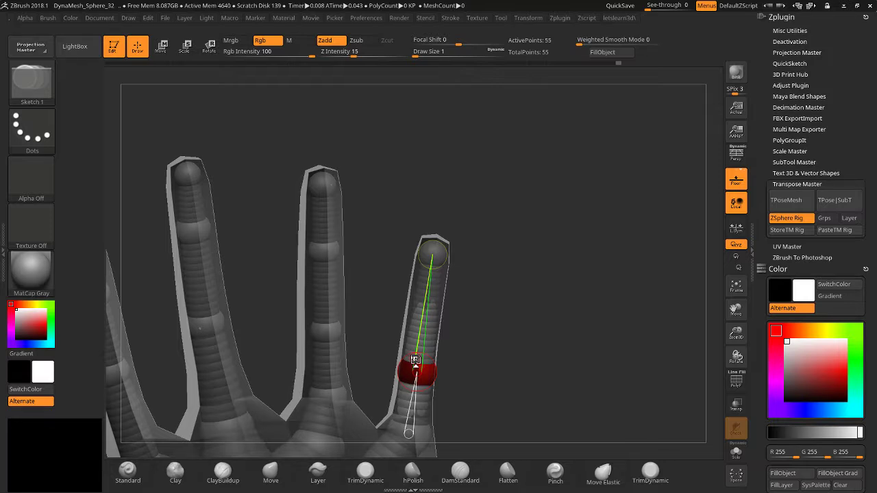
click(419, 314)
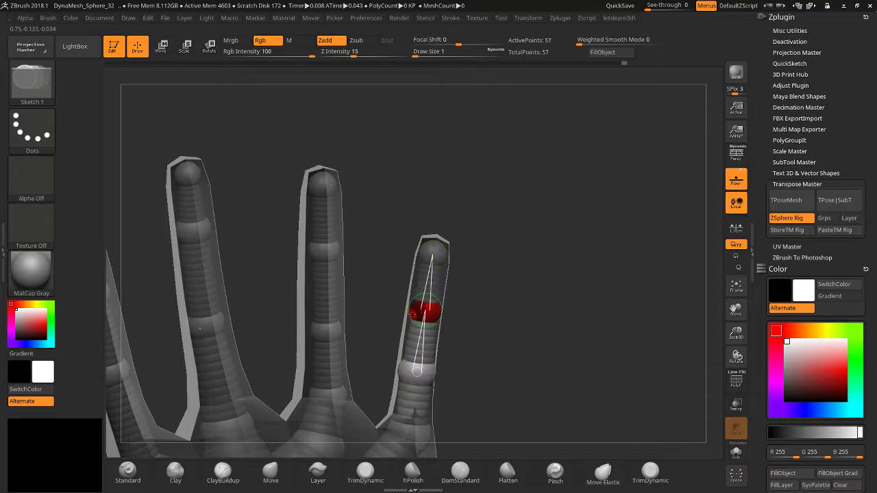
drag(370, 296, 352, 229)
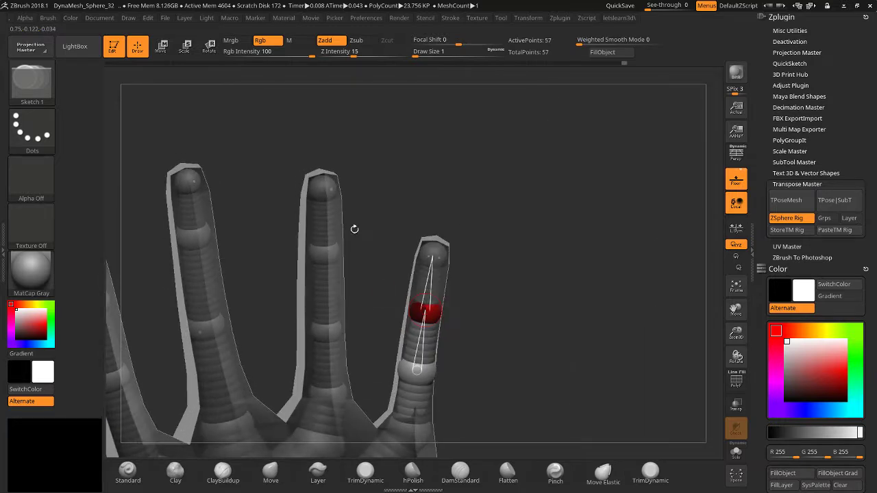
Scale the little finger's joint ZSpheres and the fingertip ZSpheres to match the thickness of the mesh fingers.
click(184, 46)
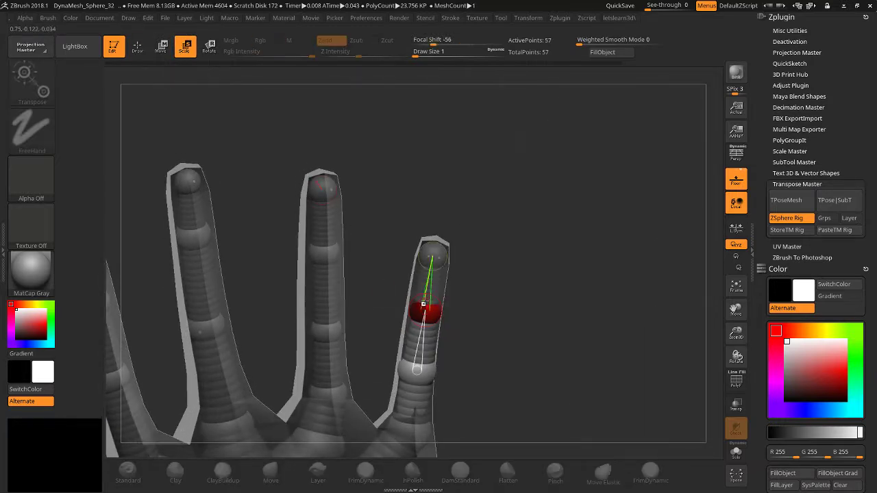
drag(414, 315, 427, 279)
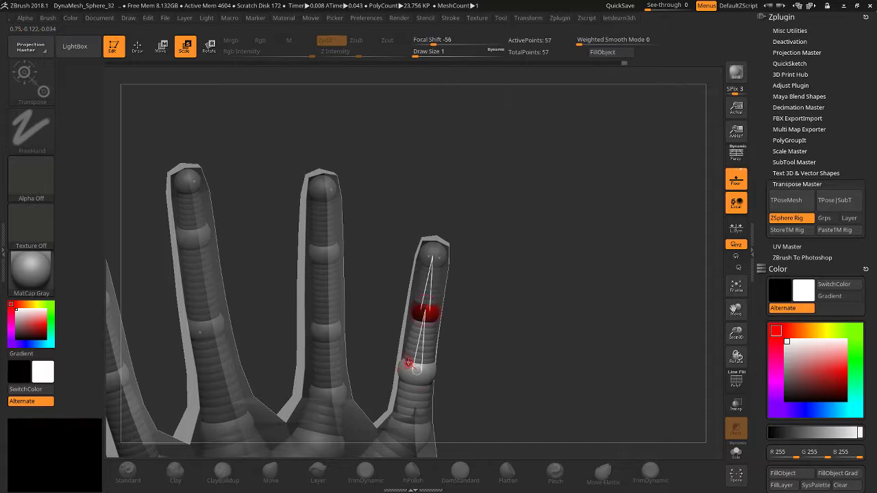
drag(409, 366, 429, 278)
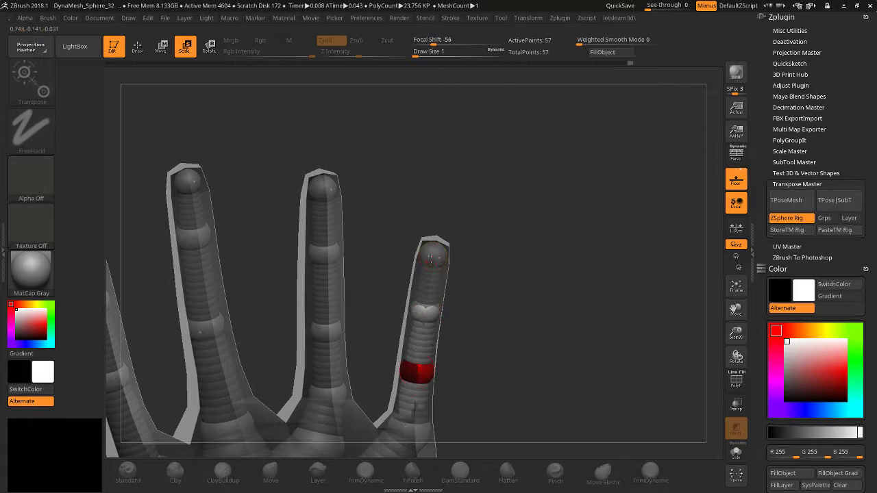
drag(425, 310, 436, 261)
drag(563, 287, 478, 283)
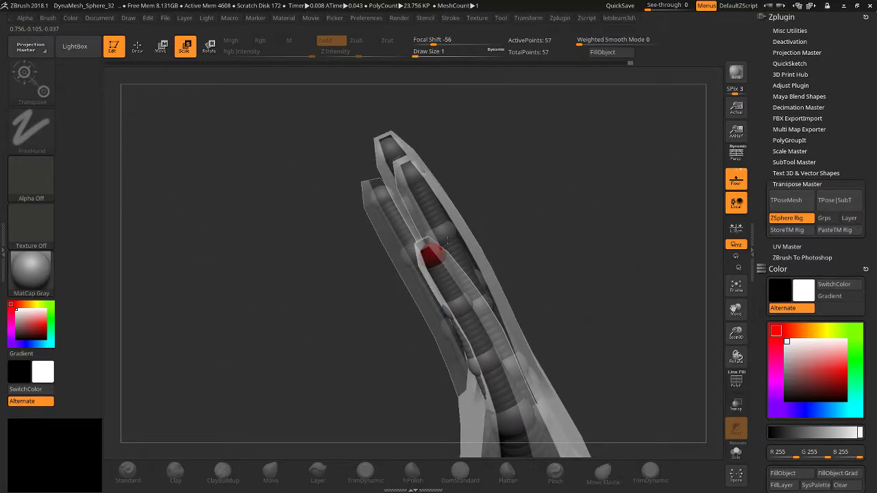
drag(544, 190, 505, 198)
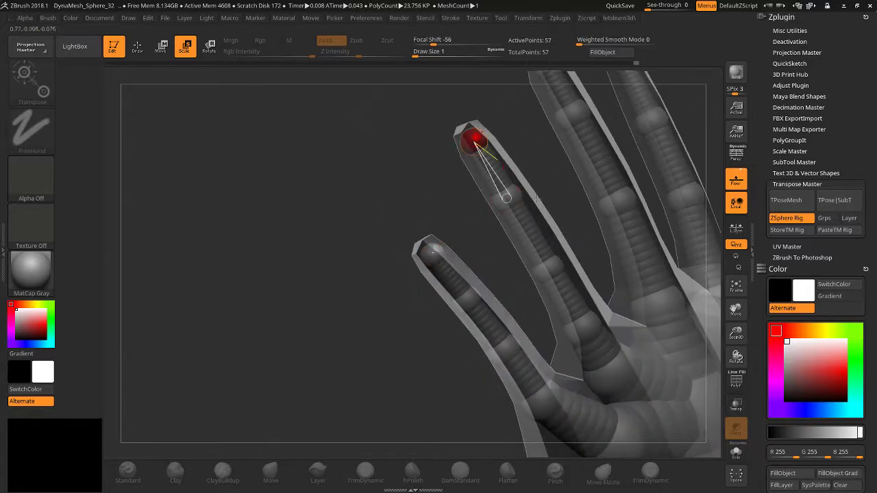
Set the draw size to 4 and draw a new spine ZSphere just below the root sphere on the chest's centreline.
drag(725, 332, 390, 191)
drag(343, 133, 286, 120)
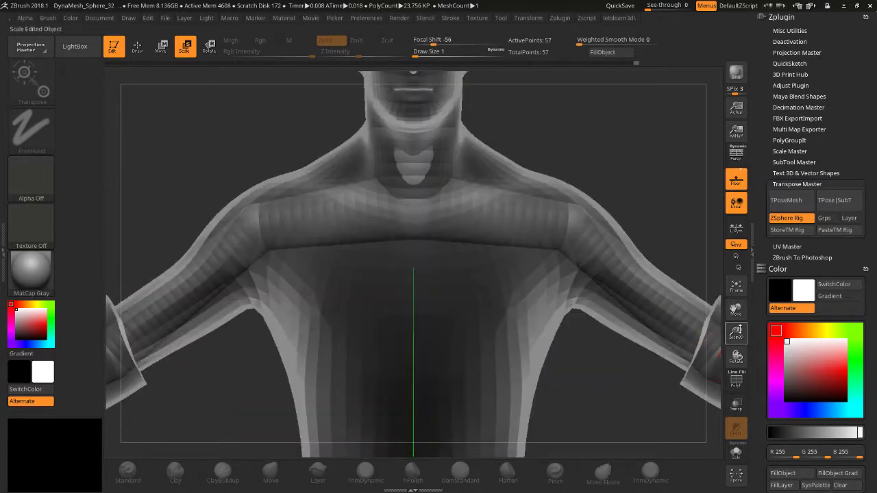
drag(736, 332, 729, 233)
drag(607, 353, 736, 324)
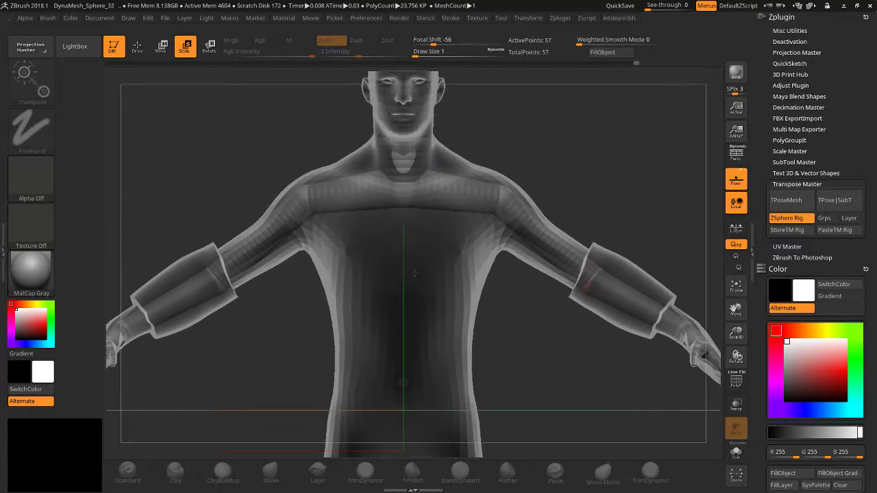
key(bracketright)
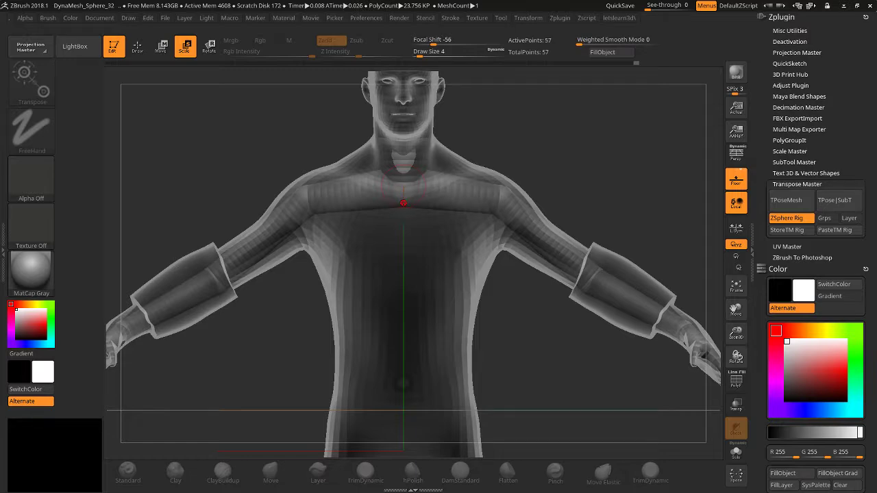
click(138, 45)
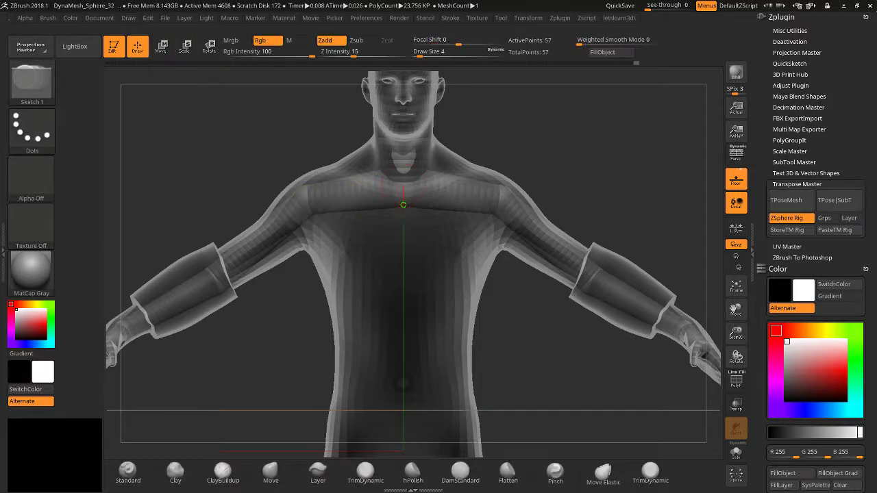
drag(405, 220, 376, 253)
mouse_move(288, 384)
mouse_down()
mouse_move(372, 265)
mouse_move(259, 339)
mouse_up()
Move the new spine ZSphere down to the lower chest and shift it back toward the spine in side view.
click(160, 45)
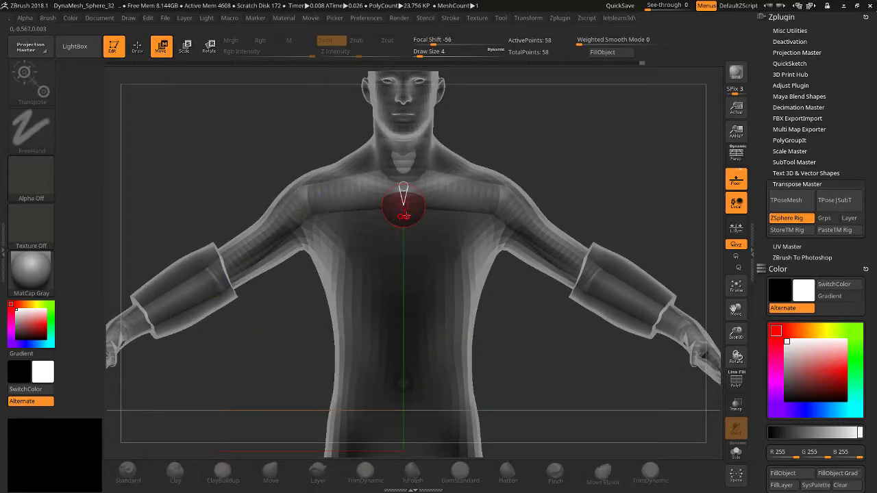
mouse_move(404, 208)
mouse_down()
mouse_move(405, 397)
mouse_move(401, 294)
mouse_up()
drag(301, 284, 372, 281)
drag(499, 235, 462, 254)
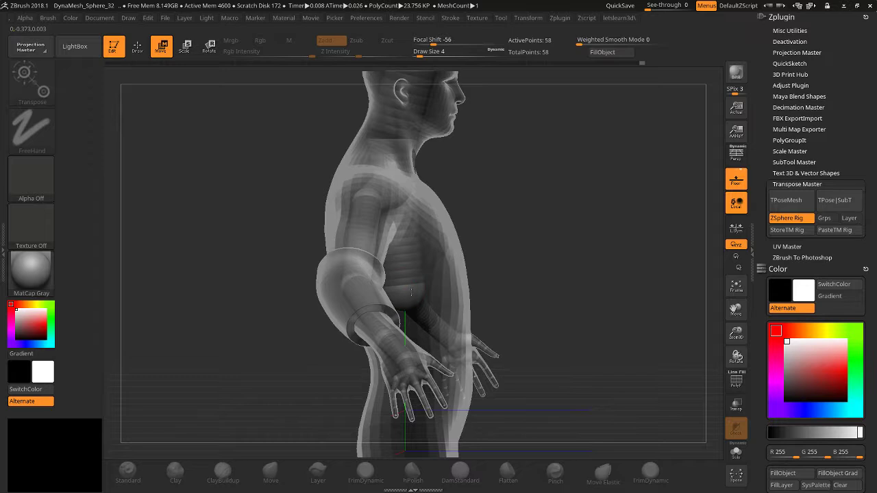
drag(411, 292, 392, 278)
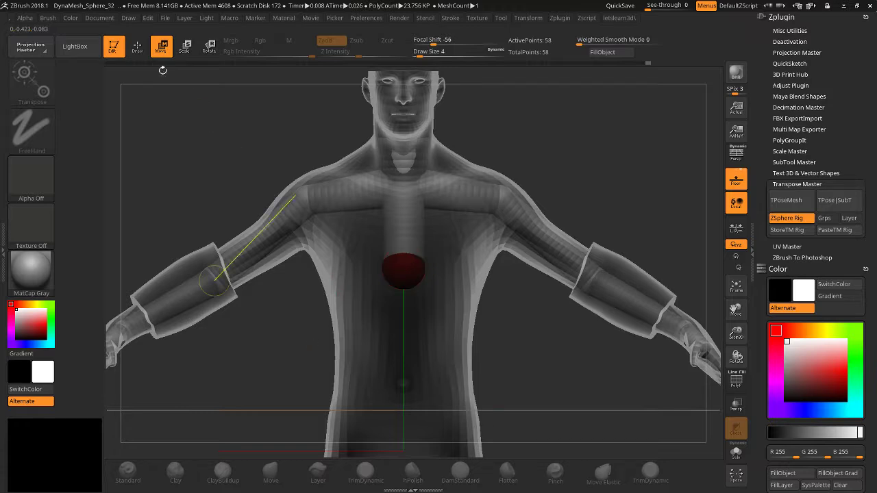
mouse_move(169, 74)
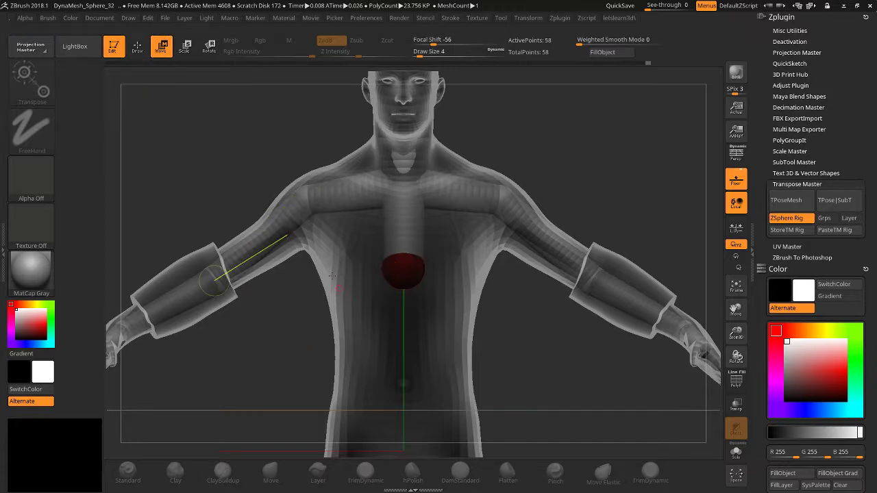
mouse_move(180, 178)
mouse_down()
mouse_move(205, 172)
mouse_move(192, 123)
mouse_up()
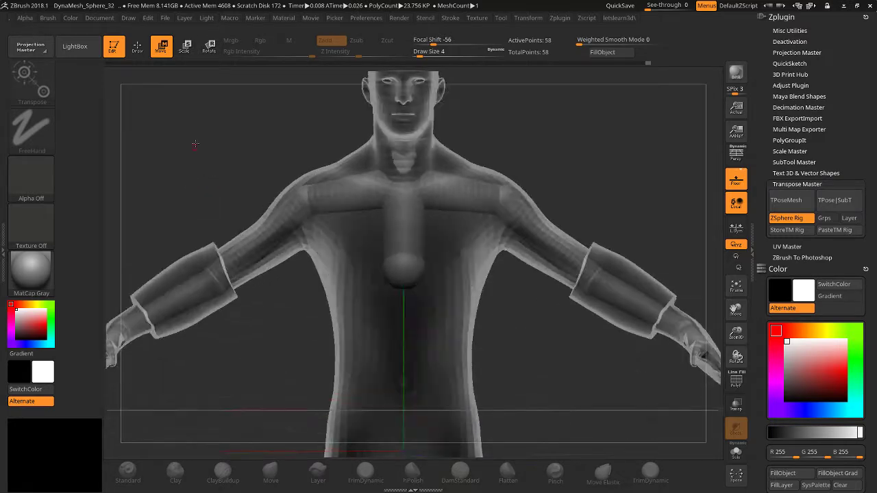
Draw a mirrored pair of ZSpheres on the lower chest sphere and move them out to the sides of the rib cage.
click(139, 50)
mouse_move(383, 277)
mouse_down()
mouse_move(392, 269)
mouse_move(348, 295)
mouse_up()
key(w)
drag(274, 356, 336, 373)
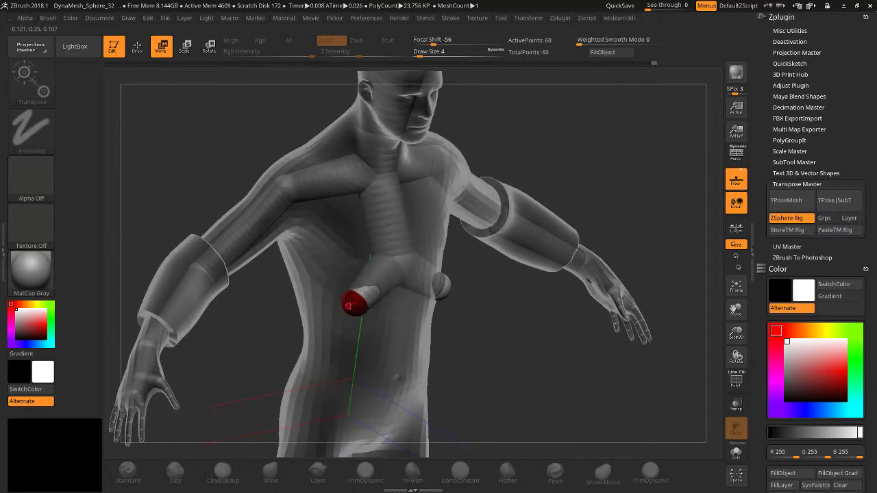
drag(351, 306, 340, 296)
drag(302, 329, 301, 363)
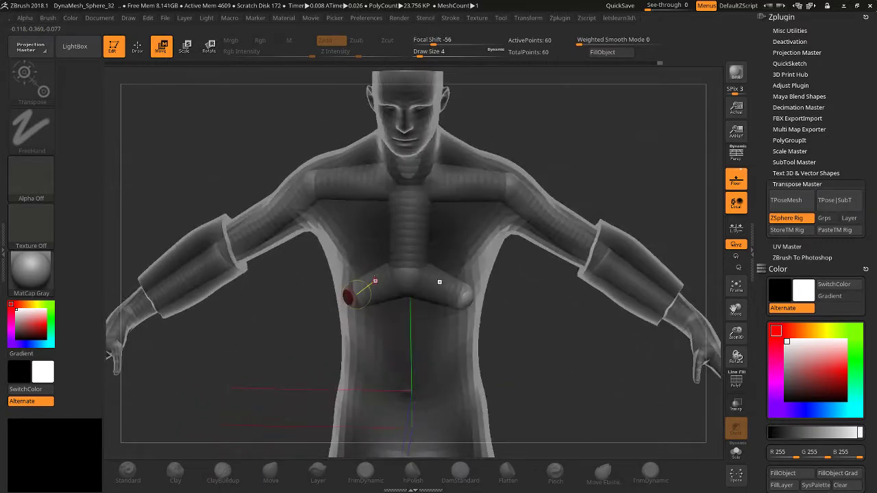
Draw another mirrored pair of ZSpheres from the rib cage side spheres and move them up toward the armpits.
drag(511, 320, 412, 213)
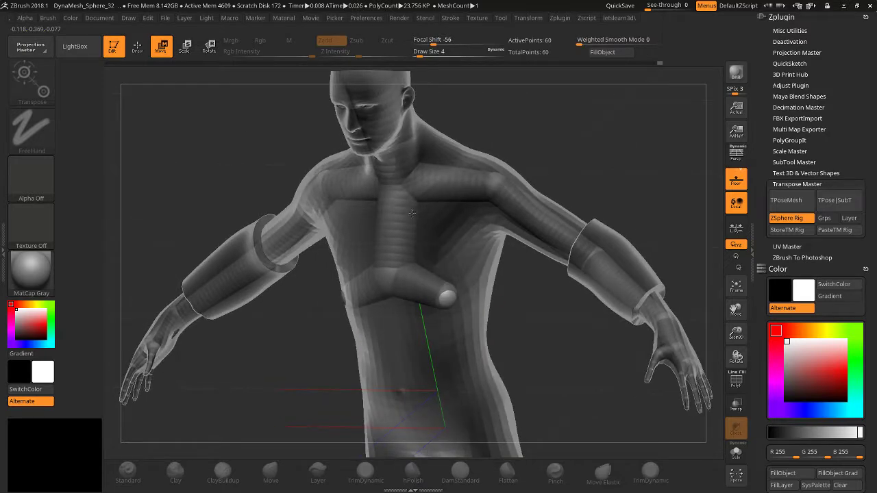
click(137, 46)
mouse_move(450, 293)
mouse_down()
mouse_move(471, 264)
mouse_move(514, 309)
mouse_move(515, 326)
mouse_up()
key(w)
drag(472, 266, 443, 277)
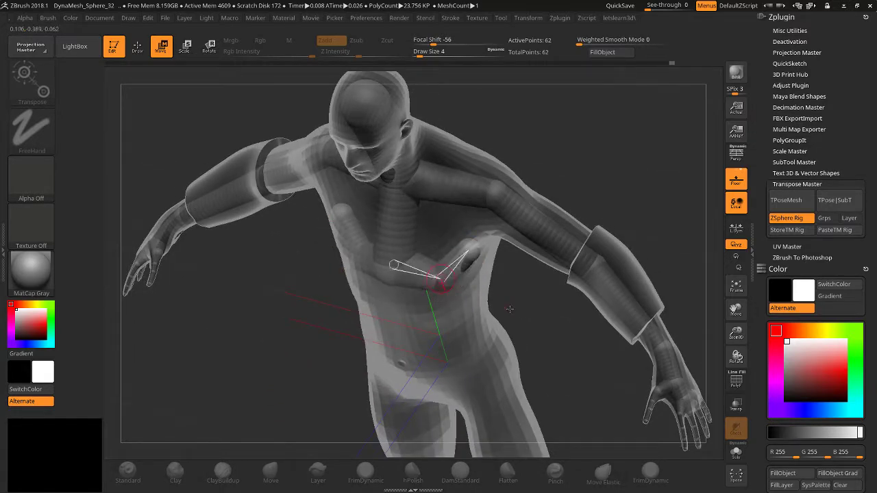
shift+drag(510, 309, 473, 264)
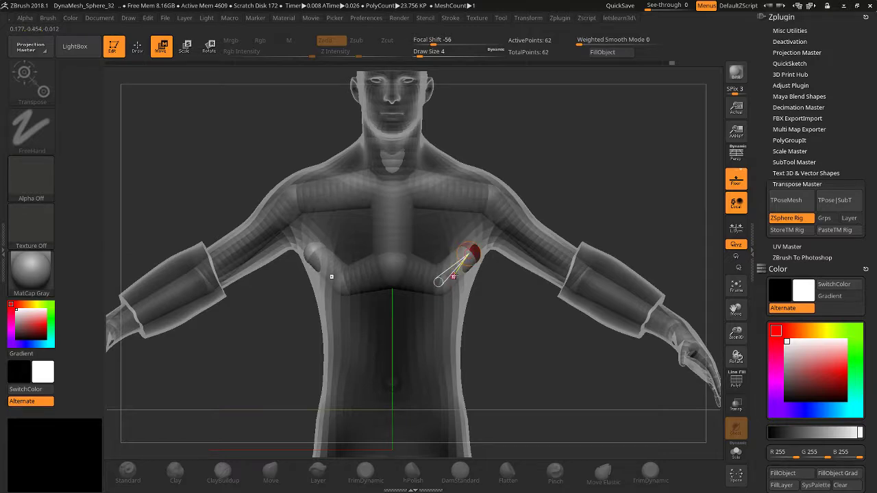
Scale down the upper rib cage ZSpheres and reposition them inside the torso just below the armpits.
key(e)
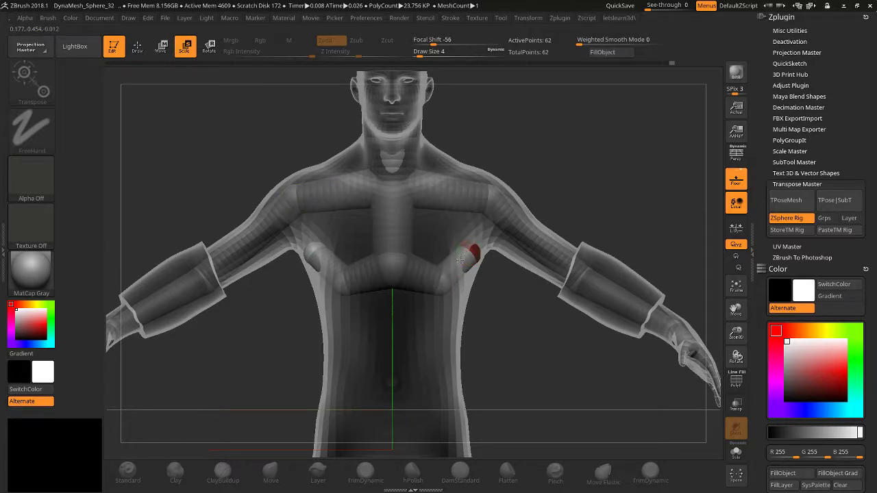
drag(460, 259, 474, 220)
drag(481, 189, 476, 134)
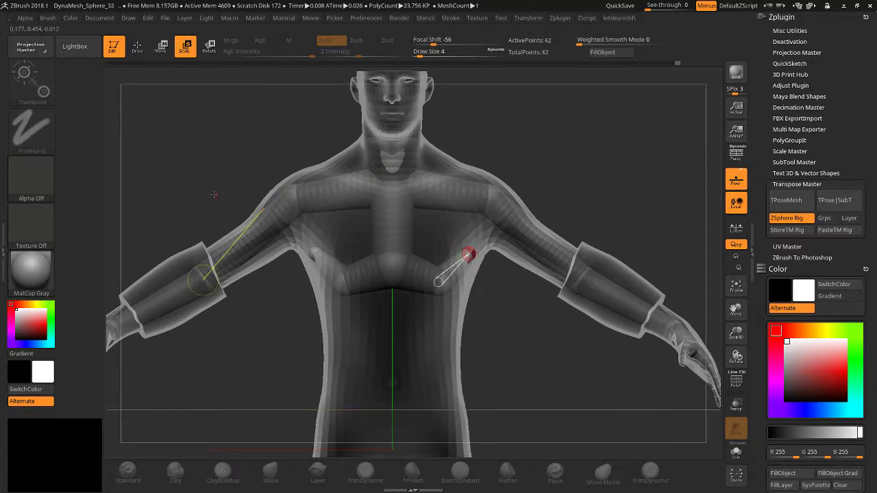
mouse_move(214, 194)
mouse_down()
mouse_move(246, 185)
mouse_move(212, 173)
mouse_up()
click(137, 46)
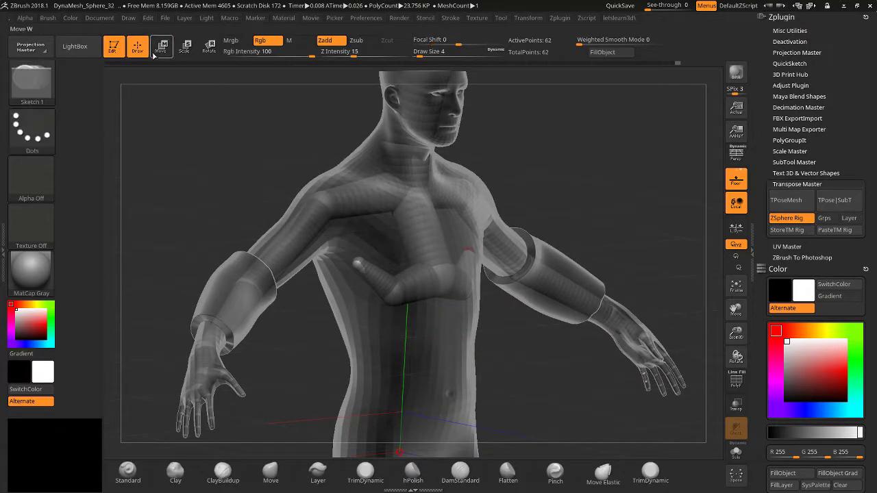
click(162, 46)
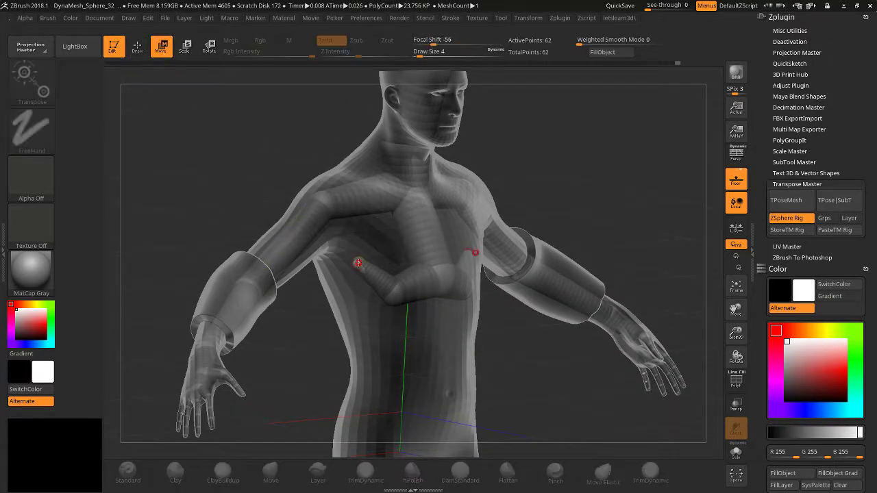
drag(262, 290, 346, 267)
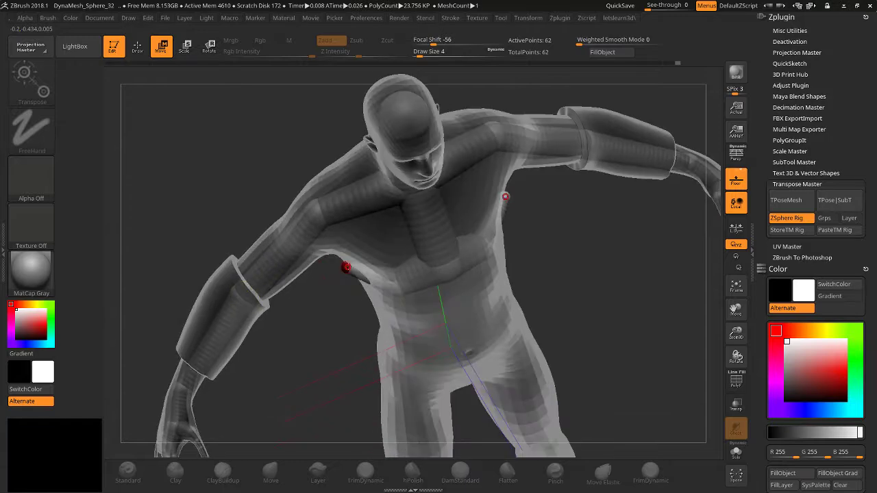
shift+drag(315, 327, 319, 289)
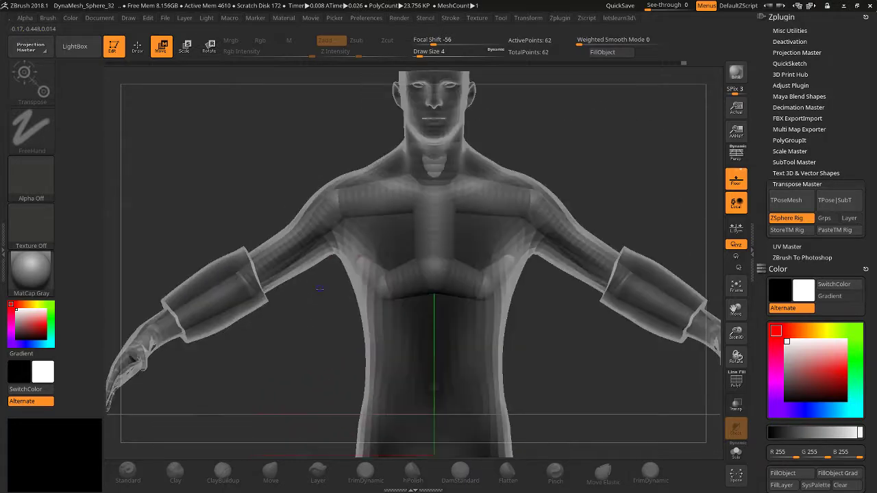
Draw a new spine ZSphere at draw size 7 on the lower chest sphere and move it down into the pelvis.
drag(716, 332, 559, 253)
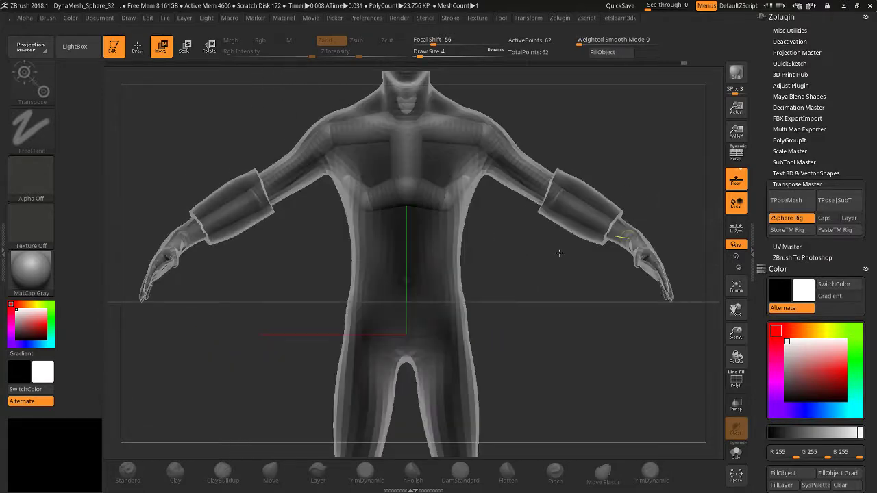
key(q)
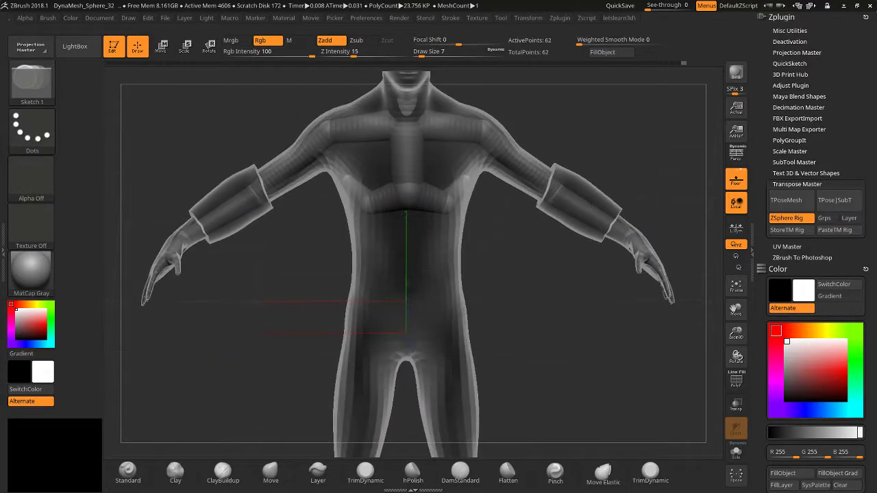
click(406, 198)
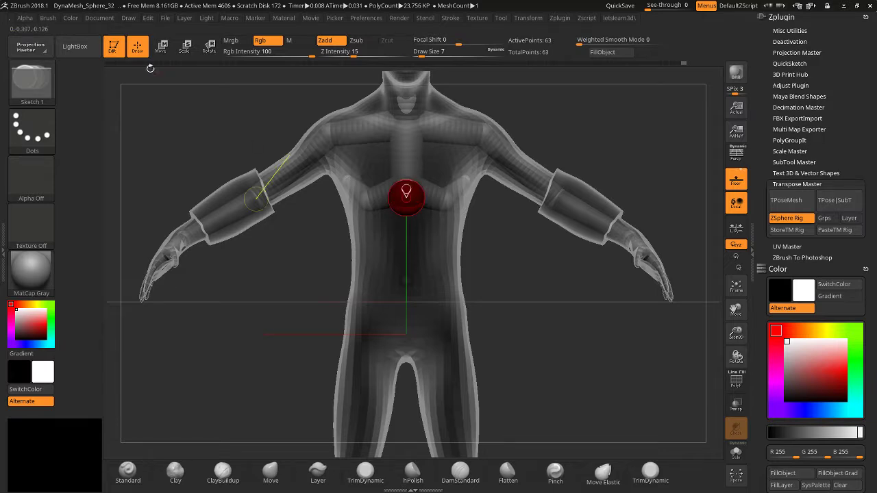
key(w)
drag(411, 215, 411, 355)
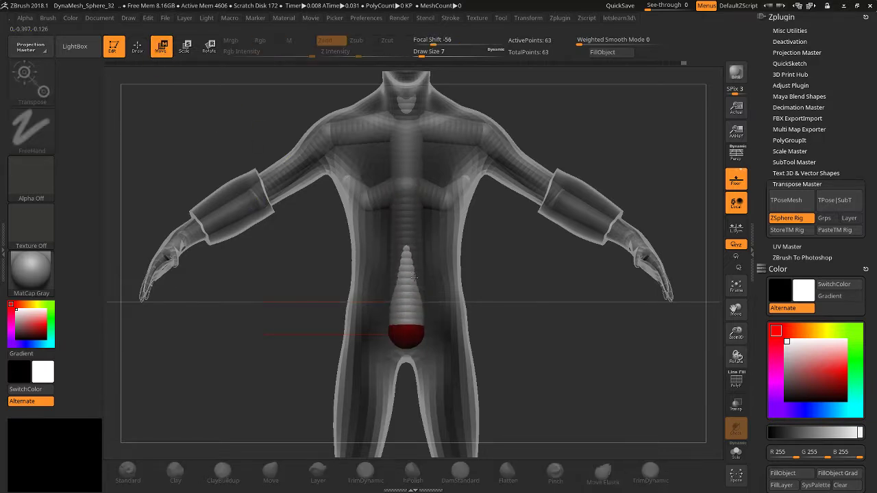
drag(274, 315, 428, 287)
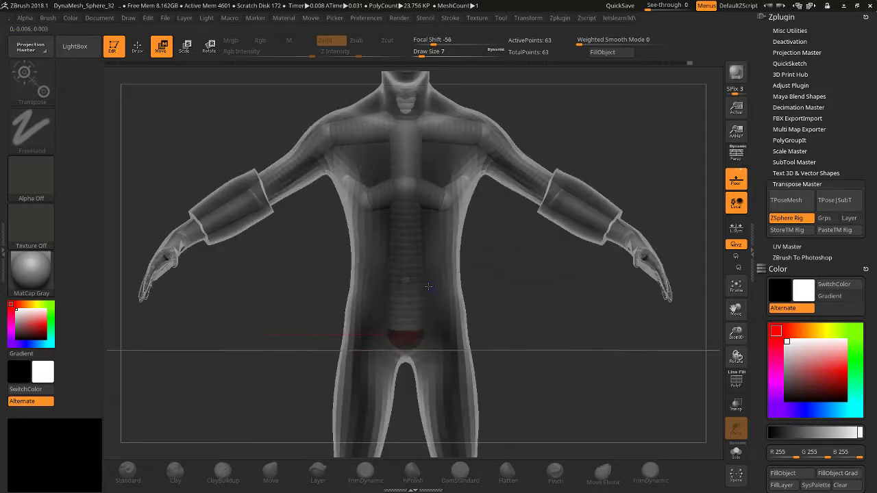
Insert a waist ZSphere into the spine chain between the lower chest and the pelvis.
click(138, 48)
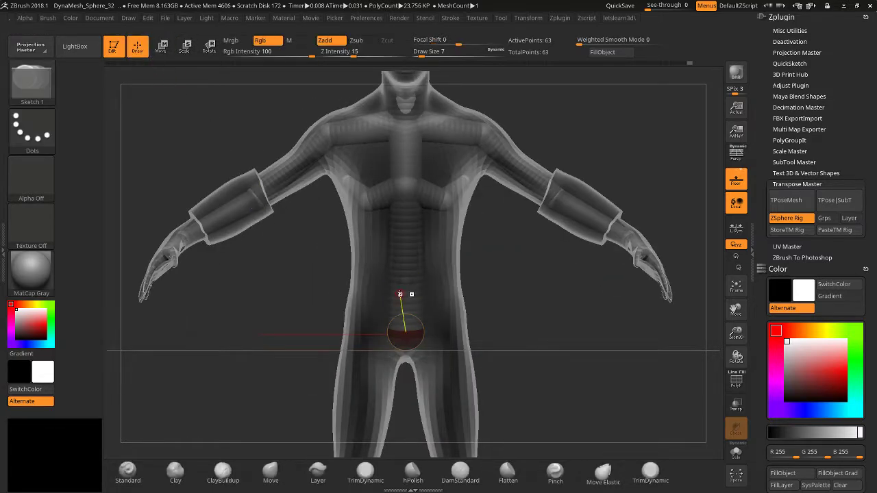
drag(410, 296, 405, 242)
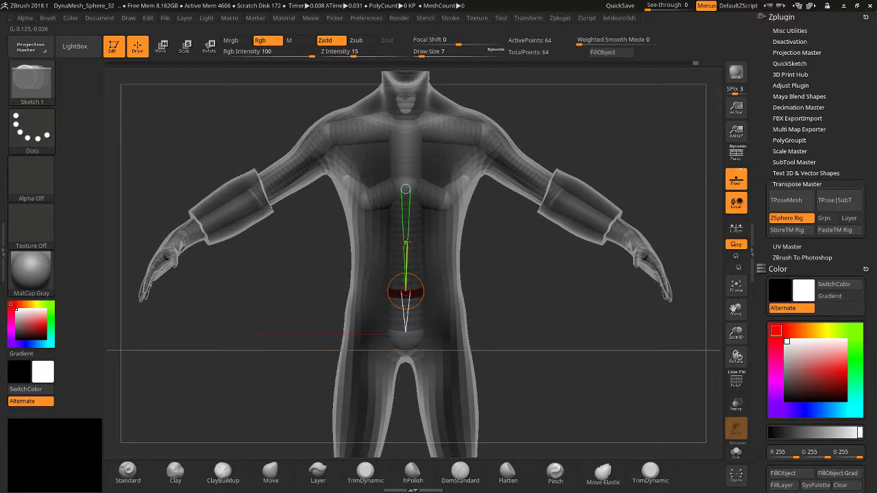
alt+click(412, 235)
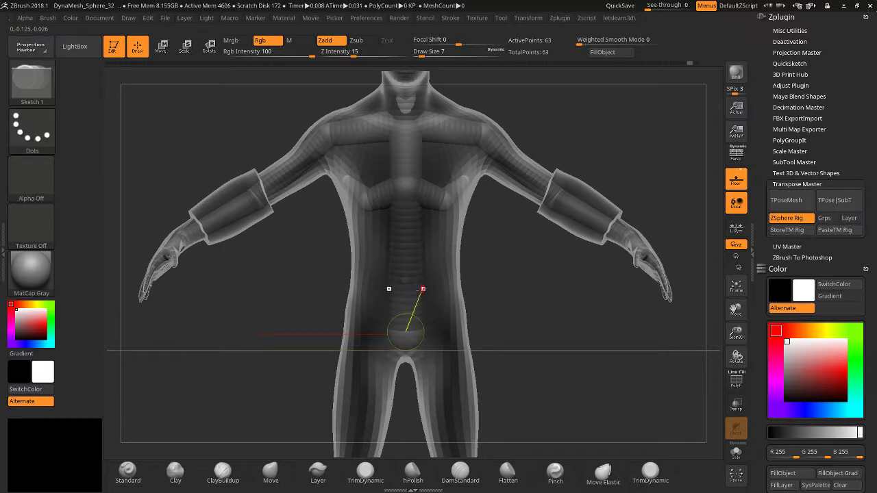
click(406, 273)
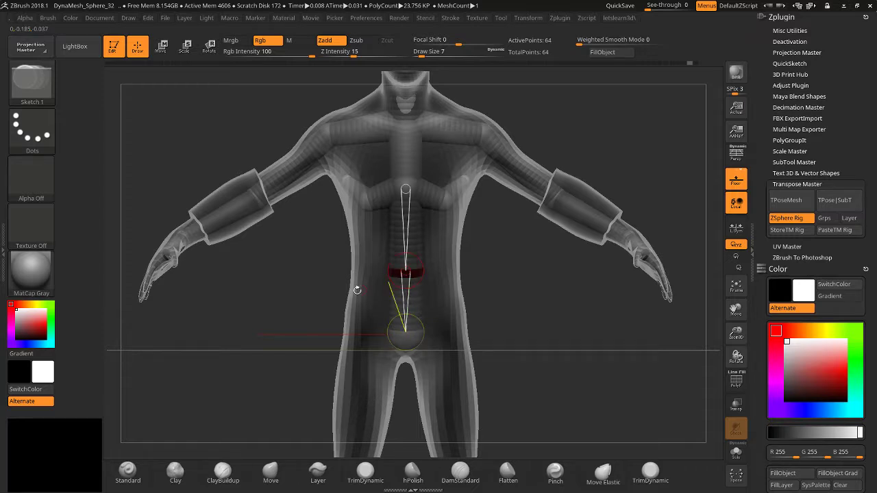
drag(294, 205, 273, 313)
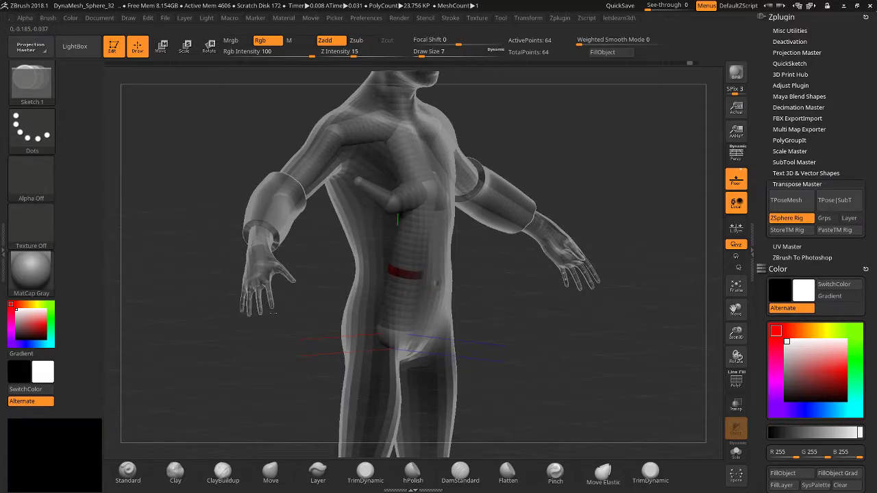
shift+drag(272, 313, 241, 321)
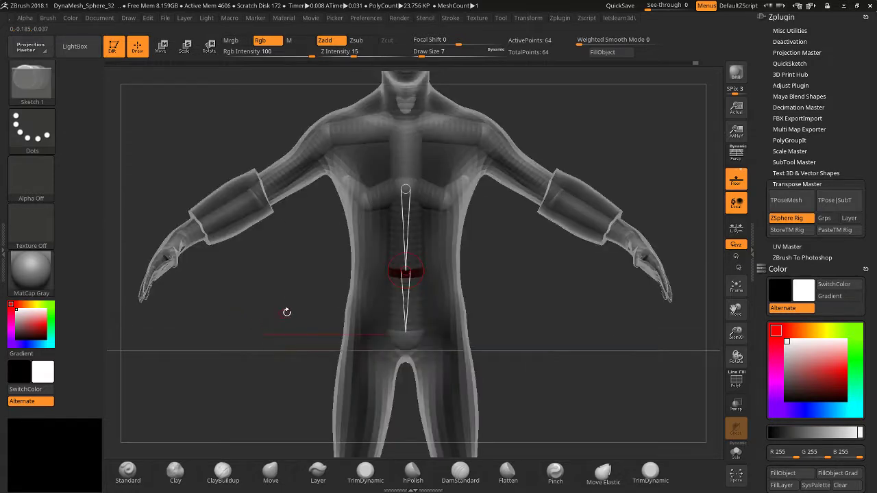
Draw mirrored hip ZSpheres at draw size 24 on the pelvis sphere and move them out to the hip joints.
drag(736, 335, 735, 322)
drag(736, 309, 737, 268)
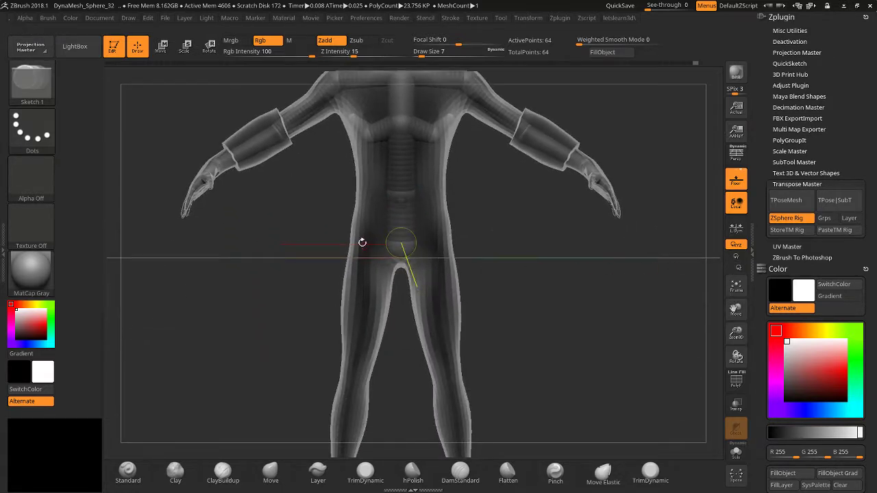
drag(286, 290, 392, 240)
shift+drag(287, 315, 280, 307)
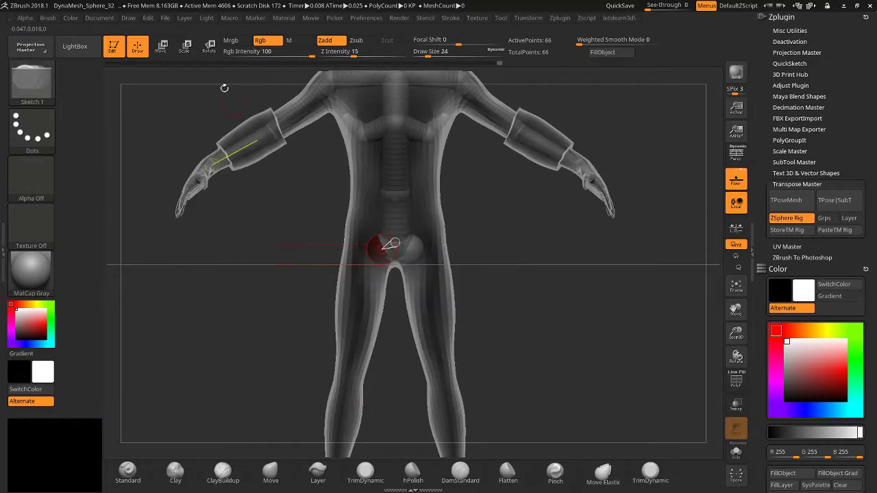
click(161, 46)
drag(384, 251, 360, 255)
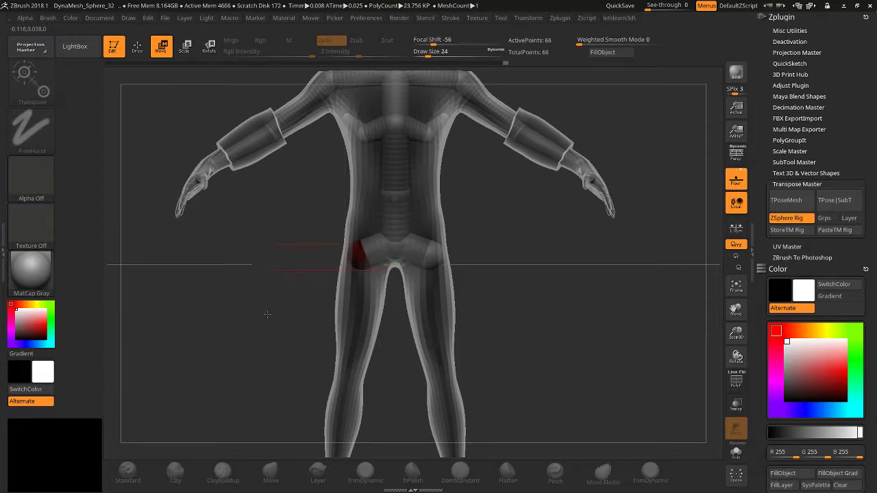
shift+drag(267, 313, 353, 273)
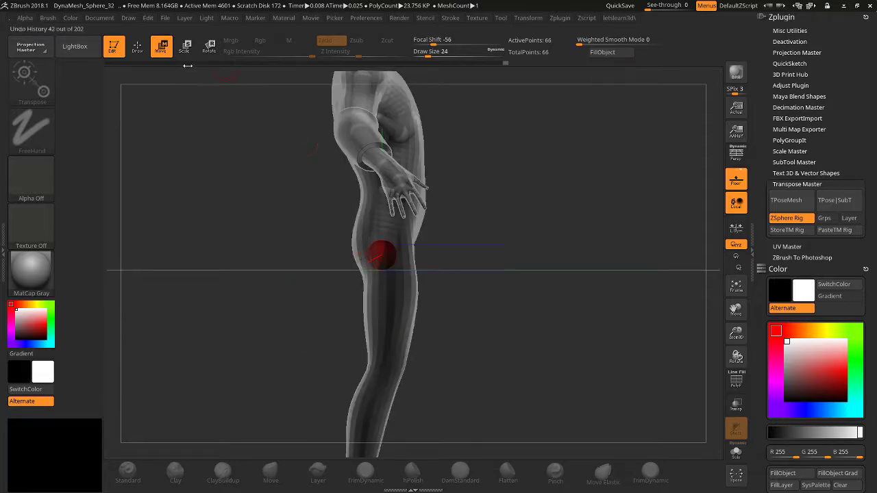
Draw mirrored ZSpheres on the underside of the hip spheres and move them down the thighs to the knees.
click(137, 46)
shift+drag(206, 212, 250, 216)
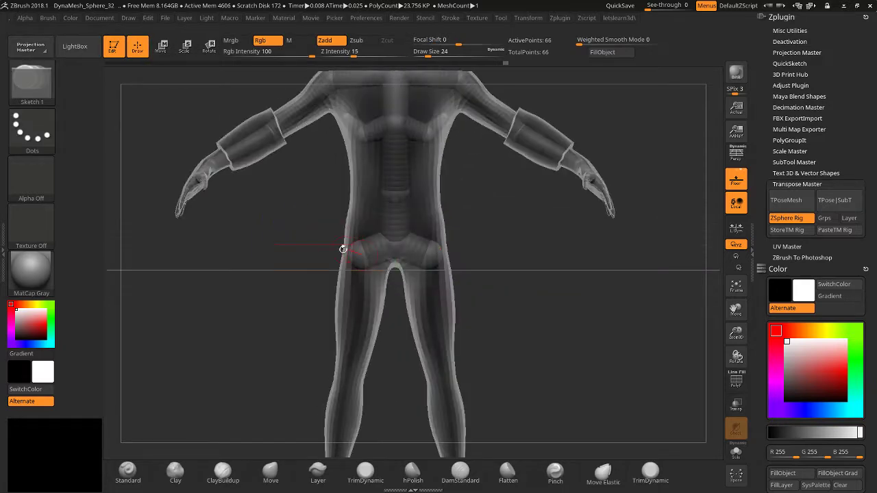
drag(304, 288, 349, 235)
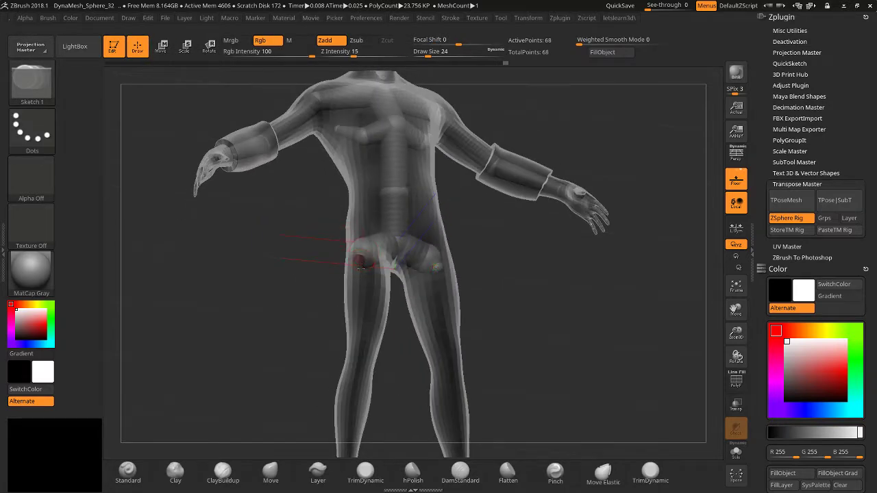
mouse_move(360, 268)
mouse_down()
mouse_move(249, 172)
mouse_move(209, 199)
mouse_up()
key(w)
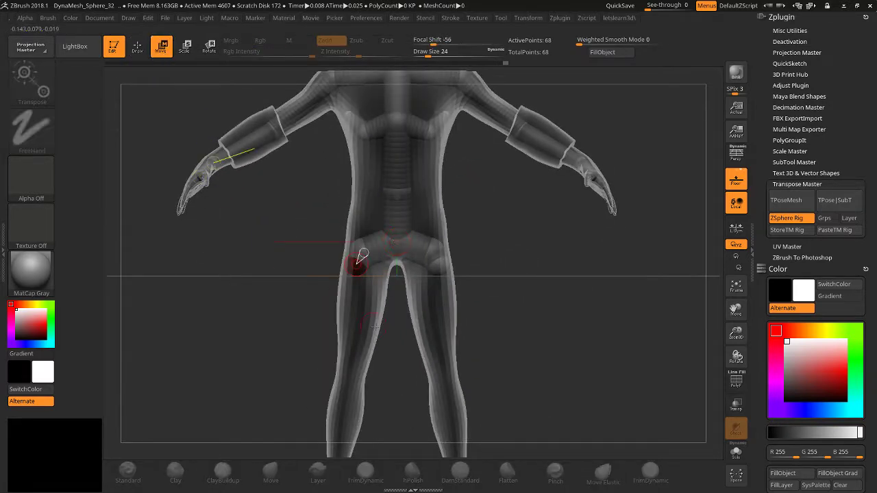
drag(363, 253, 351, 380)
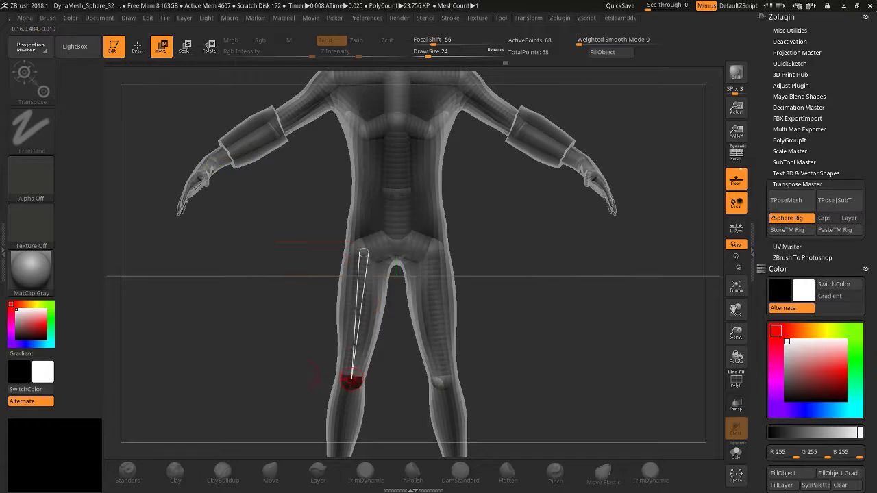
Reposition the knee and hip ZSpheres in side view so the thigh chain sits inside the leg.
drag(236, 350, 350, 367)
drag(413, 370, 351, 372)
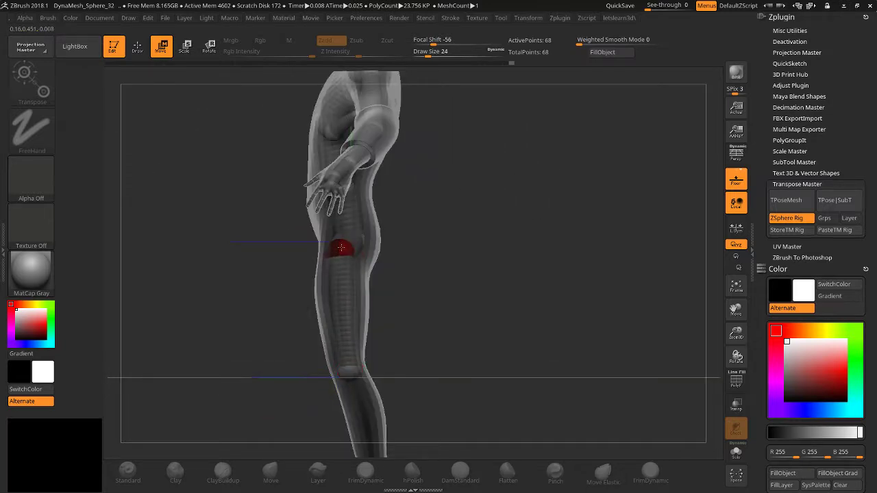
shift+drag(411, 322, 473, 228)
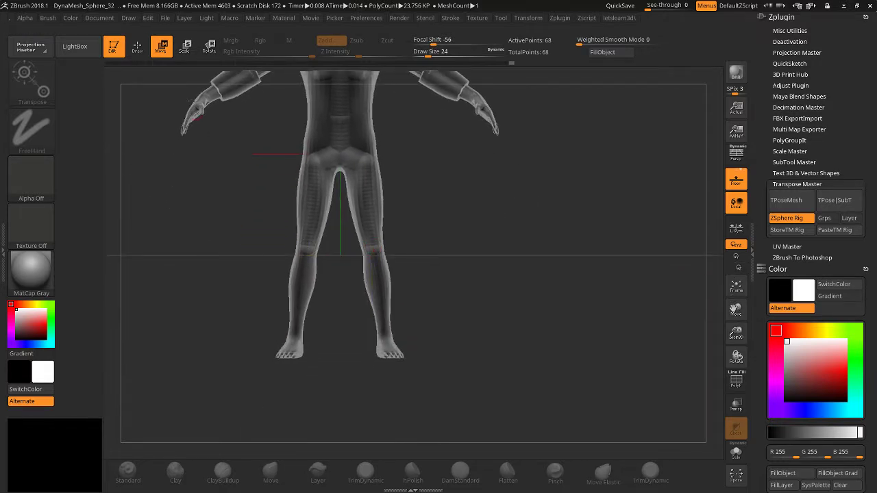
Draw mirrored ZSpheres on the underside of the knee spheres and move them down inside the shins.
key(q)
key(shift+a)
drag(210, 270, 282, 221)
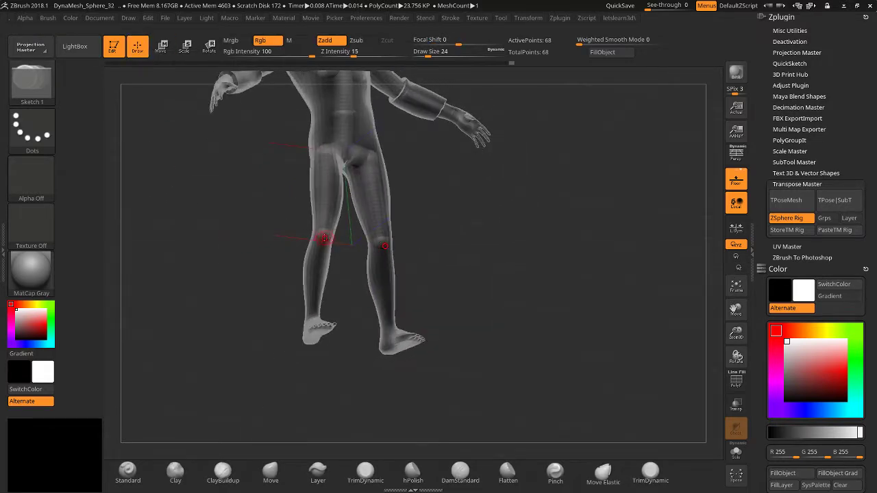
drag(735, 333, 735, 376)
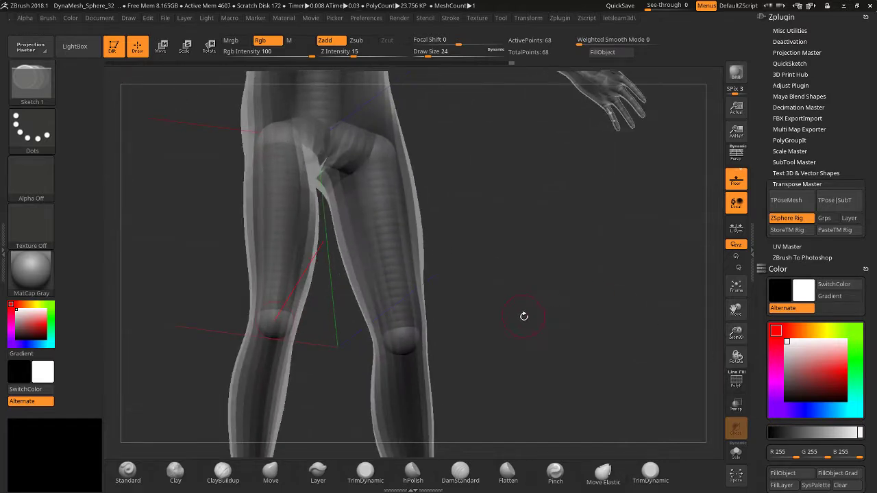
drag(523, 316, 492, 312)
click(406, 310)
drag(400, 319, 418, 412)
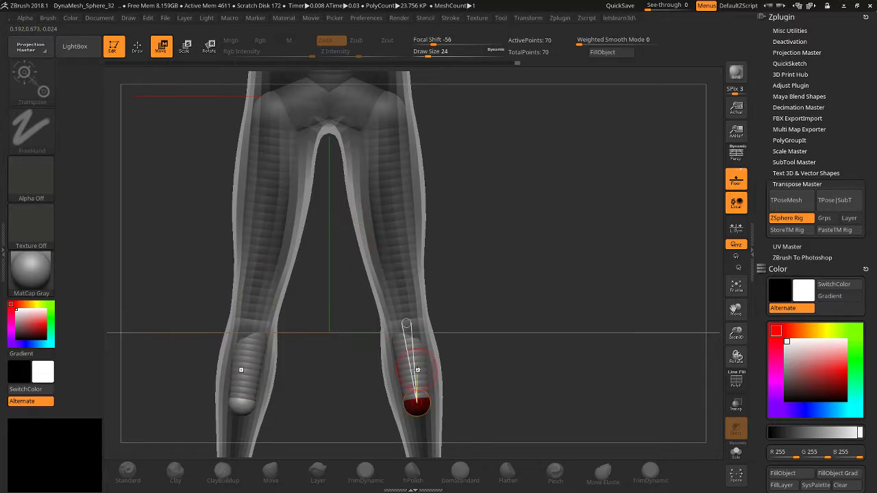
drag(252, 319, 251, 166)
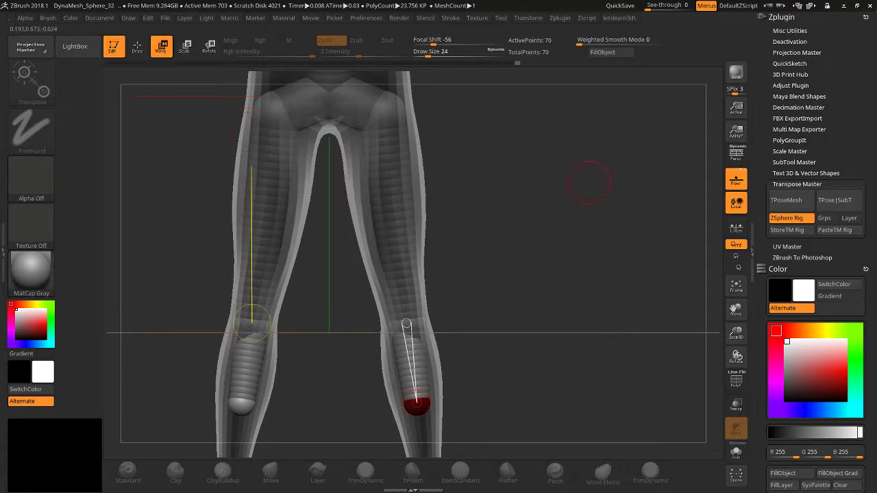
Reposition the shin-end ZSpheres in side view to the ankles so the lower-leg chain sits inside the leg.
drag(587, 186, 647, 209)
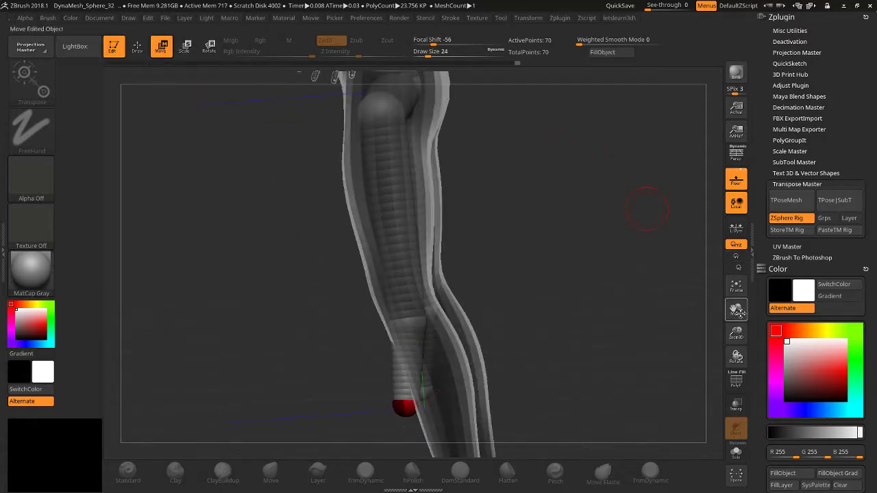
drag(735, 310, 724, 243)
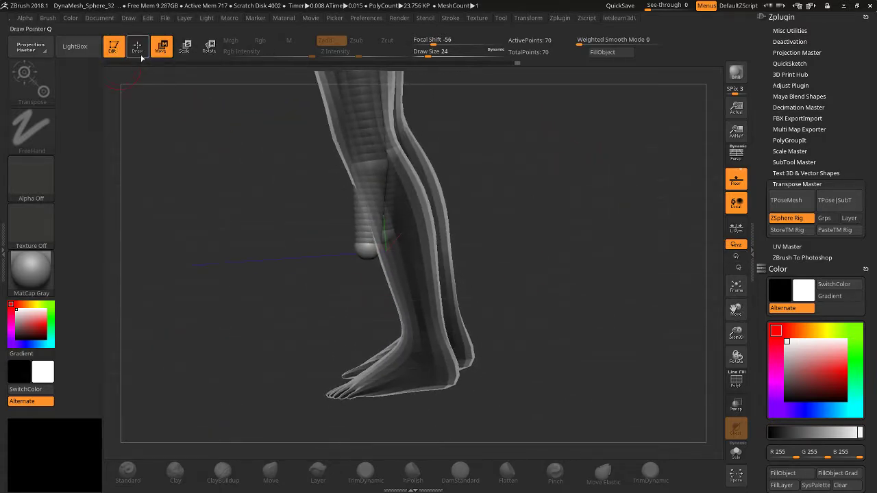
drag(368, 252, 423, 334)
drag(283, 345, 397, 340)
mouse_move(460, 311)
mouse_down()
mouse_move(429, 284)
mouse_move(411, 237)
mouse_move(432, 251)
mouse_up()
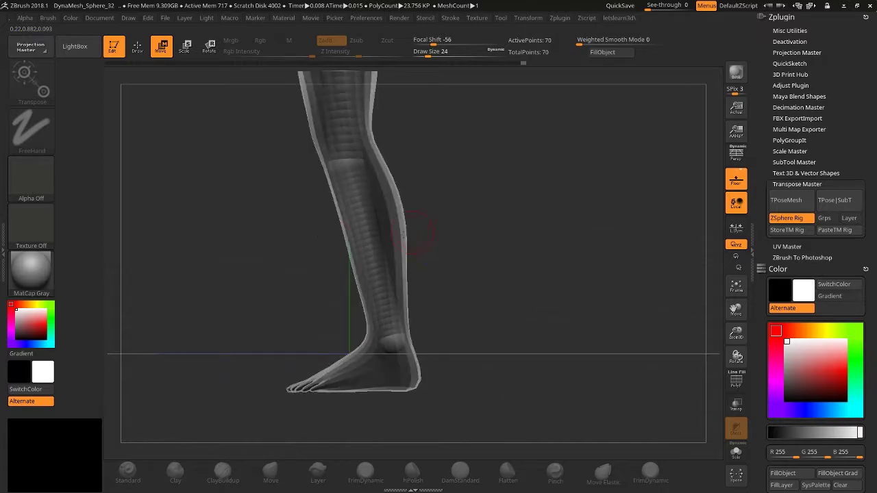
Draw mirrored ZSpheres on the ankle spheres, move them forward to the base of the toes and nudge the ankle spheres.
click(137, 47)
drag(264, 294, 345, 297)
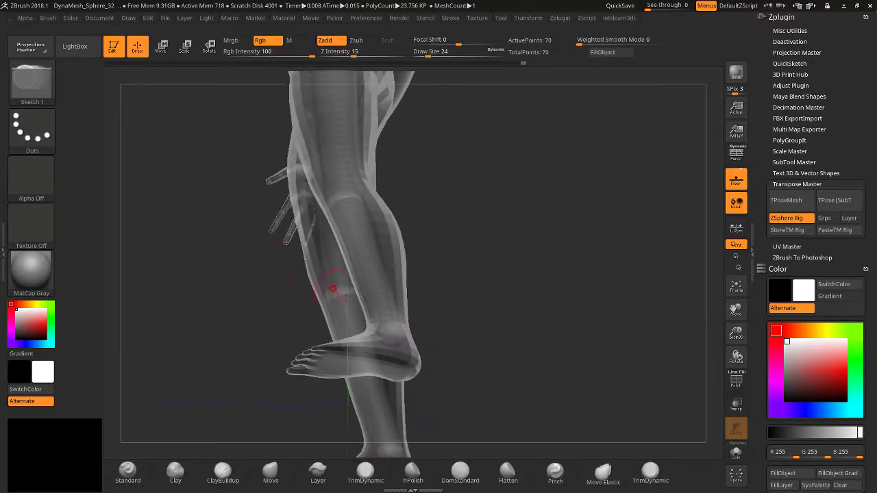
drag(391, 345, 396, 352)
shift+drag(290, 335, 204, 327)
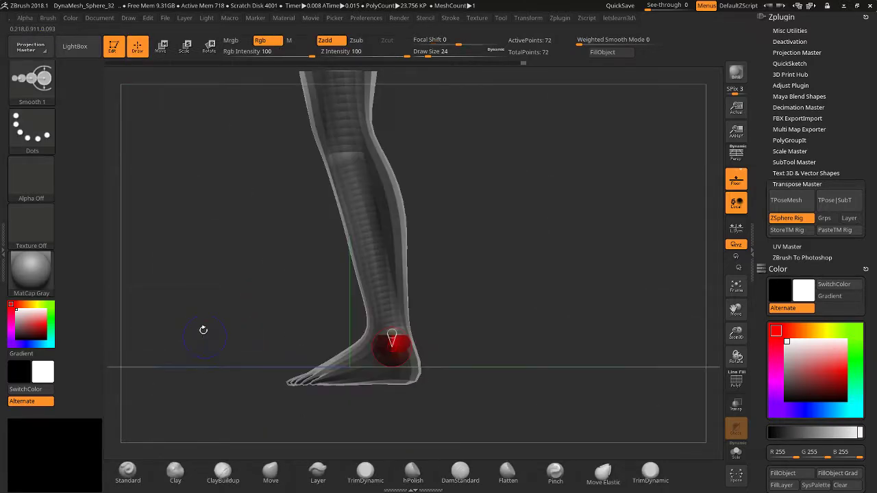
key(w)
drag(391, 338, 326, 361)
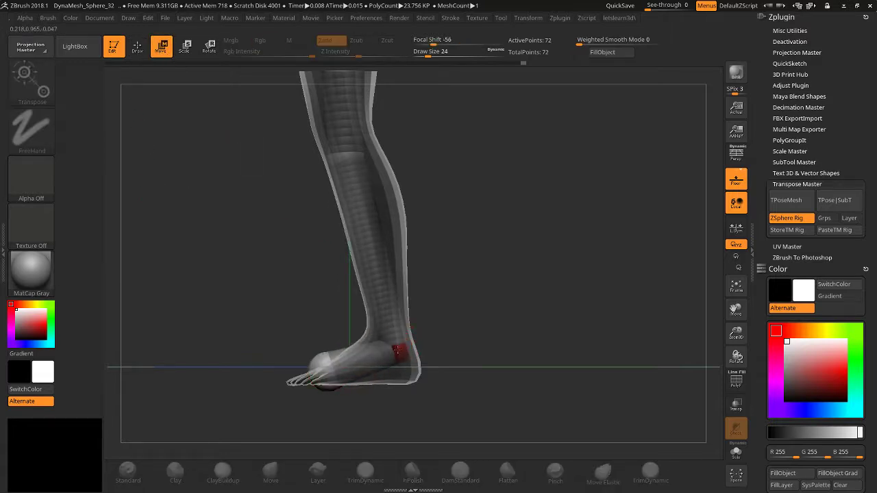
mouse_move(391, 351)
mouse_down()
mouse_move(394, 334)
mouse_move(400, 363)
mouse_move(394, 354)
mouse_up()
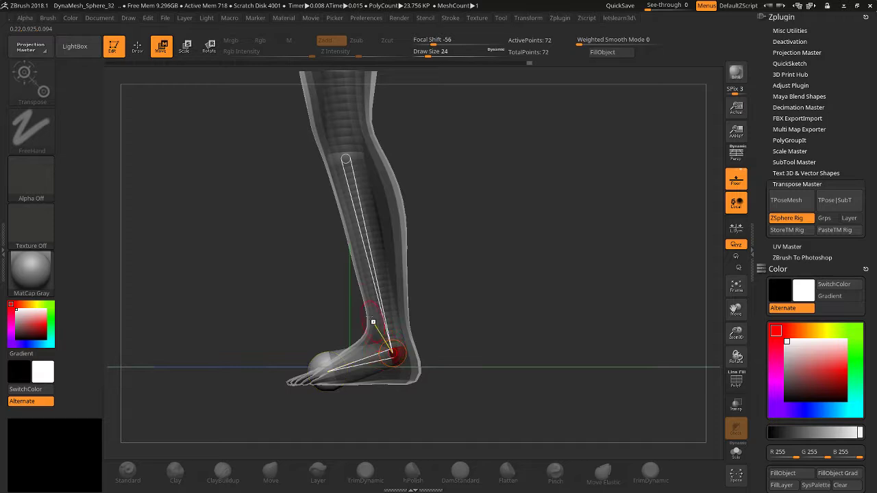
Scale down the toe-end ZSpheres to fit inside the feet and move them slightly lower.
click(137, 46)
key(e)
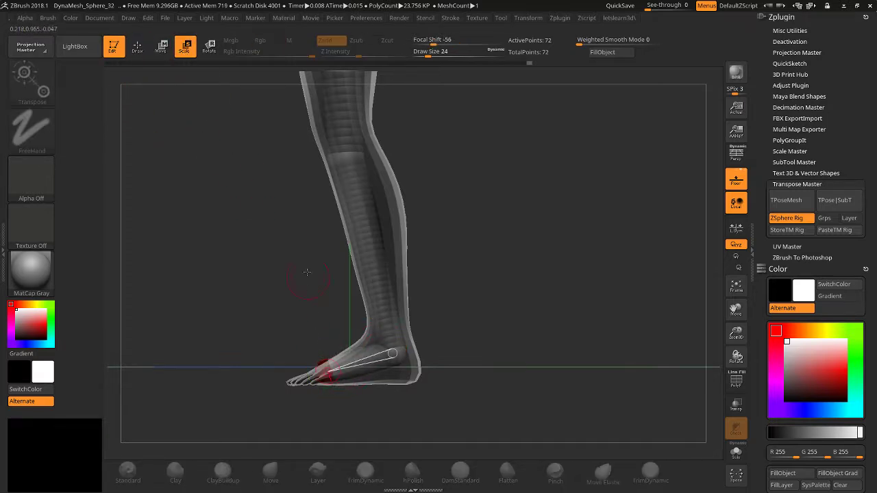
click(137, 46)
key(w)
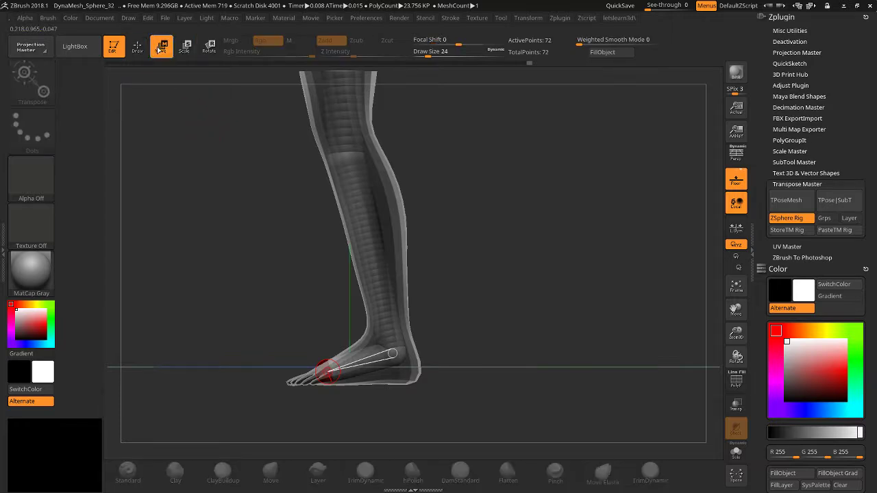
drag(332, 370, 330, 374)
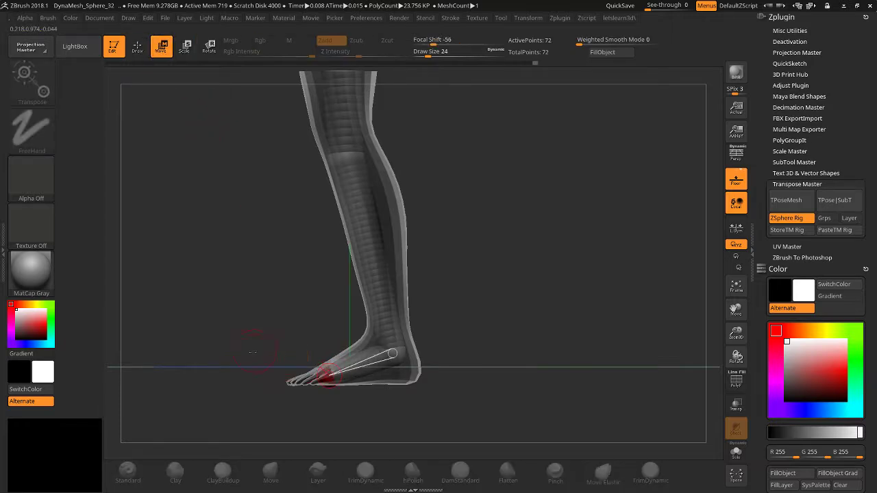
Align the toe-end ZSpheres with the middle of each forefoot and fine-tune the ankle and knee sphere positions in side view.
shift+drag(254, 343, 290, 351)
drag(372, 307, 363, 356)
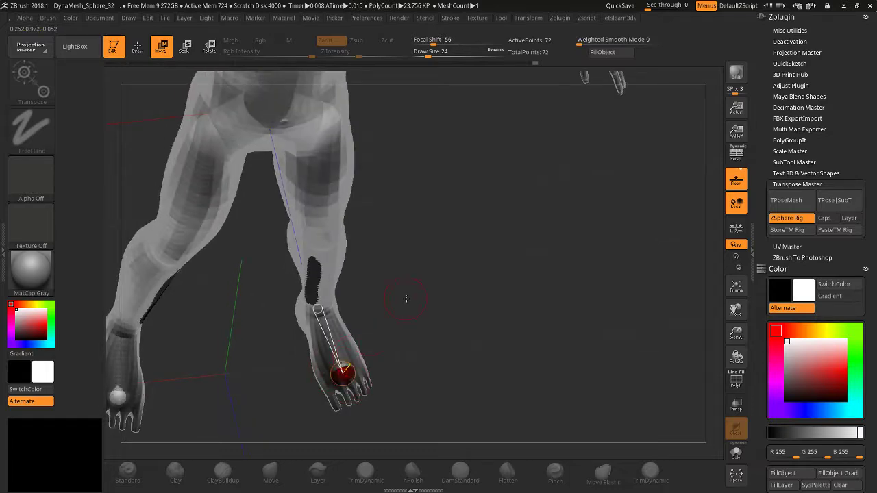
drag(401, 303, 326, 356)
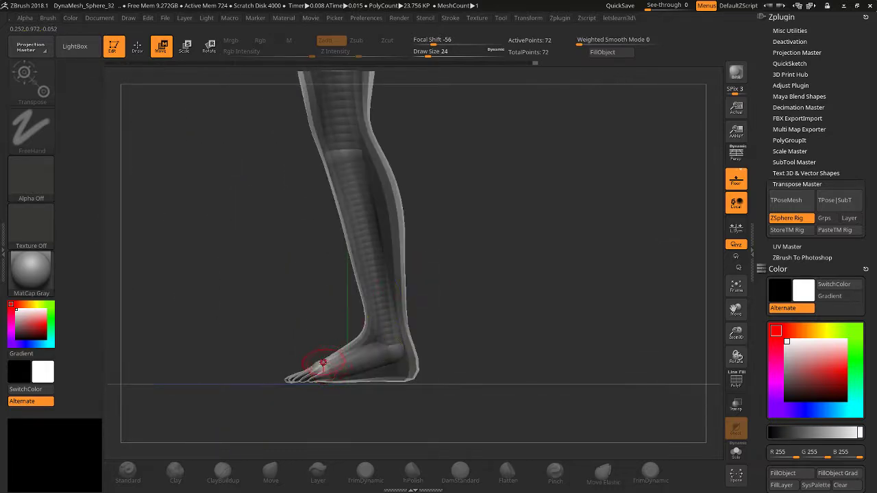
click(322, 373)
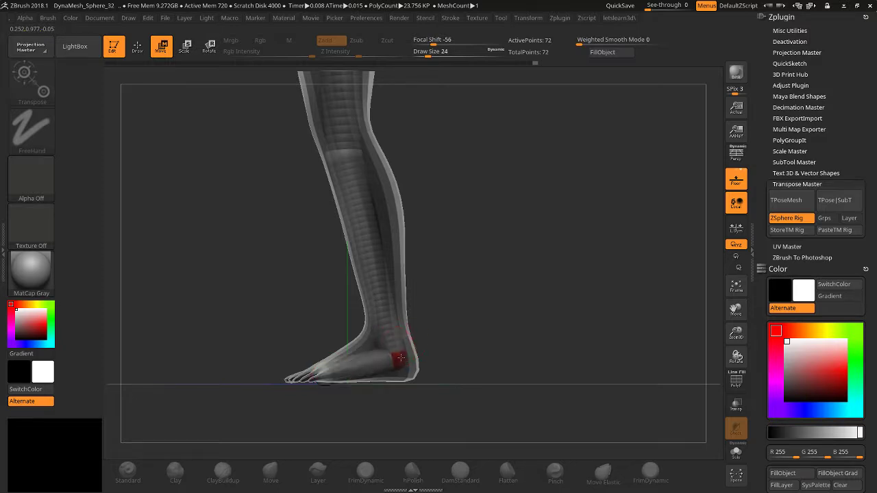
click(394, 360)
drag(368, 323, 344, 158)
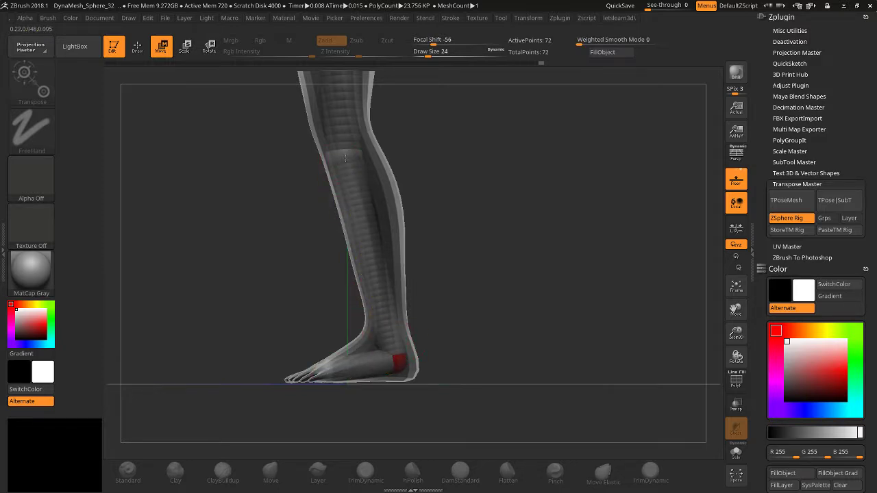
click(342, 155)
shift+drag(438, 370, 301, 372)
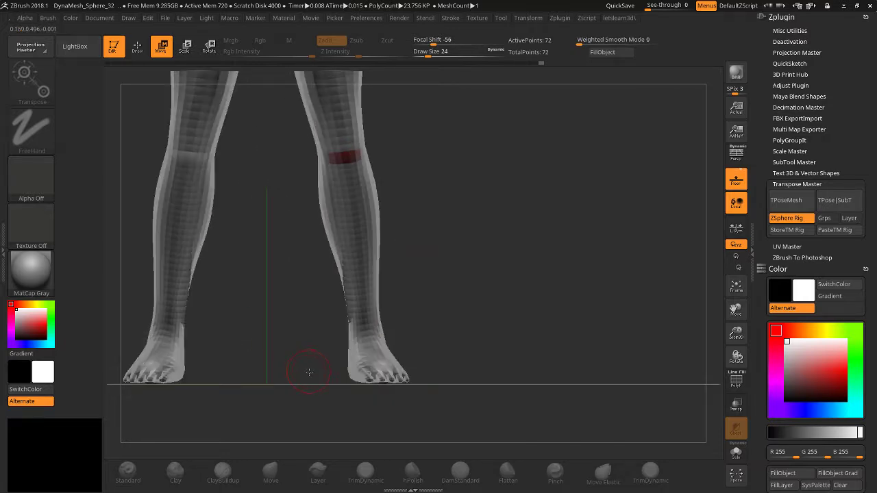
Insert a ZSphere into the spine between lower chest and waist, draw mirrored side ZSpheres on it and move them out to the flanks.
drag(736, 334, 751, 368)
drag(736, 310, 638, 330)
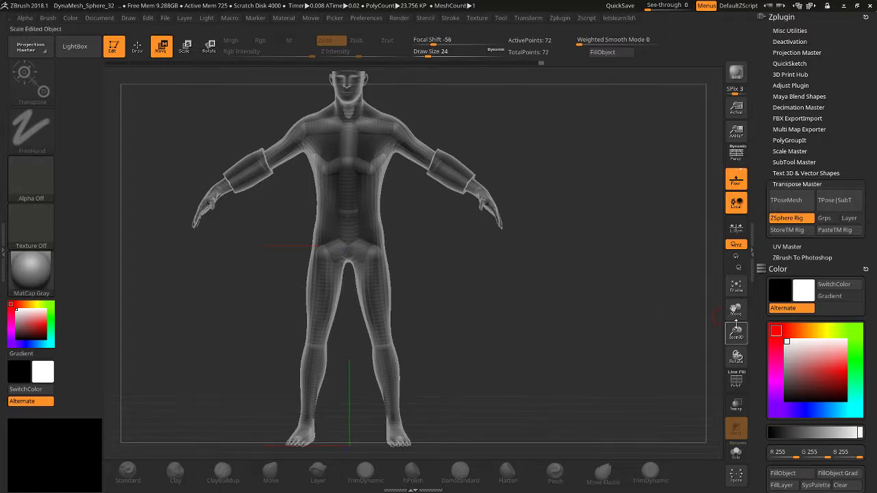
drag(736, 334, 736, 356)
drag(736, 309, 764, 417)
drag(363, 267, 373, 236)
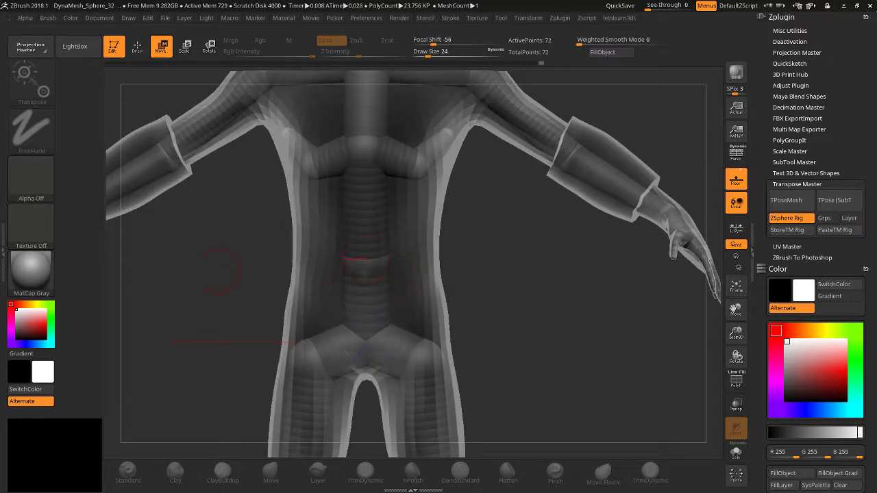
drag(165, 157, 196, 113)
click(137, 46)
mouse_move(260, 249)
mouse_down()
mouse_move(352, 215)
mouse_move(393, 231)
mouse_up()
drag(268, 270, 271, 302)
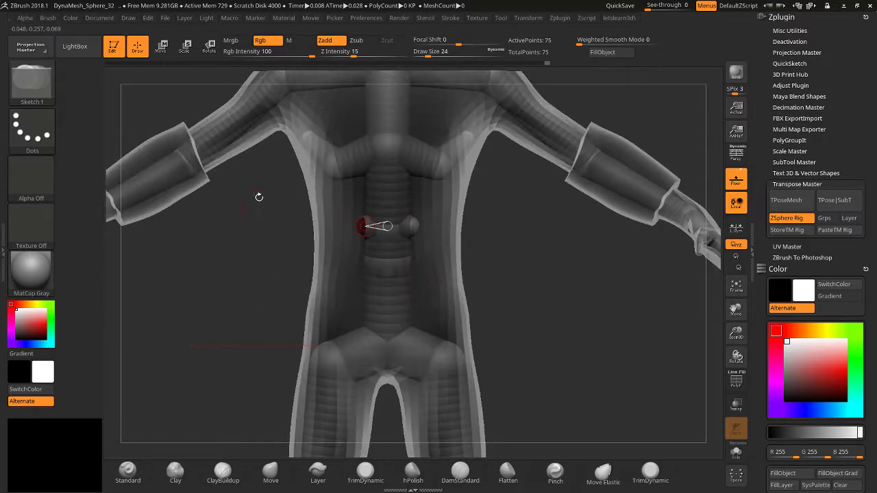
click(162, 46)
drag(363, 226, 326, 236)
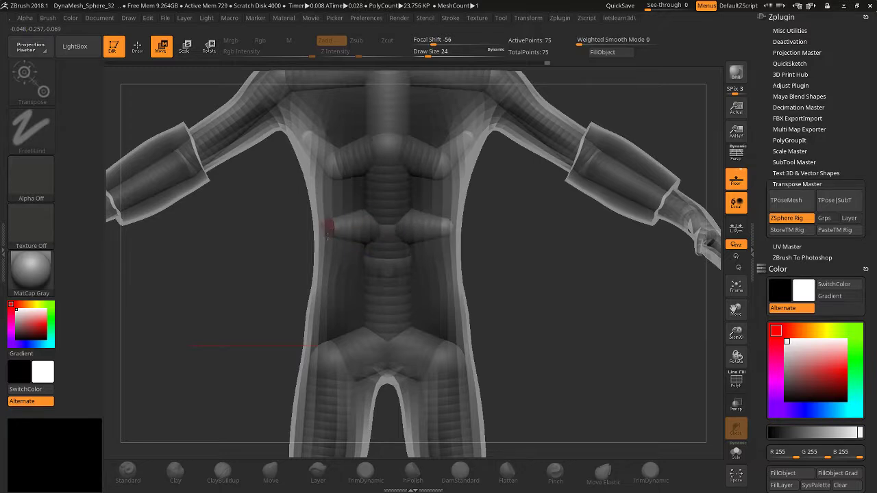
Insert a ZSphere between waist and pelvis, draw mirrored side ZSpheres on it and move them out to the sides of the abdomen.
click(144, 55)
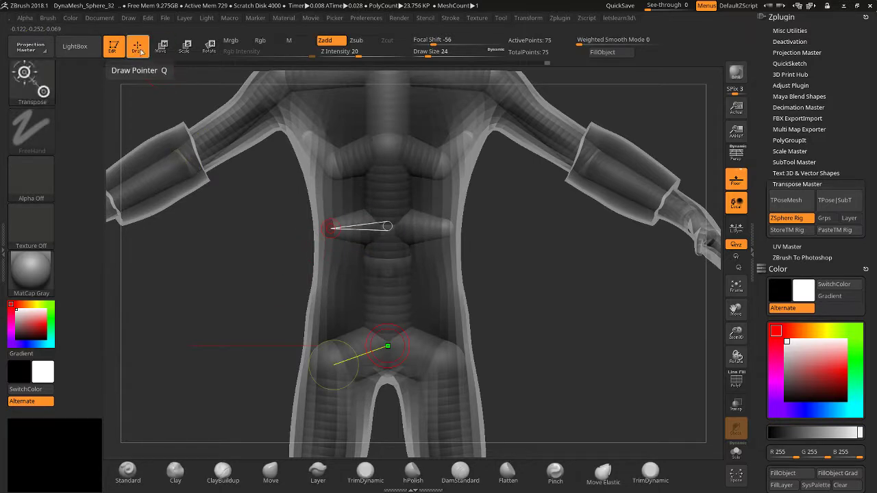
drag(251, 288, 347, 289)
click(361, 300)
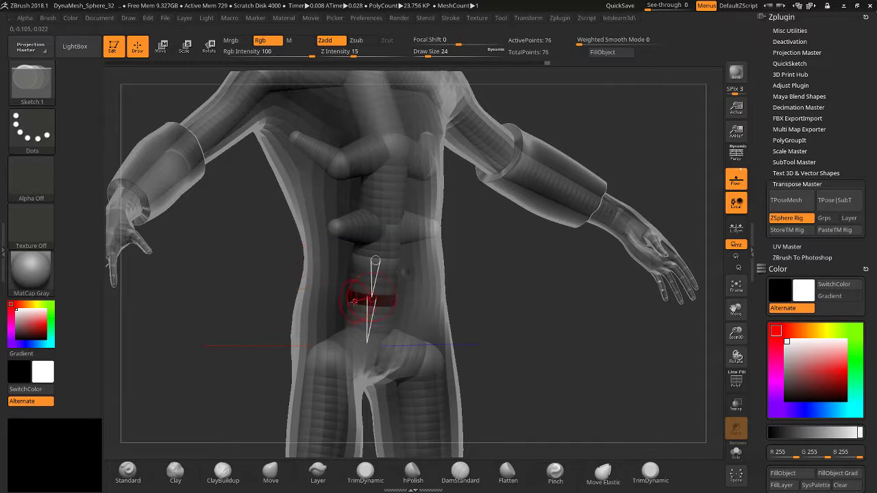
click(354, 300)
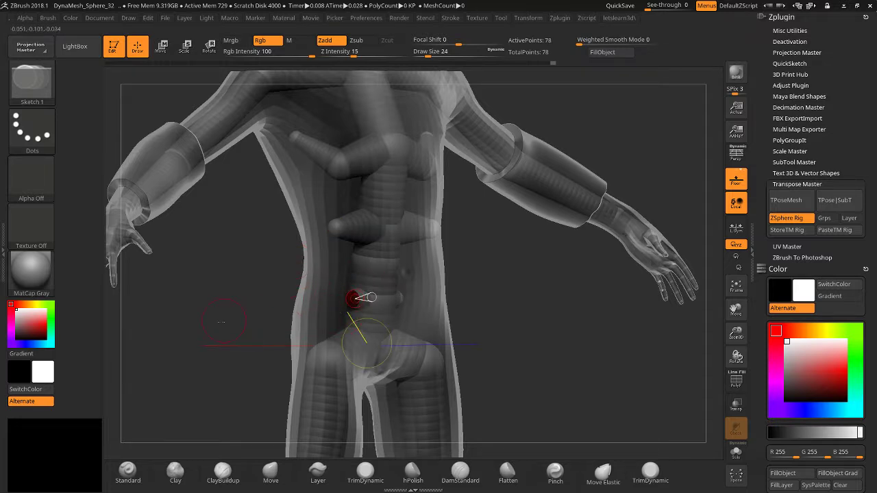
shift+drag(267, 281, 206, 178)
click(163, 52)
drag(347, 300, 308, 300)
drag(213, 336, 236, 353)
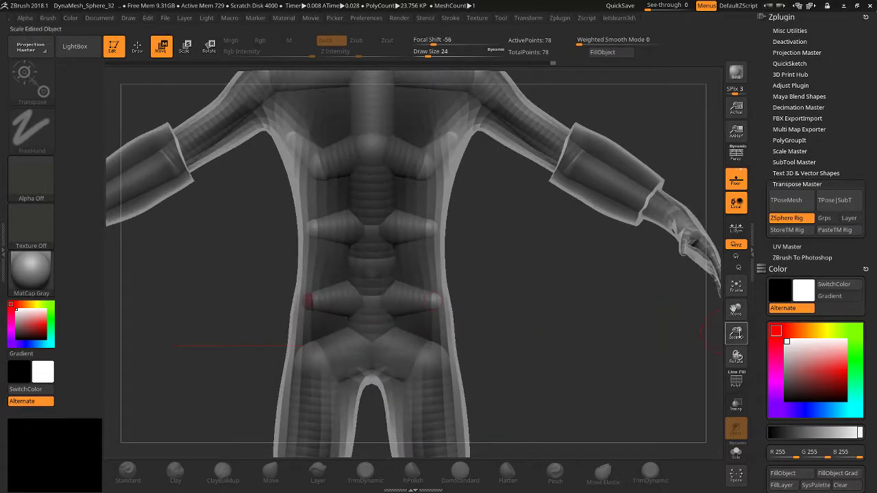
Store the finished ZSphere rig in memory with Transpose Master's StoreTM Rig.
drag(736, 334, 728, 306)
drag(733, 310, 747, 276)
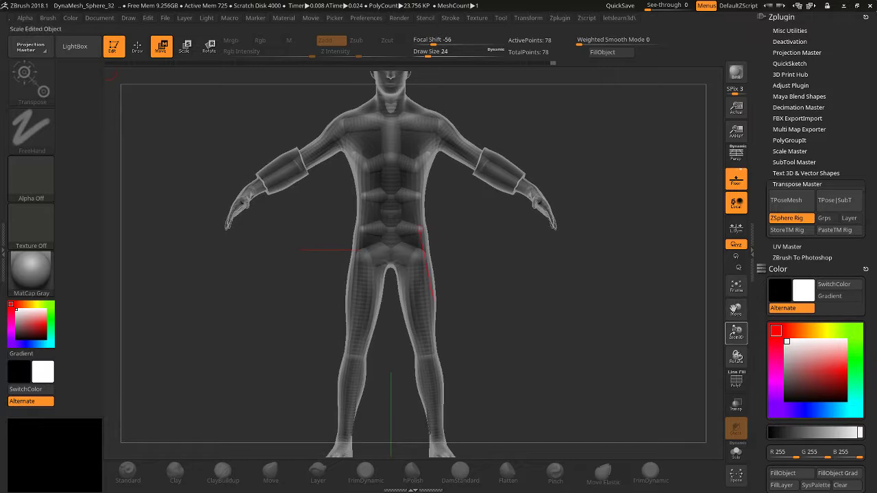
drag(736, 333, 733, 324)
drag(668, 373, 657, 353)
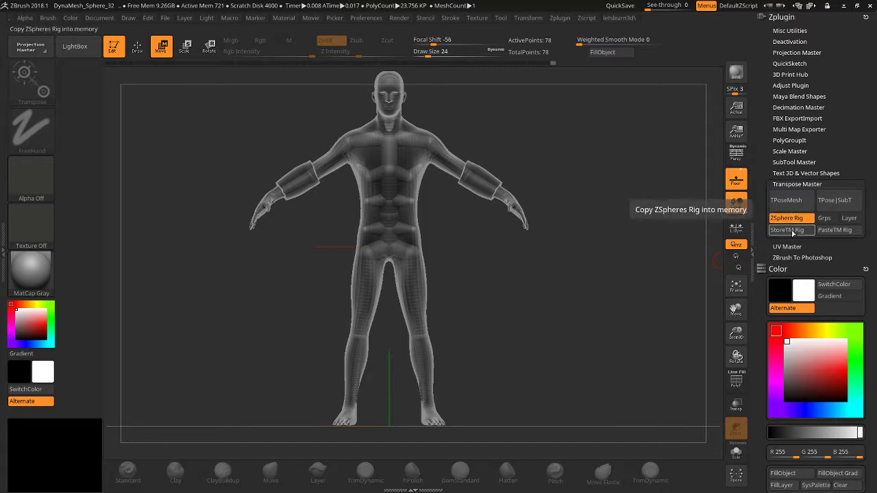
click(793, 233)
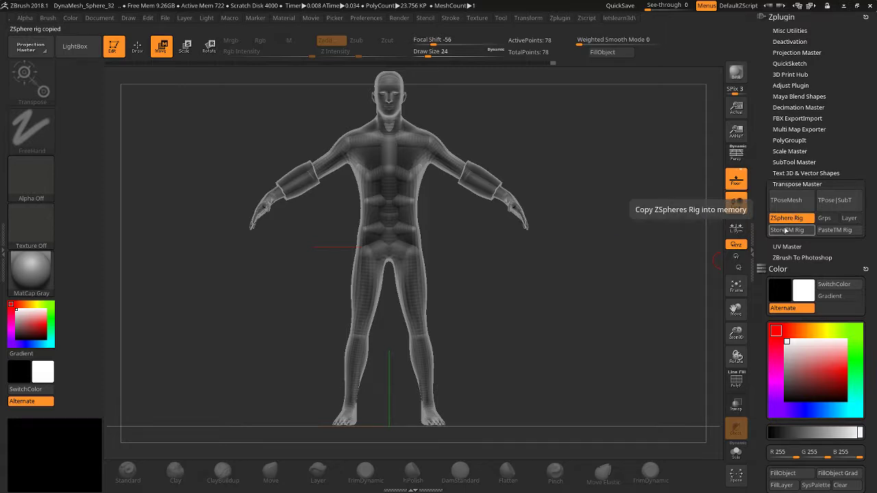
key(ctrl)
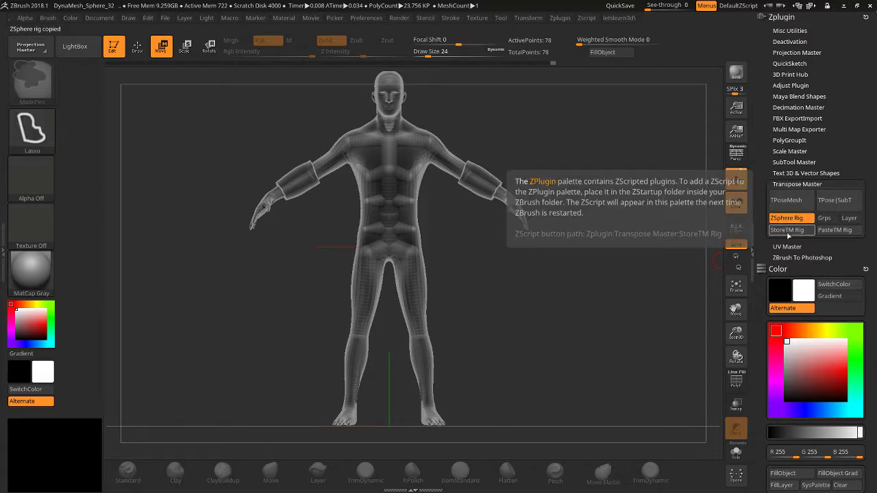
key(ctrl)
Look through the ZSphere preferences, including Min Draw Radius and Topology Radius.
drag(761, 319, 726, 172)
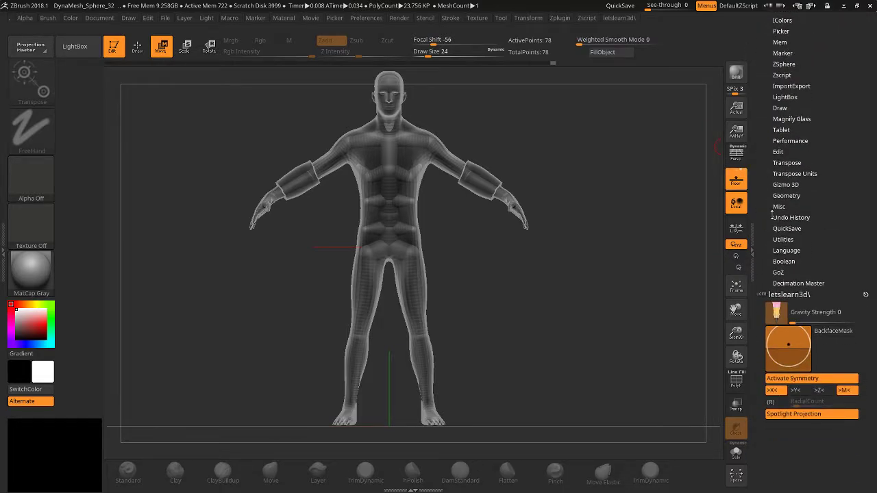
scroll(772, 211, up, 2)
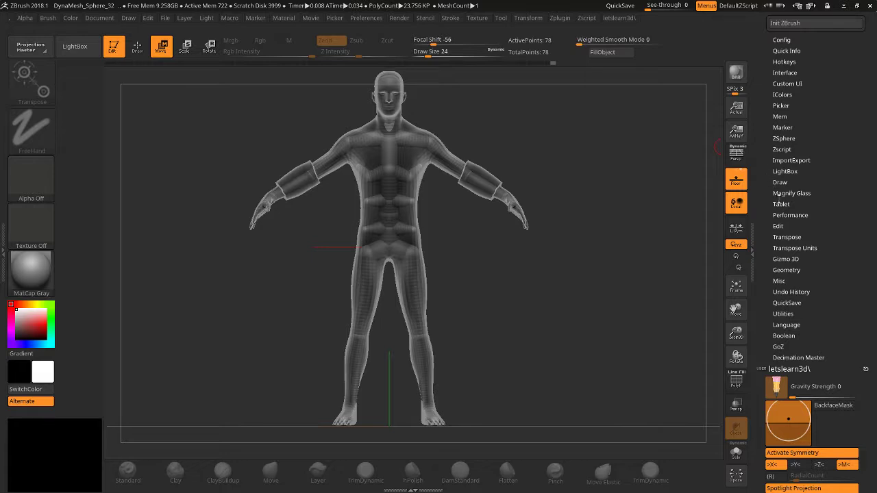
click(776, 138)
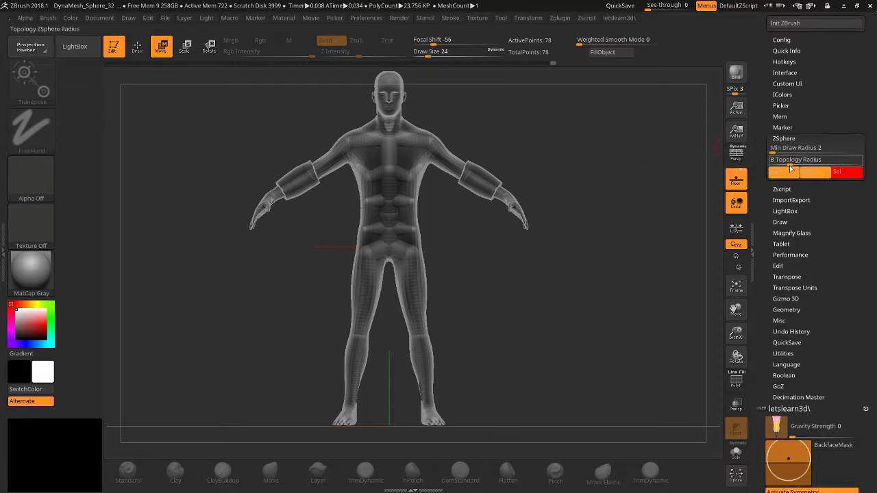
drag(758, 364, 753, 335)
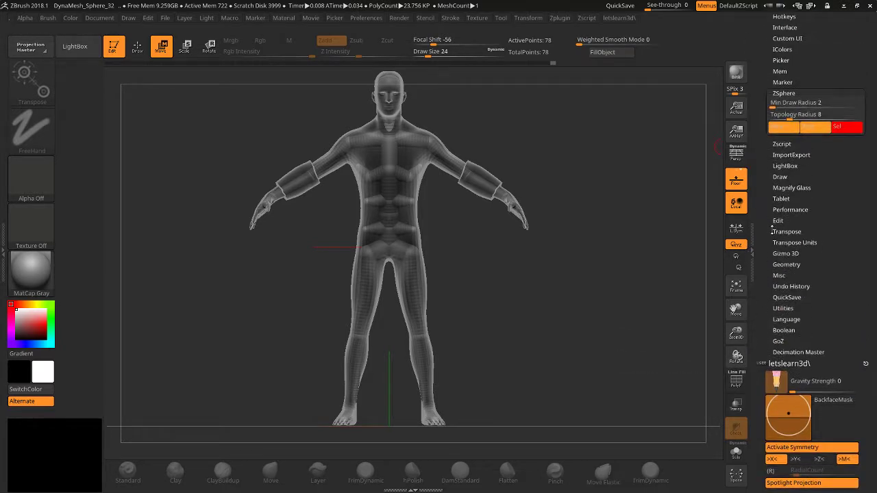
Bind the character mesh to the ZSphere rig with Bind Mesh and switch to Rotate mode for posing.
scroll(775, 223, up, 5)
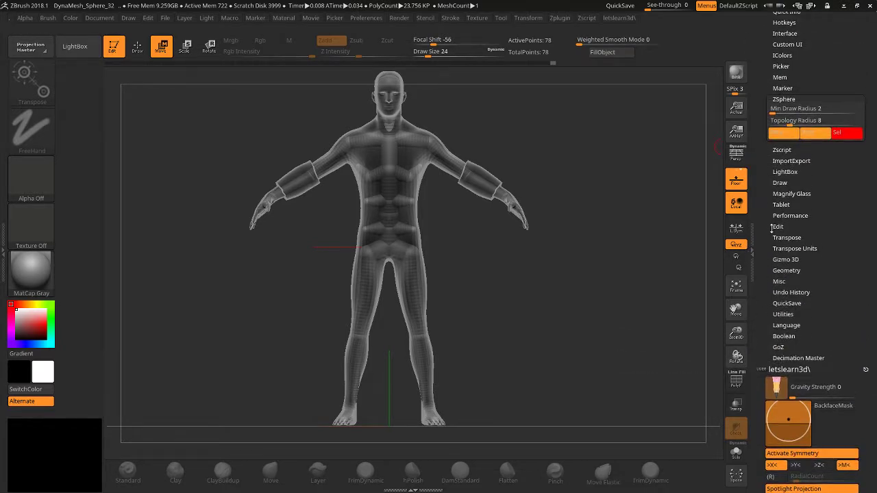
scroll(770, 231, up, 5)
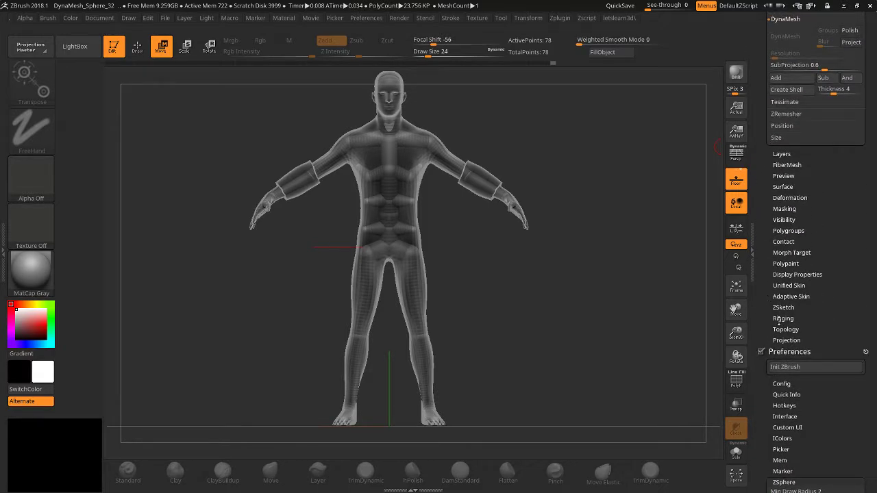
click(782, 319)
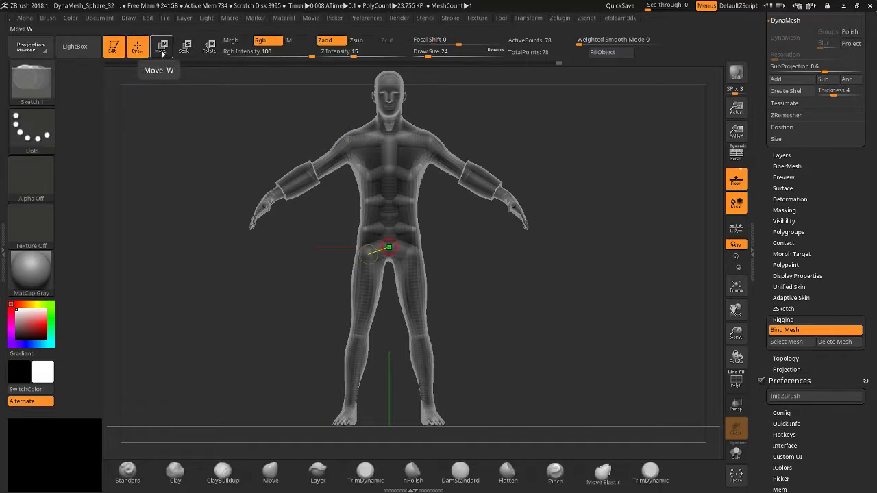
click(208, 48)
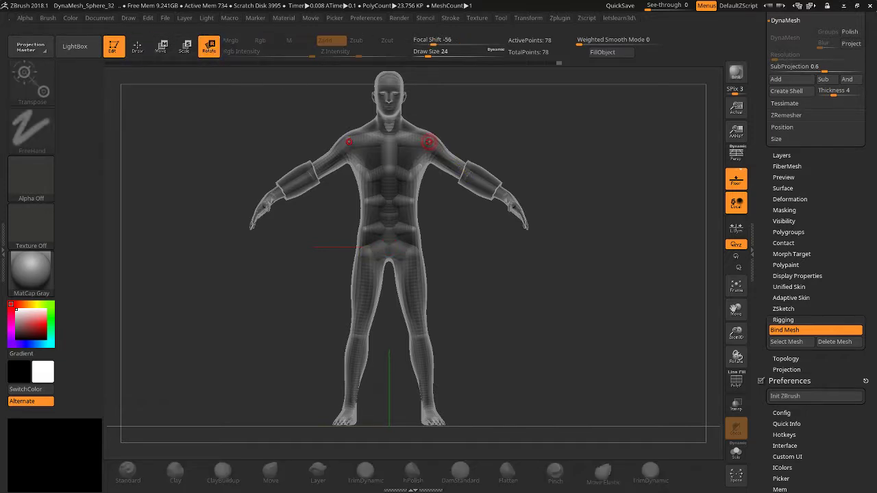
Try to rotate the character's left forearm at the elbow ZSphere.
drag(429, 142, 498, 163)
drag(740, 324, 750, 357)
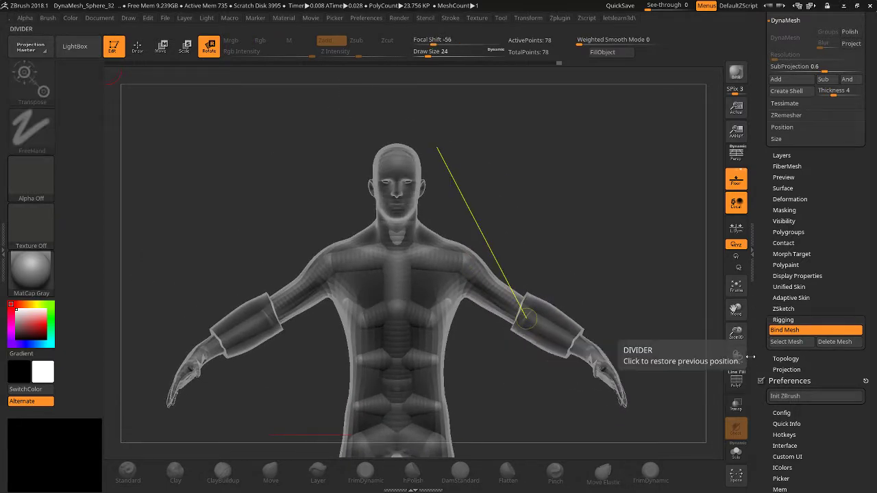
shift+drag(439, 254, 573, 253)
drag(322, 336, 411, 293)
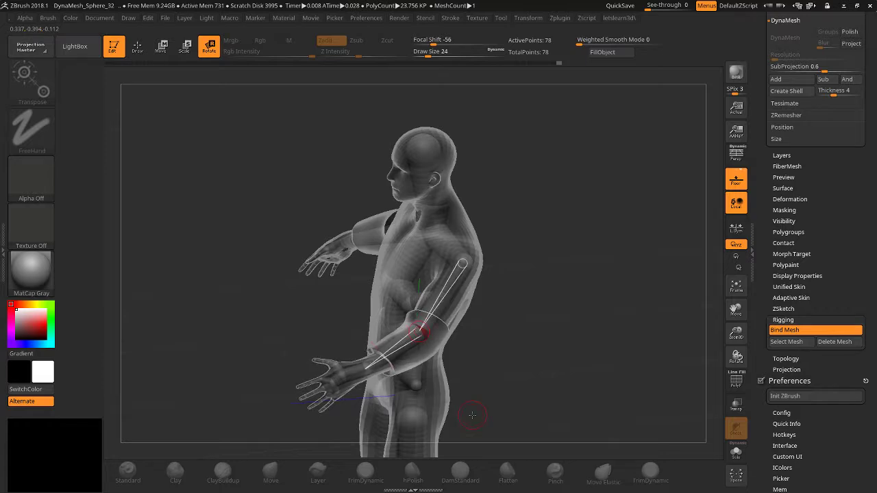
key(ctrl+z)
drag(464, 263, 449, 258)
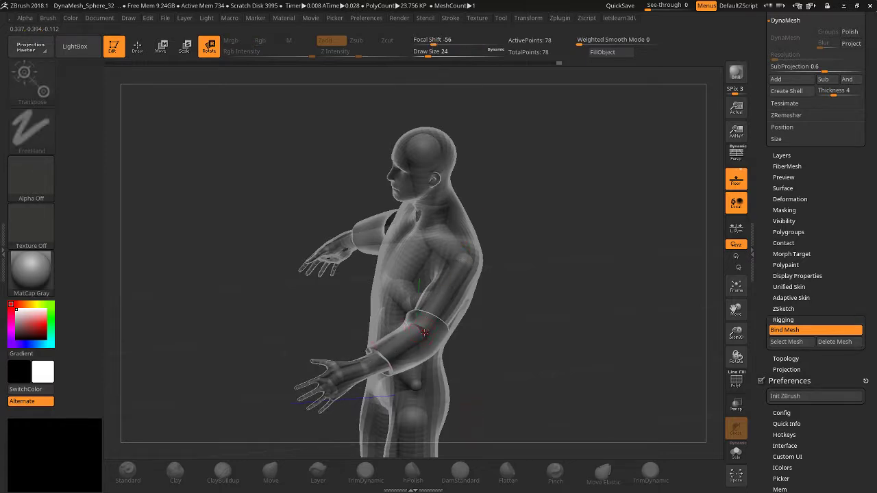
drag(386, 355, 515, 171)
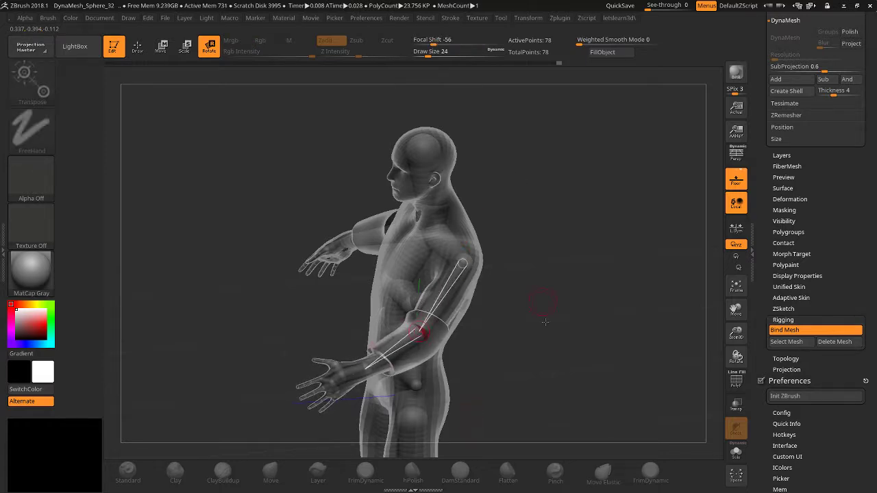
drag(544, 319, 607, 302)
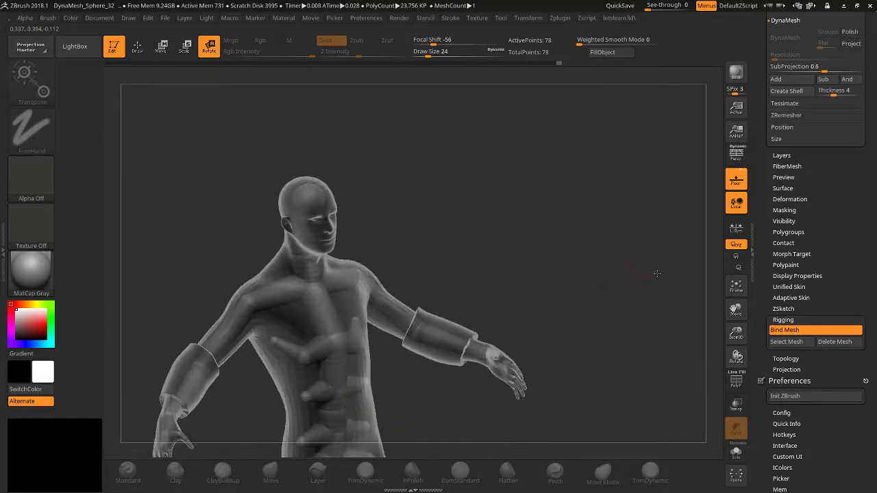
Rotate the character's left forearm at the elbow and lower the whole arm at the shoulder.
drag(738, 331, 739, 363)
drag(736, 309, 599, 181)
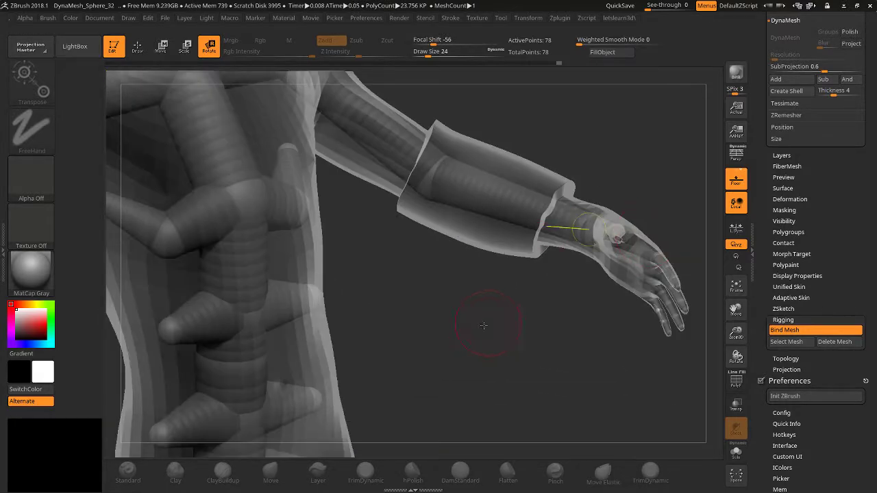
drag(483, 326, 460, 202)
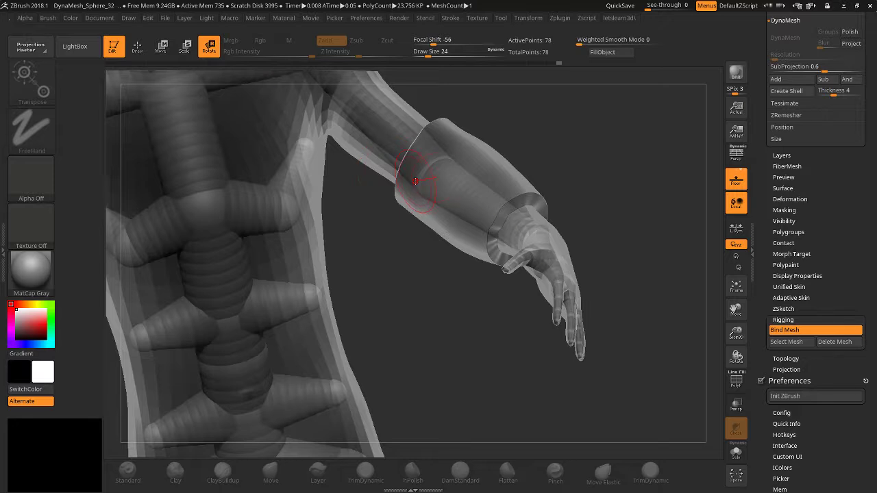
drag(418, 182, 390, 235)
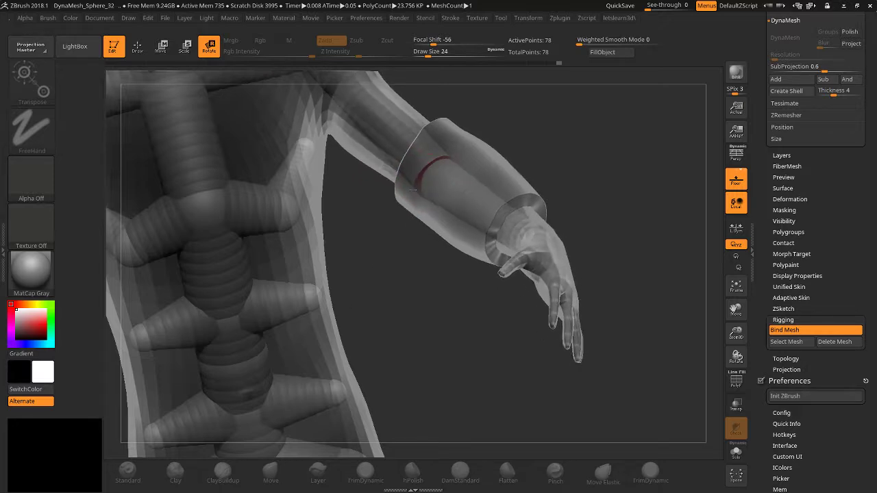
mouse_move(431, 174)
mouse_down()
mouse_move(455, 262)
mouse_move(467, 87)
mouse_move(437, 147)
mouse_up()
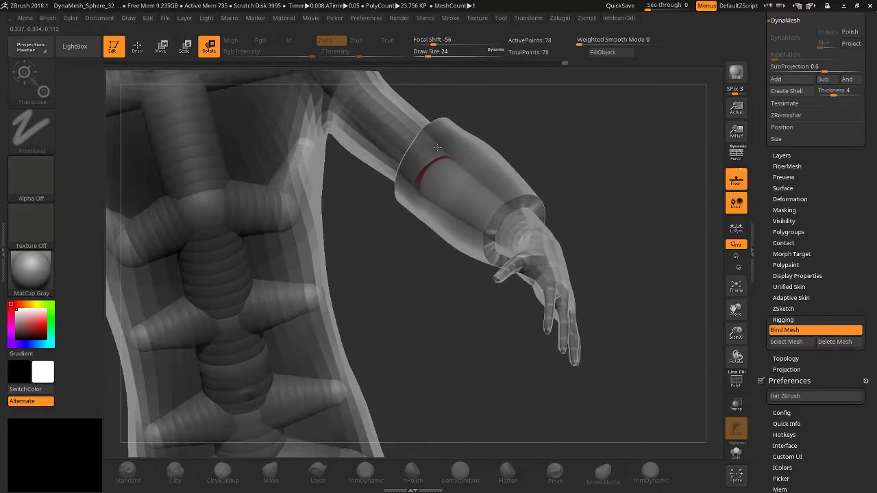
drag(561, 166, 407, 98)
click(447, 161)
drag(475, 149, 470, 205)
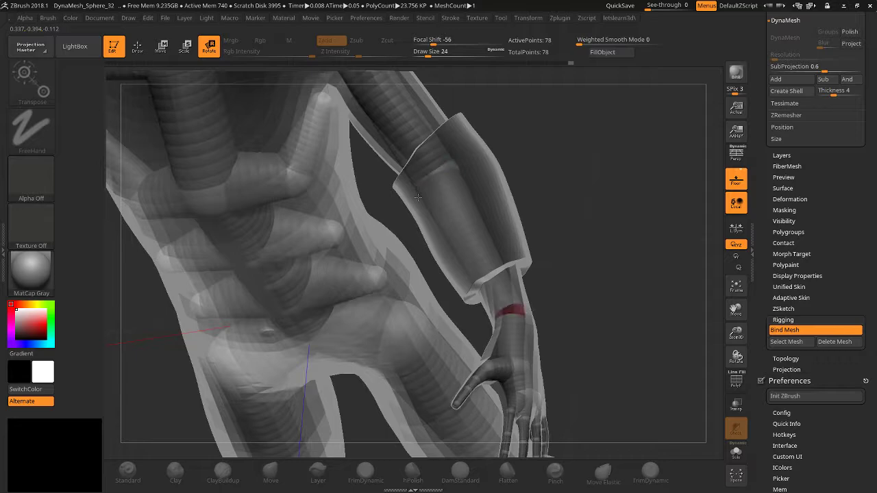
Twist the character's left hand at the wrist ZSphere.
drag(573, 265, 528, 302)
click(518, 312)
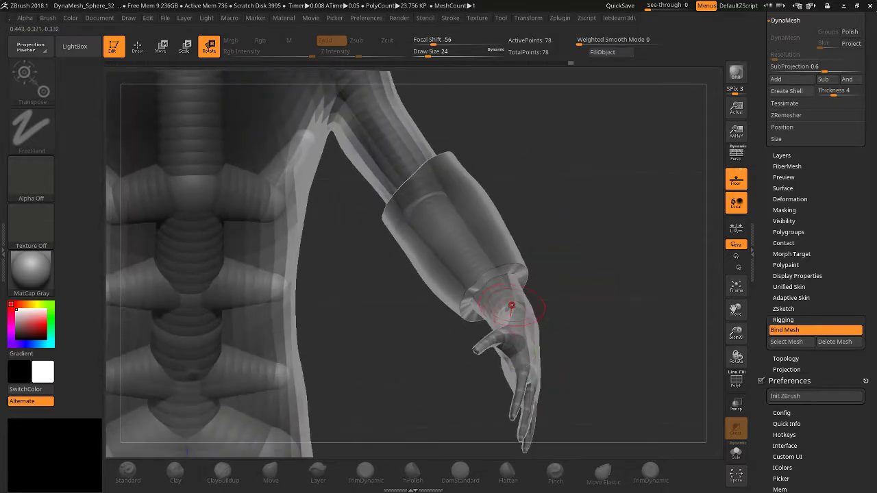
key(ctrl+z)
key(ctrl+z)
key(ctrl+z)
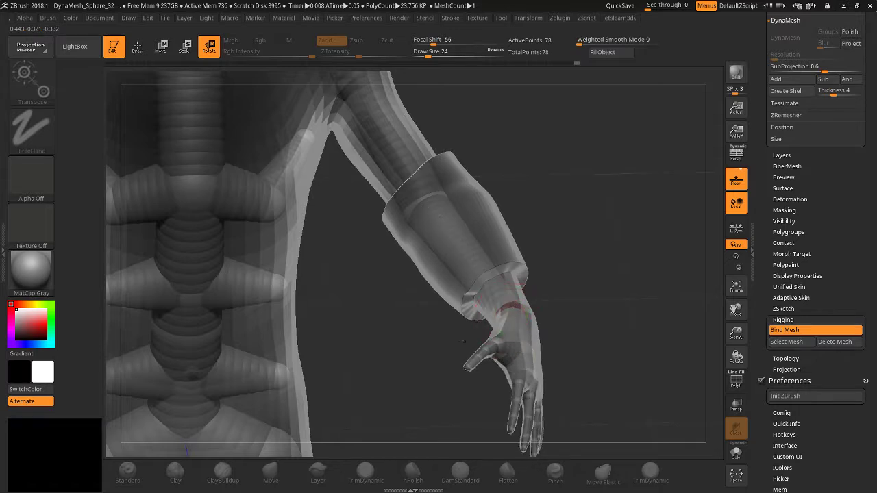
key(ctrl+z)
Tilt the torso by rotating the rig at the lower-chest ZSphere.
drag(735, 308, 724, 260)
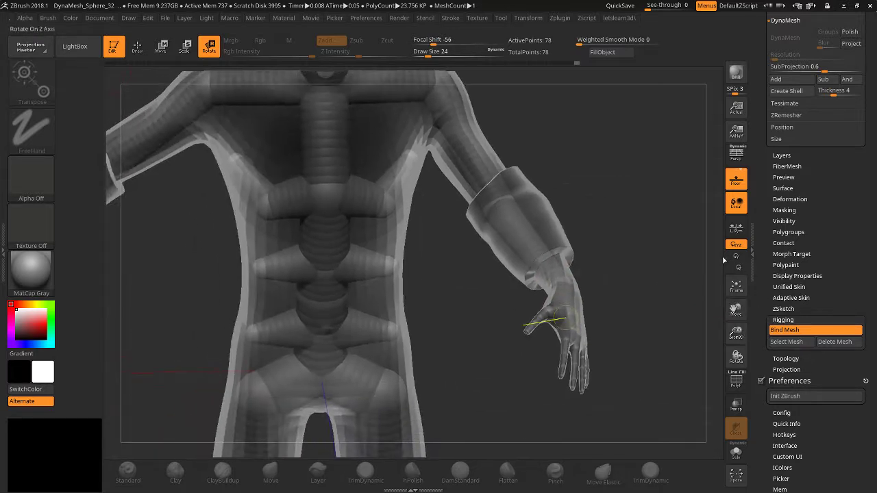
drag(735, 334, 428, 291)
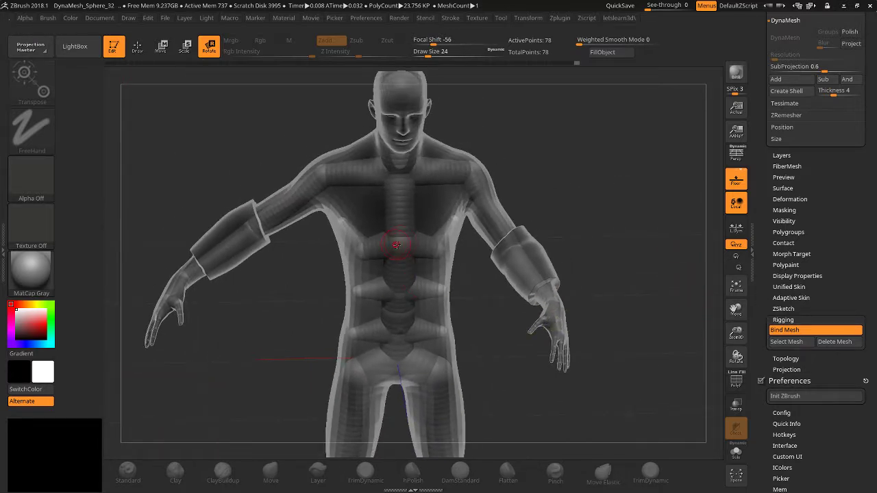
mouse_move(409, 239)
mouse_down()
mouse_move(364, 288)
mouse_move(280, 328)
mouse_move(402, 236)
mouse_up()
drag(299, 341, 366, 263)
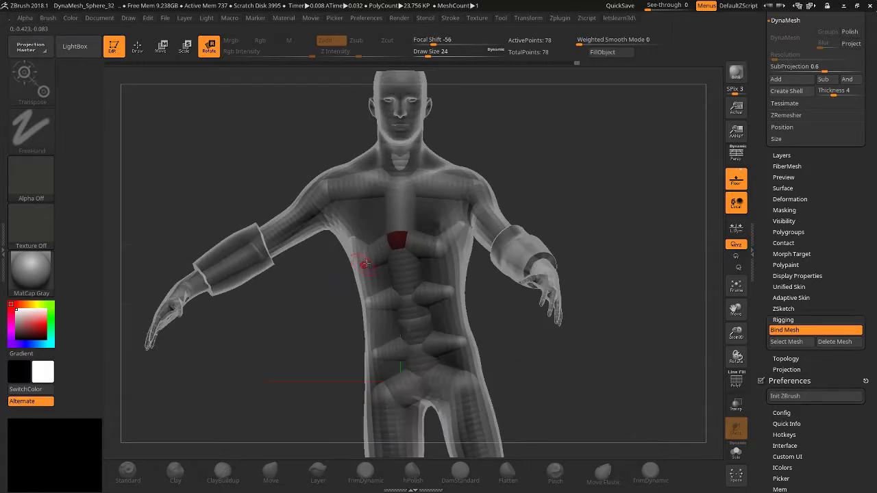
drag(400, 180, 394, 162)
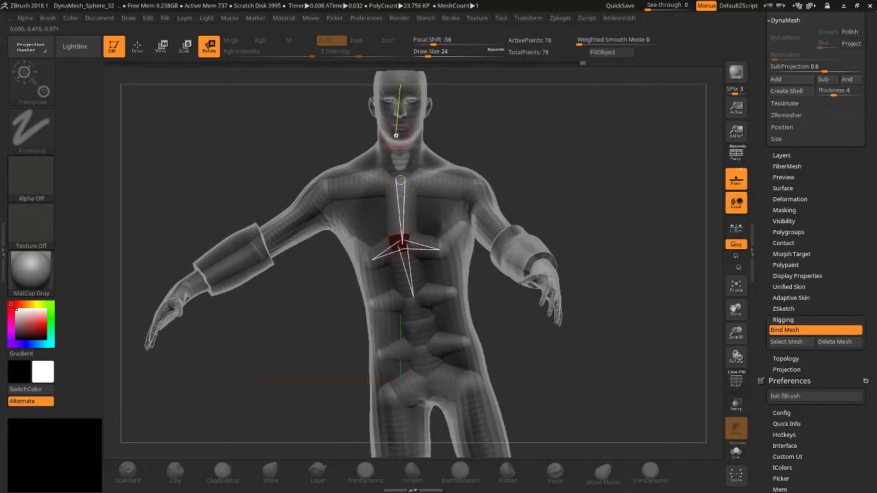
Try to turn the character's head by rotating the head ZSphere.
drag(400, 95, 411, 111)
drag(736, 333, 688, 309)
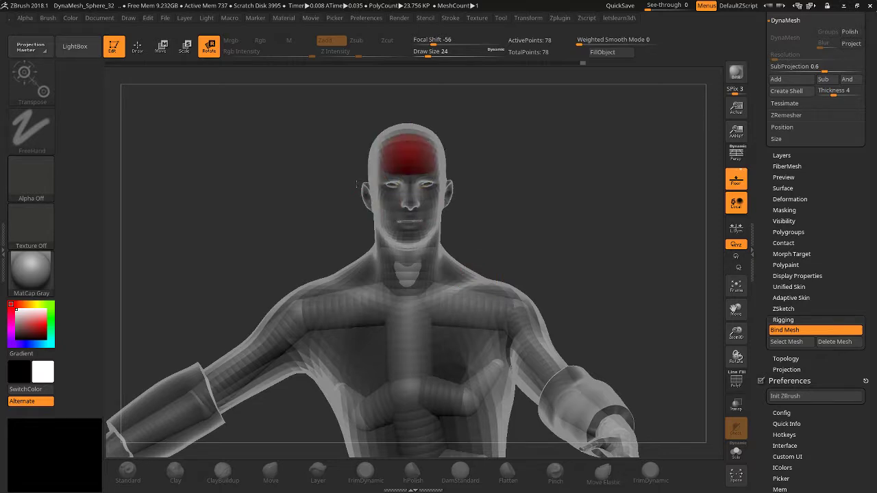
drag(356, 184, 287, 277)
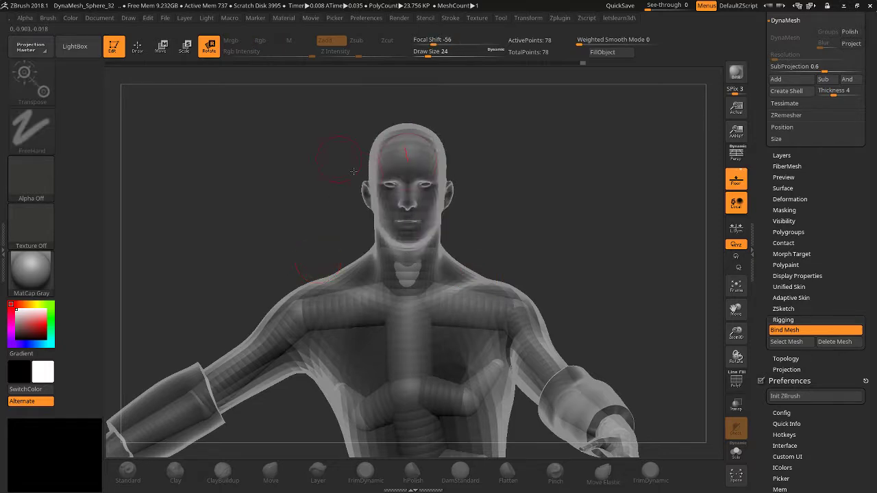
drag(340, 189, 420, 277)
key(ctrl+z)
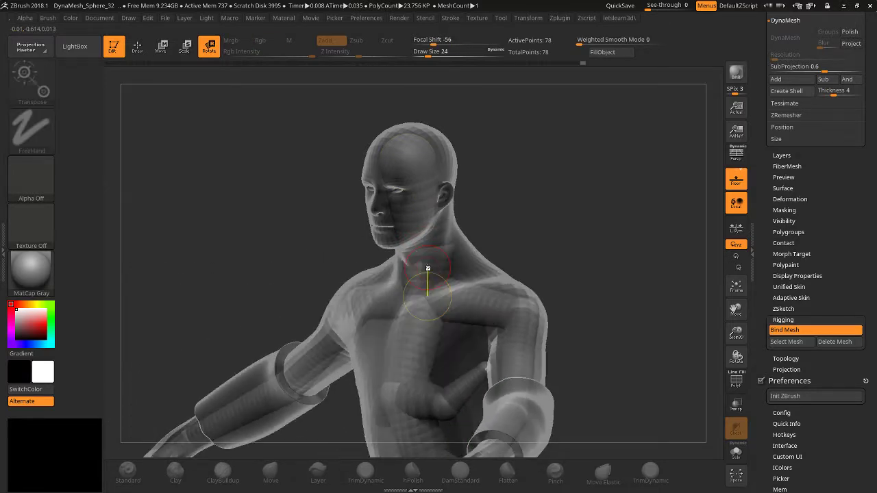
Rotate the character's right arm at the shoulder ZSphere.
drag(289, 215, 391, 276)
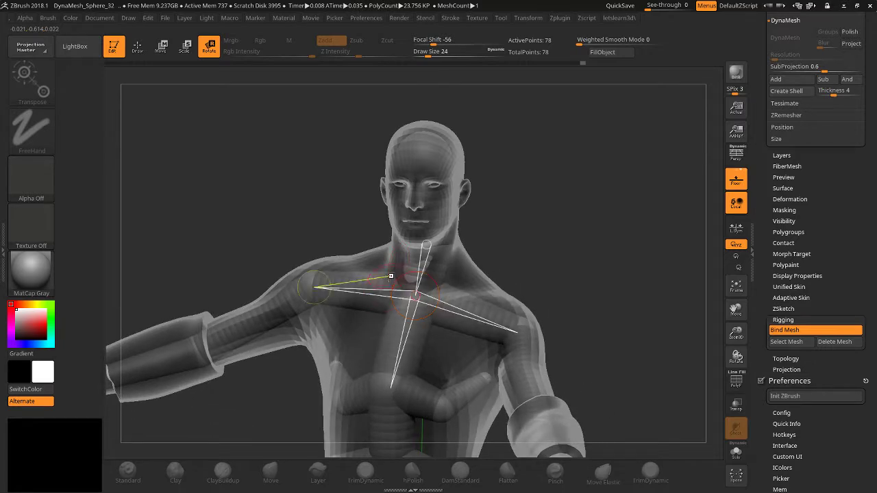
drag(310, 283, 327, 338)
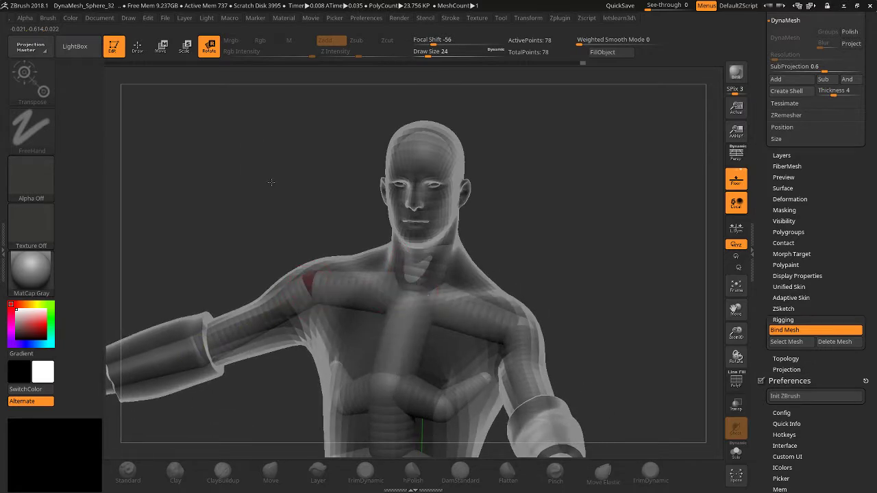
drag(311, 283, 544, 294)
drag(734, 328, 728, 261)
drag(250, 216, 295, 349)
mouse_move(330, 177)
mouse_down()
mouse_move(170, 257)
mouse_move(141, 246)
mouse_move(143, 228)
mouse_move(151, 269)
mouse_move(201, 335)
mouse_up()
mouse_move(171, 288)
mouse_down()
mouse_move(164, 293)
mouse_move(173, 300)
mouse_up()
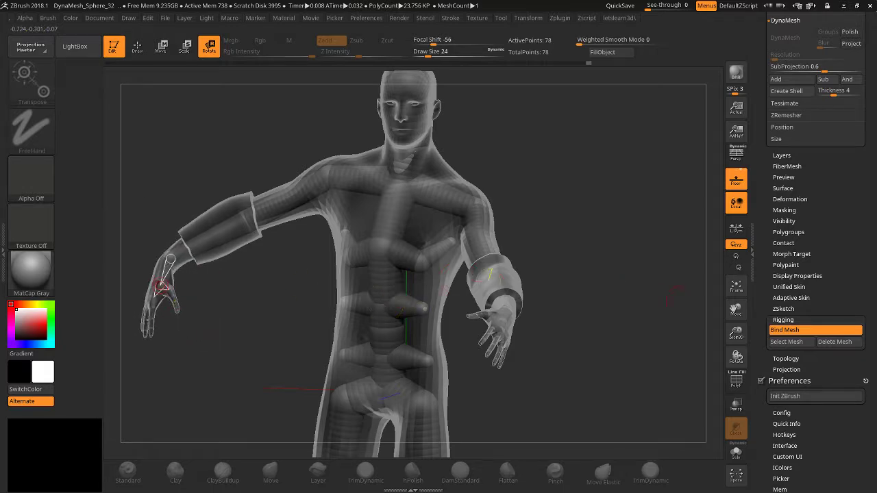
Swing the character's left leg backward by rotating it at the hip ZSphere.
drag(736, 332, 736, 313)
drag(735, 310, 754, 254)
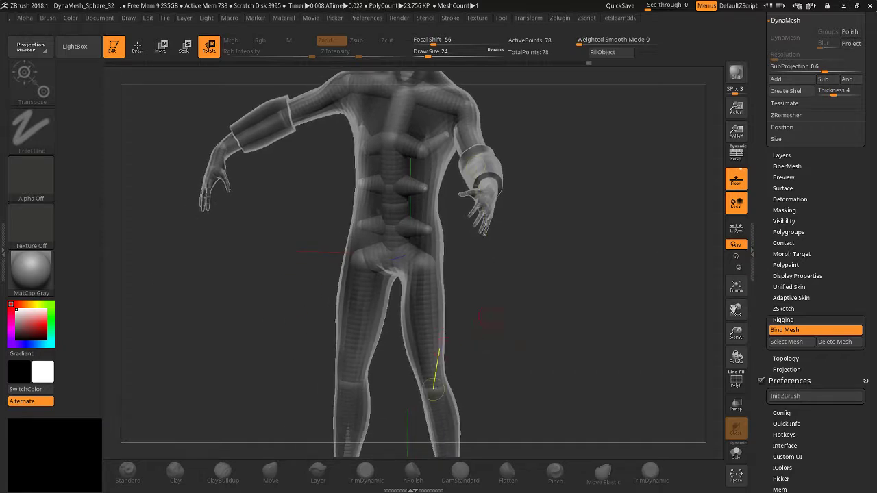
drag(488, 319, 441, 352)
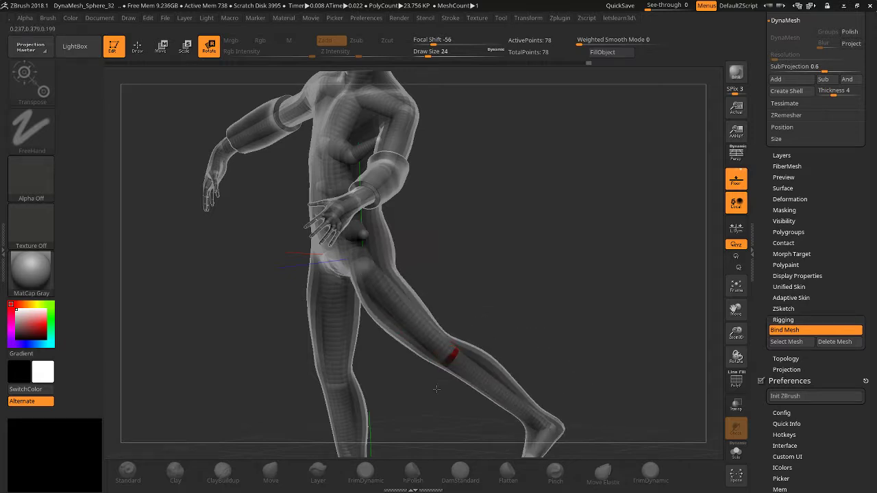
drag(363, 271, 473, 333)
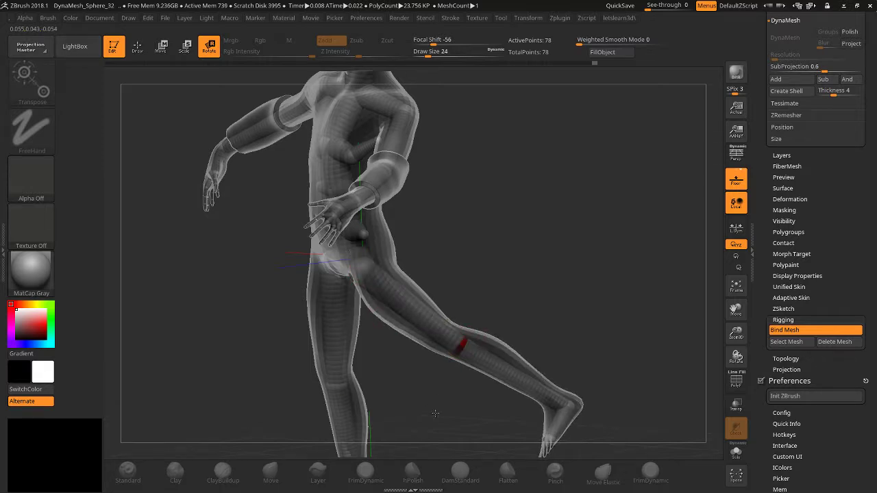
Bend the left knee so the lower leg is roughly horizontal, and rotate the foot at the ankle.
drag(455, 355, 460, 291)
drag(480, 346, 501, 347)
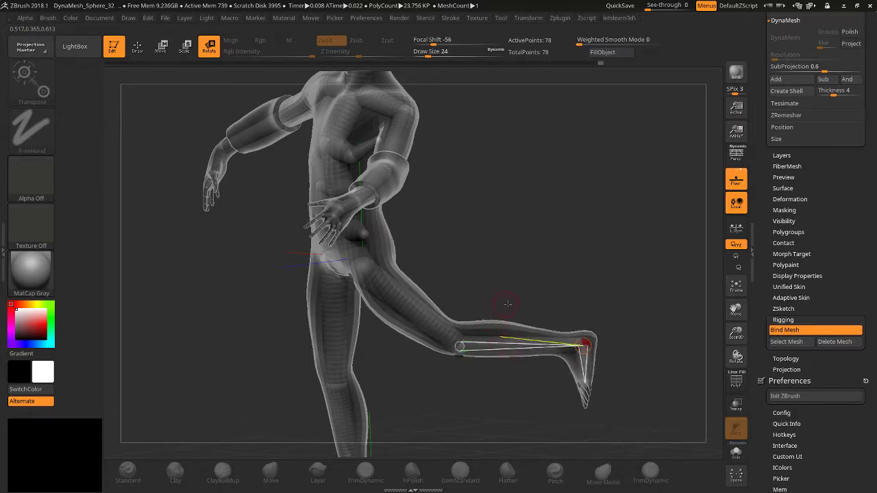
drag(585, 362, 585, 343)
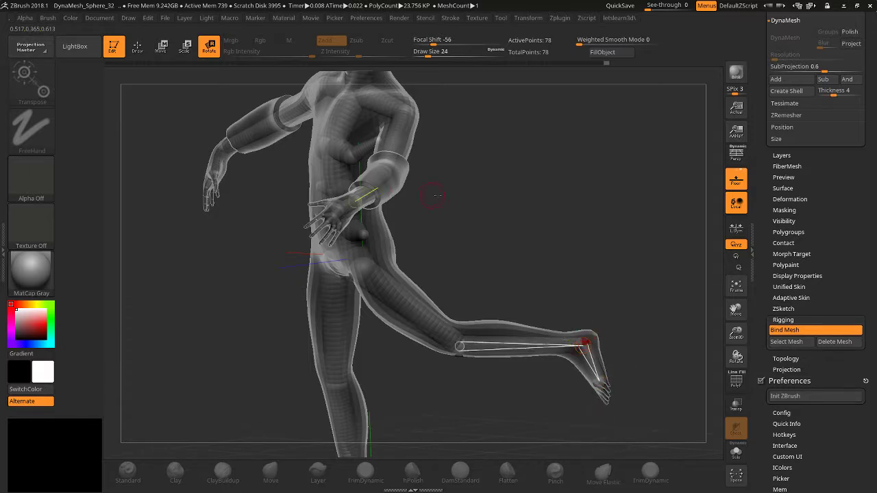
Swing the character's right leg forward at the hip and try rotating the lower leg at the knee.
drag(436, 195, 491, 156)
drag(713, 309, 629, 321)
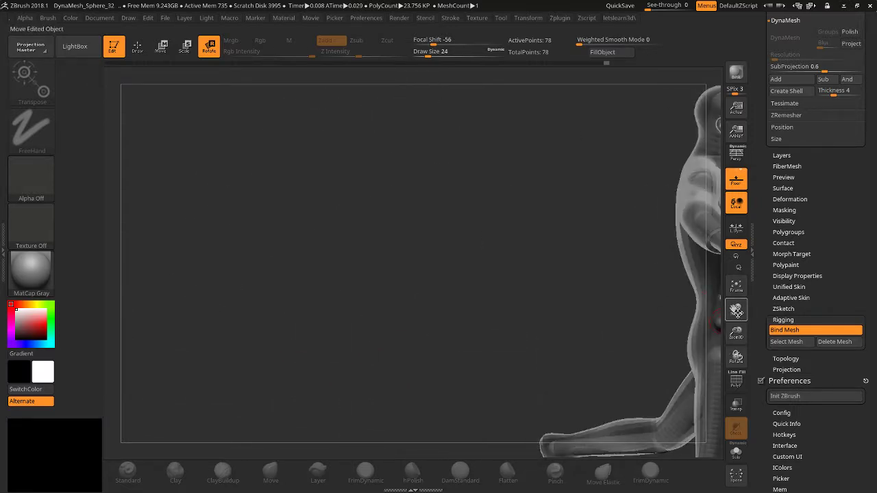
drag(738, 313, 561, 248)
drag(736, 334, 734, 317)
mouse_move(736, 310)
mouse_down()
mouse_move(731, 296)
mouse_move(727, 322)
mouse_up()
drag(338, 221, 544, 37)
drag(334, 225, 376, 248)
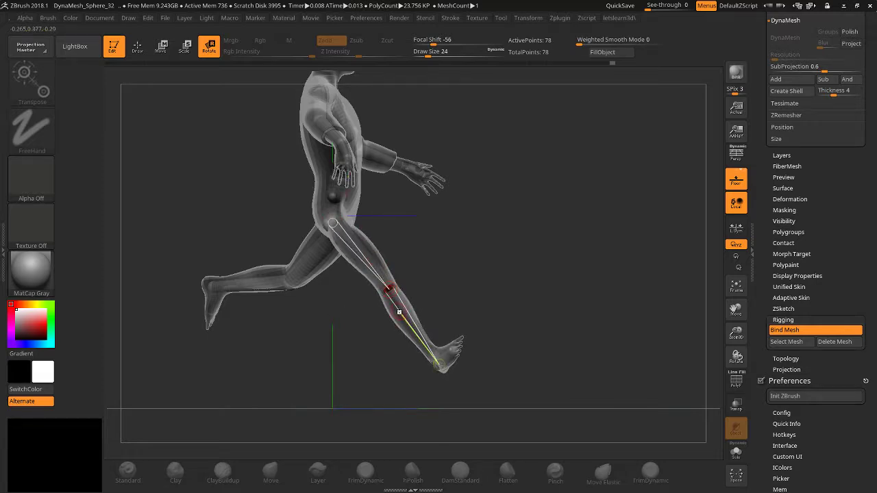
drag(399, 312, 289, 326)
Undo the last rotations of the right leg.
drag(489, 300, 454, 275)
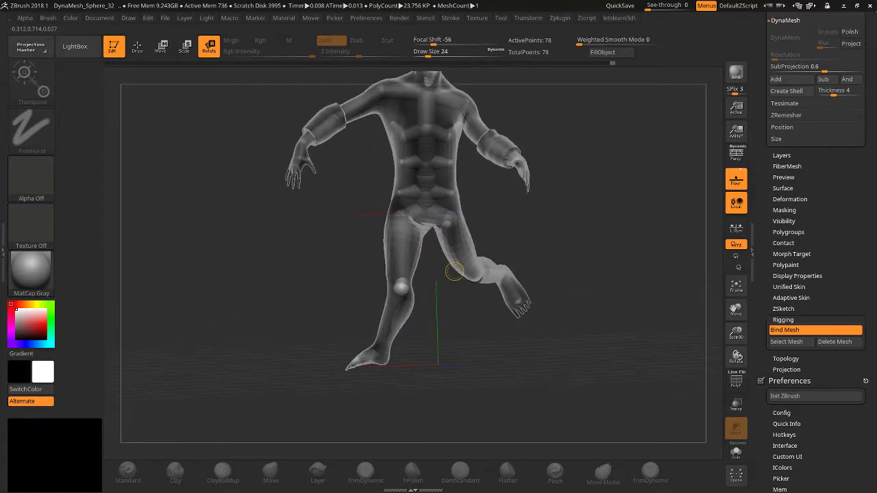
key(ctrl+z)
mouse_move(349, 293)
mouse_down()
mouse_move(323, 360)
mouse_move(339, 360)
mouse_up()
key(ctrl+z)
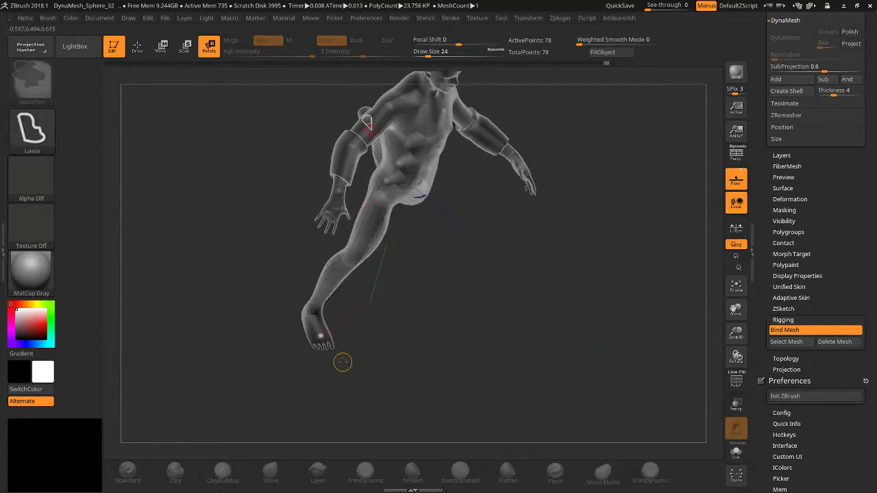
Swing the character's right leg forward at the hip ZSphere and rotate the lower leg at the knee.
mouse_move(439, 329)
mouse_down()
mouse_move(533, 320)
mouse_move(514, 320)
mouse_up()
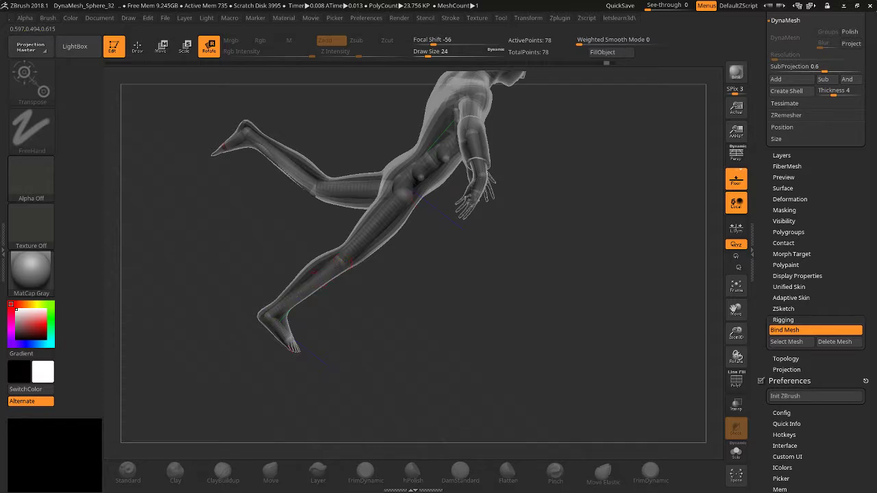
mouse_move(319, 287)
mouse_down()
mouse_move(306, 242)
mouse_move(357, 221)
mouse_move(341, 220)
mouse_move(337, 228)
mouse_move(376, 217)
mouse_move(370, 206)
mouse_move(422, 287)
mouse_move(473, 244)
mouse_up()
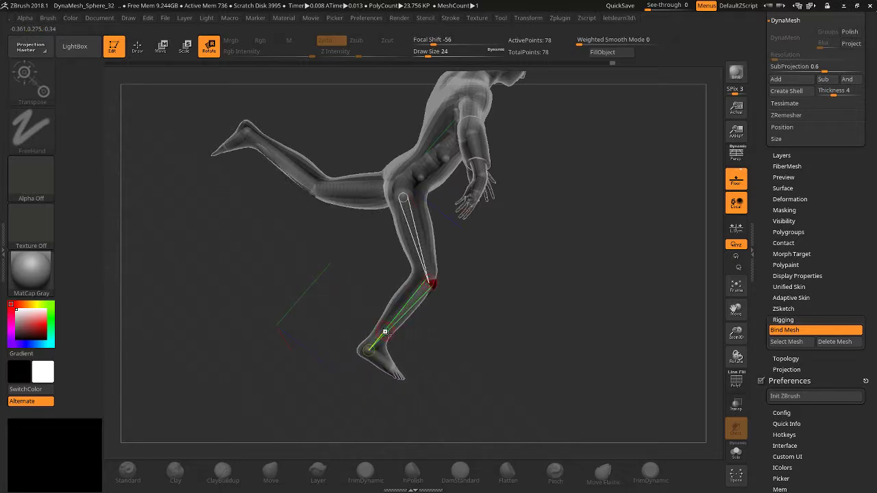
drag(385, 333, 442, 329)
drag(525, 292, 473, 296)
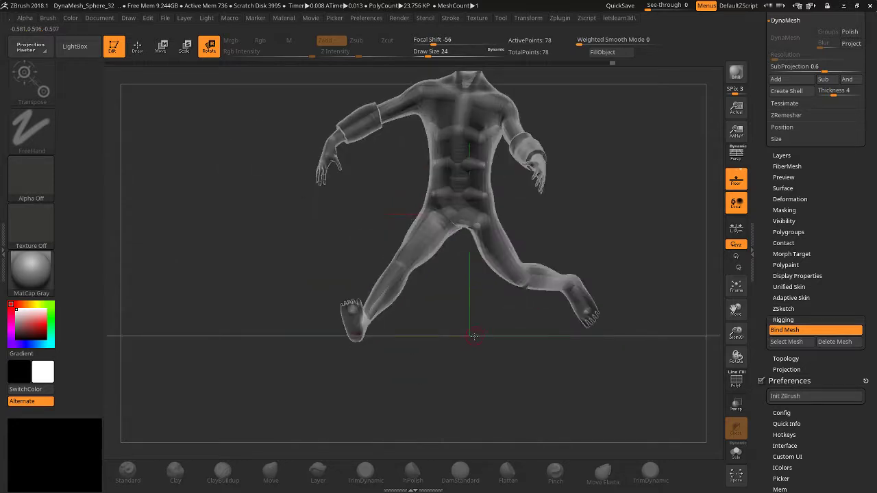
Lower the right arm at the shoulder and bend its forearm forward at the elbow.
drag(707, 318, 649, 311)
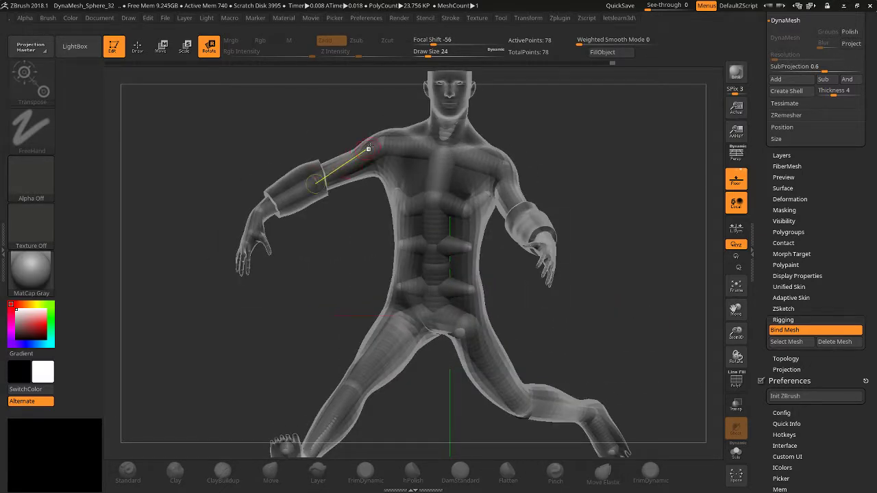
mouse_move(368, 148)
mouse_down()
mouse_move(387, 236)
mouse_move(372, 237)
mouse_up()
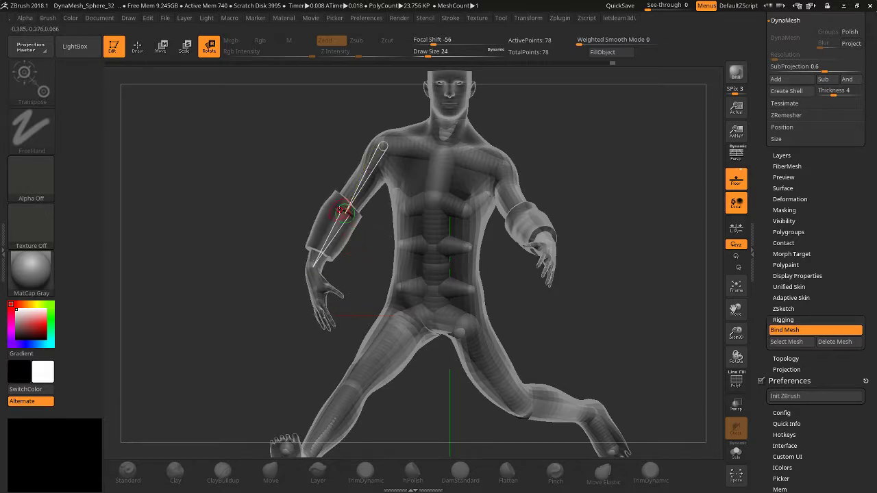
mouse_move(361, 179)
mouse_down()
mouse_move(373, 172)
mouse_move(359, 179)
mouse_up()
right_drag(351, 182, 394, 180)
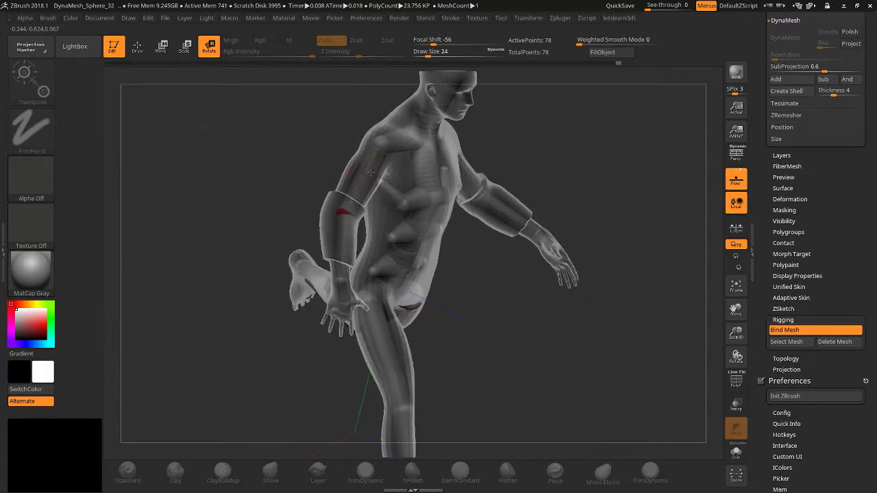
drag(370, 172, 374, 137)
right_drag(384, 141, 490, 148)
Rotate the left arm down and in front of the torso at the shoulder, and raise its forearm at the elbow.
right_drag(555, 143, 500, 204)
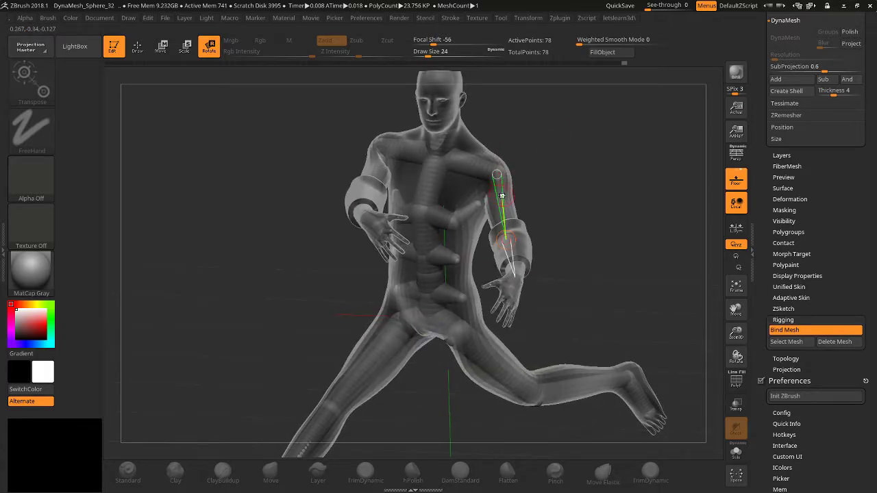
drag(502, 196, 450, 196)
drag(481, 189, 489, 192)
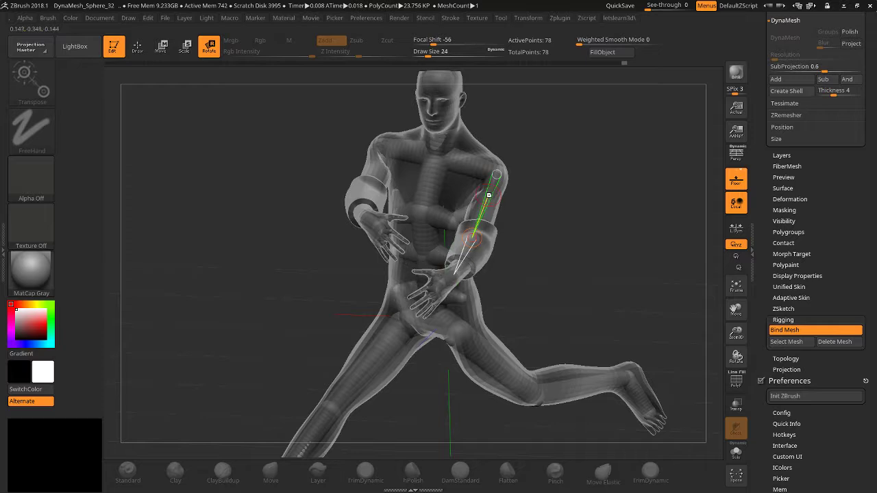
drag(566, 192, 484, 202)
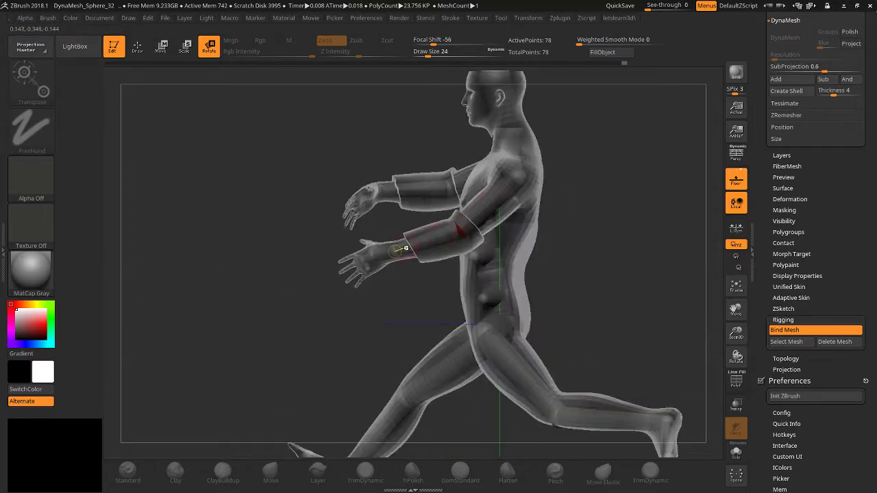
drag(433, 238, 430, 216)
Rotate the torso slightly at the chest and neck ZSpheres to adjust the lean of the upper body.
drag(336, 317, 374, 279)
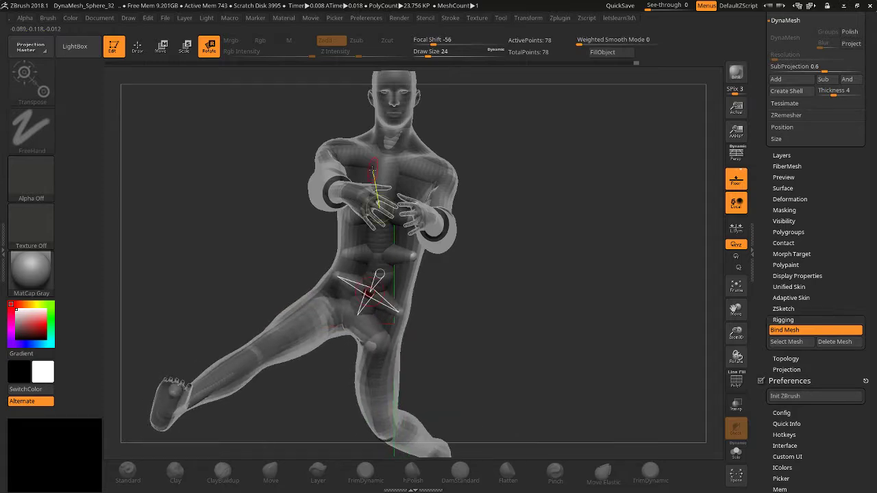
click(388, 160)
drag(388, 157, 664, 270)
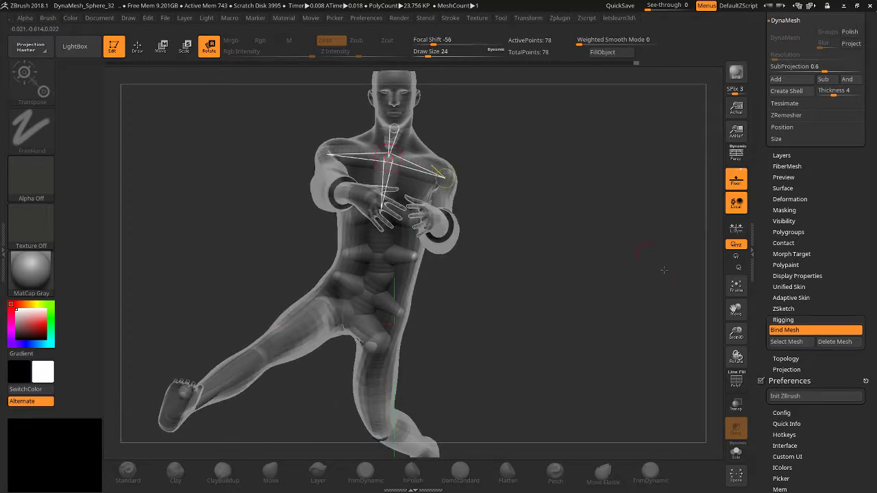
drag(736, 310, 654, 316)
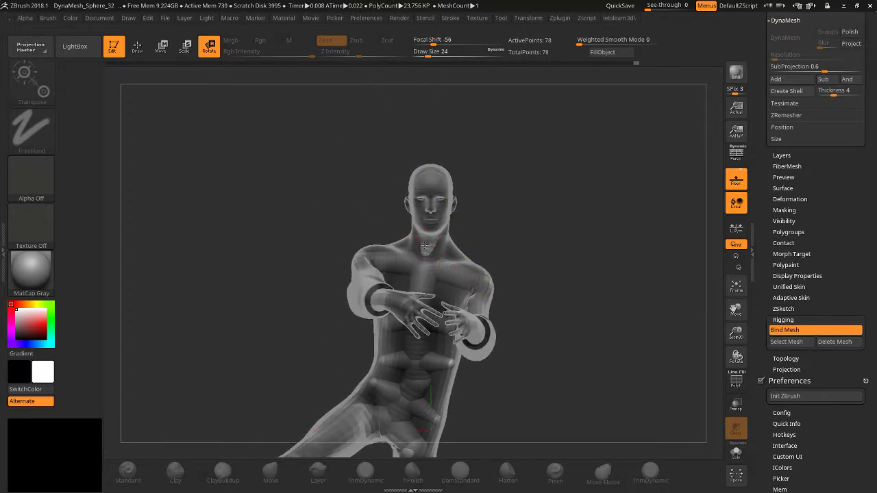
mouse_move(425, 245)
mouse_down()
mouse_move(424, 235)
mouse_move(419, 255)
mouse_move(430, 237)
mouse_up()
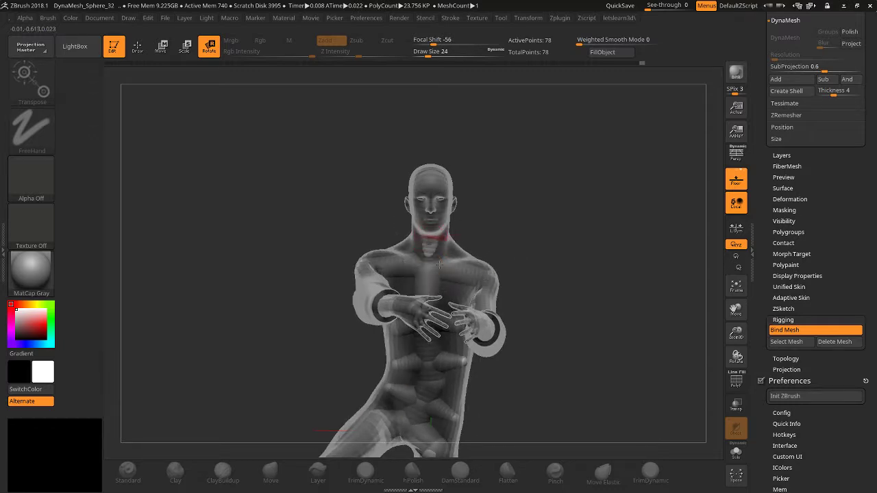
right_drag(439, 265, 429, 237)
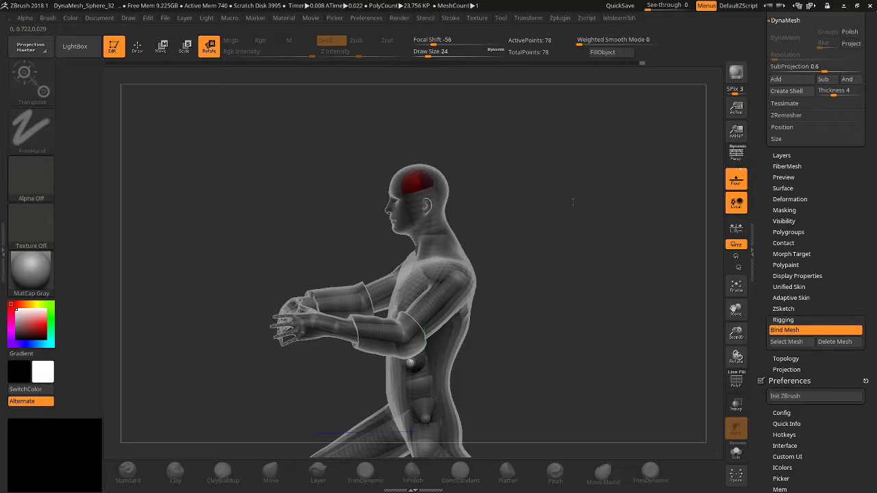
right_drag(573, 202, 600, 224)
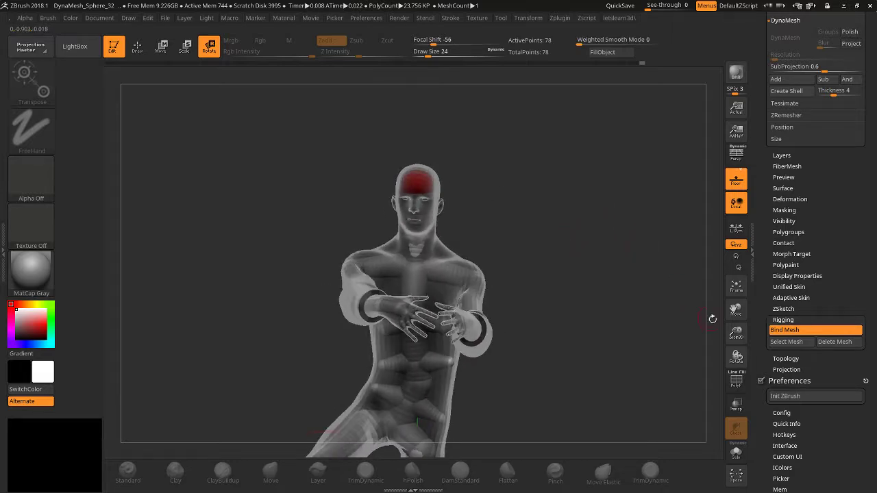
Try turning the character's head to the side at the neck ZSphere, and undo the head rotations.
drag(736, 334, 733, 312)
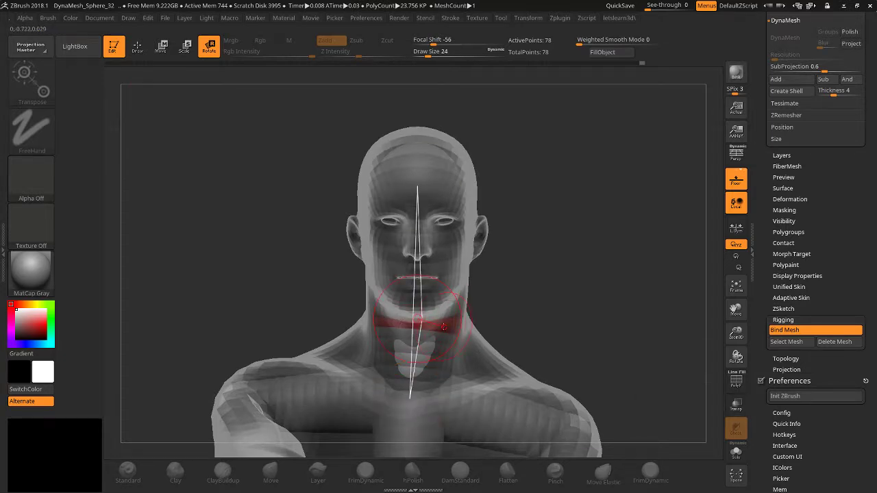
drag(416, 274, 371, 320)
key(ctrl+z)
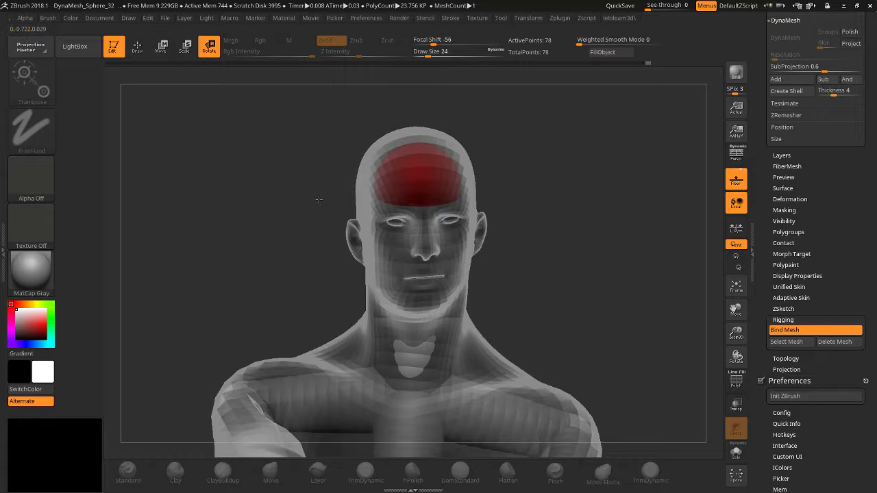
drag(319, 200, 649, 332)
mouse_move(612, 299)
mouse_down()
mouse_move(638, 298)
mouse_move(562, 291)
mouse_move(609, 286)
mouse_up()
key(ctrl)
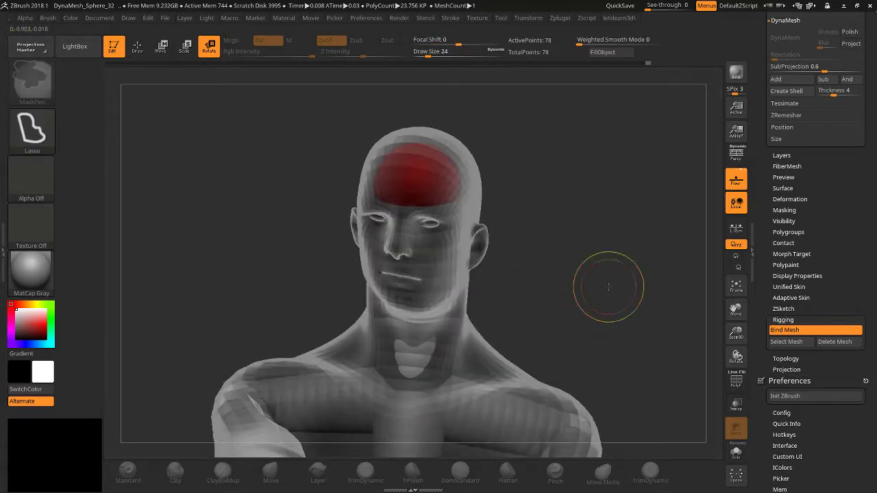
key(ctrl+z)
Rotate the left arm slightly at the shoulder and fold the right hand's thumb down towards the palm.
drag(730, 331, 723, 275)
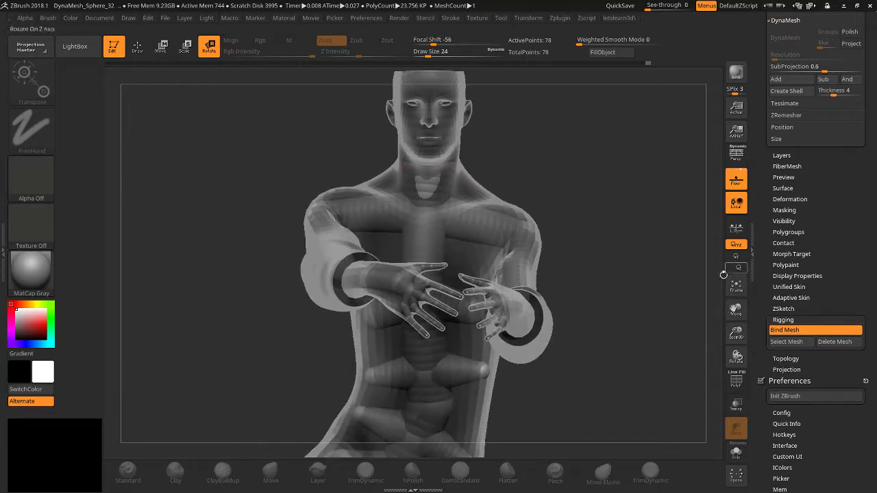
drag(524, 227, 633, 214)
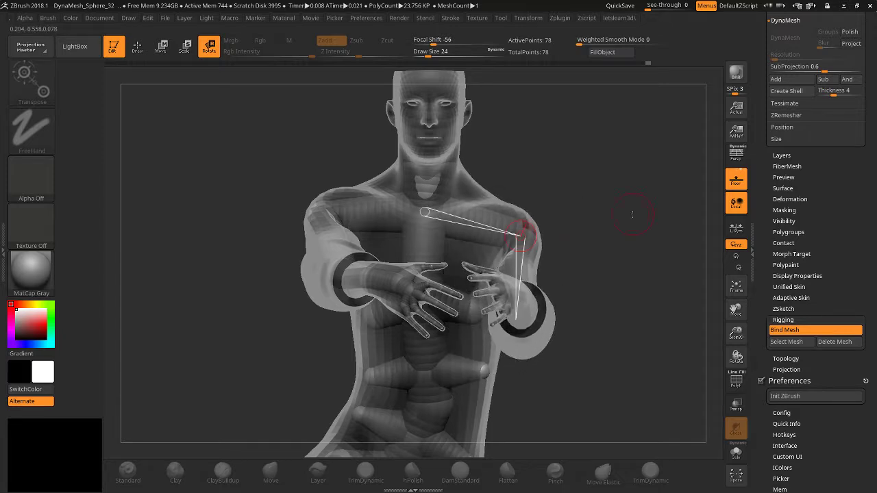
drag(735, 332, 735, 315)
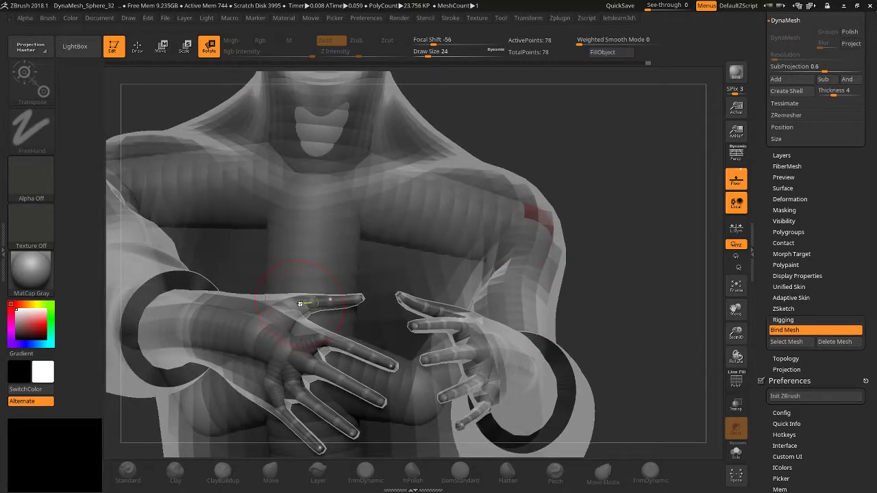
drag(291, 298, 320, 316)
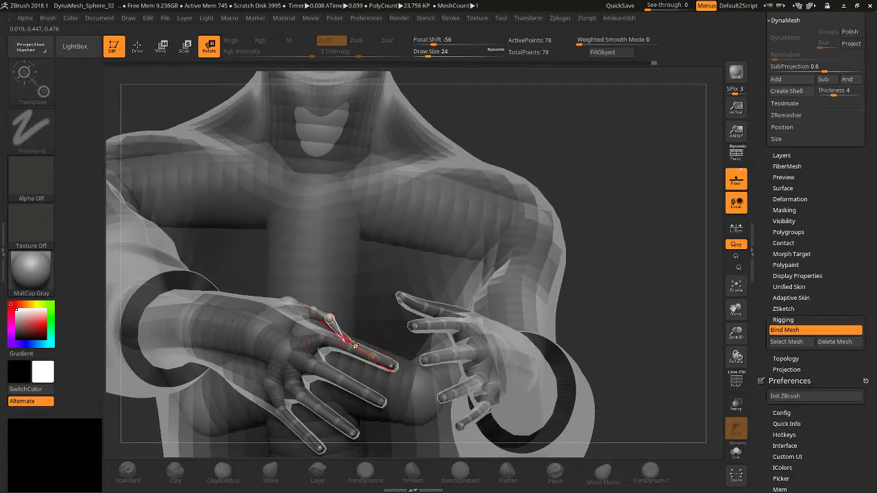
Curl the right hand's little finger and ring finger downward by rotating them at their joints.
drag(582, 290, 593, 194)
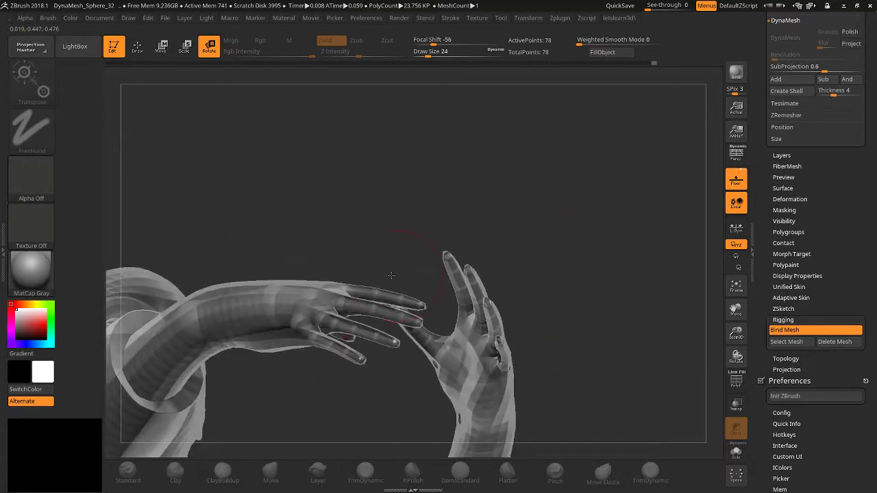
drag(359, 237, 381, 192)
drag(736, 334, 735, 312)
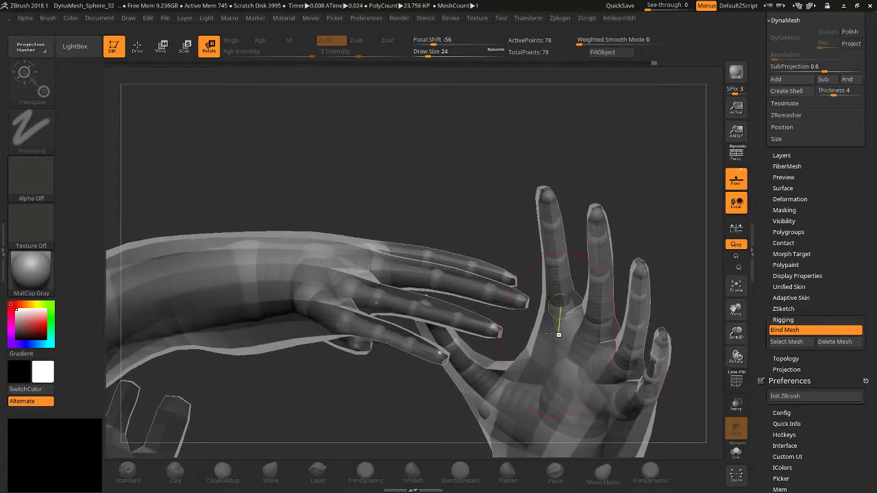
drag(356, 385, 368, 333)
click(358, 267)
drag(421, 302, 367, 309)
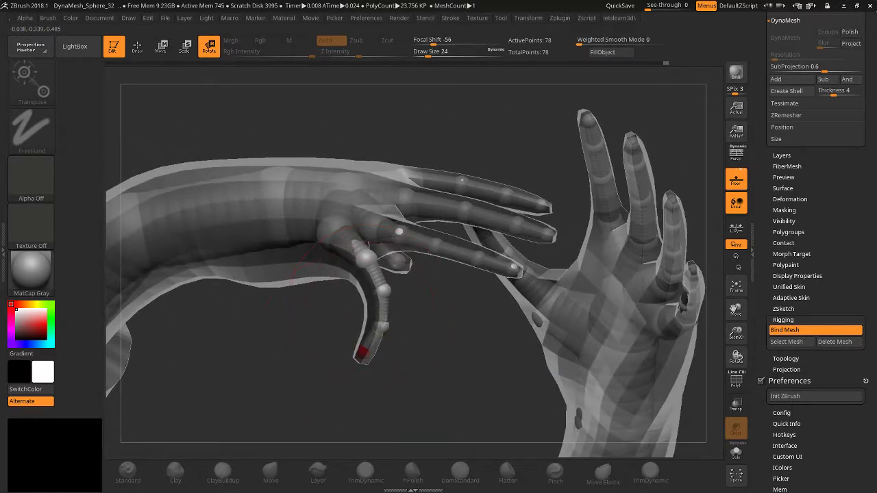
drag(362, 351, 452, 293)
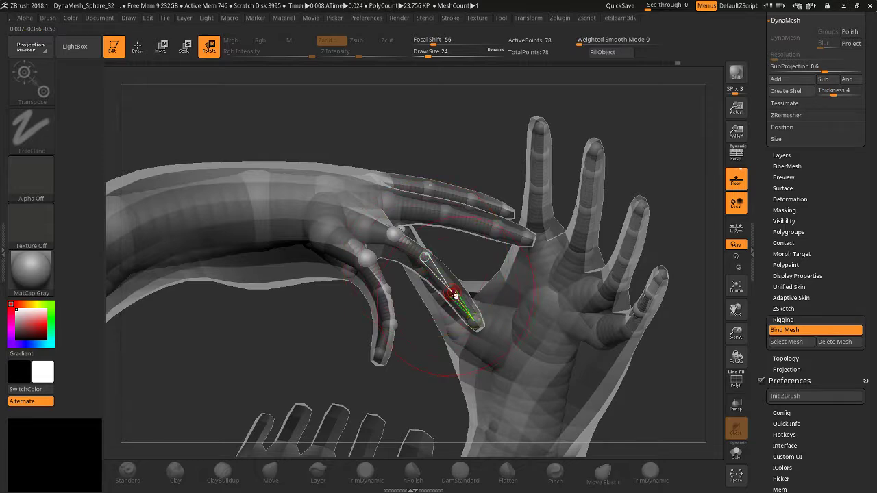
drag(458, 308, 452, 293)
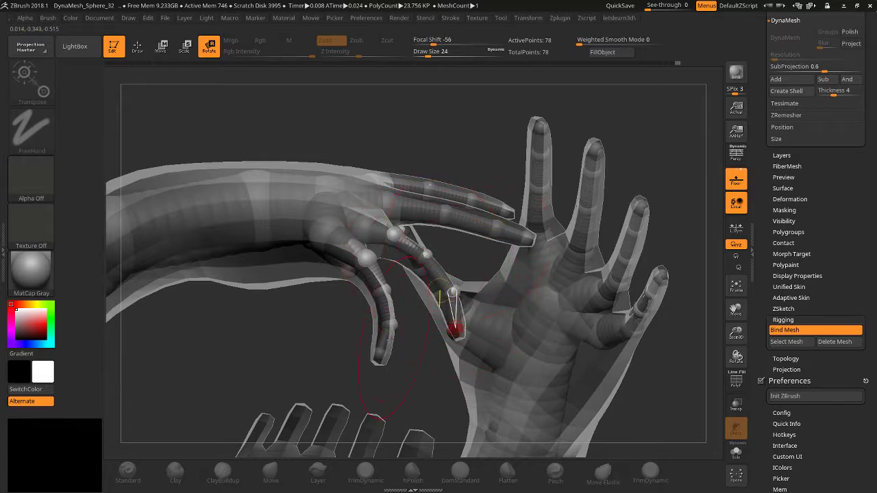
Bend the right hand's middle finger down at the knuckle and adjust the curl of its upper joints.
drag(389, 339, 366, 281)
drag(499, 251, 469, 233)
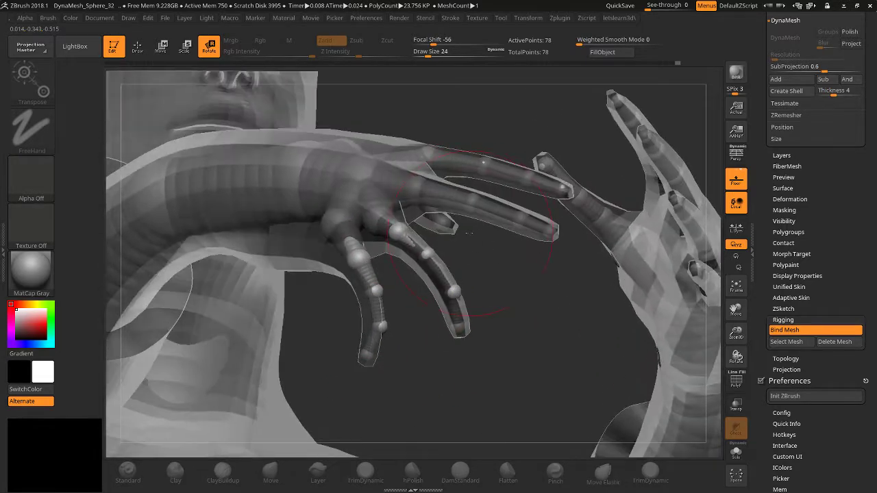
drag(459, 202, 445, 273)
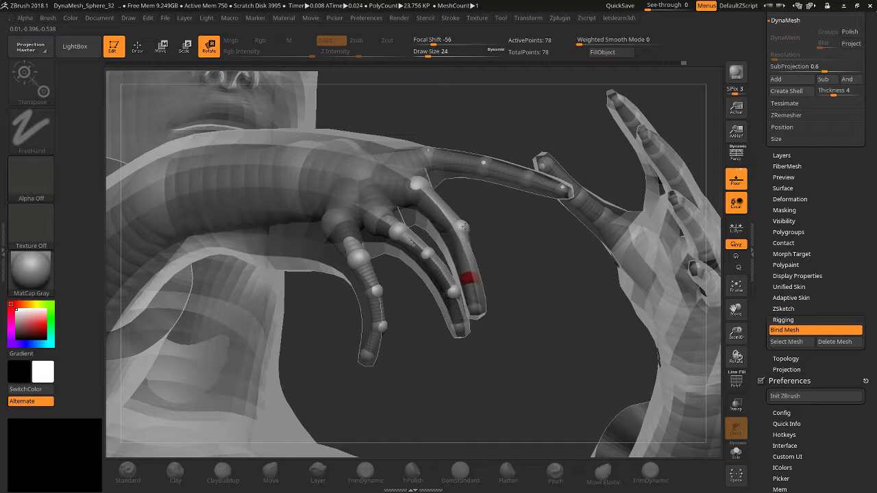
mouse_move(462, 221)
mouse_down()
mouse_move(472, 230)
mouse_move(466, 219)
mouse_move(445, 249)
mouse_move(430, 238)
mouse_move(456, 230)
mouse_move(473, 206)
mouse_move(480, 159)
mouse_move(507, 209)
mouse_move(497, 260)
mouse_move(455, 289)
mouse_move(432, 279)
mouse_move(451, 233)
mouse_move(463, 237)
mouse_up()
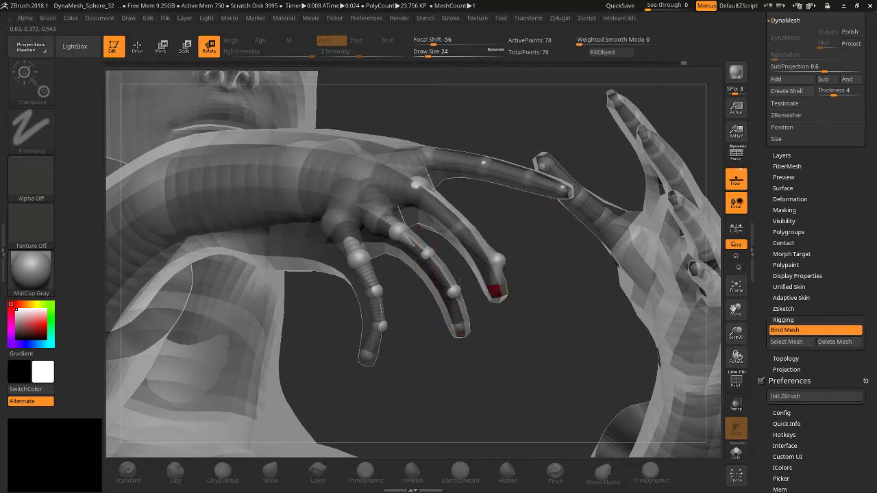
drag(498, 252, 507, 206)
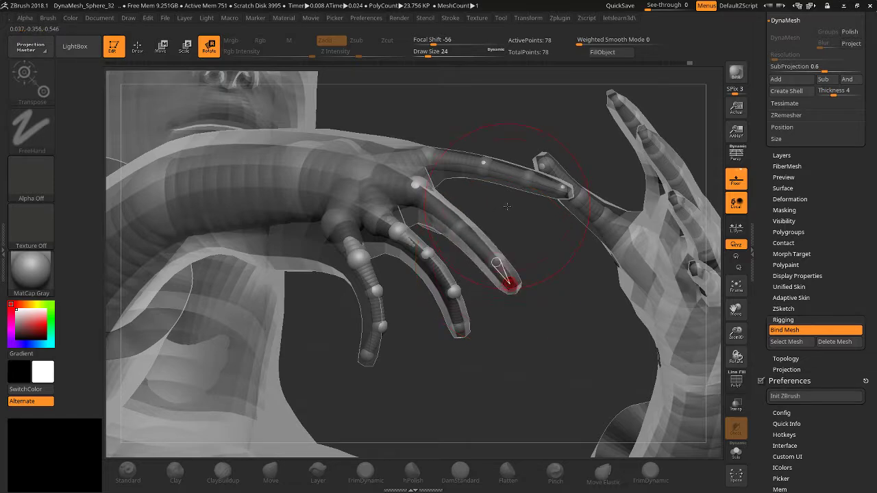
Tilt the right hand downward by rotating it at the palm ZSphere.
drag(507, 125, 574, 235)
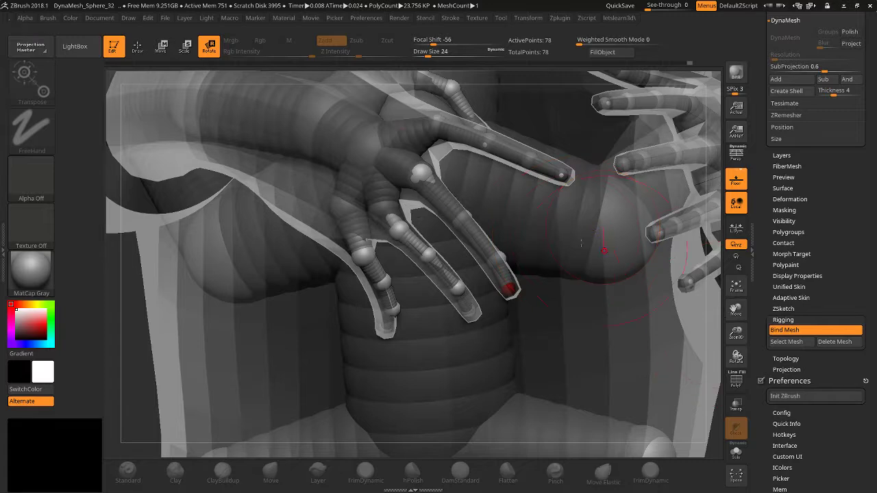
drag(359, 142, 379, 96)
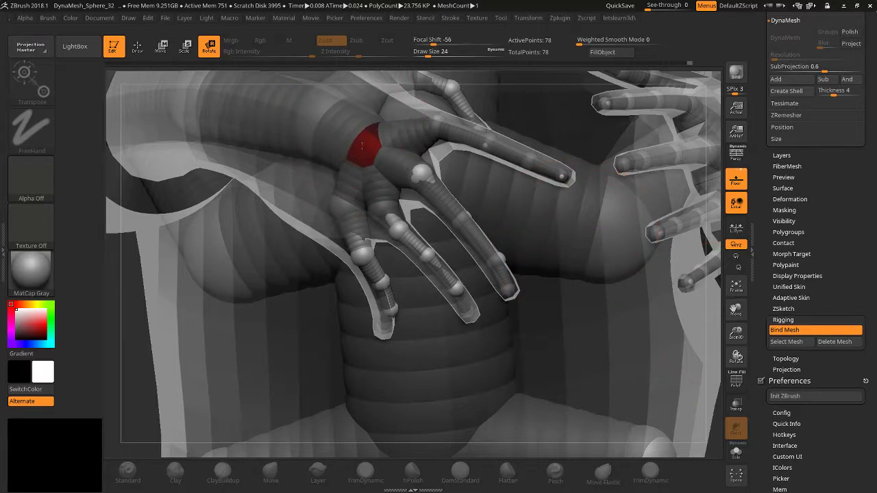
drag(362, 145, 278, 295)
drag(155, 373, 402, 164)
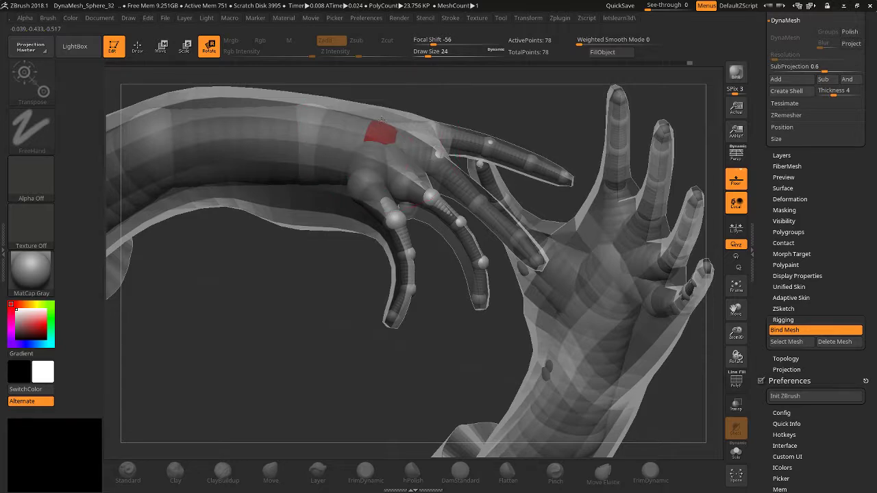
drag(377, 135, 555, 229)
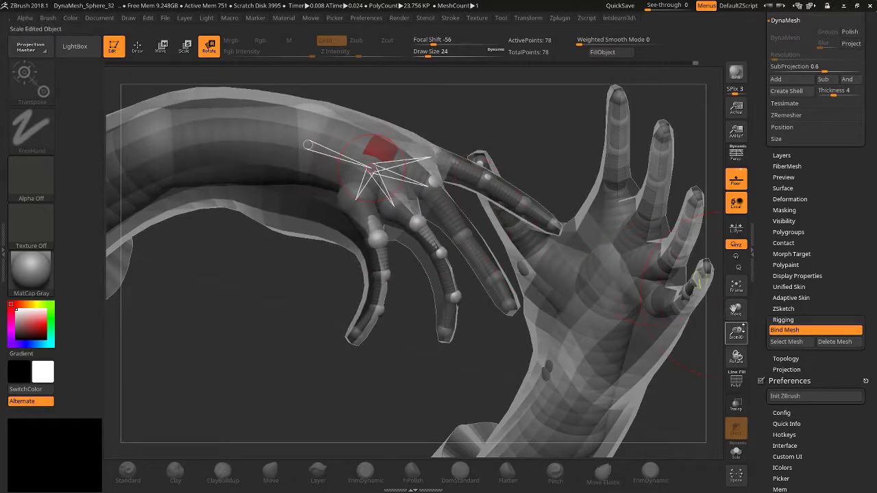
Rotate the character's right arm outward from the torso so that its hand clears the front of the body.
drag(740, 331, 623, 328)
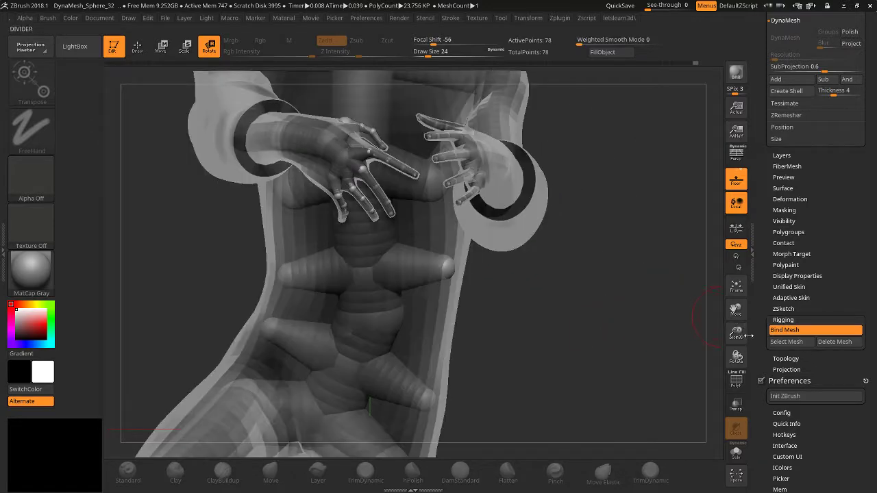
mouse_move(737, 312)
mouse_down()
mouse_move(732, 302)
mouse_move(737, 320)
mouse_move(732, 308)
mouse_up()
drag(658, 315, 640, 336)
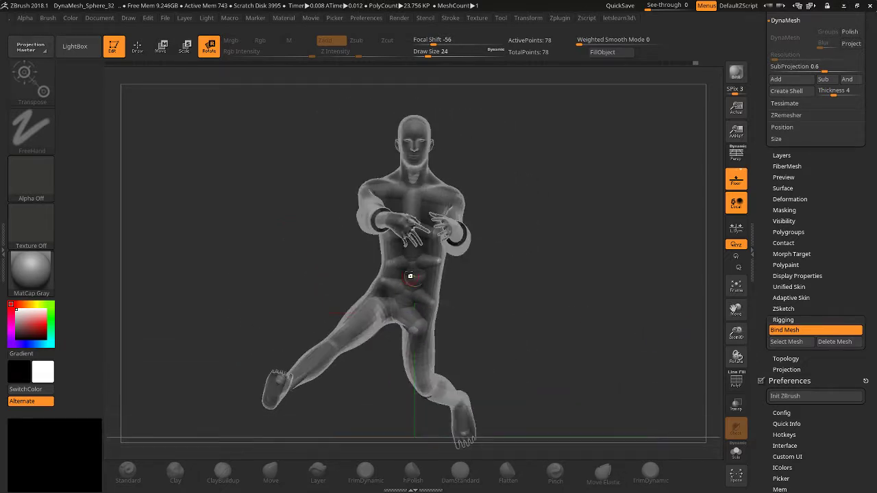
drag(407, 263, 436, 268)
drag(614, 273, 536, 279)
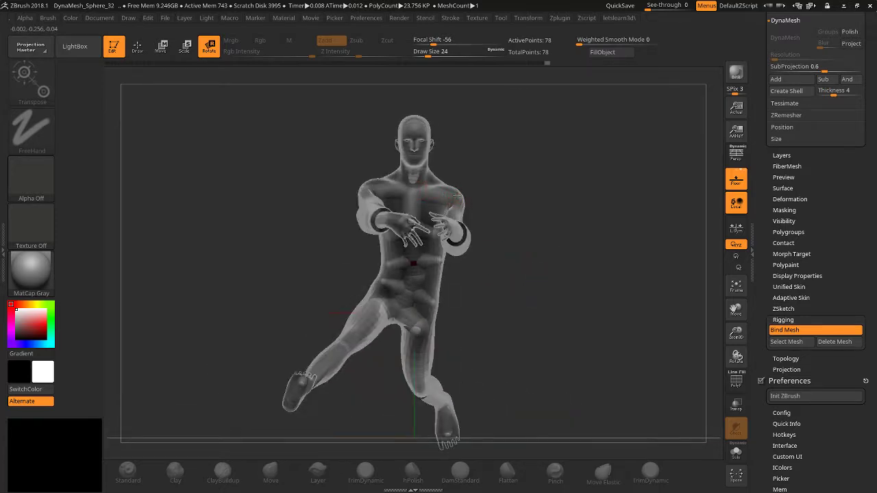
drag(453, 204, 476, 192)
drag(517, 180, 369, 194)
drag(348, 225, 350, 277)
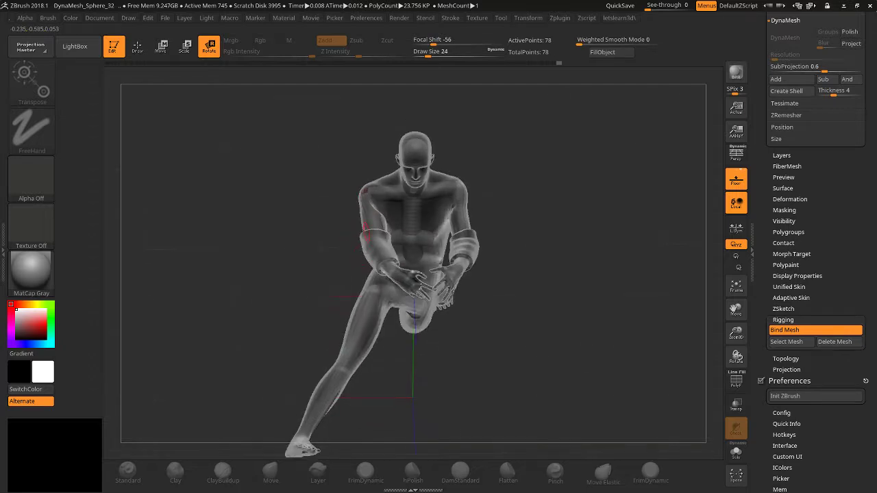
mouse_move(370, 224)
mouse_down()
mouse_move(368, 247)
mouse_move(378, 258)
mouse_move(361, 236)
mouse_up()
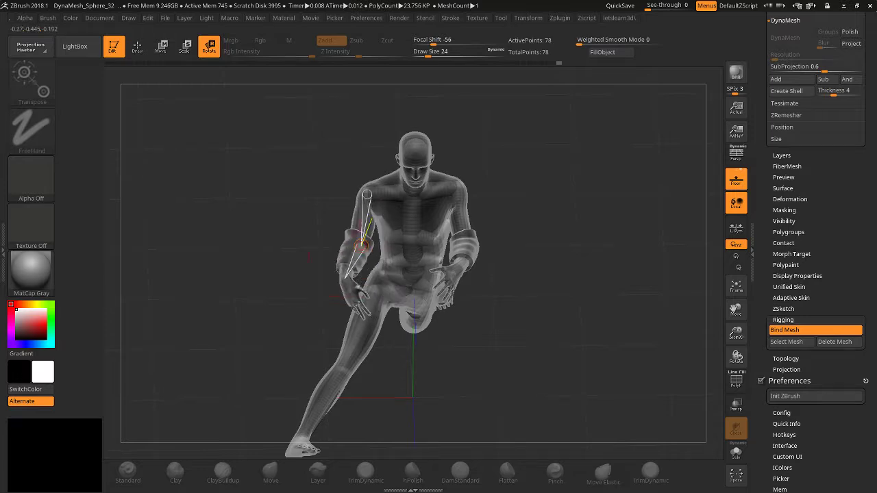
Swing the right arm backward from the shoulder in the side view so that it trails behind the torso.
shift+drag(315, 252, 325, 253)
drag(365, 214, 306, 245)
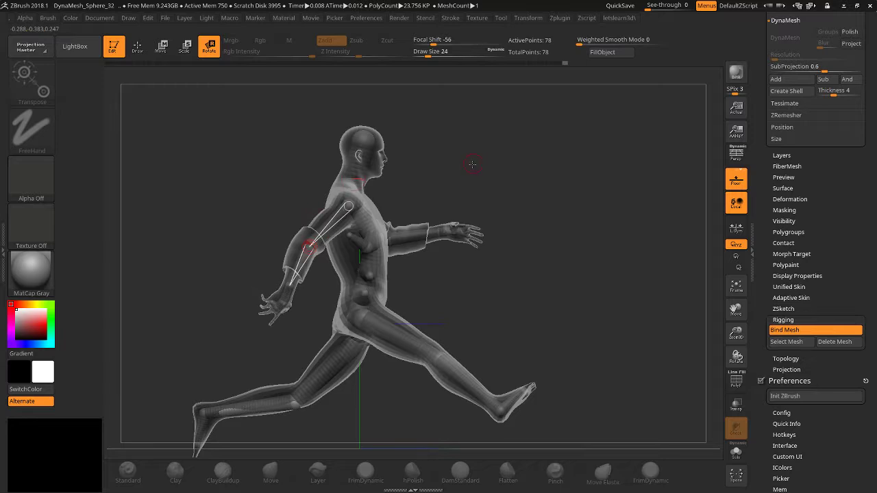
shift+drag(472, 165, 442, 169)
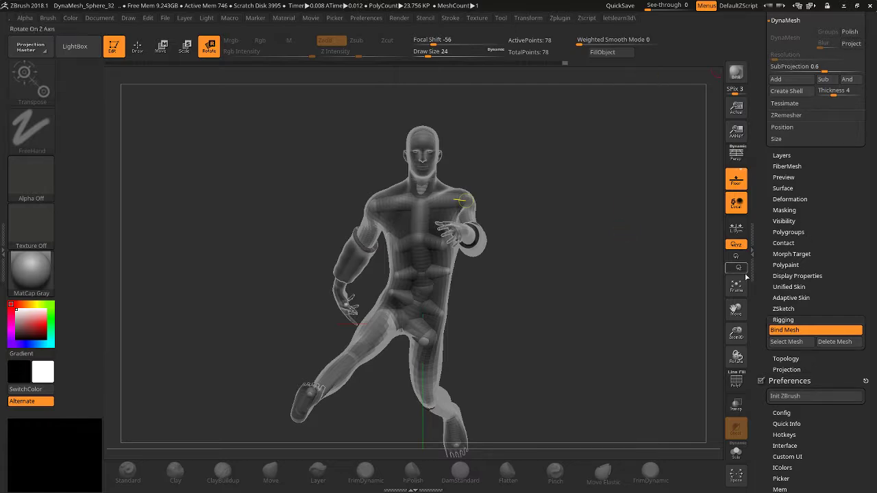
Transfer the rig's pose to the original subtools with Transpose Master and render a preview with shadows.
drag(756, 267, 757, 468)
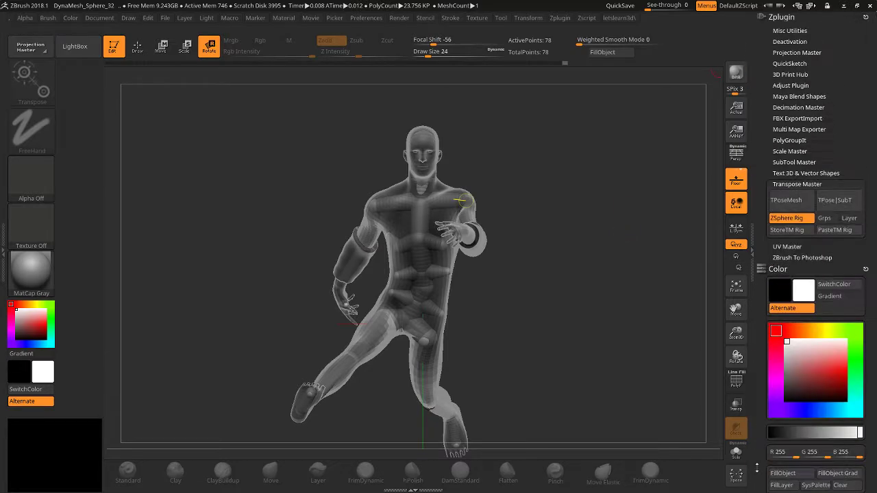
click(835, 200)
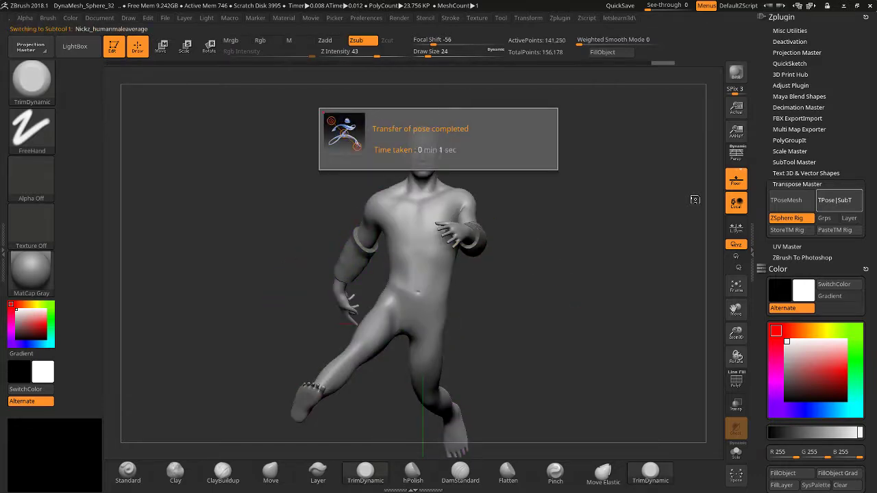
drag(622, 191, 621, 214)
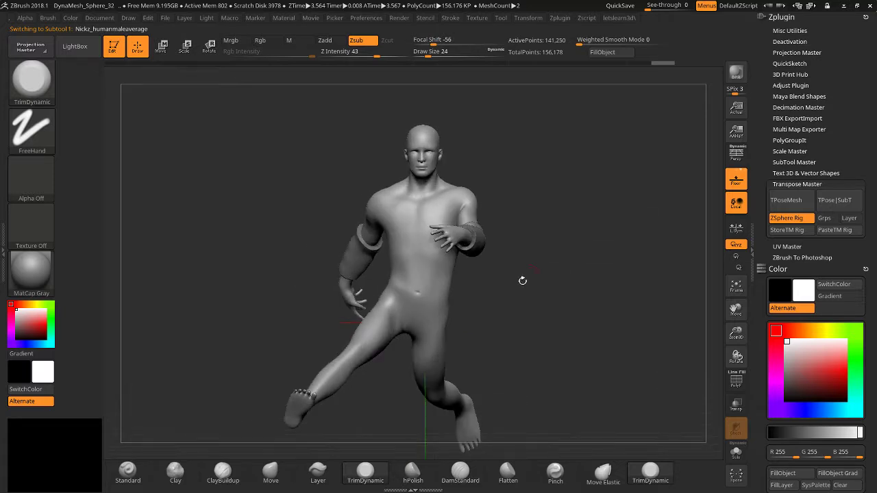
mouse_move(556, 266)
mouse_down()
mouse_move(509, 269)
mouse_move(554, 269)
mouse_up()
click(736, 72)
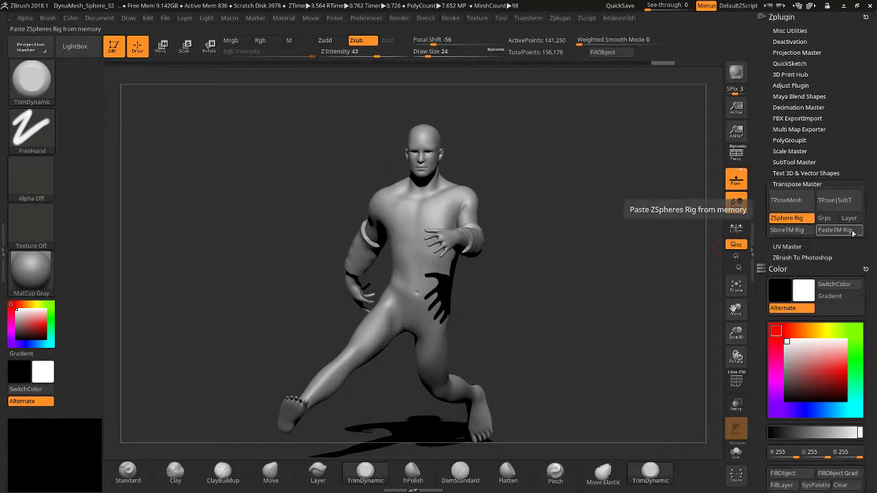
Turn off the ZSphere Rig option in Transpose Master and create a TPoseMesh from the posed figure.
drag(569, 186, 593, 191)
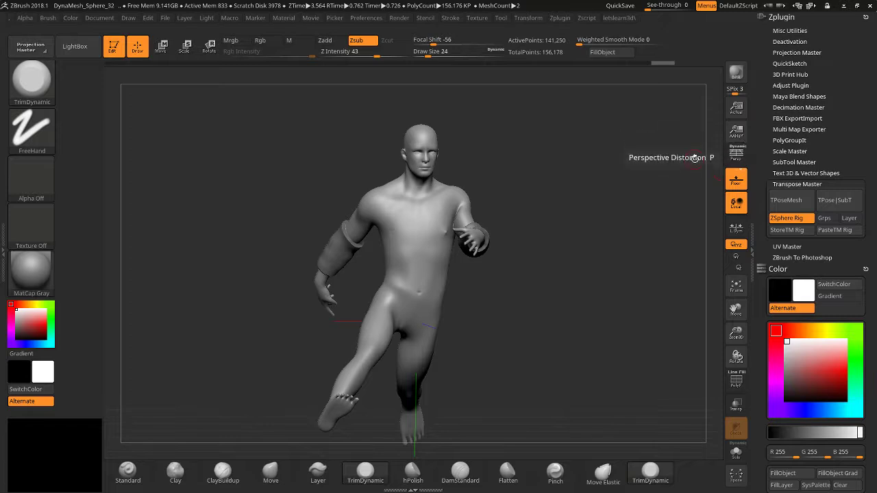
drag(665, 159, 706, 160)
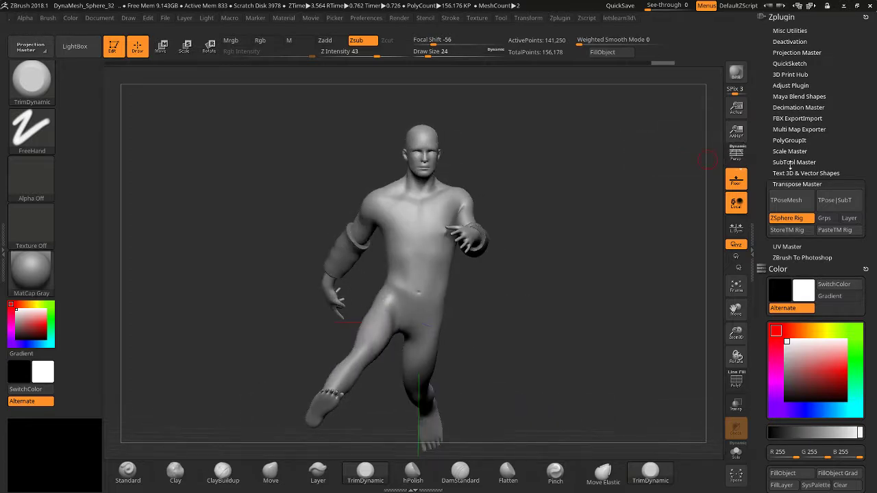
drag(692, 226, 713, 228)
click(788, 218)
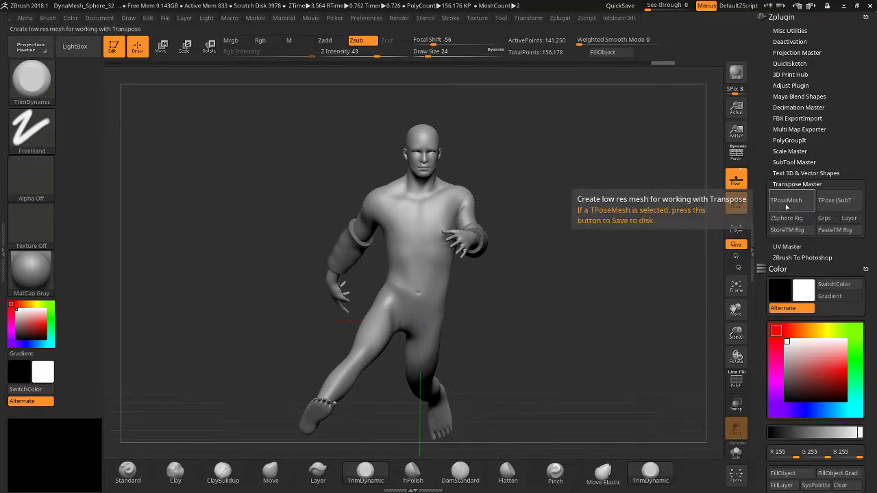
click(786, 206)
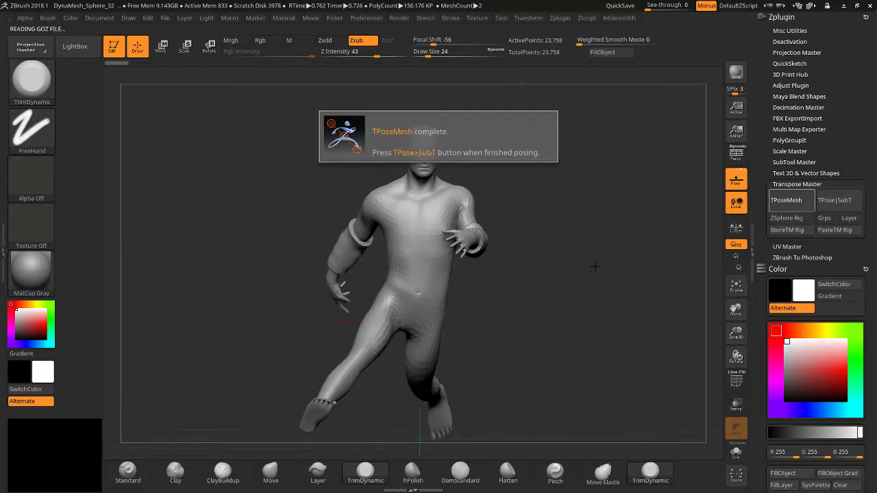
Lasso-mask the head and neck, then invert the mask so that only they can be moved.
drag(595, 266, 617, 251)
mouse_move(735, 336)
mouse_down()
mouse_move(736, 310)
mouse_move(736, 326)
mouse_up()
key(ctrl)
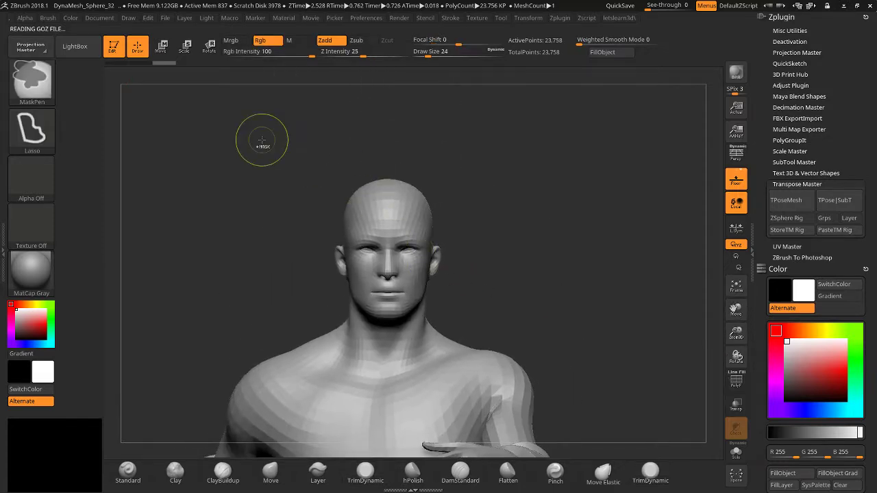
mouse_move(263, 144)
ctrl+mouse_down()
mouse_move(259, 209)
mouse_move(312, 313)
mouse_move(373, 350)
mouse_move(569, 186)
ctrl+mouse_up()
ctrl+click(478, 280)
mouse_move(472, 294)
ctrl+mouse_down()
mouse_move(436, 350)
mouse_move(394, 366)
mouse_move(315, 370)
mouse_move(480, 79)
mouse_move(561, 120)
ctrl+mouse_up()
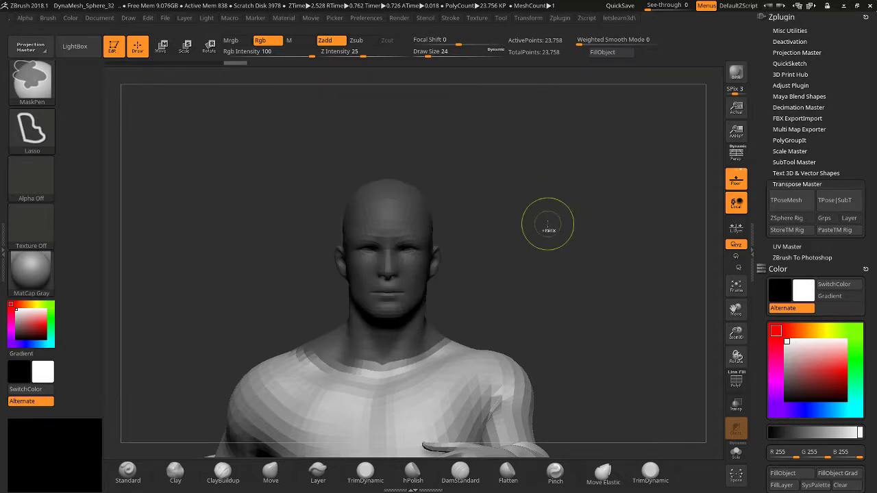
ctrl+click(548, 224)
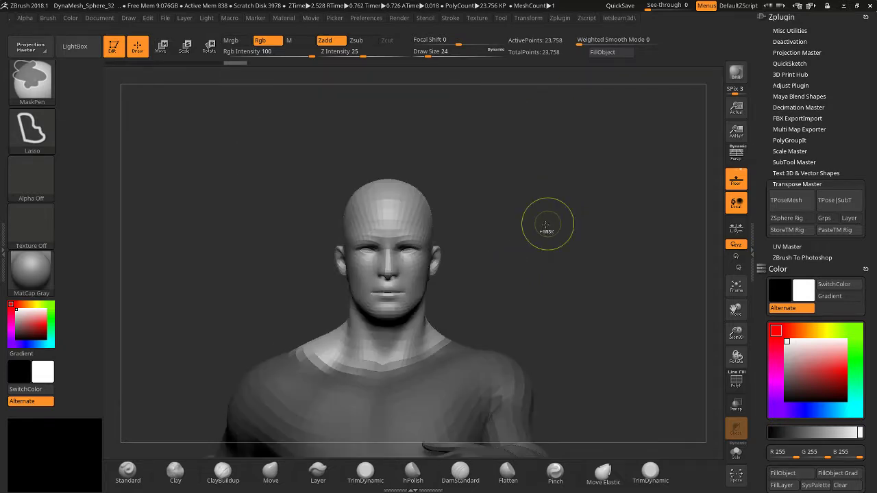
Switch to Rotate and reposition the gizmo's pivot from the pelvis to the neck.
click(206, 46)
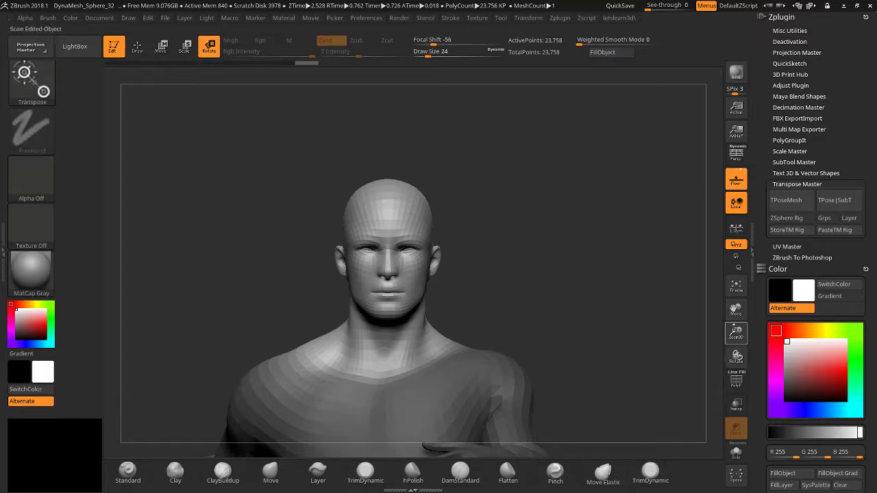
drag(737, 333, 705, 121)
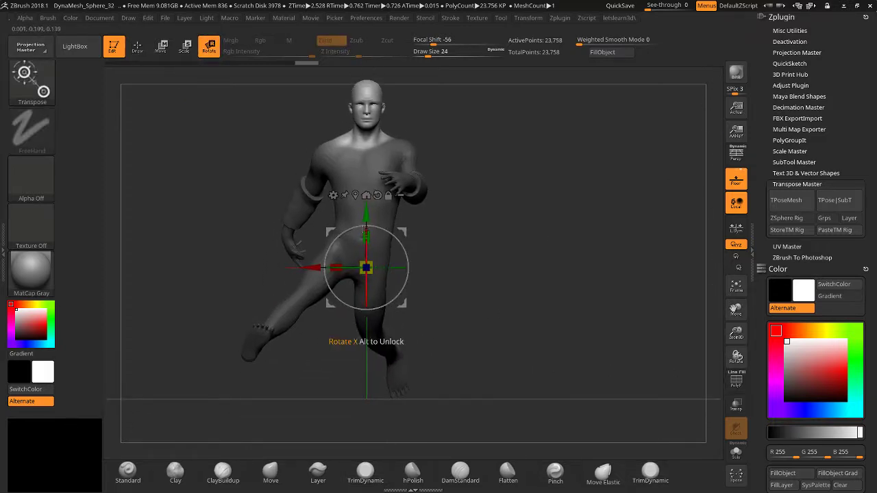
alt+drag(366, 267, 366, 132)
drag(735, 310, 773, 488)
mouse_move(675, 336)
mouse_down()
mouse_move(581, 331)
mouse_move(679, 334)
mouse_up()
drag(737, 333, 723, 389)
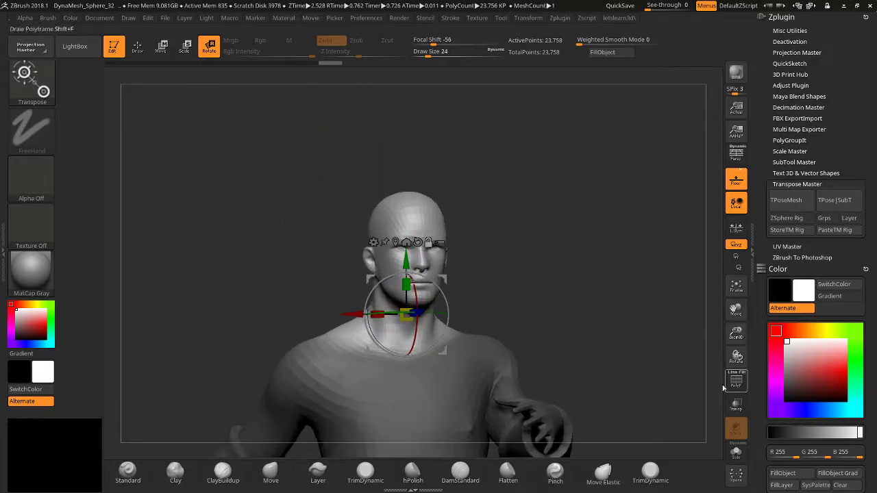
Tilt the head slightly toward the character's right shoulder and turn the face to that same side.
shift+drag(595, 336, 577, 336)
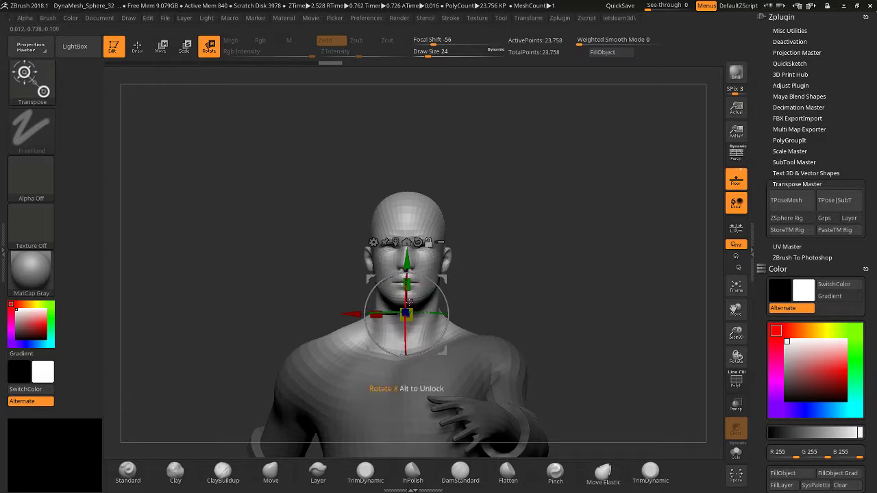
drag(412, 305, 423, 308)
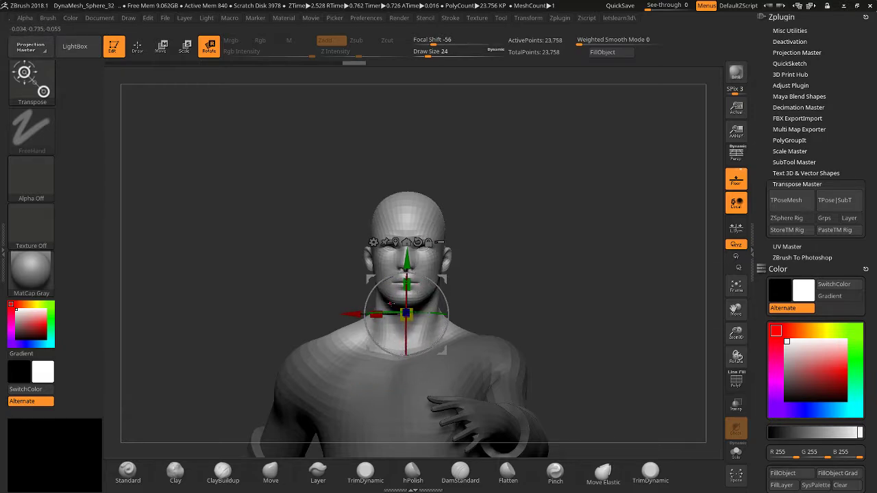
mouse_move(371, 299)
mouse_down()
mouse_move(365, 313)
mouse_move(373, 301)
mouse_up()
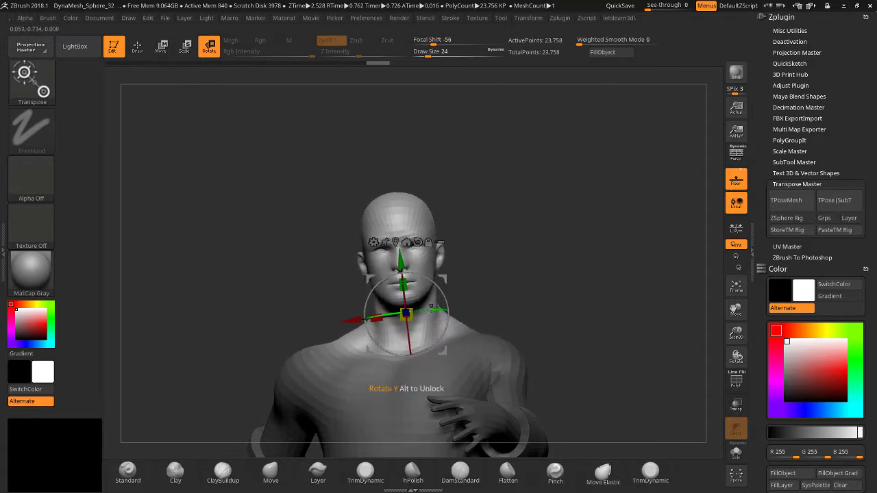
drag(431, 308, 387, 304)
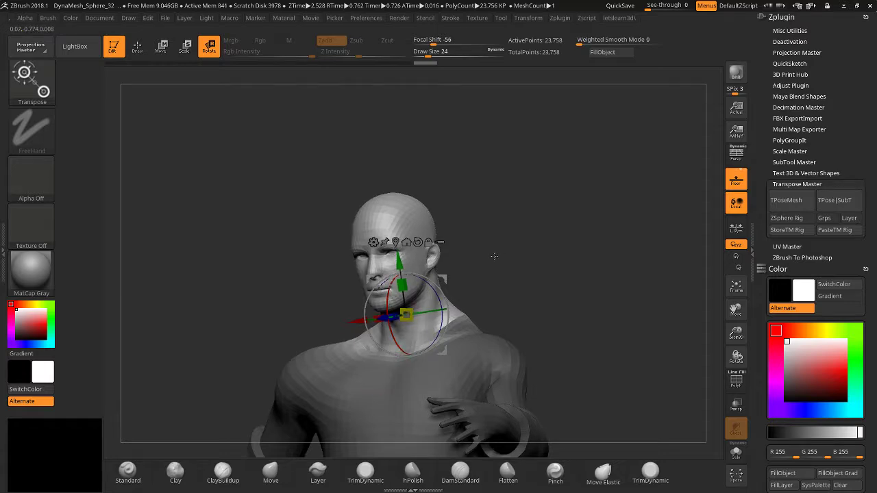
mouse_move(494, 260)
mouse_down()
mouse_move(548, 254)
mouse_move(479, 250)
mouse_move(515, 247)
mouse_up()
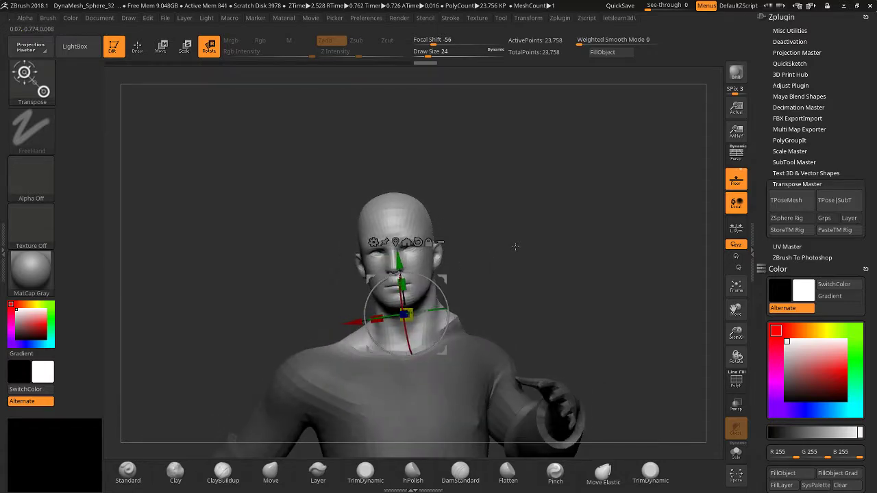
key(ctrl+z)
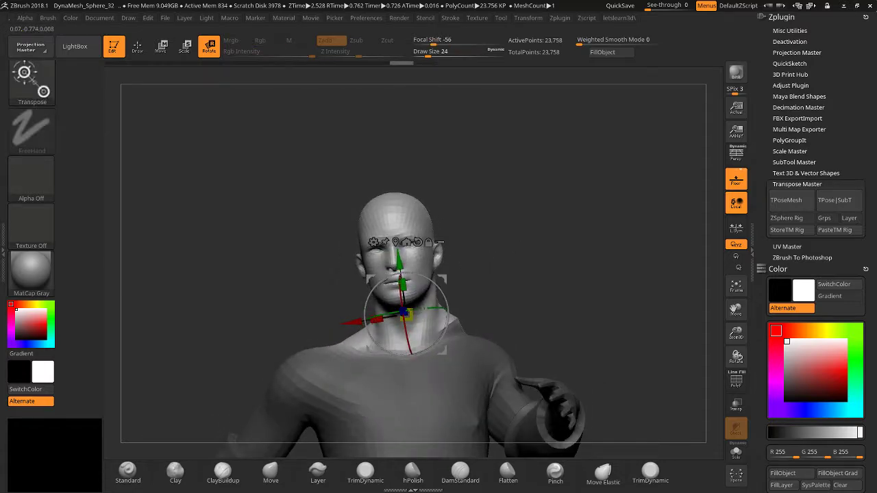
click(140, 63)
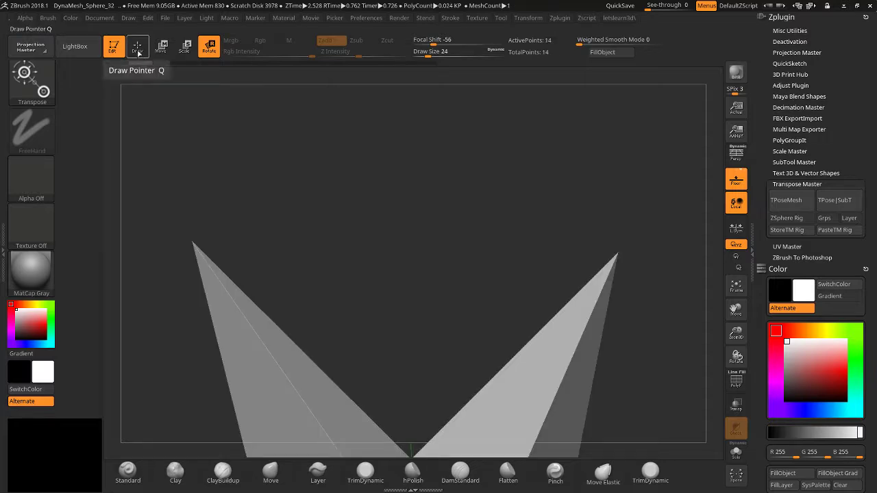
drag(140, 63, 165, 63)
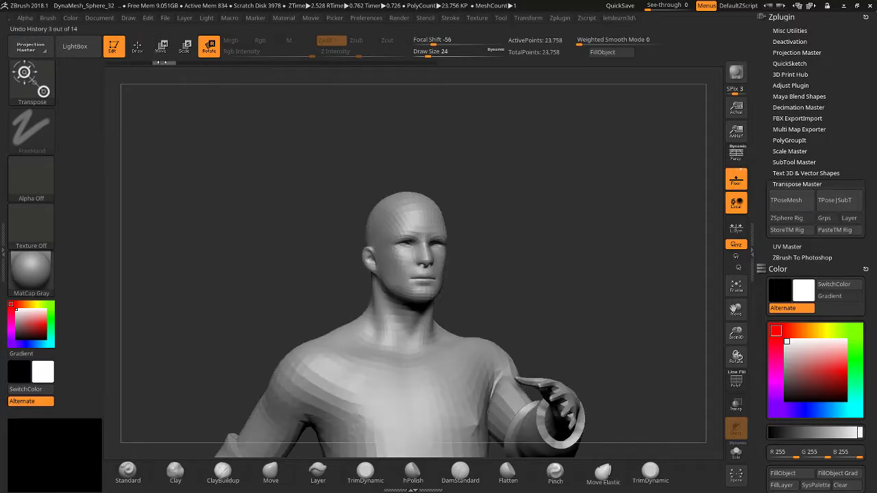
drag(234, 62, 424, 62)
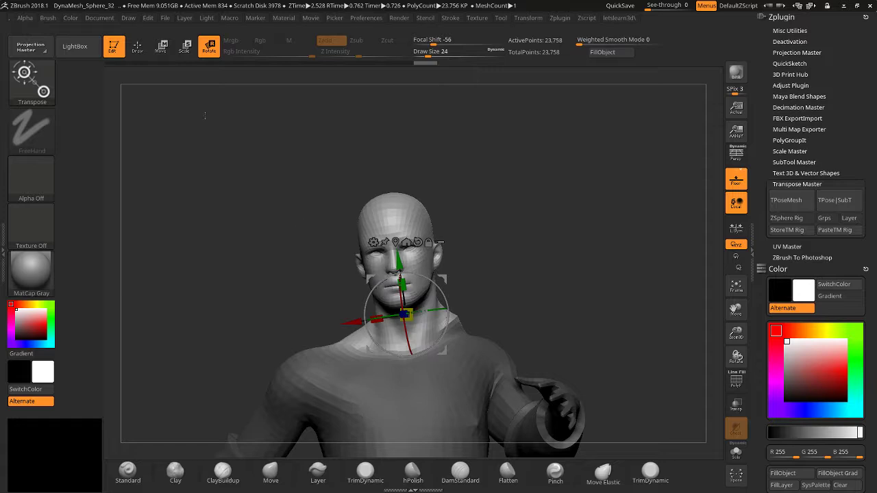
Push in the bulge at the base of the neck on the character's left side with the Move brush and smooth the area.
click(137, 46)
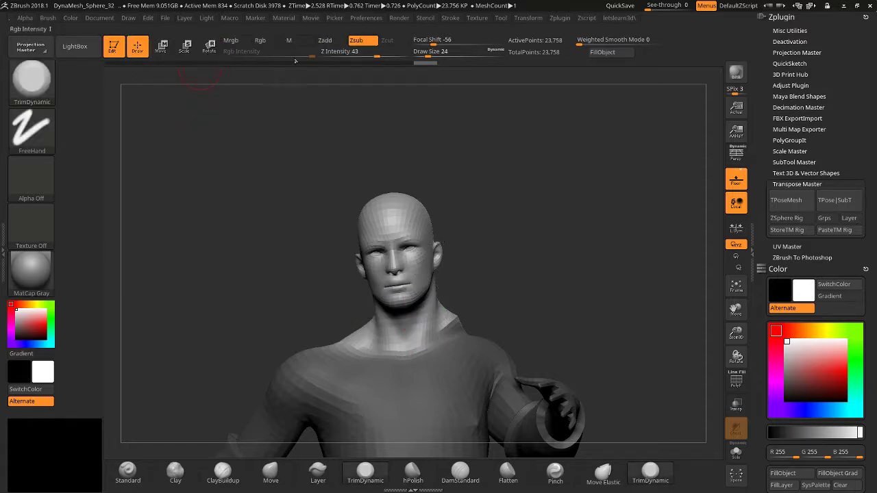
mouse_move(250, 261)
mouse_down()
mouse_move(182, 282)
mouse_move(234, 285)
mouse_up()
mouse_move(329, 305)
mouse_down()
mouse_move(288, 297)
mouse_move(358, 366)
mouse_up()
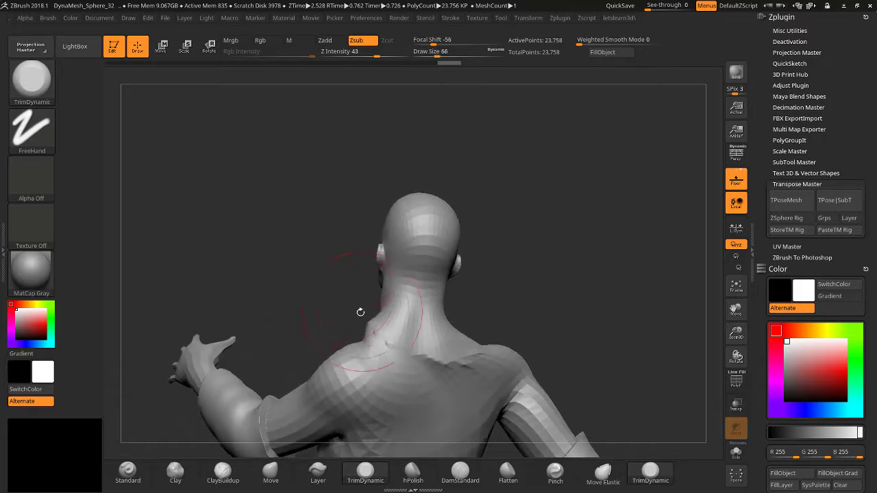
shift+drag(383, 334, 374, 333)
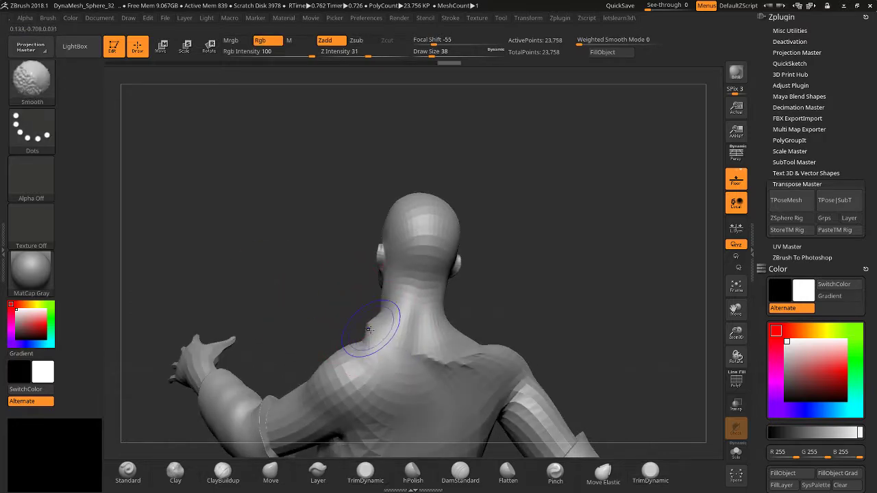
click(267, 473)
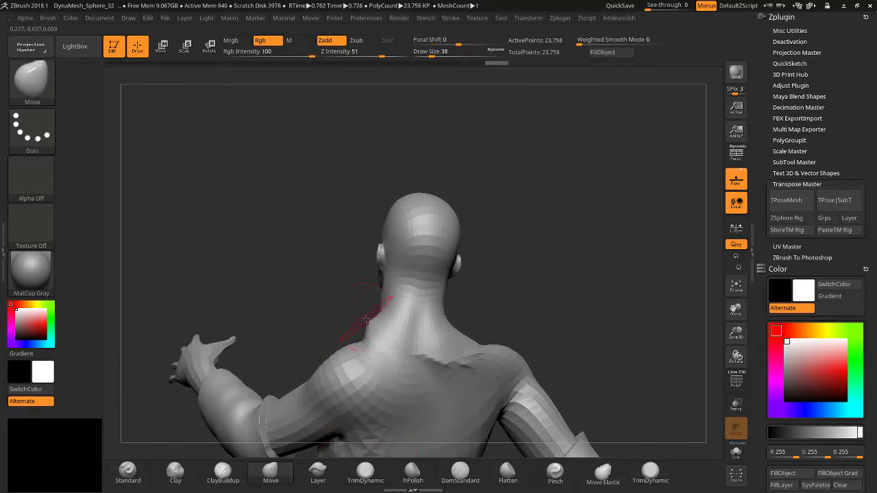
drag(372, 322, 379, 332)
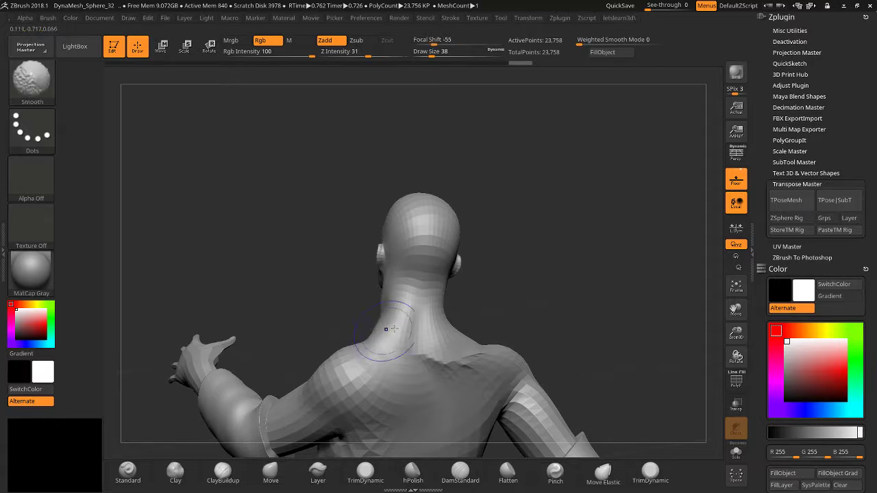
mouse_move(434, 355)
shift+mouse_down()
mouse_move(465, 353)
mouse_move(321, 326)
mouse_move(384, 352)
shift+mouse_up()
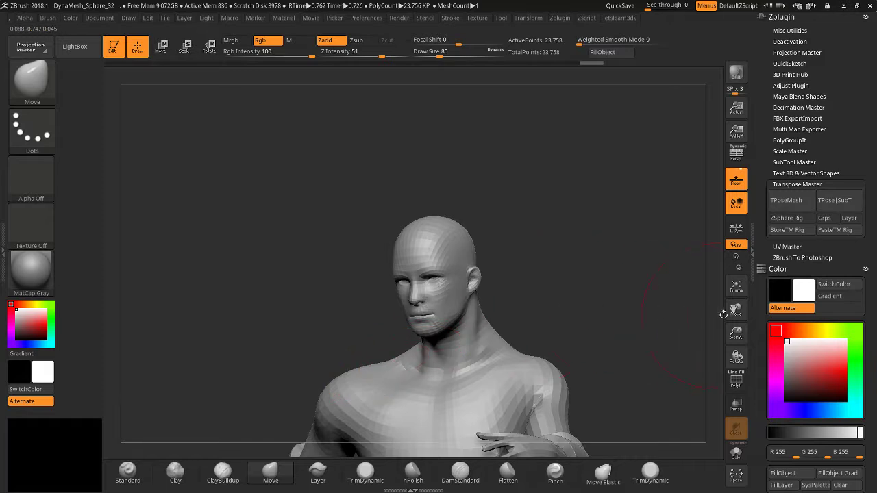
Refine the slope of the shoulders and the left side of the neck with the Move brush from the front.
mouse_move(658, 308)
mouse_down()
mouse_move(699, 303)
mouse_move(364, 346)
mouse_up()
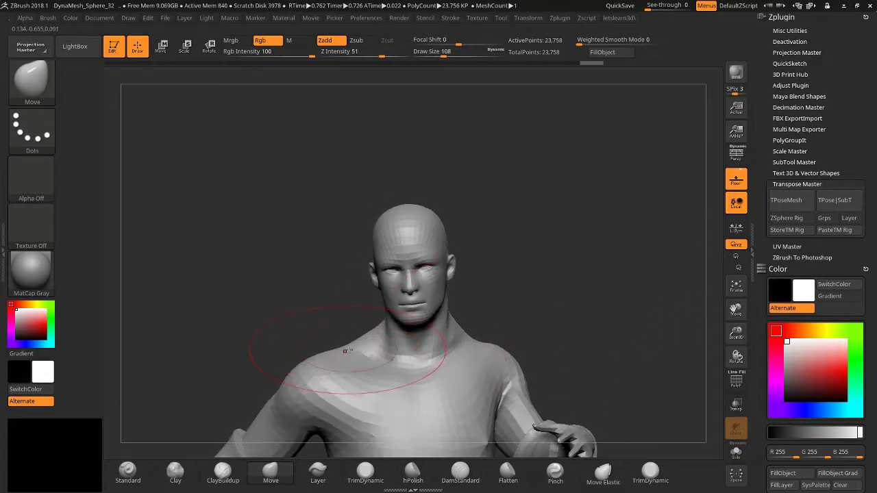
mouse_move(301, 328)
mouse_down()
mouse_move(294, 317)
mouse_move(448, 336)
mouse_move(418, 342)
mouse_up()
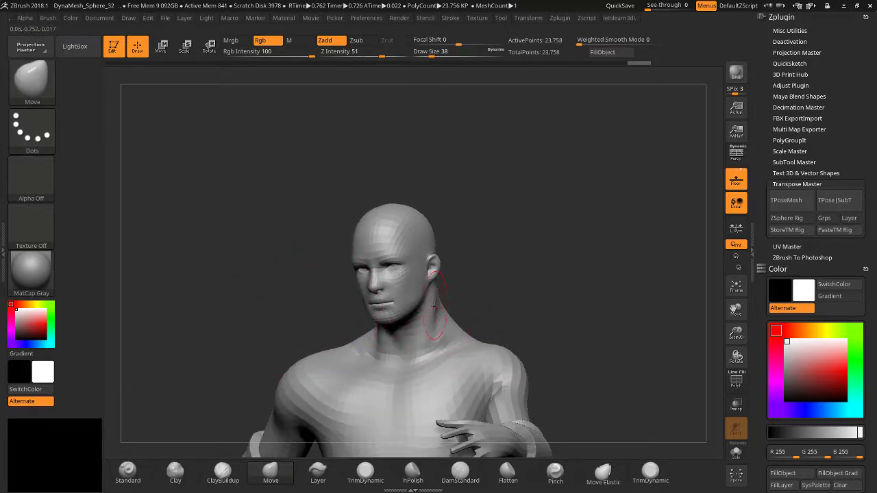
drag(471, 283, 462, 302)
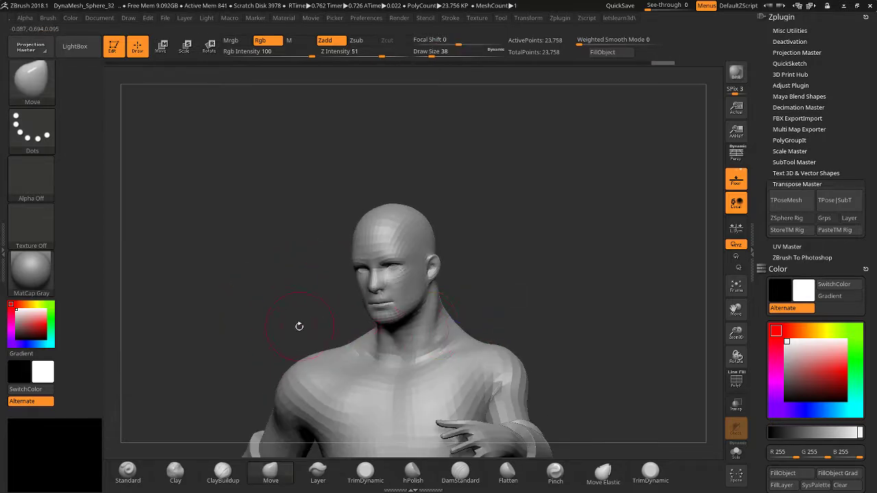
drag(299, 327, 388, 291)
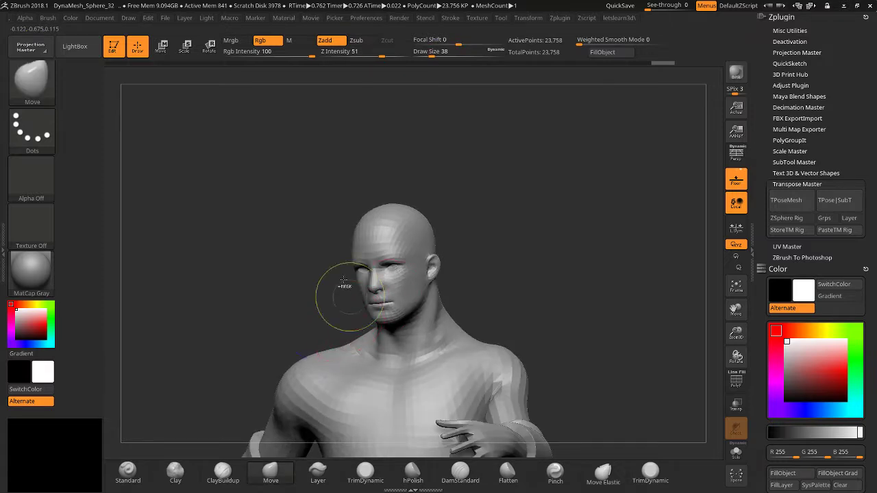
Lasso-mask the head, invert the mask so that only the head is free, and soften the mask edge.
mouse_move(326, 231)
ctrl+mouse_down()
mouse_move(355, 318)
mouse_move(397, 330)
mouse_move(426, 185)
mouse_move(384, 186)
ctrl+mouse_up()
mouse_move(314, 316)
mouse_down()
mouse_move(324, 304)
mouse_move(320, 309)
mouse_up()
ctrl+click(314, 315)
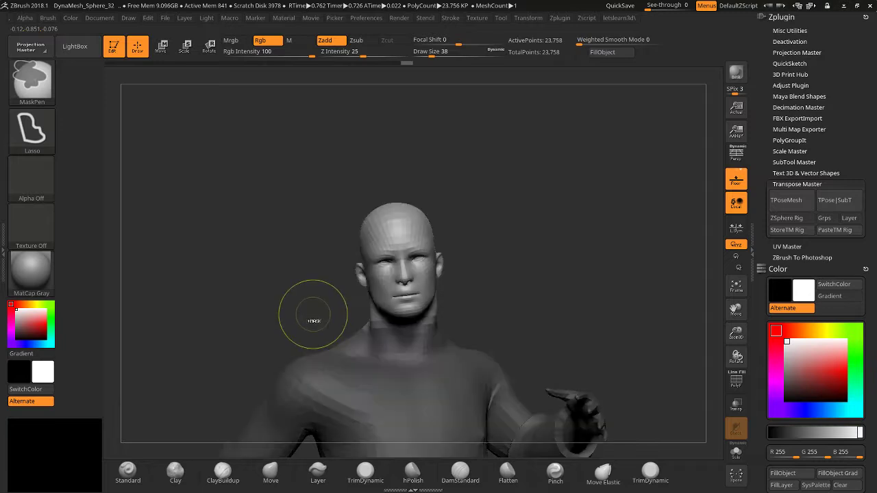
ctrl+click(379, 268)
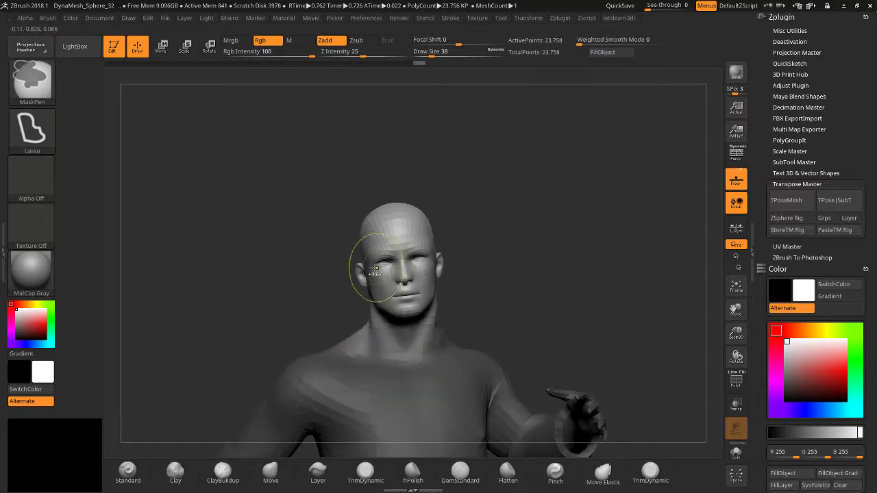
Rotate the head forward about 8 degrees around the neck pivot, return to Draw mode and clear the mask.
click(209, 46)
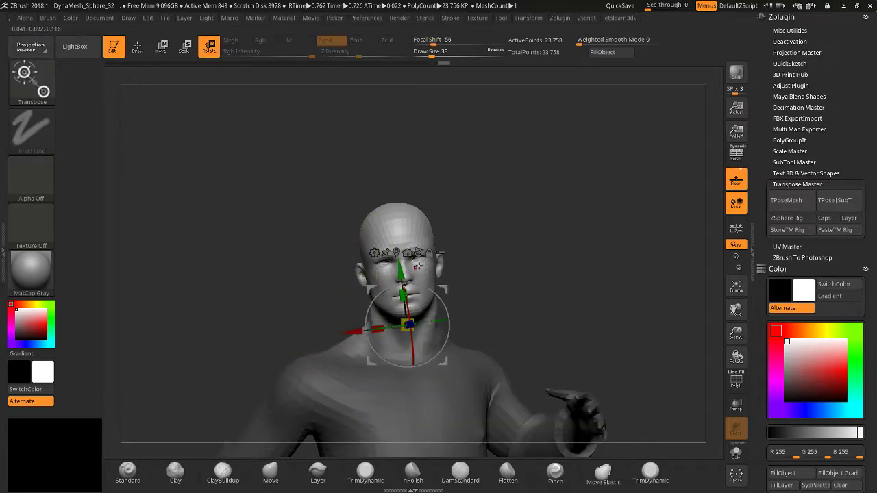
drag(404, 296, 413, 301)
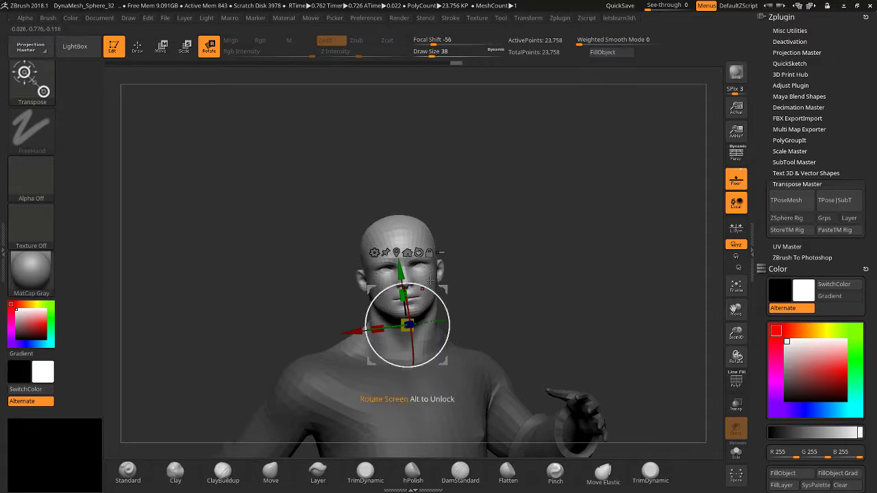
drag(535, 264, 445, 250)
key(ctrl+z)
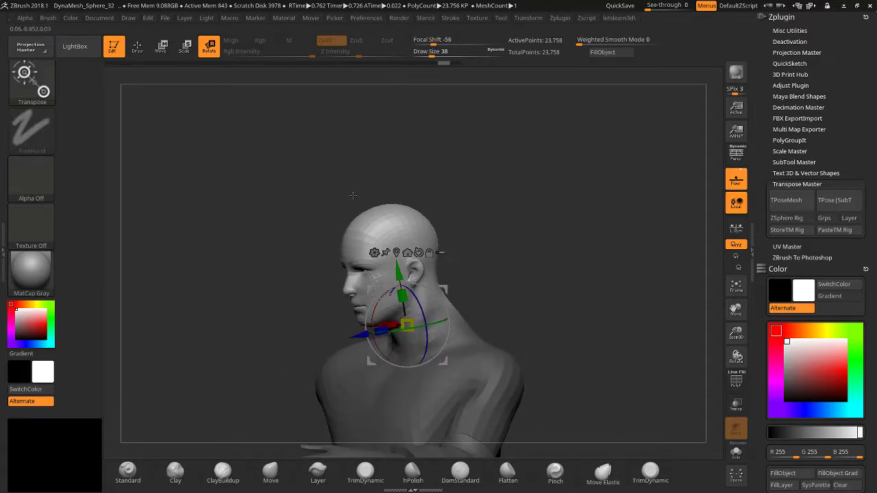
drag(375, 296, 372, 311)
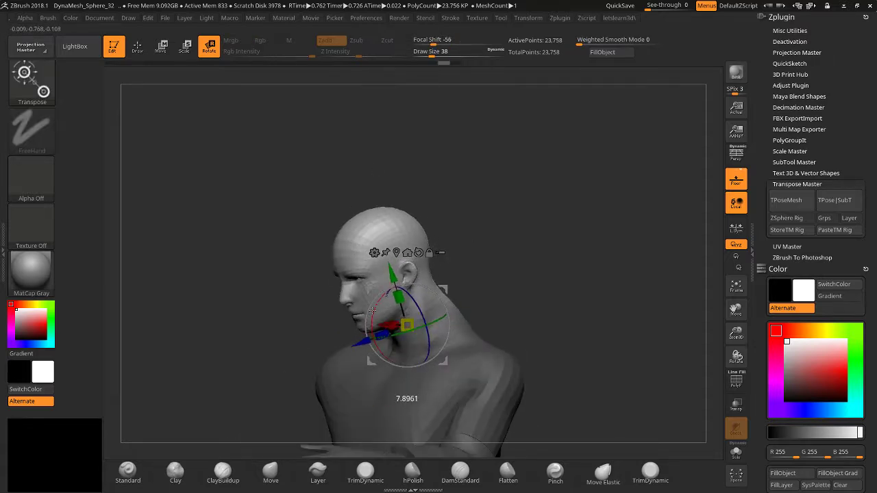
click(138, 47)
mouse_move(194, 152)
mouse_down()
mouse_move(226, 288)
mouse_move(274, 287)
mouse_up()
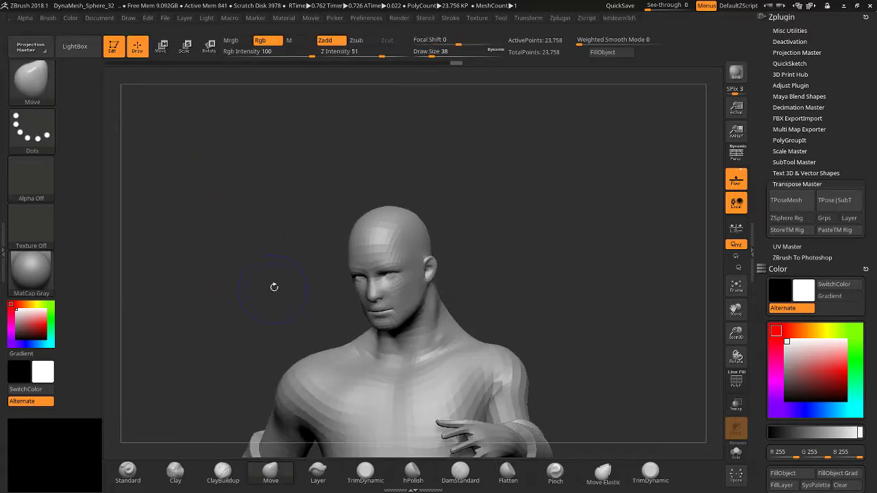
Transfer the finished TPoseMesh pose back to the original subtools with Transpose Master.
drag(736, 334, 735, 238)
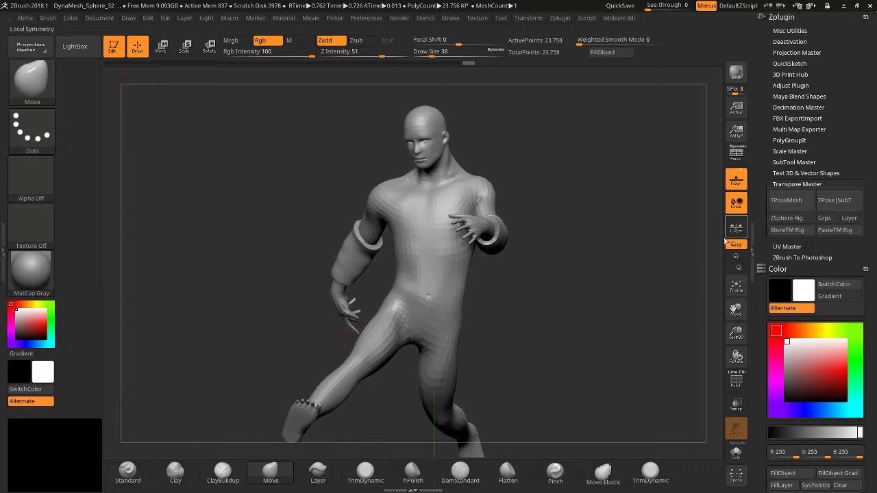
mouse_move(736, 334)
mouse_down()
mouse_move(736, 323)
mouse_move(736, 349)
mouse_up()
mouse_move(648, 349)
mouse_down()
mouse_move(685, 352)
mouse_move(658, 347)
mouse_up()
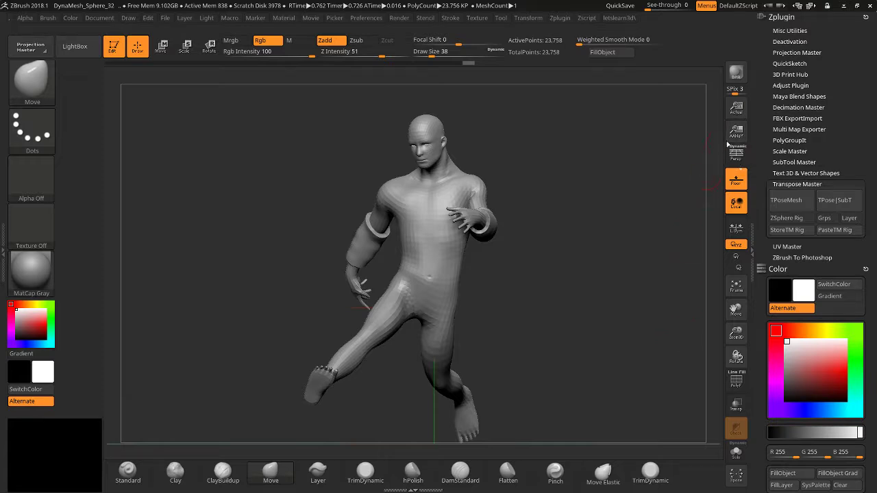
click(837, 202)
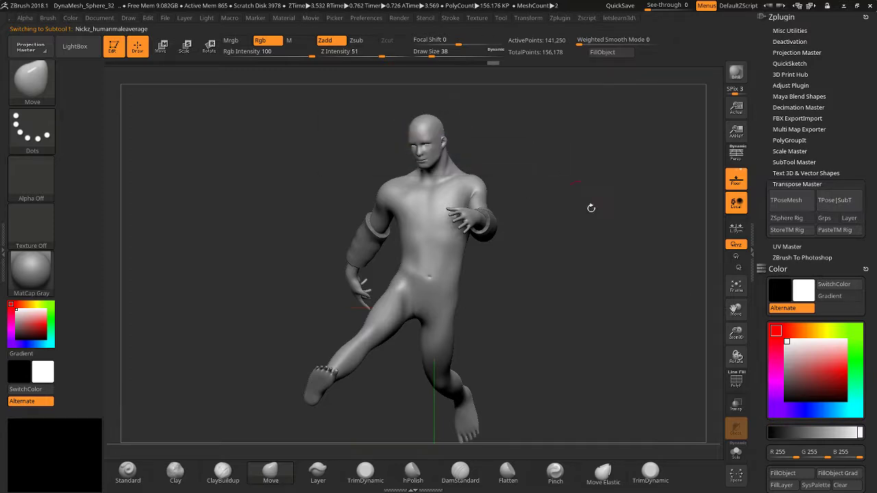
Expand the UV Master options and examine the posed figure from different sides.
drag(613, 242, 713, 267)
drag(771, 238, 771, 214)
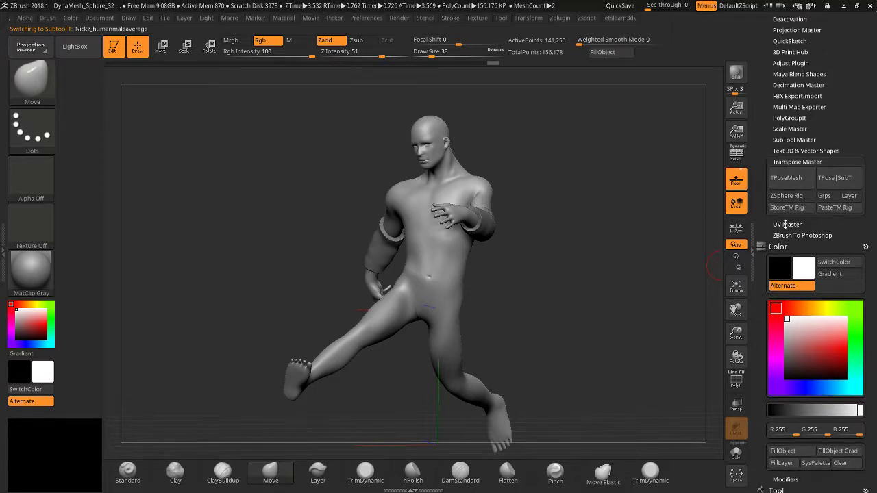
click(788, 224)
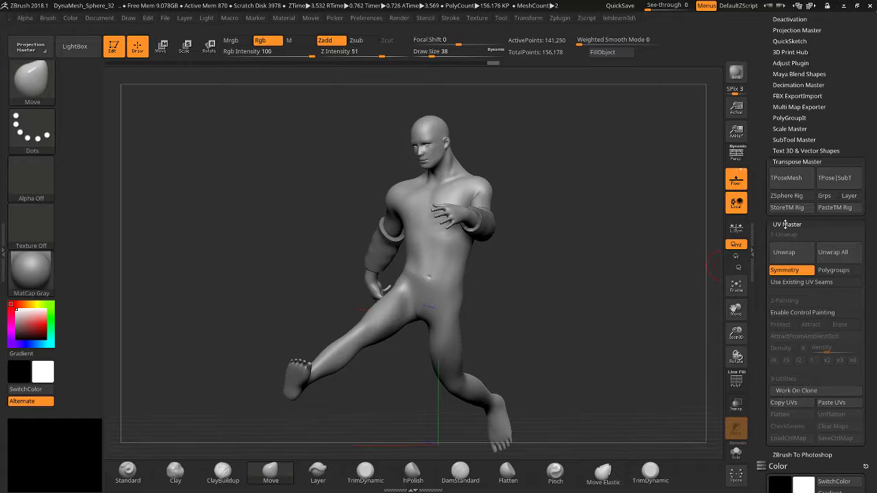
drag(589, 324, 110, 211)
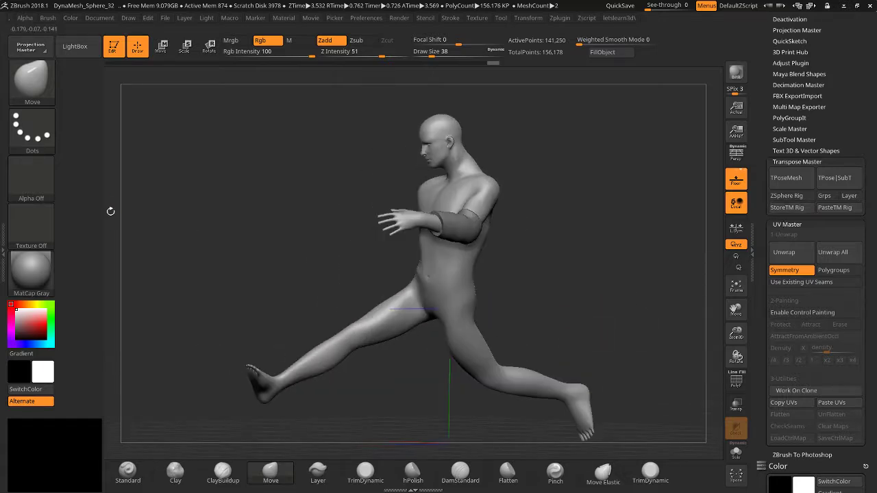
drag(194, 184, 141, 77)
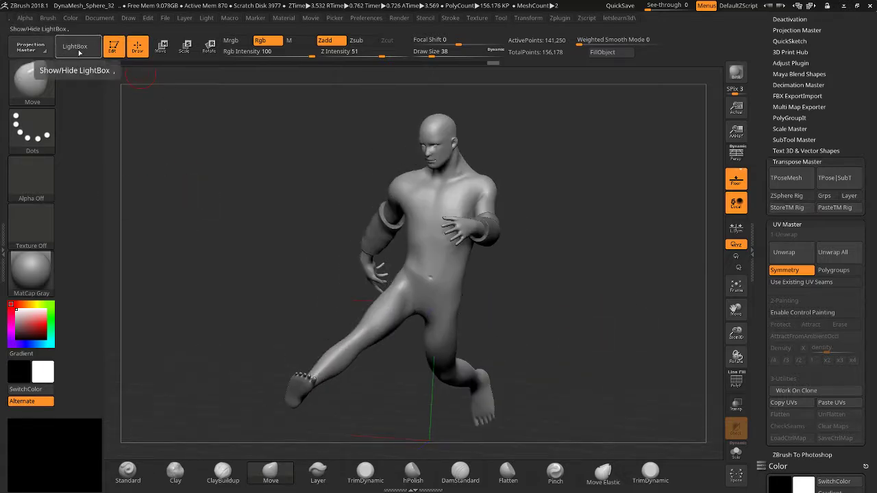
Load the DynaMesh_Sphere_32 project from LightBox and display the sphere's polyframe.
click(75, 46)
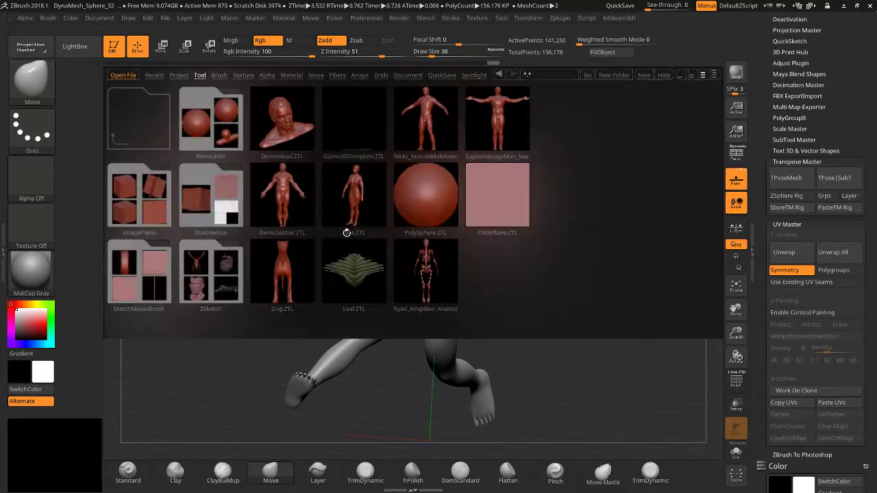
click(179, 75)
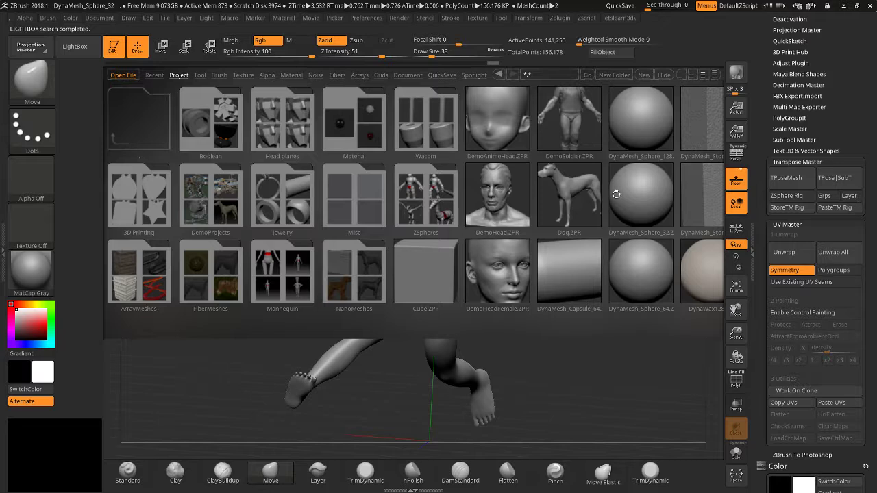
double_click(652, 188)
click(469, 272)
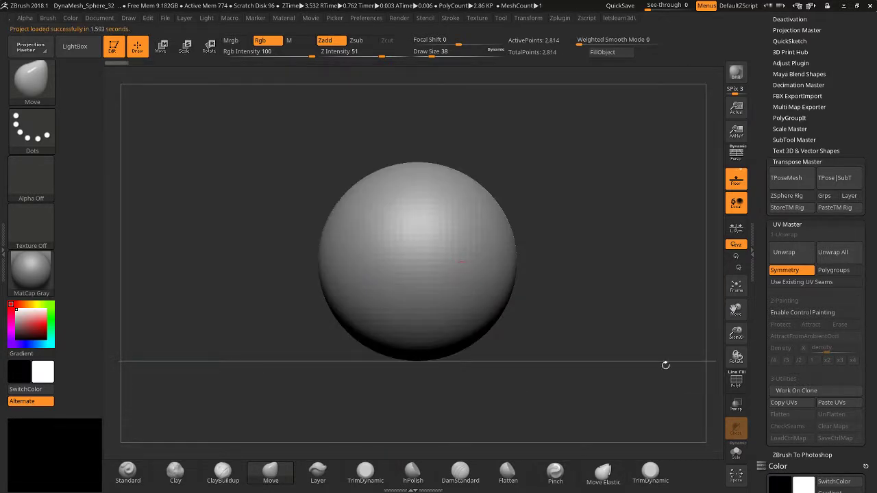
click(736, 381)
drag(736, 333, 681, 360)
Close the docked letslearn3d and Preferences palettes.
drag(757, 425, 747, 183)
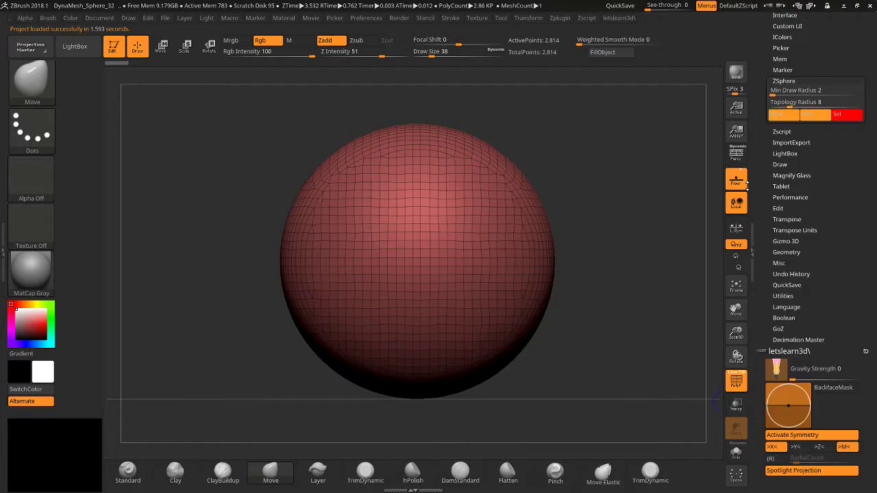
click(845, 354)
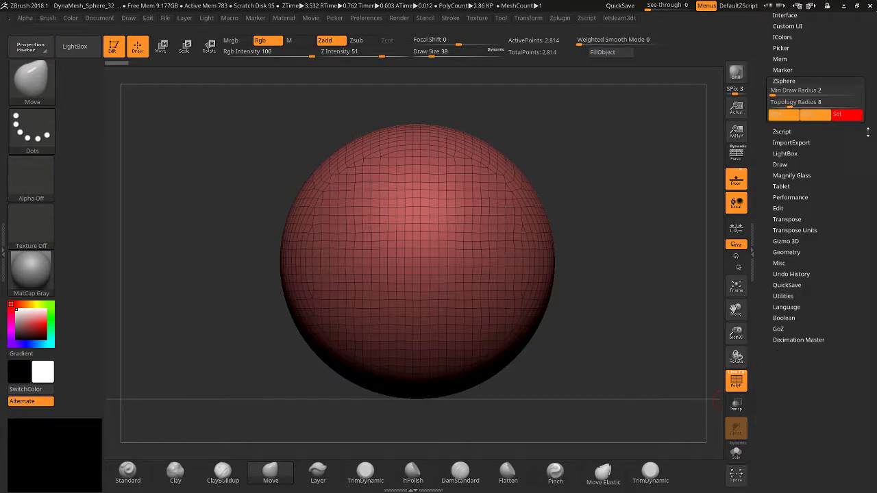
scroll(772, 269, up, 10)
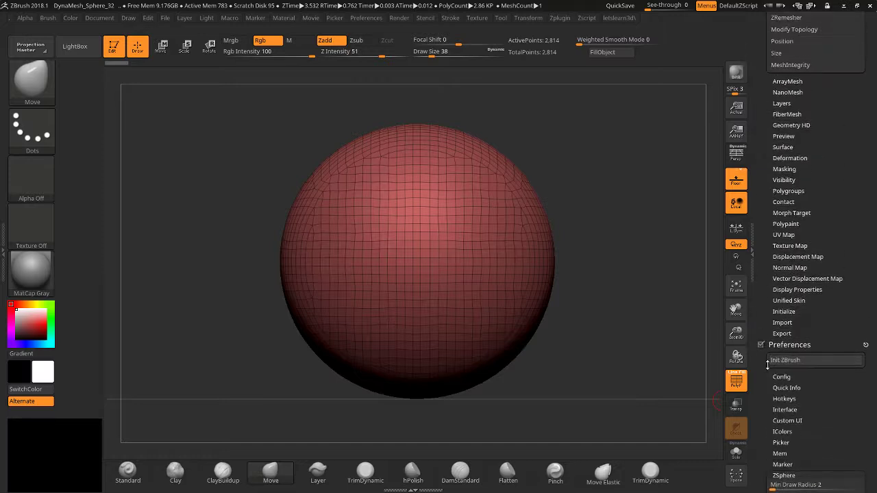
click(865, 344)
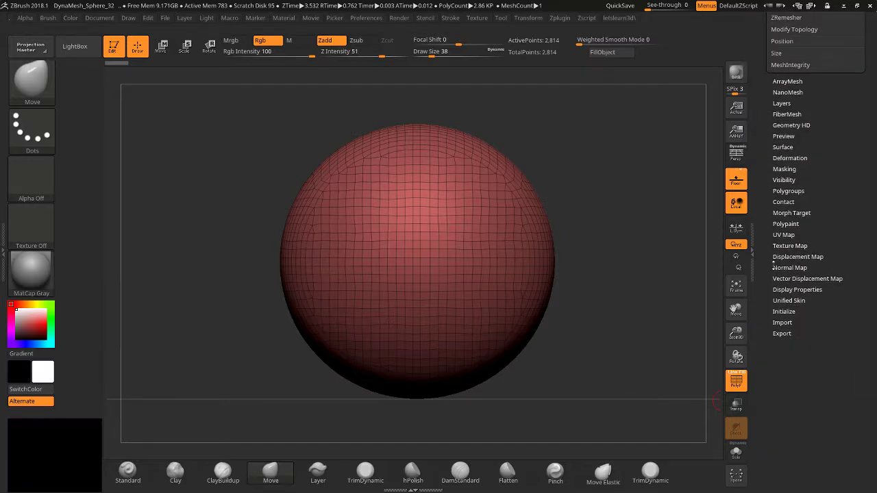
Open the Initialize options and replace the DynaMesh sphere with a QSphere.
scroll(773, 266, up, 1)
click(779, 350)
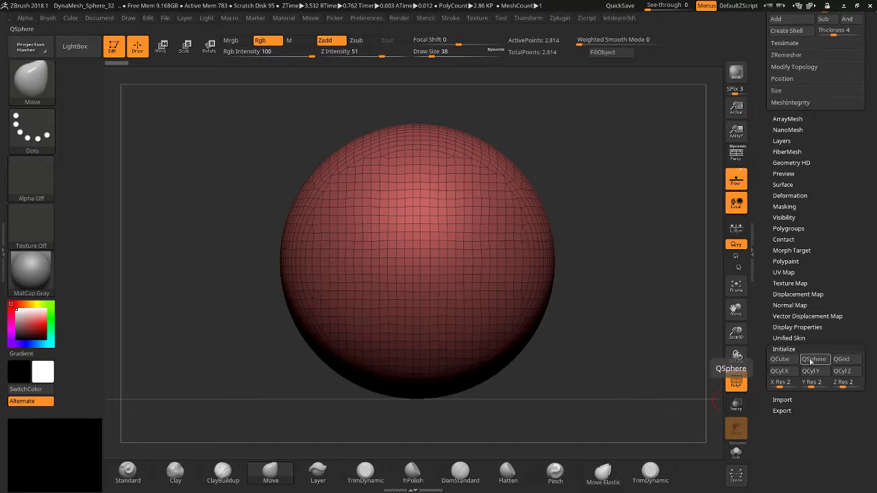
click(814, 359)
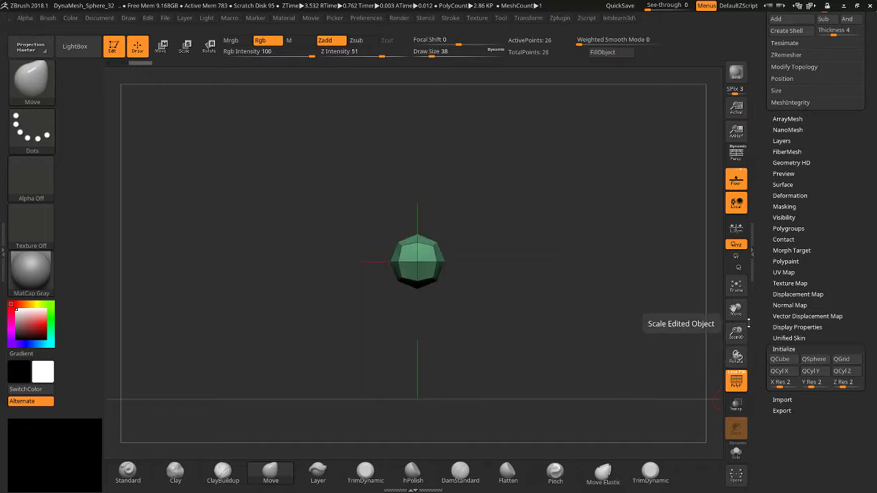
mouse_move(736, 334)
mouse_down()
mouse_move(737, 317)
mouse_move(739, 334)
mouse_up()
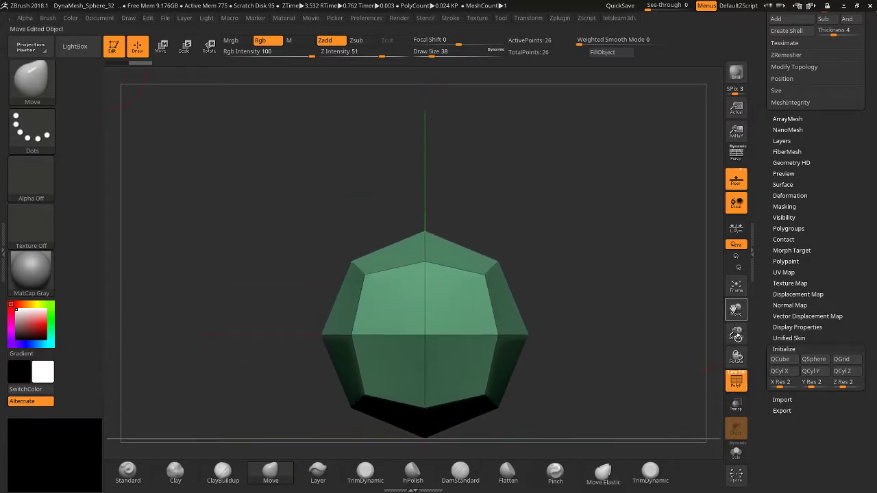
drag(630, 338, 666, 341)
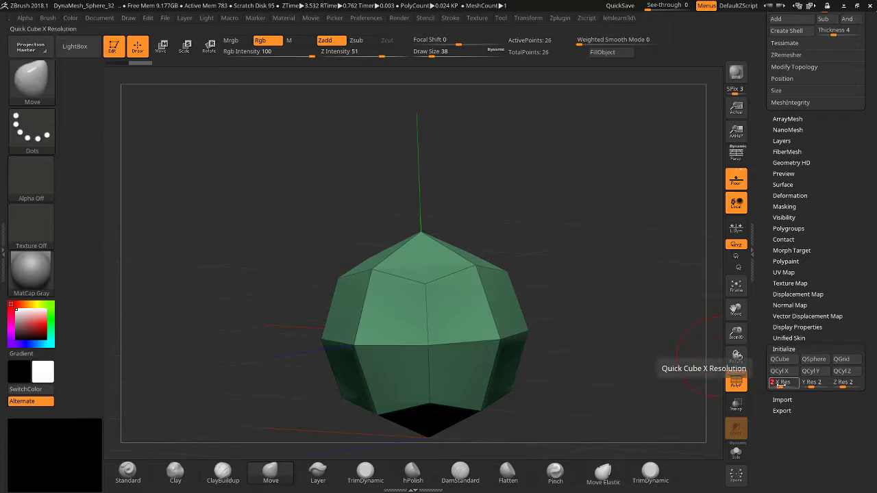
Set the X, Y and Z resolution to 8 and regenerate the QSphere.
text(8)
click(809, 382)
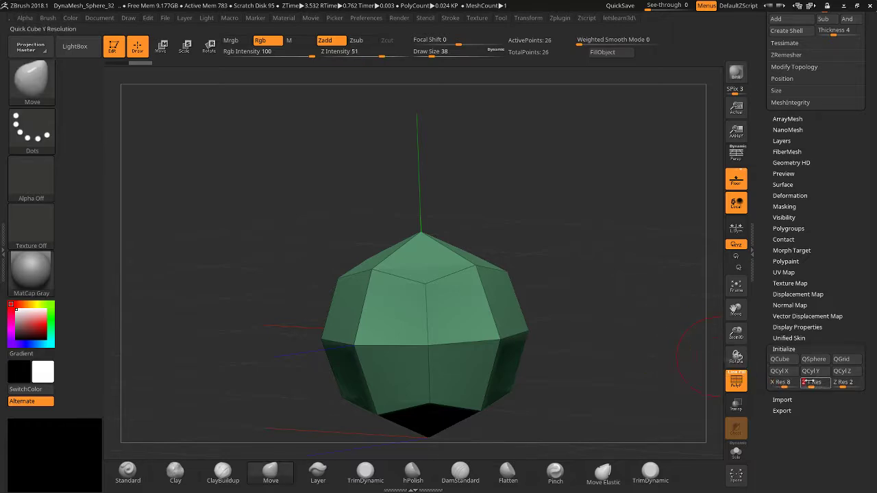
text(8 Y Res)
click(839, 383)
text(8)
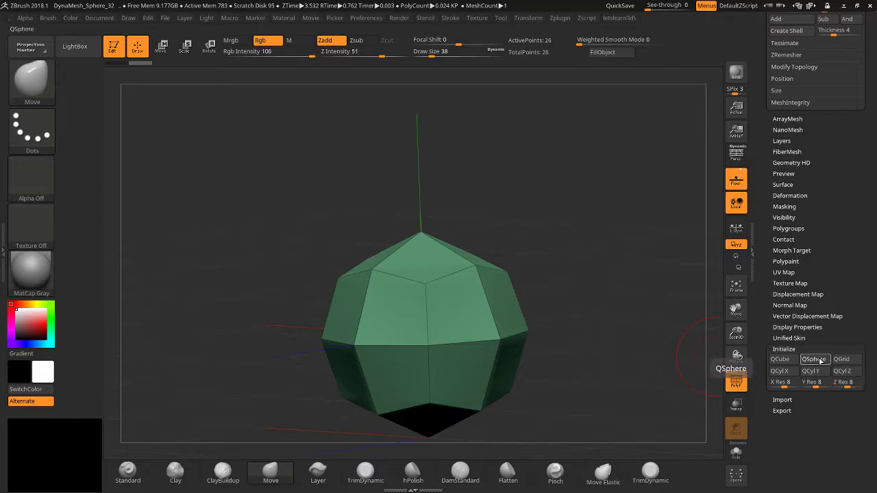
click(779, 359)
mouse_move(589, 290)
mouse_down()
mouse_move(557, 284)
mouse_move(594, 303)
mouse_up()
shift+drag(620, 269, 612, 244)
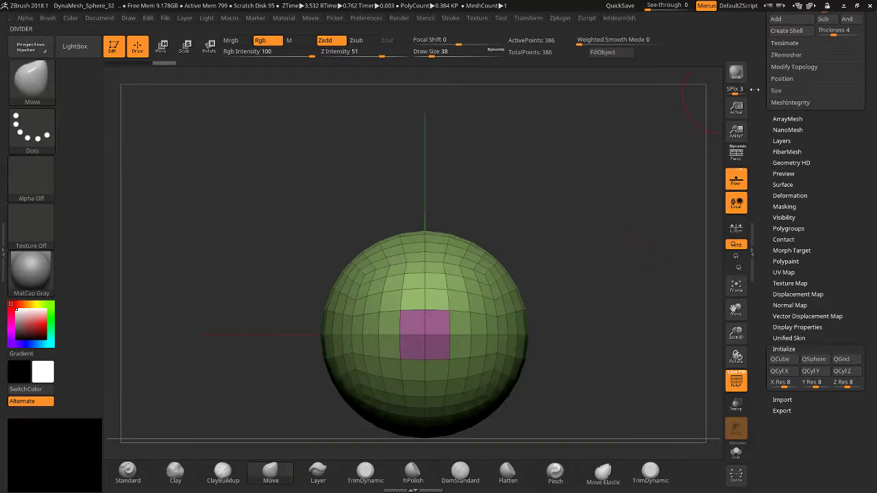
Regroup the sphere's polygroups with Auto Groups and turn off its polyframe display.
scroll(748, 137, up, 3)
scroll(748, 137, down, 1)
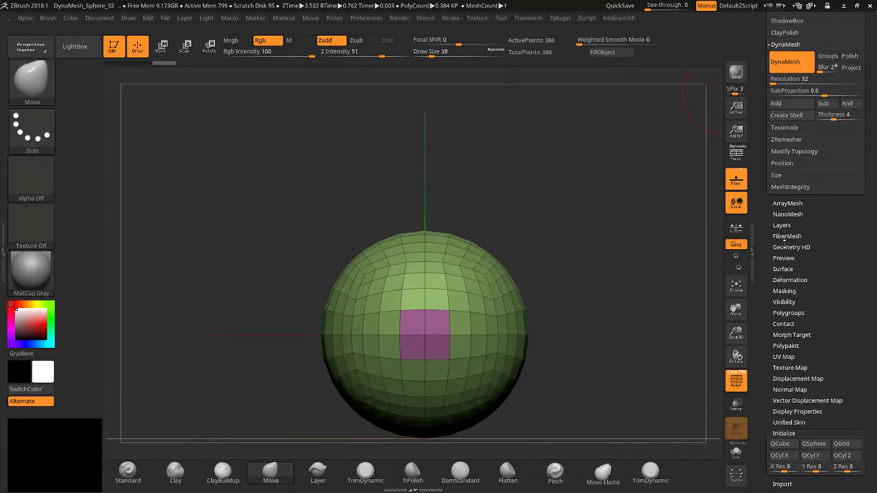
click(785, 313)
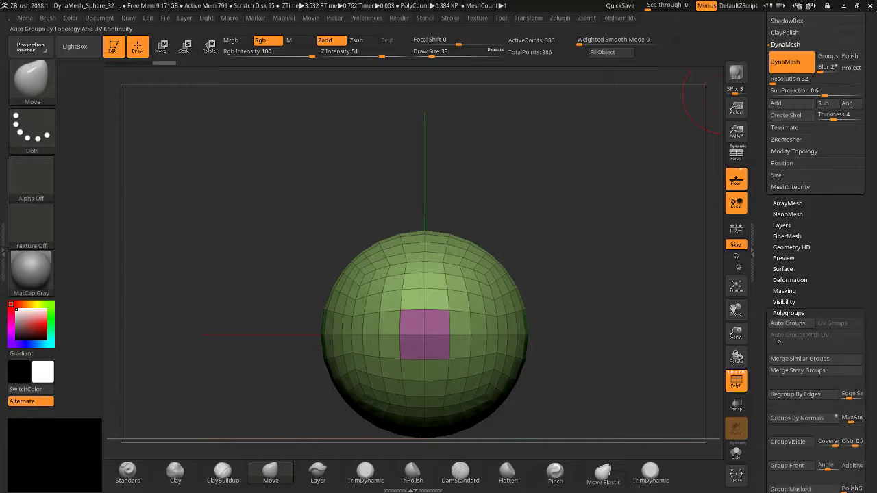
click(788, 323)
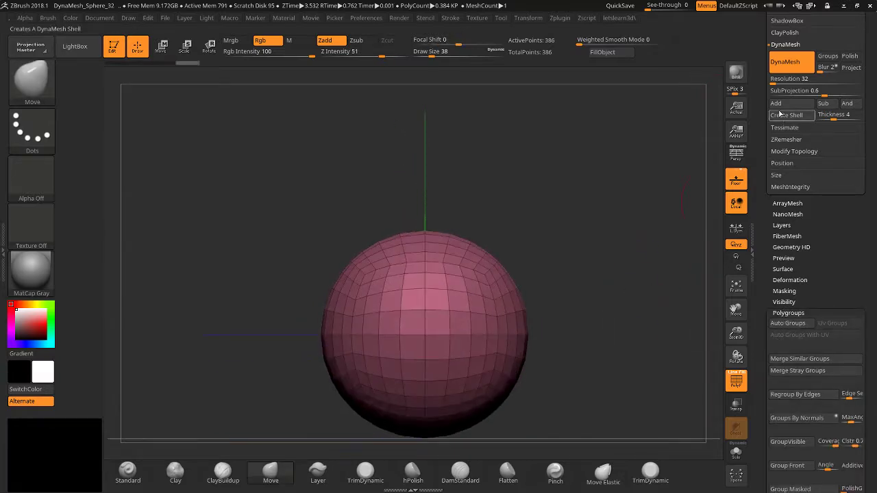
click(737, 380)
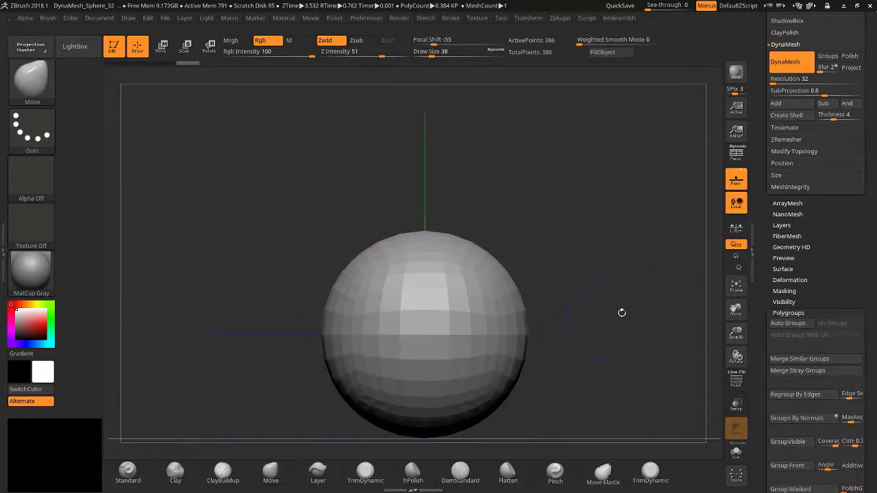
Turn off Symmetry in UV Master and enable Control Painting for the sphere.
scroll(775, 263, down, 15)
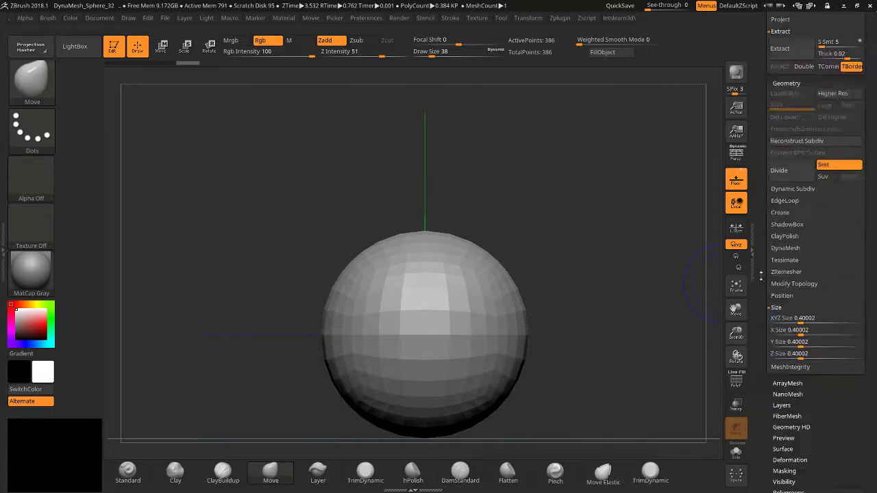
scroll(762, 384, up, 5)
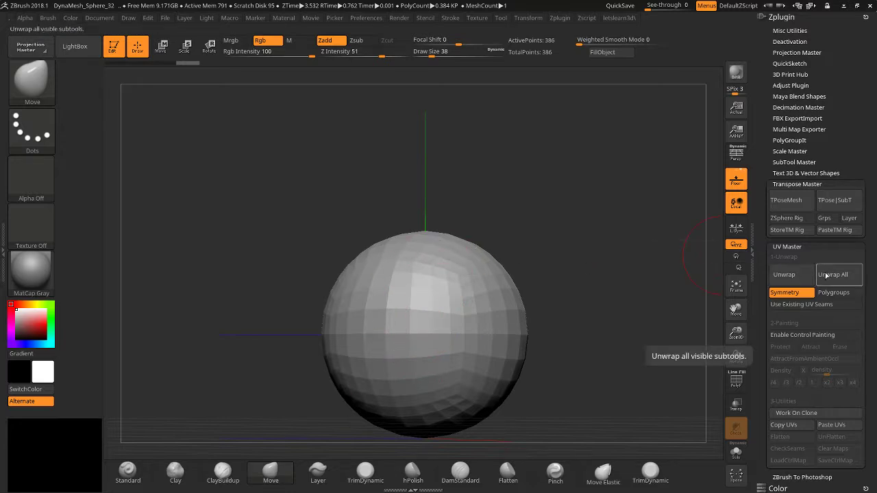
scroll(760, 274, down, 2)
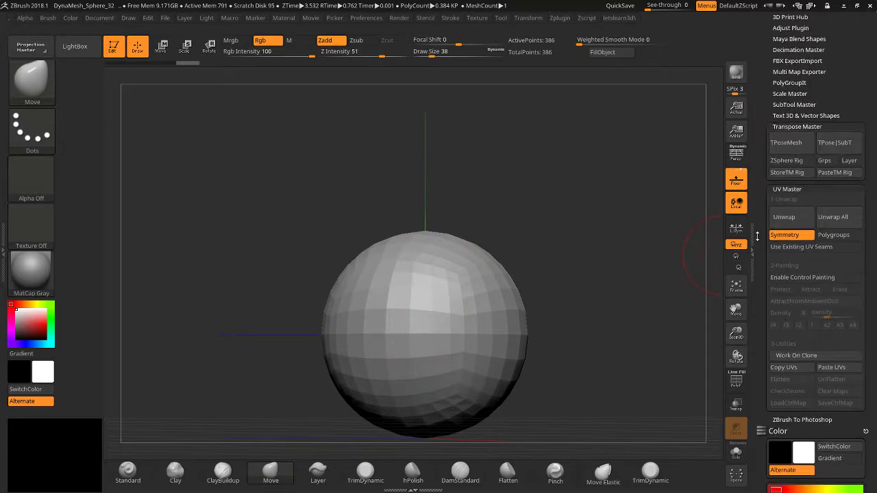
click(798, 235)
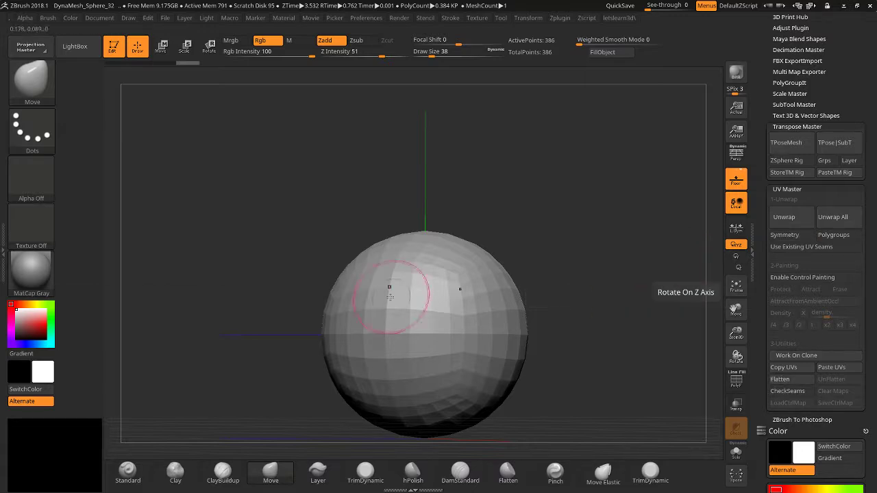
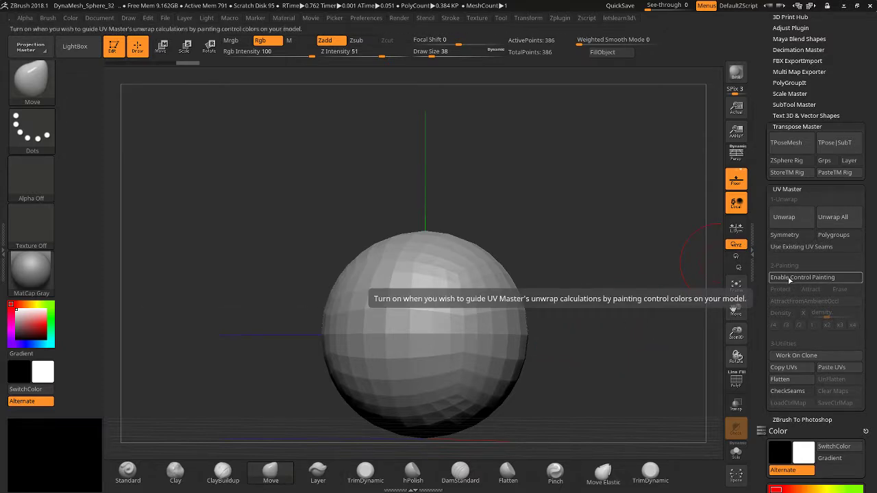
click(789, 278)
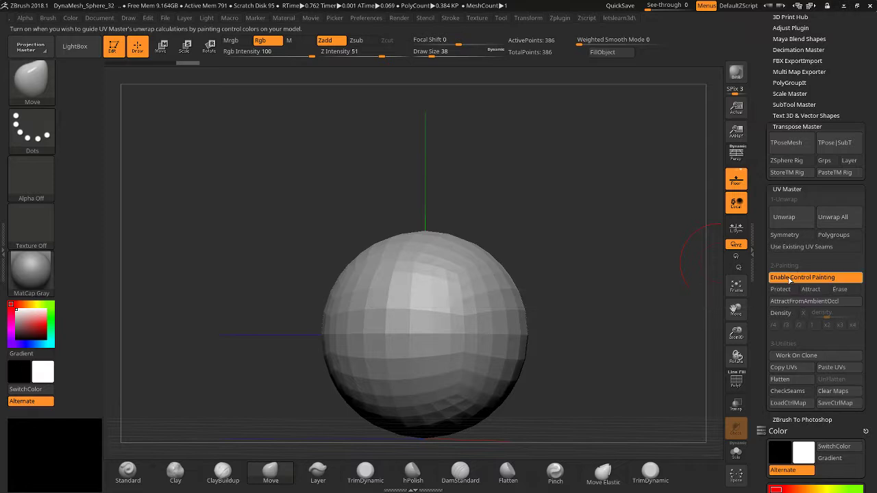
Try the Attract and Protect control-painting modes, reduce the draw size to 10, and end with Attract active.
click(811, 290)
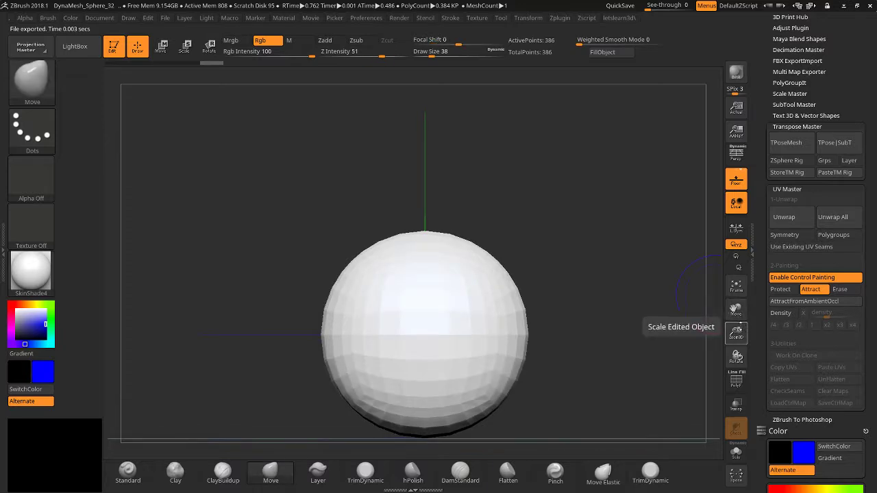
drag(736, 316, 736, 293)
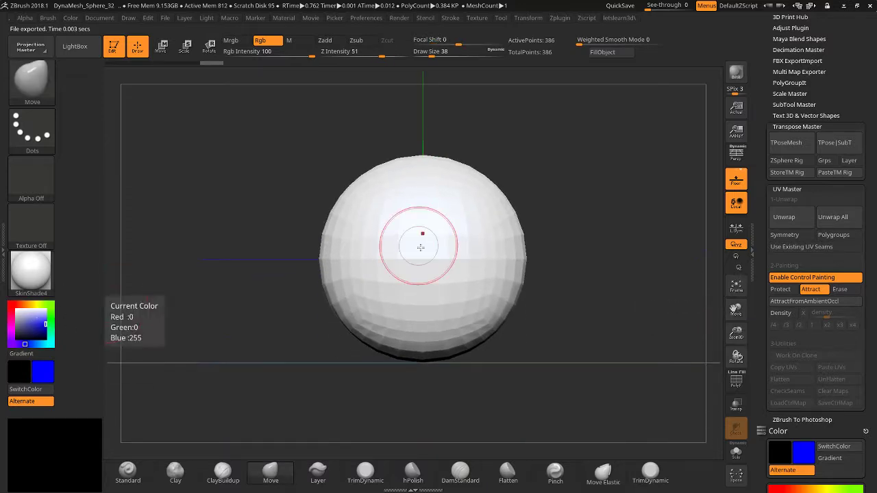
click(784, 290)
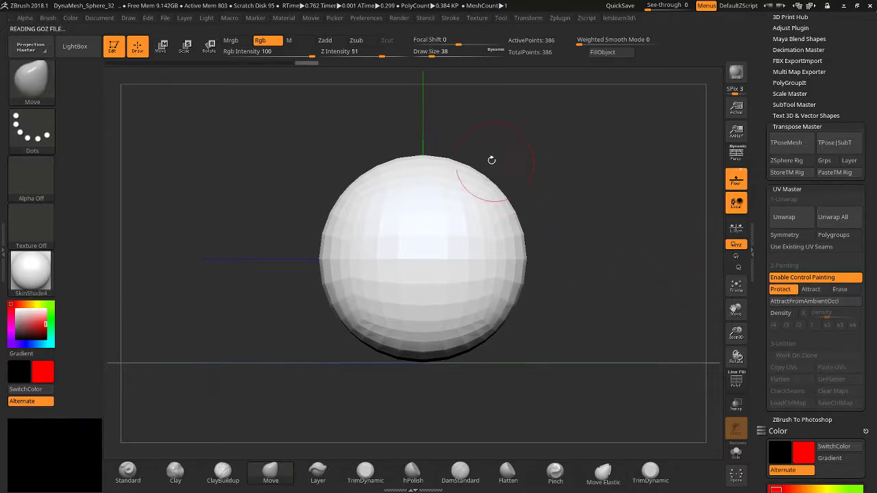
key(bracketleft)
key(bracketleft)
key(ctrl)
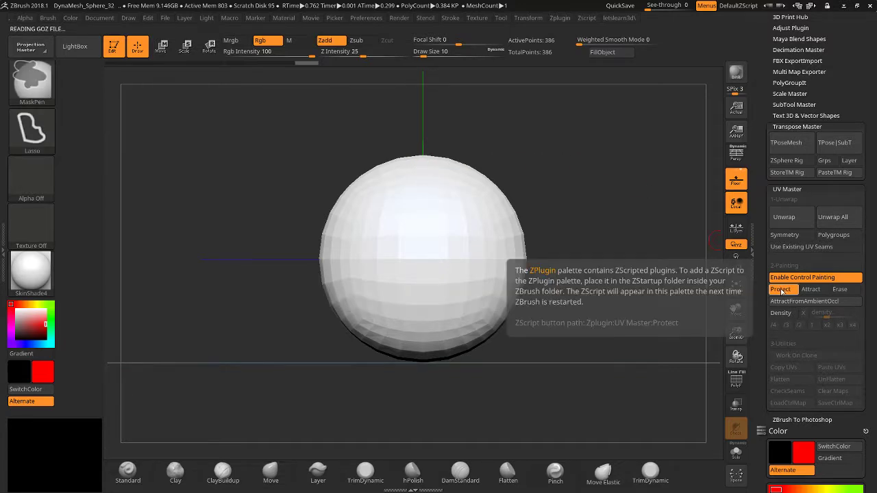
click(811, 289)
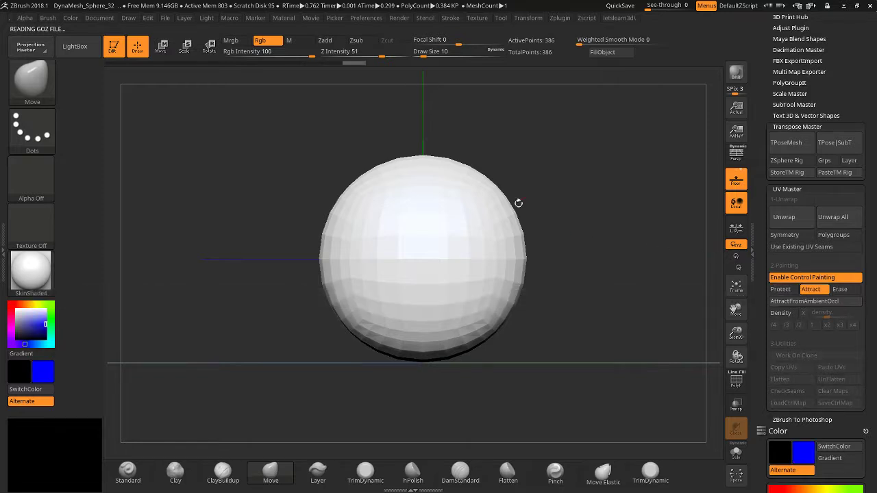
Try a lasso mask down the middle of the sphere and change the masking stroke to Rect.
ctrl+drag(427, 134, 431, 332)
ctrl+drag(278, 312, 268, 352)
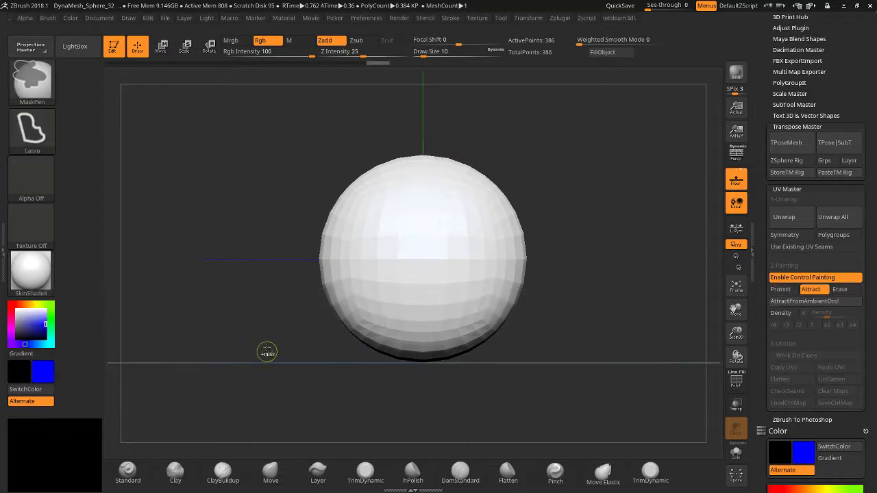
key(ctrl)
click(31, 133)
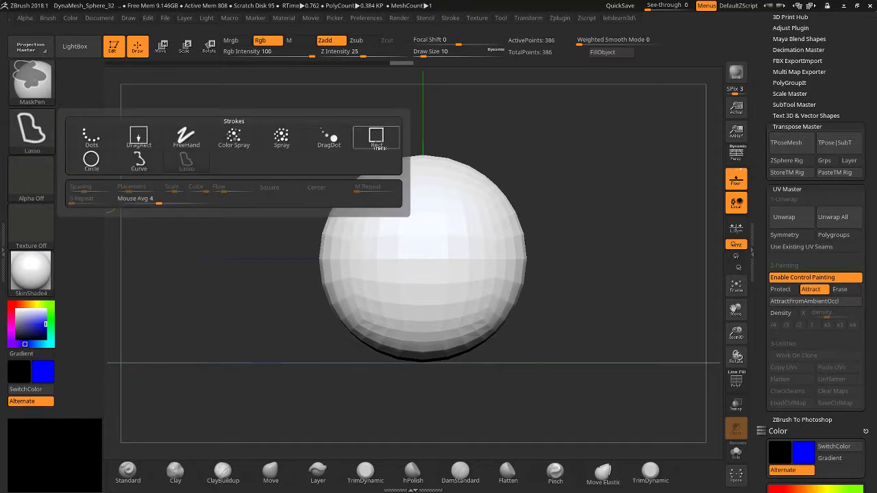
click(377, 136)
click(33, 134)
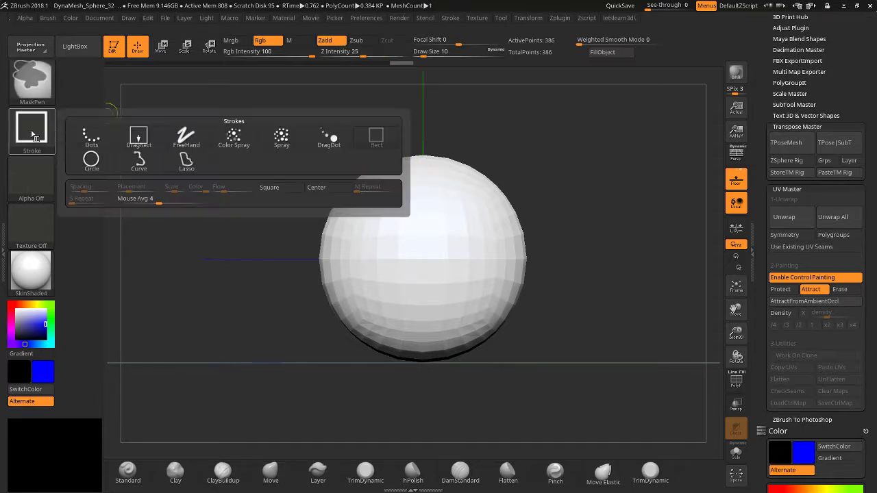
click(144, 141)
Try an inverted vertical mask strip through the middle of the sphere and clear it.
ctrl+drag(415, 117, 428, 409)
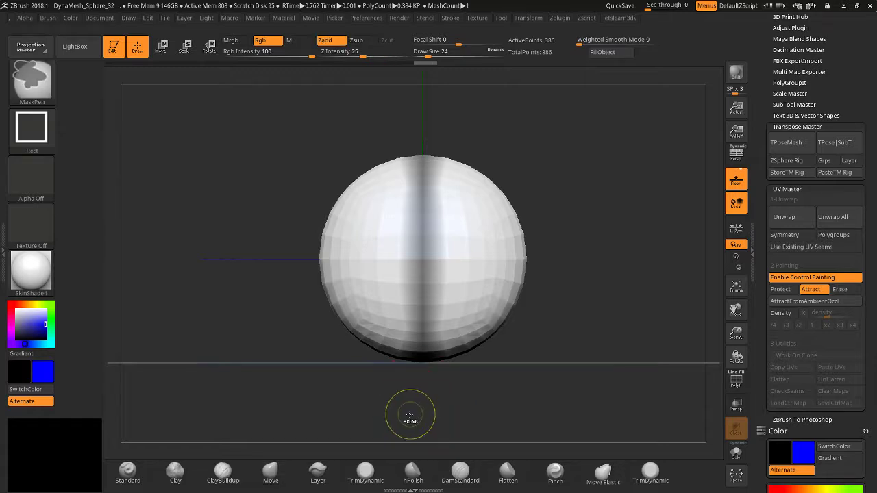
ctrl+click(411, 411)
key(bracketright)
key(bracketright)
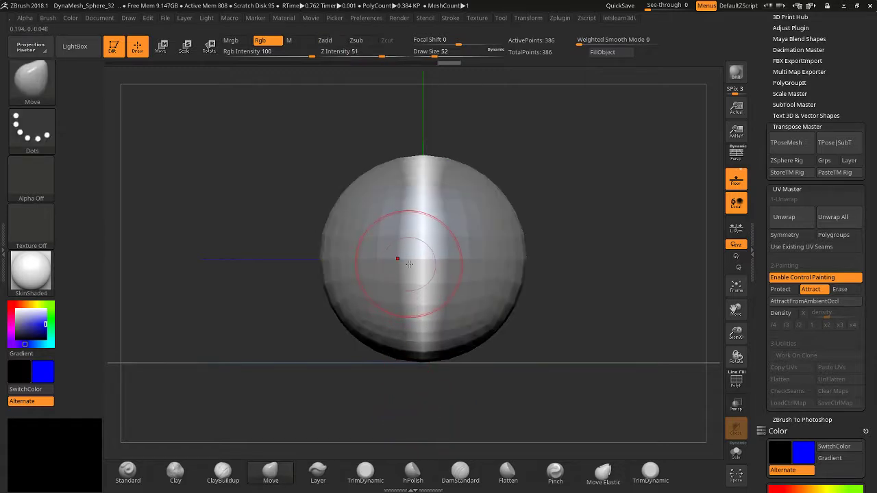
ctrl+click(364, 356)
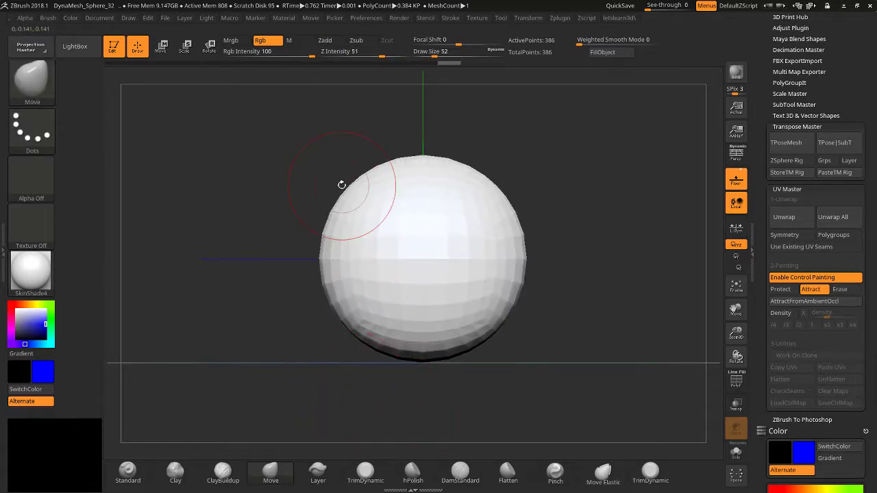
key(bracketleft)
key(bracketleft)
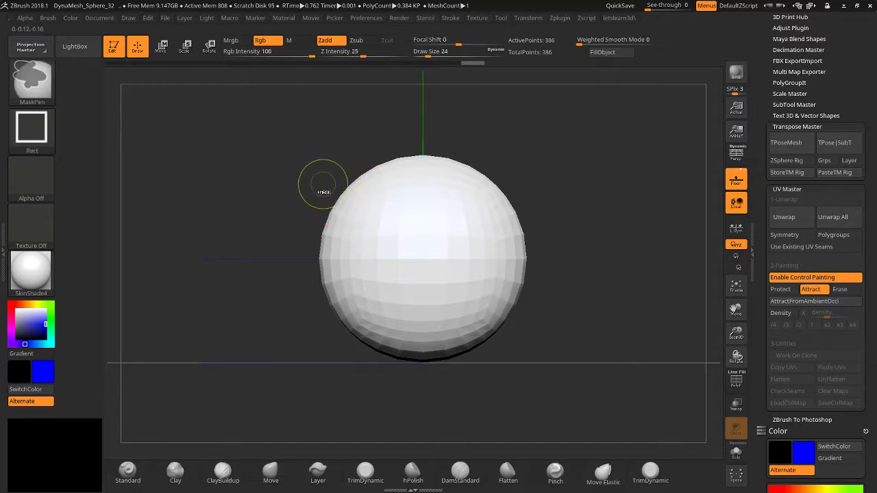
Try rectangular mask bands across the upper part of the sphere and clear them.
ctrl+drag(323, 184, 533, 178)
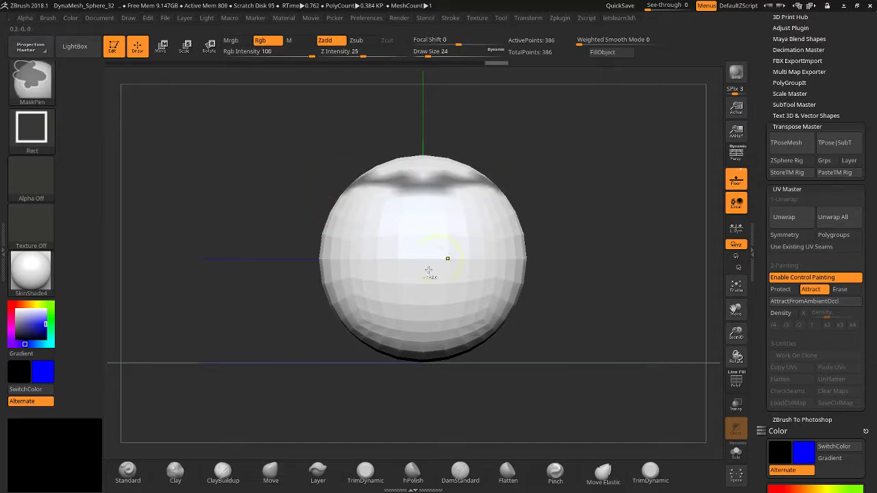
ctrl+drag(310, 218, 304, 196)
ctrl+drag(341, 172, 522, 177)
ctrl+click(305, 199)
Try a Move brush stroke on the sphere's upper edge and undo it.
key(b)
key(m)
key(v)
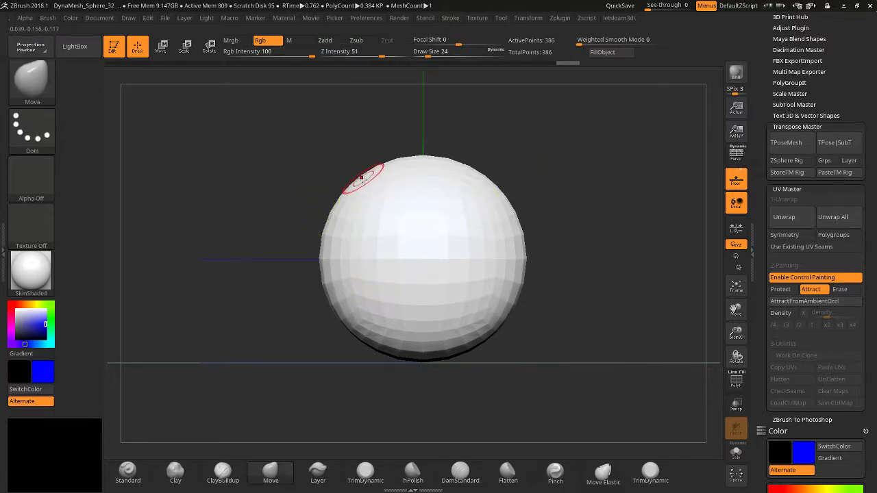
drag(361, 180, 375, 175)
key(ctrl)
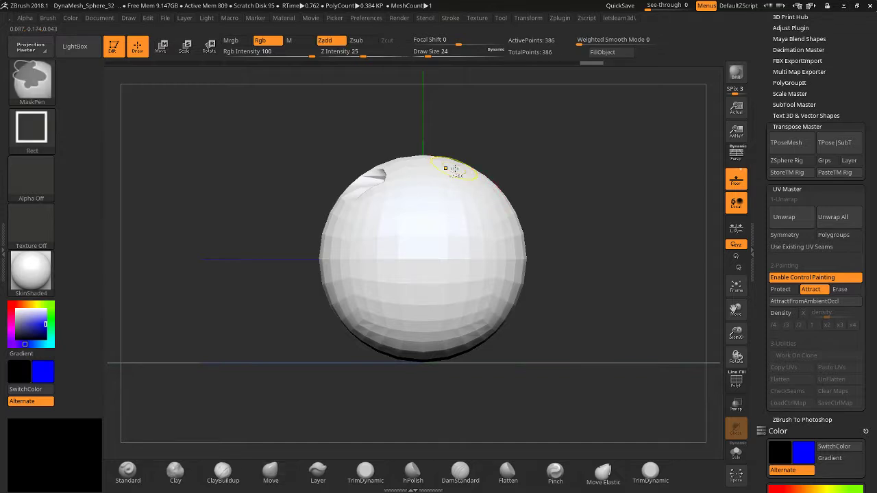
key(ctrl+z)
mouse_move(305, 200)
mouse_down()
mouse_move(300, 237)
mouse_move(313, 238)
mouse_move(310, 227)
mouse_up()
key(bracketleft)
key(bracketleft)
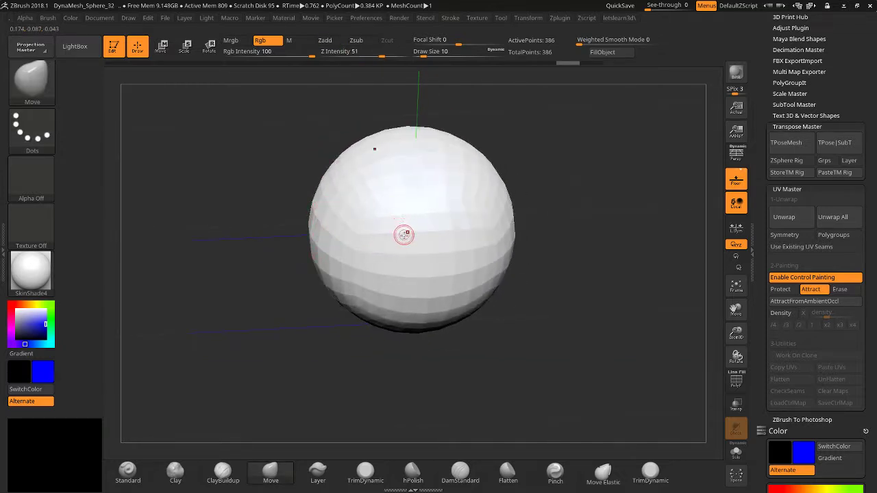
shift+drag(479, 121, 478, 111)
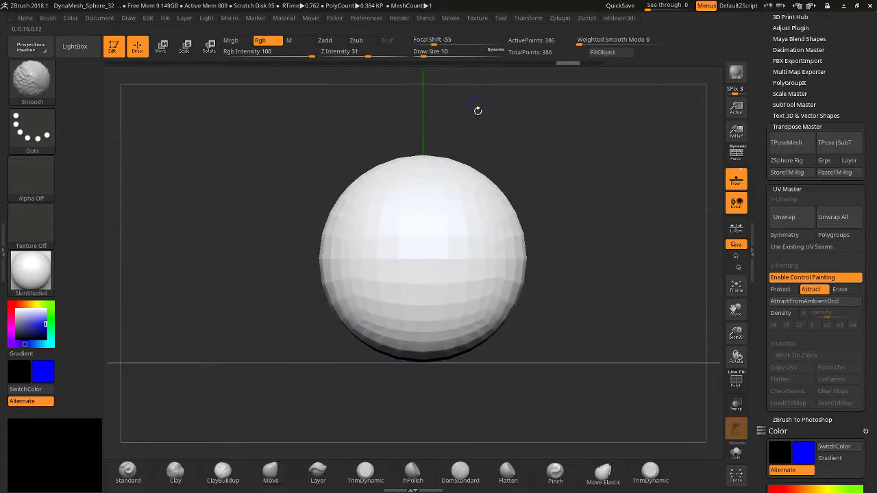
Mask a horizontal band across the sphere's upper part and invert the mask so only the band stays editable.
key(ctrl)
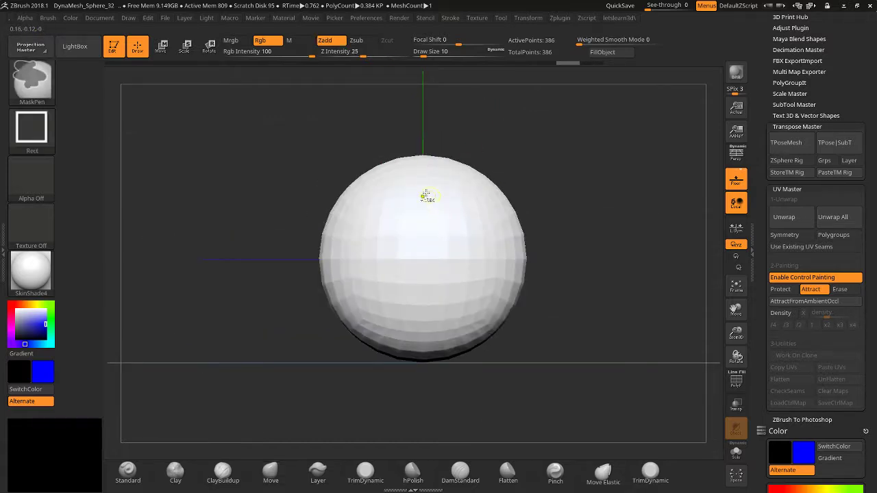
ctrl+drag(334, 199, 259, 236)
ctrl+drag(308, 191, 540, 205)
ctrl+click(565, 218)
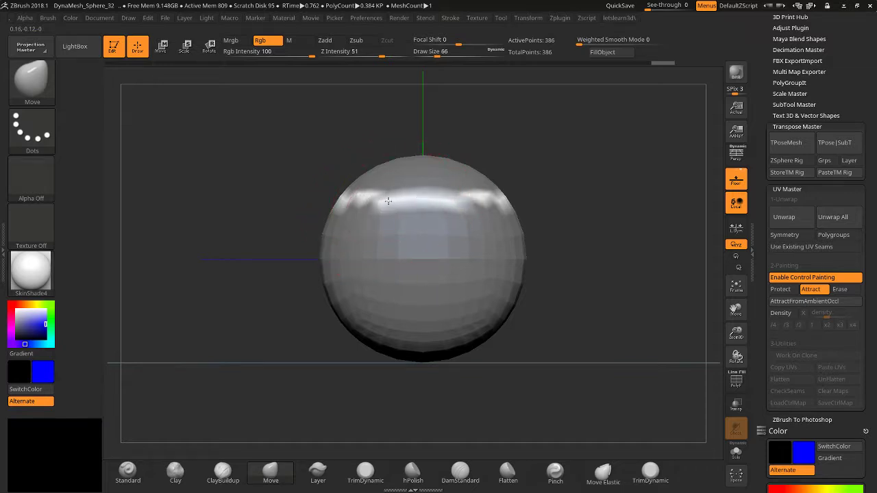
key(ctrl)
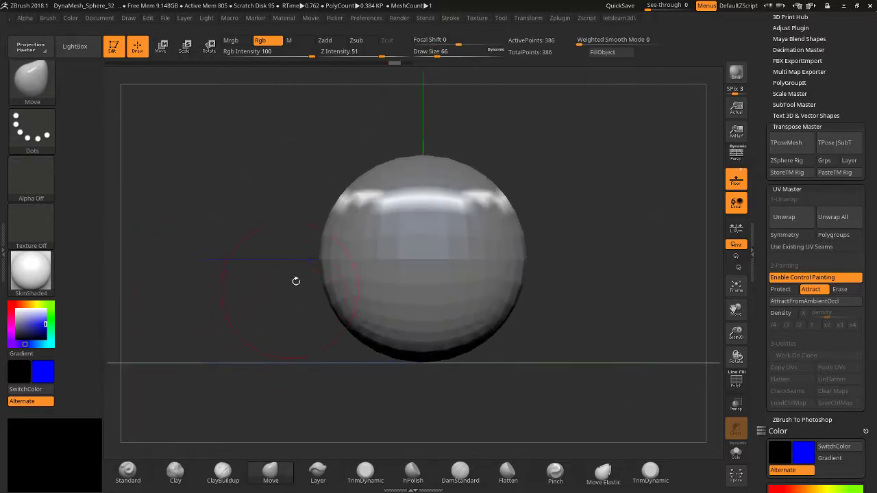
Switch to the Standard brush, undo a trial stroke on the band, and set the brush to Rgb with Zadd off.
mouse_move(405, 202)
mouse_down()
mouse_move(420, 194)
mouse_move(415, 172)
mouse_up()
click(128, 471)
mouse_move(417, 199)
mouse_down()
mouse_move(406, 199)
mouse_move(429, 199)
mouse_move(418, 200)
mouse_up()
key(ctrl+z)
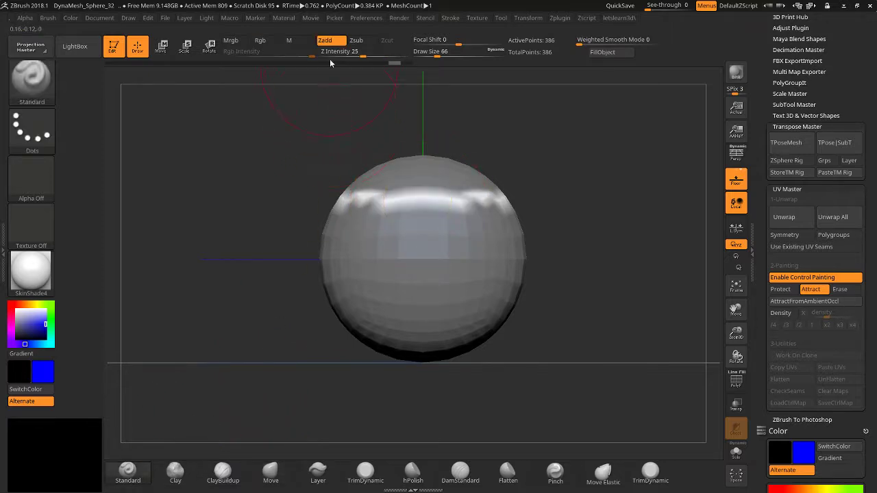
click(261, 40)
click(325, 39)
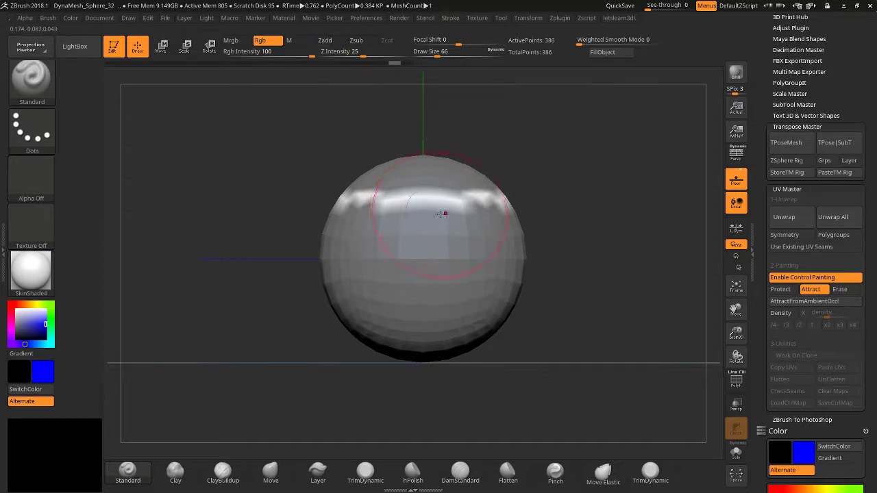
Paint the blue Attract control colour along the unmasked band around the sphere's upper part.
mouse_move(442, 214)
mouse_down()
mouse_move(391, 206)
mouse_move(480, 204)
mouse_move(346, 204)
mouse_up()
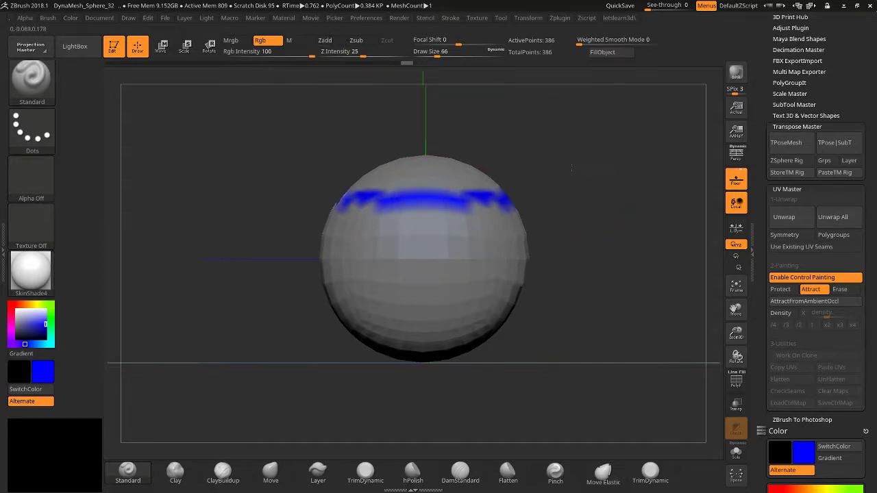
drag(572, 166, 519, 201)
mouse_move(382, 320)
mouse_down()
mouse_move(337, 261)
mouse_move(333, 226)
mouse_up()
drag(414, 232, 434, 196)
drag(385, 327, 408, 244)
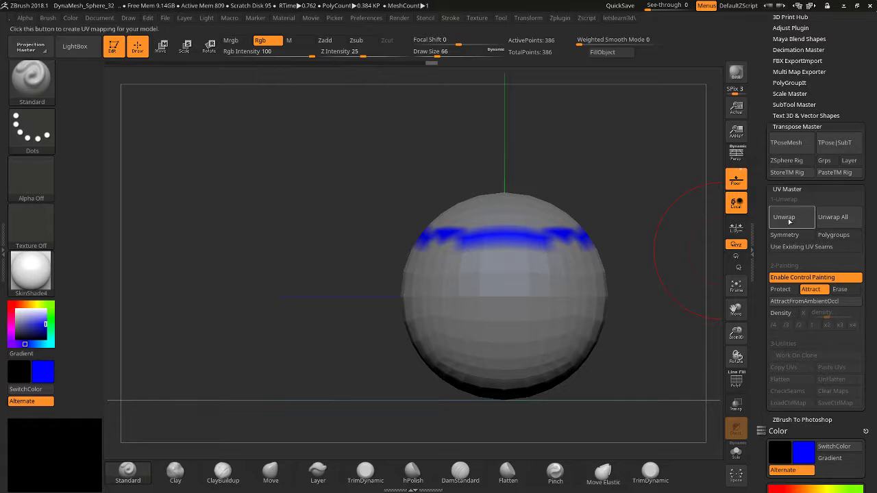
Unwrap the sphere with UV Master and flatten it to display the UV layout, toggling back to the 3D sphere once for comparison.
click(788, 219)
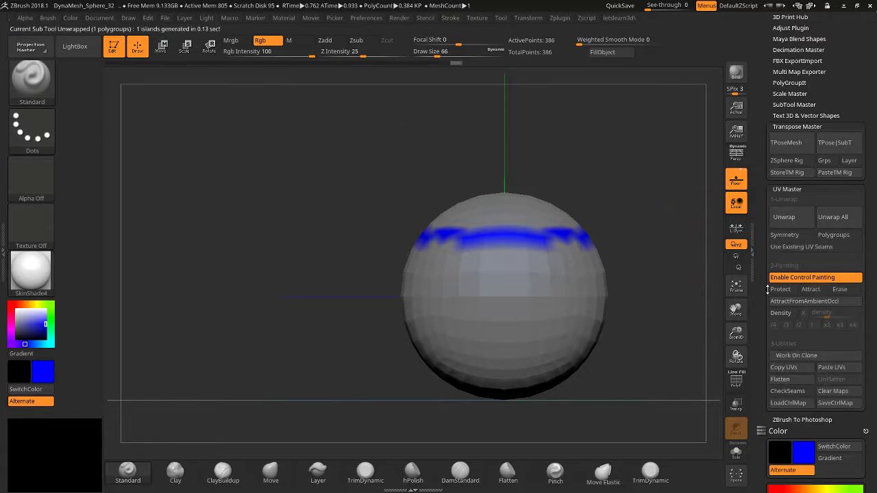
click(781, 380)
drag(660, 339, 651, 318)
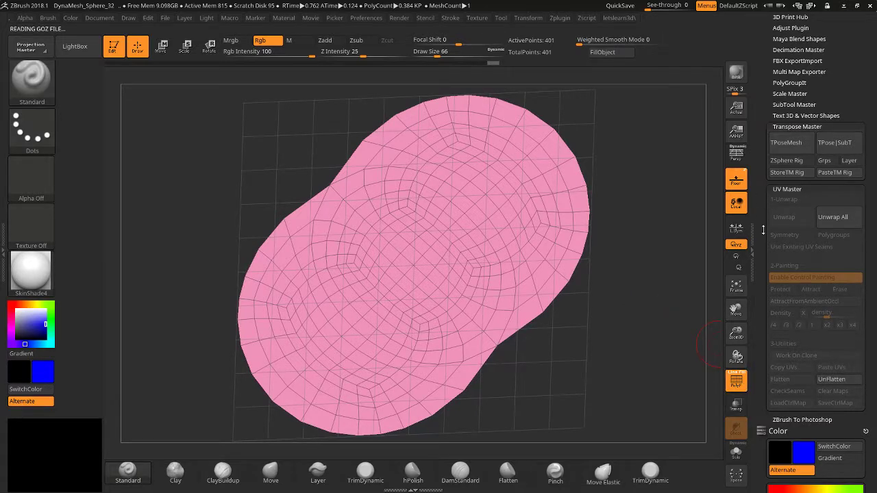
click(837, 381)
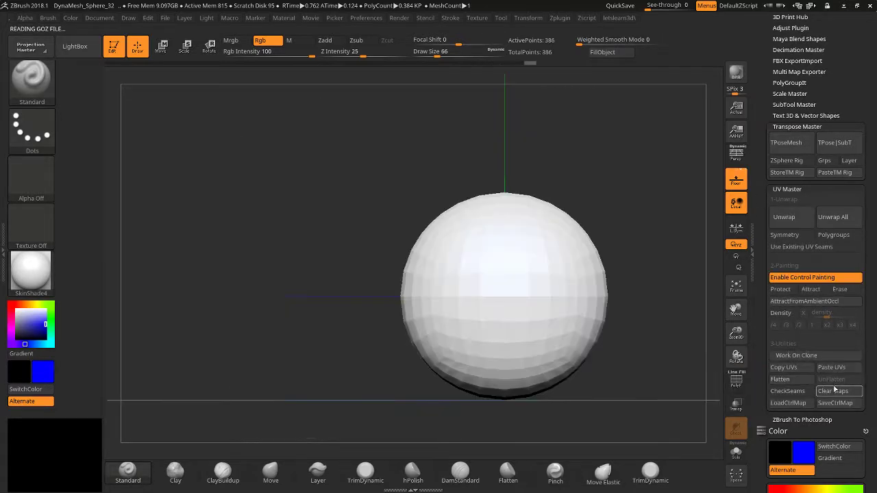
click(779, 379)
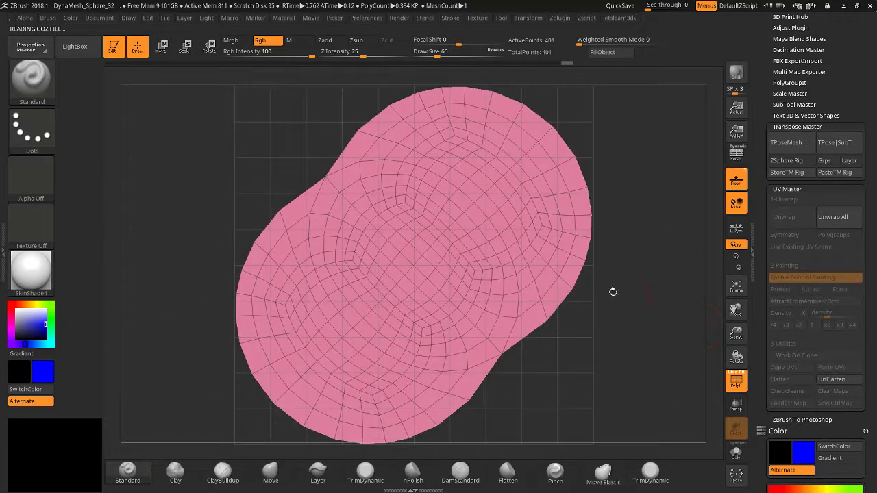
Scale down, rotate and reposition the flattened UV island within the UV square, and return to Draw mode.
click(184, 50)
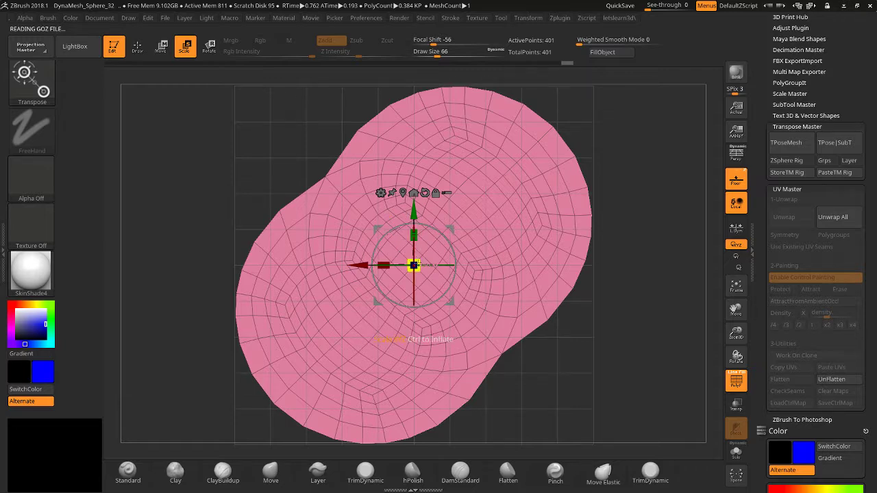
mouse_move(414, 265)
mouse_down()
mouse_move(387, 301)
mouse_move(409, 270)
mouse_move(368, 301)
mouse_move(364, 333)
mouse_move(405, 256)
mouse_up()
drag(448, 239, 474, 281)
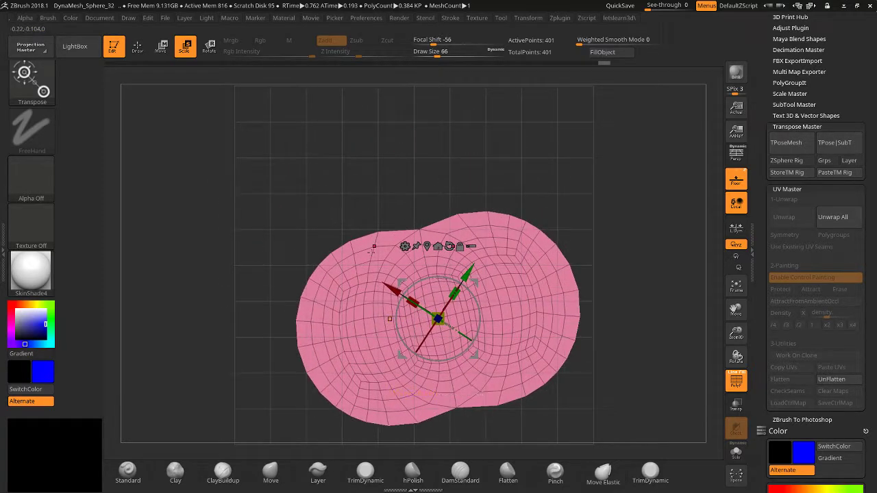
click(137, 46)
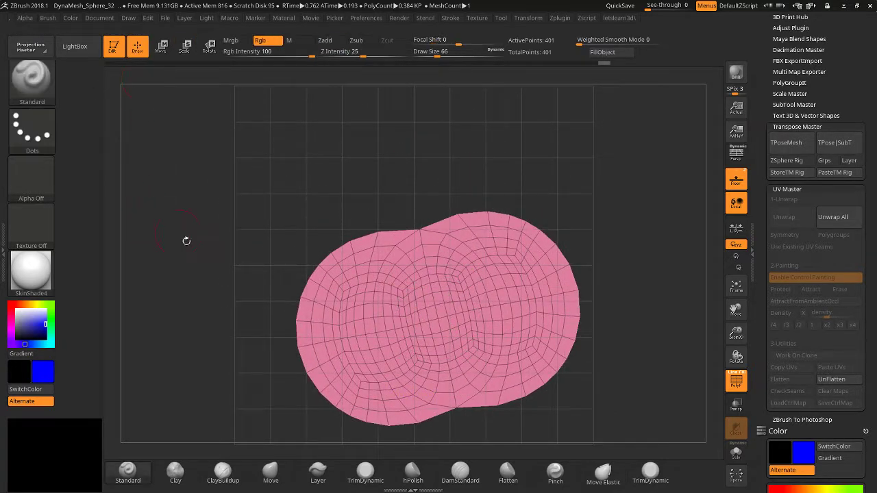
Examine the rearranged UV island and unflatten it back to the 3D sphere.
mouse_move(186, 241)
mouse_down()
mouse_move(206, 247)
mouse_move(155, 253)
mouse_move(164, 250)
mouse_up()
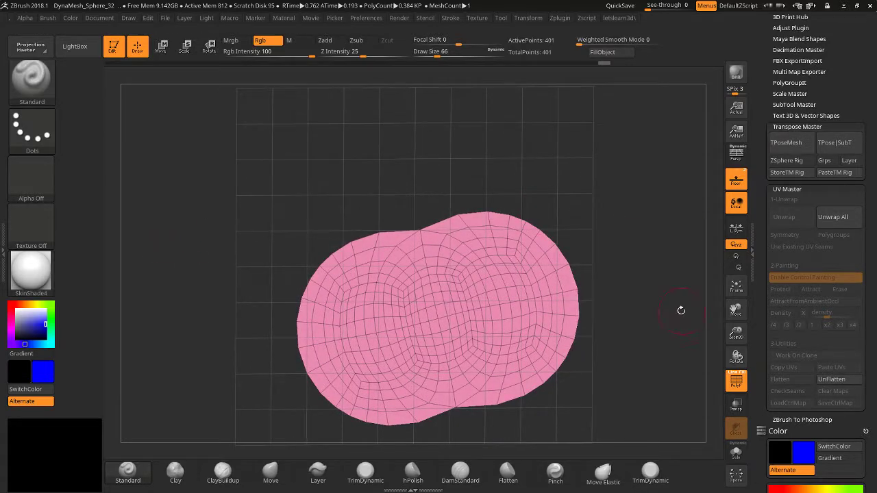
drag(681, 308, 662, 307)
mouse_move(628, 213)
mouse_down()
mouse_move(640, 223)
mouse_move(546, 280)
mouse_up()
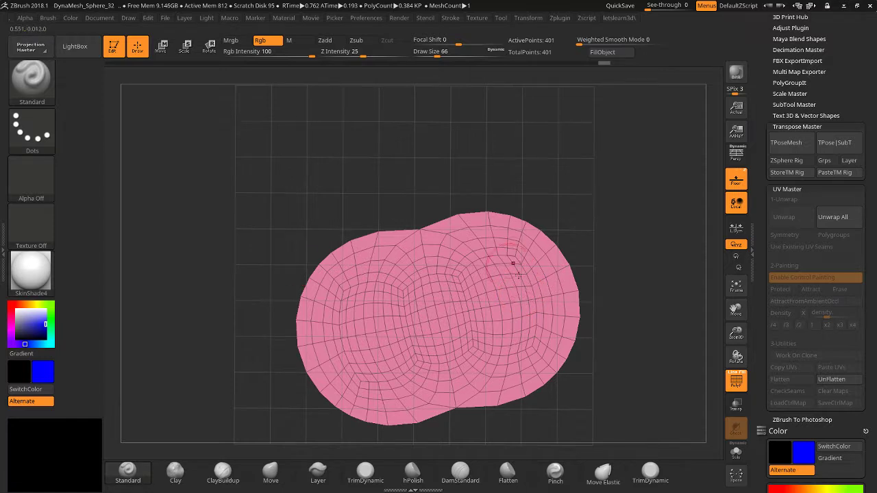
drag(644, 249, 646, 250)
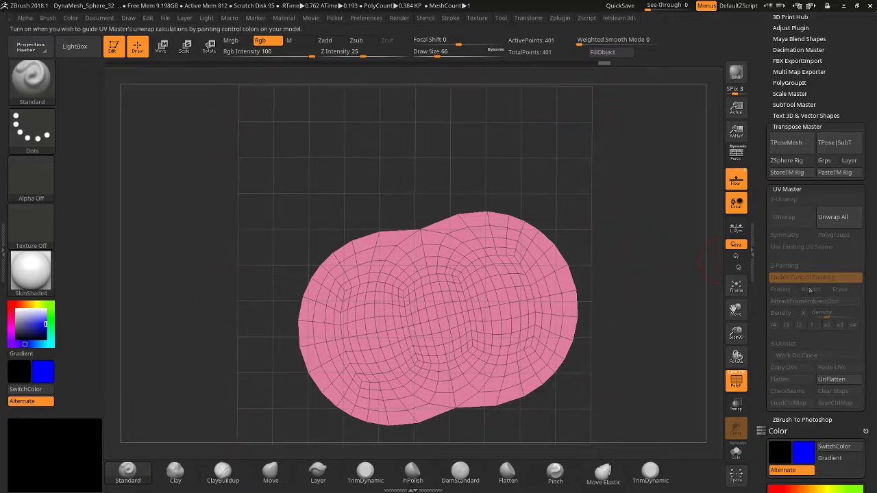
click(839, 380)
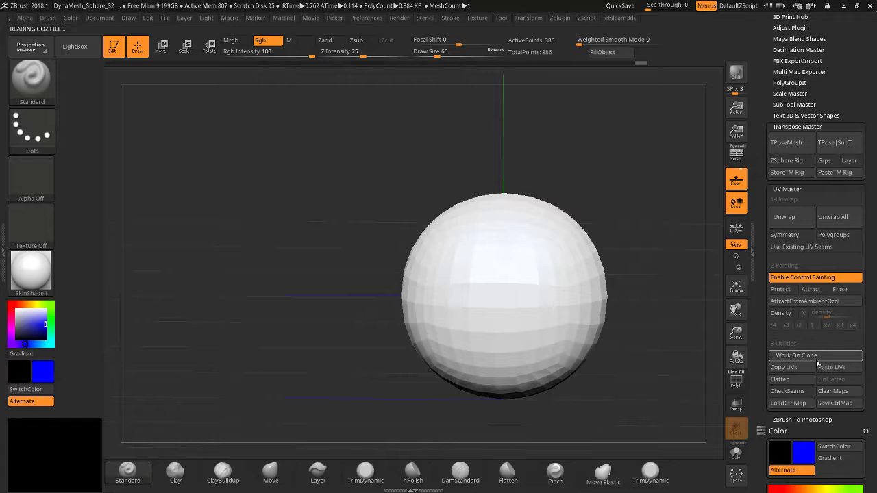
Check where the UV seams run around the sphere, toggling the CheckSeams display on and off.
click(785, 394)
mouse_move(698, 316)
mouse_down()
mouse_move(678, 322)
mouse_move(685, 288)
mouse_move(706, 301)
mouse_move(723, 289)
mouse_move(699, 301)
mouse_move(670, 299)
mouse_up()
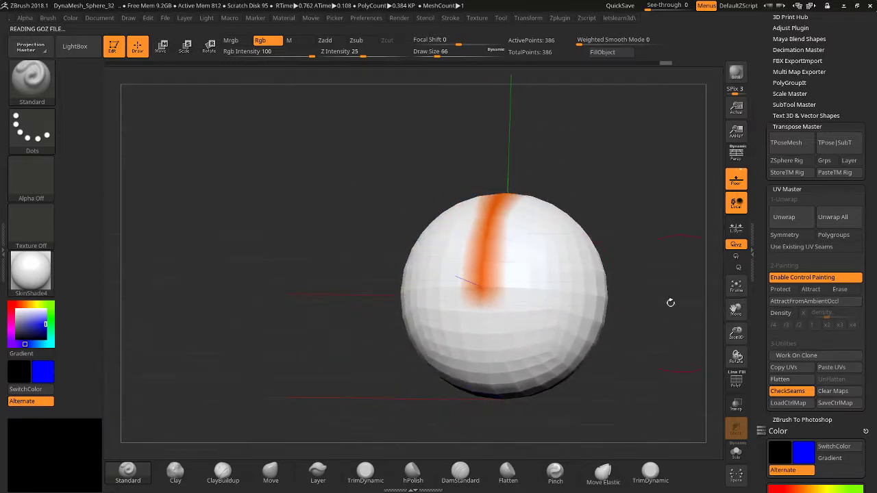
drag(594, 186, 532, 187)
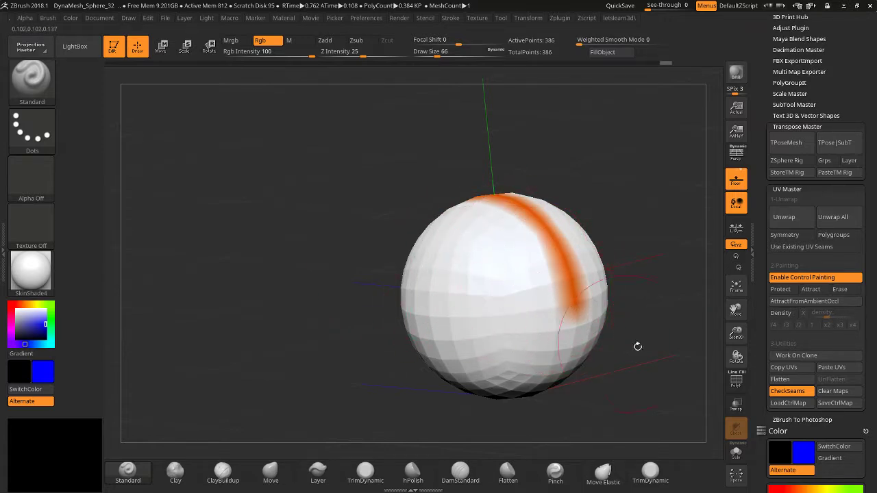
drag(637, 347, 774, 337)
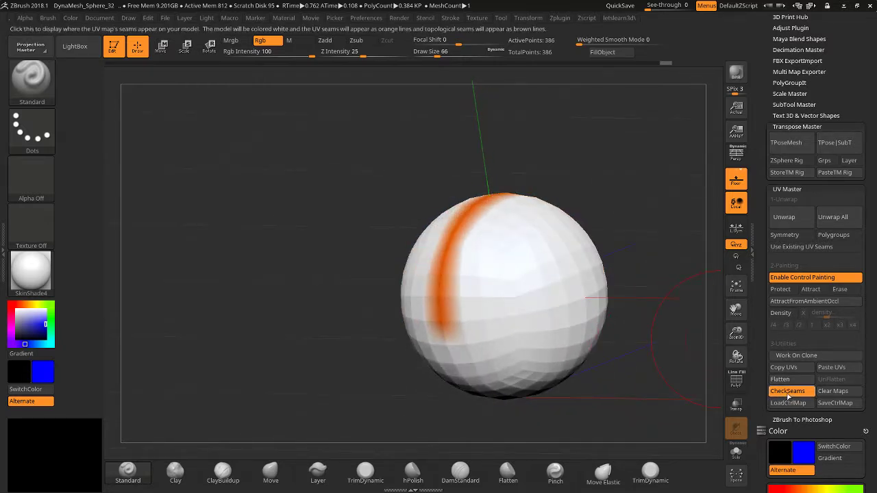
click(786, 391)
drag(700, 363, 470, 304)
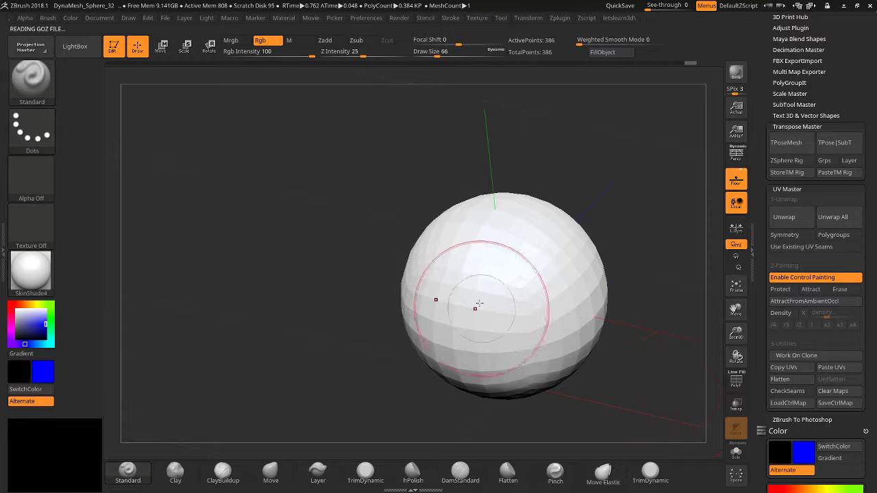
click(786, 392)
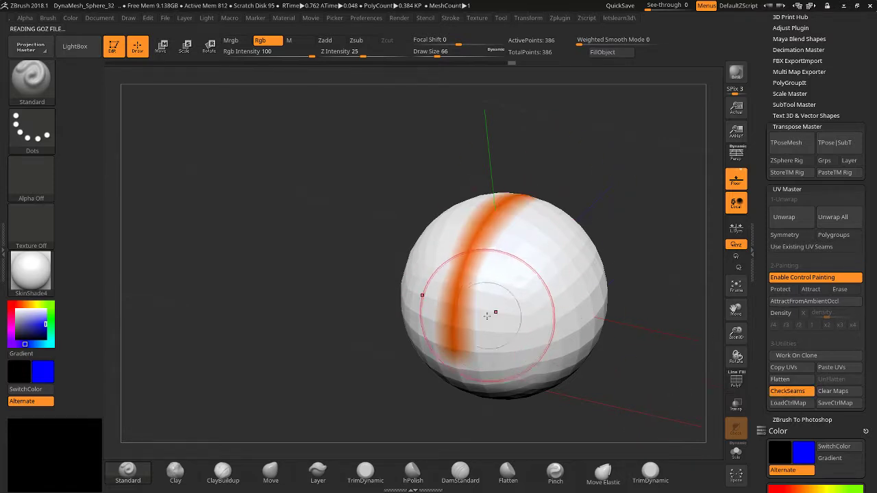
click(786, 392)
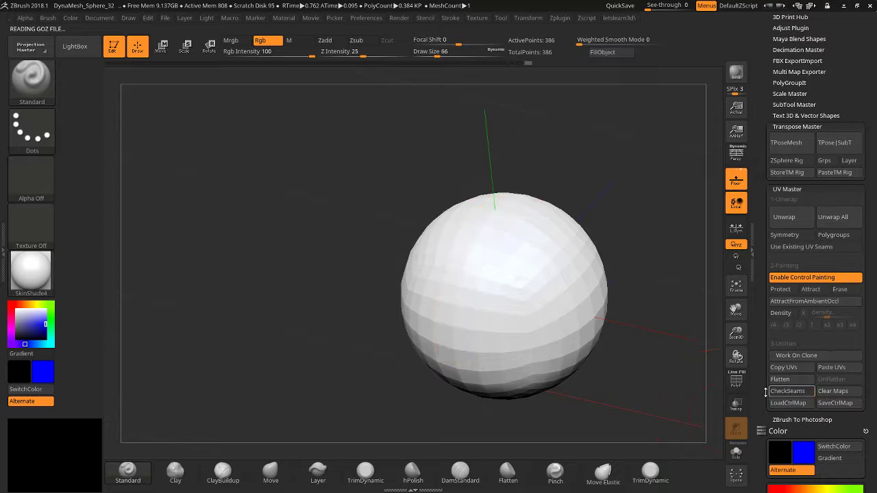
Expand the sphere's Texture Map settings, choose Texture Off, and start importing a texture from the texture picker.
scroll(759, 344, down, 2)
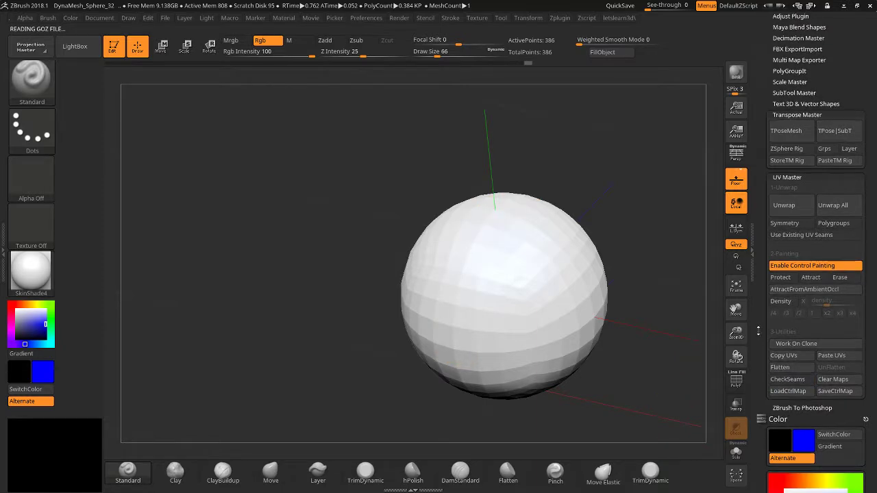
click(786, 261)
scroll(768, 198, down, 10)
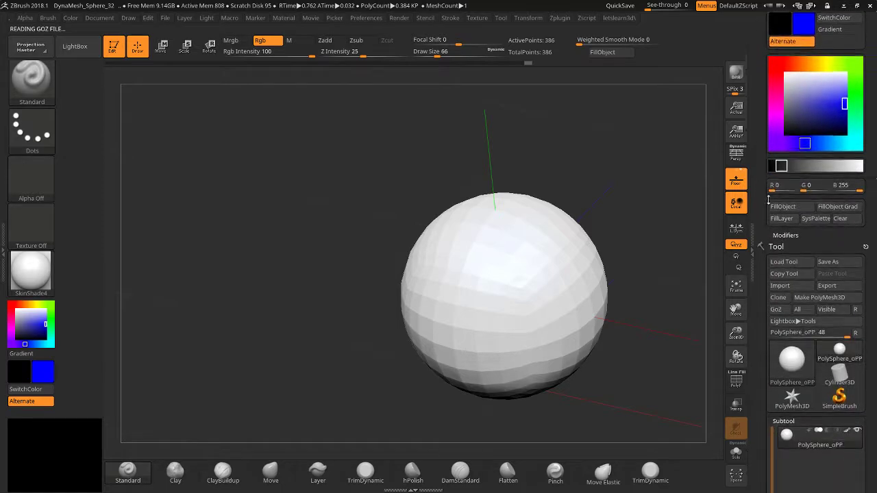
scroll(769, 198, down, 5)
scroll(763, 300, down, 10)
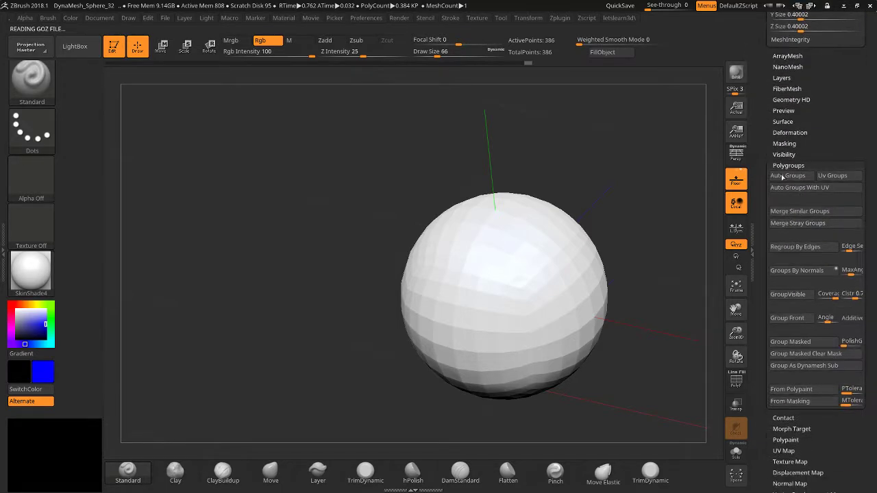
scroll(764, 390, down, 5)
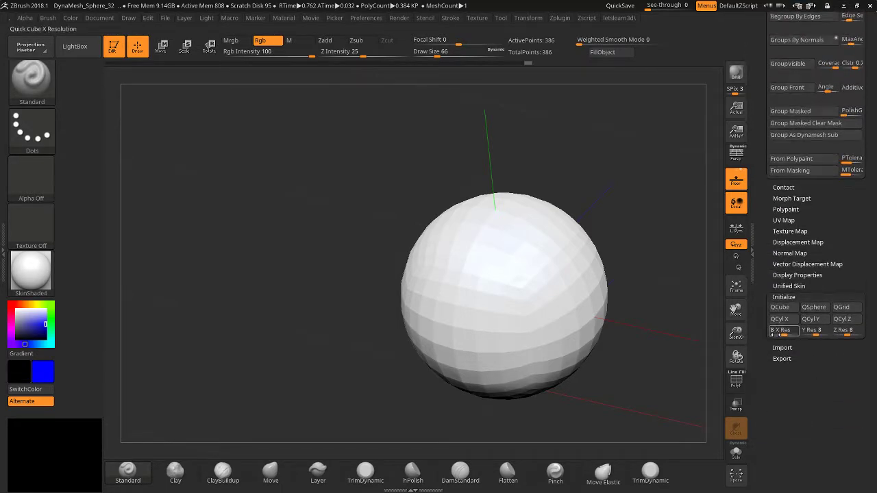
click(797, 233)
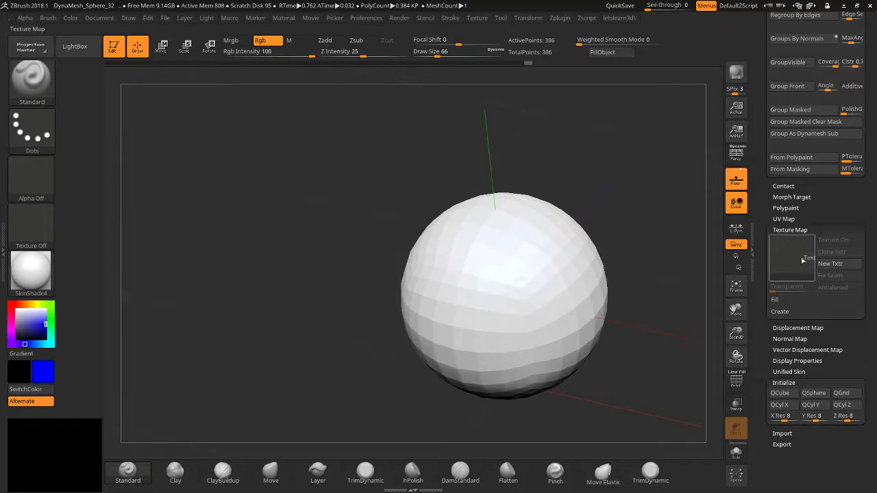
click(798, 265)
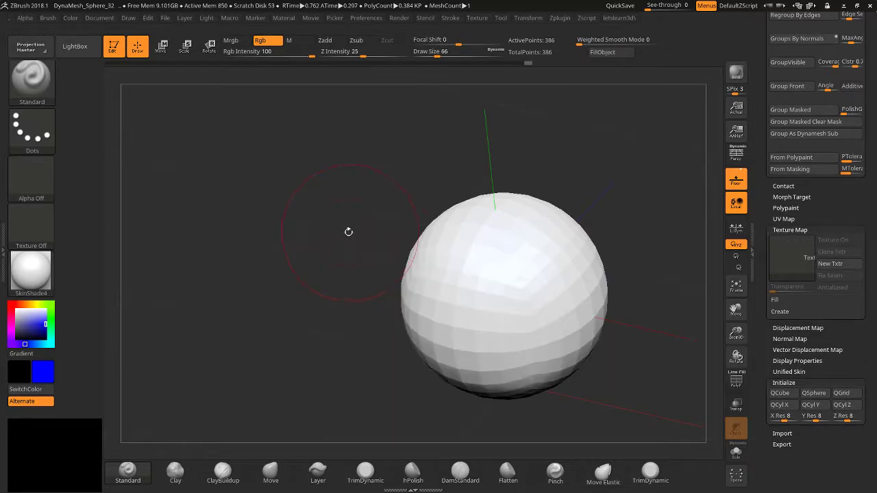
click(795, 265)
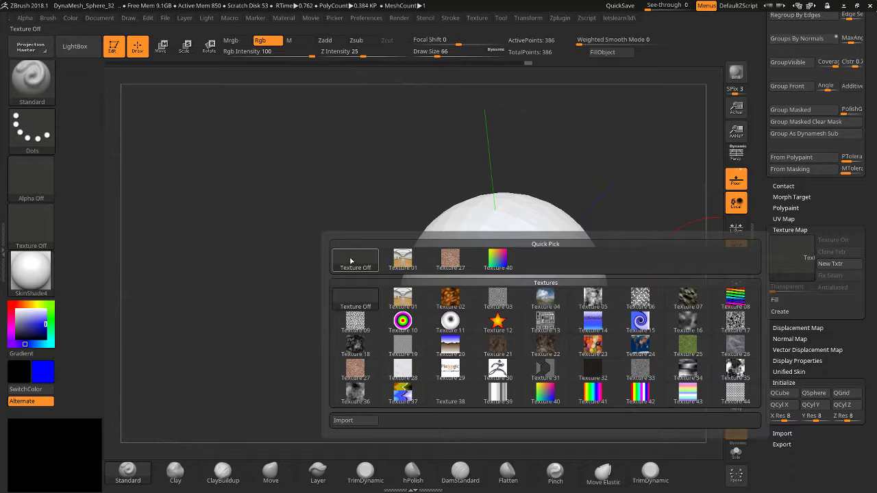
click(358, 254)
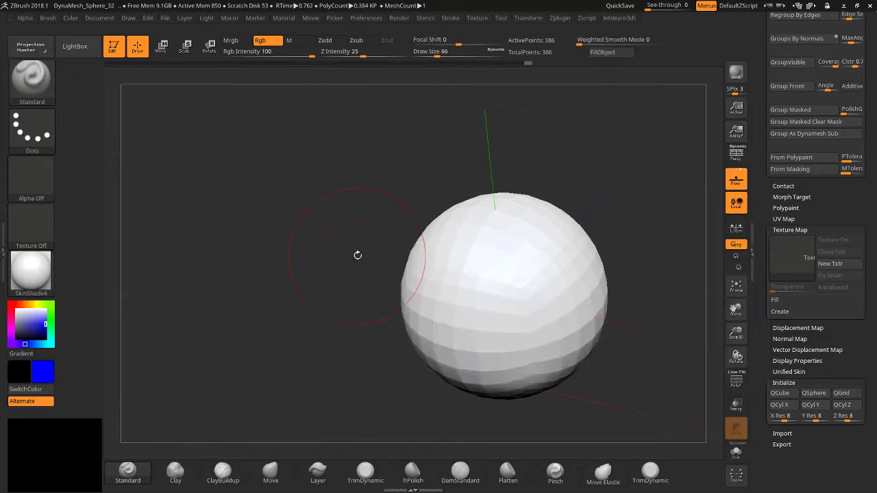
click(792, 262)
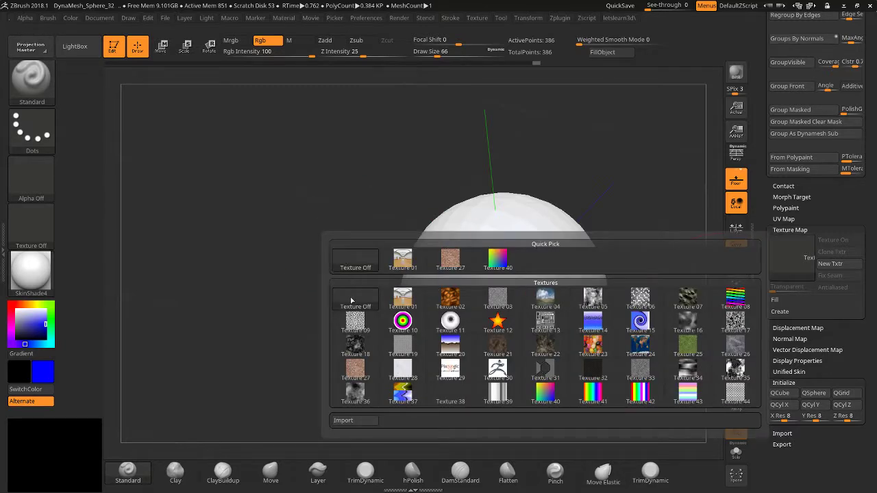
click(793, 260)
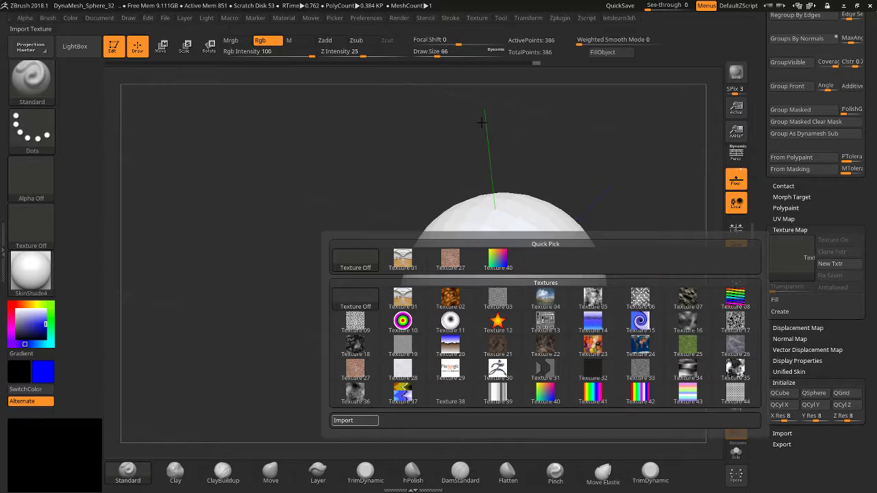
key(super)
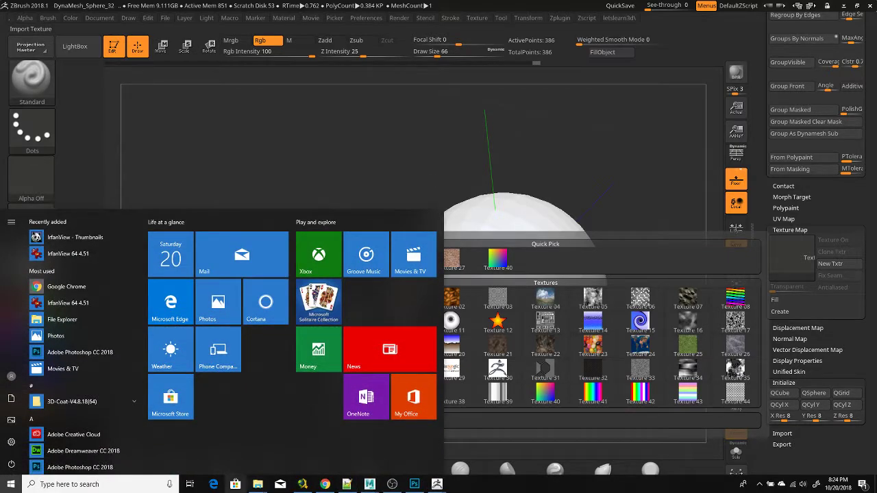
mouse_move(256, 488)
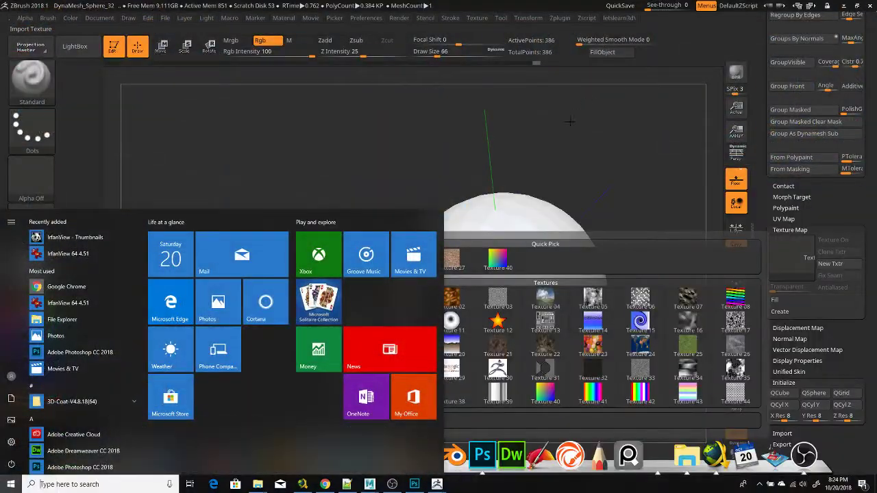
key(super)
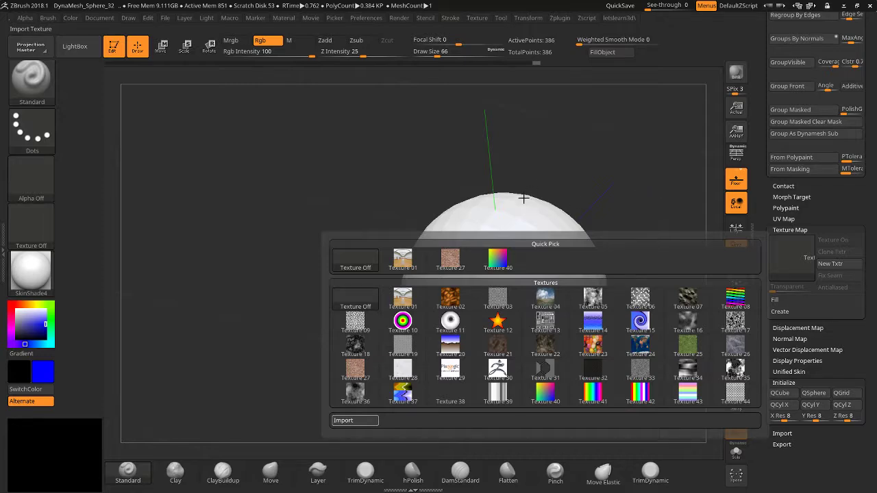
key(super)
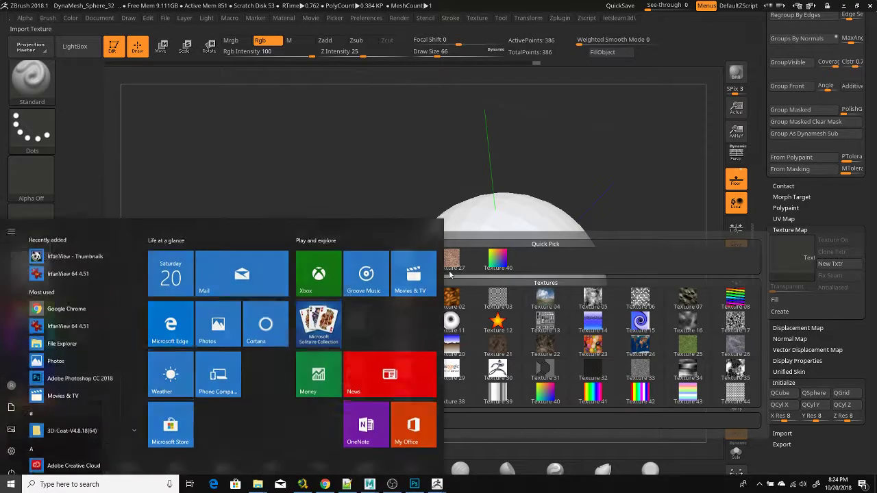
key(super)
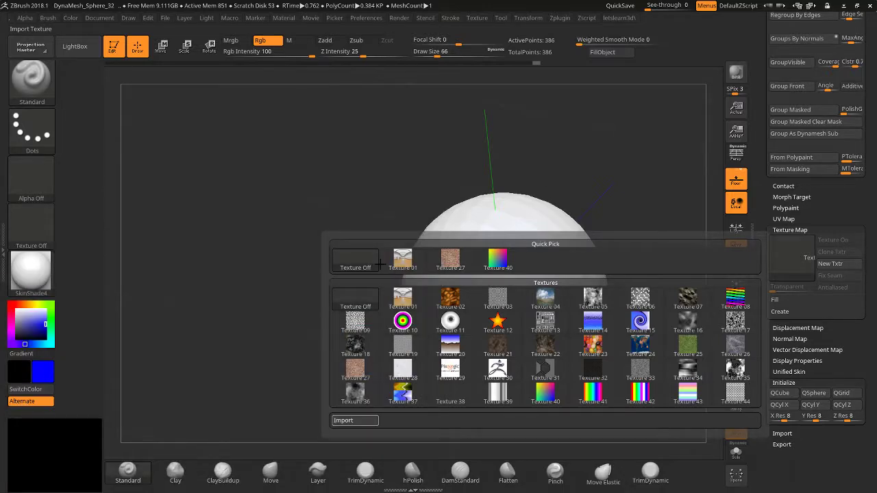
Bring the Import Image dialog forward and import 6ed6fd195b_m from the Desktop as the sphere's texture map.
key(super)
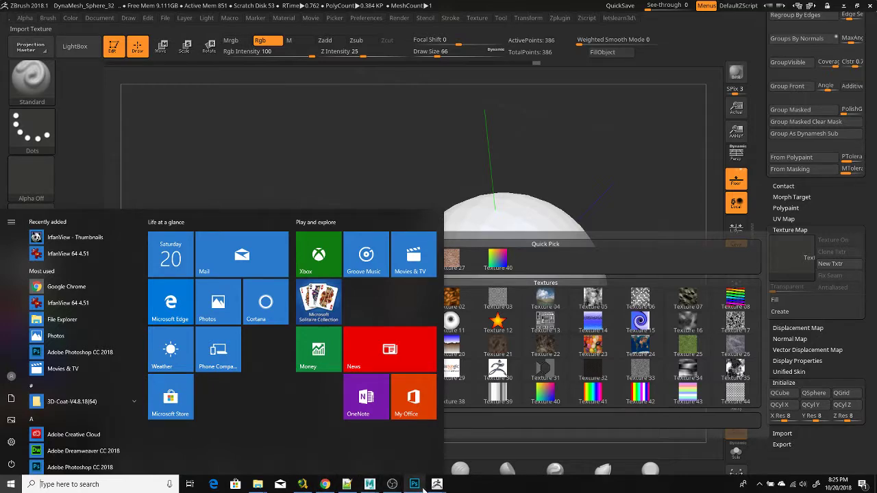
mouse_move(422, 487)
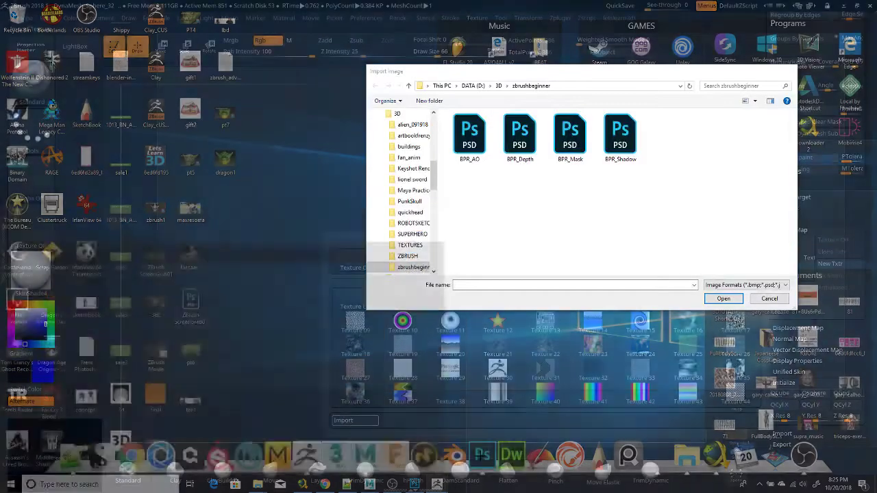
click(482, 461)
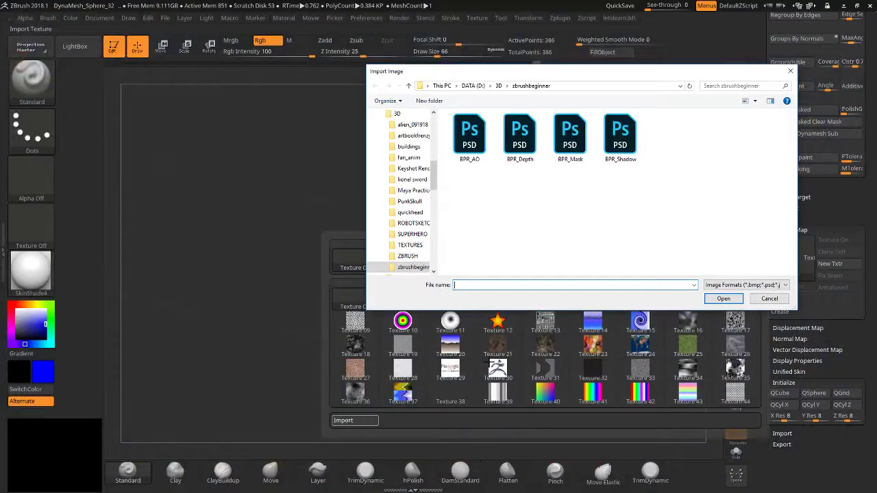
scroll(434, 169, up, 7)
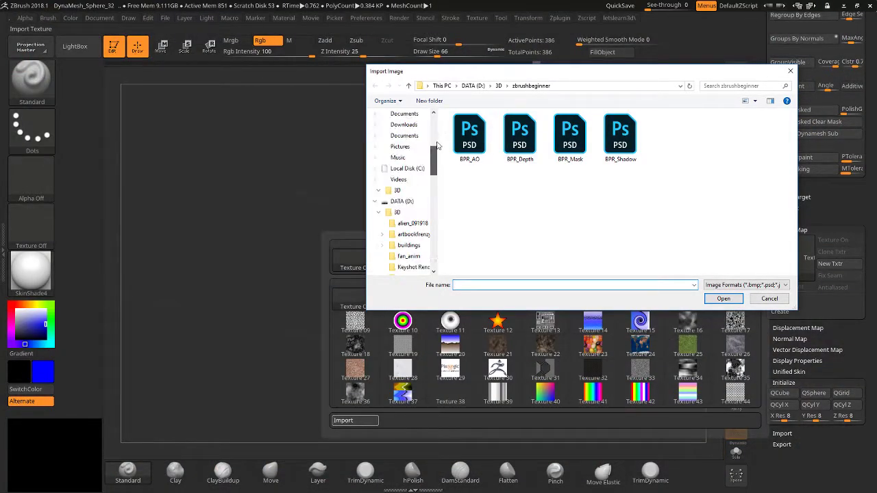
click(400, 132)
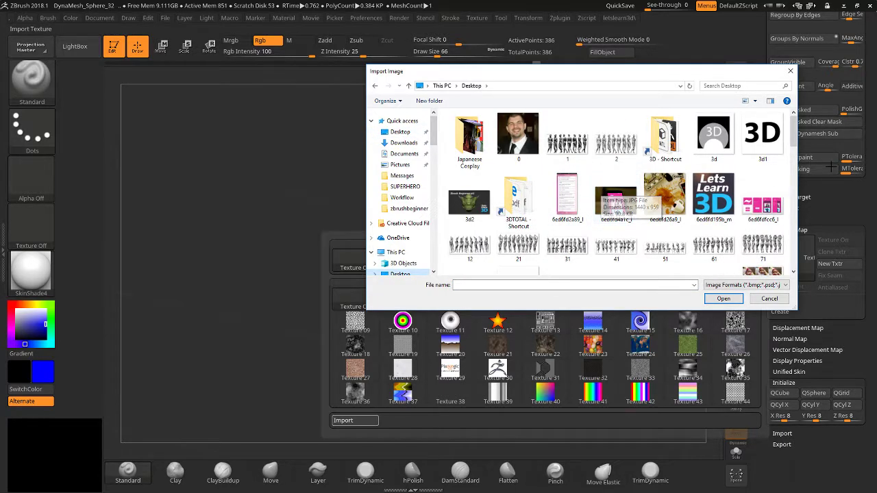
click(714, 204)
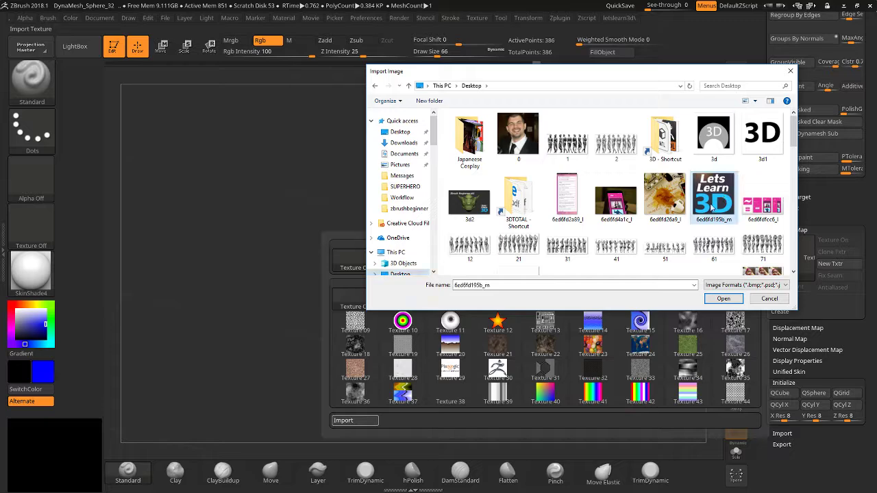
click(735, 298)
Examine how the imported texture wraps around the sphere and across its UV seams, up close and from several sides.
drag(251, 311, 331, 364)
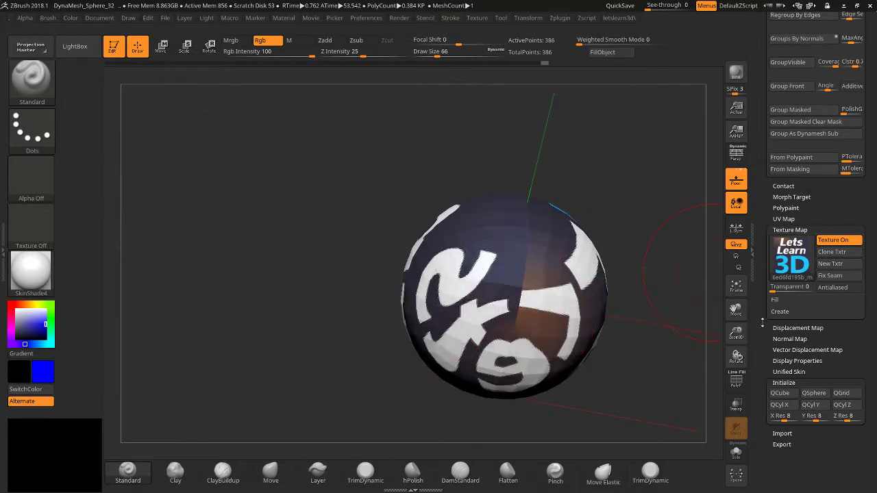
drag(736, 333, 735, 394)
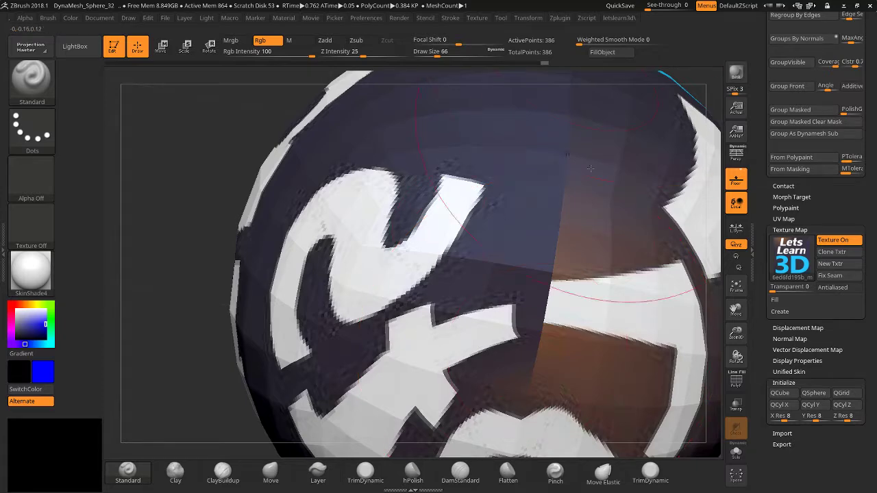
drag(736, 309, 542, 334)
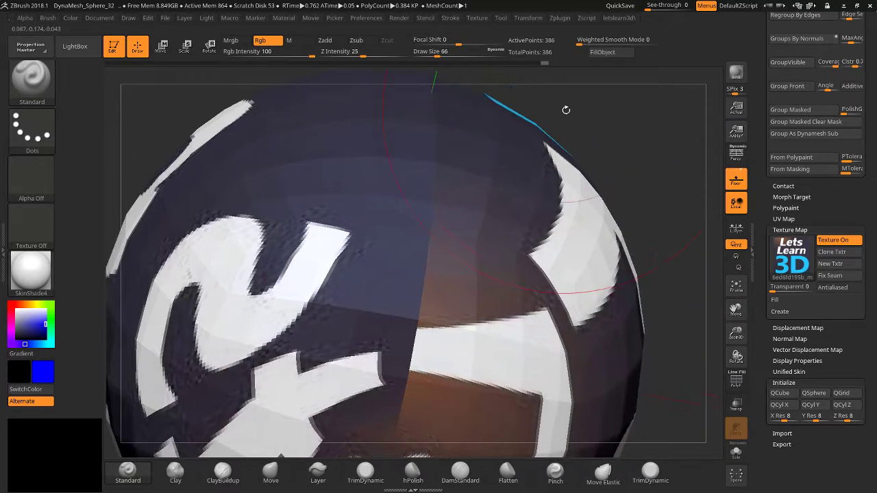
drag(566, 110, 537, 175)
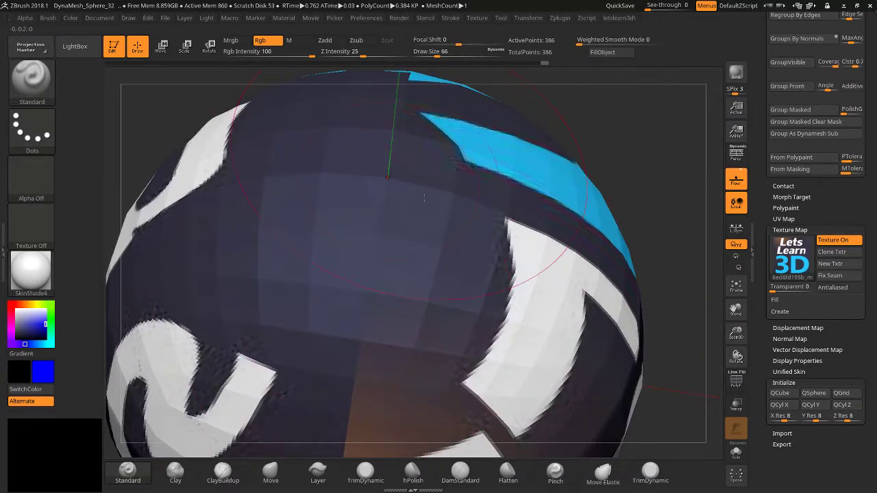
drag(736, 334, 487, 399)
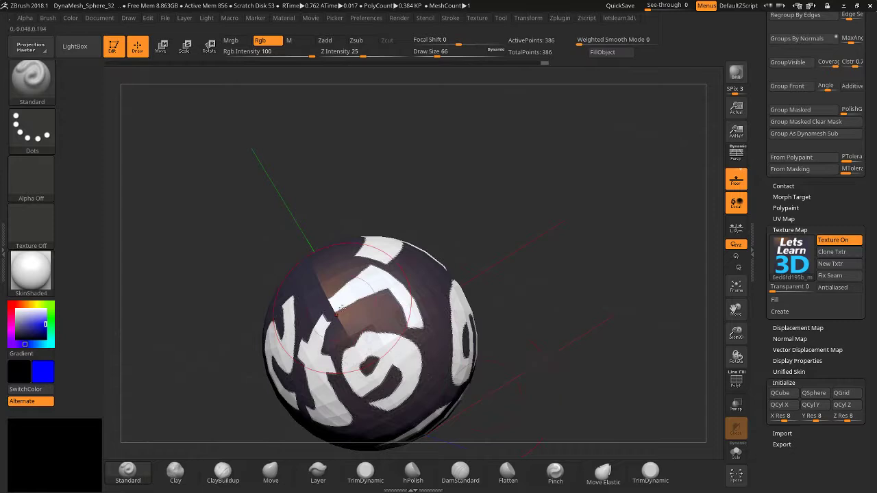
drag(196, 385, 192, 273)
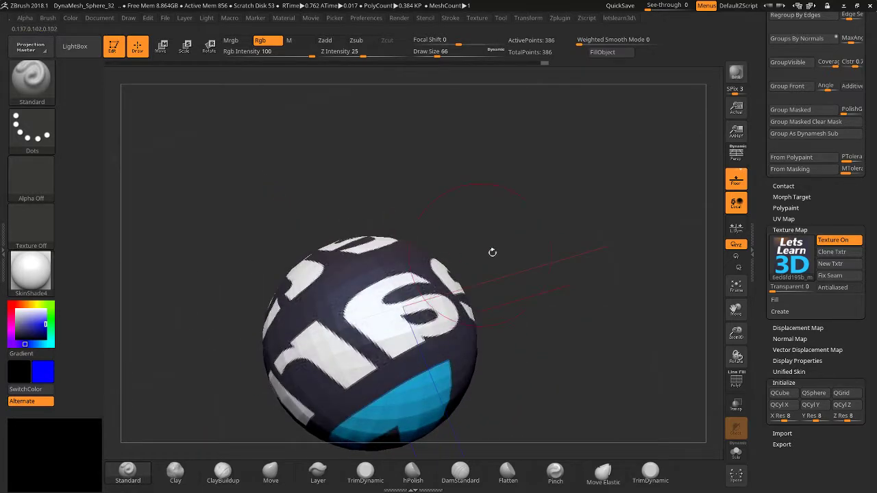
drag(591, 259, 582, 247)
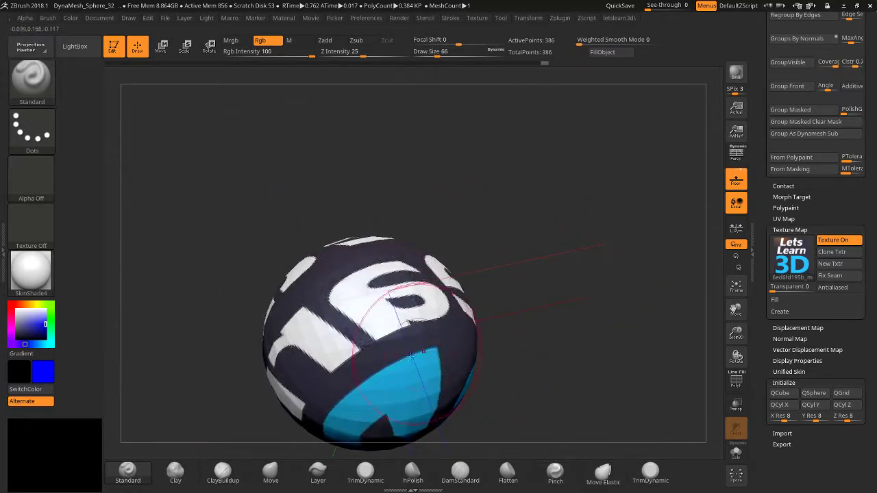
drag(521, 210, 456, 218)
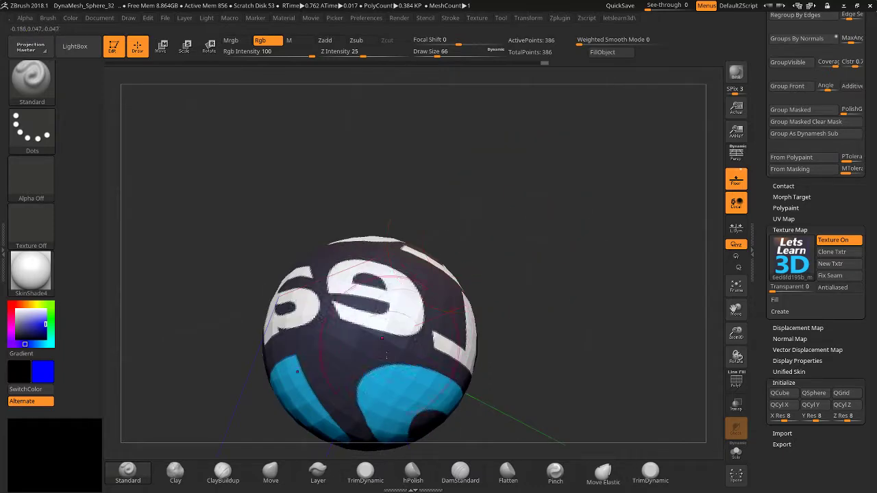
drag(255, 385, 492, 209)
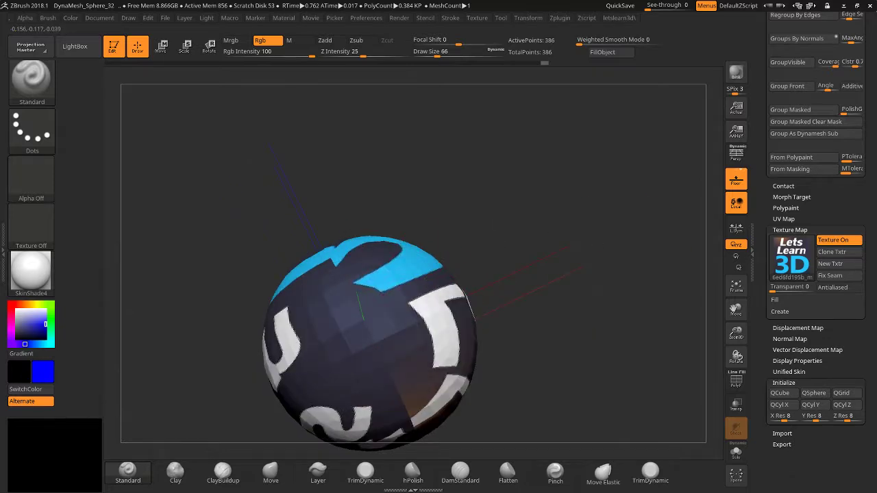
Subdivide the sphere four times and inspect the texture's edges up close along with the texture map's details.
key(ctrl+d)
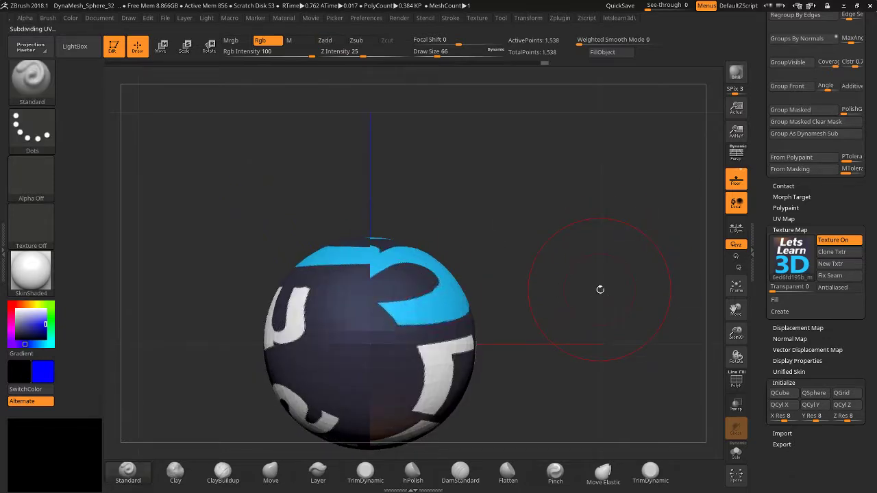
key(ctrl+d)
key(ctrl+d)
mouse_move(591, 308)
mouse_down()
mouse_move(581, 332)
mouse_move(590, 362)
mouse_up()
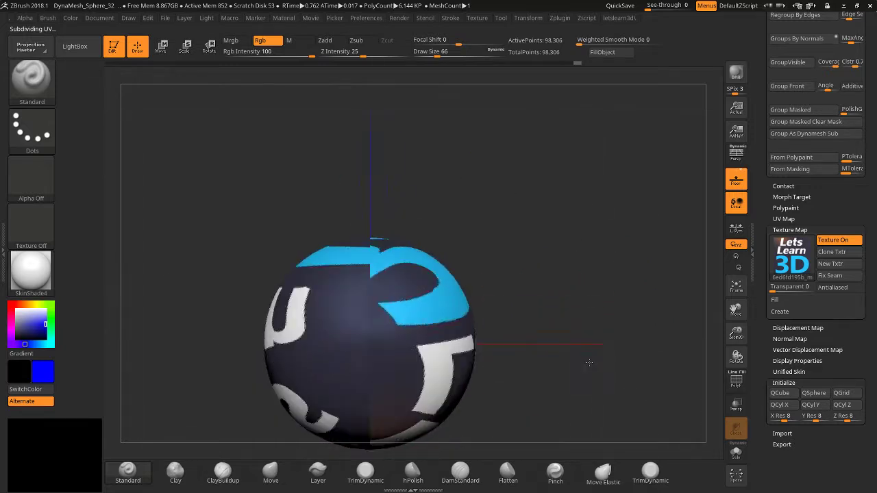
drag(736, 334, 736, 315)
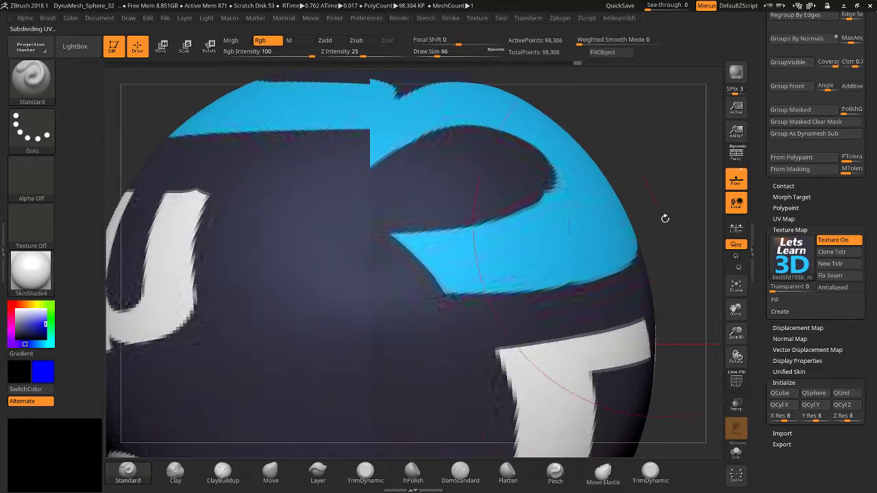
mouse_move(806, 252)
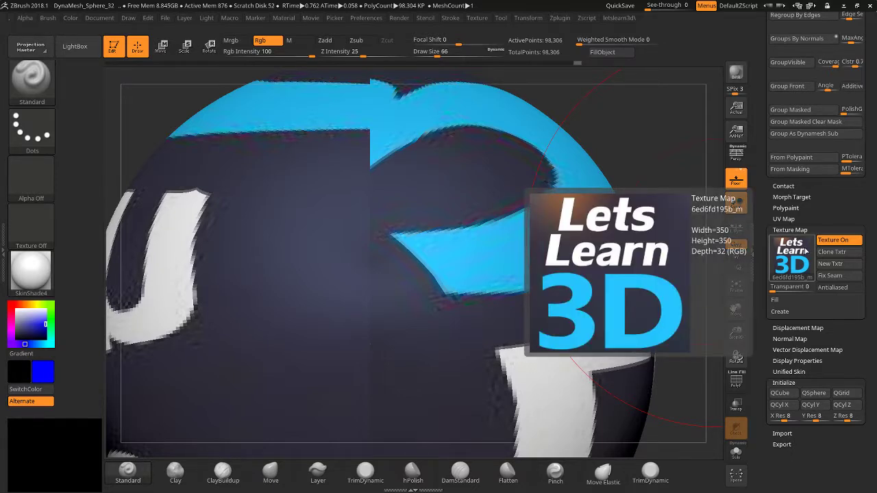
Set the UV Map size to 2048 and look through the UV map's Adjust and Create options.
click(784, 219)
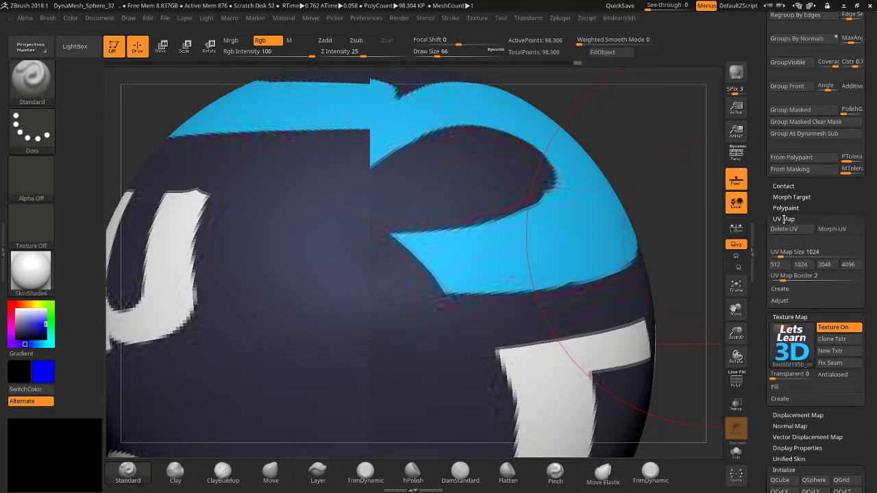
click(778, 265)
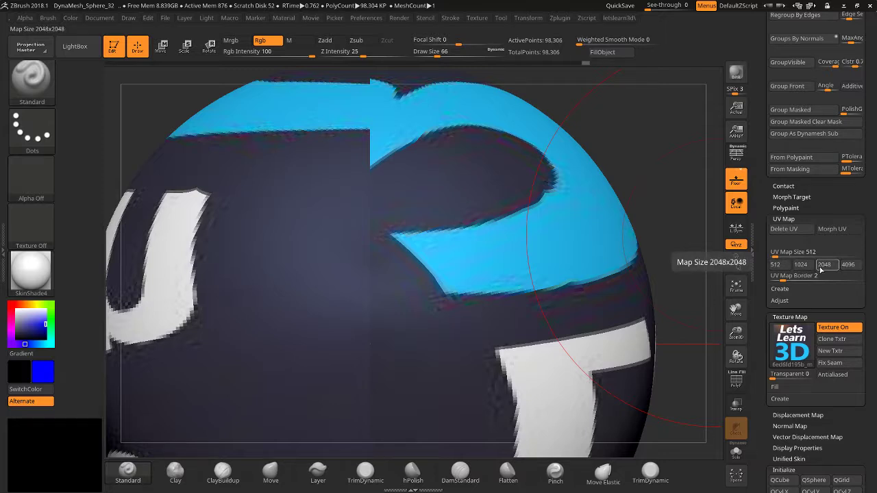
click(821, 266)
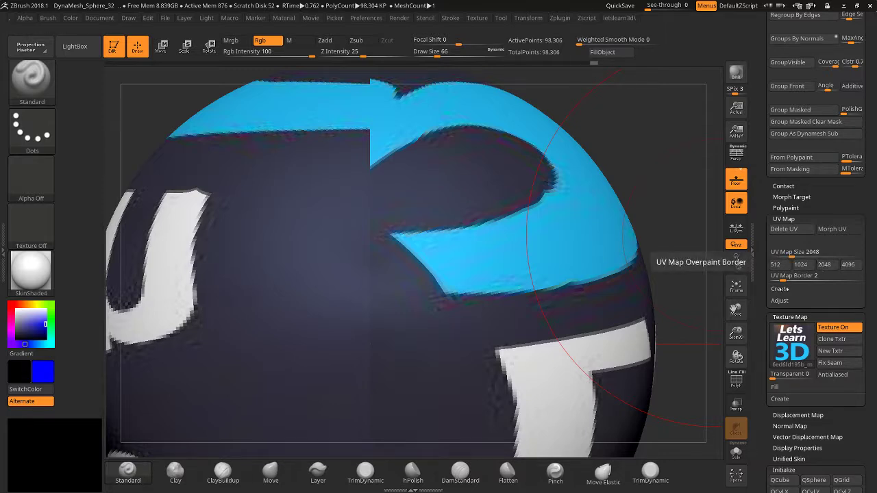
click(780, 302)
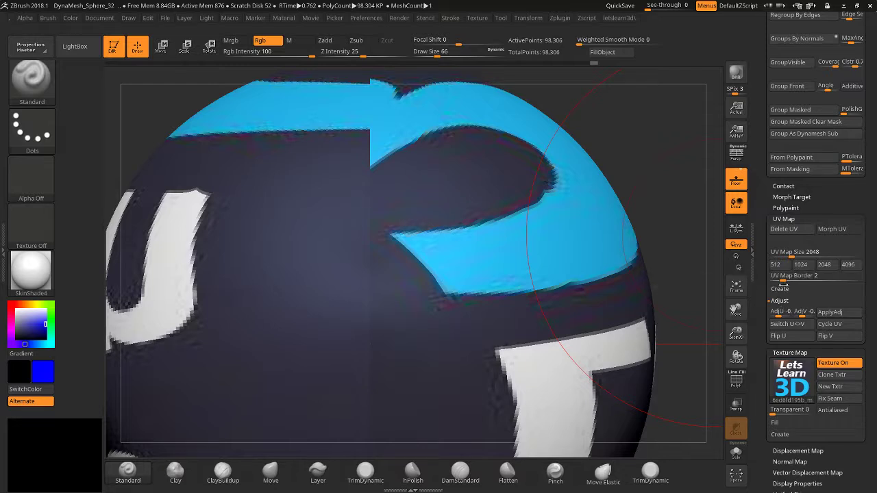
click(781, 288)
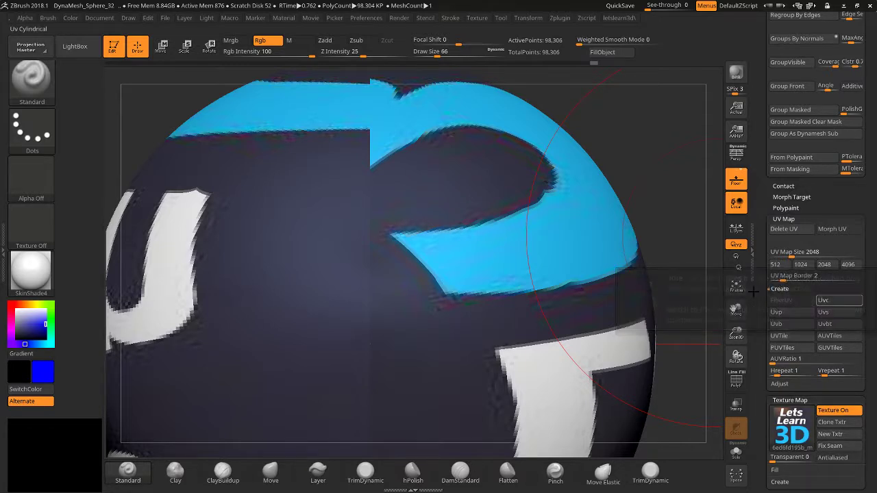
Try Texture 06 and Texture 14 as the sphere's texture map.
scroll(766, 315, down, 5)
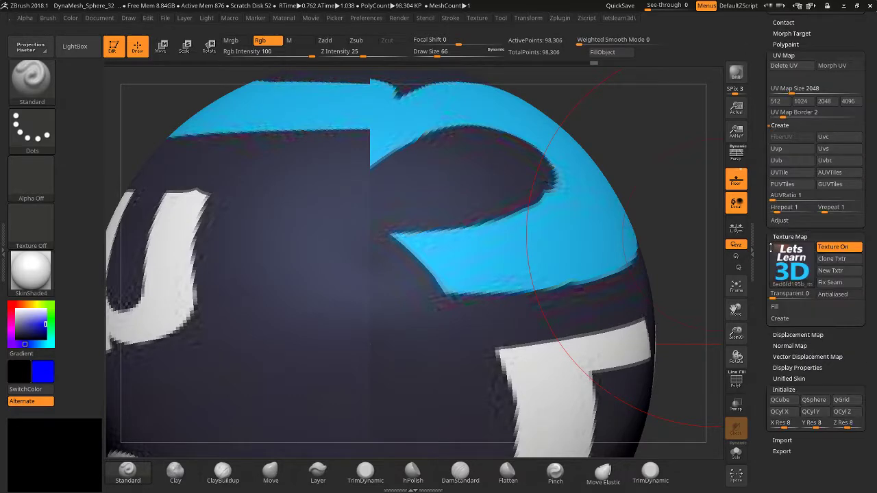
click(788, 254)
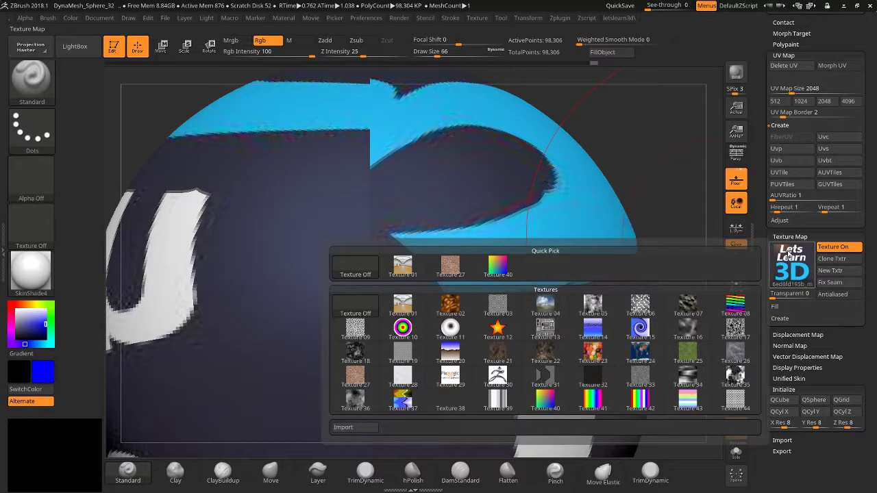
click(658, 309)
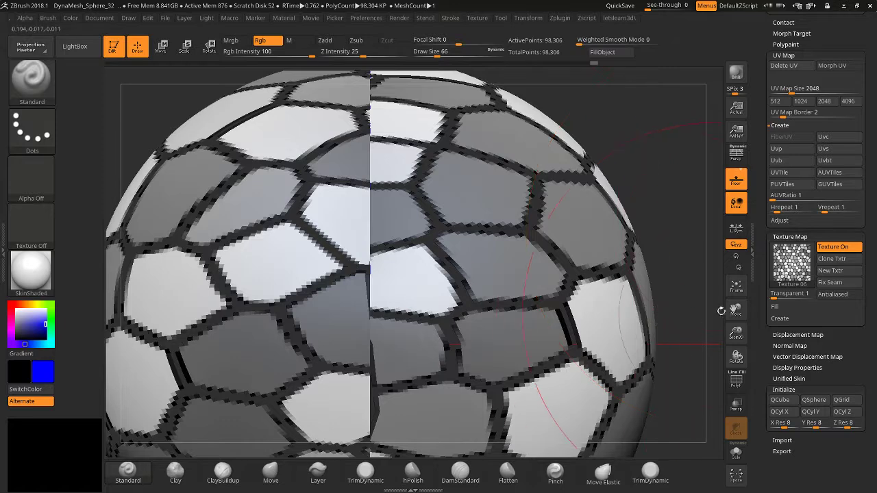
click(792, 264)
click(601, 327)
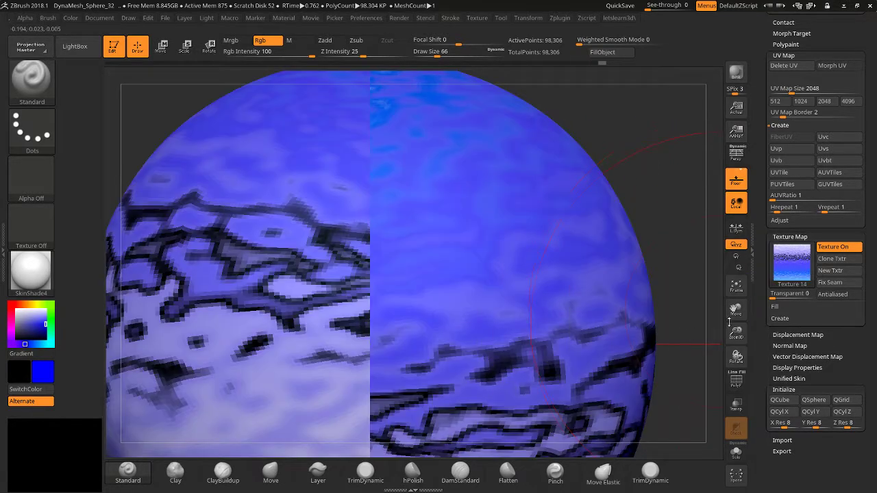
Apply Texture 30 as the sphere's texture map and view it on the whole sphere.
click(791, 264)
click(505, 371)
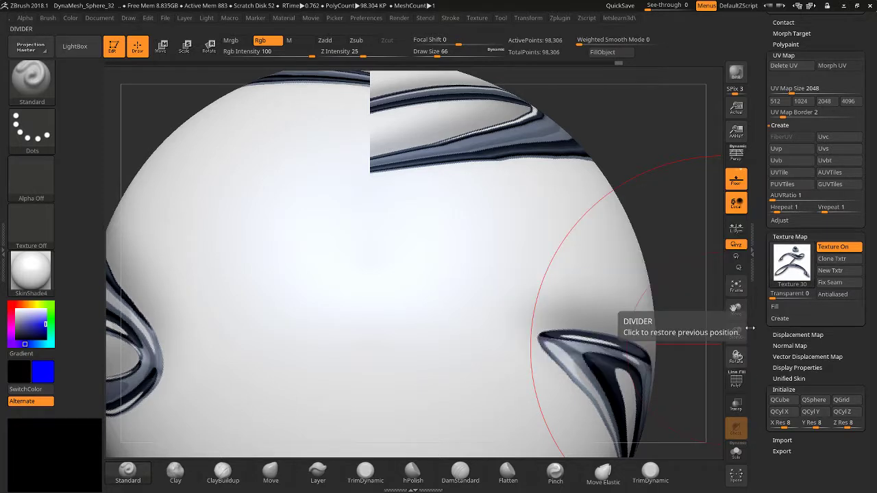
drag(732, 336, 745, 254)
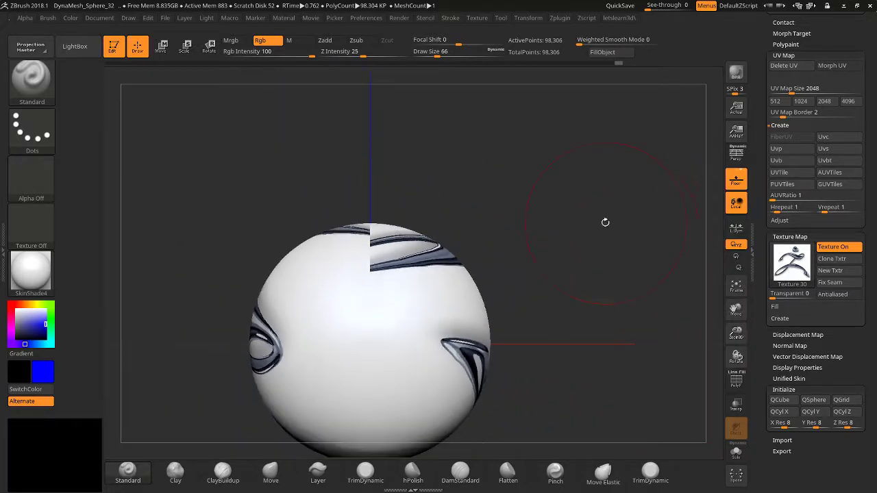
Examine the Texture 30 mapping from all sides of the sphere, especially where the image breaks at the seams and poles.
drag(605, 221, 561, 322)
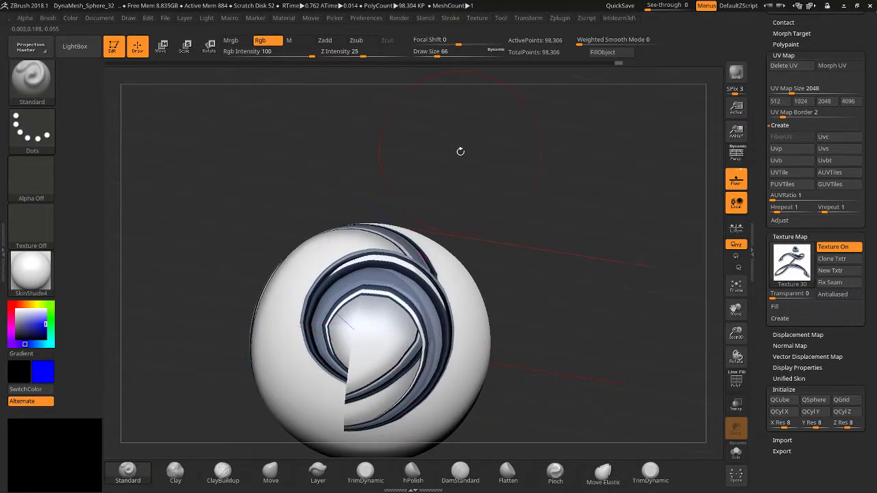
mouse_move(460, 151)
mouse_down()
mouse_move(457, 204)
mouse_move(466, 145)
mouse_up()
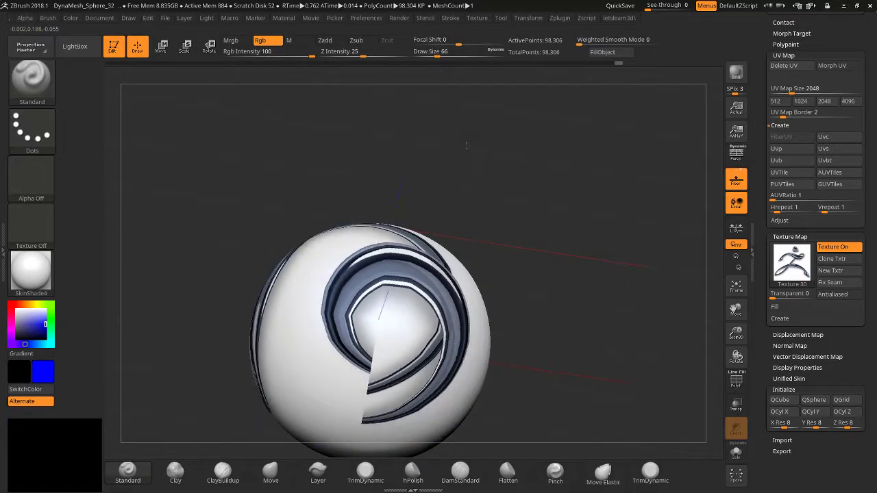
mouse_move(650, 324)
mouse_down()
mouse_move(593, 309)
mouse_move(617, 411)
mouse_move(429, 385)
mouse_up()
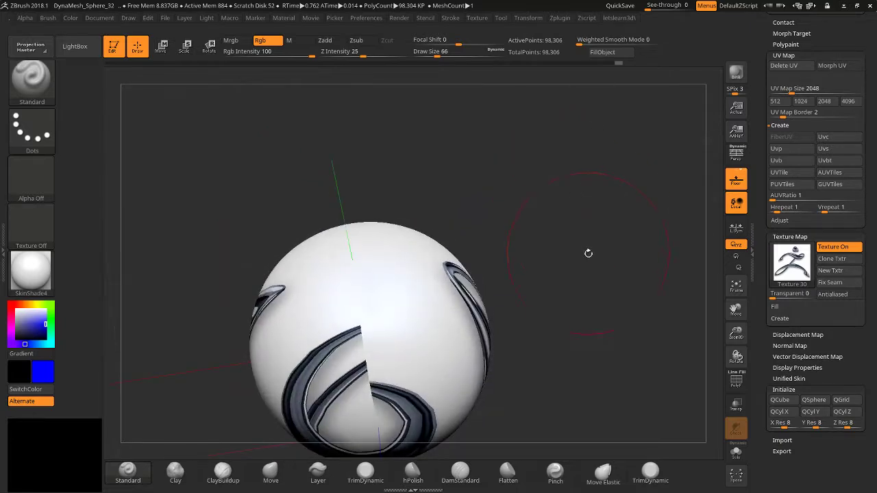
drag(473, 314, 529, 196)
mouse_move(732, 336)
mouse_down()
mouse_move(732, 328)
mouse_move(732, 351)
mouse_move(733, 343)
mouse_up()
drag(735, 309, 752, 279)
mouse_move(651, 293)
mouse_down()
mouse_move(641, 295)
mouse_move(630, 203)
mouse_move(630, 225)
mouse_up()
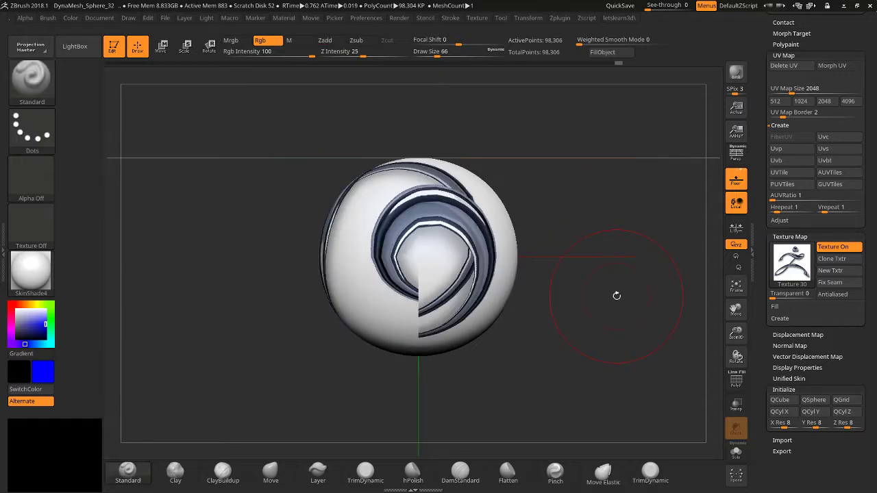
drag(645, 348, 707, 337)
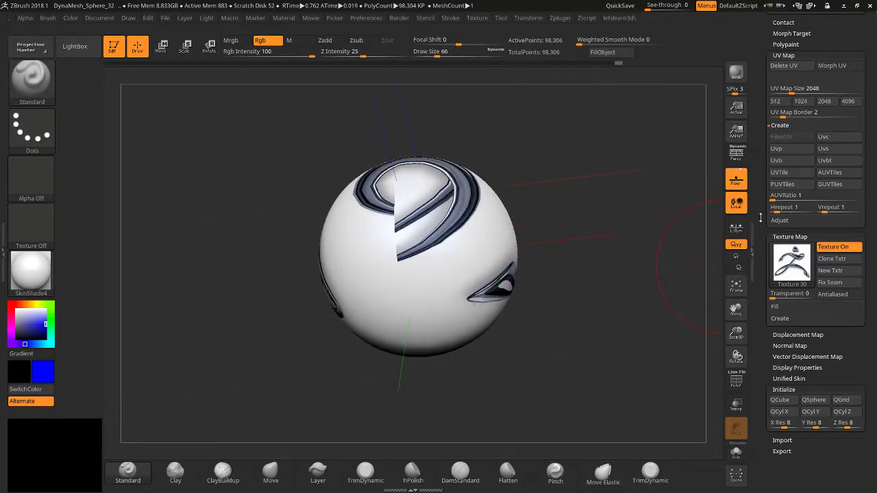
Try to flatten the sphere's UVs and check its seams with UV Master.
drag(760, 218, 753, 451)
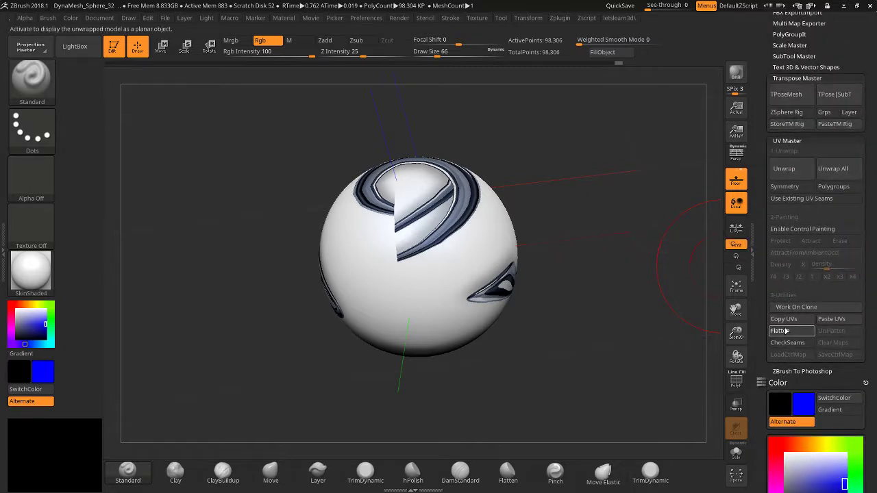
click(781, 331)
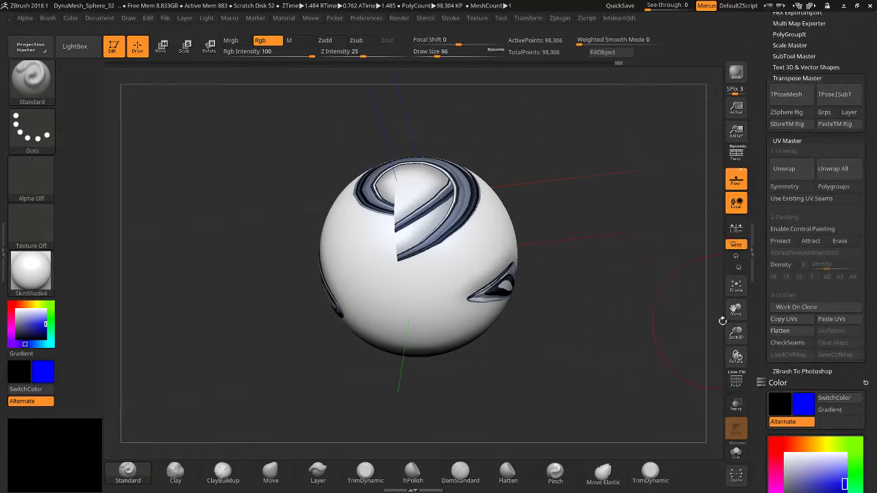
click(787, 342)
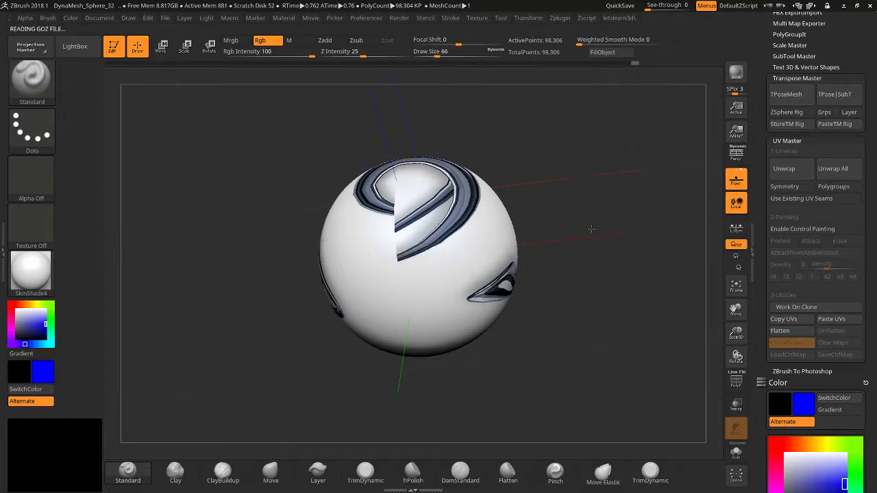
drag(569, 361, 732, 316)
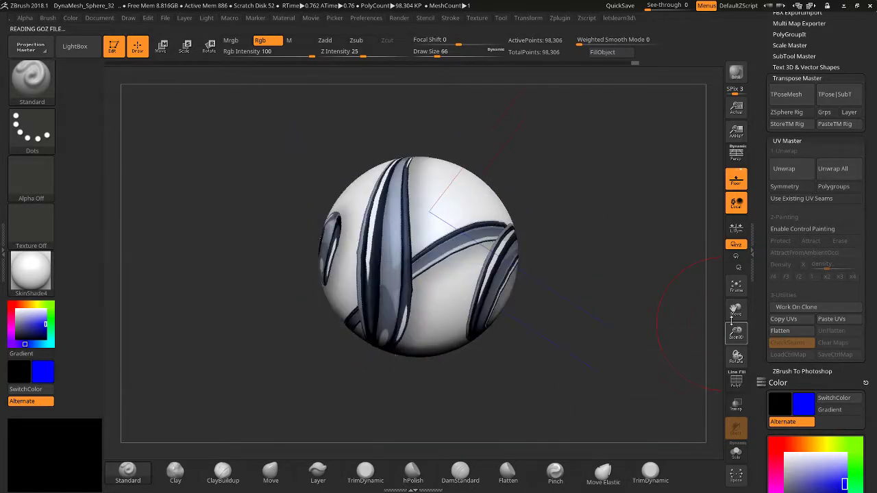
drag(611, 343, 760, 147)
Switch the sphere to its lowest subdivision level and create planar UVs (Uvp).
drag(631, 264, 759, 110)
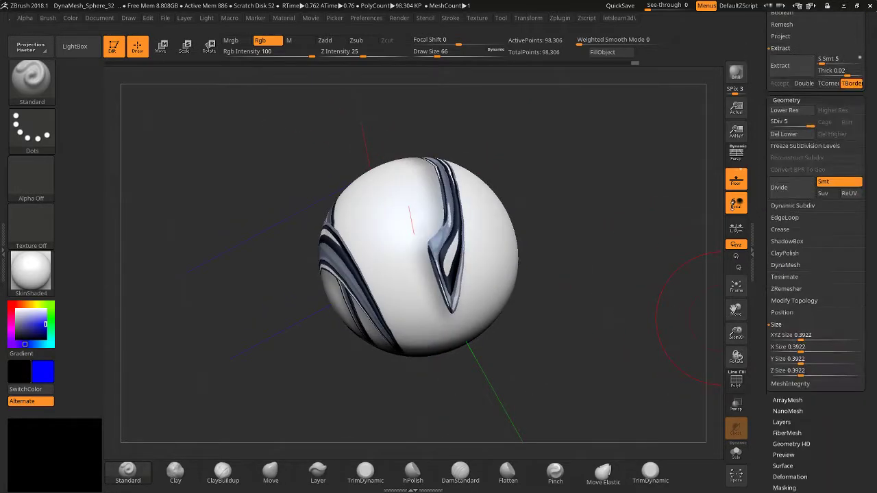
drag(732, 206, 727, 237)
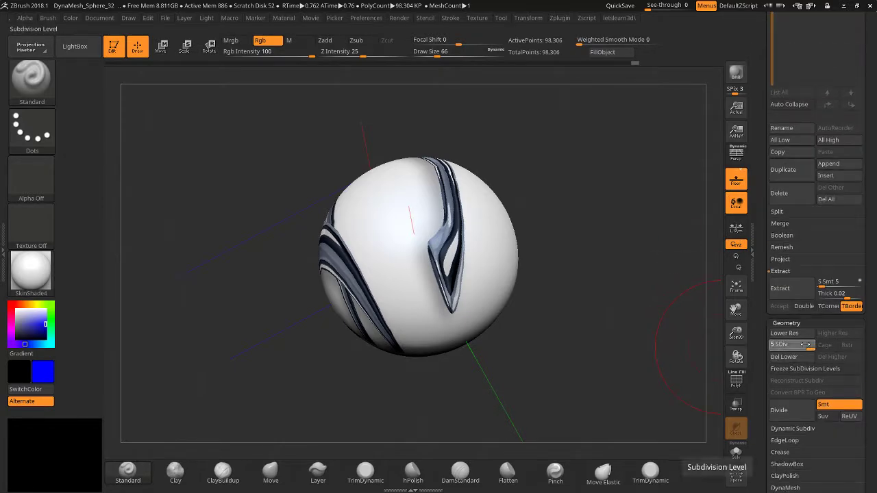
click(768, 346)
drag(755, 379, 762, 219)
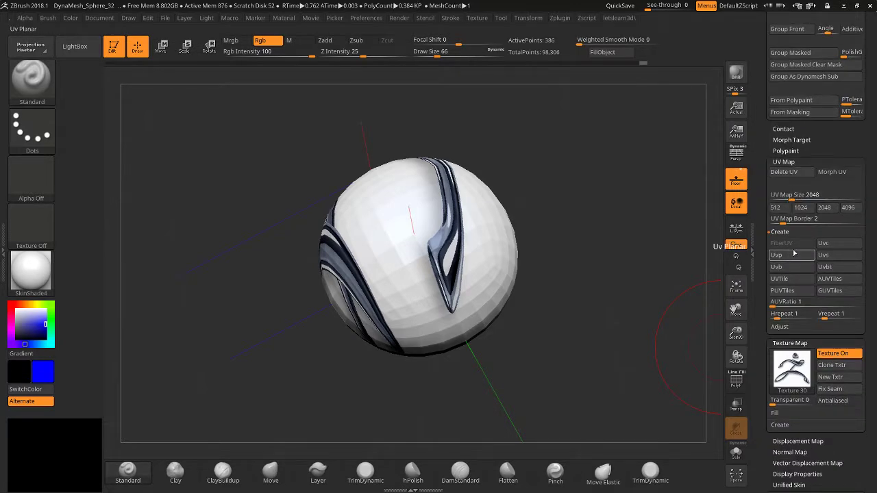
click(794, 254)
drag(689, 264, 623, 255)
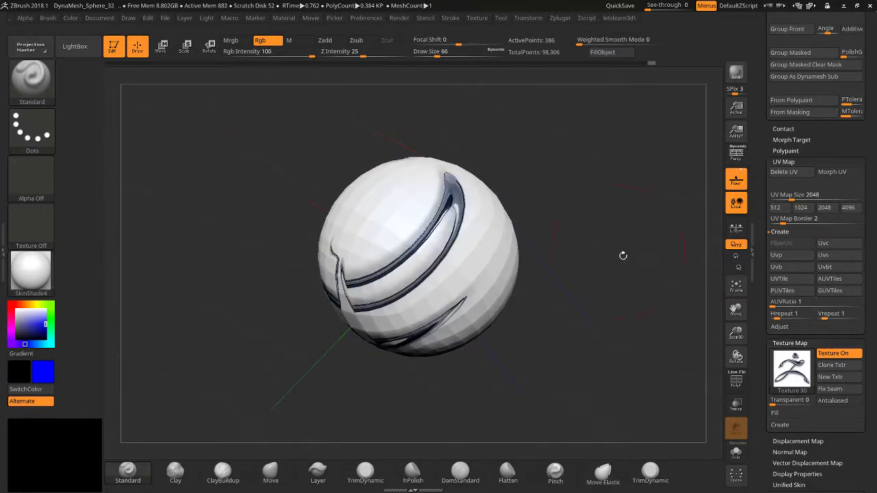
Set AUVRatio to 6, Hrepeat to about 41.2 and Vrepeat to about 7.28 for the UV creation.
drag(777, 316, 861, 314)
drag(736, 334, 700, 389)
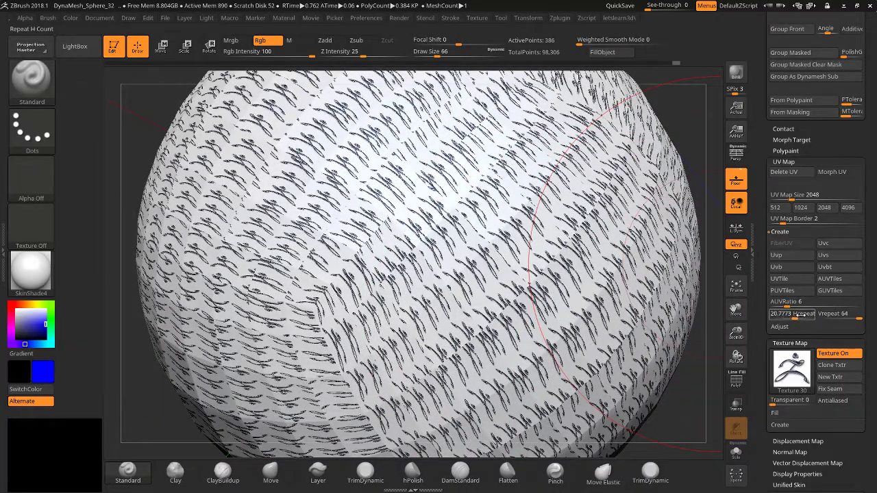
mouse_move(795, 315)
mouse_down()
mouse_move(776, 313)
mouse_move(762, 340)
mouse_move(795, 317)
mouse_up()
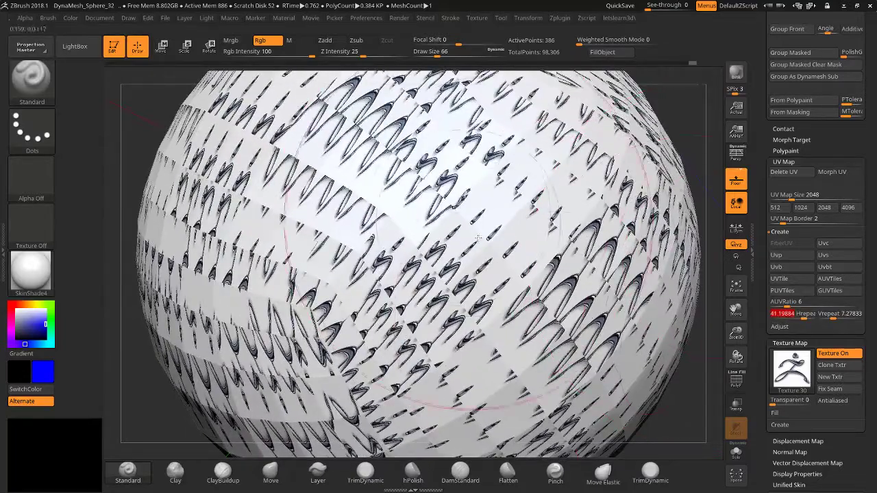
Create spherical UVs with Hrepeat about 18.31 and Vrepeat about 10, and inspect the seam strip up close.
click(837, 257)
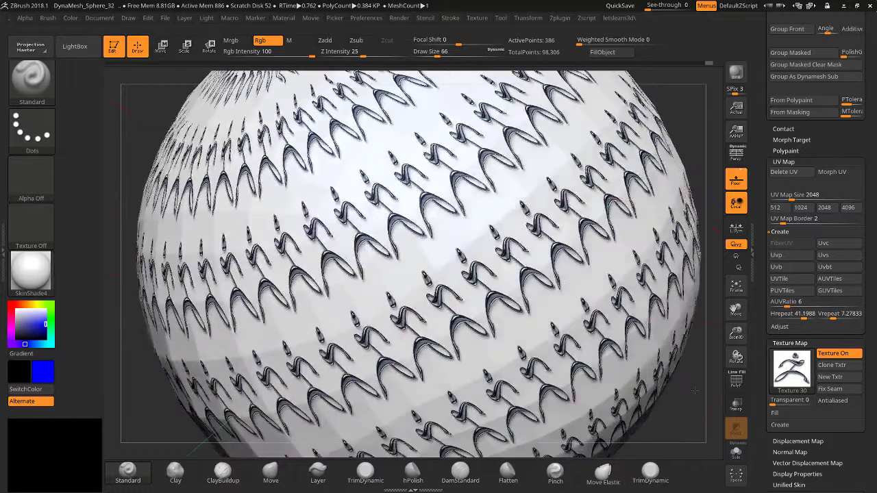
mouse_move(795, 317)
mouse_down()
mouse_move(845, 314)
mouse_move(801, 332)
mouse_up()
drag(735, 334, 729, 306)
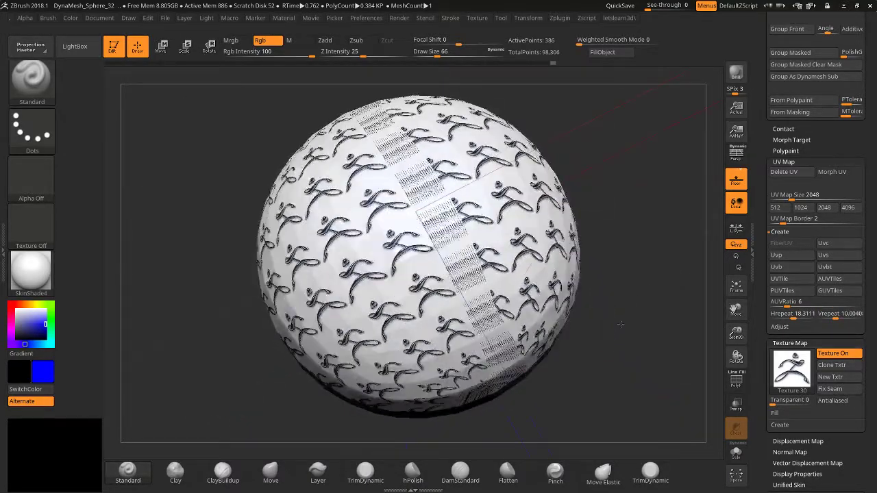
drag(732, 312, 734, 405)
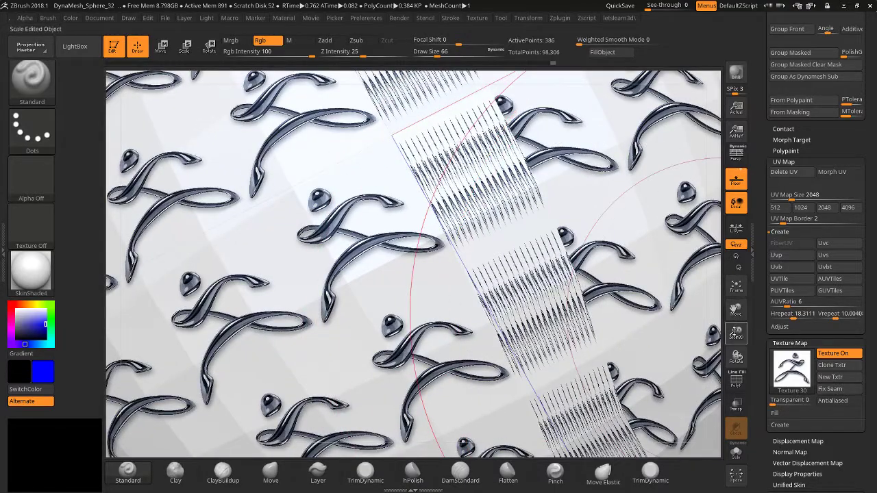
drag(736, 333, 732, 269)
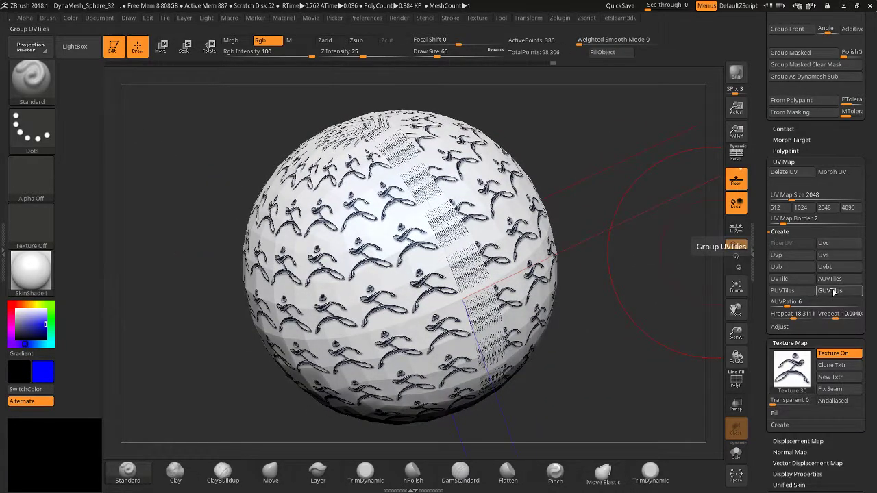
Try the GUVTiles and UVTile mappings on the sphere and compare how they tile the texture.
click(834, 292)
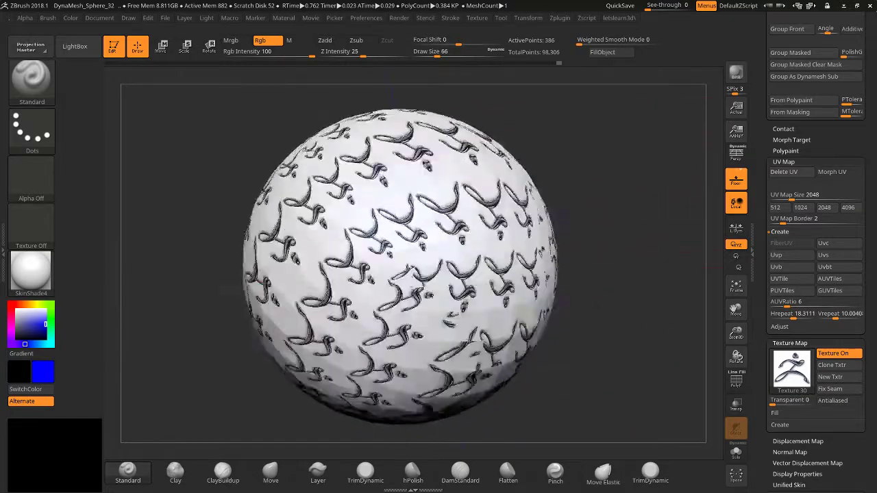
drag(606, 281, 659, 296)
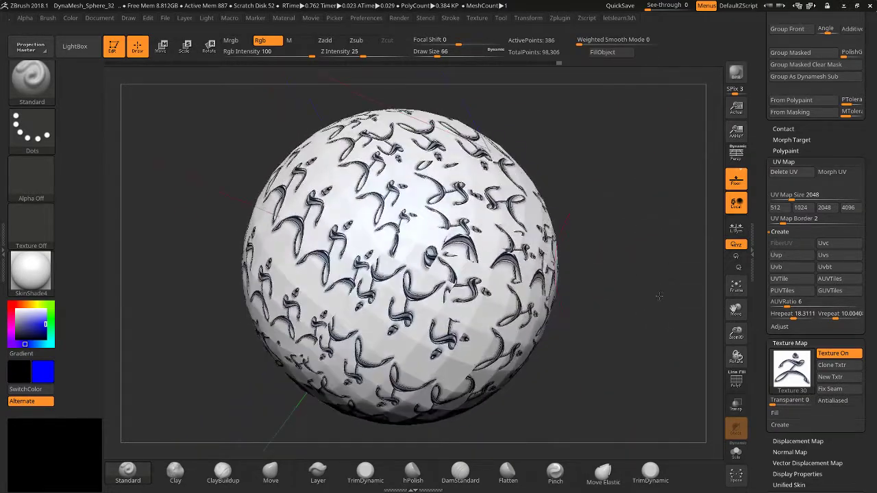
click(796, 283)
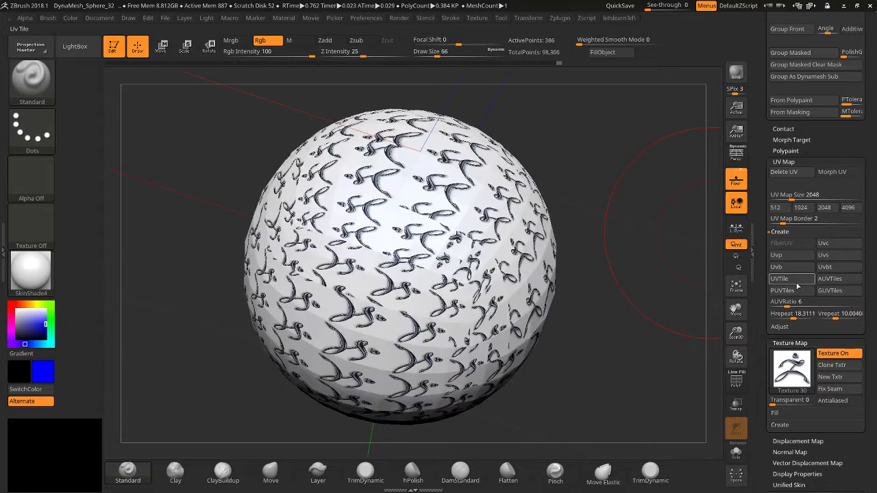
drag(655, 290, 671, 292)
click(793, 284)
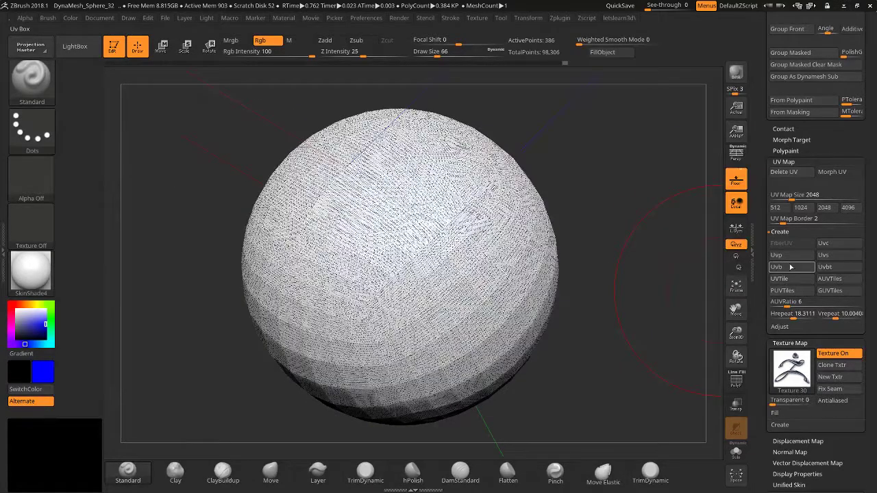
Compare the box (Uvb) and planar (Uvp) UV projections, finishing on the box projection.
click(784, 270)
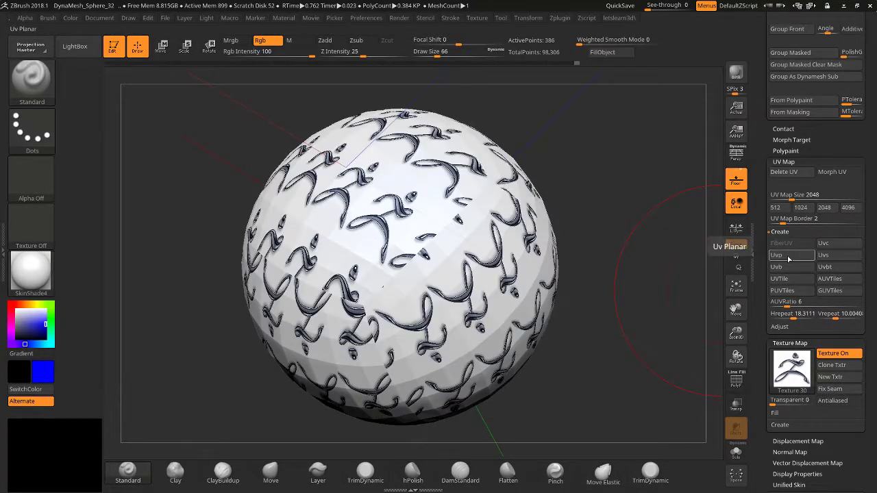
click(788, 256)
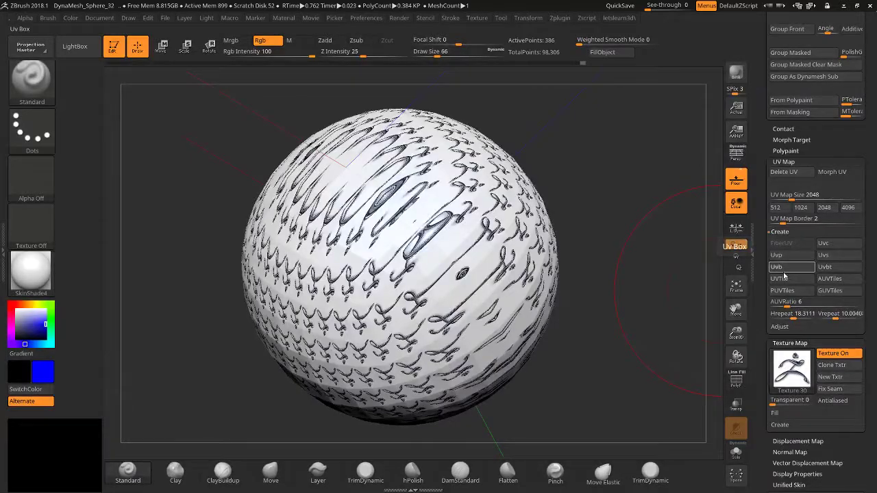
click(785, 273)
Set the UV Map size to 4096 and create spherical UVs with Hrepeat and Vrepeat both at 8.
click(844, 207)
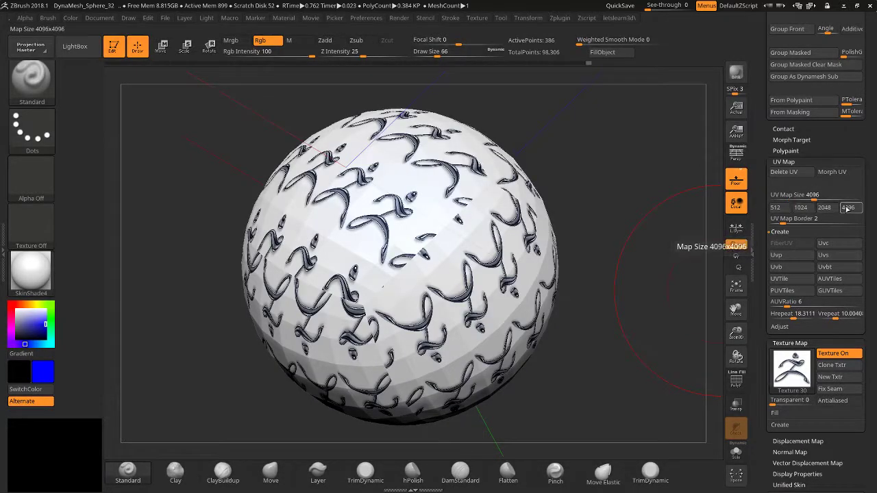
click(830, 257)
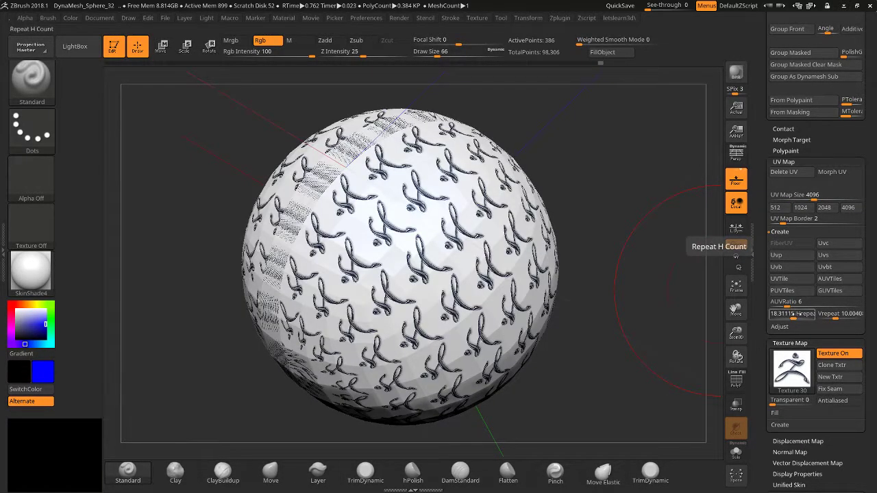
drag(797, 313, 786, 292)
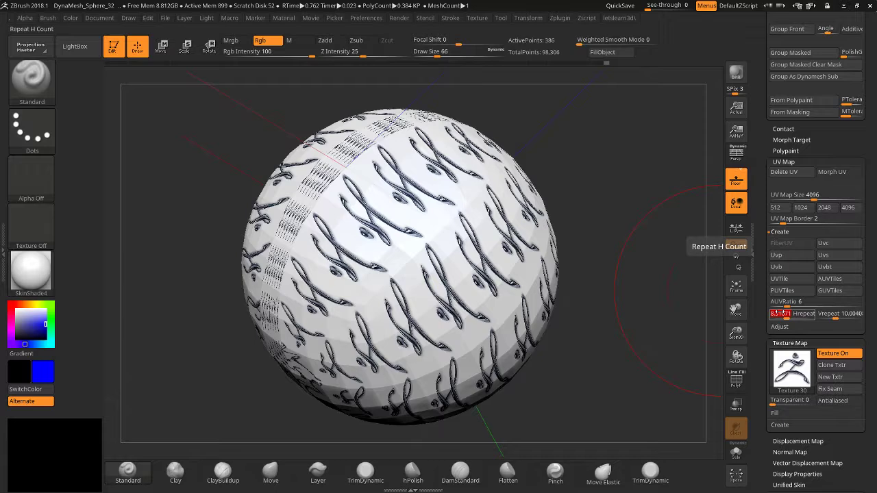
click(830, 314)
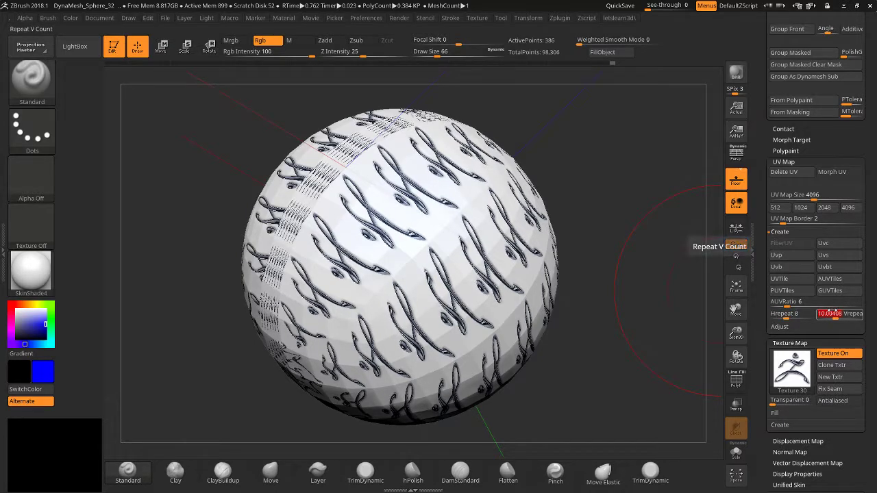
text(8)
key(Return)
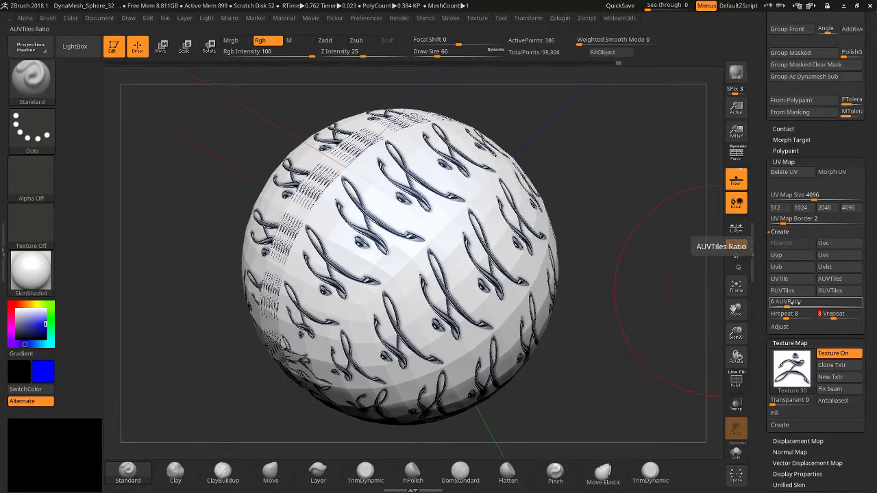
Set AUVRatio to 12 and create cylindrical UVs (Uvc) with Hrepeat at 64.
mouse_move(799, 303)
mouse_down()
mouse_move(780, 302)
mouse_move(805, 303)
mouse_up()
drag(804, 303, 805, 303)
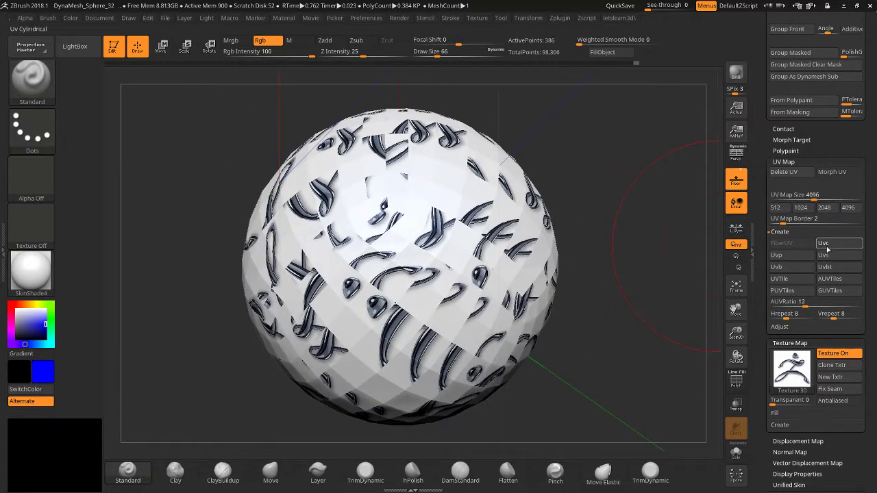
click(823, 244)
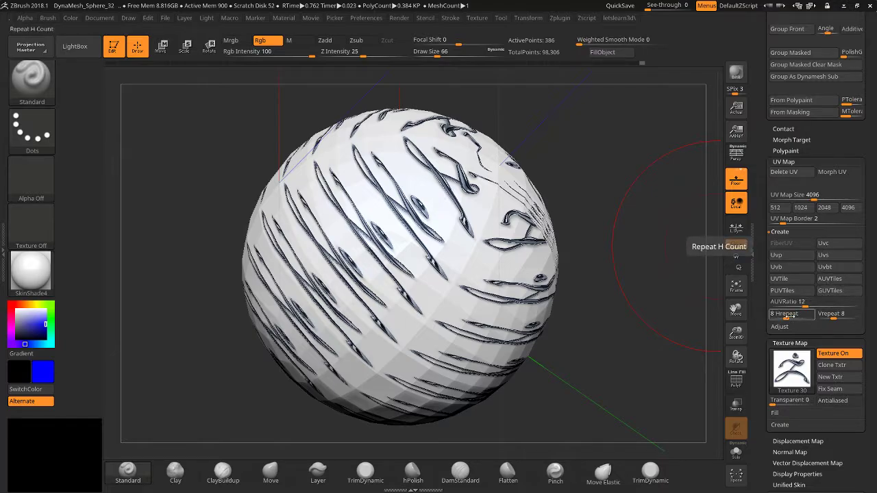
mouse_move(788, 314)
mouse_down()
mouse_move(841, 305)
mouse_move(813, 310)
mouse_up()
drag(623, 337, 650, 313)
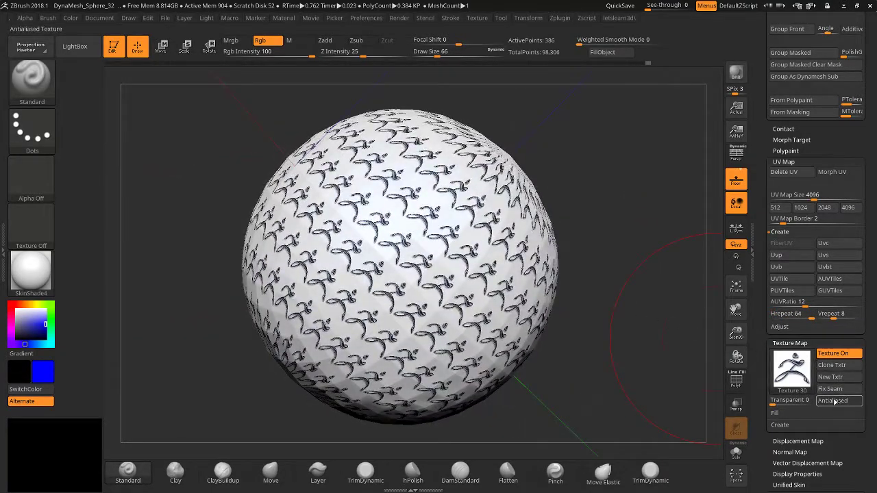
Raise Vrepeat to about 15.27 and keep Hrepeat at 64 for the cylindrical texture tiling.
drag(840, 319, 810, 313)
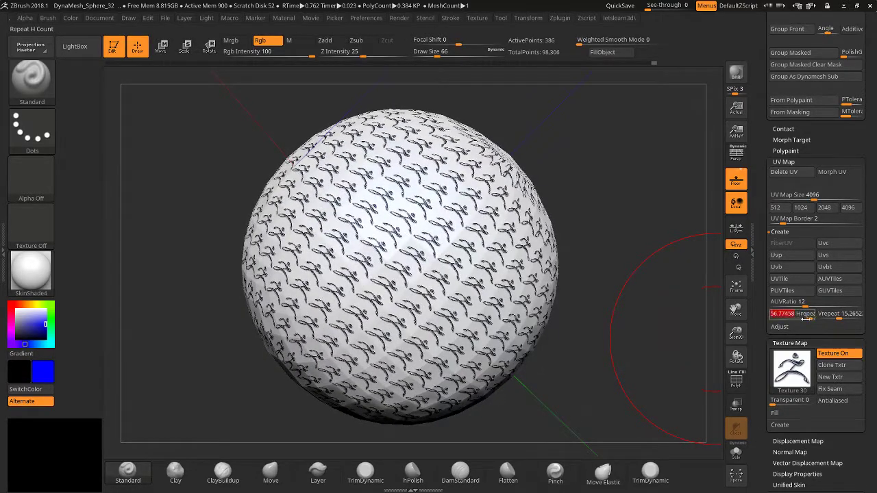
mouse_move(736, 334)
mouse_down()
mouse_move(734, 363)
mouse_move(736, 351)
mouse_up()
drag(810, 314, 819, 315)
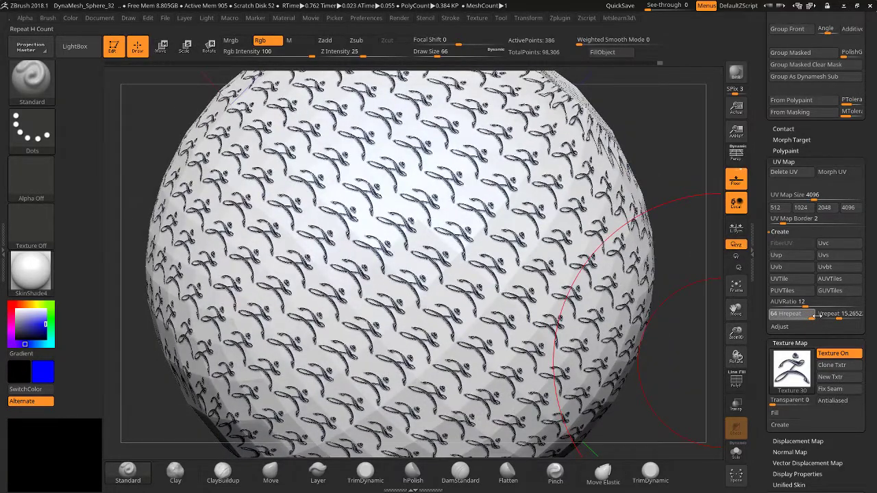
Open the ZBrush To Photoshop plugin settings for exporting the textured sphere's render.
drag(688, 344, 719, 321)
scroll(754, 192, up, 5)
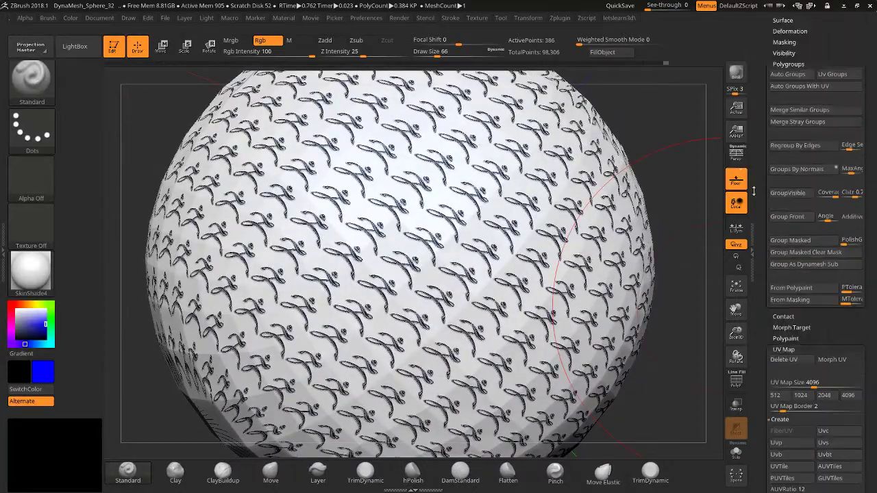
scroll(753, 192, down, 10)
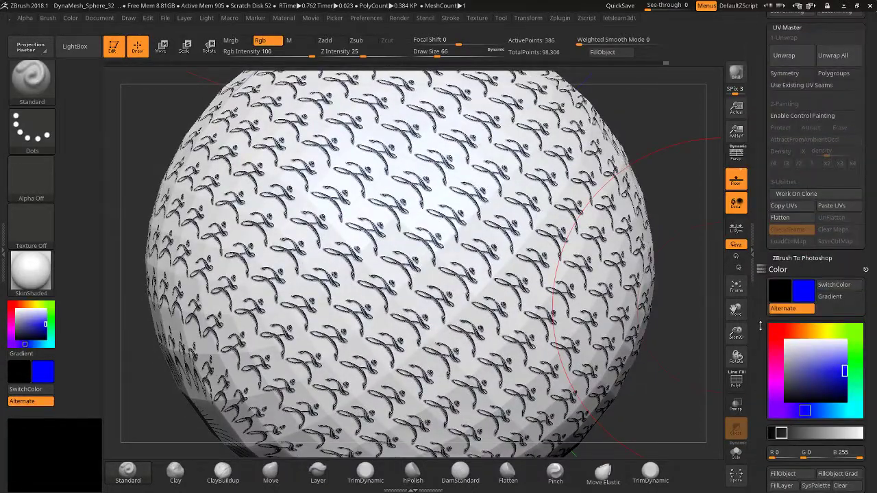
scroll(760, 326, down, 4)
scroll(763, 342, up, 8)
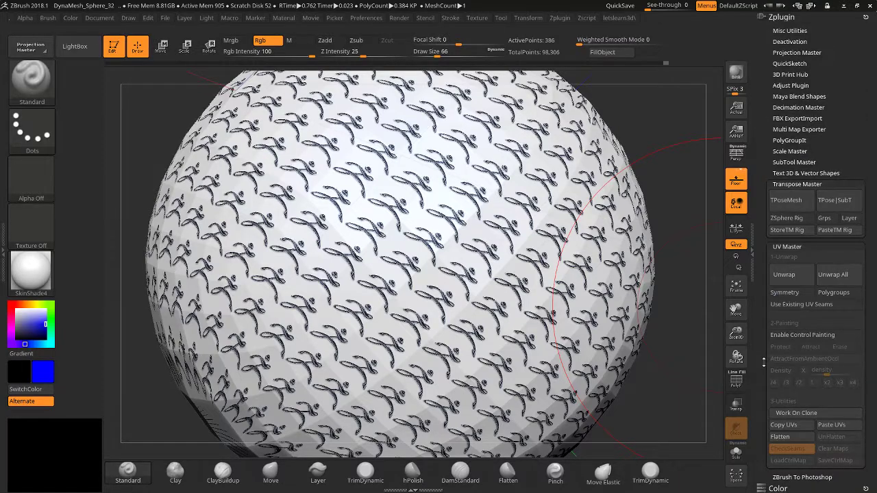
scroll(763, 328, down, 5)
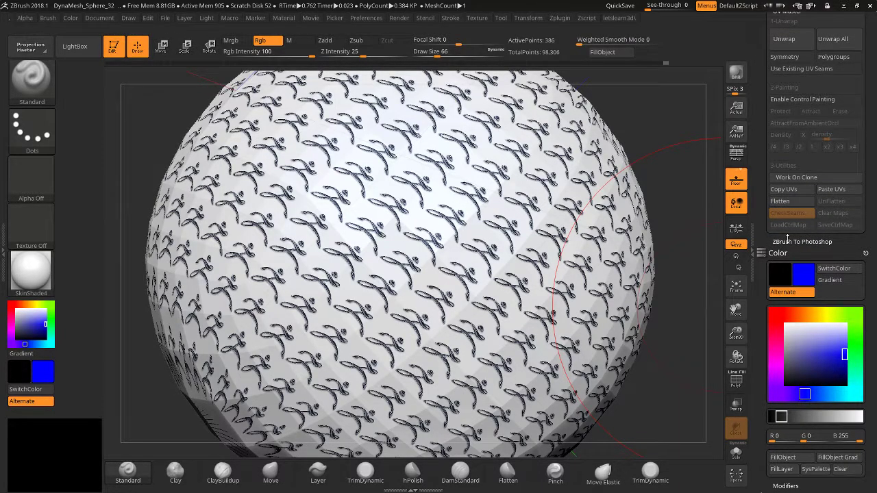
click(787, 237)
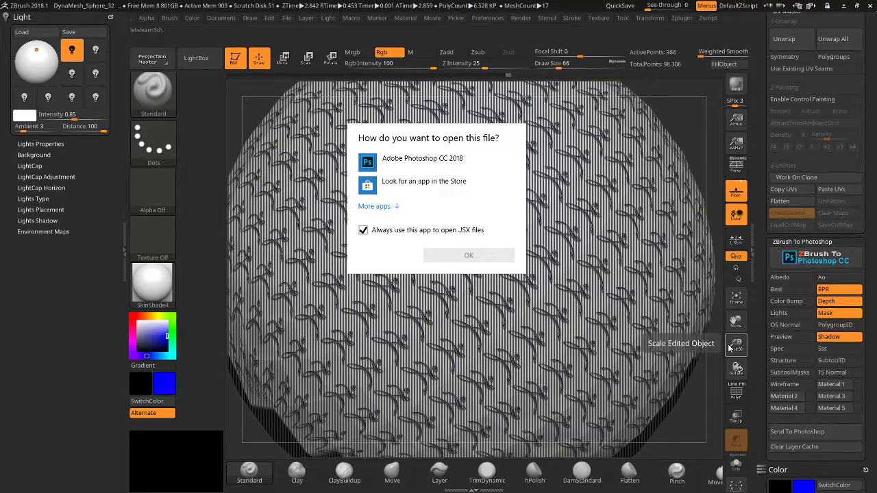
Choose Adobe Photoshop CC 2018 as the app that always opens .JSX files and load the sphere's render in it.
click(414, 159)
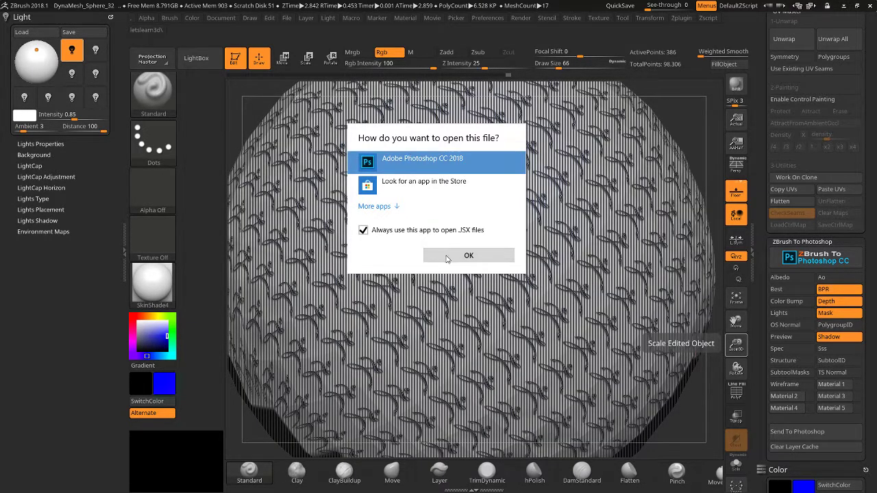
click(446, 257)
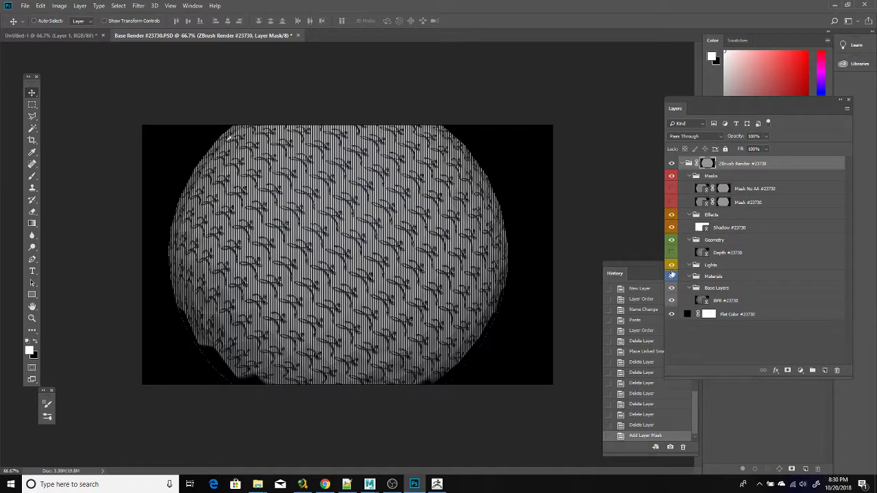
Toggle the visibility of the Lights group, Base Layers group, BPR layer and whole ZBrush Render group to compare their contribution.
click(672, 272)
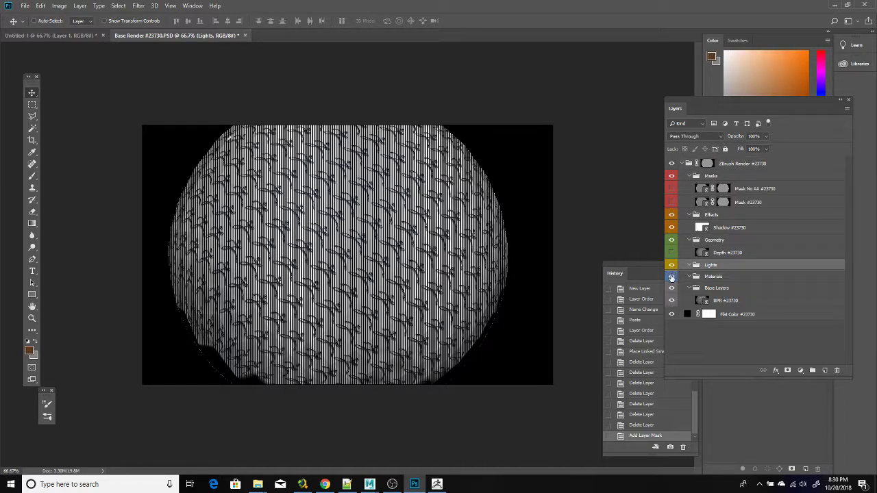
double_click(672, 277)
click(717, 167)
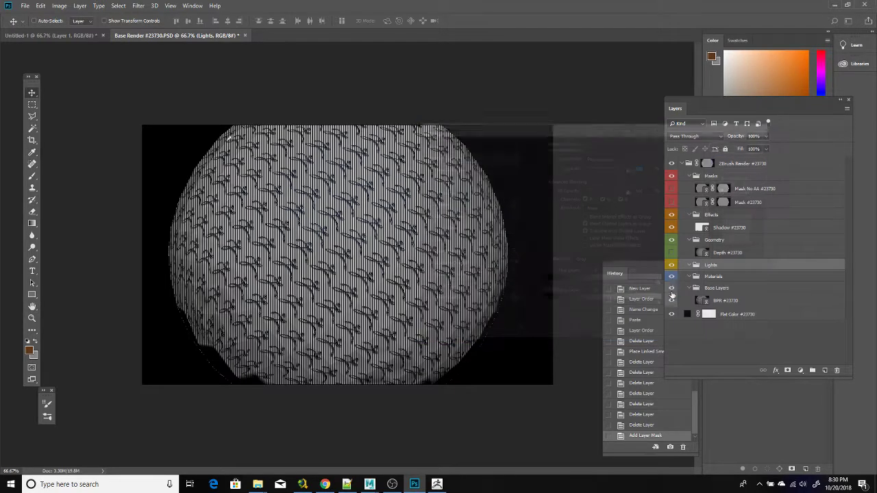
click(672, 266)
click(671, 265)
click(671, 266)
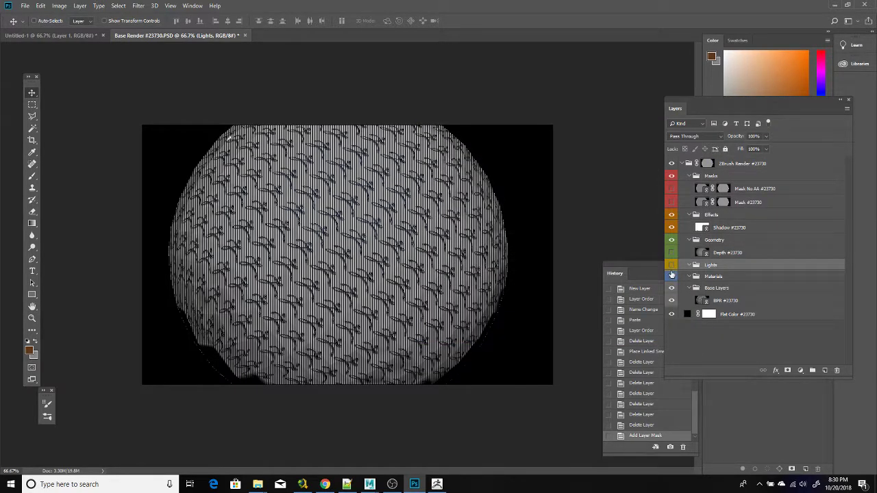
click(672, 265)
click(671, 289)
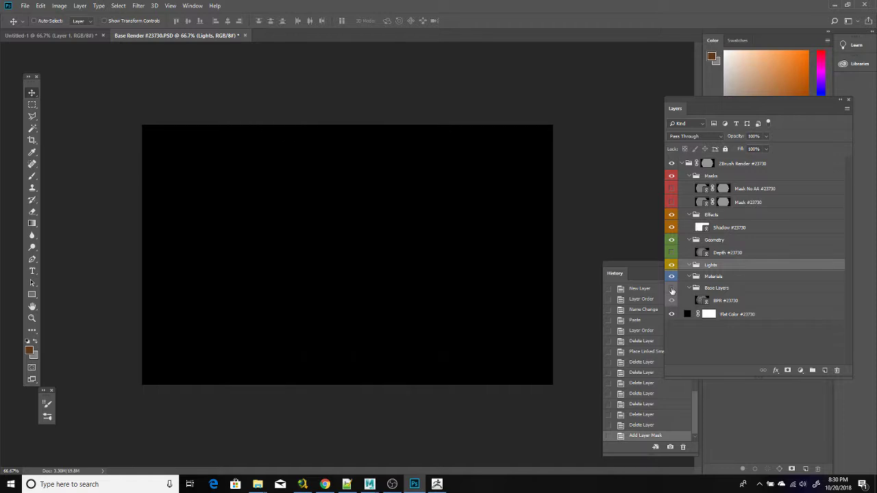
click(671, 288)
click(672, 301)
click(672, 302)
click(671, 164)
click(671, 164)
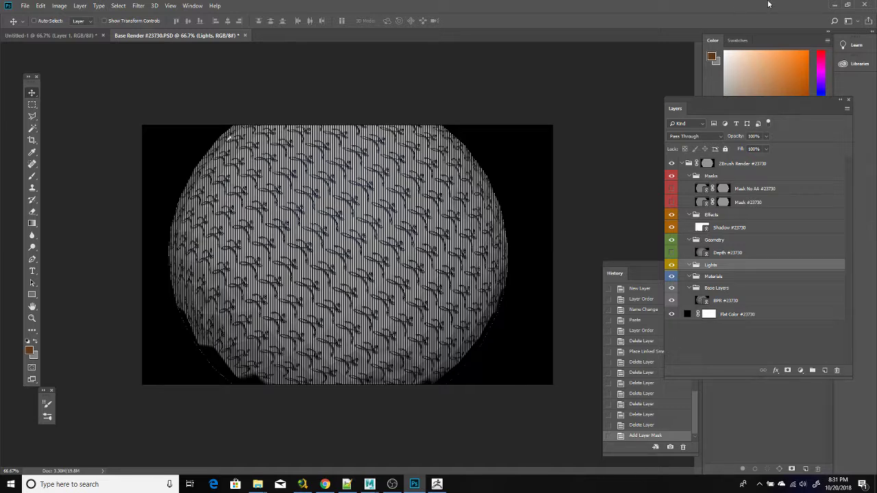
Switch to ZBrush and enable the Spec pass in the ZBrush To Photoshop options.
click(834, 5)
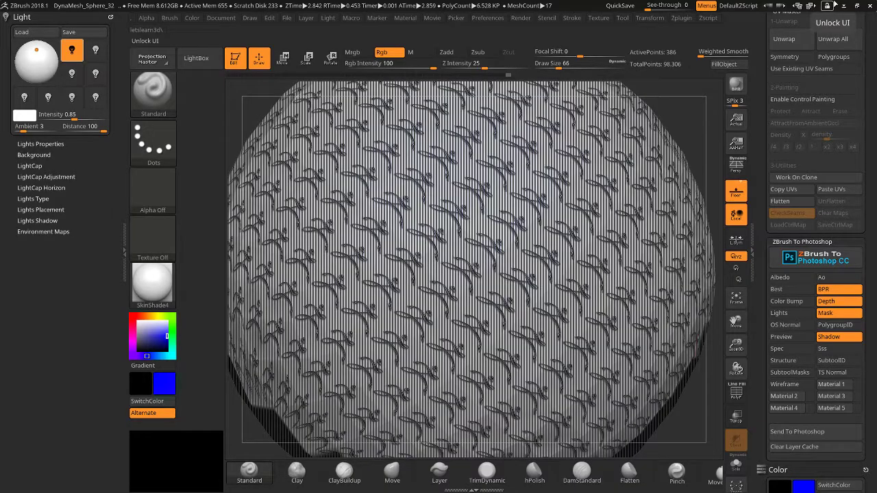
drag(685, 136, 765, 234)
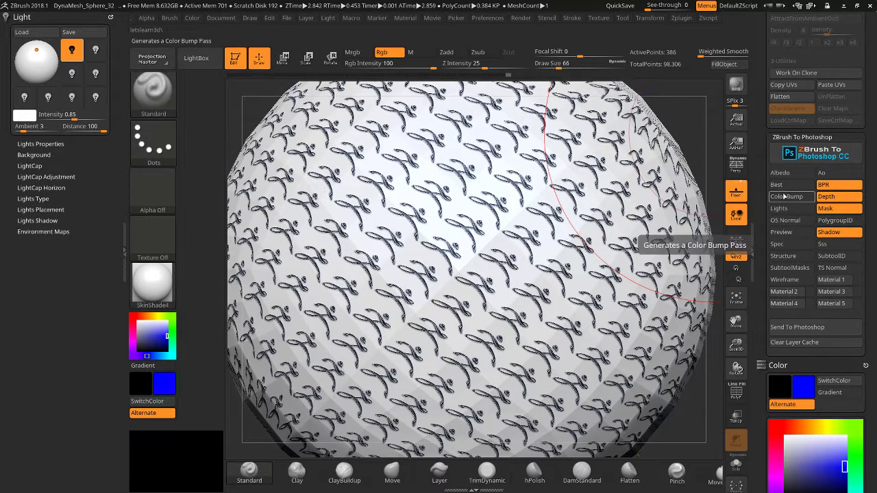
click(782, 246)
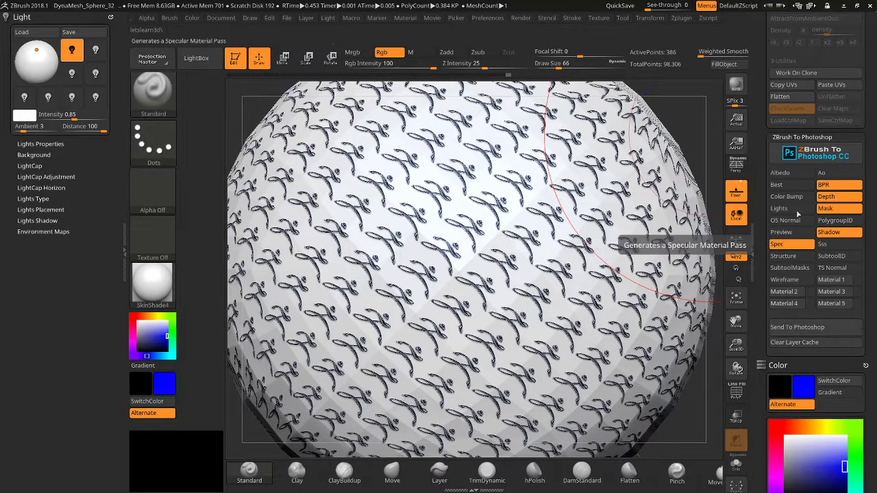
Remove the Zplugin palette from the tray.
drag(764, 154, 760, 288)
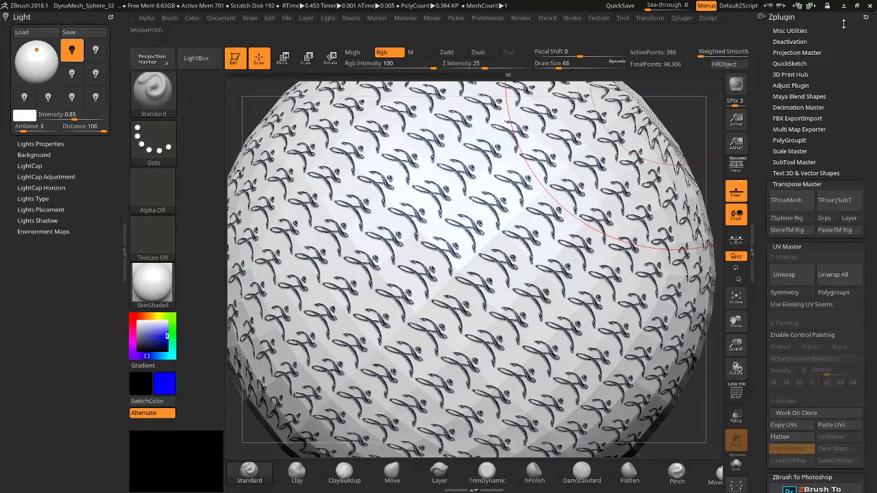
click(866, 18)
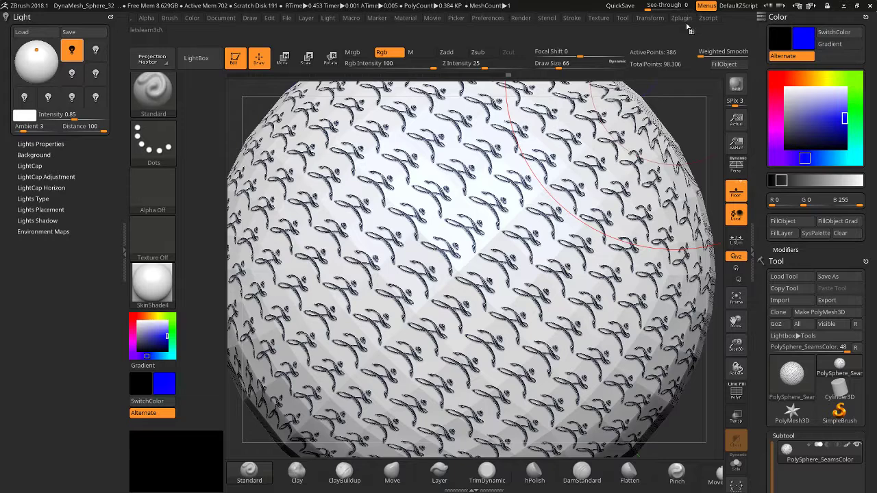
click(685, 18)
click(682, 18)
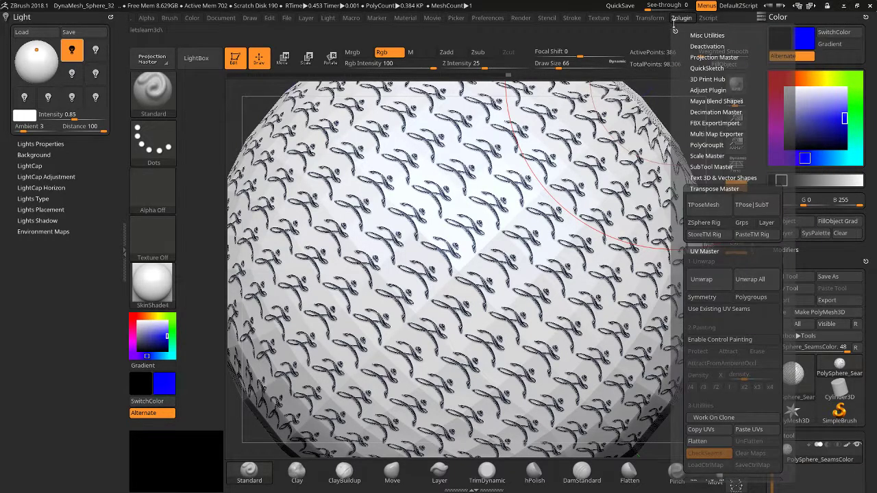
click(705, 19)
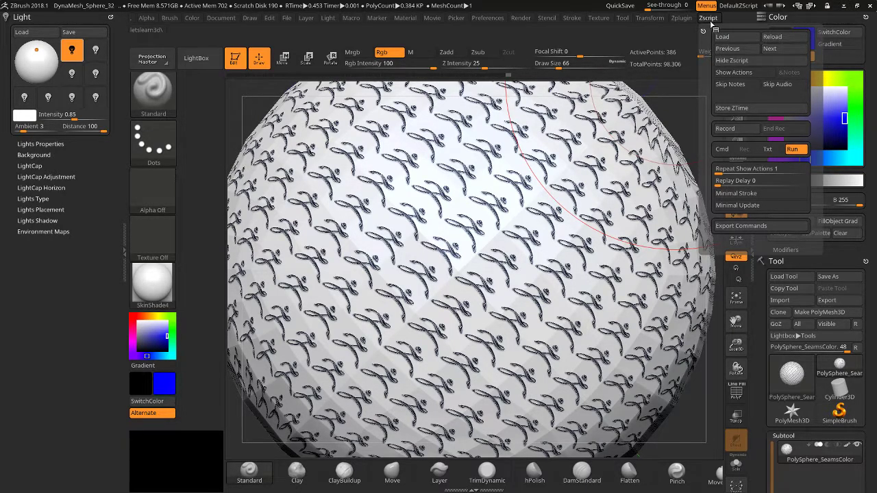
click(707, 18)
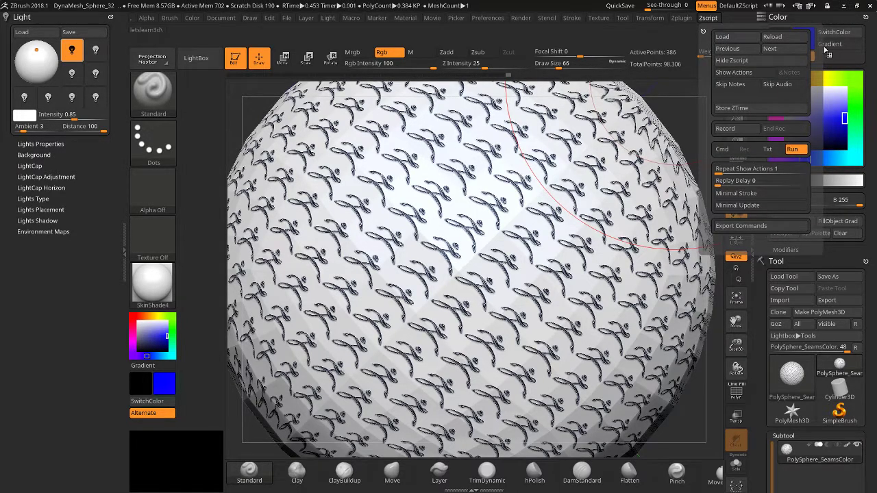
click(709, 20)
drag(705, 31, 788, 33)
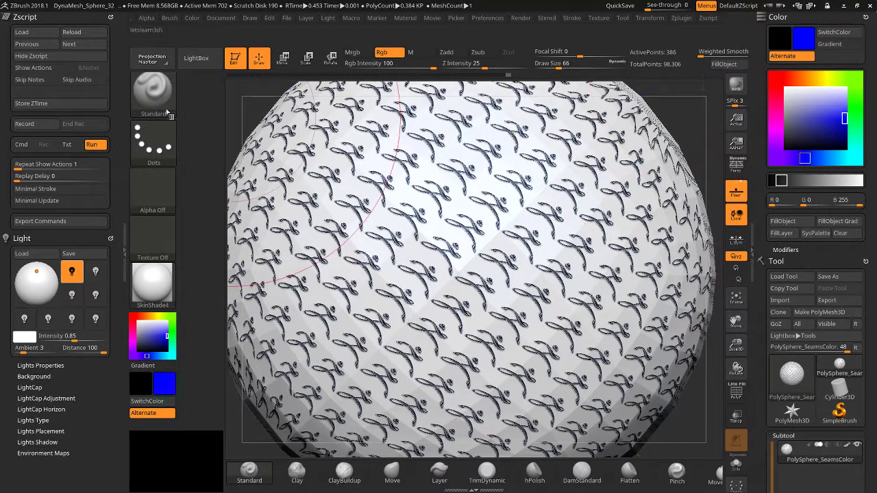
click(110, 16)
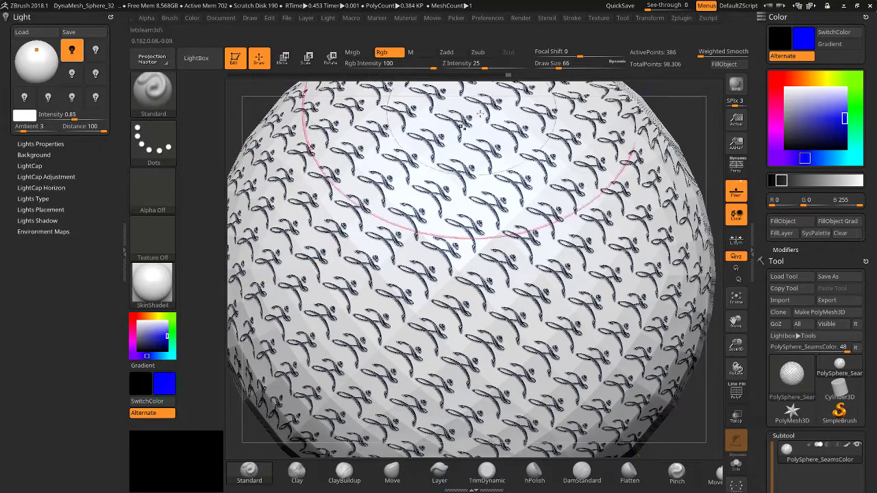
Collapse the tray holding the Light palette and remove the Color palette from the opposite tray.
click(121, 170)
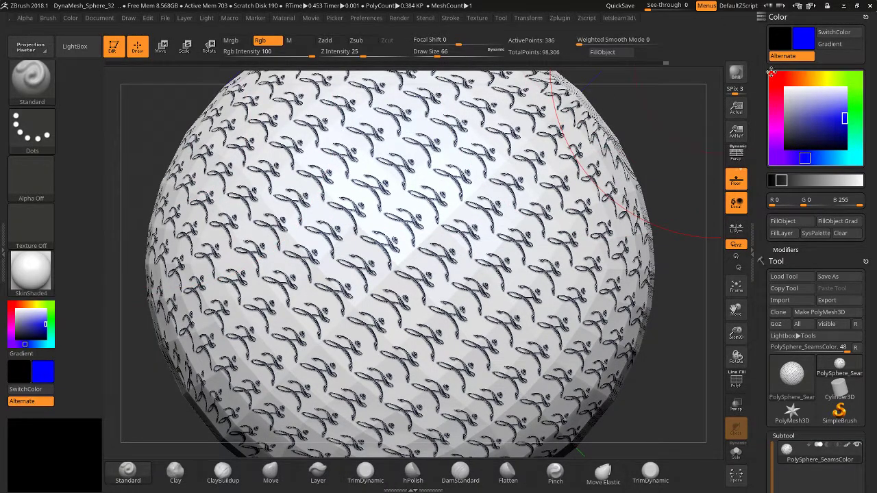
click(866, 17)
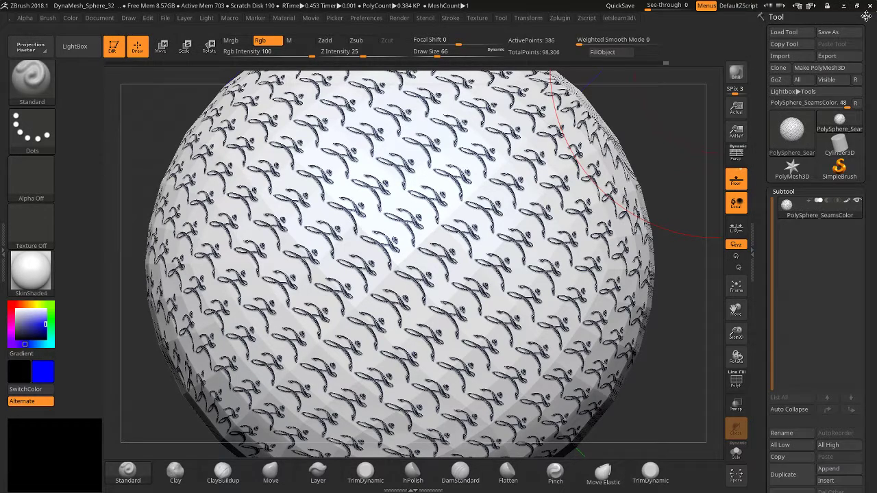
drag(762, 203, 786, 307)
Dock the Zscript palette in the tray above the Tool palette.
click(591, 18)
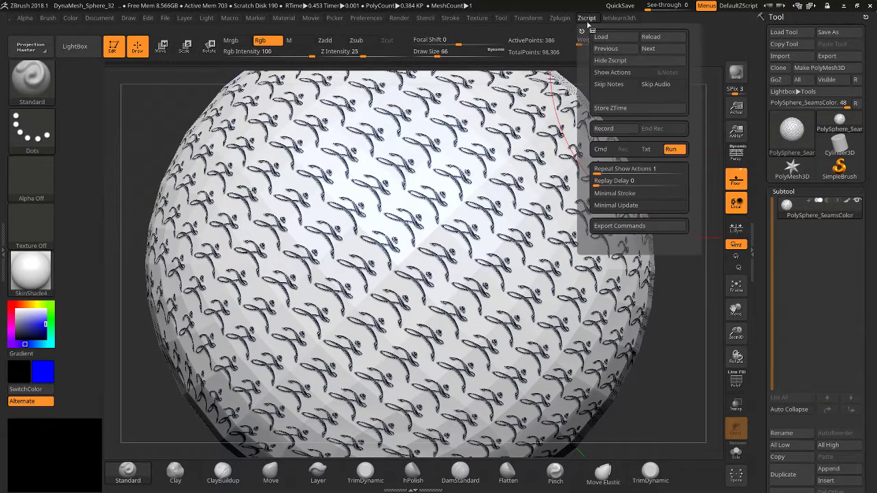
drag(582, 30, 764, 41)
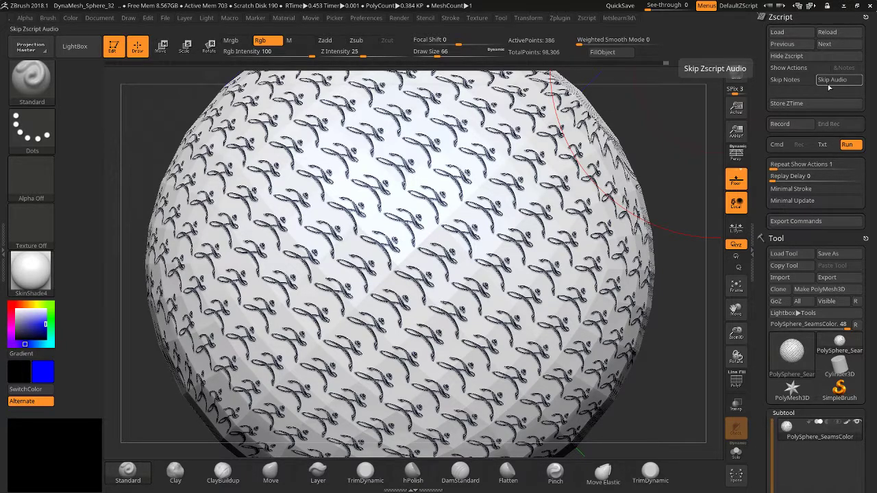
click(791, 124)
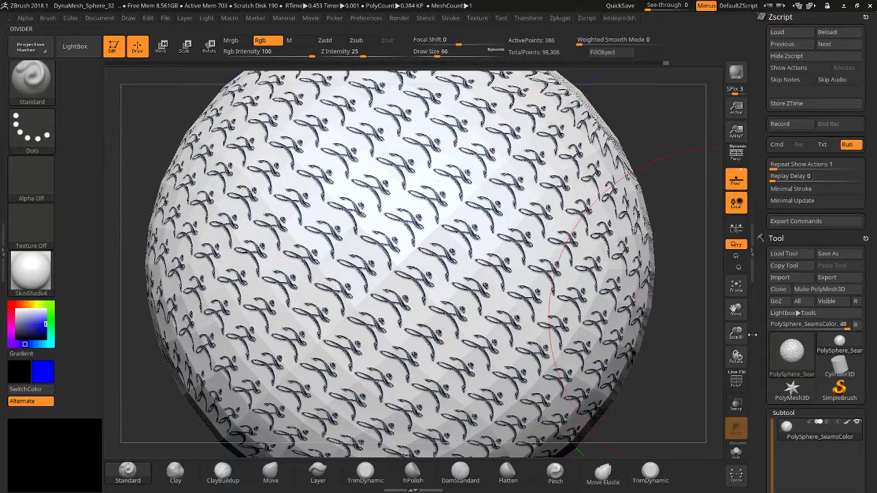
Choose the Clay brush, try a stroke near the top of the sphere and undo it.
drag(735, 332, 734, 323)
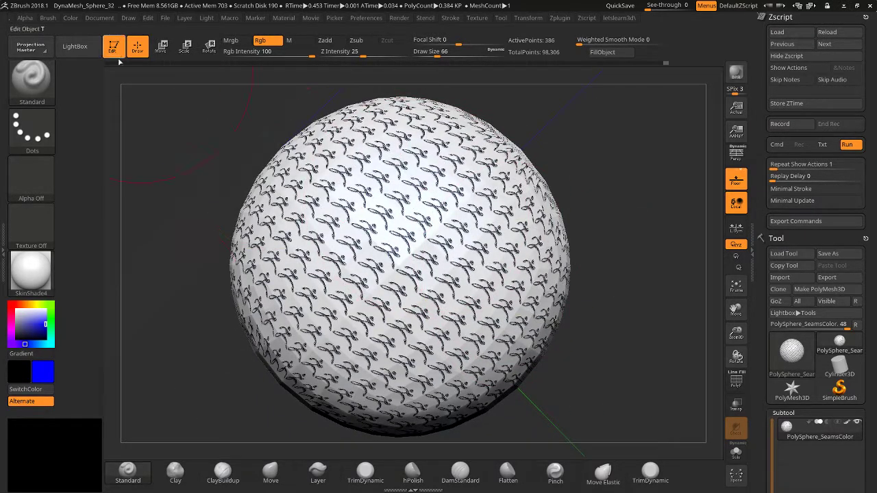
click(175, 472)
mouse_move(397, 127)
mouse_down()
mouse_move(446, 227)
mouse_move(421, 136)
mouse_move(432, 99)
mouse_up()
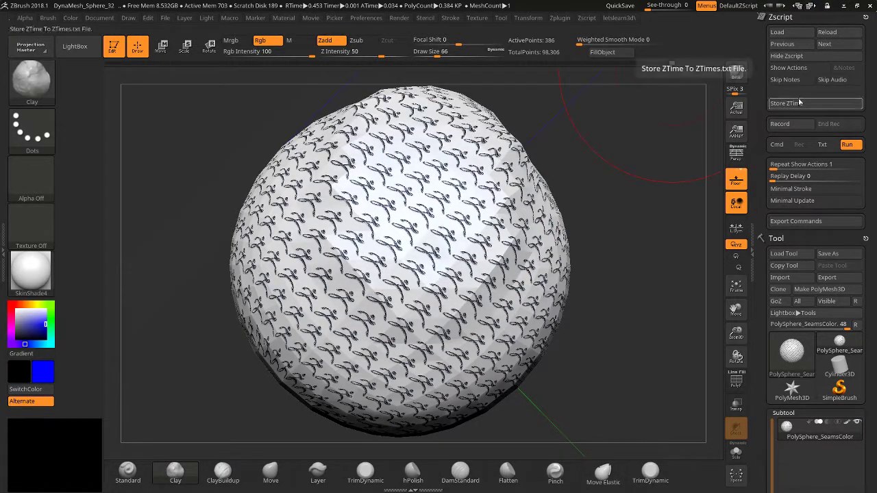
key(ctrl)
key(ctrl+z)
Start a ZScript recording without initializing ZBrush and sculpt several Clay strokes across the front of the sphere.
click(791, 124)
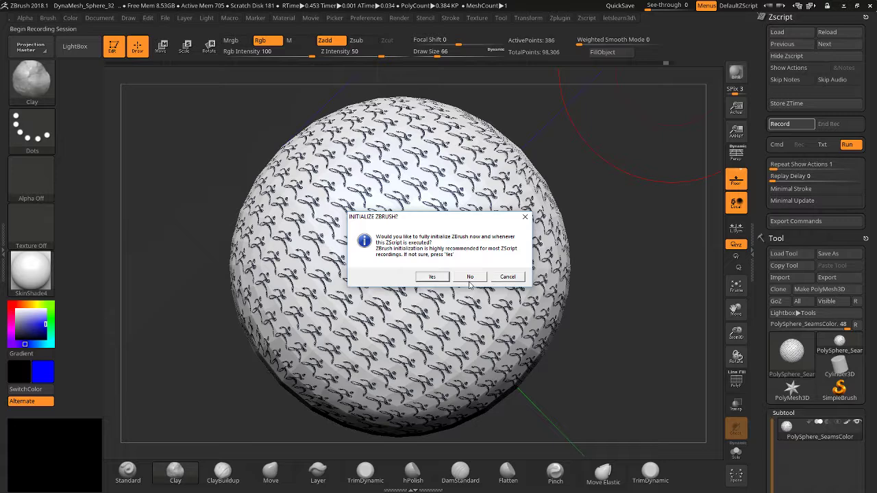
click(470, 277)
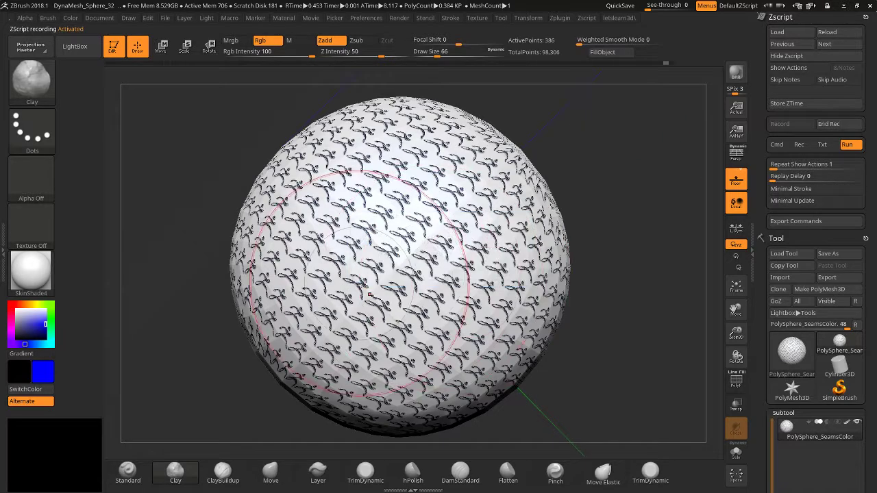
mouse_move(302, 178)
mouse_down()
mouse_move(418, 181)
mouse_move(521, 206)
mouse_up()
drag(329, 171, 418, 165)
drag(302, 226, 397, 370)
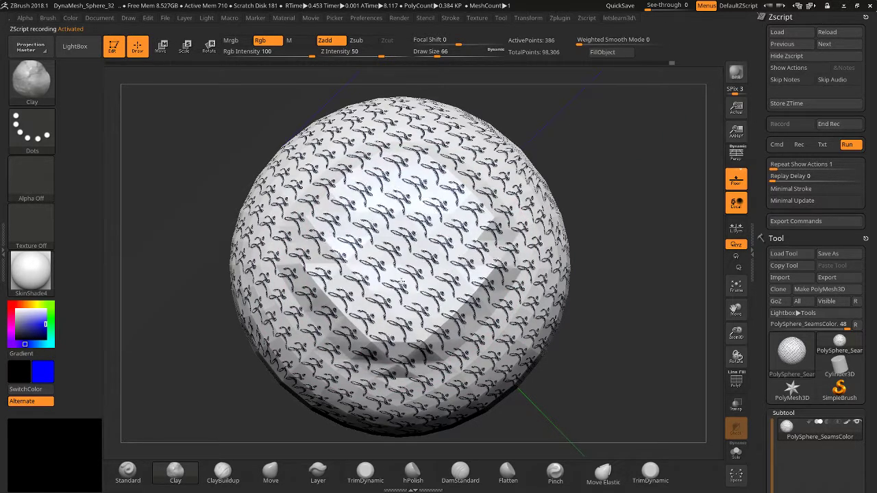
drag(534, 233, 397, 370)
drag(398, 130, 436, 241)
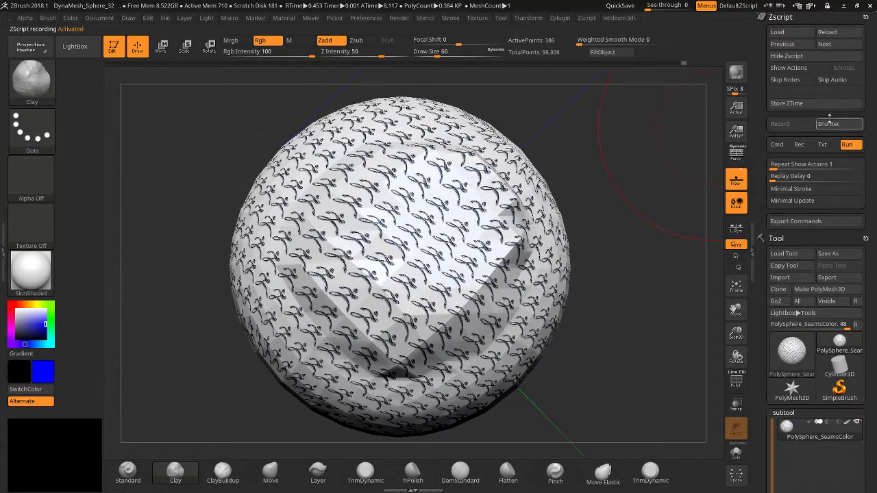
End the recording and save it to the Desktop as the ZScript text file A ZScriptRecordedSession.
click(832, 125)
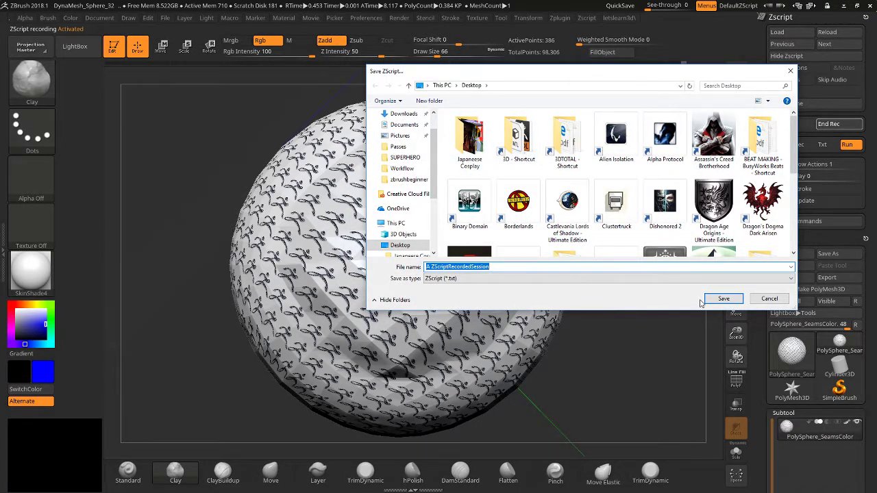
click(725, 298)
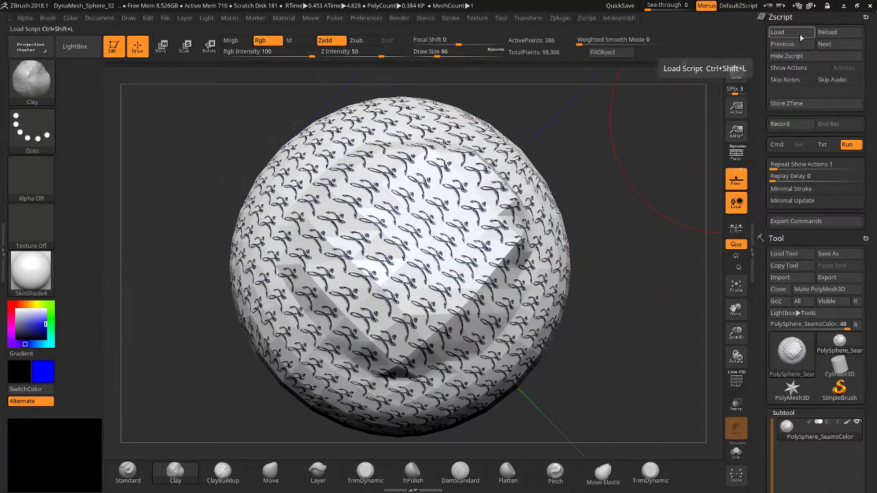
Load the A ZScriptRecordedSession text file from the Desktop and reload the script to replay its strokes on the mesh.
click(822, 38)
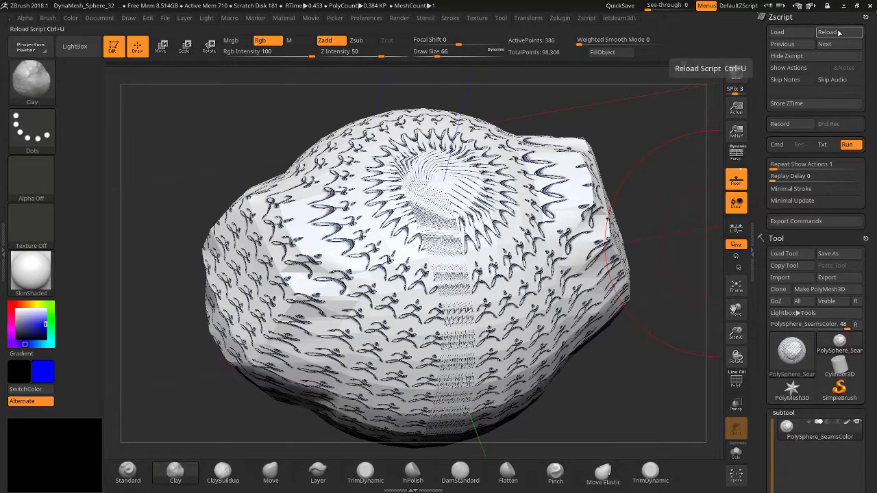
click(785, 32)
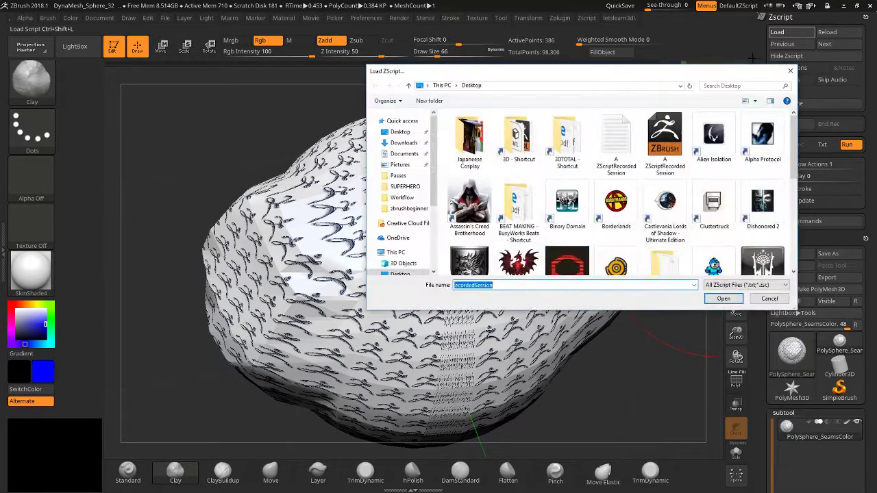
click(616, 142)
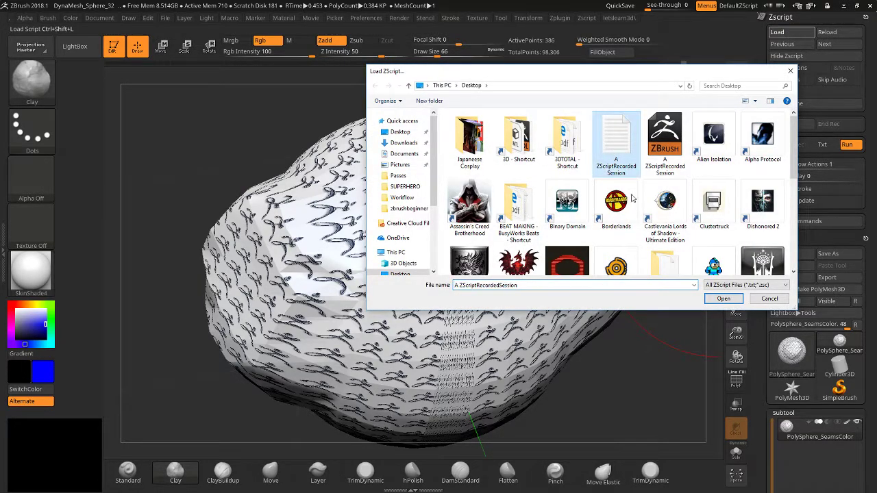
click(714, 302)
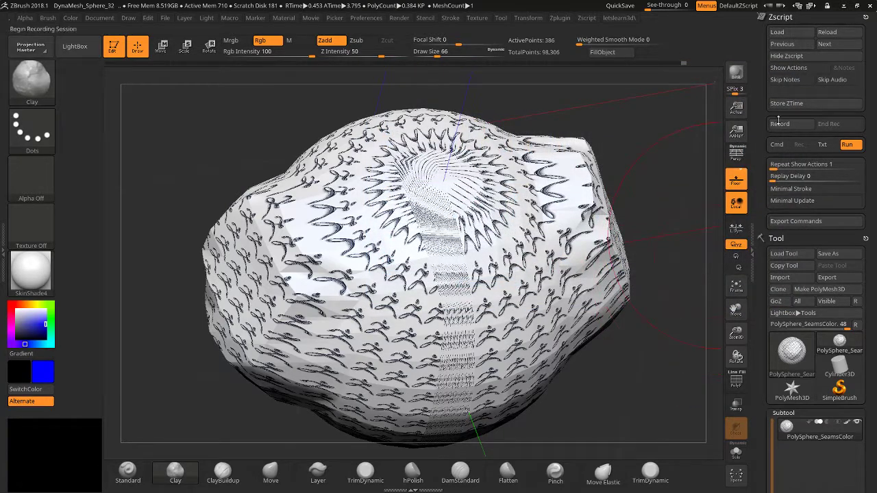
click(831, 32)
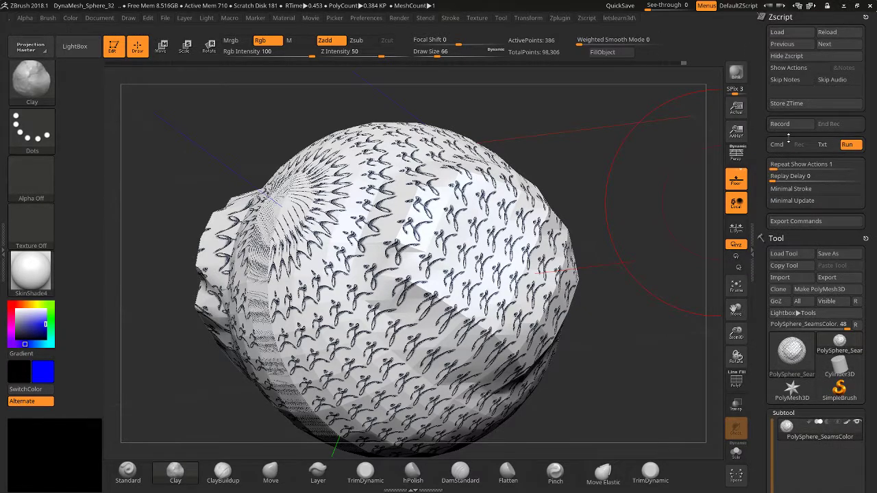
Start a ZScript recording without initializing ZBrush and duplicate the PolySphere_SeamsColor subtool twice.
click(789, 125)
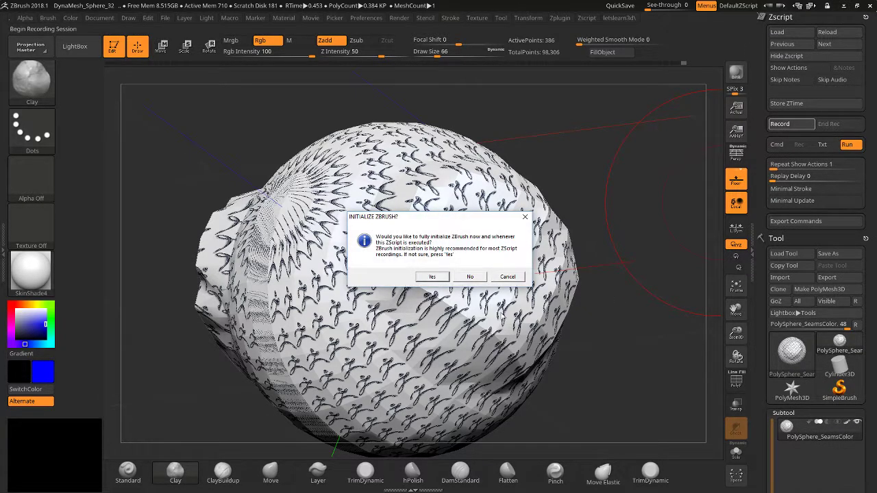
click(466, 276)
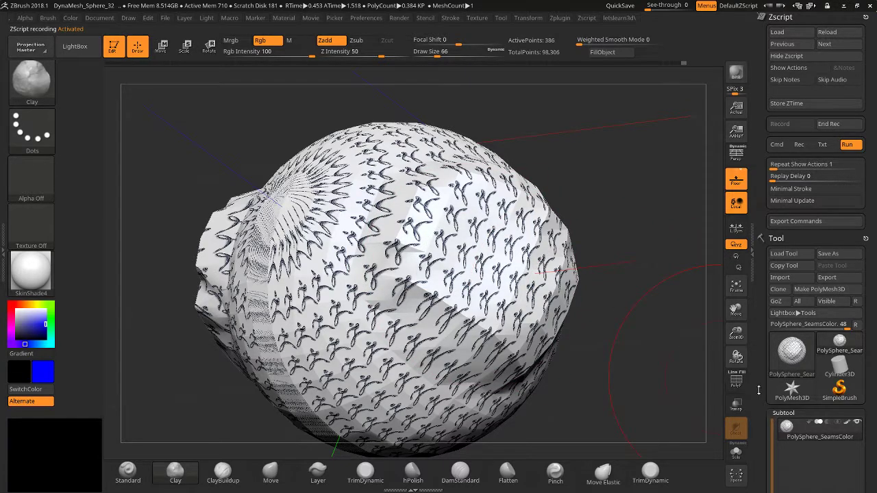
scroll(758, 391, down, 10)
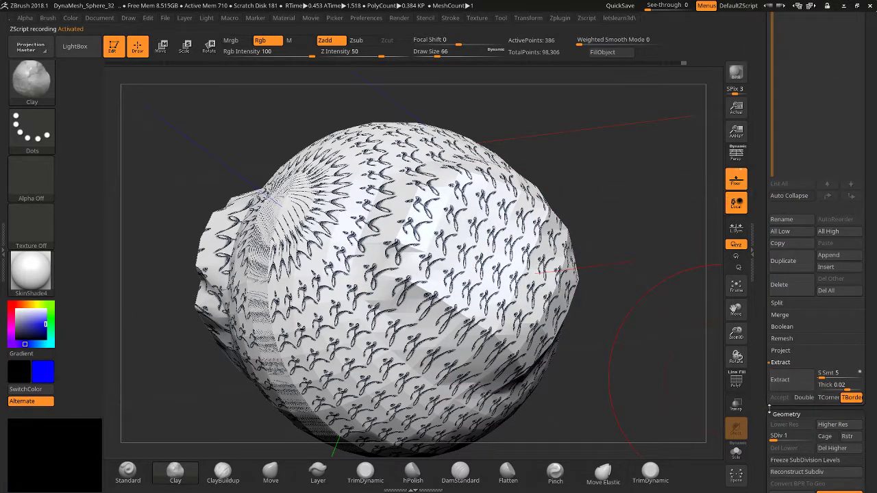
click(783, 261)
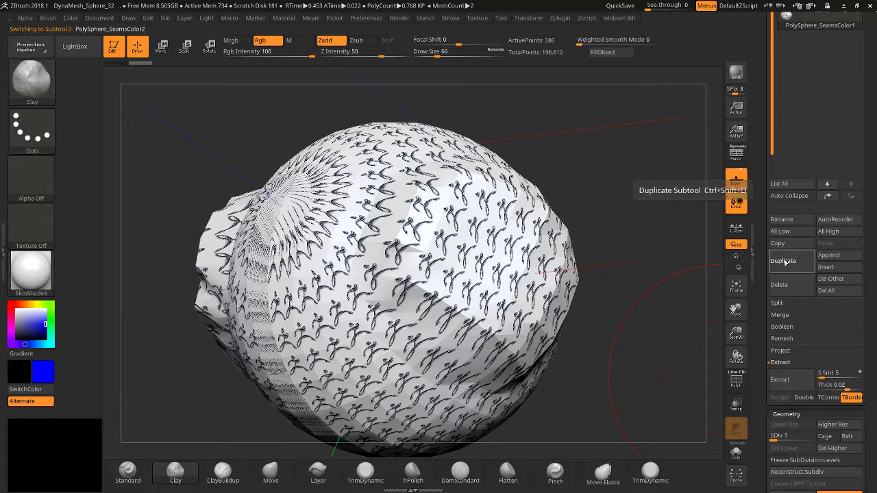
End the recording and save it to the Desktop as a ZScript text file named dup.
scroll(754, 312, up, 10)
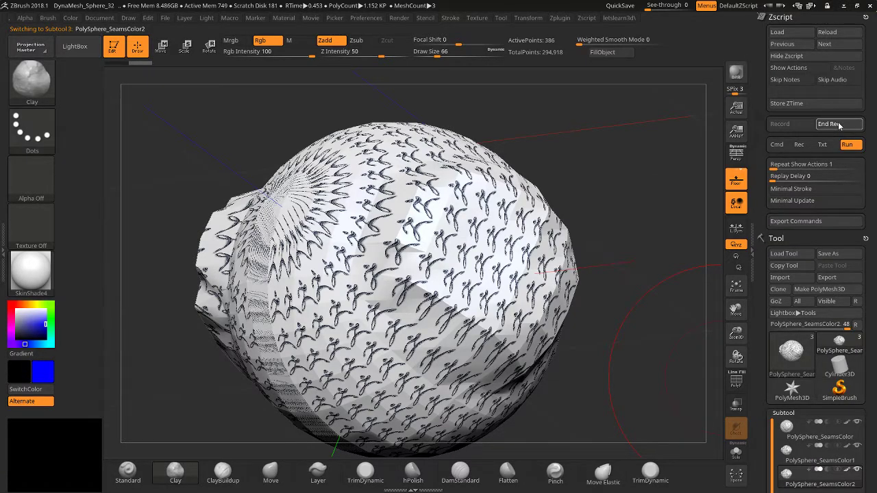
click(839, 124)
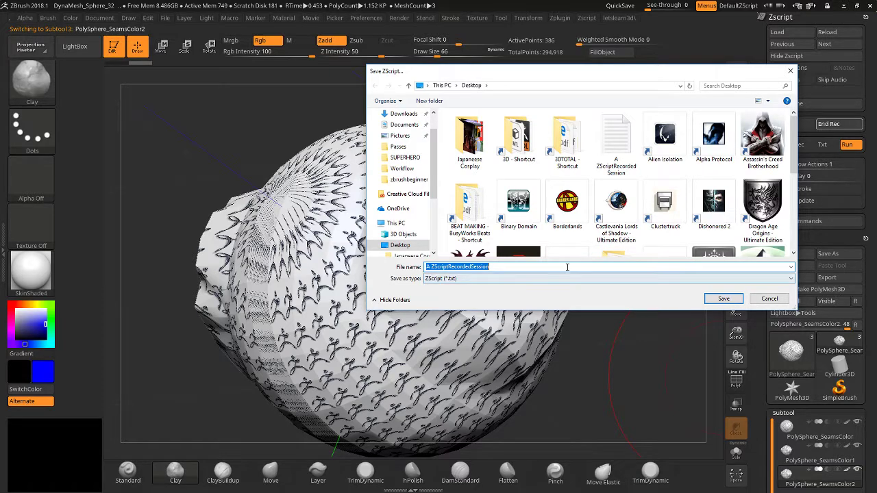
text(du)
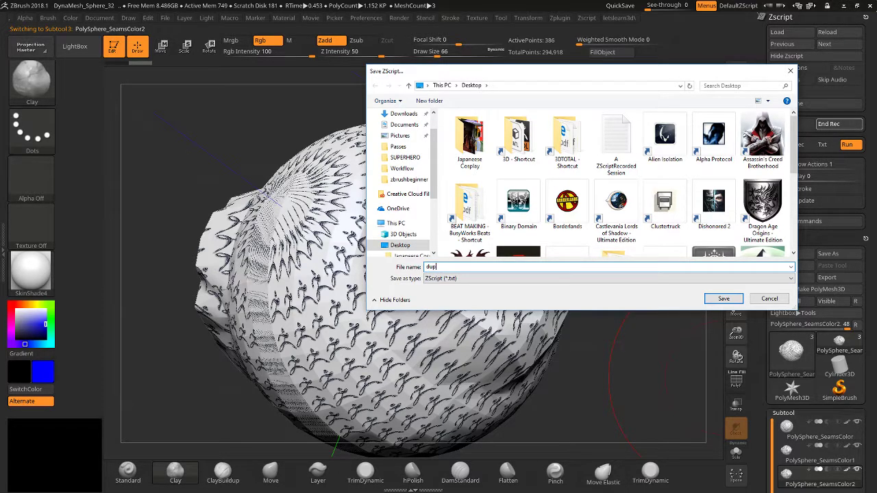
text(p)
key(Return)
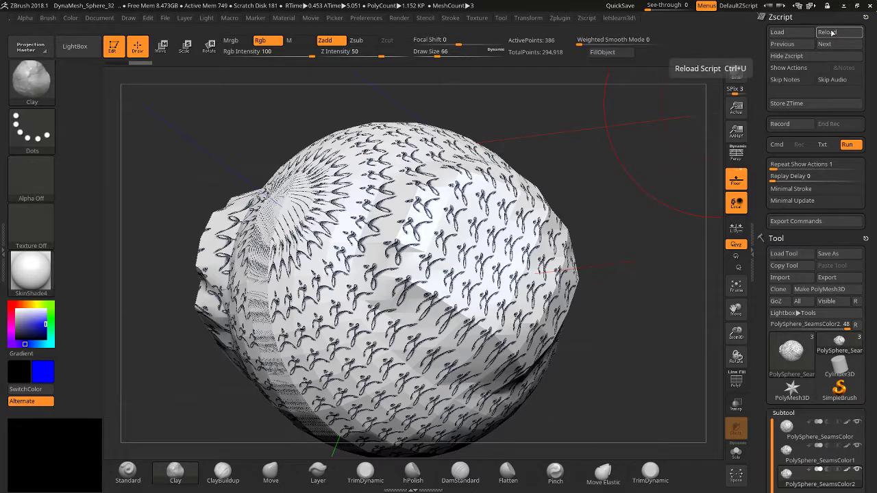
Reload the current script, and load the dup ZScript text file from the Desktop.
click(829, 32)
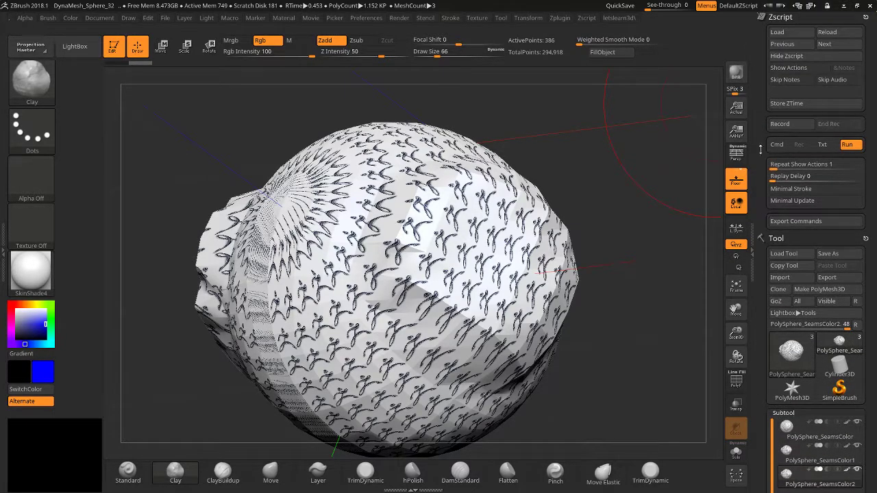
click(785, 32)
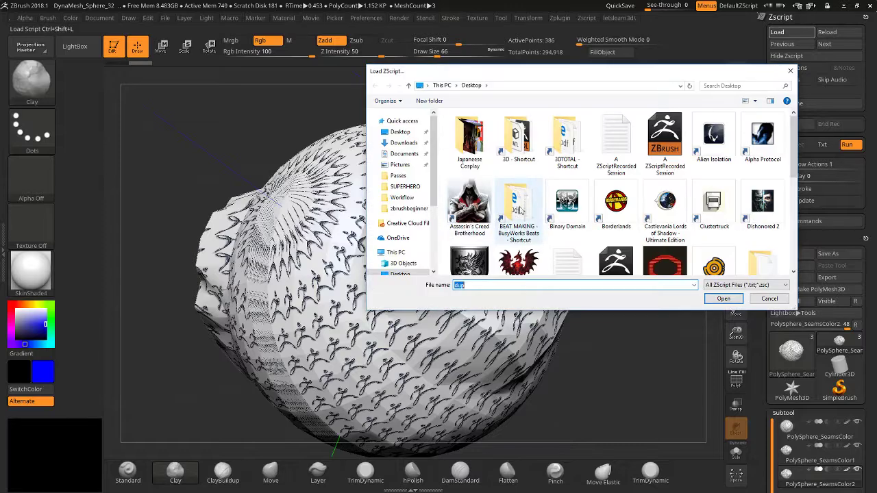
click(566, 265)
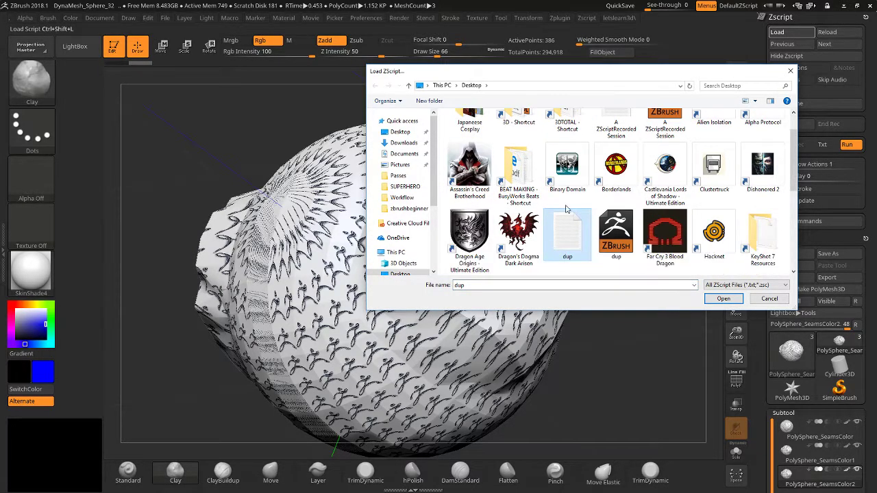
click(723, 299)
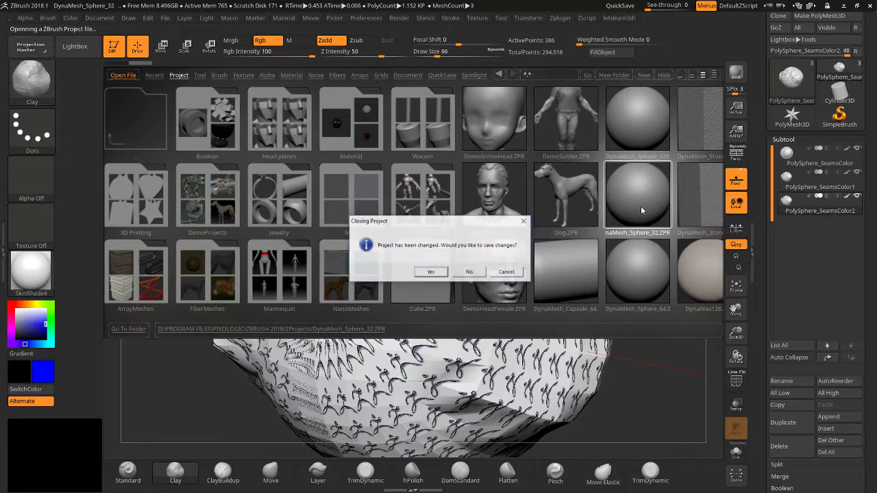
Open the DynaMesh_Sphere_32 project without saving the changes to the current one.
click(469, 272)
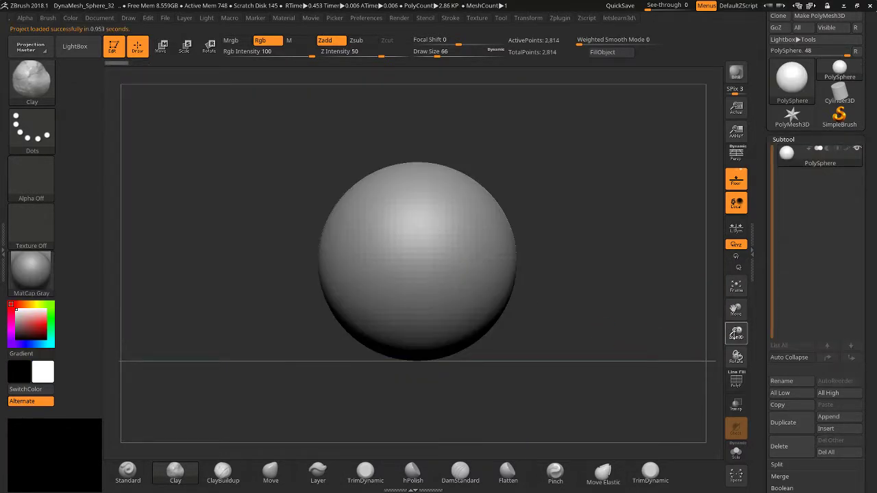
mouse_move(736, 334)
mouse_down()
mouse_move(736, 319)
mouse_move(736, 340)
mouse_up()
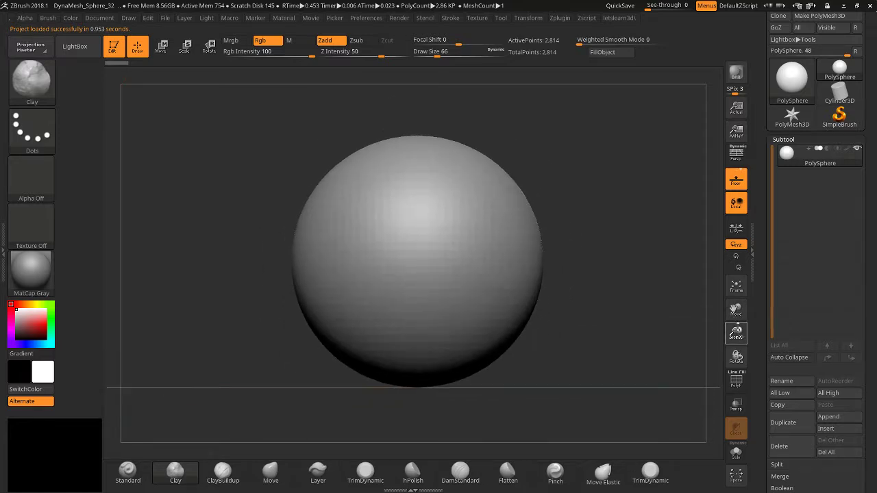
click(736, 381)
click(734, 382)
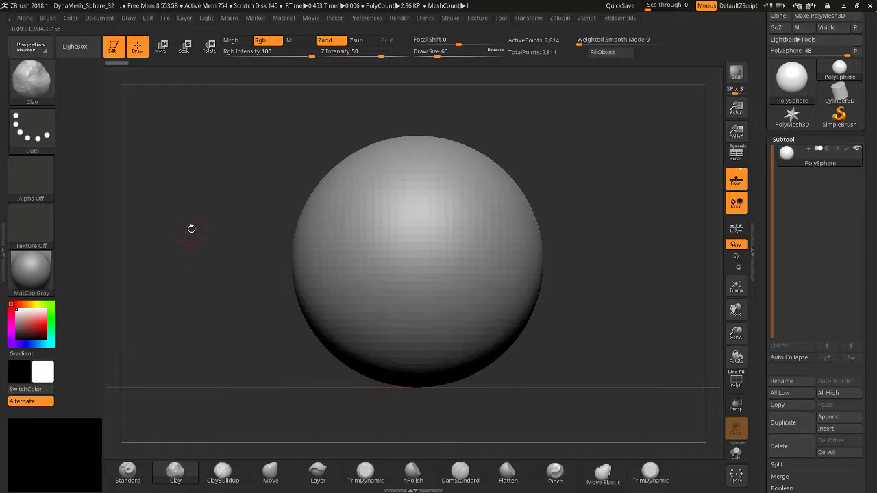
Initialize the sphere as a QCube with a resolution of 2 on X, Y and Z, and frame it in the canvas.
drag(759, 230, 738, 78)
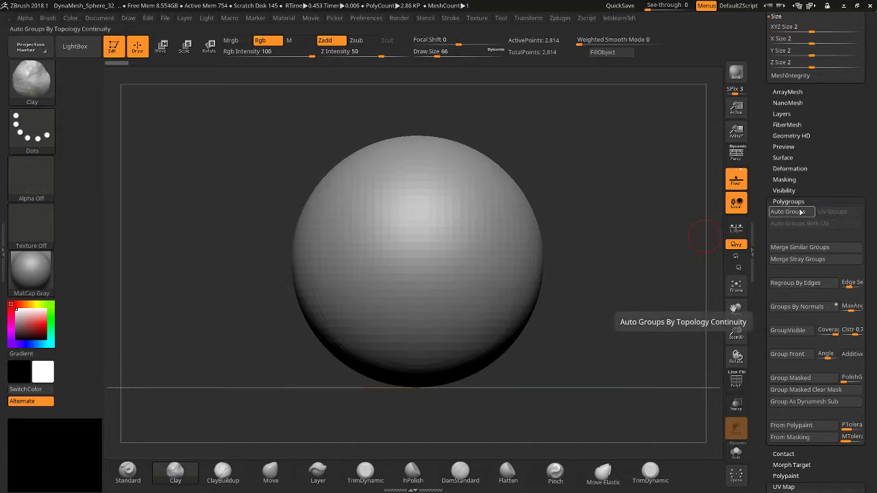
drag(762, 147, 759, 291)
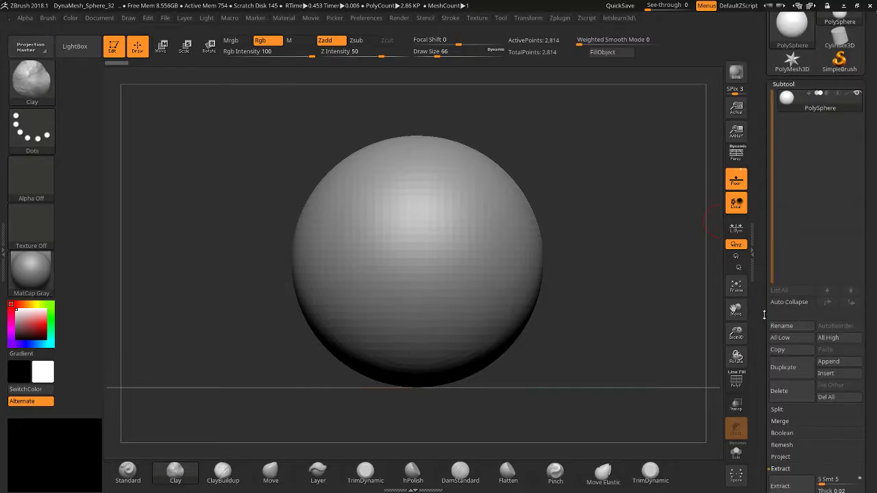
drag(766, 317, 767, 106)
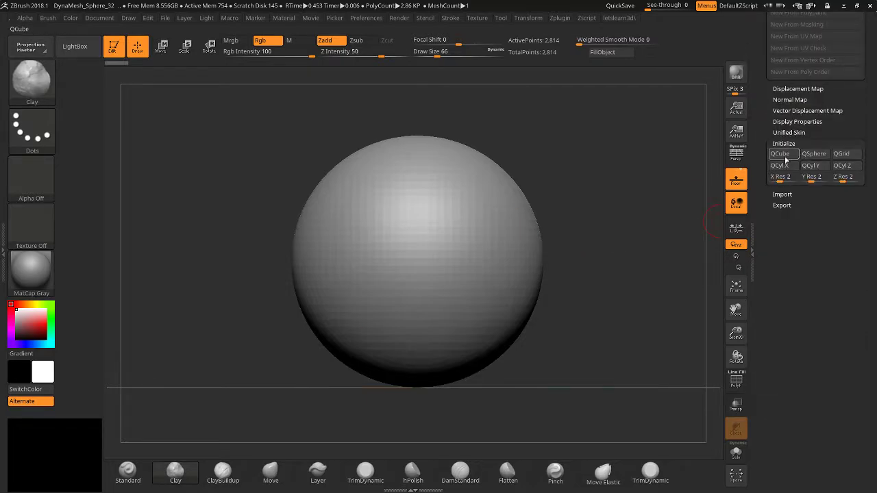
click(788, 159)
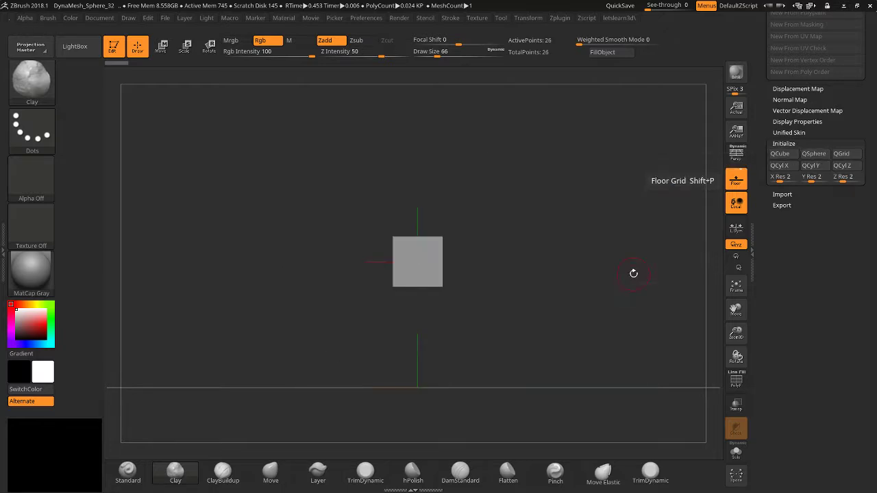
drag(633, 272, 681, 301)
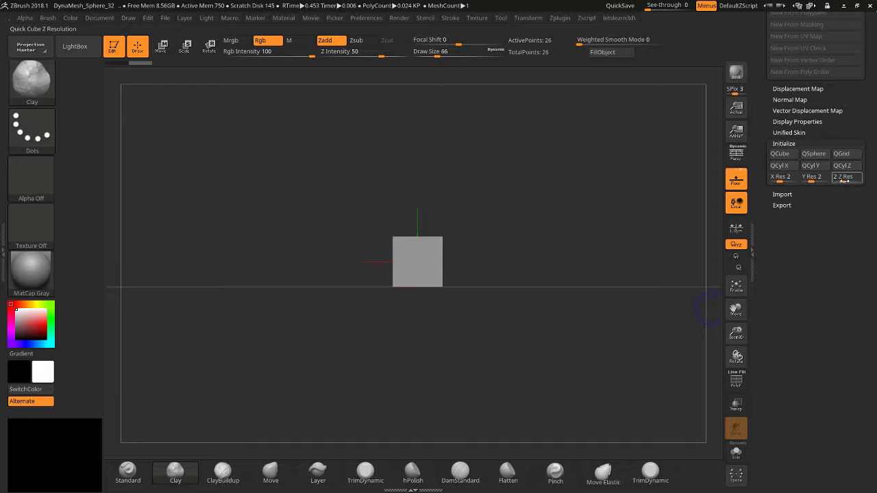
key(f)
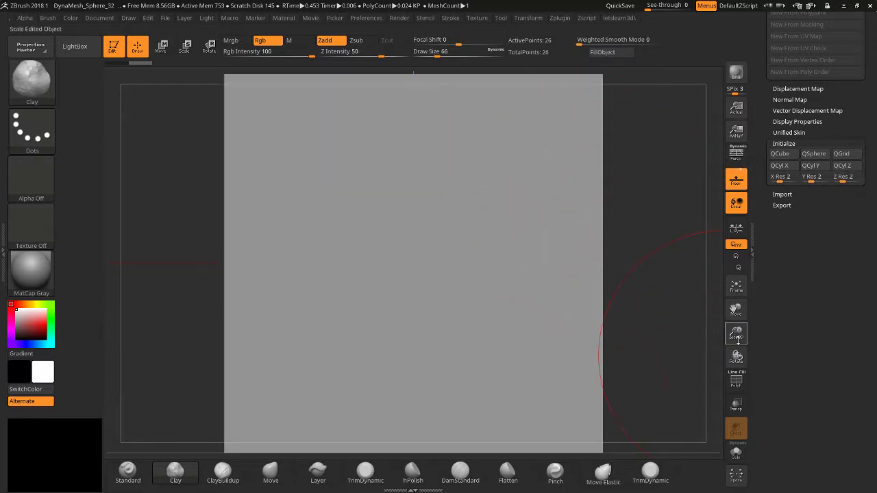
Display the polyframe on the cube and view it from an angle showing its front, side and upper faces.
drag(738, 335, 731, 321)
click(734, 388)
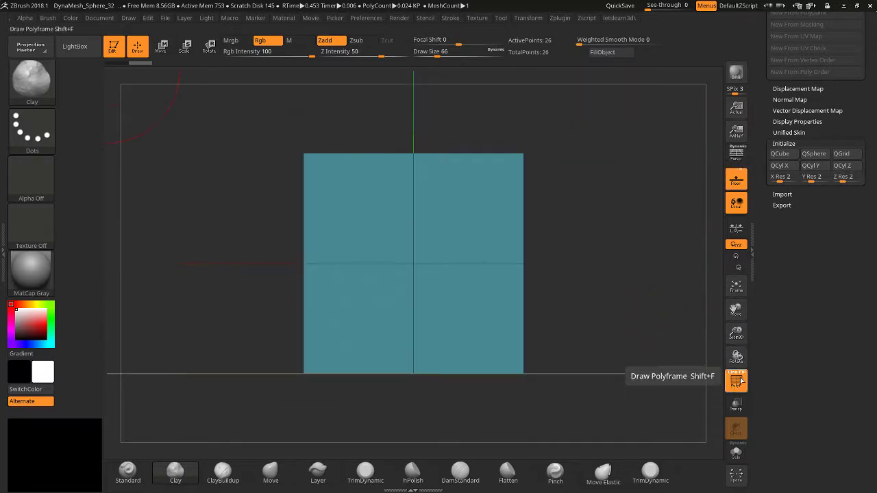
key(shift+f)
key(shift+f)
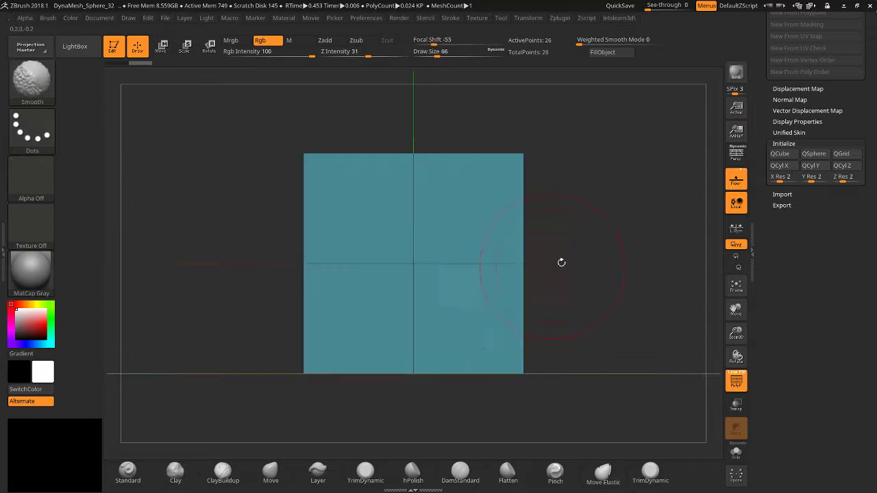
drag(562, 261, 602, 260)
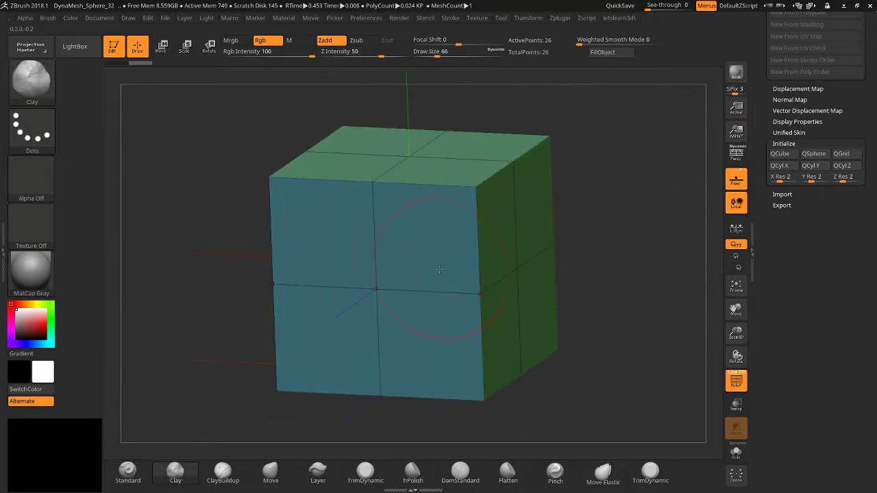
drag(207, 228, 215, 228)
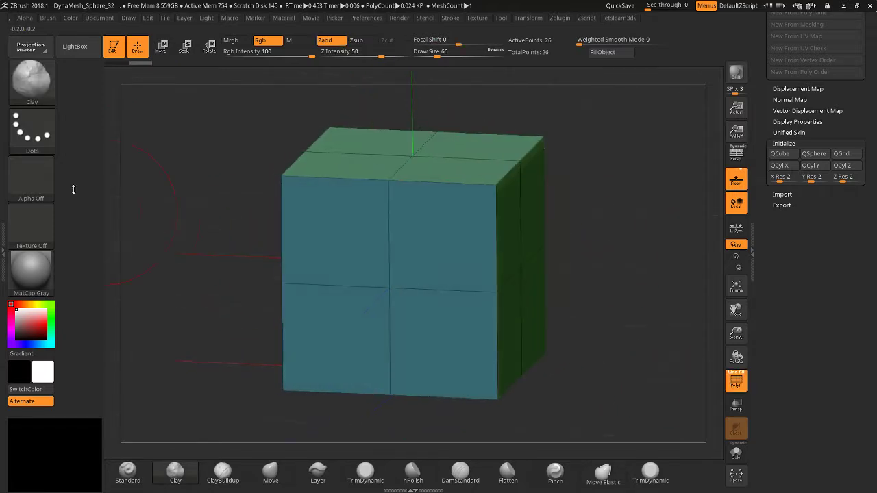
Choose the ZModeler brush and extrude the upper two polygons of the cube's front face outward with QMesh.
click(32, 81)
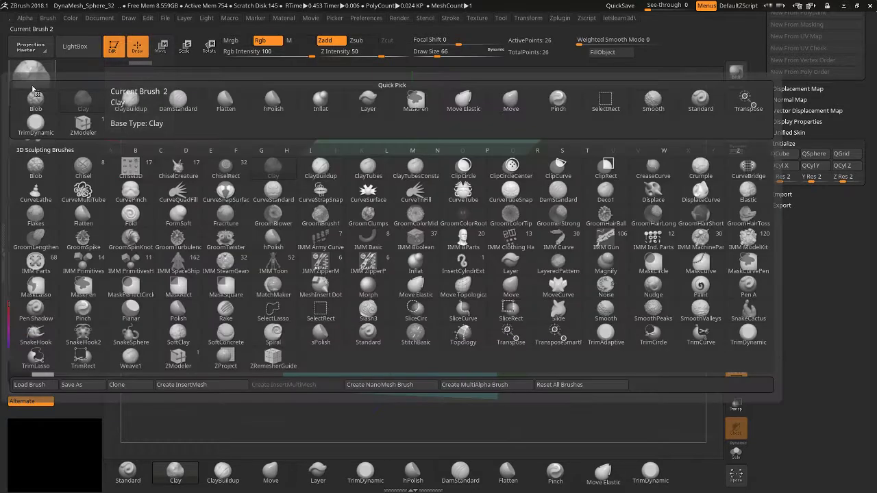
click(177, 358)
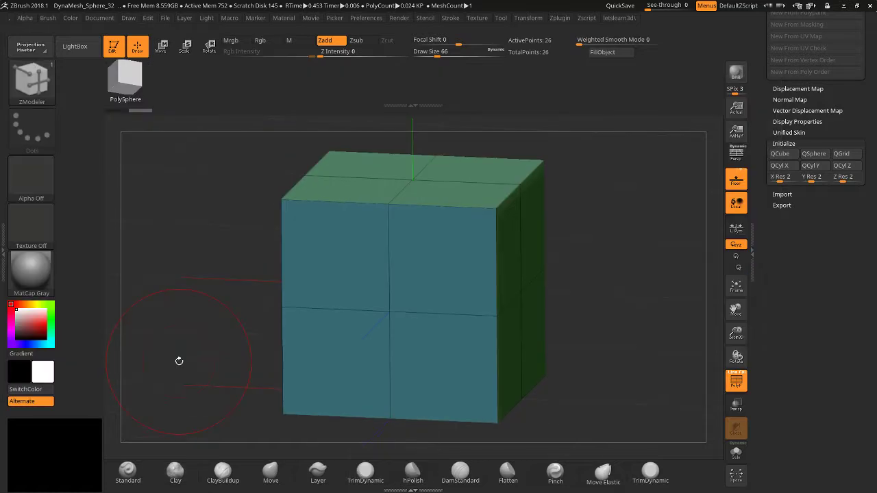
shift+drag(646, 285, 647, 279)
drag(520, 274, 412, 301)
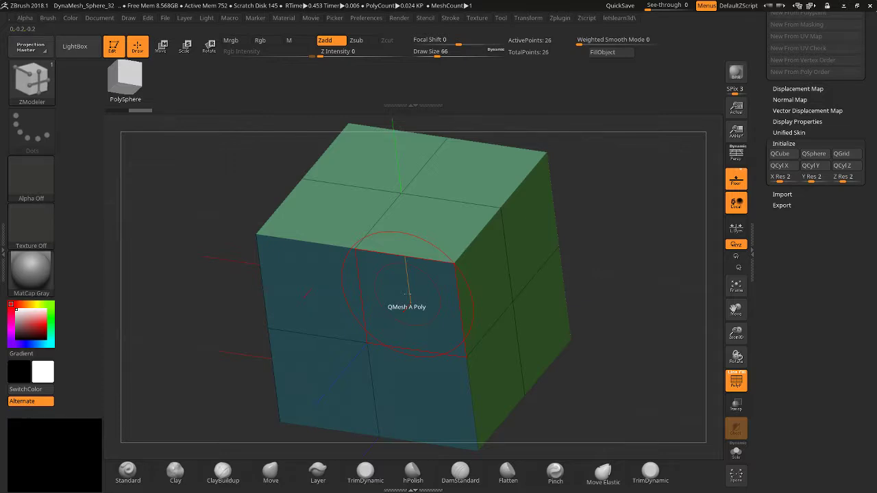
drag(407, 295, 306, 446)
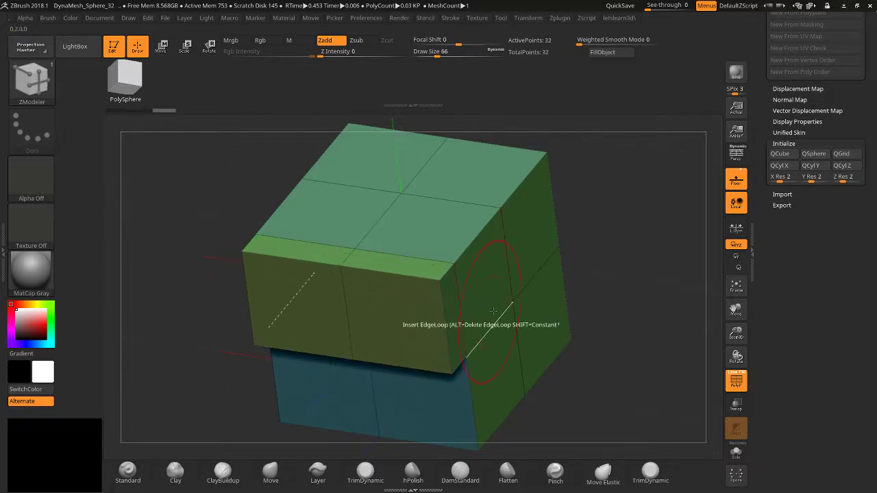
Extrude the upper side polygons outward with QMesh, undoing and redoing the last one, so the raised band continues around the cube.
drag(500, 288, 474, 352)
drag(588, 262, 548, 301)
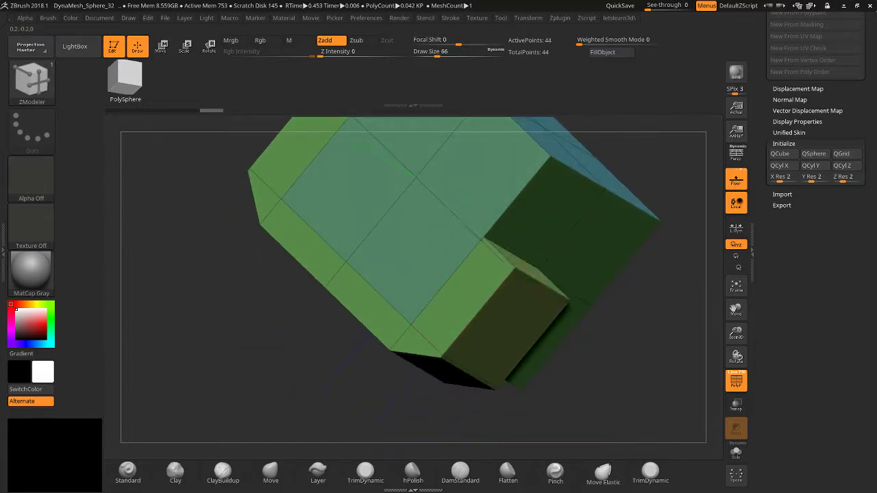
drag(529, 233, 580, 175)
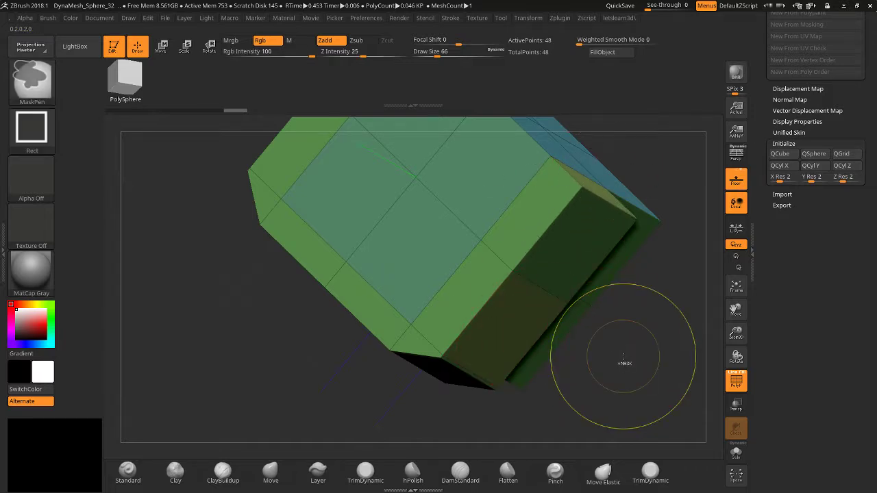
key(ctrl+z)
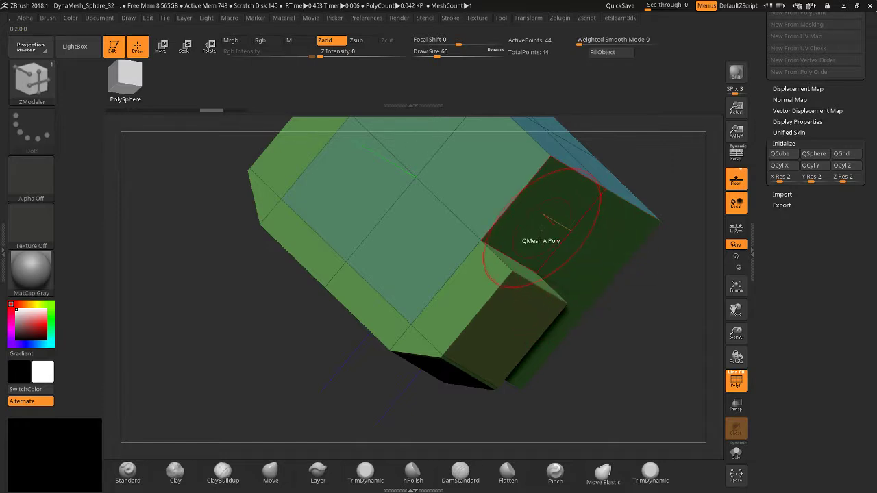
drag(544, 218, 626, 277)
drag(629, 332, 645, 301)
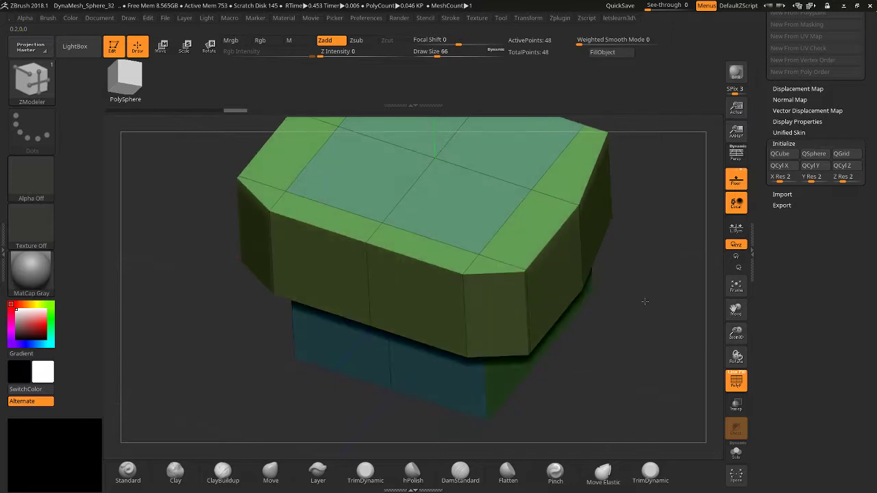
drag(733, 325, 730, 424)
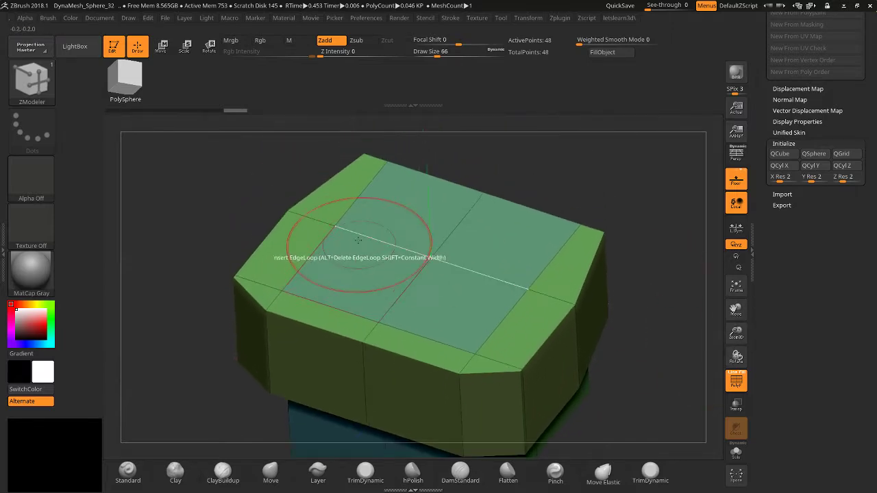
drag(641, 330, 637, 312)
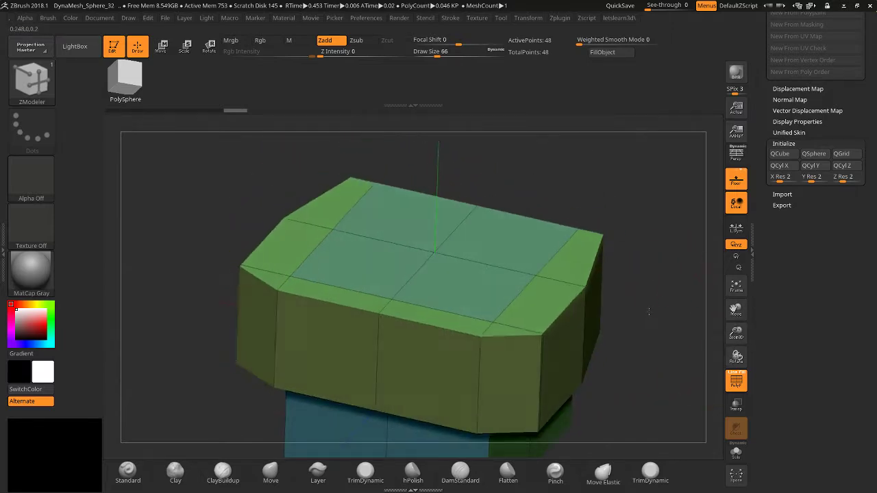
Try QMesh on a single polygon of the band's upper face and then with the Facing Front All target.
mouse_move(572, 296)
mouse_down()
mouse_move(552, 226)
mouse_move(468, 259)
mouse_up()
key(ctrl+z)
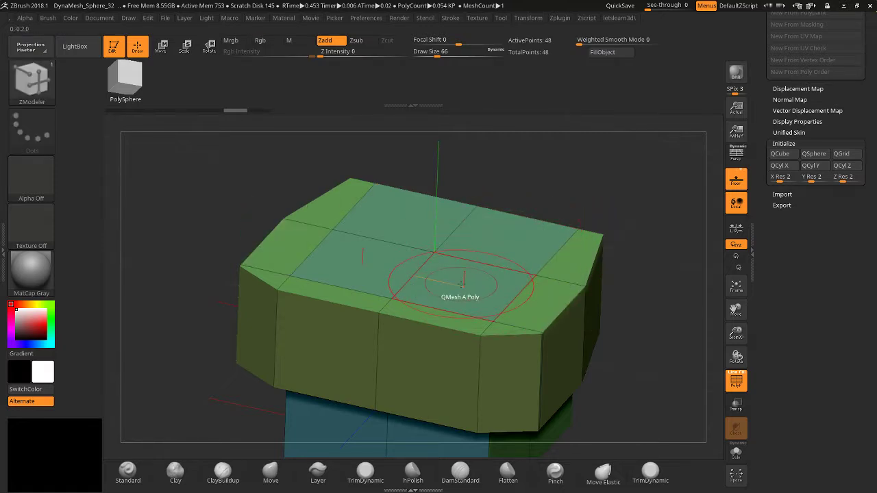
key(space)
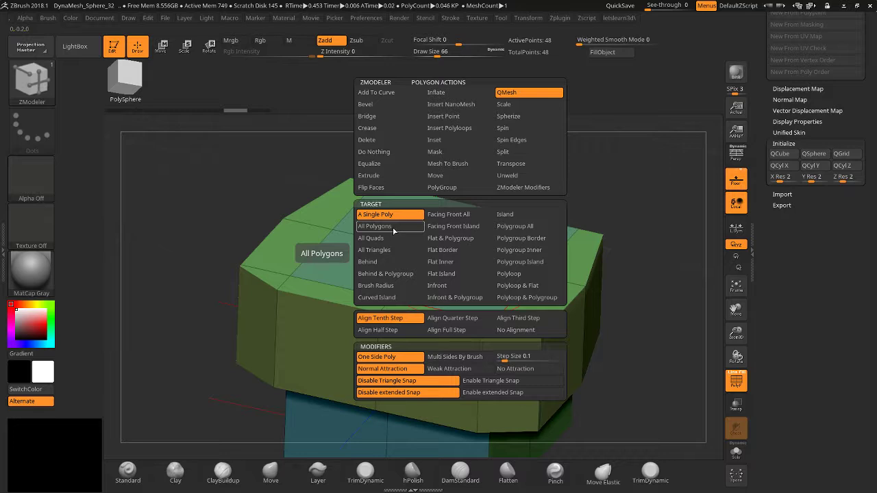
click(446, 214)
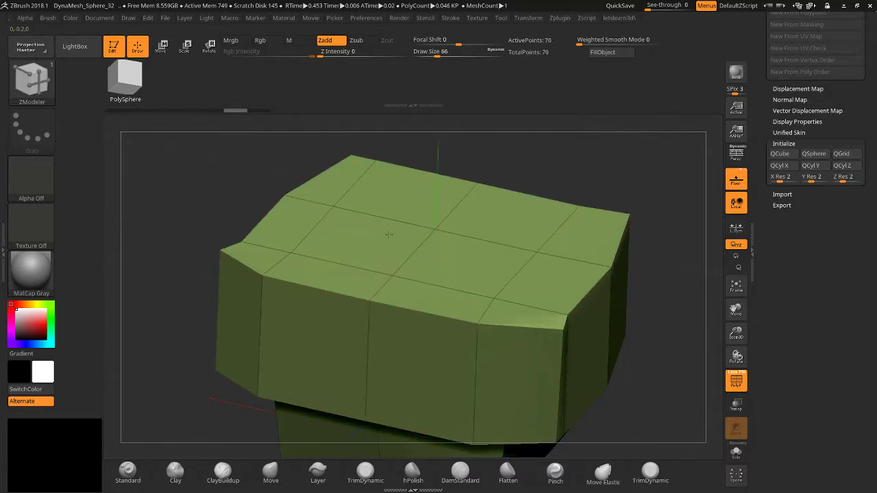
Set the QMesh target to Flat Border and extrude the upper face's outer polygons upward, leaving a recess in the middle.
right_click(389, 235)
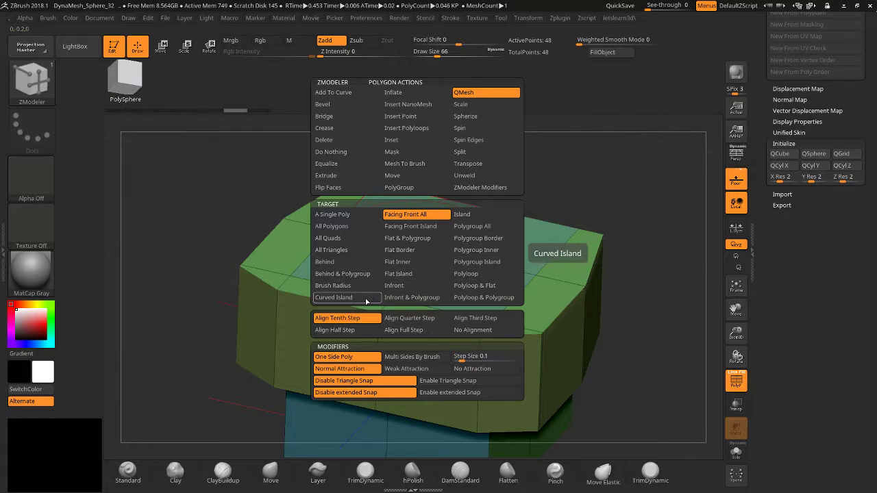
click(399, 250)
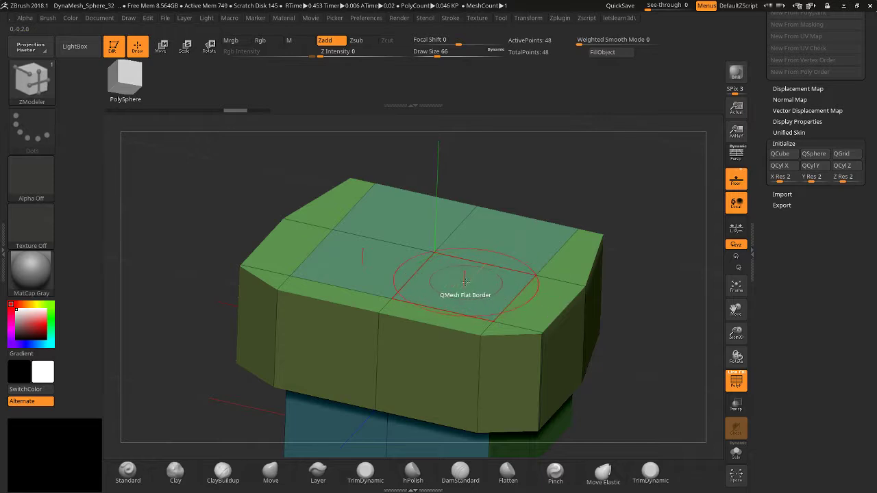
drag(465, 281, 475, 244)
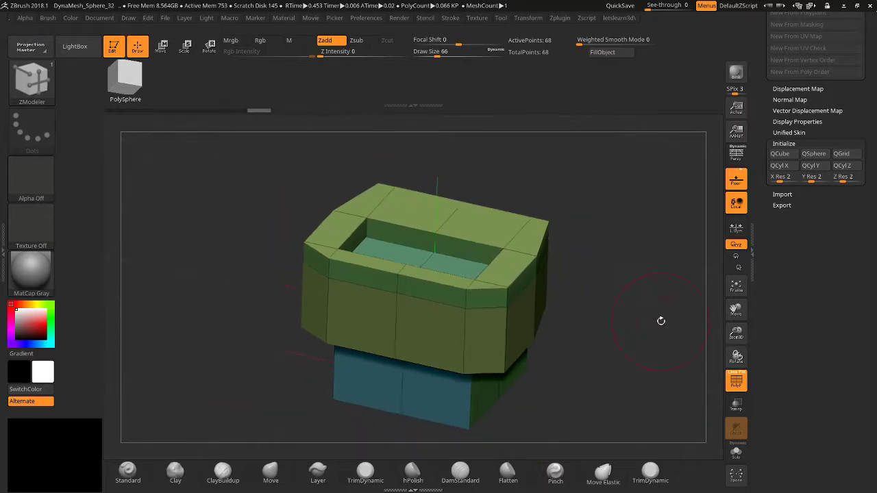
Extrude the back side and the cube's underside outward with QMesh Flat Border to form a long body.
drag(659, 319, 551, 324)
drag(487, 306, 603, 274)
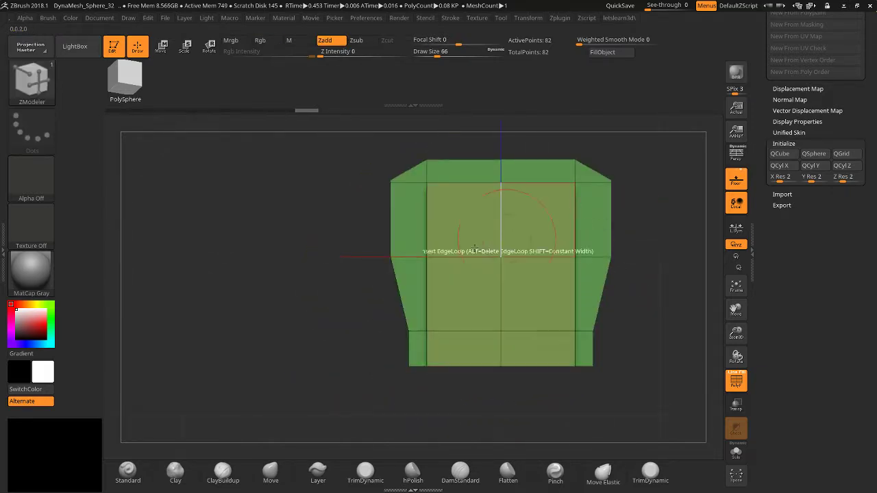
mouse_move(474, 248)
right_down()
mouse_move(441, 274)
mouse_move(473, 270)
mouse_move(483, 253)
right_up()
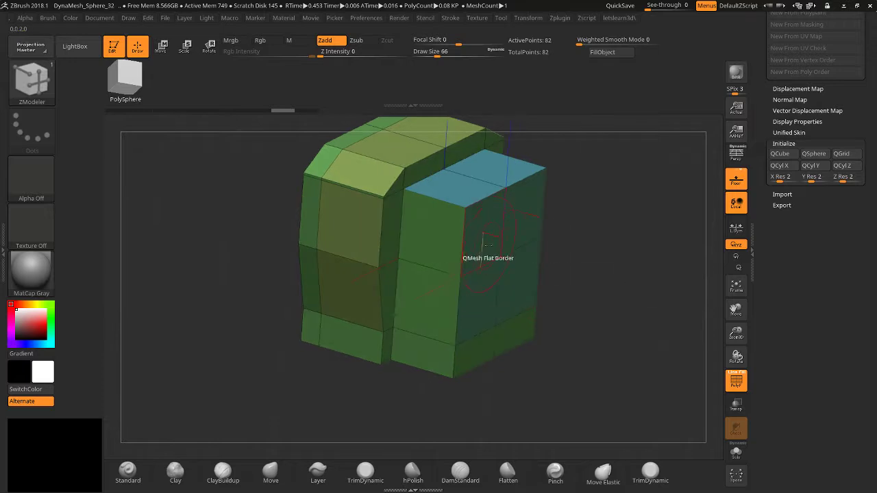
drag(483, 238, 625, 284)
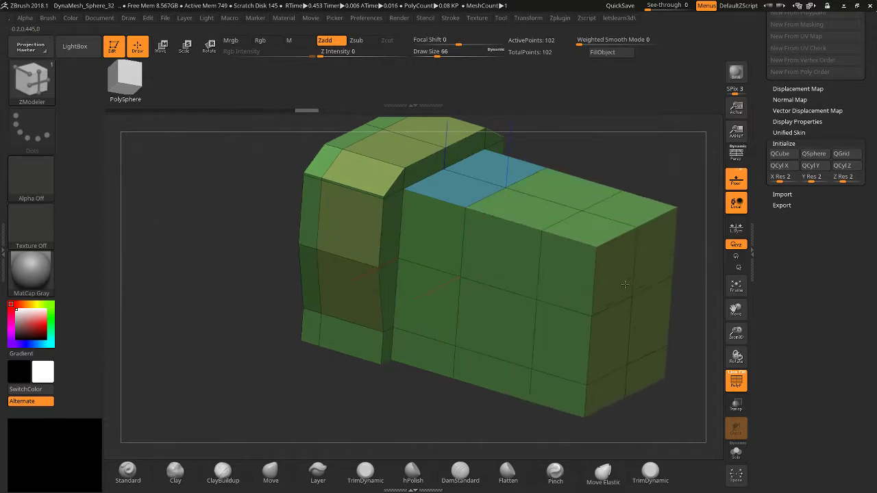
Try extruding the long body's side polygons outward with QMesh Flat Border, and undo the attempts.
drag(457, 322, 412, 348)
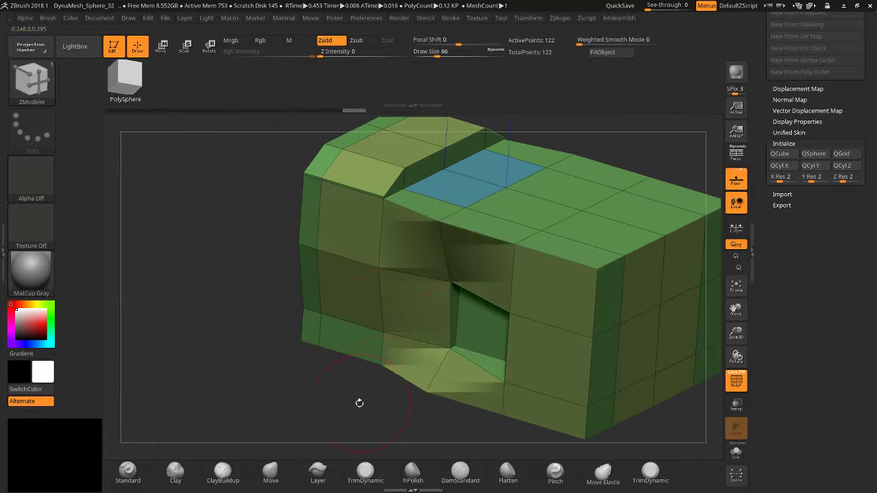
drag(359, 403, 590, 336)
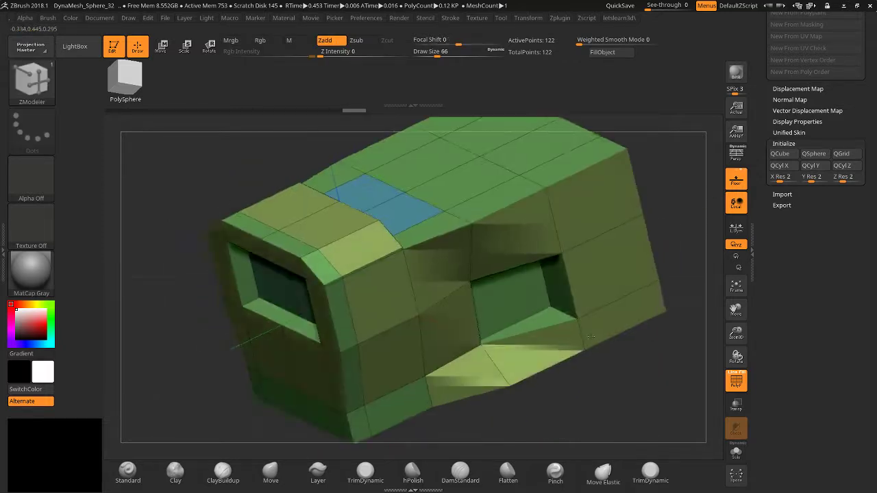
key(ctrl+z)
mouse_move(518, 291)
mouse_down()
mouse_move(541, 307)
mouse_move(510, 278)
mouse_up()
key(ctrl+z)
key(ctrl+z)
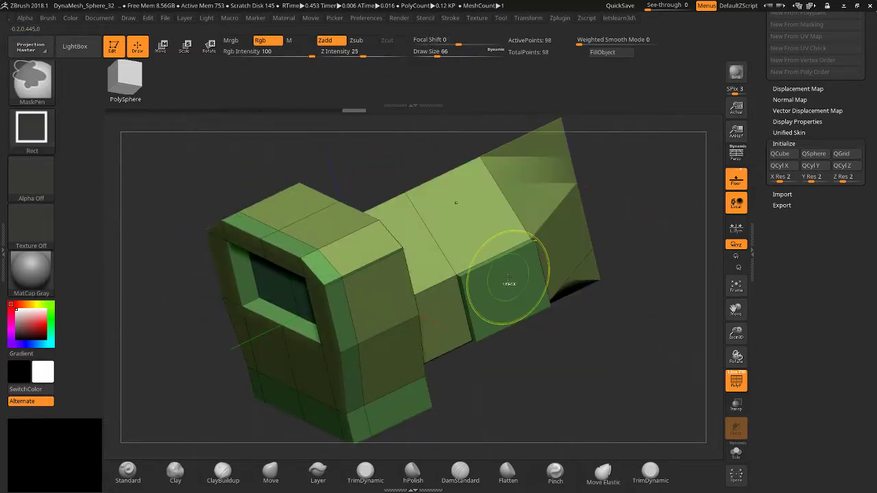
key(ctrl+shift+z)
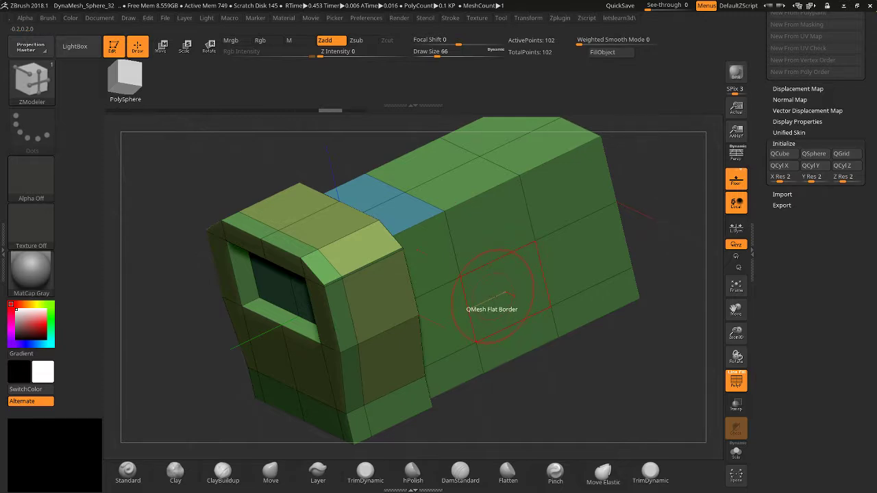
Examine the ZModeler point and polygon actions and their targets on the long body's side.
key(space)
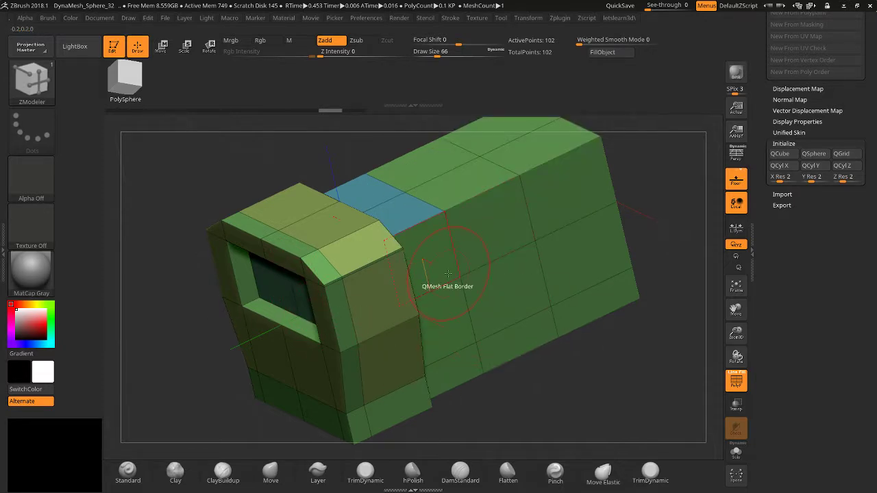
key(space)
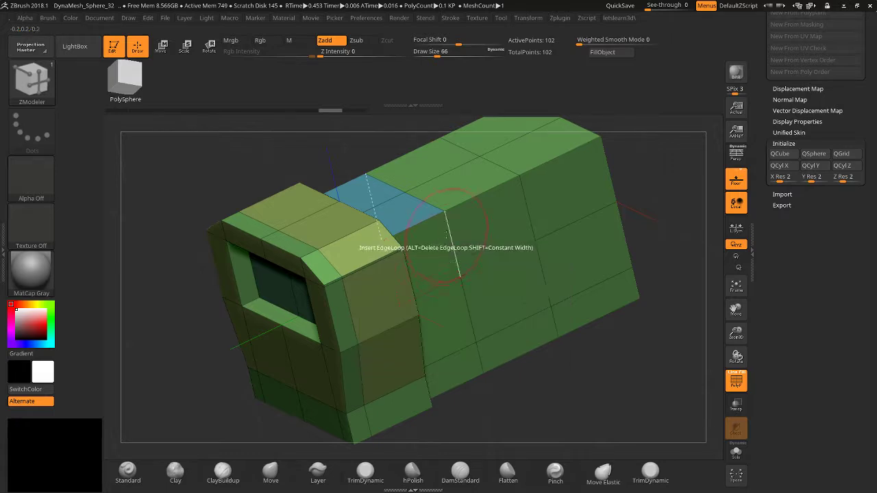
key(space)
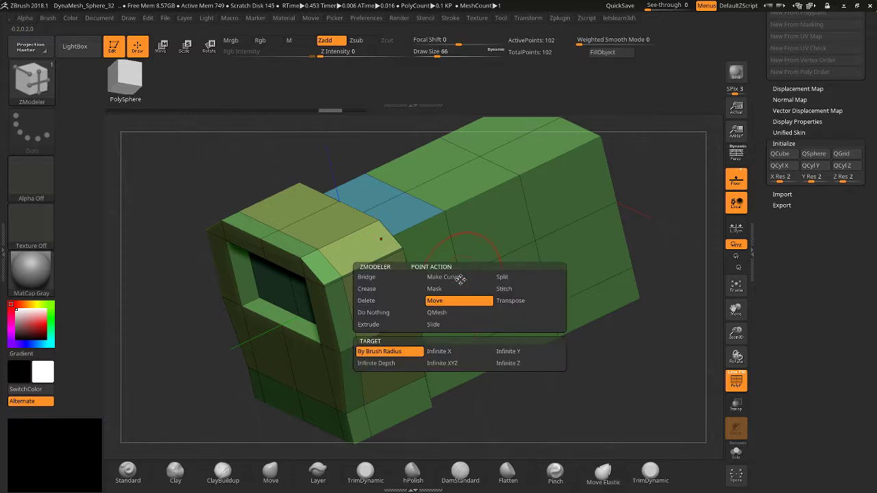
key(space)
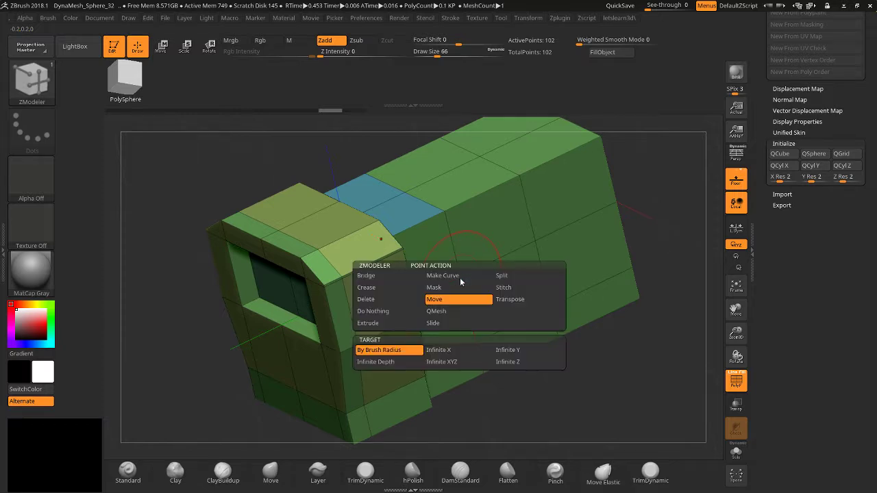
key(space)
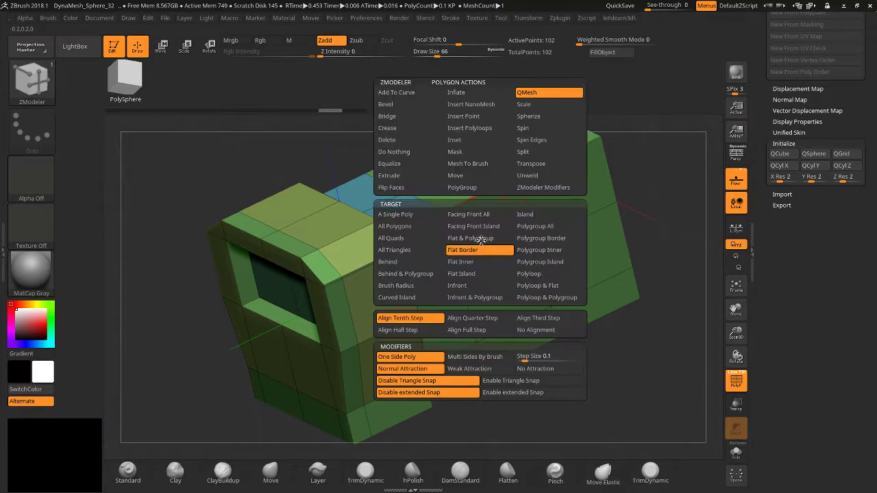
key(space)
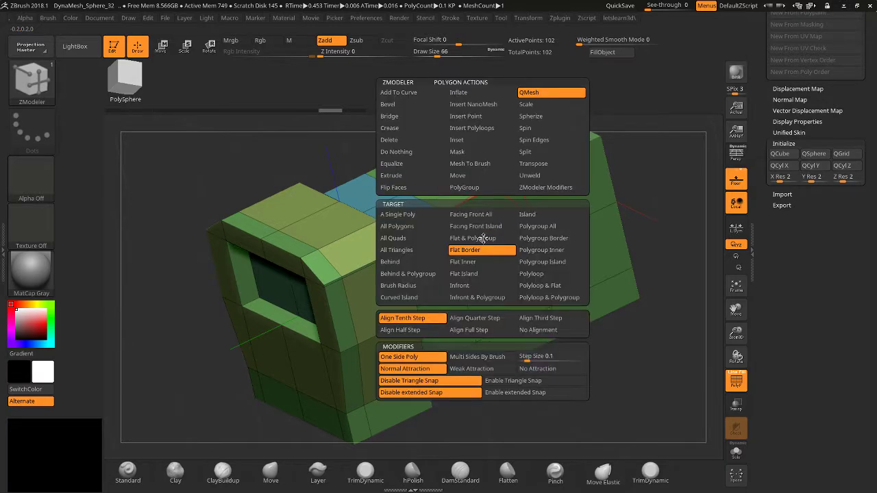
key(space)
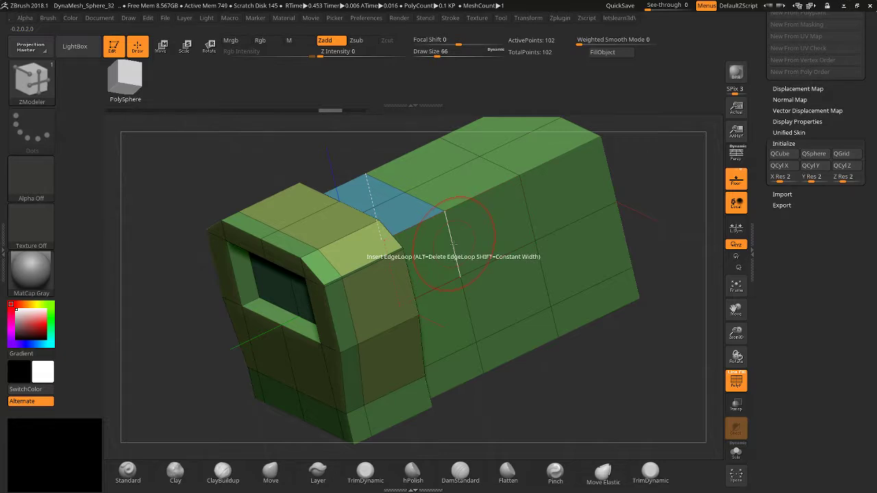
shift+drag(677, 396, 659, 385)
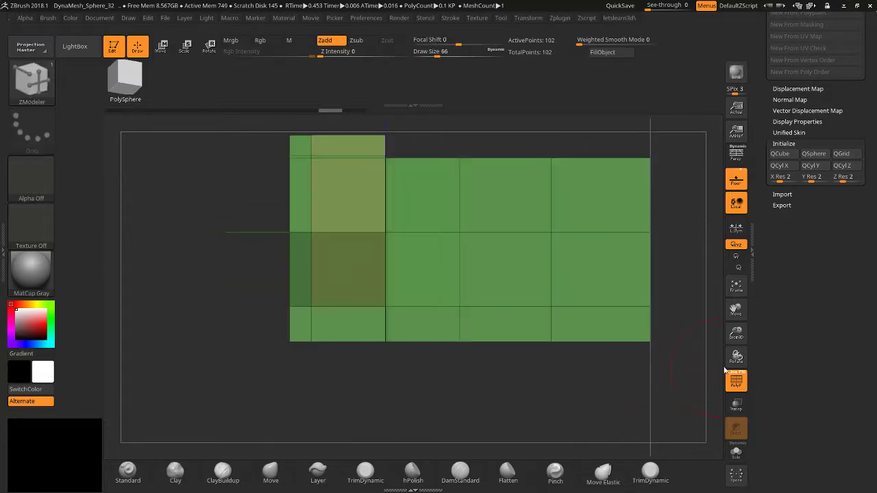
drag(737, 332, 686, 338)
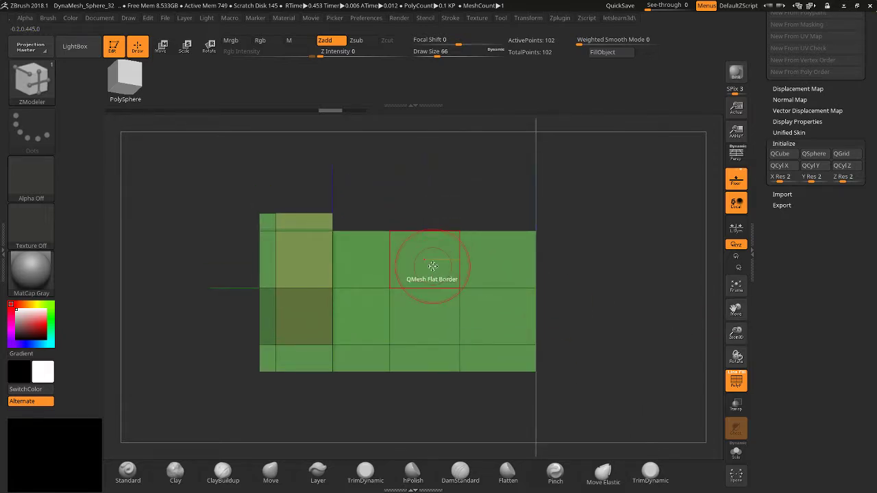
key(space)
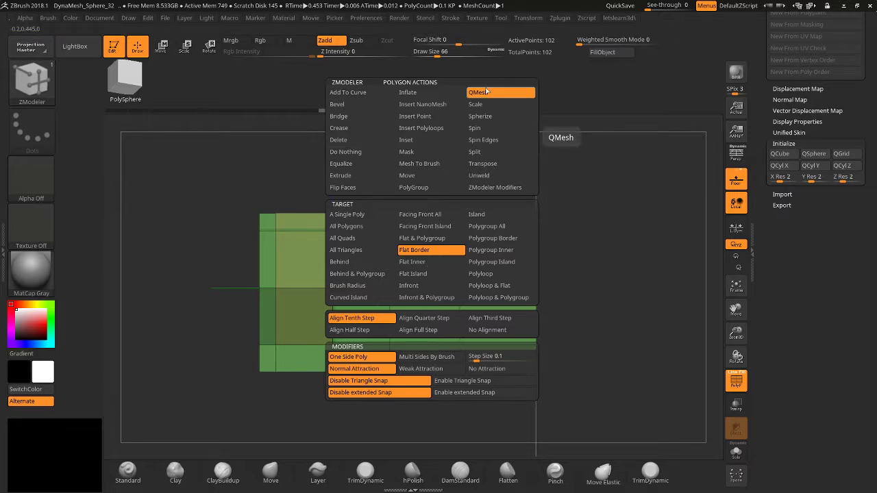
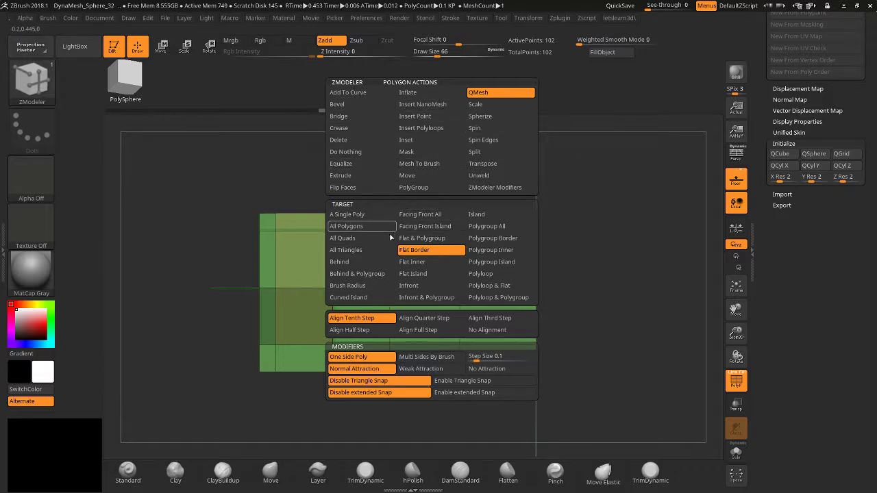
drag(346, 226, 445, 287)
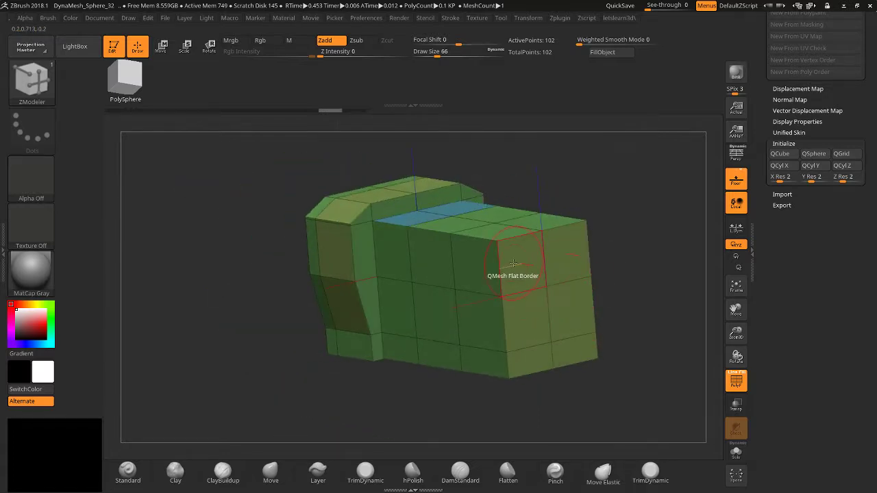
Set the QMesh target to Flat Island and extrude the whole flat side of the long body outward, redoing the extrusion once.
key(space)
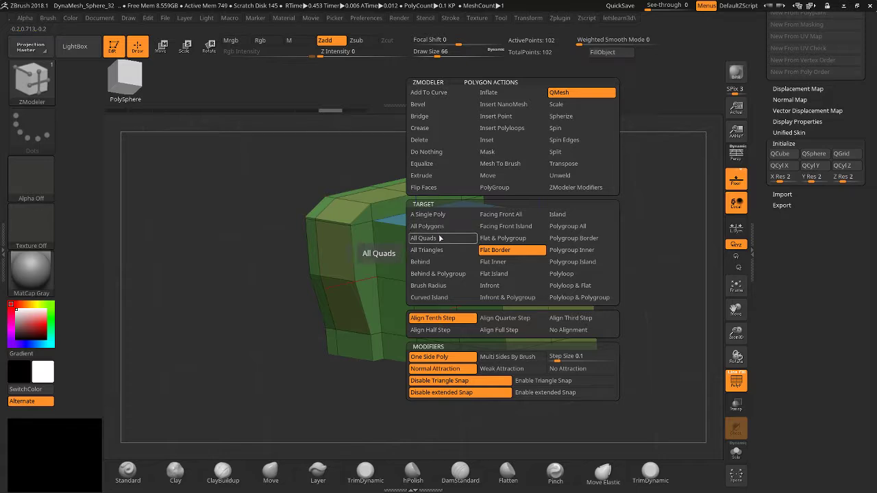
click(510, 275)
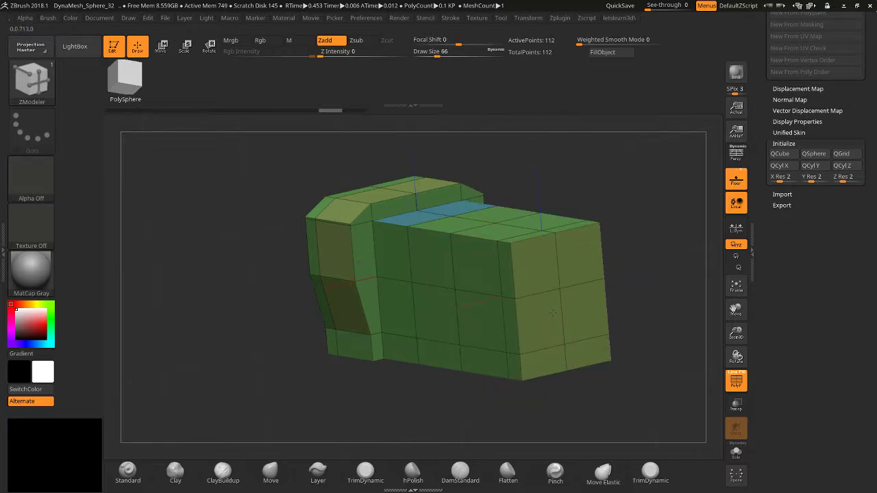
drag(419, 291, 535, 291)
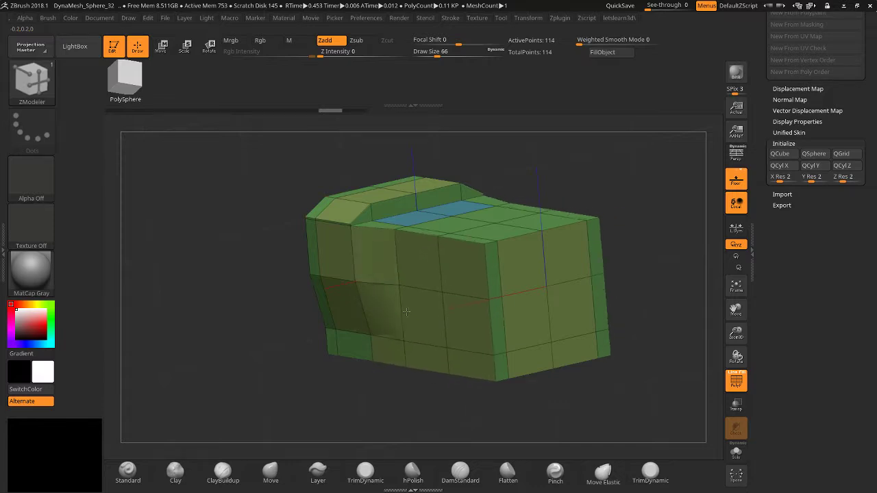
key(ctrl+z)
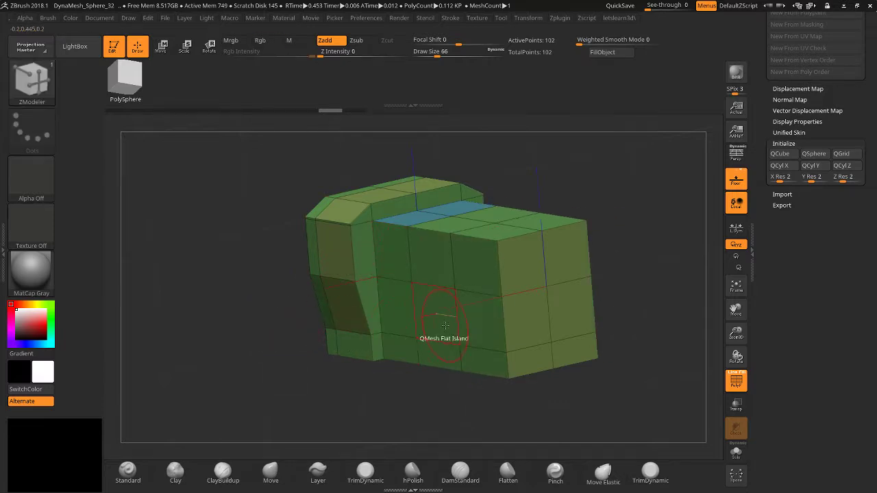
drag(435, 298, 541, 295)
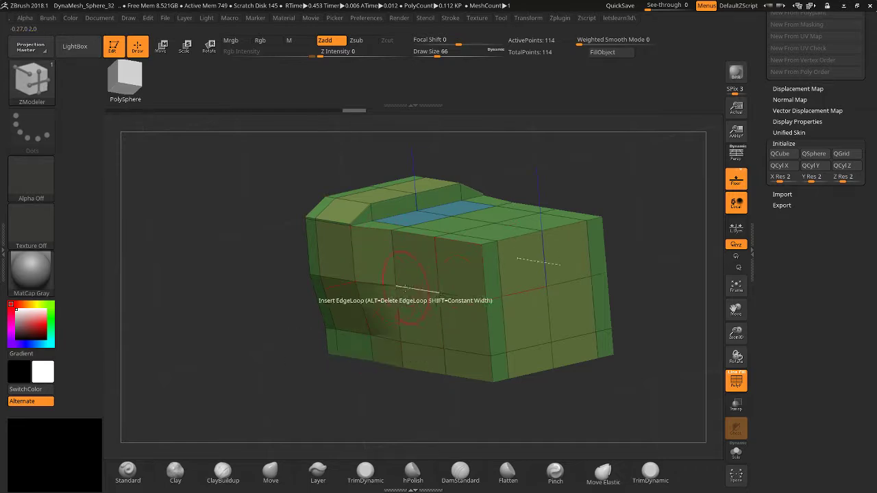
Turn on Dynamic Subdivision for the mesh to preview it smoothed.
drag(309, 300, 411, 364)
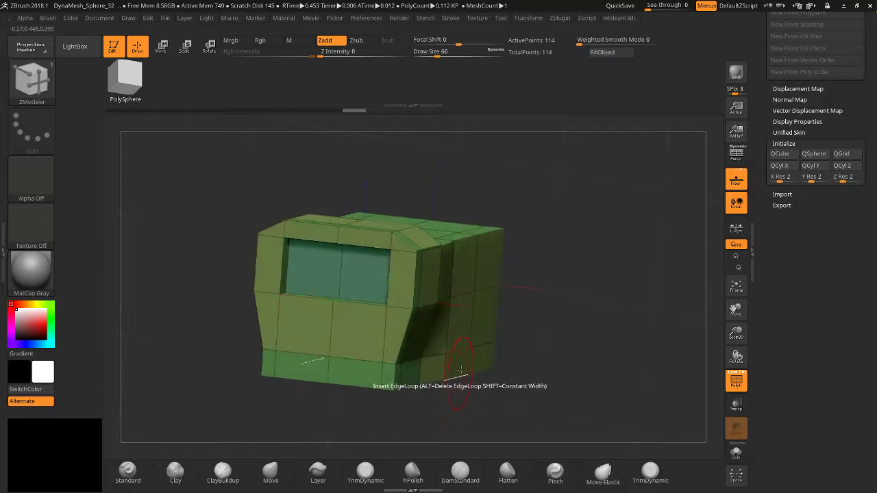
drag(614, 334, 612, 311)
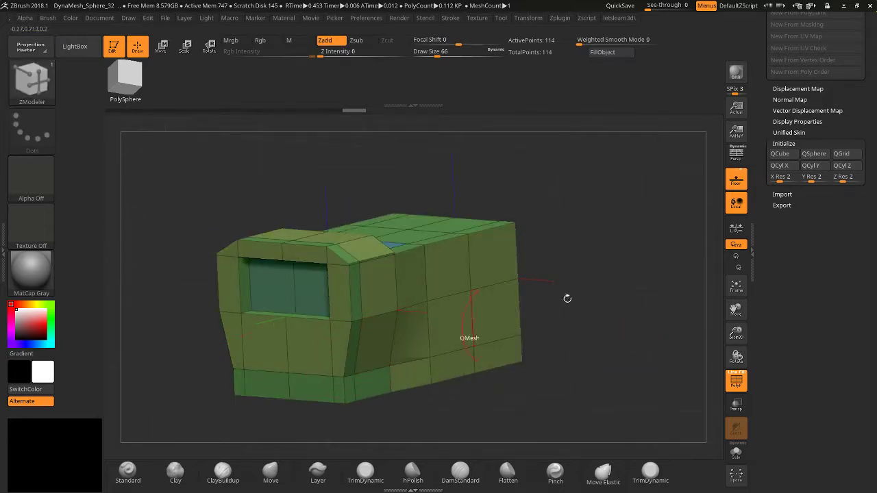
drag(770, 100, 775, 466)
drag(776, 78, 778, 473)
drag(778, 114, 780, 445)
drag(779, 149, 779, 289)
scroll(778, 288, down, 4)
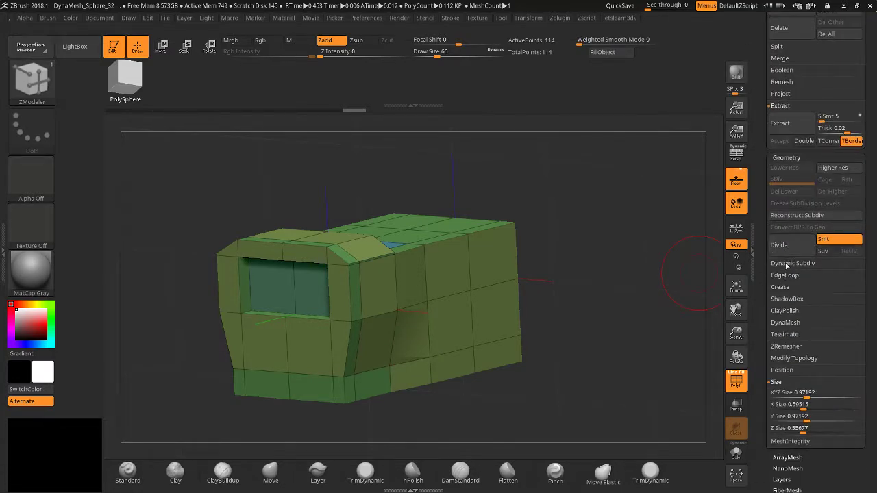
click(788, 264)
click(782, 275)
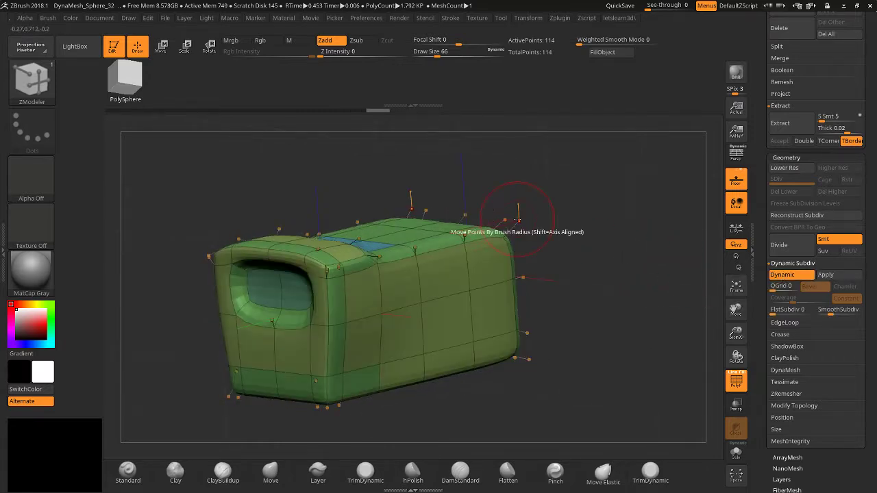
Move the points at the body's rear top corner downward to soften the corner.
drag(519, 220, 518, 242)
shift+drag(597, 249, 569, 226)
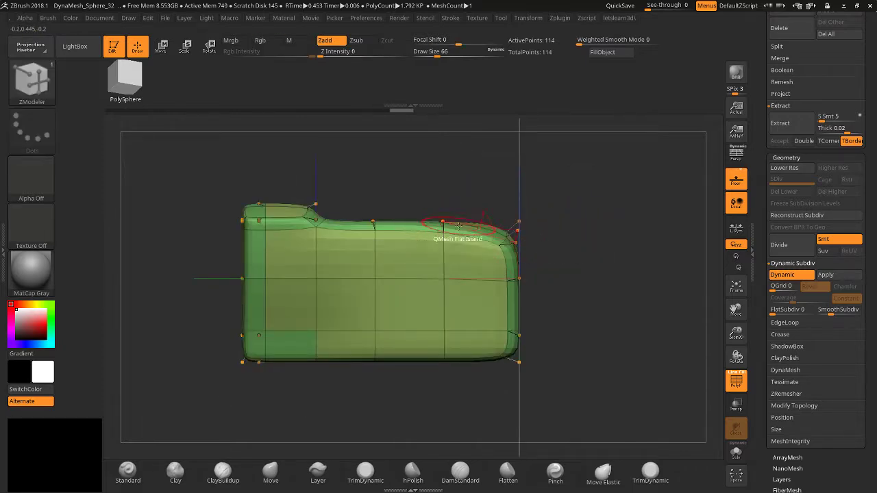
Try inserting extra edge loops near the body's rear end and along its side, and undo them.
drag(466, 228, 525, 166)
key(ctrl+z)
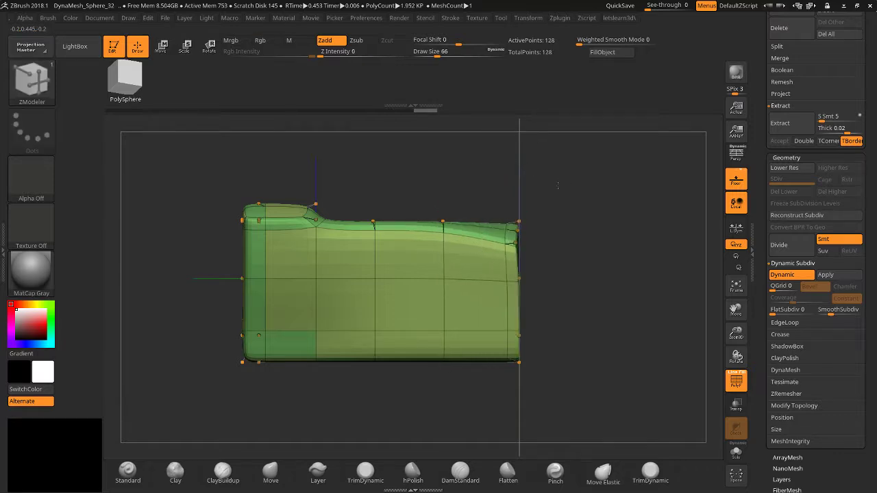
click(453, 268)
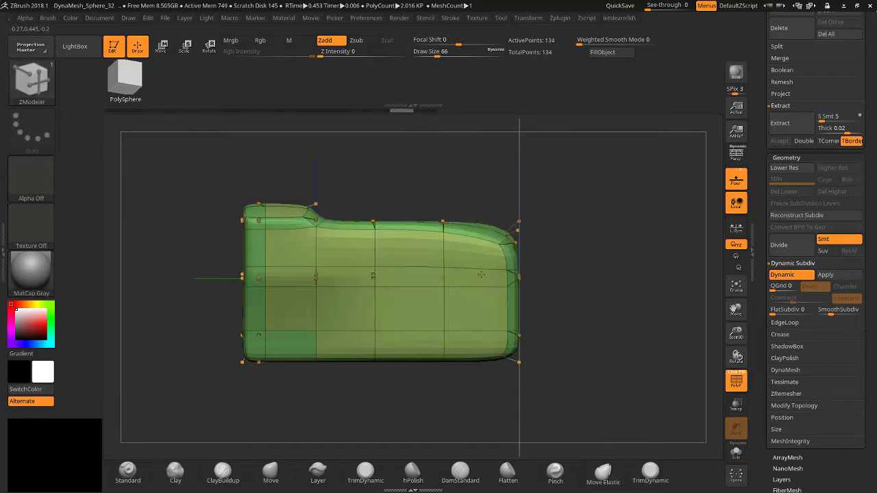
key(ctrl+z)
drag(440, 311, 466, 309)
mouse_move(535, 309)
mouse_down()
mouse_move(597, 302)
mouse_move(580, 223)
mouse_move(534, 309)
mouse_up()
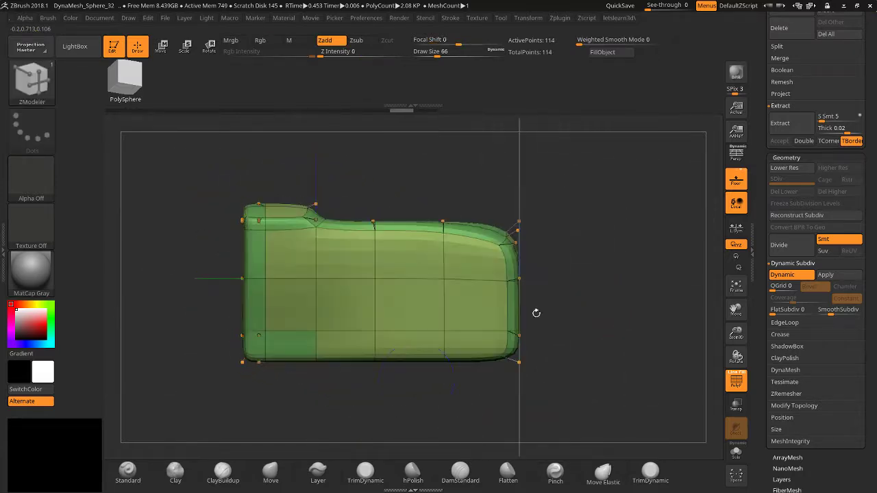
Insert an edge loop near the body's bottom edge and another from its rear edge.
click(322, 346)
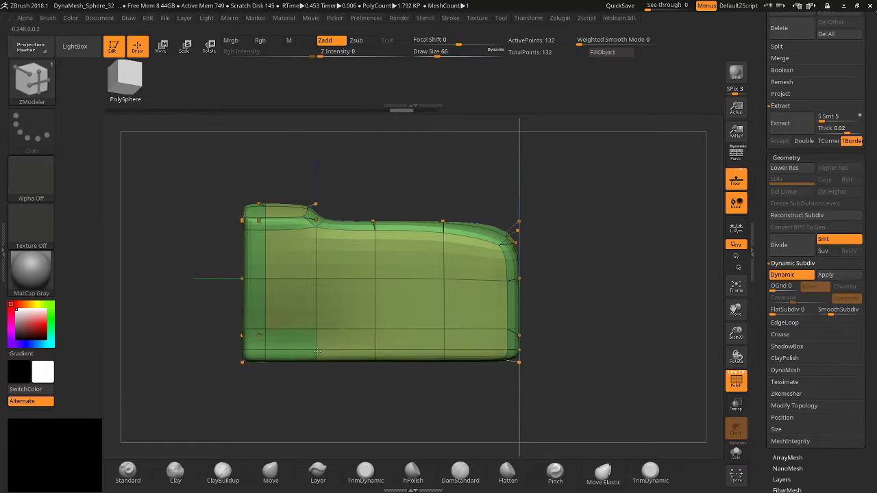
drag(346, 387, 472, 215)
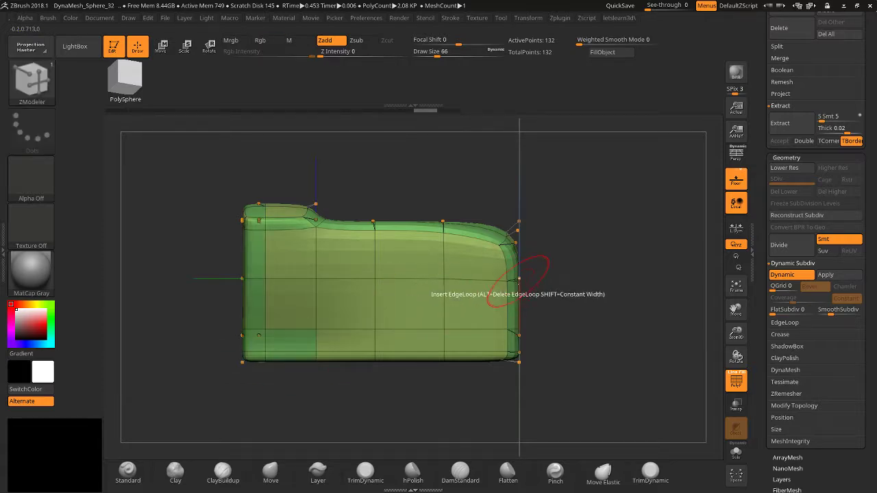
click(519, 281)
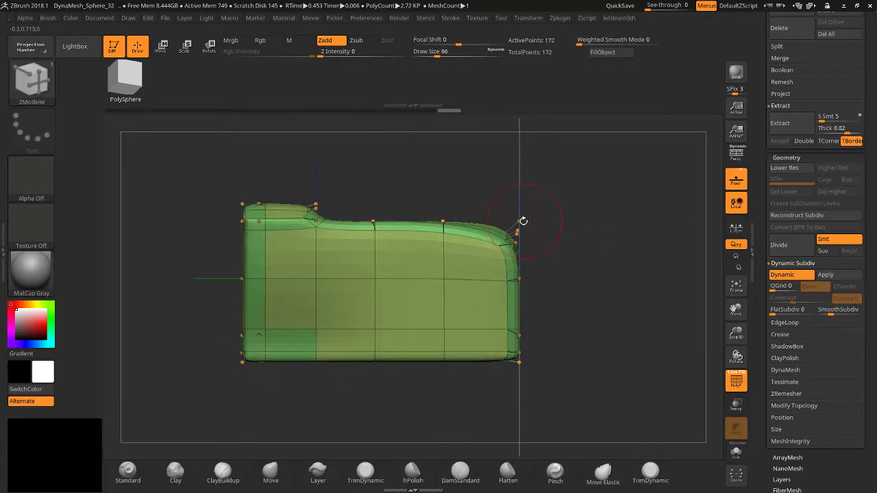
Try repositioning the points along the body's top near the rear end, and undo the last move.
drag(519, 222, 538, 199)
drag(627, 205, 441, 210)
shift+drag(395, 180, 395, 177)
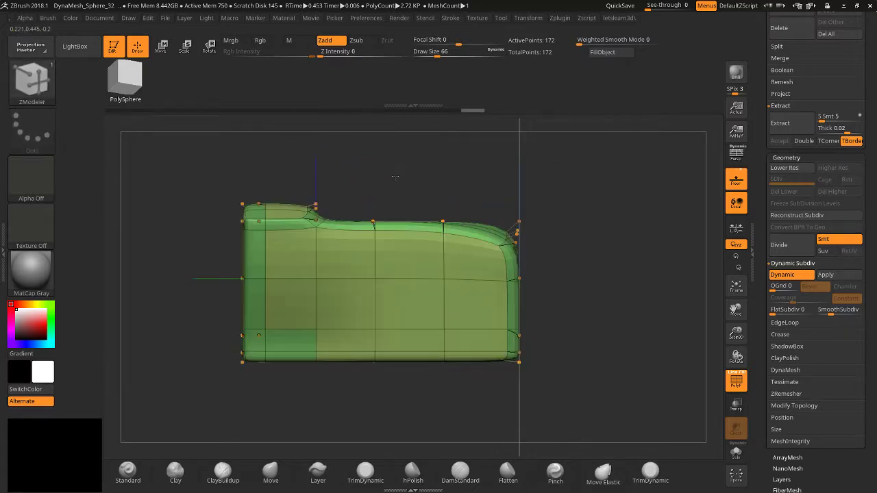
drag(444, 221, 406, 177)
key(ctrl+z)
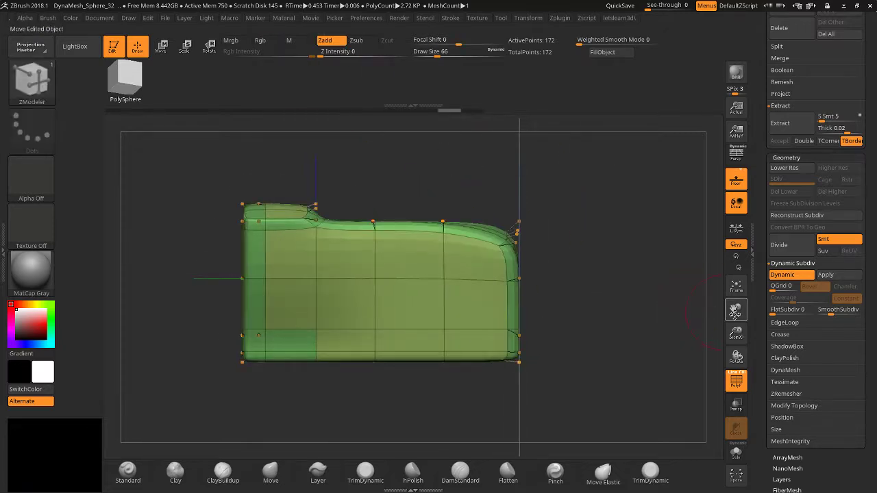
mouse_move(689, 311)
mouse_down()
mouse_move(692, 337)
mouse_move(655, 303)
mouse_move(391, 229)
mouse_move(480, 322)
mouse_up()
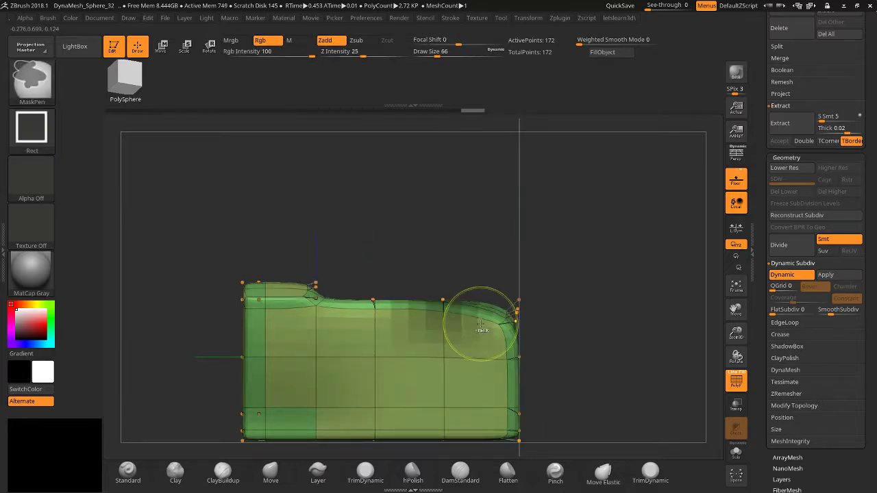
ctrl+click(470, 260)
drag(442, 300, 452, 230)
mouse_move(353, 228)
mouse_down()
mouse_move(353, 241)
mouse_move(363, 226)
mouse_move(348, 218)
mouse_move(359, 208)
mouse_move(416, 272)
mouse_move(421, 304)
mouse_up()
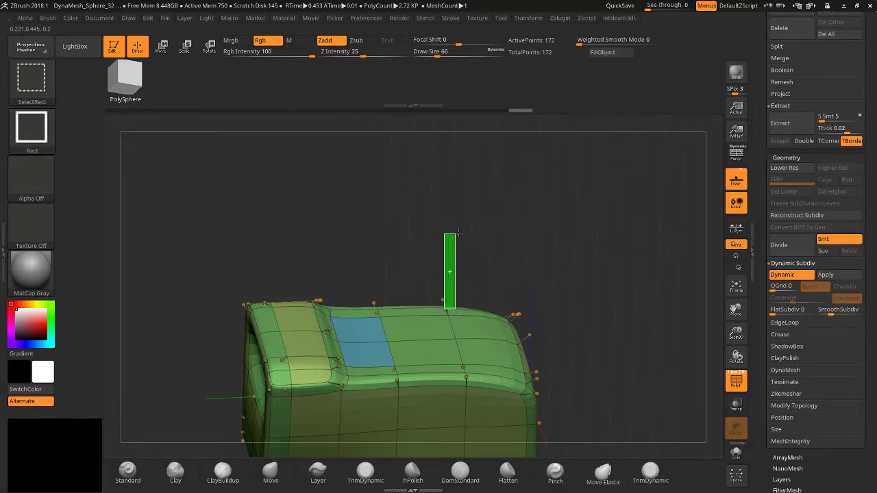
ctrl+shift+drag(458, 233, 457, 235)
ctrl+shift+click(670, 319)
Pull the points at the body's rear top corner inward to round off the end.
drag(670, 319, 582, 353)
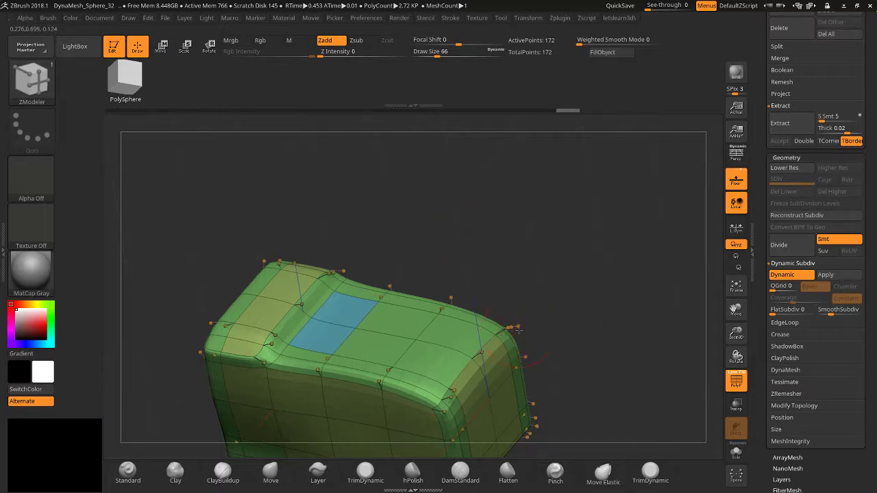
drag(519, 330, 466, 332)
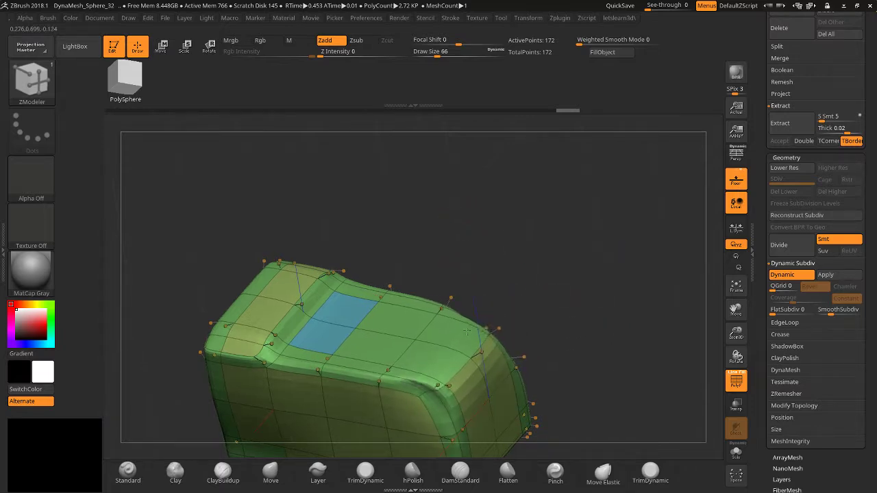
drag(531, 327, 577, 292)
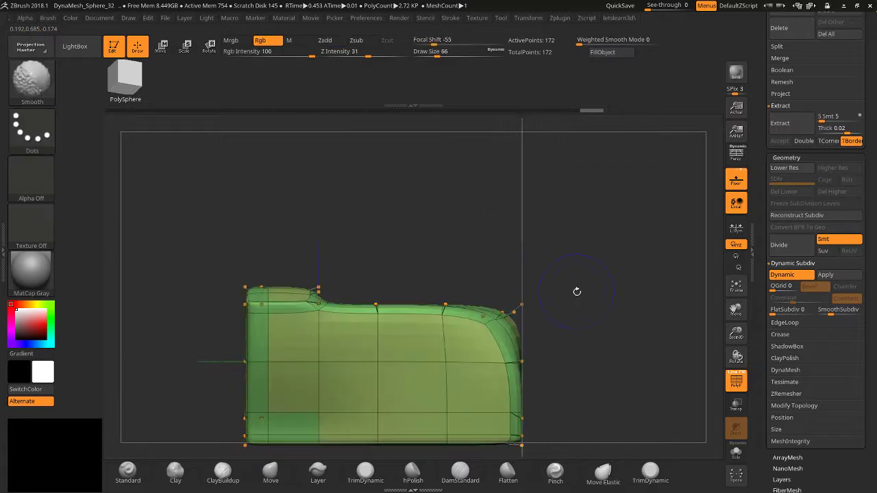
drag(737, 310, 738, 256)
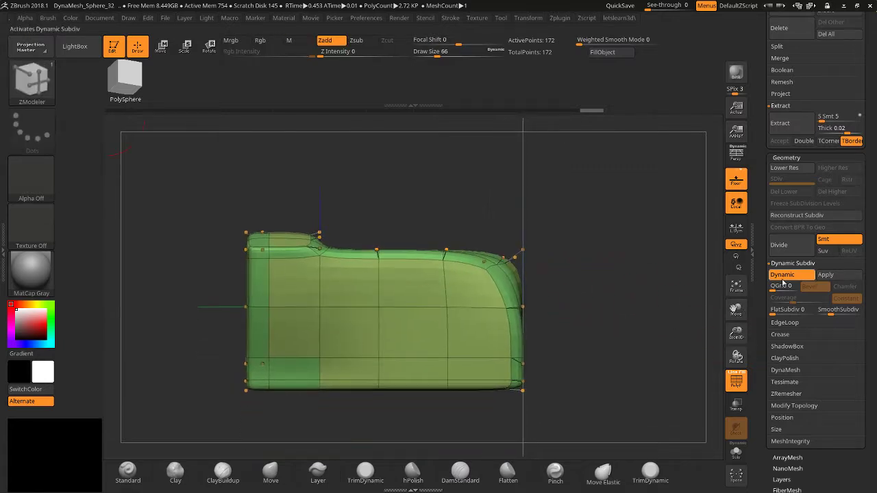
Try a FlatSubdiv level of 2 on the dynamic subdivision preview and return it to 0.
click(773, 288)
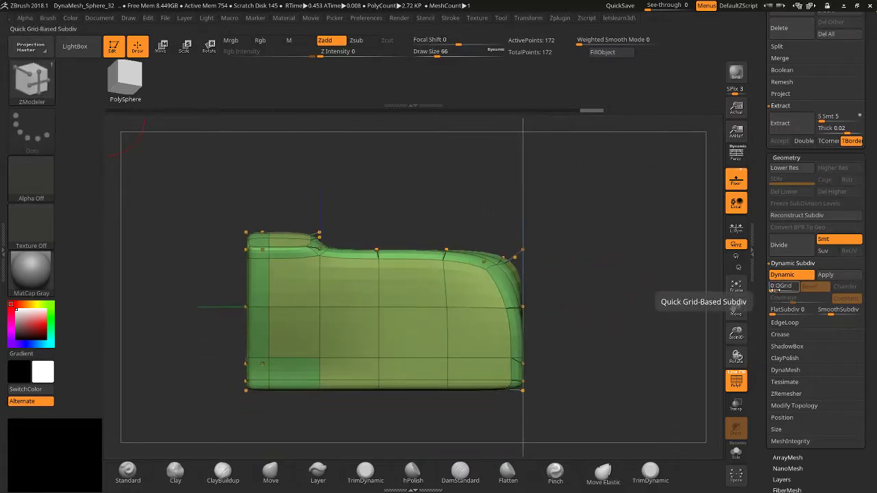
click(773, 312)
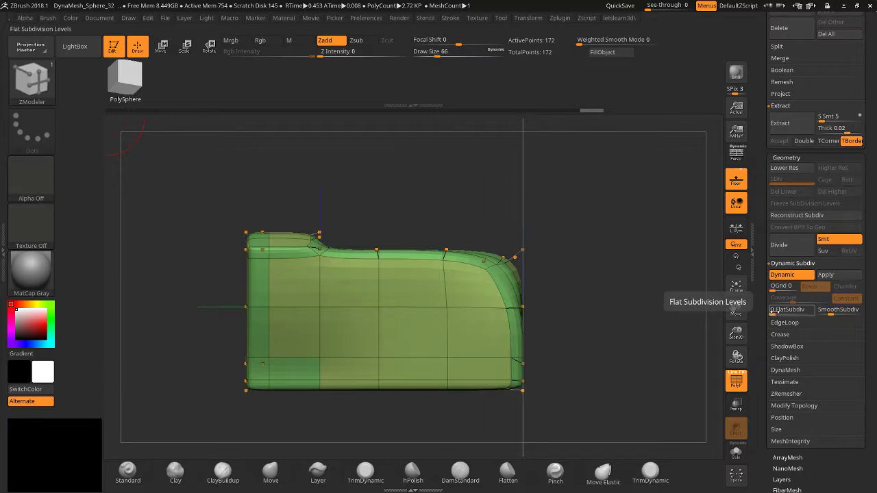
text(2)
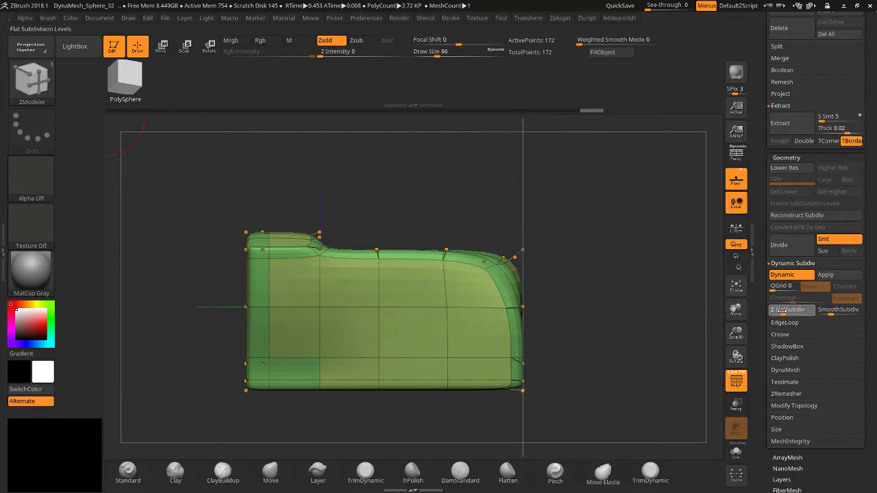
key(Return)
drag(674, 285, 664, 293)
click(775, 312)
text(0)
key(Return)
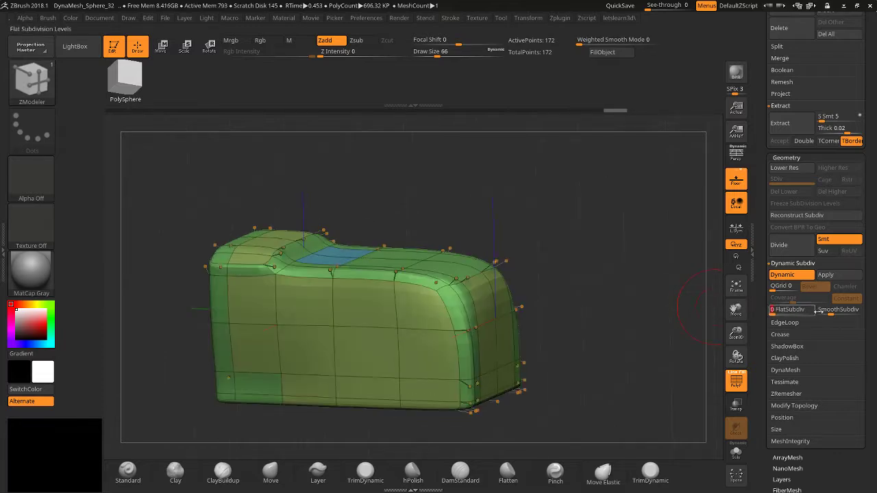
Set the SmoothSubdiv level of the dynamic subdivision to 3.
key(Return)
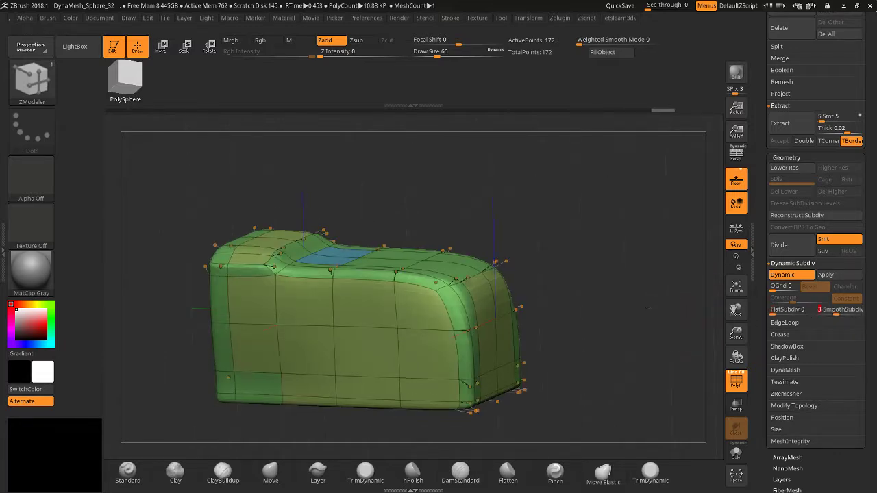
drag(702, 317, 646, 313)
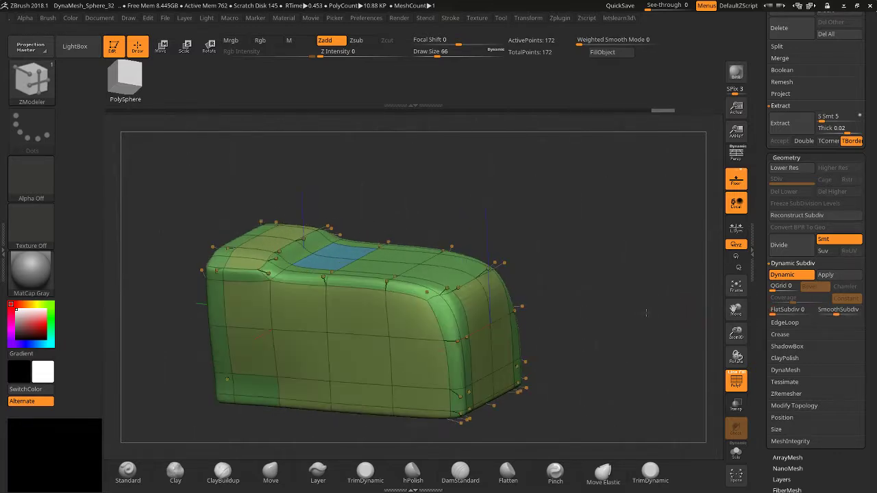
Hide the polyframe and inspect the smoothed body from several angles.
click(739, 383)
drag(685, 343, 644, 337)
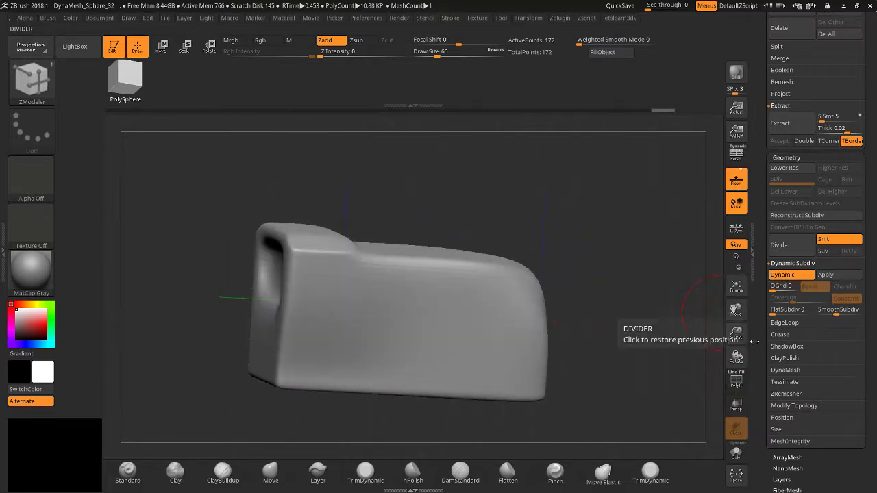
click(743, 386)
click(744, 388)
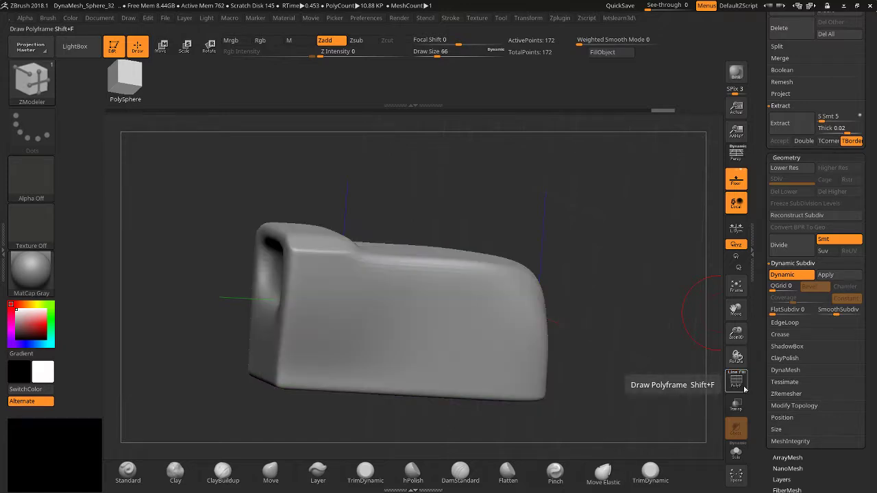
mouse_move(645, 369)
mouse_down()
mouse_move(605, 360)
mouse_move(666, 362)
mouse_move(421, 293)
mouse_move(581, 331)
mouse_move(656, 323)
mouse_move(696, 373)
mouse_move(651, 337)
mouse_move(621, 329)
mouse_up()
Show the polyframe and move the rear top corner point slightly downward.
click(736, 381)
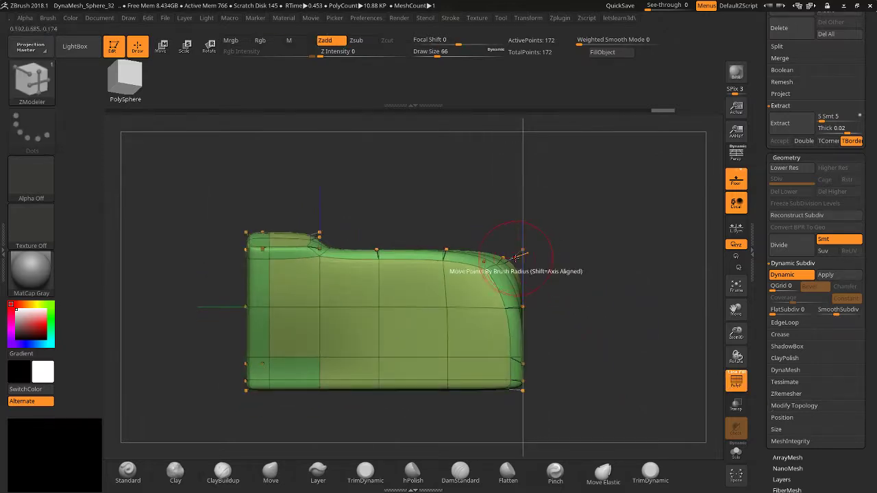
mouse_move(519, 257)
mouse_down()
mouse_move(555, 230)
mouse_move(515, 264)
mouse_up()
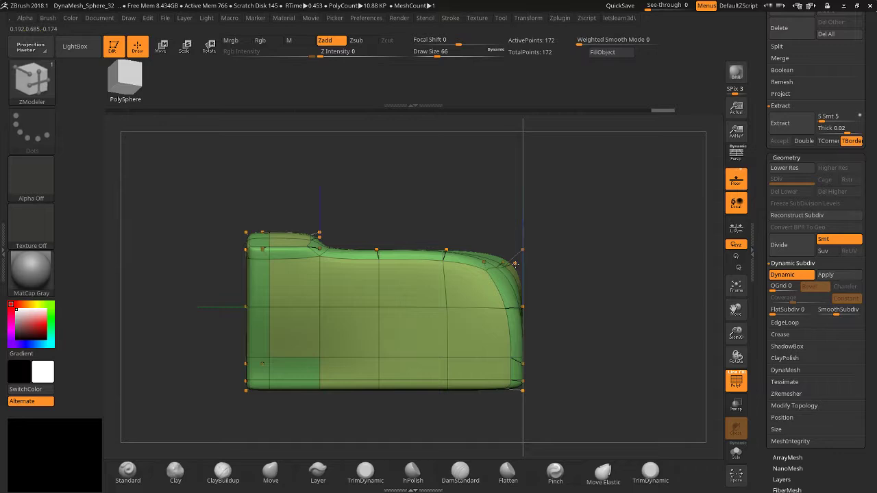
Switch Dynamic Subdivision off and back on to compare the low-poly cage with the smoothed shape.
click(783, 275)
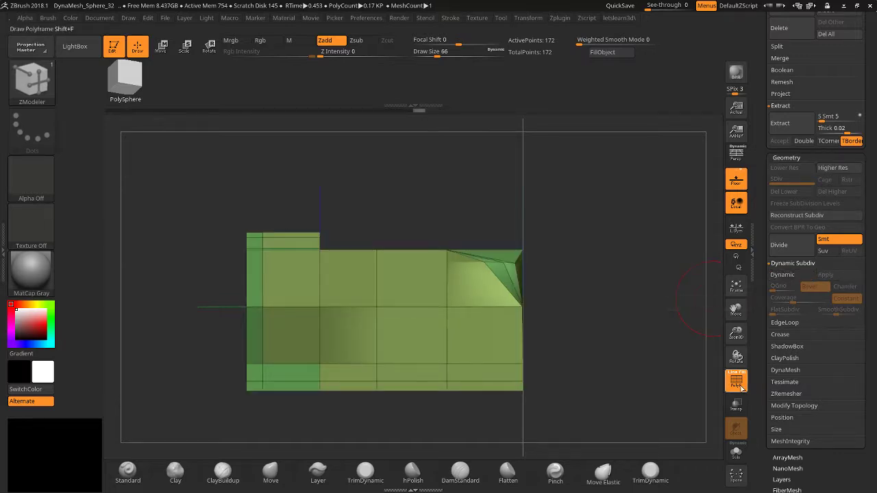
click(736, 381)
click(735, 381)
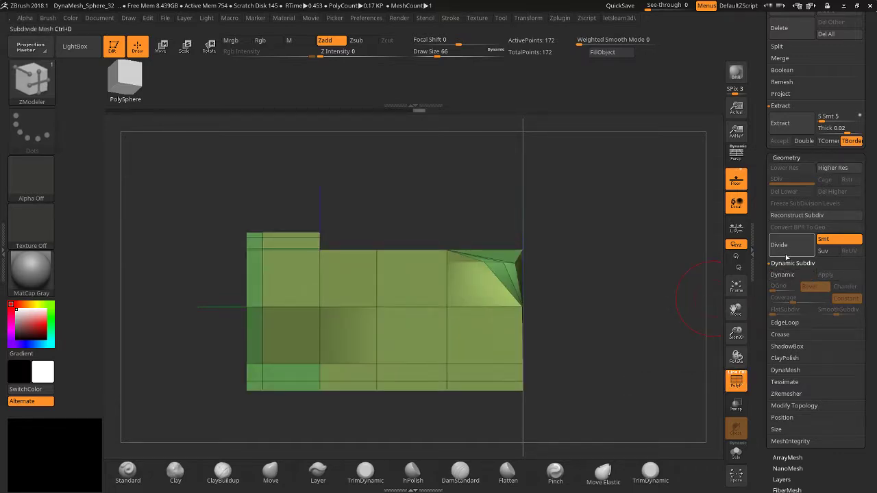
click(782, 275)
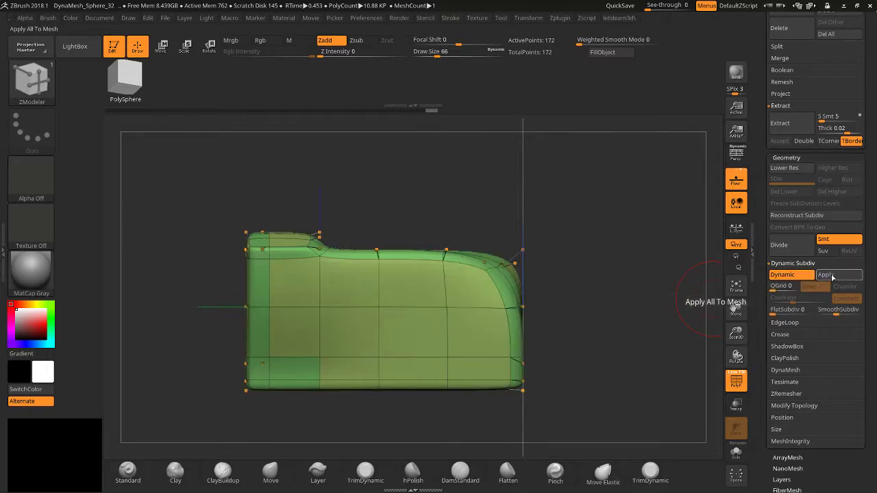
Extrude the flat side of the body outward with QMesh Flat Island.
drag(642, 310, 668, 333)
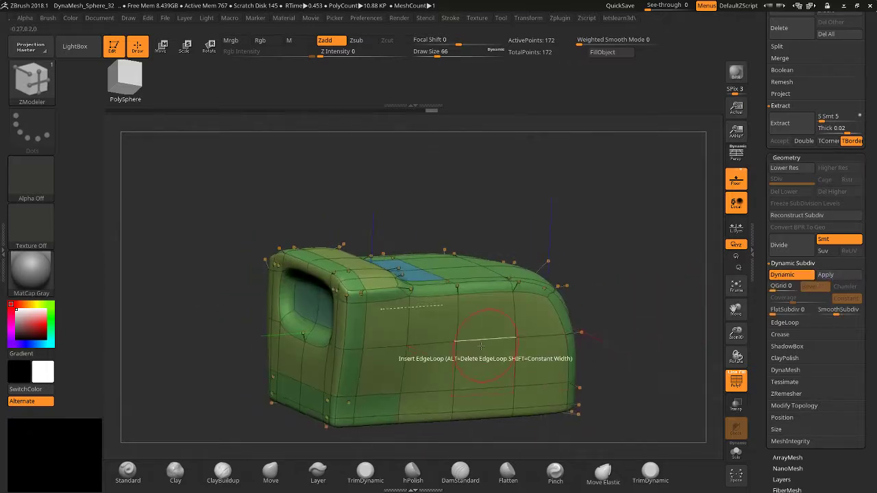
drag(476, 375, 510, 370)
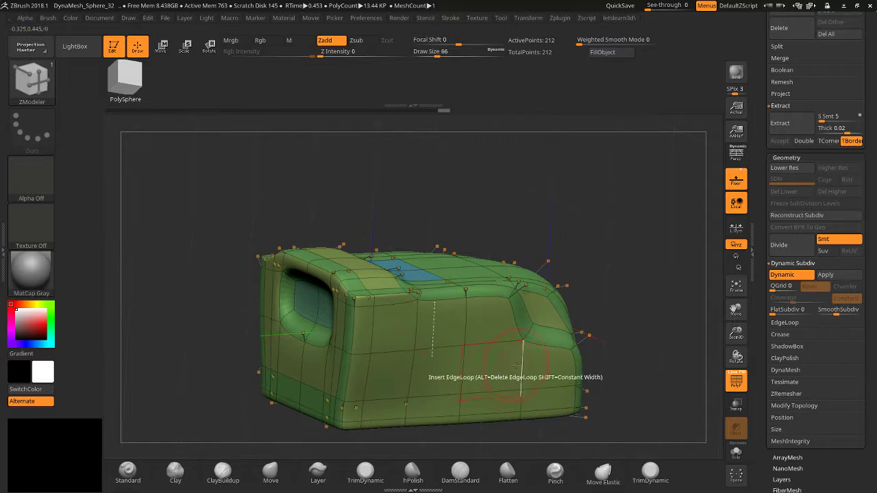
Set the QMesh polygon target to A Single Poly.
key(space)
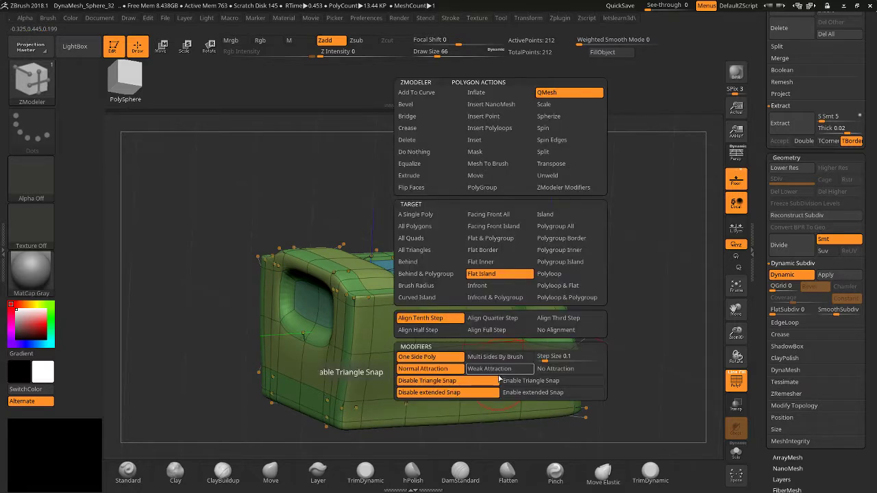
click(419, 216)
Try pushing single polygons on the body's lower side inward with QMesh, and undo the attempts.
mouse_move(479, 378)
mouse_down()
mouse_move(643, 313)
mouse_move(672, 312)
mouse_move(657, 309)
mouse_move(583, 357)
mouse_move(514, 372)
mouse_move(467, 370)
mouse_up()
key(ctrl+z)
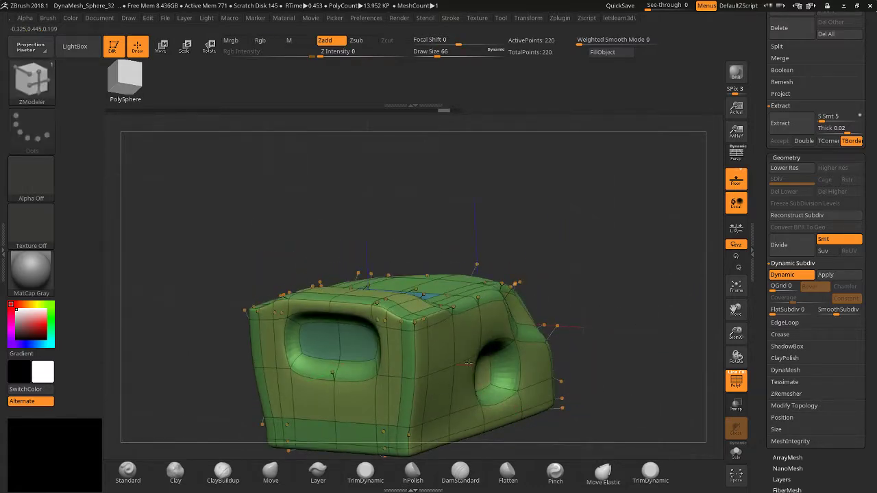
drag(637, 357, 528, 346)
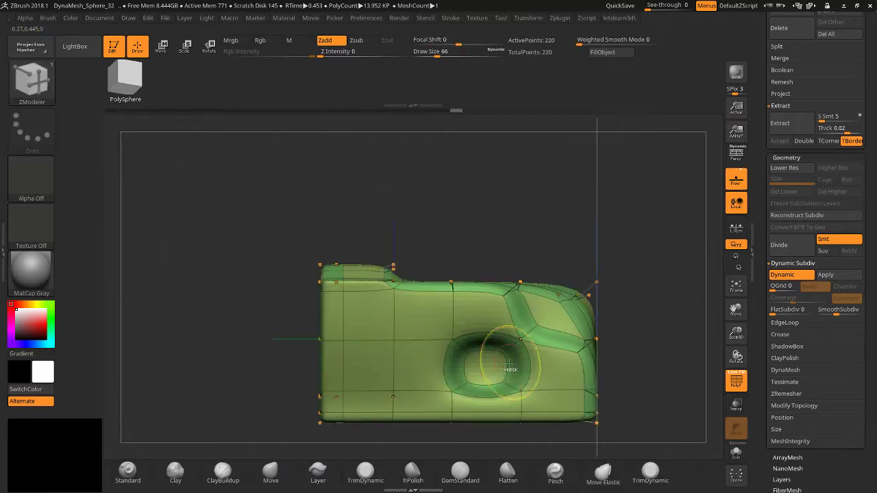
key(ctrl+z)
drag(429, 371, 463, 232)
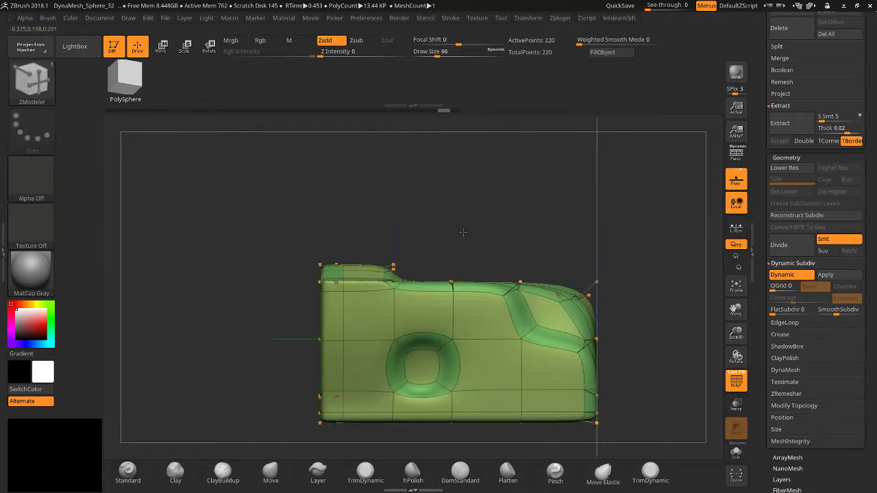
key(ctrl+z)
Set the polygon action to Add To Curve and try adding curves and an edge loop across the body's middle.
key(space)
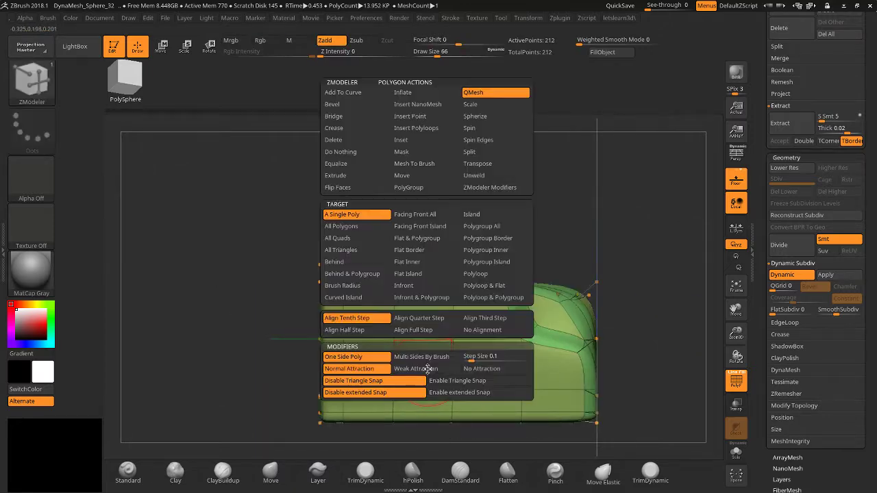
click(342, 96)
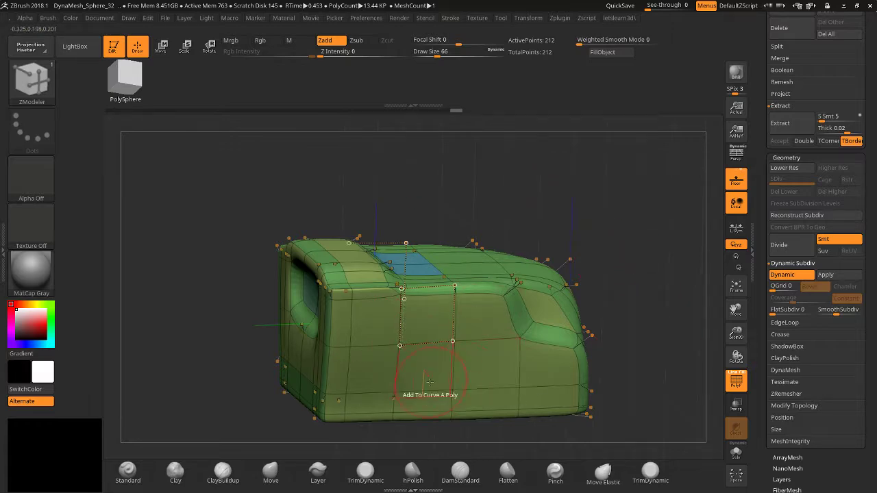
mouse_move(635, 237)
mouse_down()
mouse_move(635, 284)
mouse_move(619, 209)
mouse_move(633, 228)
mouse_up()
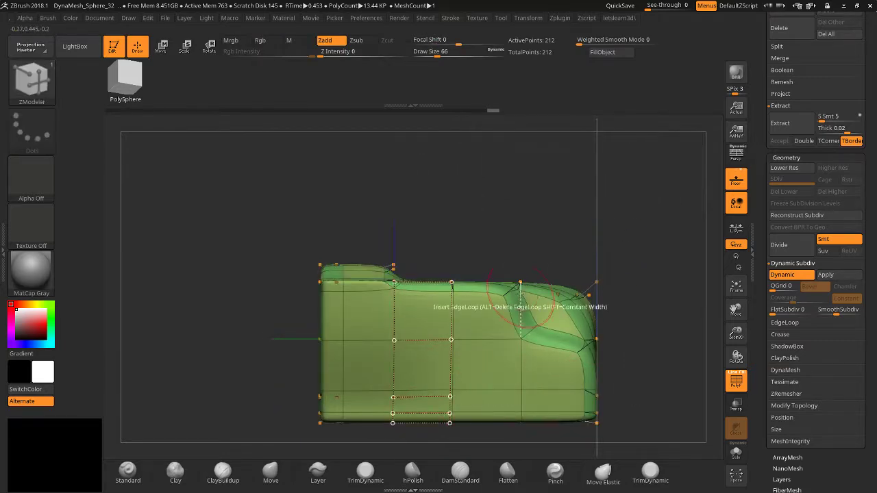
right_drag(505, 303, 453, 312)
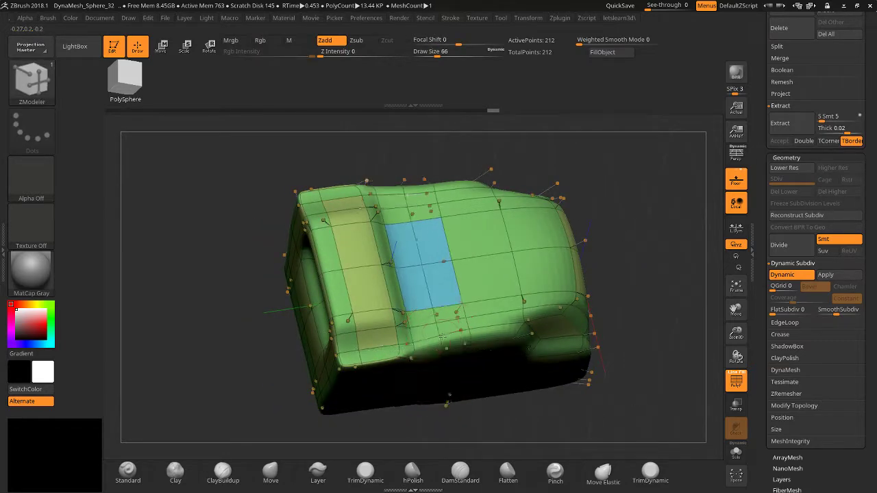
click(442, 334)
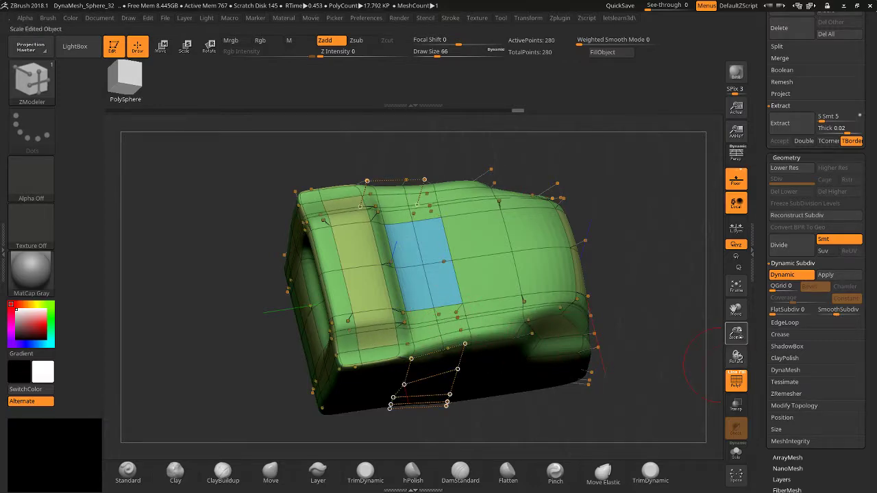
drag(736, 333, 617, 439)
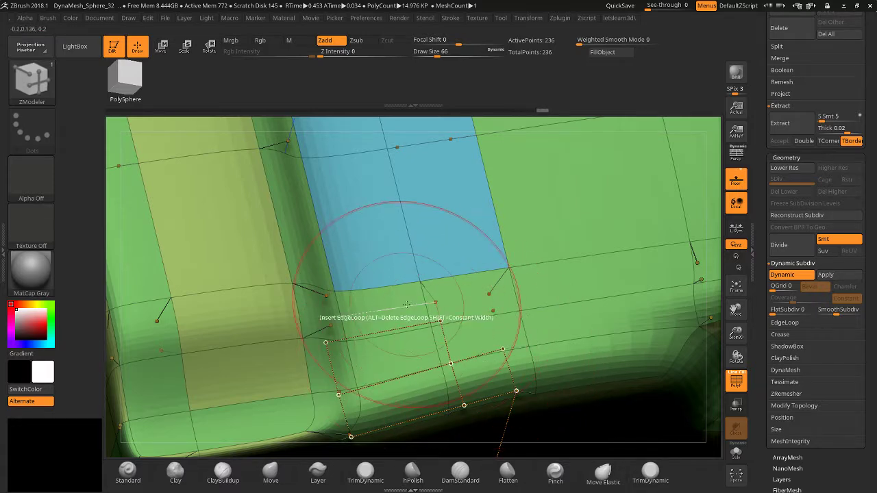
click(464, 295)
key(ctrl+z)
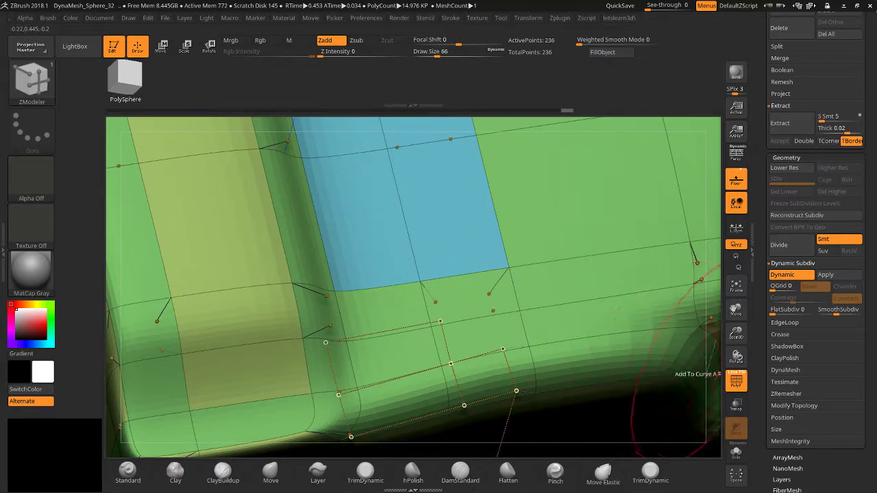
Examine the body and its added curves from the side and underneath, with and without the polyframe.
drag(736, 333, 692, 405)
click(730, 387)
mouse_move(490, 383)
mouse_down()
mouse_move(569, 448)
mouse_move(509, 492)
mouse_move(518, 384)
mouse_move(499, 375)
mouse_up()
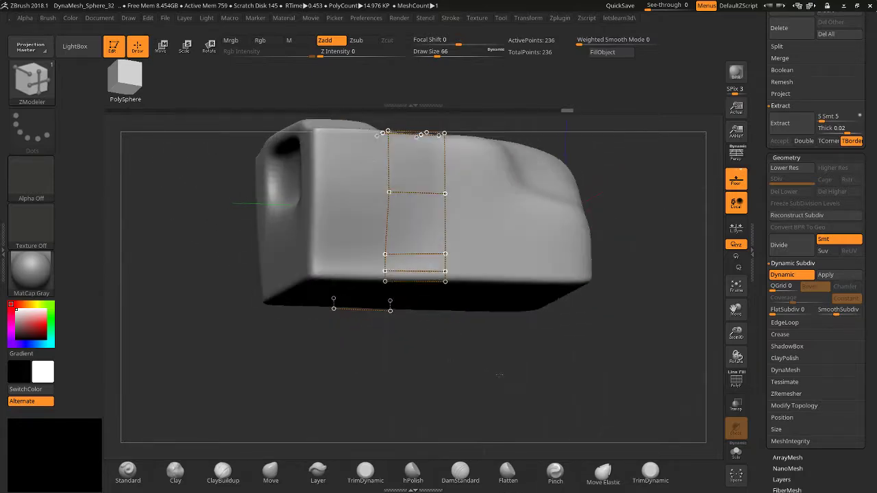
click(736, 381)
drag(438, 412, 421, 218)
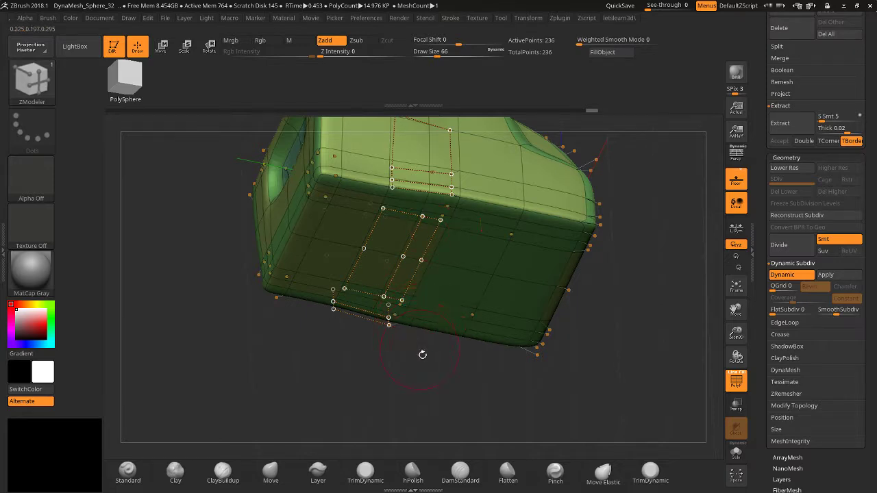
drag(421, 354, 569, 426)
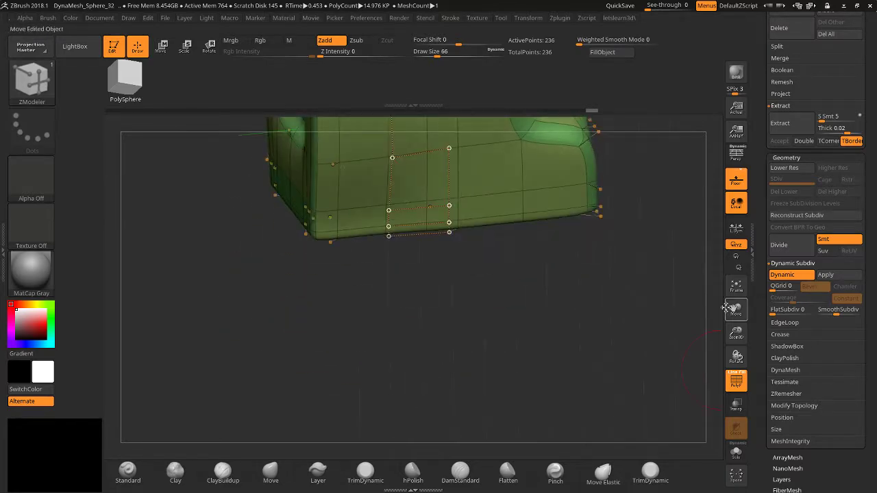
drag(726, 308, 643, 308)
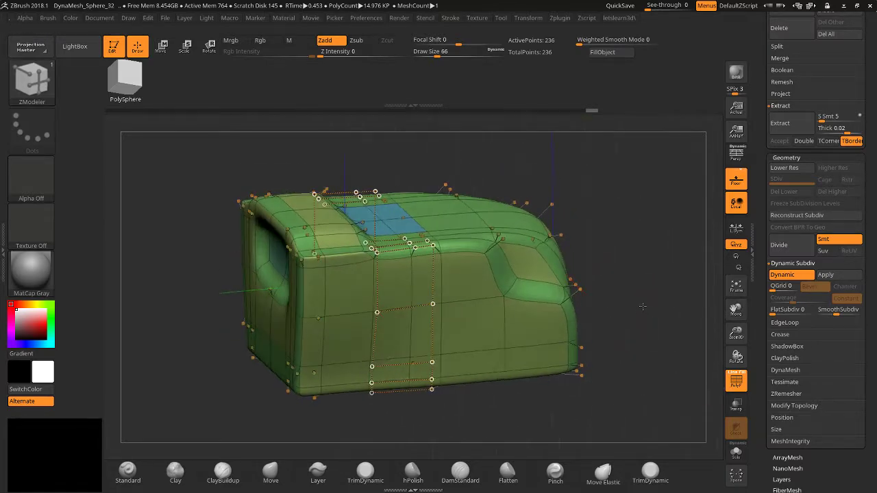
click(732, 386)
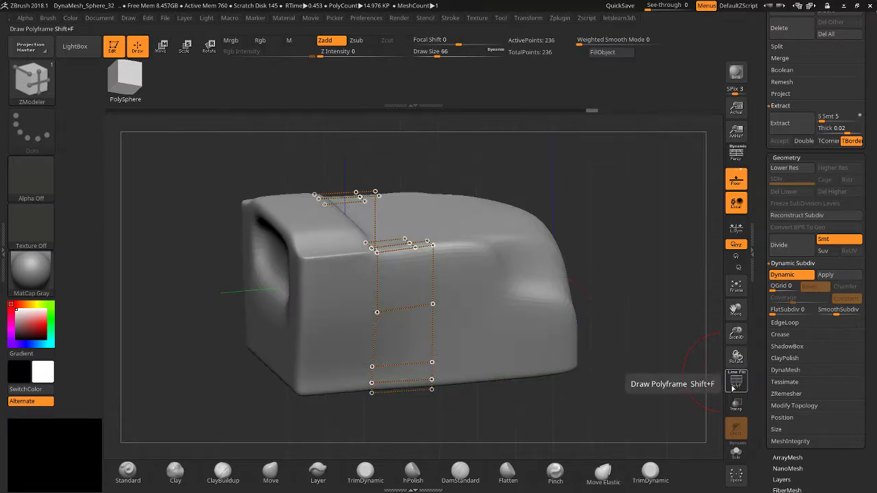
click(732, 386)
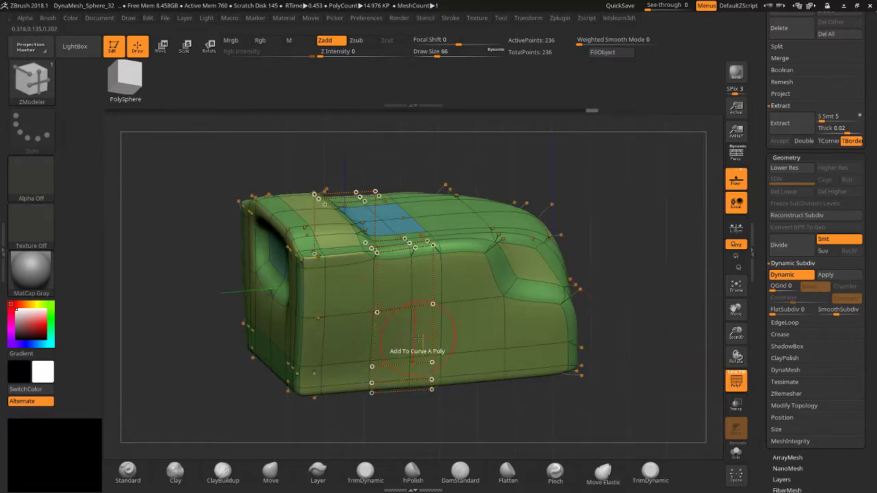
Switch the polygon action to QMesh and try pushing the narrow upper polygon on the body's side inward.
key(space)
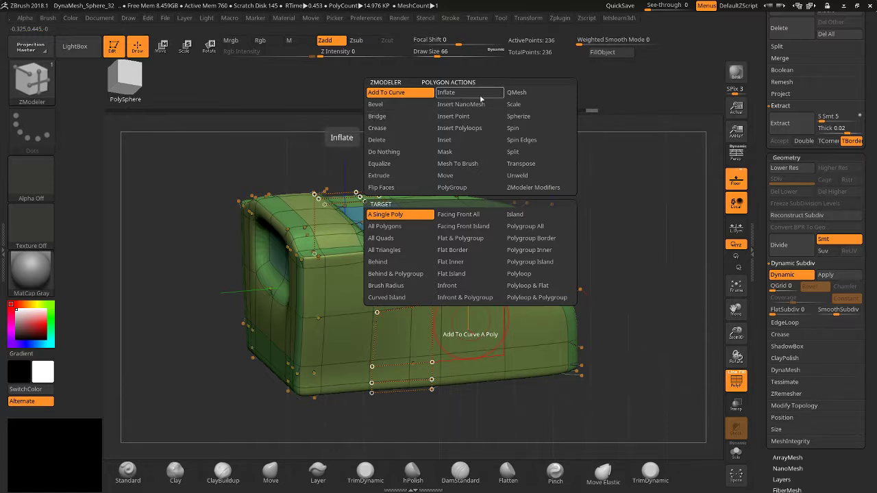
click(515, 92)
drag(400, 295, 377, 282)
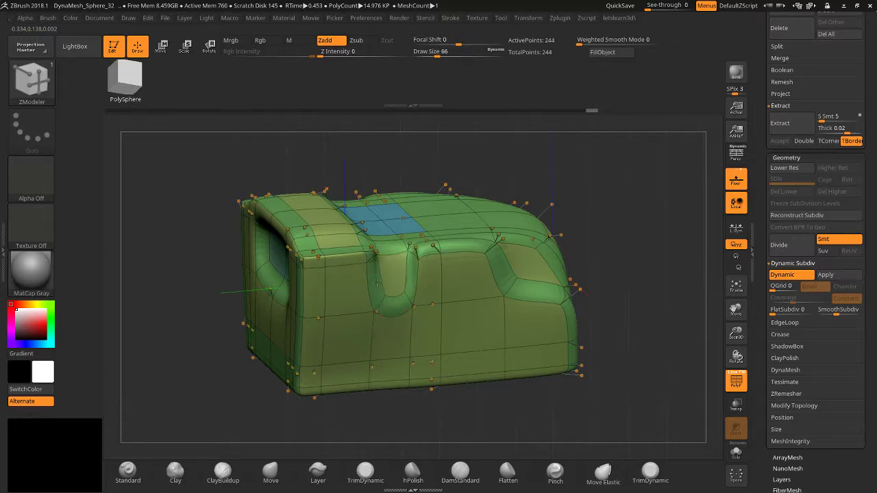
drag(196, 365, 168, 332)
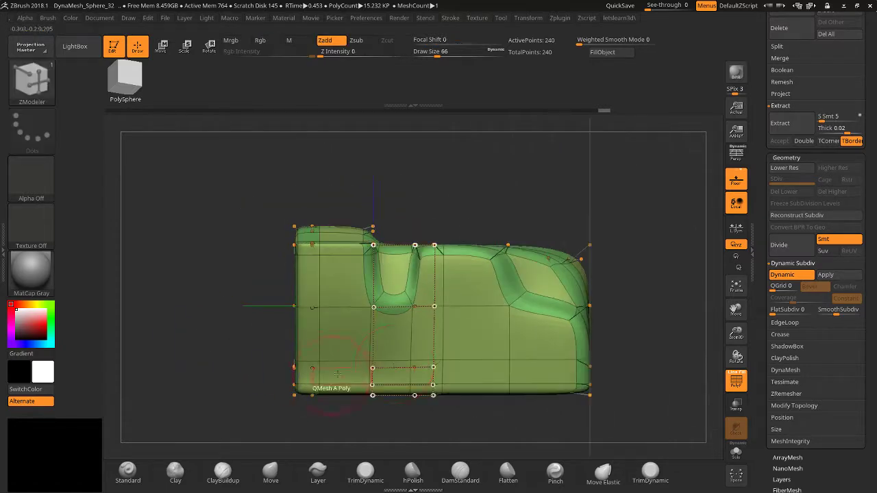
Try pushing further single polygons on the lower half of the body's side inward with QMesh.
drag(404, 360, 490, 407)
key(ctrl+z)
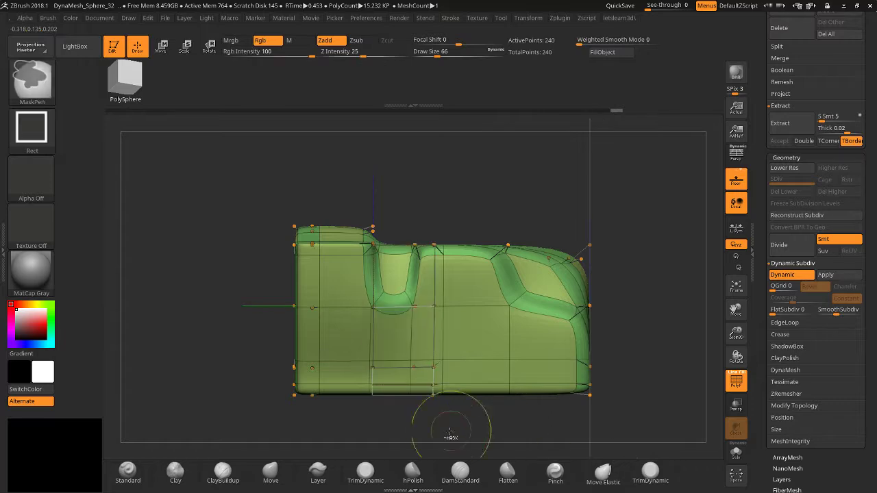
drag(387, 431, 409, 451)
drag(428, 336, 466, 356)
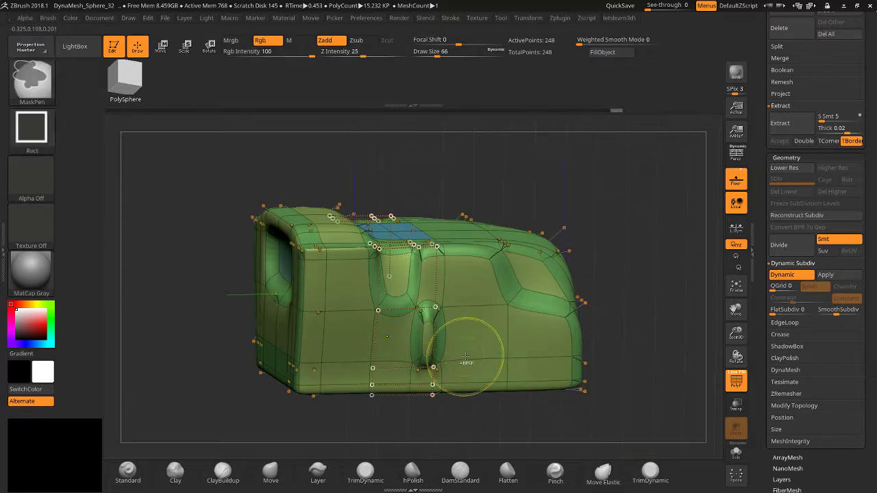
Undo the QMesh pushes and the added curves and edge loops, and reselect the ZModeler brush.
key(ctrl+z)
key(ctrl+z)
key(ctrl+z)
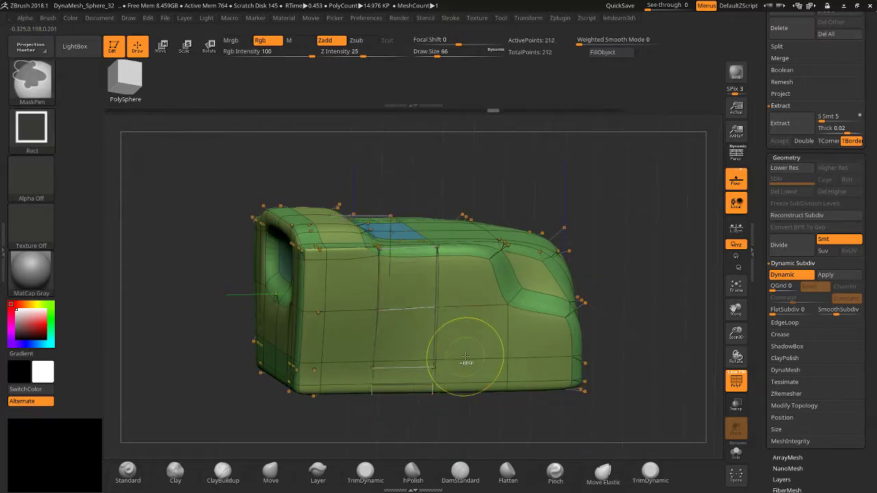
key(ctrl+z)
key(ctrl+shift+z)
key(b)
key(z)
key(m)
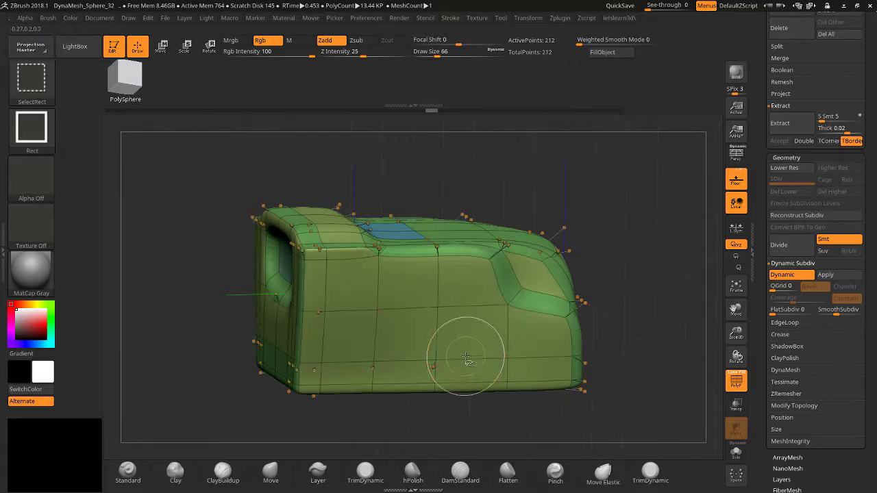
Set the ZModeler polygon action to Bevel.
key(space)
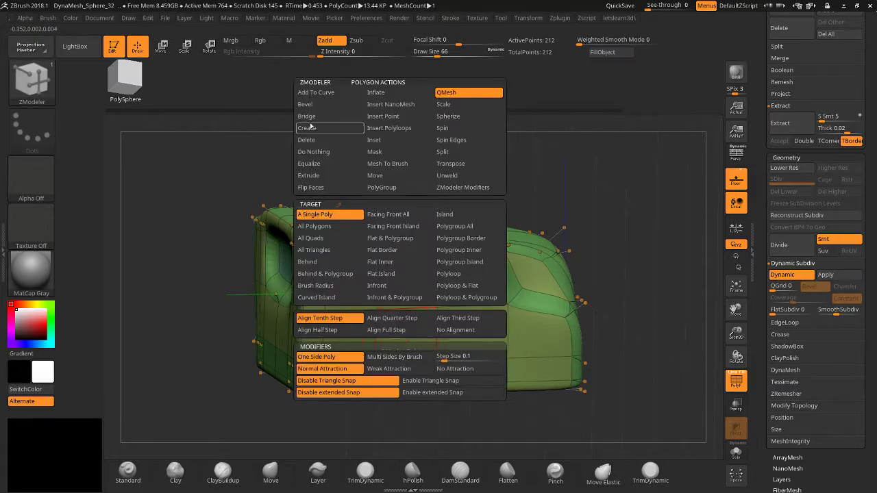
key(space)
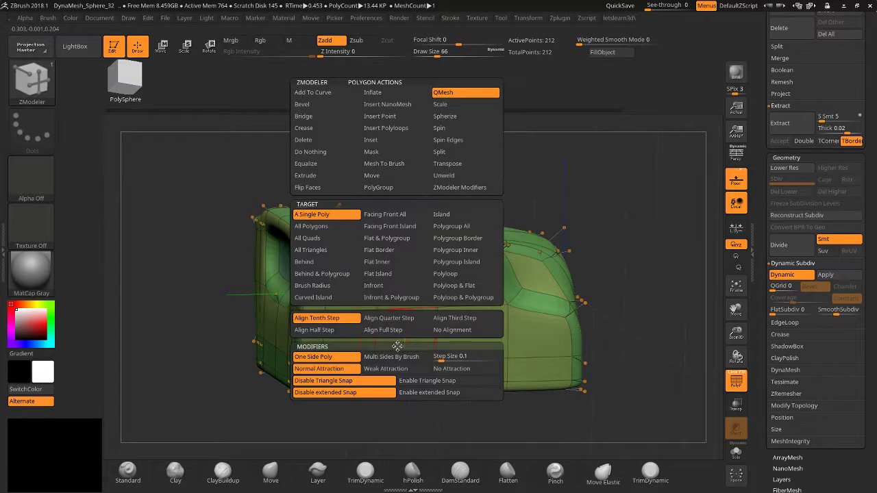
key(ctrl)
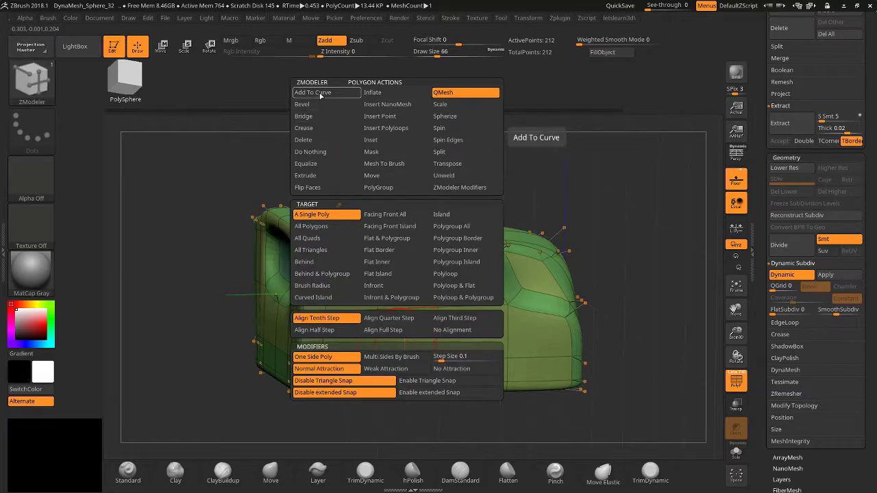
key(space)
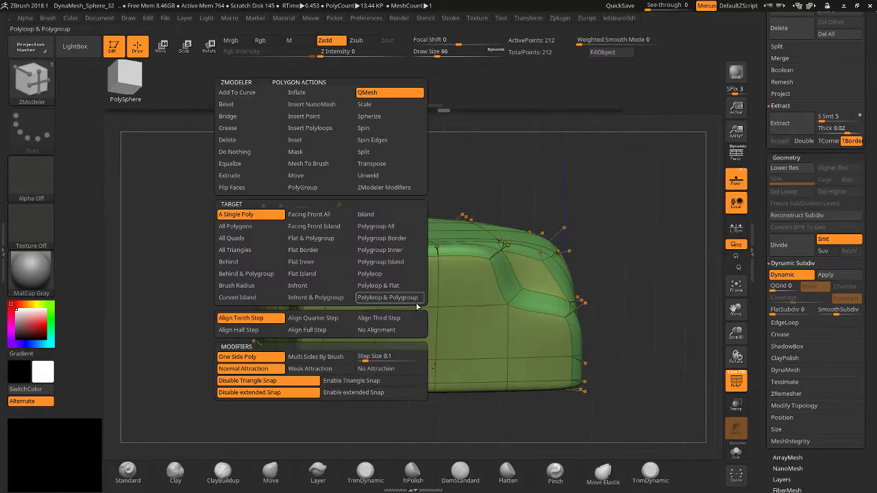
click(236, 104)
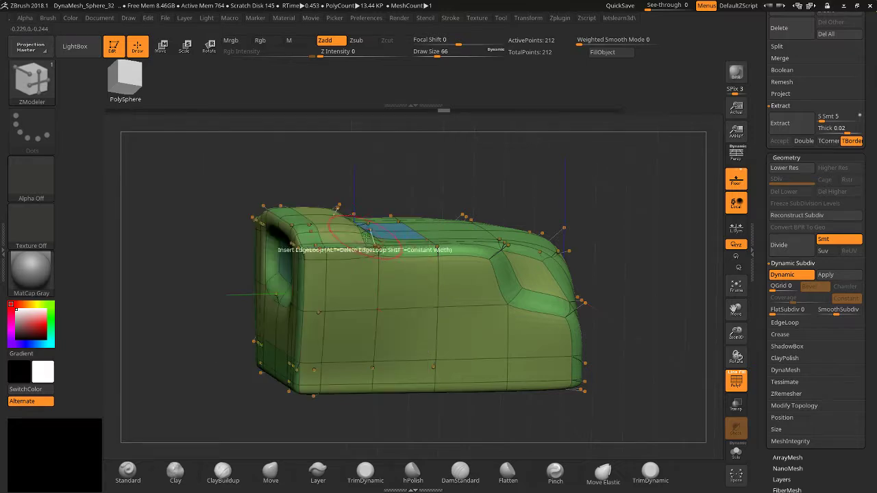
Try beveling a single polygon in the upper middle of the body's side, and undo it.
drag(408, 281, 388, 284)
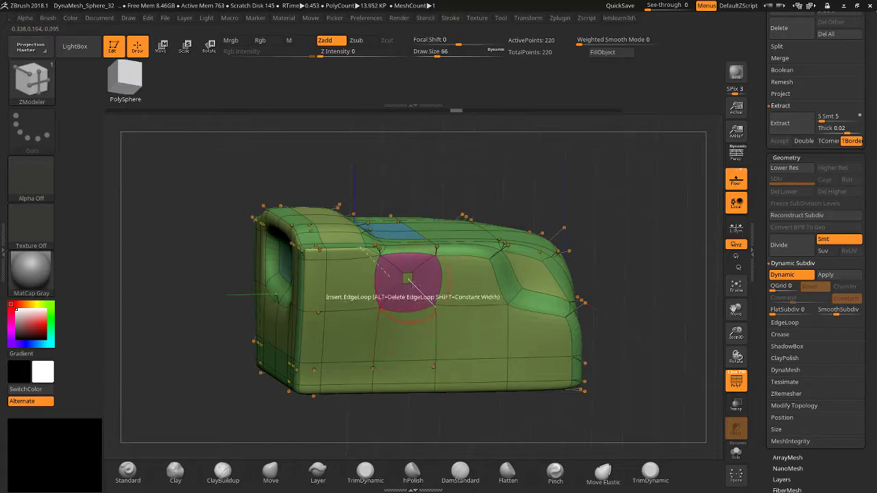
key(space)
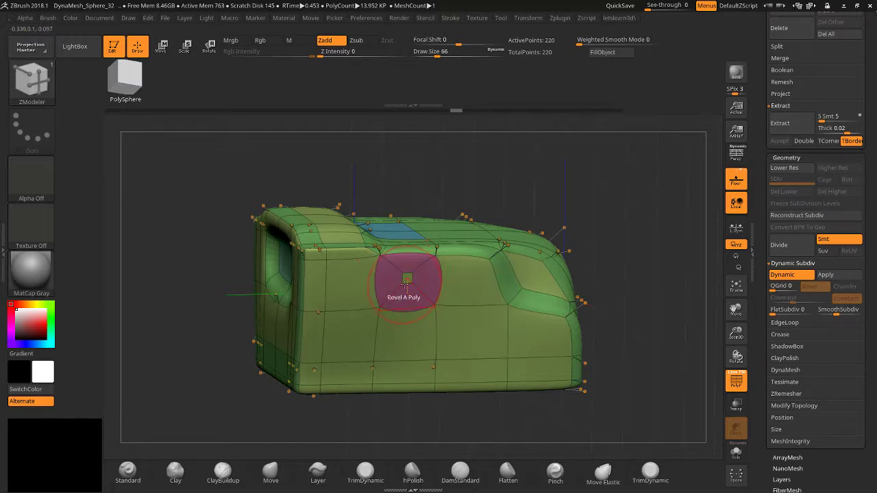
key(space)
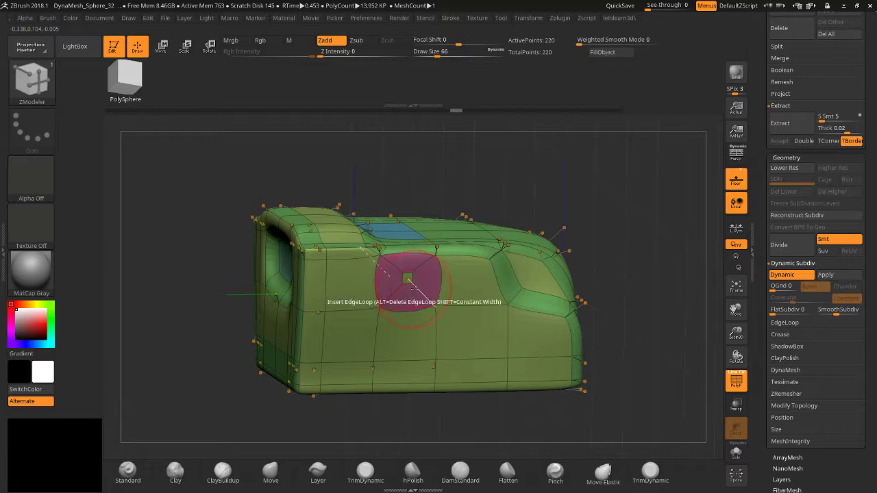
key(ctrl+z)
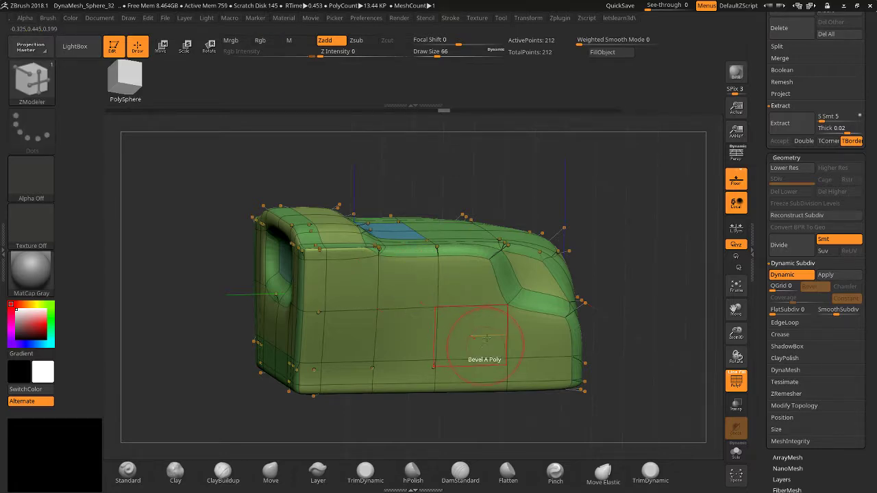
Bevel a single polygon low on the body's side and pull the ring's corner points outward toward the open end.
drag(485, 338, 529, 276)
key(ctrl+z)
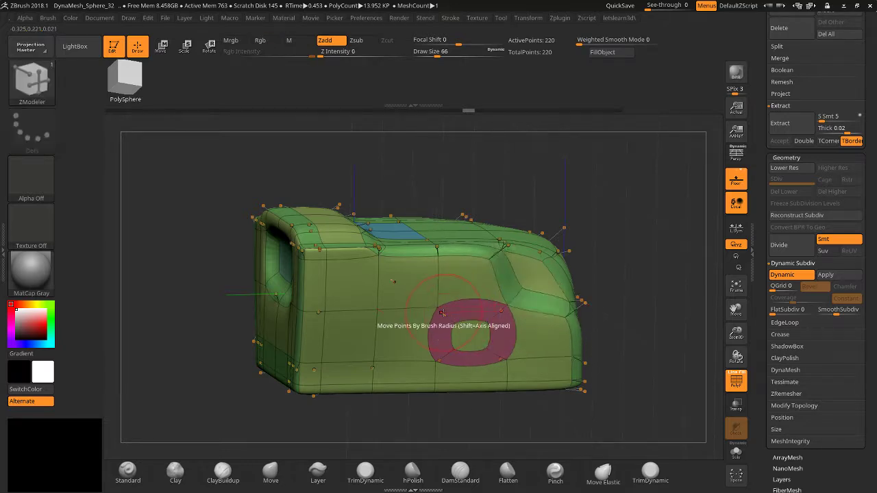
drag(443, 318, 395, 281)
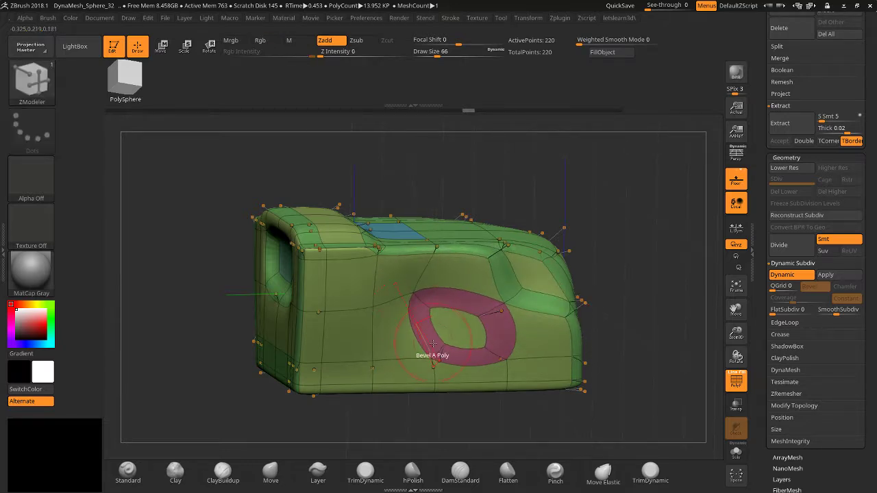
drag(441, 135, 513, 335)
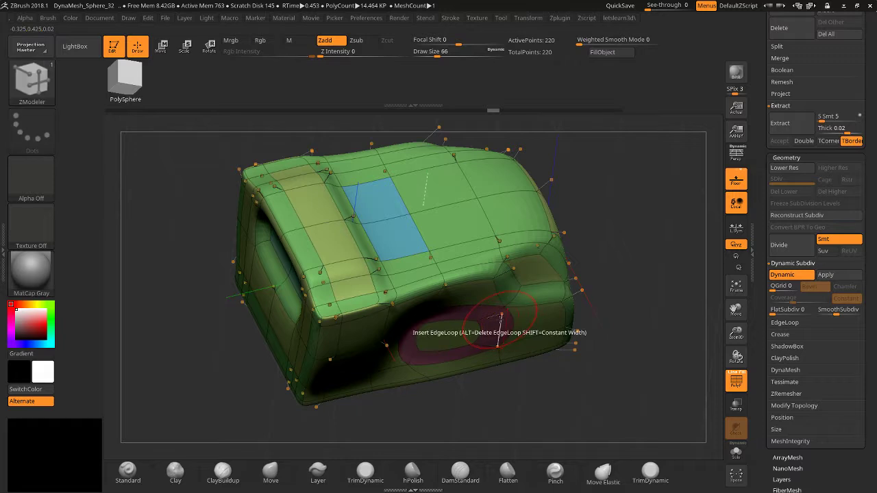
Bevel the polygon inside the ring to create a smaller nested ring, undoing the misplaced attempts.
drag(499, 330, 564, 291)
key(ctrl+z)
key(ctrl+z)
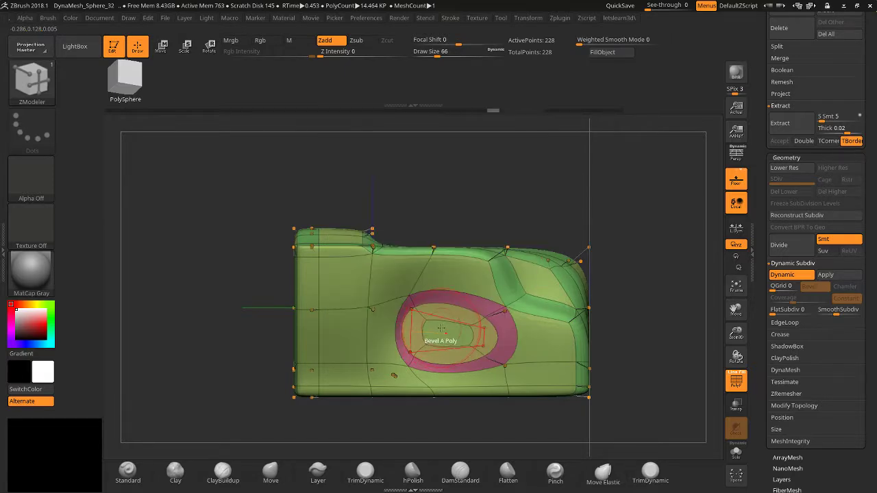
Extrude the innermost polygon of the nested rings outward from the body's side.
key(space)
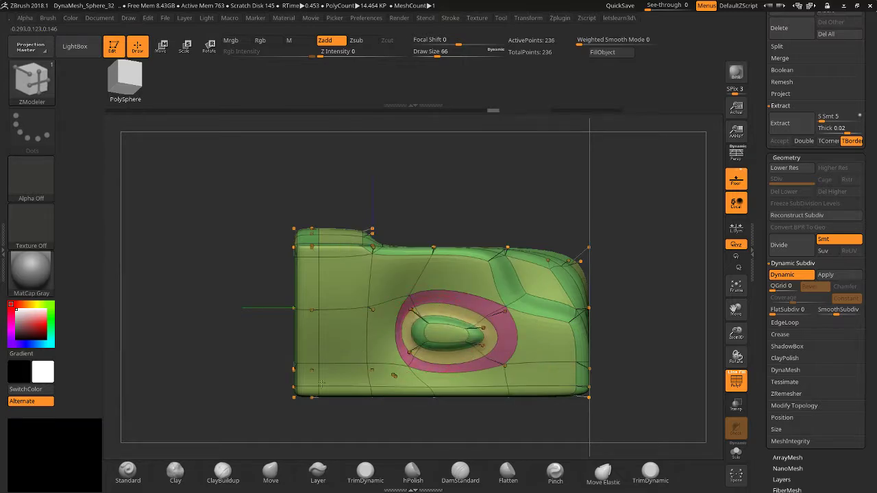
right_drag(384, 288, 597, 219)
key(ctrl+z)
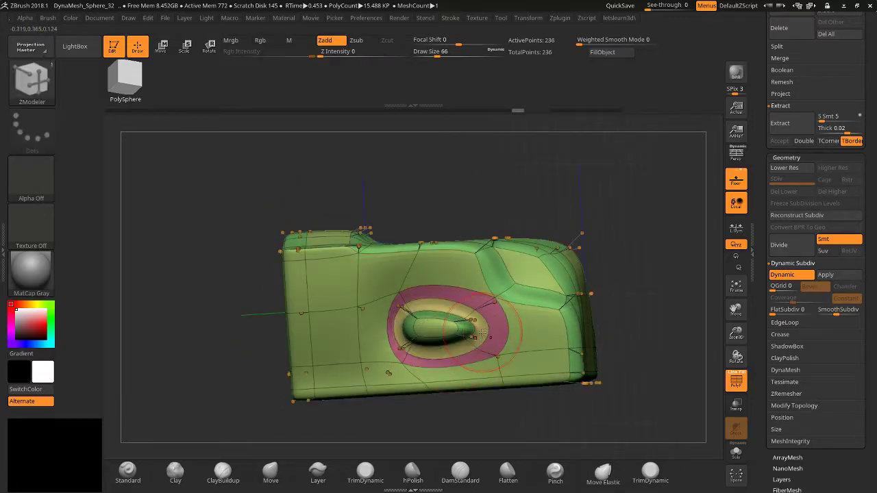
Delete the vertical edge loop crossing the body's side just behind the nested ring.
key(ctrl+shift+z)
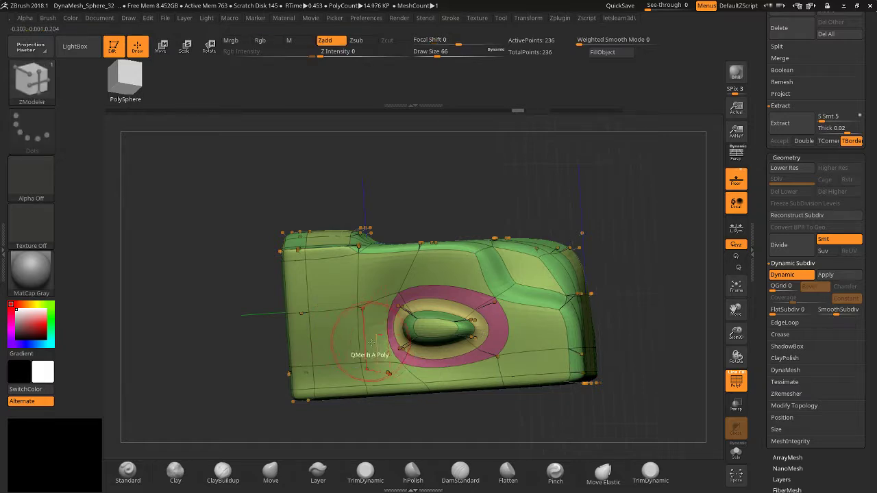
alt+click(361, 322)
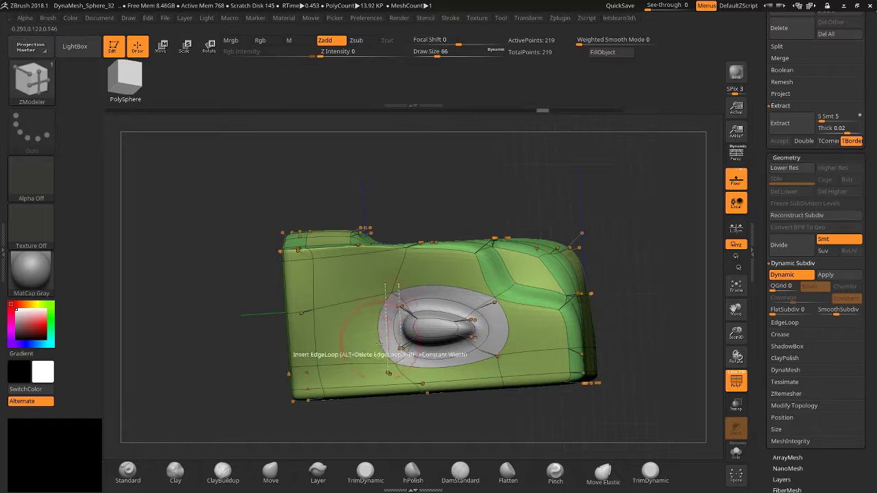
click(452, 294)
key(ctrl+z)
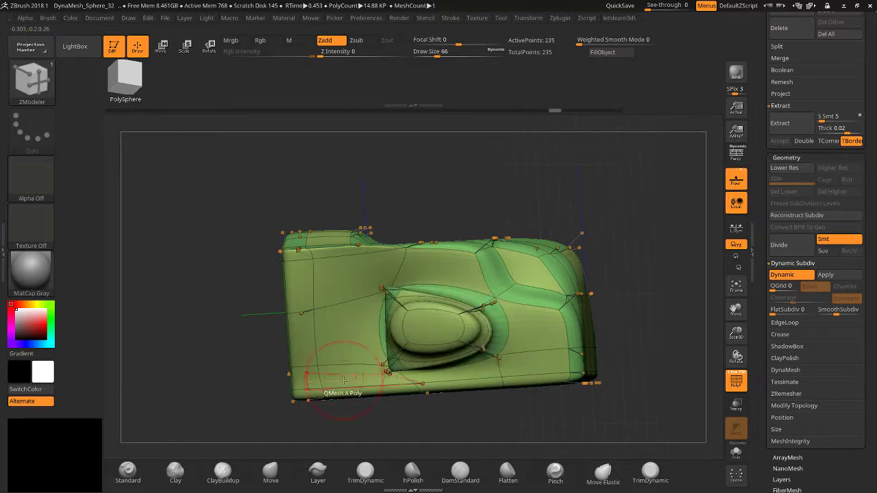
Try to extrude the single polygon between the ring and the recessed end with QMesh, and undo it.
drag(209, 364, 215, 379)
drag(431, 323, 454, 388)
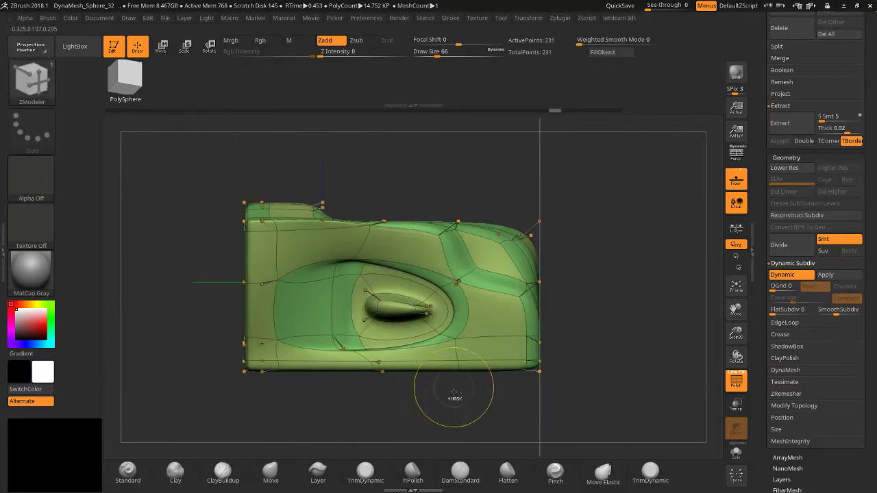
key(ctrl+z)
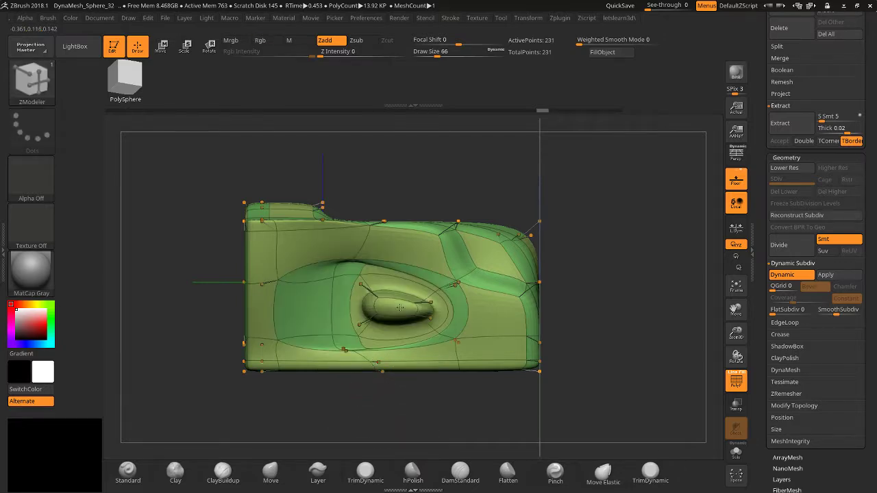
Try QMesh with the Island target on the body's side, and undo the extrusion.
key(space)
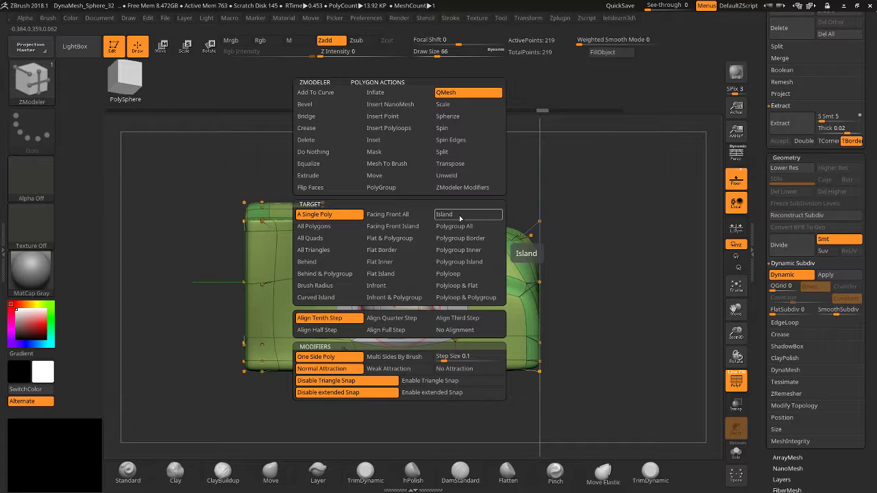
click(460, 218)
drag(389, 328, 437, 251)
key(ctrl+z)
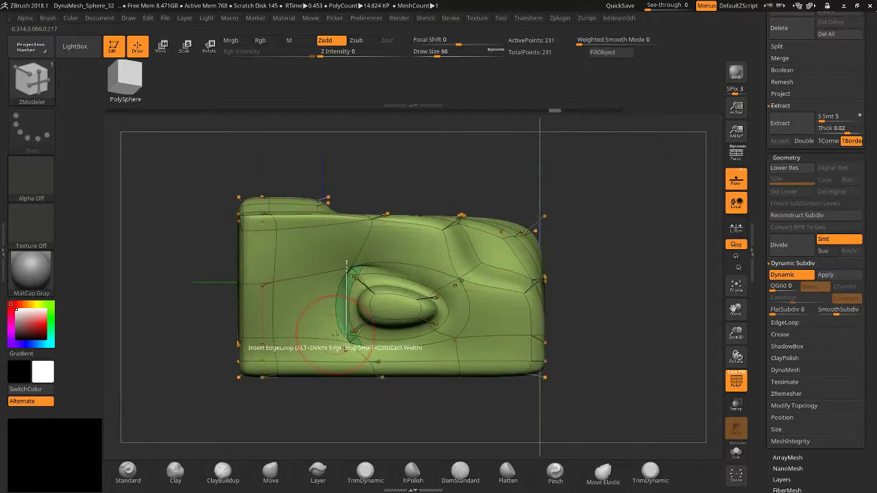
key(ctrl+z)
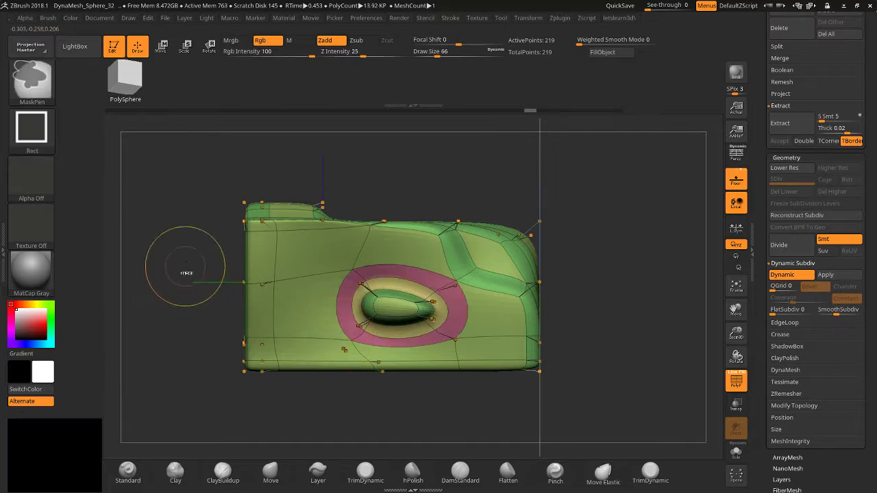
Inspect the smoothed body from several sides without the wireframe, checking the side bump and the recessed end.
key(ctrl+z)
key(ctrl+z)
key(ctrl+z)
key(ctrl+z)
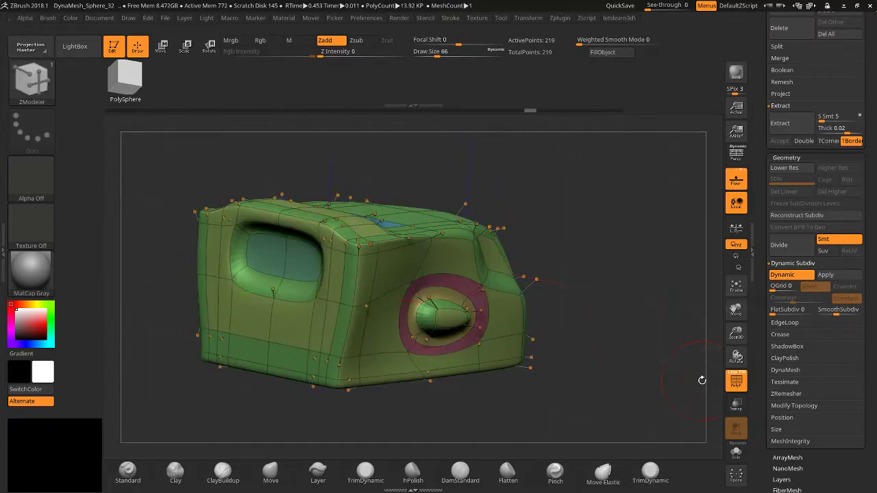
key(ctrl+z)
key(ctrl+z)
key(ctrl+z)
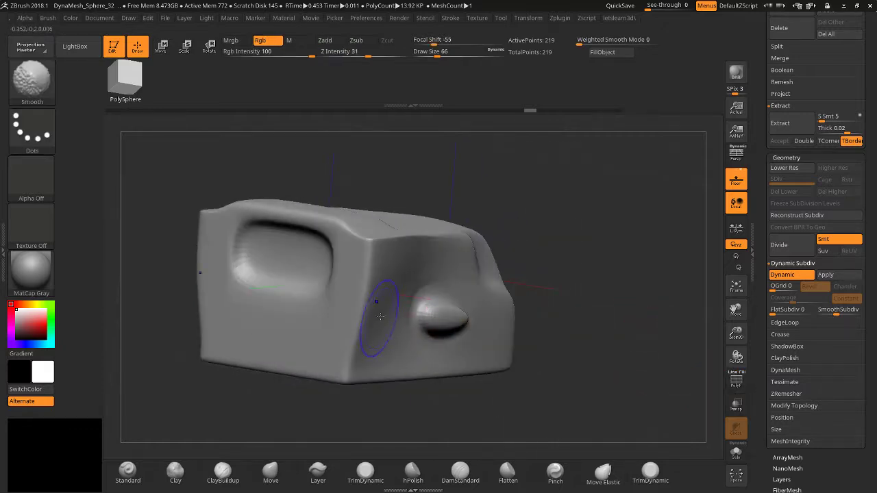
key(ctrl+z)
key(ctrl+z)
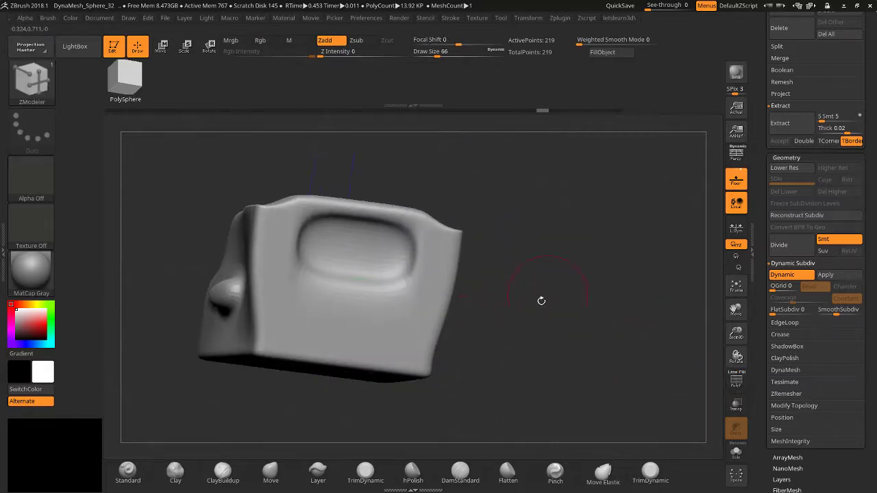
key(ctrl+z)
key(ctrl+z)
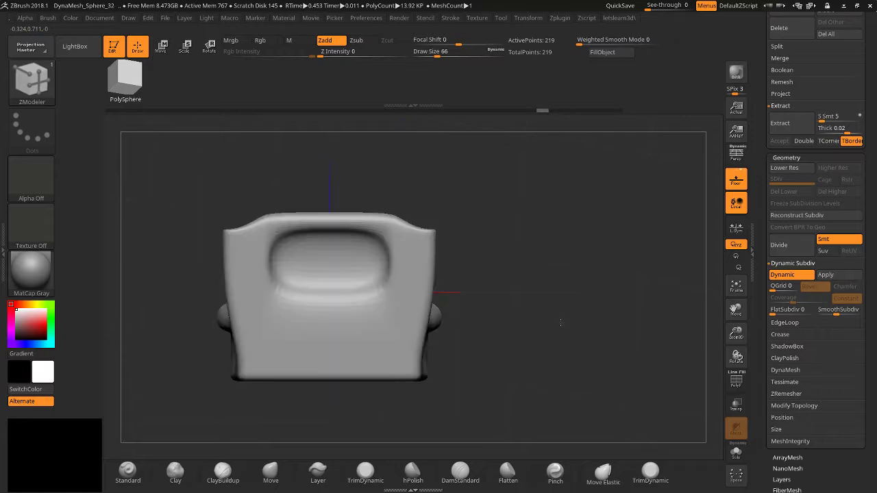
Set the QMesh target to A Single Poly, display the polyframe, and extrude the top polygon above the recess into a raised ridge.
mouse_move(550, 264)
mouse_down()
mouse_move(542, 328)
mouse_move(401, 294)
mouse_up()
key(space)
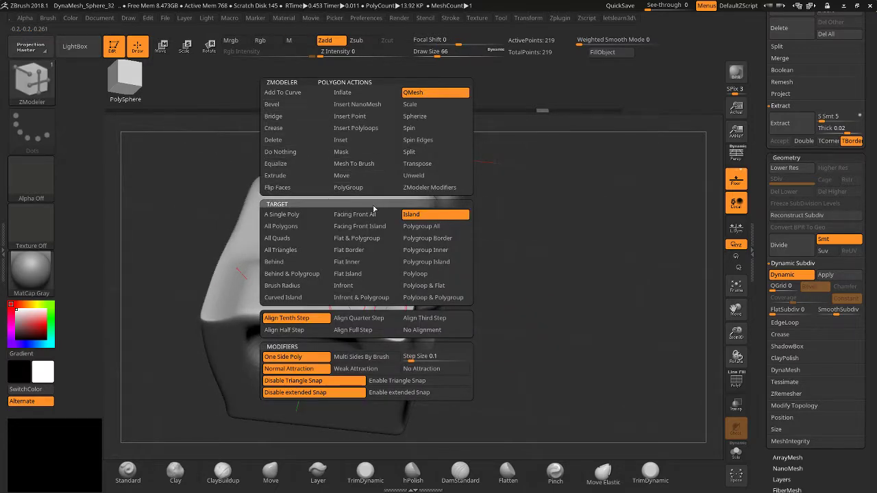
click(296, 226)
click(743, 386)
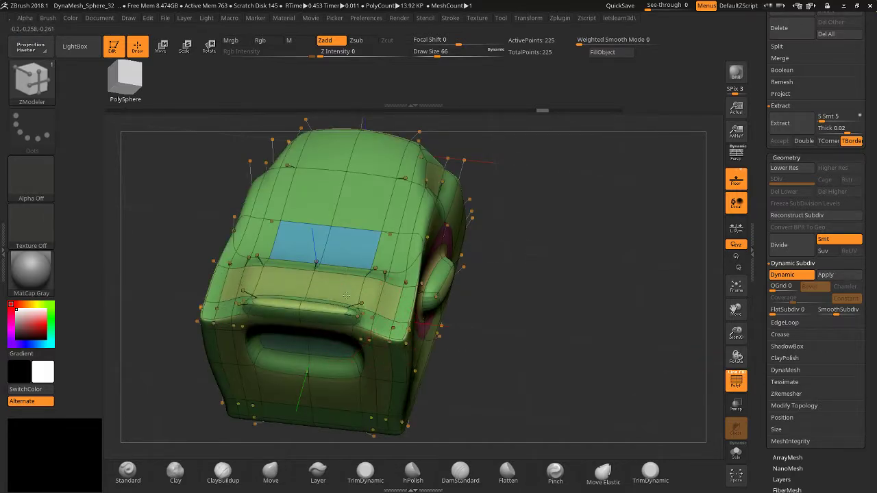
drag(516, 345, 459, 350)
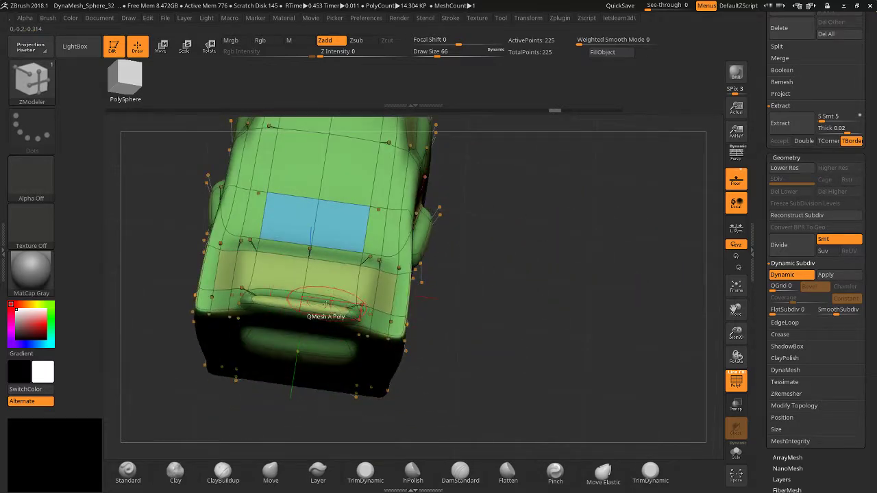
Insert lengthwise edge loops near both ends of the raised ridge and along the body's centre.
drag(325, 305, 358, 295)
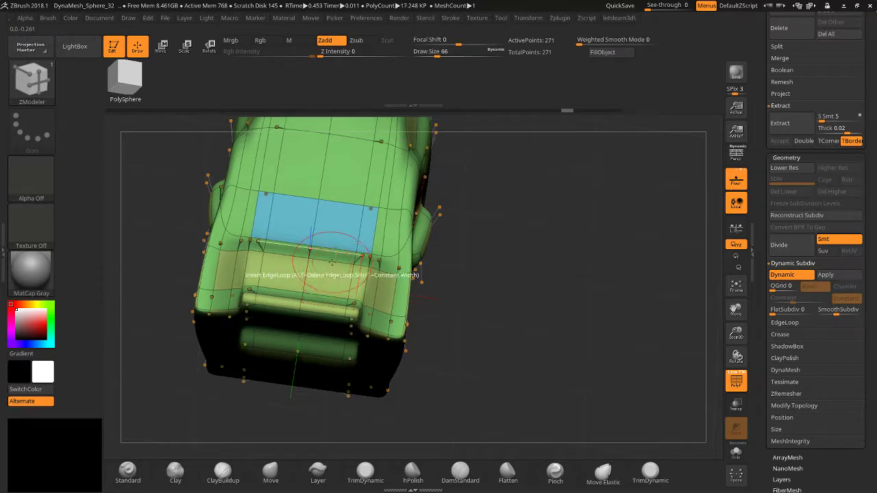
click(332, 261)
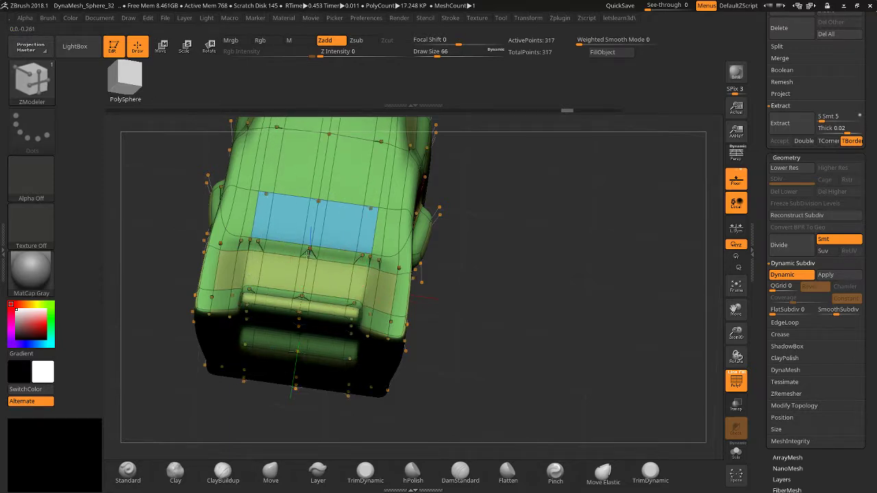
drag(466, 164, 466, 226)
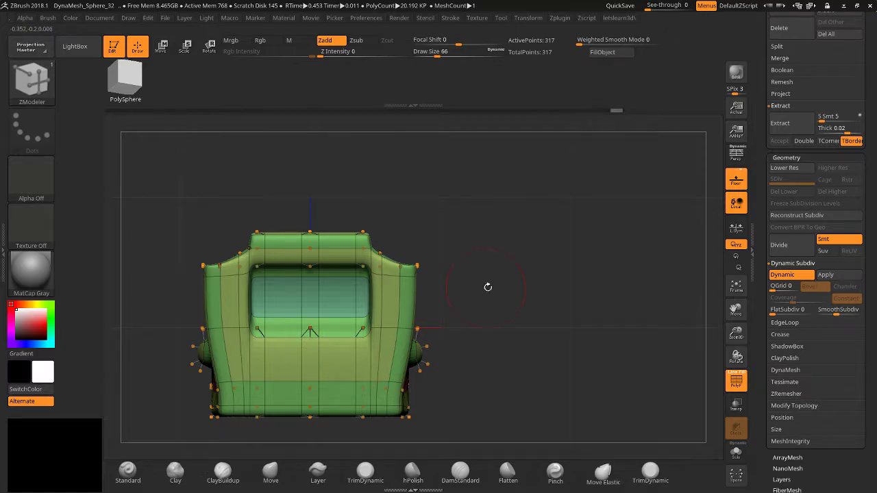
Try beveling a single polygon on the upper part of the body's side, and undo it.
drag(488, 287, 450, 342)
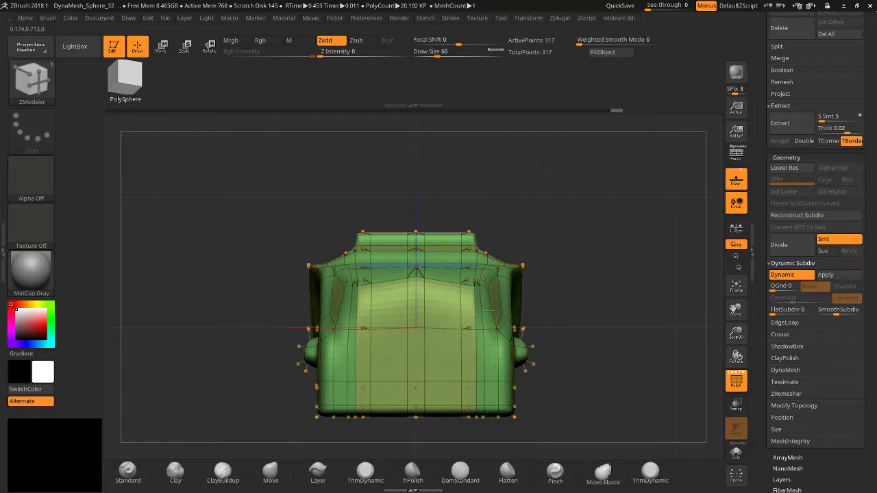
key(space)
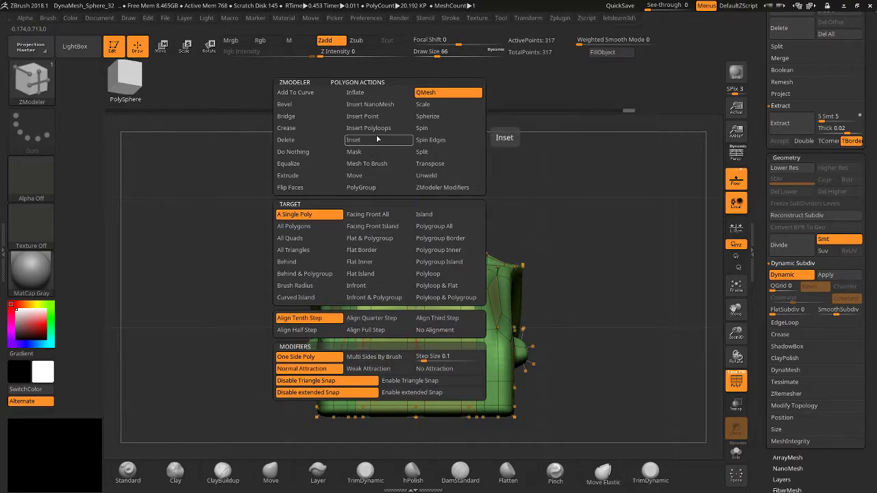
click(299, 106)
drag(206, 178, 199, 281)
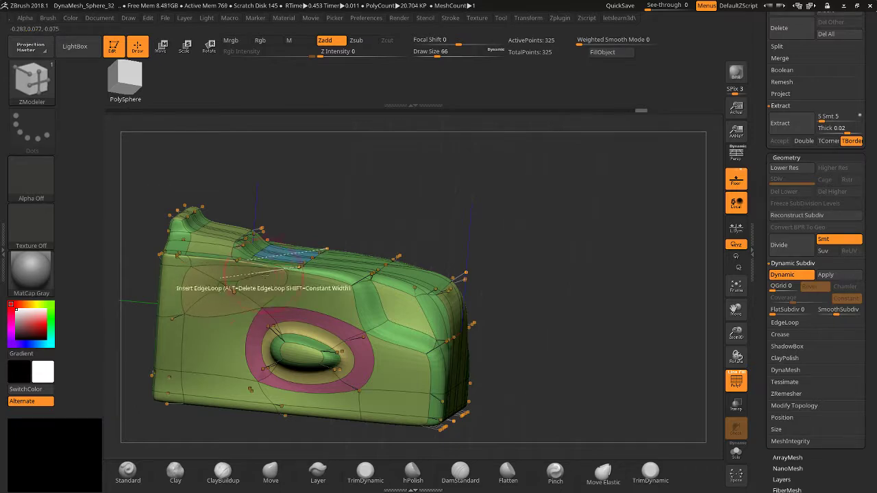
key(ctrl+z)
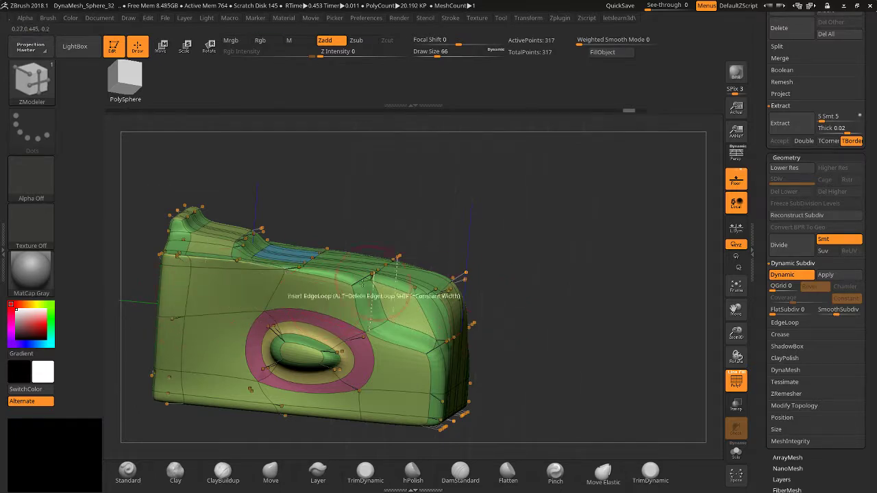
Choose the Bridge polygon action, try bridging the two connected polygons between the ring and the rounded end, and undo it.
key(space)
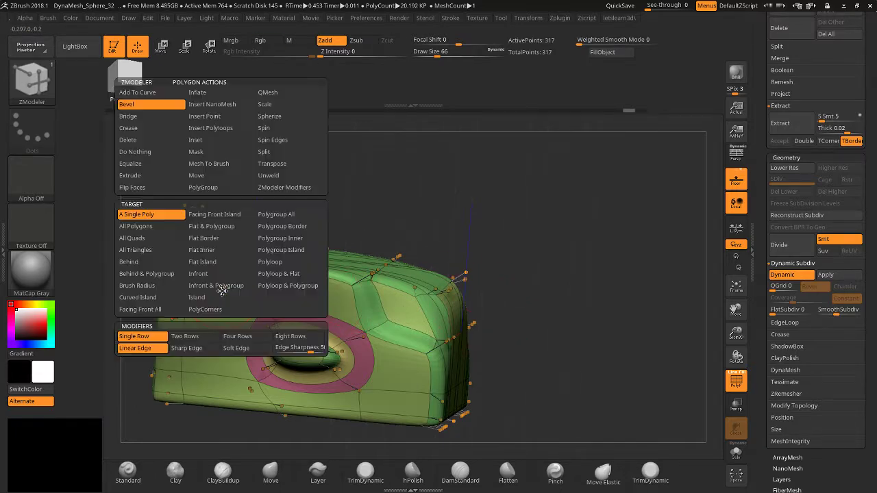
click(156, 122)
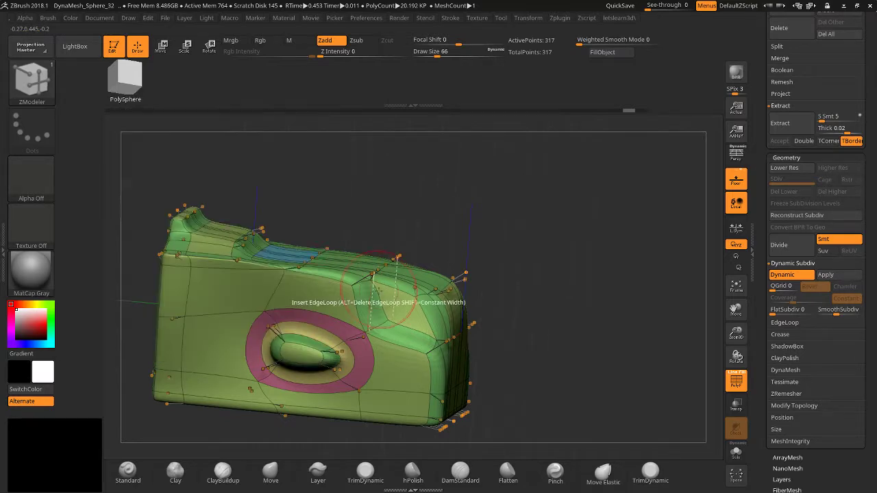
drag(398, 371, 382, 348)
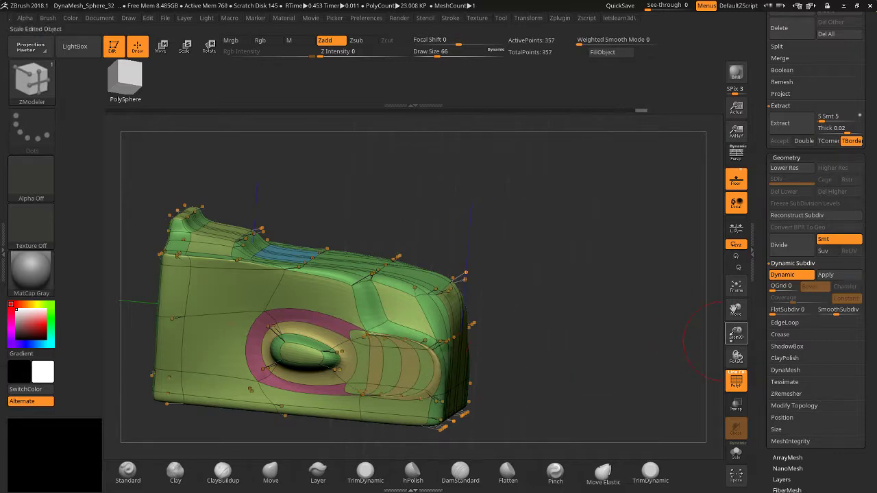
drag(734, 336, 645, 339)
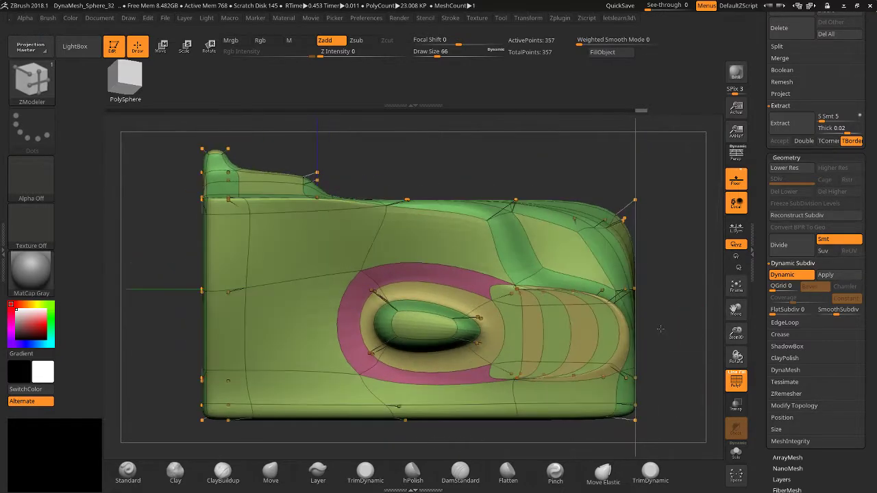
key(ctrl+z)
Bridge two connected polygons between the ring and the recessed end, undoing the first attempt and repeating it with fewer segments.
drag(308, 339, 300, 322)
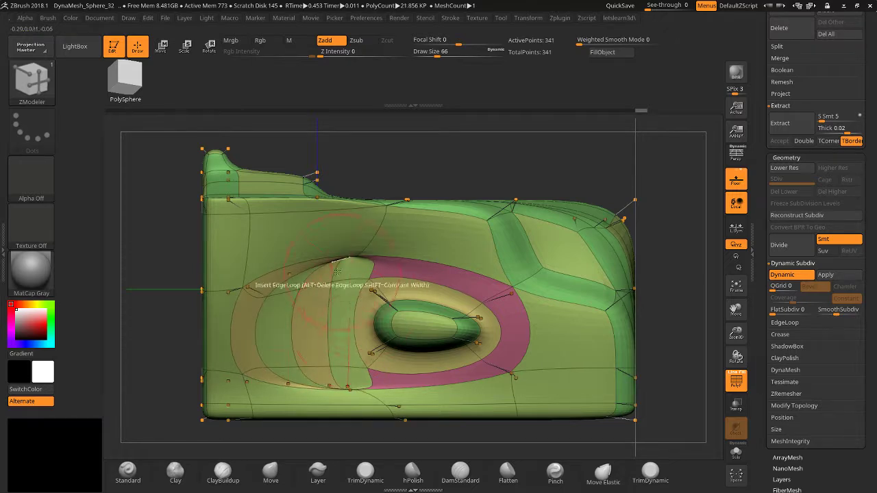
drag(353, 343, 313, 322)
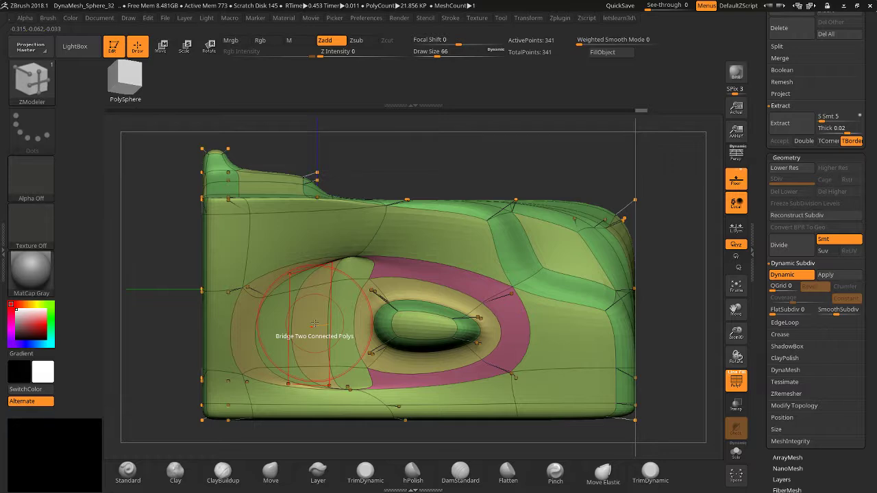
mouse_move(315, 322)
mouse_down()
mouse_move(318, 353)
mouse_move(312, 329)
mouse_move(303, 353)
mouse_move(314, 332)
mouse_move(306, 332)
mouse_up()
key(ctrl+z)
key(ctrl)
Preview the body without the wireframe at SmoothSubdiv 7, and restore the lower smoothing level.
drag(651, 397, 718, 402)
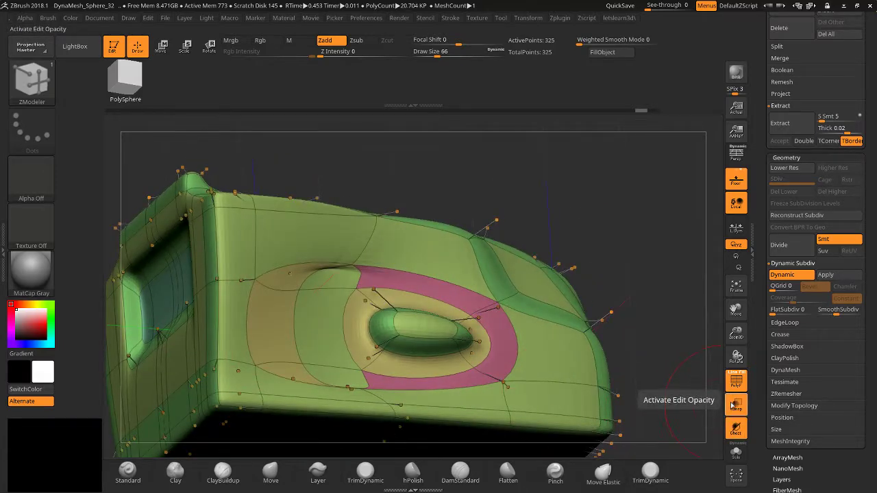
click(733, 385)
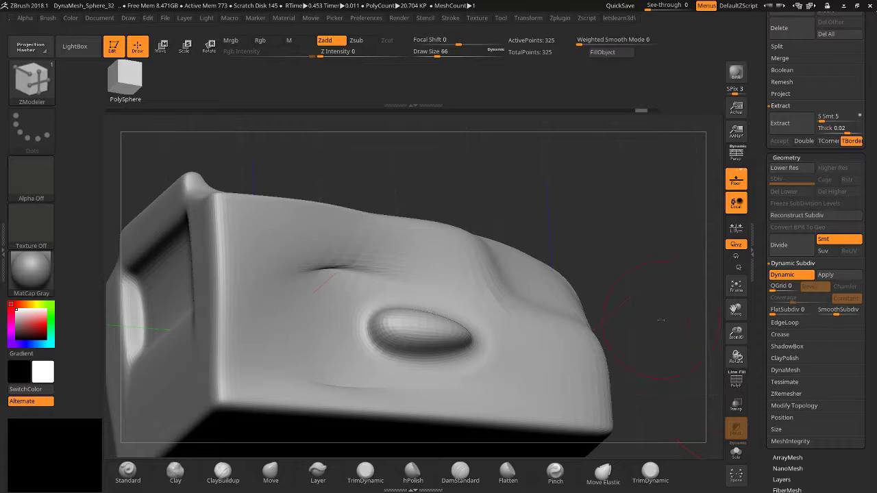
shift+drag(651, 332, 479, 329)
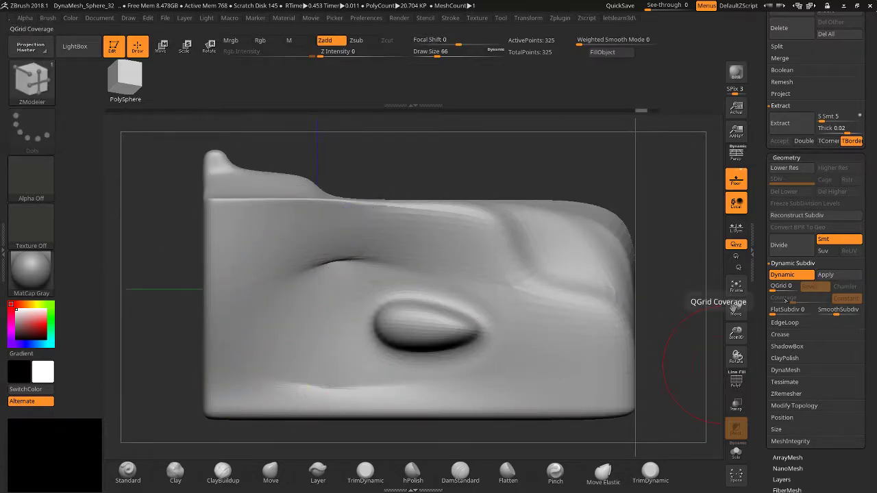
click(856, 310)
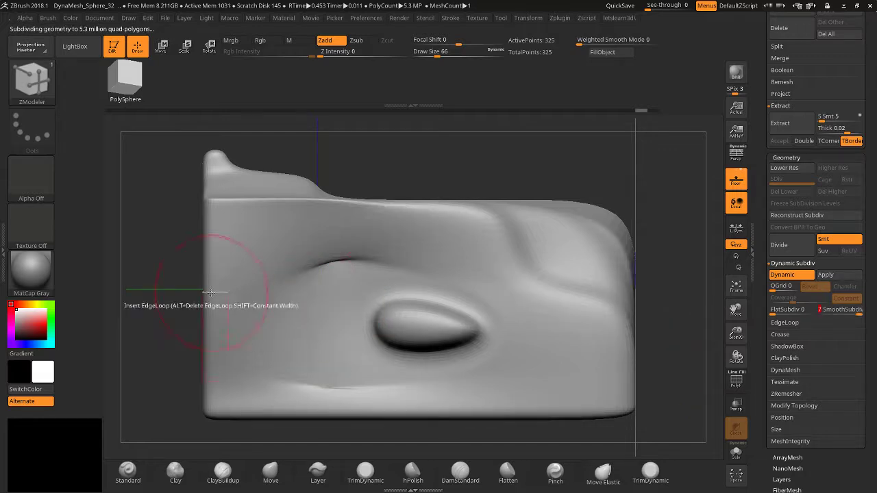
drag(176, 303, 190, 315)
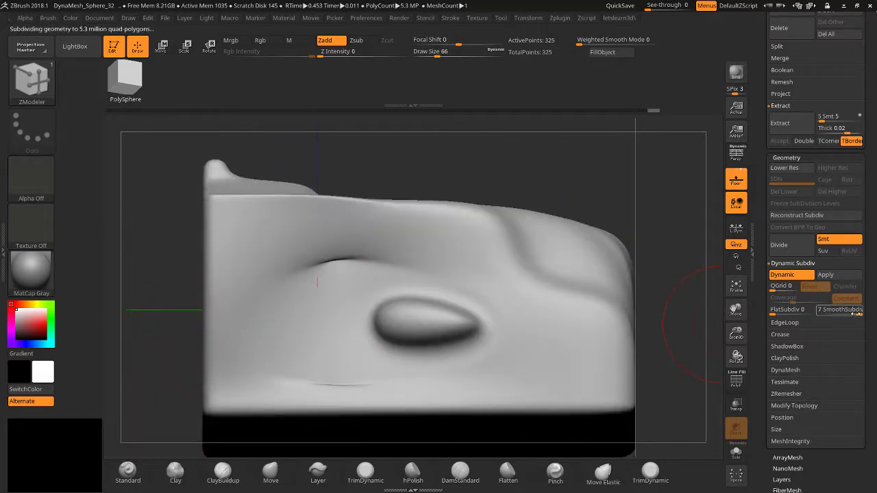
drag(857, 311, 837, 311)
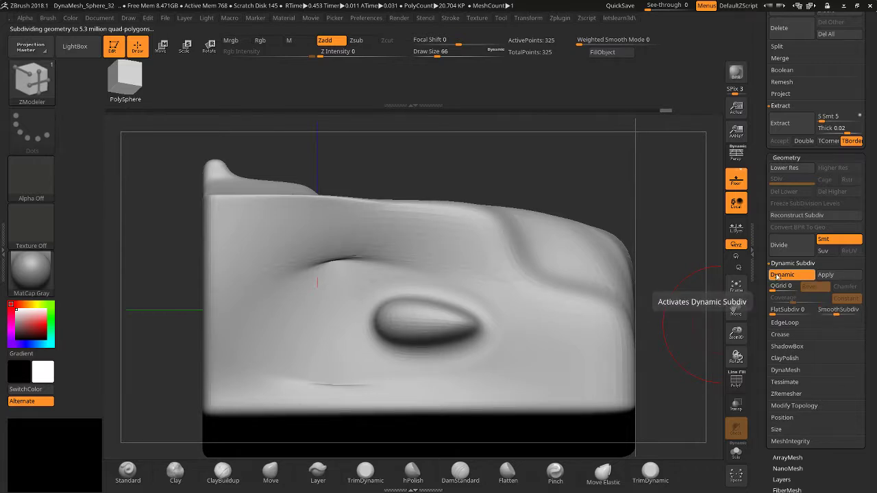
Turn off Dynamic Subdiv and display the polyframe on the unsmoothed body.
click(779, 276)
drag(647, 233, 705, 274)
click(745, 382)
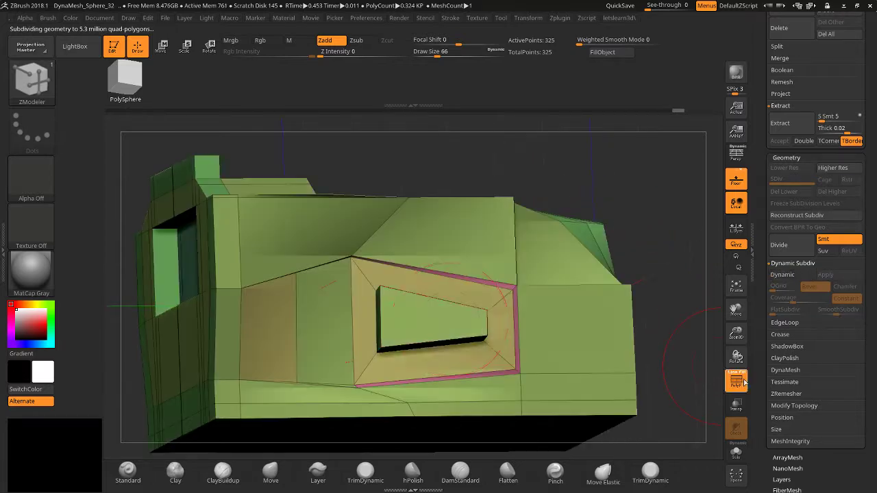
Turn Dynamic Subdiv back on for the body and undo the last bridge beside the magenta ring.
drag(440, 189, 440, 192)
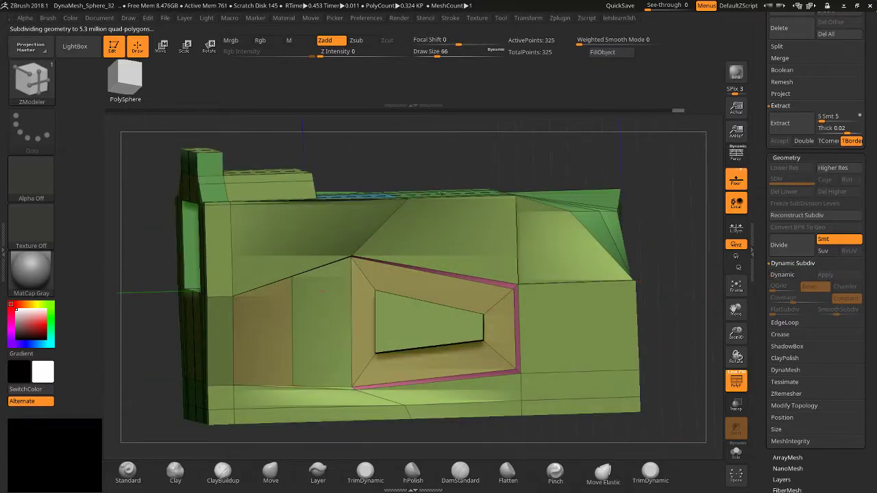
click(780, 275)
key(ctrl)
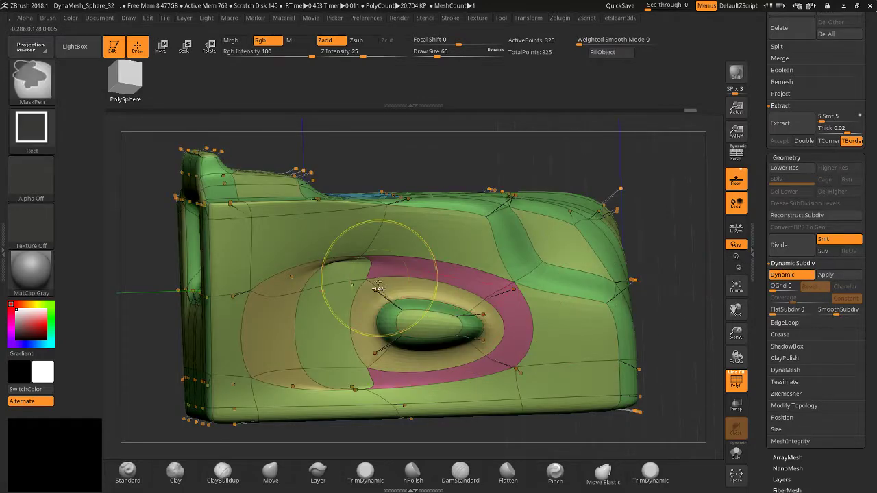
key(ctrl+z)
key(ctrl+z)
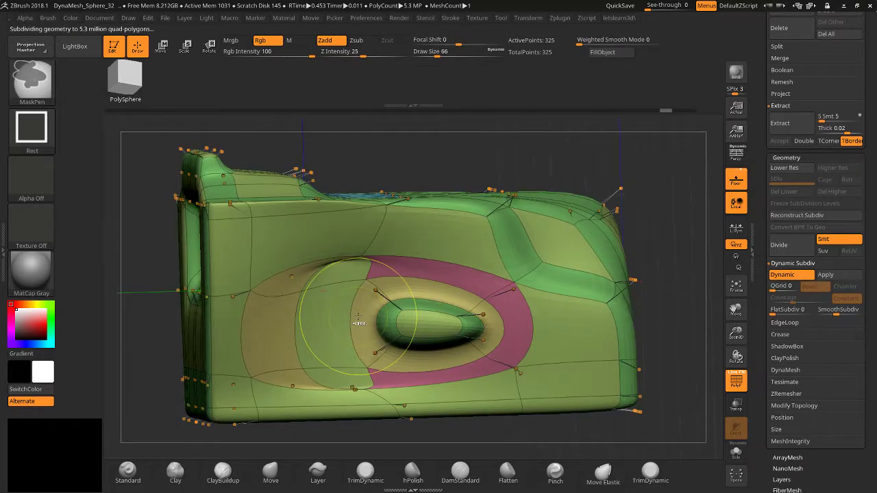
Try bridging the two connected polygons beside the ring with Straight Lines, and undo it.
key(space)
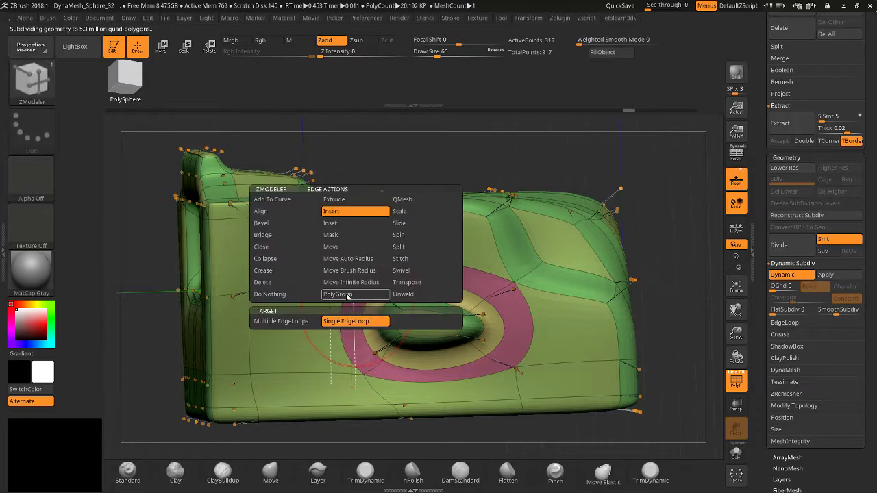
key(space)
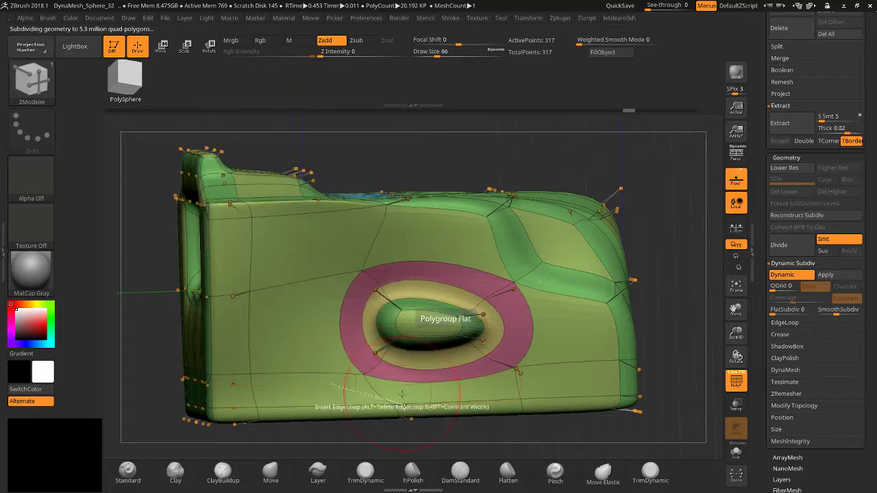
key(space)
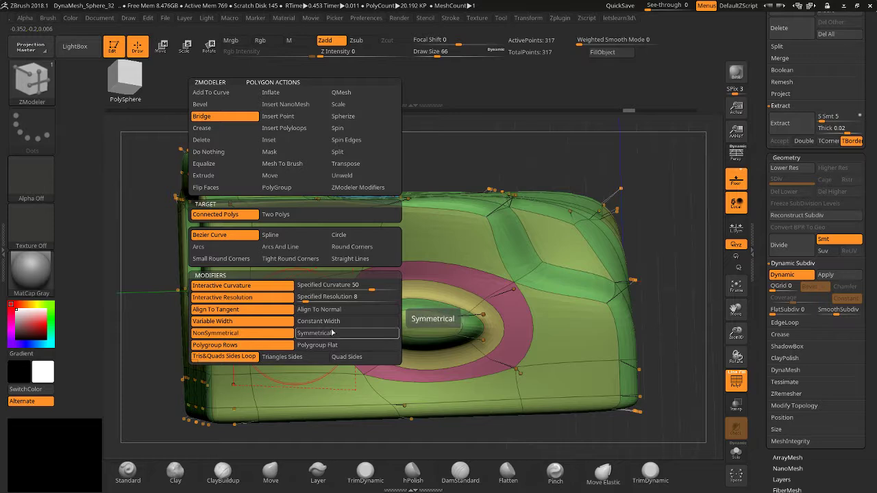
click(354, 259)
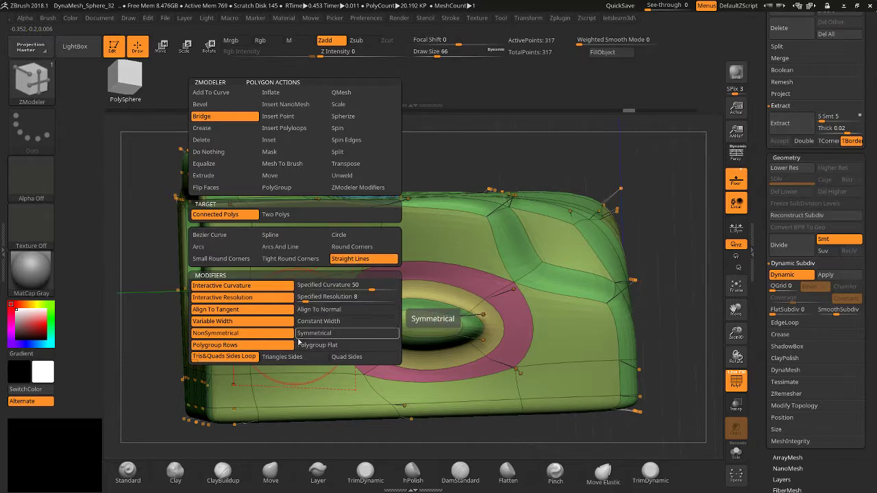
drag(306, 335, 313, 314)
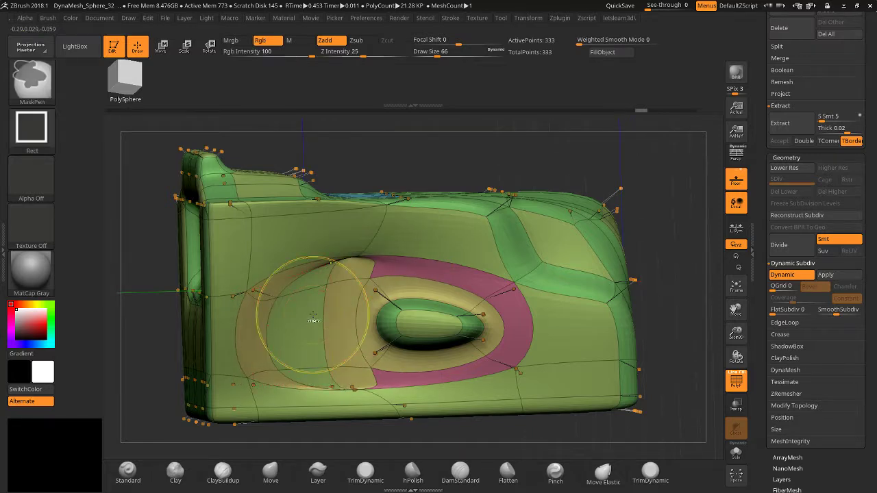
key(ctrl+z)
Set the Bridge target to Two Polys and try bridging the plain side polygon to the raised oval inside the ring.
key(space)
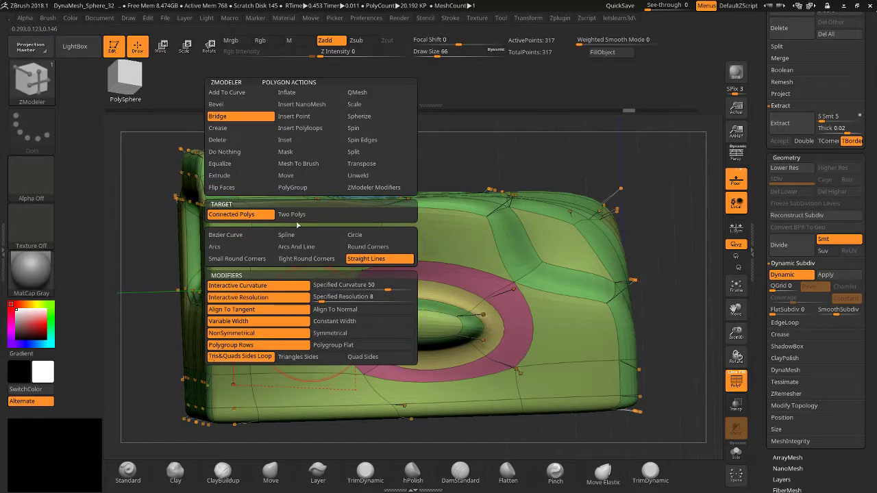
click(296, 215)
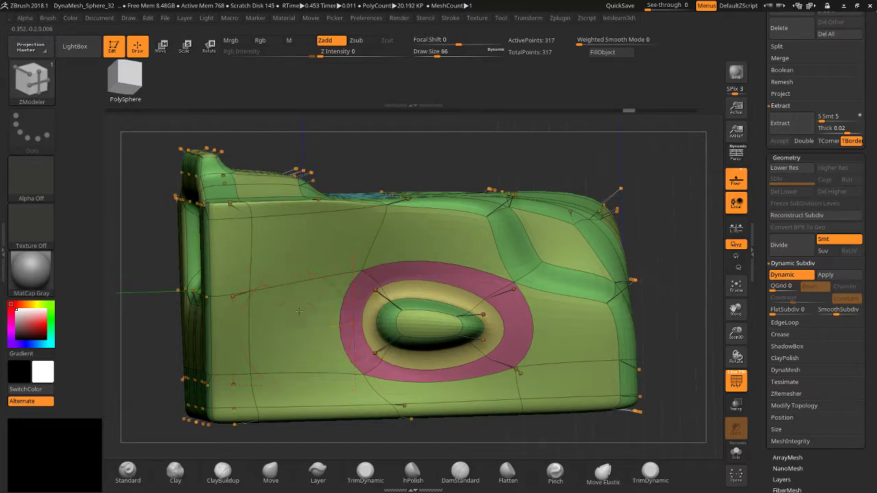
click(301, 329)
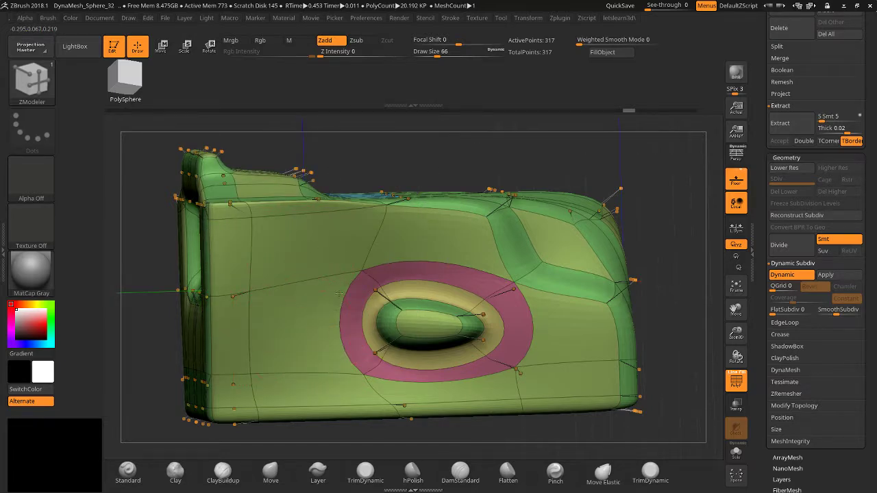
click(423, 324)
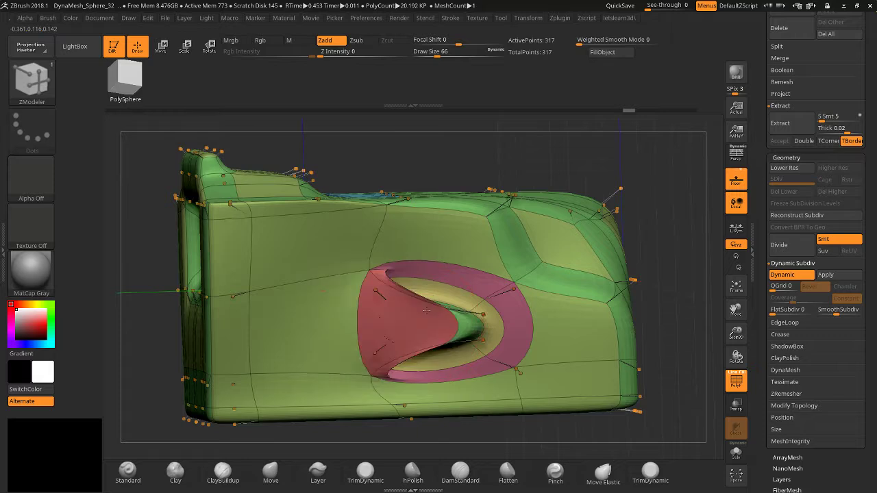
Go back through the undo history and redo up to an earlier body with the raised oval and its magenta ring.
drag(641, 110, 444, 109)
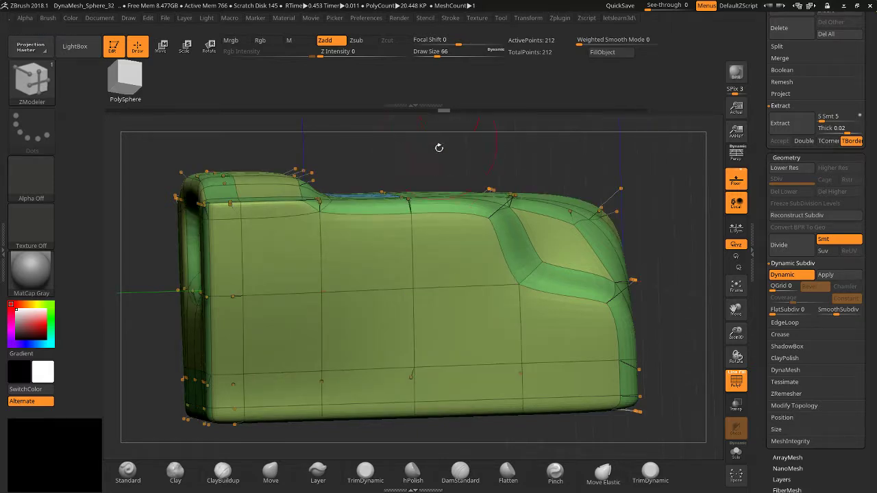
key(ctrl+z)
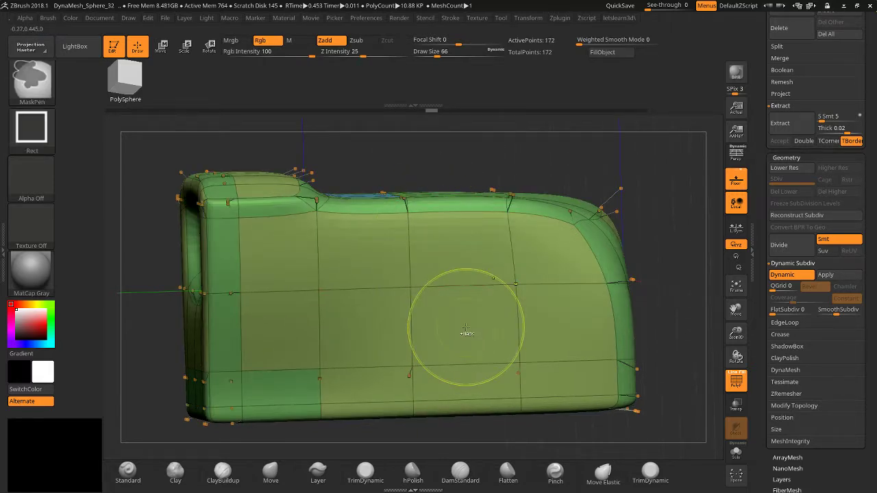
key(ctrl+shift+z)
key(ctrl+shift+z)
key(ctrl+shift+z)
key(ctrl+shift+z)
key(ctrl+shift+z)
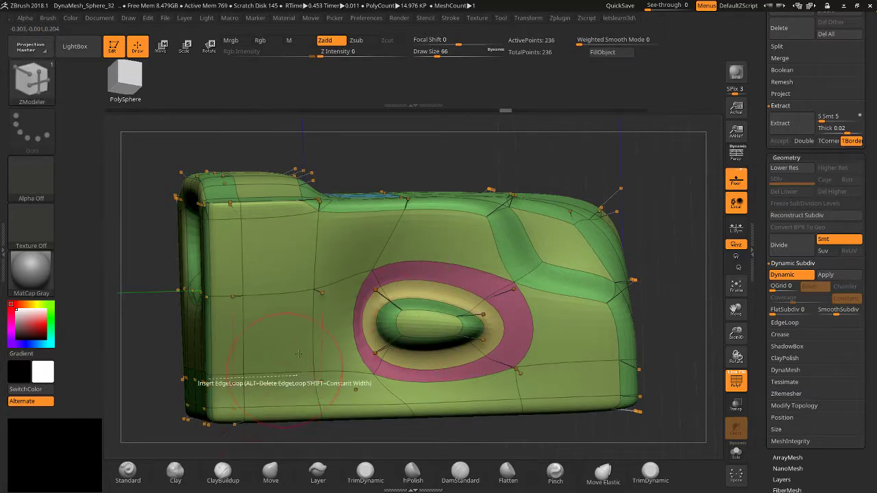
Set the Bridge target to Connected Polys, try bridging the plain side polygon with a Bezier Curve, and undo it.
key(space)
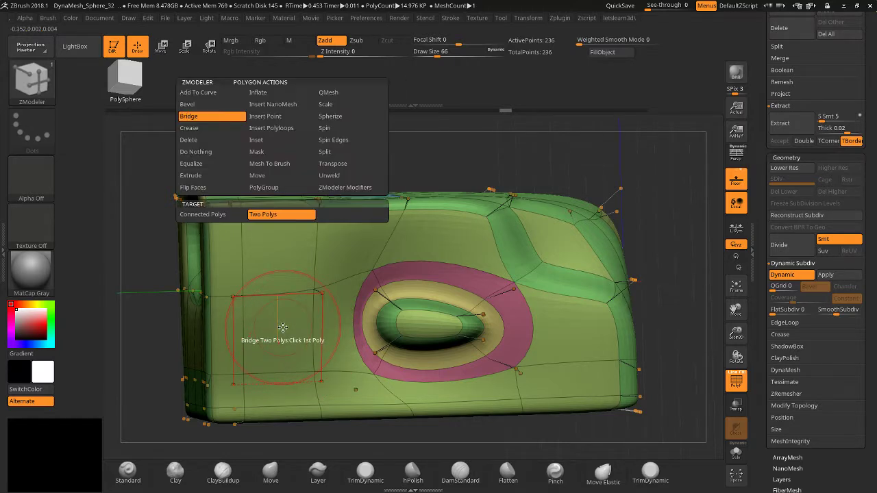
click(212, 214)
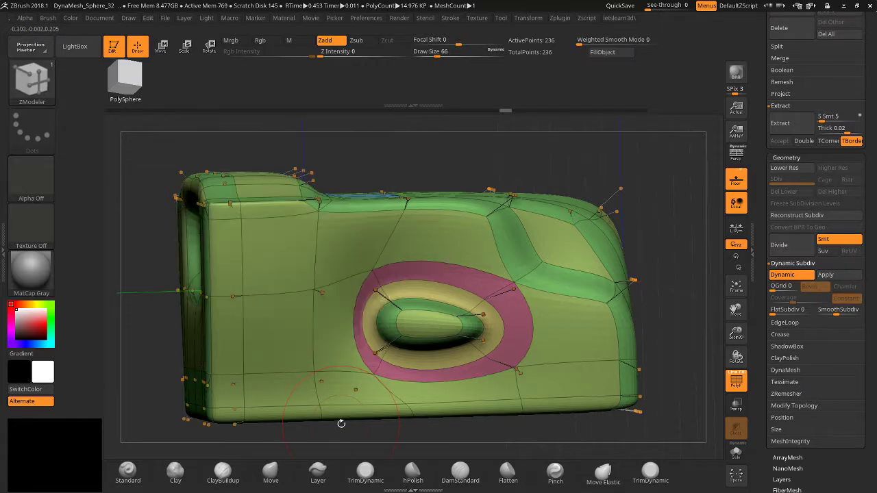
drag(270, 341, 271, 314)
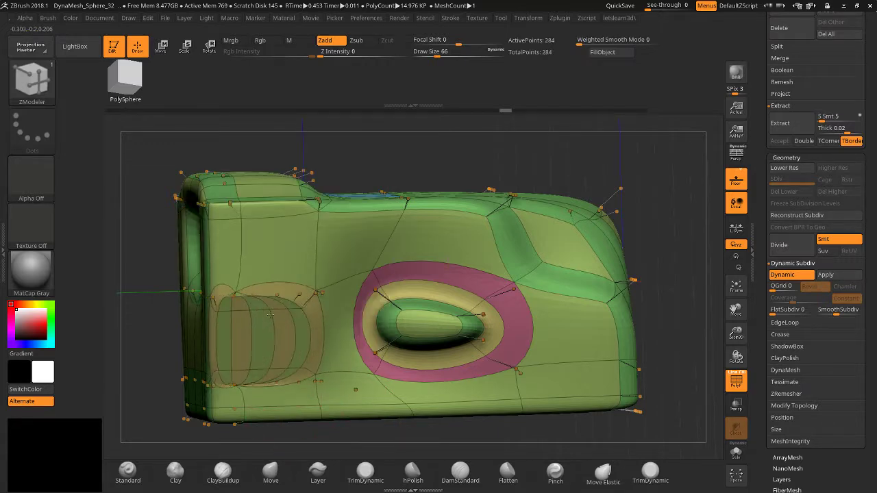
key(ctrl+z)
Try bridging the connected side polygons with the Spline and Circle curve types, undoing each attempt.
key(space)
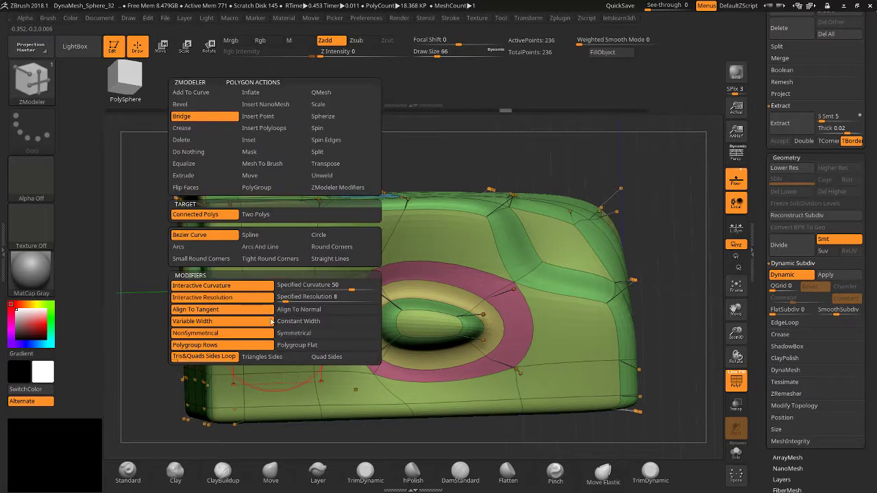
click(267, 236)
drag(237, 358, 274, 319)
key(ctrl+z)
key(space)
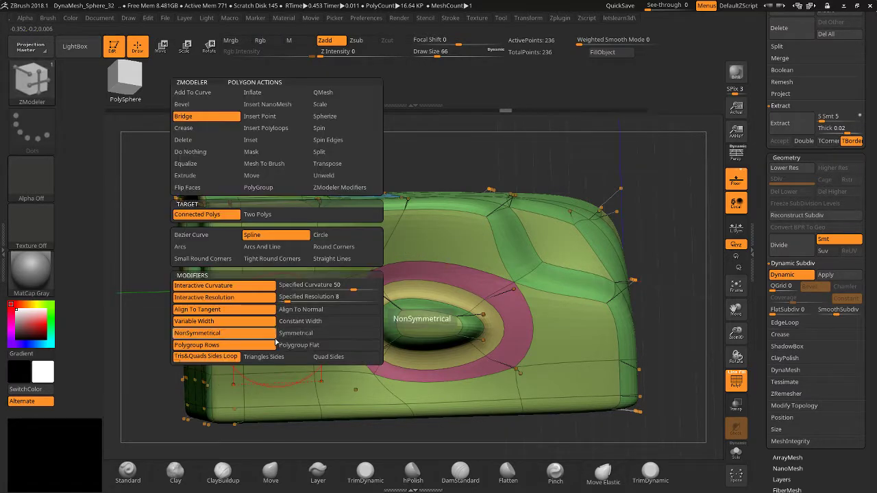
click(333, 246)
drag(237, 358, 289, 297)
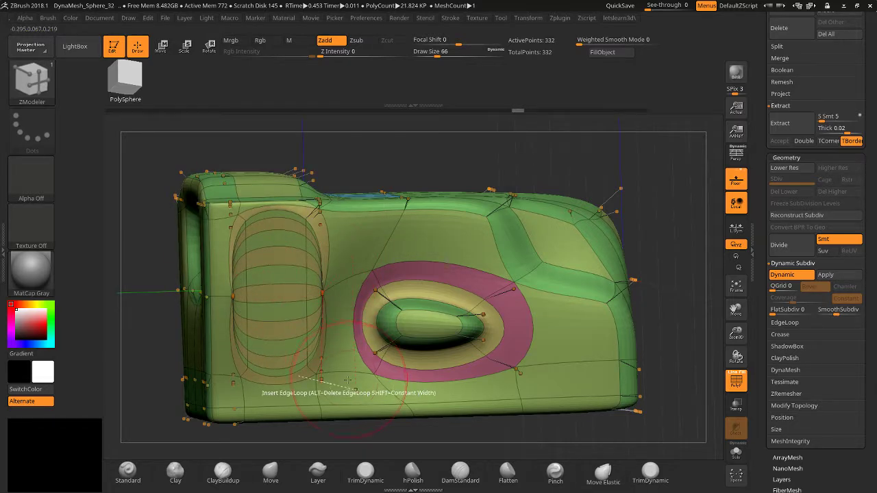
key(ctrl+z)
Try bridging the side polygon around the corner with the Arcs and Arcs And Line curve types, undoing each attempt.
key(space)
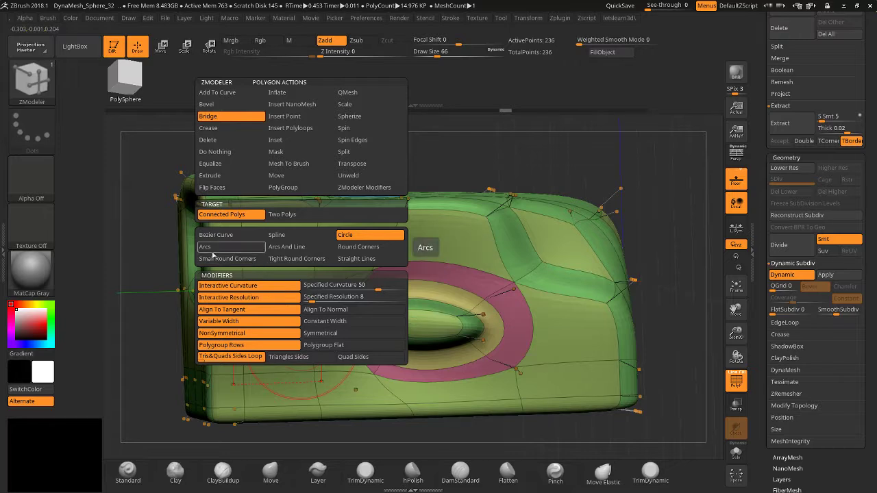
click(213, 250)
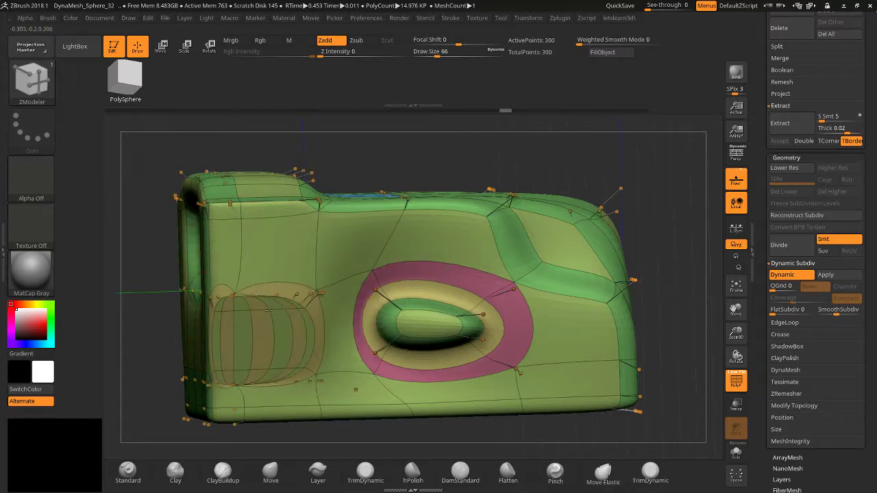
key(ctrl+z)
key(space)
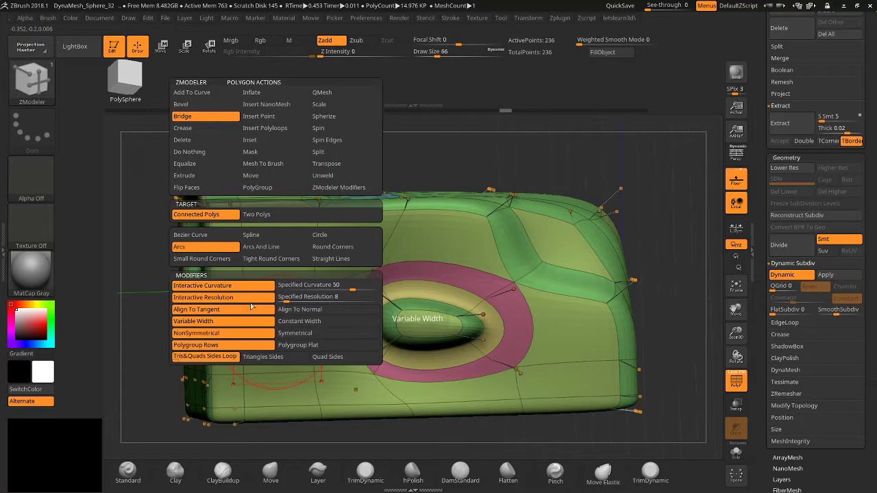
click(257, 253)
click(264, 322)
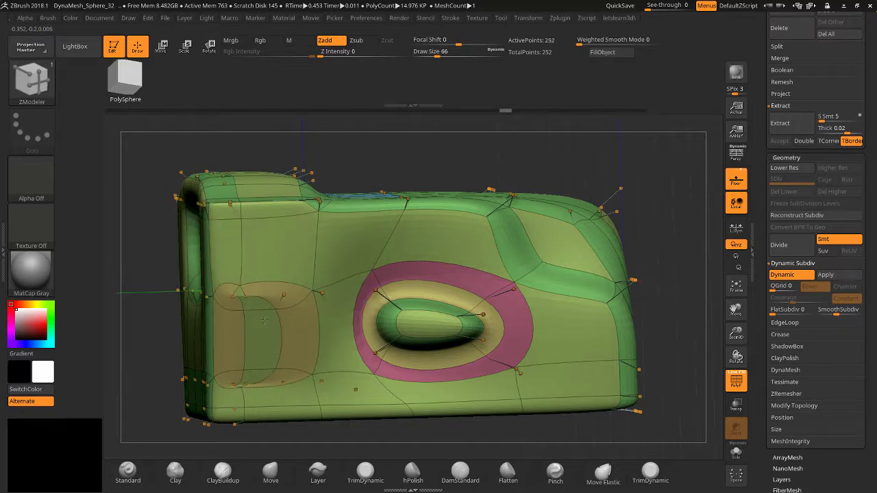
drag(264, 320, 278, 318)
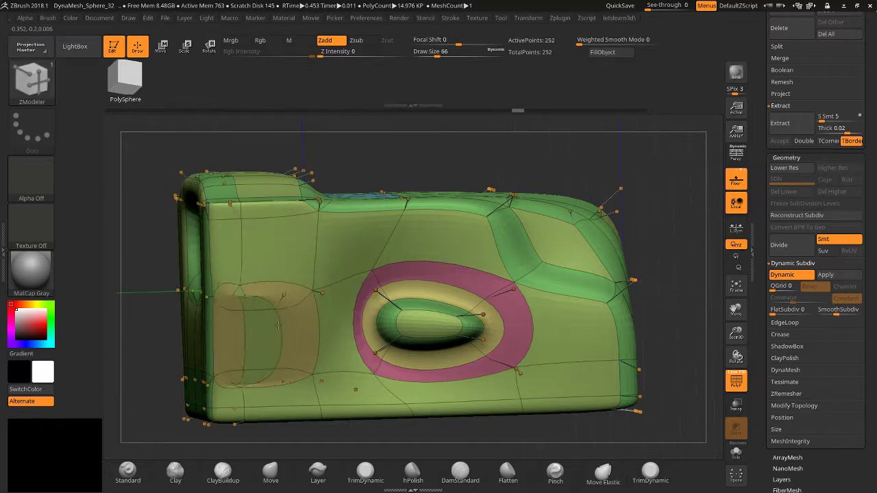
key(ctrl+z)
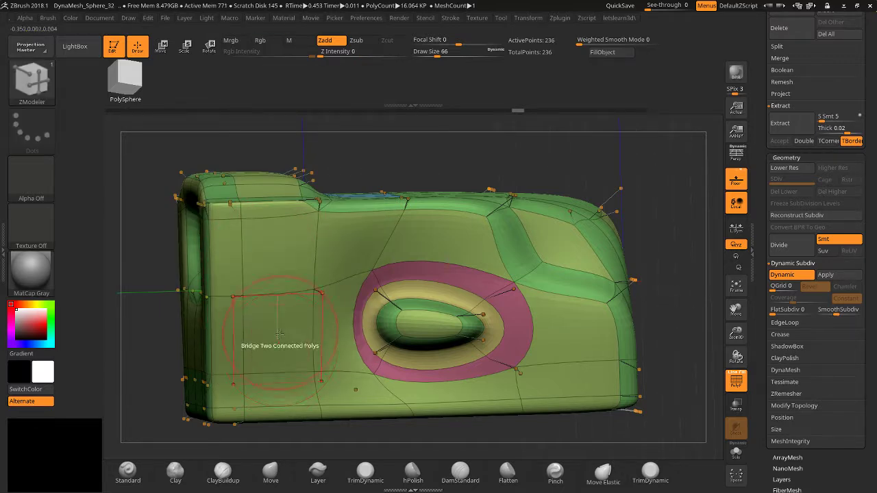
Bridge the side polygon around the corner with Round Corners, and undo the extra edge loop inserted after it.
key(space)
click(335, 246)
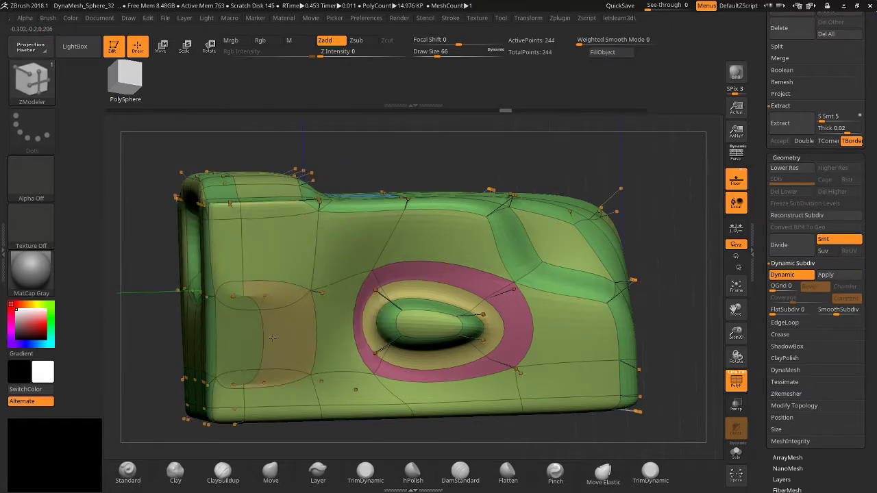
drag(151, 296, 259, 299)
click(259, 300)
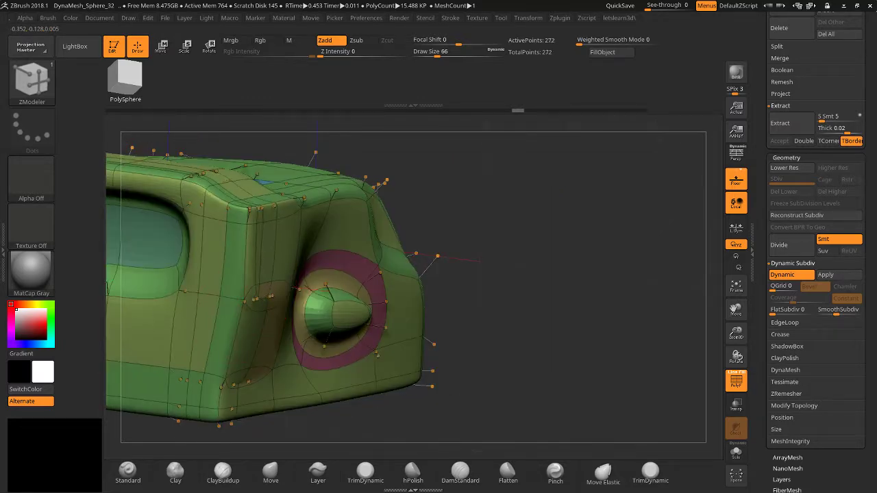
key(ctrl+z)
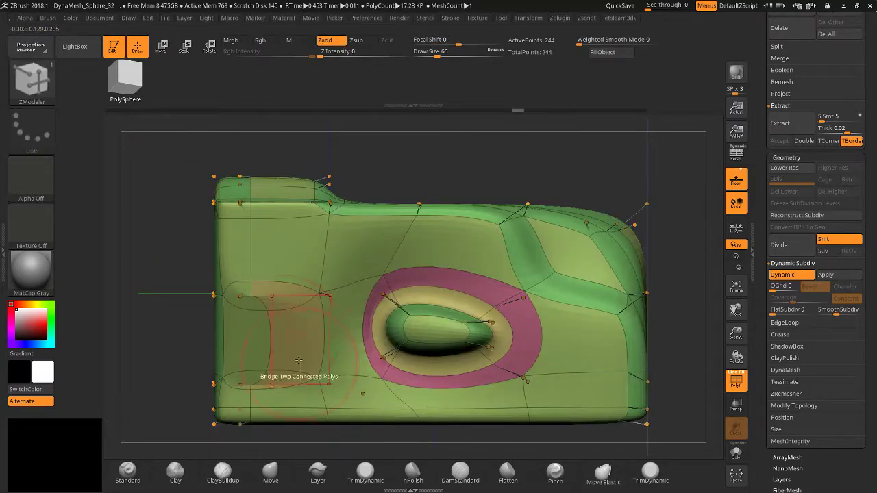
Move the upper and lower corner points of the bridged panel to reshape its outline, undoing an inserted edge loop.
drag(272, 296, 325, 299)
click(355, 269)
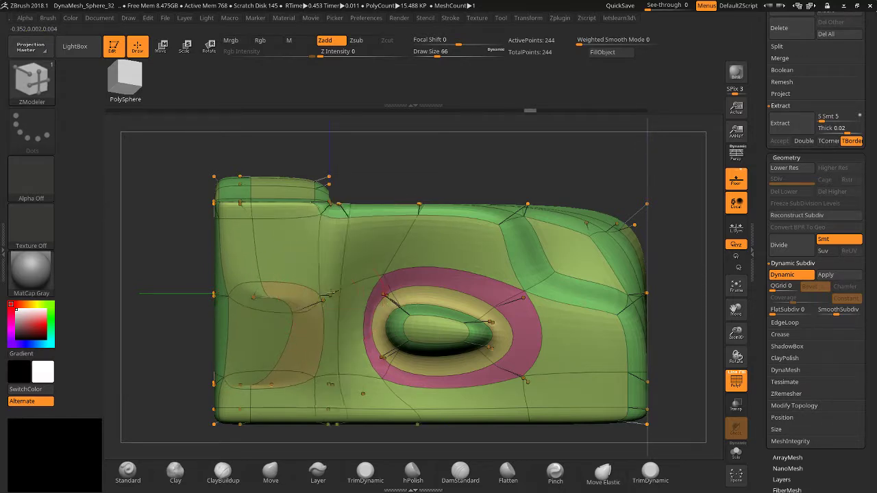
key(ctrl+z)
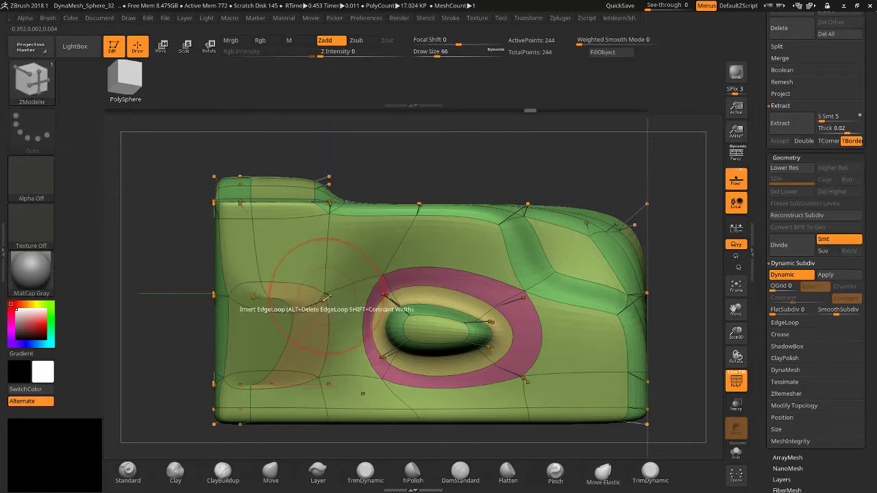
key(ctrl+z)
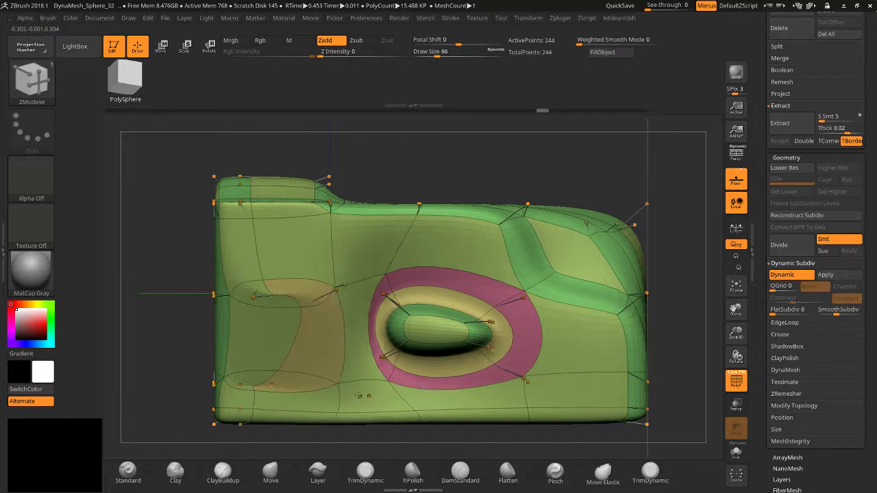
click(354, 400)
mouse_move(270, 386)
mouse_down()
mouse_move(279, 347)
mouse_move(260, 343)
mouse_up()
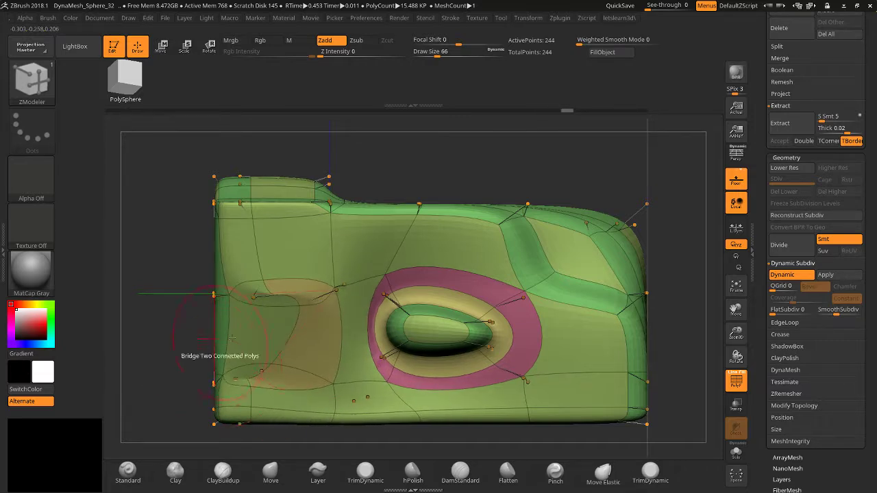
Switch the polygon action to QMesh and try extruding the bridged side panel with the Polygroup Island target.
key(space)
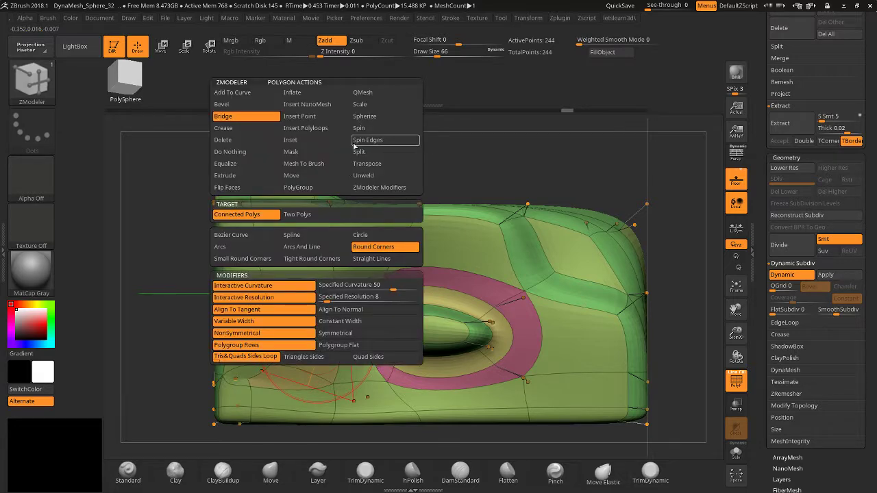
click(371, 93)
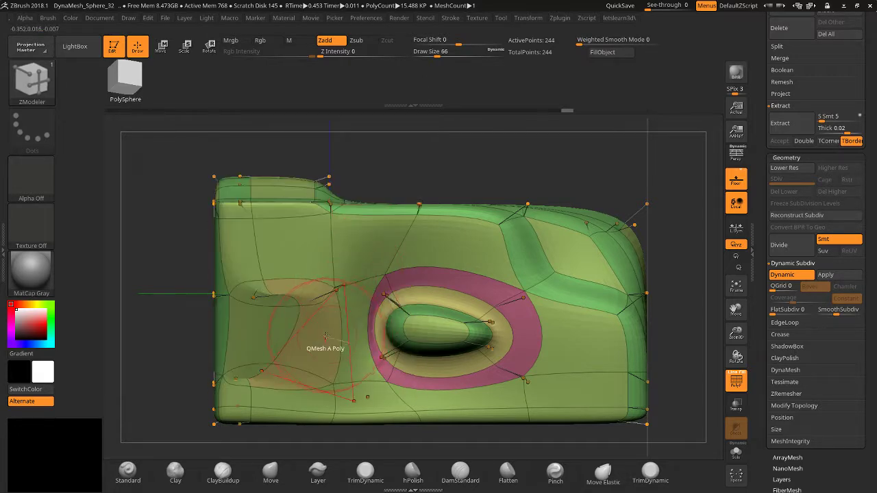
key(space)
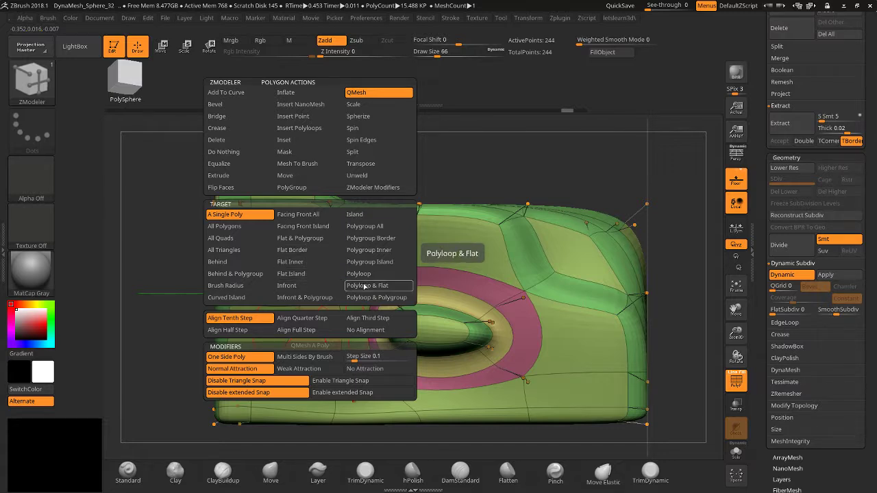
click(376, 263)
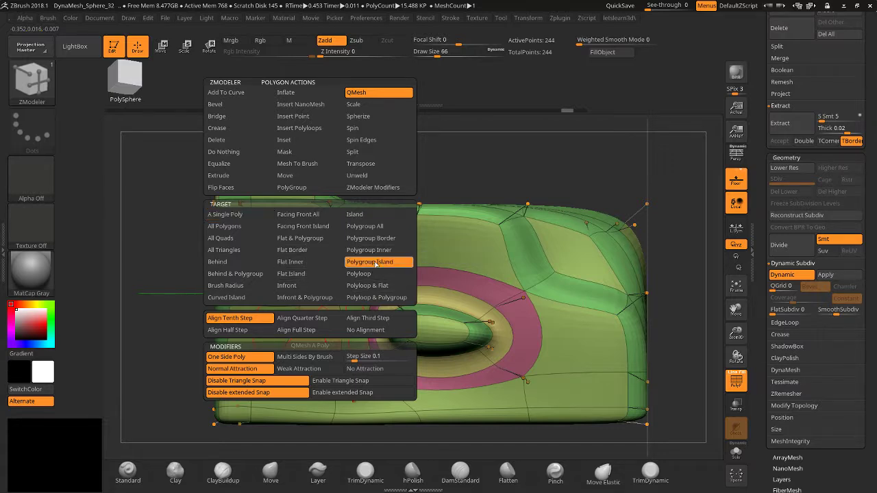
drag(317, 343, 307, 357)
Extrude the bridged side panel outward using QMesh with the Flat Island target, and inspect the raised shape.
key(space)
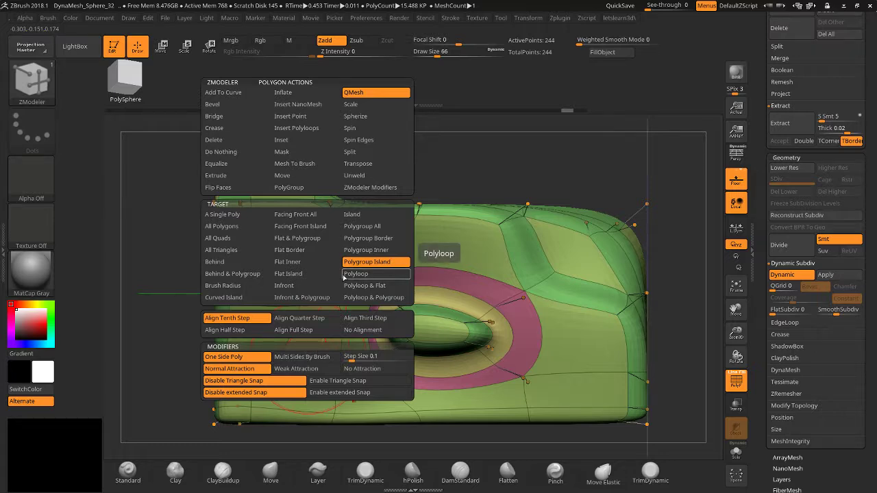
click(288, 273)
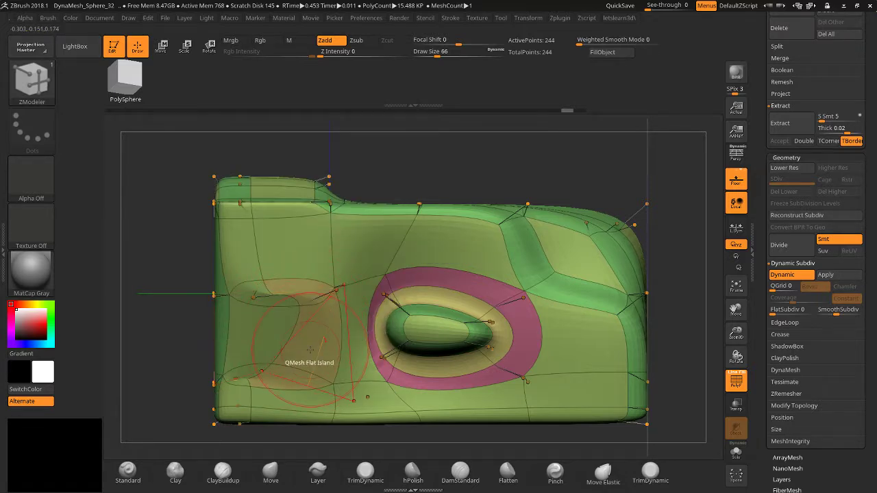
drag(310, 348, 276, 375)
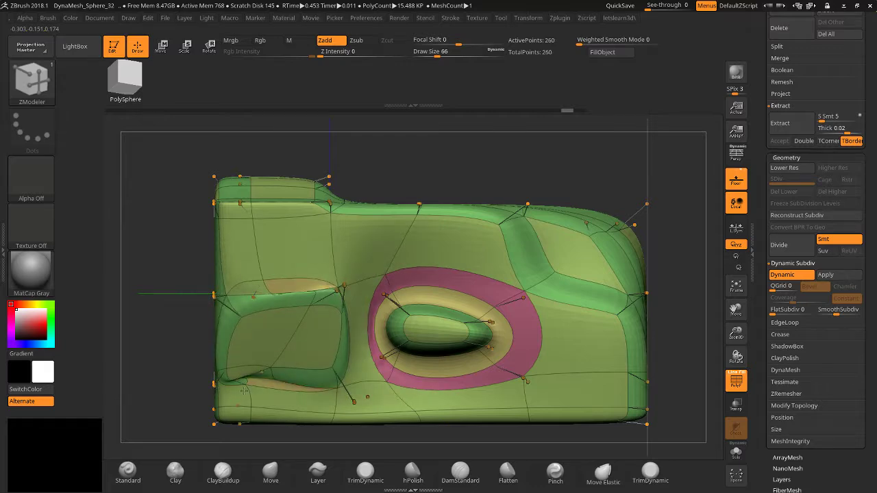
key(ctrl+z)
drag(188, 325, 293, 348)
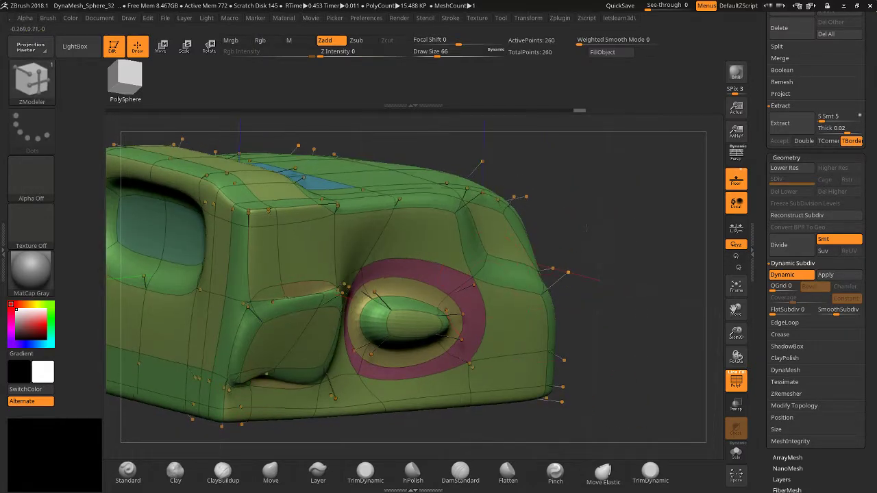
drag(587, 228, 517, 237)
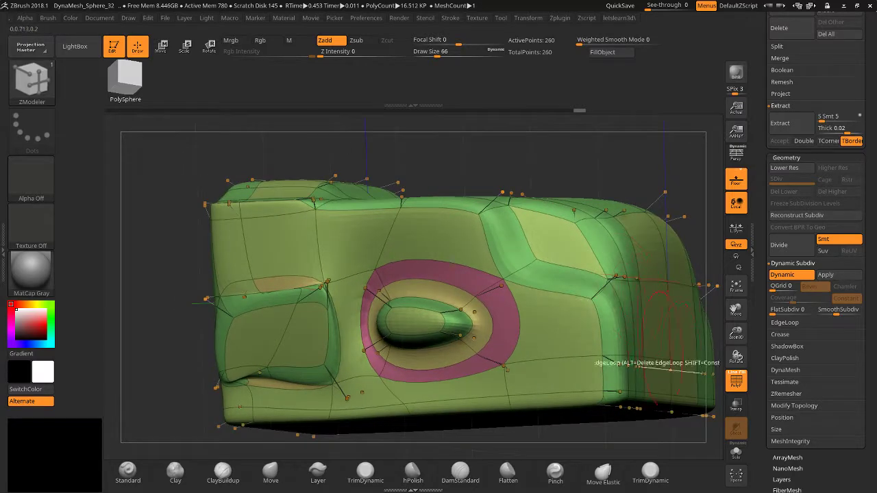
click(737, 381)
click(743, 389)
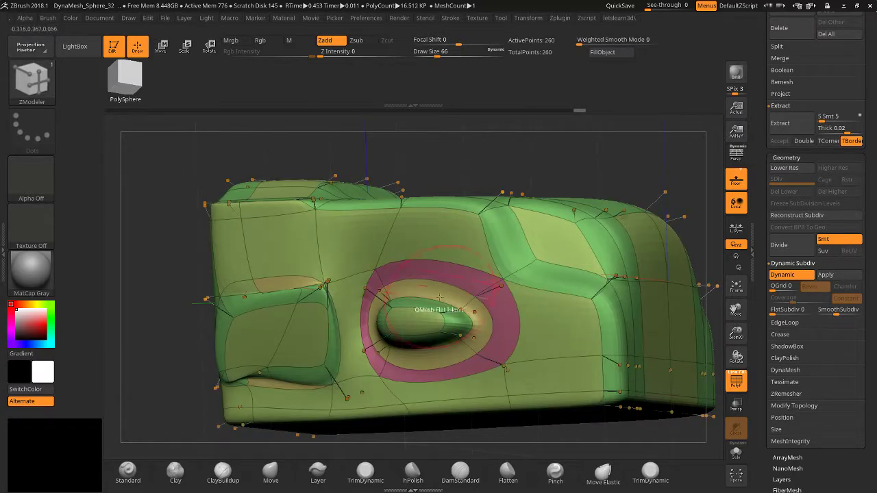
drag(483, 182, 490, 155)
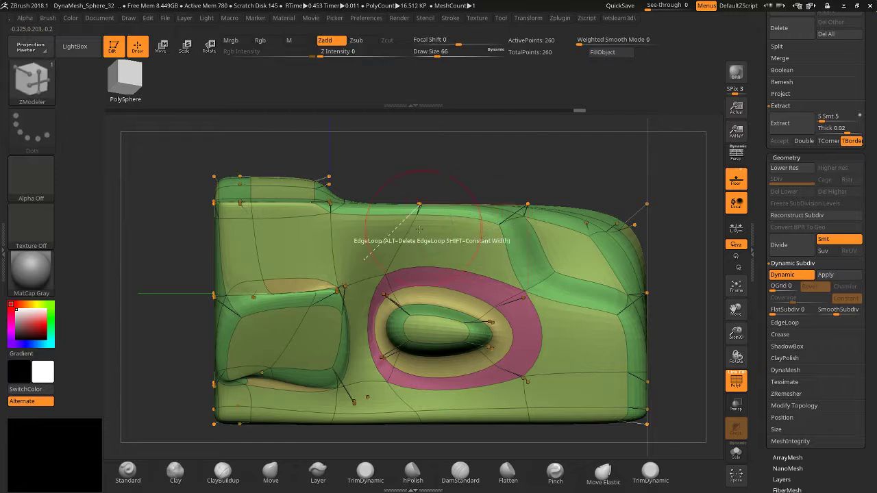
Set the polygon action to Crease with the A Single Poly target, undoing an edge loop inserted across the upper side.
key(space)
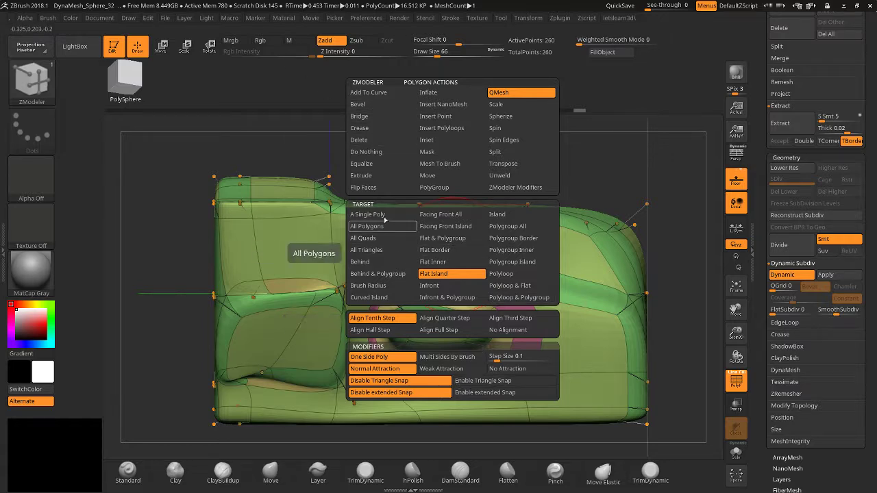
click(375, 129)
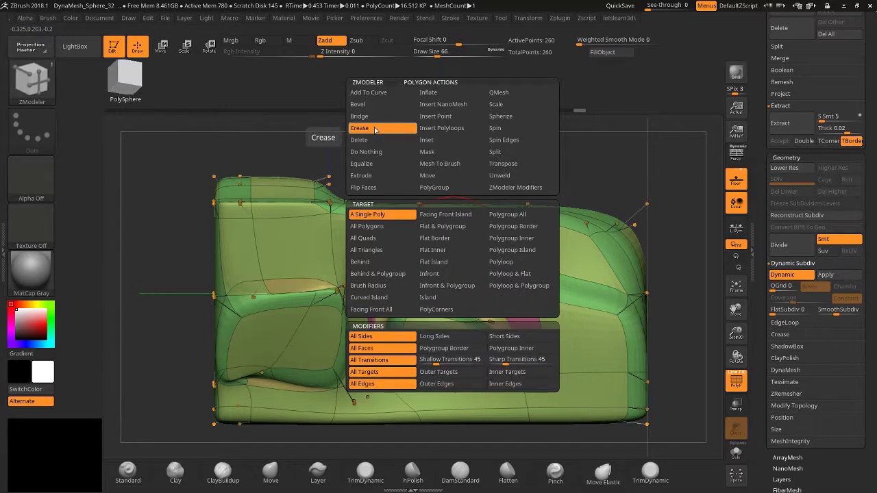
click(336, 253)
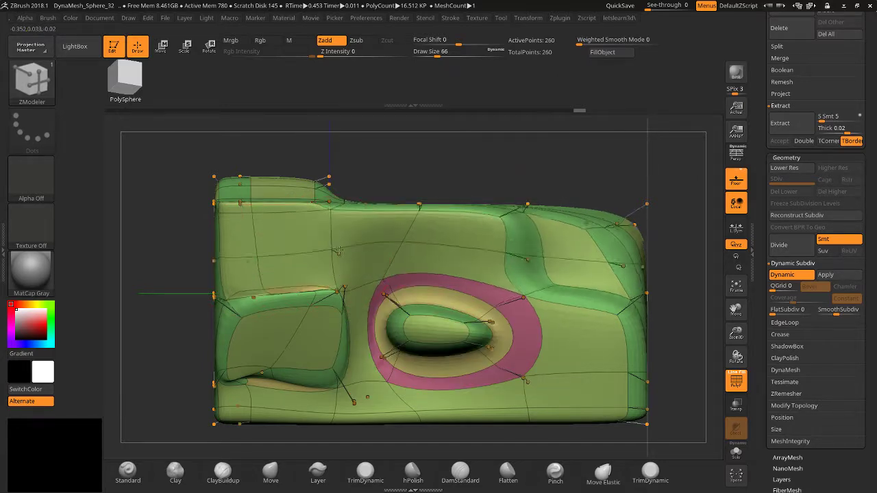
drag(348, 273, 343, 225)
key(ctrl+z)
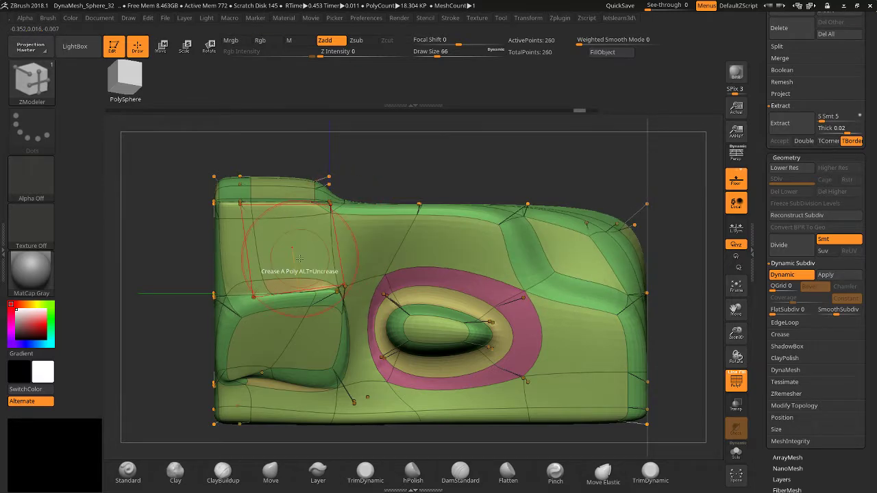
Try creasing a front polygon of the raised side panel, and undo the crease.
drag(188, 264, 209, 328)
key(ctrl)
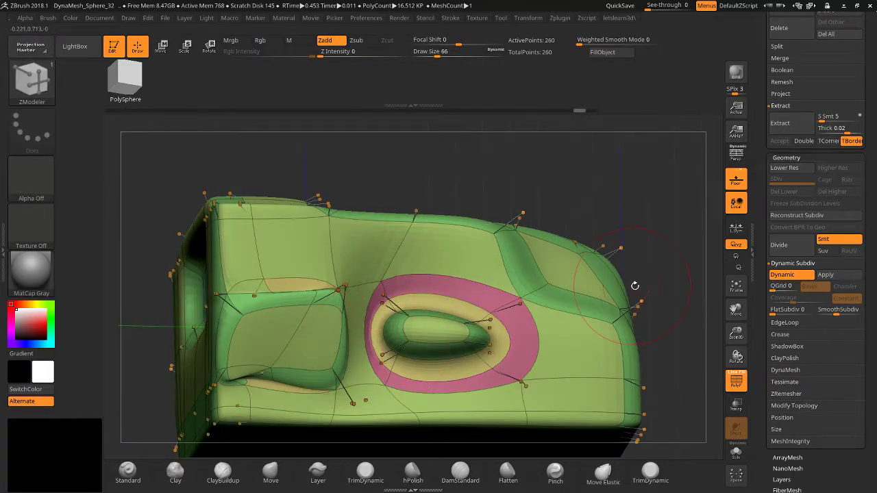
drag(737, 335, 738, 376)
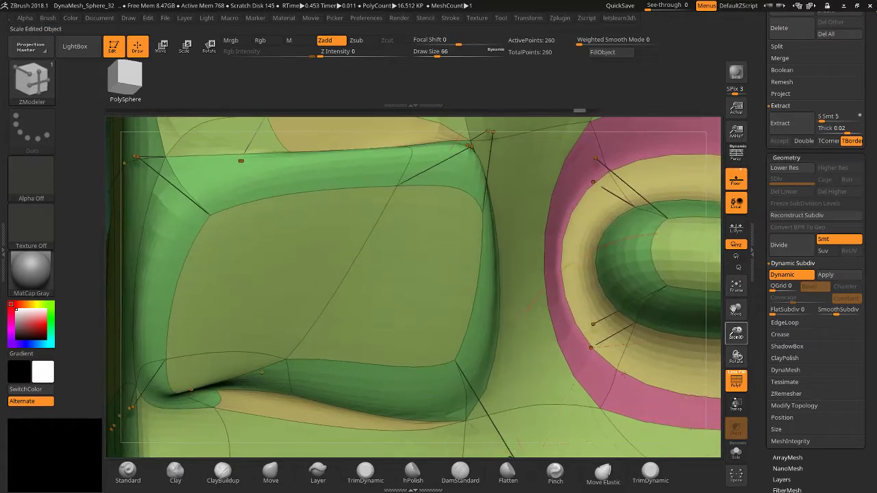
click(437, 312)
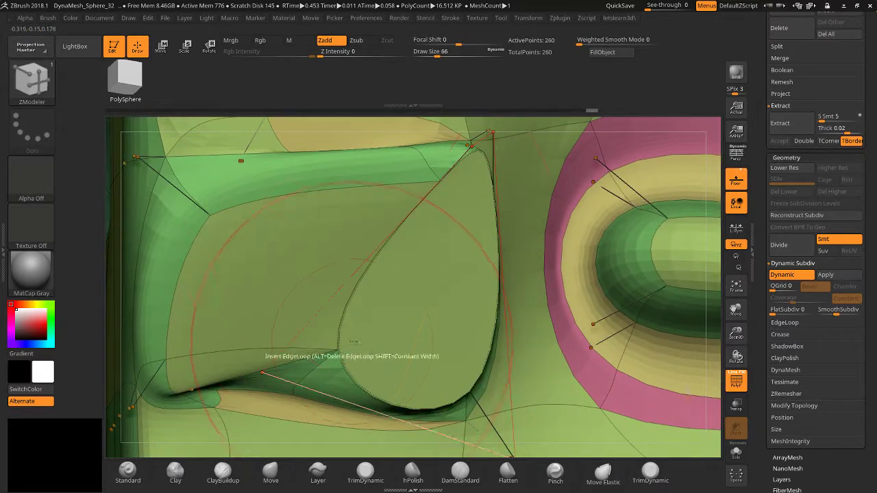
key(ctrl+z)
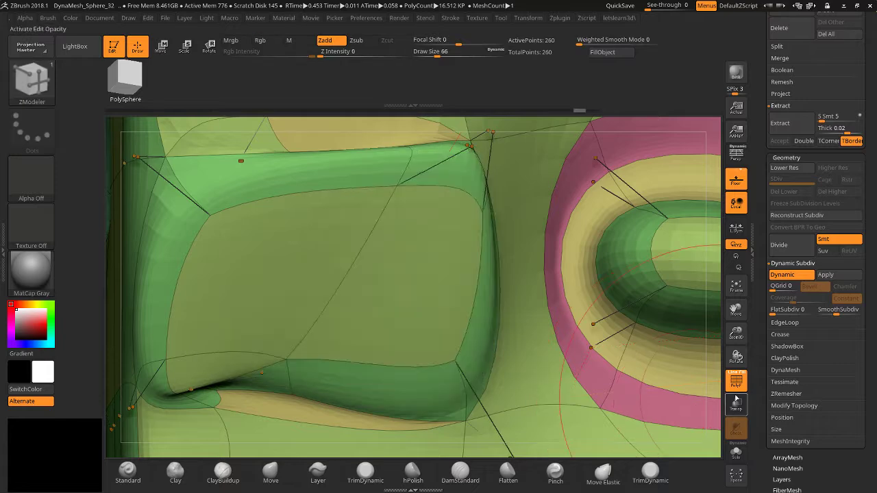
Crease the front polygon of the oval boss and inspect the sharpened edge with the wireframe temporarily hidden.
drag(737, 334, 647, 305)
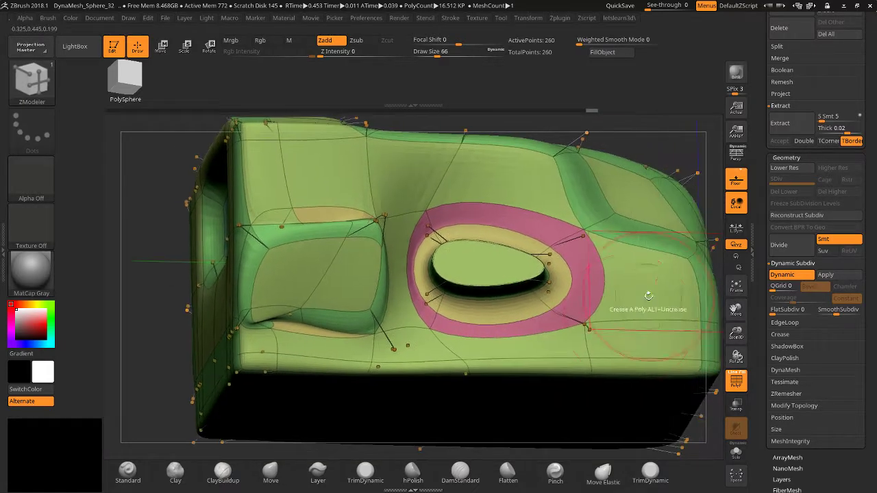
drag(735, 331, 735, 335)
drag(714, 297, 738, 340)
click(740, 385)
drag(655, 414, 678, 381)
mouse_move(737, 335)
mouse_down()
mouse_move(714, 323)
mouse_move(723, 343)
mouse_up()
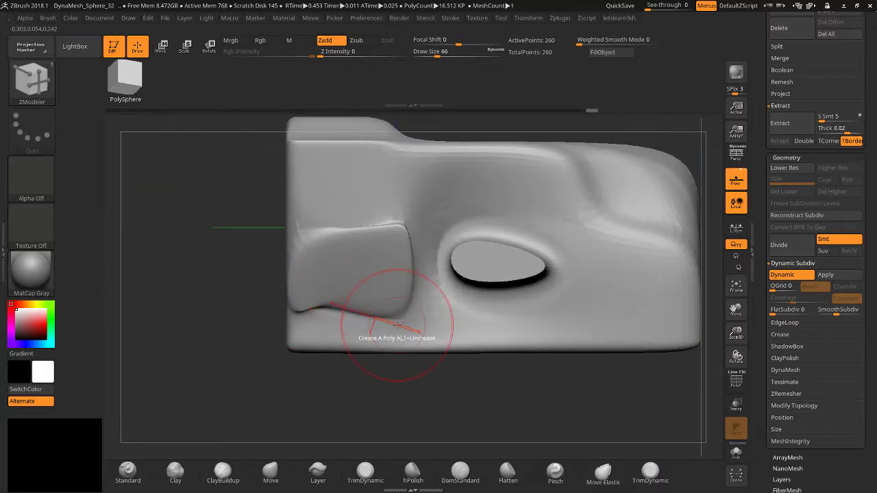
click(735, 379)
Try deleting the single side polygon beside the oval boss with the Delete action, and undo the deletion.
key(space)
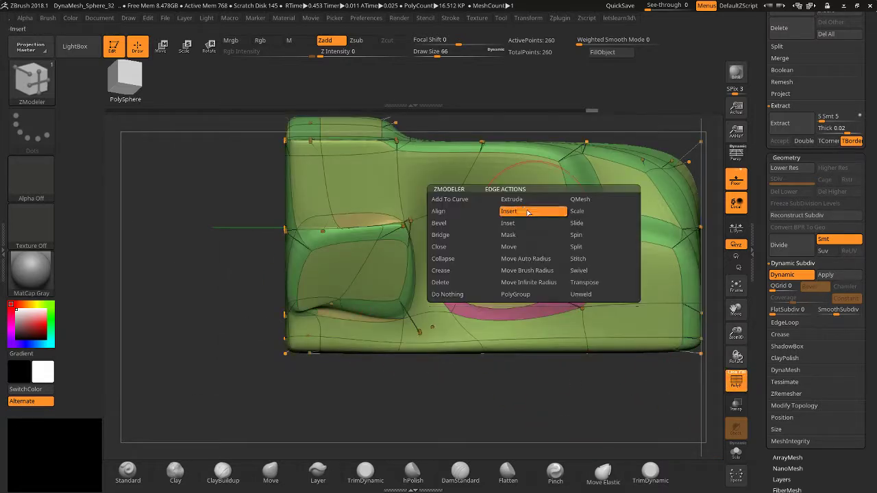
key(space)
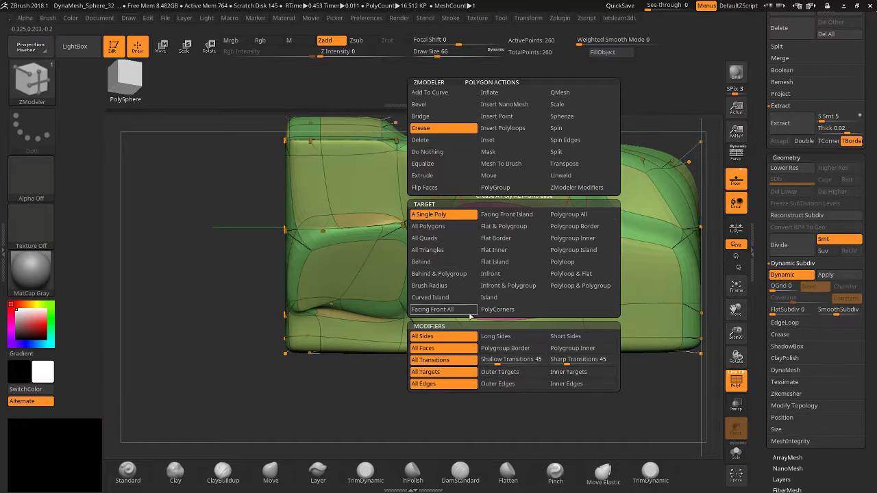
click(433, 141)
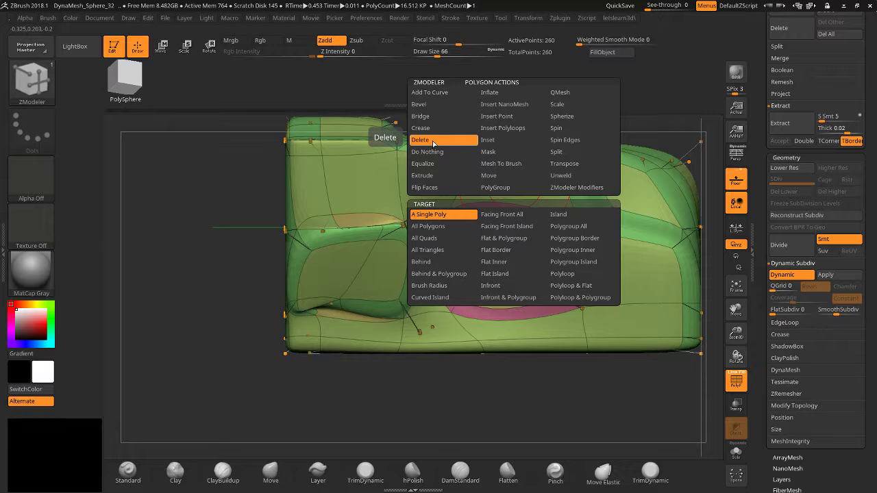
click(625, 271)
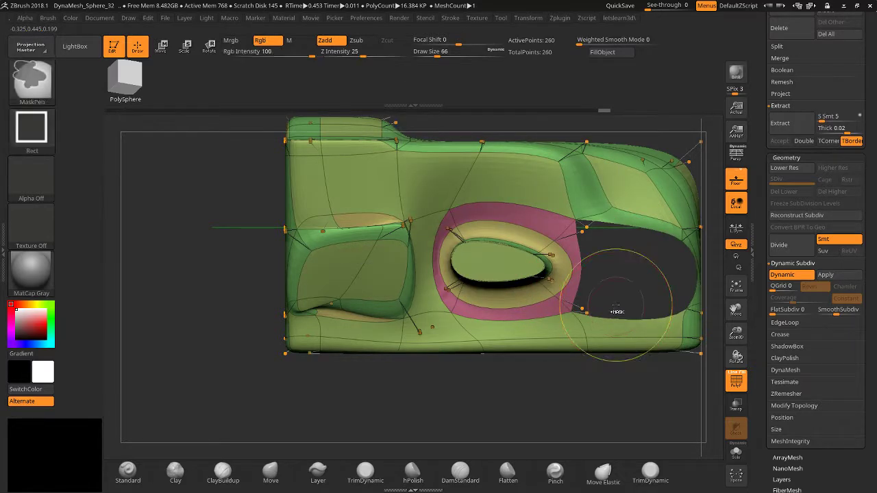
key(ctrl+z)
Set the polygon action to Do Nothing and insert a horizontal edge loop through the middle of the side, undoing the first attempt.
key(space)
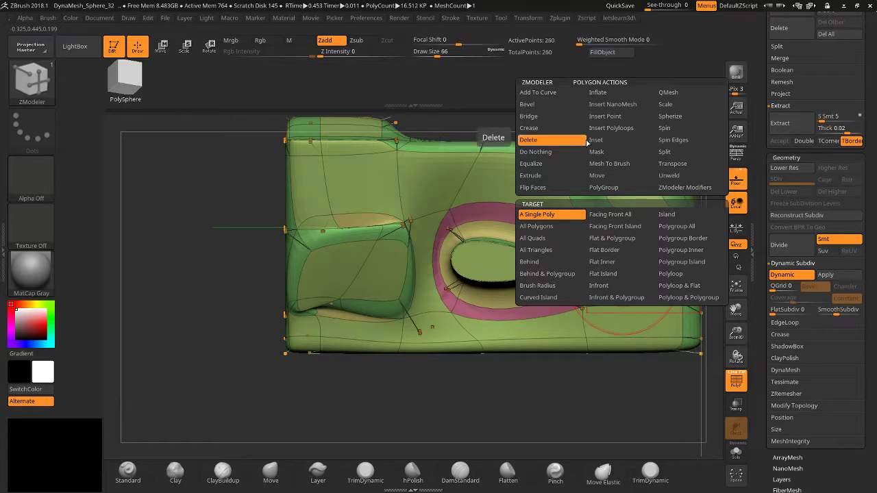
click(547, 152)
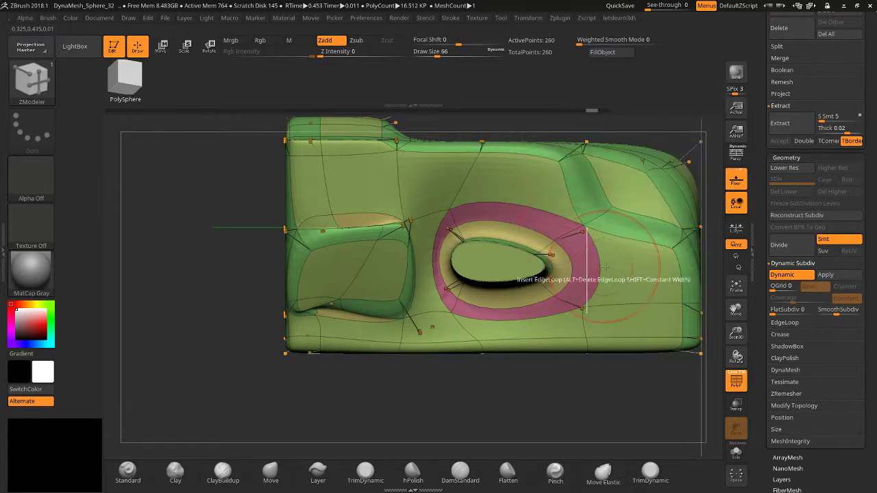
click(629, 273)
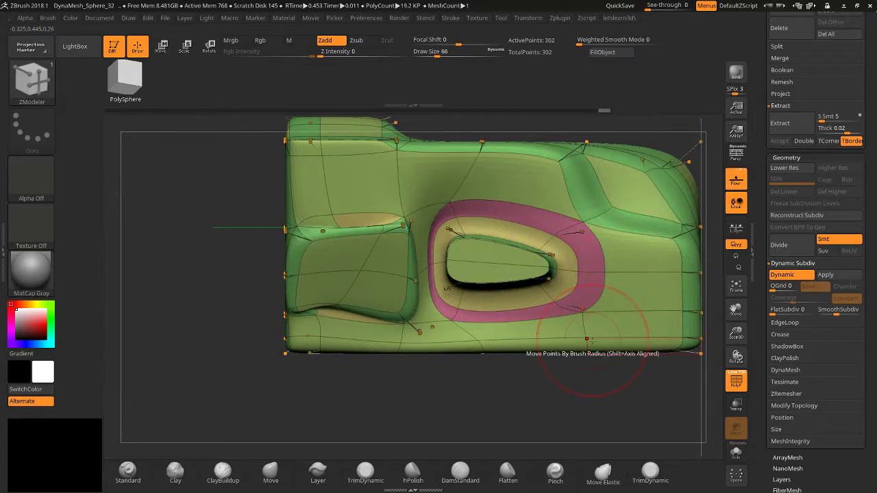
key(ctrl+z)
click(639, 268)
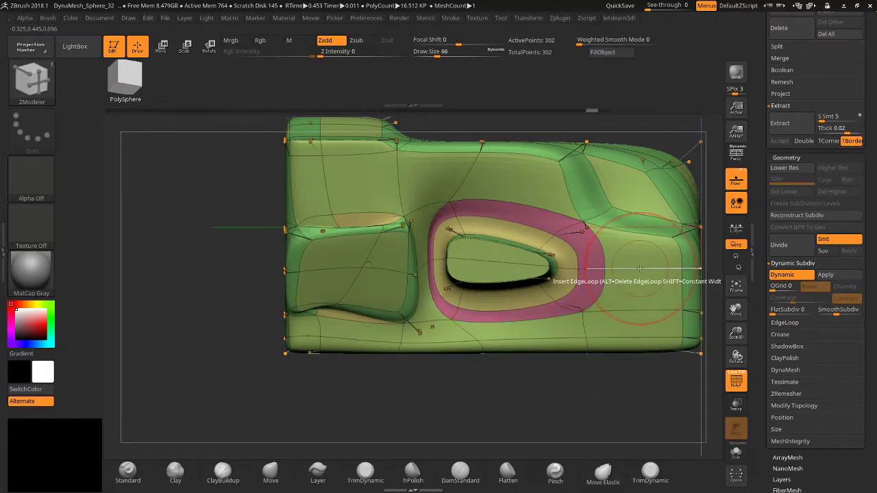
Insert another horizontal edge loop across the upper side above the oval boss, undoing the trial loops.
click(502, 174)
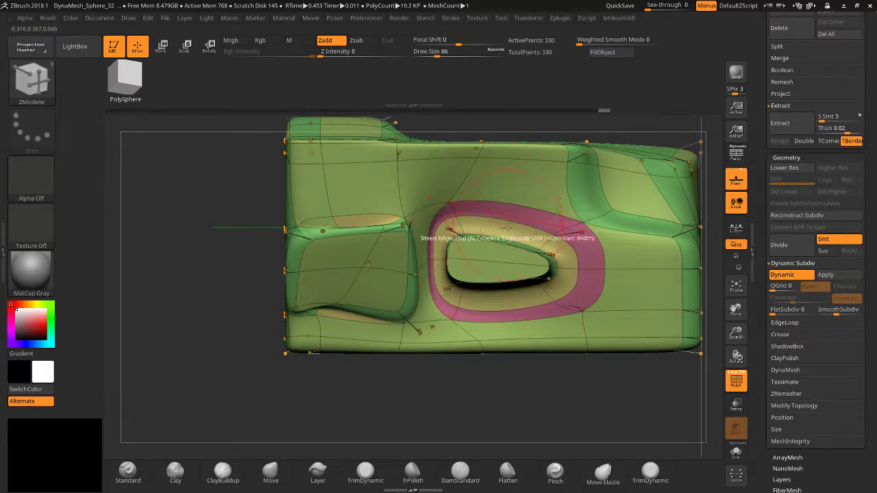
key(ctrl)
key(ctrl+z)
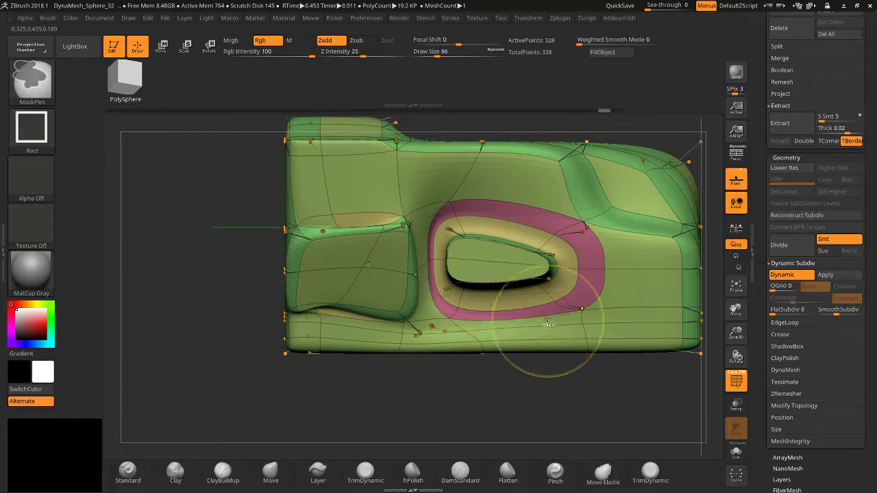
click(418, 200)
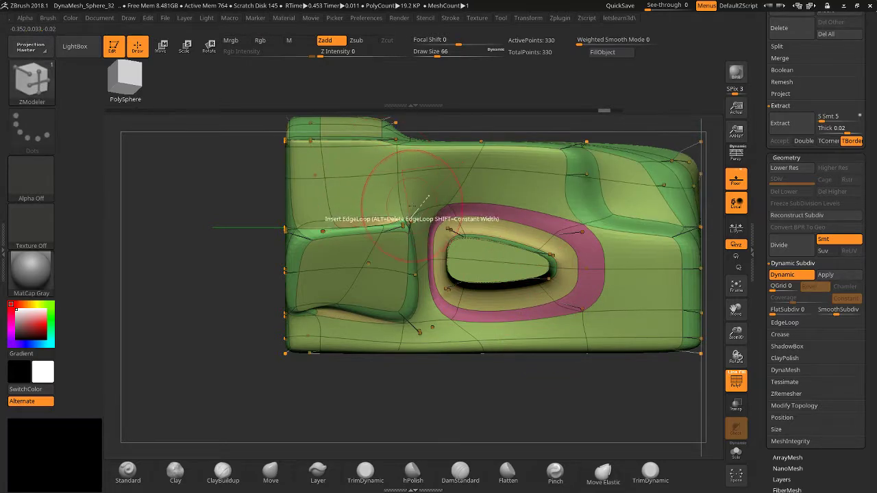
Set the polygon action to Equalize with the All Polygons target and apply it twice to even out the body's polygons.
key(space)
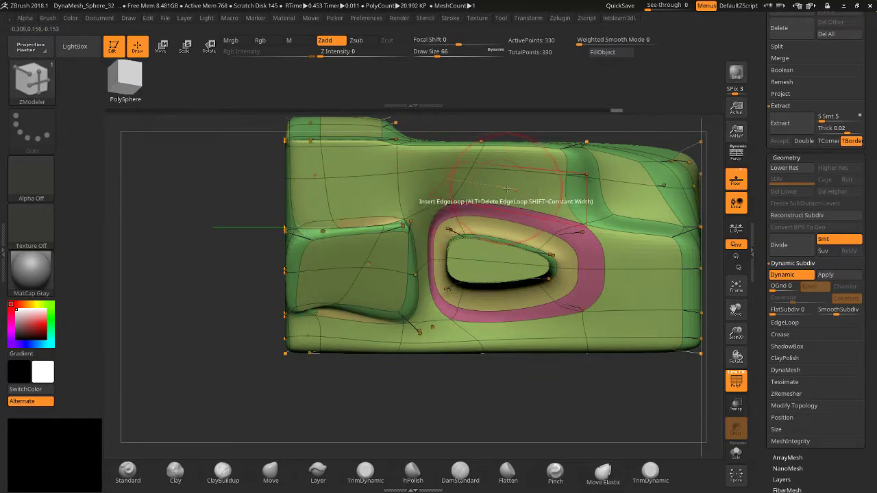
key(space)
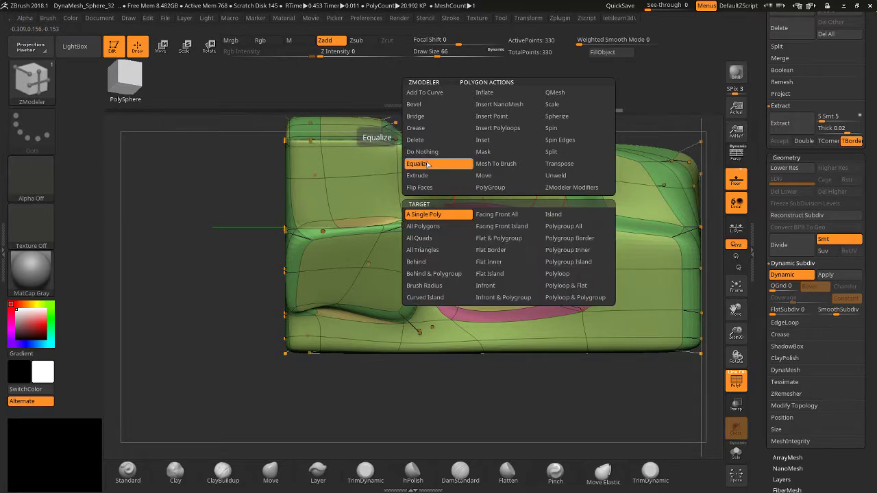
click(453, 233)
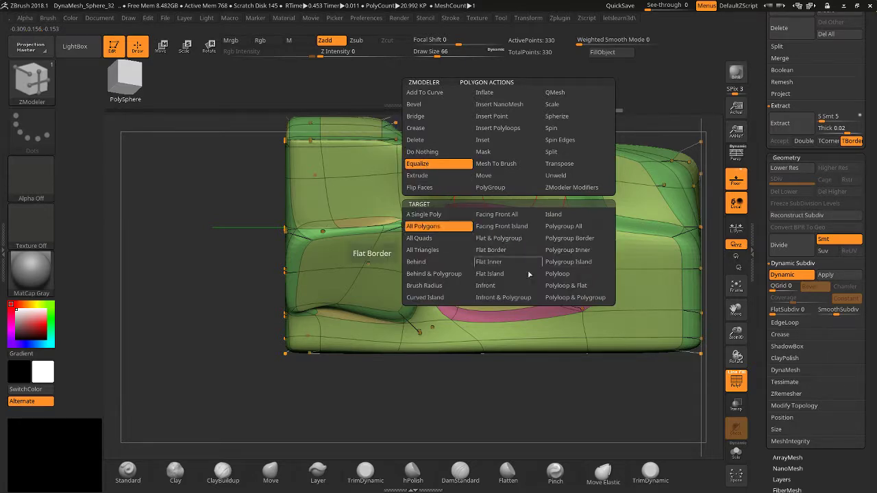
click(637, 283)
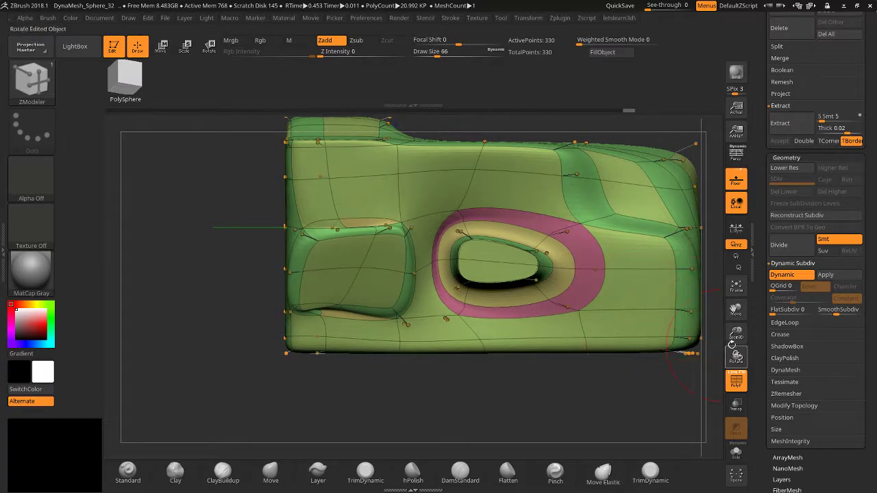
drag(736, 339, 735, 310)
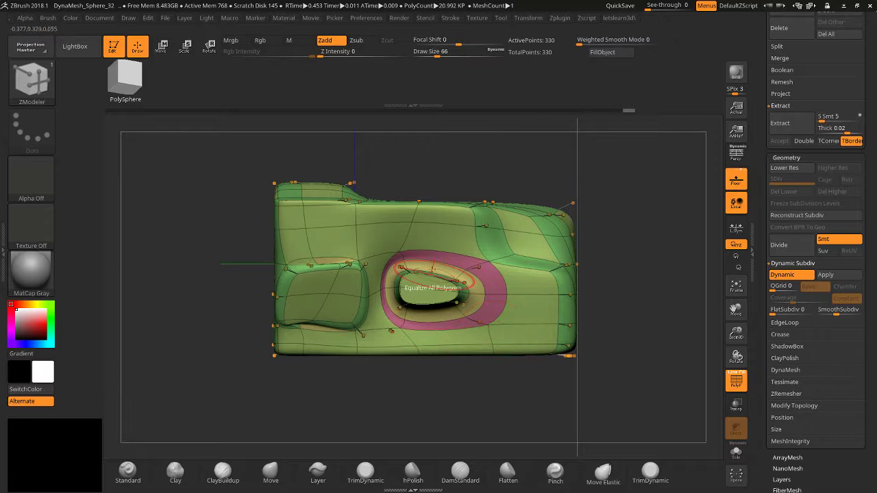
click(435, 237)
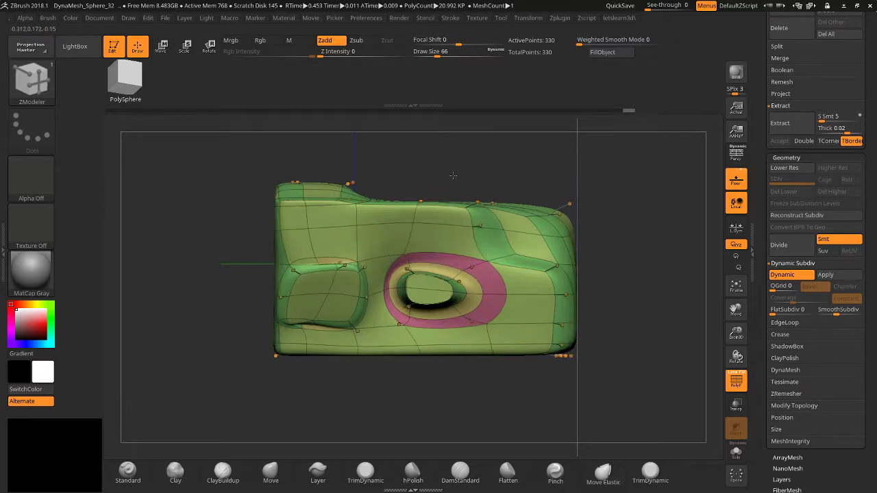
Equalize all polygons several more times from the side and front to relax the mesh further.
click(418, 317)
click(427, 280)
click(426, 276)
drag(588, 150, 535, 342)
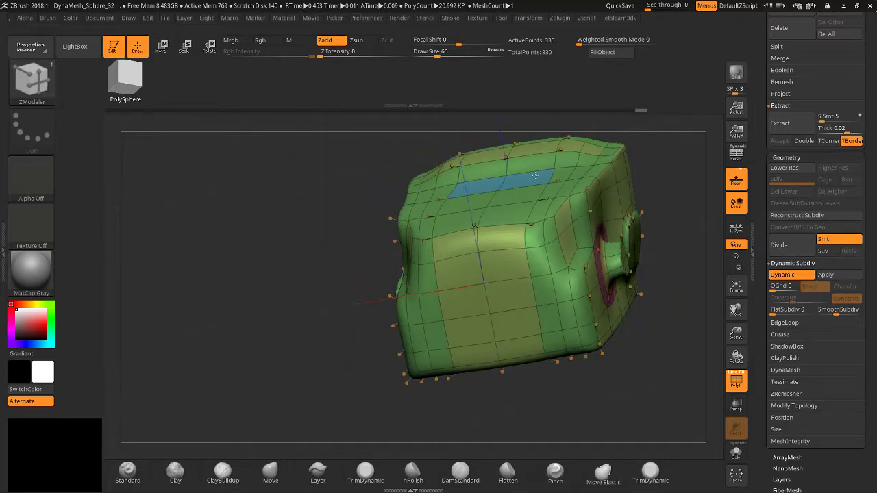
click(511, 288)
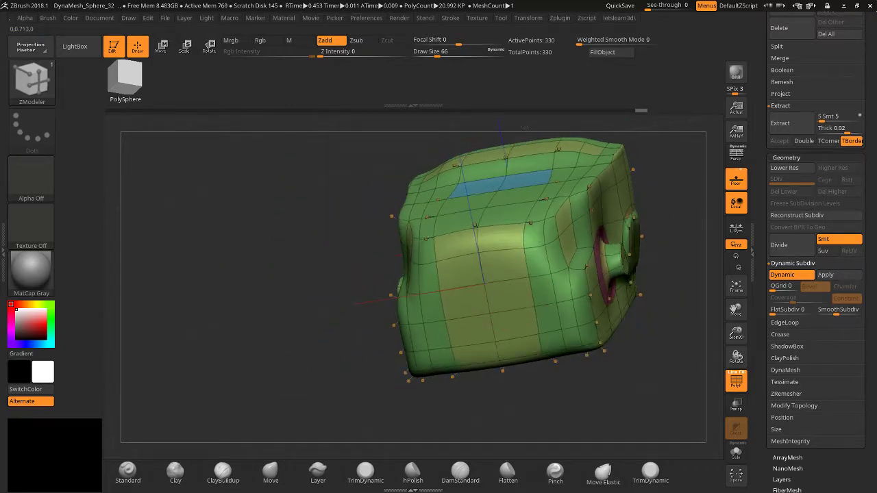
Extrude the stacked front polygons and the one above them individually as raised strips, checking them with the wireframe temporarily hidden.
drag(337, 322, 288, 328)
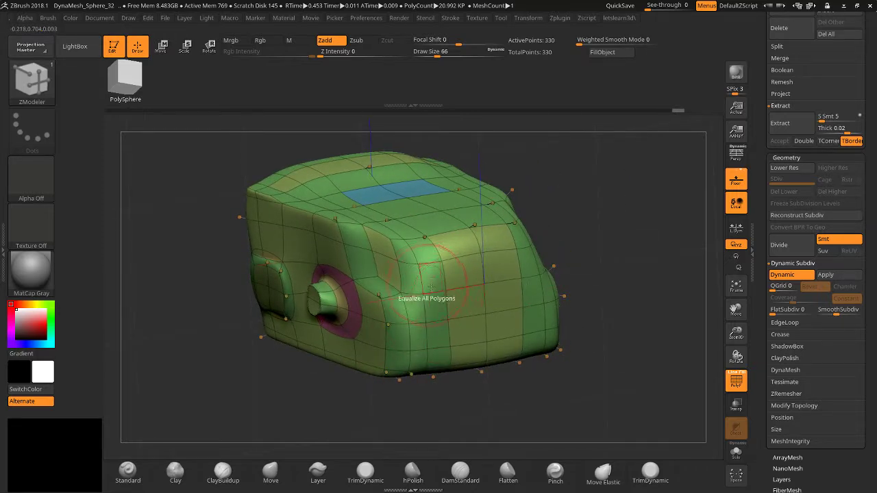
key(space)
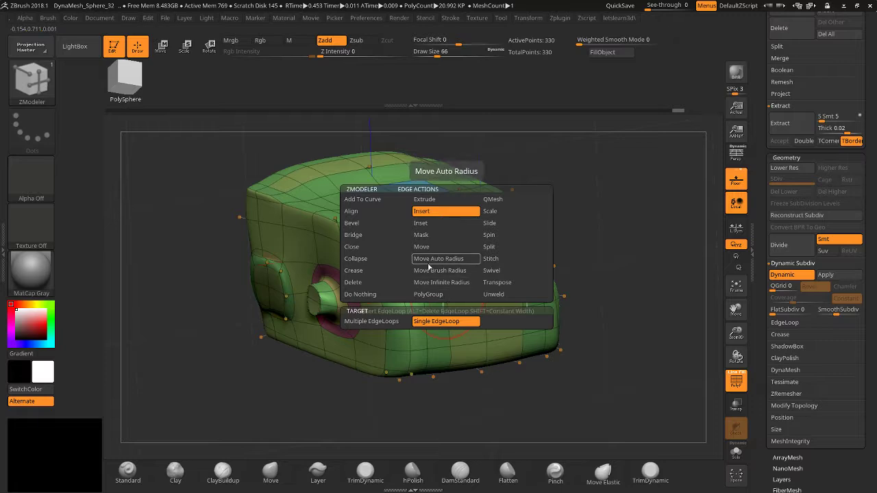
key(space)
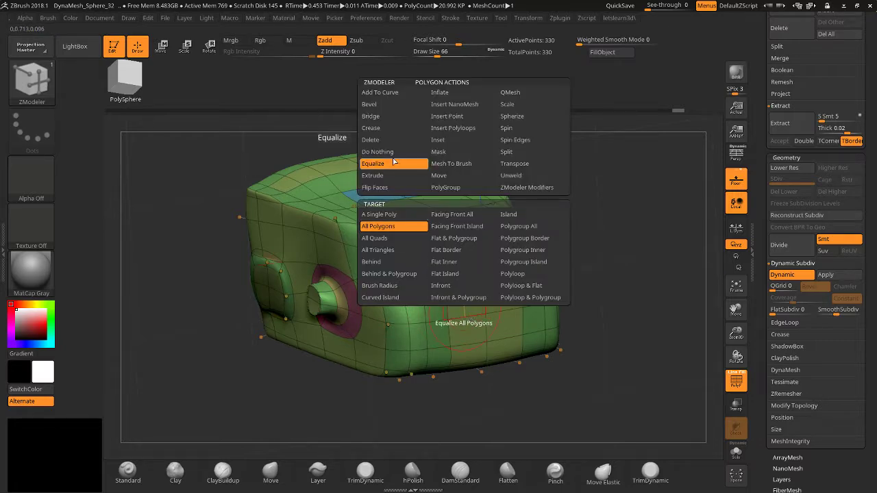
click(375, 176)
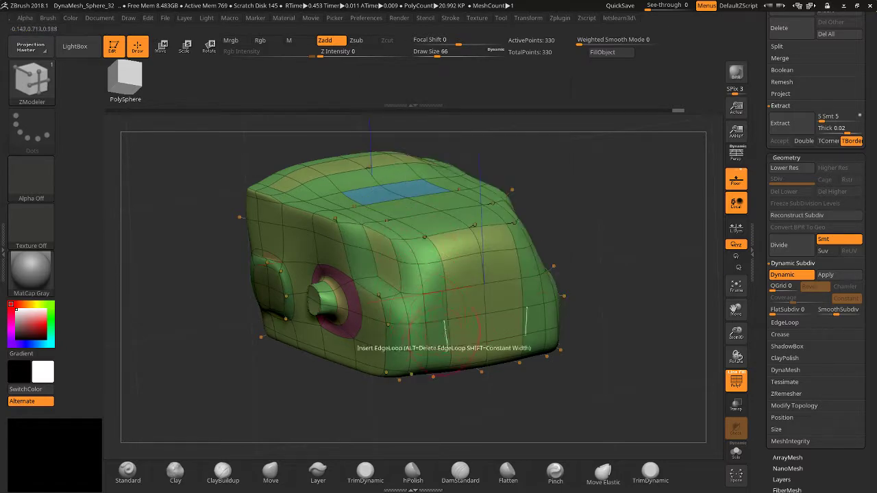
drag(472, 323, 486, 329)
drag(467, 273, 462, 247)
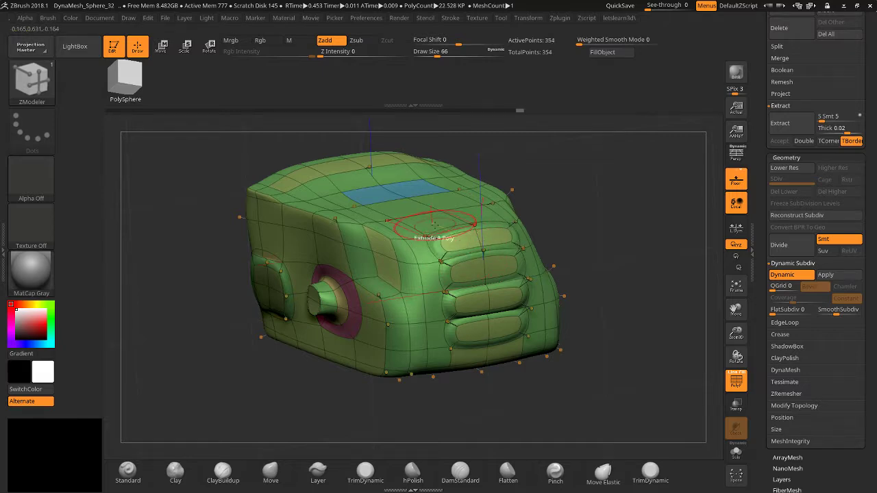
drag(435, 221, 435, 212)
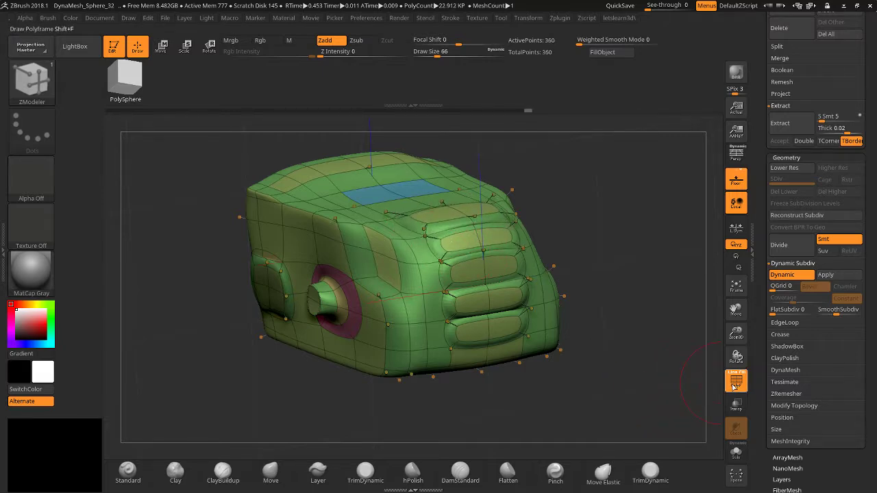
click(735, 381)
drag(675, 374, 703, 392)
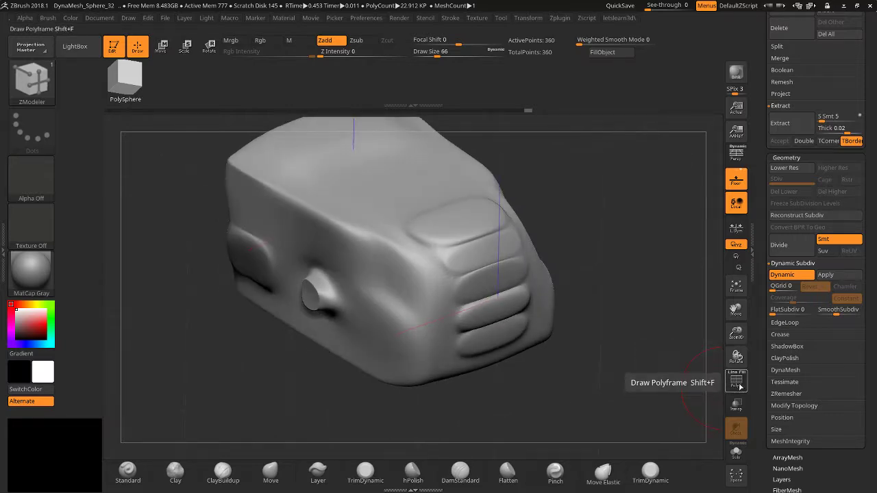
click(736, 381)
Extrude the remaining central polygons one by one along the top of the body to continue the raised panels rearward.
drag(736, 326, 736, 353)
drag(736, 310, 727, 372)
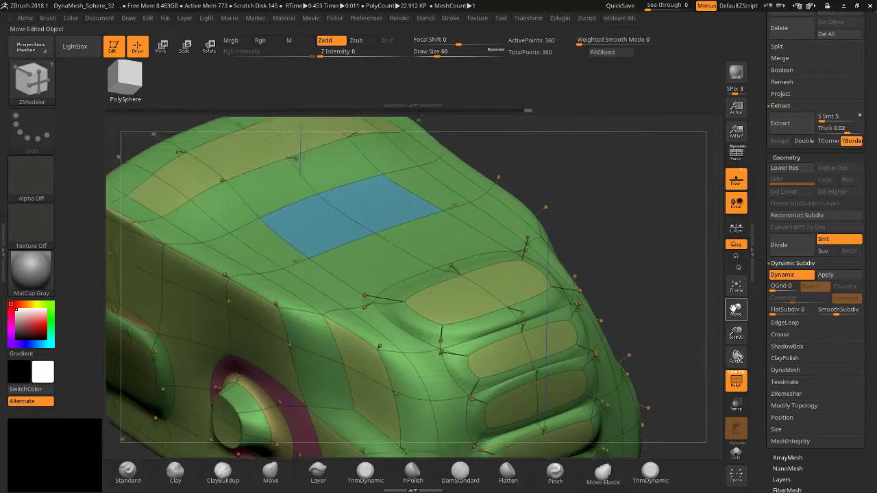
drag(677, 329, 659, 368)
click(442, 241)
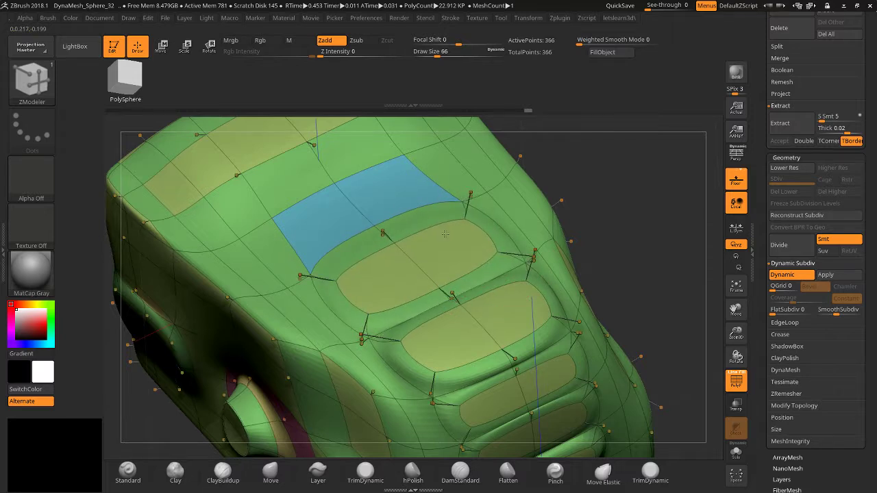
click(361, 187)
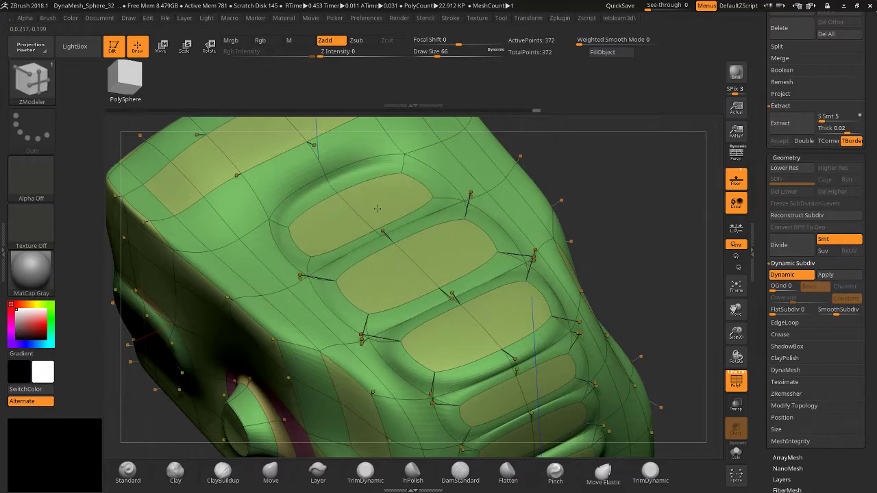
click(344, 153)
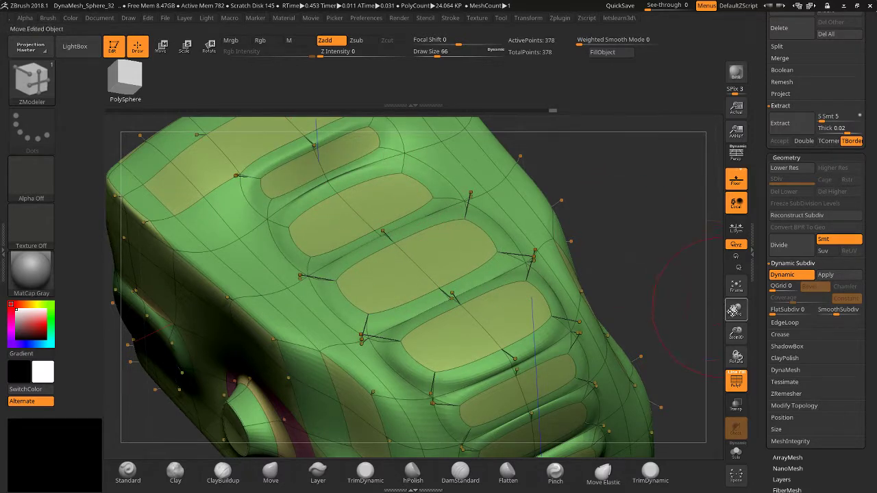
drag(734, 309, 562, 242)
click(329, 235)
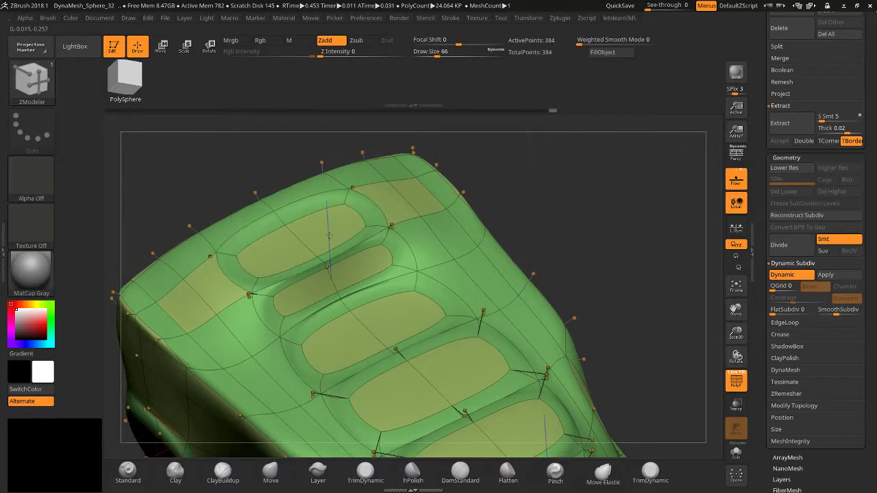
Insert lengthwise edge loops through the raised top and front panels and inspect the smoothed body with the wireframe temporarily hidden.
click(328, 231)
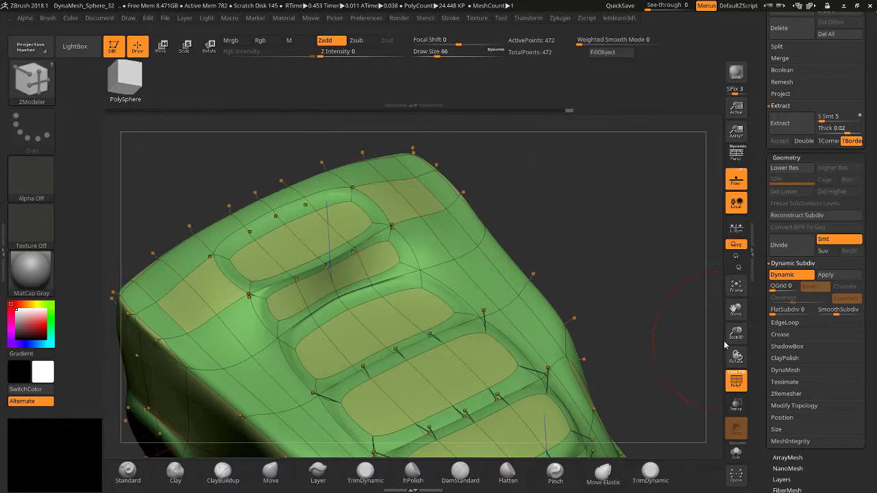
drag(733, 332, 731, 307)
drag(731, 309, 716, 264)
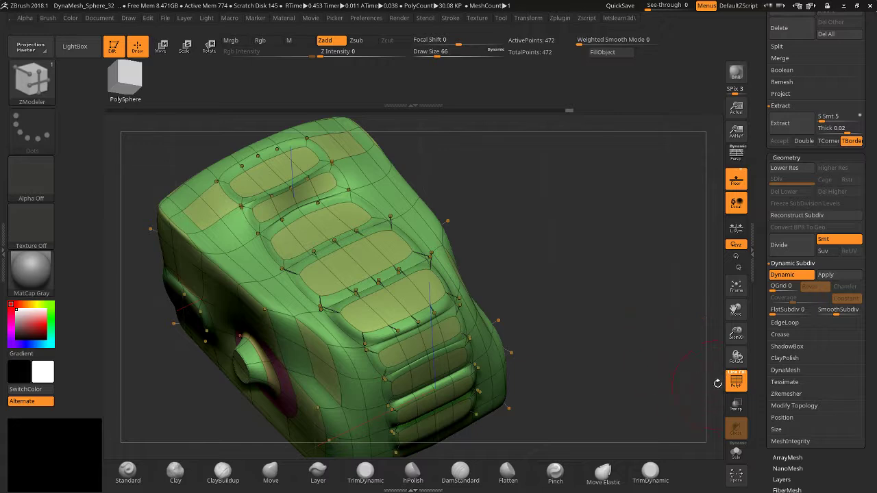
click(736, 387)
drag(686, 342, 668, 319)
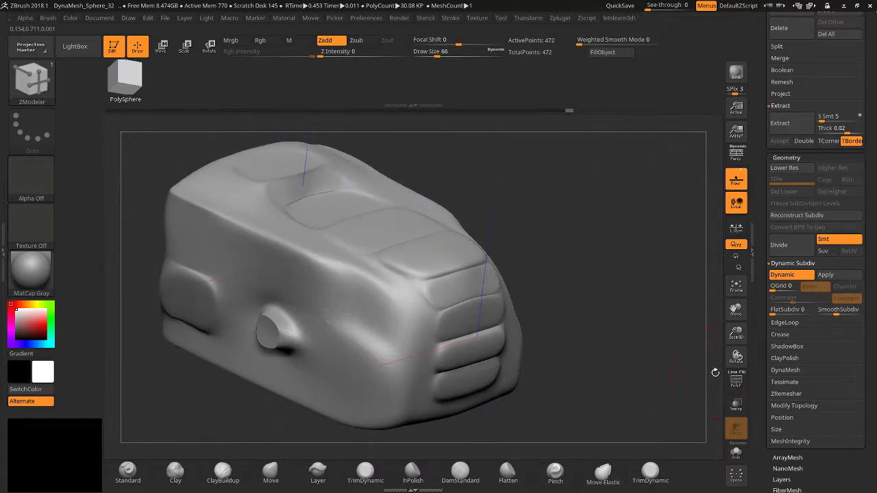
click(735, 382)
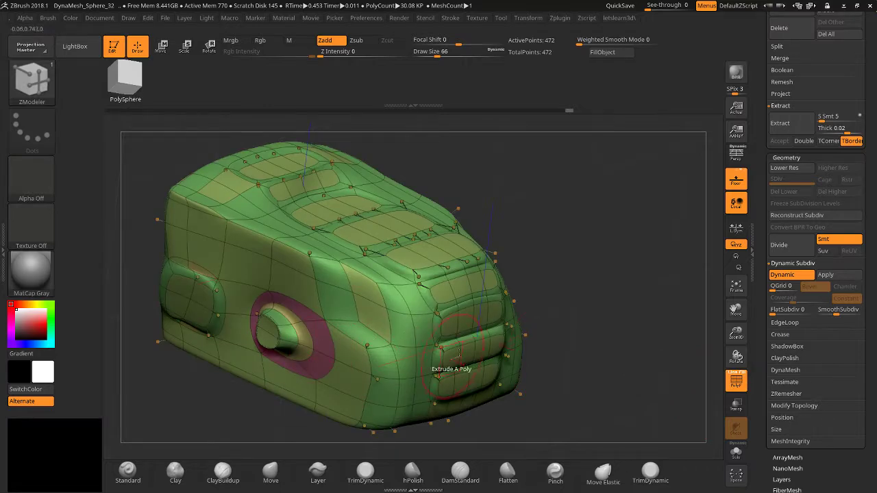
Try the Flip Faces action on the single side polygon between the round boss and the front corner, and undo the flip.
key(space)
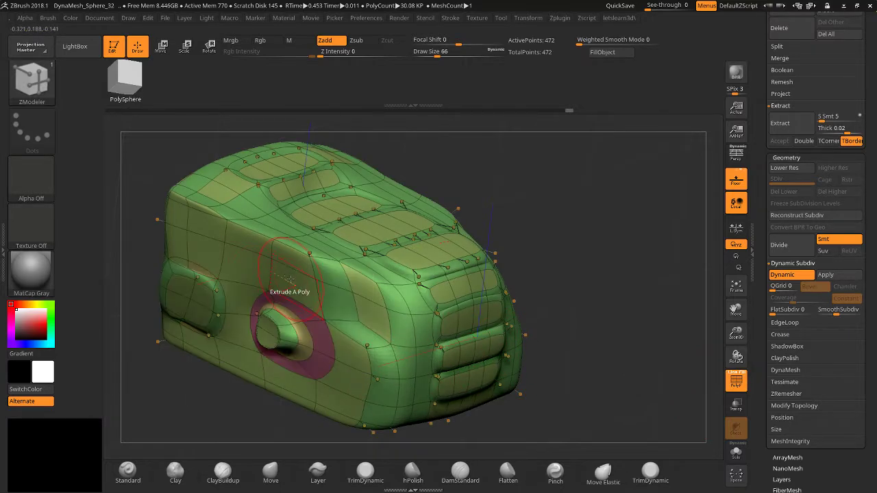
key(space)
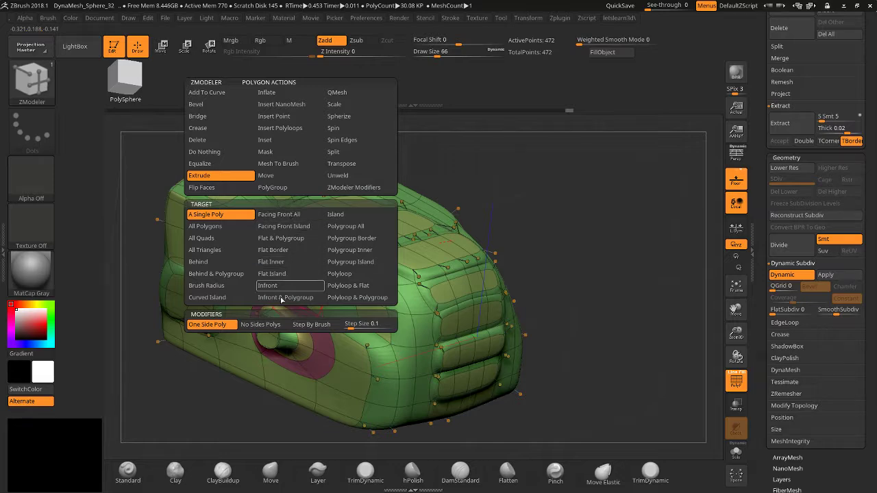
click(200, 188)
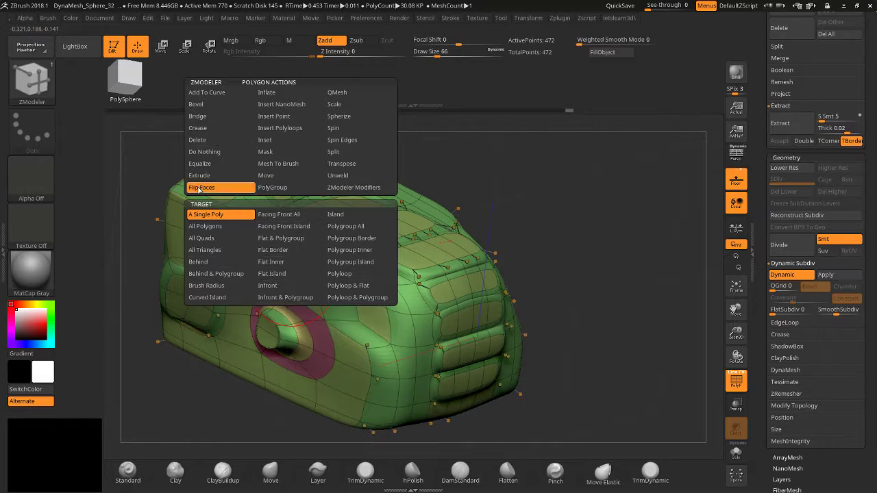
drag(733, 337, 744, 368)
drag(735, 309, 412, 356)
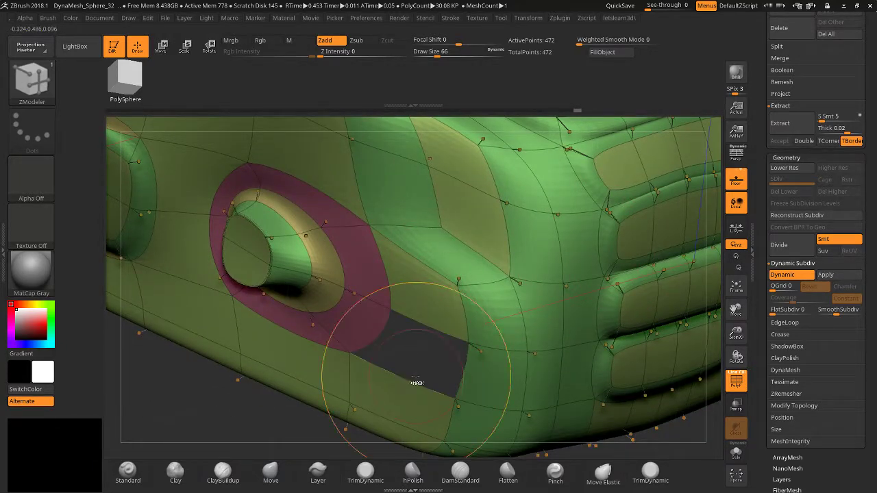
click(417, 370)
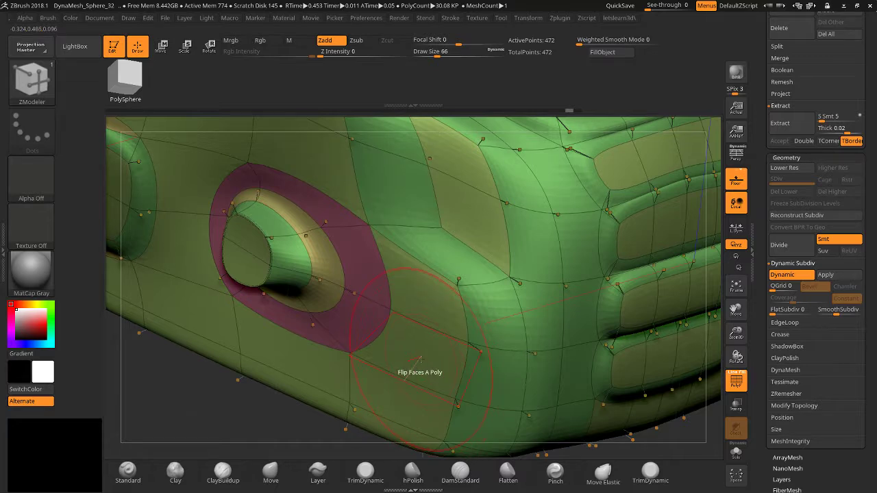
Set the polygon action to Inflate and bulge the lower side polygon in front of the round boss, undoing the first attempt.
key(space)
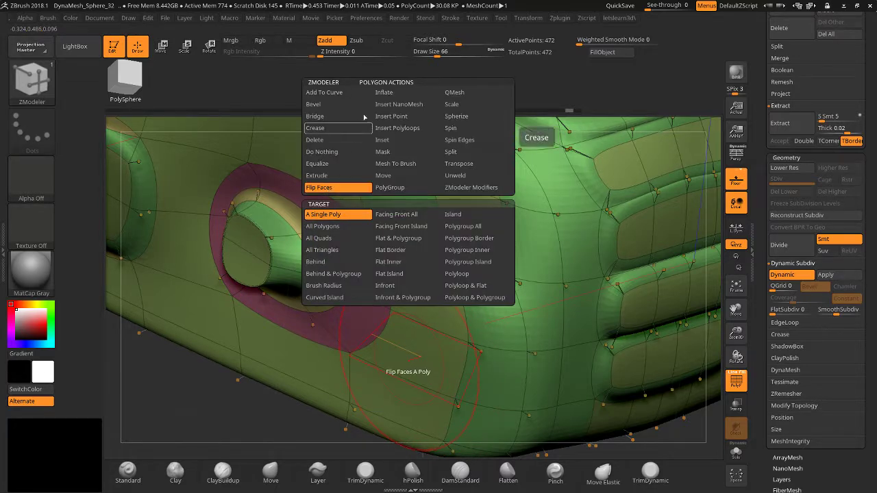
click(383, 93)
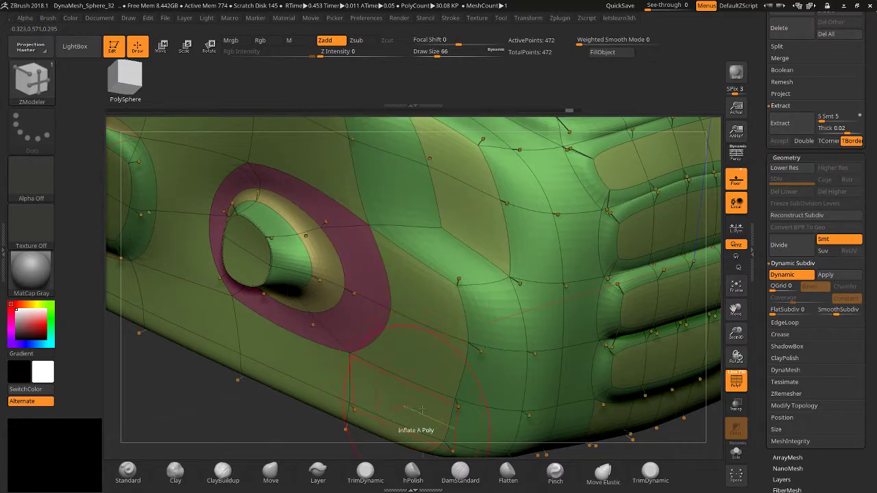
drag(427, 374, 275, 387)
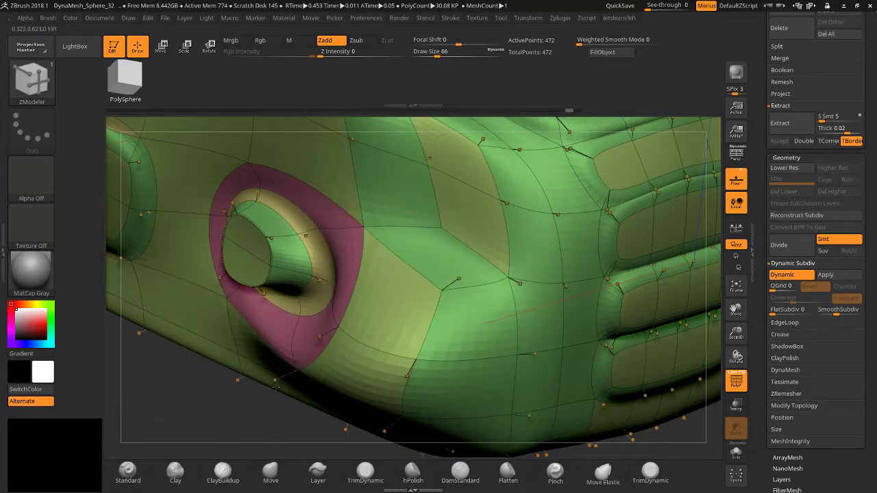
key(ctrl+z)
drag(417, 361, 380, 353)
key(space)
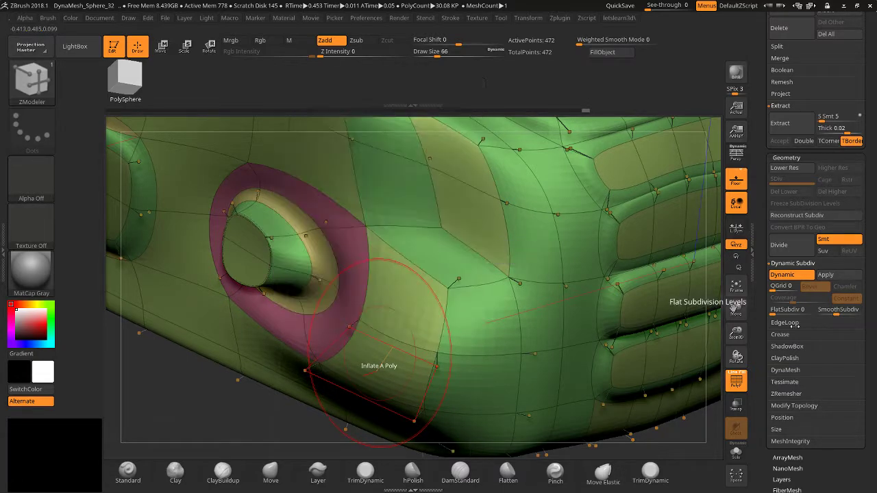
Insert another edge loop through the raised panels along the top of the body.
drag(752, 335, 443, 397)
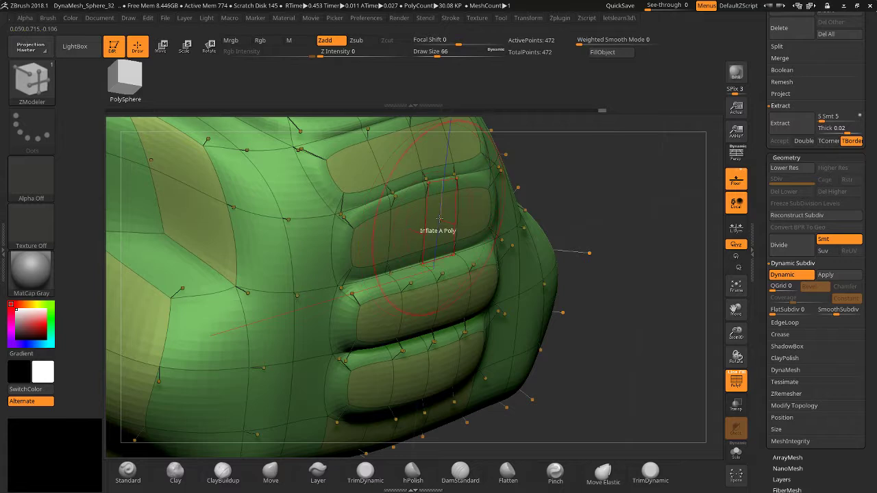
drag(428, 218, 593, 282)
drag(719, 293, 441, 254)
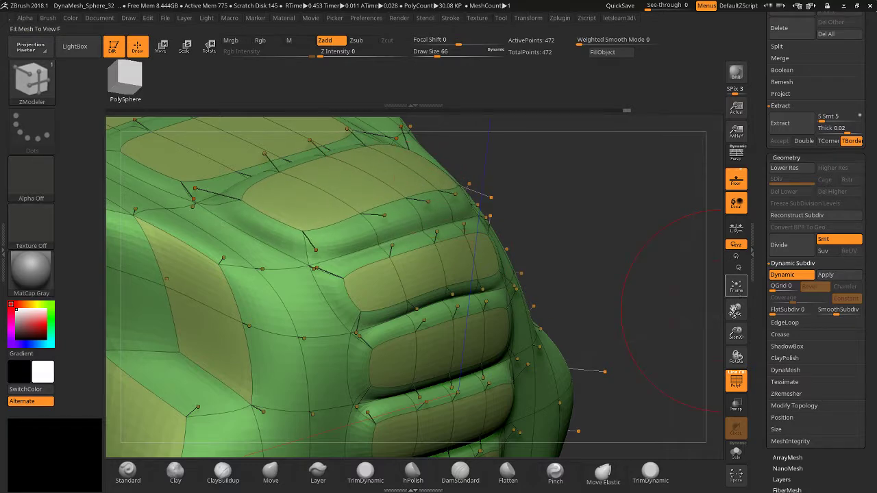
click(740, 391)
click(741, 391)
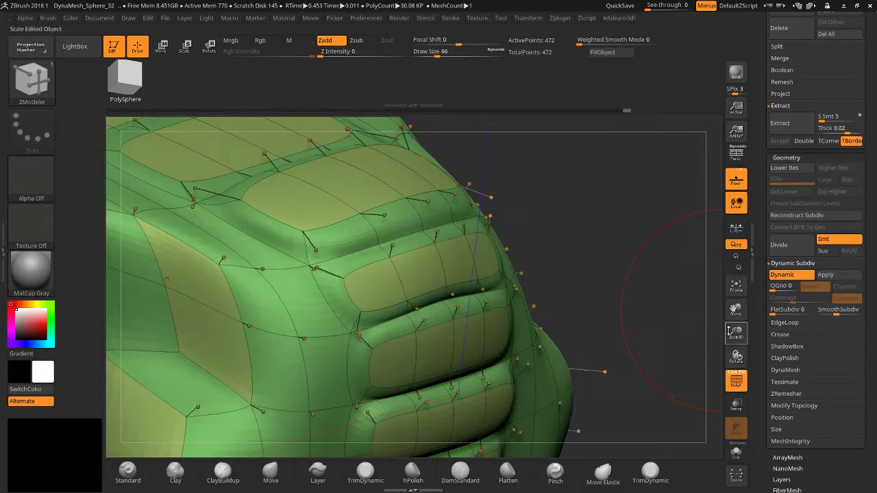
drag(617, 370, 288, 278)
click(298, 235)
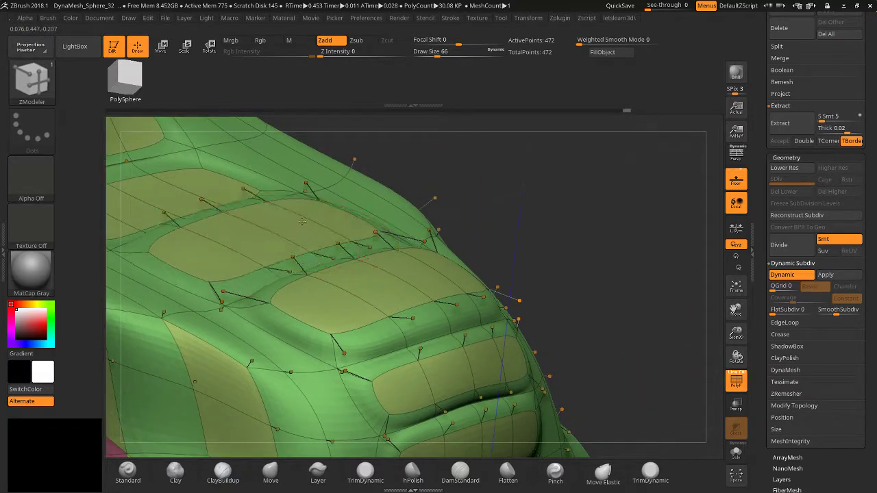
click(189, 195)
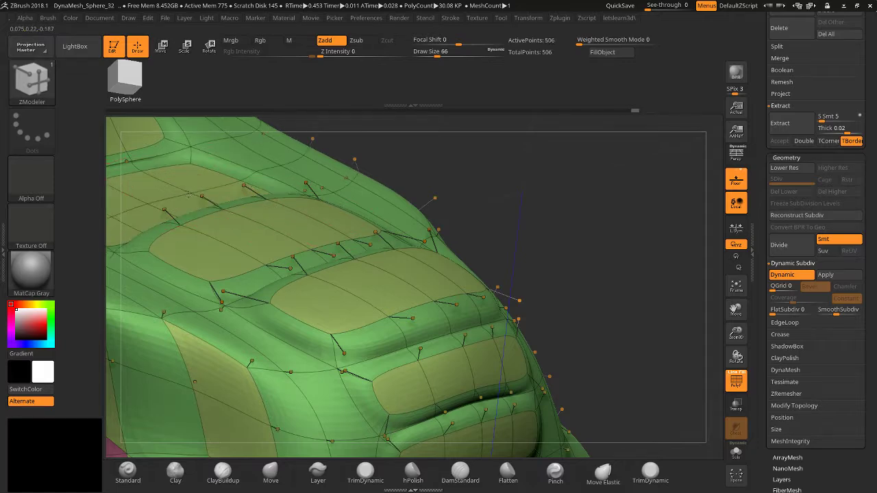
Inspect the smoothed body from the front and side with the wireframe temporarily hidden.
drag(720, 357, 608, 320)
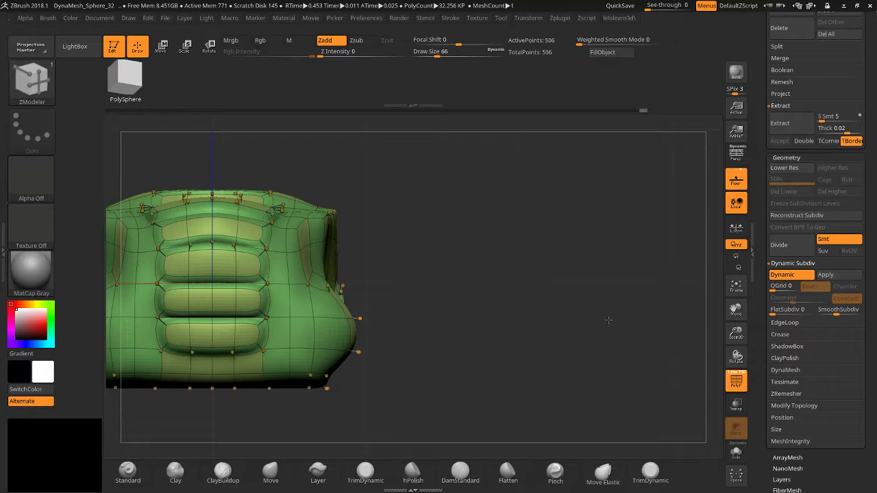
click(736, 381)
drag(558, 369, 614, 380)
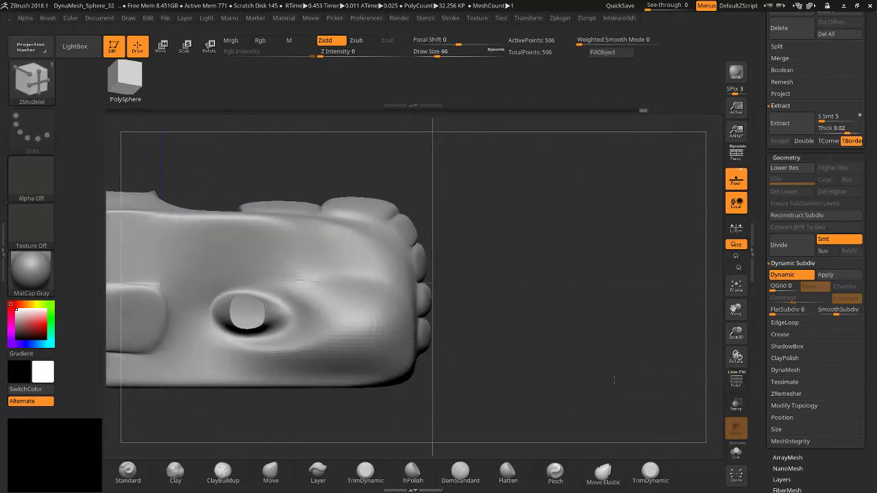
drag(730, 343, 735, 314)
drag(548, 325, 581, 351)
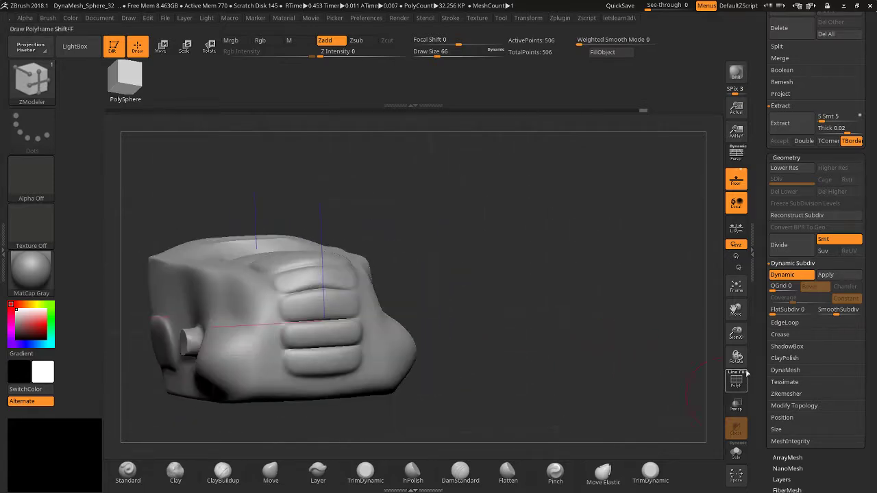
drag(736, 334, 735, 306)
click(730, 383)
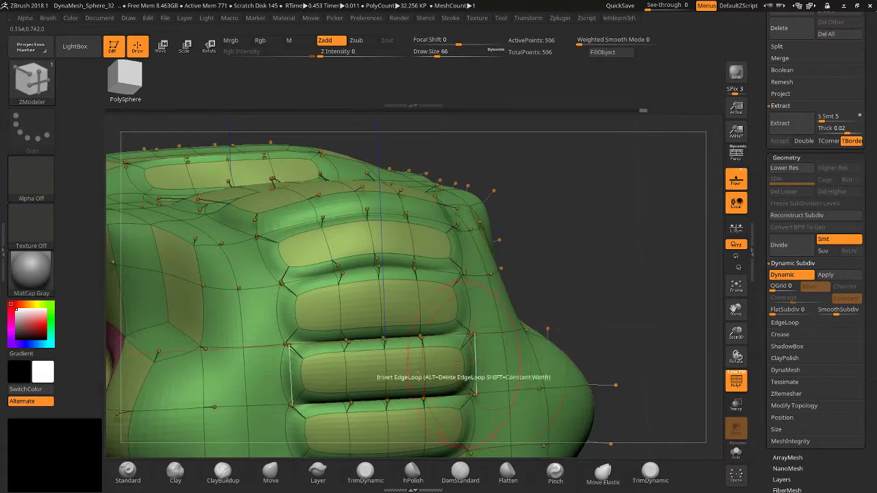
Set the polygon action to Insert NanoMesh, try it on a single polygon beside the raised front panels, and undo the insertion.
key(space)
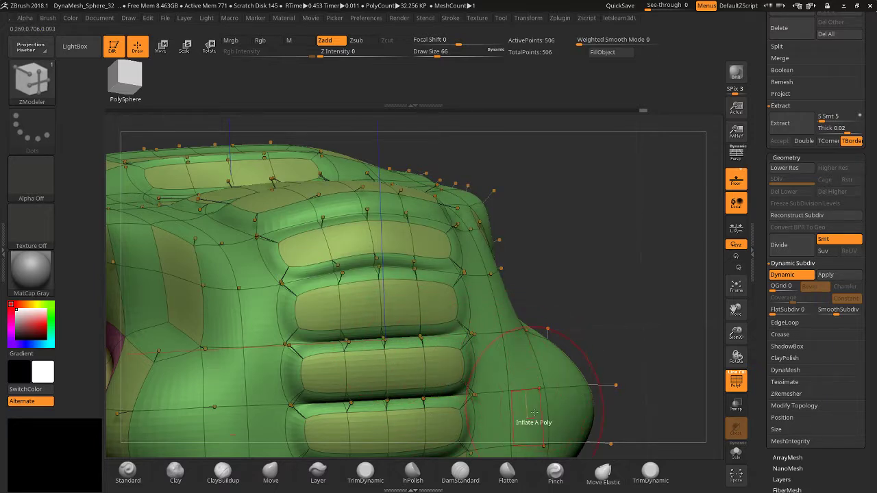
key(space)
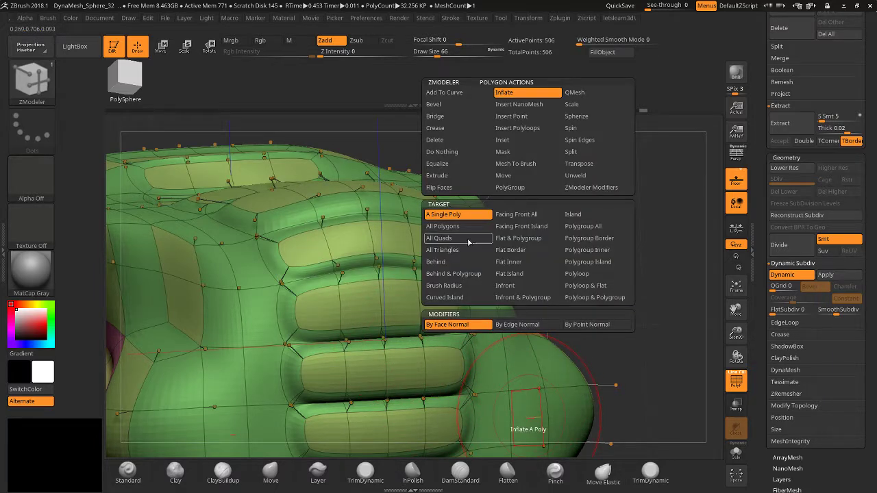
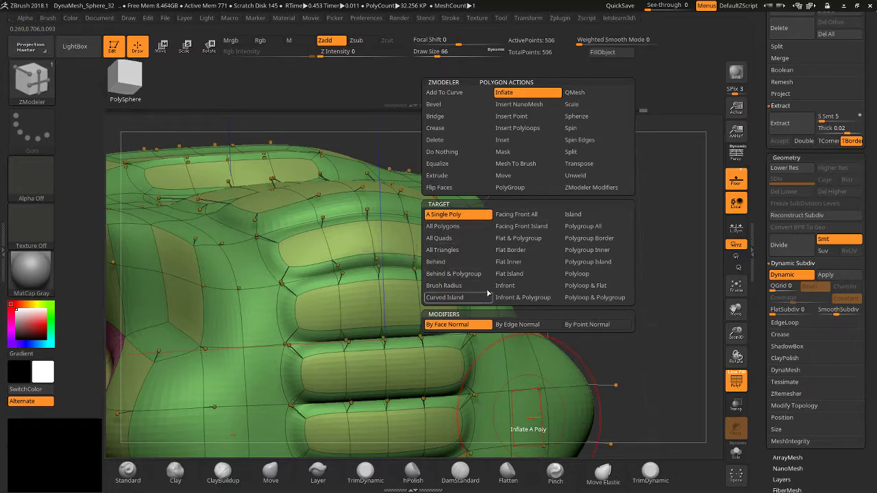
click(524, 105)
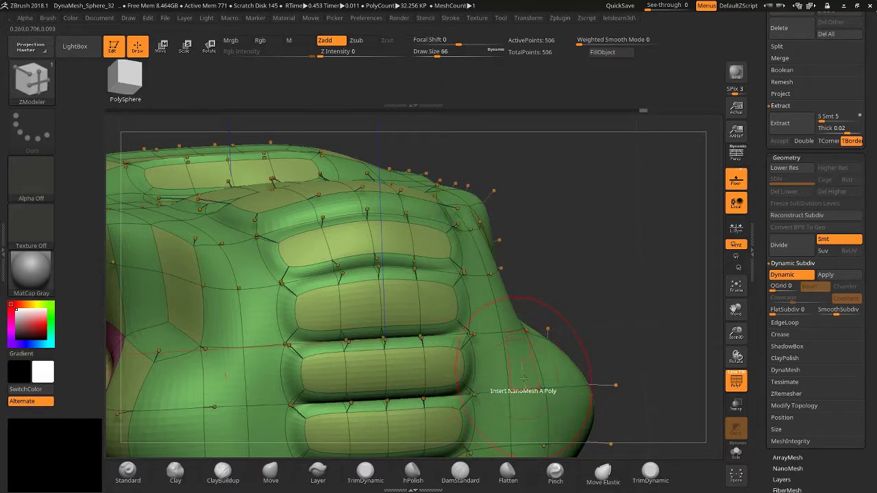
drag(523, 378, 516, 276)
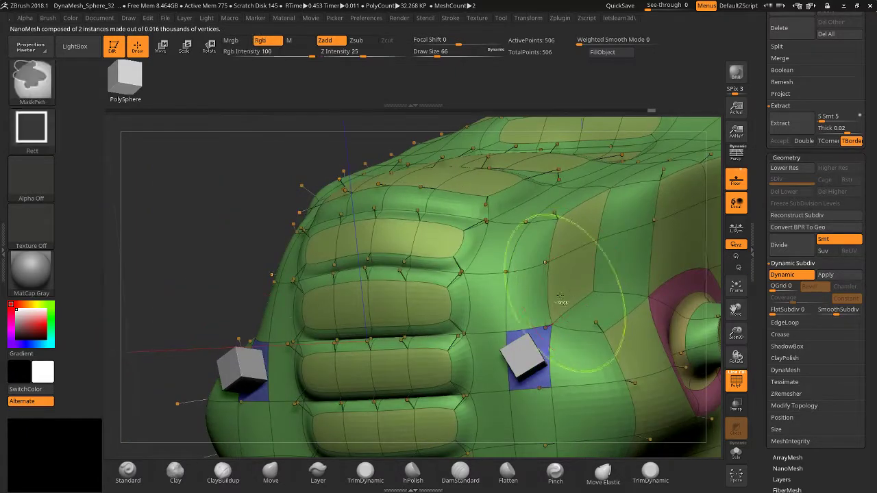
key(ctrl+z)
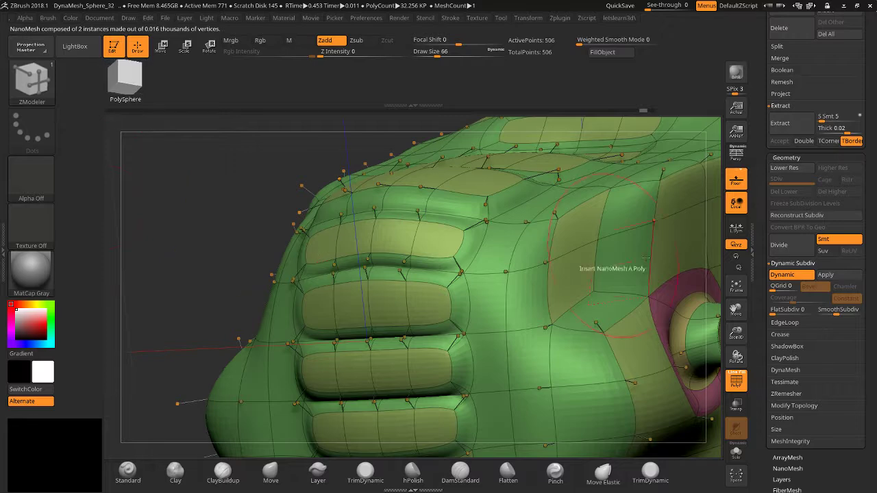
Set the Insert NanoMesh target to All Polygons and place NanoMesh cubes over the whole body.
mouse_move(741, 337)
mouse_down()
mouse_move(738, 319)
mouse_move(632, 289)
mouse_move(566, 301)
mouse_up()
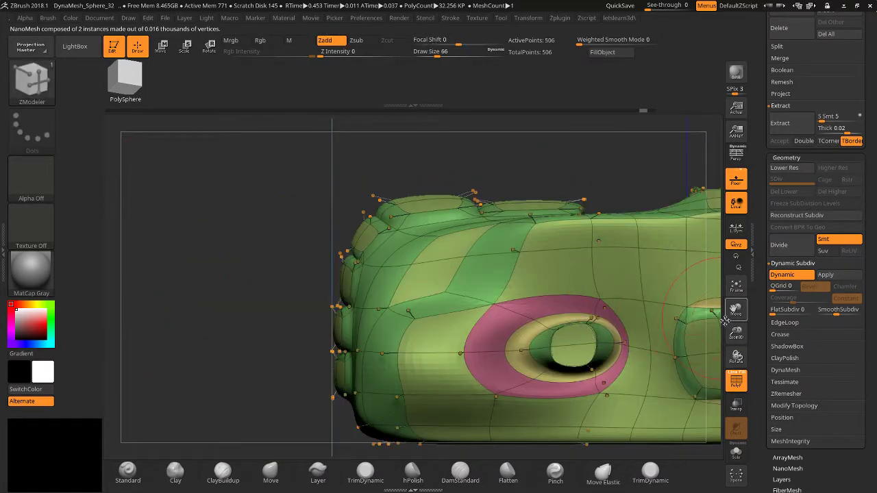
drag(715, 312, 573, 312)
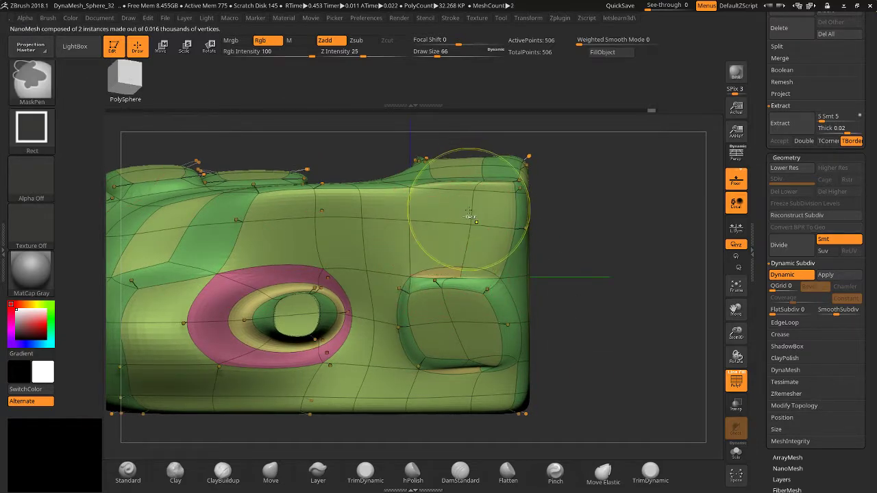
key(space)
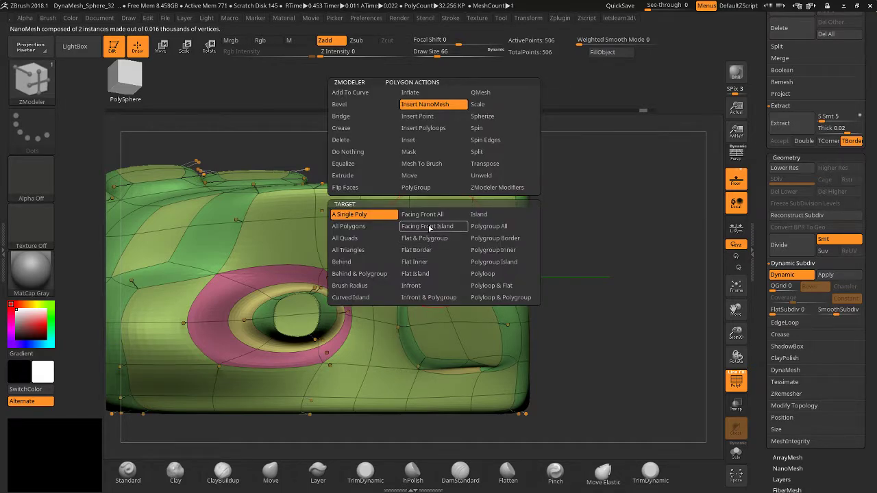
click(346, 232)
click(443, 239)
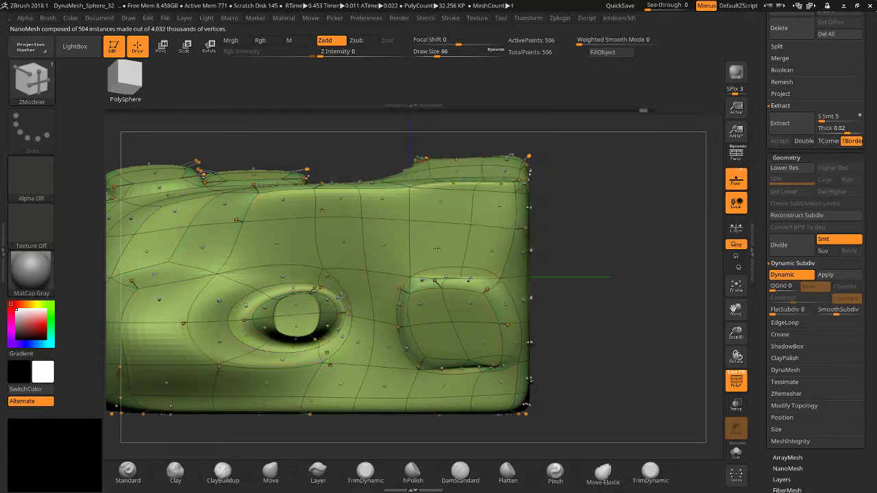
drag(443, 239, 466, 245)
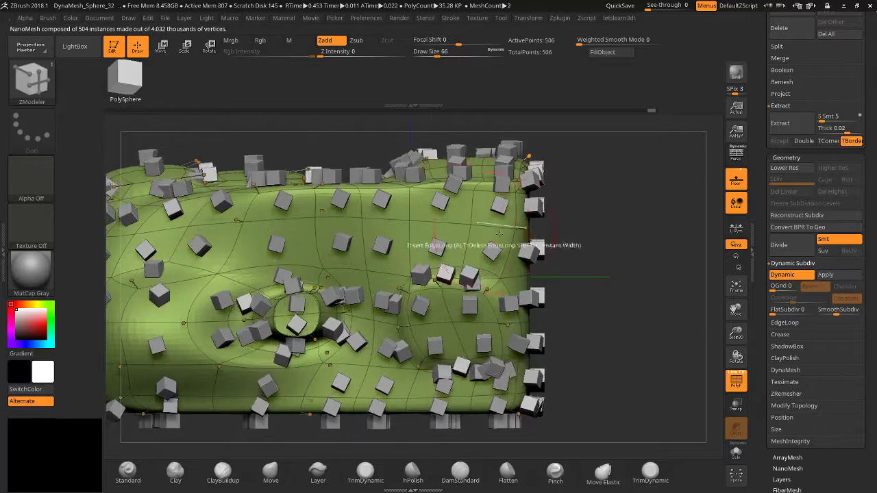
Inspect the cube-covered body with the wireframe hidden and undo the NanoMesh insertion.
mouse_move(614, 254)
mouse_down()
mouse_move(352, 303)
mouse_move(631, 258)
mouse_up()
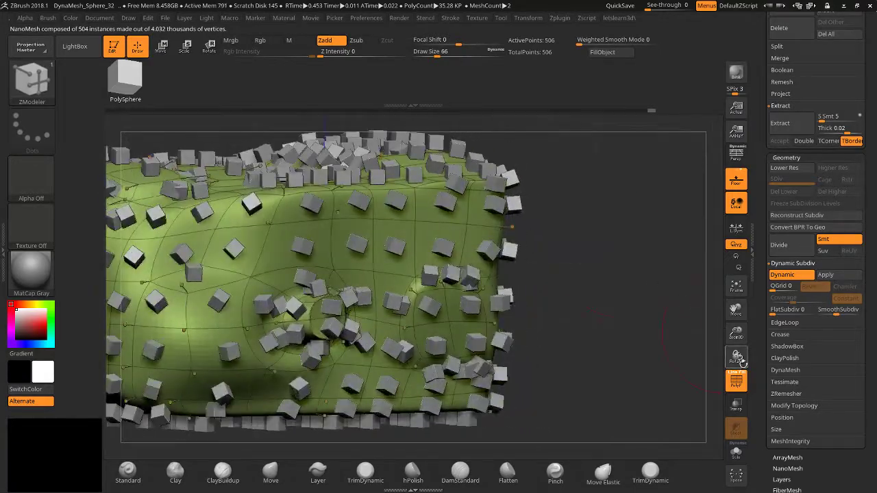
click(736, 381)
drag(678, 388, 699, 382)
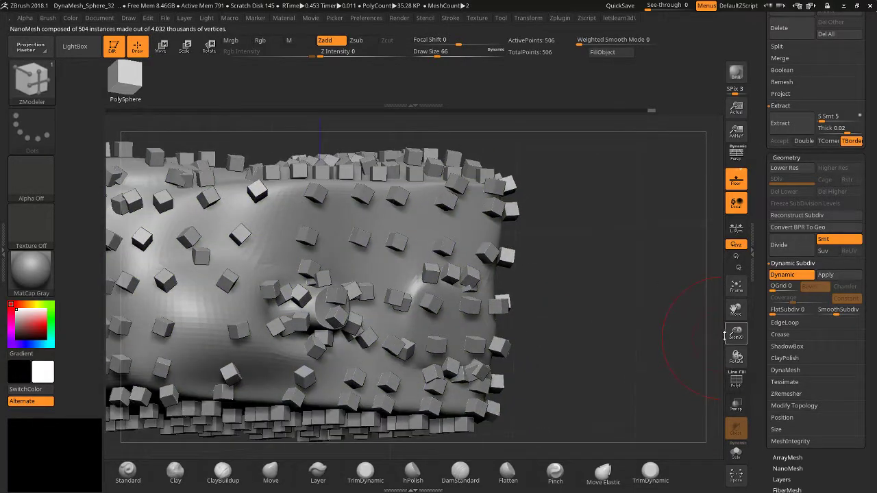
drag(738, 315, 739, 267)
drag(737, 333, 638, 379)
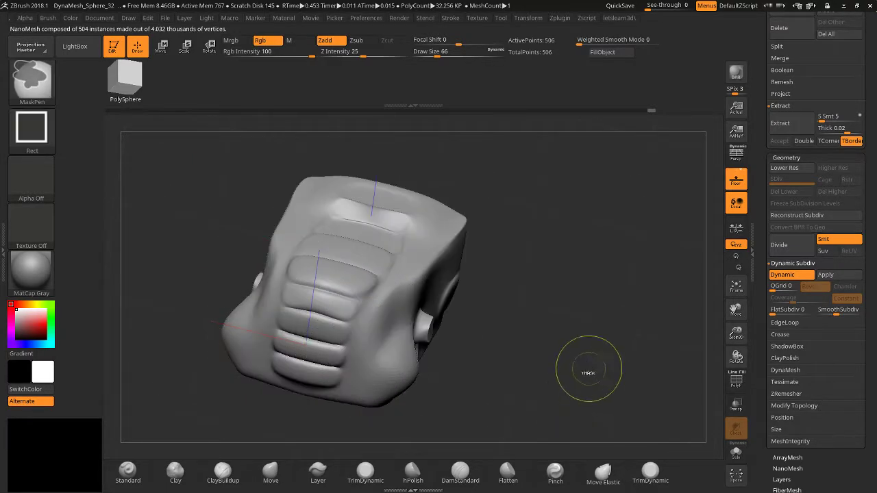
drag(587, 368, 574, 294)
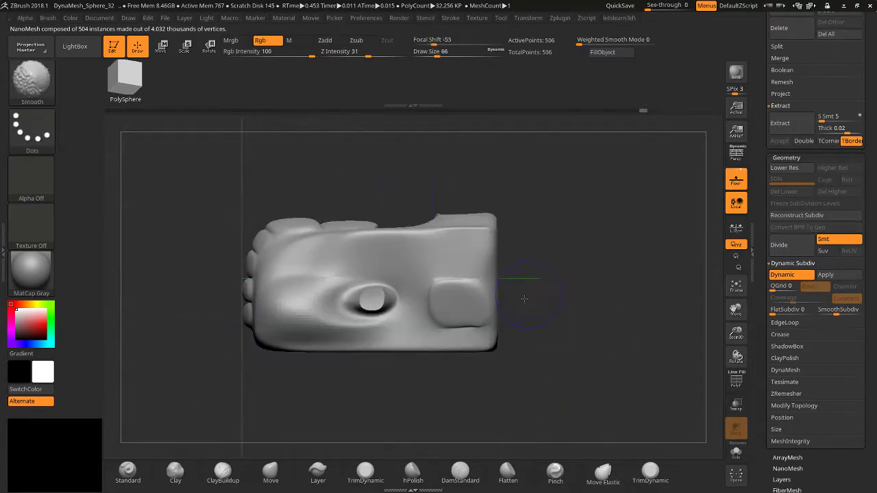
Show the wireframe again, try Insert NanoMesh with the Facing Front All target on the body's side, and undo the insertion.
click(743, 388)
drag(738, 335, 740, 325)
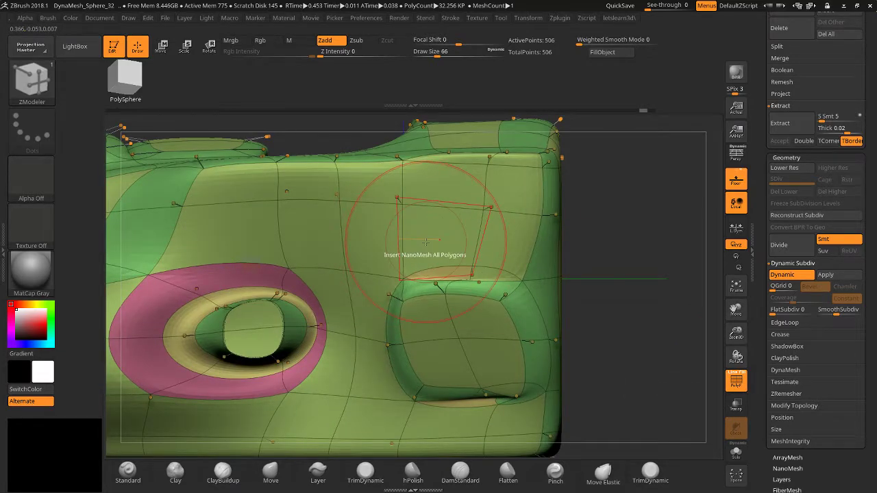
key(space)
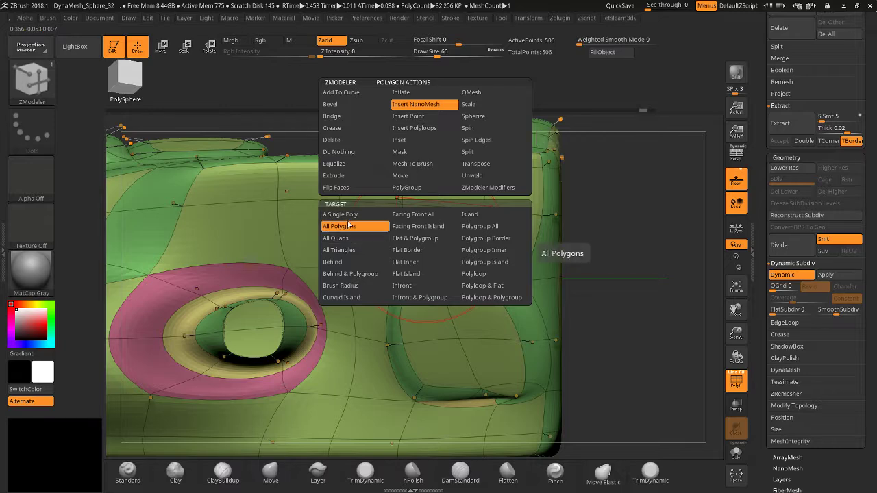
click(417, 216)
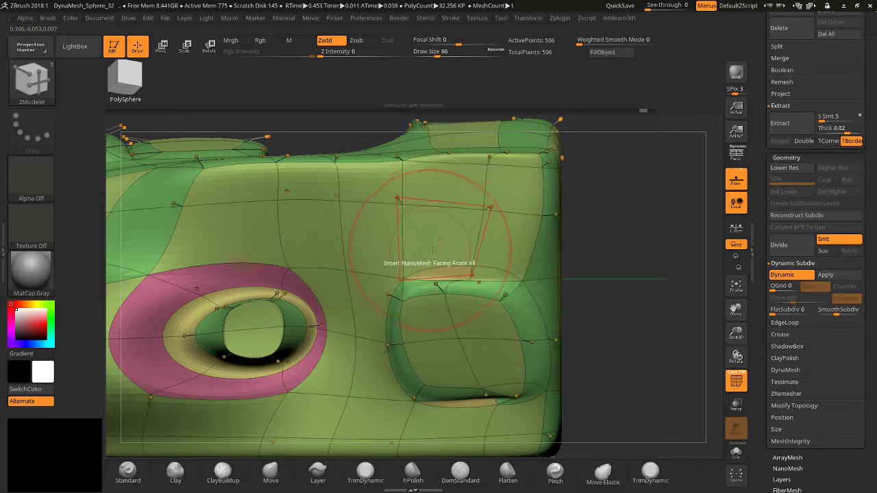
drag(440, 258, 452, 227)
key(ctrl+z)
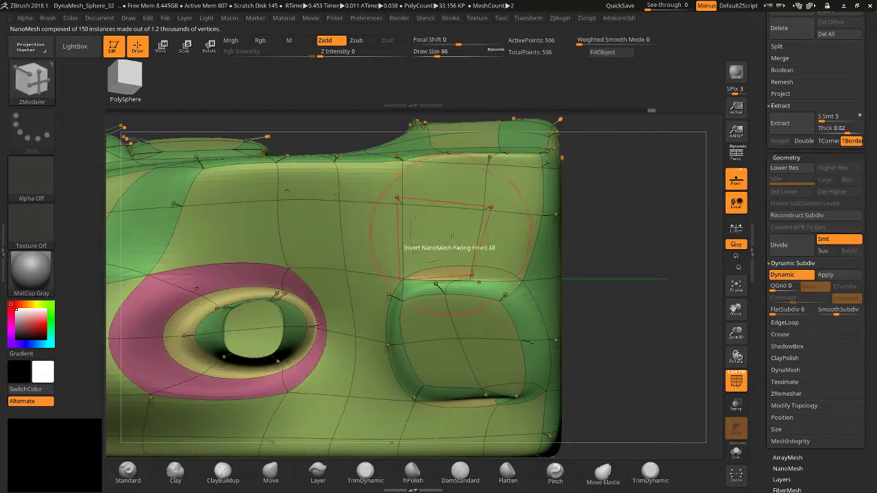
Set the Insert NanoMesh target back to A Single Poly, place a cube on the side polygon above the rear pad, and undo it.
key(space)
click(352, 214)
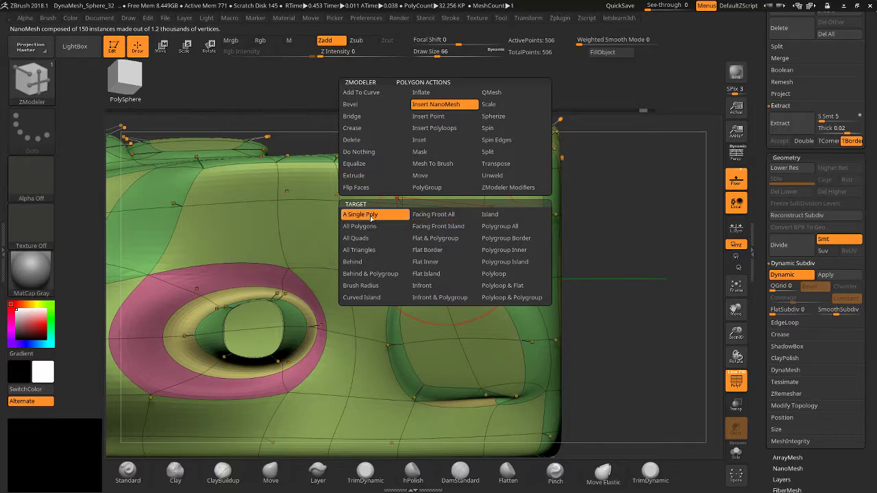
drag(437, 239, 481, 188)
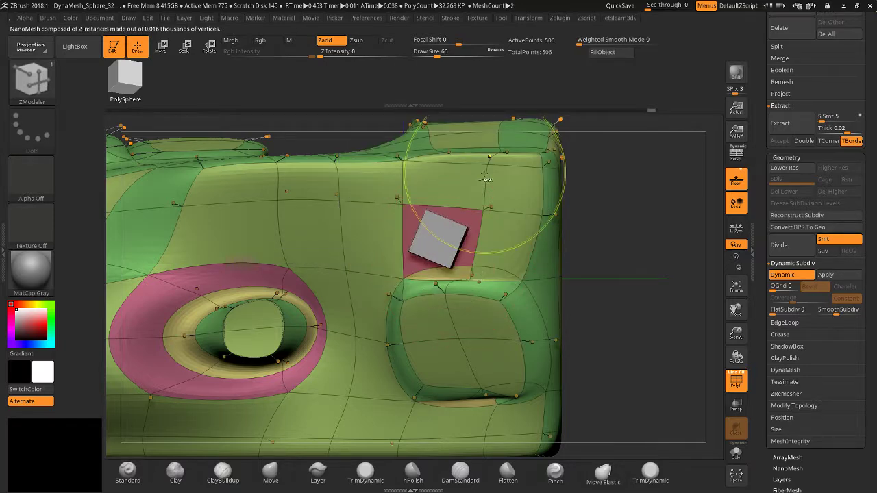
Try Insert NanoMesh on a single polygon inside the rear recess and undo the resulting mesh changes.
drag(618, 263, 586, 257)
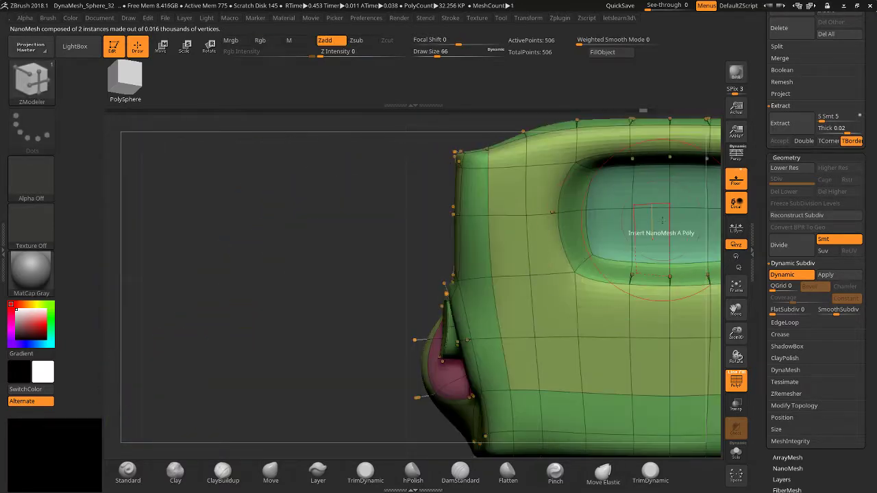
drag(736, 310, 460, 315)
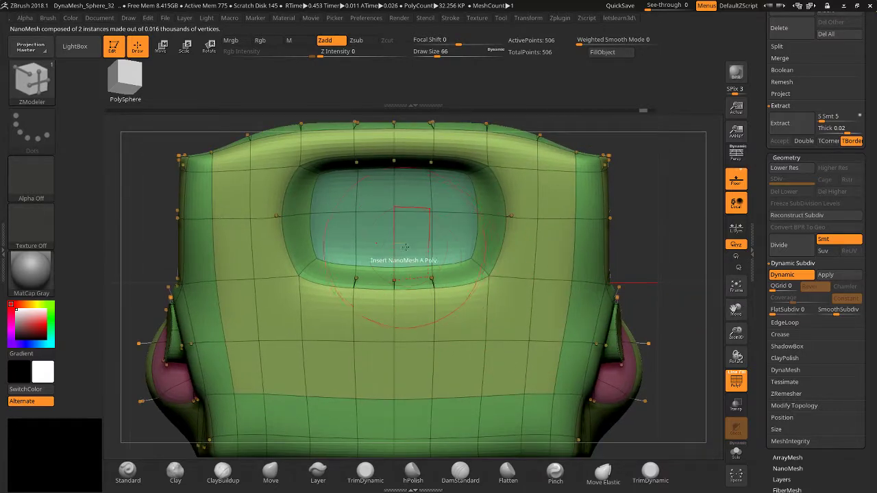
key(shift)
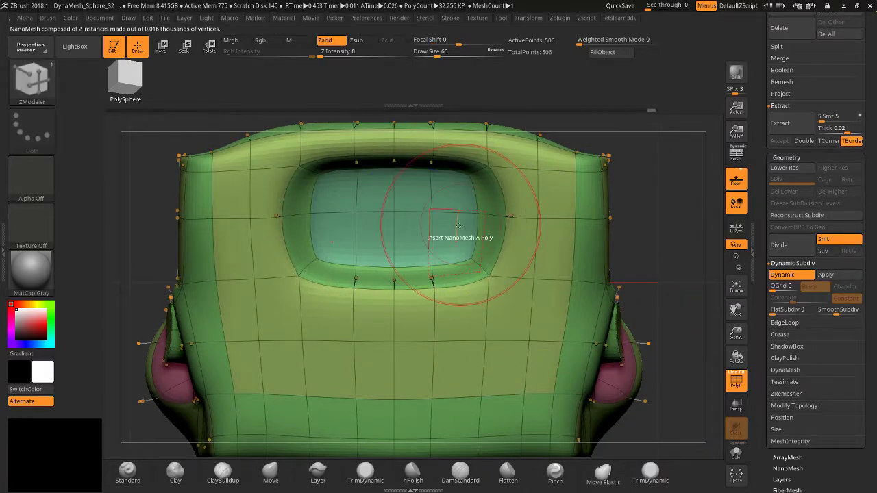
key(ctrl)
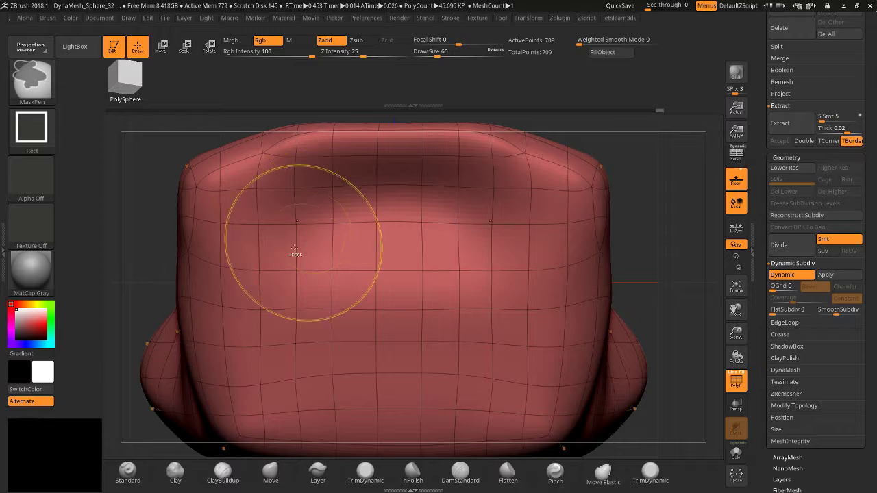
key(ctrl+shift+z)
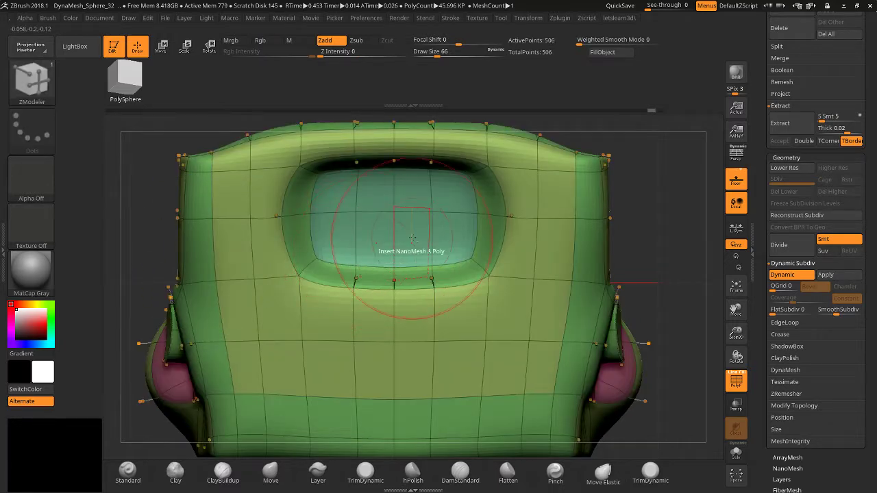
Step back through the undo history to remove the extra edge loops running through the rear recess.
key(ctrl+z)
key(shift)
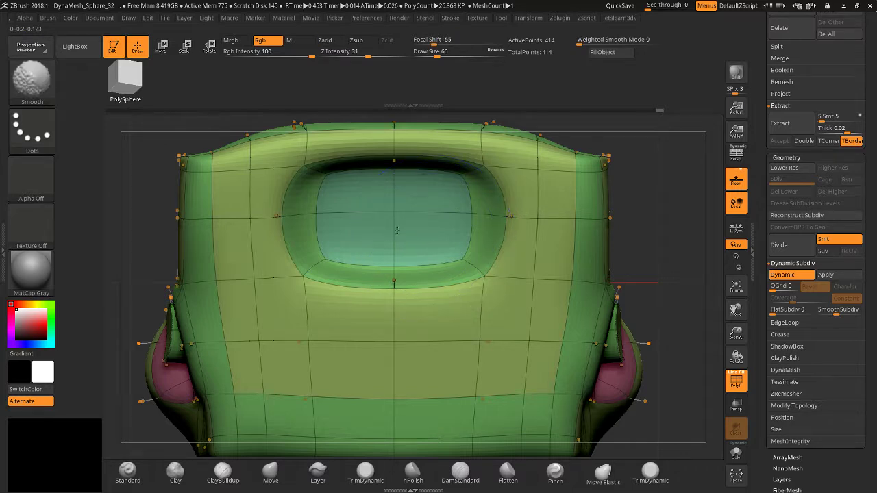
key(ctrl+z)
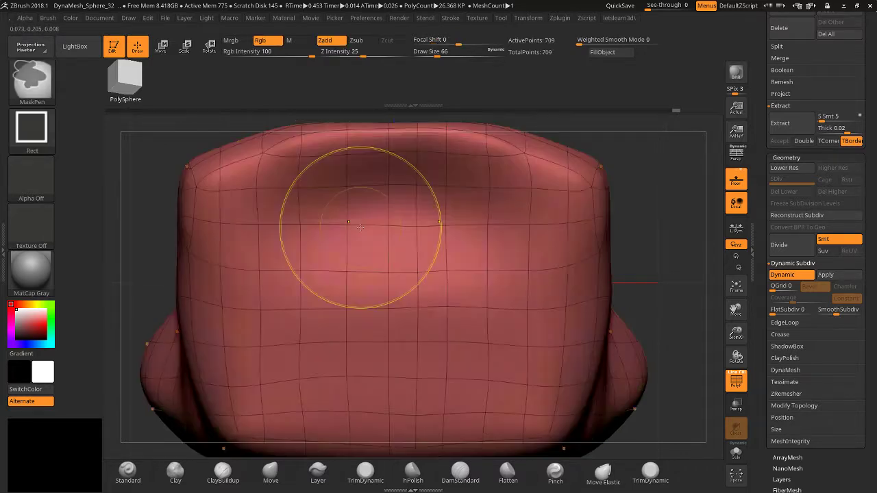
key(ctrl+shift+z)
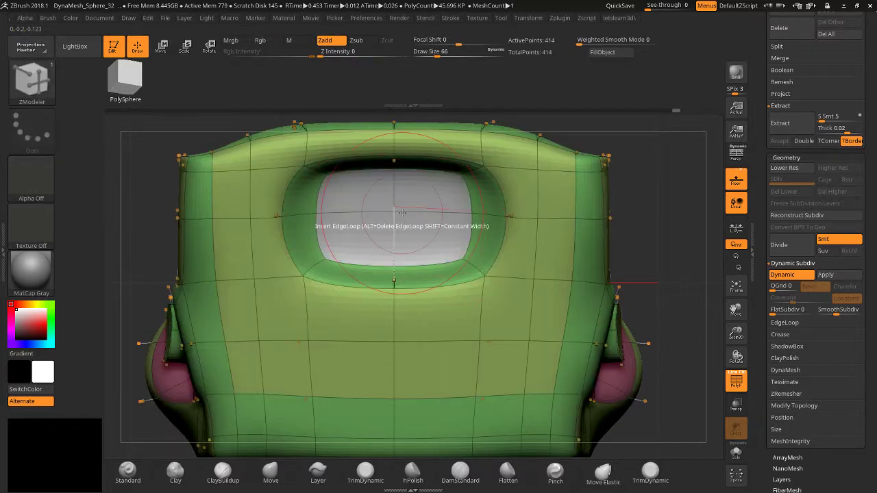
Try Insert NanoMesh on the four white-marked polygons inside the rear recess and undo the insertion.
mouse_move(420, 229)
mouse_down()
mouse_move(464, 202)
mouse_move(472, 224)
mouse_up()
key(ctrl)
key(ctrl+z)
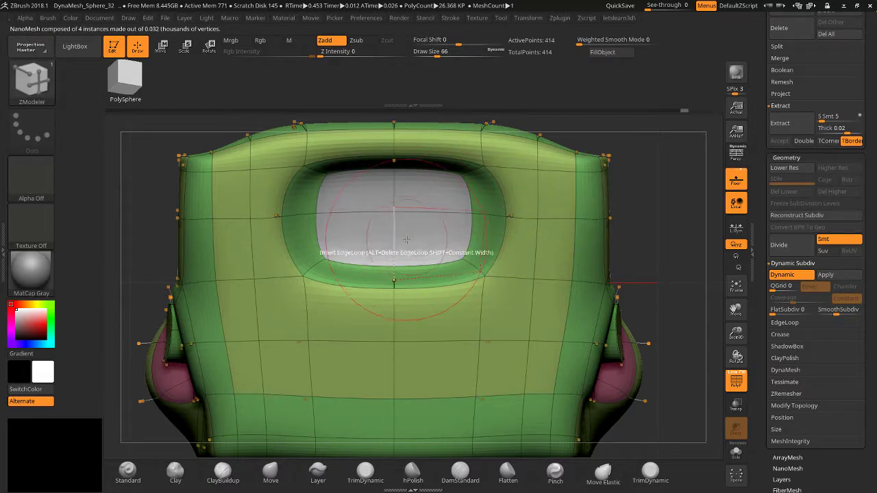
ctrl+click(656, 218)
ctrl+click(655, 218)
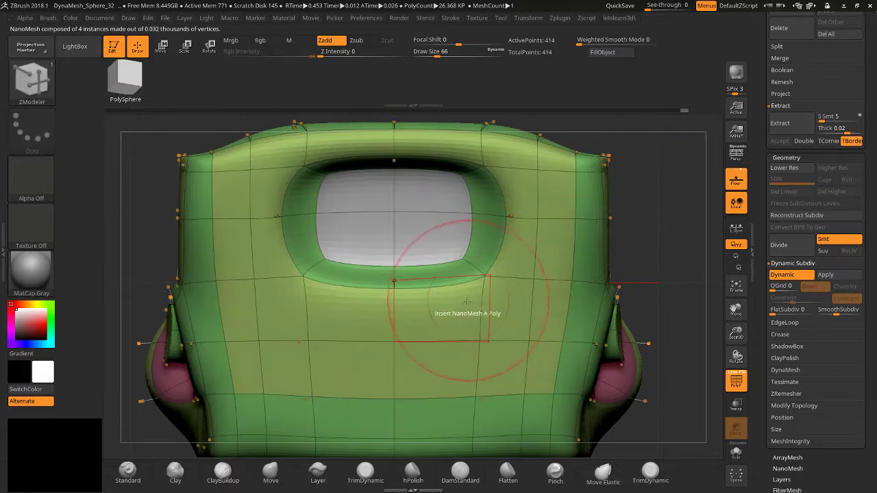
Mark the polygons below the rear recess as one group, try Insert NanoMesh on them, and undo the insertion.
drag(441, 315, 422, 411)
mouse_move(438, 237)
alt+mouse_down()
mouse_move(411, 228)
mouse_move(405, 191)
alt+mouse_up()
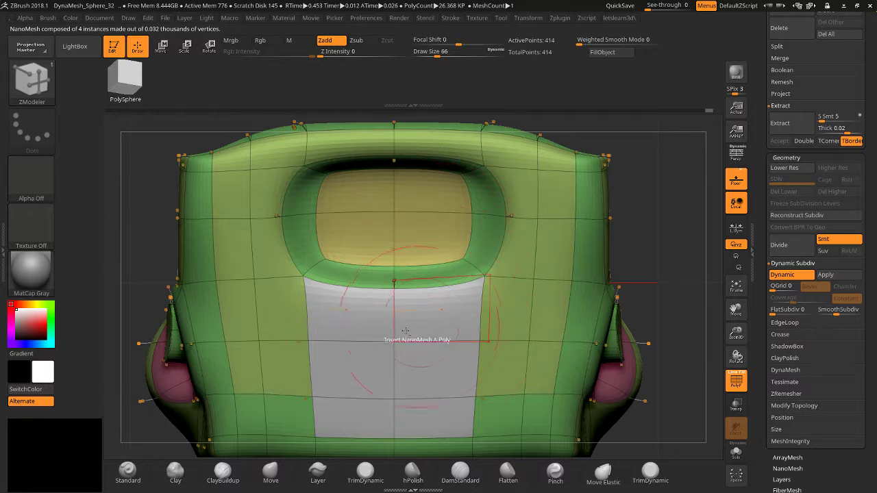
mouse_move(310, 300)
alt+mouse_down()
mouse_move(296, 375)
mouse_move(382, 388)
mouse_move(410, 427)
alt+mouse_up()
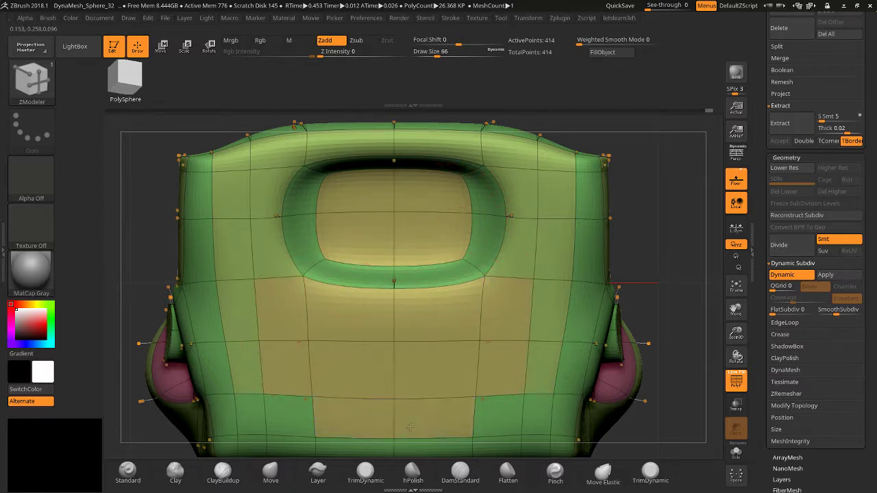
drag(384, 374, 390, 344)
key(ctrl+z)
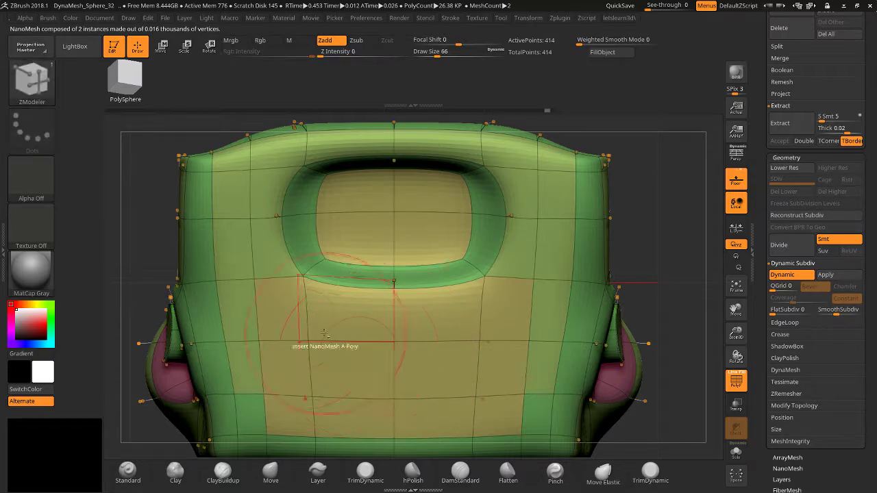
Delete the extra edge loops beside the panel below the rear recess, then try Insert NanoMesh on its polygroup and undo the cubes.
mouse_move(333, 352)
mouse_down()
mouse_move(319, 326)
mouse_move(360, 332)
mouse_move(406, 374)
mouse_move(408, 411)
mouse_up()
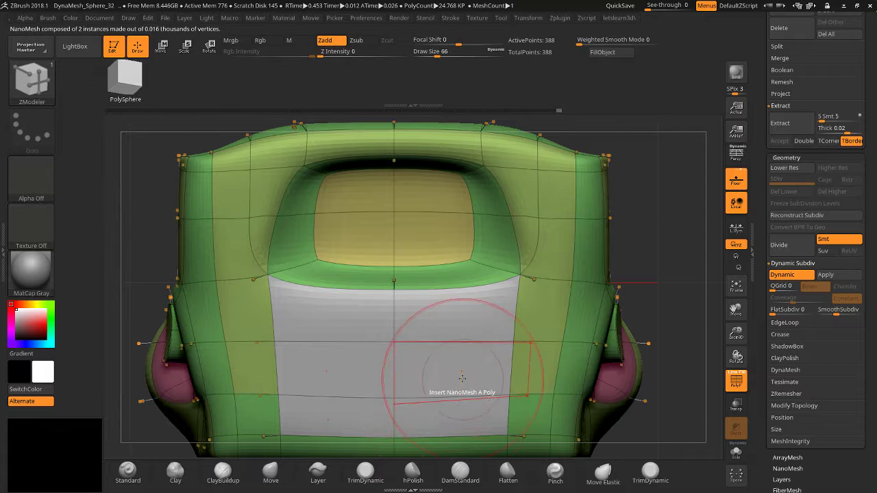
click(480, 356)
drag(487, 351, 503, 332)
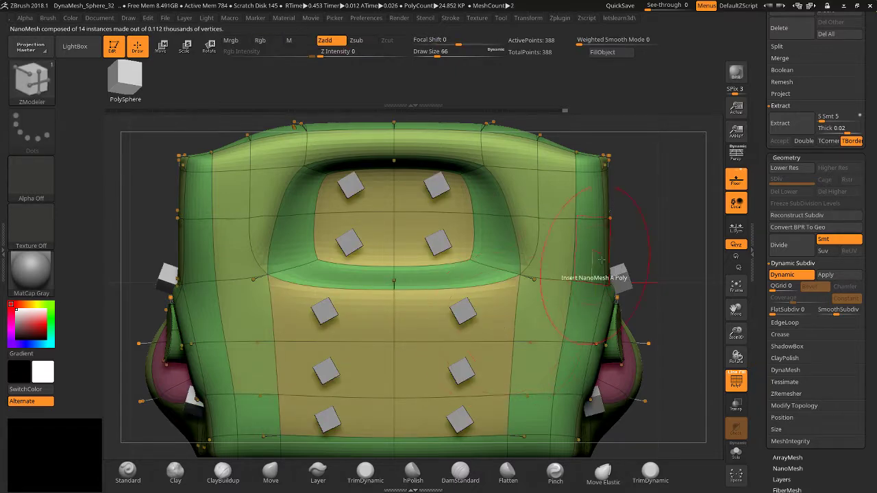
drag(679, 226, 621, 234)
key(ctrl+z)
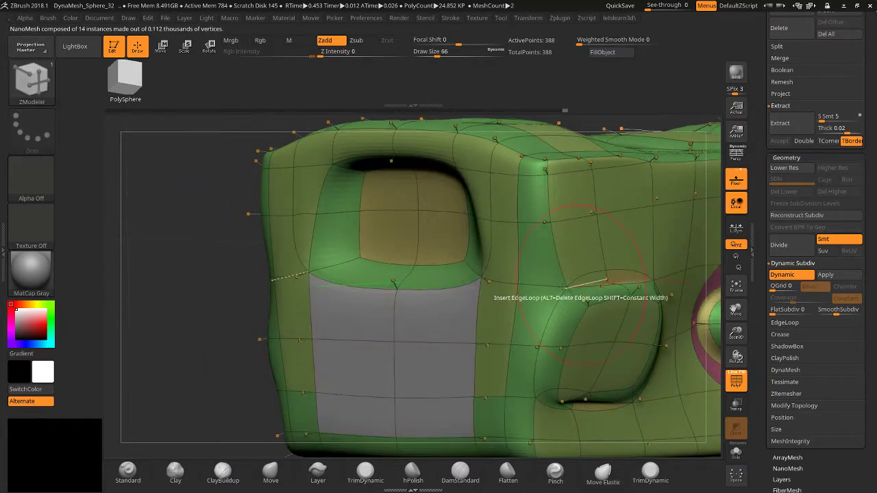
Try Insert NanoMesh on only the six marked polygons of the panel below the rear recess and undo the insertion.
shift+drag(607, 281, 749, 360)
click(439, 349)
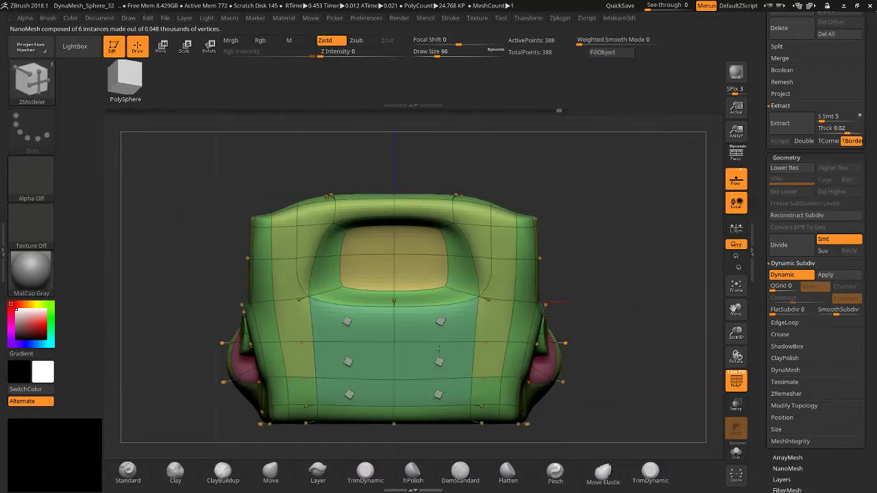
mouse_move(438, 349)
mouse_down()
mouse_move(441, 337)
mouse_move(442, 346)
mouse_move(538, 312)
mouse_move(522, 321)
mouse_move(625, 313)
mouse_move(548, 296)
mouse_move(508, 367)
mouse_move(564, 303)
mouse_up()
drag(421, 313, 412, 390)
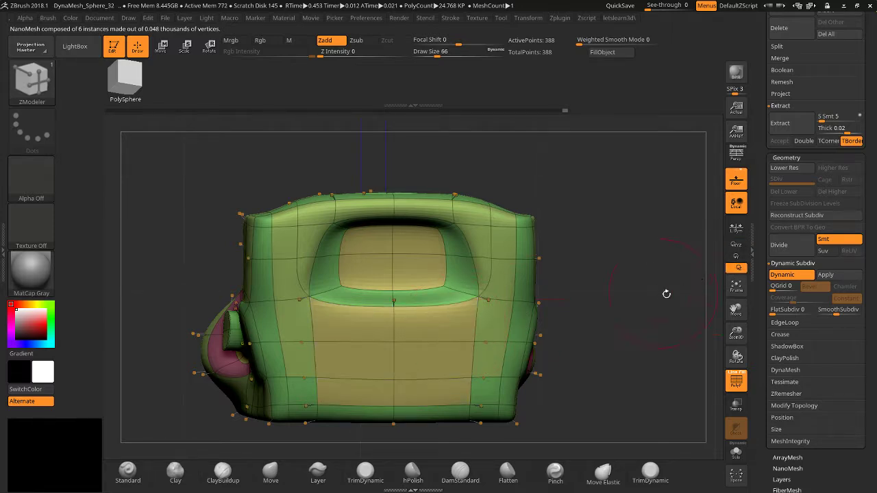
Turn on local symmetry and switch the view rotation back to XYZ.
click(737, 228)
click(737, 245)
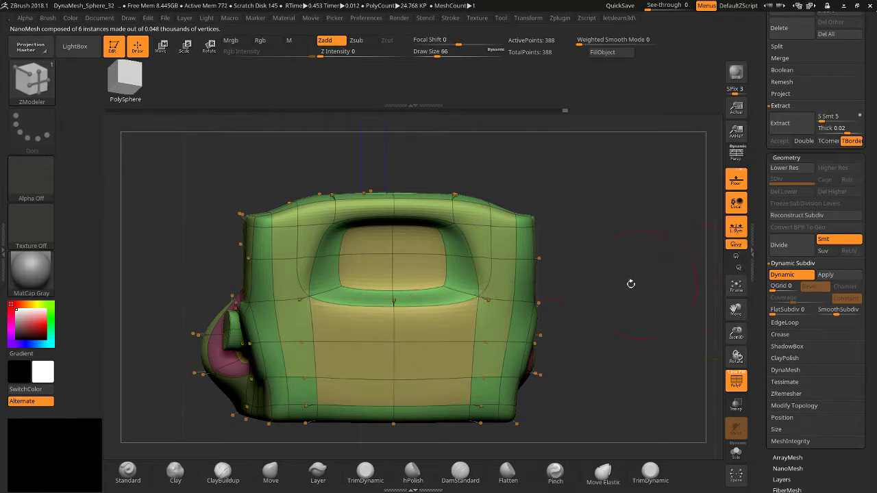
drag(631, 284, 678, 330)
Set the polygon action to QMesh with the Flat Island target and pull the side pad near the rear outward.
drag(736, 308, 555, 316)
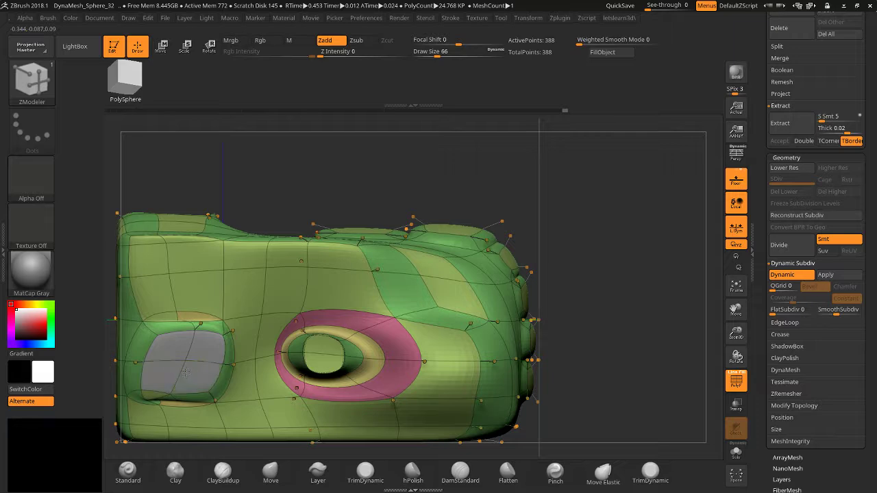
key(space)
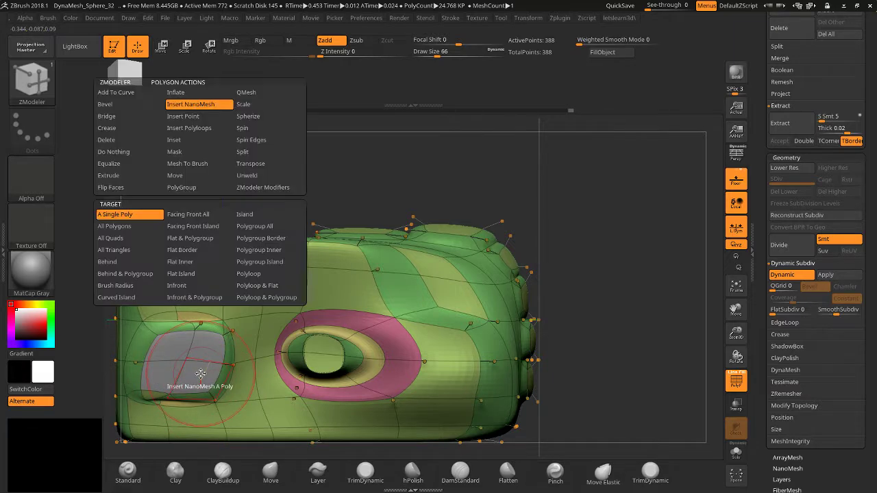
click(259, 92)
click(181, 273)
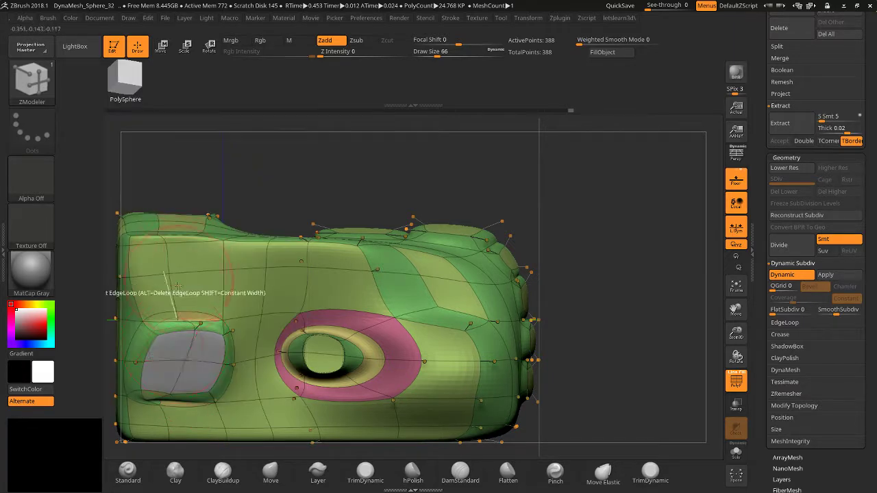
drag(203, 350, 126, 407)
drag(293, 183, 742, 347)
drag(736, 307, 874, 280)
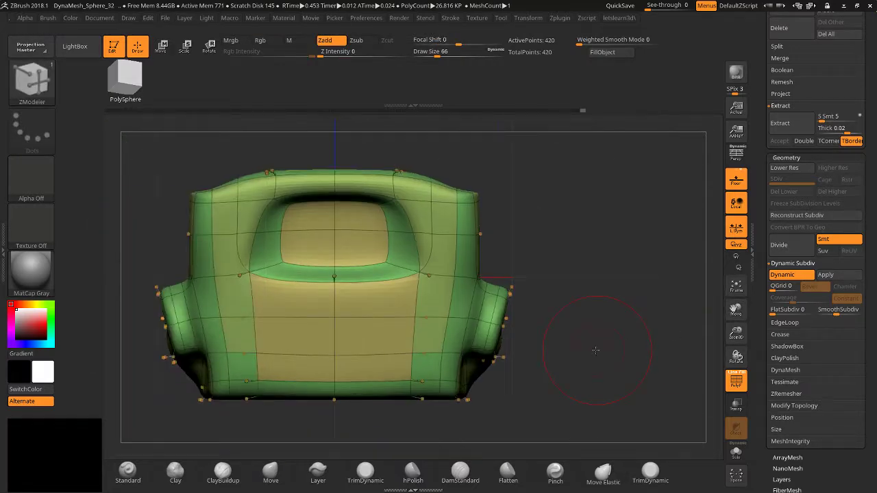
Mark two polygons on the body's side above the rear pad's front edge and QMesh them with the A Single Poly target.
drag(596, 350, 500, 322)
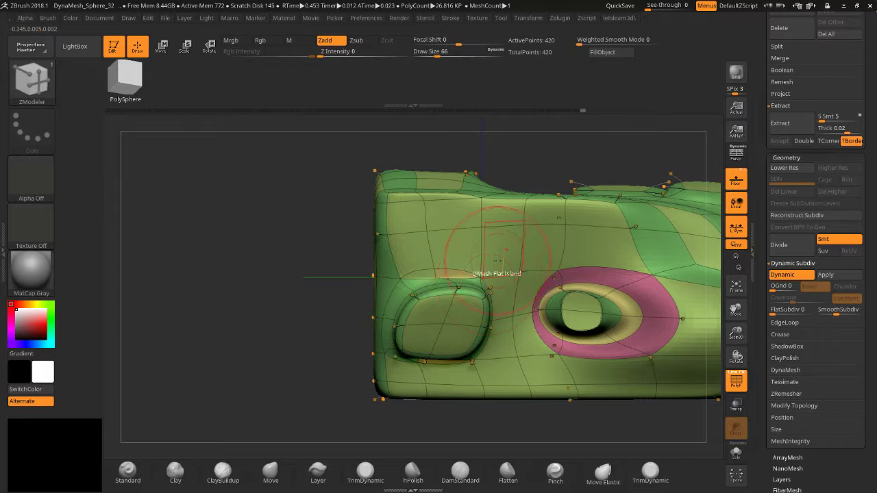
drag(498, 261, 537, 256)
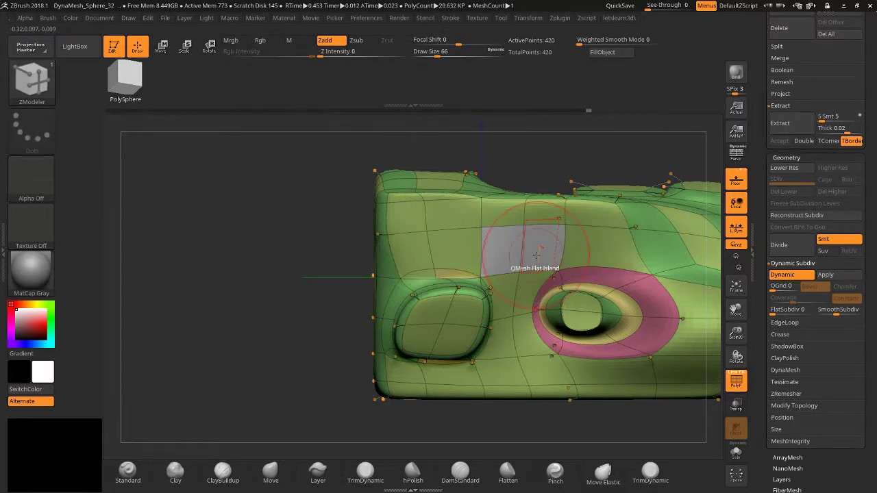
key(space)
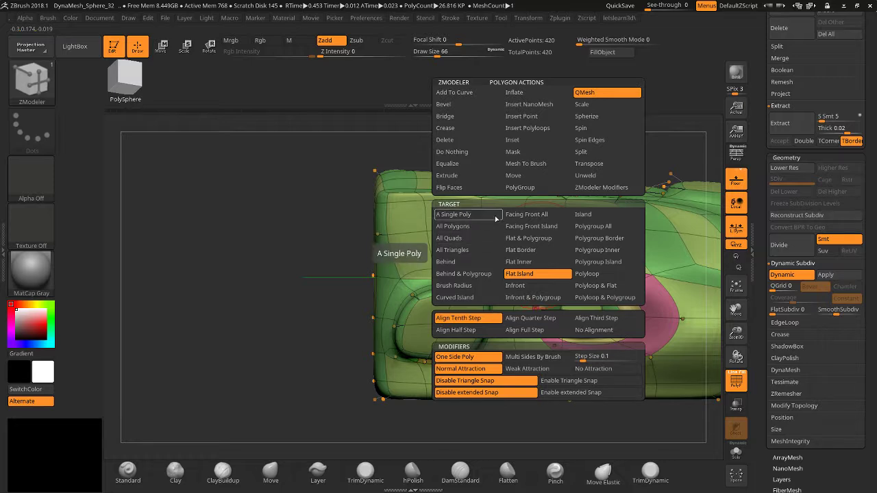
click(521, 250)
click(555, 239)
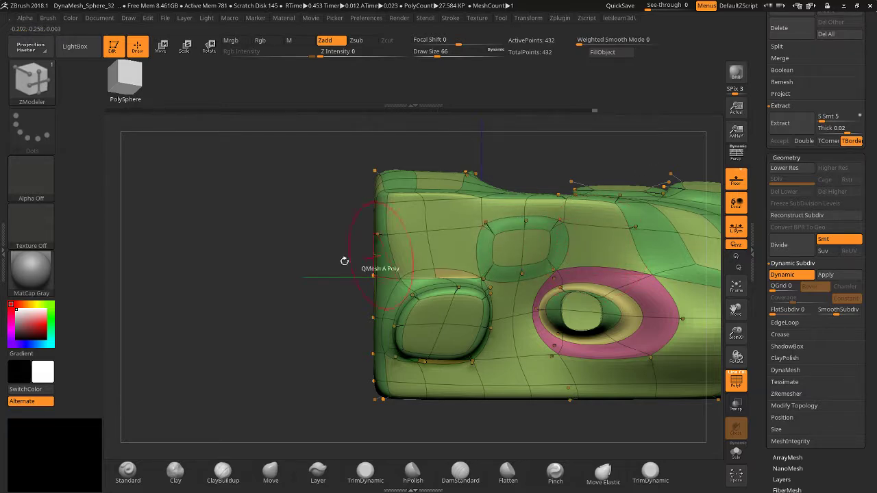
QMesh the two middle-row polygons of the panel below the rear recess into a raised horizontal bar.
shift+drag(345, 261, 466, 268)
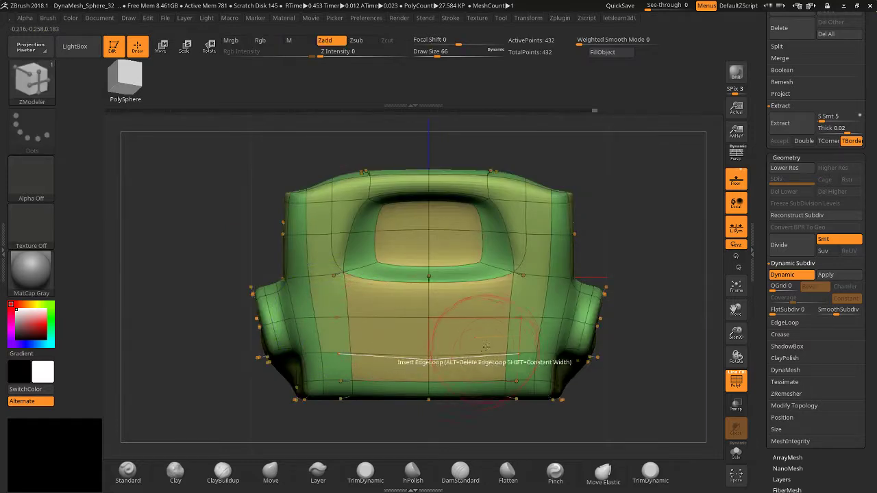
drag(485, 344, 478, 273)
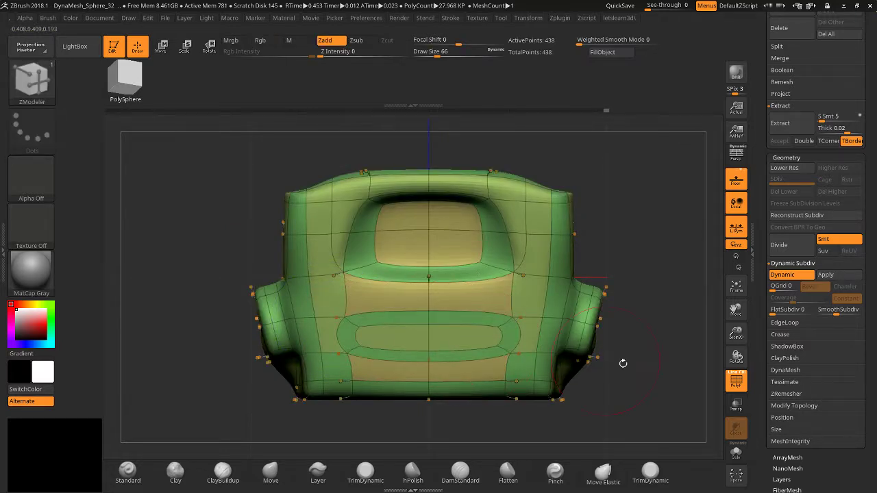
drag(623, 363, 541, 373)
key(ctrl+z)
drag(467, 338, 393, 357)
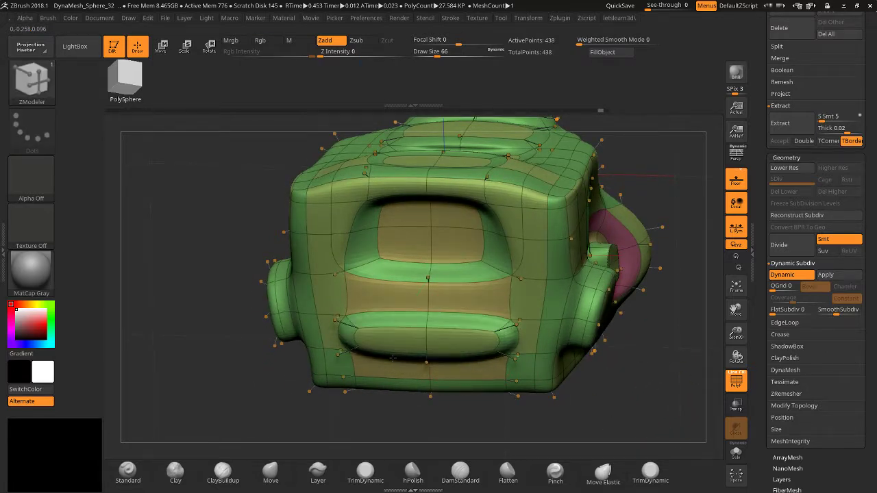
drag(379, 413, 383, 391)
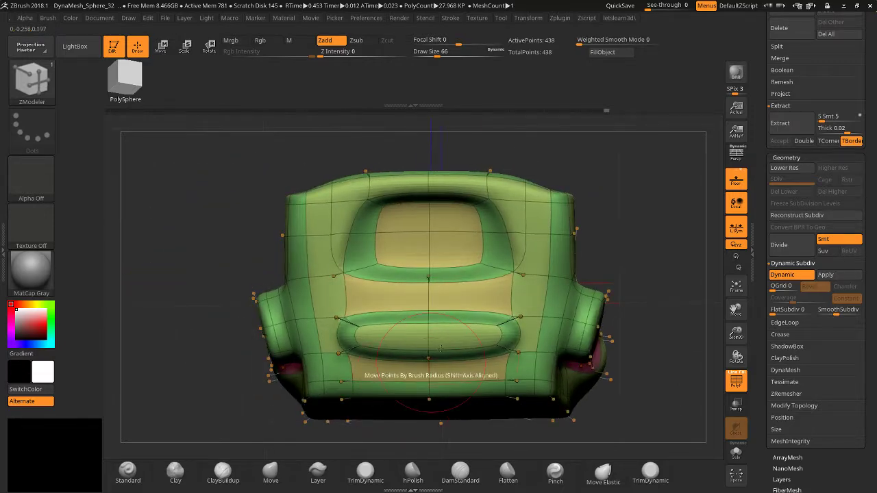
Set the polygon action to Insert Point, try a centre point inside the rear recess, and undo it.
key(space)
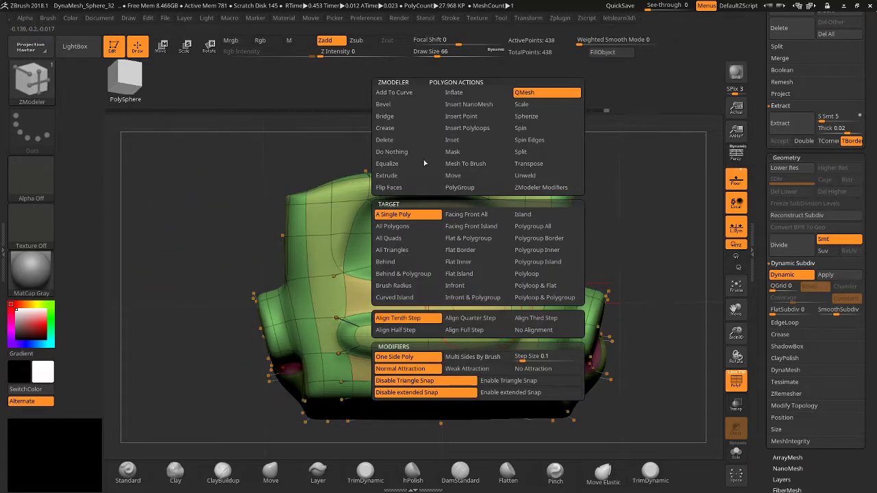
click(468, 116)
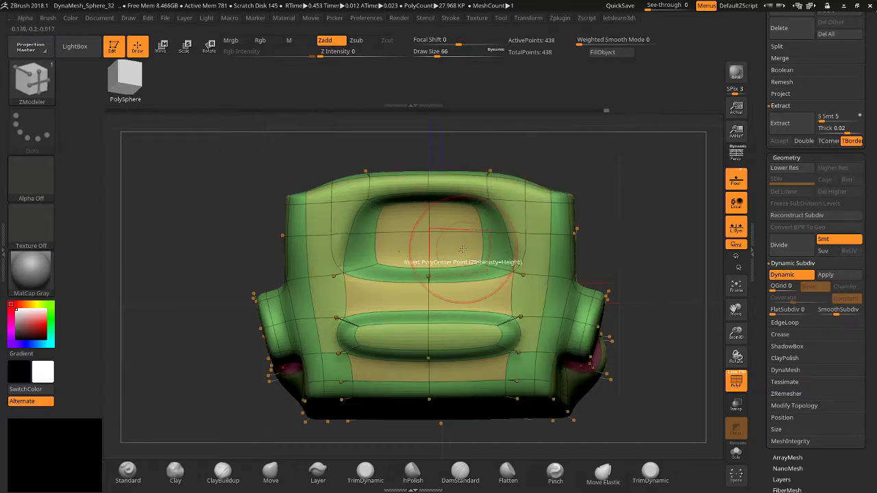
click(463, 250)
drag(685, 240, 636, 265)
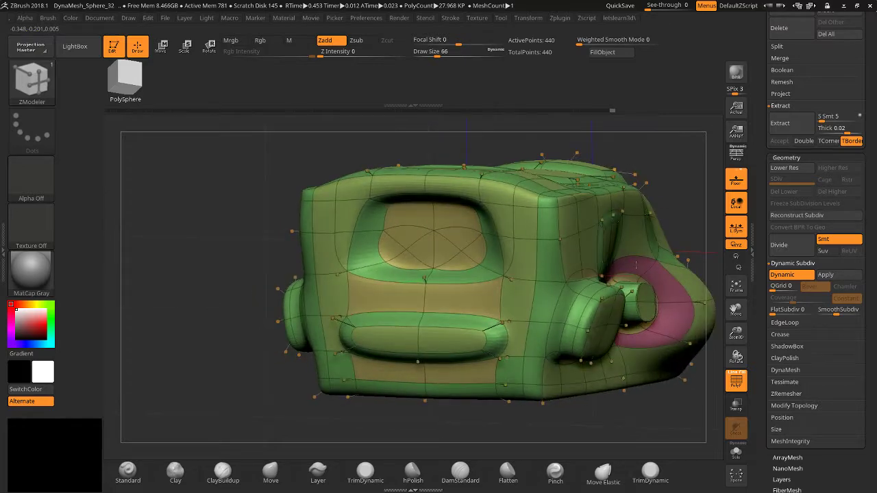
key(ctrl+z)
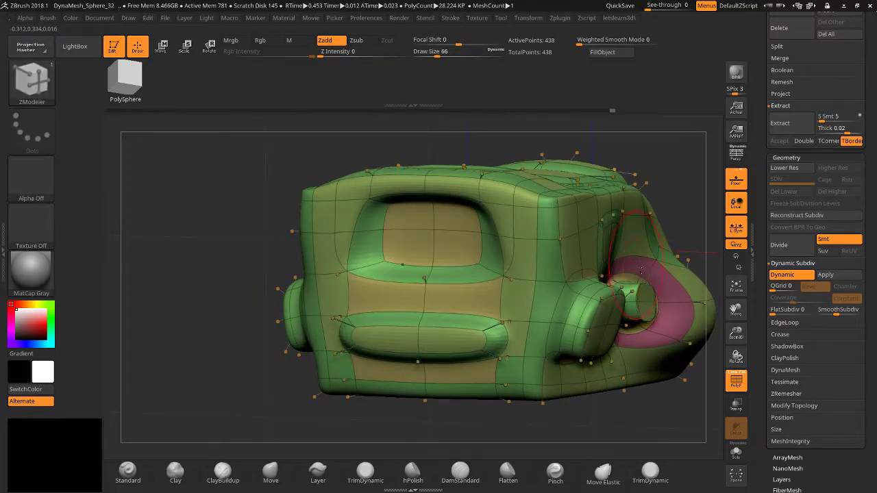
Insert mirrored centre points in the two polygons of the raised rear bar.
click(447, 345)
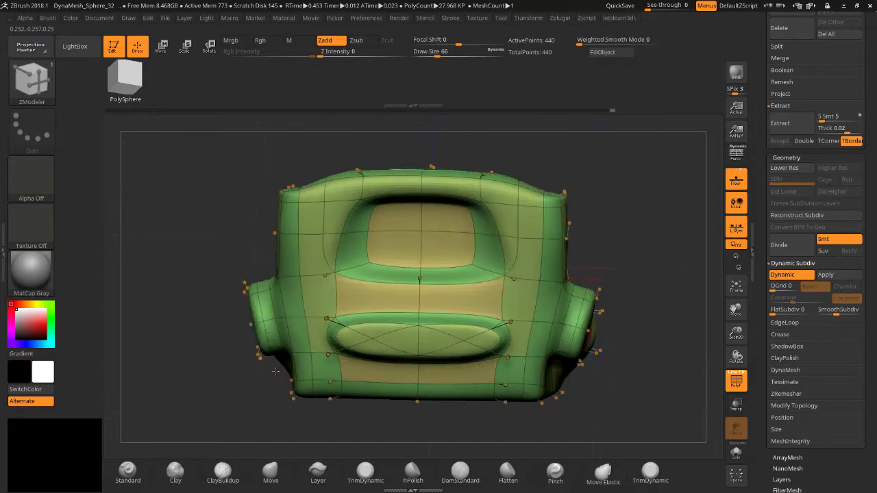
shift+drag(276, 376, 312, 359)
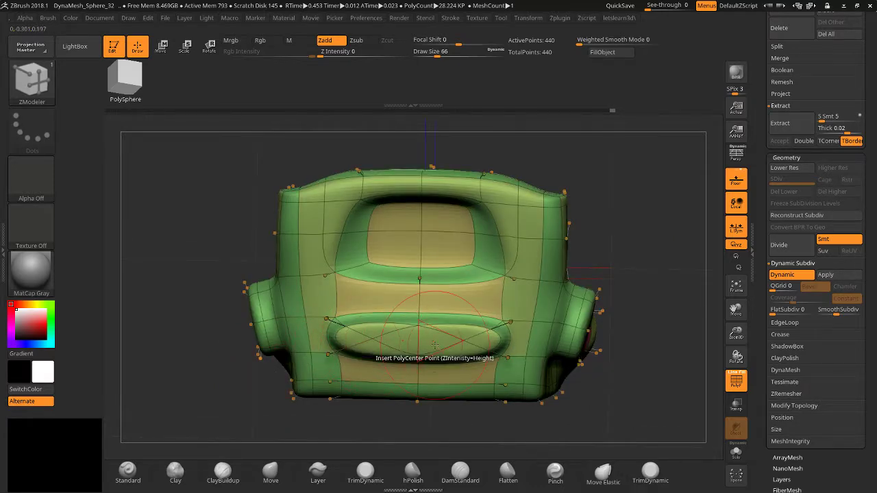
drag(740, 334, 740, 312)
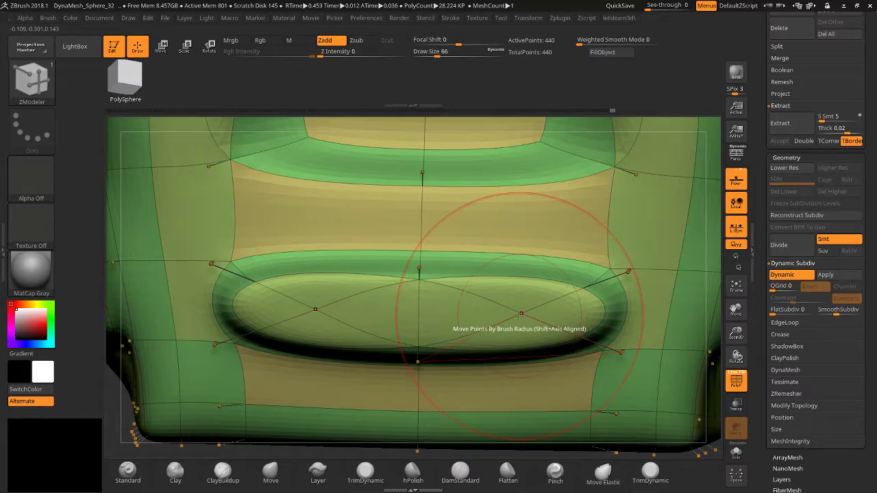
Set the point action to Extrude and try it on the inserted centre point of the raised rear bar.
key(space)
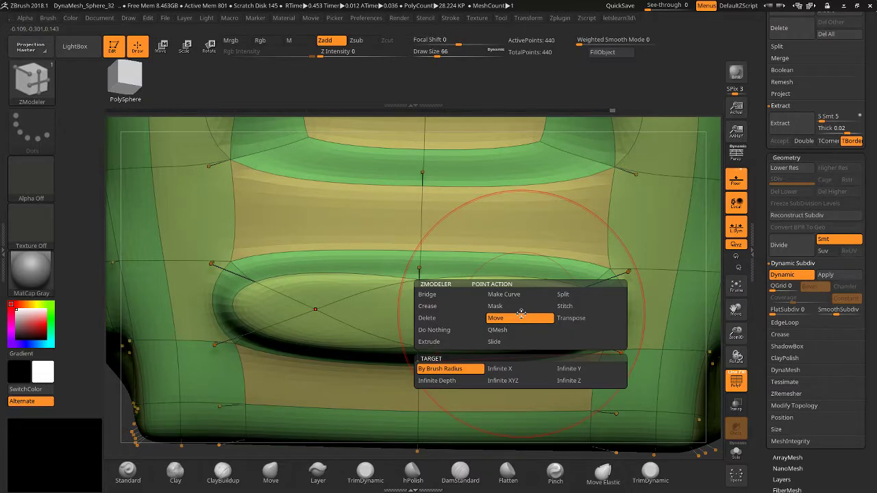
click(440, 342)
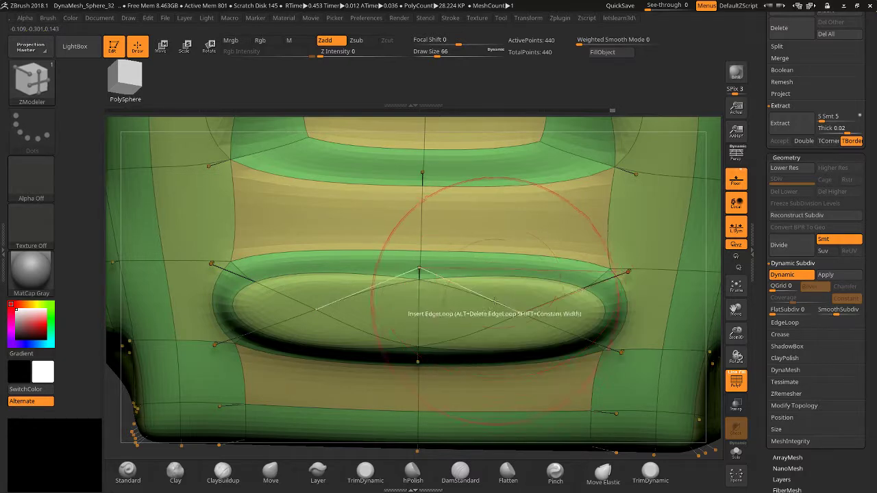
drag(522, 313, 558, 245)
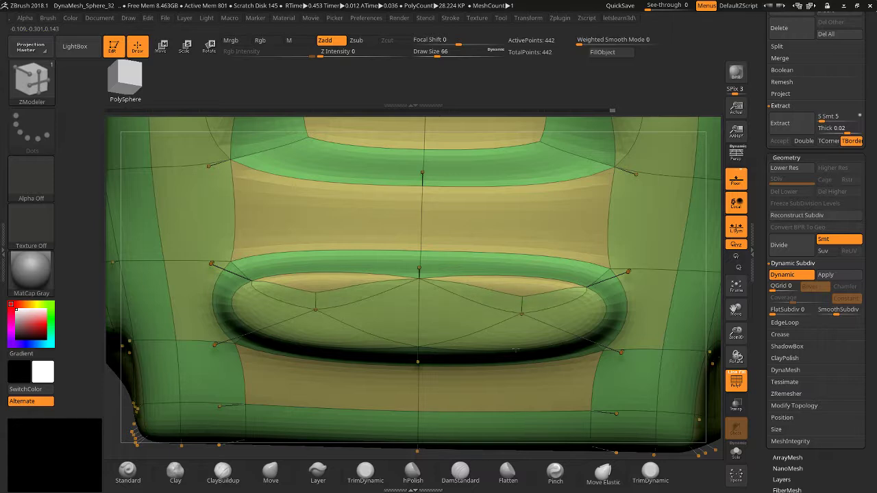
key(ctrl+z)
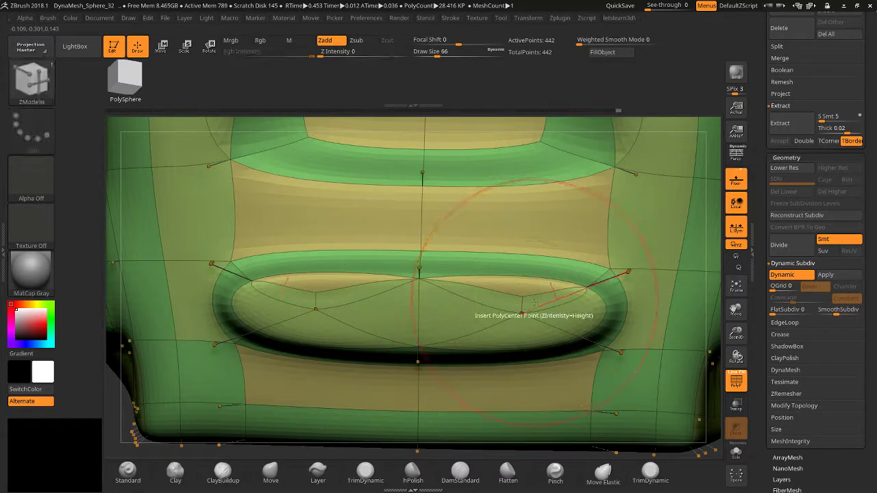
Try to pull the oval panel's inner corner point with the ZModeler QMesh point action at Full Step.
key(space)
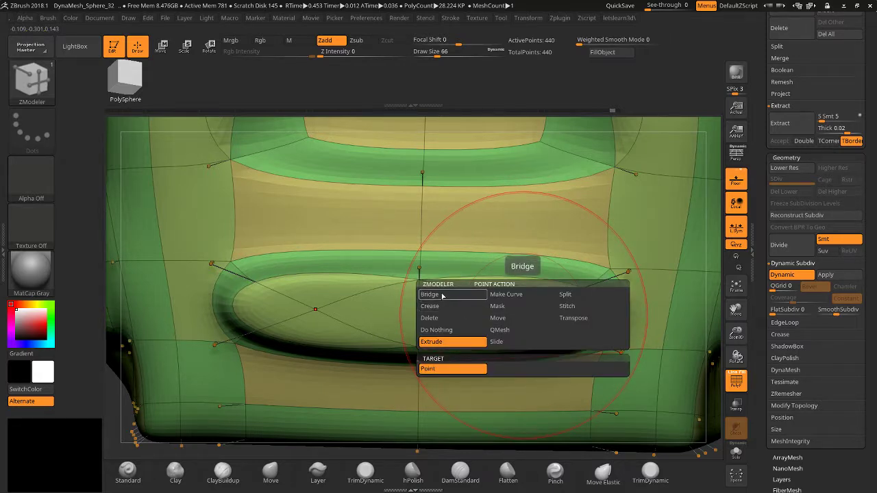
click(499, 331)
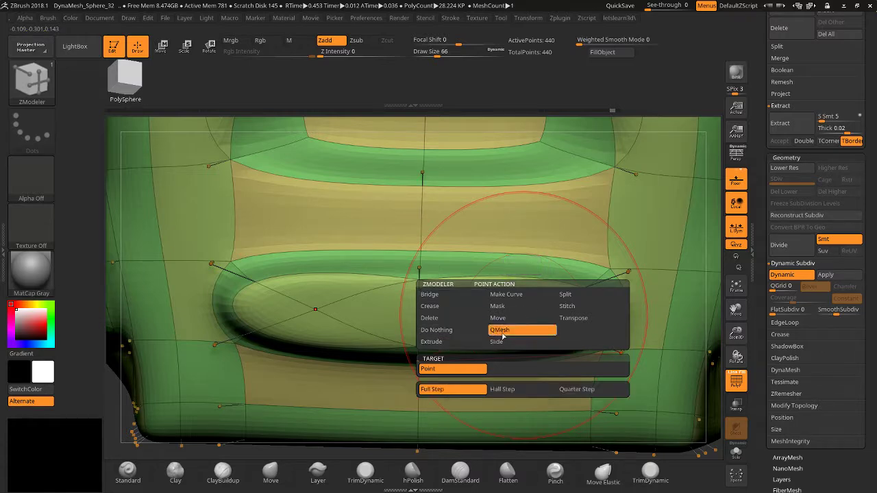
drag(522, 309, 554, 255)
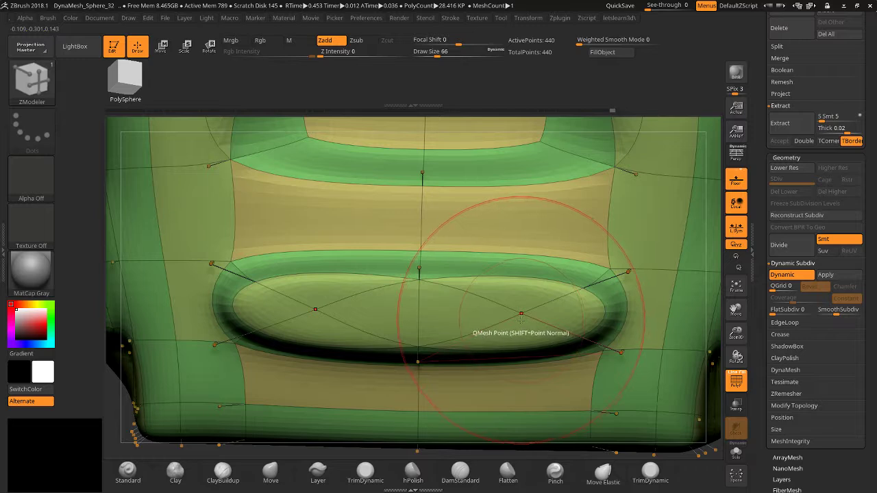
key(ctrl+z)
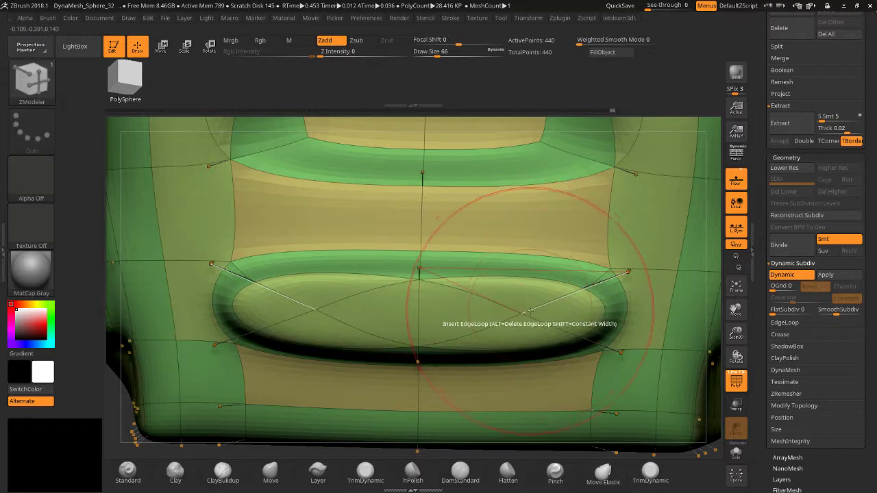
Try the Make Curve and Split point actions on the oval panel's inner corner point and undo the split.
key(space)
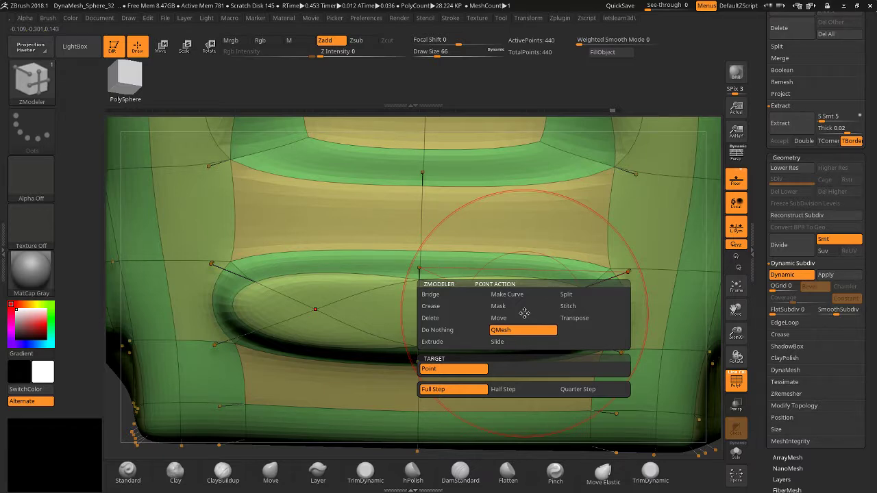
click(511, 294)
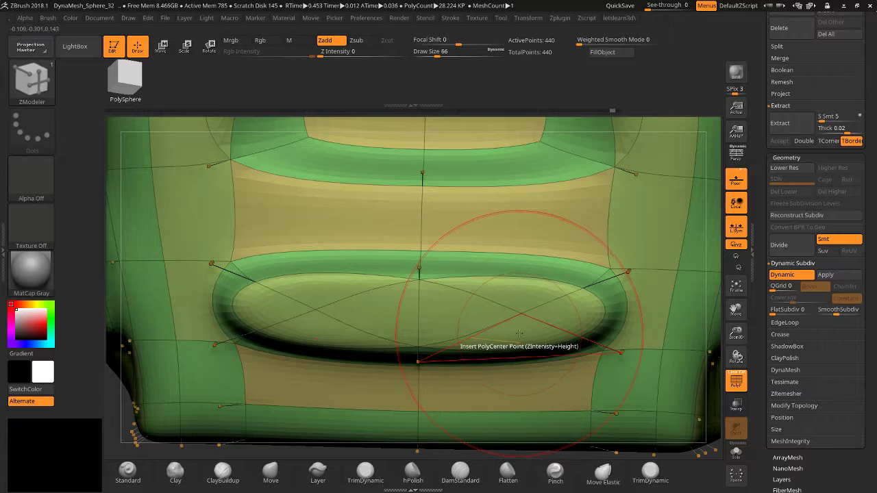
alt+click(574, 316)
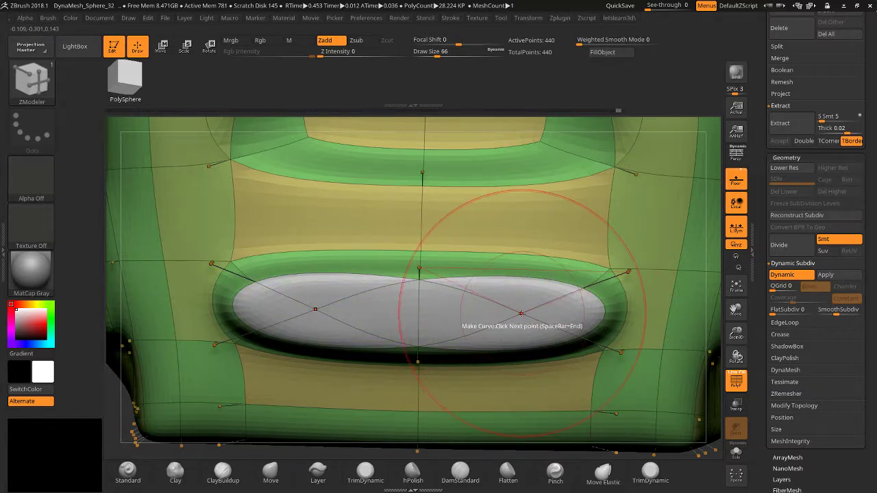
key(space)
click(563, 294)
drag(522, 313, 529, 313)
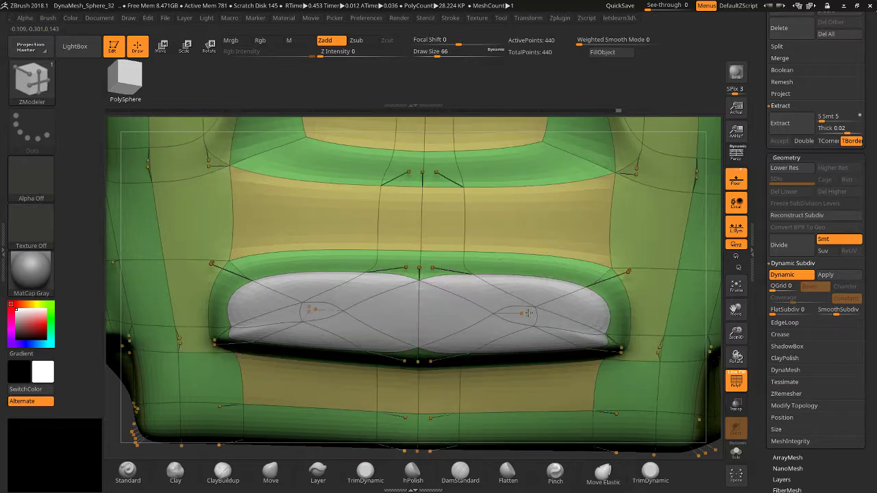
key(ctrl+z)
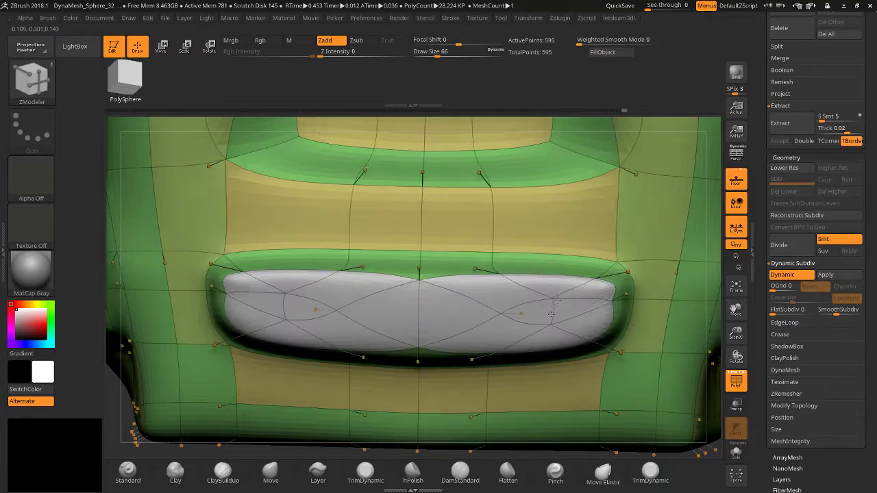
Try the QMesh edge action on the oval panel's inner diagonal edges and undo the result.
key(space)
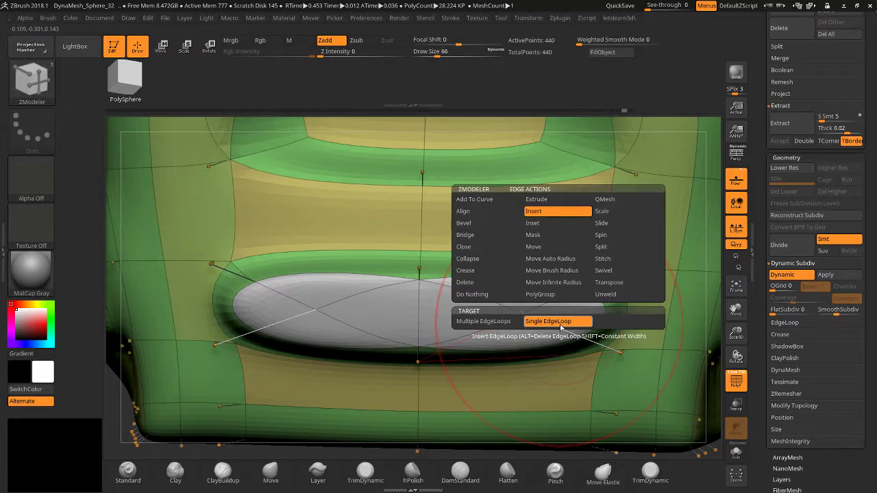
click(603, 198)
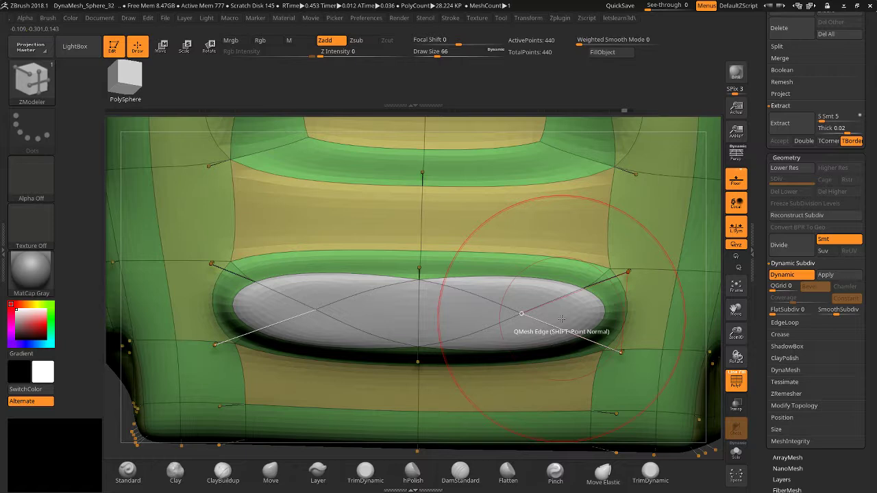
drag(531, 320, 576, 281)
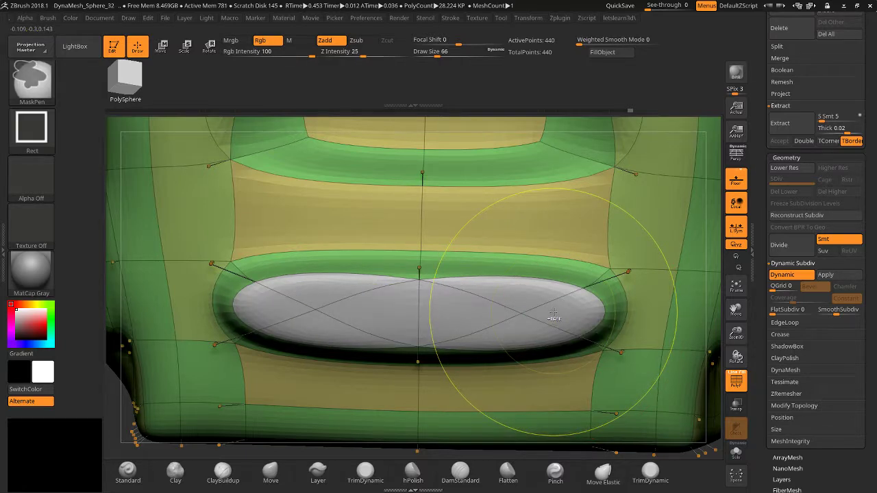
key(ctrl+z)
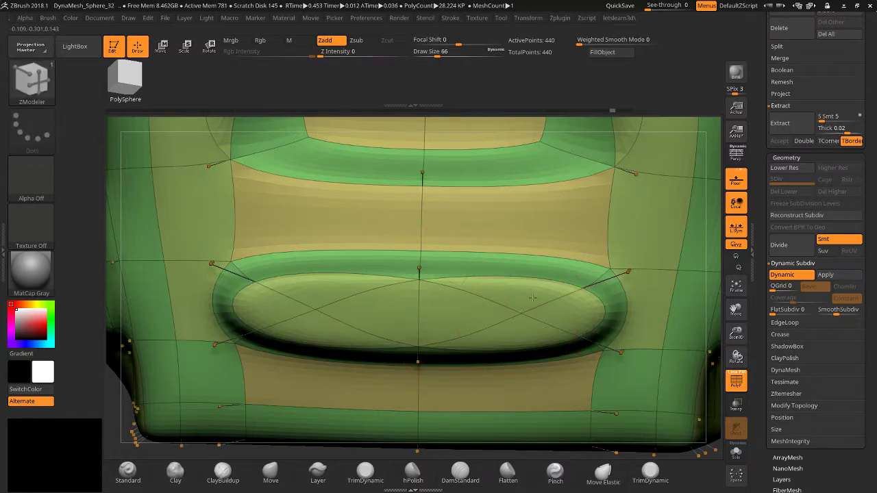
drag(489, 310, 487, 300)
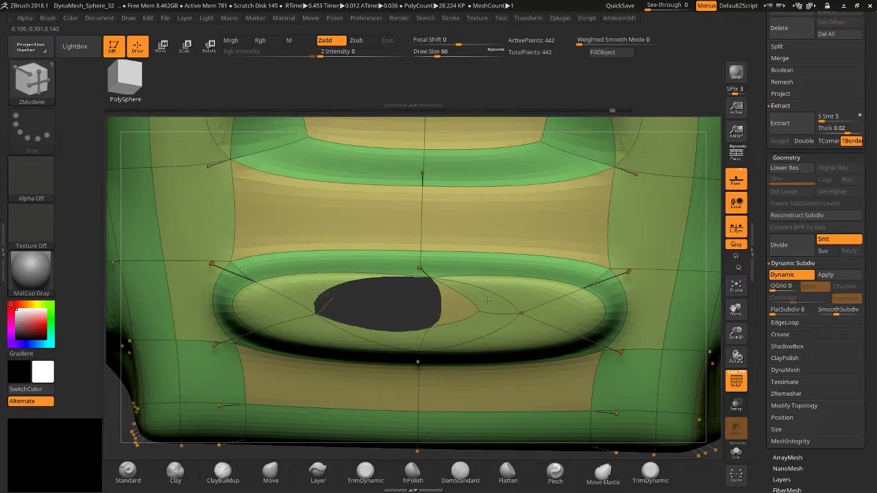
key(ctrl+z)
Set the polygon action to Insert Polyloops on a single poly and try multiple loops on the oval panel's central polygon.
click(522, 317)
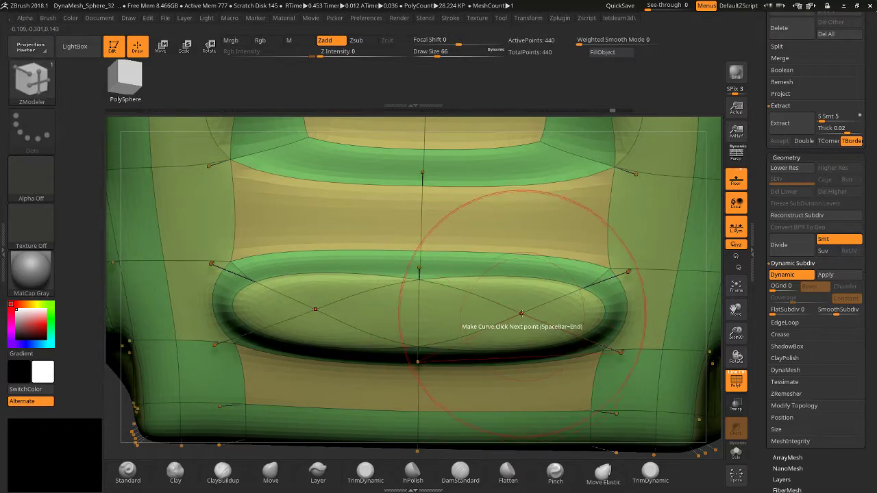
key(space)
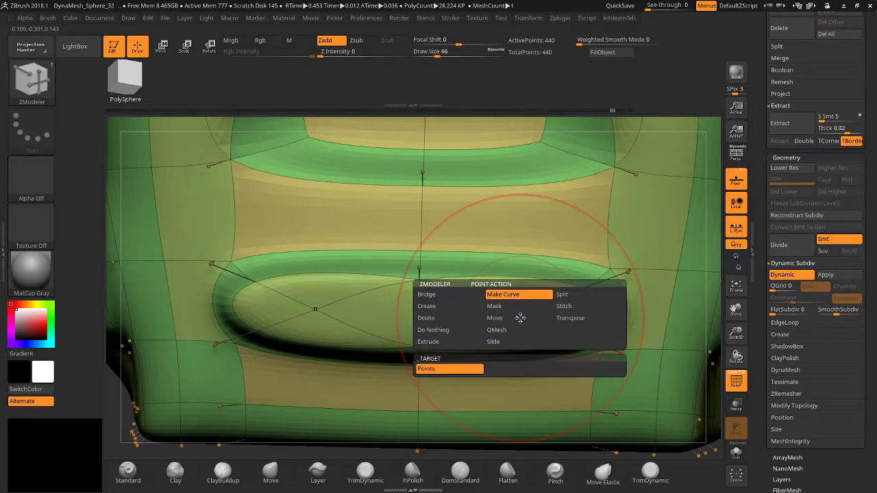
key(space)
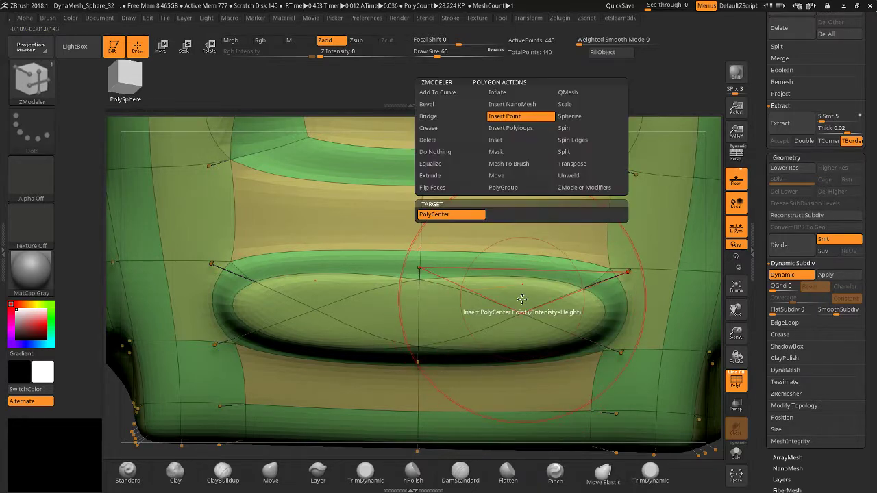
click(520, 130)
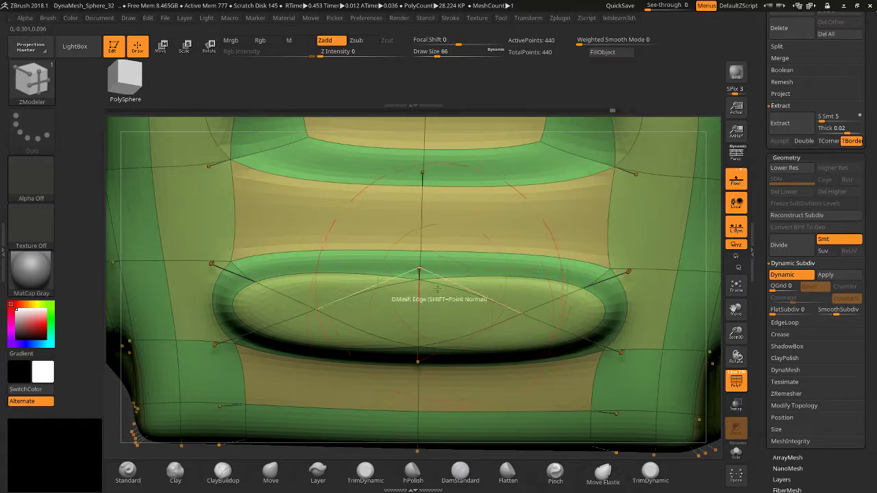
drag(419, 322, 466, 301)
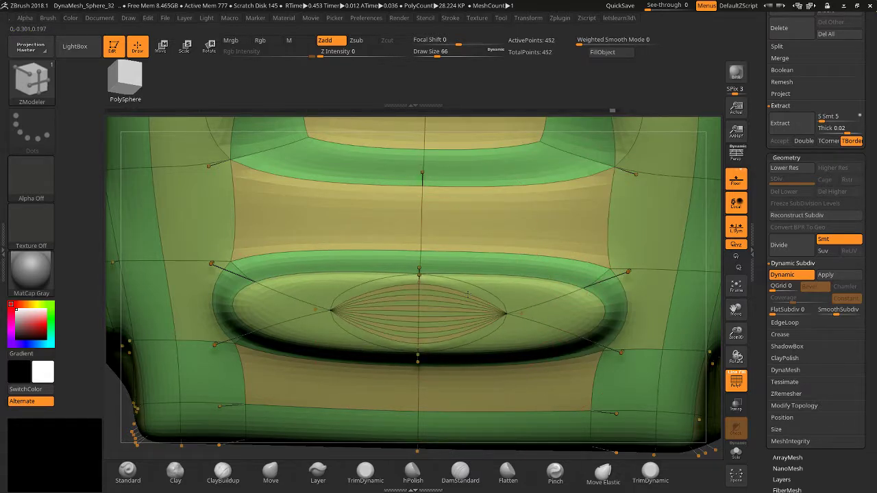
key(ctrl+z)
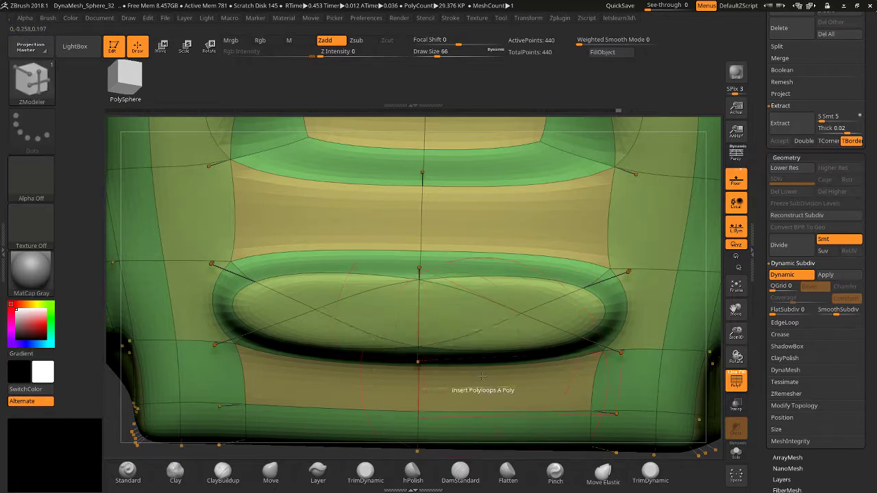
Insert single polyloops into the oval panel's central, side and lower polygons and the strip above it.
click(445, 300)
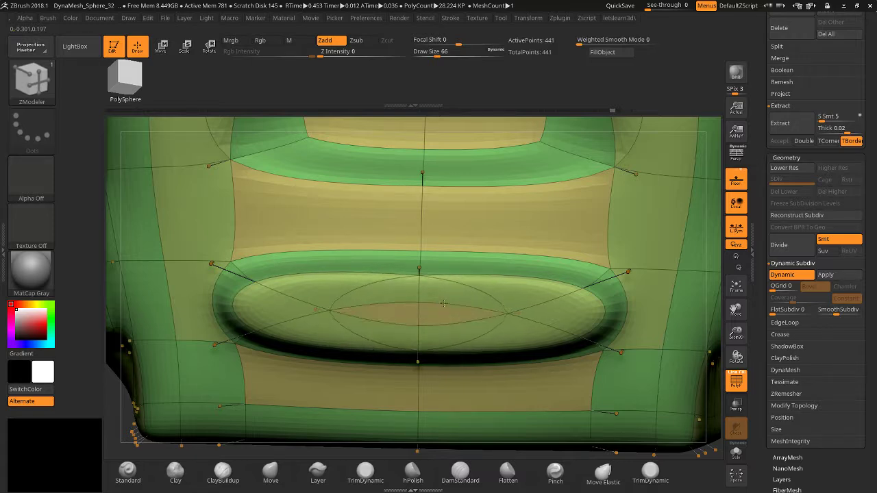
click(447, 305)
click(583, 305)
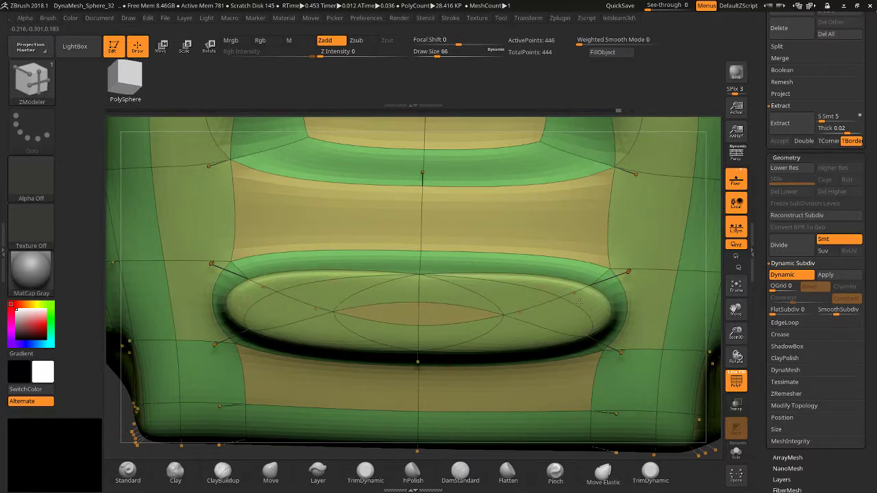
click(514, 343)
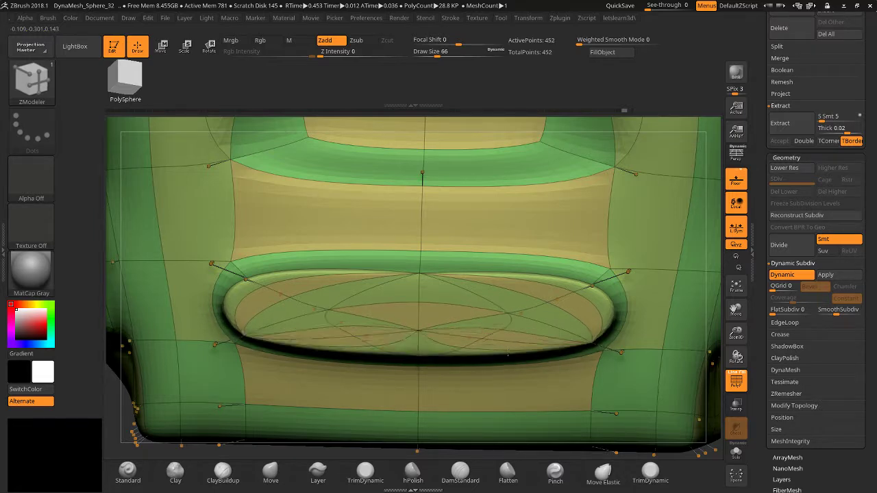
click(496, 229)
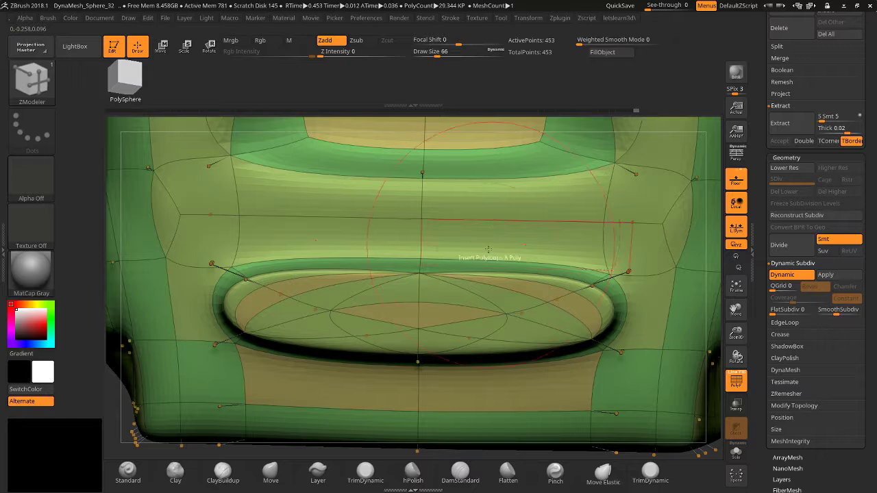
Examine the smoothed oval panel from farther back with the wireframe hidden, and show the wireframe again.
key(space)
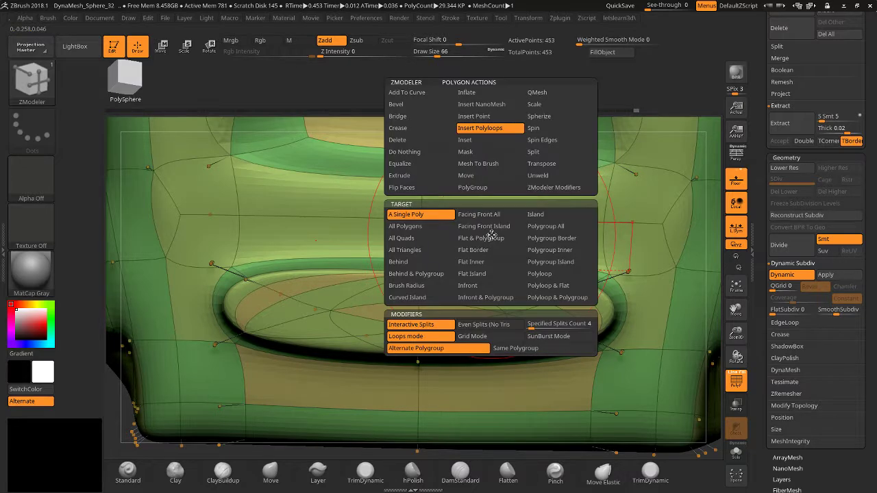
click(736, 382)
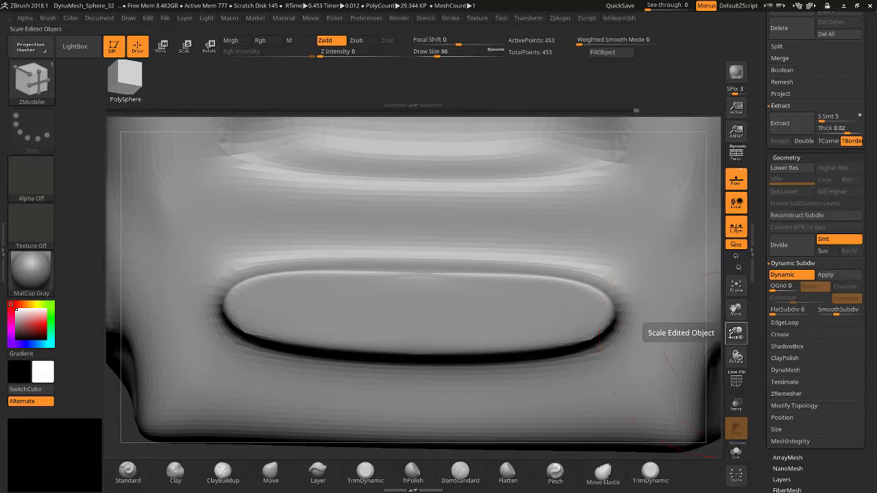
drag(736, 334, 736, 404)
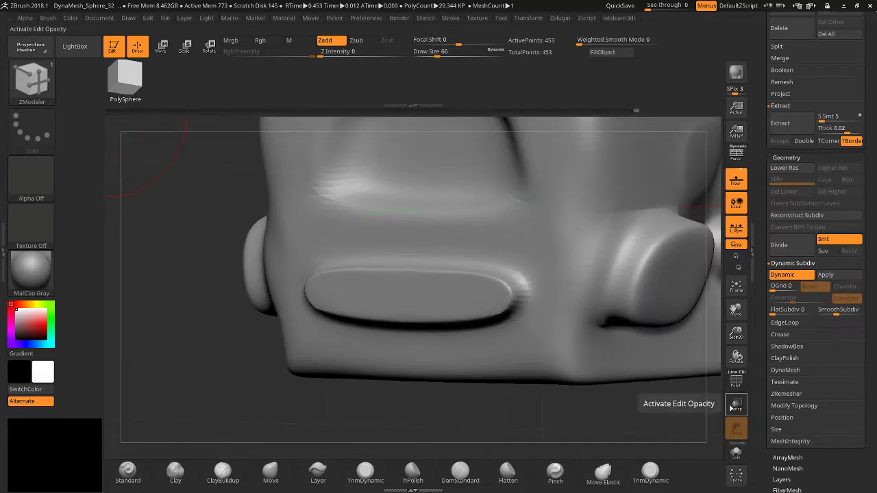
click(736, 382)
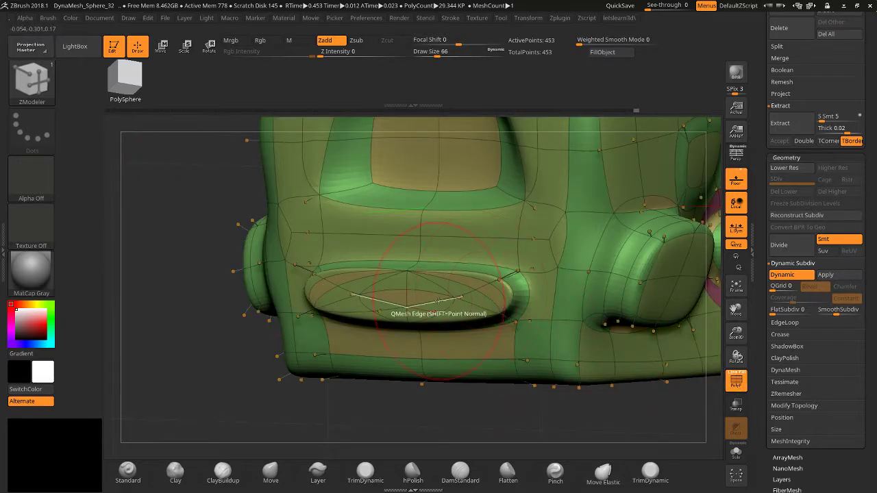
Try to inset the polygons of the recessed panel above the oval, using Inset on a single poly with Center And Border.
key(space)
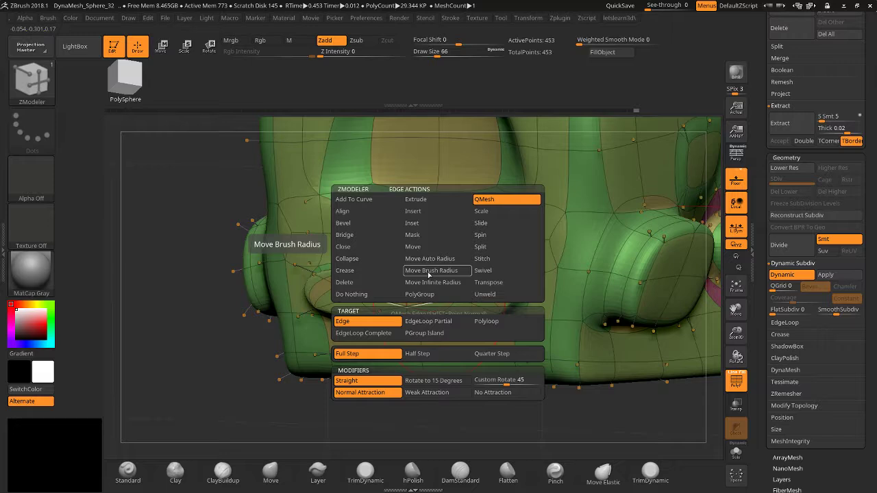
key(space)
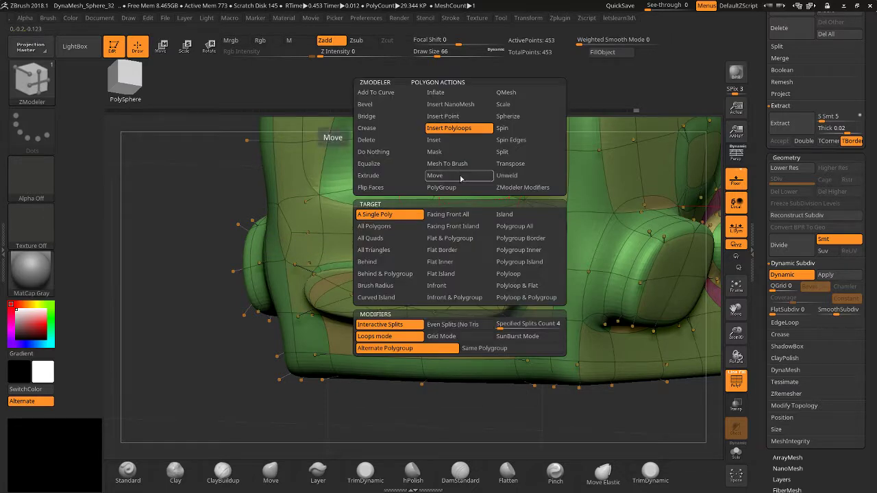
click(452, 141)
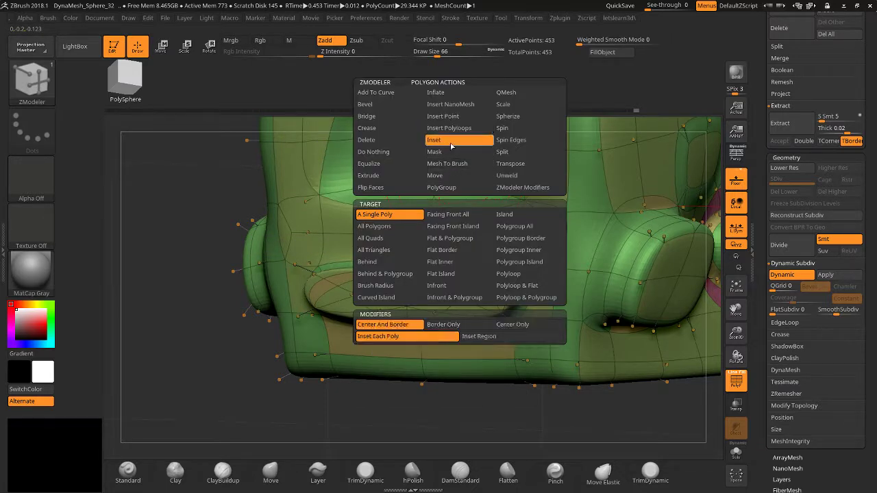
drag(463, 169, 431, 122)
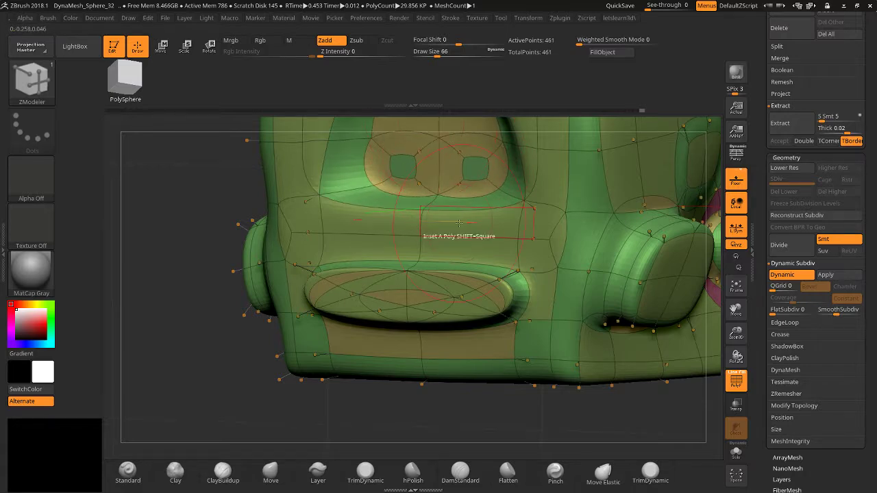
key(ctrl+z)
Remove the trial insets from the recessed panel and make ZModeler the active brush again.
click(365, 472)
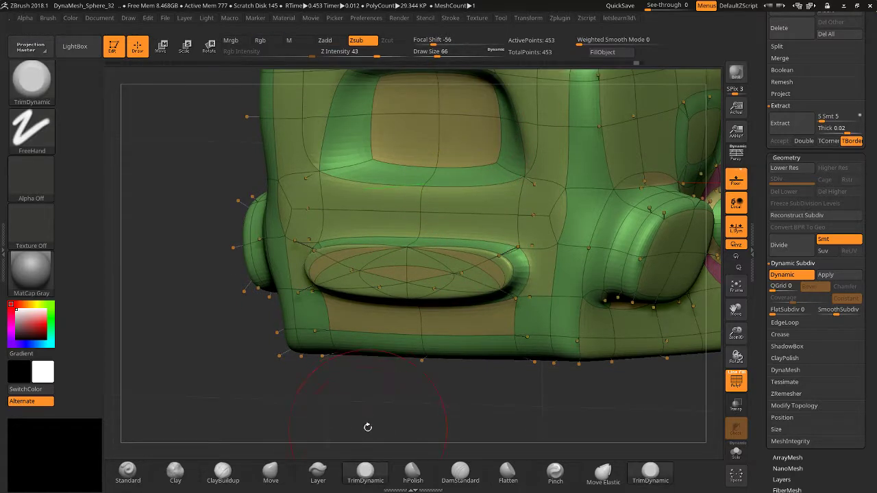
shift+drag(365, 427, 377, 410)
drag(735, 334, 735, 299)
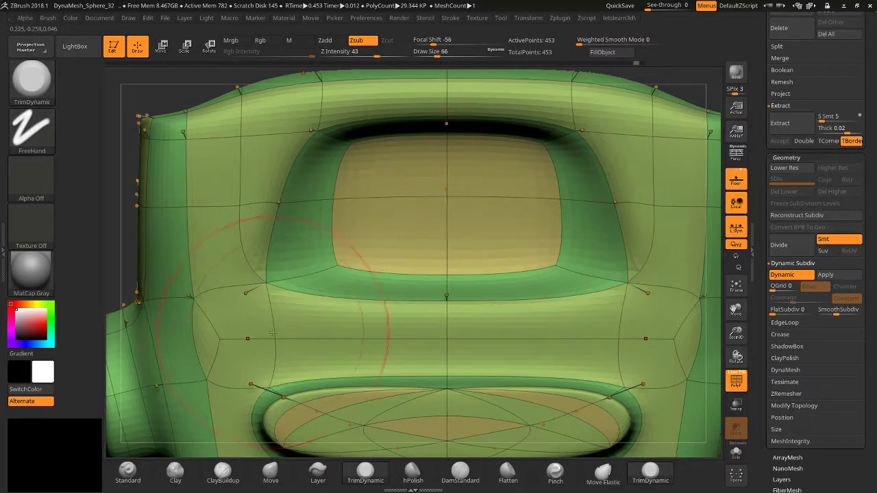
click(31, 81)
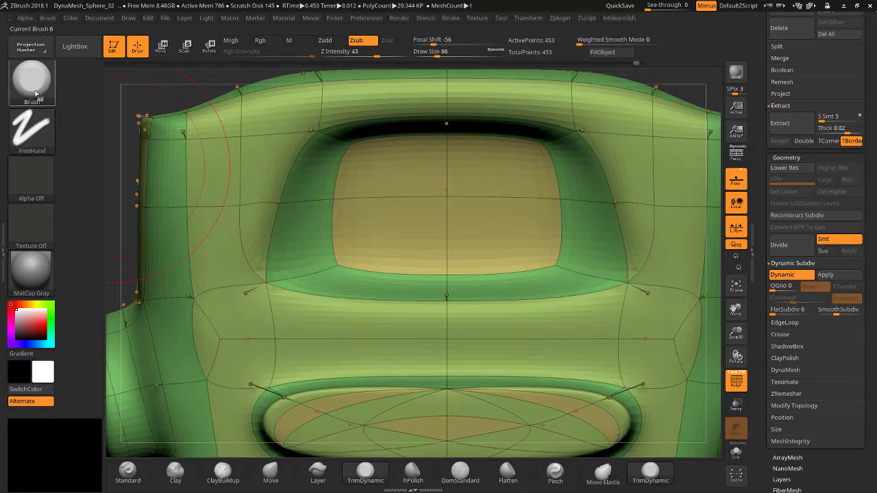
click(35, 94)
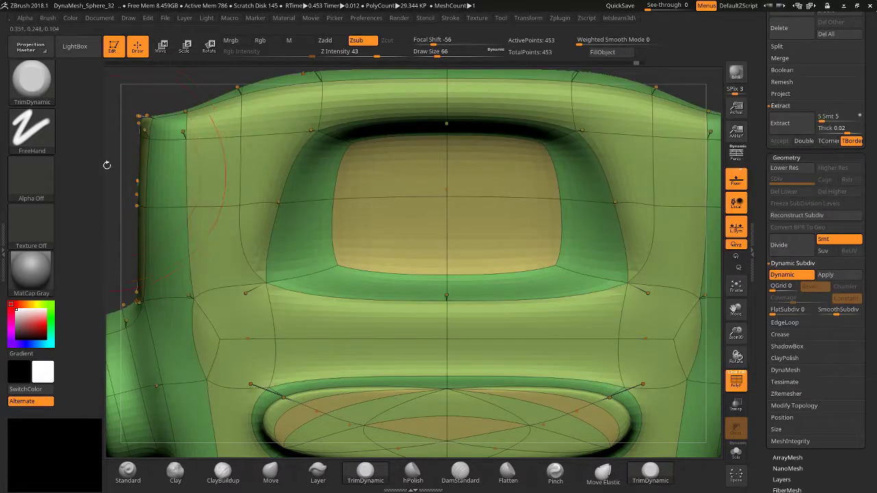
click(52, 96)
Inset the lower and upper polygons of the recessed panel down to small squares.
click(248, 349)
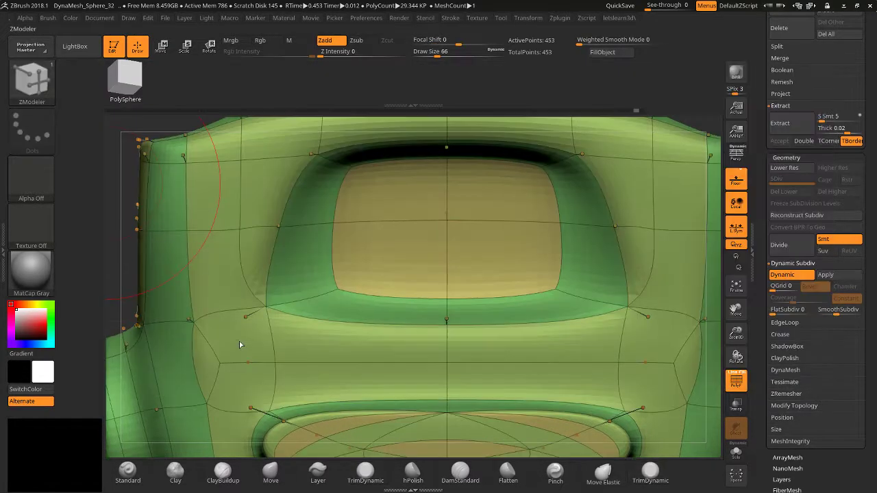
click(395, 288)
drag(395, 287, 374, 411)
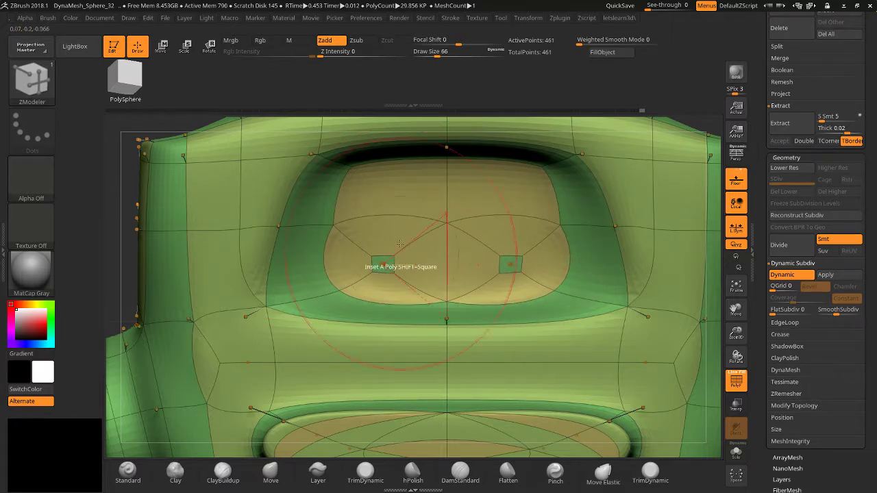
click(390, 192)
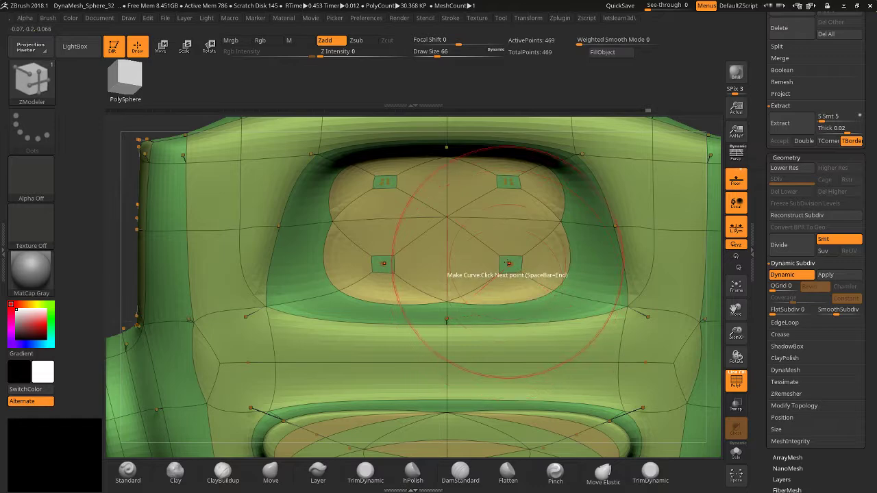
Try QMesh on an edge of the small lower inset polygon in the recessed panel, and undo it.
key(space)
click(489, 256)
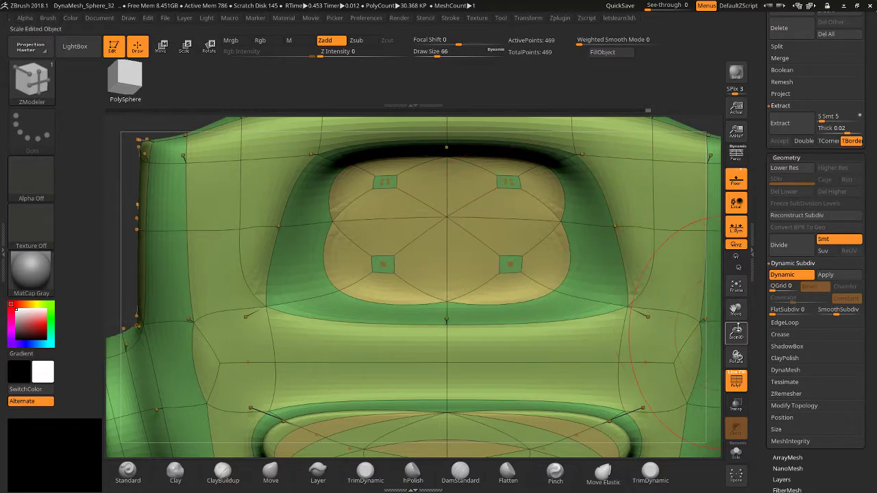
drag(736, 333, 737, 442)
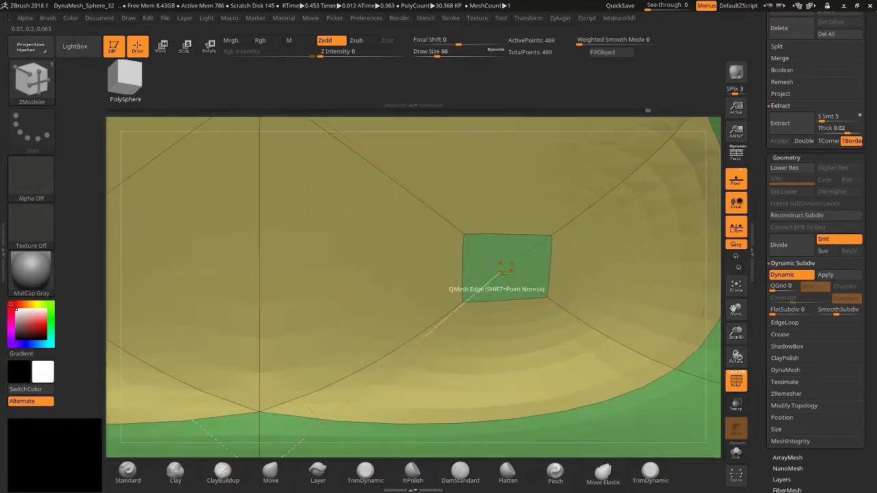
drag(736, 333, 737, 291)
click(538, 257)
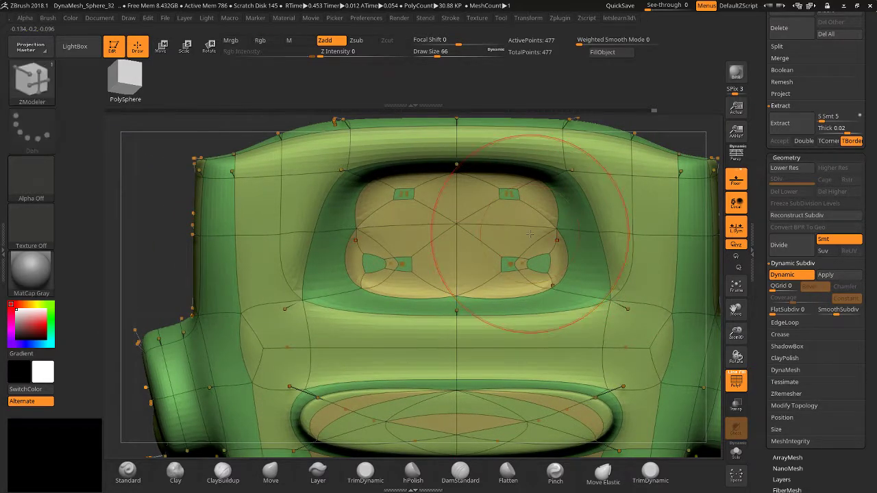
key(ctrl+z)
Reduce the draw size to 3 for working on the small lower inset polygons.
drag(736, 334, 736, 373)
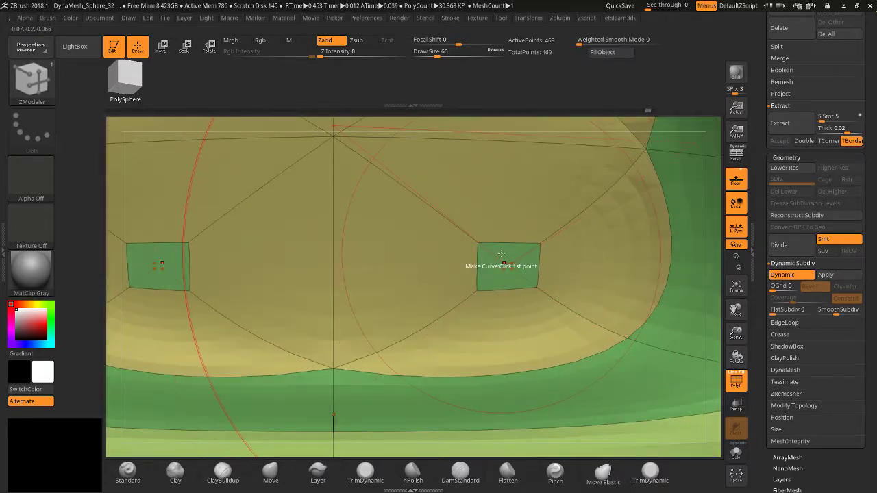
key(bracketleft)
key(bracketleft)
key(bracketleft)
key(bracketleft)
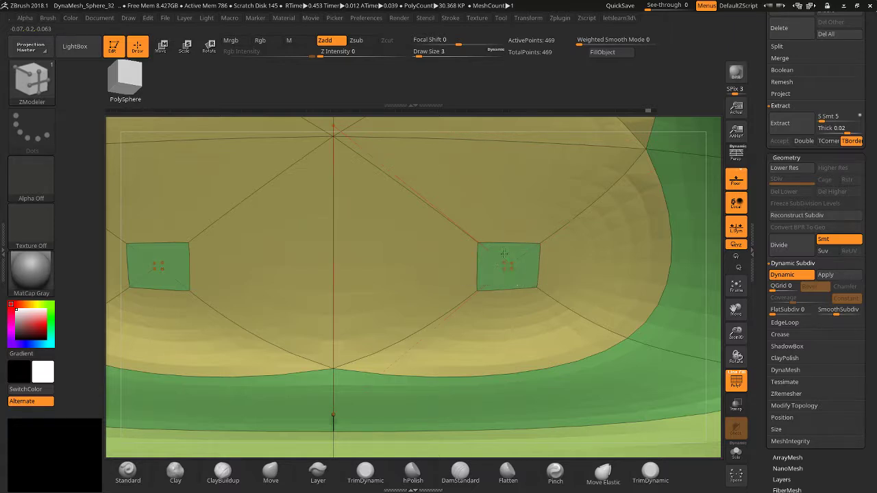
Mark the four small inset polygons of the recessed panel with a temporary polygroup.
click(500, 273)
key(space)
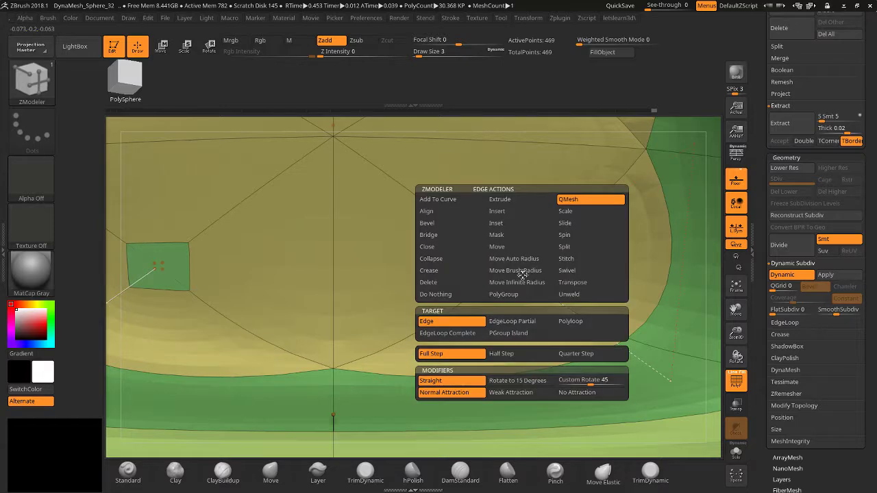
click(517, 204)
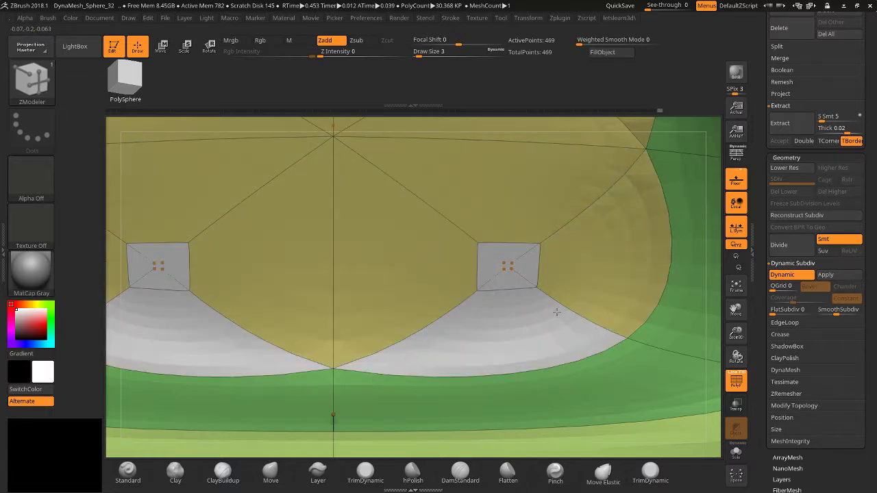
drag(185, 47, 187, 75)
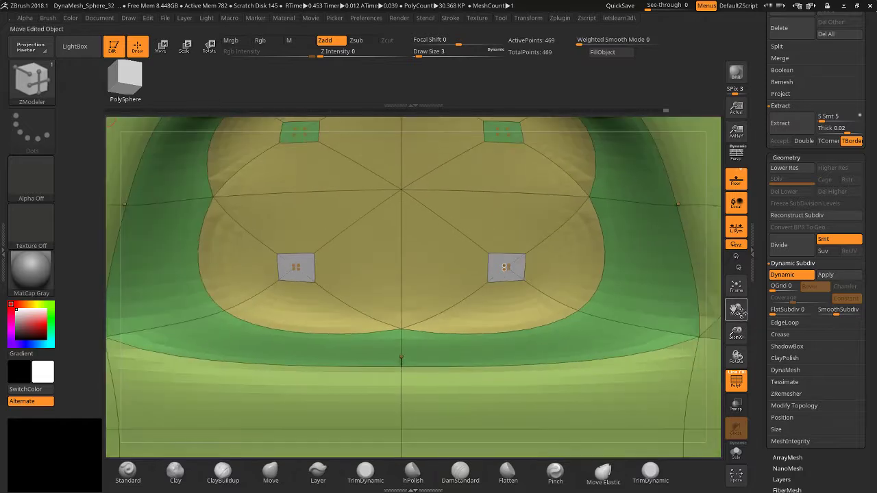
right_drag(411, 288, 411, 231)
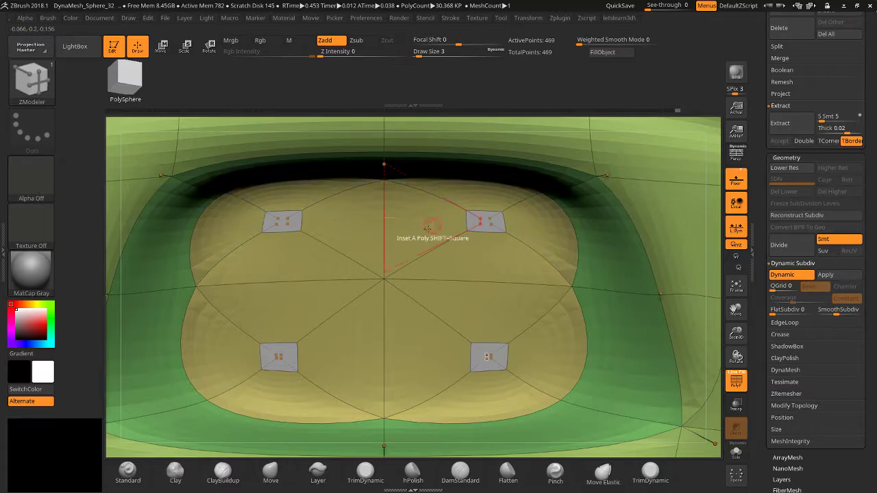
drag(735, 330, 738, 355)
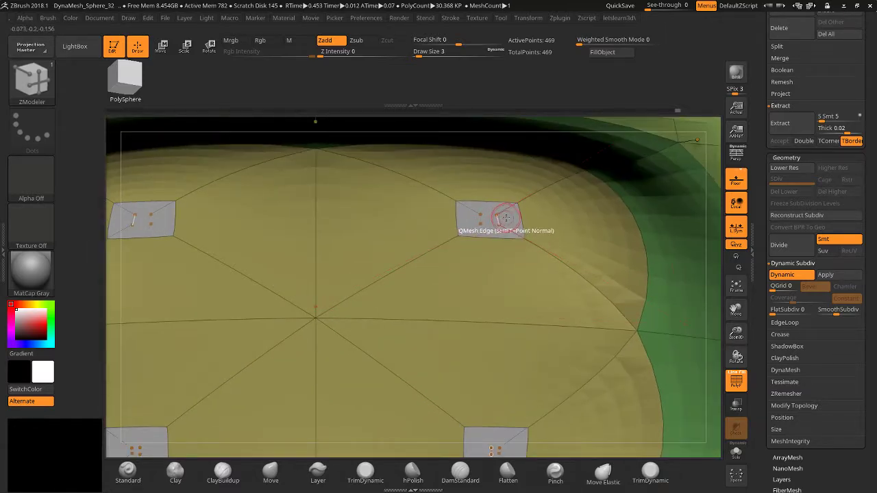
key(space)
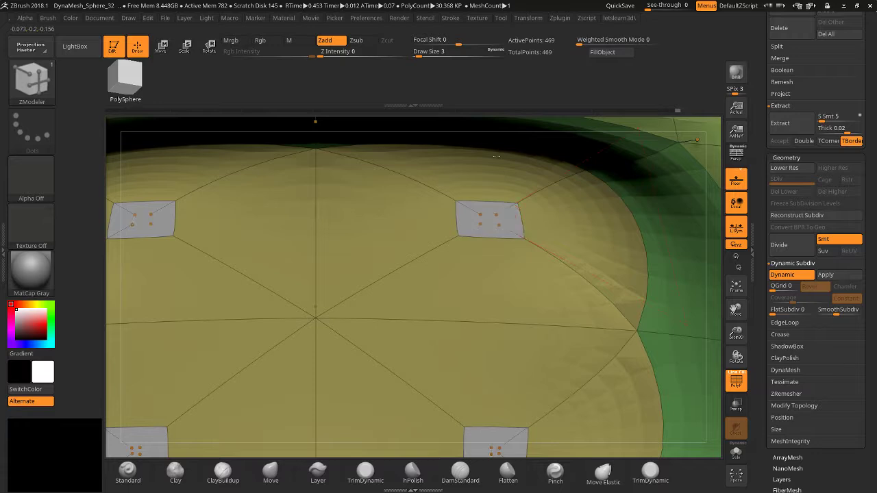
drag(497, 156, 383, 217)
key(space)
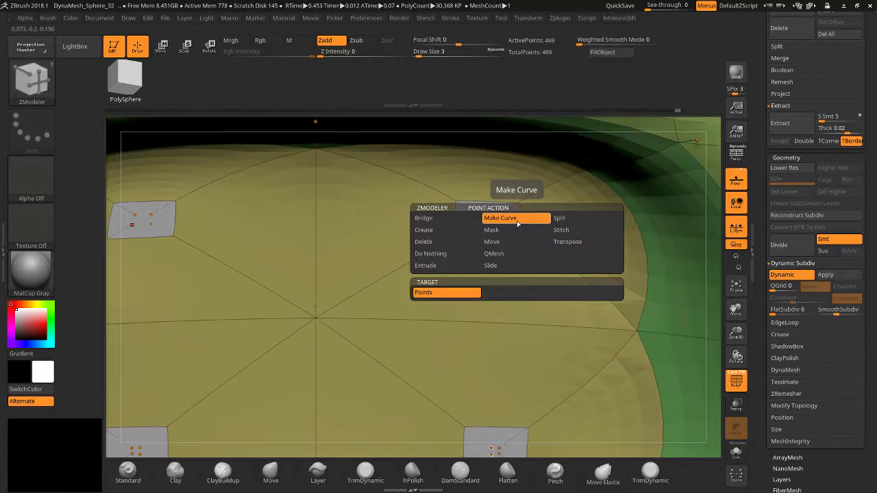
key(space)
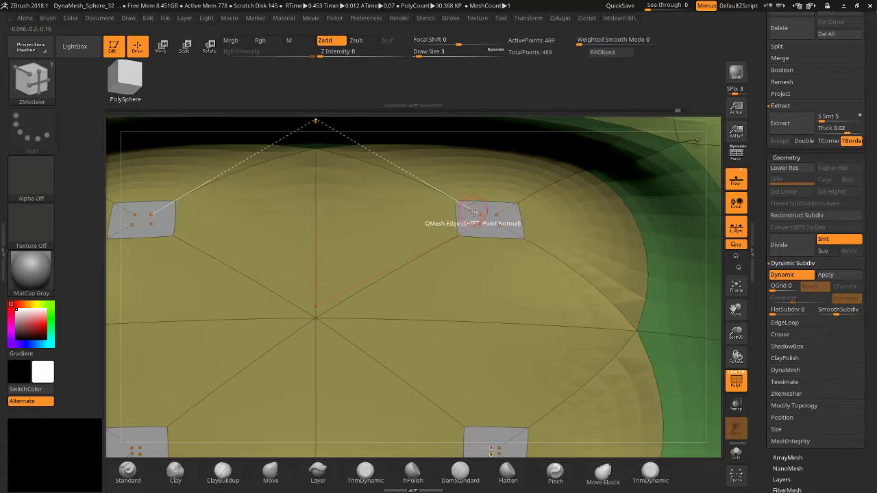
key(space)
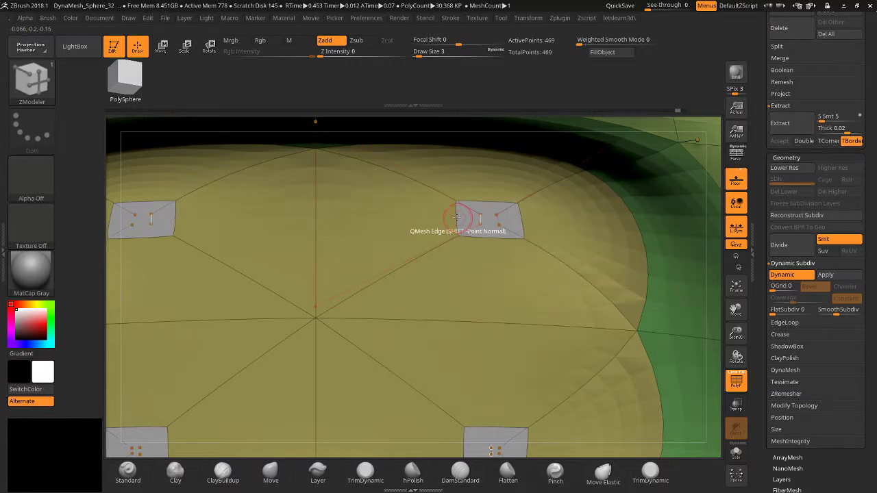
key(space)
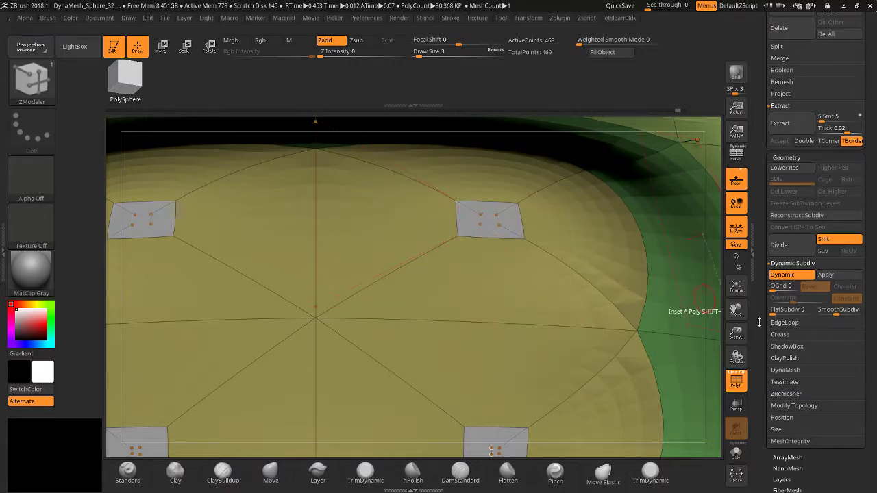
Set the target of the QMesh edge action to Polyloop at the small upper inset polygon.
drag(744, 329, 744, 397)
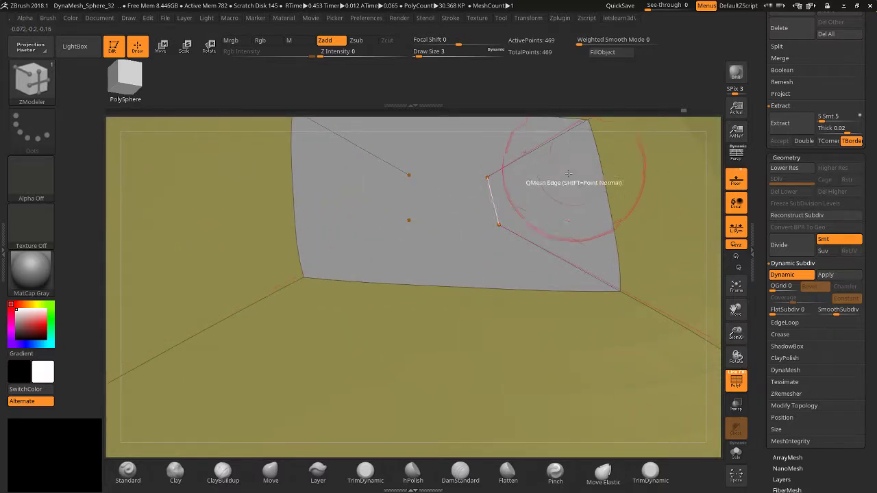
key(space)
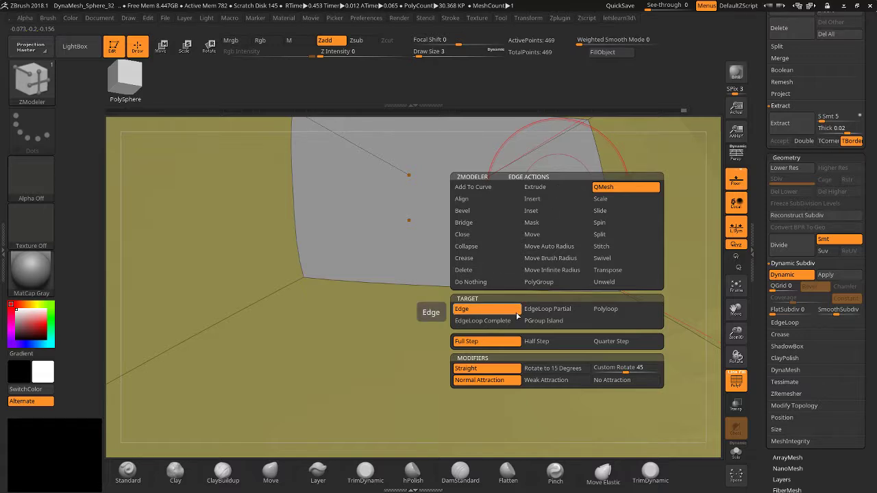
click(606, 309)
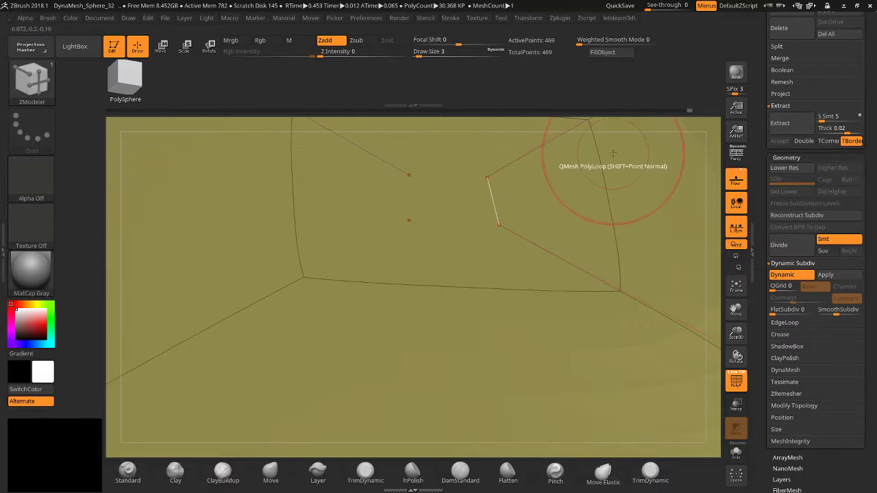
Try a second Inset on the marked small polygons with A Single Poly and Center And Border, and undo it.
key(space)
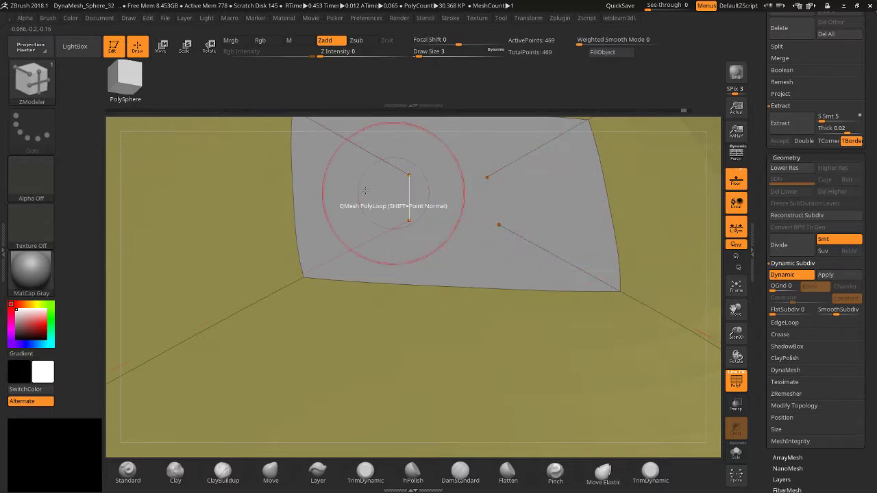
key(space)
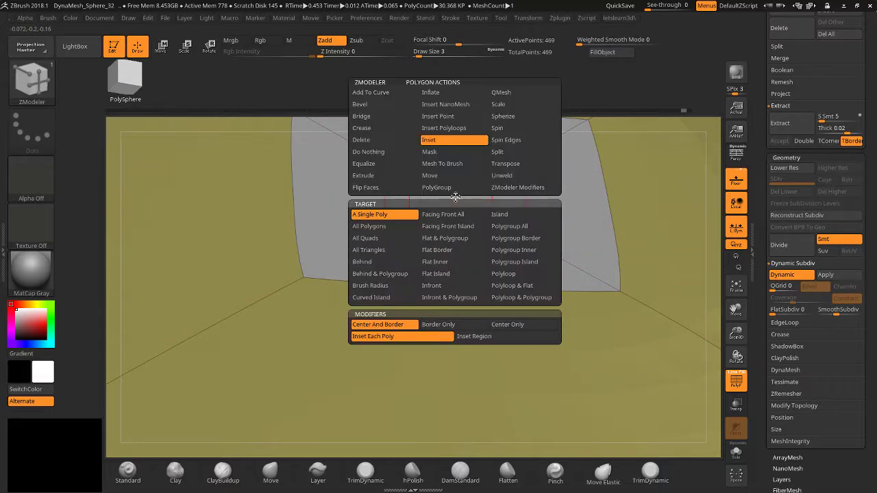
click(364, 215)
drag(427, 188, 416, 229)
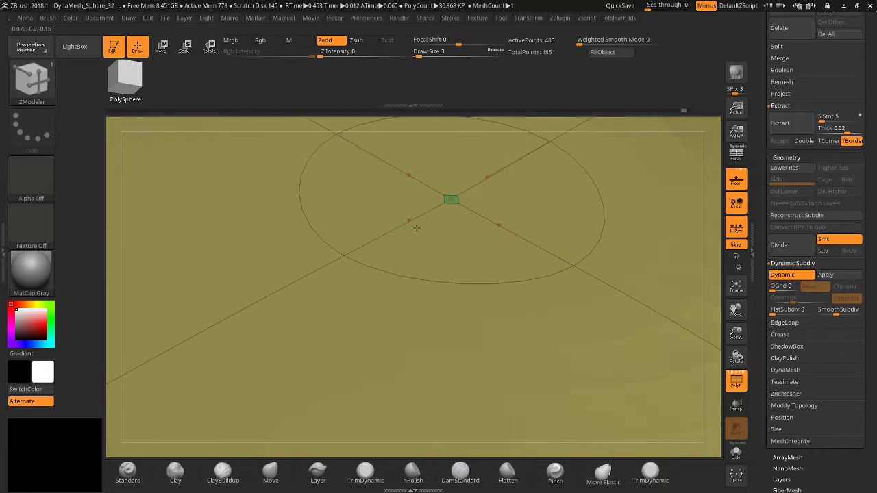
key(ctrl+z)
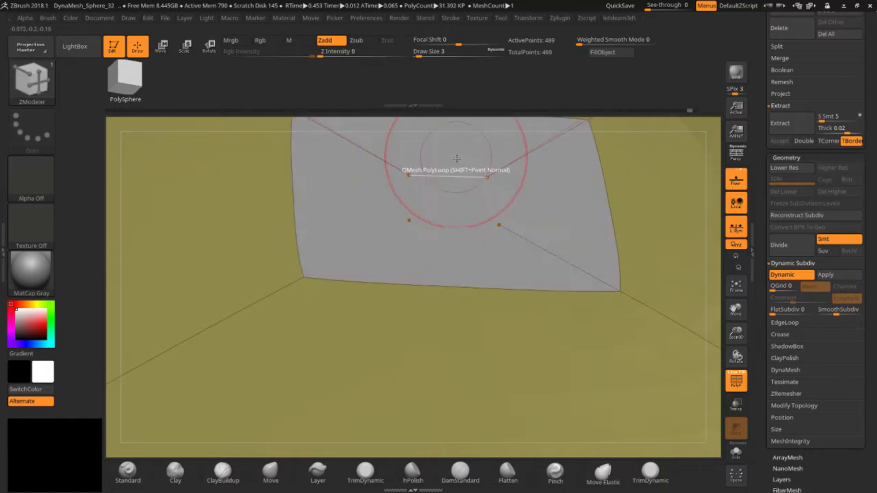
Set the polygon action to Extrude on a single poly and extrude the small upper inset polygon of the recessed panel.
key(space)
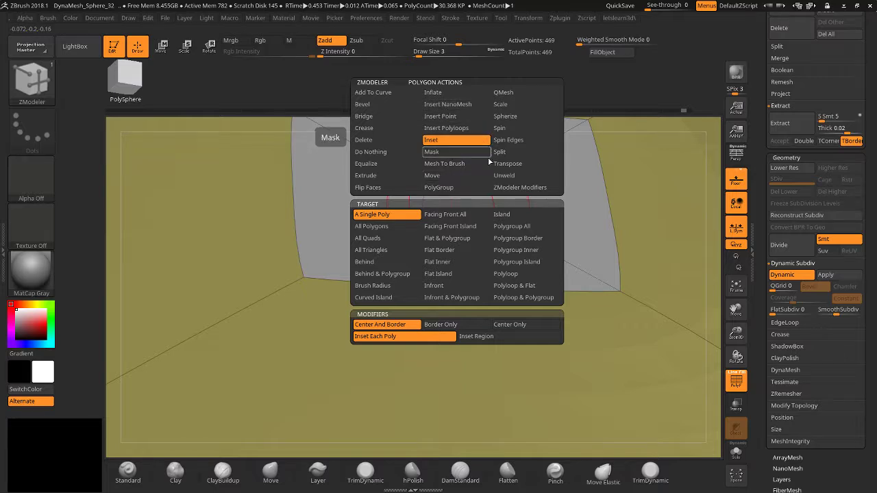
click(376, 178)
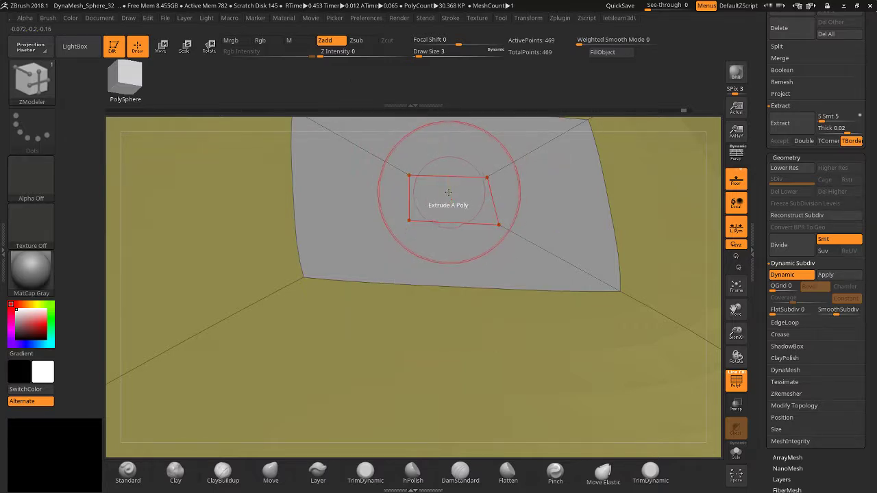
drag(447, 194, 442, 205)
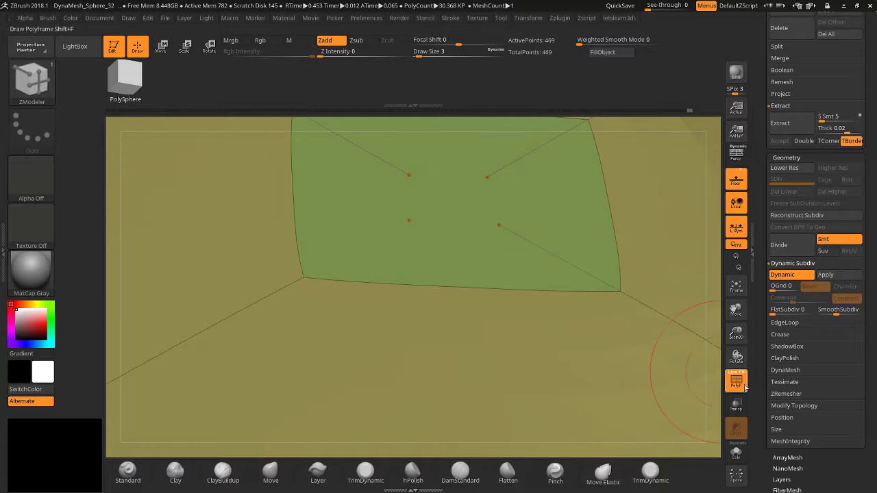
drag(736, 334, 735, 305)
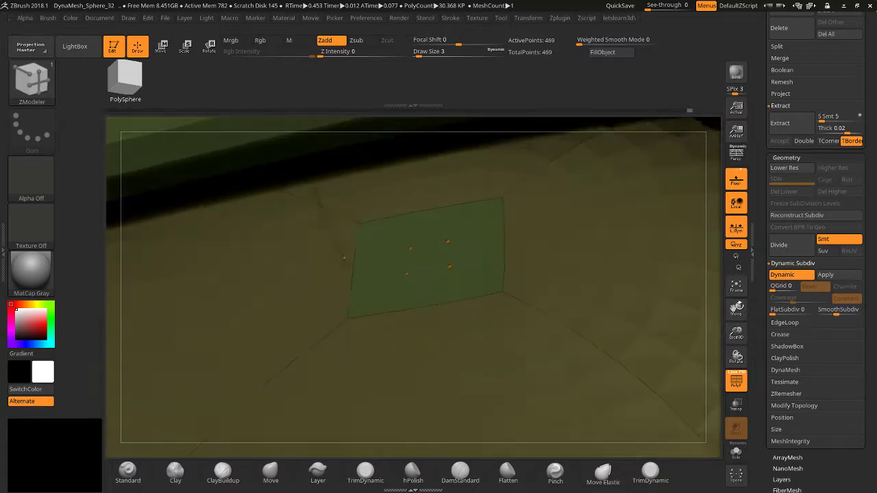
drag(420, 257, 349, 217)
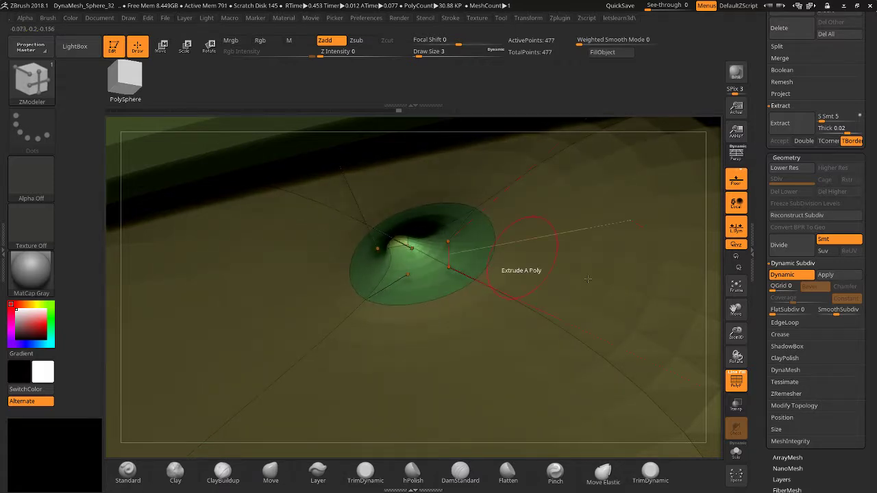
drag(718, 296, 720, 218)
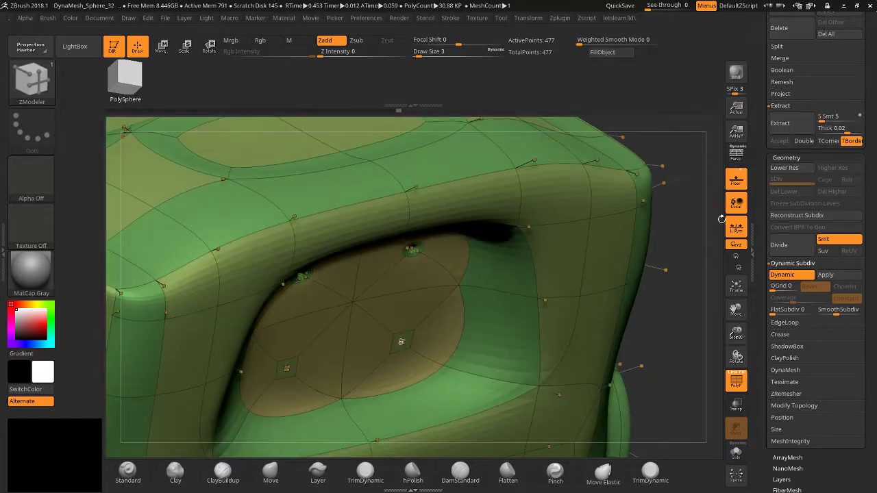
Set the polygon action to Mask on a single poly and try masking a polygon on the lower side of the panel's recess.
shift+drag(717, 292, 701, 260)
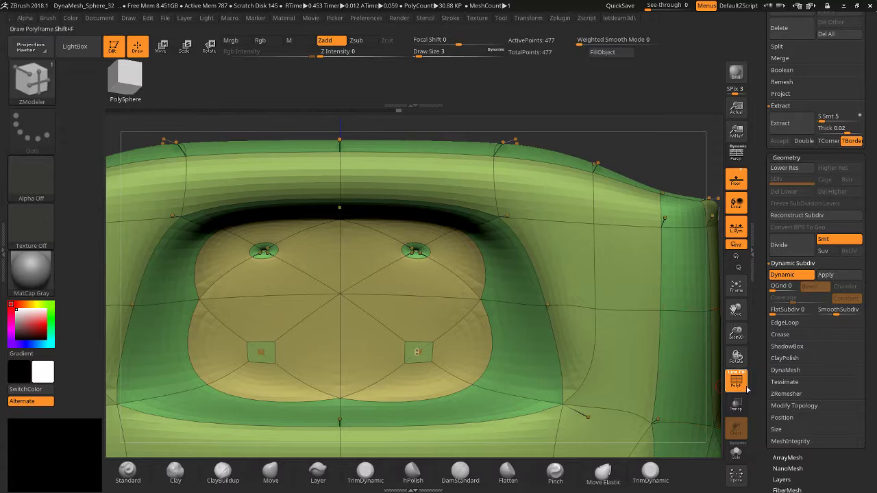
click(744, 386)
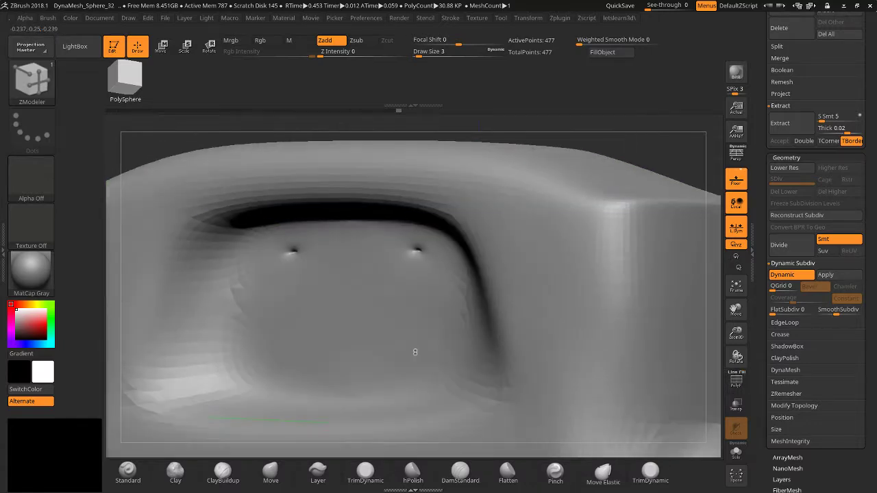
right_drag(617, 357, 684, 374)
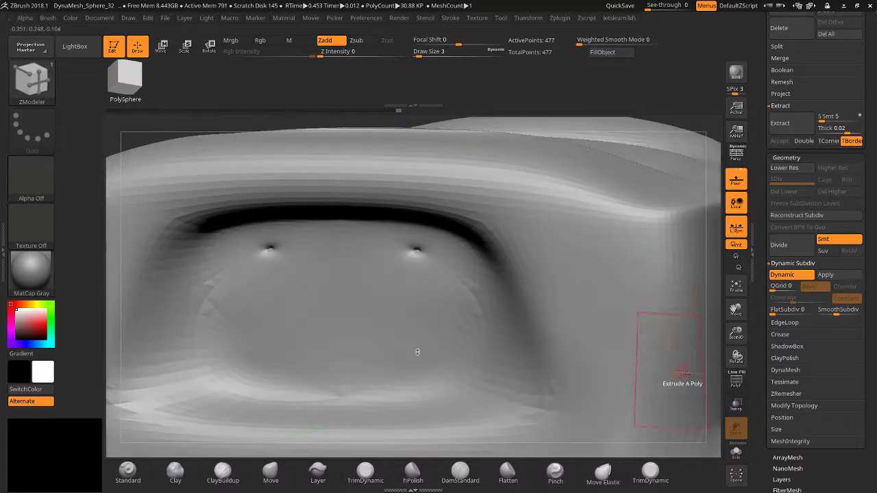
click(735, 382)
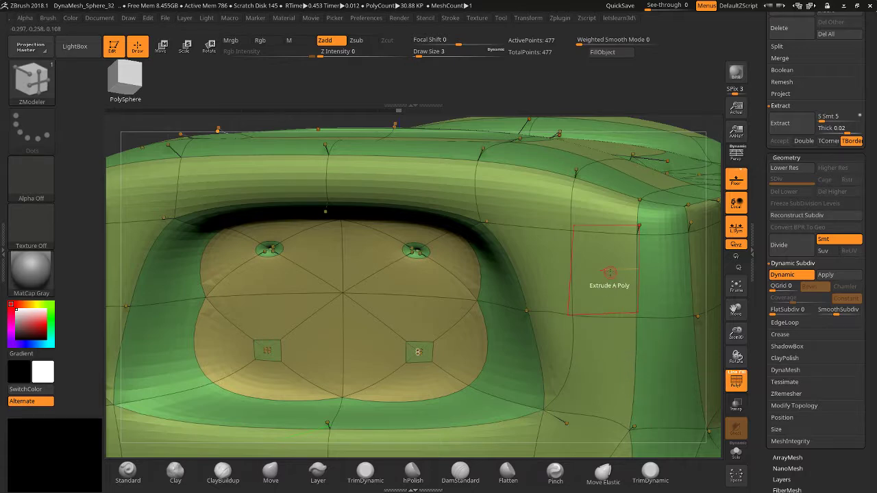
key(space)
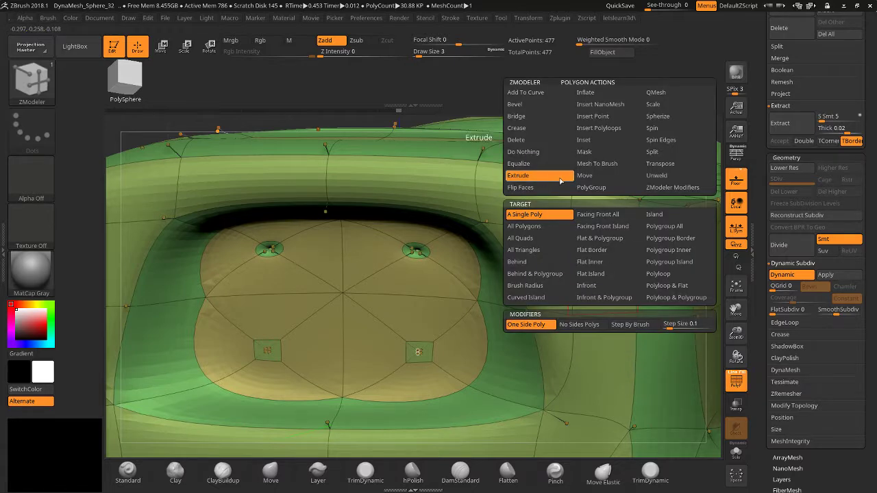
click(612, 153)
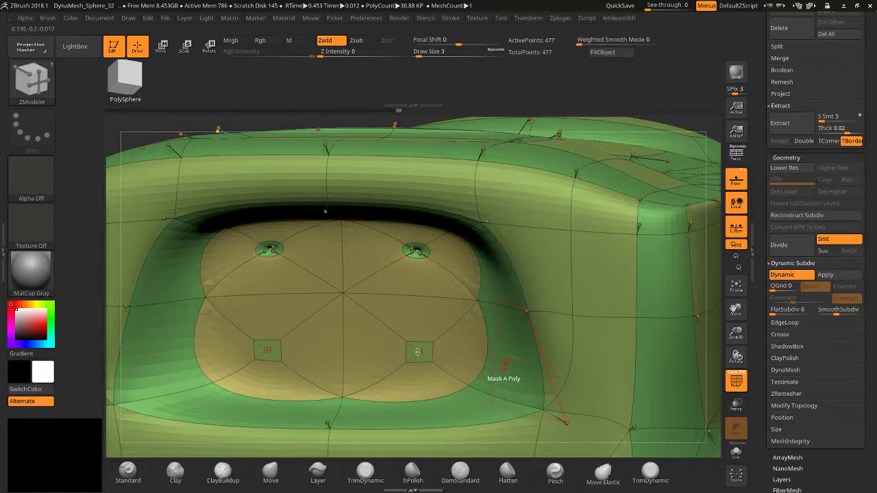
click(508, 365)
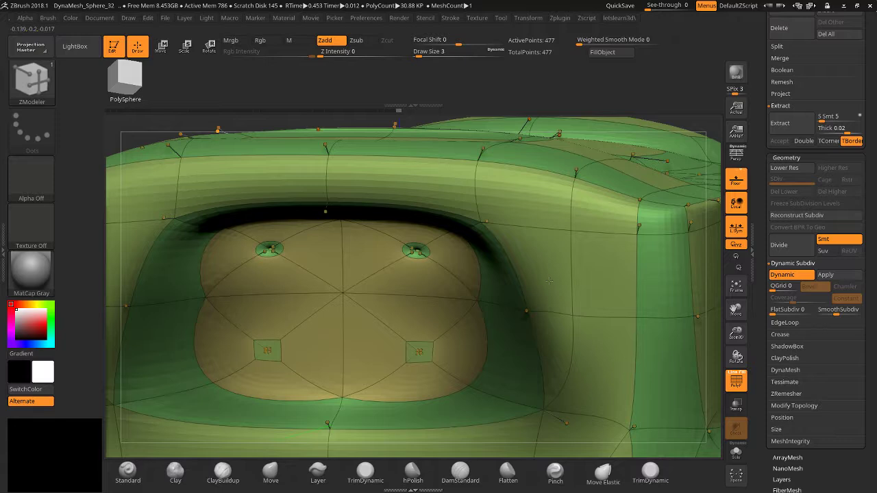
Set the polygon action to Mesh To Brush on a single poly and turn a polygon beside the recessed panel into a brush mesh.
key(space)
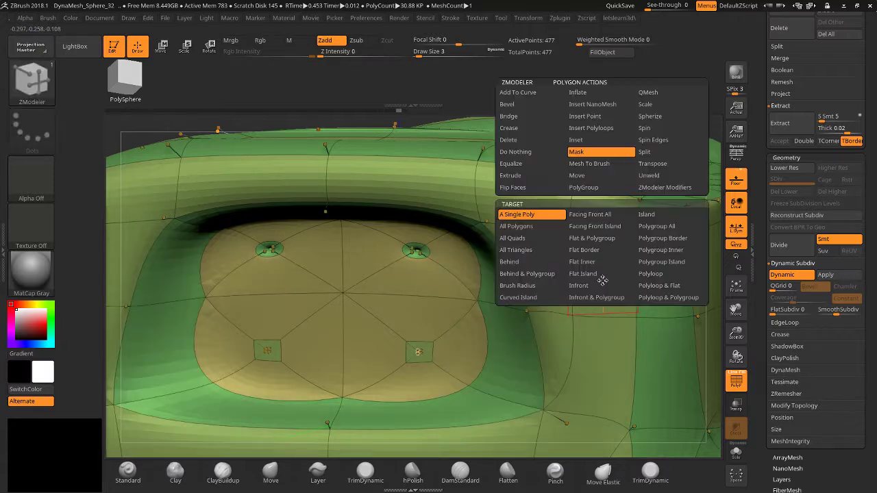
click(589, 164)
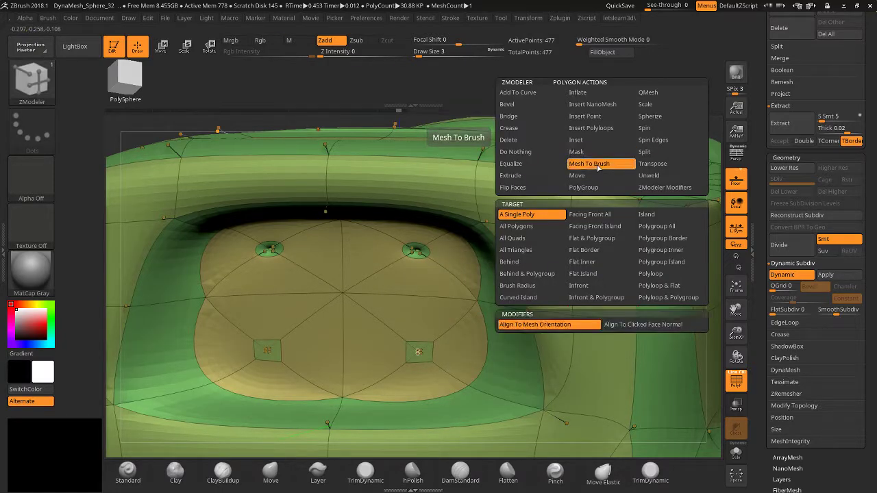
click(590, 266)
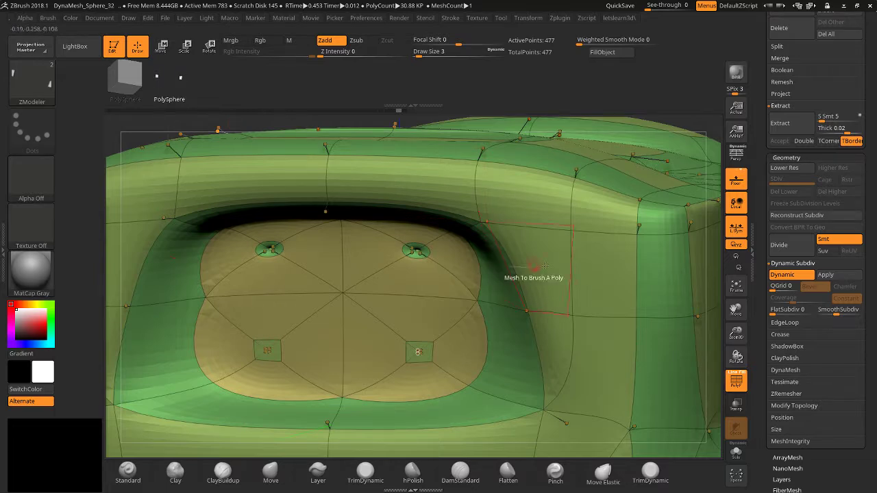
Set the polygon action to Move on a single poly and shift the polygon beside the recessed panel.
key(space)
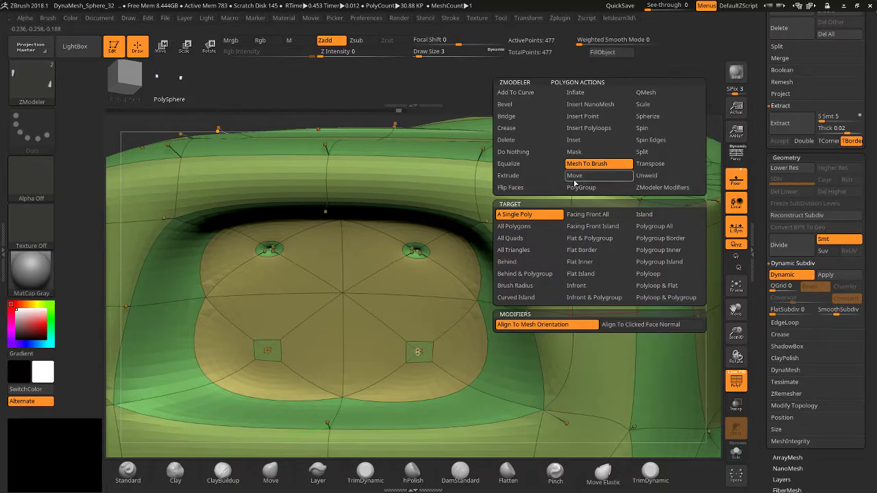
click(575, 177)
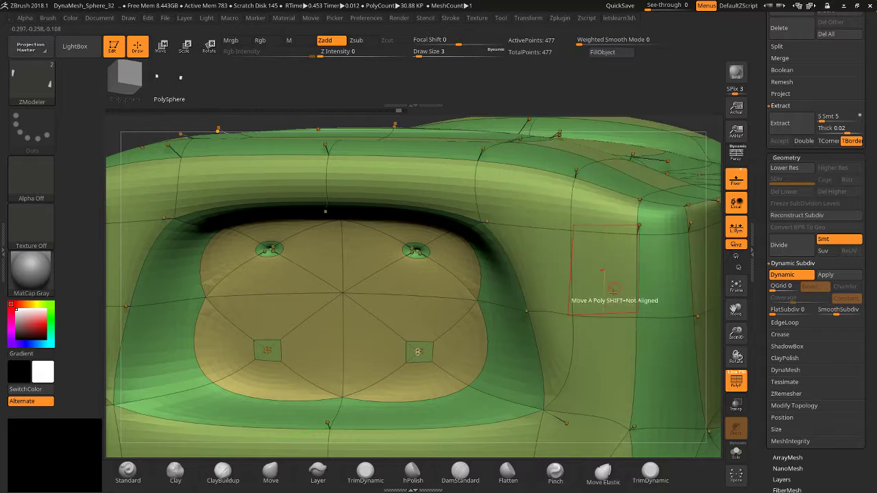
mouse_move(608, 284)
mouse_down()
mouse_move(682, 276)
mouse_move(670, 278)
mouse_up()
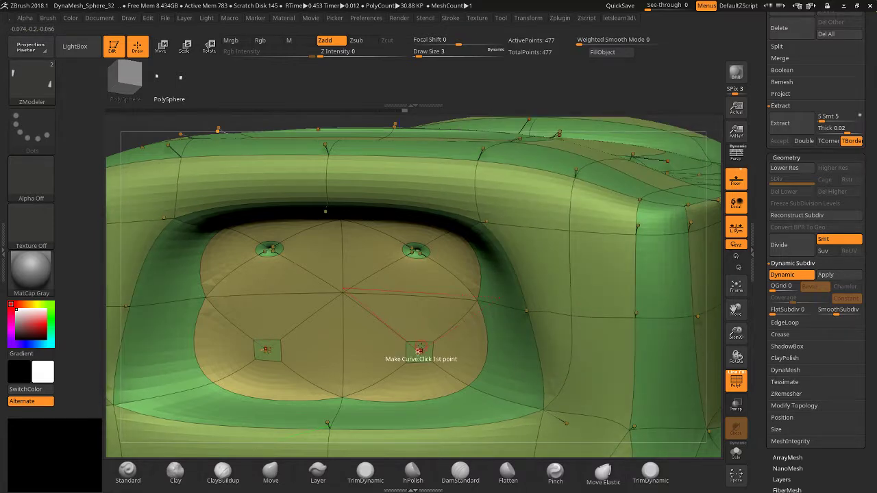
Apply a QMesh polyloop across the recessed panel to form a raised ledge, undoing the first attempt and hiding the polyframe.
drag(473, 401, 507, 381)
drag(735, 332, 695, 254)
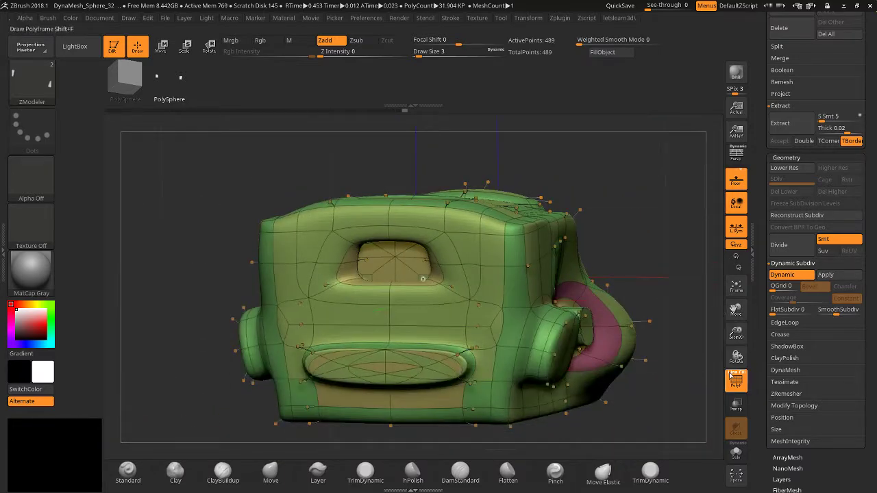
click(736, 381)
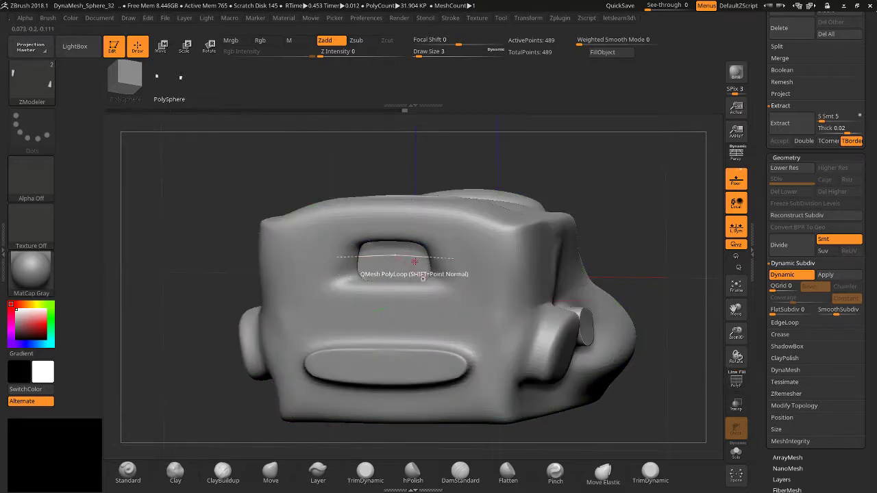
drag(415, 261, 378, 372)
key(ctrl+z)
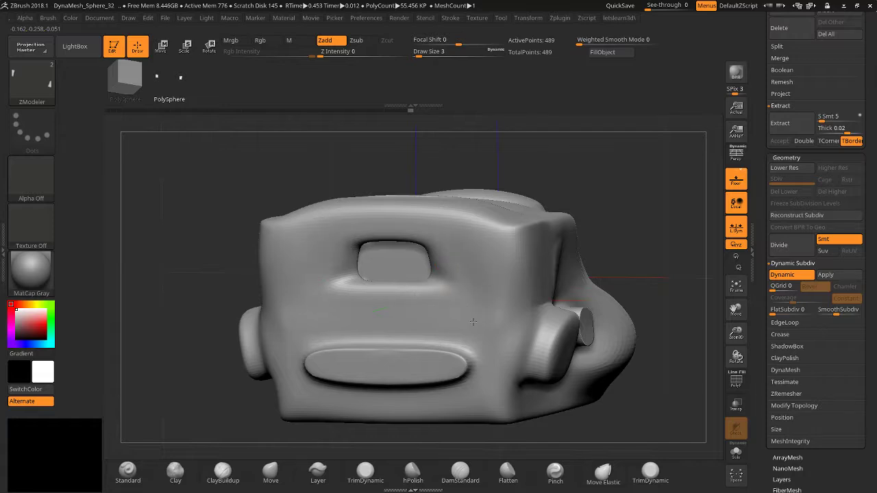
click(414, 272)
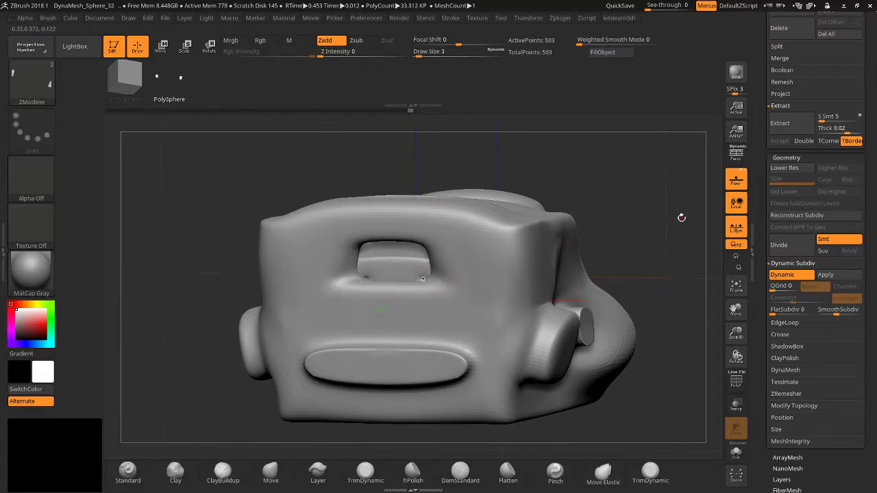
Try a QMesh polyloop along the side of the model and undo it.
drag(682, 217, 476, 341)
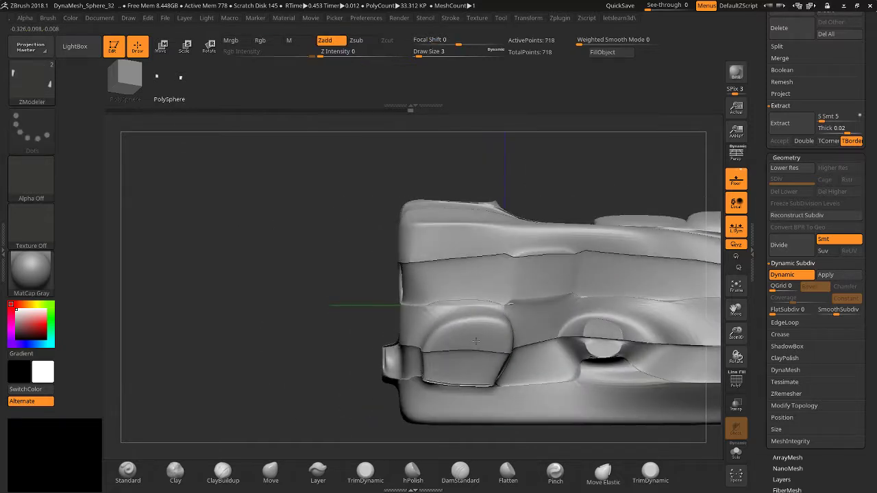
key(ctrl+z)
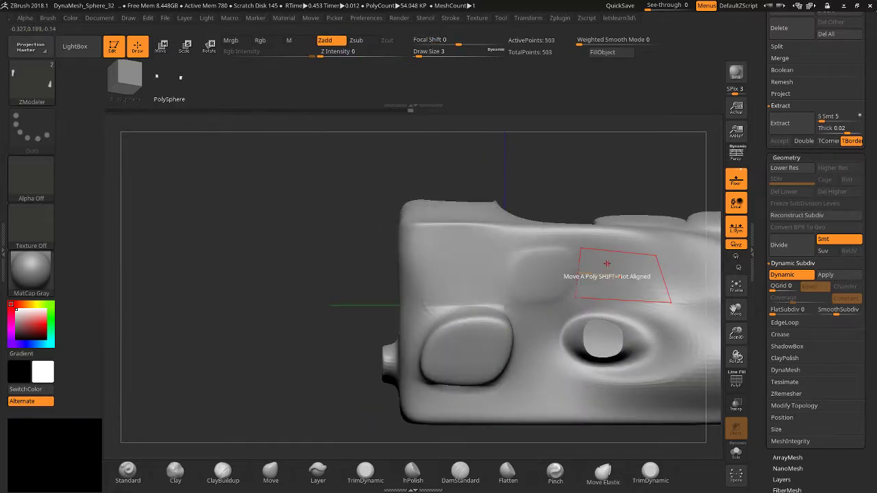
key(space)
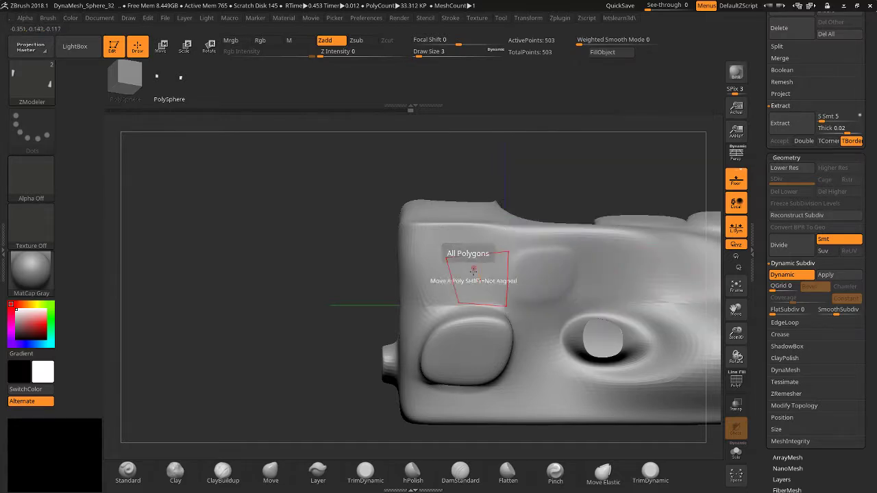
key(space)
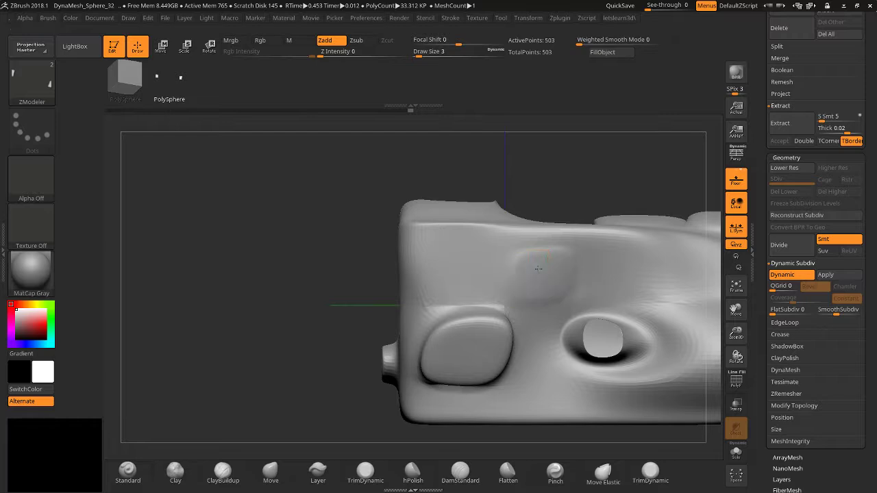
Move the polygon of the shallow side recess and the one of the raised side panel, undoing the stray edit.
drag(538, 268, 463, 307)
drag(405, 341, 466, 398)
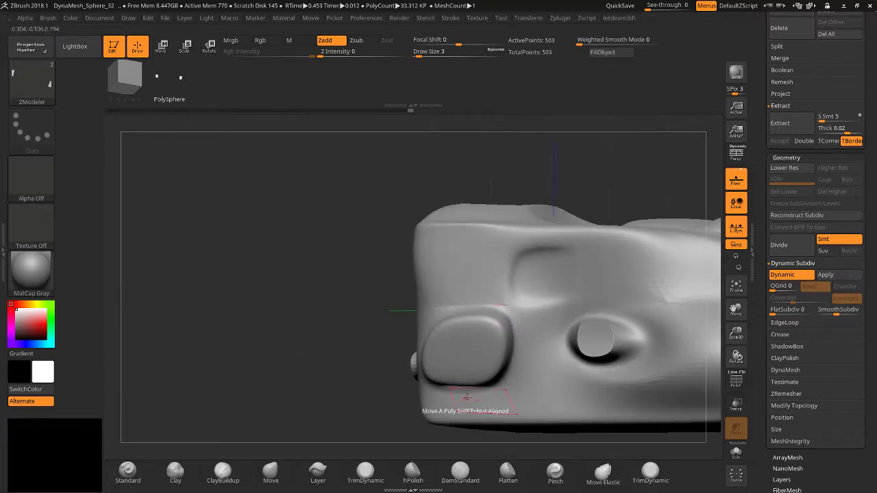
drag(476, 357, 468, 355)
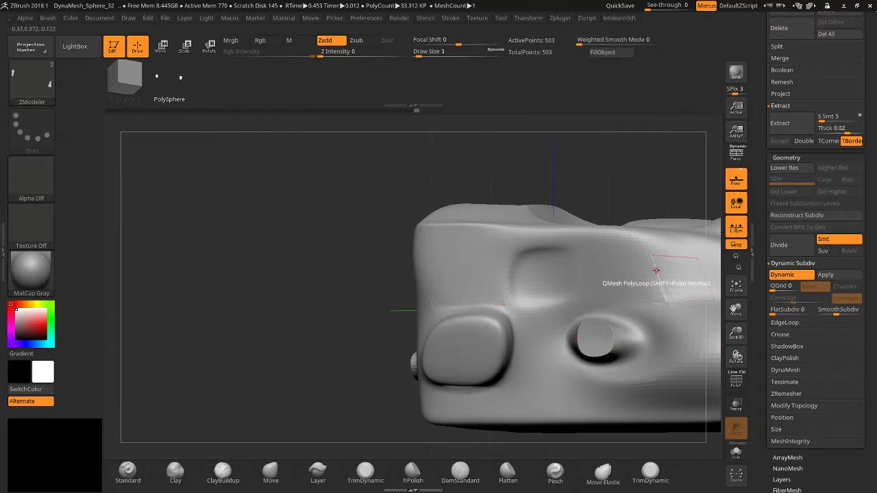
click(625, 331)
drag(322, 334, 336, 344)
key(ctrl+z)
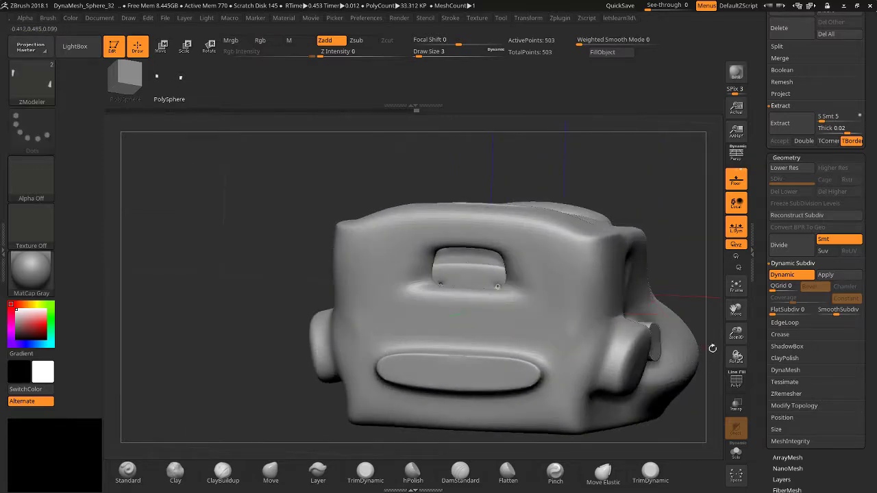
Show the polyframe, set the polygon action to PolyGroup for polygons beside the recessed panel, and undo the stray QMesh polyloop.
click(736, 382)
key(space)
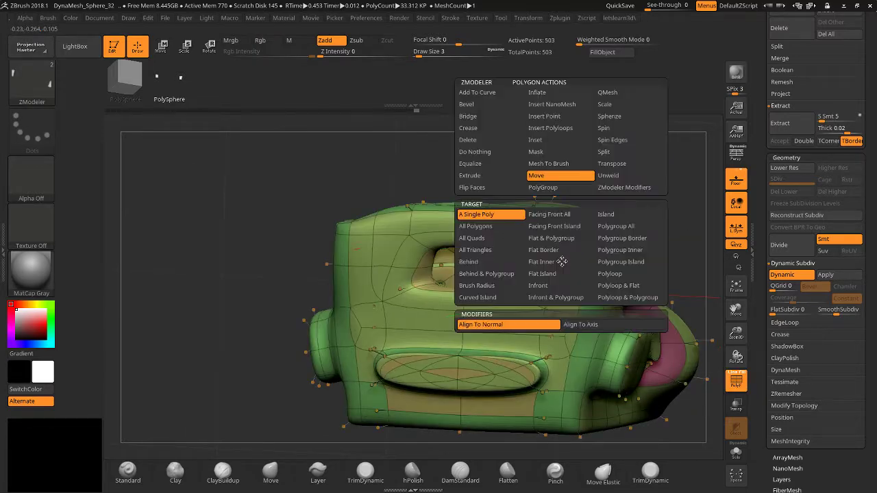
click(548, 188)
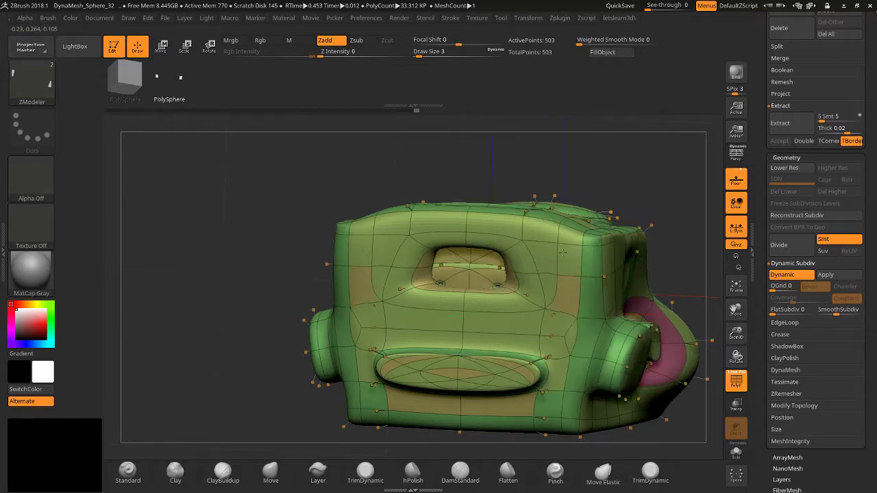
click(498, 287)
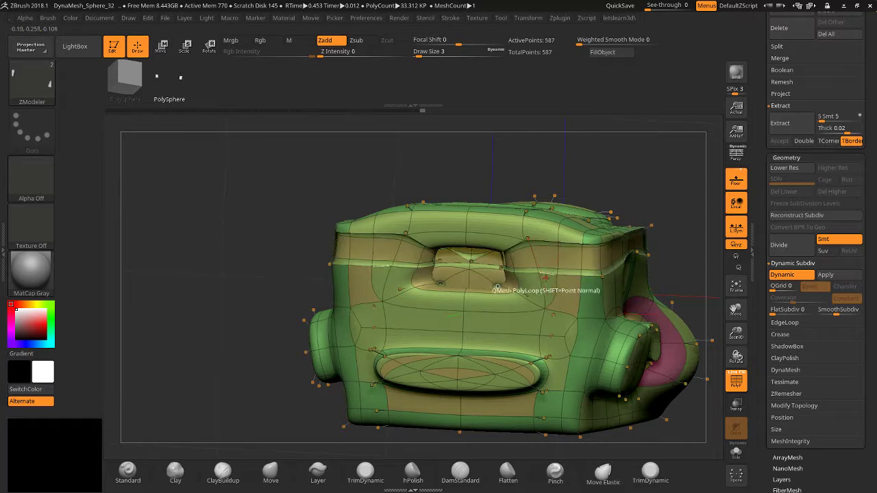
key(ctrl)
key(ctrl+z)
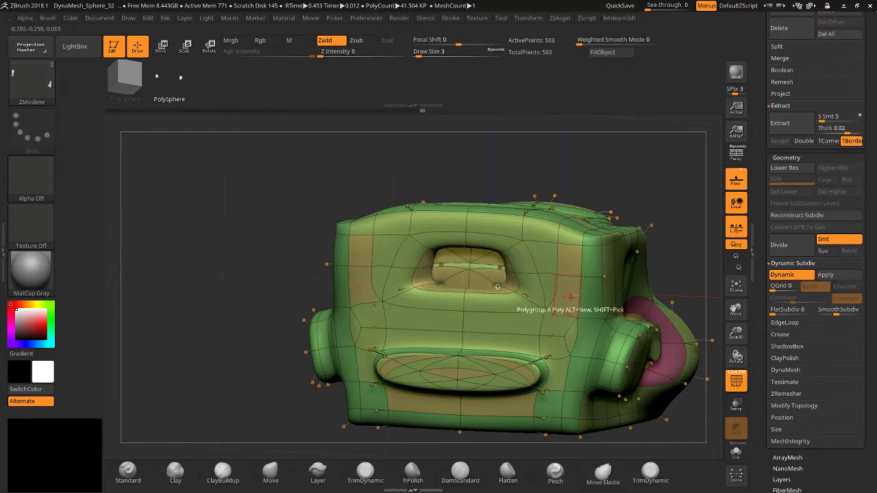
Extend the polygroup with single polygons around the model's corner beside the recessed panel, keeping the One GroupID and Overwrite options.
key(space)
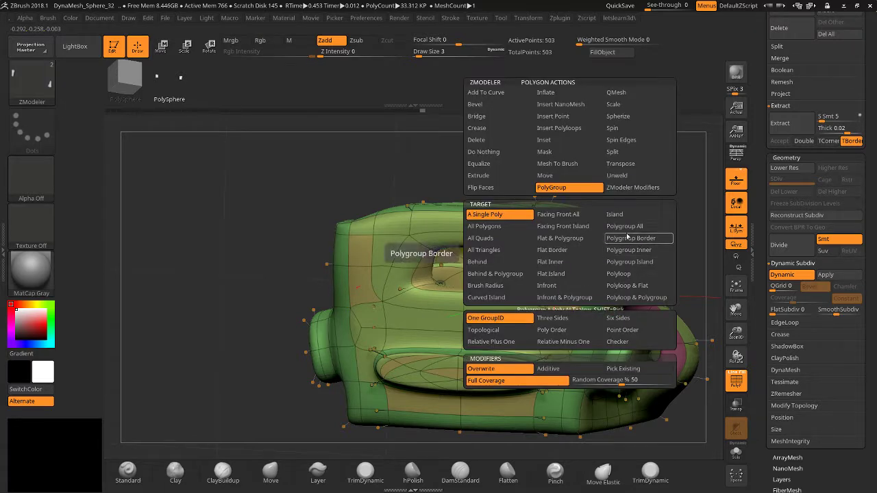
click(522, 255)
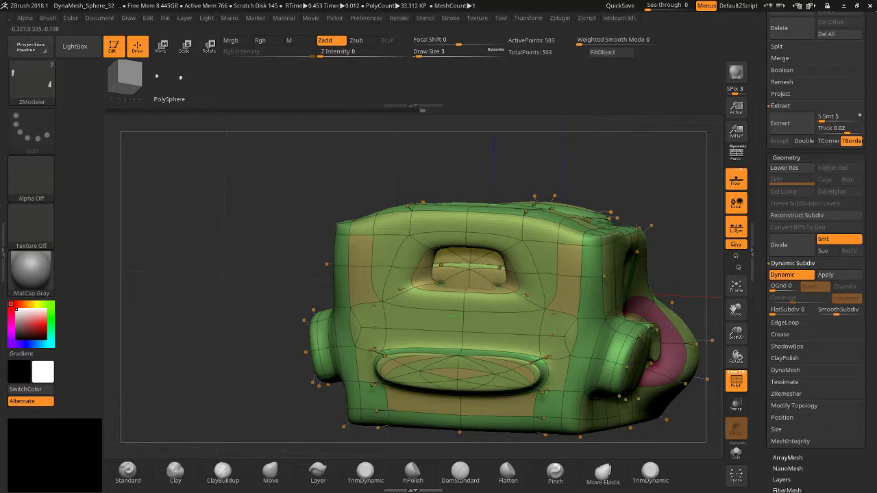
drag(639, 191, 658, 199)
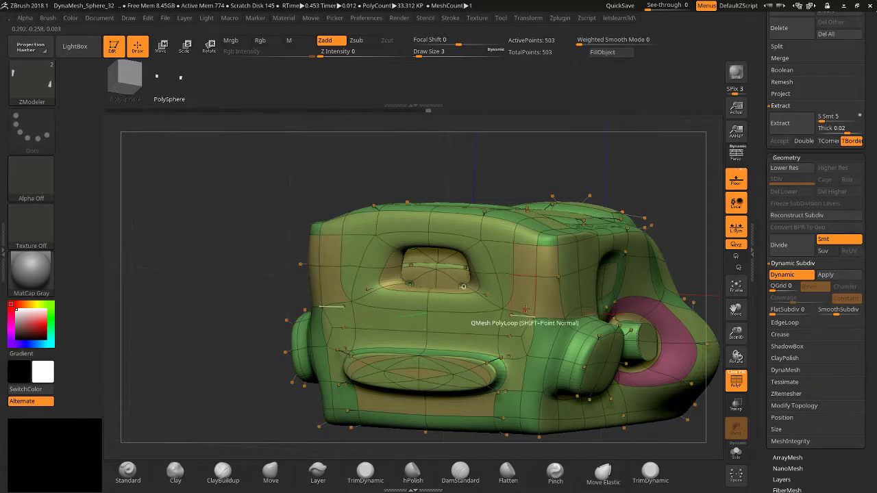
Set the polygon action to QMesh on a single poly and push two symmetric pairs of dents into the model's top.
key(space)
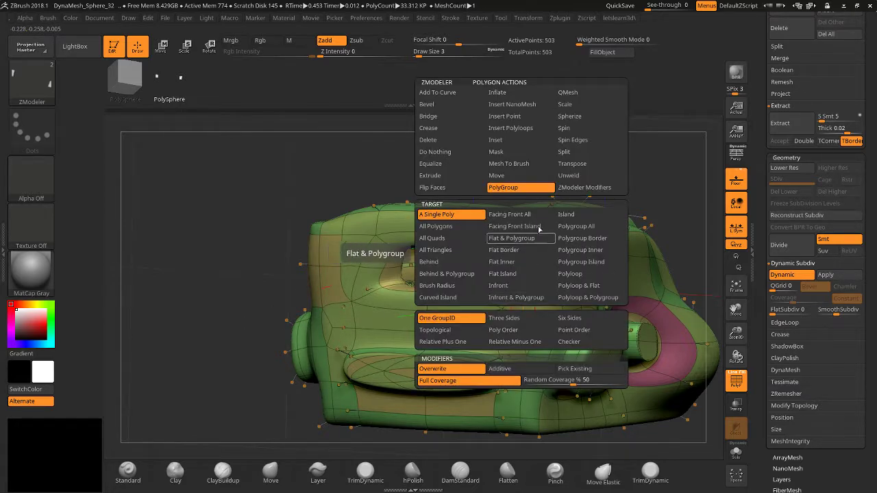
click(568, 92)
drag(645, 223, 388, 332)
drag(484, 274, 465, 332)
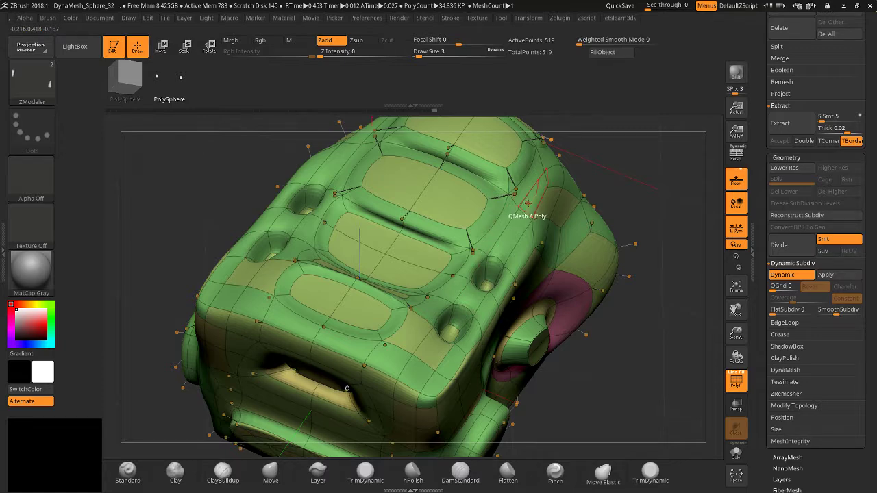
Hide the polyframe and push a symmetric pair of dents into the lower corners of the opposite end with QMesh.
click(728, 386)
drag(626, 376, 644, 356)
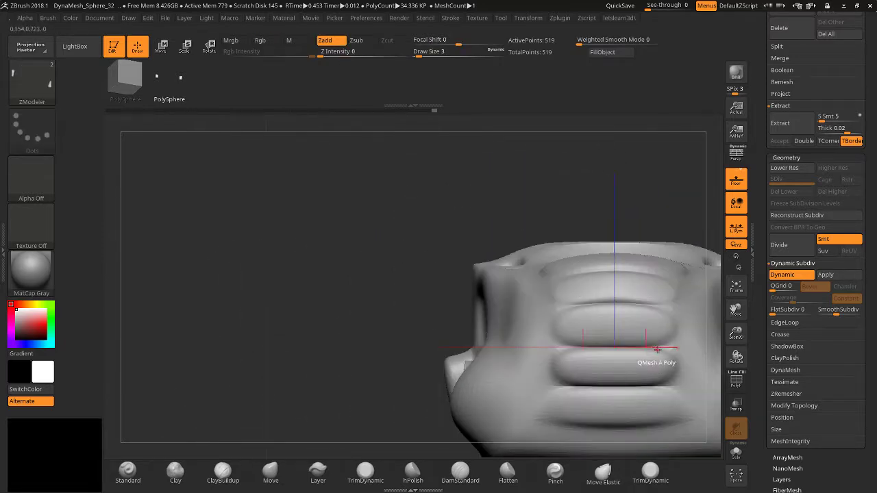
drag(735, 308, 521, 343)
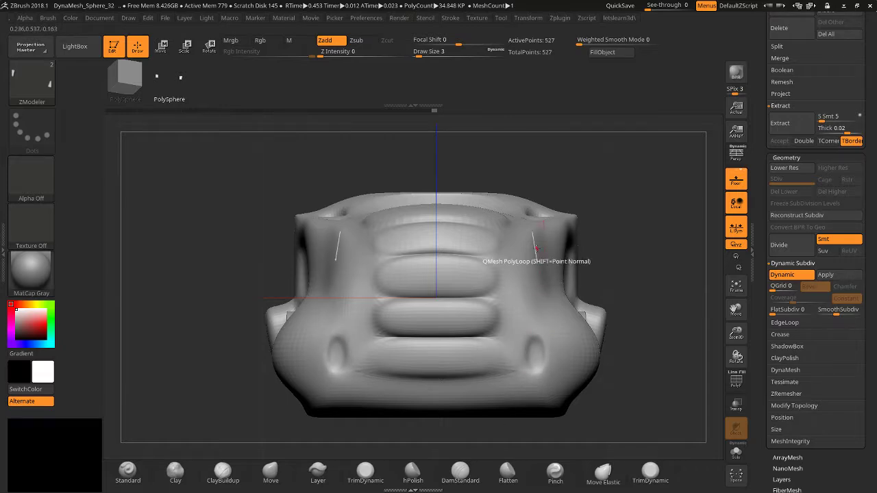
Push the wide polygon below the front ridges inward with QMesh on a single poly.
click(521, 271)
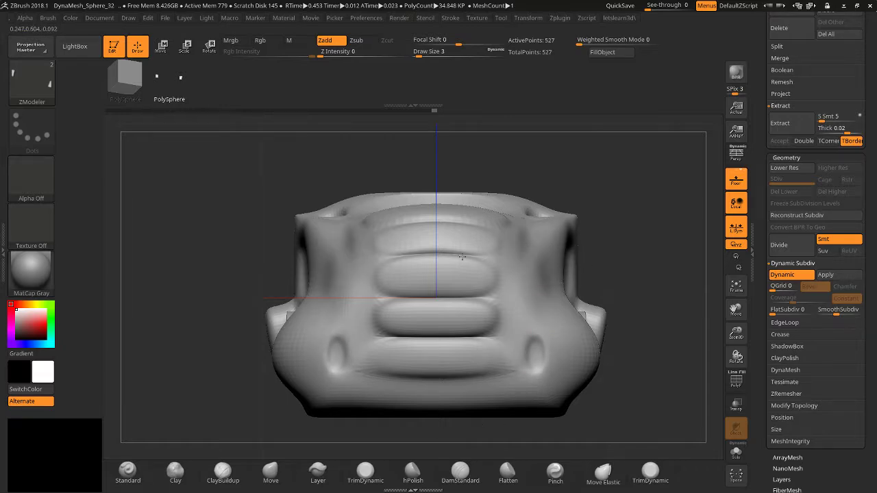
right_drag(532, 252, 560, 304)
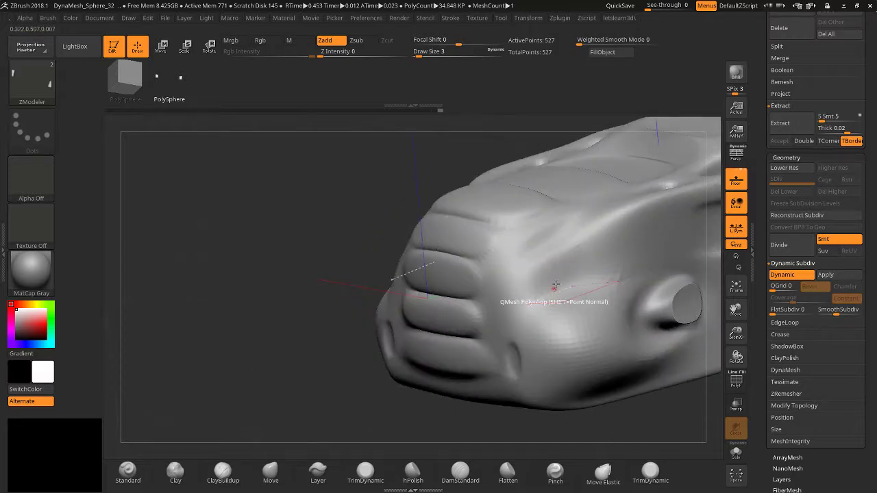
drag(555, 286, 539, 292)
drag(311, 381, 387, 351)
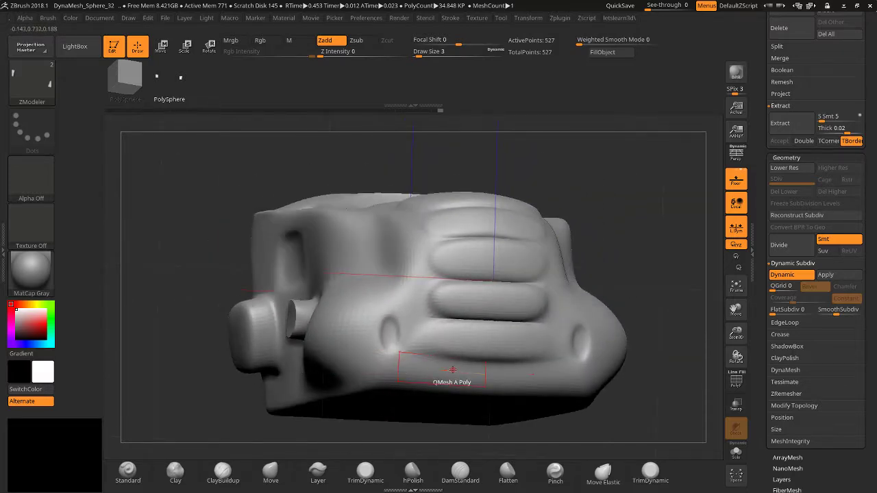
drag(452, 370, 447, 383)
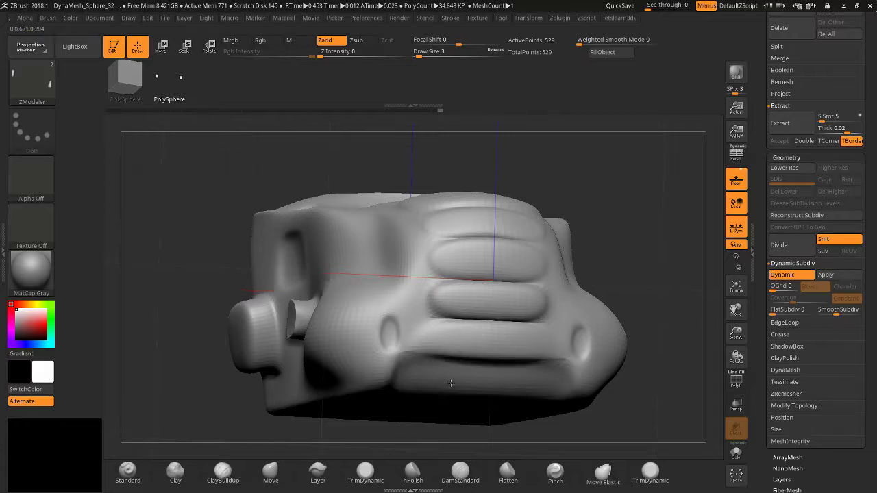
drag(642, 248, 669, 260)
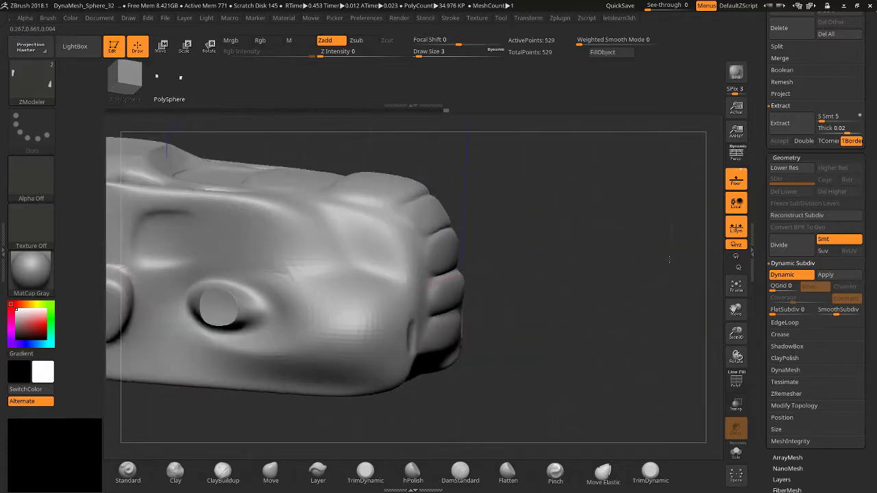
Dent the lower side polygon below the round peg with QMesh, then extrude a polyloop bordering the side at the vertical corner.
mouse_move(305, 373)
mouse_down()
mouse_move(305, 353)
mouse_move(296, 385)
mouse_up()
drag(736, 310, 865, 314)
drag(432, 415, 446, 363)
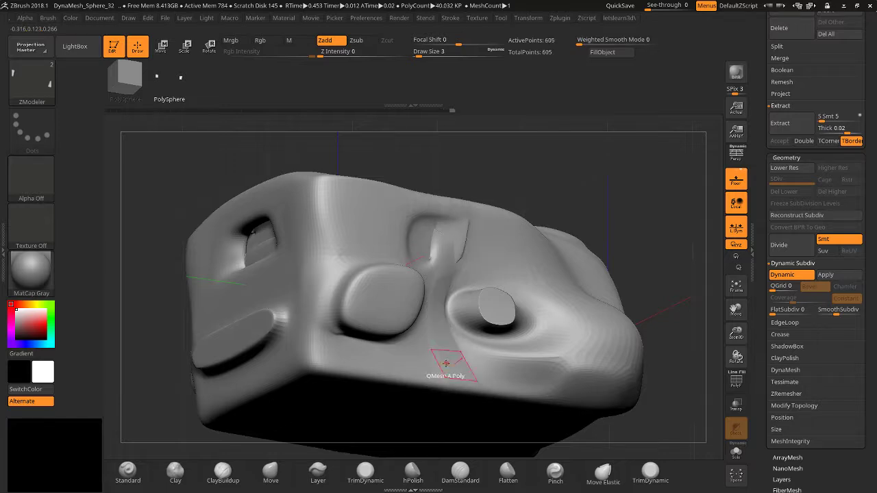
key(ctrl+z)
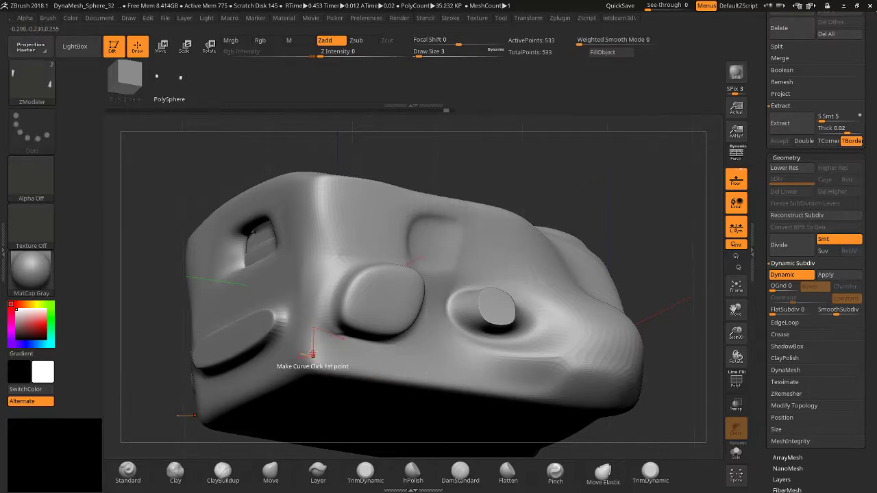
drag(309, 355, 309, 354)
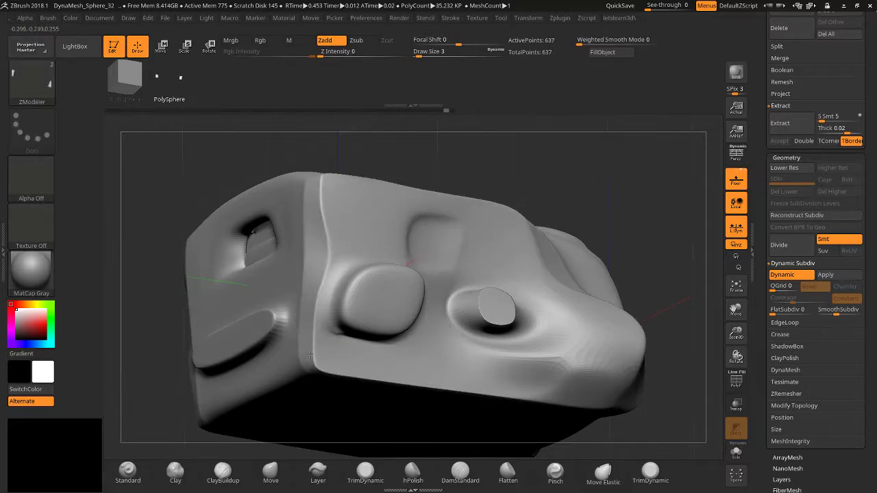
Try QMesh on the upper polyloop and on polygons around the back corner, undoing each attempt.
mouse_move(399, 166)
mouse_down()
mouse_move(375, 175)
mouse_move(413, 159)
mouse_move(354, 174)
mouse_move(449, 176)
mouse_move(420, 174)
mouse_up()
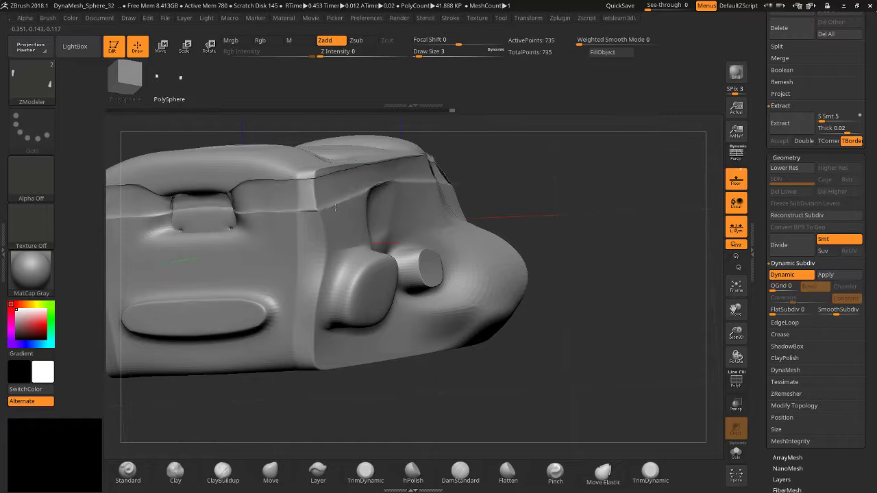
drag(324, 215, 332, 201)
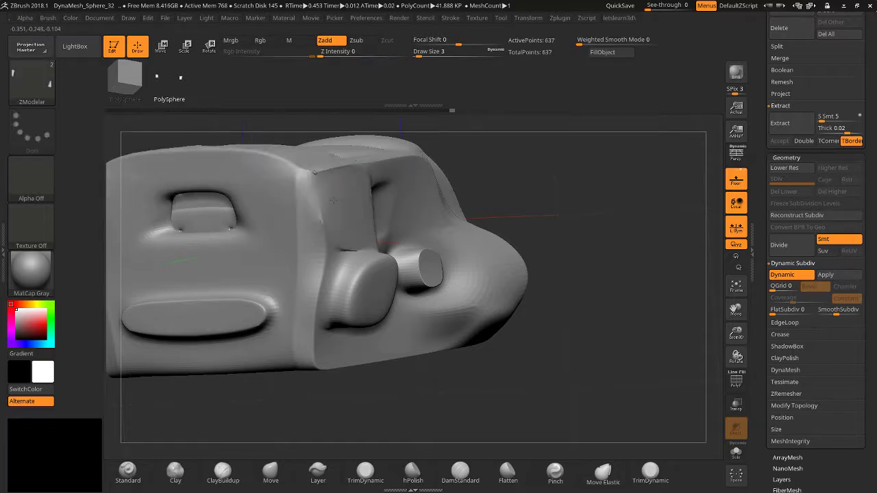
key(ctrl+z)
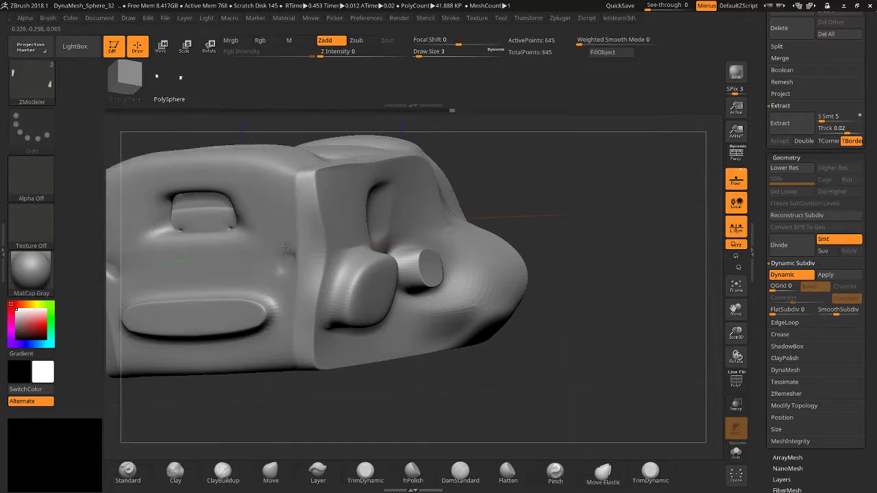
key(ctrl+z)
click(185, 320)
key(ctrl+z)
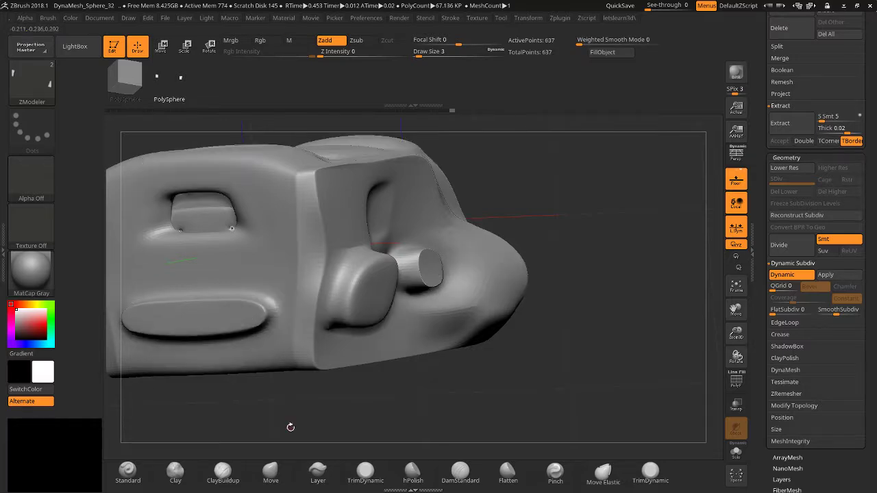
Push the polygons at the lower back corner inward with QMesh, undoing only the excess change.
drag(291, 427, 290, 370)
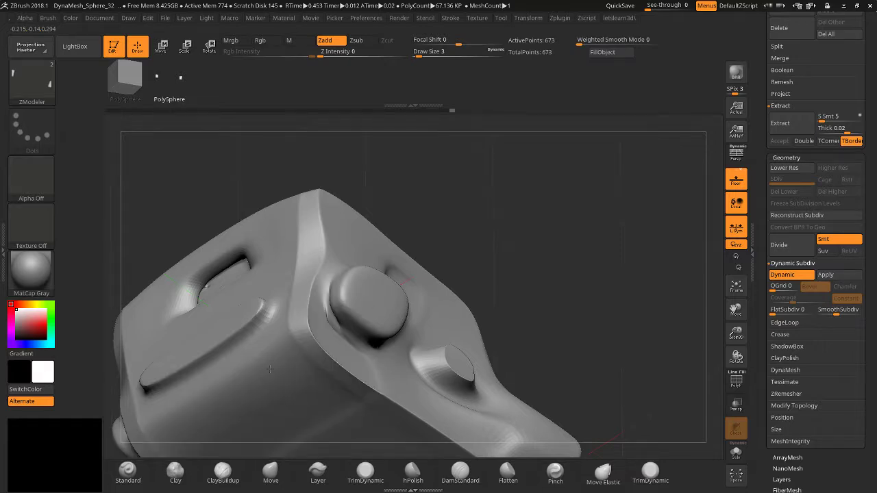
shift+drag(505, 210, 502, 244)
key(ctrl+z)
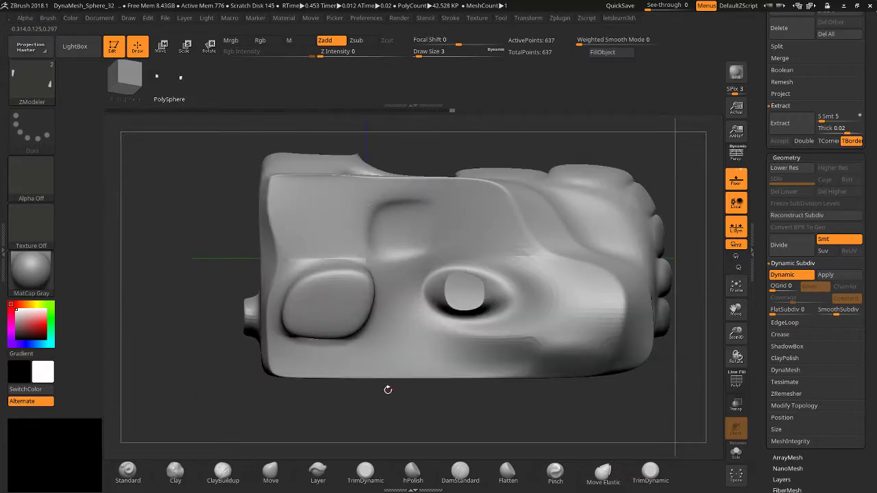
drag(388, 390, 422, 388)
key(ctrl+shift+z)
drag(362, 421, 350, 405)
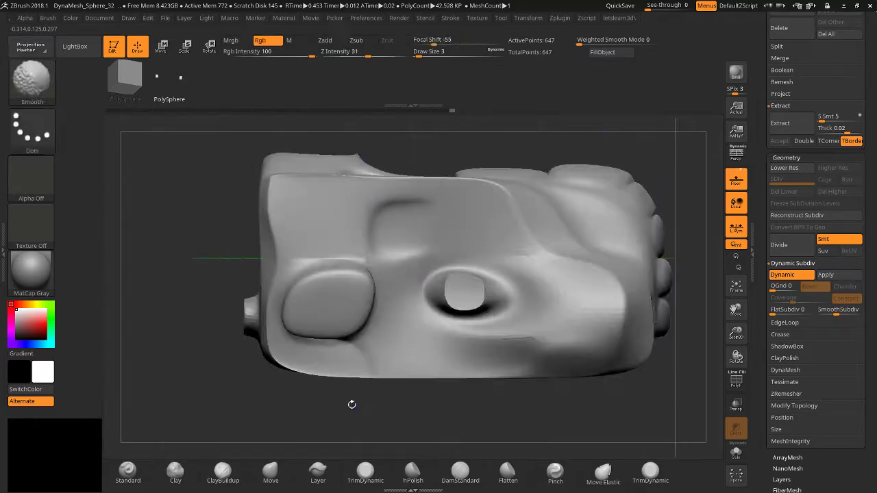
drag(647, 429, 600, 438)
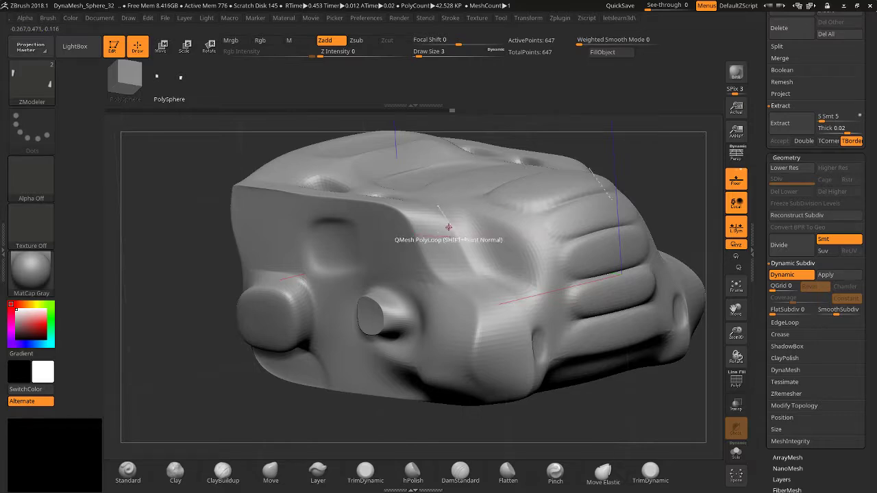
Undo the trial QMesh polyloop along the top edge, set the polygon action to Scale on a single poly, and widen the front ridges.
drag(446, 230, 443, 255)
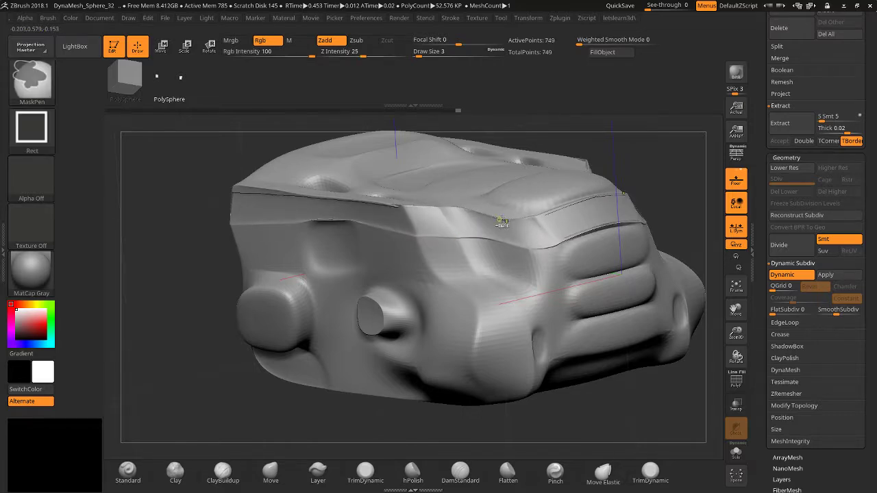
click(445, 245)
key(space)
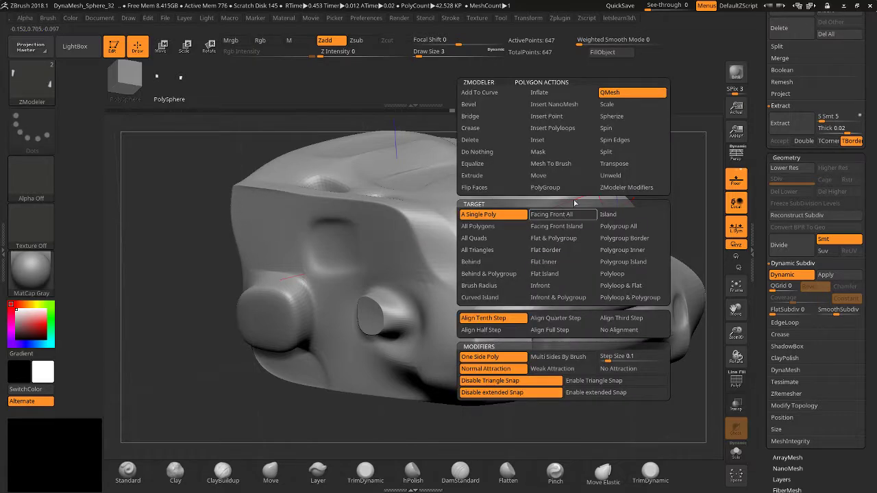
click(616, 105)
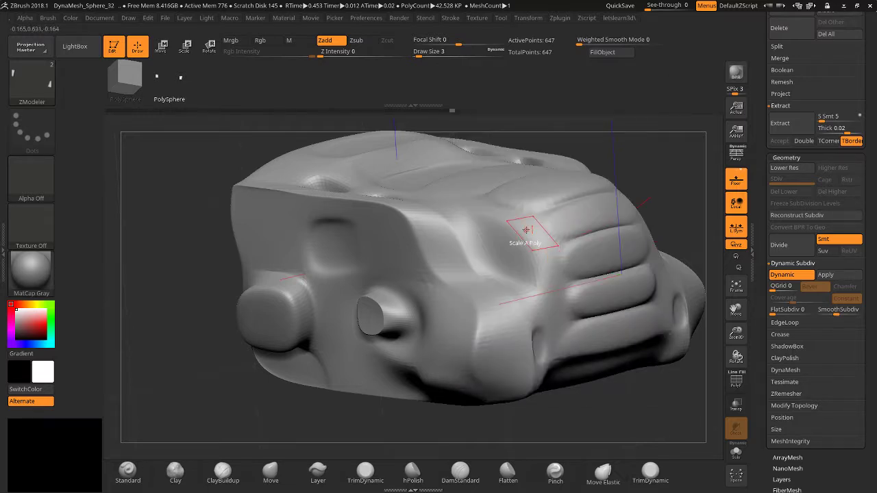
mouse_move(527, 229)
mouse_down()
mouse_move(538, 229)
mouse_move(504, 228)
mouse_move(515, 230)
mouse_up()
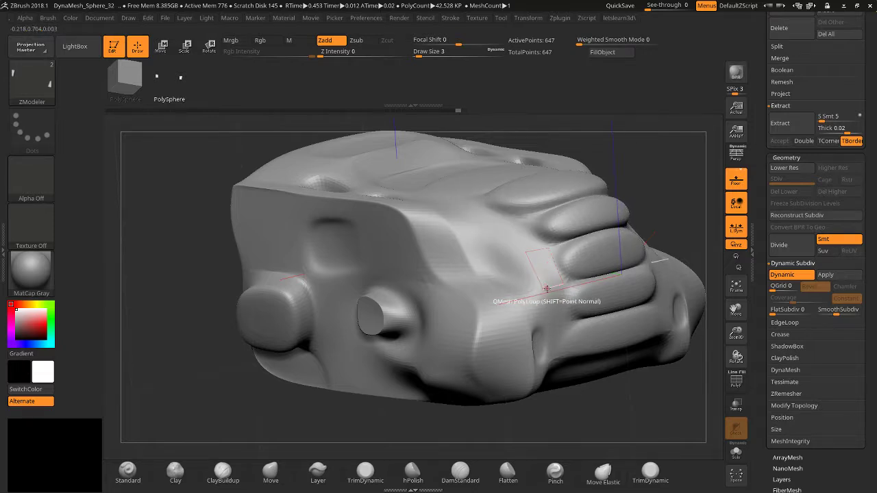
Extrude a QMesh polyloop that frames the front ridges and runs back along the top.
drag(542, 292, 544, 291)
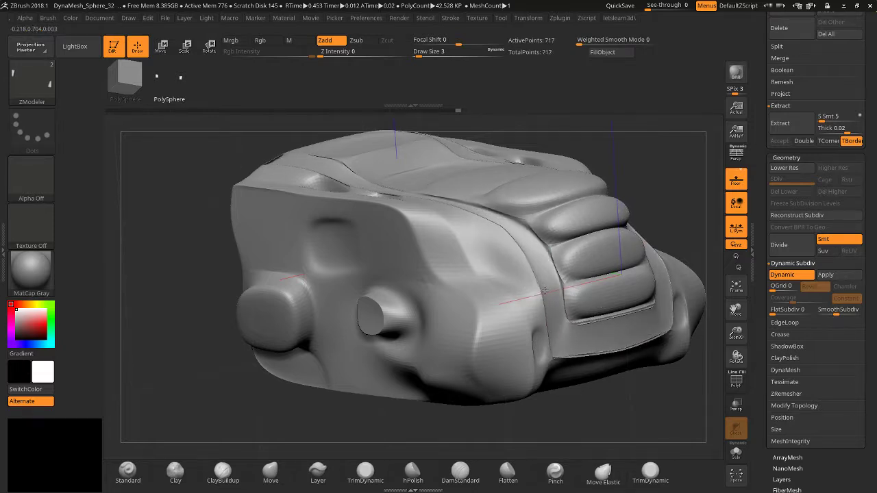
drag(614, 383, 597, 367)
drag(734, 315, 677, 369)
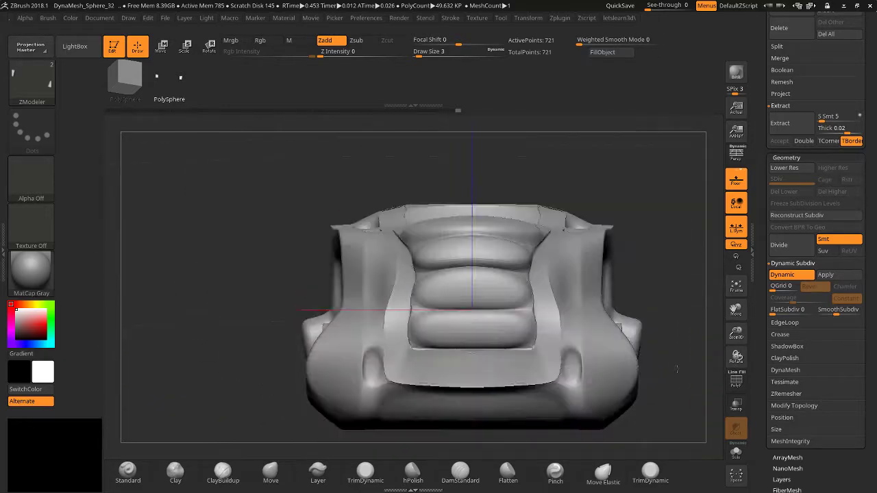
Undo the unwanted QMesh change on the side and extrude a lengthwise polyloop along the model's curved front side instead.
drag(557, 268, 250, 267)
key(ctrl+z)
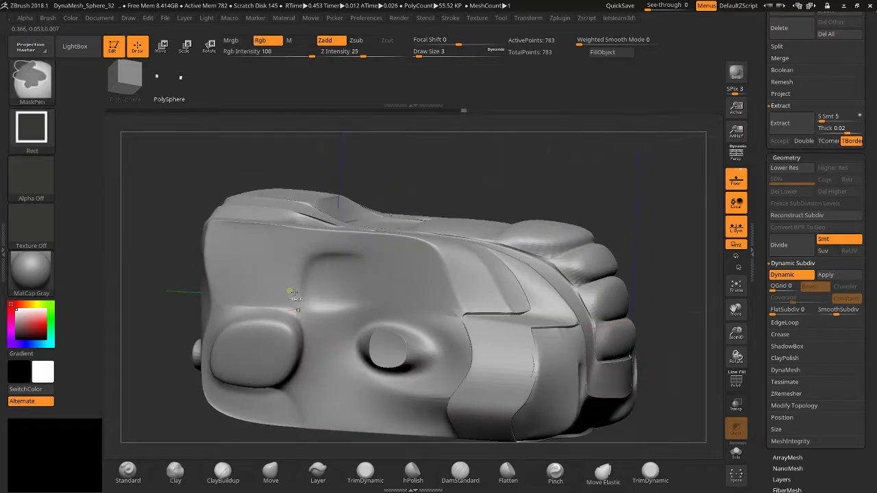
drag(414, 279, 470, 279)
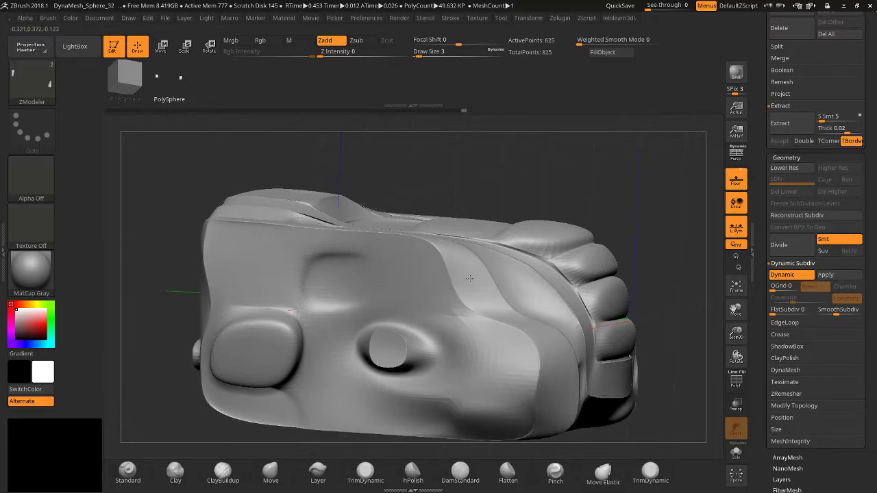
drag(509, 162, 576, 182)
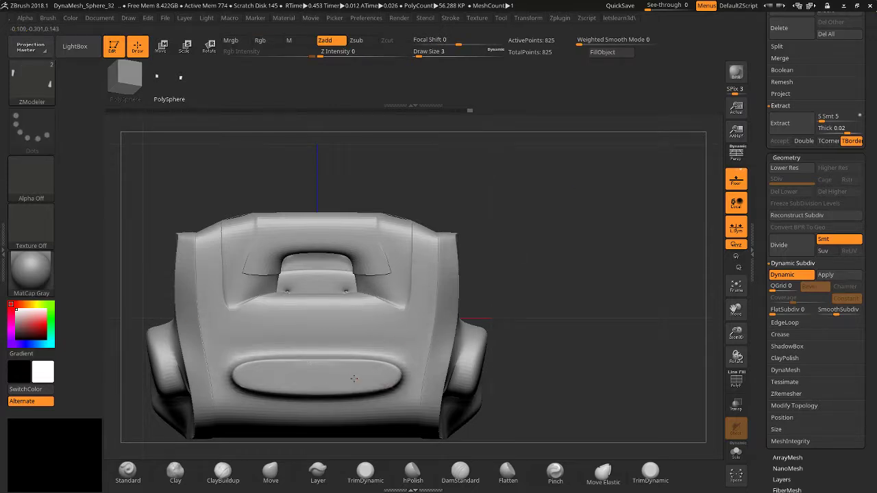
Try scaling single polygons on the rear oval panel and the top ridges, undoing the changes.
drag(353, 379, 366, 359)
key(ctrl+z)
right_drag(356, 383, 487, 281)
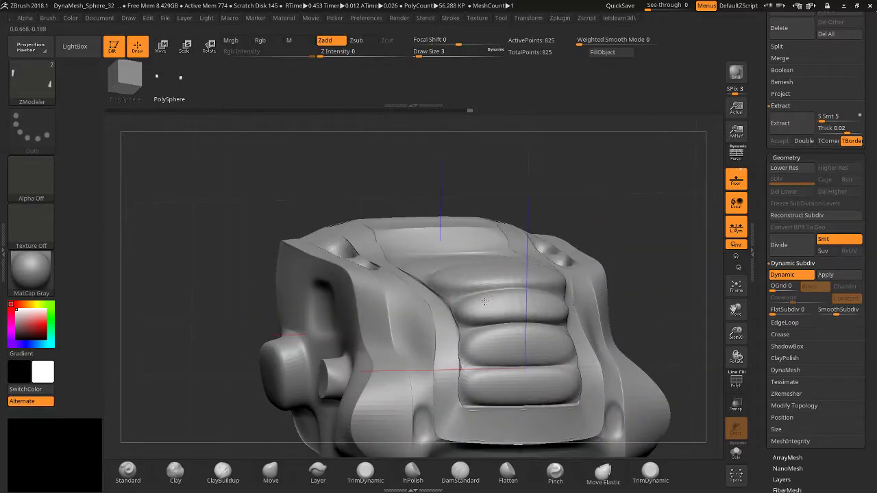
drag(485, 292, 482, 458)
right_drag(144, 230, 239, 245)
key(ctrl+z)
right_drag(432, 221, 411, 260)
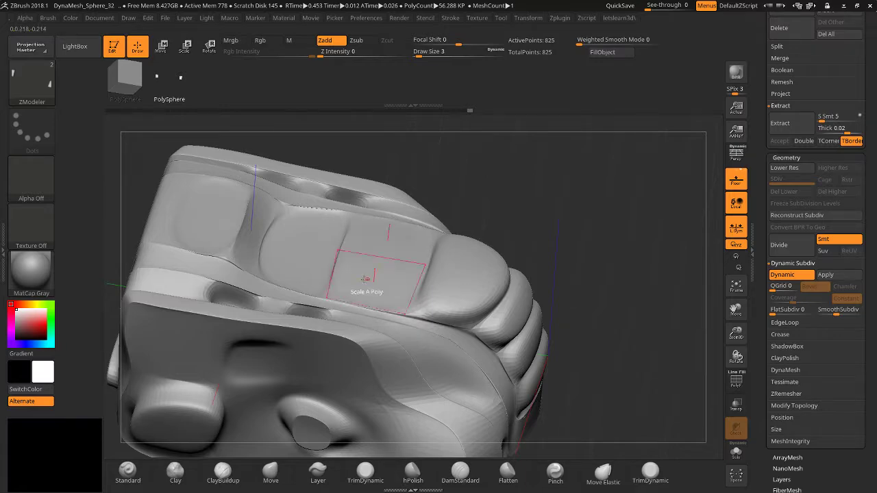
drag(277, 263, 273, 278)
right_drag(497, 197, 520, 240)
Set the edge action to Slide and show the polyframe over the top panels.
key(space)
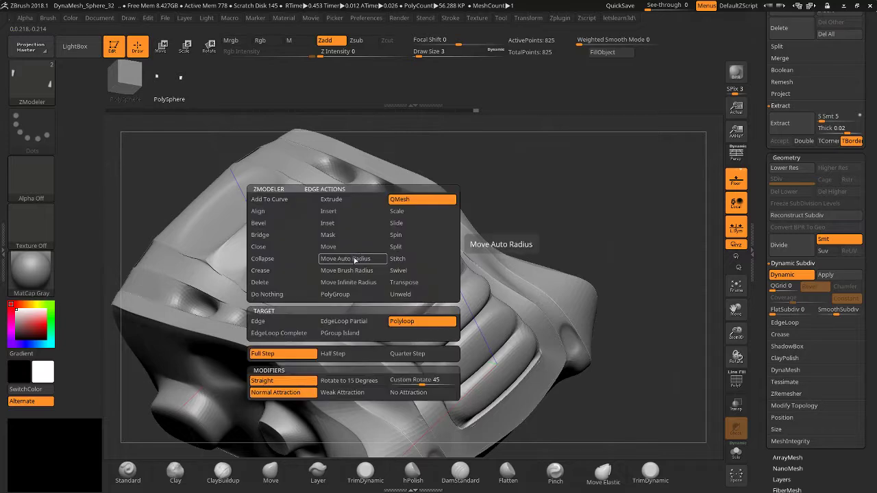
click(413, 224)
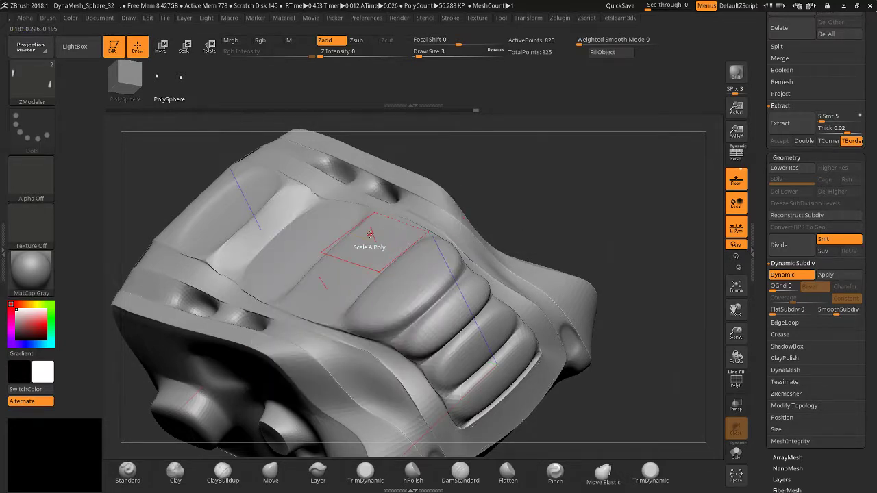
drag(381, 226, 699, 370)
click(737, 388)
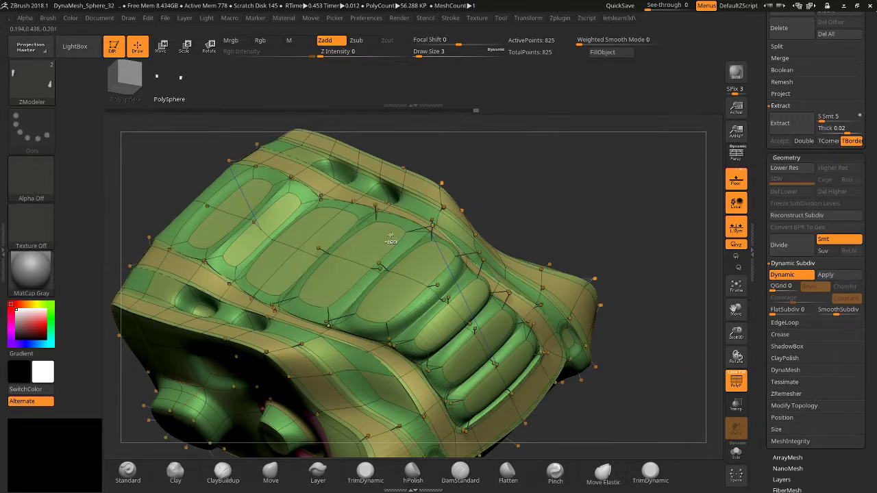
Set the polygon action to Spherize for a single poly, switch to a side view, and turn on transparency.
key(space)
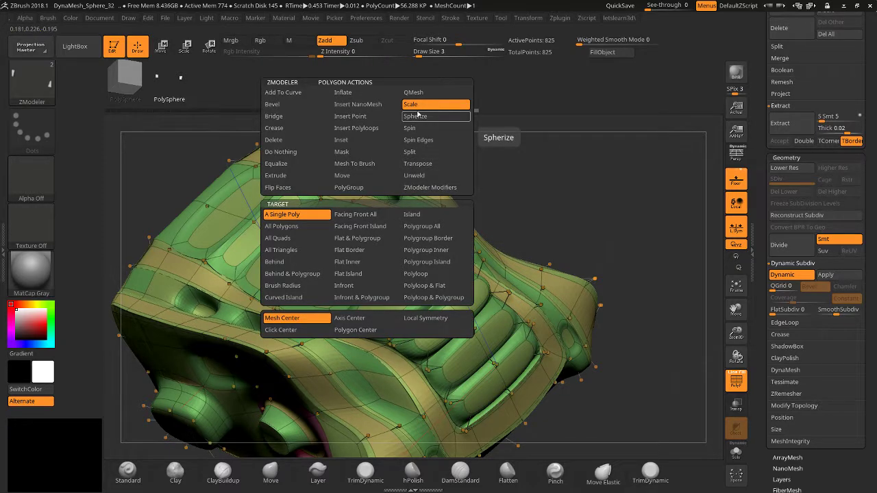
key(space)
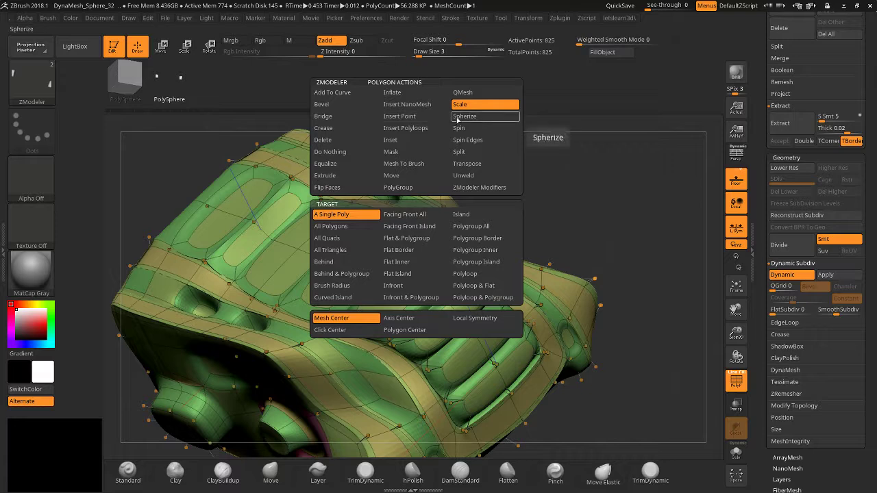
click(457, 117)
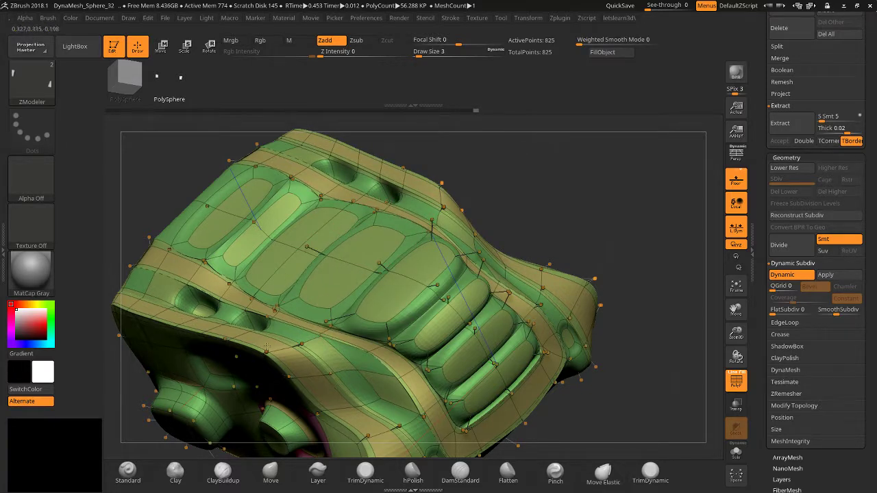
shift+drag(567, 179, 580, 144)
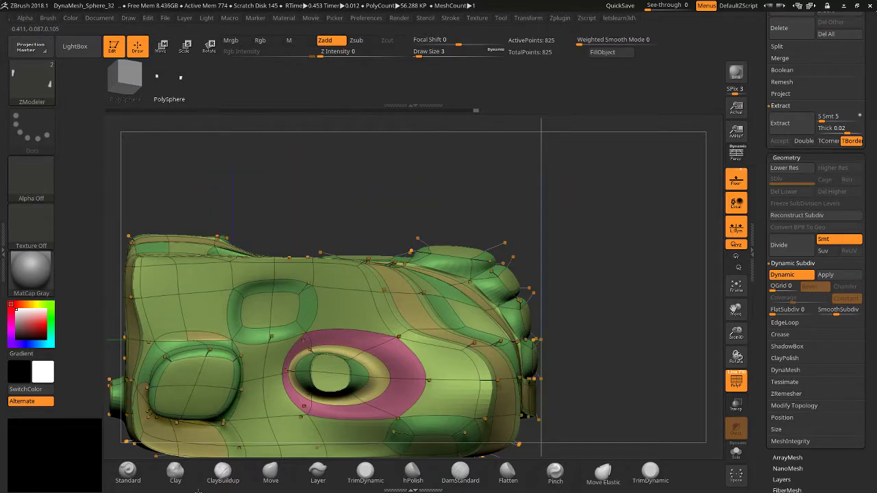
click(733, 399)
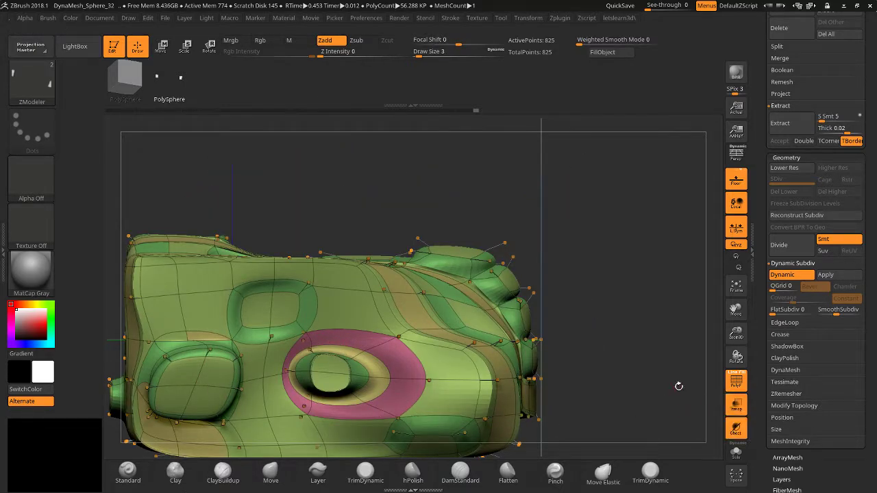
Turn off transparency and spherize the single polygon on the rounded rear side panel, checking it with the polyframe on and off.
click(735, 409)
key(shift+f)
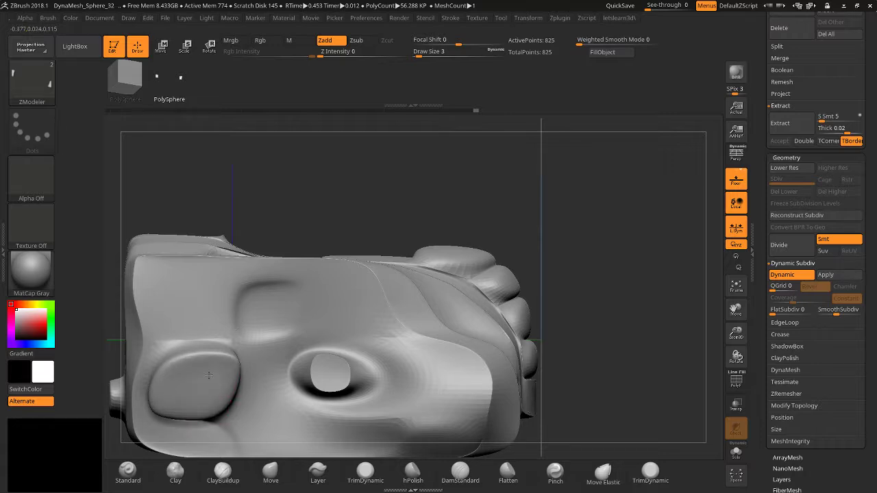
click(736, 381)
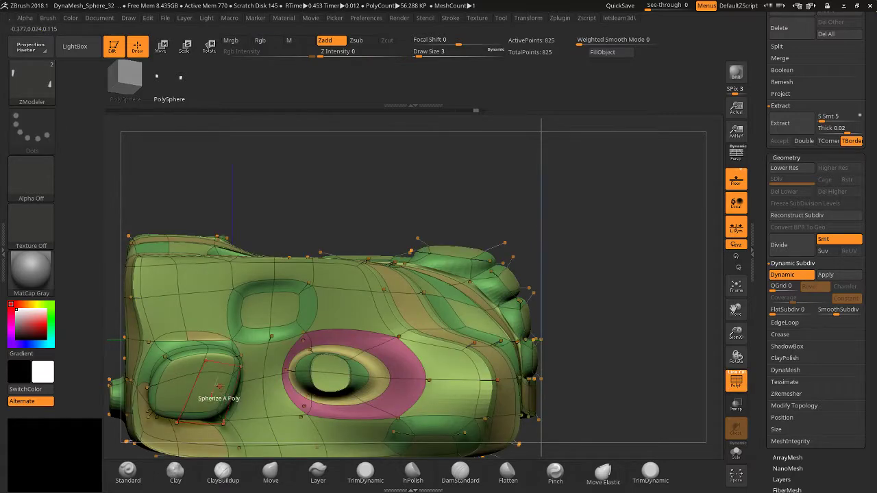
drag(216, 396, 182, 375)
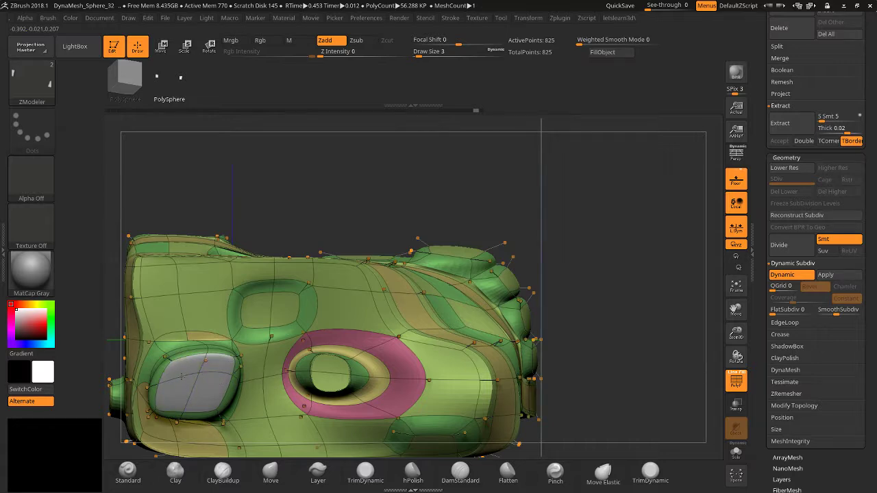
click(736, 385)
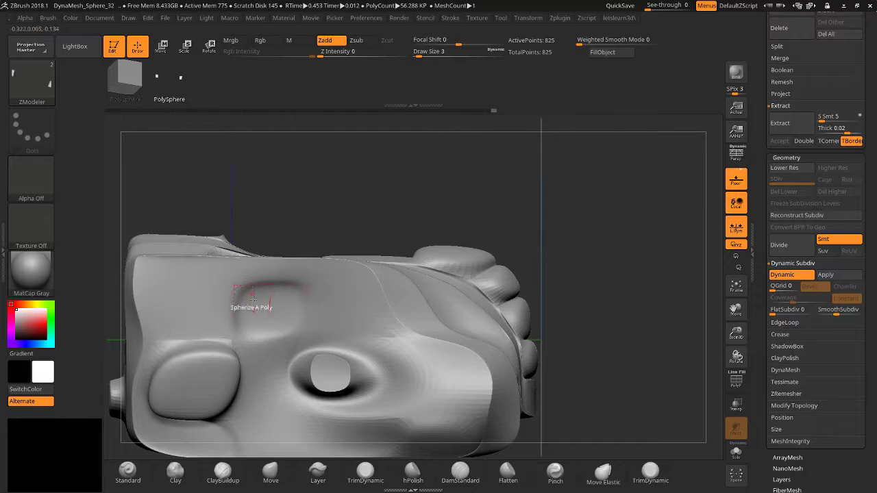
Try spherizing single polygons on the lowest and uppermost front ridges and the flat panel above them.
drag(313, 205, 278, 255)
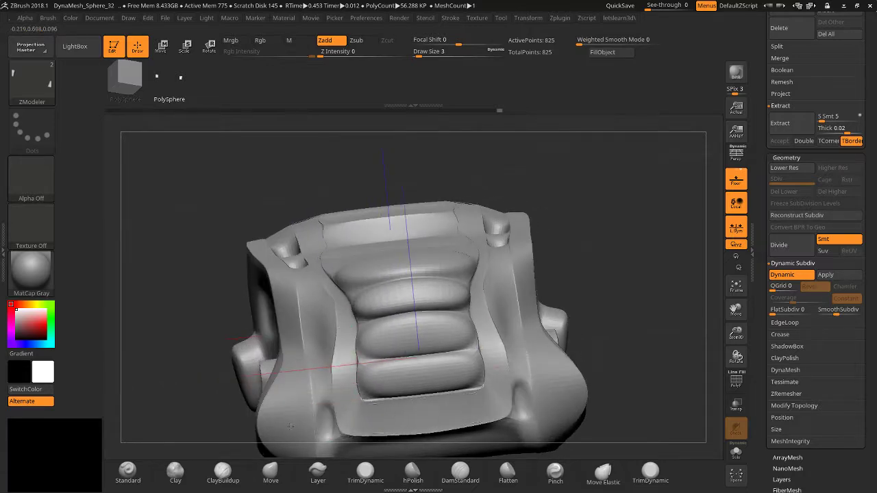
drag(403, 368, 393, 398)
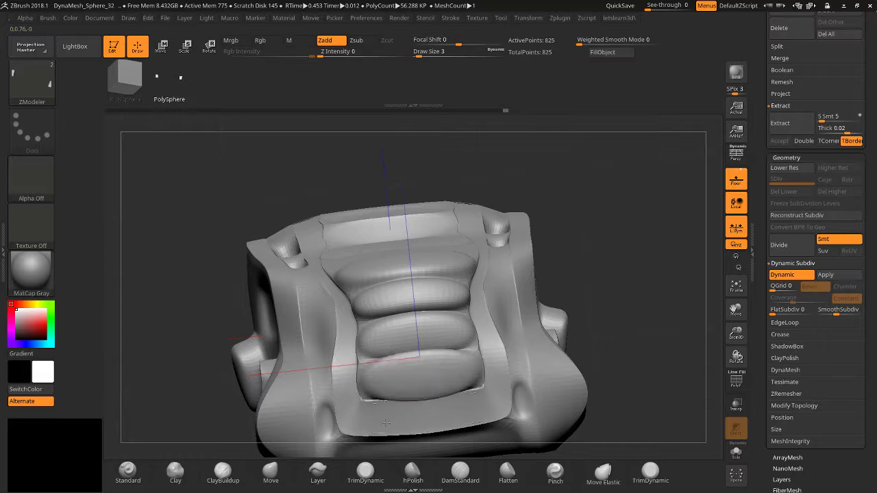
drag(175, 362, 194, 349)
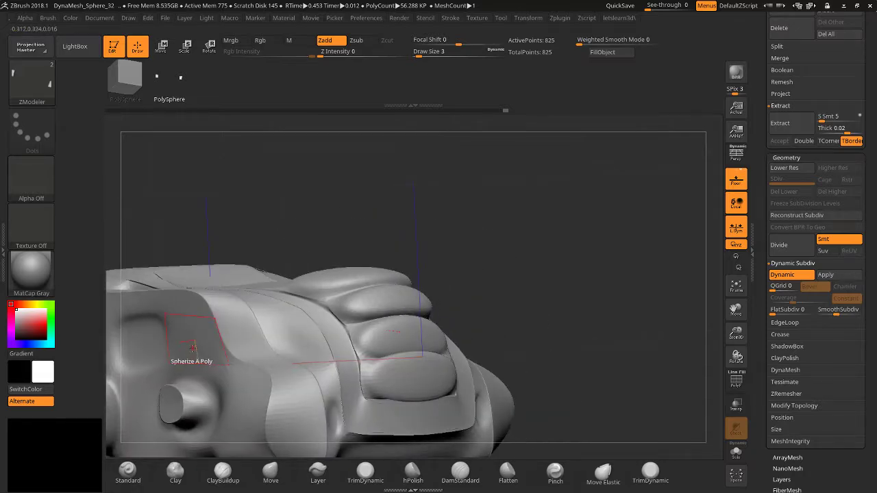
drag(480, 302, 432, 398)
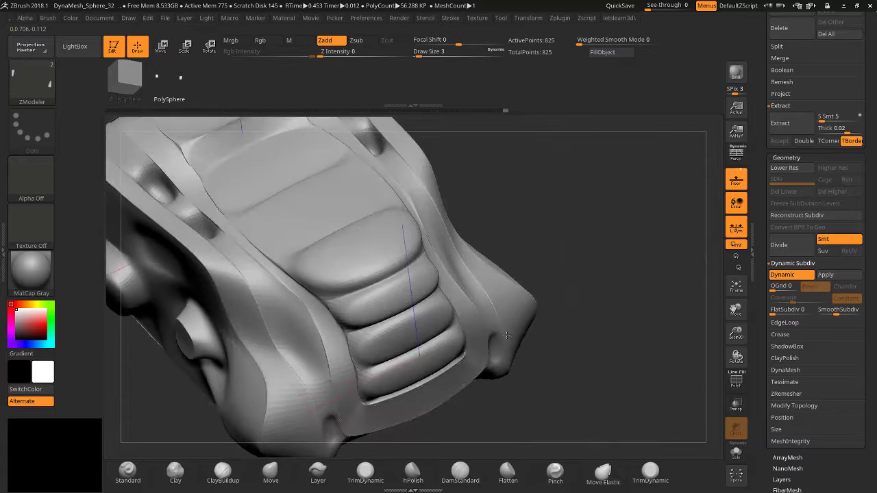
drag(343, 272, 295, 213)
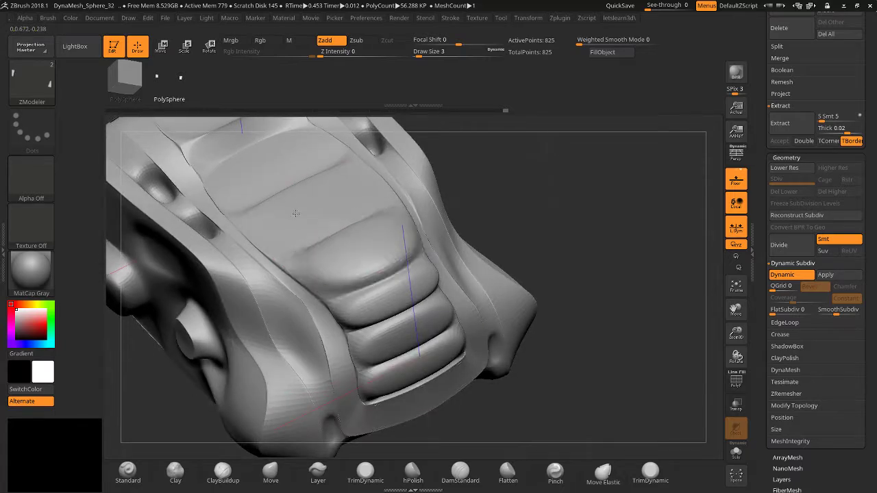
drag(301, 253, 313, 321)
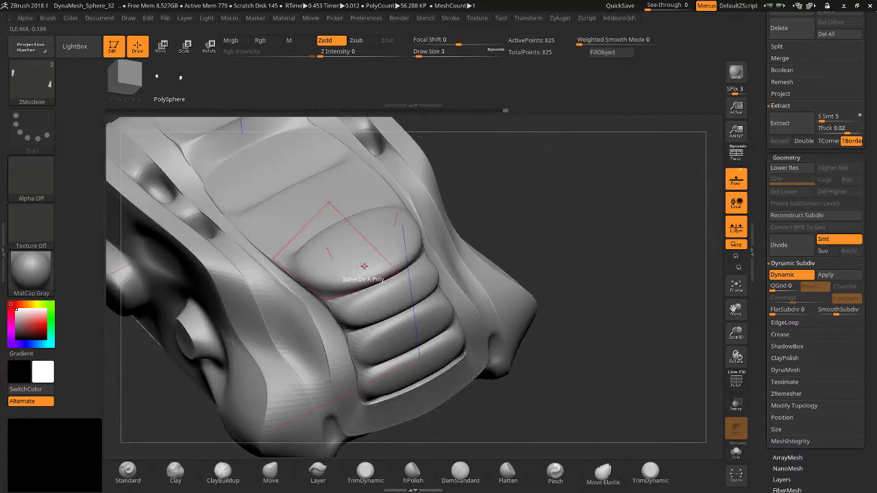
Set the polygon action to Spin with a single poly as the target.
key(space)
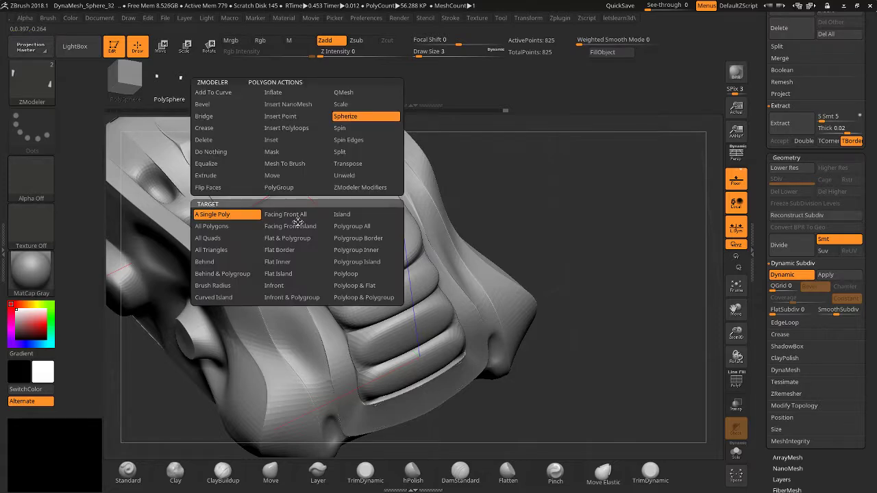
key(space)
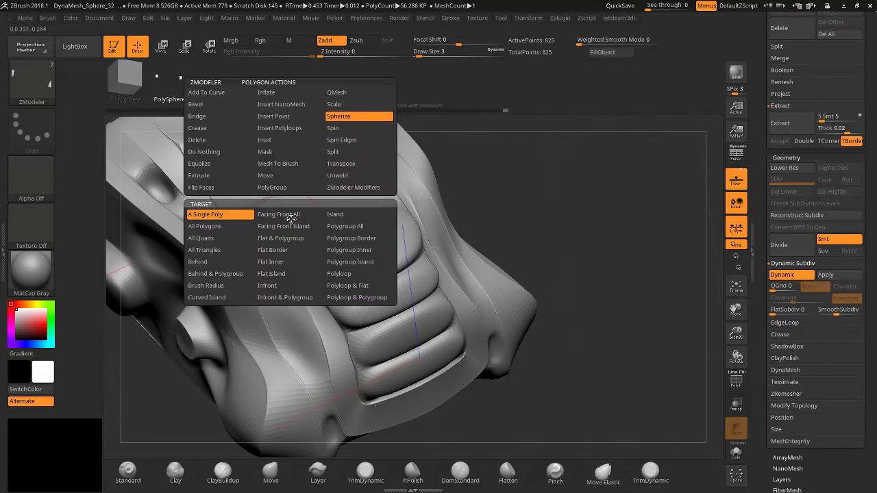
click(347, 130)
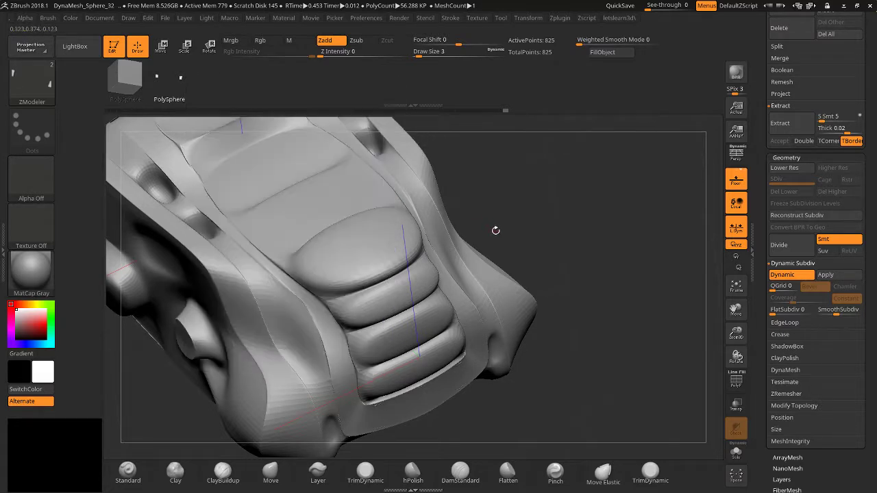
Try spinning a single polygon on the lower front part of the side with the polyframe shown, and undo the change.
drag(532, 241, 572, 213)
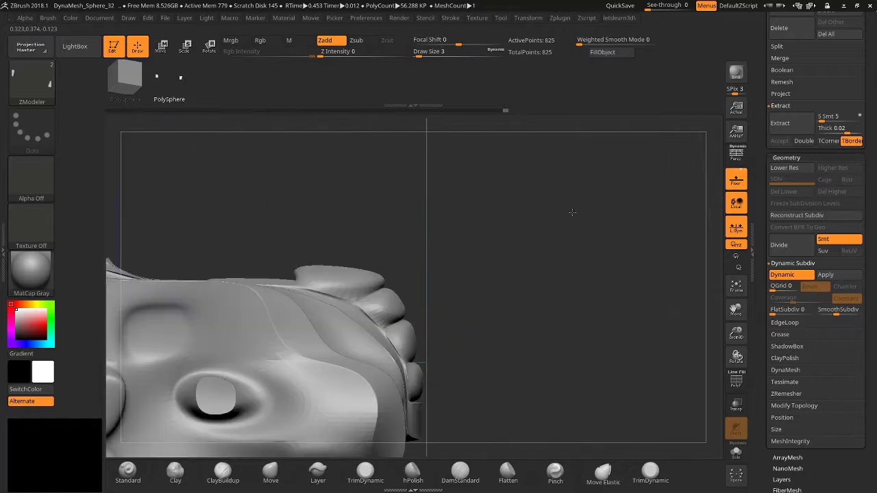
click(738, 387)
drag(736, 334, 788, 268)
mouse_move(476, 354)
mouse_down()
mouse_move(477, 379)
mouse_move(493, 384)
mouse_move(491, 318)
mouse_move(488, 358)
mouse_up()
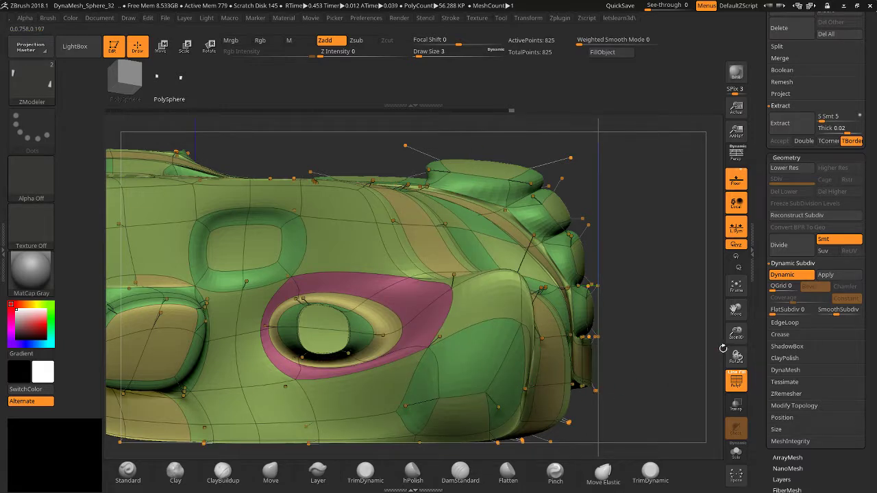
drag(736, 339, 735, 329)
drag(686, 331, 652, 333)
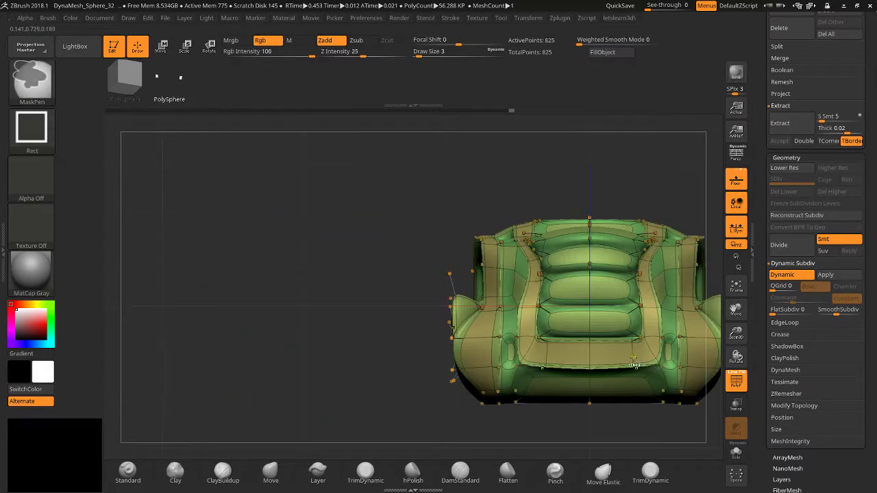
drag(395, 397, 409, 391)
click(736, 384)
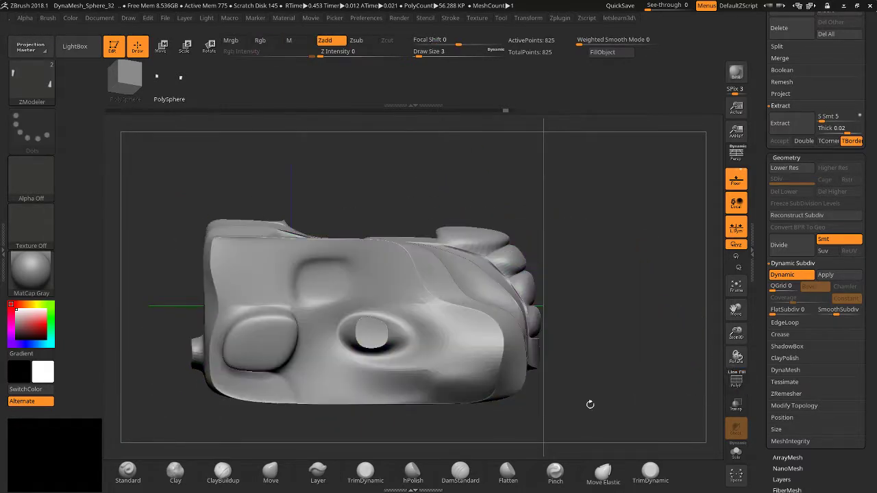
Try spinning the polygon of the raised oval panel on the rear and undo the change.
mouse_move(198, 280)
mouse_down()
mouse_move(220, 282)
mouse_move(196, 287)
mouse_up()
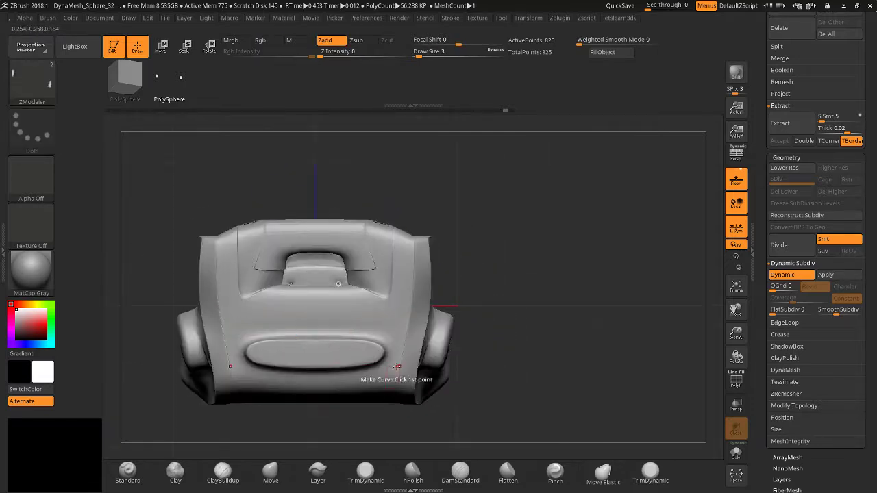
drag(368, 351, 356, 335)
click(394, 302)
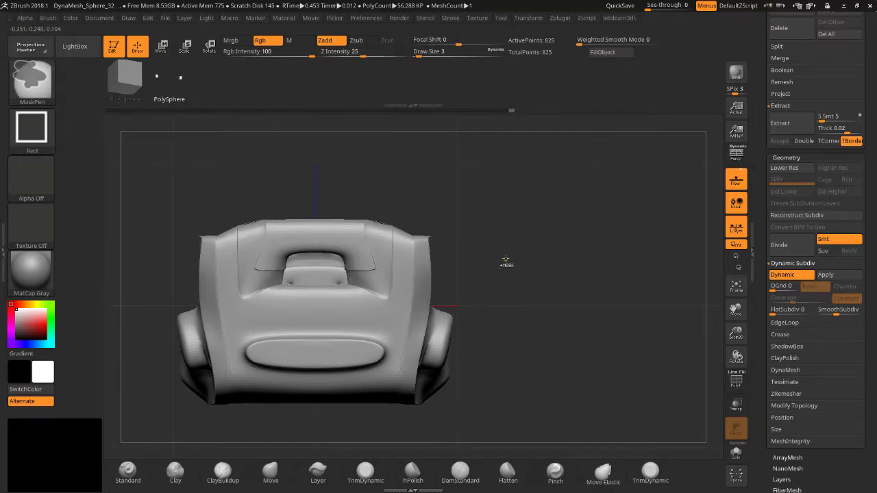
drag(505, 256, 453, 289)
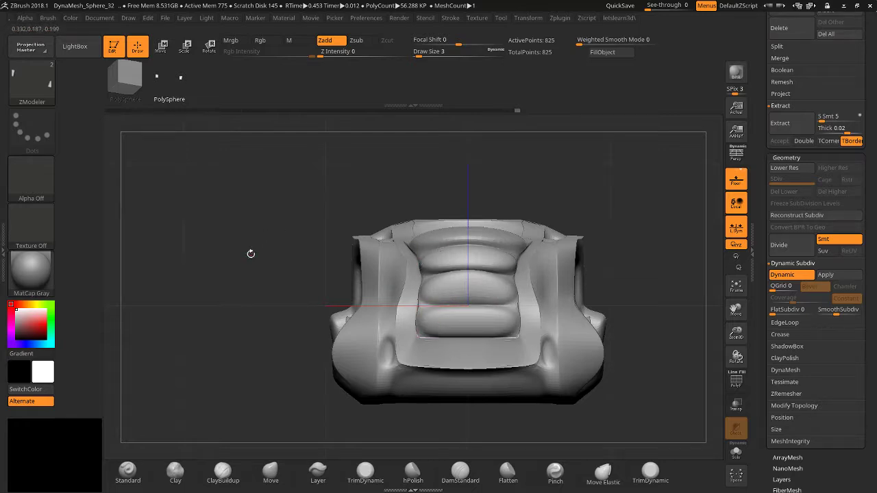
Spin the single polygon of the uppermost front ridge and inspect its shape from the front and side.
mouse_move(251, 254)
mouse_down()
mouse_move(258, 306)
mouse_move(303, 274)
mouse_up()
drag(426, 218, 416, 234)
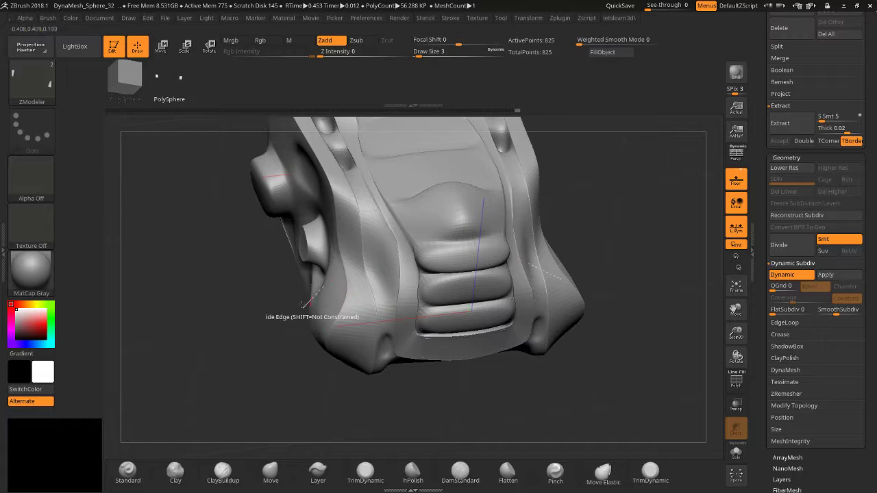
drag(264, 301, 227, 257)
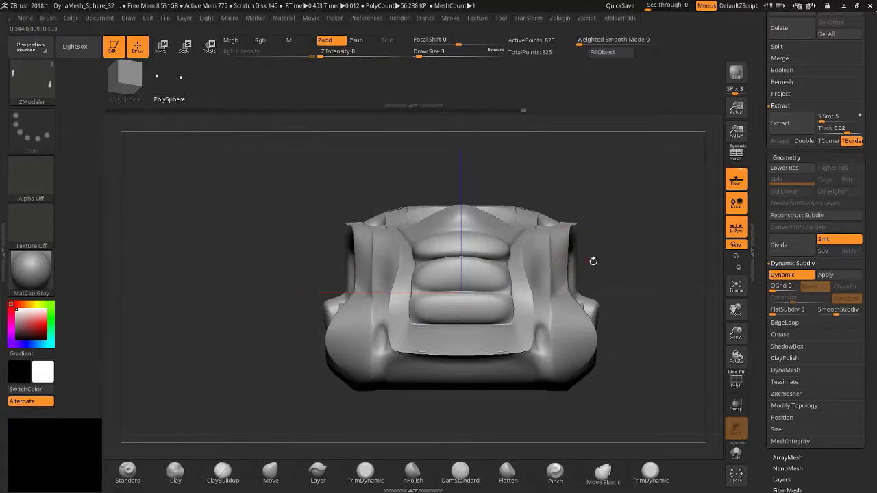
drag(593, 261, 579, 302)
drag(632, 315, 705, 313)
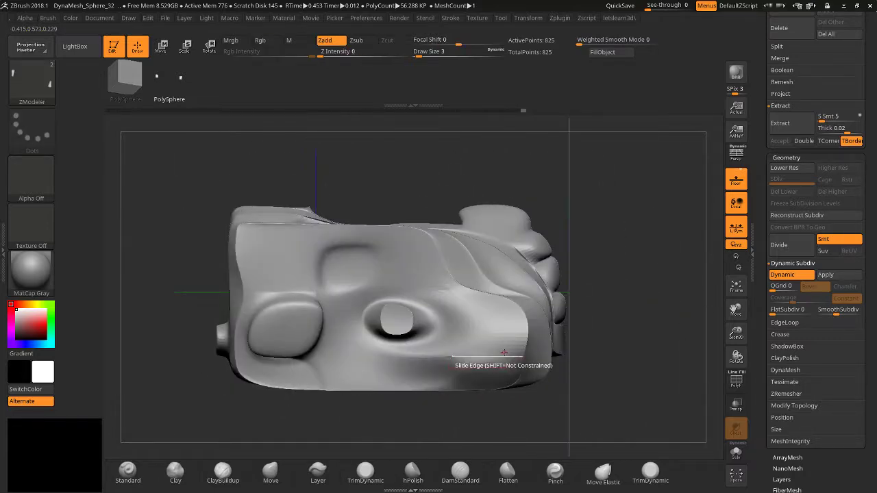
Try spinning single polygons around the lower front corner of the side, undoing the changes.
mouse_move(507, 358)
mouse_down()
mouse_move(515, 344)
mouse_move(518, 352)
mouse_up()
drag(603, 341, 501, 359)
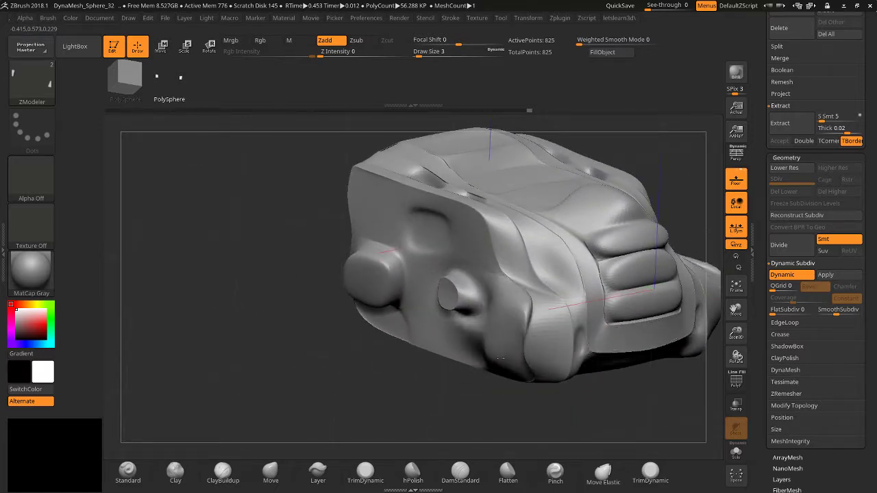
drag(453, 403, 470, 390)
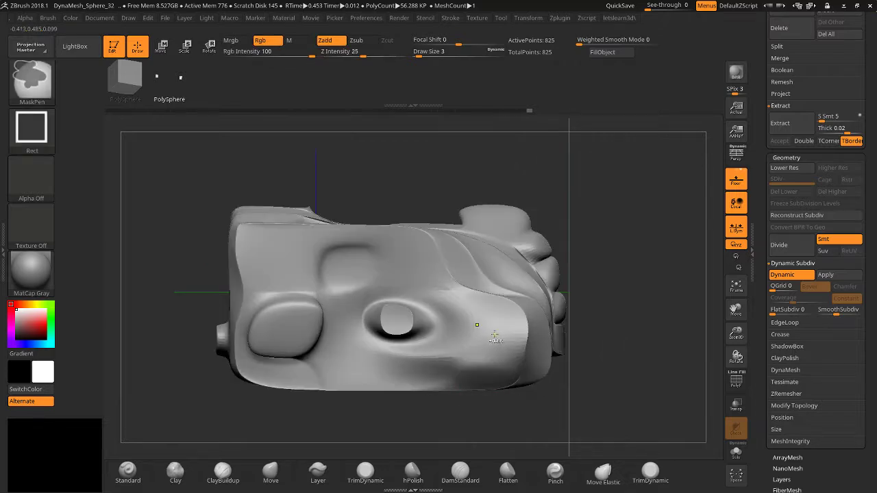
drag(496, 332, 494, 314)
key(ctrl+z)
drag(566, 374, 500, 385)
key(ctrl+z)
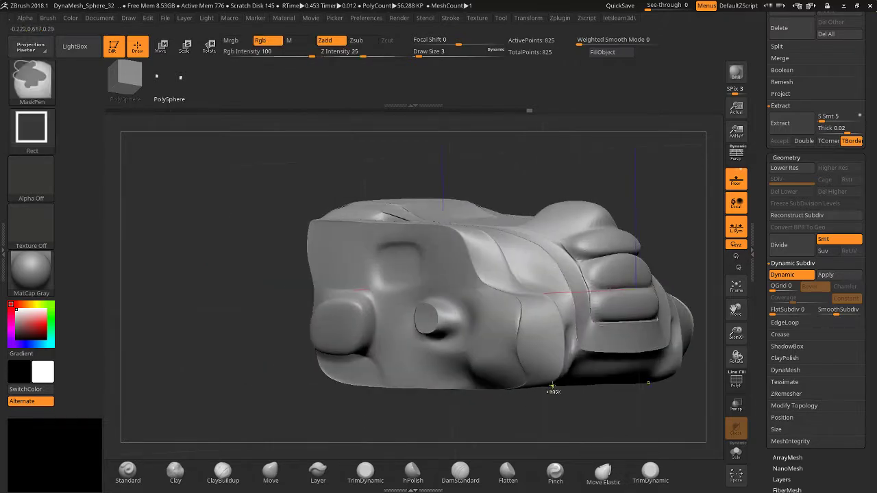
drag(462, 409, 488, 358)
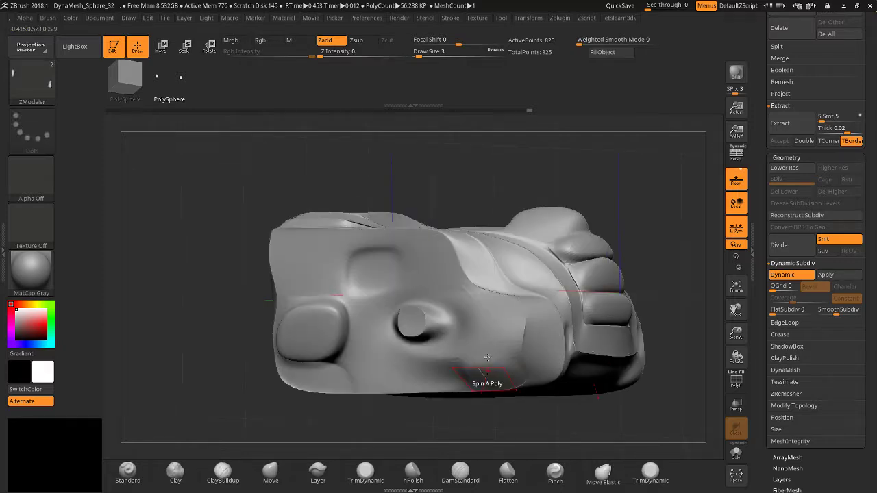
Show the polyframe, set the polygon action to Spin Edges, and apply it to a single polygon near the side's front end.
key(space)
click(736, 382)
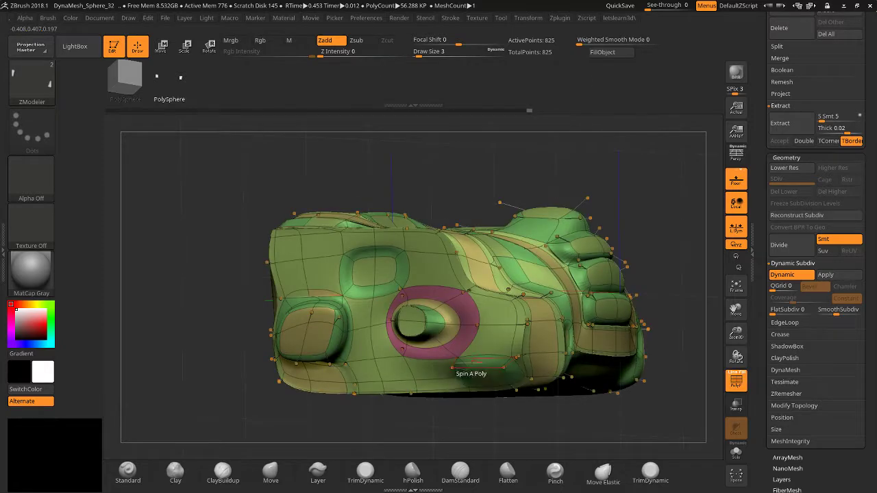
key(space)
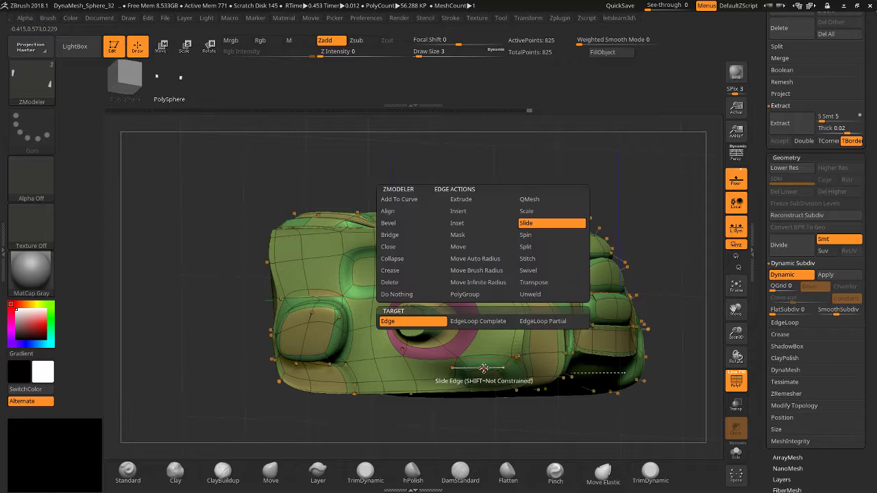
key(space)
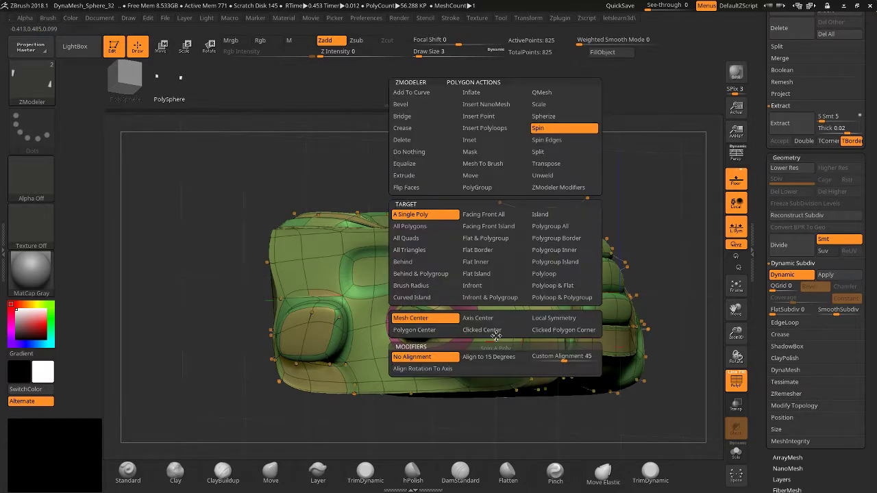
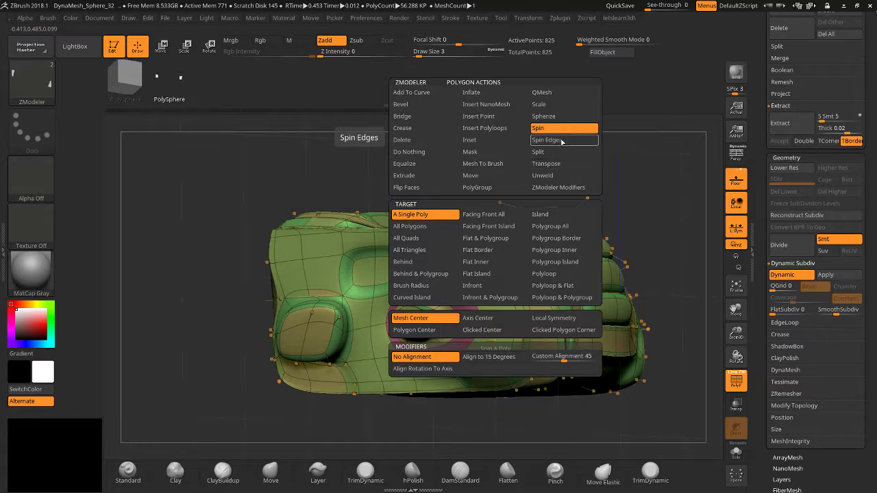
click(562, 140)
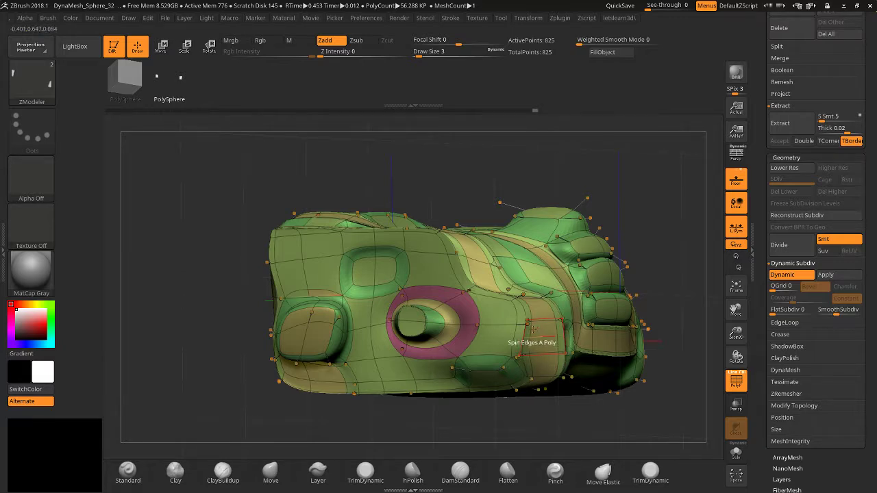
drag(543, 319, 545, 332)
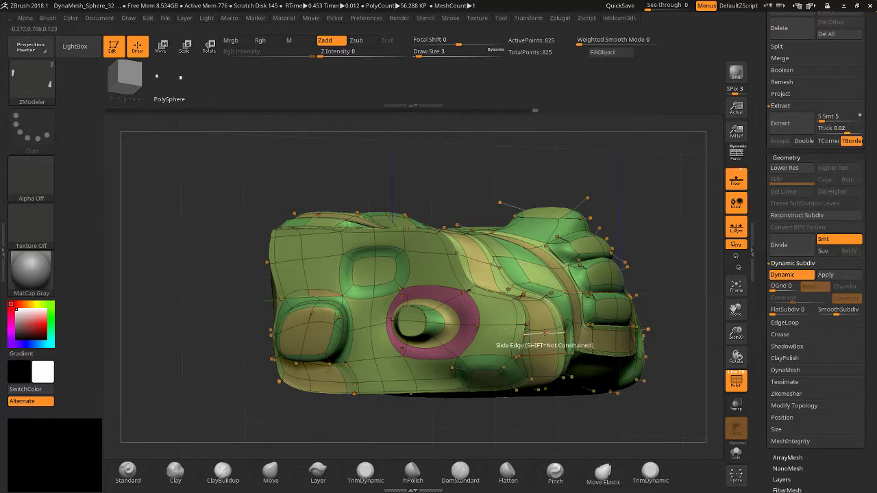
Set the polygon action to Split for a single poly.
key(space)
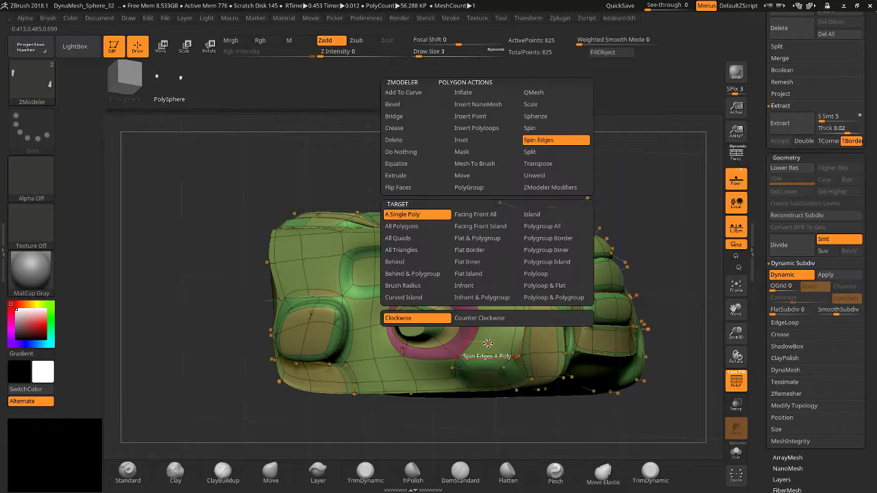
click(531, 152)
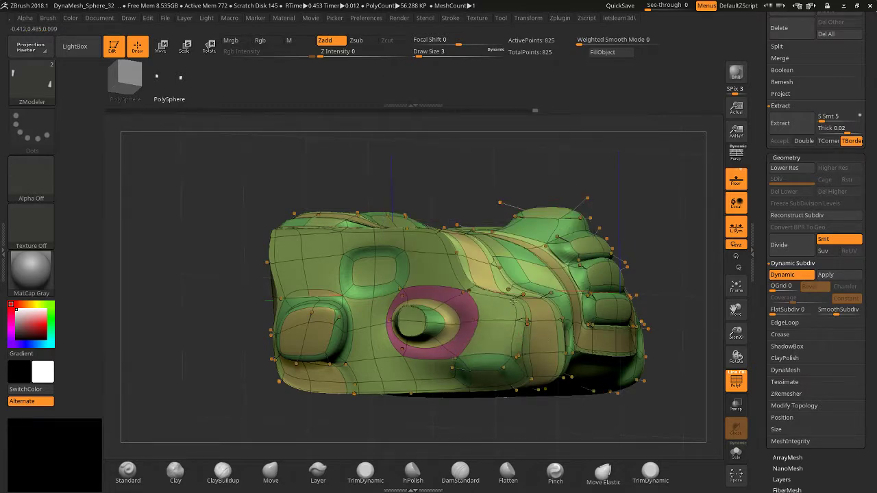
Try splitting single polygons on the side's front area, lower edge and rounded recess, undoing each split.
key(ctrl)
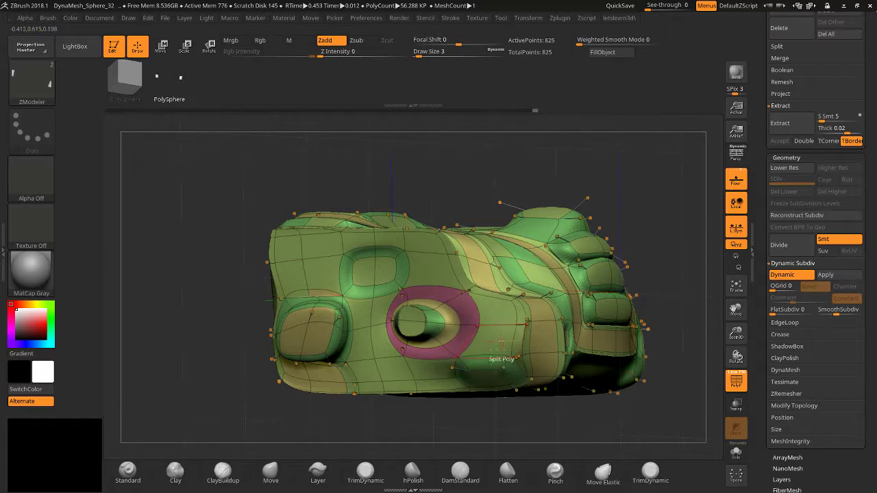
click(502, 337)
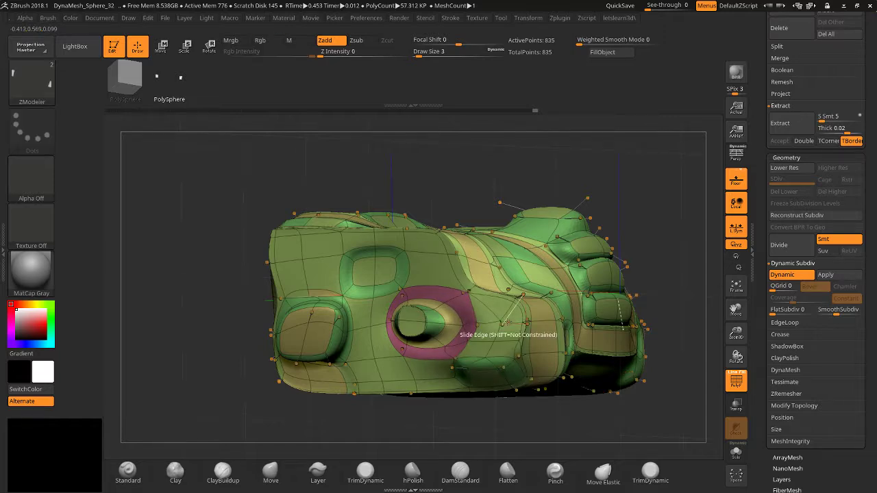
key(ctrl+z)
drag(448, 200, 451, 277)
drag(479, 376, 481, 373)
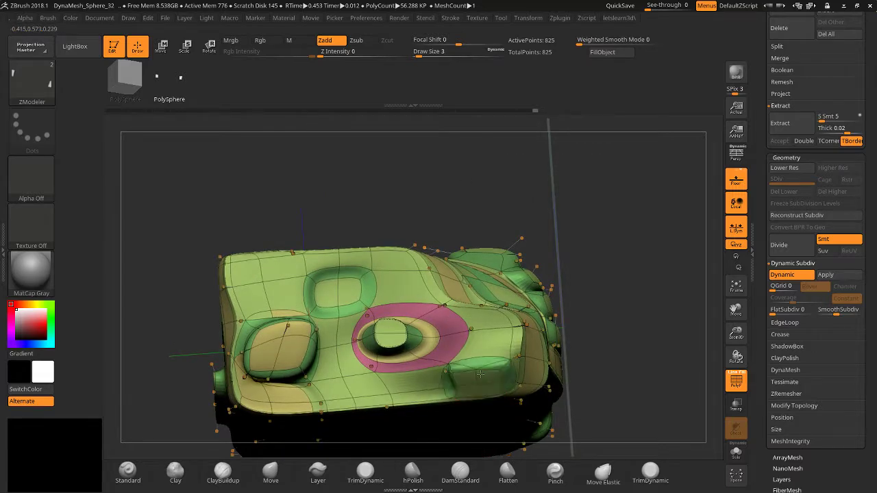
key(ctrl+z)
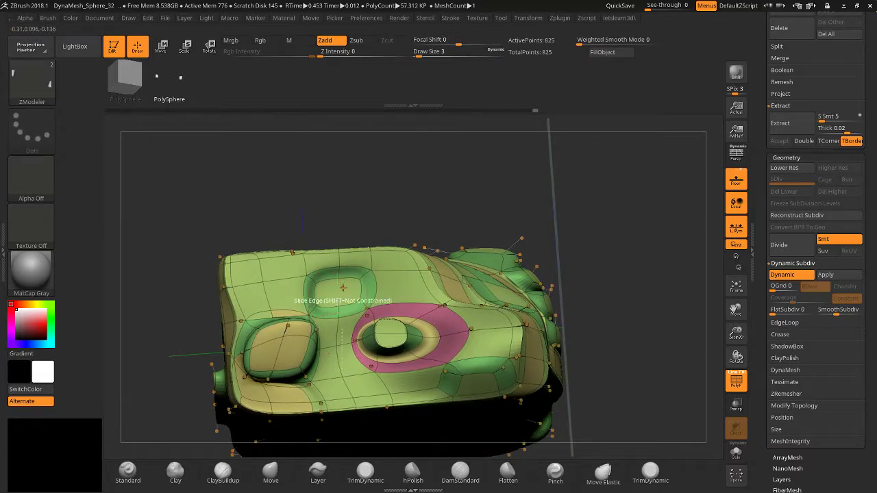
click(321, 294)
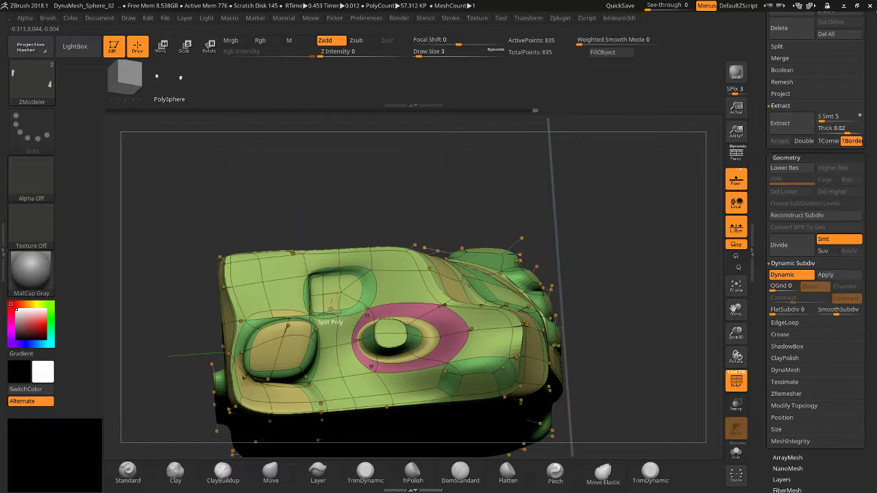
drag(388, 205, 382, 223)
key(ctrl+z)
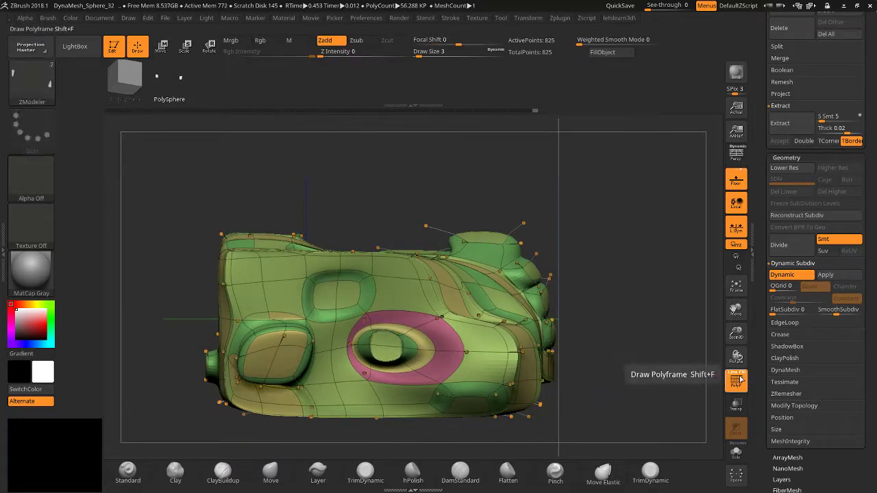
Hide the polyframe and split the polygon inside the rounded recess on the side, inspecting its sharpened corners.
click(738, 382)
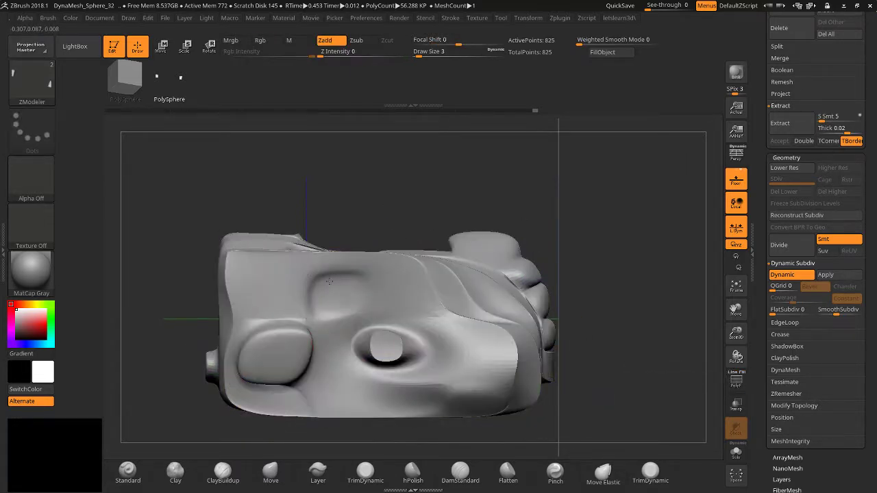
click(322, 300)
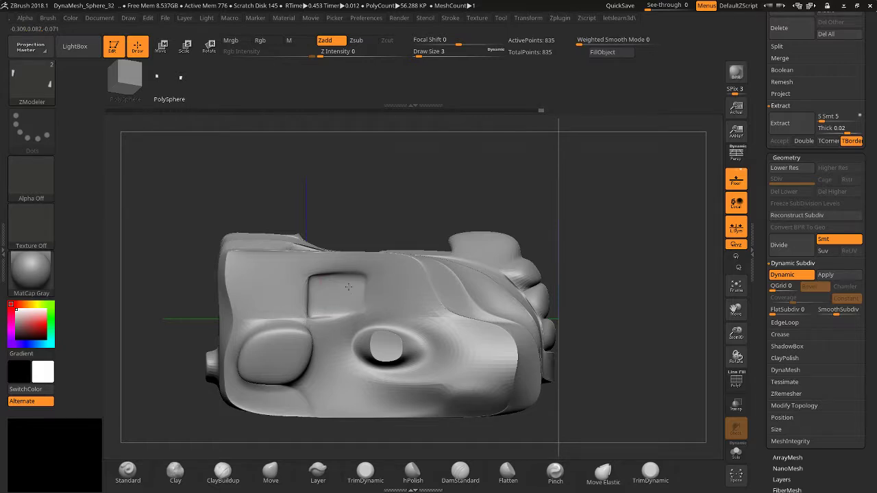
drag(370, 234, 363, 202)
key(ctrl+z)
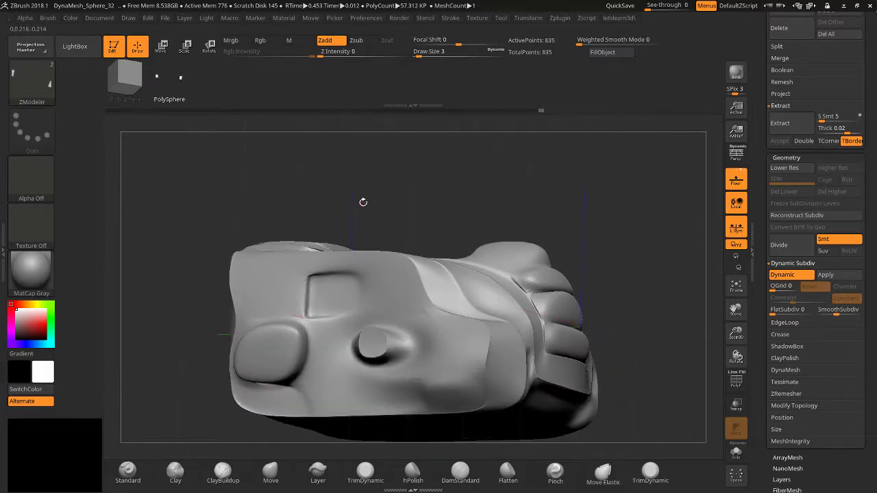
Try splitting polygons on the side's rear bump and on the back of the model, undoing each split.
click(281, 354)
key(ctrl+z)
drag(168, 341, 225, 401)
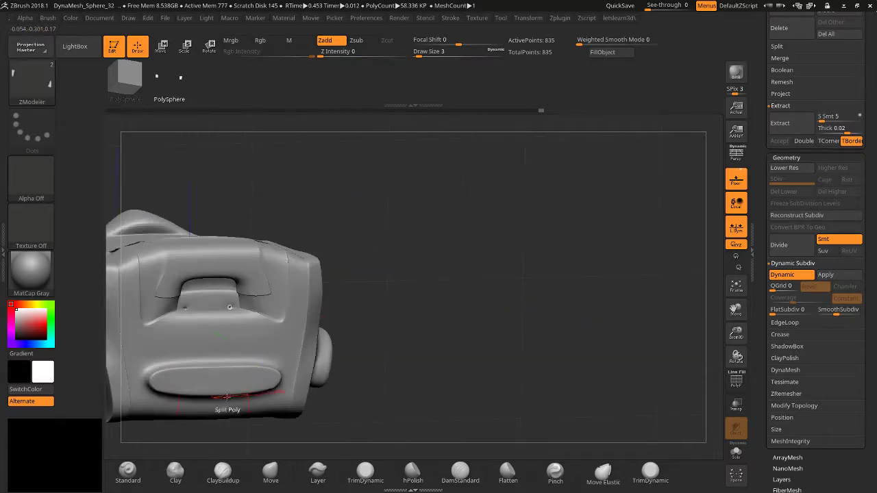
click(232, 251)
key(ctrl+z)
Split the polygons of the stacked front ridges and the hood section just behind them, checking the shape from above and the side.
drag(358, 244, 233, 334)
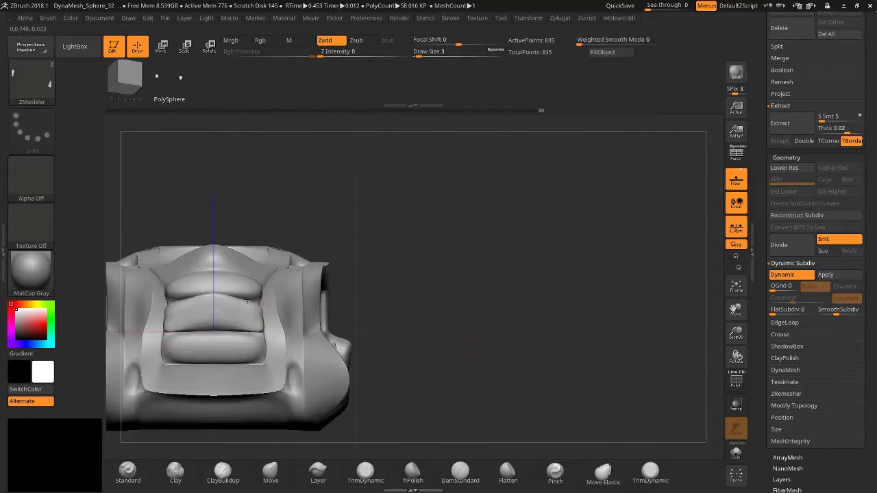
click(244, 339)
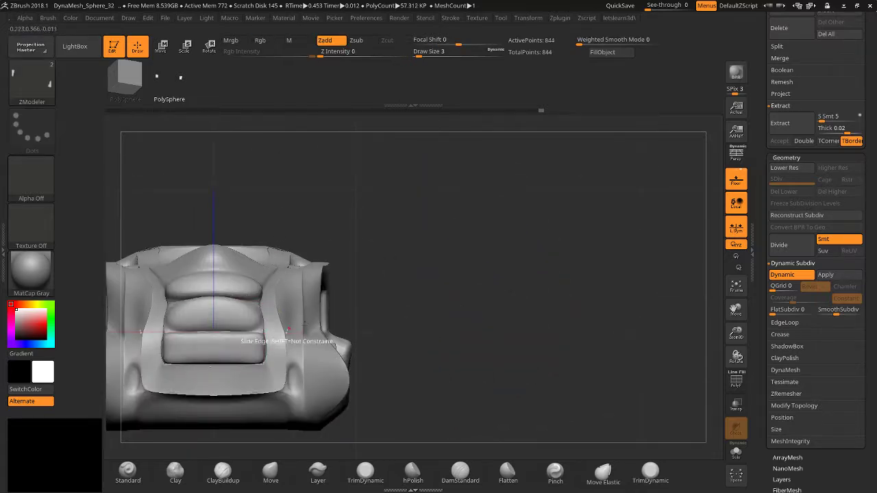
mouse_move(387, 316)
mouse_down()
mouse_move(420, 313)
mouse_move(396, 330)
mouse_up()
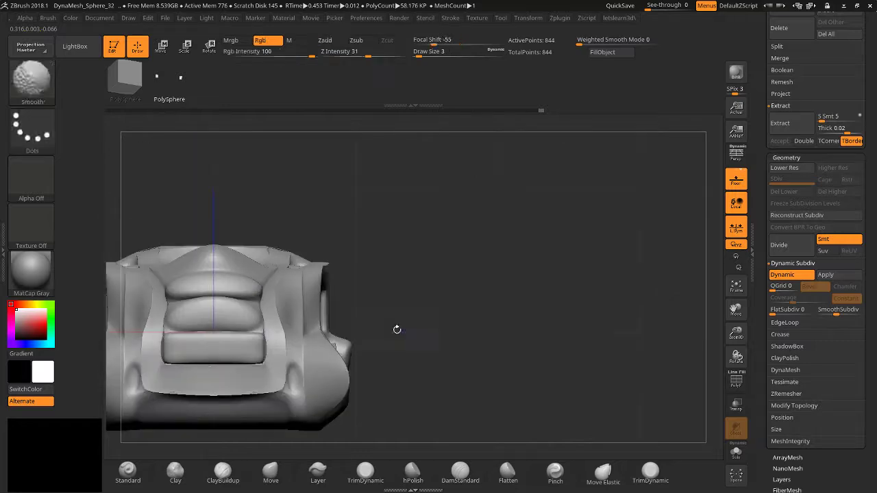
click(240, 309)
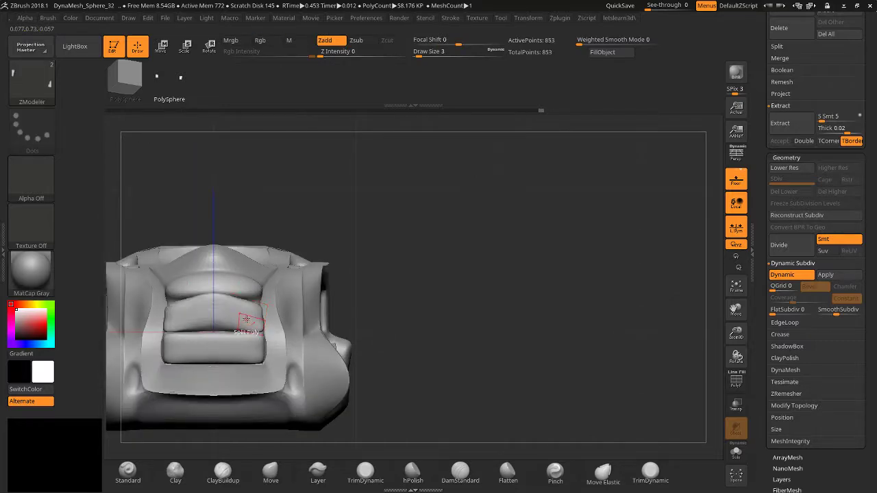
key(ctrl+z)
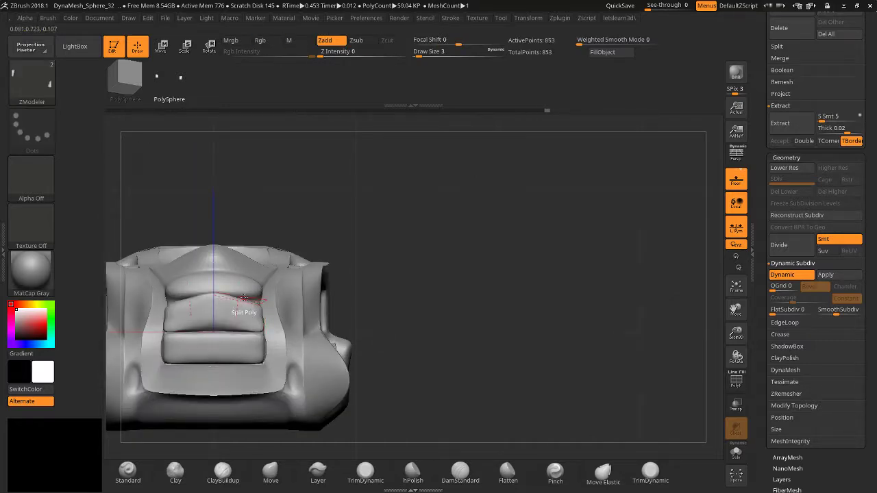
click(239, 283)
right_drag(240, 283, 233, 233)
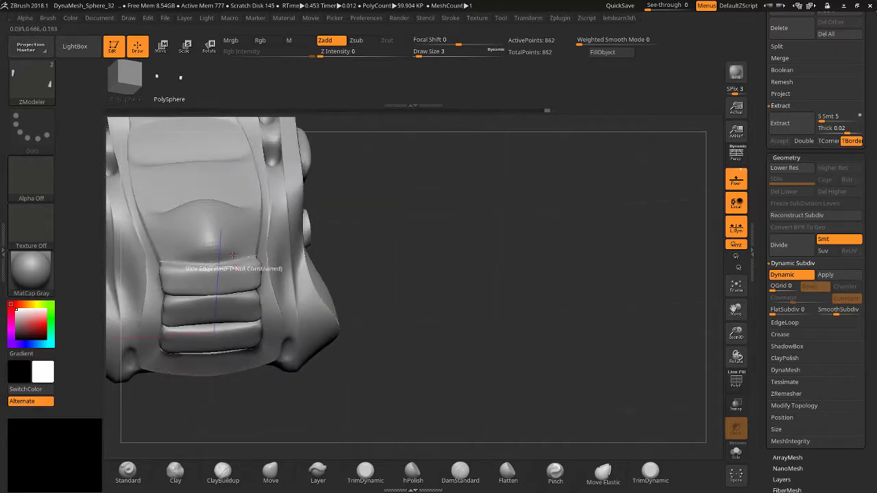
drag(233, 230, 233, 200)
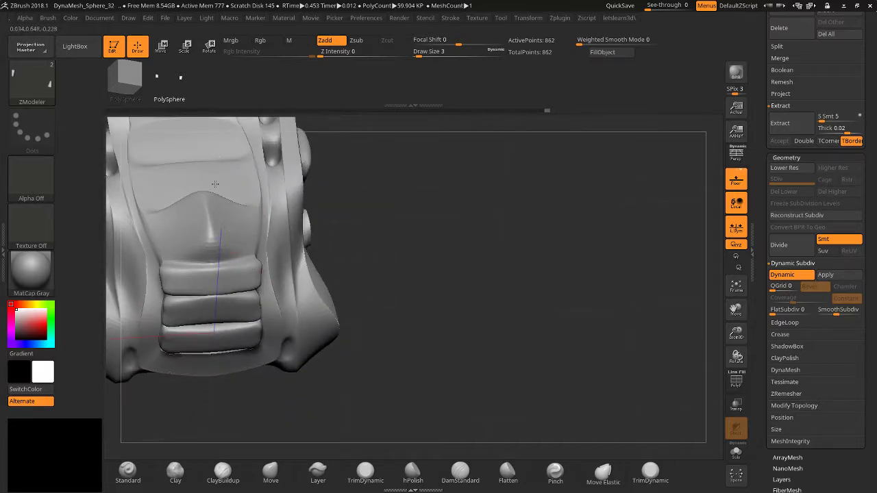
shift+drag(205, 227, 215, 207)
drag(537, 285, 623, 242)
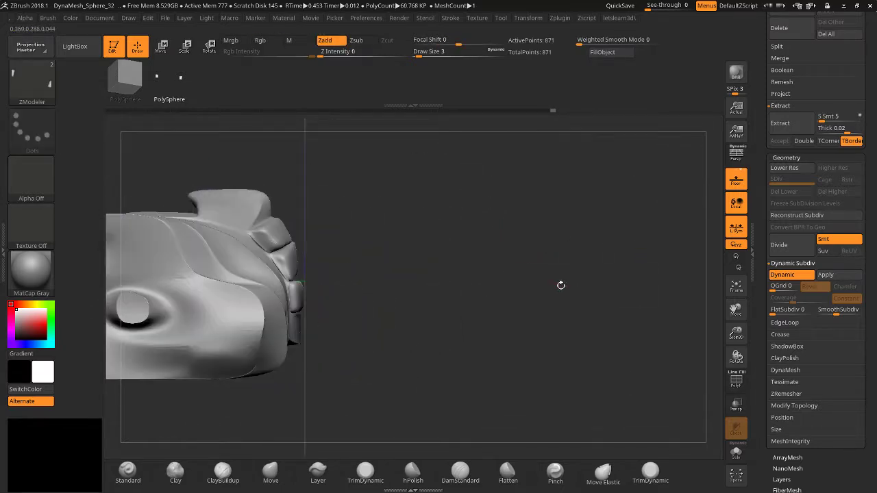
Show the polyframe again and split the polygon of each of the three large panels along the top.
drag(737, 312, 740, 322)
drag(582, 383, 618, 370)
click(735, 382)
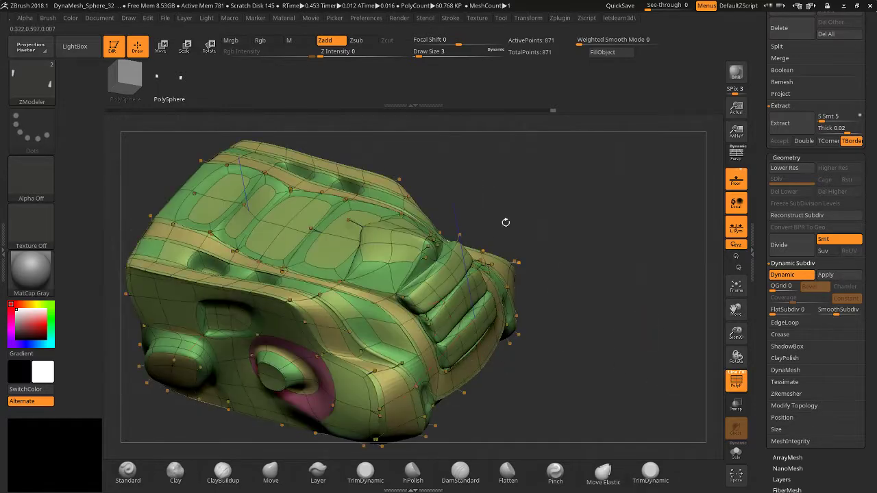
drag(505, 221, 384, 233)
click(328, 252)
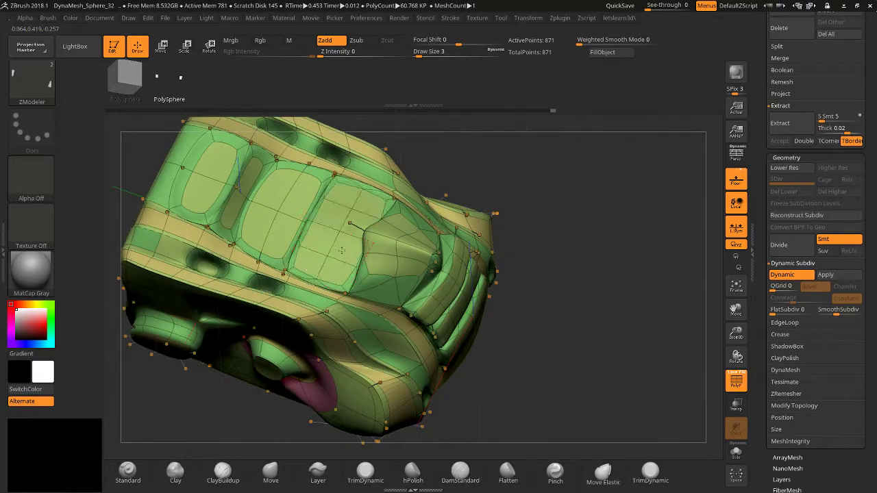
click(259, 236)
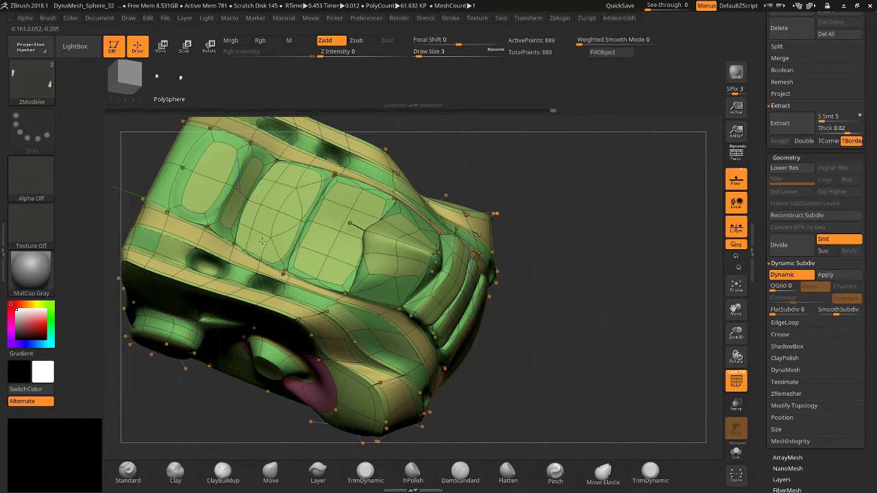
click(197, 193)
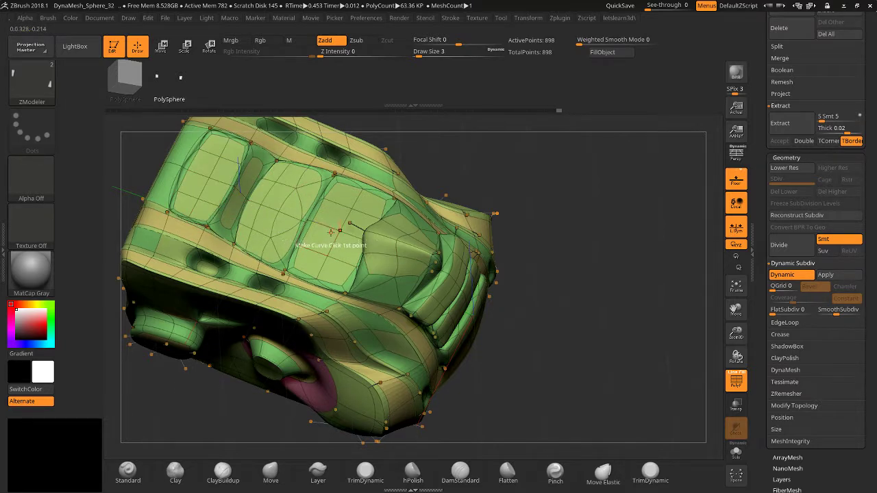
Set the polygon action to Transpose for a single poly, apply it to the front top panel, and raise the panel well above the body.
key(space)
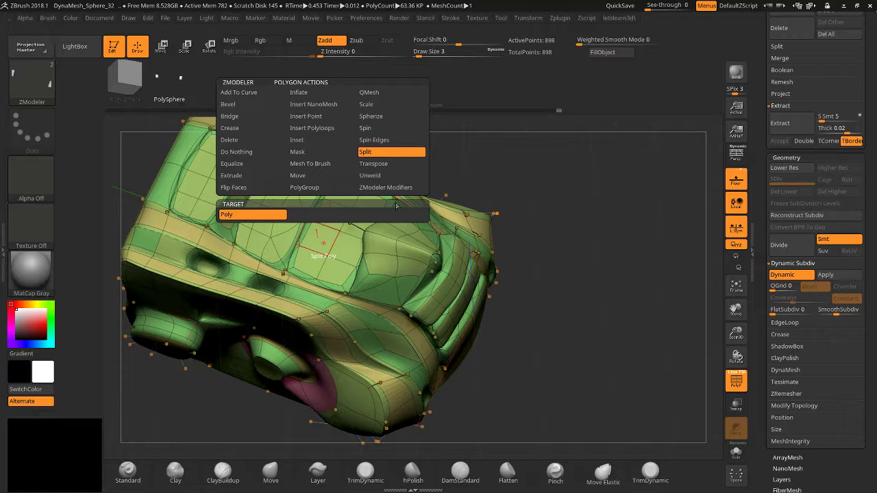
click(381, 166)
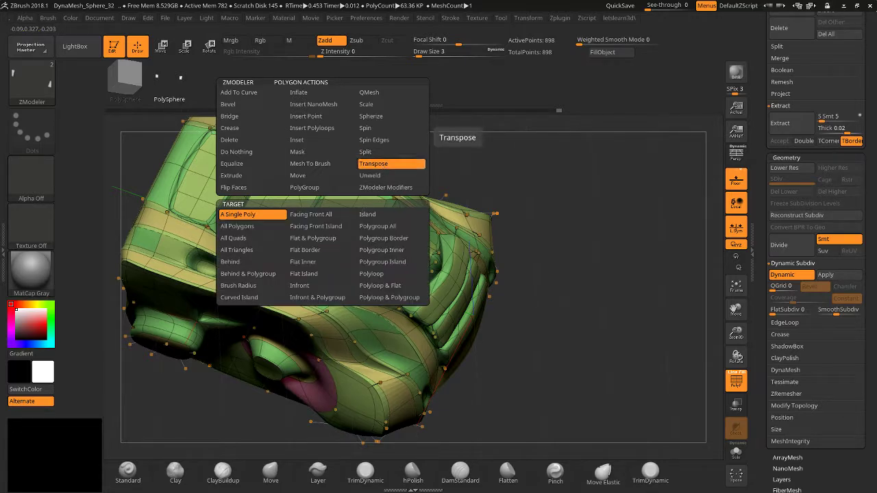
click(323, 239)
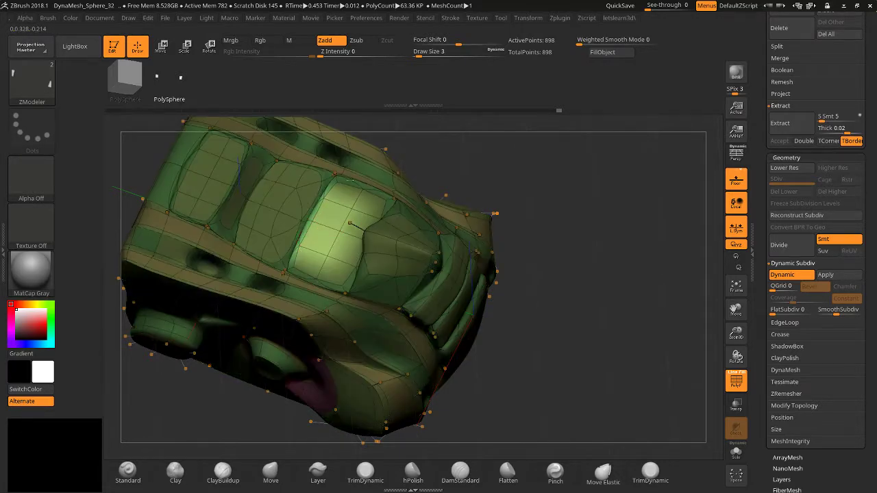
drag(510, 260, 500, 329)
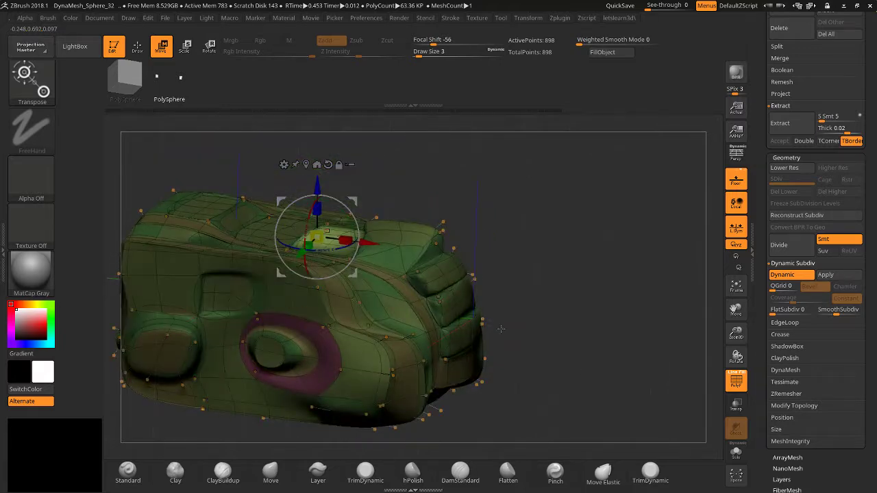
drag(317, 183, 318, 121)
drag(492, 196, 557, 218)
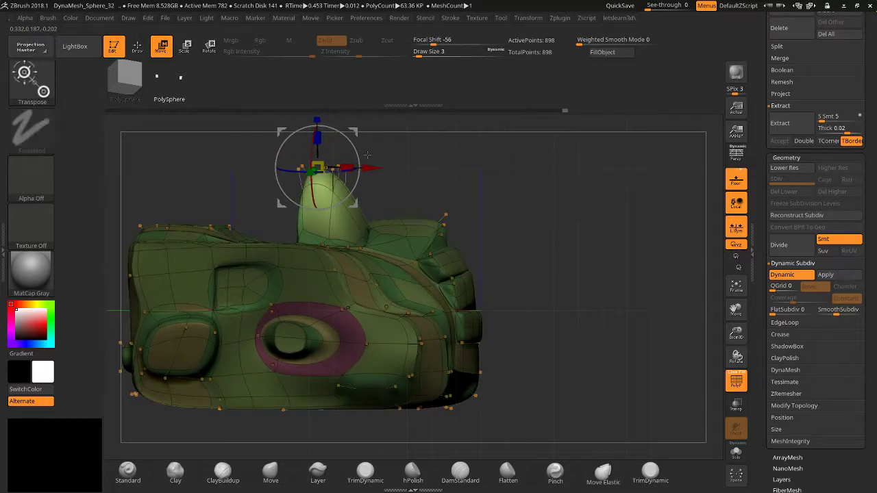
Move the raised panel toward the rear with a slight tilt, and lower its end until it lies just above the top surface.
drag(355, 146, 285, 177)
drag(363, 179, 501, 230)
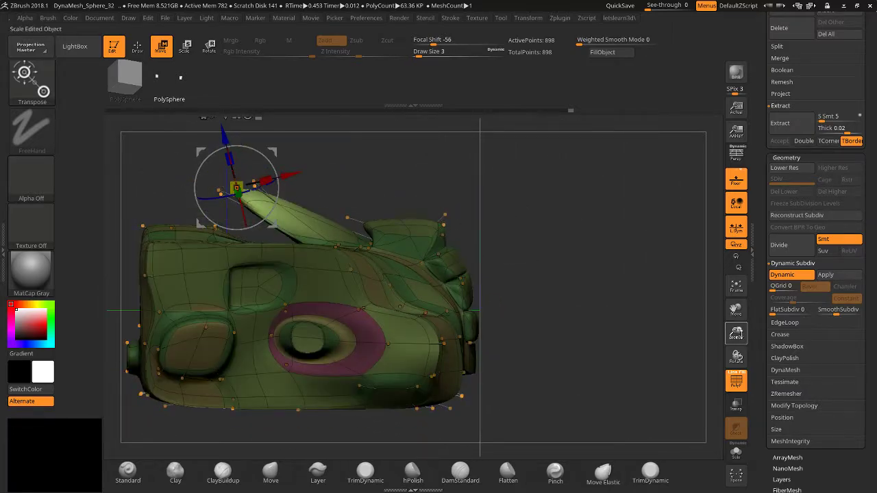
drag(740, 334, 742, 373)
drag(736, 312, 814, 320)
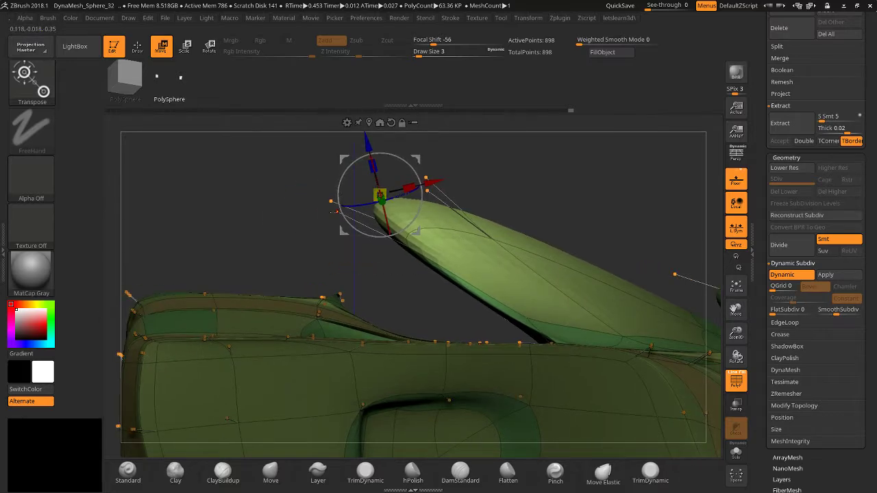
drag(371, 168, 333, 281)
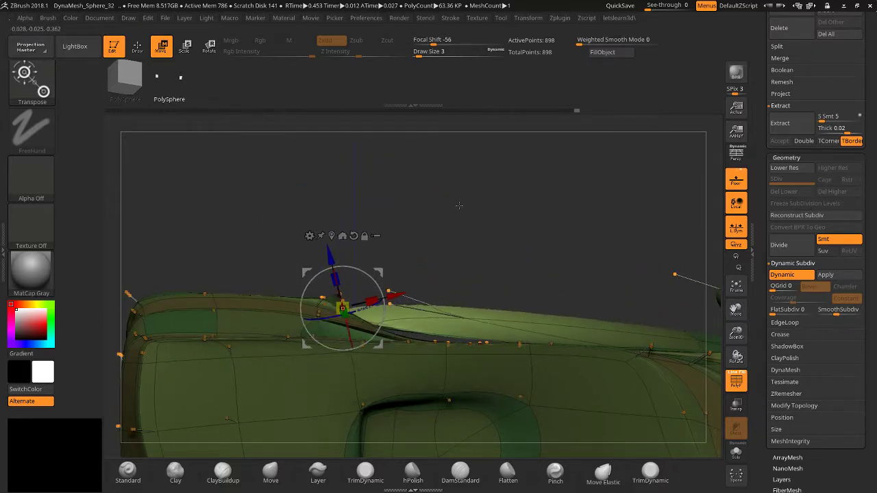
drag(458, 205, 514, 217)
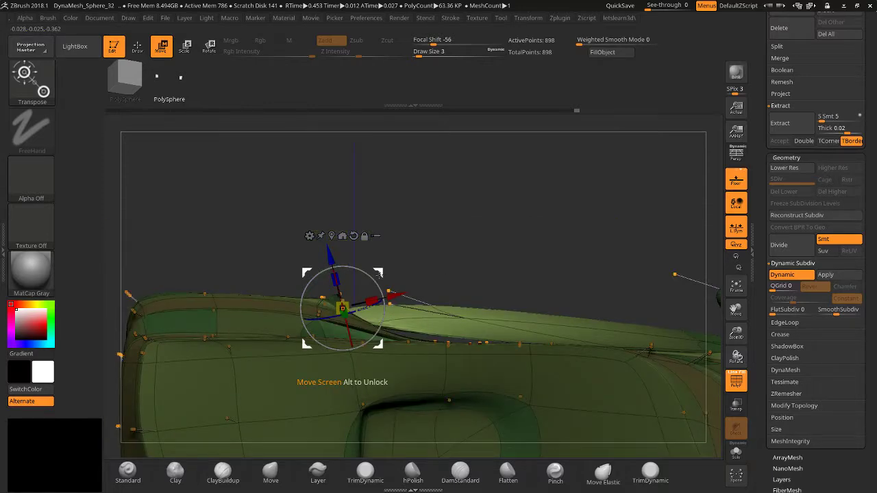
drag(383, 270, 369, 271)
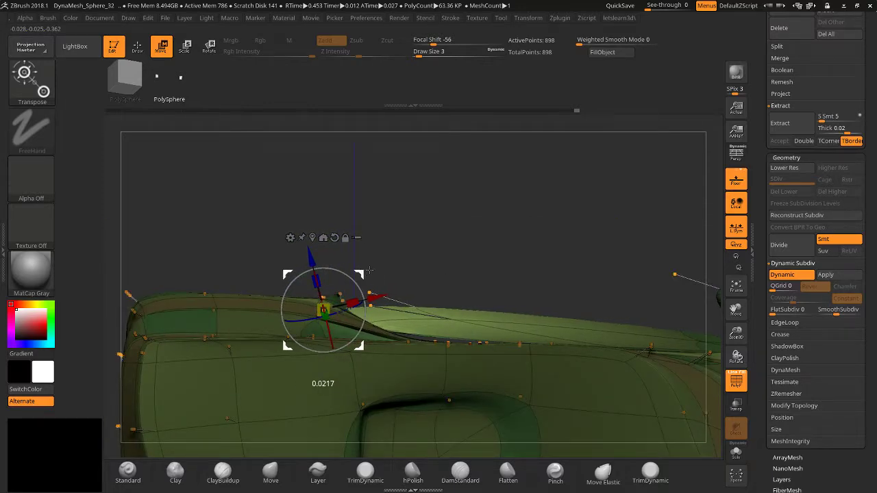
Clear the mask in Draw mode and set the polygon action back to Split over the flattened panel.
click(137, 46)
mouse_move(445, 199)
mouse_down()
mouse_move(510, 295)
mouse_move(564, 239)
mouse_move(616, 285)
mouse_up()
drag(736, 321, 637, 304)
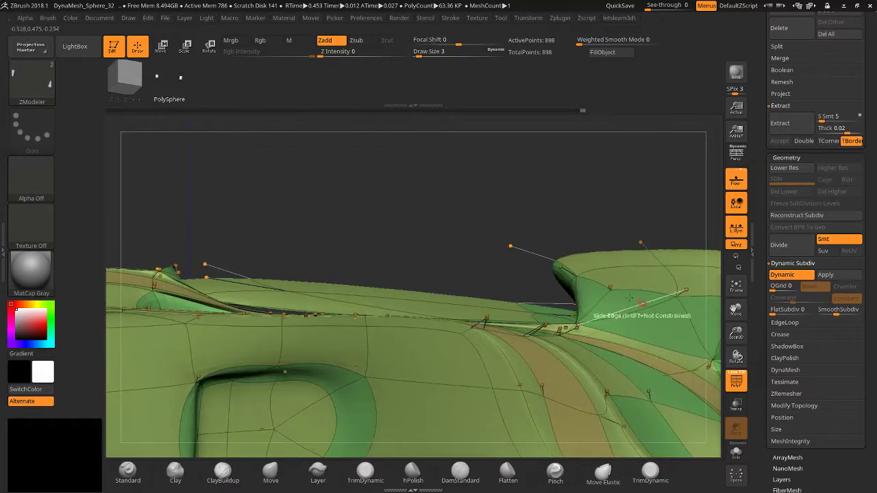
drag(596, 212, 565, 291)
key(space)
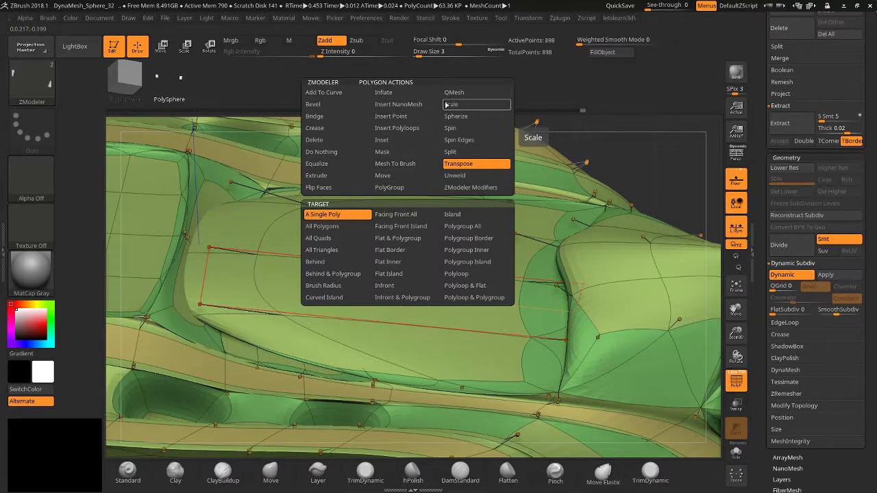
click(464, 151)
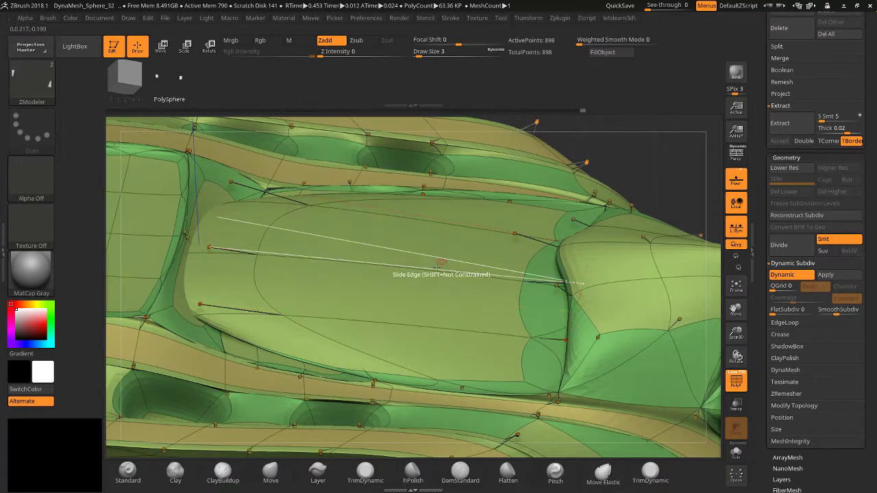
Split two more polygons on the large top panel, set the polygon action to Move, and displace polygons there into a recess.
click(396, 301)
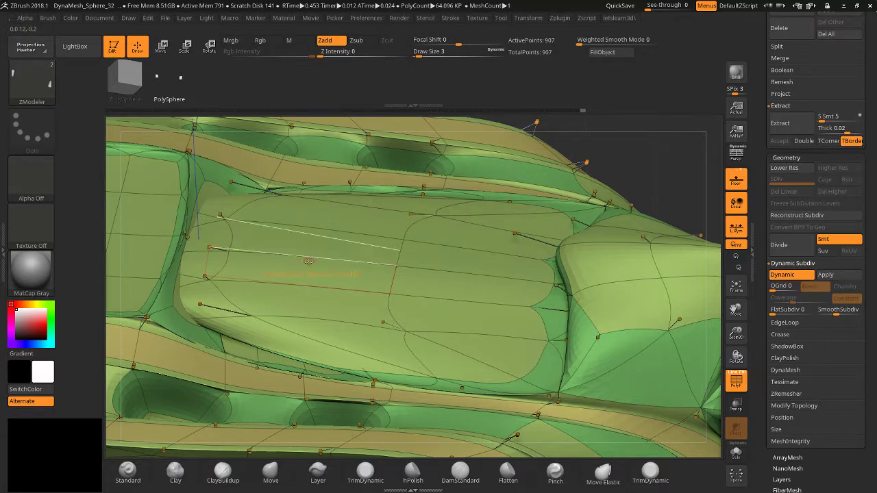
click(411, 283)
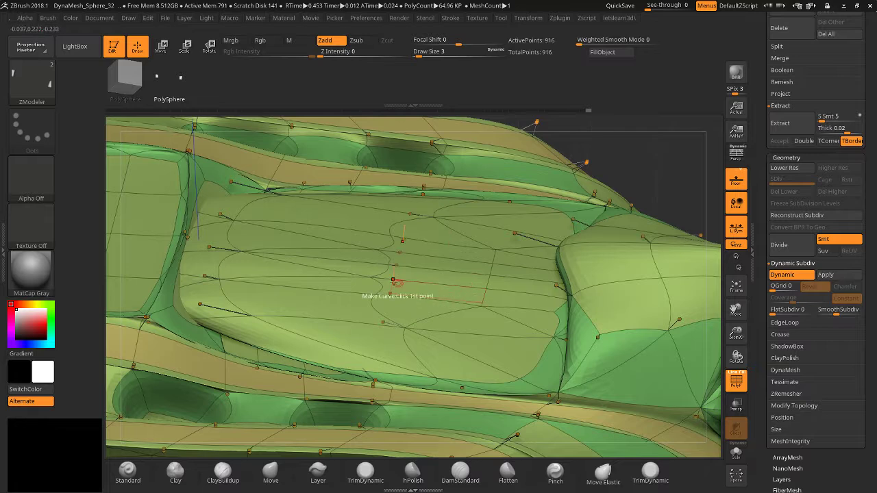
key(space)
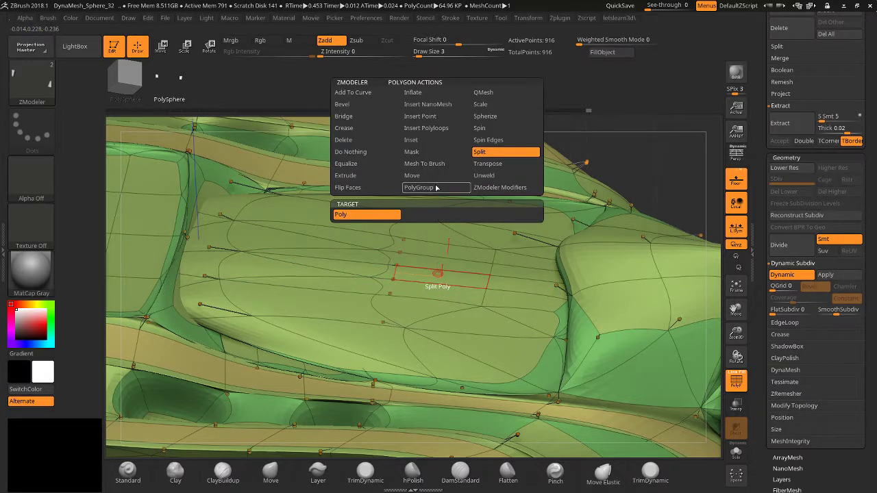
click(414, 175)
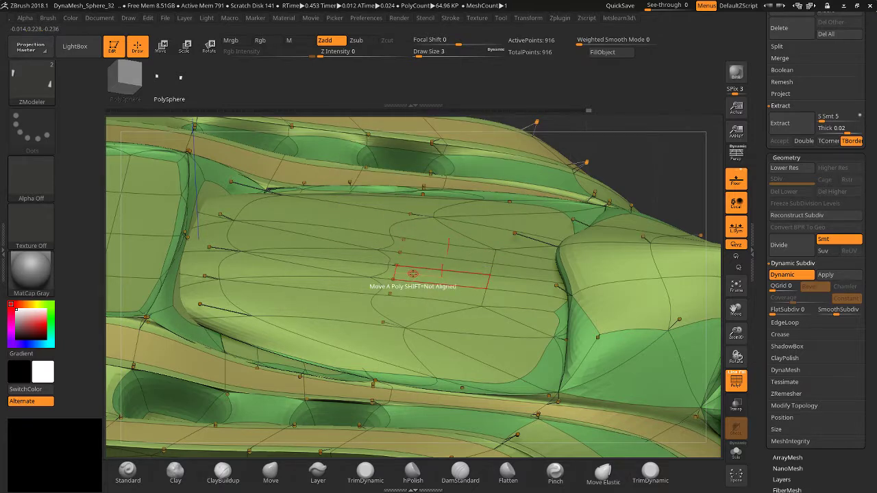
drag(427, 158, 380, 145)
key(ctrl+z)
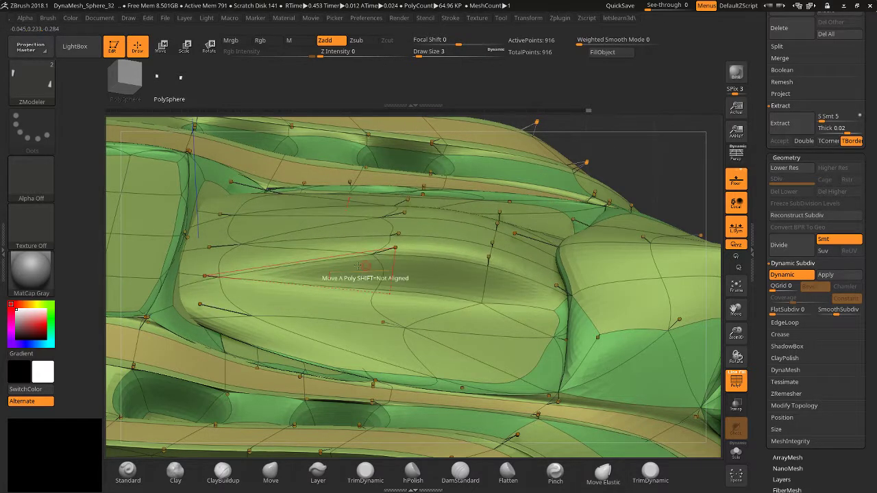
mouse_move(316, 249)
mouse_down()
mouse_move(318, 237)
mouse_move(320, 252)
mouse_up()
Hide the polyframe and examine the recess in the top panel from the side and from above.
click(738, 385)
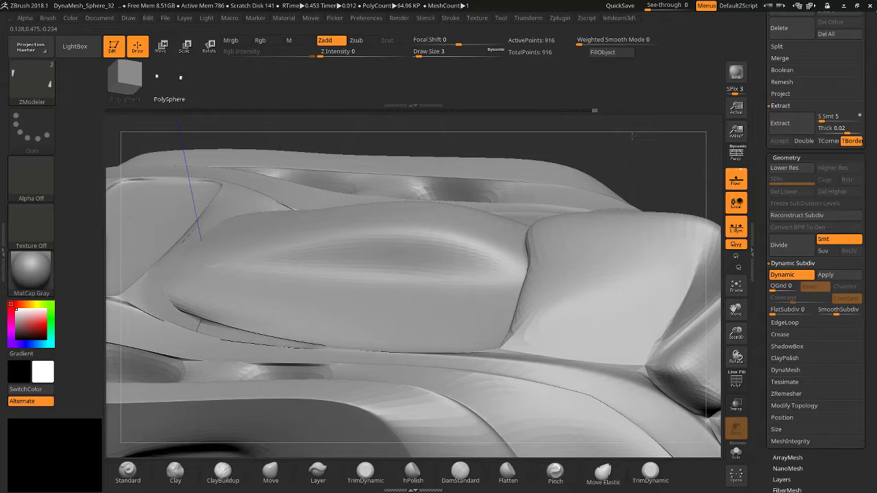
shift+drag(631, 137, 633, 137)
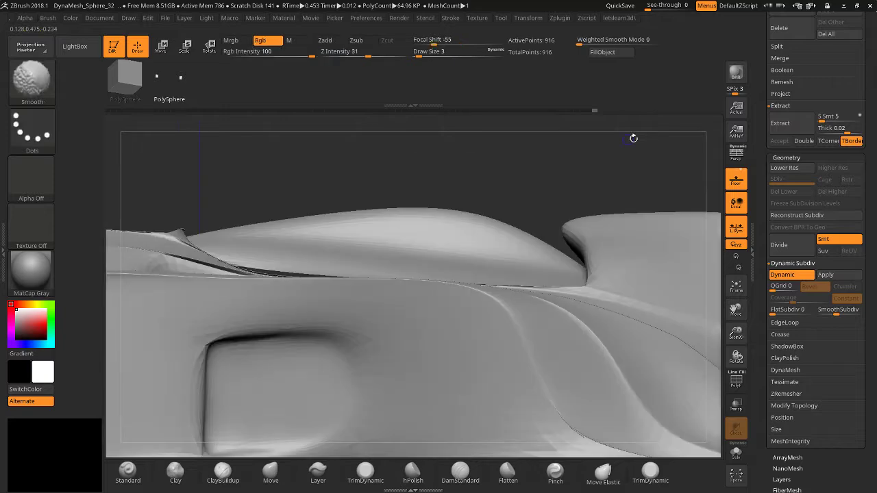
mouse_move(736, 335)
mouse_down()
mouse_move(726, 298)
mouse_move(683, 289)
mouse_move(541, 329)
mouse_move(556, 364)
mouse_move(582, 325)
mouse_move(605, 330)
mouse_move(592, 300)
mouse_move(660, 346)
mouse_up()
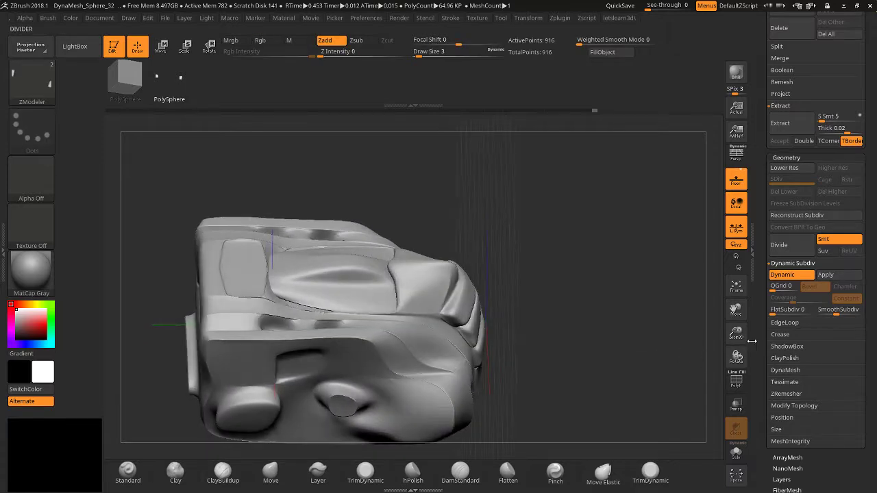
drag(736, 335, 736, 381)
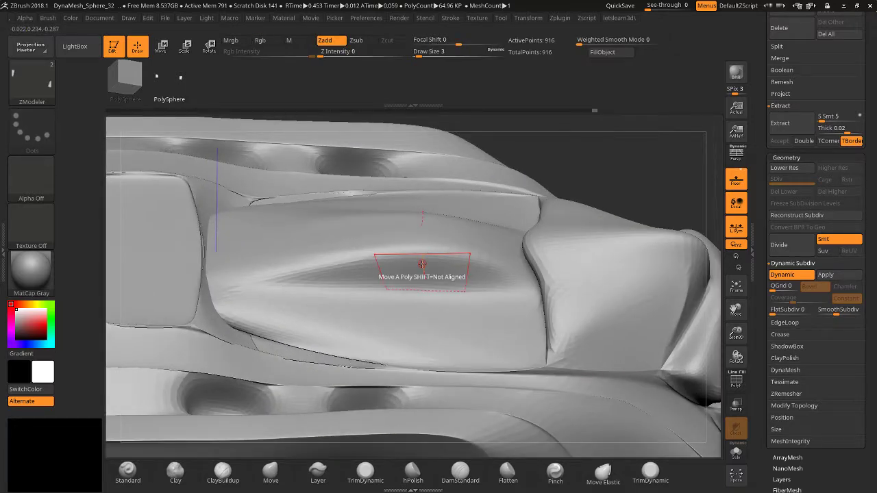
mouse_move(422, 264)
mouse_down()
mouse_move(422, 256)
mouse_move(423, 265)
mouse_up()
drag(456, 319, 465, 242)
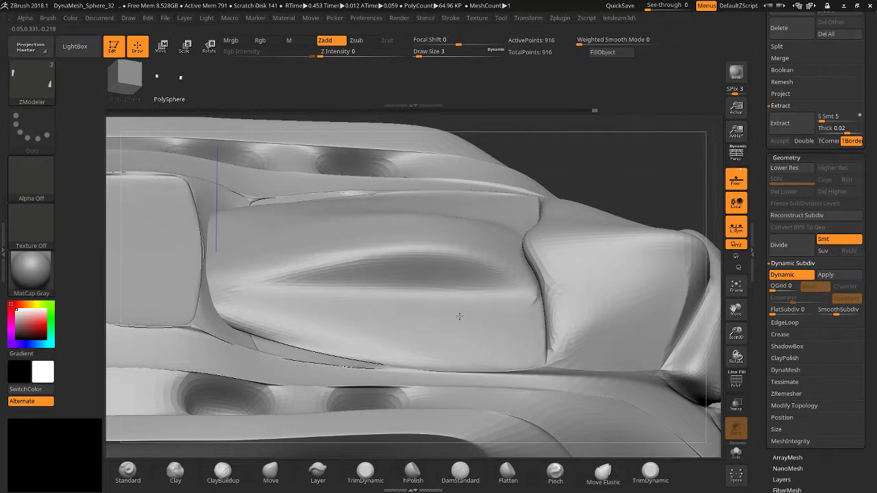
drag(459, 316, 455, 356)
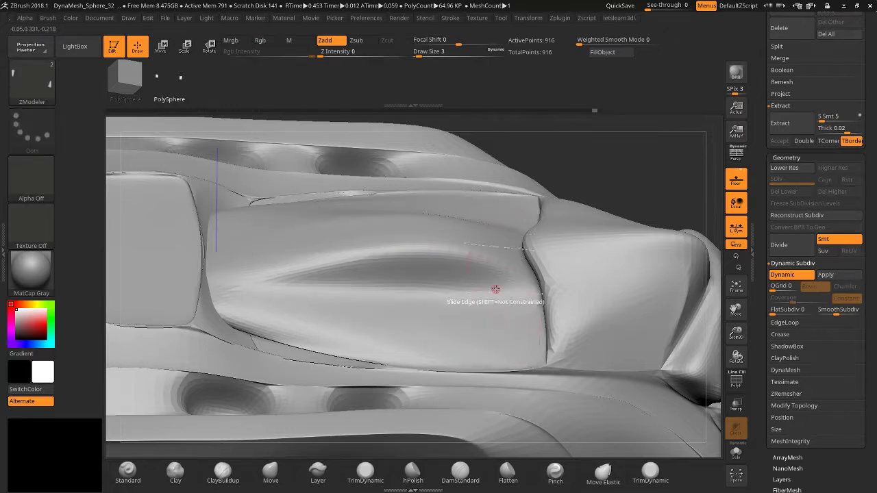
Show the polyframe, set the polygon action to Unweld, and unweld the green polygon on the front fender beside the tan band.
click(736, 382)
key(space)
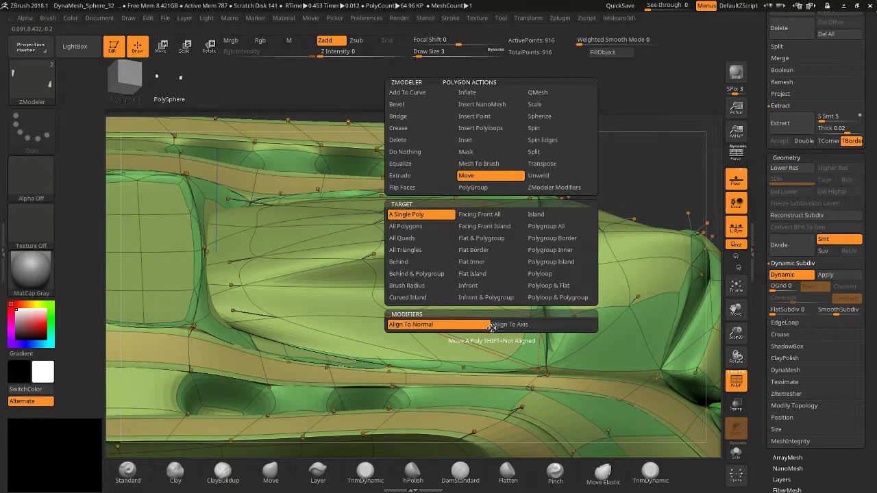
click(534, 180)
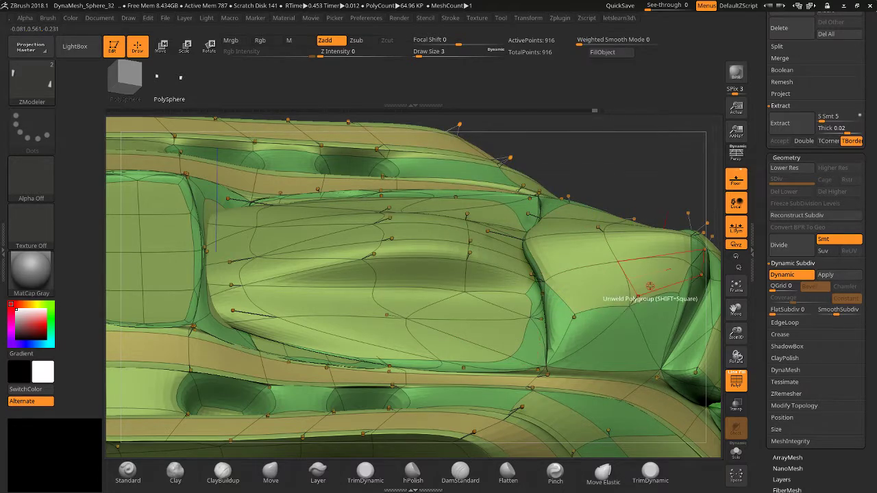
click(648, 245)
drag(619, 158, 483, 250)
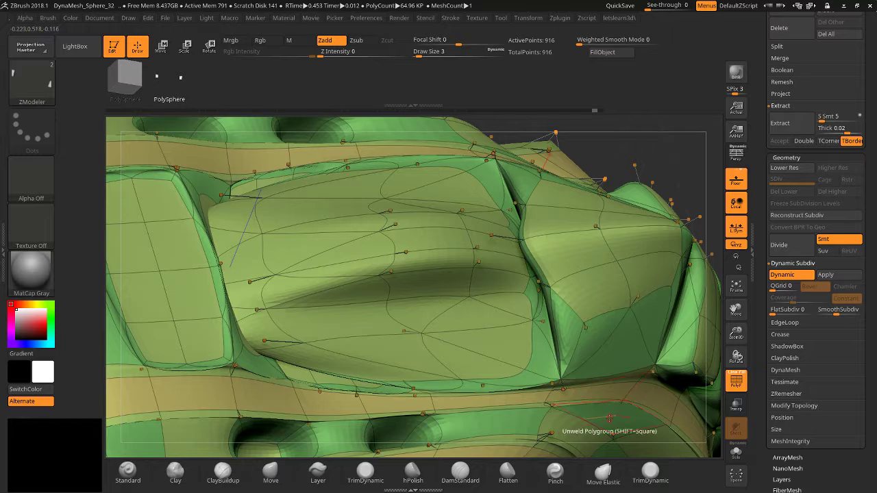
click(613, 391)
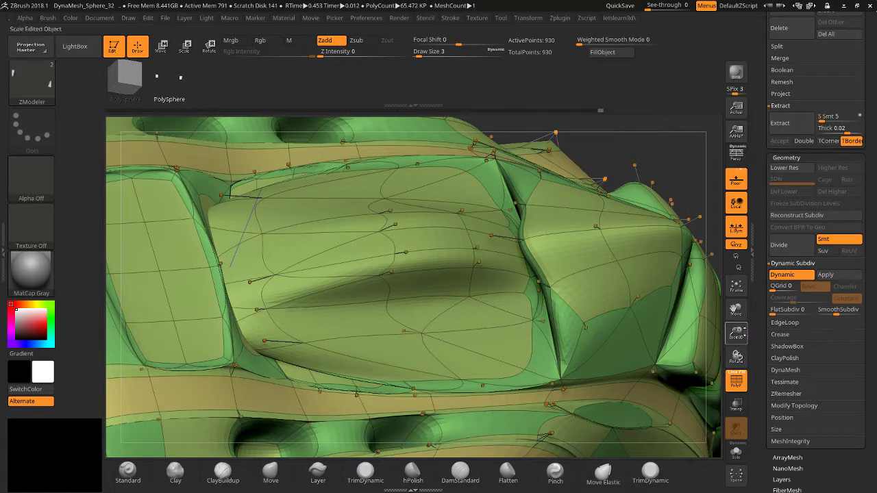
Undo the unweld on the front fender and restore it, comparing the surface in close-up.
drag(745, 333, 734, 406)
drag(736, 314, 616, 295)
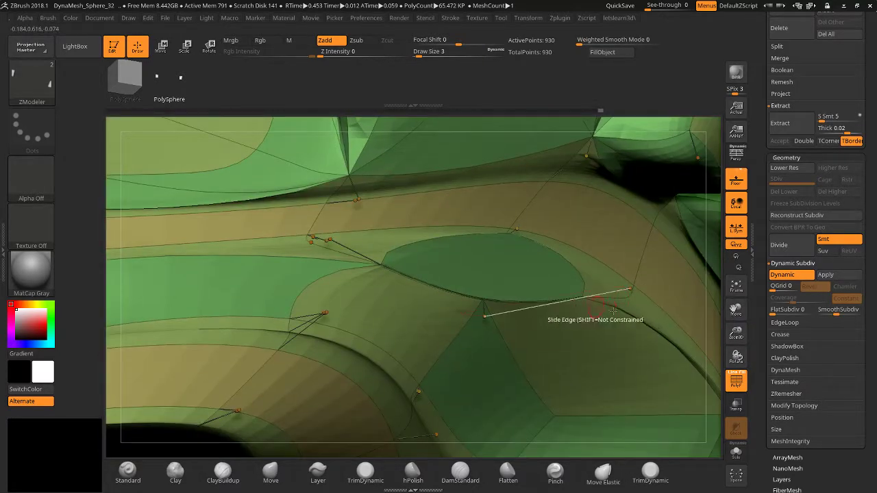
drag(715, 318, 618, 327)
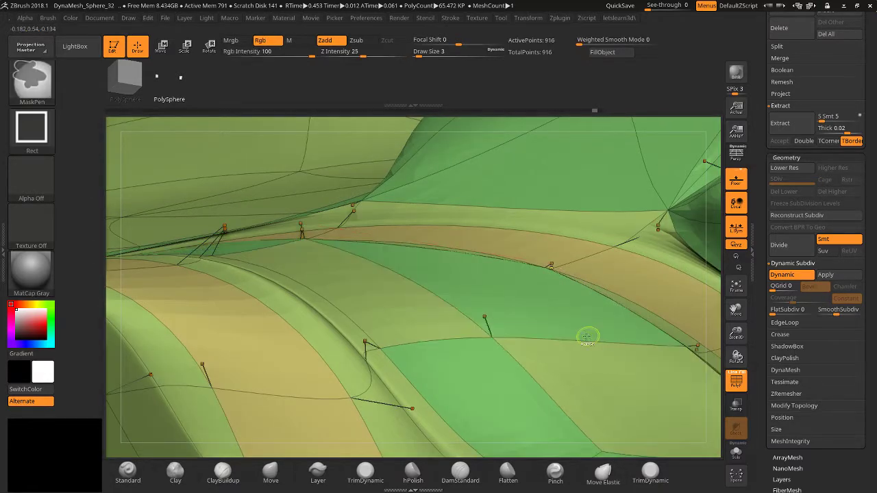
click(512, 274)
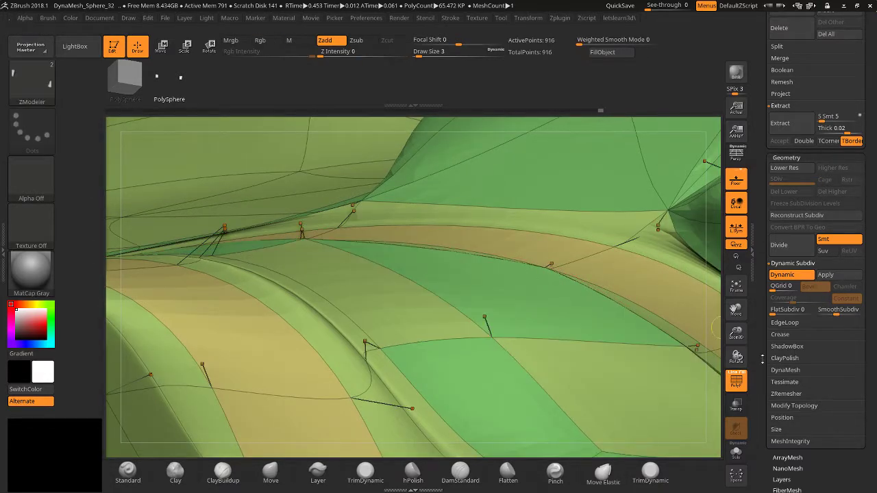
key(ctrl+z)
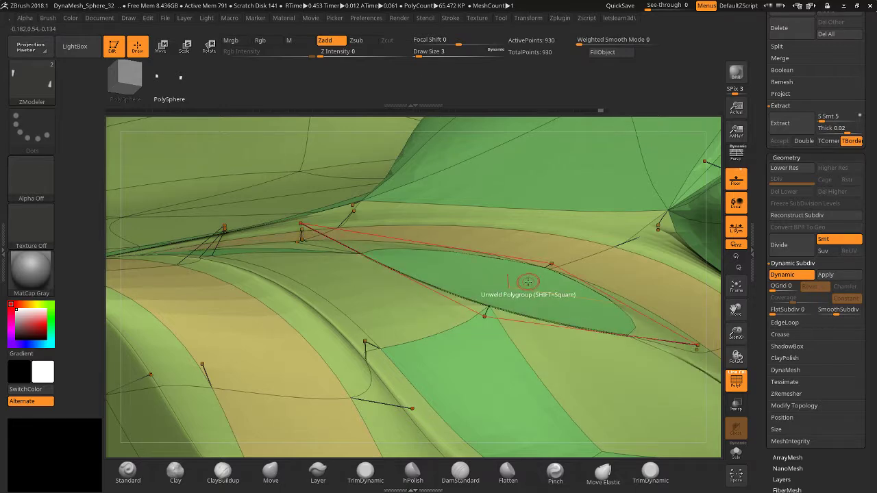
Set the polygon action to Move and lift the unwelded fender polygon away from the surface.
key(space)
click(506, 181)
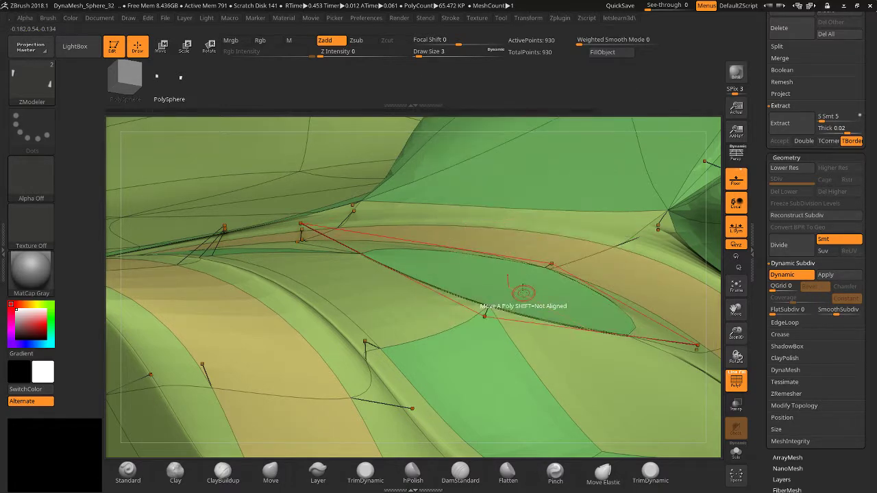
drag(538, 293, 476, 228)
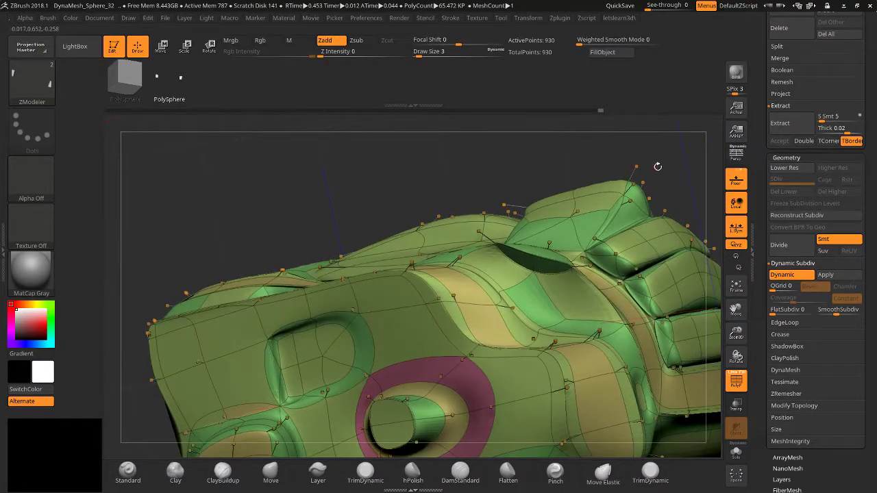
Hide the polyframe and examine the lifted fender polygon from both sides and the front.
drag(661, 167, 681, 345)
click(738, 382)
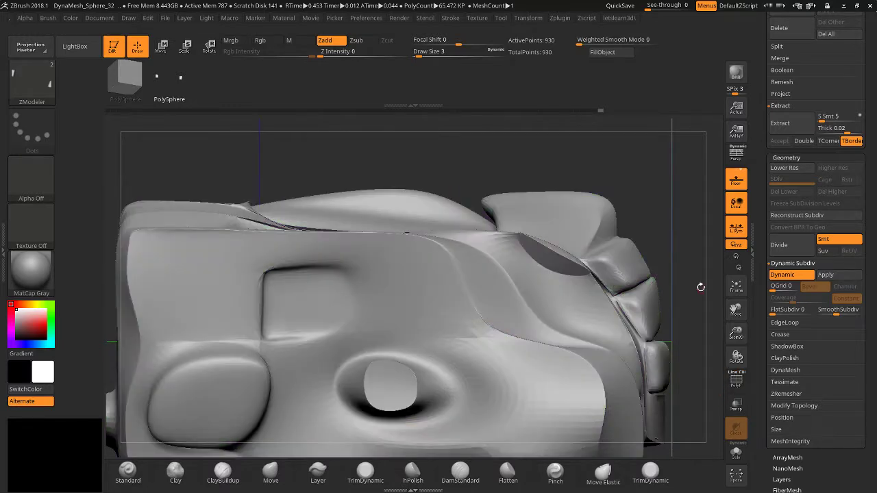
drag(701, 287, 588, 282)
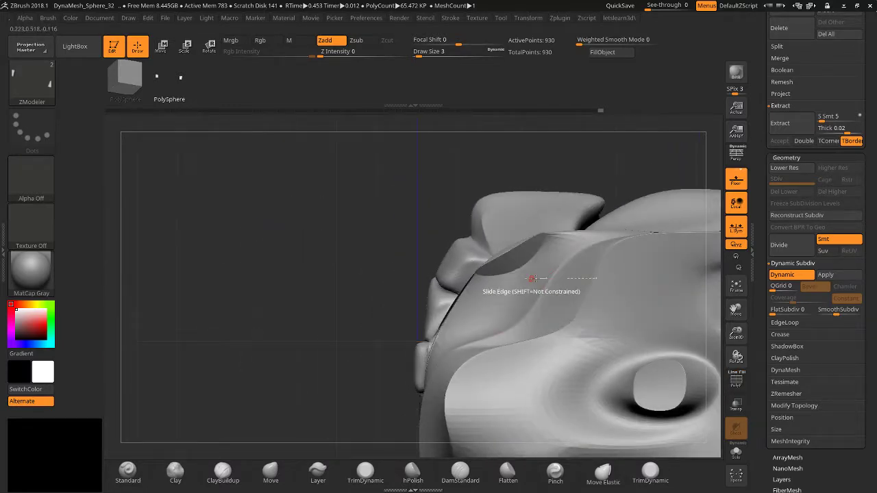
drag(271, 279, 349, 333)
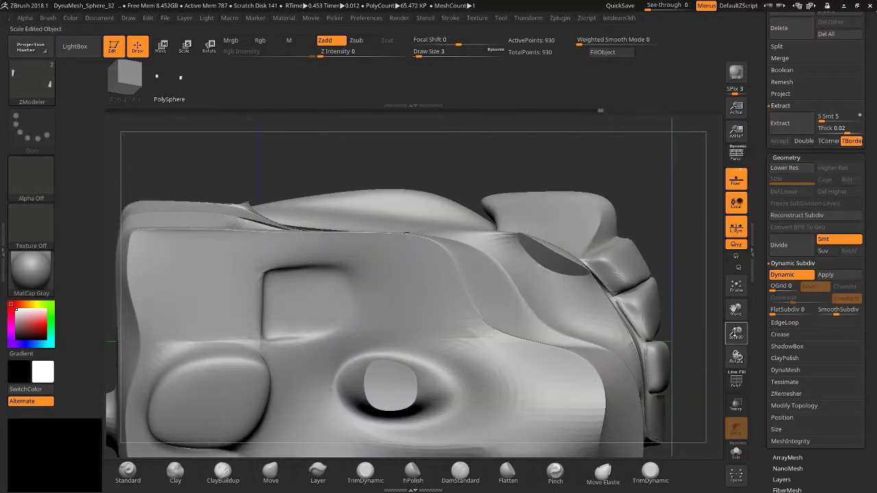
drag(736, 333, 625, 323)
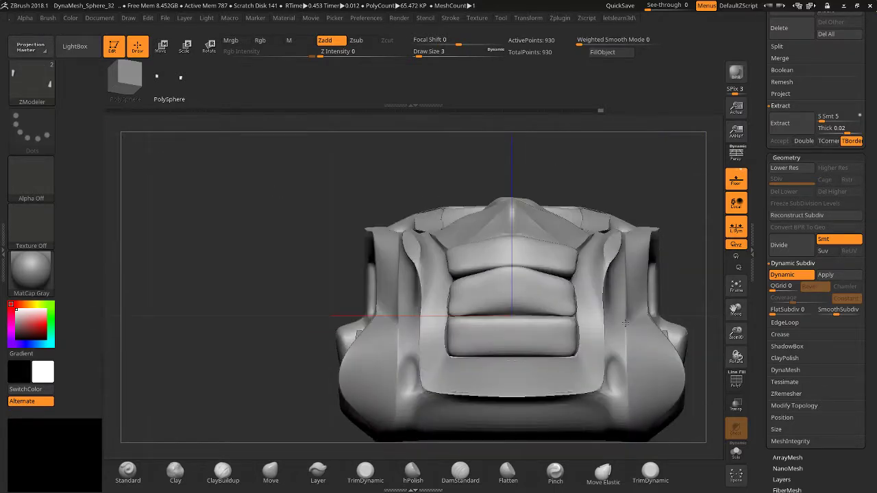
drag(247, 336, 418, 312)
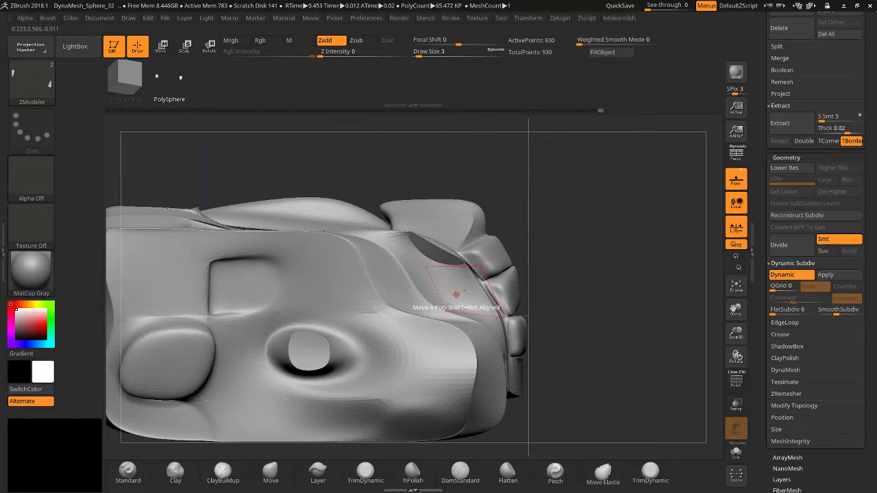
Show the polyframe, look over the polygon actions, and move the fender polygon just below the lifted flap.
click(730, 384)
drag(736, 334, 486, 324)
key(space)
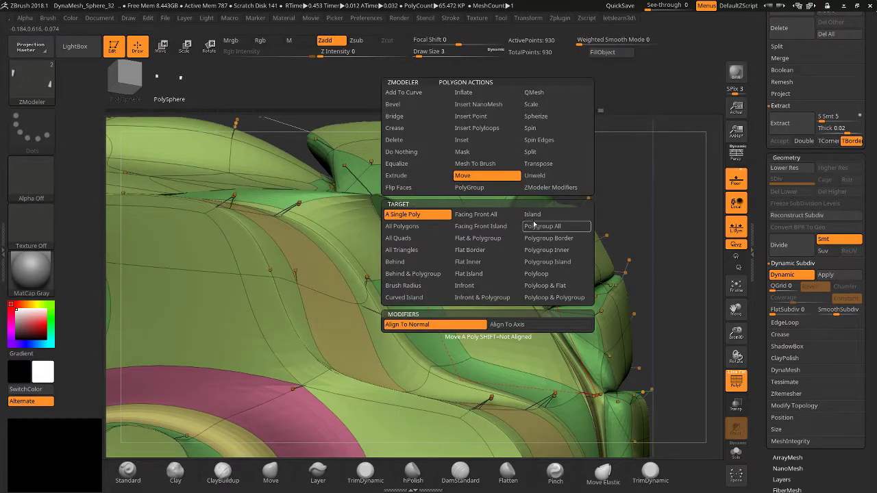
click(550, 187)
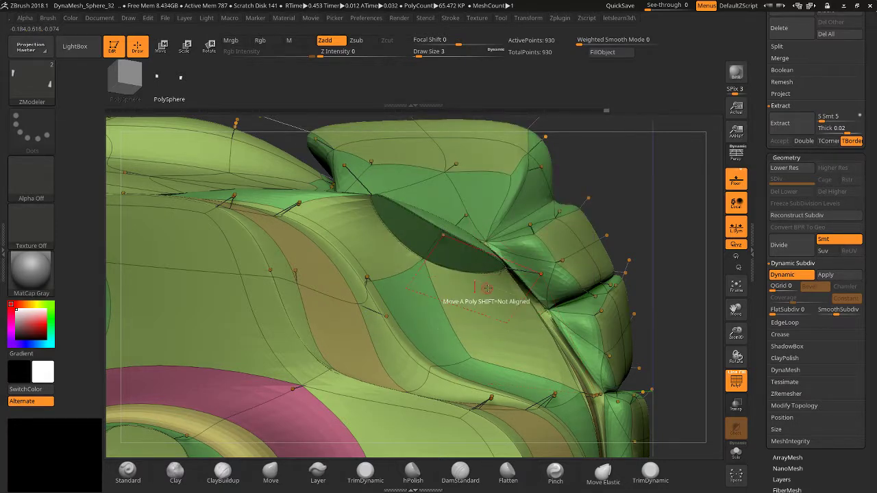
drag(494, 288, 446, 338)
drag(665, 255, 631, 251)
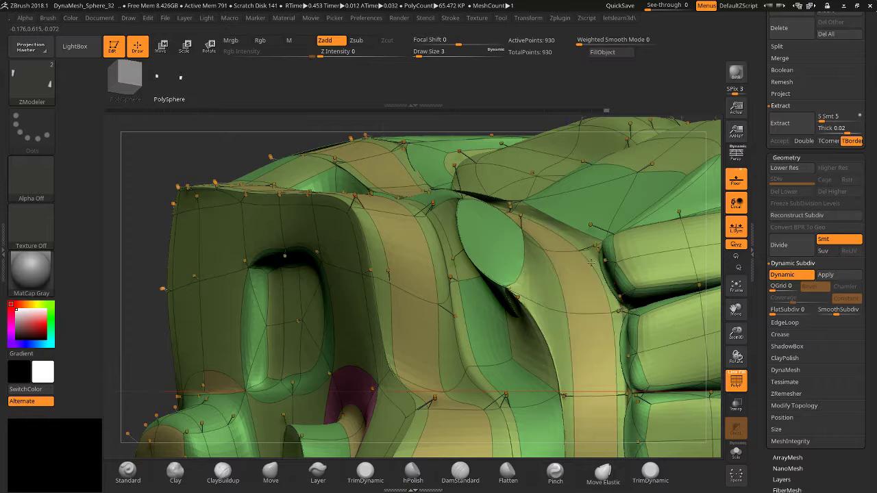
Set the polygon action to ZModeler Modifiers and review its flatness and repeat tolerance options.
key(space)
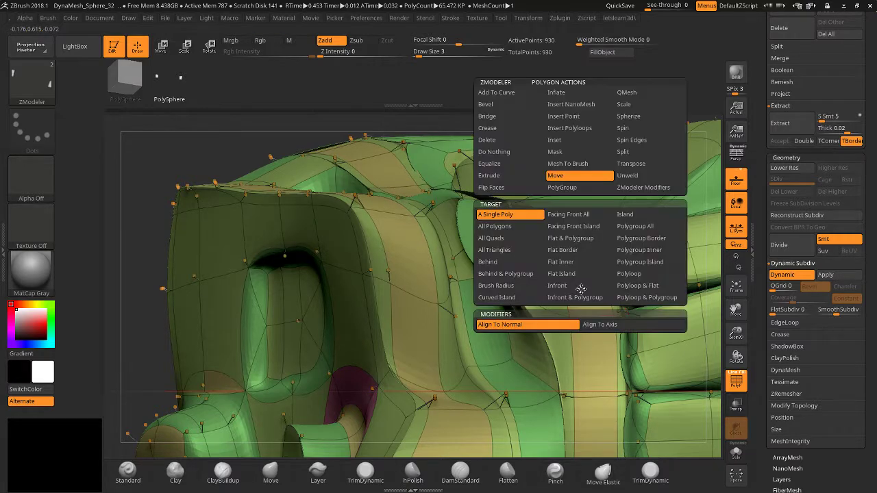
click(632, 188)
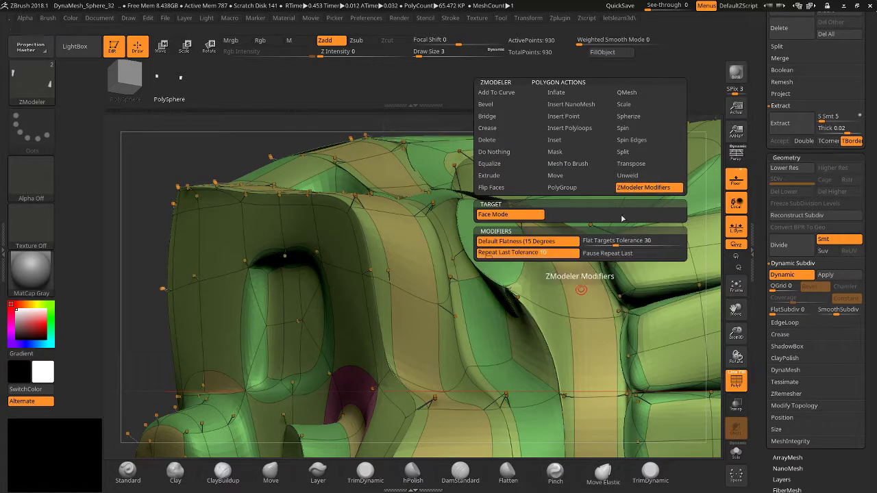
drag(577, 295, 518, 222)
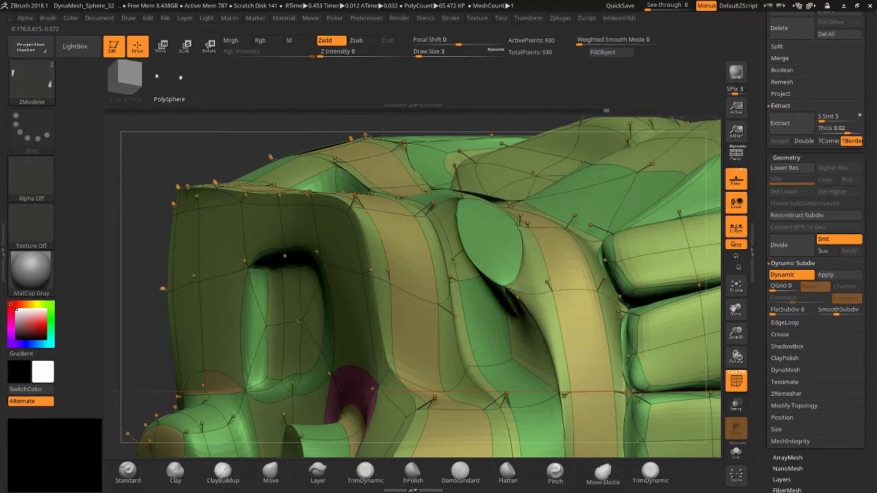
Center the whole model in a front view and switch from Draw to Move mode for the transform gizmo.
drag(735, 352, 736, 343)
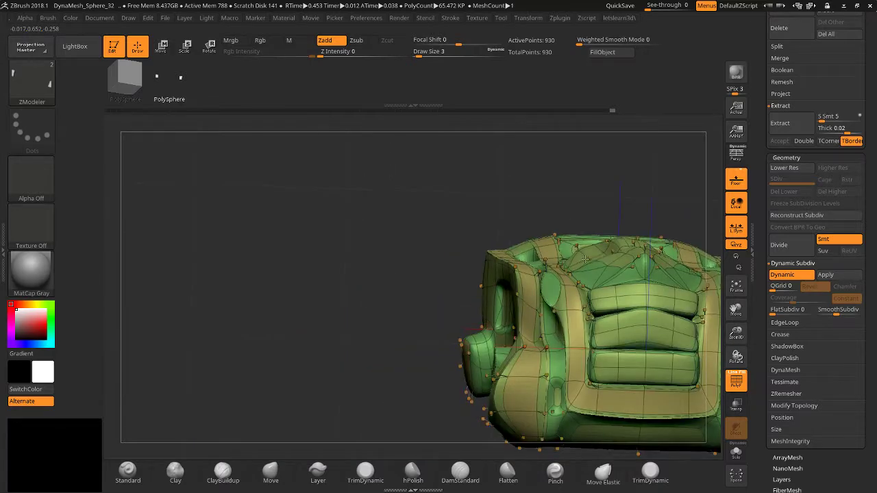
drag(735, 309, 644, 298)
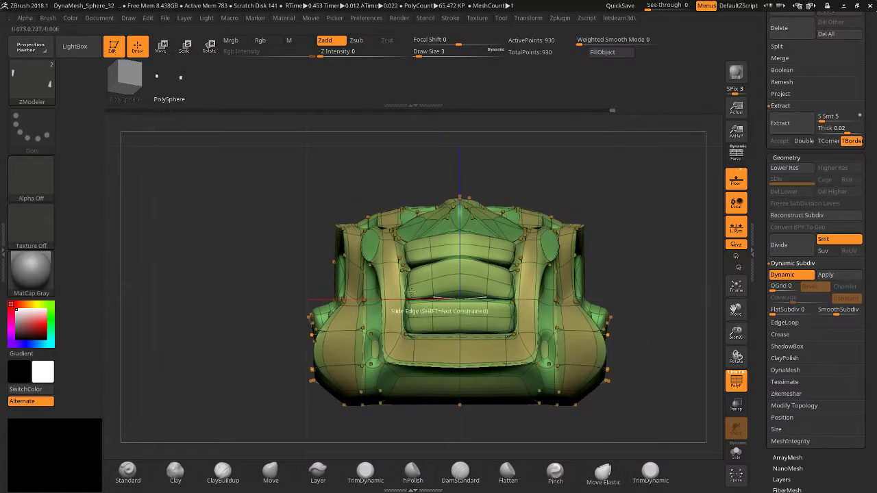
click(161, 47)
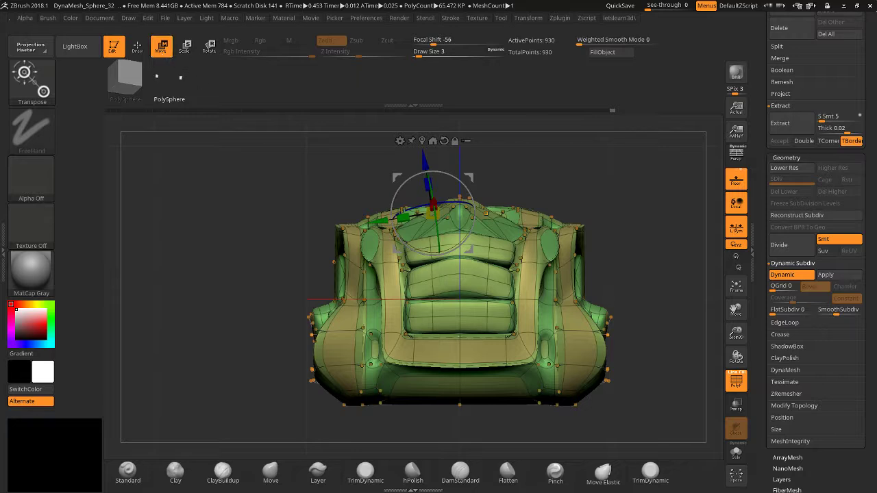
Look over the gizmo's transform types and return to Draw mode.
click(400, 139)
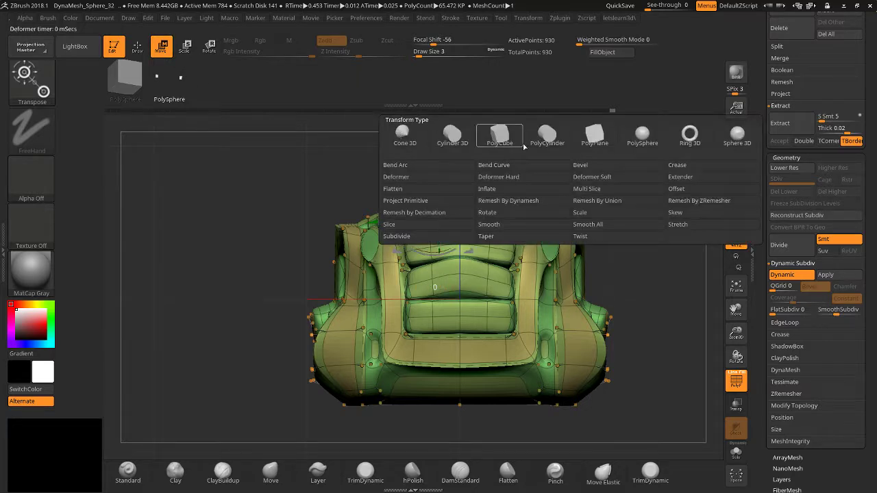
click(425, 166)
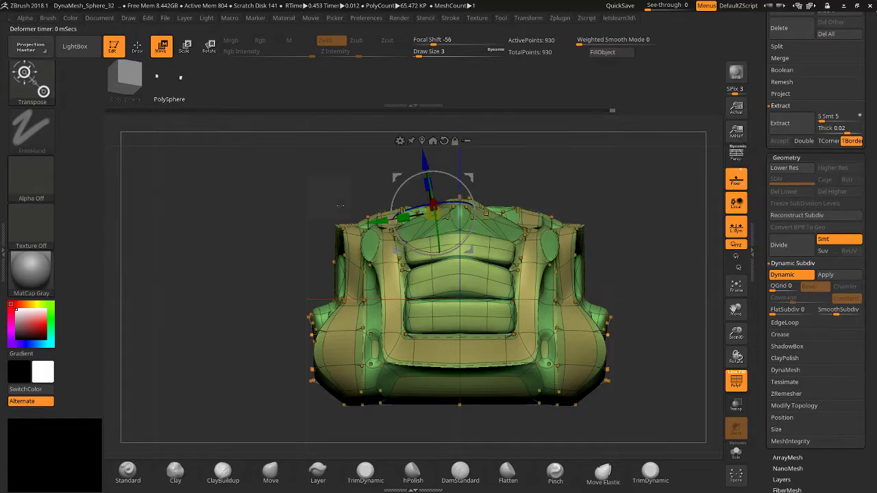
click(139, 52)
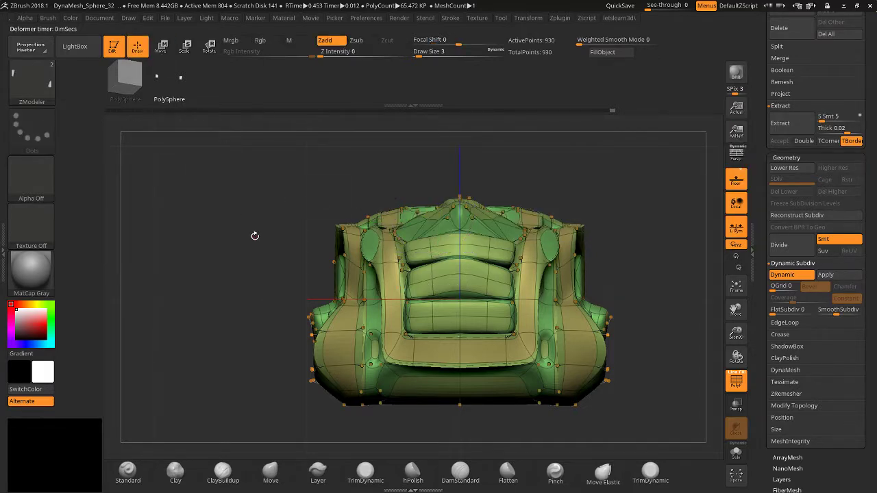
ctrl+drag(255, 237, 257, 294)
key(ctrl+z)
ctrl+click(287, 289)
ctrl+click(286, 289)
mouse_move(418, 334)
right_down()
mouse_move(439, 322)
mouse_move(424, 312)
right_up()
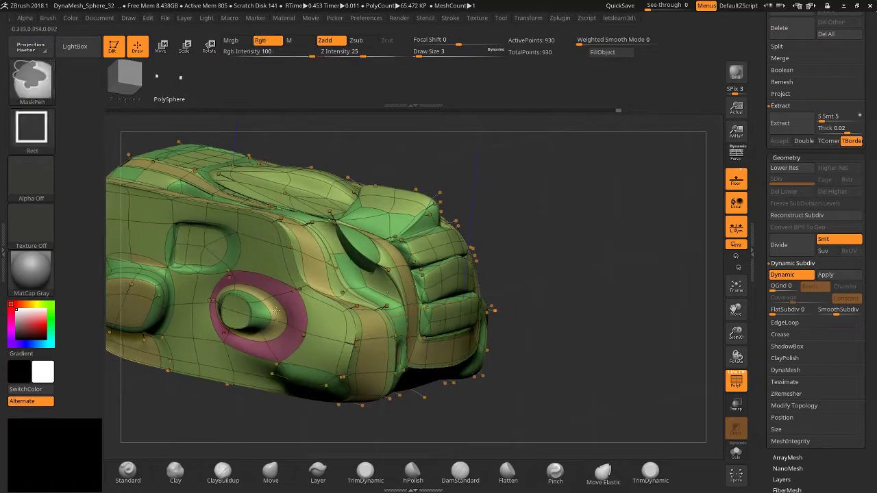
key(ctrl+z)
key(ctrl+z)
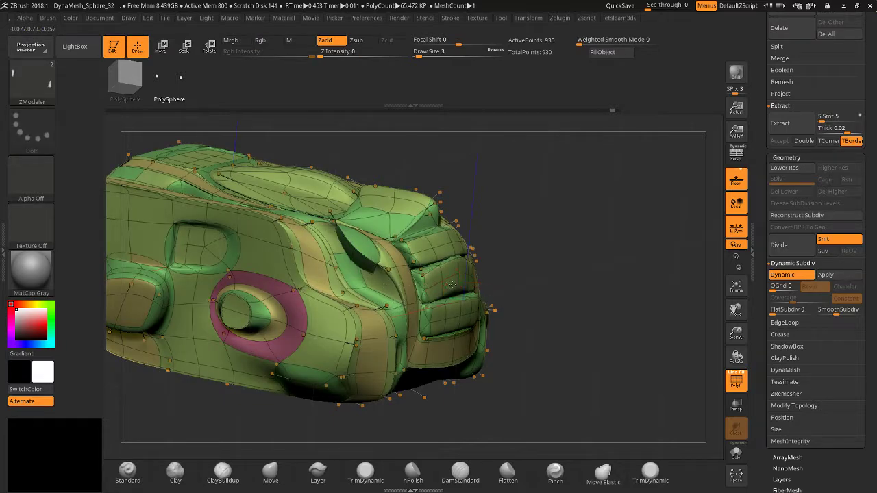
Move single polygons of the front grille slats outward and hide the polyframe to check the shape.
shift+right_drag(476, 288, 556, 317)
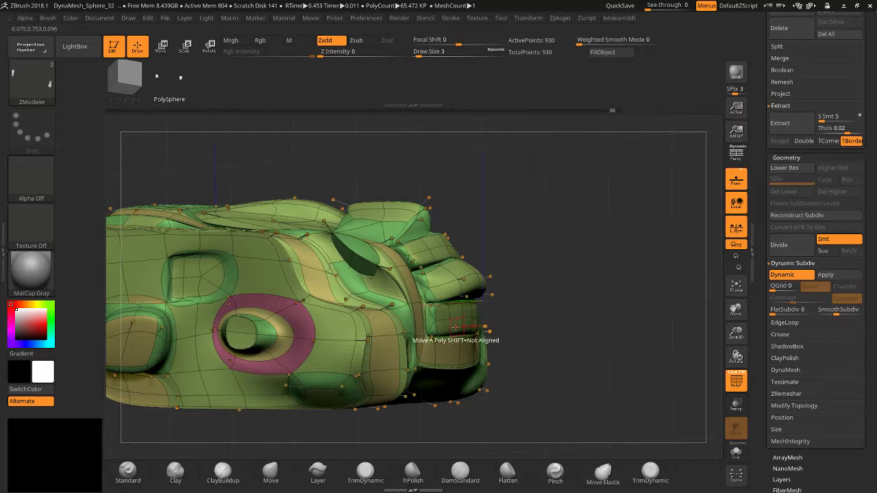
drag(455, 327, 480, 323)
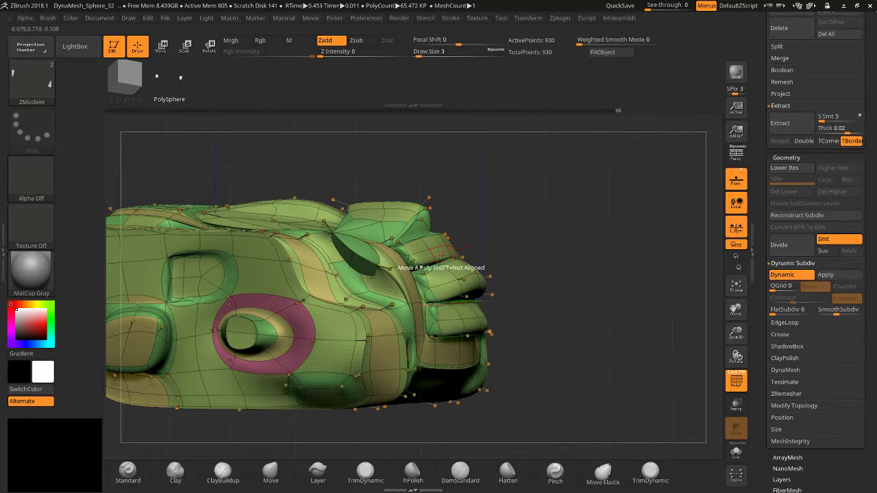
mouse_move(442, 251)
right_down()
mouse_move(550, 253)
mouse_move(442, 235)
right_up()
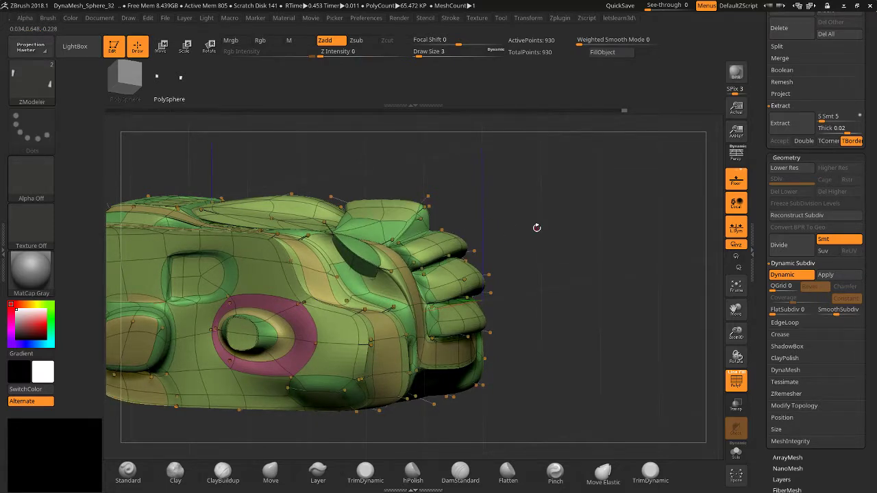
shift+right_drag(534, 226, 514, 228)
click(735, 381)
drag(716, 383, 606, 300)
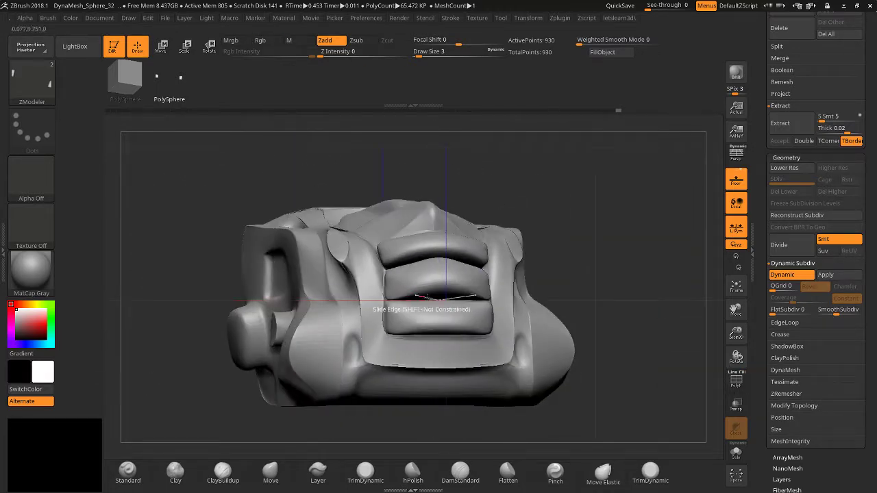
Show the polyframe and review the polygon actions on the front grille, including ZModeler Modifiers.
click(736, 381)
scroll(550, 358, up, 3)
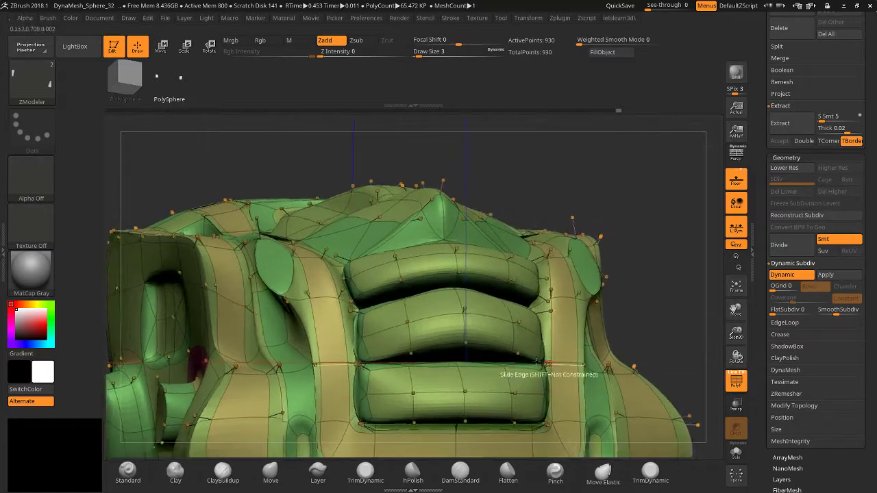
key(space)
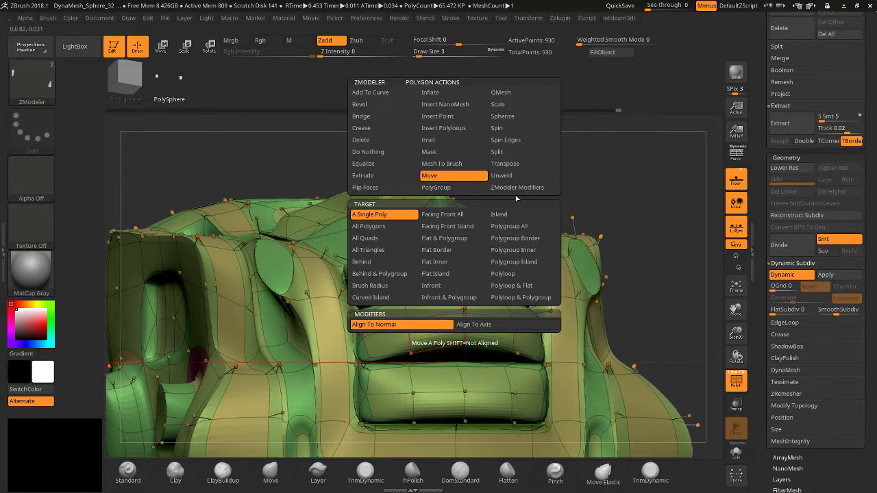
click(519, 187)
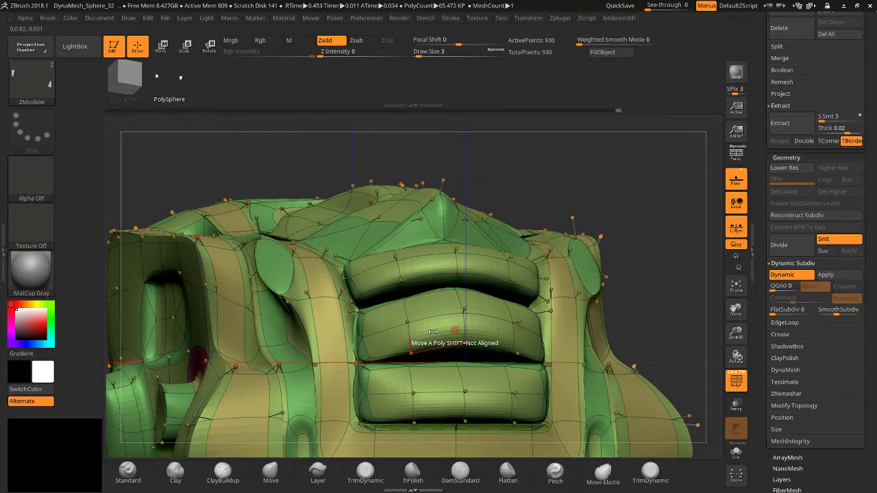
key(space)
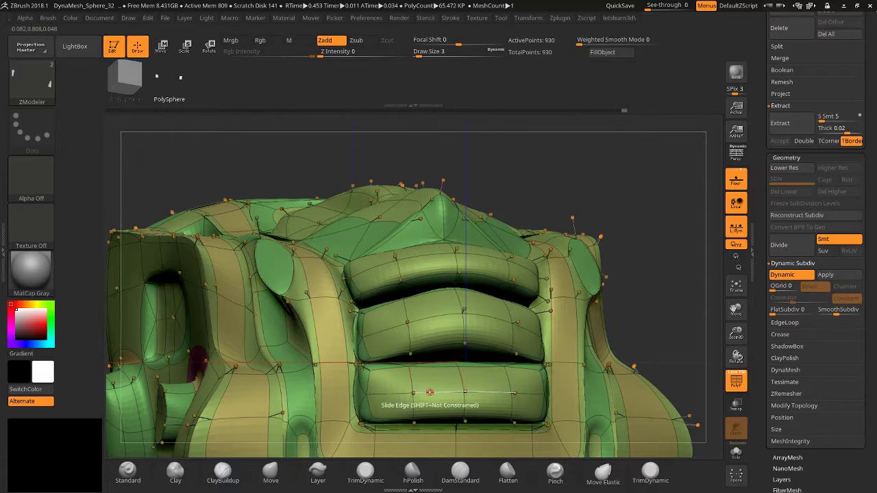
key(space)
key(space)
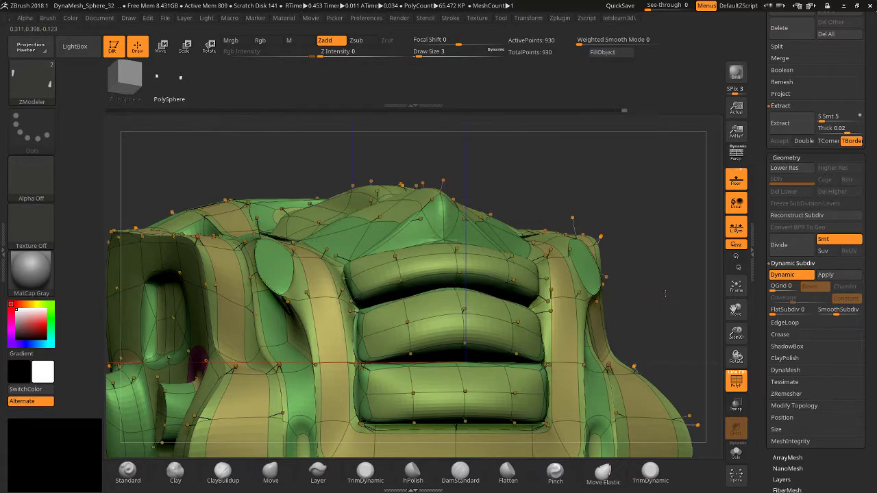
Set the edge action to Align and try it on the horizontal edge across the rear panel.
mouse_move(685, 296)
mouse_down()
mouse_move(735, 355)
mouse_move(732, 312)
mouse_move(716, 357)
mouse_move(741, 338)
mouse_move(737, 306)
mouse_up()
key(space)
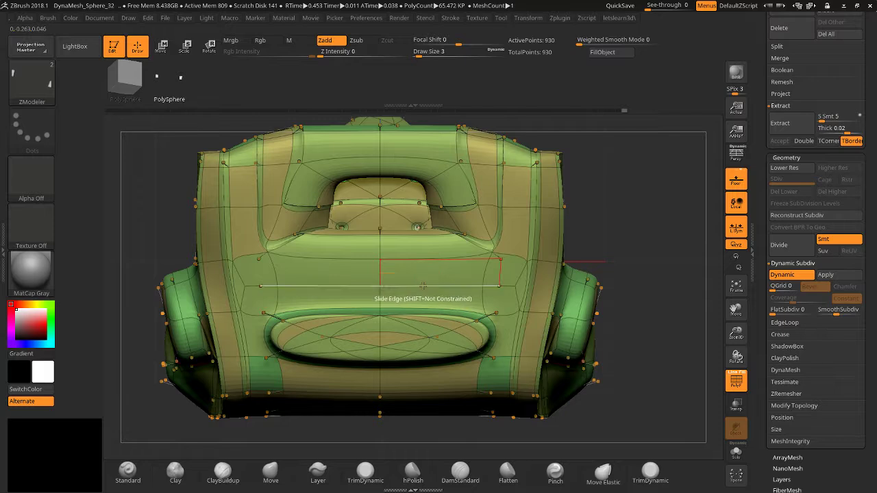
key(space)
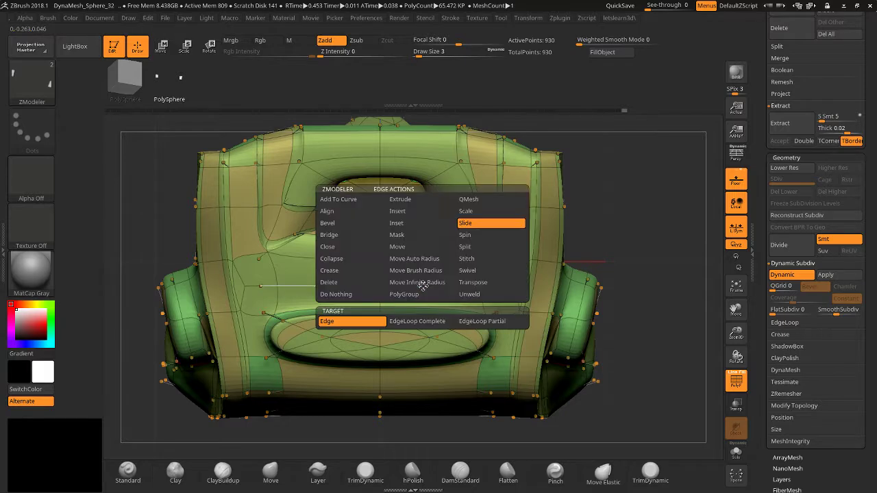
click(336, 212)
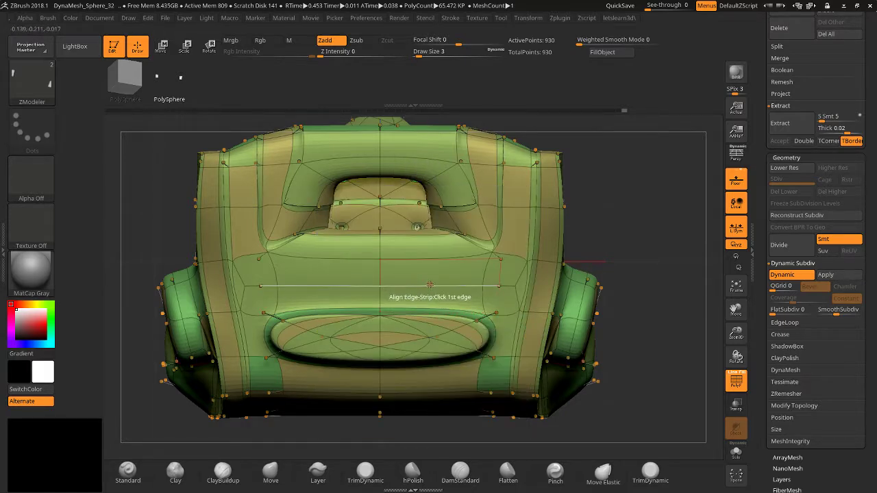
click(431, 287)
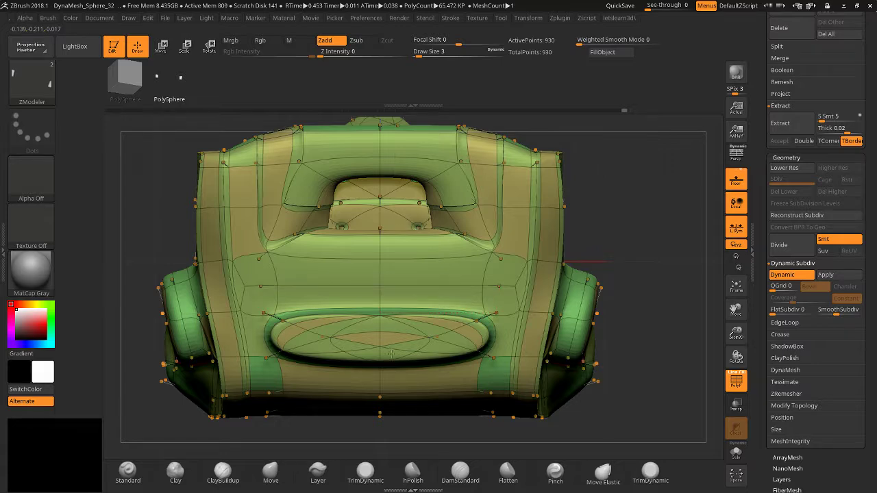
click(376, 277)
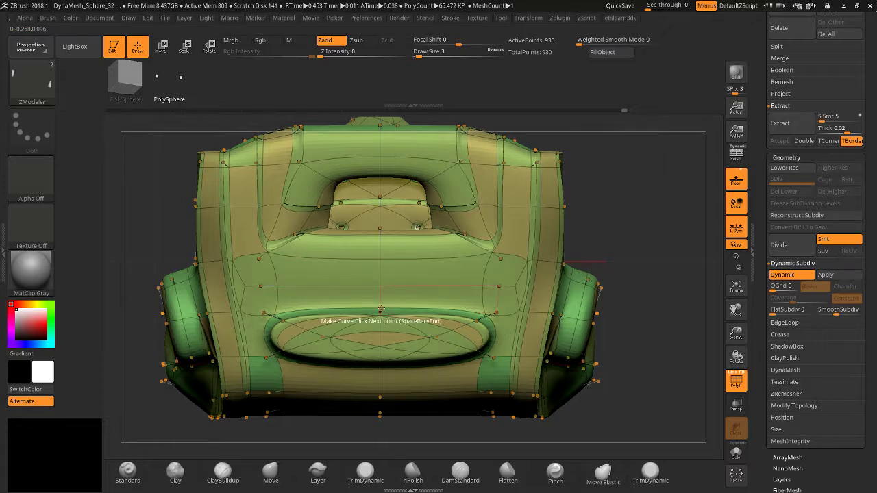
Try aligning edge strips between the rear panel's horizontal edges and on the short edge near its upper corner.
click(419, 287)
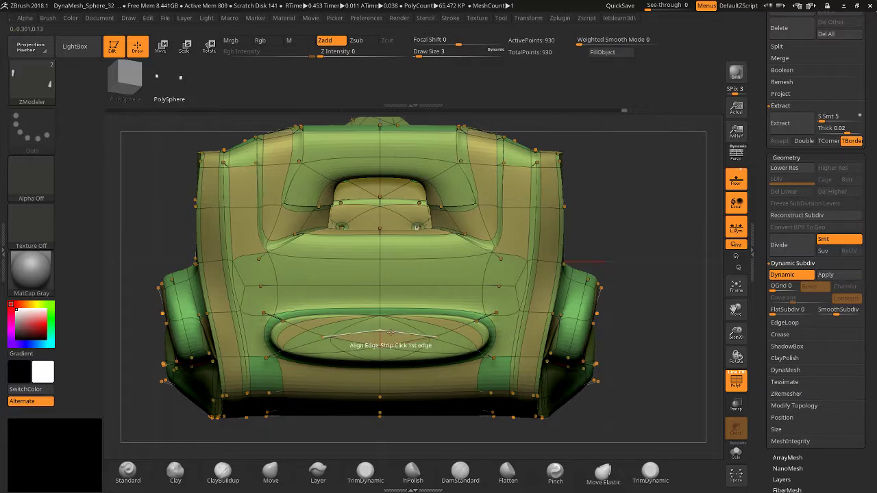
click(414, 287)
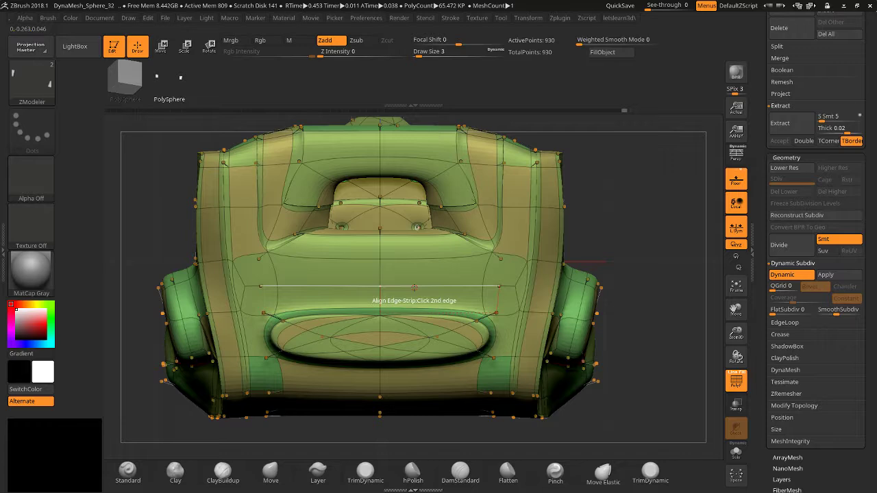
click(421, 261)
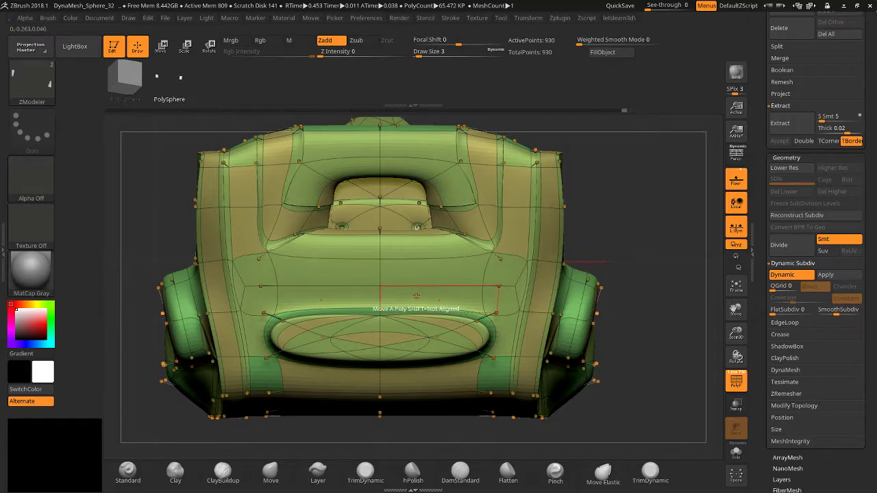
click(417, 285)
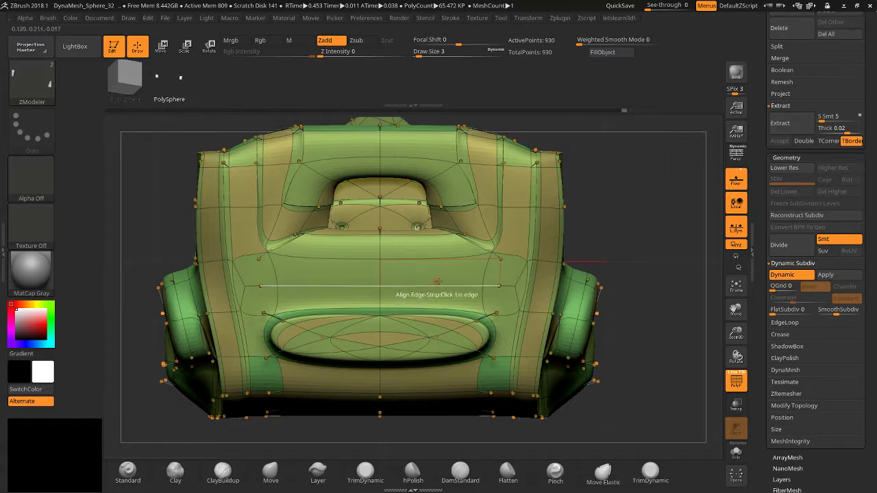
click(494, 233)
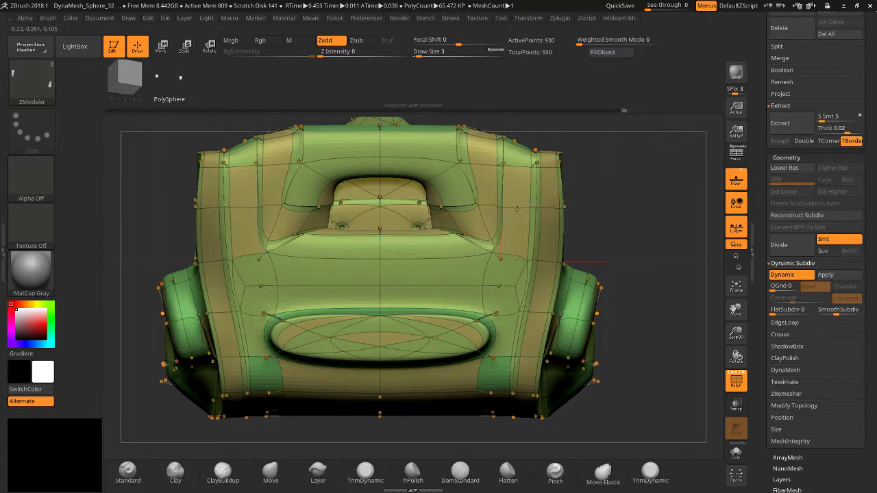
click(513, 166)
click(516, 163)
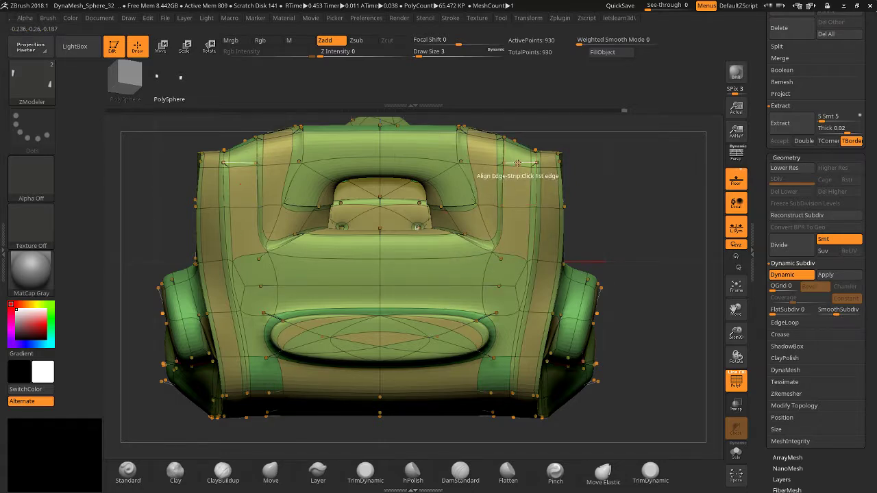
Set the edge action to Bevel with EdgeLoop Complete and Single Row, and bevel the rear panel's central vertical edge loop.
key(space)
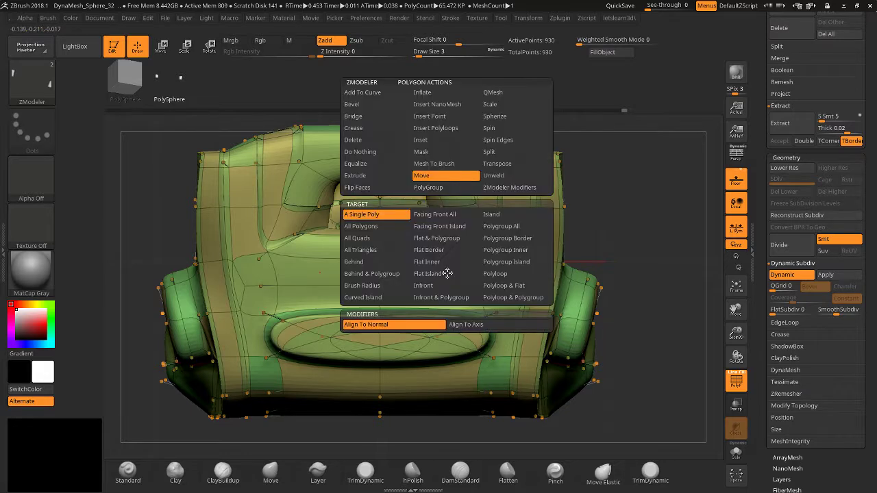
key(space)
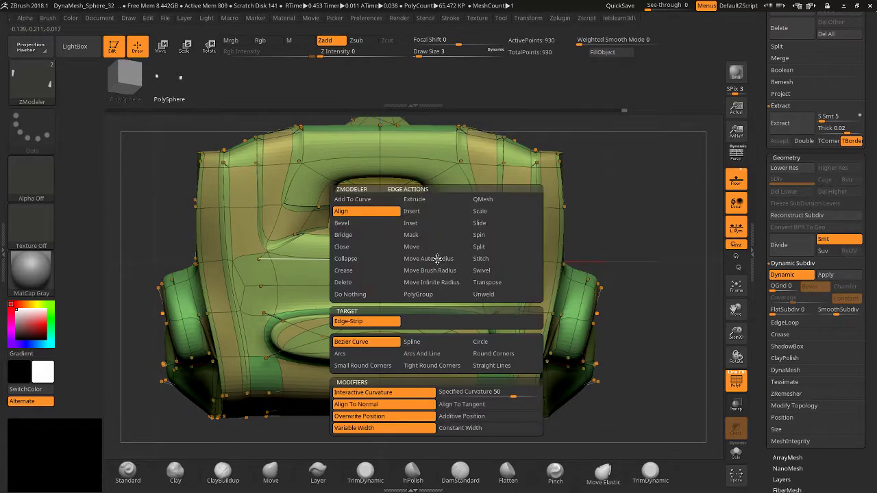
click(365, 223)
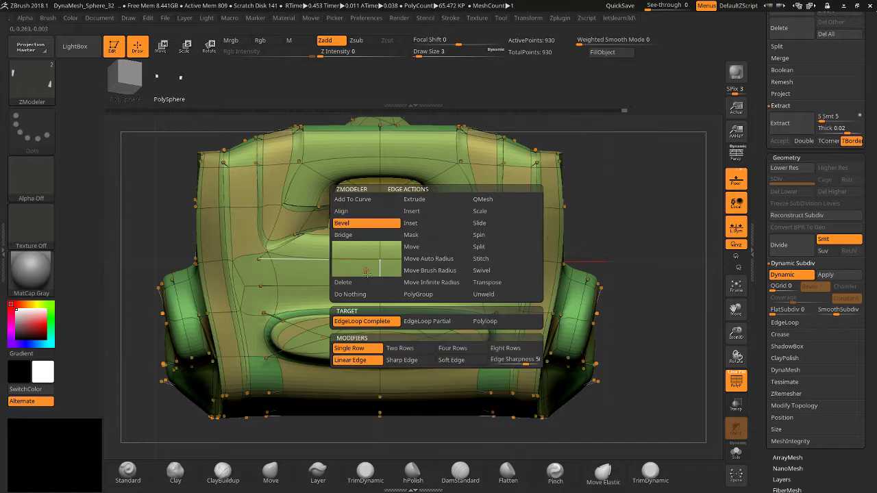
drag(377, 272, 347, 262)
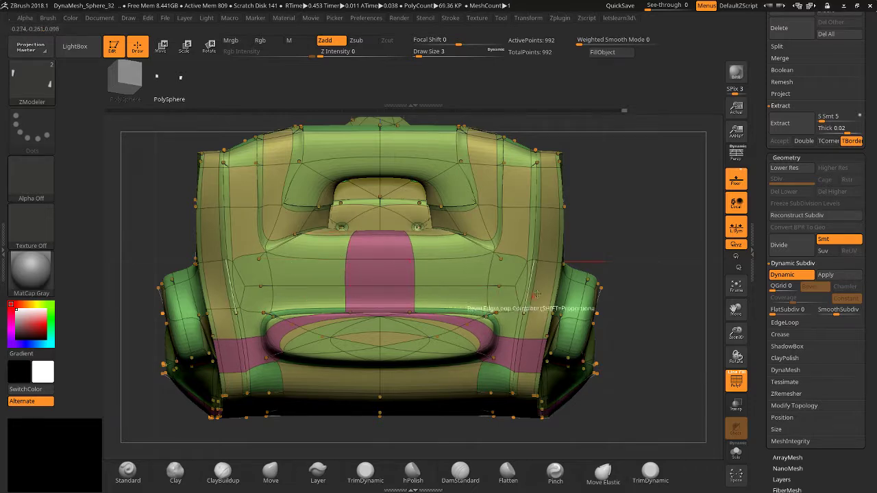
Try beveling the complete horizontal edge loop along the upper side panel, and undo it.
drag(654, 296, 538, 252)
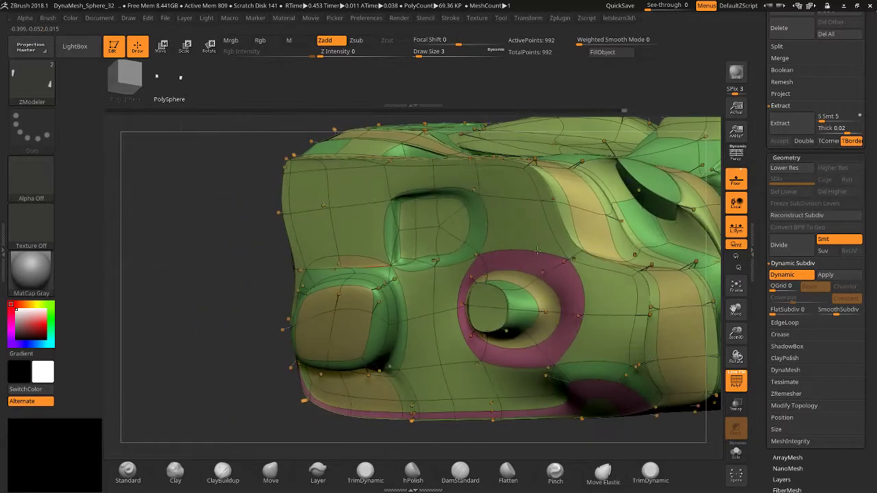
click(514, 213)
mouse_move(513, 213)
mouse_down()
mouse_move(513, 227)
mouse_move(503, 223)
mouse_up()
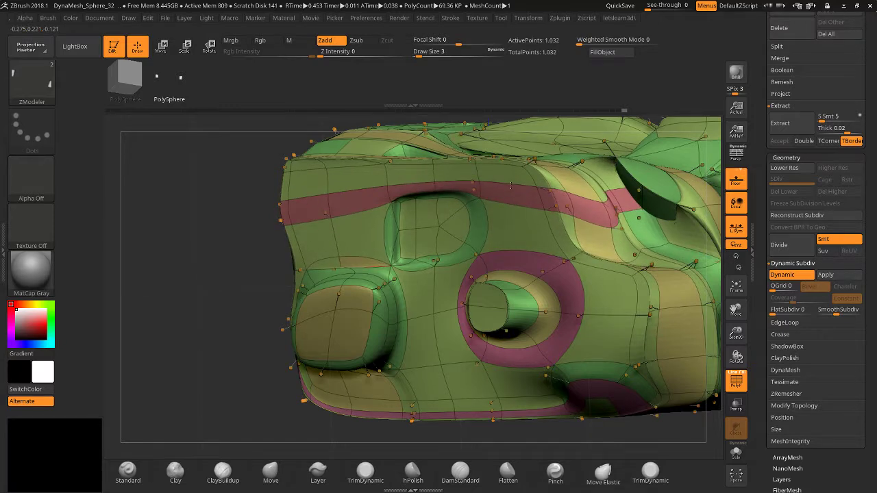
key(ctrl+z)
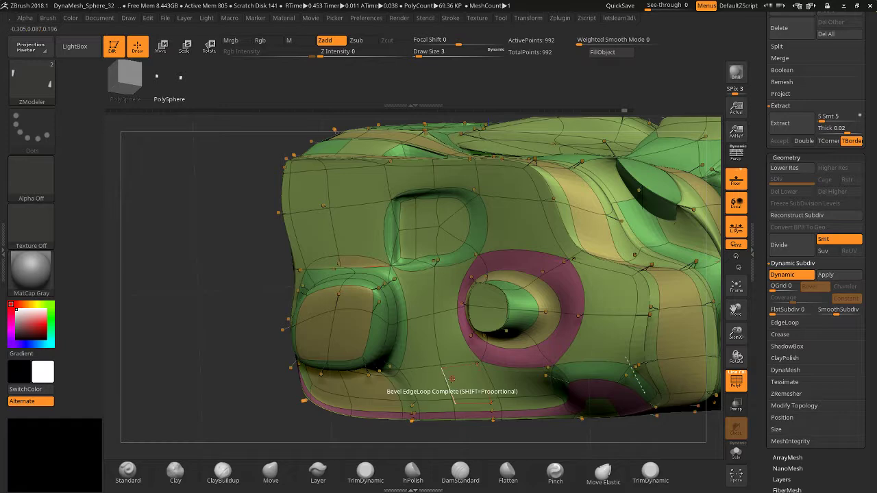
Bevel the complete edge loop running from the lower side up around the square recess towards the front.
drag(444, 381, 476, 384)
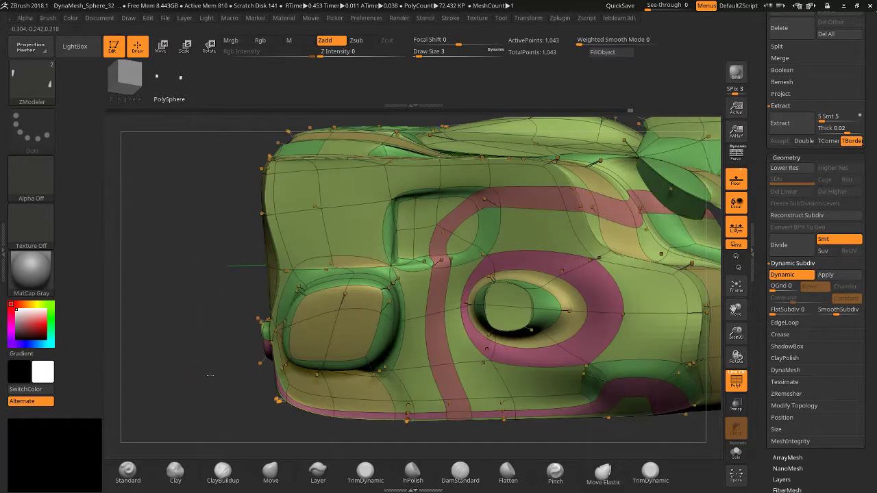
drag(215, 374, 210, 388)
key(ctrl+z)
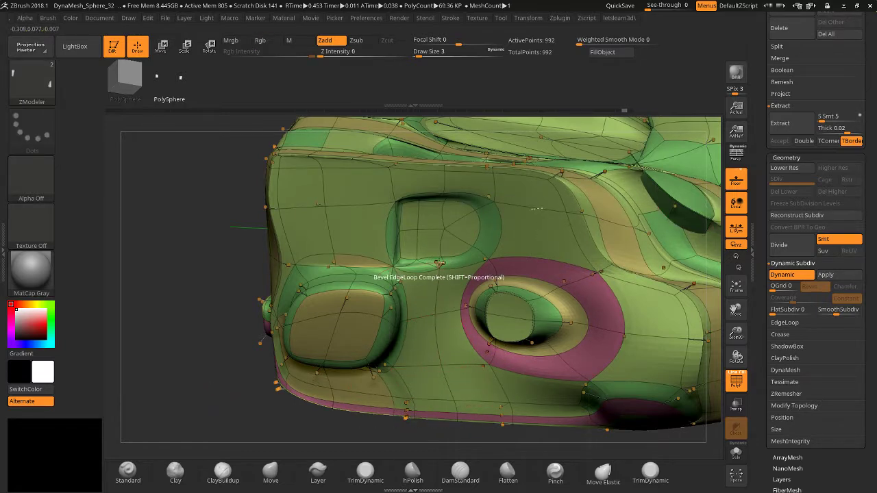
click(550, 211)
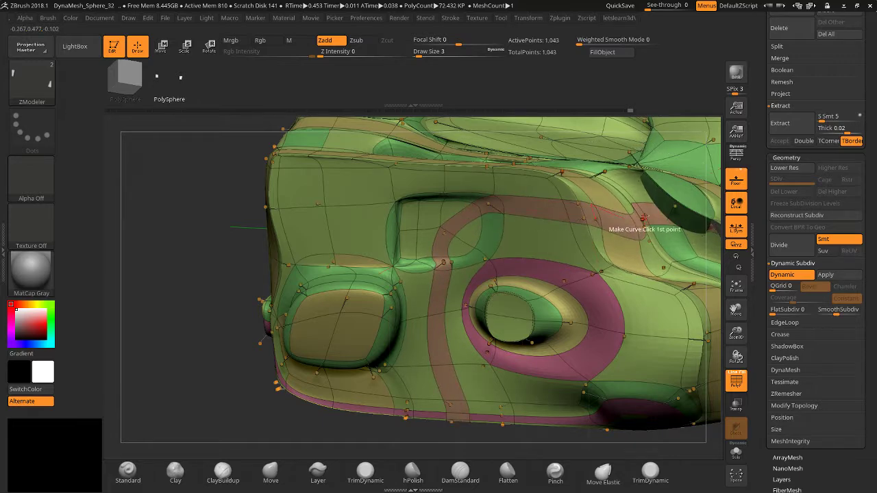
Undo the edge loop bevel around the square recess, and try modifying the front panel's lower strip, undoing each attempt.
key(ctrl+z)
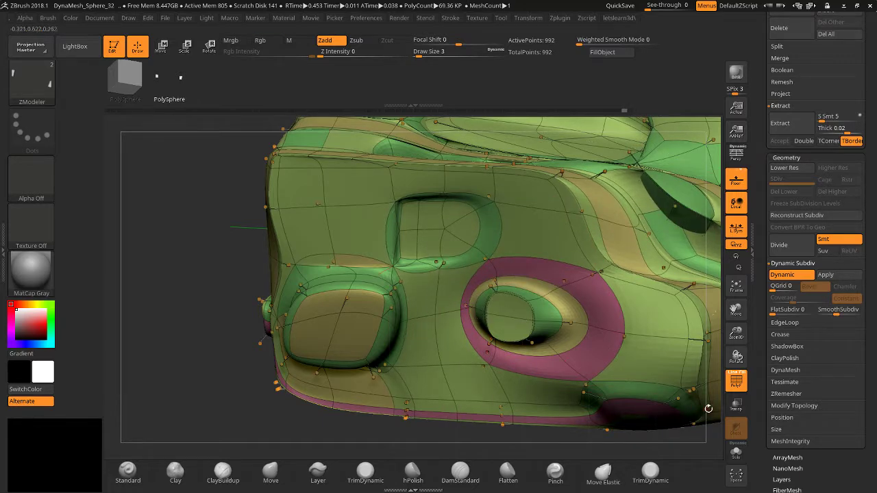
drag(737, 336, 572, 343)
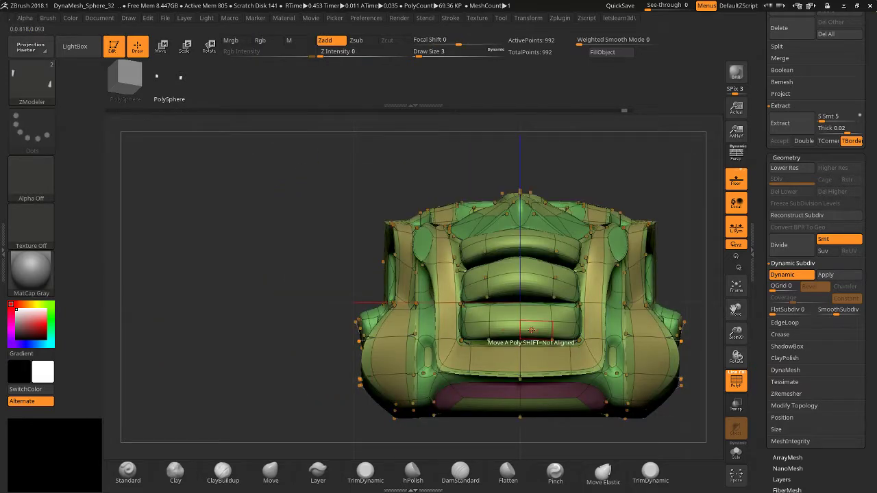
drag(532, 330, 533, 312)
key(ctrl+z)
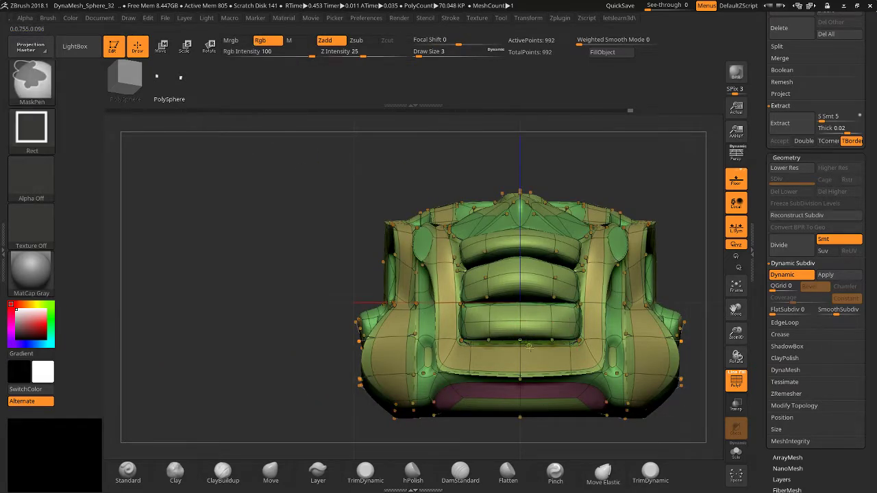
drag(527, 355, 531, 328)
key(ctrl+z)
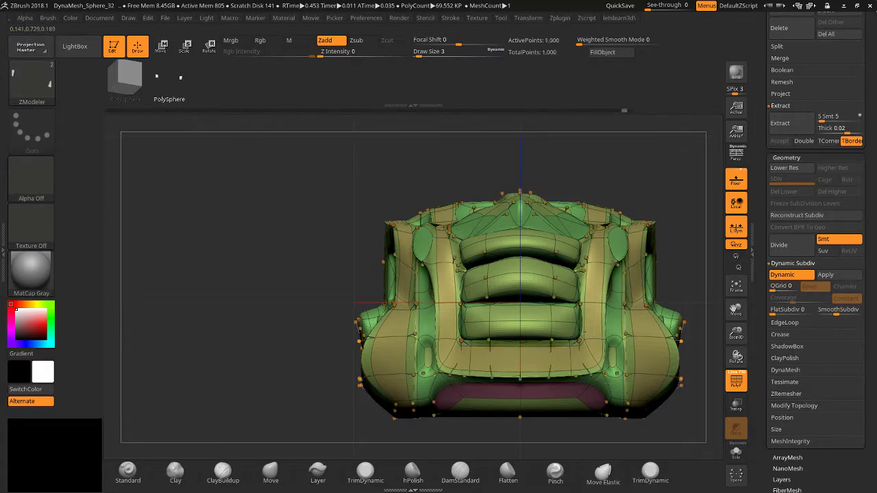
key(ctrl+z)
Set the edge action to Bridge with the Edges target, and try bridging two vertical edges of the strip below the front slats.
drag(259, 291, 439, 346)
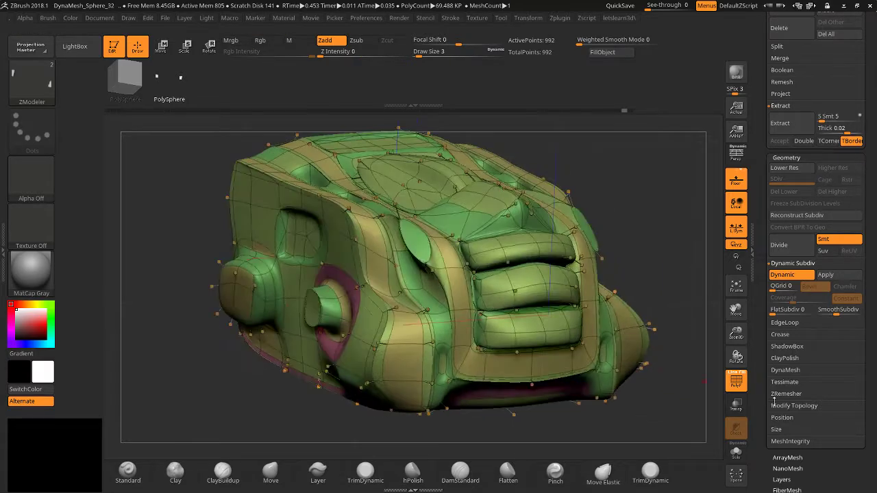
drag(737, 335, 733, 392)
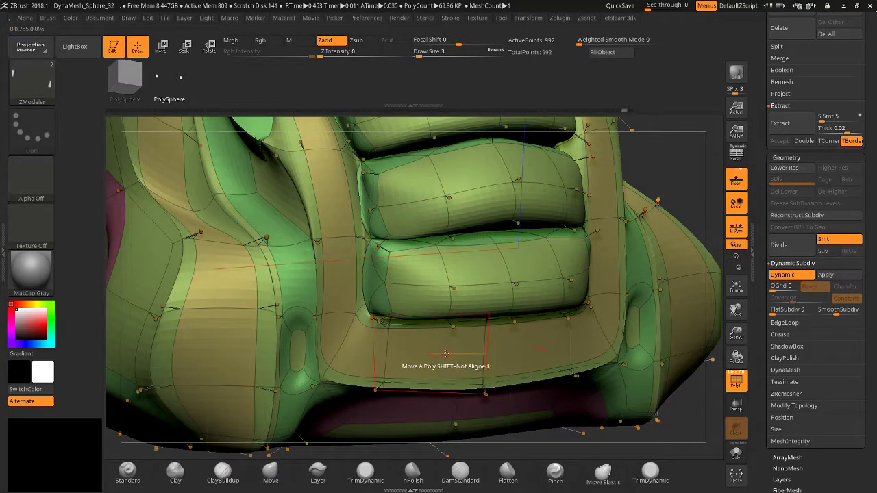
key(space)
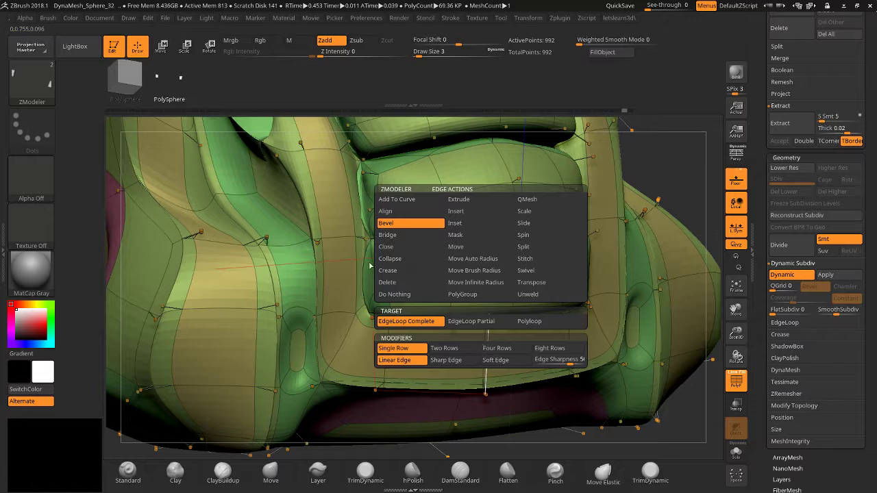
click(387, 235)
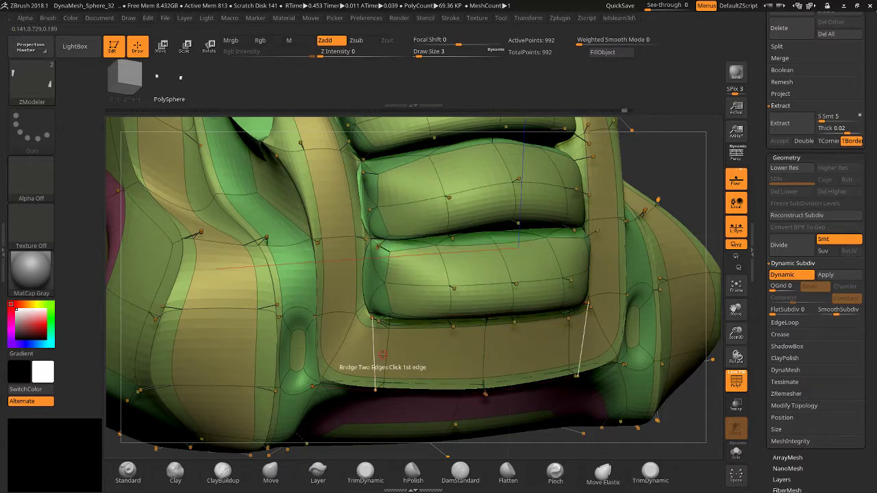
click(384, 323)
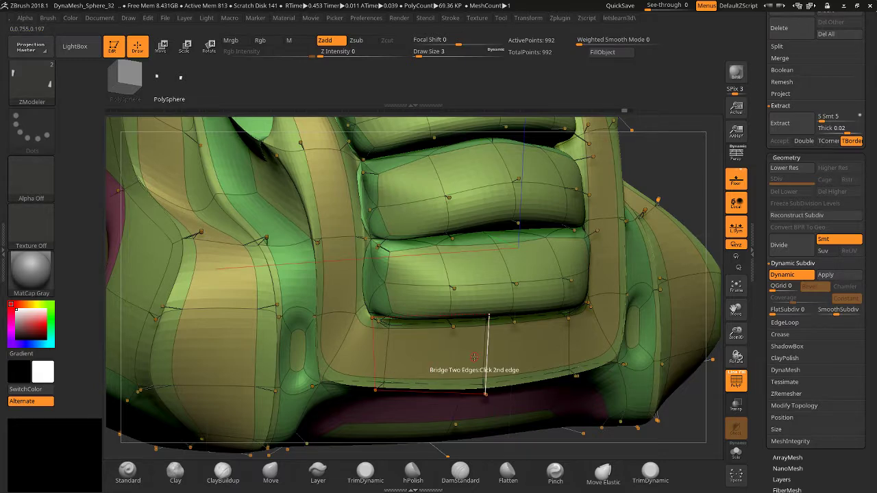
click(456, 354)
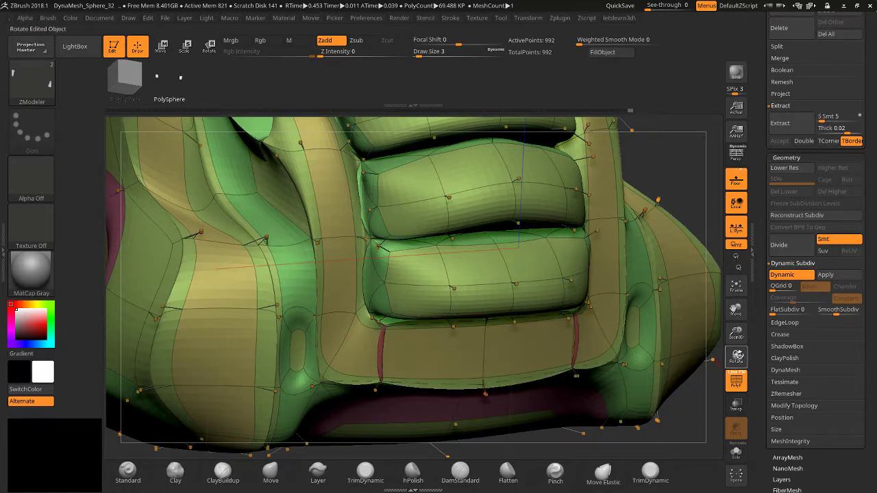
Try another bridge at the central vertical edge of the strip below the front slats, and undo the bridges.
drag(736, 334, 727, 302)
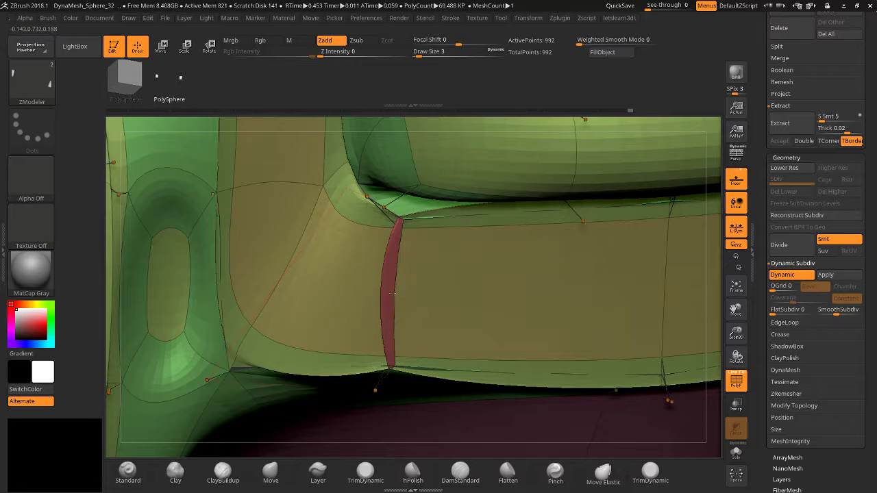
click(681, 289)
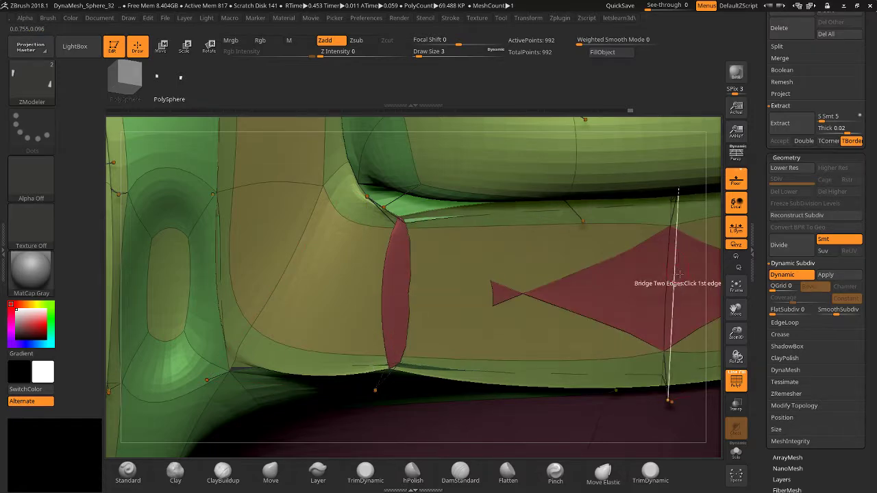
drag(736, 333, 741, 346)
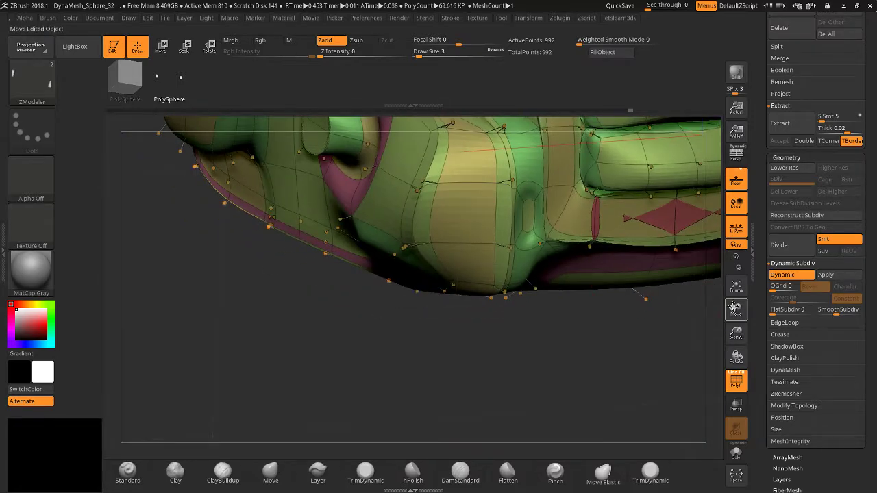
drag(736, 308, 736, 322)
click(415, 323)
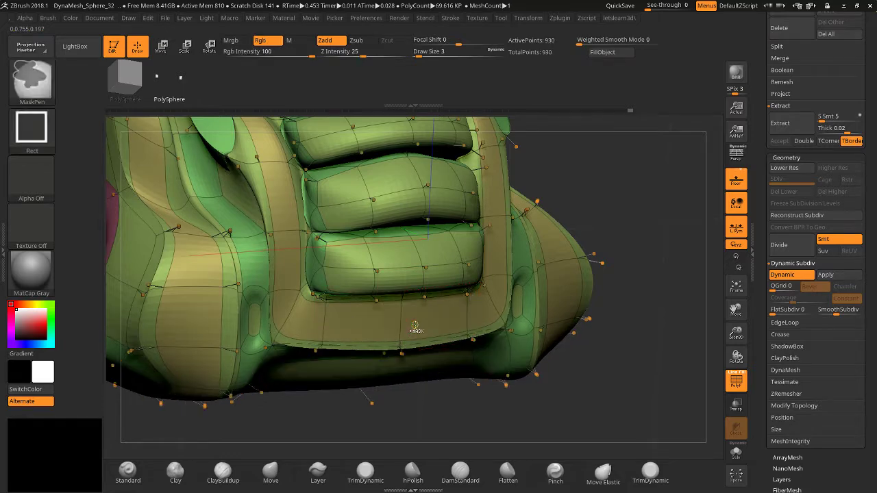
key(ctrl+z)
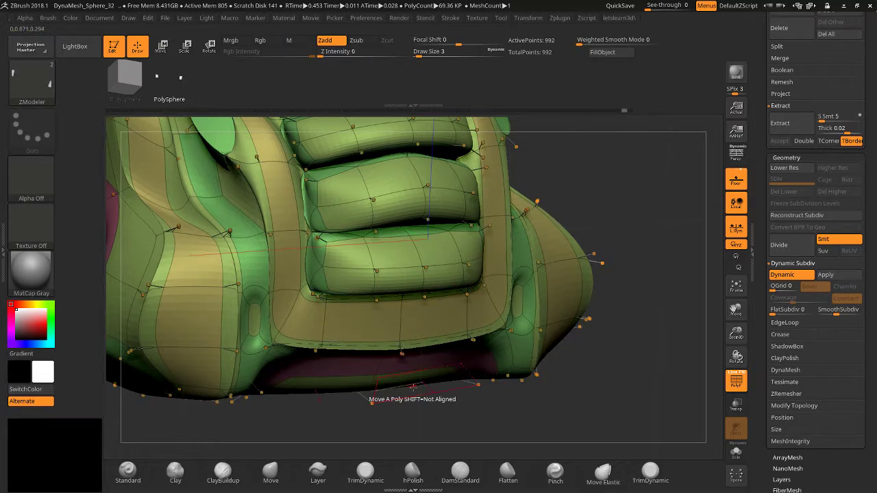
Set the edge action to Close.
drag(415, 415, 384, 384)
key(space)
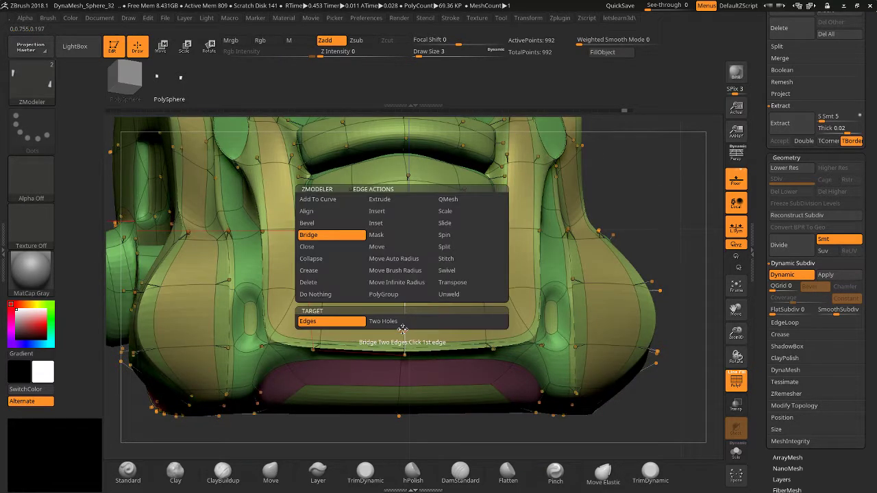
click(309, 247)
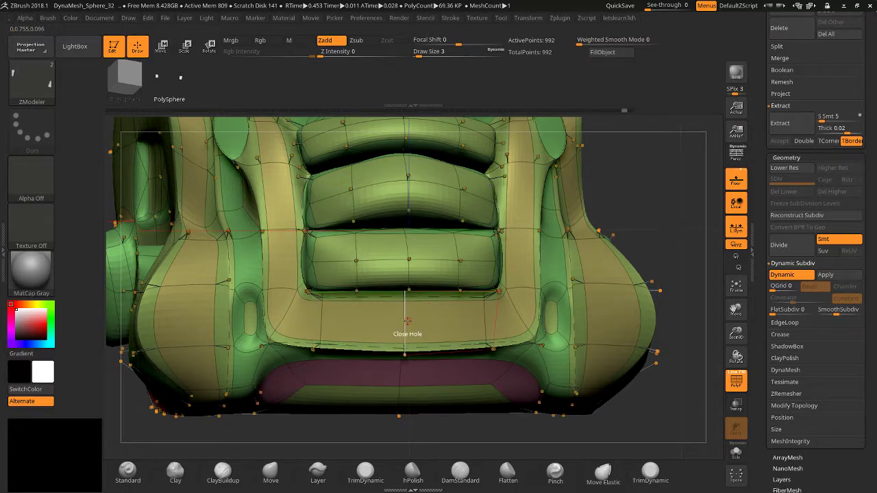
mouse_move(697, 233)
mouse_down()
mouse_move(666, 224)
mouse_move(690, 229)
mouse_up()
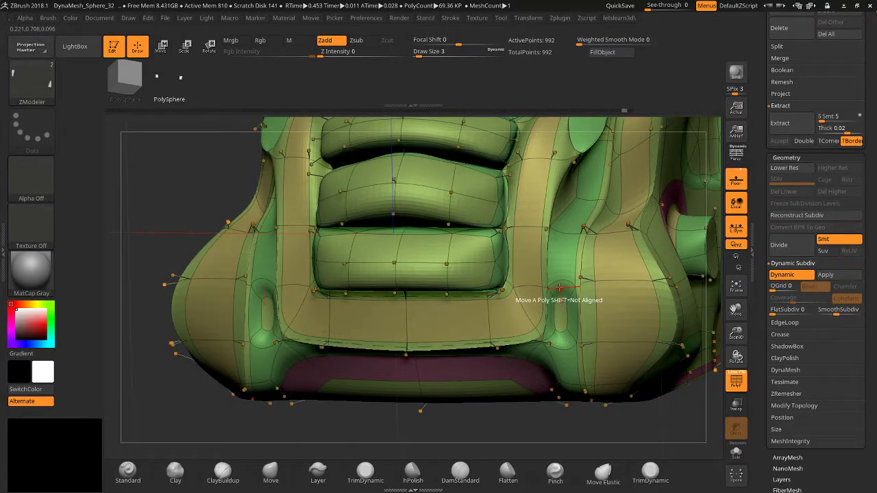
drag(560, 306, 560, 296)
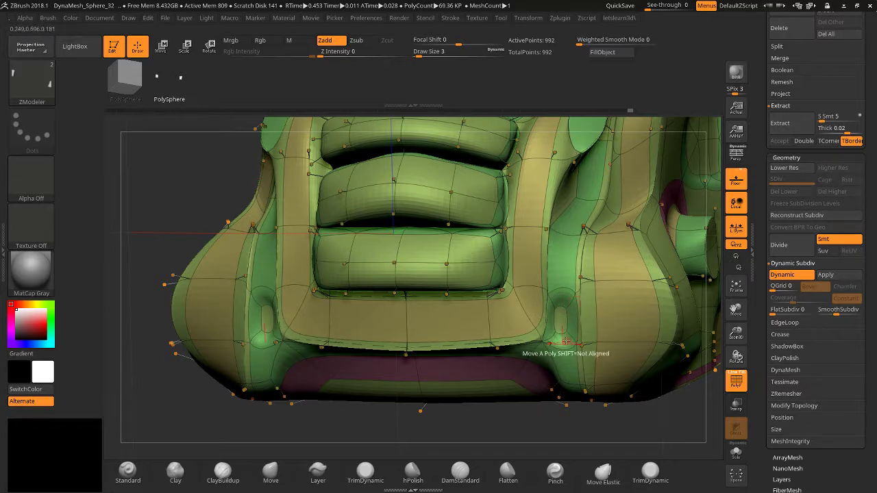
drag(731, 331, 574, 315)
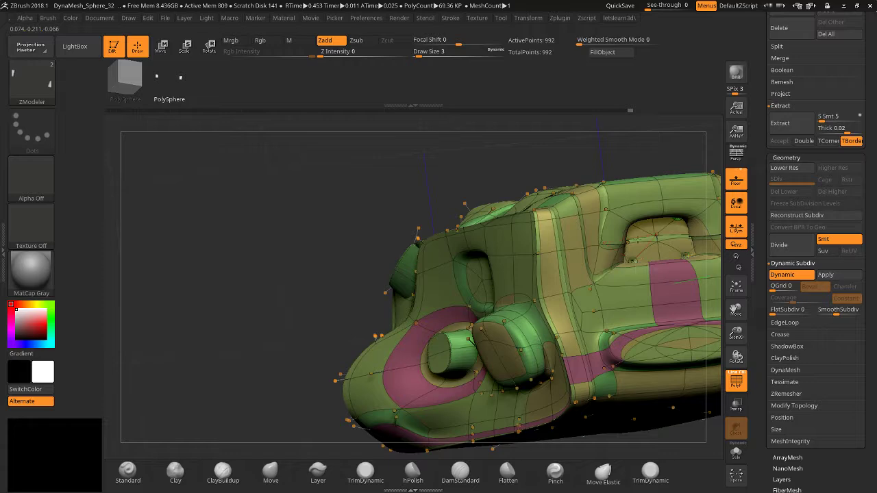
Set the edge action to Collapse.
drag(260, 338, 277, 343)
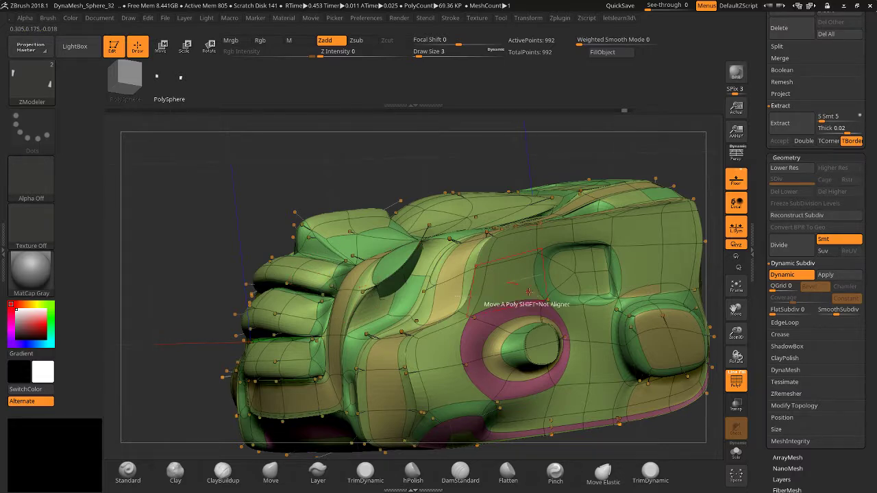
key(space)
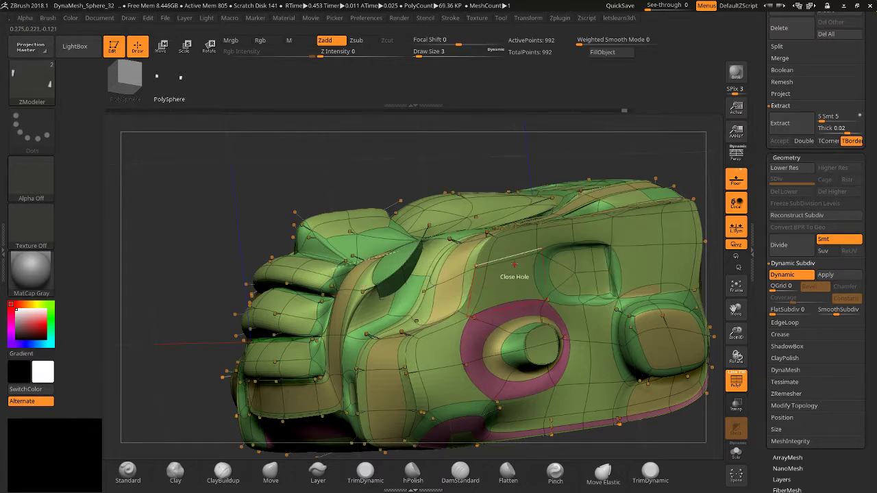
key(space)
click(423, 258)
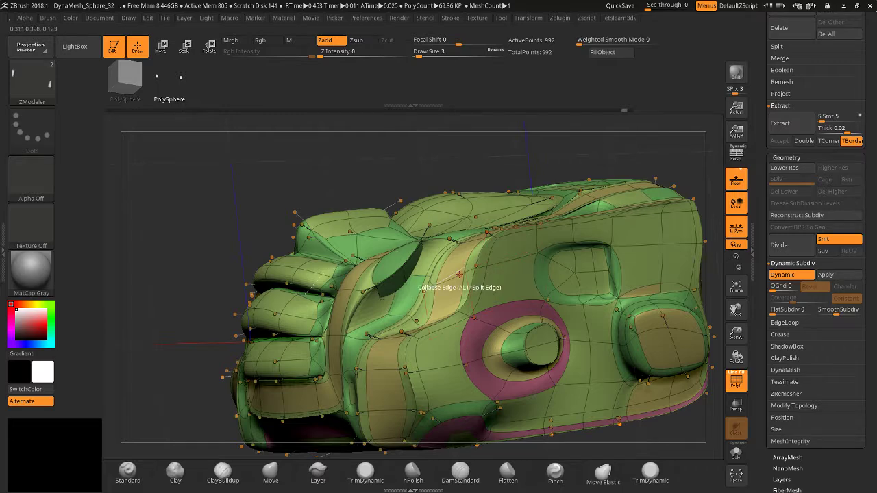
drag(736, 334, 736, 316)
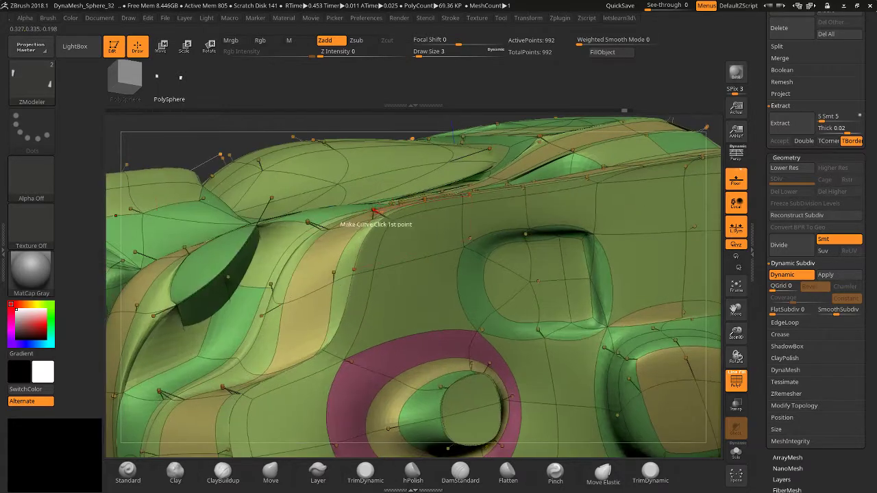
Try collapsing an edge in front of the square side recess and one above its upper corner, and undo both.
click(400, 255)
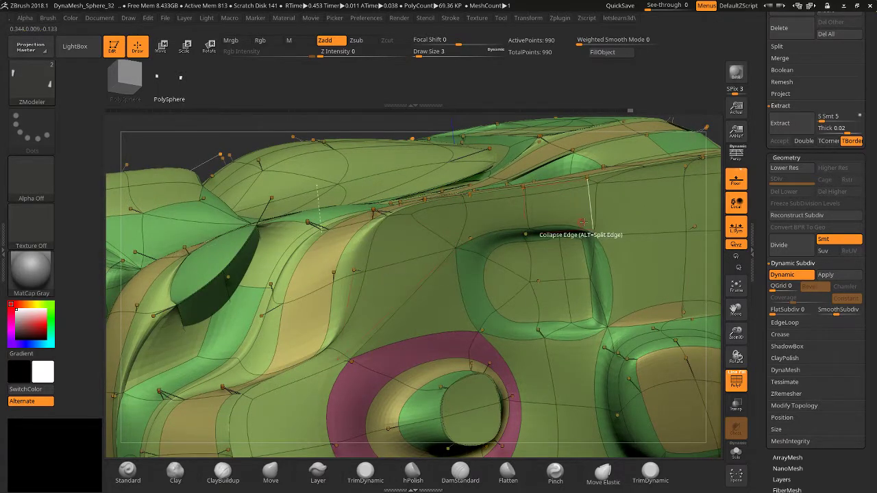
click(582, 235)
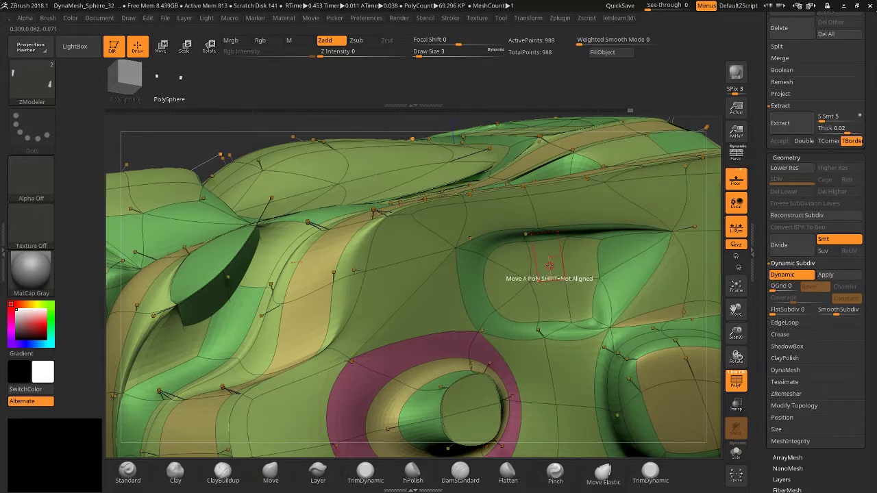
key(ctrl+z)
key(ctrl+z)
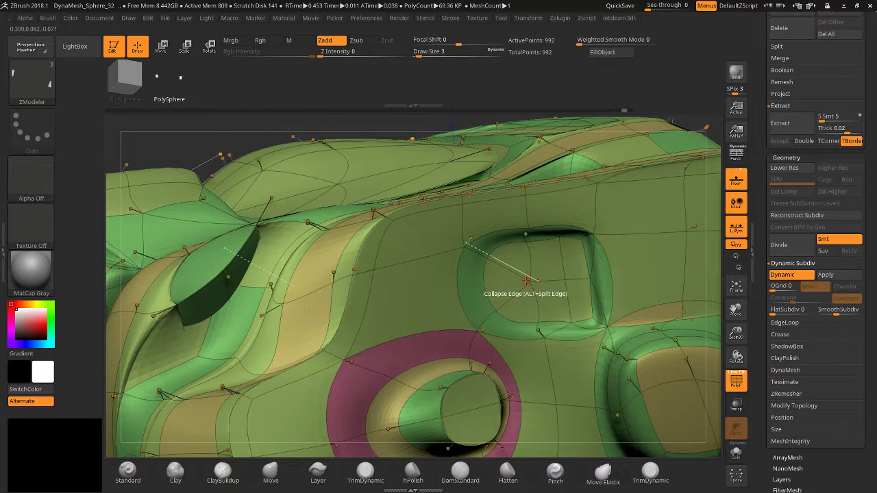
Try collapsing an edge inside the square side recess, and compare the side surface with the polyframe hidden and shown.
click(529, 282)
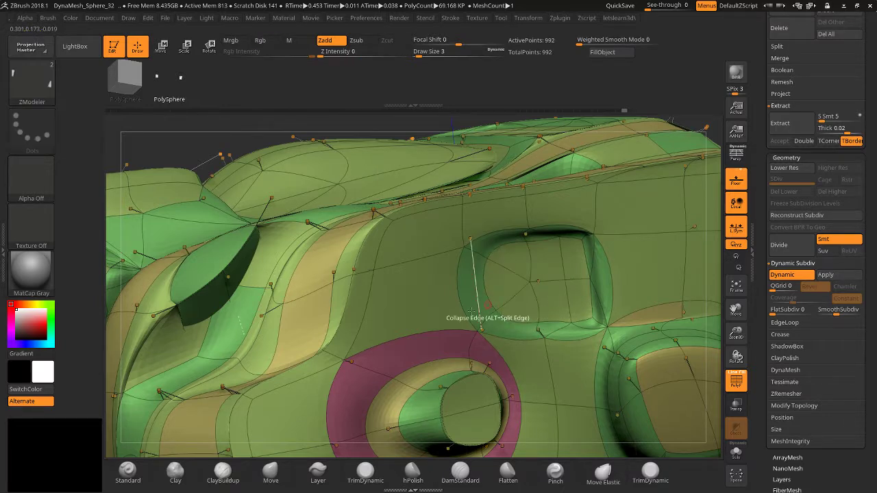
alt+click(308, 289)
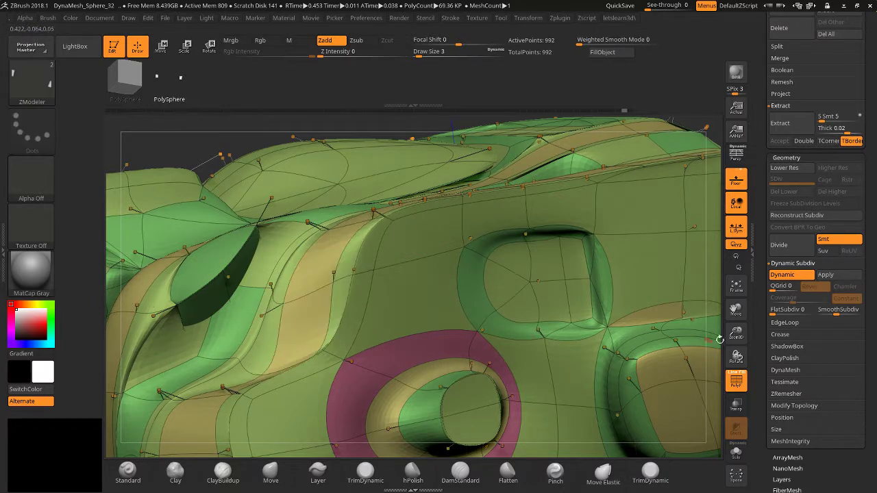
click(736, 381)
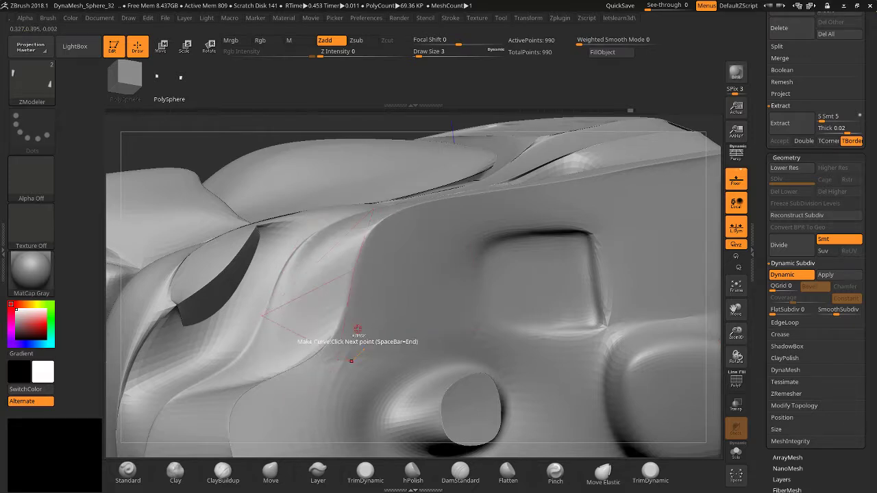
click(739, 388)
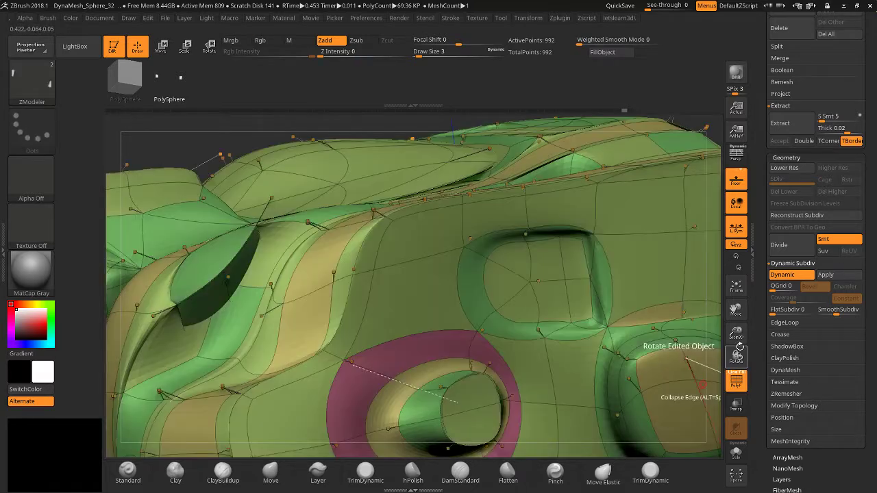
Hide the polyframe and collapse edges around the arched recess at the side's lower front corner.
drag(738, 335, 694, 384)
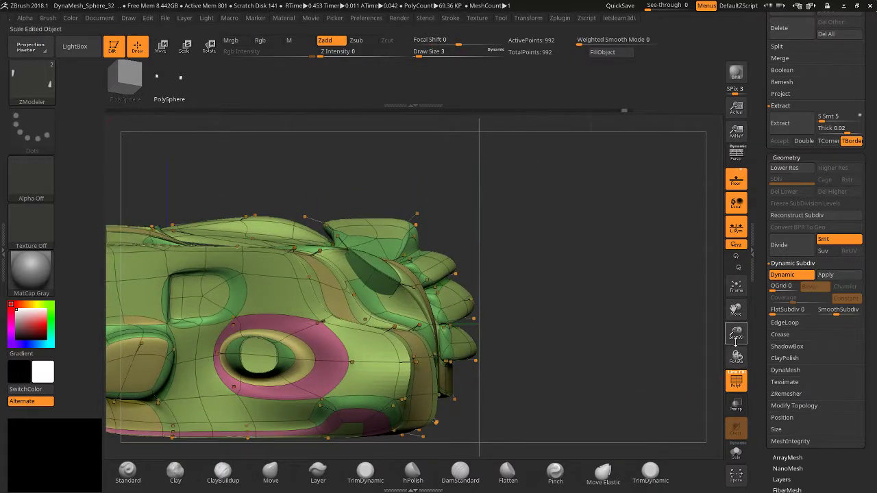
drag(736, 336, 772, 222)
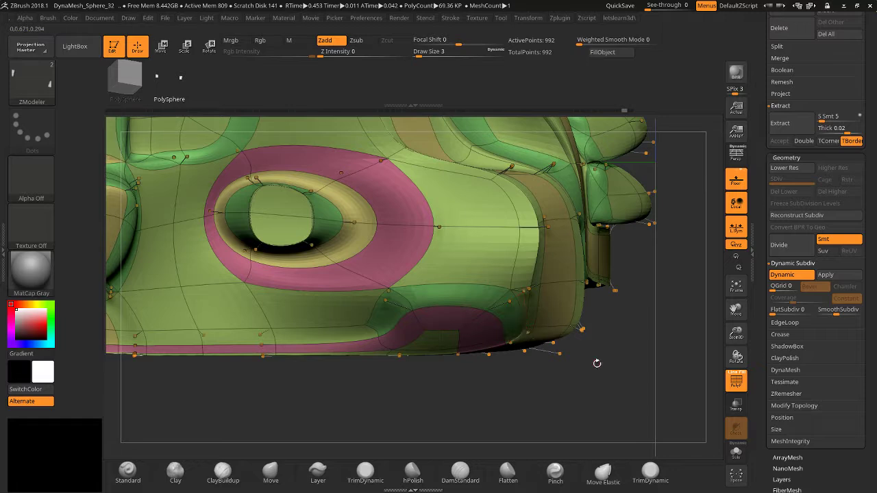
click(738, 385)
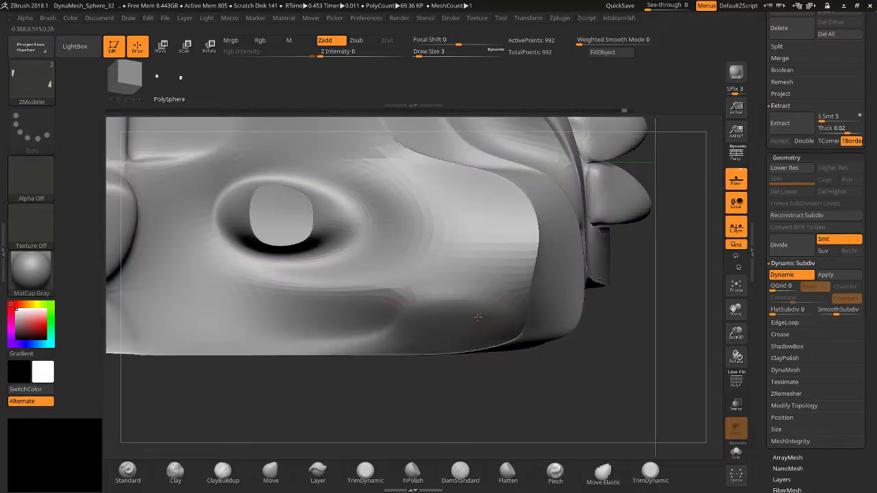
click(457, 329)
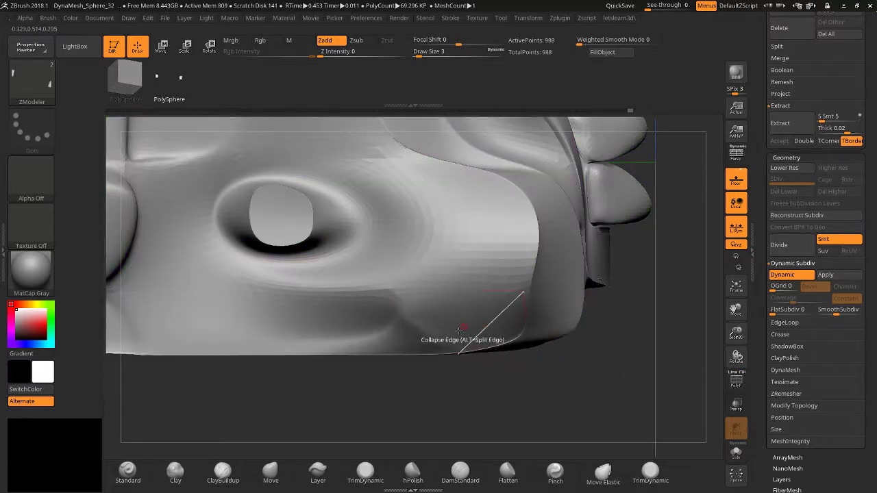
Collapse edges on the panel at the side's lower front corner, then try one on the bottom rim and undo it.
drag(455, 384, 466, 336)
click(466, 299)
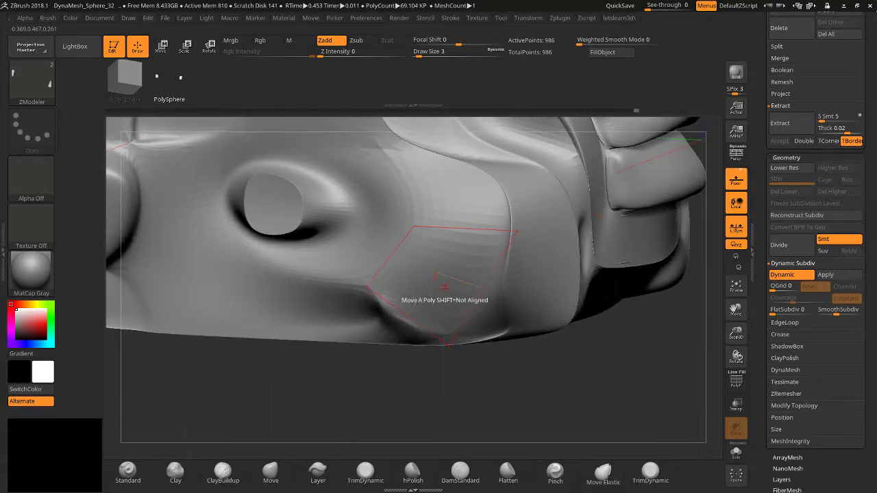
click(445, 233)
drag(482, 379, 438, 336)
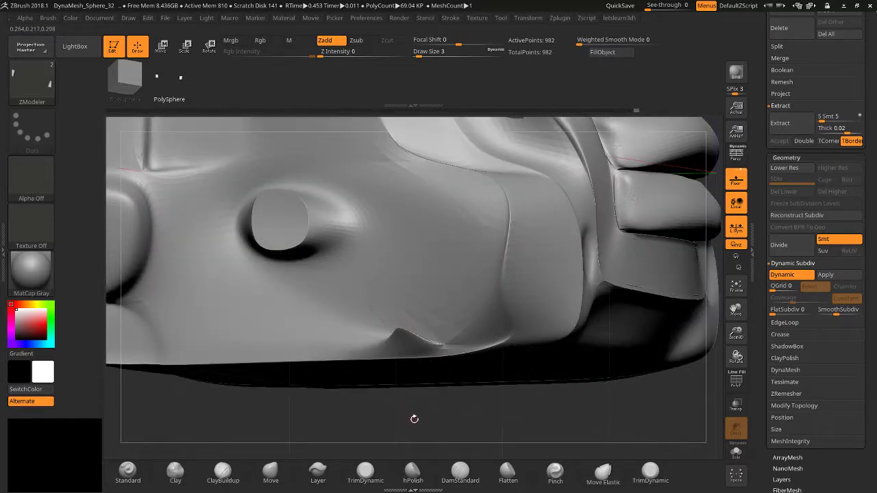
mouse_move(414, 418)
mouse_down()
mouse_move(411, 363)
mouse_move(415, 404)
mouse_up()
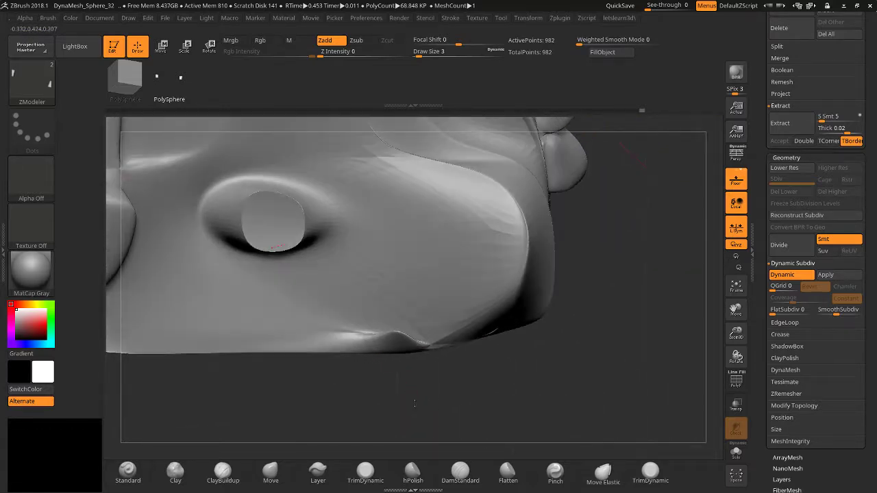
click(395, 346)
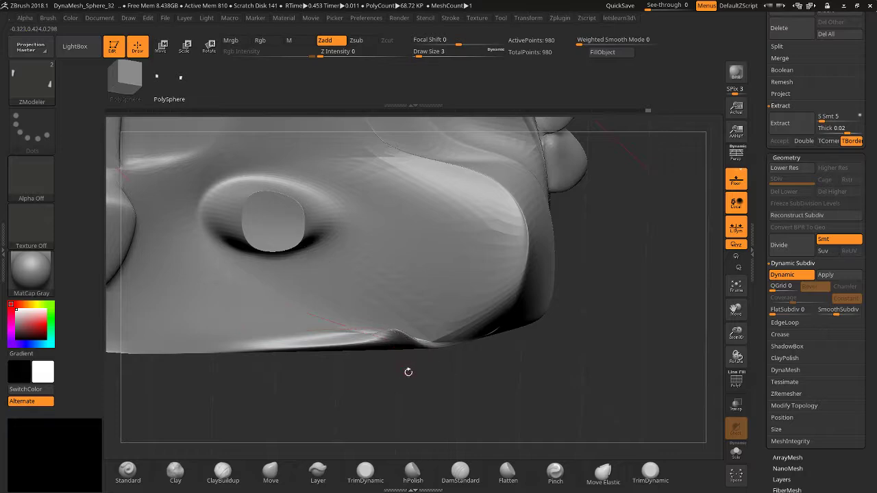
key(ctrl+z)
Show the polyframe, collapse edges at the peaked notch in the bottom rim, and check the surface with the polyframe hidden.
drag(405, 372, 688, 360)
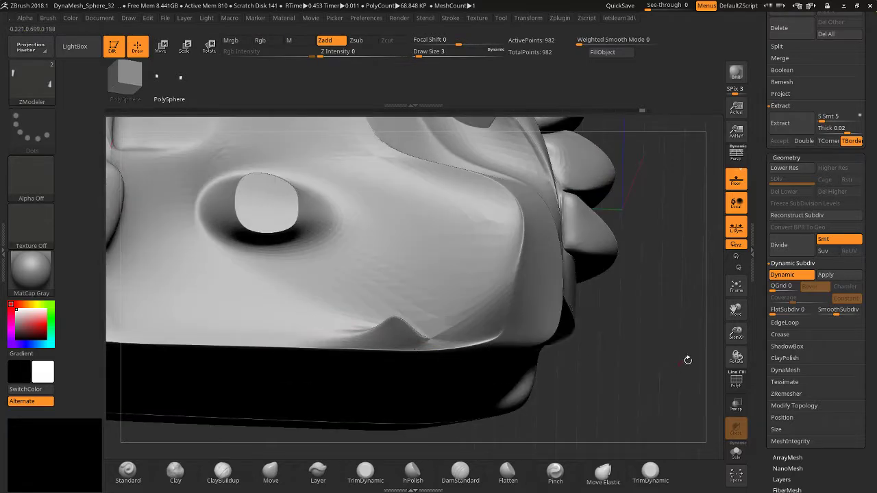
click(736, 380)
drag(736, 333, 736, 294)
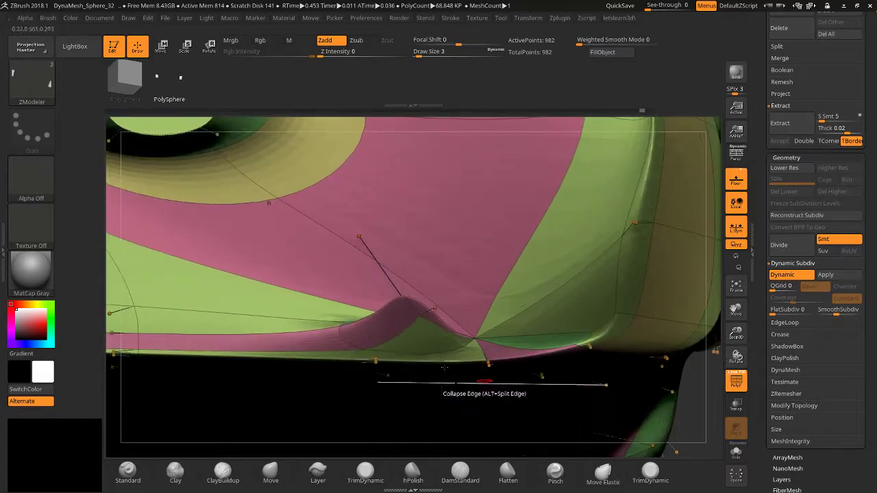
click(425, 321)
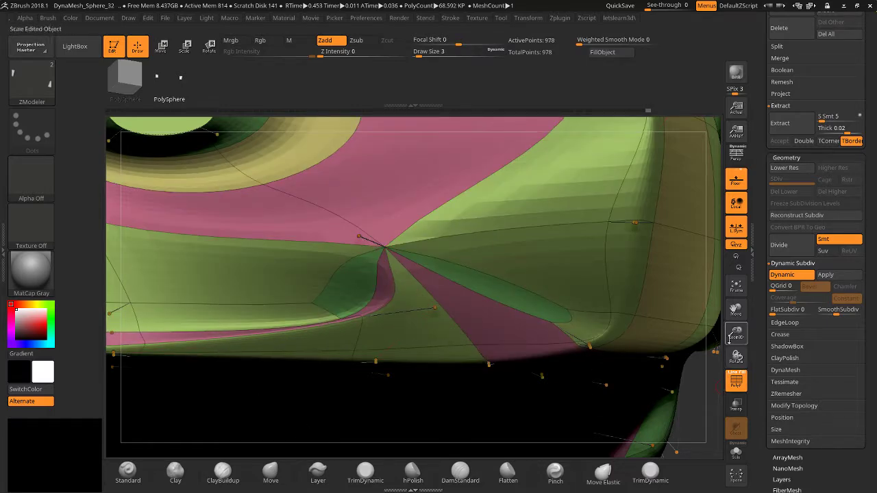
drag(735, 335, 716, 296)
drag(673, 336, 715, 377)
click(737, 381)
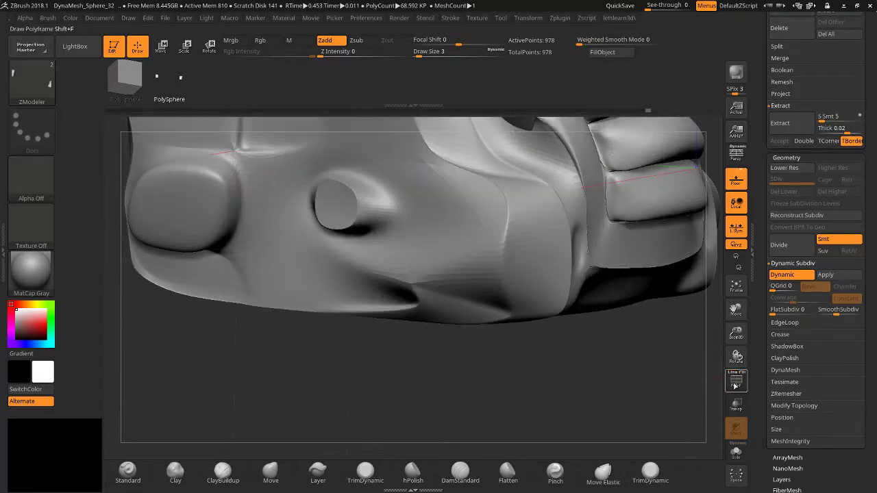
With the polyframe shown, collapse edges ahead of the round peg, undo the last attempt, and inspect the whole side without the polyframe.
click(736, 381)
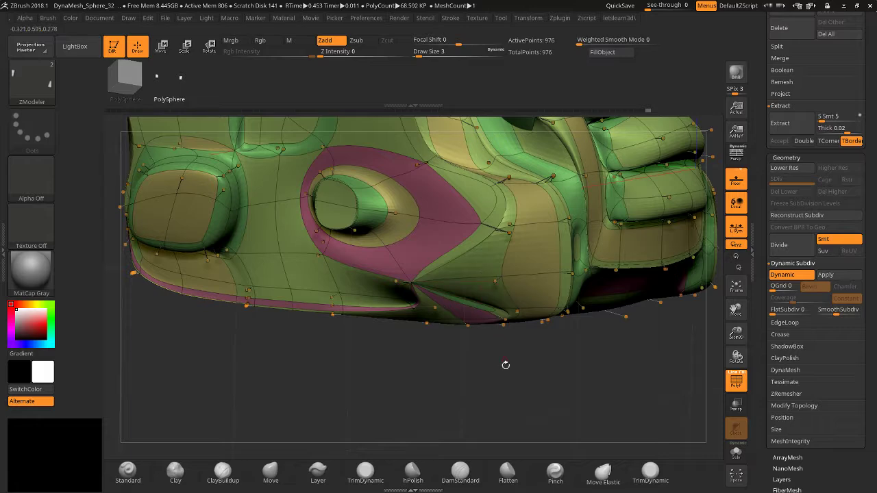
drag(505, 365, 437, 354)
click(463, 253)
click(469, 247)
key(ctrl+z)
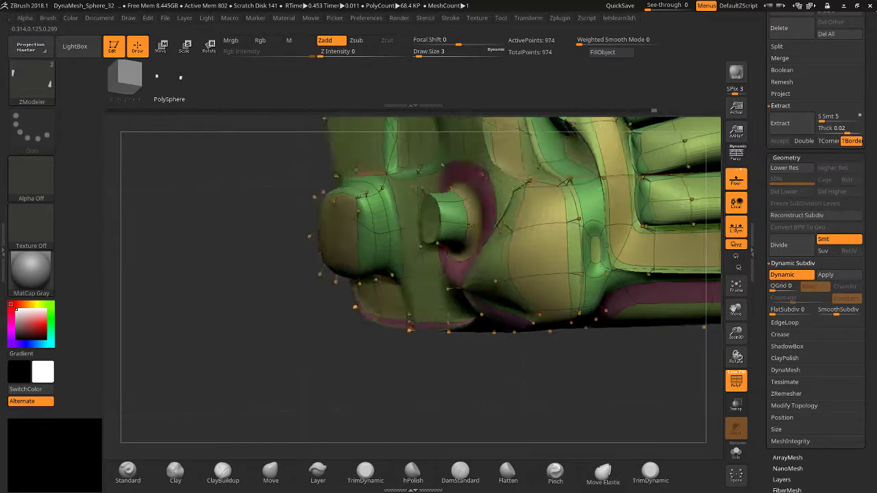
drag(495, 346, 551, 338)
click(736, 379)
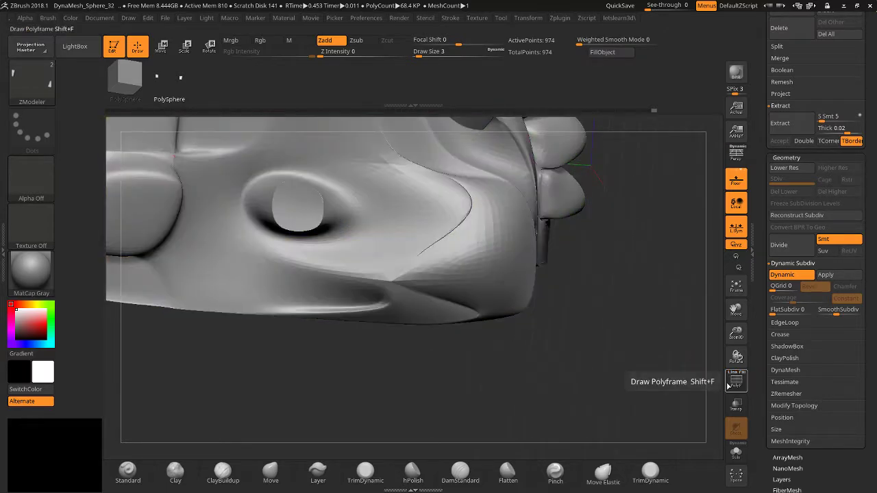
drag(644, 346, 635, 344)
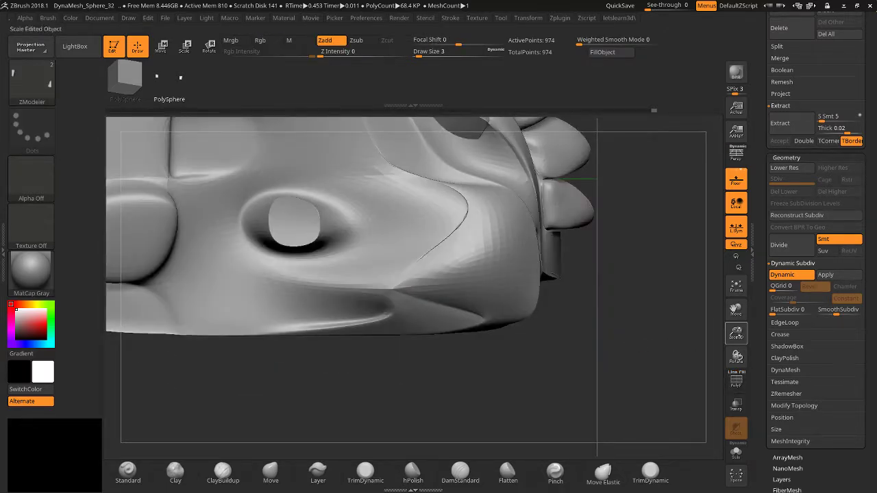
drag(736, 334, 727, 370)
mouse_move(646, 342)
mouse_down()
mouse_move(555, 347)
mouse_move(639, 348)
mouse_up()
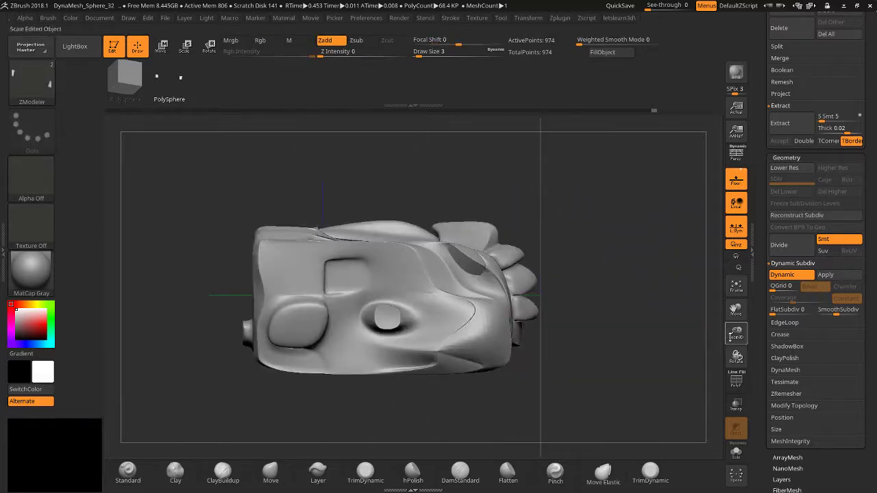
drag(733, 335, 736, 353)
Show the polyframe, set the edge action to Crease, and try it on a single rear edge of the front corner panel.
click(736, 379)
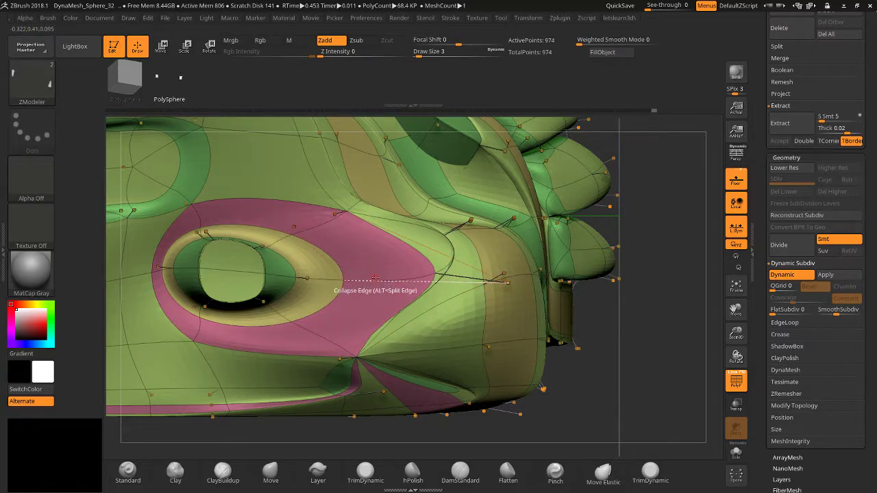
key(space)
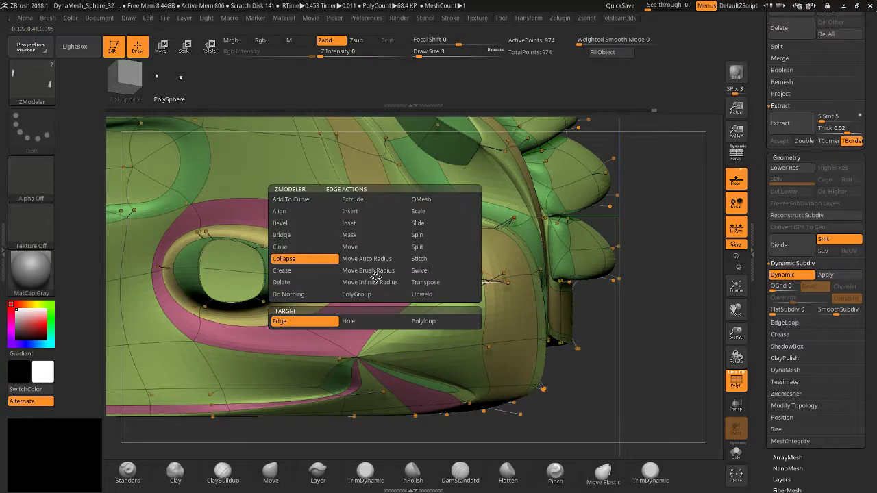
click(299, 272)
drag(596, 326, 498, 314)
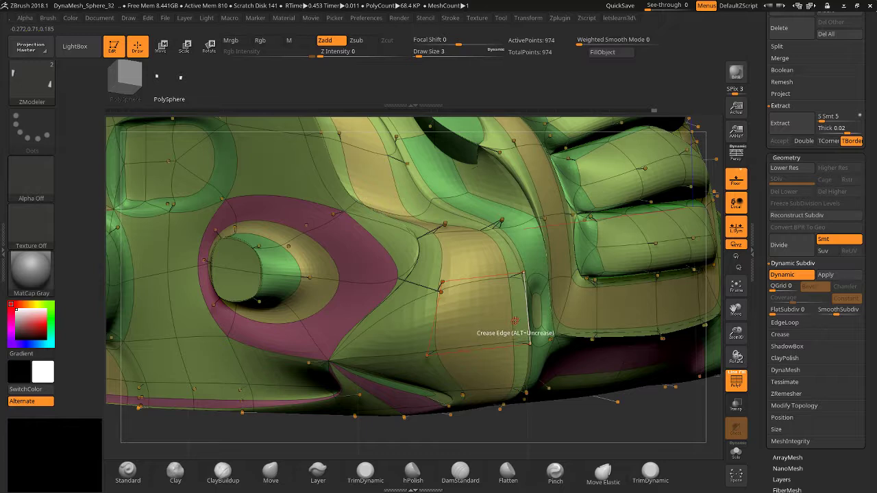
click(435, 309)
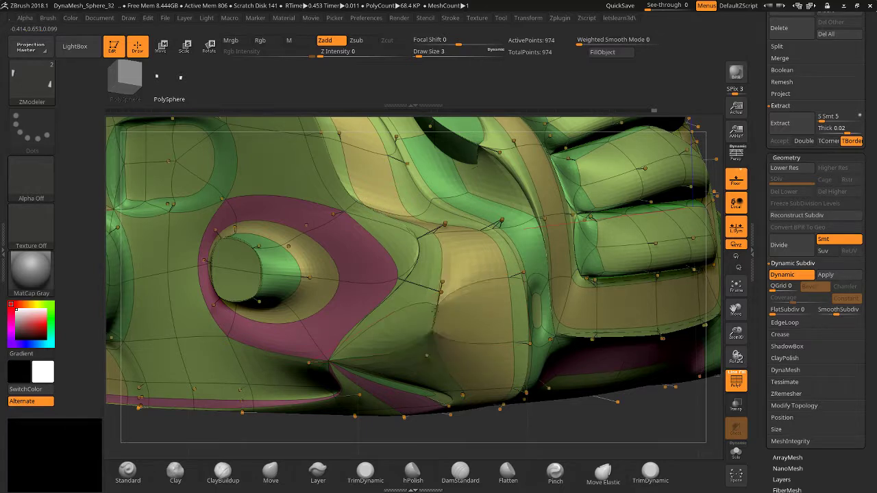
Set the crease target to EdgeLoop Complete, crease the loops along both sides of the front corner panel, and check them without the polyframe.
right_click(445, 267)
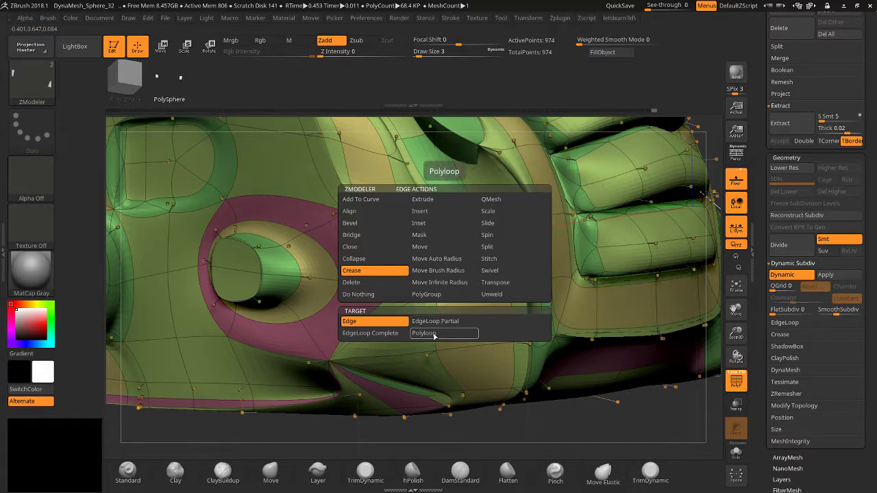
click(380, 334)
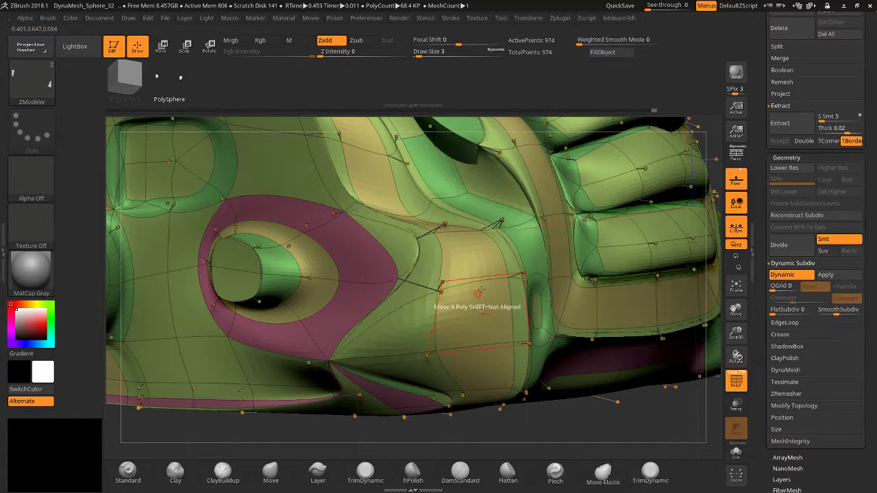
click(439, 314)
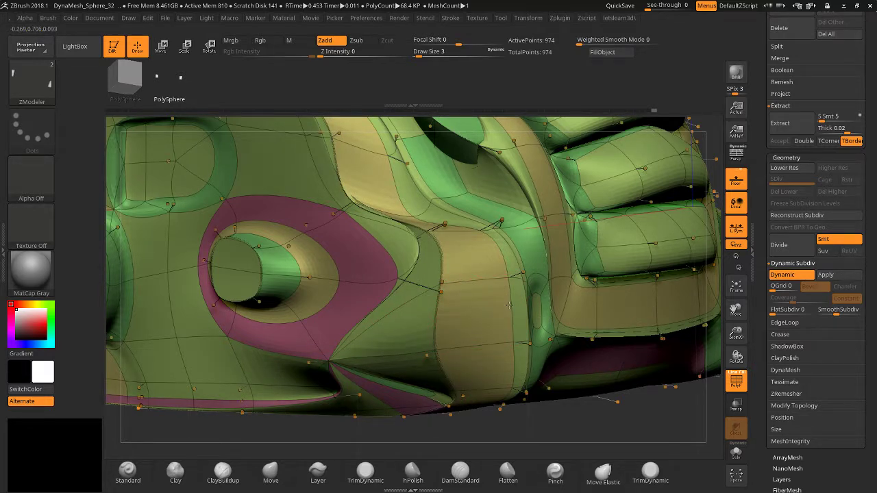
key(ctrl)
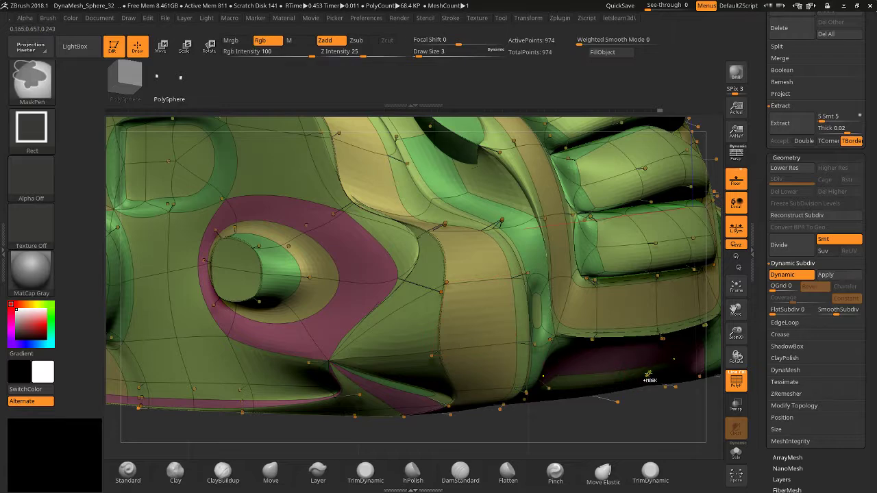
key(ctrl+z)
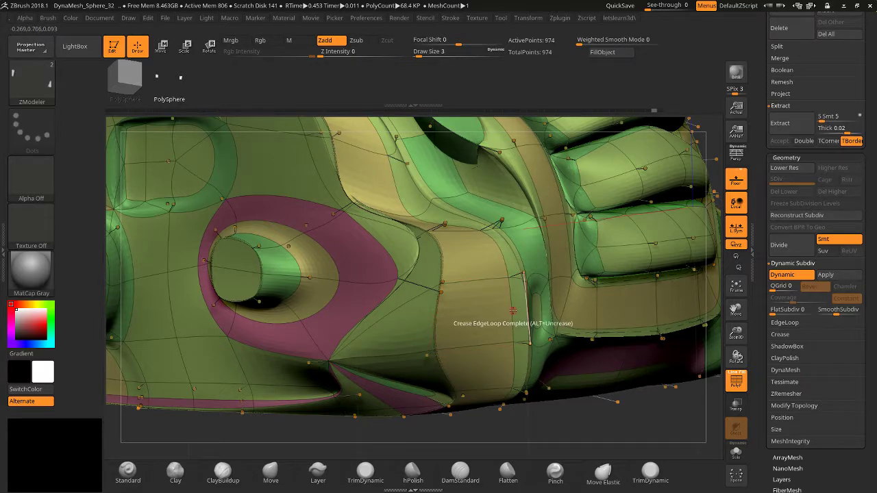
click(512, 310)
click(736, 381)
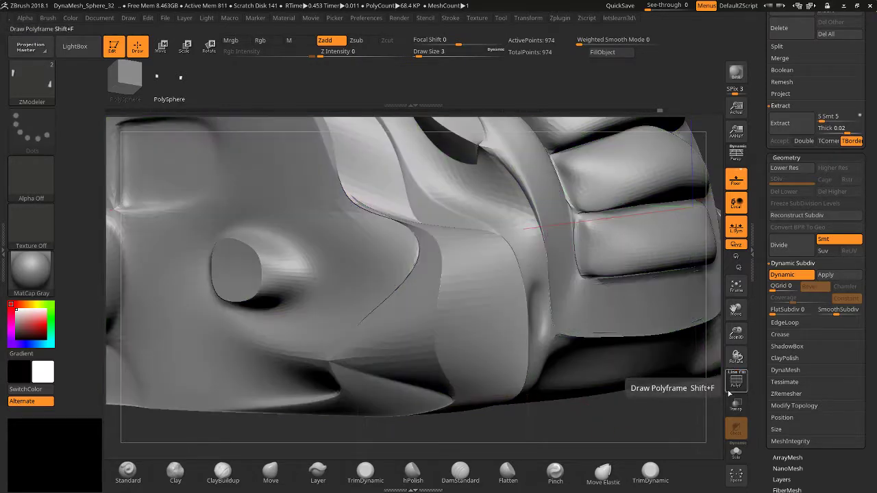
mouse_move(619, 417)
mouse_down()
mouse_move(600, 419)
mouse_move(609, 412)
mouse_move(614, 422)
mouse_up()
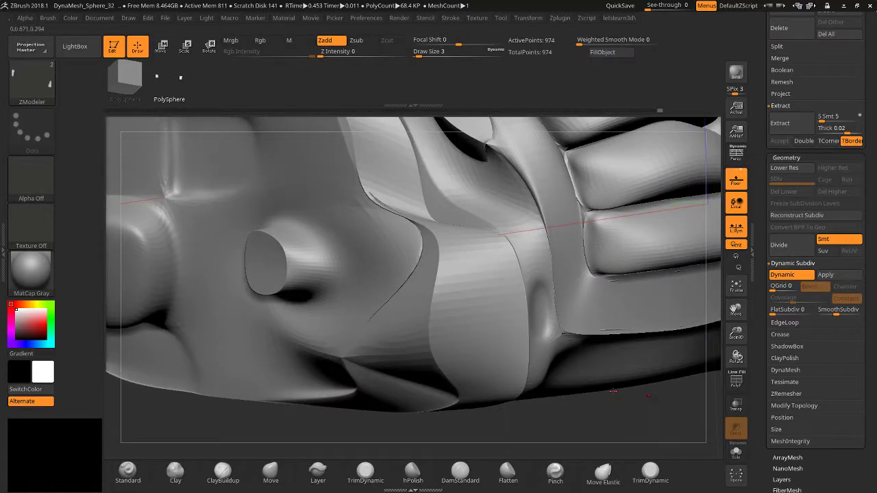
click(736, 382)
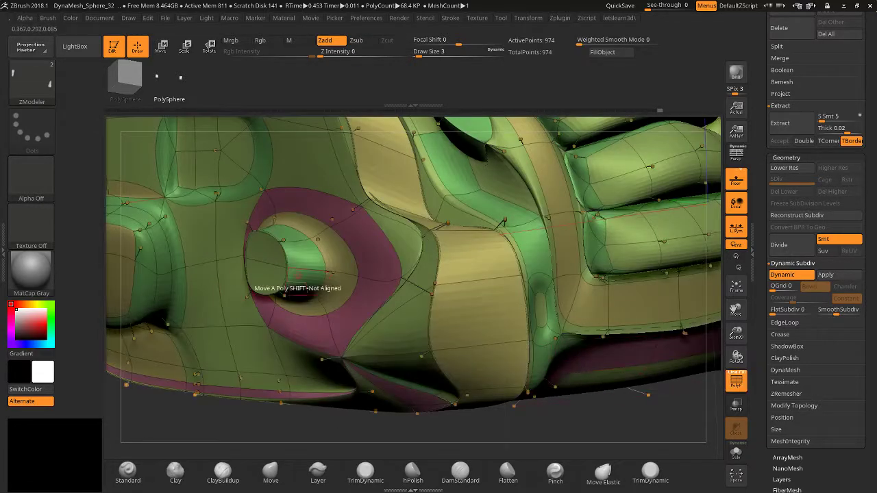
Set the target of the Crease edge action to Edge.
key(space)
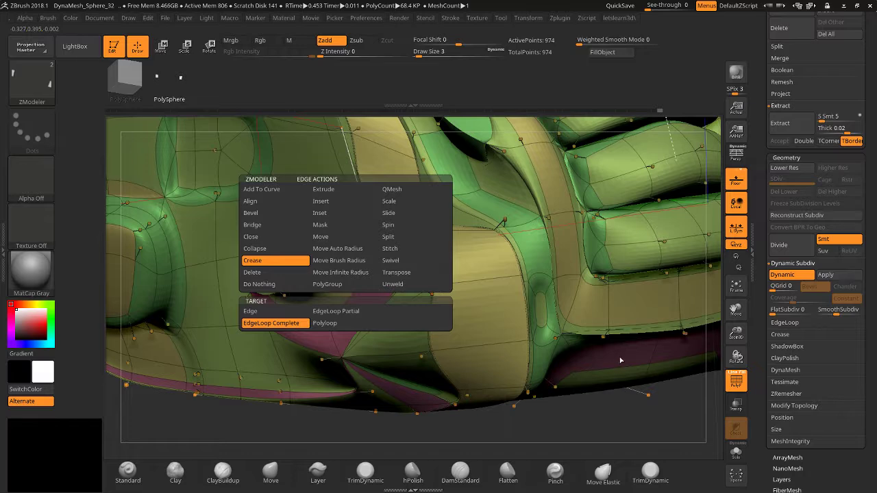
click(259, 313)
click(273, 324)
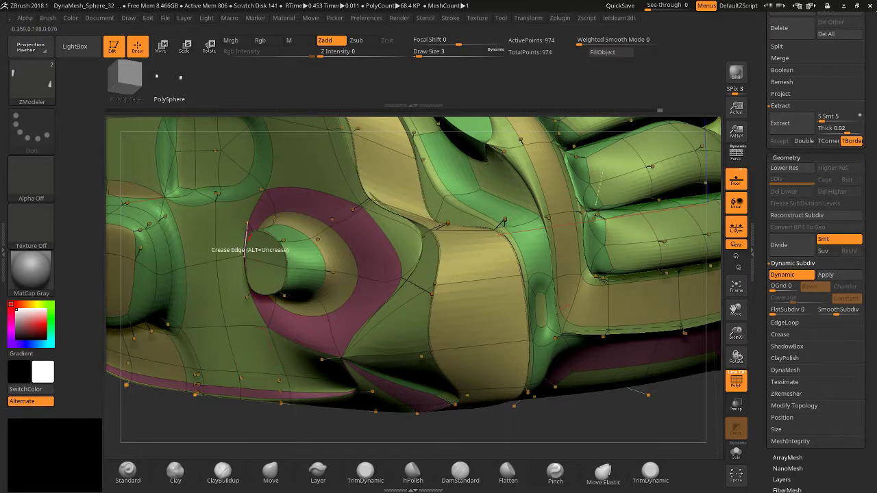
key(space)
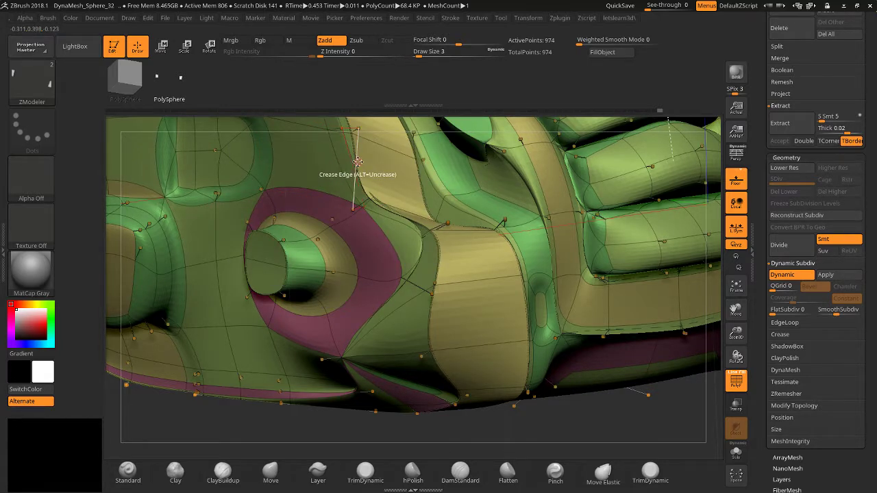
Set the edge action to Extrude, and try extruding an edge behind the round peg and undo it.
key(space)
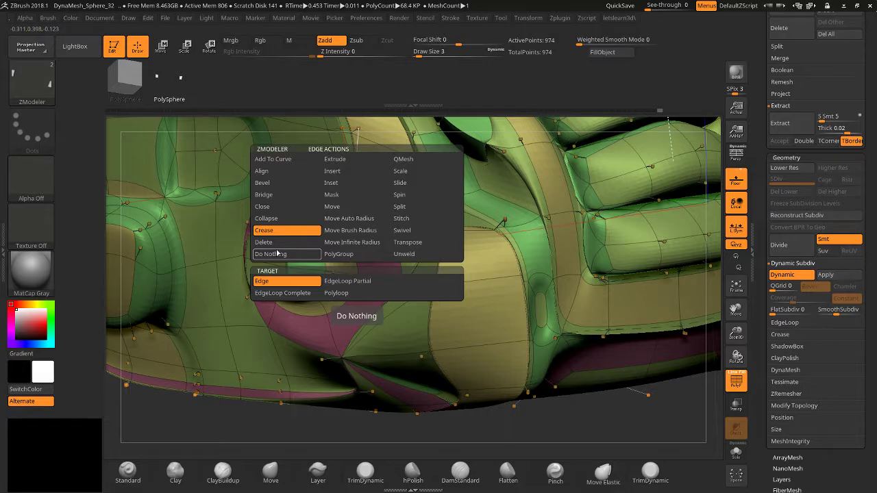
click(341, 160)
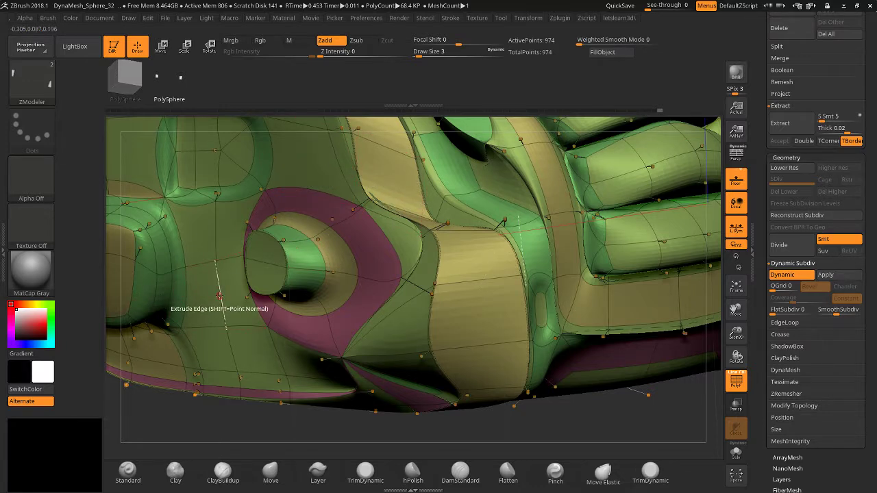
drag(219, 296, 190, 313)
key(ctrl+z)
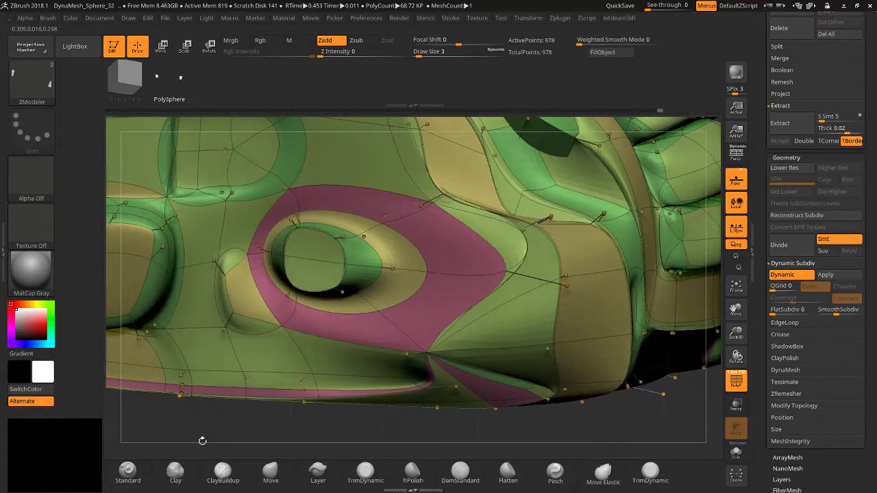
Extrude the edge behind the round peg and the edges above and below it, then hide the polyframe.
drag(222, 295, 233, 291)
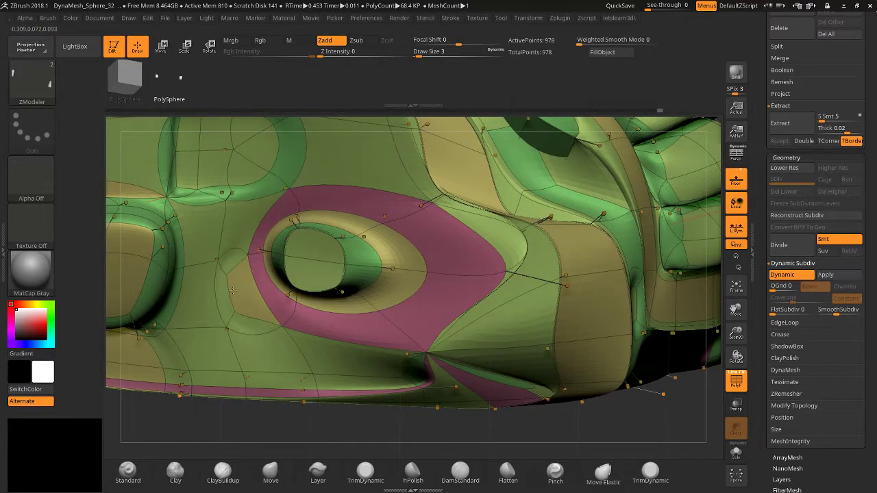
click(217, 257)
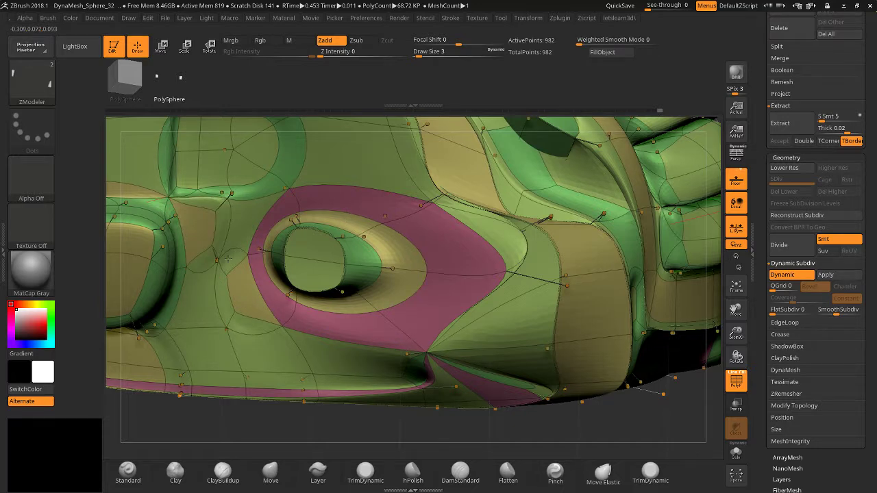
drag(214, 322, 210, 359)
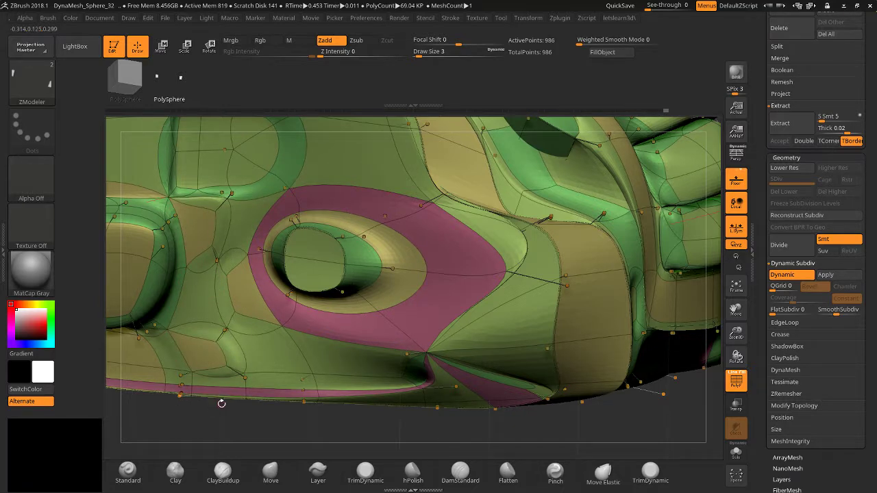
click(733, 383)
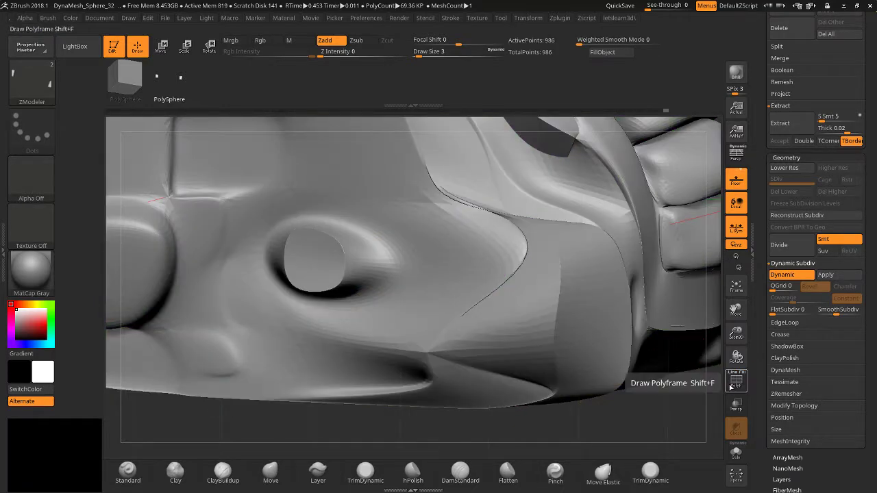
Show the polyframe and set the edge action to Insert.
click(734, 384)
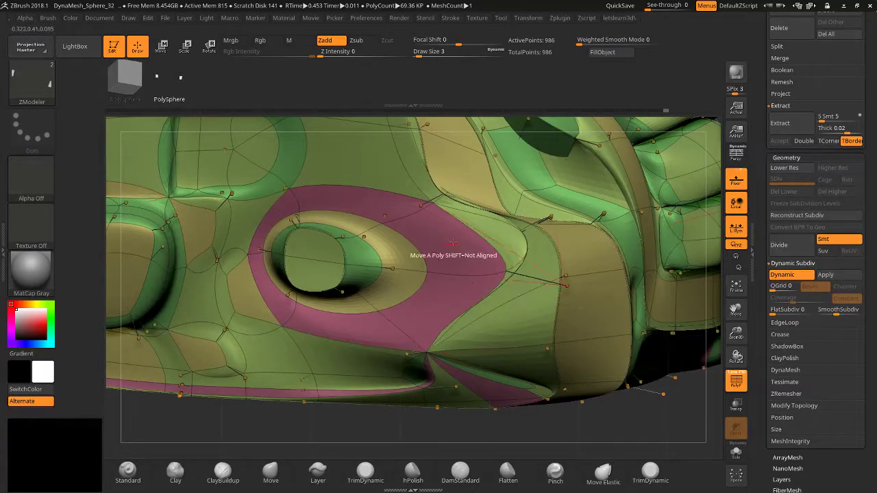
key(space)
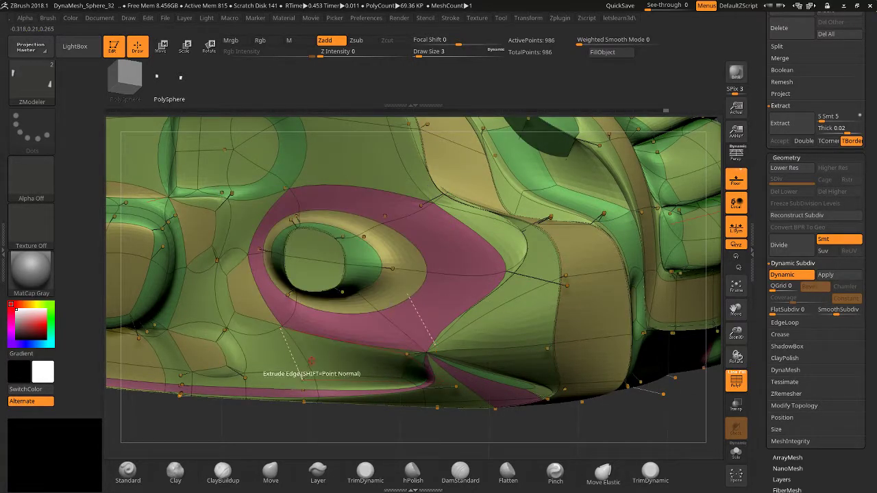
key(space)
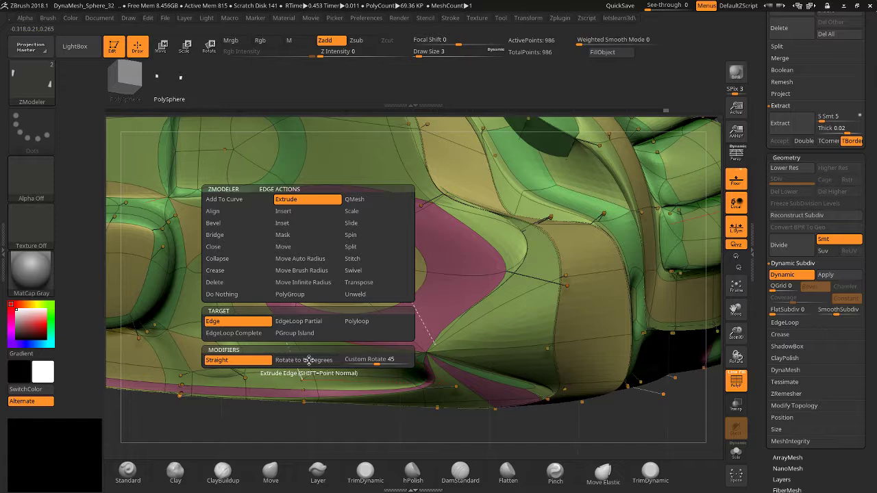
click(305, 213)
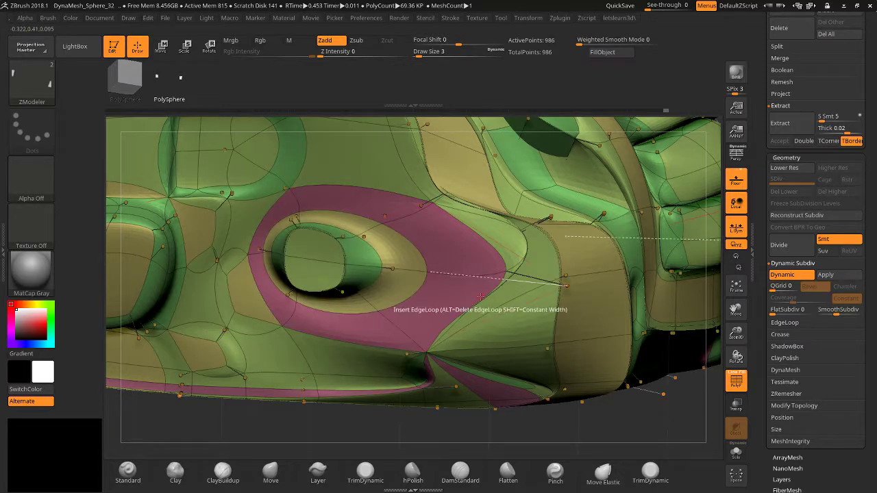
Try inserting an edge loop at different offsets in the pink ring around the round peg, and delete it.
click(550, 282)
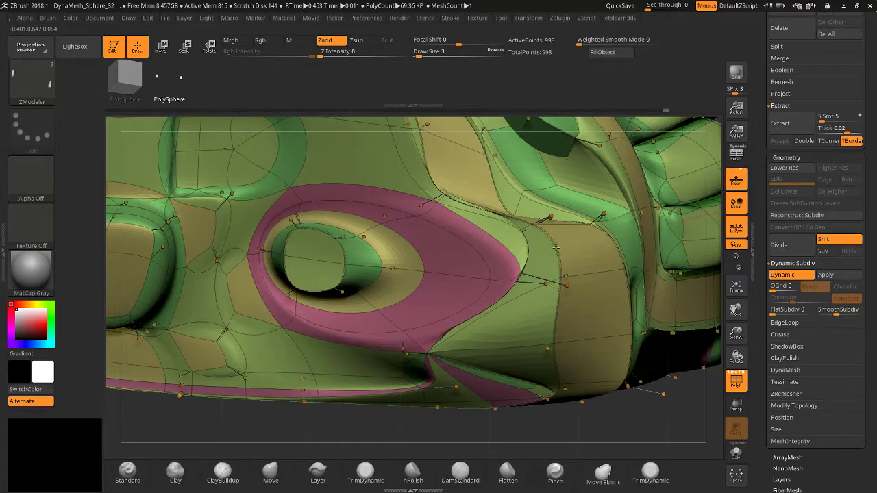
drag(553, 333, 463, 329)
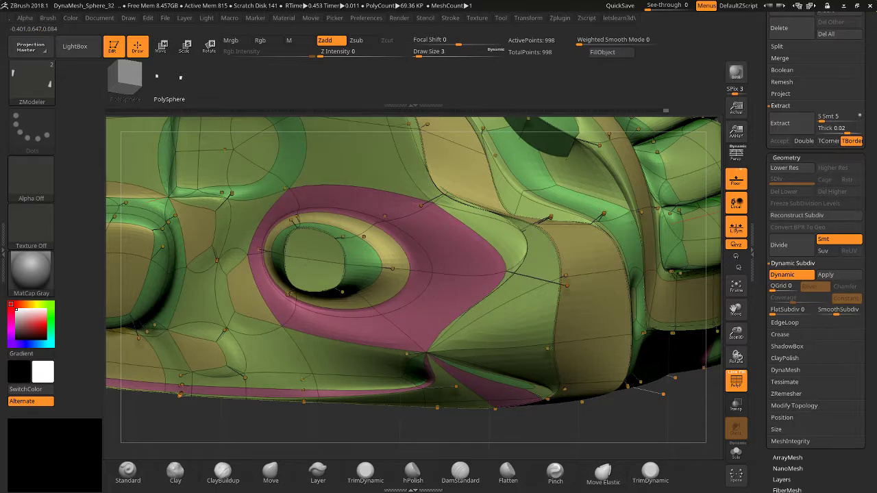
alt+click(253, 244)
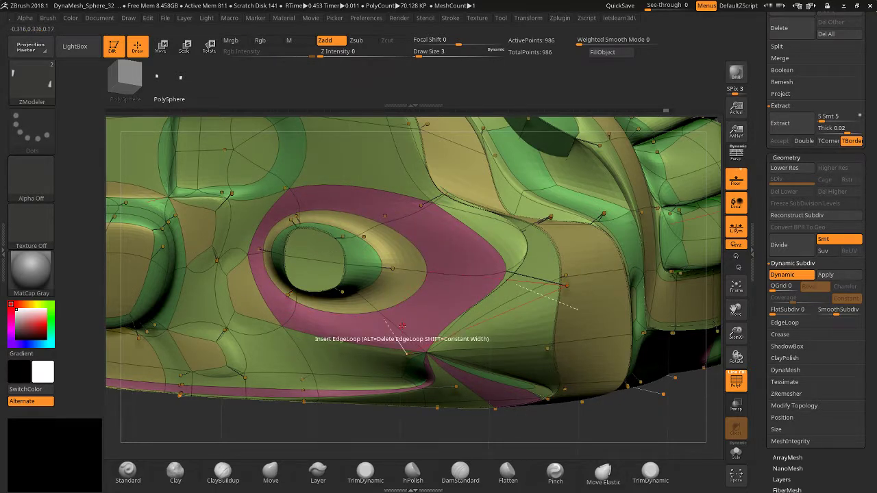
Insert three edge loops in the pink ring around the round peg, hiding the polyframe to check the tightened shape.
drag(401, 325, 504, 294)
alt+click(432, 271)
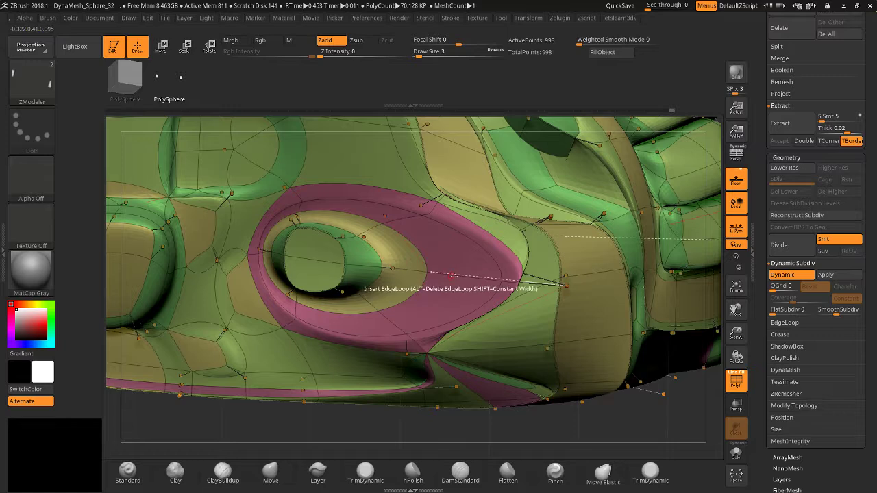
click(450, 276)
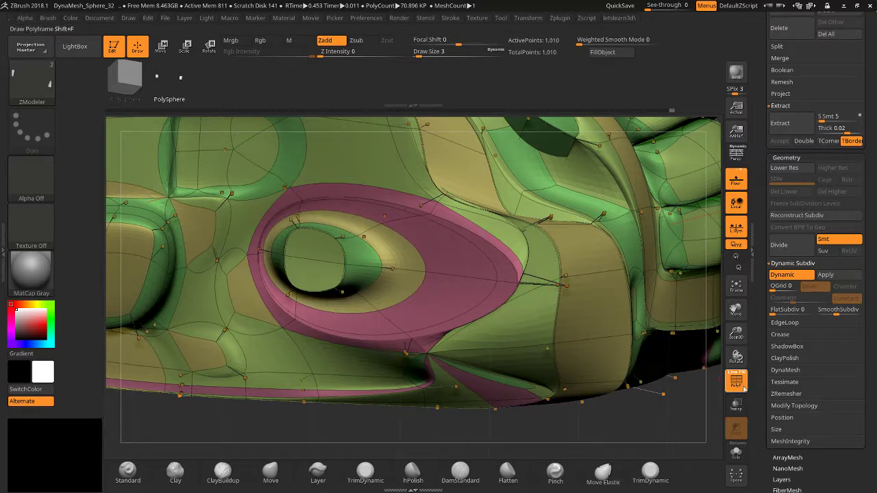
click(736, 382)
click(531, 282)
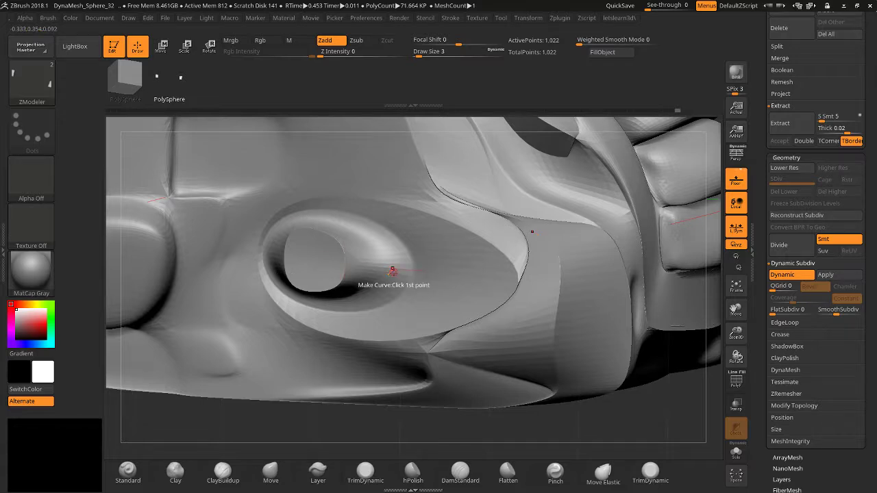
Try inserting another edge loop through the round peg with the polyframe hidden, and undo it.
click(373, 256)
key(ctrl+z)
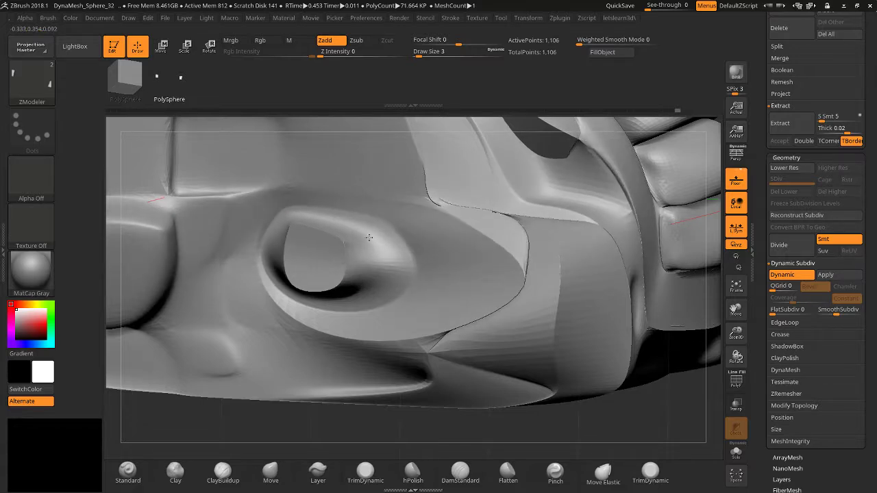
key(ctrl+z)
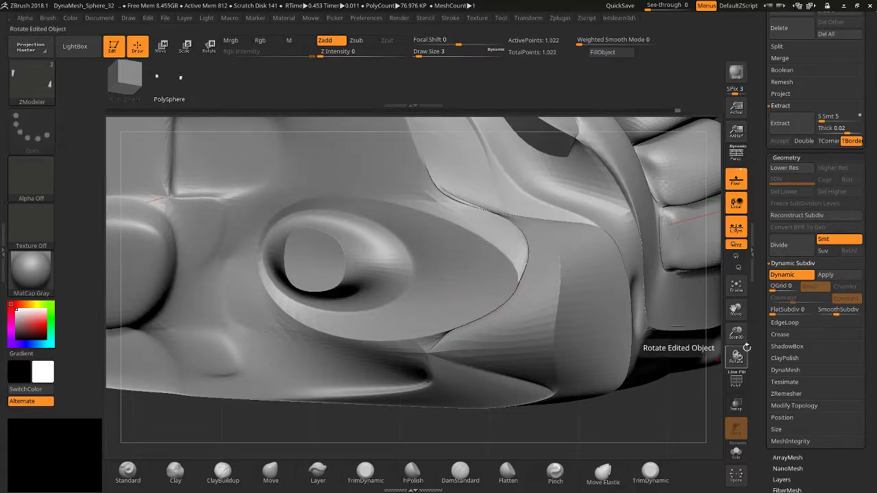
Show the polyframe again and try moving the mesh beside the pink ring, undoing the move.
click(736, 381)
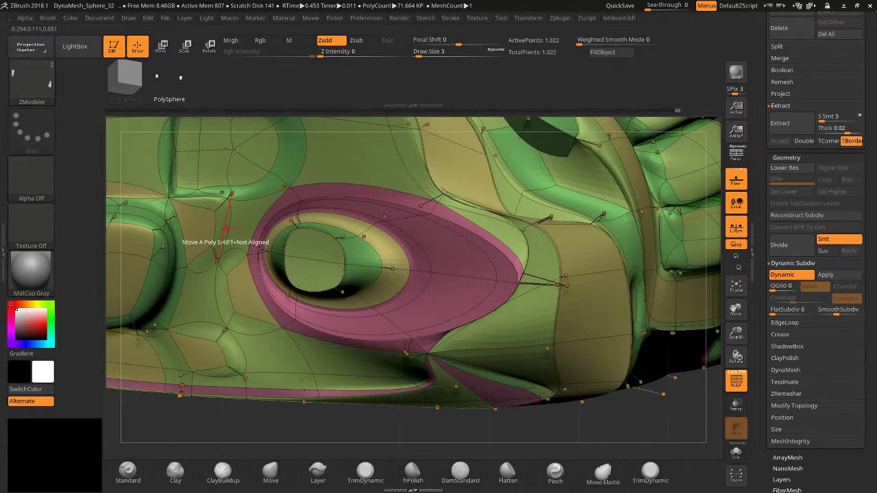
drag(226, 230, 255, 218)
key(ctrl+z)
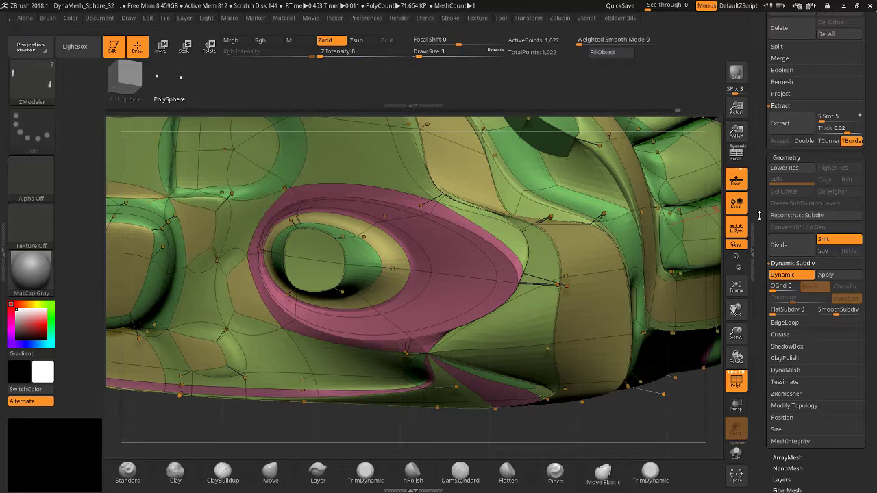
Turn off Dynamic Subdiv to examine the low-poly cage of the whole model, and turn it back on.
click(783, 275)
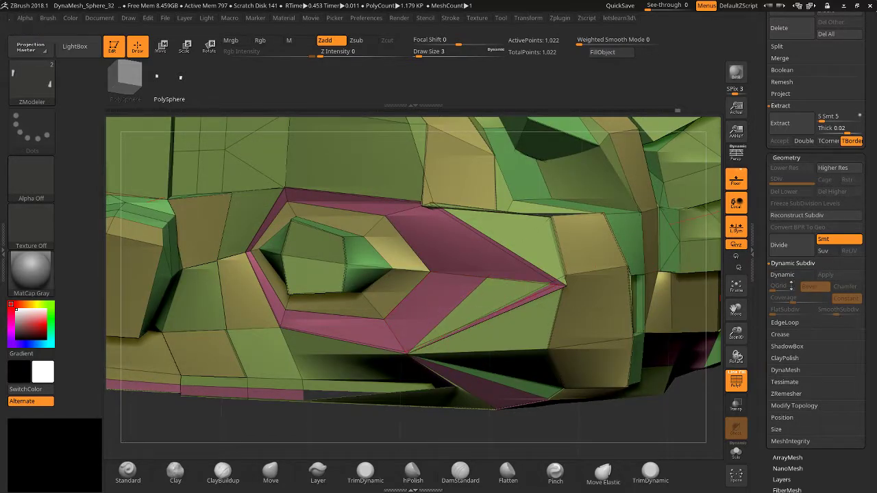
click(780, 275)
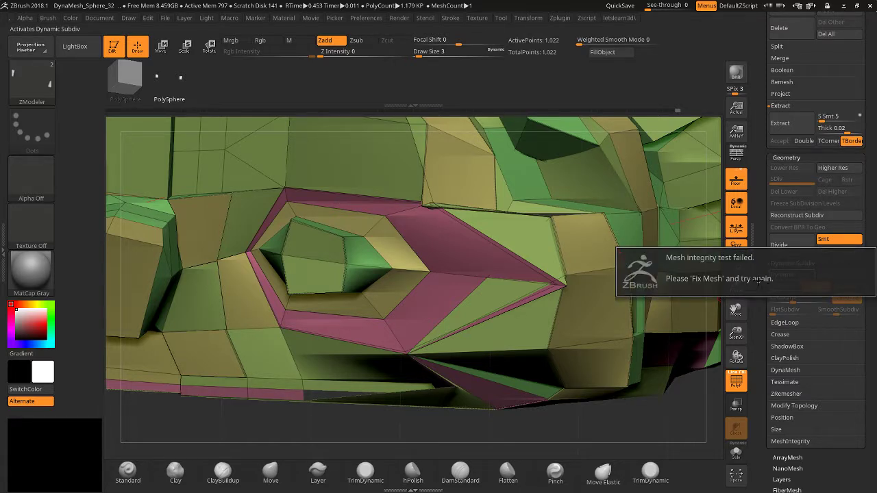
click(762, 282)
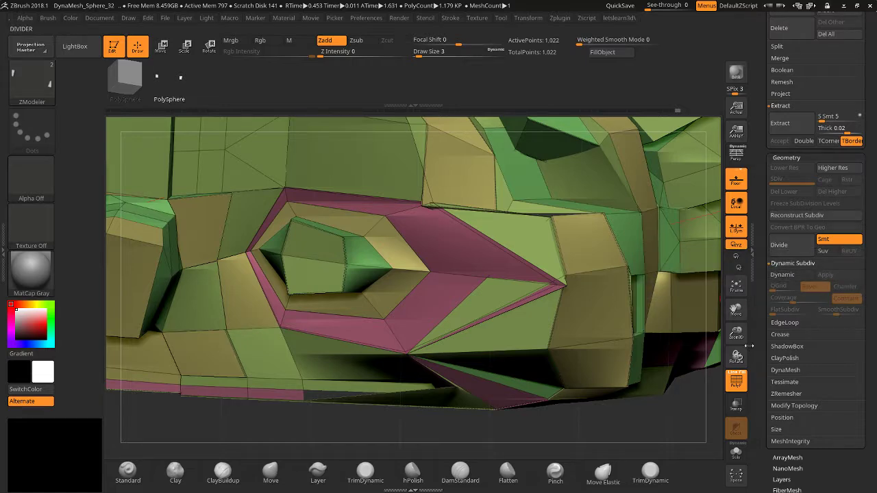
alt+drag(716, 343, 745, 345)
mouse_move(687, 333)
mouse_down()
mouse_move(666, 328)
mouse_move(675, 329)
mouse_up()
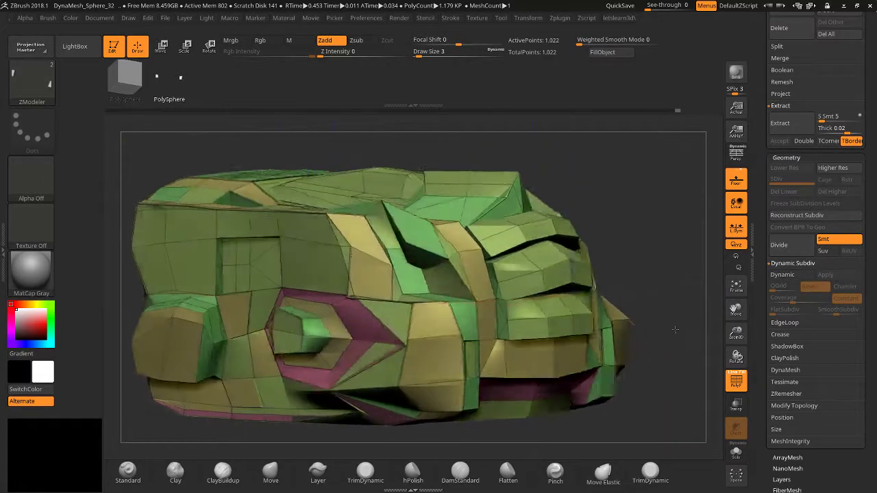
key(d)
key(ctrl)
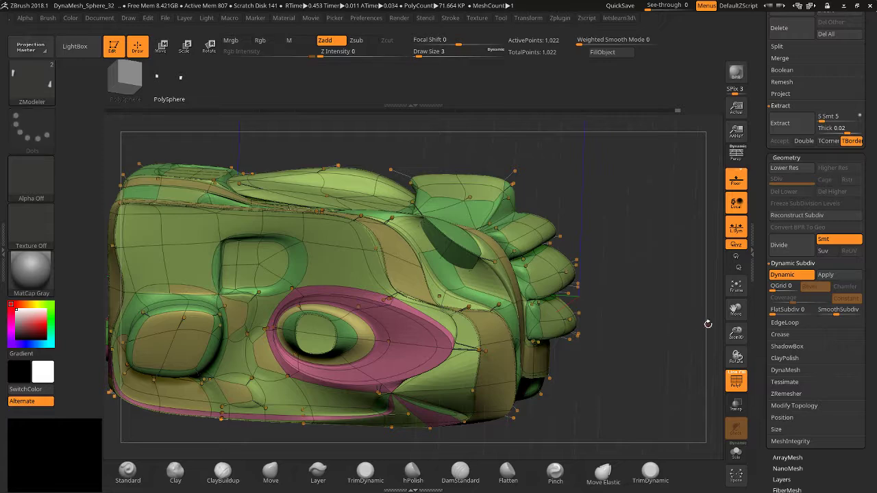
Try inserting an edge loop between the square recess and the pink ring, and undo it.
drag(736, 333, 753, 391)
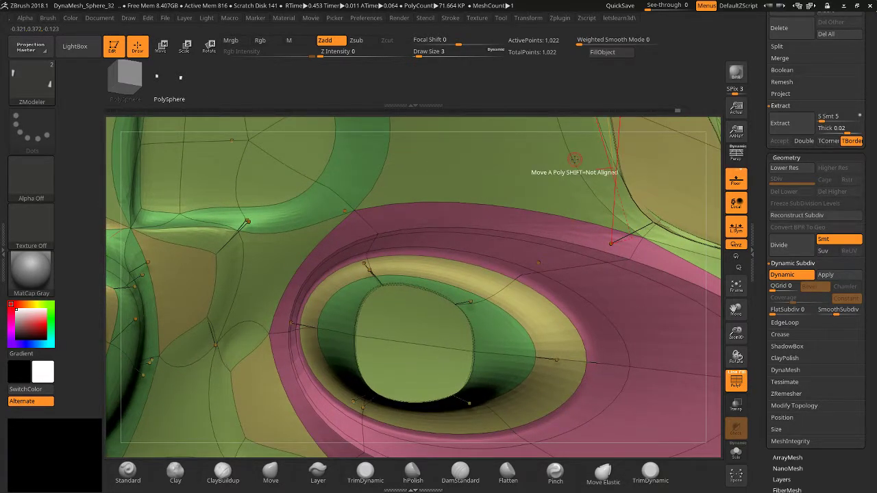
click(621, 189)
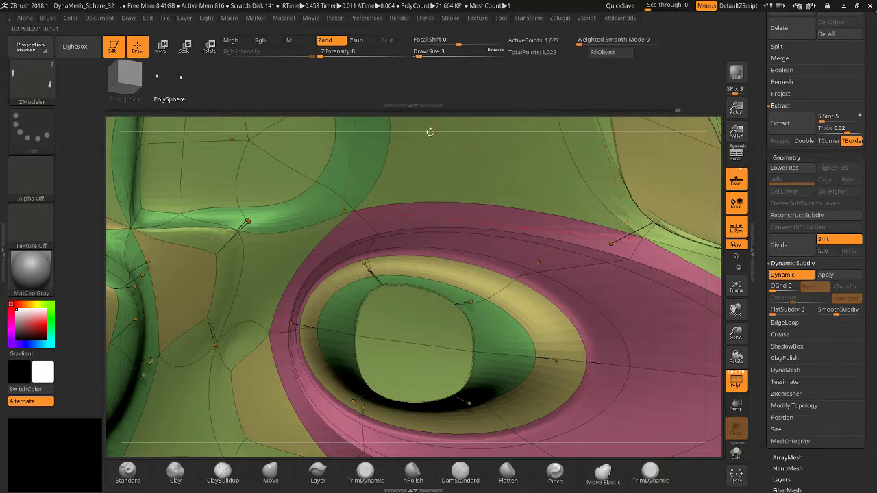
click(352, 160)
drag(366, 164, 362, 200)
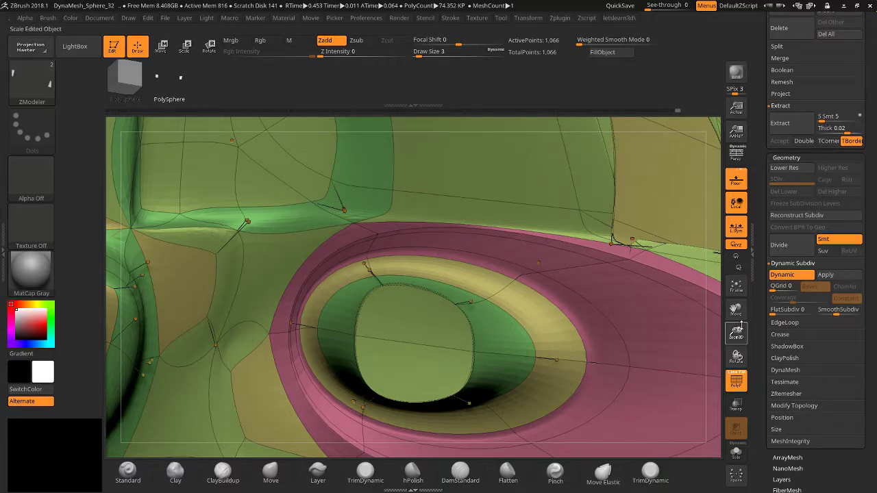
drag(741, 328, 742, 319)
drag(736, 357, 748, 367)
drag(736, 310, 740, 320)
key(ctrl)
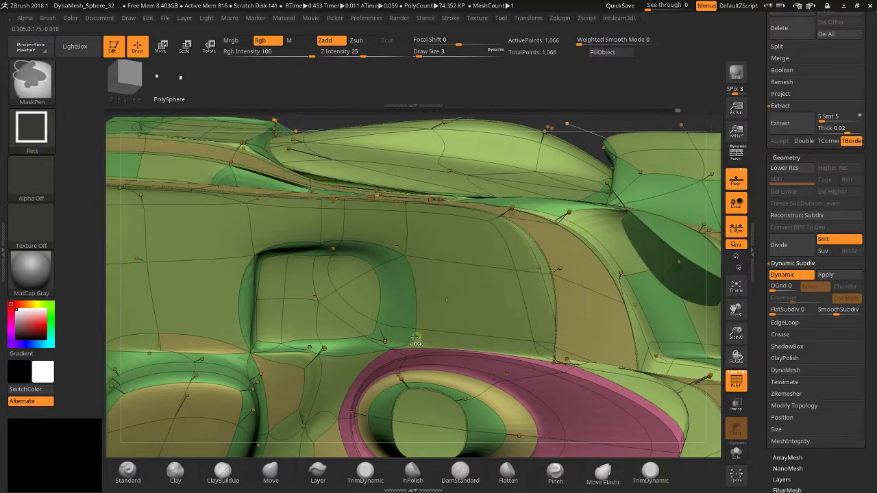
key(ctrl+z)
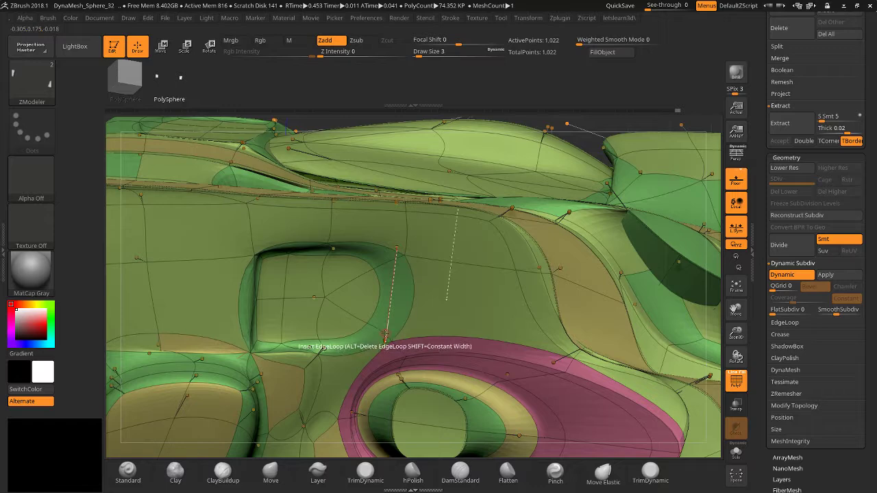
Set the edge action to Inset and inset several edges inside the square recess above the round peg.
key(space)
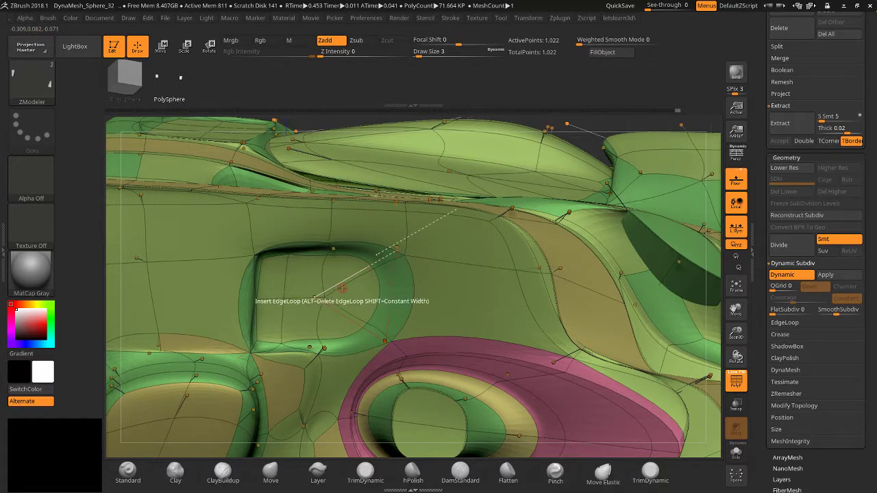
key(space)
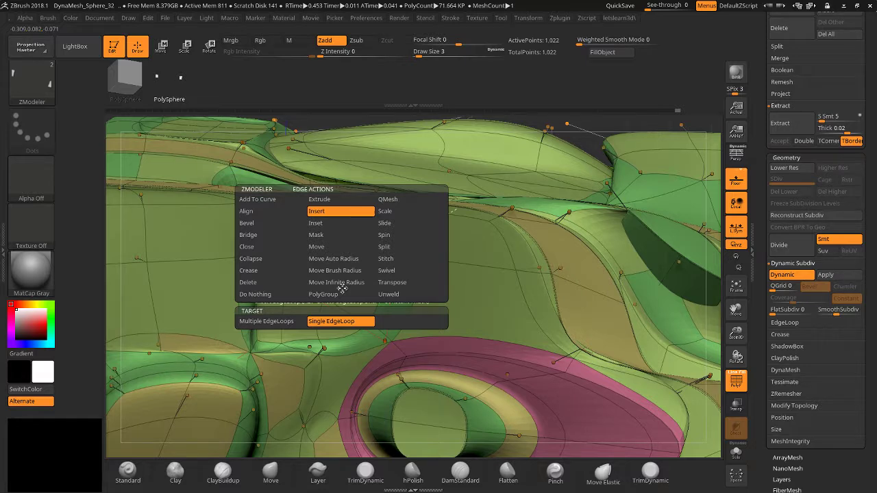
key(space)
click(331, 223)
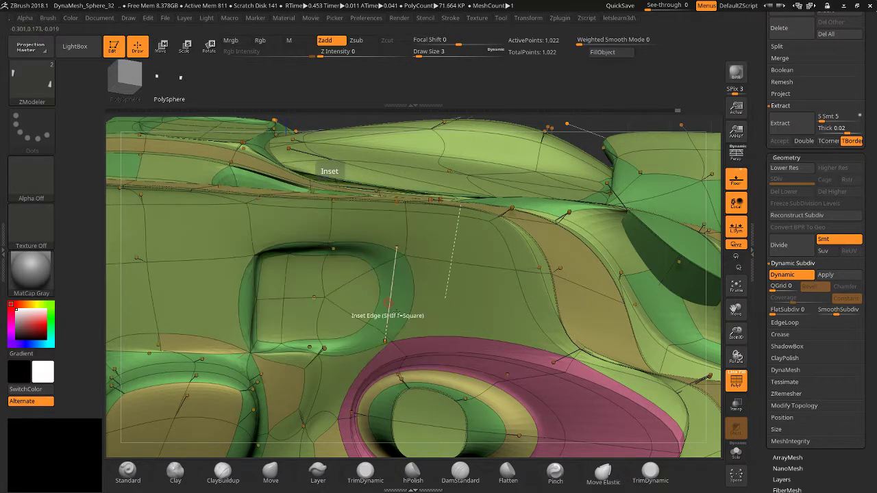
drag(364, 291, 412, 300)
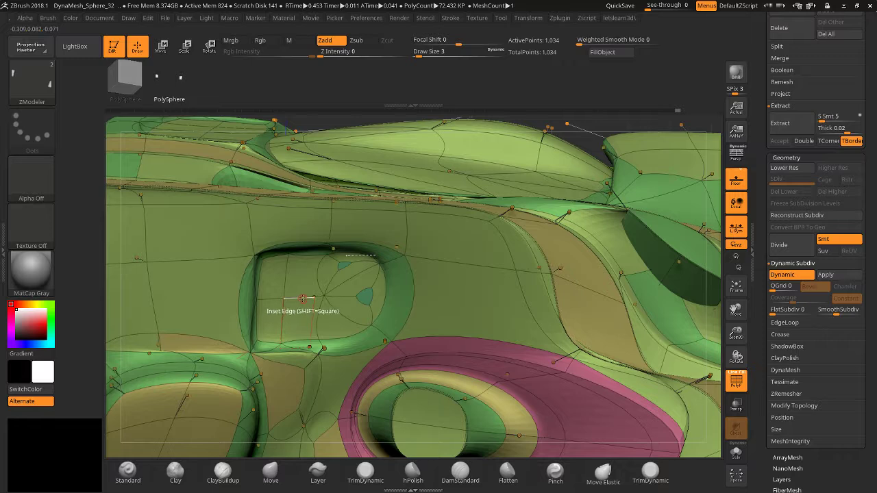
drag(303, 297, 309, 281)
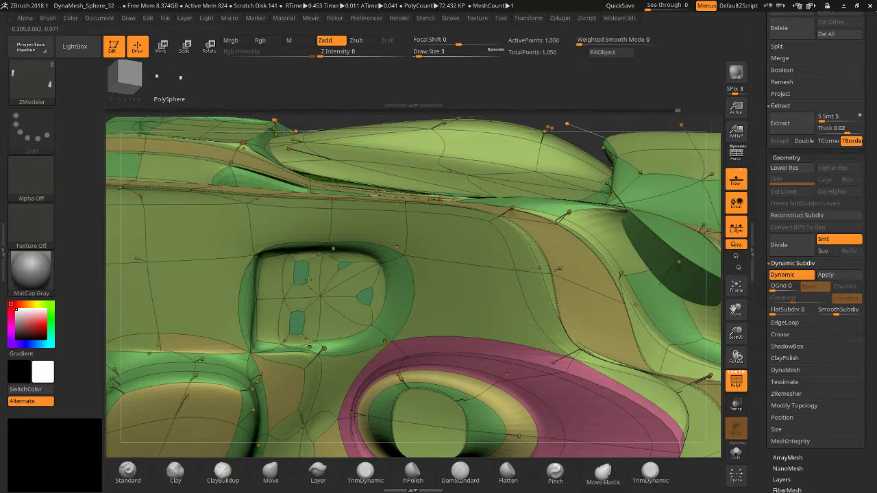
Set the ZModeler edge action to Move.
key(space)
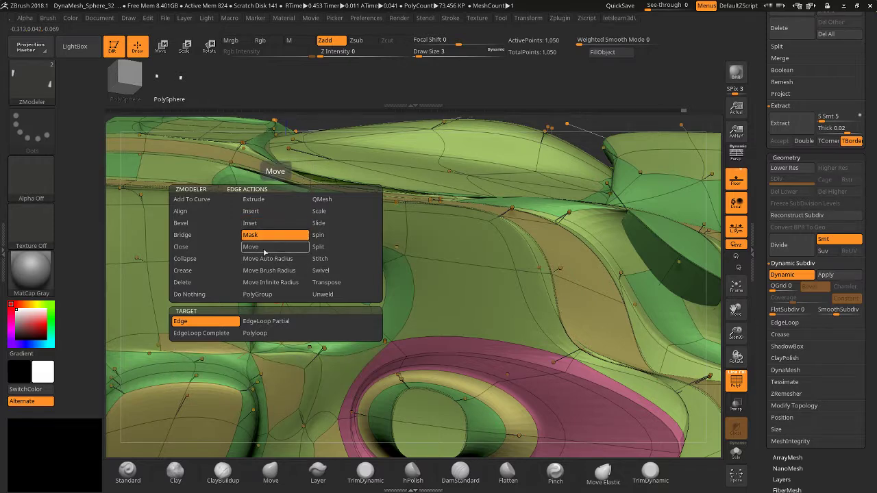
key(space)
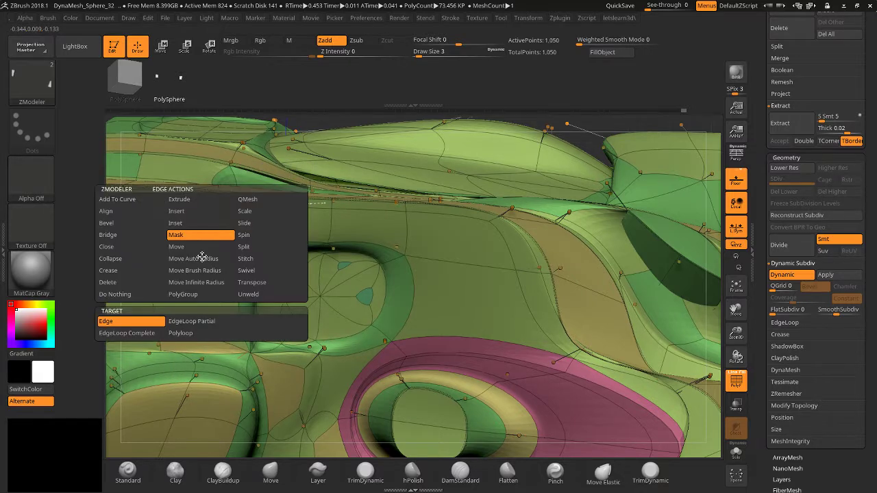
click(191, 249)
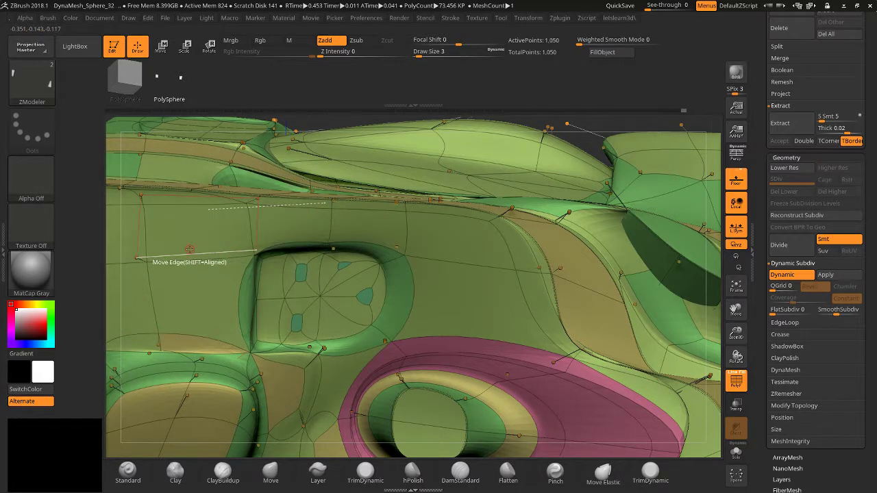
Try to move an edge around the square recess on the vehicle's side, and undo the move.
drag(322, 277, 155, 281)
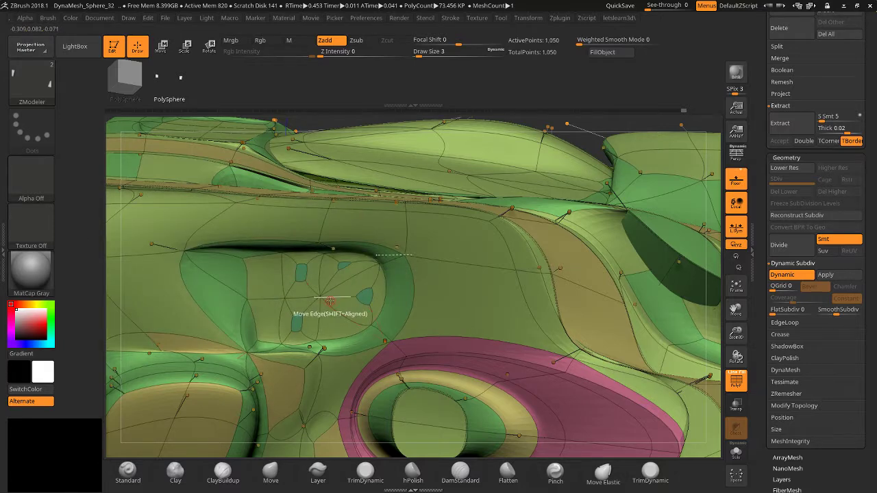
key(ctrl)
key(ctrl+z)
Hide the polyframe display and adjust the edges along the lower rim of the oval panel on the vehicle's side.
drag(736, 333, 736, 363)
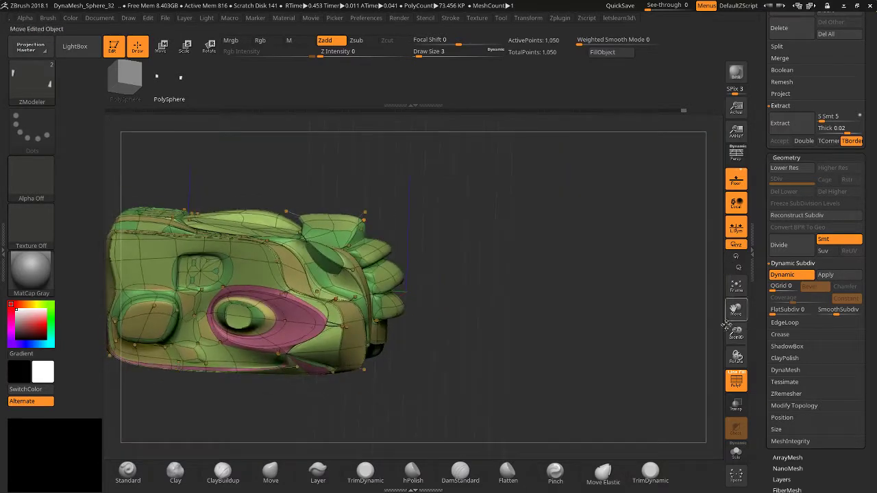
click(735, 381)
shift+drag(568, 365, 684, 366)
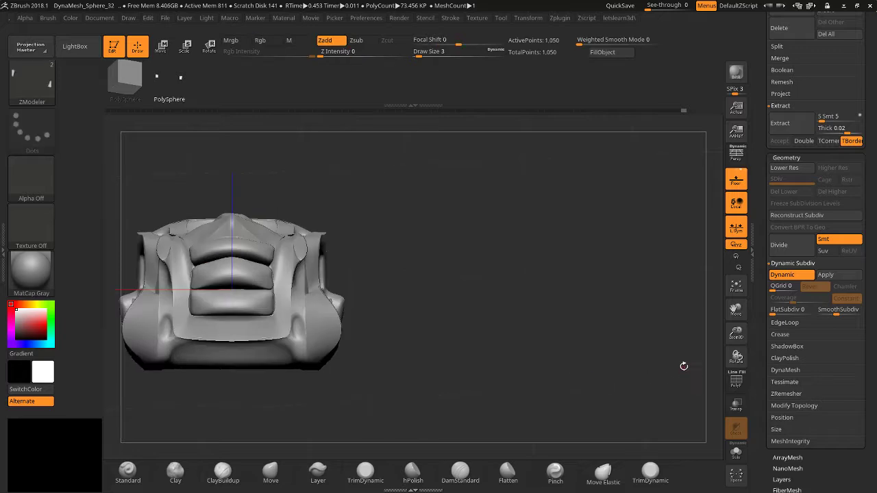
drag(734, 332, 715, 302)
drag(143, 356, 200, 396)
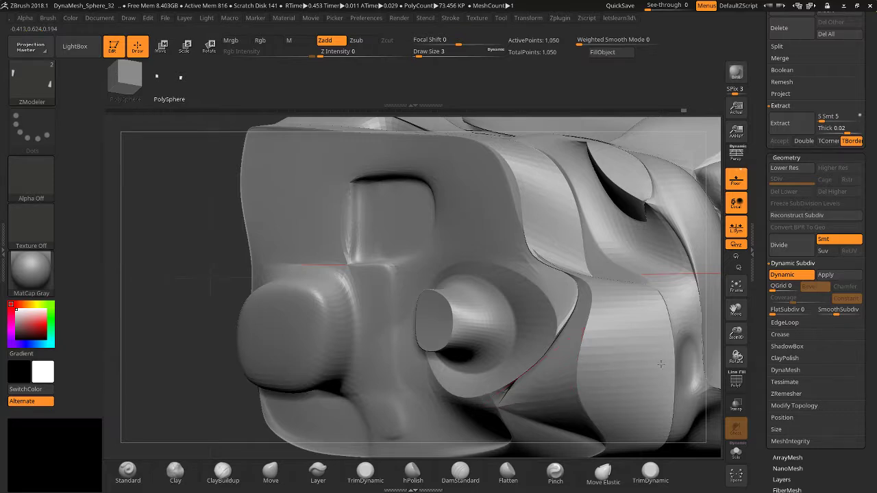
drag(545, 401, 569, 374)
drag(145, 305, 245, 317)
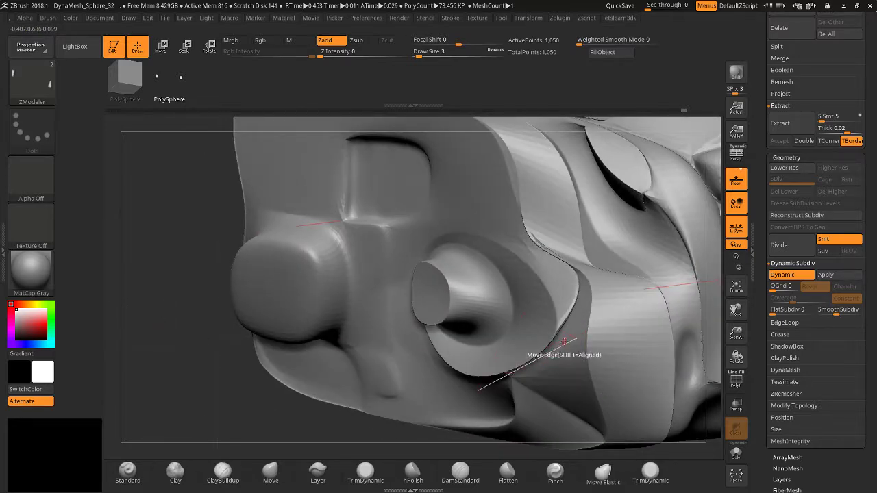
drag(566, 341, 502, 329)
drag(223, 358, 288, 351)
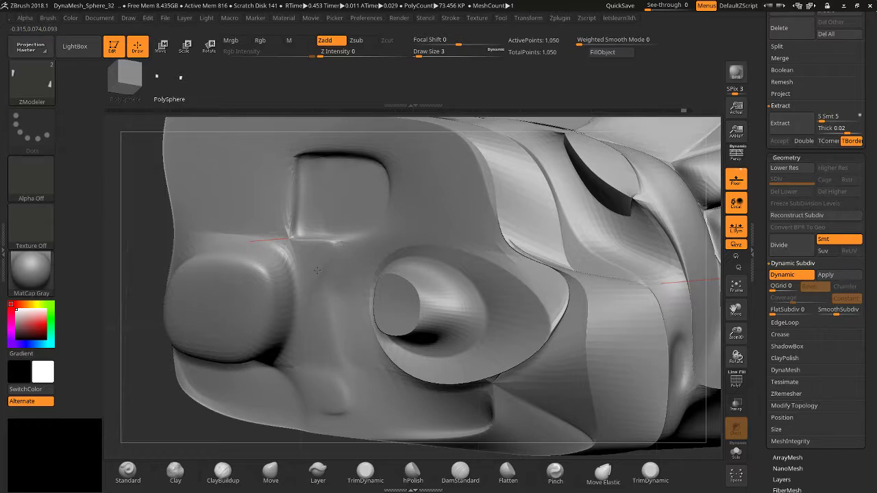
Try to move the vertical edge beside the rear recess outward, and undo the move.
drag(191, 438, 640, 410)
drag(720, 315, 623, 308)
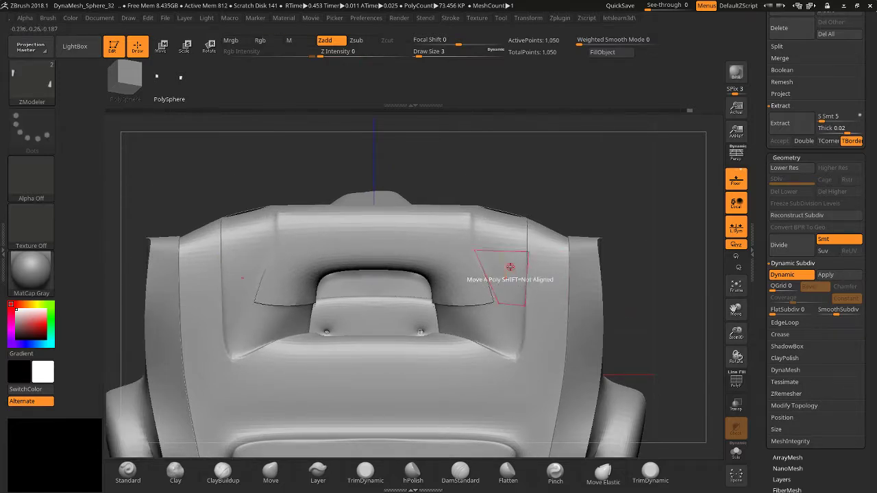
mouse_move(527, 278)
mouse_down()
mouse_move(494, 278)
mouse_move(543, 282)
mouse_up()
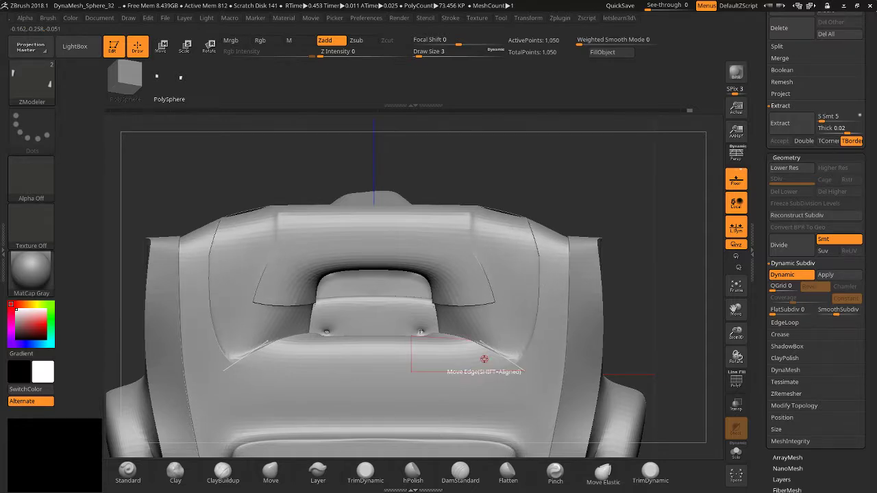
key(ctrl+z)
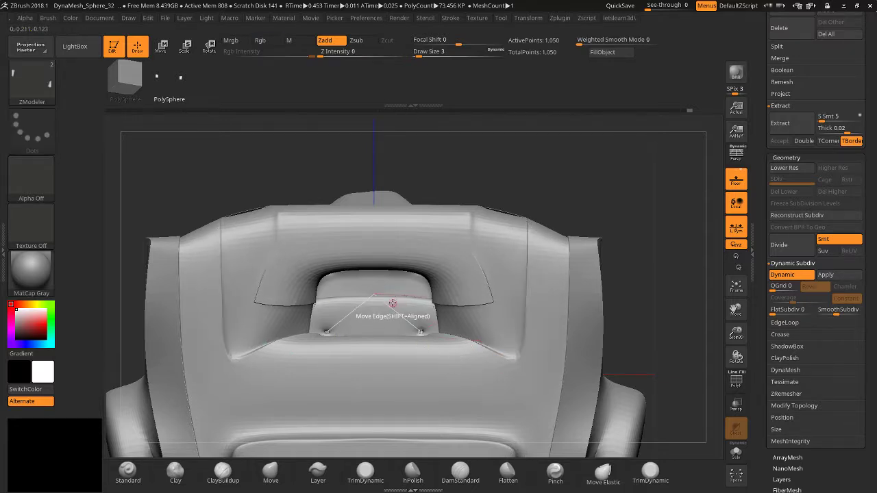
Try to reshape the long canopy on the roof by moving its side edge, and undo the deformation.
mouse_move(605, 179)
mouse_down()
mouse_move(603, 251)
mouse_move(508, 190)
mouse_up()
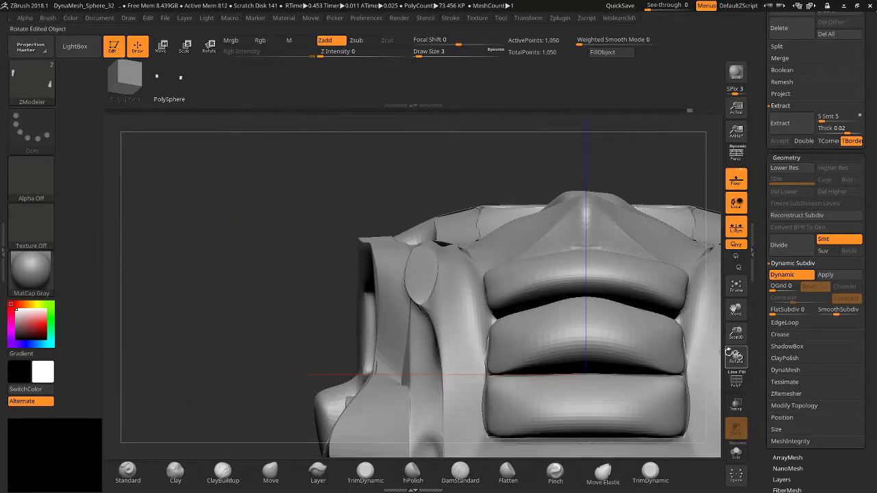
drag(735, 333, 734, 314)
drag(735, 311, 654, 320)
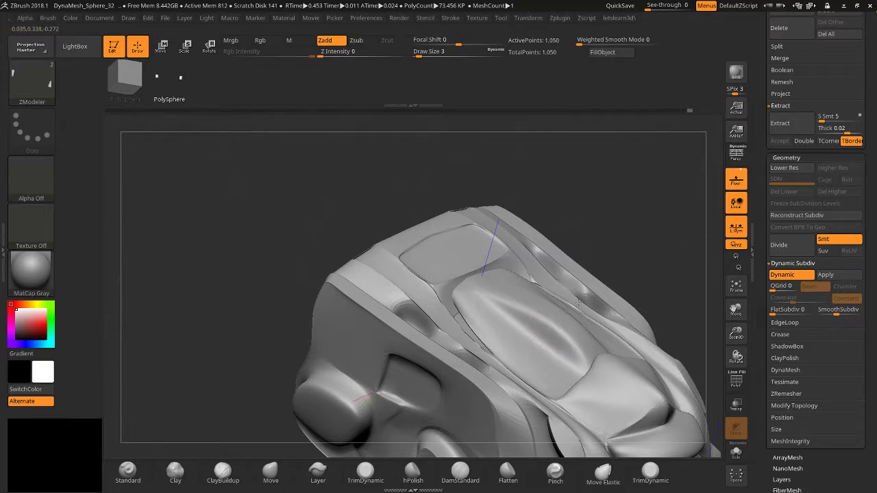
drag(736, 334, 734, 353)
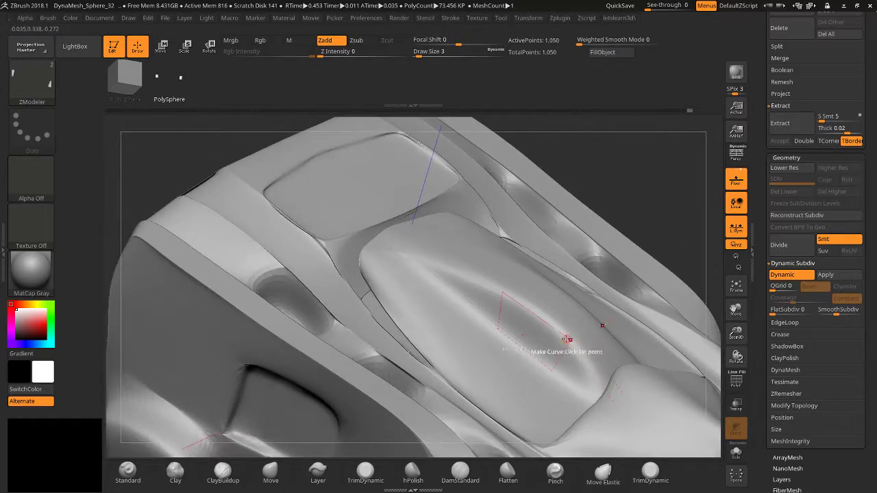
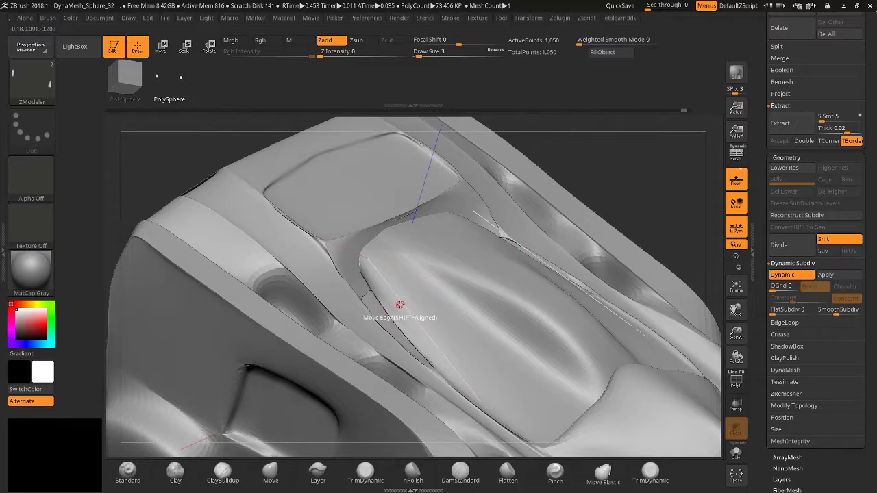
drag(401, 305, 314, 346)
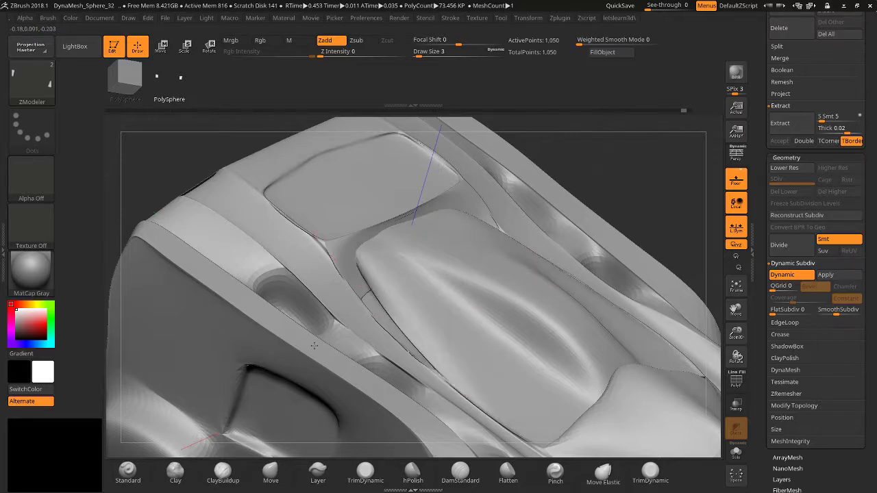
drag(225, 360, 122, 358)
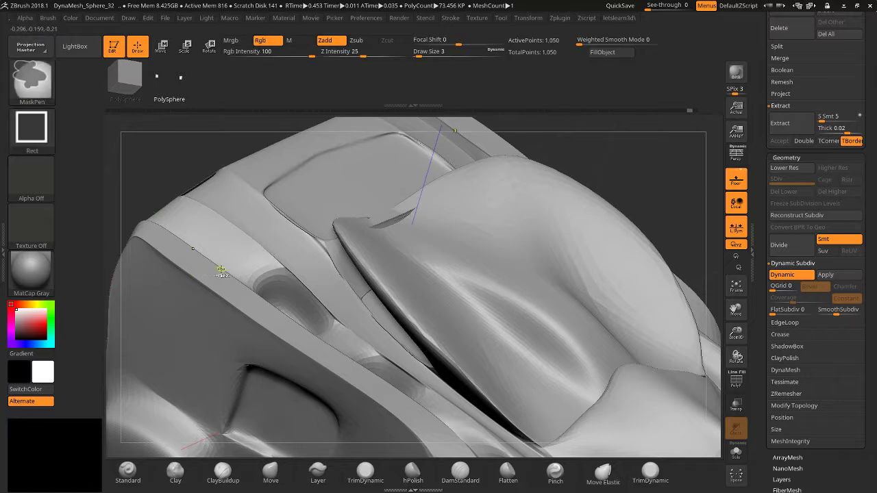
key(ctrl+z)
Reshape the roof panel behind the canopy by moving its edge, comparing the versions with undo and redo.
drag(333, 217, 315, 257)
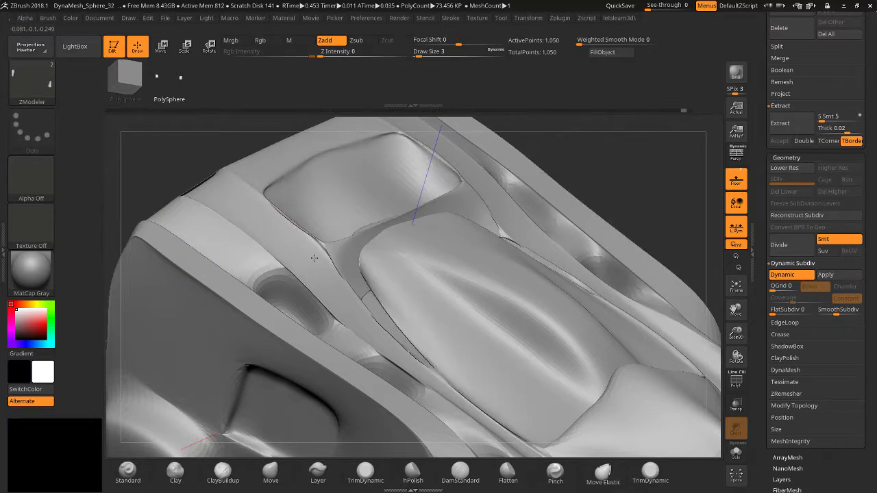
key(ctrl+z)
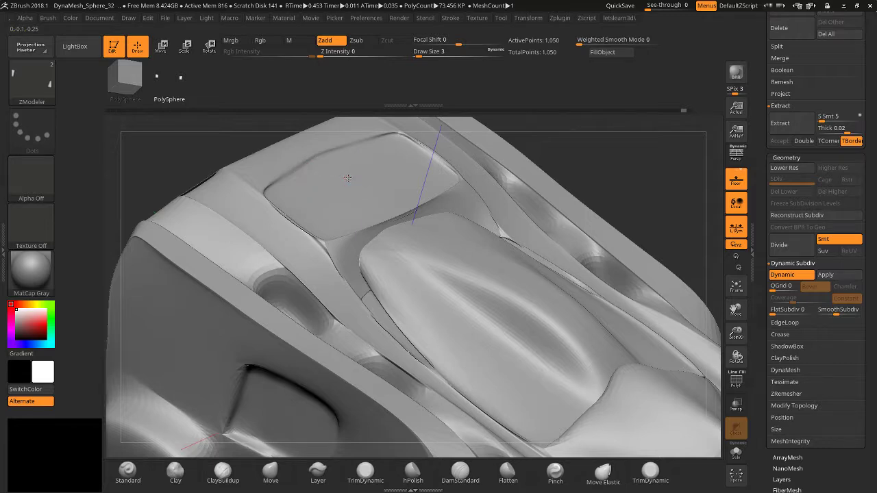
key(ctrl+shift+z)
key(ctrl+z)
key(ctrl+shift+z)
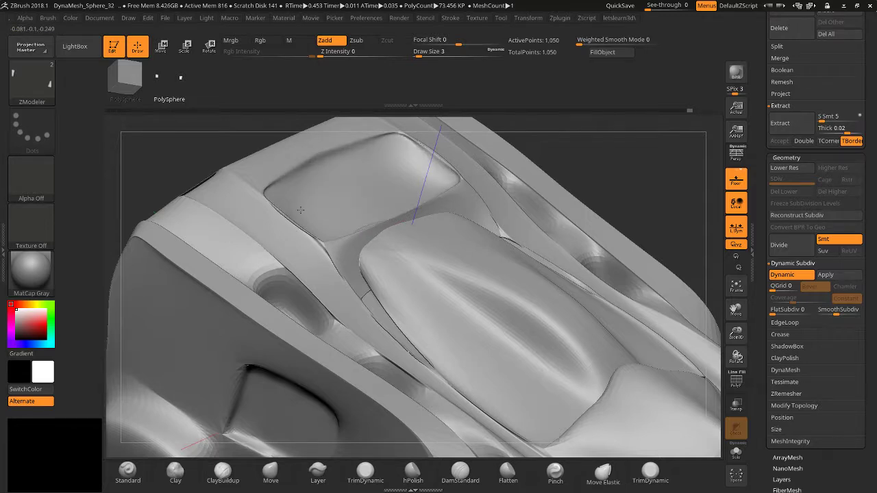
key(ctrl+z)
key(ctrl+shift+z)
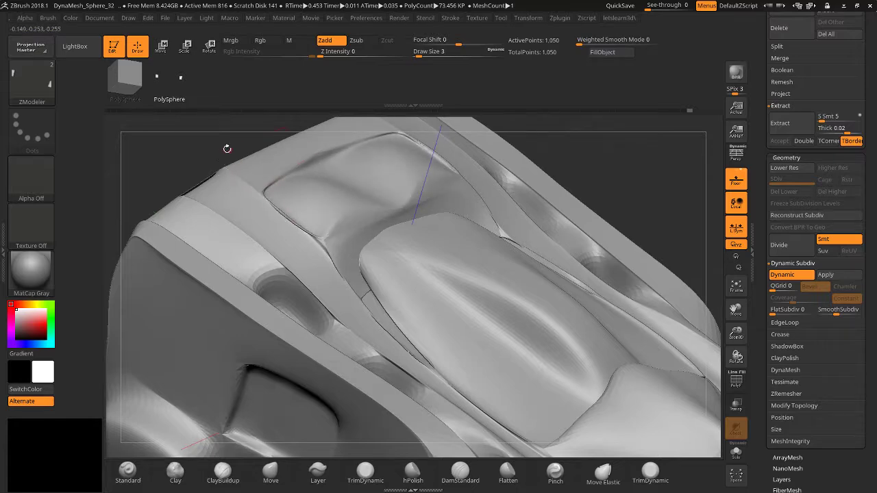
Show the polyframe, set the edge action to Move Auto Radius, and shift the complete edge loop beside the square side recess.
drag(229, 146, 250, 180)
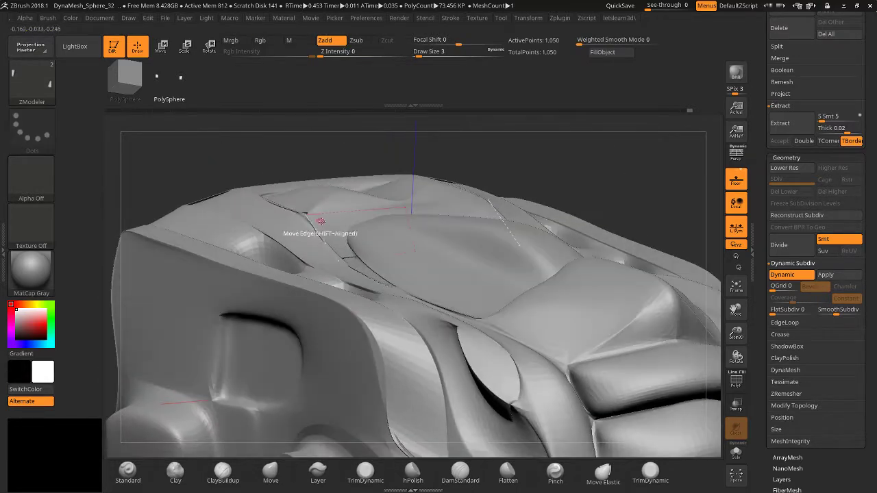
key(space)
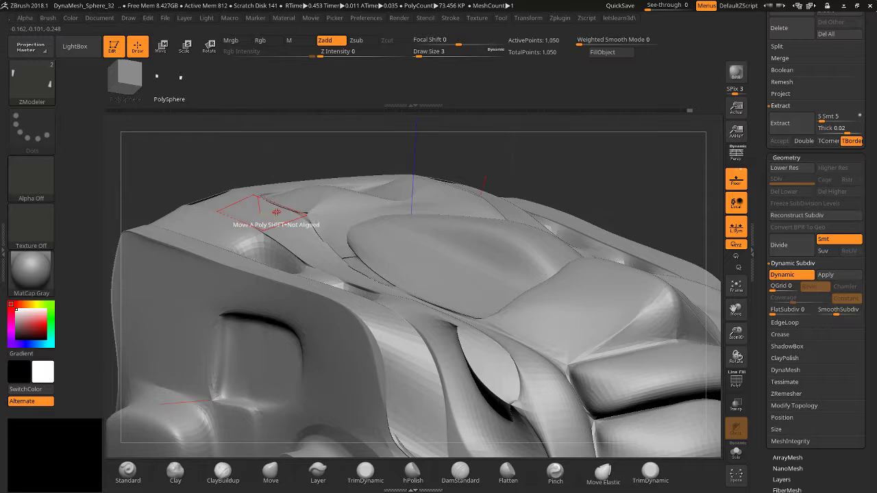
key(space)
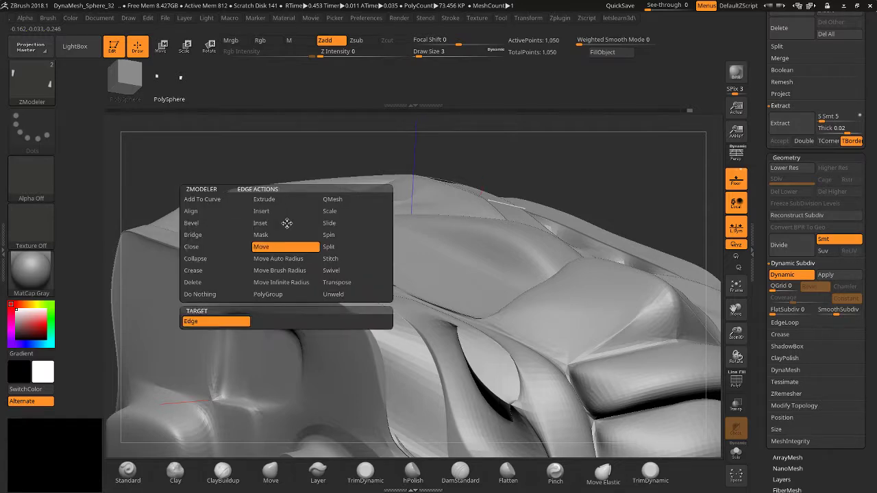
click(736, 382)
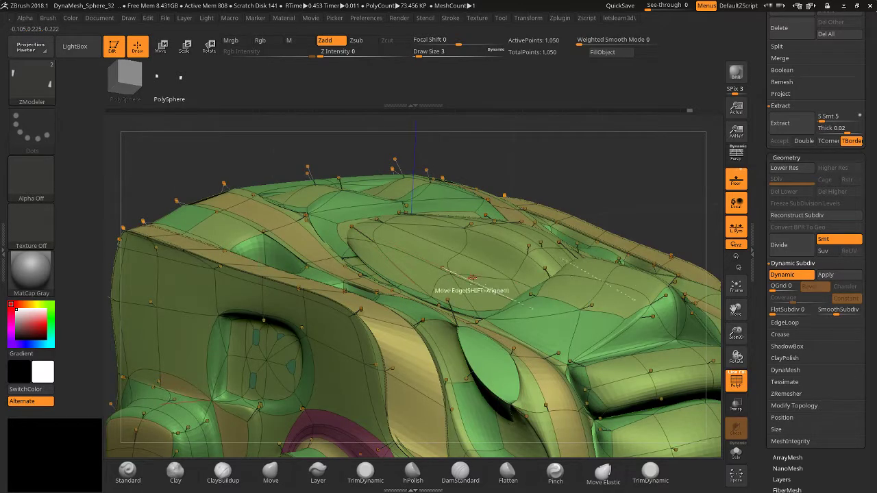
key(space)
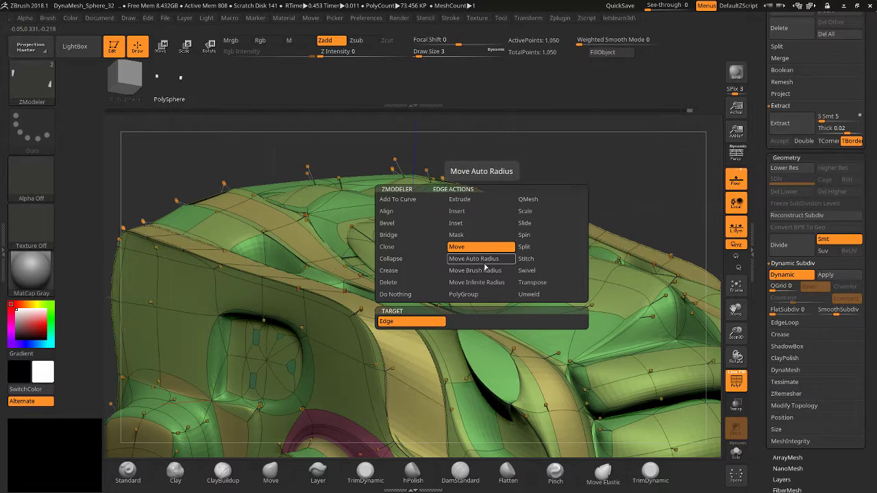
click(485, 263)
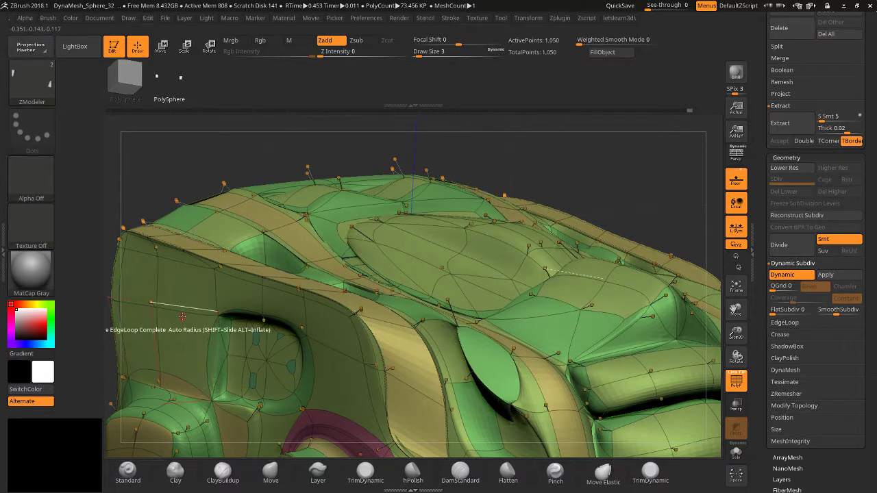
mouse_move(188, 310)
mouse_down()
mouse_move(229, 313)
mouse_move(162, 319)
mouse_move(174, 316)
mouse_up()
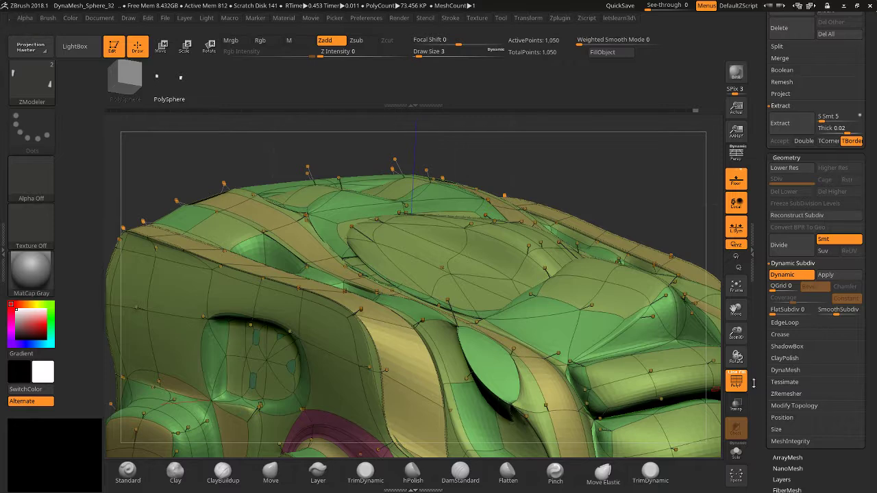
Hide the polyframe and pull the middle of the panel below the front slats downward into a point.
click(735, 384)
drag(735, 334, 716, 295)
drag(654, 299, 427, 382)
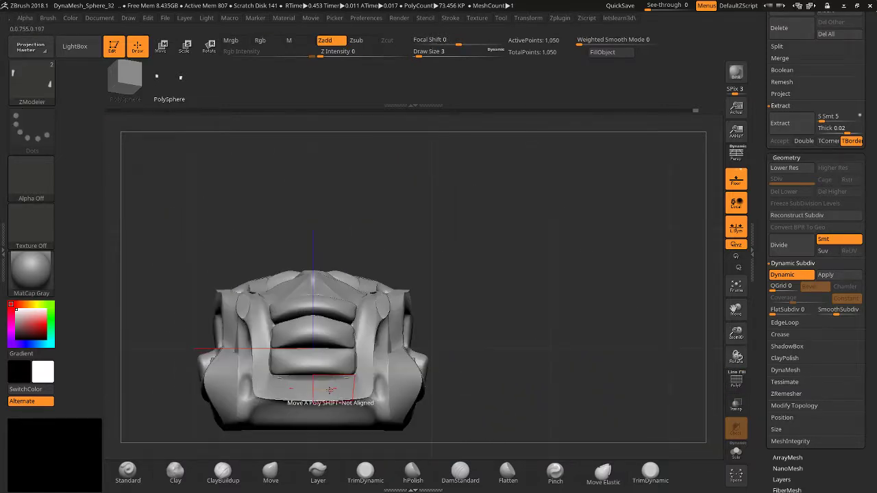
drag(329, 390, 329, 410)
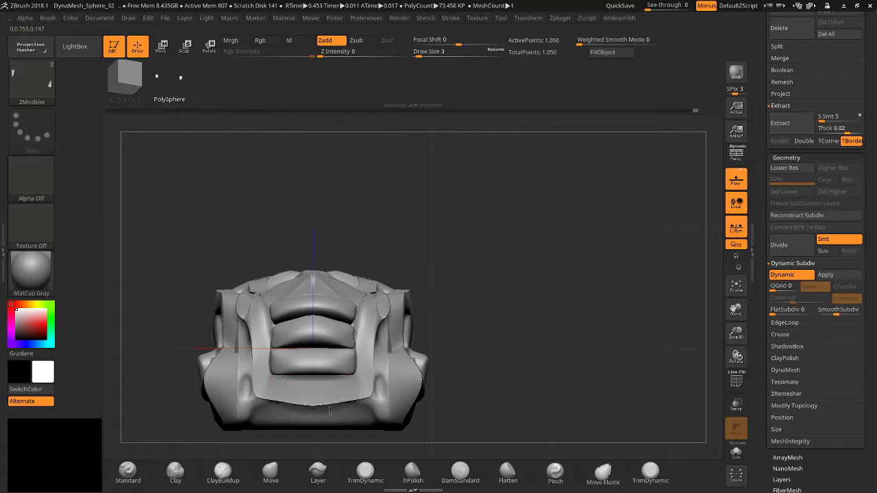
drag(348, 443, 342, 406)
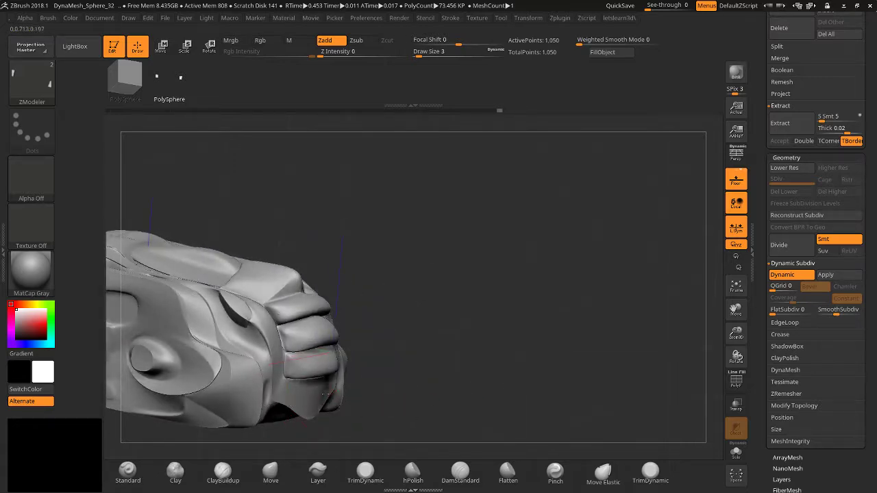
Slightly raise the centre edge loop of the front slats with Move Auto Radius.
drag(416, 384, 317, 325)
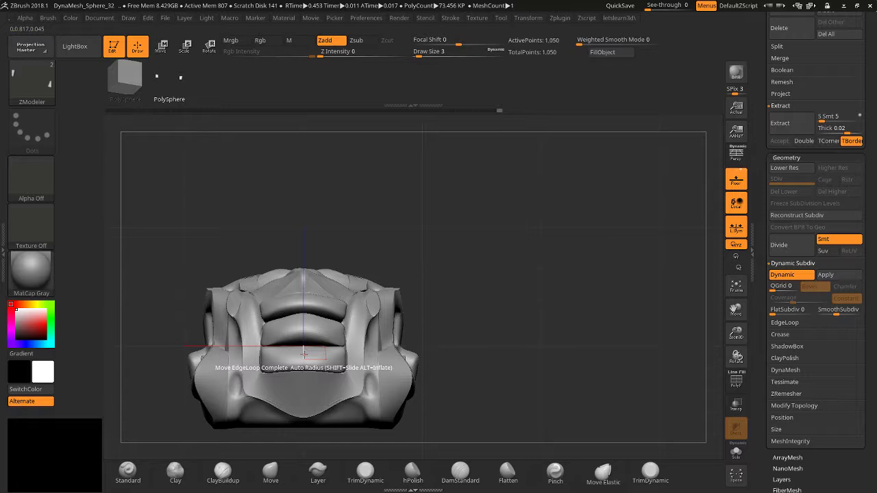
mouse_move(303, 355)
mouse_down()
mouse_move(304, 381)
mouse_move(302, 353)
mouse_up()
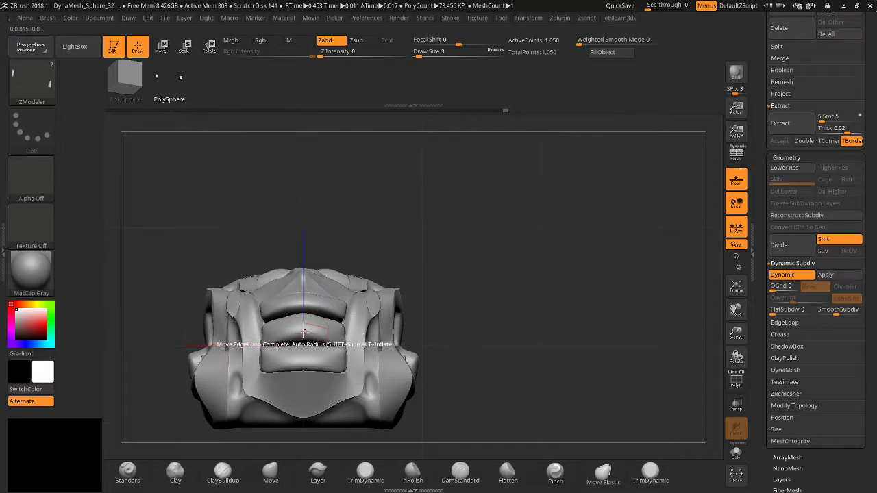
right_drag(332, 330, 309, 343)
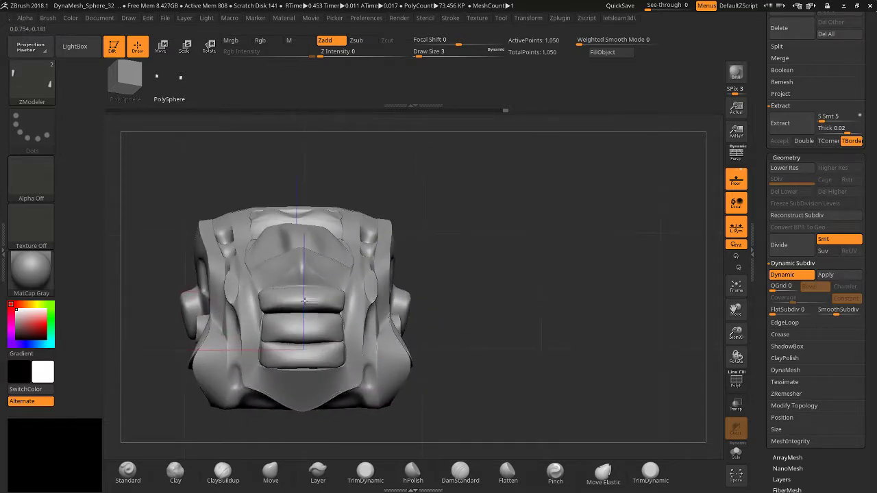
Show the polyframe on the vehicle's side around the square recess and the round port.
right_drag(439, 310, 501, 335)
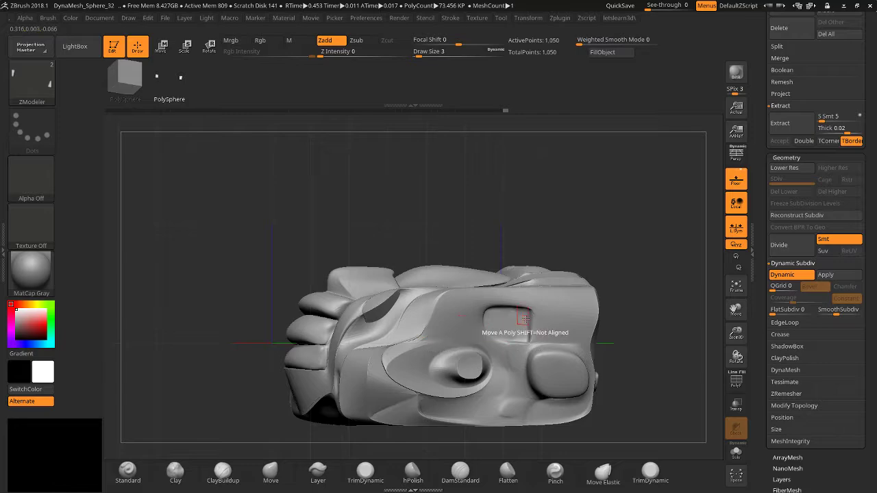
click(736, 379)
drag(736, 334, 717, 347)
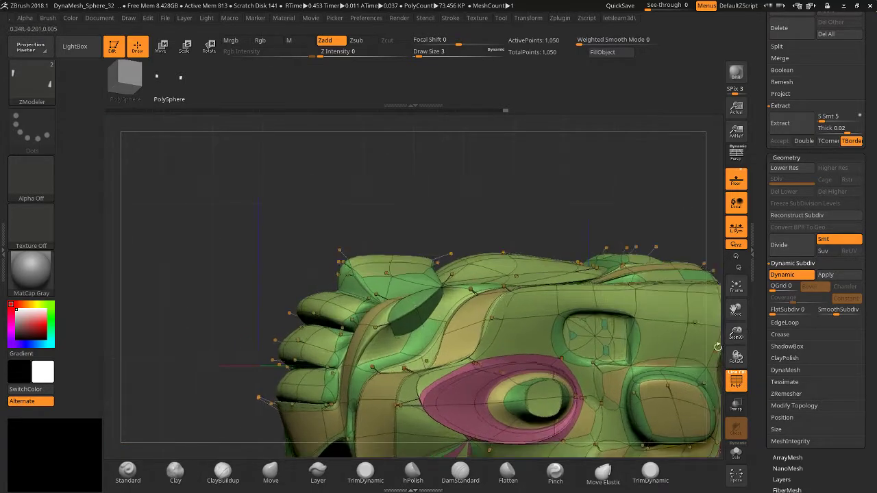
drag(743, 314, 717, 370)
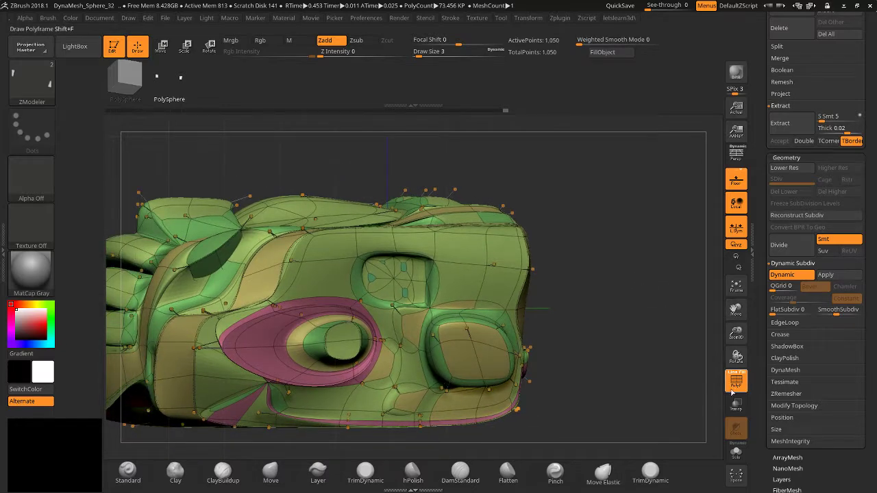
click(735, 382)
click(734, 384)
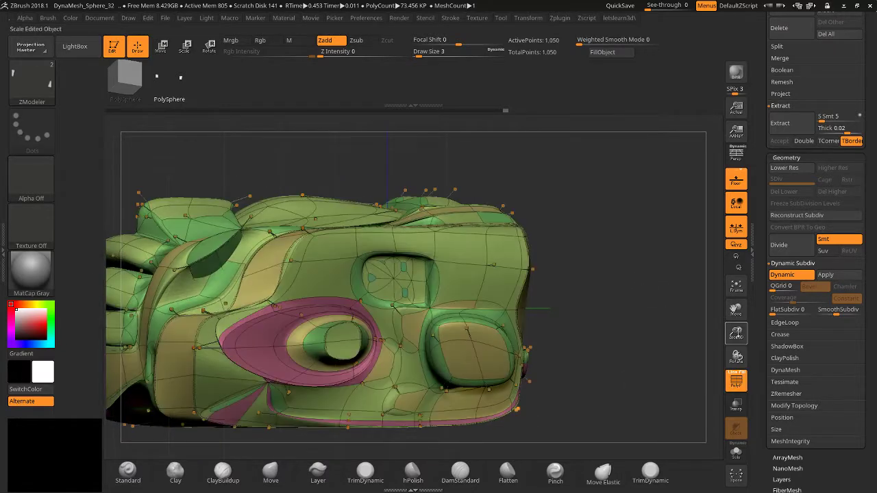
drag(736, 335, 712, 294)
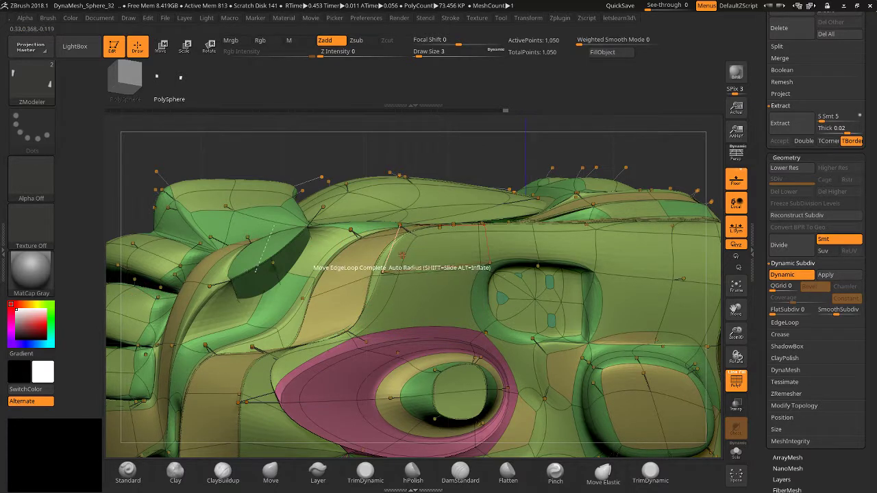
Try to move the complete edge loop in front of the square side recess with Move Brush Radius.
key(space)
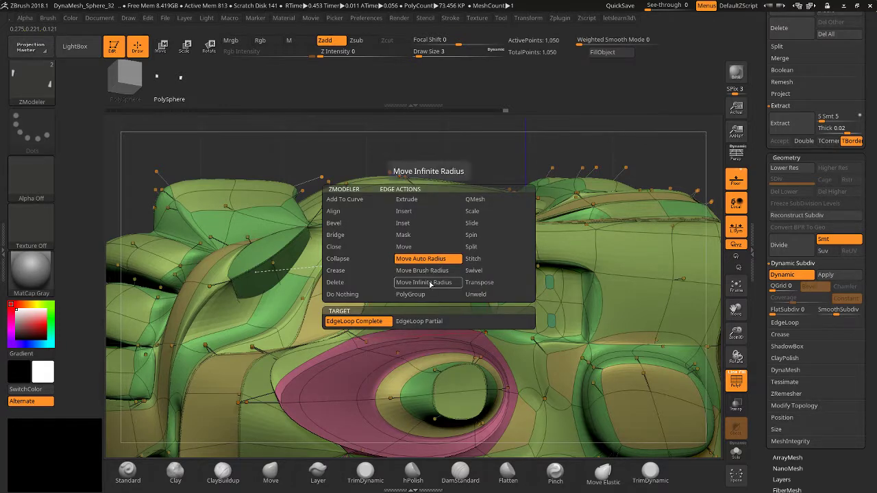
click(433, 279)
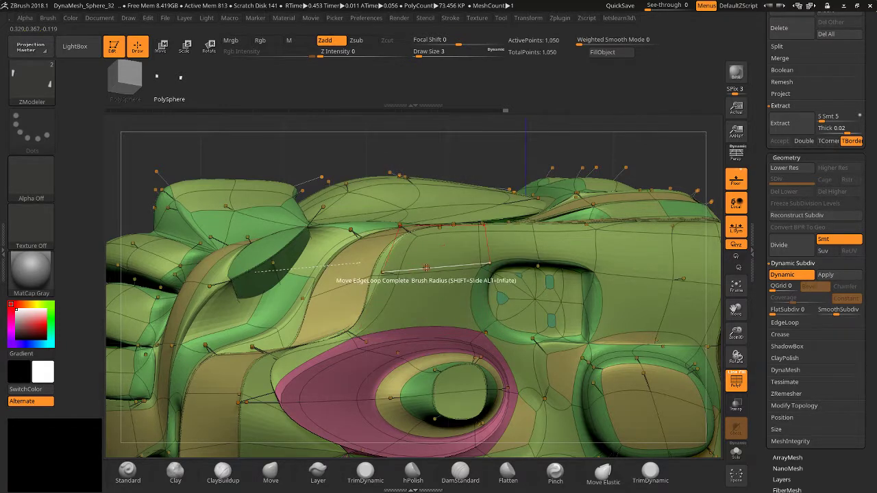
drag(434, 264, 412, 299)
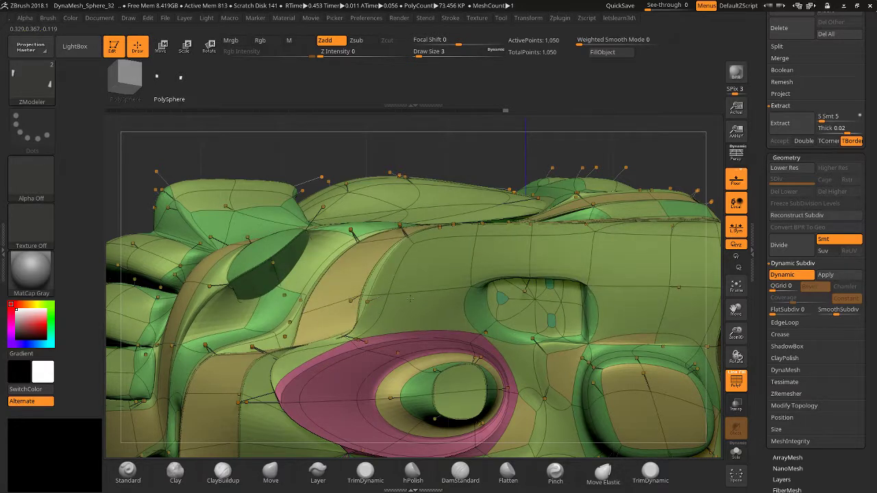
key(ctrl+z)
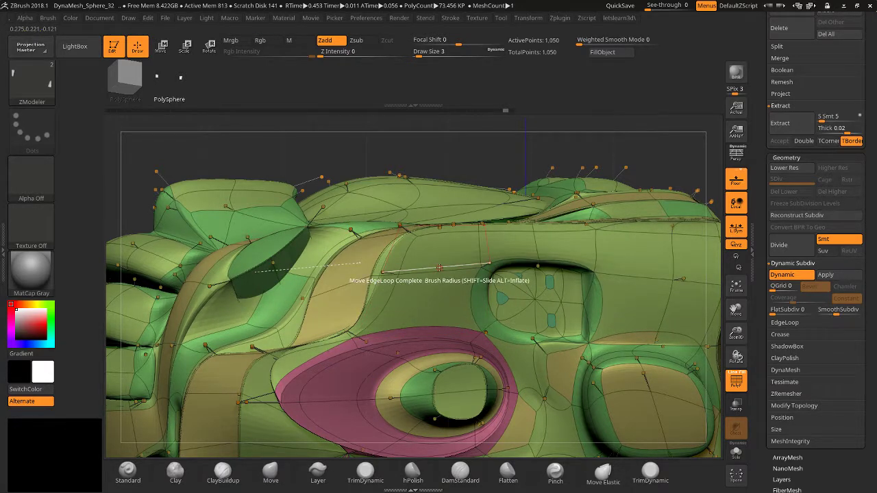
mouse_move(439, 268)
mouse_down()
mouse_move(443, 255)
mouse_move(445, 266)
mouse_up()
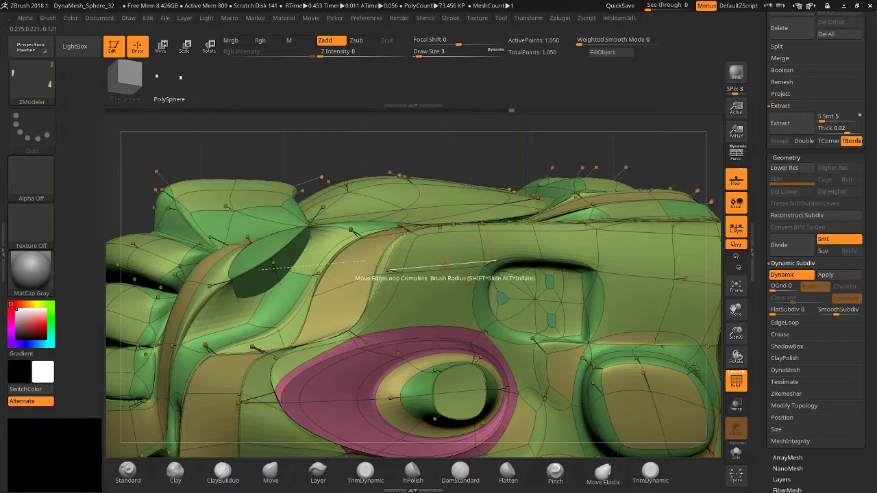
key(ctrl+z)
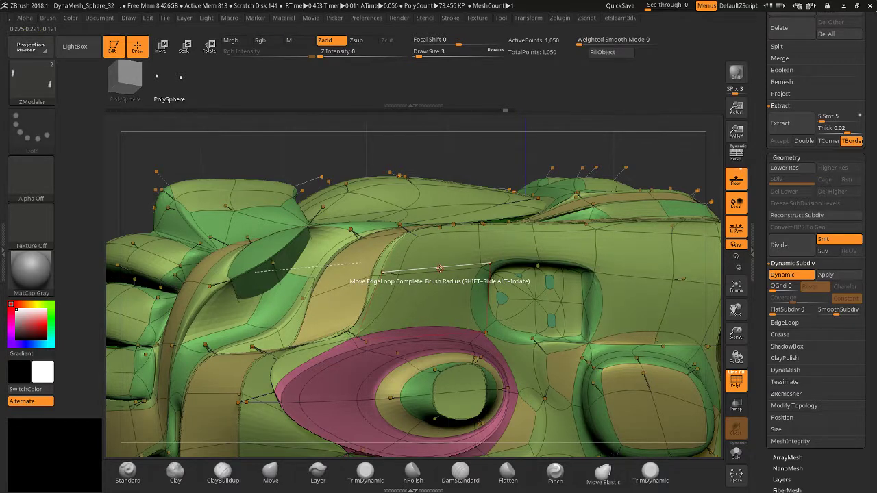
key(shift)
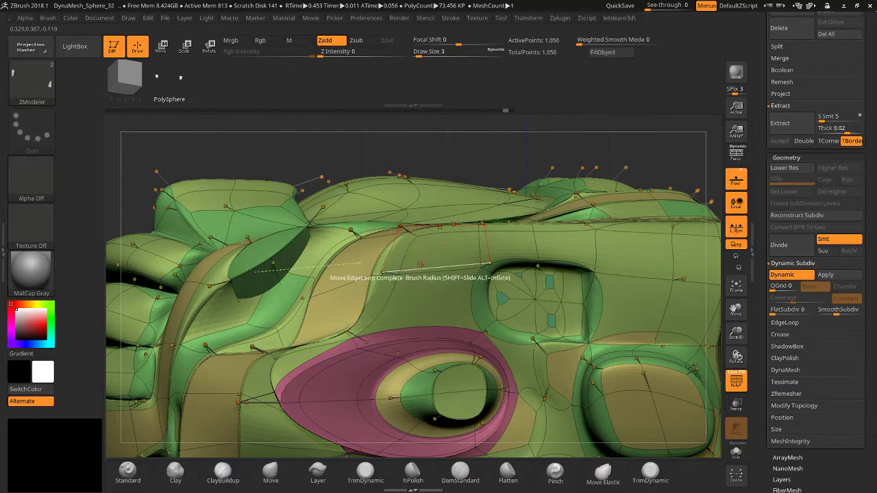
drag(429, 253, 399, 236)
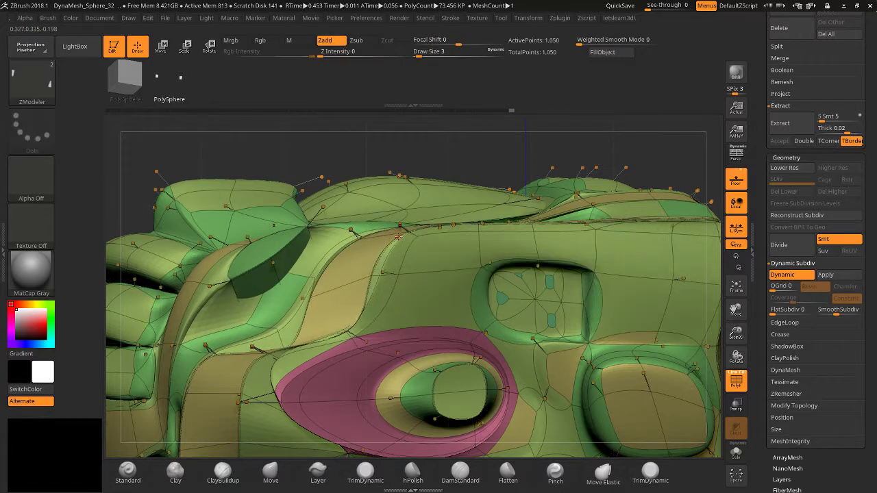
Try shifting the same edge loop in front of the square recess with Move Infinite Radius.
key(space)
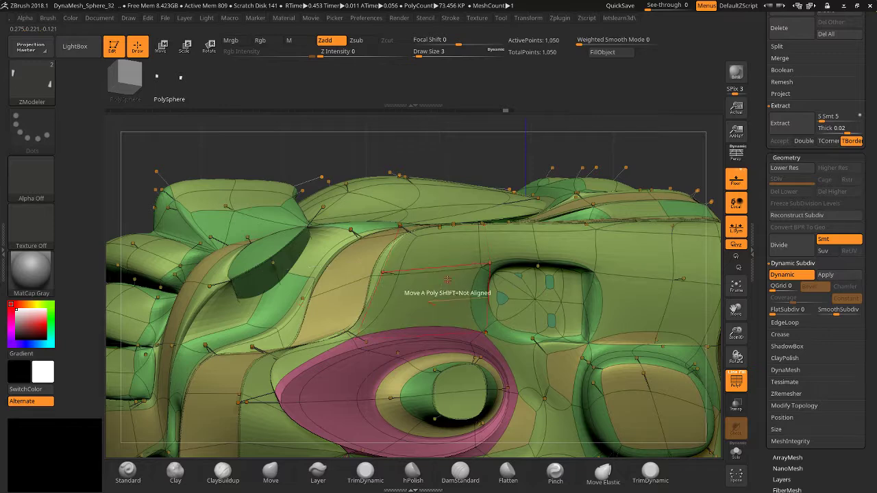
drag(447, 280, 429, 275)
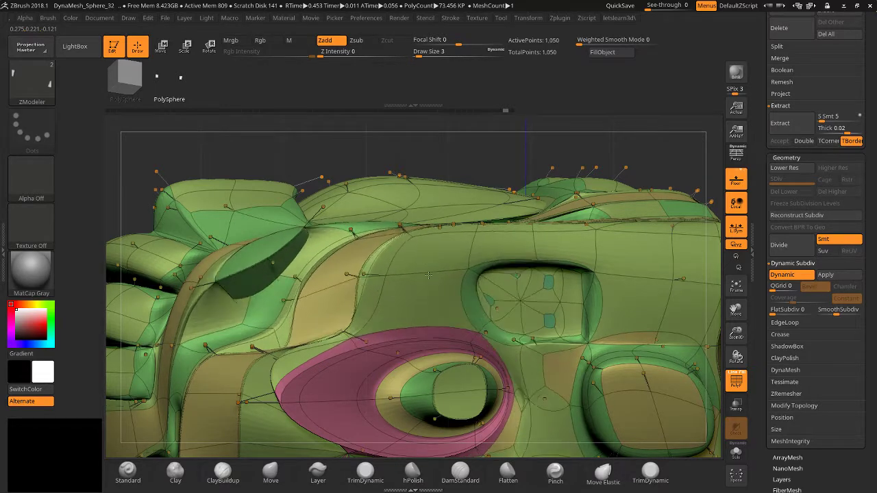
key(ctrl+shift+z)
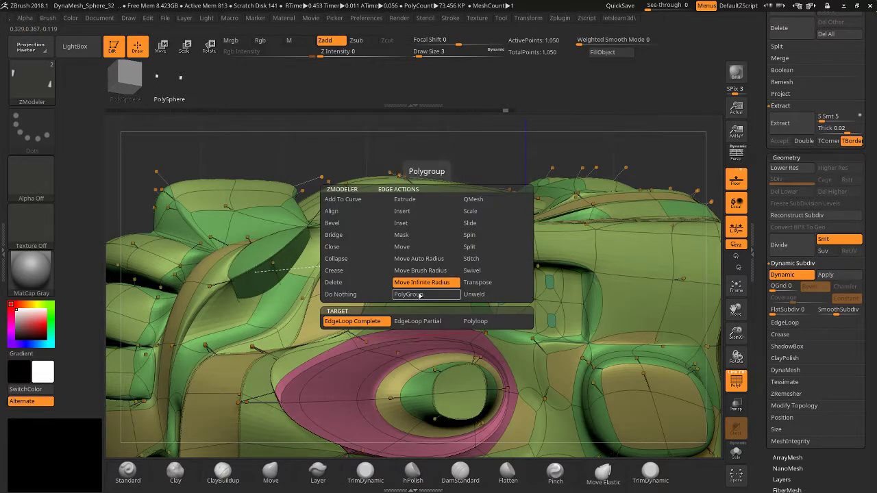
Apply the PolyGroup edge action to the polyloop crossing the side panel in front of the square recess.
click(427, 293)
click(429, 266)
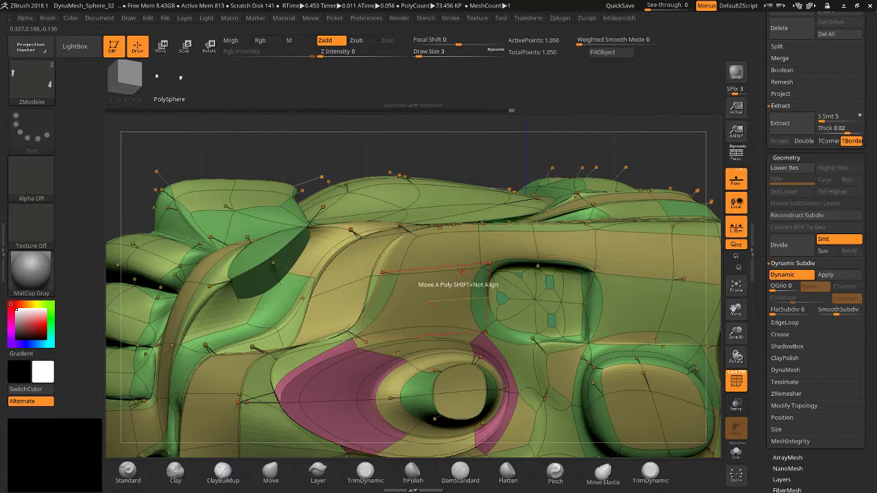
Try the QMesh edge action with the Polyloop target on the edge in front of the square recess.
key(space)
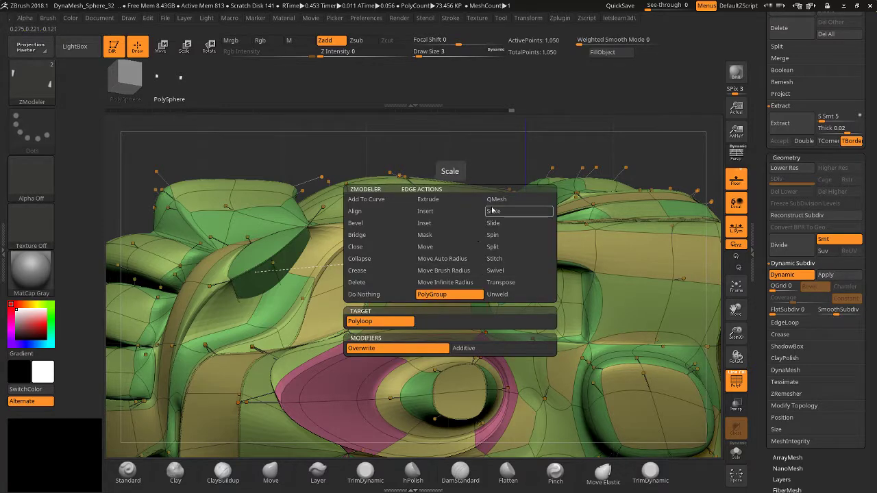
click(455, 259)
drag(451, 265, 201, 267)
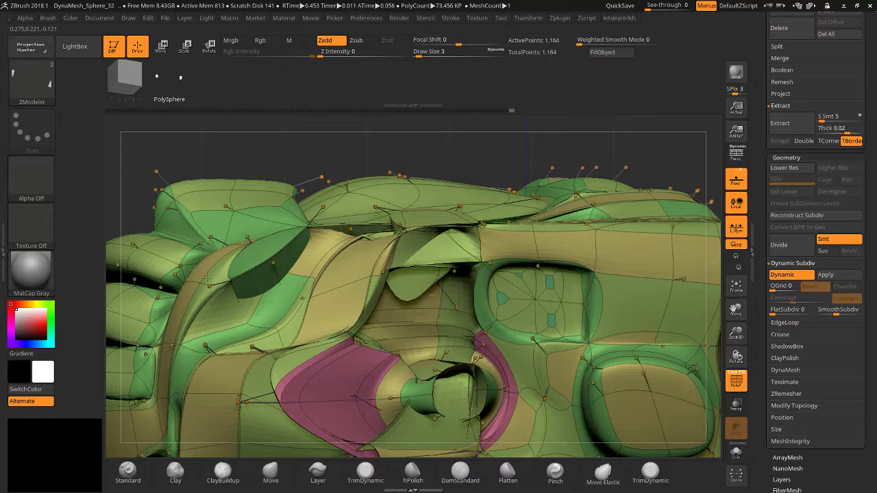
key(ctrl+z)
Try to reposition the single edge in front of the square recess with the Slide edge action.
key(space)
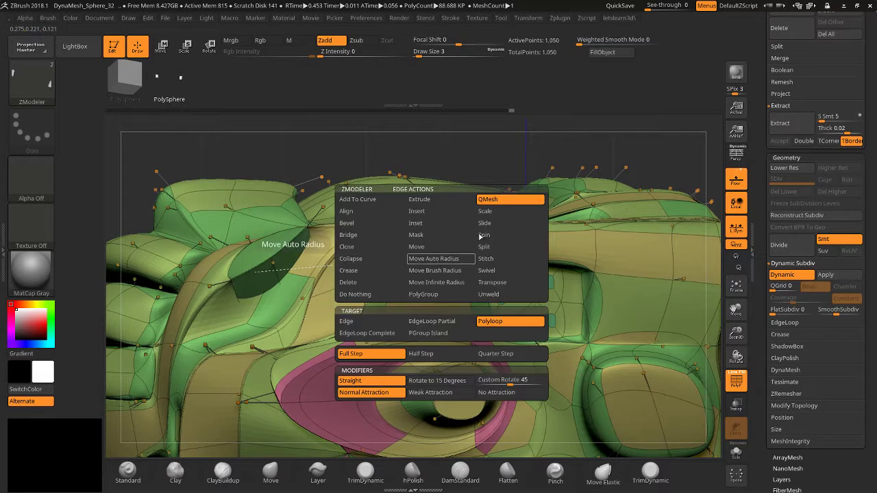
click(411, 237)
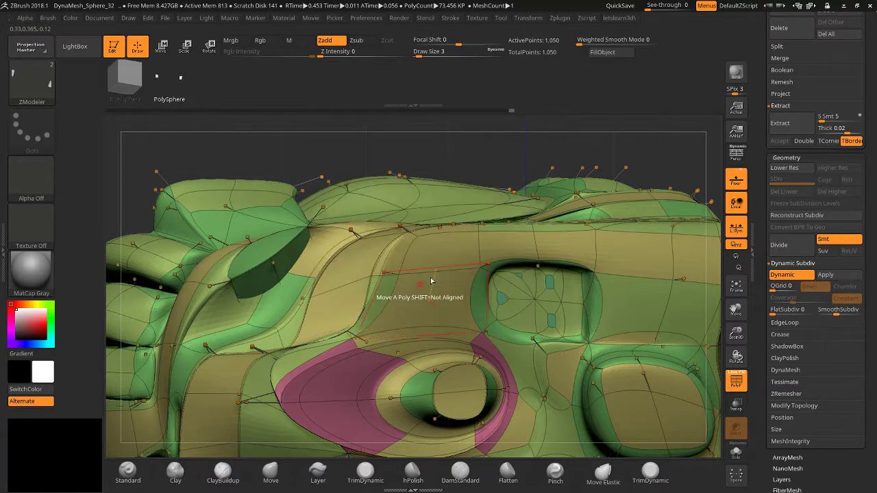
key(space)
click(480, 223)
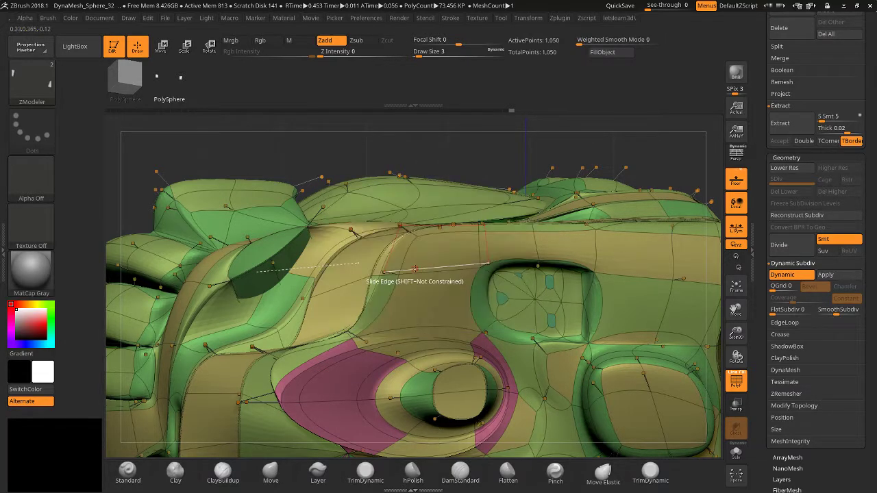
drag(423, 229, 455, 266)
Spin an edge on the panel above the square recess and split the edge near the recess's upper front corner.
key(space)
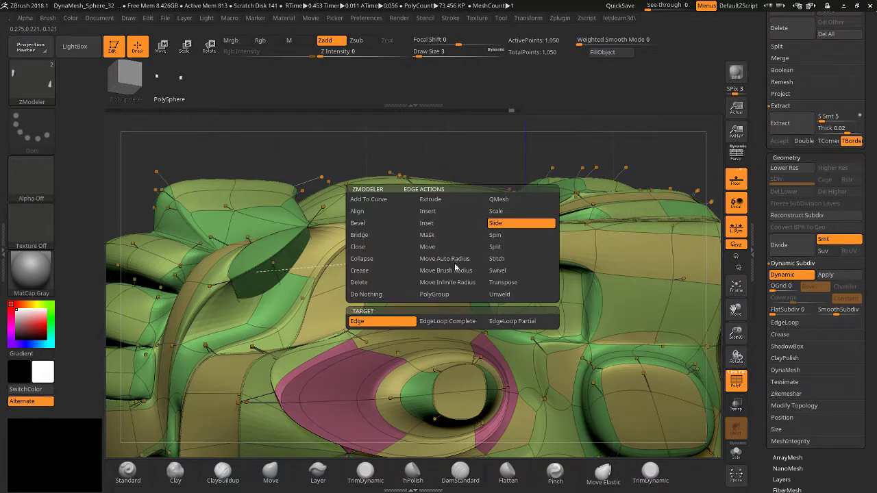
click(505, 235)
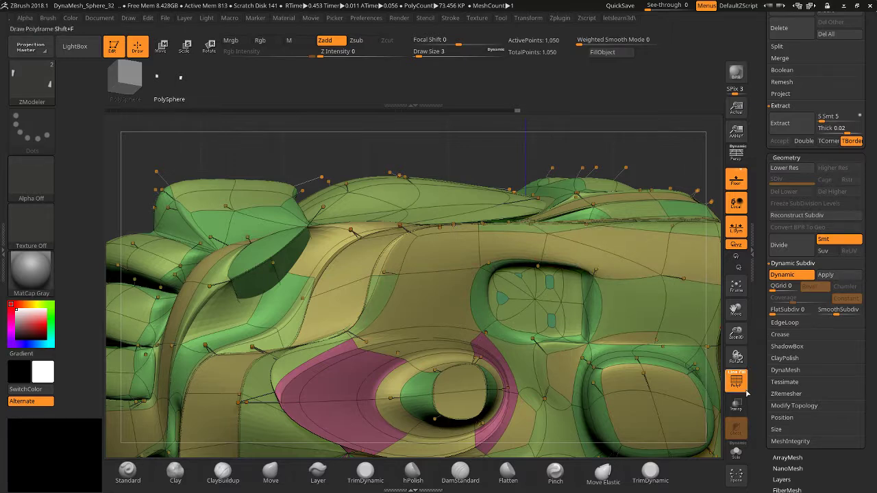
key(space)
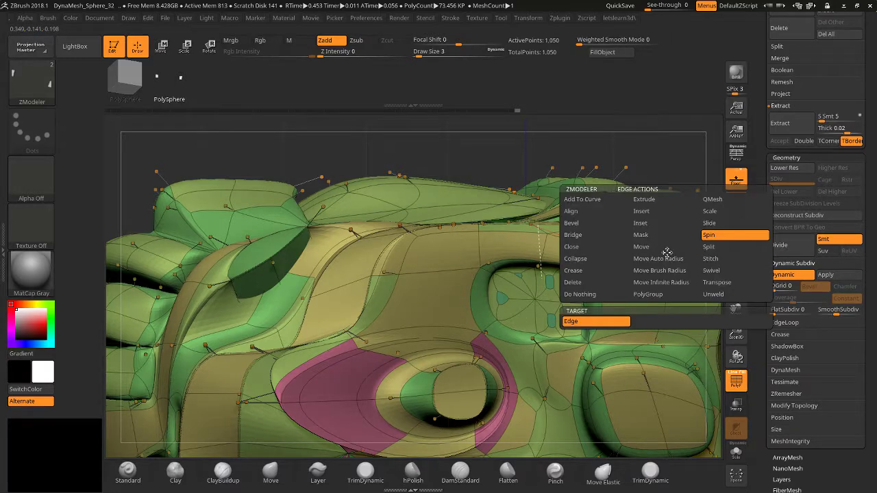
click(713, 247)
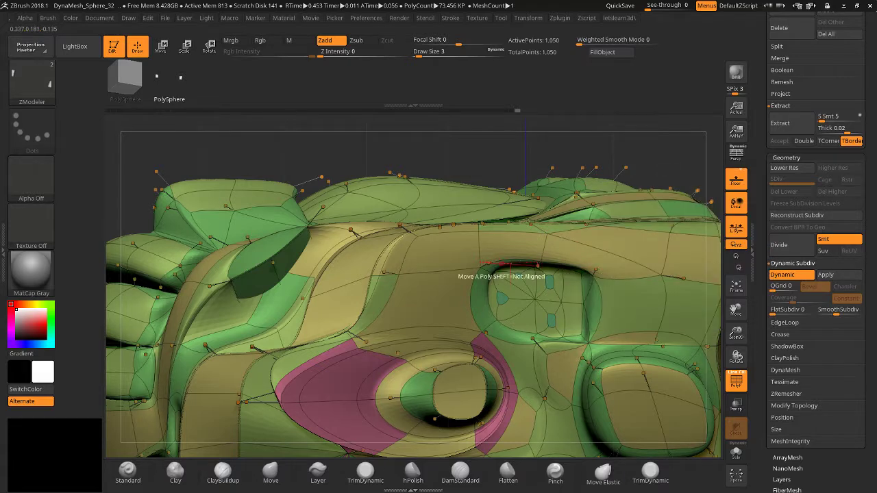
click(489, 245)
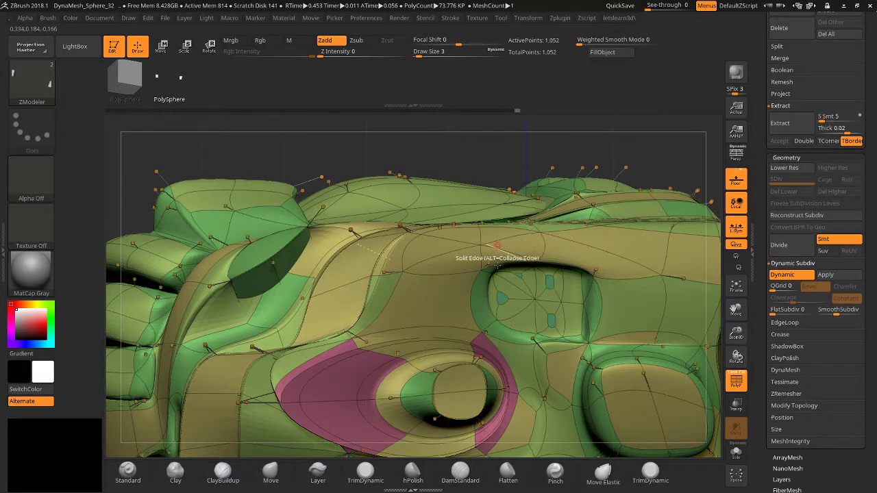
Try the Stitch edge action with the Hole target on the edges of the side panel above and behind the square recess.
key(space)
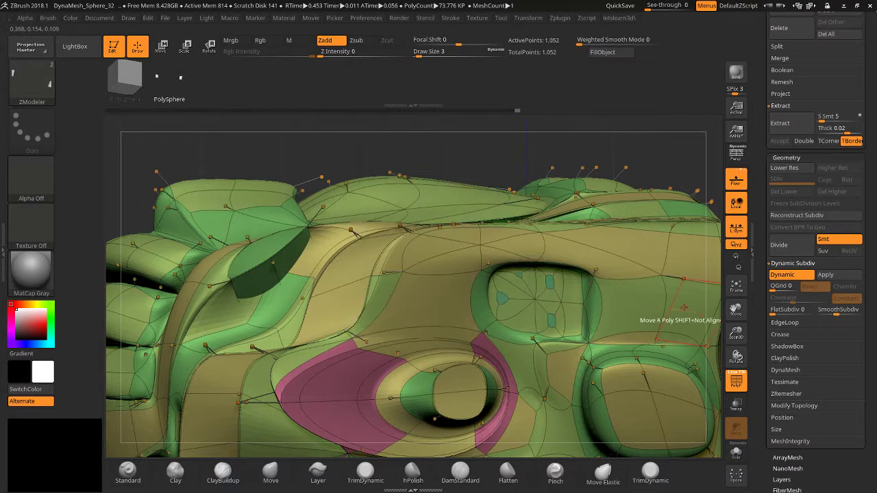
key(space)
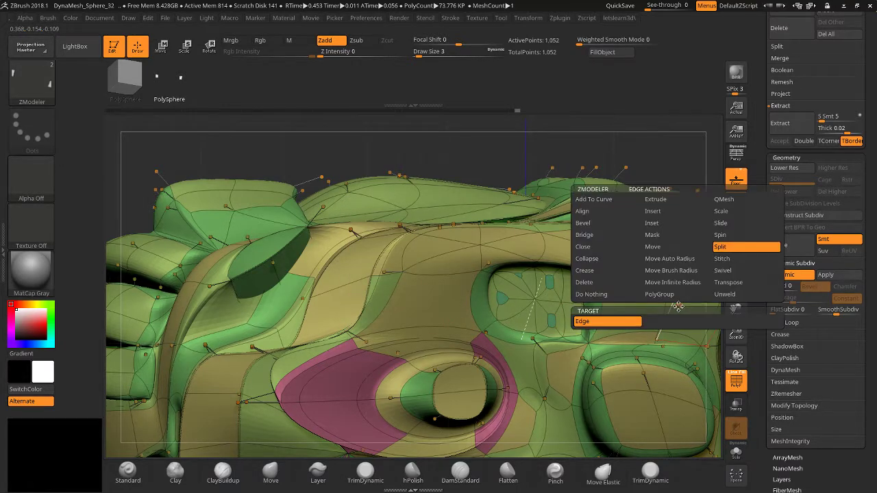
click(725, 259)
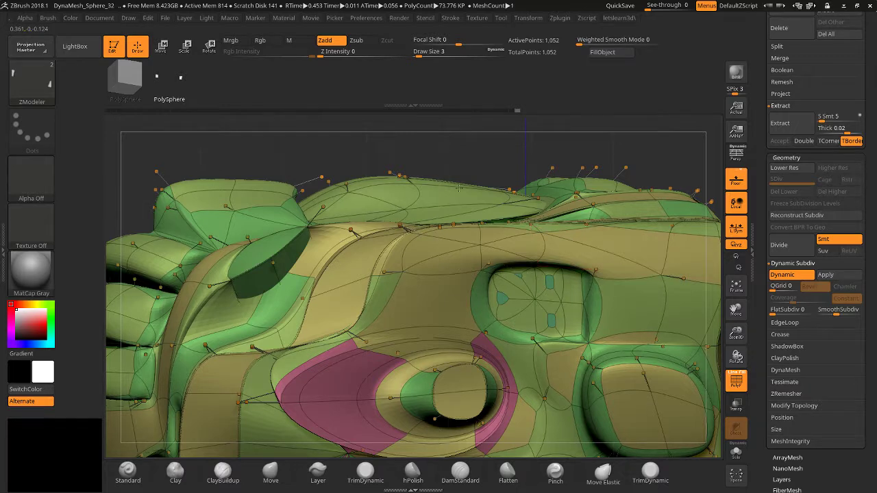
click(692, 282)
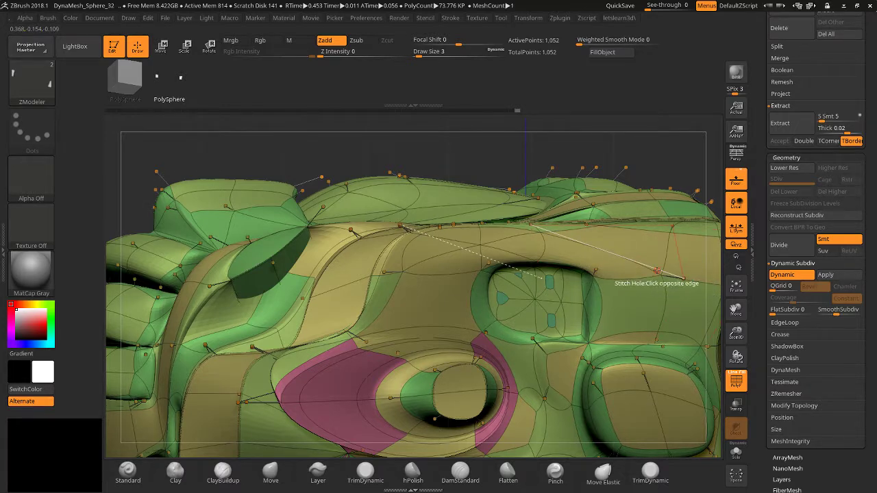
click(656, 272)
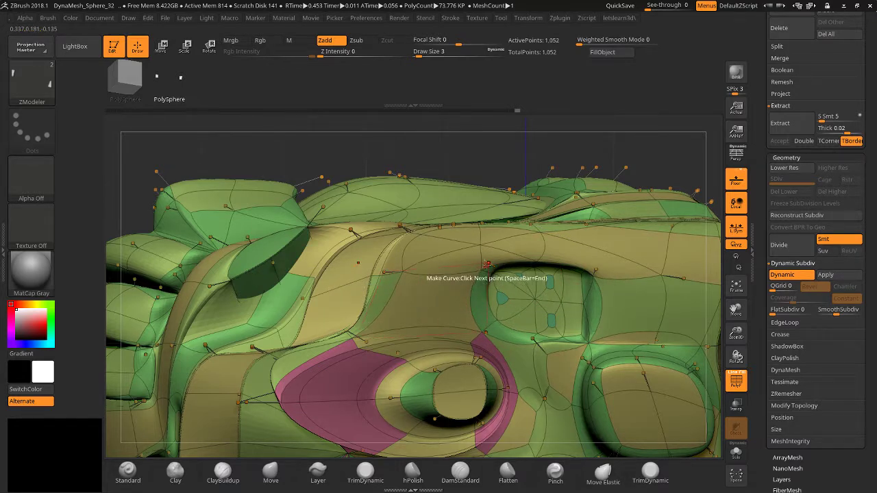
End the stray curve, and try to stitch the panel edge in front of the square recess and edges along the body's upper strip.
key(space)
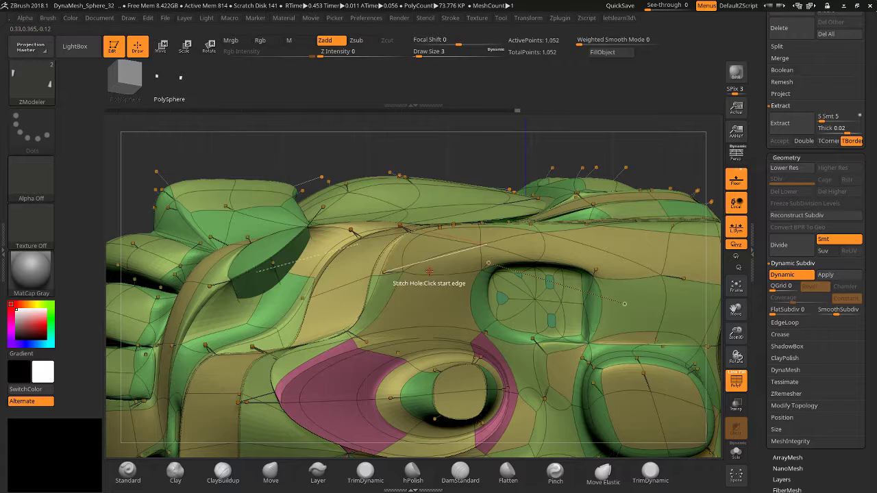
click(446, 272)
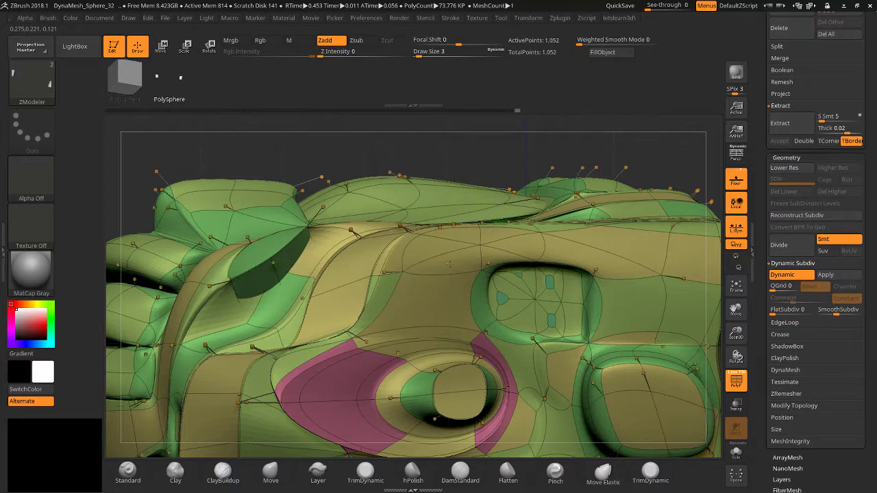
click(448, 254)
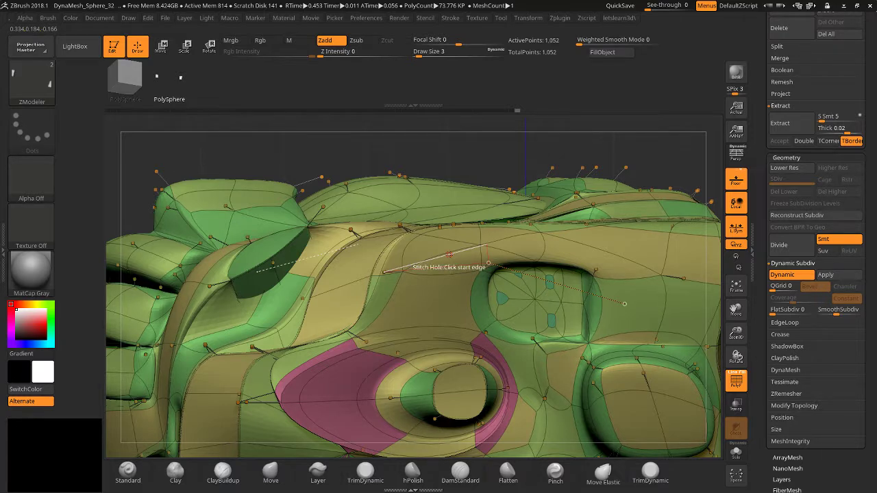
click(449, 255)
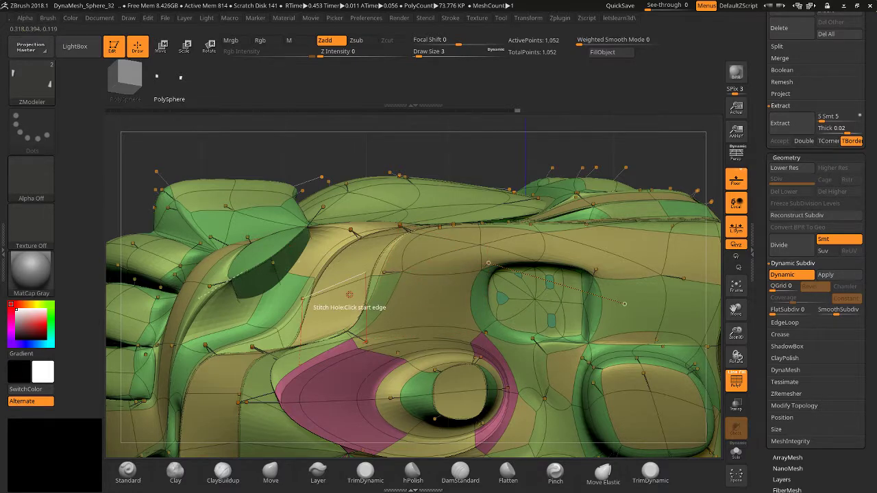
drag(449, 154, 456, 242)
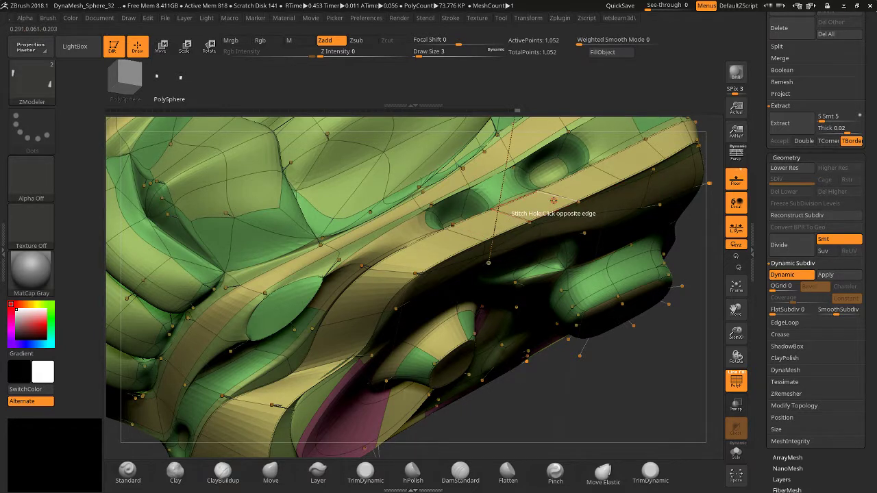
click(563, 204)
click(510, 215)
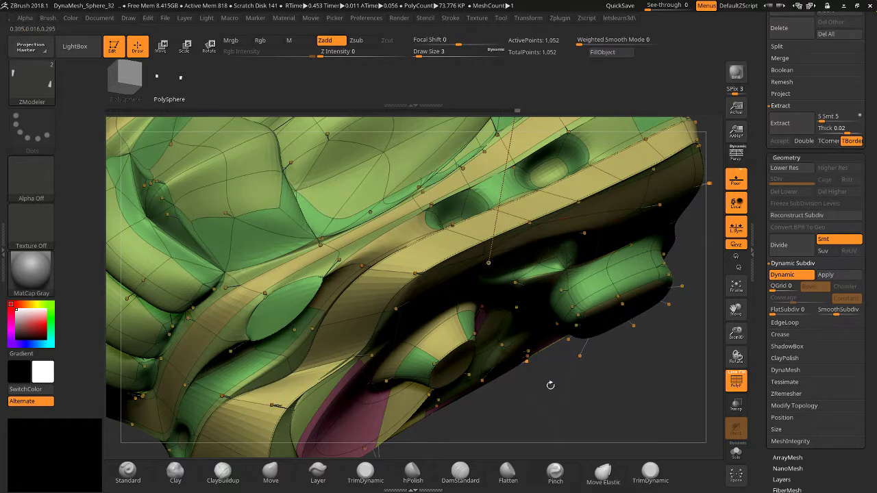
Try the Swivel edge action on the edge crossing the face of the rounded square boss, undoing each attempt.
drag(550, 386, 649, 350)
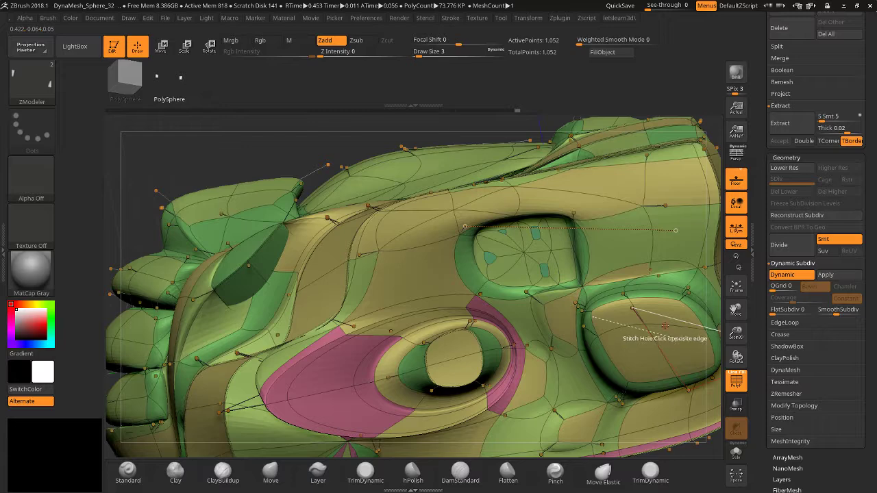
mouse_move(733, 311)
mouse_down()
mouse_move(613, 289)
mouse_move(600, 312)
mouse_move(605, 292)
mouse_up()
key(ctrl)
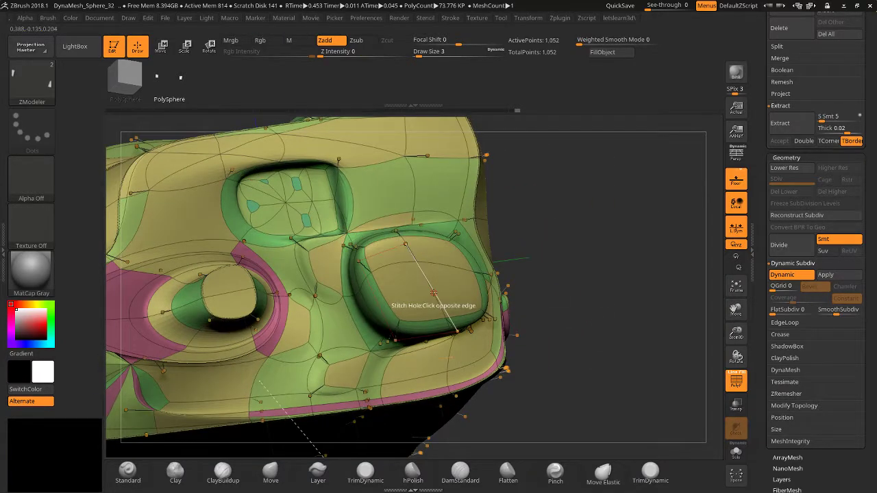
key(space)
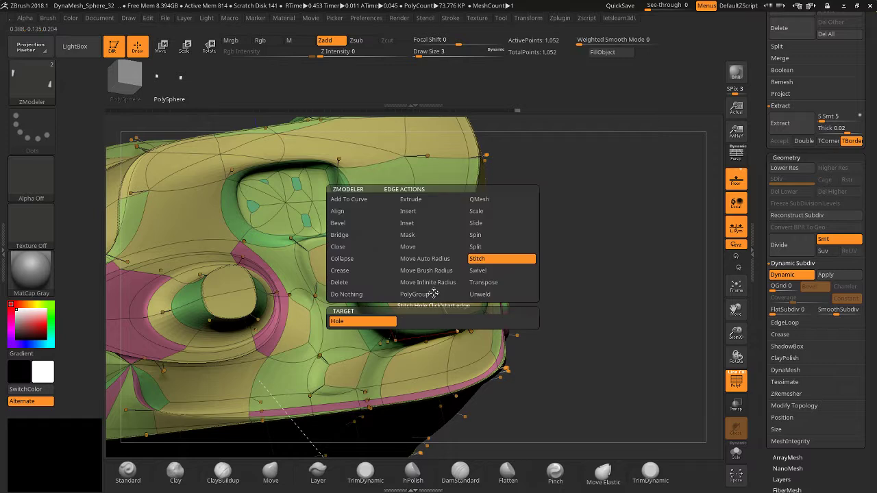
click(501, 274)
drag(442, 277, 434, 257)
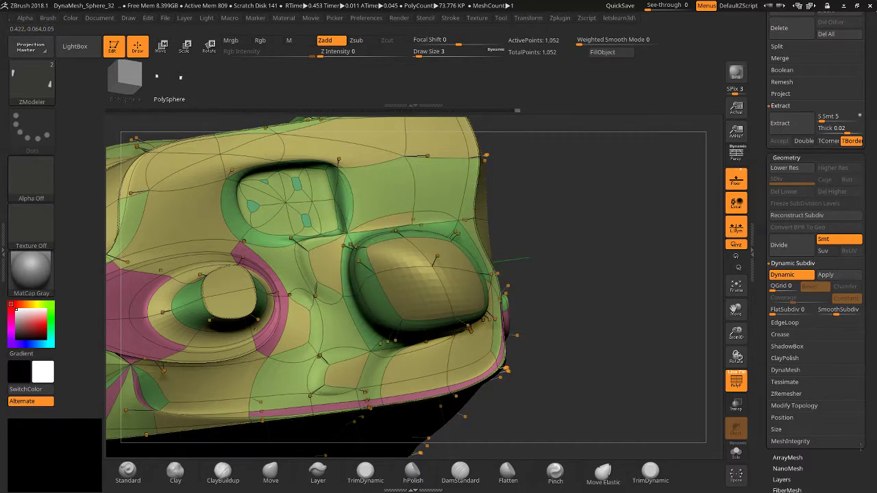
key(ctrl+z)
drag(436, 294, 436, 308)
key(ctrl+z)
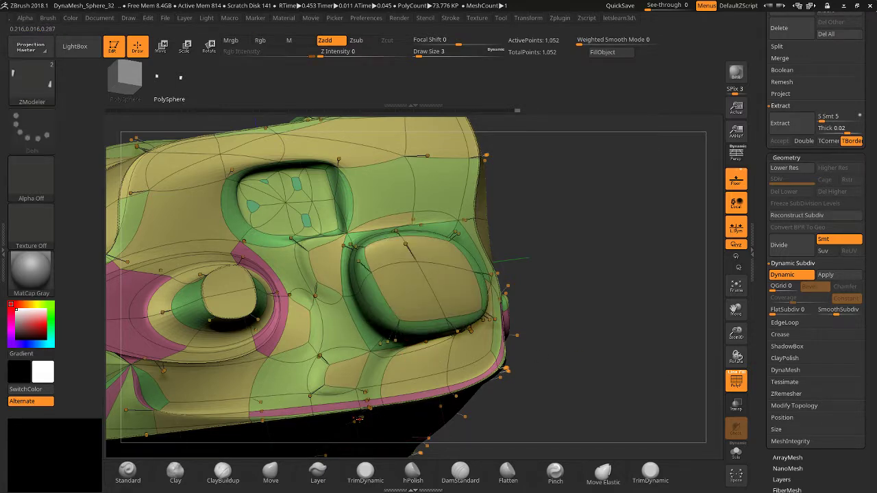
Isolate the edge across the rounded square boss's face with the Transpose edge action and shift it with the gizmo.
key(space)
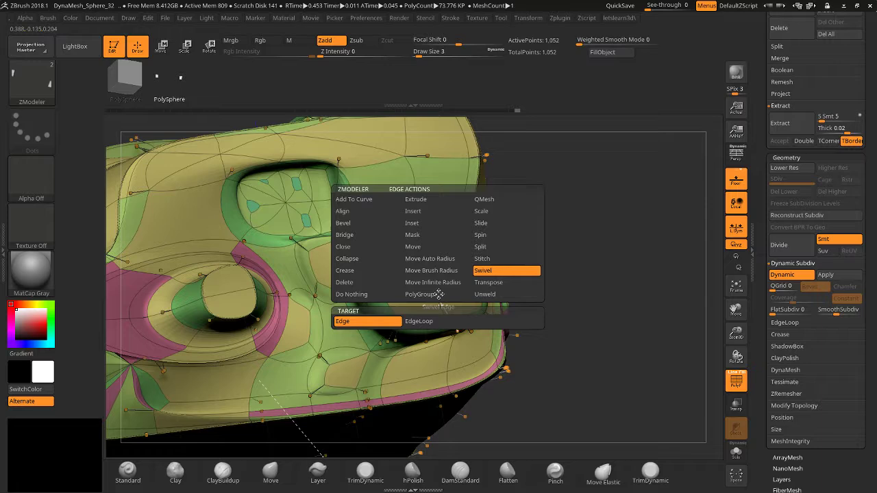
click(493, 283)
click(436, 291)
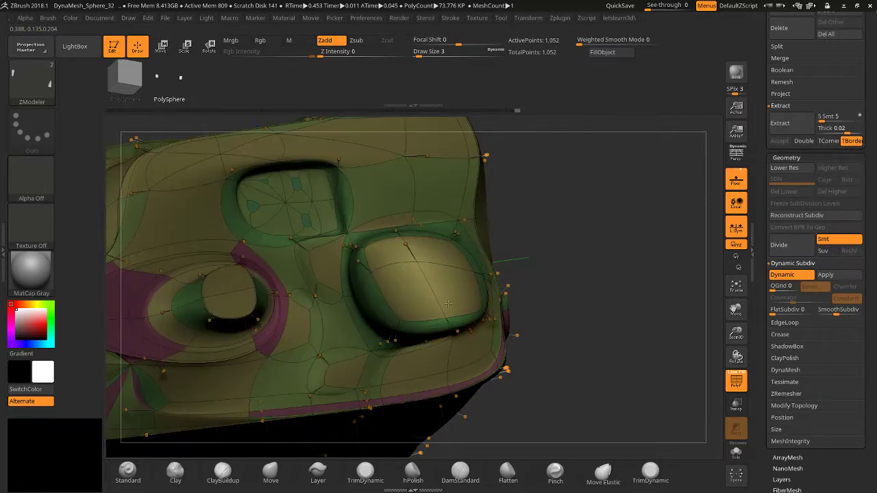
key(w)
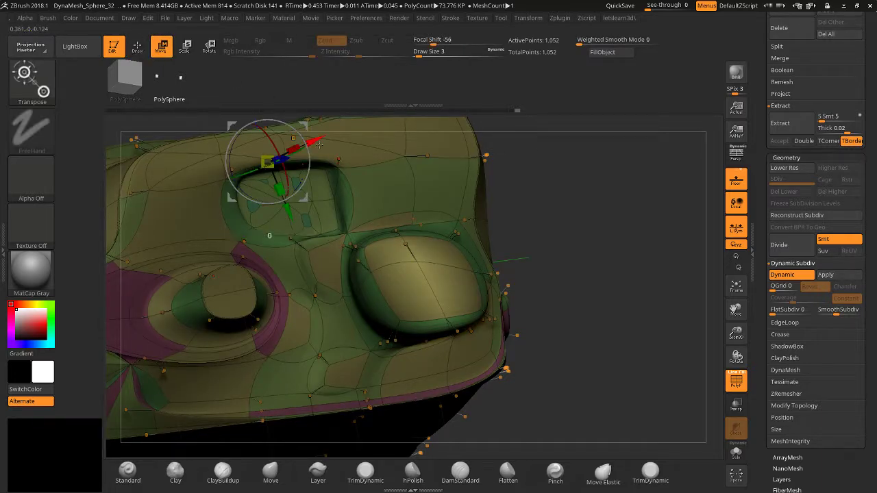
drag(301, 154, 307, 133)
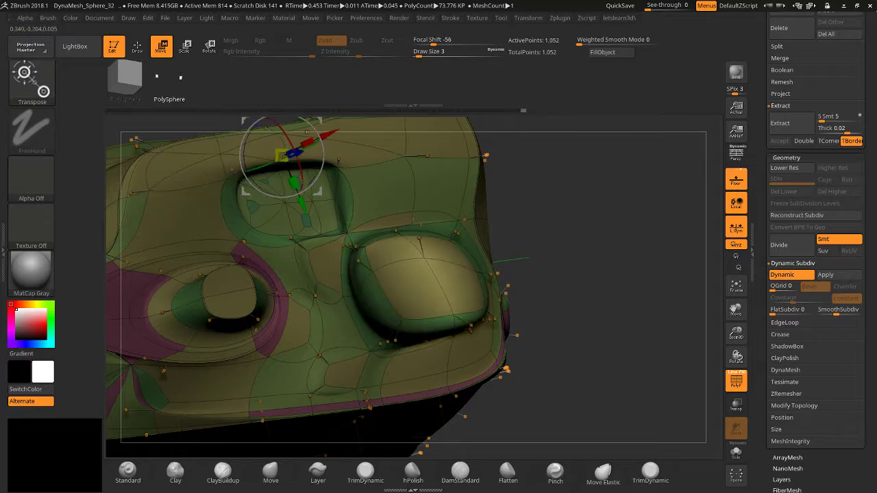
Move the unmasked boss edge along its Z axis with a trial rotation, and clear the mask from the body.
click(737, 394)
drag(603, 294, 214, 155)
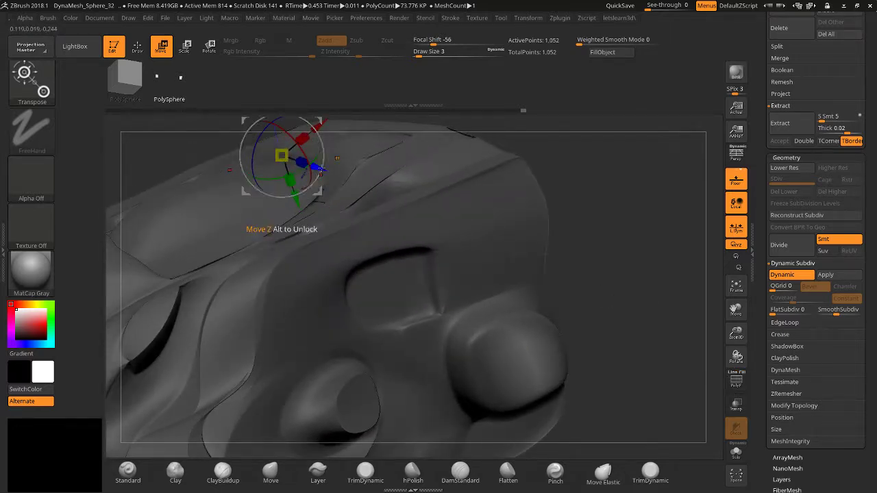
drag(320, 167, 346, 162)
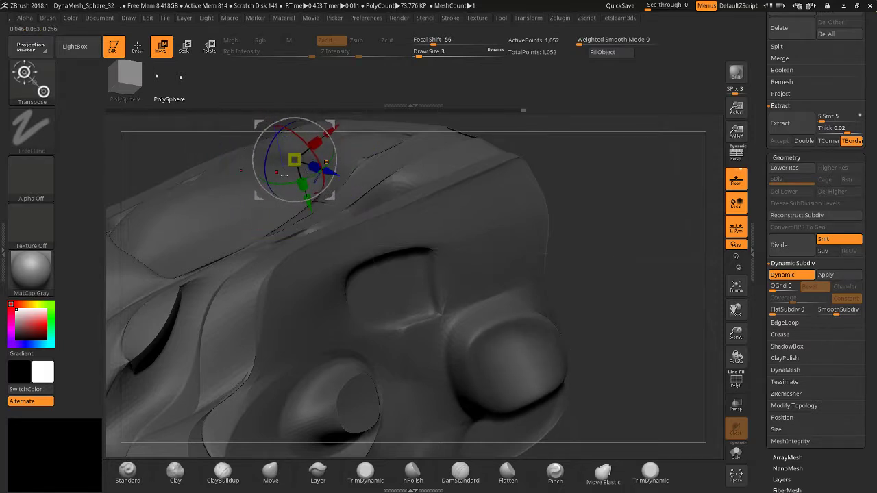
drag(285, 179, 267, 181)
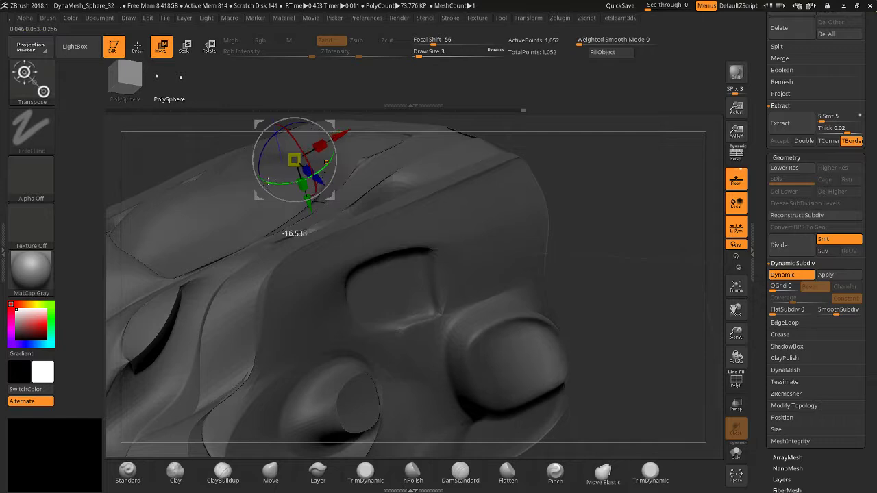
key(q)
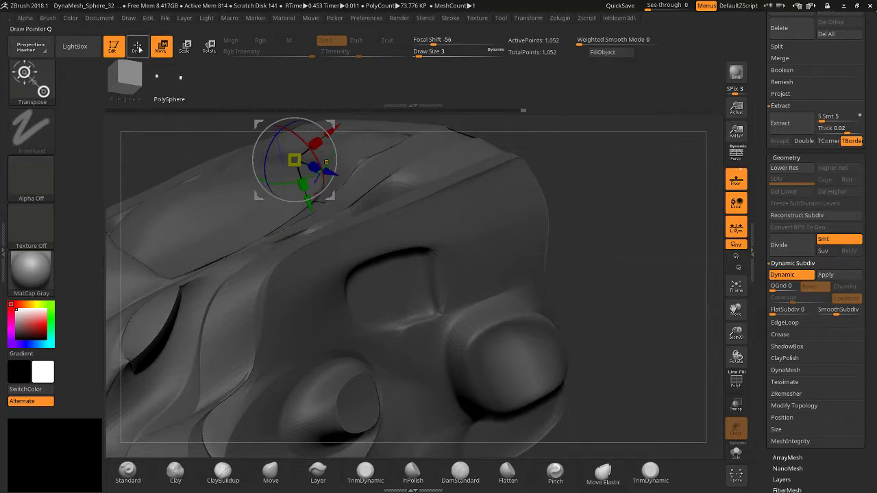
mouse_move(616, 339)
mouse_down()
mouse_move(619, 349)
mouse_move(609, 325)
mouse_up()
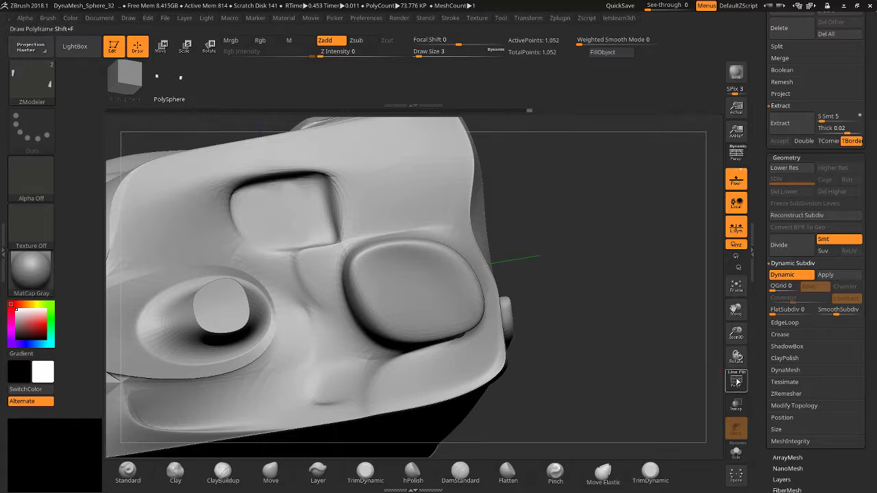
click(736, 381)
Apply the Unweld edge action to the edge crossing the face of the rounded square boss.
key(space)
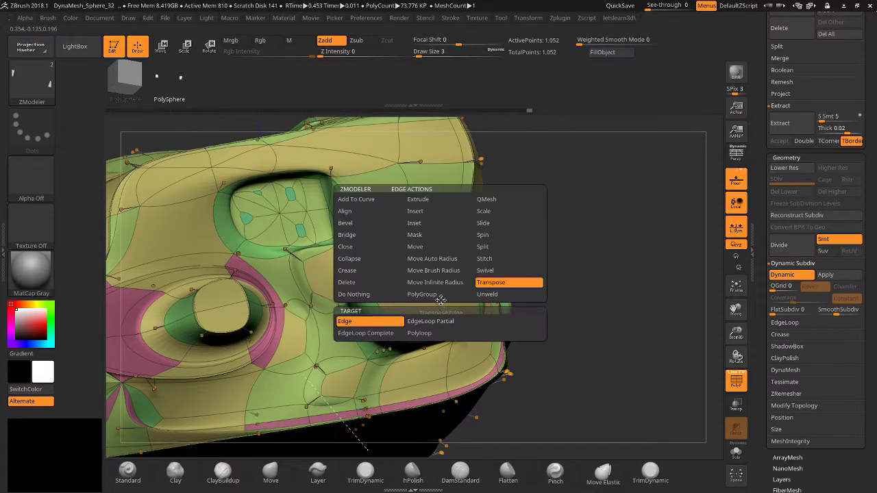
click(494, 294)
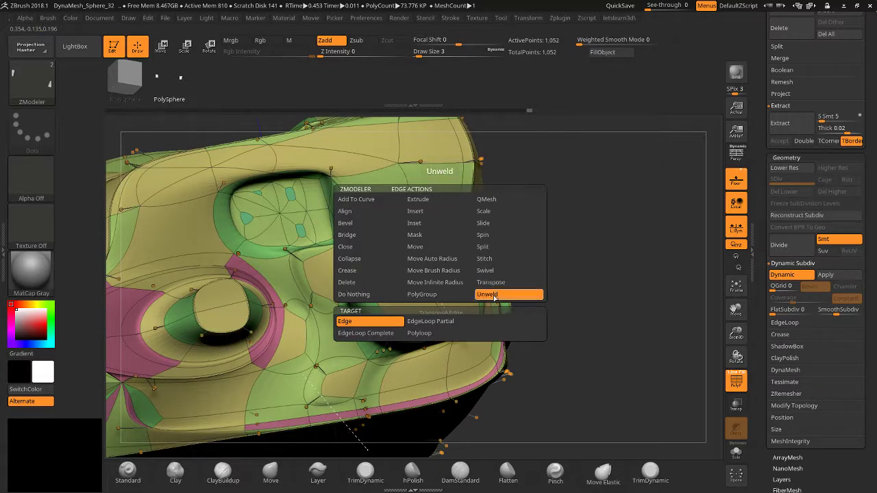
click(440, 305)
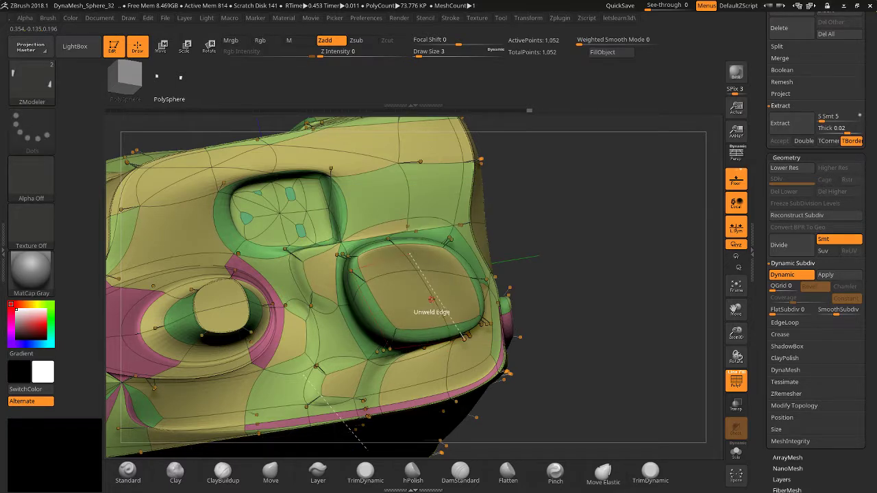
click(431, 300)
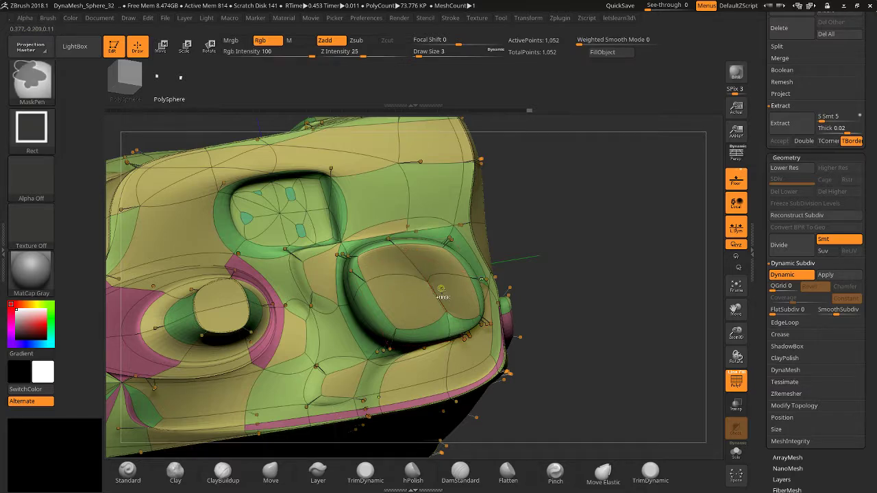
click(434, 288)
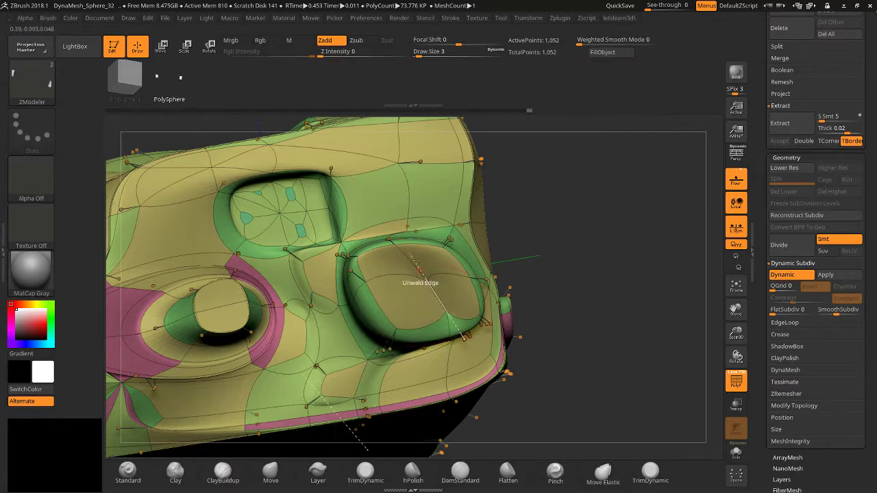
Try pulling a polygon on the rounded square boss's face outward with the polygon Move action, and undo the move.
drag(538, 263, 581, 281)
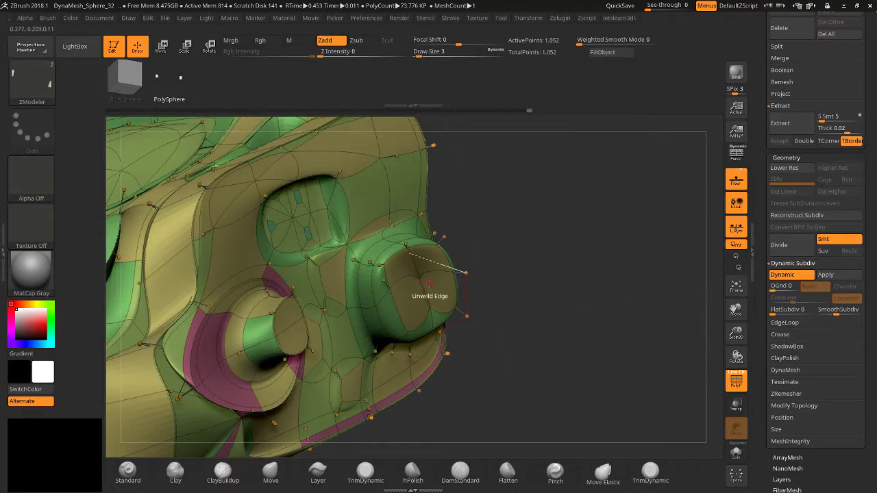
key(space)
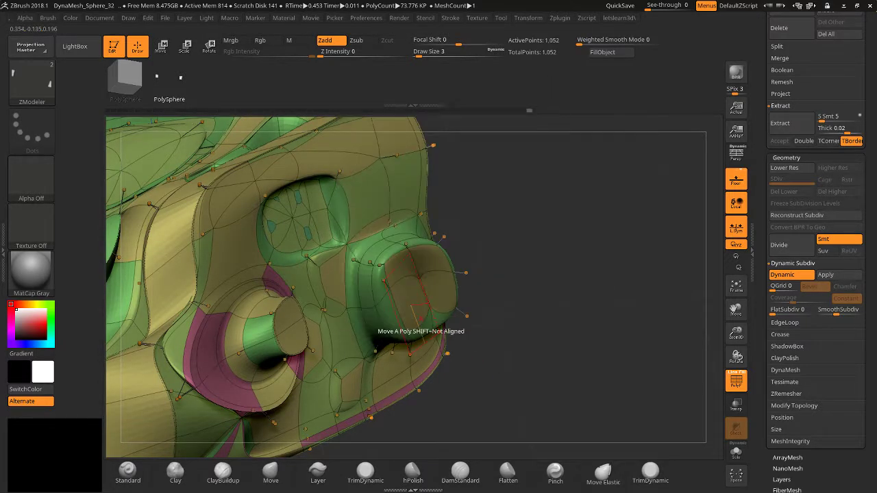
drag(411, 305, 630, 316)
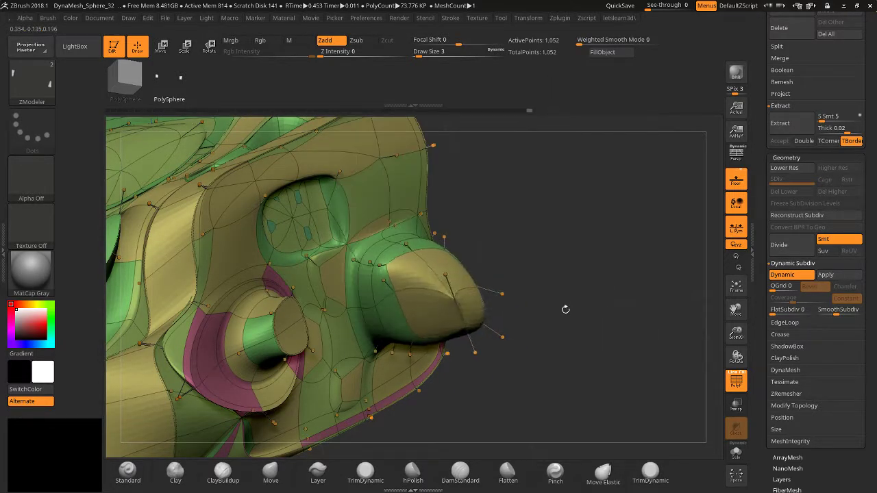
mouse_move(564, 307)
mouse_down()
mouse_move(558, 343)
mouse_move(548, 302)
mouse_move(468, 295)
mouse_up()
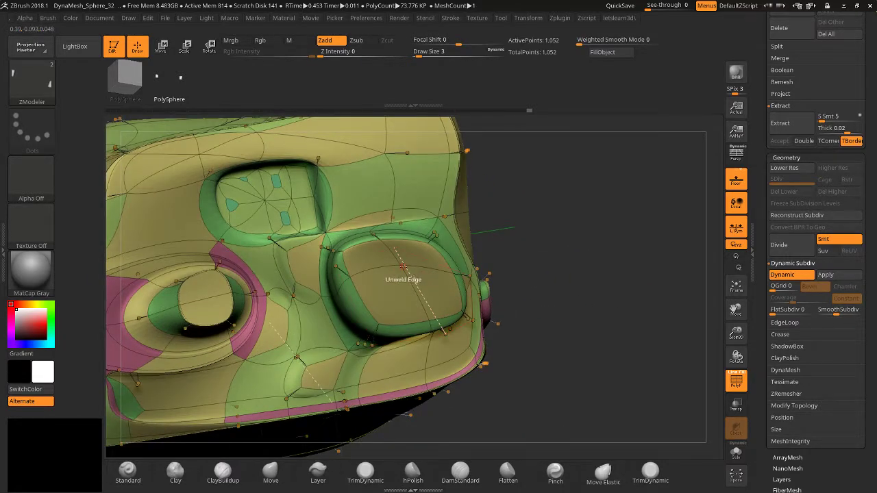
drag(528, 206, 541, 253)
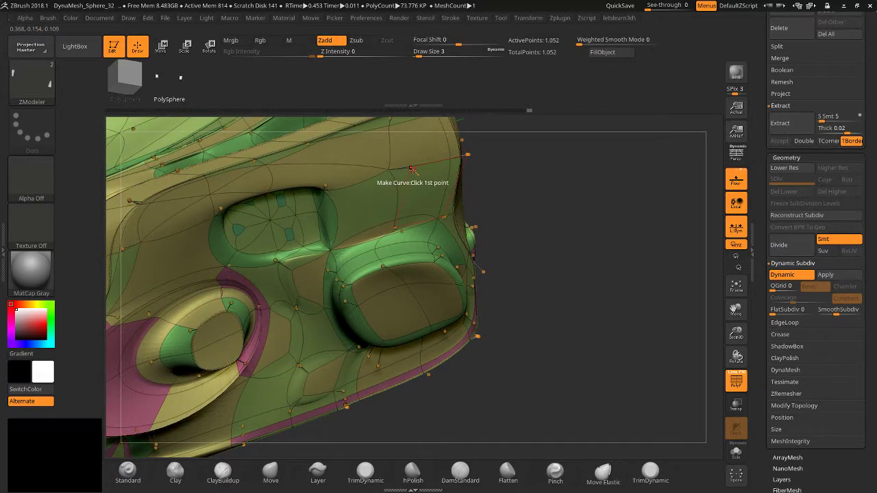
Set the point action to QMesh and pull points inward on the front panel, forming two pairs of notches beside the centre strip.
key(space)
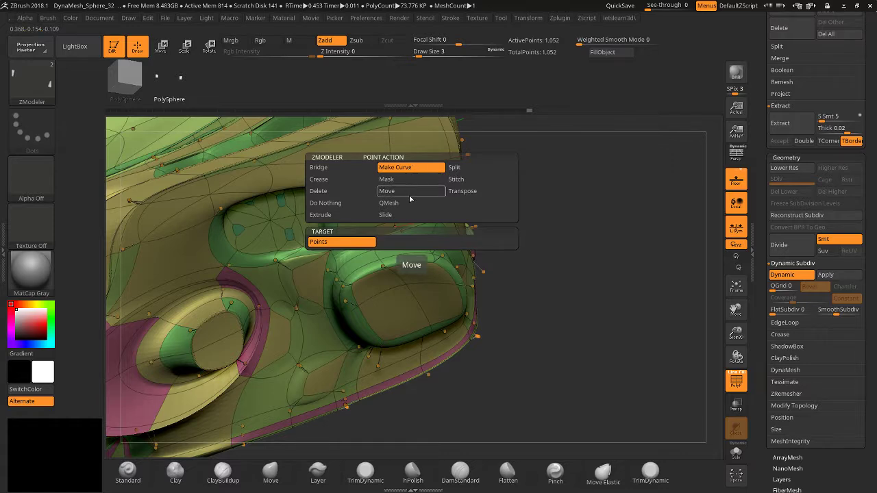
click(389, 203)
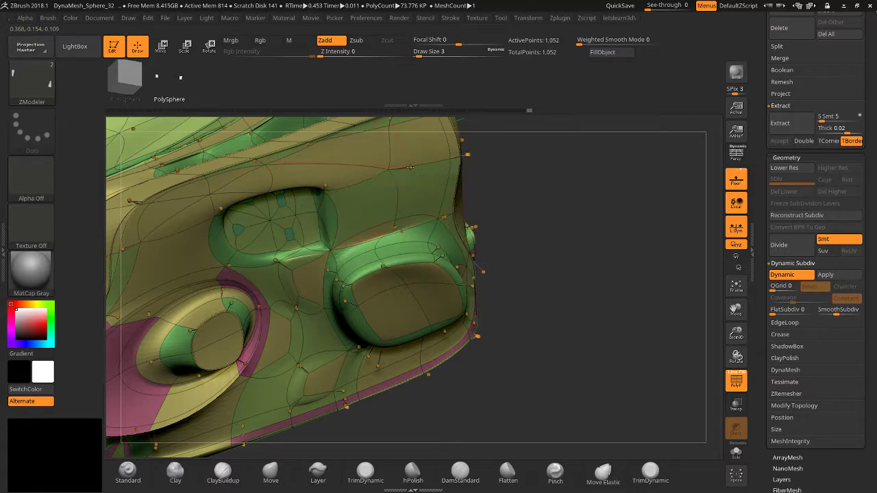
drag(410, 166, 428, 268)
key(ctrl+z)
drag(626, 210, 453, 180)
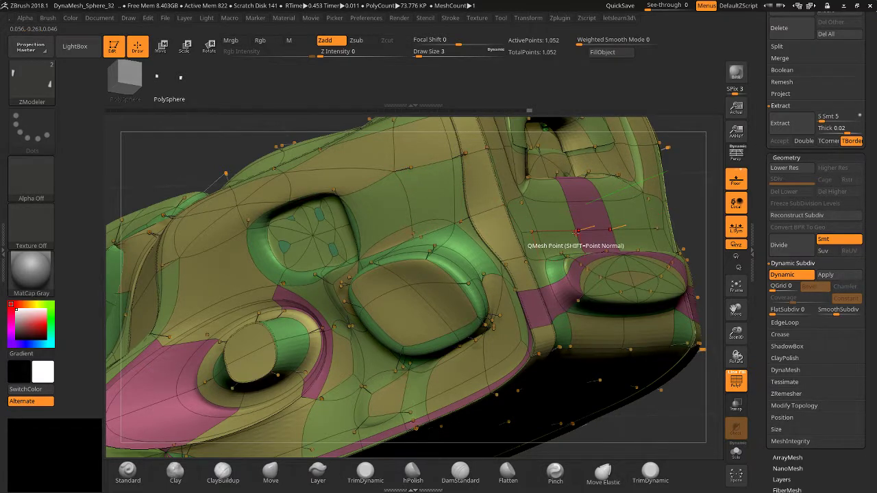
drag(577, 231, 528, 237)
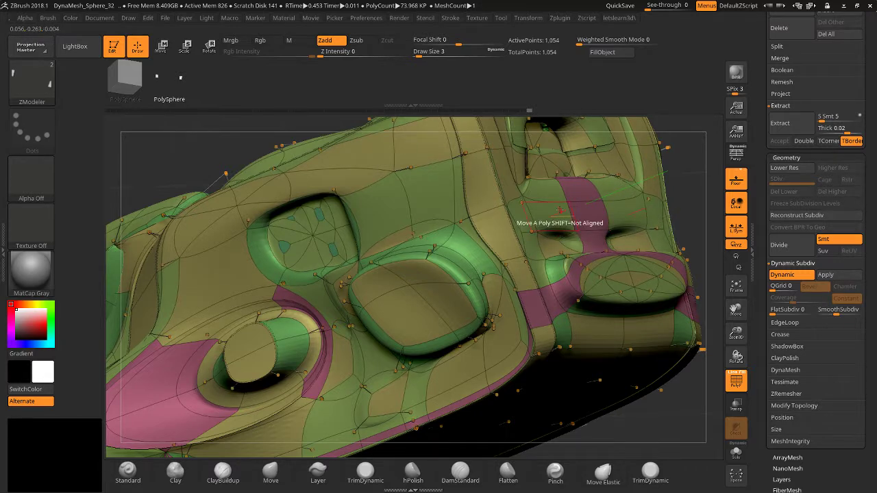
drag(562, 204, 524, 228)
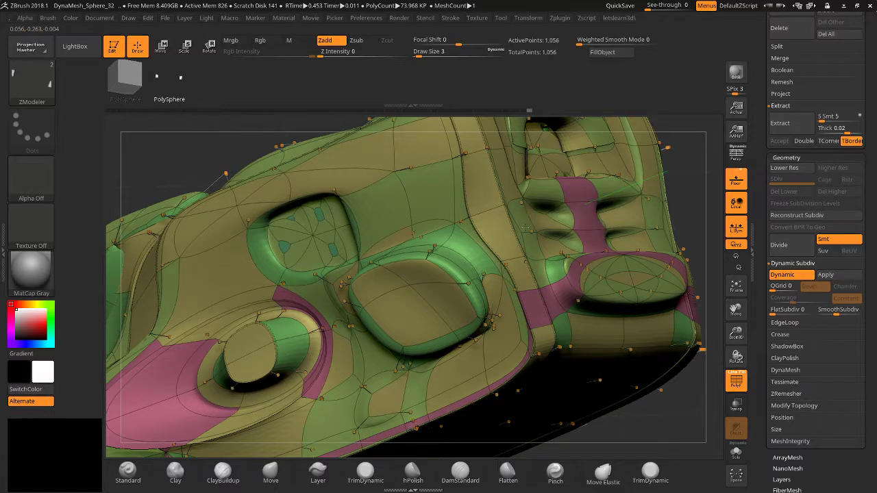
Hide the polyframe to examine the notches on the front panel from a frontal angle, and show it again.
click(736, 386)
mouse_move(689, 409)
mouse_down()
mouse_move(674, 422)
mouse_move(713, 322)
mouse_move(647, 364)
mouse_up()
drag(656, 306, 557, 299)
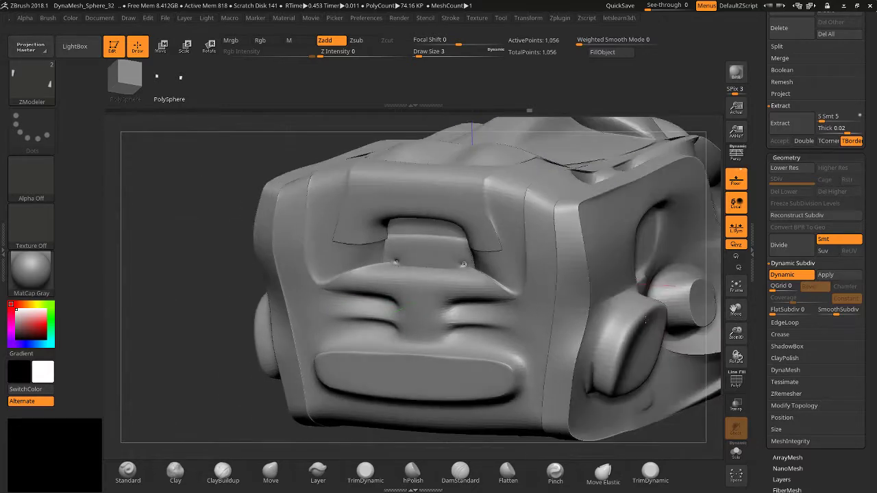
click(735, 381)
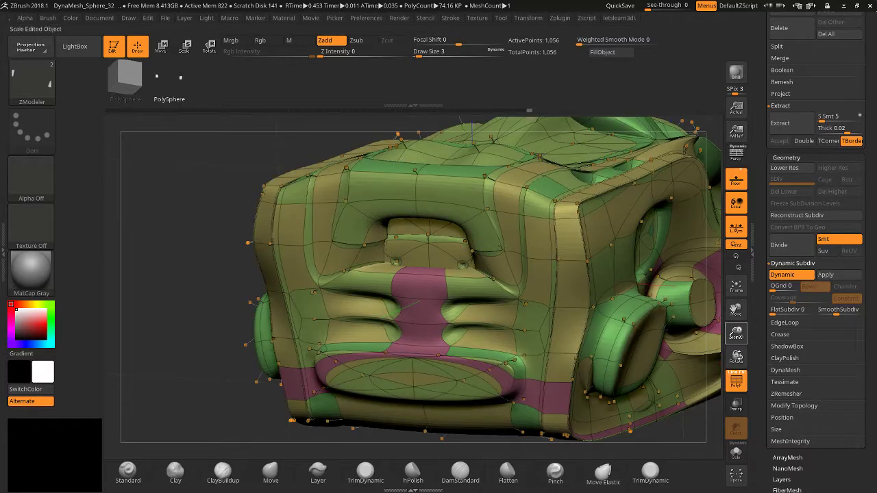
Set the point action to Slide by brush radius and slide the point above the wide oval boss's upper corner slightly inward.
drag(736, 333, 735, 131)
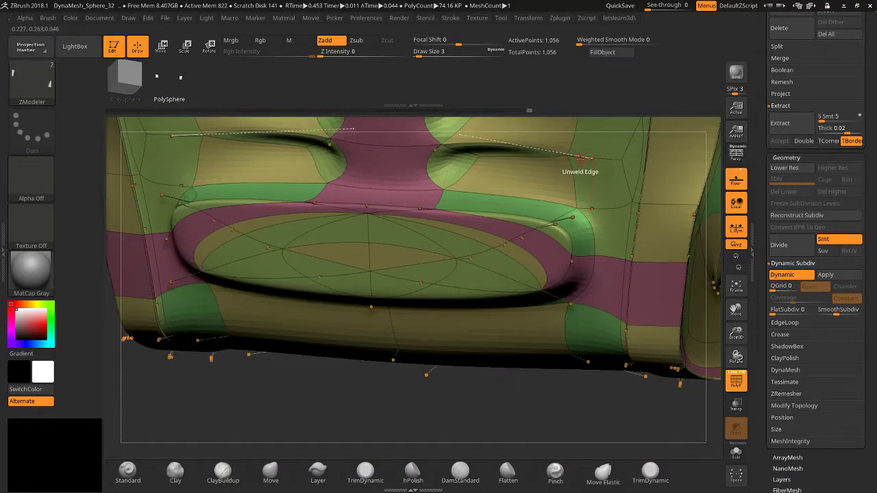
key(space)
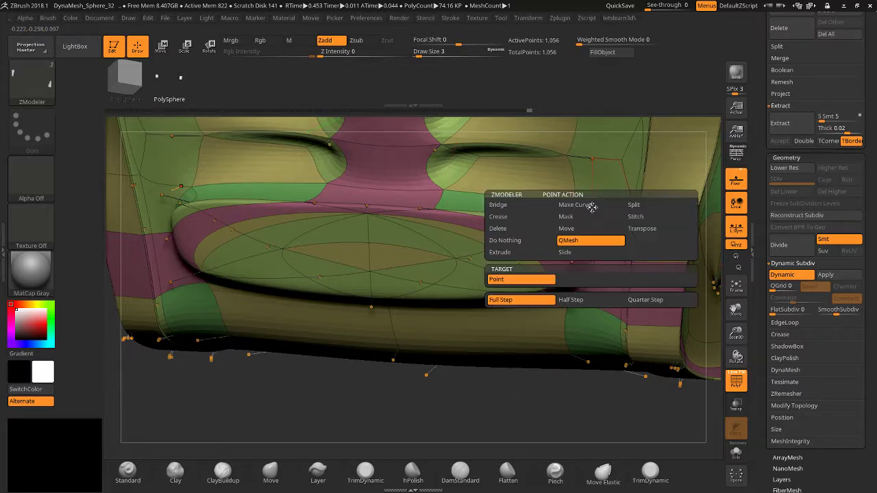
click(590, 252)
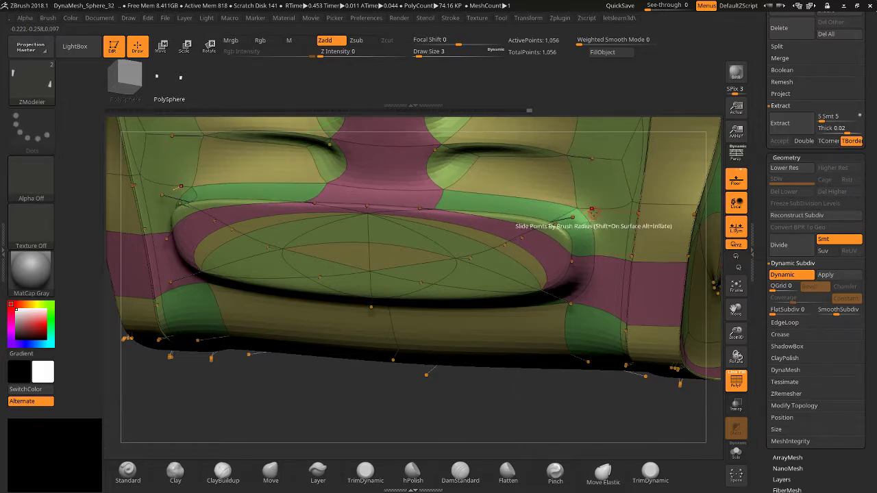
key(space)
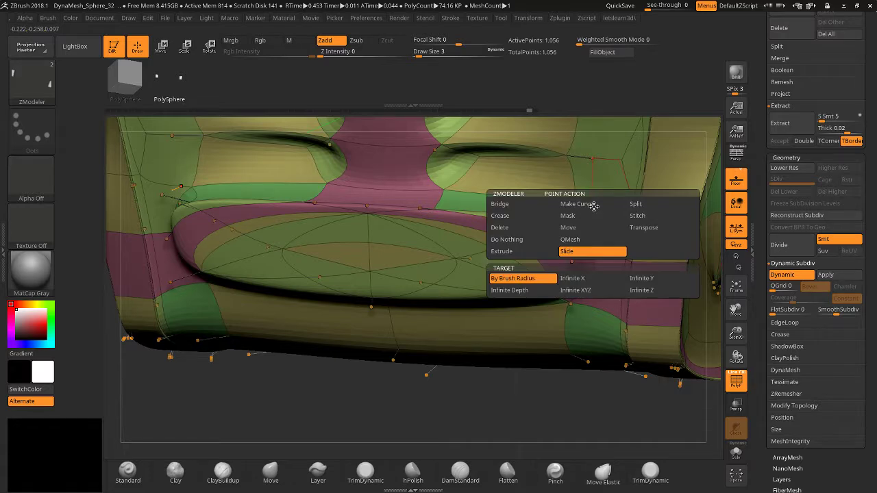
drag(592, 206, 577, 207)
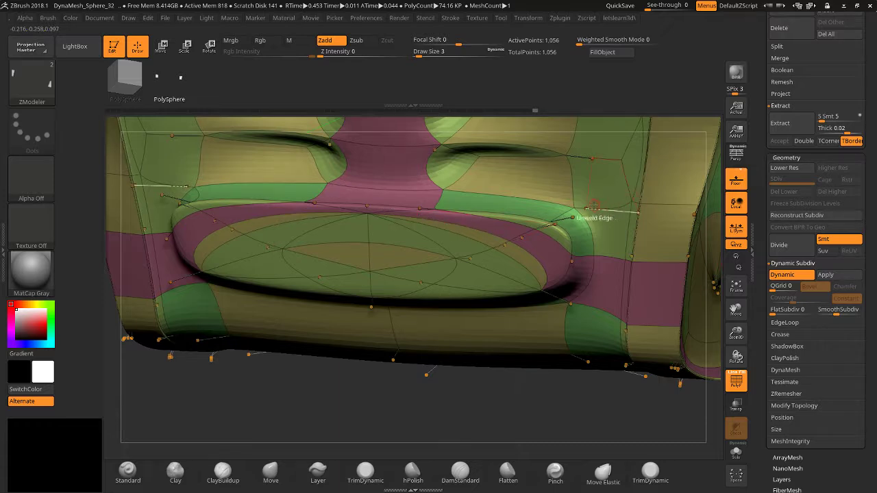
Switch the point action to Move by brush radius and shift the point at the lower notch's outer end slightly outward.
key(space)
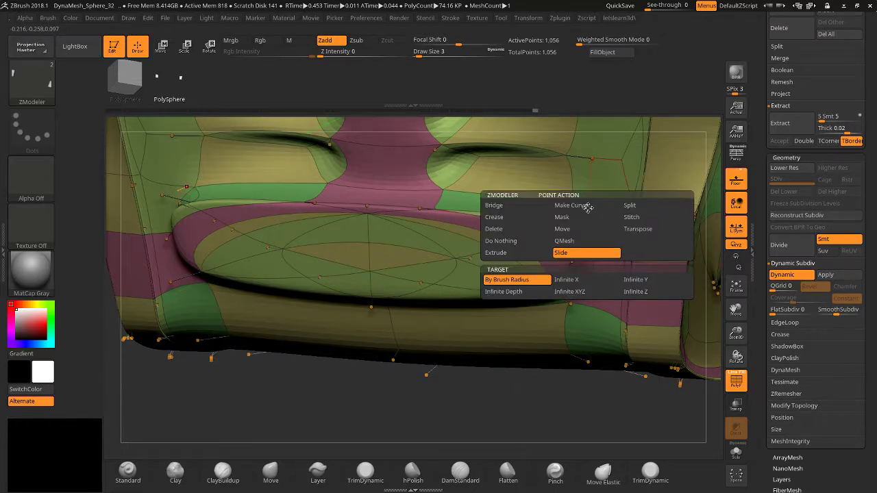
click(563, 233)
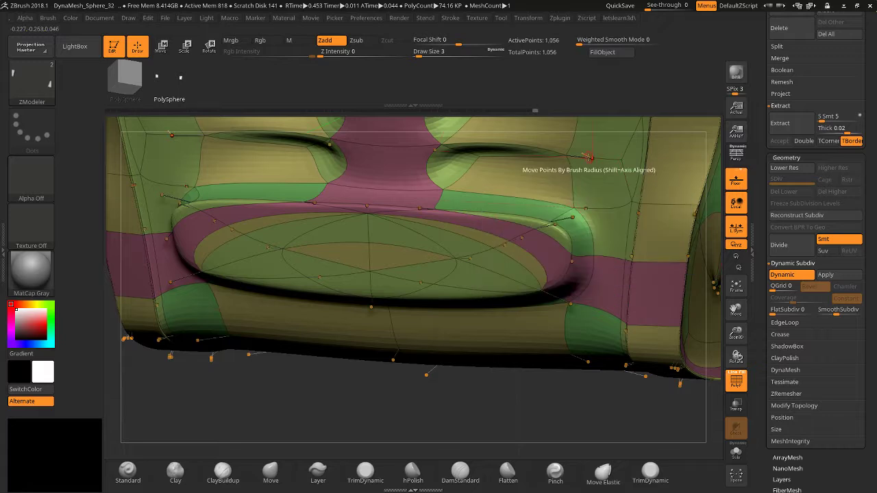
drag(590, 158, 601, 159)
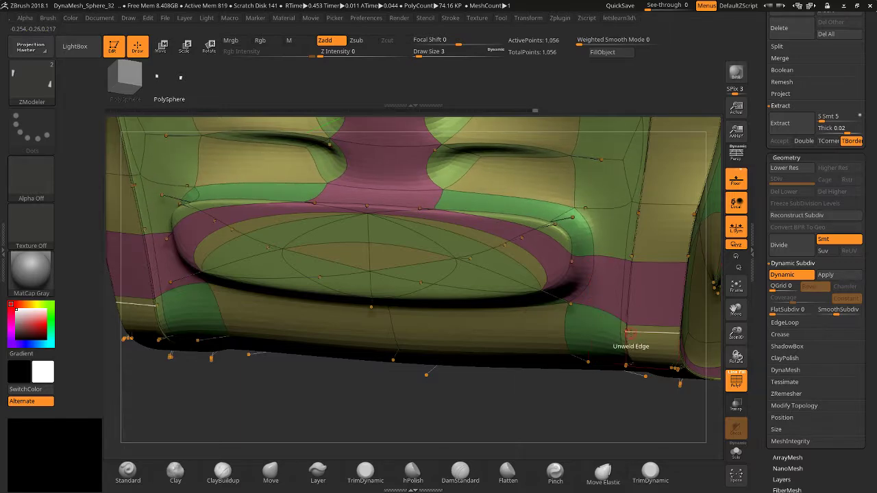
Try the Unweld edge action on the short edge below the wide oval boss's corner, and undo it.
drag(441, 411, 452, 346)
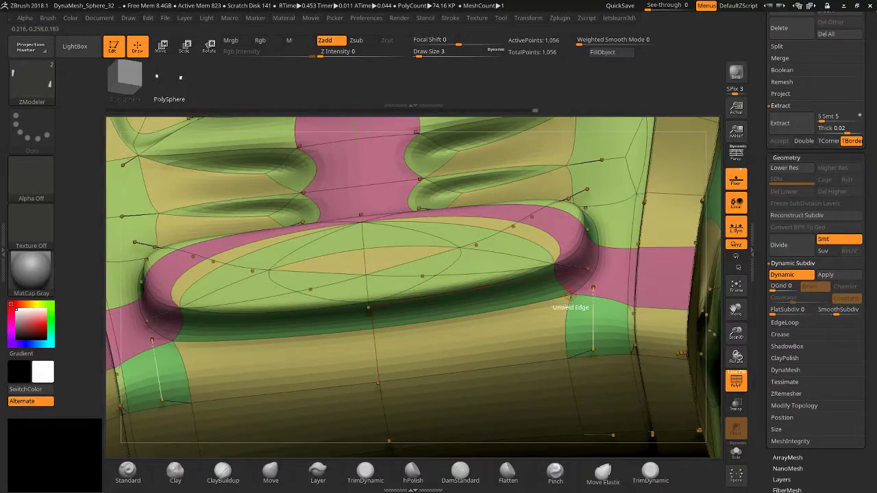
click(587, 315)
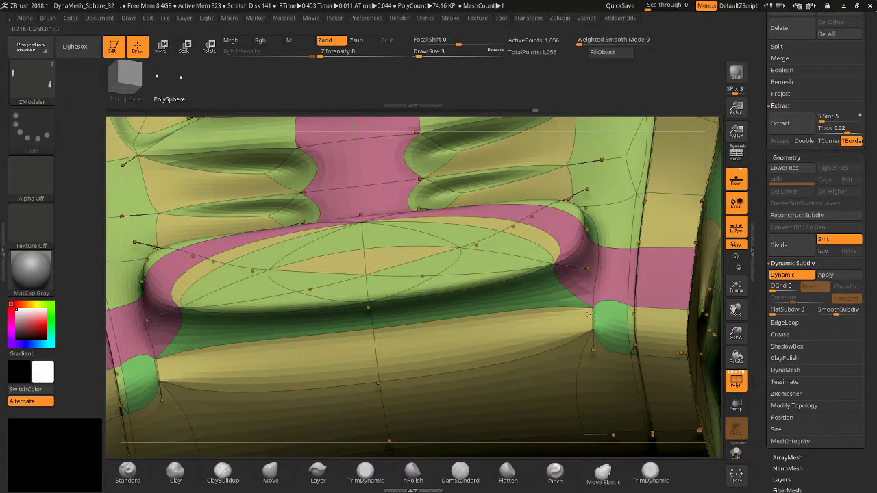
key(ctrl+z)
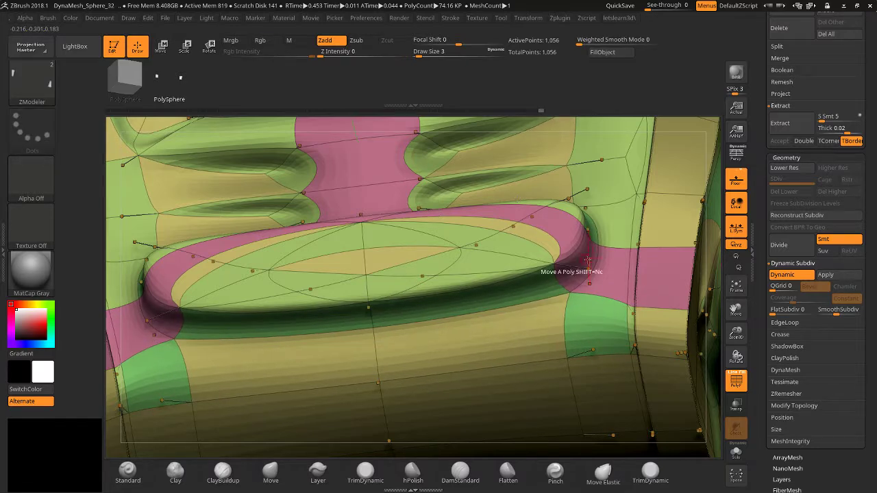
Try moving two side-panel points near the round boss with the Move point action, undoing each move.
drag(731, 331, 706, 264)
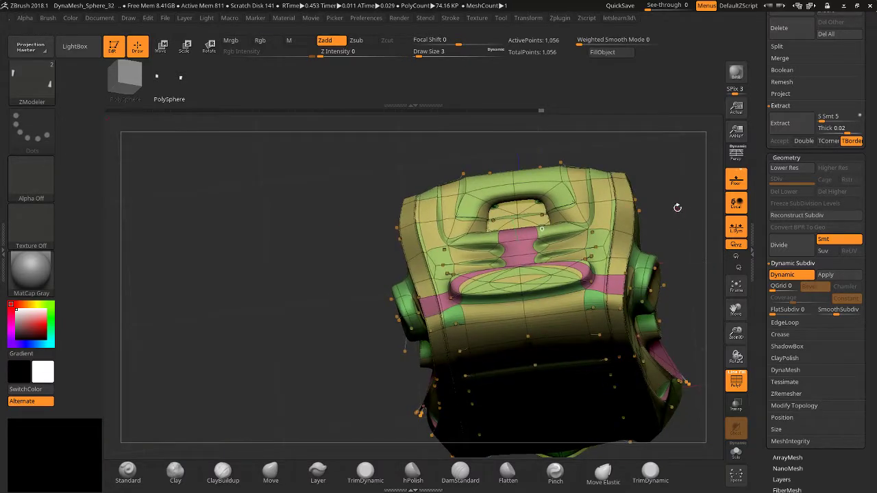
drag(678, 208, 747, 226)
drag(734, 309, 647, 310)
drag(733, 338, 727, 412)
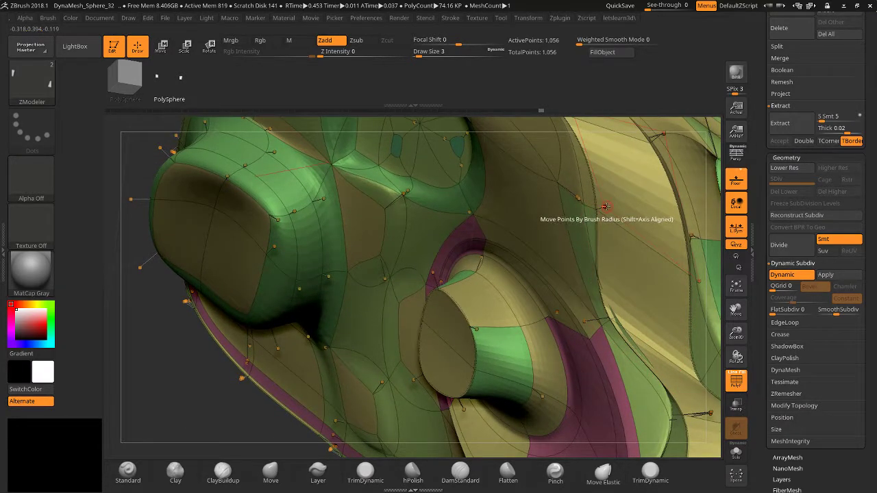
drag(607, 207, 549, 244)
key(ctrl+z)
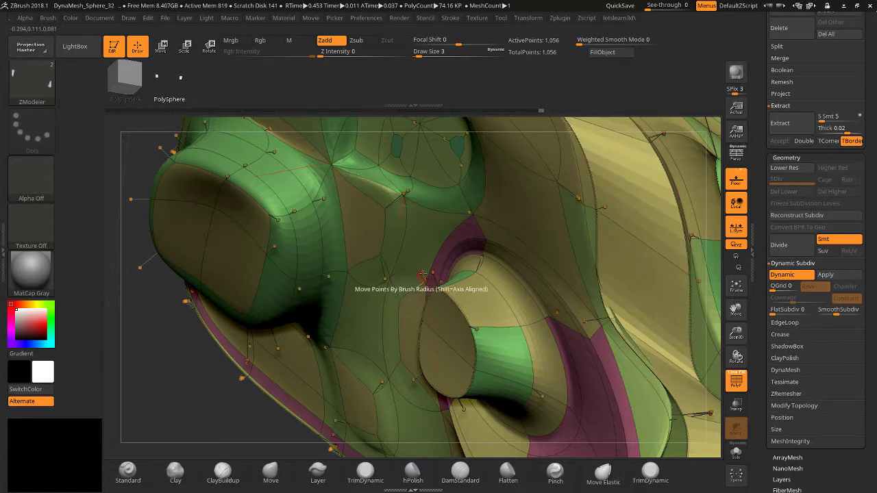
drag(386, 277, 306, 280)
key(ctrl+z)
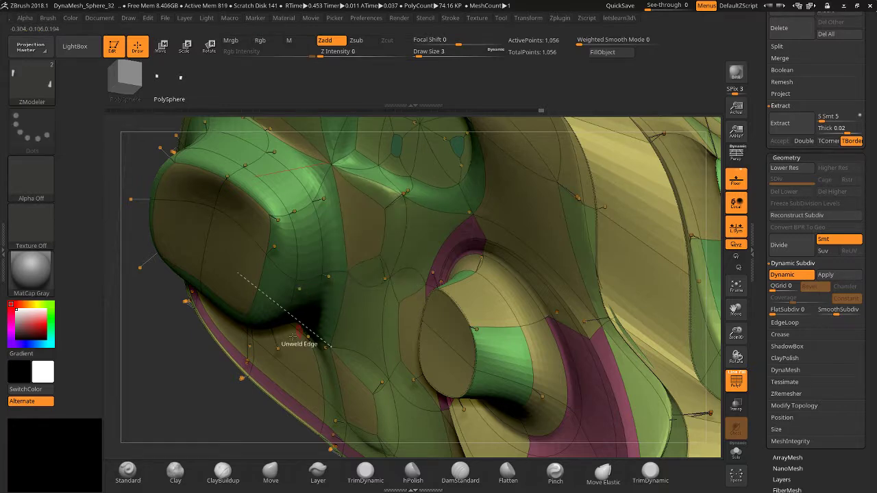
Change the point action to Split using a point near the side panel's round boss.
drag(180, 396, 231, 371)
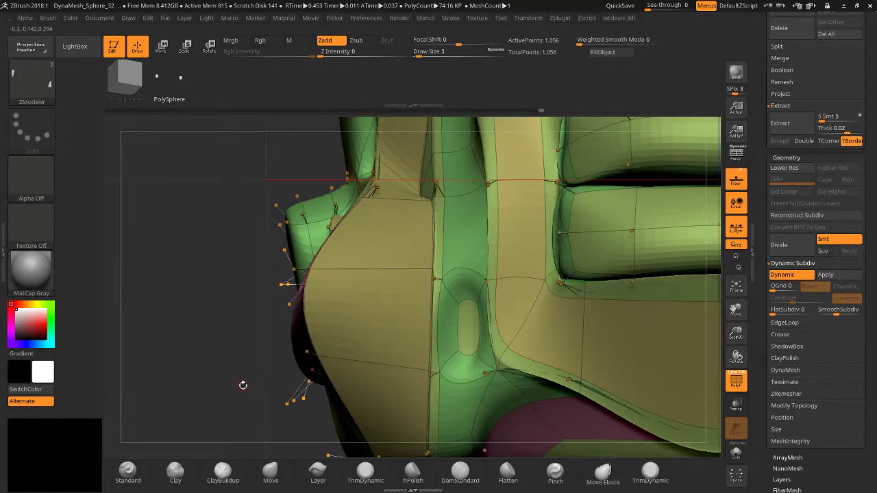
key(space)
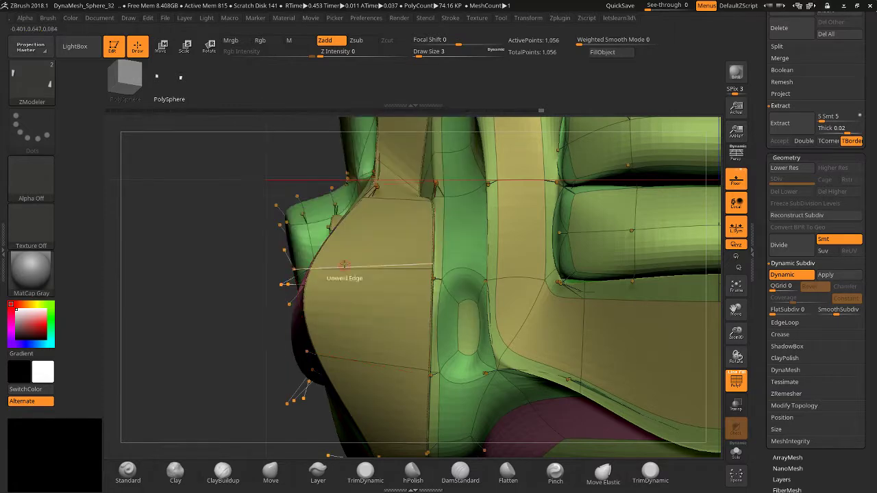
drag(248, 285, 336, 302)
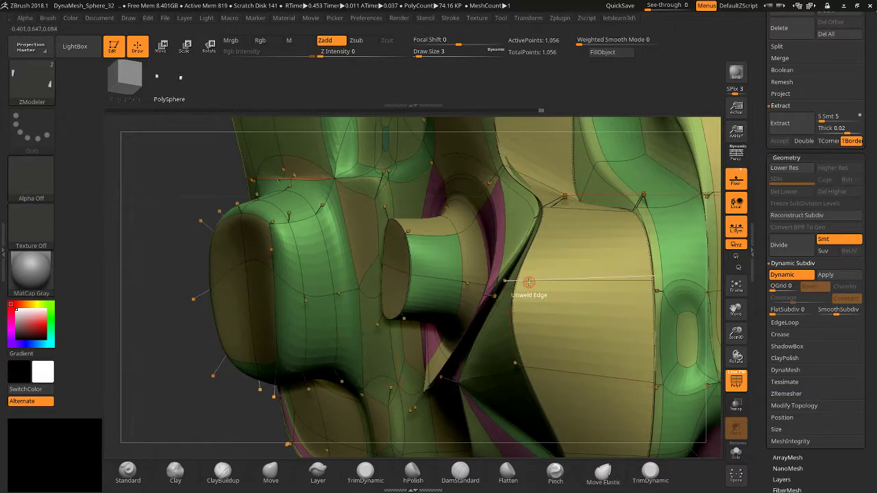
key(space)
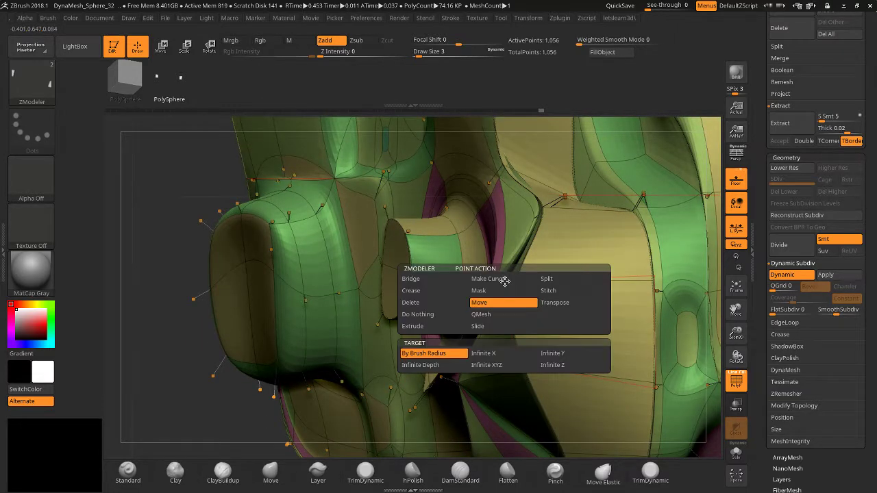
click(566, 290)
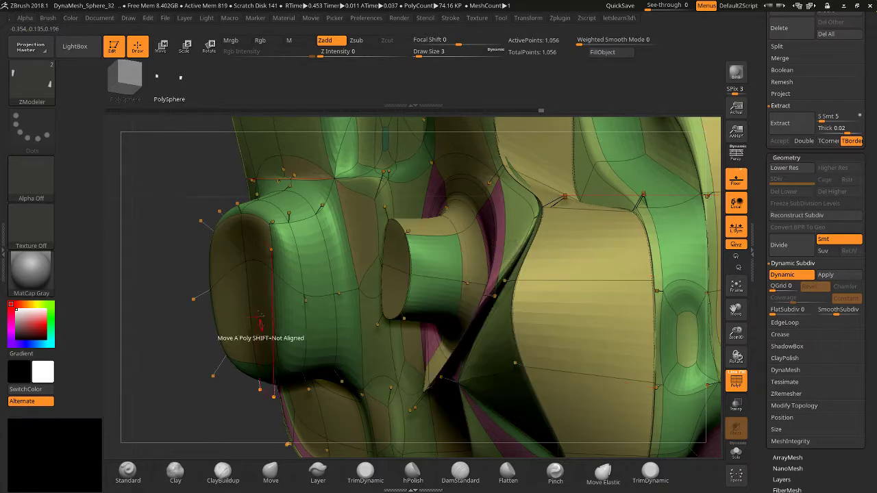
Try splitting the side-panel point between the rounded square boss and the round boss, and undo the split.
drag(218, 333, 383, 326)
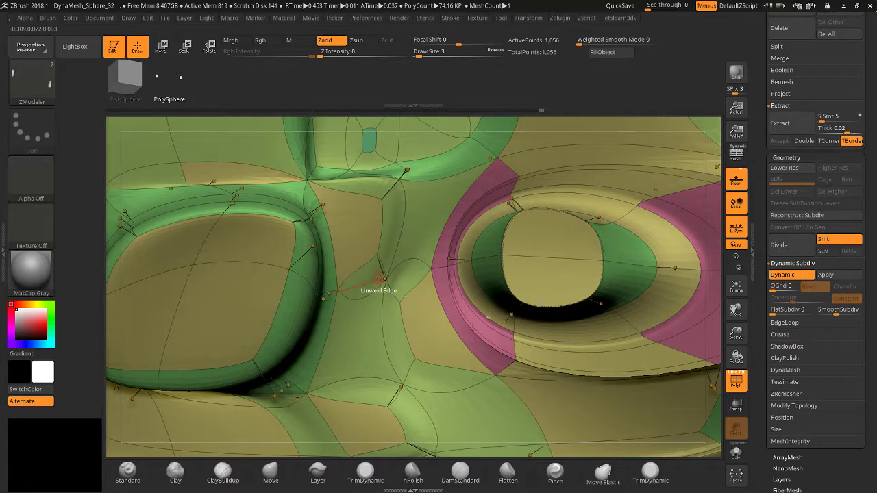
drag(384, 279, 404, 278)
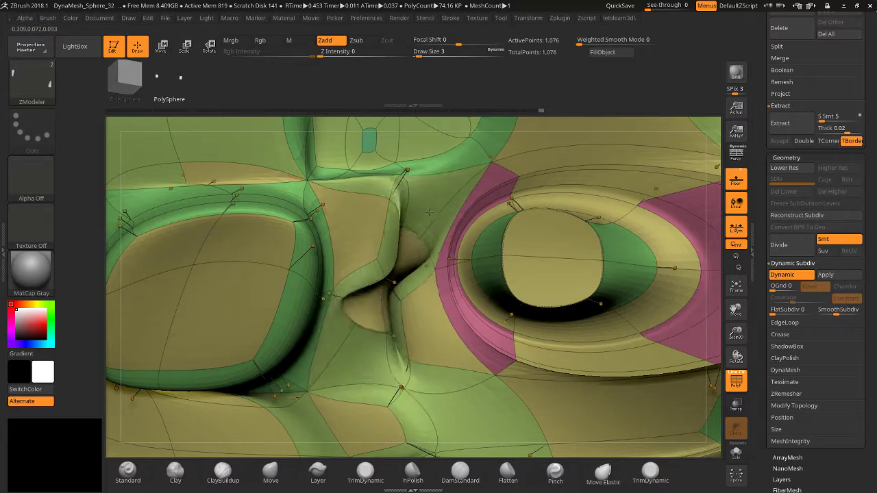
key(ctrl+z)
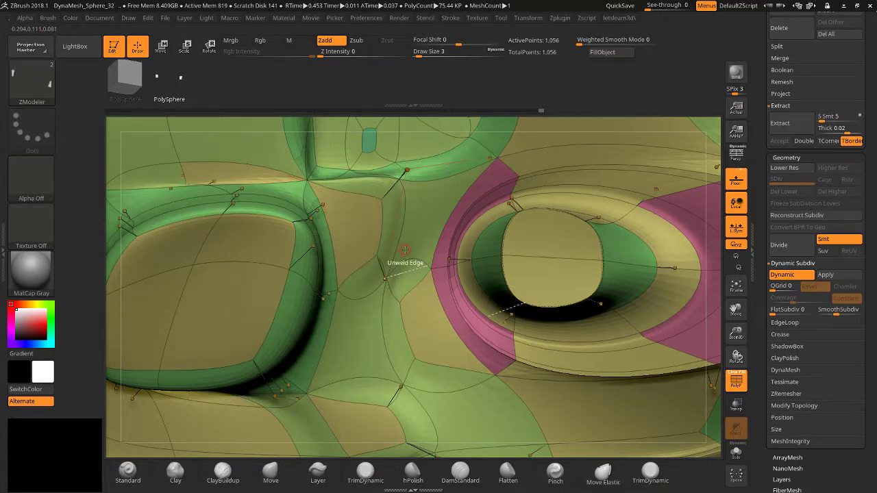
Split the point between the two oval slots on the body's top rail, seen from above.
drag(717, 329, 841, 430)
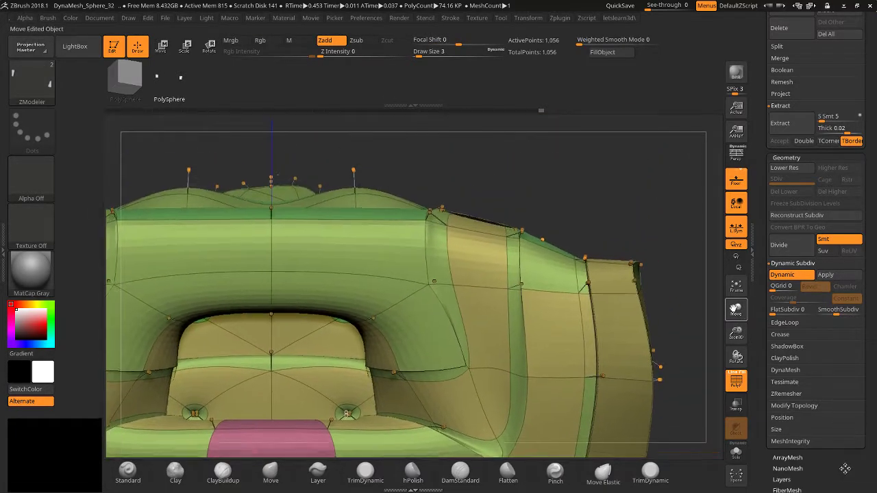
drag(677, 281, 649, 201)
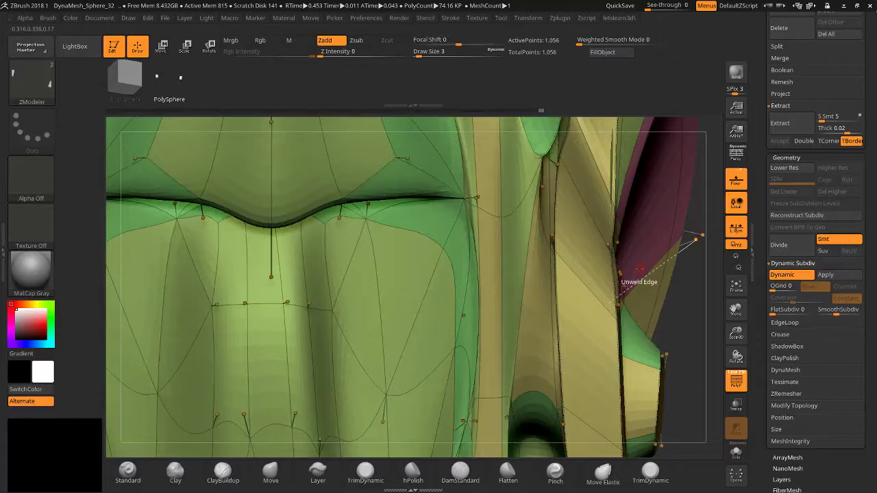
key(f)
drag(740, 314, 783, 192)
drag(133, 274, 238, 331)
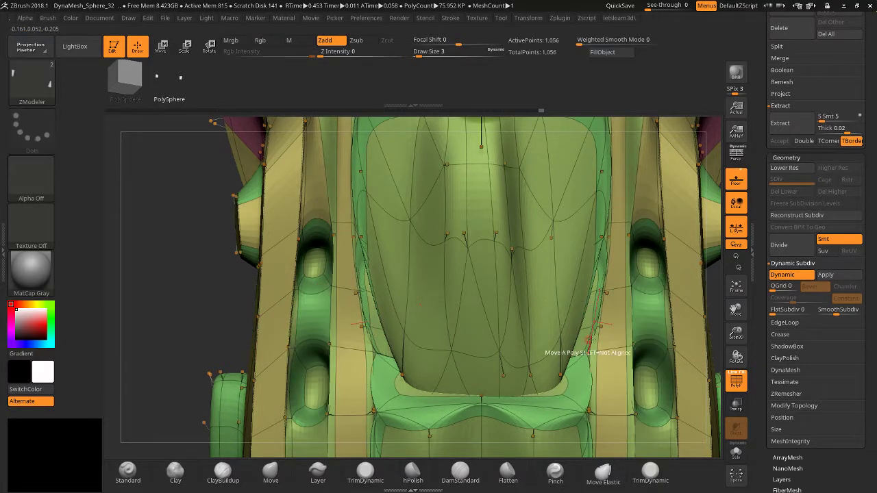
click(638, 345)
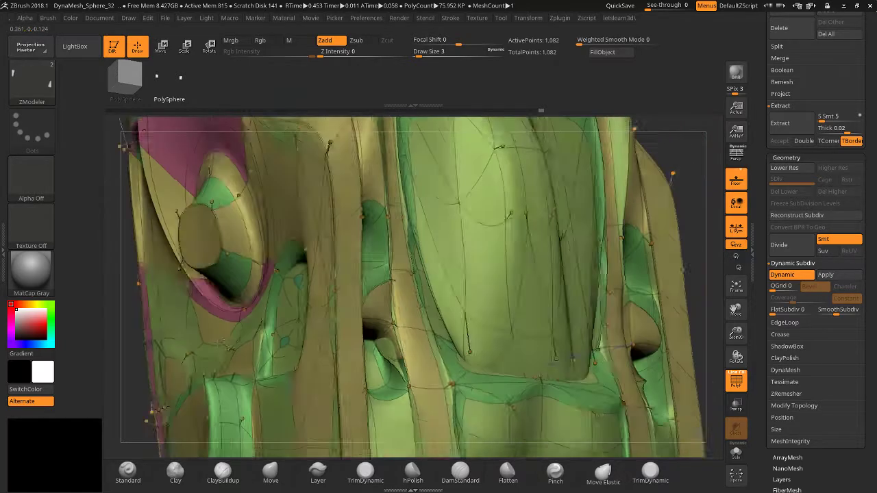
drag(211, 361, 223, 338)
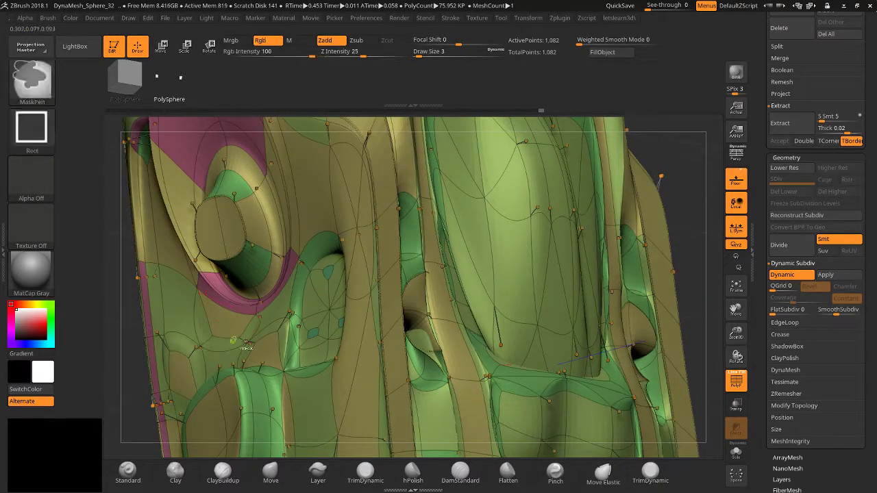
Undo the last point split and split the point on the central canopy panel beside its raised spine.
key(ctrl+z)
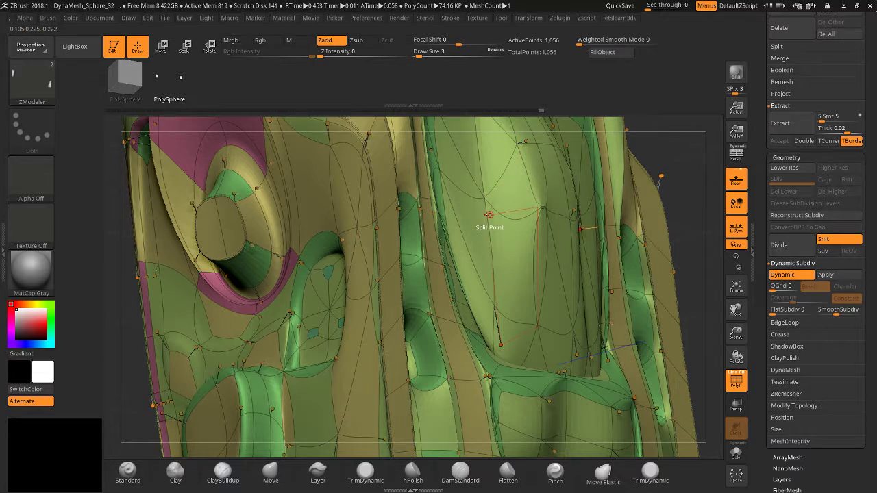
drag(489, 214, 490, 179)
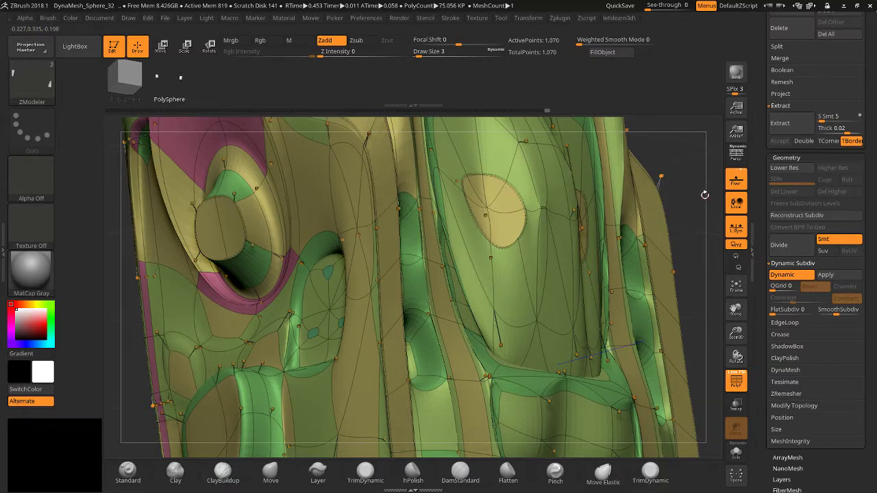
shift+drag(705, 195, 617, 199)
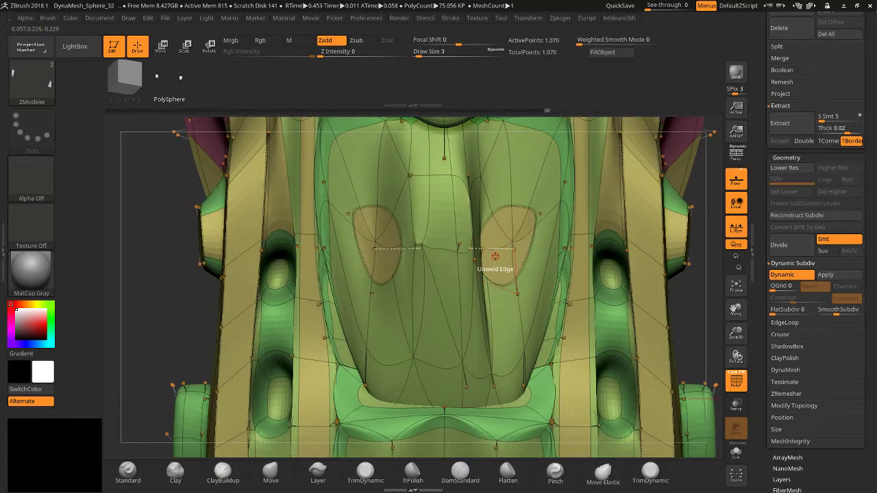
Change the point action to Stitch with Two Points, and stitch a point pair at the canopy oval's upper outer rim.
click(494, 256)
key(space)
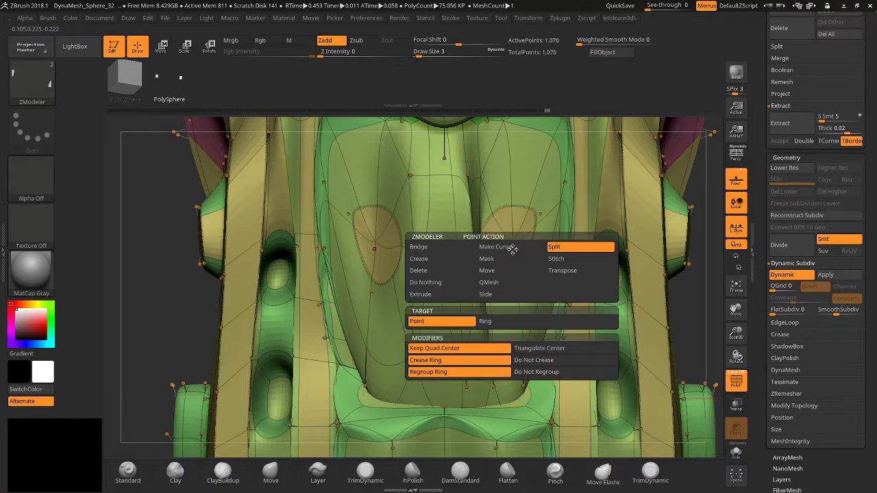
click(555, 258)
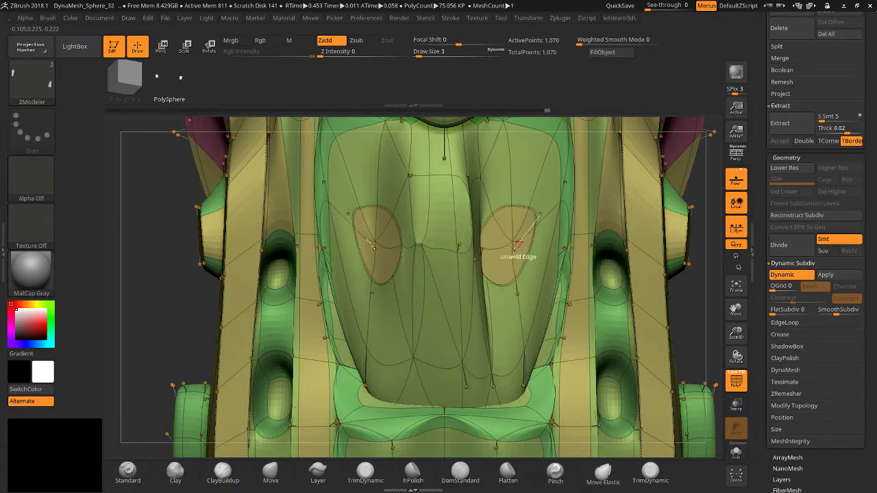
click(524, 209)
click(540, 214)
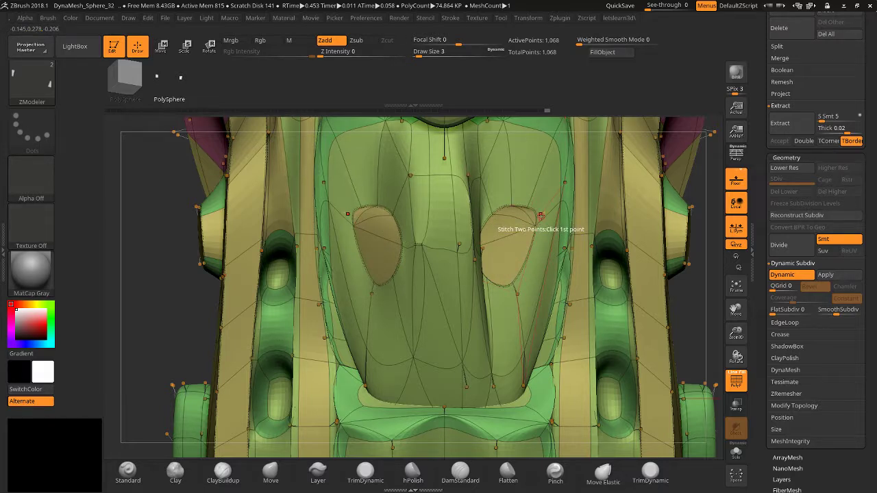
Stitch two more point pairs around the canopy oval's lower and outer rim.
click(517, 296)
click(513, 294)
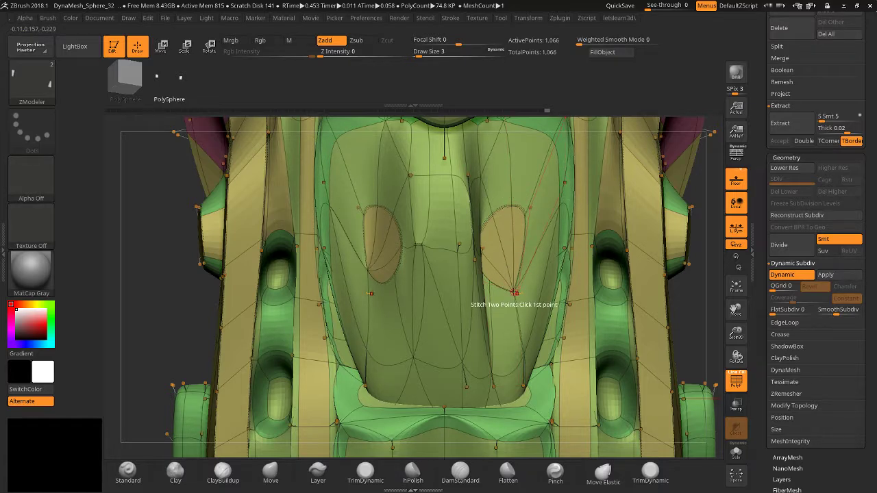
click(514, 294)
click(530, 208)
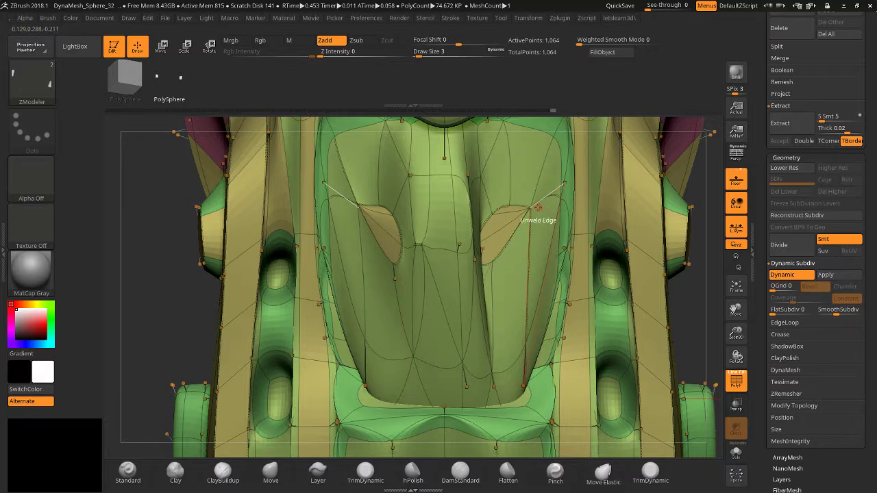
key(space)
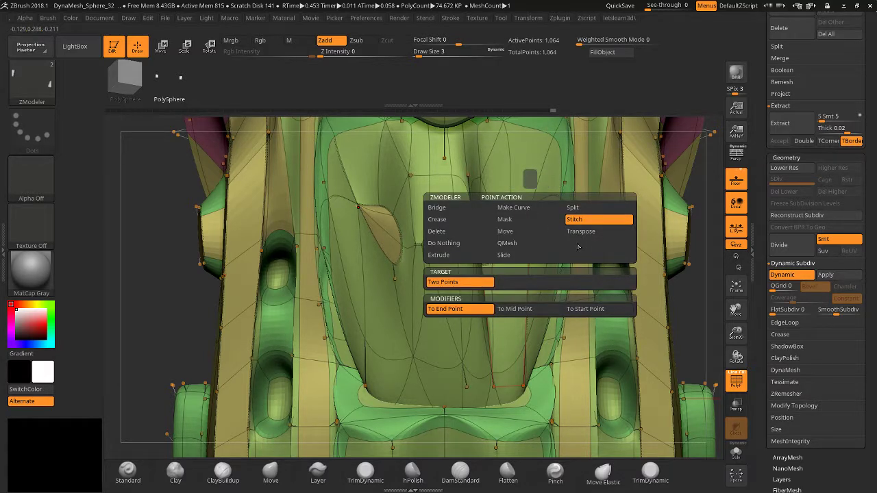
Turn off the polyframe display and inspect the whole body from the front and side.
drag(170, 213, 177, 205)
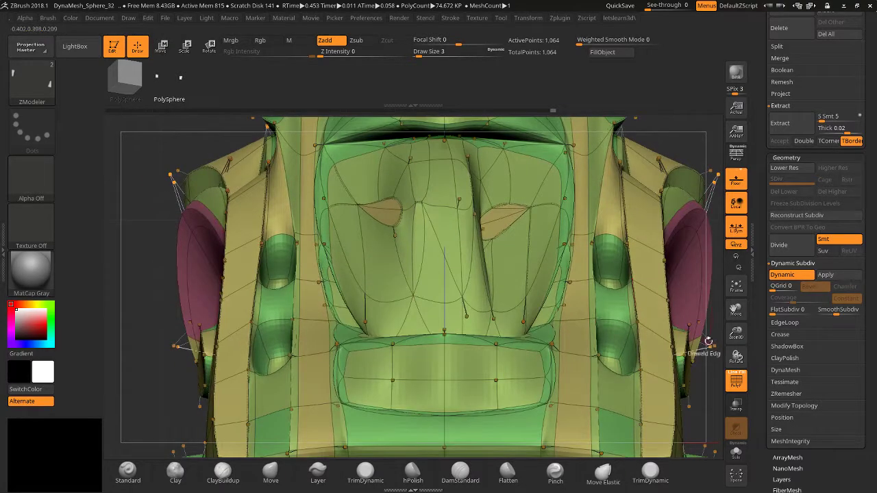
drag(735, 333, 728, 292)
mouse_move(709, 330)
mouse_down()
mouse_move(678, 350)
mouse_move(562, 322)
mouse_move(435, 310)
mouse_up()
click(735, 380)
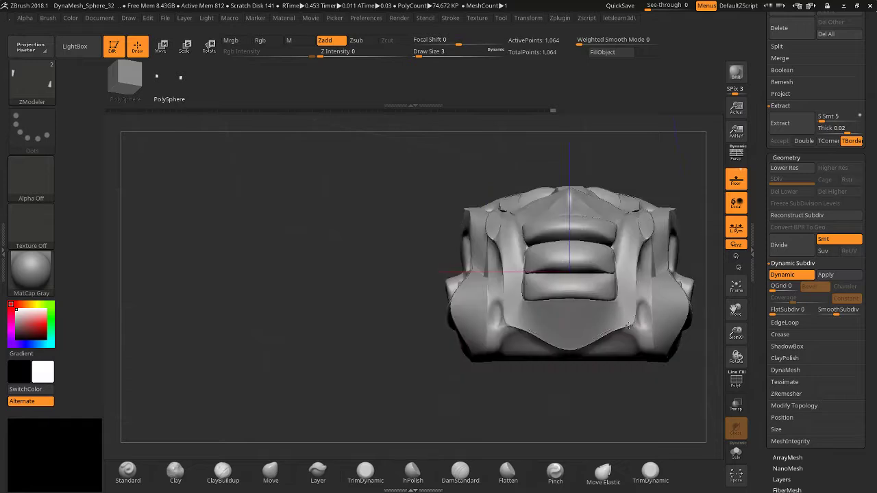
drag(327, 313, 344, 323)
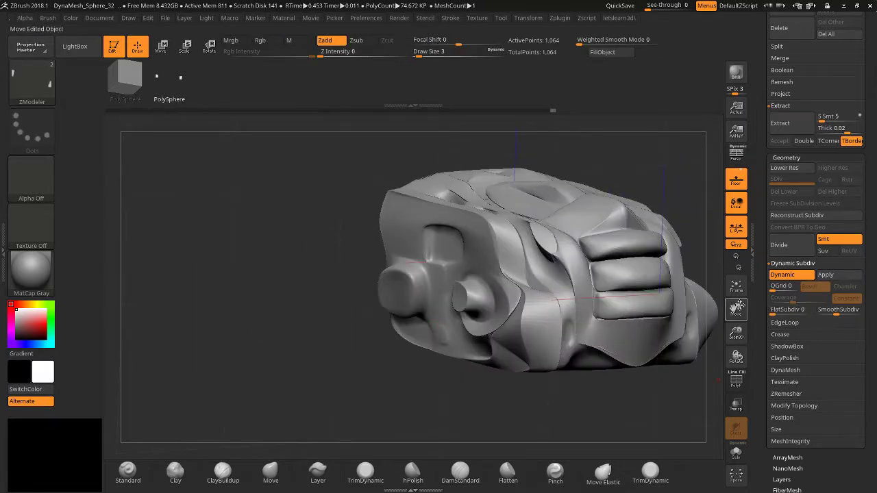
drag(716, 312, 651, 312)
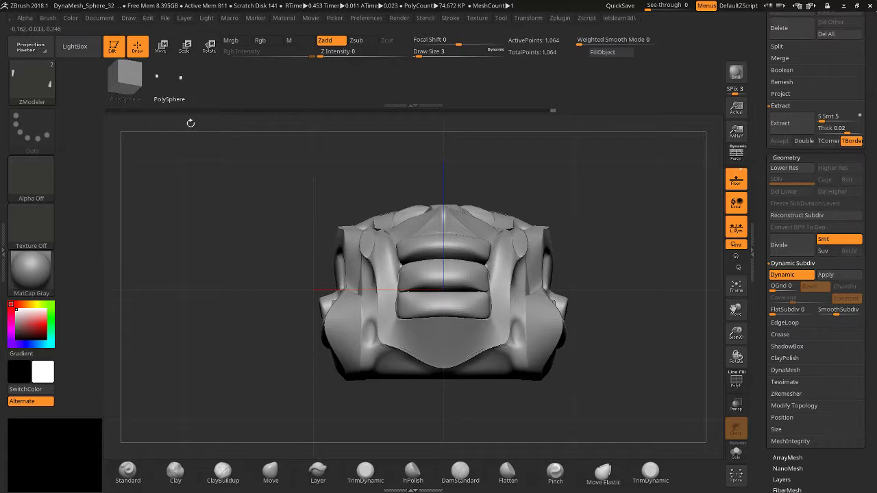
Try to apply the Bend Arc deformer to the body with the transform gizmo.
click(162, 46)
drag(343, 161, 387, 164)
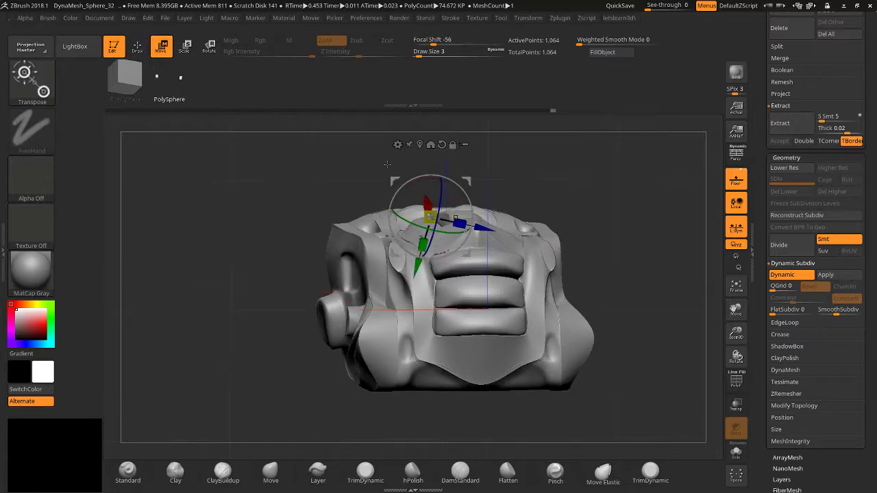
click(396, 144)
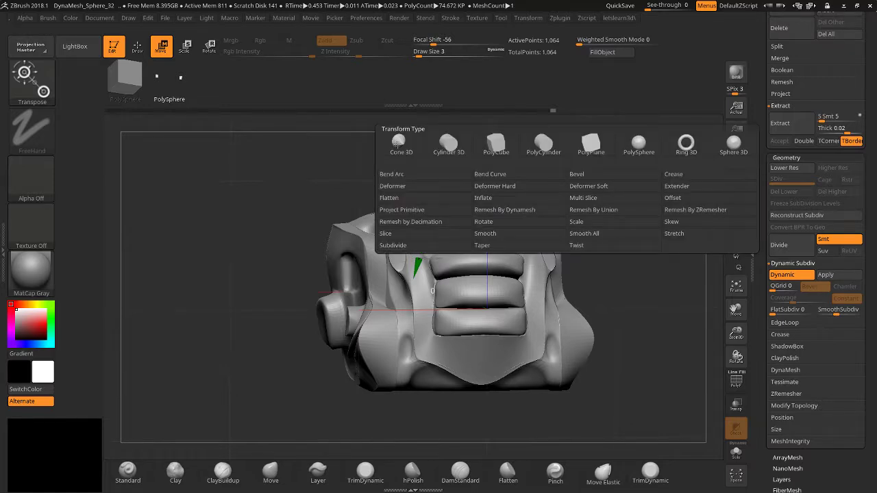
click(431, 175)
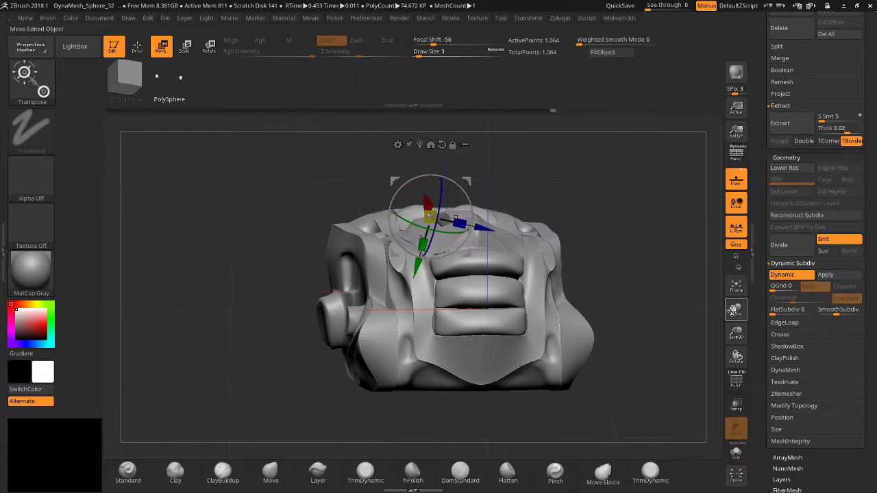
drag(648, 267, 520, 266)
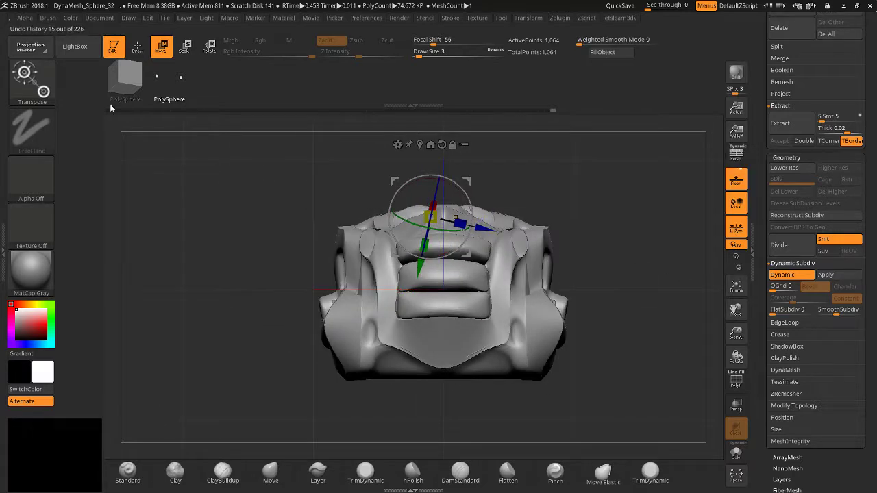
click(137, 46)
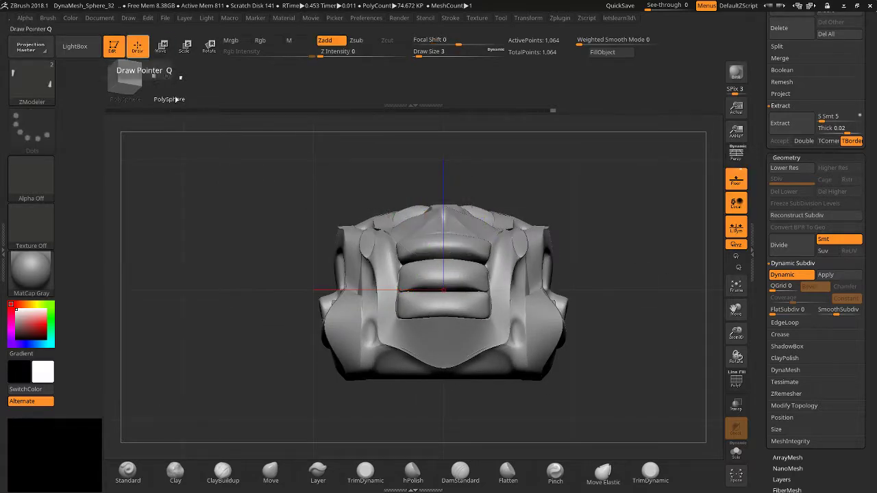
Clear any mask from the body and try the Bend Arc deformer again.
ctrl+click(269, 195)
mouse_move(269, 195)
ctrl+mouse_down()
mouse_move(256, 248)
mouse_move(302, 248)
mouse_move(275, 247)
ctrl+mouse_up()
click(163, 54)
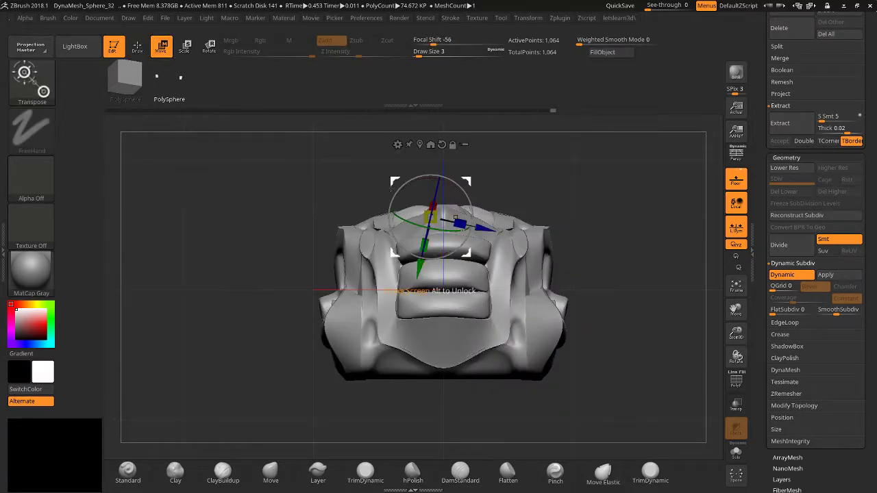
click(398, 144)
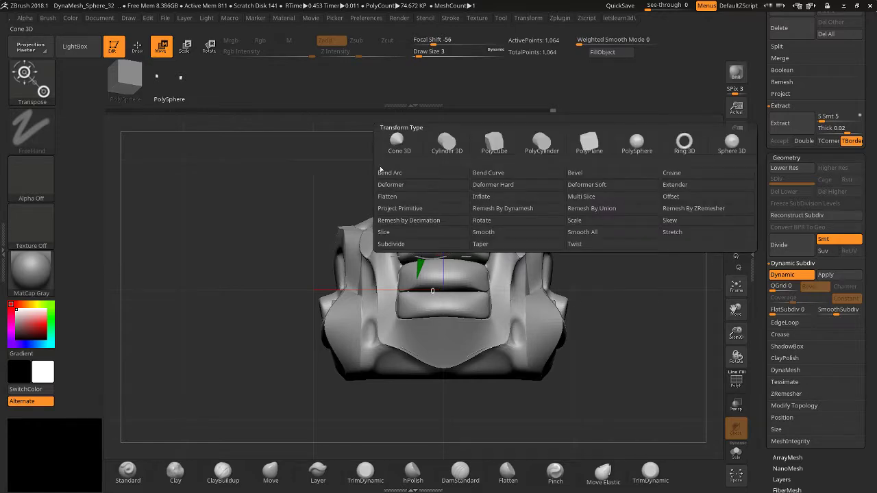
click(381, 174)
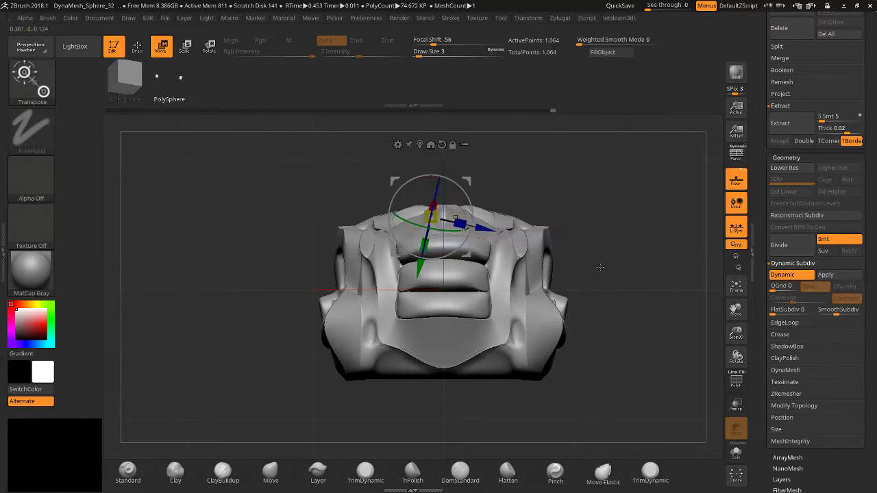
mouse_move(603, 267)
mouse_down()
mouse_move(644, 264)
mouse_move(658, 295)
mouse_move(614, 266)
mouse_up()
click(137, 46)
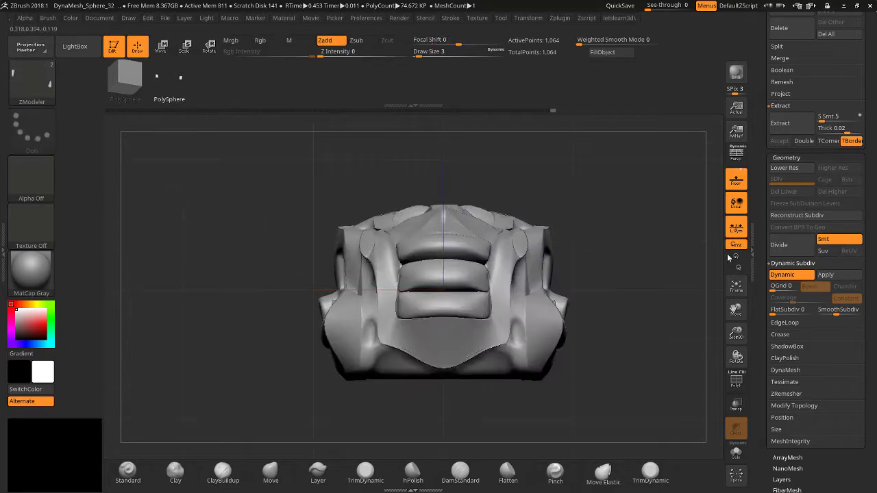
Centre the transform gizmo on the unmasked mesh and reset its orientation.
mouse_move(692, 258)
mouse_down()
mouse_move(661, 259)
mouse_move(695, 258)
mouse_up()
click(270, 470)
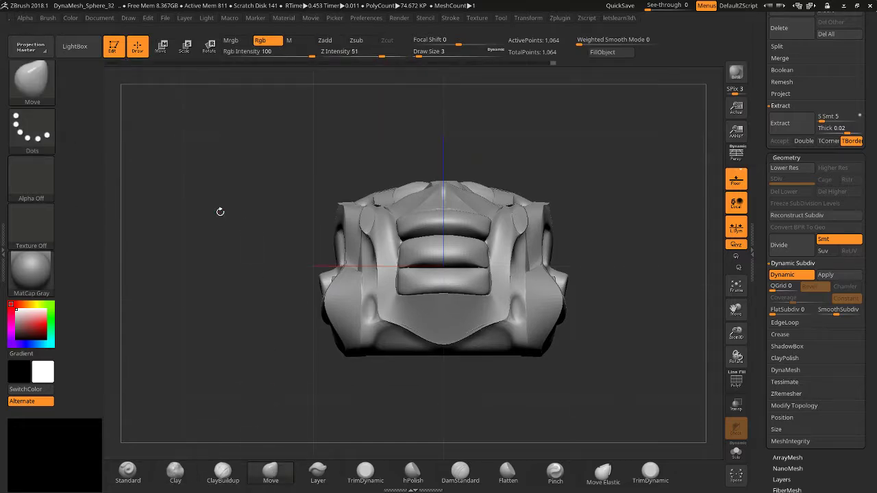
key(w)
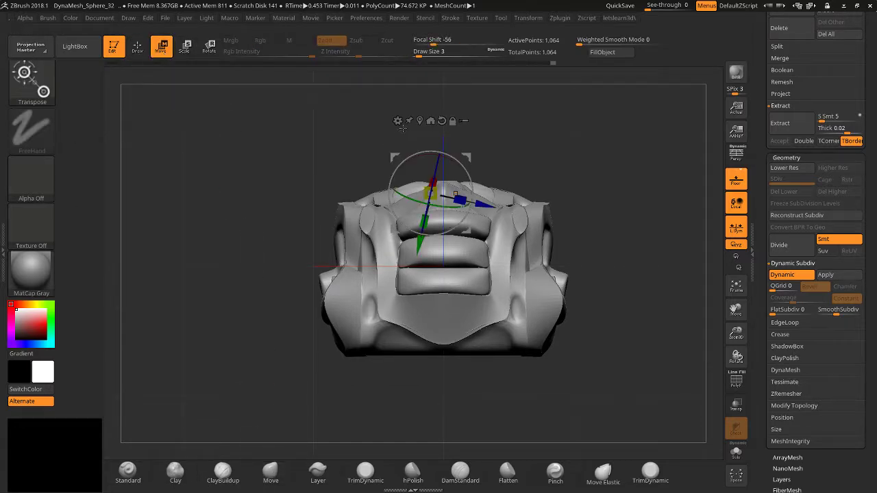
drag(403, 129, 403, 247)
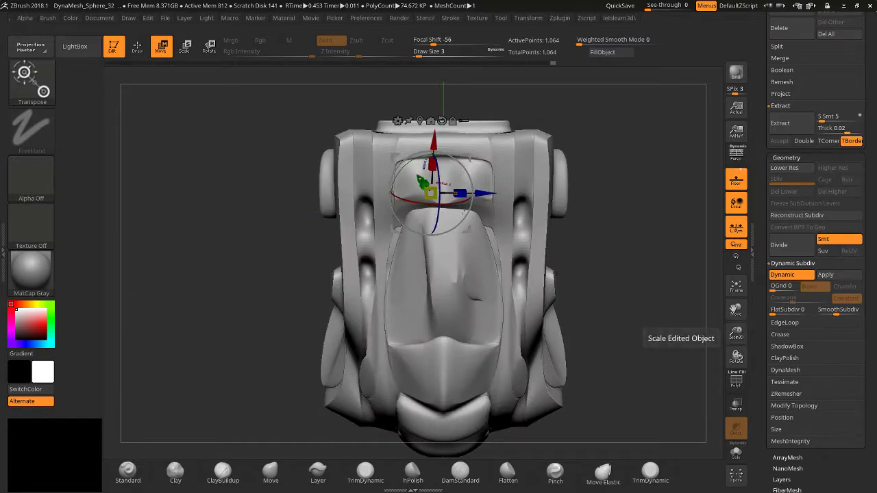
drag(701, 279, 660, 253)
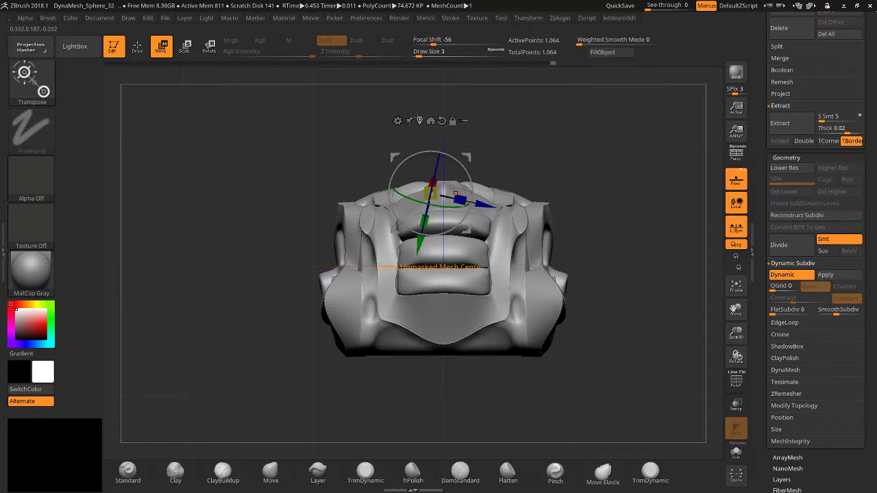
click(419, 120)
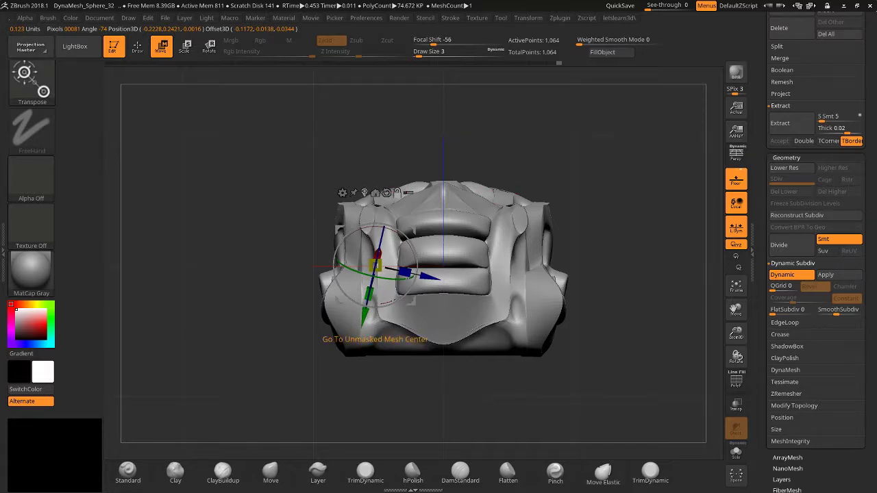
click(387, 192)
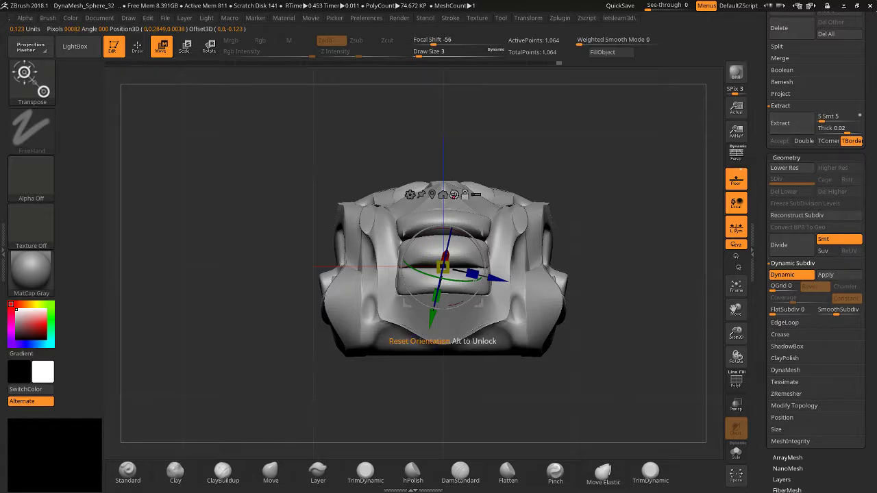
click(454, 194)
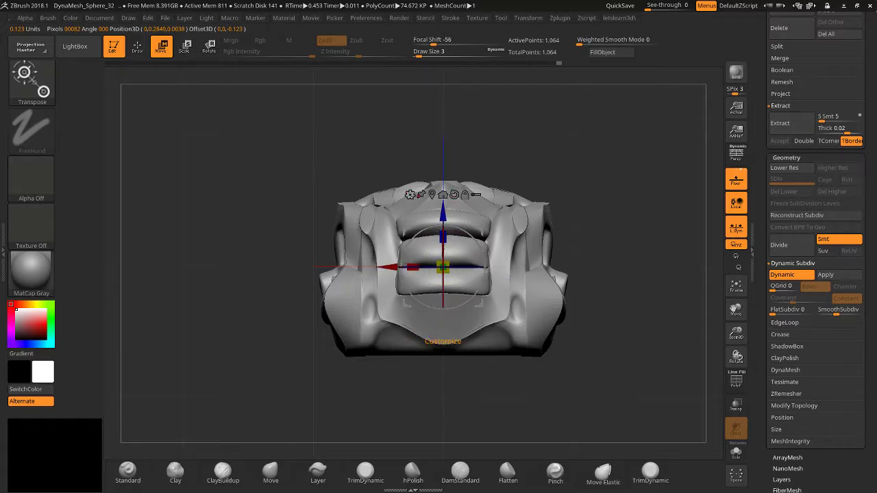
Apply the Bend Arc deformer to the body and test its corner and side handles, undoing each bend.
click(410, 194)
click(409, 228)
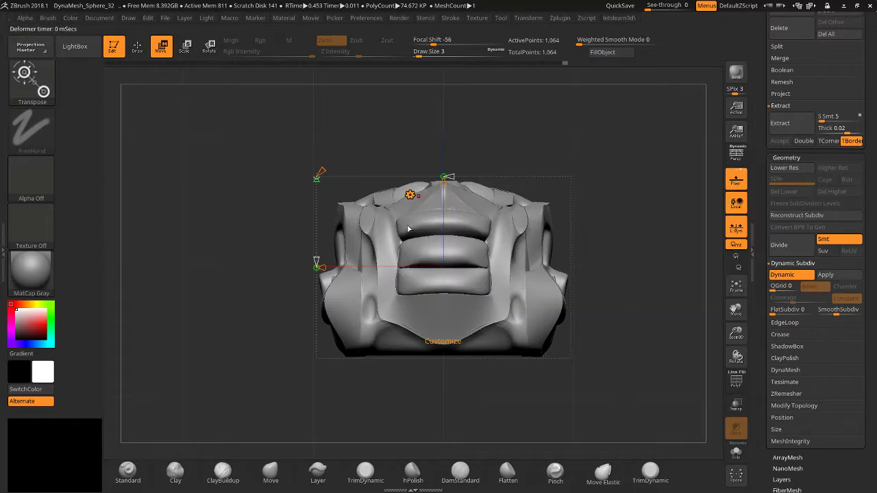
drag(442, 127, 455, 142)
drag(322, 171, 359, 107)
drag(300, 229, 300, 210)
key(ctrl+z)
drag(322, 268, 201, 292)
key(ctrl+z)
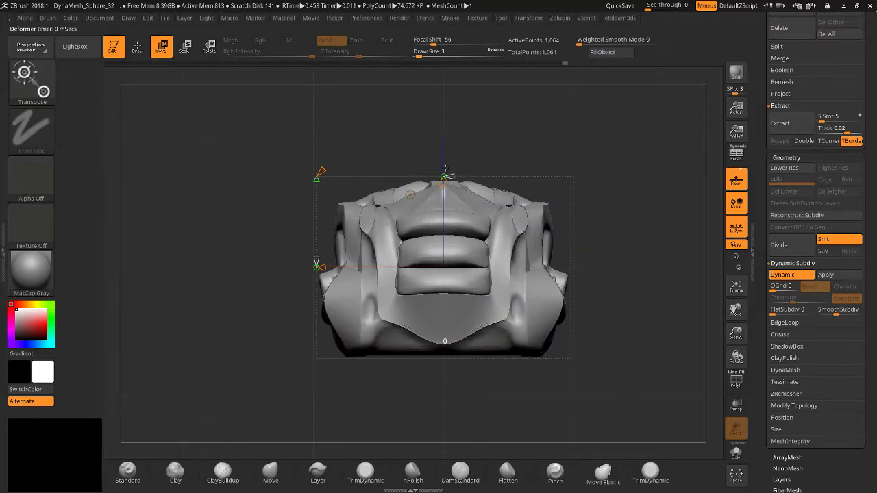
Try bending the body's sides upward with the Bend Arc handle above the roof centre.
mouse_move(445, 168)
mouse_down()
mouse_move(444, 130)
mouse_move(444, 170)
mouse_up()
key(ctrl+z)
drag(447, 177, 405, 122)
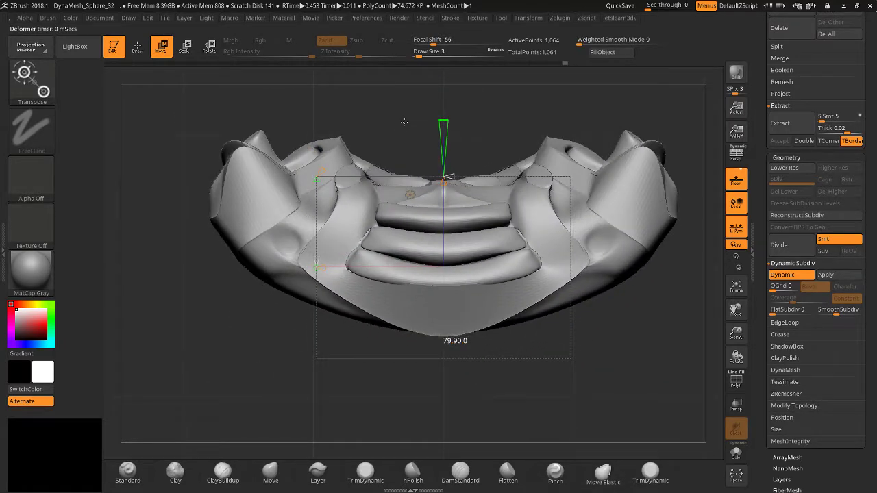
drag(292, 390, 329, 374)
shift+drag(272, 373, 285, 335)
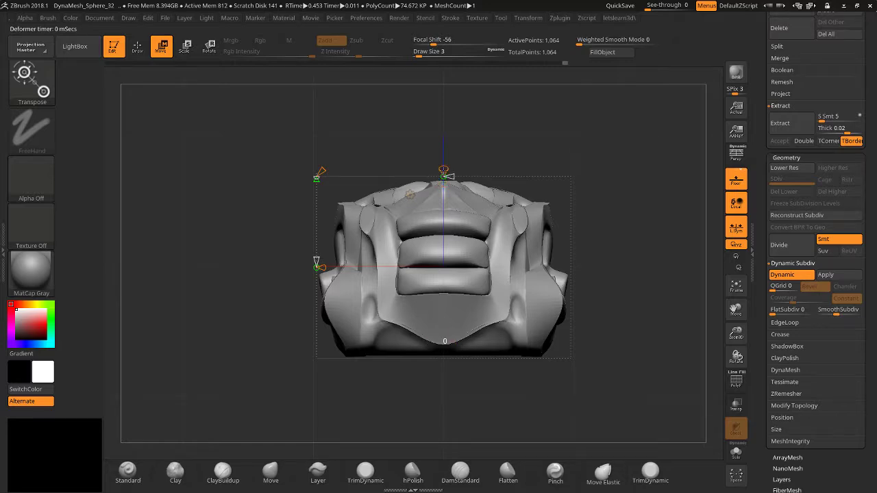
Try bending the body's sides downward with the roof-centre handle, undo the bend, and test the corner handle.
mouse_move(445, 129)
mouse_down()
mouse_move(444, 195)
mouse_move(446, 100)
mouse_move(446, 206)
mouse_up()
key(ctrl+z)
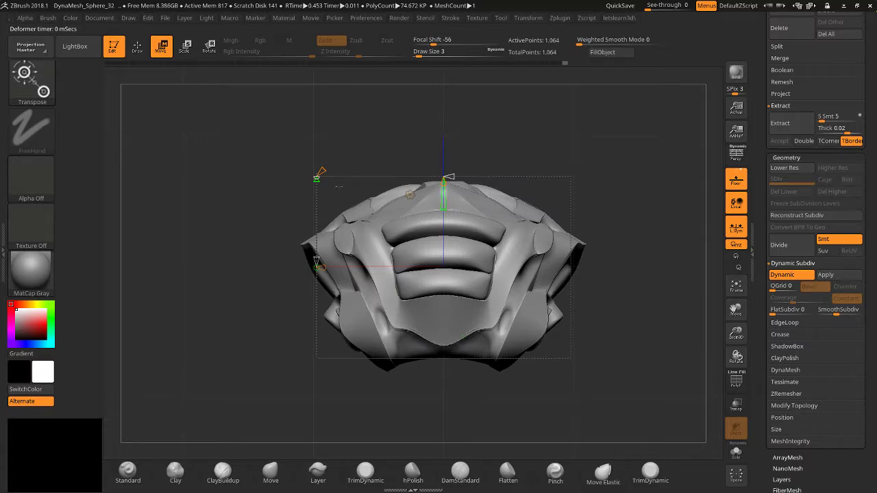
drag(317, 179, 309, 228)
mouse_move(165, 259)
mouse_down()
mouse_move(219, 260)
mouse_move(329, 202)
mouse_up()
mouse_move(269, 207)
mouse_down()
mouse_move(270, 240)
mouse_move(268, 188)
mouse_move(284, 141)
mouse_move(271, 206)
mouse_up()
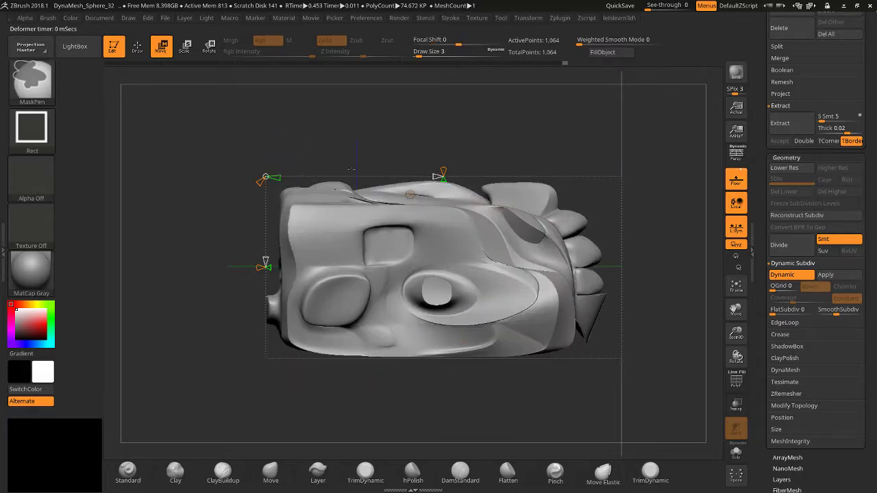
Bend the body's sides downward to about -25 with the Bend Arc handle above the roof centre.
drag(443, 200, 403, 217)
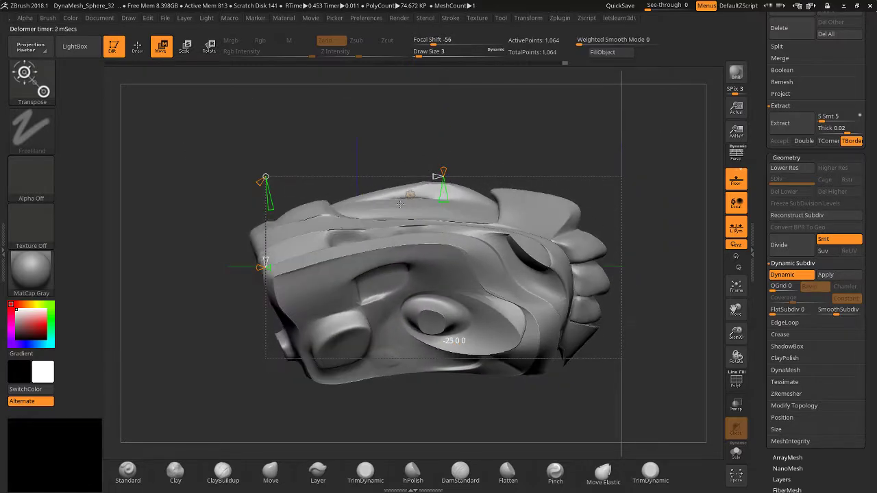
mouse_move(206, 137)
mouse_down()
mouse_move(302, 124)
mouse_move(344, 145)
mouse_up()
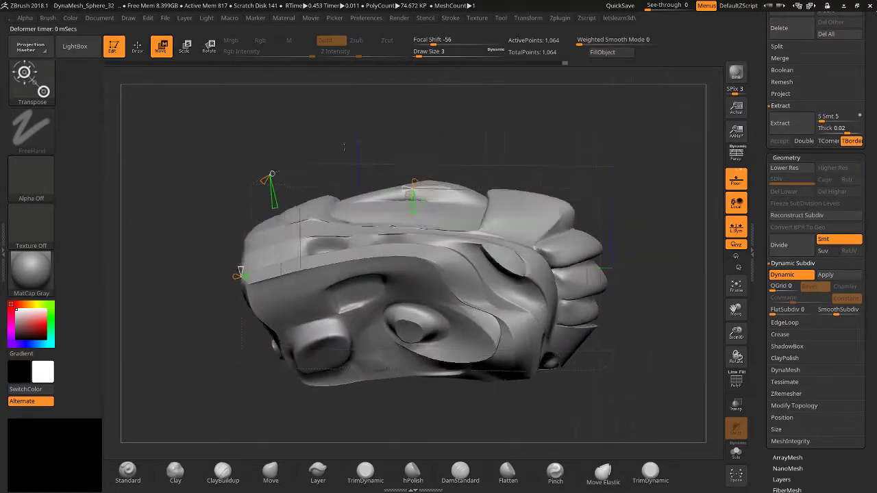
drag(188, 177, 161, 170)
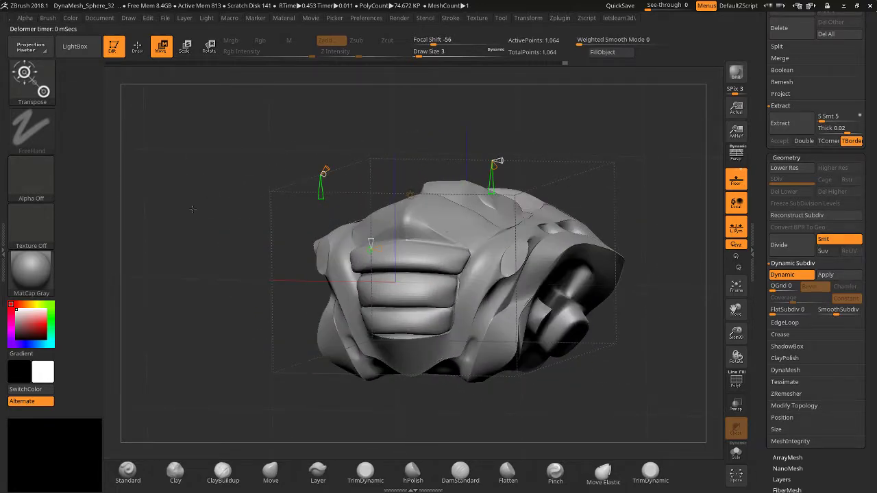
mouse_move(192, 209)
mouse_down()
mouse_move(198, 237)
mouse_move(248, 269)
mouse_move(189, 267)
mouse_move(203, 302)
mouse_up()
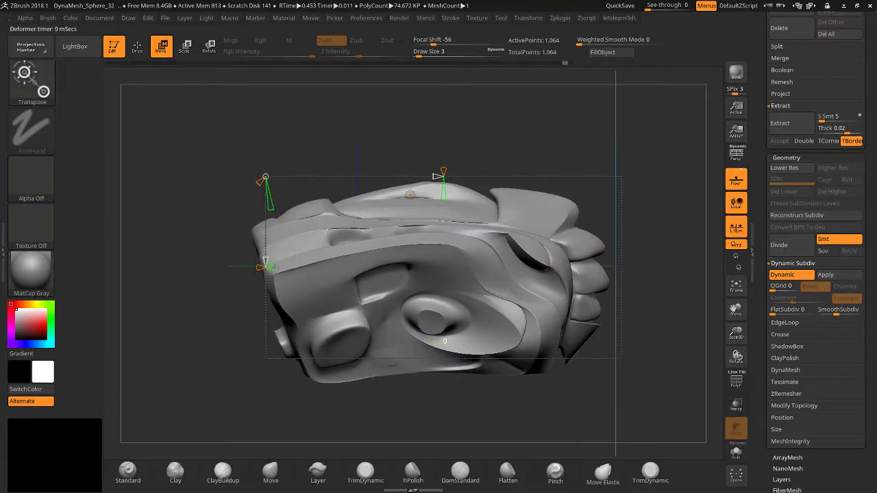
Try bending the body along its length with the Bend Arc side handle, undoing the bend between attempts.
mouse_move(274, 268)
mouse_down()
mouse_move(356, 288)
mouse_move(272, 314)
mouse_move(285, 66)
mouse_up()
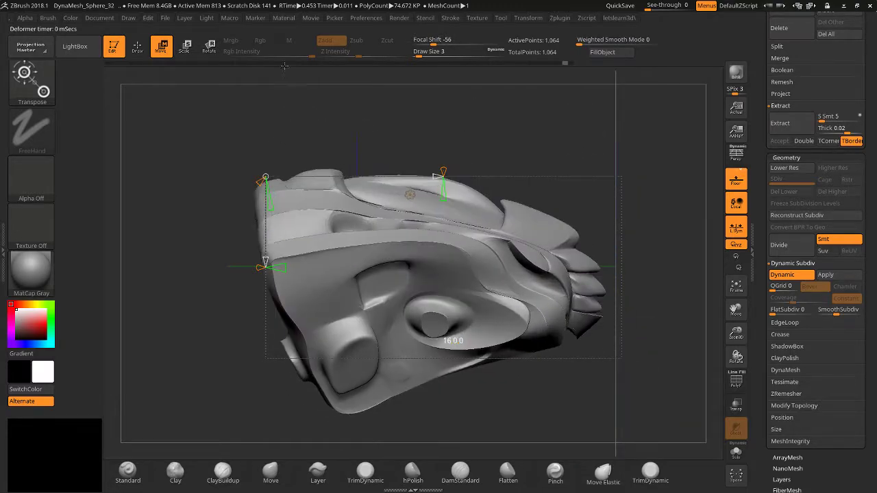
key(ctrl+z)
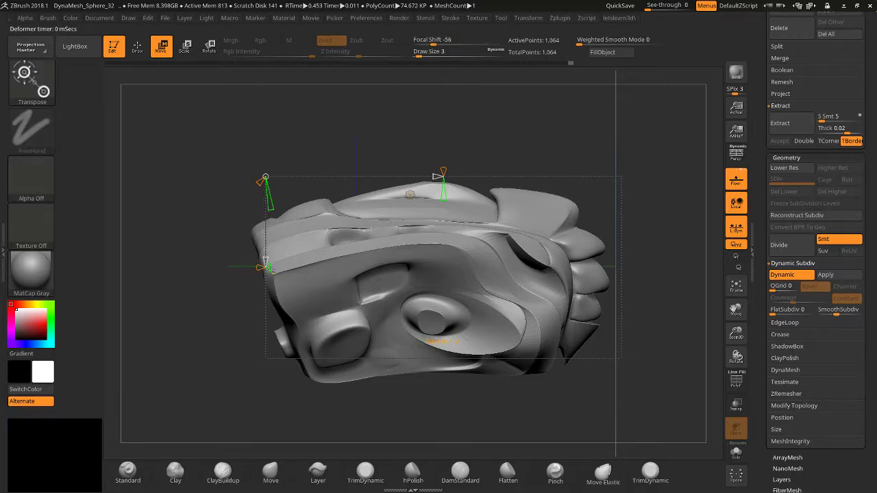
mouse_move(272, 268)
mouse_down()
mouse_move(237, 326)
mouse_move(289, 187)
mouse_move(357, 164)
mouse_move(288, 205)
mouse_move(253, 274)
mouse_move(238, 268)
mouse_move(248, 359)
mouse_move(302, 301)
mouse_move(281, 331)
mouse_move(287, 355)
mouse_up()
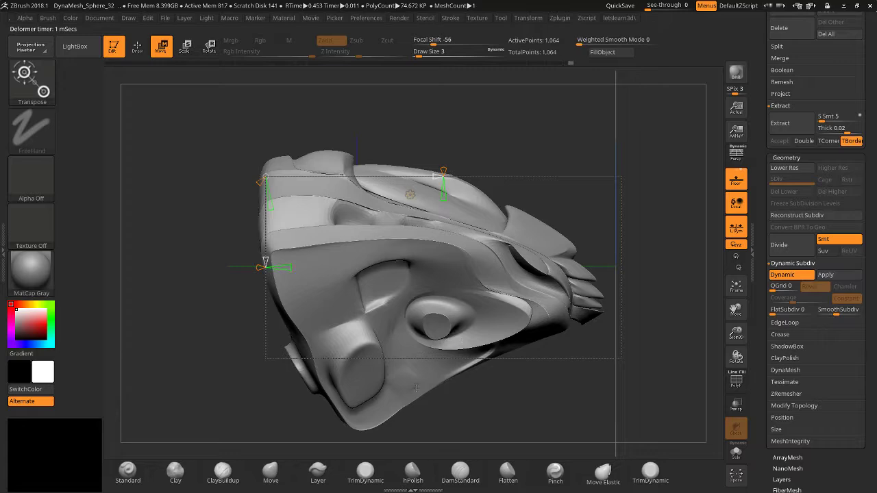
mouse_move(416, 388)
mouse_down()
mouse_move(445, 383)
mouse_move(535, 455)
mouse_move(533, 378)
mouse_up()
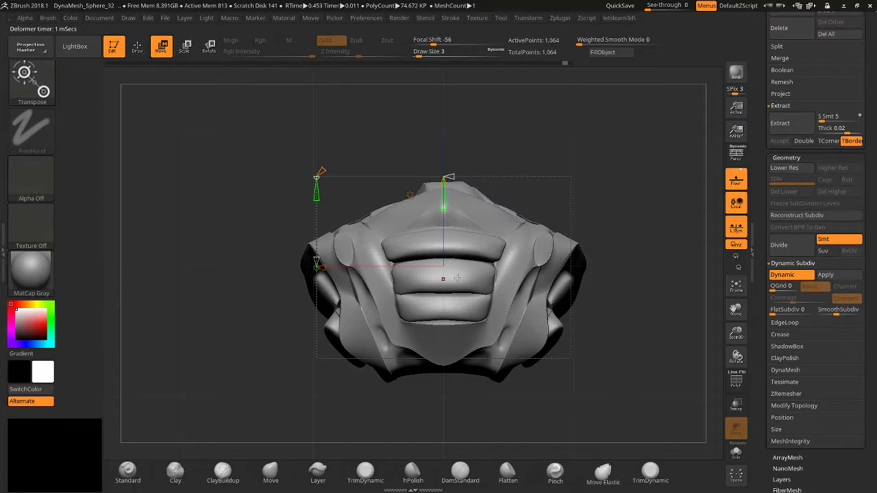
Accept the Bend Arc deformation on the body.
click(410, 196)
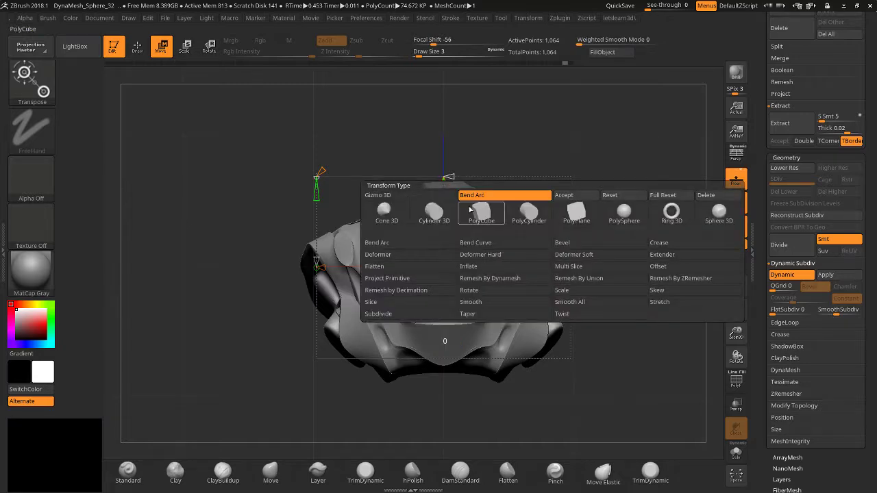
click(563, 196)
mouse_move(544, 170)
mouse_down()
mouse_move(479, 174)
mouse_move(539, 172)
mouse_up()
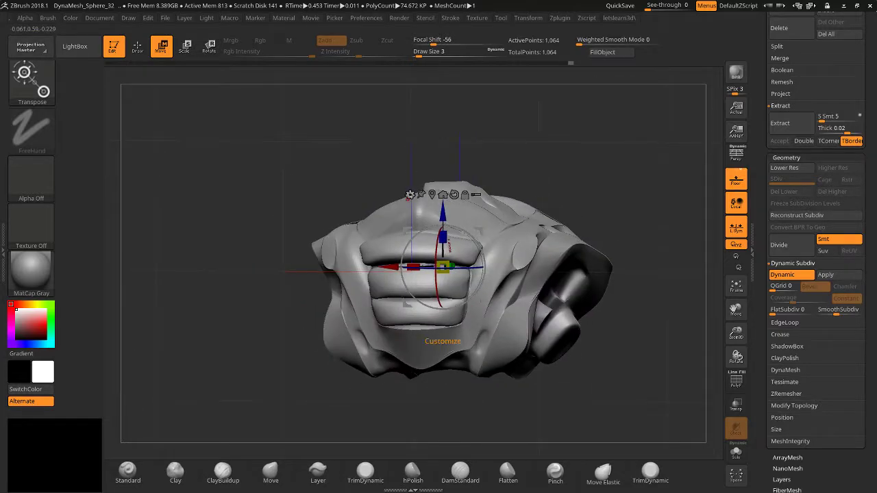
Apply the Bend Curve deformer to the body and switch its curve direction to the vertical axis.
click(410, 195)
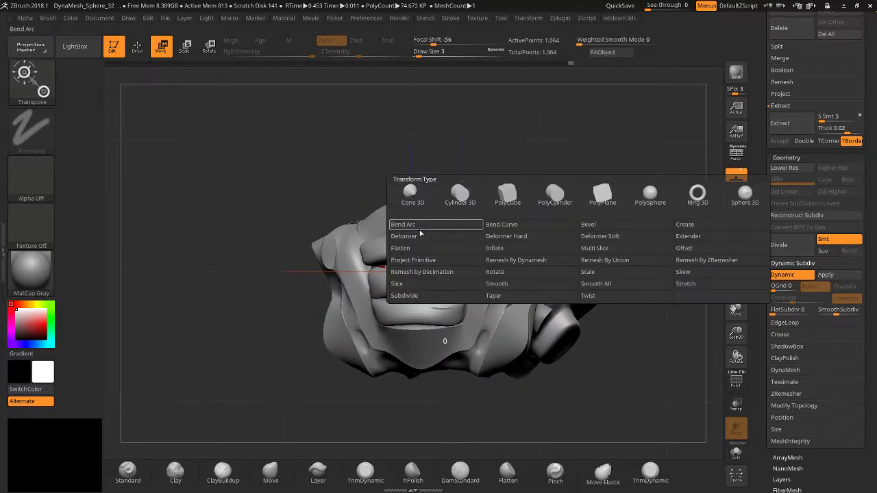
click(511, 228)
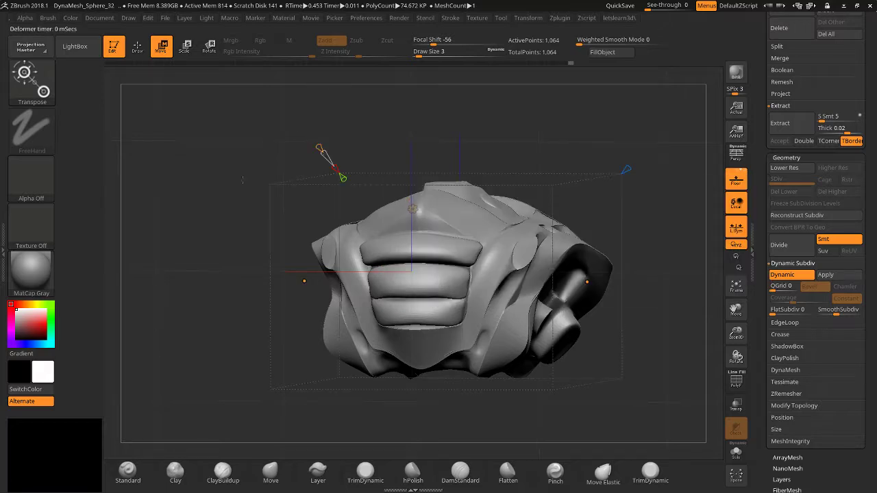
drag(243, 180, 269, 171)
mouse_move(313, 175)
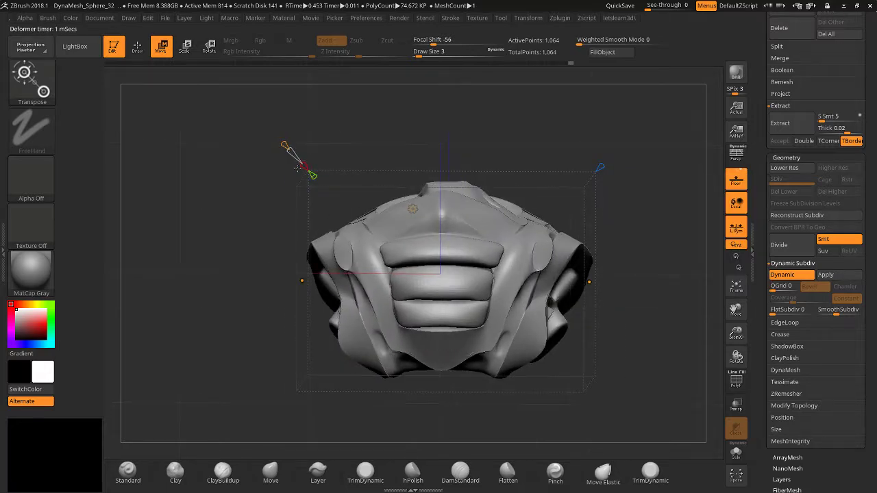
drag(302, 165, 288, 124)
mouse_move(205, 274)
mouse_down()
mouse_move(233, 226)
mouse_move(212, 267)
mouse_move(199, 275)
mouse_up()
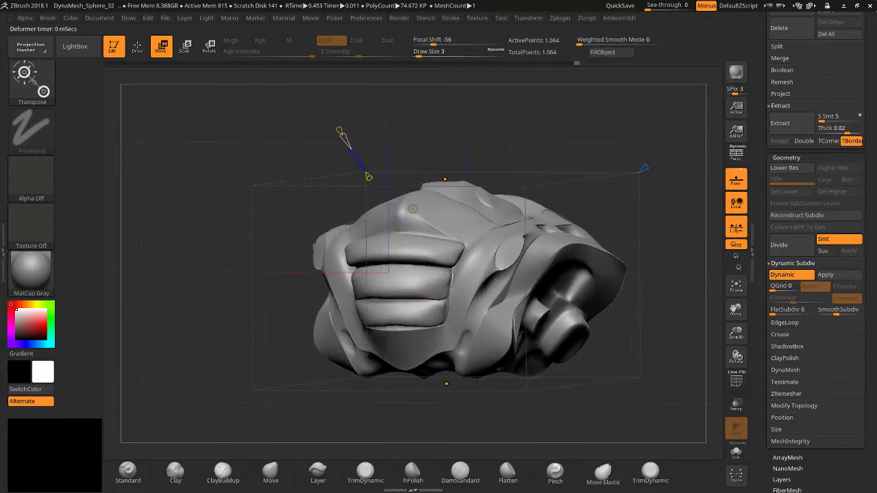
shift+drag(384, 171, 393, 165)
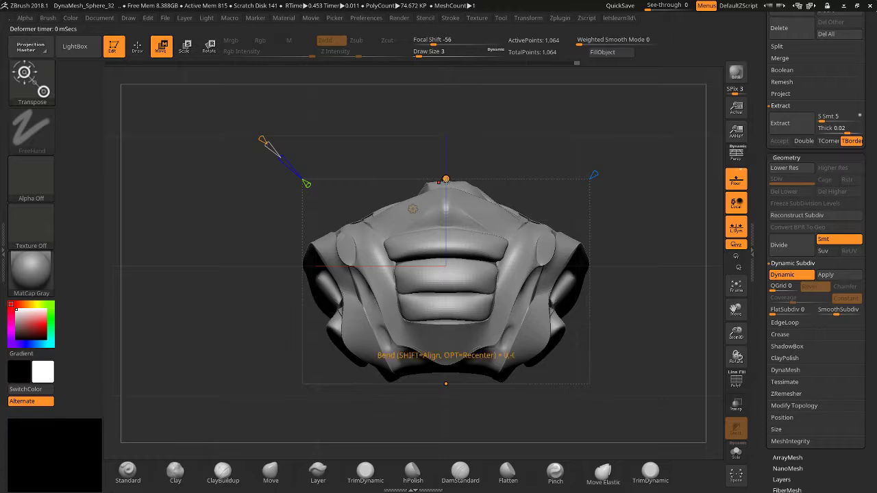
Try bending and twisting the body with the Bend Curve points at the roof and underside, undoing the roof bend.
drag(445, 180, 364, 281)
key(ctrl+z)
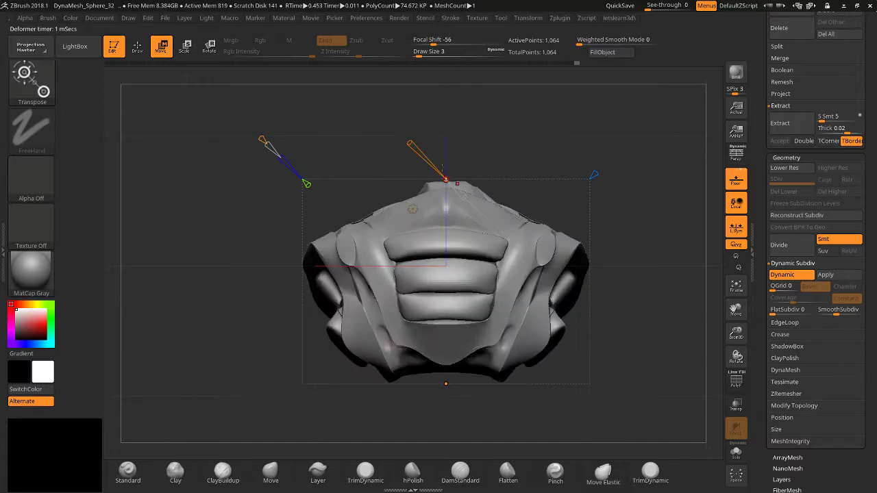
mouse_move(410, 144)
mouse_down()
mouse_move(391, 133)
mouse_move(427, 160)
mouse_move(382, 153)
mouse_move(340, 105)
mouse_move(419, 152)
mouse_up()
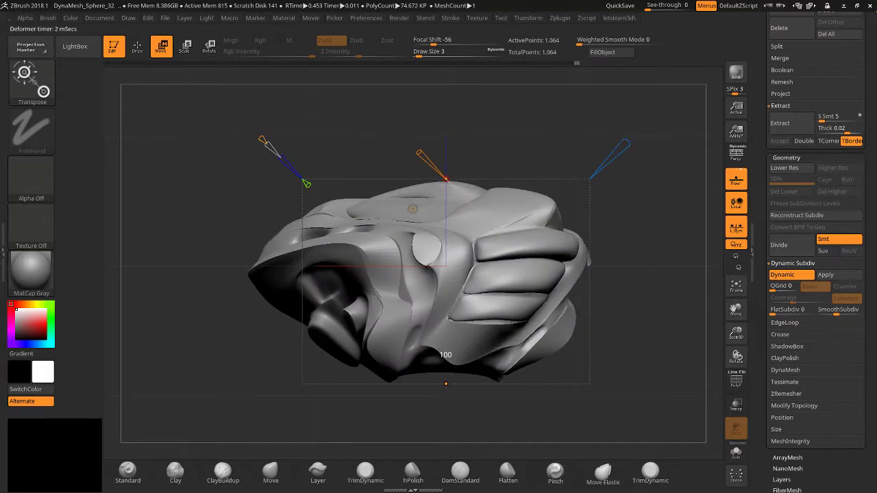
mouse_move(446, 383)
mouse_down()
mouse_move(411, 400)
mouse_move(329, 326)
mouse_move(449, 411)
mouse_move(635, 381)
mouse_move(446, 384)
mouse_up()
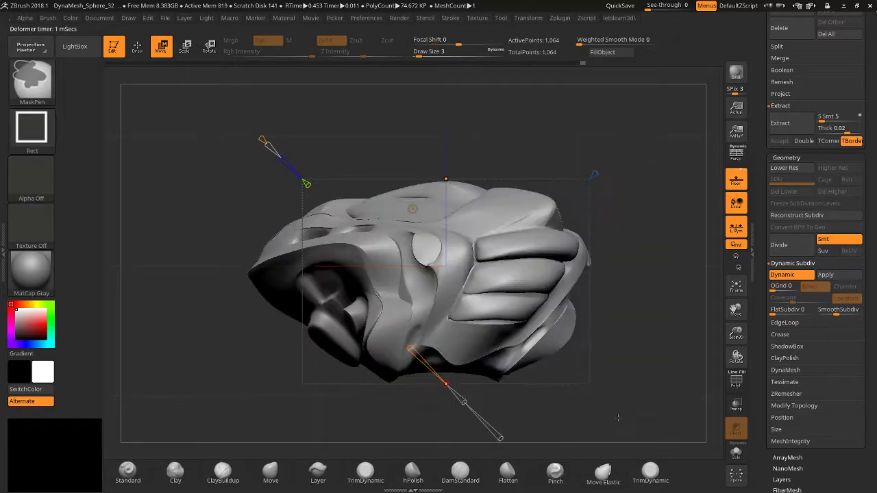
mouse_move(495, 438)
mouse_down()
mouse_move(573, 439)
mouse_move(471, 442)
mouse_move(514, 415)
mouse_move(386, 353)
mouse_up()
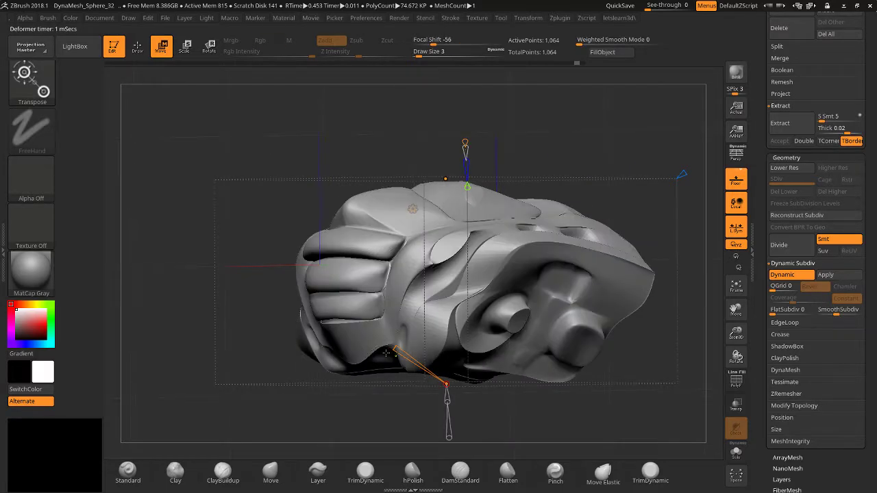
shift+drag(222, 341, 274, 340)
drag(230, 271, 254, 193)
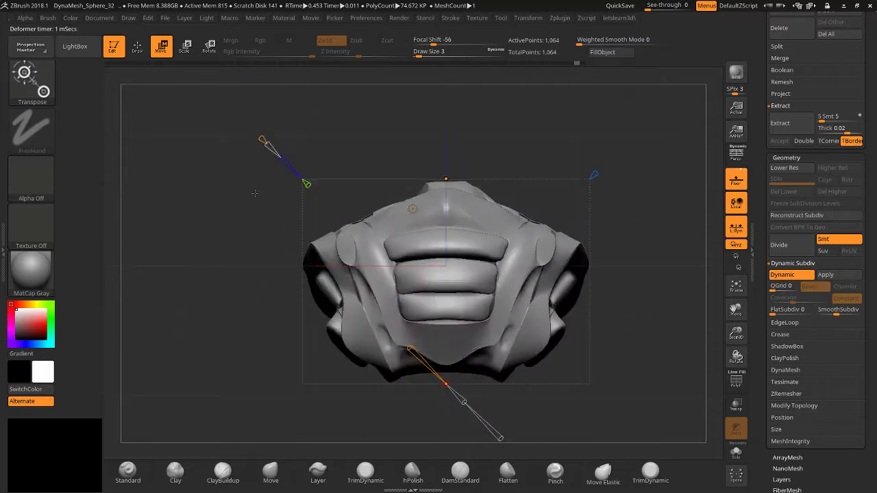
Return from Bend Curve to Gizmo 3D and try the Extender deformer on the body.
click(412, 208)
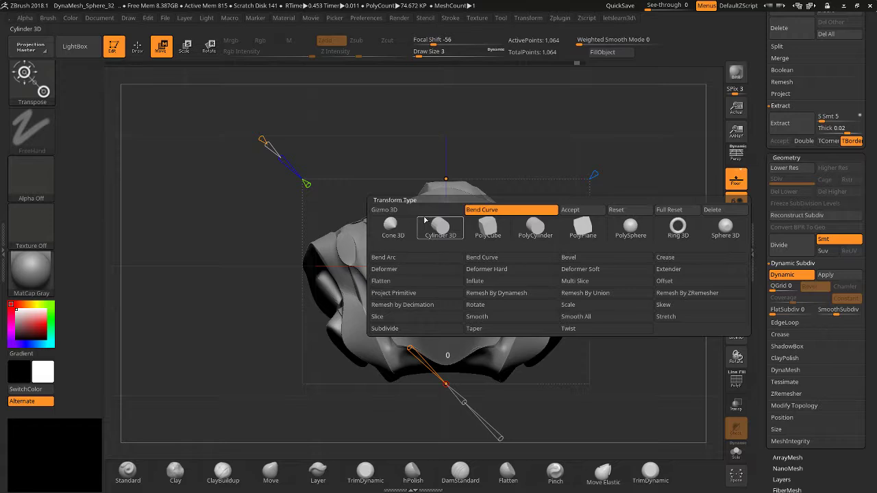
click(398, 210)
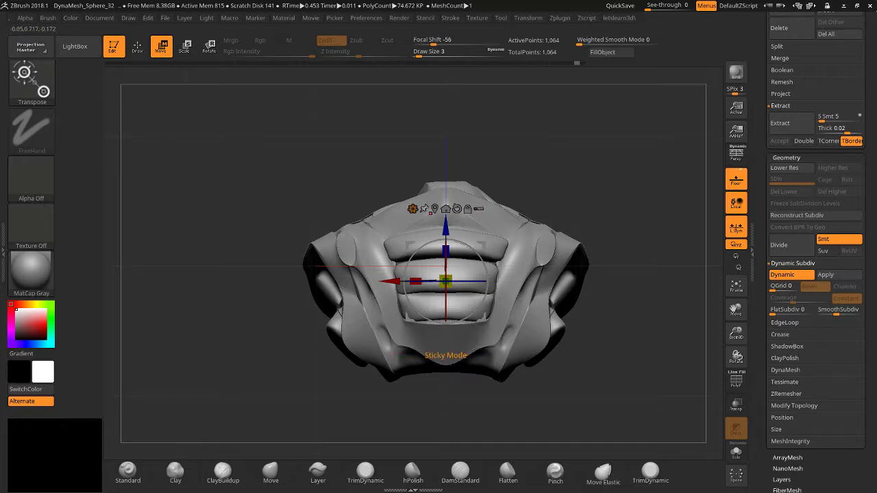
click(412, 208)
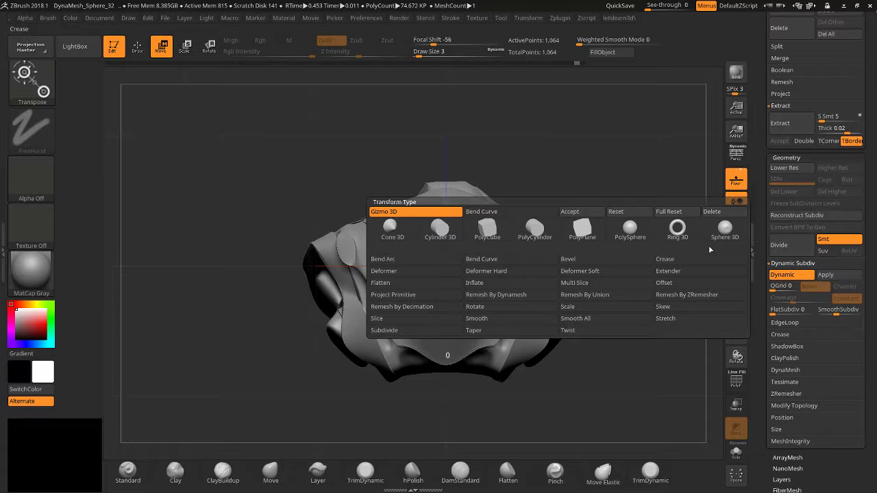
click(668, 271)
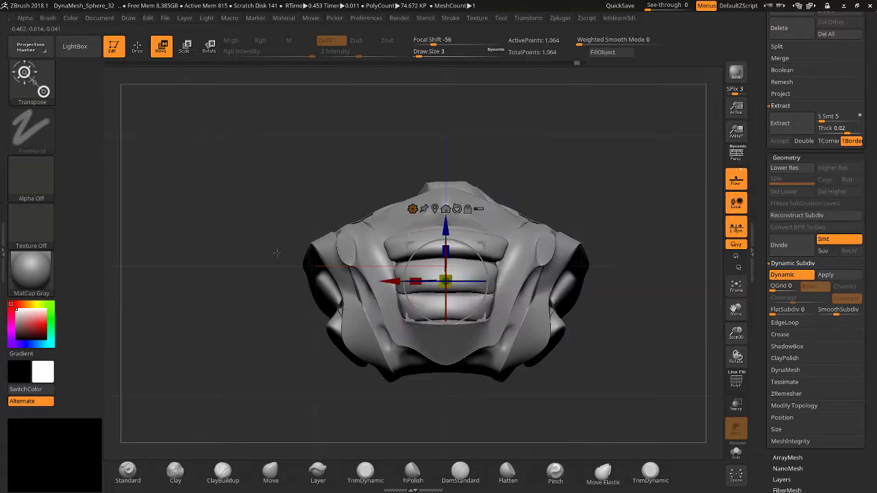
Try the Bevel deformer on the body, adjust its corner handle, and undo the bevel.
click(412, 208)
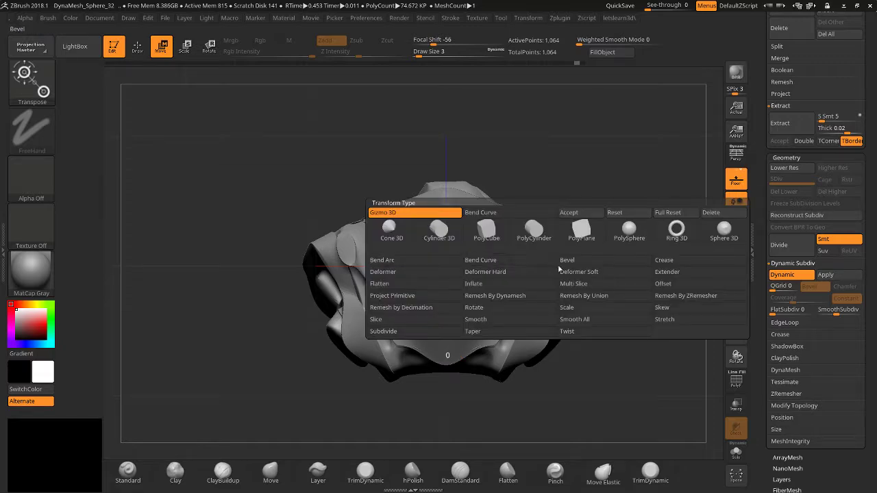
click(570, 264)
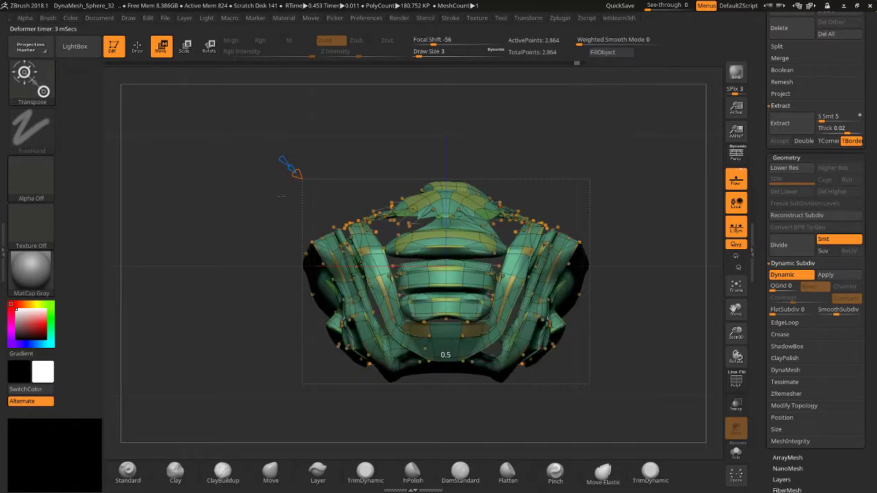
drag(291, 170, 278, 156)
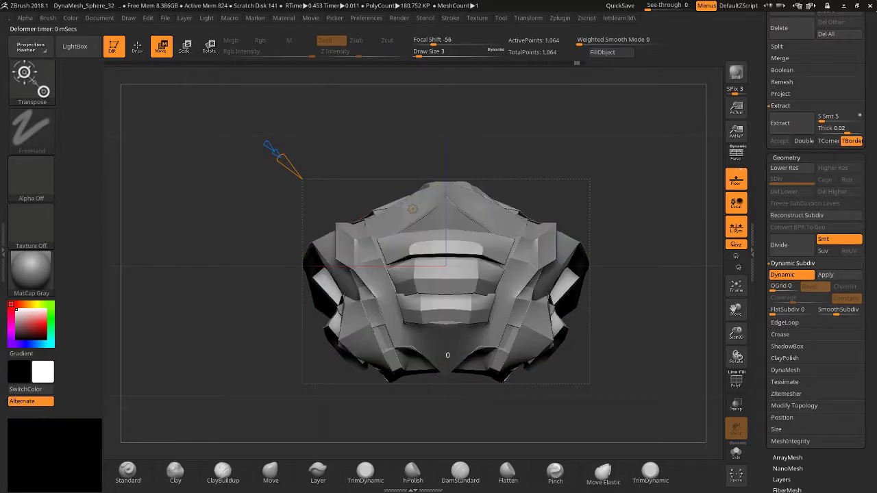
mouse_move(218, 264)
mouse_down()
mouse_move(261, 270)
mouse_move(172, 291)
mouse_move(218, 280)
mouse_up()
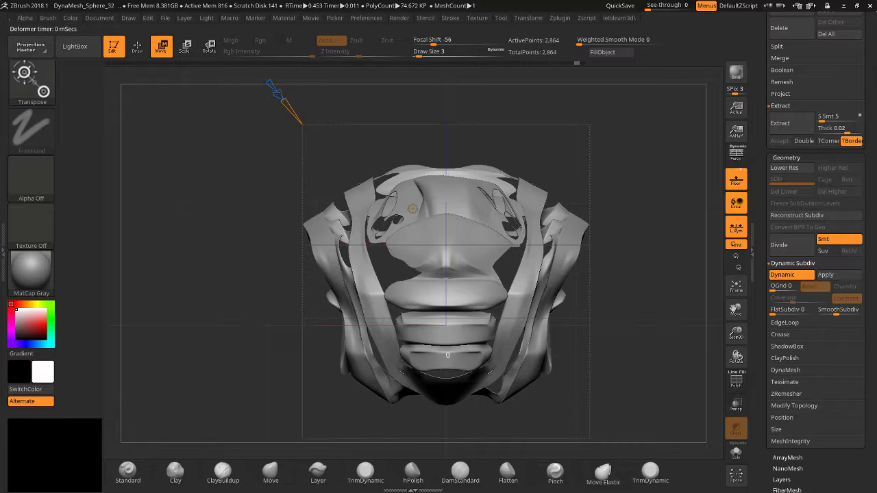
key(shift+f)
key(shift+f)
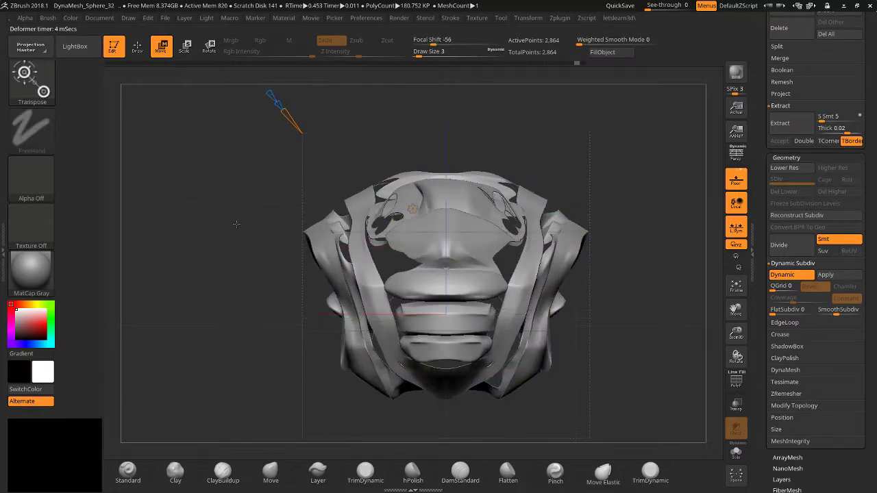
key(ctrl+z)
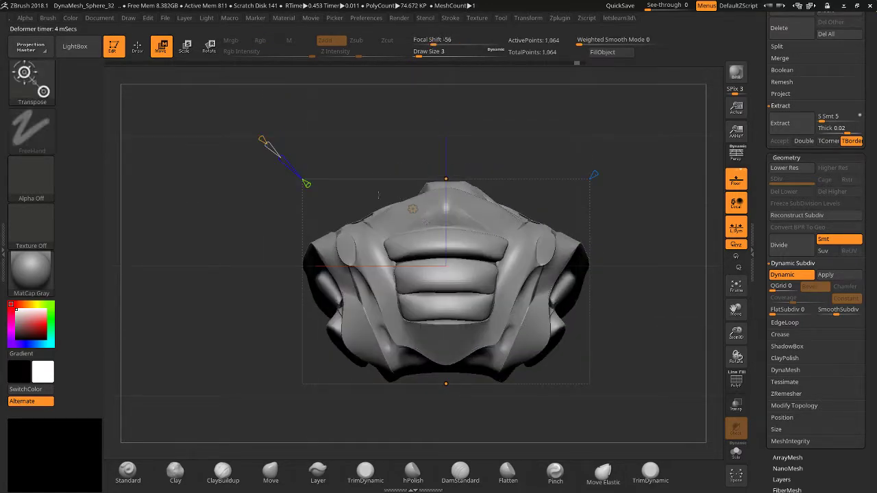
drag(378, 195, 555, 156)
key(ctrl)
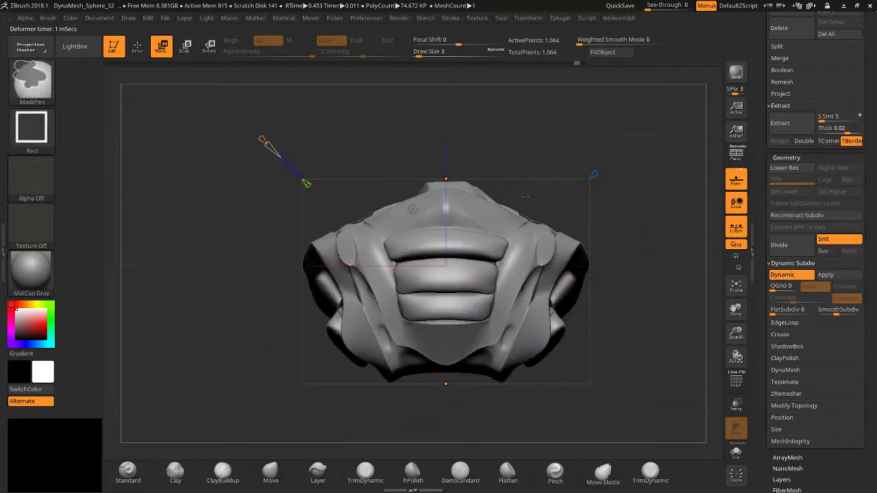
key(space)
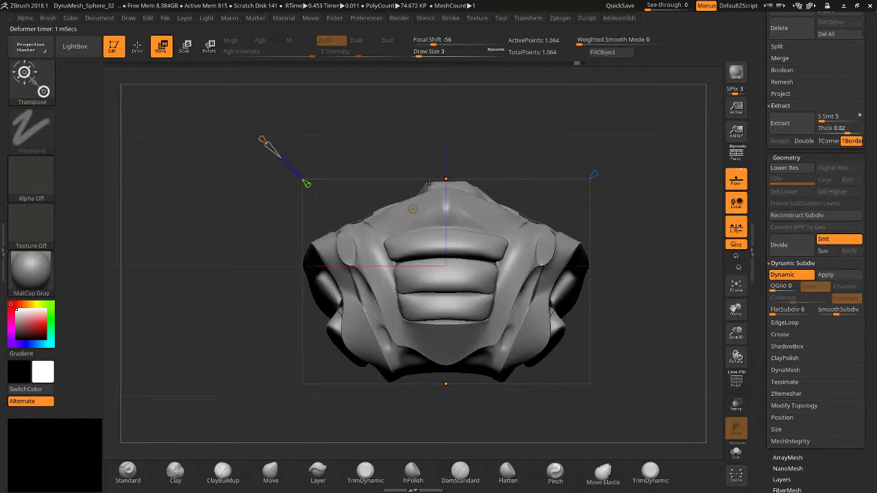
Apply the Crease deformer to the body and reduce the creased edges with its corner handle.
click(413, 208)
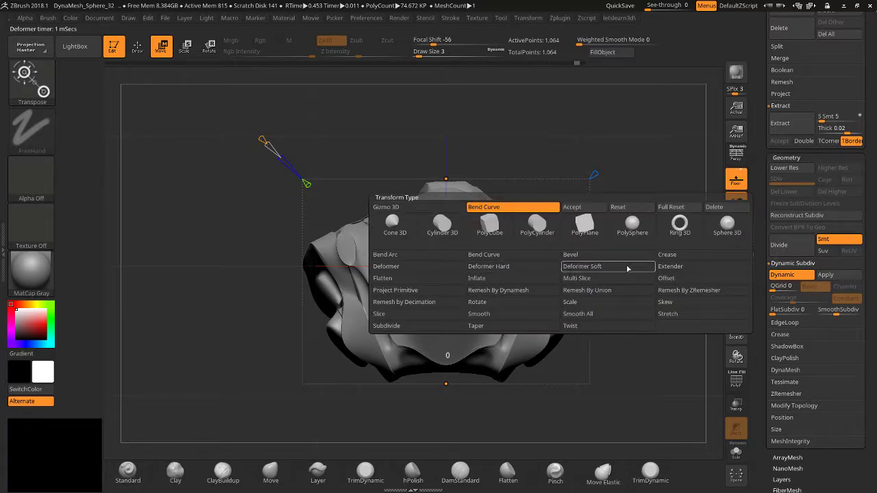
click(668, 255)
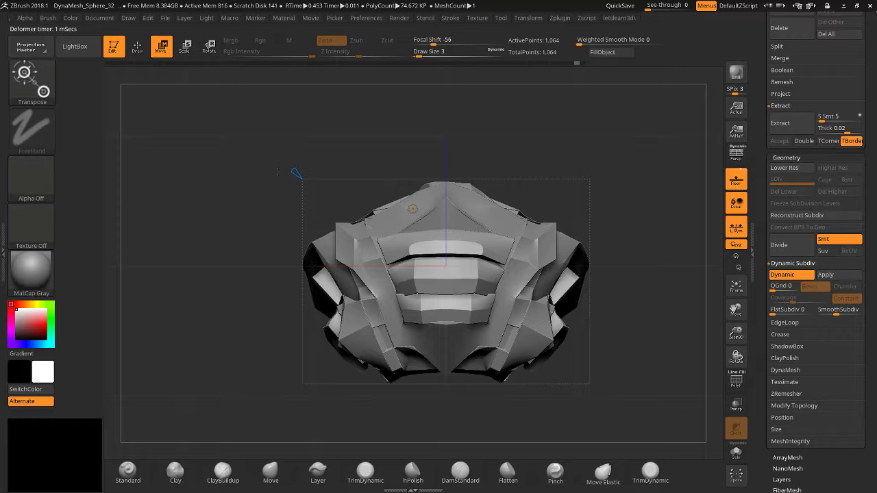
mouse_move(296, 173)
mouse_down()
mouse_move(248, 106)
mouse_move(288, 183)
mouse_move(288, 165)
mouse_up()
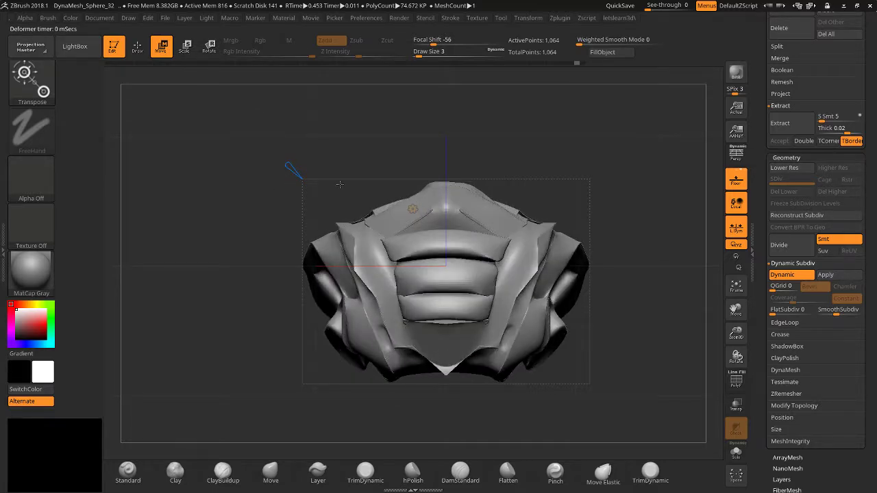
Undo the Crease deformer on the body and return to its Bend Curve point at the roof.
key(ctrl+z)
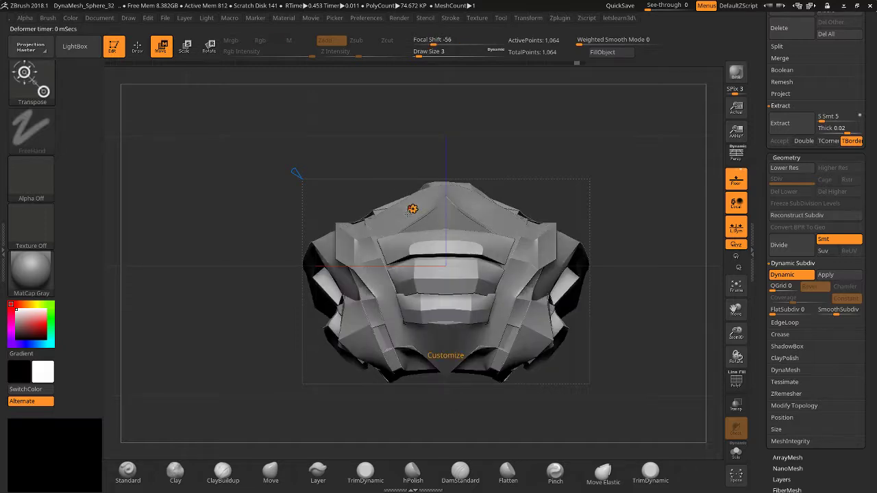
mouse_move(360, 137)
mouse_down()
mouse_move(381, 158)
mouse_move(360, 148)
mouse_up()
key(ctrl+shift+z)
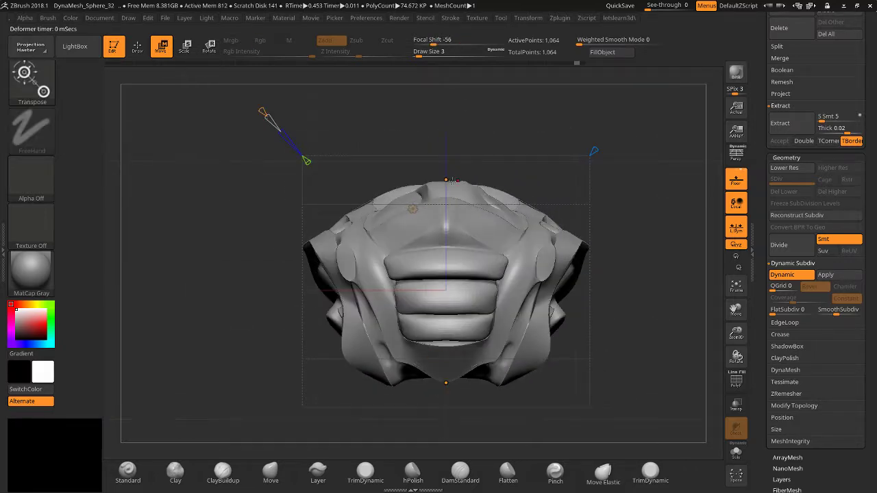
mouse_move(452, 180)
mouse_down()
mouse_move(446, 130)
mouse_move(514, 151)
mouse_move(446, 180)
mouse_up()
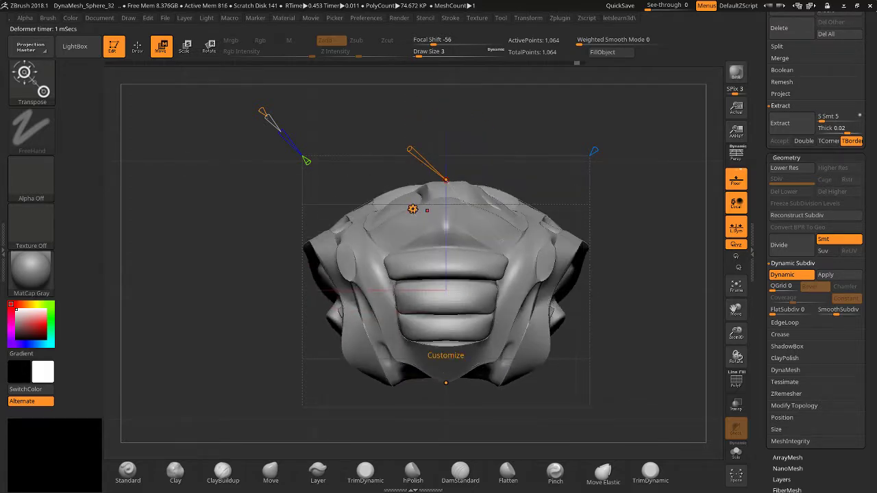
Switch the body's gizmo from Bend Curve to the Deformer cage.
click(413, 209)
click(413, 209)
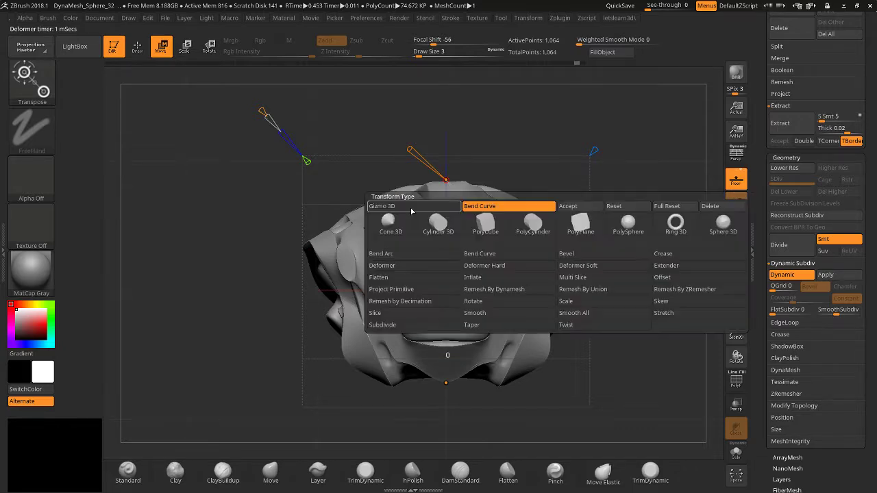
click(406, 266)
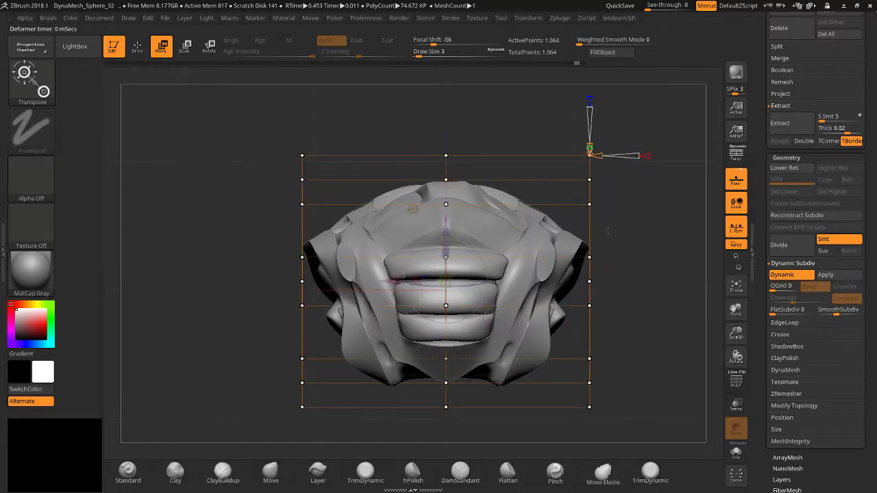
Try pulling the Deformer cage's middle side control points outward to stretch the body's flank, undoing each pull.
mouse_move(632, 231)
mouse_down()
mouse_move(621, 249)
mouse_move(689, 264)
mouse_move(621, 255)
mouse_move(622, 242)
mouse_move(574, 329)
mouse_up()
mouse_move(589, 281)
mouse_down()
mouse_move(298, 276)
mouse_move(720, 288)
mouse_up()
key(ctrl+z)
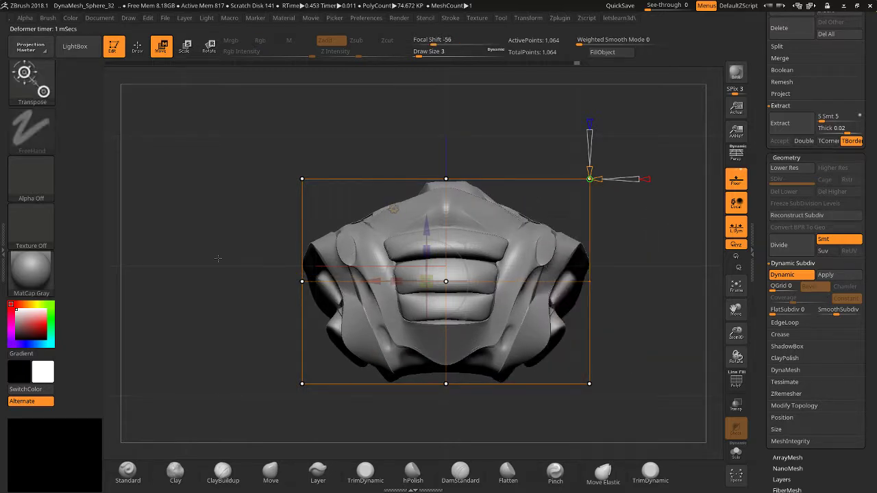
ctrl+drag(236, 241, 318, 332)
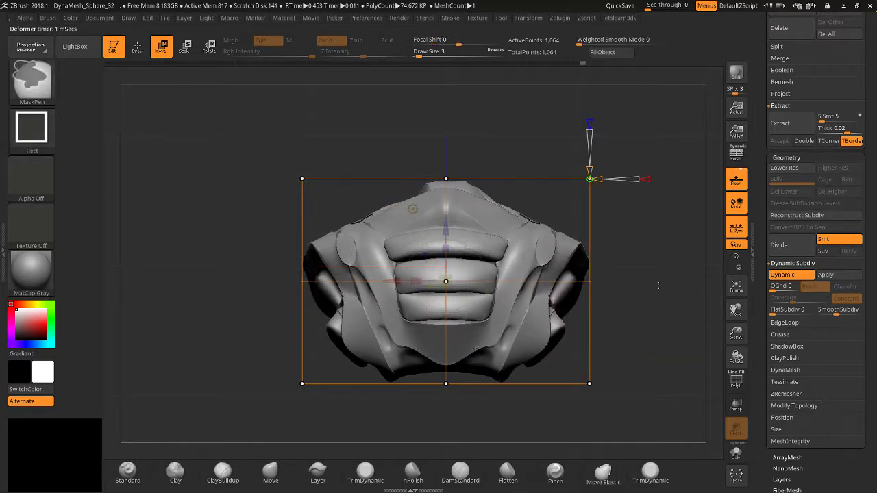
drag(589, 281, 668, 283)
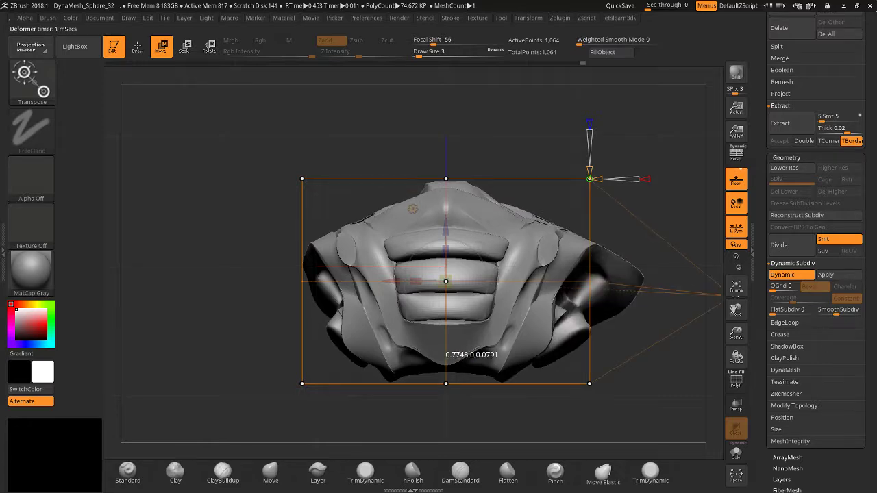
key(ctrl+z)
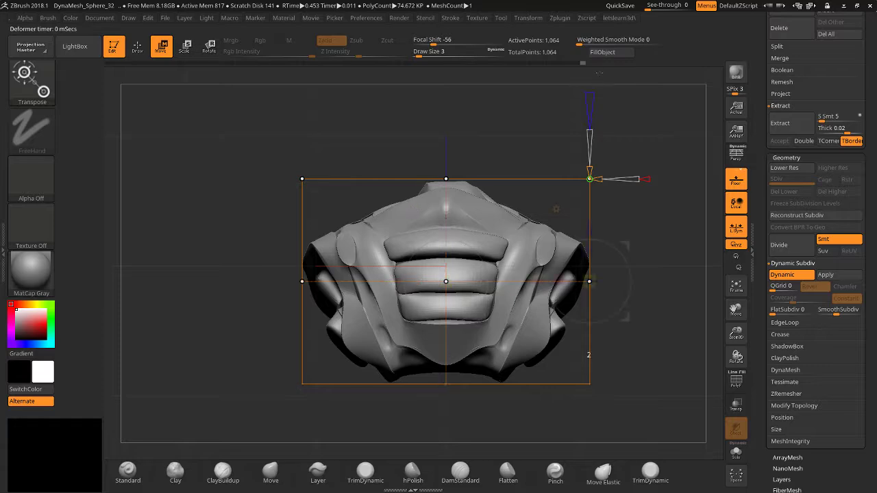
Increase the Deformer cage to 10 by 8 control points and try shifting it sideways with the lower side-edge points masked, undoing the shift.
drag(583, 144, 334, 177)
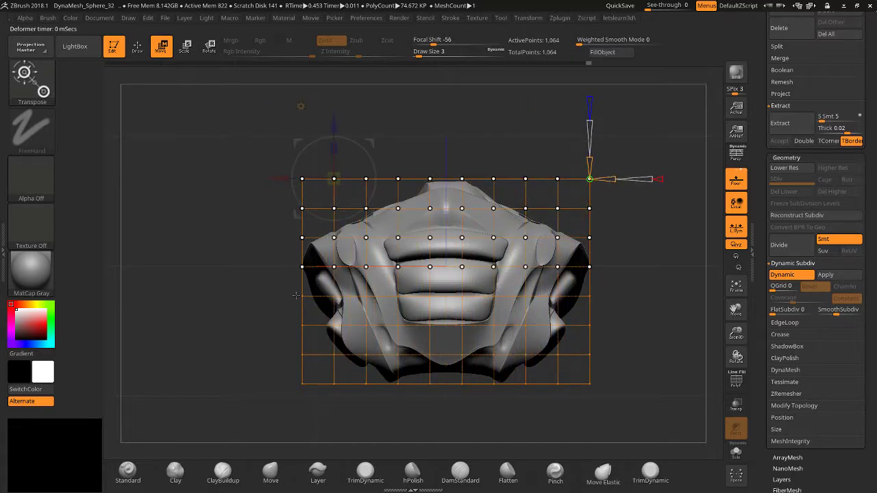
key(ctrl)
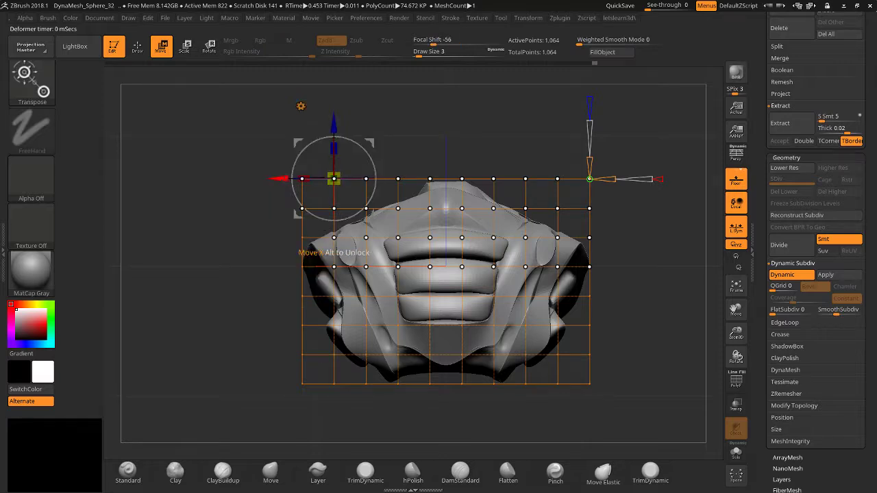
mouse_move(308, 241)
mouse_down()
mouse_move(295, 205)
mouse_move(216, 205)
mouse_move(513, 208)
mouse_up()
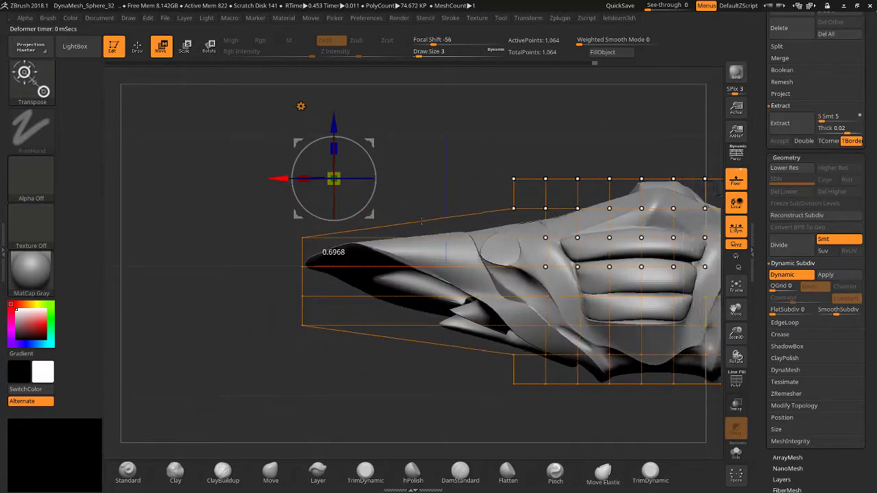
key(ctrl+z)
key(ctrl+z)
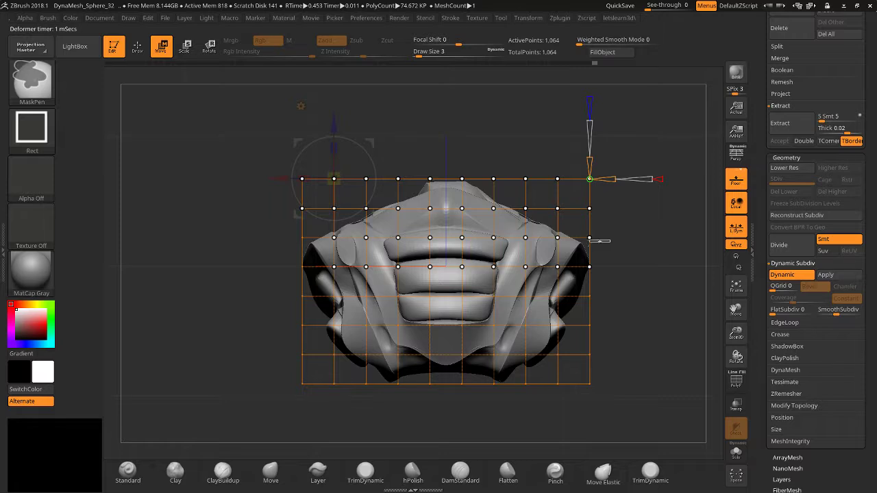
Try moving the denser cage's upper corner control point outward and undo the point edits.
key(ctrl+shift)
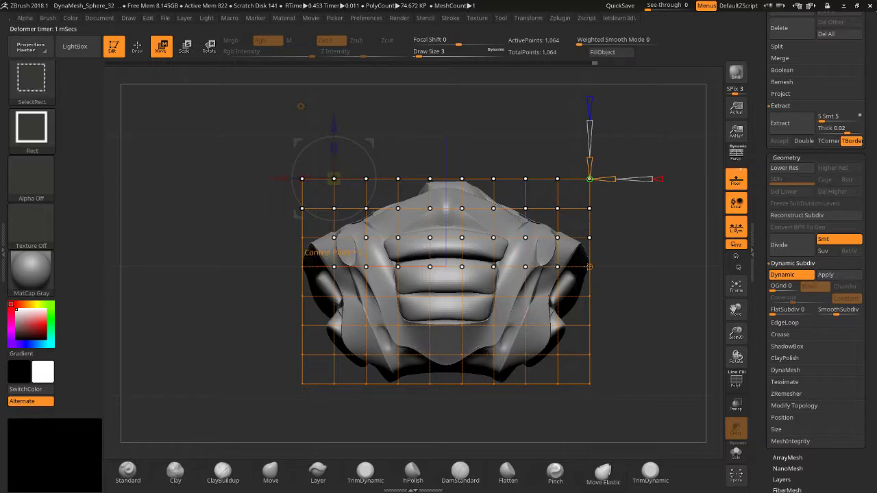
key(ctrl)
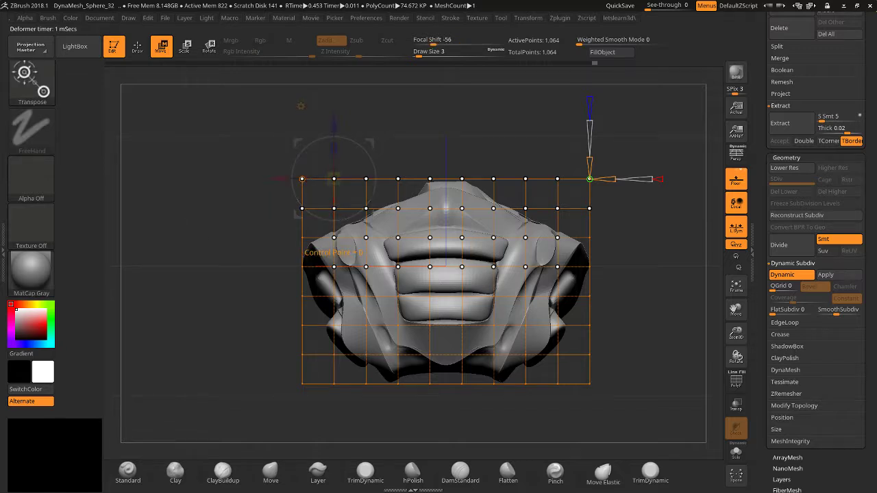
drag(302, 179, 230, 183)
key(ctrl)
key(ctrl+z)
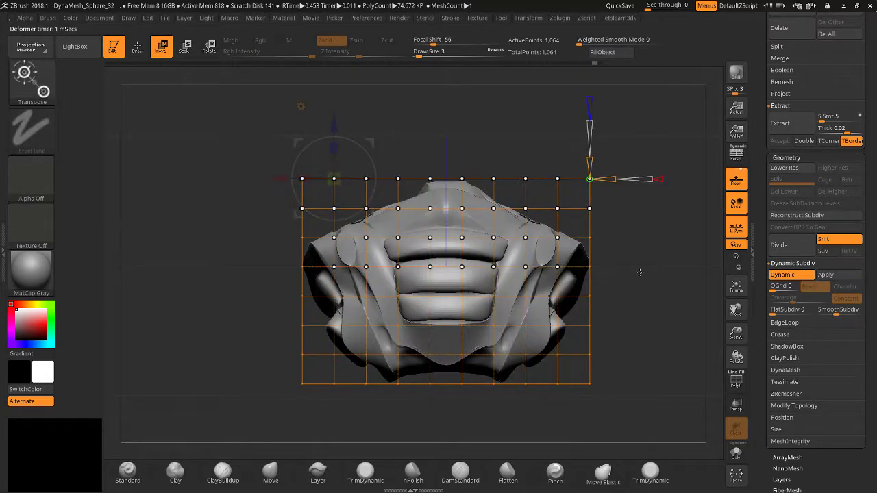
key(ctrl+z)
key(ctrl+z)
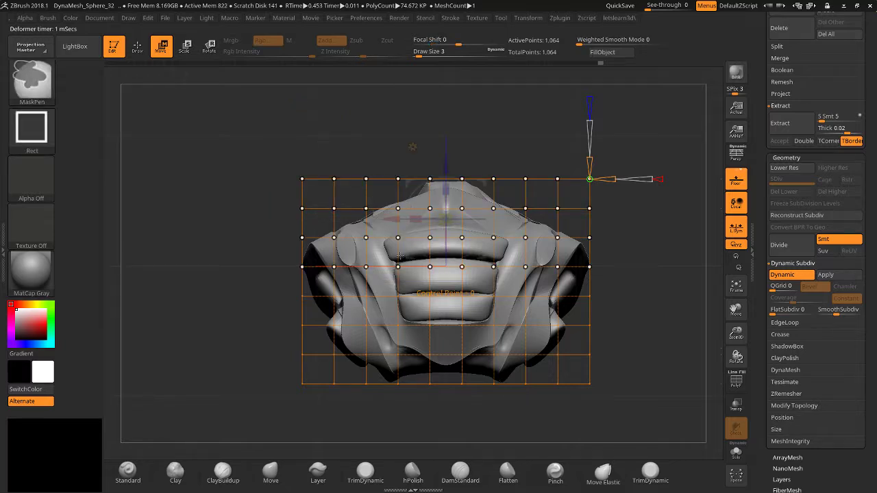
key(ctrl+z)
key(ctrl+shift+z)
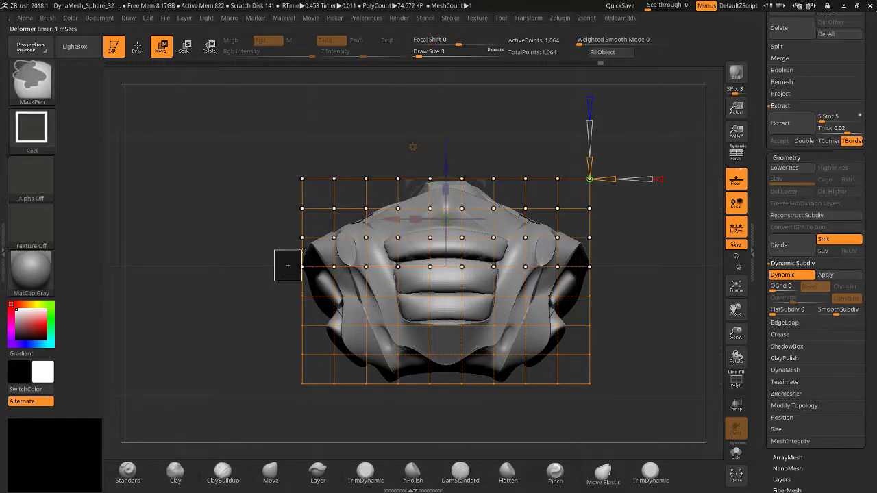
Mask the middle control points on both outer edges of the cage and scale the remaining points narrower in width.
ctrl+drag(303, 250, 319, 227)
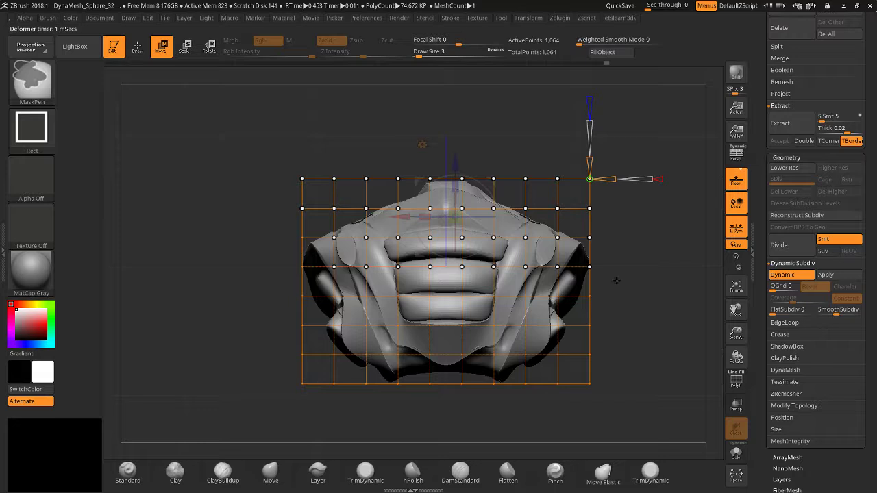
ctrl+drag(616, 281, 583, 228)
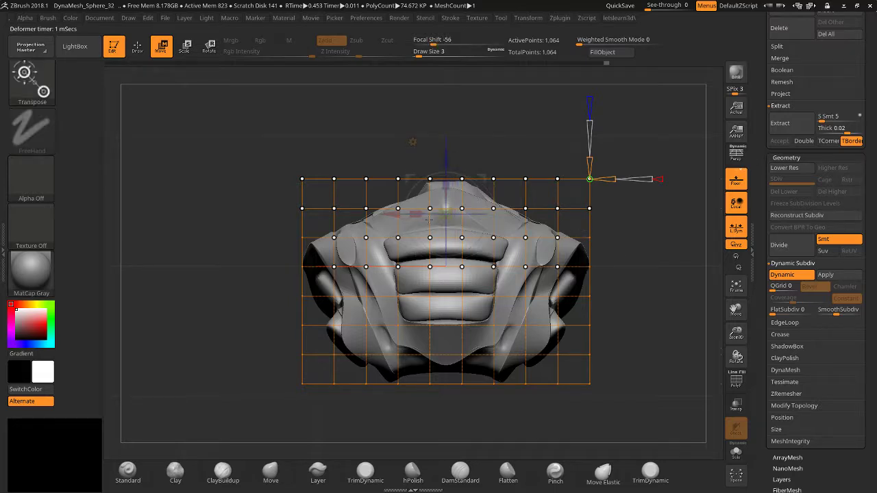
mouse_move(418, 217)
mouse_down()
mouse_move(428, 214)
mouse_move(407, 215)
mouse_move(422, 218)
mouse_move(422, 268)
mouse_up()
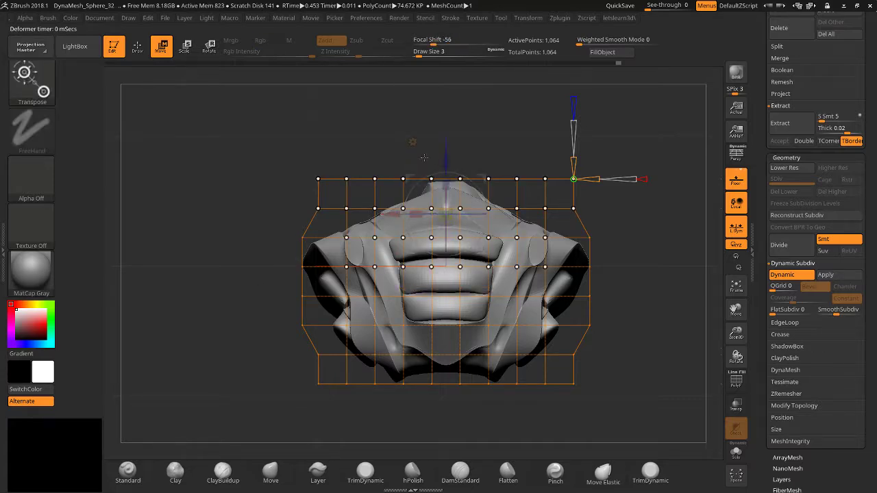
Mask the cage's top-centre control points and lower the remaining points so the body drops around its central peak.
key(ctrl)
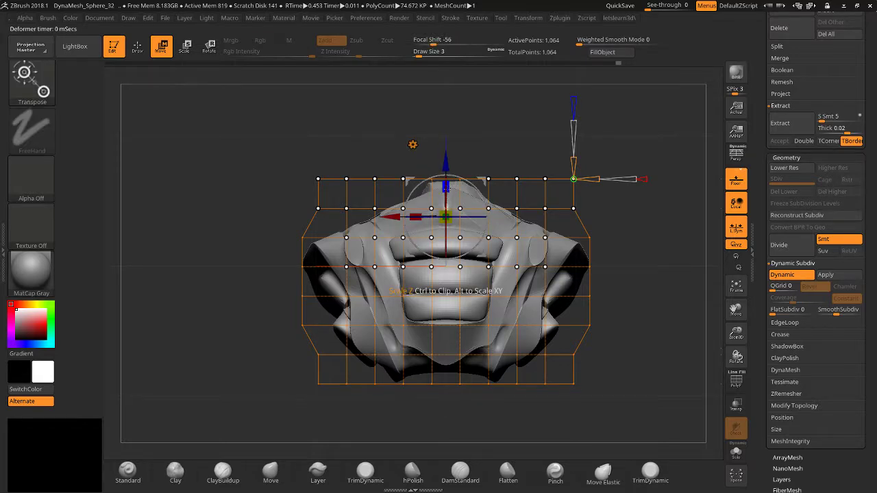
mouse_move(448, 188)
mouse_down()
mouse_move(449, 75)
mouse_move(454, 231)
mouse_move(449, 65)
mouse_move(453, 209)
mouse_move(451, 192)
mouse_up()
key(ctrl+z)
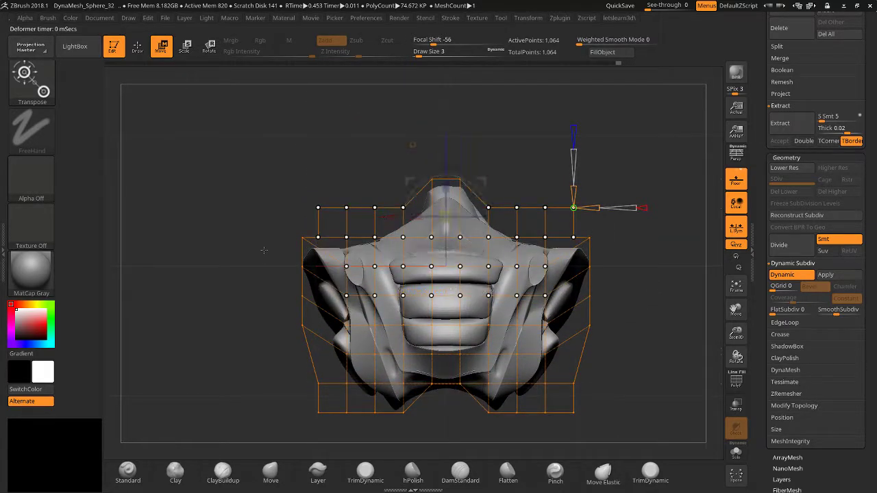
Clear the active control points of the cage and accept the Deformer result on the body.
mouse_move(265, 250)
mouse_down()
mouse_move(293, 253)
mouse_move(271, 260)
mouse_up()
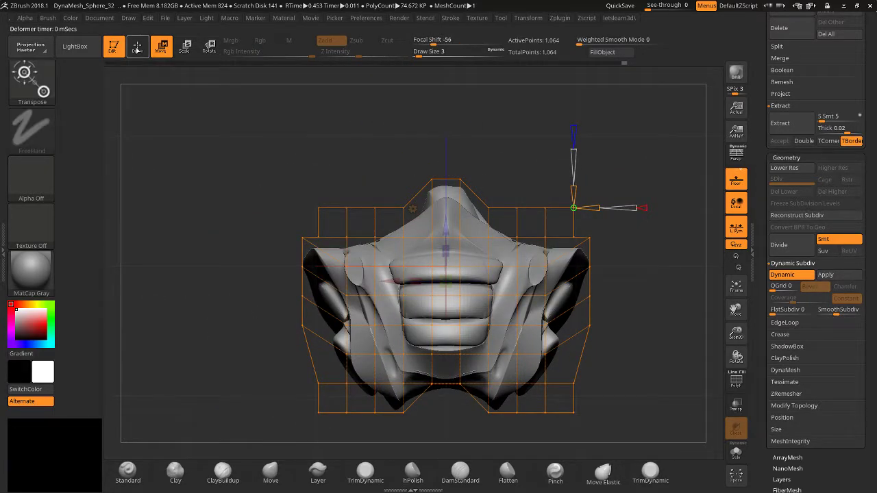
click(413, 209)
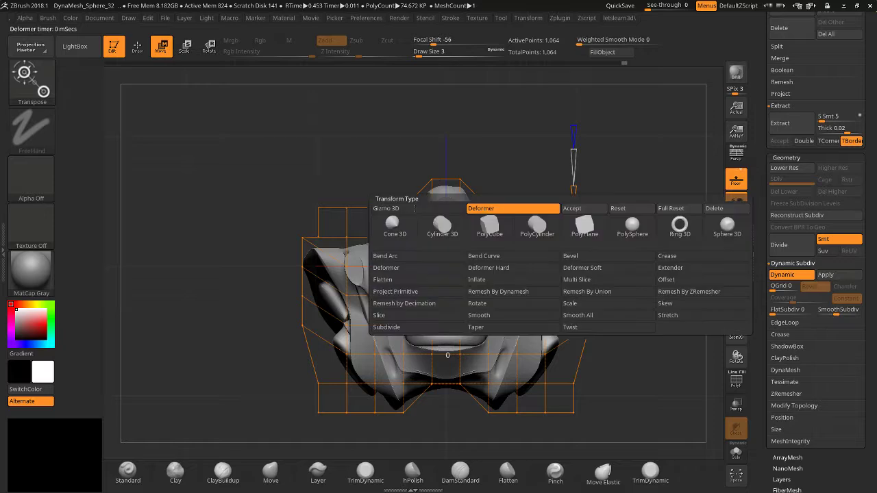
click(573, 208)
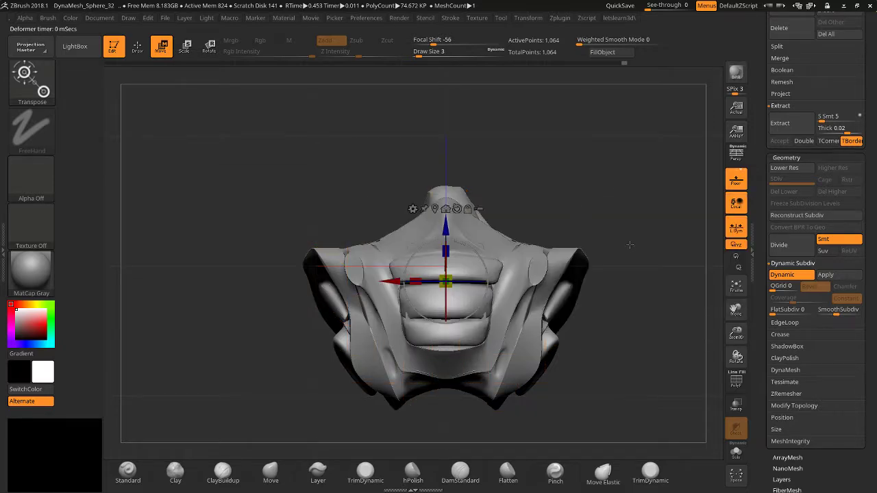
Apply the Deformer Hard deformer to the reshaped body and face it from the front.
mouse_move(631, 247)
mouse_down()
mouse_move(589, 250)
mouse_move(629, 254)
mouse_up()
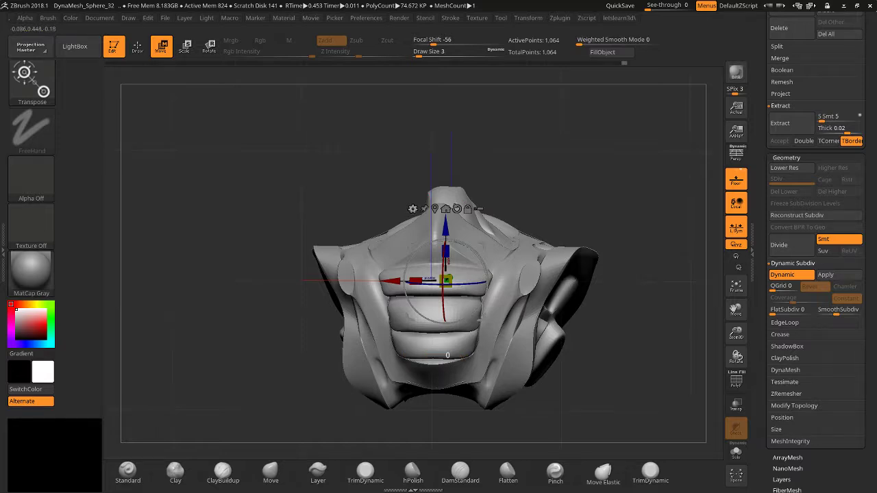
click(413, 209)
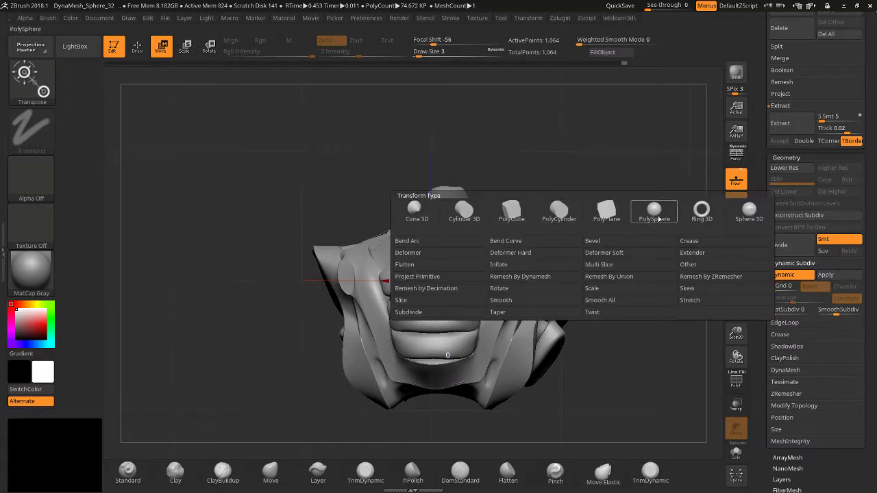
click(501, 254)
mouse_move(500, 140)
mouse_down()
mouse_move(461, 152)
mouse_move(438, 145)
mouse_move(472, 204)
mouse_up()
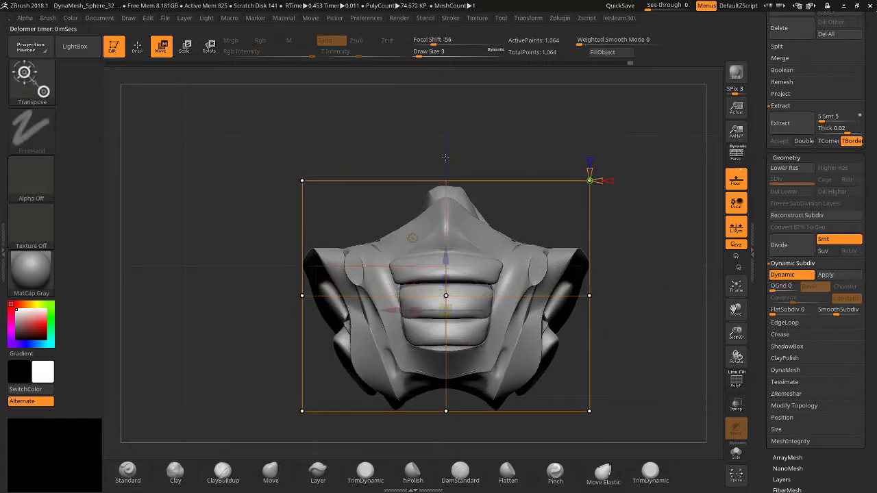
Try pulling the Deformer Hard cage's top-centre control point and undo the move.
drag(446, 180, 580, 157)
key(ctrl+z)
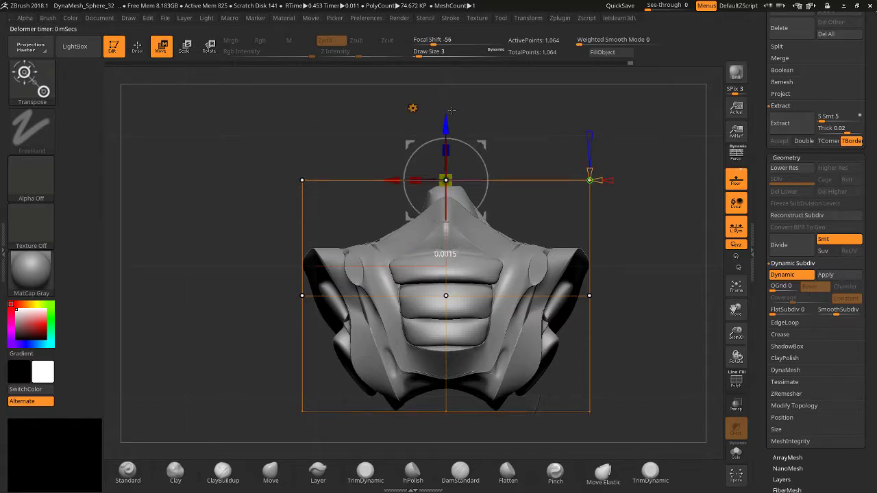
mouse_move(438, 126)
mouse_down()
mouse_move(439, 65)
mouse_move(439, 157)
mouse_move(439, 130)
mouse_up()
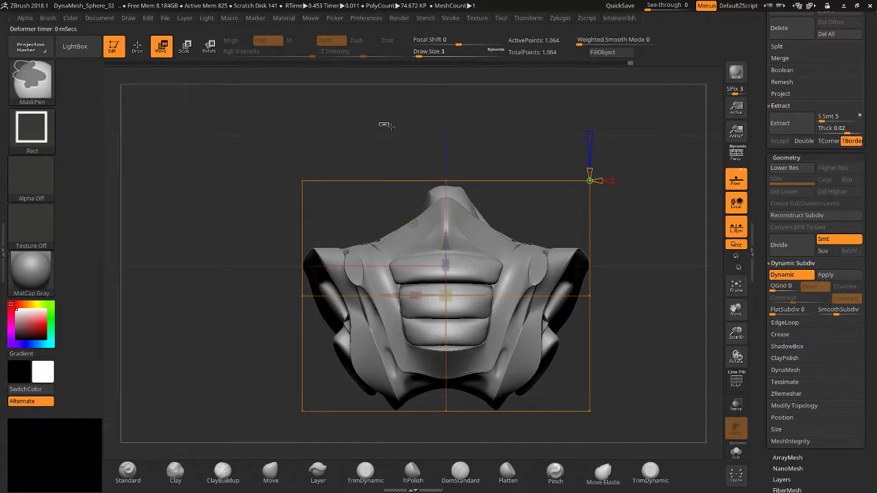
Mask the cage's top-centre control point and try moving the upper corner points down, undoing the result.
ctrl+drag(379, 123, 487, 195)
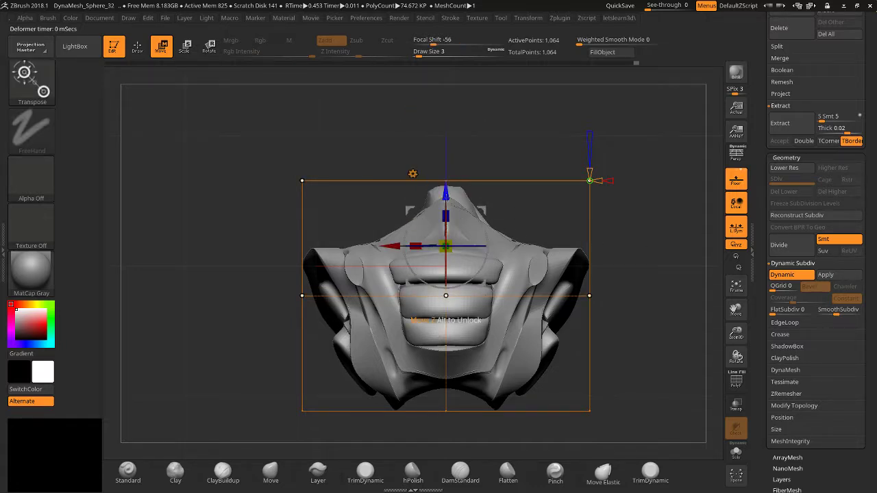
drag(589, 180, 589, 274)
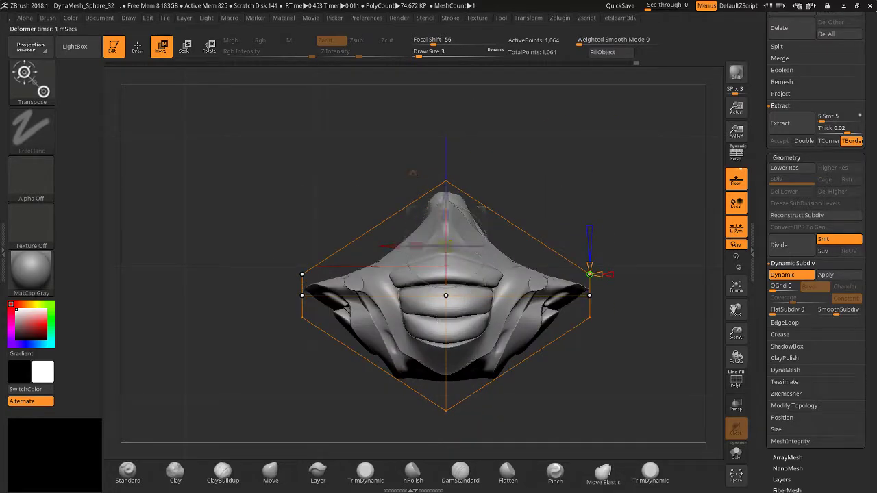
mouse_move(288, 390)
mouse_down()
mouse_move(384, 387)
mouse_move(329, 401)
mouse_move(233, 398)
mouse_move(195, 384)
mouse_move(227, 390)
mouse_up()
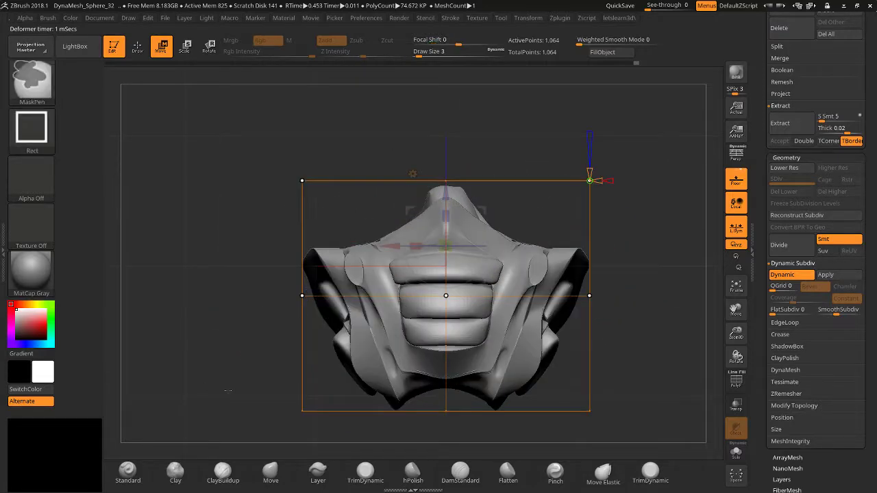
Try lowering the Deformer Hard cage's upper corner point along Z and undo the move.
key(ctrl)
key(ctrl)
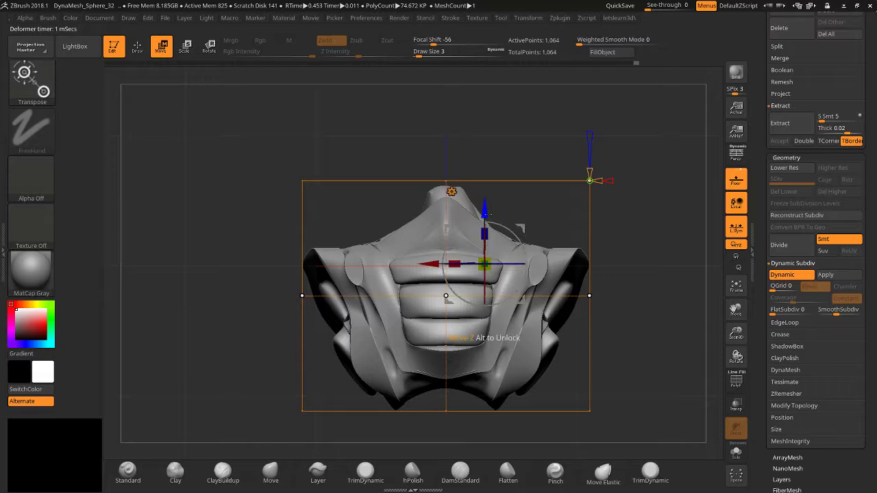
drag(590, 180, 587, 232)
key(ctrl+z)
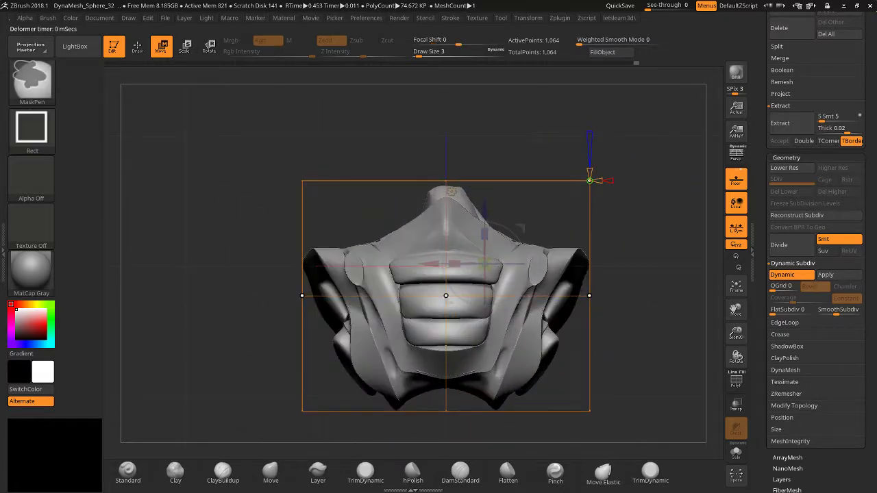
Switch the body's deformer from Deformer Hard to Deformer Soft.
click(451, 193)
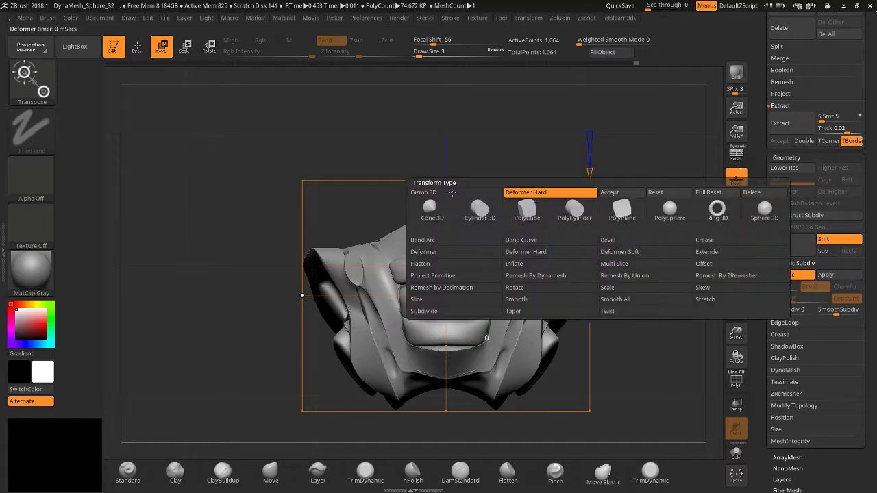
click(624, 252)
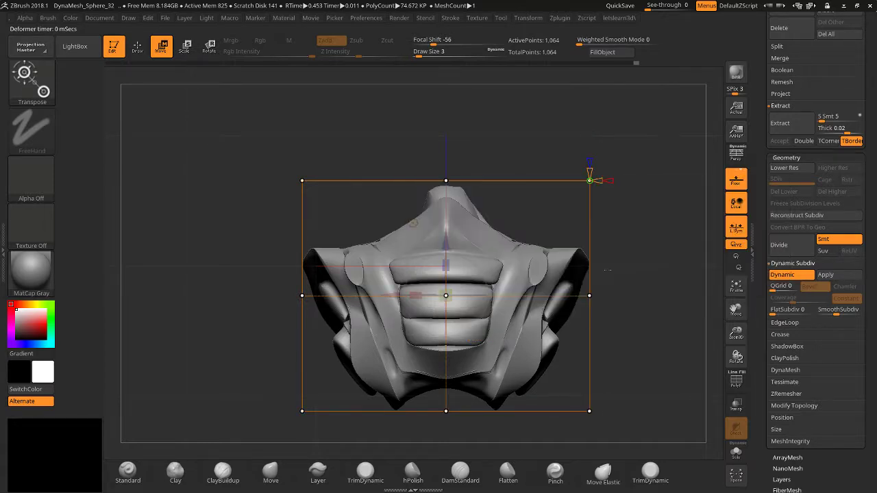
mouse_move(420, 158)
mouse_down()
mouse_move(521, 195)
mouse_move(421, 158)
mouse_up()
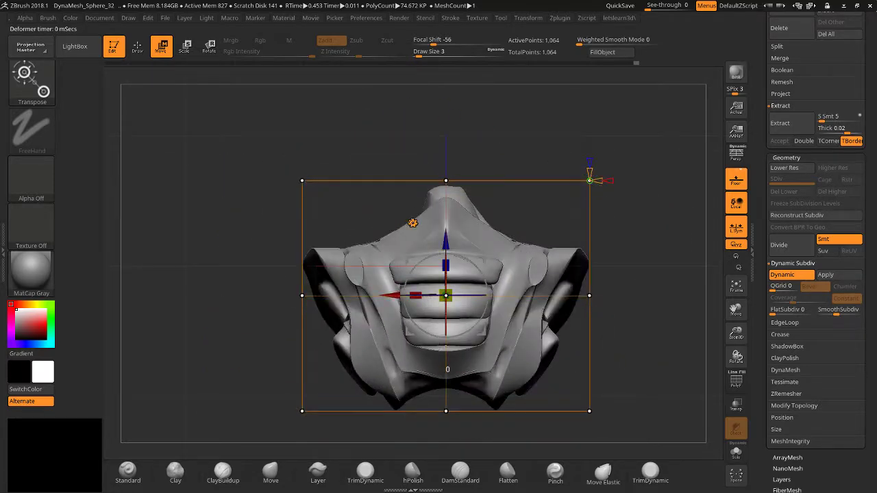
Switch to the Extender deformer, stretch the body vertically from its middle with the top cone, and hide the polyframe.
click(412, 222)
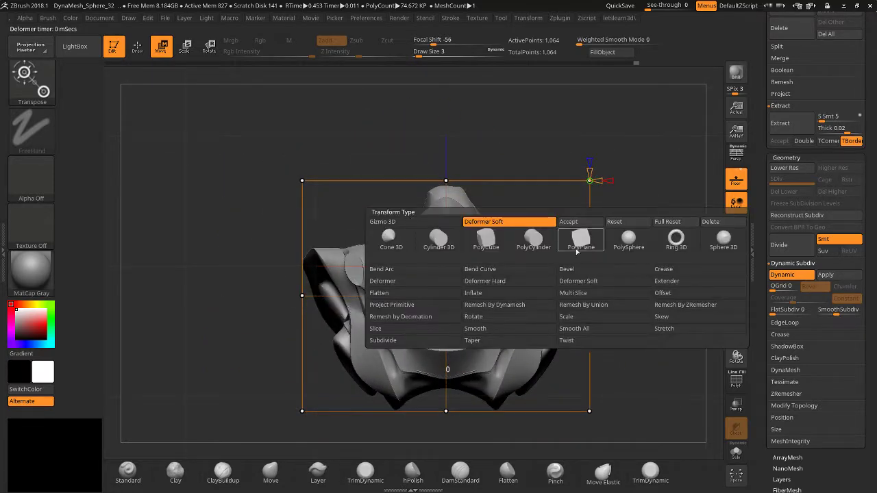
click(673, 292)
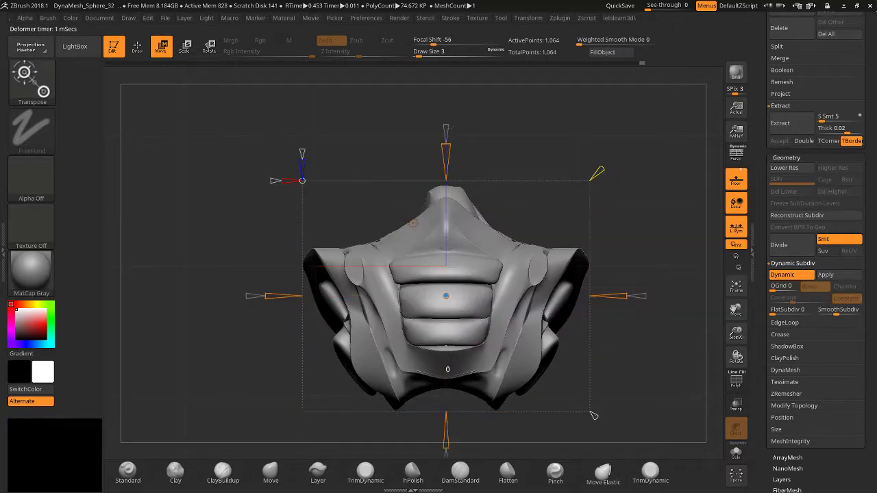
mouse_move(446, 152)
mouse_down()
mouse_move(446, 103)
mouse_move(446, 152)
mouse_move(446, 140)
mouse_up()
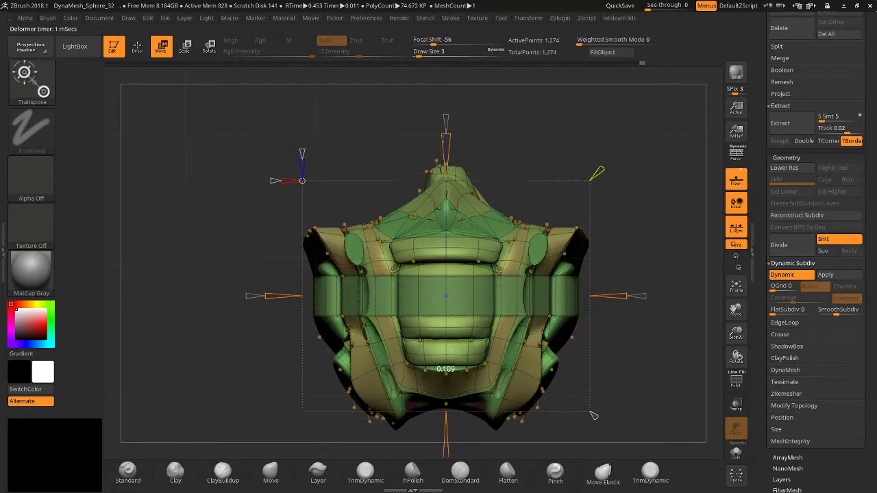
key(shift+f)
mouse_move(592, 415)
mouse_down()
mouse_move(684, 413)
mouse_move(276, 261)
mouse_up()
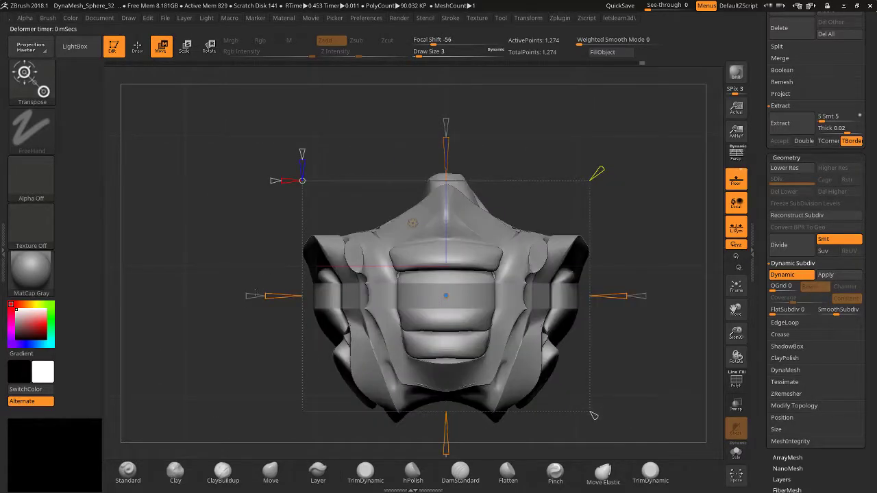
Check the extended body from the side and adjust the Extender's yellow corner cone to smooth the inserted middle band.
mouse_move(593, 415)
mouse_down()
mouse_move(635, 416)
mouse_move(630, 383)
mouse_move(635, 416)
mouse_move(620, 401)
mouse_move(651, 418)
mouse_move(634, 416)
mouse_up()
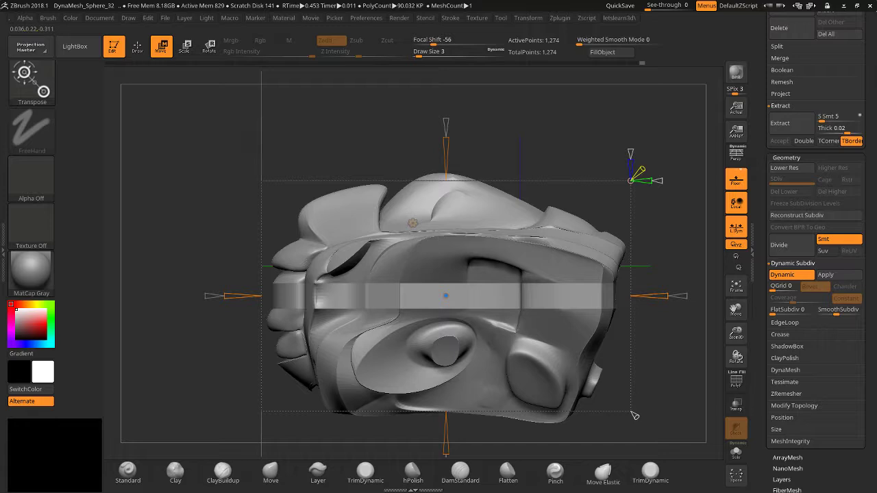
drag(634, 416, 634, 416)
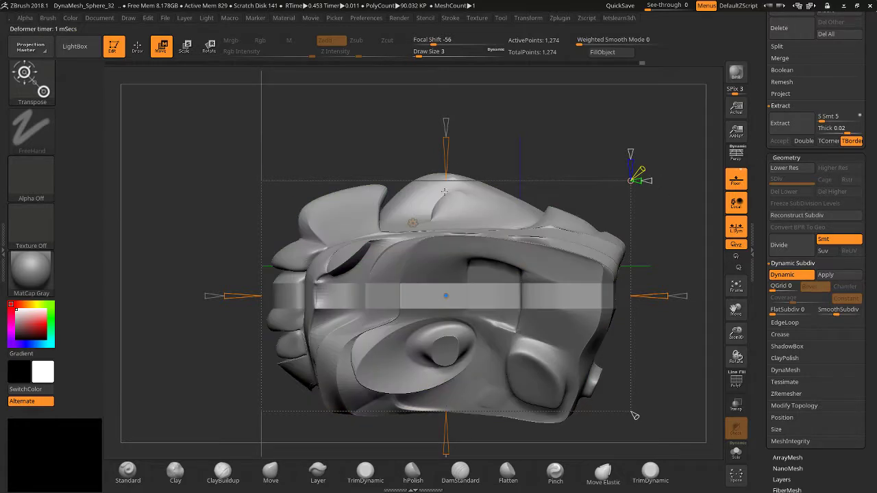
drag(643, 169, 577, 310)
mouse_move(443, 440)
mouse_down()
mouse_move(483, 419)
mouse_move(559, 411)
mouse_up()
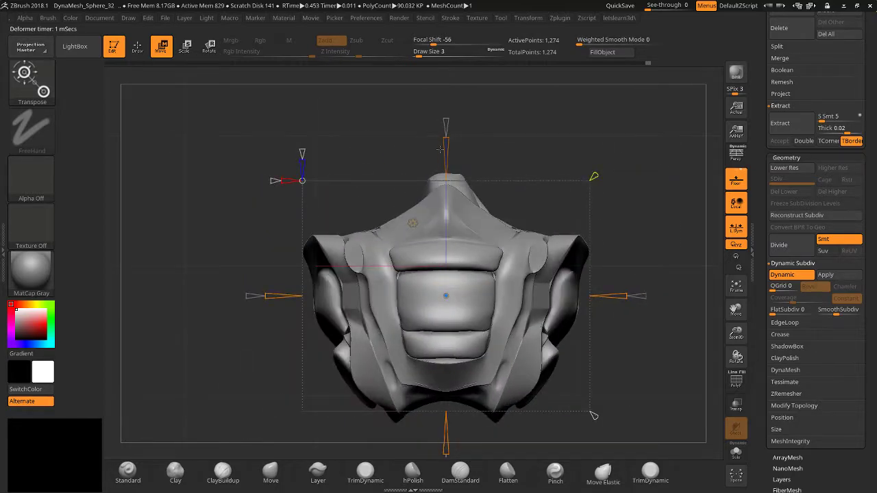
Rework the Extender's vertical extension so the body's upper half flares outward over the lower half.
drag(446, 148, 448, 126)
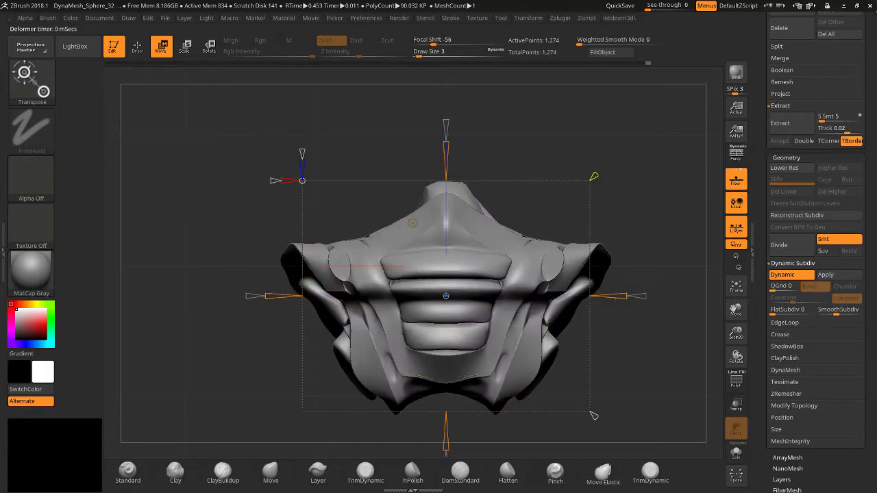
mouse_move(616, 282)
mouse_down()
mouse_move(622, 297)
mouse_move(626, 258)
mouse_move(627, 268)
mouse_up()
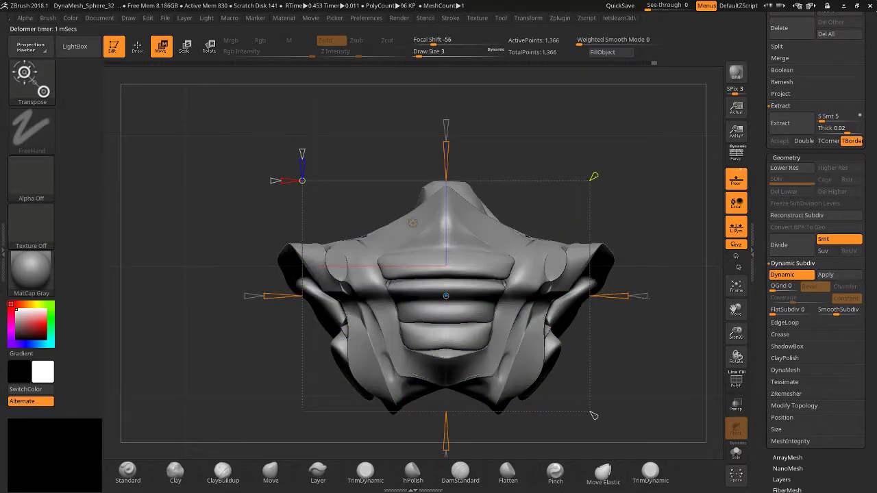
Try changing the body's width with the Extender's side cone and undo the distortion.
drag(645, 297, 642, 269)
key(ctrl+z)
key(ctrl+z)
key(ctrl+z)
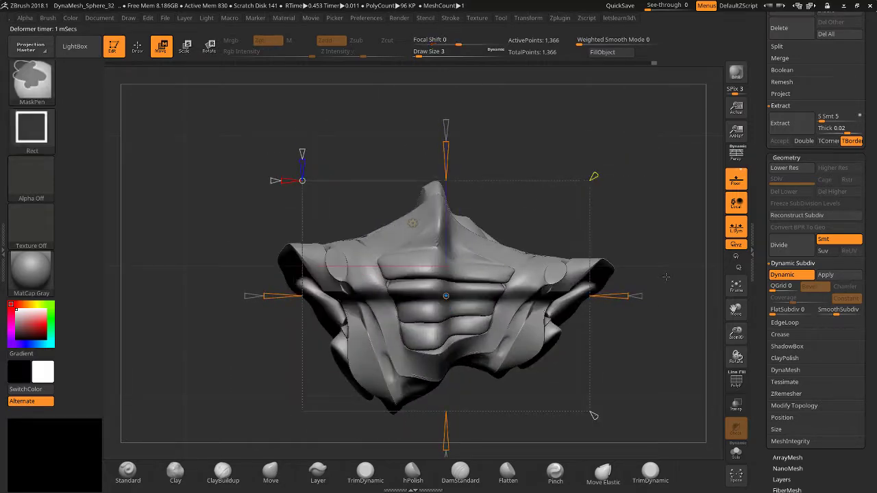
Fine-tune the Extender's vertical extension from the side view and accept the result on the body.
shift+drag(218, 296, 184, 302)
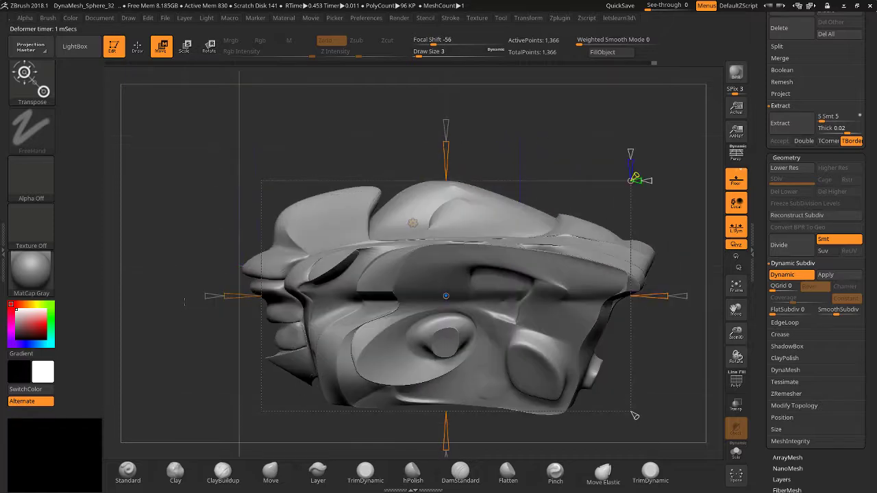
click(447, 294)
drag(664, 281, 636, 281)
mouse_move(446, 147)
mouse_down()
mouse_move(446, 128)
mouse_move(454, 154)
mouse_move(458, 143)
mouse_up()
drag(199, 140, 349, 140)
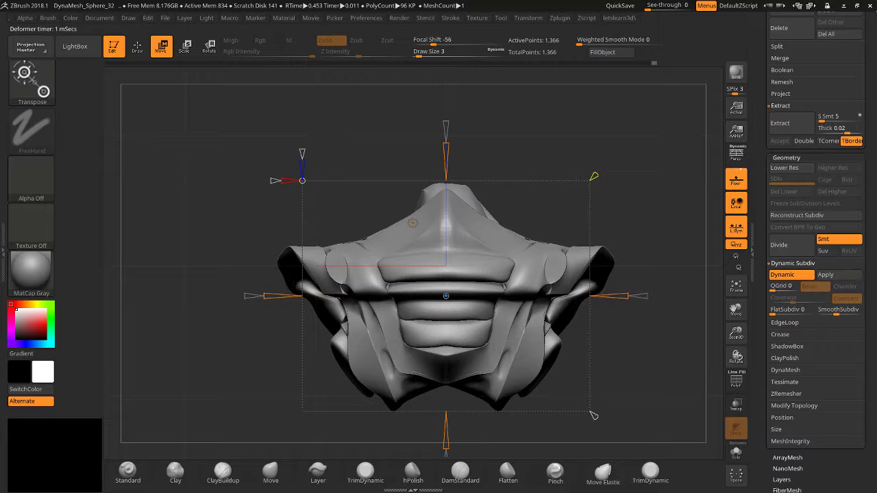
click(412, 223)
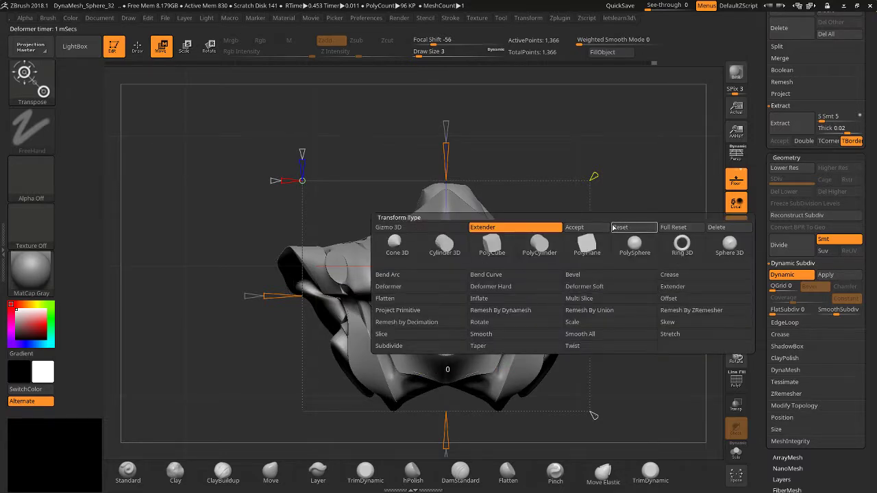
click(613, 227)
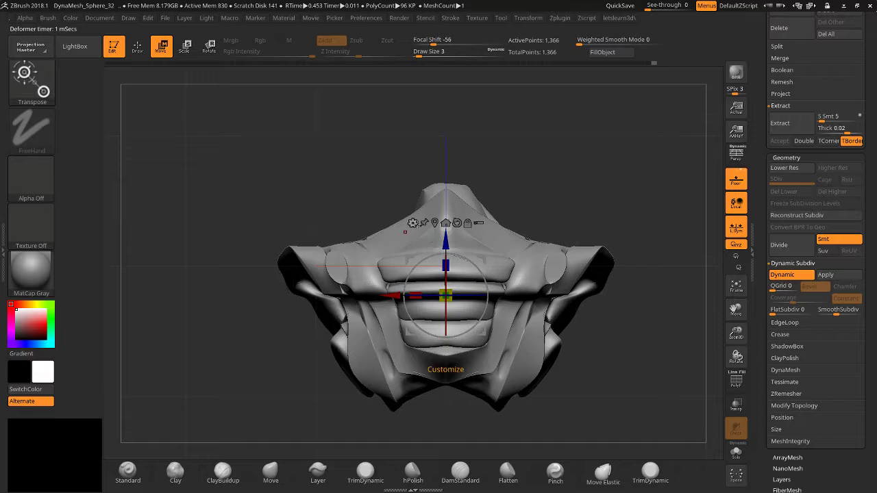
Try the Flatten deformer on the body, orbit around its cones, and undo it.
click(413, 222)
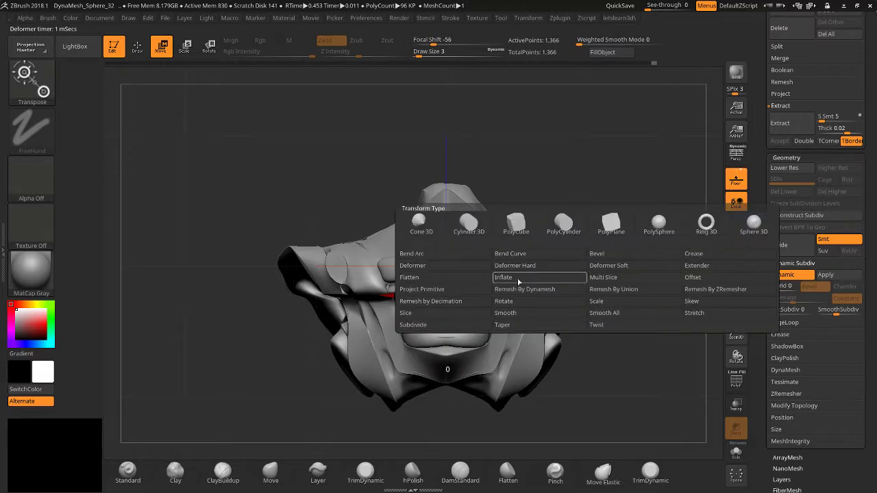
click(429, 282)
click(446, 142)
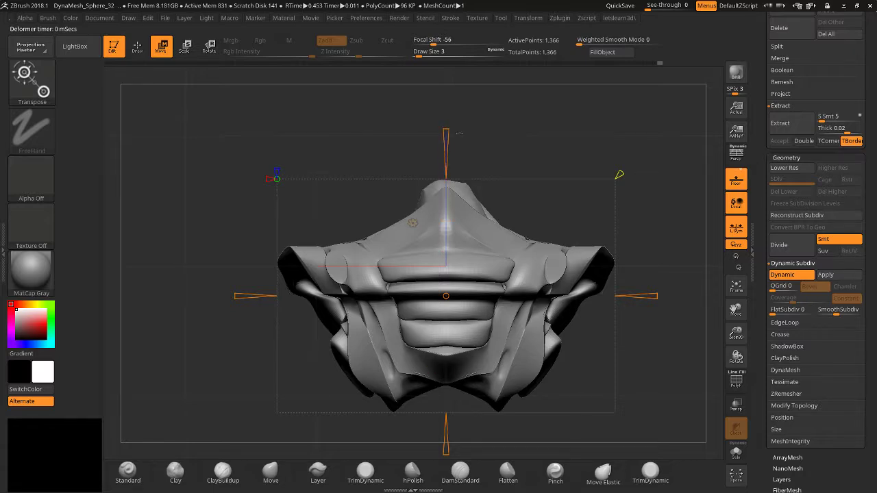
drag(459, 133, 475, 157)
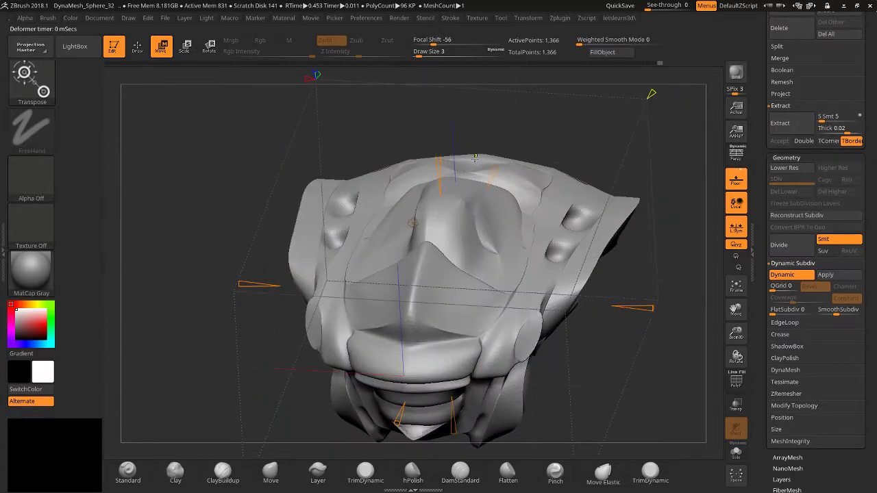
drag(573, 224, 447, 152)
key(ctrl)
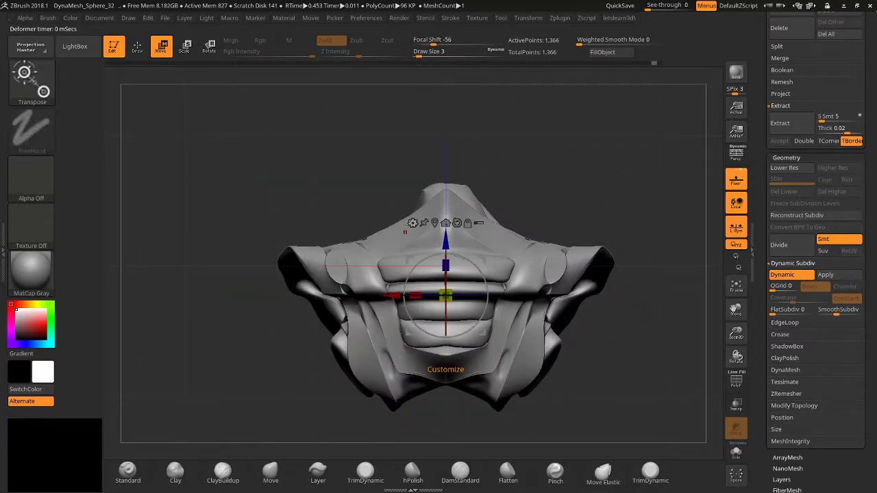
Reapply the Flatten deformer, try flattening the body from its side, and undo the change and the accidental DynaMesh.
click(412, 223)
click(404, 276)
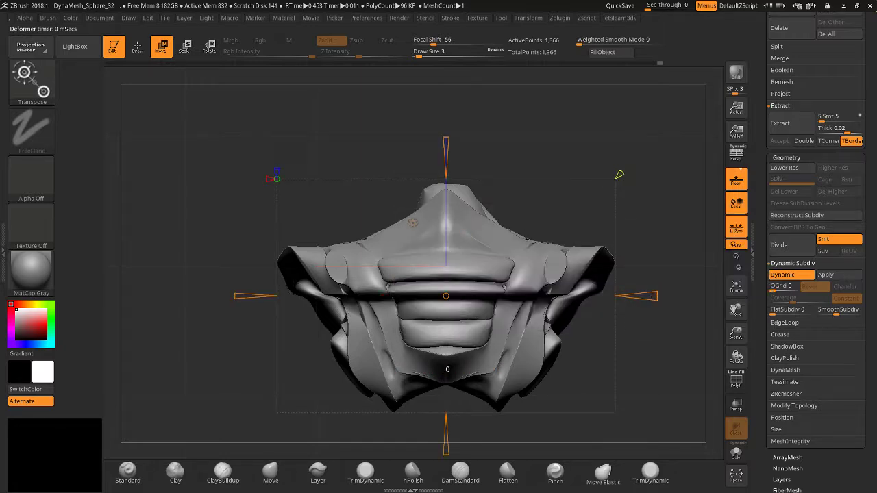
drag(637, 296, 343, 296)
drag(306, 194, 364, 191)
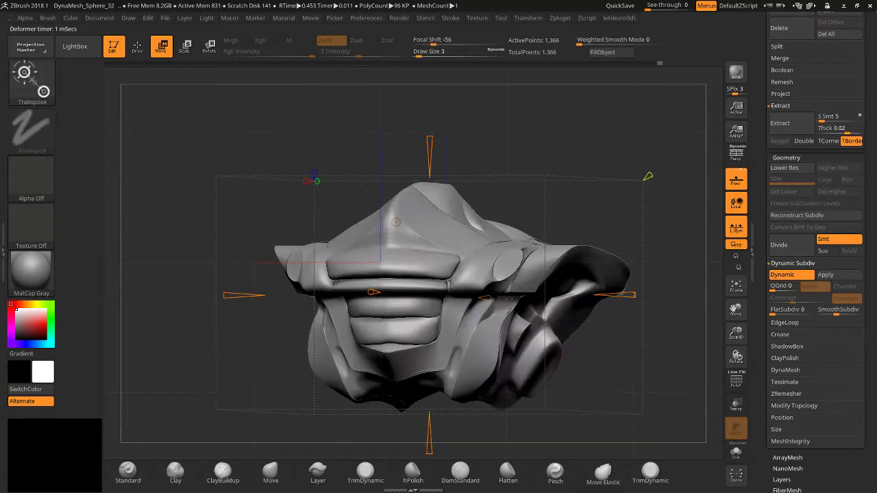
drag(682, 270, 615, 367)
key(ctrl+z)
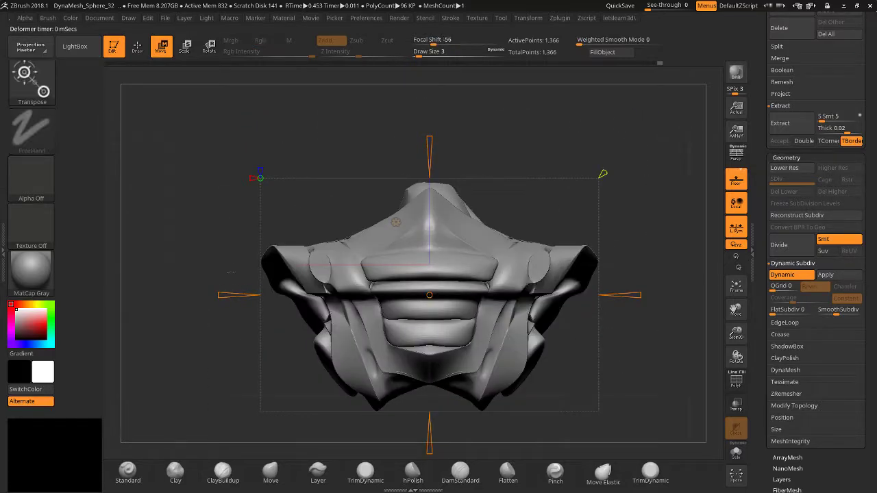
ctrl+drag(197, 275, 254, 316)
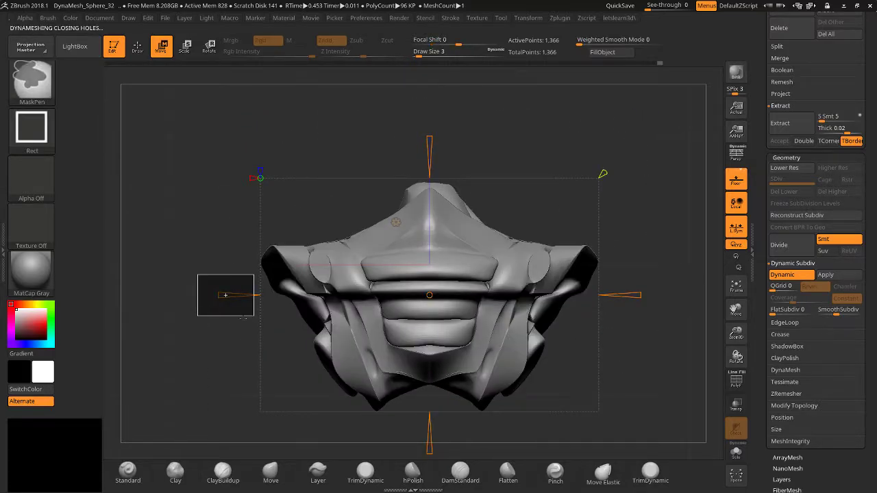
key(ctrl+z)
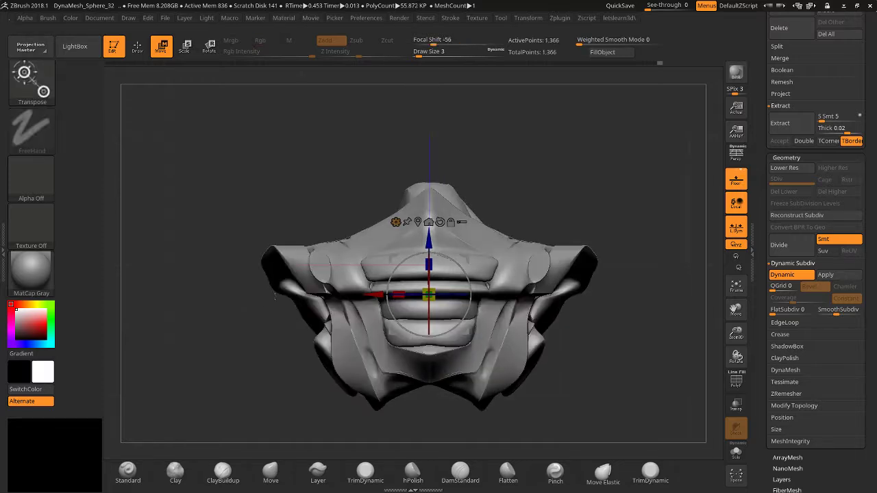
Apply the Flatten deformer to the body again and try out its side cones.
click(396, 221)
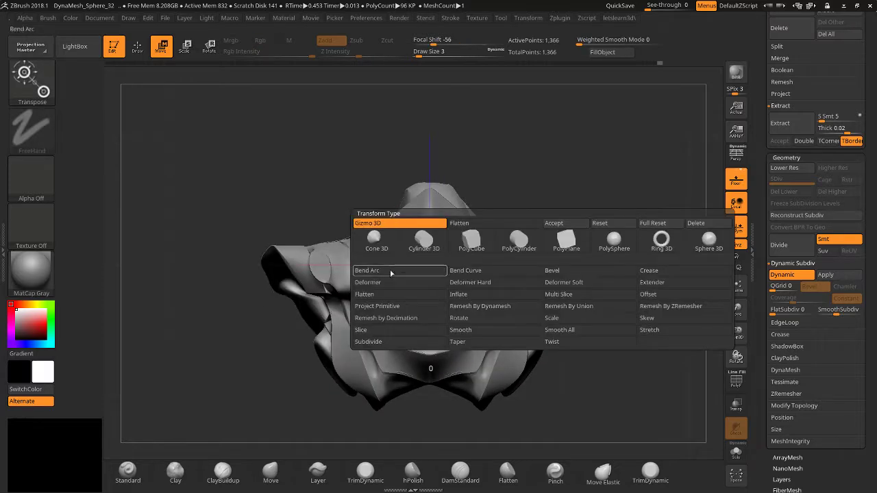
click(382, 294)
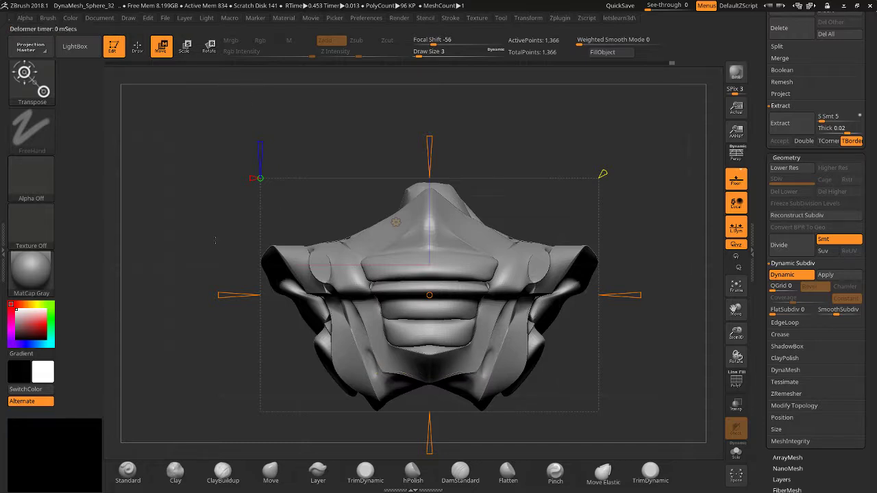
mouse_move(226, 294)
mouse_down()
mouse_move(301, 281)
mouse_move(232, 302)
mouse_move(288, 285)
mouse_move(221, 295)
mouse_move(446, 296)
mouse_move(230, 295)
mouse_up()
click(221, 294)
drag(284, 296, 328, 292)
drag(388, 124, 423, 143)
Flatten the body's top and bottom to level planes with the vertical Flatten cones and accept the result.
drag(430, 159, 403, 285)
drag(157, 222, 299, 266)
drag(430, 142, 418, 246)
mouse_move(471, 100)
mouse_down()
mouse_move(714, 273)
mouse_move(675, 352)
mouse_move(435, 130)
mouse_move(429, 272)
mouse_up()
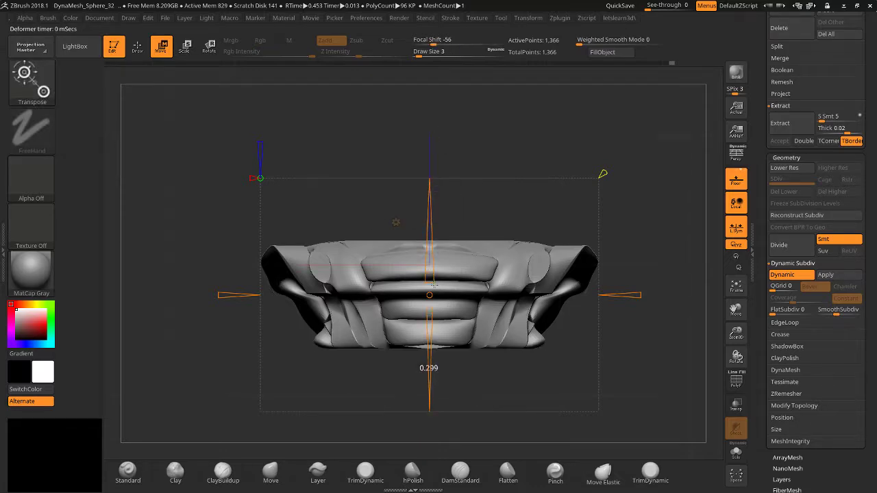
drag(493, 418, 520, 137)
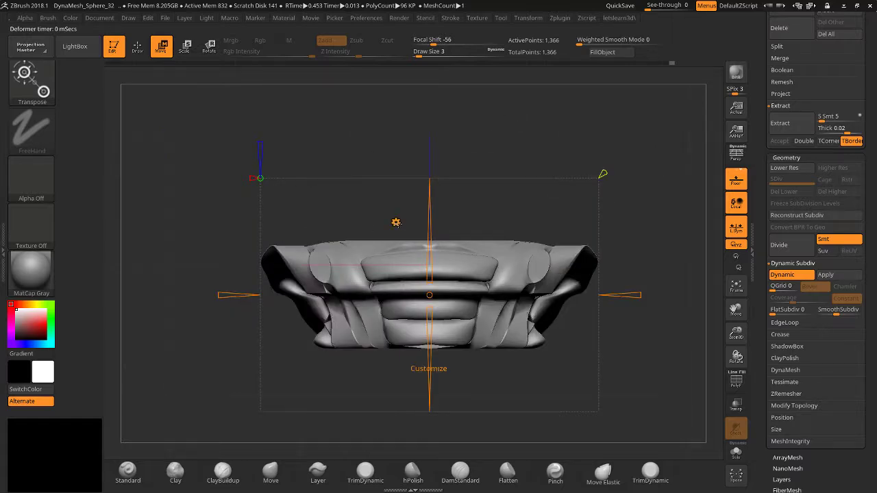
click(396, 221)
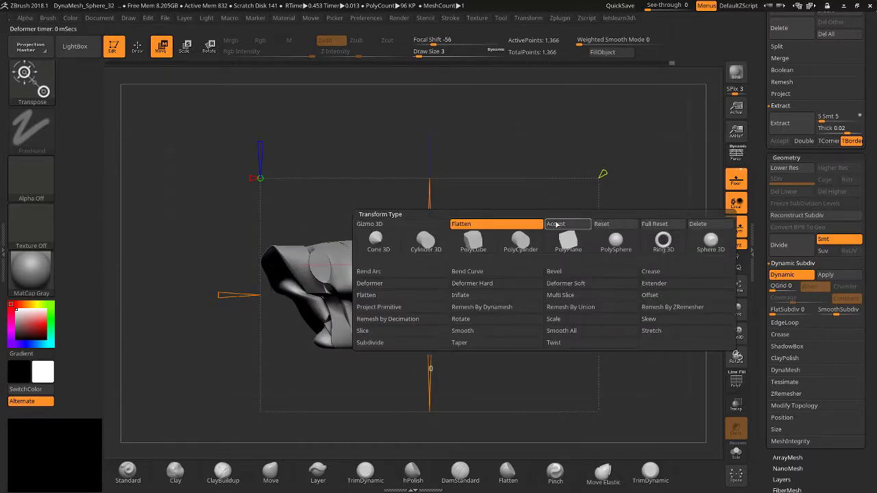
click(607, 224)
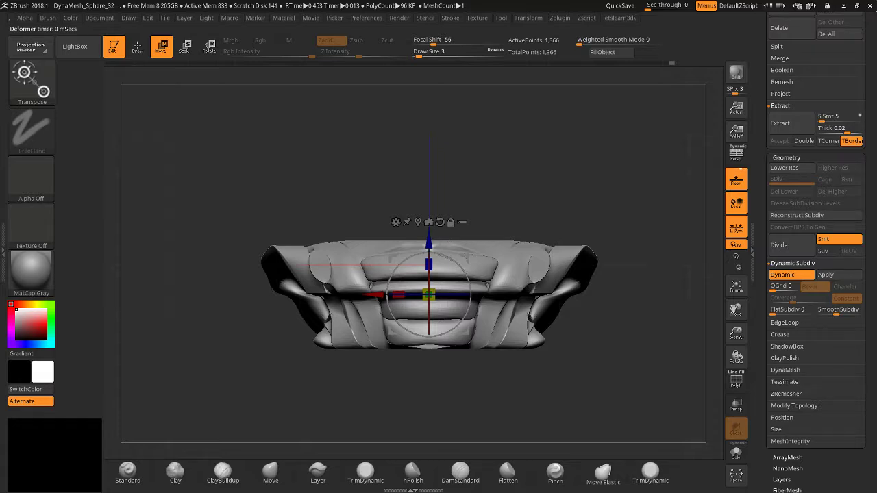
Apply the Inflate deformer to the body and try out its horizontal cone.
click(396, 221)
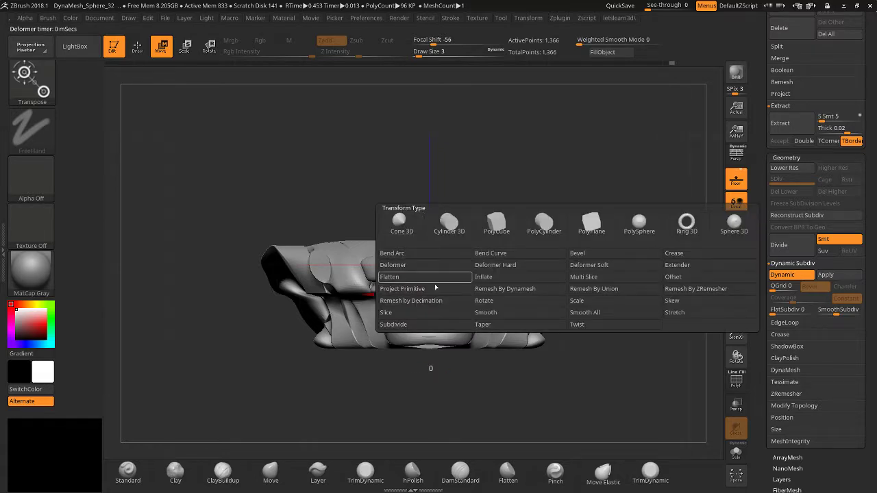
click(484, 277)
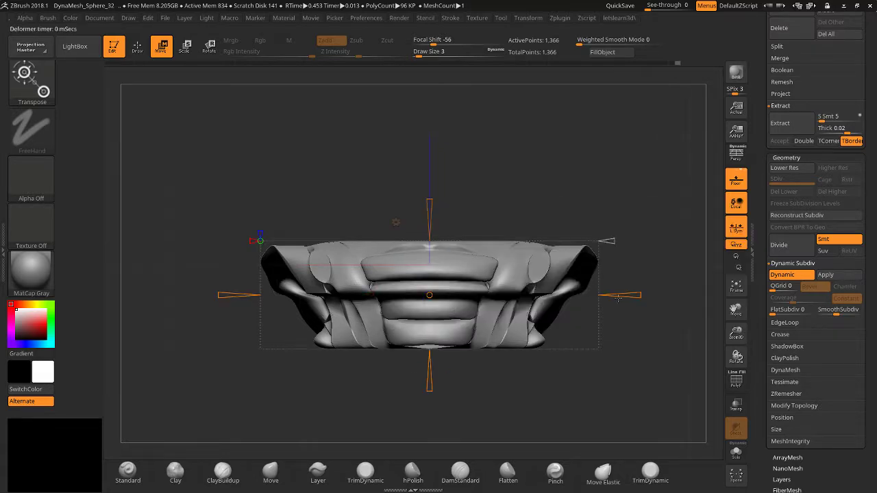
drag(618, 298, 706, 256)
Switch to the Multi Slice deformer, try its horizontal slicing cone, and examine the mesh close up with the polyframe shown.
click(396, 222)
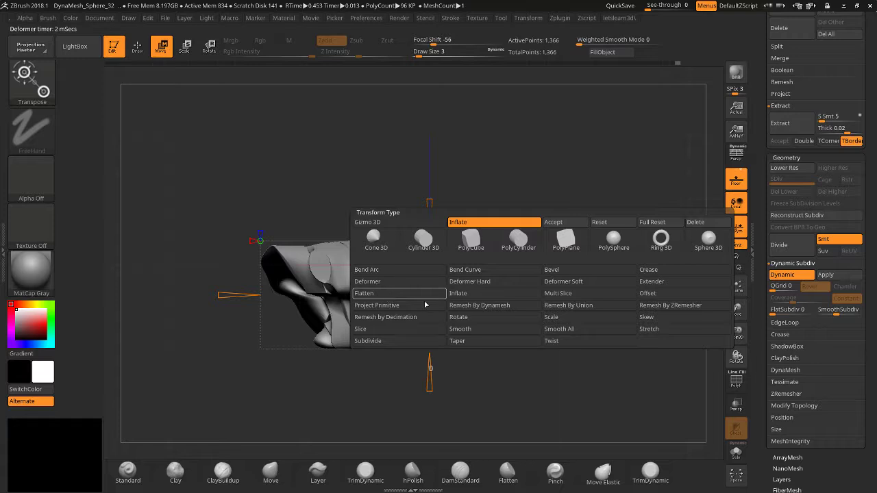
click(558, 293)
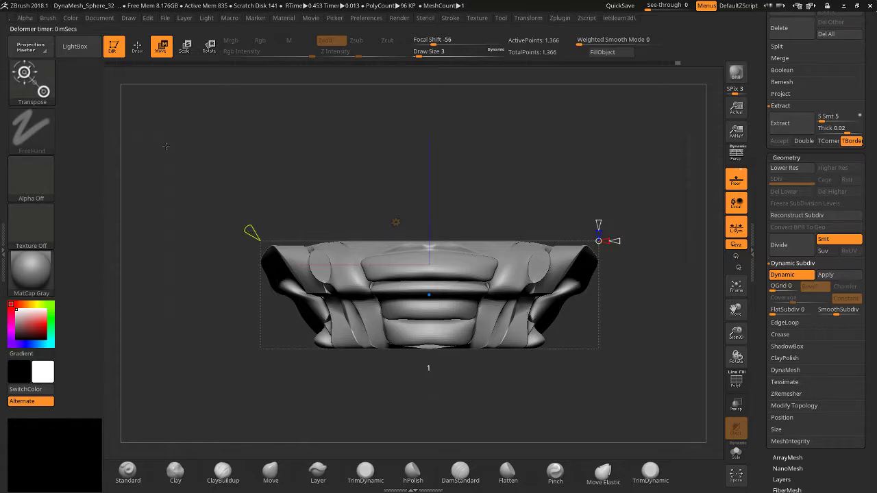
drag(614, 241, 677, 198)
drag(732, 334, 720, 422)
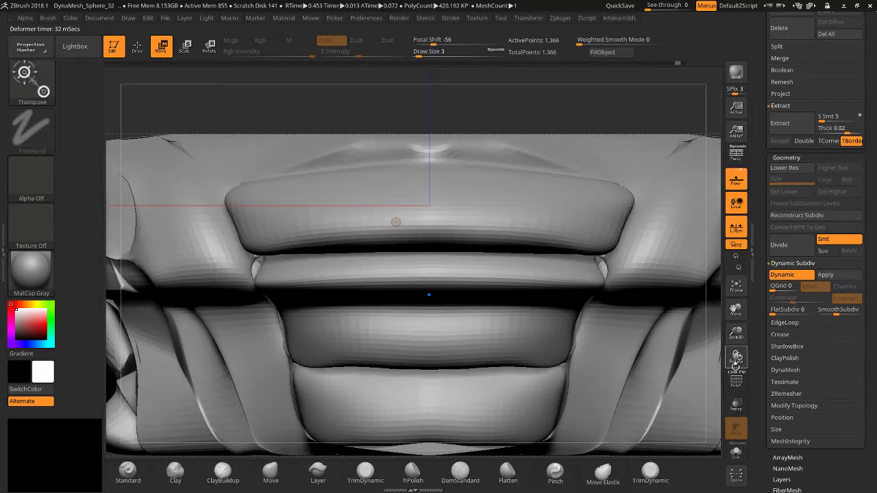
mouse_move(735, 336)
mouse_down()
mouse_move(710, 287)
mouse_move(735, 377)
mouse_up()
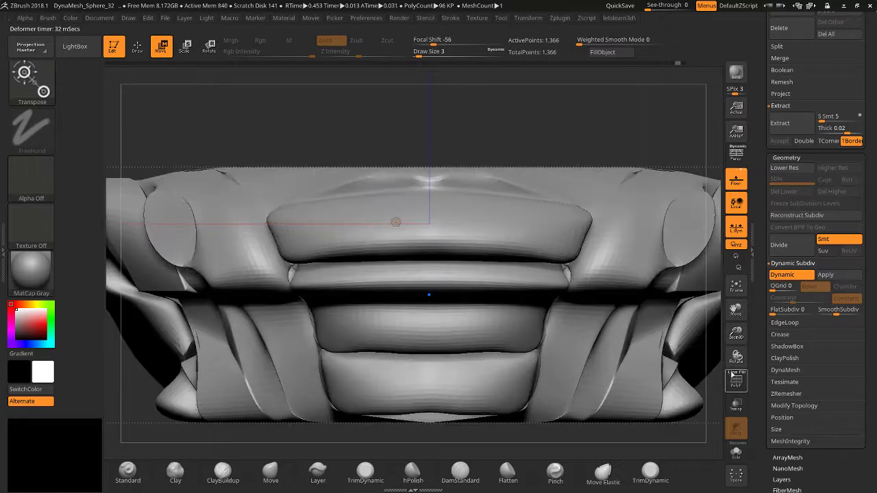
click(736, 381)
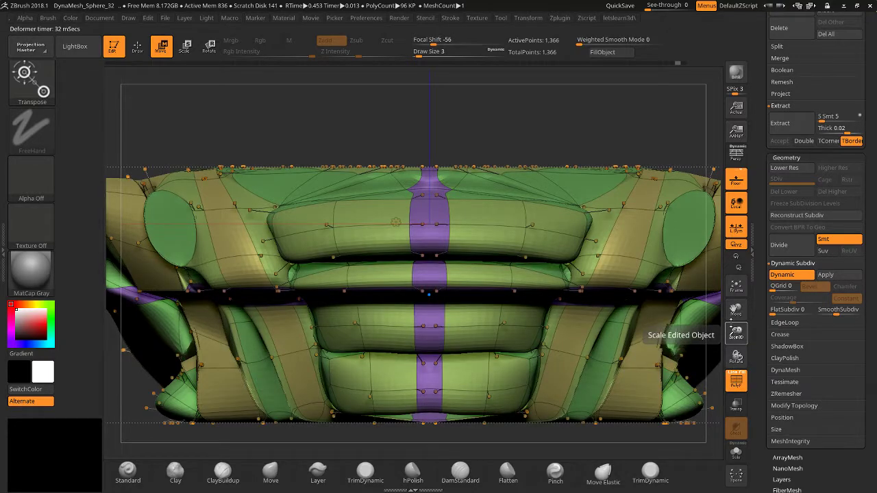
drag(736, 335, 689, 252)
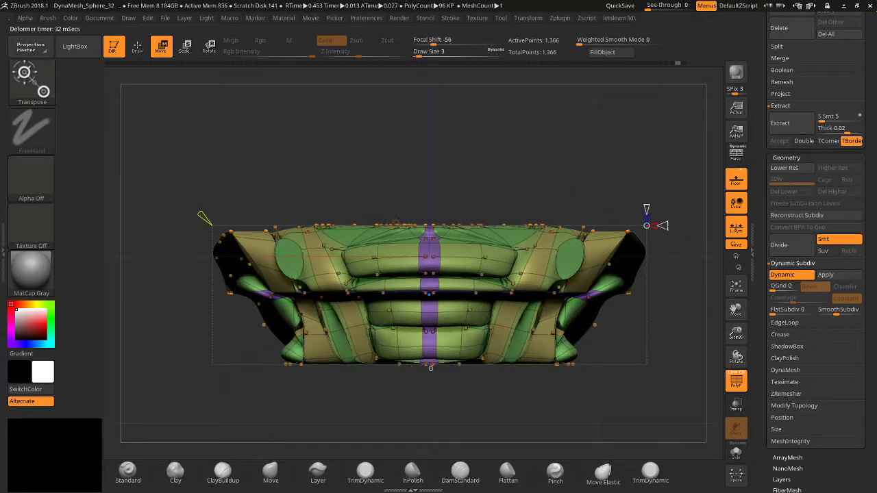
drag(663, 226, 674, 228)
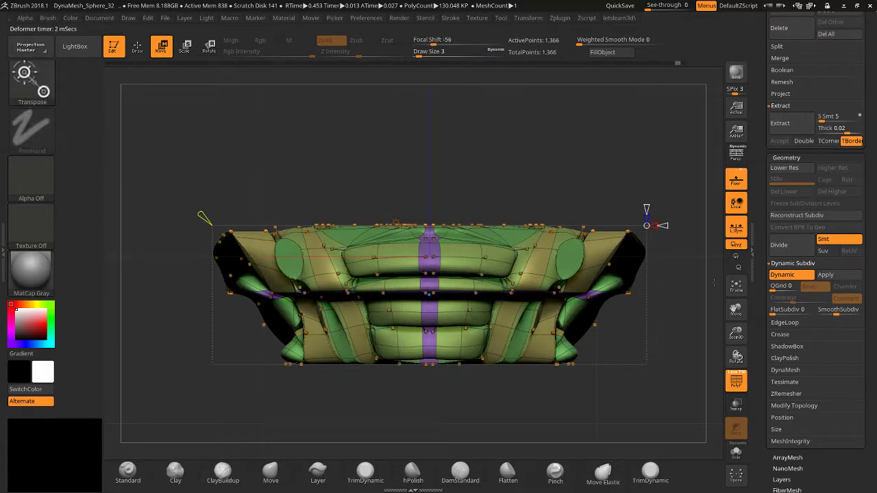
click(736, 381)
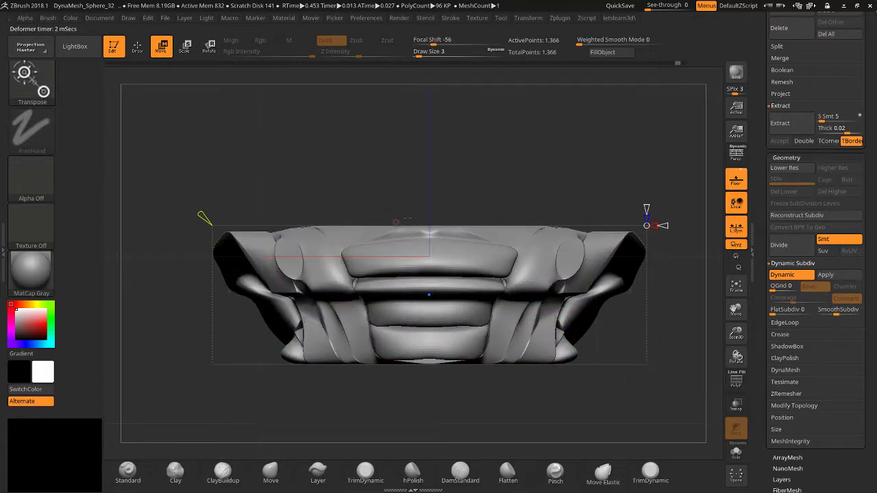
Switch to the Offset deformer, try shifting the body with its vertical, horizontal and central handles, and undo the offset.
click(397, 221)
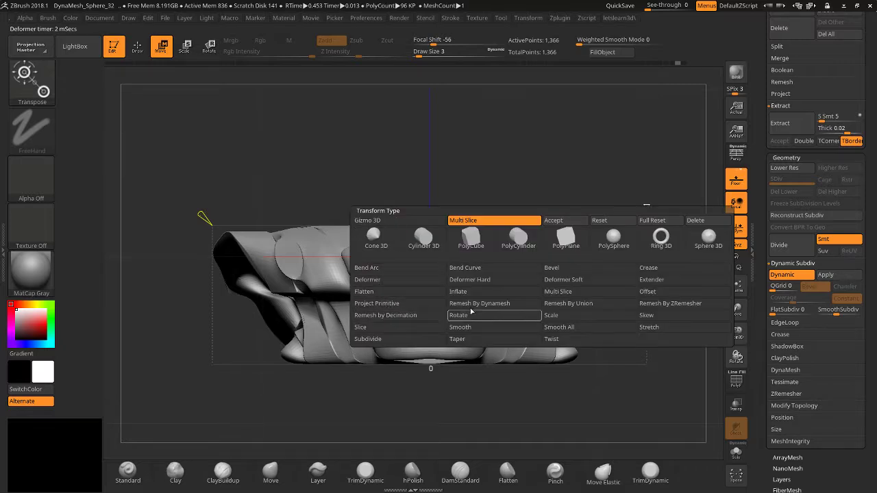
click(652, 301)
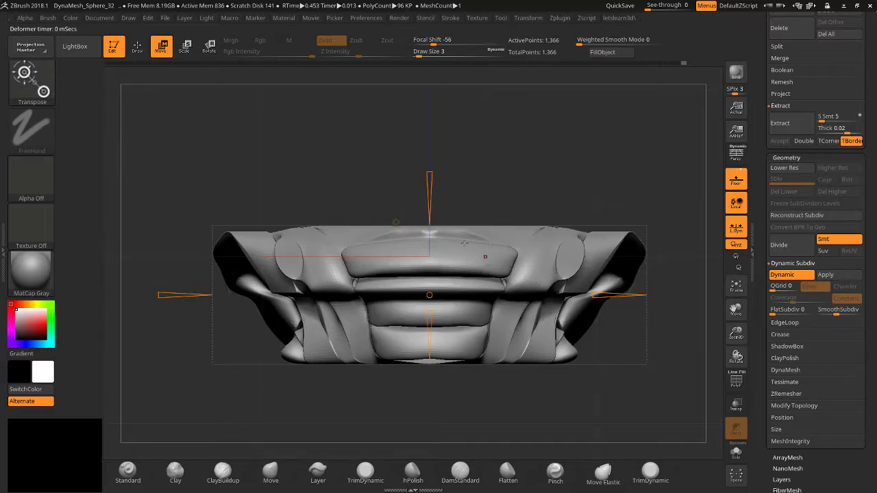
mouse_move(430, 180)
mouse_down()
mouse_move(426, 134)
mouse_move(421, 157)
mouse_move(429, 173)
mouse_up()
drag(640, 290, 544, 337)
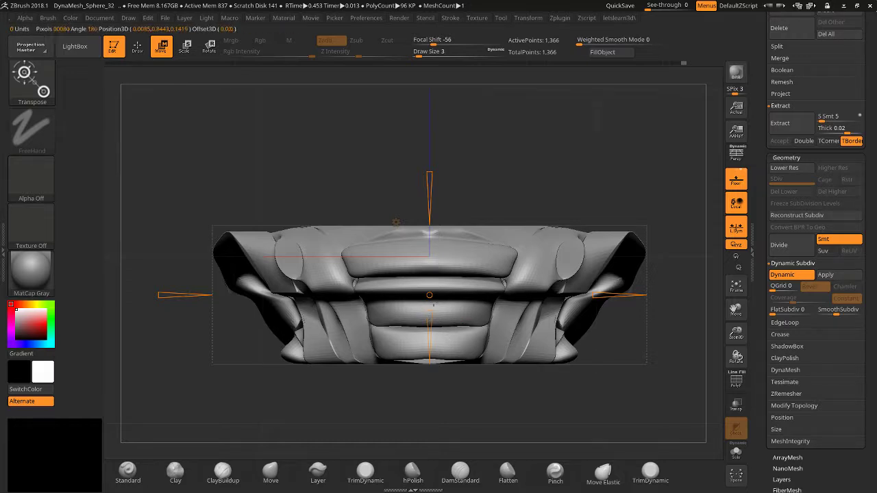
click(429, 296)
drag(429, 296, 429, 297)
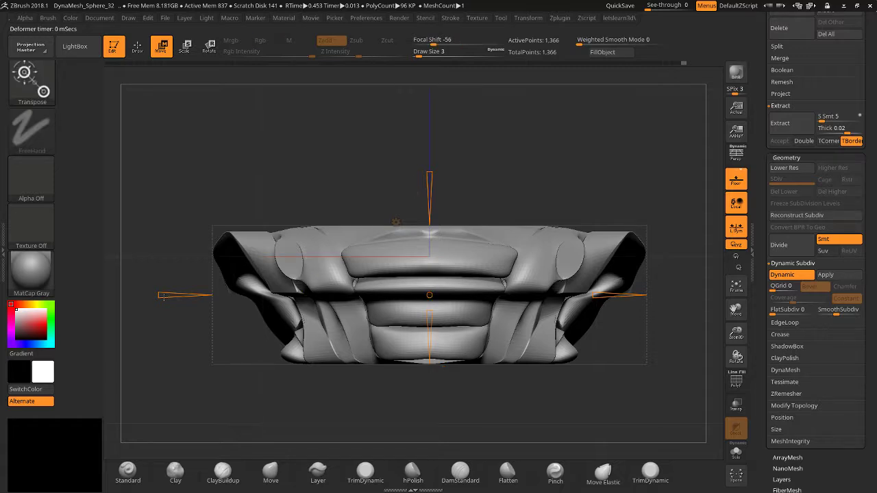
drag(180, 291, 377, 295)
drag(291, 295, 599, 295)
key(ctrl+z)
Switch to the Project Primitive deformer, try its white corner cone, and orbit around the shape projected onto the body.
click(395, 222)
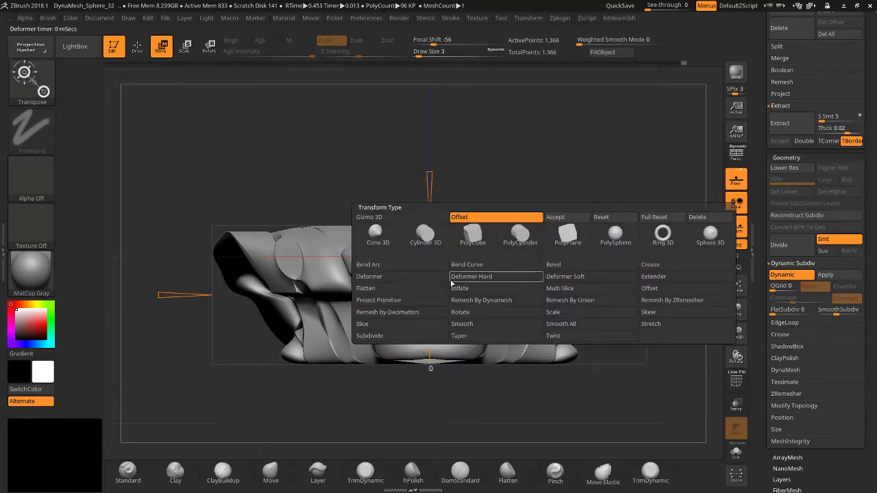
click(395, 300)
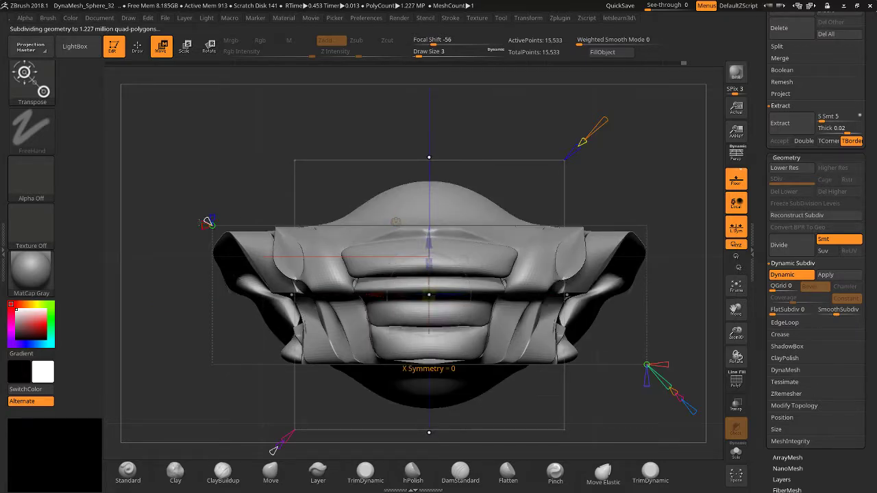
drag(171, 189, 164, 102)
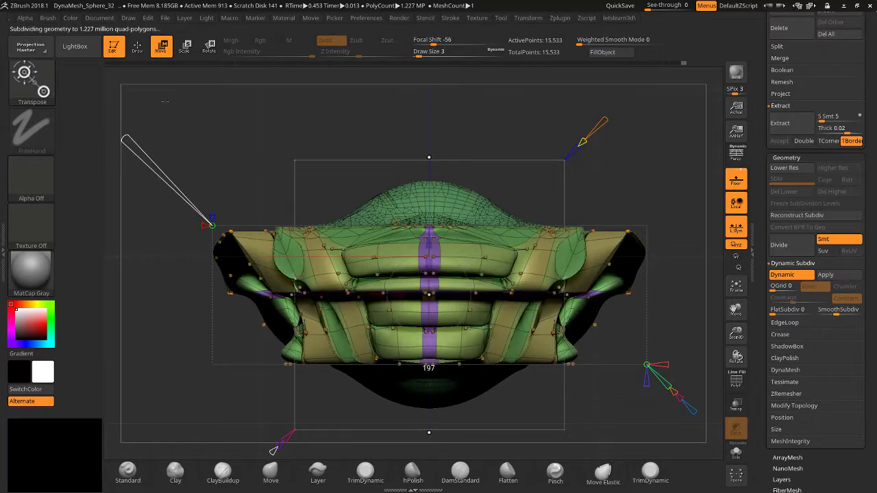
drag(125, 139, 125, 139)
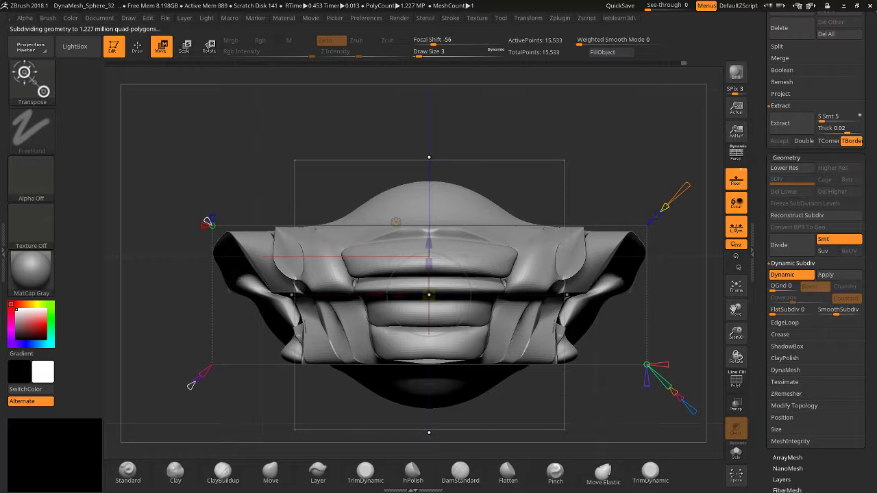
drag(164, 288, 164, 318)
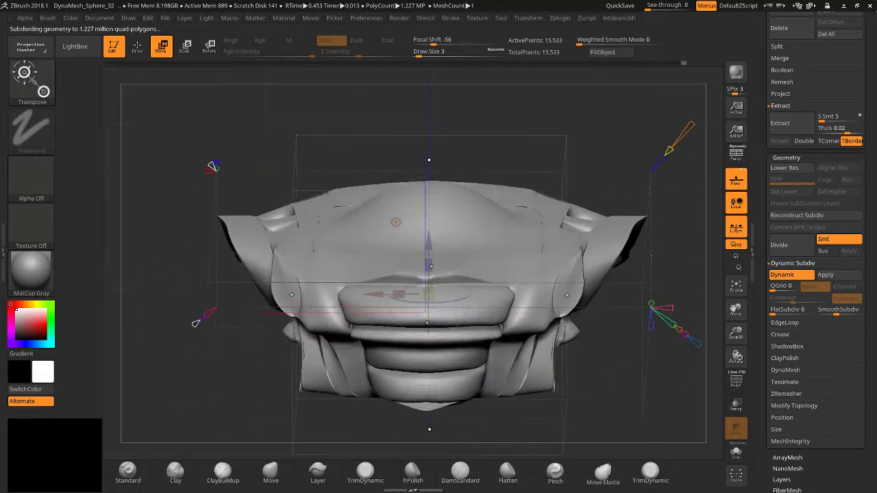
drag(651, 258, 649, 214)
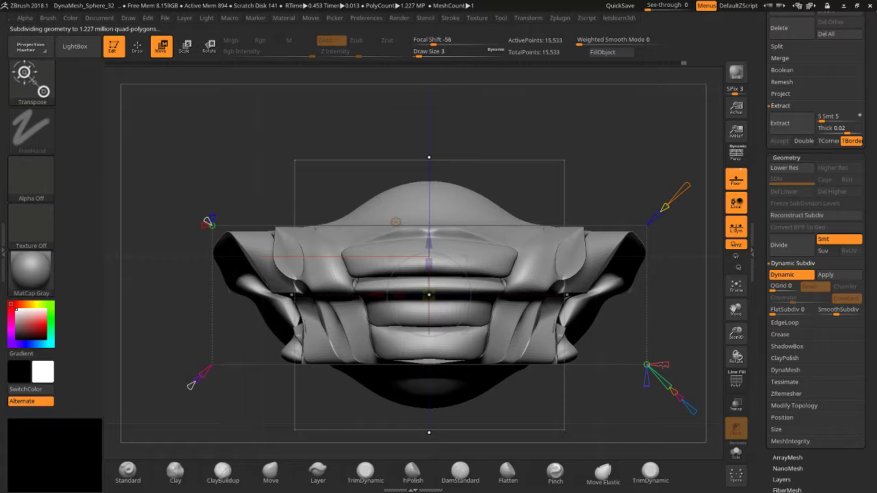
Try the opacity cones of Project Primitive and raise Tessellate for a denser projected mesh, checking the dome from above.
mouse_move(666, 364)
key(shift+f)
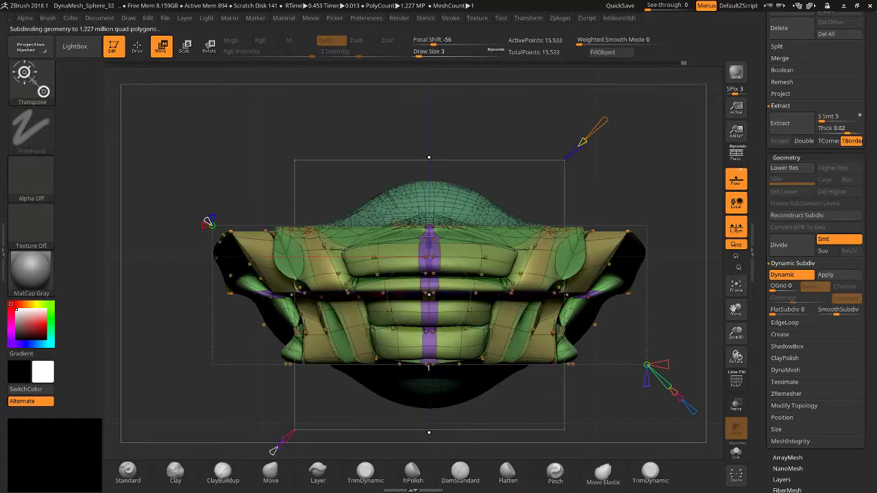
key(shift+f)
mouse_move(191, 385)
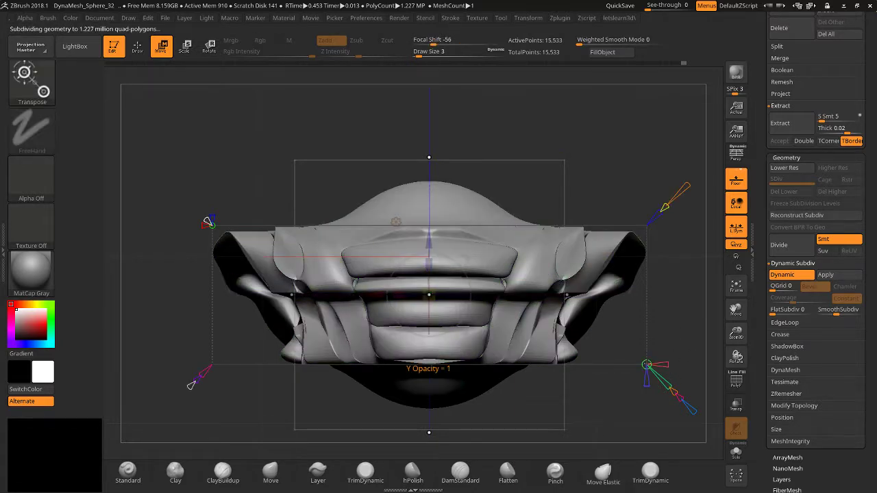
mouse_move(670, 386)
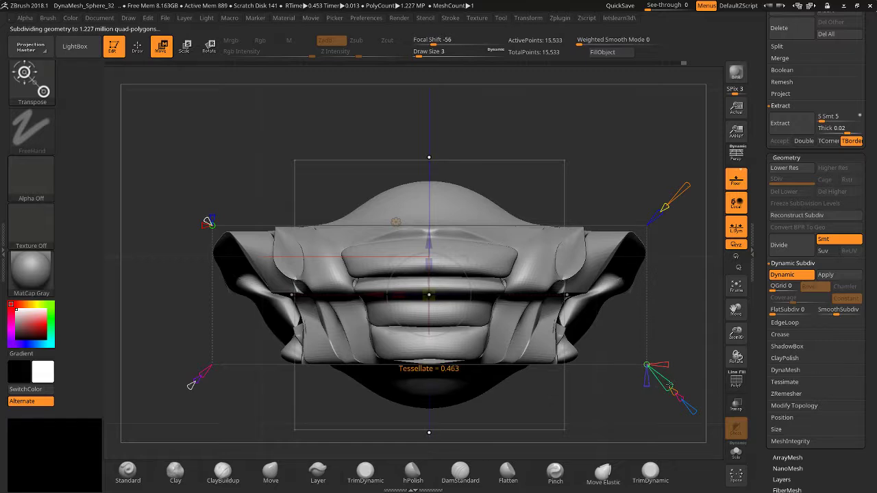
key(shift+f)
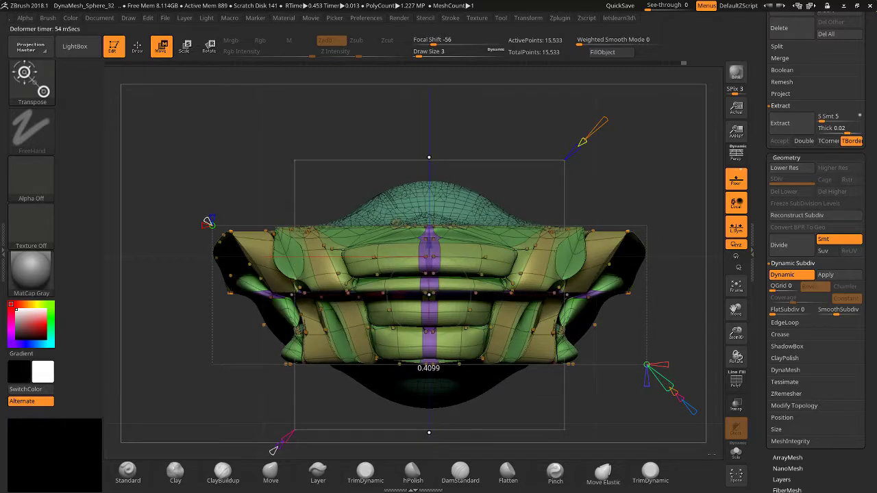
drag(709, 137, 405, 238)
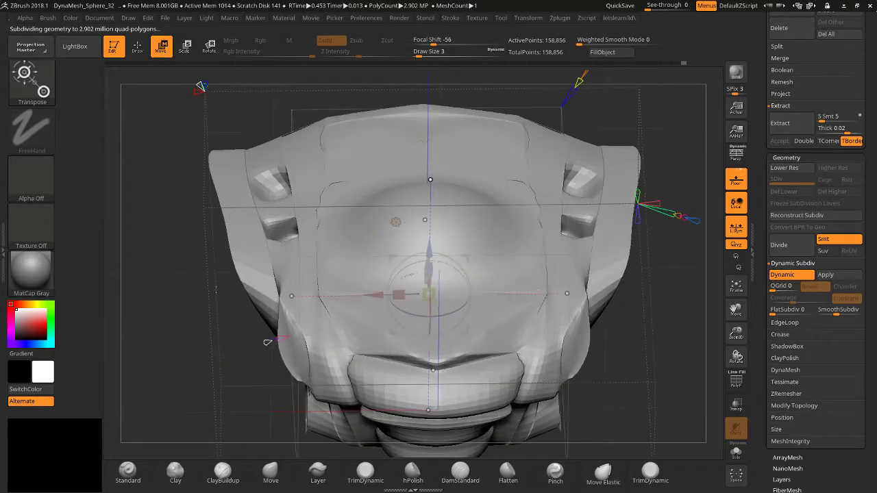
shift+drag(262, 348, 273, 451)
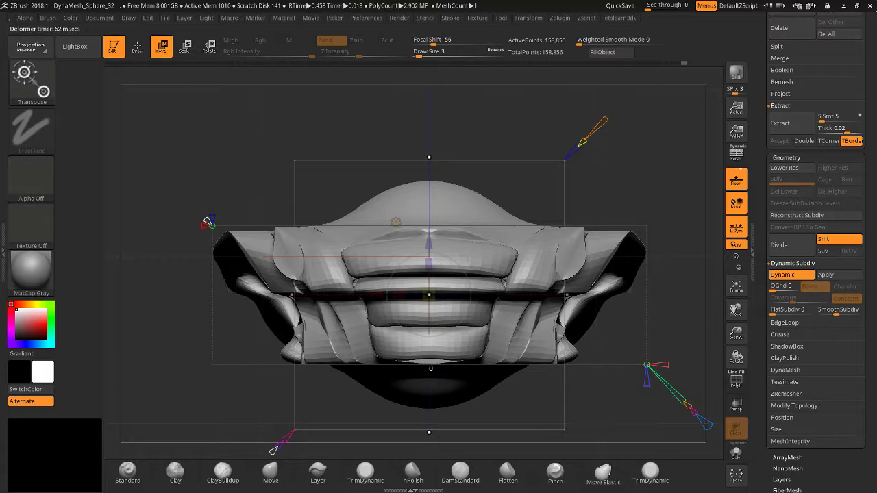
Try the cones beside Tessellate and the orange cone at the primitive's corner, restore the dome, and orbit around it.
key(shift+f)
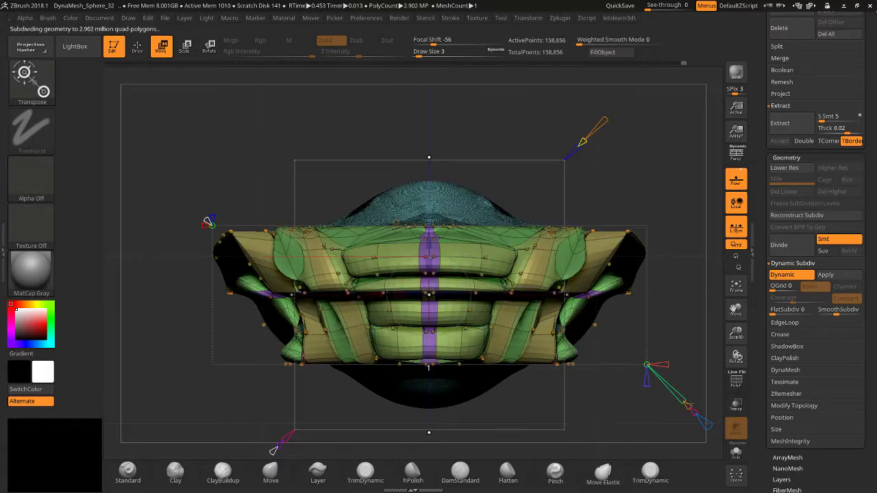
key(shift+f)
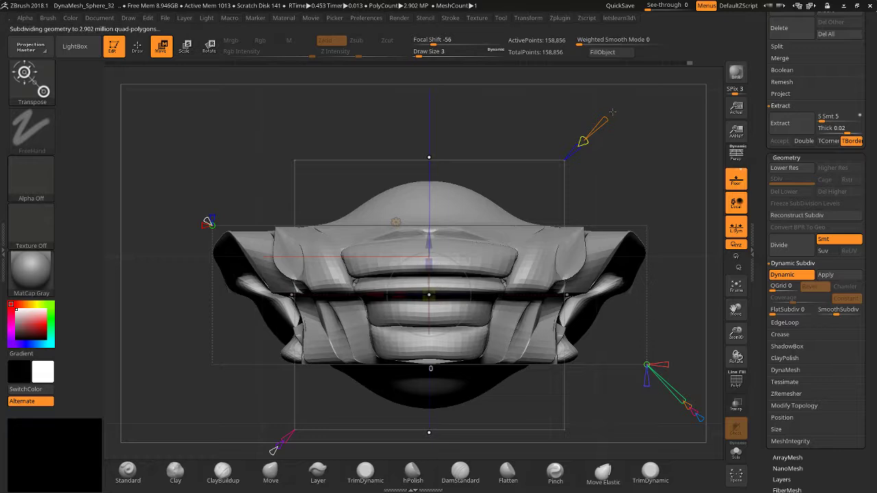
key(ctrl+z)
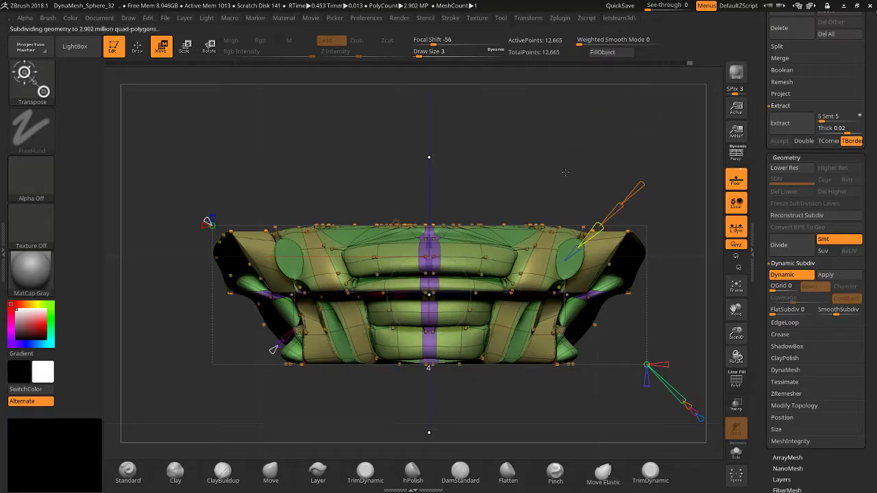
key(ctrl+z)
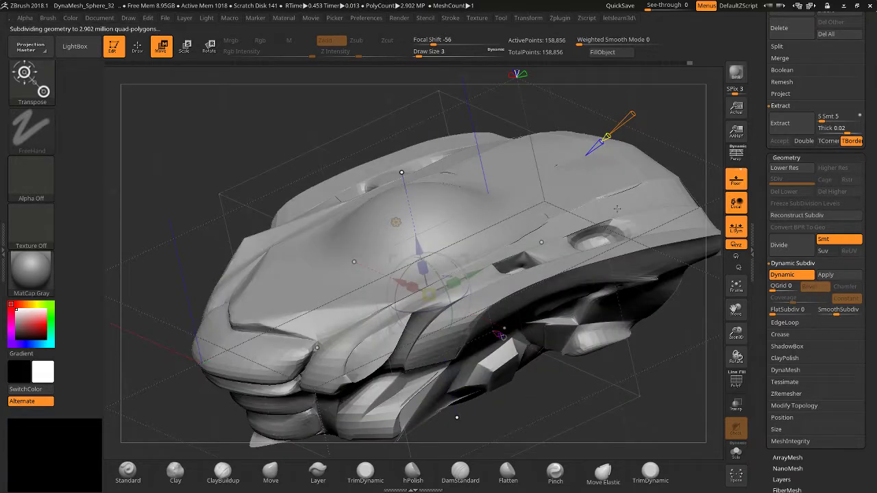
drag(608, 385, 465, 282)
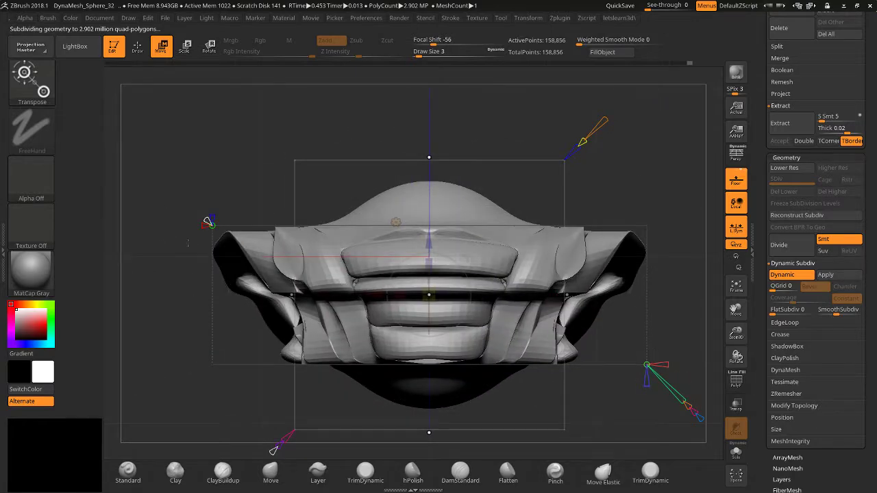
Extend the white corner cone and reduce Blend to give the projected sphere a sharper transition into the body.
mouse_move(207, 220)
drag(207, 220, 166, 180)
mouse_move(185, 242)
mouse_down()
mouse_move(205, 263)
mouse_move(190, 249)
mouse_up()
mouse_move(289, 443)
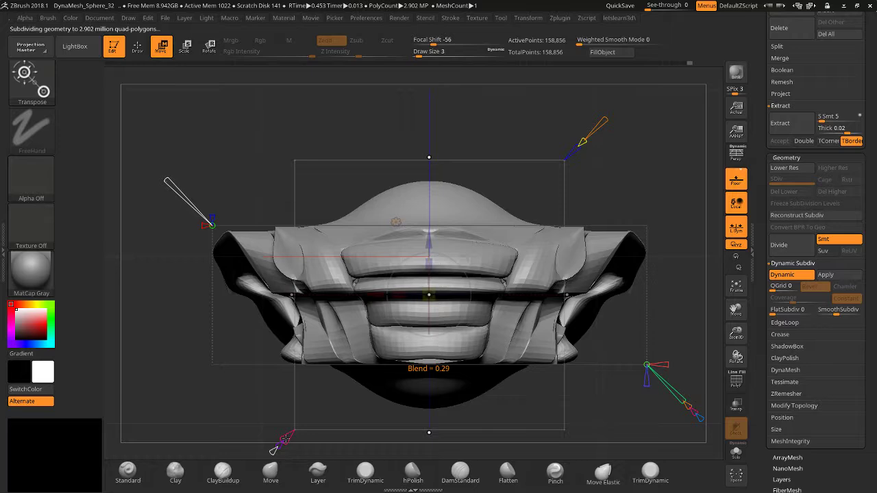
key(shift+f)
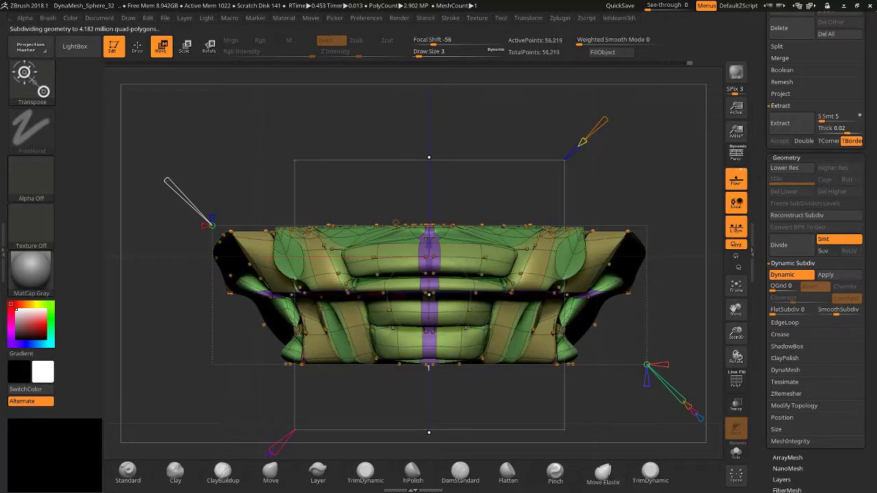
key(shift+f)
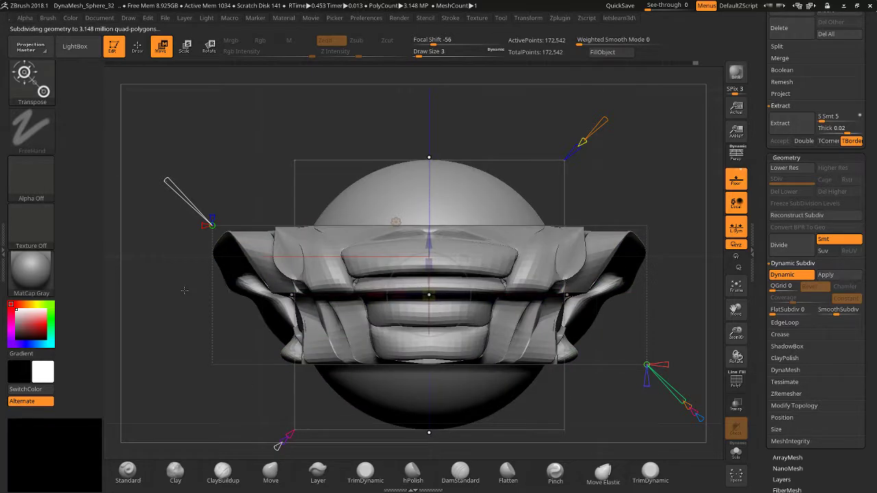
mouse_move(182, 305)
mouse_down()
mouse_move(188, 356)
mouse_move(190, 251)
mouse_move(315, 301)
mouse_move(356, 292)
mouse_move(274, 356)
mouse_move(195, 312)
mouse_move(217, 314)
mouse_up()
drag(736, 332, 733, 287)
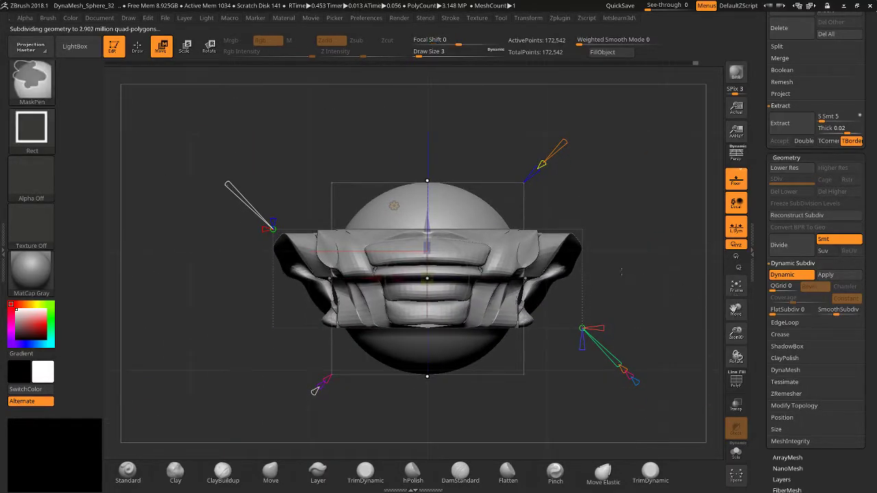
Undo the last change to the sphere projected onto the body and accept the Project Primitive deformation.
key(ctrl+z)
mouse_move(478, 164)
mouse_down()
mouse_move(497, 212)
mouse_move(513, 210)
mouse_move(515, 149)
mouse_up()
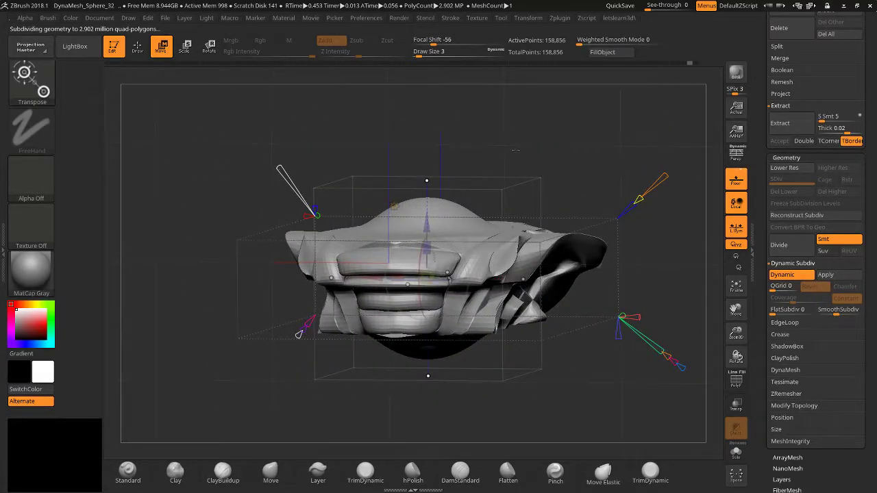
click(394, 205)
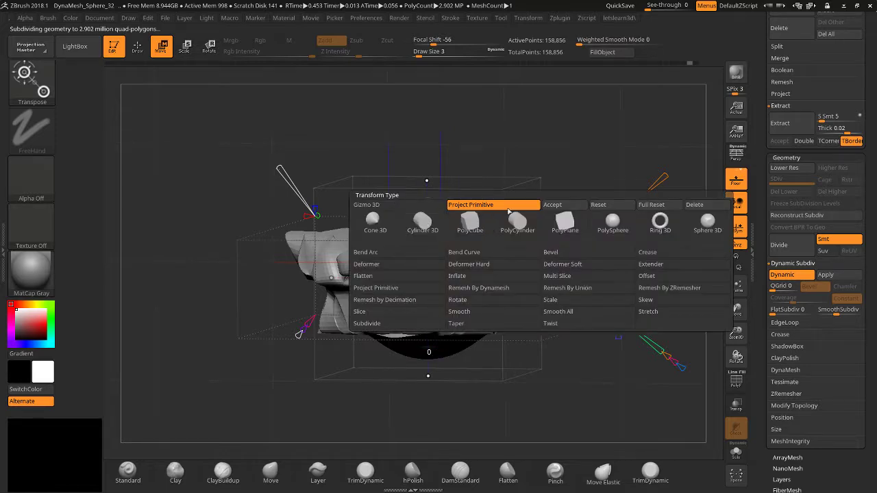
click(553, 204)
Try the Remesh By Dynamesh deformer by extending its white corner cone, show the polyframe, and undo the remesh.
click(395, 205)
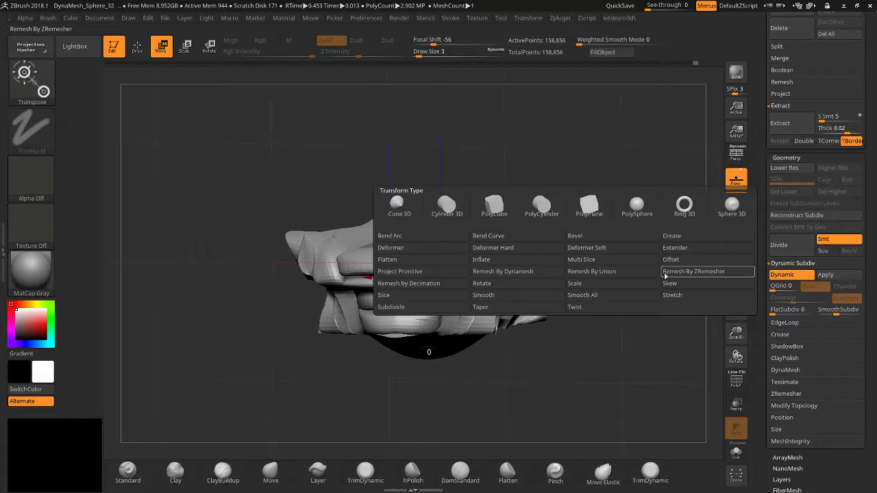
click(510, 274)
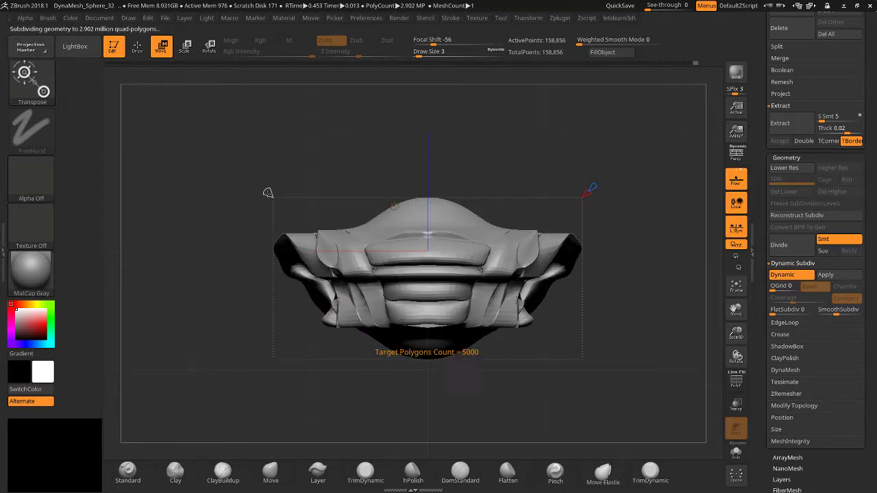
drag(266, 193, 206, 131)
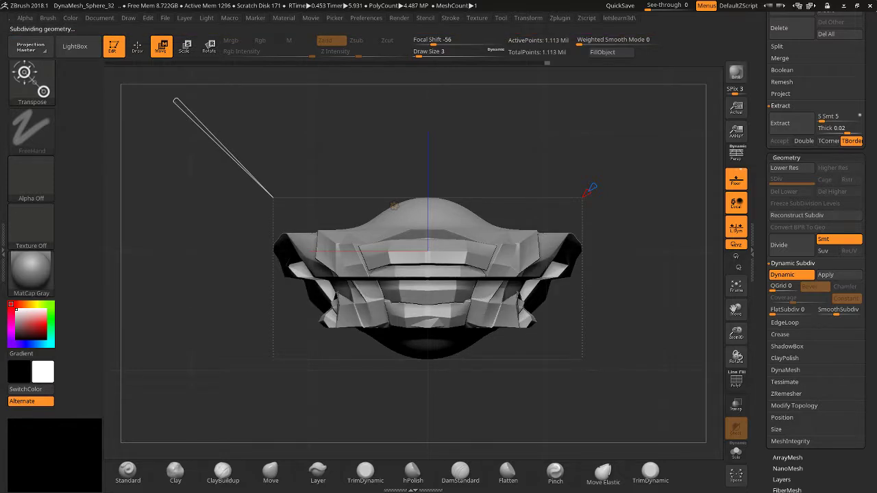
click(736, 381)
drag(620, 315, 610, 335)
key(ctrl)
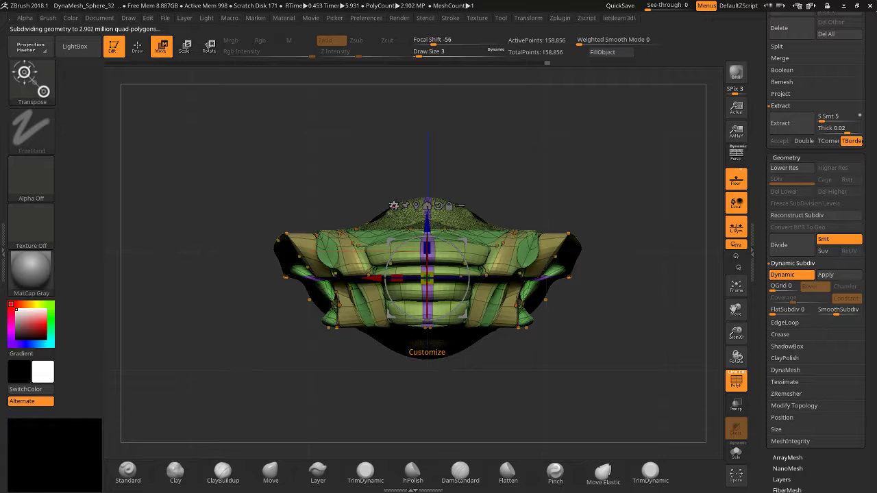
Remesh the body with the Remesh By Union deformer and inspect its polygroups up close.
click(393, 199)
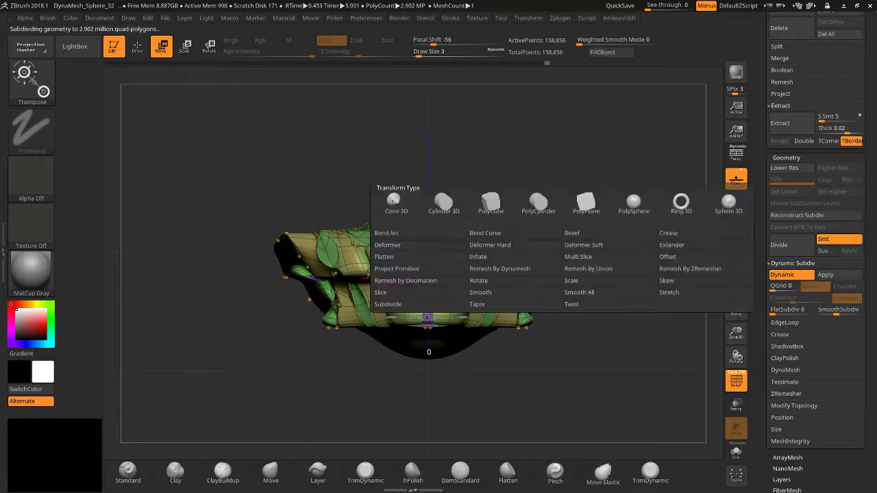
click(583, 269)
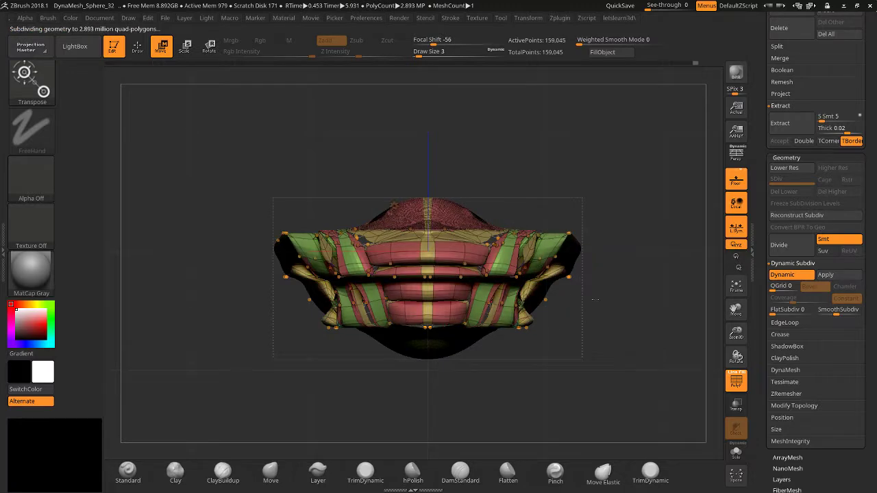
drag(740, 333, 734, 363)
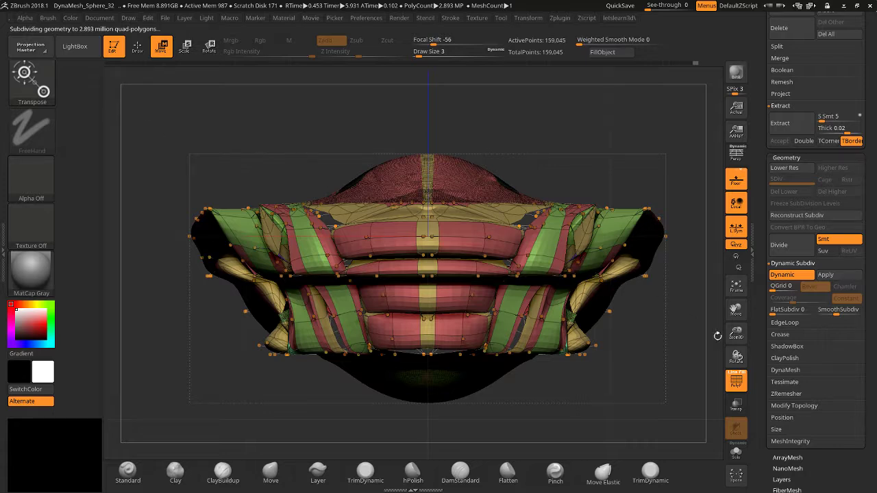
drag(736, 333, 736, 299)
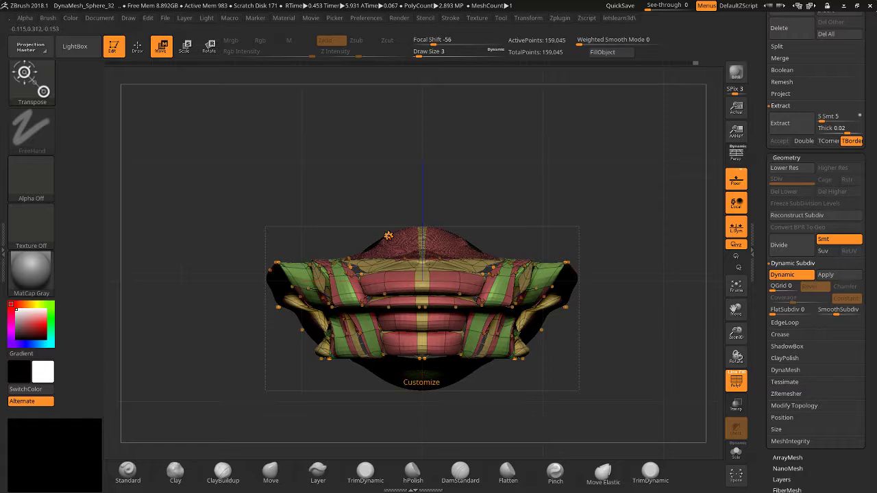
Try a second Remesh By Union on the body, check it with the polyframe hidden, and undo it.
click(388, 235)
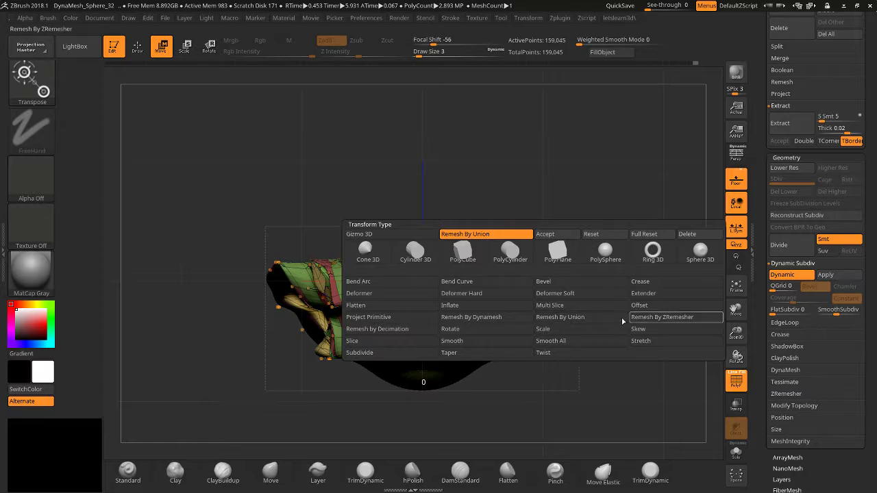
click(593, 321)
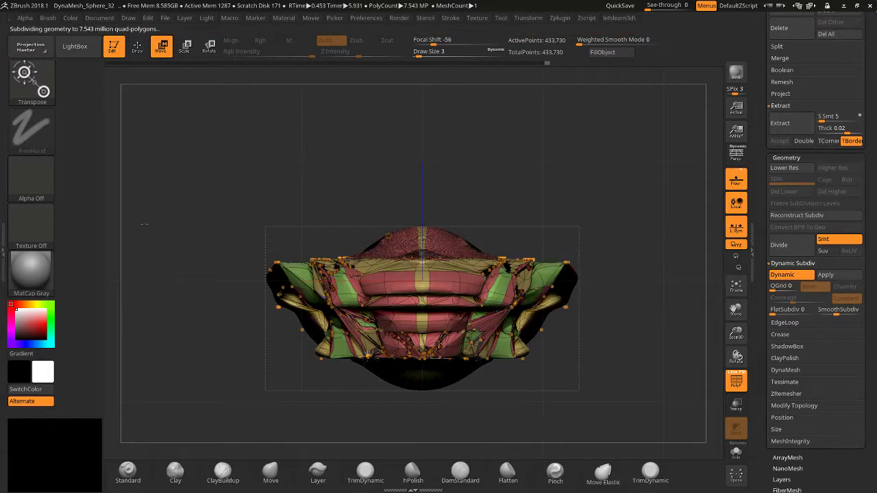
mouse_move(198, 217)
mouse_down()
mouse_move(203, 266)
mouse_move(289, 176)
mouse_move(456, 238)
mouse_move(691, 364)
mouse_move(388, 236)
mouse_move(646, 371)
mouse_up()
click(735, 380)
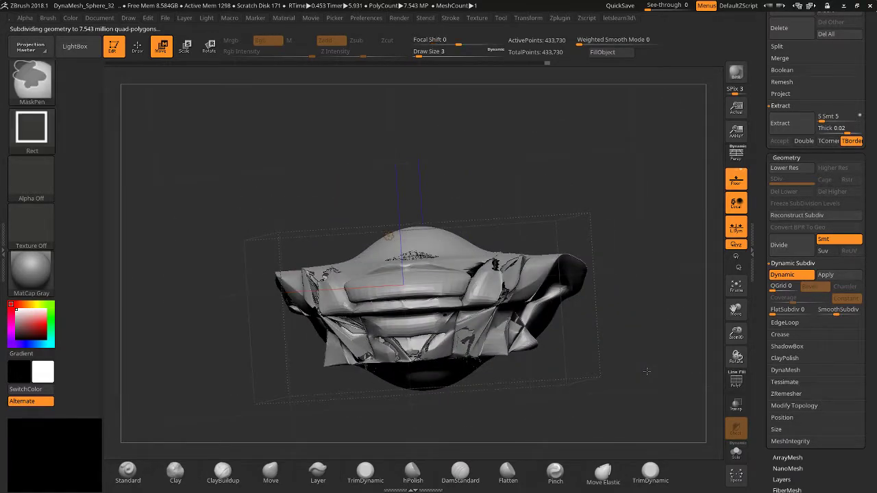
key(ctrl+z)
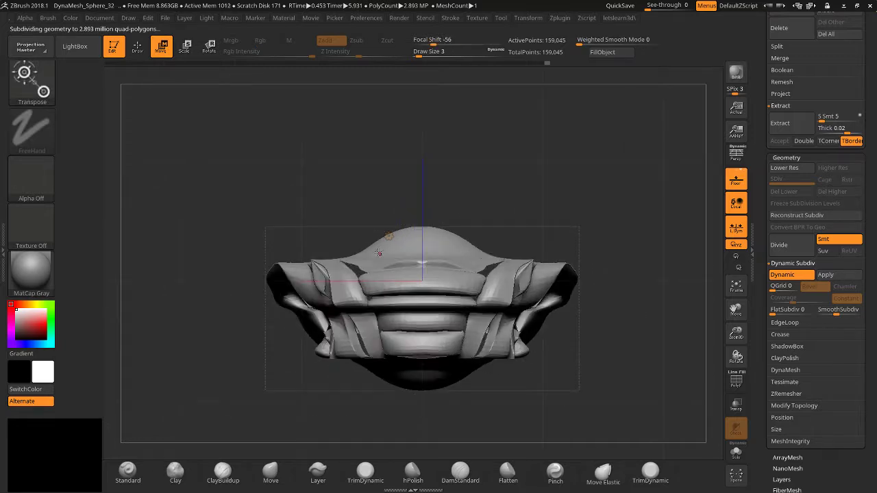
Try the Remesh By ZRemesher deformer and its white corner cone on the body.
click(385, 238)
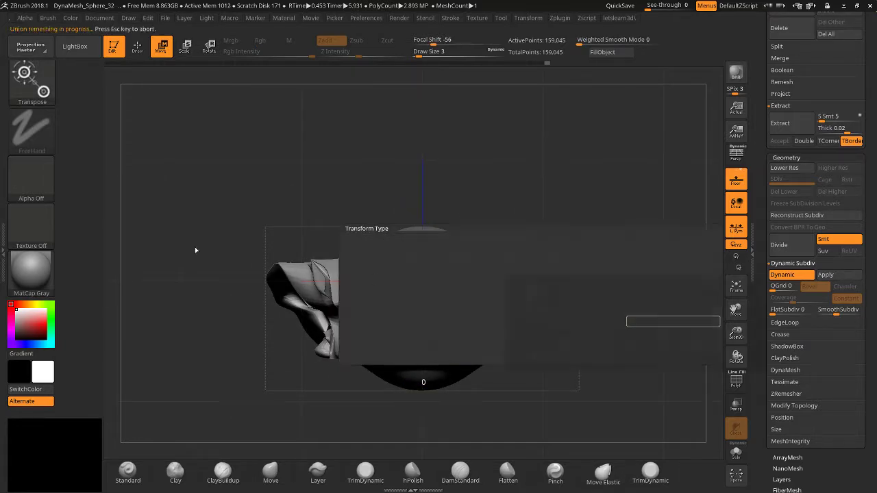
click(603, 314)
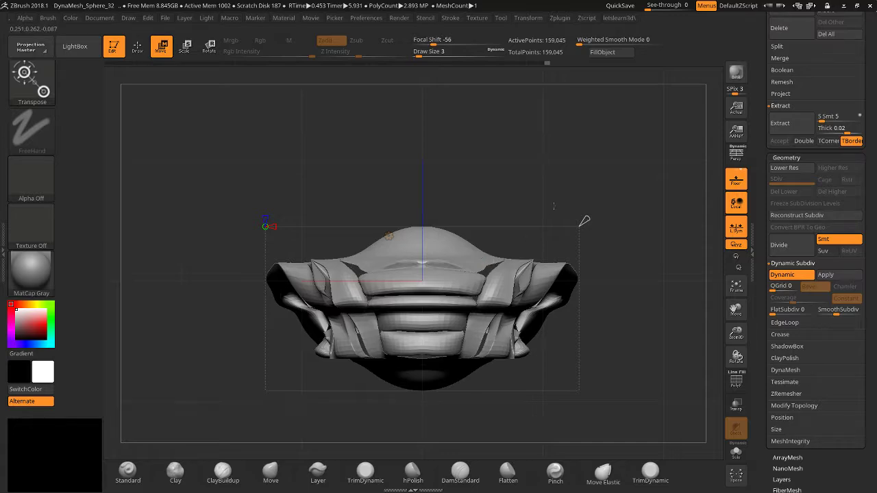
mouse_move(585, 220)
mouse_down()
mouse_move(646, 164)
mouse_move(626, 135)
mouse_move(605, 160)
mouse_move(604, 197)
mouse_up()
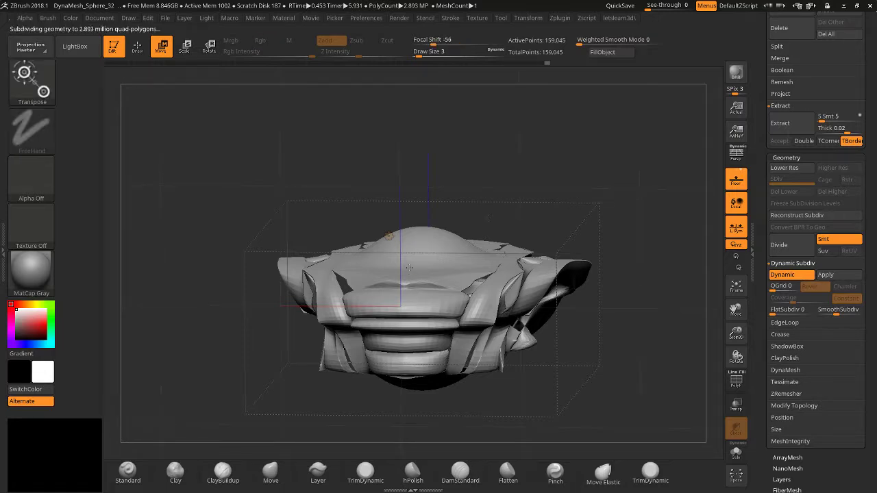
Switch to the Rotate deformer, try its top and side cones on the body, and undo the rotation.
click(383, 237)
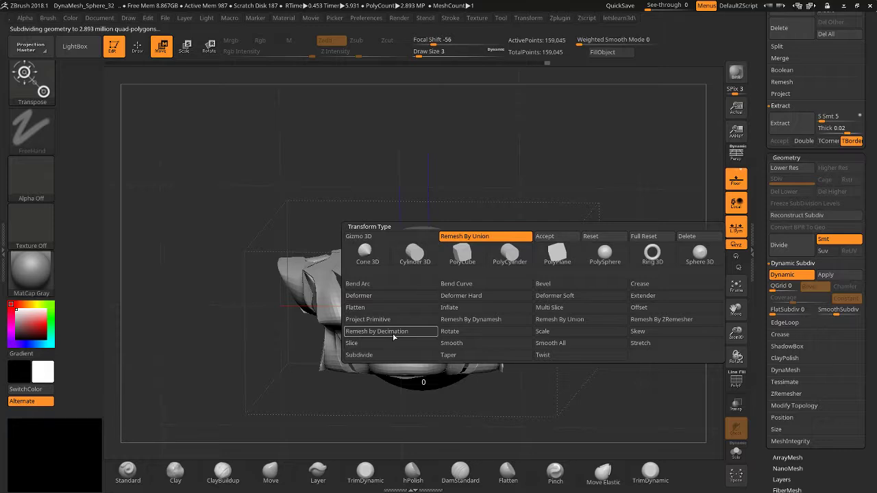
click(465, 332)
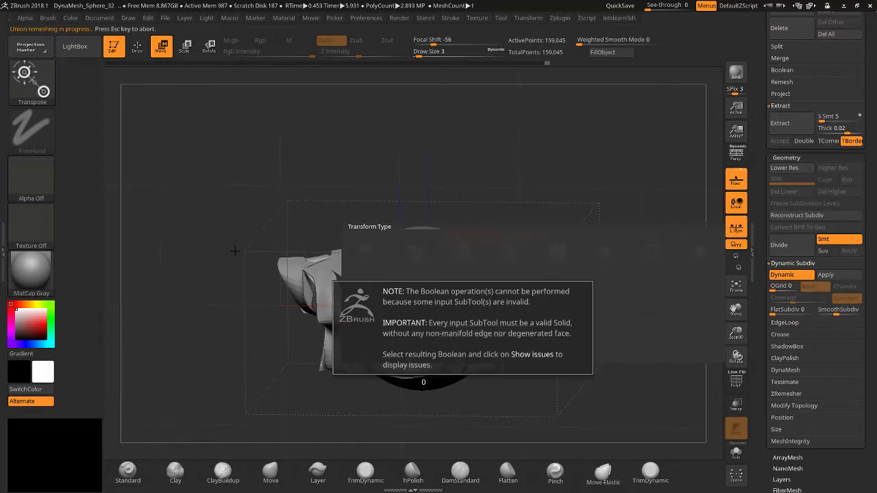
drag(619, 197, 423, 237)
drag(426, 200, 203, 250)
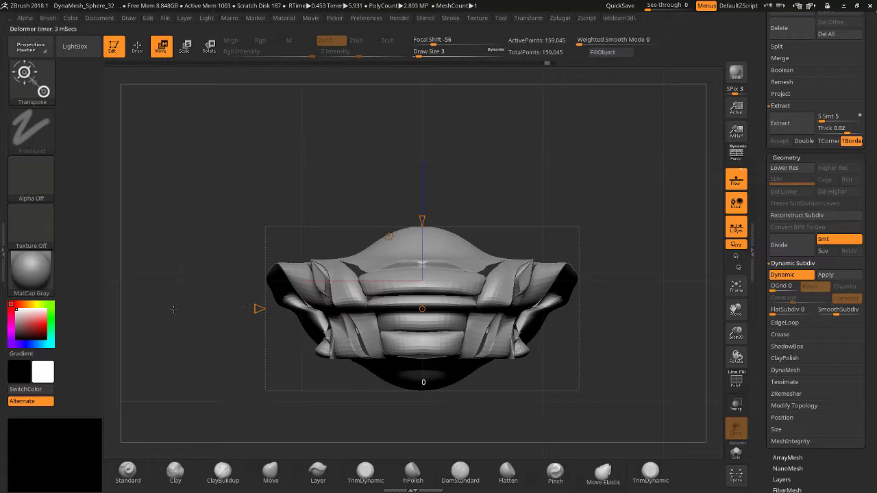
drag(259, 309, 203, 302)
key(ctrl+z)
drag(509, 166, 516, 202)
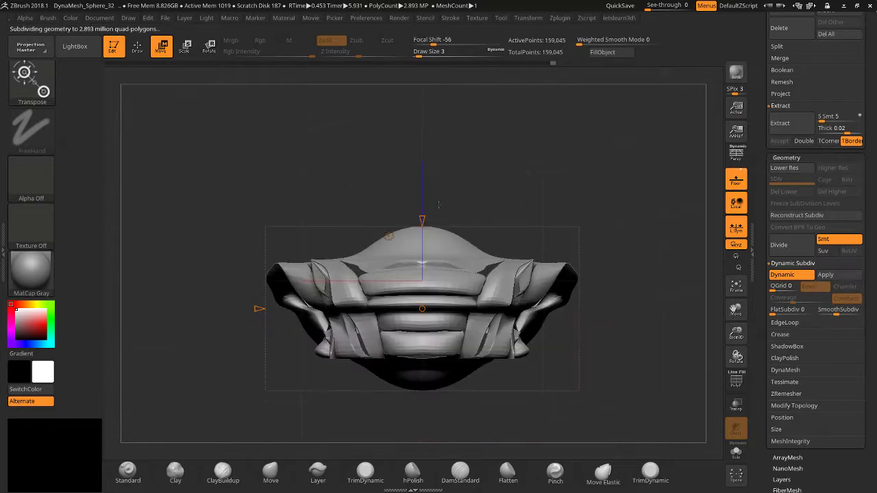
Try the Scale deformer by widening the body, restoring its width and pulling the bottom cone inward, and return to the gizmo.
click(388, 236)
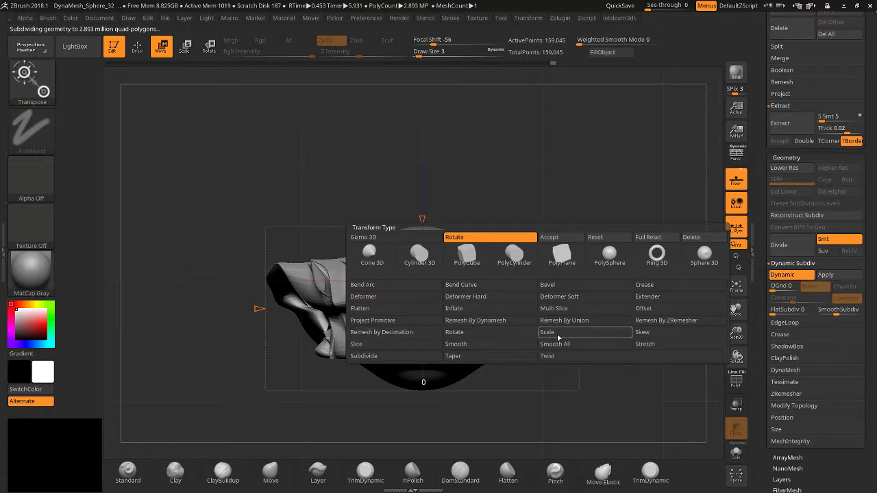
click(547, 331)
drag(423, 174, 377, 203)
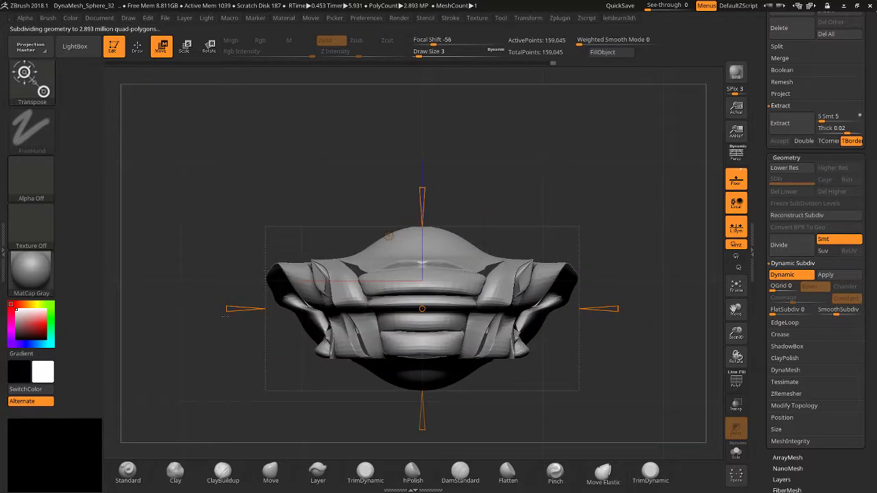
drag(254, 206, 152, 310)
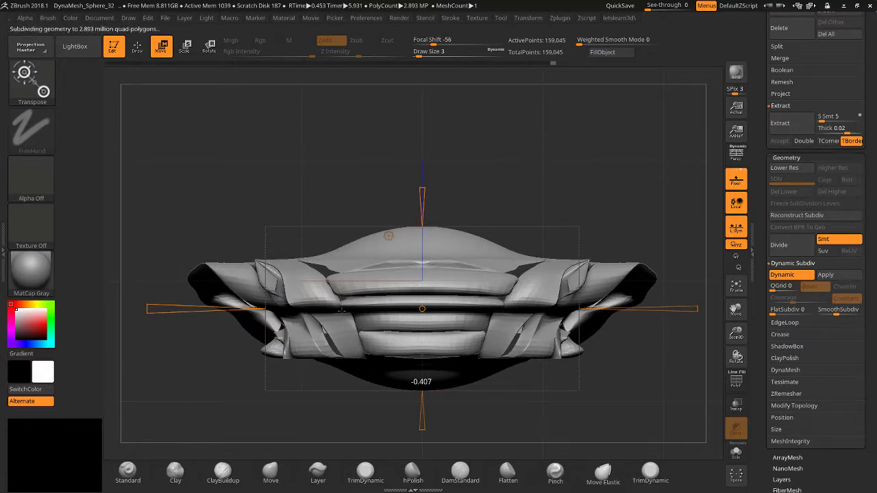
drag(152, 311, 248, 317)
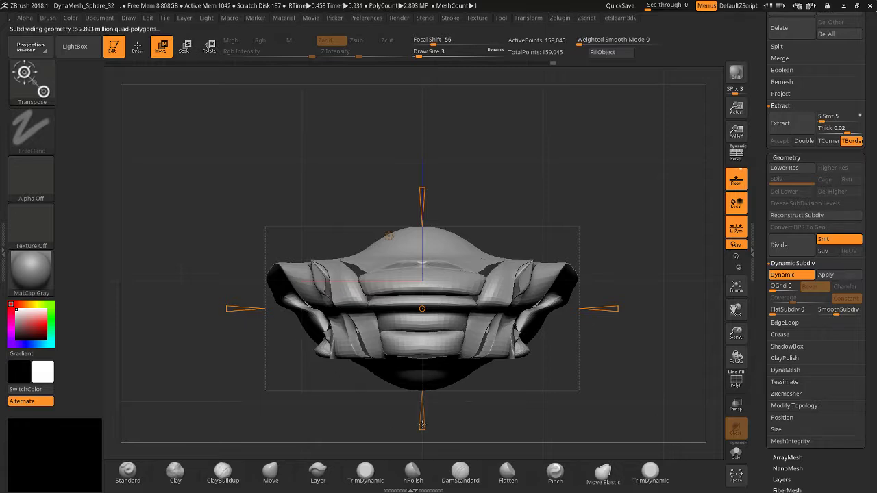
drag(422, 427, 420, 377)
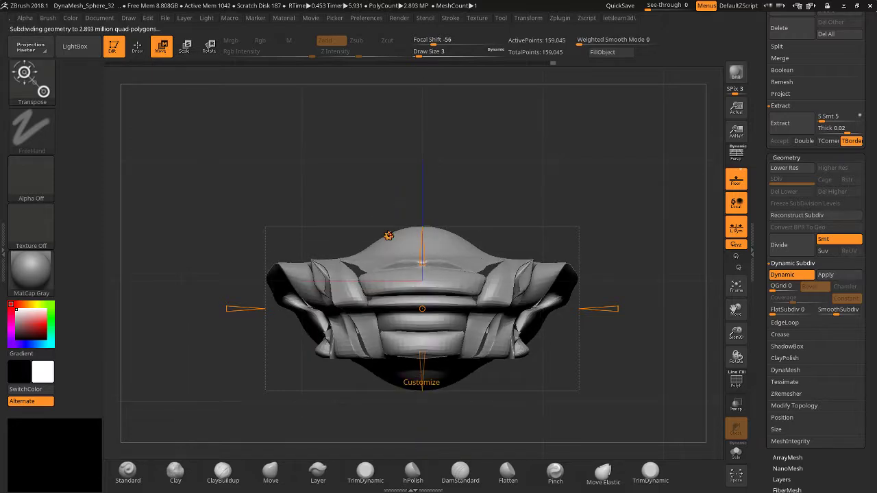
click(389, 236)
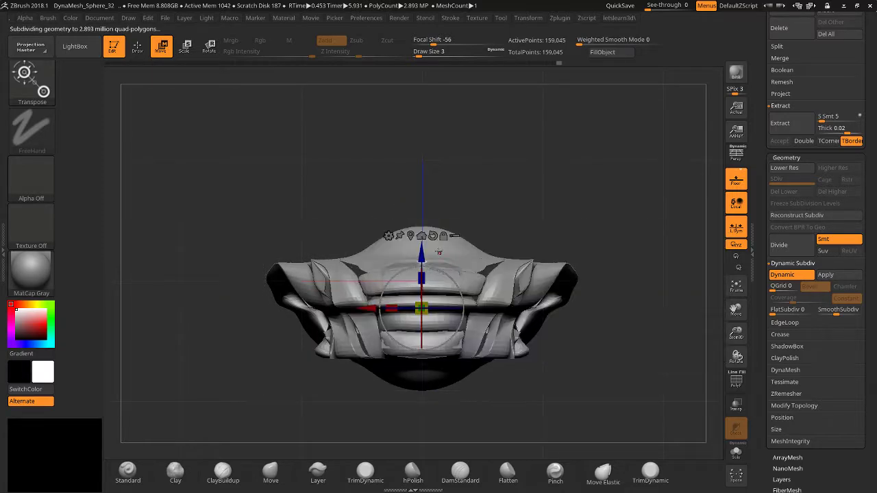
Try the Skew deformer by pulling one side of the body downward, and undo the skew.
click(388, 235)
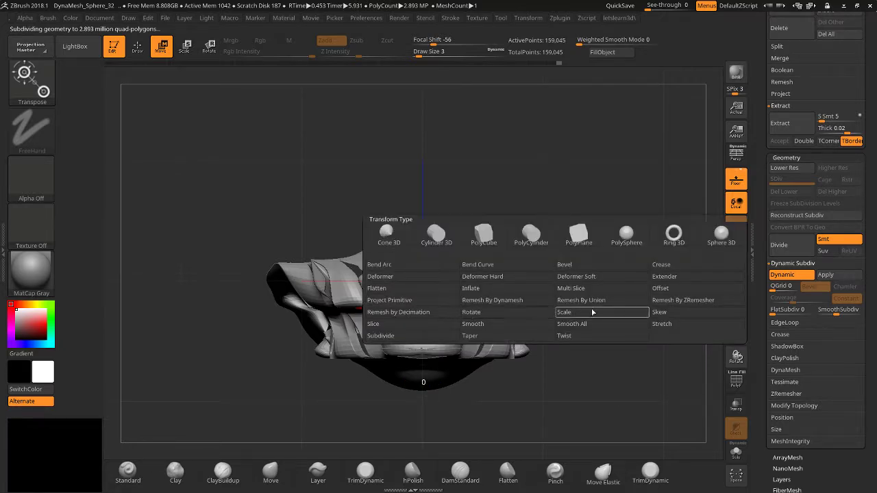
click(657, 312)
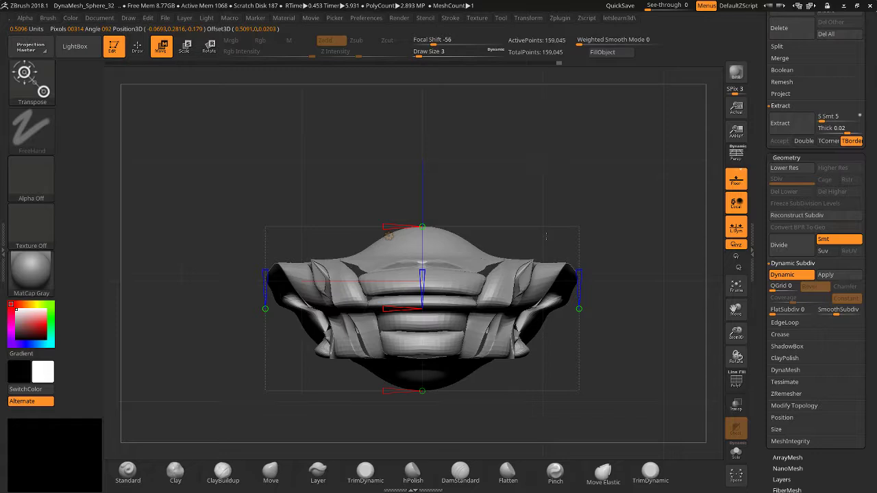
click(411, 229)
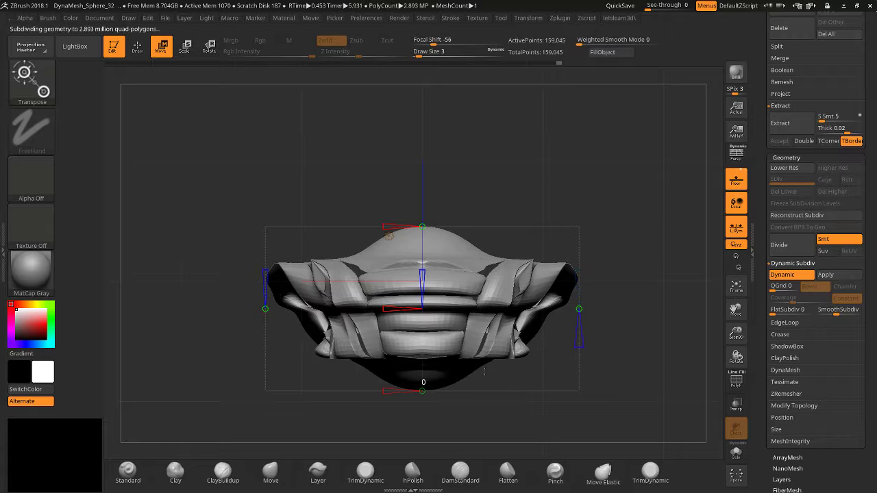
drag(579, 346, 579, 428)
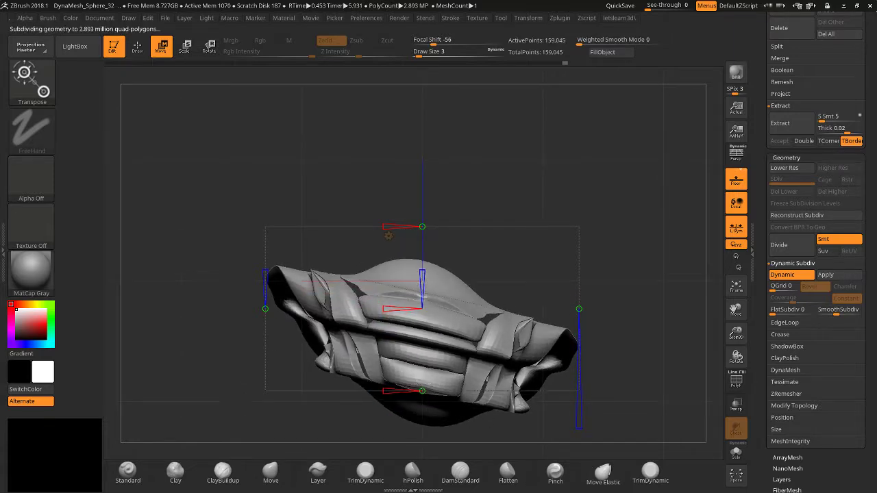
key(ctrl+z)
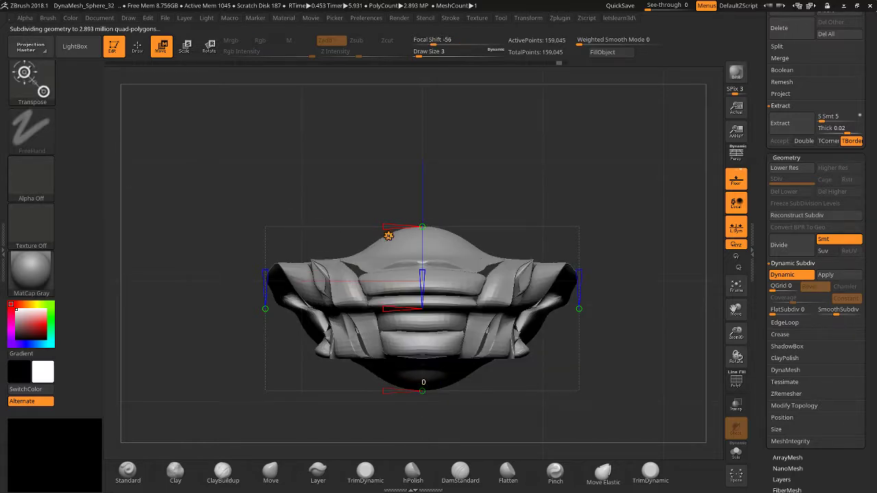
Switch to the Slice deformer and pull its white corner cone outward, checking the mesh with the polyframe display.
click(388, 235)
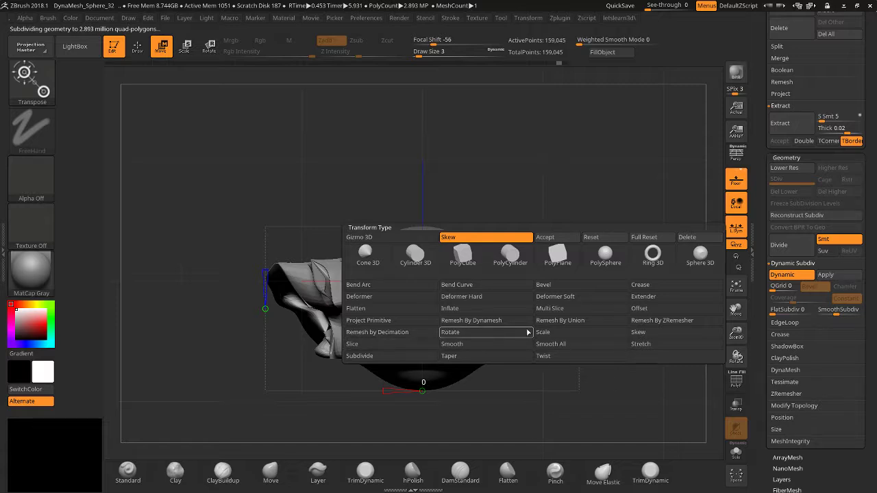
click(398, 343)
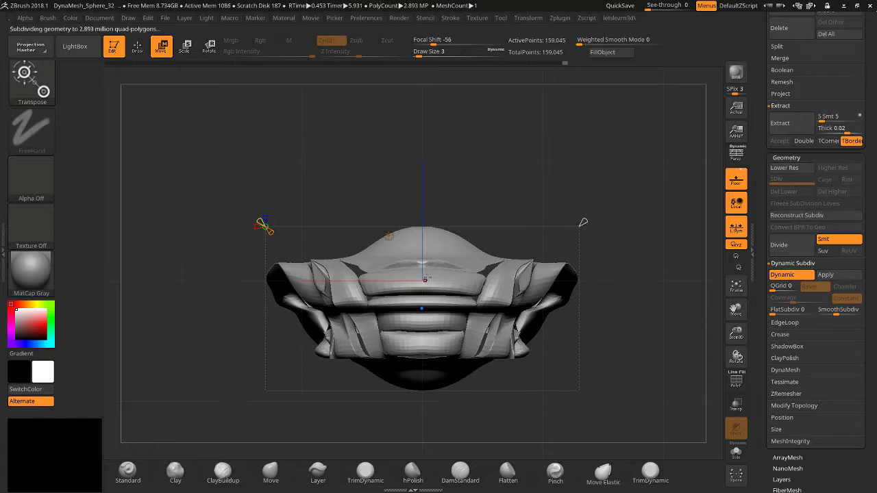
key(shift+f)
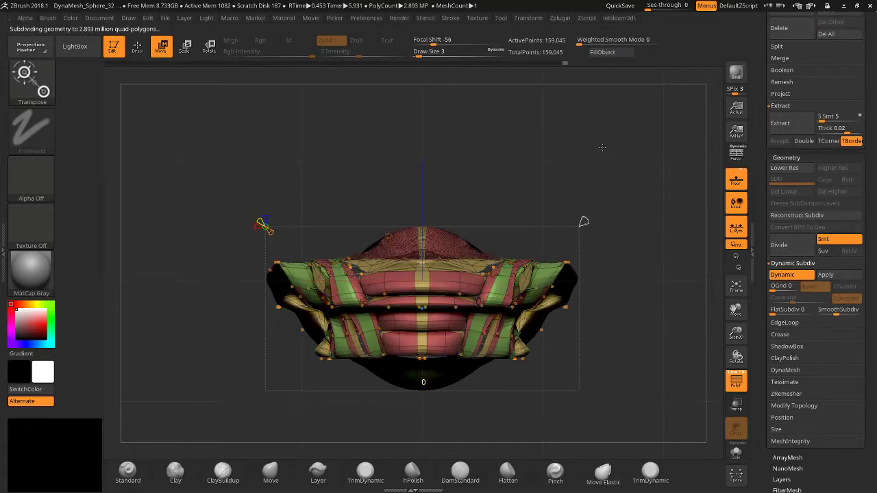
drag(584, 221, 645, 160)
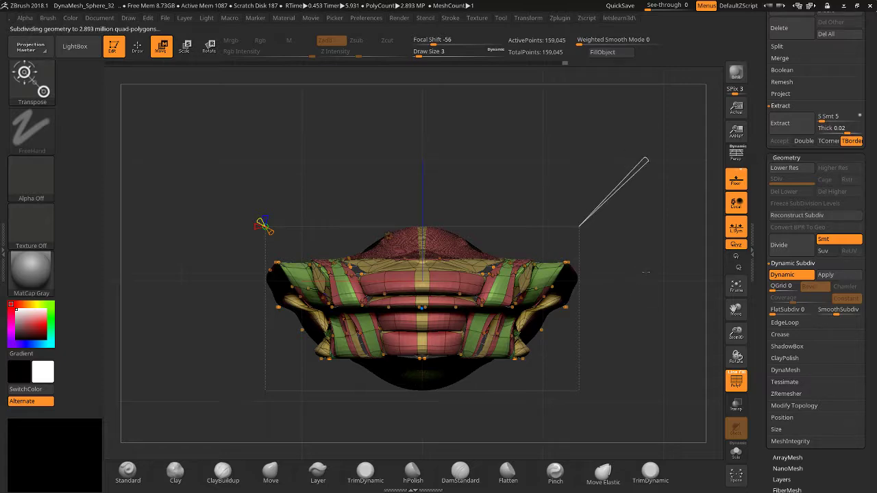
drag(624, 297, 644, 282)
click(736, 381)
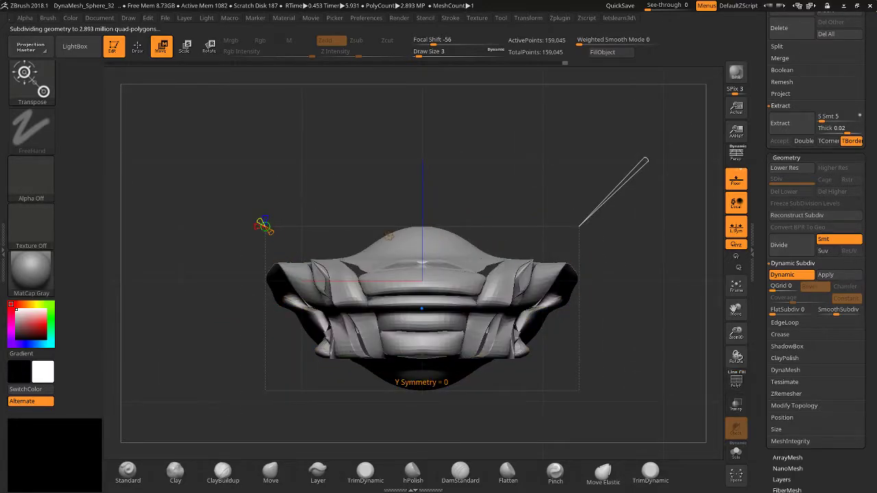
Pull the Slice deformer's orange corner cone inward toward the body and inspect the mesh in polyframe view.
click(268, 229)
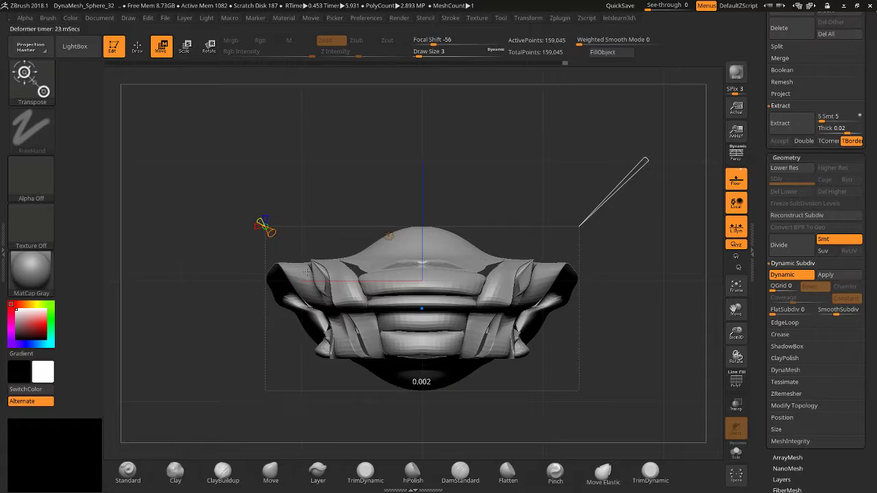
drag(261, 223, 305, 267)
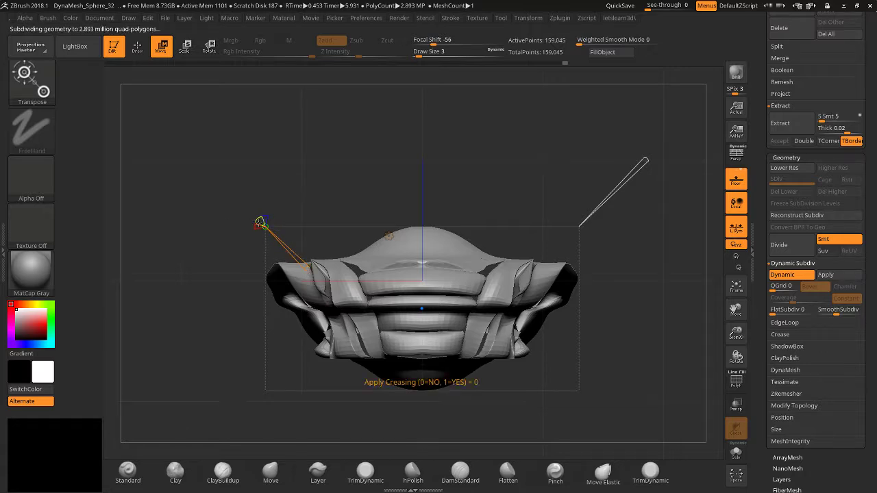
click(732, 379)
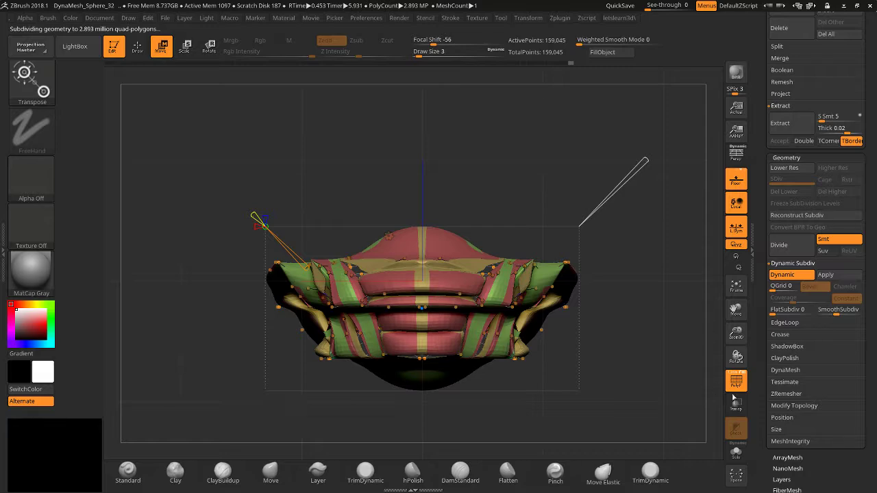
click(739, 375)
click(737, 375)
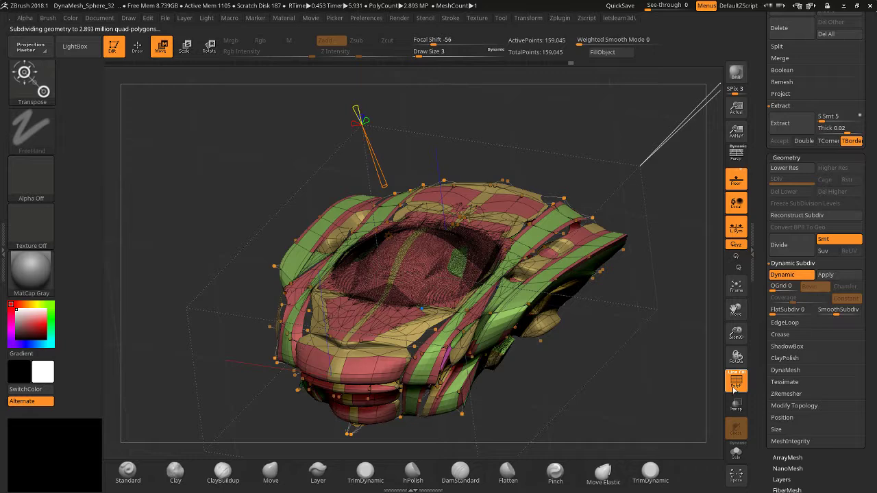
click(736, 384)
drag(654, 387, 668, 336)
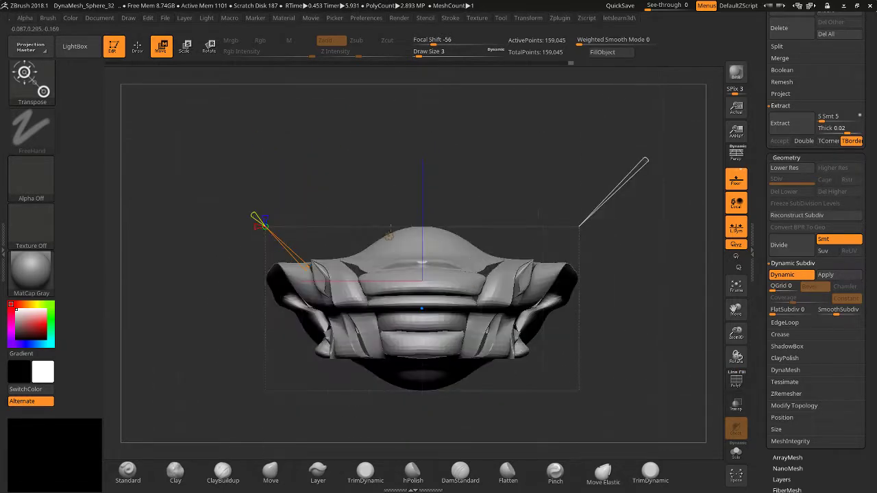
Switch to the Stretch deformer, try stretching the body with its cones, and undo the stretch.
click(389, 236)
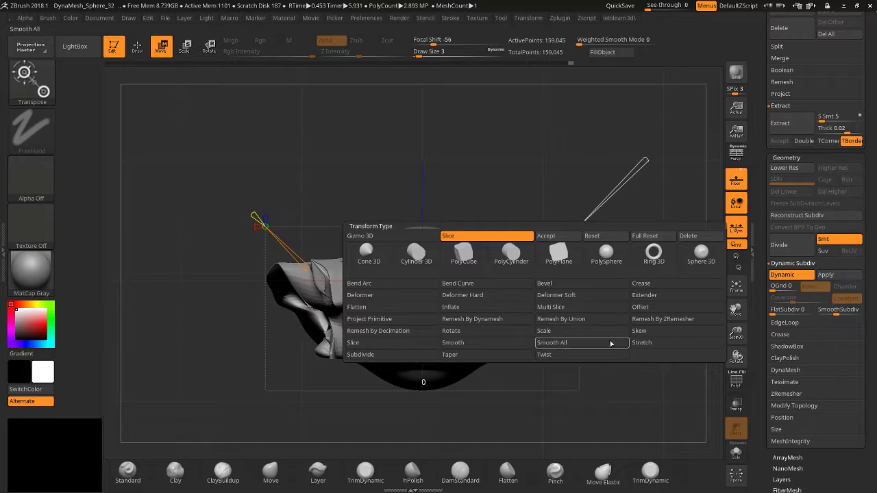
click(639, 344)
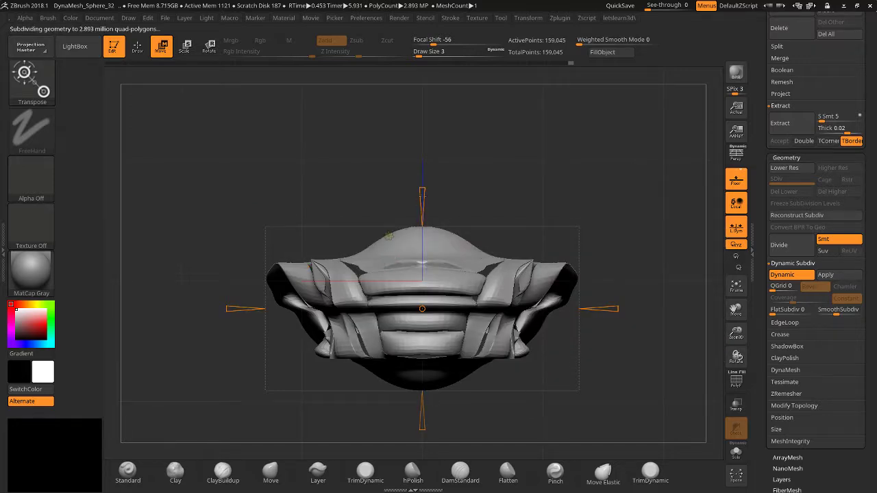
right_drag(422, 291, 459, 308)
drag(615, 310, 583, 333)
key(ctrl+z)
Switch to the Taper deformer, flare the rear end of the body and narrow the nose in side view.
click(388, 237)
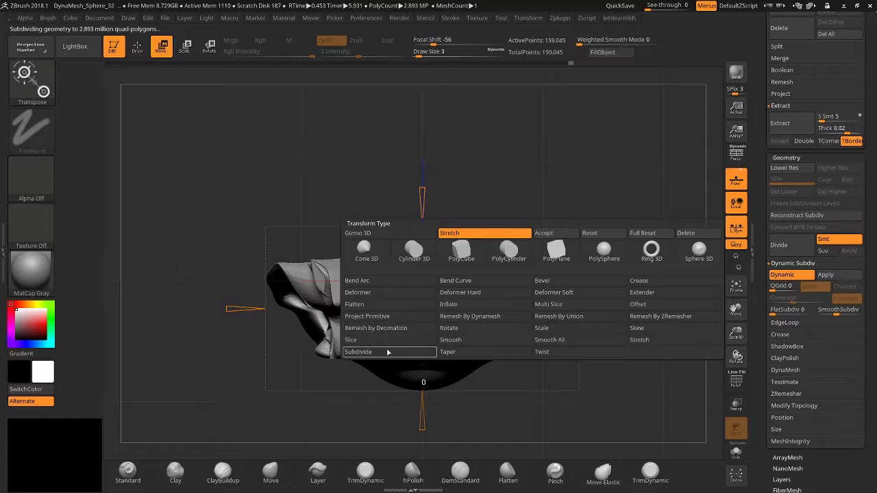
click(472, 356)
drag(206, 207, 238, 213)
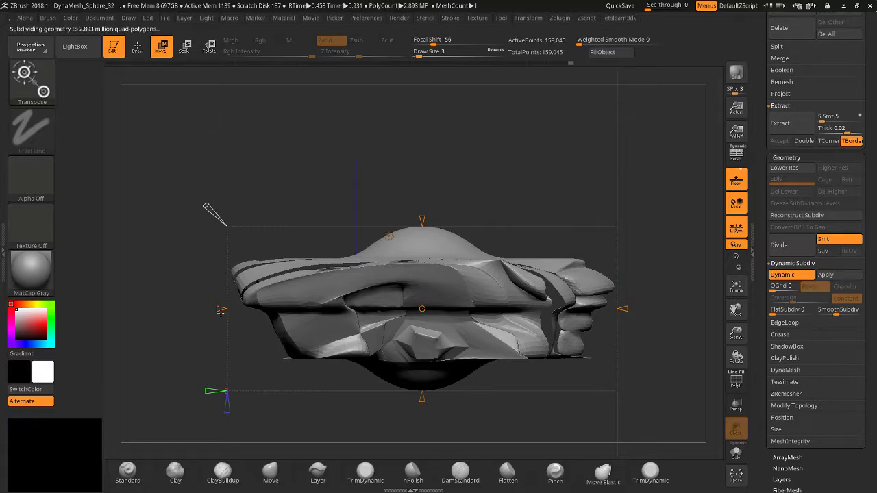
mouse_move(193, 316)
mouse_down()
mouse_move(308, 322)
mouse_move(198, 318)
mouse_up()
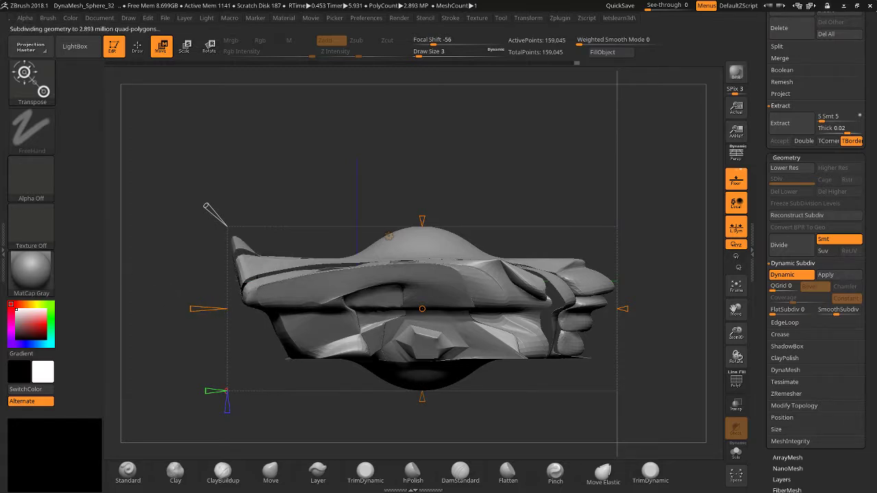
drag(624, 309, 654, 309)
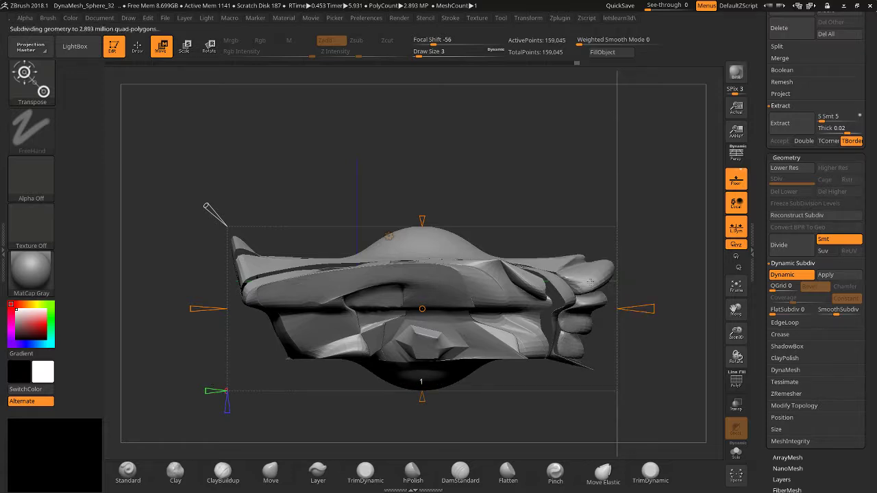
drag(636, 309, 596, 309)
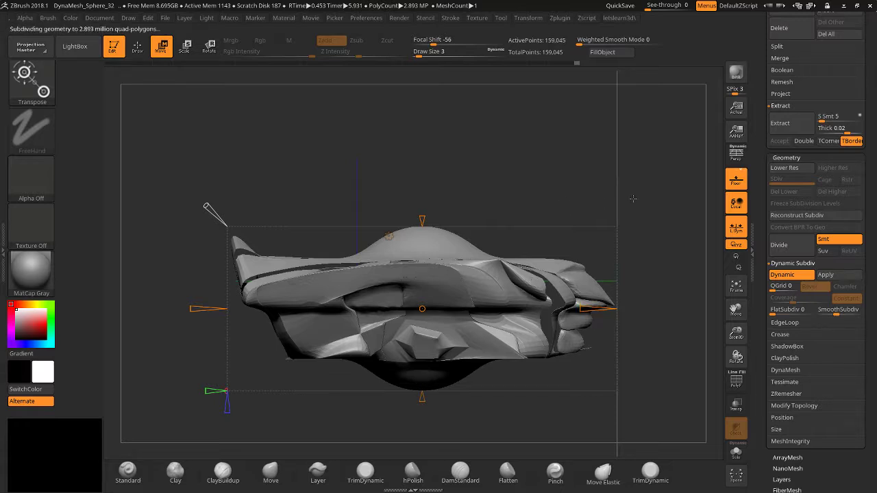
Flare the underside with the lower Taper cone, try narrowing it and tapering the top, and undo those two tries.
drag(633, 199, 605, 244)
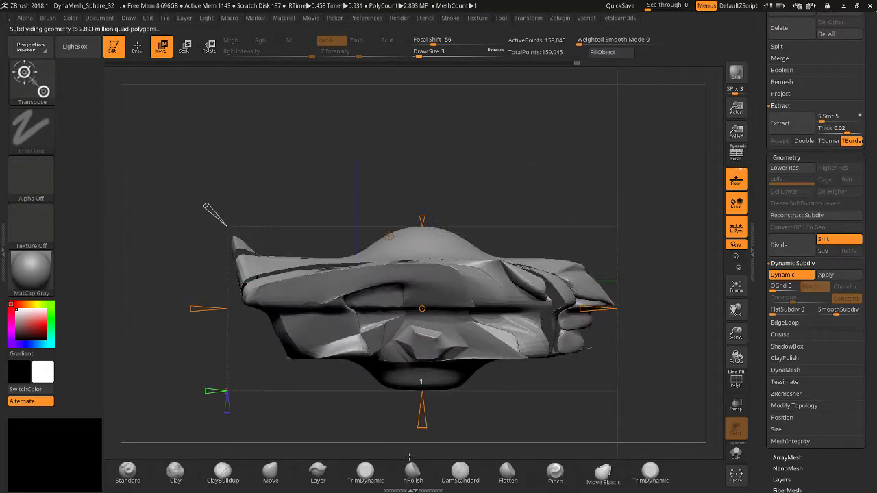
drag(409, 457, 424, 296)
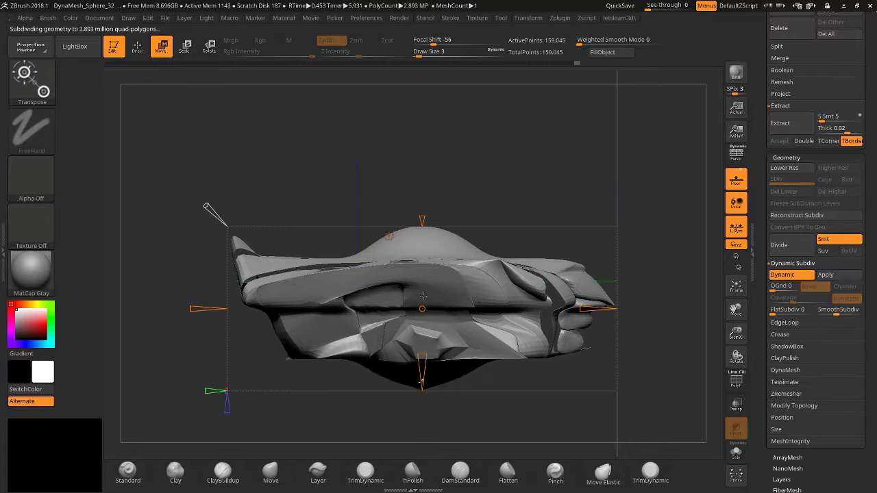
key(ctrl+z)
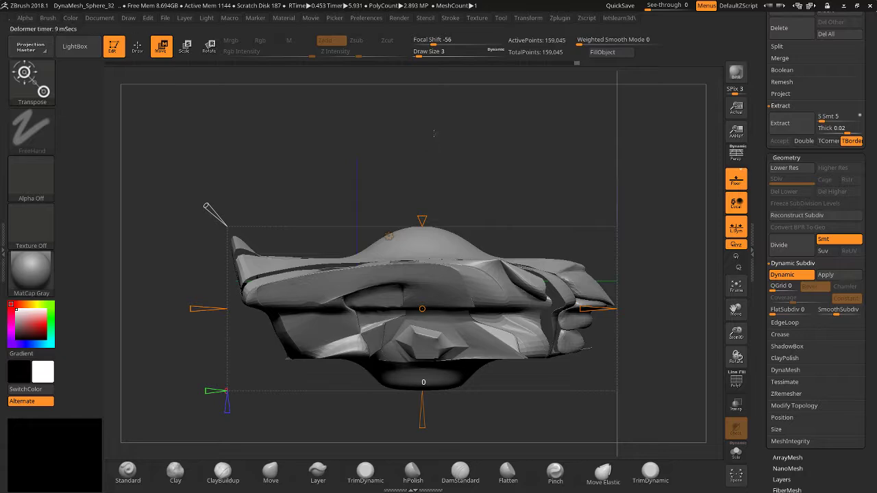
key(ctrl+z)
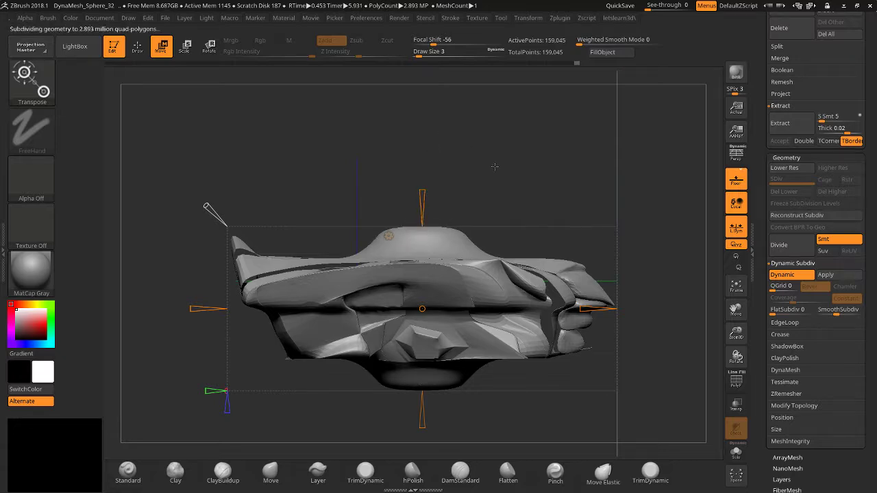
drag(434, 134, 491, 166)
key(ctrl+z)
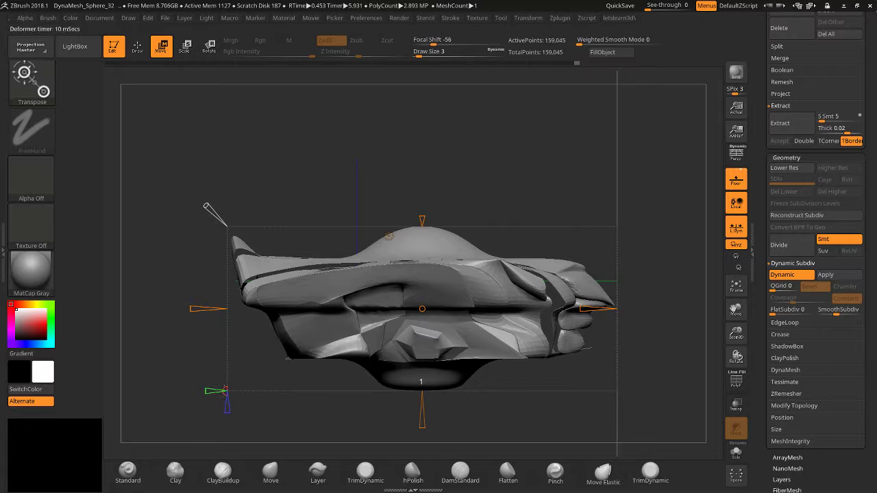
Try the Taper deformer's green corner cone, inspect the tapered body from several angles, and accept the deformation.
drag(194, 392, 219, 399)
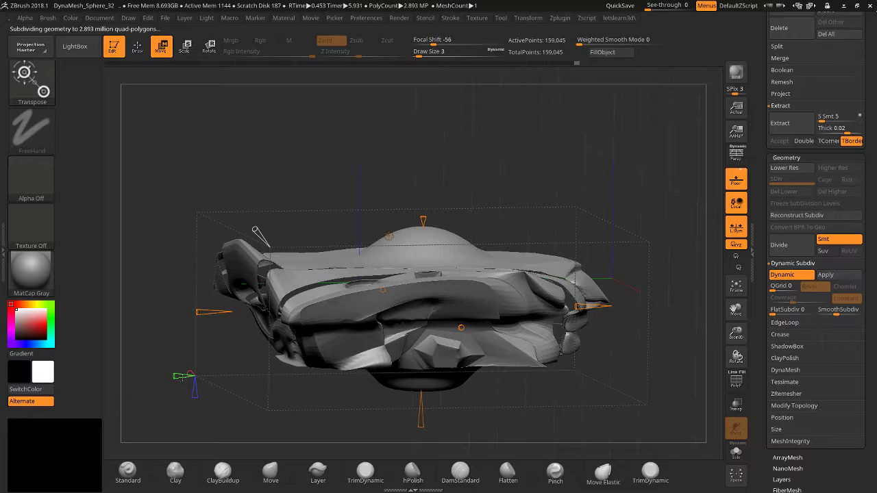
drag(182, 378, 167, 373)
drag(375, 213, 354, 213)
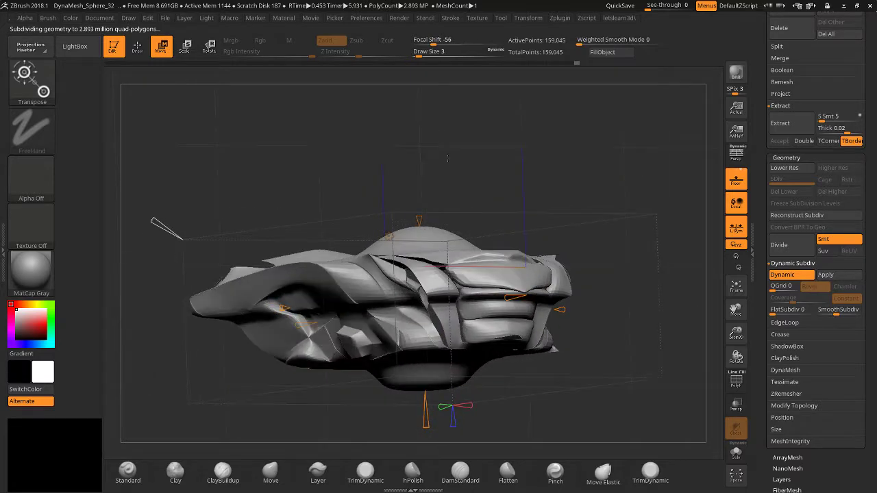
drag(447, 158, 384, 157)
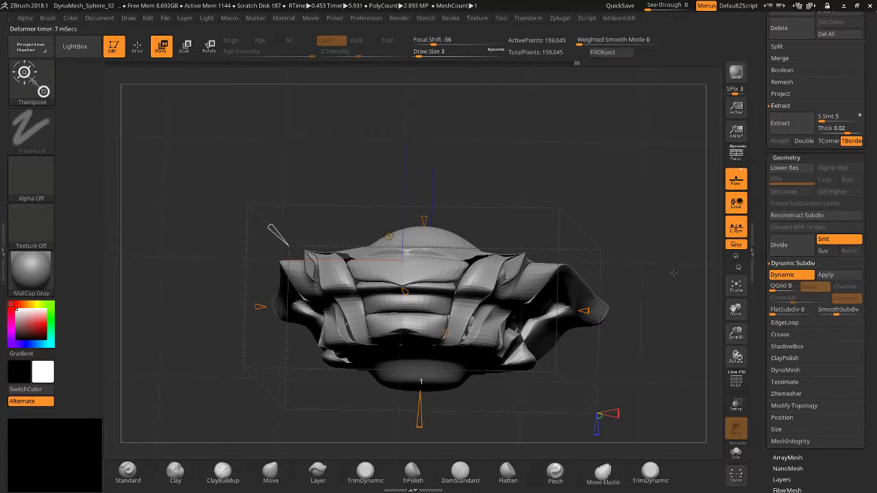
drag(673, 273, 668, 292)
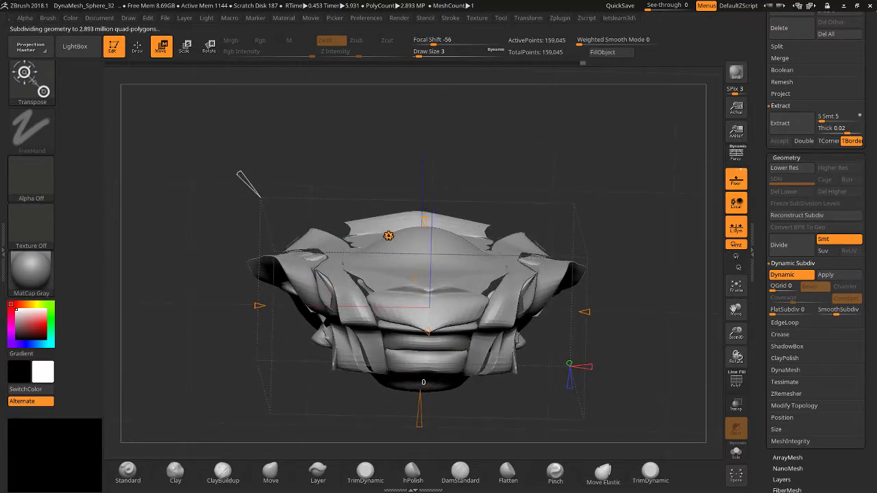
click(378, 234)
click(559, 239)
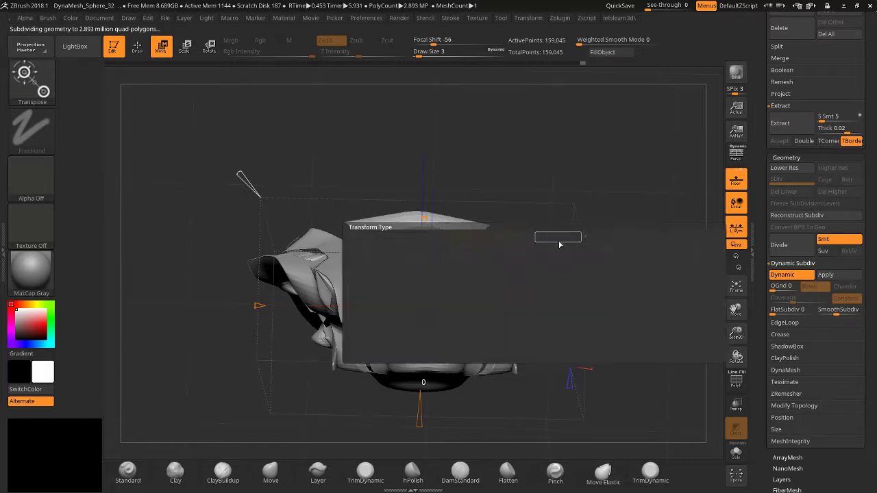
Switch to the Twist deformer, twist the body by -180 with a side cone, and undo the twist.
click(387, 235)
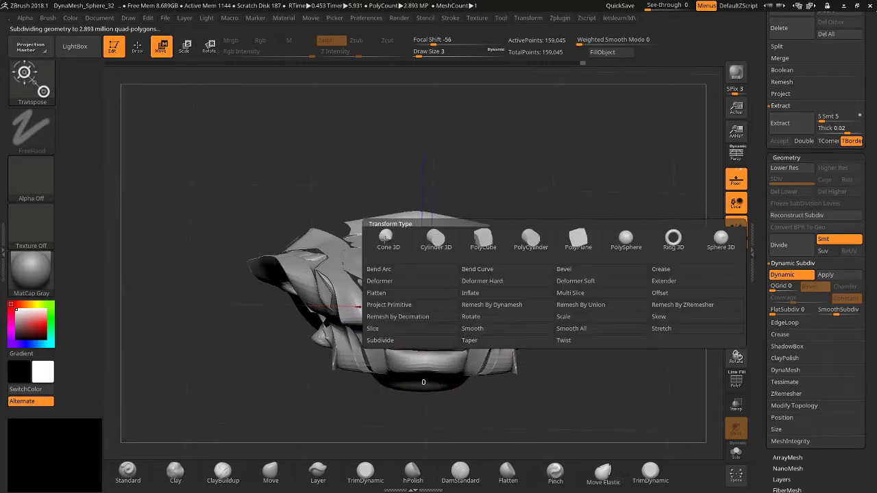
click(567, 341)
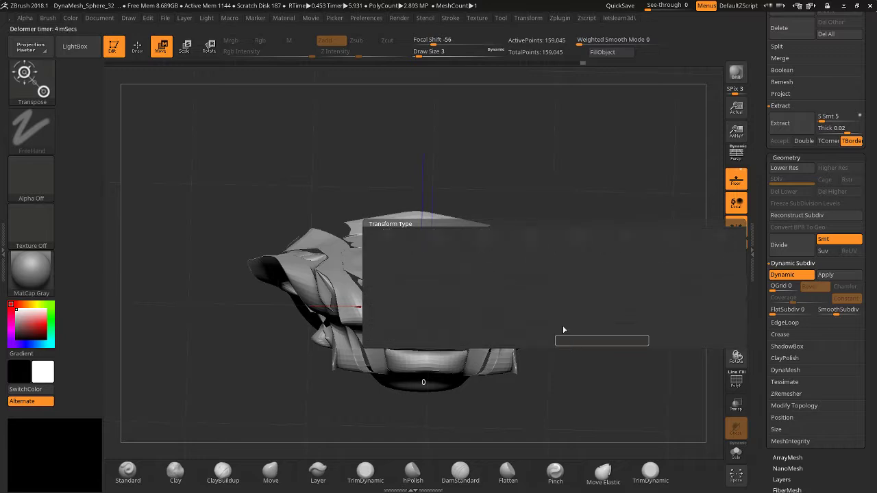
shift+drag(562, 186, 560, 172)
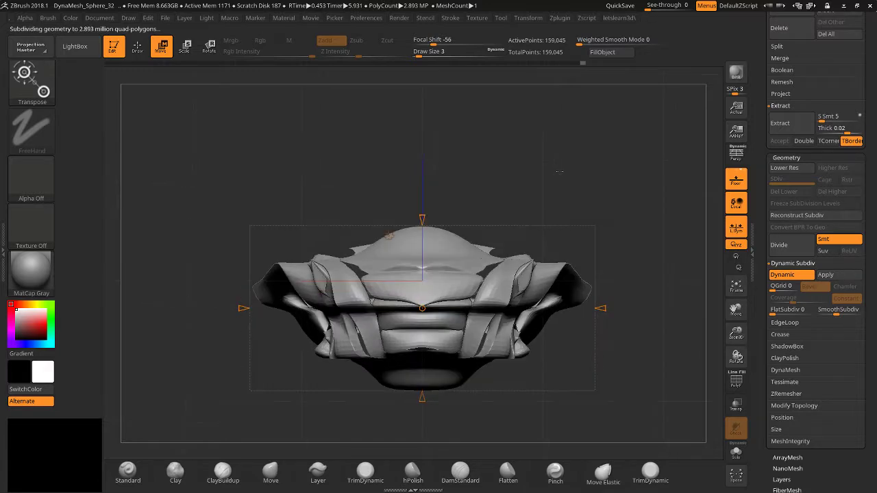
mouse_move(603, 309)
drag(602, 309, 449, 313)
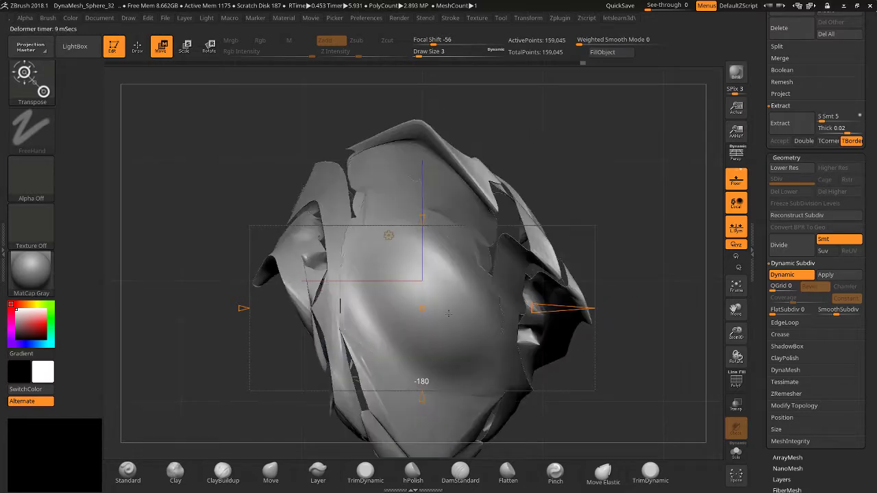
drag(614, 172, 581, 202)
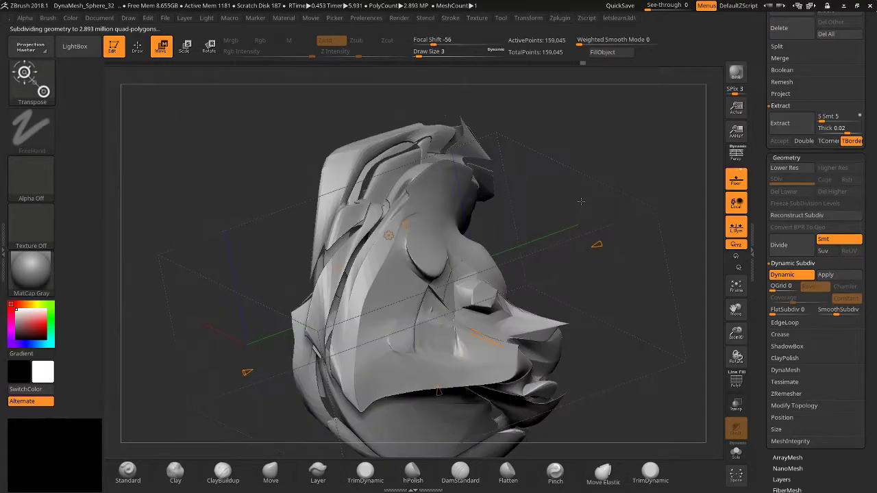
key(ctrl+z)
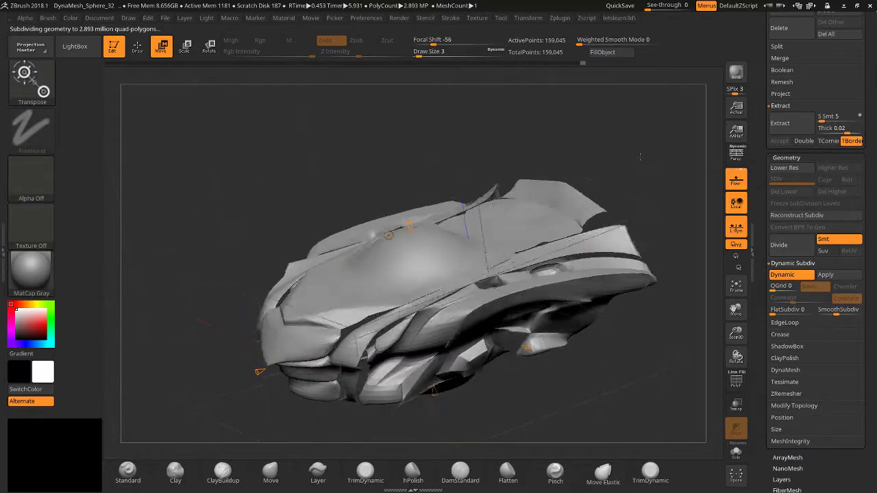
shift+drag(614, 174, 619, 168)
Replace the vehicle body with the Cylinder 3D primitive and frame it in view.
click(390, 235)
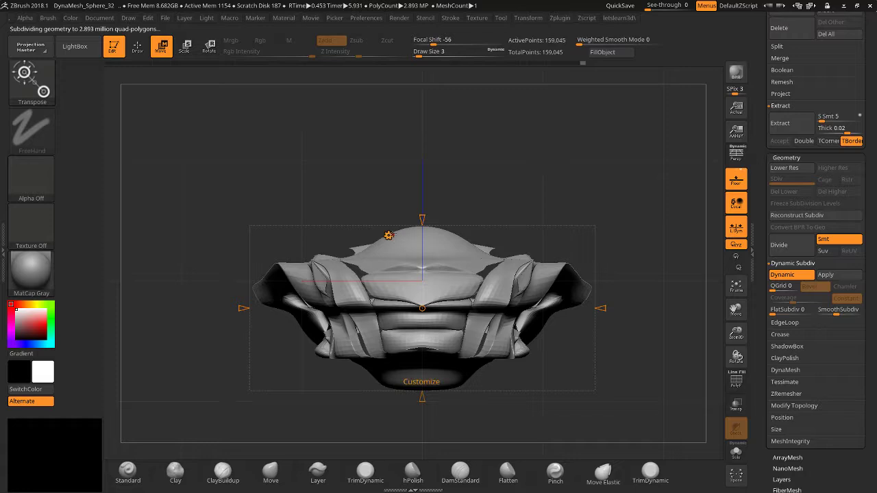
click(390, 237)
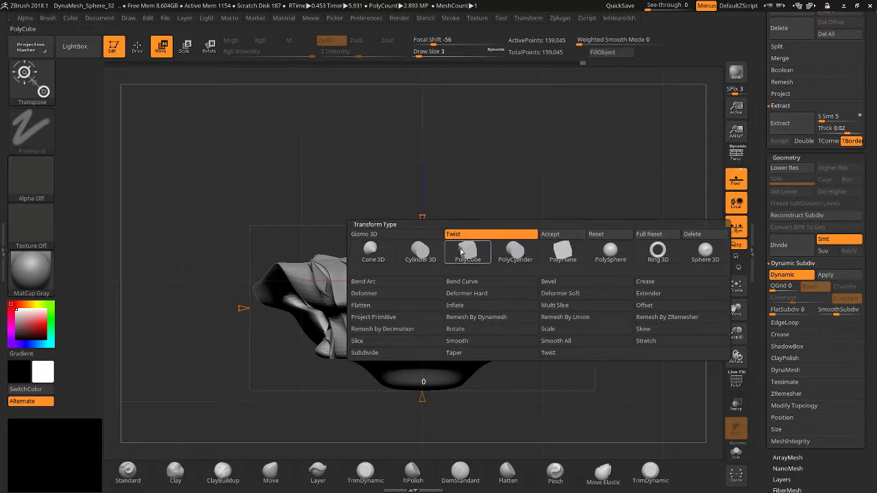
click(425, 248)
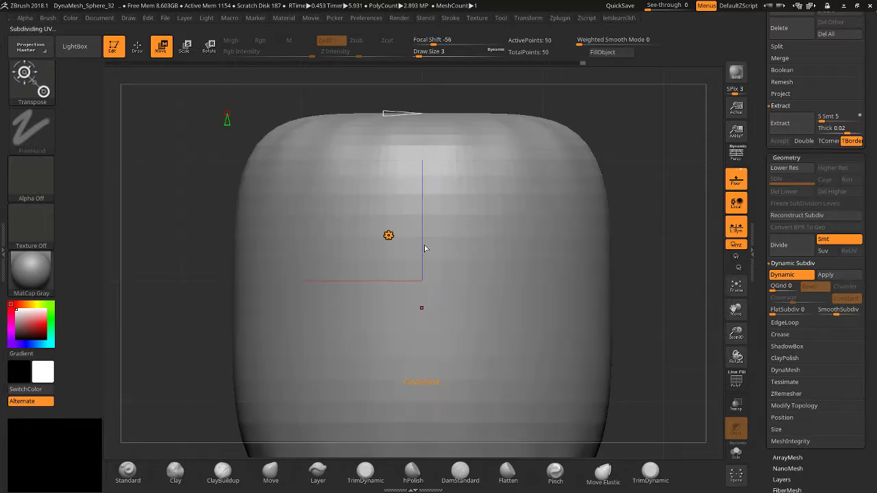
drag(683, 148, 712, 287)
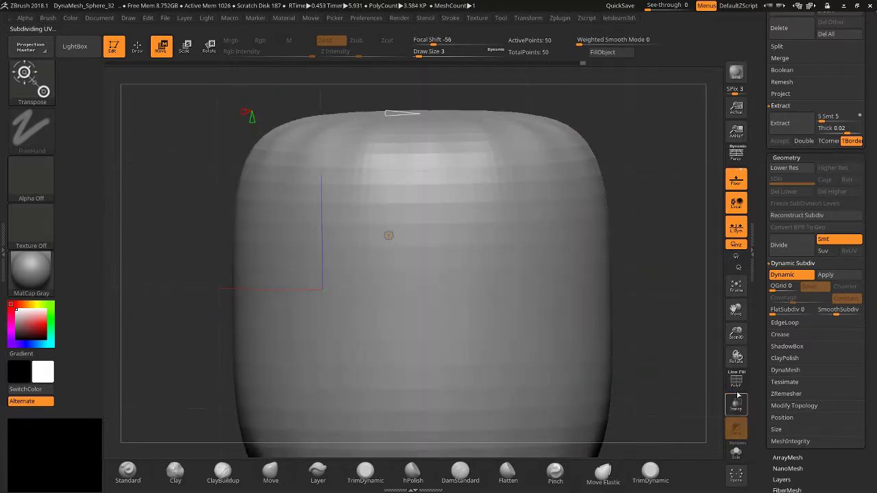
drag(736, 334, 603, 304)
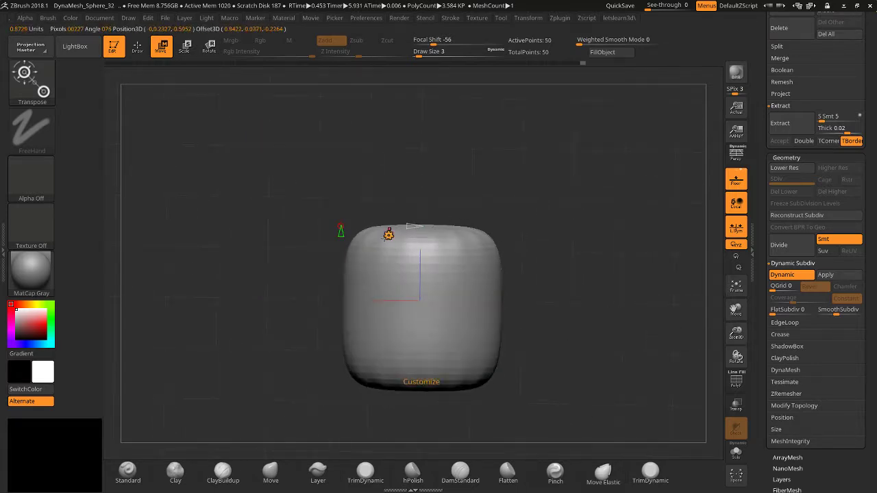
click(389, 235)
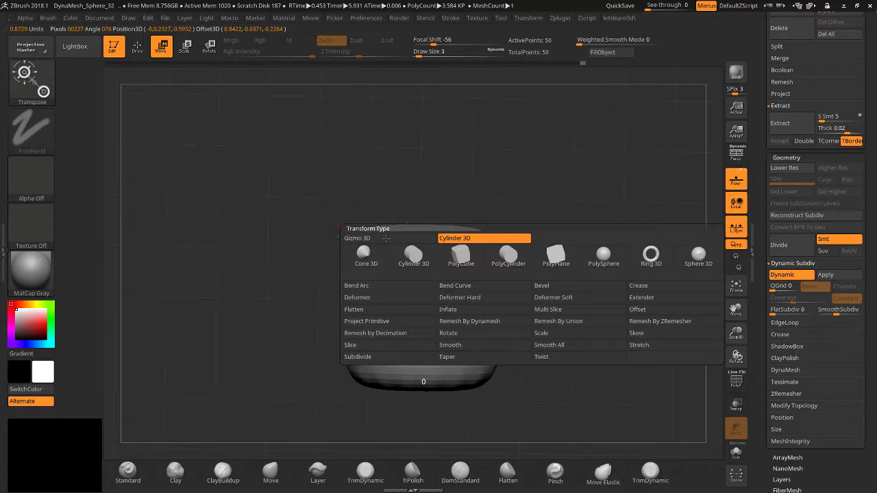
click(413, 257)
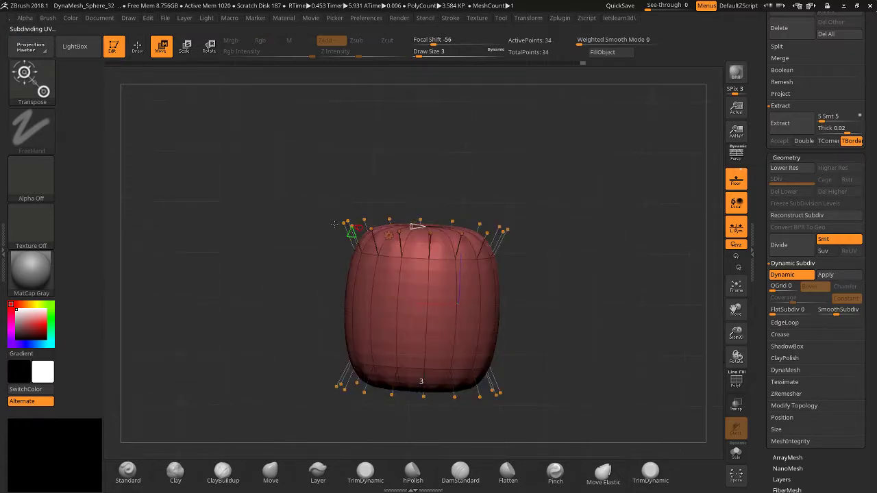
Try different height, radial and side divisions on the cylinder primitive using its parametric handles.
drag(357, 285, 364, 258)
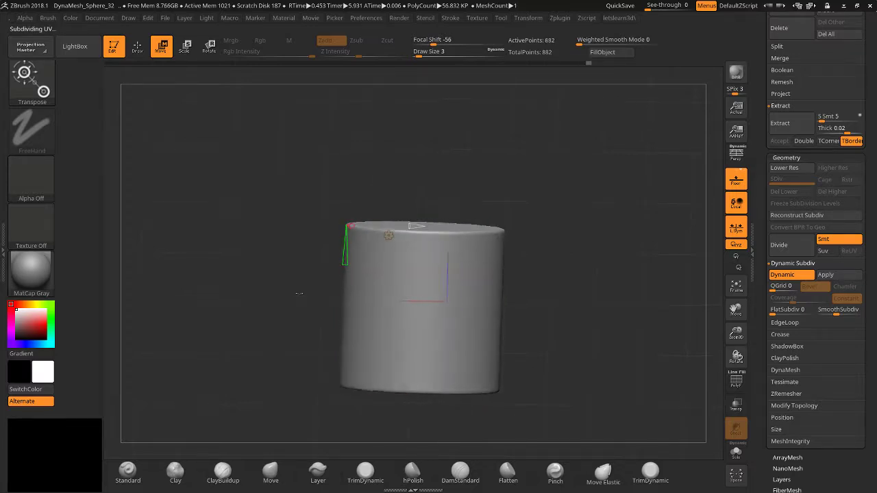
drag(305, 202, 341, 221)
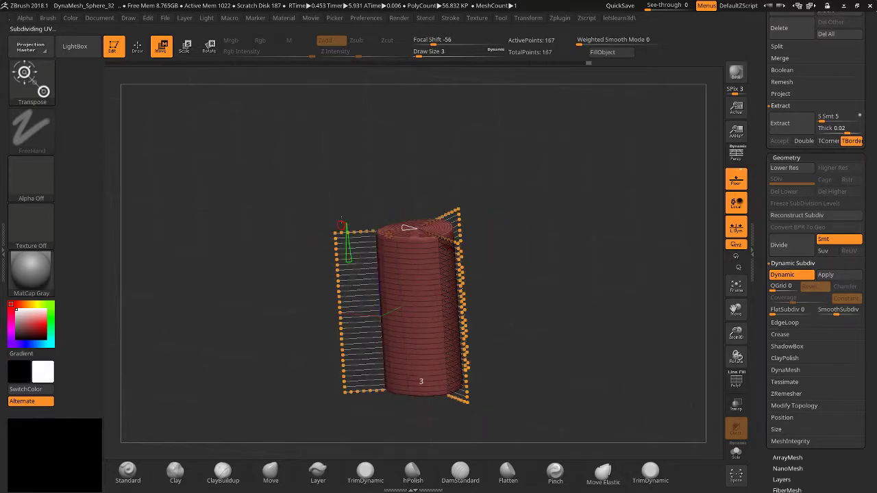
drag(295, 274, 256, 240)
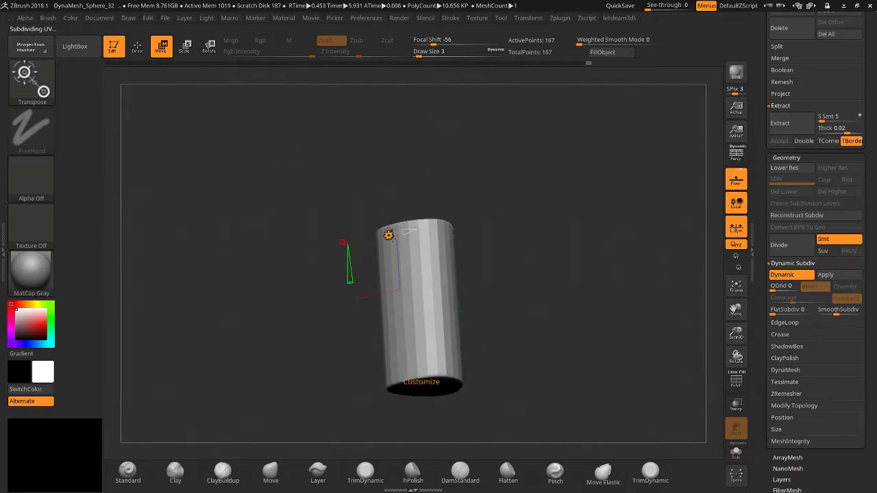
click(392, 234)
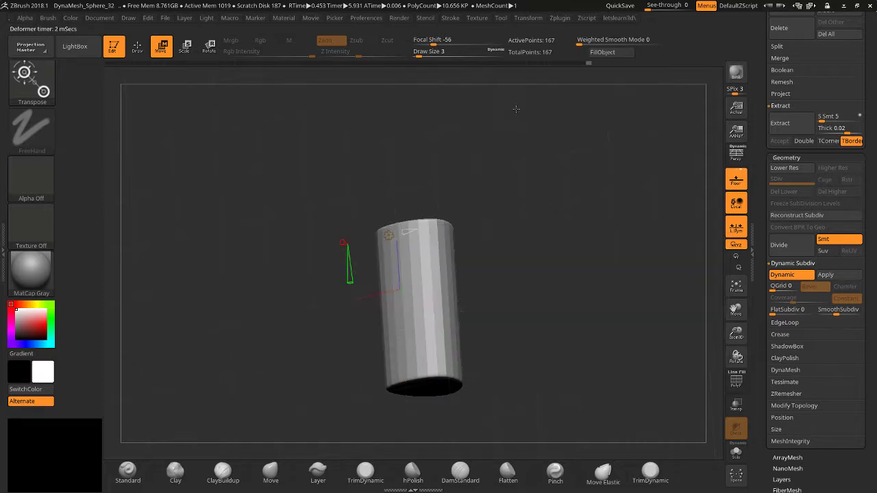
Step back through the undo history to the sculpted mesh, accept its active deformer and return to Draw mode.
drag(588, 64, 578, 63)
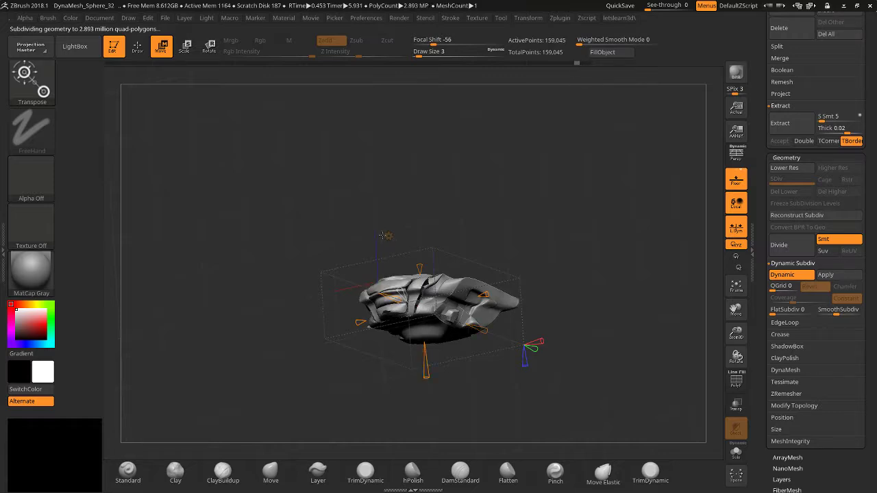
click(387, 236)
click(545, 235)
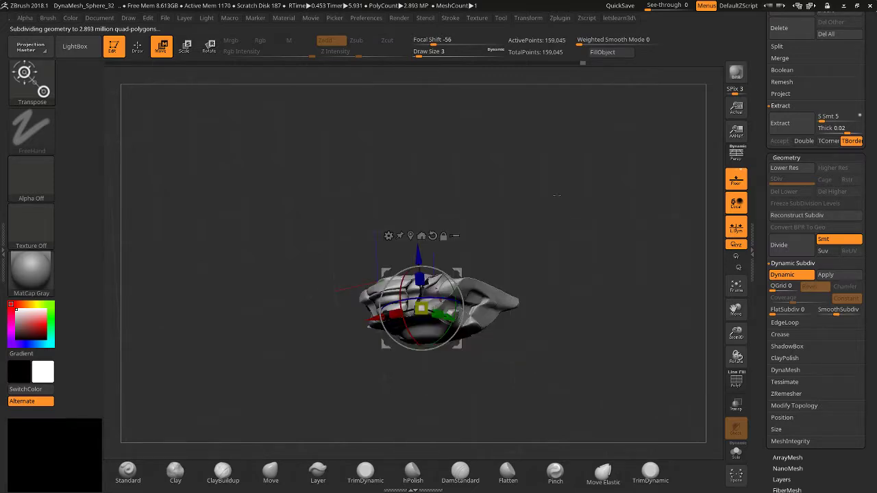
mouse_move(556, 195)
mouse_down()
mouse_move(569, 247)
mouse_move(676, 313)
mouse_move(669, 373)
mouse_move(637, 267)
mouse_up()
click(137, 46)
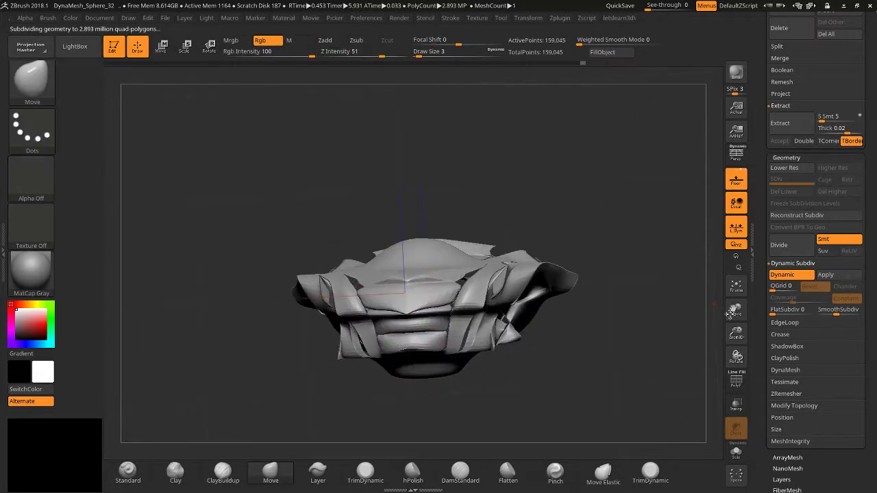
Duplicate the PolySphere subtool and replace the copy's mesh with a Cone 3D primitive.
drag(767, 355, 793, 463)
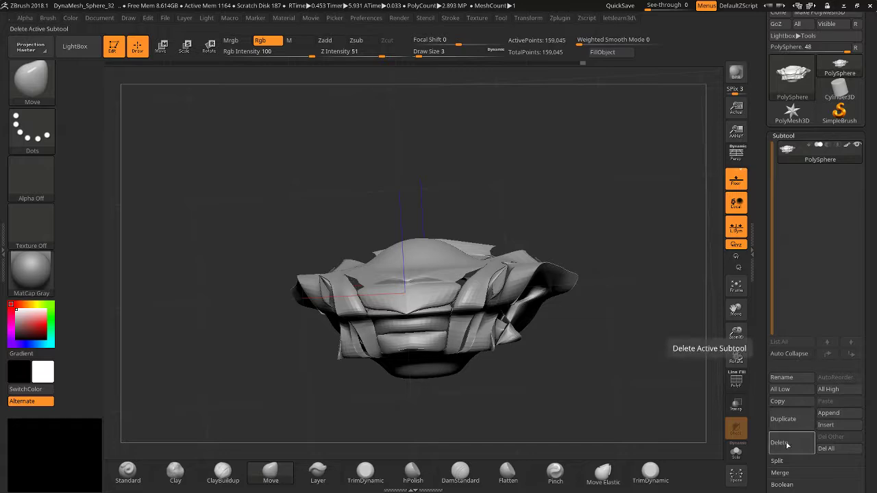
click(791, 430)
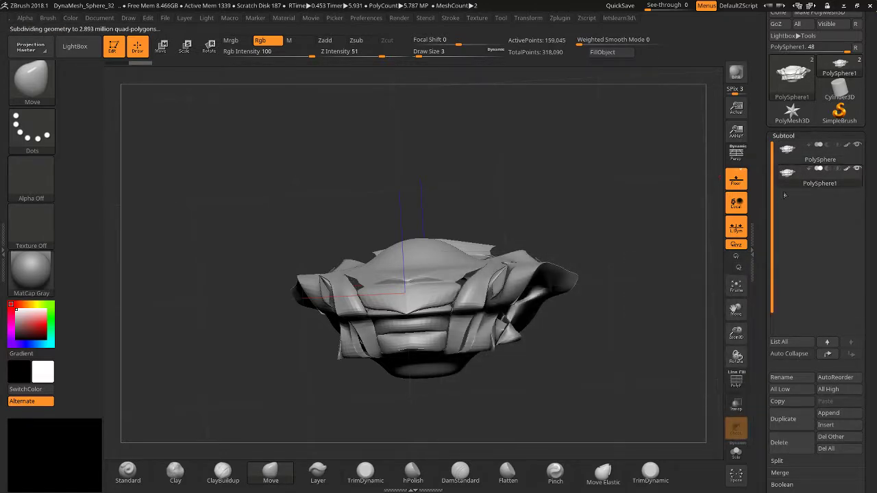
click(162, 46)
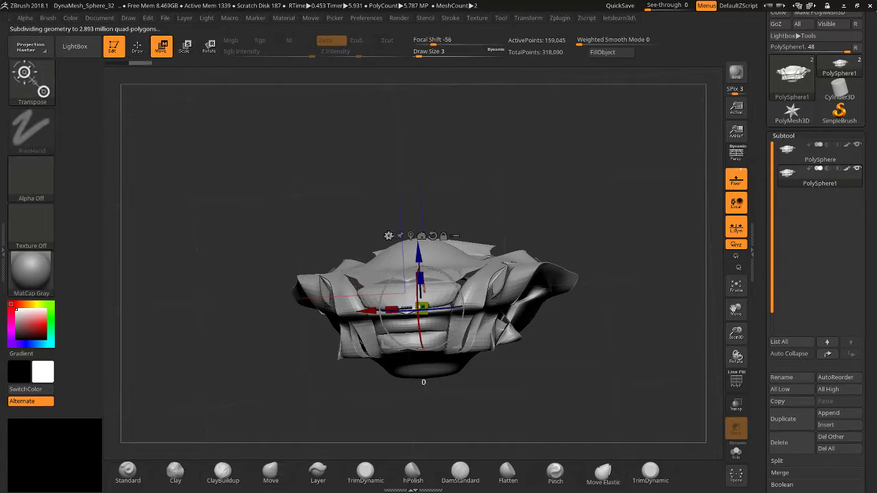
click(389, 236)
click(387, 249)
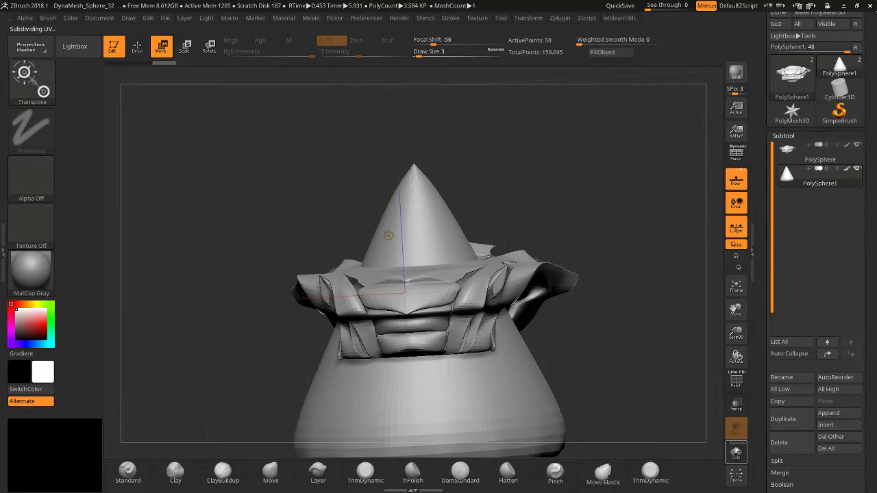
Isolate the cone subtool in a framed front view and show its polygon wireframe.
click(736, 452)
shift+drag(642, 301, 648, 304)
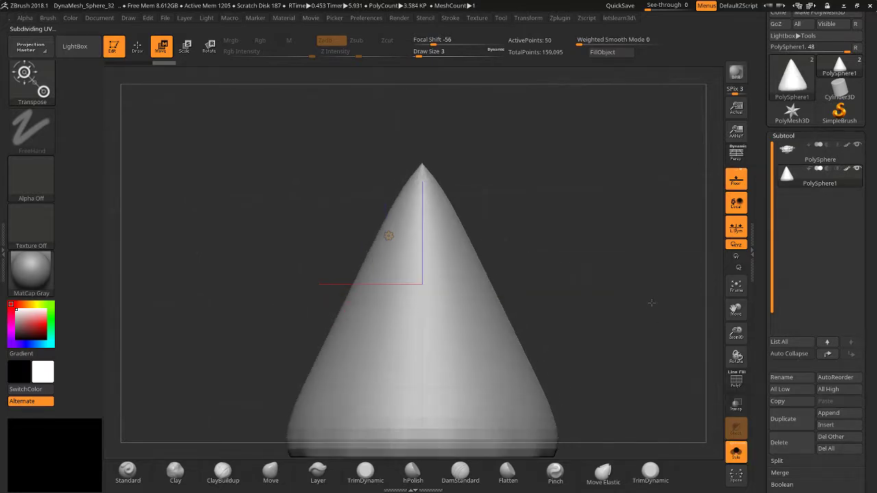
click(734, 286)
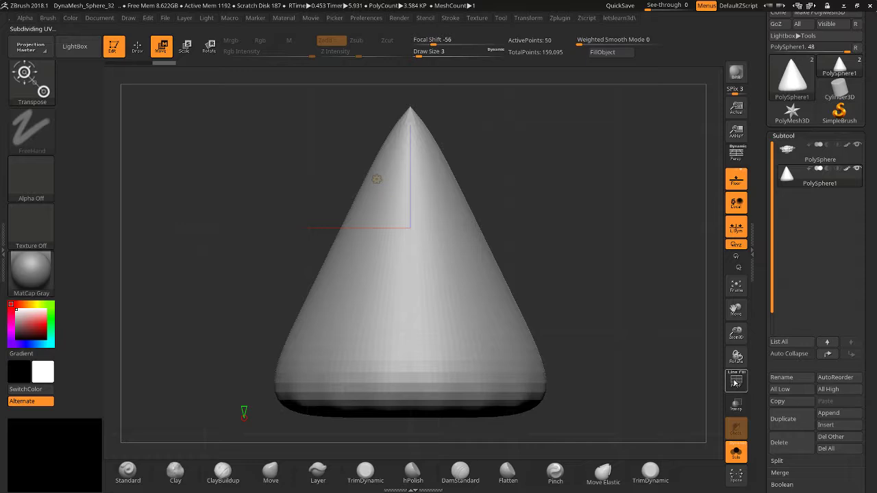
click(734, 382)
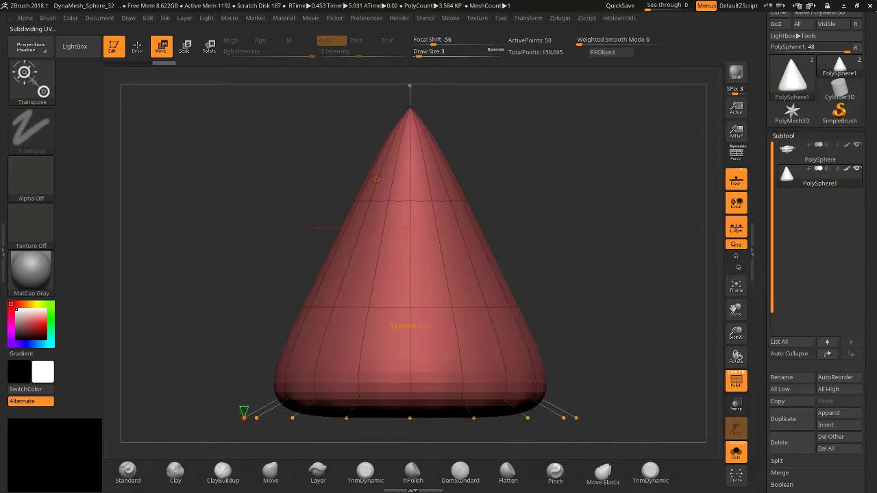
Vary the cone's horizontal and vertical divisions with its handles, ending with three sides and only a few rings.
mouse_move(244, 411)
mouse_down()
mouse_move(245, 376)
mouse_move(244, 416)
mouse_up()
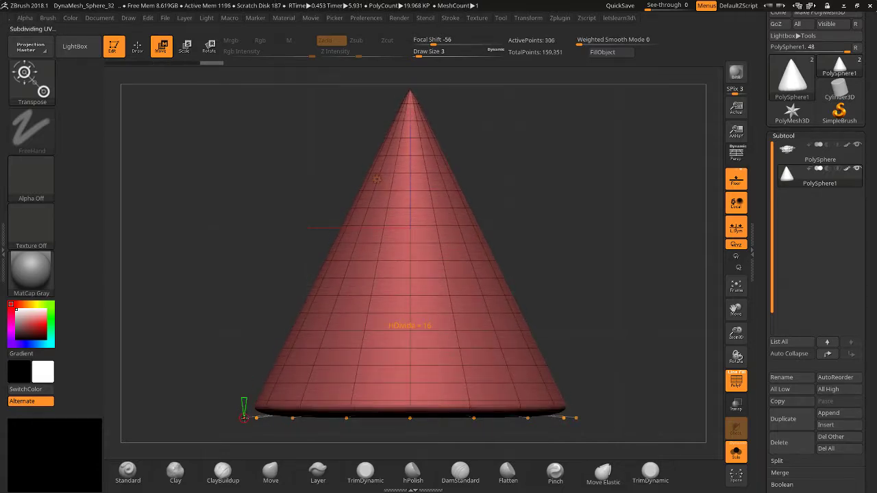
drag(244, 415, 244, 417)
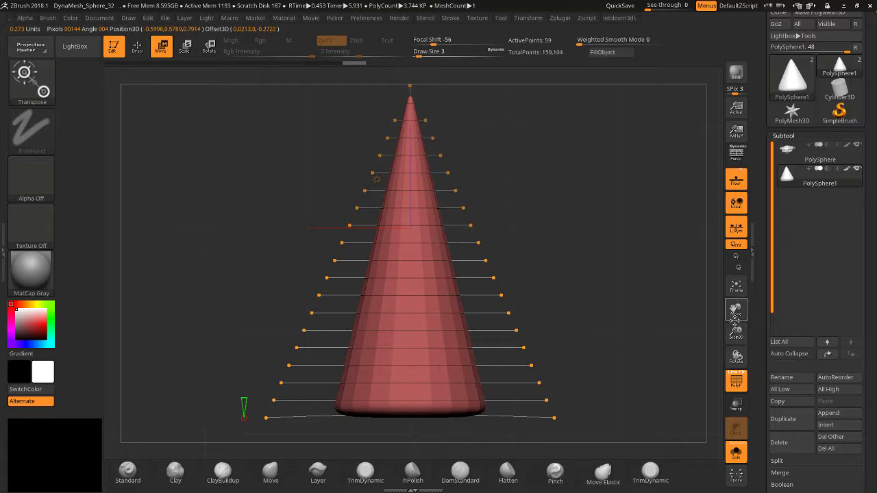
drag(736, 309, 736, 345)
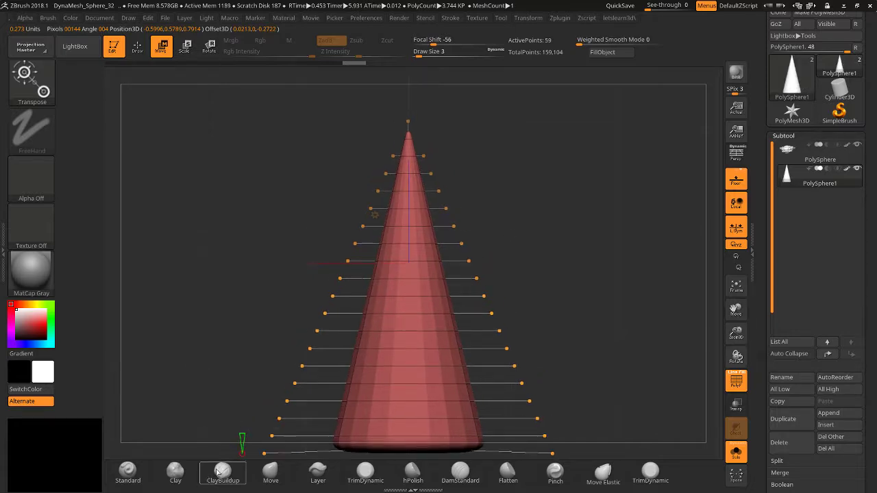
mouse_move(243, 439)
mouse_down()
mouse_move(247, 381)
mouse_move(238, 451)
mouse_move(241, 431)
mouse_move(242, 445)
mouse_up()
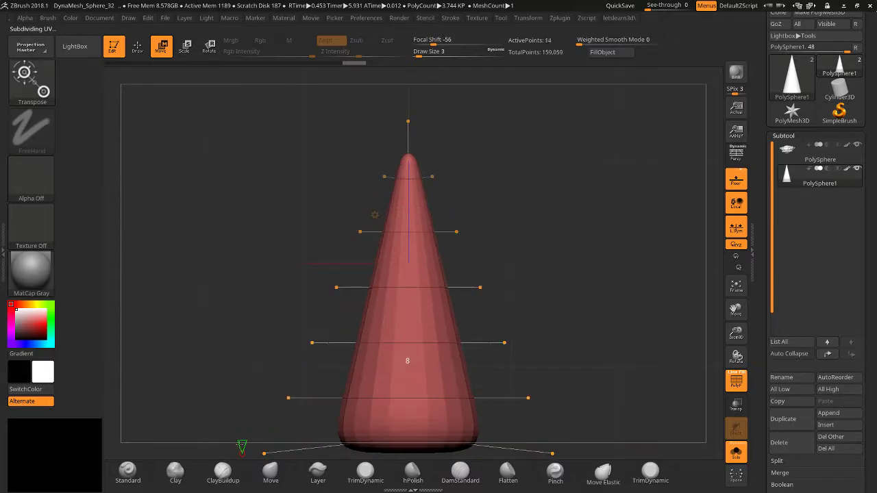
drag(735, 310, 733, 254)
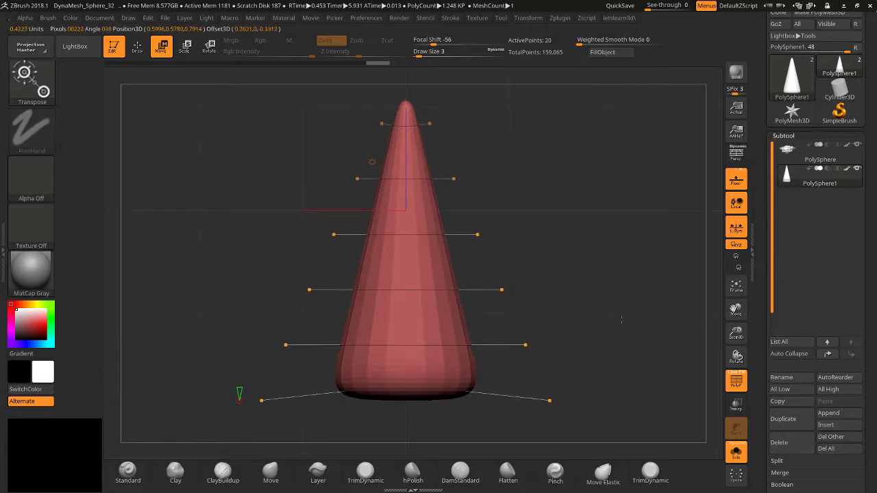
drag(616, 323, 514, 361)
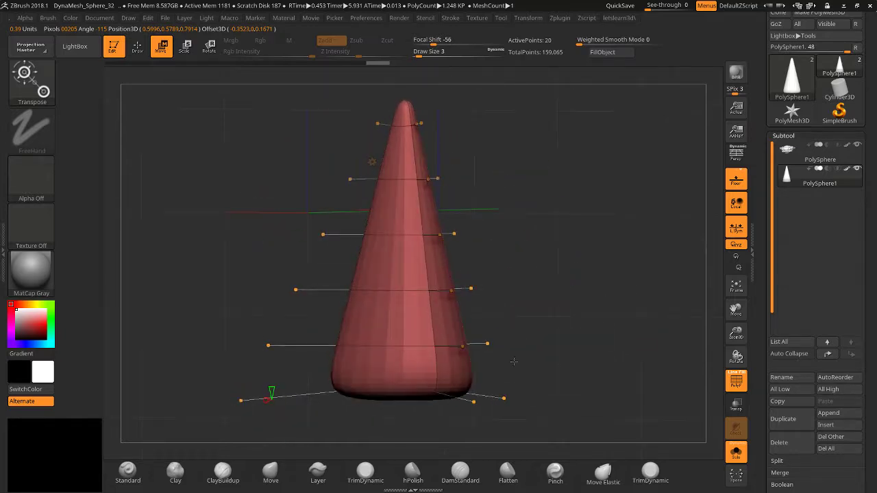
Try the Bend Arc deformer on the cone and undo the bend.
click(372, 162)
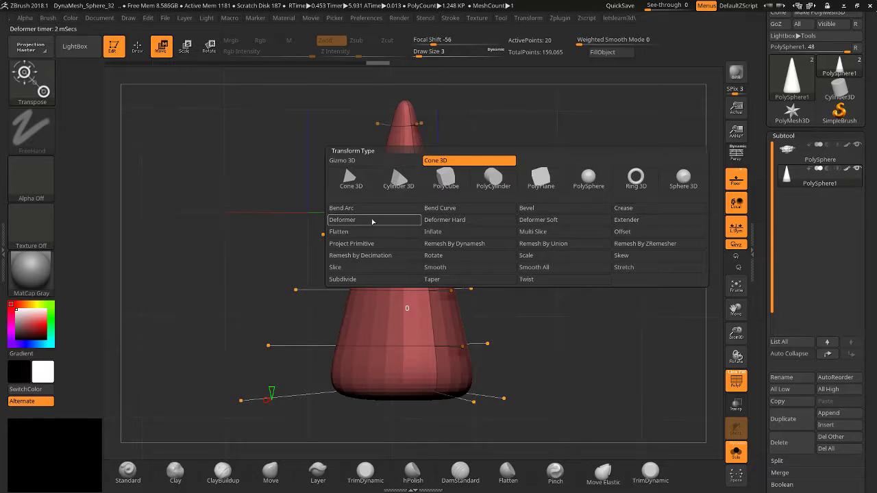
click(342, 220)
drag(352, 229, 565, 251)
key(ctrl+z)
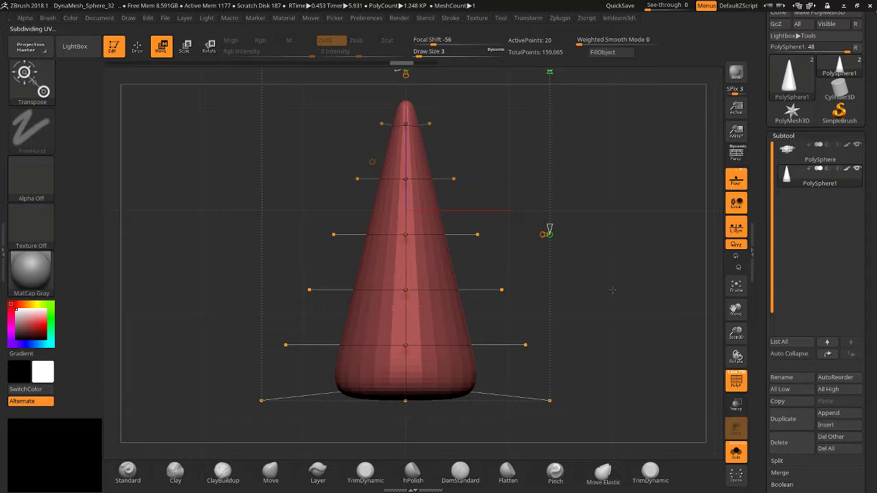
Try the Bend Arc deformer's side handles on the cone, undoing one change and twisting its levels.
drag(735, 308, 747, 345)
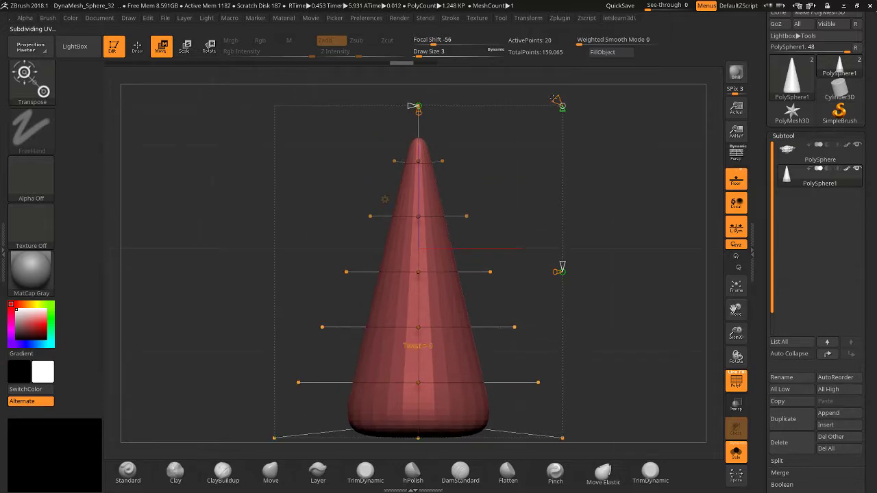
mouse_move(520, 142)
mouse_down()
mouse_move(548, 179)
mouse_move(492, 168)
mouse_up()
drag(558, 272, 556, 329)
key(ctrl+z)
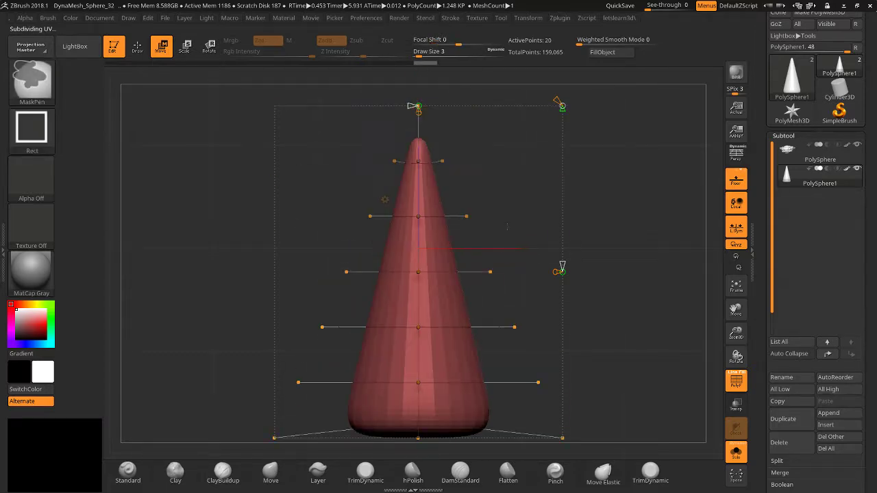
drag(555, 272, 534, 272)
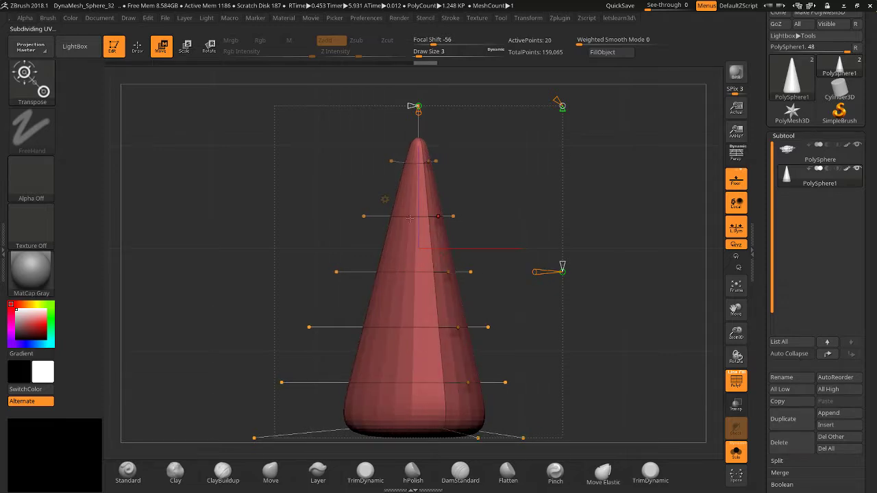
Switch the cone to the Bend Curve deformer and try its smoothness and curve resolution handles.
click(383, 198)
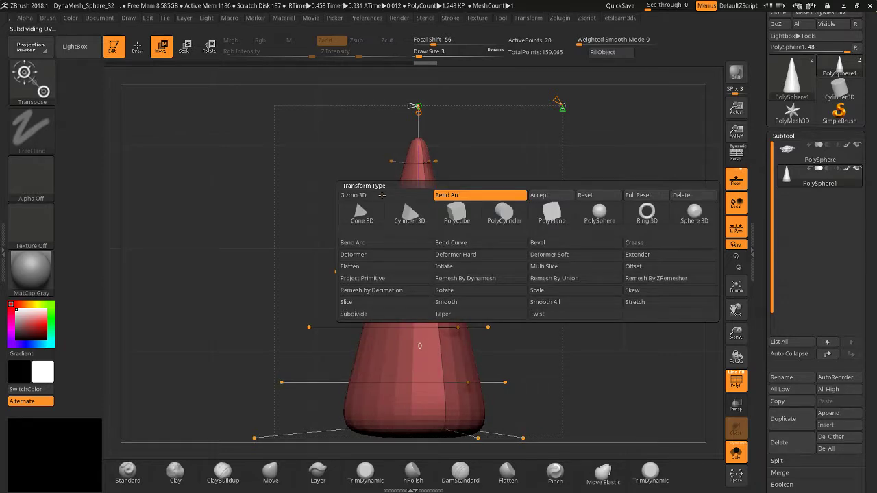
click(459, 244)
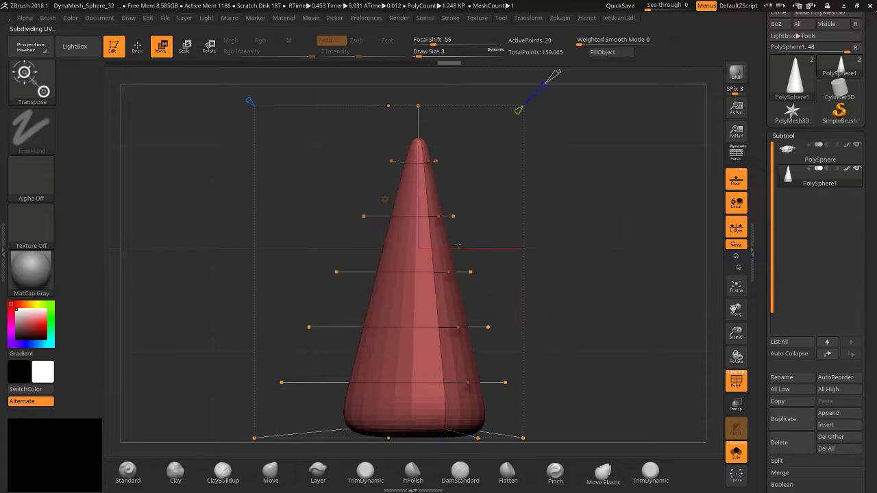
drag(519, 110, 465, 120)
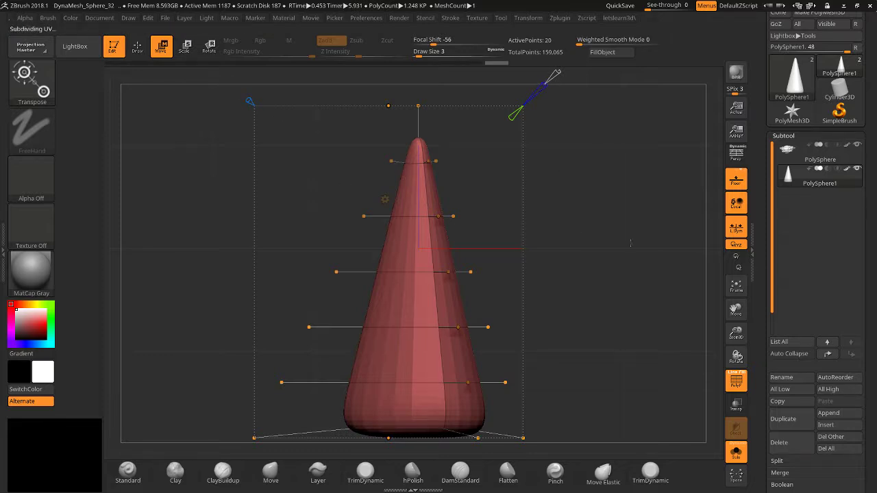
drag(725, 313, 629, 307)
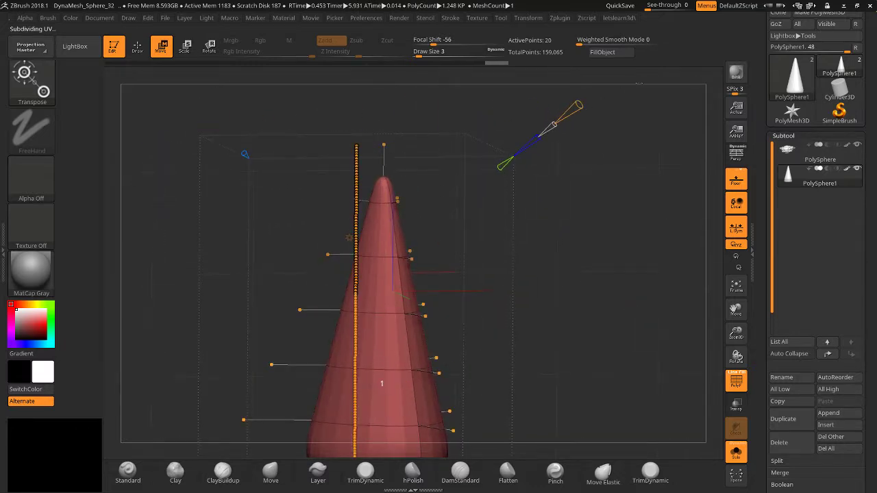
Replace the cone with a PolyCube primitive and increase its divisions along the height.
click(349, 238)
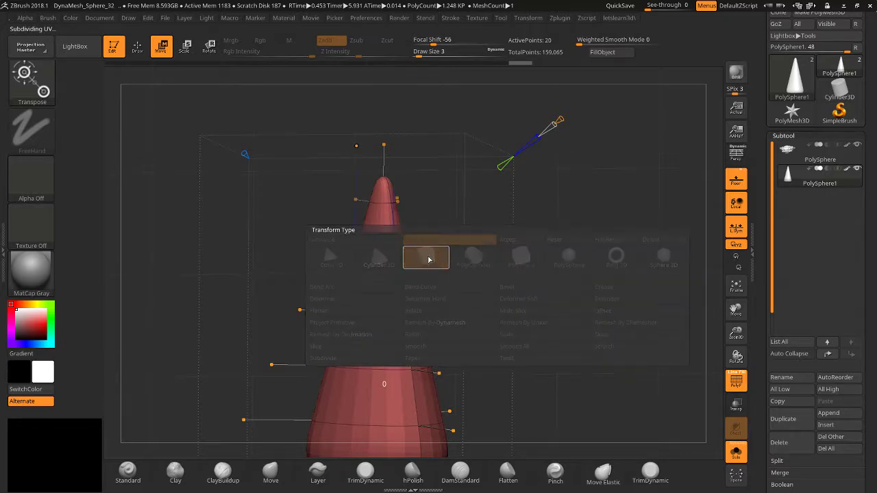
click(429, 259)
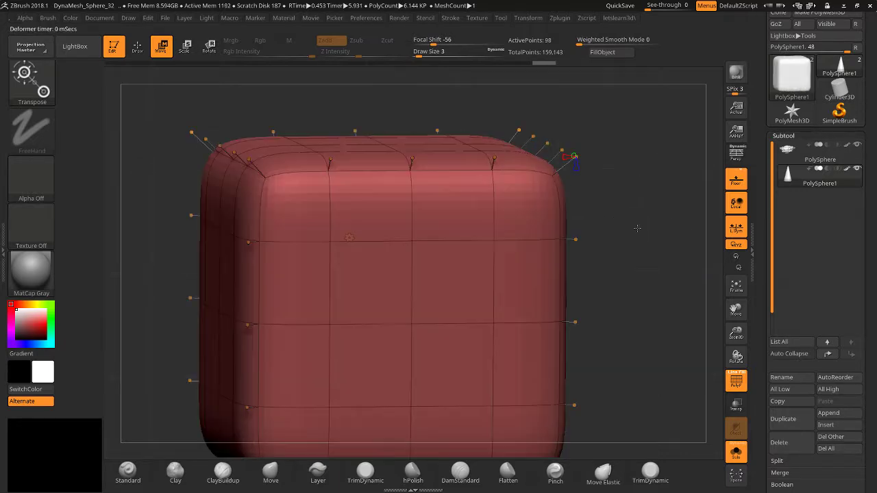
drag(574, 164, 575, 178)
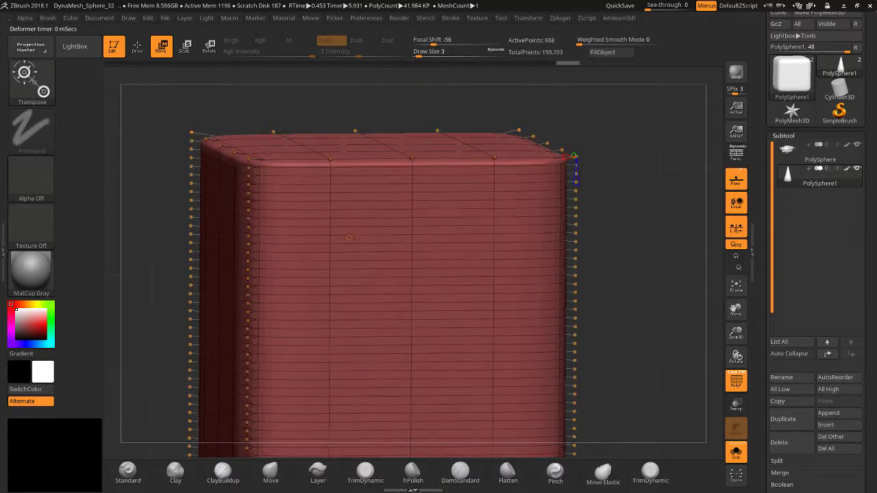
drag(735, 333, 728, 309)
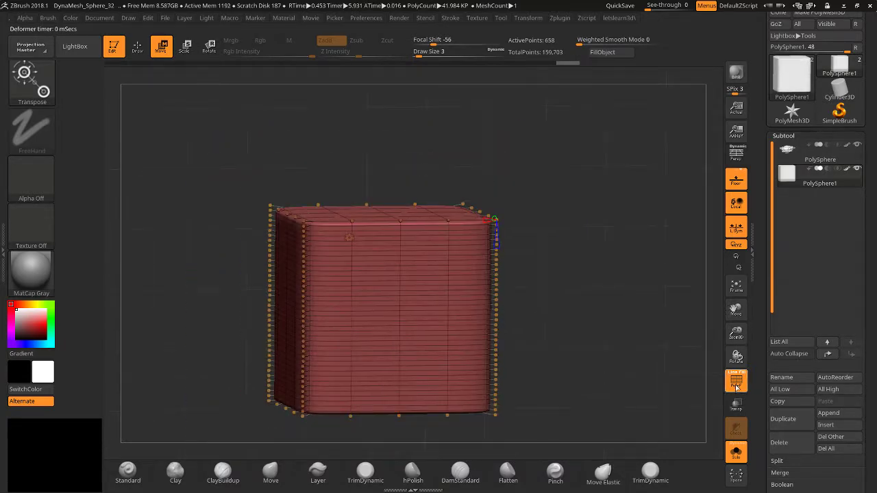
Hide the wireframe and adjust the cube's X-axis divisions with its red handle.
click(736, 380)
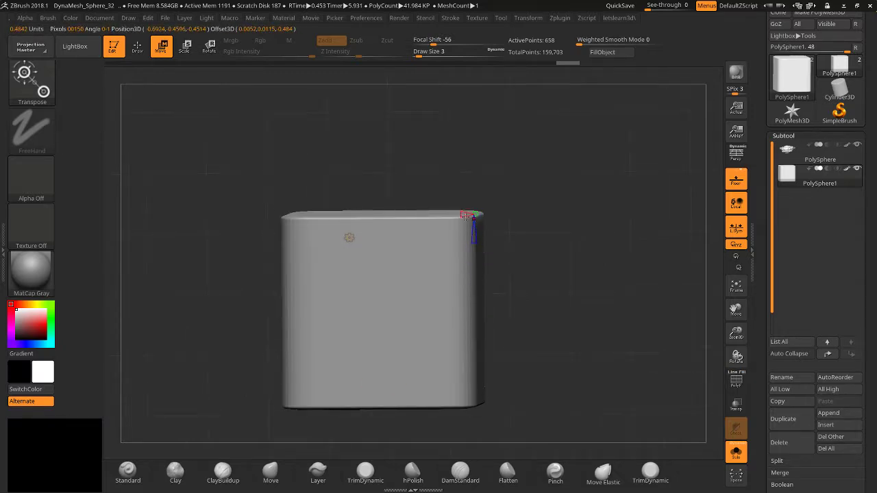
mouse_move(465, 215)
mouse_down()
mouse_move(366, 214)
mouse_move(480, 218)
mouse_up()
mouse_move(507, 255)
mouse_down()
mouse_move(504, 288)
mouse_move(542, 305)
mouse_move(493, 248)
mouse_move(519, 259)
mouse_up()
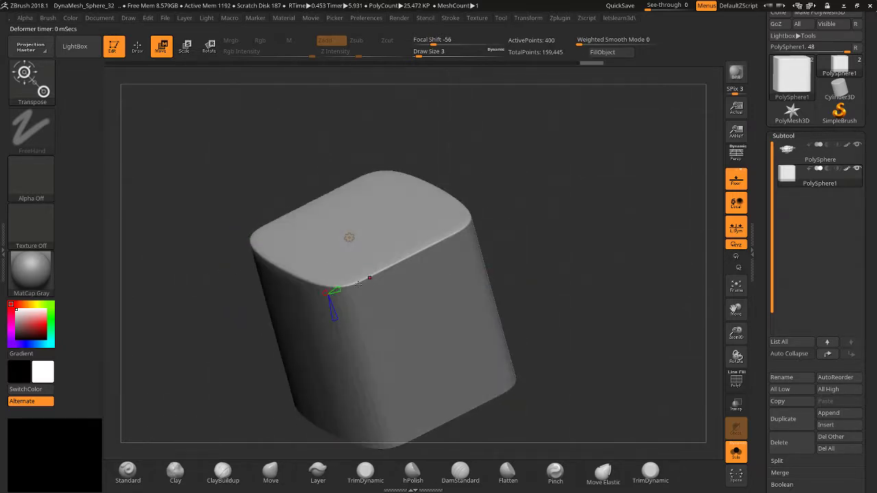
Adjust the cube's X- and Y-axis divisions with their handles, bringing Y Divide down to 1.
mouse_move(336, 290)
mouse_down()
mouse_move(404, 271)
mouse_move(336, 290)
mouse_up()
drag(335, 291, 329, 293)
drag(198, 348, 366, 320)
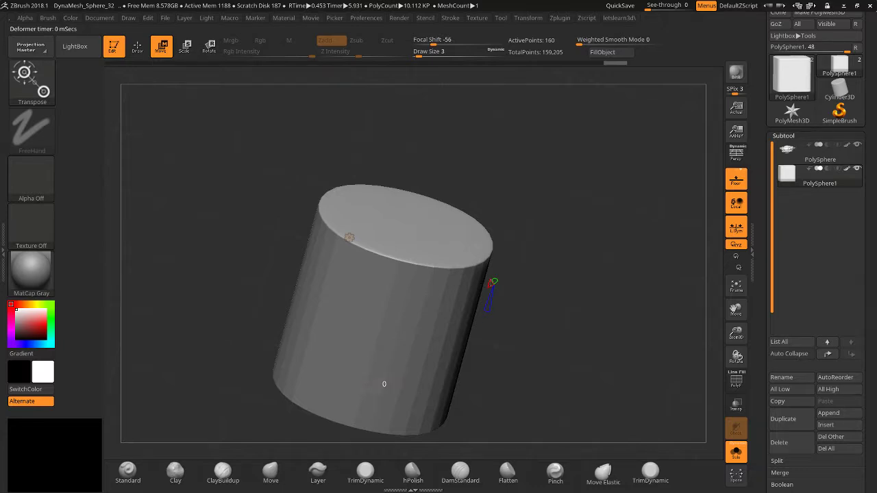
drag(491, 284, 473, 279)
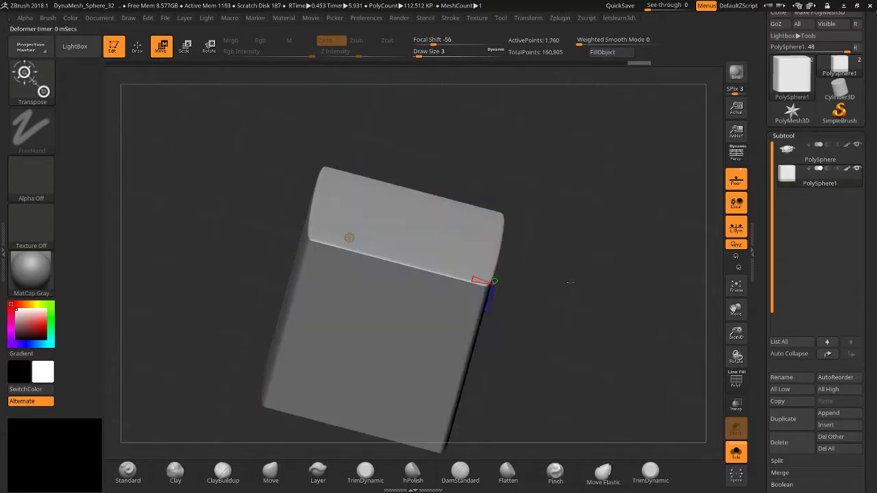
mouse_move(570, 282)
mouse_down()
mouse_move(558, 293)
mouse_move(558, 285)
mouse_up()
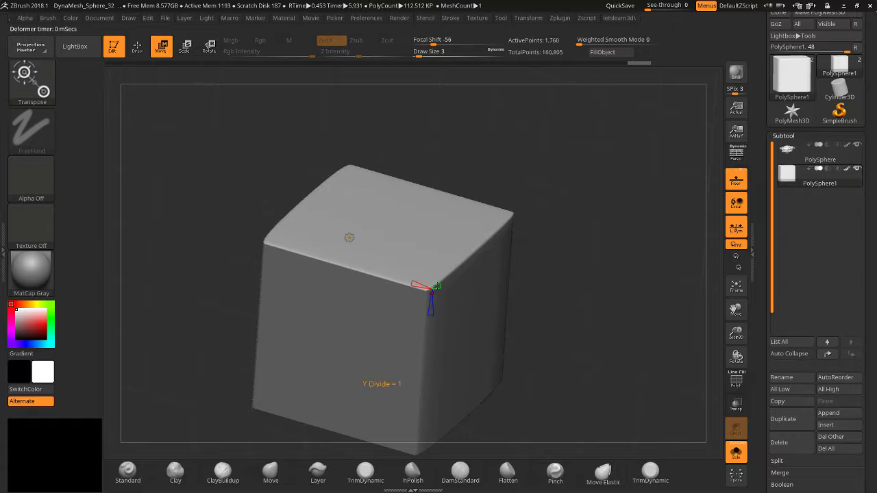
Try the Bevel deformer on the cube's edges, adjusting its corner handles and undoing one change.
key(space)
click(349, 237)
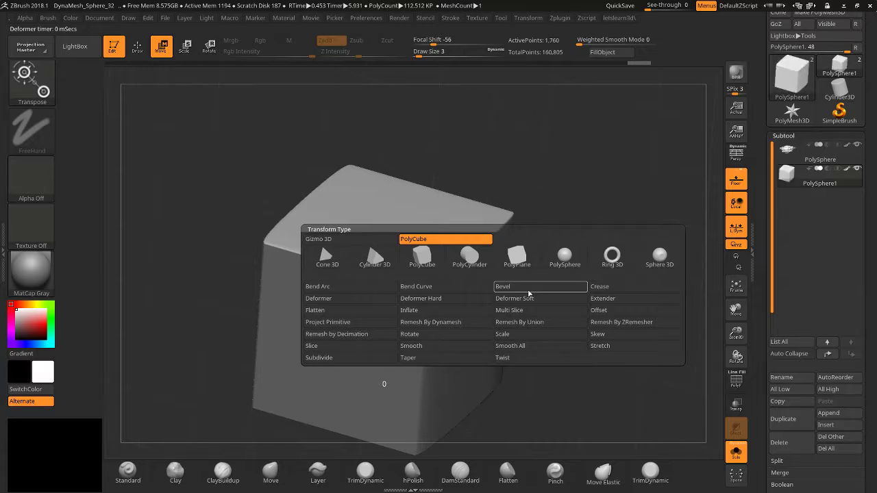
click(528, 291)
drag(449, 283, 468, 267)
click(447, 282)
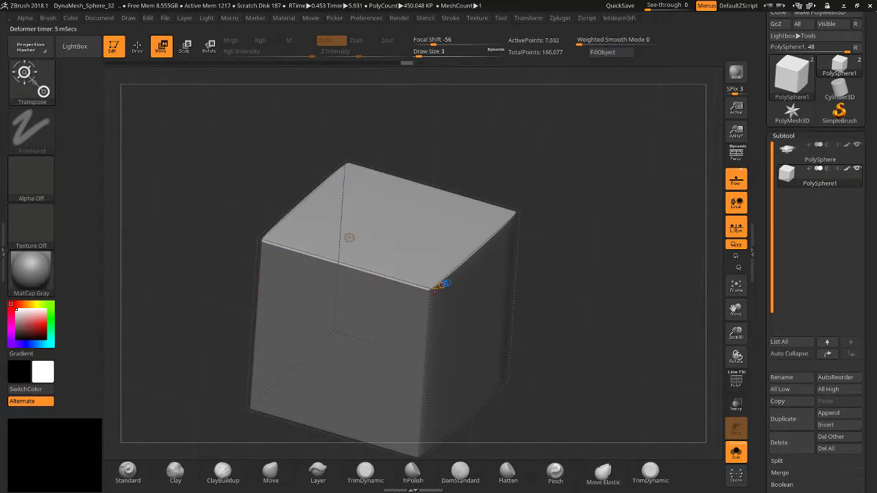
drag(736, 334, 702, 398)
key(ctrl+z)
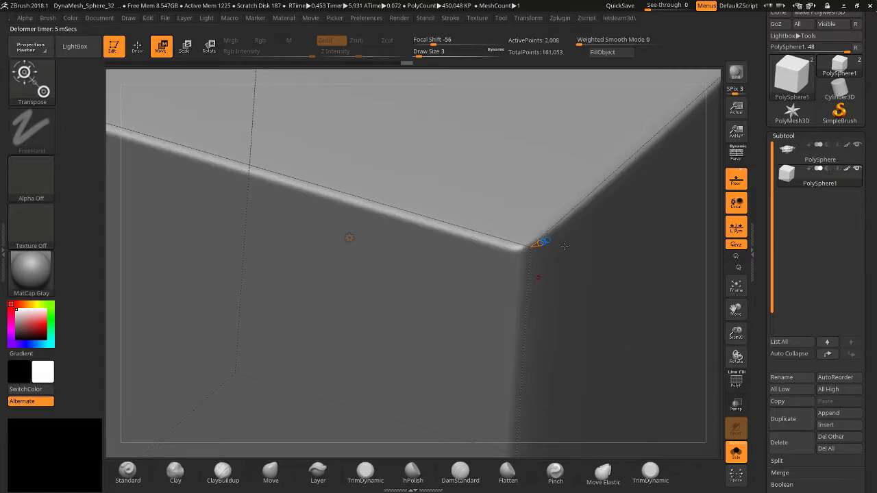
drag(538, 245, 542, 243)
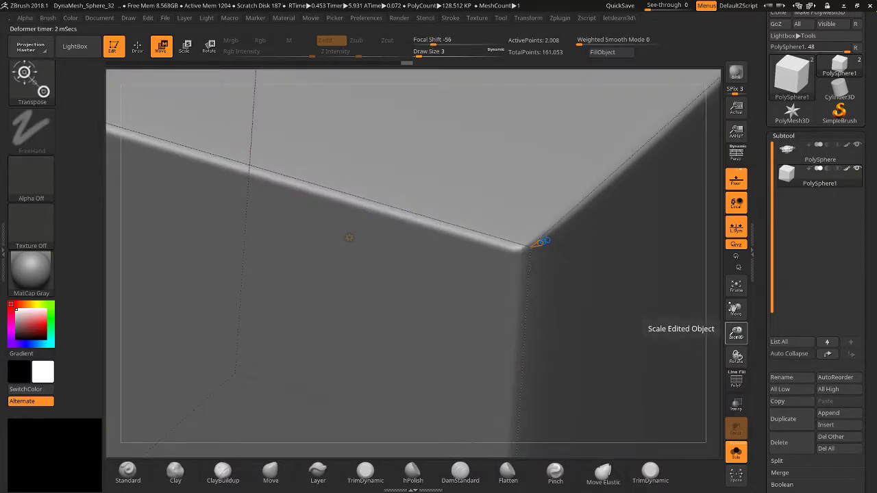
drag(736, 333, 501, 221)
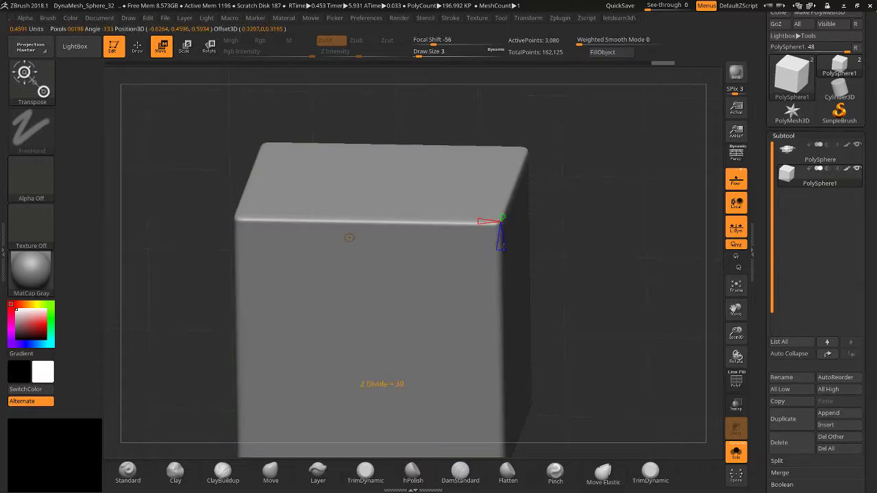
Adjust the PolyCube's Z-axis divisions and set X Divide to 46 with its handles.
drag(503, 246, 499, 296)
drag(502, 254, 500, 238)
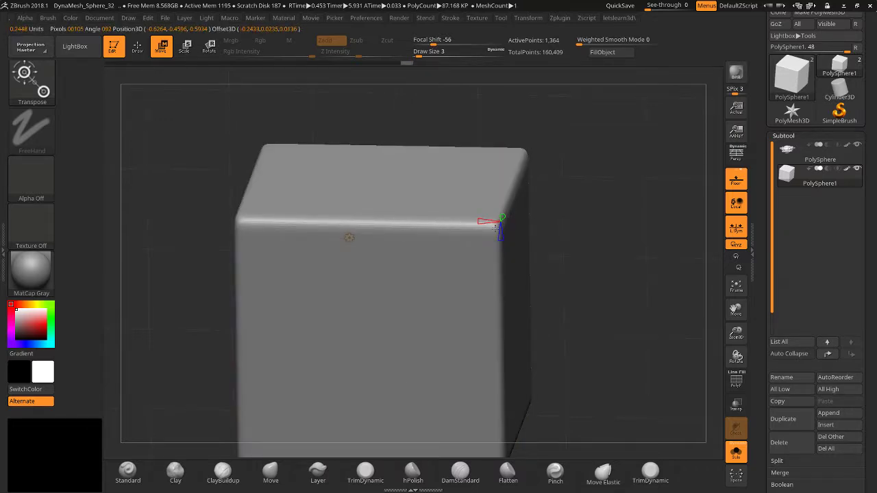
drag(483, 222, 410, 211)
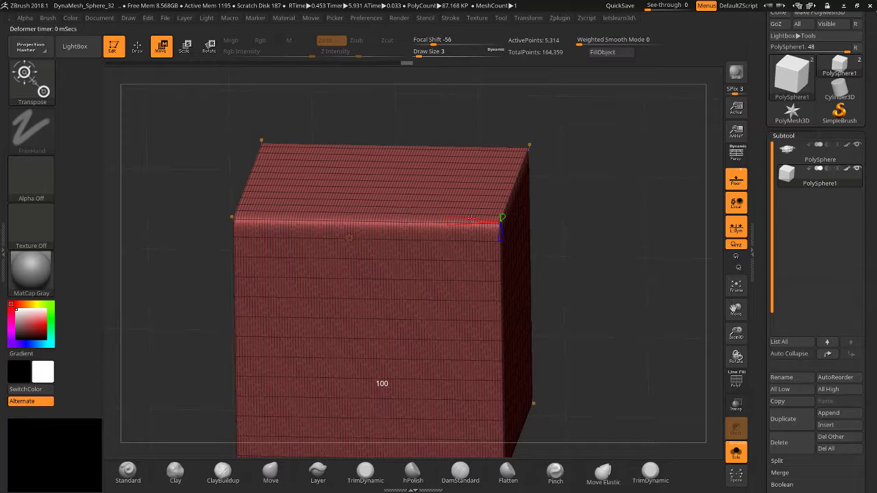
mouse_move(472, 219)
mouse_down()
mouse_move(487, 221)
mouse_move(475, 220)
mouse_up()
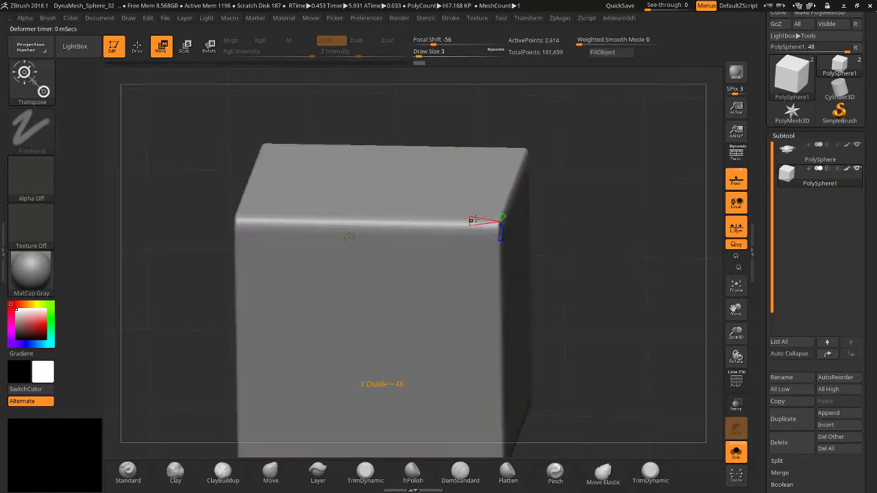
drag(675, 305, 657, 319)
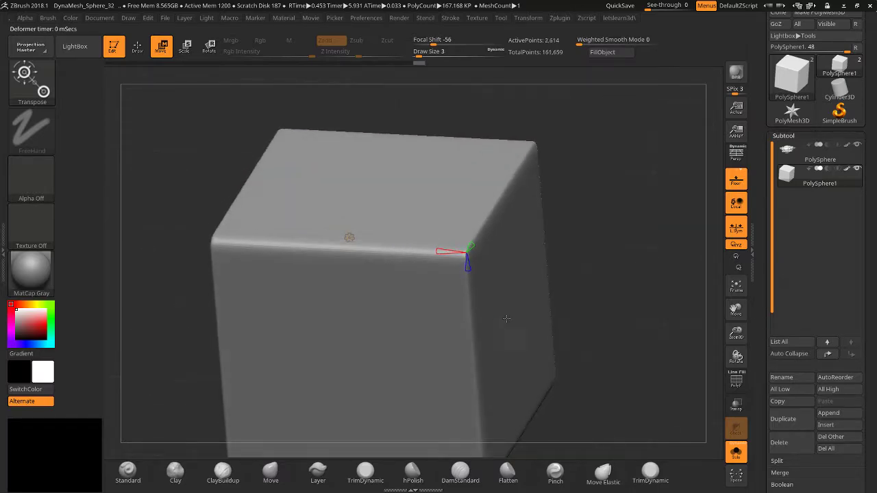
drag(716, 328, 644, 323)
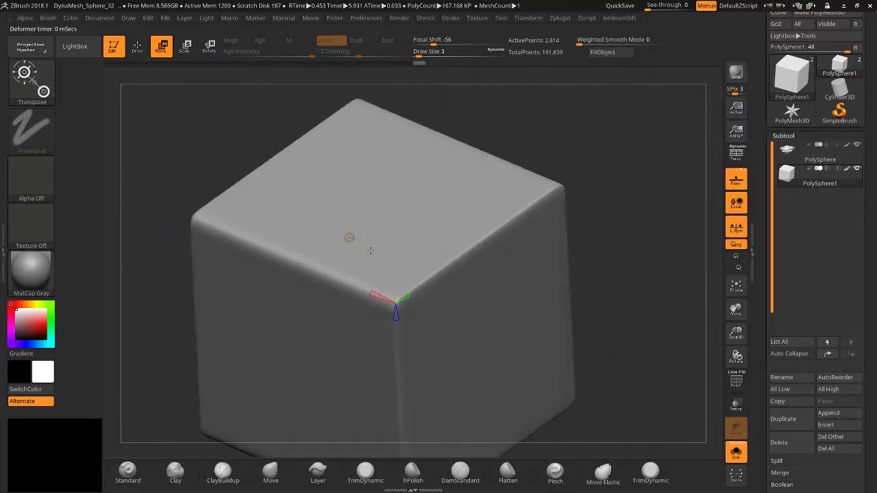
Apply the Multi Slice deformer to the cube with the wireframe shown, and slice a central vertical band across its X axis.
click(350, 238)
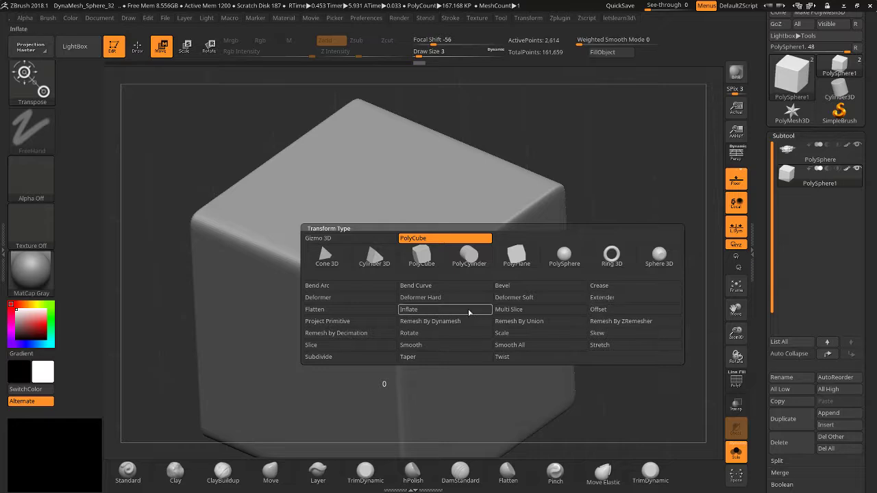
click(526, 313)
shift+drag(590, 307, 616, 286)
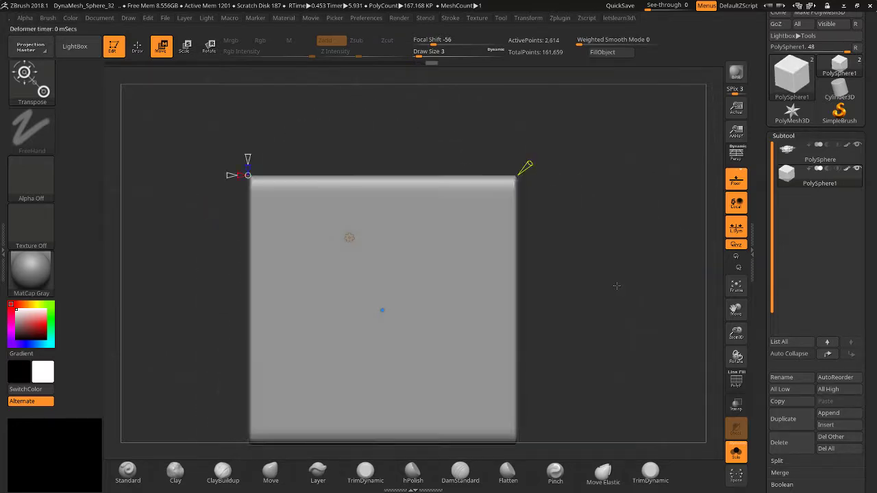
click(738, 381)
mouse_move(248, 176)
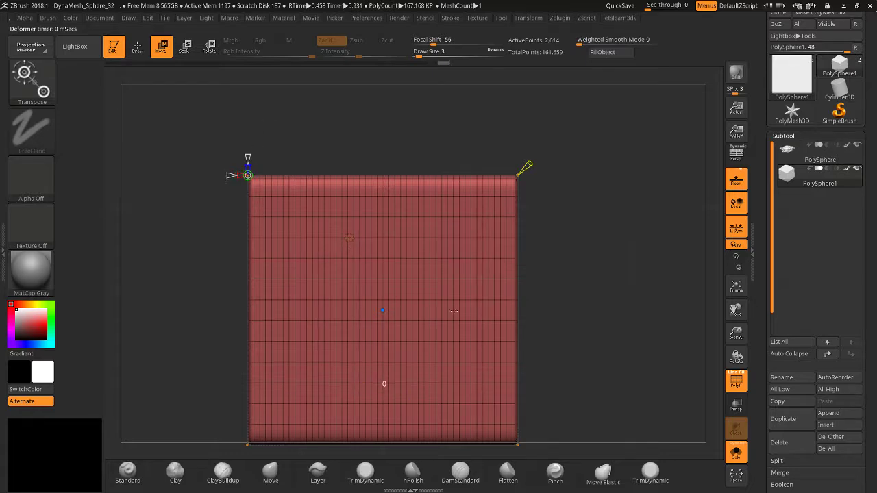
drag(382, 311, 383, 195)
mouse_move(177, 176)
mouse_down()
mouse_move(119, 175)
mouse_move(168, 185)
mouse_move(176, 175)
mouse_move(118, 174)
mouse_move(175, 175)
mouse_up()
key(ctrl+z)
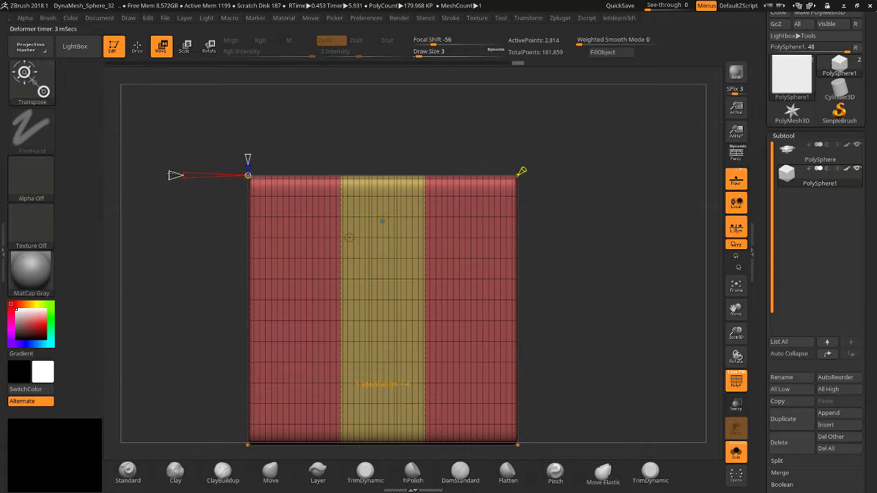
Fine-tune the central band with the Multi Slice cone handles, hide the wireframe and accept the deformer.
drag(172, 175, 173, 176)
drag(530, 162, 491, 185)
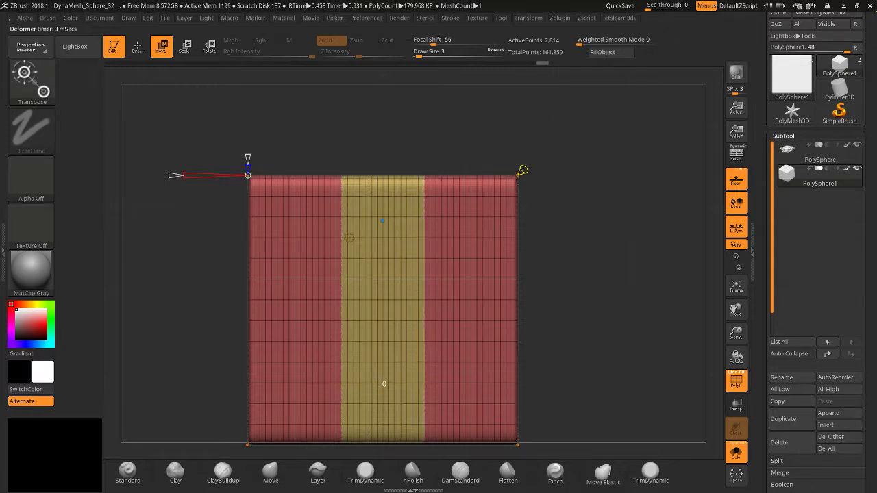
drag(546, 127, 568, 247)
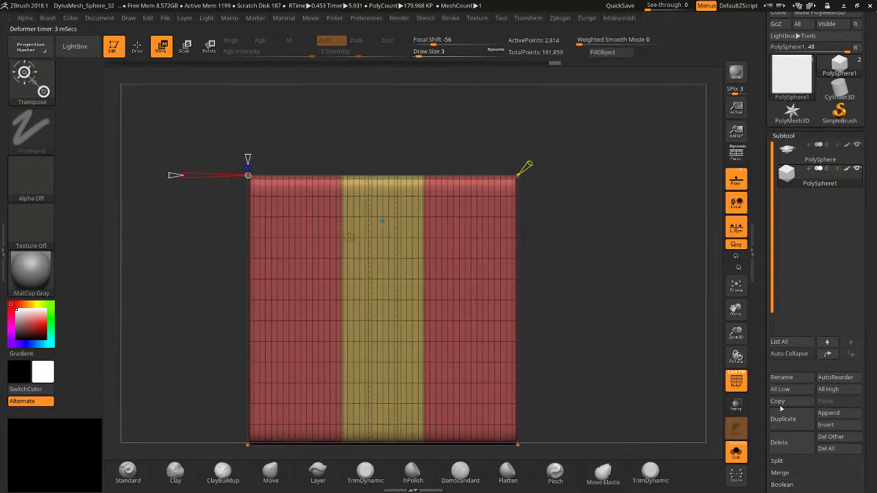
click(744, 389)
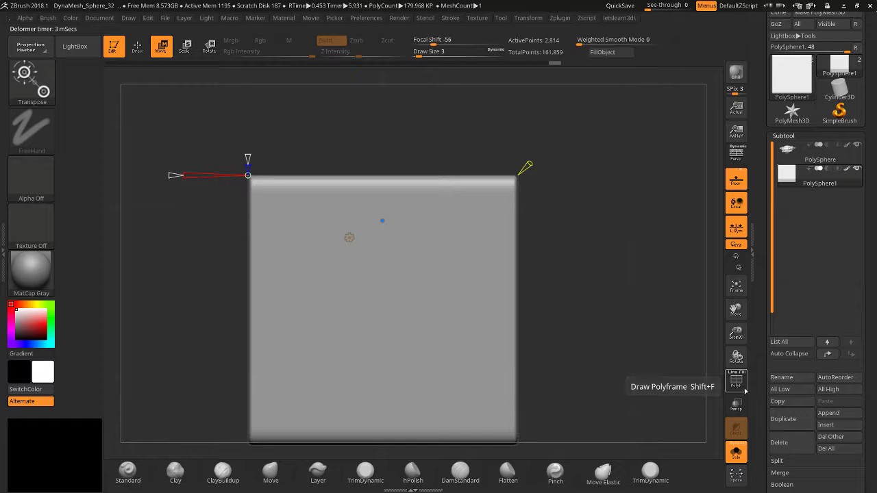
click(349, 237)
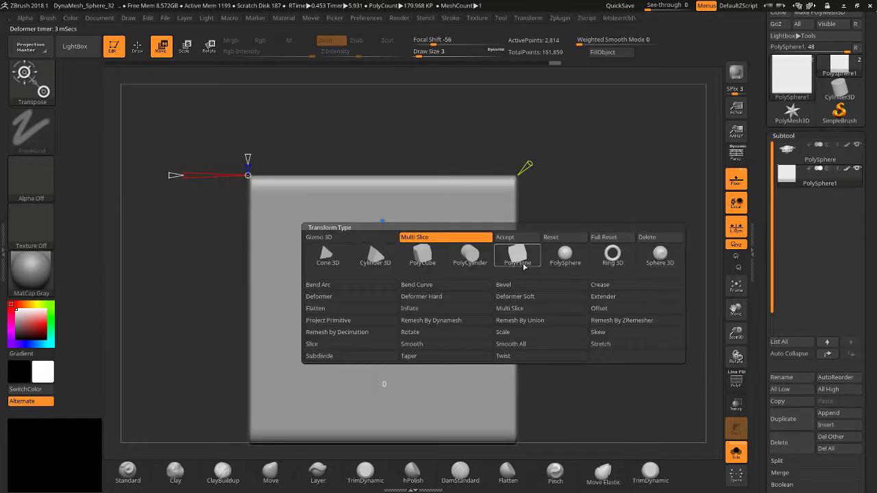
click(525, 238)
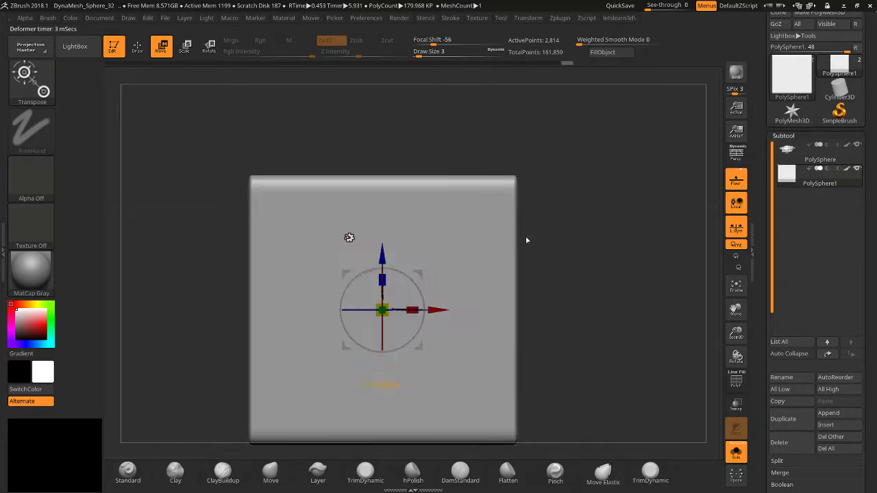
Mask everything except the cube's central band, then center the gizmo on the unmasked area and reset its orientation.
drag(618, 238, 575, 336)
click(739, 387)
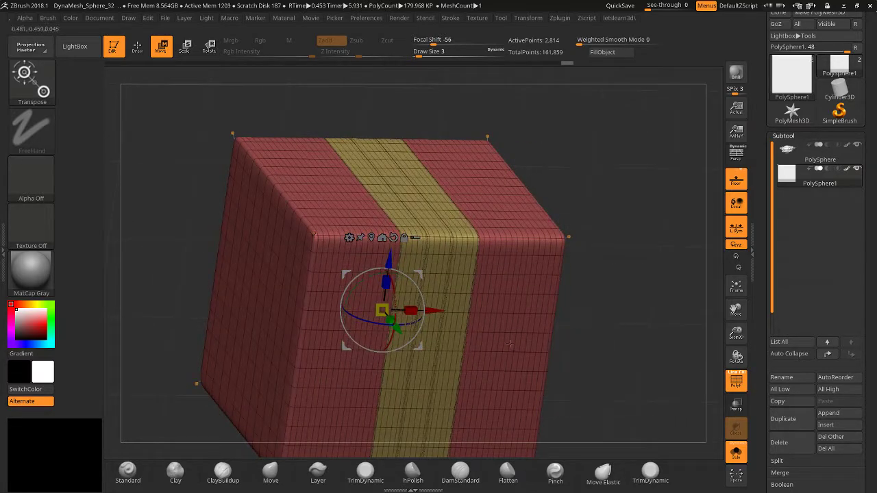
ctrl+click(432, 270)
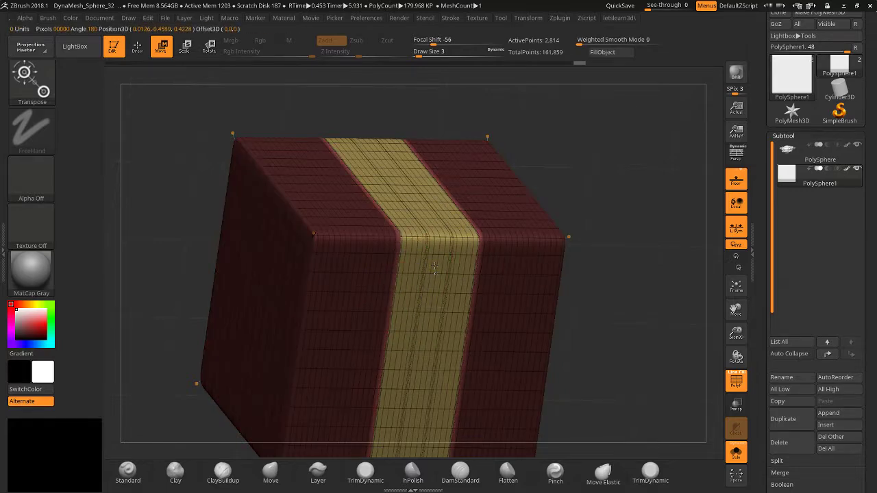
click(434, 269)
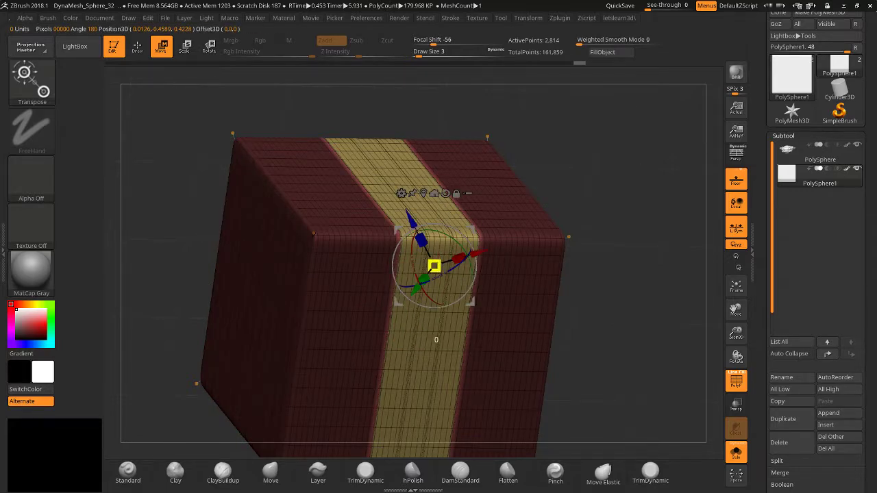
drag(435, 267, 605, 281)
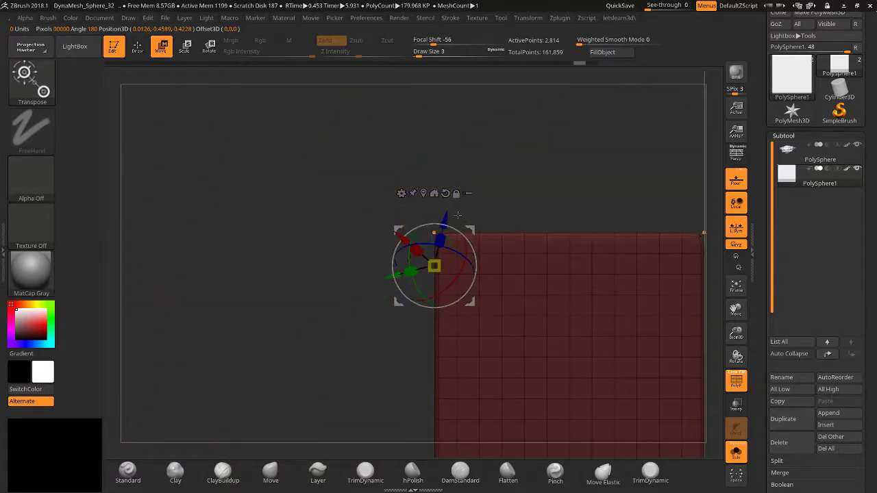
click(432, 194)
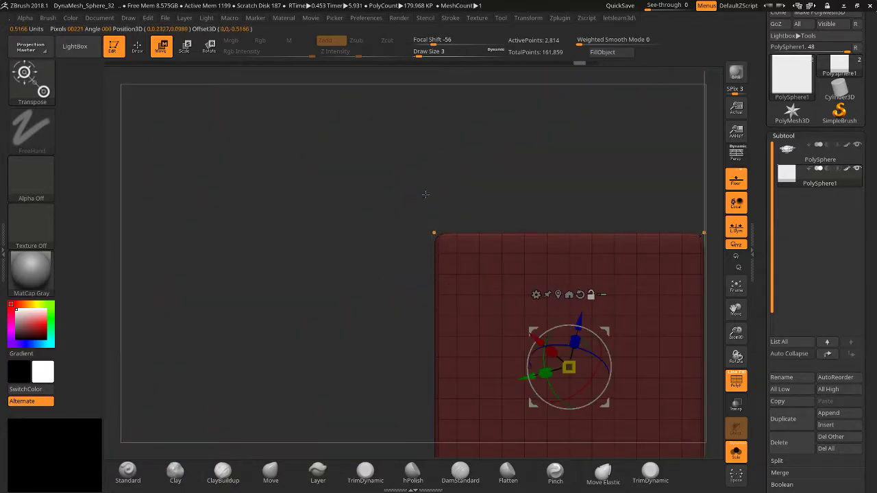
click(579, 295)
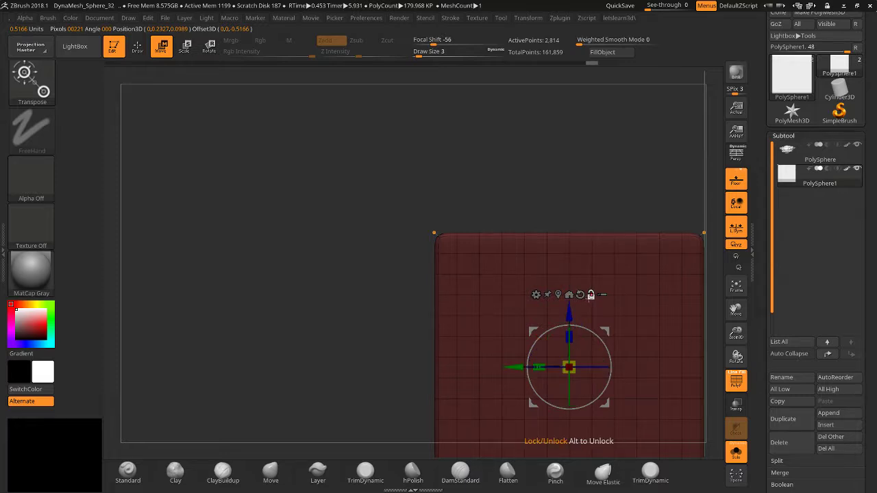
Scale the unmasked central band outwards beyond the cube's sides and clear the mask in Draw mode.
drag(735, 311, 658, 278)
drag(379, 296, 400, 263)
drag(617, 274, 617, 240)
click(137, 46)
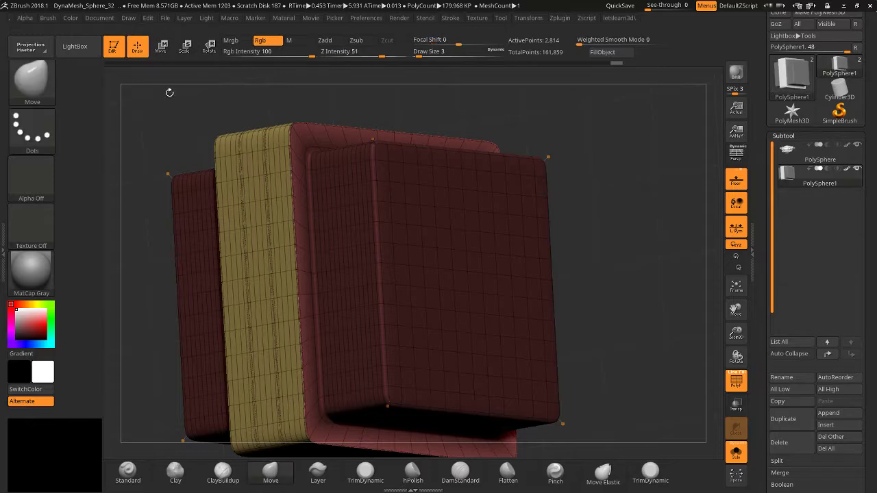
drag(169, 101, 610, 366)
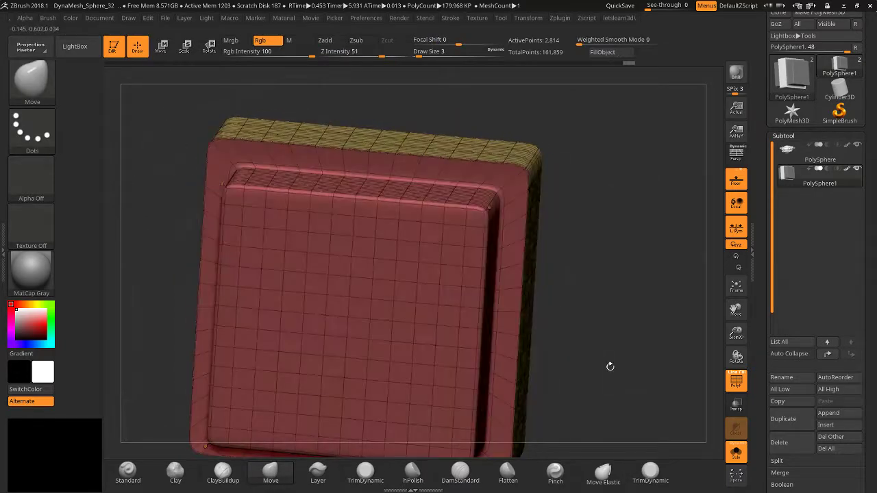
Hide the wireframe and duplicate the banded cube's subtool, making the copy the active subtool.
click(736, 381)
drag(614, 322, 603, 304)
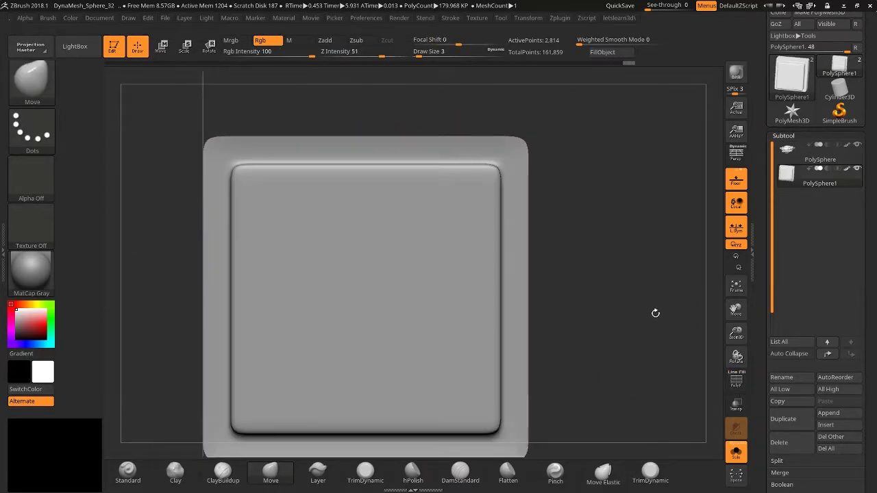
drag(747, 335, 736, 303)
drag(605, 312, 548, 303)
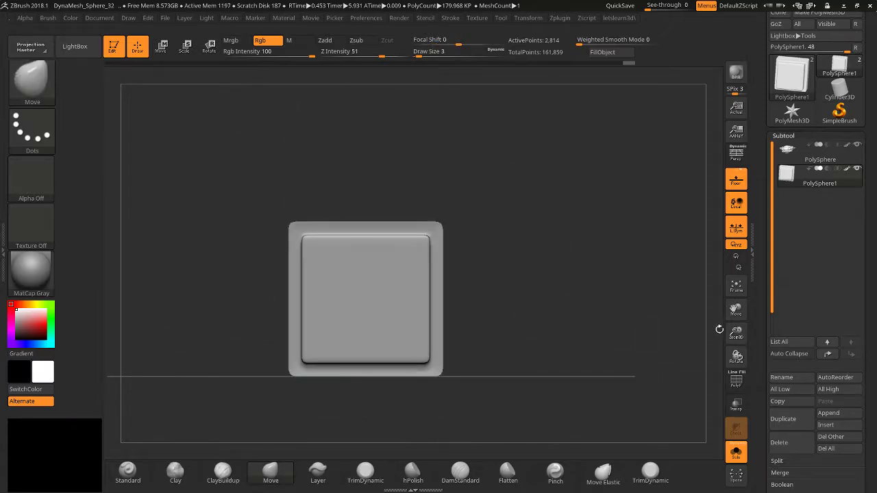
drag(733, 336, 742, 352)
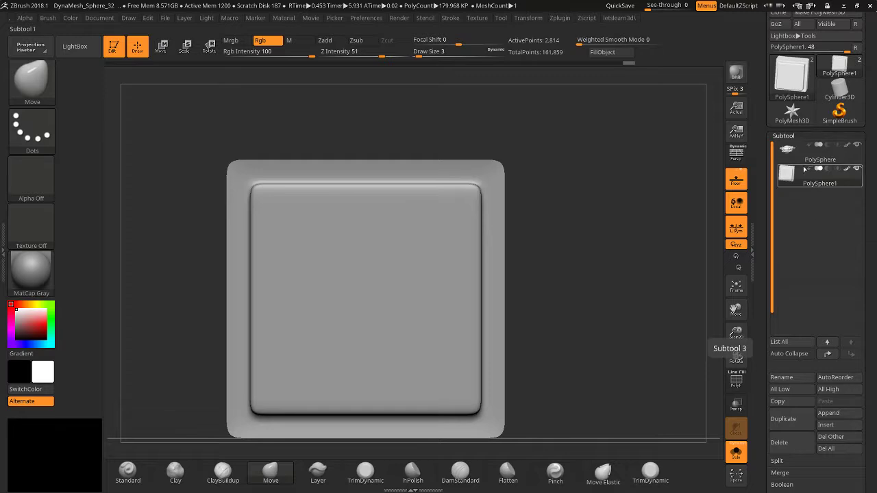
click(785, 419)
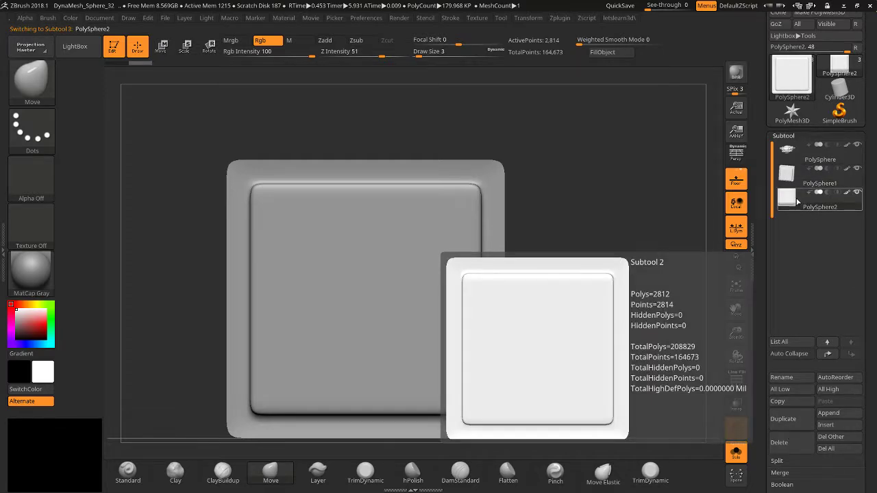
drag(736, 334, 159, 82)
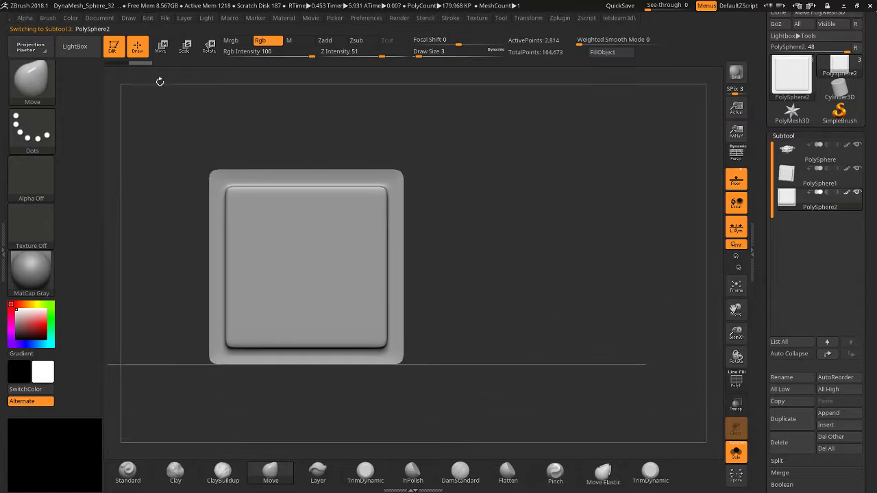
Move the duplicated cube sideways along its horizontal axis until it sits beside the original.
click(158, 52)
drag(238, 277, 431, 273)
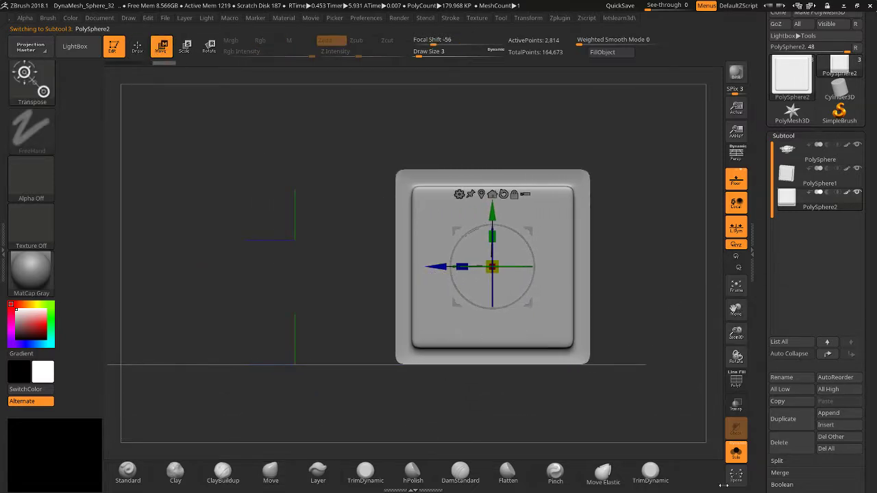
Turn off Solo display and hide the PolySphere subtool, keeping the duplicate PolySphere2 as the active subtool.
click(734, 455)
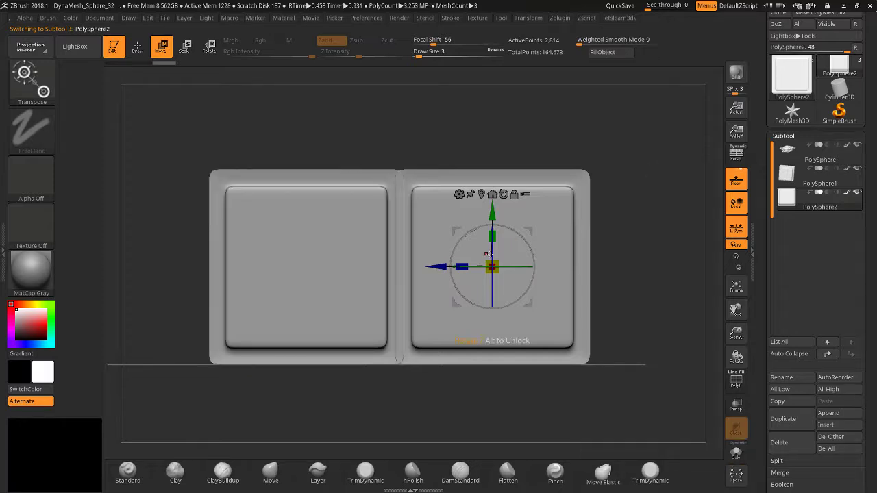
click(786, 178)
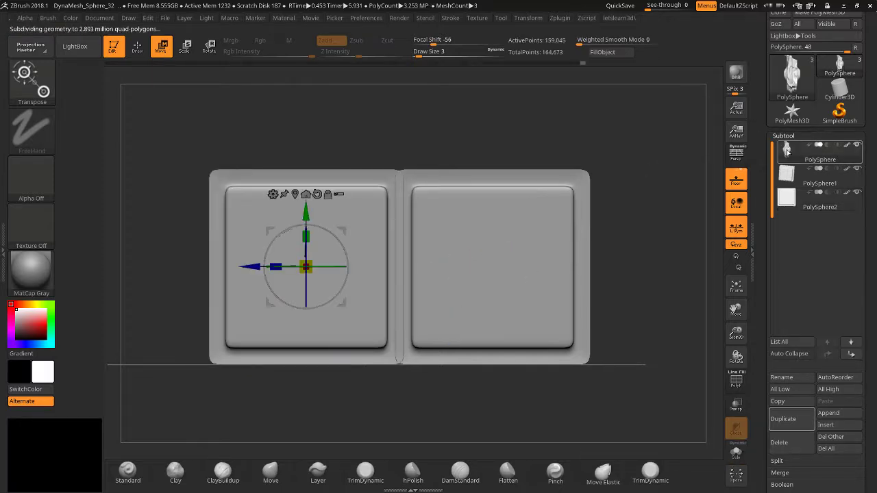
click(788, 198)
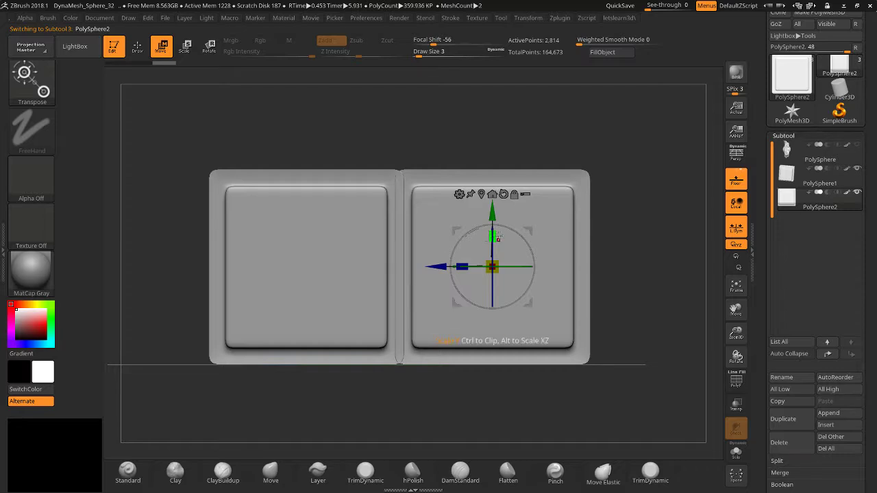
Scale the duplicate's height to about 0.587 and slide it partway into the original cube, ending in Draw mode.
drag(498, 236, 496, 272)
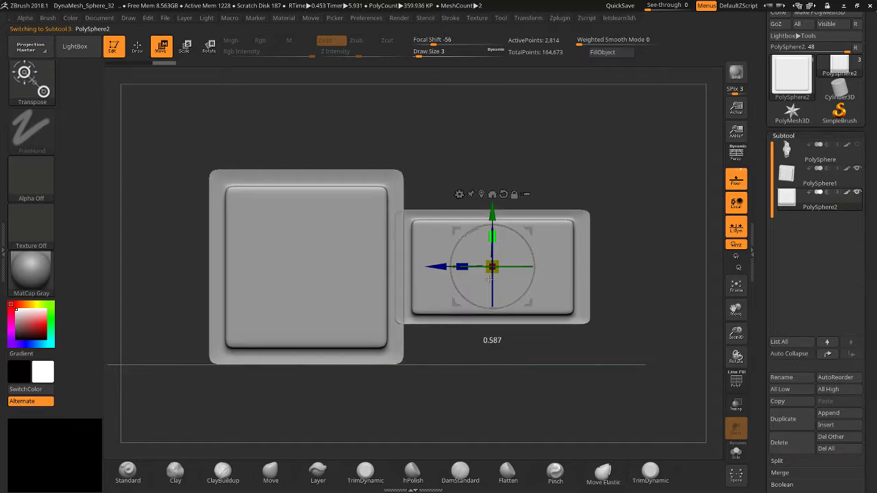
drag(432, 267, 380, 266)
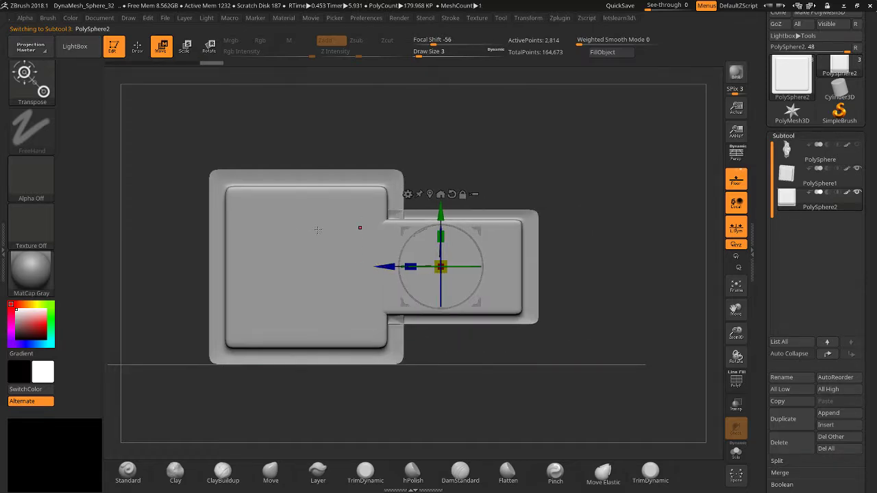
mouse_move(618, 140)
mouse_down()
mouse_move(587, 157)
mouse_move(490, 159)
mouse_up()
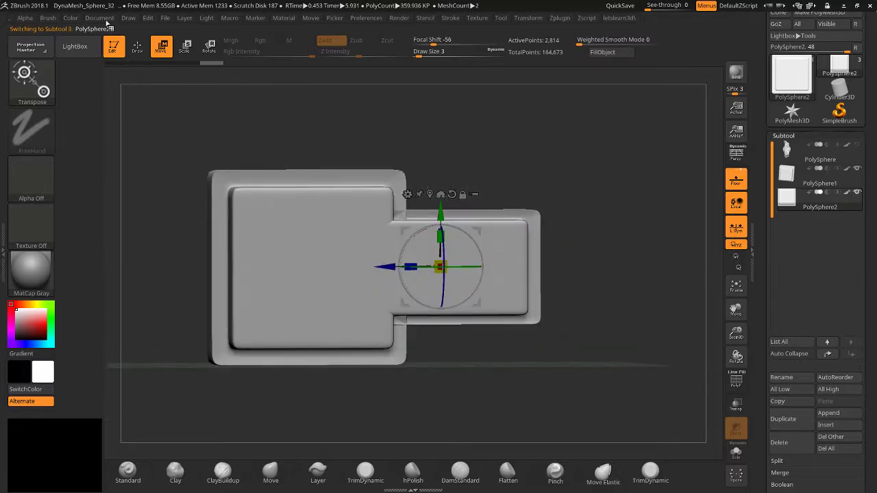
click(136, 46)
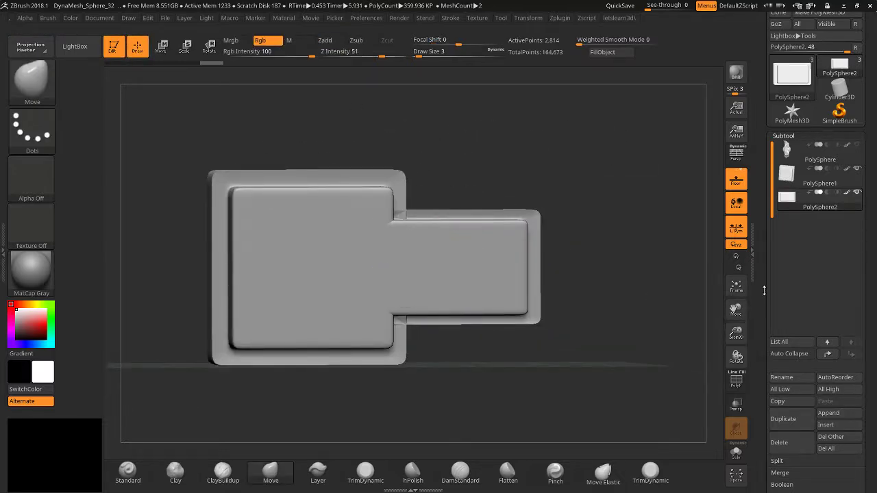
Set the smaller duplicate PolySphere2 to the subtraction boolean operation.
mouse_move(823, 176)
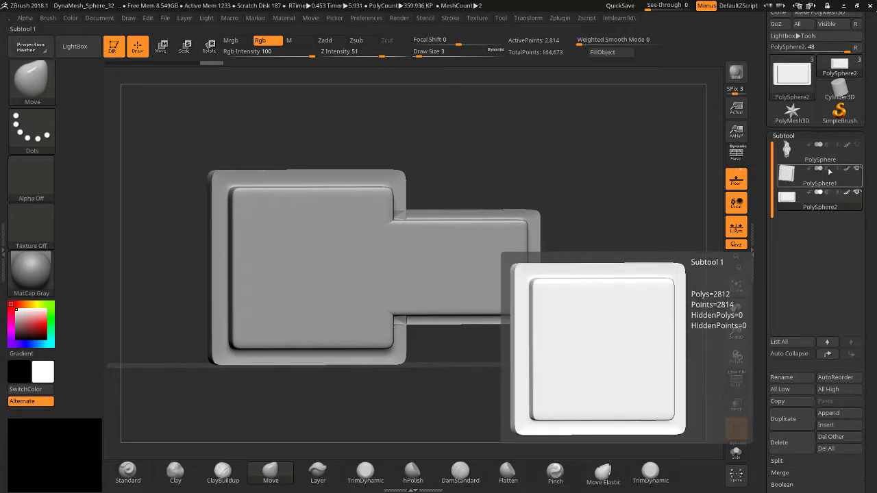
mouse_move(827, 207)
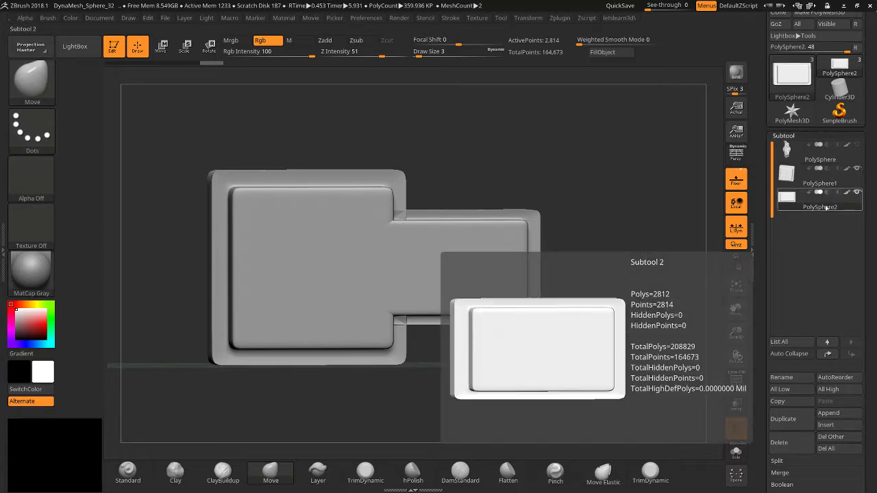
click(825, 163)
click(825, 169)
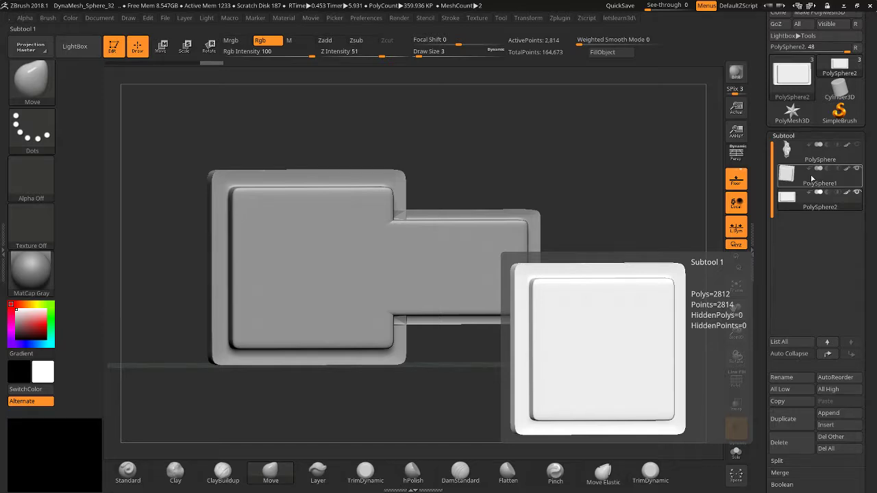
click(810, 198)
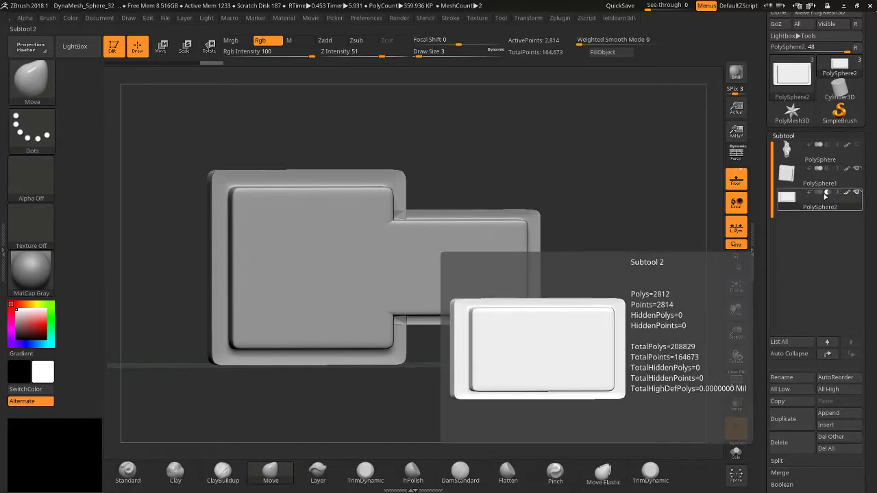
Try flagging PolySphere1 as the Start subtool of the boolean group.
click(812, 176)
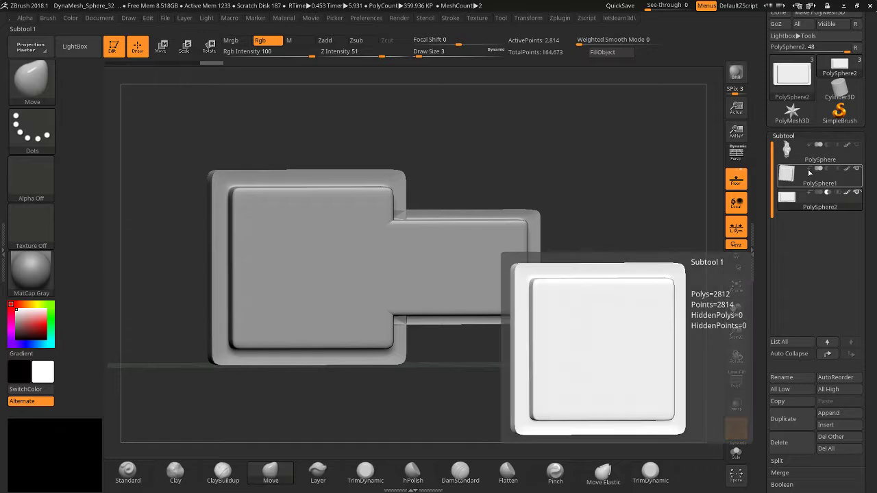
click(801, 198)
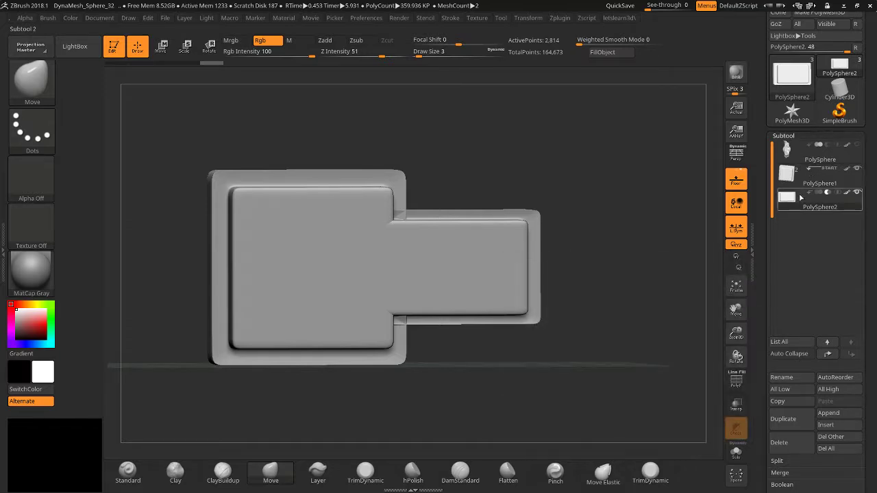
click(837, 177)
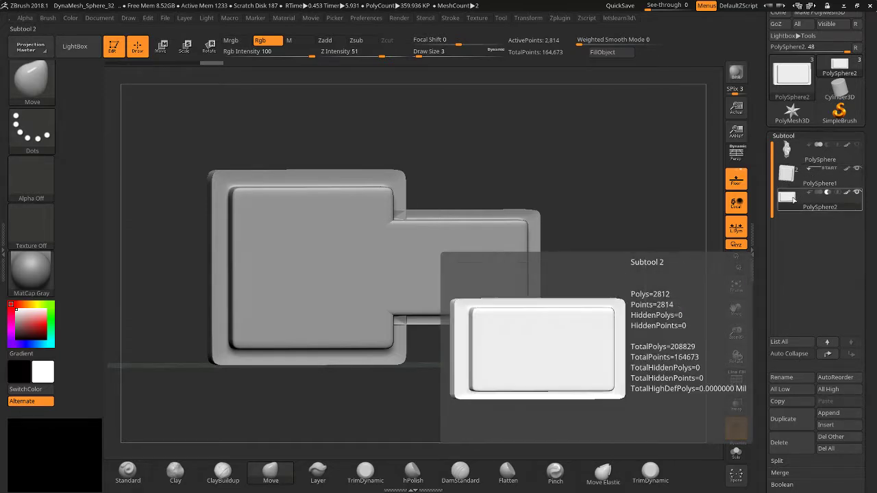
click(810, 202)
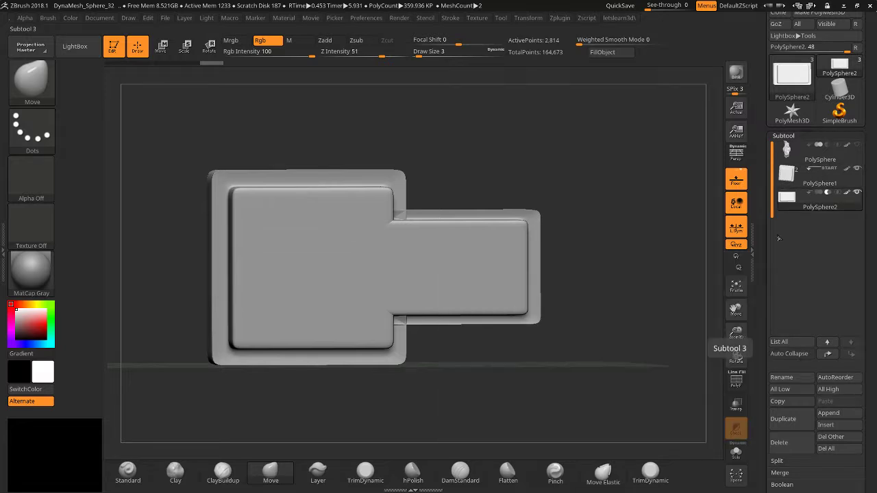
Expand the subtool Boolean options and compare them with the subtool list.
drag(768, 255, 772, 165)
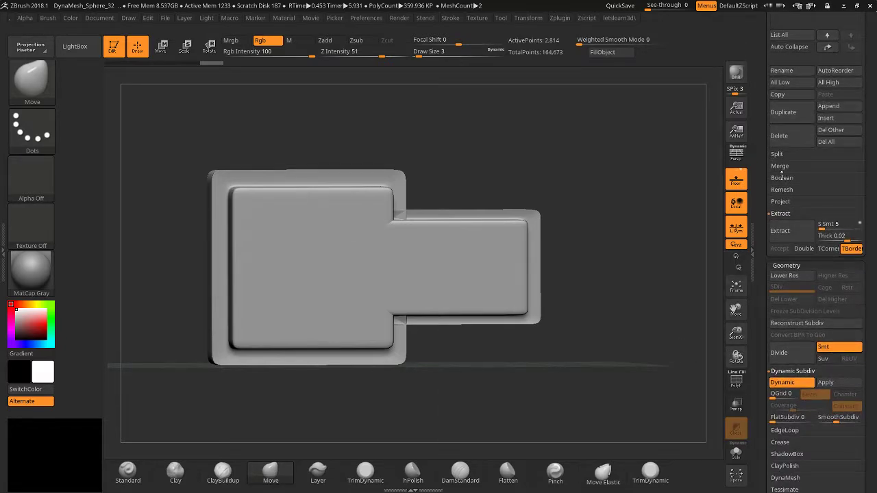
click(783, 177)
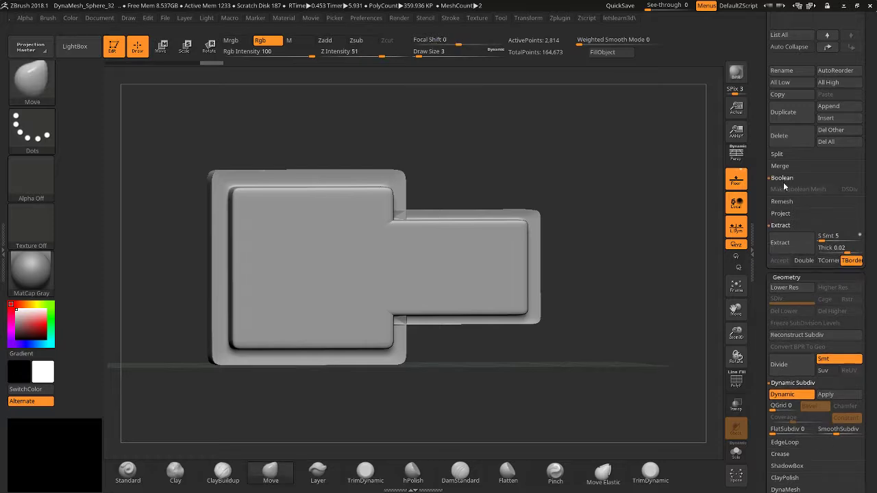
mouse_move(768, 197)
mouse_down()
mouse_move(767, 215)
mouse_move(775, 186)
mouse_up()
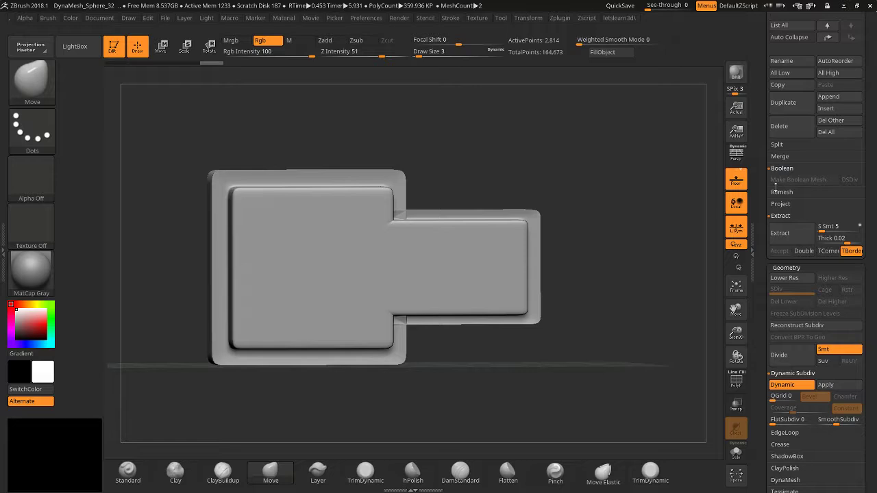
scroll(776, 188, up, 10)
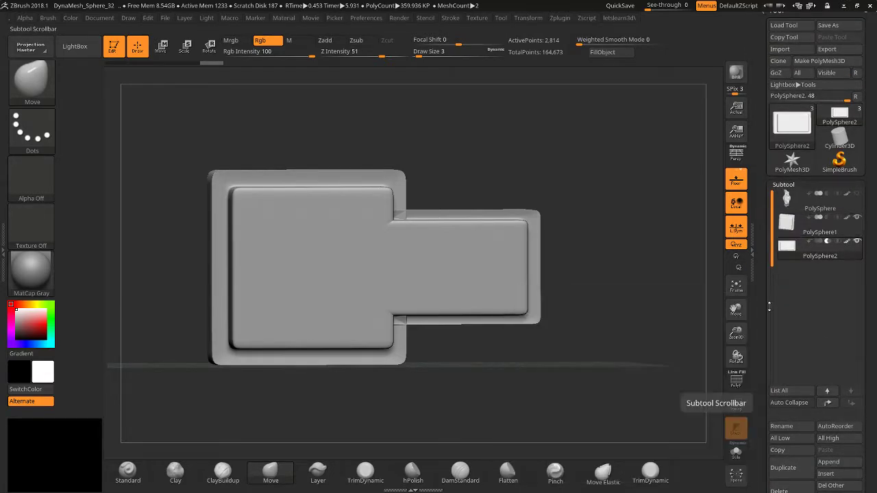
scroll(766, 260, down, 8)
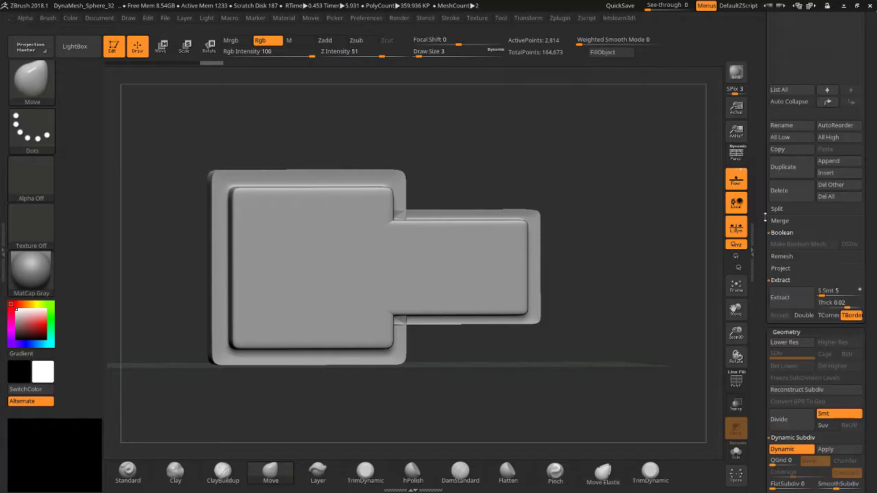
scroll(765, 218, up, 4)
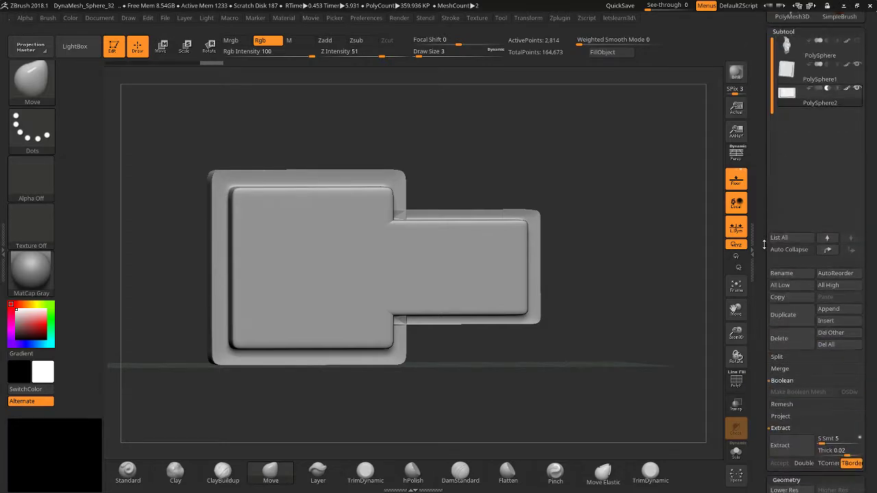
scroll(763, 250, up, 4)
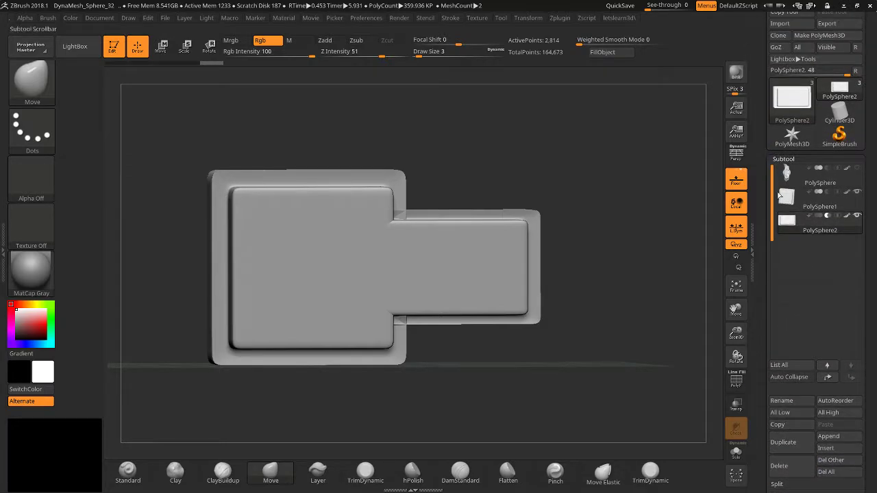
Make PolySphere1 the active subtool and read the help note for Make Boolean Mesh.
key(Up)
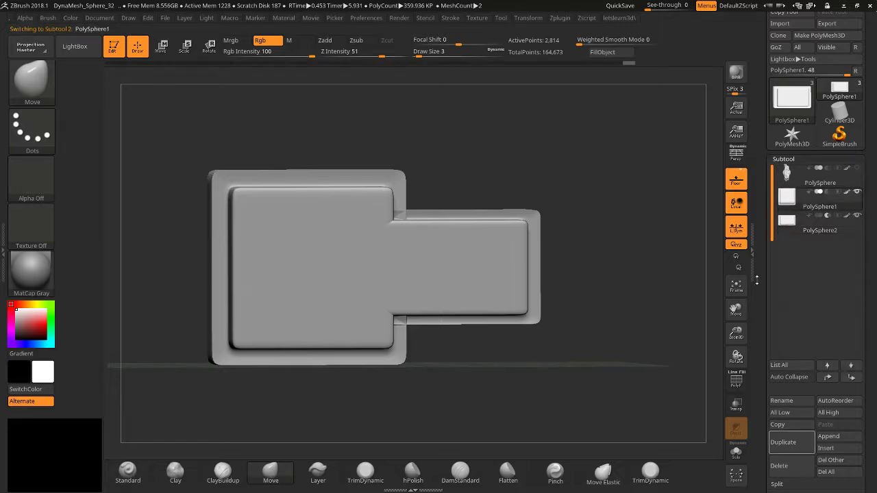
scroll(776, 205, down, 8)
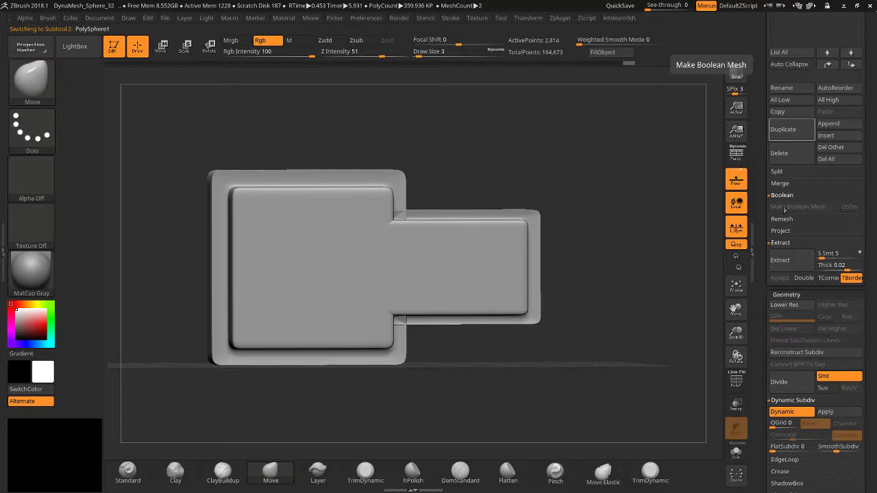
key(ctrl)
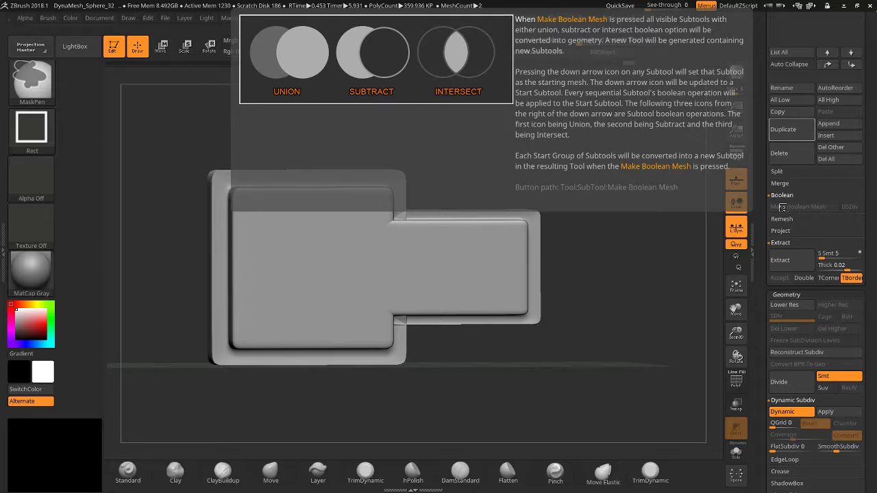
key(ctrl)
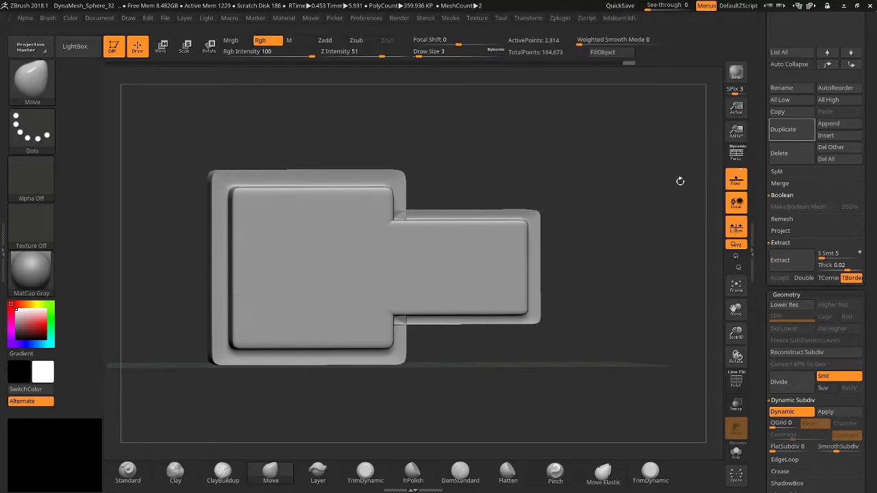
Snap to a straight side view and briefly display the polyframe to inspect the large cube's topology.
drag(679, 181, 697, 160)
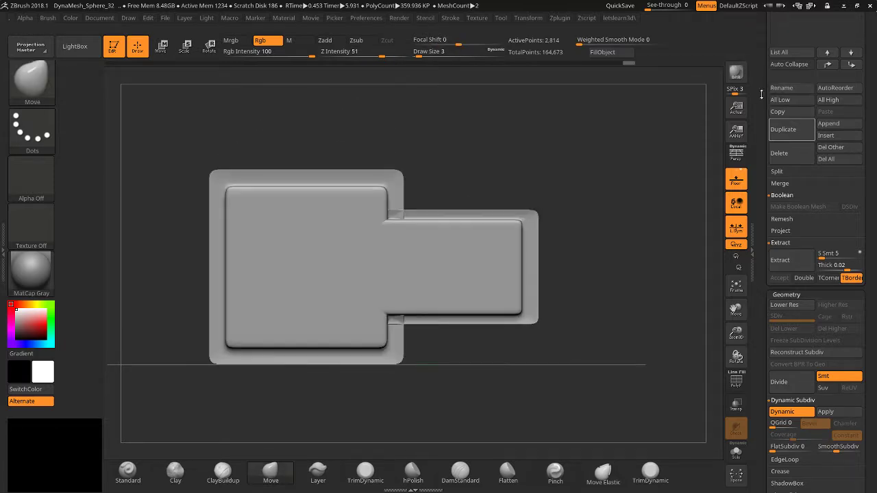
scroll(761, 94, up, 5)
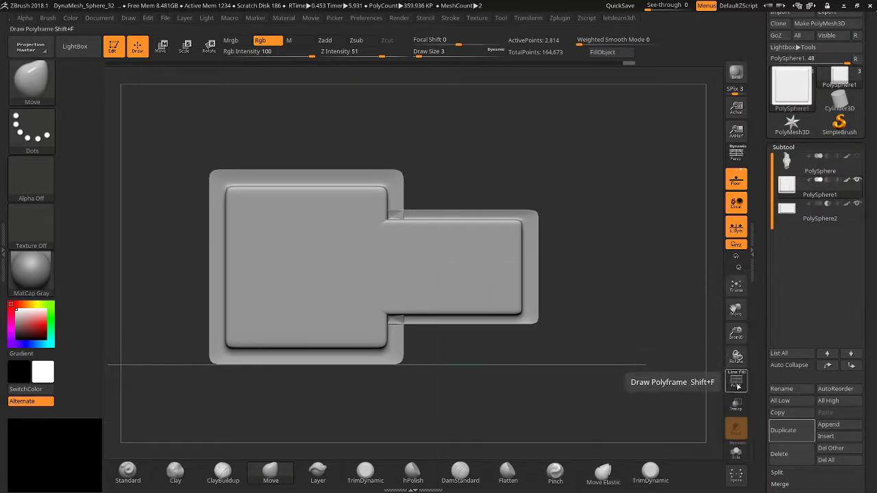
click(737, 382)
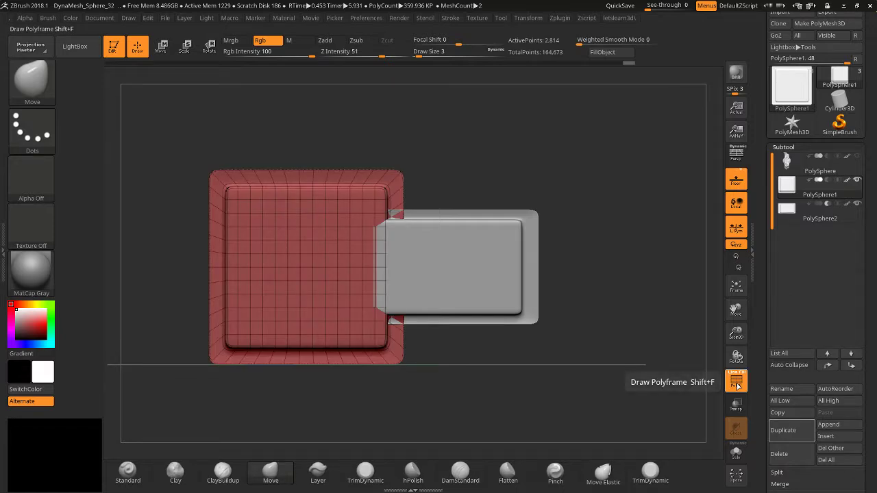
click(737, 382)
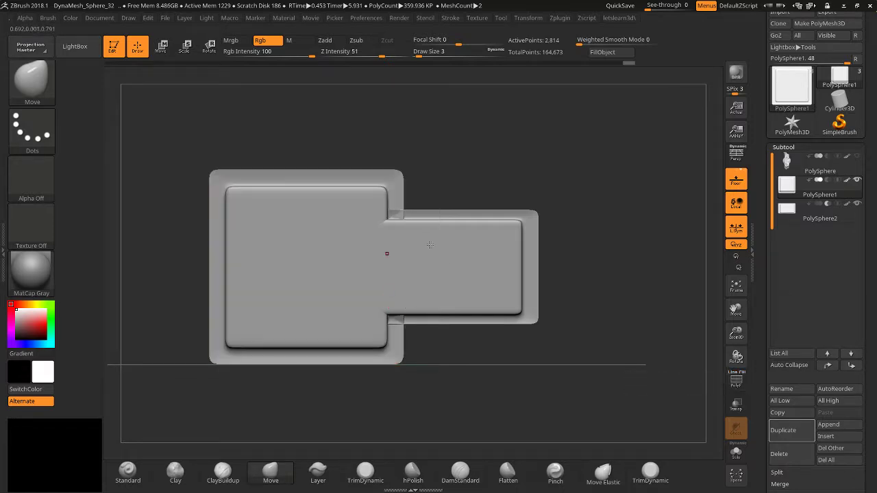
Make PolySphere1, the large cube, the active subtool and remesh it with DynaMesh at resolution 32.
click(786, 212)
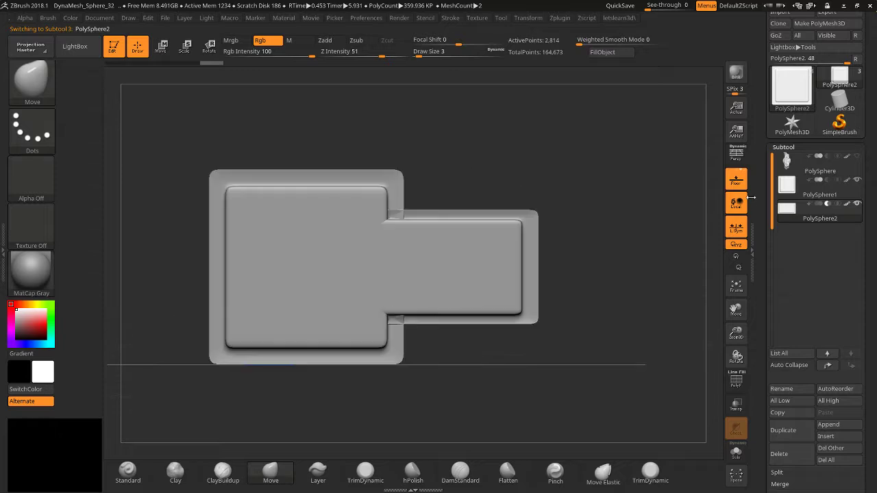
click(788, 162)
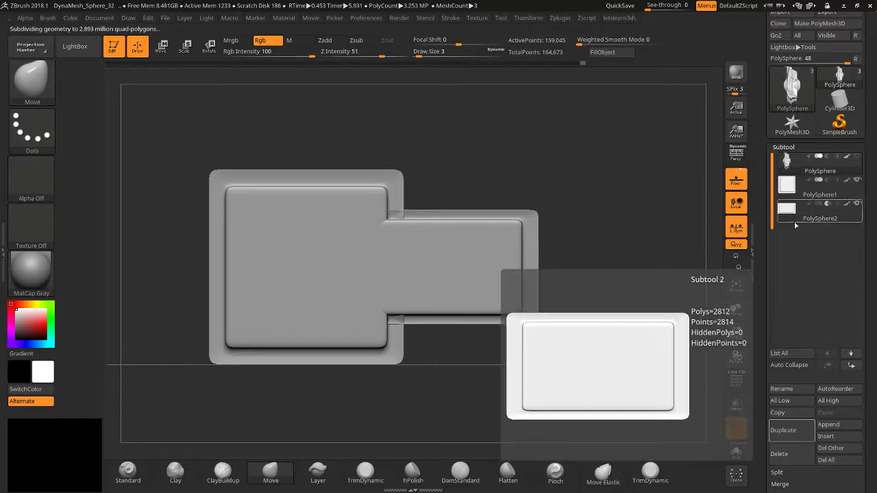
click(788, 187)
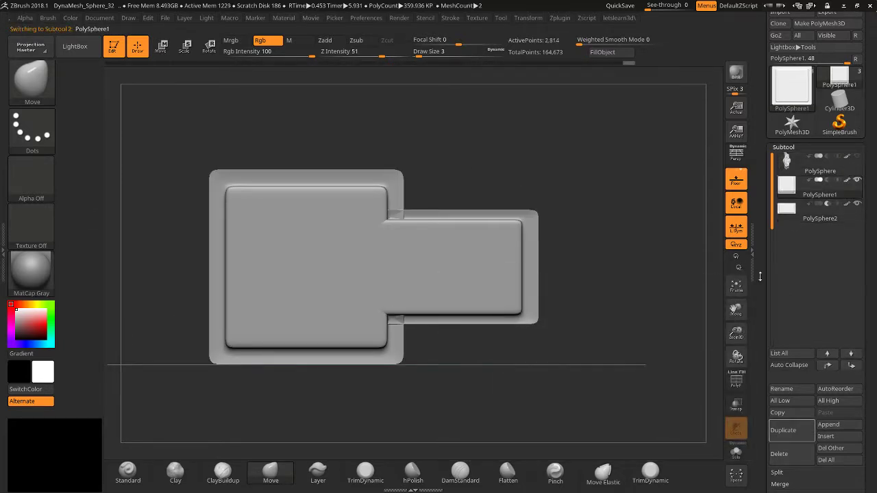
drag(760, 276, 767, 163)
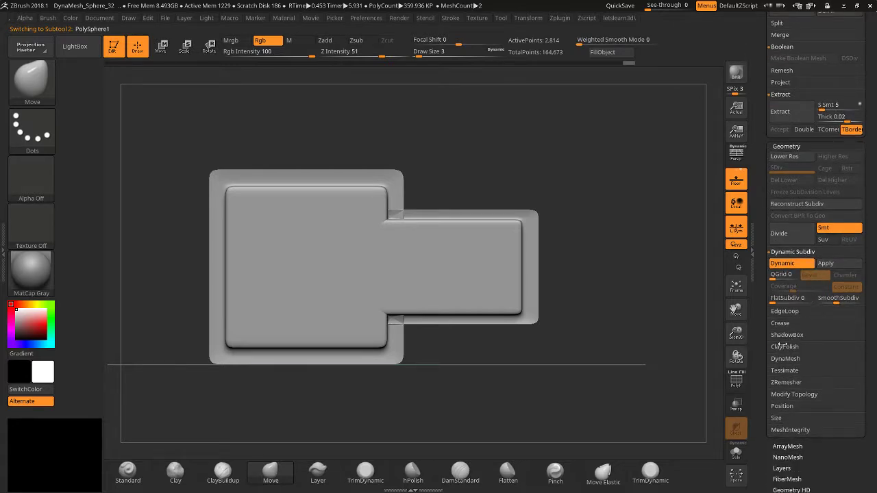
click(785, 359)
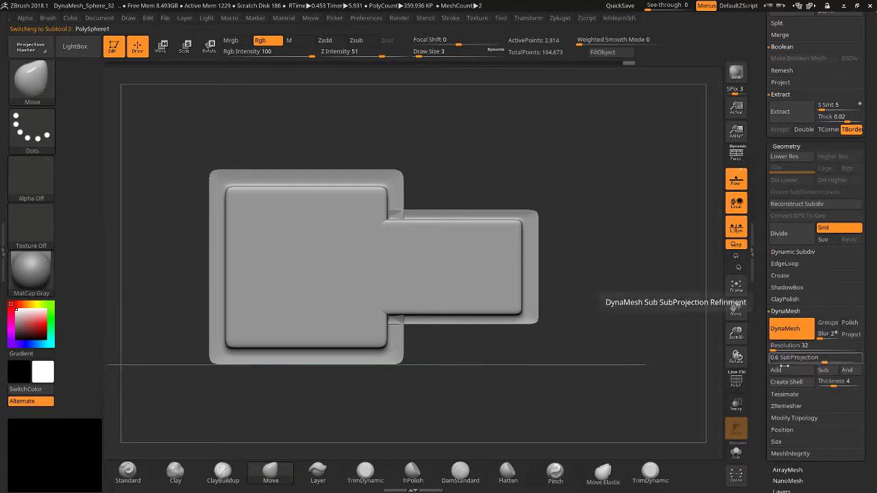
ctrl+drag(656, 240, 674, 333)
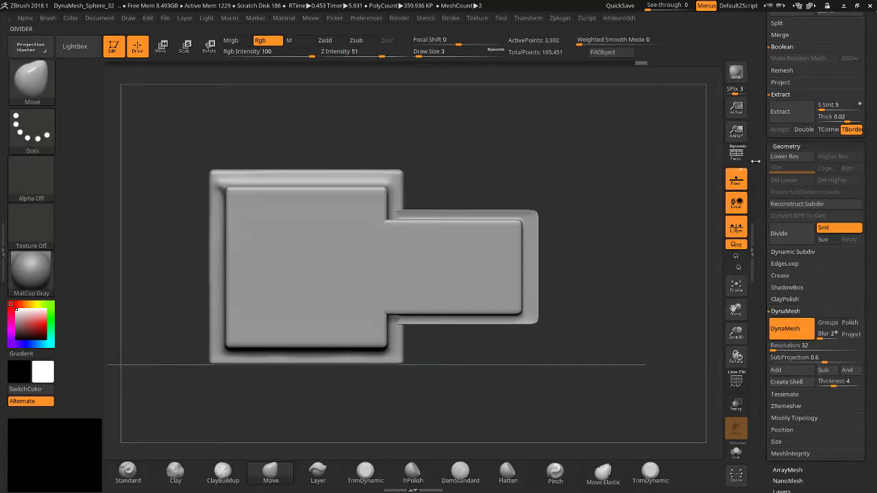
Make PolySphere2 the active subtool and remesh the smaller block with DynaMesh at resolution 32.
scroll(754, 185, up, 5)
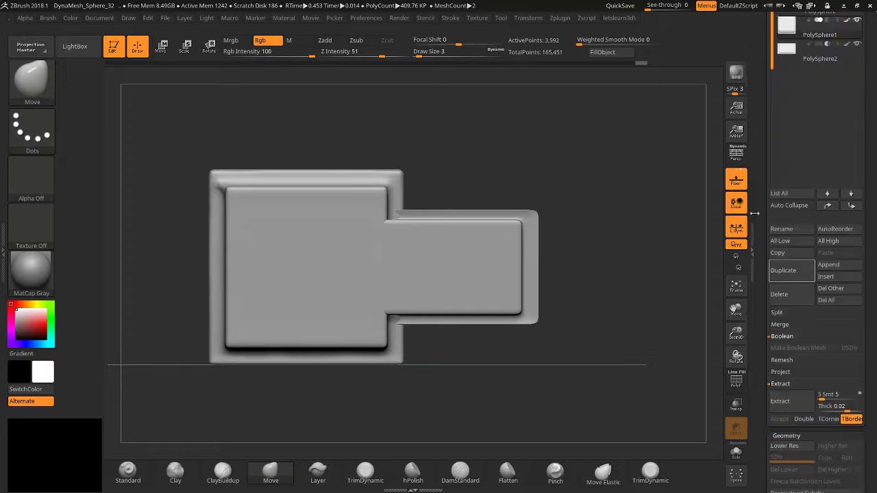
click(820, 53)
mouse_move(690, 149)
ctrl+mouse_down()
mouse_move(656, 307)
mouse_move(617, 288)
mouse_move(646, 304)
ctrl+mouse_up()
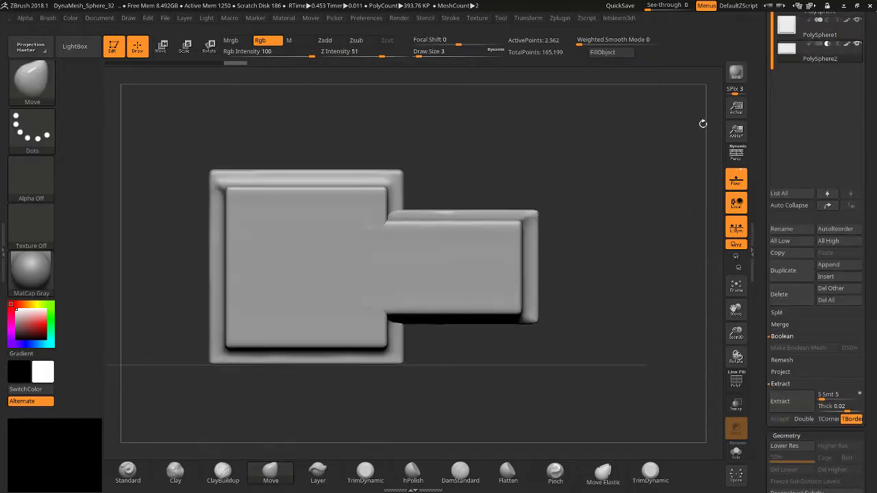
Flag PolySphere1 as the Start subtool and switch PolySphere2 from subtraction to union in the boolean group.
scroll(762, 64, down, 4)
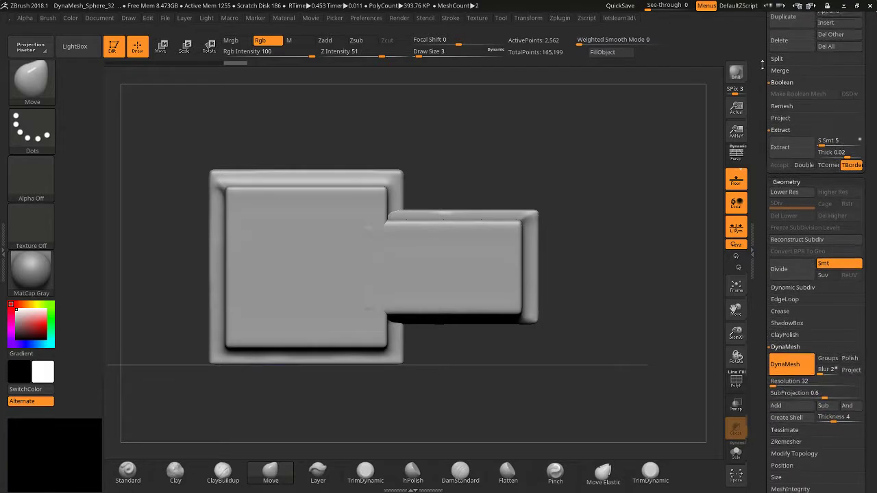
scroll(762, 64, down, 1)
scroll(762, 64, up, 5)
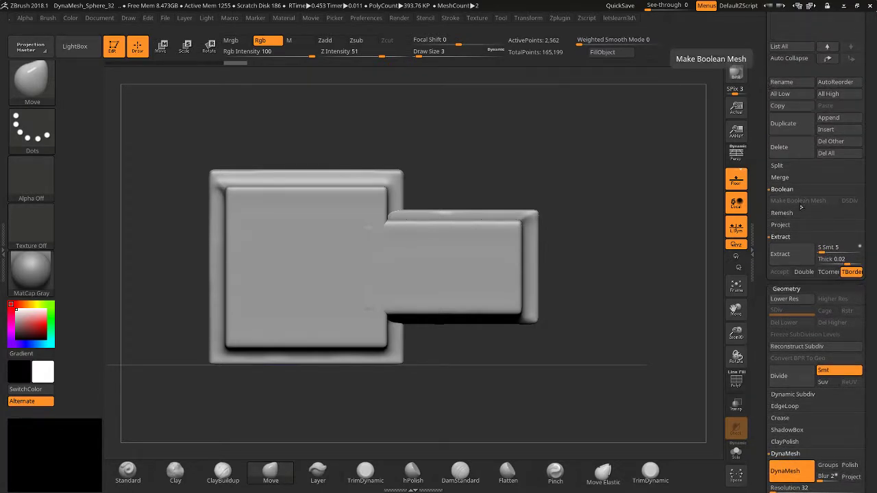
scroll(756, 192, up, 6)
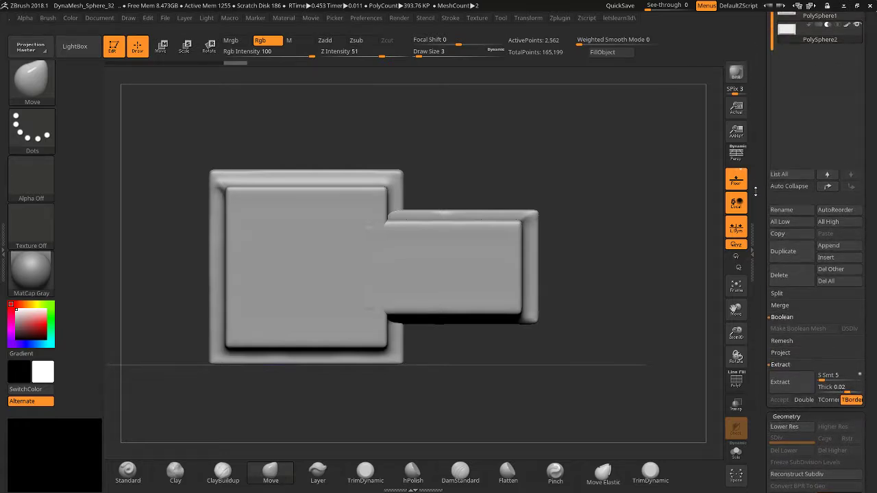
scroll(756, 193, up, 2)
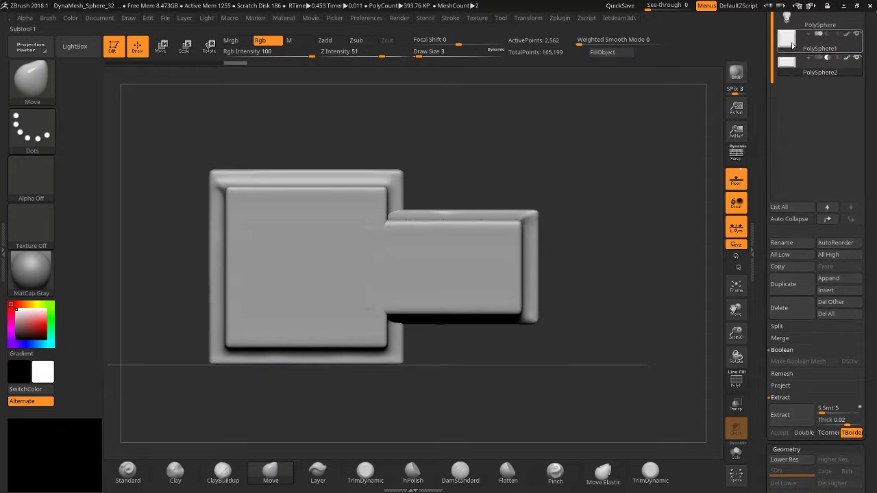
click(792, 45)
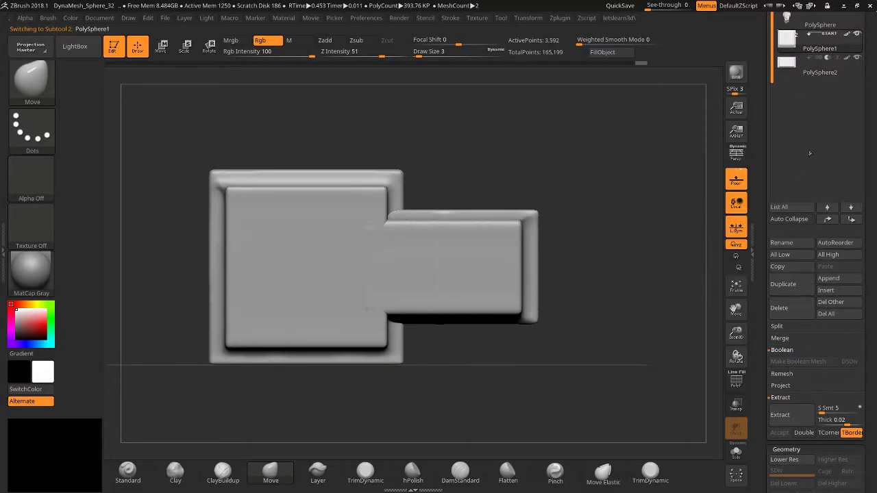
mouse_move(813, 60)
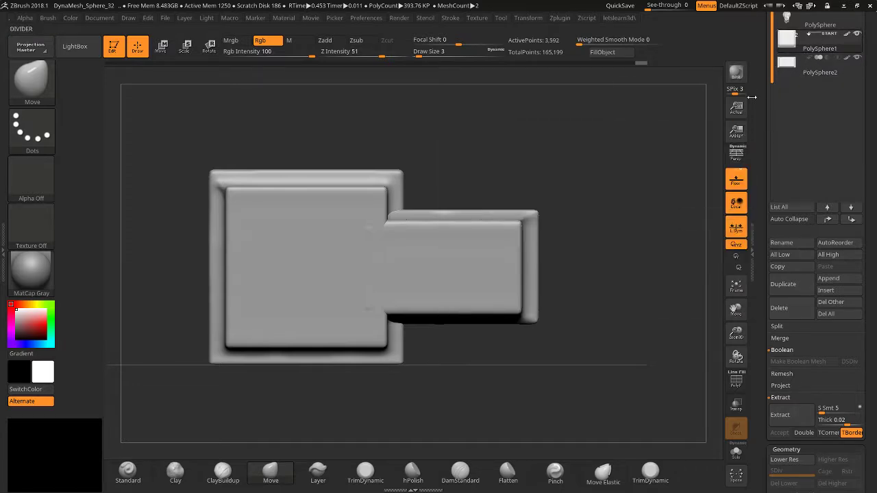
scroll(752, 156, up, 3)
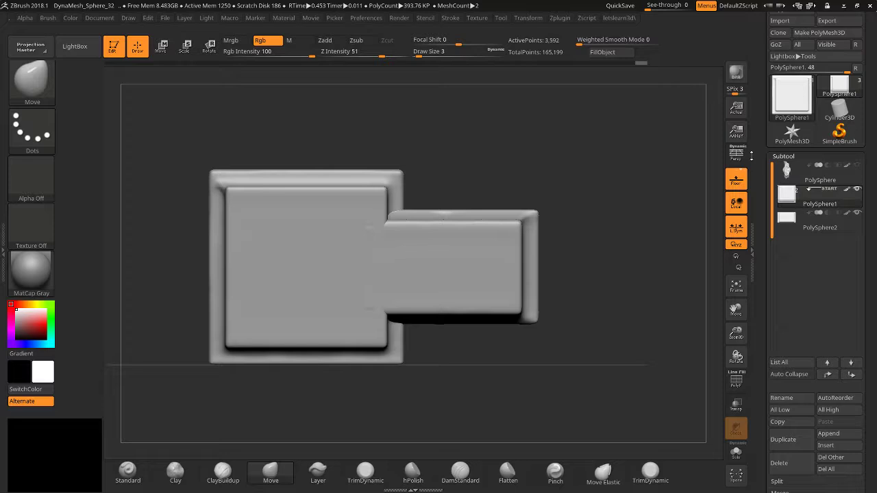
scroll(751, 156, down, 3)
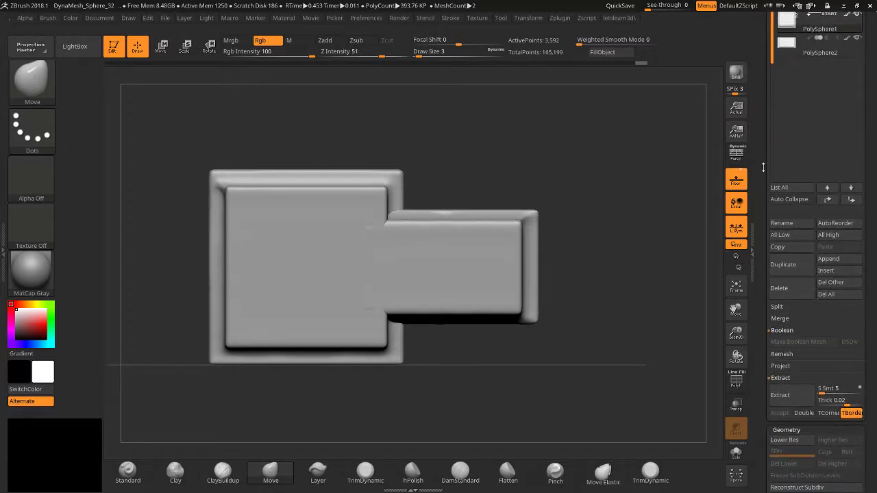
Replace the current scene with the DynaMesh_Sphere_32 sample project.
click(72, 48)
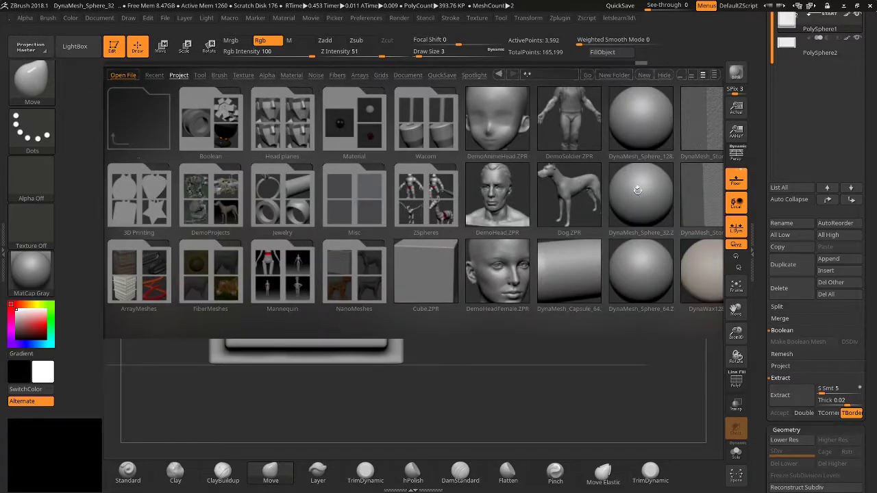
double_click(638, 195)
click(483, 271)
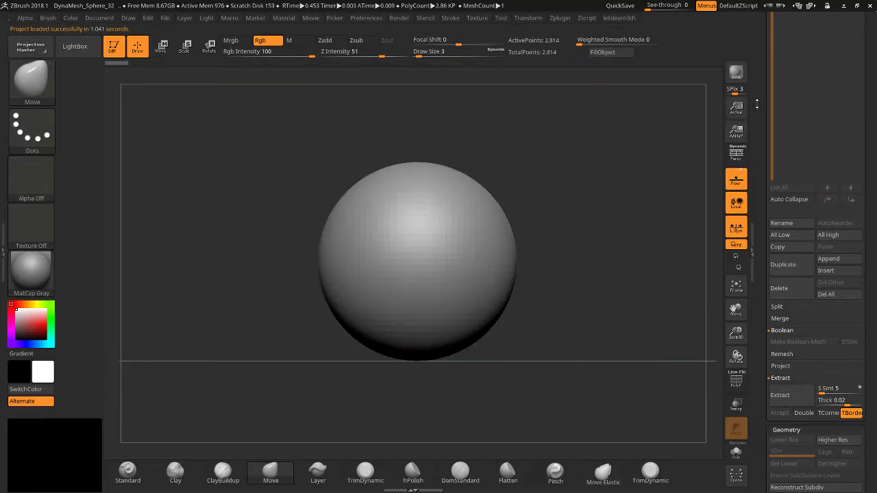
Duplicate the sphere subtool and flag the original PolySphere as the Start subtool.
drag(760, 100, 752, 141)
click(783, 330)
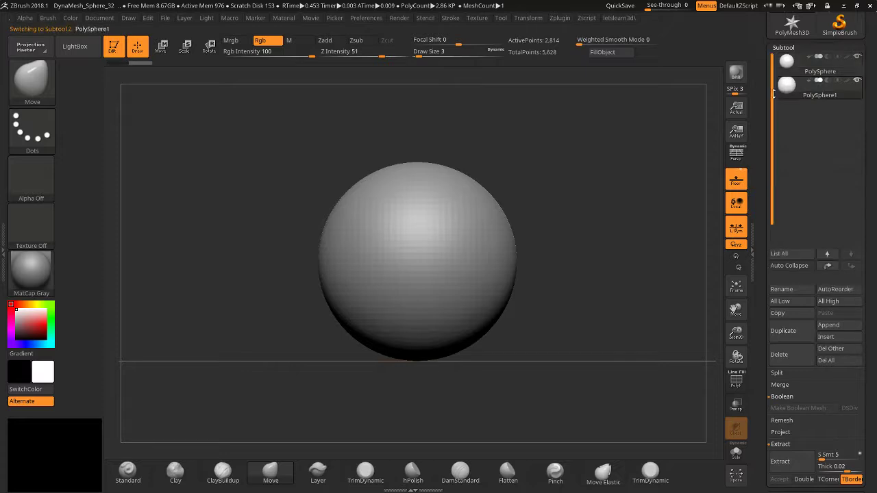
click(790, 61)
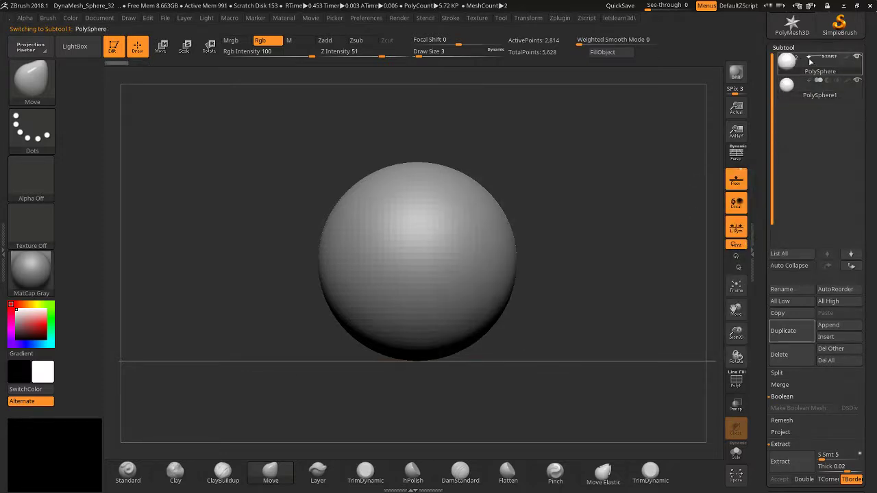
drag(764, 354, 762, 327)
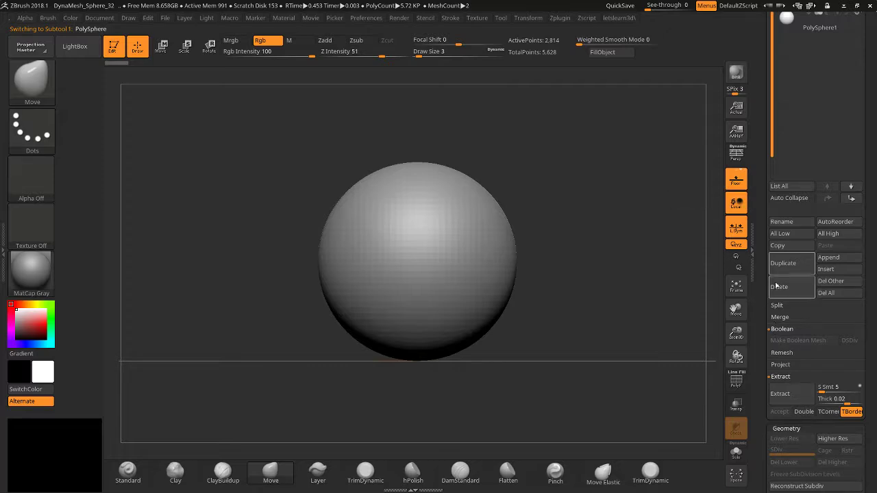
click(755, 189)
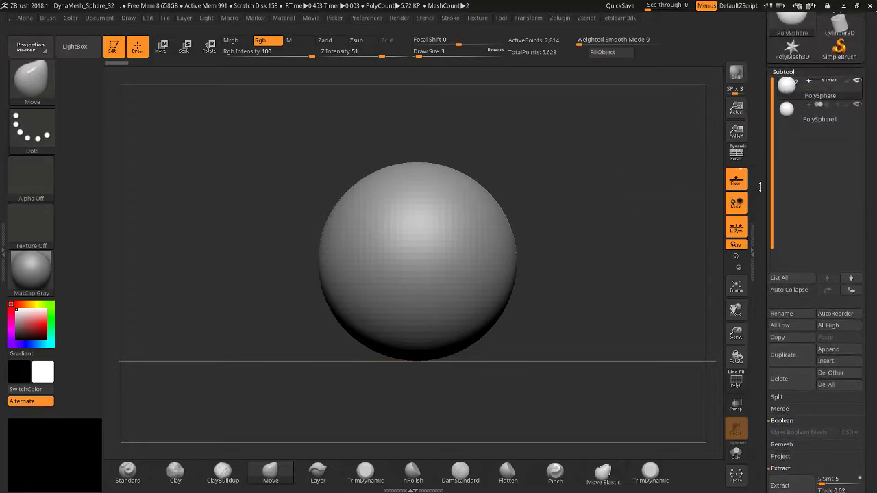
Duplicate the sphere again and delete all other subtools, keeping only PolySphere1_1.
click(794, 354)
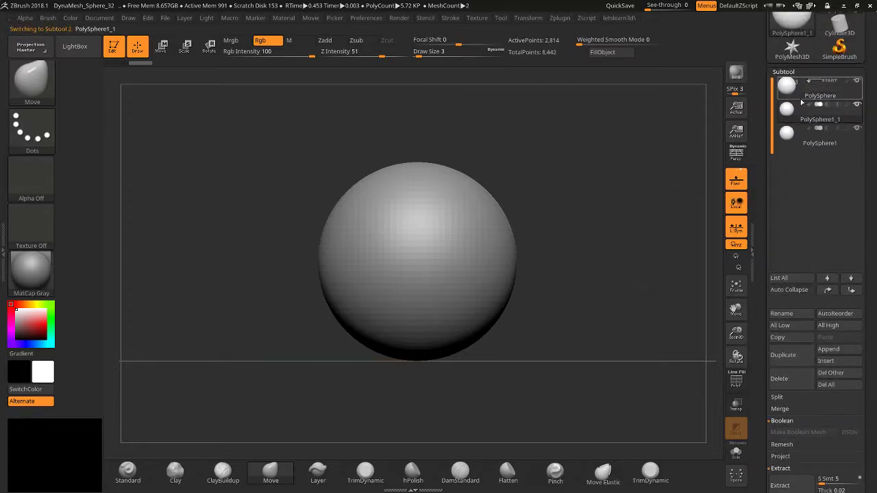
mouse_move(802, 102)
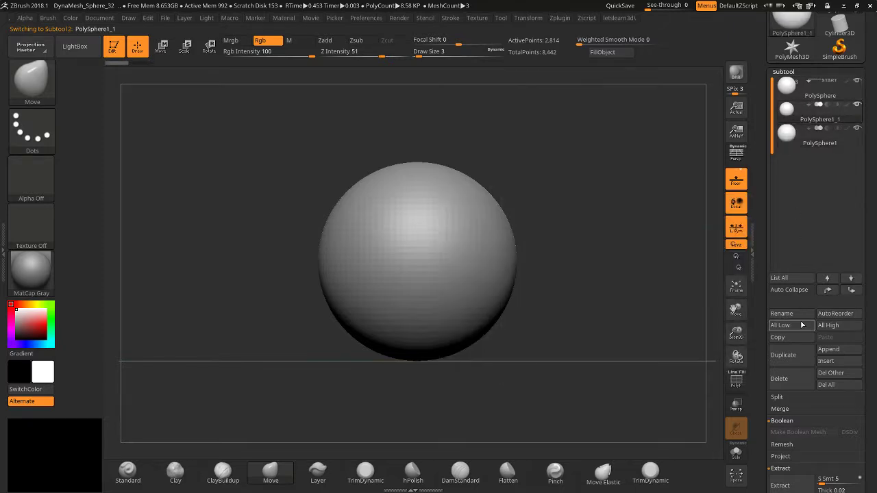
click(833, 373)
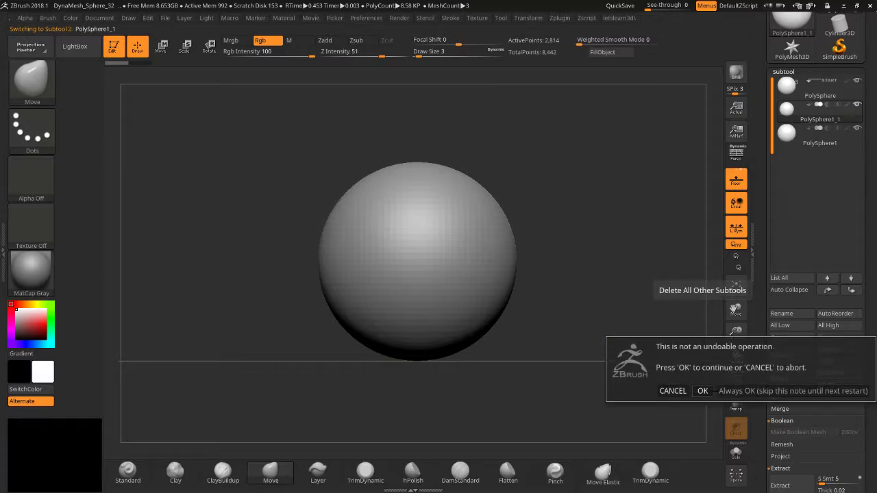
click(703, 390)
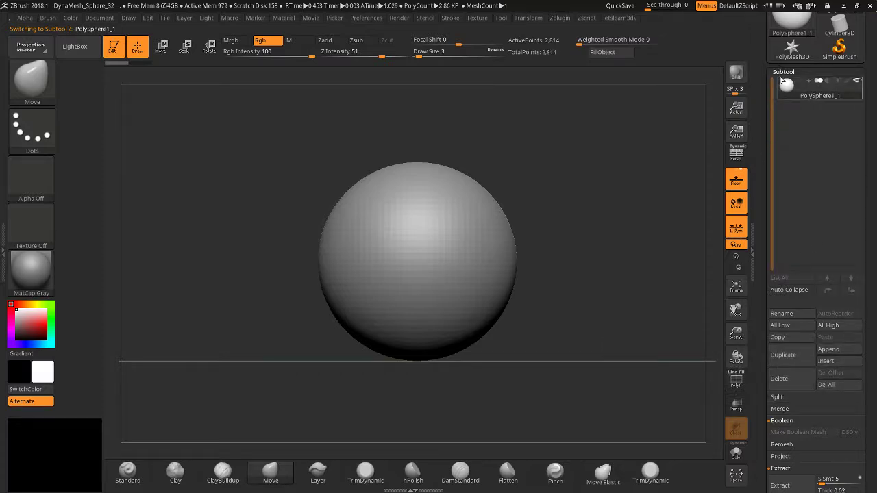
Subdivide the sphere to level 4 and duplicate it with the original flagged as the Start subtool.
key(ctrl)
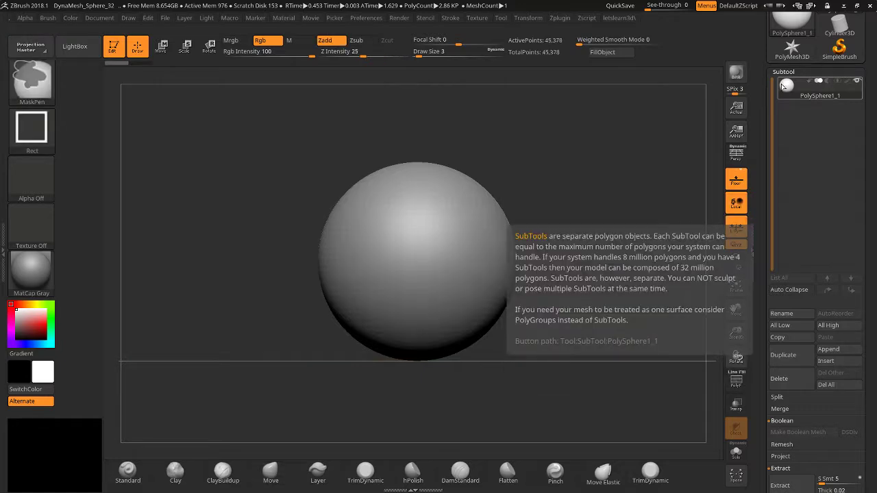
click(783, 355)
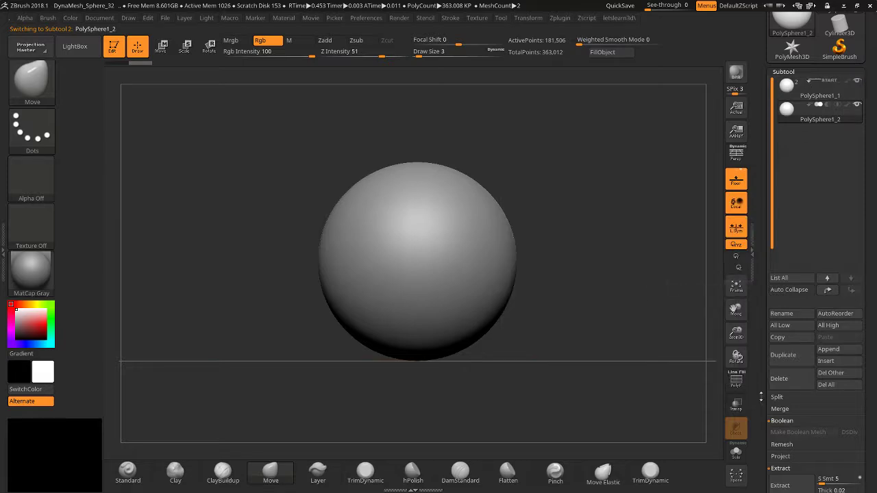
Check the Make Boolean Mesh option and briefly display the polyframe to inspect the subdivided sphere's topology.
drag(761, 391, 762, 341)
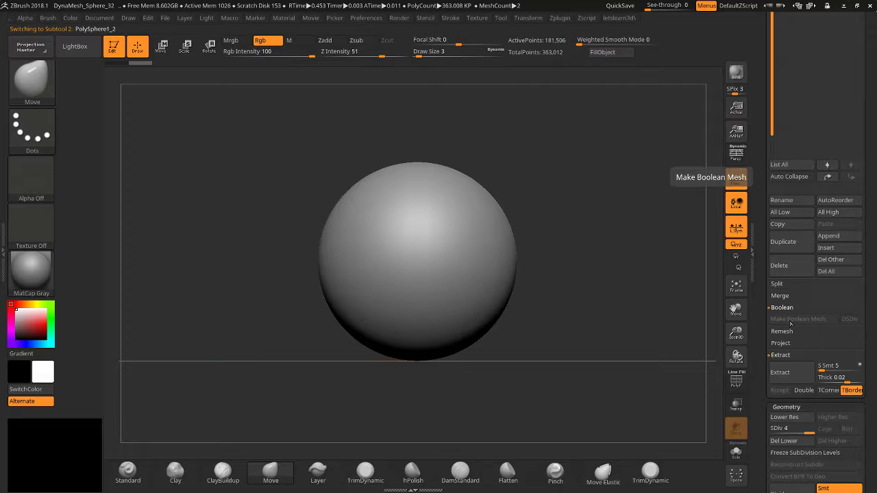
click(737, 381)
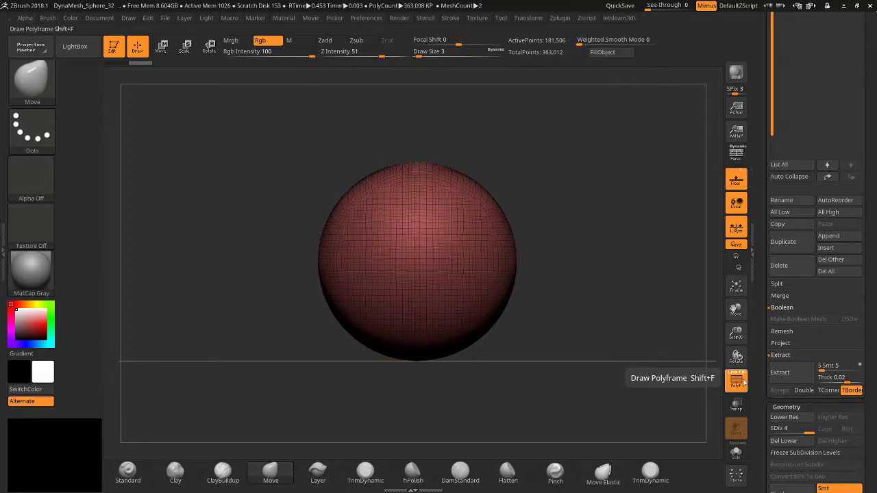
click(744, 383)
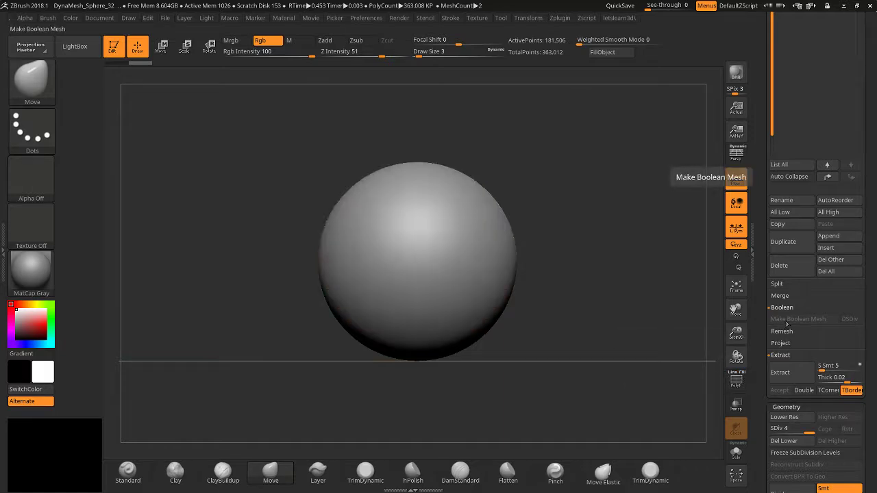
click(752, 315)
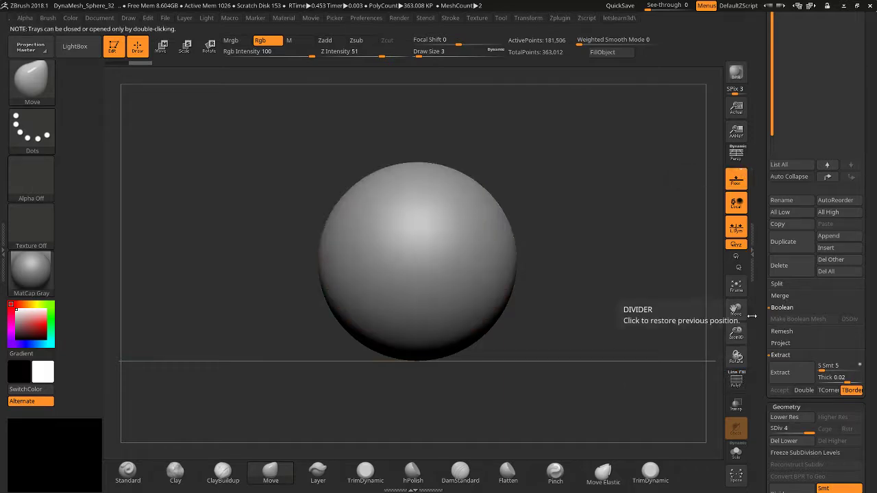
Look through the Dynamic Subdiv settings of the duplicated sphere and collapse them again.
drag(768, 314, 777, 235)
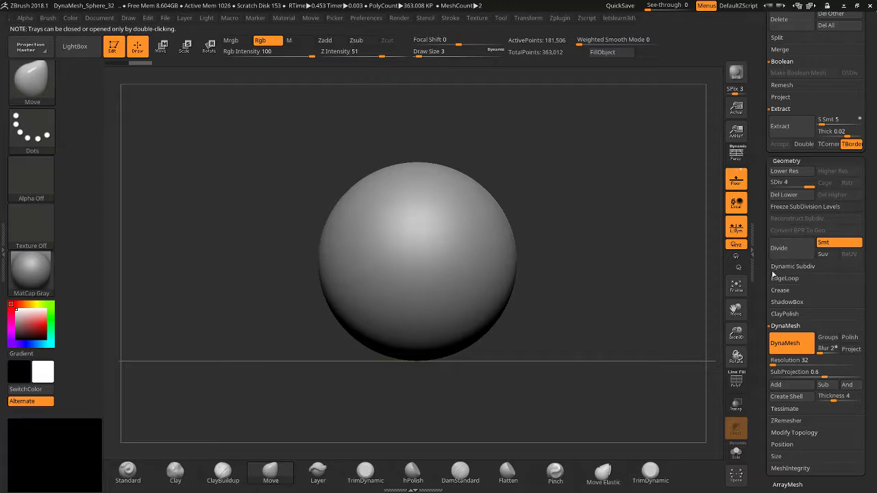
click(782, 267)
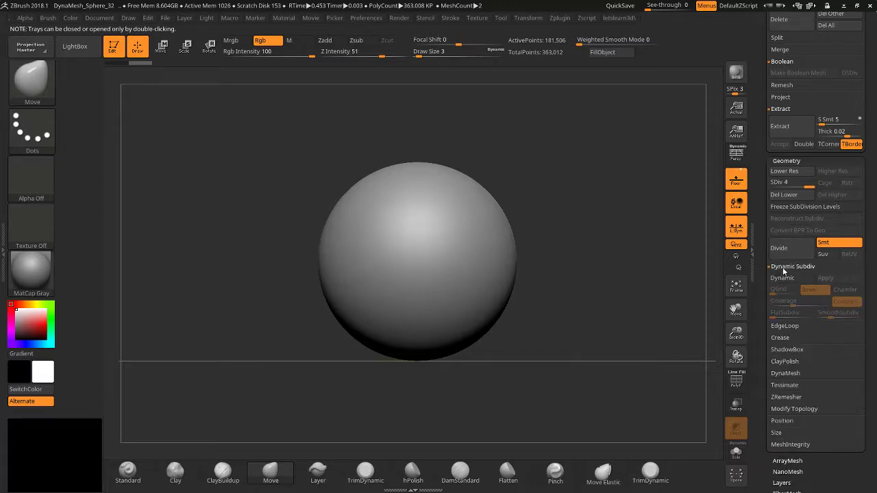
click(783, 268)
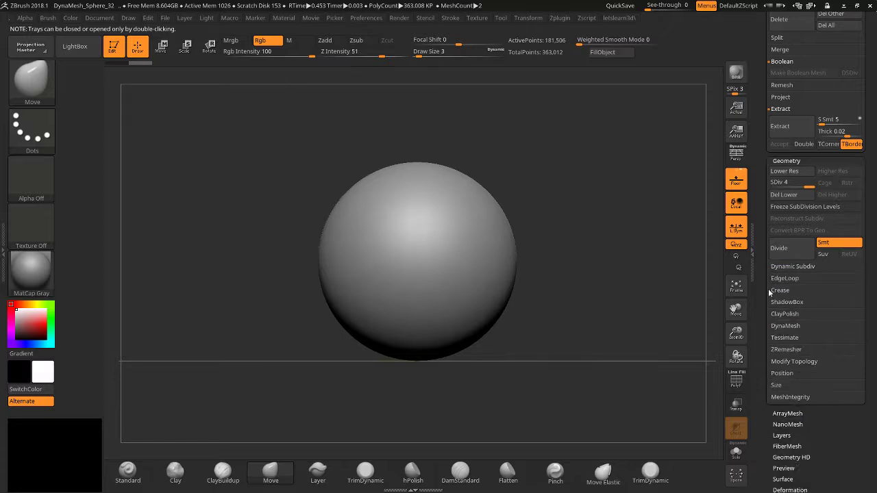
Switch to Chrome, search the web for "make boolean mesh" in a new tab and open the ZClassroom Lessons result.
scroll(759, 326, up, 5)
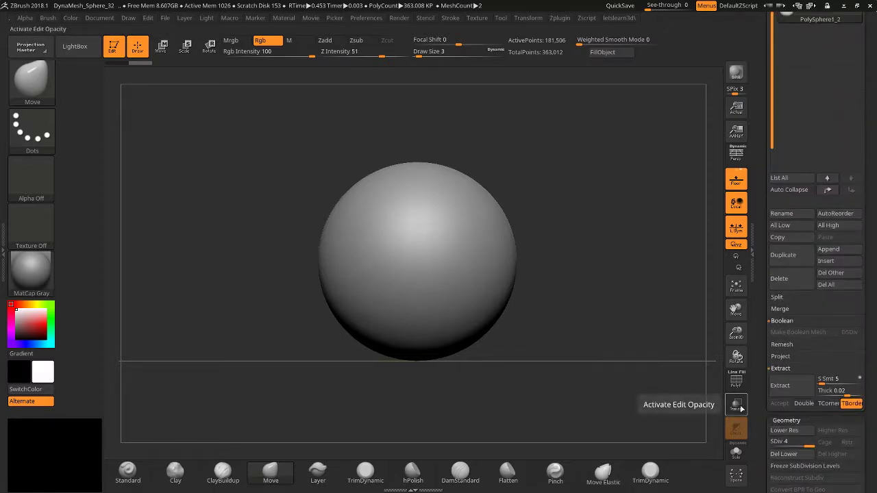
key(super)
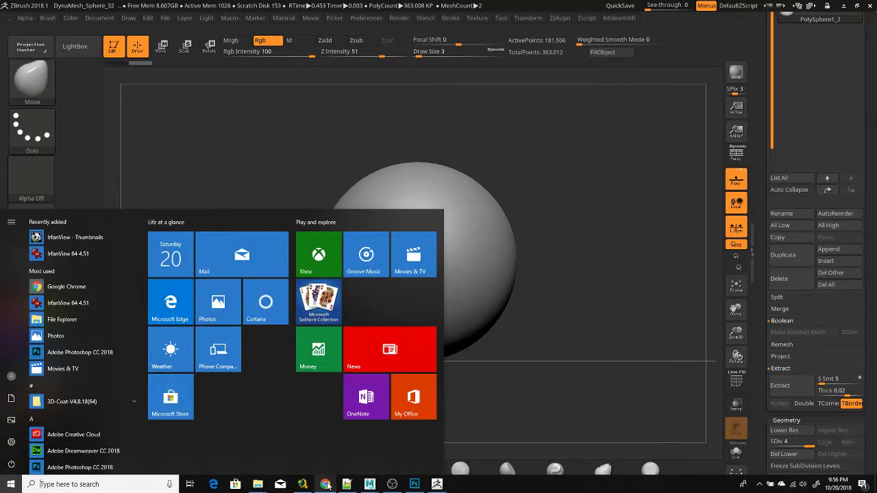
mouse_move(326, 485)
click(323, 444)
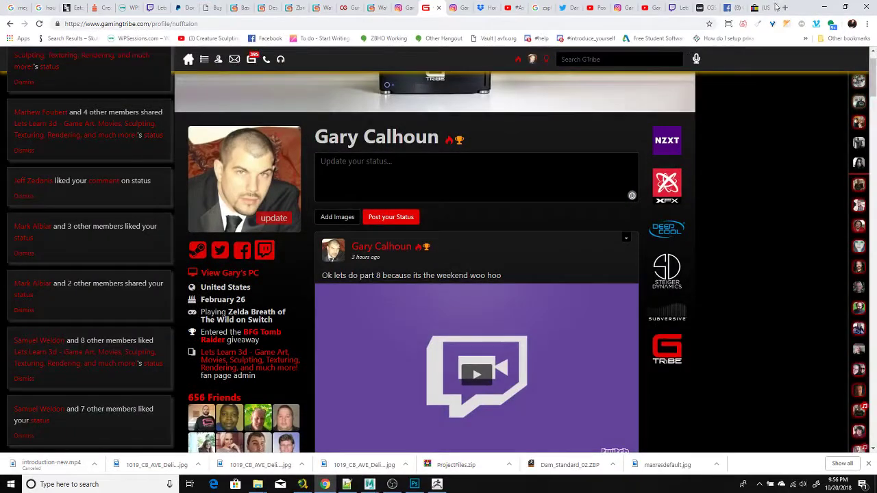
click(785, 7)
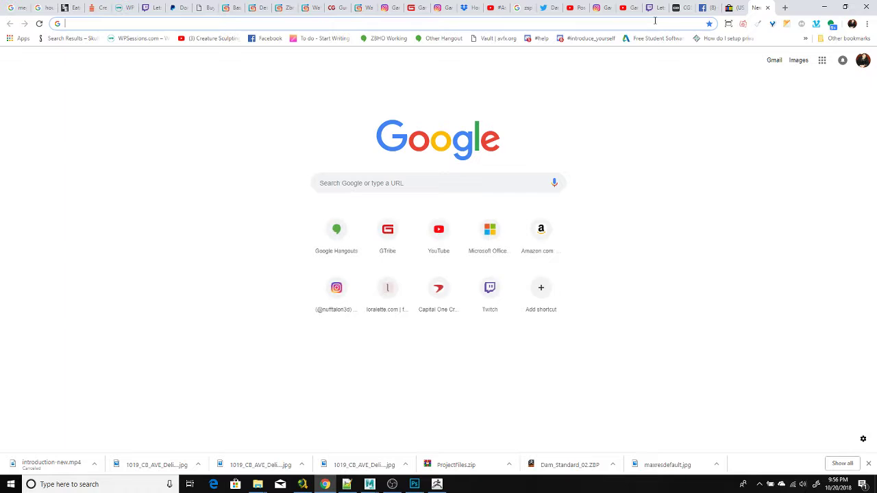
text(make )
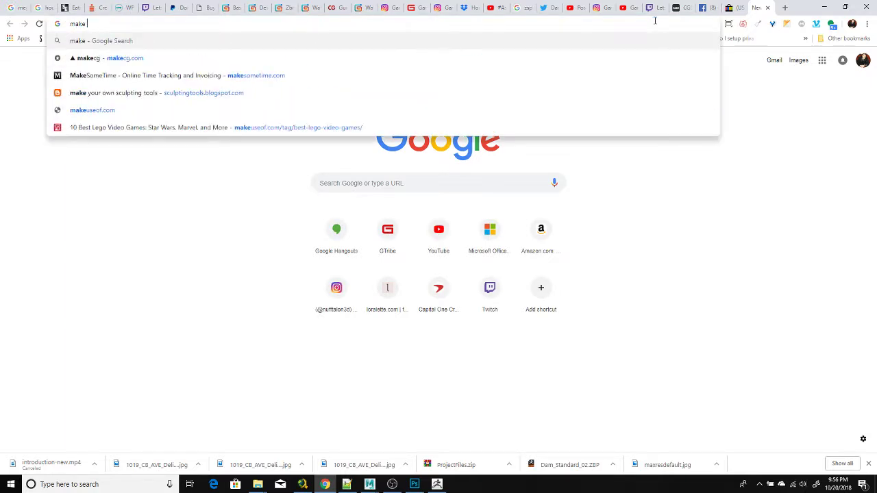
text(boole)
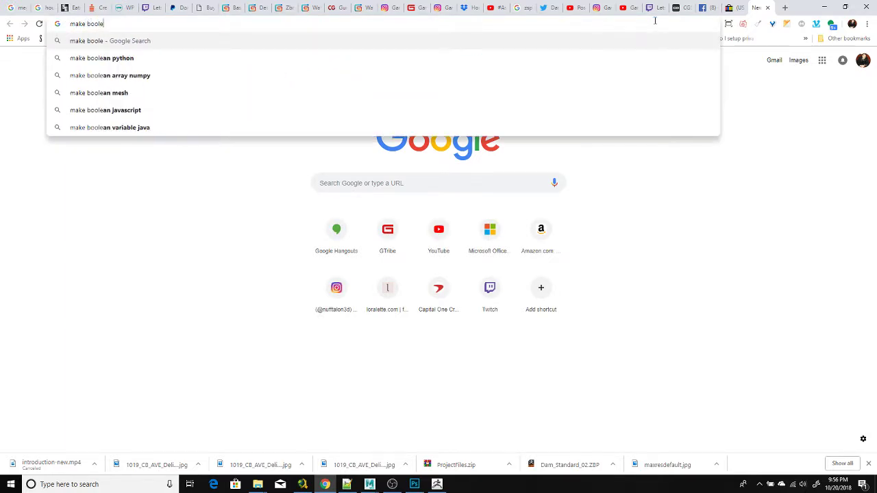
text(an mesh)
key(Return)
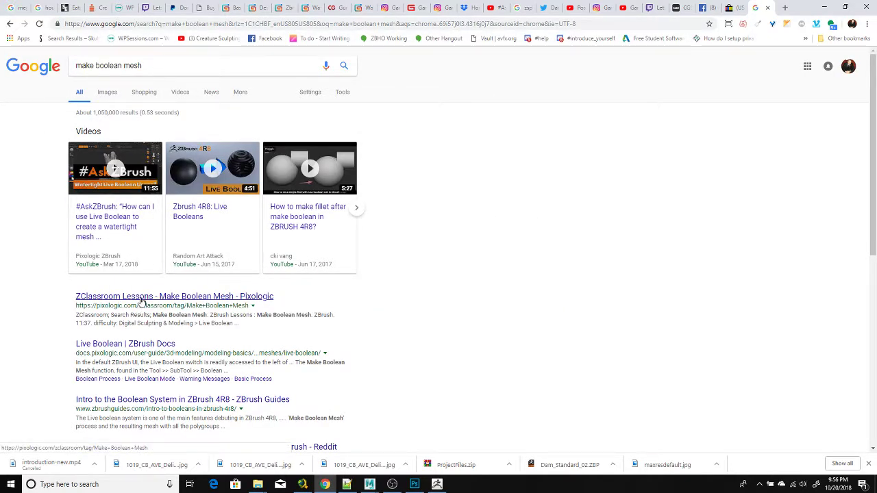
click(142, 302)
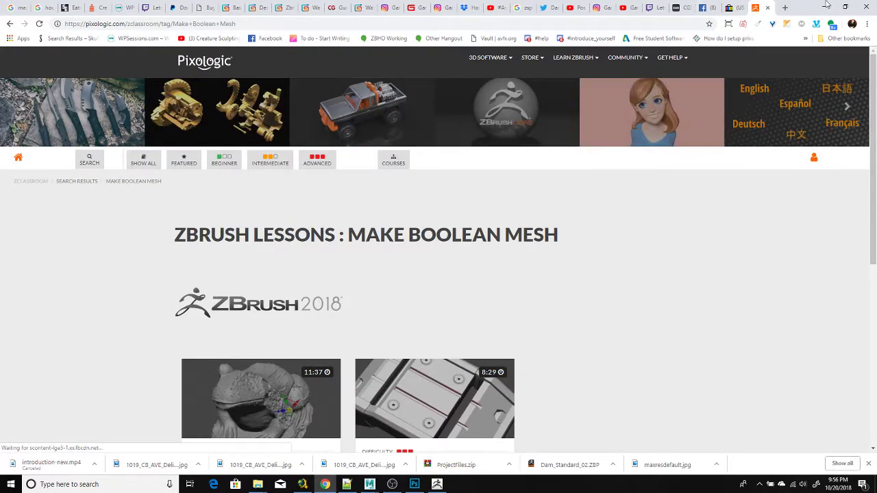
click(827, 6)
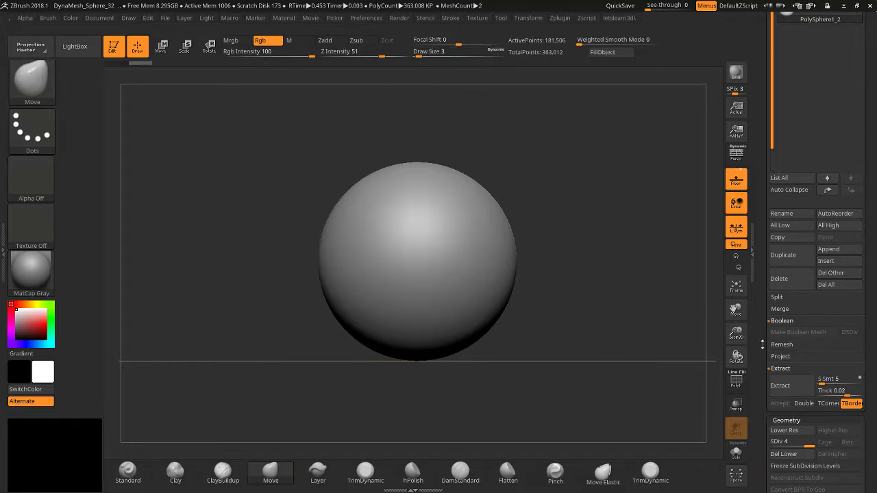
Look through the Brush, Edit, Stencil, Zscript and letslearn3d palettes in ZBrush for a setting that enables Make Boolean Mesh.
scroll(764, 319, down, 1)
drag(764, 319, 763, 341)
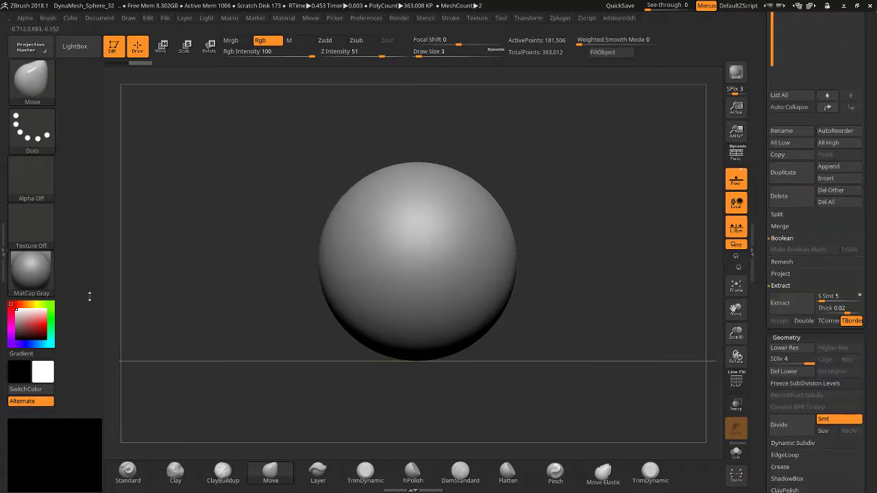
click(25, 19)
click(23, 21)
mouse_move(44, 21)
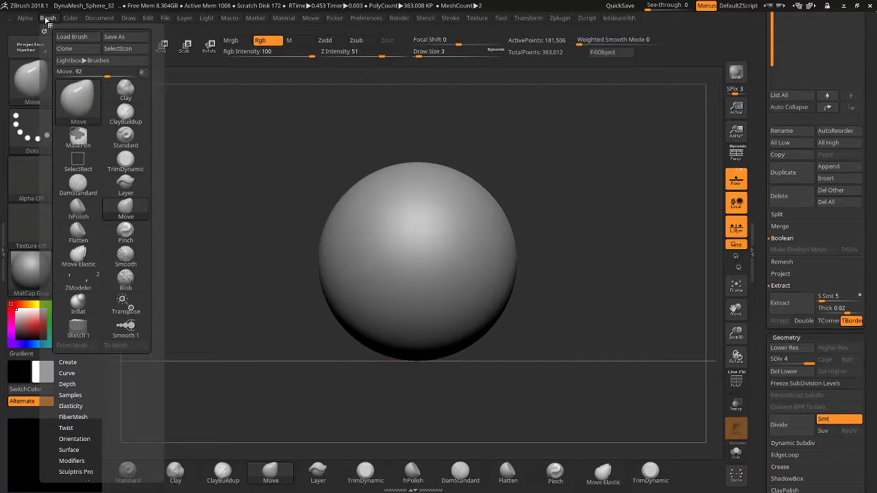
scroll(57, 329, down, 5)
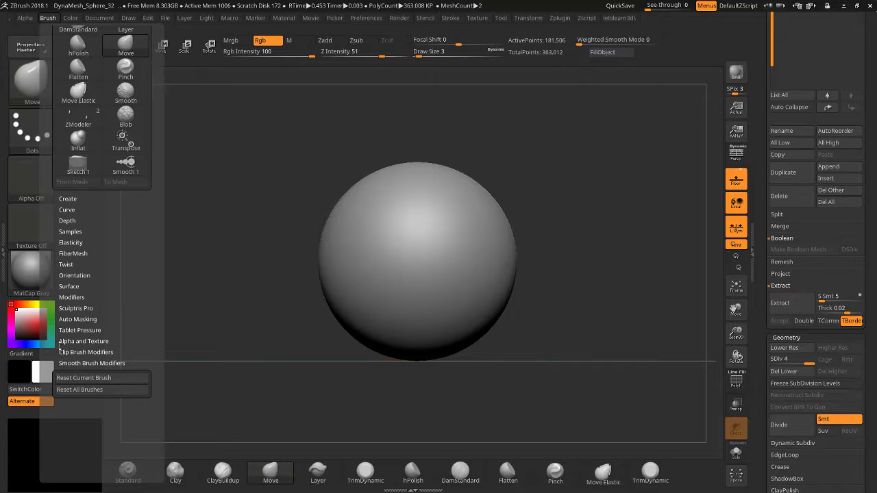
scroll(50, 250, up, 4)
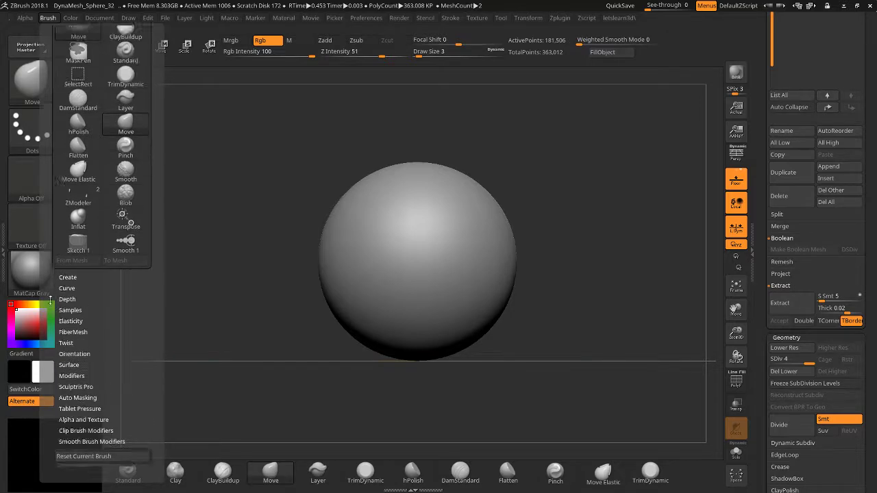
mouse_move(100, 25)
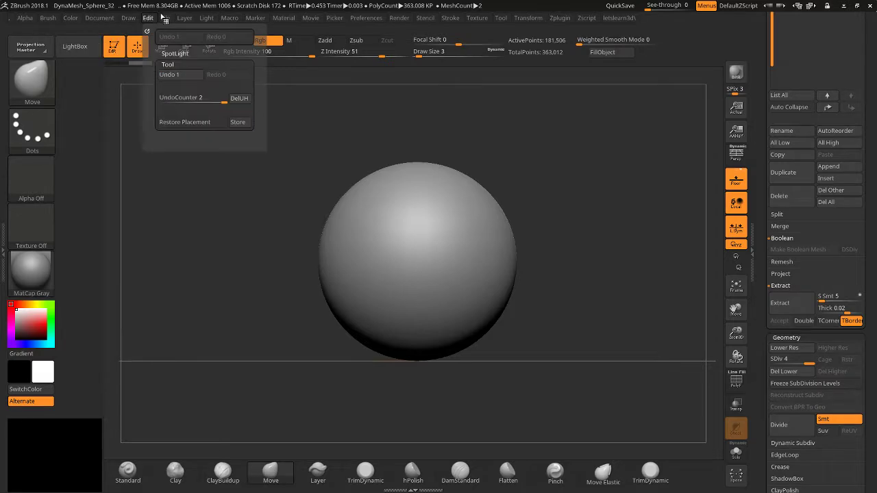
mouse_move(366, 22)
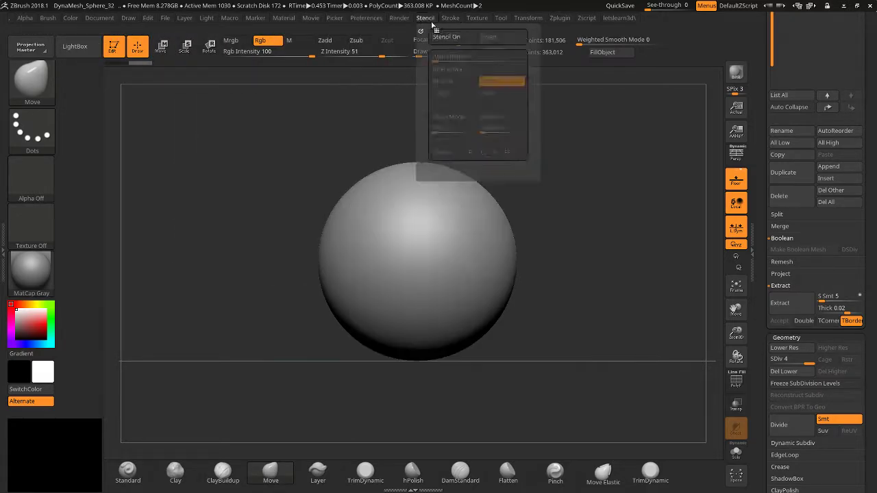
mouse_move(578, 23)
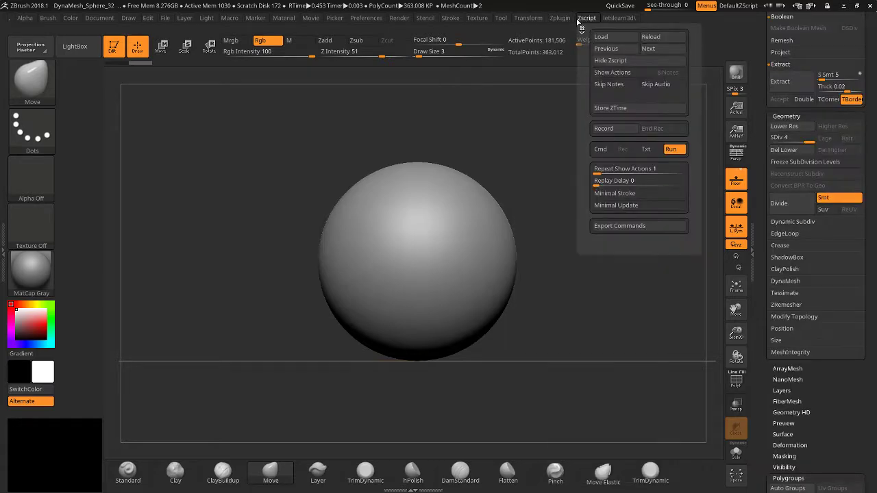
mouse_move(608, 23)
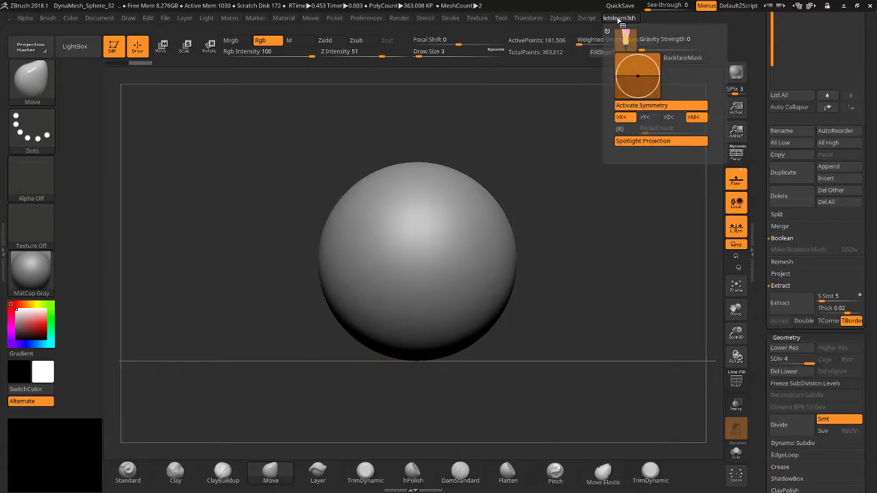
Switch back to Chrome, return from the ZClassroom page to the search results and open the Live Boolean page of ZBrush Docs.
key(super)
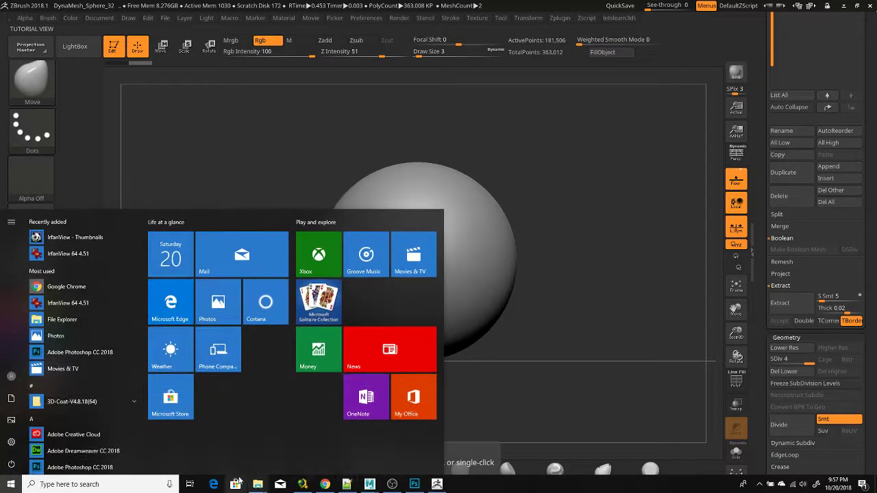
click(326, 484)
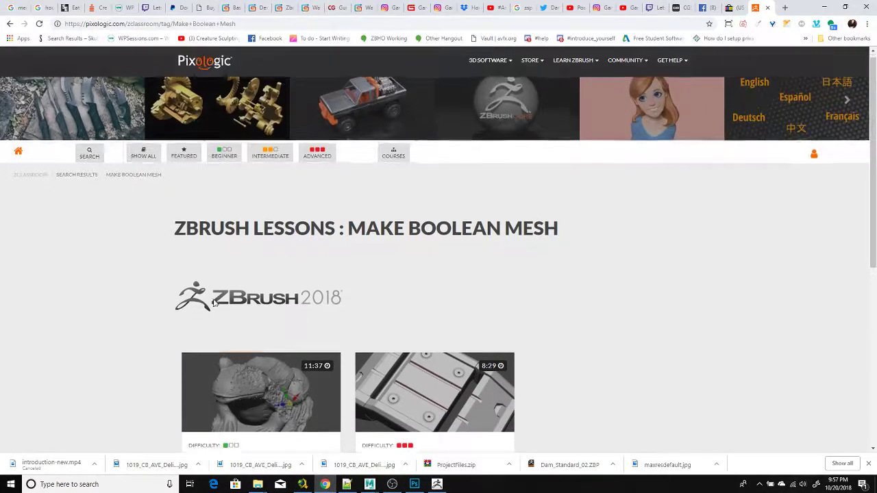
scroll(165, 282, down, 5)
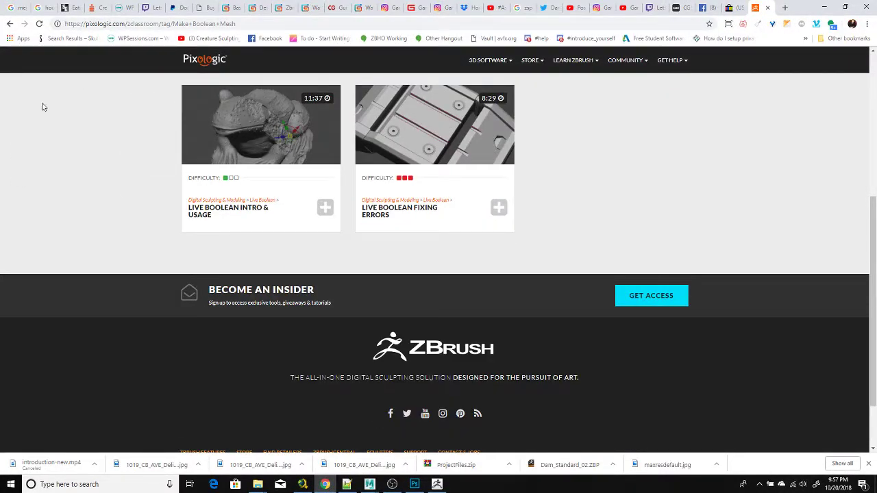
click(9, 23)
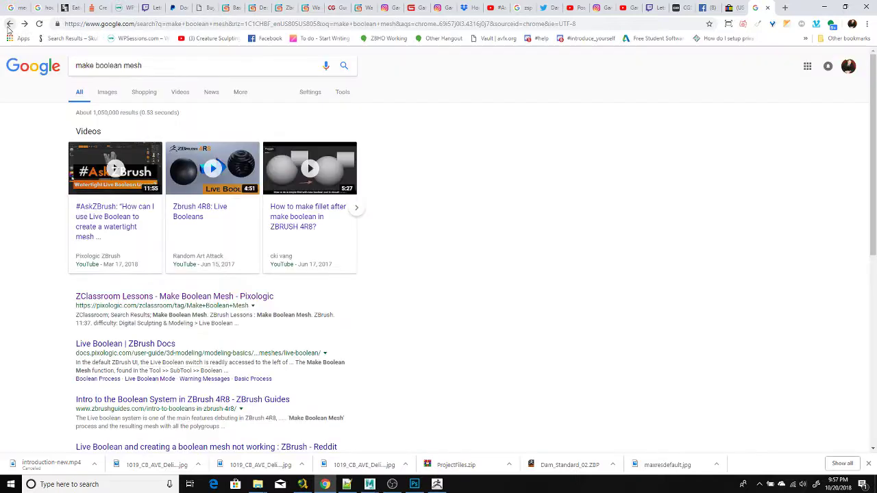
scroll(63, 282, down, 2)
click(74, 264)
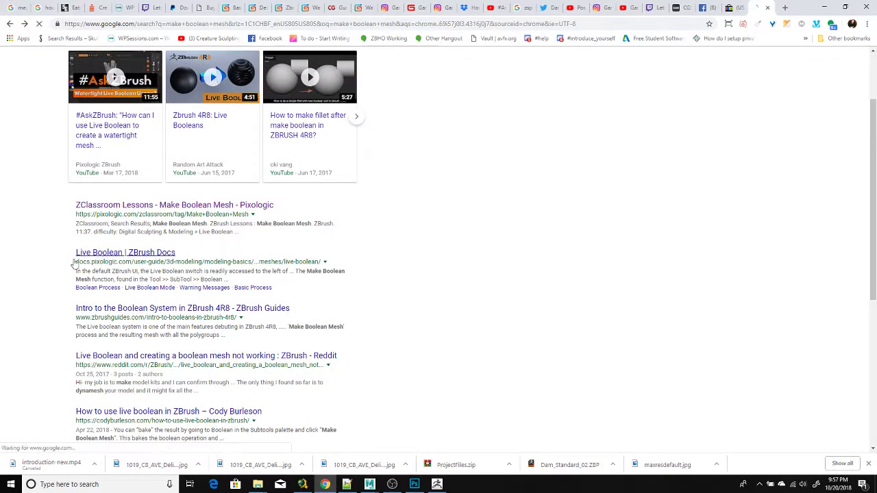
Read the Live Boolean documentation on the Boolean modes, Make Boolean Mesh and supported model types, and return to ZBrush.
scroll(157, 276, down, 3)
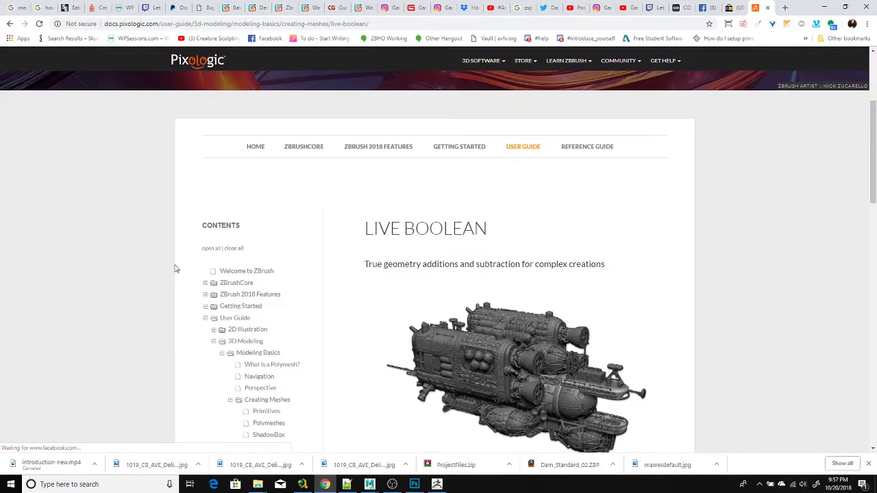
scroll(177, 267, down, 5)
drag(406, 189, 553, 210)
scroll(560, 208, down, 2)
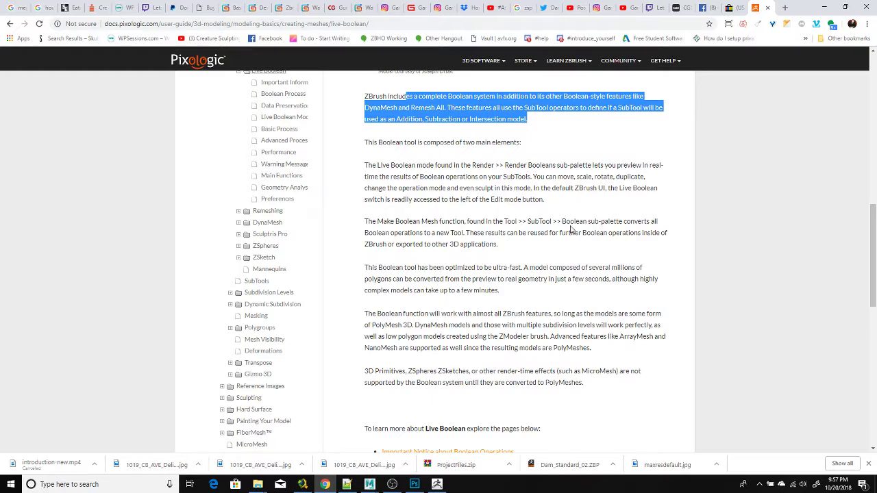
scroll(611, 221, down, 3)
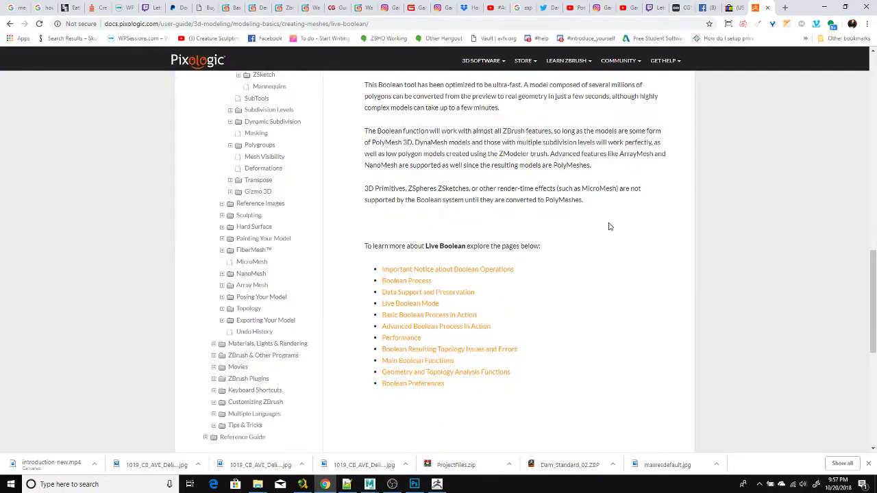
scroll(610, 227, up, 1)
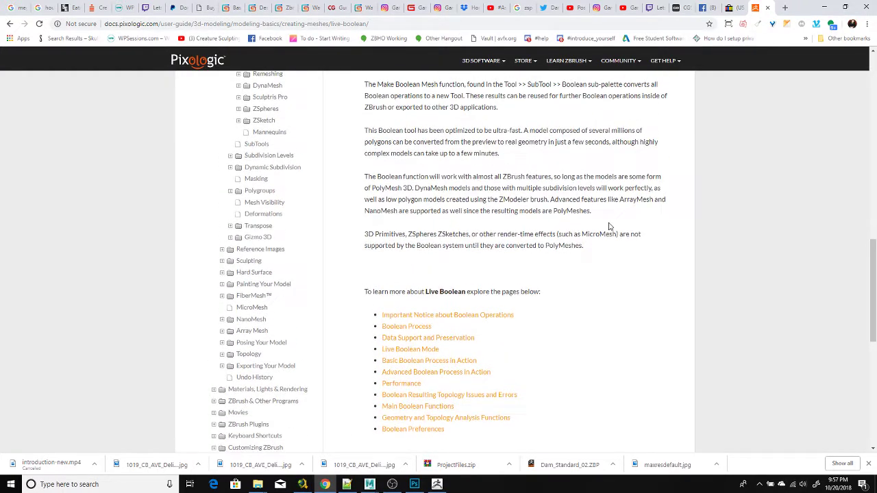
scroll(609, 226, up, 2)
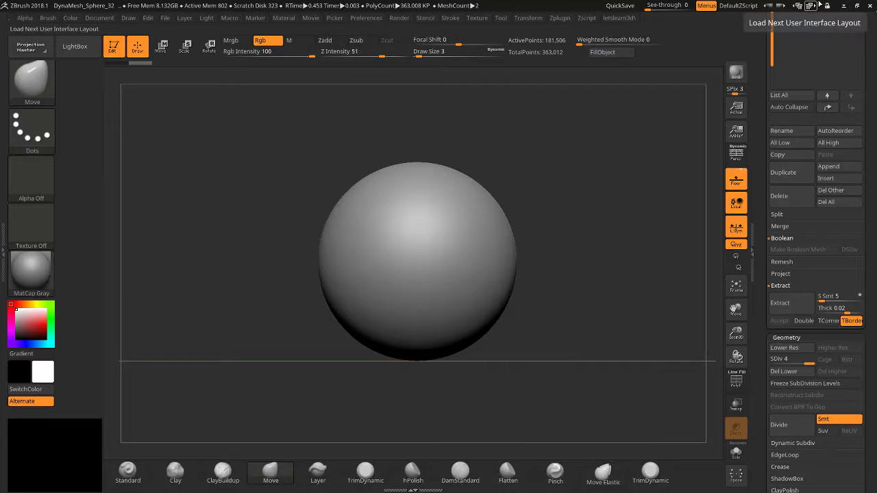
click(824, 6)
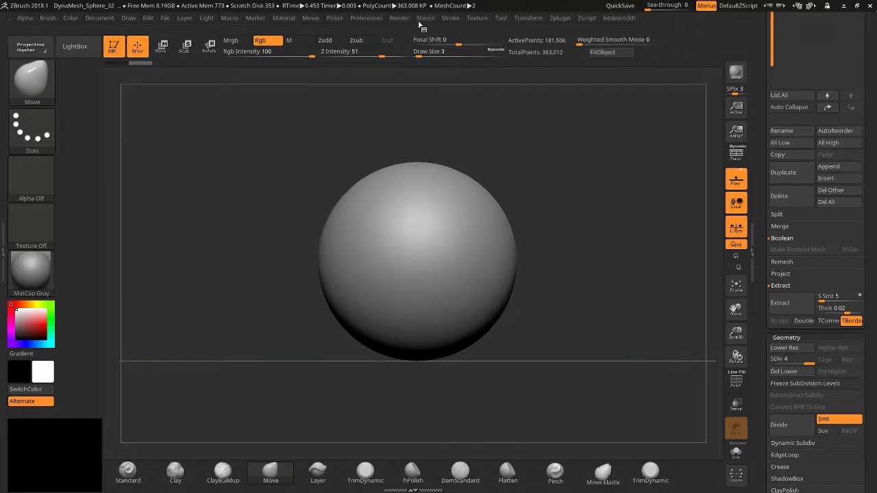
Dock the Render palette with Render Booleans expanded and turn on Live Boolean.
click(397, 19)
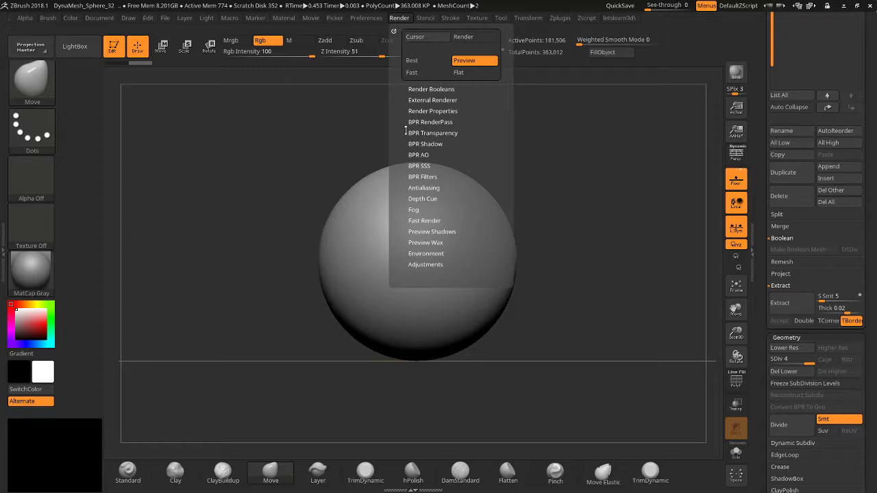
click(425, 90)
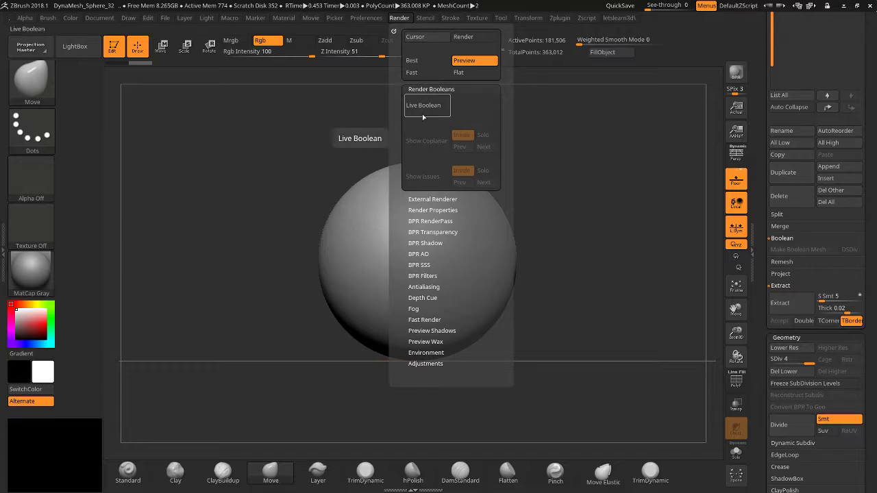
click(394, 31)
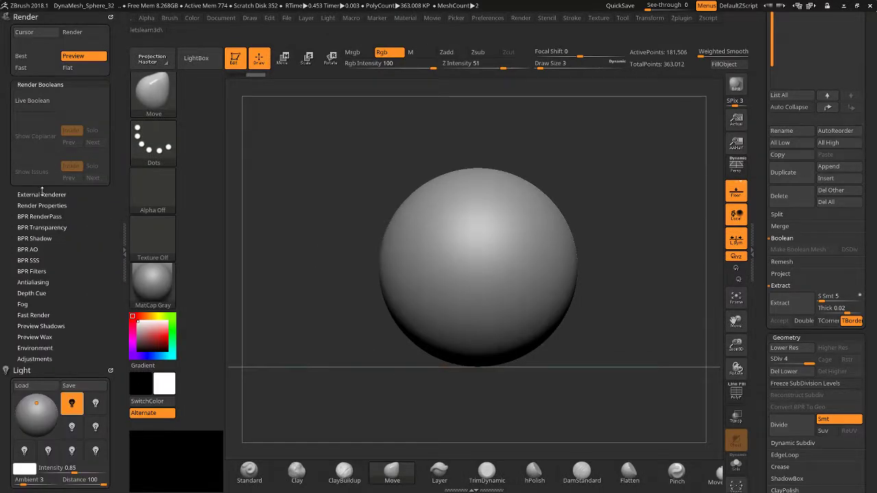
click(30, 102)
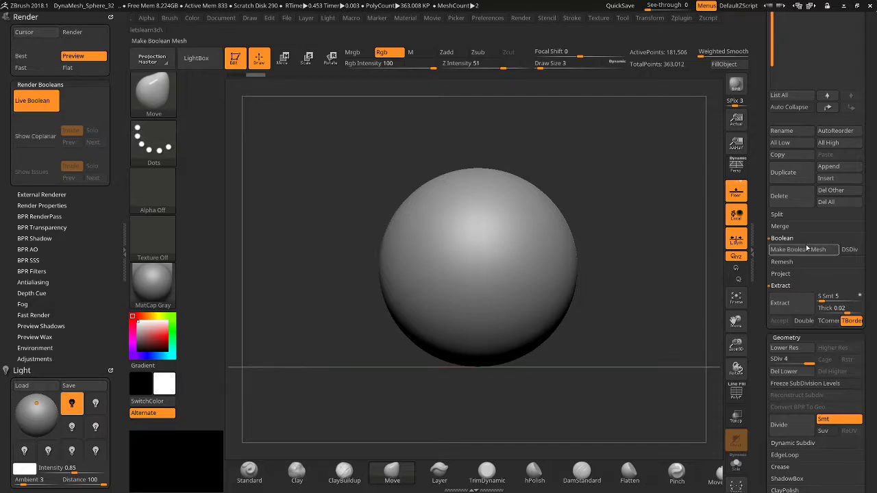
Move the second sphere along X, stretch it into an ellipsoid beside the first sphere and scale down its height.
drag(762, 126, 760, 61)
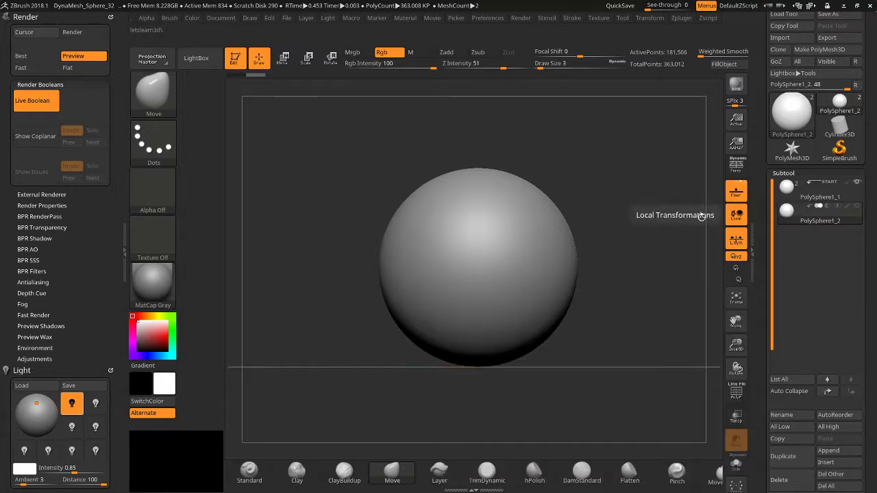
drag(736, 346, 732, 356)
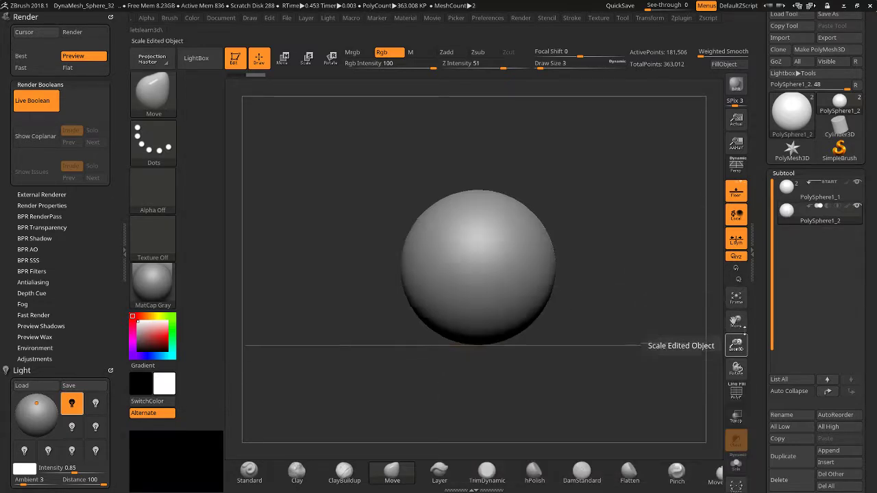
drag(736, 320, 712, 328)
click(286, 67)
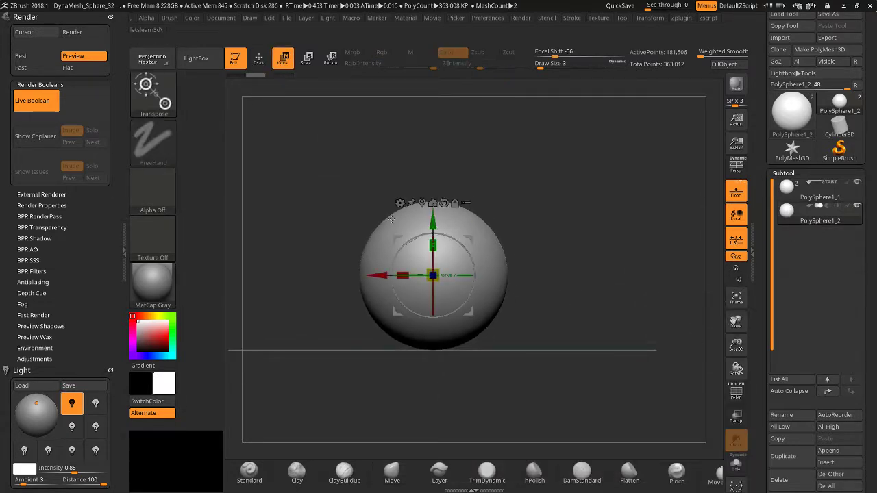
drag(378, 274, 409, 270)
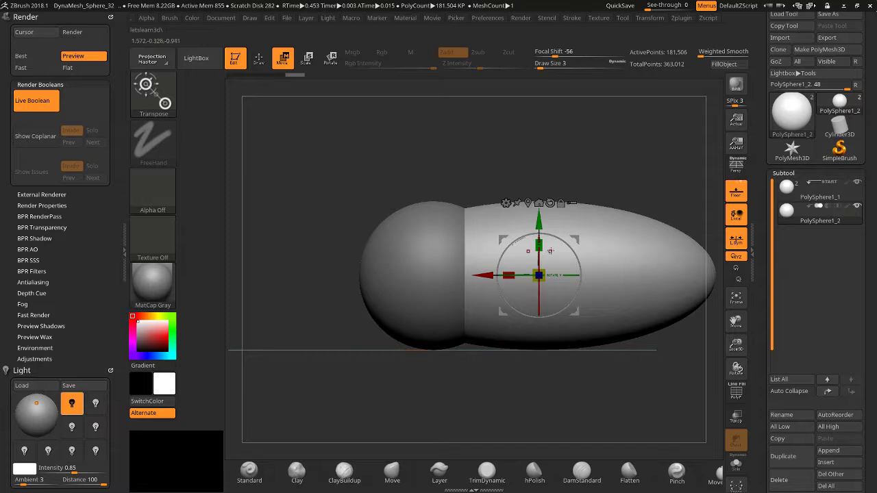
drag(539, 245, 531, 291)
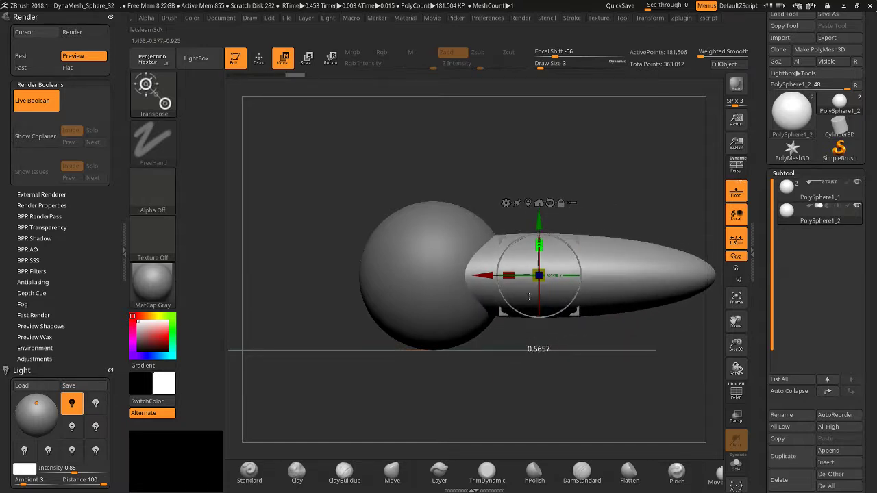
click(259, 59)
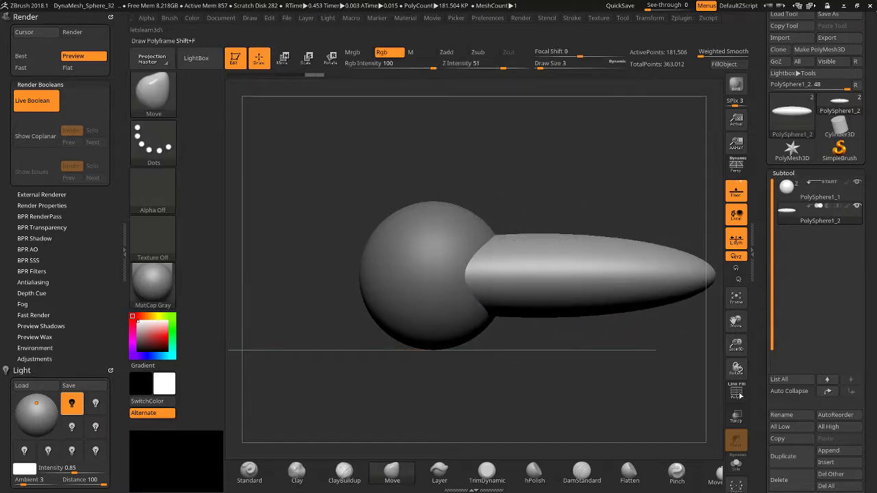
With transparency on, move the ellipsoid along X so only its tip overlaps the sphere, and turn transparency off again.
click(737, 416)
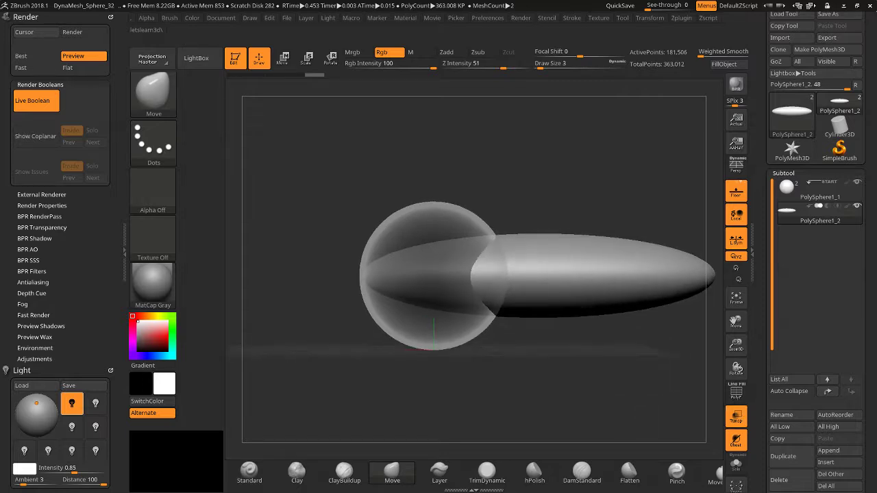
drag(726, 324, 651, 334)
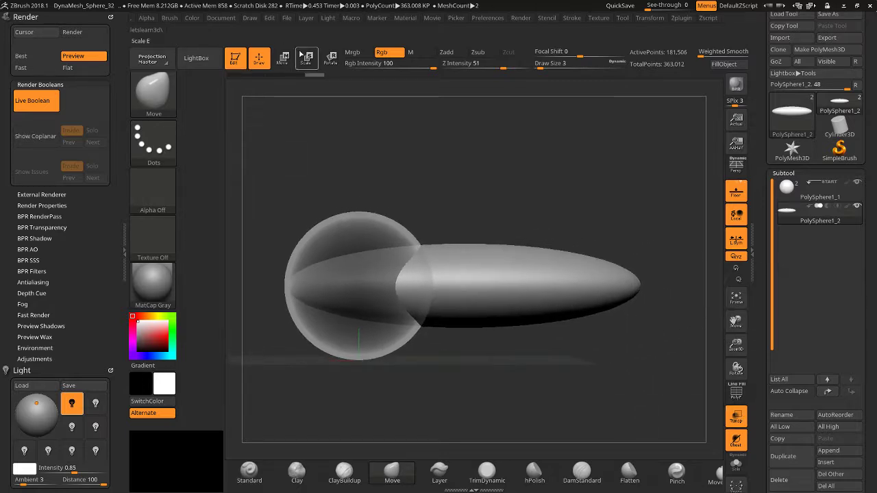
click(283, 59)
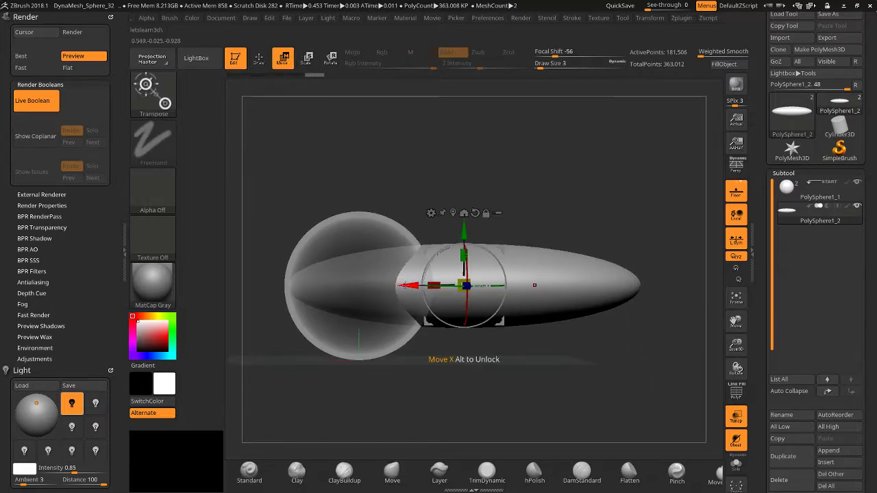
drag(404, 285, 434, 286)
key(ctrl+z)
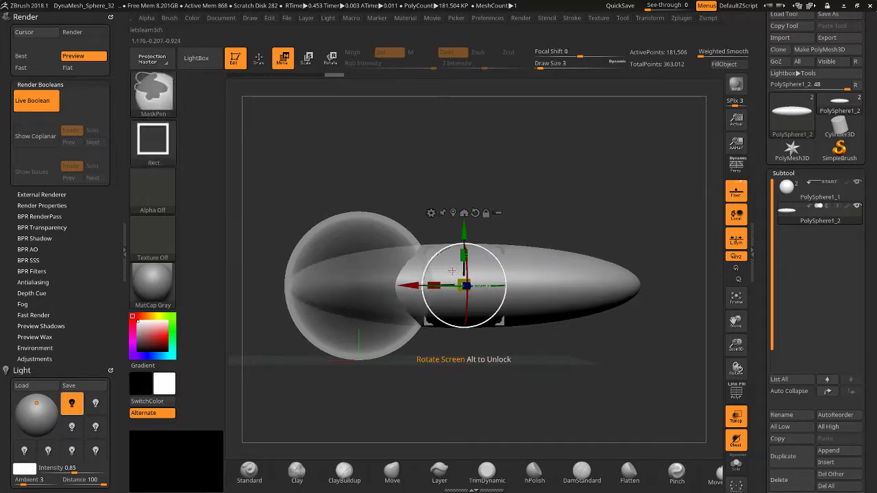
drag(407, 285, 465, 285)
click(745, 426)
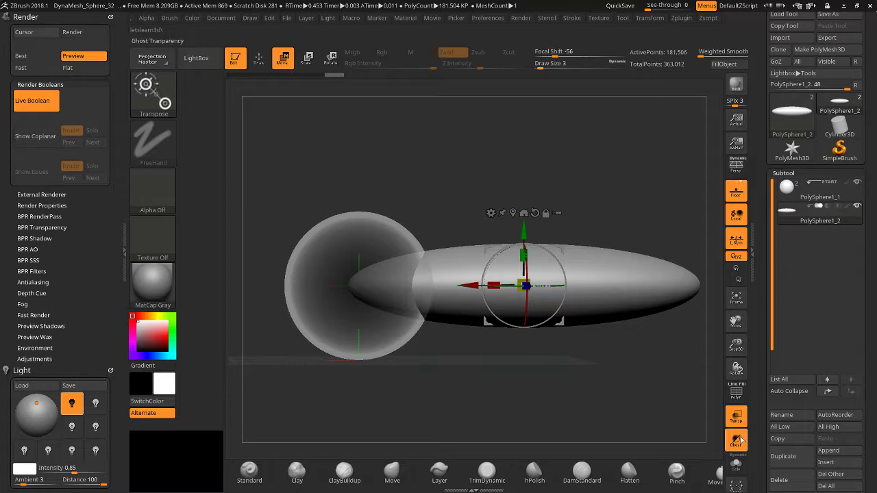
Set PolySphere1_2 to the subtraction Boolean mode and shift it slightly along X to deepen the cut in the sphere.
click(829, 206)
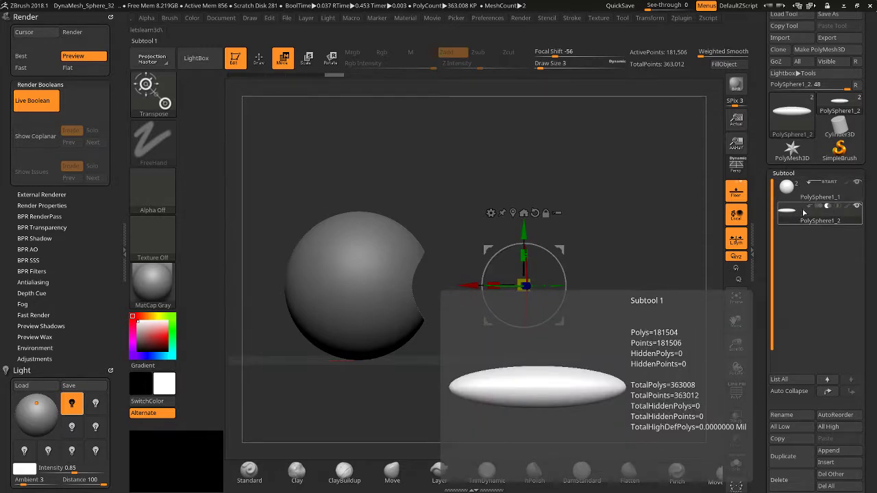
drag(759, 249, 759, 145)
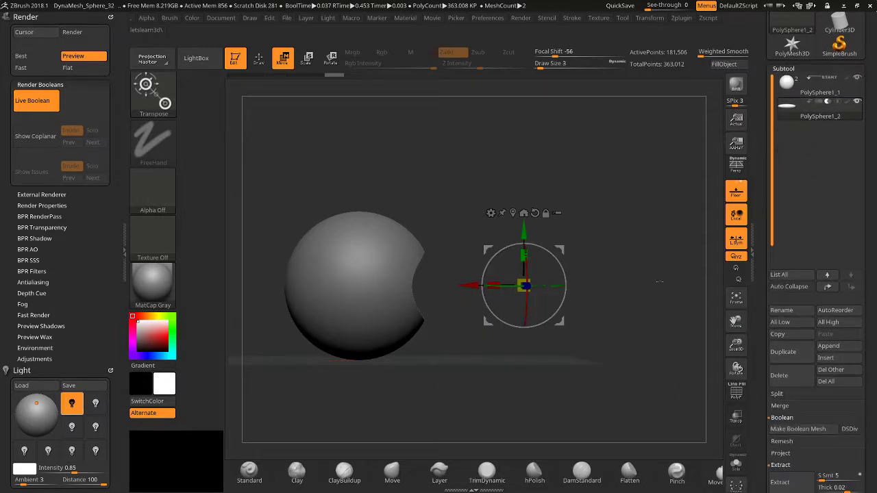
drag(659, 281, 468, 288)
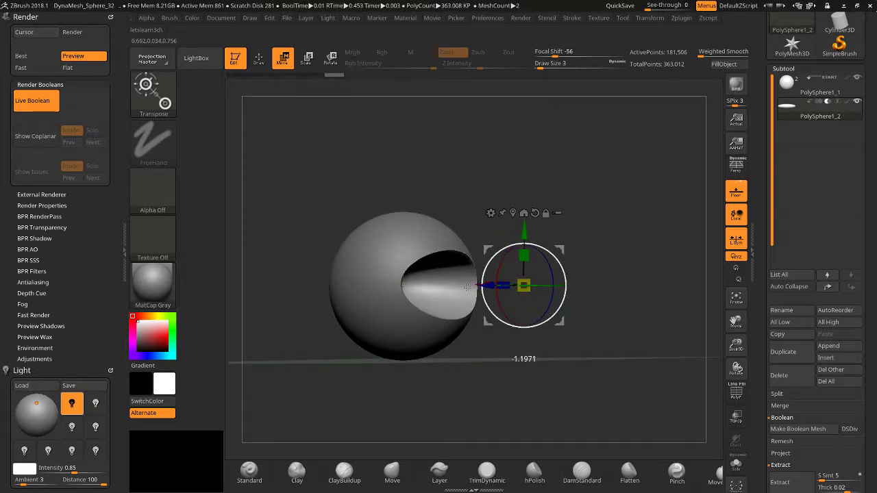
key(ctrl+z)
drag(470, 392, 534, 395)
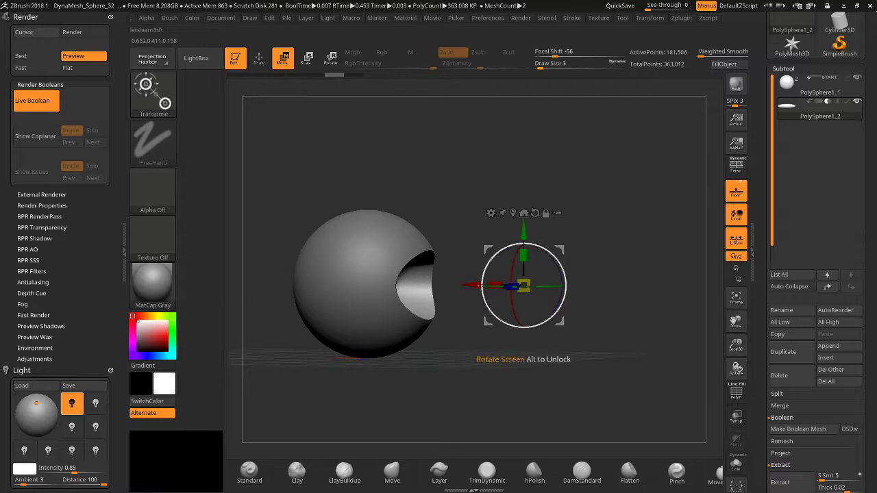
drag(472, 284, 453, 290)
drag(462, 327, 425, 365)
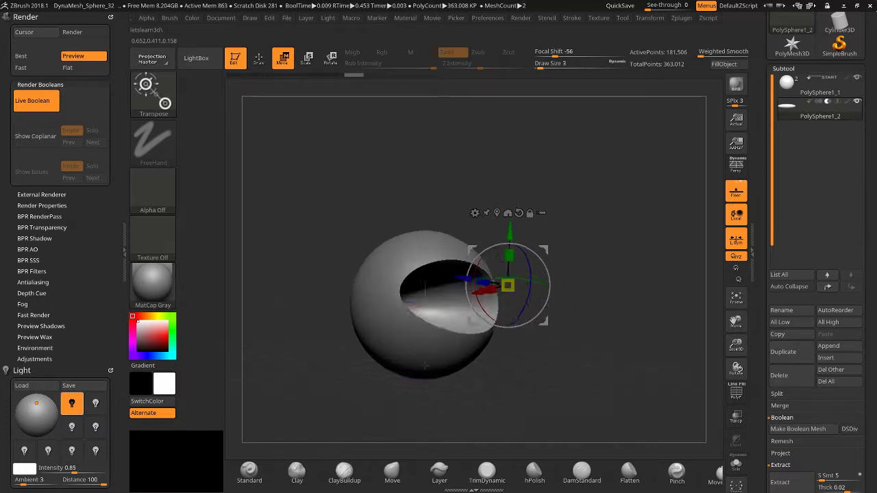
Enlarge the subtracted ellipsoid uniformly and move it along Z so it carves a round recess in the sphere's side.
drag(508, 286, 520, 155)
drag(575, 176, 550, 197)
drag(463, 282, 529, 289)
drag(510, 332, 481, 317)
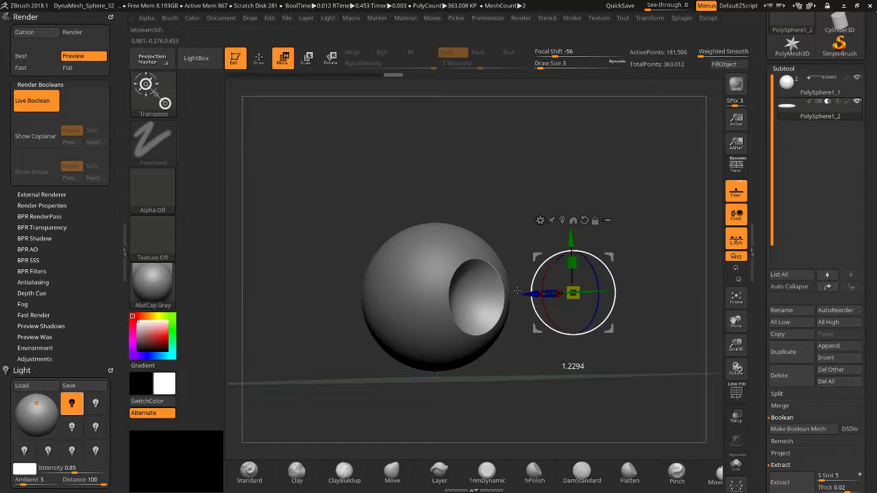
key(ctrl)
shift+drag(491, 214, 519, 170)
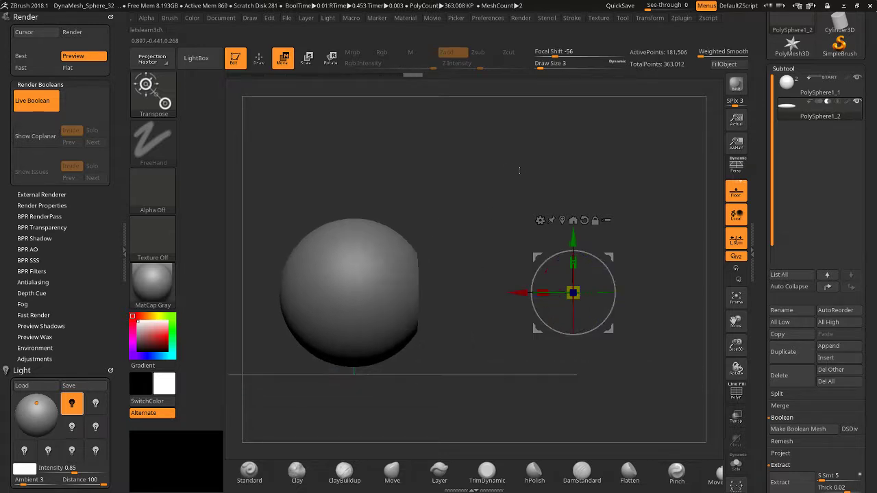
drag(681, 200, 388, 326)
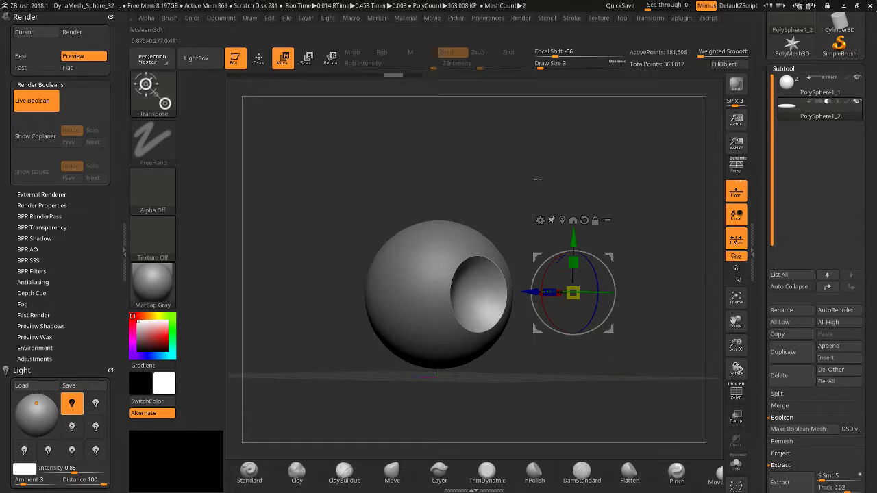
Duplicate PolySphere1_2 and set the copy, PolySphere1_3, to the subtraction Boolean mode.
click(783, 352)
mouse_move(792, 140)
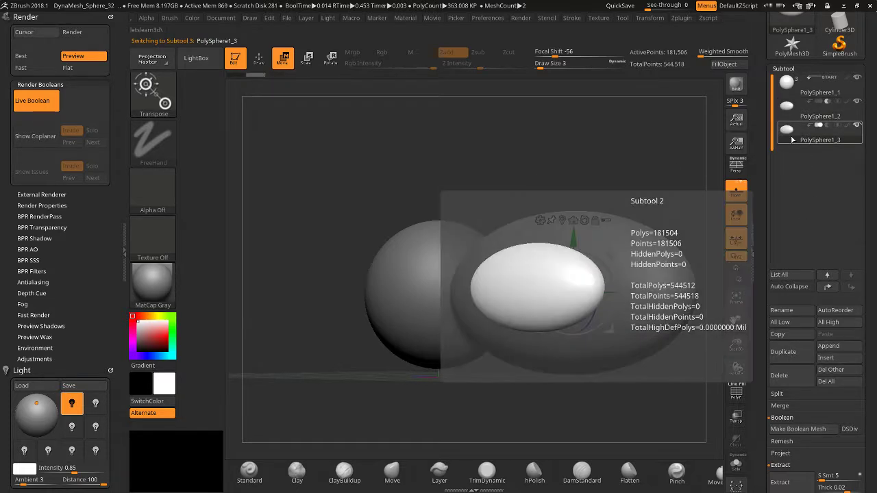
click(826, 127)
Move PolySphere1_3 along X to cut the opposite side of the sphere and try scaling it down in height.
drag(706, 183, 721, 186)
drag(736, 346, 736, 322)
alt+drag(546, 351, 562, 341)
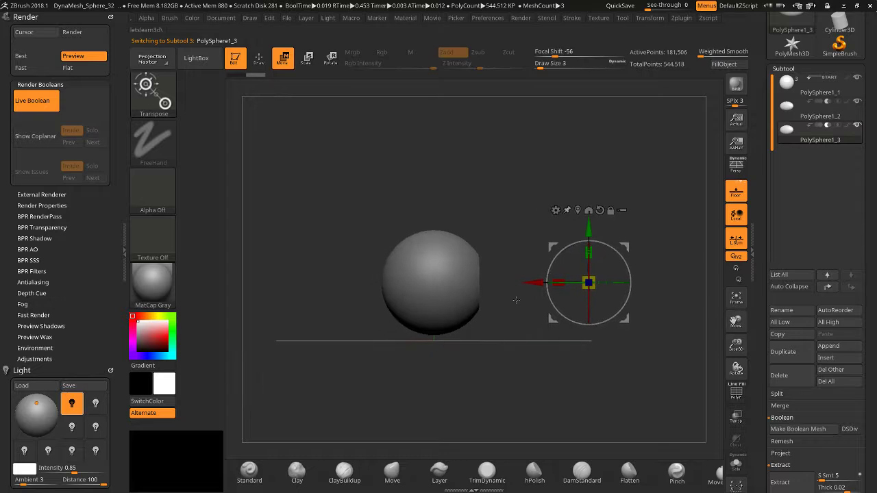
drag(541, 283, 274, 283)
mouse_move(422, 378)
mouse_down()
mouse_move(480, 382)
mouse_move(419, 383)
mouse_move(433, 384)
mouse_up()
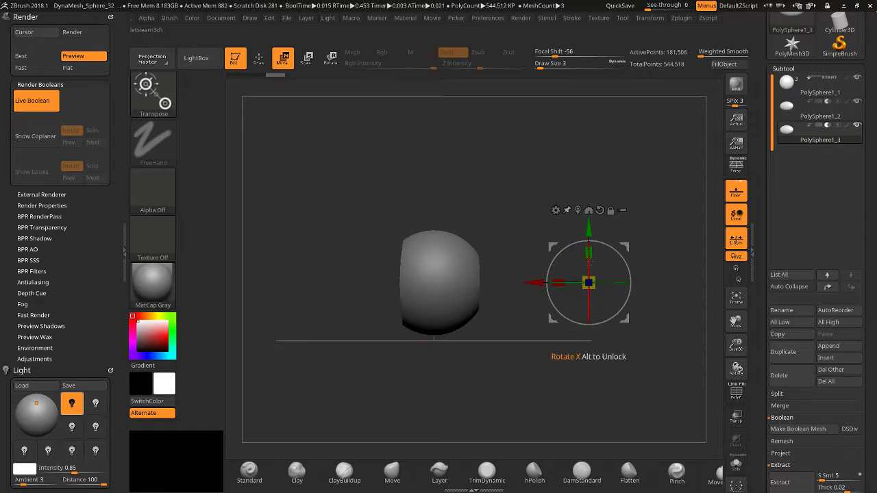
drag(588, 253, 588, 255)
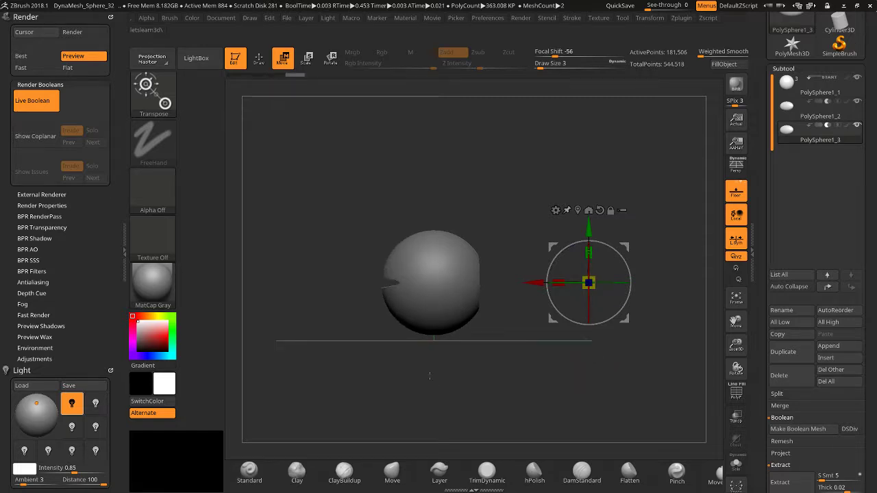
mouse_move(430, 375)
mouse_down()
mouse_move(455, 376)
mouse_move(425, 376)
mouse_up()
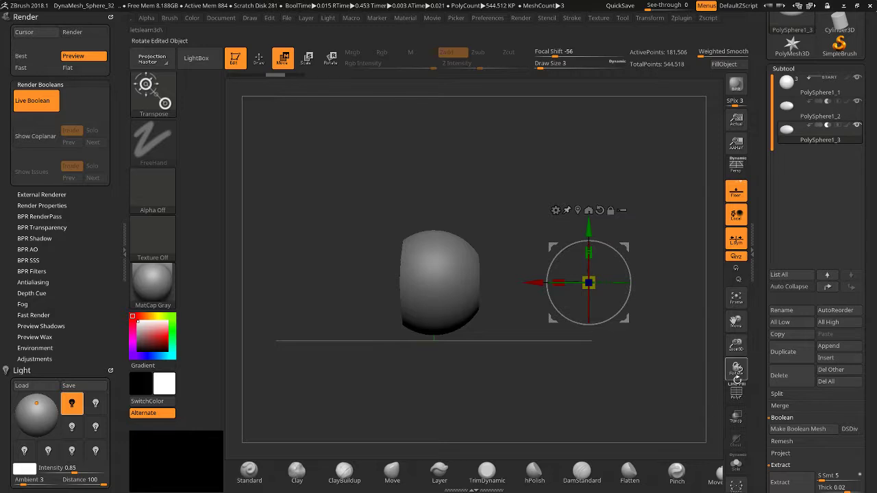
With transparency on, shrink PolySphere1_3 into a small round shape, move it onto the sphere's centre and turn transparency off.
click(736, 416)
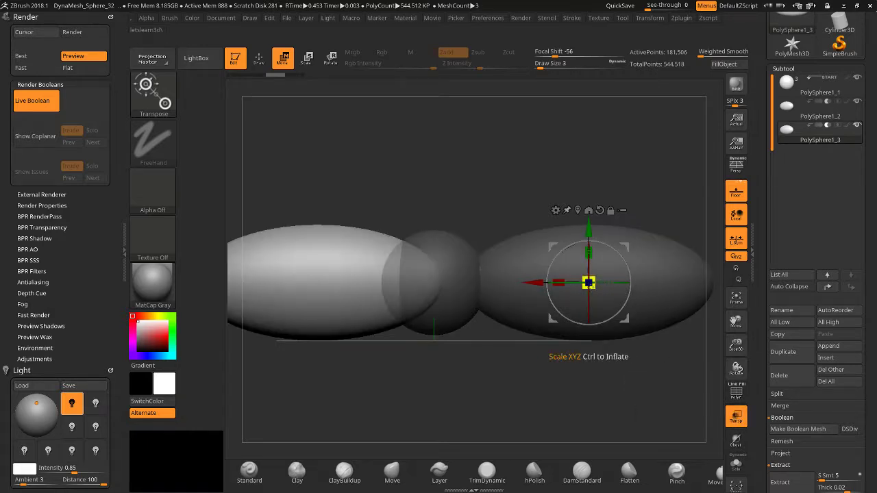
drag(588, 283, 541, 288)
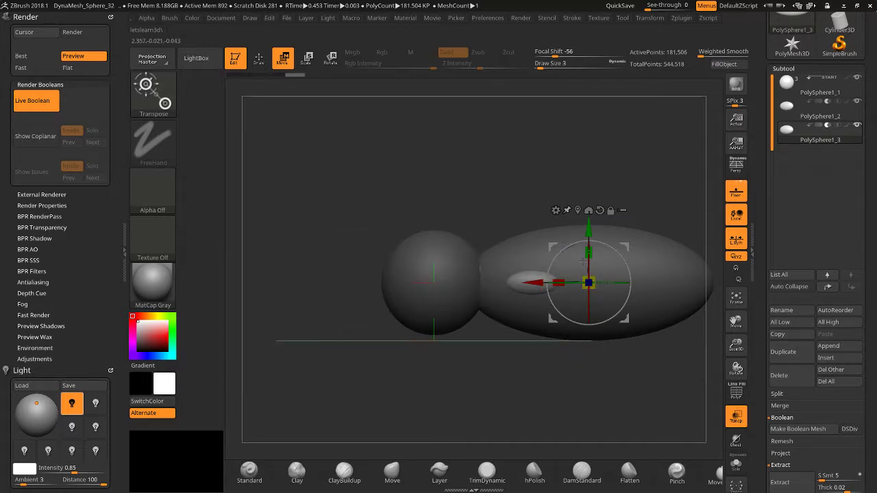
mouse_move(588, 253)
mouse_down()
mouse_move(582, 267)
mouse_move(589, 248)
mouse_up()
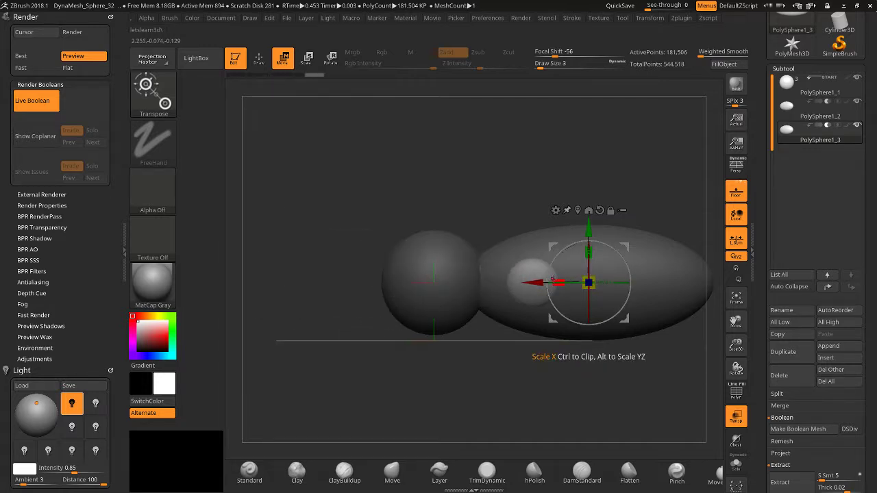
drag(559, 280, 420, 286)
click(737, 418)
Lengthen PolySphere1_3 along Z to cut a round hole through the sphere and view it from the front.
drag(644, 416, 520, 384)
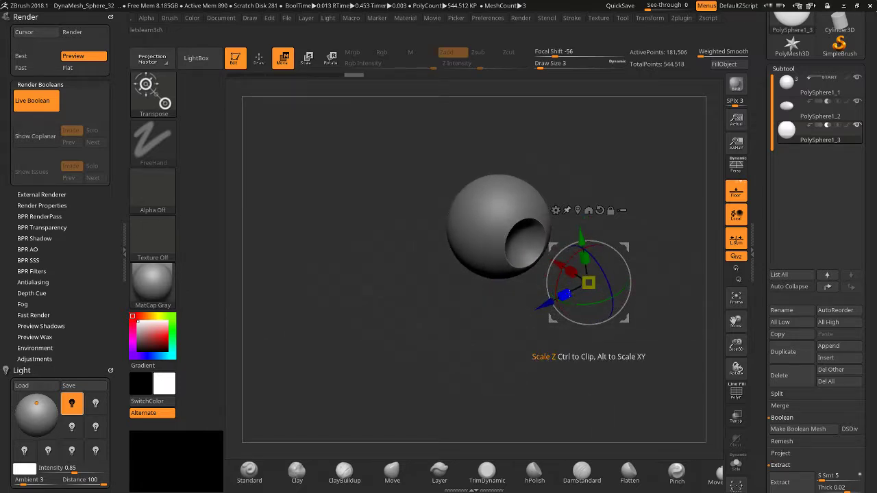
drag(569, 295, 583, 285)
drag(543, 314, 480, 346)
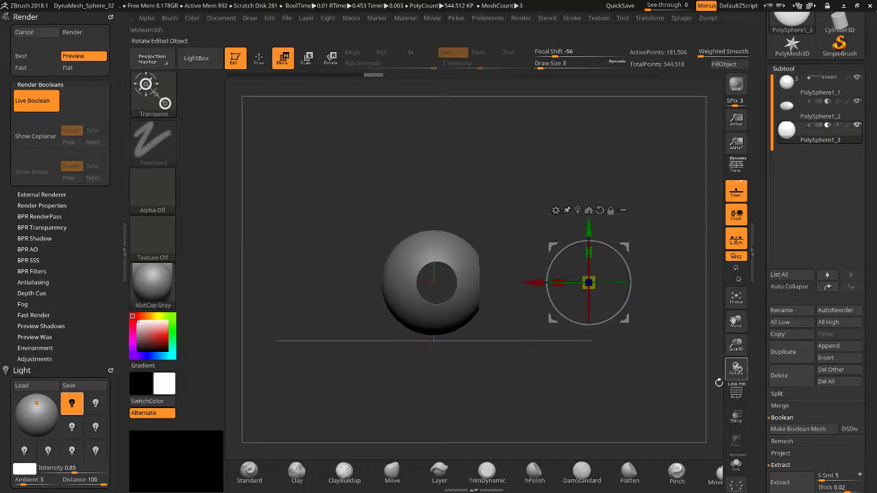
mouse_move(603, 388)
mouse_down()
mouse_move(573, 383)
mouse_move(581, 400)
mouse_move(602, 390)
mouse_up()
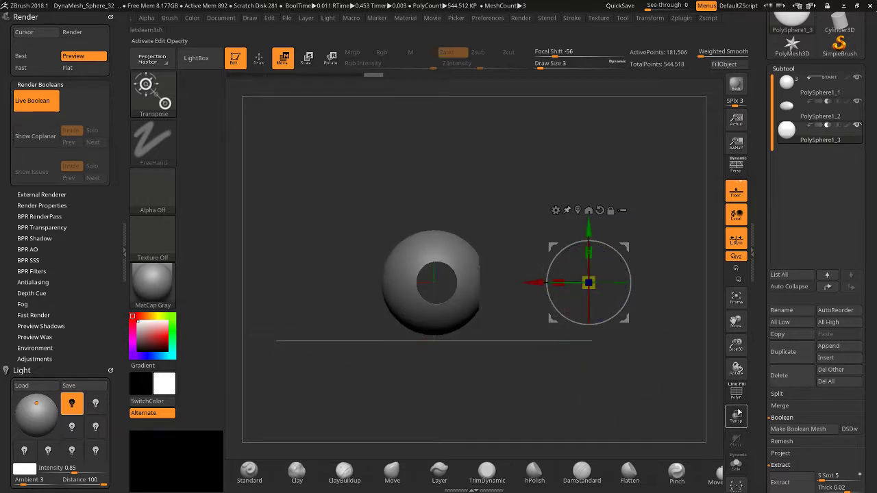
Undo the moves and scaling of PolySphere1_3, return to Draw mode and inspect the carved sphere, briefly toggling transparency.
key(q)
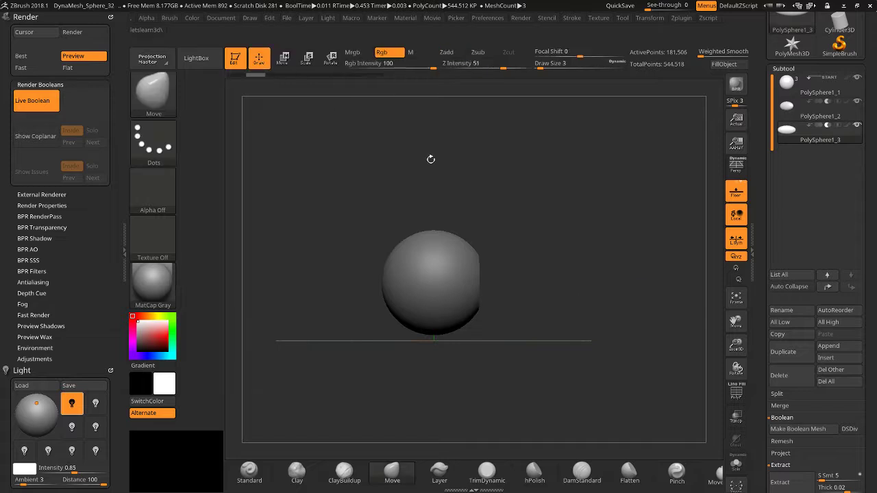
drag(440, 202, 459, 210)
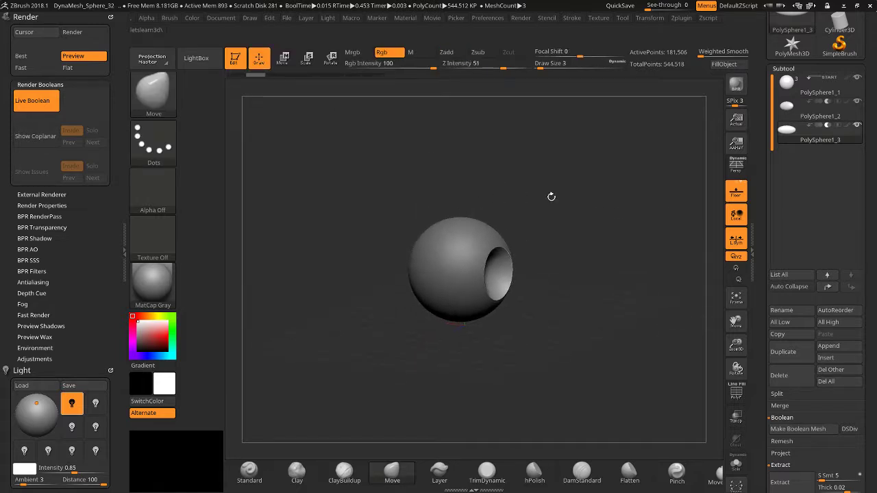
drag(553, 196, 610, 238)
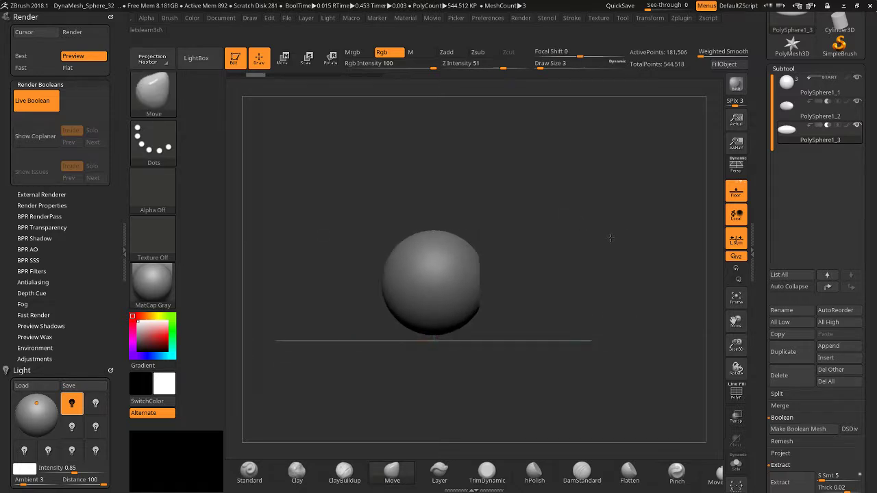
click(737, 416)
click(737, 416)
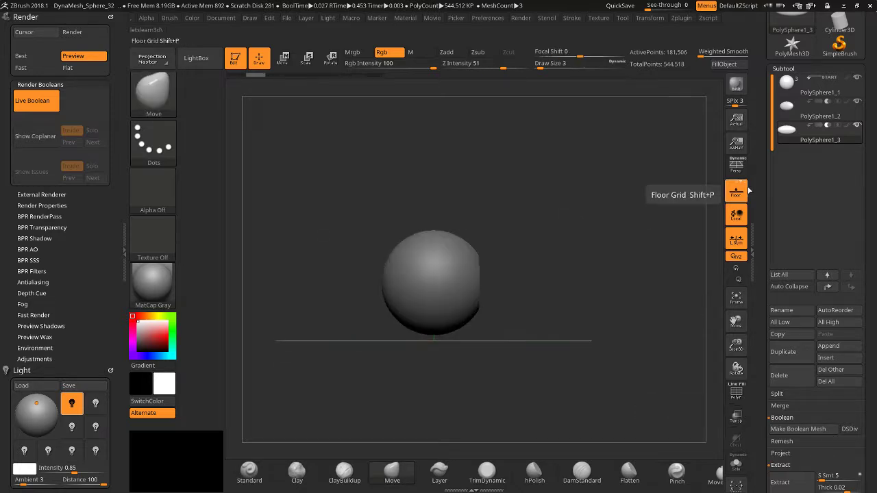
mouse_move(788, 130)
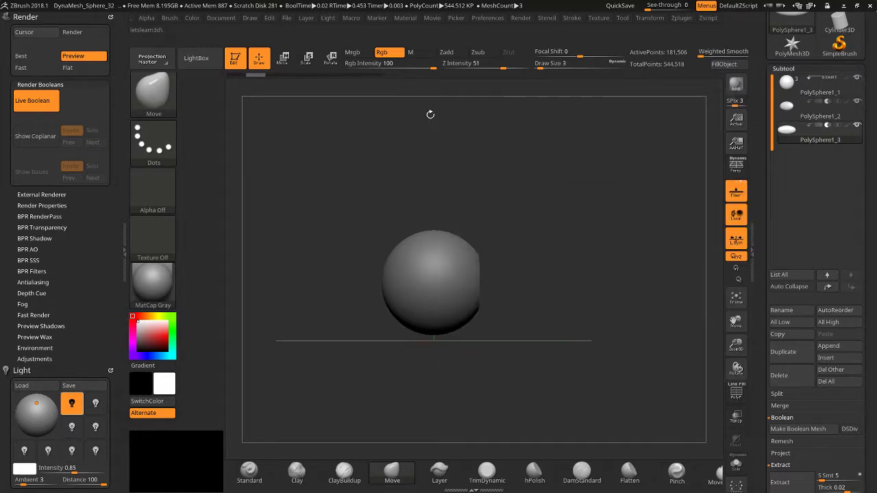
Step the undo history forward to restore the round hole through the sphere and inspect the result from several angles.
drag(331, 69, 381, 75)
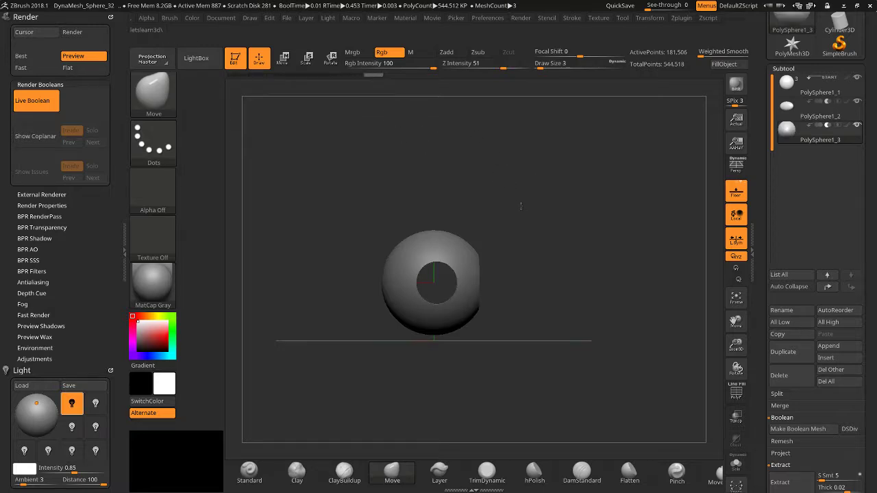
drag(521, 206, 754, 154)
mouse_move(572, 221)
mouse_down()
mouse_move(555, 236)
mouse_move(576, 250)
mouse_move(578, 211)
mouse_move(533, 307)
mouse_up()
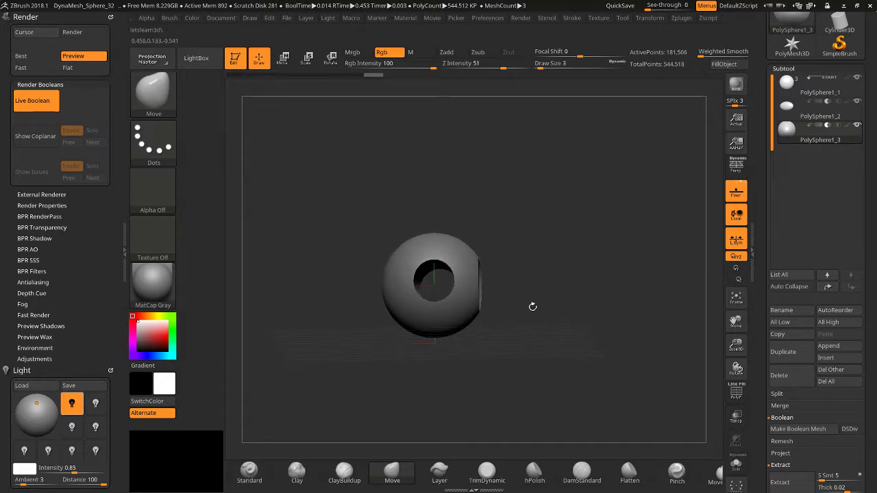
drag(763, 260, 764, 191)
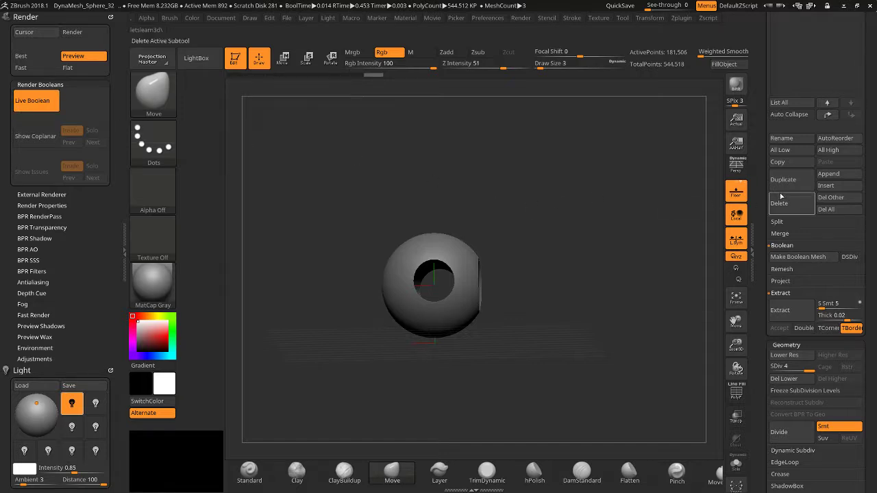
drag(760, 179, 757, 245)
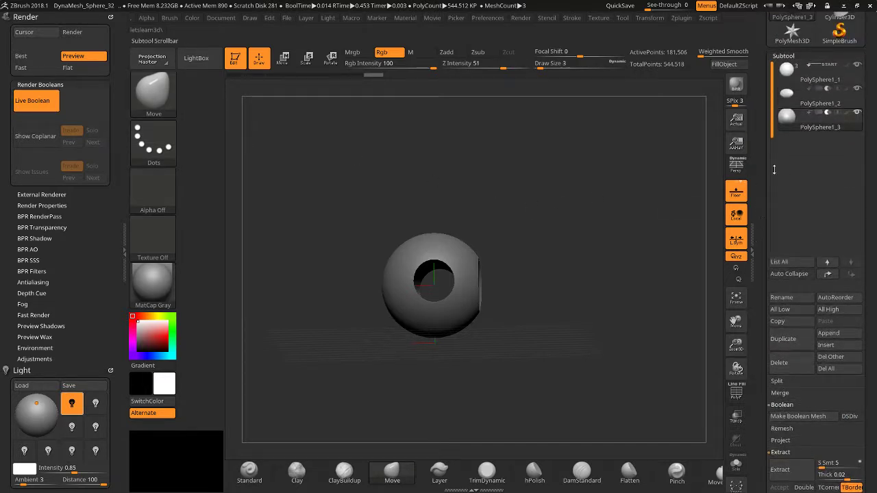
mouse_move(809, 68)
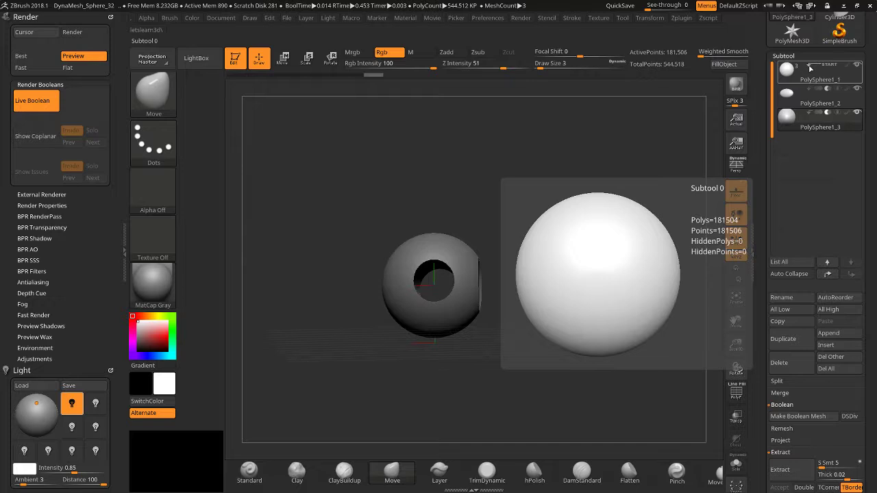
mouse_move(811, 101)
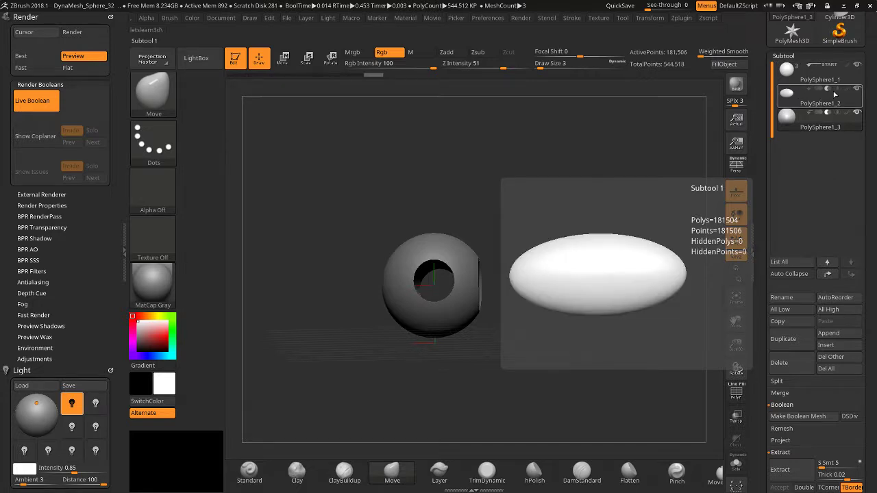
mouse_move(793, 121)
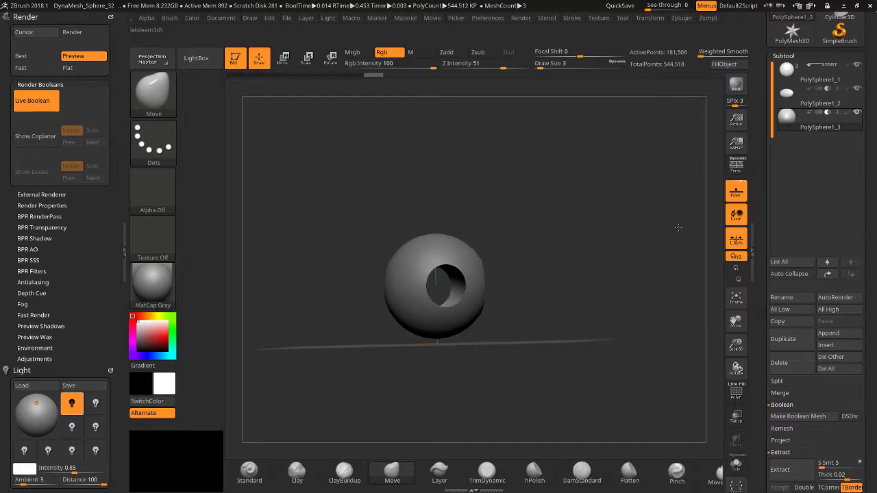
shift+drag(678, 226, 719, 205)
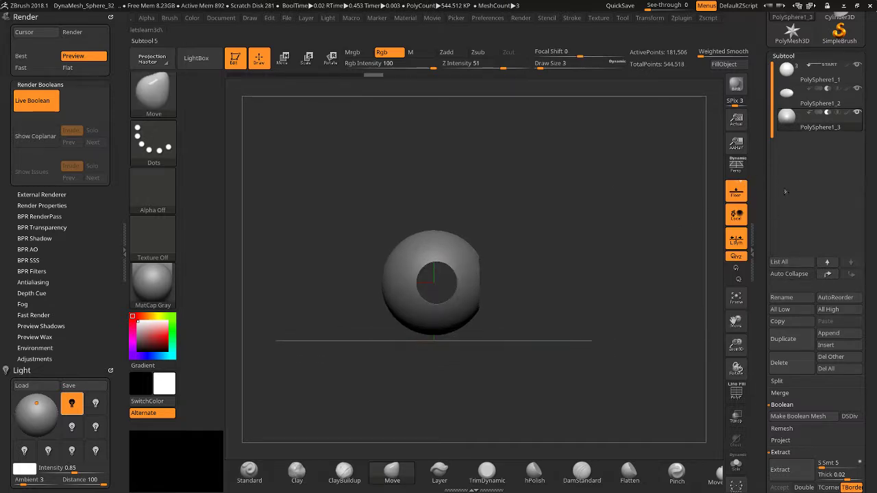
Duplicate PolySphere1_3 and move the copy PolySphere1_4 up along Y so it sits on top of the carved sphere.
click(783, 339)
mouse_move(787, 140)
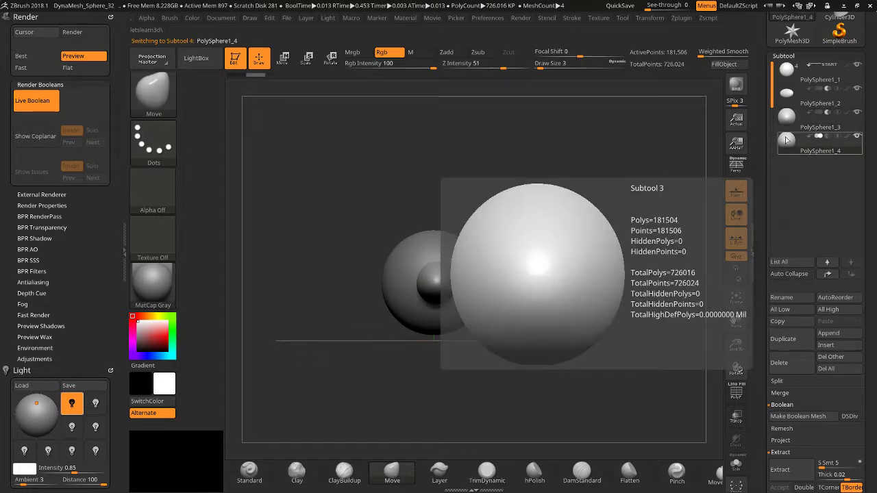
drag(617, 260, 608, 208)
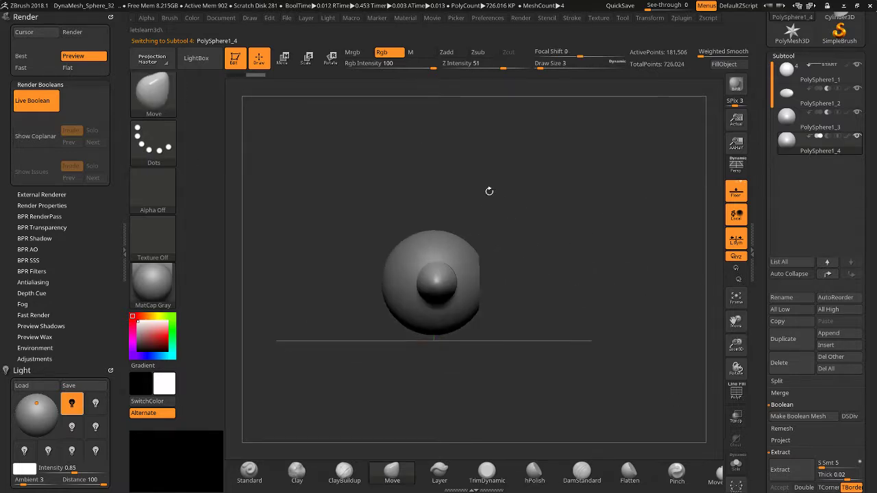
click(284, 62)
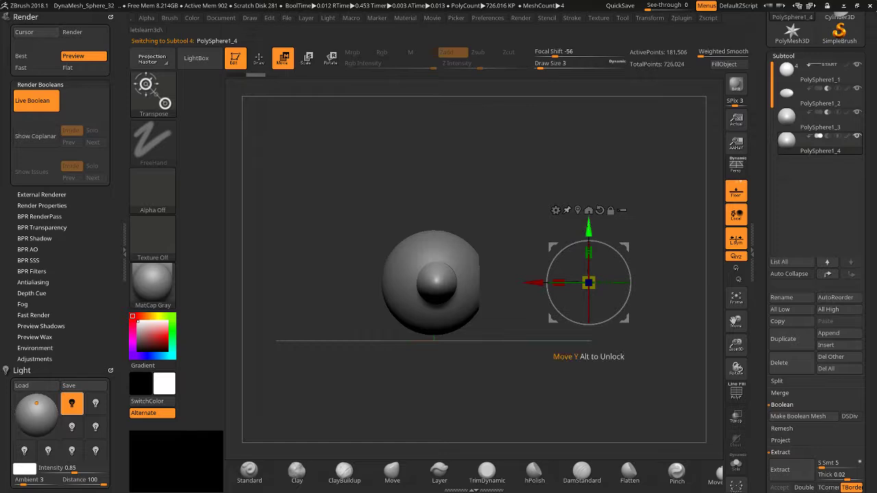
drag(588, 229, 588, 172)
drag(535, 307, 500, 312)
mouse_move(586, 282)
mouse_down()
mouse_move(564, 282)
mouse_move(578, 282)
mouse_up()
shift+drag(432, 300, 459, 322)
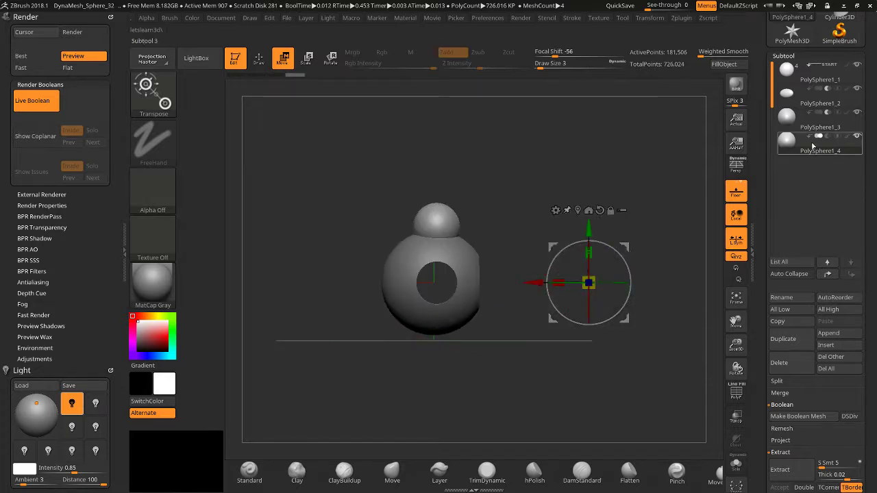
Set PolySphere1_4's Boolean operation to addition and inspect the combined shape up close.
mouse_move(825, 139)
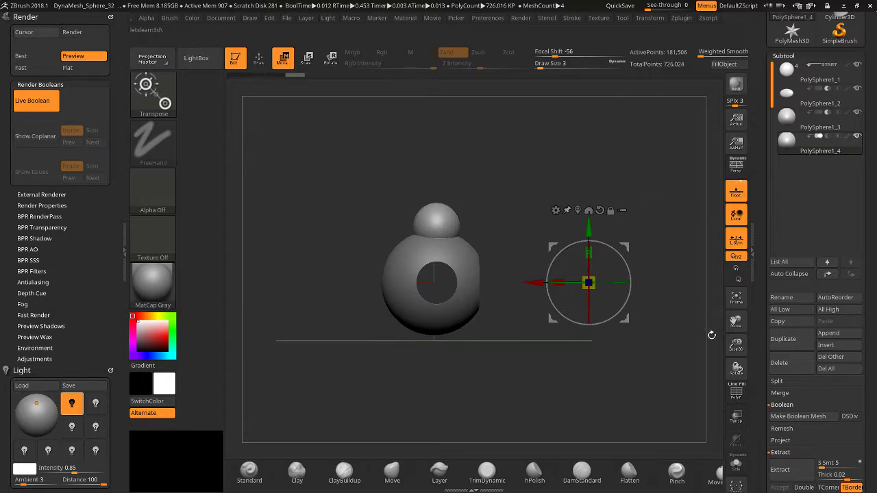
drag(737, 344, 736, 329)
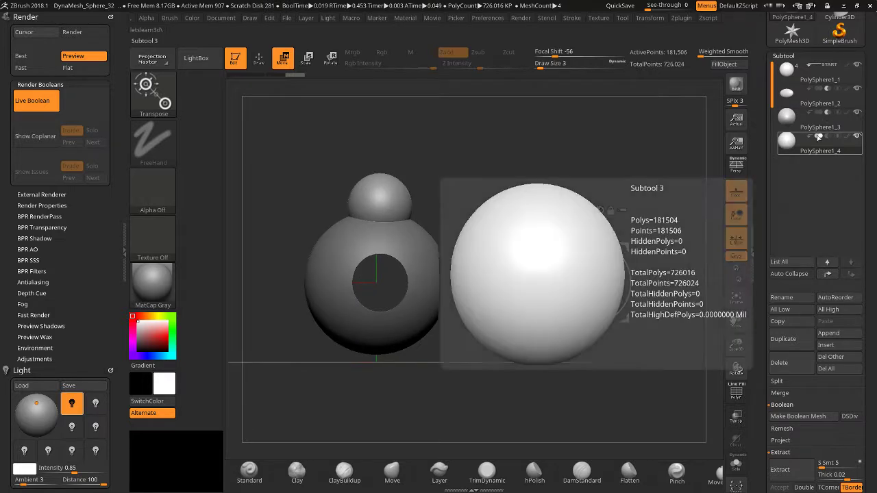
click(818, 137)
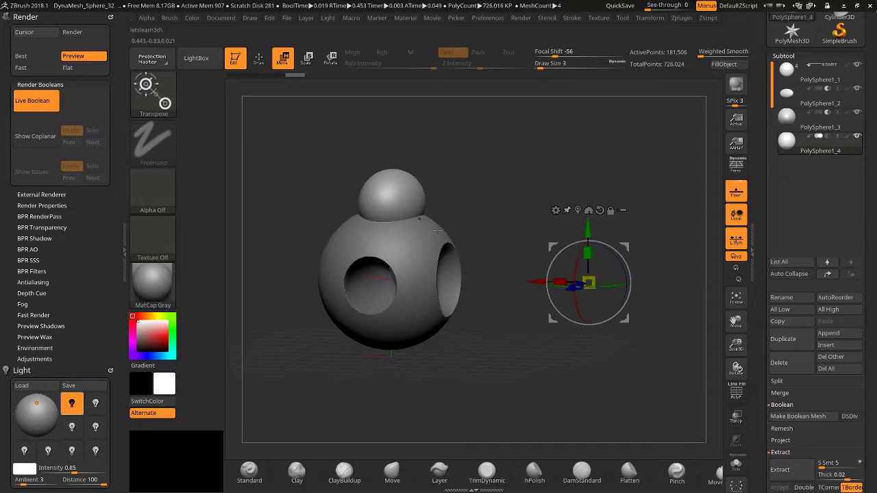
key(p)
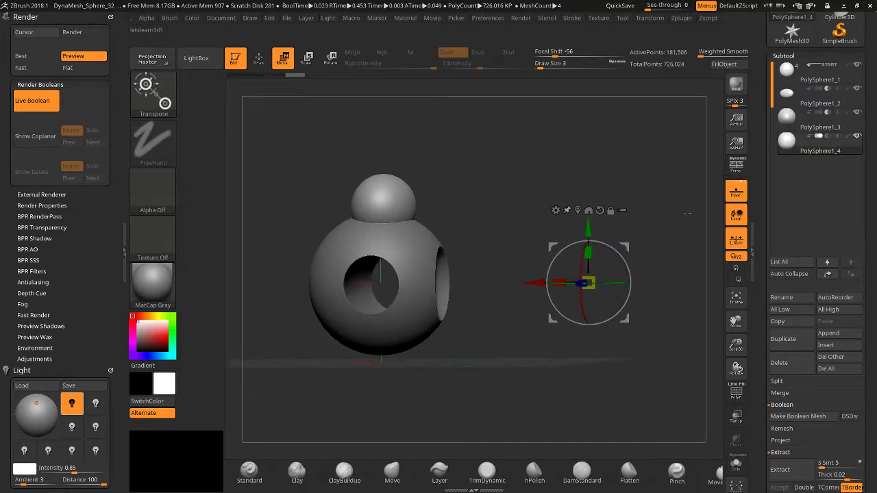
Duplicate PolySphere1_4, set the copy PolySphere1_5 to intersection and turn transparency on.
click(783, 339)
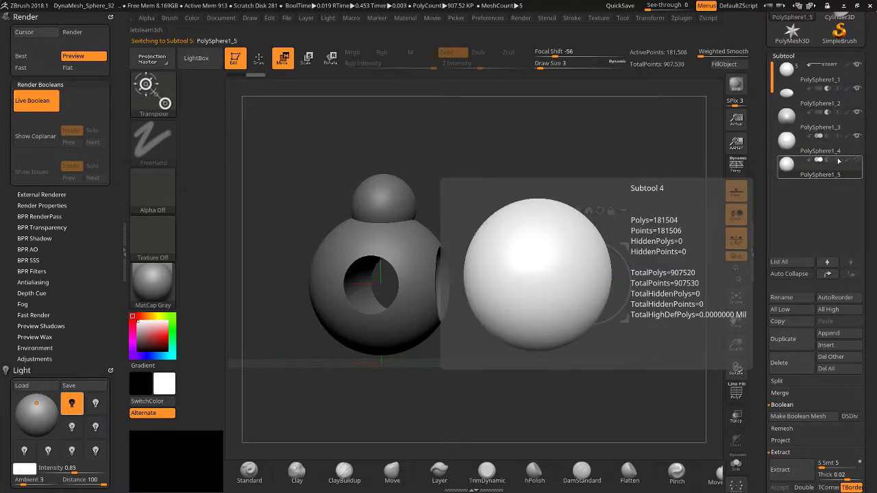
click(838, 160)
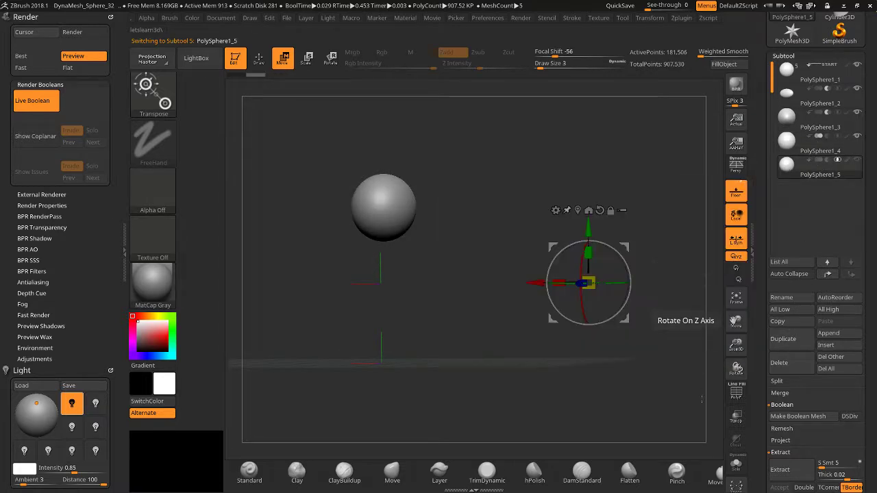
click(737, 418)
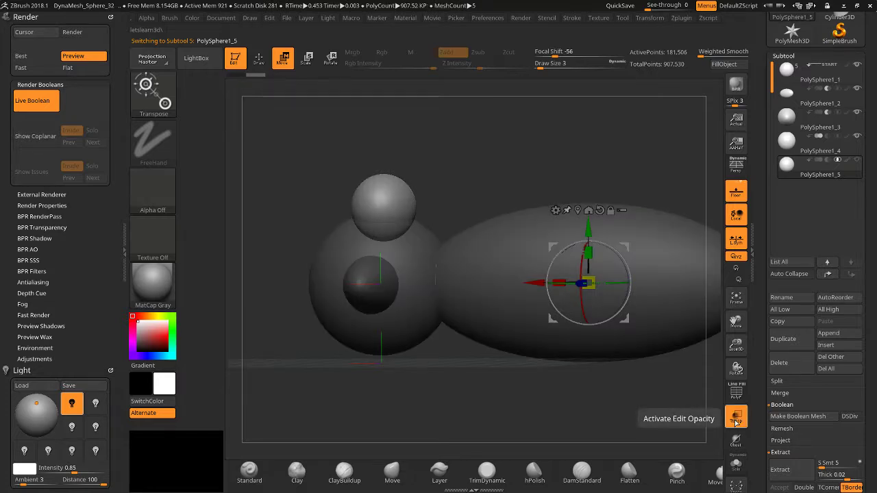
click(737, 418)
click(736, 418)
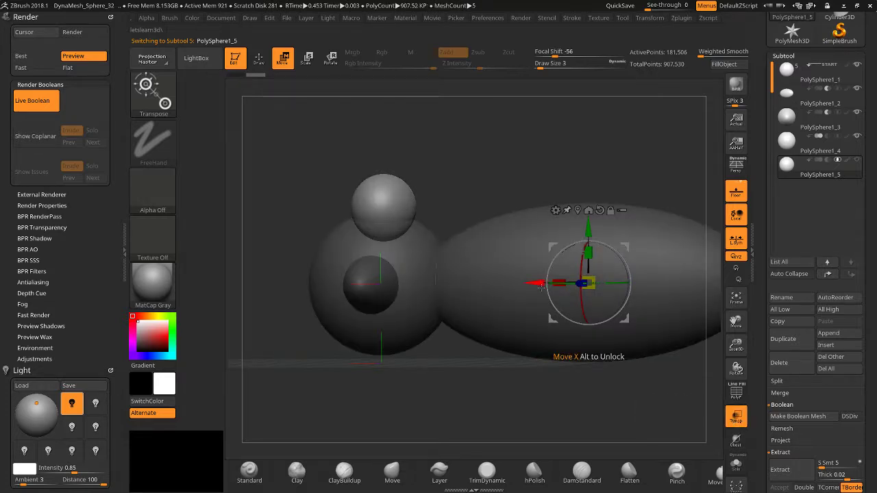
Stretch PolySphere1_5 along Y, move it down across both spheres, and turn transparency off to view the intersection.
drag(540, 286, 536, 321)
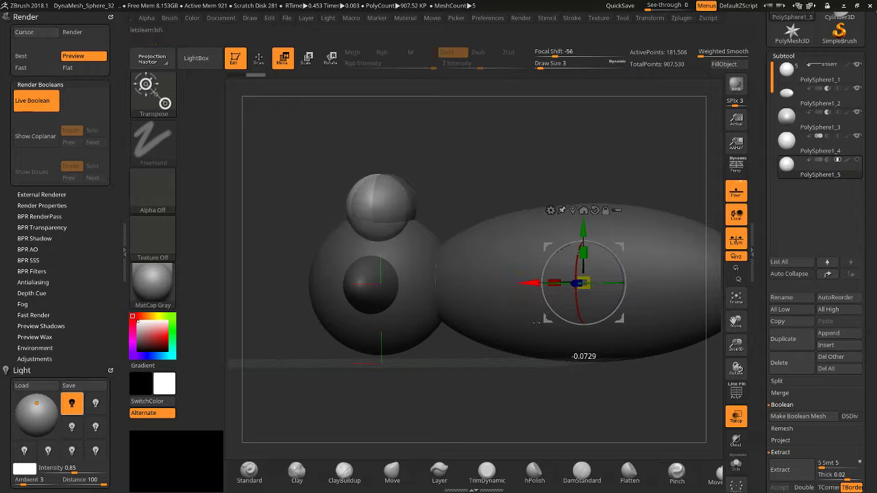
drag(587, 252, 632, 157)
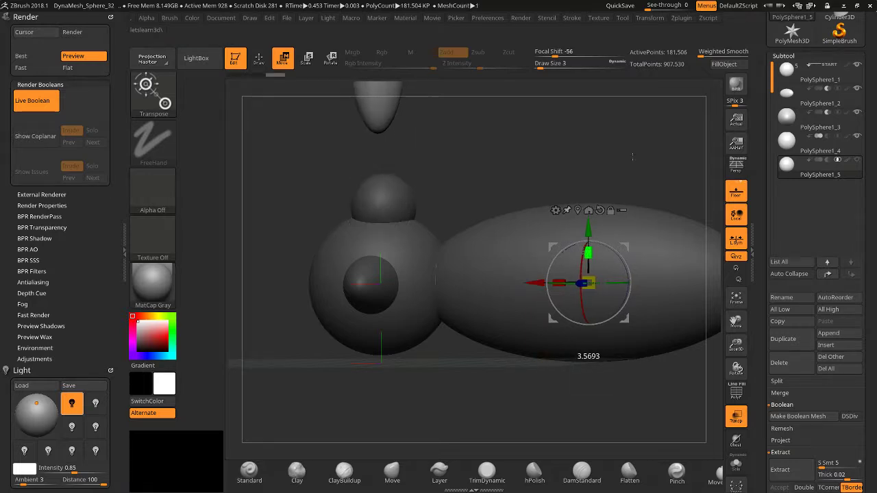
drag(588, 231, 564, 492)
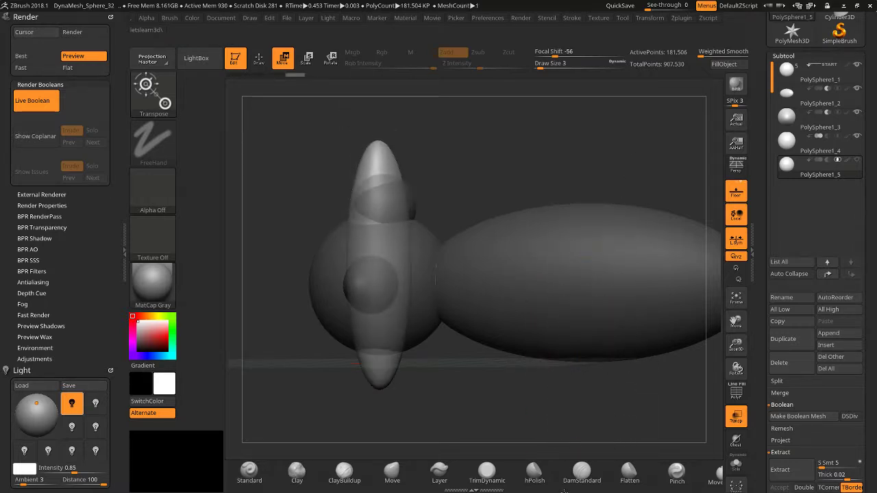
click(740, 418)
drag(350, 336, 556, 356)
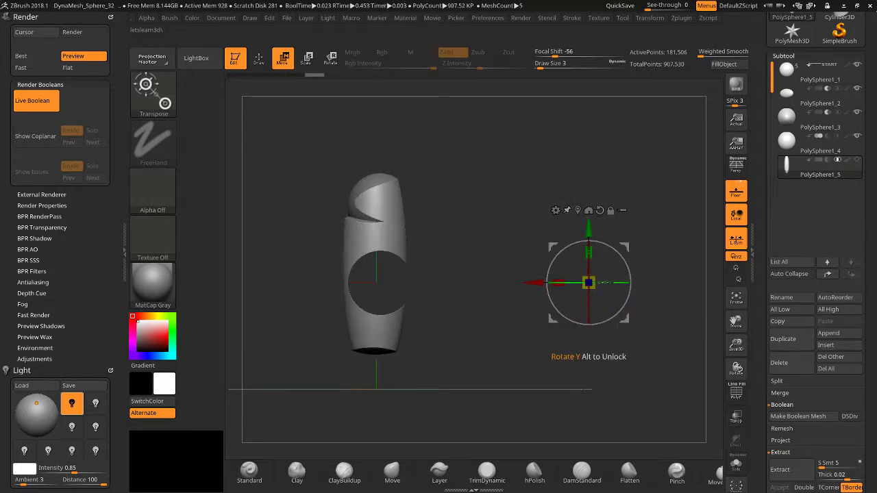
Using transparency as a guide, widen PolySphere1_5 along X, stretch it further along Y and view the intersection from the front.
mouse_move(559, 281)
mouse_down()
mouse_move(541, 284)
mouse_move(556, 285)
mouse_up()
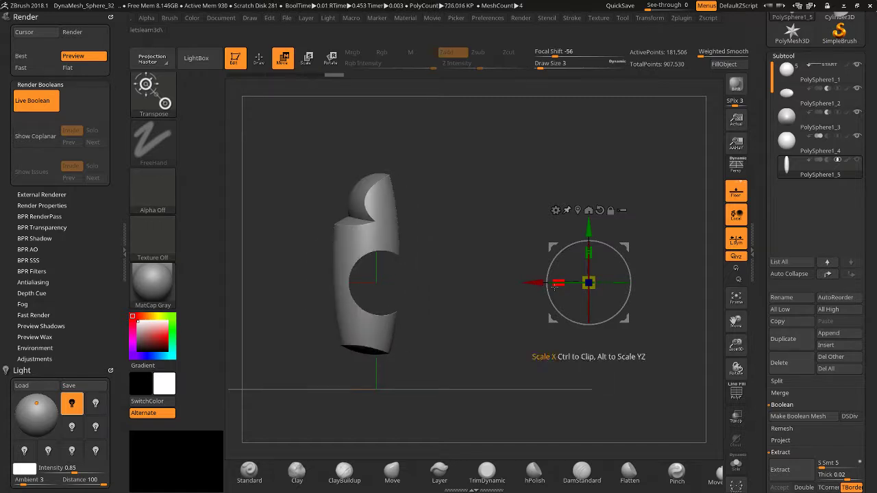
click(735, 417)
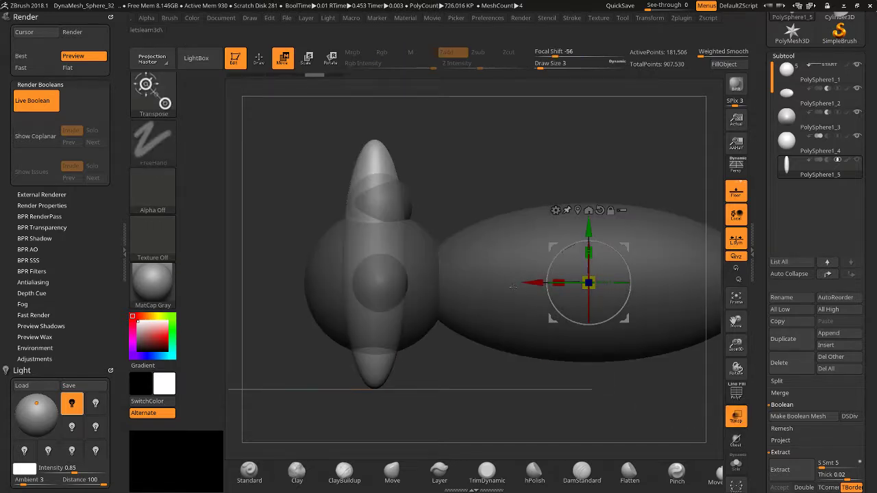
drag(556, 282, 694, 281)
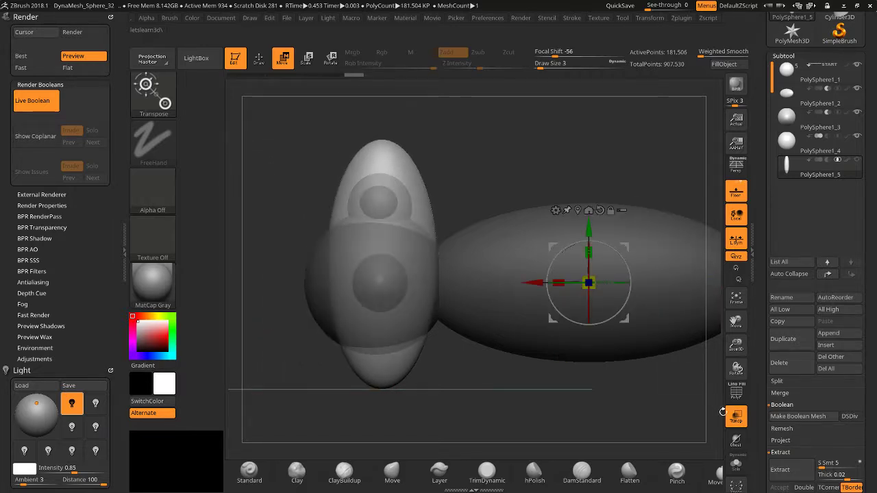
click(735, 416)
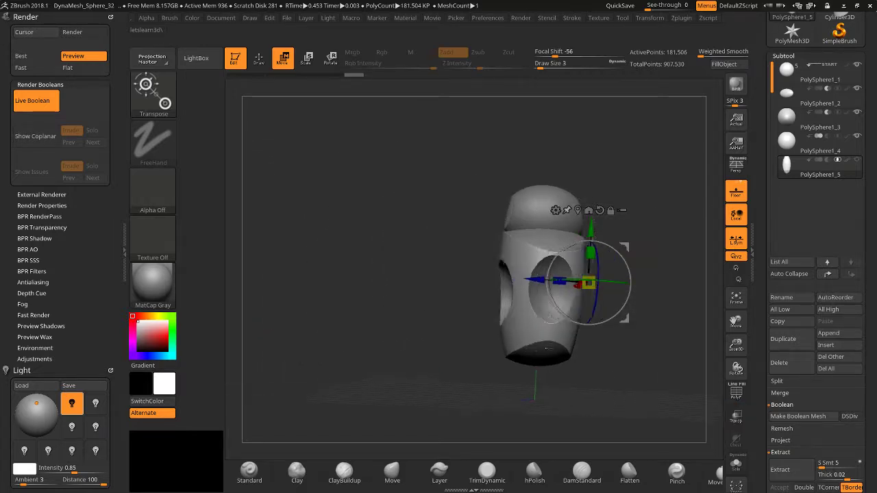
drag(589, 254, 589, 186)
mouse_move(461, 335)
mouse_down()
mouse_move(534, 333)
mouse_move(473, 334)
mouse_up()
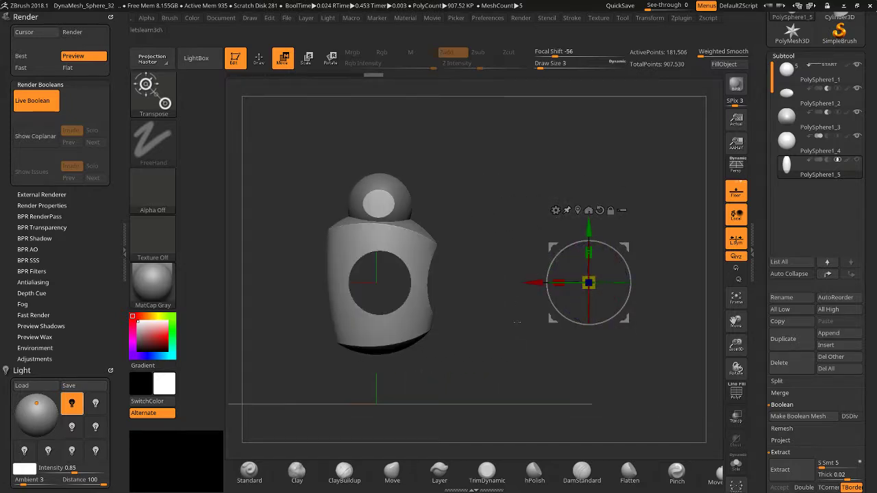
Return to Draw mode and run Make Boolean Mesh on the five sphere subtools.
click(265, 67)
mouse_move(631, 196)
mouse_down()
mouse_move(548, 196)
mouse_move(637, 195)
mouse_up()
mouse_move(822, 116)
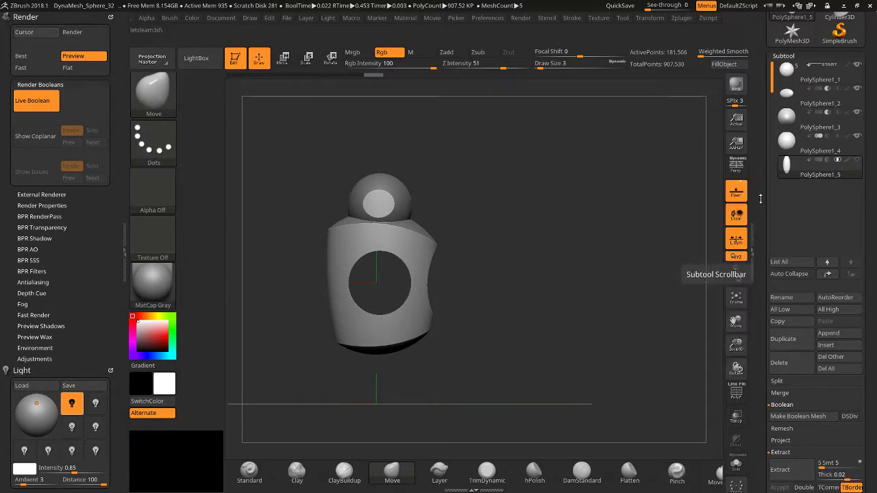
scroll(758, 199, down, 1)
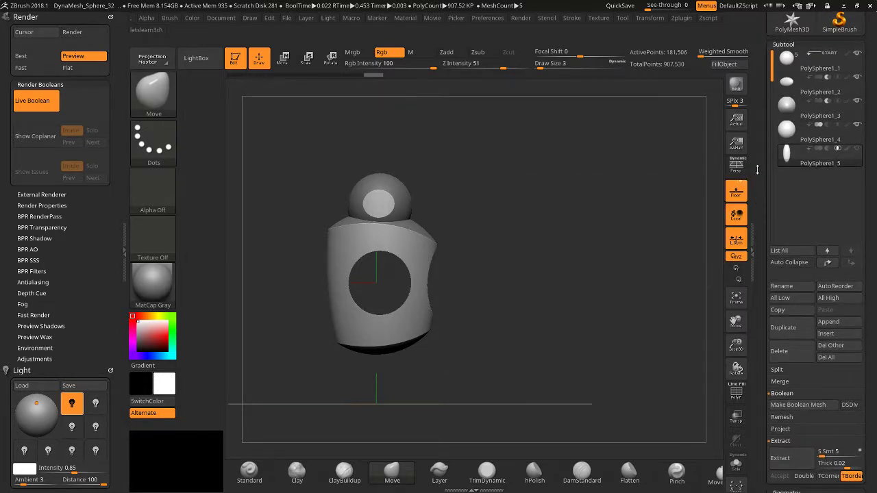
click(822, 409)
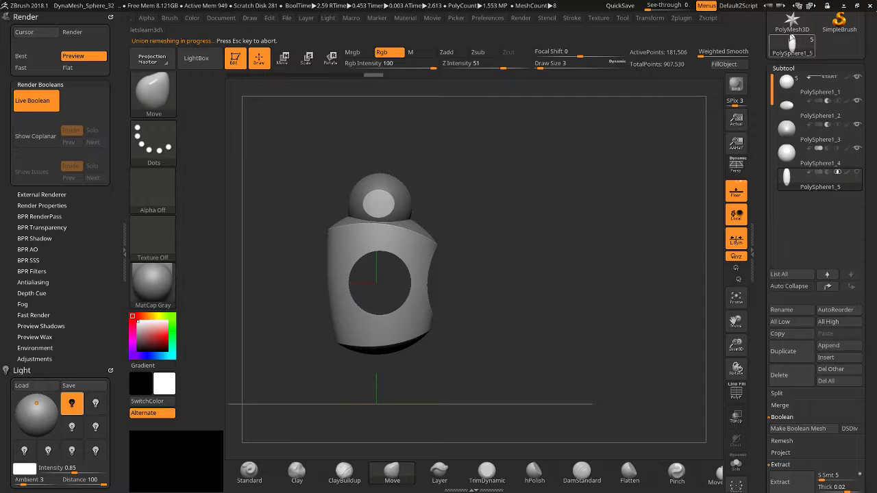
Switch to the generated UMesh_PolySphere1_1 tool.
drag(754, 62, 755, 150)
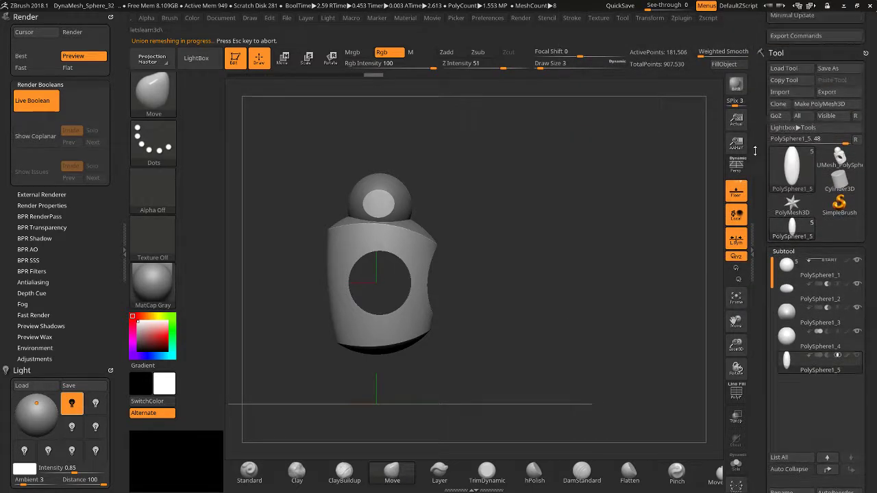
mouse_move(839, 158)
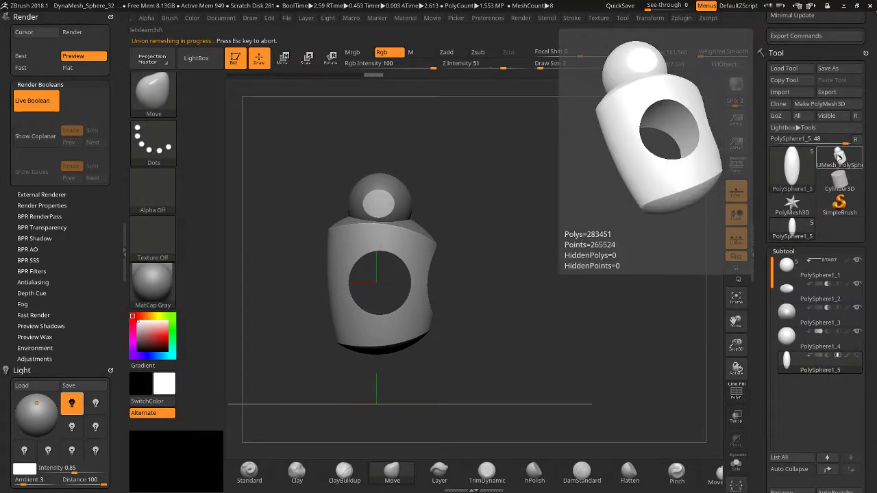
click(839, 158)
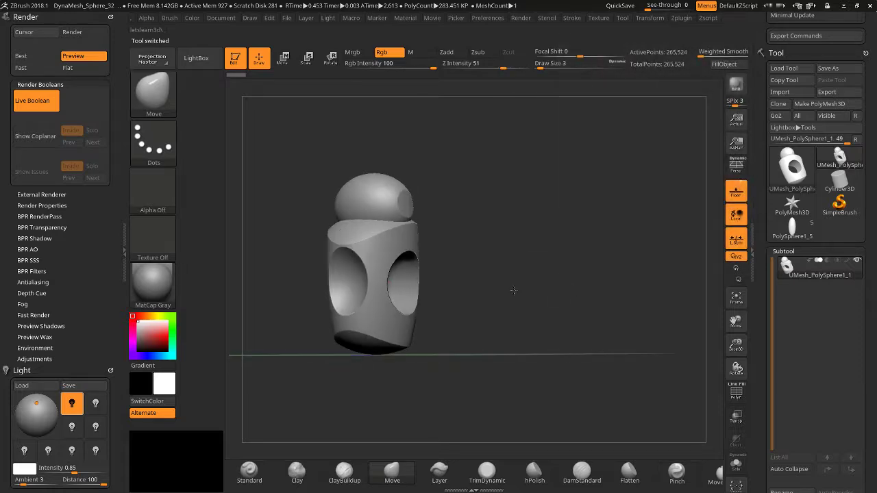
Examine the polygroups of the boolean mesh up close with polyframe shown, and turn polyframe off.
drag(513, 290, 582, 294)
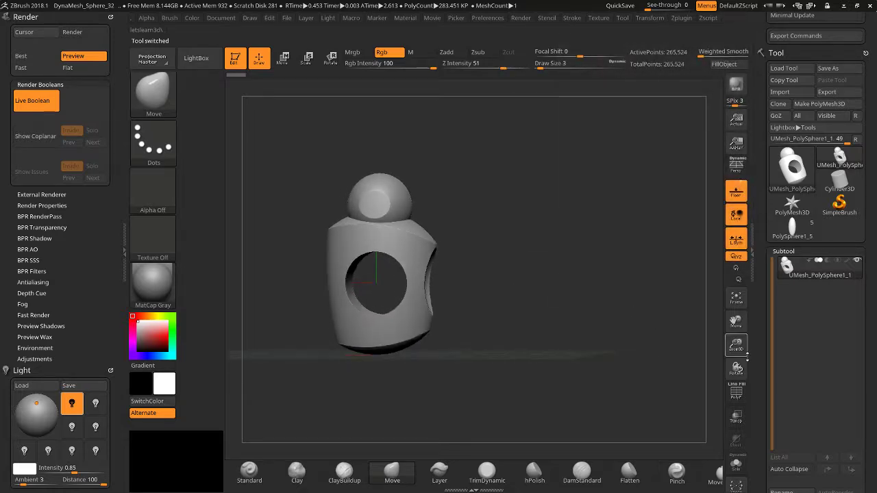
click(738, 394)
drag(736, 345, 716, 361)
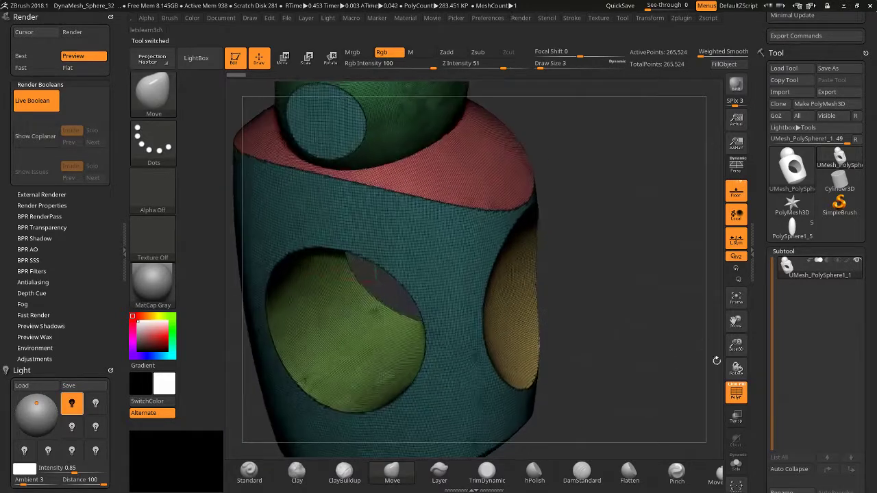
click(737, 395)
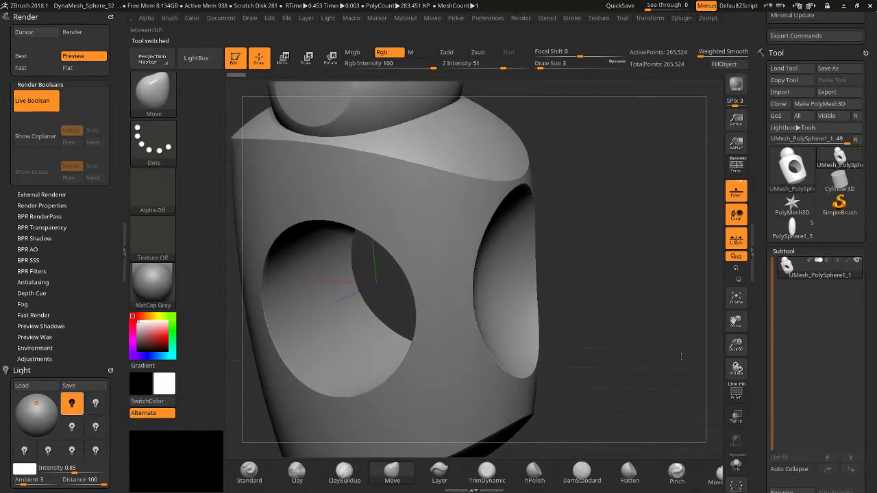
Subdivide the UMesh_PolySphere1_1 mesh by one level, dismiss the save dialog and view the whole model from the front.
key(ctrl+d)
drag(669, 345, 652, 311)
key(ctrl)
key(ctrl+s)
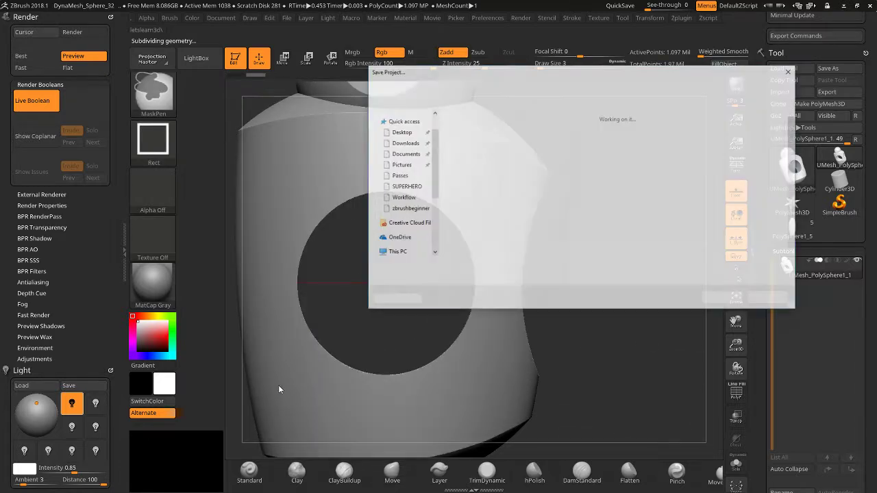
click(769, 301)
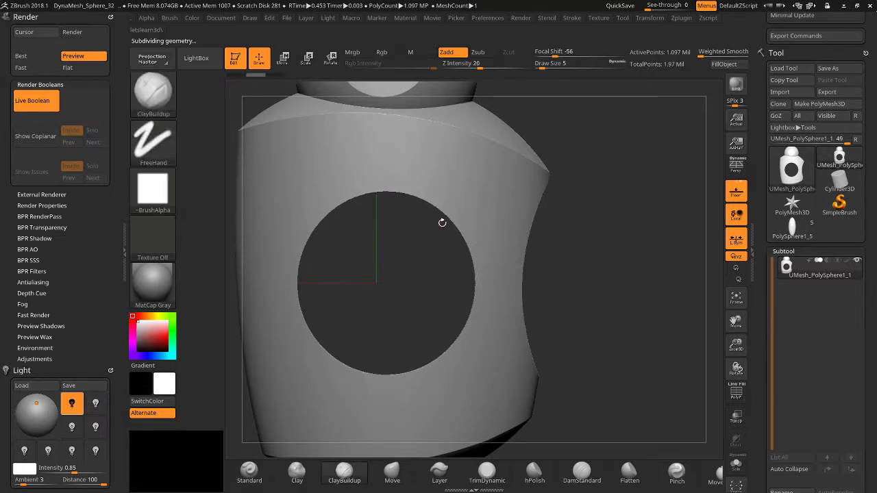
drag(528, 228, 609, 330)
drag(738, 332, 712, 329)
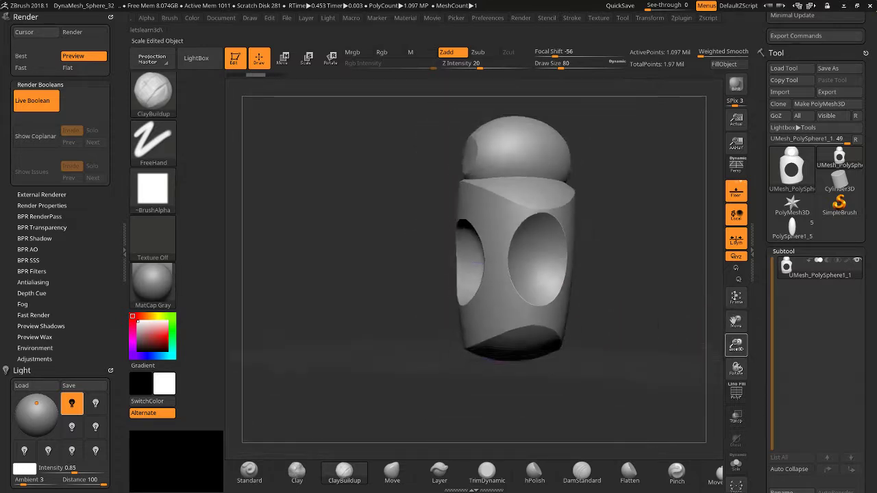
drag(596, 301, 650, 322)
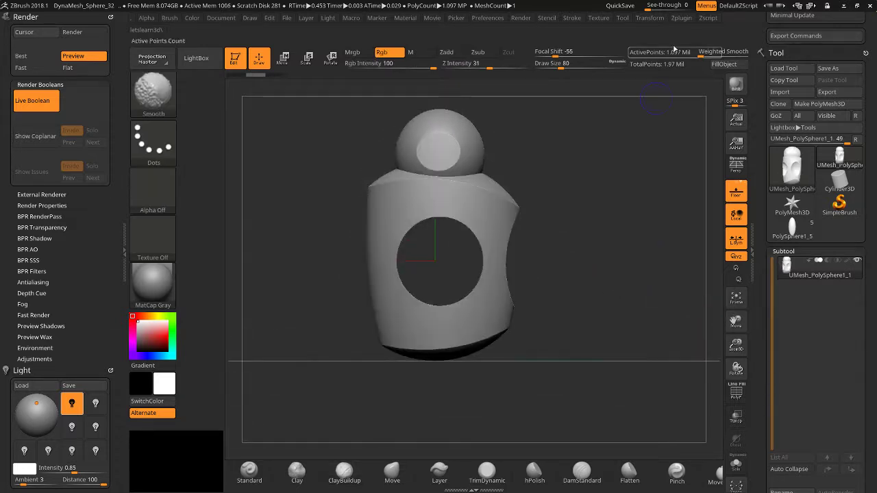
click(756, 134)
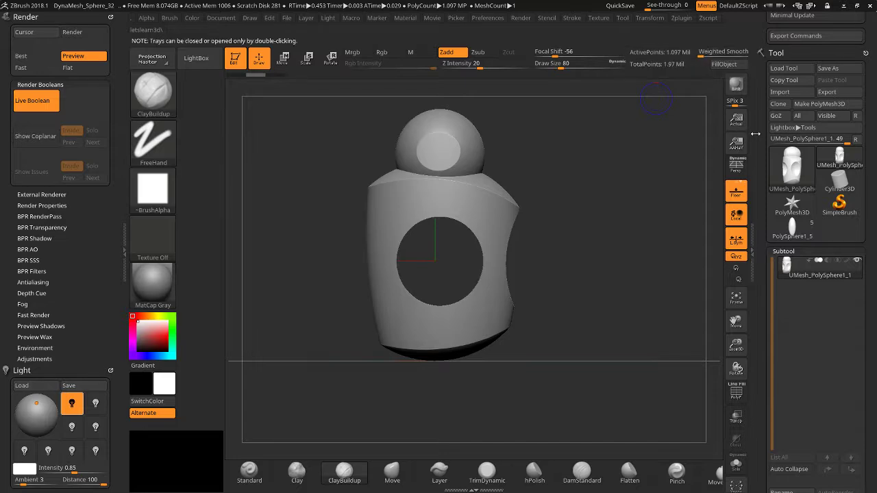
drag(758, 141, 685, 74)
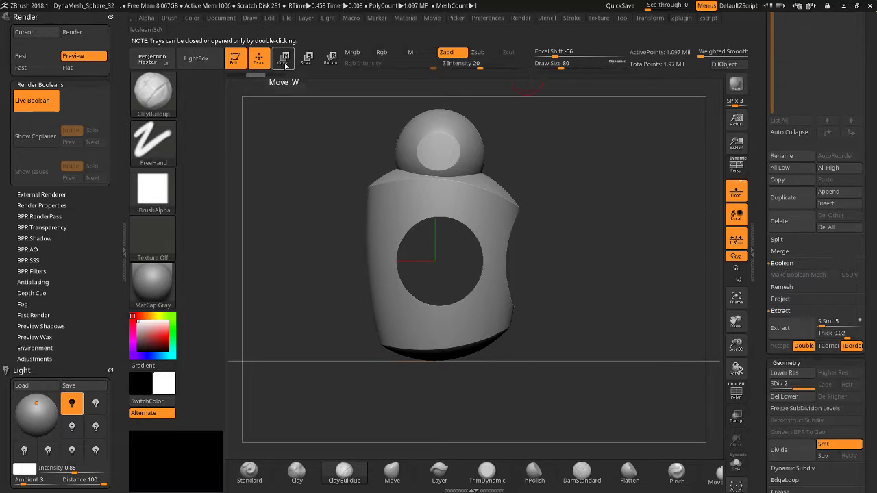
Load the DynaMesh_Capsule_64 project from LightBox without saving changes to the current project.
click(196, 58)
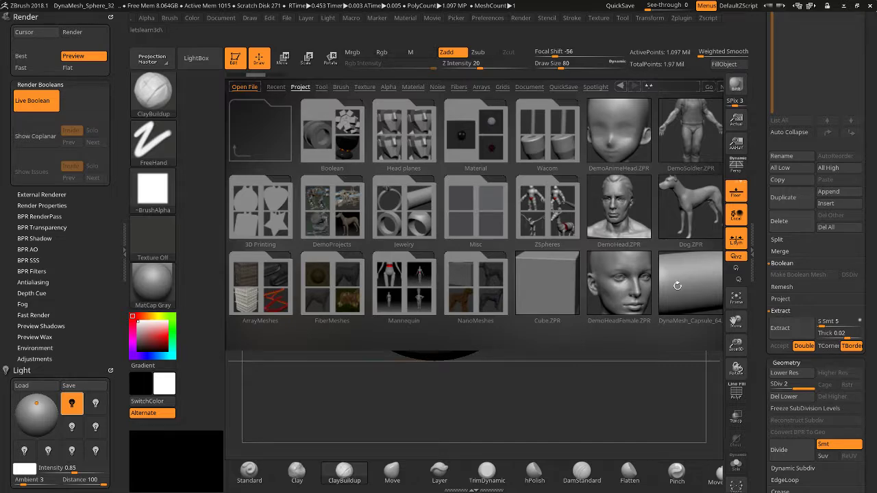
drag(765, 120, 723, 252)
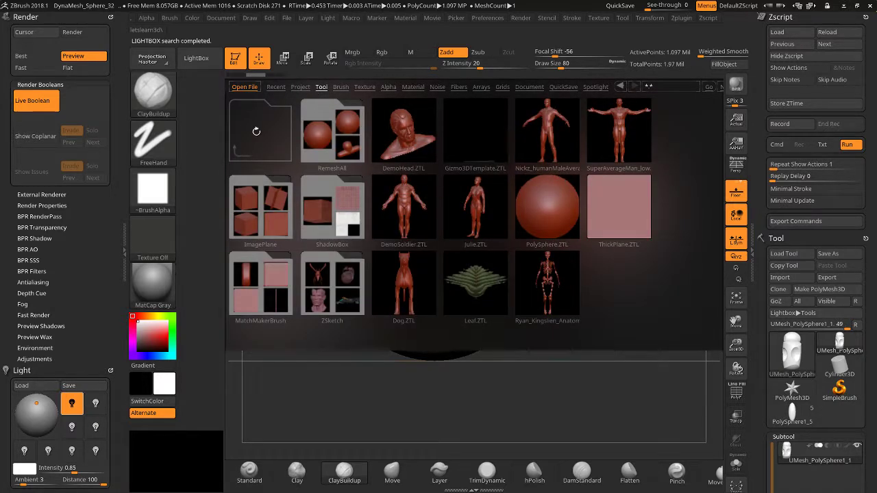
click(296, 87)
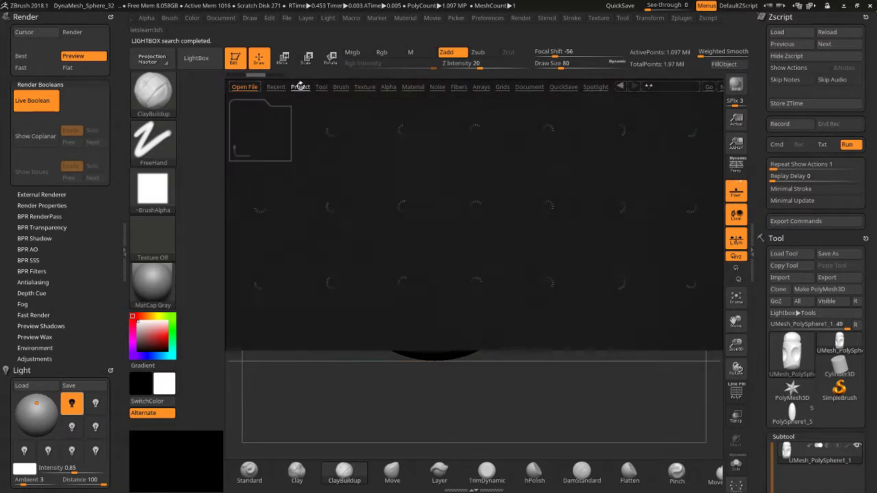
double_click(683, 259)
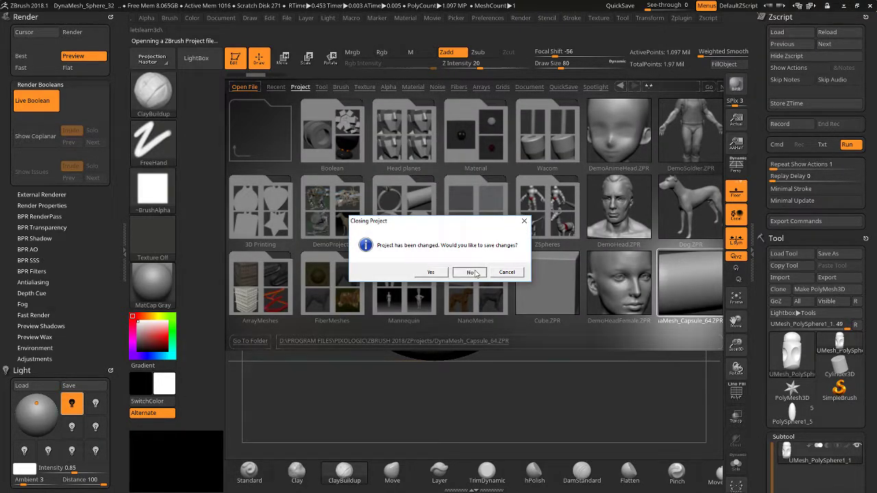
click(472, 272)
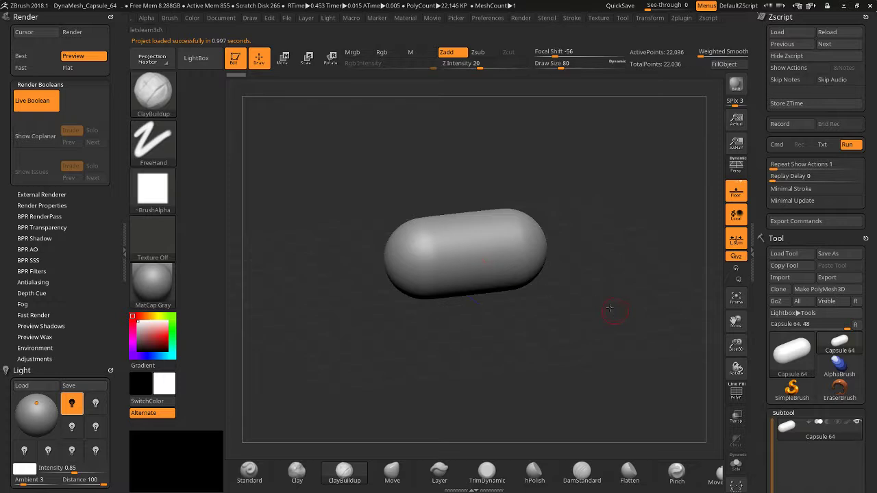
Duplicate the capsule subtool and move the copy up along the gizmo's X axis so the two capsules partly overlap.
drag(610, 309, 740, 370)
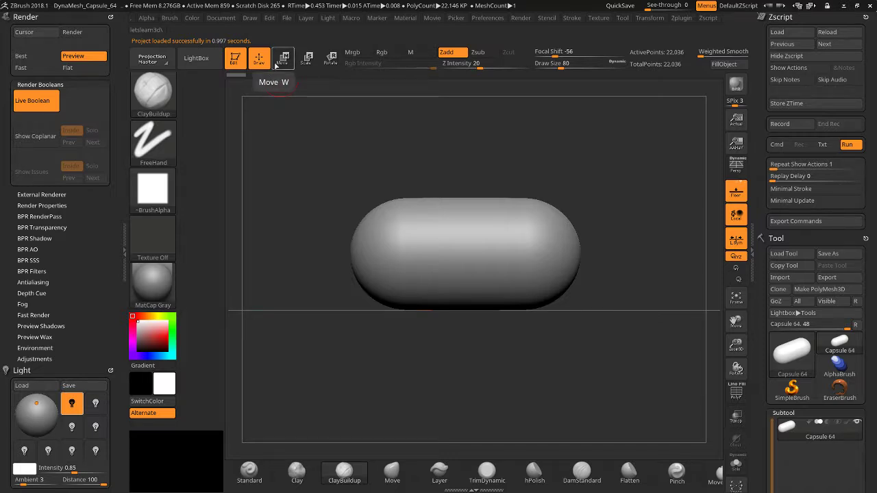
drag(766, 277, 773, 310)
click(784, 409)
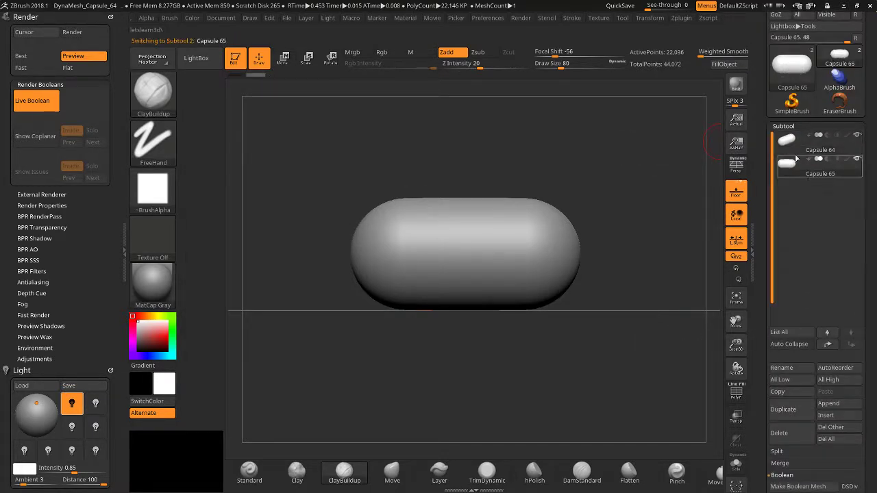
click(286, 54)
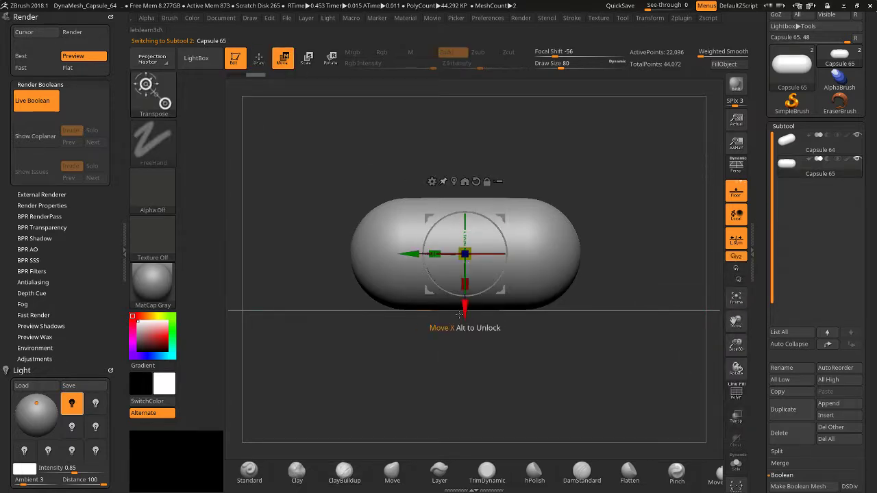
drag(465, 310, 464, 202)
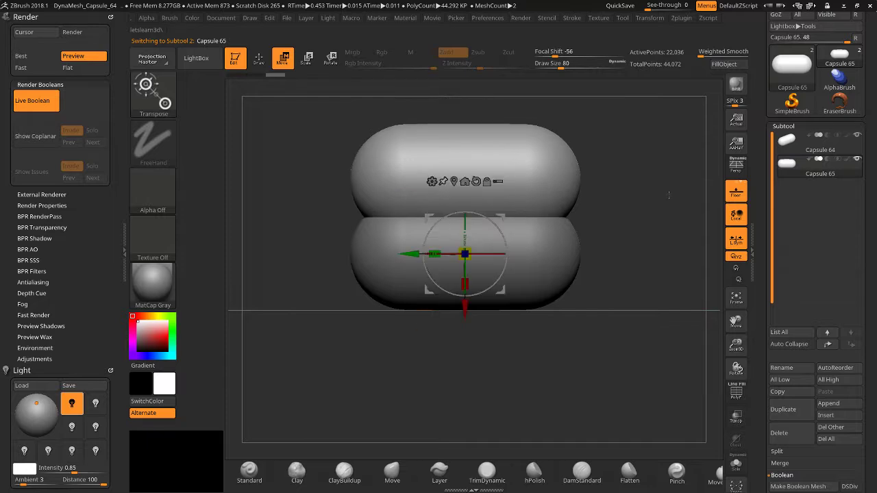
Mark Capsule 64 as the boolean start group and set Capsule 65 to subtraction.
drag(603, 206, 652, 217)
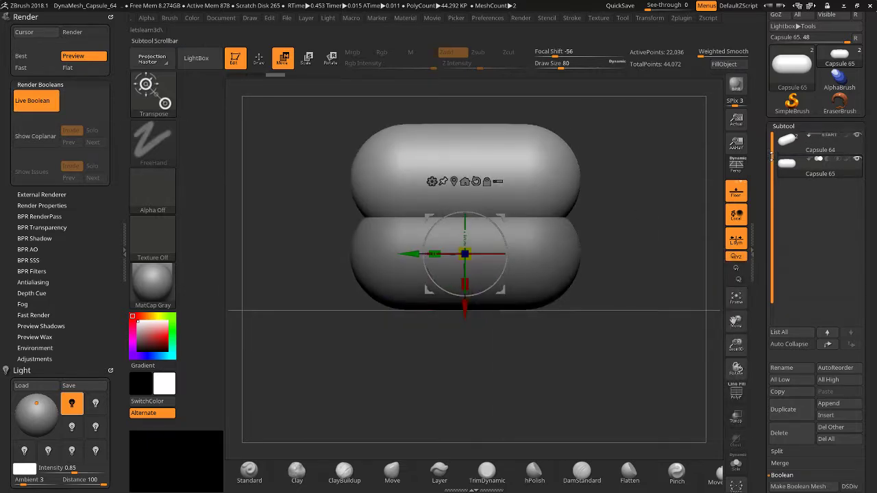
drag(684, 193, 646, 207)
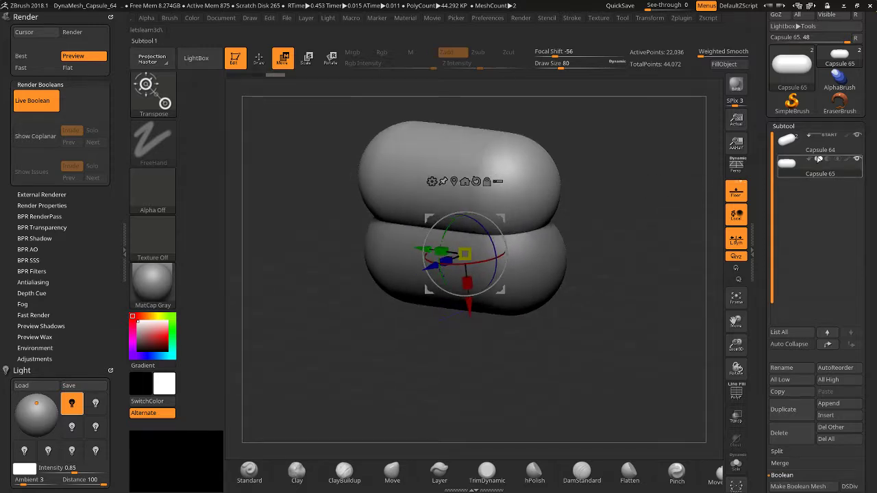
click(828, 159)
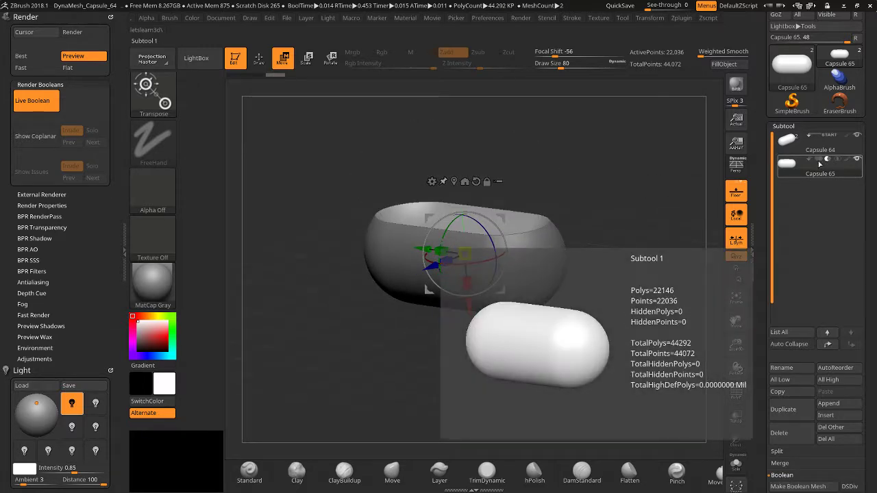
click(819, 163)
click(830, 161)
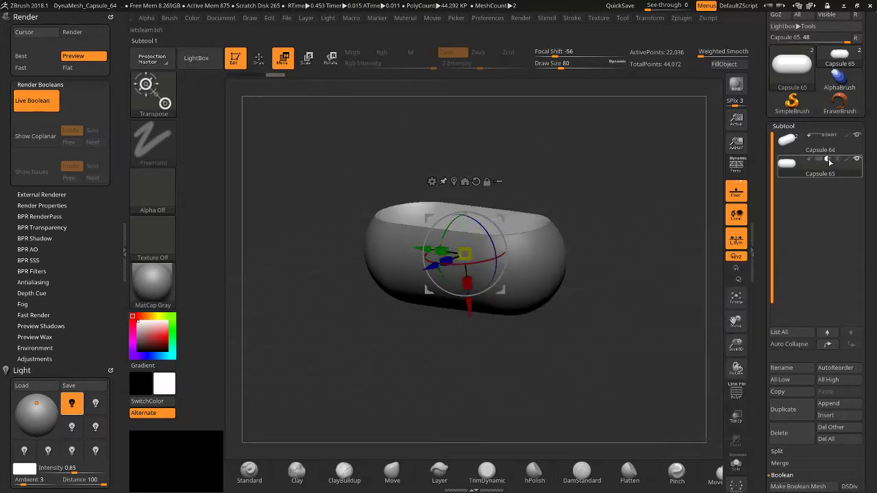
Preview Capsule 65 as an intersection and switch it back to subtraction.
mouse_move(829, 161)
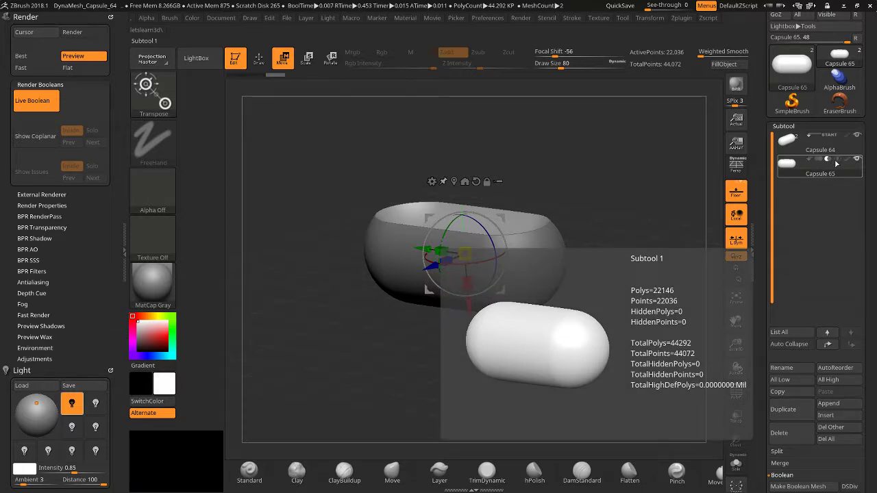
click(837, 162)
drag(649, 260, 770, 190)
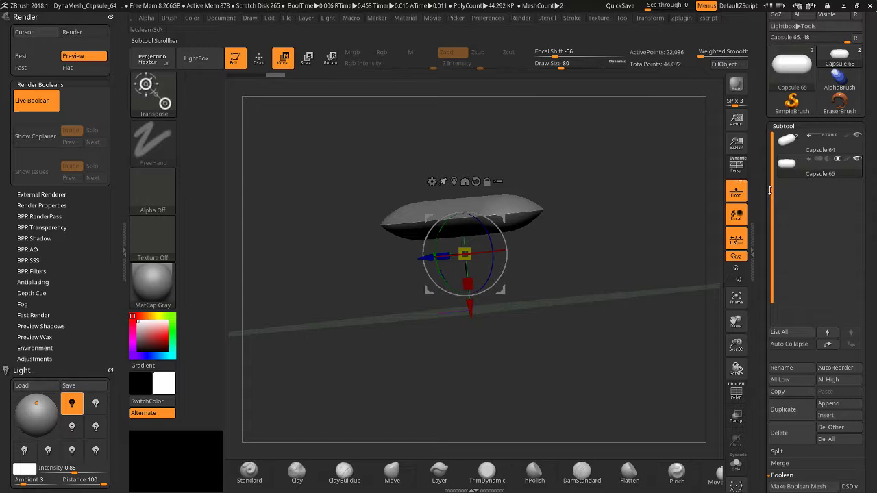
click(827, 161)
Enlarge the subtracting Capsule 65 slightly and raise it for a shallower cut, and return to Draw mode.
shift+drag(649, 258, 651, 279)
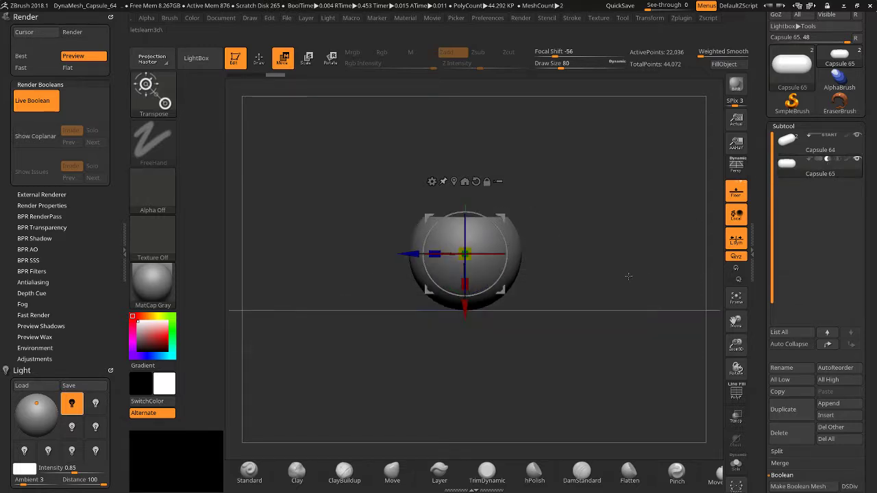
drag(740, 350, 740, 376)
drag(638, 291, 692, 327)
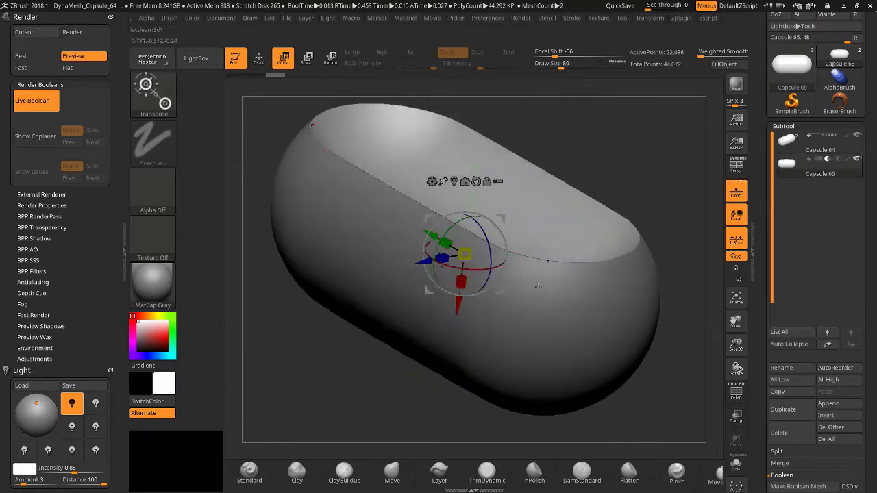
drag(466, 326, 463, 224)
shift+click(648, 142)
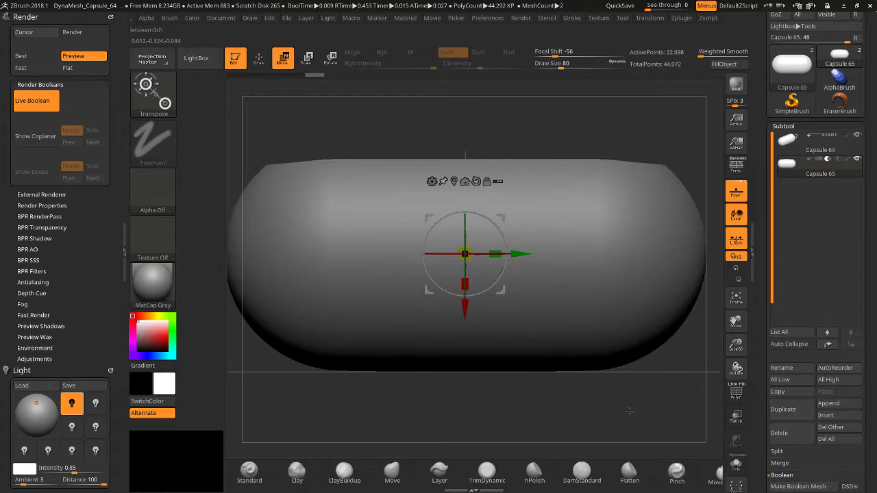
drag(629, 411, 426, 284)
click(260, 57)
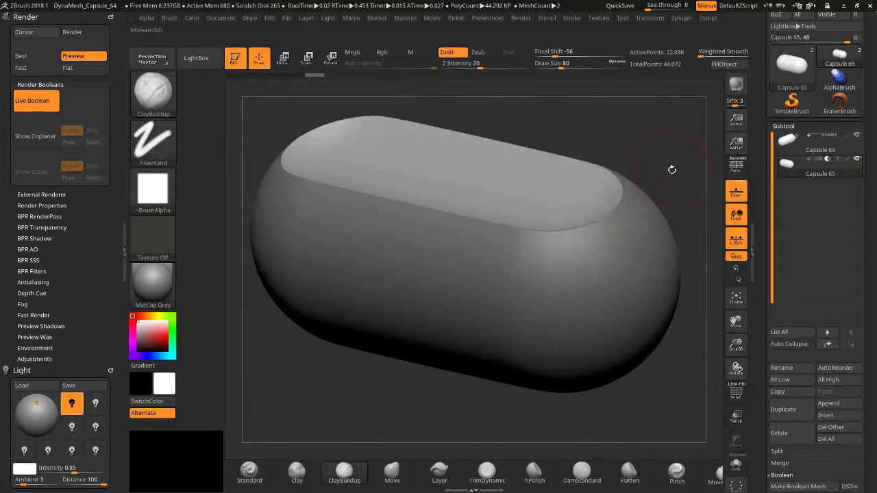
Turn on transparency and view the two overlapping capsules from the end.
click(736, 417)
drag(736, 344, 441, 406)
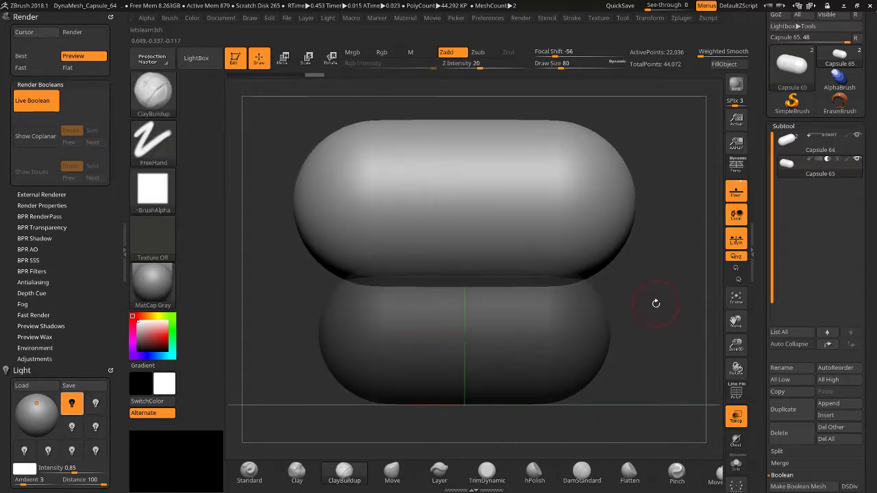
drag(656, 303, 553, 322)
shift+drag(609, 296, 554, 298)
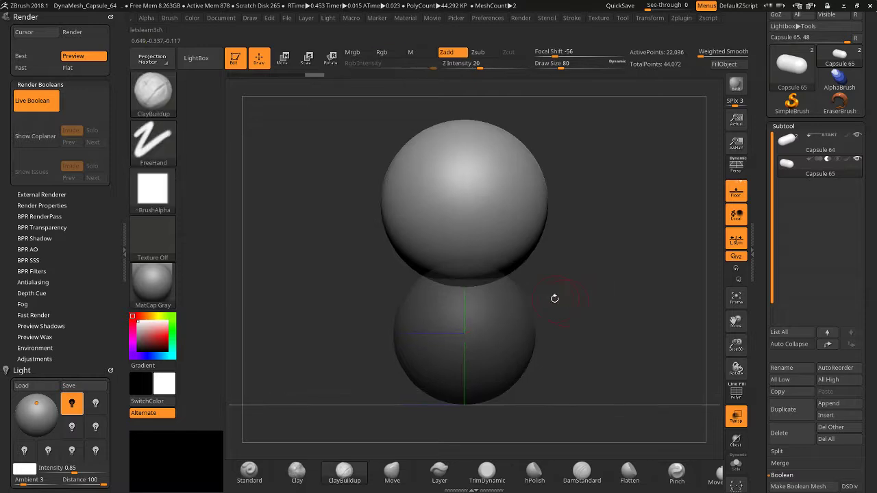
Trim the side of Capsule 65 along a steep line with the TrimCurve brush and show polyframe.
key(ctrl+shift)
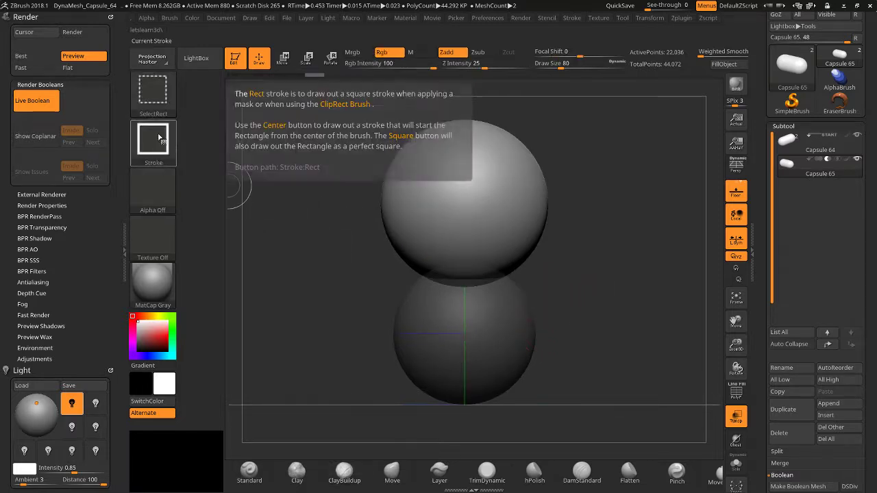
click(158, 103)
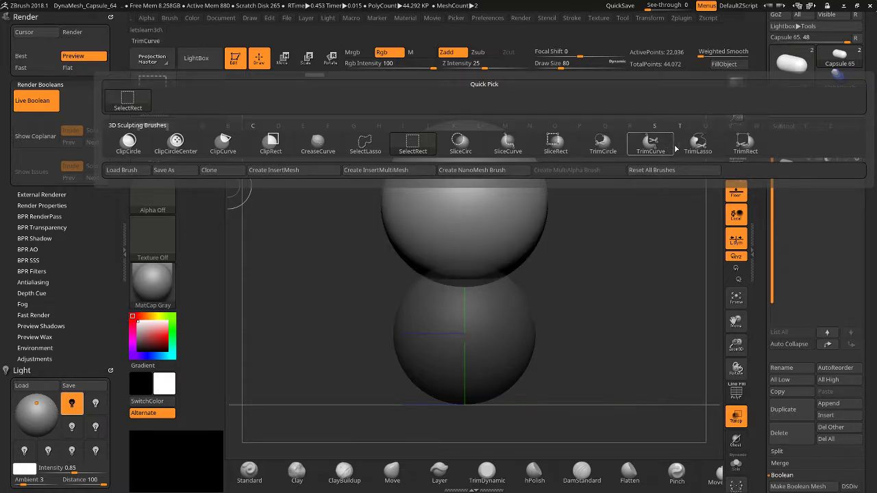
click(654, 144)
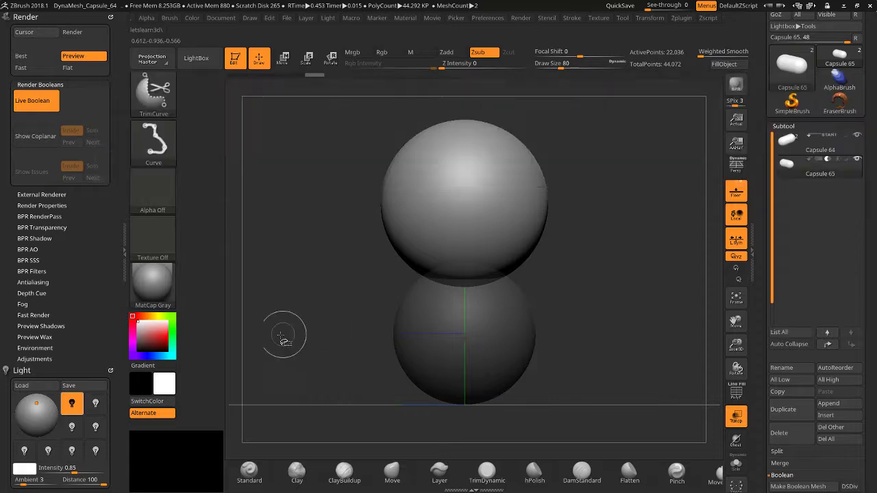
mouse_move(352, 283)
ctrl+shift+mouse_down()
mouse_move(415, 246)
mouse_move(417, 139)
mouse_move(416, 255)
mouse_move(414, 99)
ctrl+shift+mouse_up()
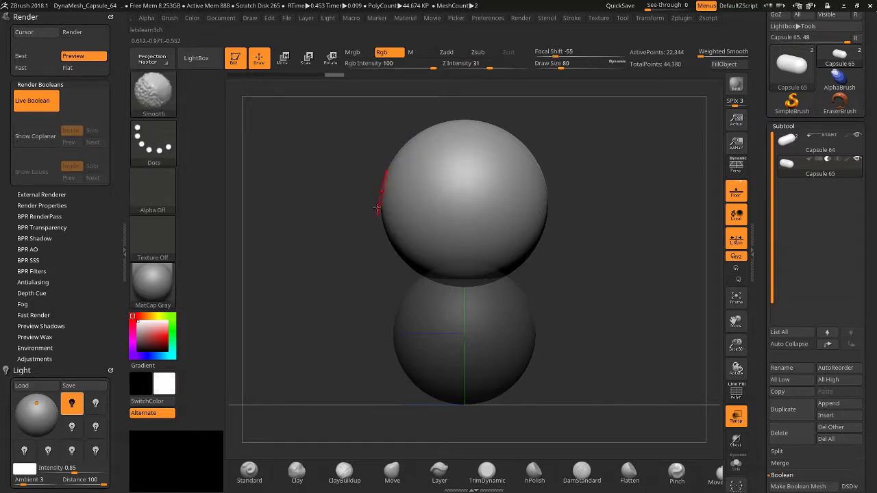
click(733, 400)
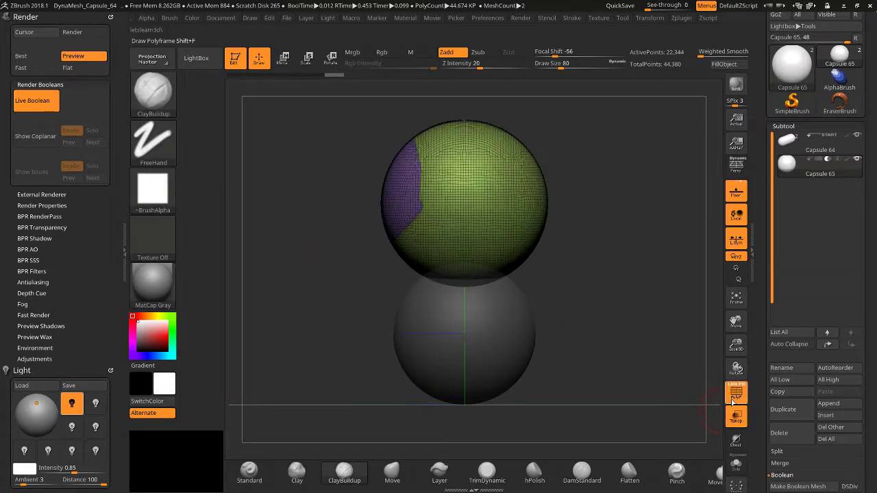
Undo the last curve trim on Capsule 65 and choose the TrimLasso brush.
key(ctrl+z)
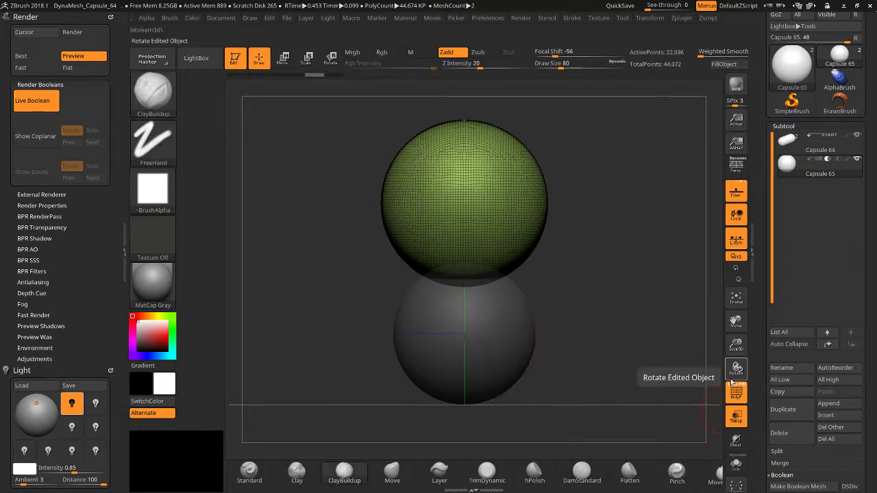
key(shift)
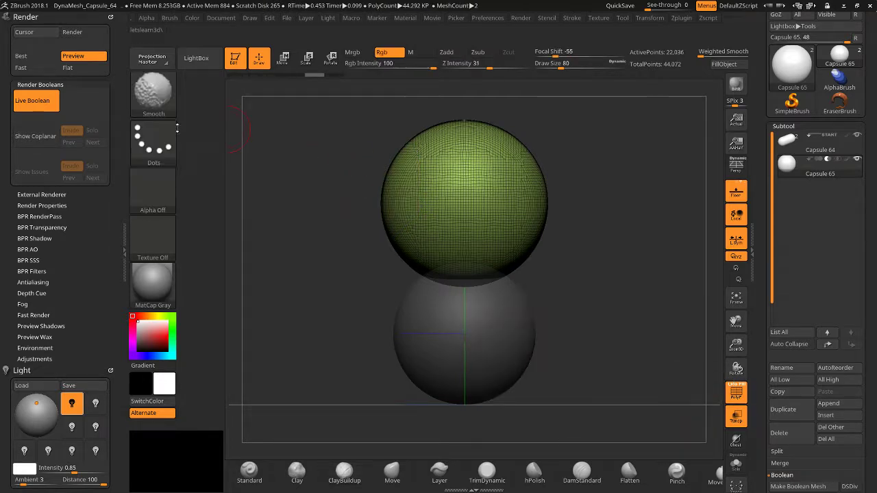
key(ctrl+shift)
click(173, 104)
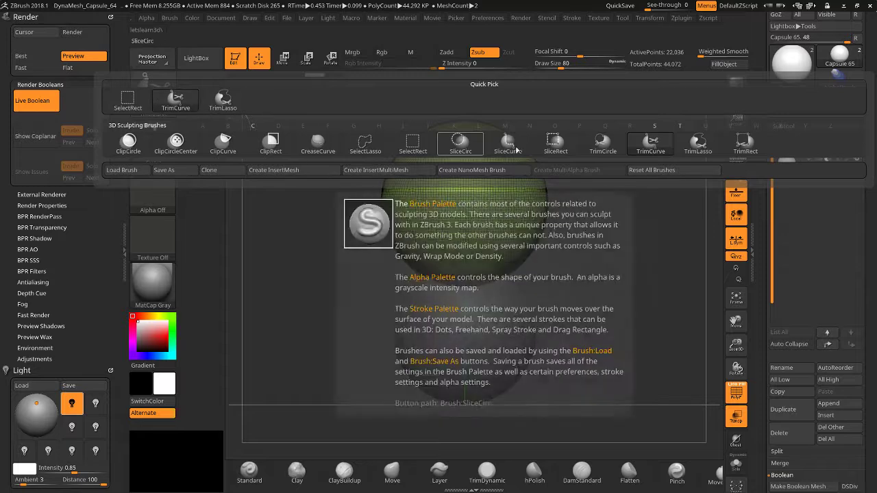
click(692, 146)
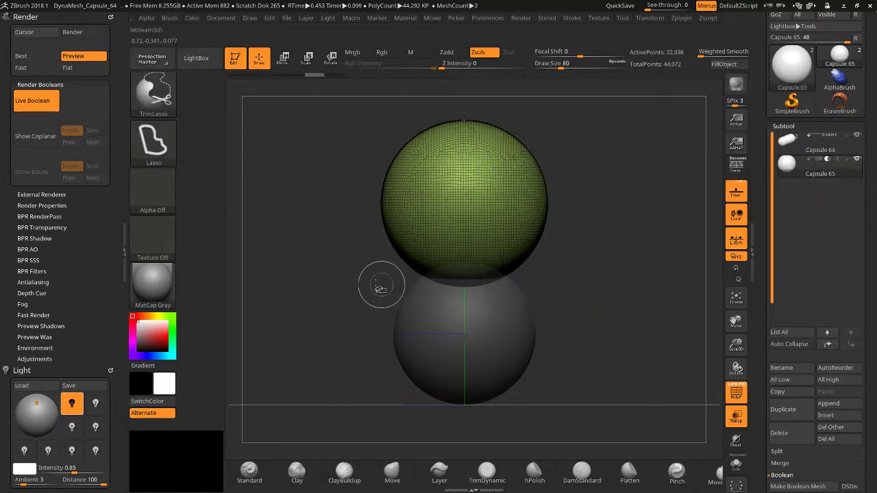
Carve irregular cuts into both sides of Capsule 65 with freehand TrimLasso outlines.
mouse_move(398, 246)
ctrl+shift+mouse_down()
mouse_move(383, 120)
mouse_move(352, 201)
ctrl+shift+mouse_up()
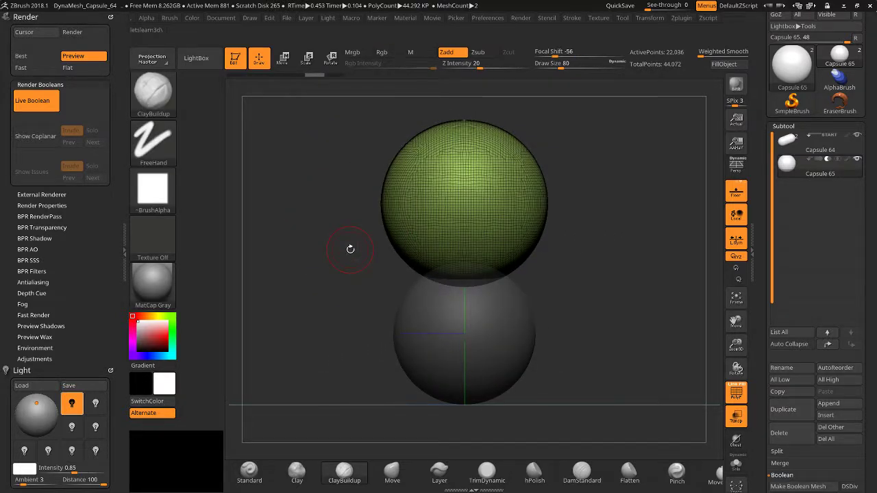
key(ctrl+shift)
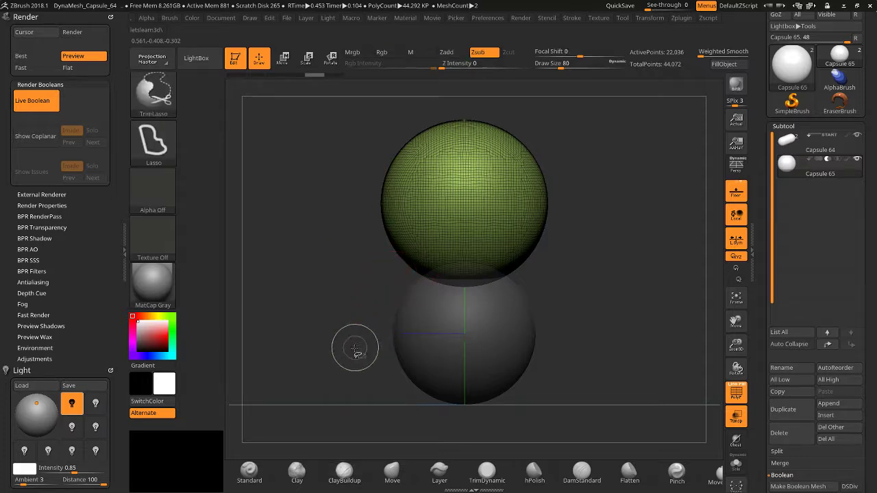
mouse_move(433, 274)
ctrl+shift+mouse_down()
mouse_move(452, 250)
mouse_move(392, 139)
ctrl+shift+mouse_up()
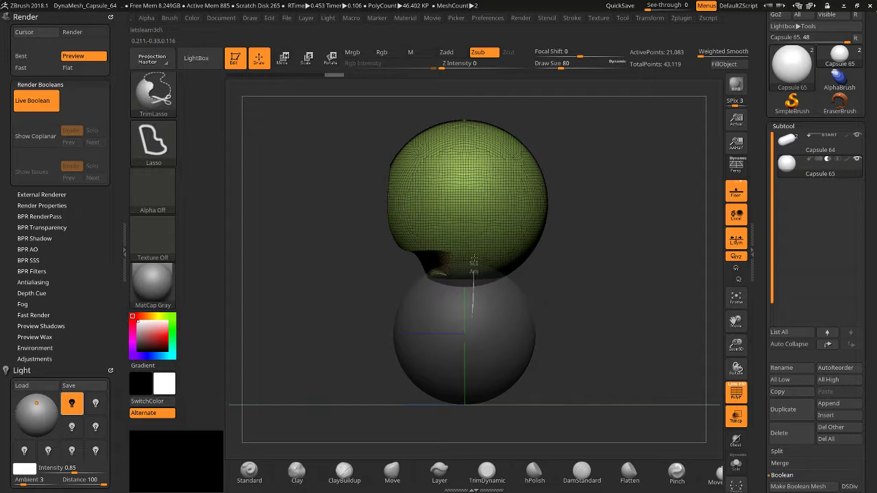
mouse_move(473, 323)
ctrl+shift+mouse_down()
mouse_move(531, 277)
mouse_move(583, 109)
ctrl+shift+mouse_up()
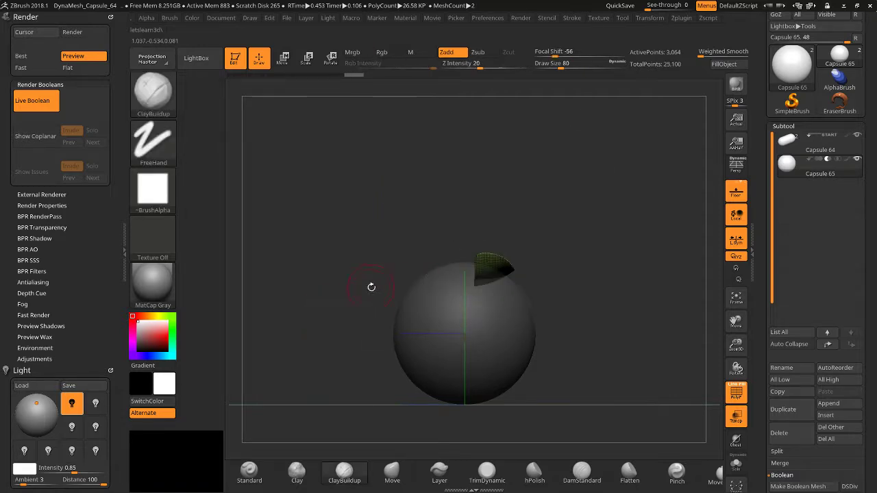
key(ctrl+z)
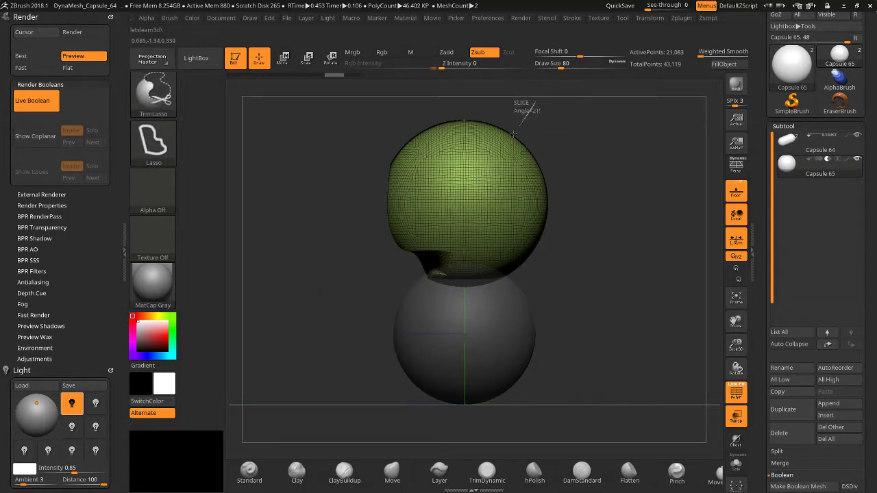
ctrl+shift+drag(513, 134, 510, 329)
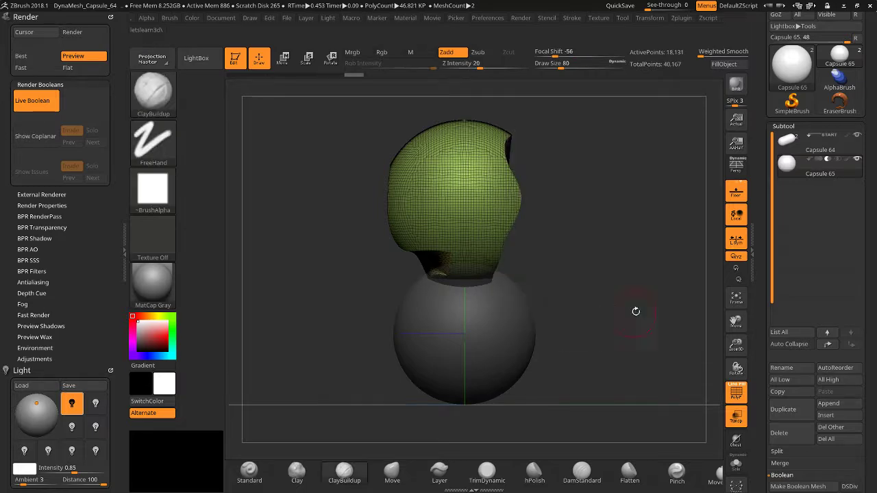
Turn off transparency and polyframe and inspect the groove cut by the reshaped Capsule 65.
mouse_move(636, 312)
mouse_down()
mouse_move(521, 316)
mouse_move(626, 305)
mouse_up()
click(735, 418)
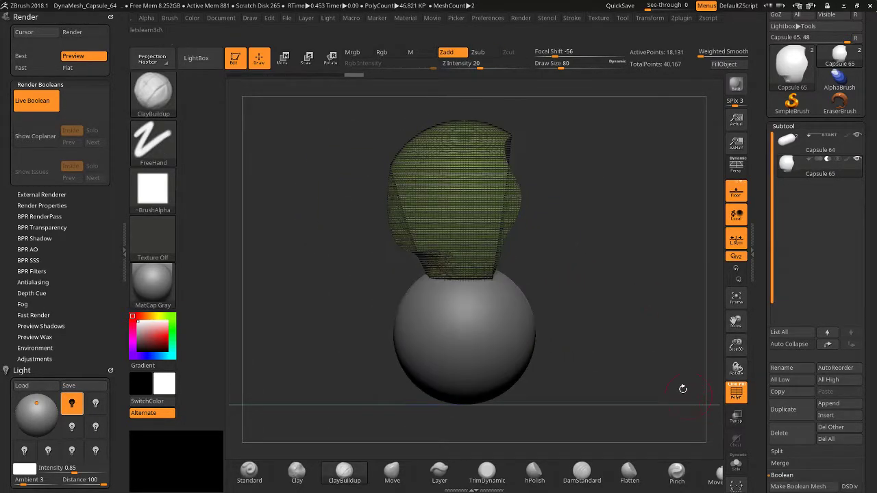
drag(651, 358, 651, 380)
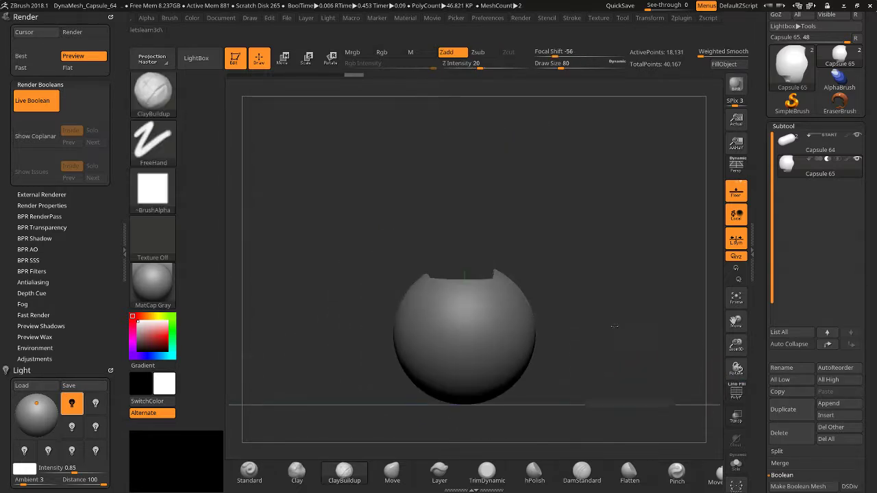
drag(615, 327, 611, 303)
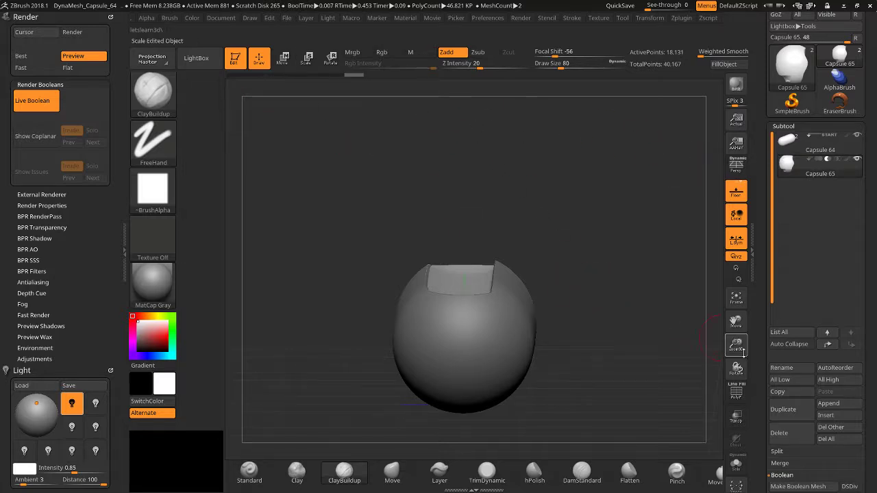
Turn on transparency and rotate the trimmed Capsule 65 around the gizmo to redirect the cut.
click(737, 418)
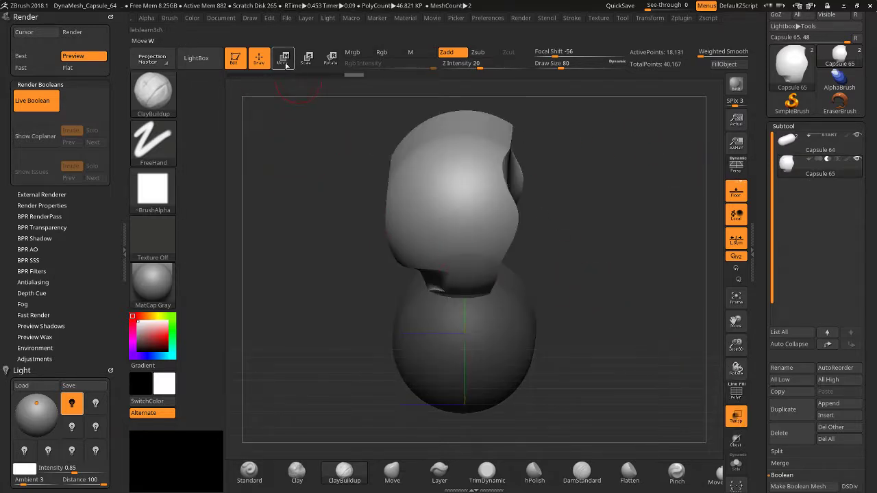
click(331, 59)
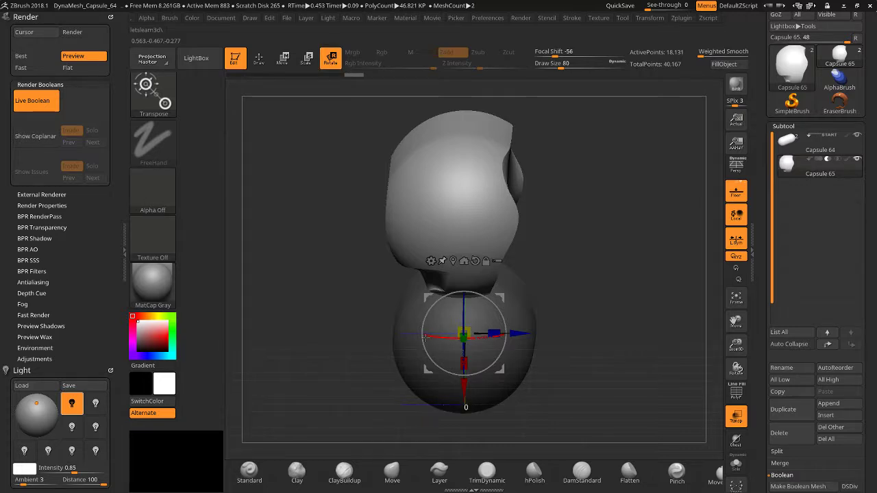
drag(426, 338, 427, 349)
key(ctrl)
key(ctrl+z)
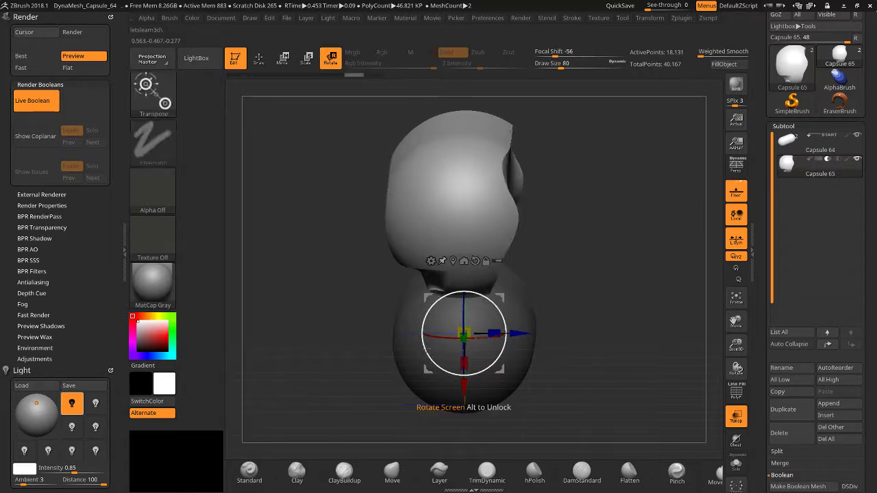
drag(426, 315, 398, 295)
drag(262, 208, 637, 367)
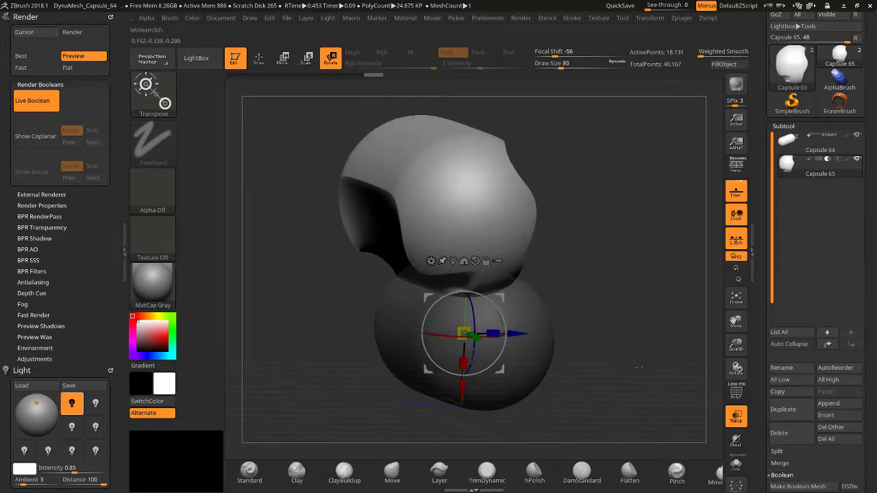
Turn off transparency, rotate Capsule 65 further around the main capsule, and view the cut from the end.
click(735, 421)
drag(685, 384, 656, 348)
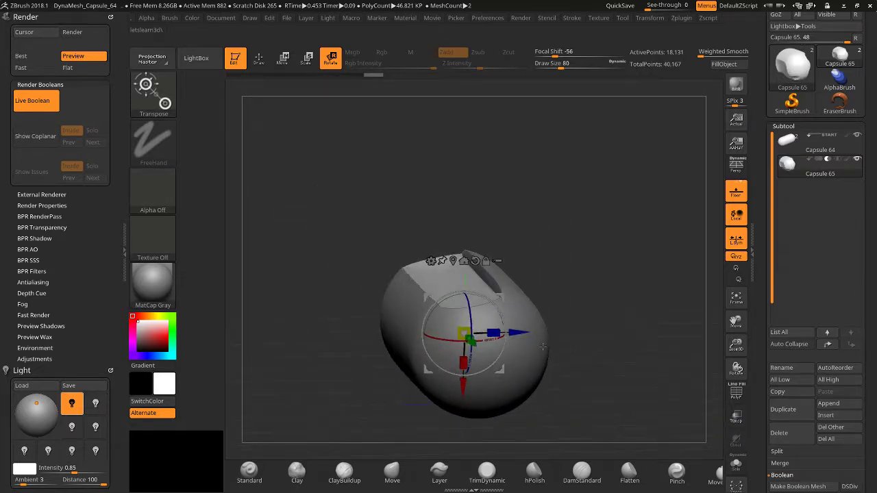
drag(424, 346, 461, 293)
mouse_move(574, 278)
mouse_down()
mouse_move(542, 277)
mouse_move(581, 277)
mouse_up()
drag(585, 307, 410, 389)
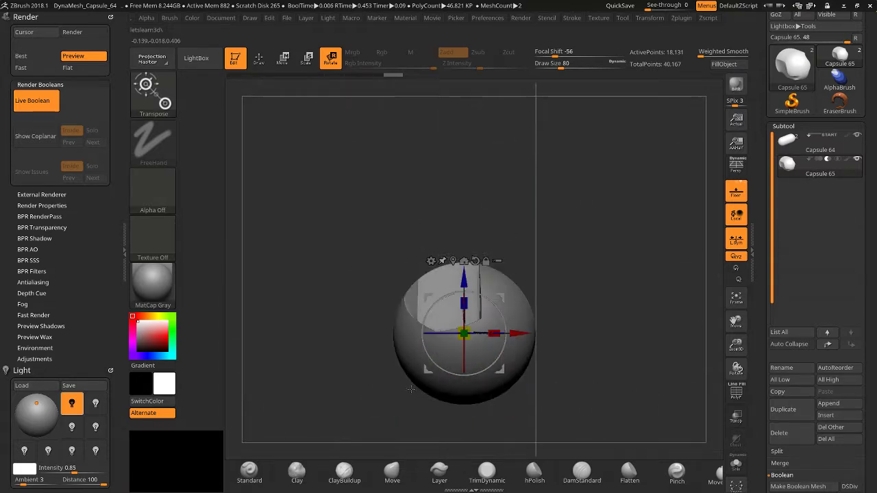
Rotate Capsule 65 slightly about its Y axis to shift the cut along the side of the main capsule.
drag(366, 304, 374, 335)
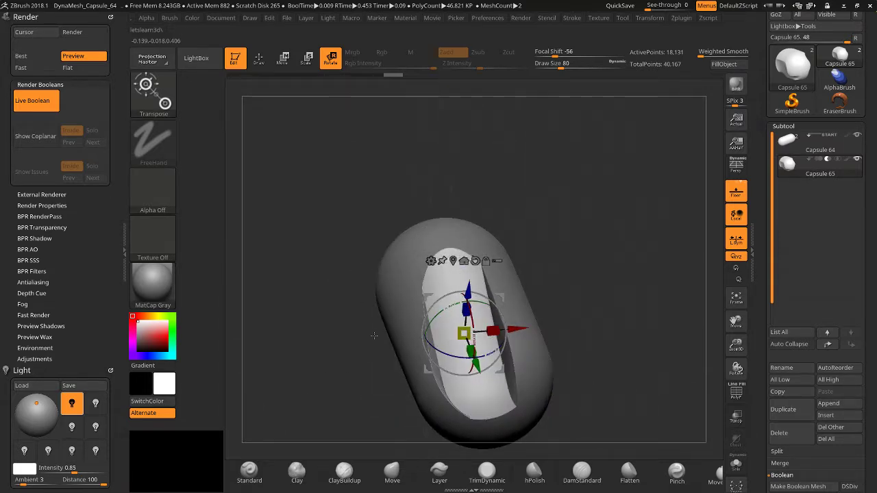
drag(382, 290, 381, 274)
drag(381, 216, 398, 283)
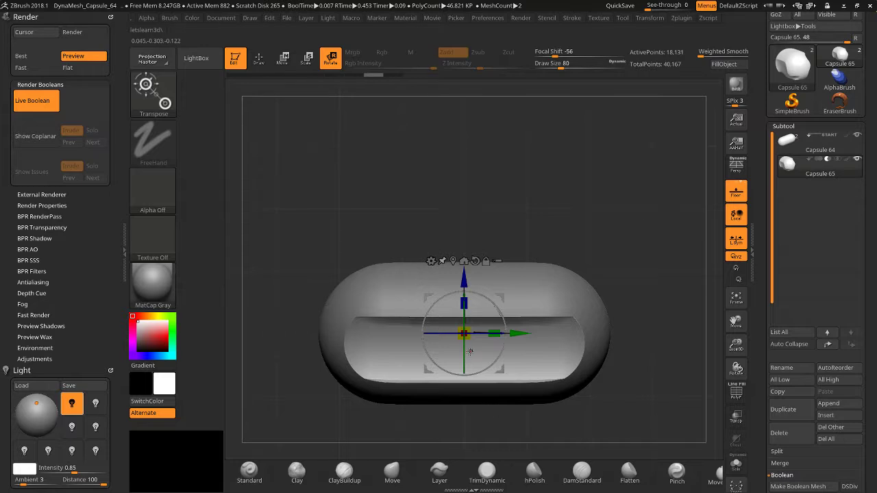
drag(464, 345, 439, 348)
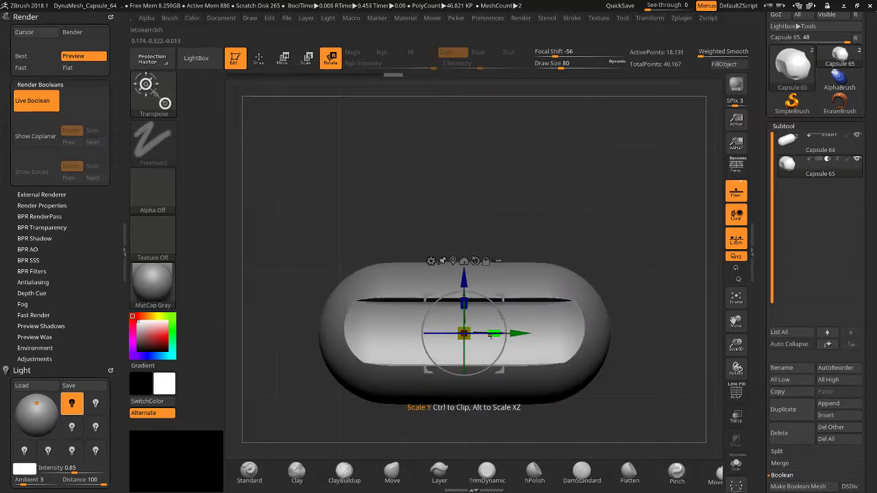
Scale Capsule 65 along Y to about 0.38, deepen its cut by adjusting it along X, and return to Draw mode.
drag(496, 336, 417, 340)
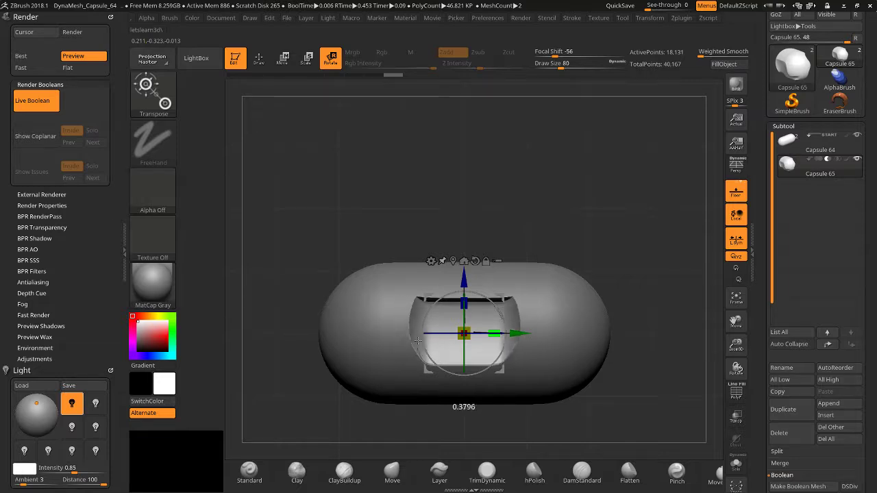
drag(319, 241, 375, 293)
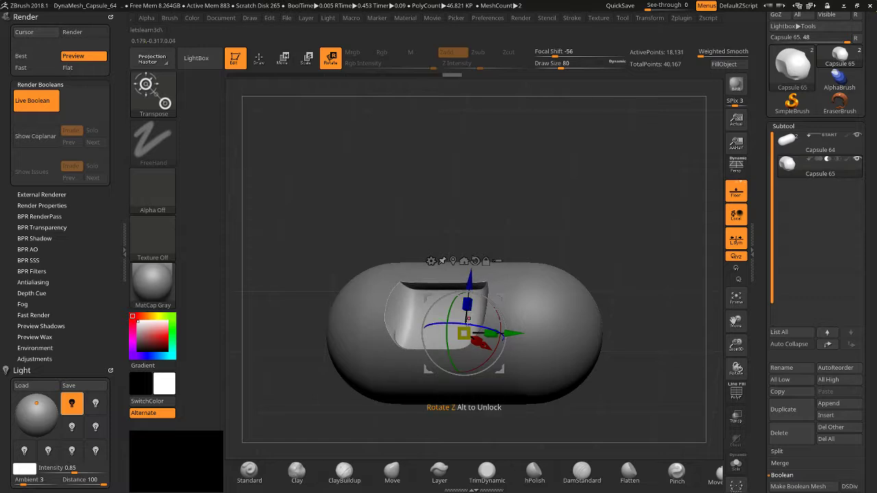
mouse_move(483, 345)
mouse_down()
mouse_move(500, 355)
mouse_move(490, 347)
mouse_up()
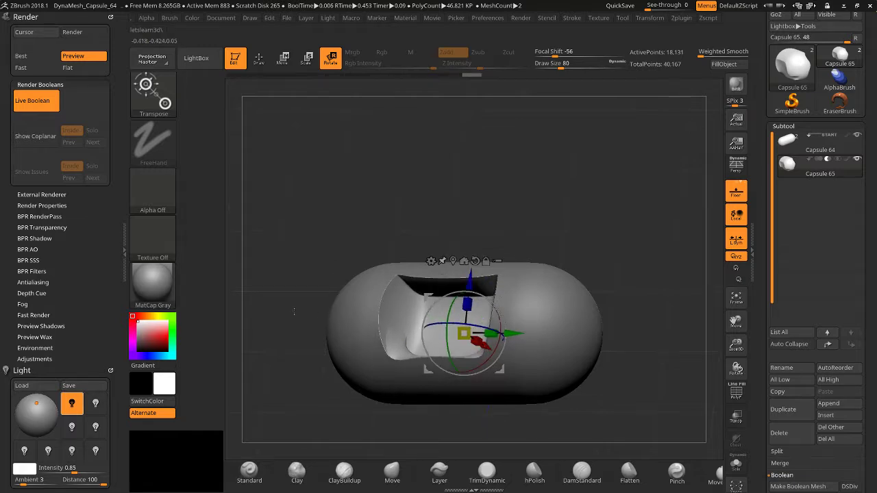
right_drag(489, 347, 310, 240)
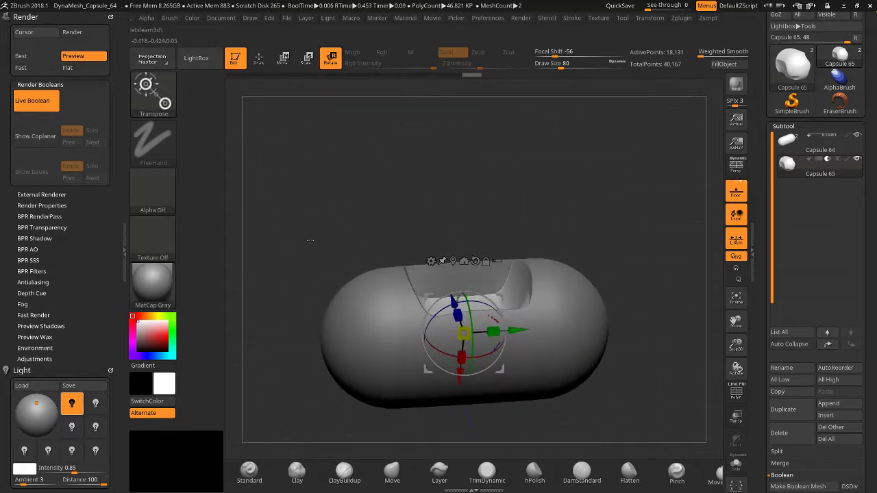
click(259, 59)
Append a Helix3D mesh as a new subtool.
shift+right_drag(287, 116, 315, 155)
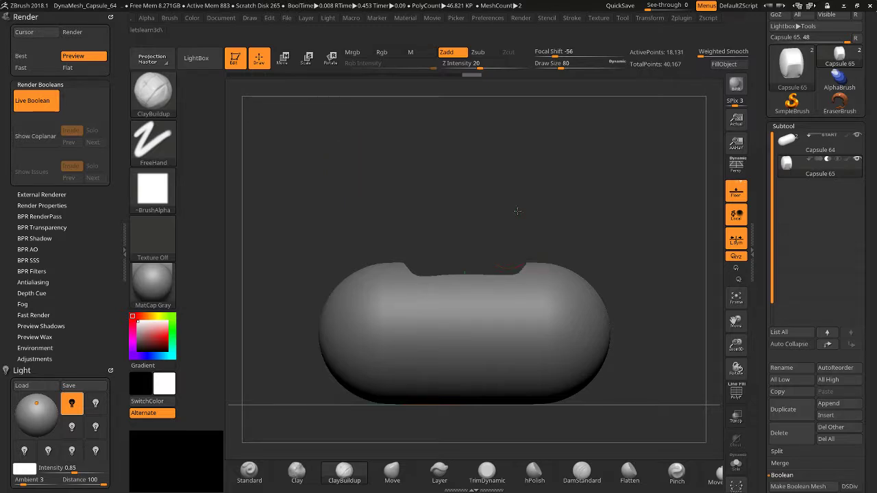
shift+right_drag(518, 211, 700, 335)
drag(735, 341, 784, 262)
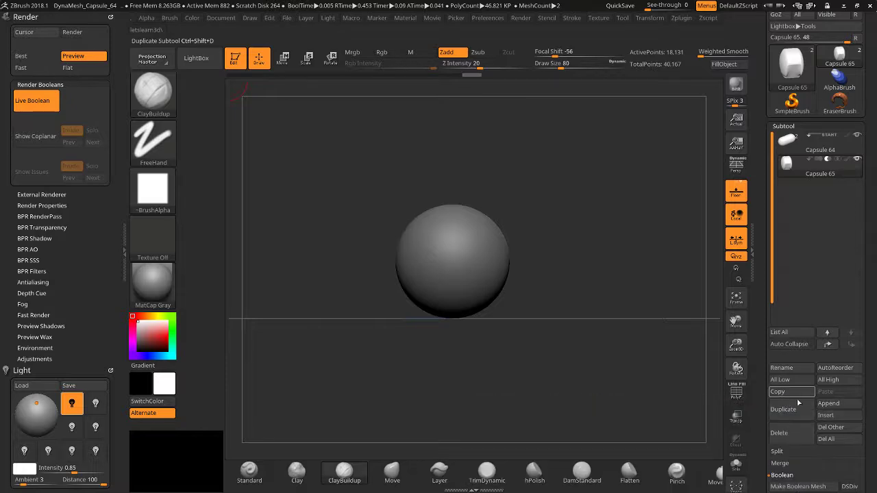
click(836, 406)
click(709, 292)
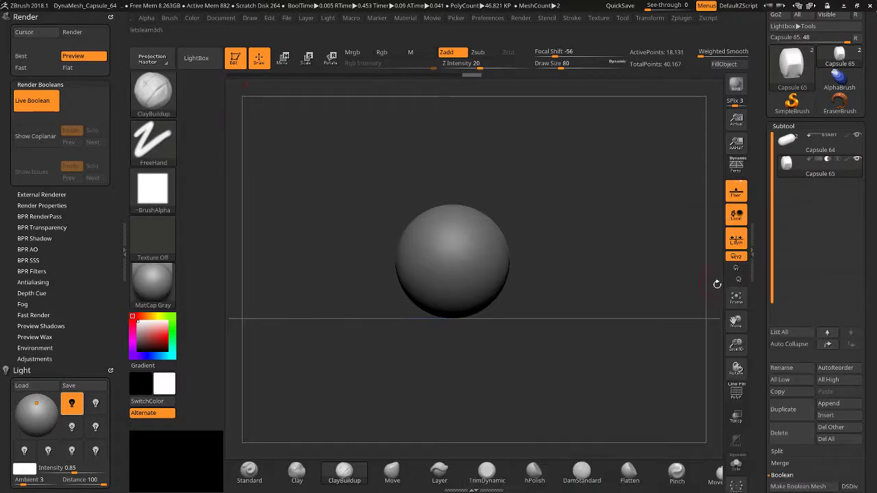
click(834, 405)
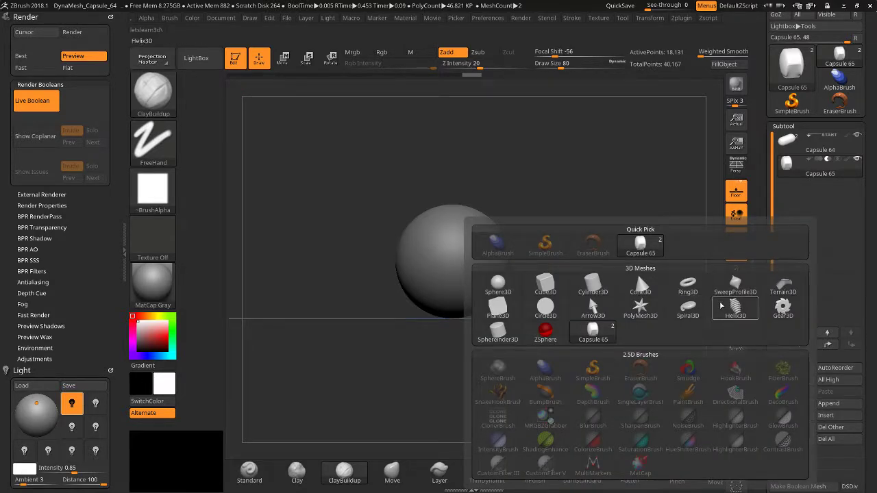
click(734, 309)
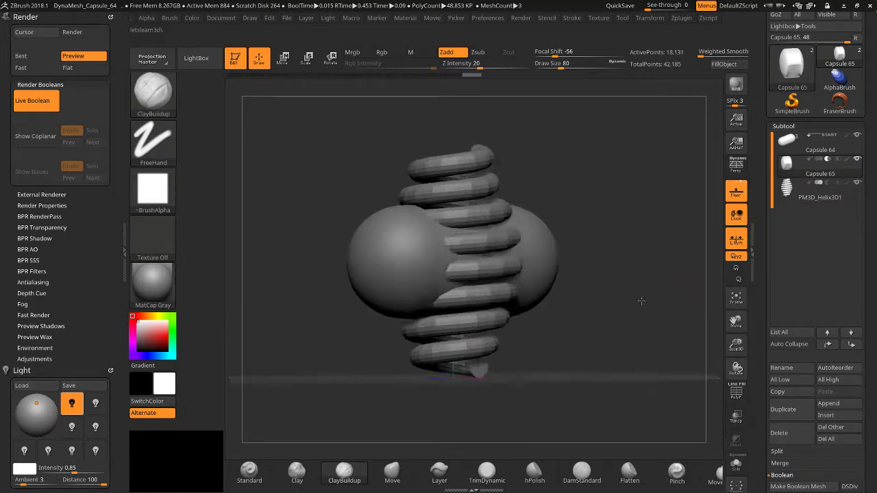
Select the helix subtool, subdivide it to about 2.072 million polygons, and set it to subtraction.
mouse_move(786, 189)
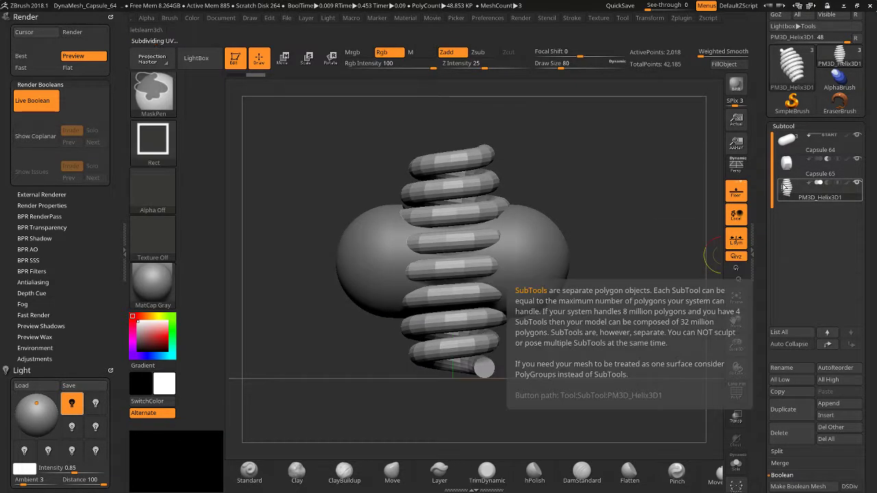
key(ctrl+d)
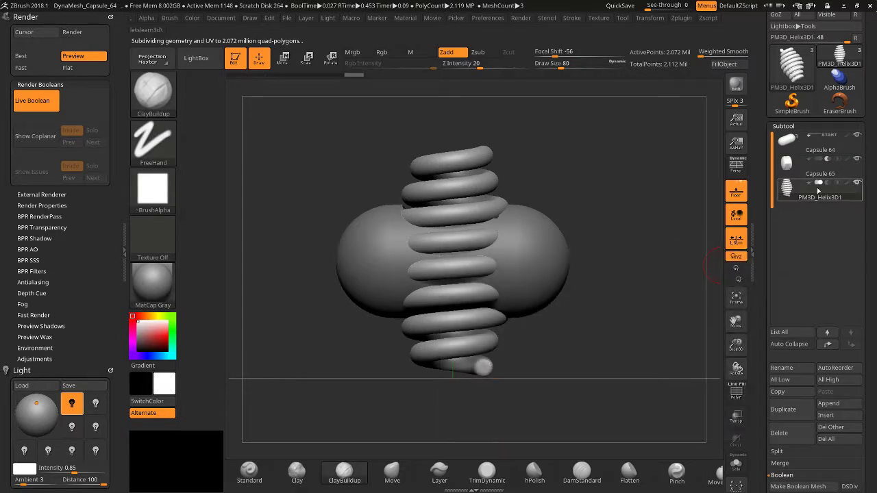
click(828, 184)
drag(651, 305, 653, 327)
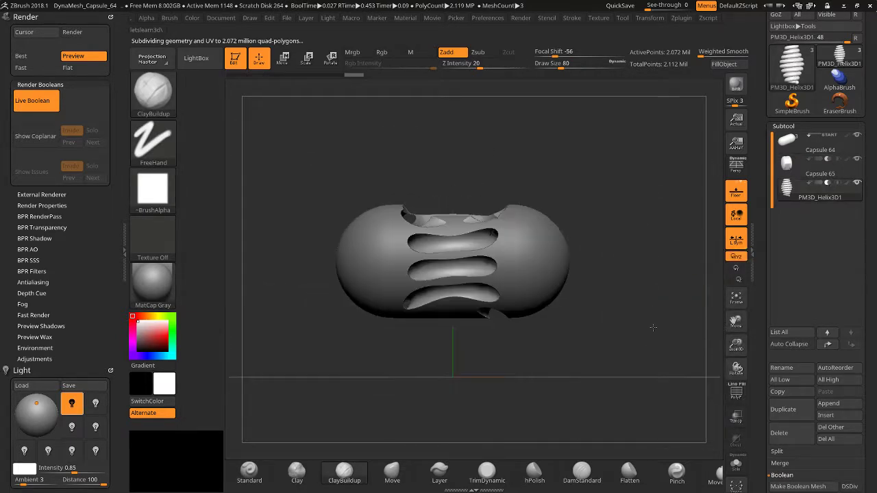
Narrow the subtracting helix along Z with the gizmo so its cuts in the capsule become smaller.
click(280, 68)
drag(518, 262, 646, 262)
drag(641, 294, 579, 278)
drag(603, 335, 573, 327)
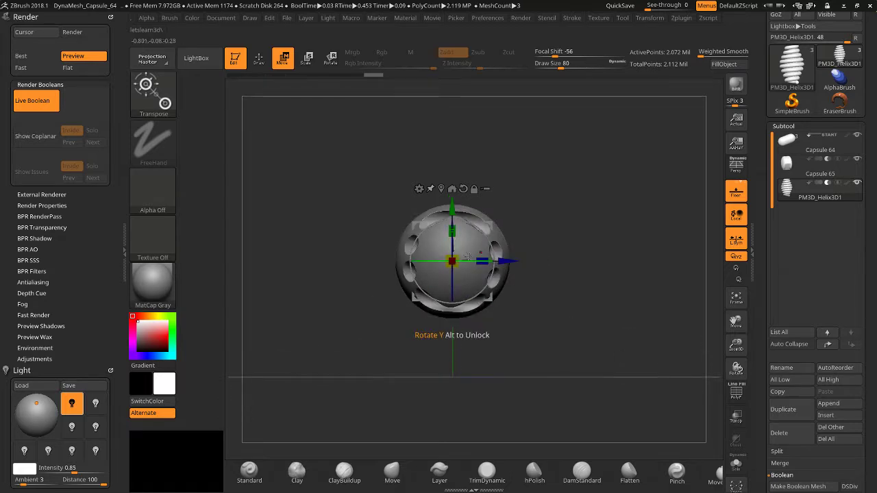
drag(487, 273, 588, 291)
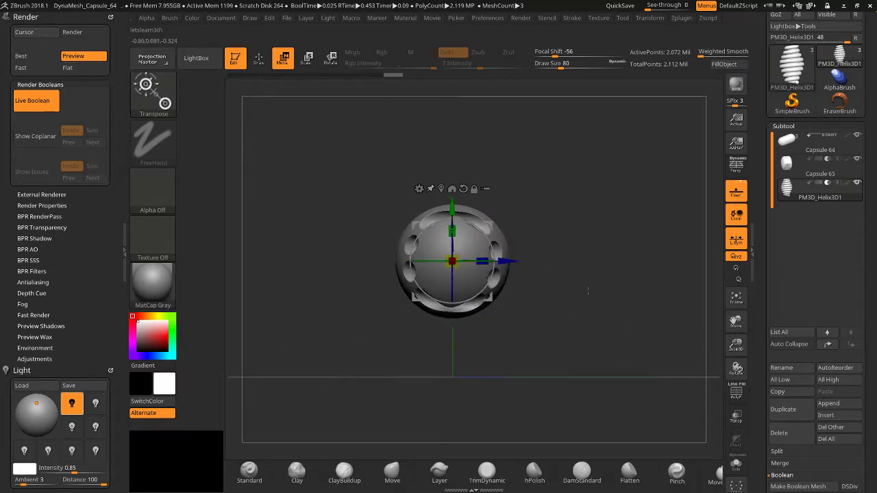
drag(737, 349, 603, 302)
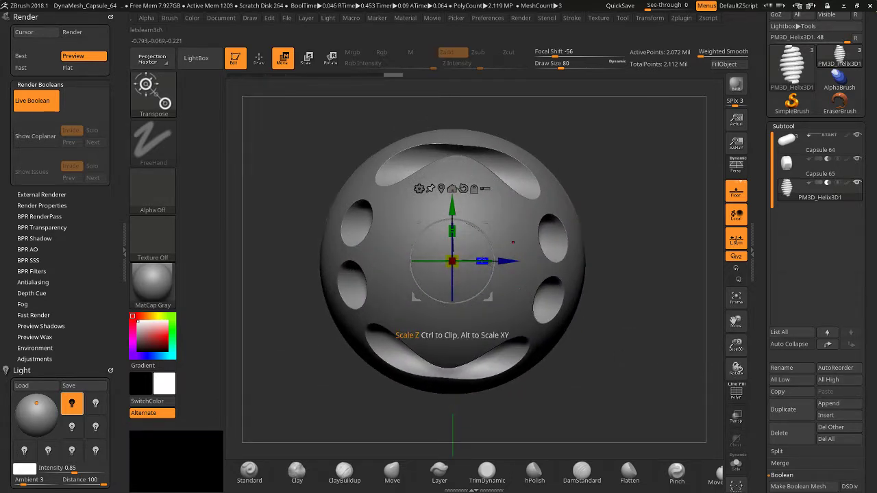
drag(483, 260, 416, 247)
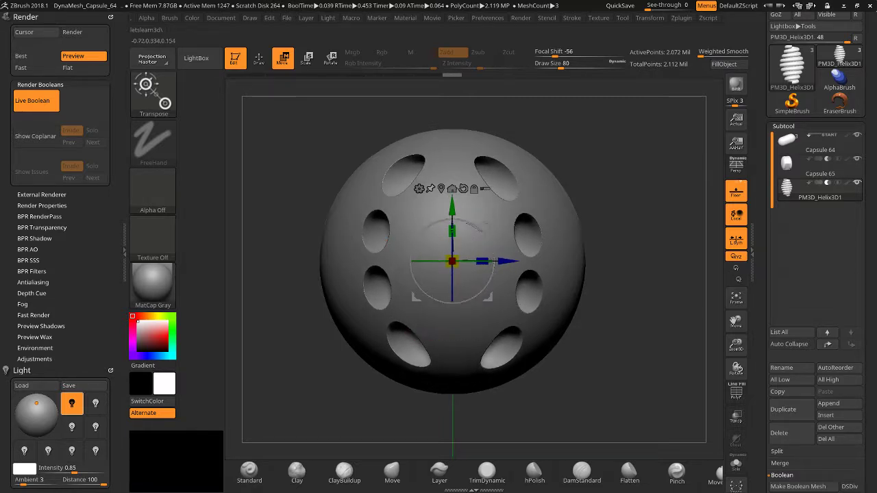
Shift the helix with the gizmo so it cuts into the capsule's rounded end, and return to Draw mode.
drag(274, 418, 568, 352)
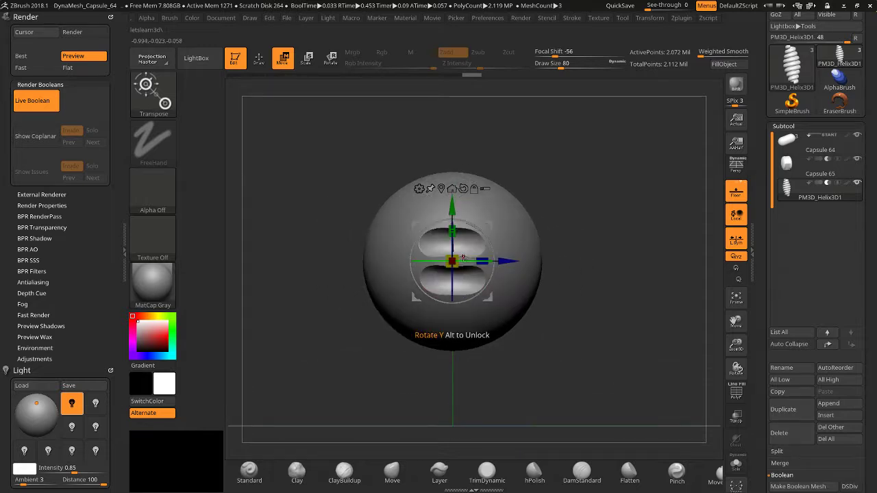
drag(456, 215, 470, 76)
mouse_move(474, 152)
mouse_down()
mouse_move(581, 205)
mouse_move(583, 247)
mouse_up()
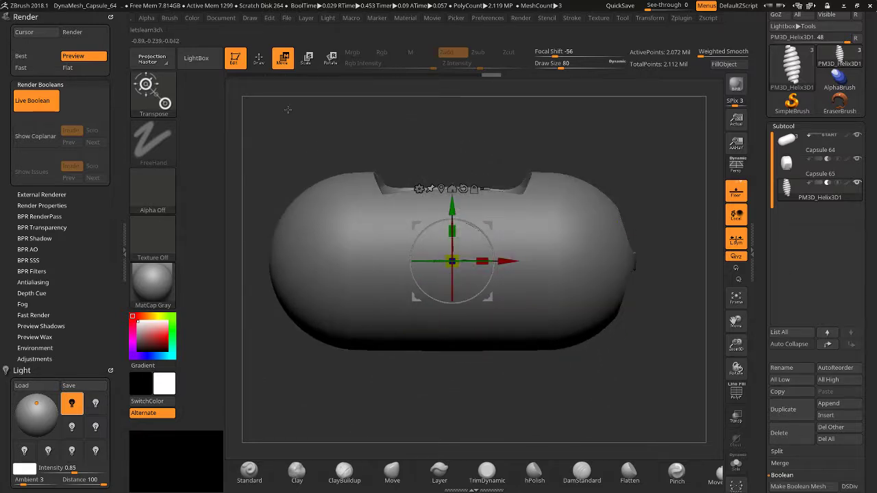
click(259, 59)
mouse_move(404, 130)
mouse_down()
mouse_move(346, 133)
mouse_move(361, 144)
mouse_move(660, 194)
mouse_move(706, 261)
mouse_up()
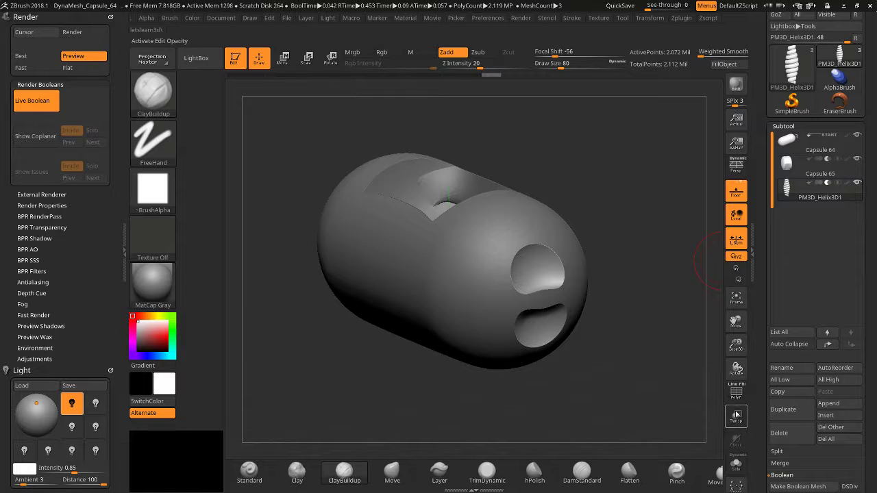
Turn transparency on to view the whole helix against the capsule, and turn it off again.
click(736, 416)
click(737, 417)
click(737, 418)
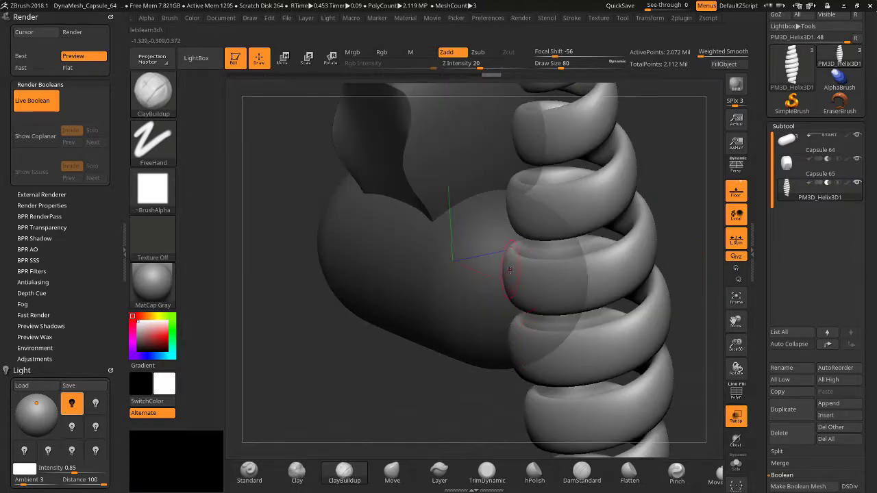
click(737, 420)
Append a Ring3D mesh as a new subtool.
scroll(816, 343, down, 2)
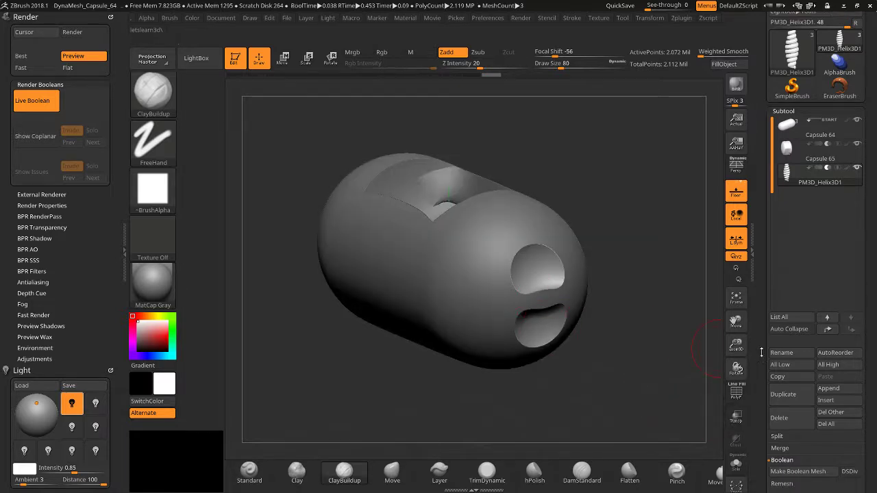
click(838, 373)
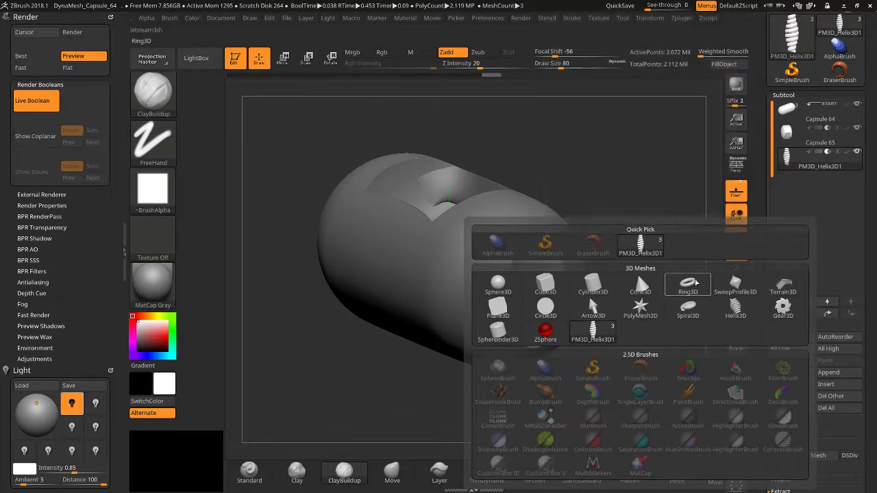
click(694, 281)
shift+drag(677, 297, 686, 301)
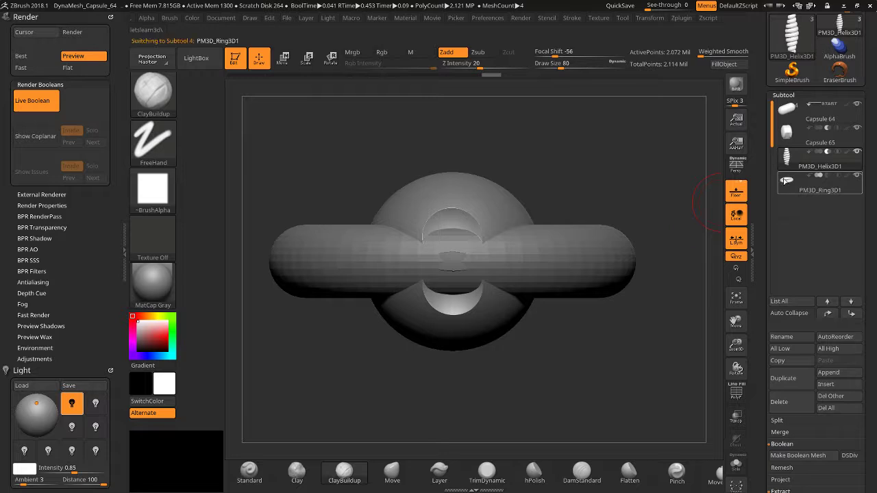
Select the ring subtool, subdivide it to 524,288 points, and set it to subtraction.
key(ctrl+d)
key(ctrl+d)
key(ctrl+d)
key(ctrl+d)
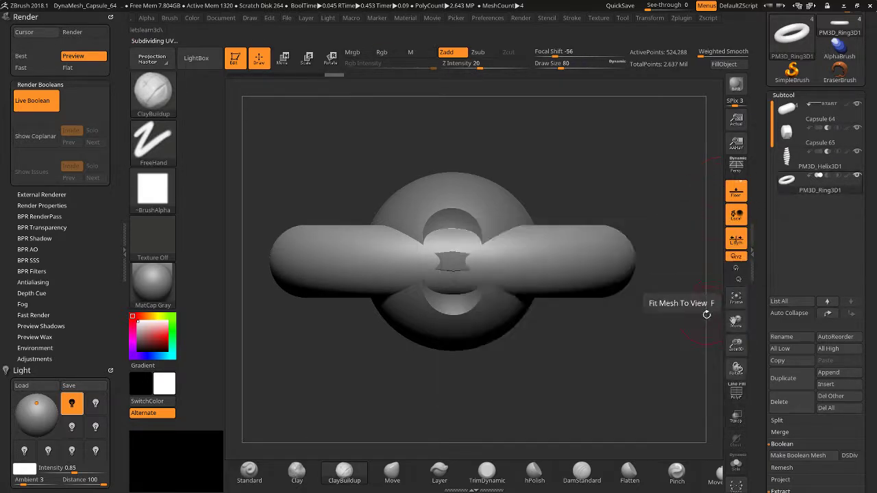
drag(685, 303, 721, 301)
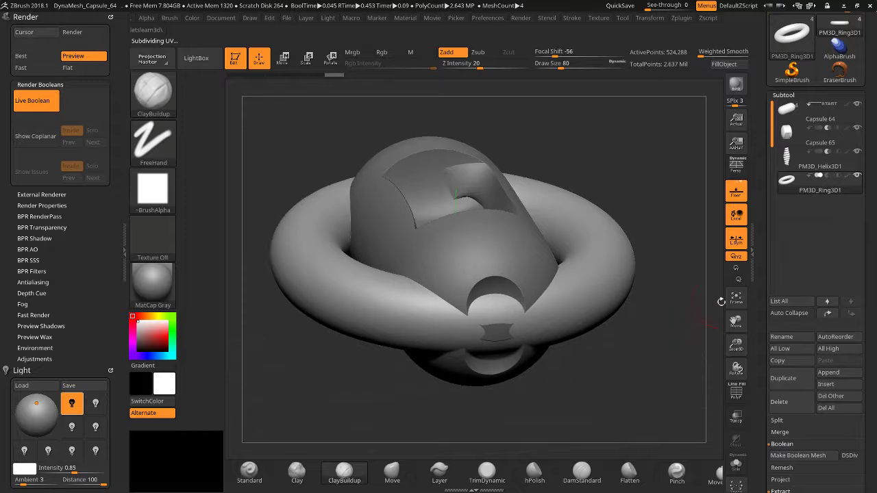
click(828, 176)
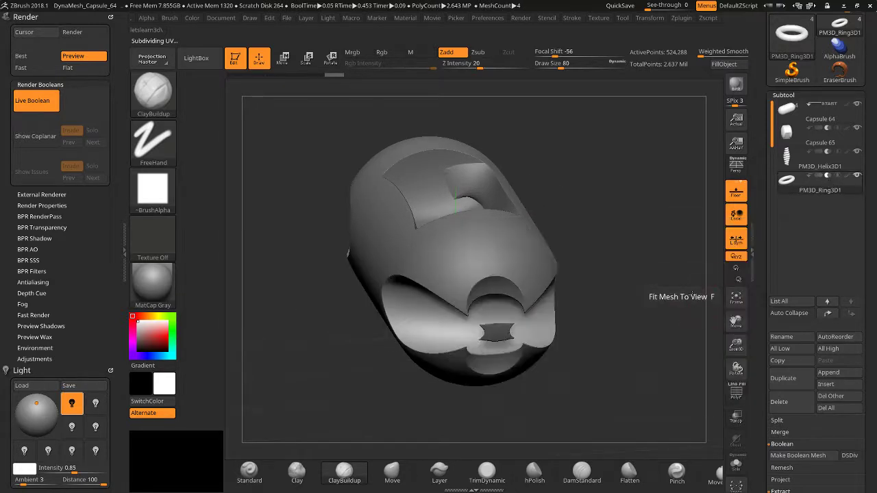
Scale the ring down uniformly with the gizmo so it only cuts around the capsule's middle.
mouse_move(697, 279)
shift+mouse_down()
mouse_move(688, 276)
mouse_move(668, 302)
mouse_move(648, 303)
mouse_move(632, 328)
shift+mouse_up()
click(307, 60)
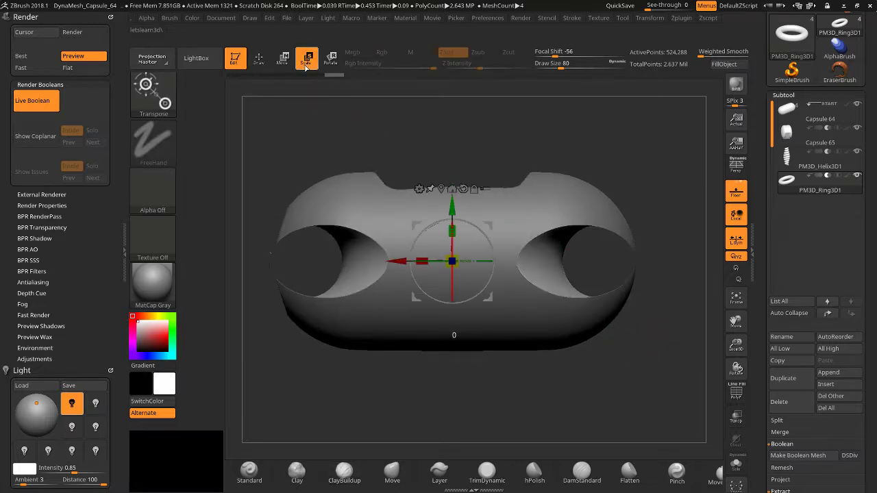
drag(454, 261, 420, 319)
mouse_move(385, 410)
mouse_down()
mouse_move(460, 409)
mouse_move(387, 406)
mouse_up()
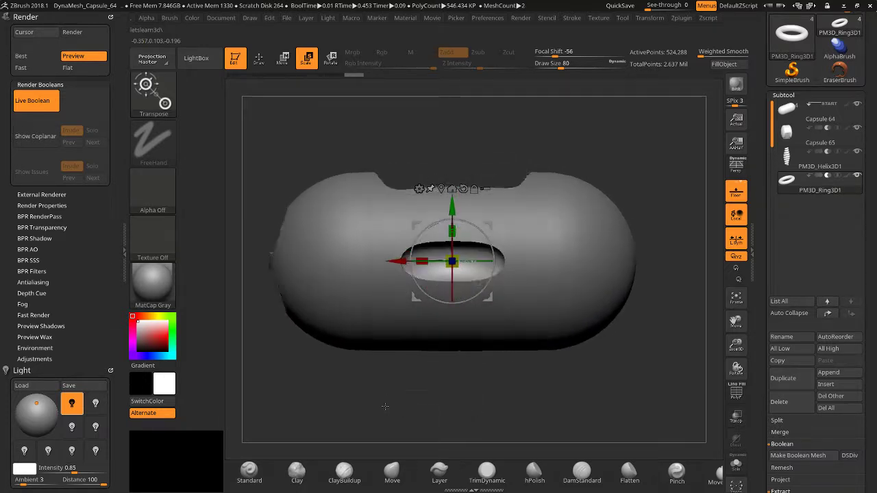
Turn the ring upright along the capsule's length and centre it on Z so it cuts into the upper recess.
drag(375, 161, 506, 344)
drag(509, 387, 542, 325)
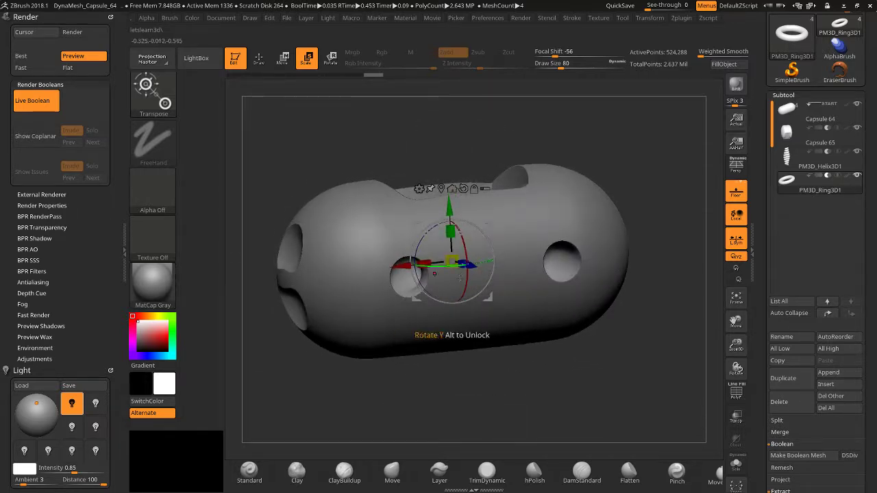
drag(467, 275, 456, 226)
drag(351, 198, 424, 333)
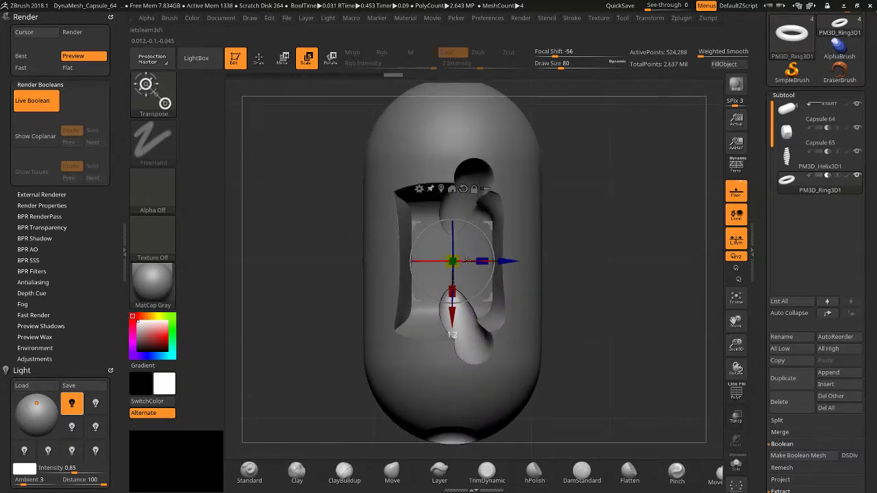
drag(466, 261, 454, 262)
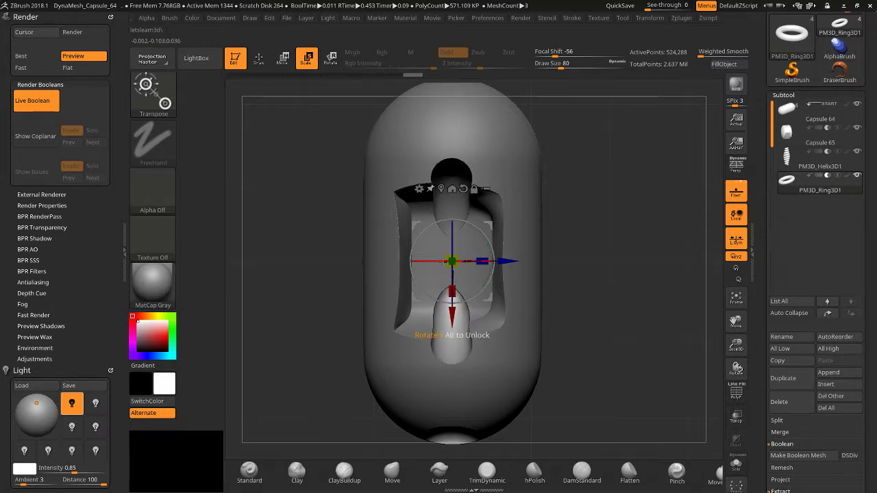
drag(311, 306, 363, 328)
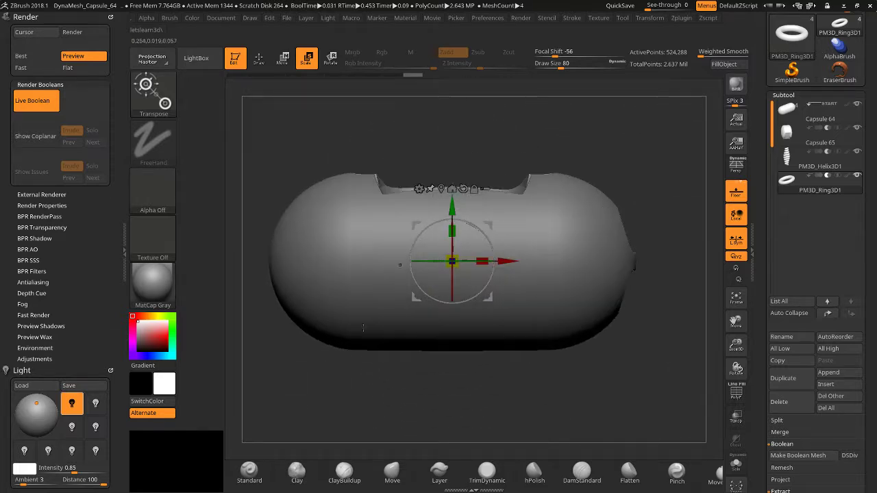
drag(675, 216, 678, 237)
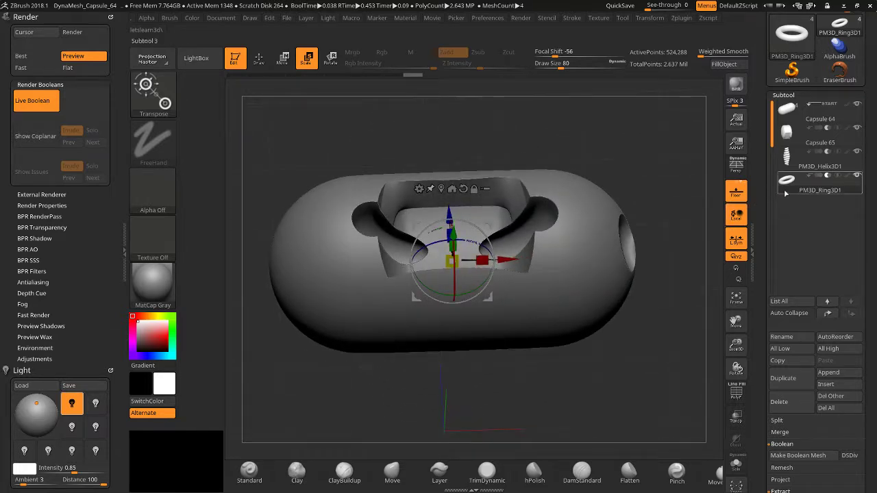
Set the ring subtool to intersection, compare it with subtraction, and set it to intersection again.
click(837, 176)
drag(658, 290, 607, 318)
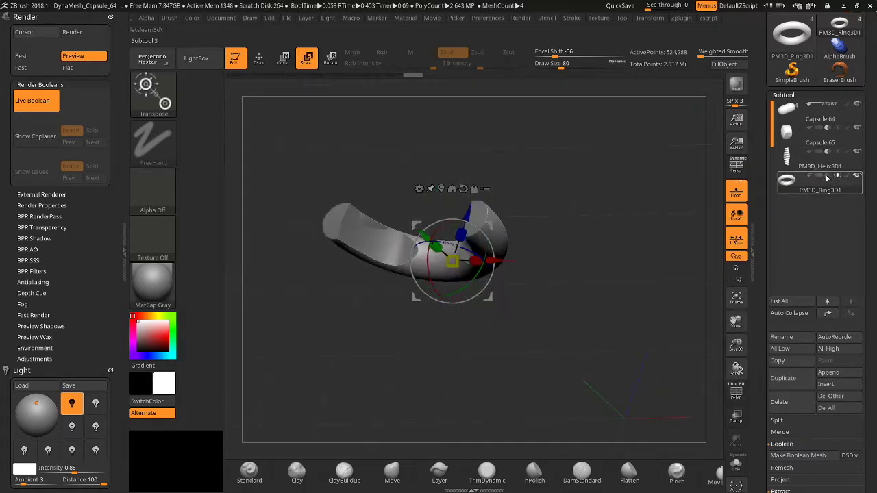
click(827, 176)
drag(667, 345, 647, 358)
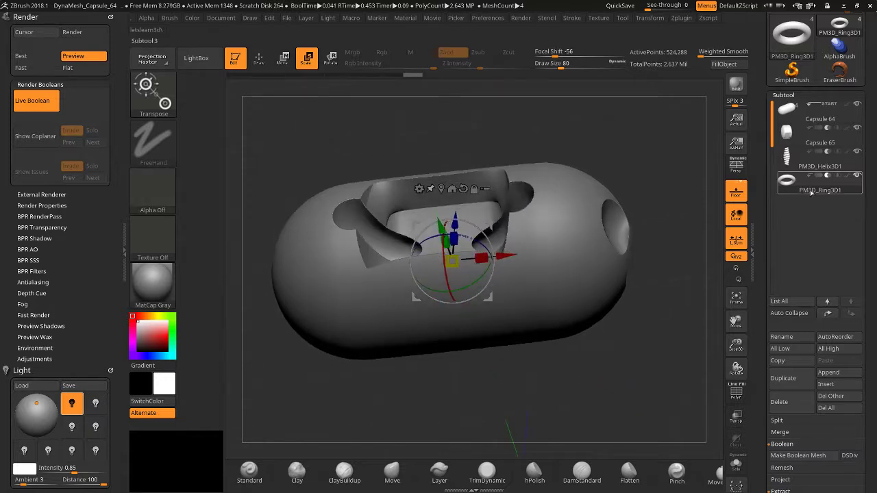
click(836, 177)
shift+drag(663, 311, 688, 302)
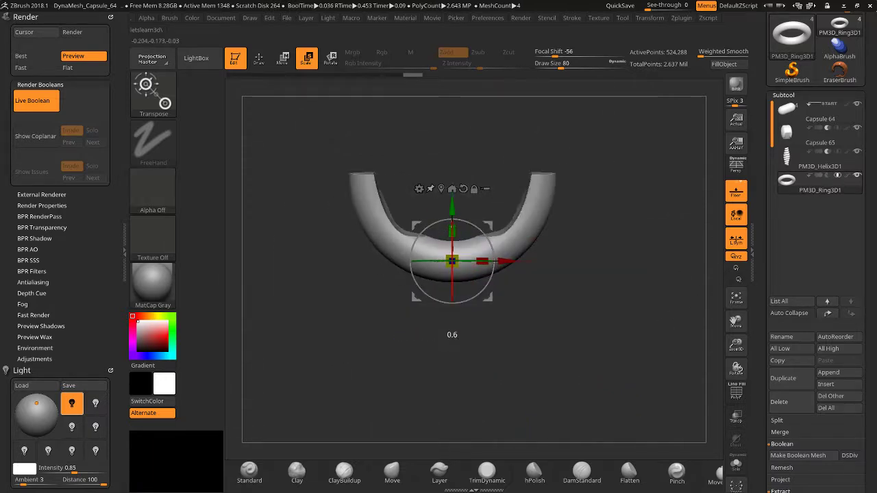
Reshape the intersecting ring with the gizmo by adjusting it along X and scaling it along Y to about 1.495.
mouse_move(453, 237)
mouse_down()
mouse_move(452, 274)
mouse_move(453, 244)
mouse_up()
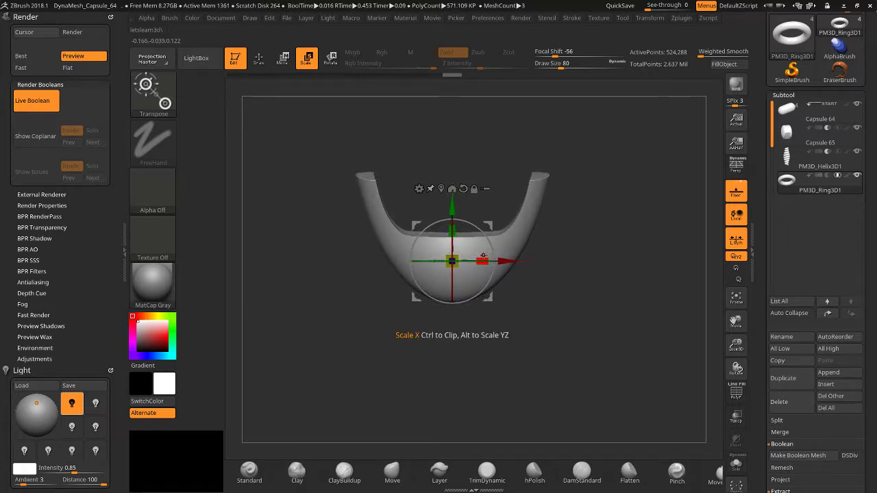
drag(501, 255, 470, 261)
drag(454, 220, 448, 146)
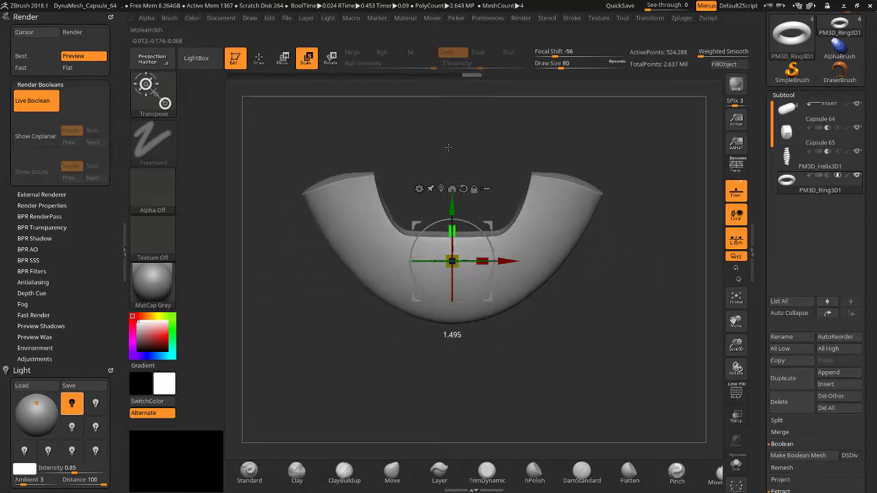
mouse_move(449, 201)
mouse_down()
mouse_move(449, 370)
mouse_move(454, 174)
mouse_move(454, 238)
mouse_move(453, 205)
mouse_up()
drag(624, 332, 479, 277)
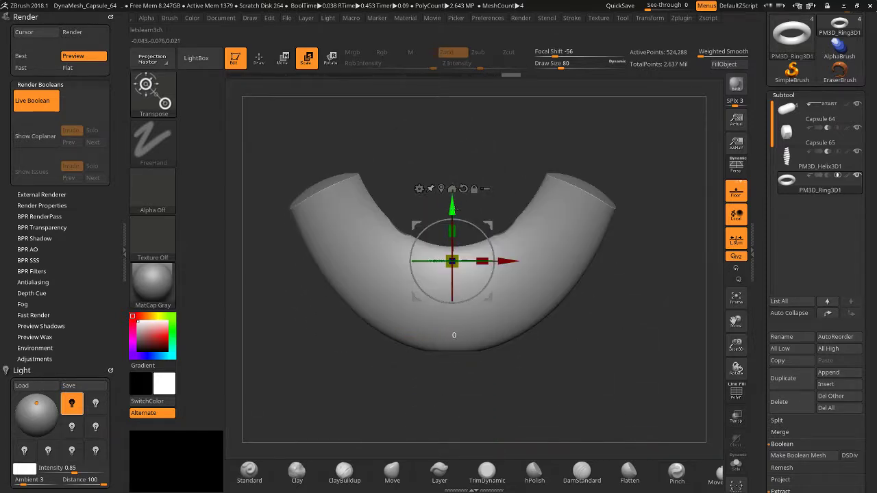
Move the ring down along Y, scale it uniformly, stretch it along Y, and return to Draw mode.
drag(453, 209, 449, 290)
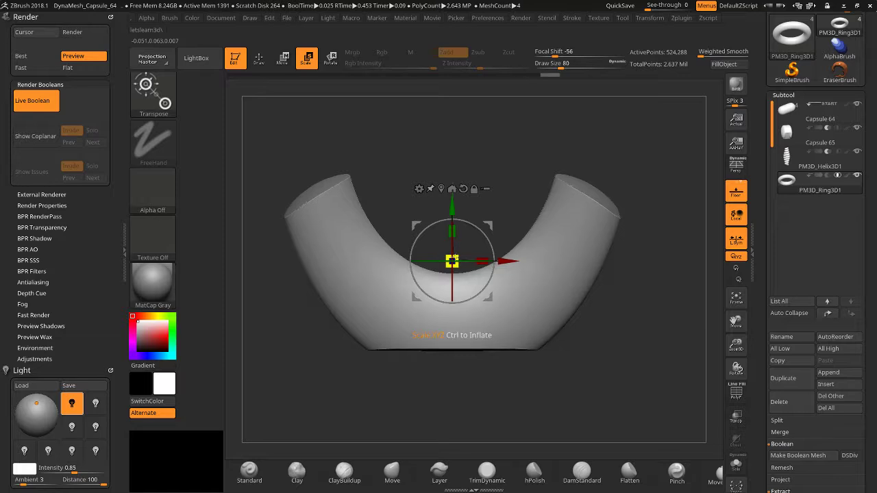
drag(460, 247, 440, 277)
drag(452, 236, 452, 213)
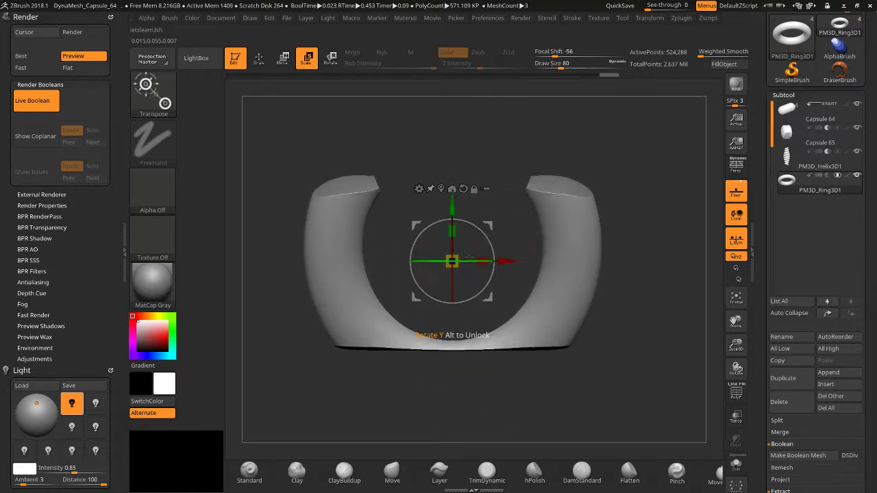
mouse_move(590, 259)
right_down()
mouse_move(588, 226)
mouse_move(617, 247)
mouse_move(583, 258)
right_up()
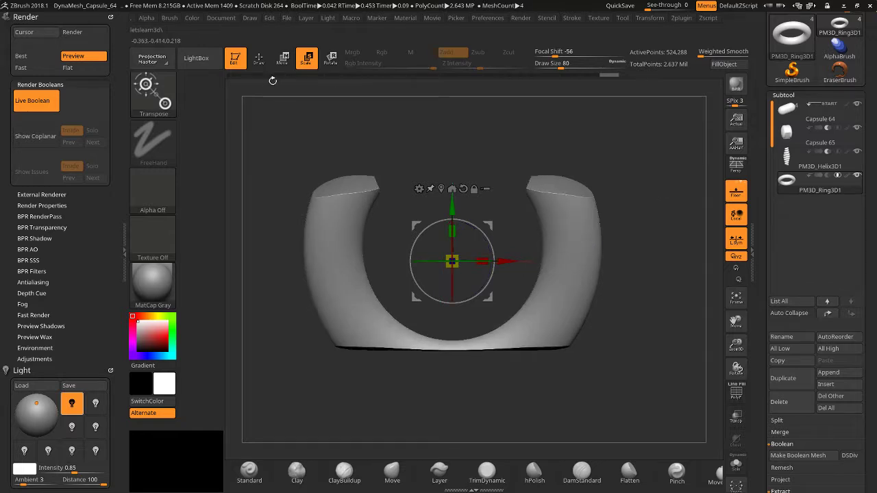
click(258, 59)
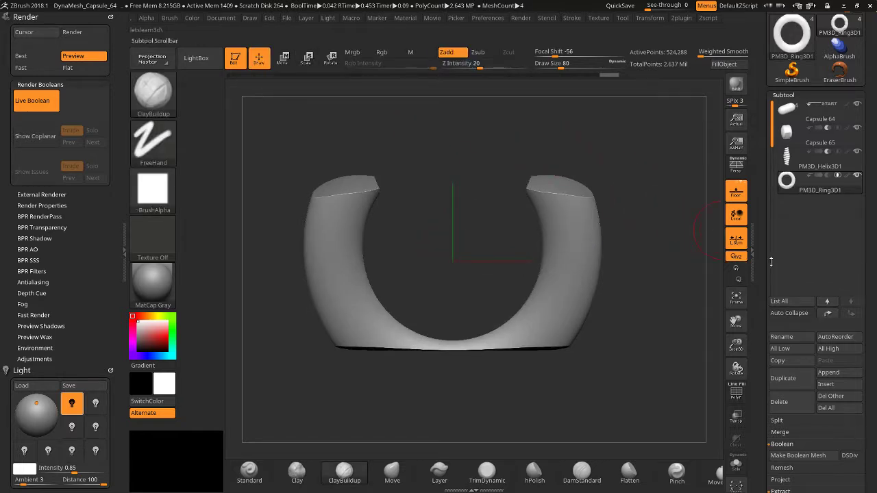
Duplicate the ring subtool, try the copy as intersection and subtraction, and set it back to addition.
click(783, 378)
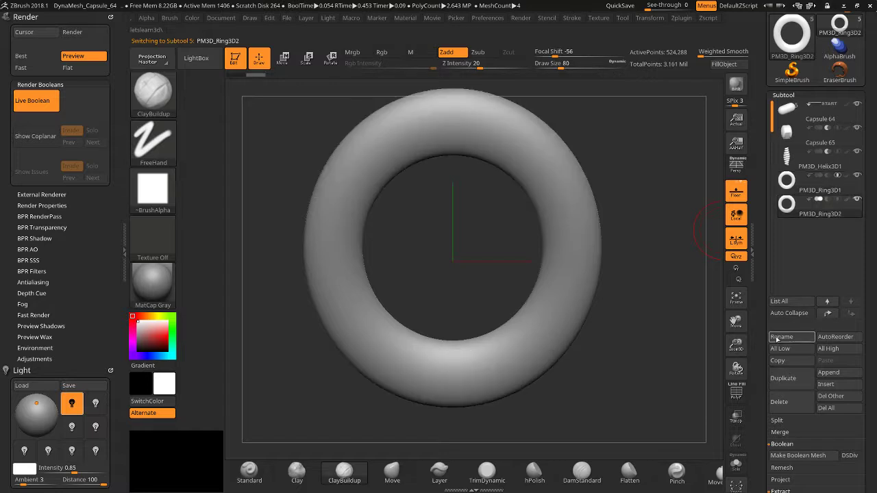
click(835, 199)
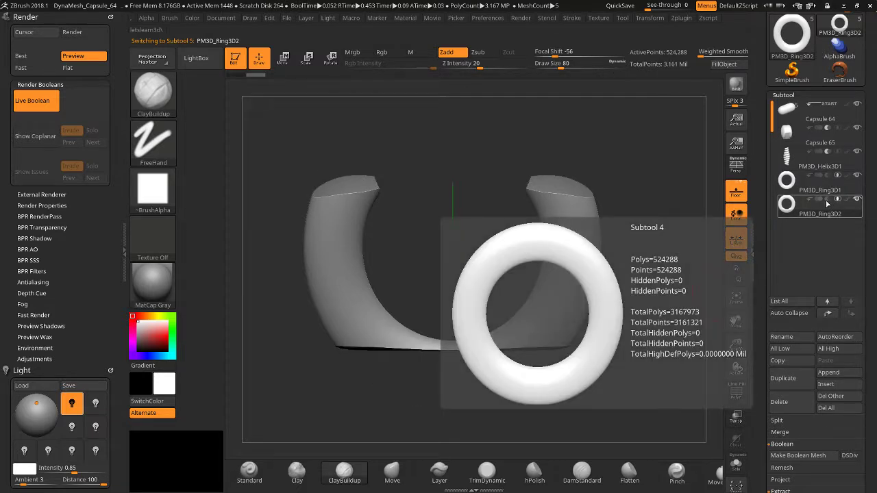
click(829, 199)
click(819, 199)
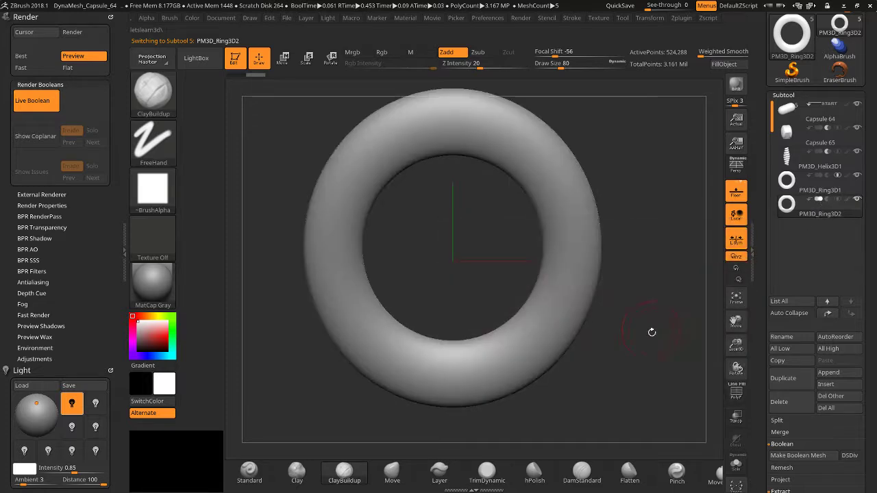
drag(651, 332, 598, 335)
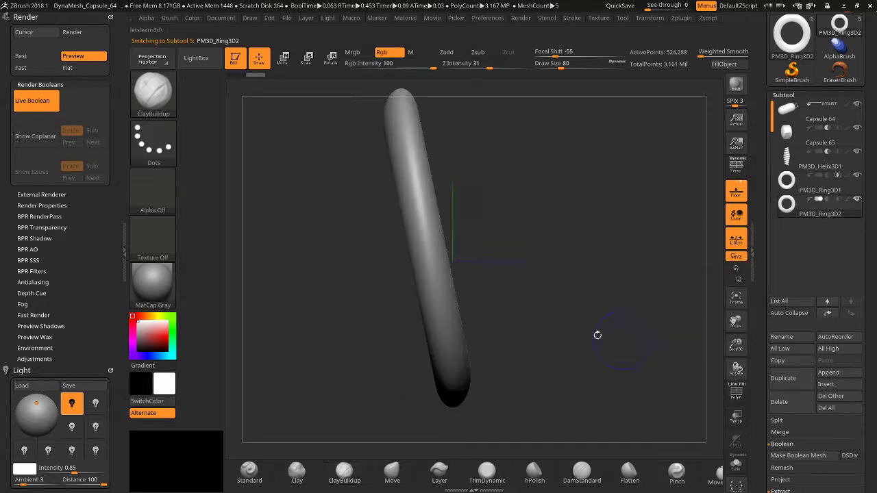
Switch to Rotate mode and turn on transparency to see the ring copy against the other subtools.
click(306, 58)
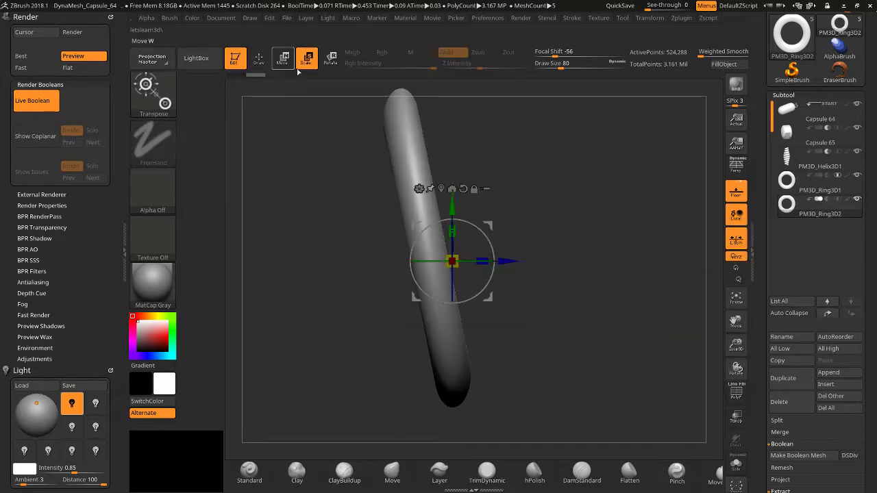
click(330, 58)
drag(440, 261, 364, 275)
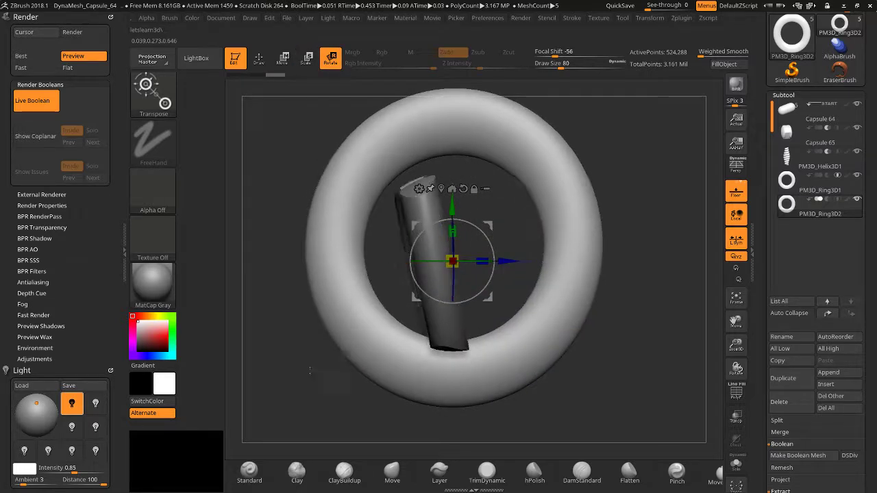
key(ctrl+z)
key(ctrl+shift+z)
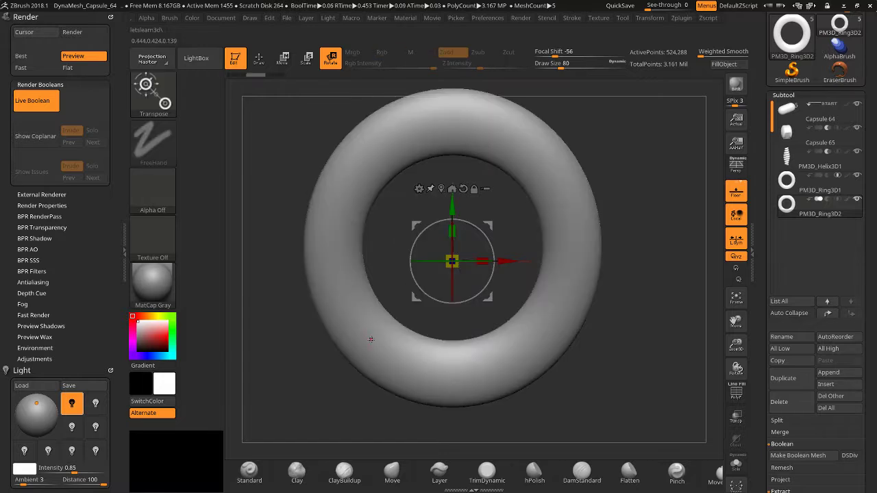
click(736, 401)
click(735, 401)
click(735, 418)
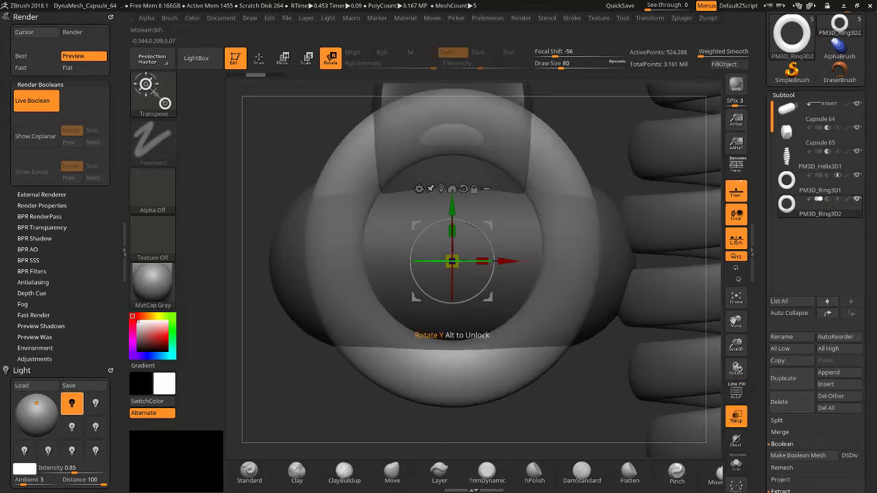
Rotate the ring copy edge-on, center the gizmo on it, straighten it upright, and move it about 0.154 along X.
drag(470, 262, 403, 239)
click(452, 189)
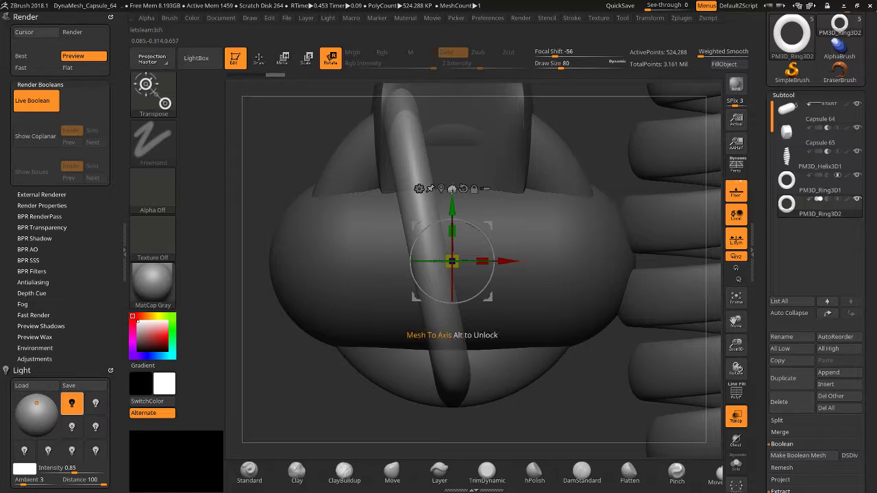
click(442, 189)
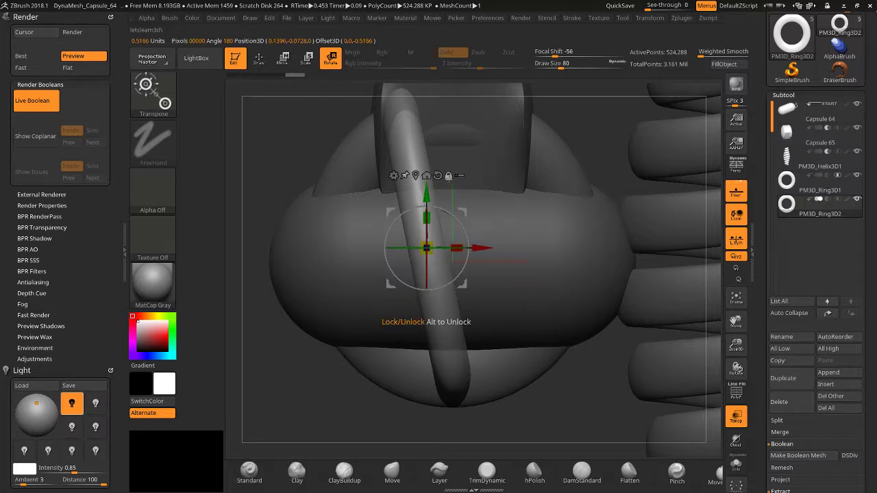
drag(448, 206, 456, 207)
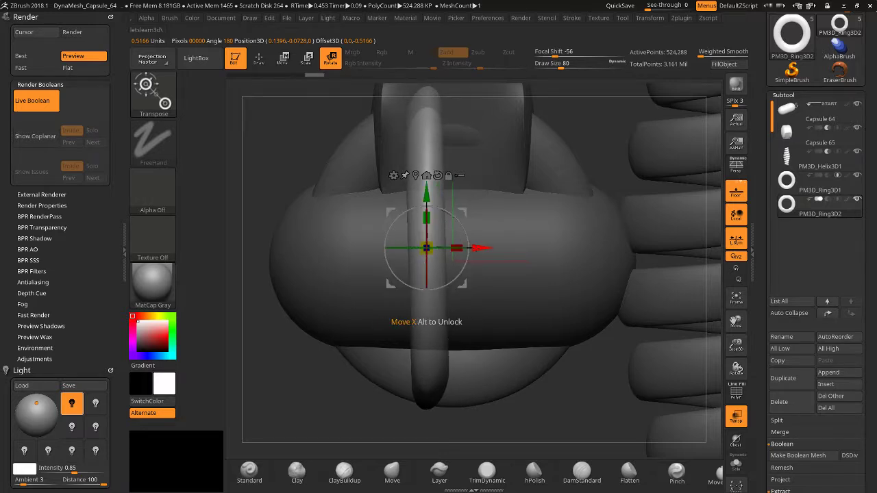
drag(481, 255, 509, 256)
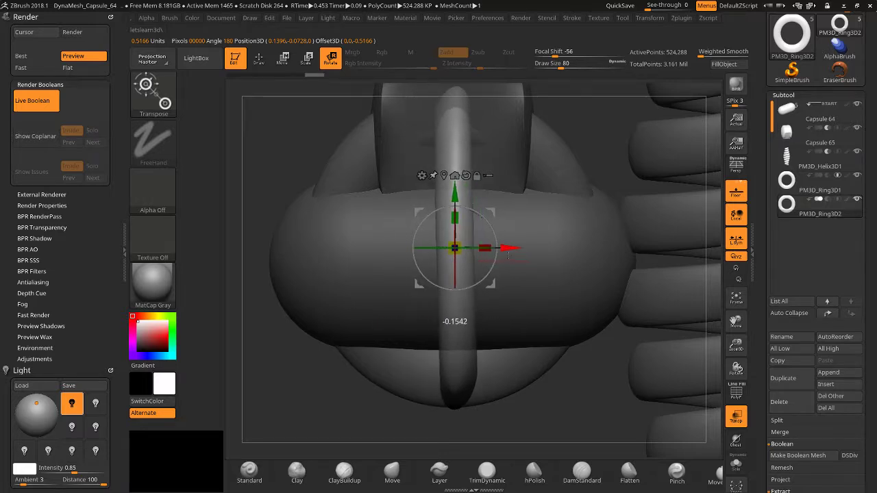
Return to Draw mode, inspect the upright ring copy against the other subtools, and turn off transparency.
click(259, 59)
drag(270, 134, 559, 268)
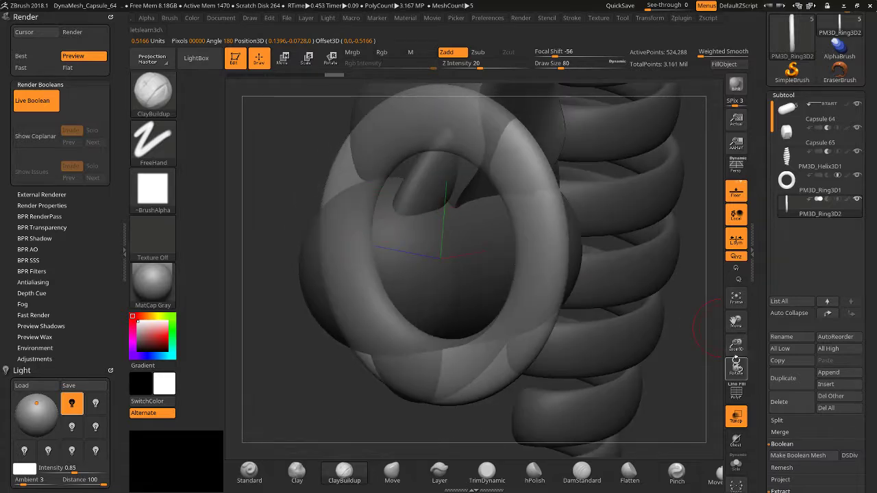
drag(736, 345, 603, 346)
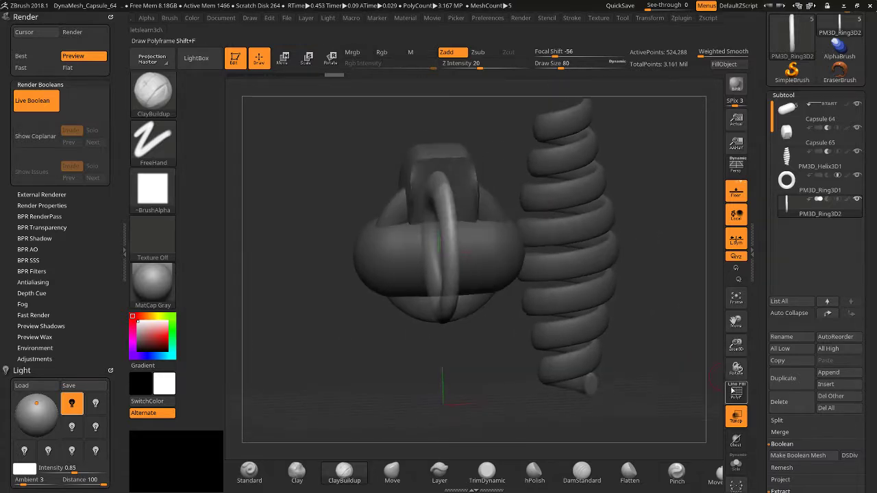
click(737, 413)
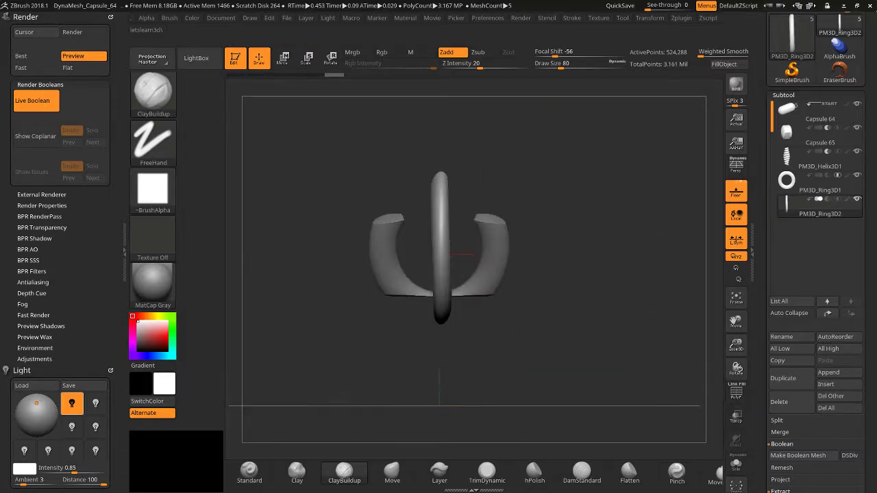
drag(736, 345, 663, 321)
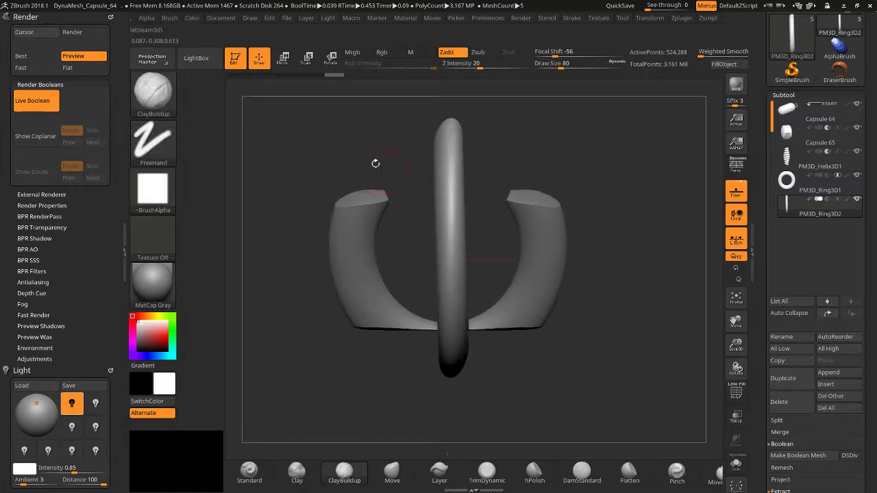
Move the ring copy down along Y, set it to subtraction, and shift it along X to notch one side of the curved band.
click(283, 58)
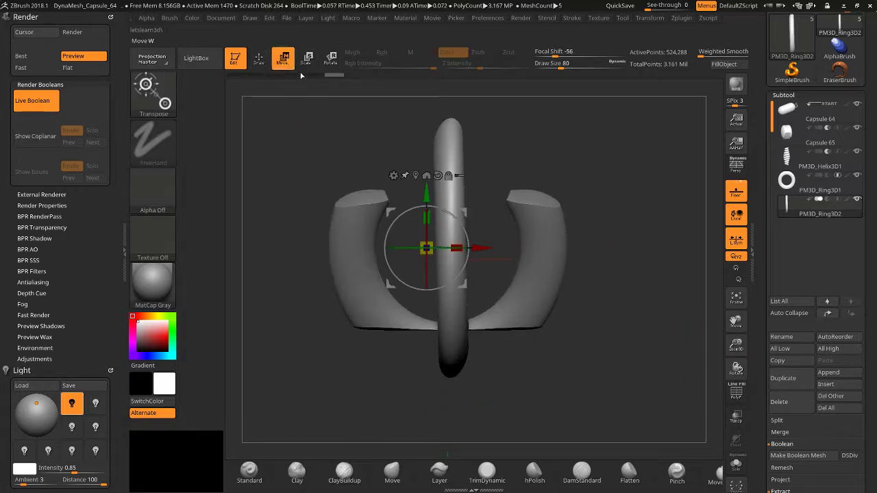
drag(426, 195, 425, 392)
drag(562, 341, 581, 287)
click(829, 200)
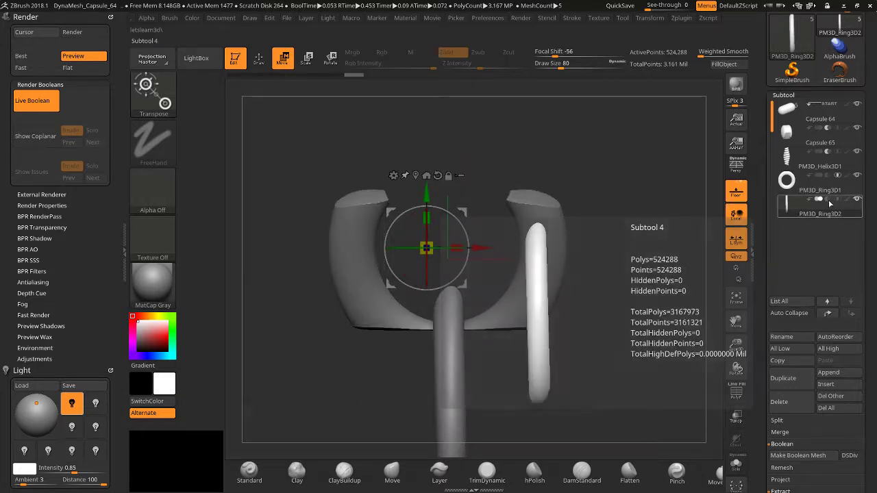
mouse_move(466, 248)
mouse_down()
mouse_move(564, 249)
mouse_move(353, 250)
mouse_move(466, 250)
mouse_up()
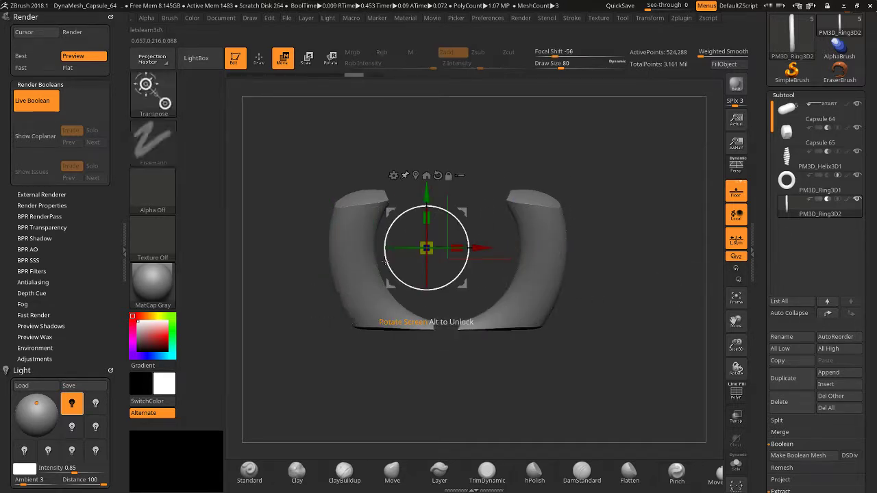
mouse_move(475, 250)
mouse_down()
mouse_move(593, 250)
mouse_move(476, 249)
mouse_up()
drag(507, 350, 607, 309)
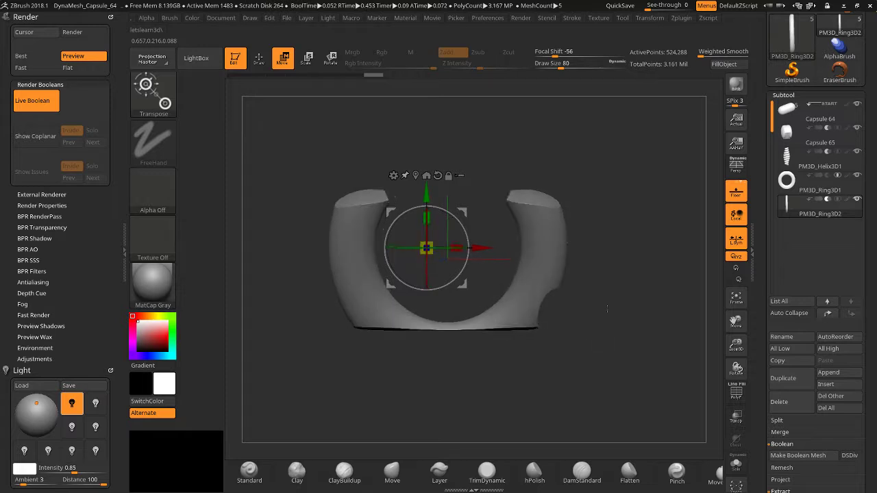
Duplicate the subtracting ring, move the copy along X to the band's opposite side, and set it to subtraction.
click(783, 379)
drag(477, 251, 241, 248)
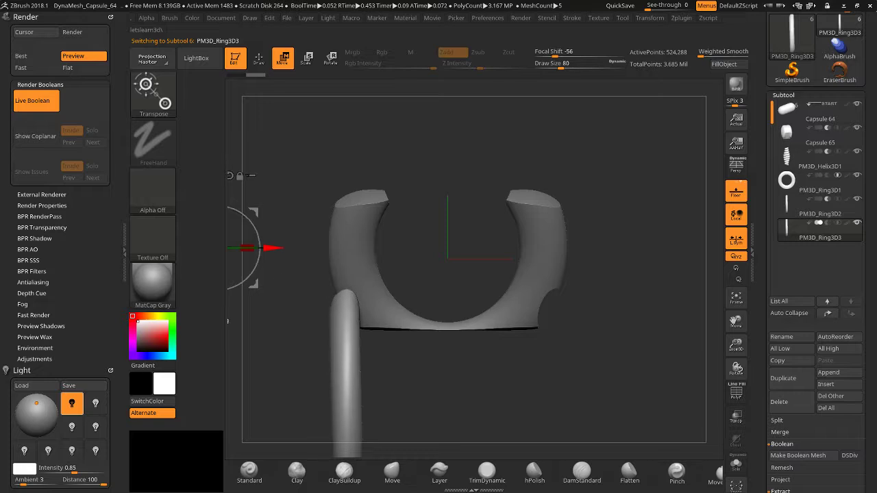
click(828, 224)
drag(657, 342, 638, 332)
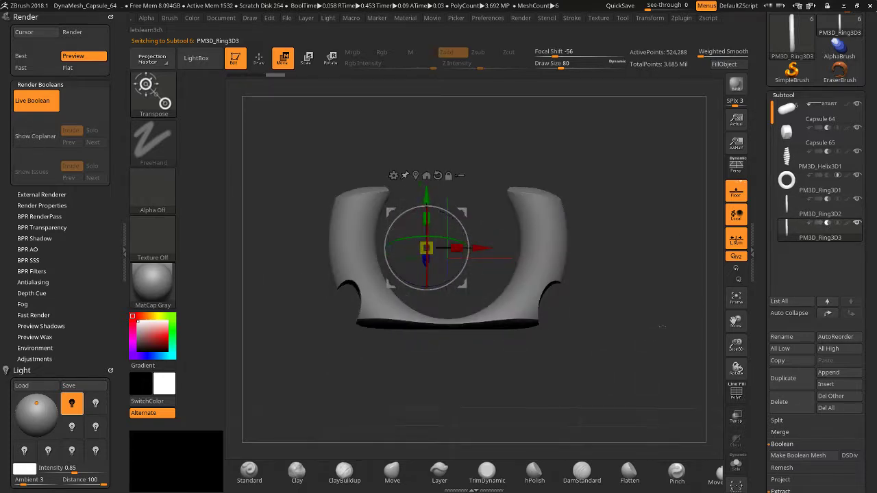
drag(643, 267, 687, 315)
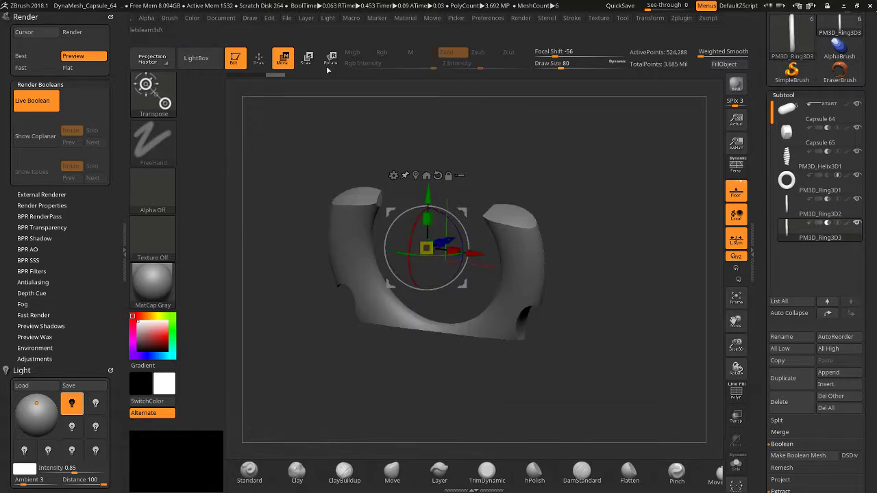
Make a Boolean mesh from the subtools in Draw mode and select the generated UMesh_Capsule tool.
click(259, 59)
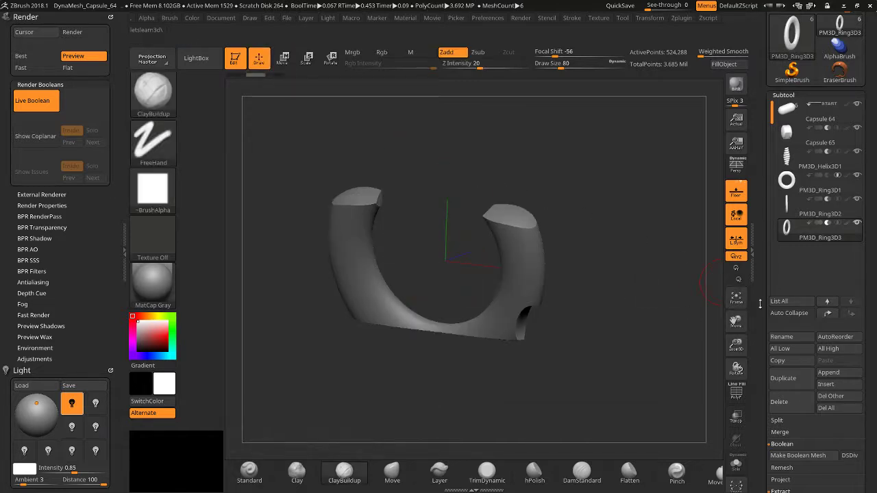
drag(759, 304, 762, 215)
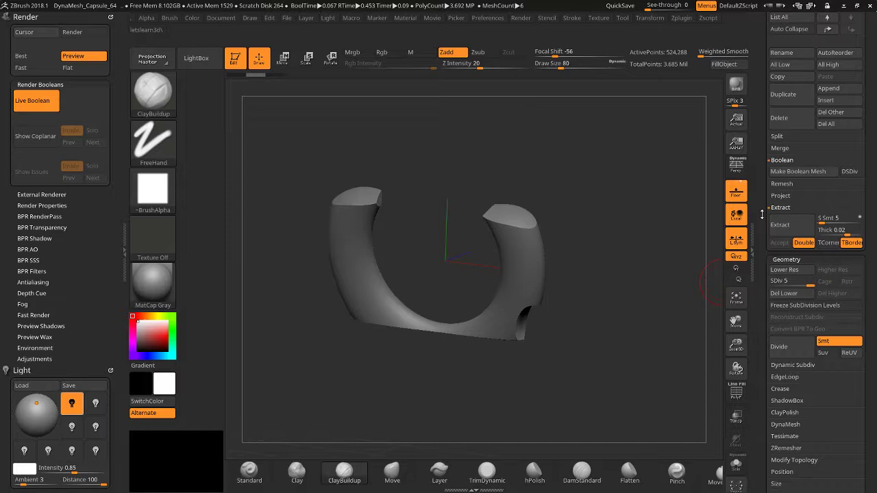
click(769, 174)
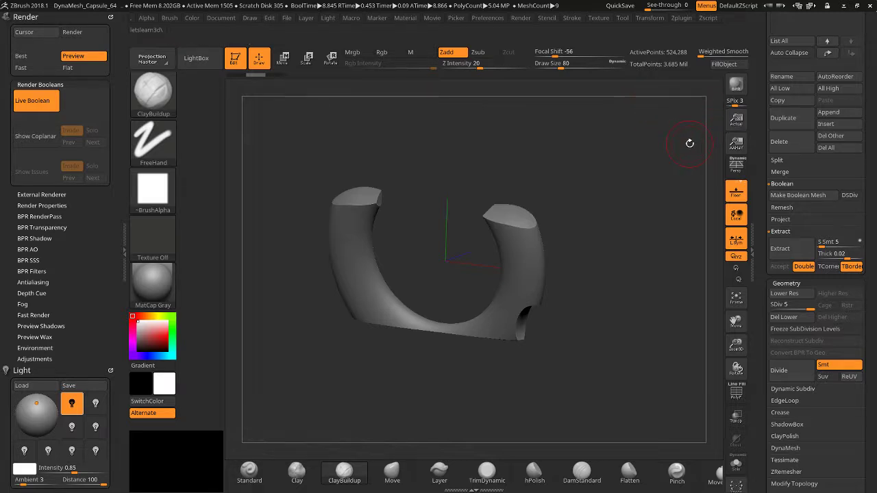
scroll(762, 76, up, 5)
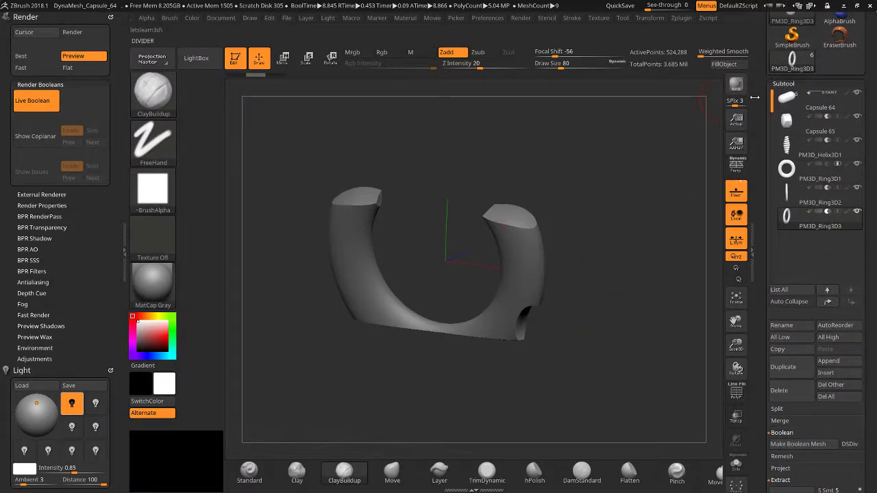
scroll(756, 146, up, 3)
scroll(756, 145, up, 3)
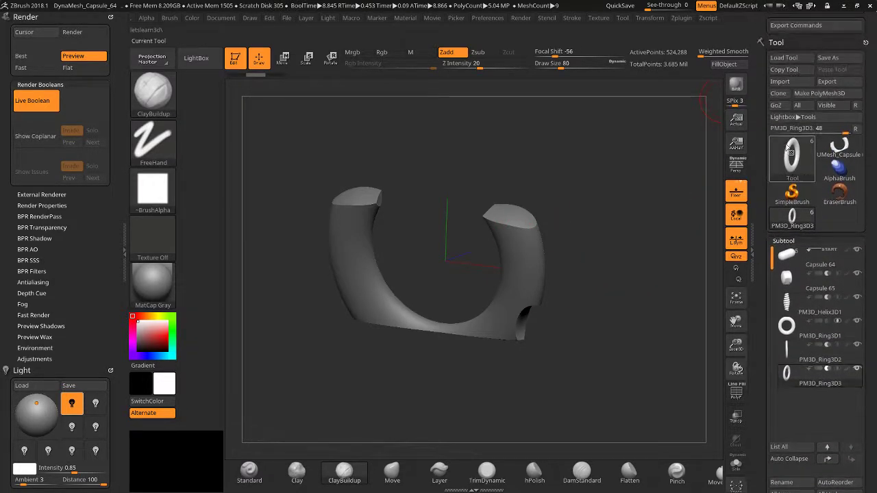
click(833, 147)
drag(647, 203, 711, 171)
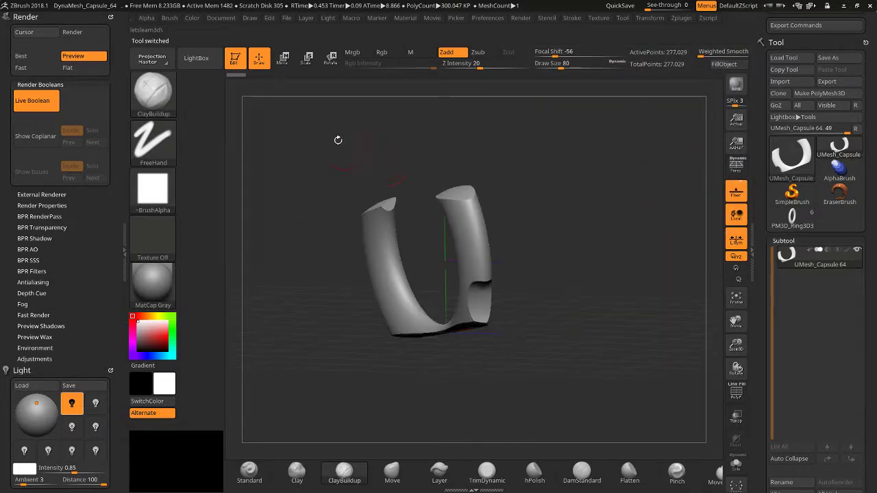
Set See-through to 47, rotate the view of the Boolean mesh over the windows behind it, and set See-through back to 0.
click(228, 18)
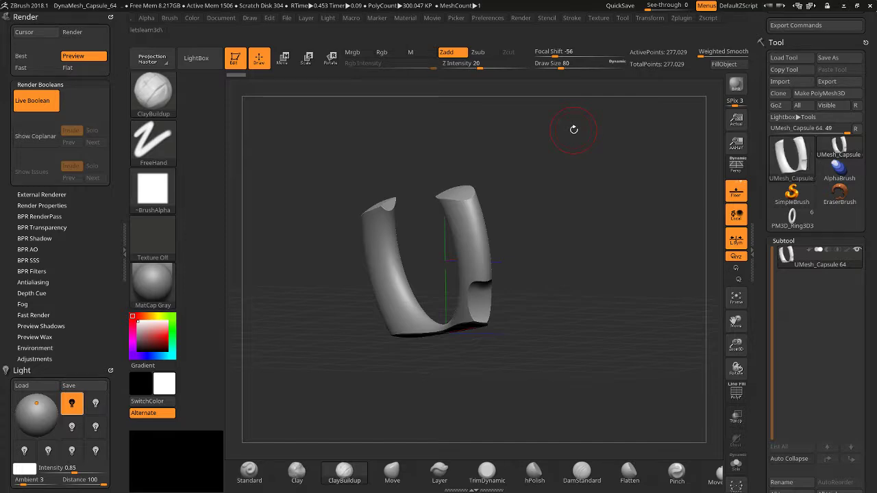
drag(655, 5, 668, 6)
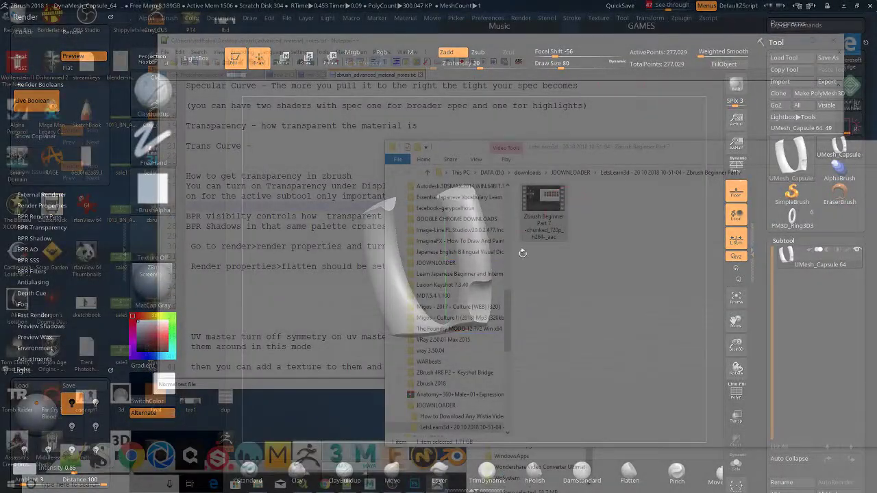
drag(522, 253, 547, 276)
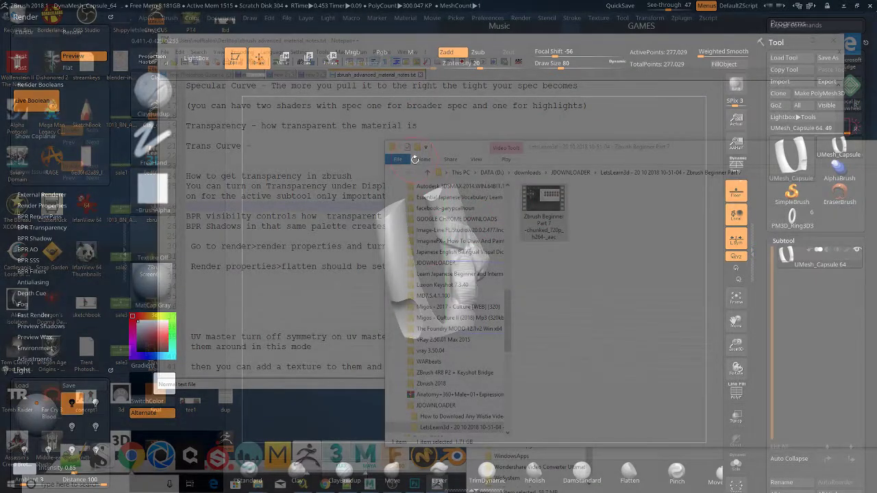
key(ctrl+z)
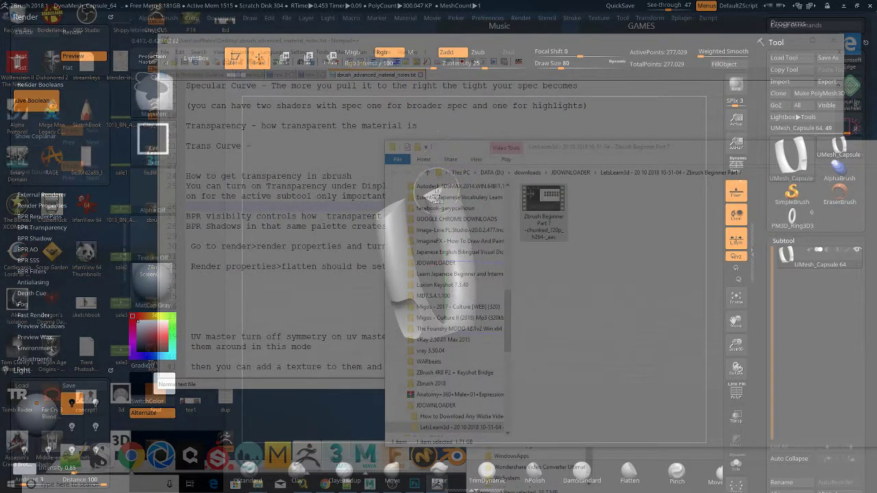
mouse_move(562, 259)
mouse_down()
mouse_move(539, 268)
mouse_move(612, 283)
mouse_up()
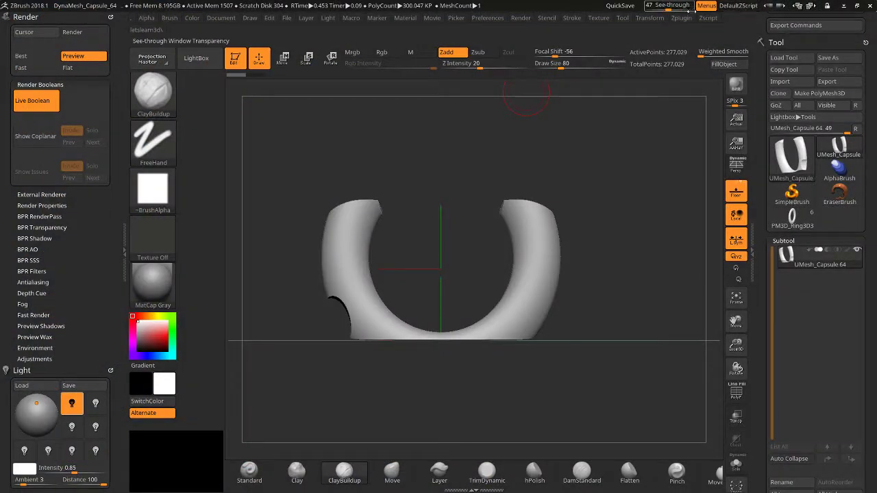
drag(668, 6, 629, 13)
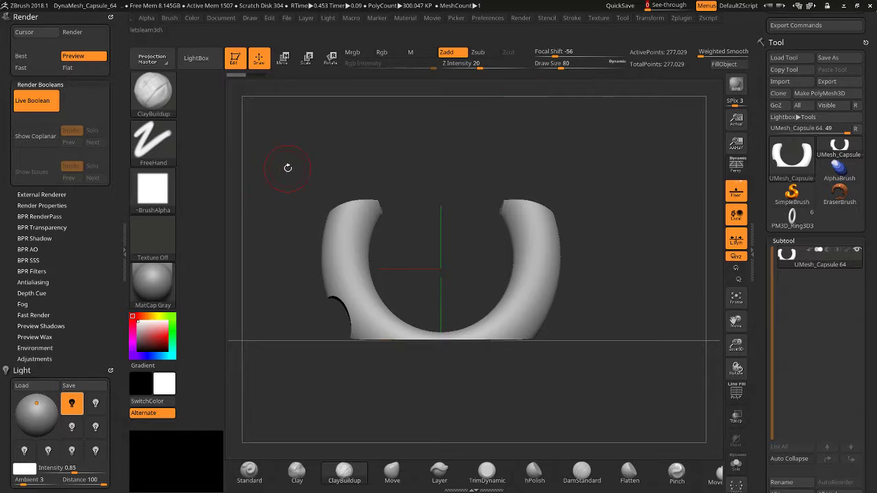
Switch to the OBS window with the streaming controls.
drag(759, 69, 758, 224)
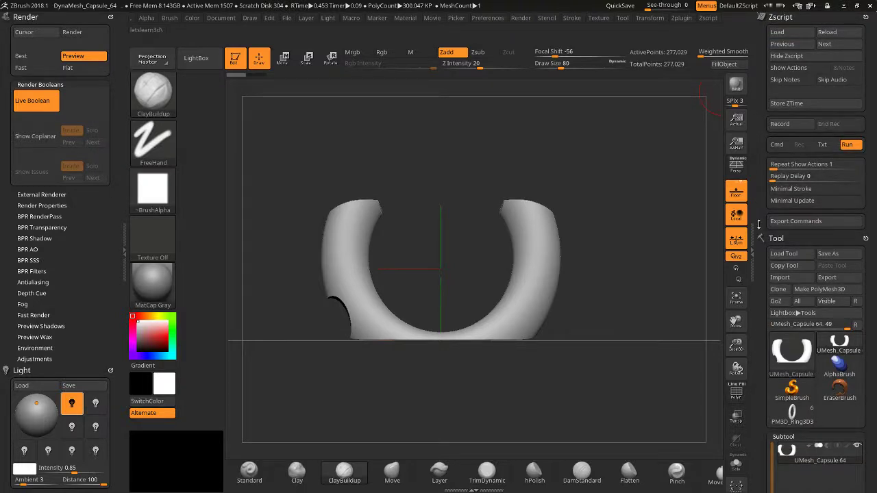
scroll(758, 224, down, 5)
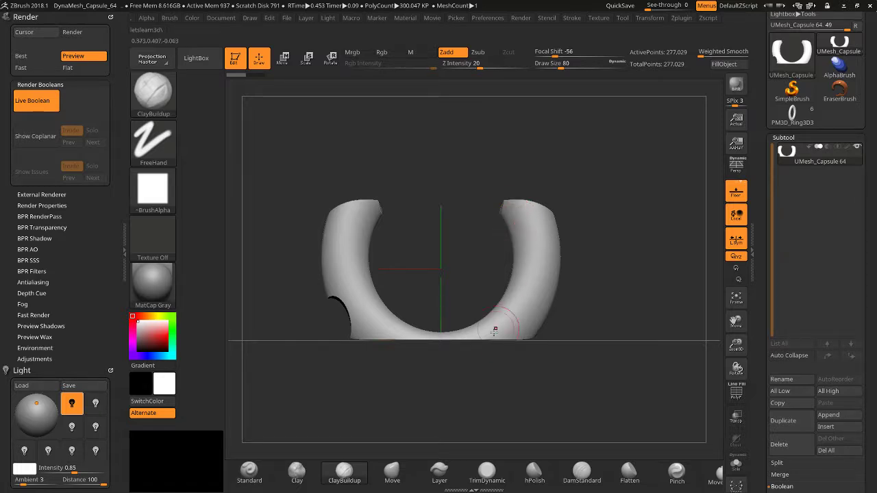
key(super)
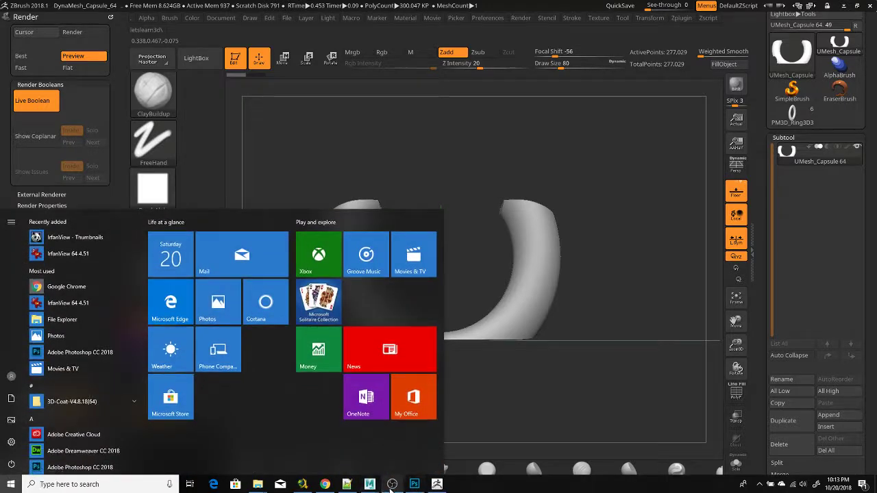
click(392, 485)
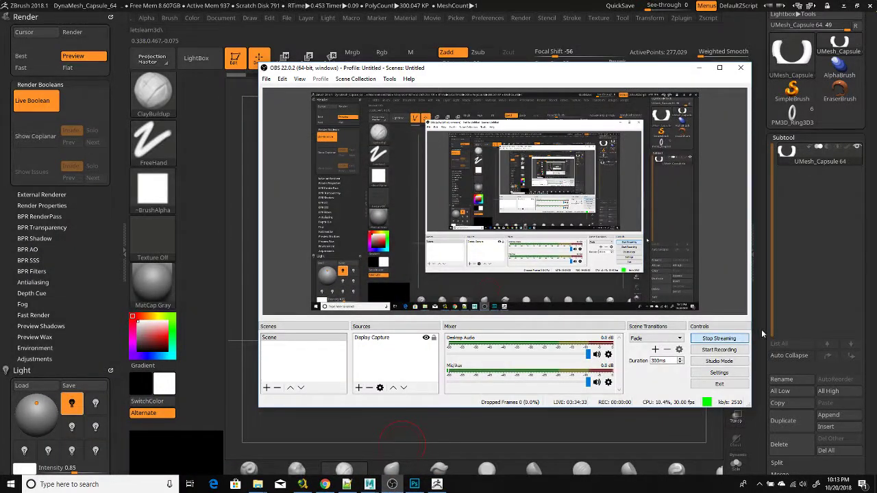